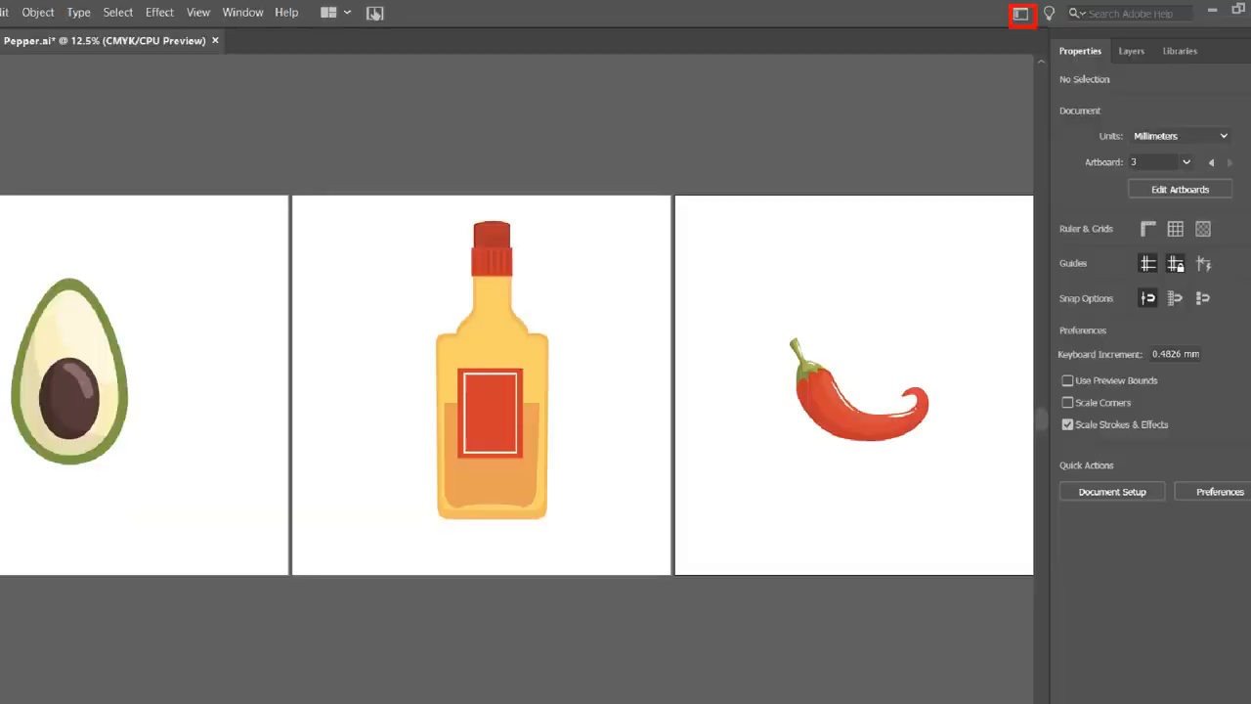
# - Try out the Typography and Painting workspaces
pyautogui.click(1021, 12)
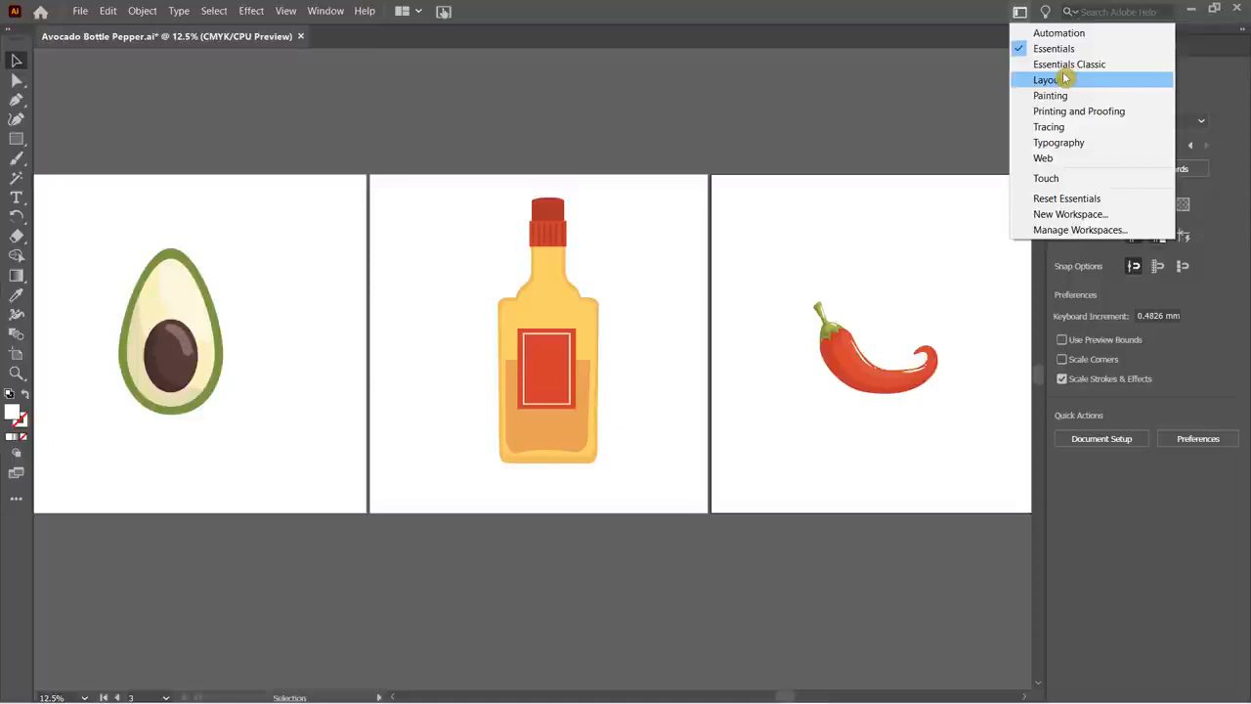
pyautogui.click(1056, 143)
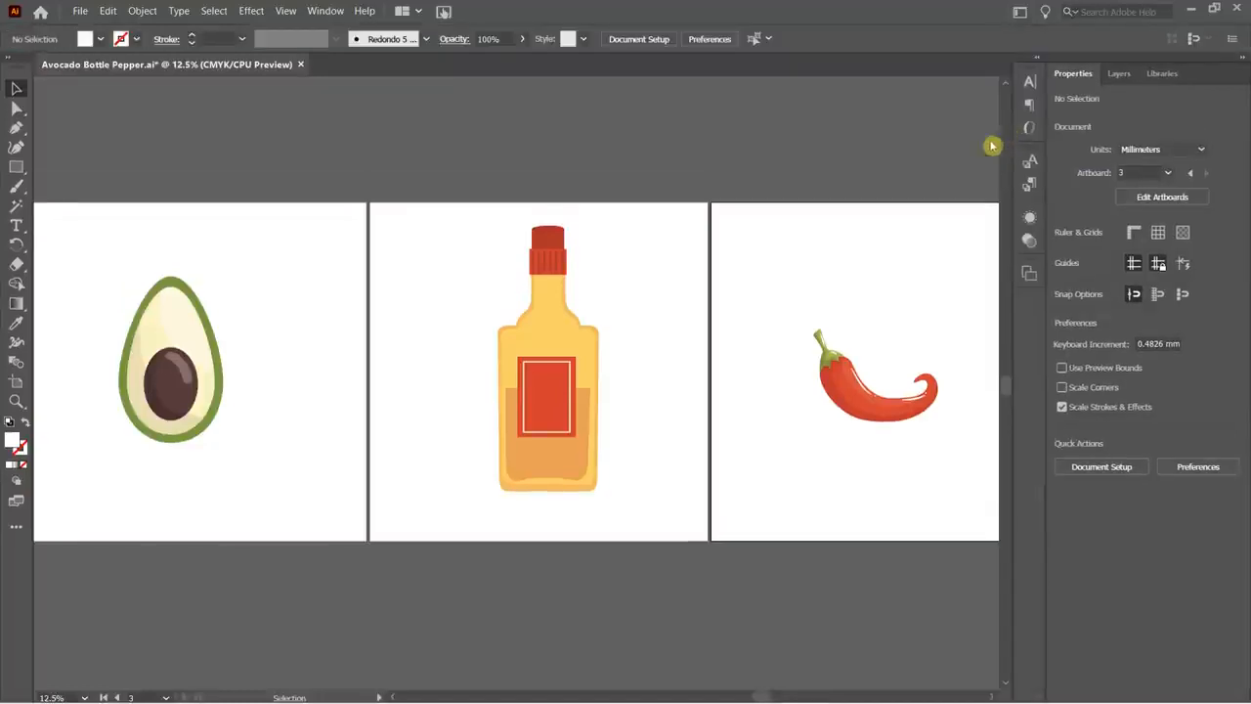
pyautogui.click(1020, 13)
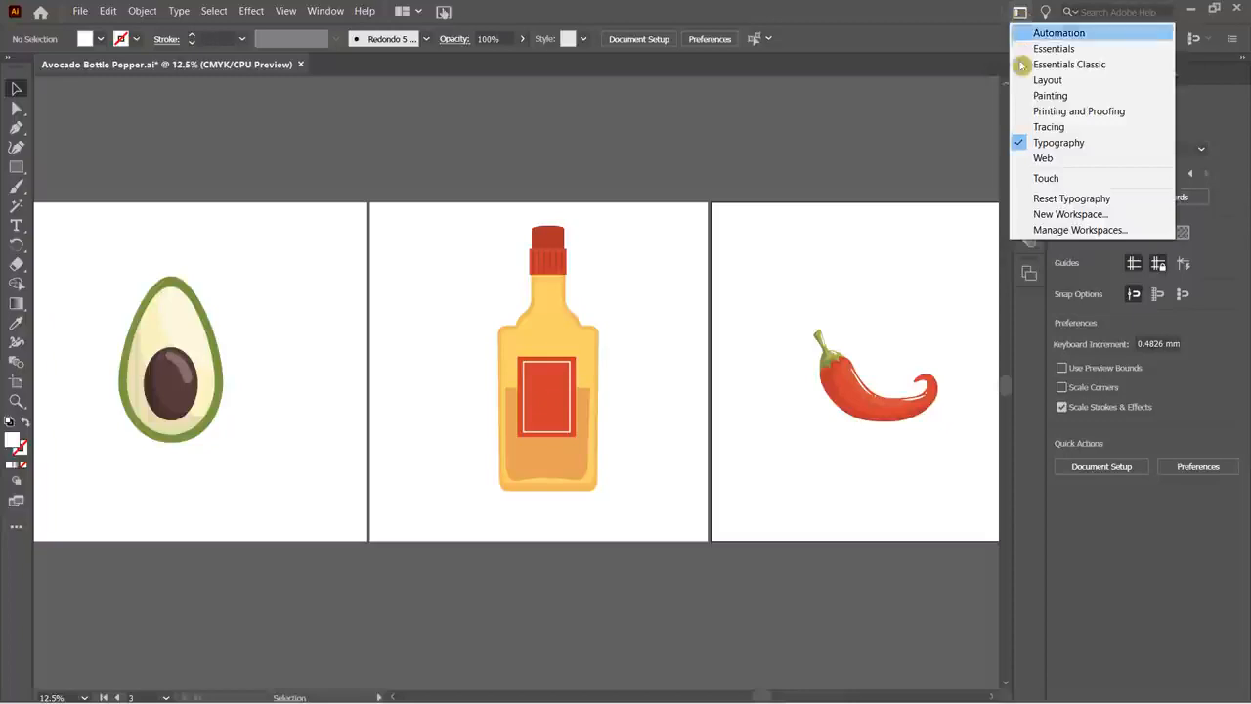
pyautogui.click(1022, 95)
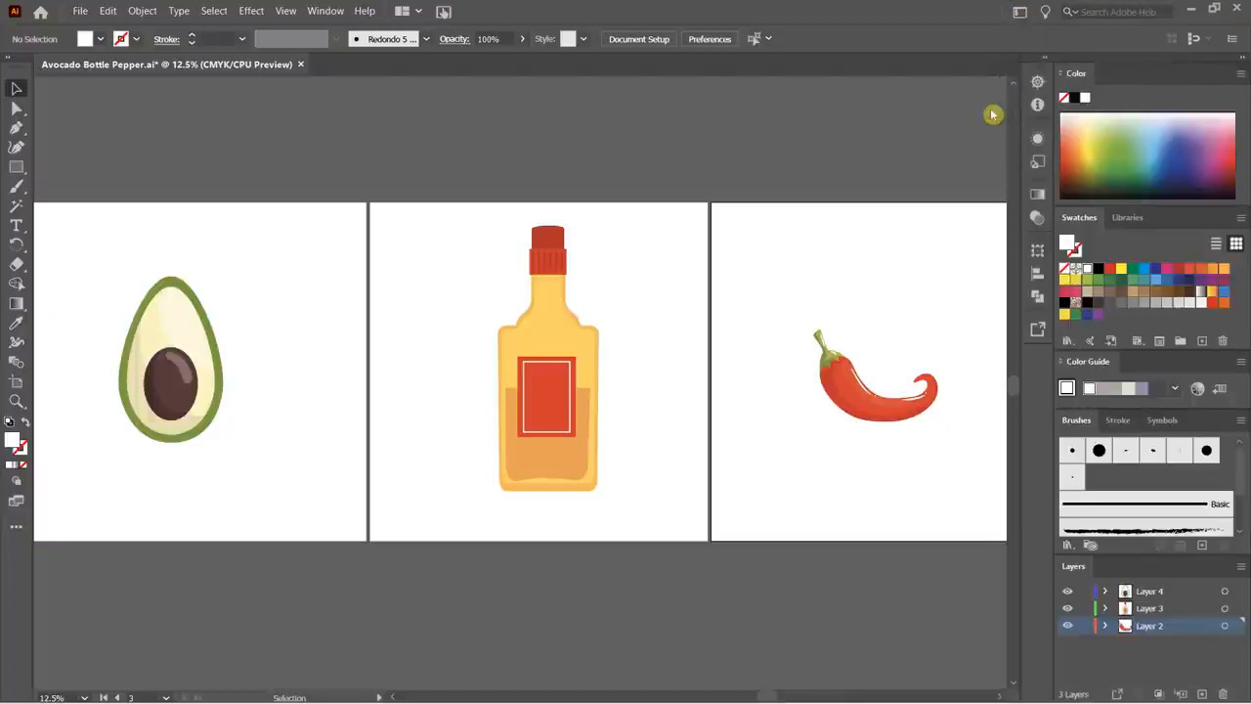
# - Switch back to the Essentials workspace and reset it to its default layout
pyautogui.click(1020, 13)
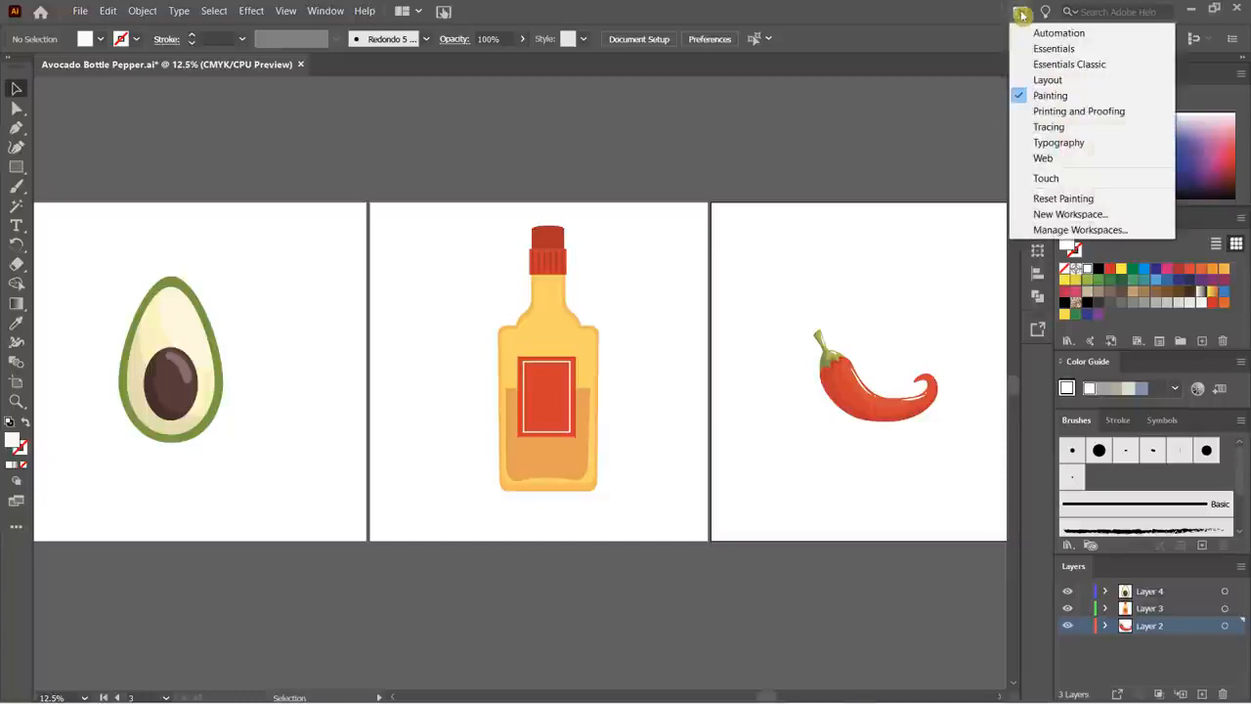
pyautogui.click(1054, 51)
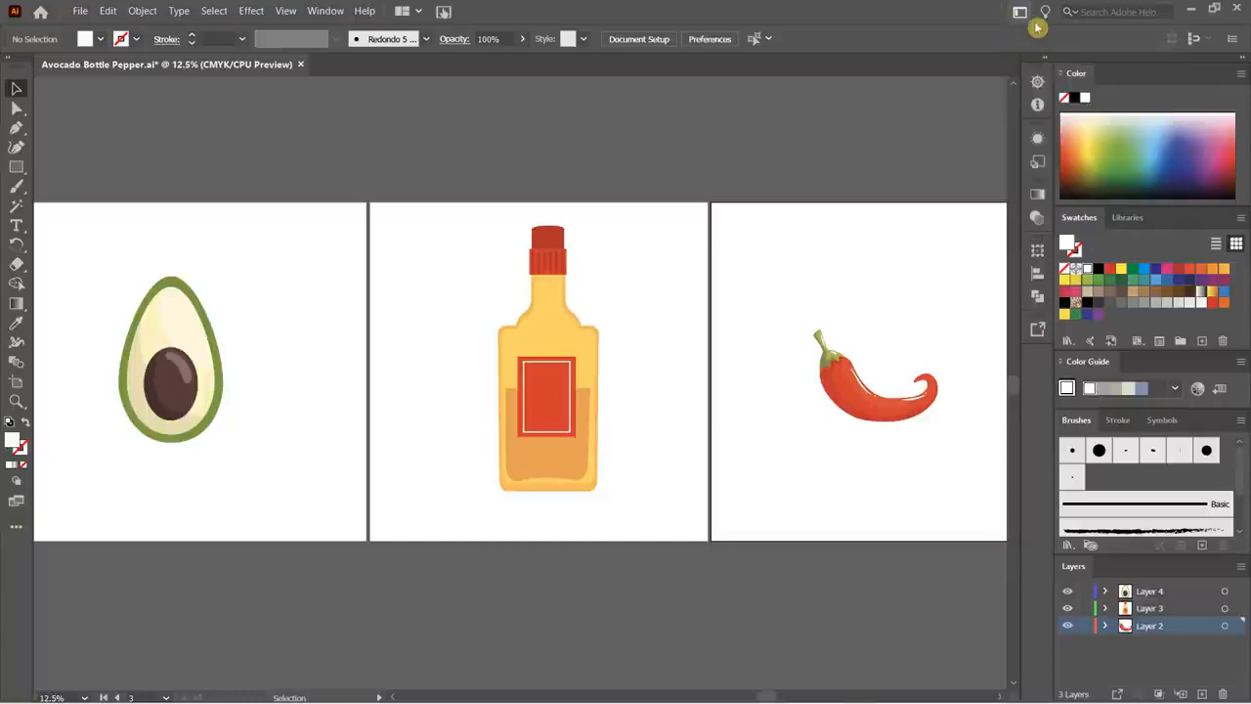
pyautogui.click(1020, 15)
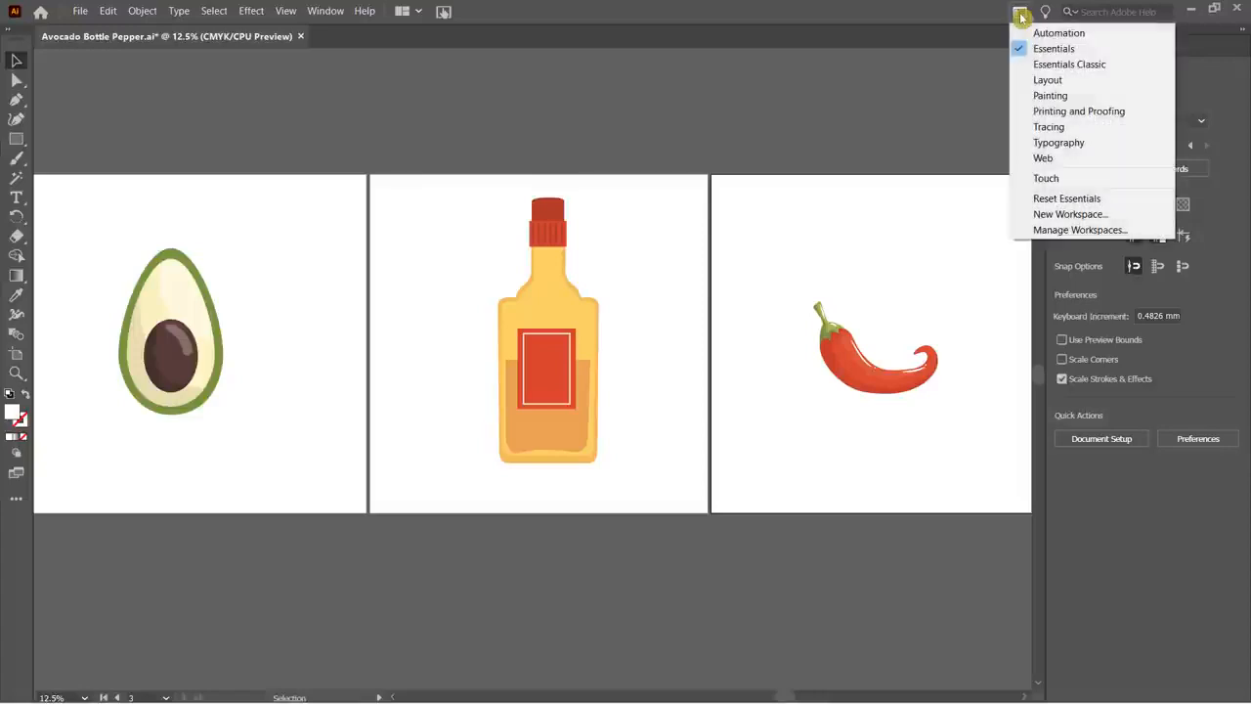
pyautogui.click(1081, 199)
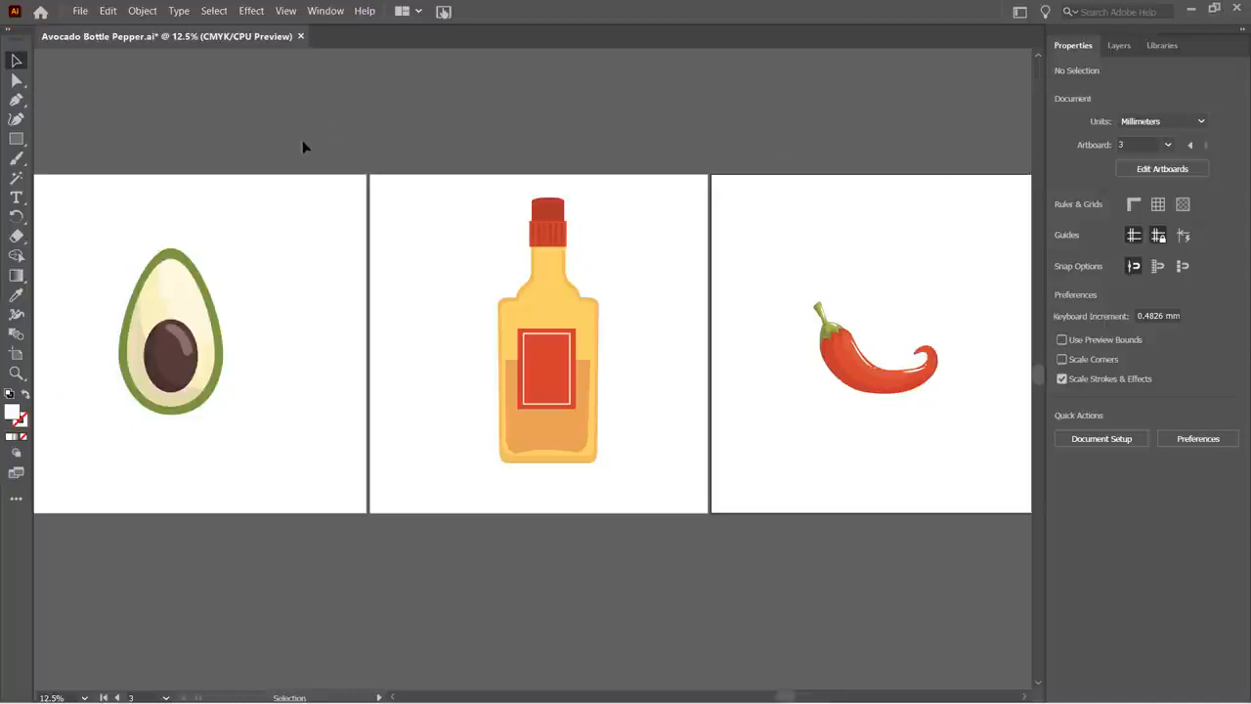
# - Expand the tools panel into its two-column layout
pyautogui.click(139, 100)
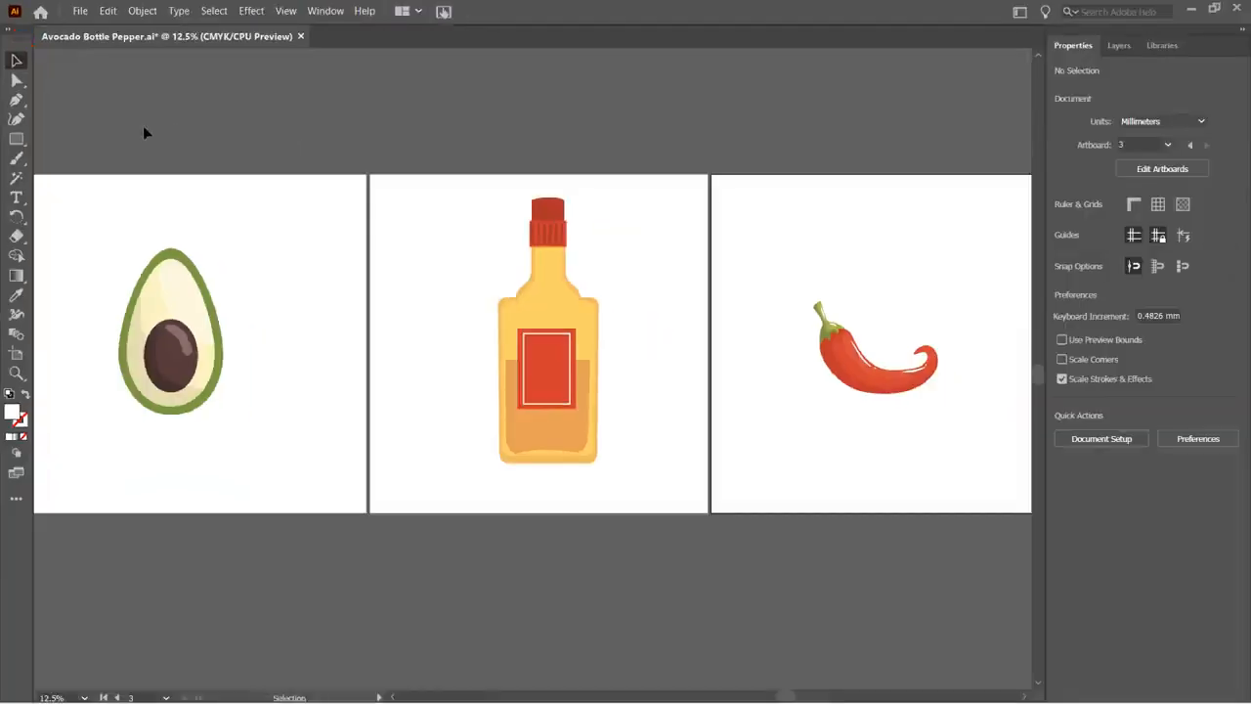
pyautogui.click(15, 62)
pyautogui.click(8, 28)
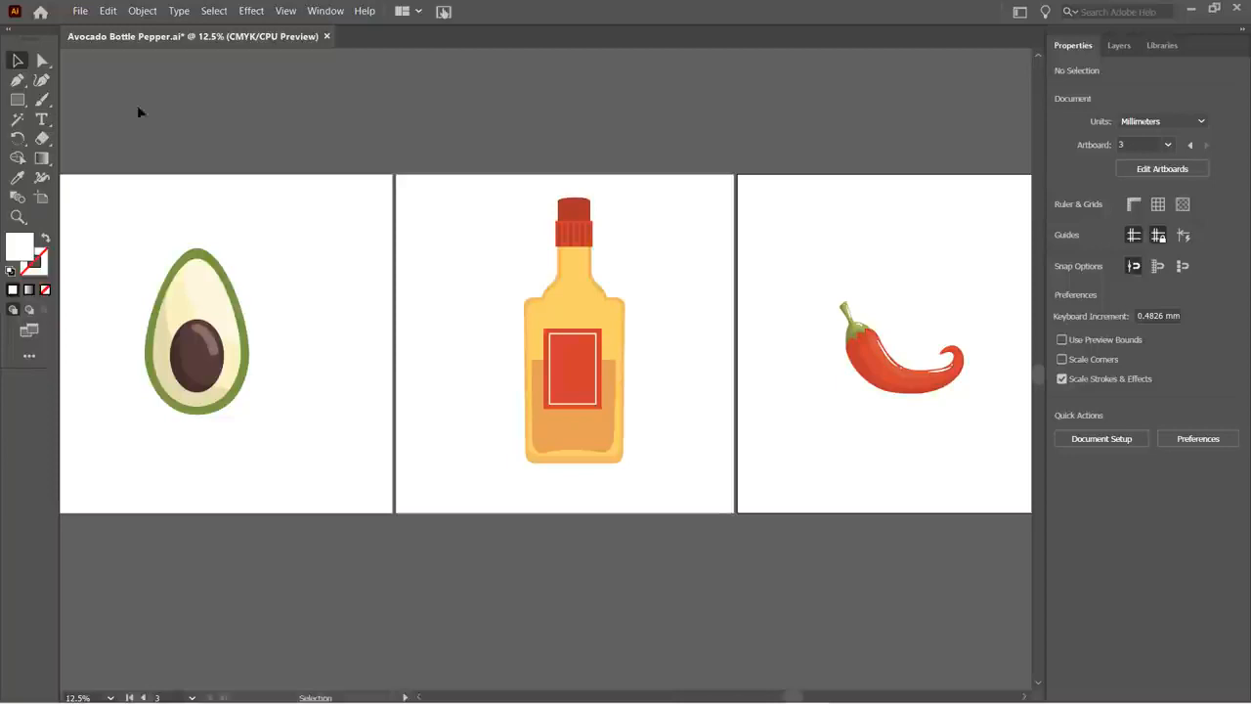
# - Look through the Layers and Libraries panels and return to the document Properties
pyautogui.click(1080, 56)
pyautogui.click(1122, 47)
pyautogui.click(1158, 45)
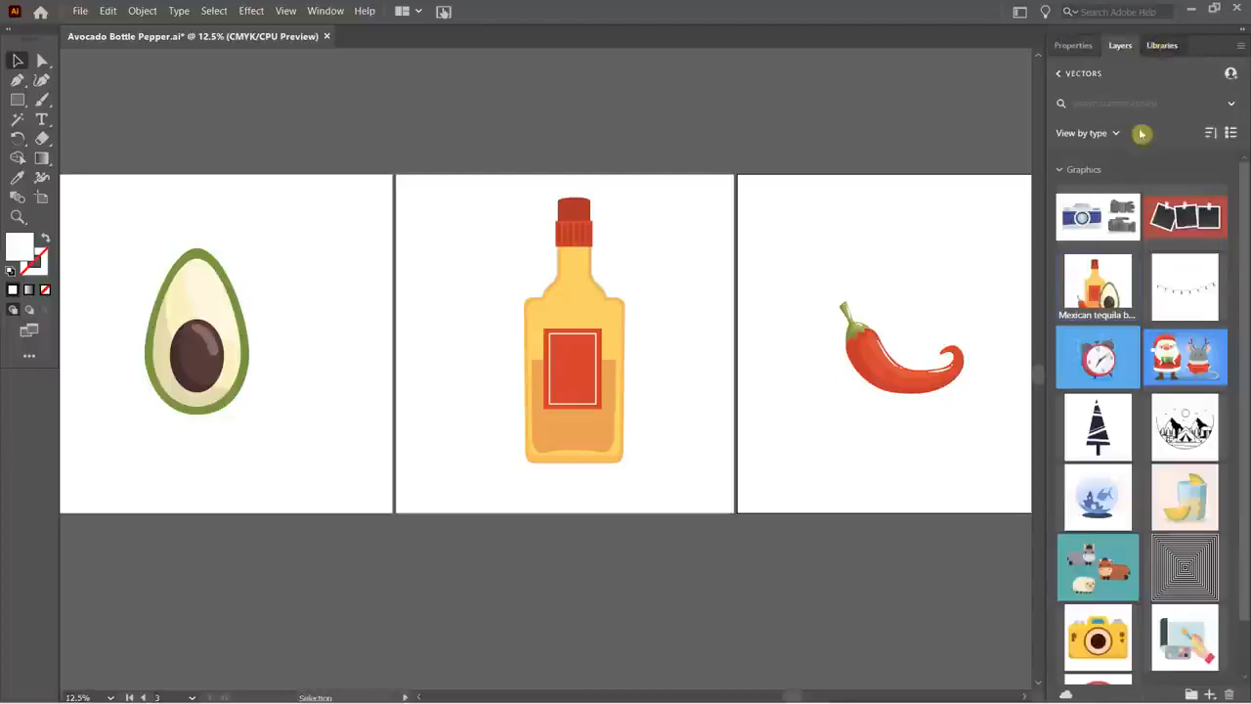
pyautogui.click(1077, 49)
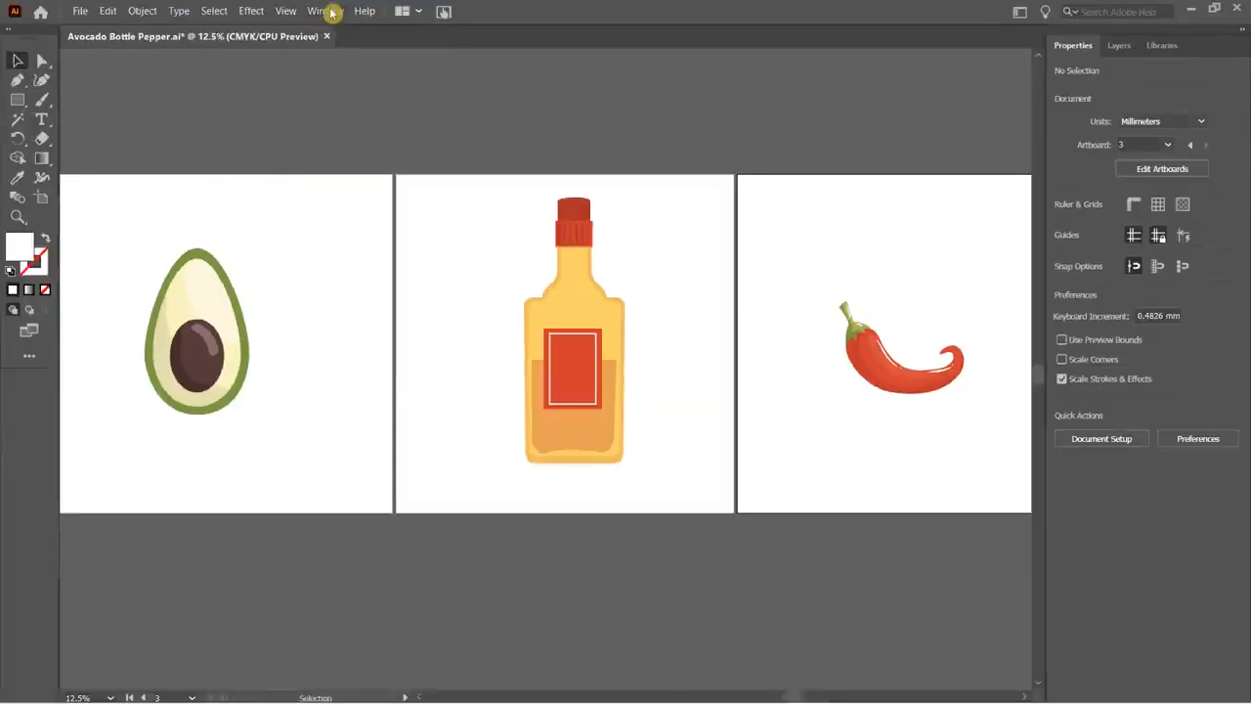
# - Show the Appearance panel and move it up to the space above the pepper artwork
pyautogui.click(343, 22)
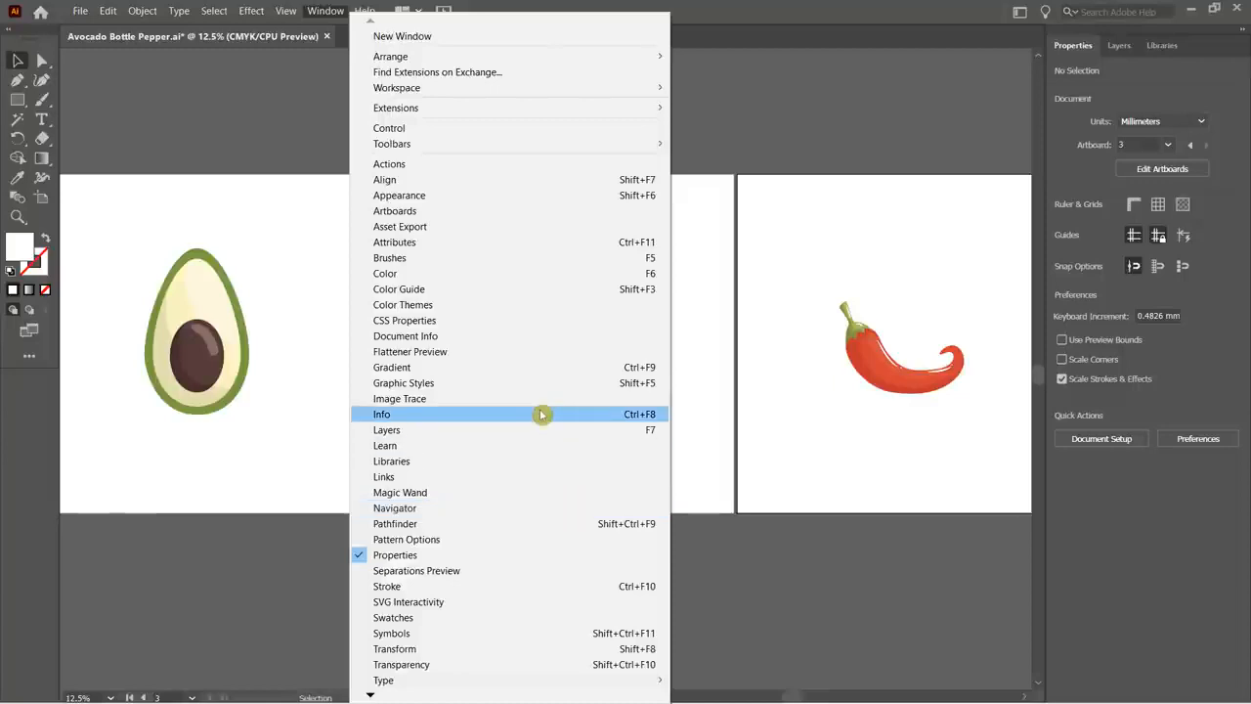
pyautogui.click(408, 196)
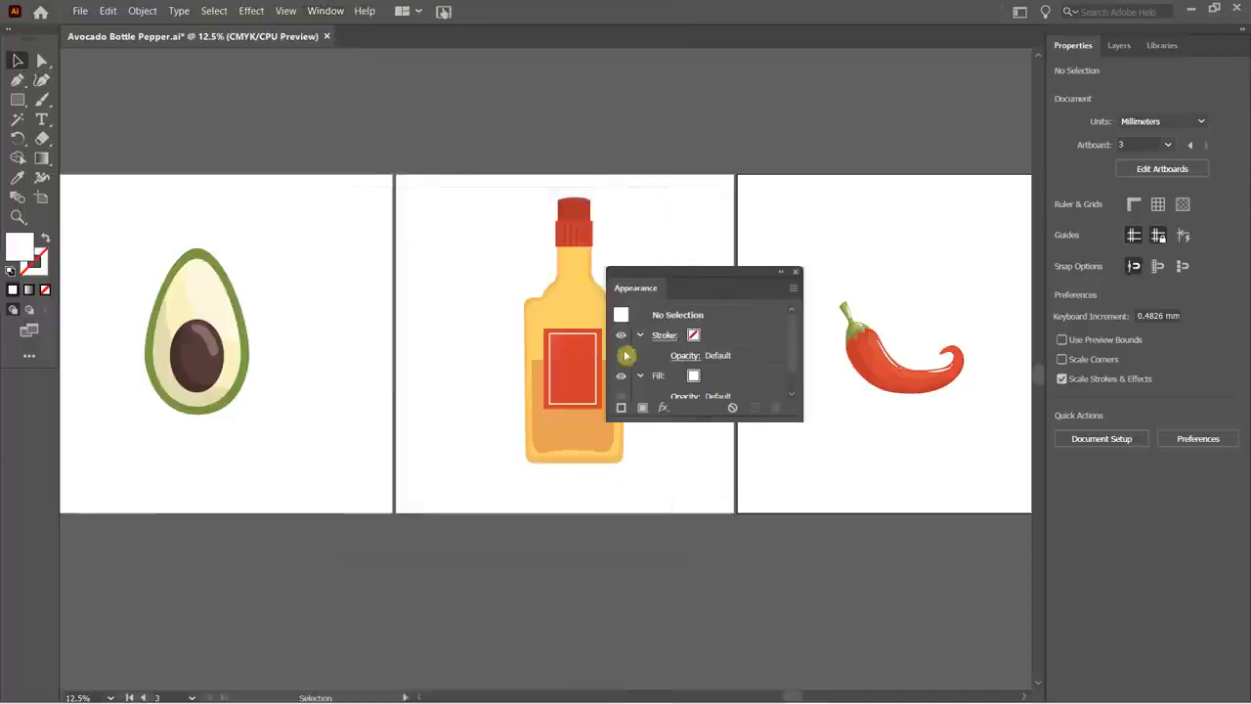
pyautogui.moveTo(701, 283); pyautogui.dragTo(793, 89)
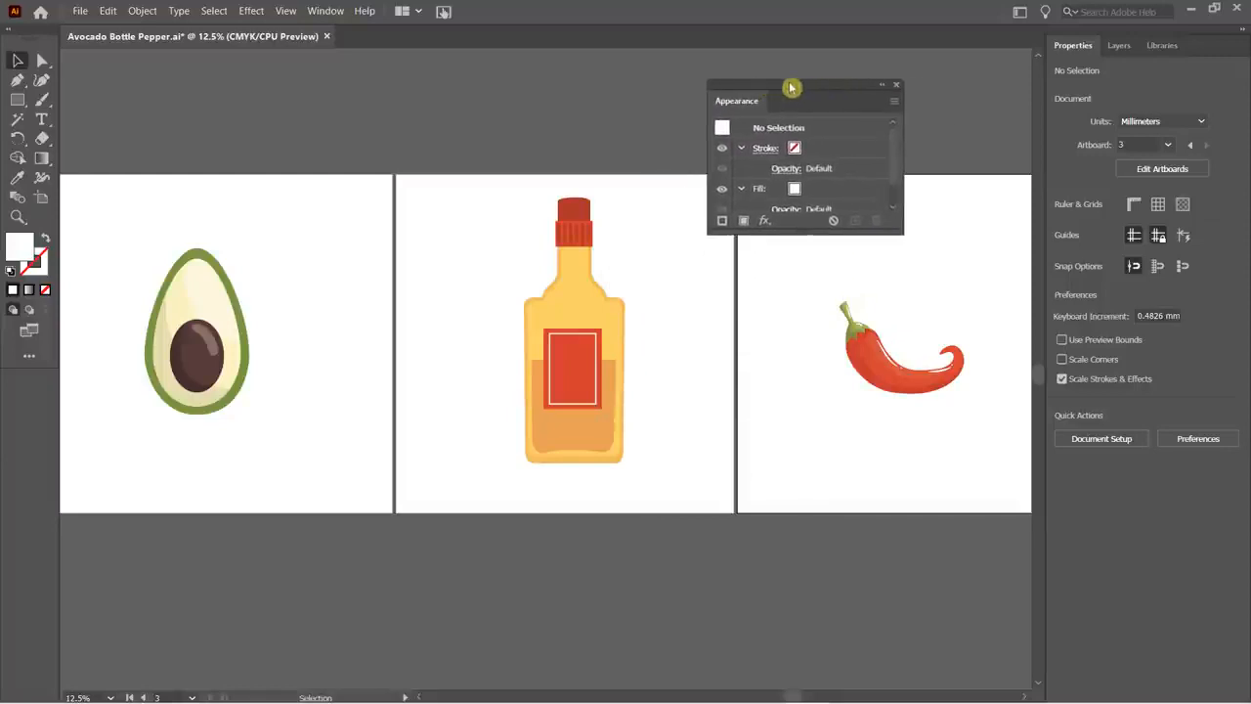
# - Show the Artboards panel and place it over the neck of the bottle, beside the Appearance panel
pyautogui.click(326, 11)
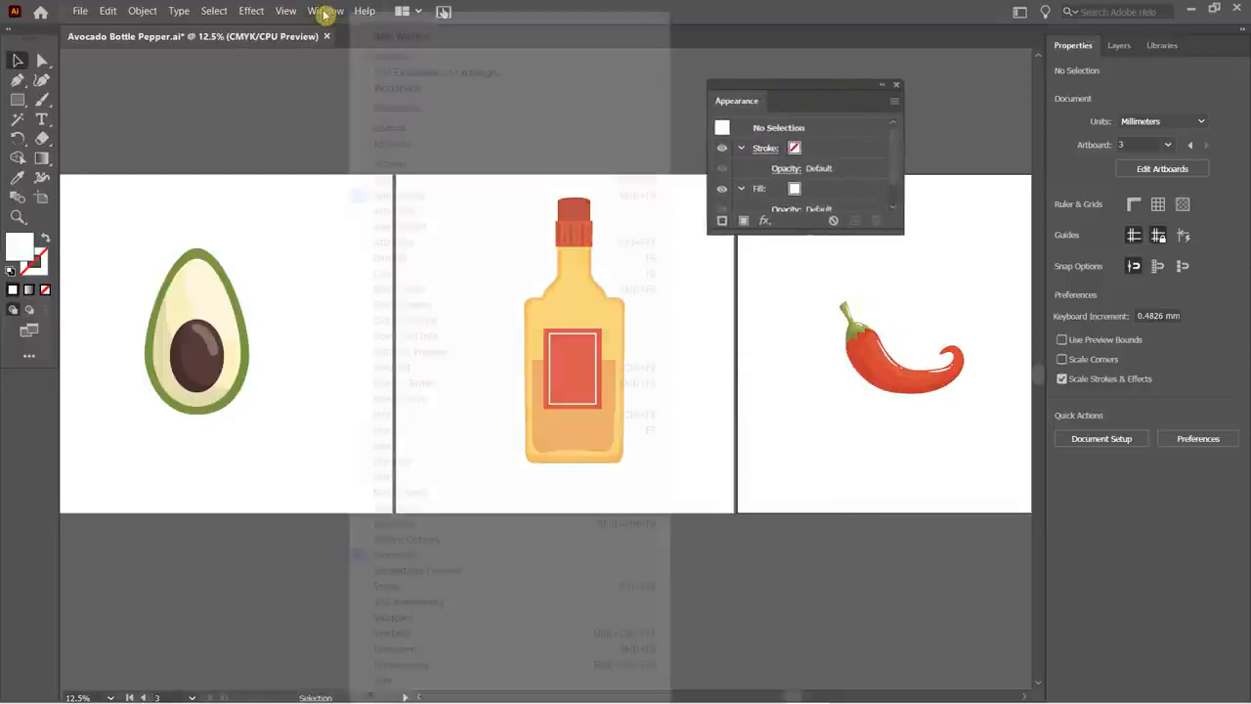
pyautogui.click(414, 214)
pyautogui.moveTo(645, 271); pyautogui.dragTo(583, 88)
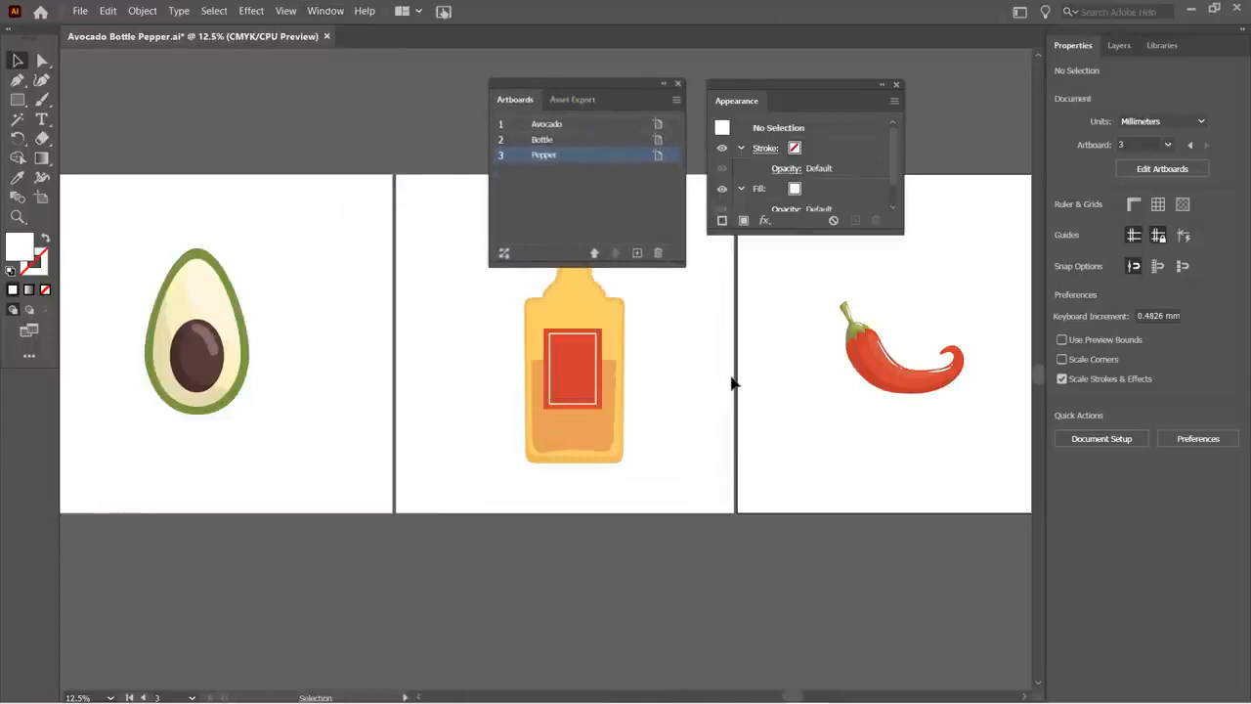
# - Show the Color and Swatches panels, placing Swatches above the avocado and Color below the Appearance panel
pyautogui.click(325, 11)
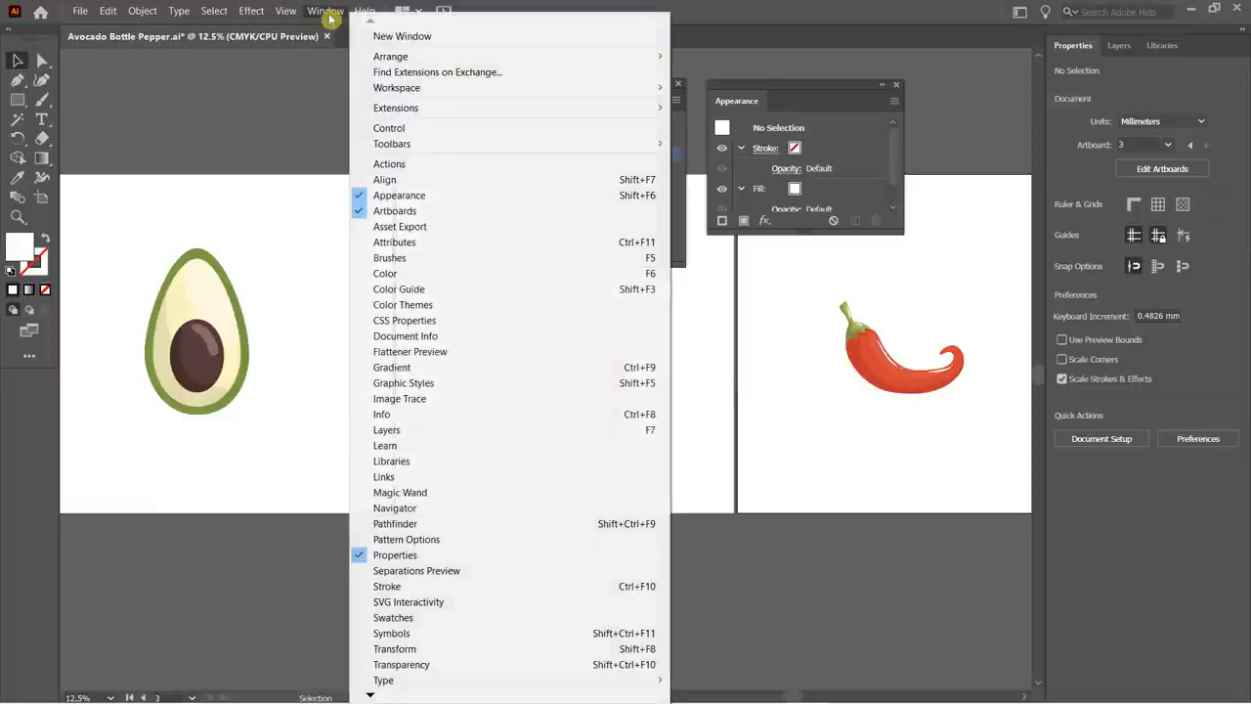
pyautogui.click(404, 275)
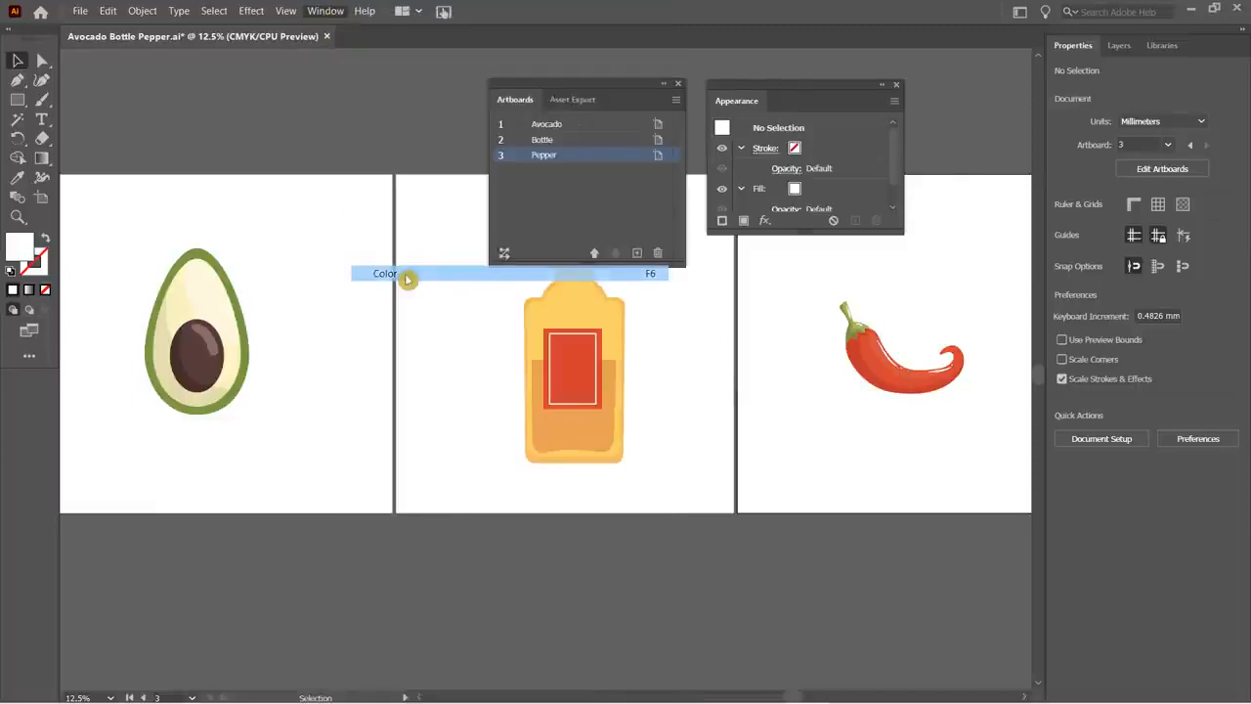
pyautogui.click(325, 11)
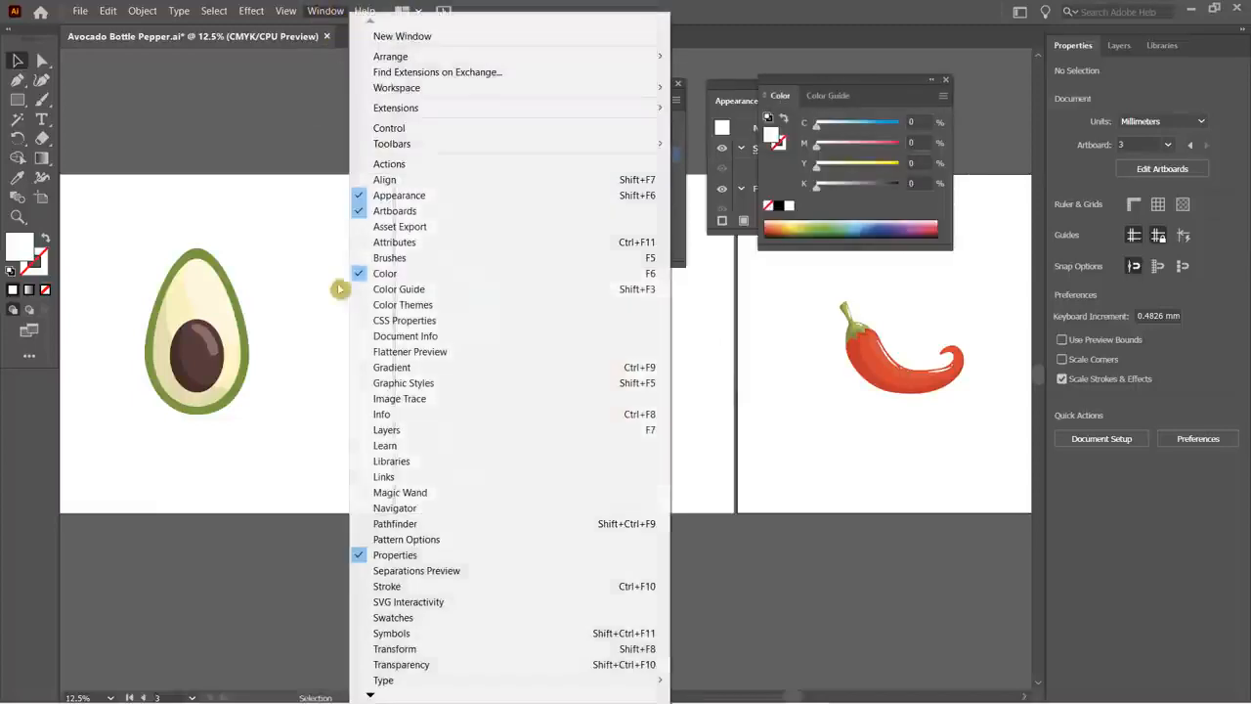
pyautogui.click(415, 617)
pyautogui.moveTo(765, 160); pyautogui.dragTo(297, 90)
pyautogui.moveTo(832, 86); pyautogui.dragTo(783, 272)
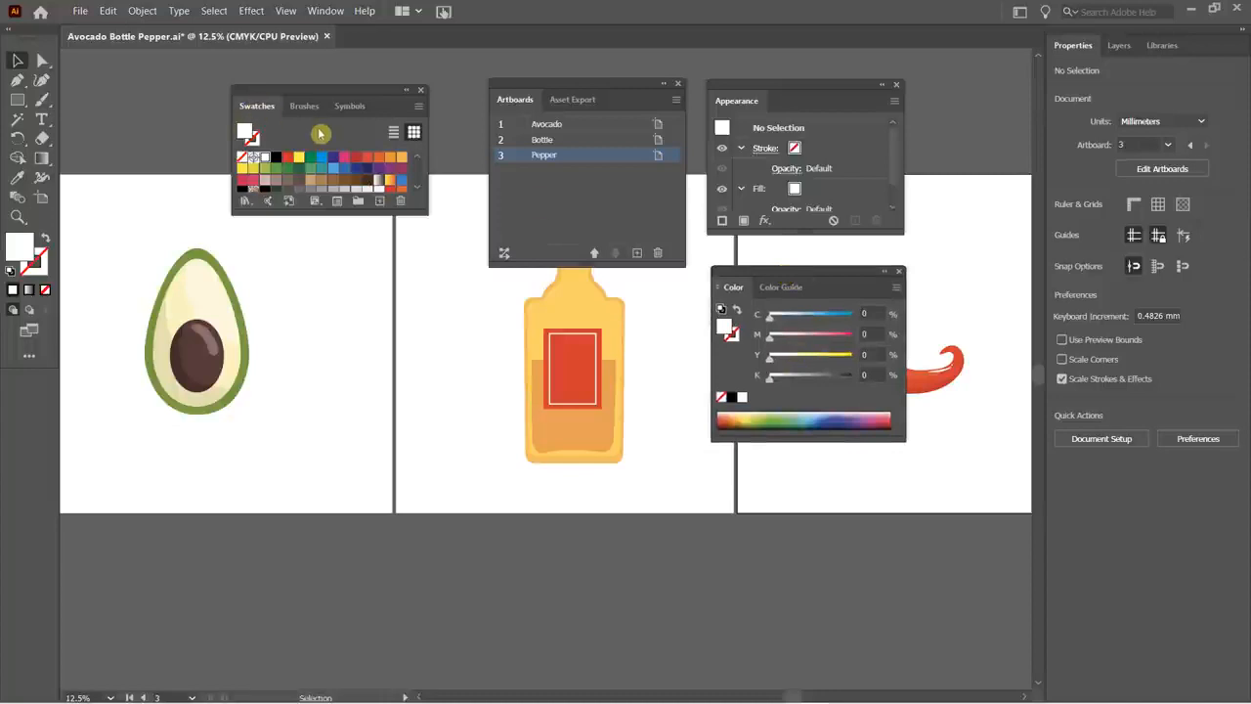
# - Close the Symbols and Brushes panels grouped with Swatches and move the Swatches panel slightly higher
pyautogui.click(587, 227)
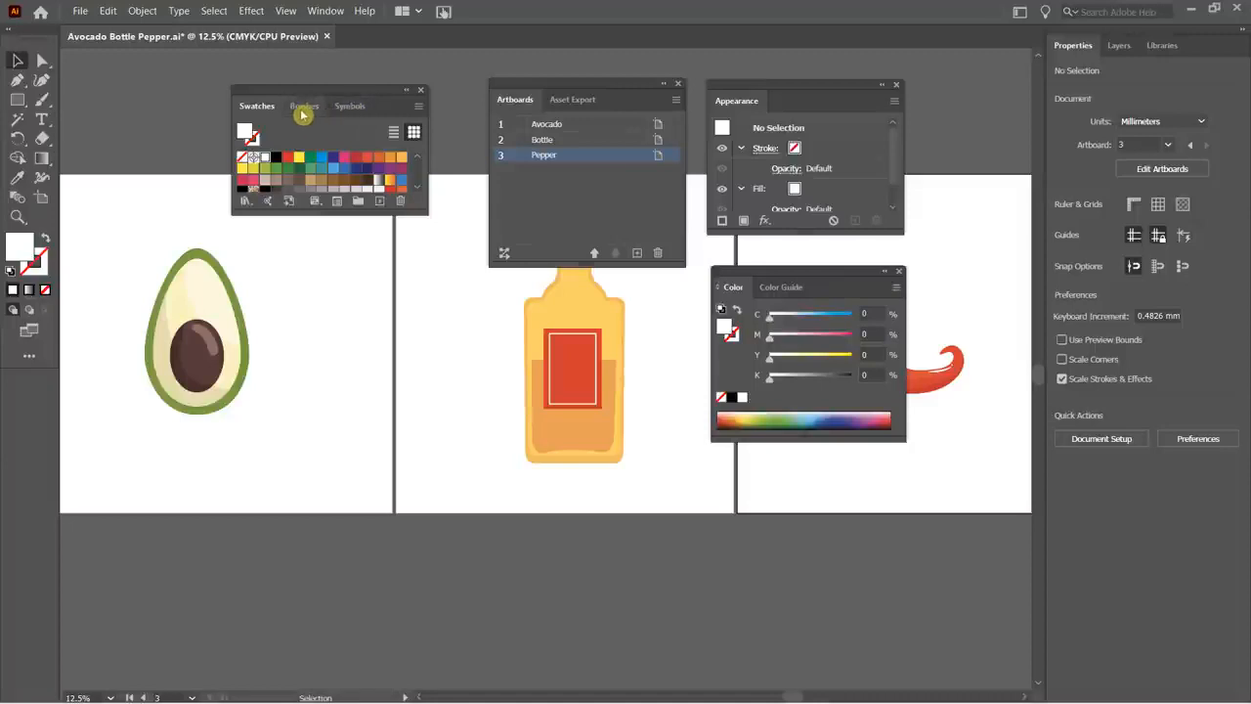
pyautogui.click(352, 107)
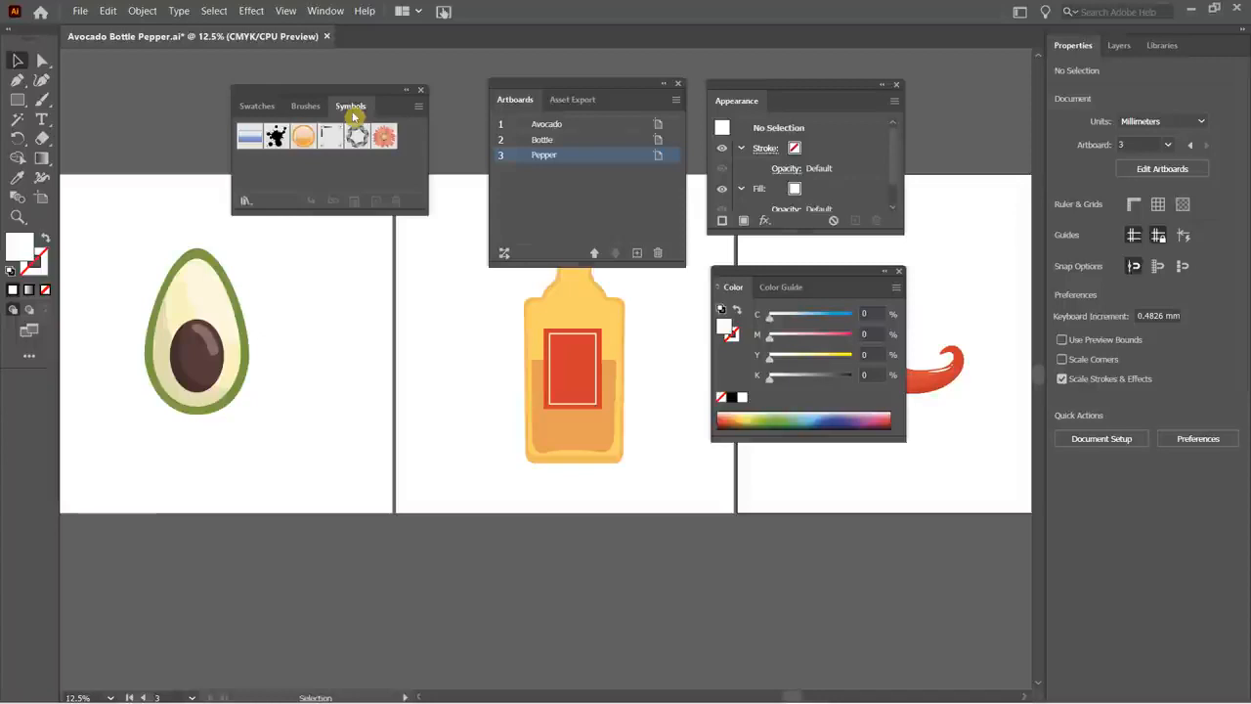
pyautogui.rightClick(344, 110)
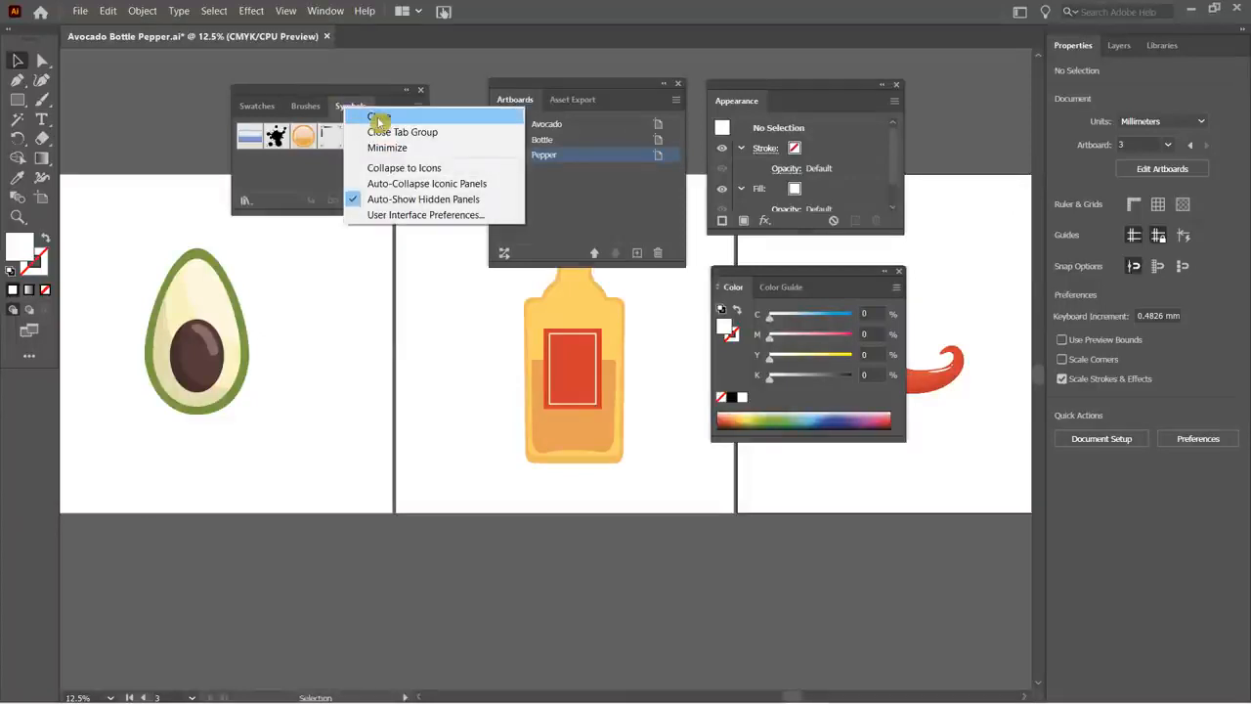
pyautogui.click(370, 118)
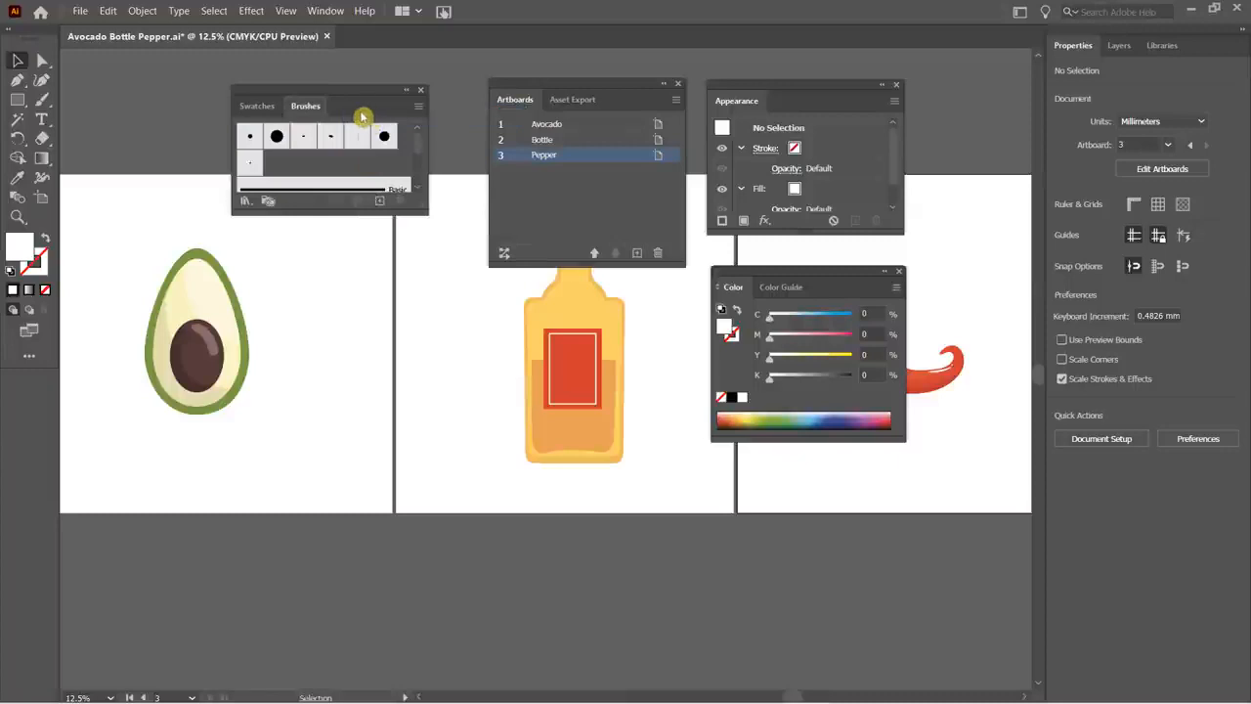
pyautogui.rightClick(303, 108)
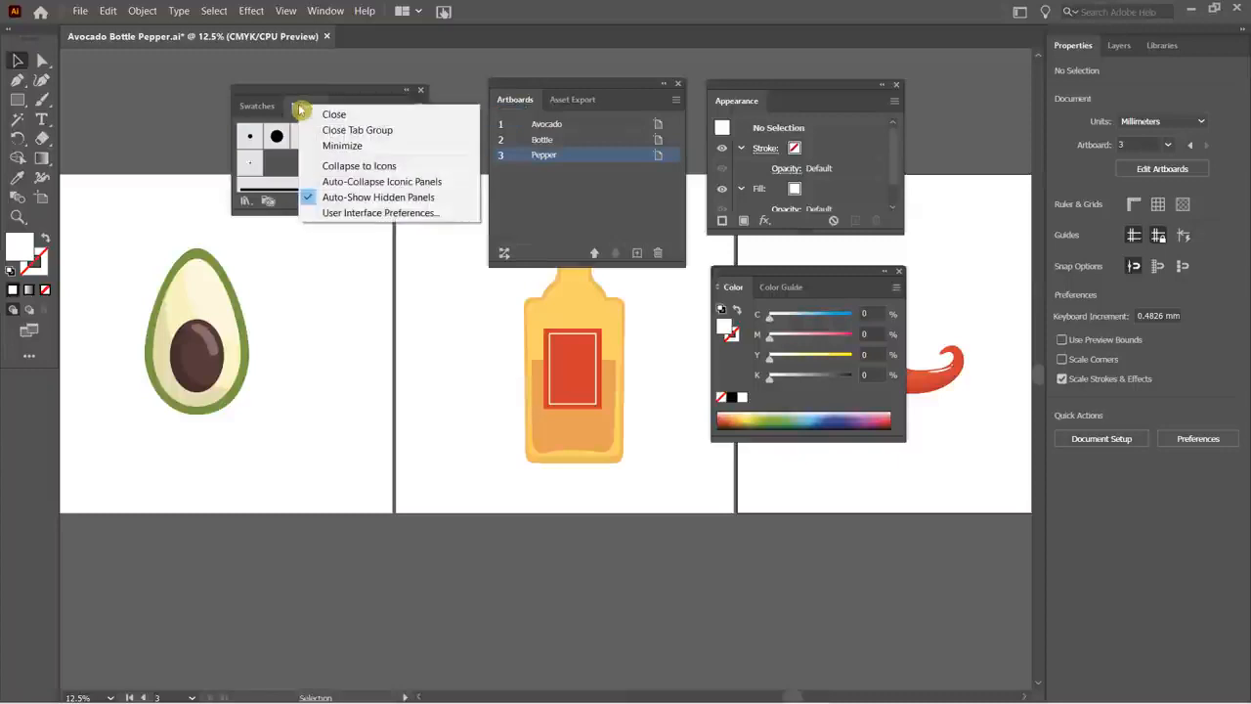
pyautogui.click(334, 114)
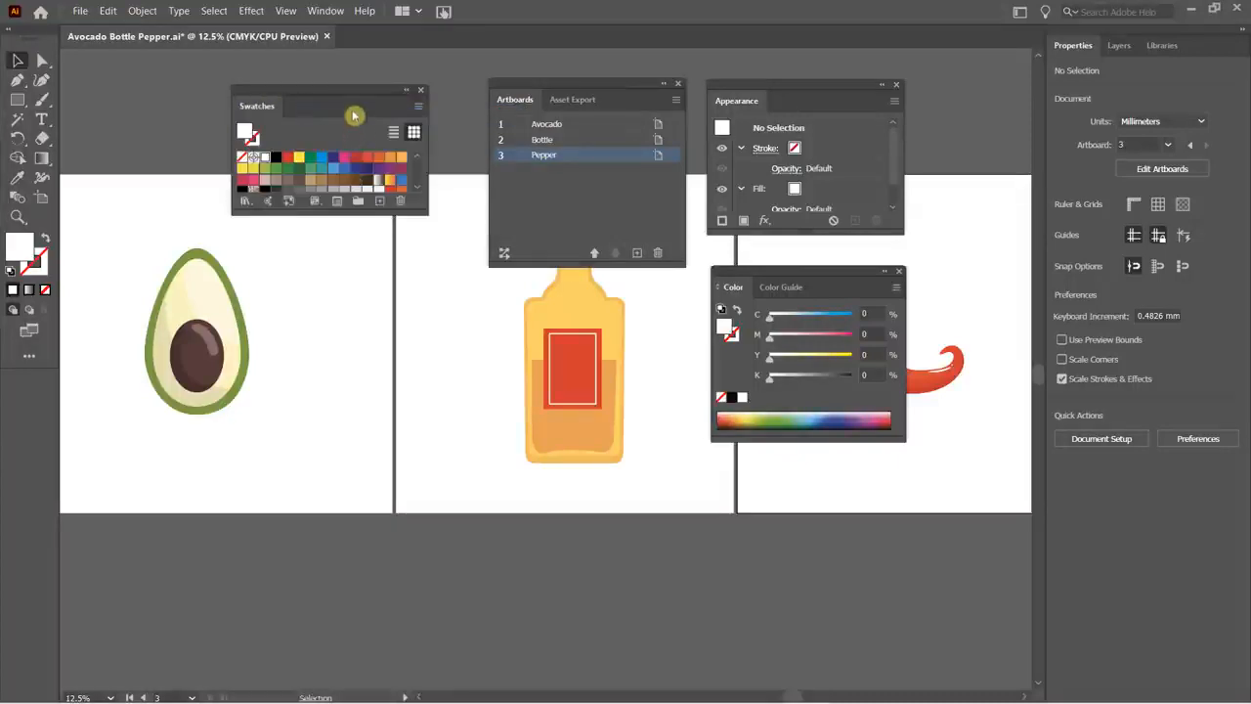
pyautogui.moveTo(347, 92)
pyautogui.mouseDown()
pyautogui.moveTo(352, 70)
pyautogui.moveTo(338, 77)
pyautogui.mouseUp()
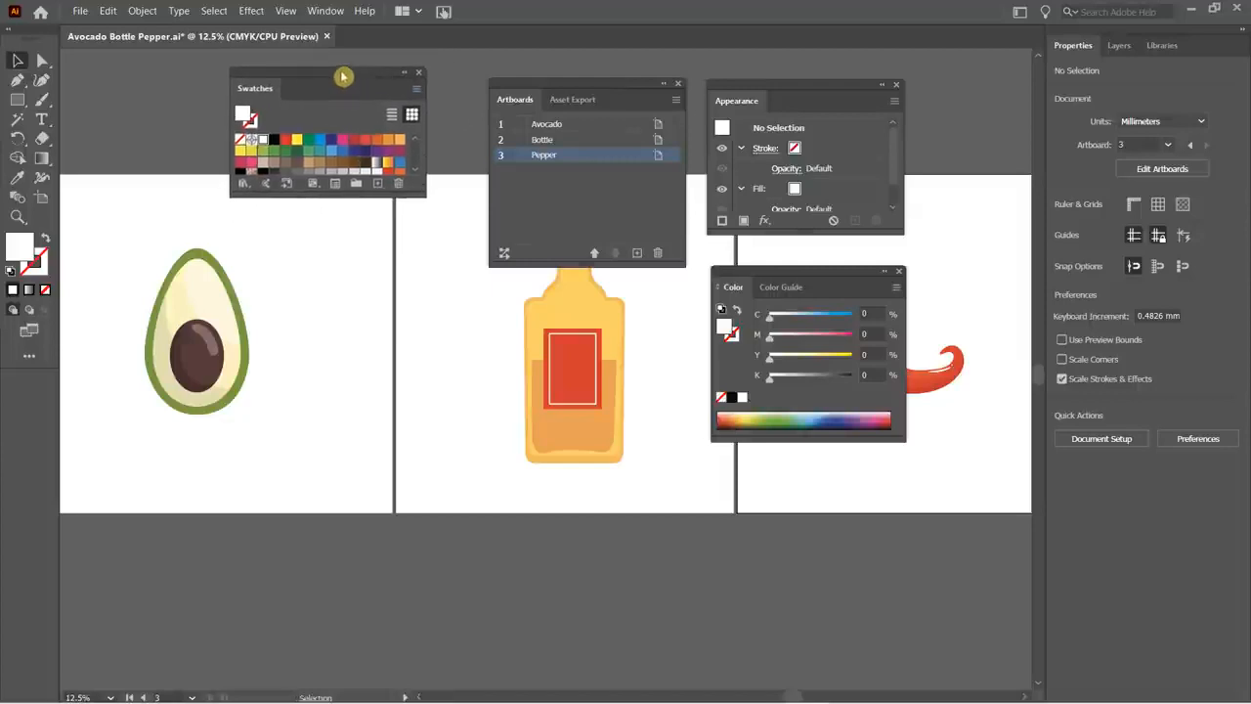
# - Close the Color Guide panel and combine the Color panel with Swatches in one tab group
pyautogui.click(787, 289)
pyautogui.rightClick(783, 296)
pyautogui.click(809, 301)
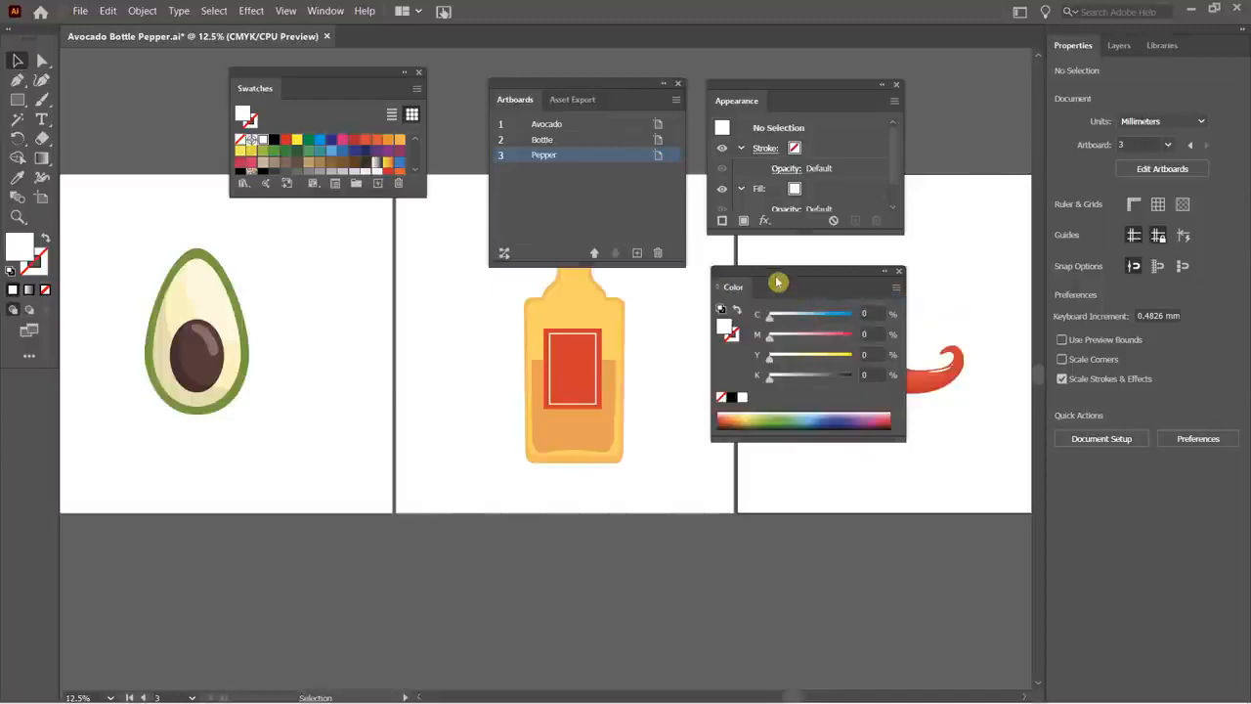
pyautogui.moveTo(778, 282); pyautogui.dragTo(331, 267)
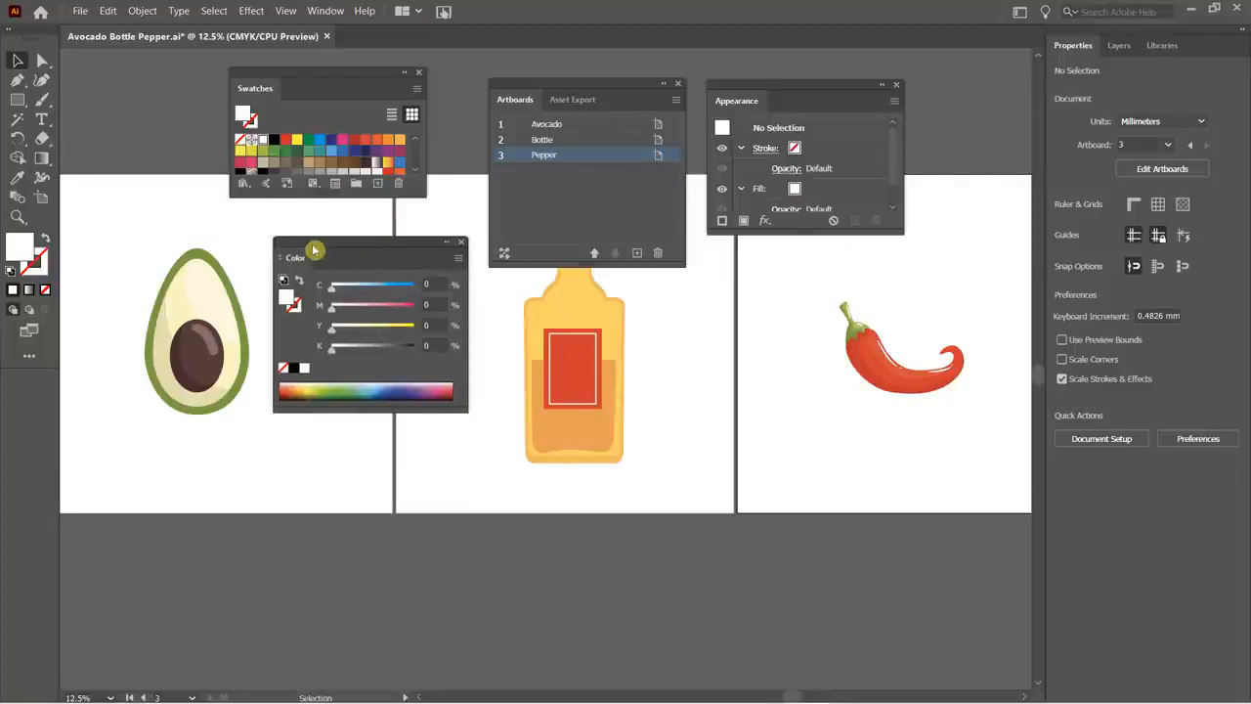
pyautogui.moveTo(314, 251); pyautogui.dragTo(293, 95)
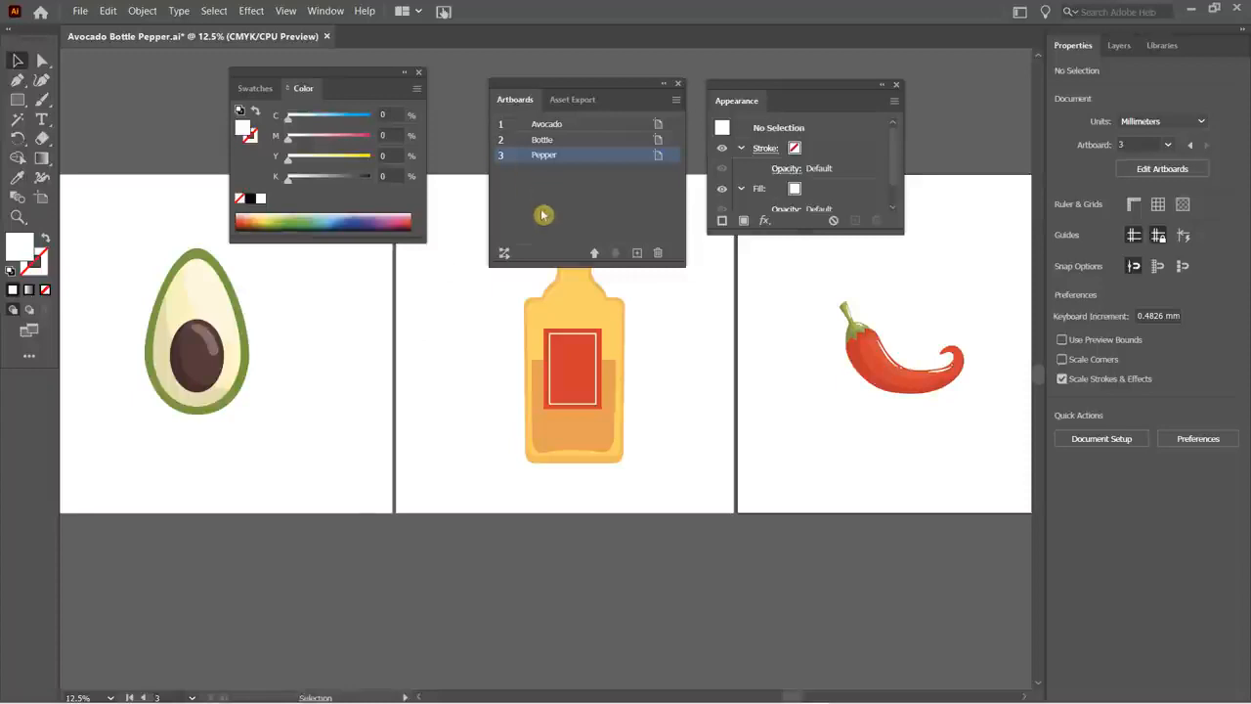
# - Close the Asset Export panel grouped with Artboards
pyautogui.click(573, 102)
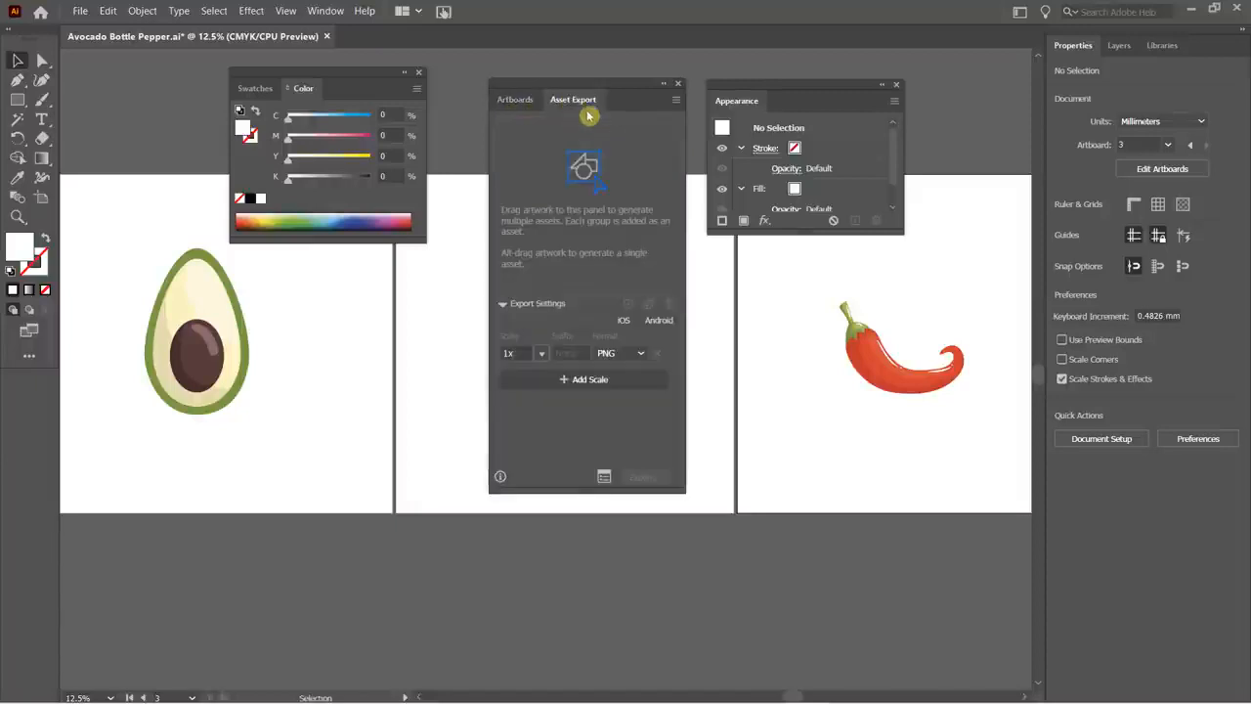
pyautogui.rightClick(583, 108)
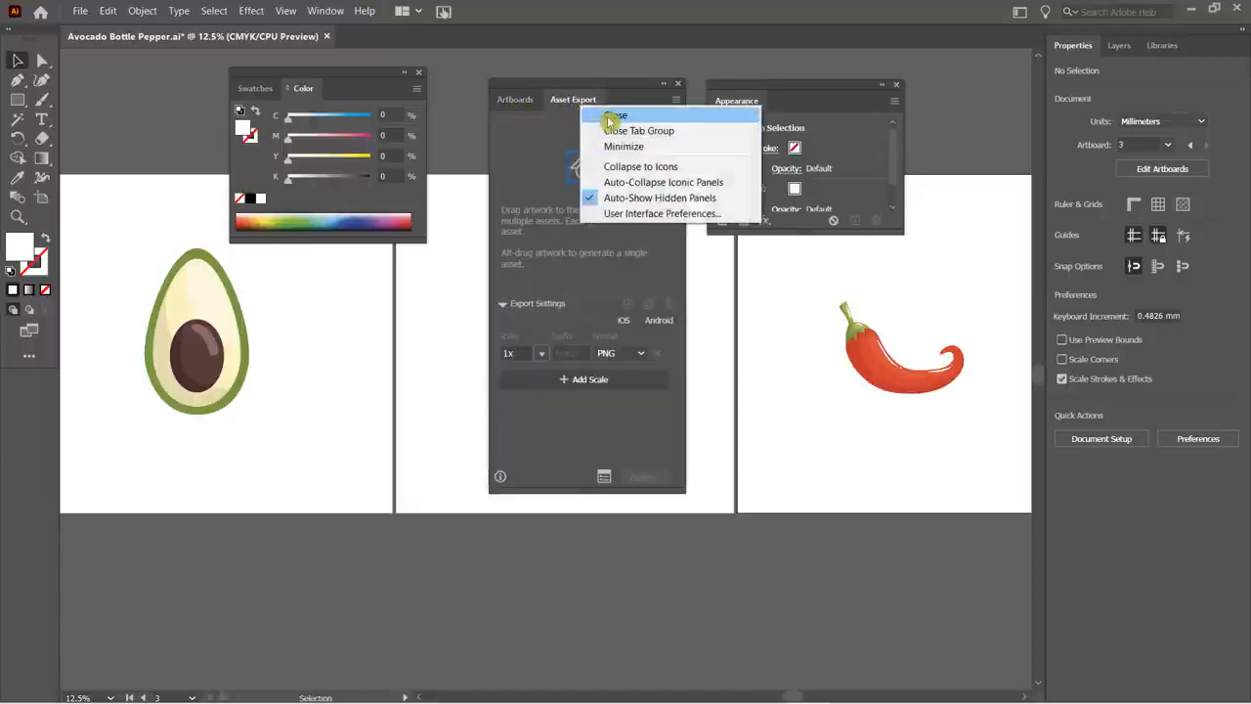
pyautogui.click(606, 115)
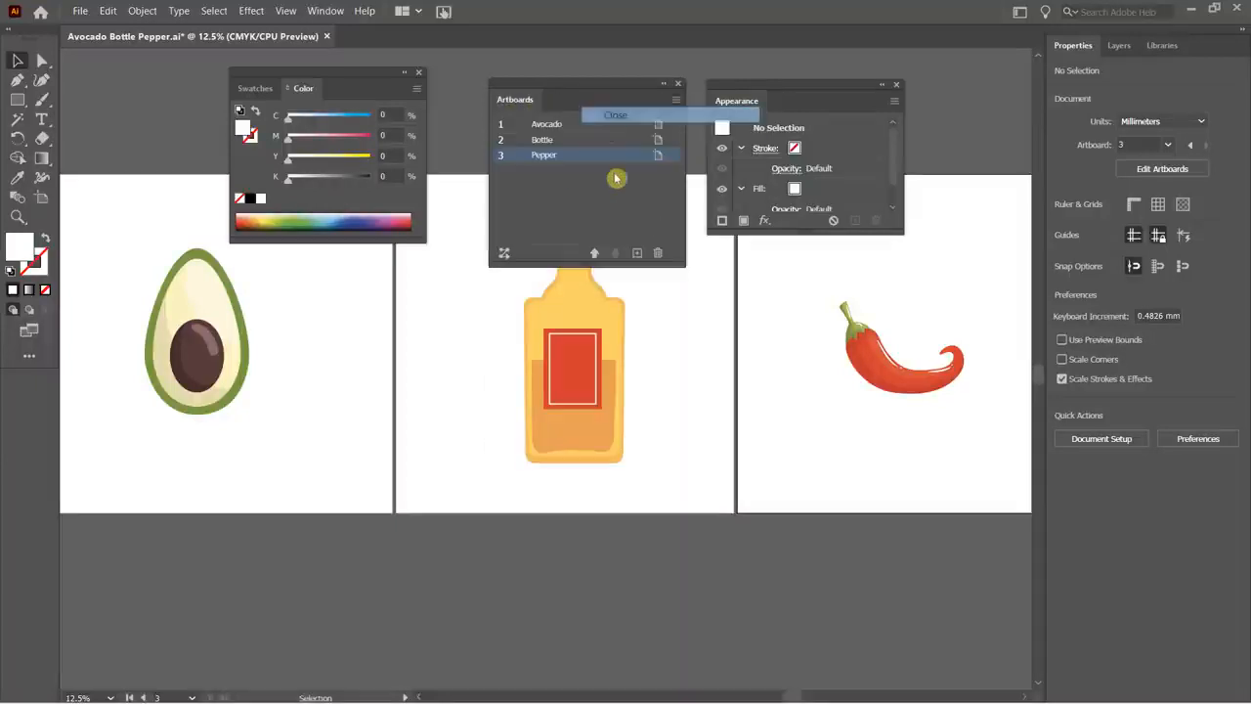
pyautogui.rightClick(511, 100)
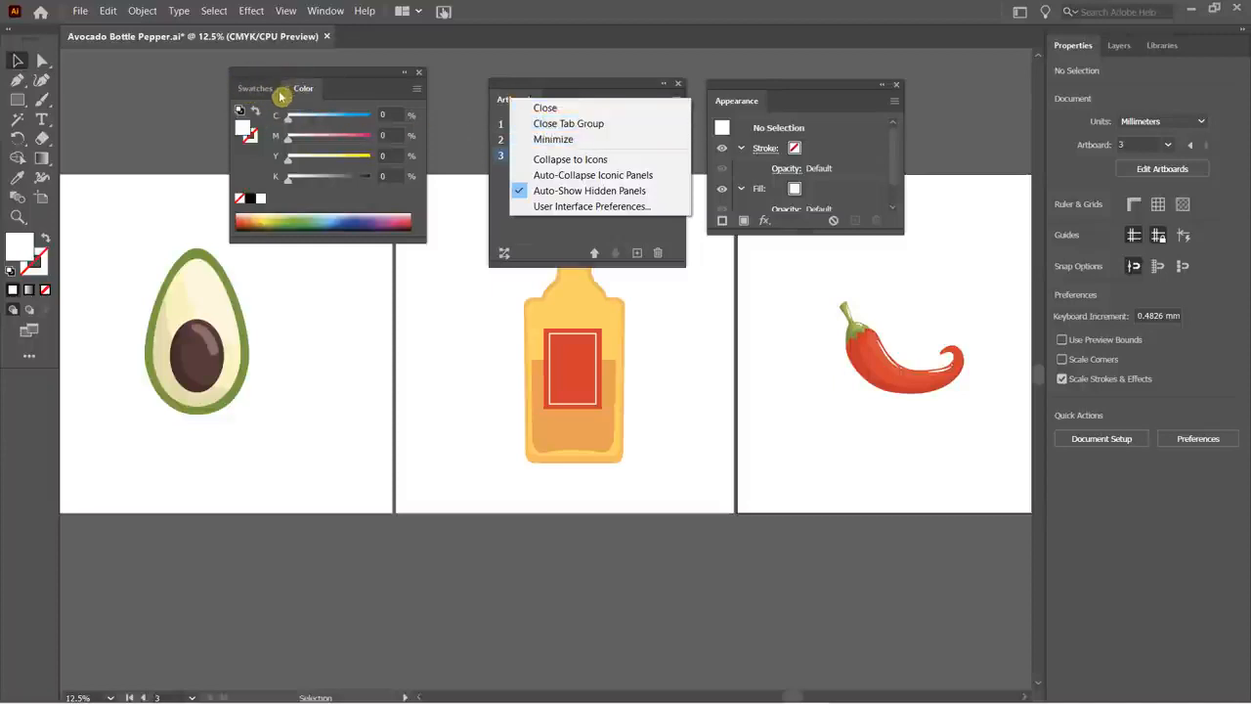
# - Collapse the Artboards panel to an icon
pyautogui.click(579, 143)
pyautogui.click(519, 101)
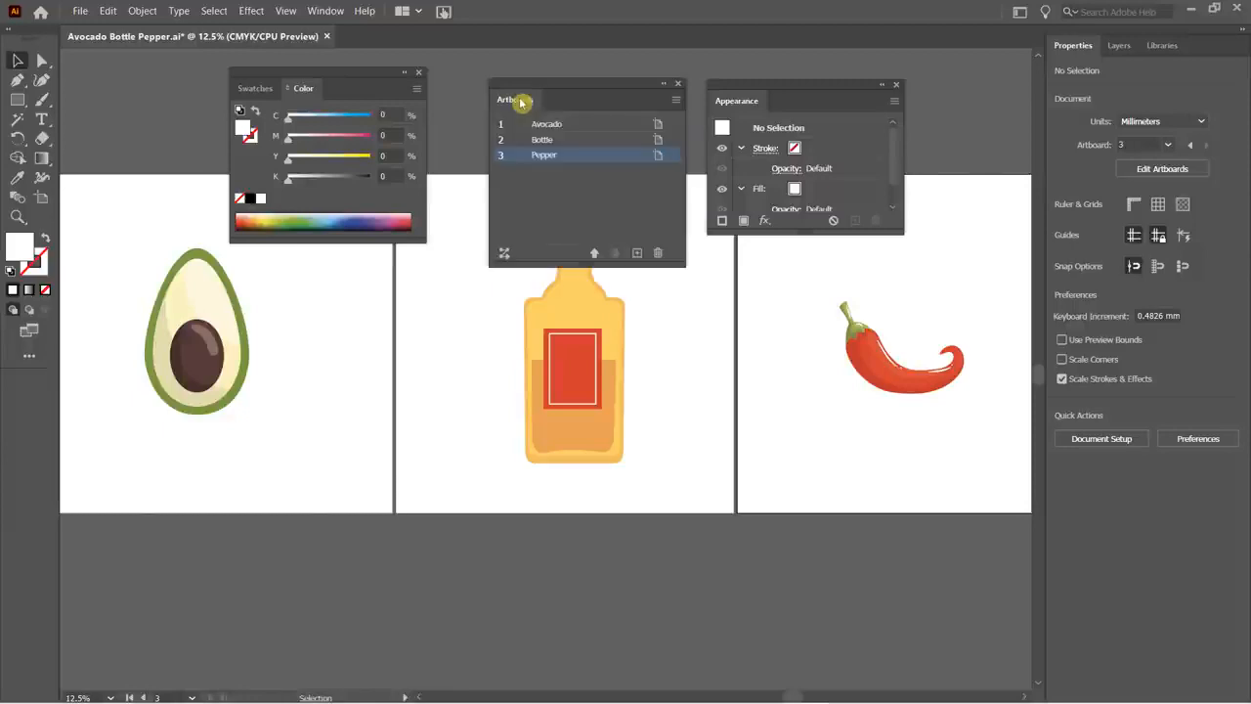
pyautogui.rightClick(521, 102)
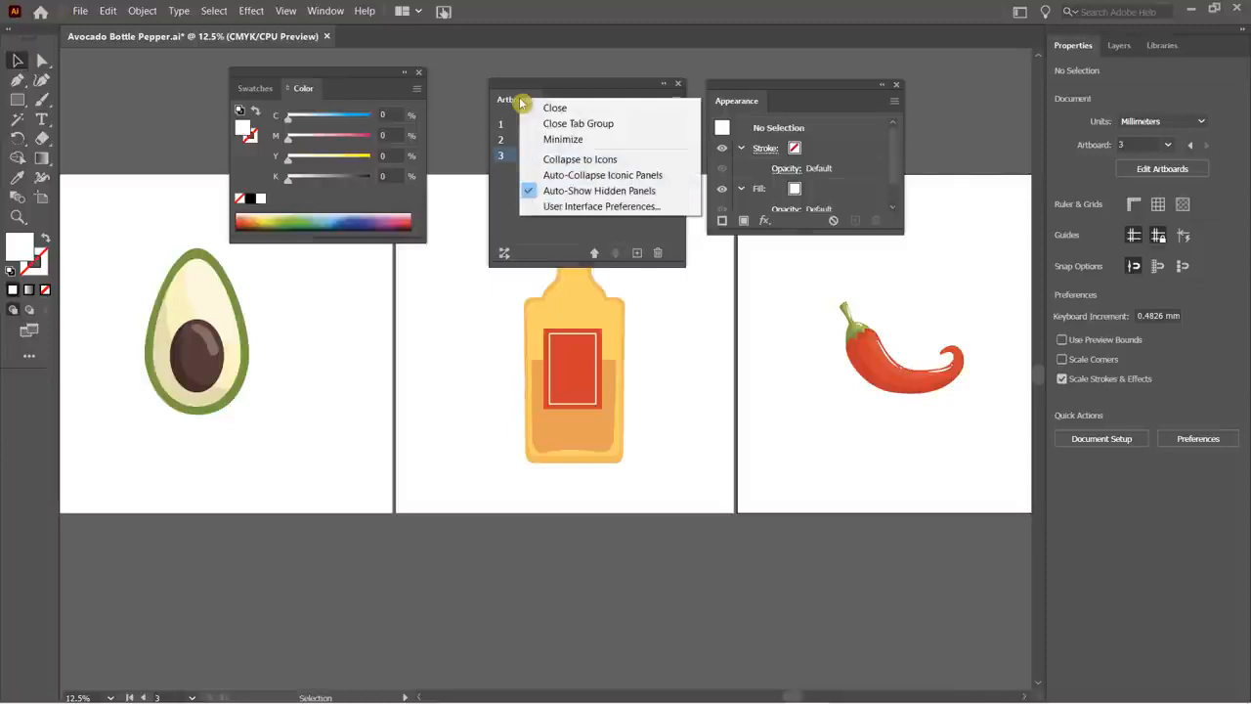
pyautogui.click(580, 159)
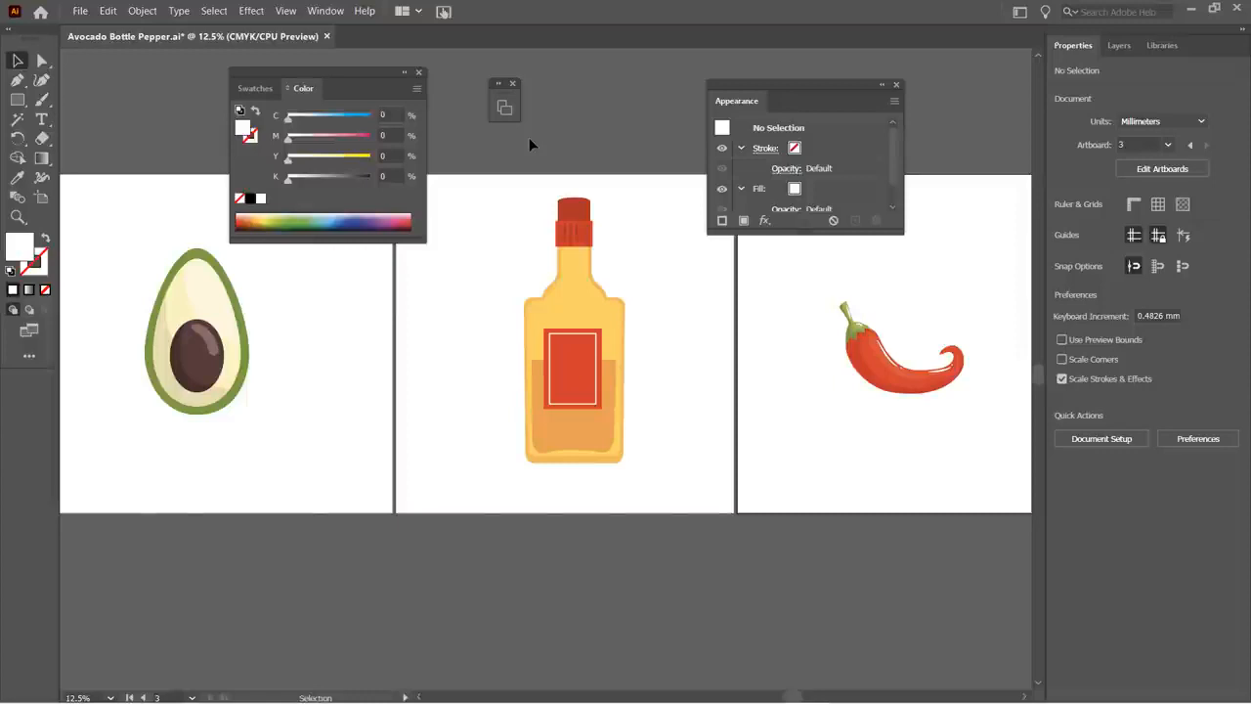
# - Move the Appearance panel closer to the collapsed Artboards panel, collapse it to an icon, and expand it again
pyautogui.moveTo(800, 88); pyautogui.dragTo(661, 90)
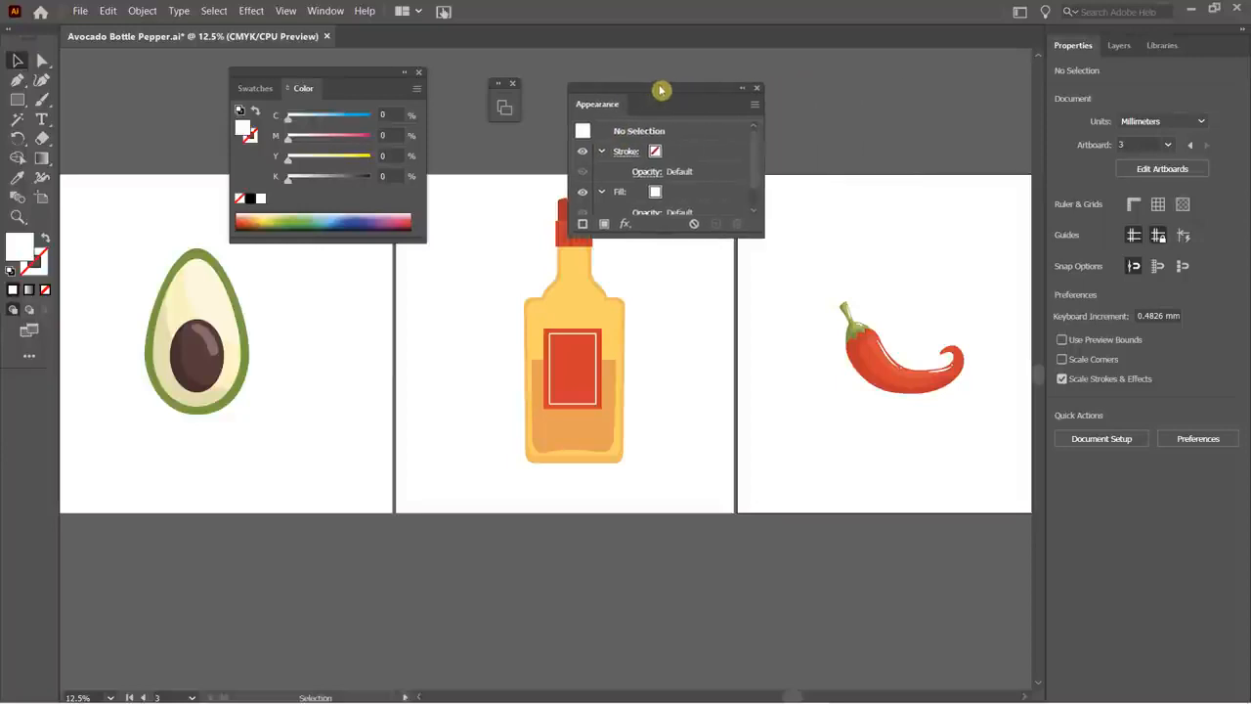
pyautogui.click(743, 89)
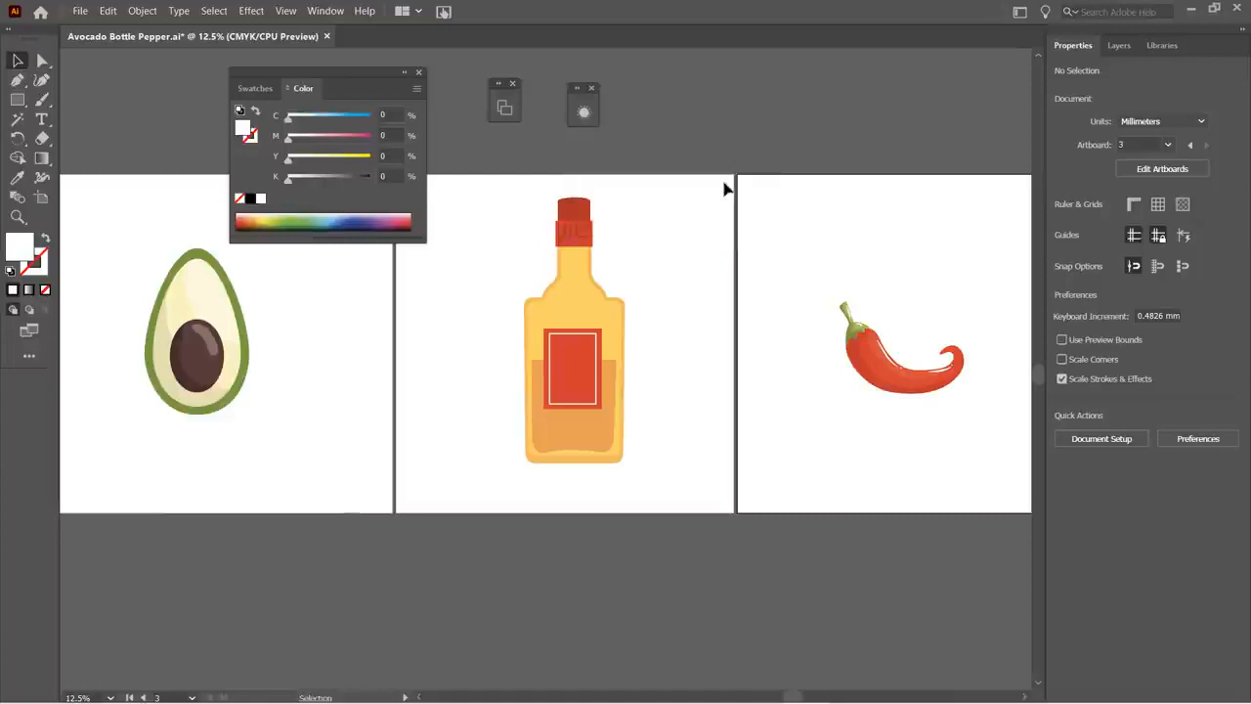
pyautogui.click(577, 90)
pyautogui.click(711, 151)
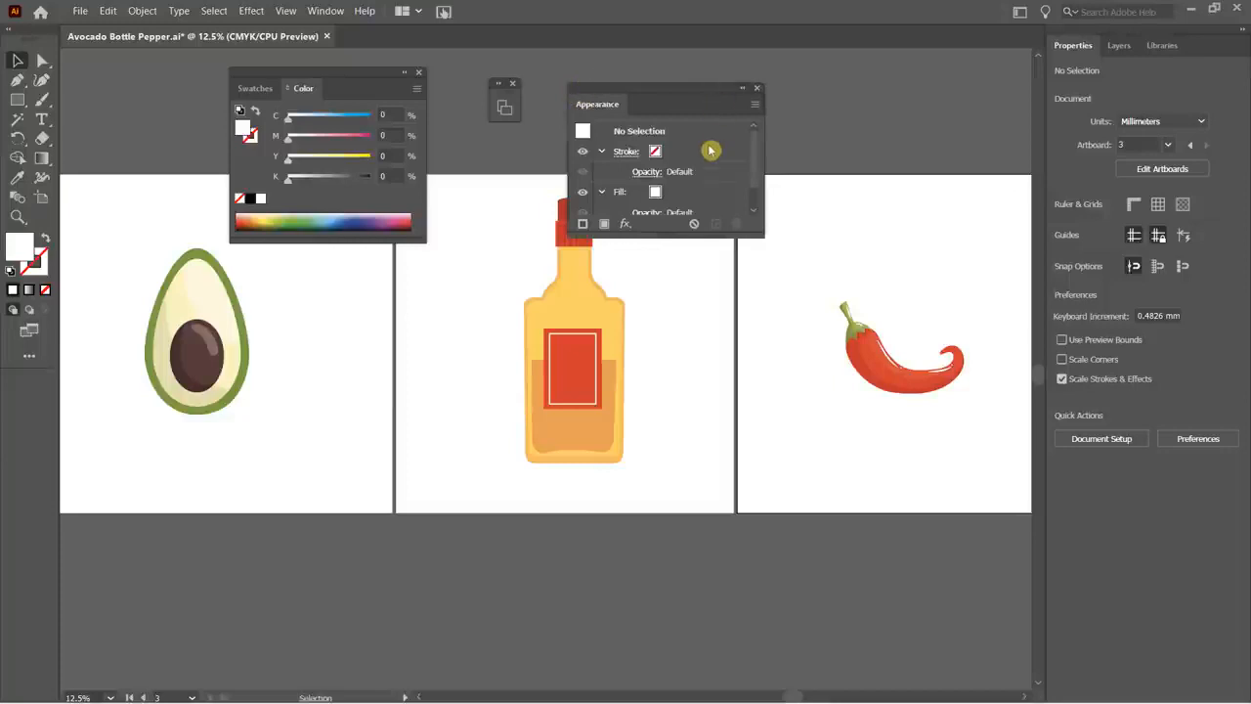
# - Close the Appearance panel and show it again, placing it across the upper edge of the bottle and pepper artboards
pyautogui.click(757, 90)
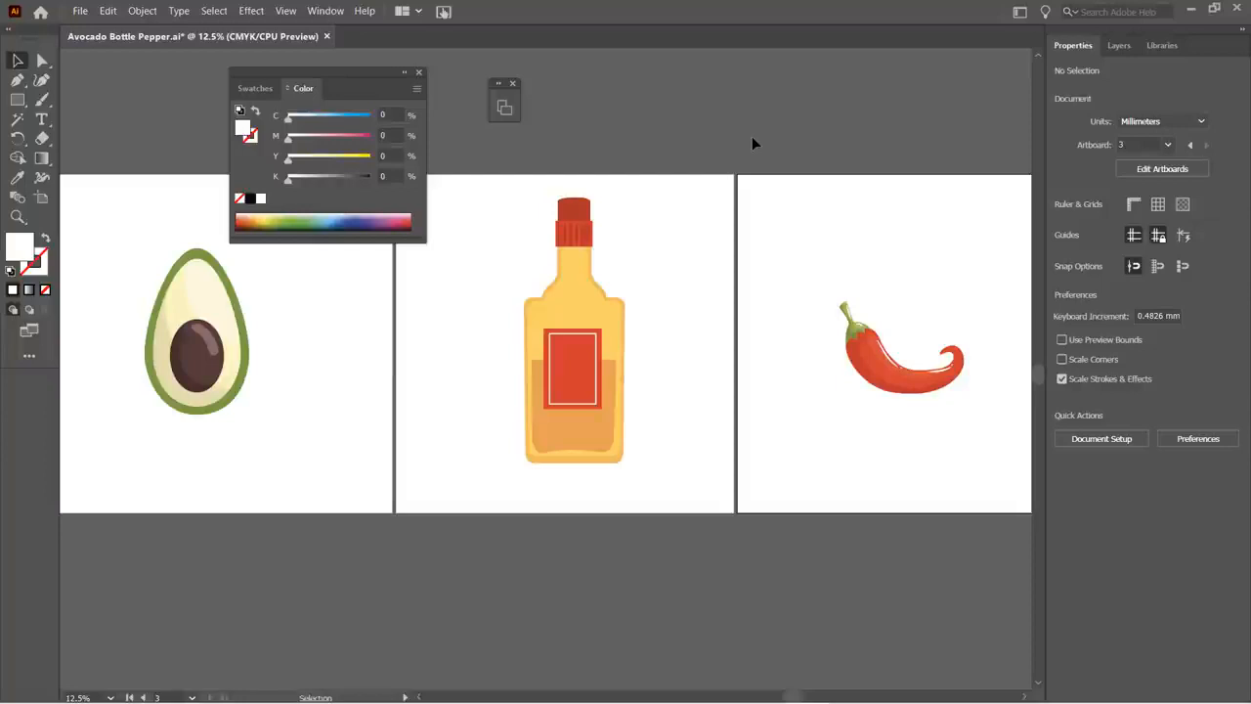
pyautogui.click(329, 12)
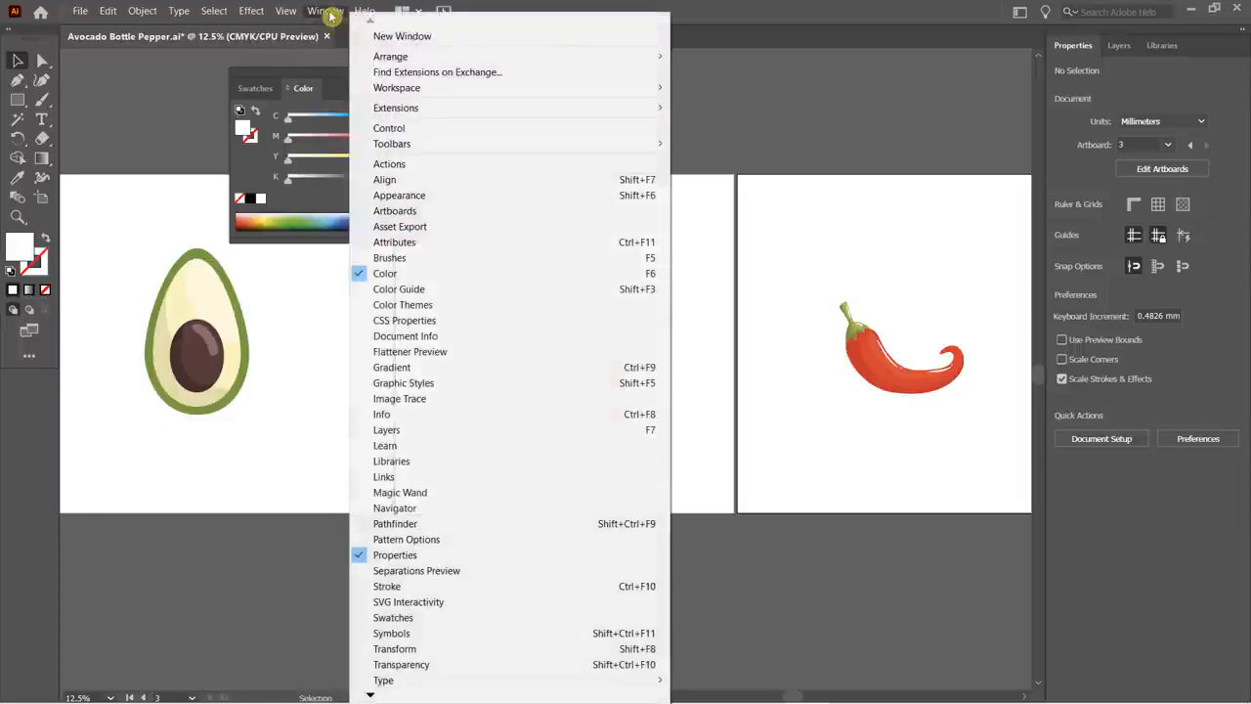
pyautogui.click(439, 195)
pyautogui.moveTo(643, 97); pyautogui.dragTo(717, 92)
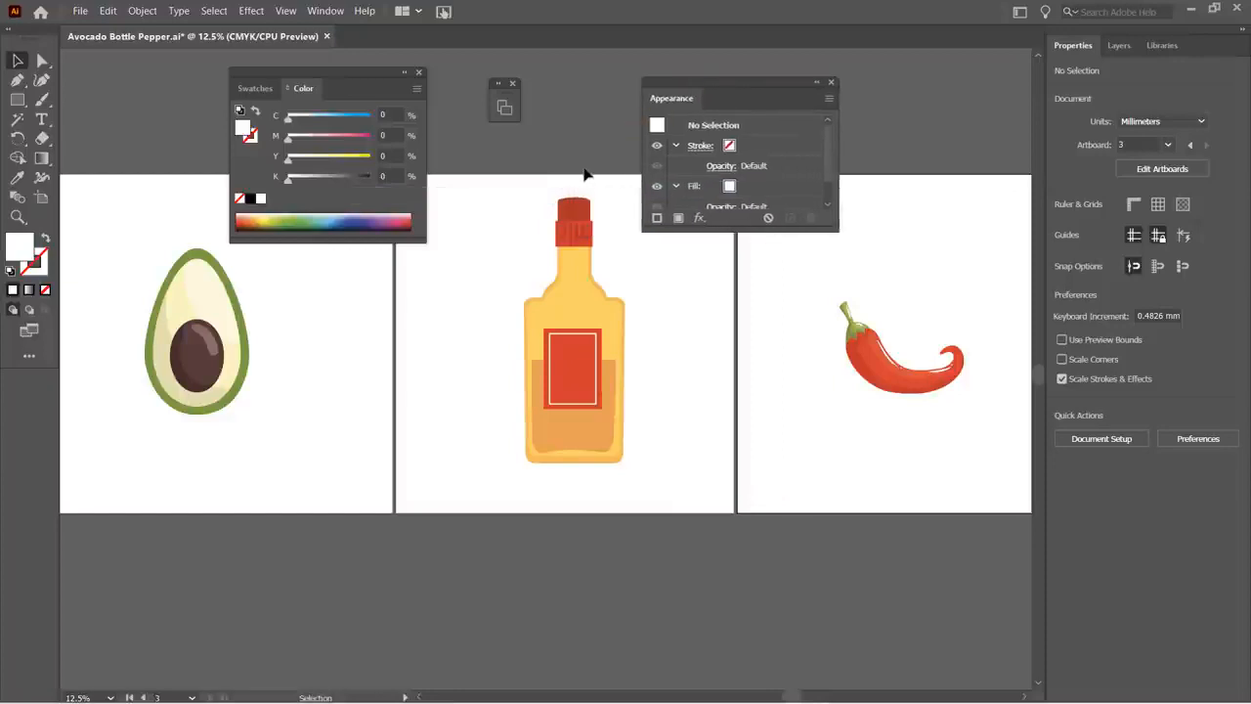
# - Show the Info panel and place its group just below the avocado artboard
pyautogui.click(323, 12)
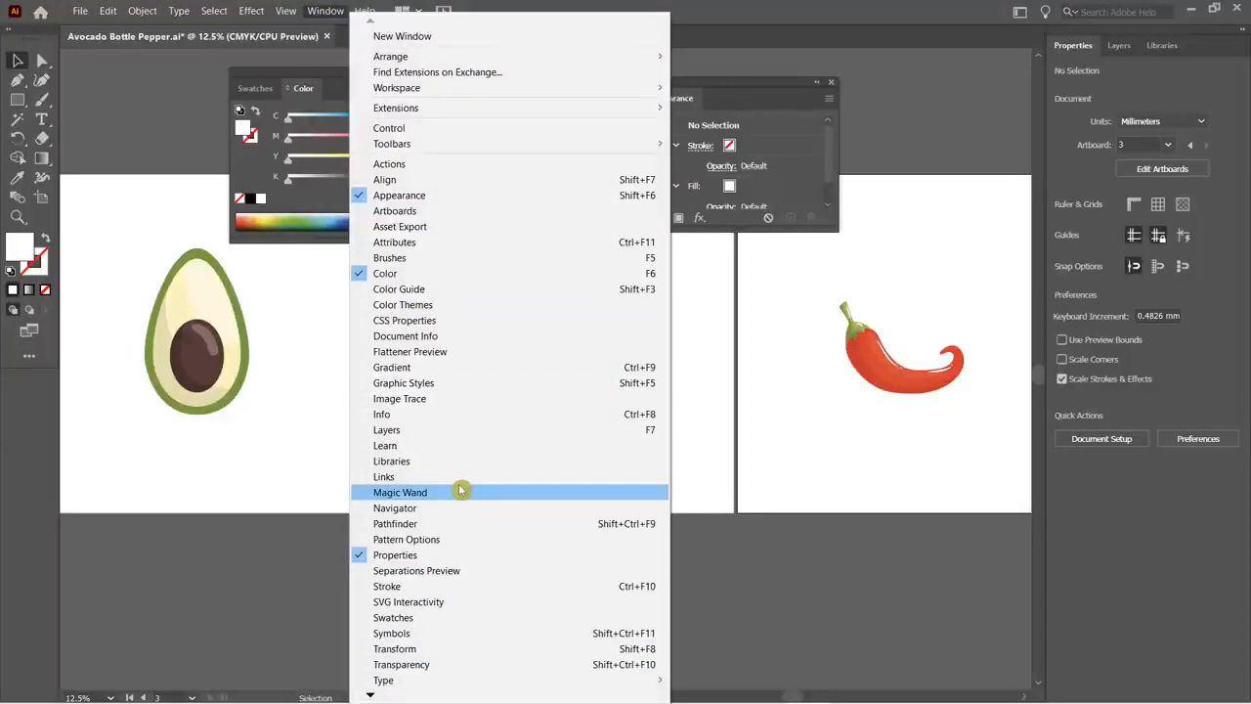
pyautogui.click(420, 414)
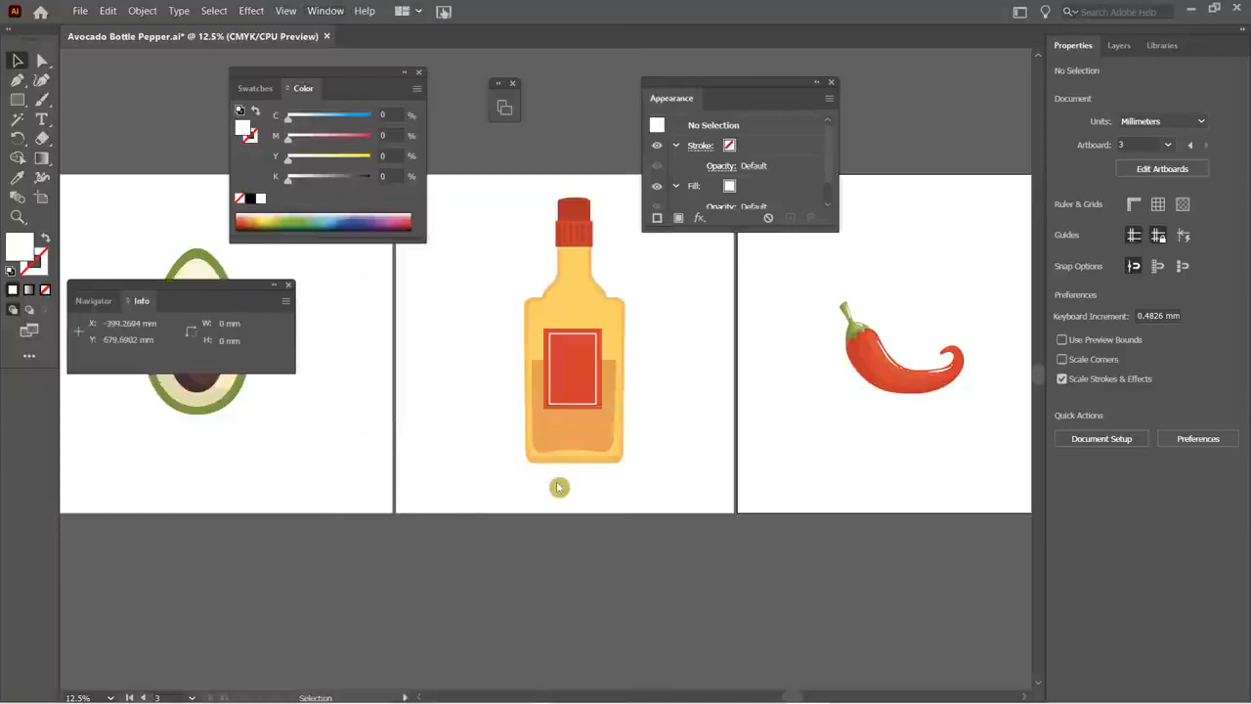
pyautogui.moveTo(180, 296); pyautogui.dragTo(293, 534)
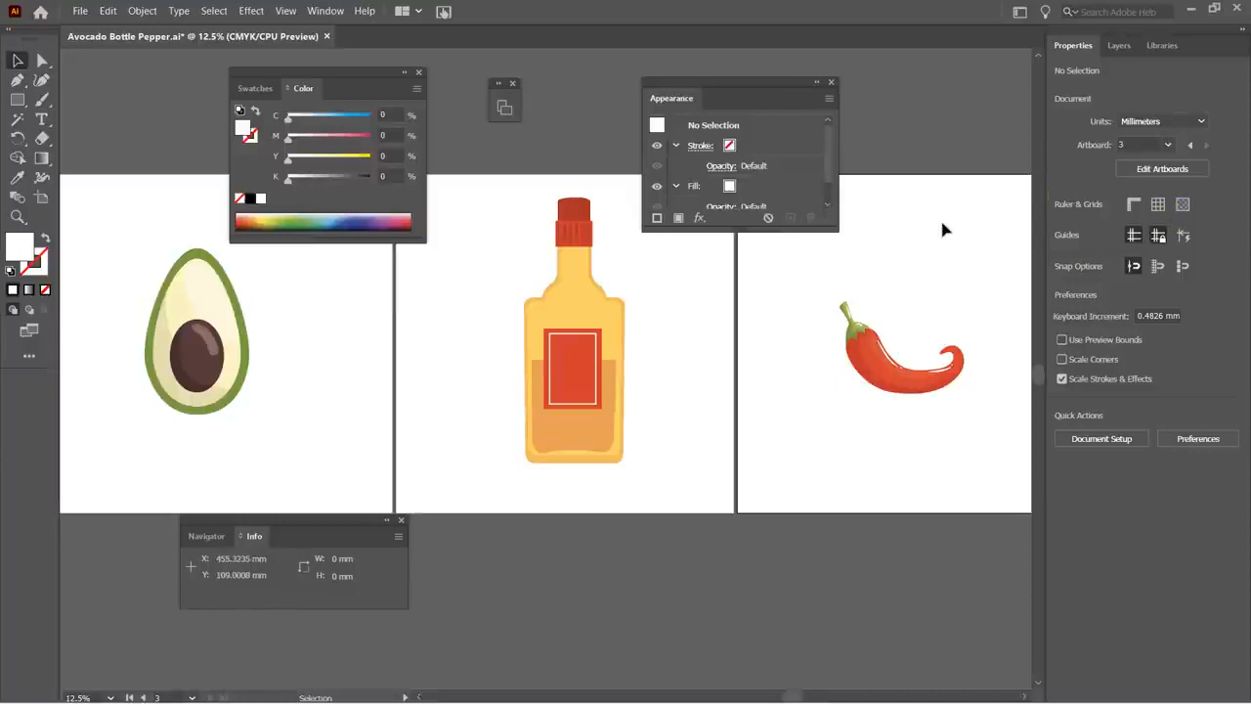
# - Move the Swatches and Color panel group to just below the Appearance panel
pyautogui.click(712, 98)
pyautogui.click(770, 145)
pyautogui.click(329, 78)
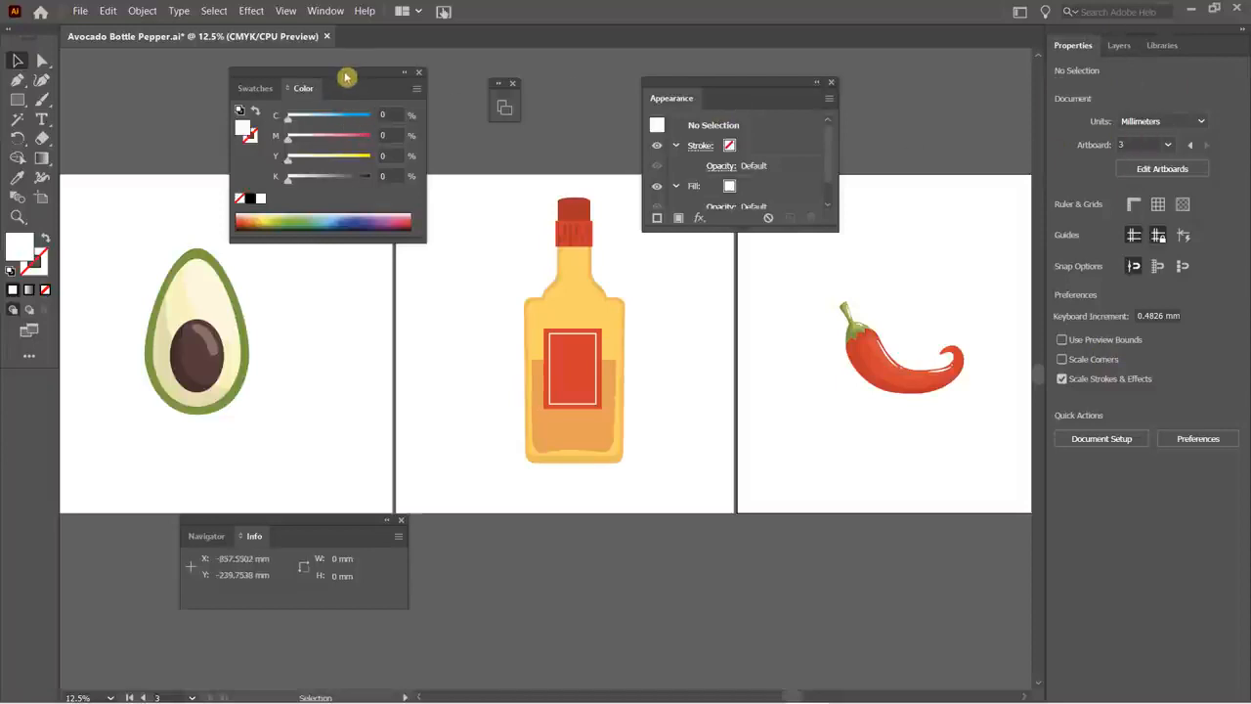
pyautogui.moveTo(346, 77); pyautogui.dragTo(734, 284)
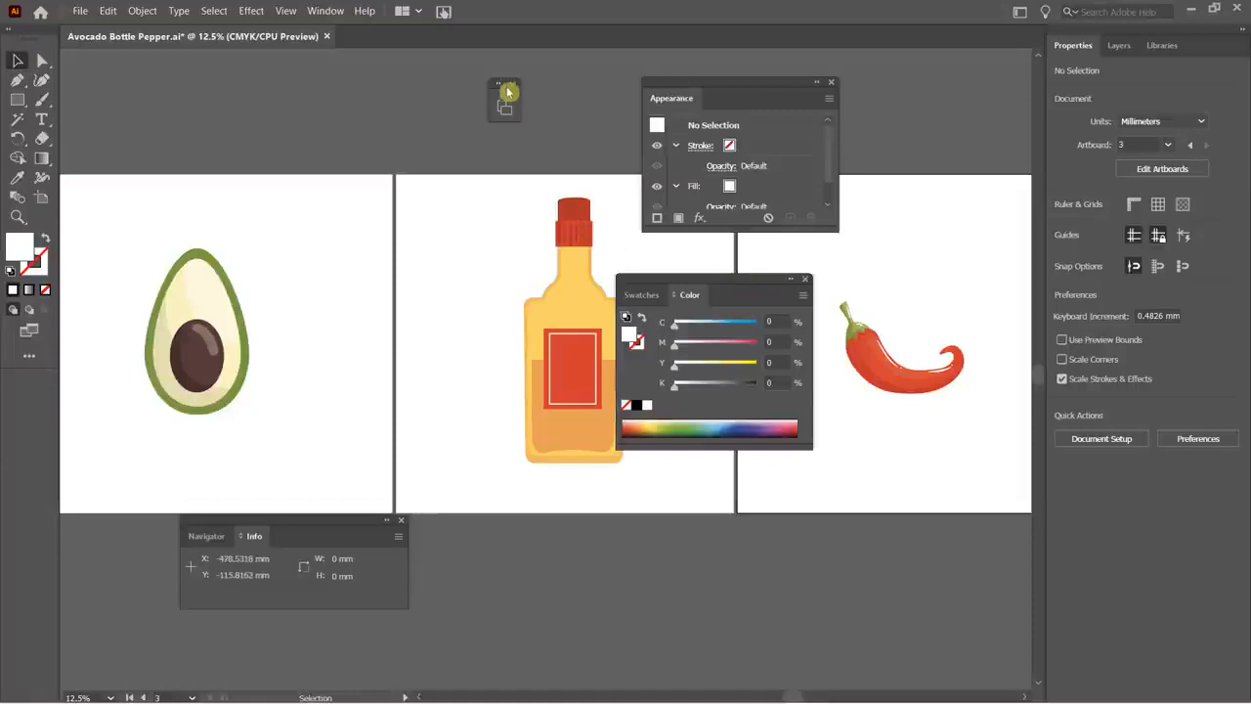
# - Dock the Artboards, Appearance, Swatches/Color and Navigator/Info panels as icons in one column beside the Properties panel
pyautogui.moveTo(501, 103); pyautogui.dragTo(1046, 108)
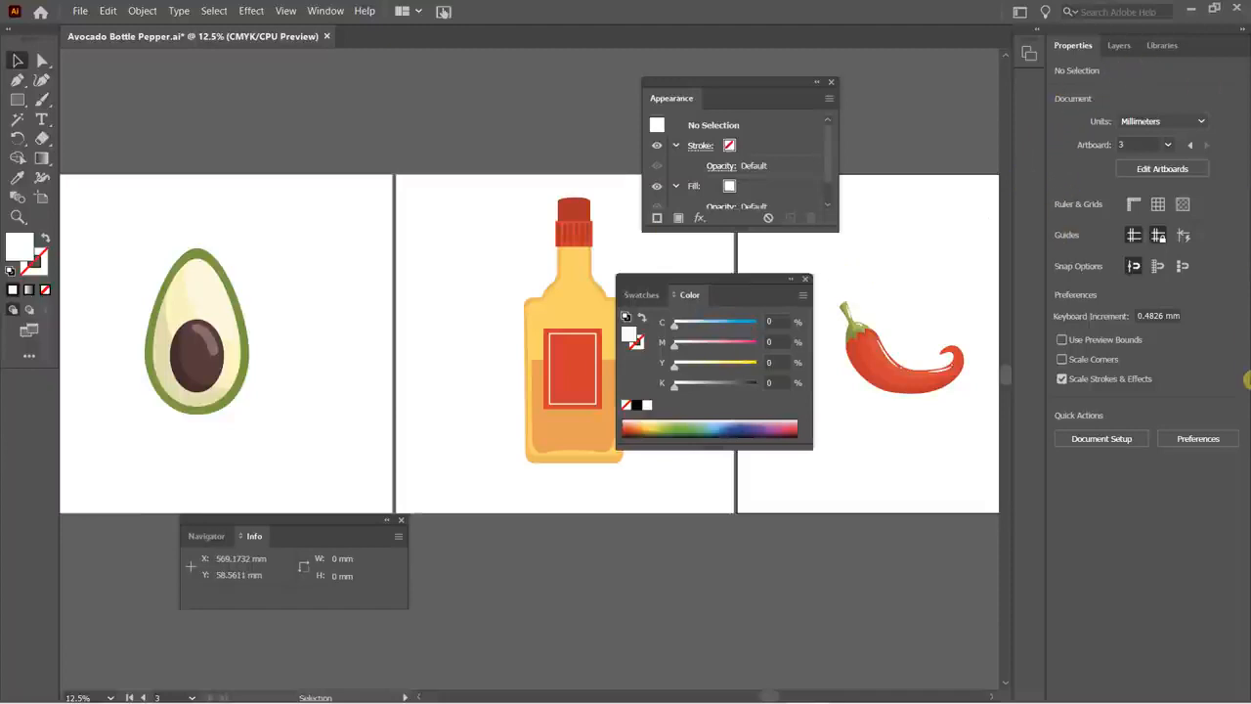
pyautogui.moveTo(671, 89); pyautogui.dragTo(1027, 90)
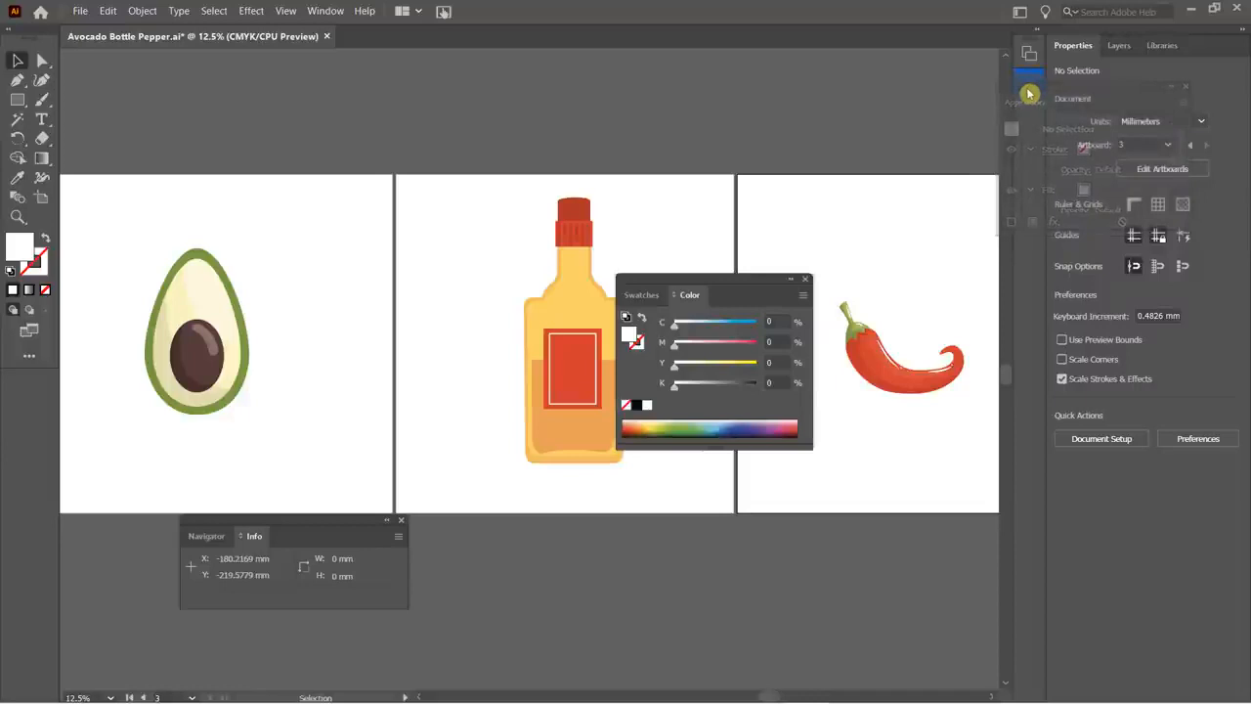
pyautogui.moveTo(710, 288); pyautogui.dragTo(1026, 133)
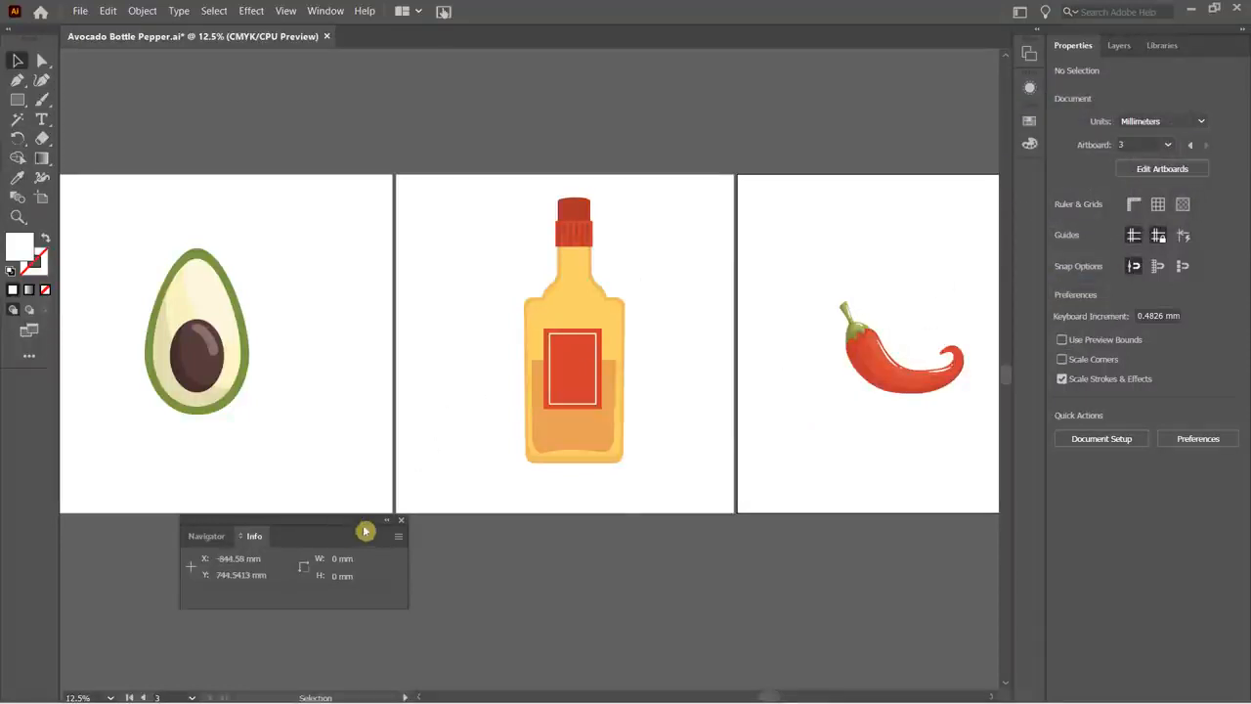
pyautogui.moveTo(361, 521); pyautogui.dragTo(1023, 234)
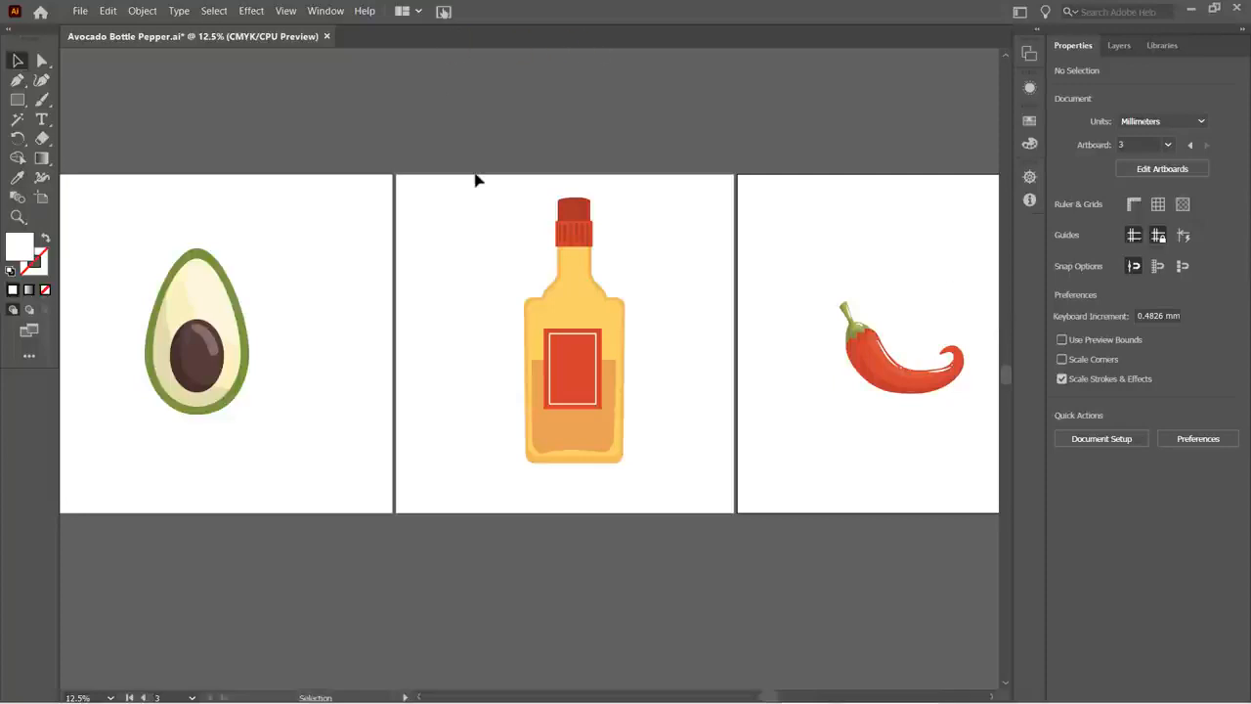
# - Save the panel layout as a new workspace named with the owner's first name plus "Faves", and check the workspace list
pyautogui.click(1020, 12)
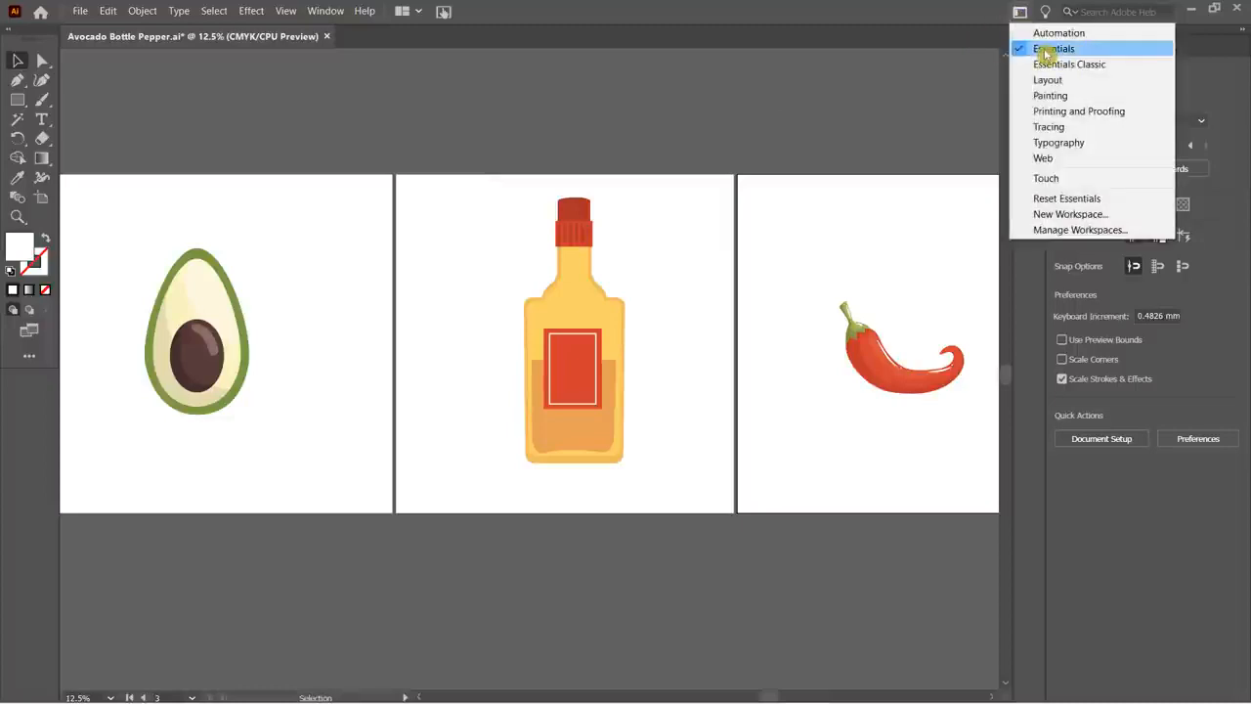
pyautogui.click(1061, 215)
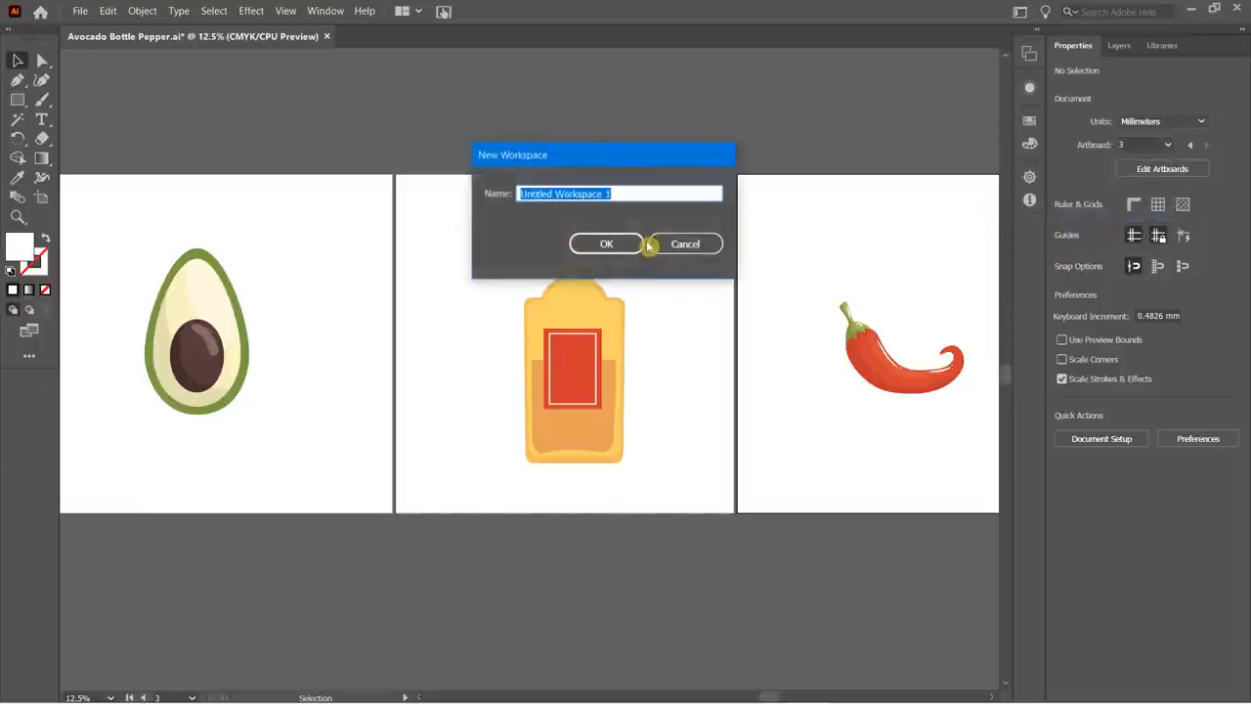
pyautogui.write("Dave's Faves")
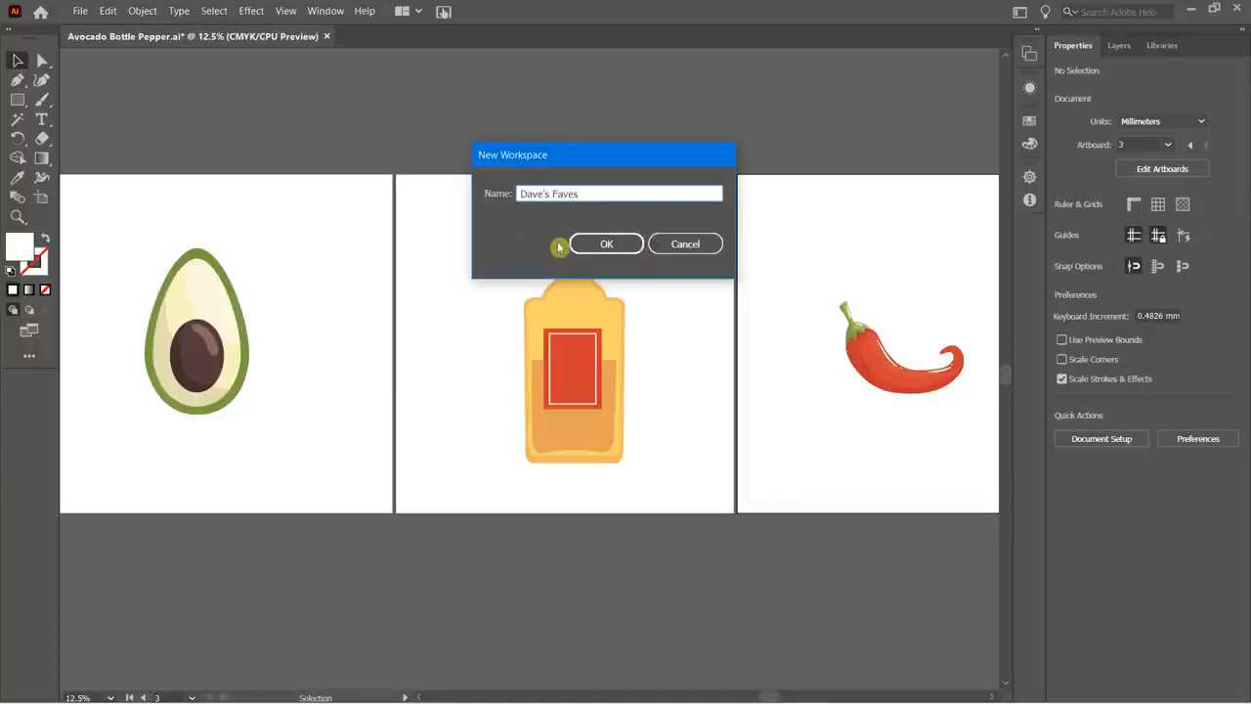
pyautogui.click(604, 244)
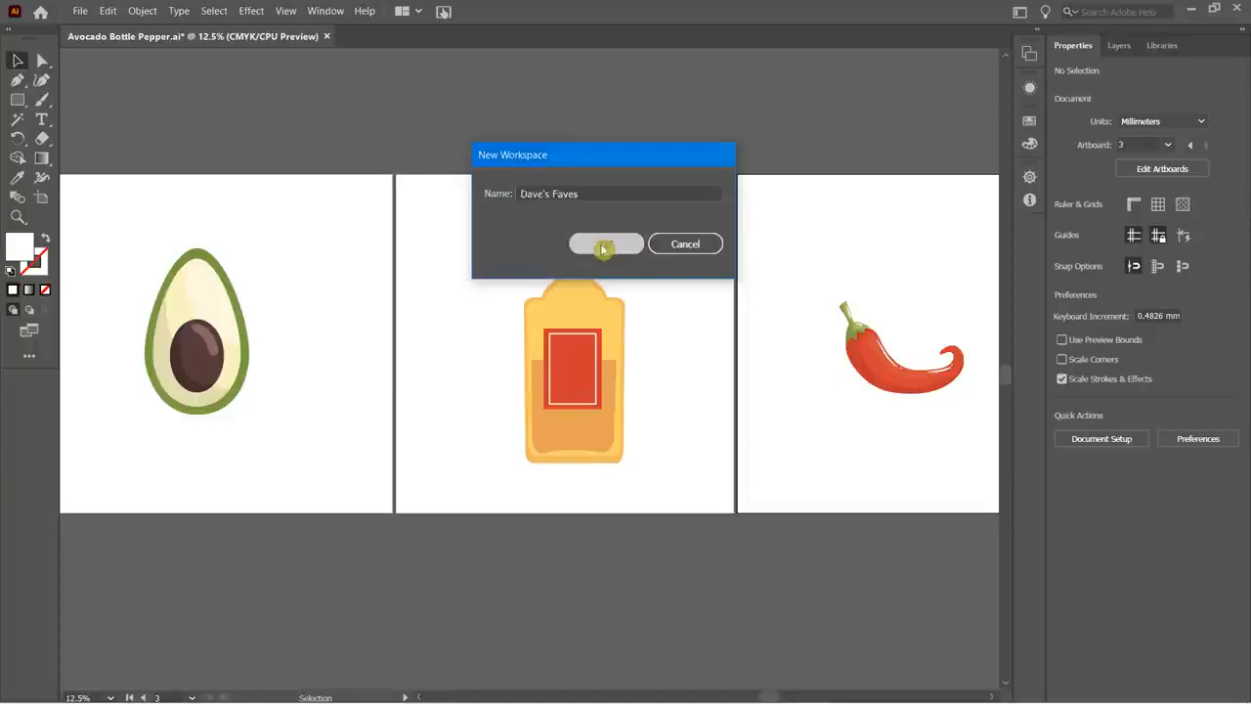
pyautogui.click(1020, 12)
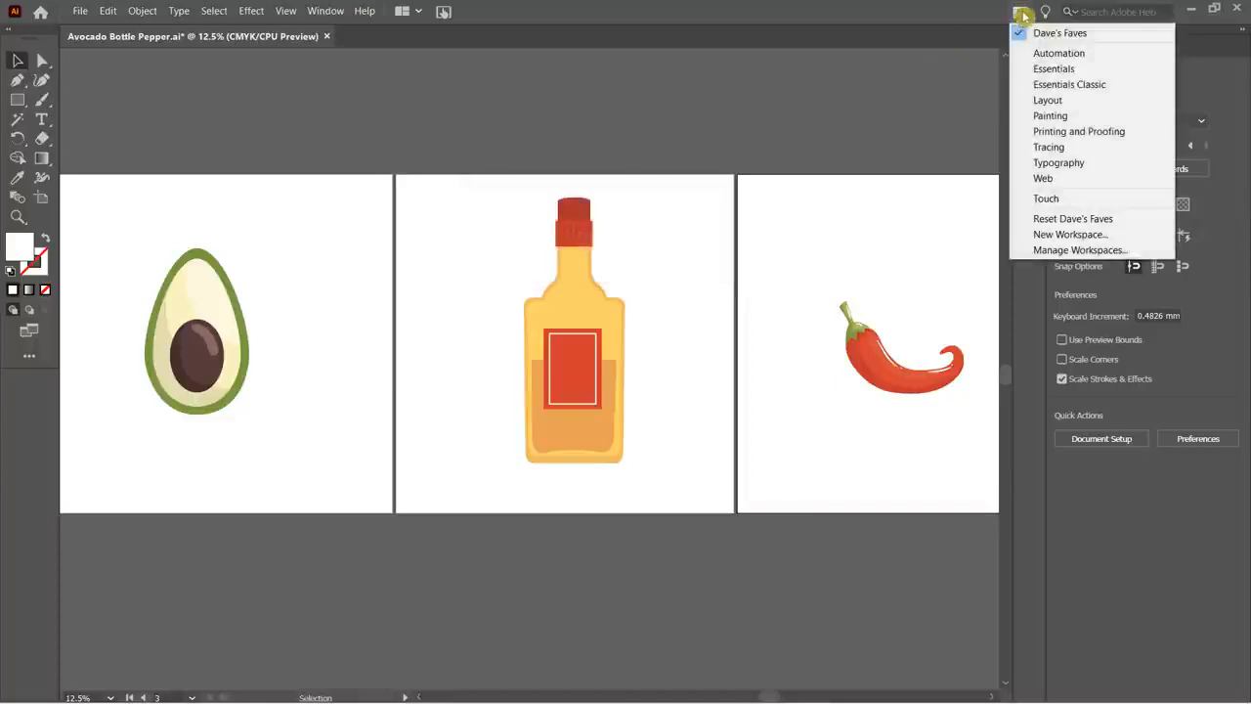
pyautogui.click(845, 116)
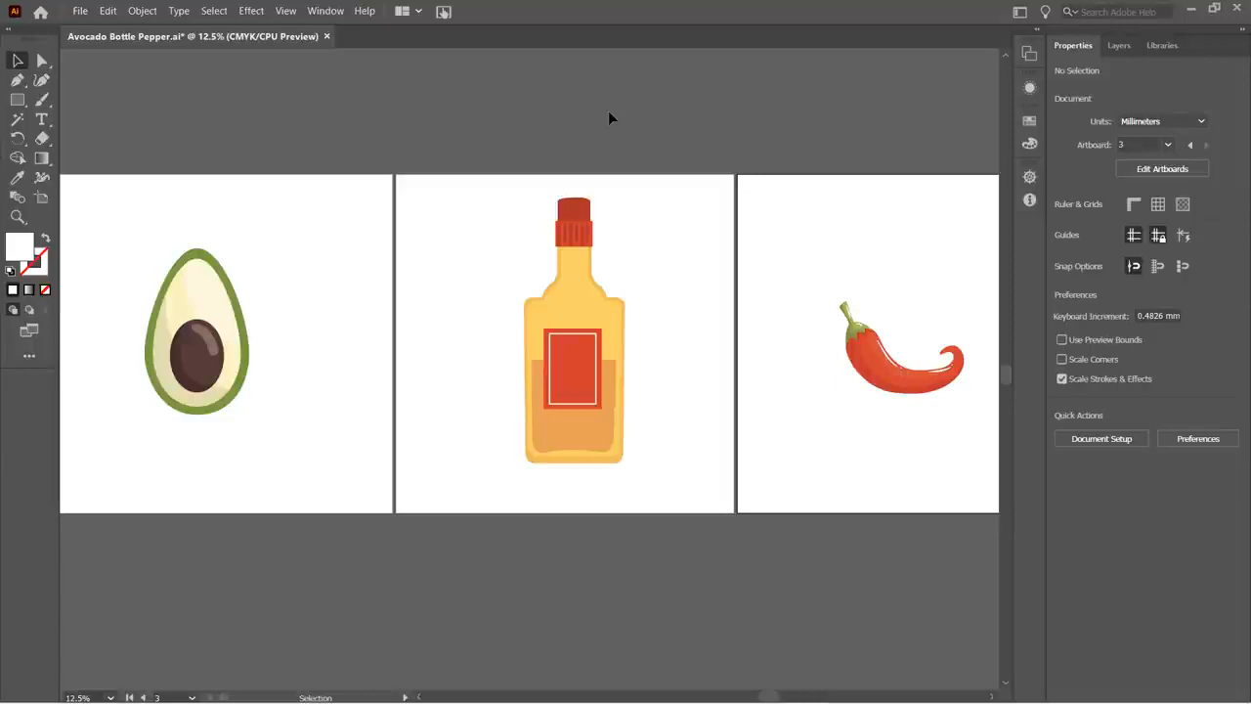
# - Undock the Properties panel so it floats over the canvas and close the Libraries panel
pyautogui.click(1037, 47)
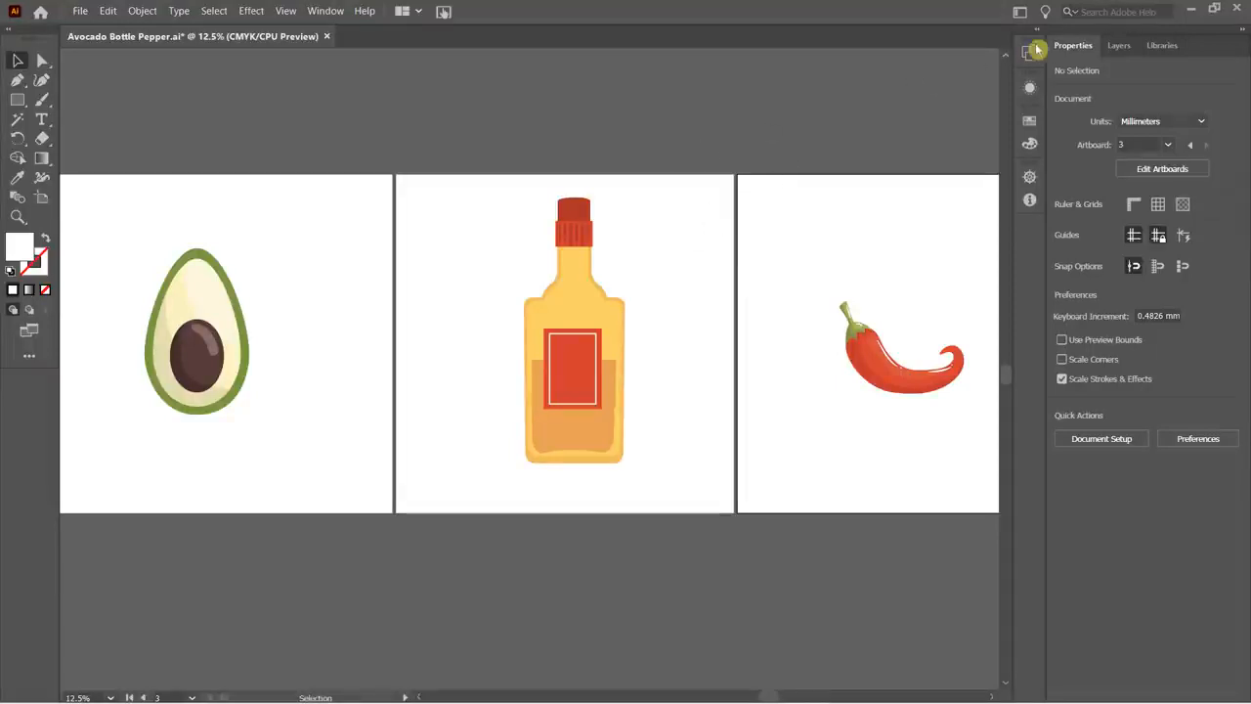
pyautogui.moveTo(1082, 48); pyautogui.dragTo(391, 148)
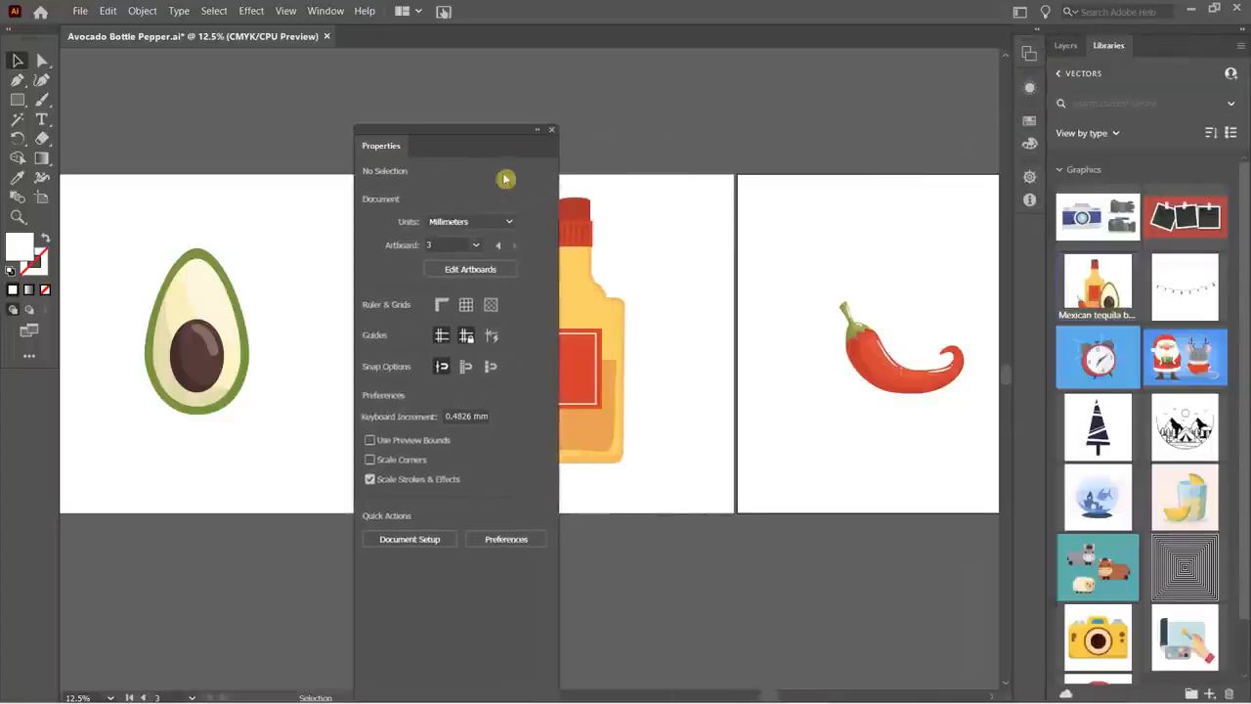
pyautogui.click(1068, 46)
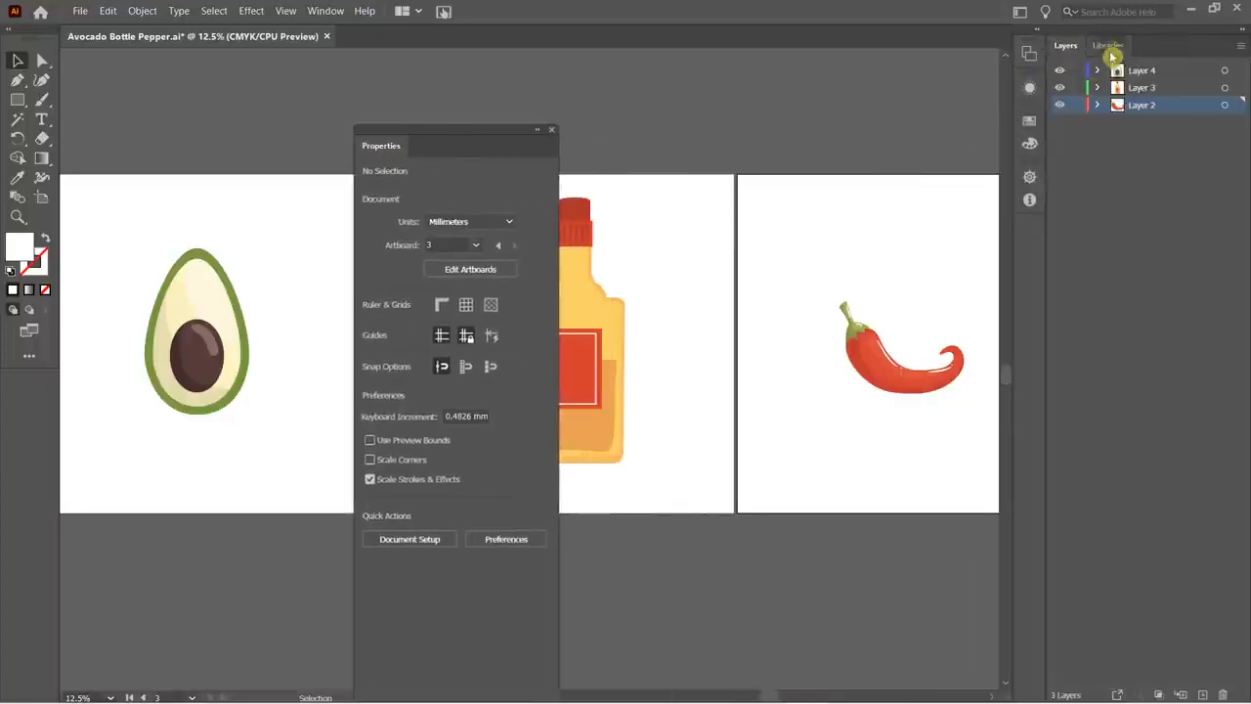
pyautogui.rightClick(1109, 48)
pyautogui.click(1126, 54)
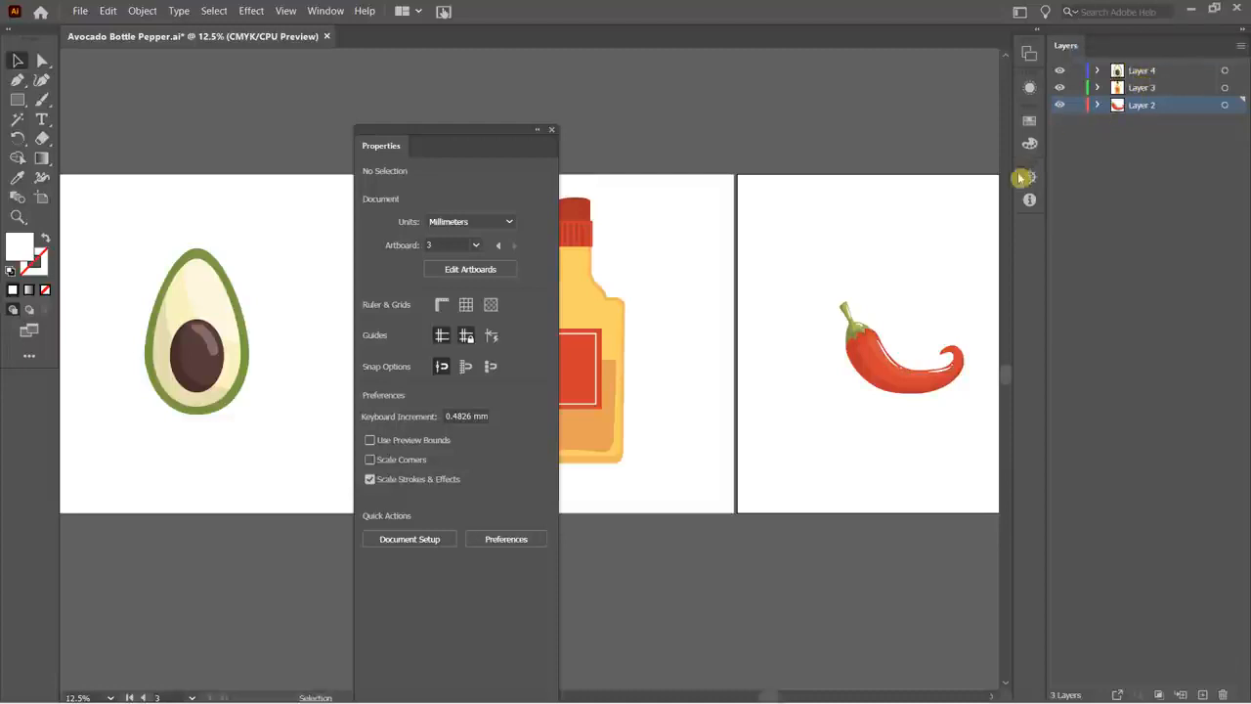
# - Undock the Appearance panel to float over the pepper artboard and move the floating Properties panel up beside the bottle
pyautogui.click(1030, 87)
pyautogui.moveTo(860, 88); pyautogui.dragTo(729, 239)
pyautogui.moveTo(427, 132); pyautogui.dragTo(369, 66)
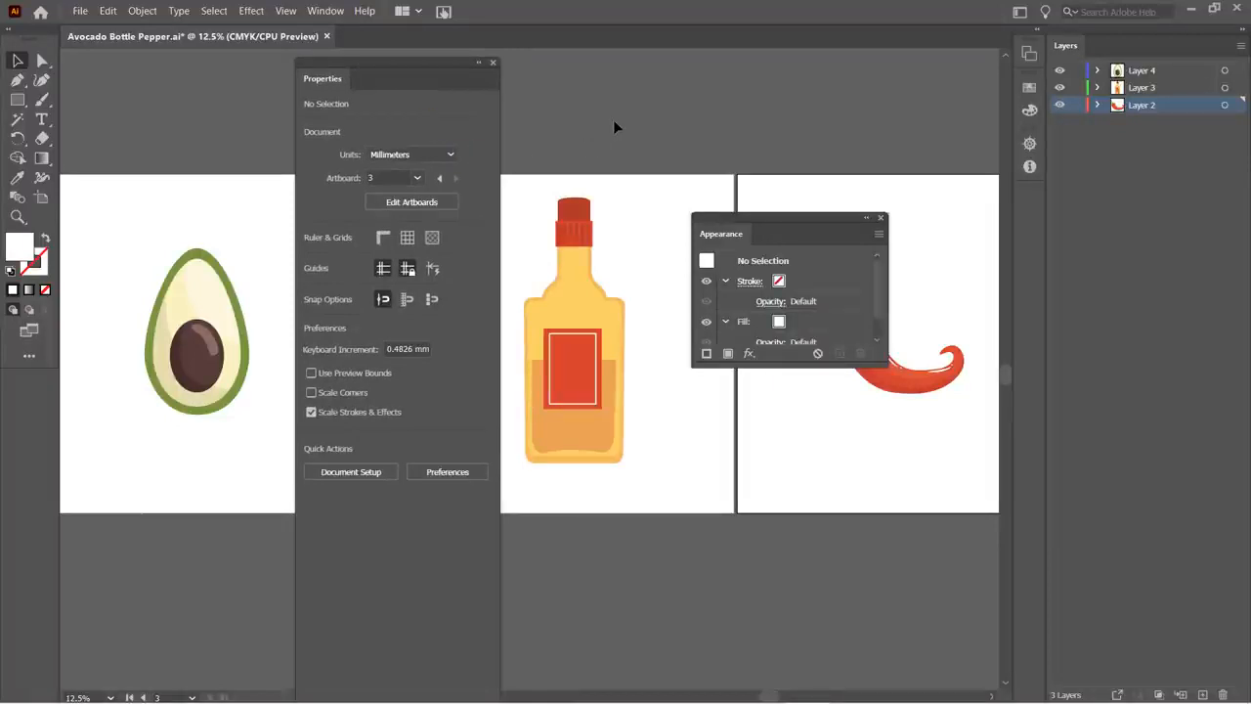
# - Reset the custom "Faves" workspace to its saved panel layout
pyautogui.click(1018, 16)
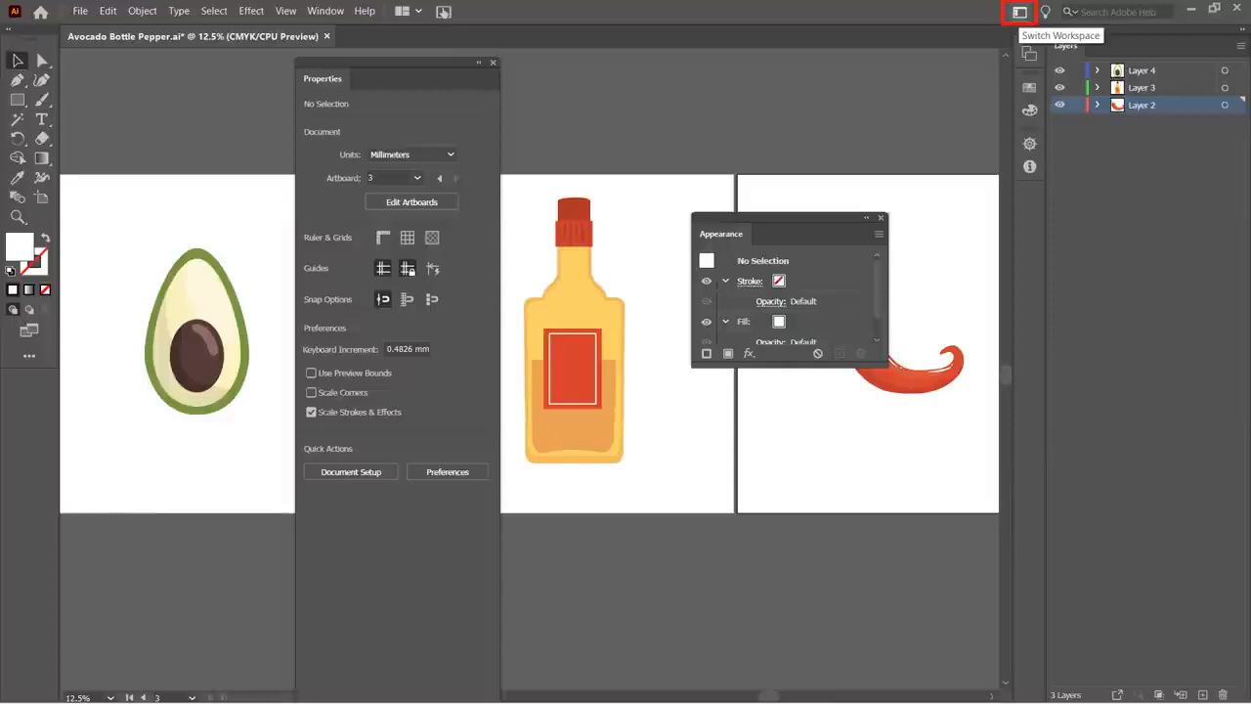
pyautogui.click(1020, 13)
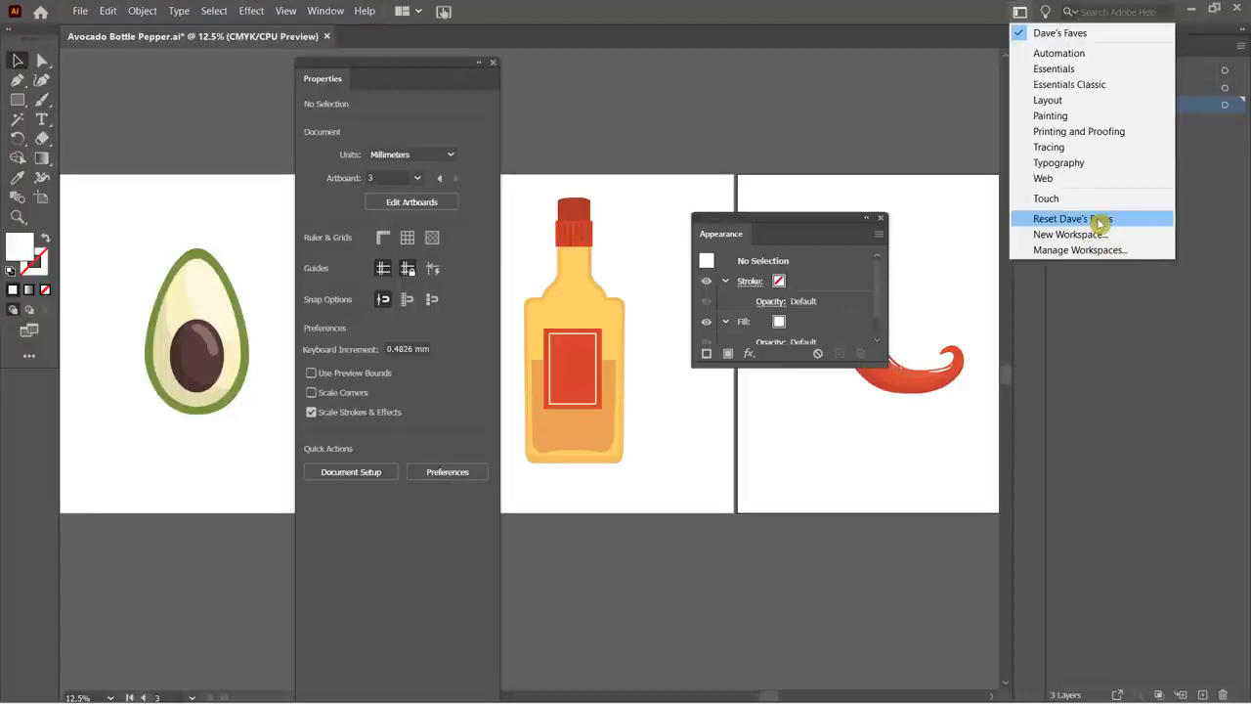
pyautogui.click(1123, 221)
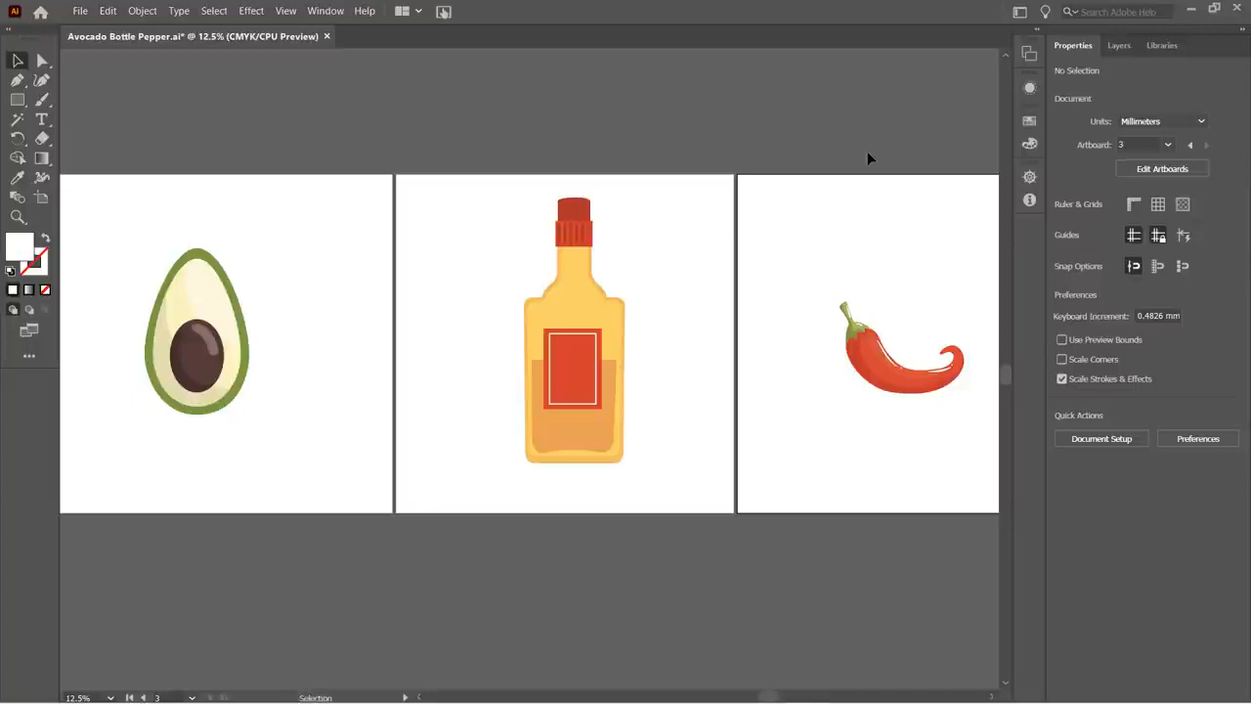
# - Show the Control bar above the document
pyautogui.click(323, 12)
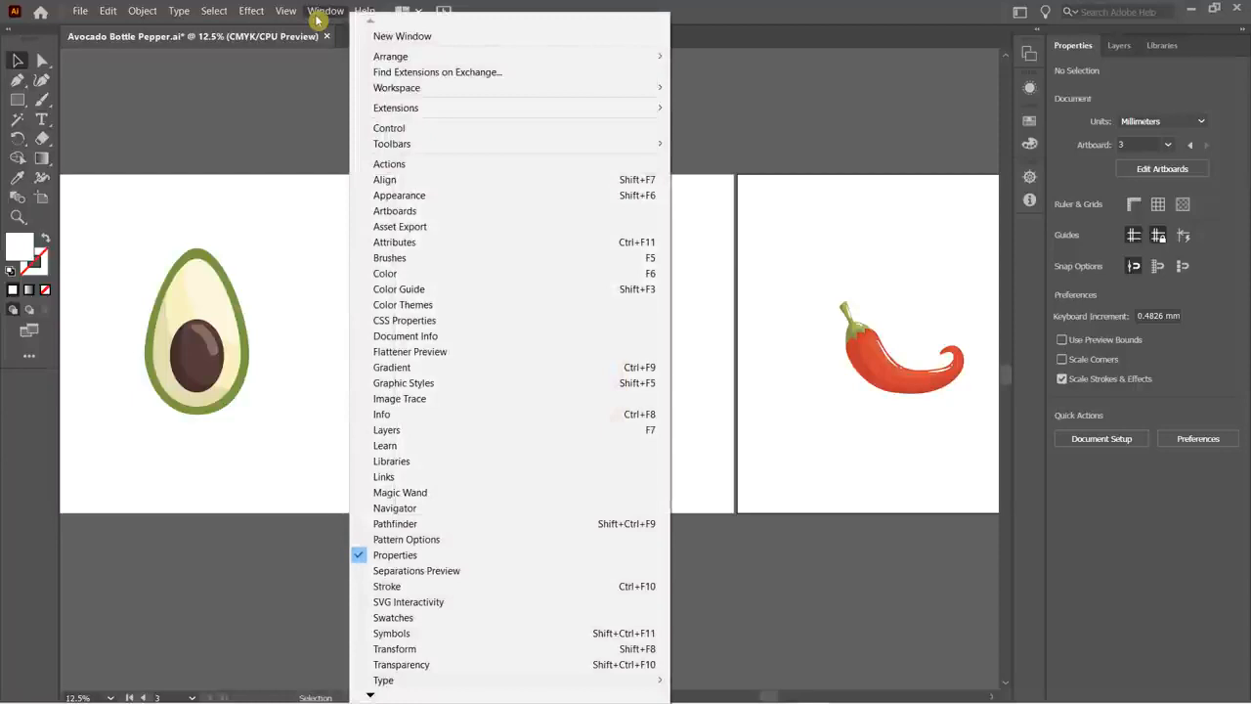
pyautogui.click(398, 129)
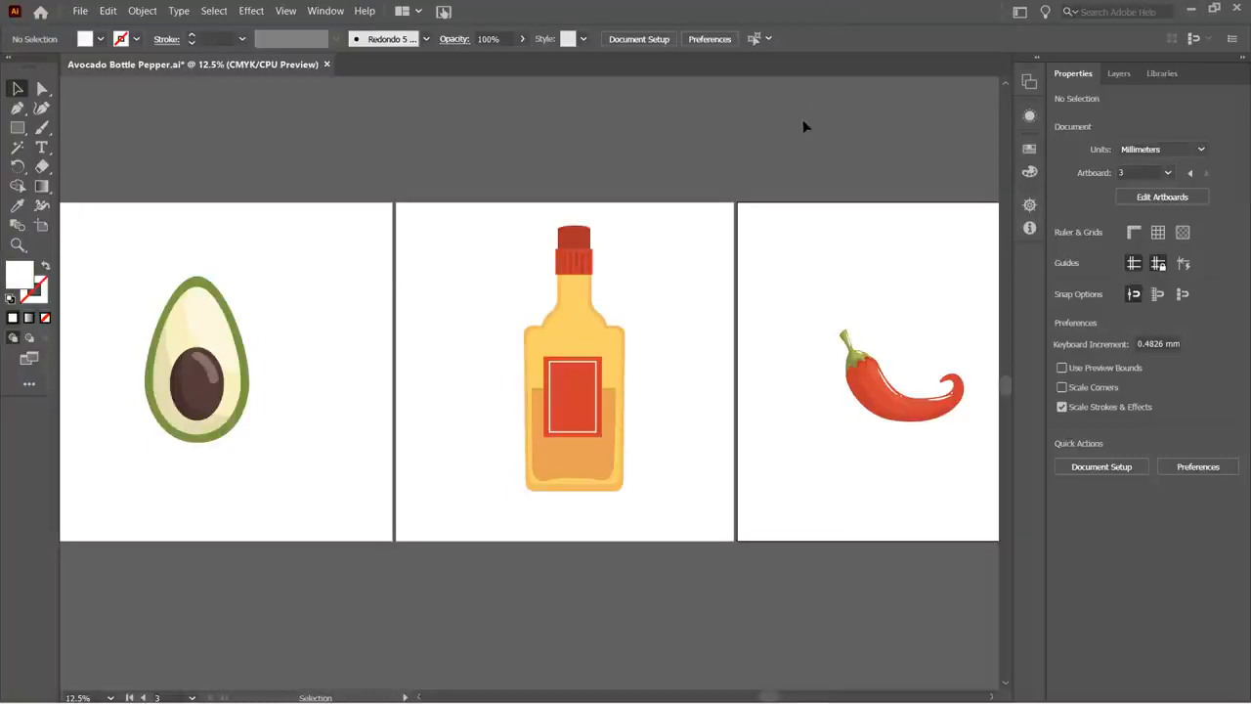
# - Save the current panel layout as a new workspace, overwriting the existing custom "Faves" workspace by reusing its full name
pyautogui.click(1021, 14)
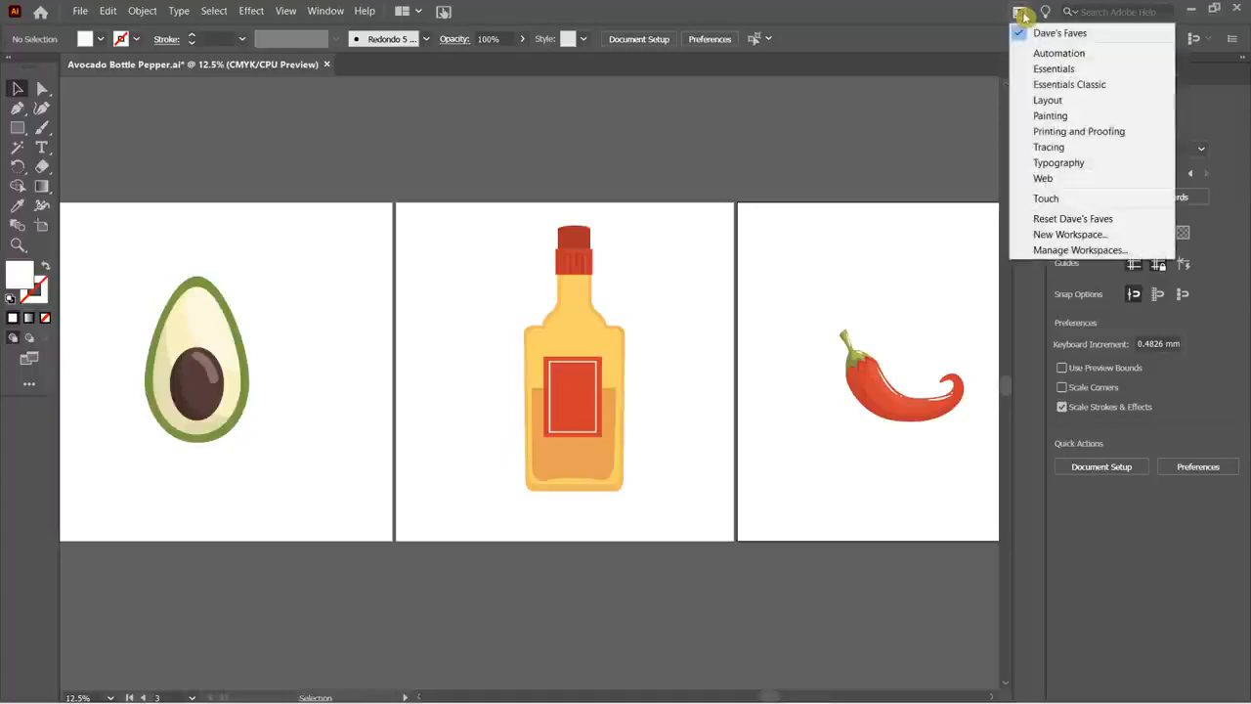
pyautogui.click(1061, 234)
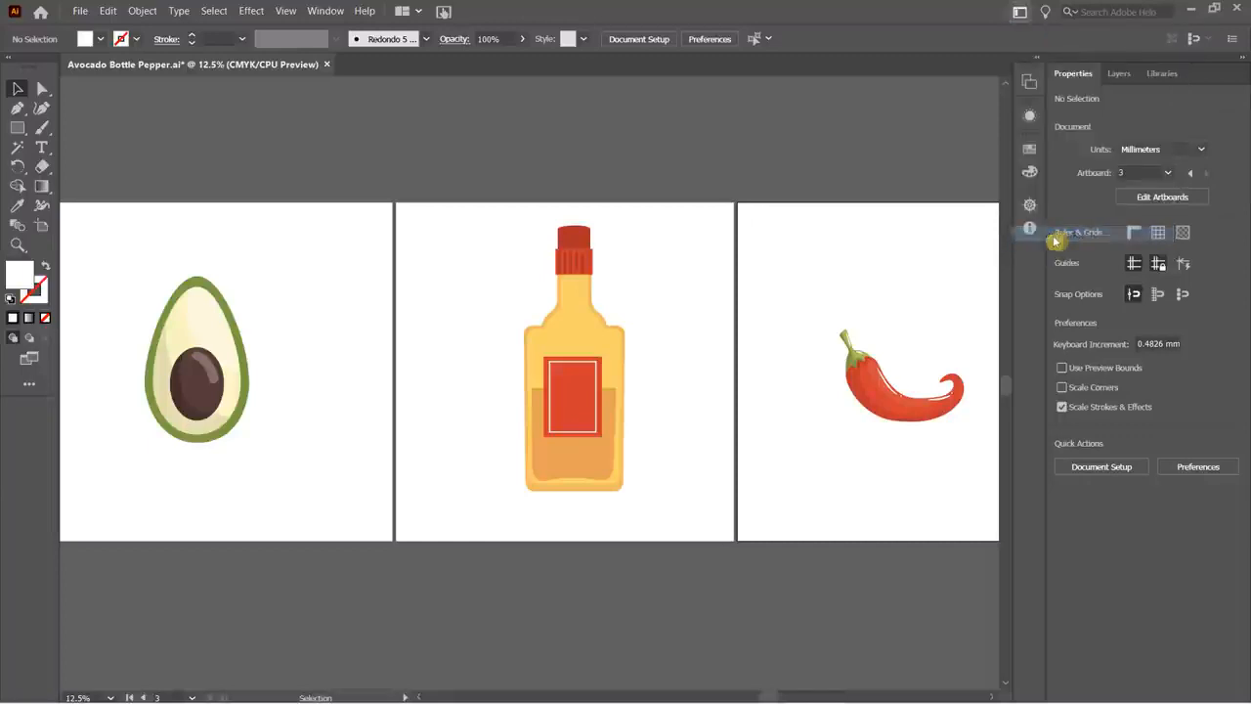
pyautogui.write('Dave')
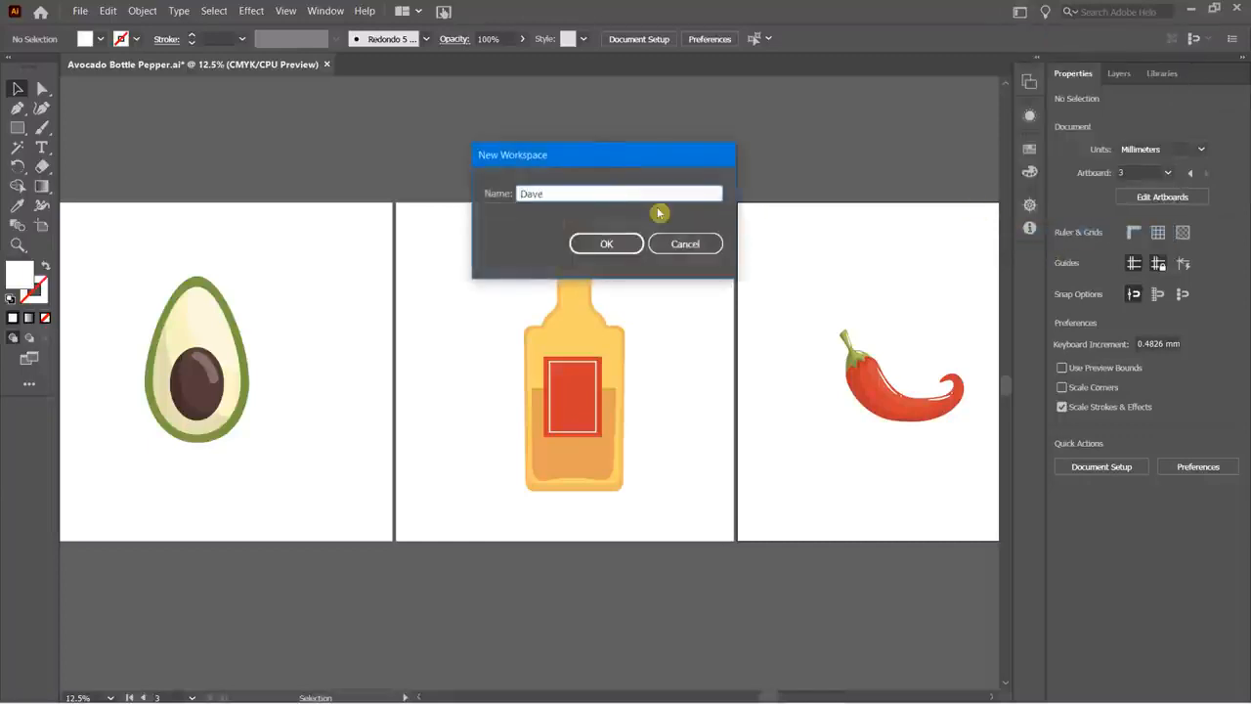
pyautogui.write("'s Fav")
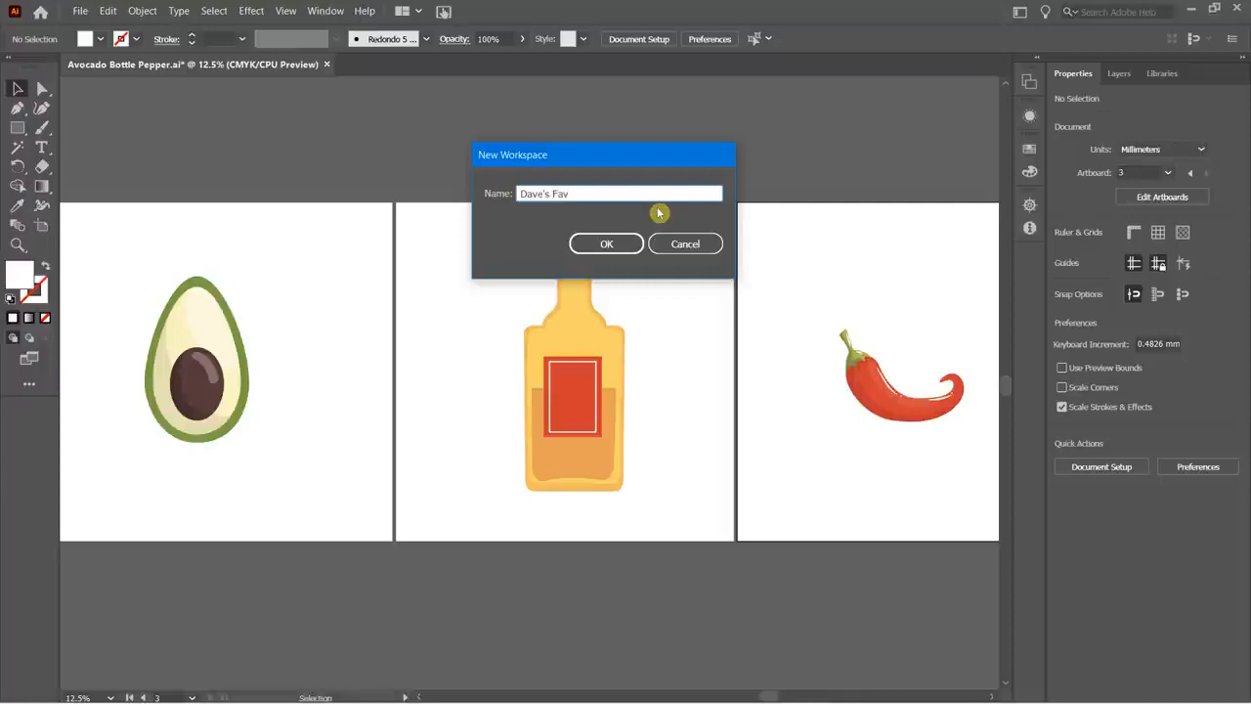
pyautogui.write('es')
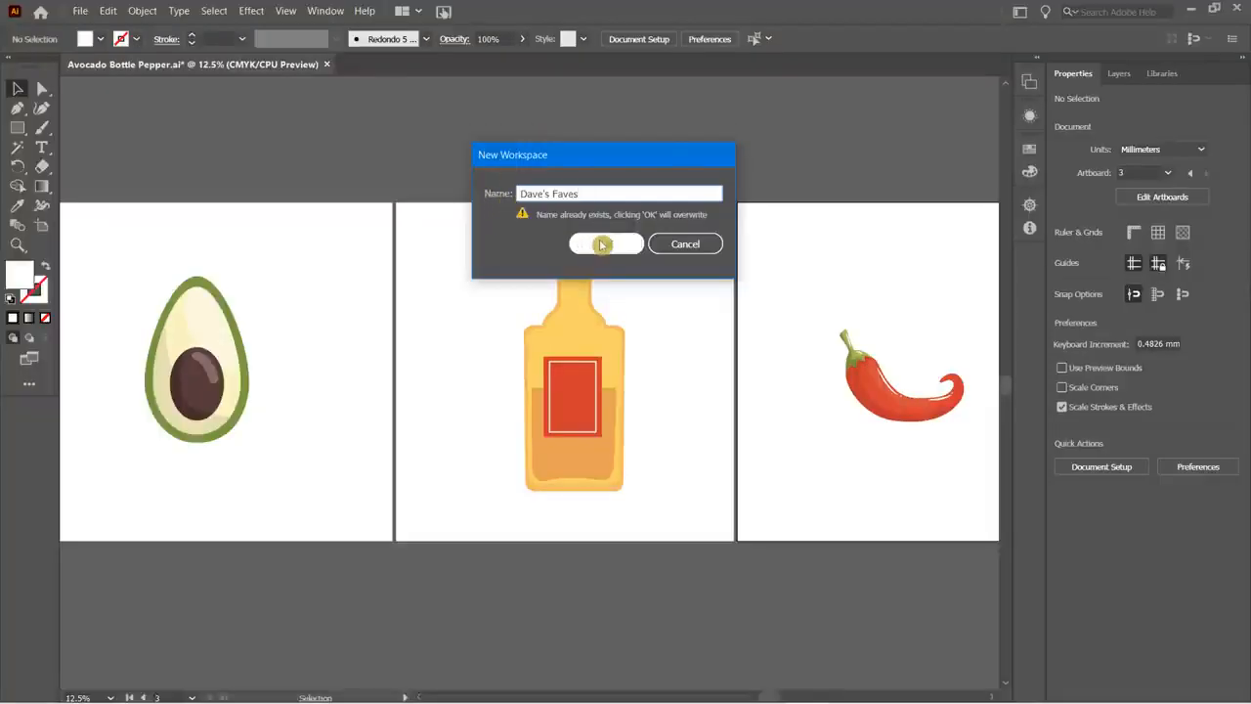
pyautogui.click(608, 246)
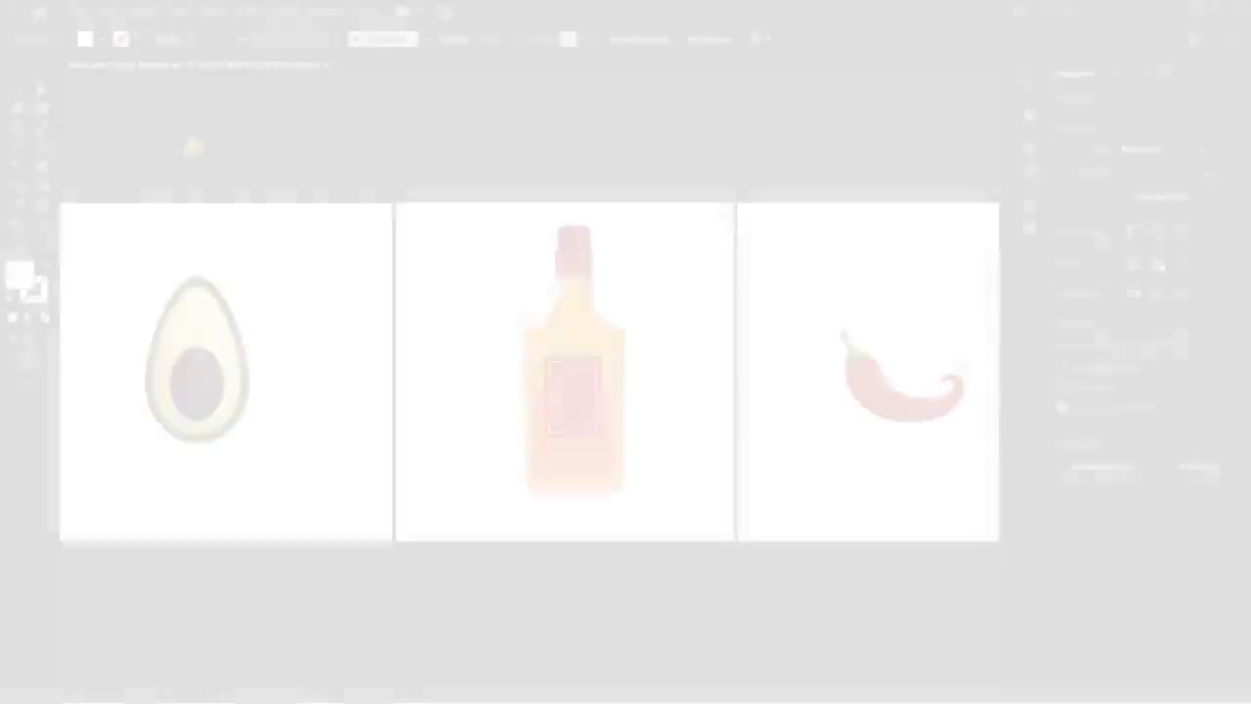
pyautogui.click(192, 146)
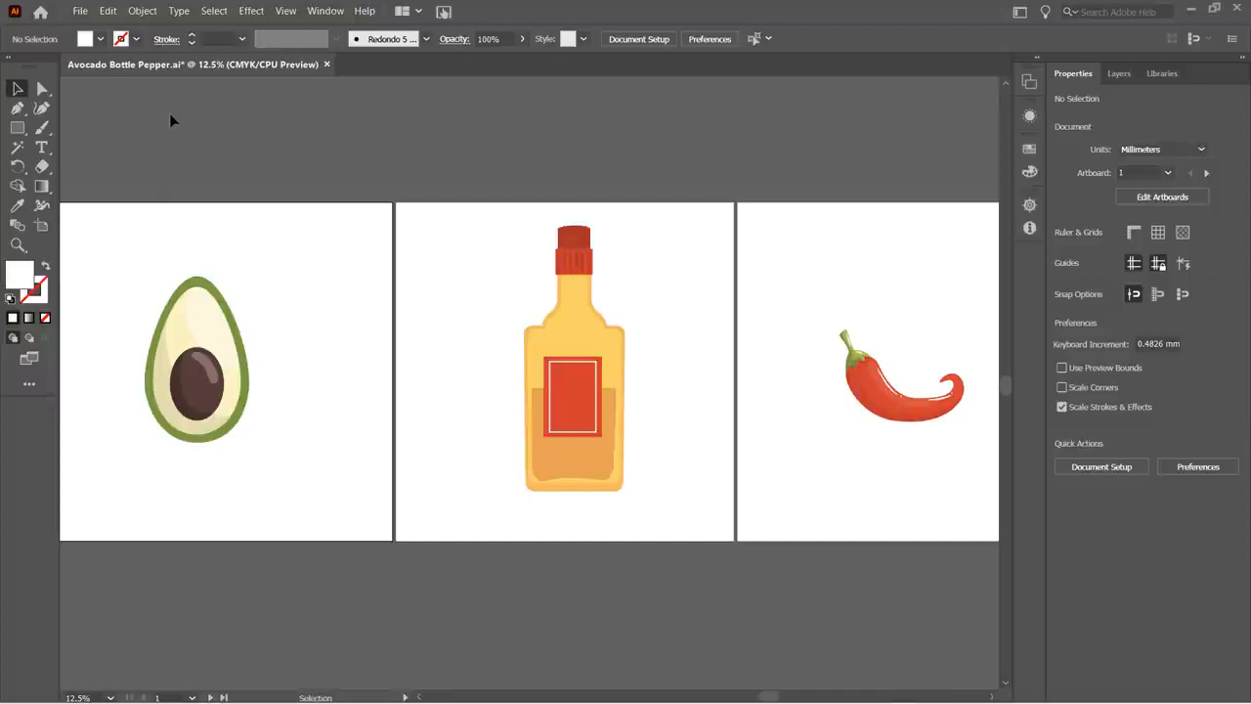
pyautogui.hotkey('ctrl', 's')
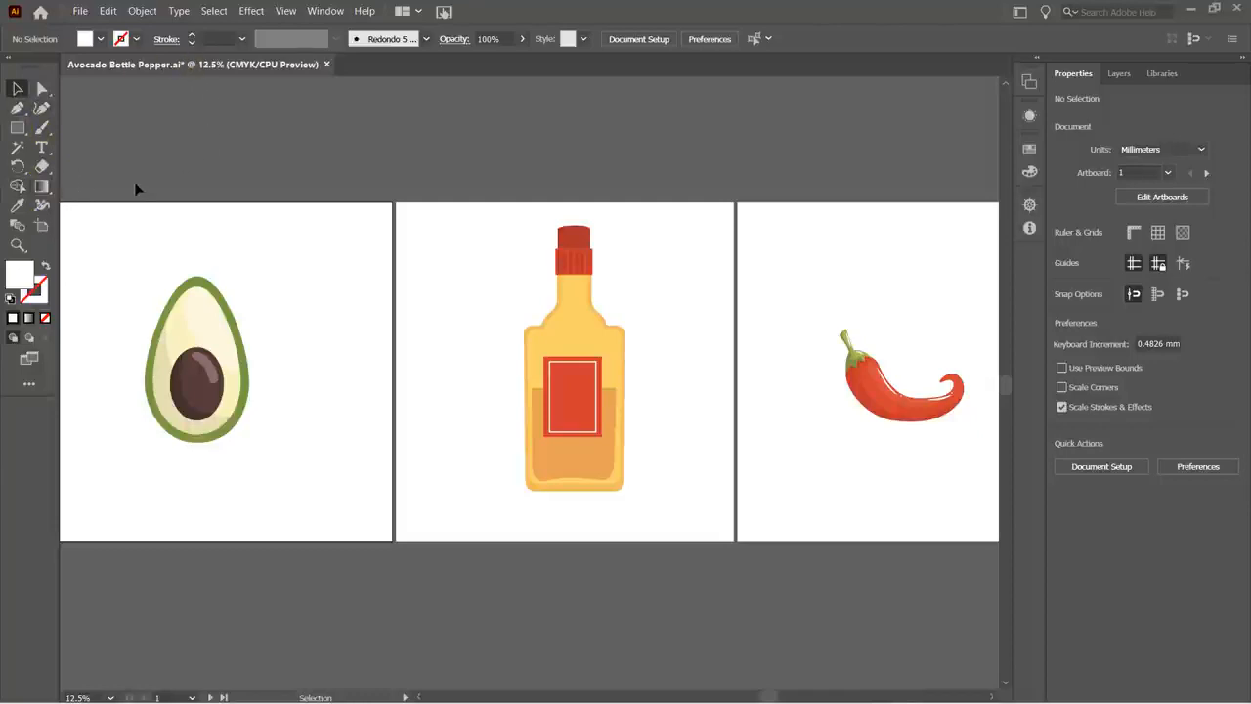
# - Alternate between the Selection and Direct Selection tools, try the Type tool, and return to the Selection tool
pyautogui.click(19, 91)
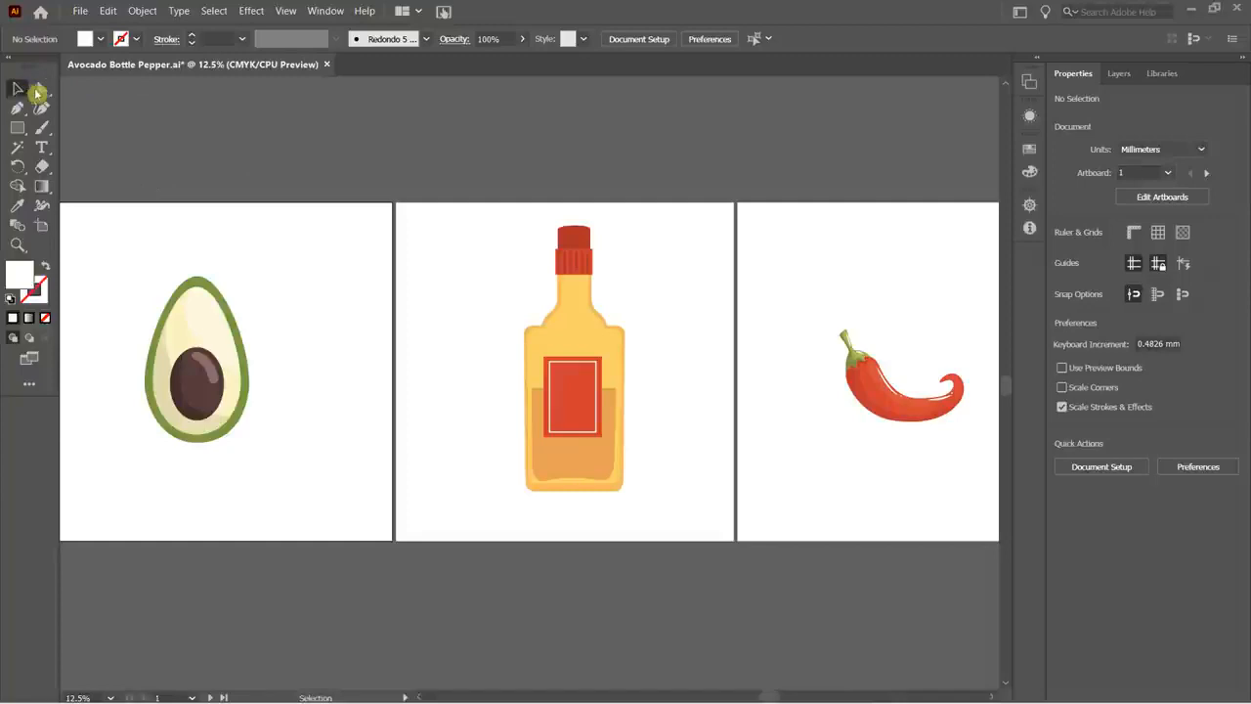
pyautogui.click(41, 89)
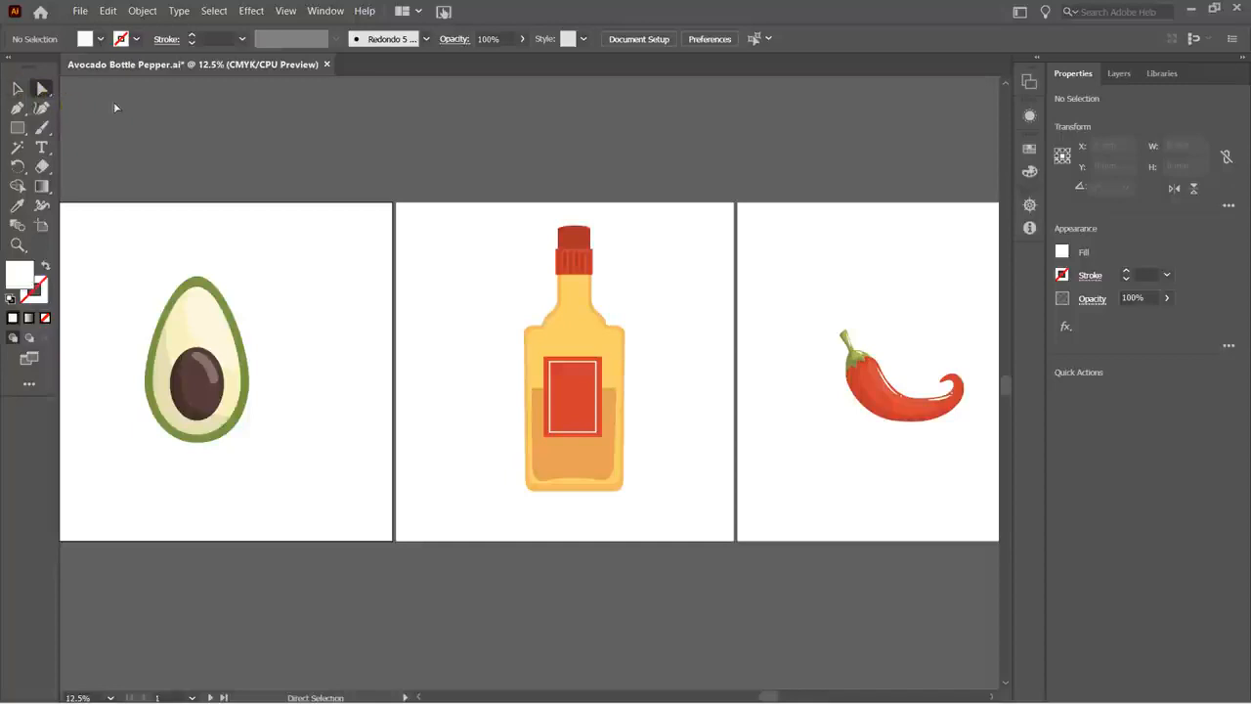
pyautogui.press('v')
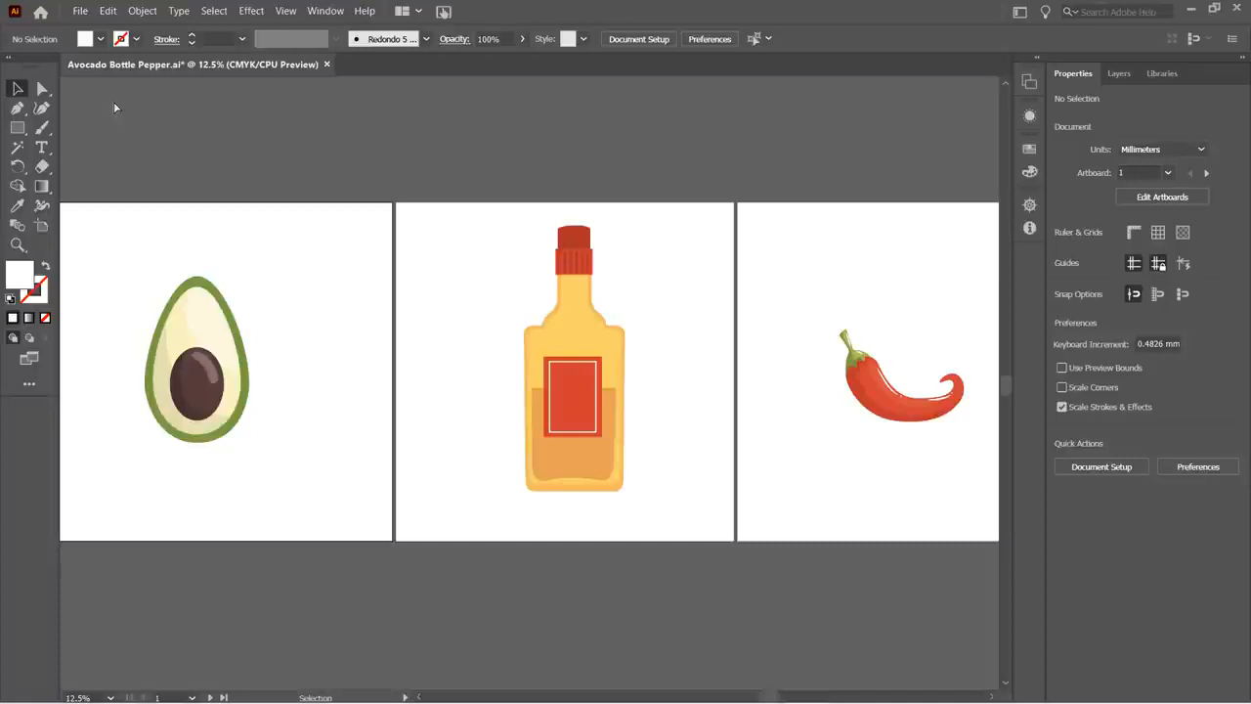
pyautogui.press('a')
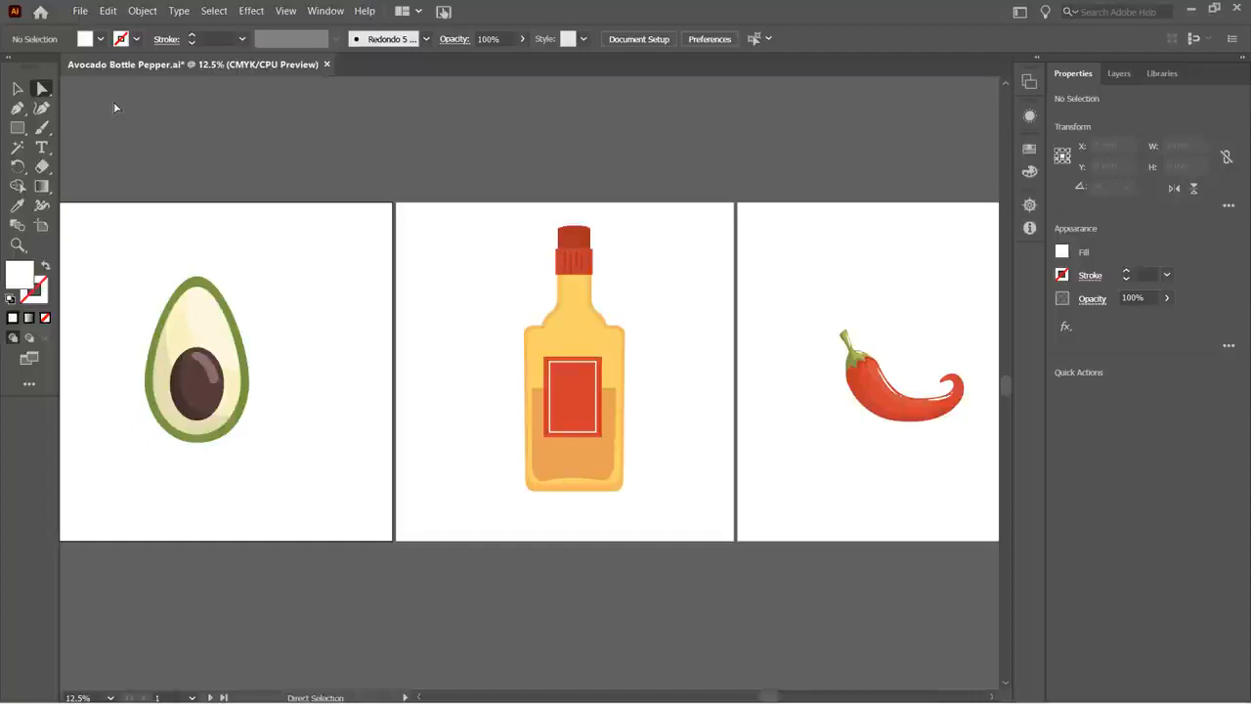
pyautogui.click(43, 149)
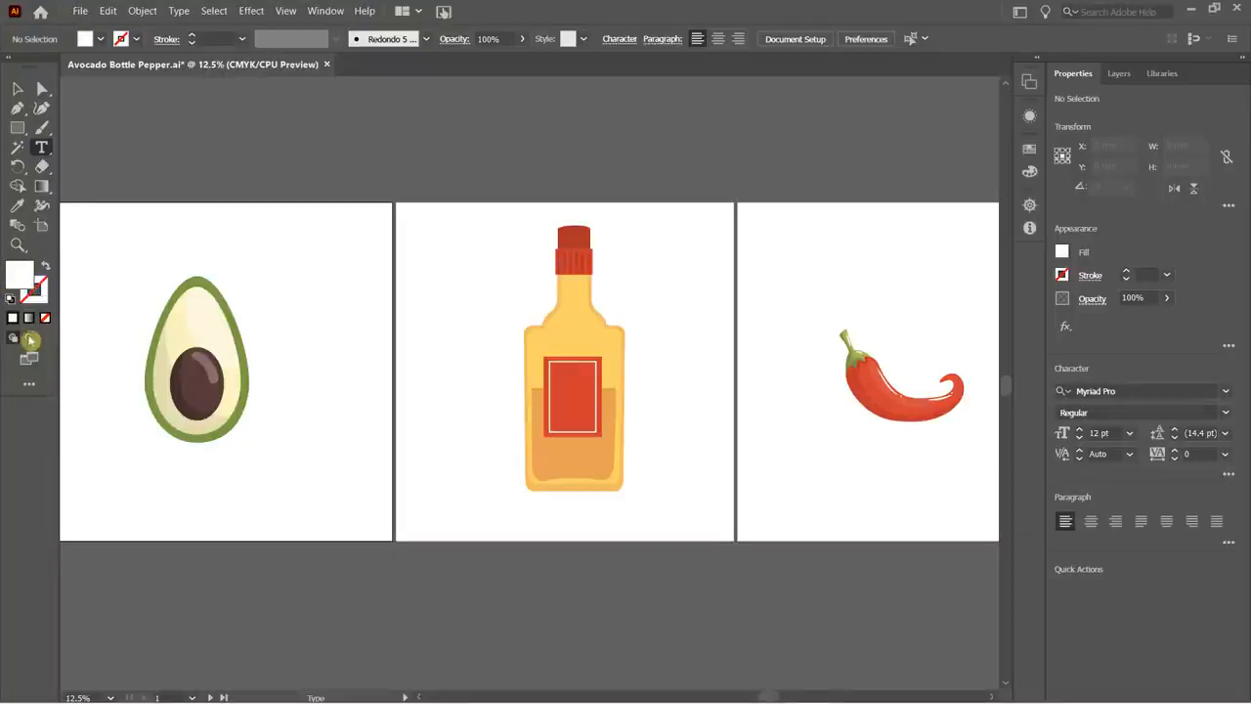
pyautogui.press('v')
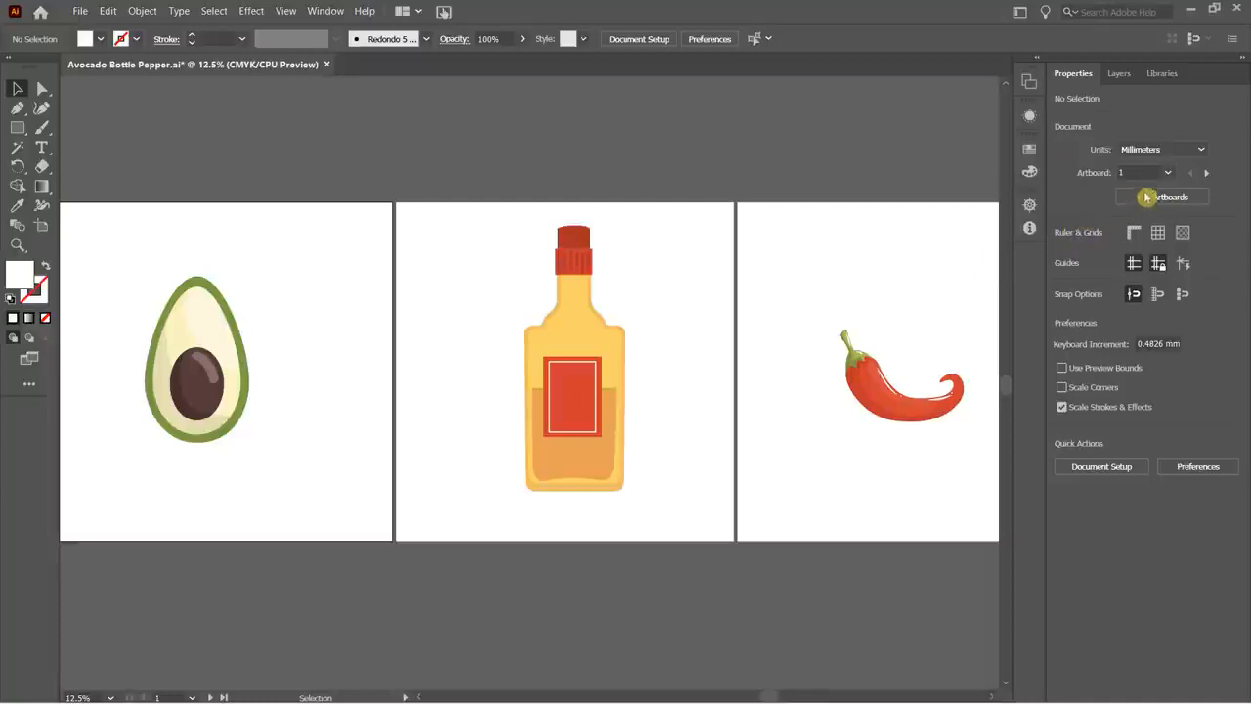
pyautogui.click(1167, 173)
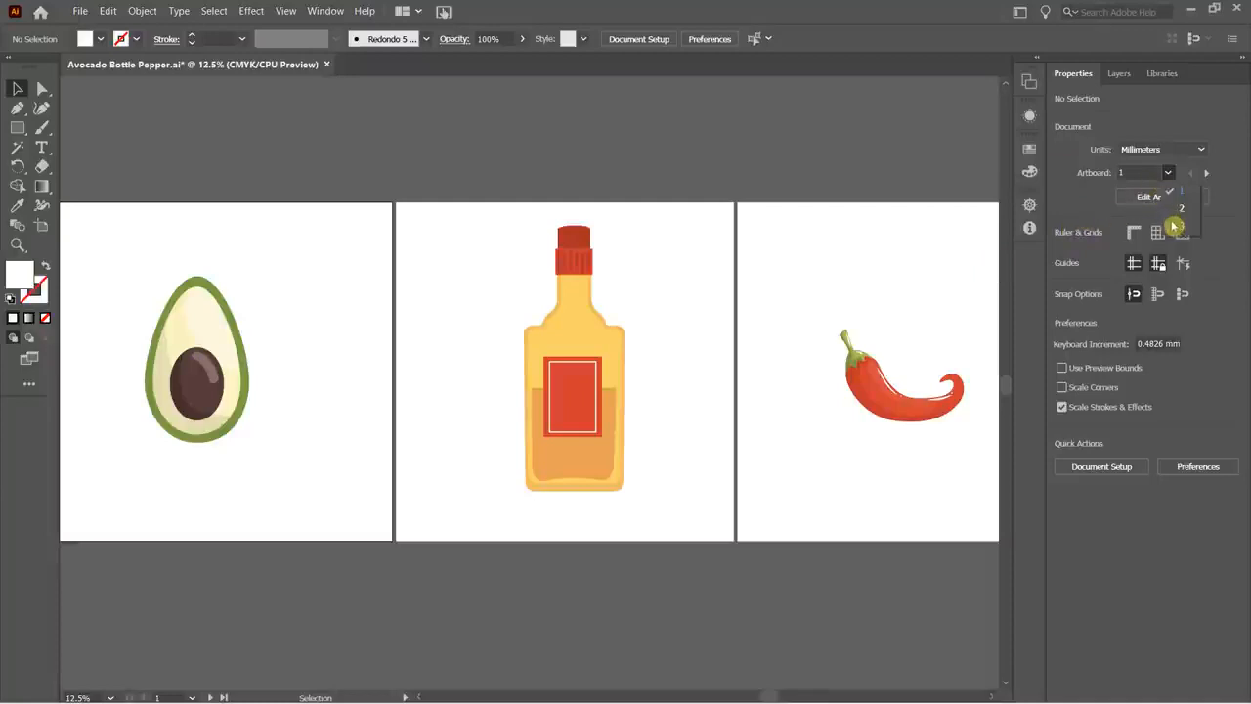
pyautogui.click(738, 151)
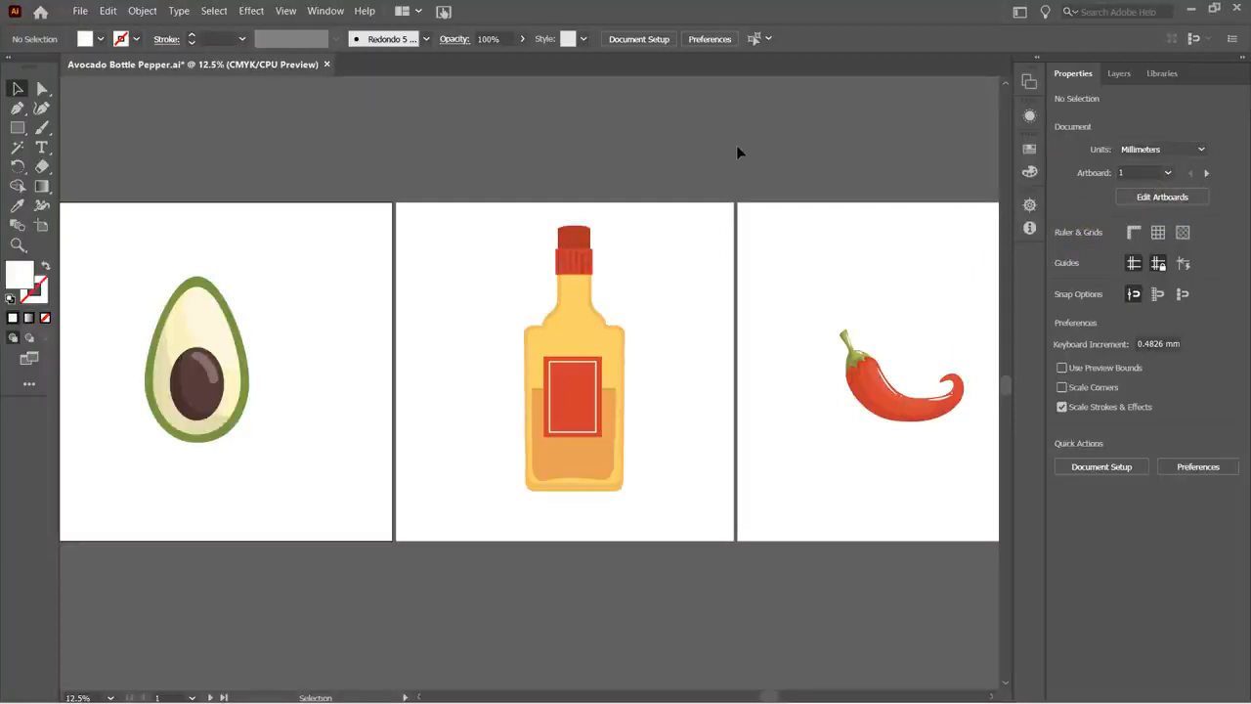
# - Show the rulers and change the document units, first to inches and finally to pixels
pyautogui.click(1136, 233)
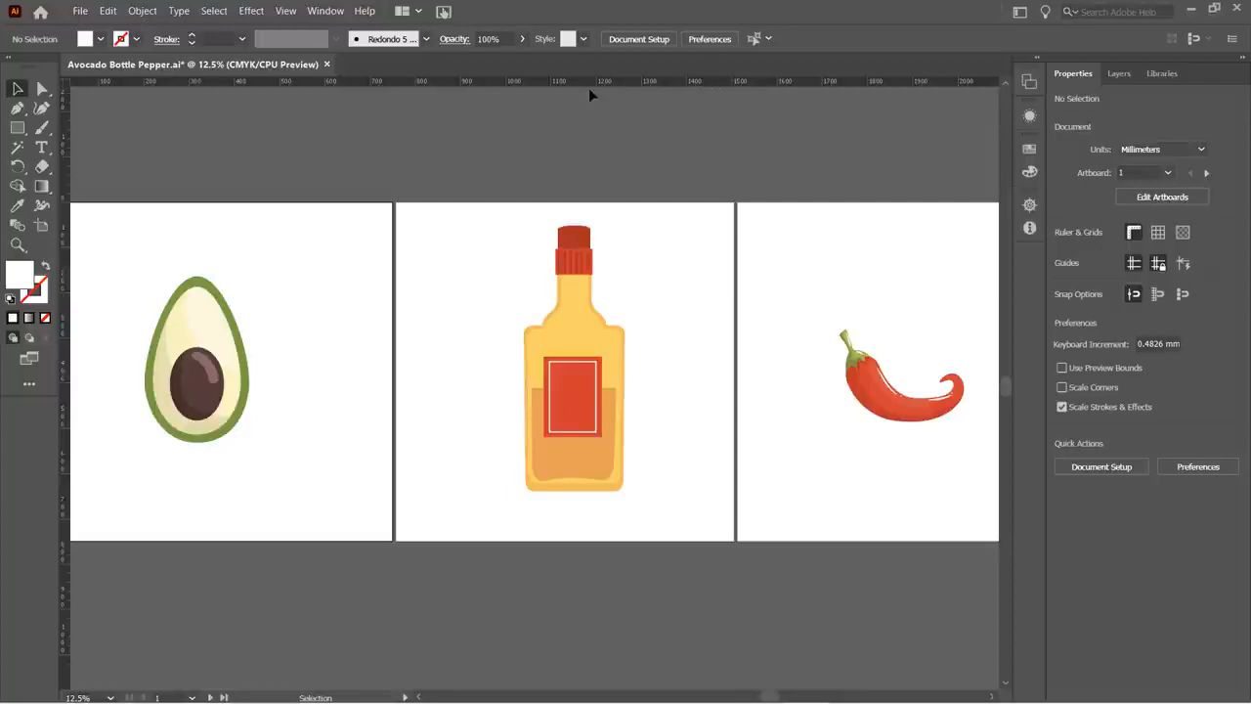
pyautogui.click(1201, 154)
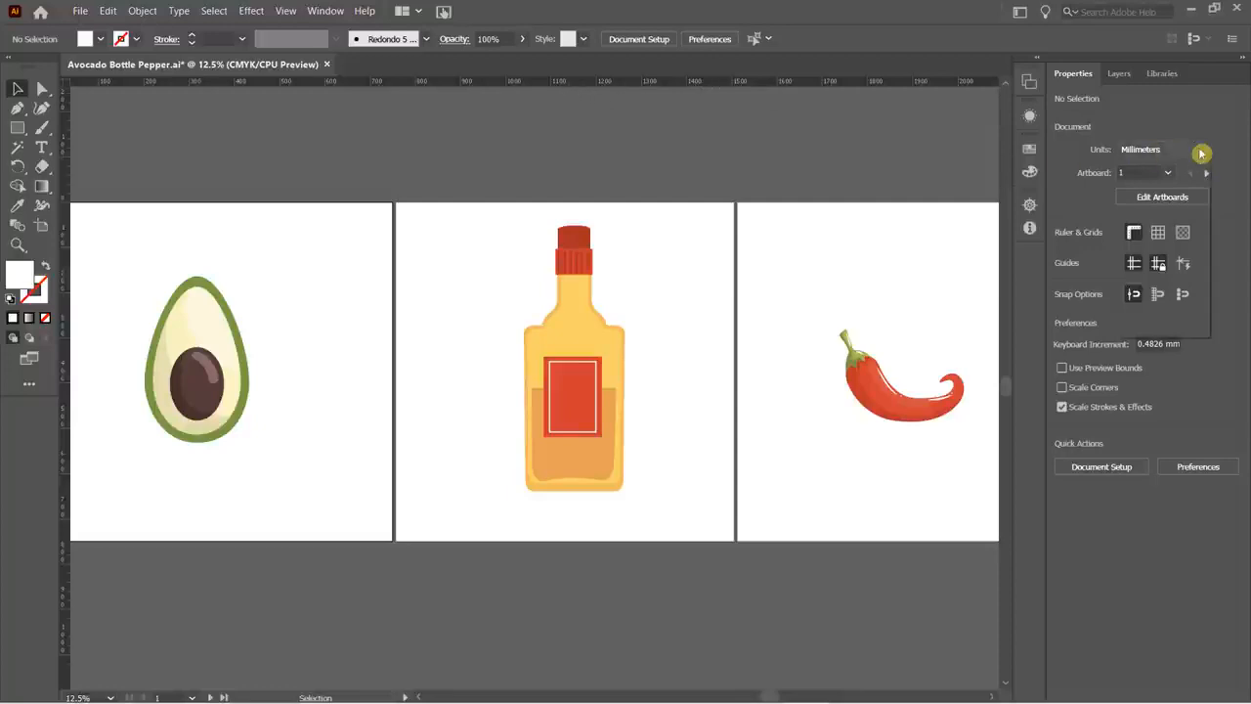
pyautogui.click(1163, 223)
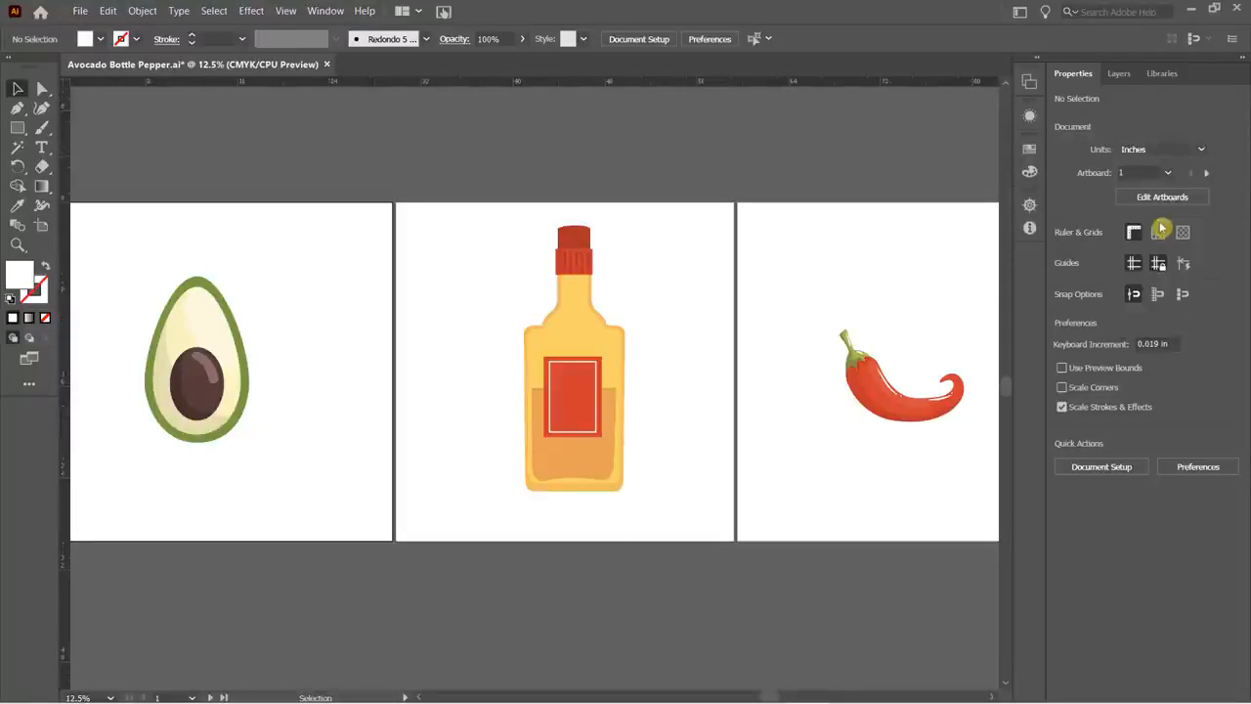
pyautogui.click(1199, 151)
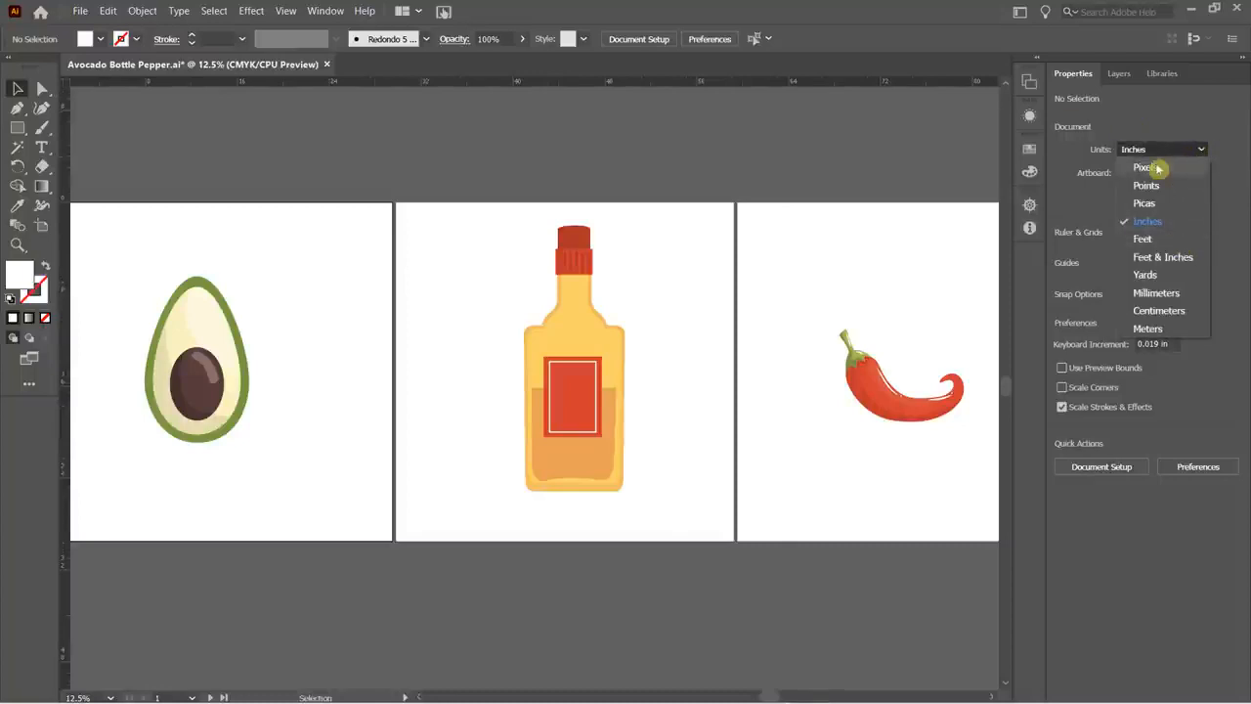
pyautogui.click(1160, 168)
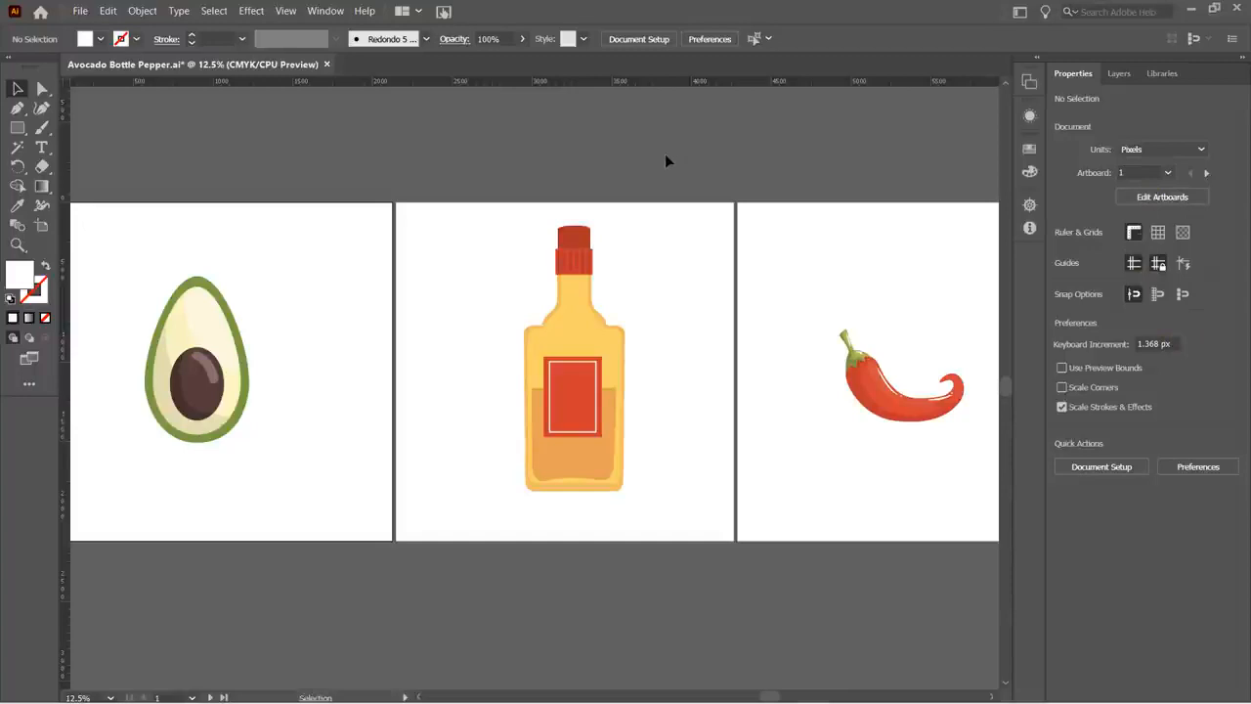
# - Isolate the bottle group, select its yellow body path, then deselect it and exit isolation mode
pyautogui.click(579, 323)
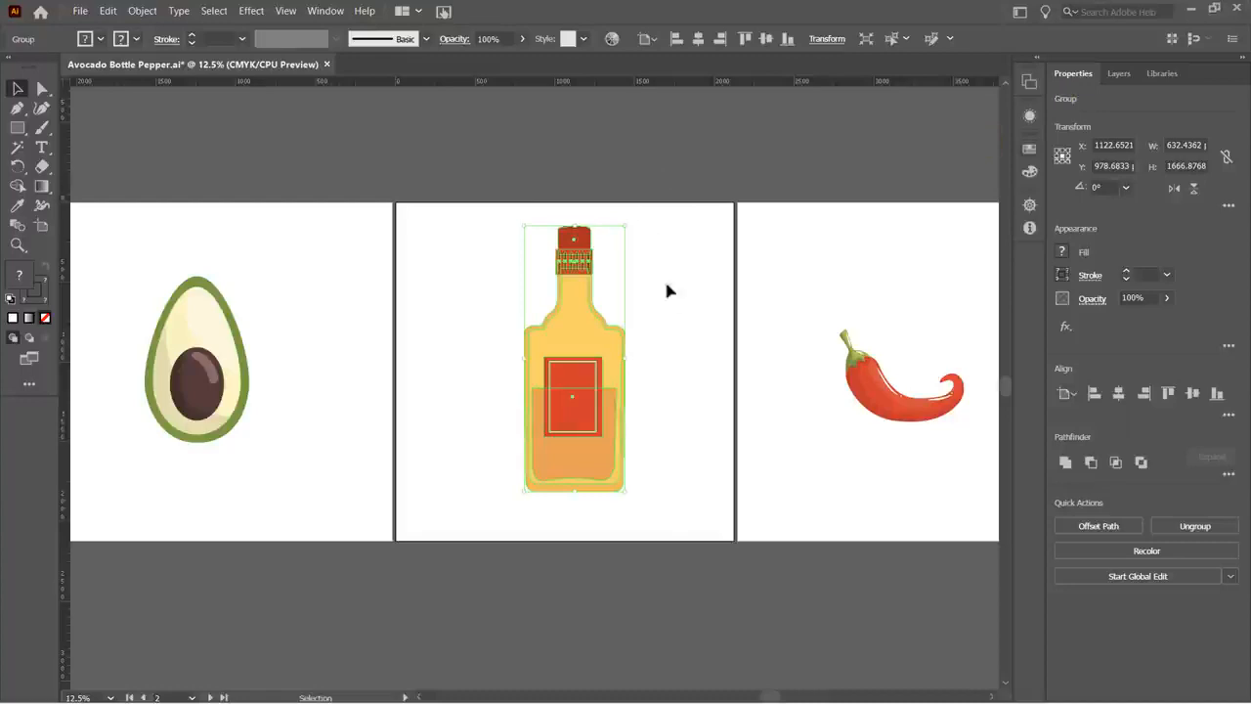
pyautogui.doubleClick(587, 330)
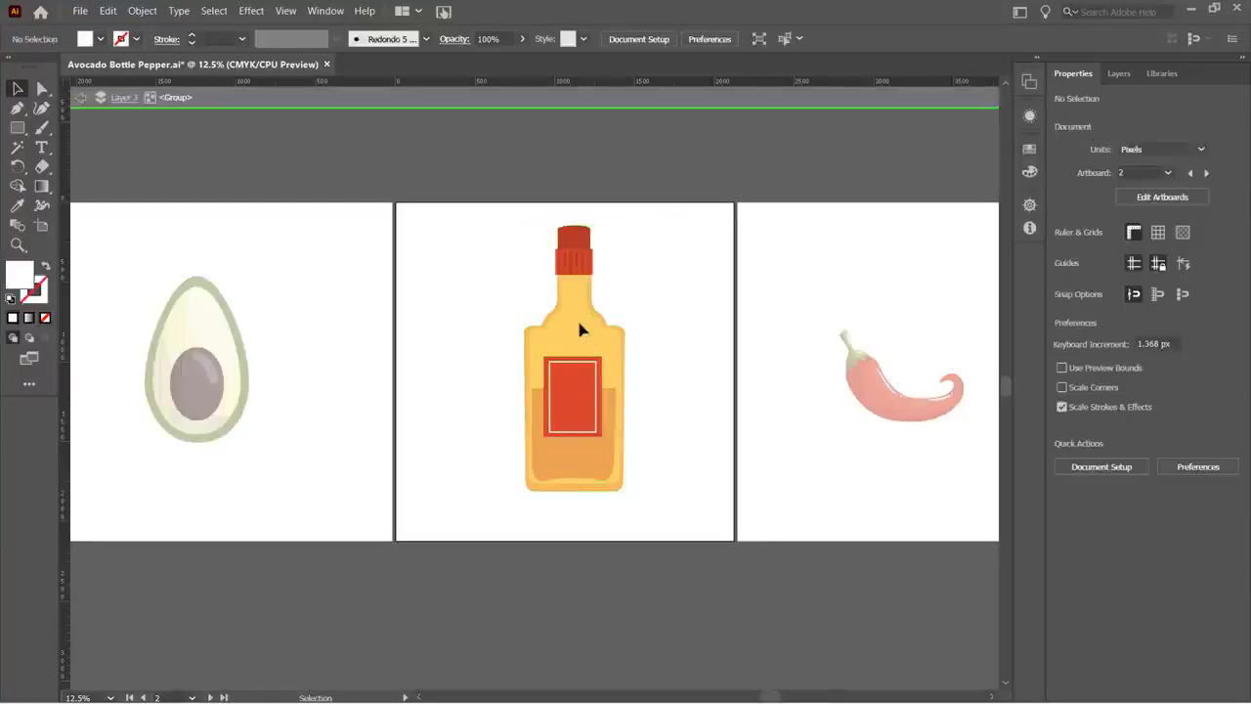
pyautogui.click(577, 336)
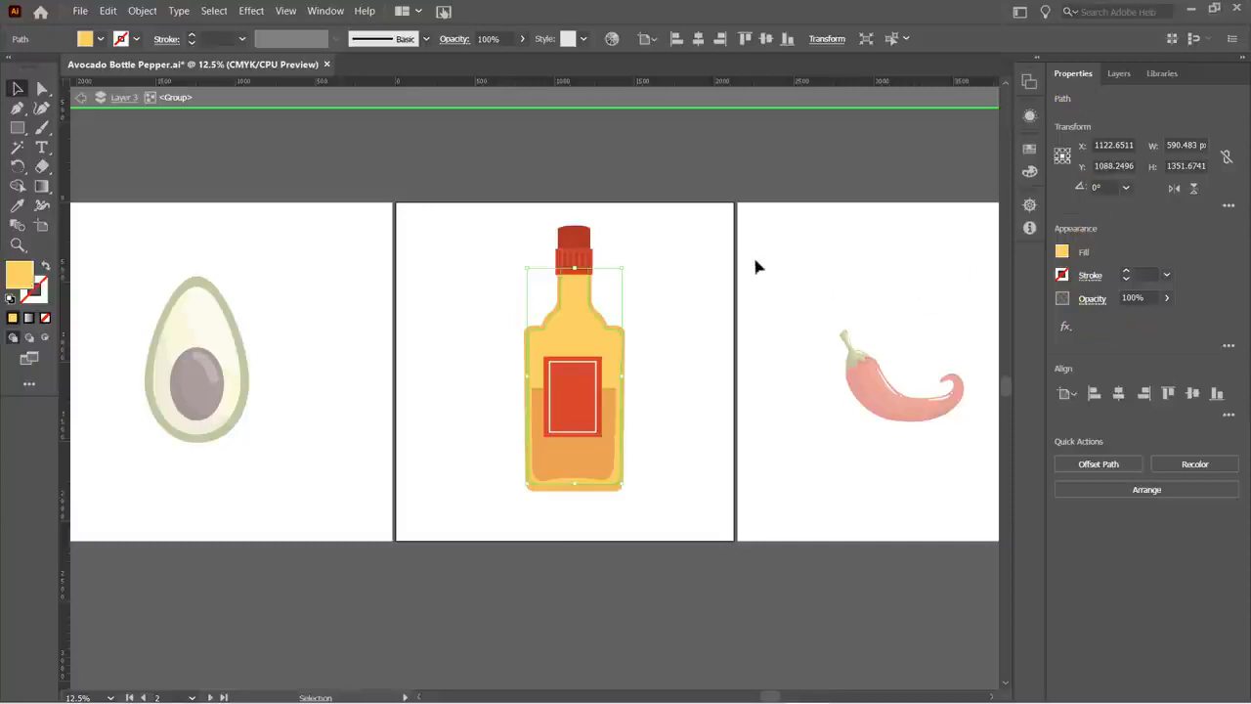
pyautogui.click(667, 242)
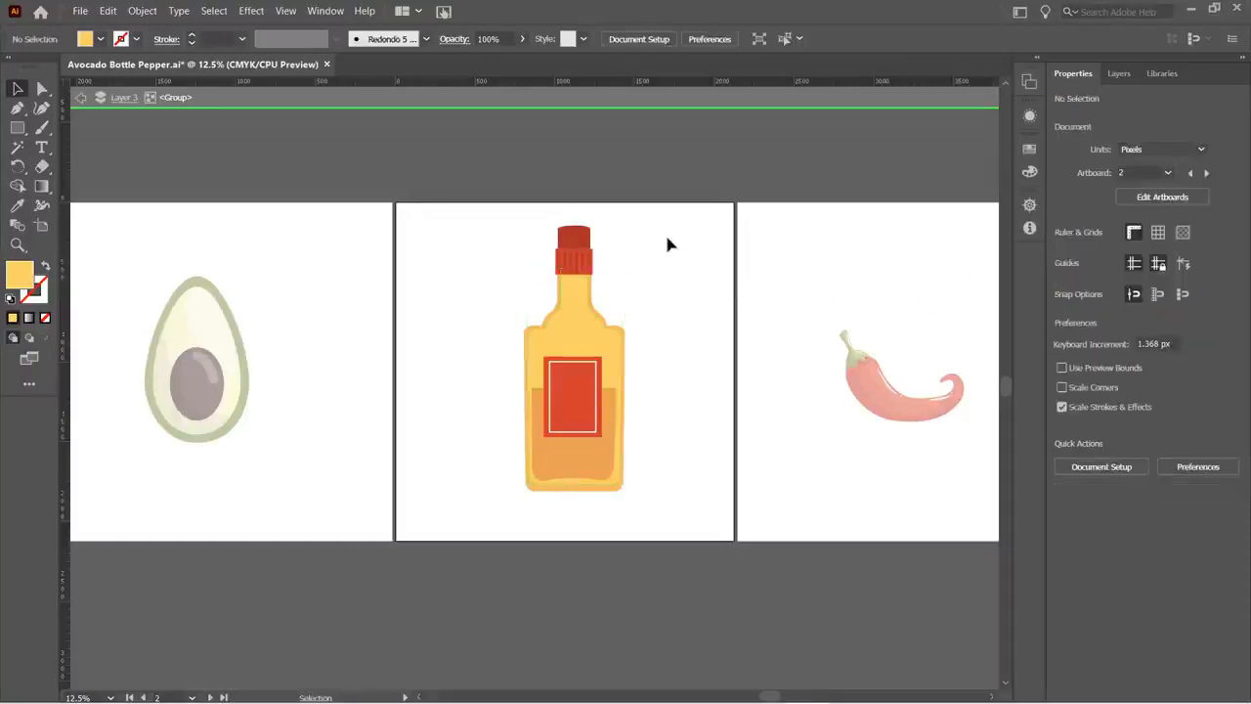
pyautogui.doubleClick(668, 243)
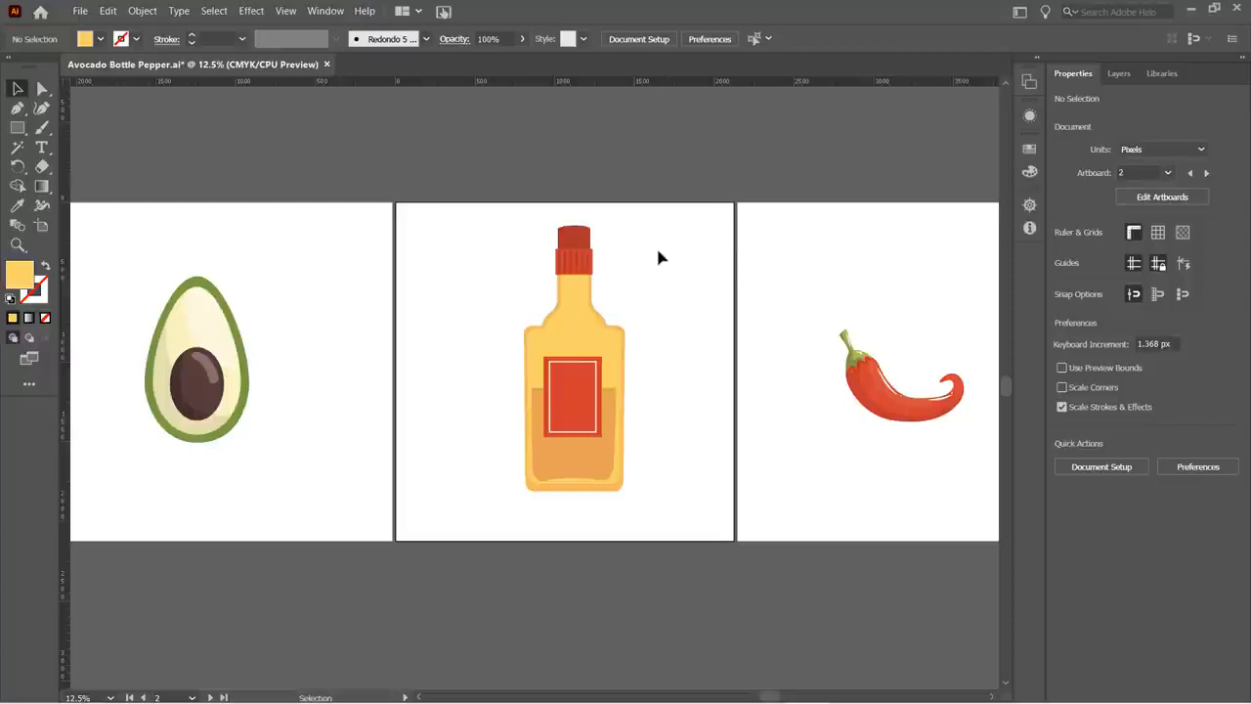
# - Hide and show Layer 4, Layer 3 and Layer 2 one after another, then return to the document properties
pyautogui.click(1114, 75)
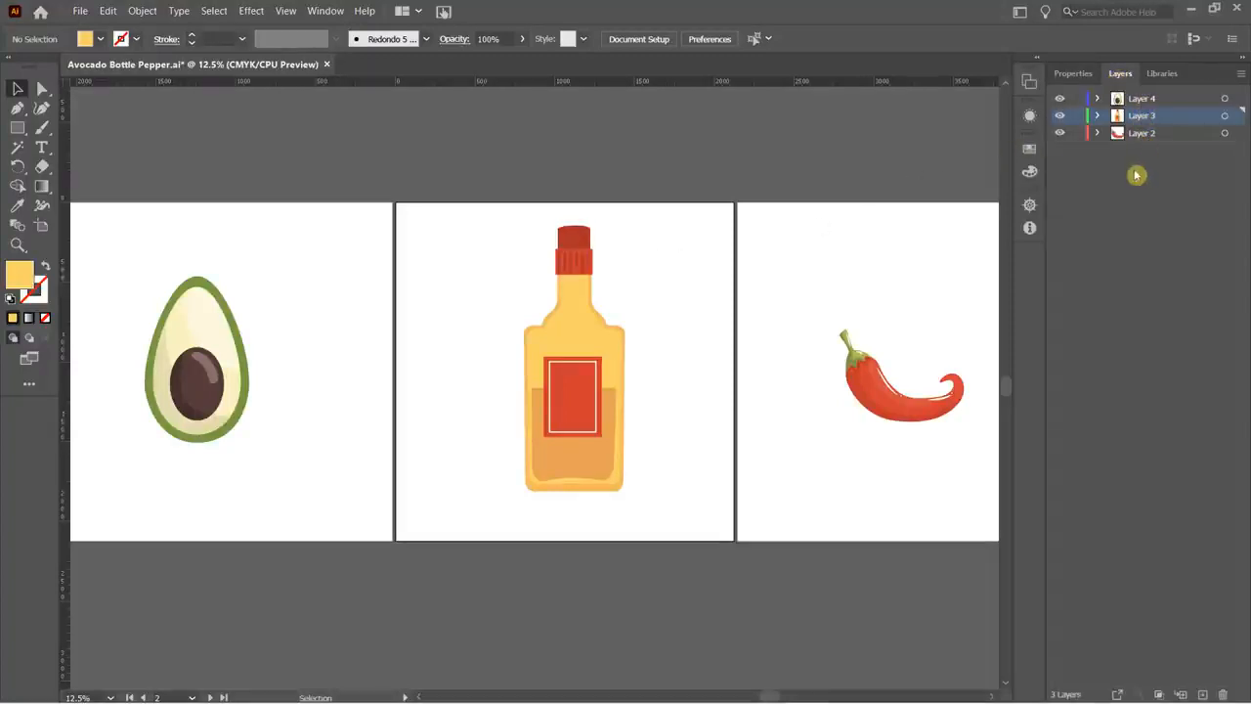
pyautogui.click(1059, 100)
pyautogui.click(1060, 99)
pyautogui.click(1060, 99)
pyautogui.click(1059, 100)
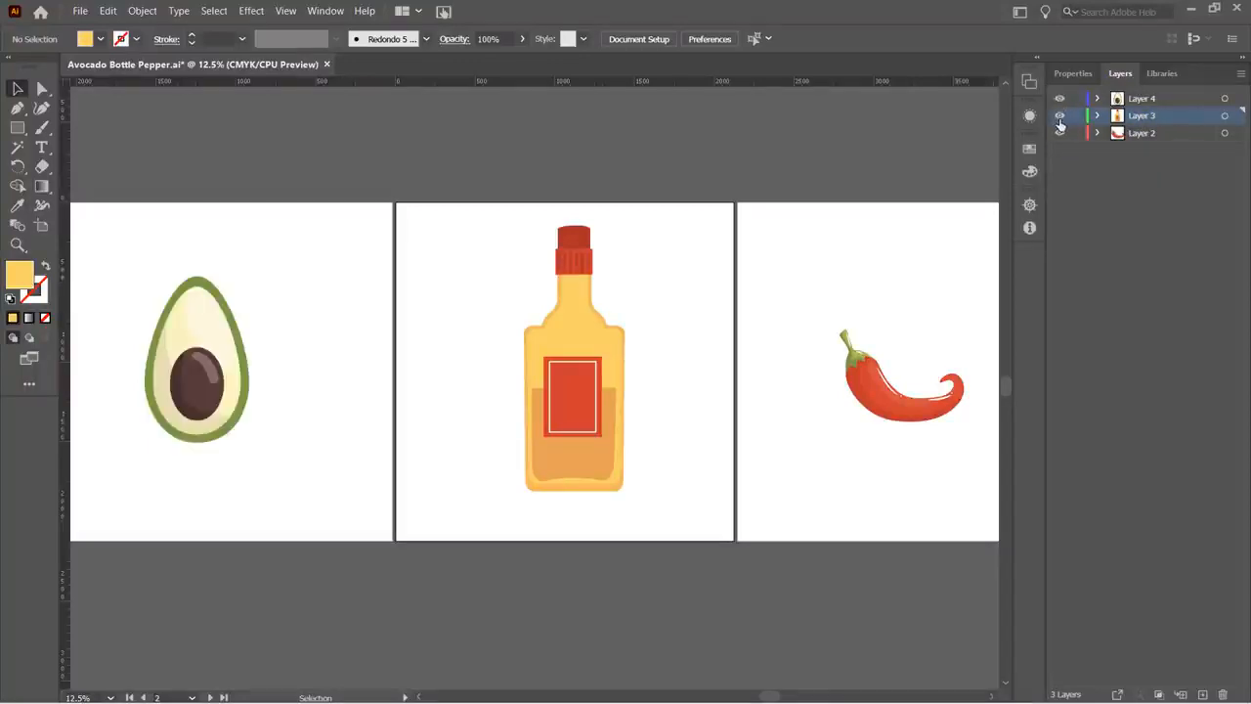
pyautogui.click(1060, 115)
pyautogui.click(1059, 115)
pyautogui.click(1060, 132)
pyautogui.click(1060, 133)
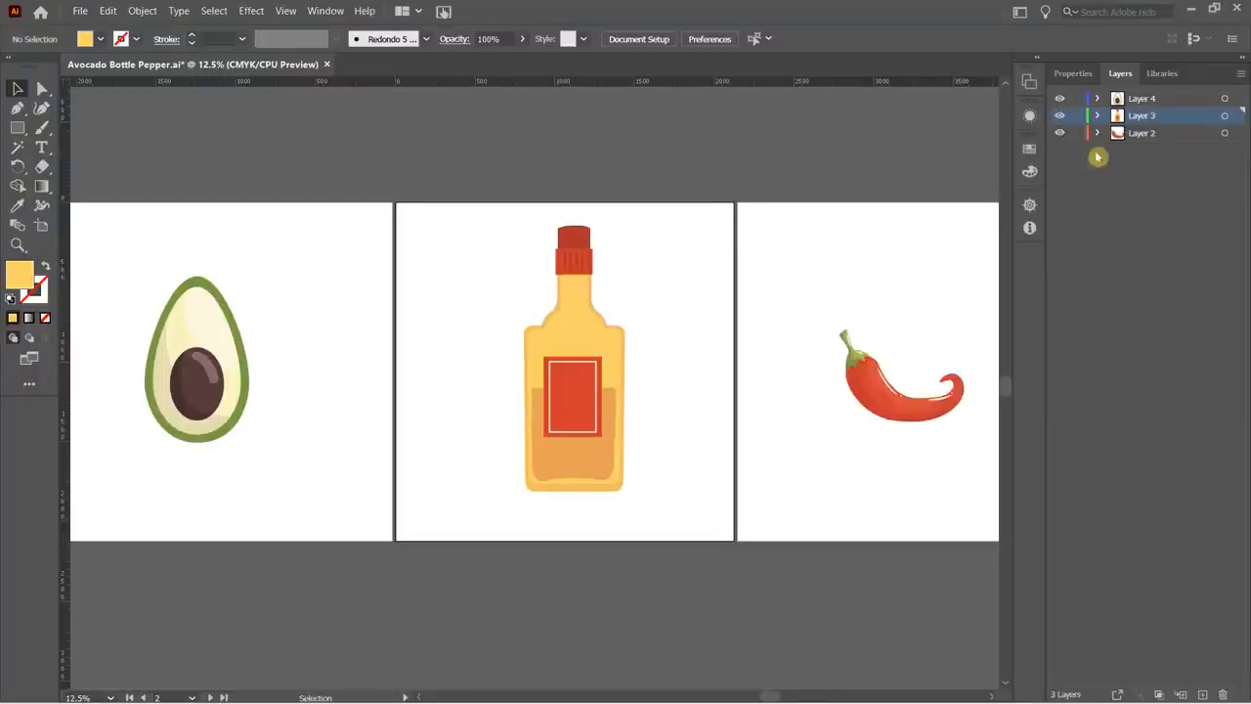
pyautogui.click(1073, 73)
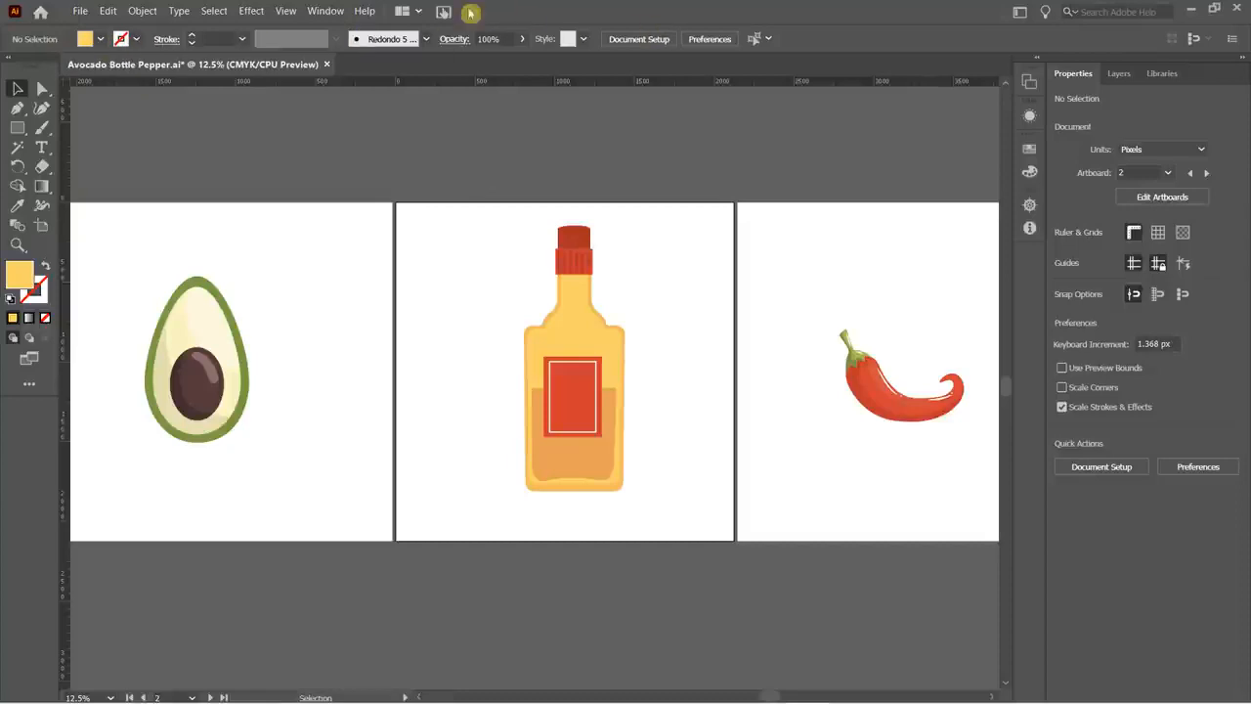
pyautogui.click(326, 11)
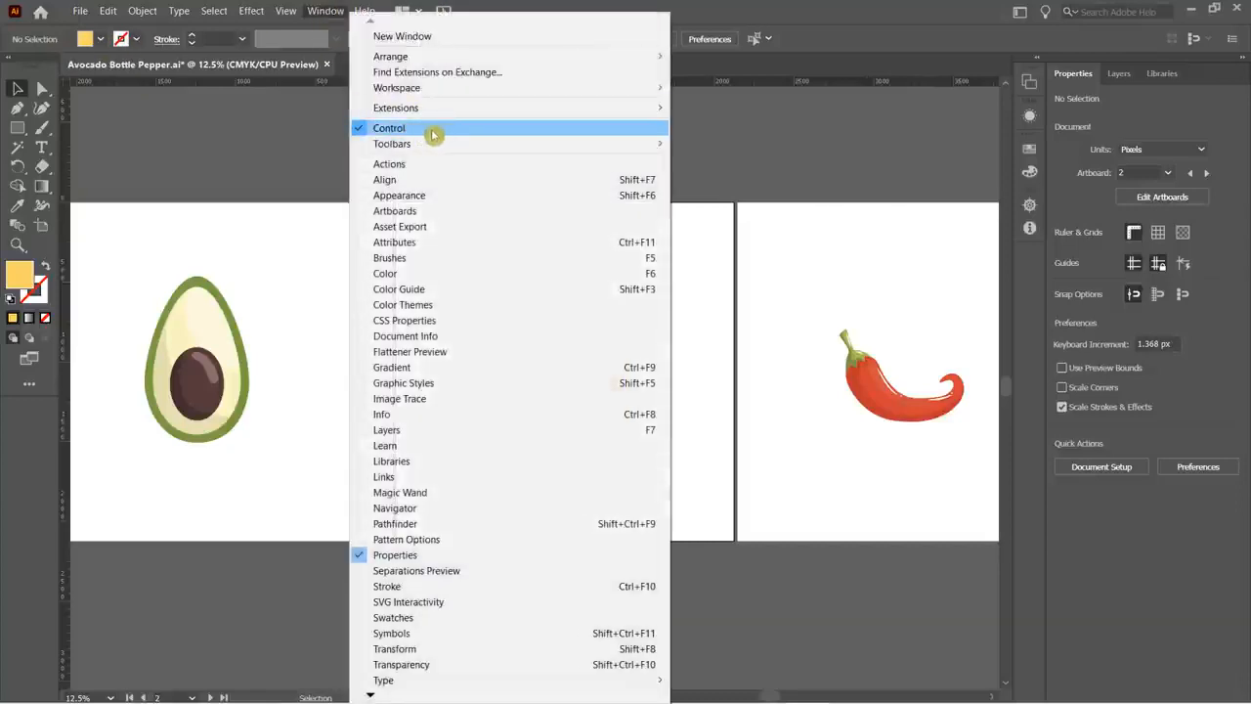
pyautogui.click(849, 20)
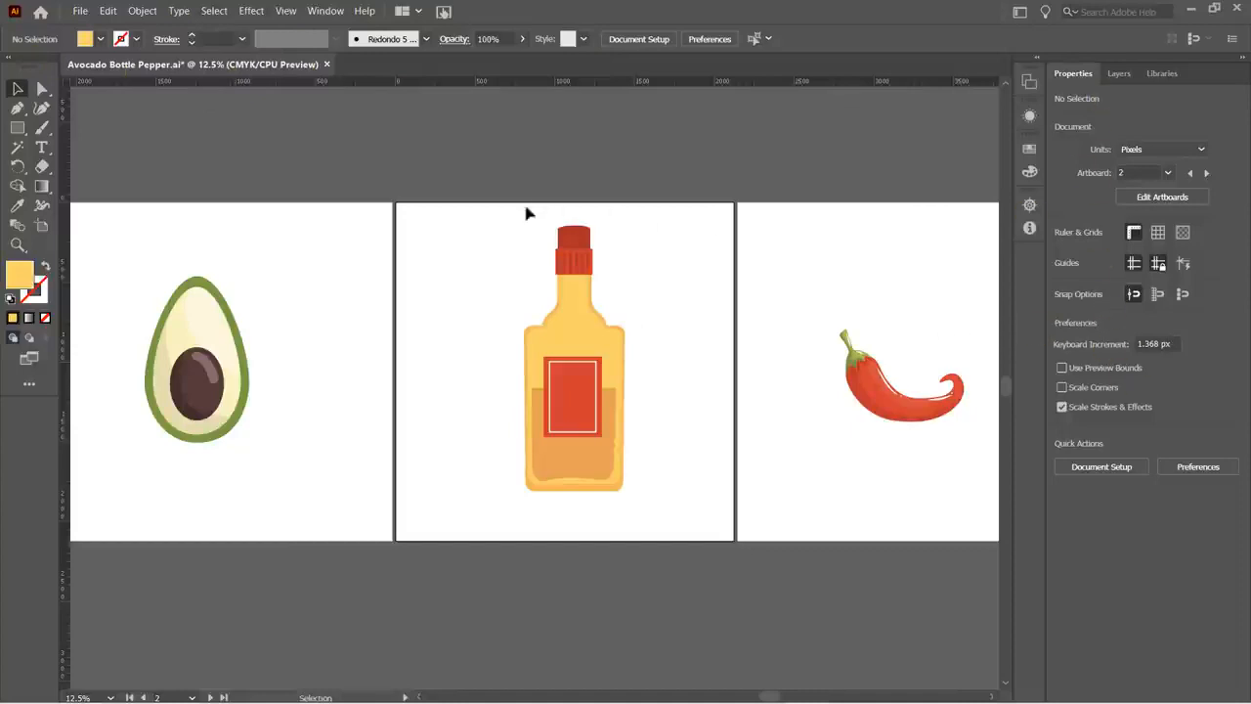
# - Isolate the avocado group and its green outer path, then exit isolation mode
pyautogui.doubleClick(225, 315)
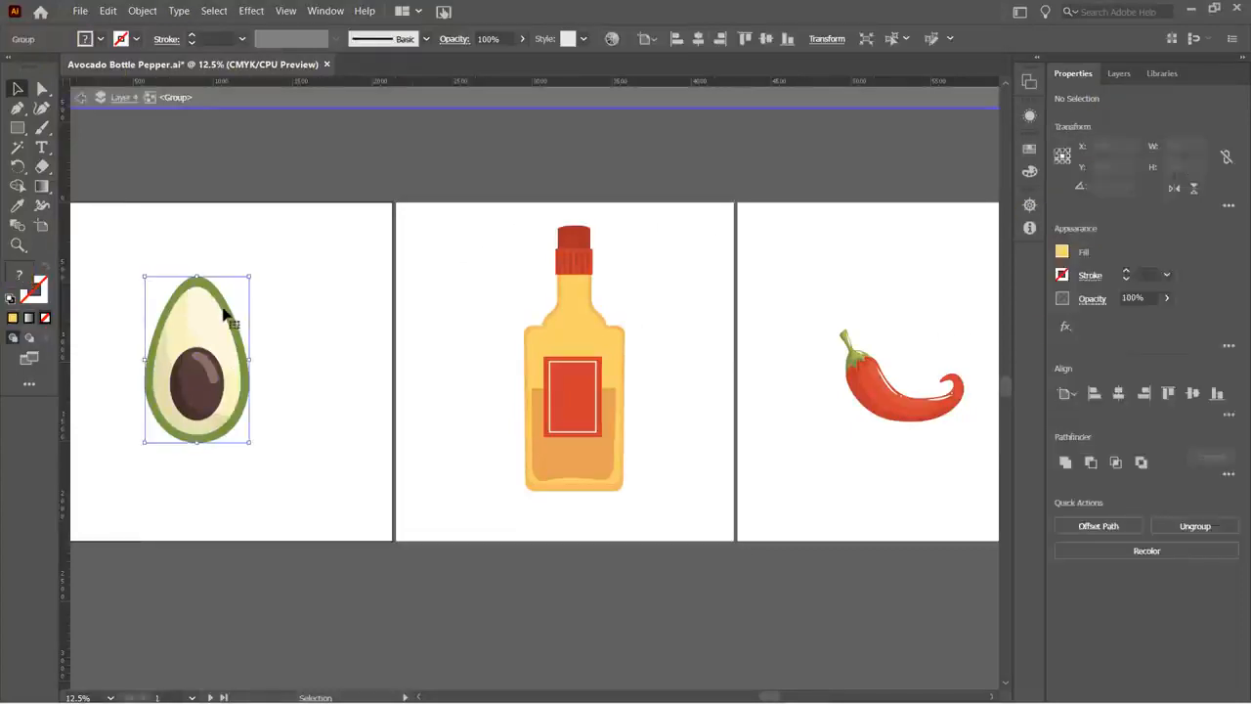
pyautogui.click(224, 312)
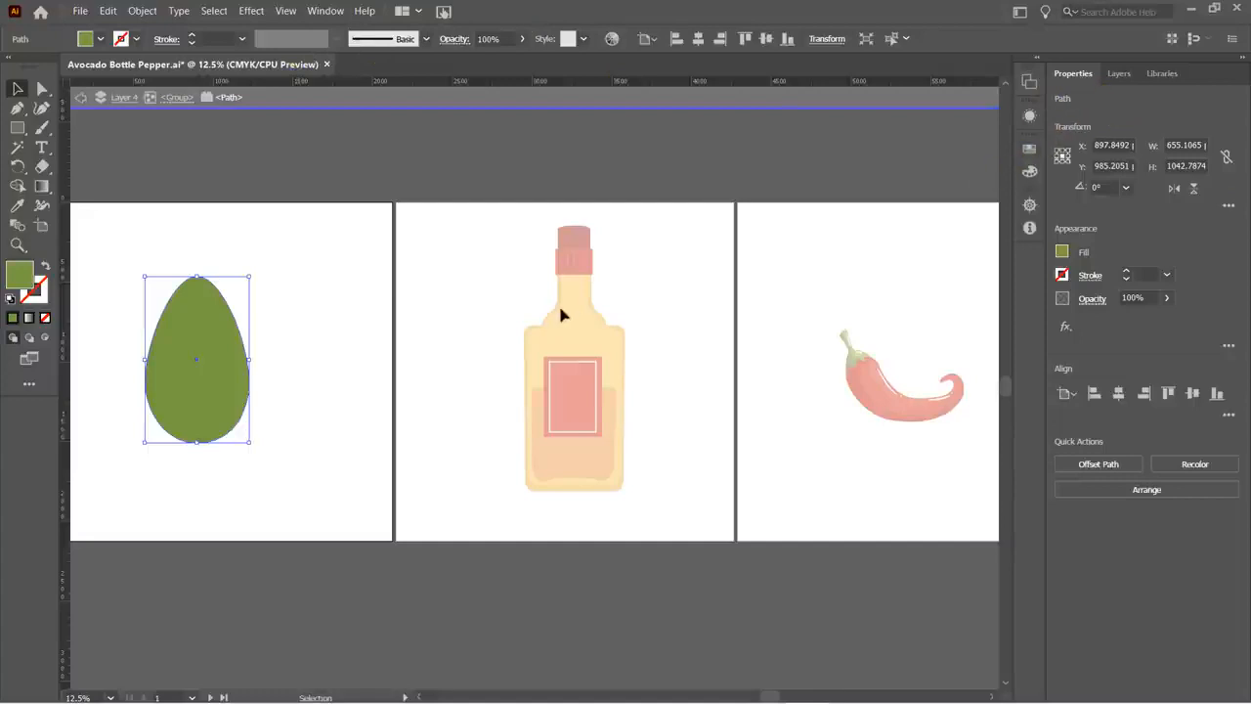
pyautogui.doubleClick(344, 243)
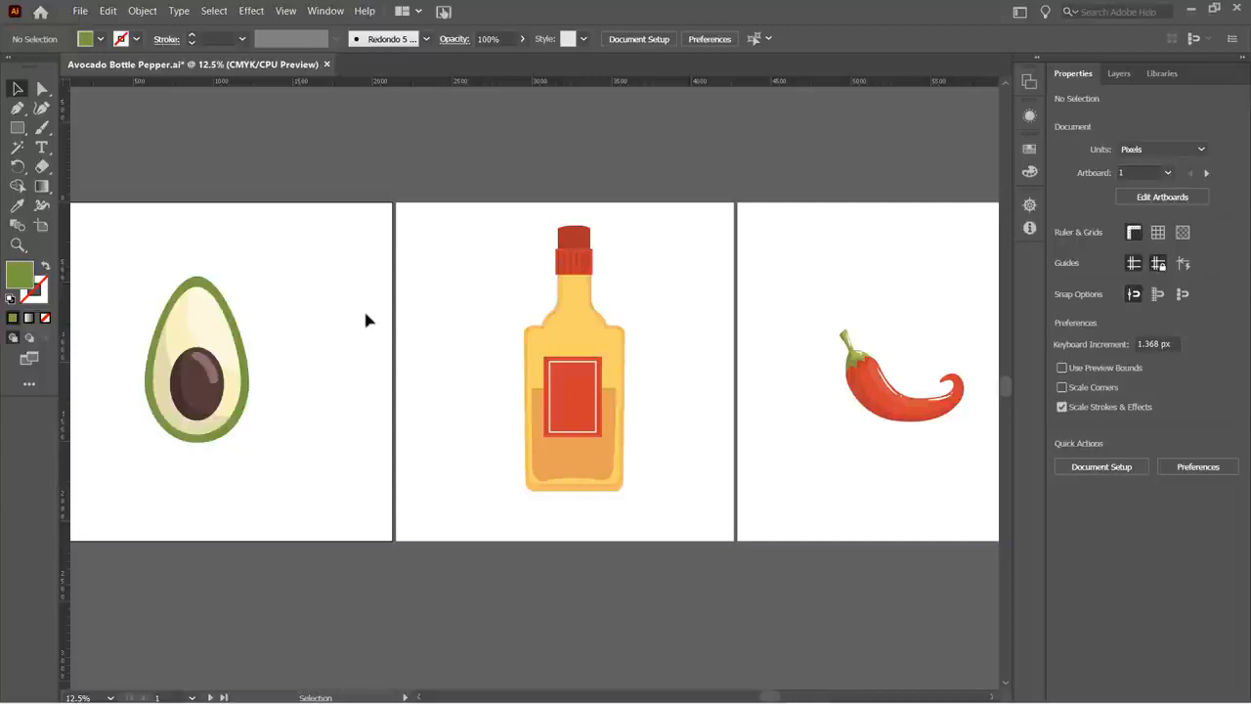
# - Set the document's zoom level to 300%, then return it to 12.5%
pyautogui.moveTo(354, 316); pyautogui.dragTo(447, 272)
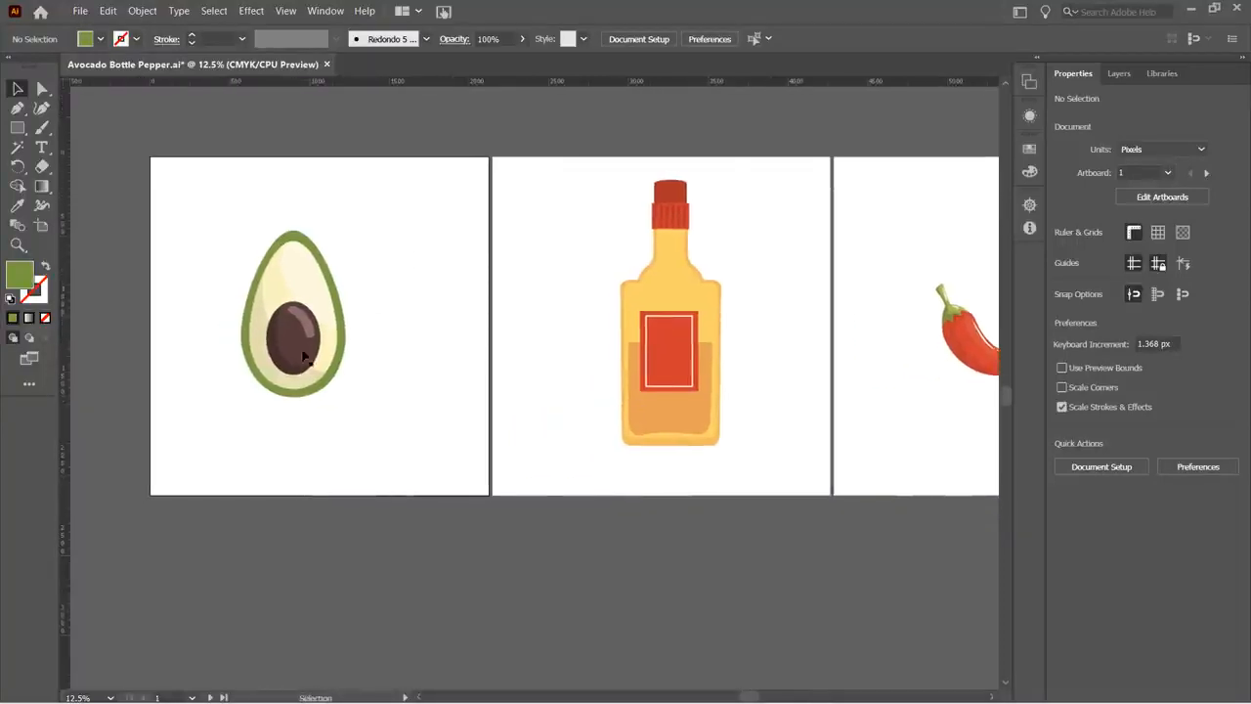
pyautogui.press('ctrl')
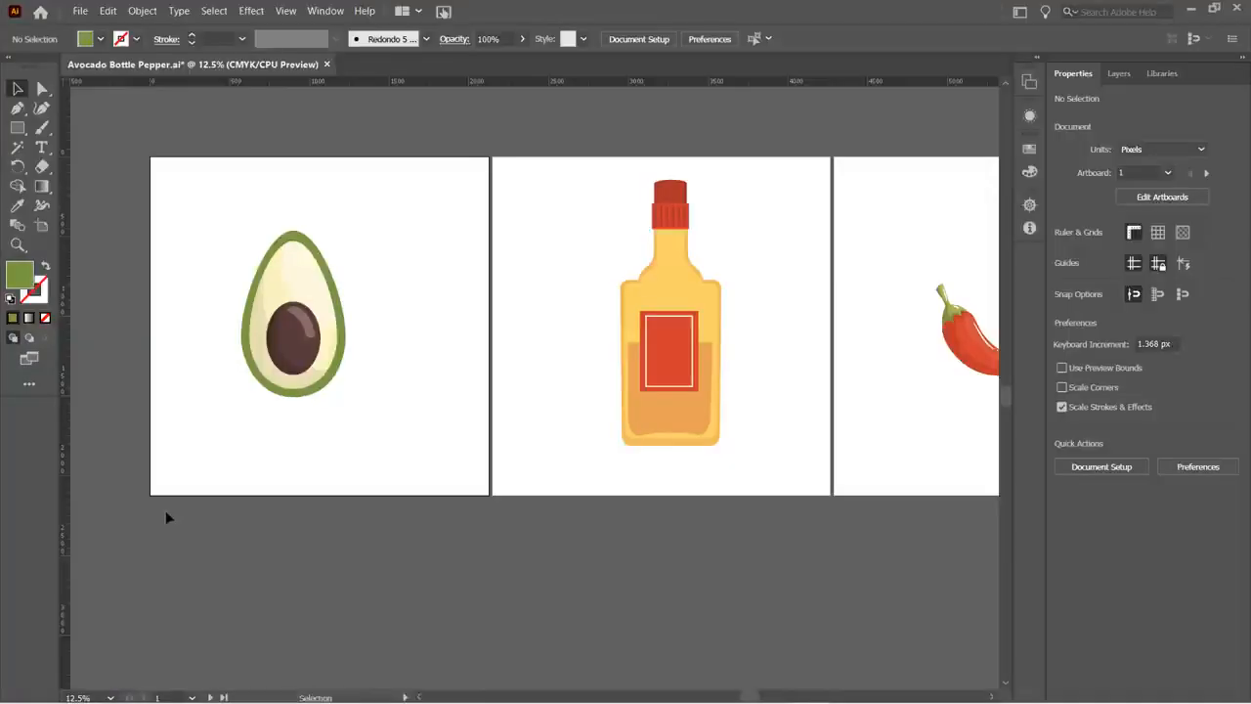
pyautogui.click(115, 696)
pyautogui.click(114, 697)
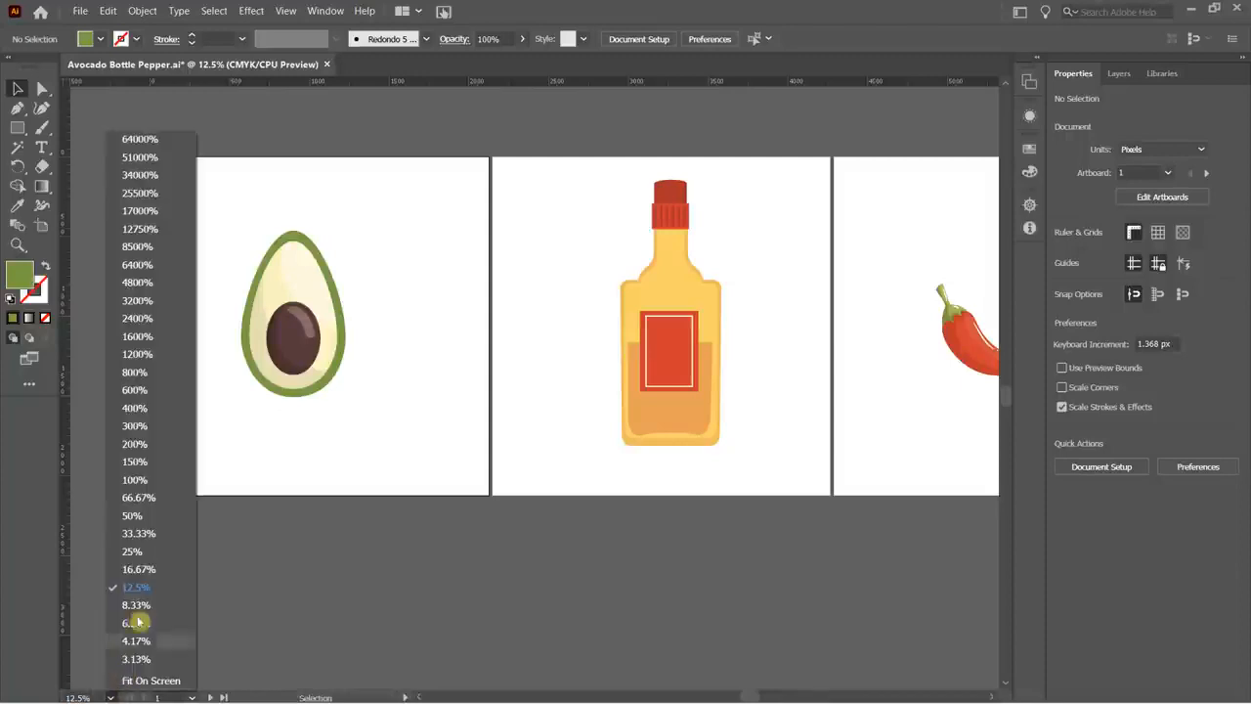
pyautogui.click(158, 425)
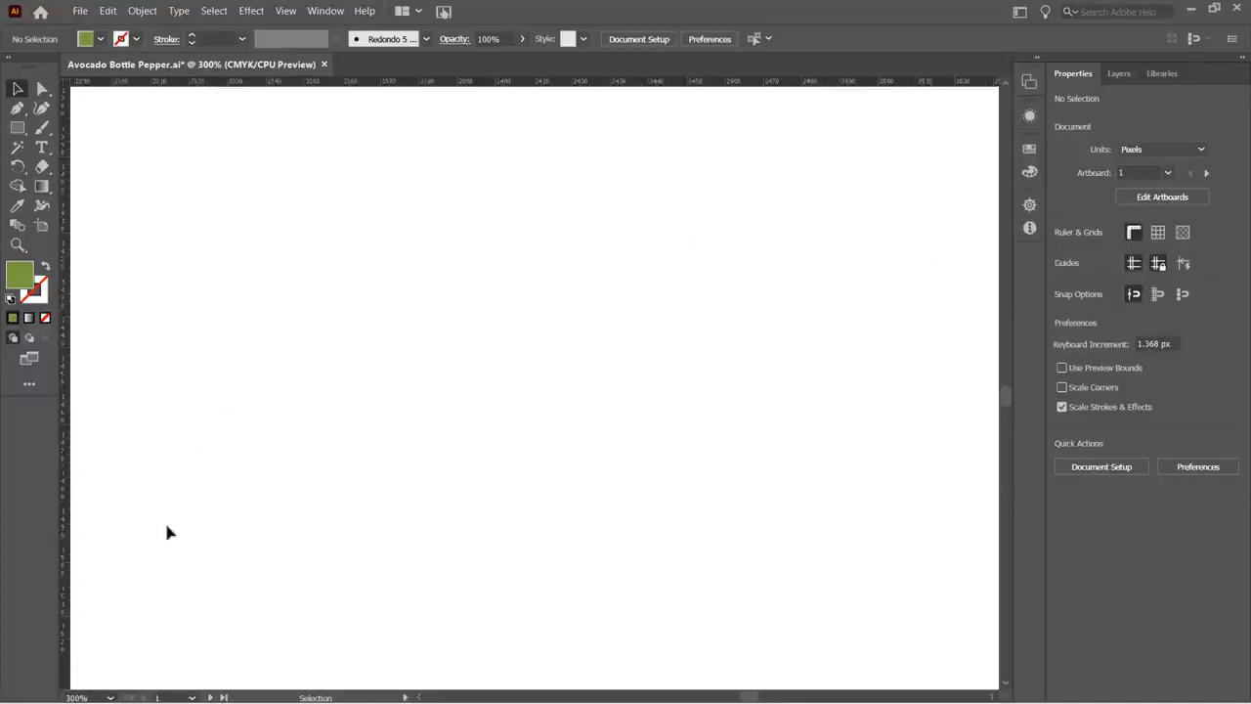
pyautogui.click(109, 697)
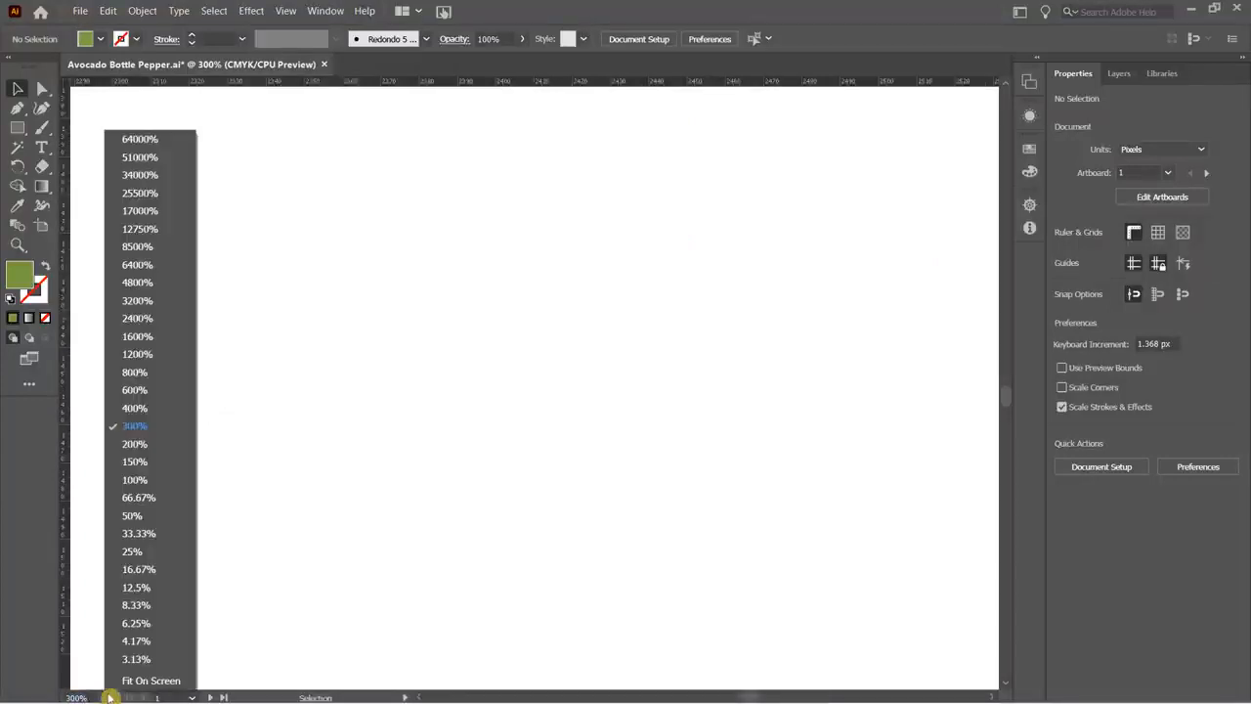
pyautogui.click(145, 596)
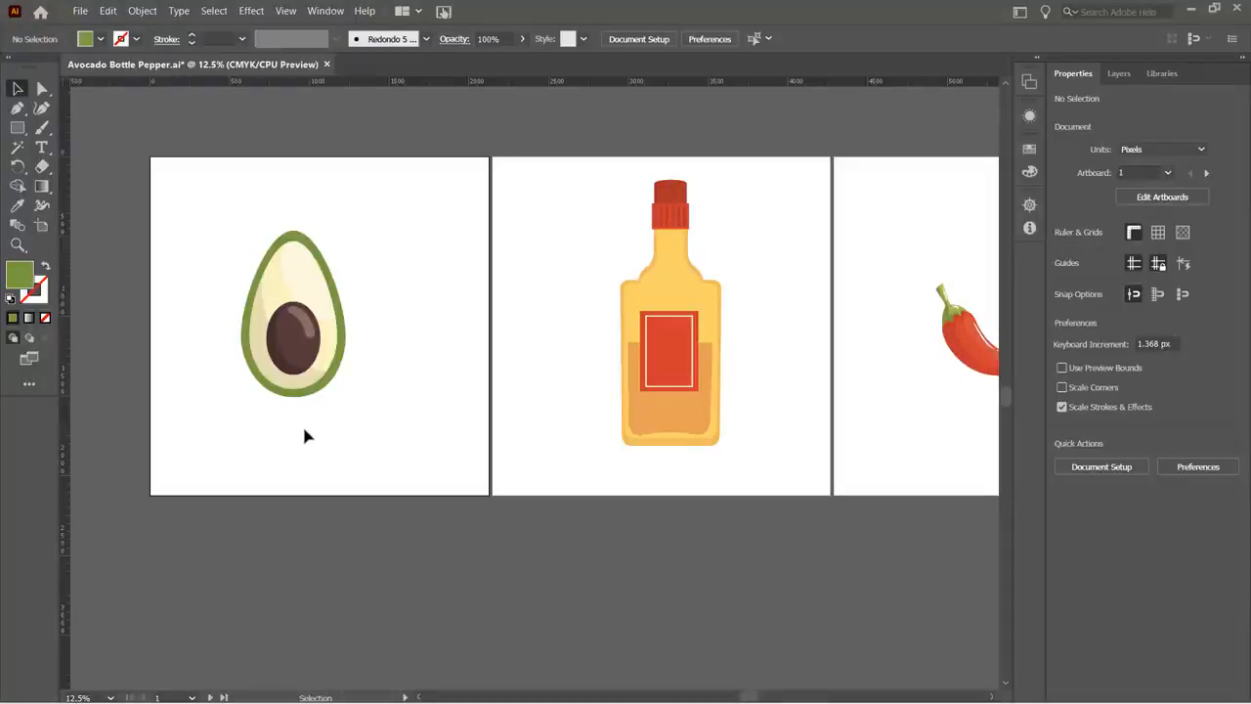
# - Zoom in three levels on the artwork, then zoom out until the view is at 8.33%
pyautogui.hotkey('ctrl', '+')
pyautogui.hotkey('ctrl', '+')
pyautogui.hotkey('ctrl', '+')
pyautogui.hotkey('ctrl', '-')
pyautogui.hotkey('ctrl', '-')
pyautogui.hotkey('ctrl', '-')
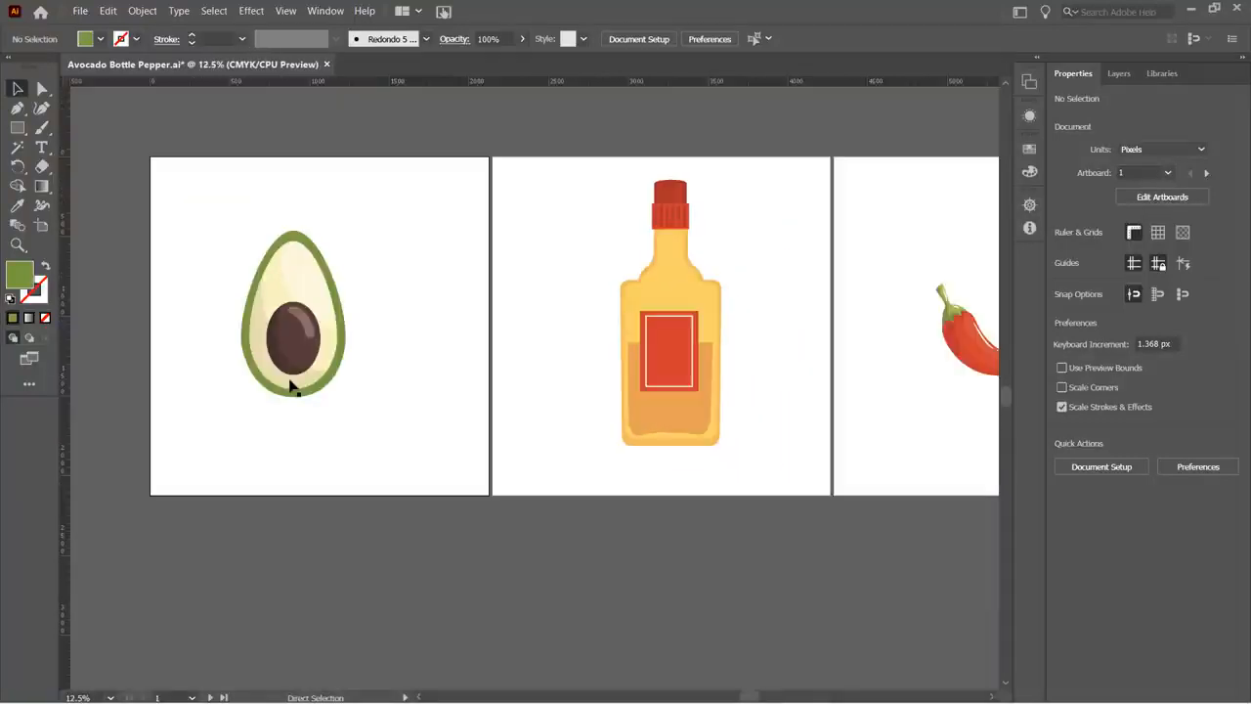
pyautogui.hotkey('ctrl', '-')
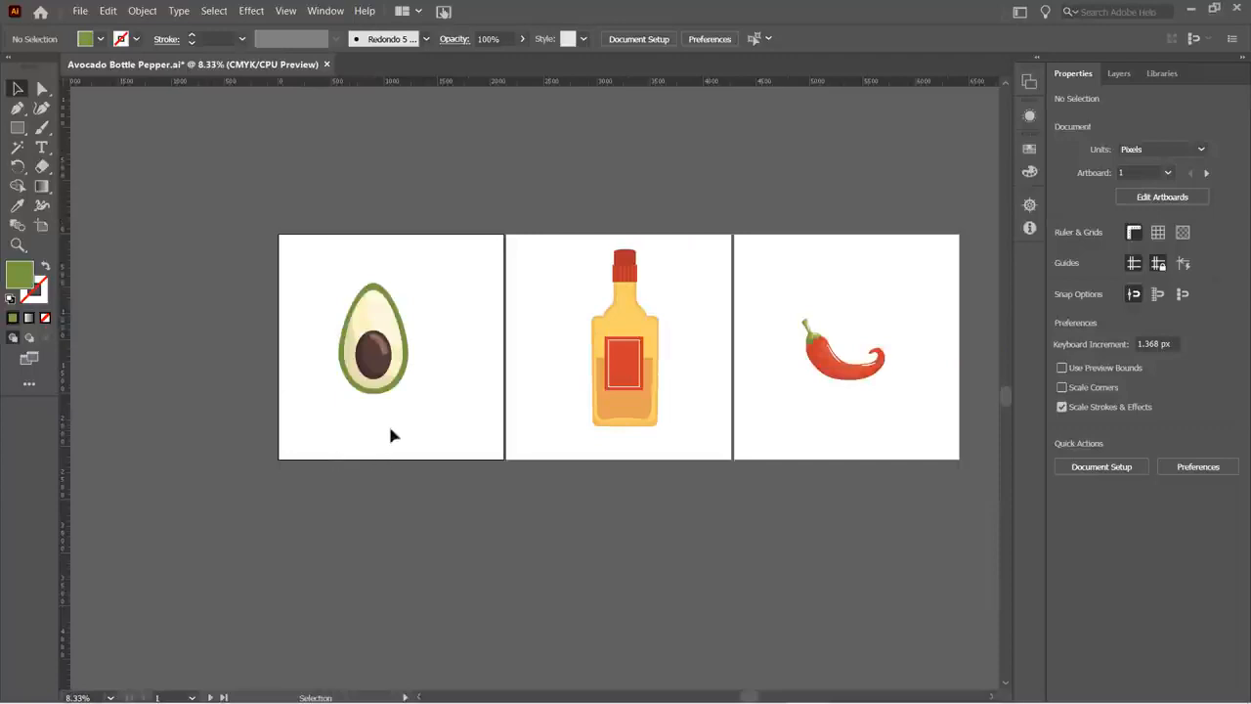
# - Zoom in and out around the avocado pit for a close inspection, then bring the artboards back into view at 12.5%
pyautogui.scroll(5, 398, 389)
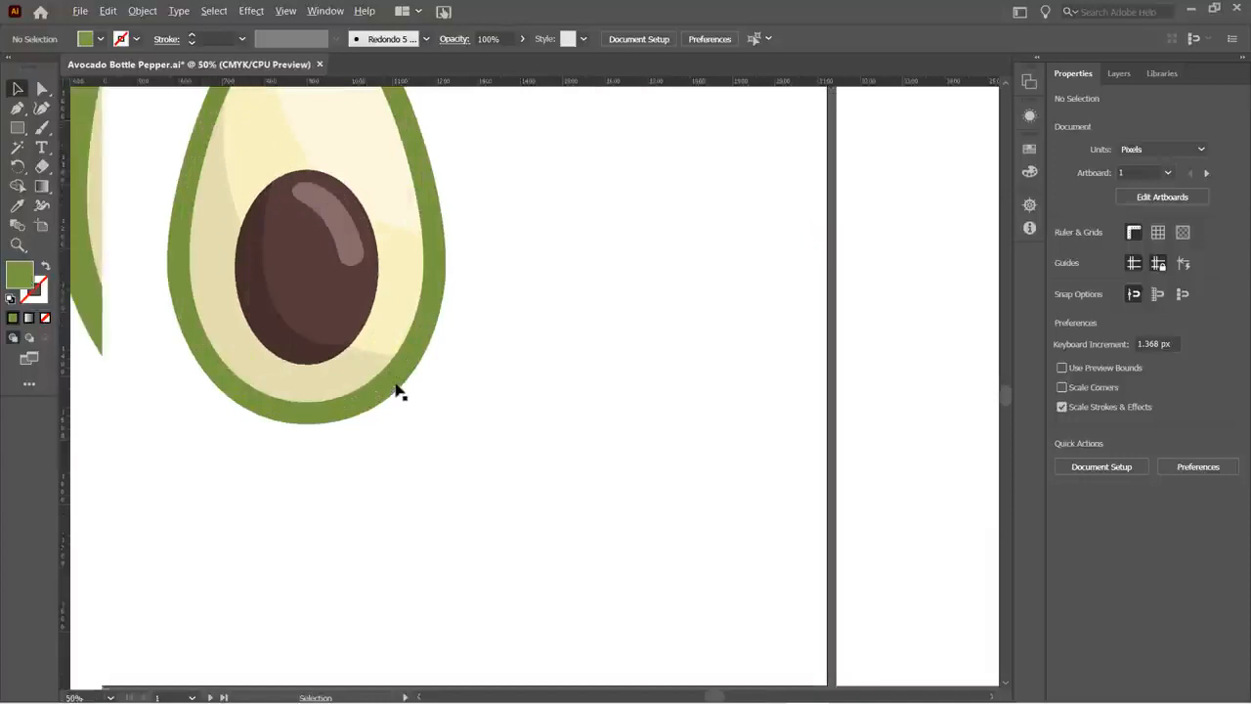
pyautogui.scroll(2, 398, 389)
pyautogui.scroll(-4, 398, 389)
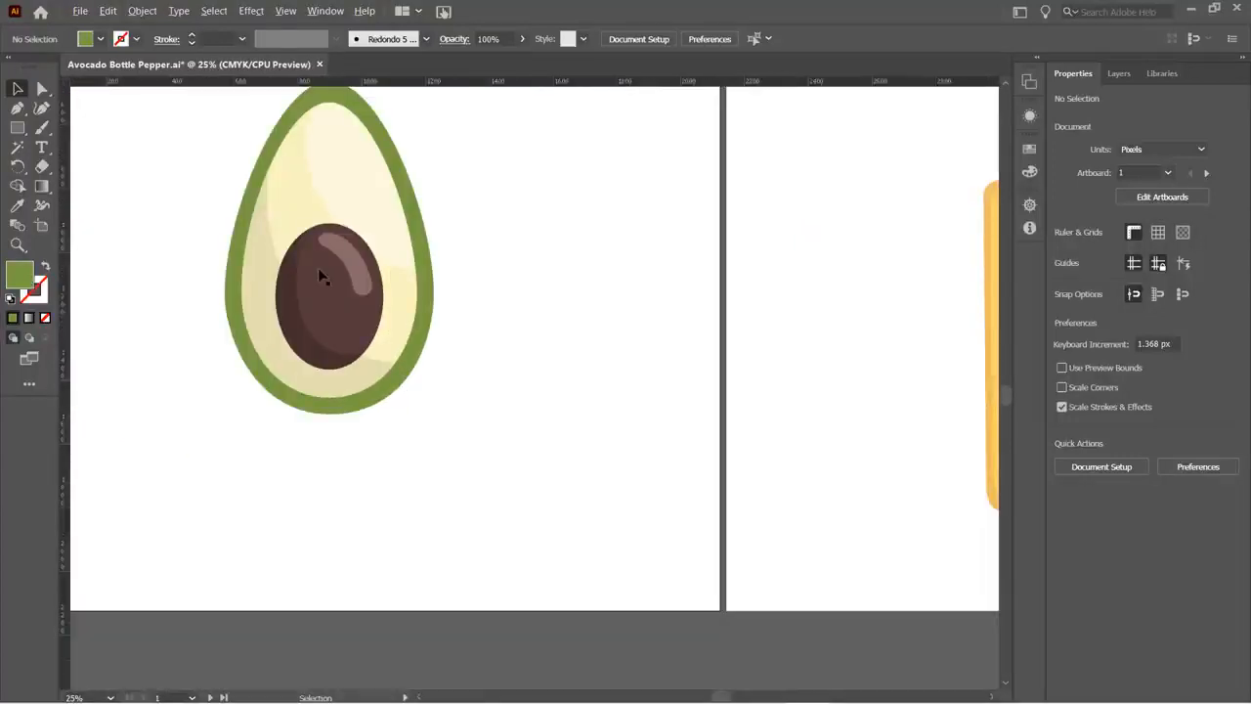
pyautogui.scroll(4, 335, 281)
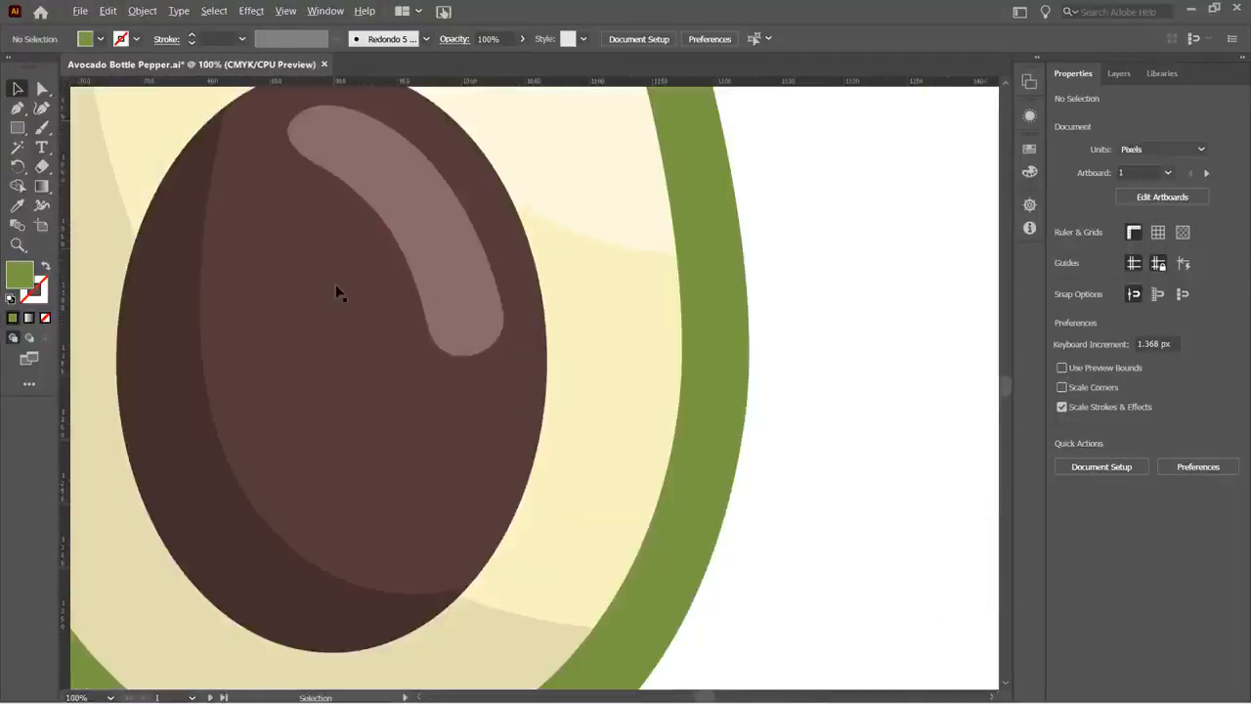
pyautogui.scroll(4, 337, 292)
pyautogui.scroll(1, 336, 292)
pyautogui.scroll(-4, 336, 291)
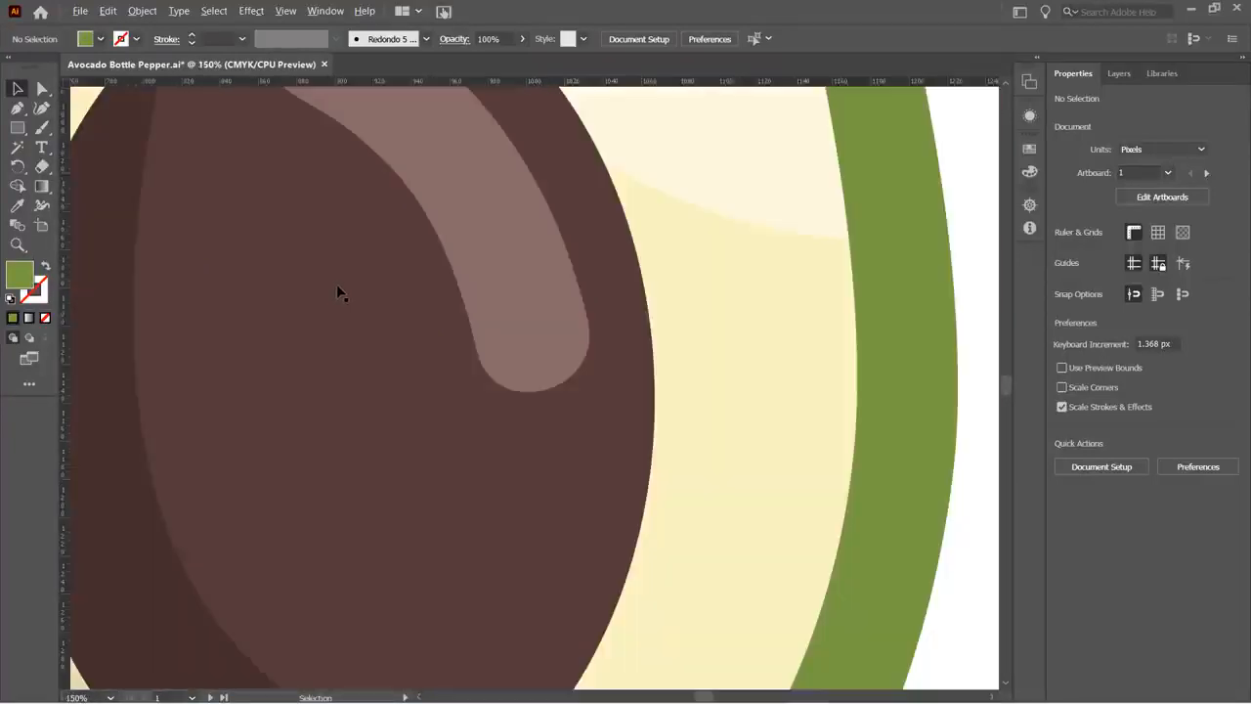
pyautogui.scroll(-8, 337, 292)
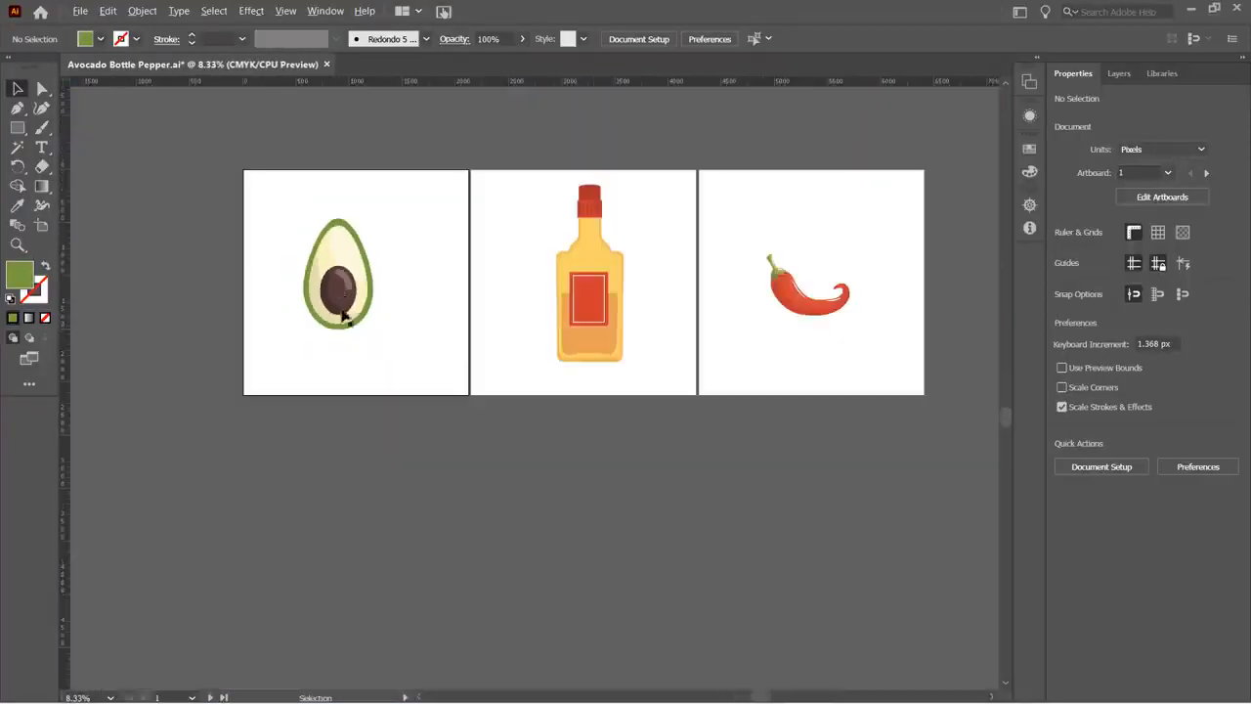
pyautogui.scroll(1, 299, 293)
pyautogui.moveTo(413, 280); pyautogui.dragTo(298, 403)
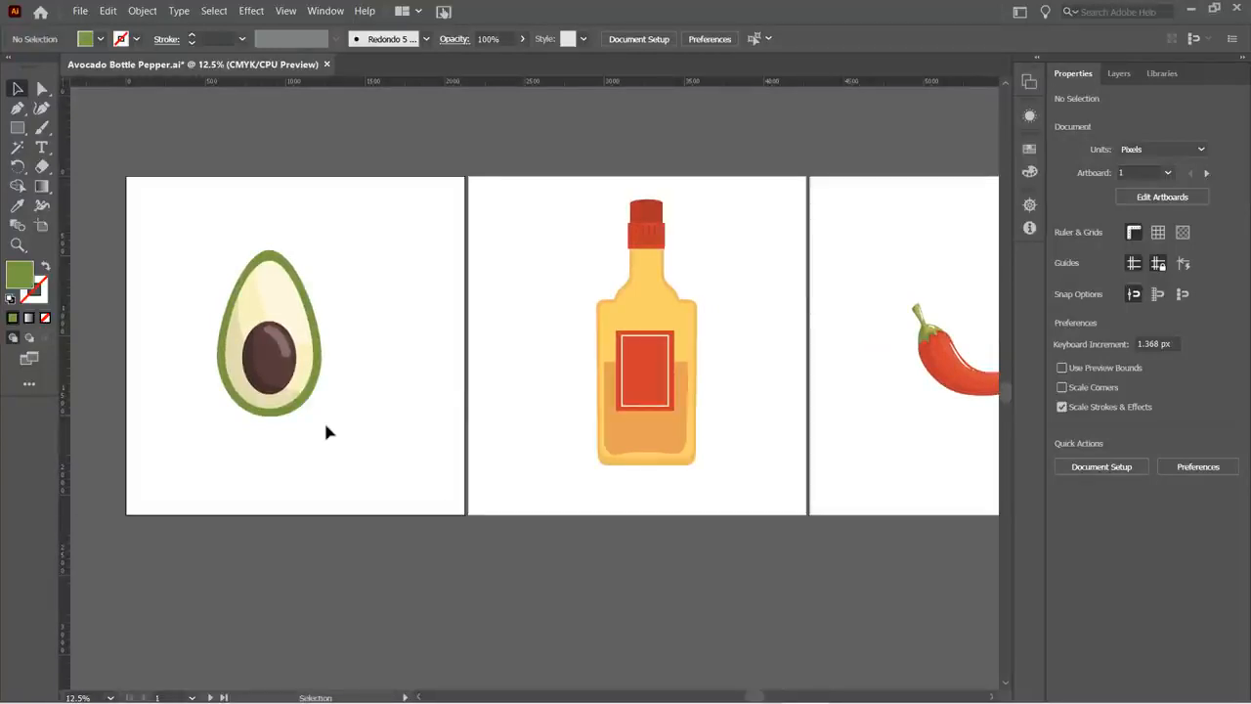
# - Activate the Type, Direct Selection and Rectangle tools in turn, return to the Selection tool, and view the list of artboards
pyautogui.click(42, 146)
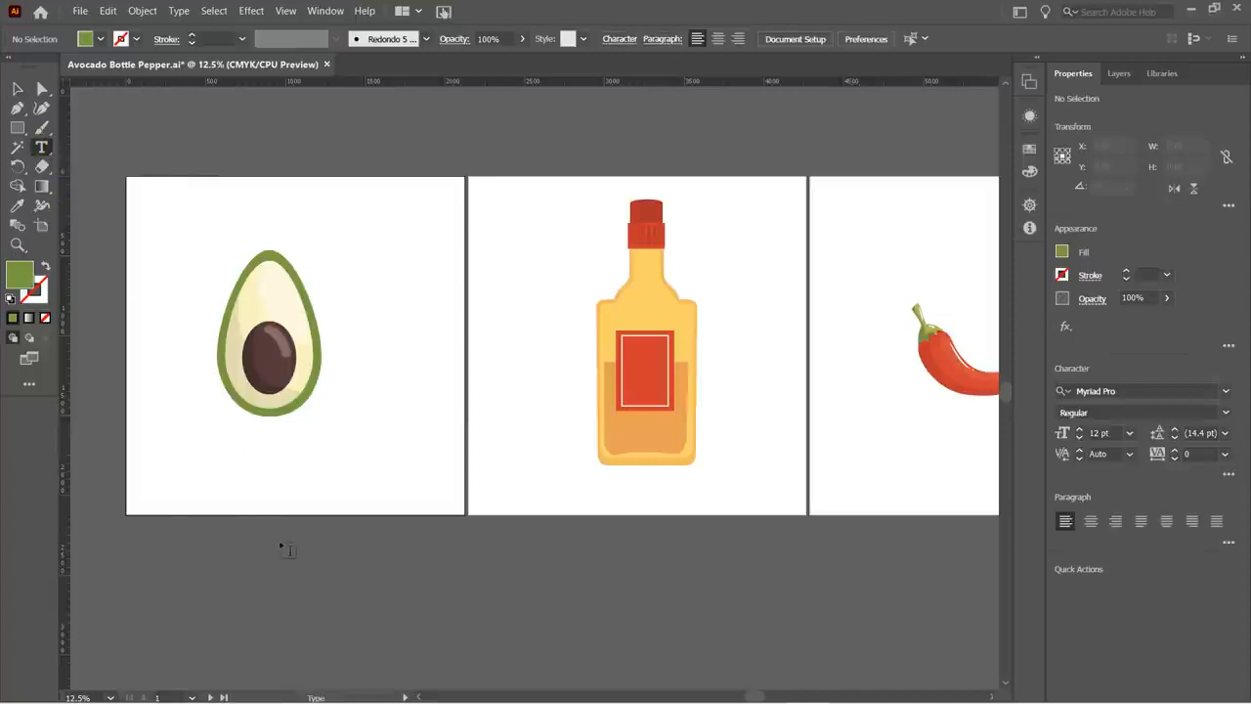
pyautogui.press('v')
pyautogui.click(15, 88)
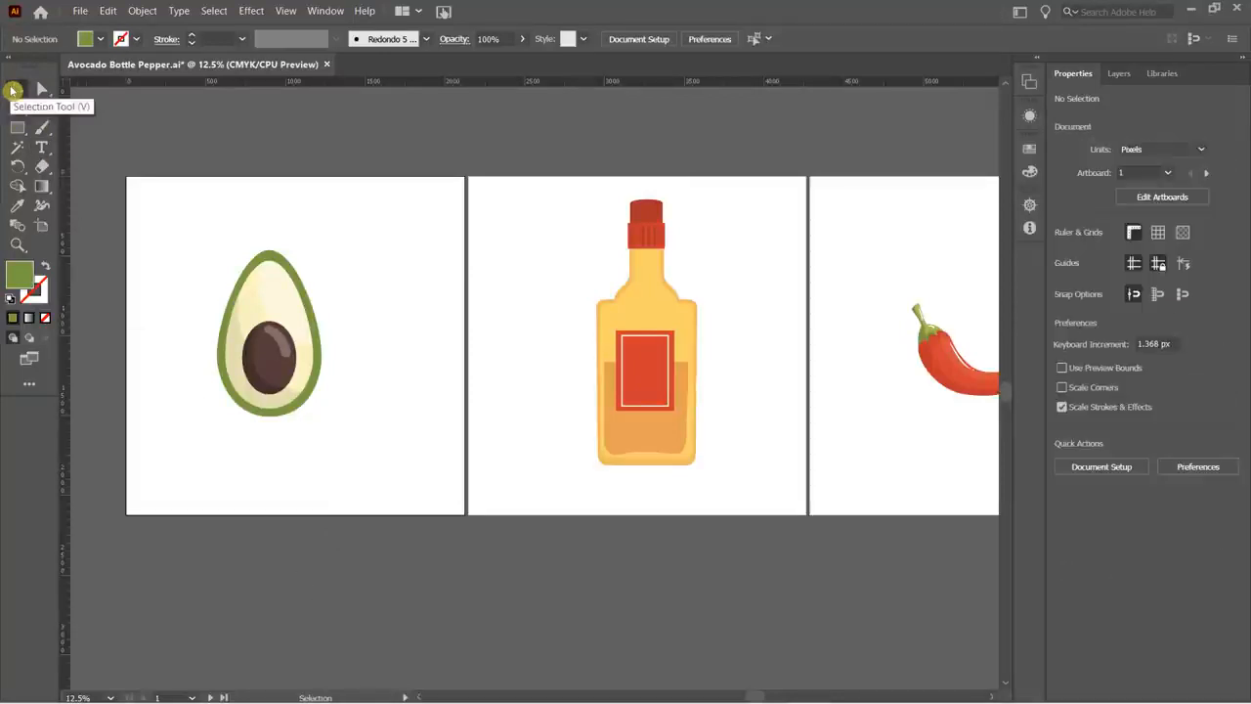
pyautogui.click(44, 90)
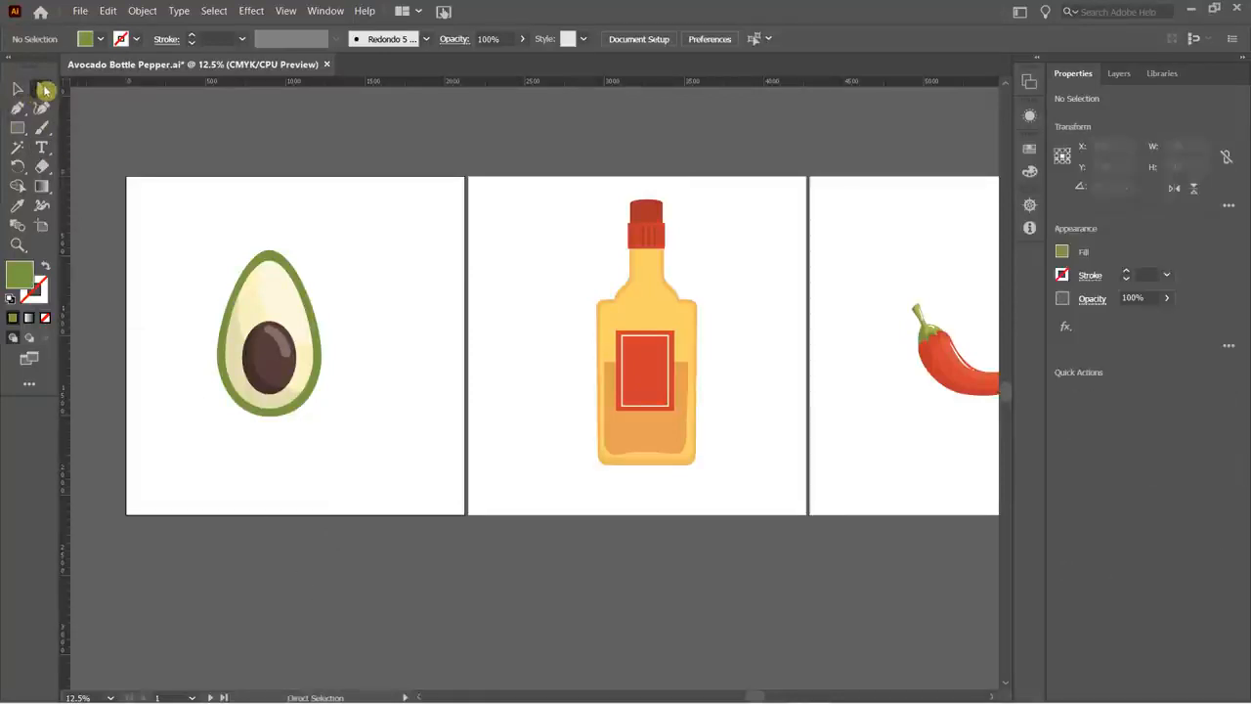
pyautogui.click(21, 129)
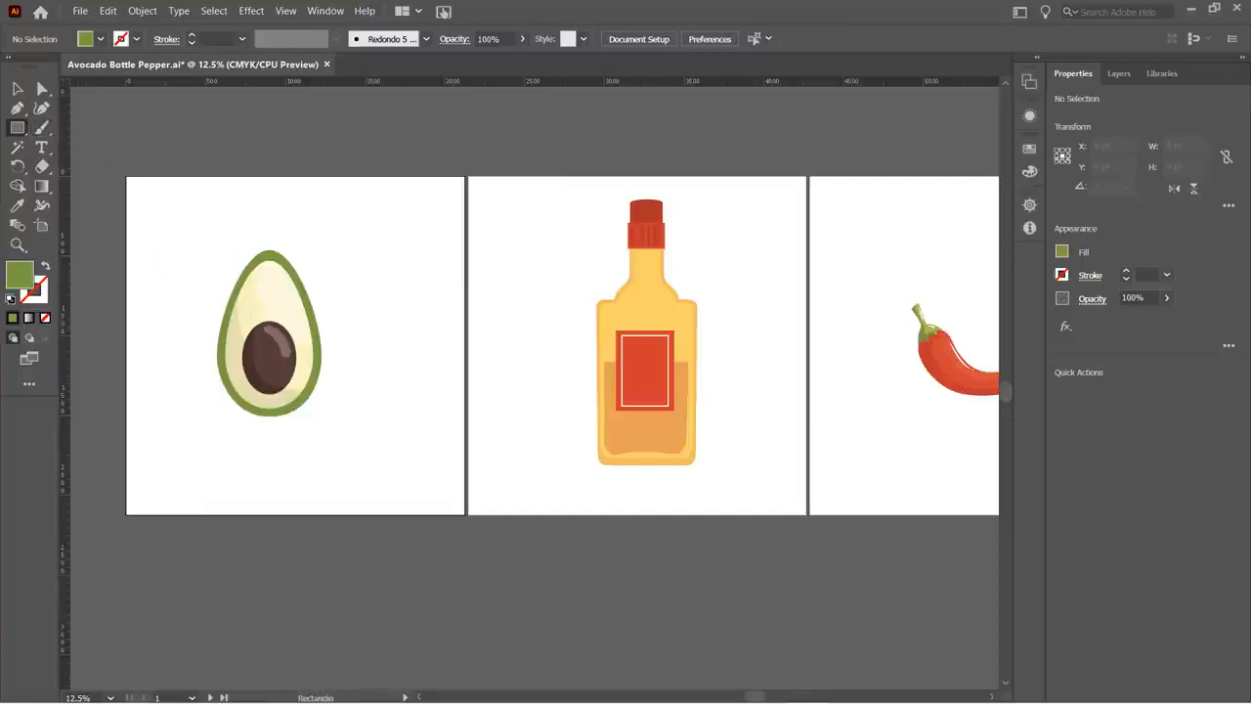
pyautogui.click(25, 89)
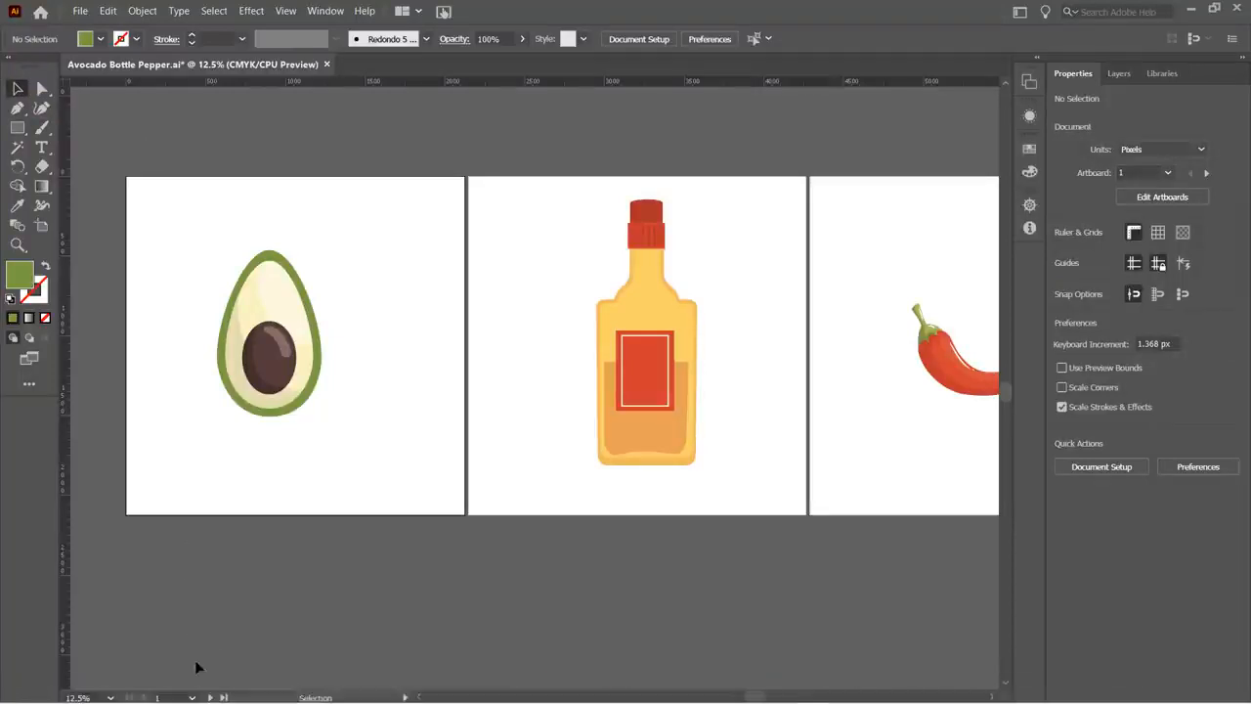
pyautogui.click(192, 697)
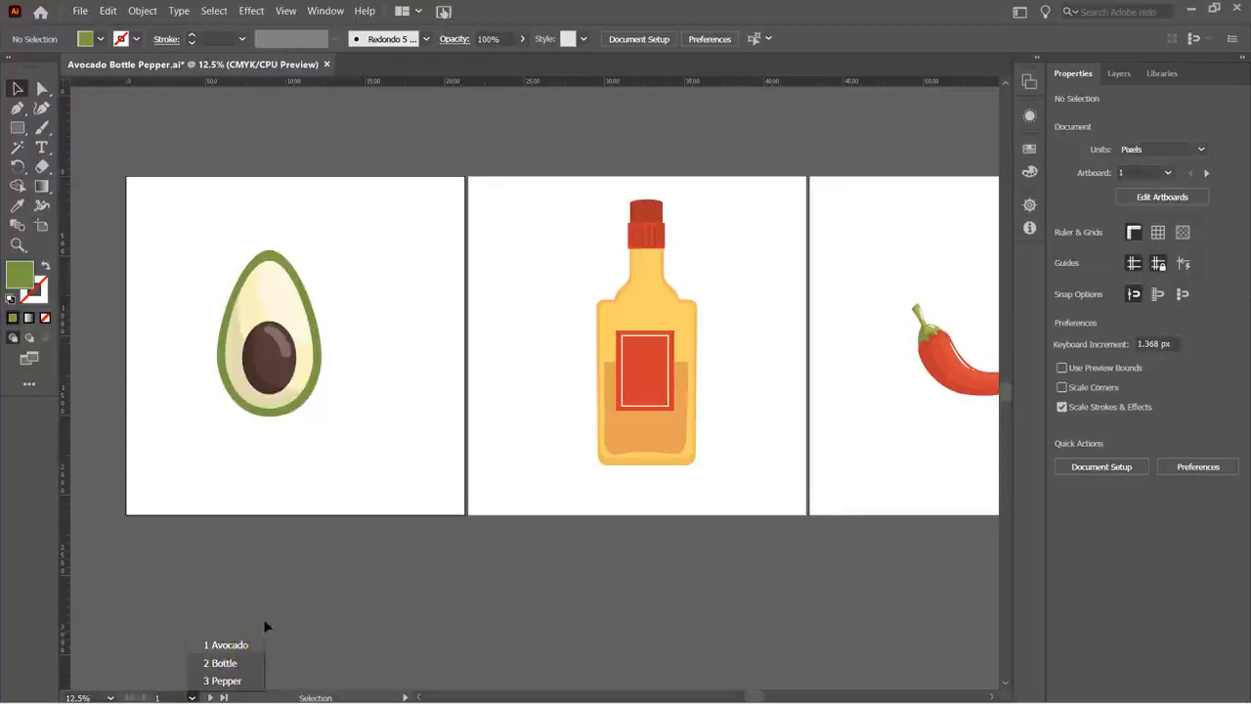
pyautogui.click(335, 534)
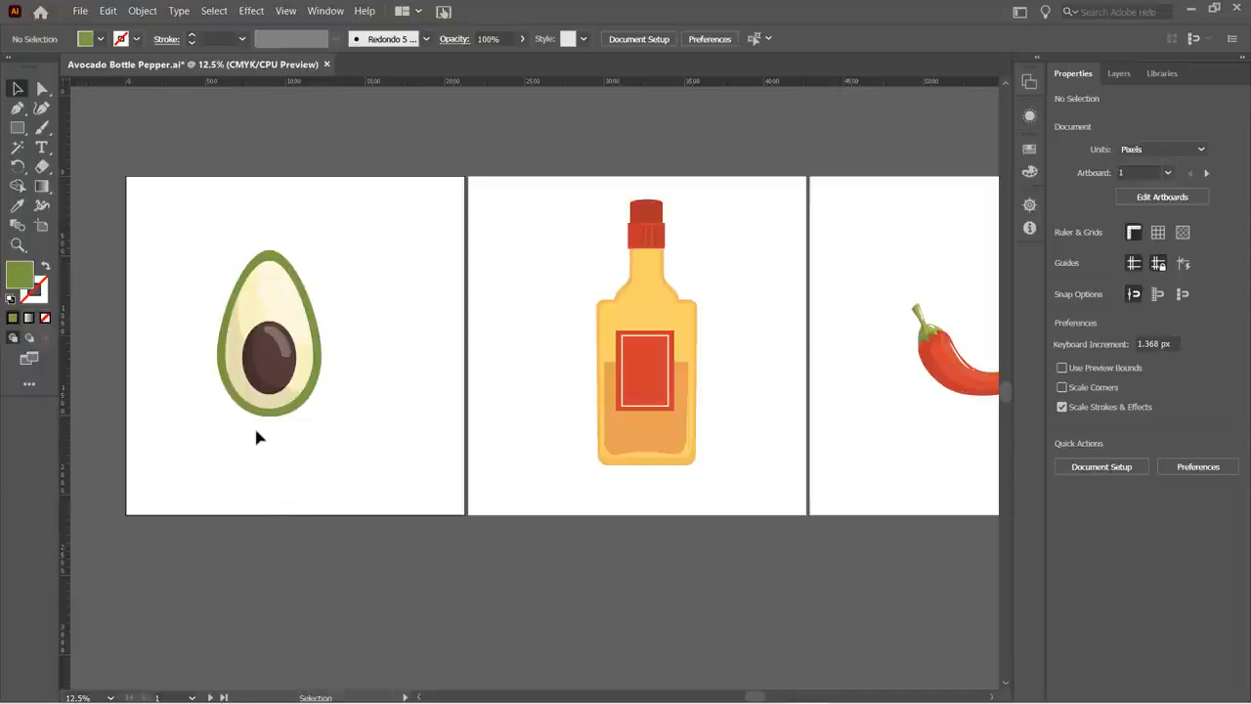
# - Magnify the avocado to 100% and pan across the canvas from its pit to the bottle's red label
pyautogui.scroll(5, 257, 430)
pyautogui.scroll(1, 269, 417)
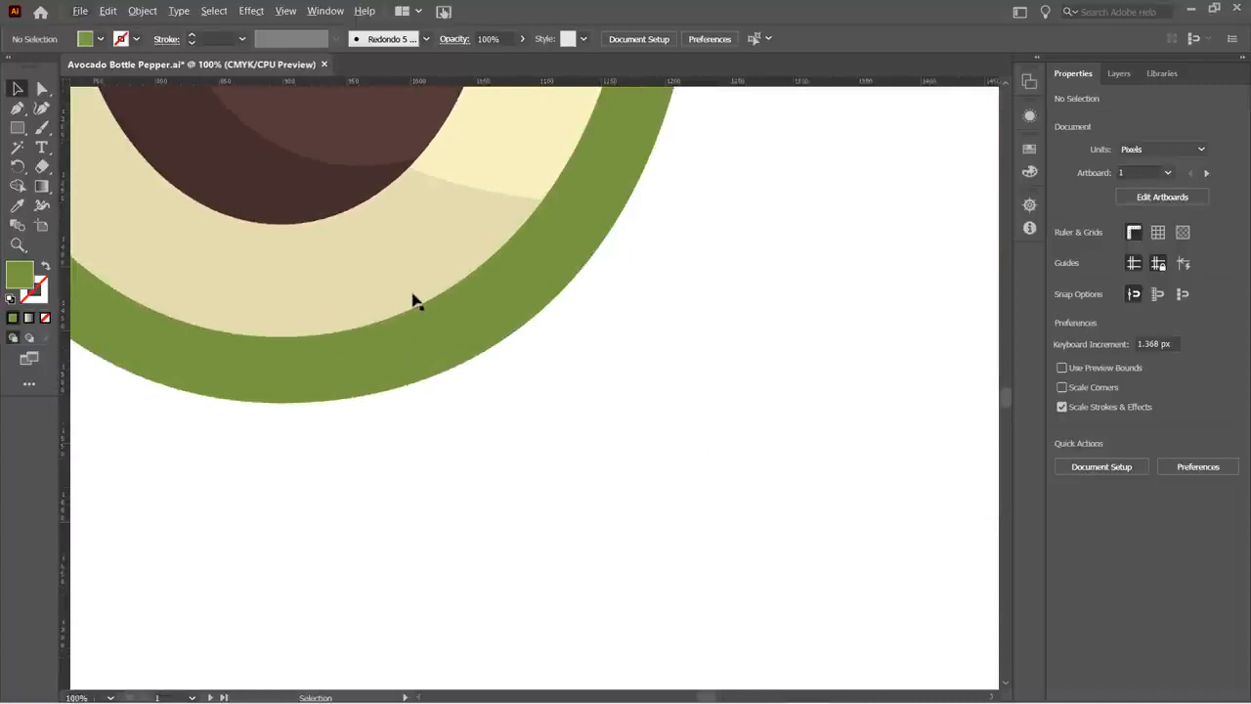
pyautogui.press('a')
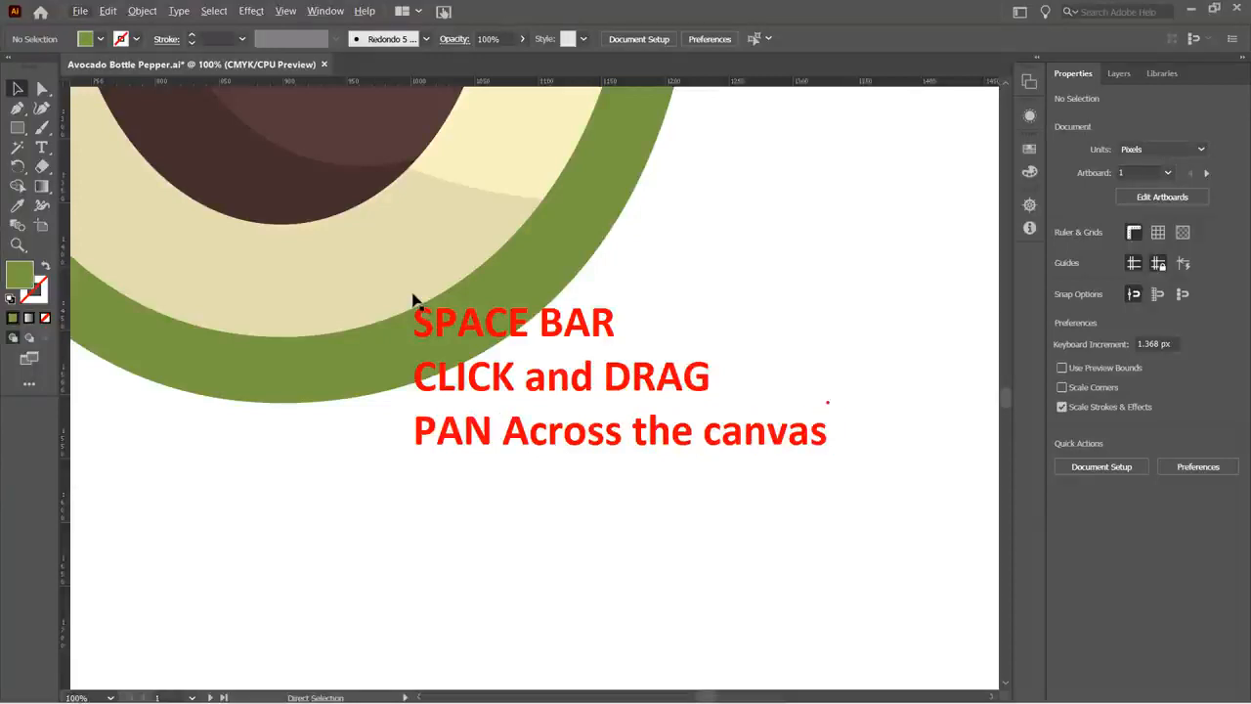
pyautogui.press('space')
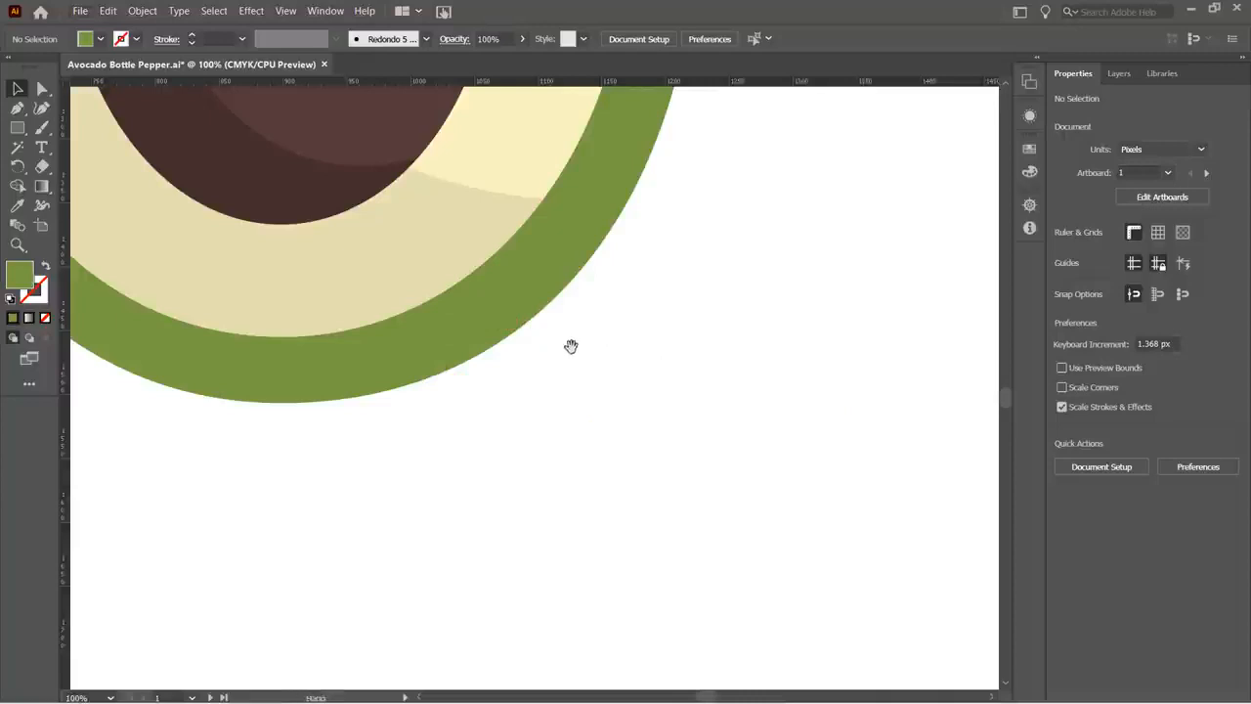
pyautogui.moveTo(595, 359); pyautogui.dragTo(812, 608)
pyautogui.moveTo(596, 273); pyautogui.dragTo(550, 350)
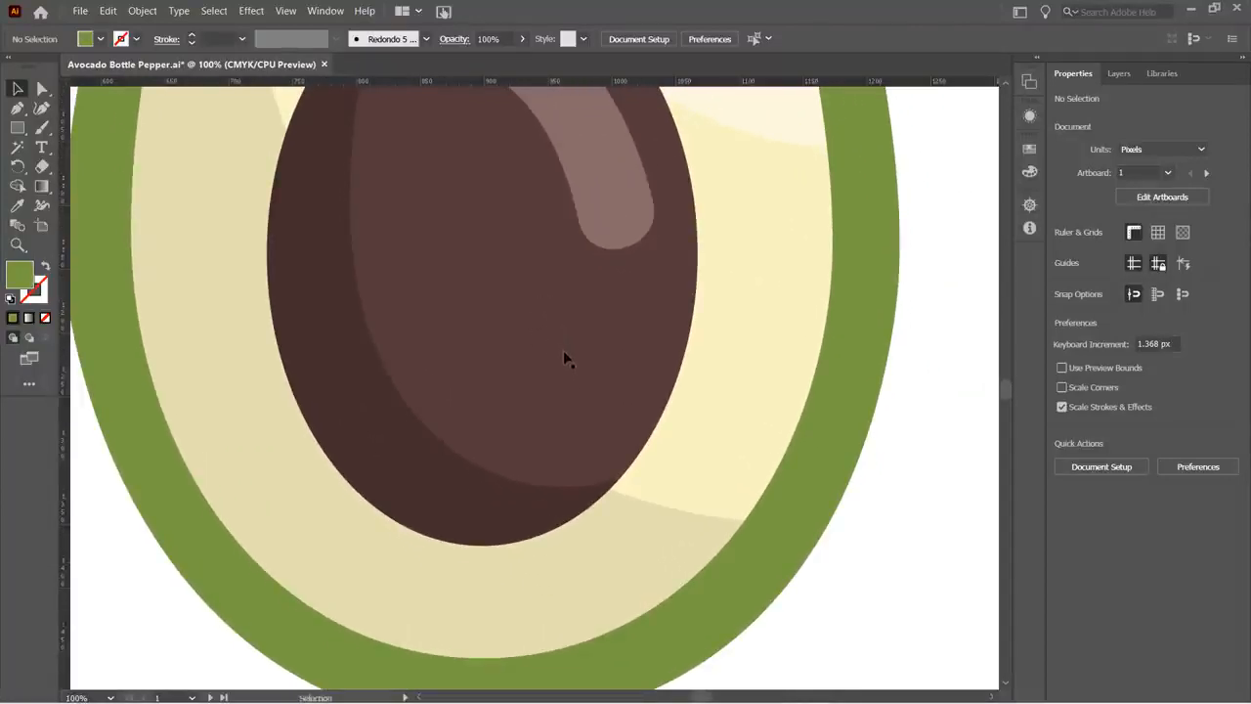
pyautogui.moveTo(587, 371); pyautogui.dragTo(502, 206)
pyautogui.moveTo(673, 455); pyautogui.dragTo(37, 430)
pyautogui.moveTo(693, 235); pyautogui.dragTo(74, 318)
pyautogui.moveTo(568, 287); pyautogui.dragTo(195, 123)
pyautogui.moveTo(749, 310); pyautogui.dragTo(841, 229)
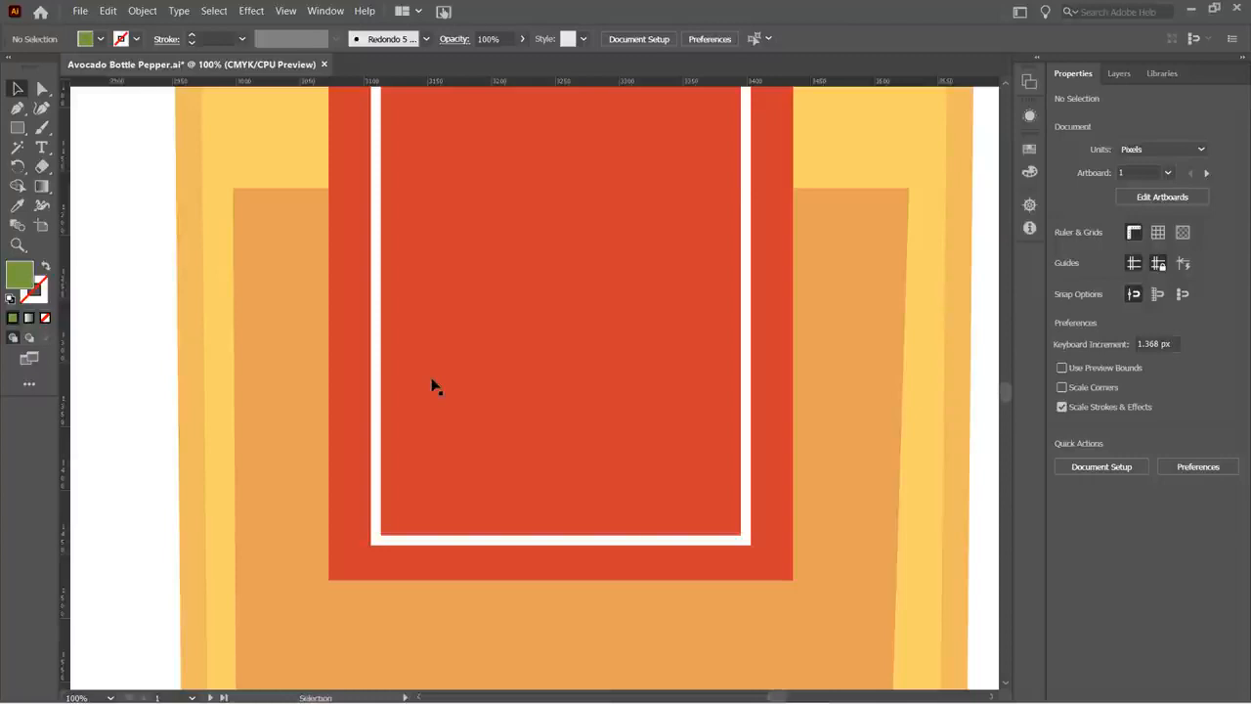
# - Fit the avocado artboard in the window, view it at actual size, and fit it in the window again
pyautogui.press('a')
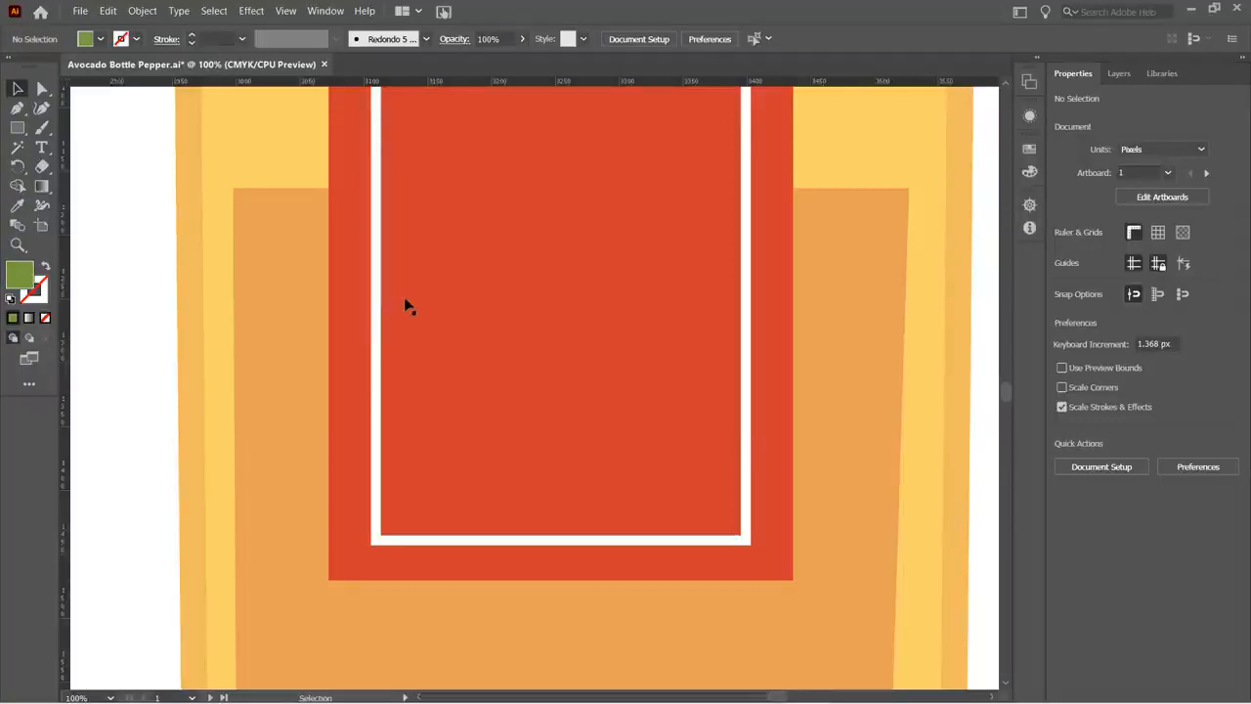
pyautogui.hotkey('ctrl', '0')
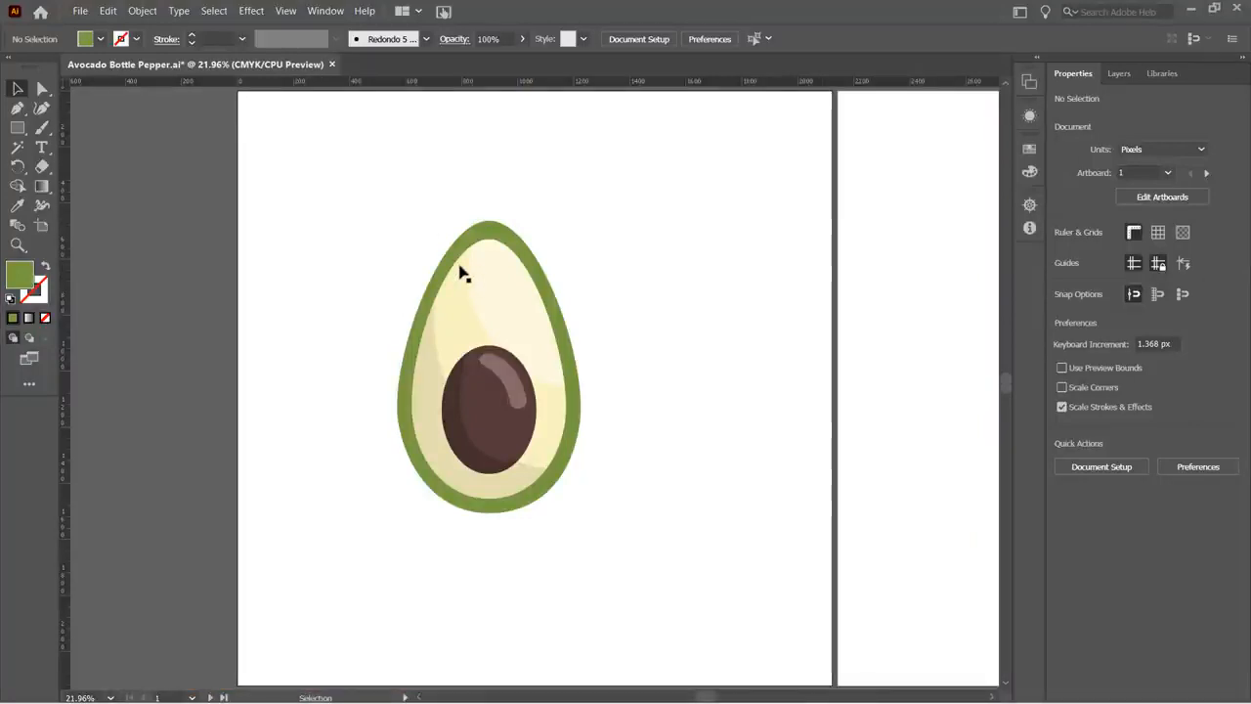
pyautogui.hotkey('ctrl', '1')
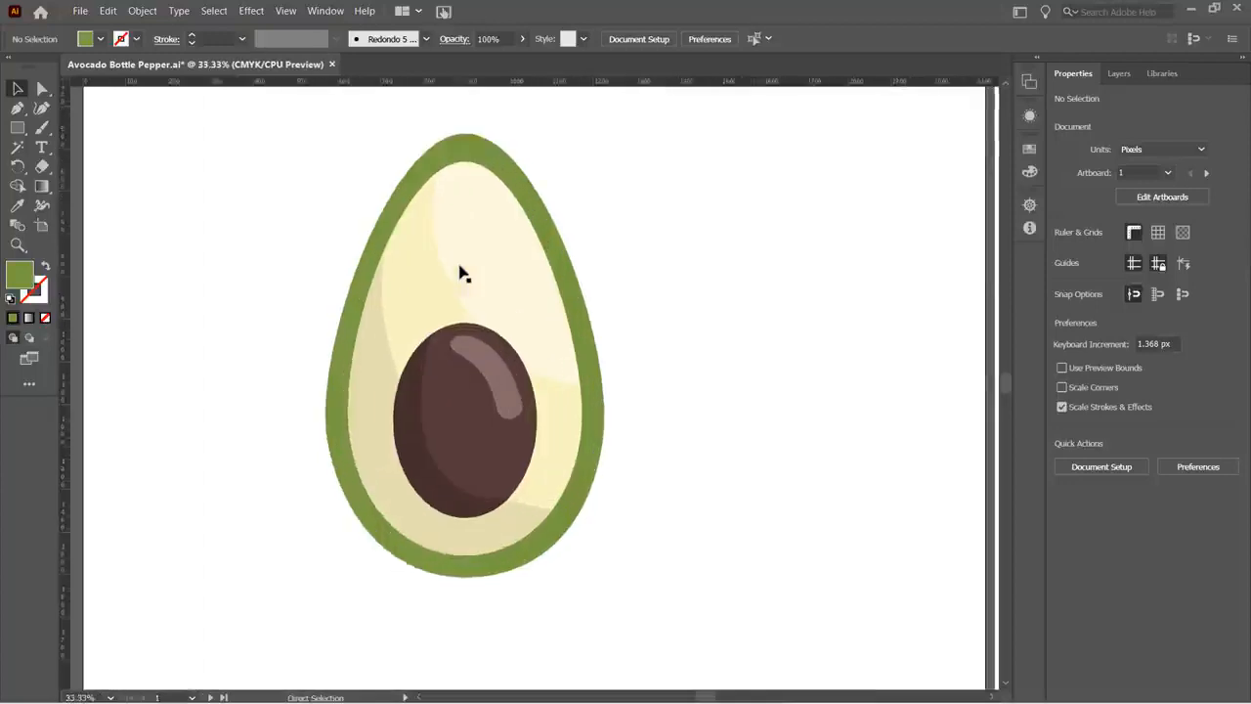
pyautogui.hotkey('ctrl', '0')
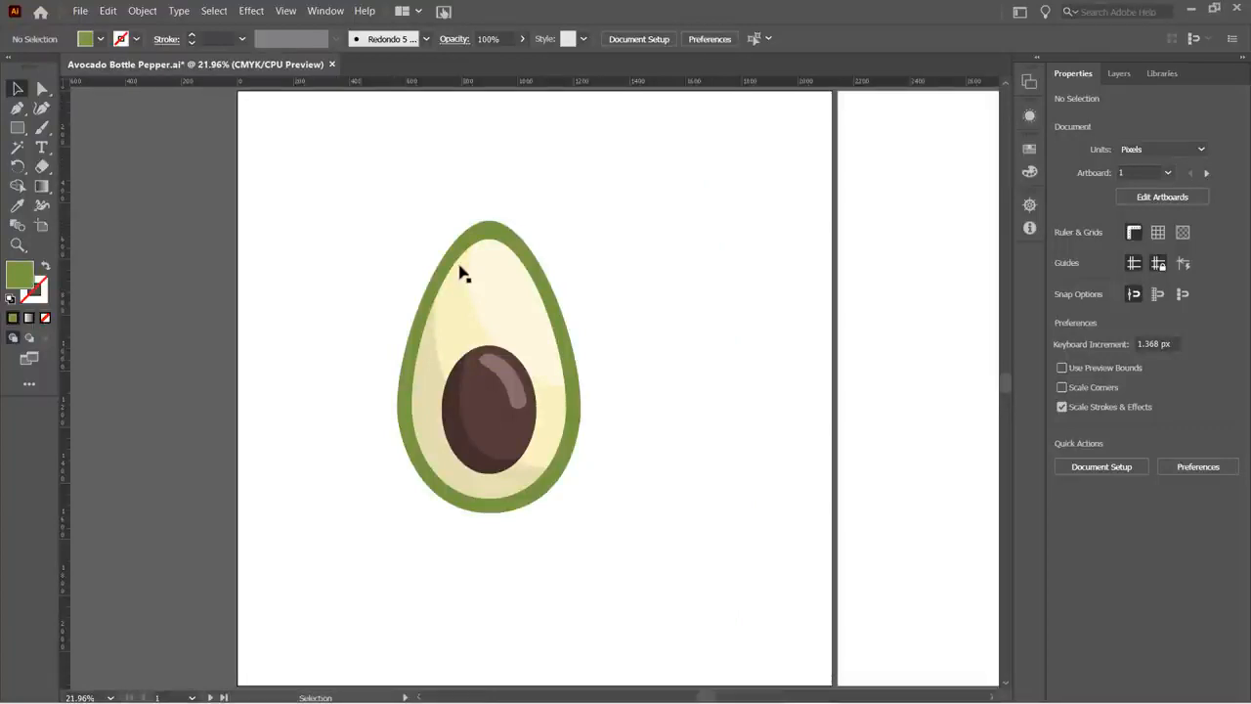
pyautogui.click(35, 96)
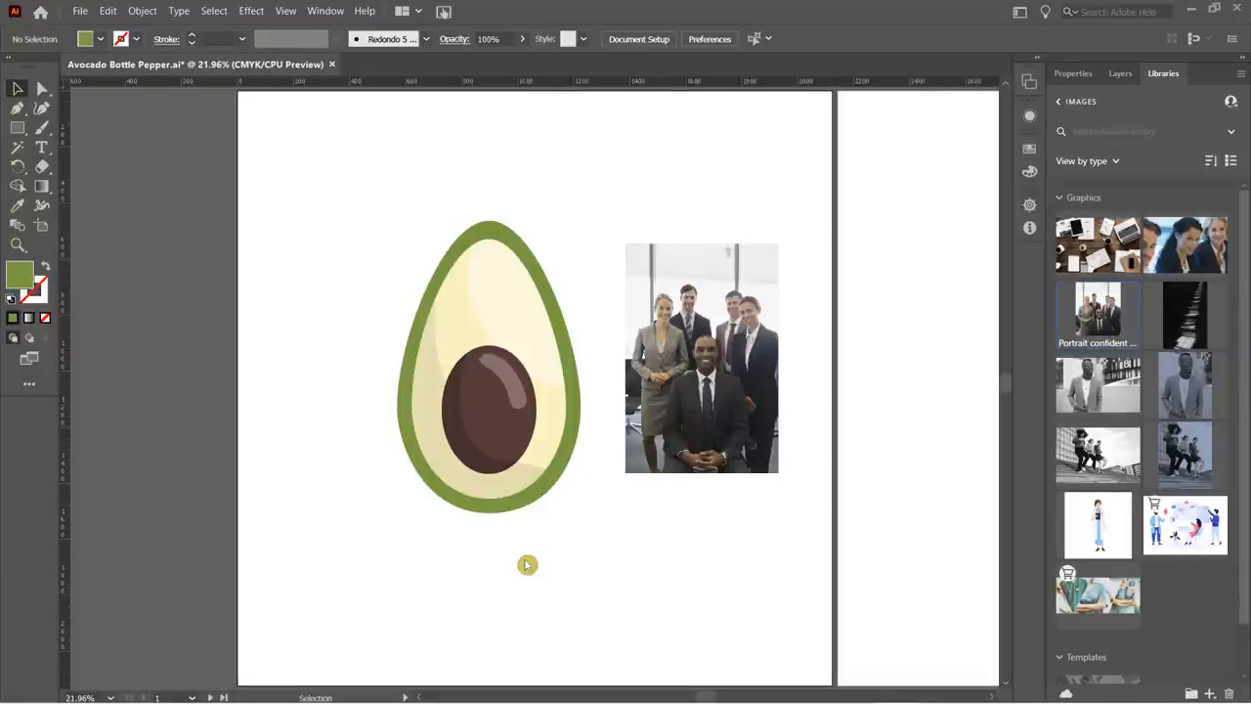
# - Select the placed office group photo, then isolate the avocado group, select its green outer path, and exit isolation mode
pyautogui.click(691, 279)
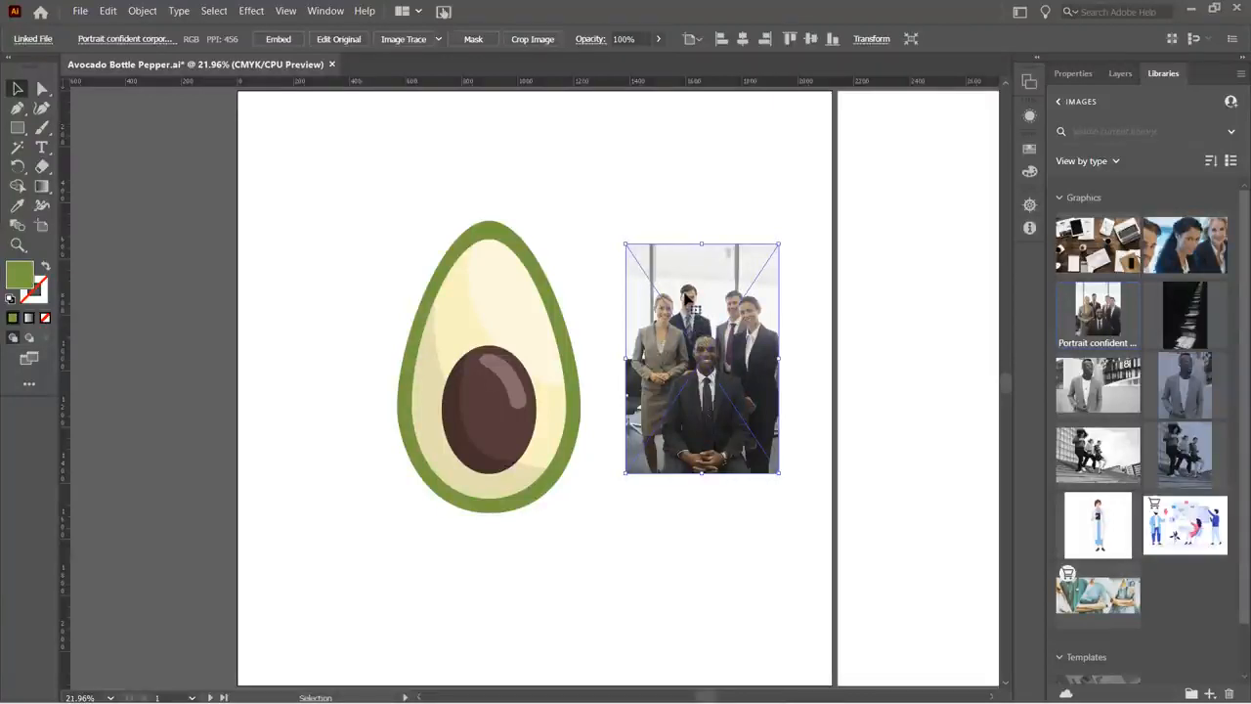
pyautogui.click(495, 233)
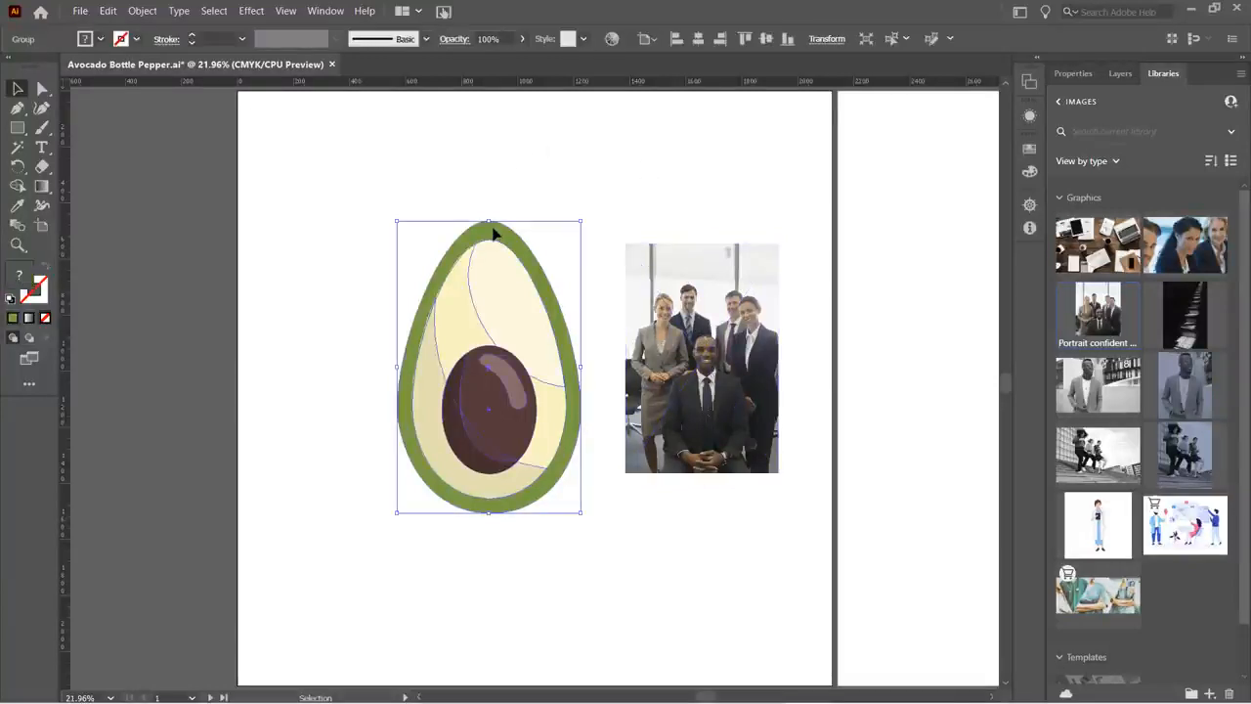
pyautogui.doubleClick(494, 234)
pyautogui.click(492, 234)
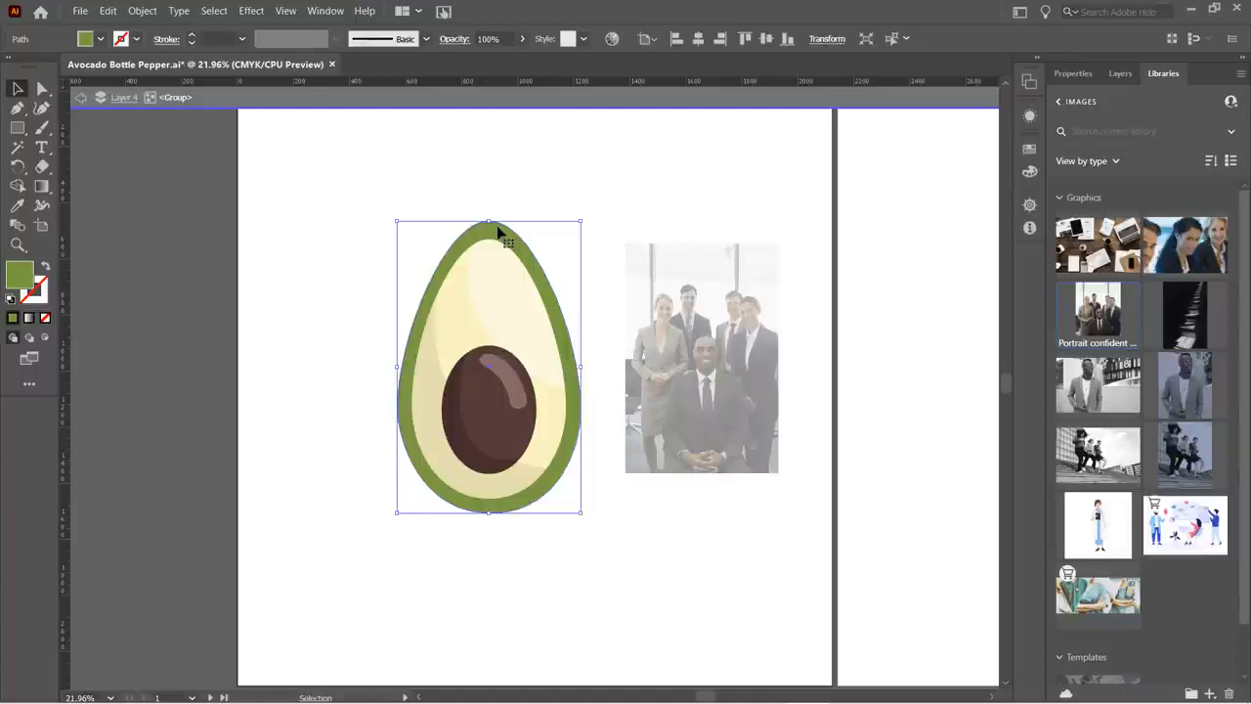
pyautogui.doubleClick(633, 151)
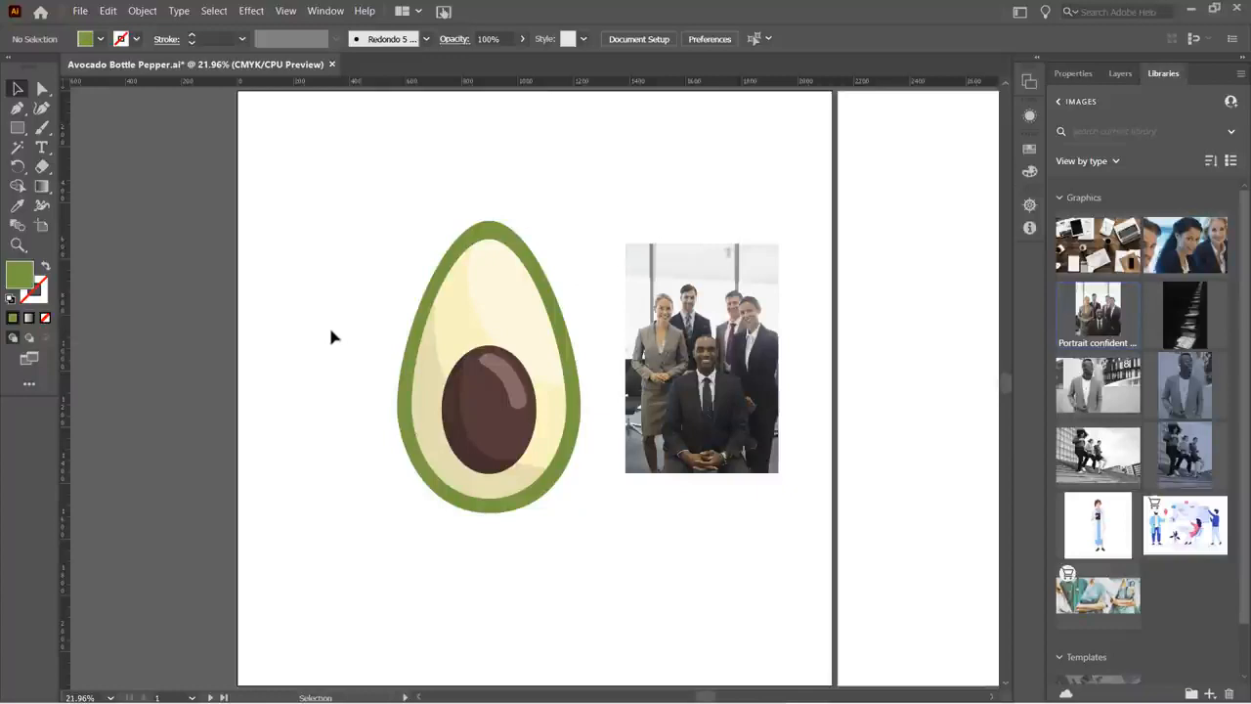
# - Pan across to the bottle and pepper, magnify the bottle's edge beyond 600%, and zoom out to 8.33% to view the artboards
pyautogui.moveTo(645, 544); pyautogui.dragTo(165, 525)
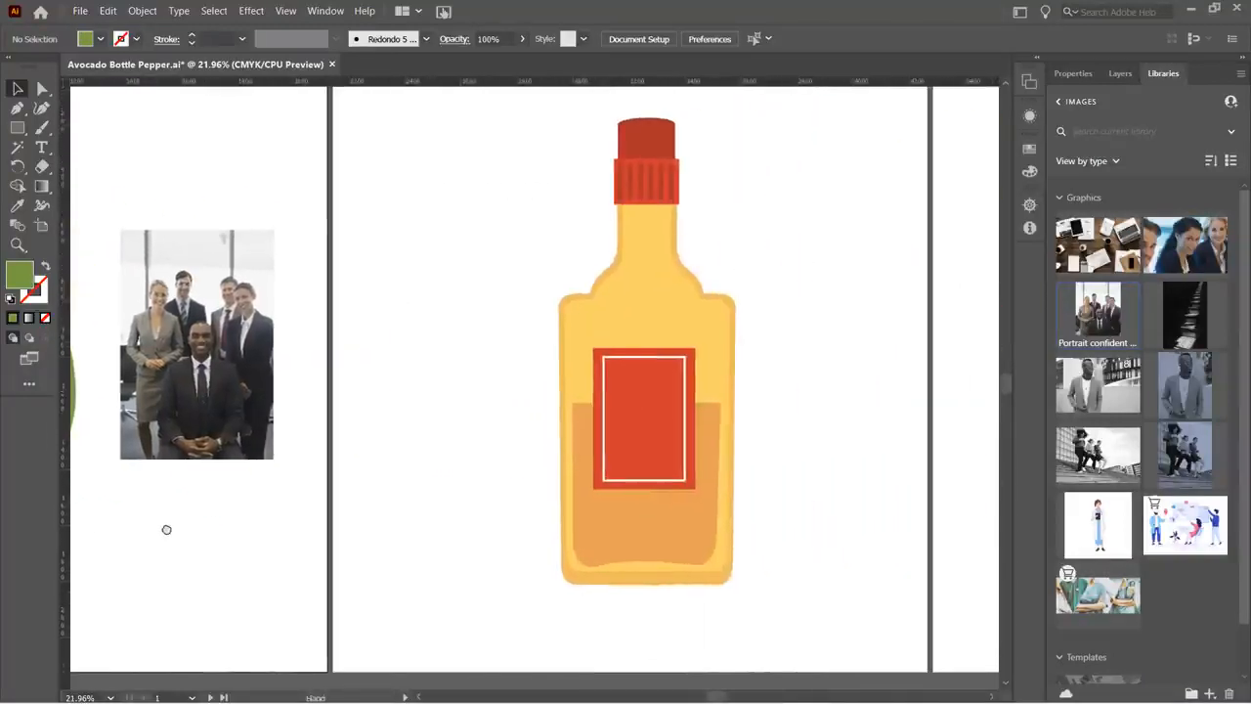
pyautogui.moveTo(499, 316); pyautogui.dragTo(103, 296)
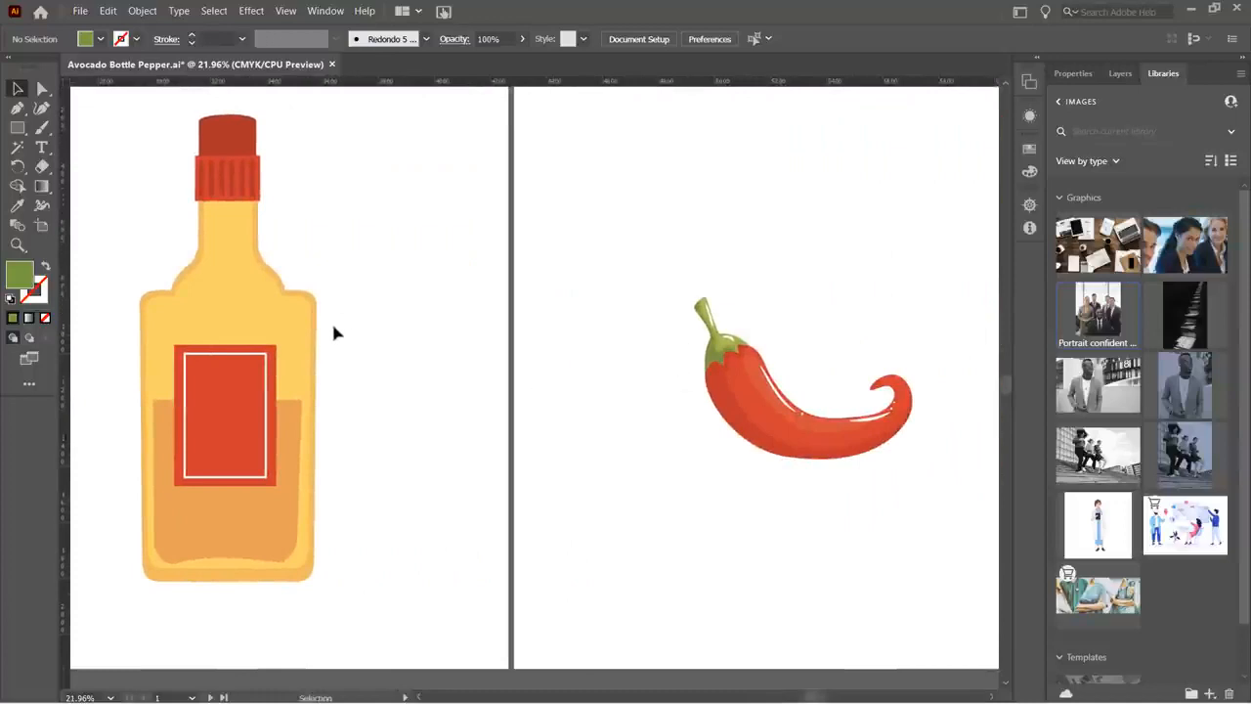
pyautogui.scroll(4, 282, 347)
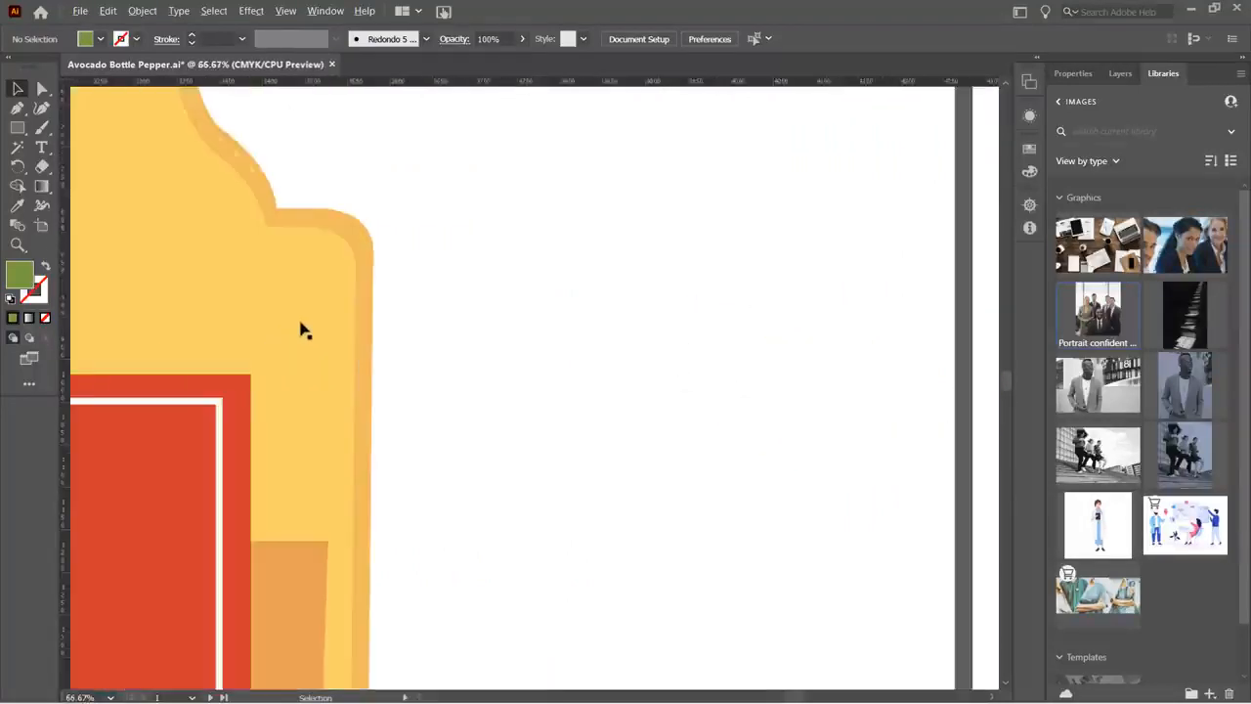
pyautogui.scroll(3, 302, 331)
pyautogui.scroll(4, 460, 320)
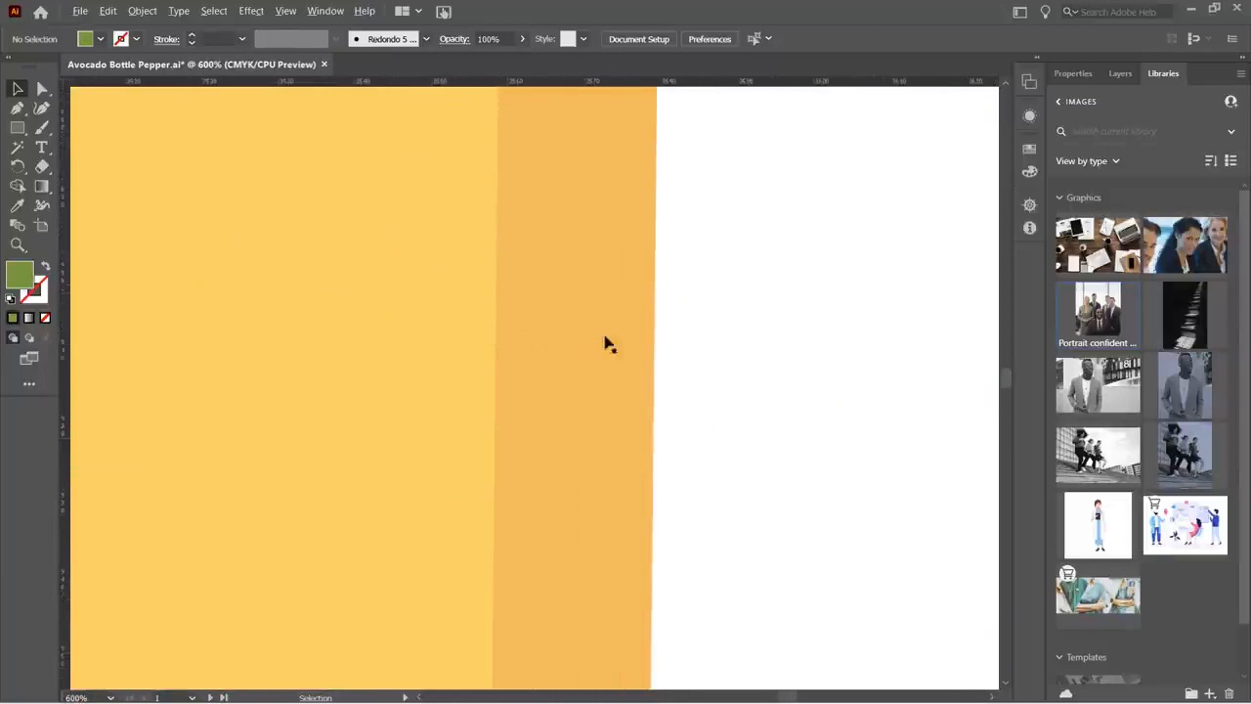
pyautogui.scroll(1, 626, 343)
pyautogui.scroll(-2, 606, 372)
pyautogui.scroll(-3, 489, 411)
pyautogui.scroll(-5, 431, 422)
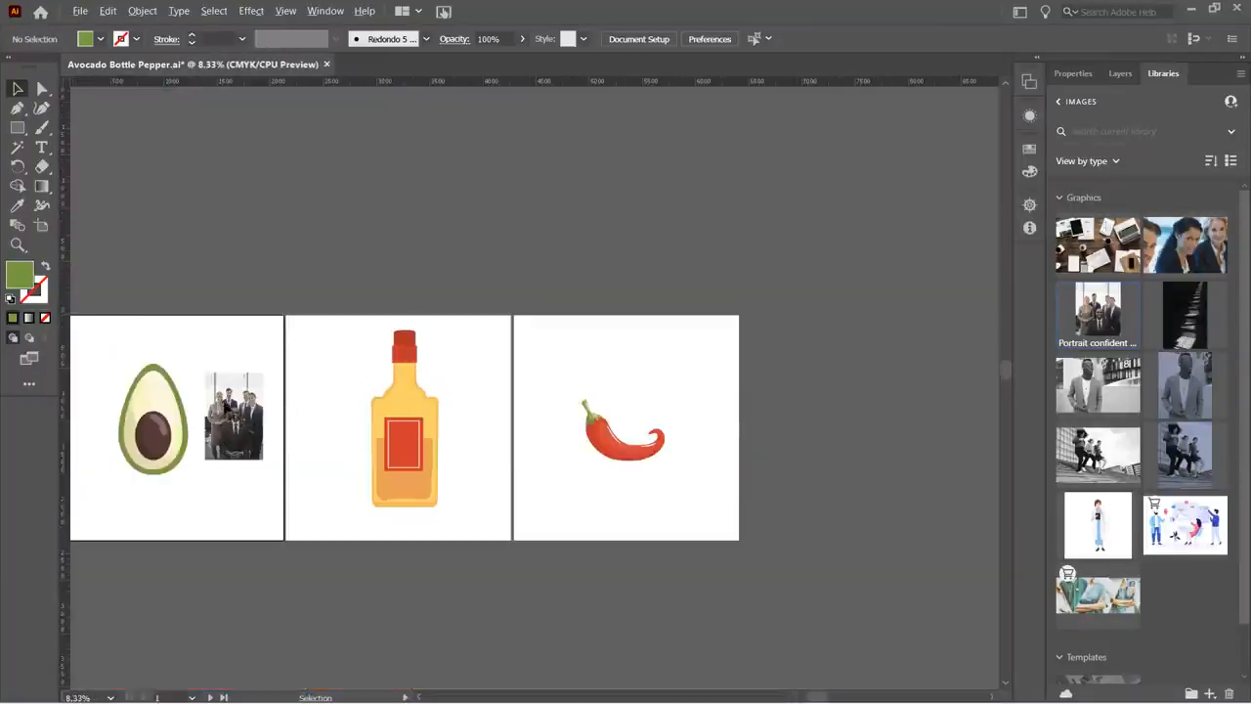
# - Magnify the face of the rightmost woman in the office group photo to 25500% to examine its individual pixels
pyautogui.scroll(6, 228, 401)
pyautogui.scroll(6, 317, 390)
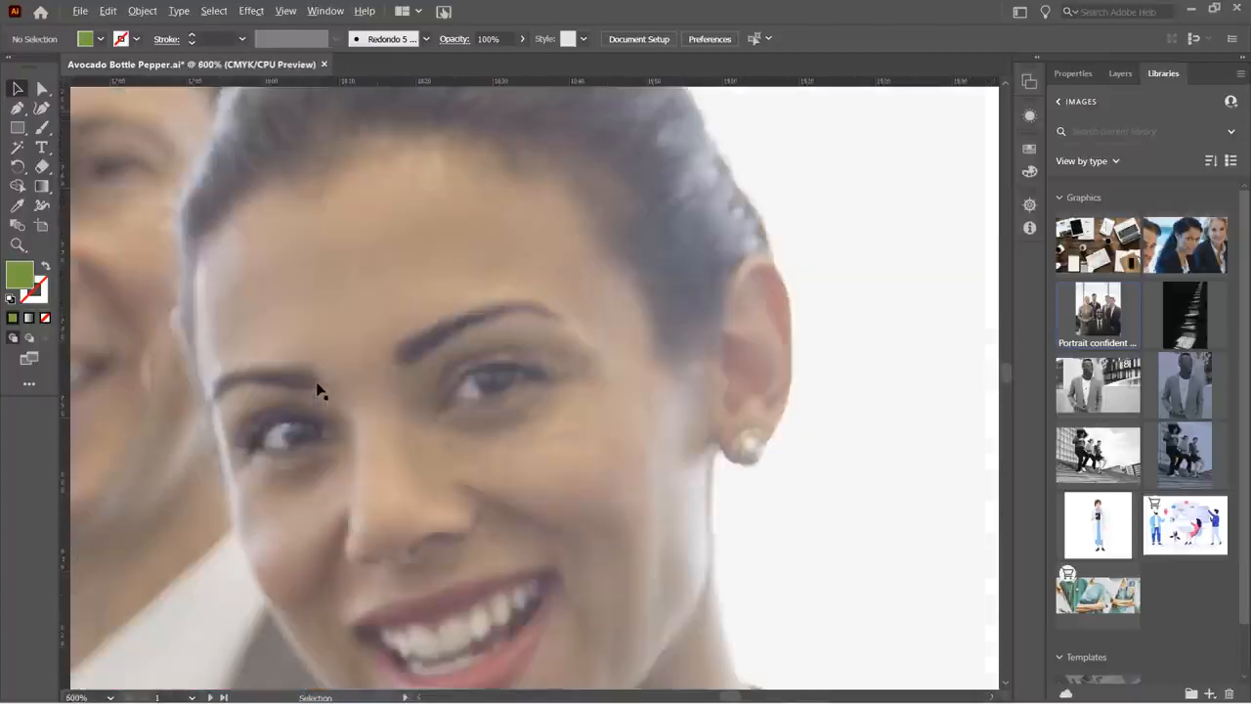
pyautogui.scroll(3, 317, 390)
pyautogui.scroll(6, 316, 390)
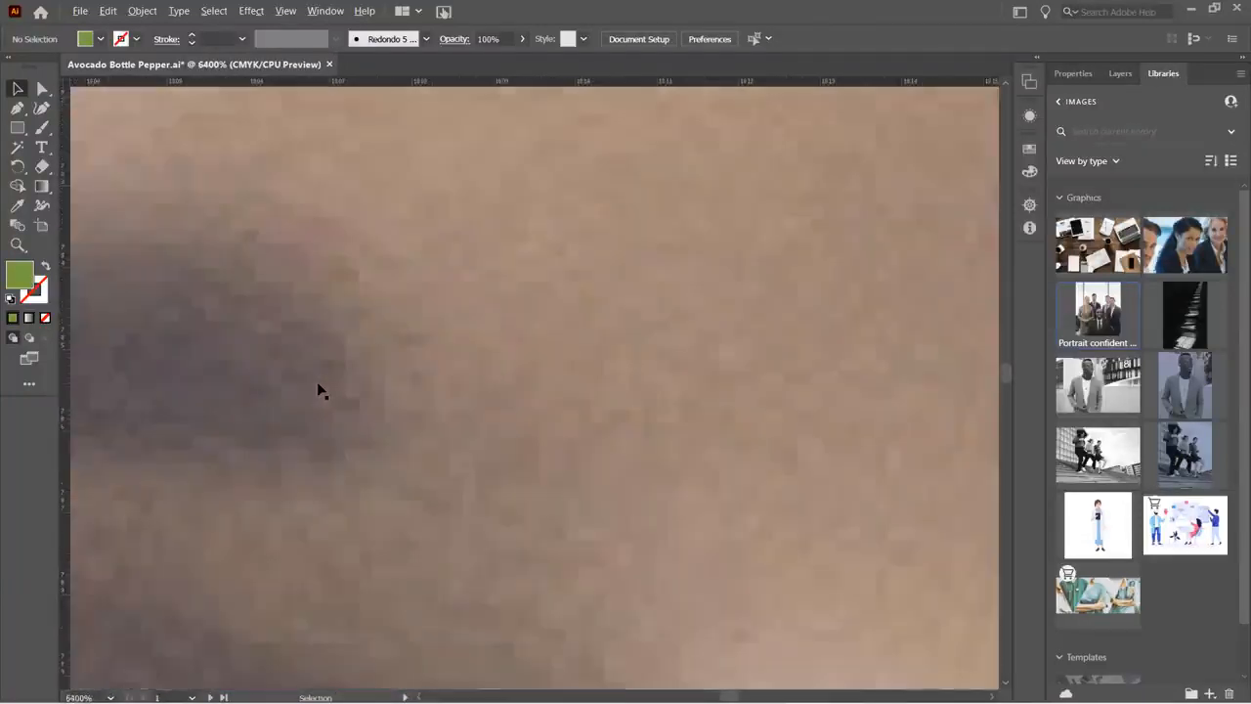
pyautogui.scroll(2, 321, 390)
pyautogui.scroll(-1, 321, 390)
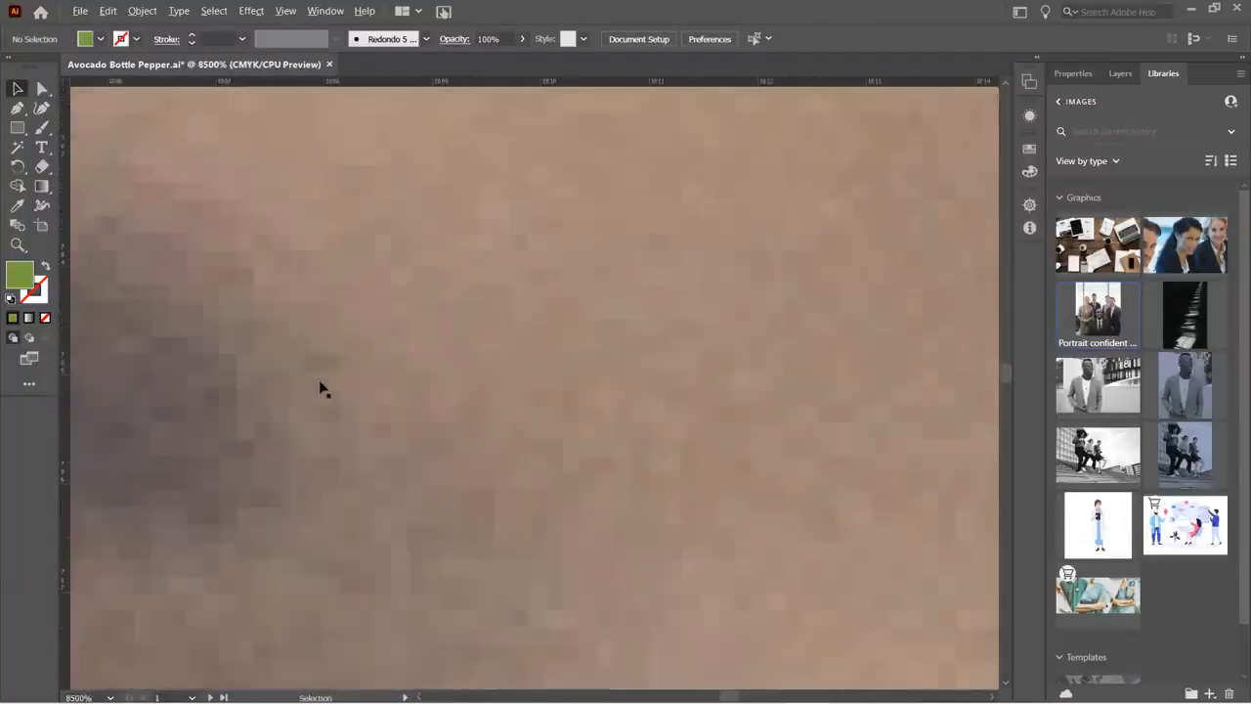
pyautogui.scroll(2, 323, 389)
pyautogui.scroll(-1, 321, 389)
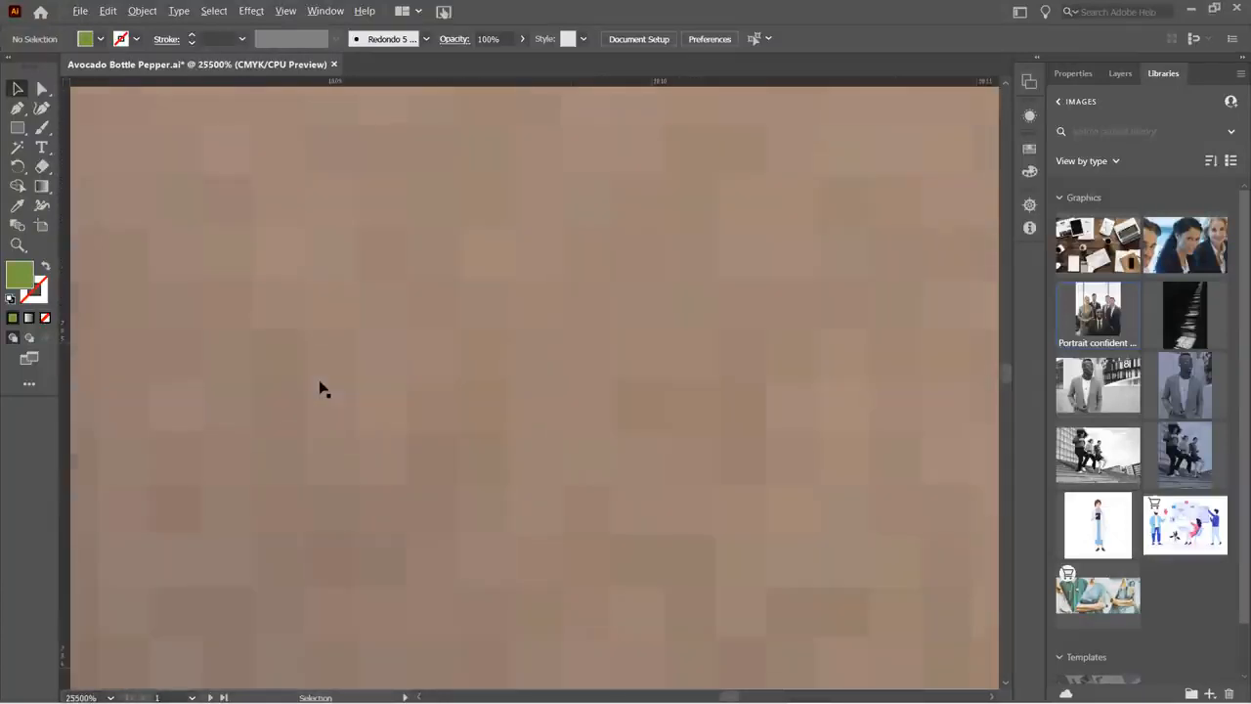
pyautogui.scroll(-1, 372, 356)
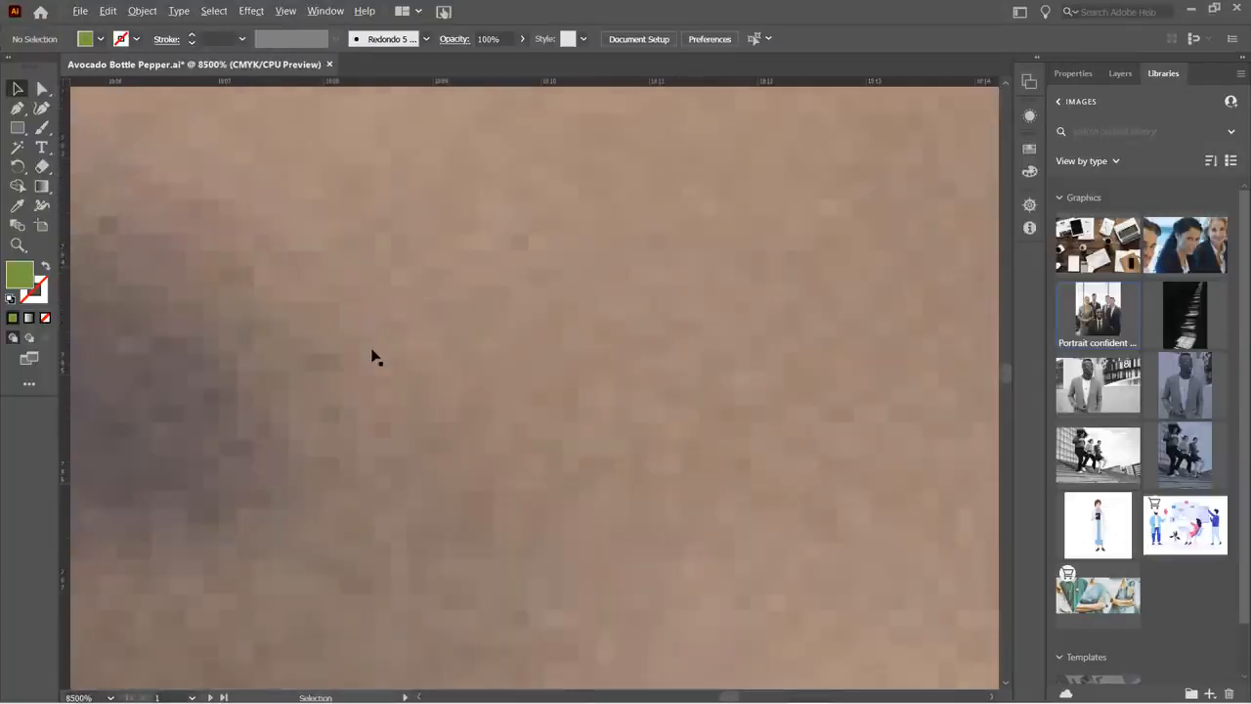
# - Zoom back out from the photo and pan across the canvas to view the avocado, bottle and pepper artboards
pyautogui.scroll(-6, 372, 357)
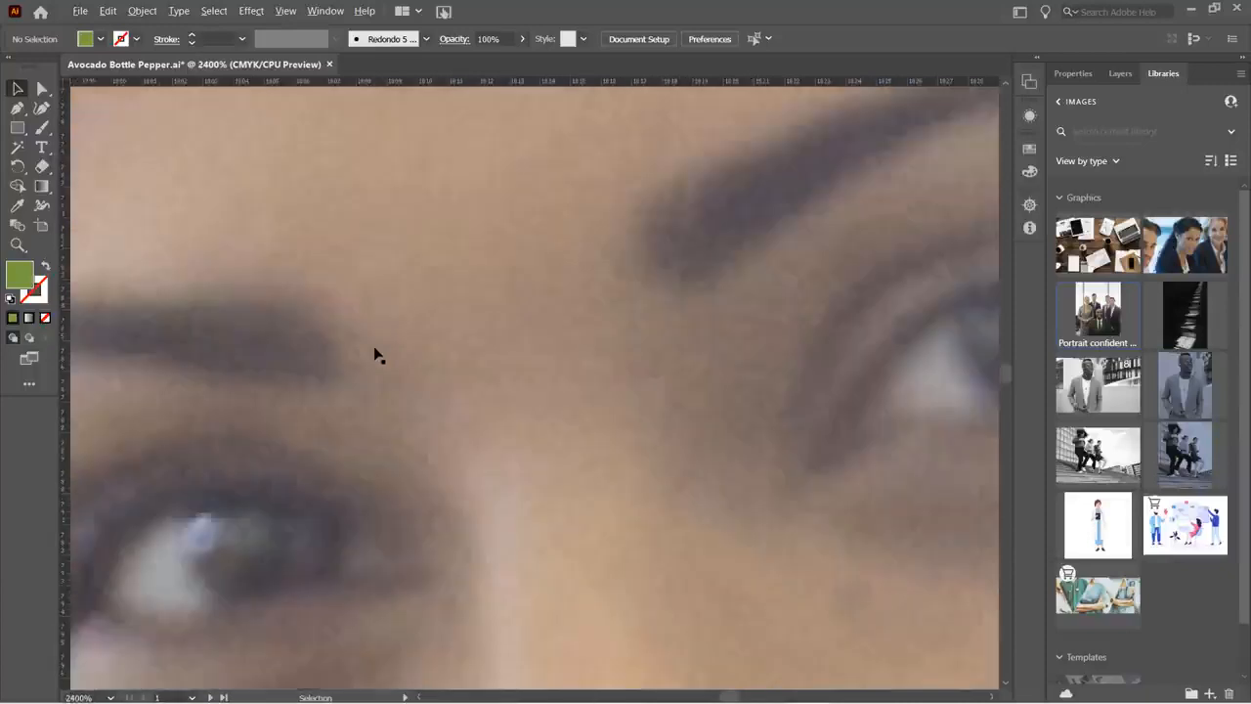
pyautogui.scroll(-6, 376, 354)
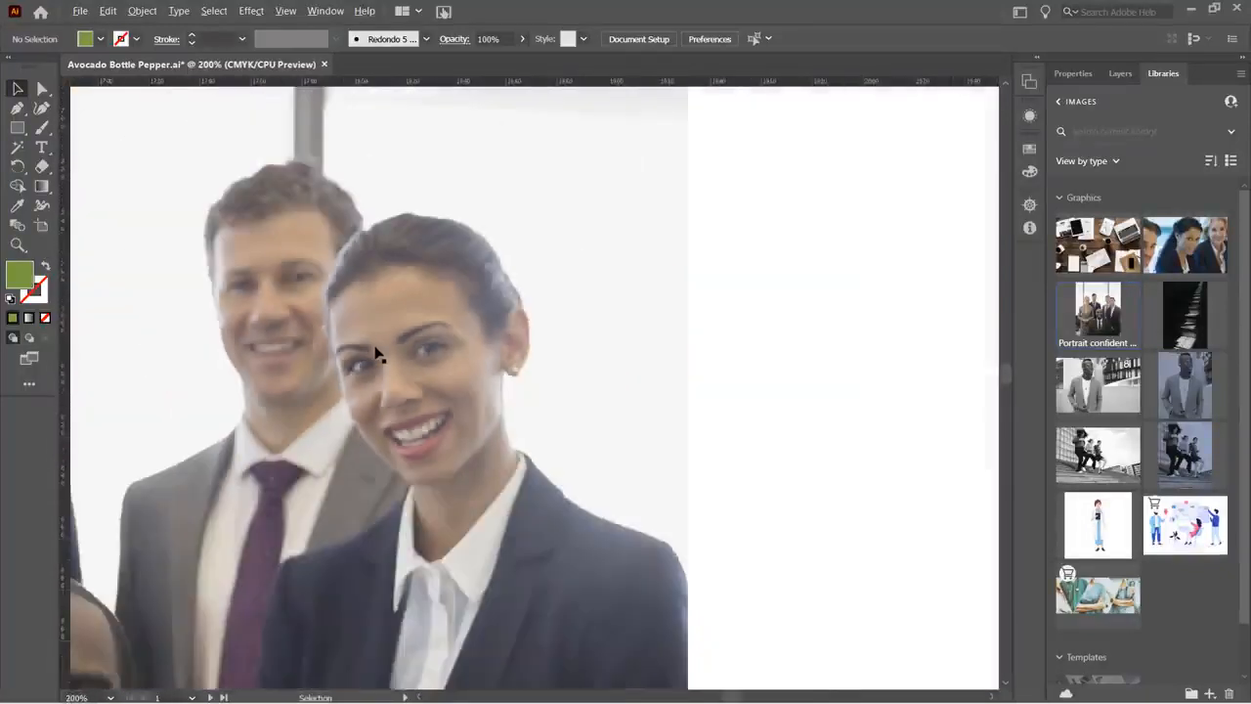
pyautogui.scroll(-5, 377, 354)
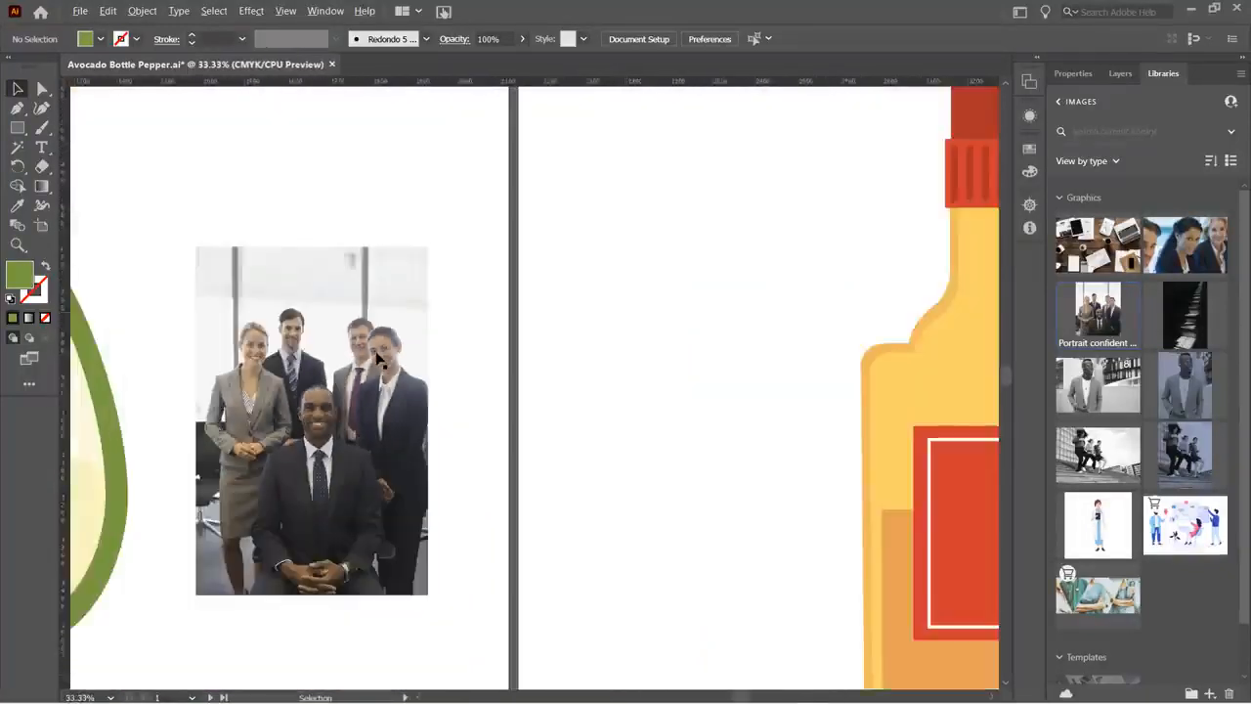
pyautogui.moveTo(207, 347); pyautogui.dragTo(509, 255)
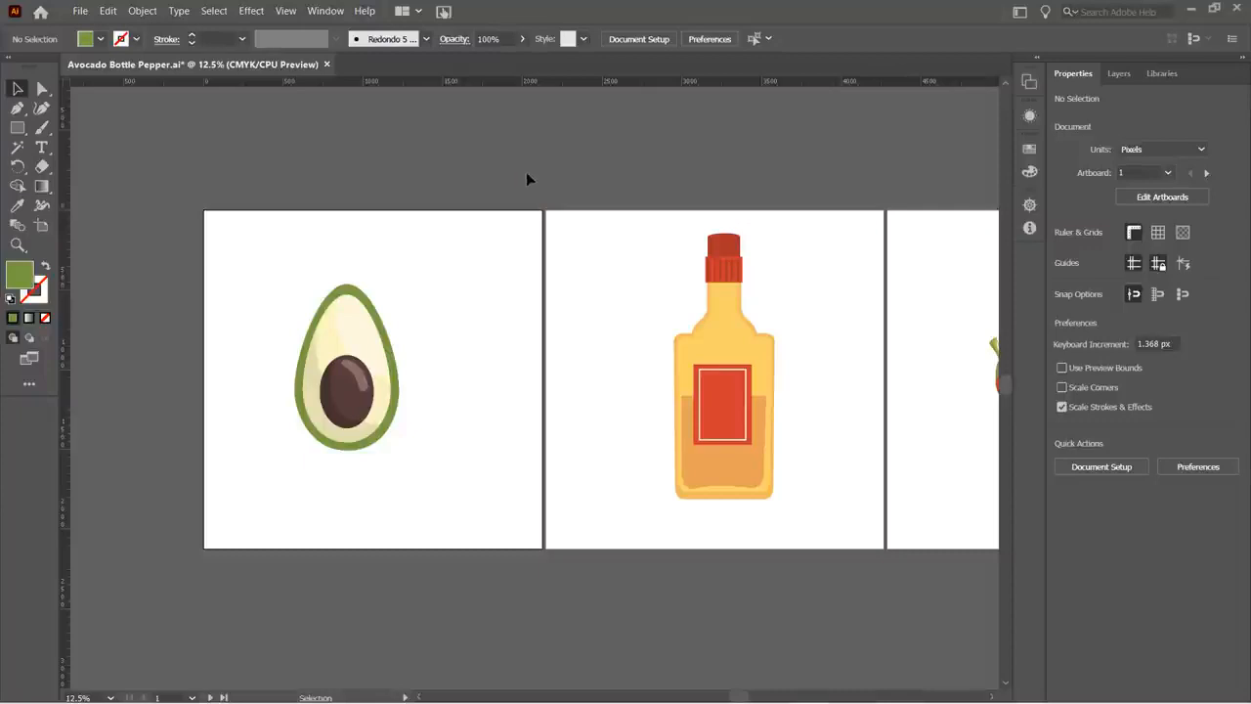
pyautogui.press('space')
pyautogui.moveTo(582, 184); pyautogui.dragTo(502, 173)
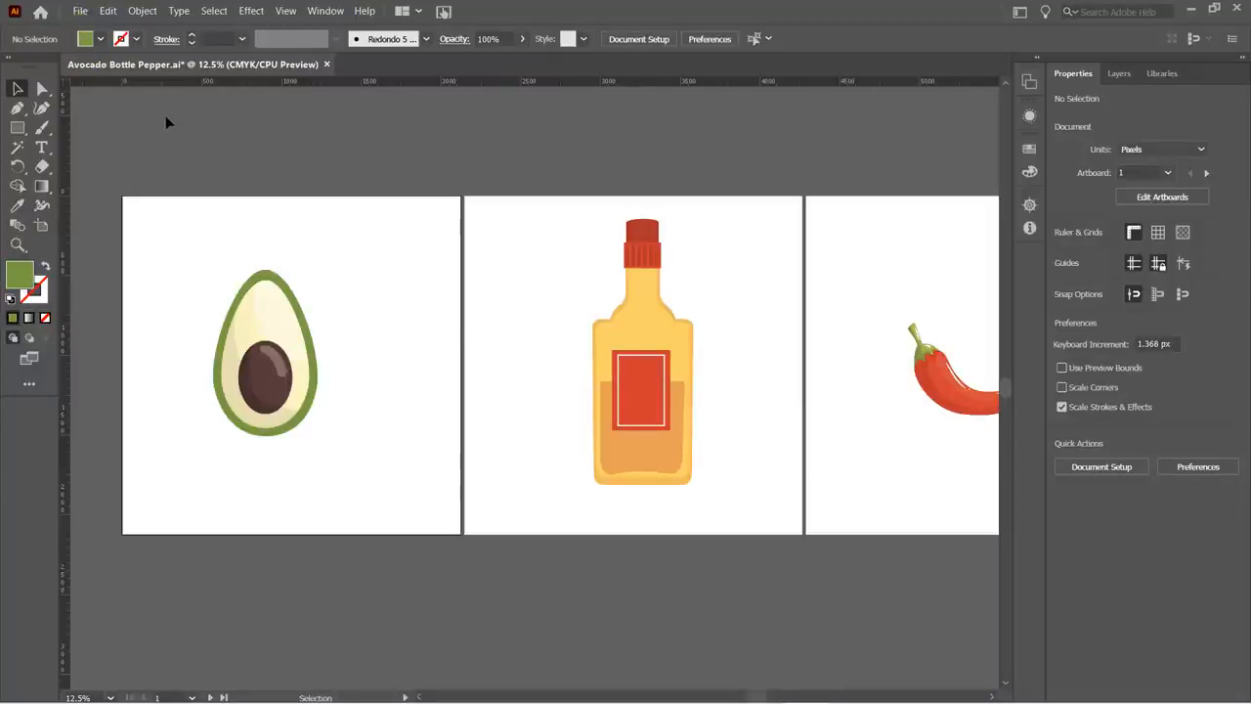
# - Start a new document and view the Mobile and Web blank presets and templates
pyautogui.click(82, 17)
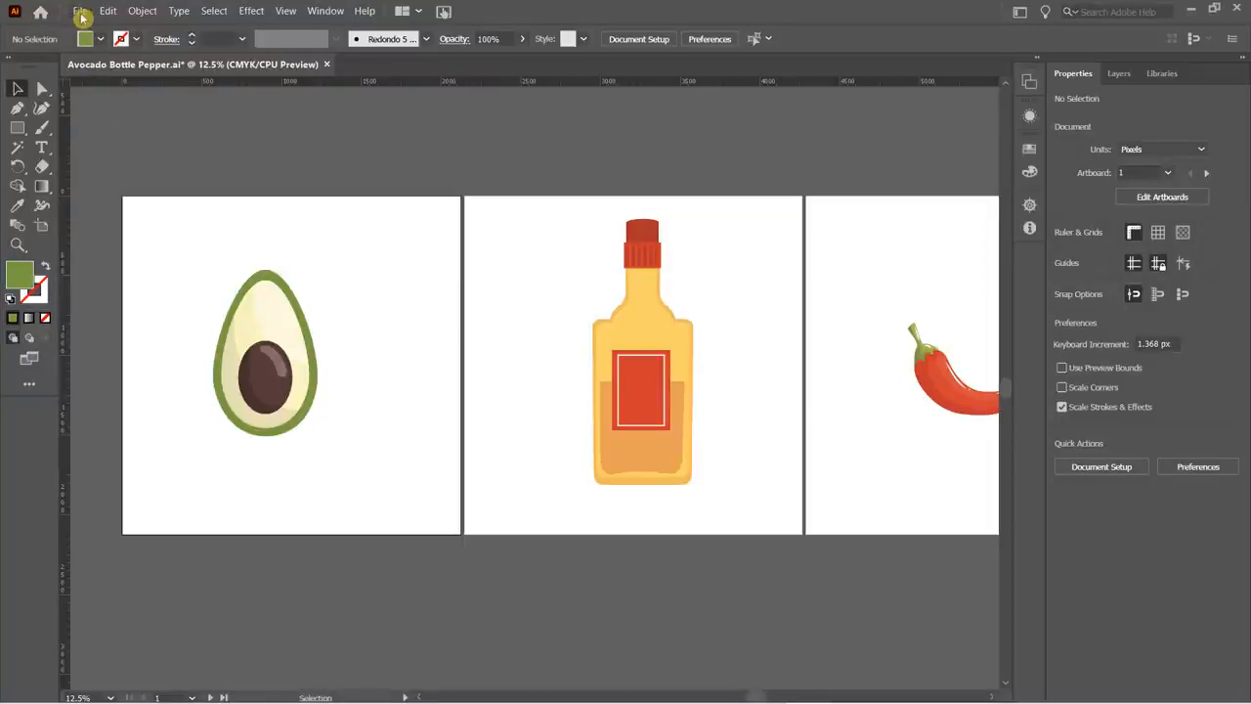
pyautogui.click(82, 16)
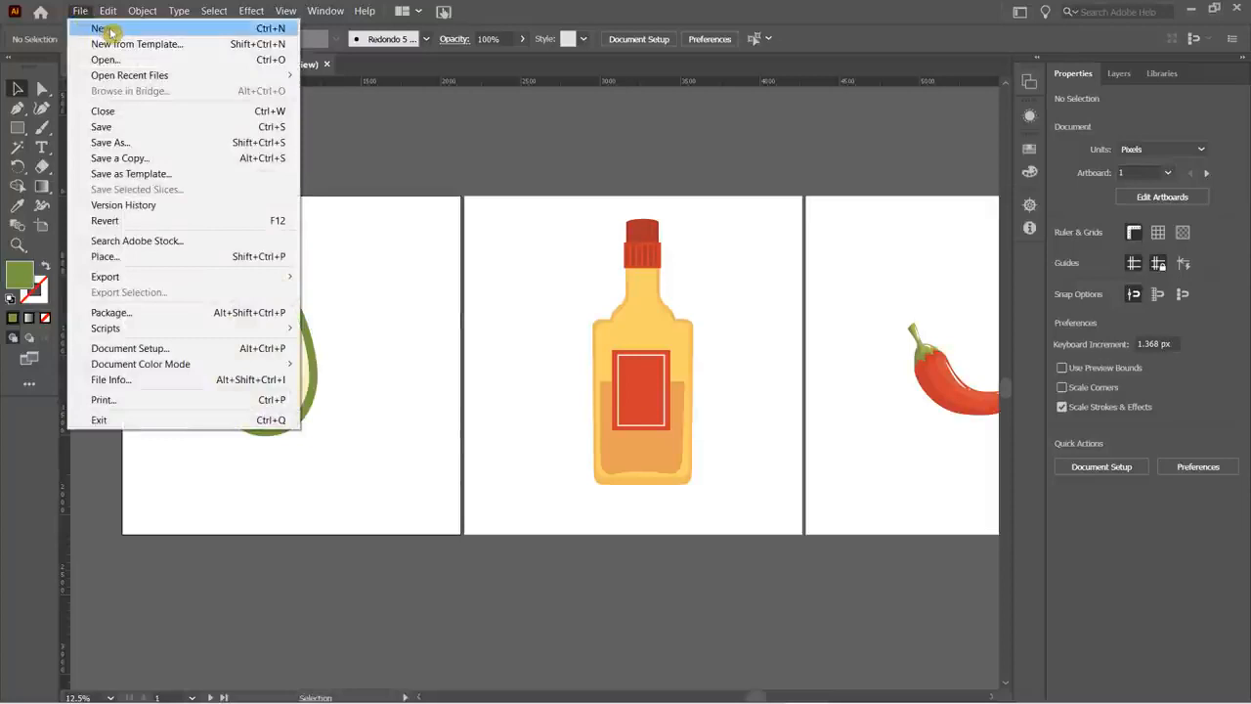
pyautogui.click(274, 31)
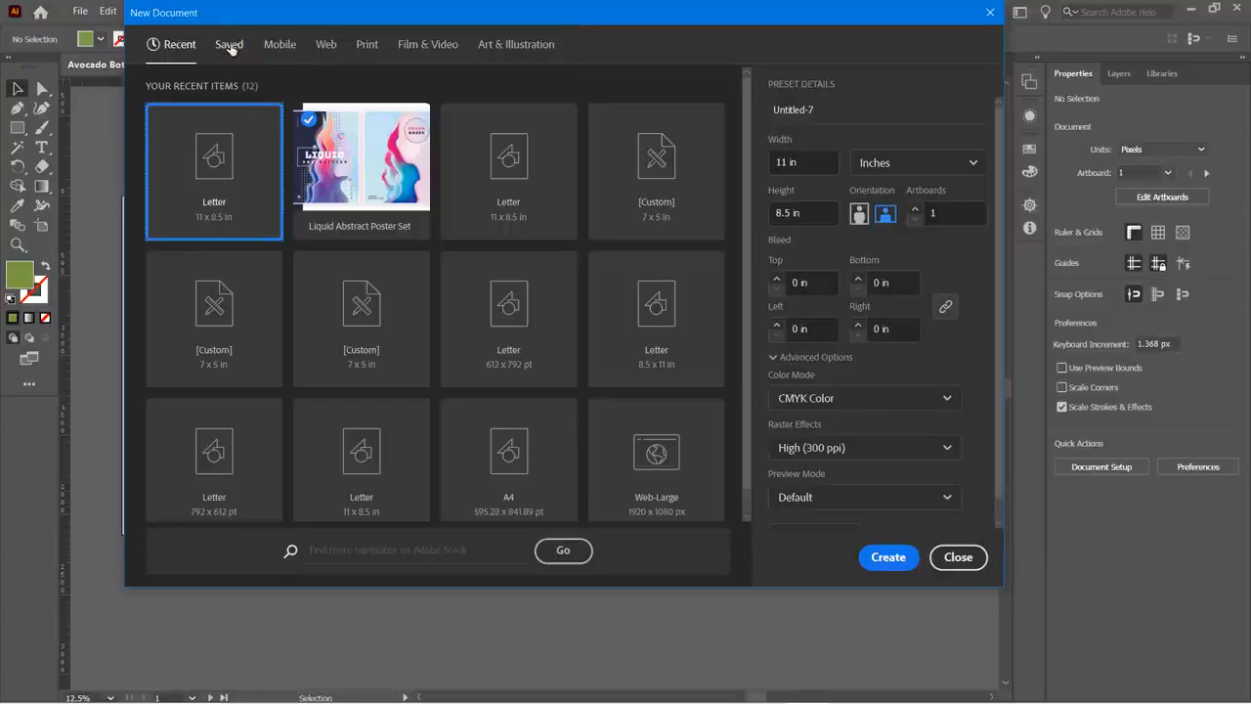
pyautogui.click(279, 47)
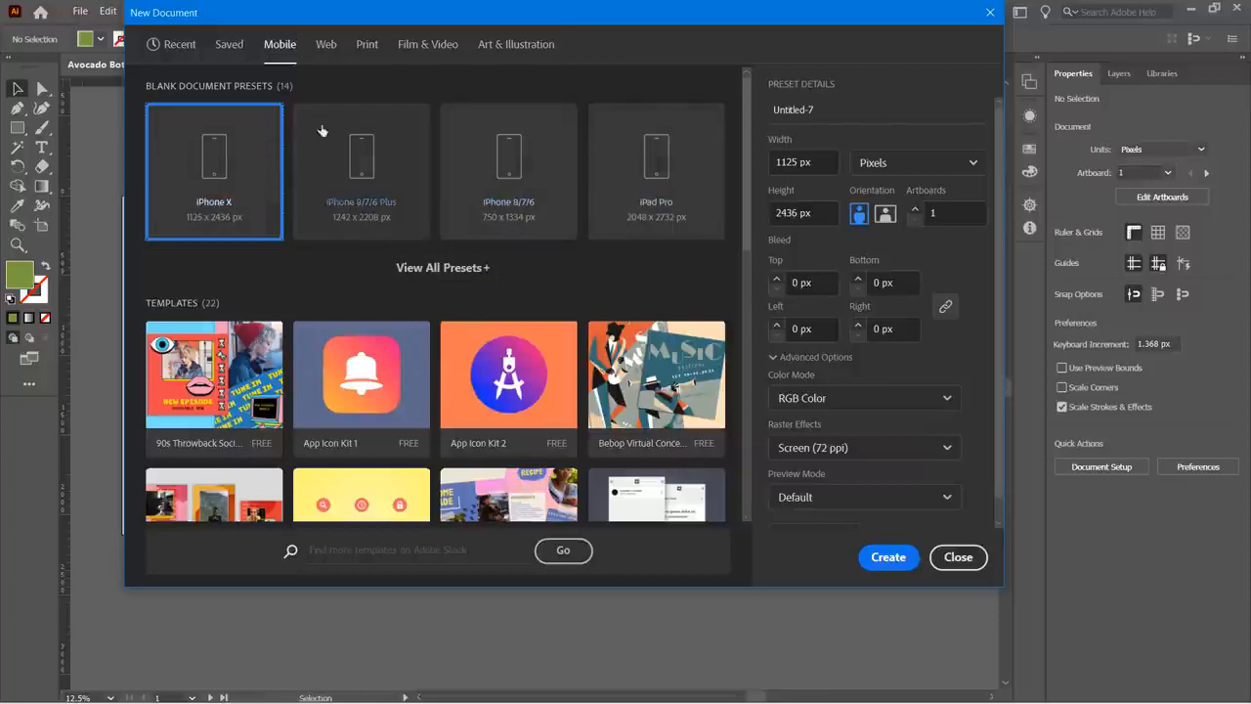
pyautogui.click(327, 46)
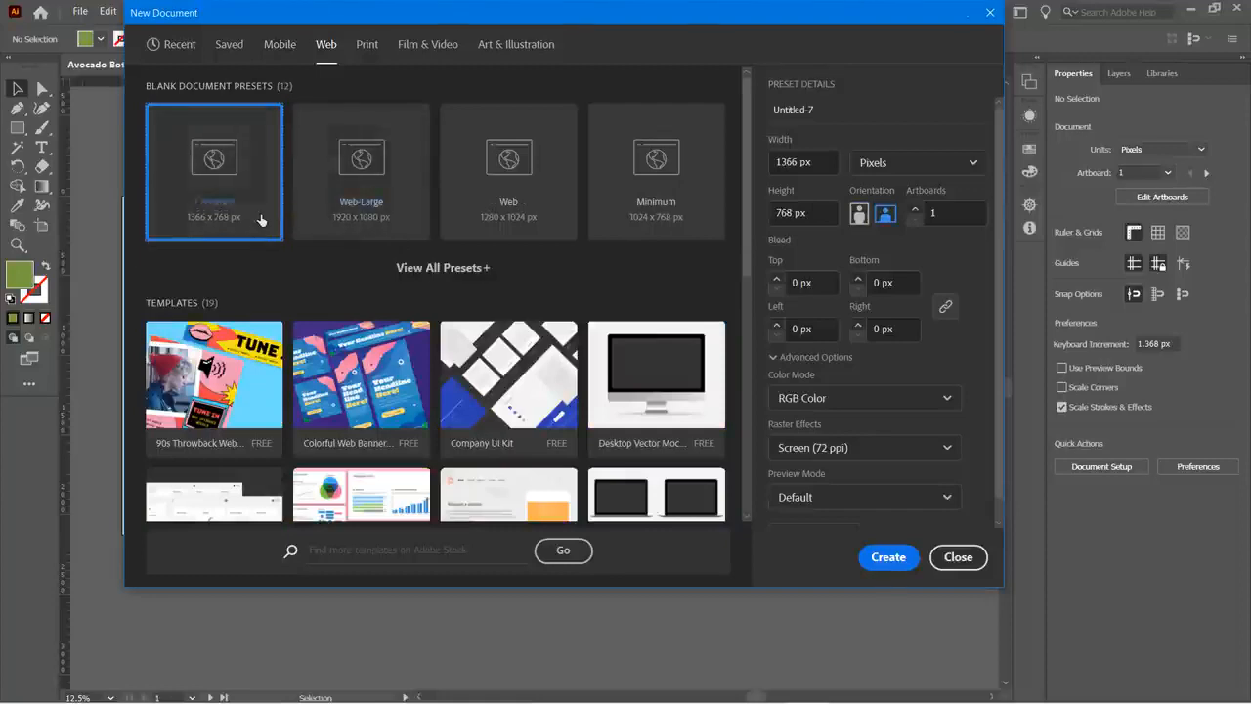
# - Browse the Print presets and templates for the new document, and view the saved templates
pyautogui.click(362, 48)
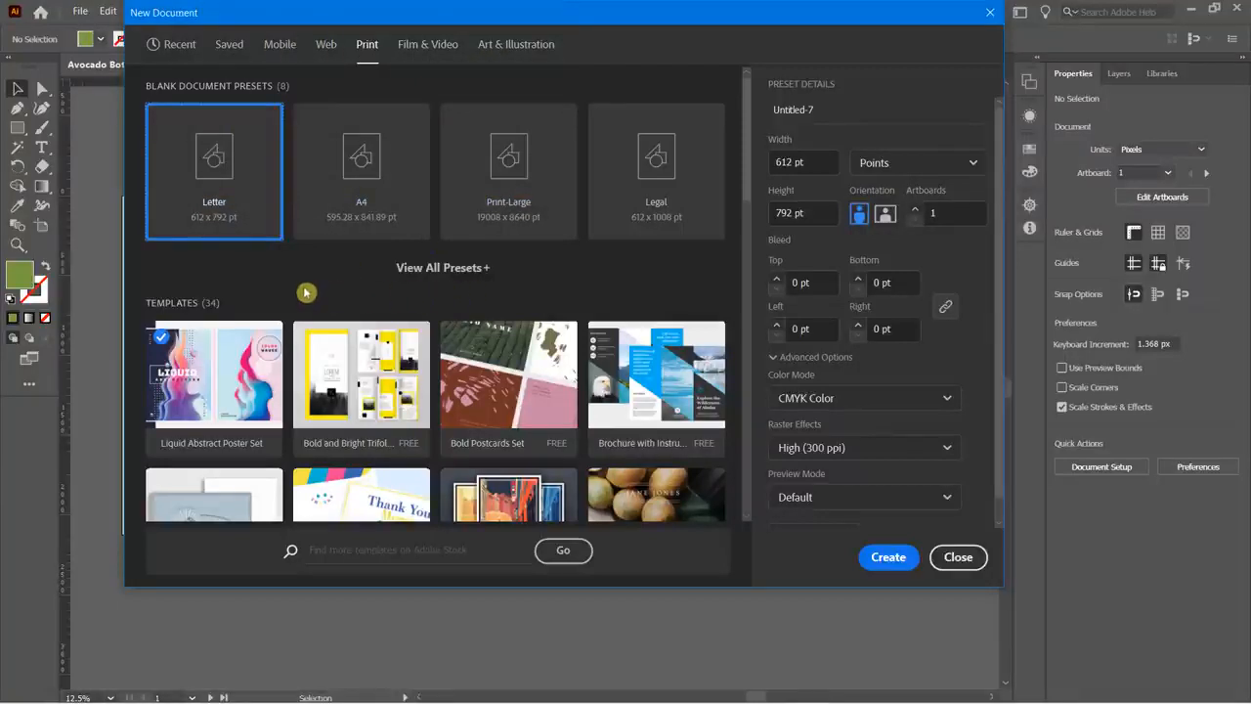
pyautogui.scroll(-10, 313, 275)
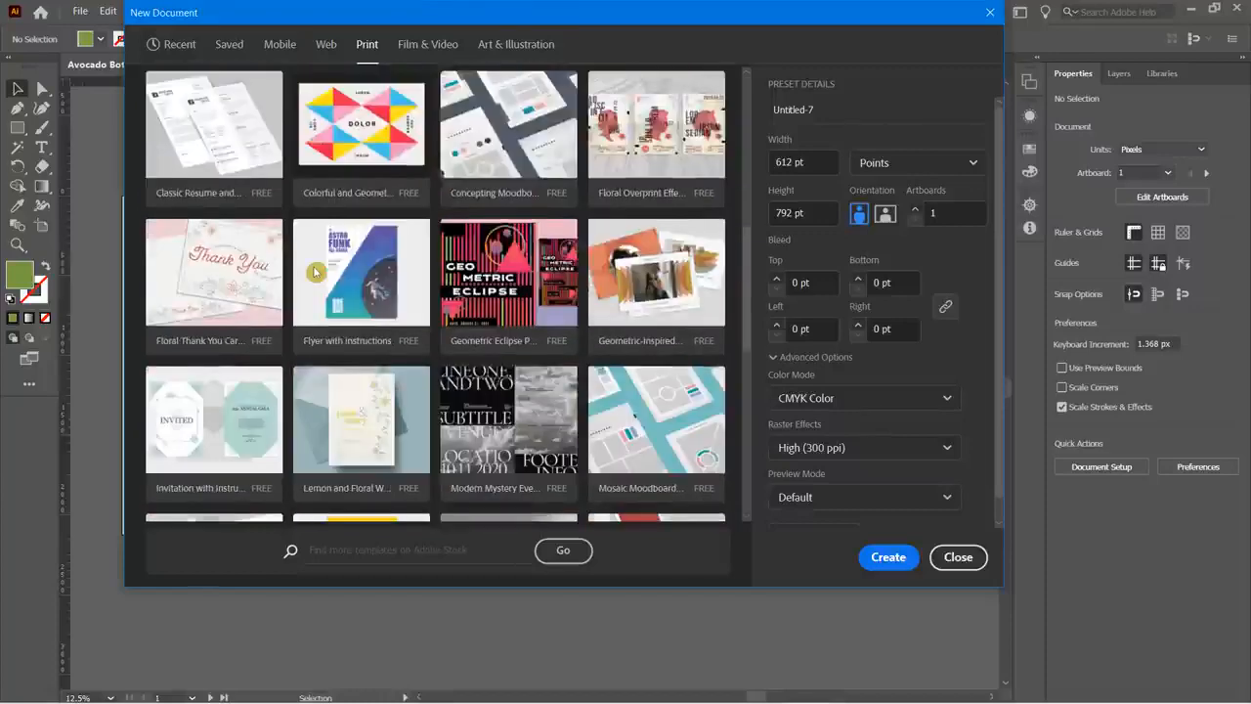
pyautogui.scroll(6, 315, 272)
pyautogui.scroll(5, 315, 272)
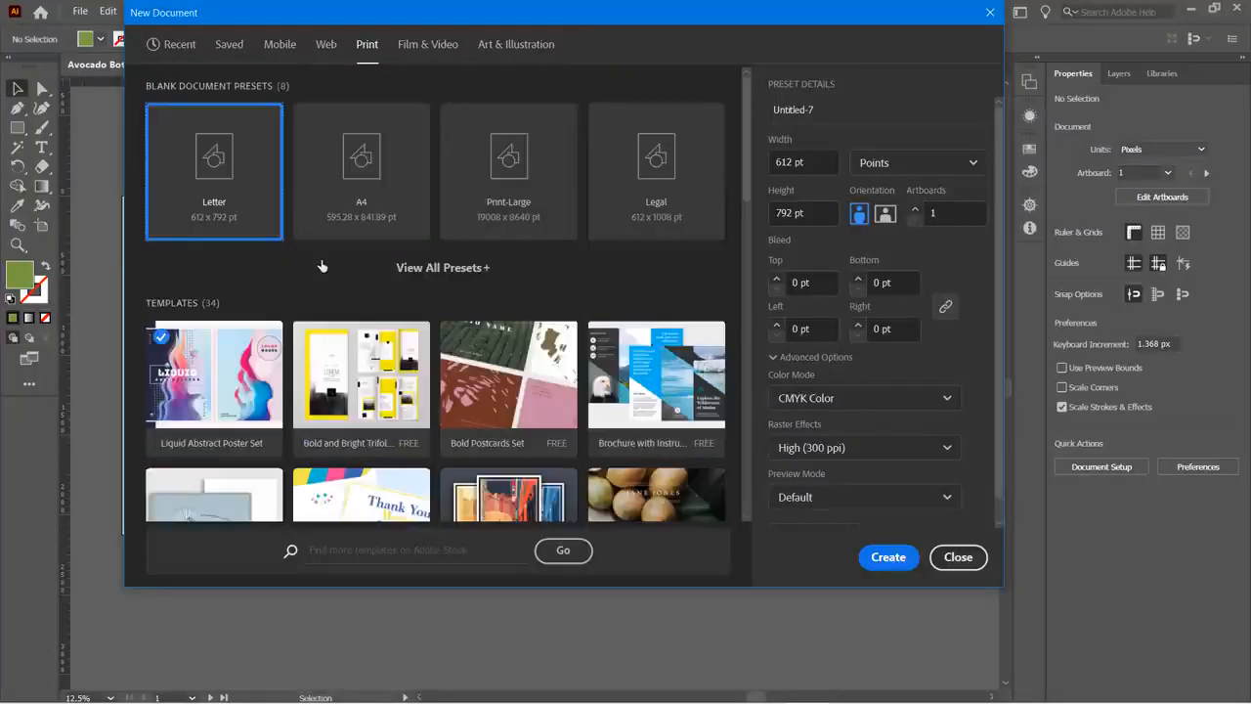
pyautogui.click(229, 47)
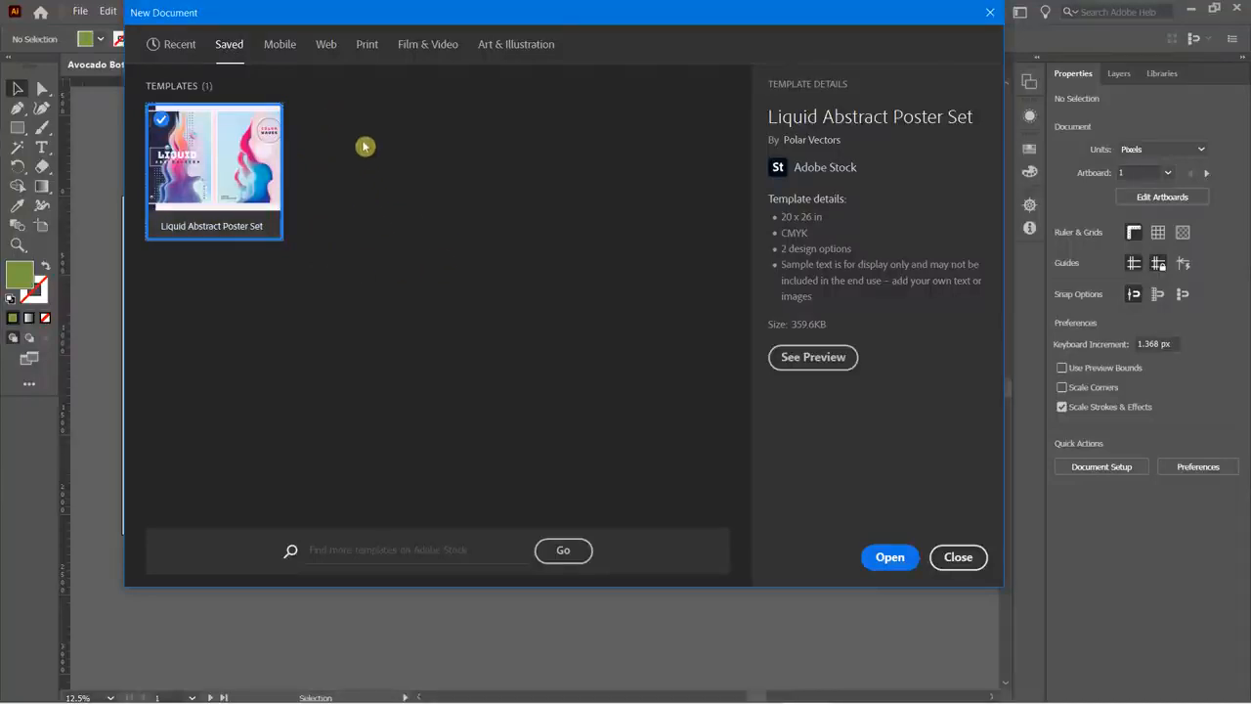
# - Set up the new document from the Print Letter preset with units in Inches, landscape orientation and 2 artboards
pyautogui.click(367, 46)
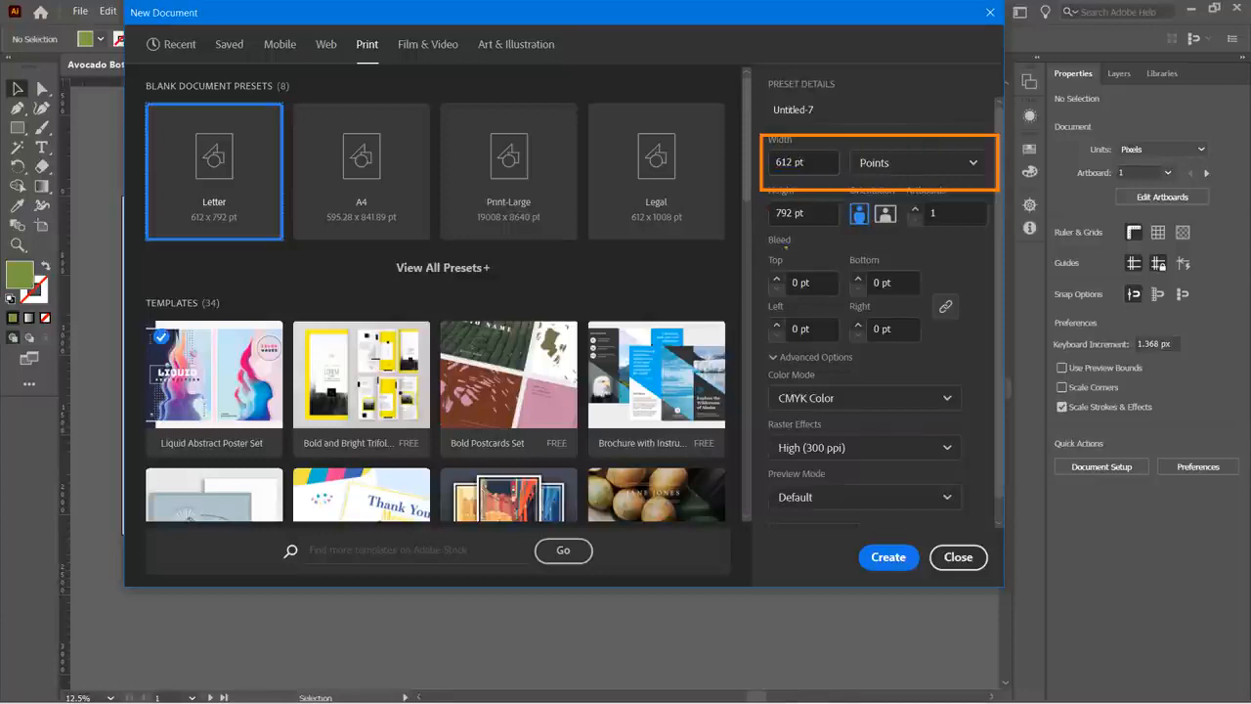
pyautogui.click(875, 164)
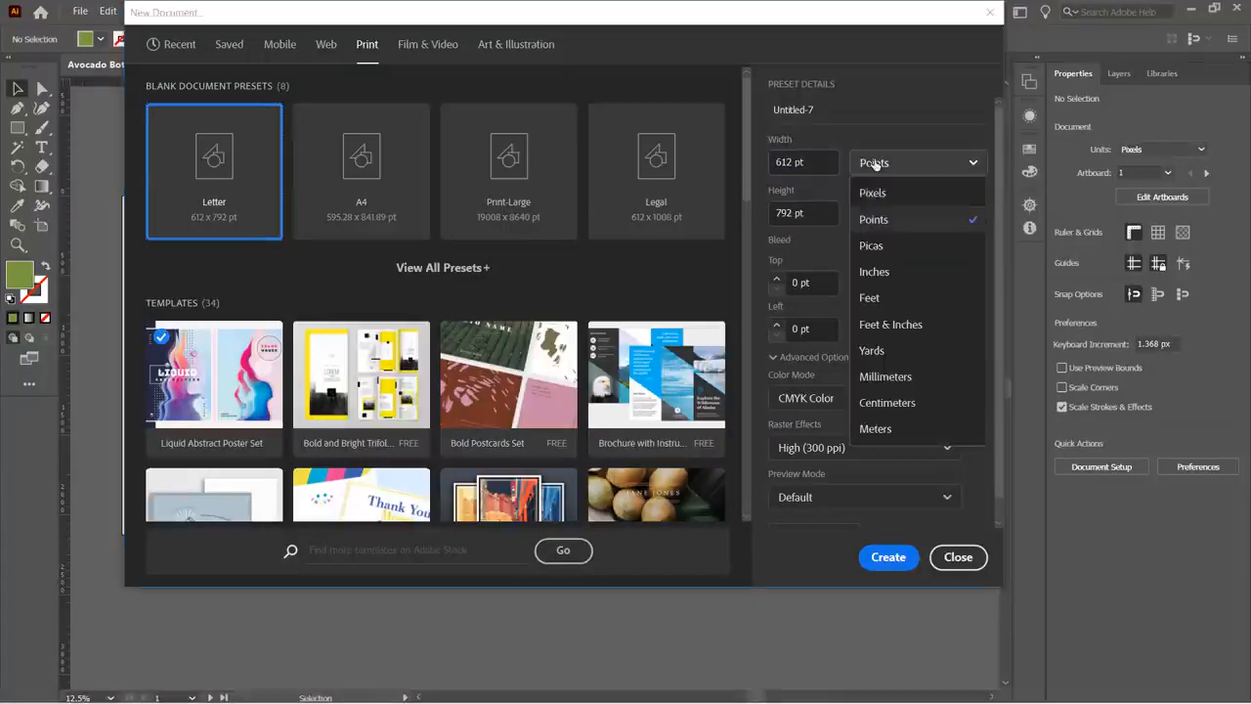
pyautogui.click(875, 272)
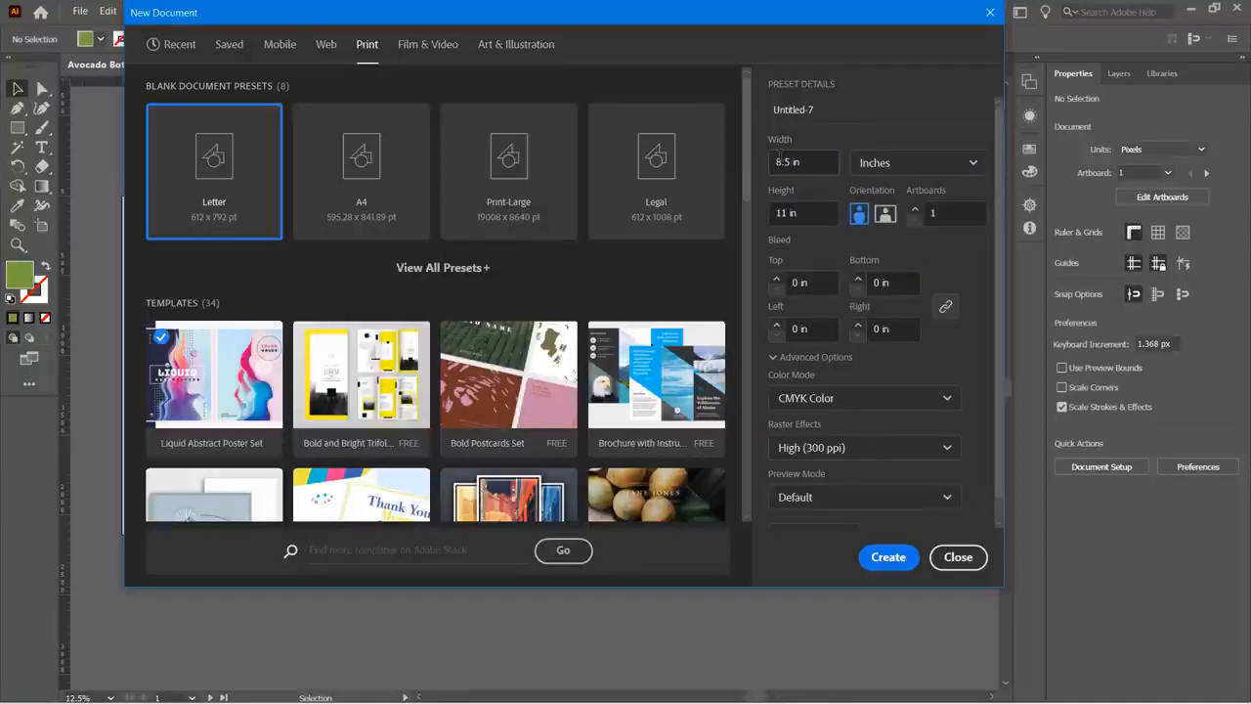
pyautogui.click(887, 217)
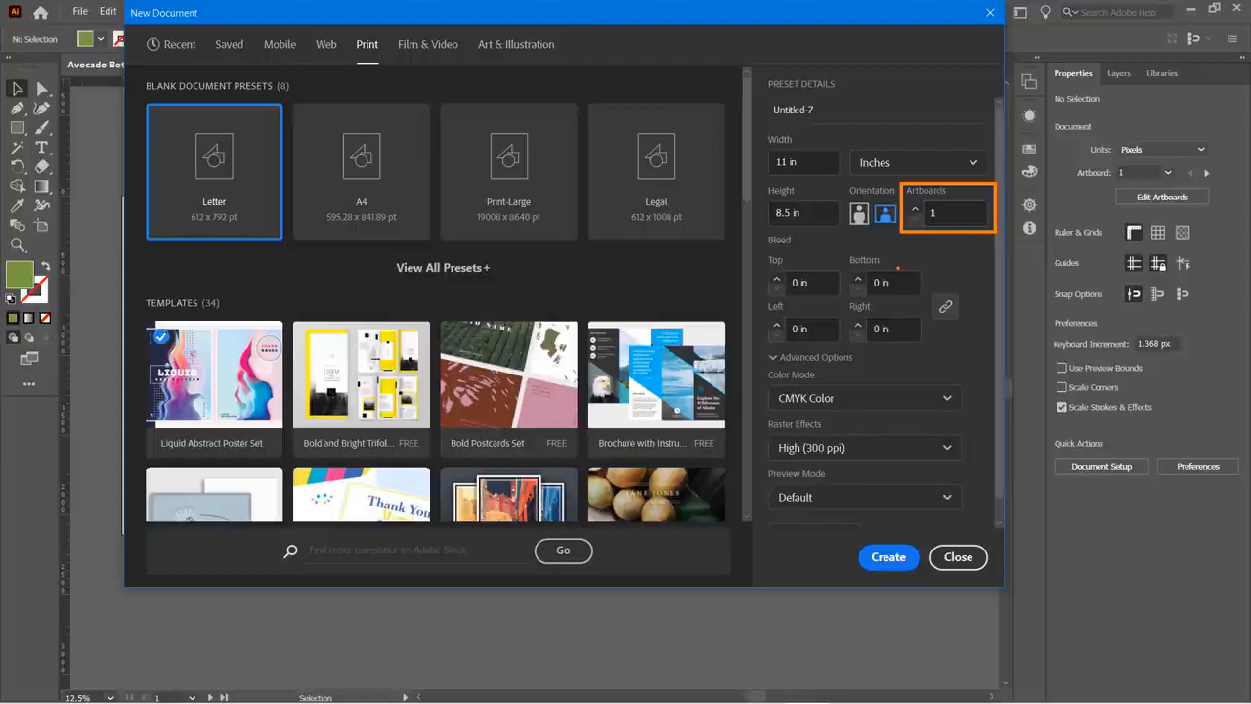
pyautogui.click(915, 208)
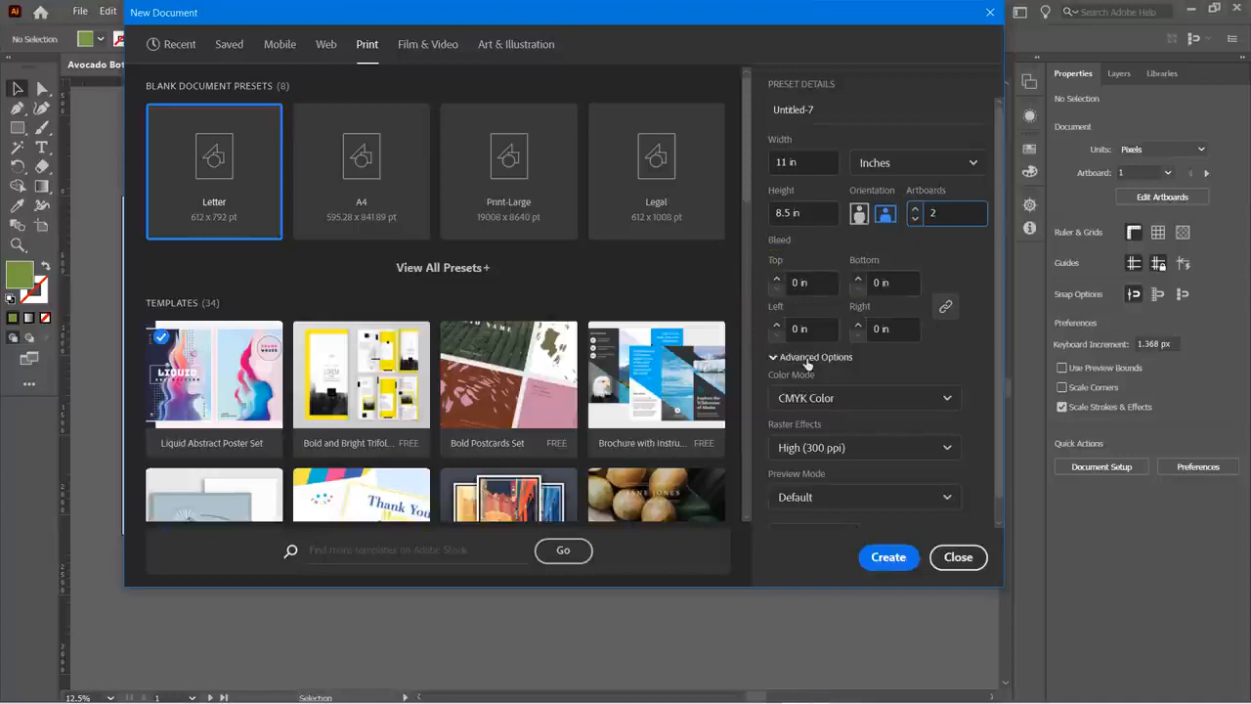
# - Look through the Print templates and set the new document's bleed to 0.125 in on all four sides
pyautogui.moveTo(747, 152); pyautogui.dragTo(745, 217)
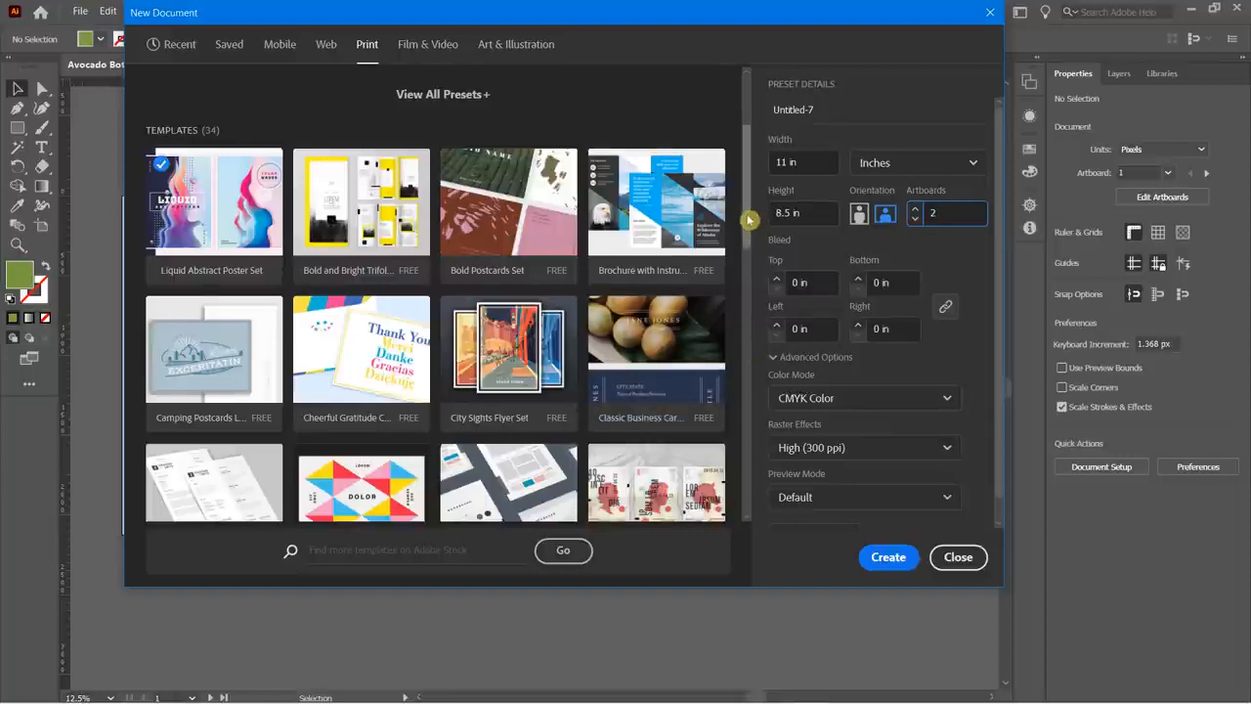
pyautogui.scroll(1, 749, 223)
pyautogui.click(776, 277)
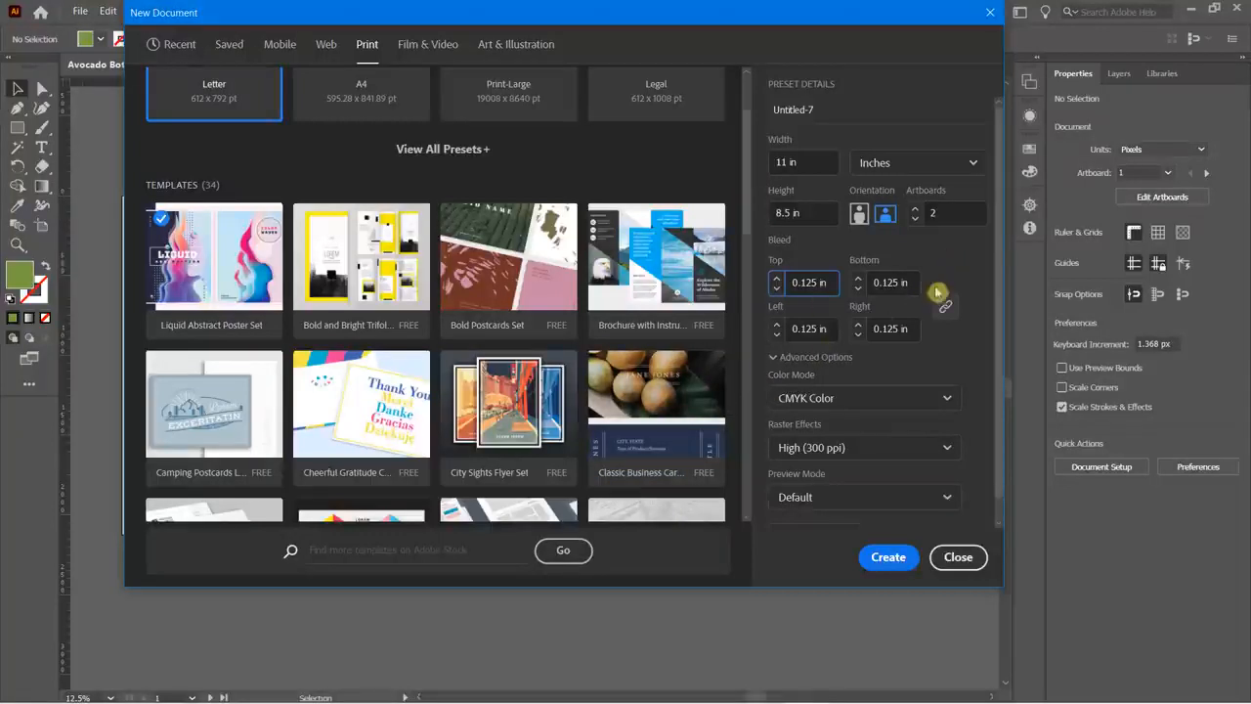
# - Switch the new document's color mode to RGB Color and back to CMYK Color
pyautogui.scroll(-1, 1004, 207)
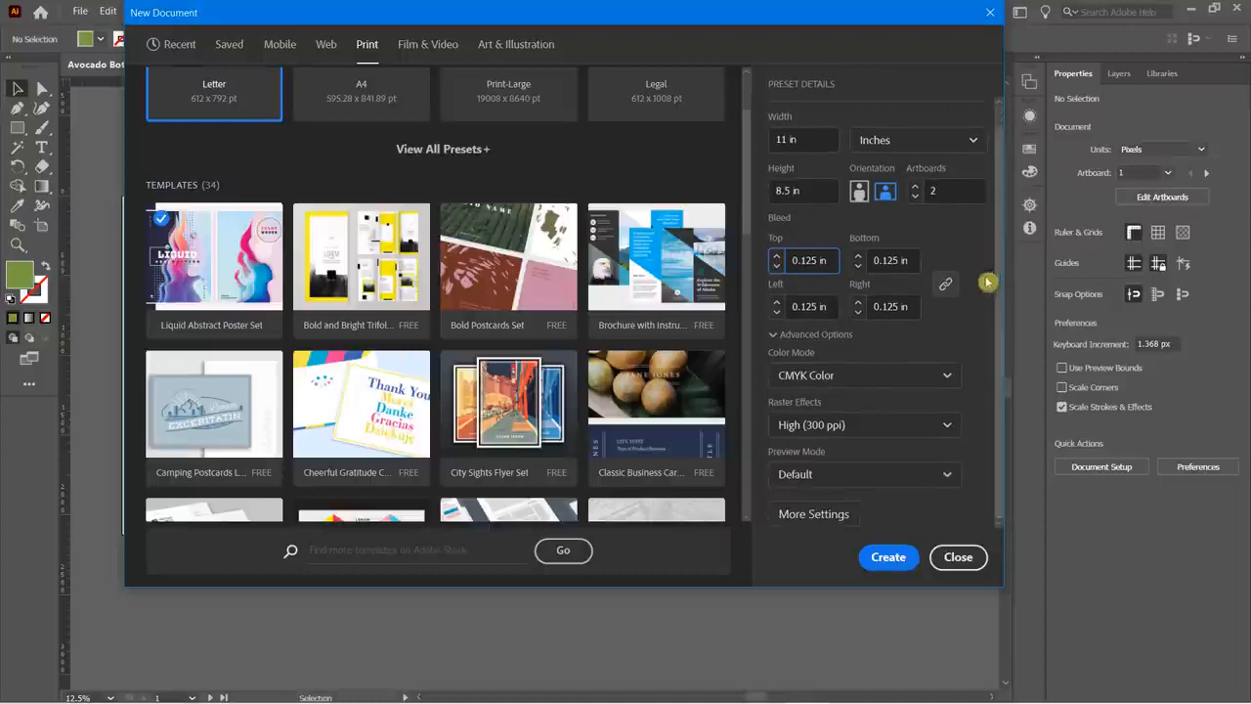
pyautogui.click(792, 379)
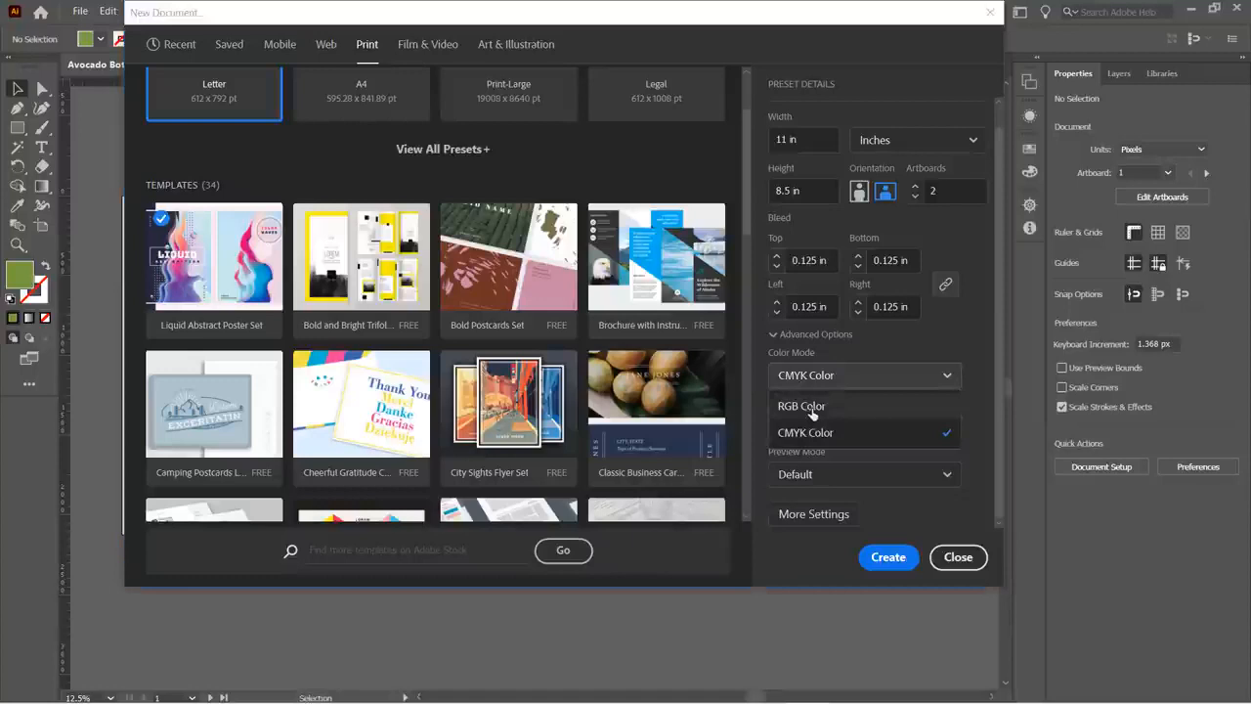
pyautogui.click(812, 414)
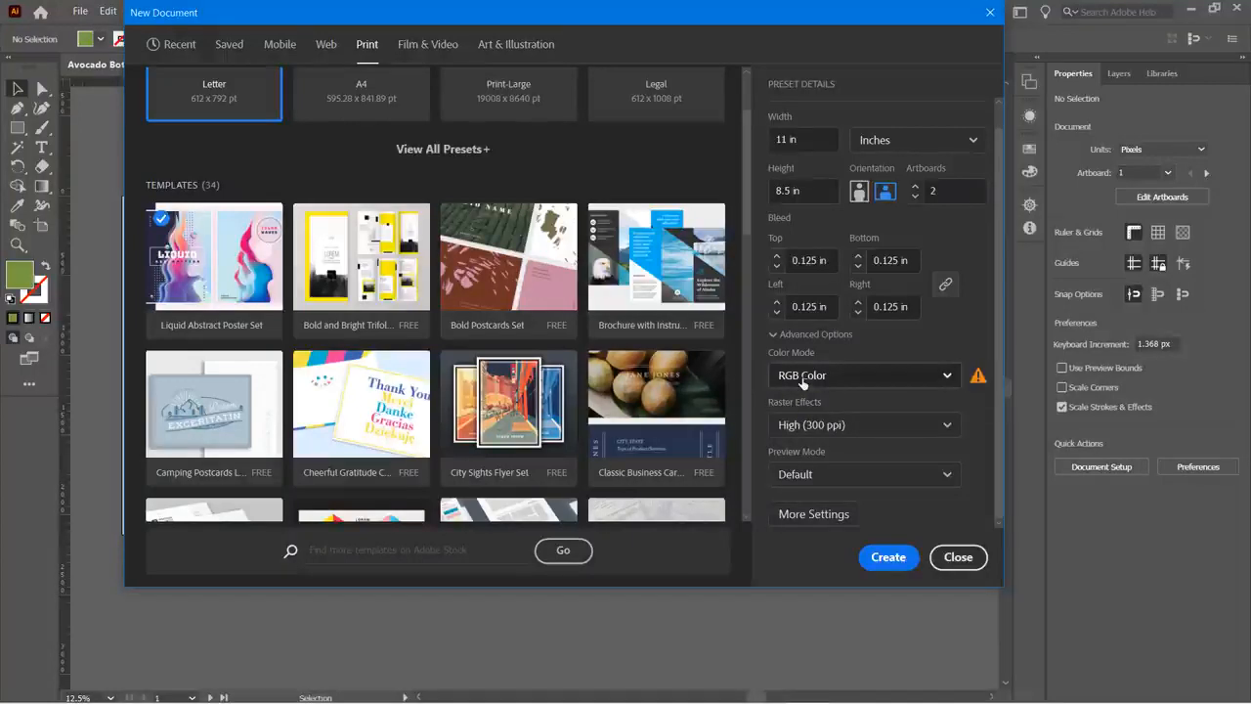
pyautogui.click(801, 382)
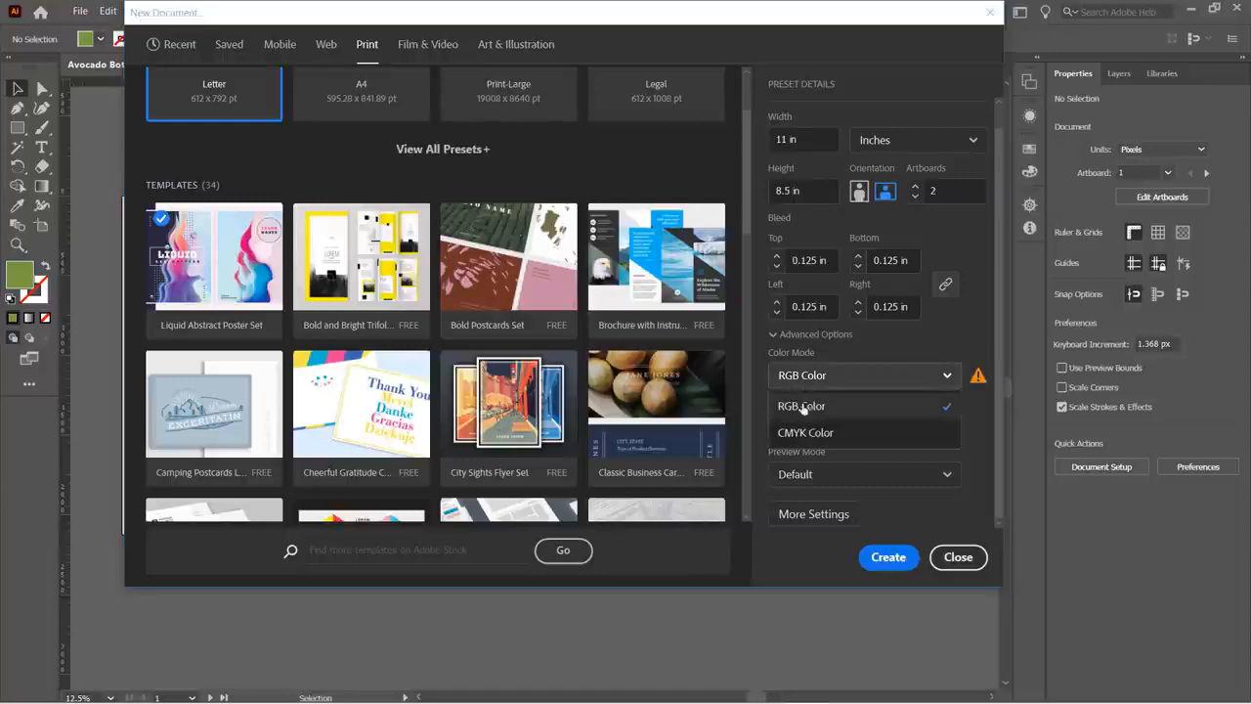
pyautogui.click(807, 433)
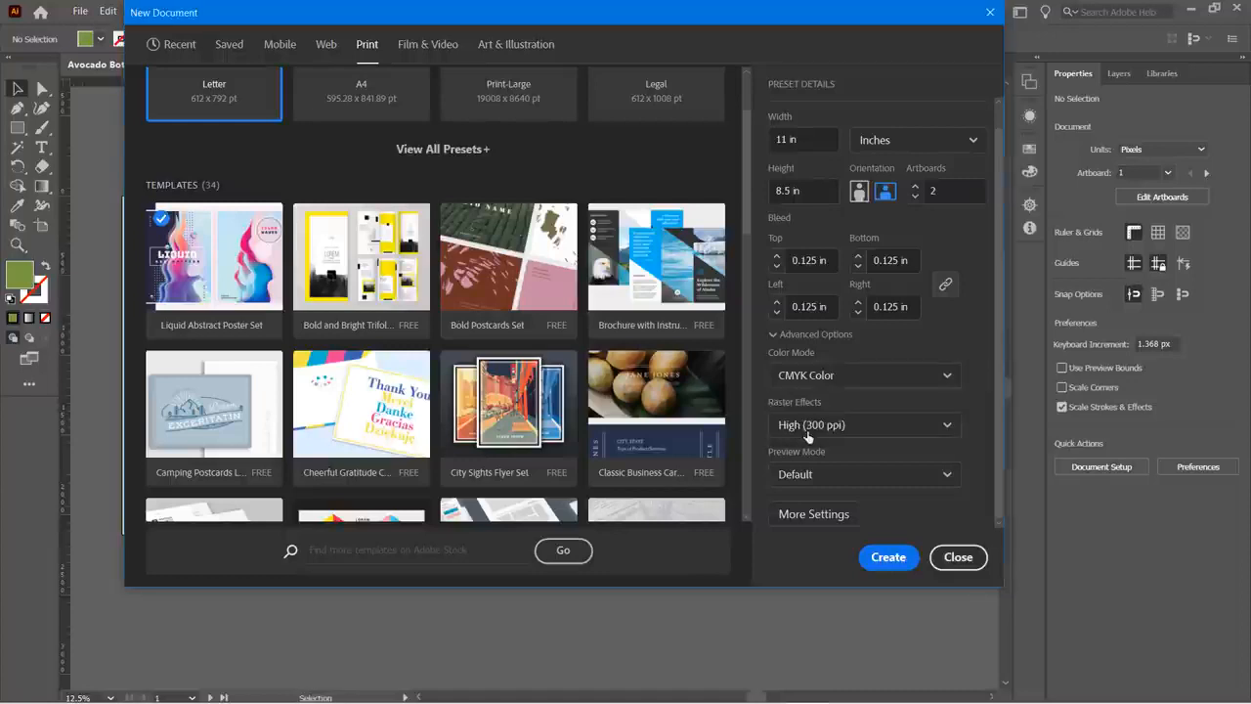
pyautogui.click(803, 380)
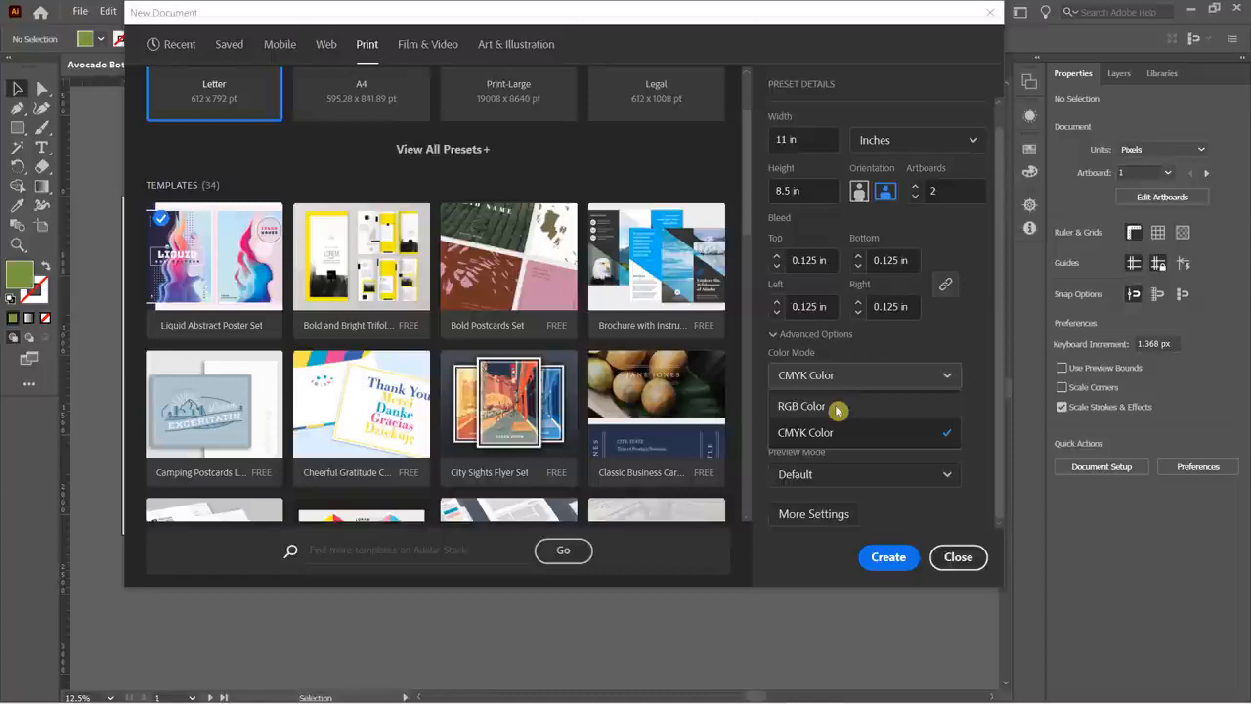
pyautogui.click(808, 434)
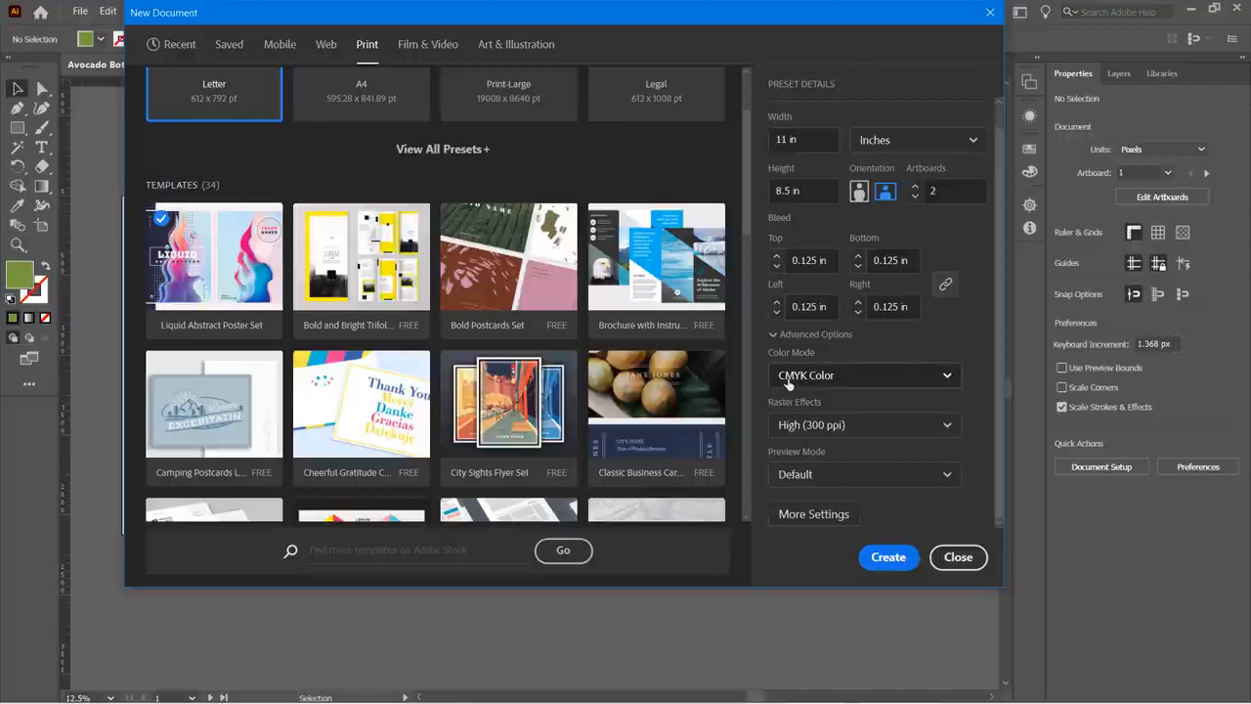
# - Look through the raster effects resolution choices in the new document's advanced options, keeping High (300 ppi)
pyautogui.click(812, 426)
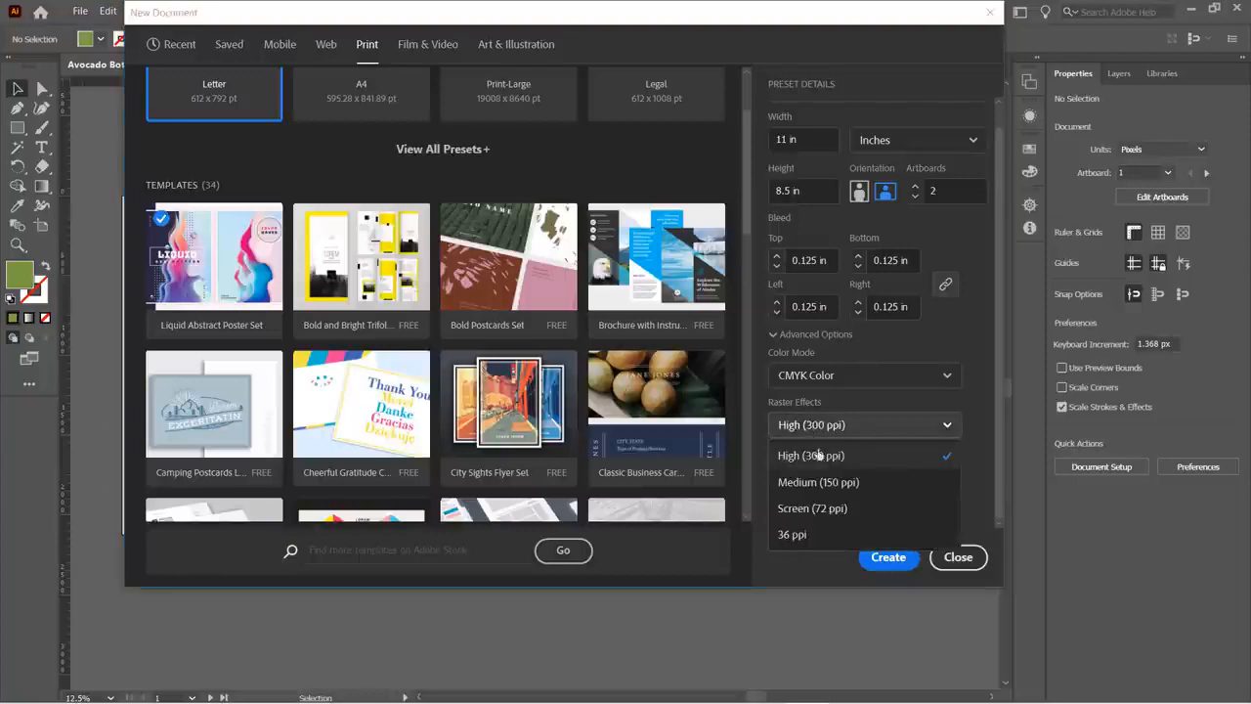
pyautogui.click(974, 394)
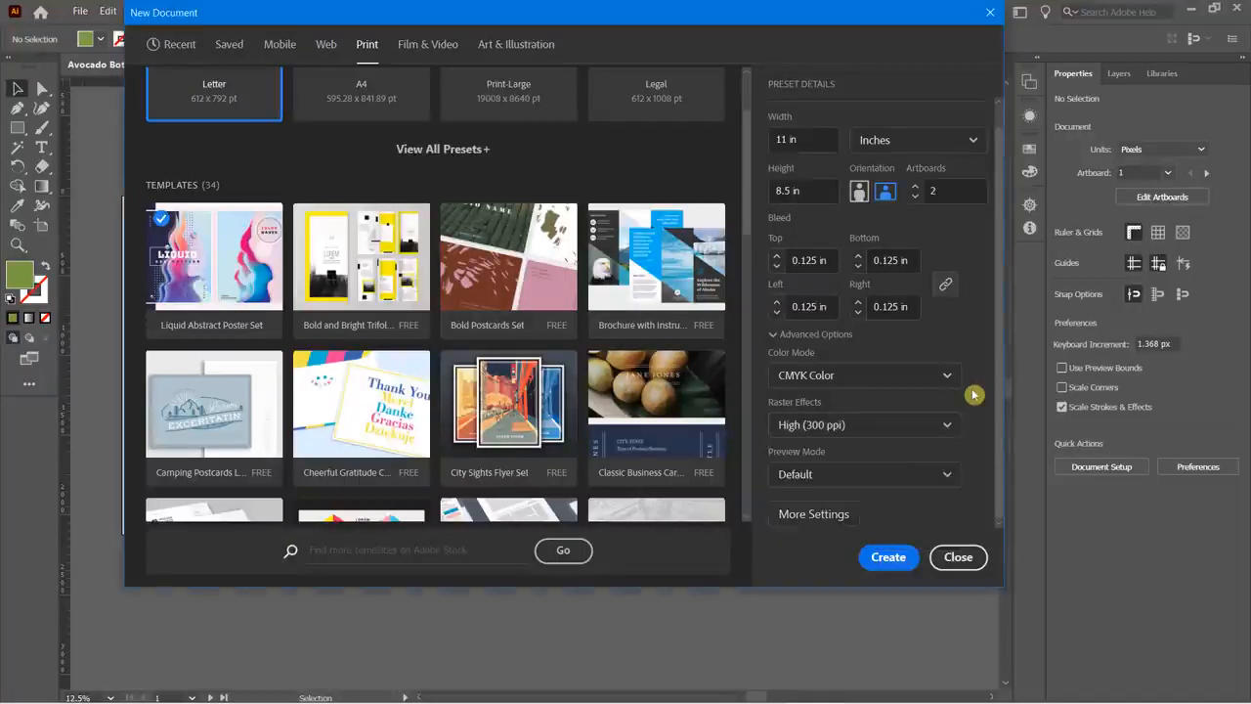
pyautogui.click(822, 428)
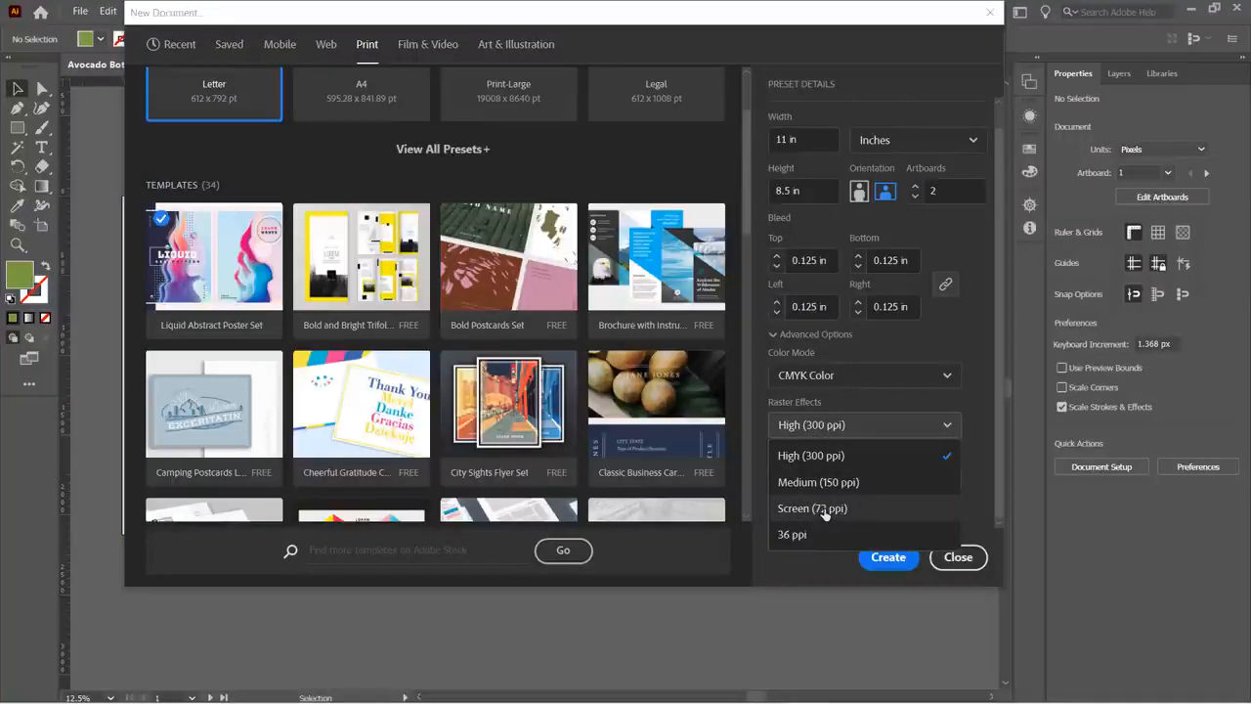
pyautogui.click(816, 334)
pyautogui.click(816, 334)
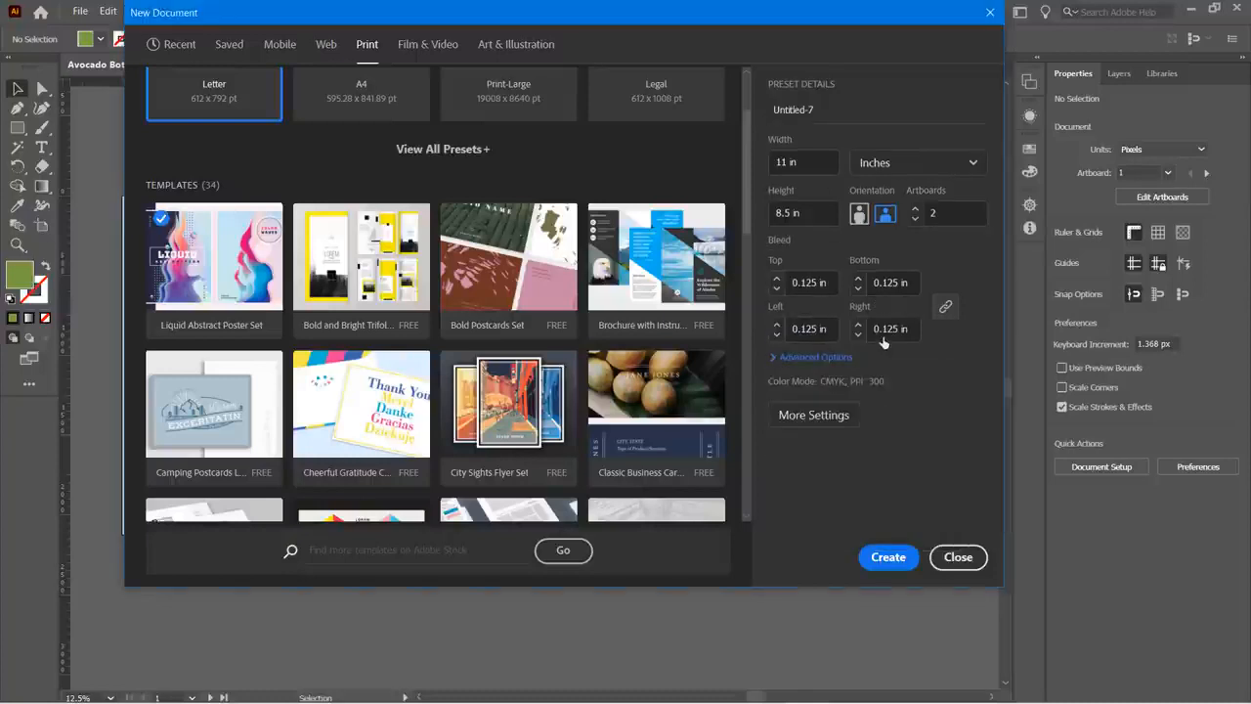
pyautogui.click(797, 357)
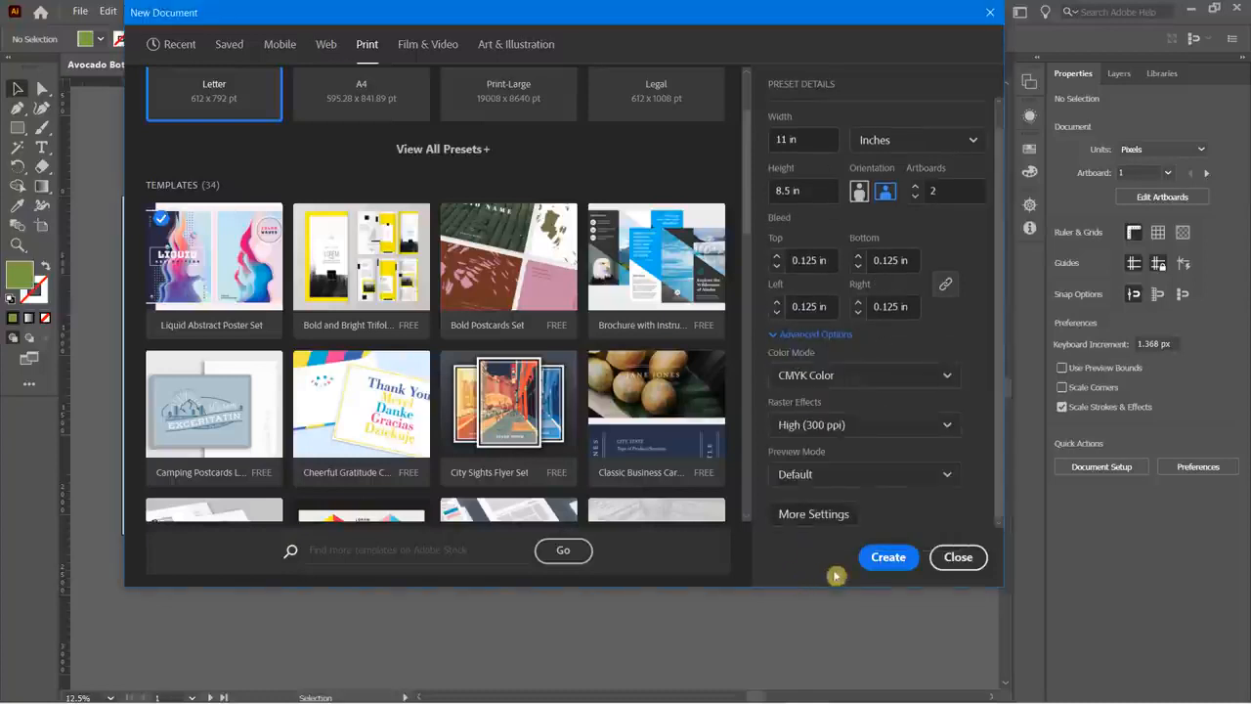
# - Create the document with these settings and show its rulers and grid
pyautogui.click(877, 564)
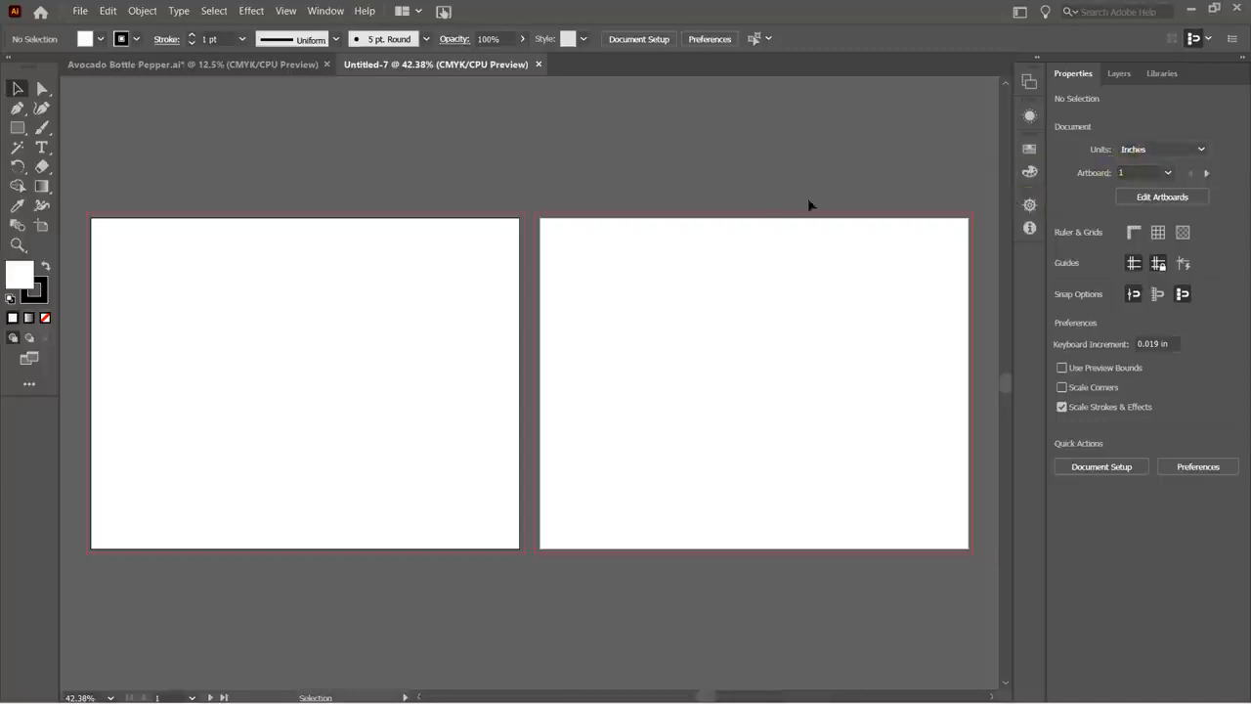
pyautogui.click(1133, 232)
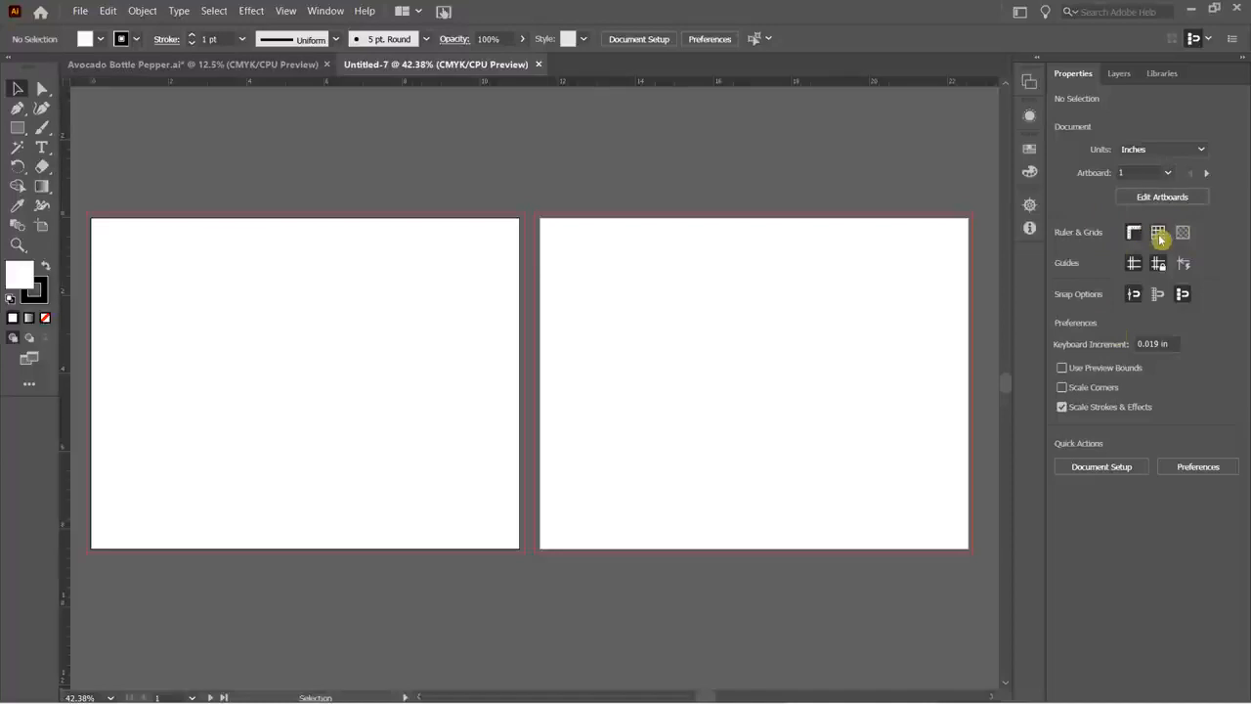
pyautogui.click(1159, 234)
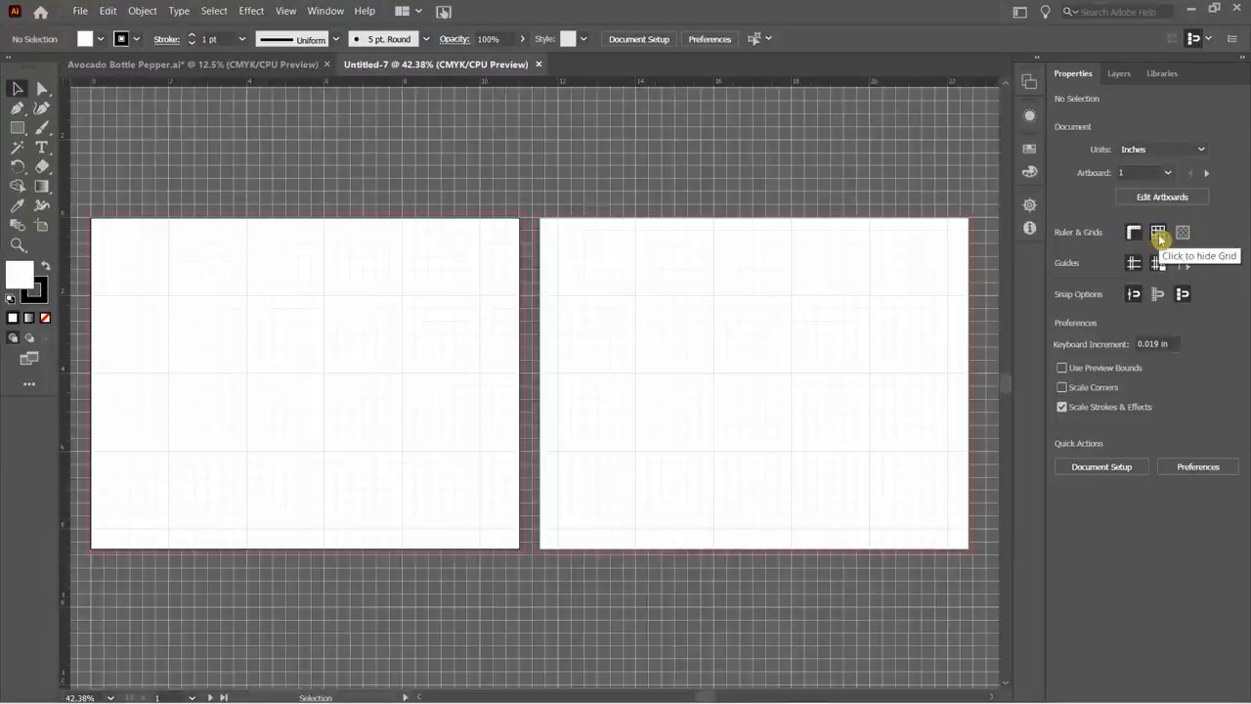
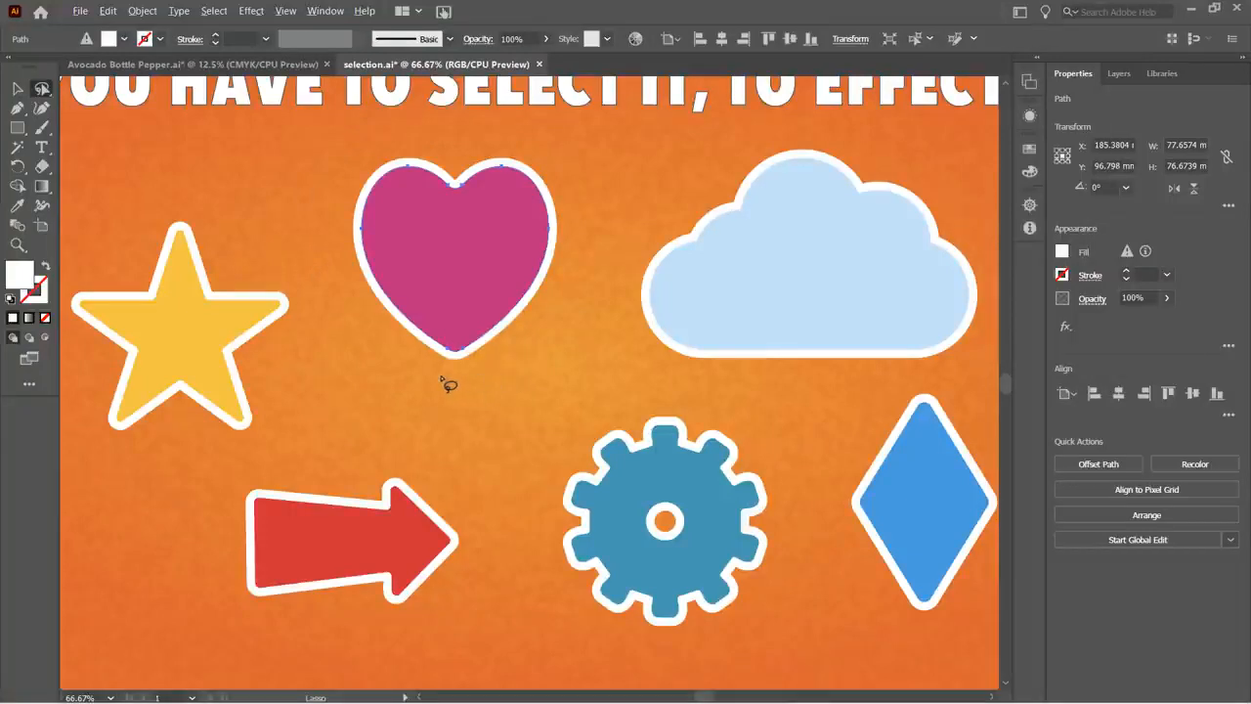
# - Lasso all six shapes below the heading in selection.ai and delete them
pyautogui.scroll(-1, 448, 384)
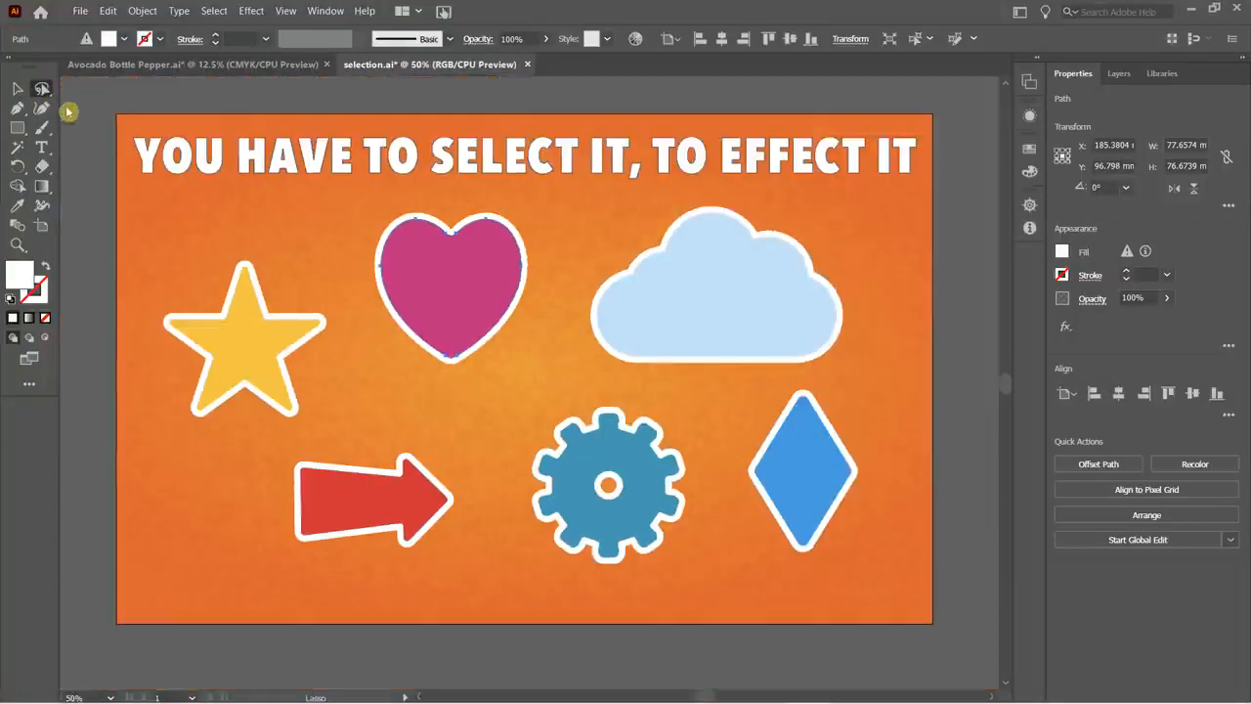
pyautogui.click(308, 223)
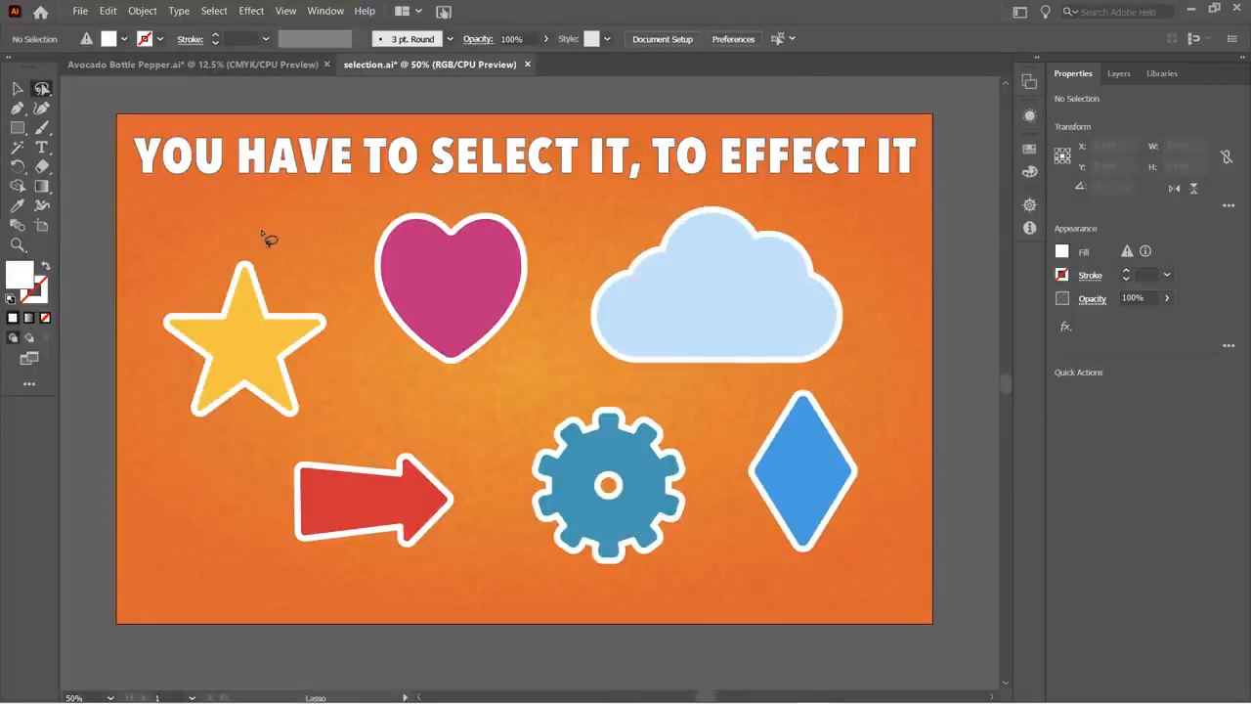
pyautogui.moveTo(260, 231)
pyautogui.mouseDown()
pyautogui.moveTo(128, 266)
pyautogui.moveTo(132, 433)
pyautogui.moveTo(210, 458)
pyautogui.moveTo(222, 529)
pyautogui.moveTo(314, 578)
pyautogui.moveTo(562, 600)
pyautogui.moveTo(787, 616)
pyautogui.moveTo(865, 582)
pyautogui.moveTo(893, 431)
pyautogui.moveTo(890, 302)
pyautogui.moveTo(857, 220)
pyautogui.moveTo(791, 199)
pyautogui.moveTo(680, 190)
pyautogui.moveTo(294, 203)
pyautogui.moveTo(262, 254)
pyautogui.mouseUp()
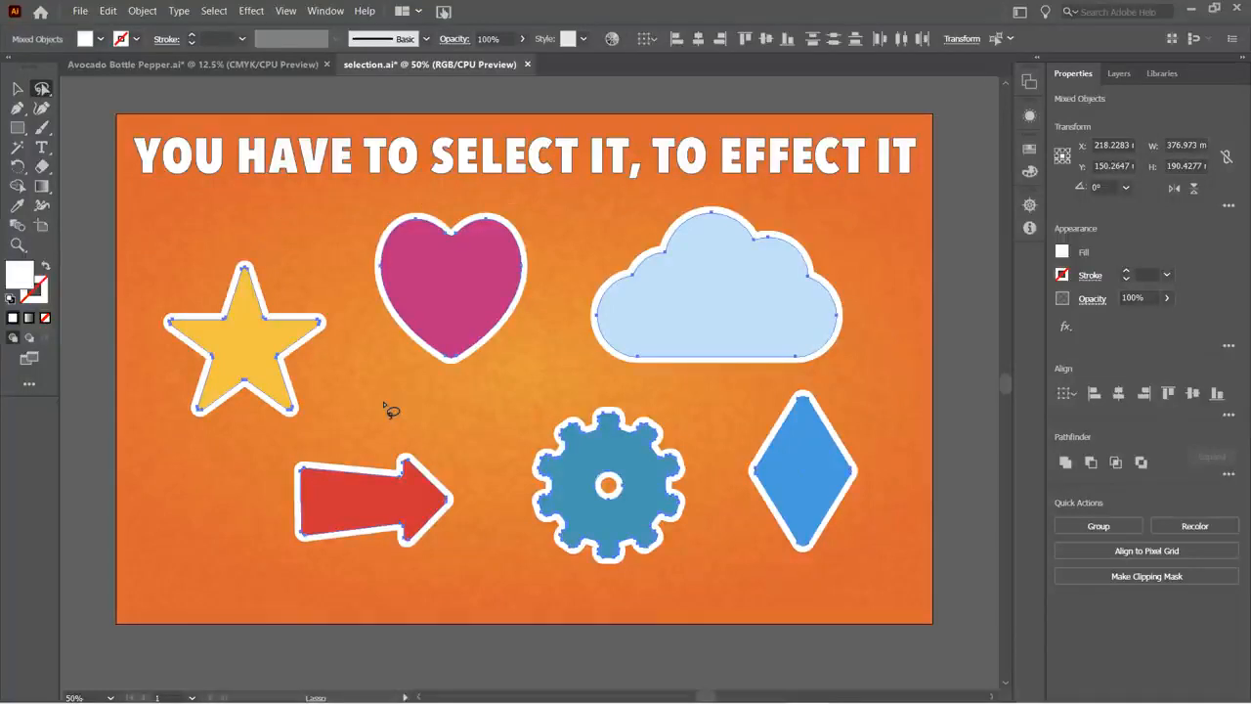
pyautogui.press('Delete')
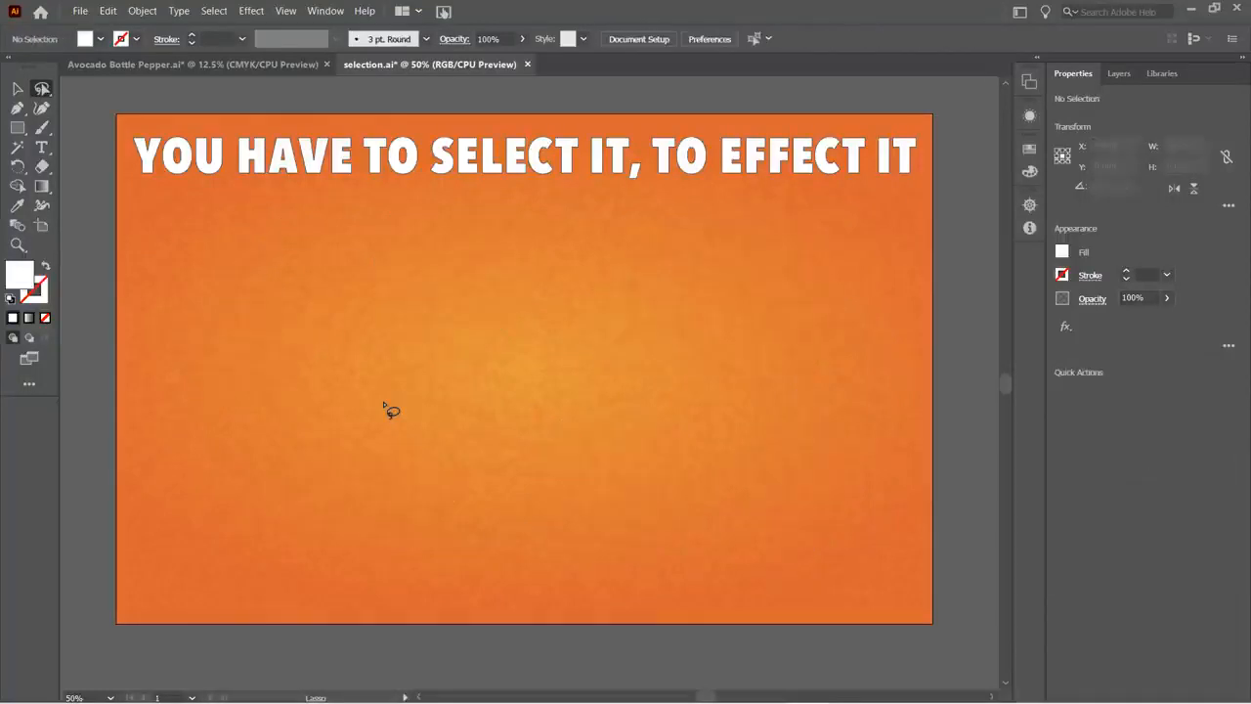
# - Undo the deletion of the six shapes and deselect them with the Selection tool
pyautogui.hotkey('ctrl', 'z')
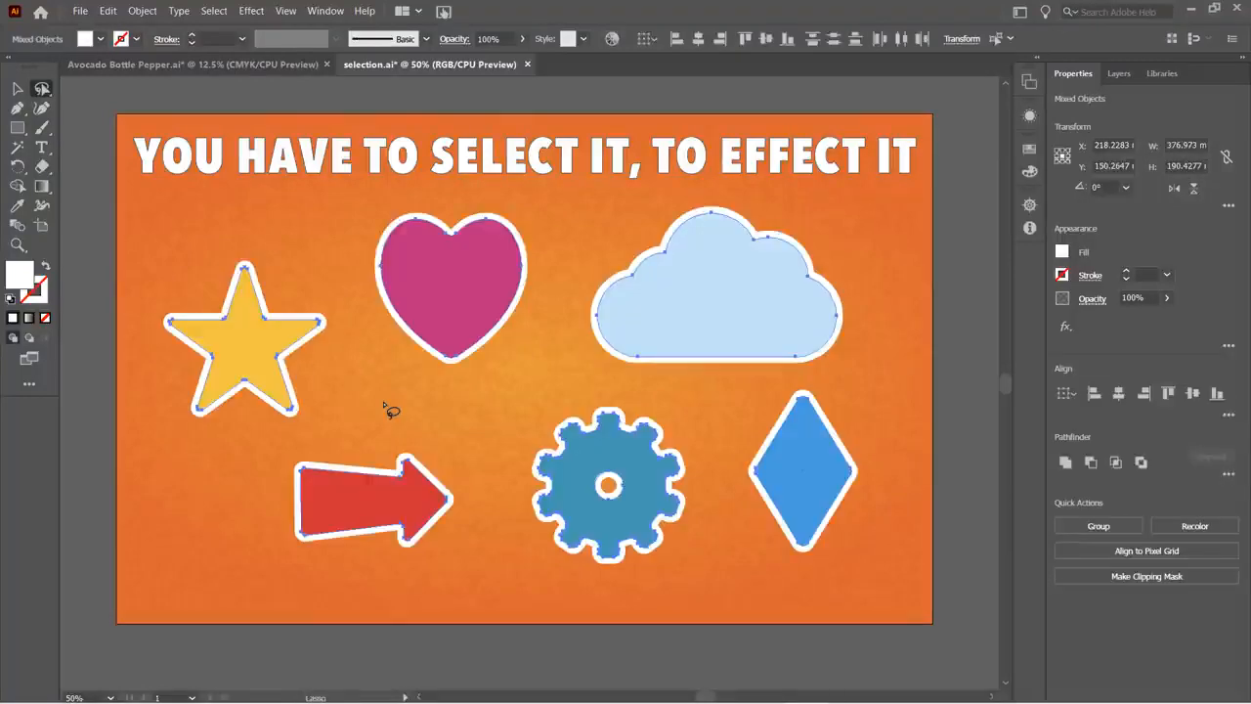
pyautogui.click(18, 90)
pyautogui.click(89, 179)
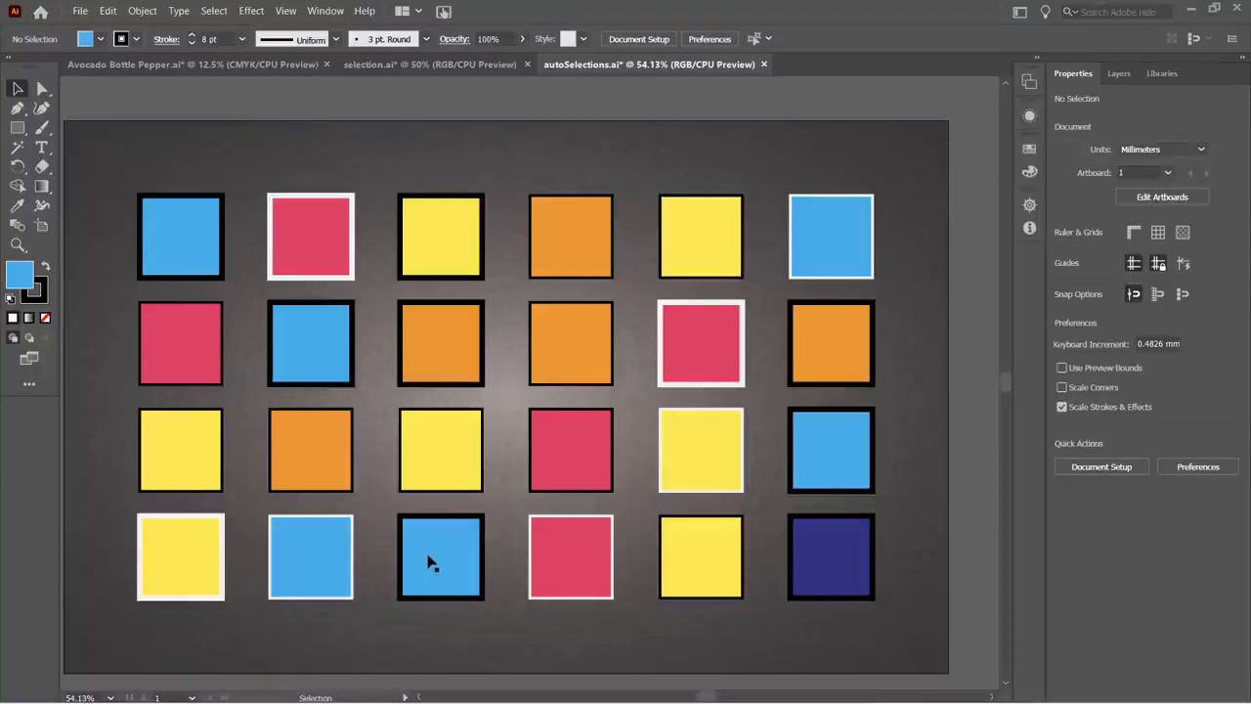
# - In autoSelections.ai, try lassoing the blue squares diagonally from the first one in the top row, and clear the selection
pyautogui.click(188, 239)
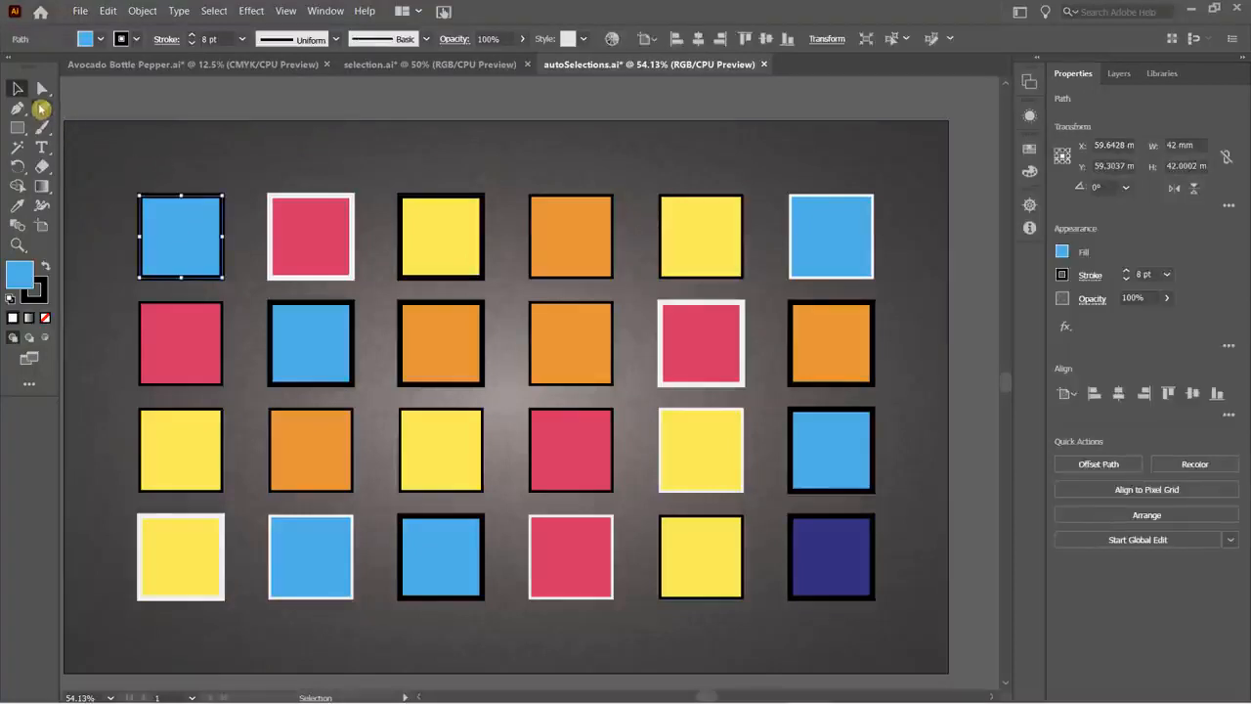
pyautogui.moveTo(41, 89)
pyautogui.mouseDown()
pyautogui.moveTo(124, 166)
pyautogui.moveTo(142, 264)
pyautogui.moveTo(162, 283)
pyautogui.moveTo(245, 298)
pyautogui.moveTo(303, 370)
pyautogui.moveTo(373, 423)
pyautogui.moveTo(400, 524)
pyautogui.mouseUp()
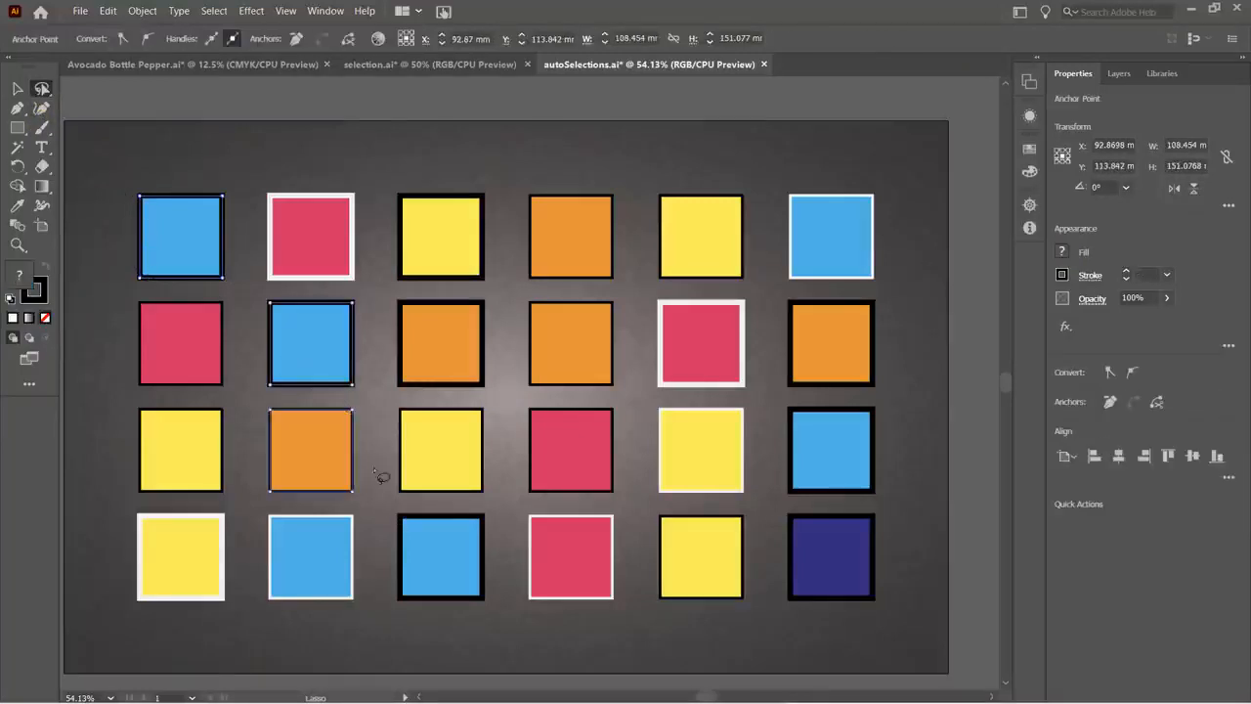
pyautogui.click(16, 88)
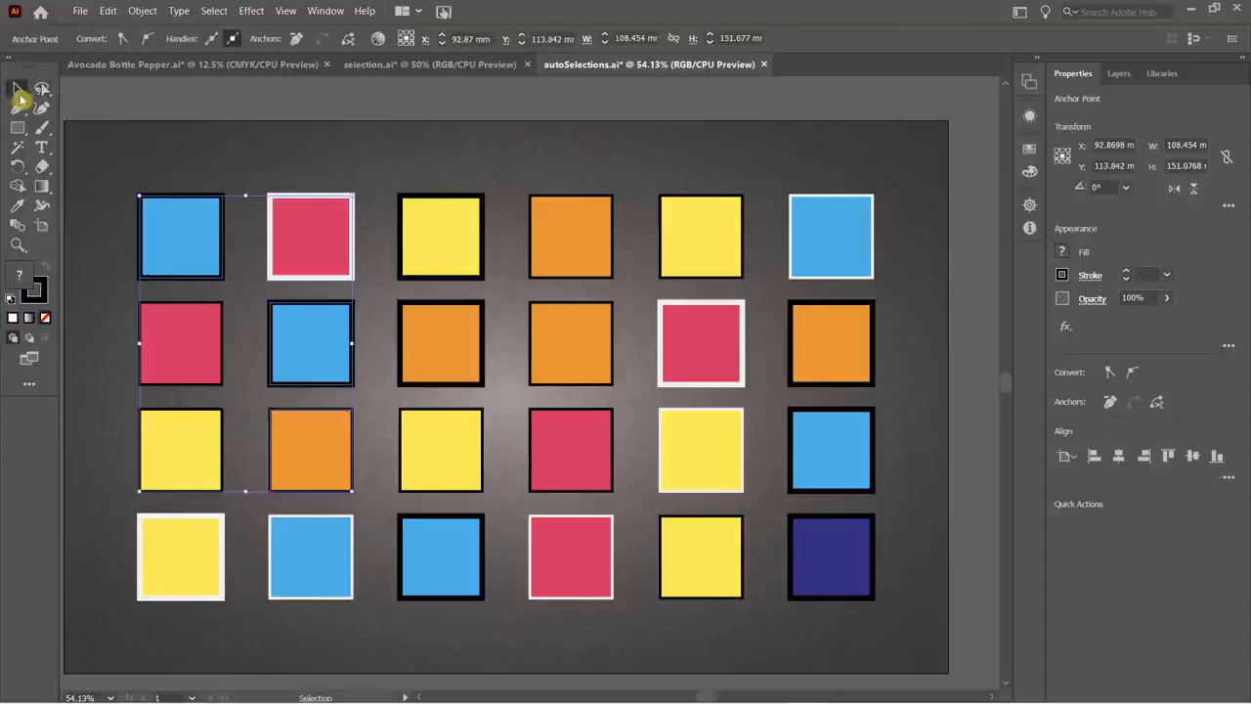
pyautogui.click(133, 114)
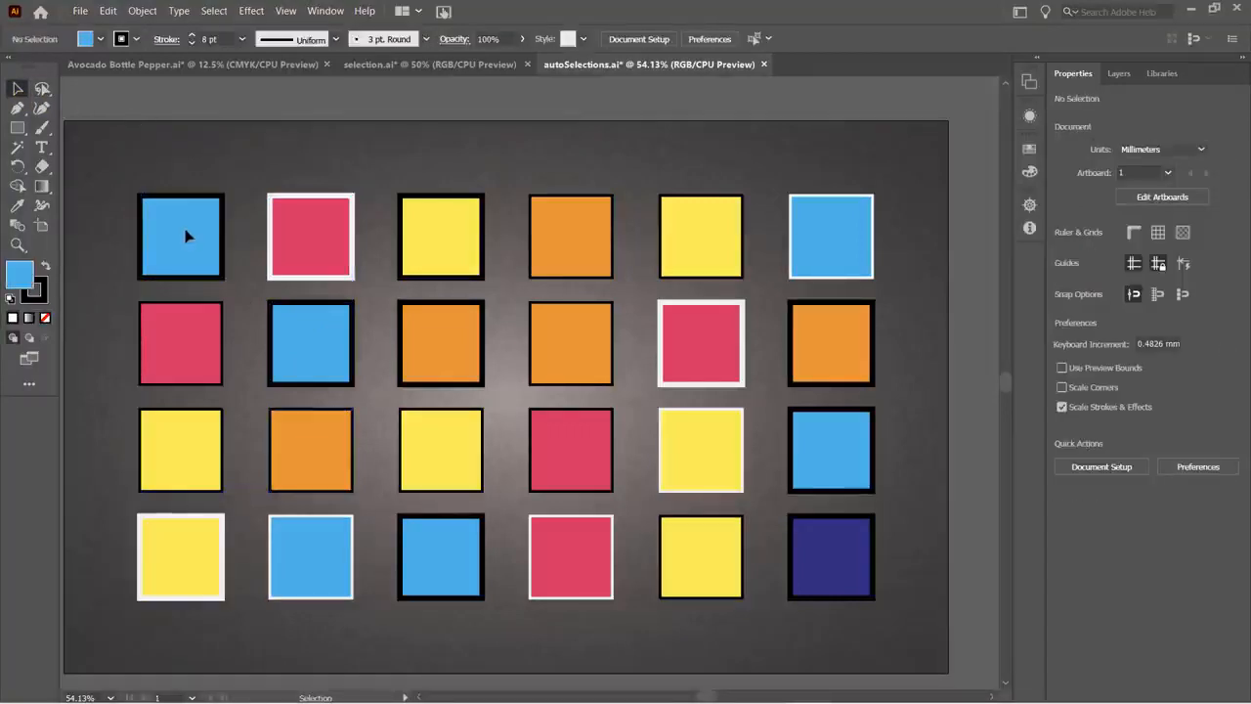
# - Select four blue squares across the first, second and fourth rows together with the Selection tool, and deselect them
pyautogui.click(185, 233)
pyautogui.keyDown('shift'); pyautogui.click(322, 356); pyautogui.keyUp('shift')
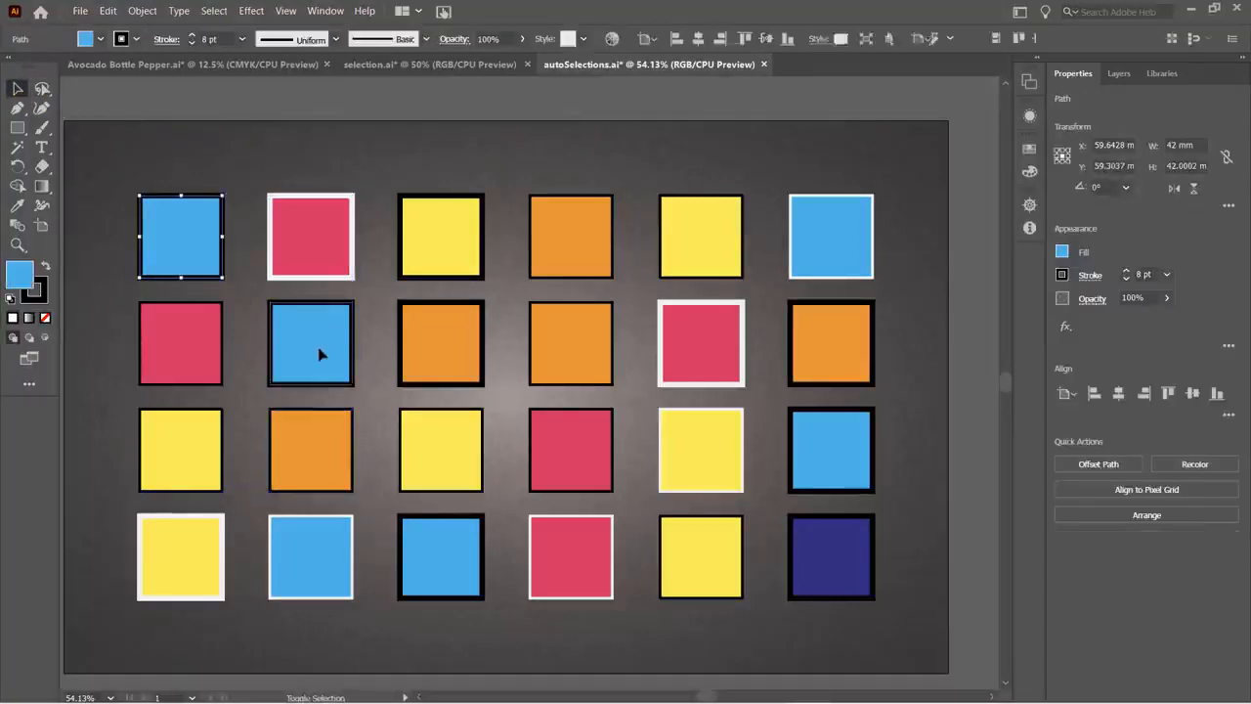
pyautogui.keyDown('shift'); pyautogui.click(324, 555); pyautogui.keyUp('shift')
pyautogui.keyDown('shift'); pyautogui.click(434, 561); pyautogui.keyUp('shift')
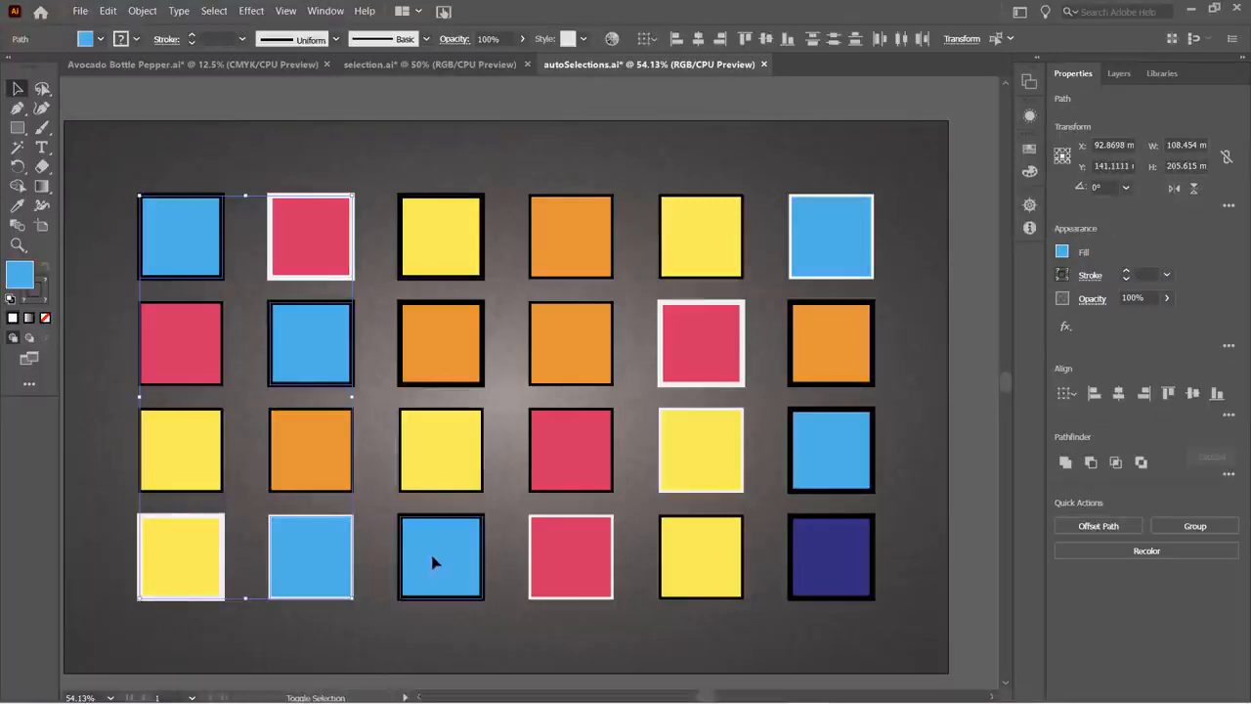
pyautogui.click(179, 100)
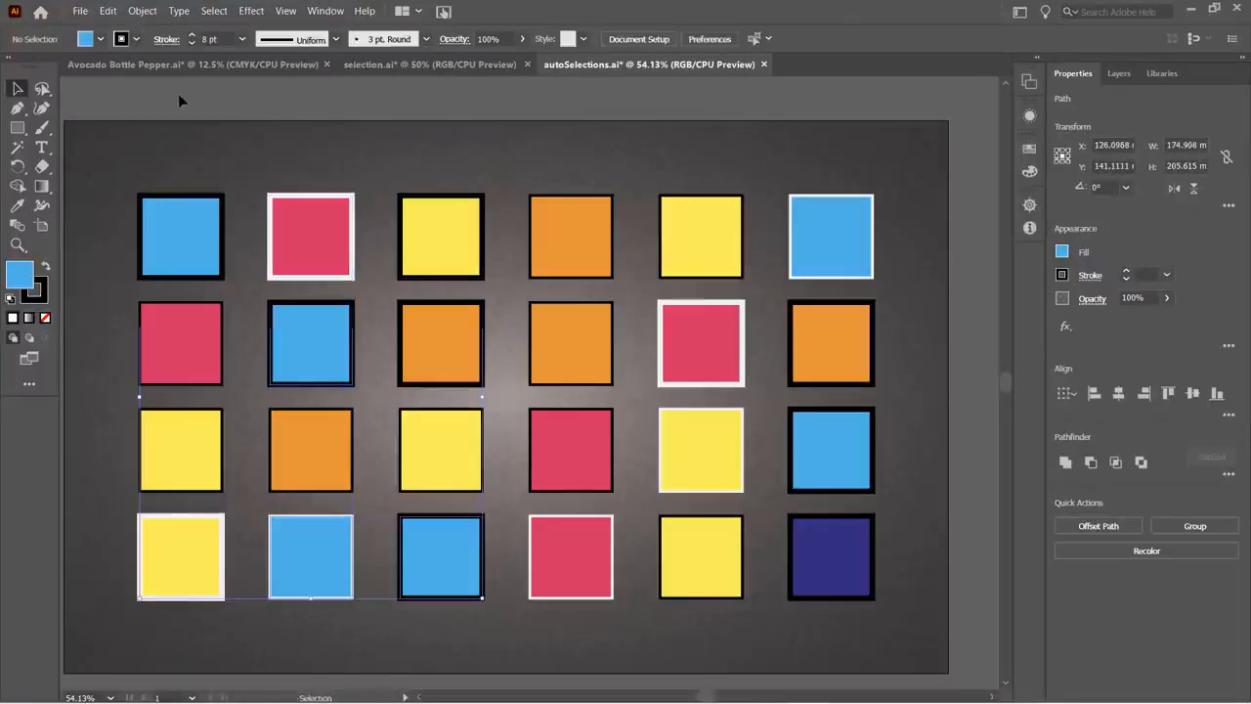
# - Try to build a multiple selection of blue squares using the Direct Selection override, and clear the selection
pyautogui.click(190, 245)
pyautogui.keyDown('ctrl'); pyautogui.click(298, 327); pyautogui.keyUp('ctrl')
pyautogui.keyDown('ctrl'); pyautogui.click(449, 536); pyautogui.keyUp('ctrl')
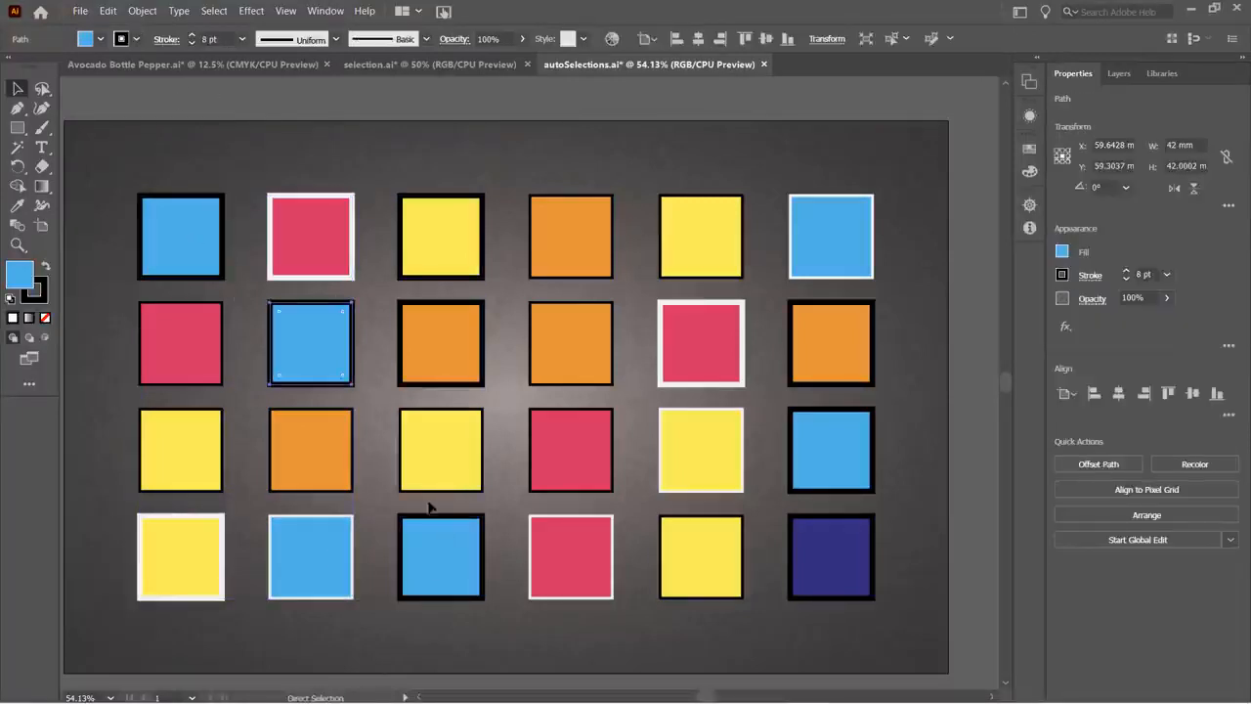
pyautogui.click(144, 151)
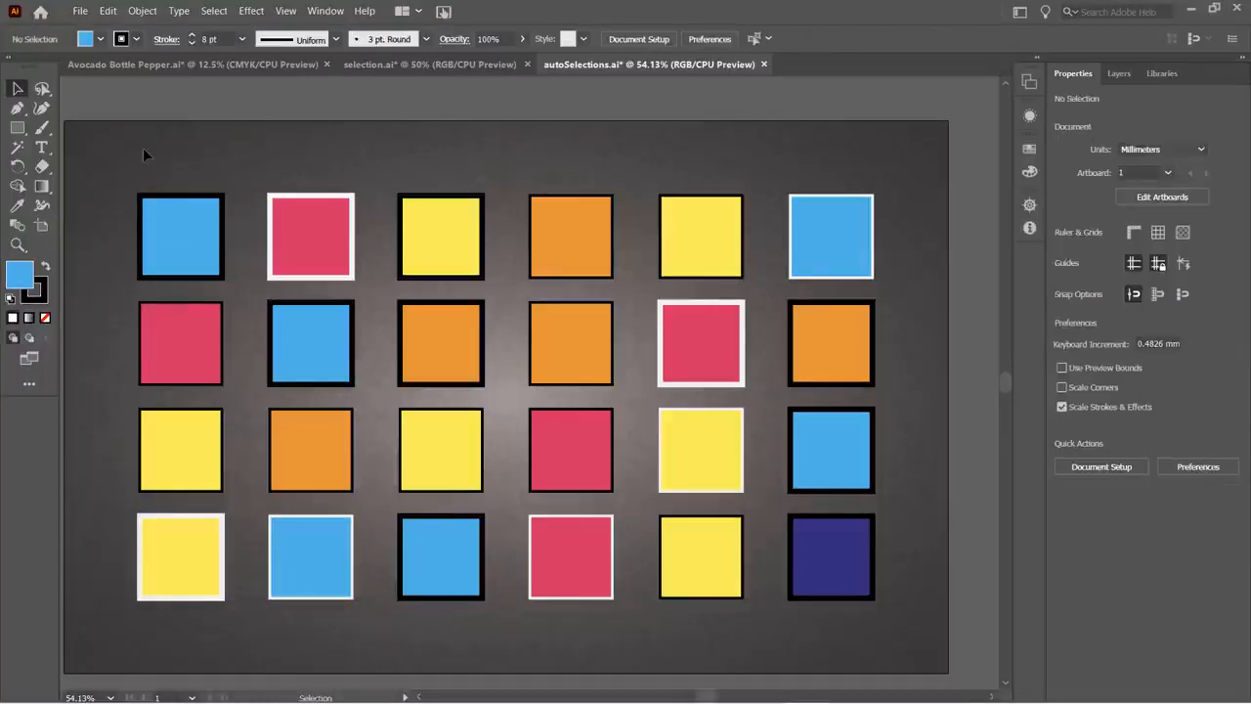
# - Activate the Magic Wand tool, open its options and move them up toward the artboard's upper edge
pyautogui.click(20, 150)
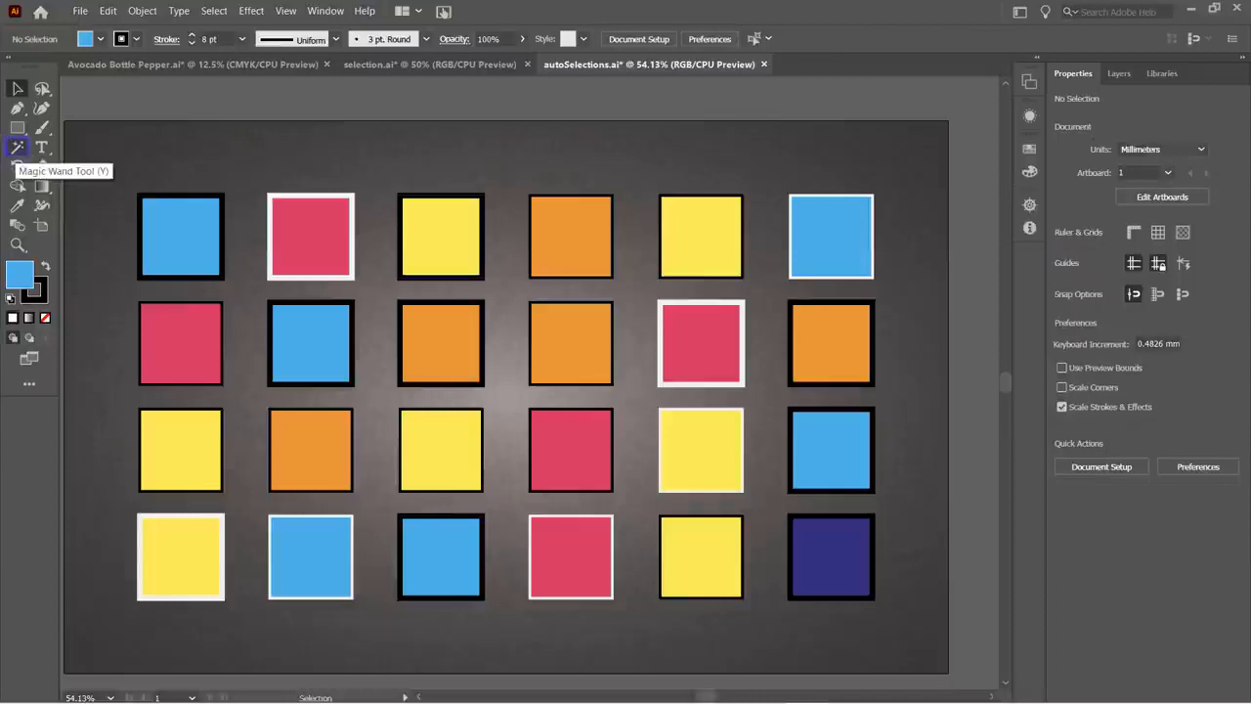
pyautogui.click(17, 148)
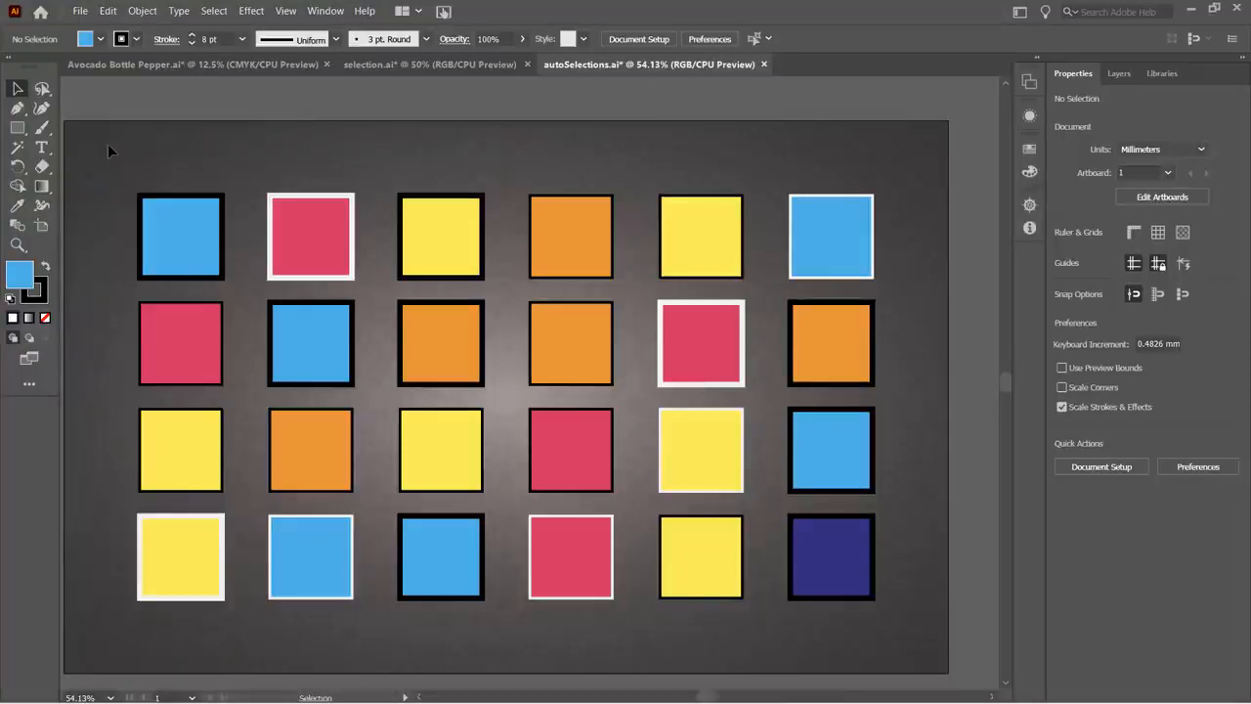
pyautogui.doubleClick(17, 149)
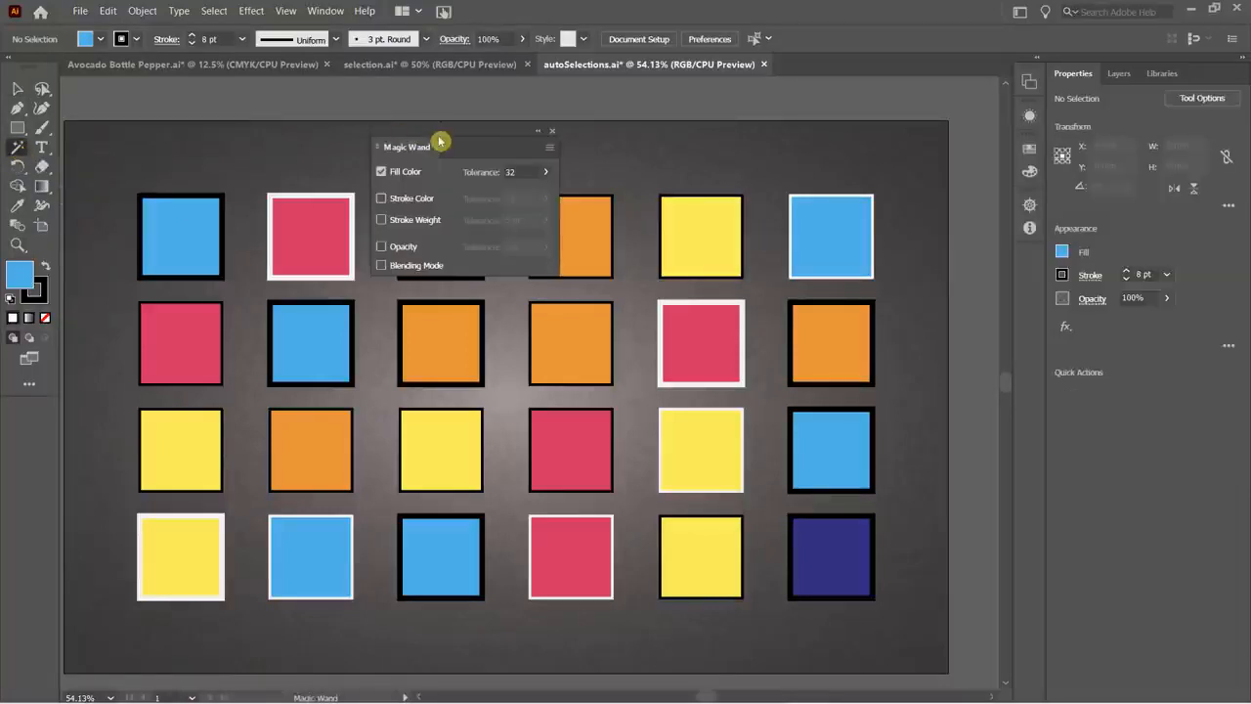
pyautogui.moveTo(483, 134); pyautogui.dragTo(539, 103)
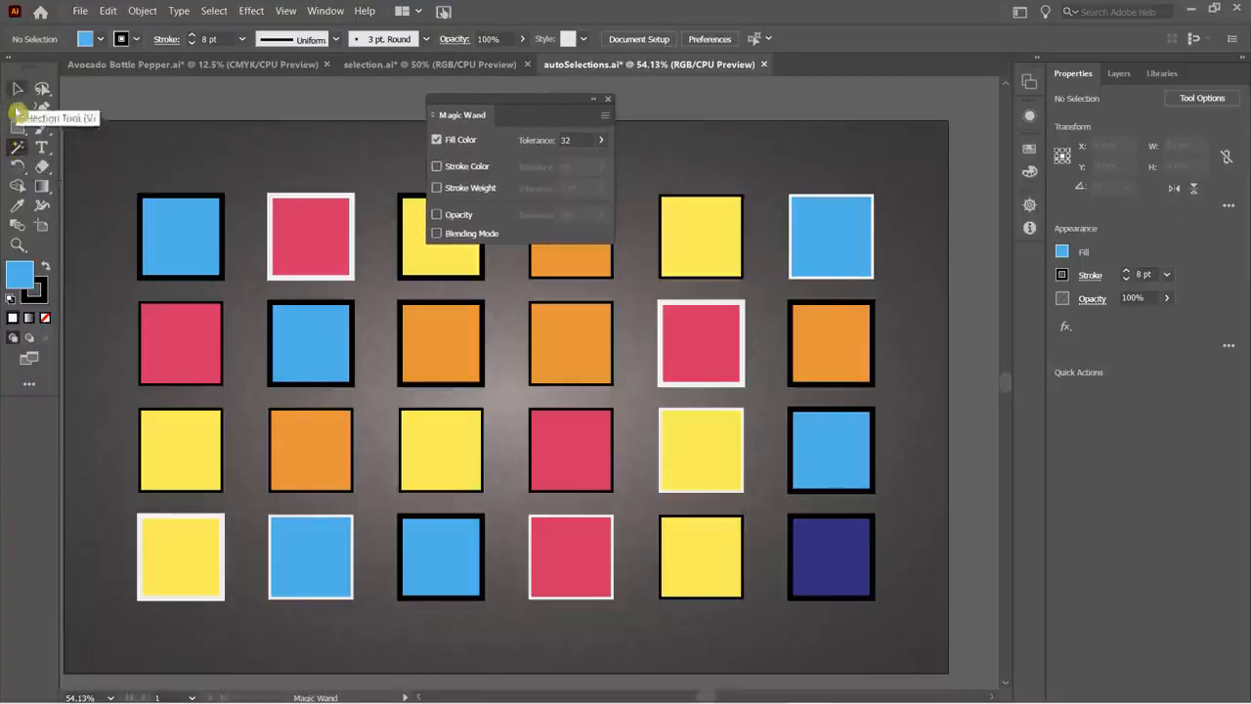
# - Reposition the Magic Wand options slightly higher and select all the blue squares by matching Fill Color with tolerance 32
pyautogui.click(17, 147)
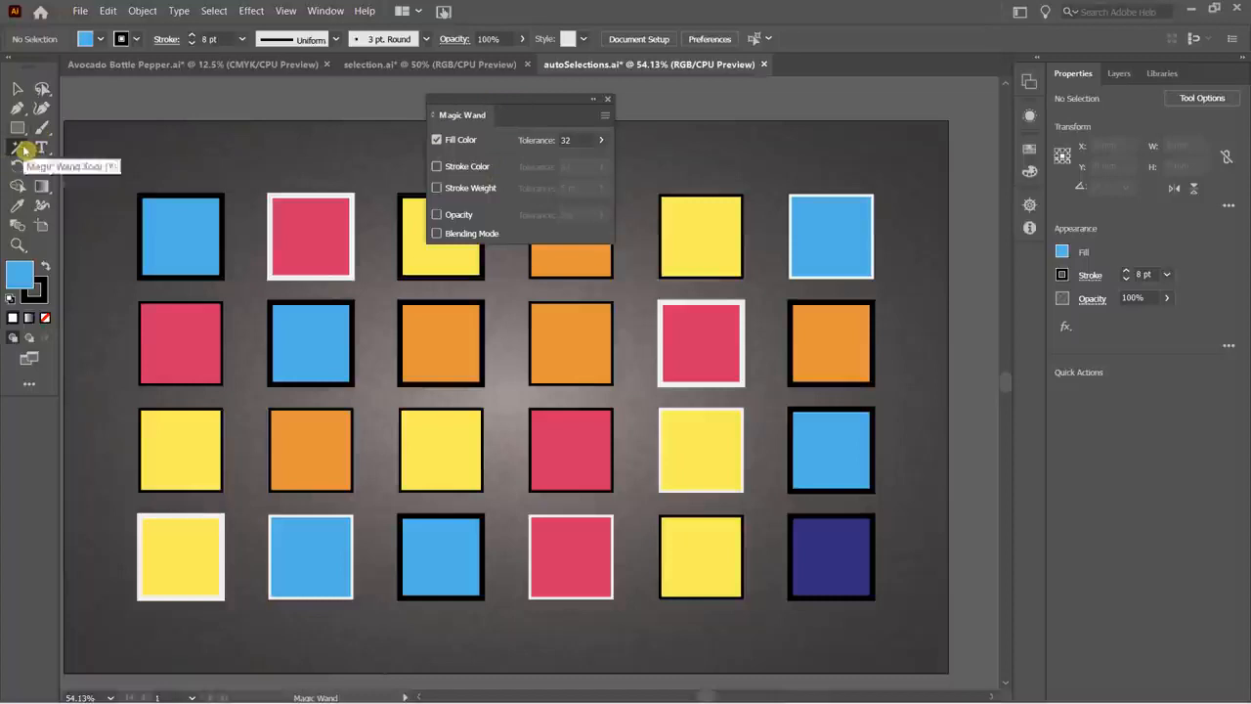
pyautogui.moveTo(501, 112); pyautogui.dragTo(523, 94)
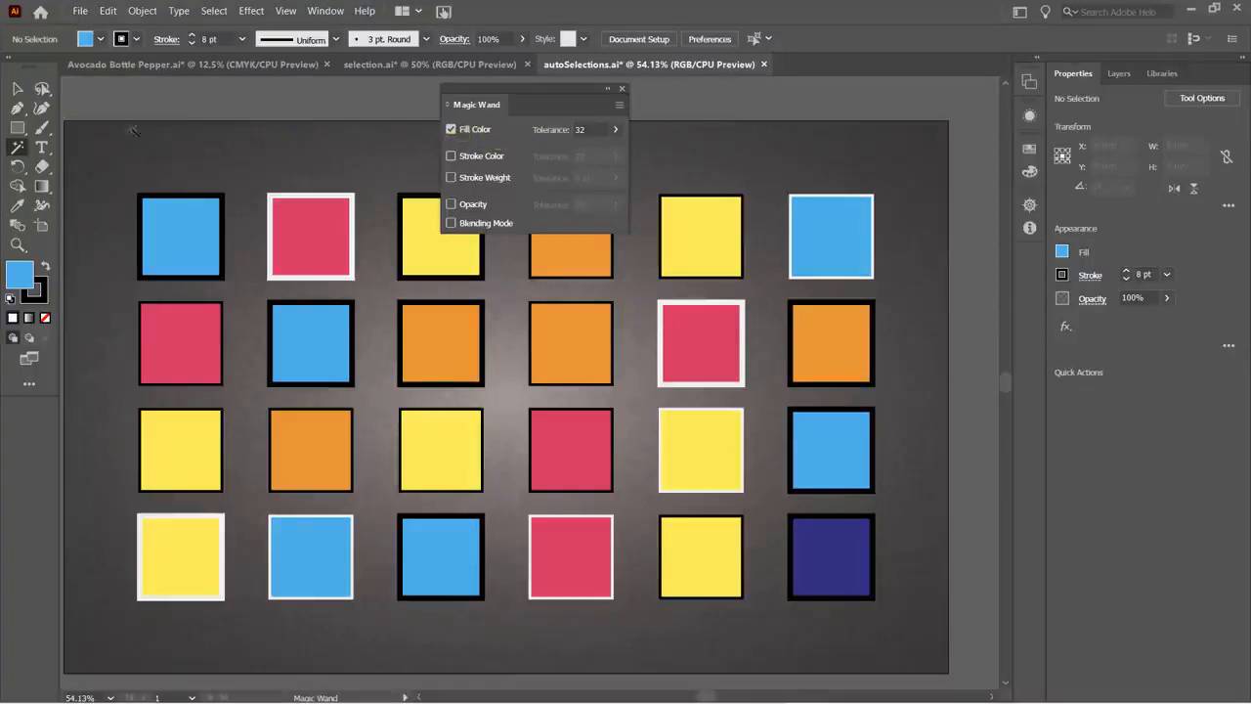
pyautogui.click(186, 233)
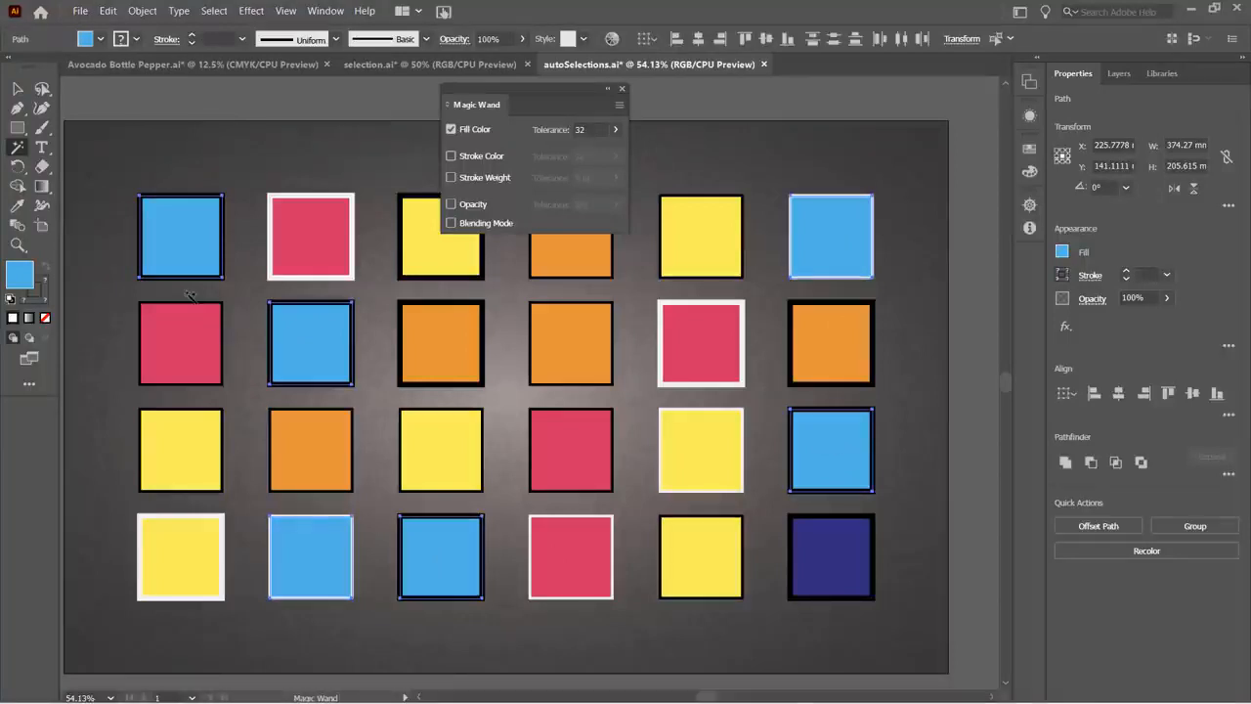
# - Set the Magic Wand to match Stroke Color only, select all white-outlined squares, and try deleting them before undoing the deletion
pyautogui.click(451, 129)
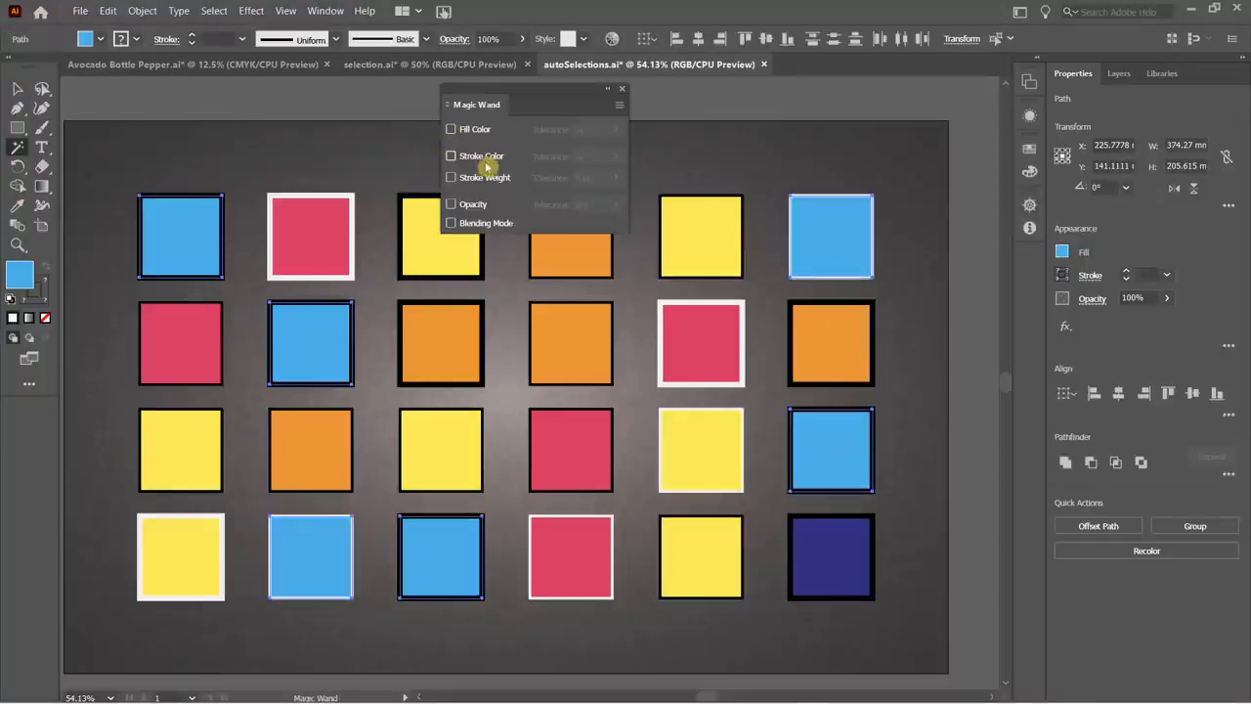
pyautogui.click(452, 156)
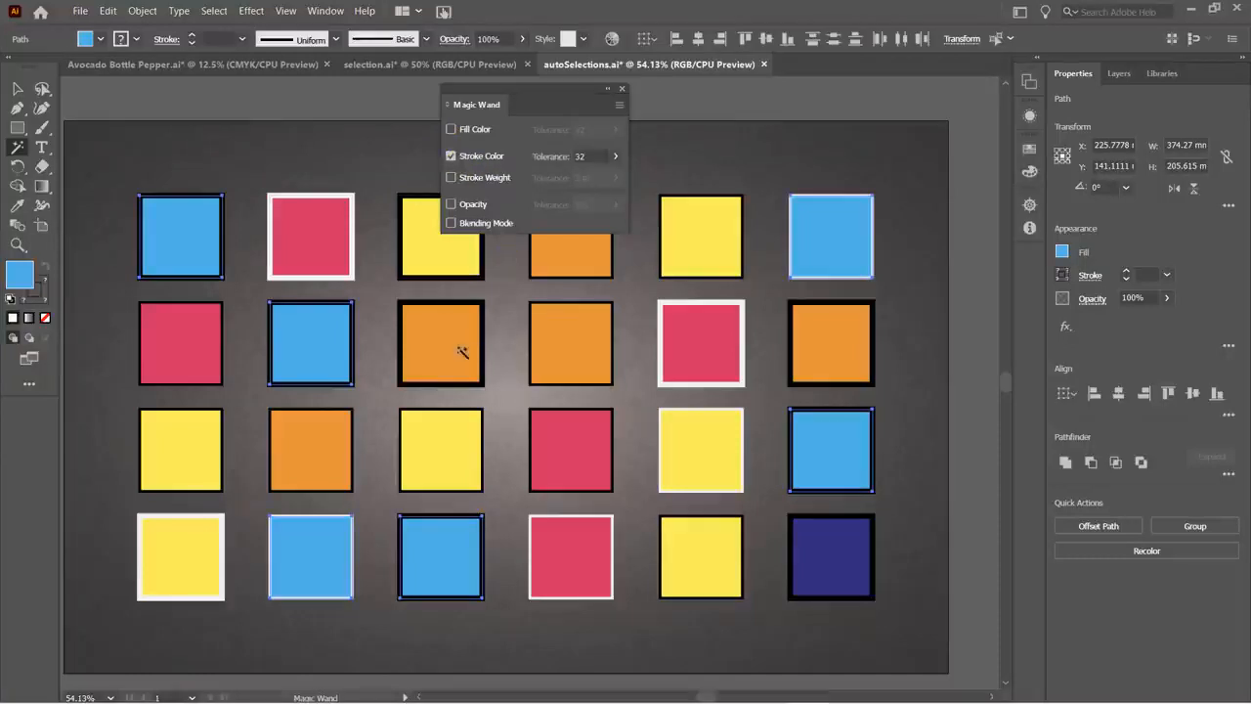
pyautogui.click(315, 231)
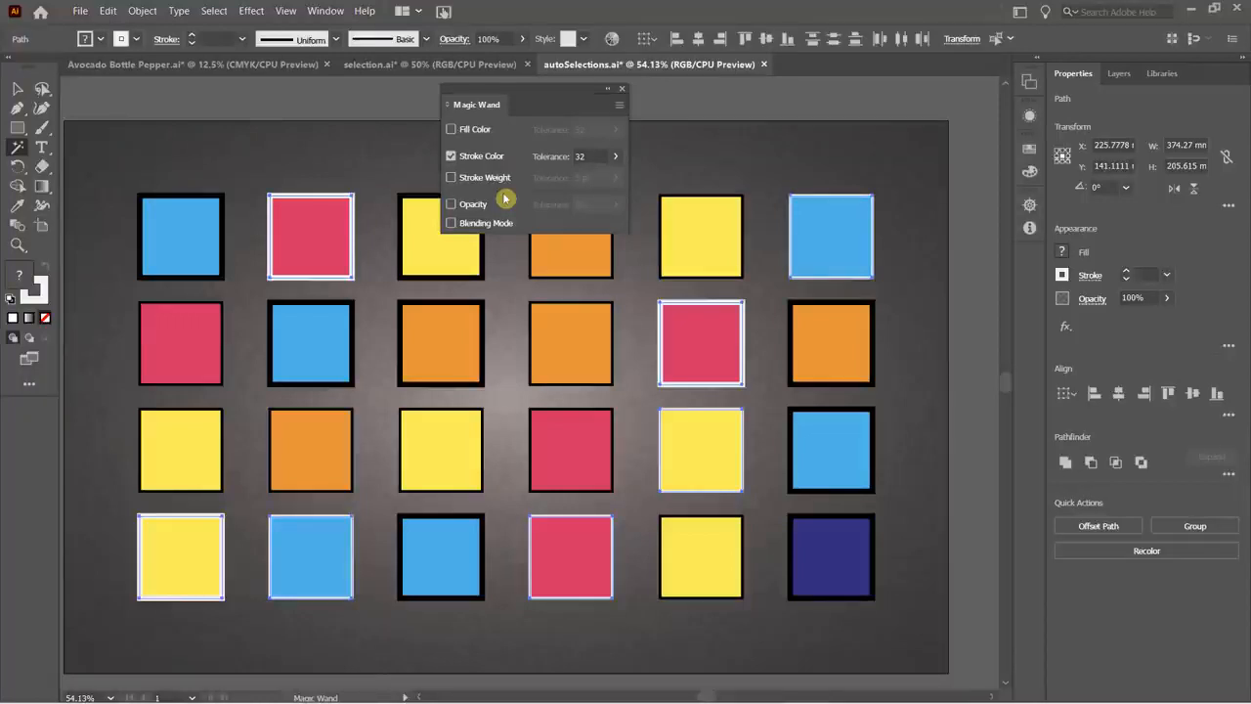
pyautogui.press('Delete')
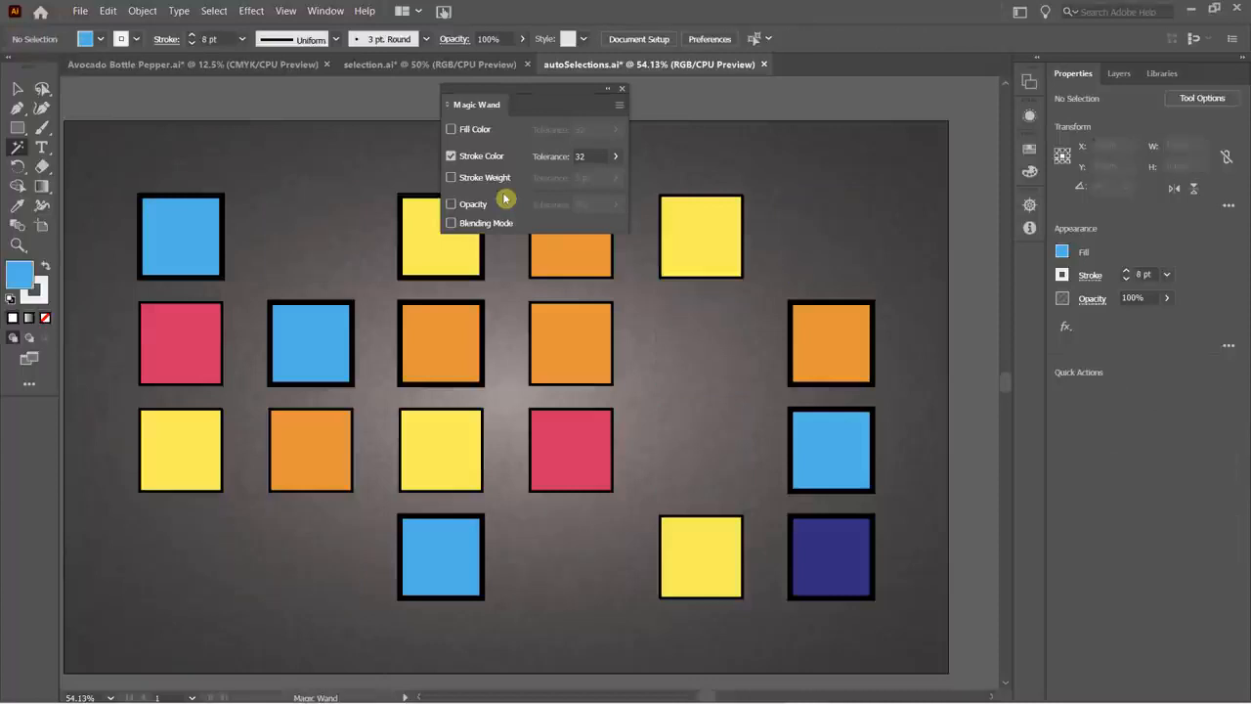
pyautogui.hotkey('ctrl', 'z')
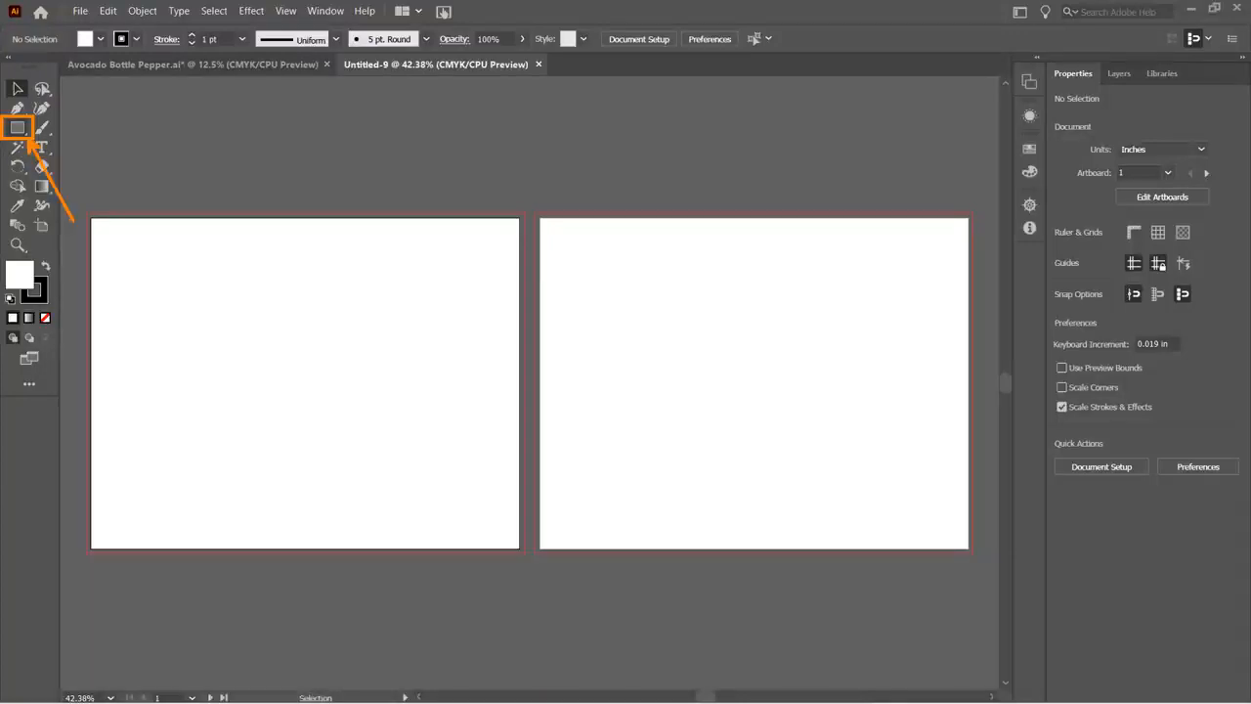
# - In Untitled-9, tear off the shape tools as a floating toolbar and place it above the first artboard
pyautogui.click(21, 130)
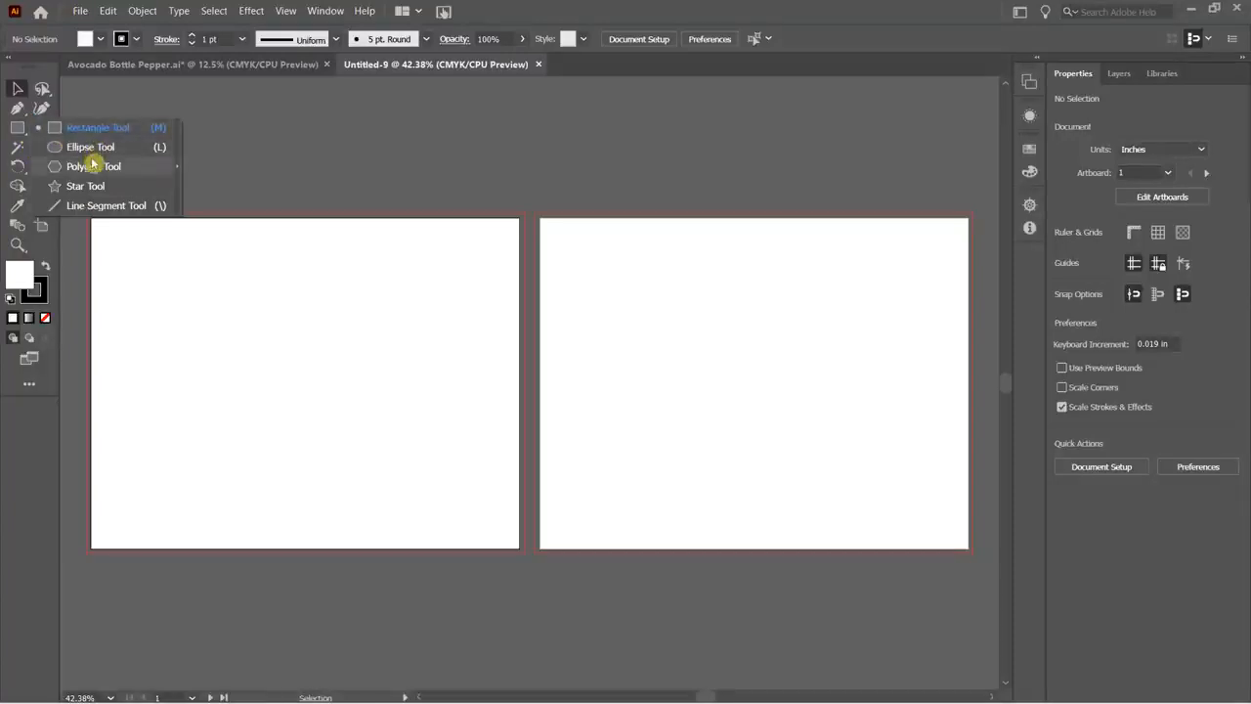
pyautogui.click(181, 177)
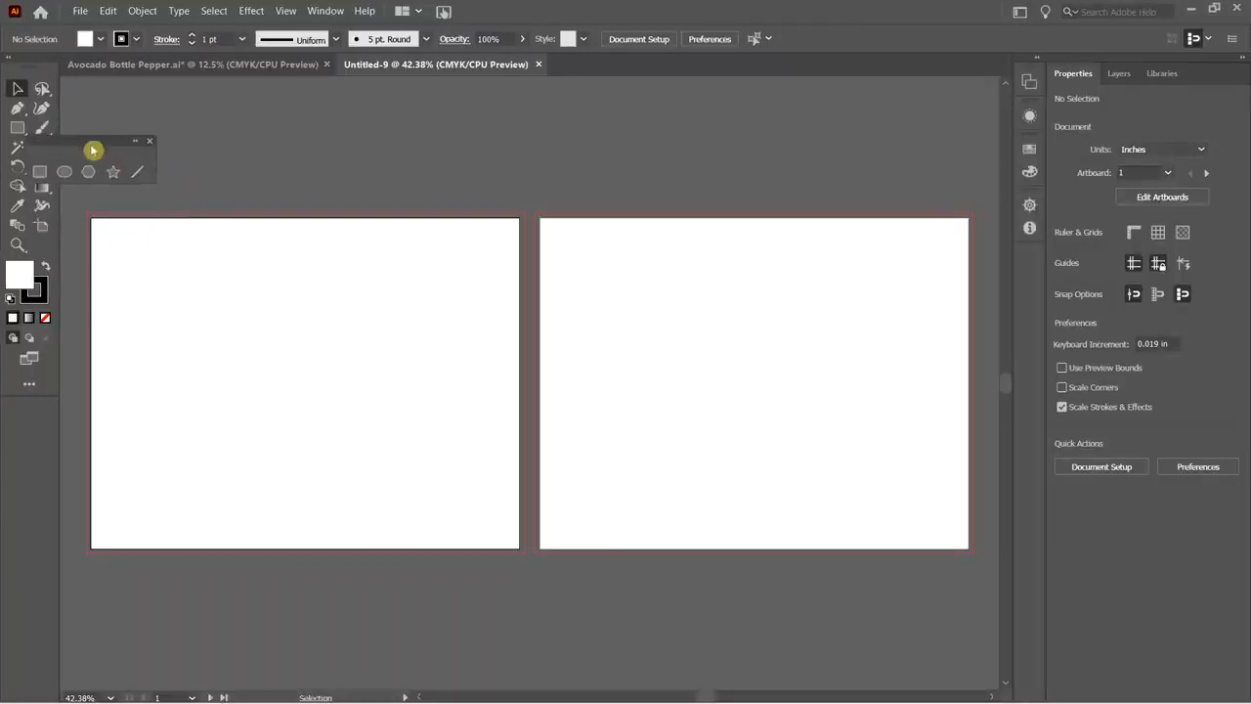
pyautogui.moveTo(91, 145); pyautogui.dragTo(170, 114)
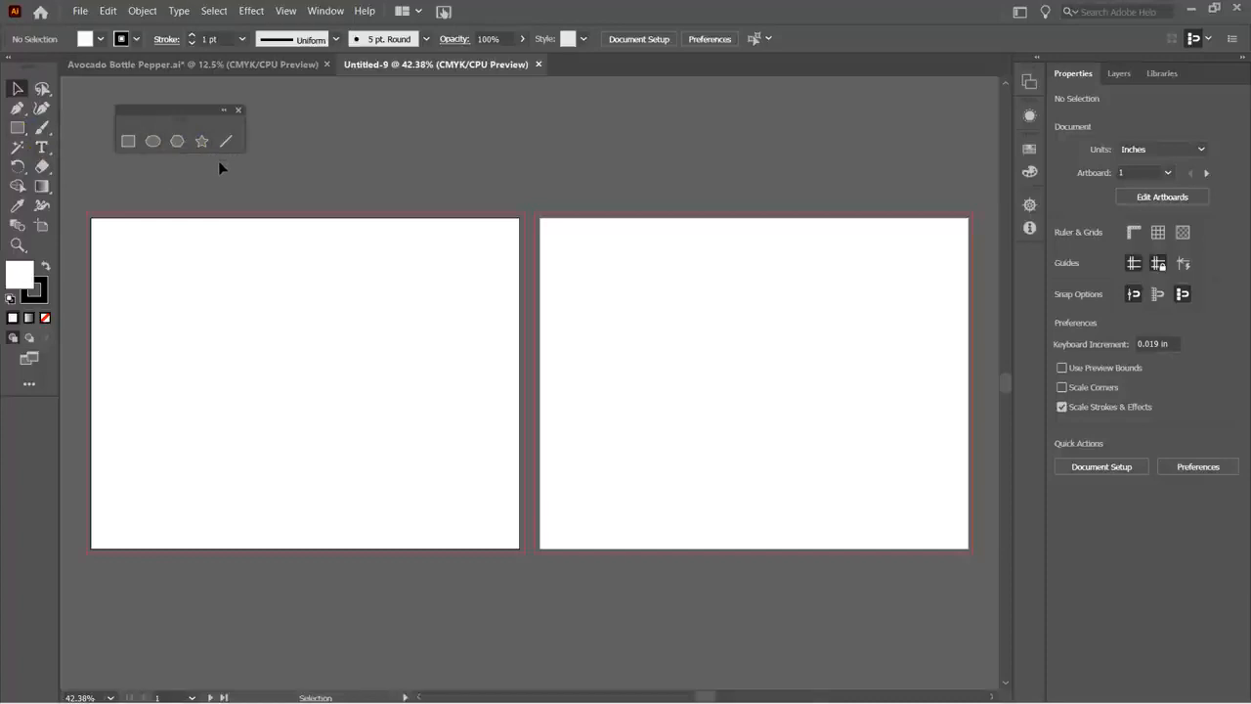
pyautogui.click(16, 128)
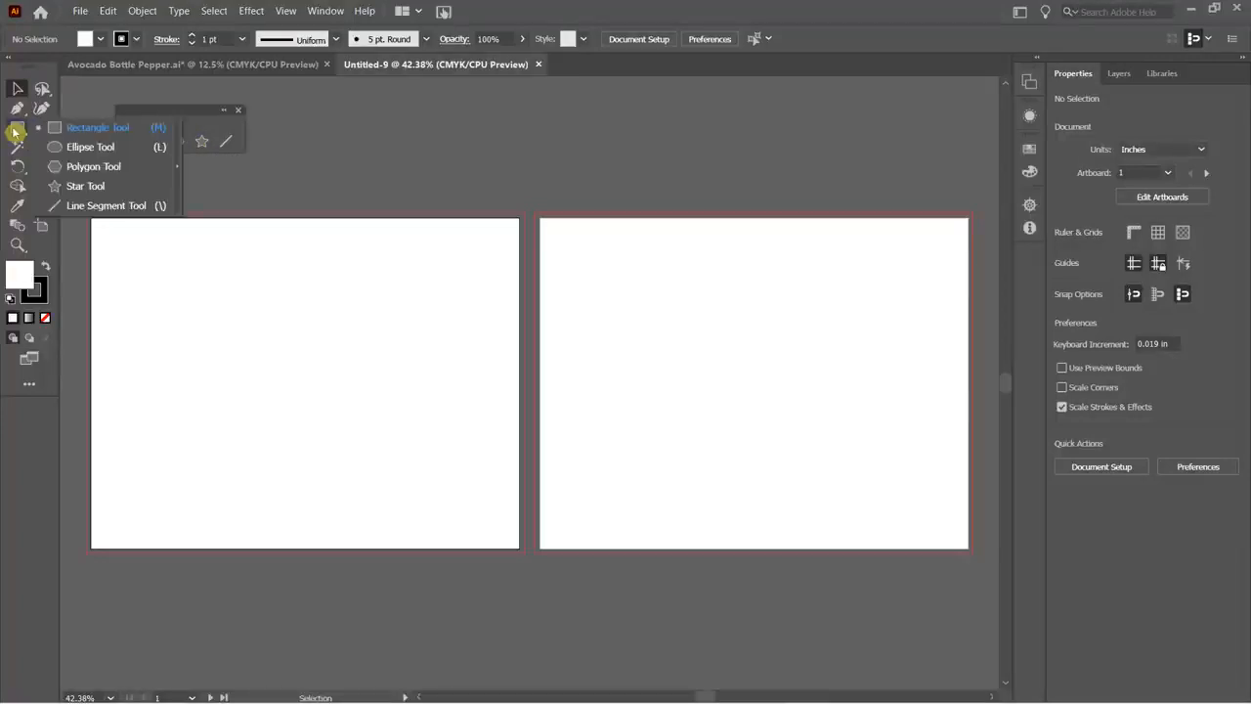
pyautogui.doubleClick(629, 12)
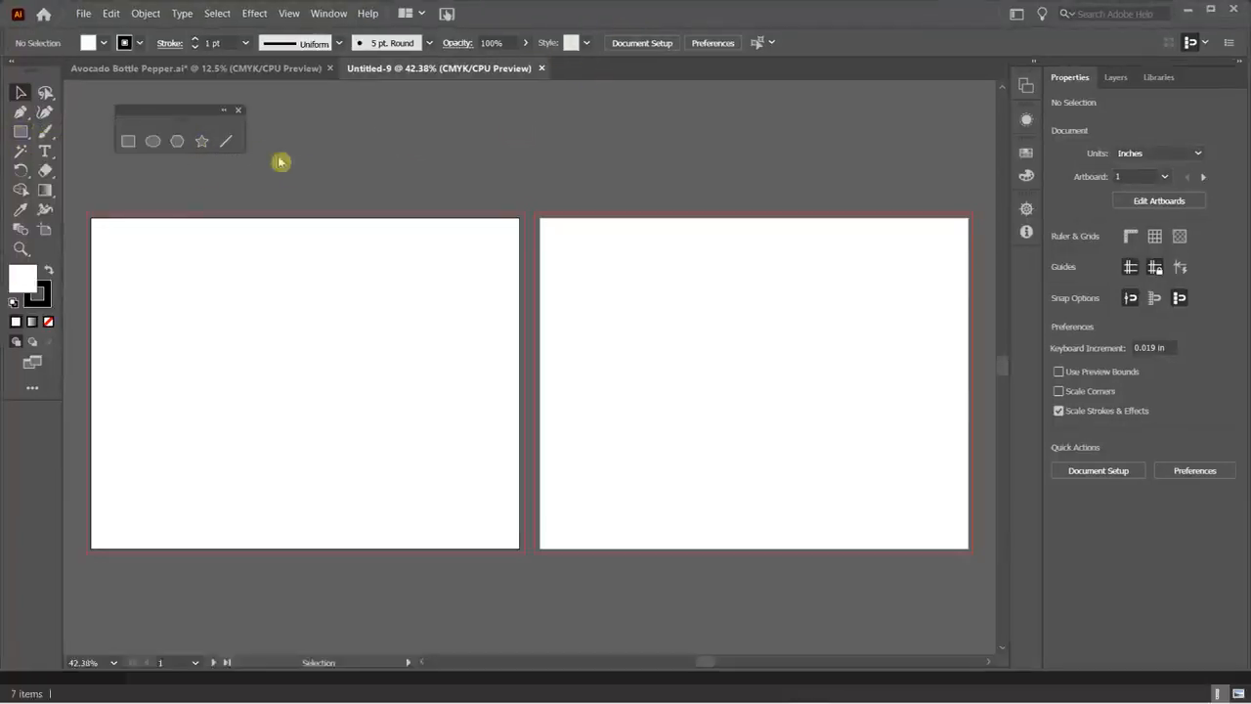
# - Try drawing a rectangle about 2.43 by 2.06 in above the first artboard with the Rectangle tool, and delete it
pyautogui.click(130, 145)
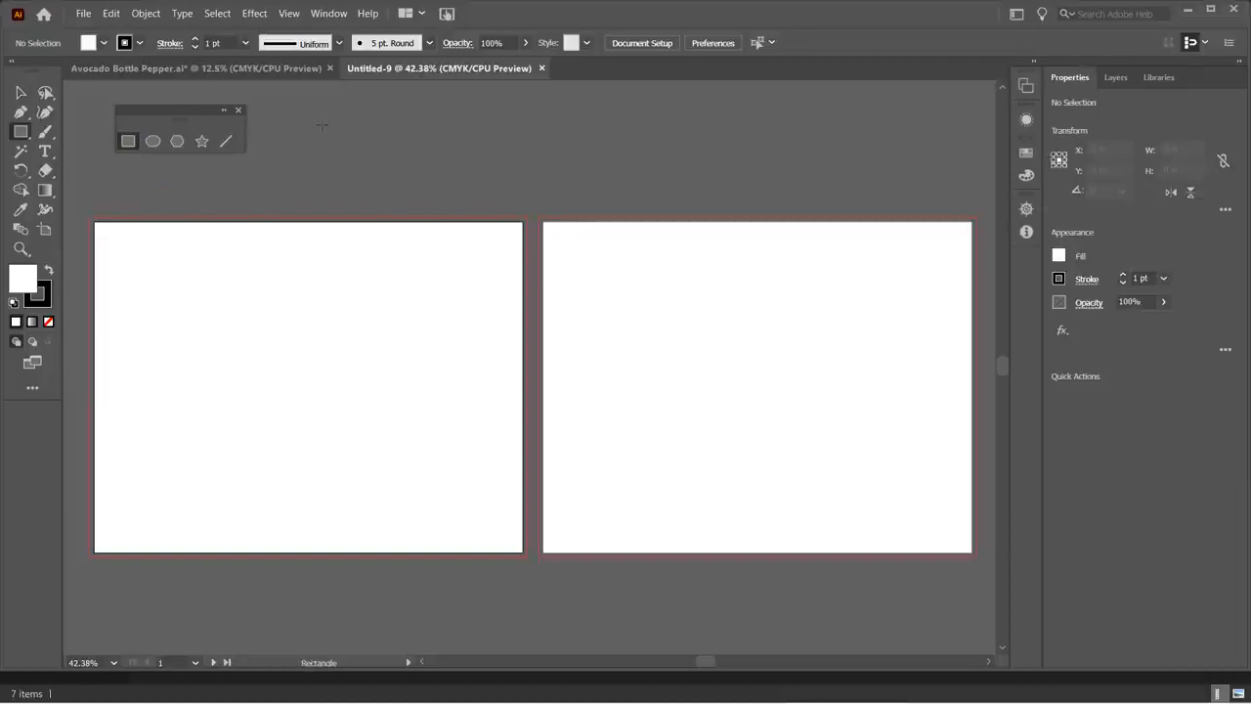
pyautogui.moveTo(321, 123); pyautogui.dragTo(418, 203)
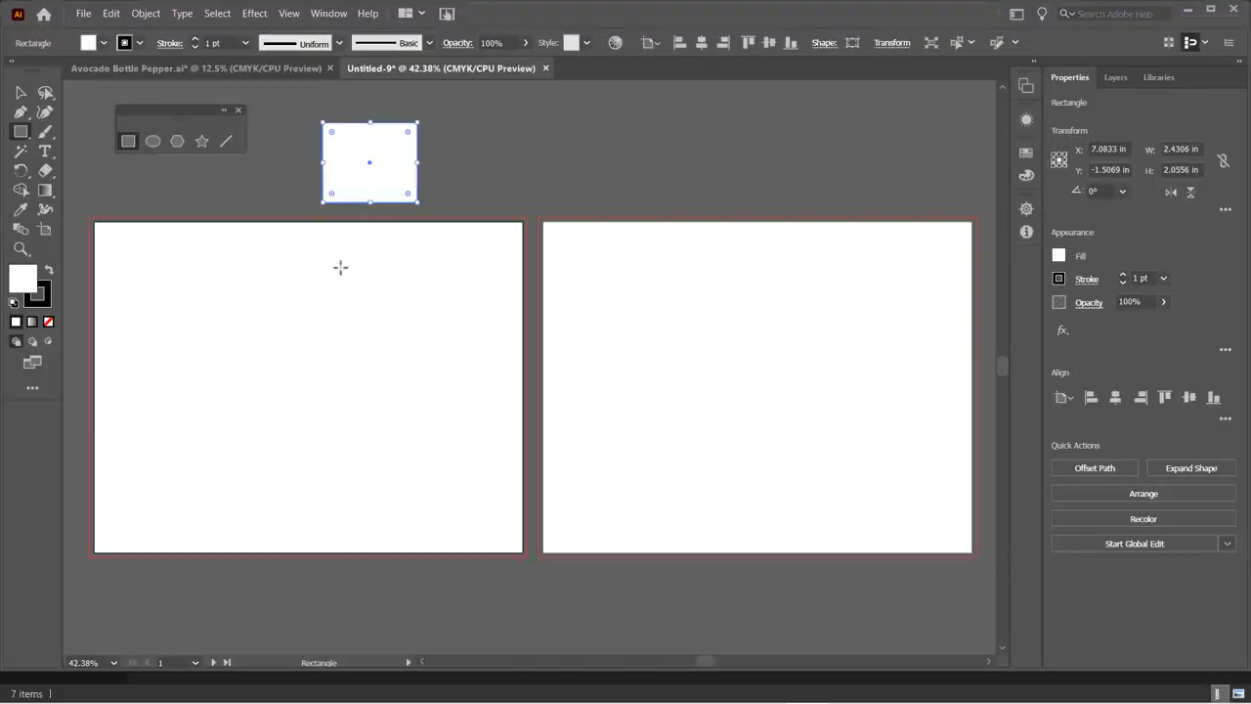
pyautogui.press('Delete')
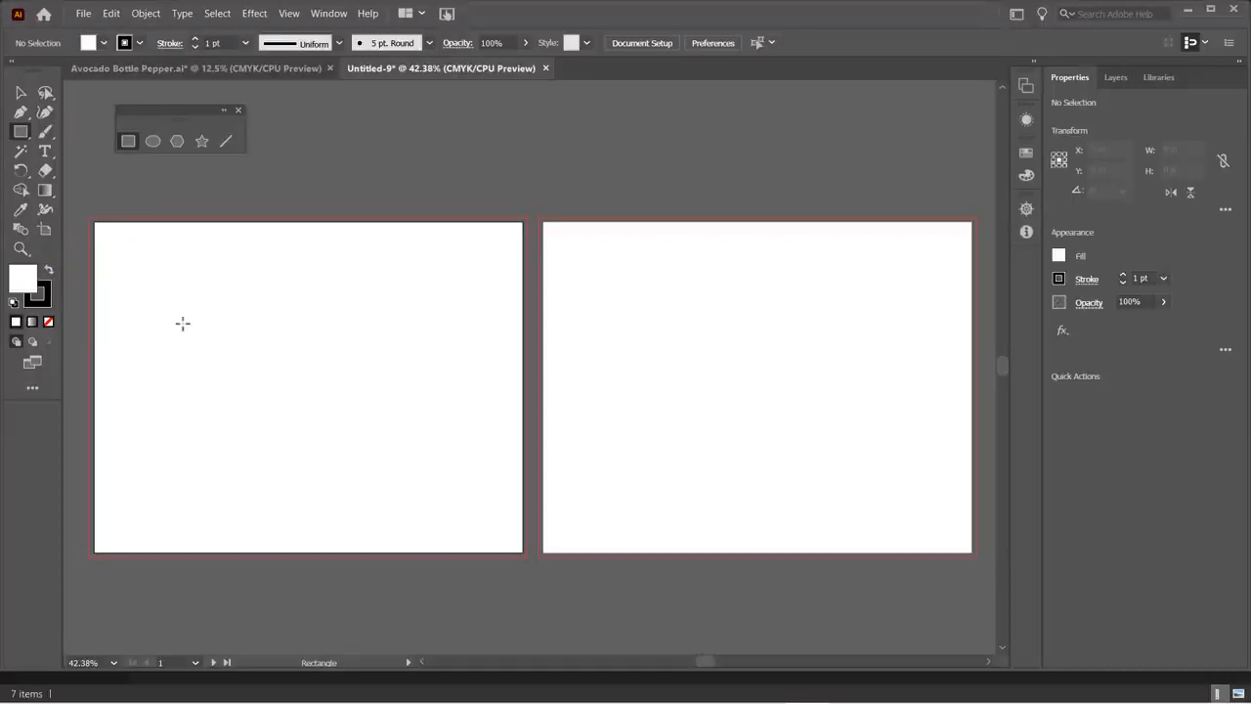
# - Try several purple and pink shades in the Color Picker and set the fill color to purple 8431D3
pyautogui.doubleClick(19, 281)
pyautogui.moveTo(391, 201); pyautogui.dragTo(680, 85)
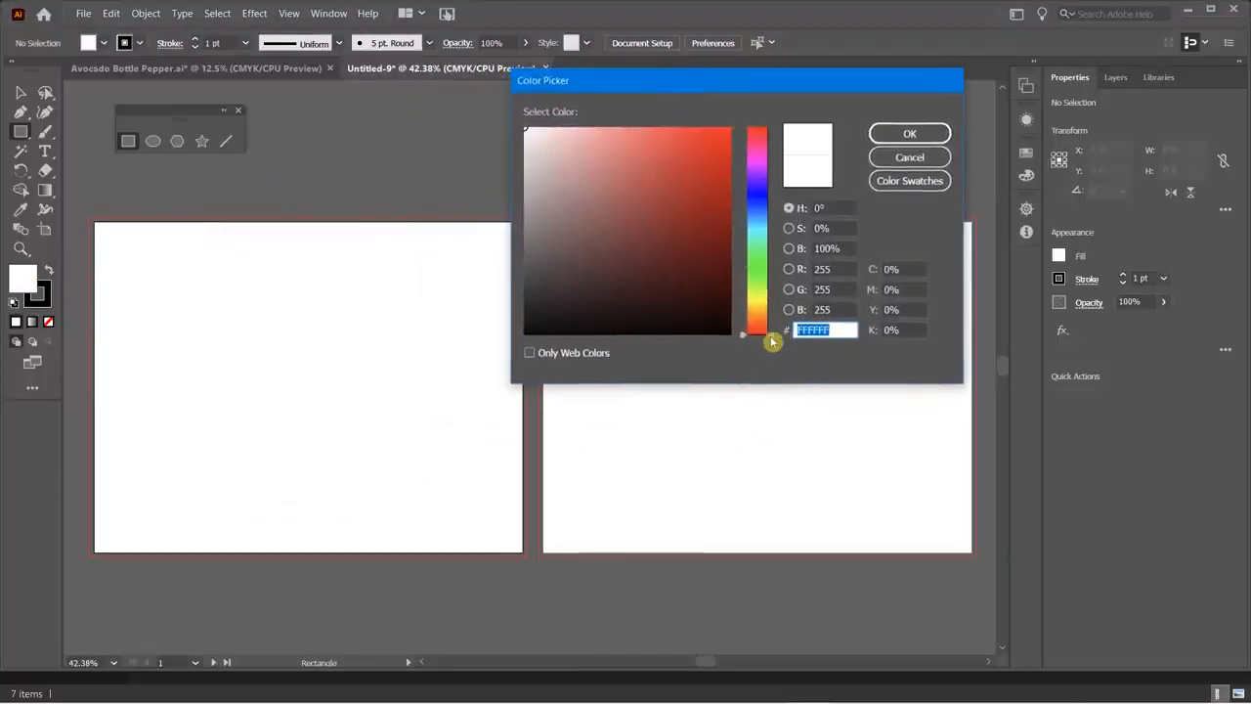
pyautogui.moveTo(772, 338); pyautogui.dragTo(759, 182)
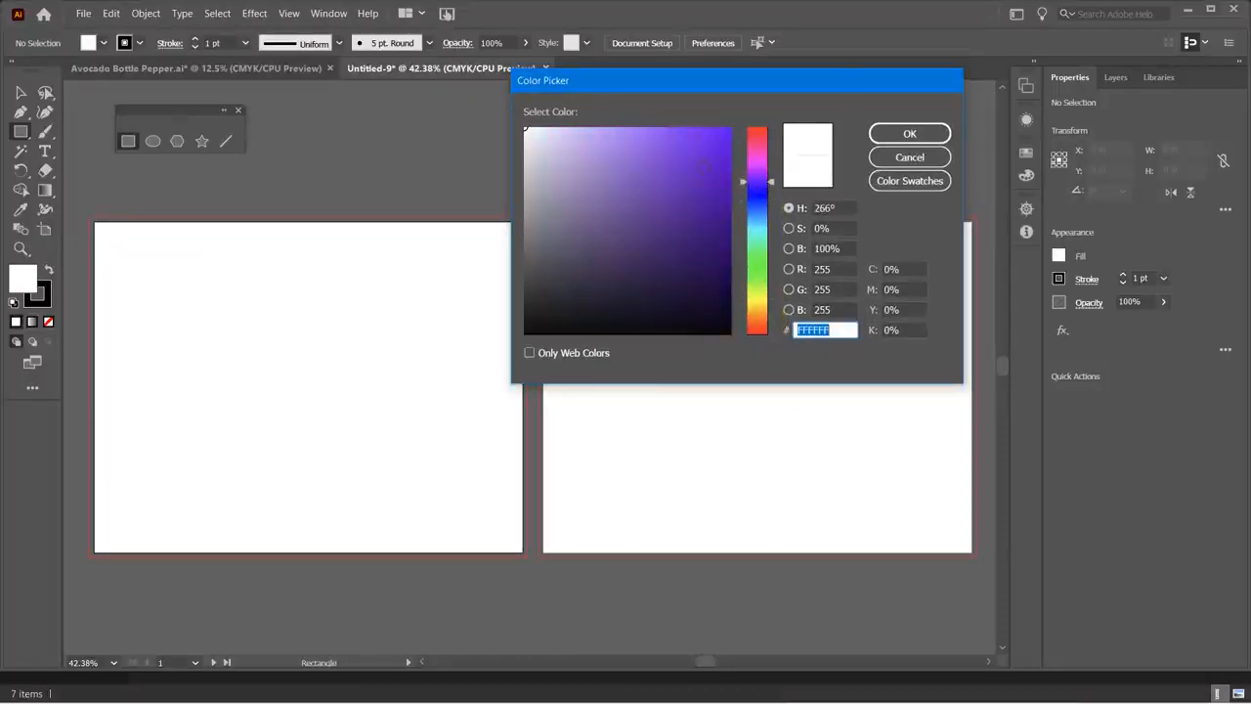
pyautogui.moveTo(680, 165); pyautogui.dragTo(626, 174)
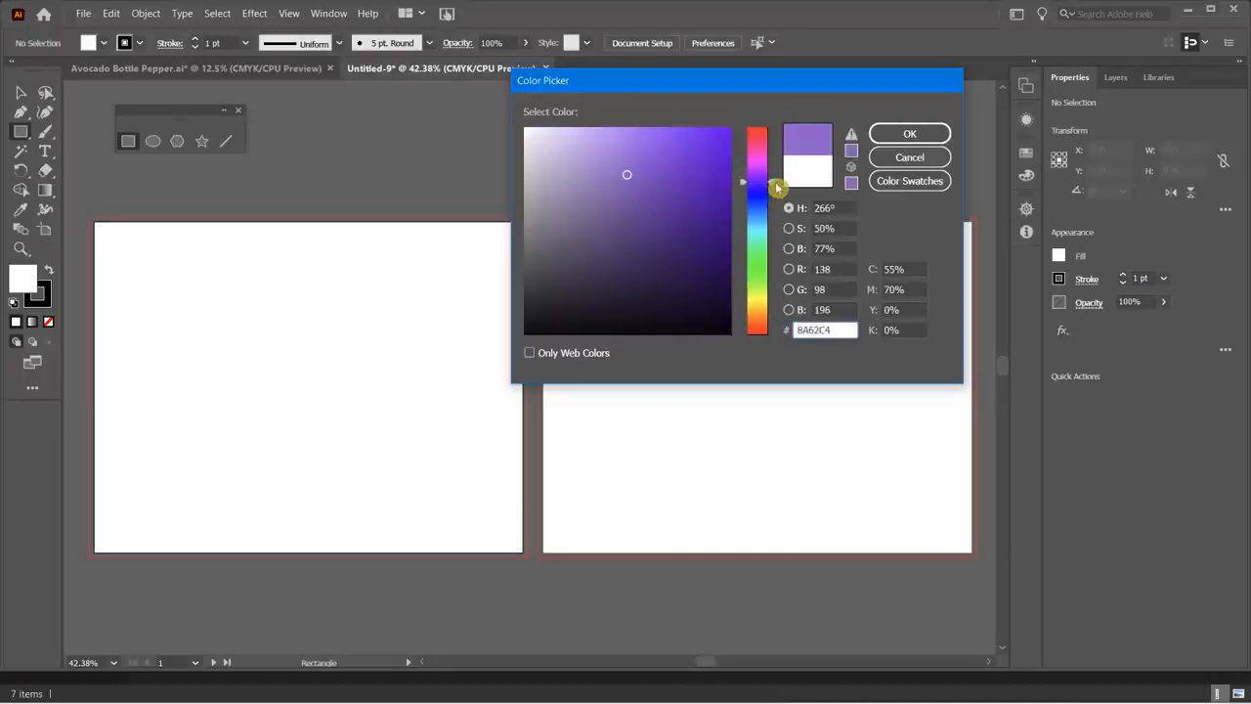
pyautogui.moveTo(778, 188); pyautogui.dragTo(772, 146)
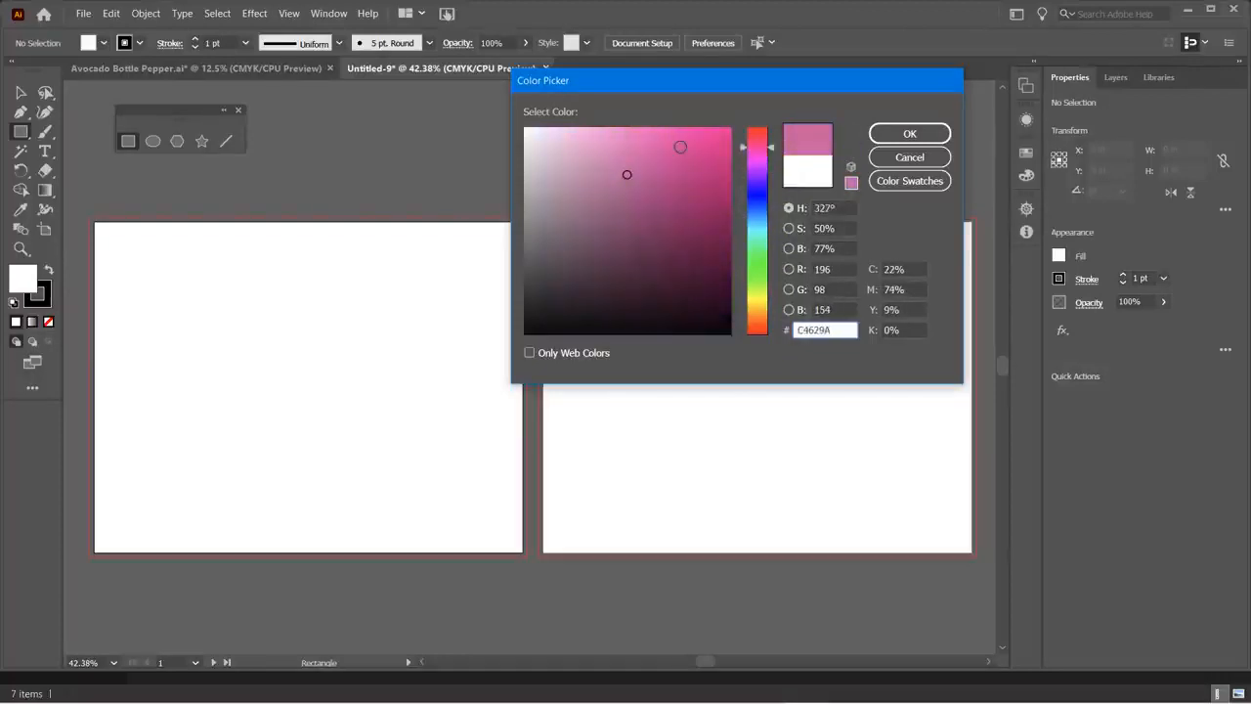
pyautogui.moveTo(627, 174)
pyautogui.mouseDown()
pyautogui.moveTo(614, 148)
pyautogui.moveTo(662, 143)
pyautogui.moveTo(640, 137)
pyautogui.moveTo(626, 199)
pyautogui.moveTo(629, 169)
pyautogui.moveTo(632, 182)
pyautogui.moveTo(636, 147)
pyautogui.moveTo(643, 226)
pyautogui.moveTo(649, 148)
pyautogui.moveTo(648, 158)
pyautogui.mouseUp()
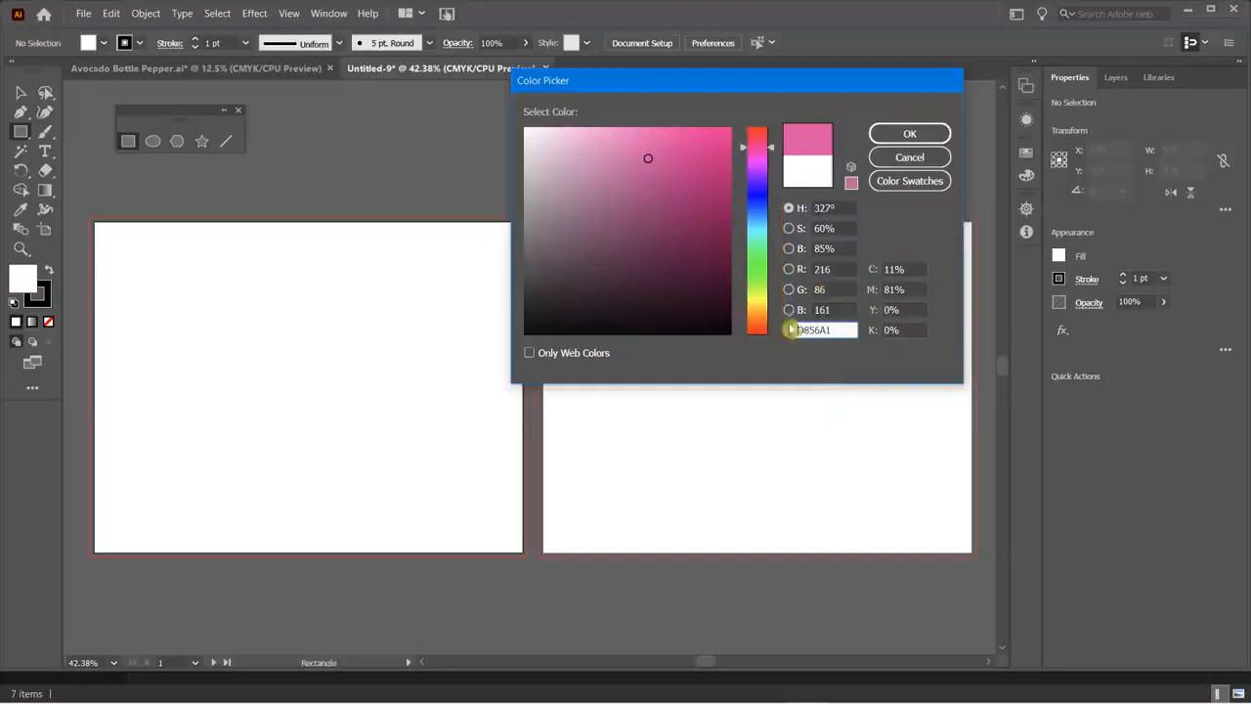
pyautogui.press('Tab')
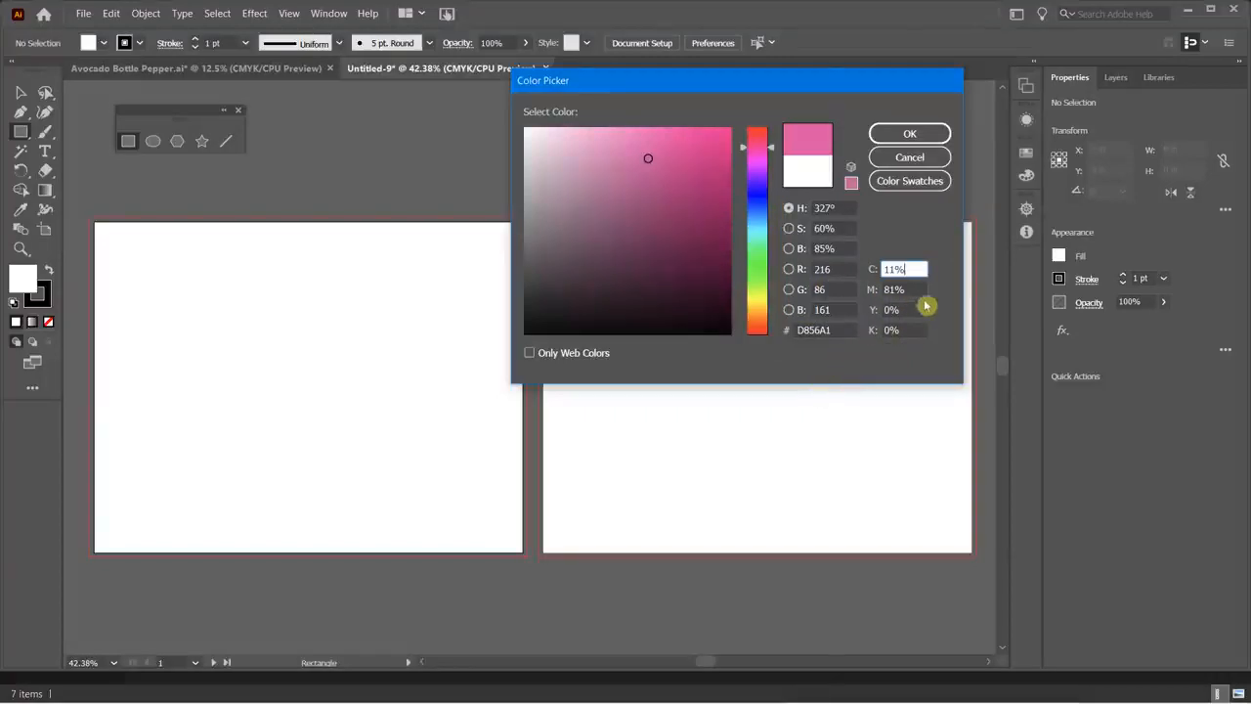
pyautogui.click(842, 270)
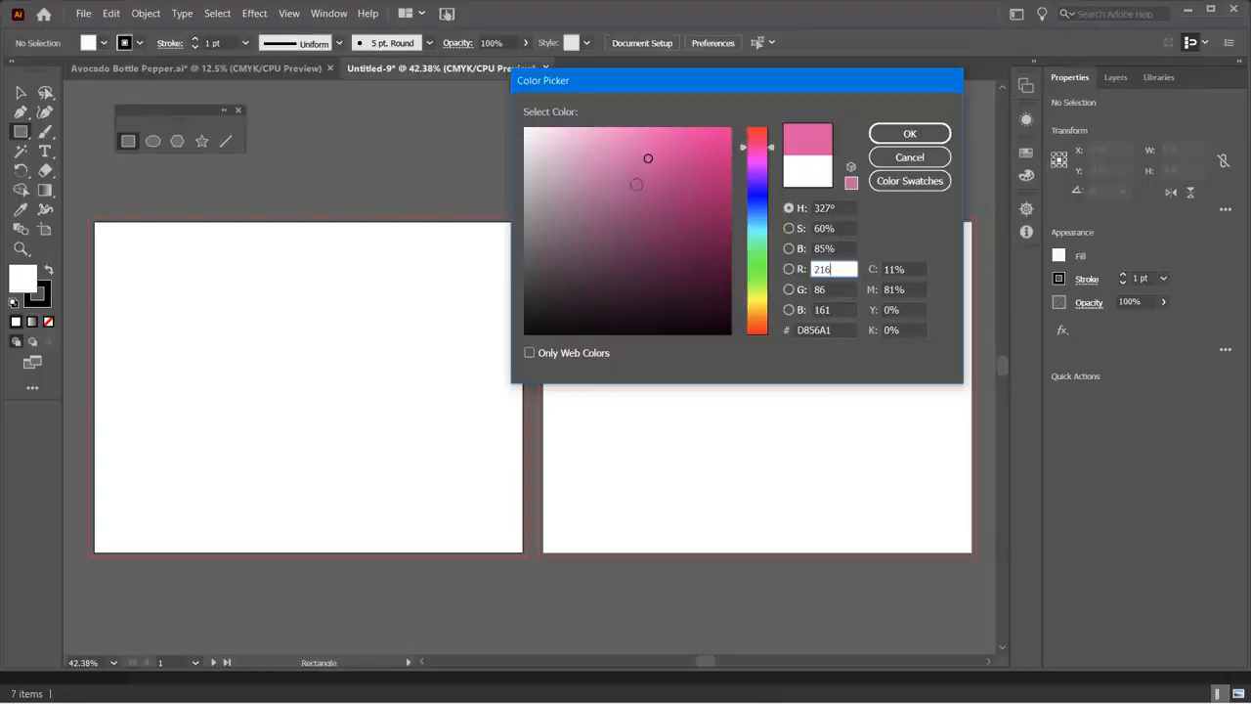
pyautogui.moveTo(649, 161)
pyautogui.mouseDown()
pyautogui.moveTo(676, 215)
pyautogui.moveTo(662, 167)
pyautogui.moveTo(667, 238)
pyautogui.moveTo(669, 171)
pyautogui.moveTo(670, 232)
pyautogui.moveTo(683, 162)
pyautogui.mouseUp()
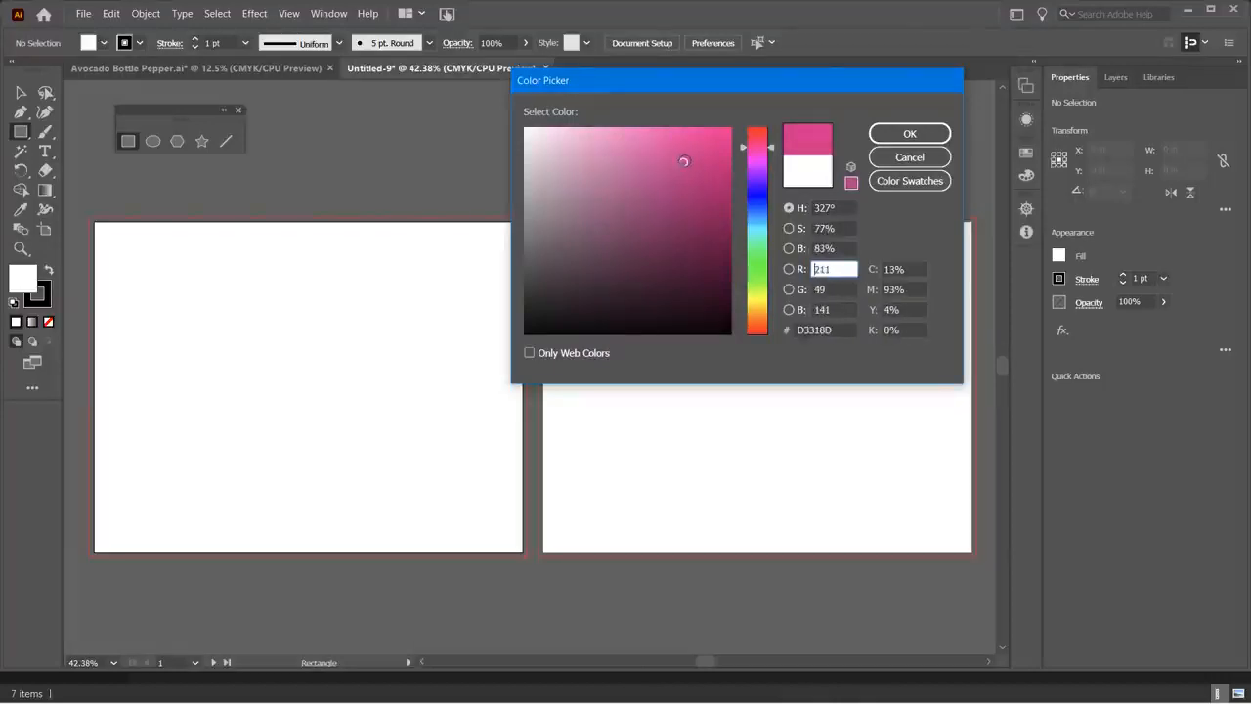
pyautogui.click(755, 177)
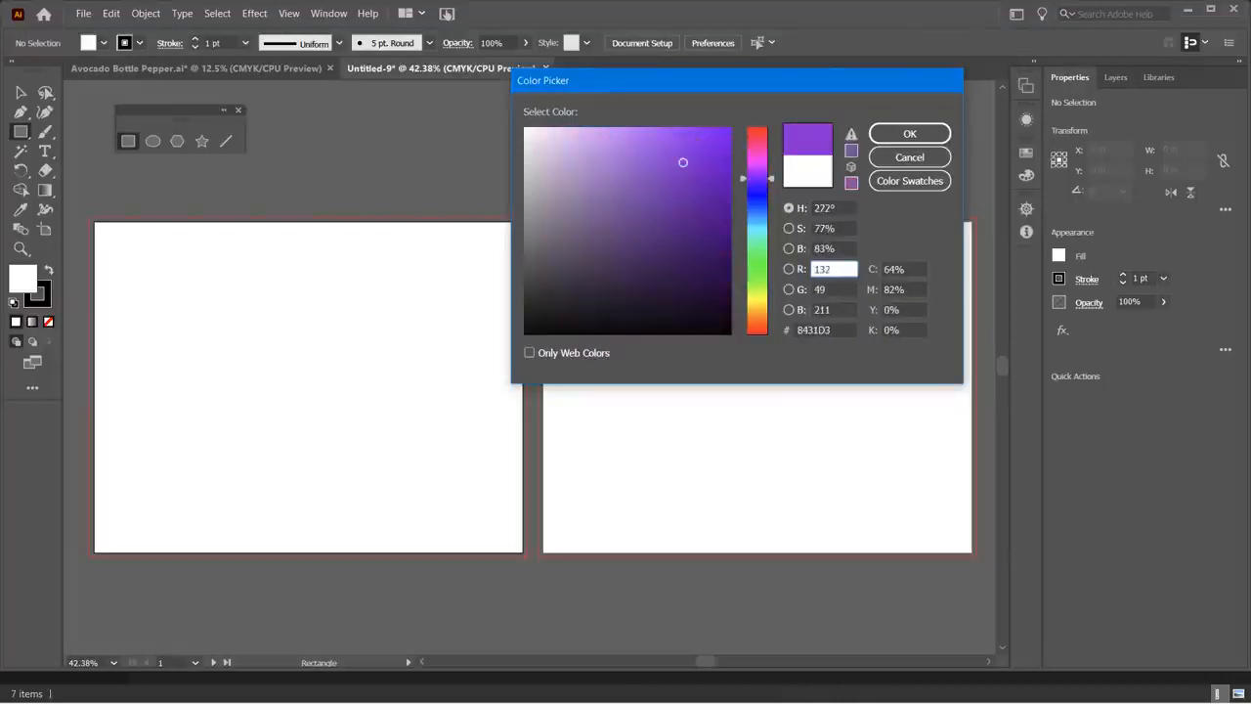
pyautogui.click(909, 136)
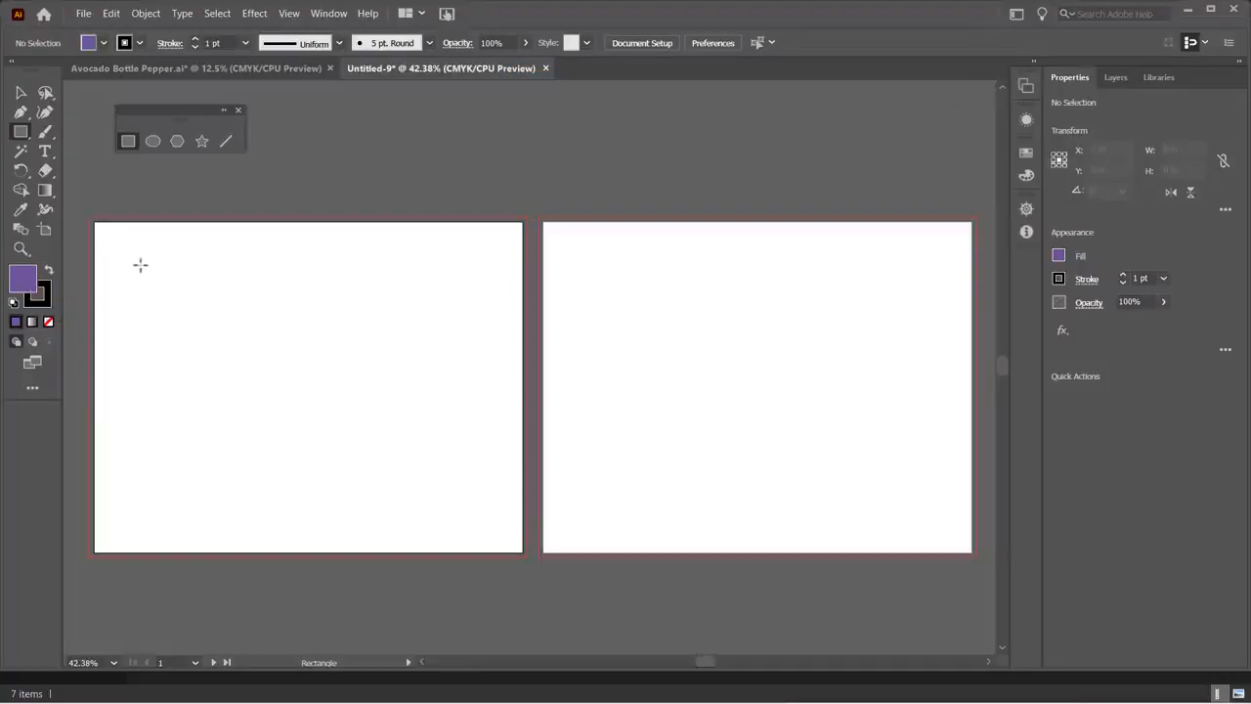
# - Draw a purple square about 2.86 in wide near the first artboard's upper-left corner, and check the exact rectangle size options without applying them
pyautogui.moveTo(132, 262)
pyautogui.mouseDown()
pyautogui.moveTo(271, 380)
pyautogui.moveTo(243, 346)
pyautogui.moveTo(244, 370)
pyautogui.mouseUp()
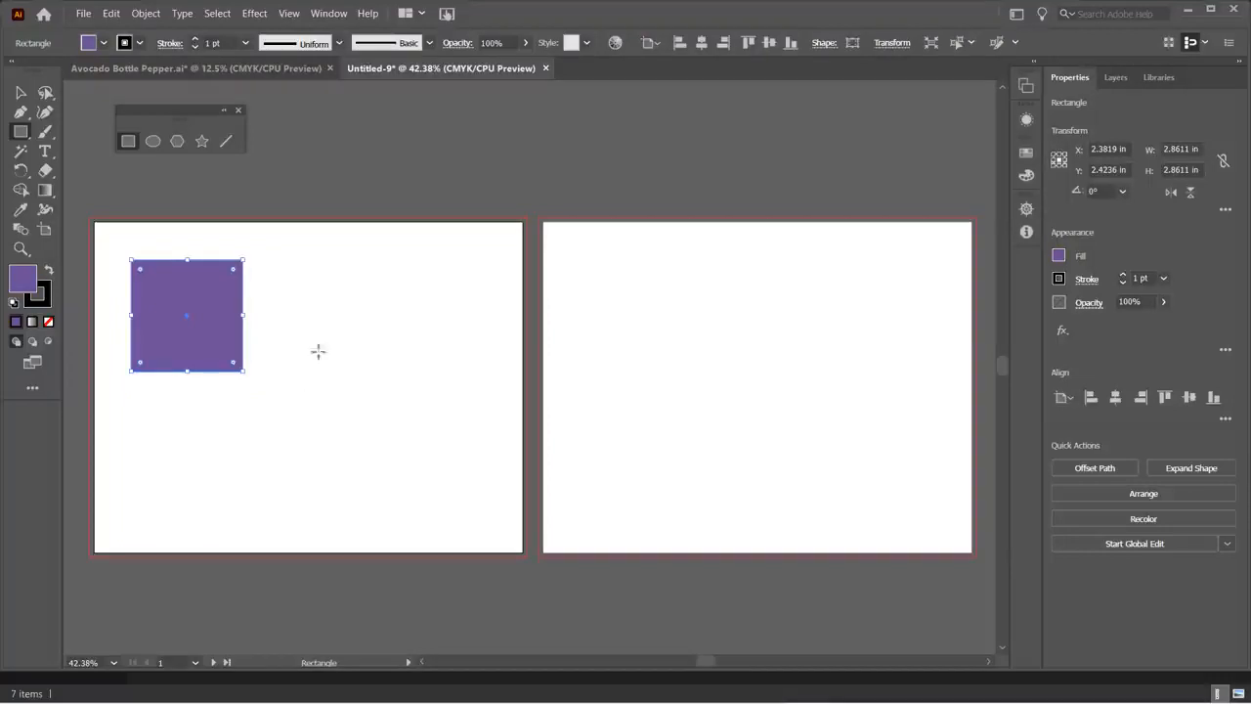
pyautogui.click(339, 299)
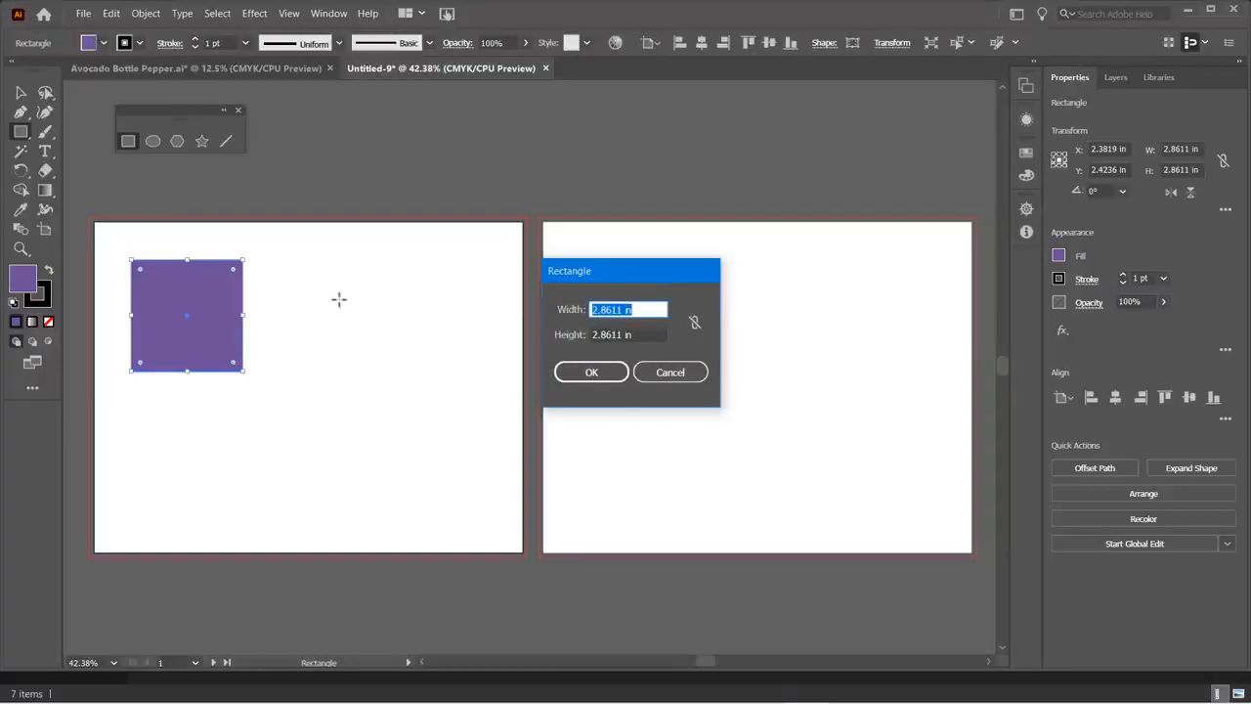
pyautogui.click(667, 373)
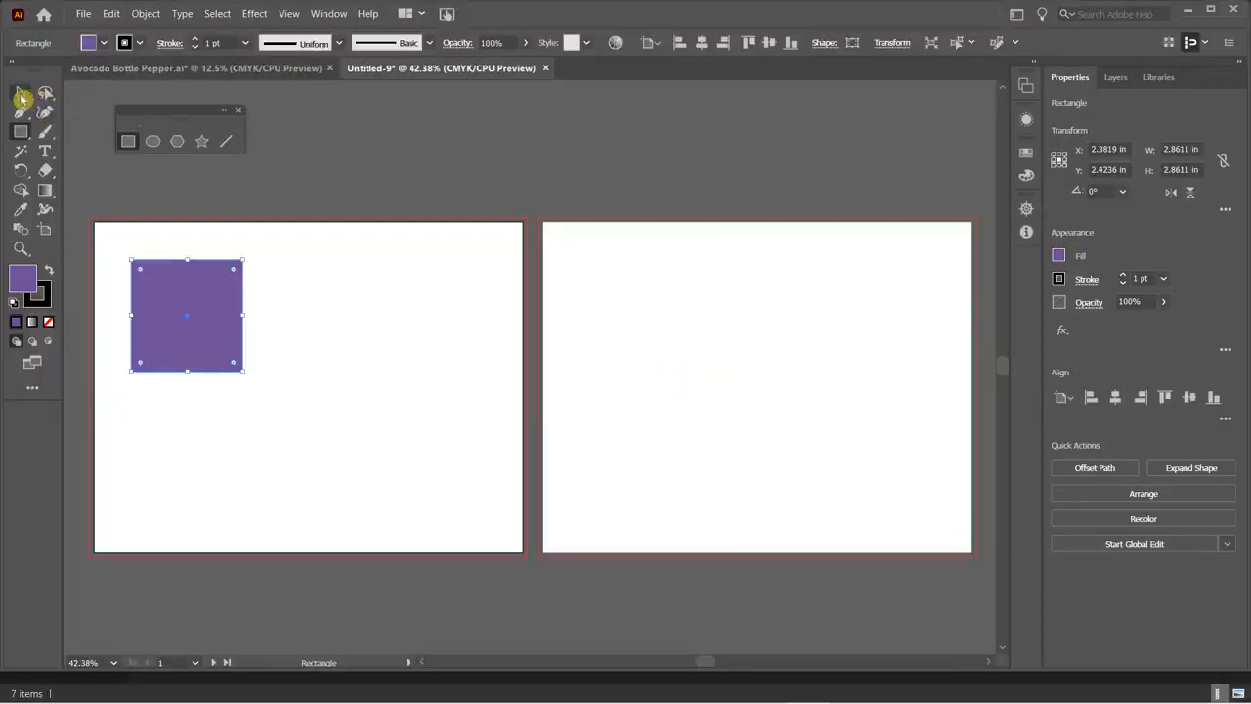
# - Practise deselecting and reselecting the purple square with the Selection tool, look up the Deselect command, and clear the selection
pyautogui.click(22, 95)
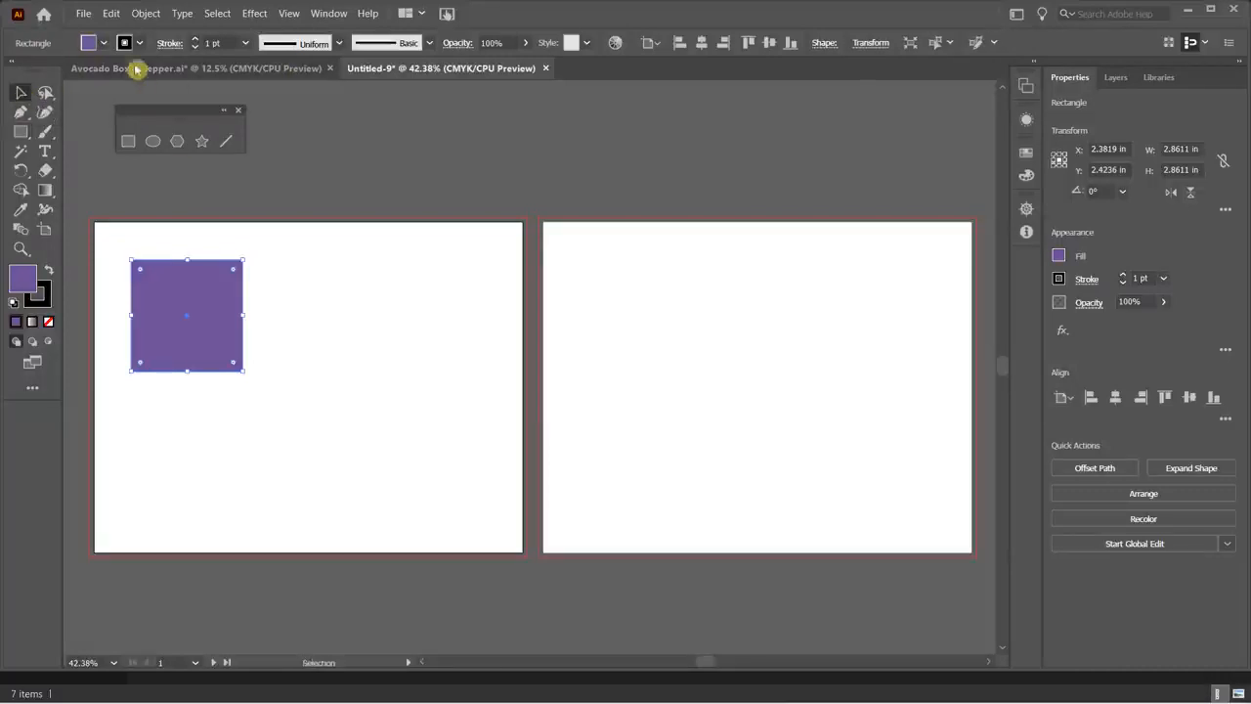
pyautogui.click(386, 400)
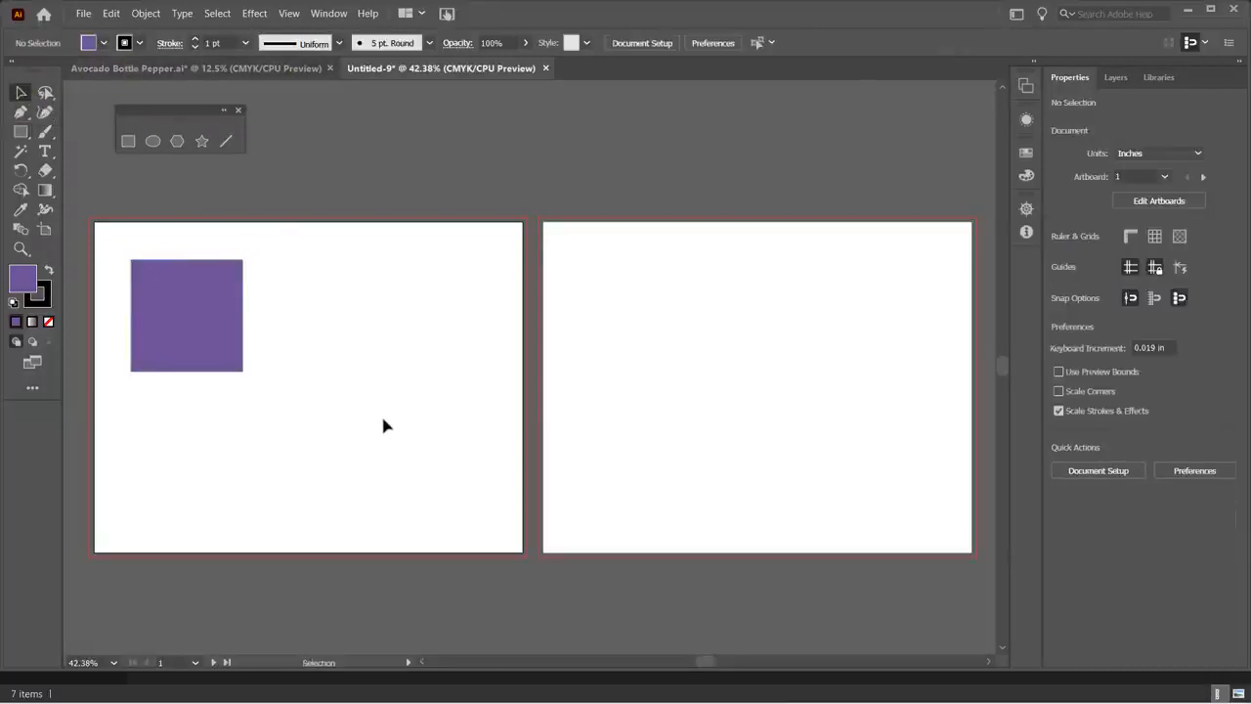
pyautogui.click(192, 282)
pyautogui.click(217, 13)
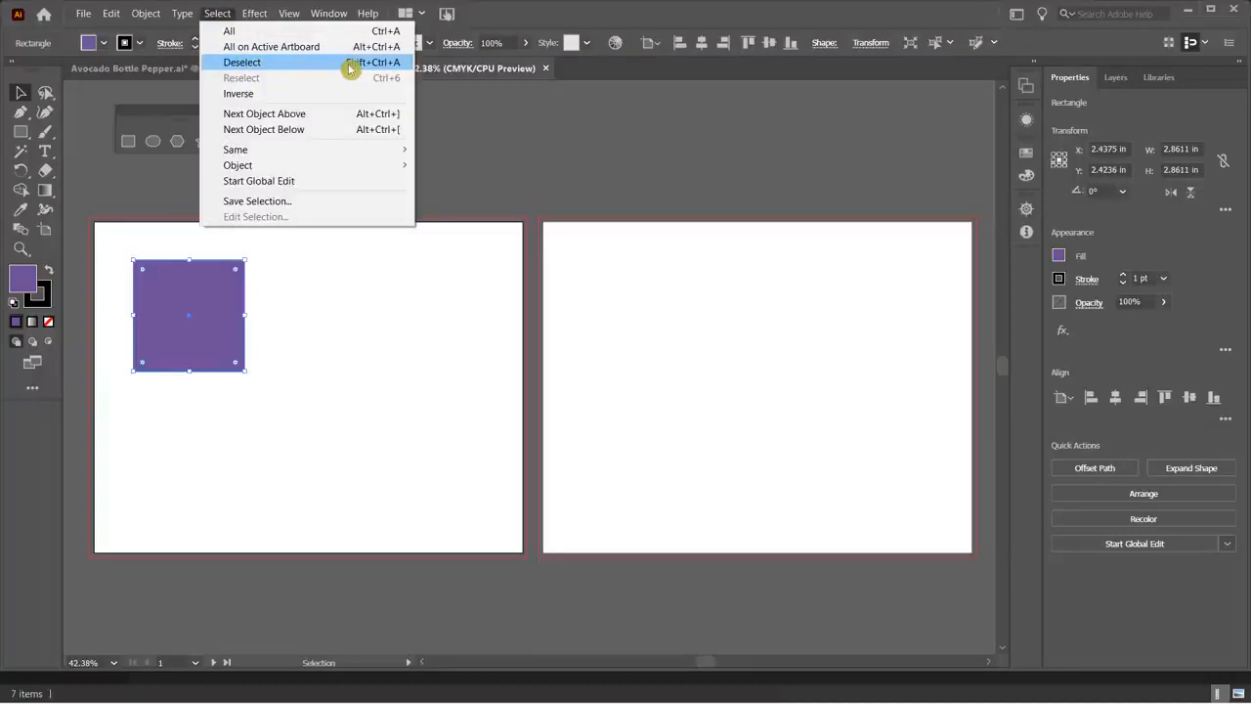
pyautogui.click(340, 359)
pyautogui.click(337, 353)
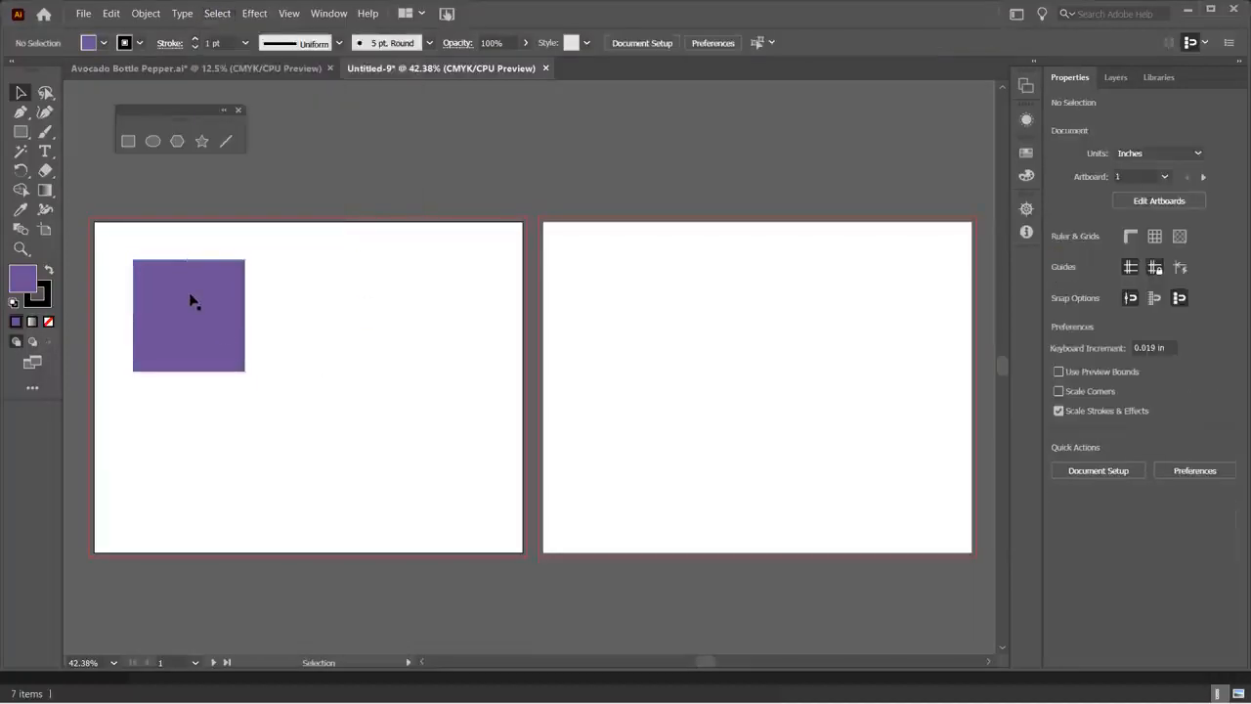
# - Move the purple square closer to the first artboard's upper-left corner, to about X 1.77 in, Y 1.83 in, and reselect it
pyautogui.click(191, 300)
pyautogui.moveTo(186, 292); pyautogui.dragTo(160, 268)
pyautogui.click(294, 338)
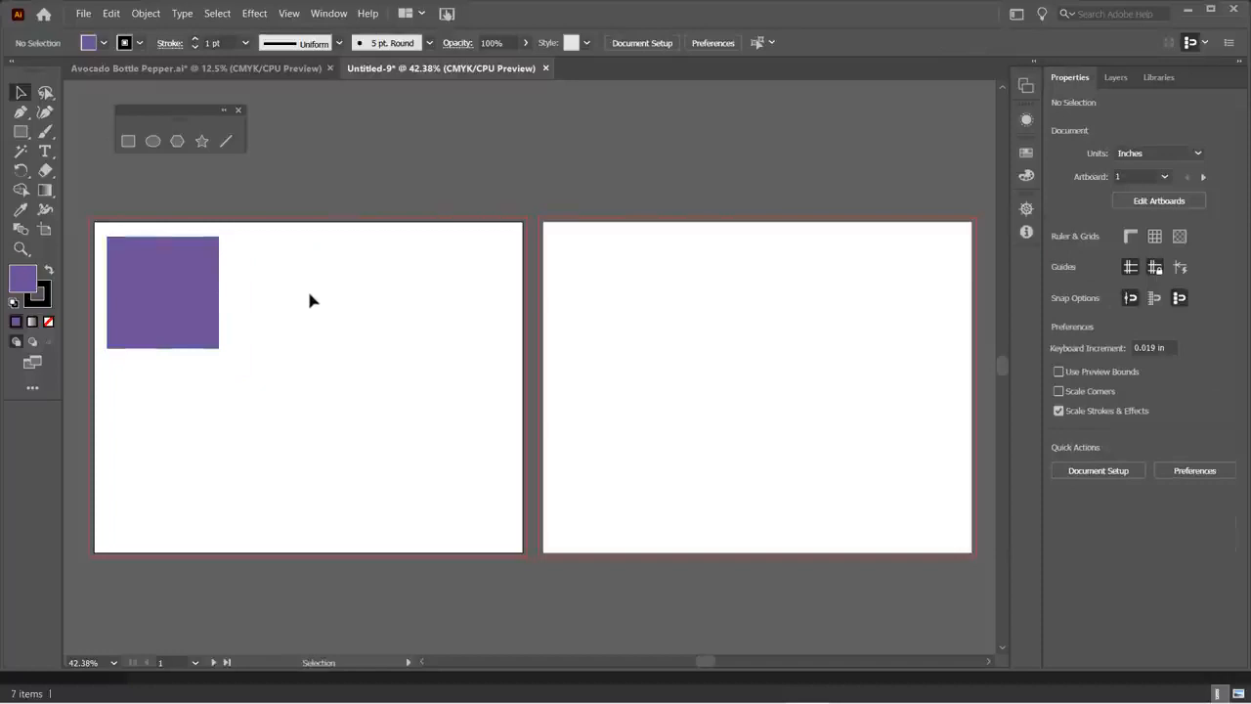
pyautogui.click(142, 279)
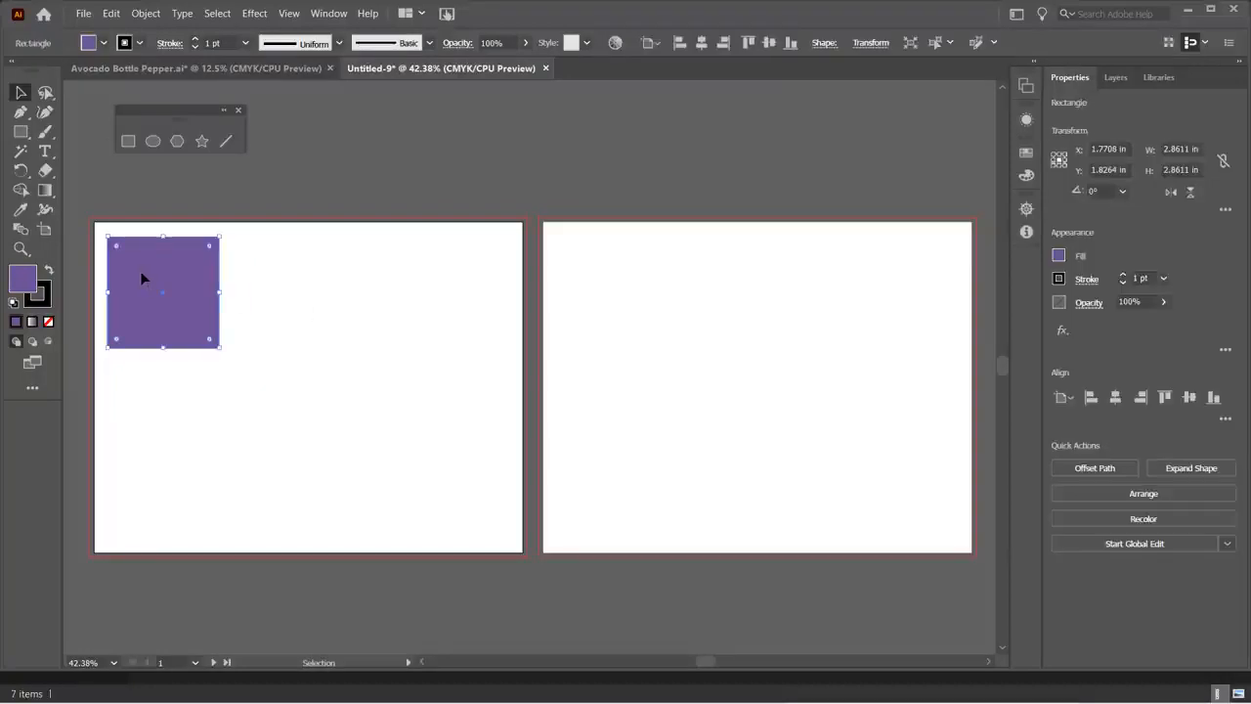
# - Deselect the square, switch to the Ellipse tool, and set the fill color to blue 334AD1
pyautogui.click(211, 400)
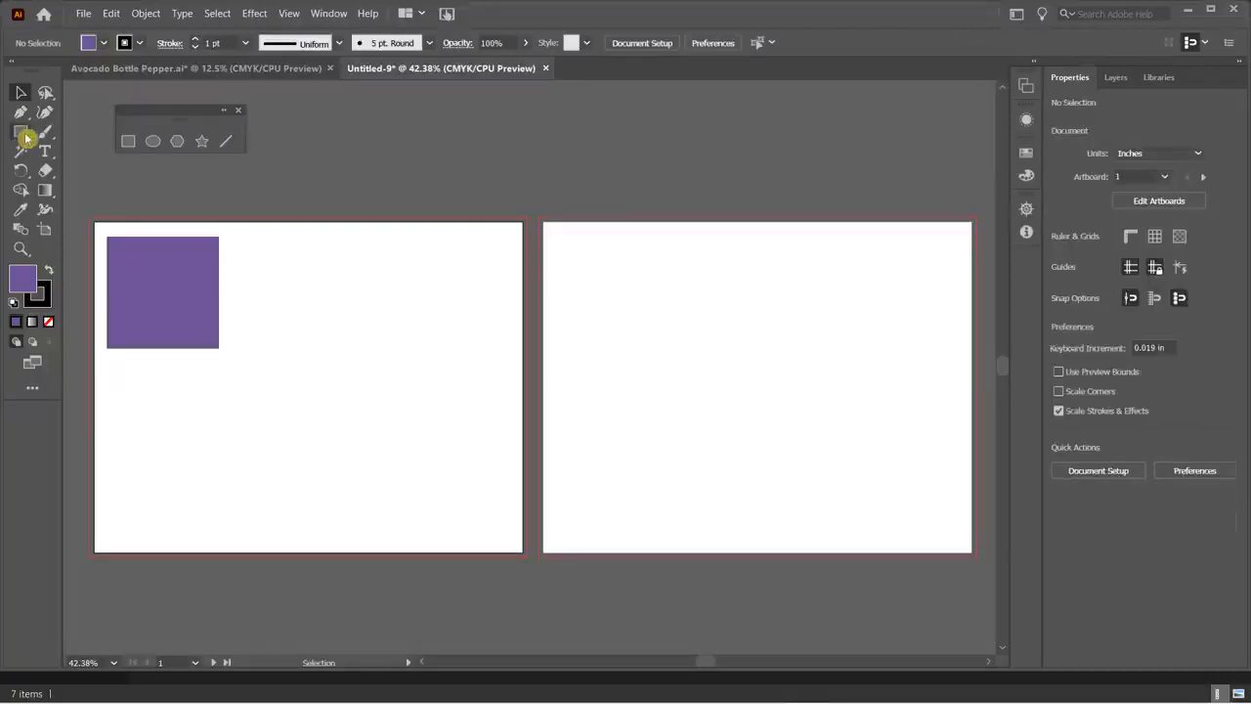
pyautogui.click(21, 133)
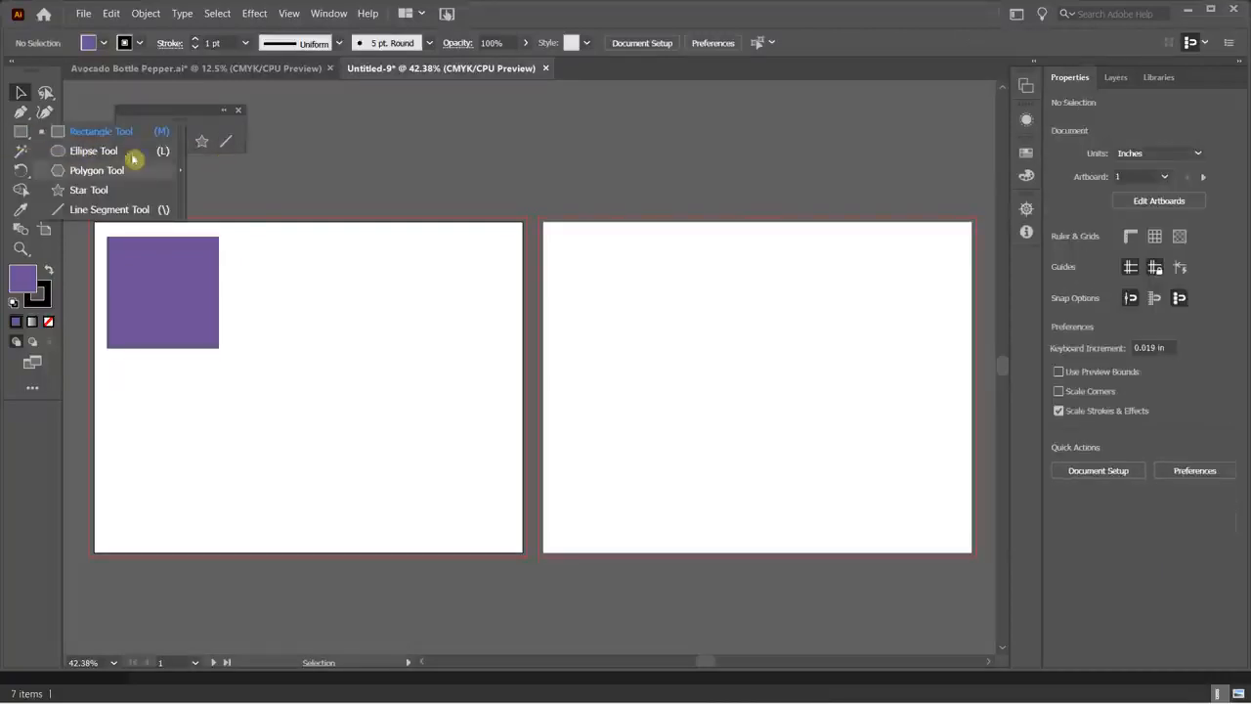
pyautogui.moveTo(202, 115); pyautogui.dragTo(275, 109)
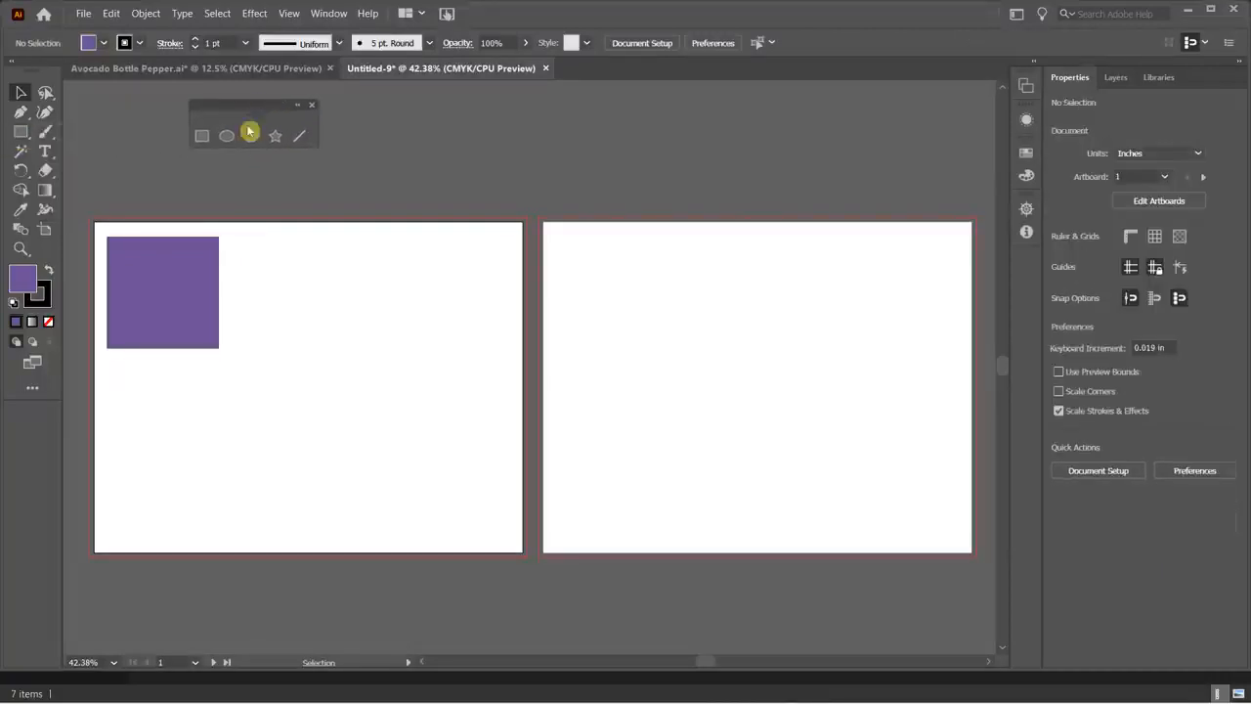
pyautogui.click(227, 137)
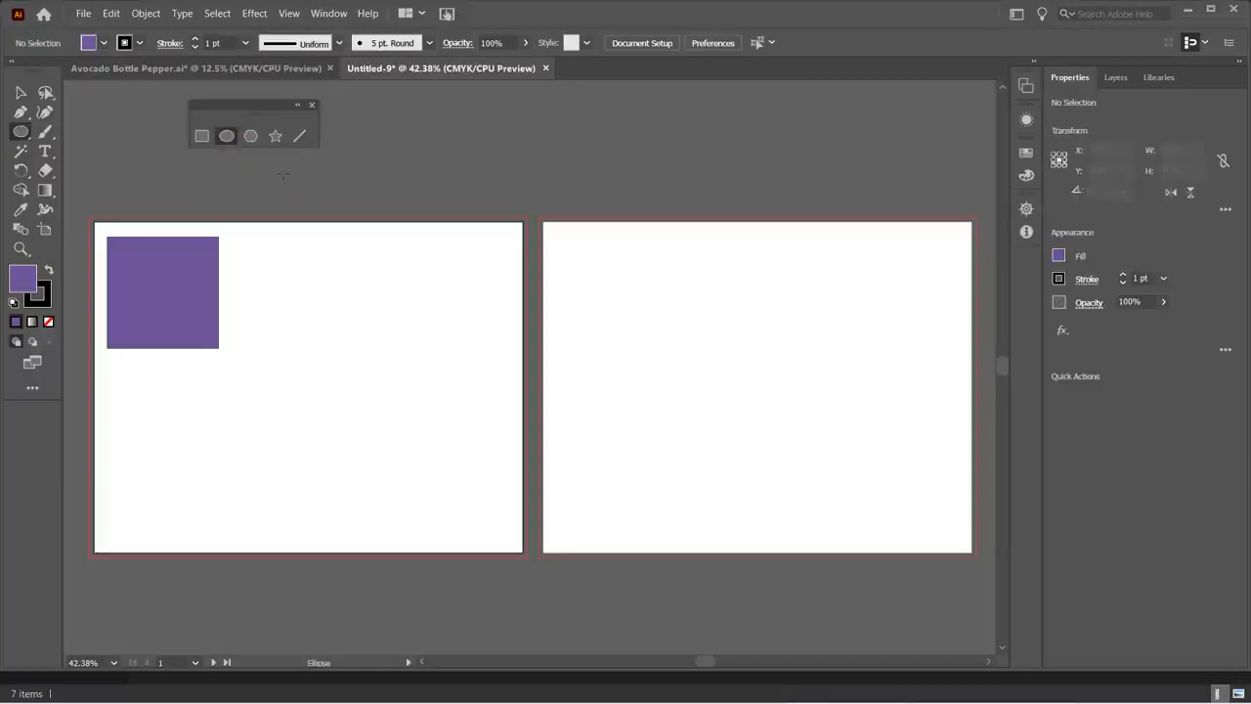
pyautogui.doubleClick(26, 285)
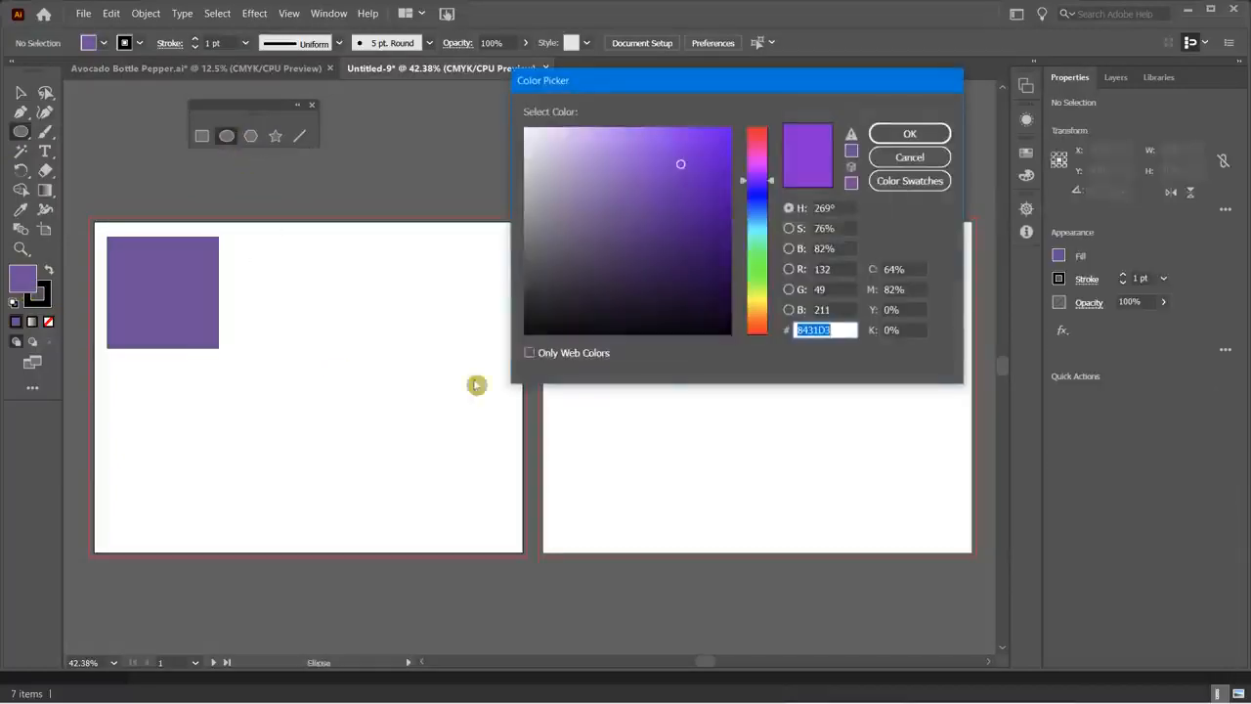
pyautogui.click(749, 201)
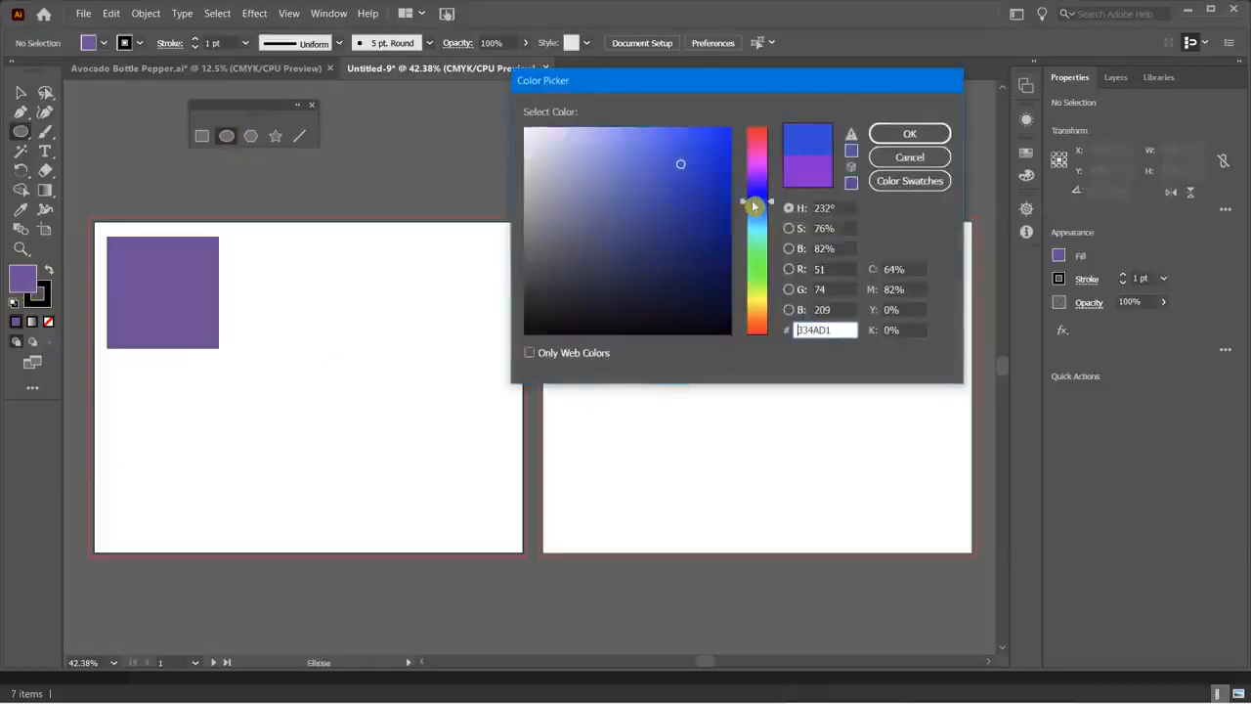
pyautogui.click(900, 133)
# - Draw a blue circle, place it beside the purple square near the first artboard's upper edge, and shrink it to about 3.19 in wide
pyautogui.moveTo(310, 306); pyautogui.dragTo(432, 399)
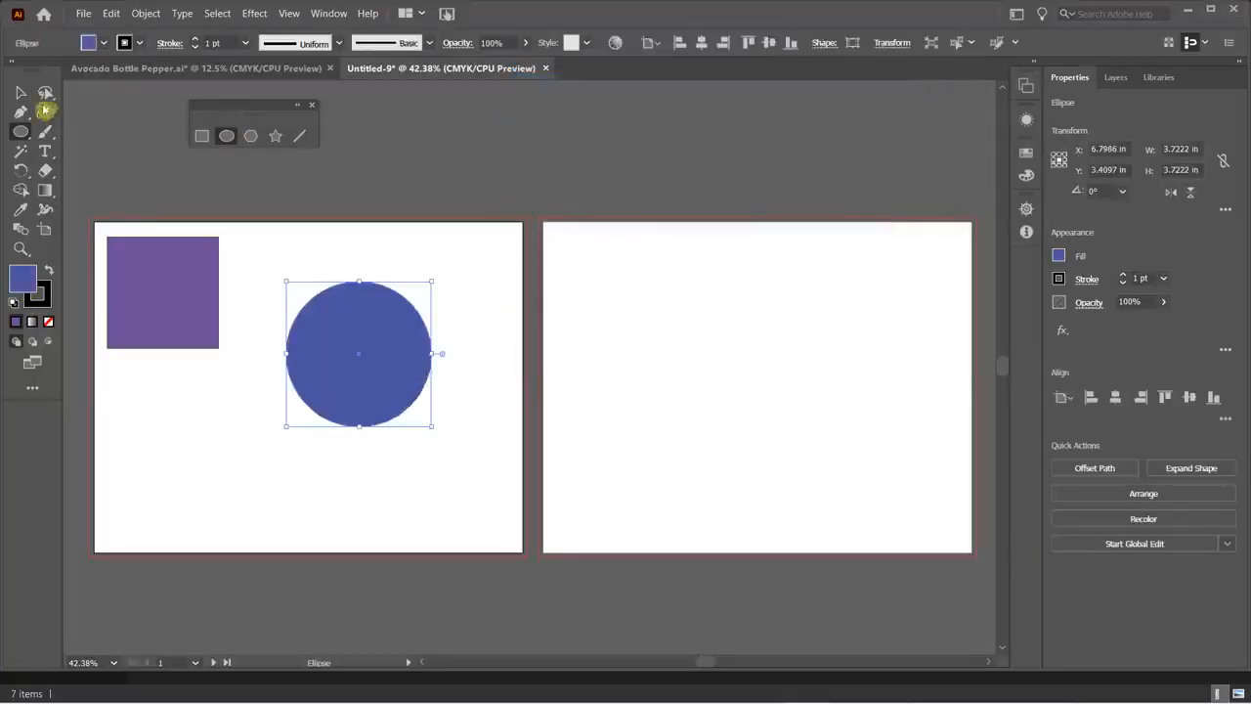
pyautogui.click(21, 92)
pyautogui.moveTo(344, 319); pyautogui.dragTo(294, 270)
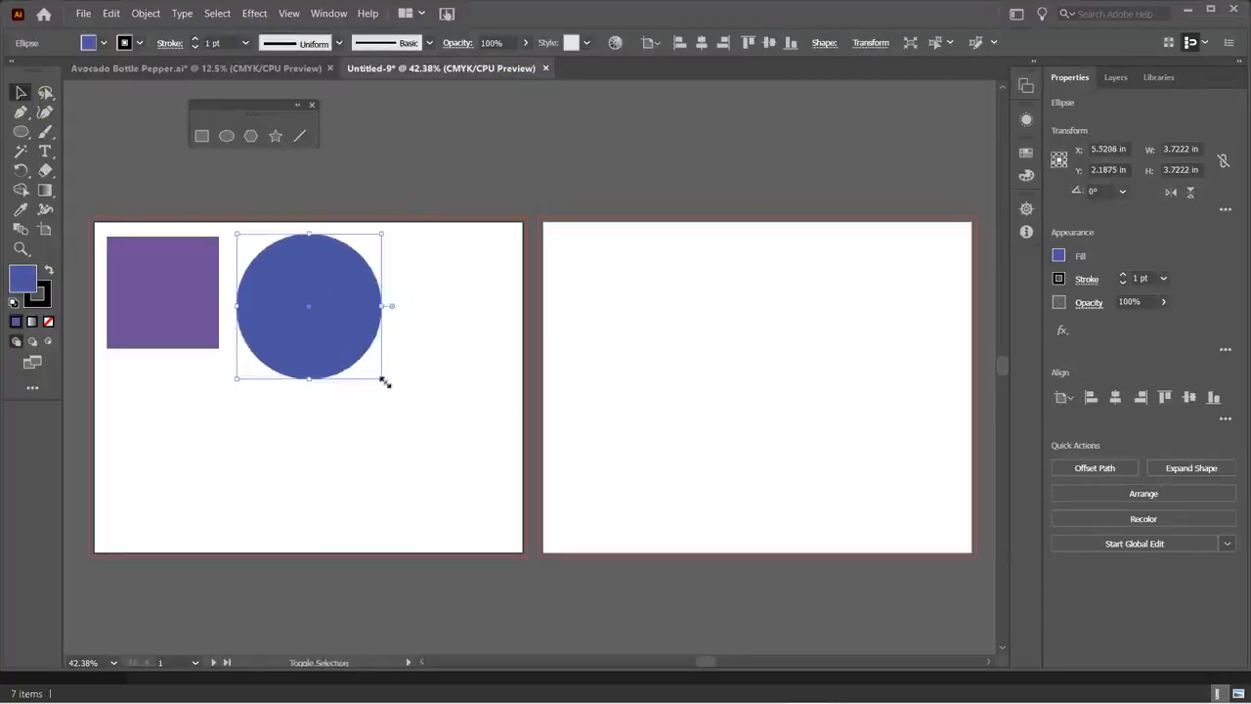
pyautogui.moveTo(381, 380); pyautogui.dragTo(361, 357)
pyautogui.click(384, 492)
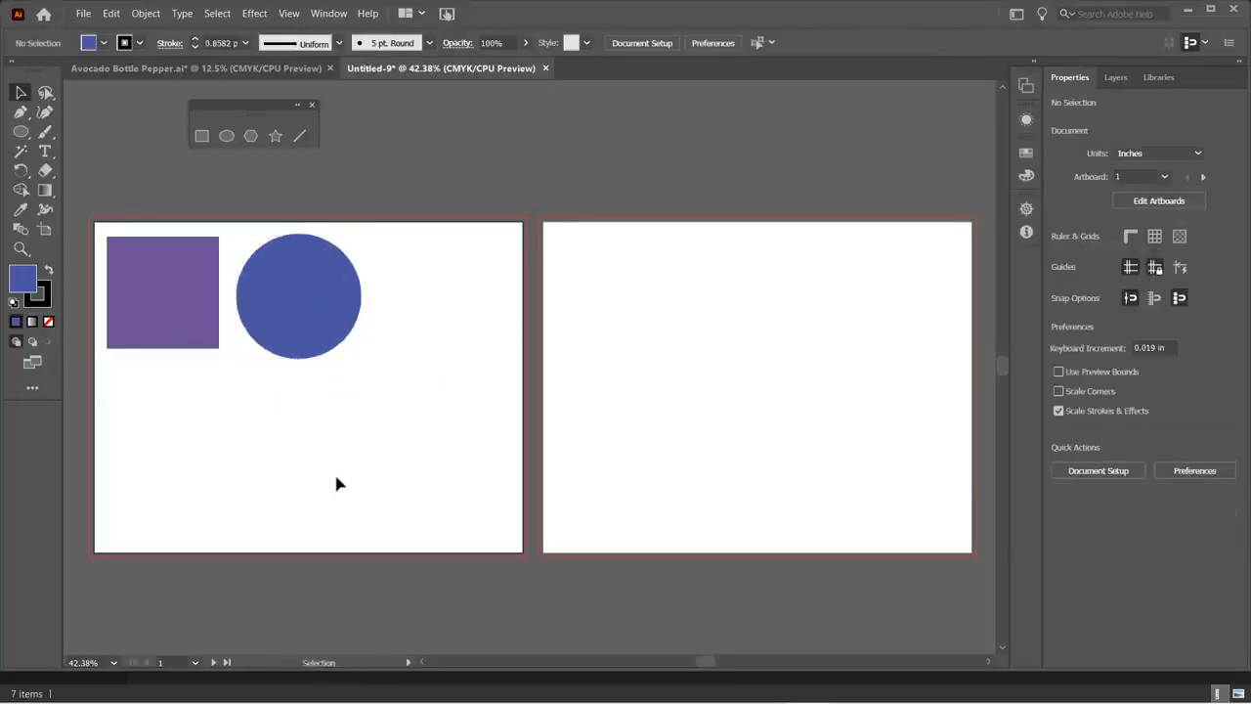
# - Draw a blue hexagon about 2.93 in wide below the purple square with the Polygon tool, and delete it
pyautogui.click(252, 138)
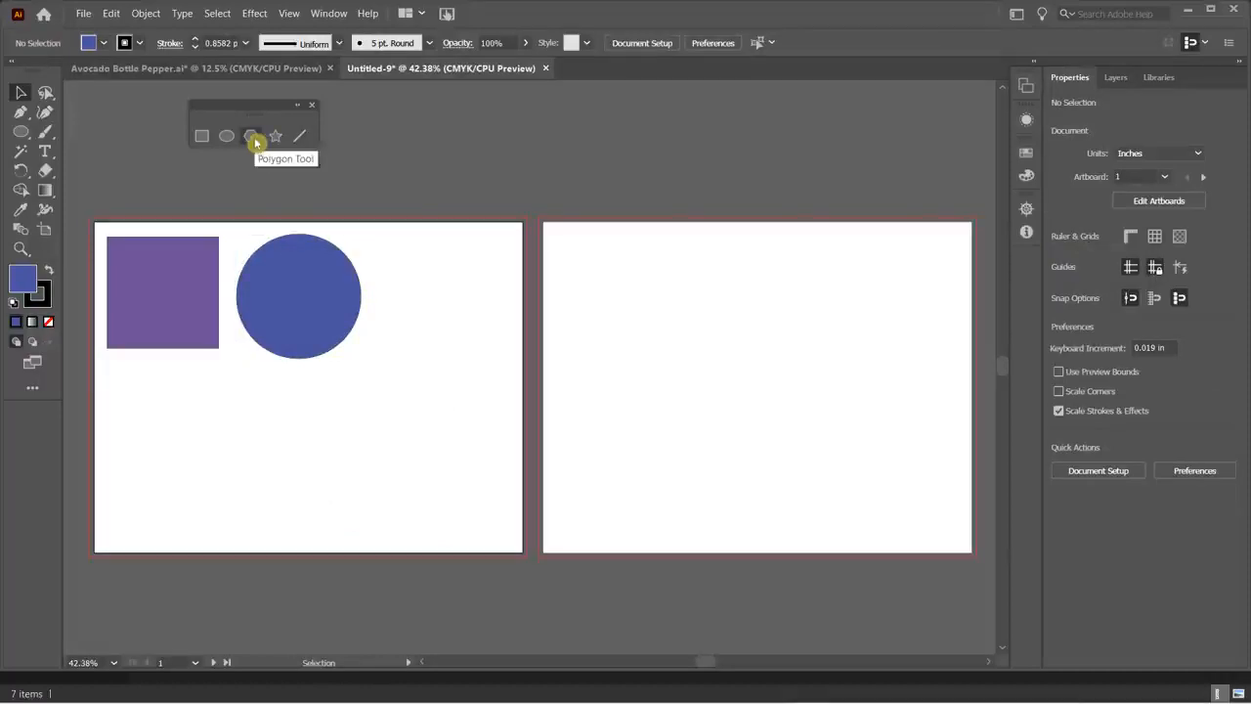
pyautogui.click(256, 143)
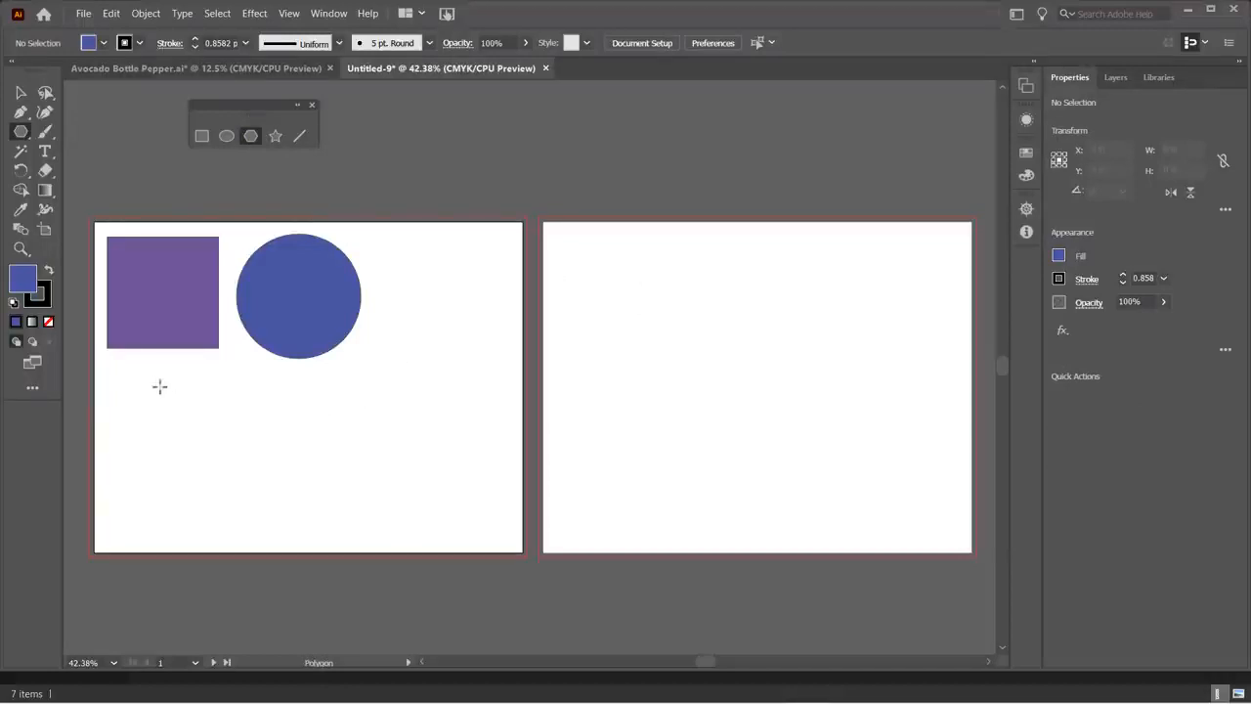
pyautogui.moveTo(150, 386); pyautogui.dragTo(196, 439)
pyautogui.click(21, 92)
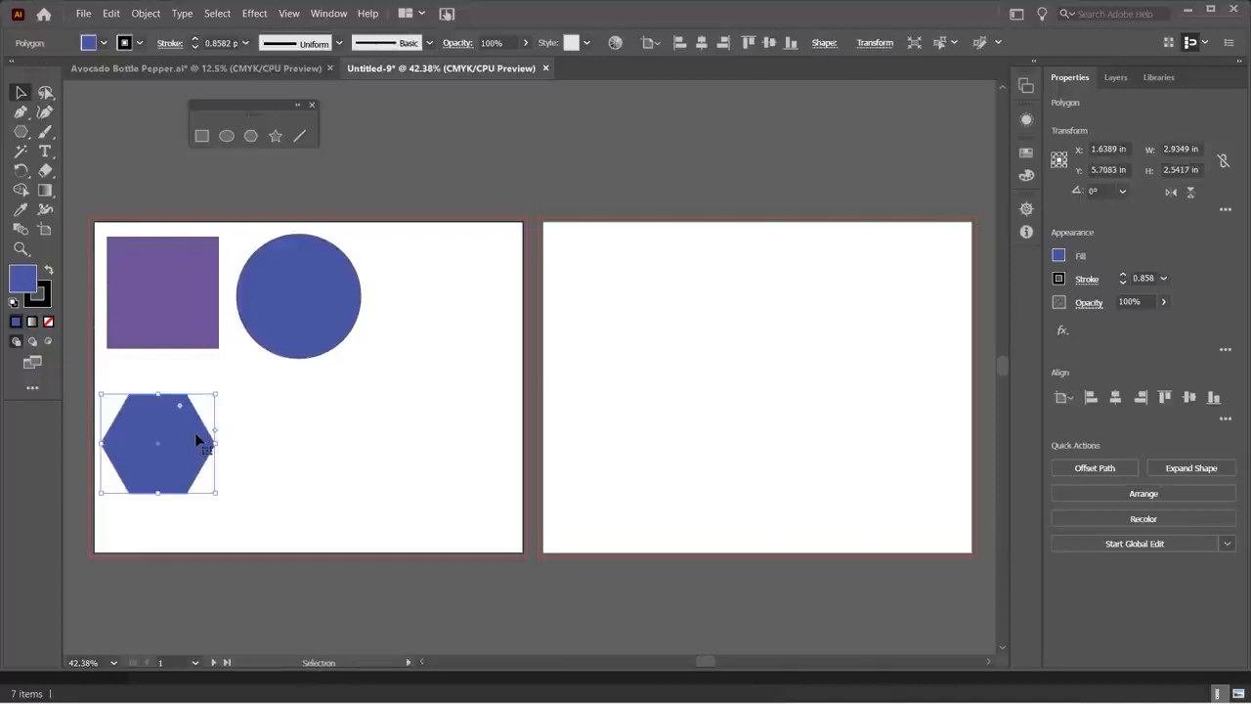
pyautogui.press('Delete')
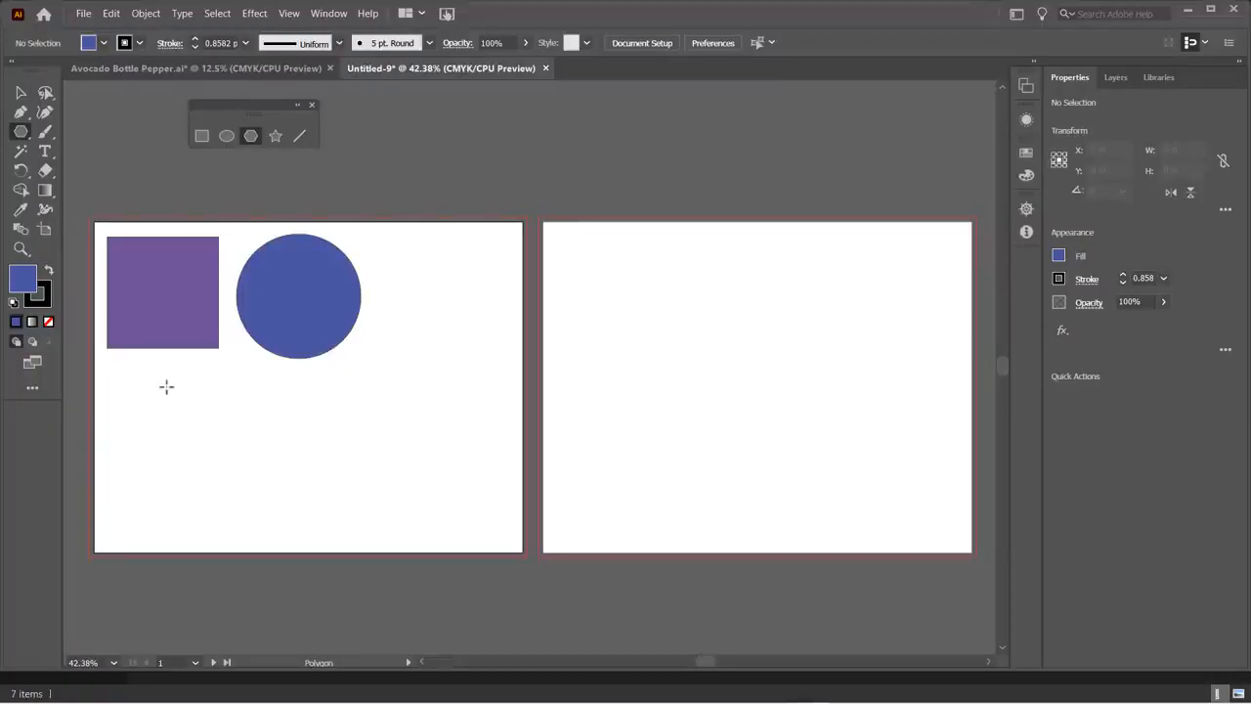
# - Try drawing a polygon below the purple square while raising and lowering its number of sides down to 3, and discard it
pyautogui.moveTo(166, 387); pyautogui.dragTo(210, 419)
pyautogui.press('Up')
pyautogui.press('Up')
pyautogui.press('Up')
pyautogui.press('Up')
pyautogui.press('Up')
pyautogui.press('Up')
pyautogui.press('Up')
pyautogui.press('Down')
pyautogui.press('Down')
pyautogui.press('Down')
pyautogui.press('Down')
pyautogui.press('Down')
pyautogui.press('Down')
pyautogui.press('Down')
pyautogui.press('Down')
pyautogui.press('Down')
pyautogui.press('Down')
pyautogui.click(209, 419)
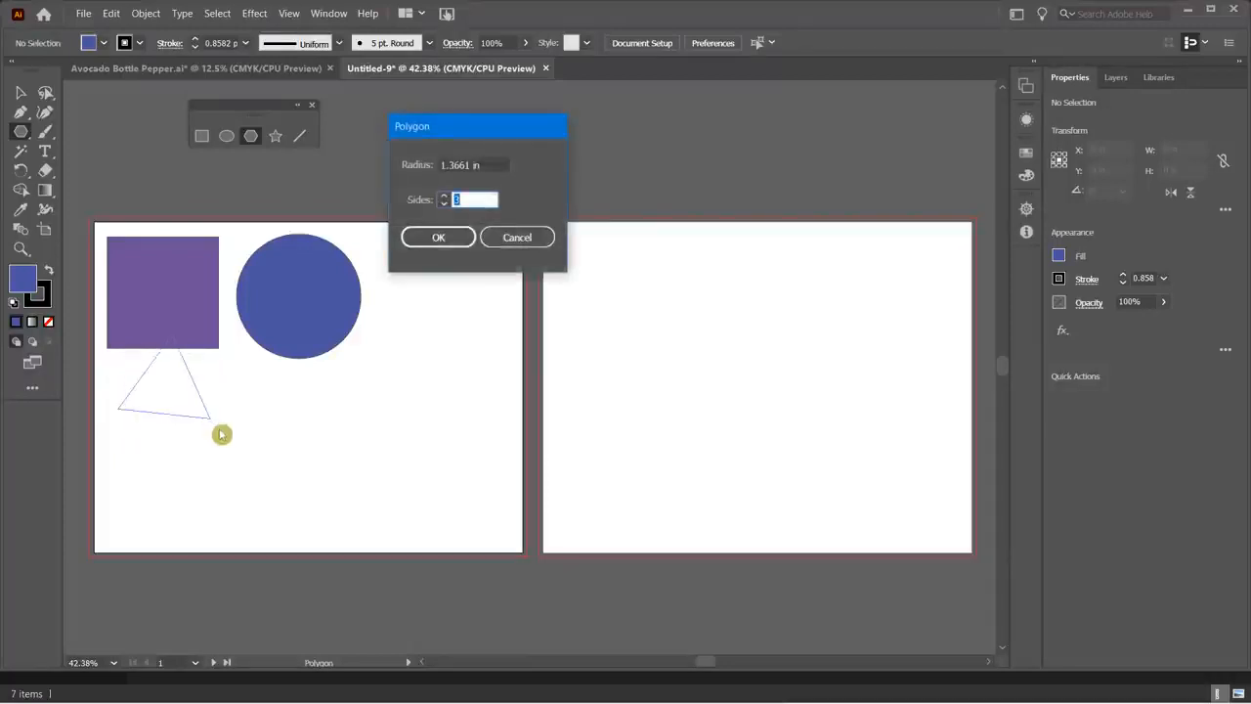
pyautogui.click(523, 239)
pyautogui.press('Delete')
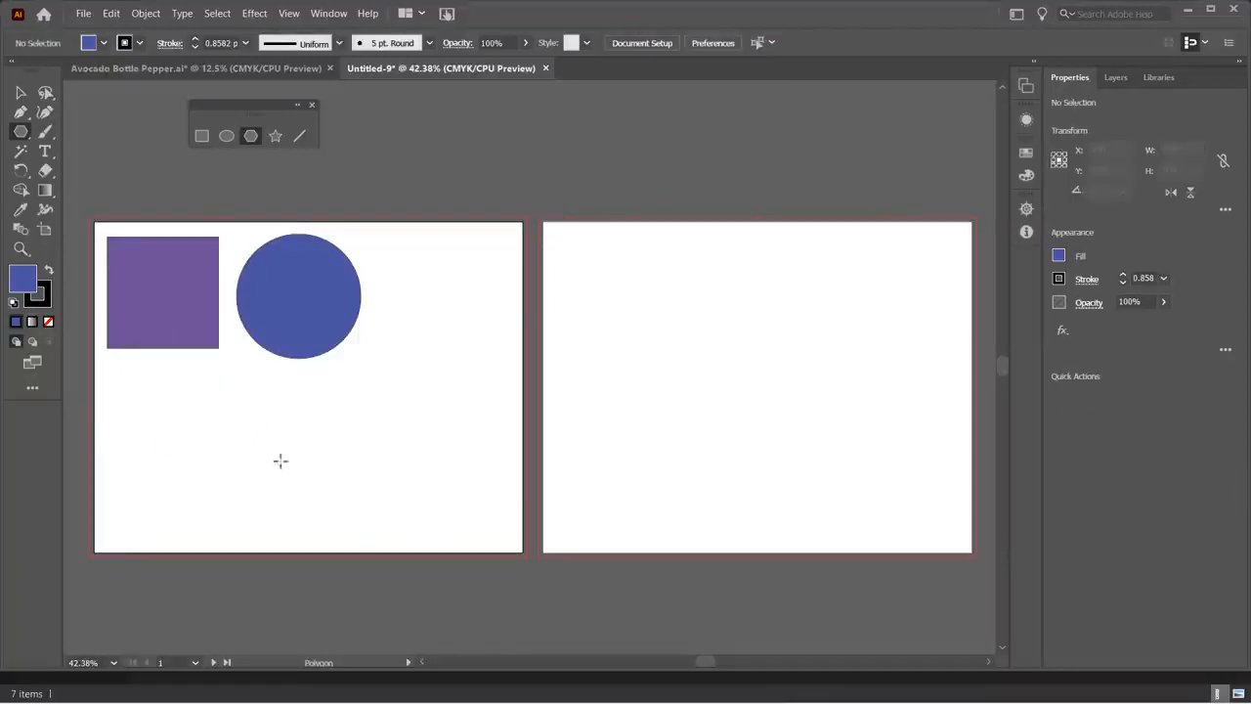
# - Draw a blue triangle about 3.85 in wide below the circle, varying the polygon's side count while drawing and ending at 3 sides
pyautogui.moveTo(327, 389); pyautogui.dragTo(391, 423)
pyautogui.press('Up')
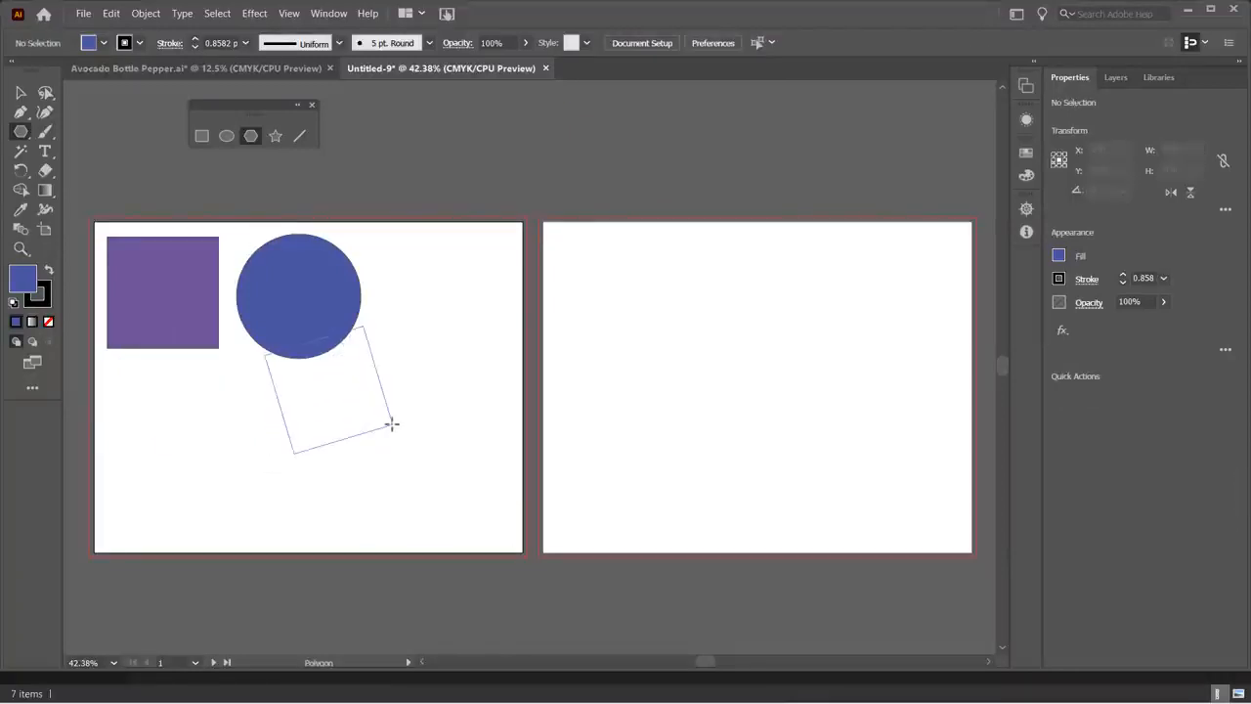
pyautogui.press('Up')
pyautogui.press('Up')
pyautogui.press('Up')
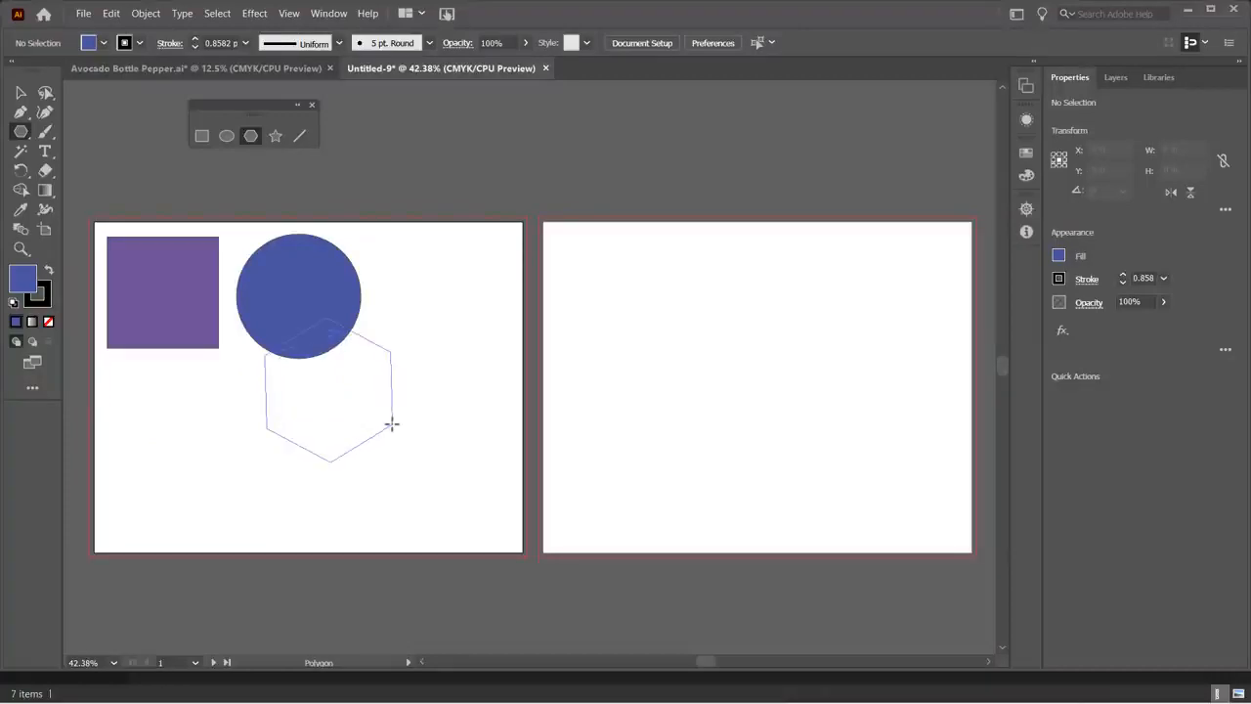
pyautogui.press('Up')
pyautogui.press('Down')
pyautogui.press('Down')
pyautogui.press('Down')
pyautogui.press('Down')
pyautogui.press('Down')
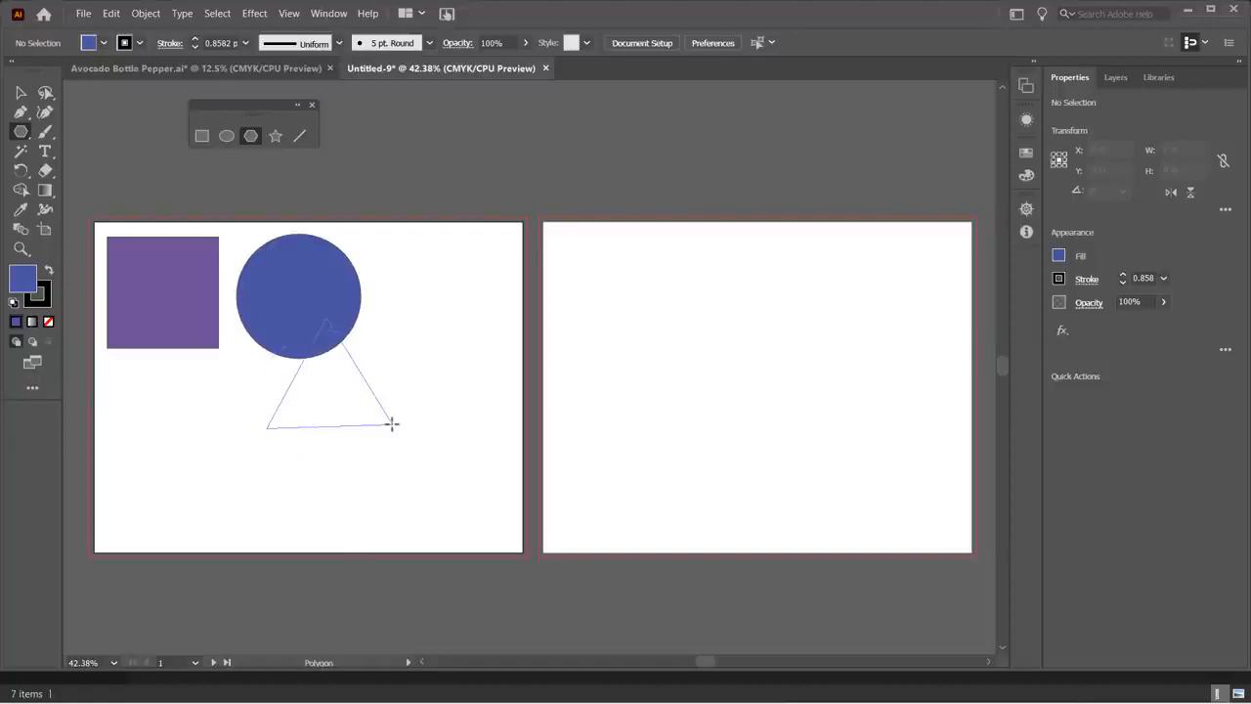
pyautogui.moveTo(399, 439)
pyautogui.mouseDown()
pyautogui.moveTo(441, 450)
pyautogui.moveTo(401, 430)
pyautogui.mouseUp()
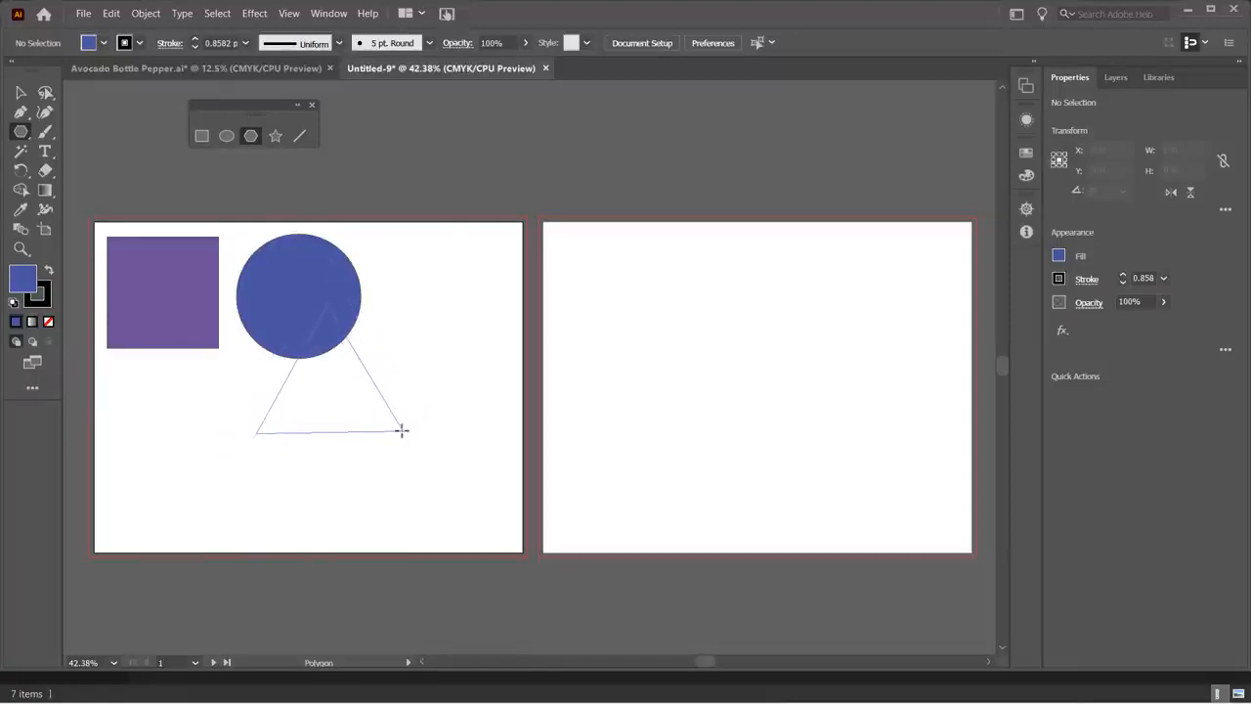
pyautogui.press('Up')
pyautogui.press('Up')
pyautogui.press('Up')
pyautogui.press('Down')
pyautogui.press('Down')
pyautogui.press('Down')
pyautogui.moveTo(401, 430)
pyautogui.mouseDown()
pyautogui.moveTo(414, 439)
pyautogui.moveTo(400, 433)
pyautogui.mouseUp()
# - Move the triangle below the purple square, to about X 2.67 in, Y 5.74 in, and deselect it
pyautogui.click(22, 92)
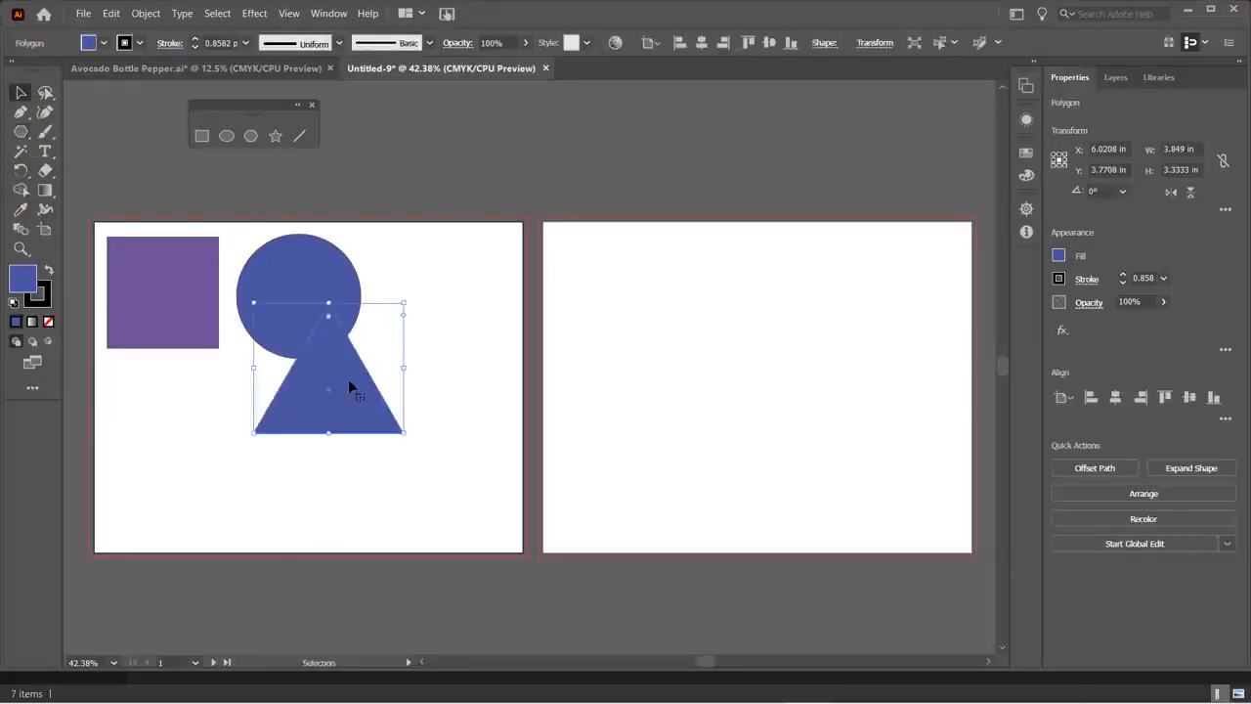
pyautogui.moveTo(326, 362); pyautogui.dragTo(199, 436)
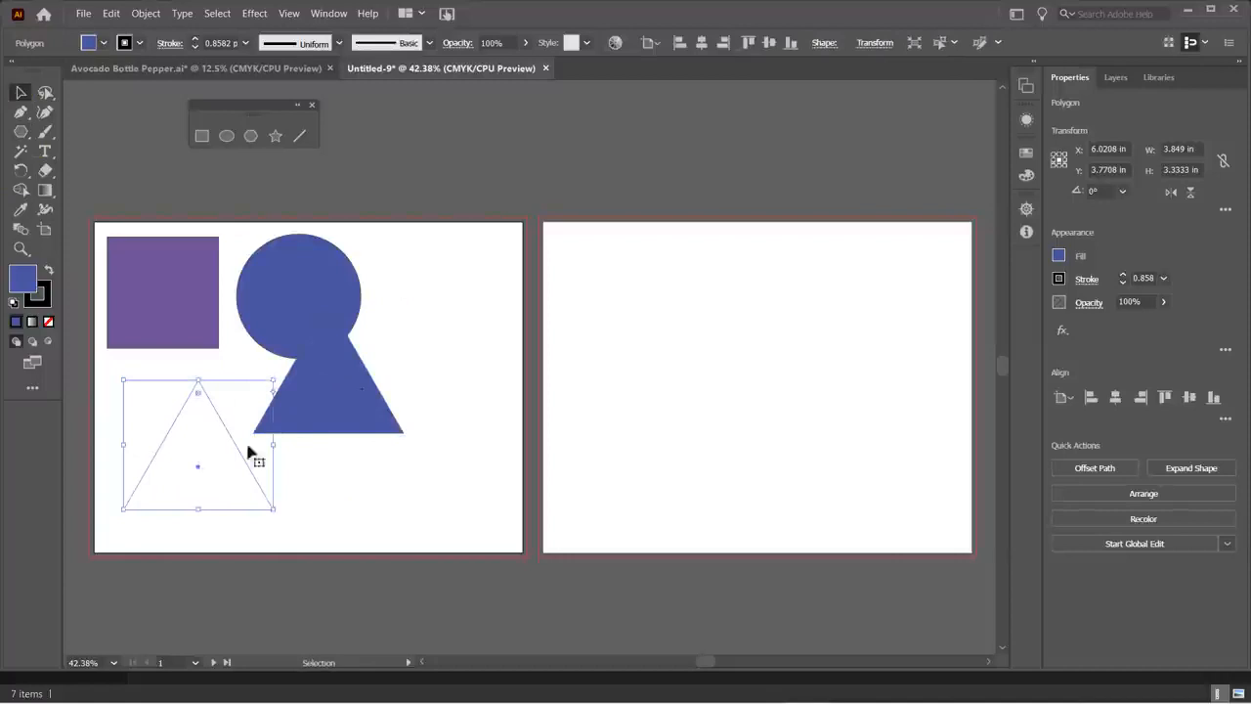
pyautogui.click(333, 453)
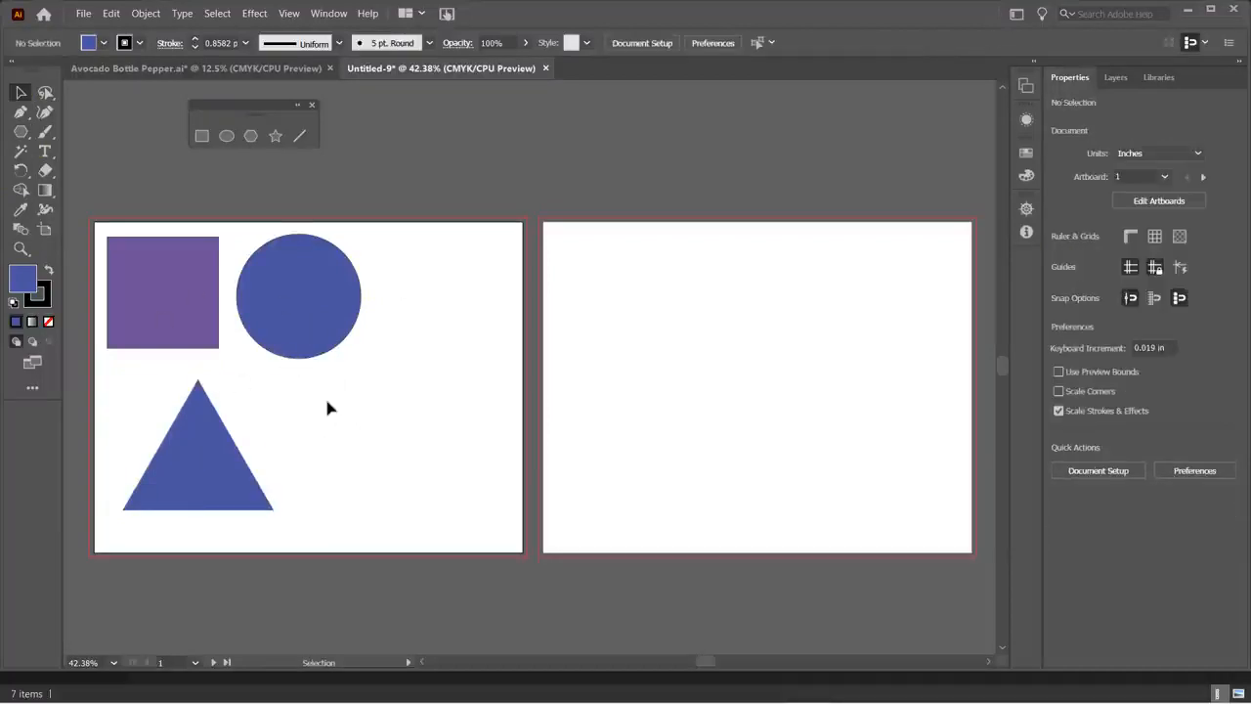
# - Create a blue octagon from exact Polygon options, with a radius of 2.2222 in and 8 sides, on the first artboard
pyautogui.click(214, 435)
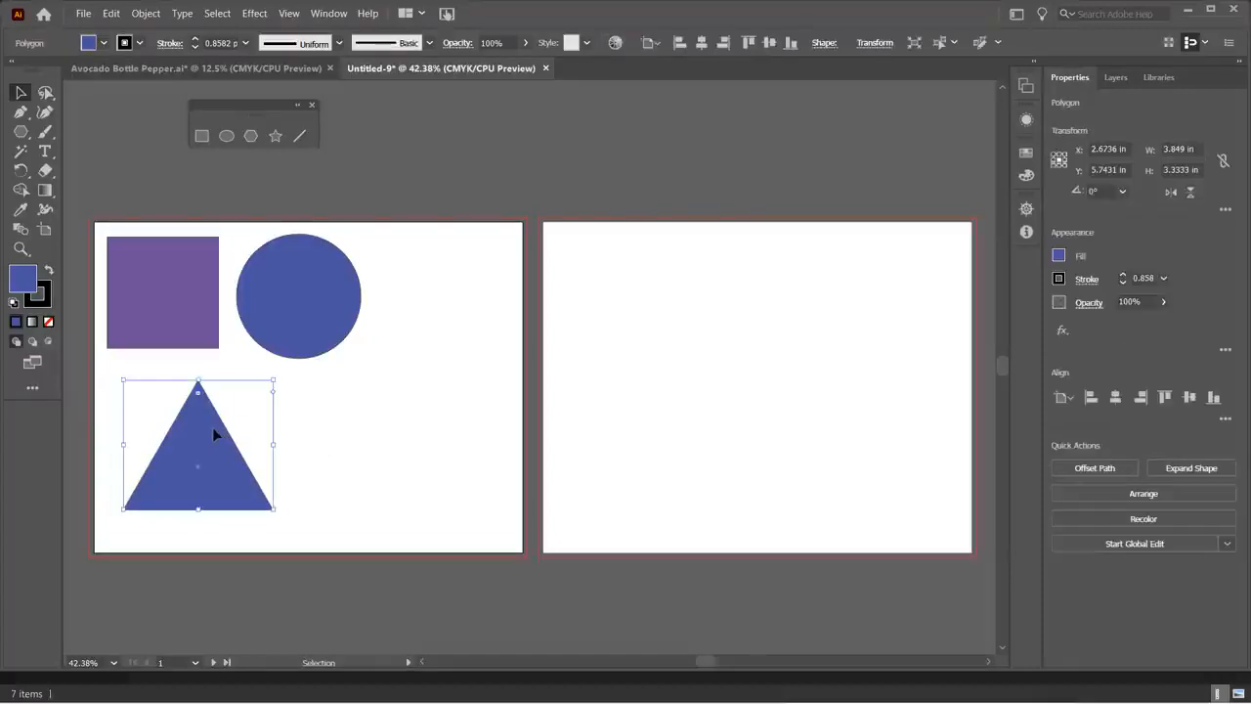
pyautogui.click(250, 136)
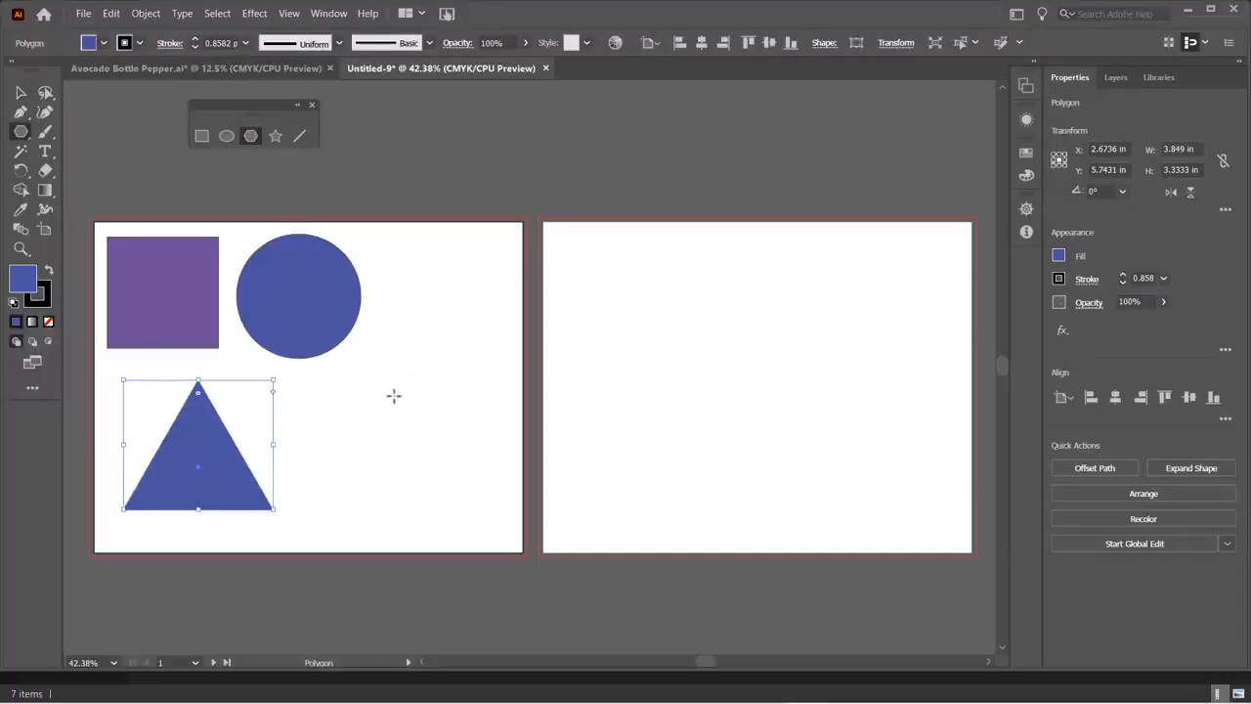
pyautogui.click(427, 501)
pyautogui.moveTo(471, 147); pyautogui.dragTo(456, 263)
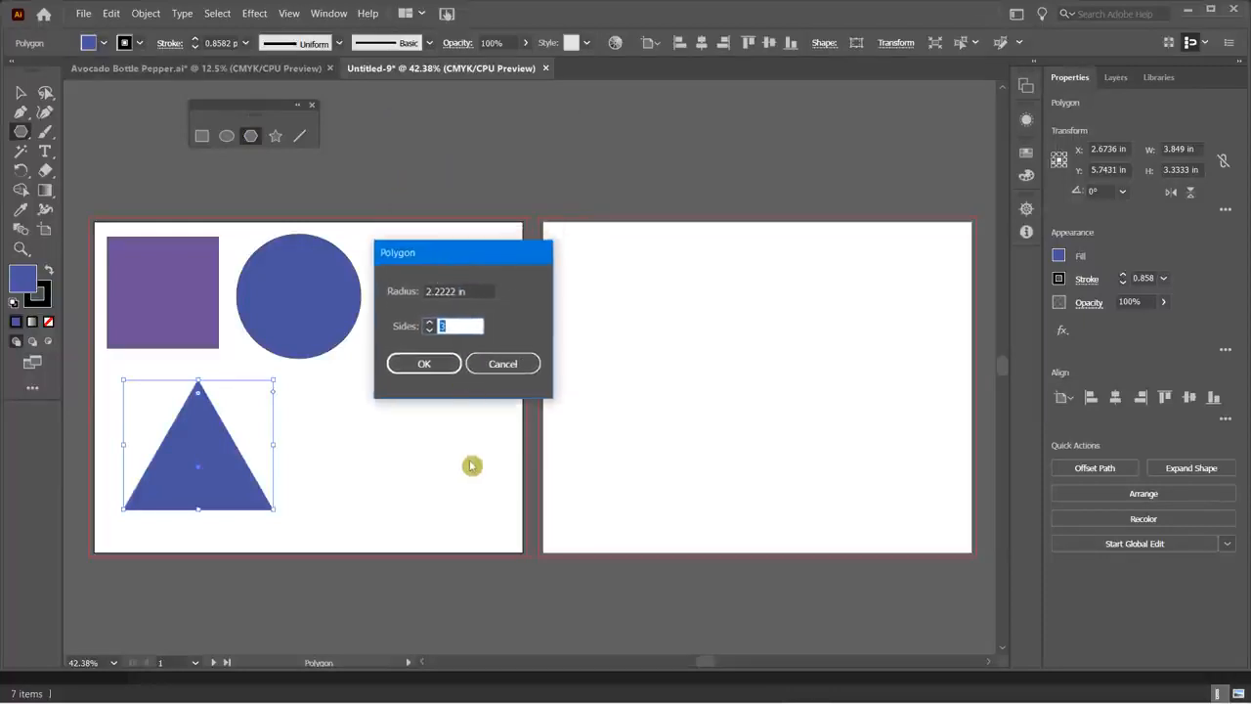
pyautogui.write('4')
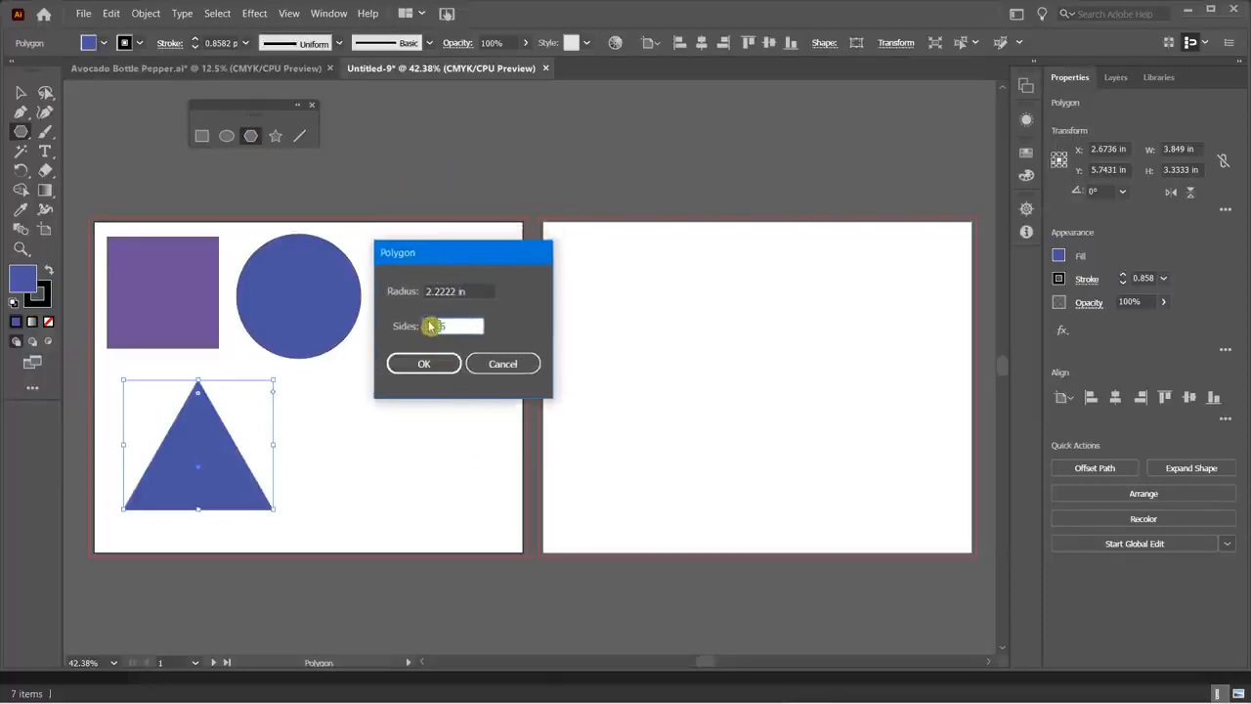
pyautogui.click(429, 324)
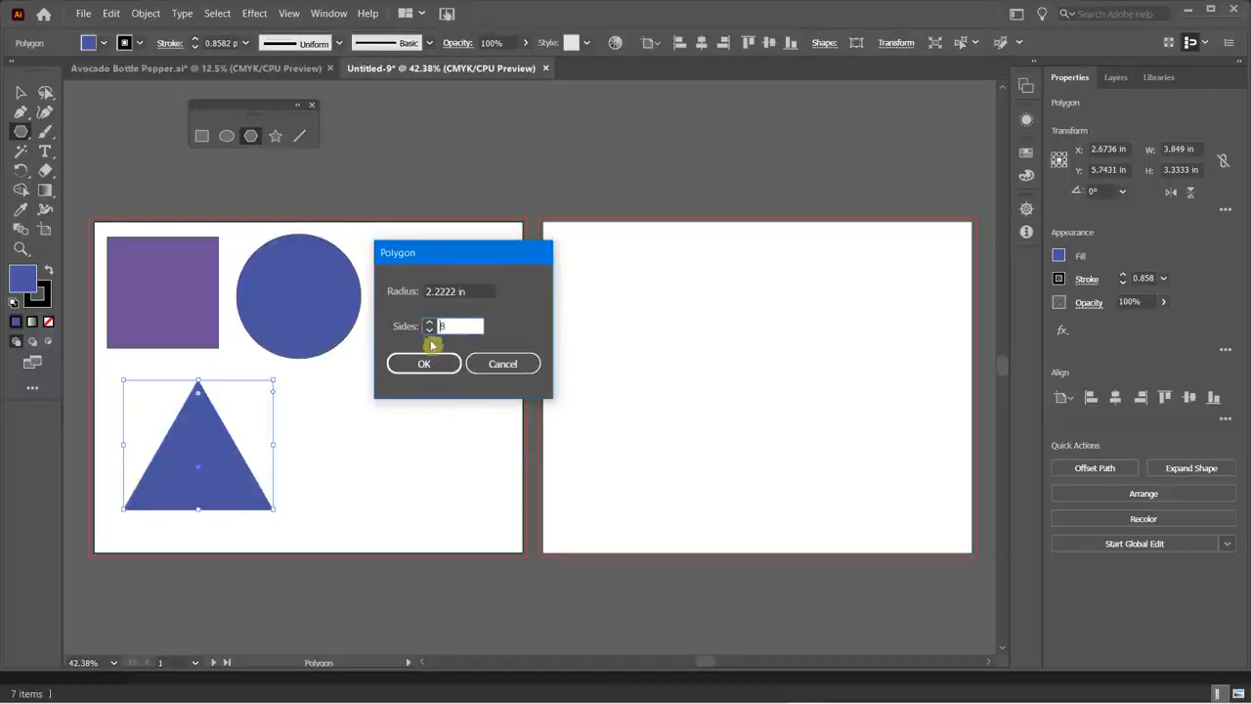
pyautogui.click(437, 364)
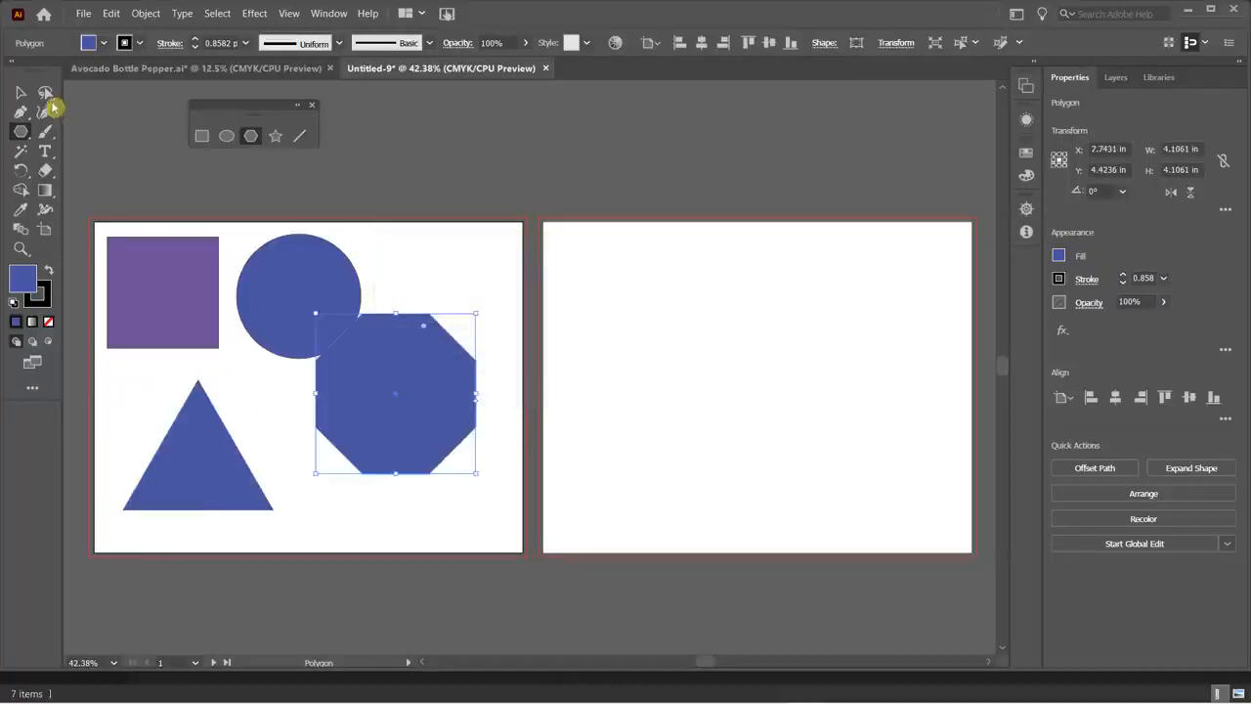
# - Move the octagon to the right of the triangle and shrink it proportionally to about 3.53 in wide
pyautogui.click(20, 92)
pyautogui.moveTo(385, 344); pyautogui.dragTo(389, 393)
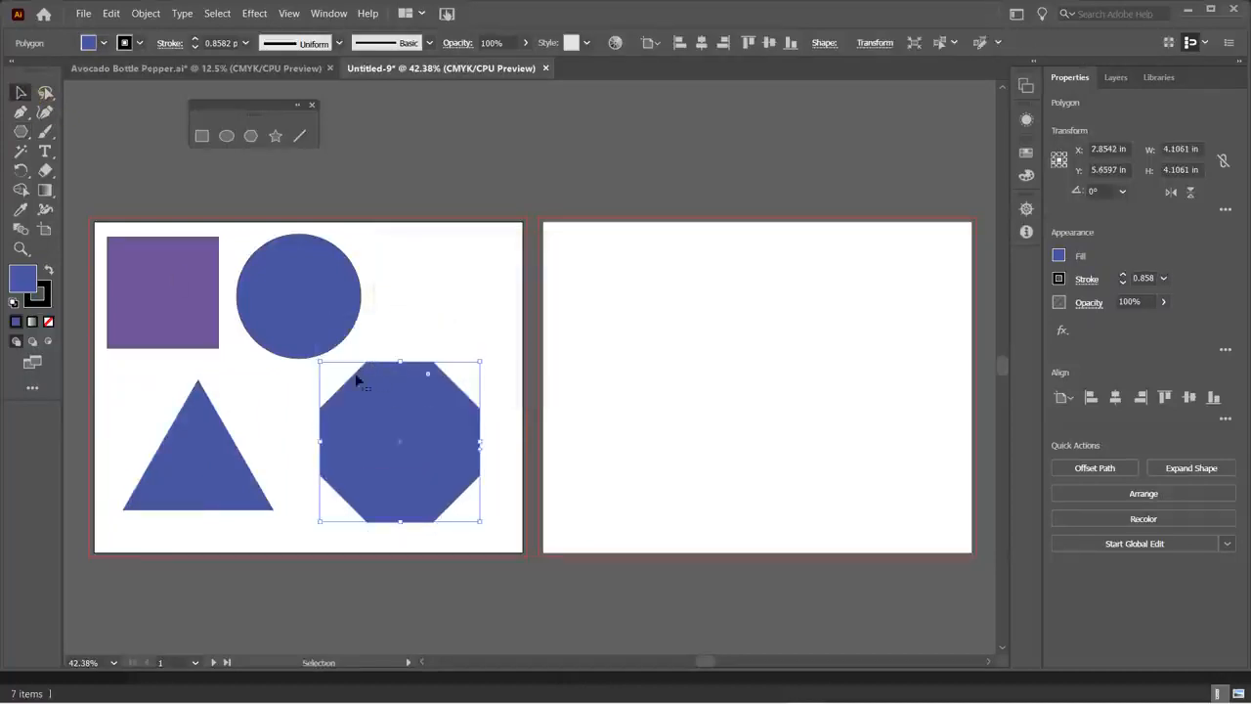
pyautogui.moveTo(320, 362); pyautogui.dragTo(378, 405)
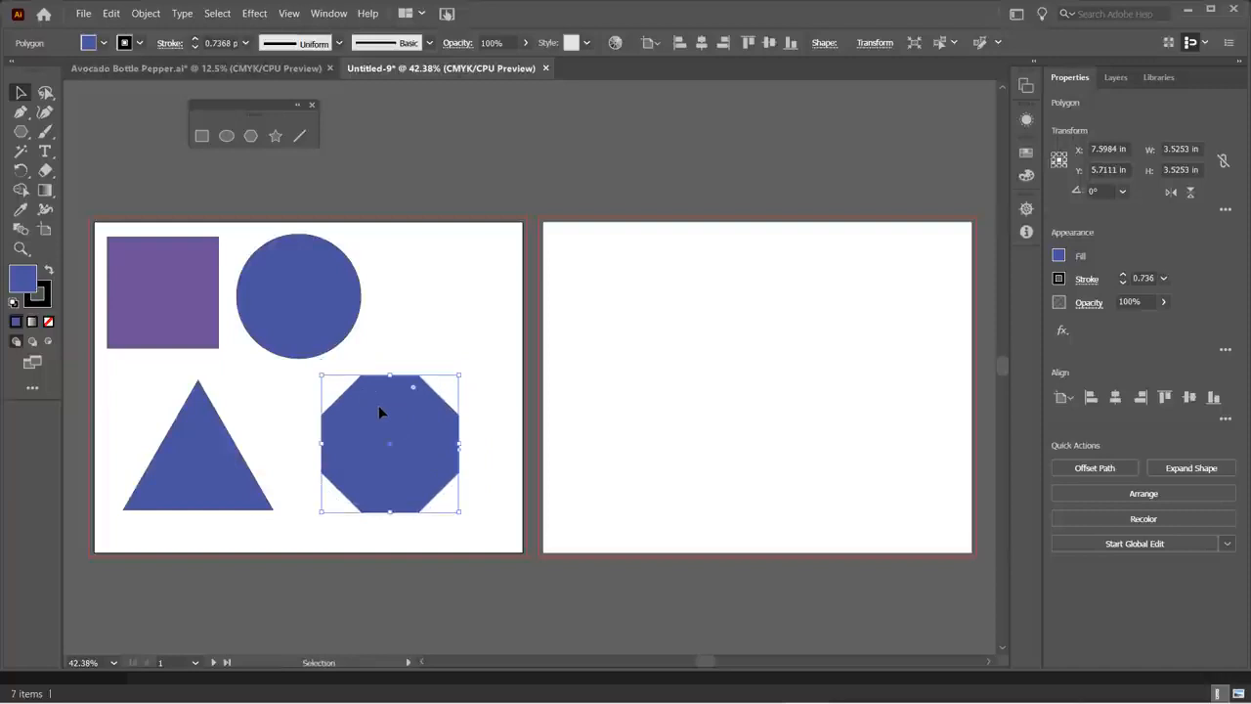
# - Select the triangle and change its fill to a bright pink chosen in the Color Picker
pyautogui.click(298, 273)
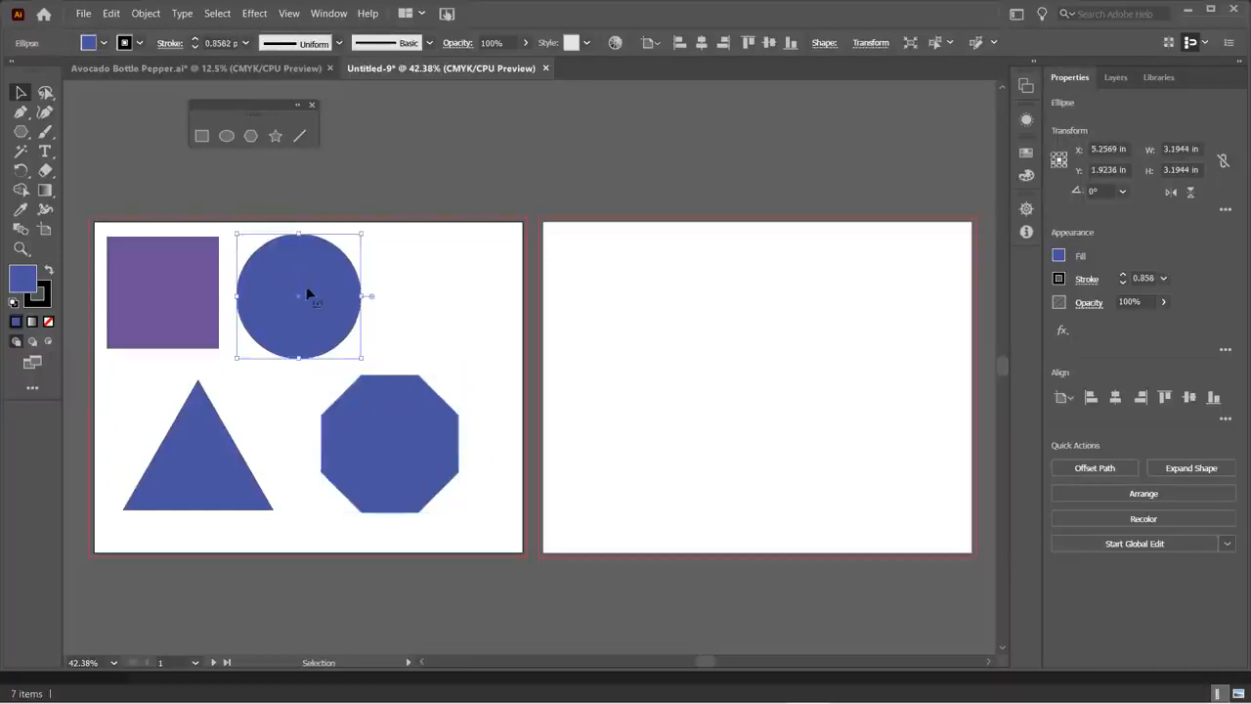
pyautogui.click(202, 426)
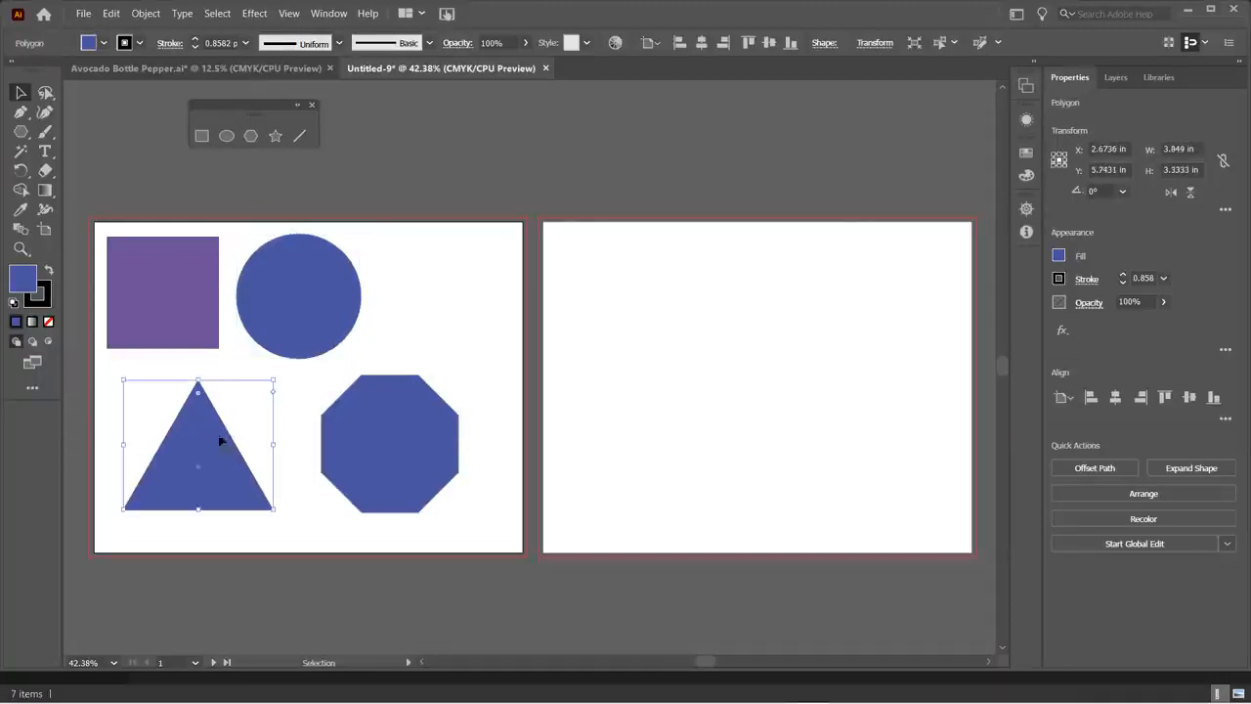
pyautogui.click(22, 293)
pyautogui.doubleClick(21, 294)
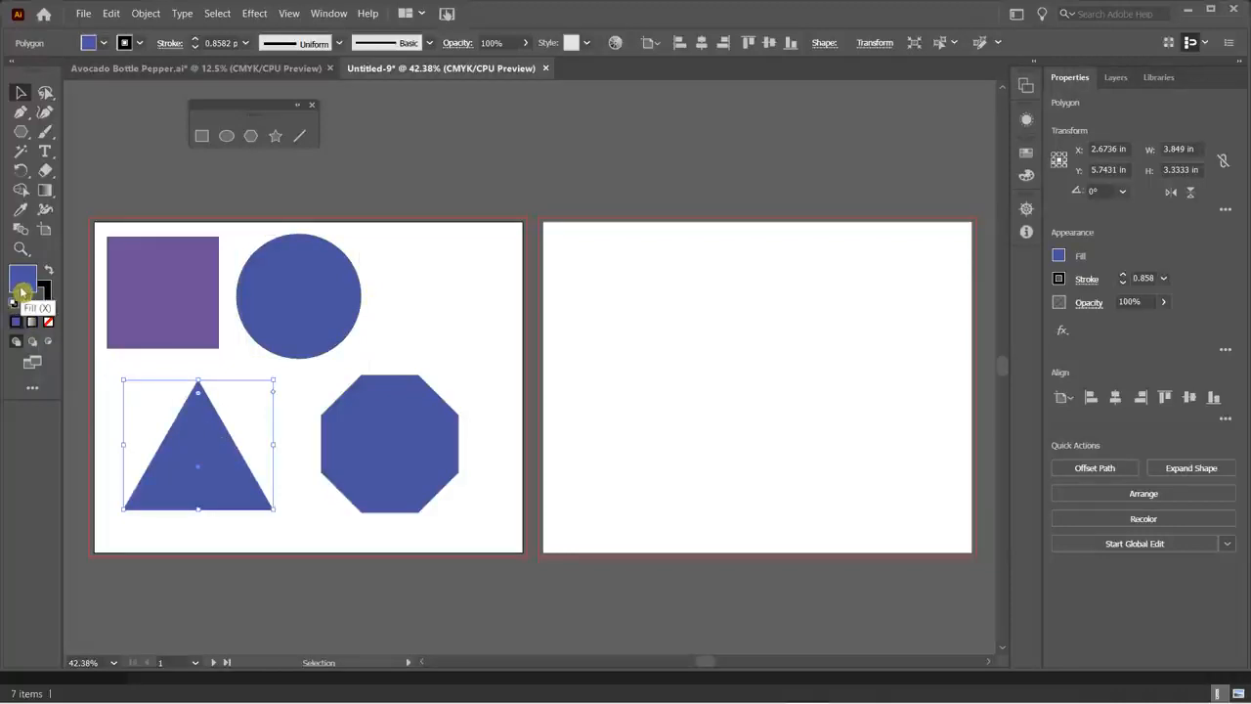
pyautogui.click(757, 146)
pyautogui.click(707, 140)
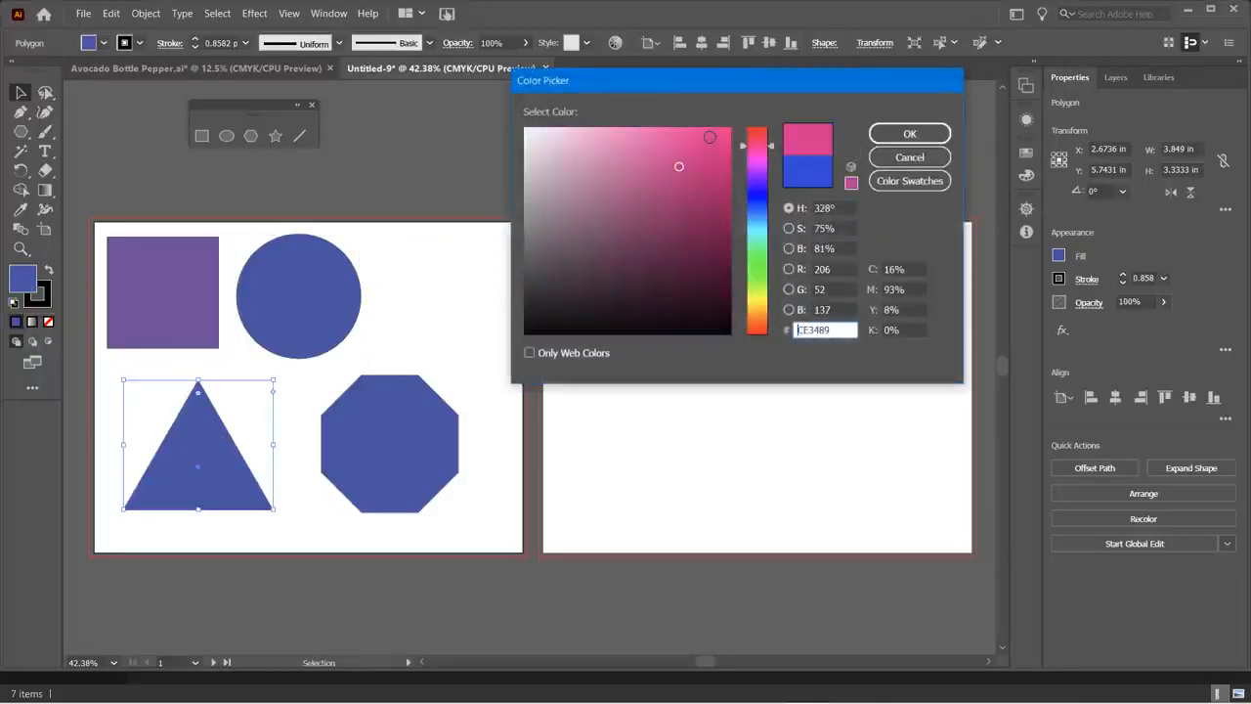
pyautogui.click(909, 140)
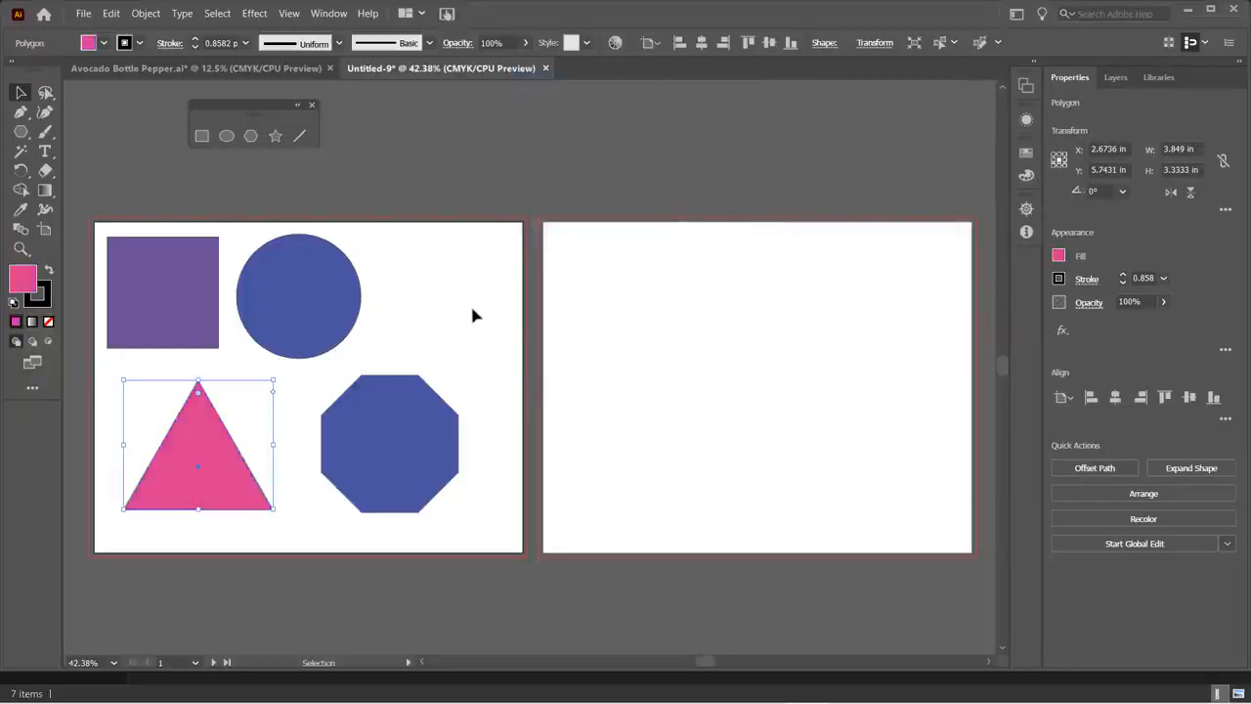
# - Fill the octagon with a green swatch, replace that with a light orange swatch, and deselect the shape
pyautogui.click(394, 422)
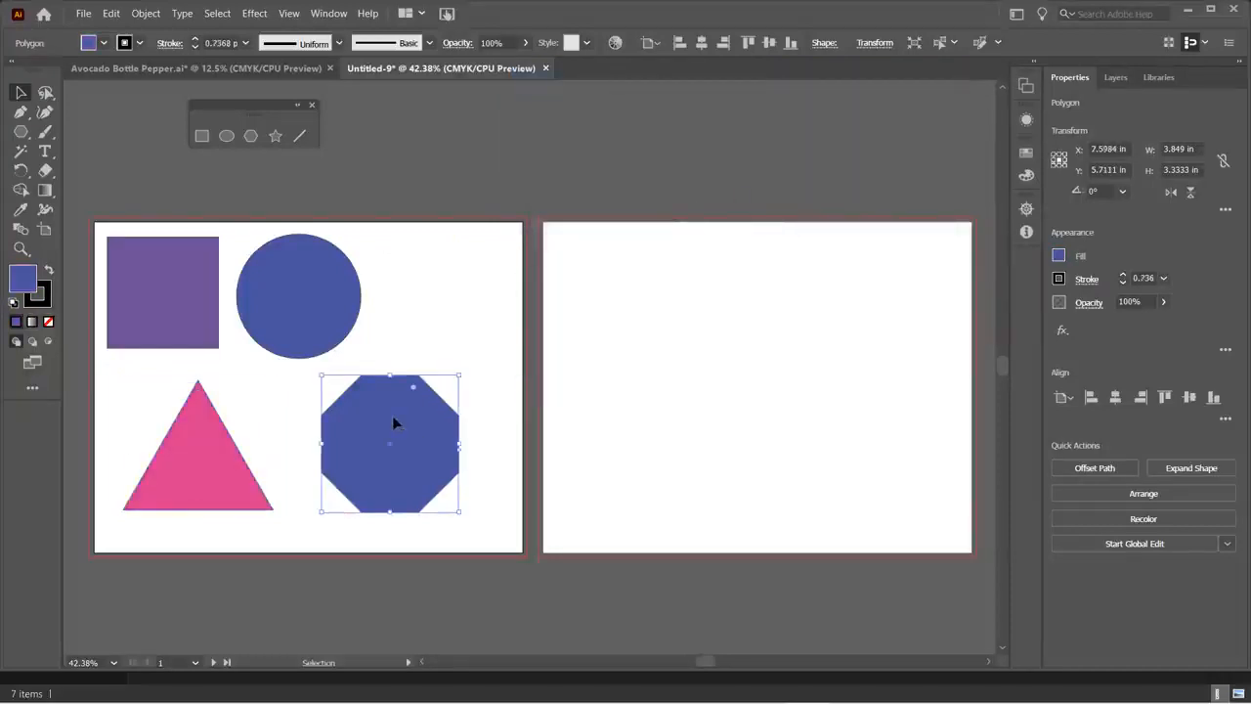
pyautogui.click(101, 44)
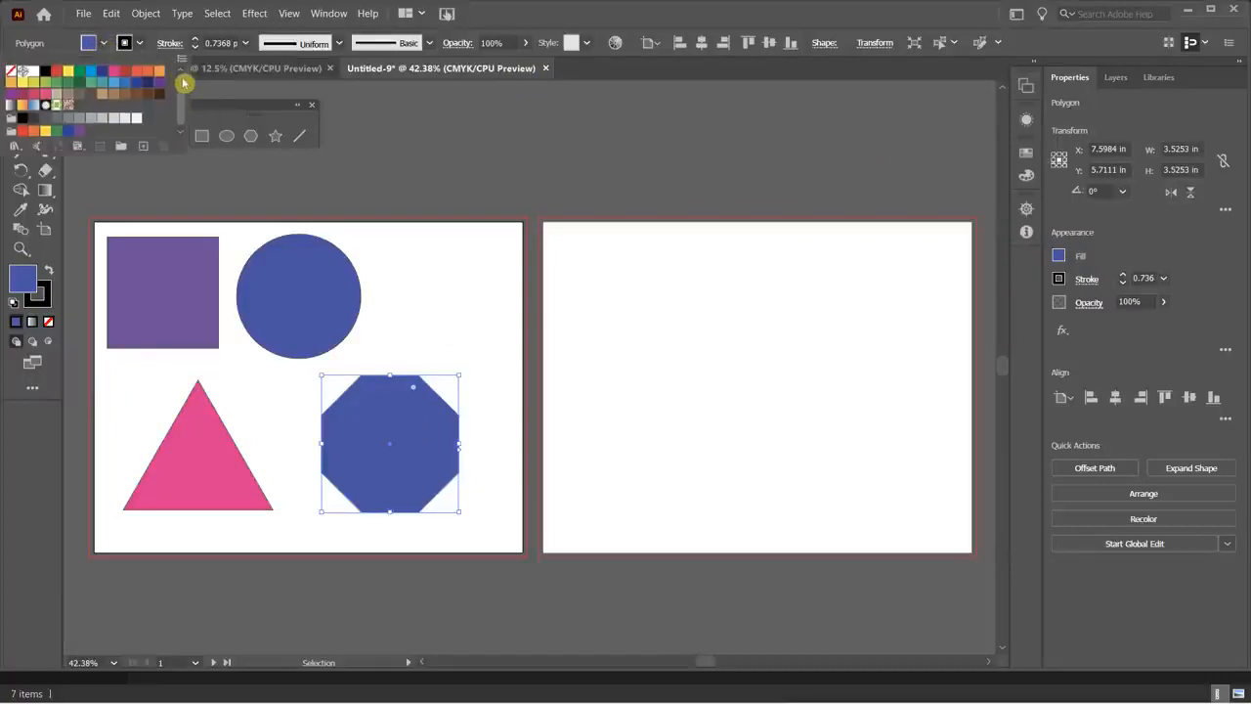
pyautogui.click(79, 72)
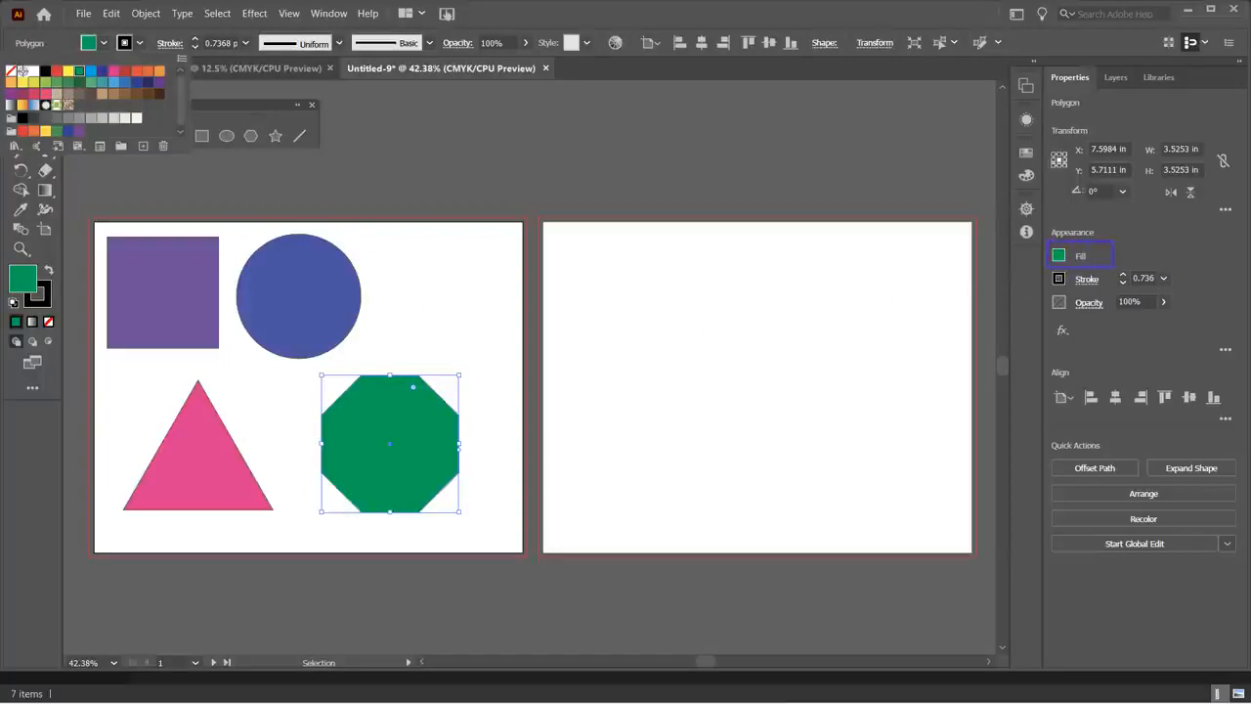
pyautogui.click(1058, 257)
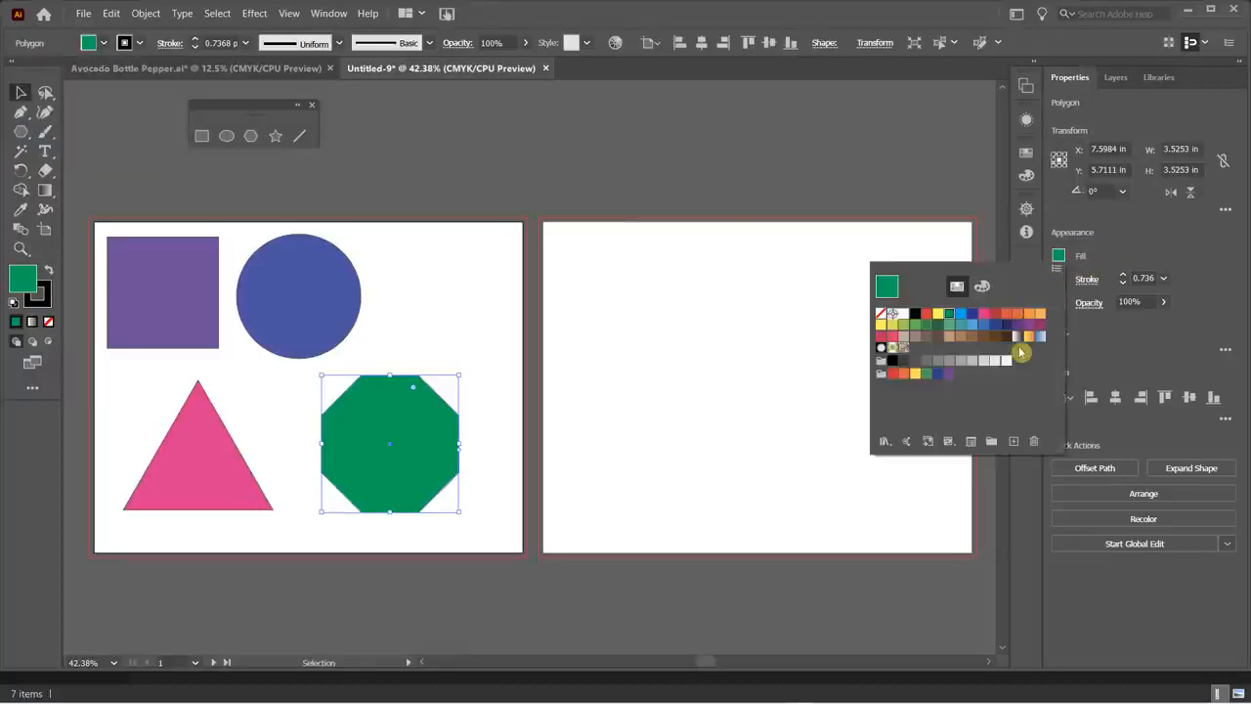
pyautogui.click(1029, 314)
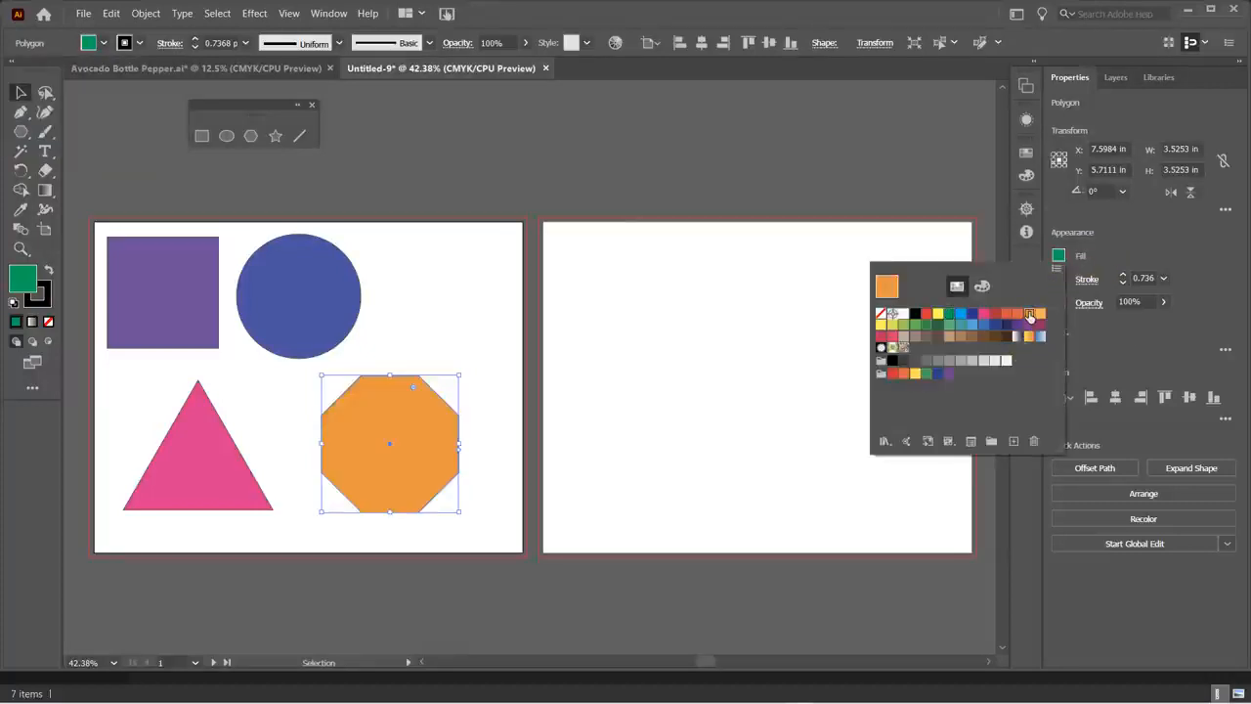
pyautogui.click(478, 296)
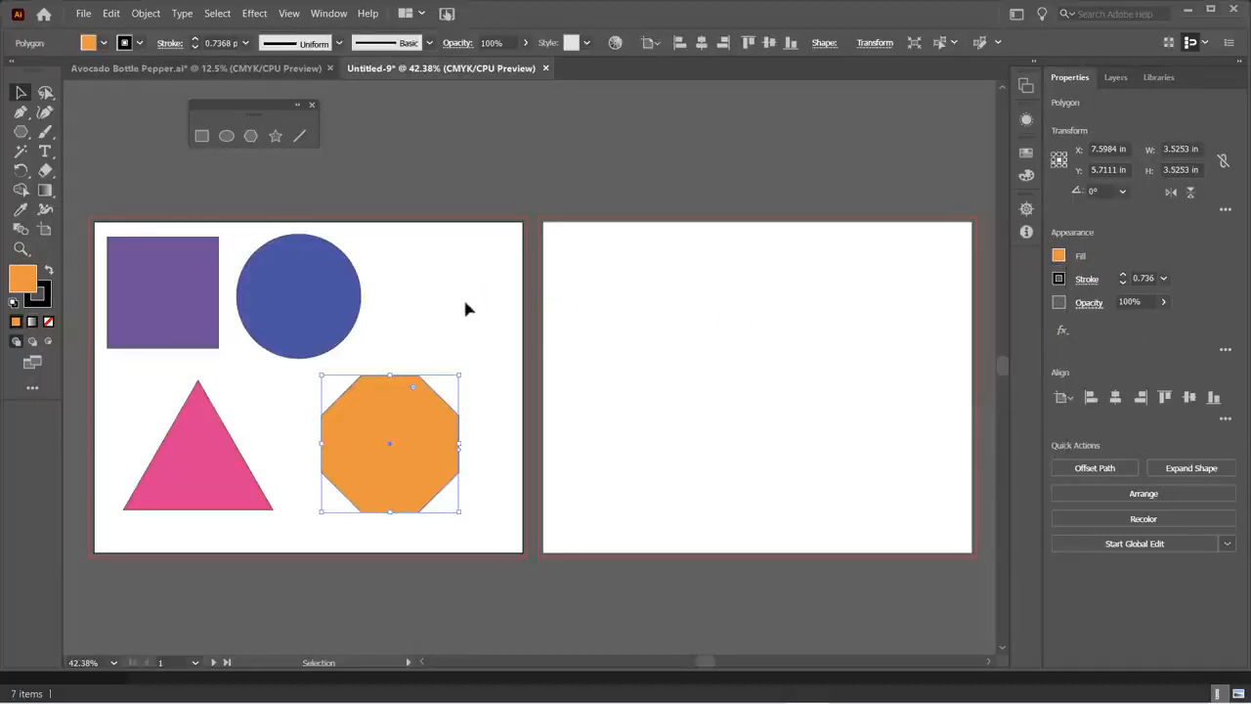
pyautogui.click(465, 309)
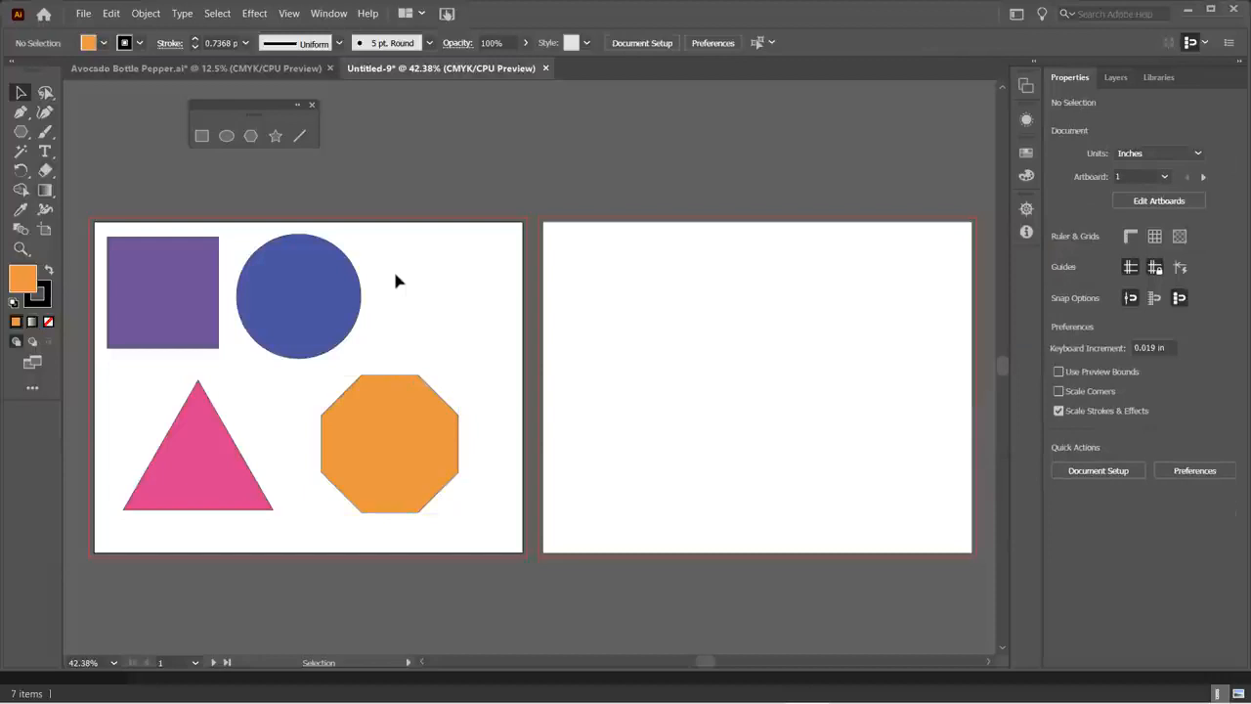
# - Draw a nine-pointed orange star about 6.3 in wide across the left edge of the second artboard
pyautogui.click(276, 136)
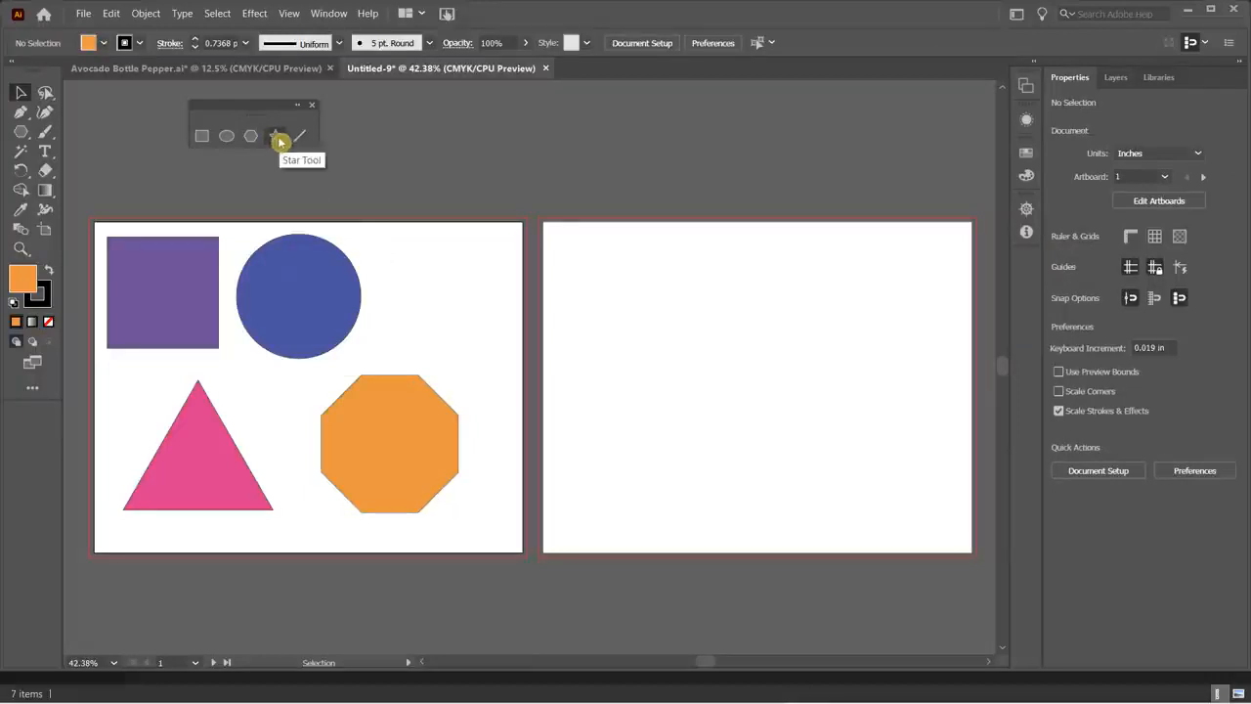
pyautogui.click(21, 134)
pyautogui.moveTo(21, 134); pyautogui.dragTo(76, 188)
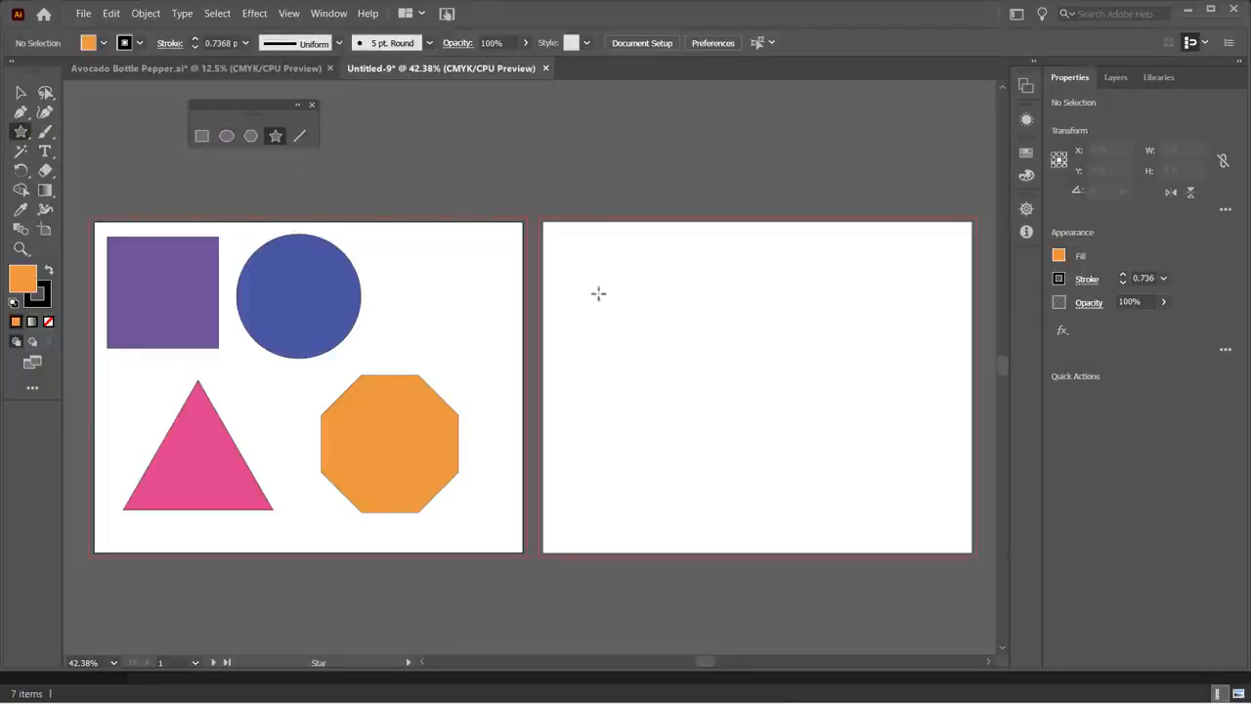
pyautogui.moveTo(597, 294); pyautogui.dragTo(691, 379)
pyautogui.press('Up')
pyautogui.press('Up')
pyautogui.press('Up')
pyautogui.press('Up')
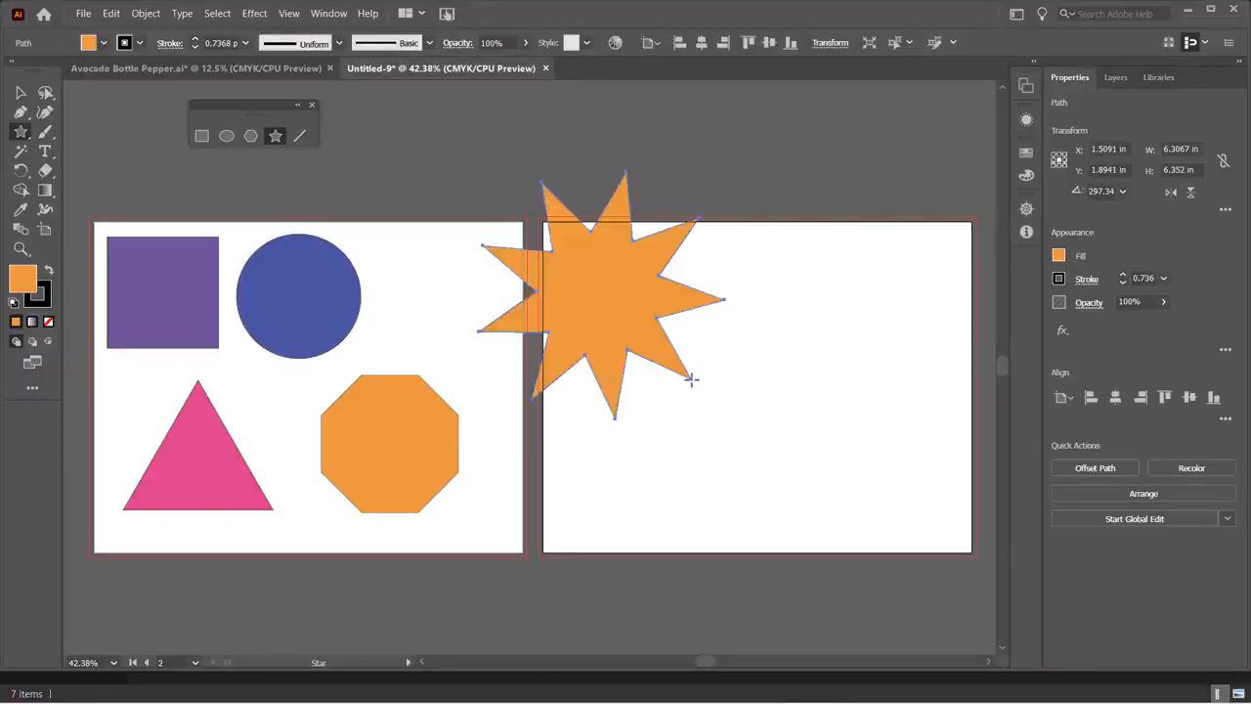
# - Move the star fully onto the second artboard, rotate it clockwise to an angle of about 275°, and deselect it
pyautogui.click(20, 92)
pyautogui.moveTo(620, 271); pyautogui.dragTo(723, 352)
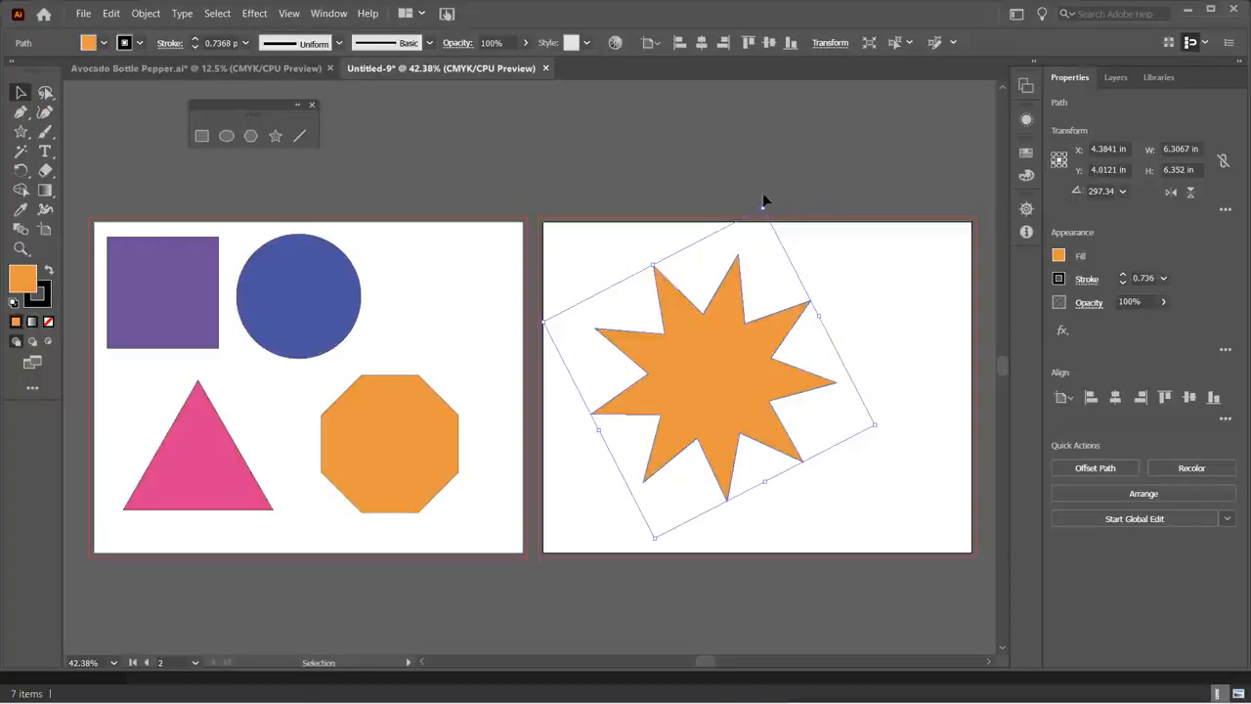
pyautogui.moveTo(764, 206); pyautogui.dragTo(812, 253)
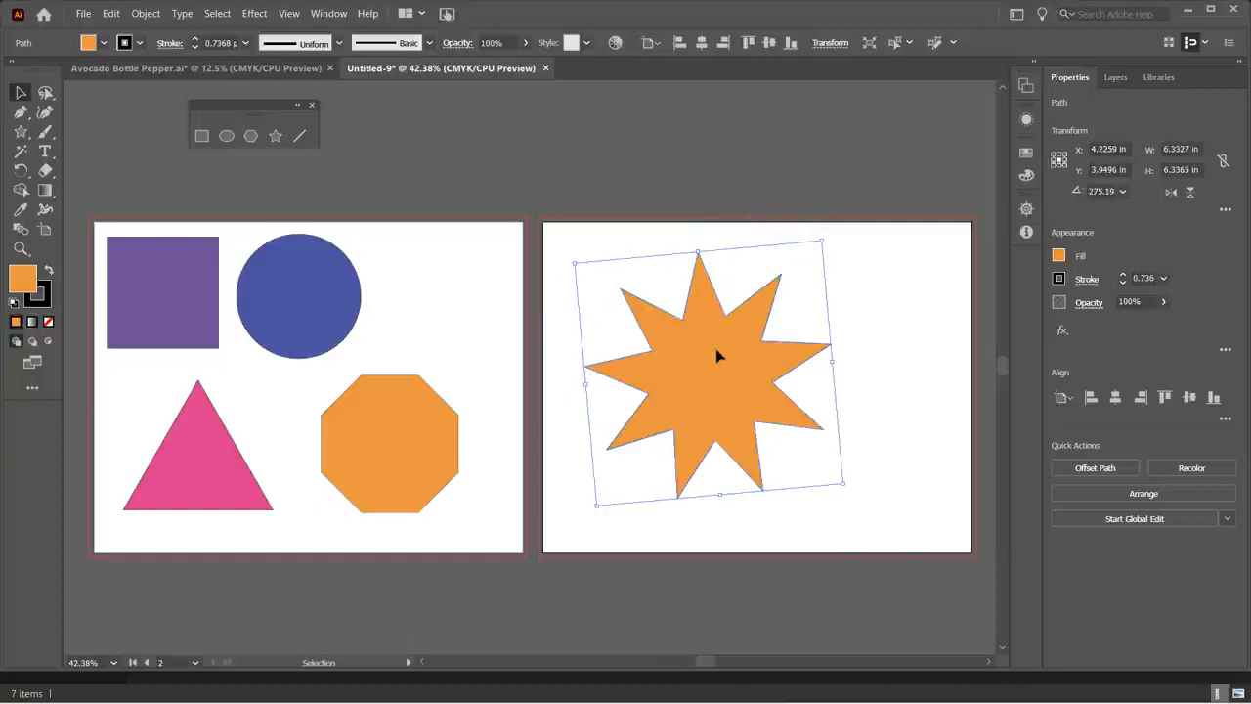
pyautogui.click(440, 315)
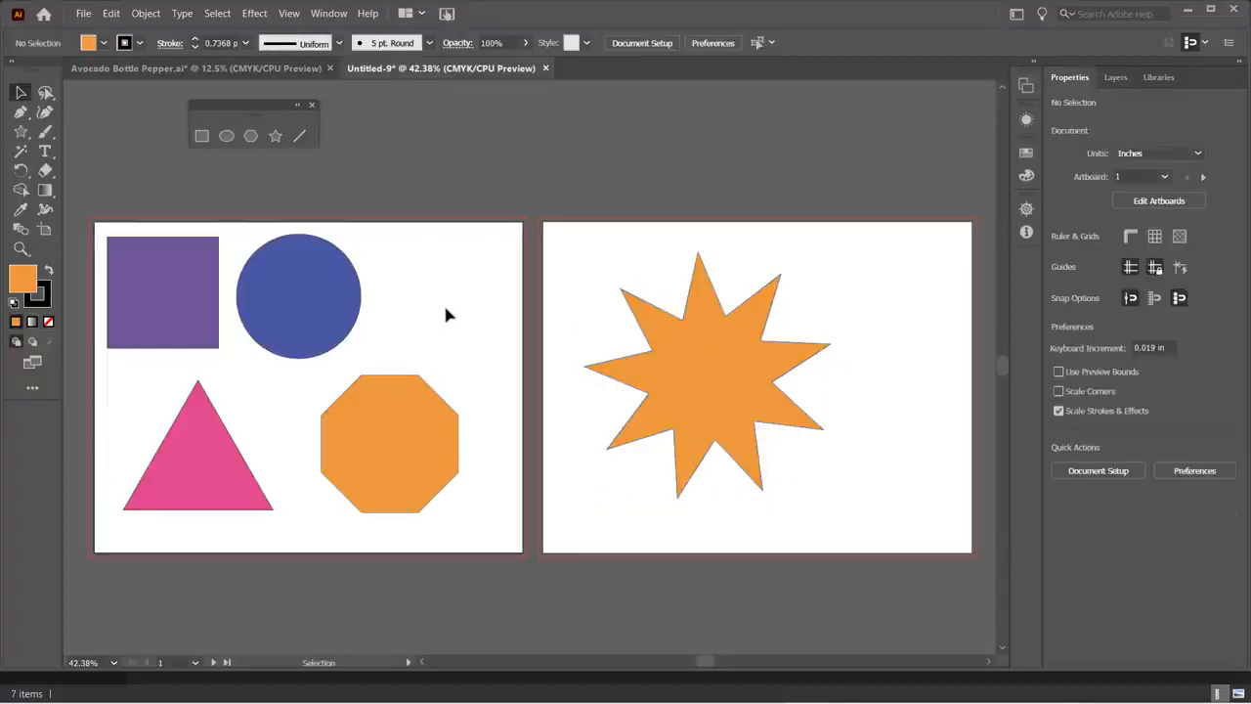
# - Shift the star right to about X 5.84 in, Y 4.01 in on the second artboard and deselect it
pyautogui.click(700, 354)
pyautogui.moveTo(718, 346); pyautogui.dragTo(763, 365)
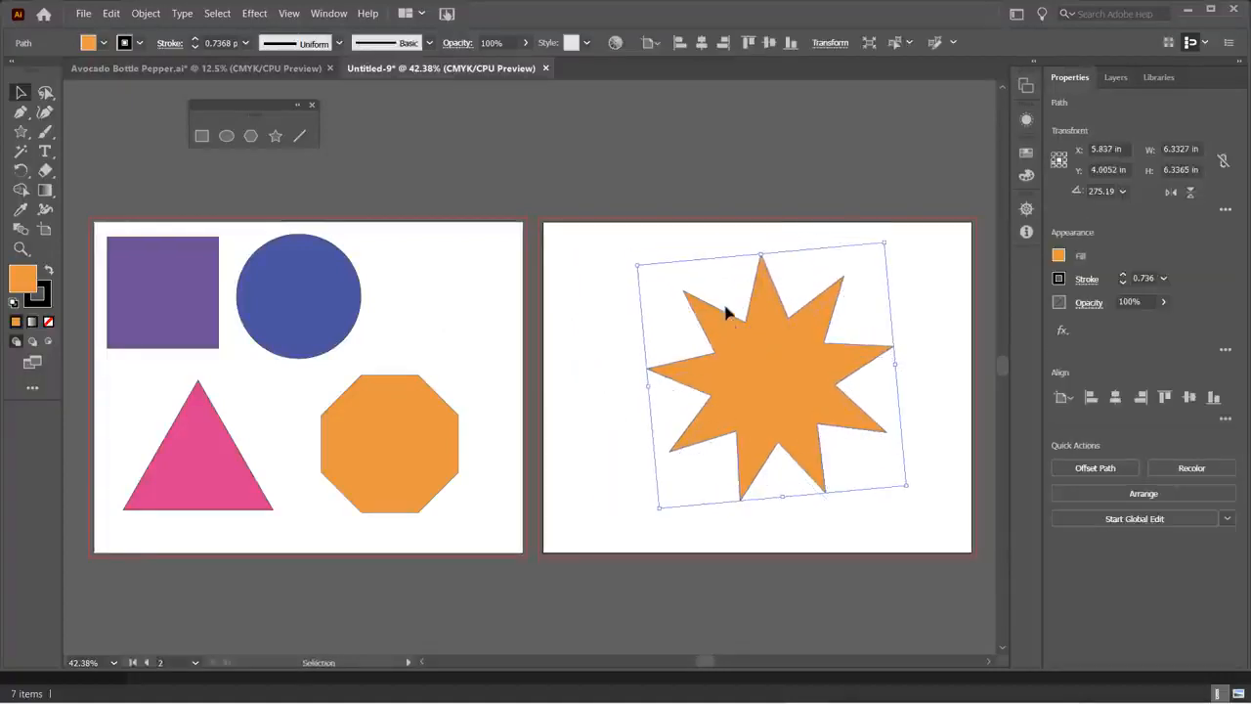
pyautogui.click(447, 303)
# - Create a nine-pointed star from exact Star options on the first artboard, with Radius 1 of 10 in and Radius 2 of 1.6142 in, and undo it
pyautogui.click(278, 139)
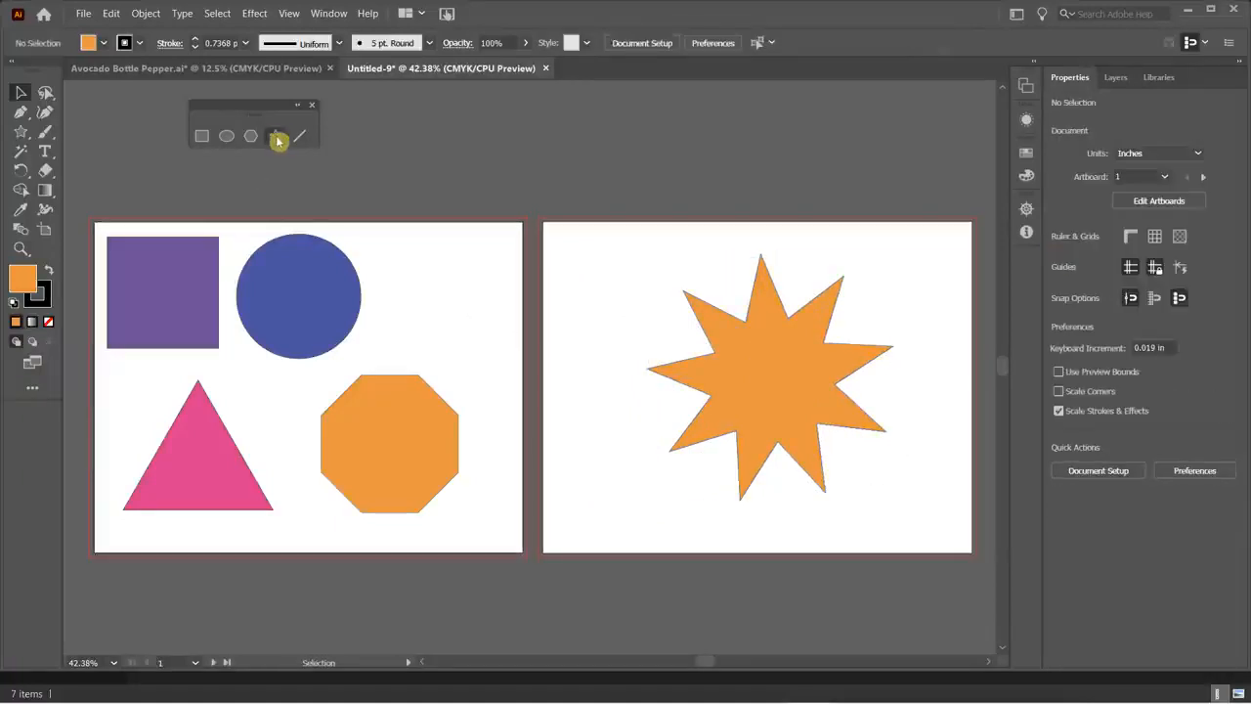
pyautogui.click(278, 139)
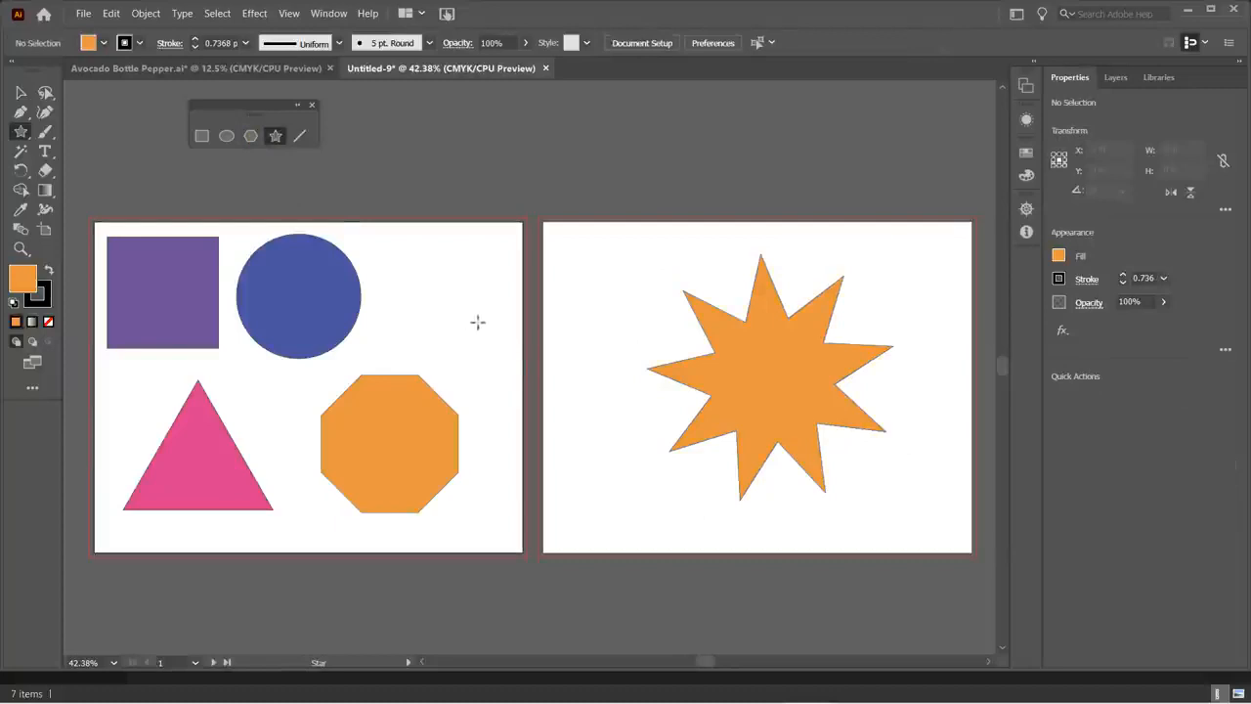
pyautogui.click(436, 299)
pyautogui.moveTo(704, 136); pyautogui.dragTo(523, 117)
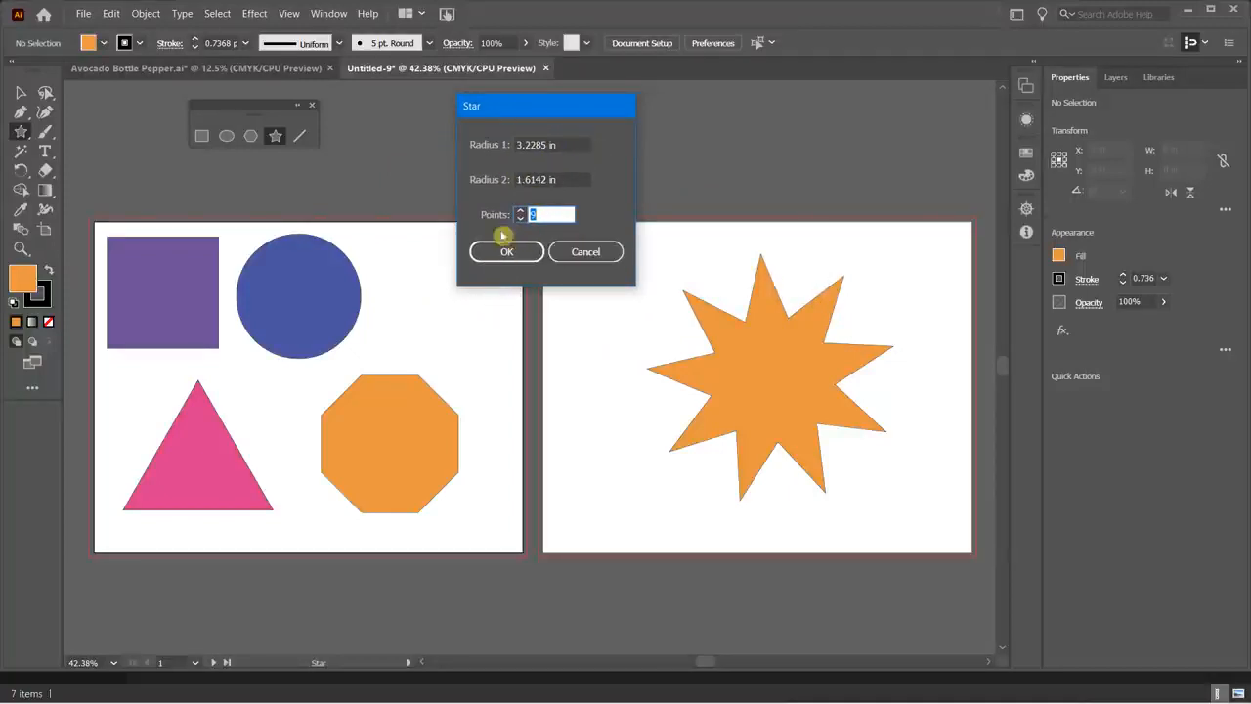
pyautogui.click(538, 145)
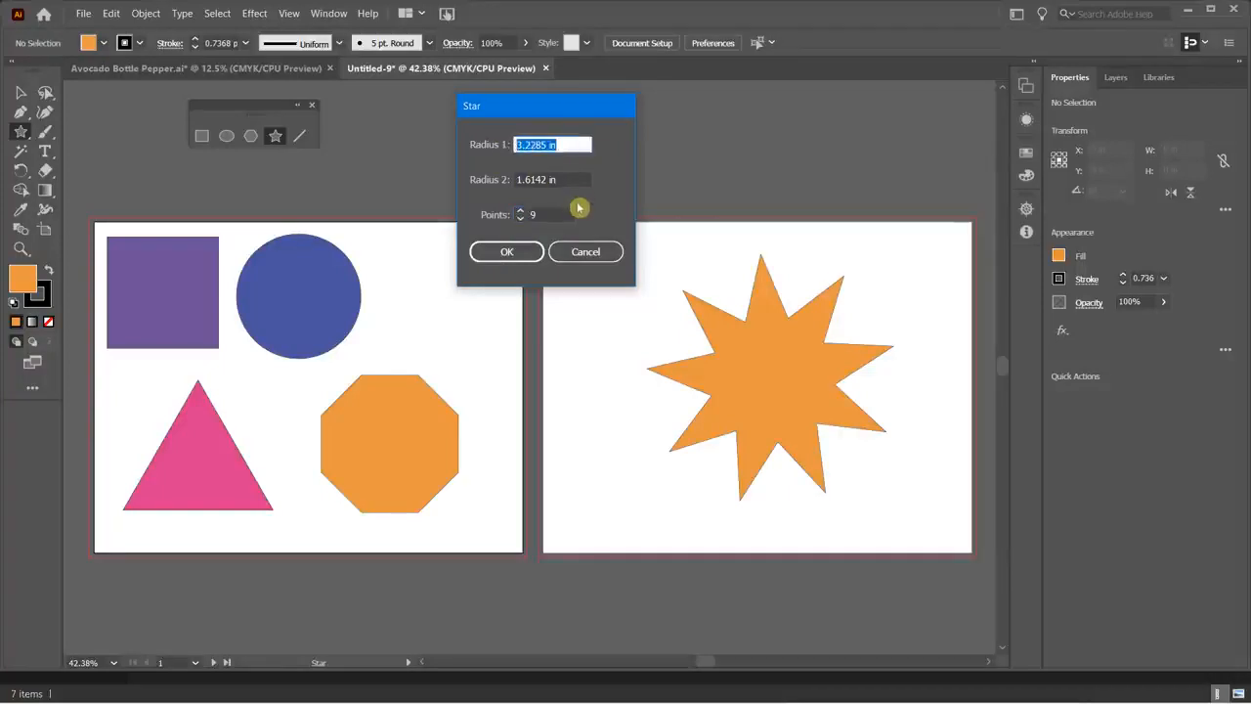
pyautogui.write('10')
pyautogui.click(507, 251)
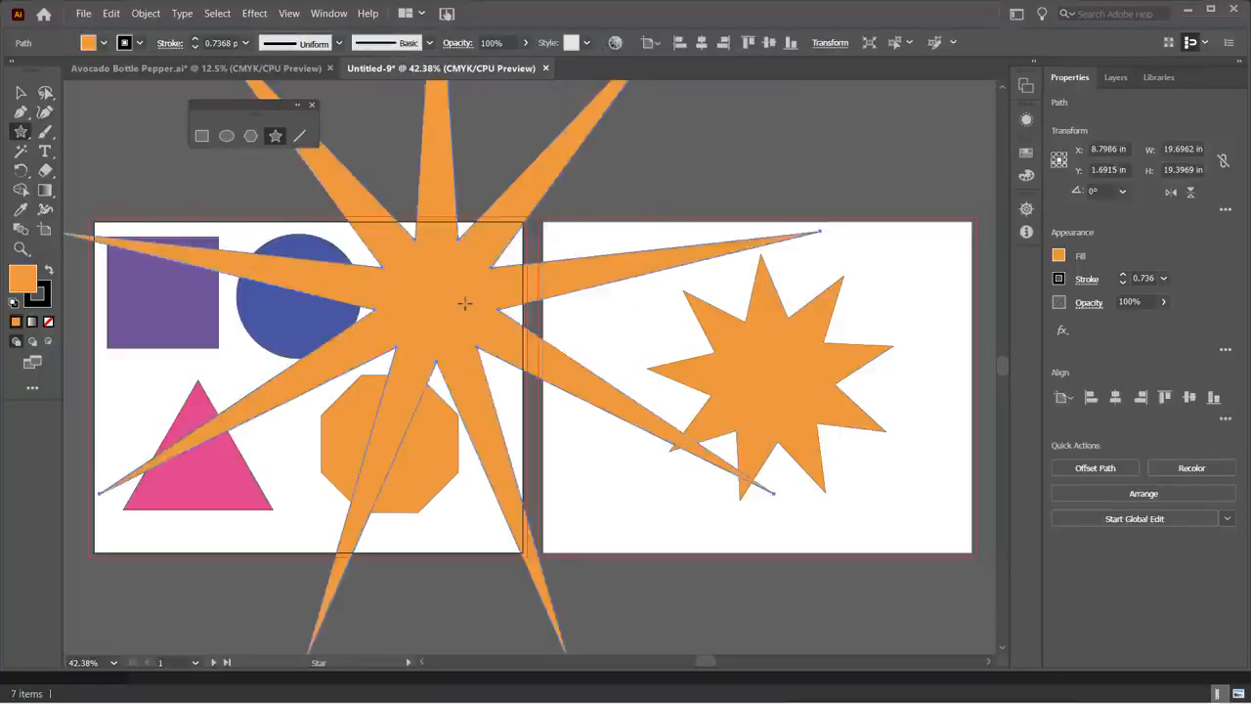
pyautogui.hotkey('ctrl', 'z')
# - Create a nine-pointed star beside the circle with Radius 1 of 3 in and Radius 2 of 5 in, and delete it
pyautogui.click(417, 268)
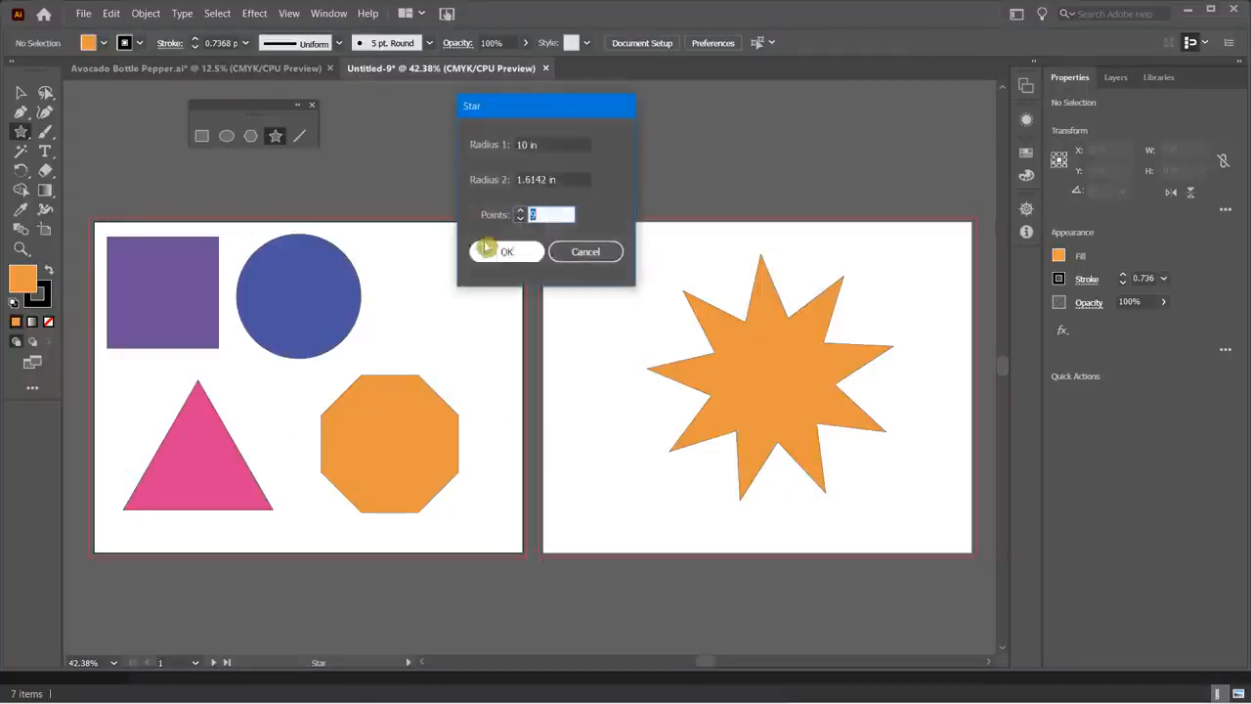
pyautogui.doubleClick(519, 144)
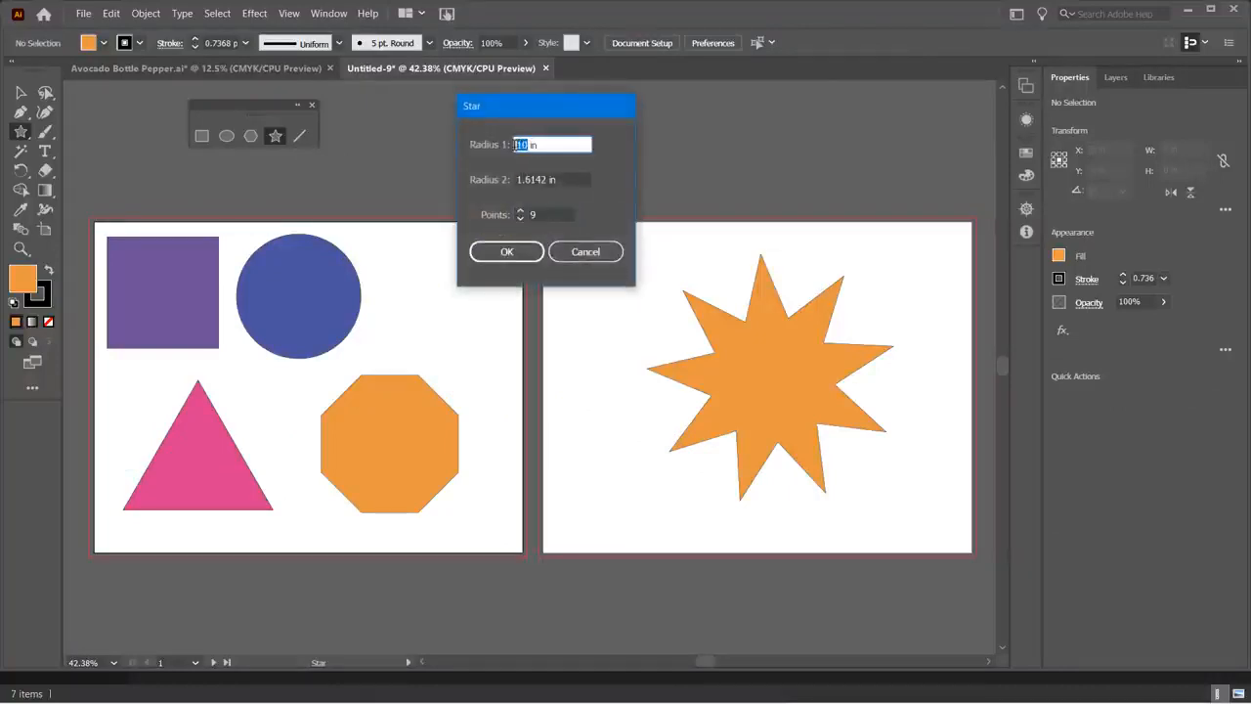
pyautogui.write('3')
pyautogui.click(546, 180)
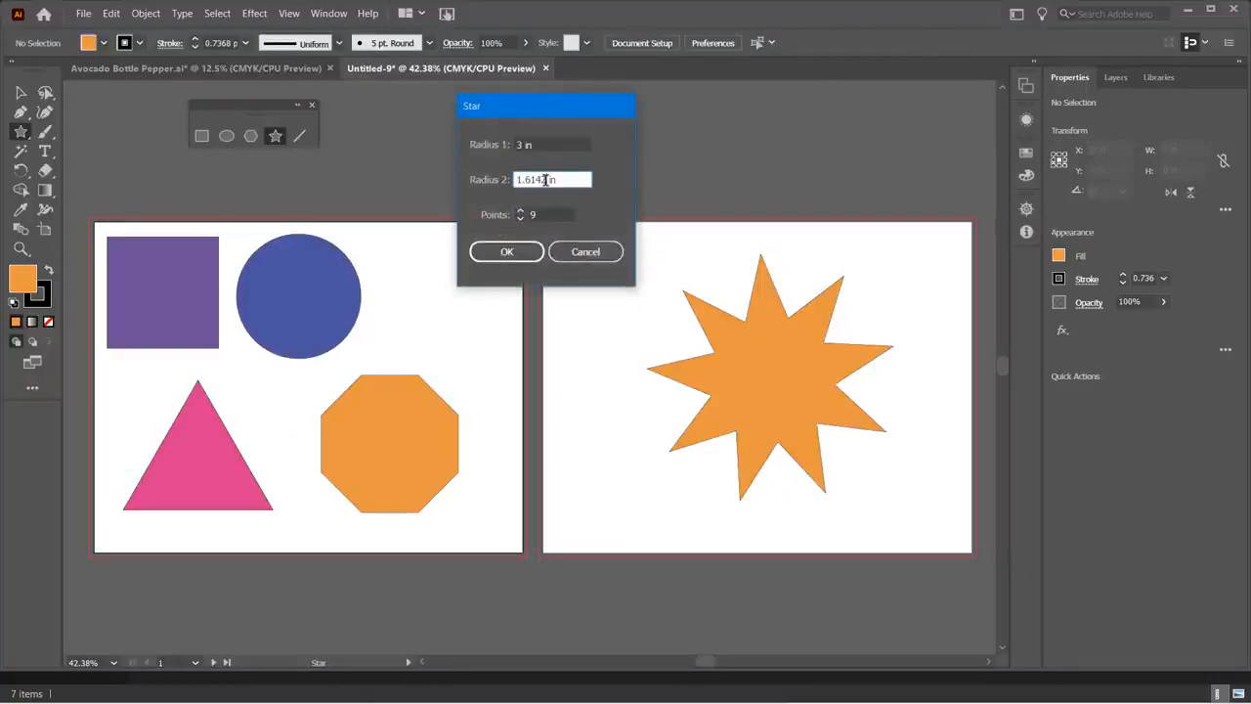
pyautogui.doubleClick(546, 180)
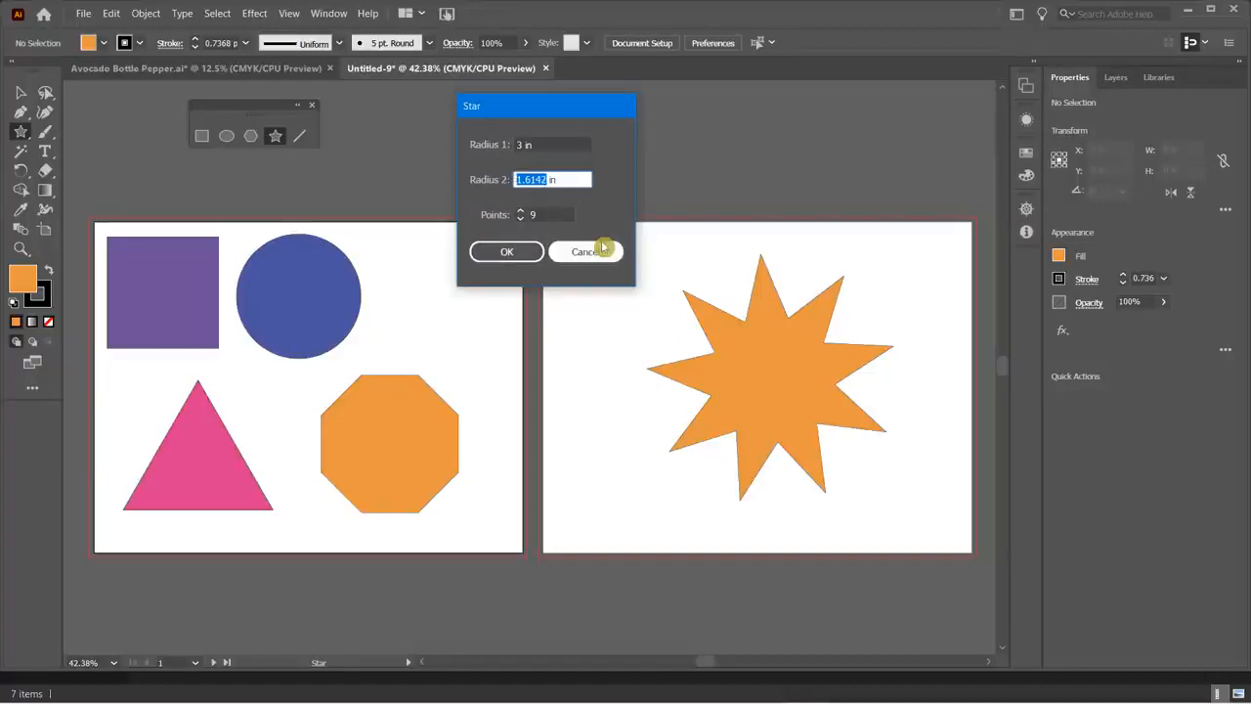
pyautogui.write('5')
pyautogui.click(518, 258)
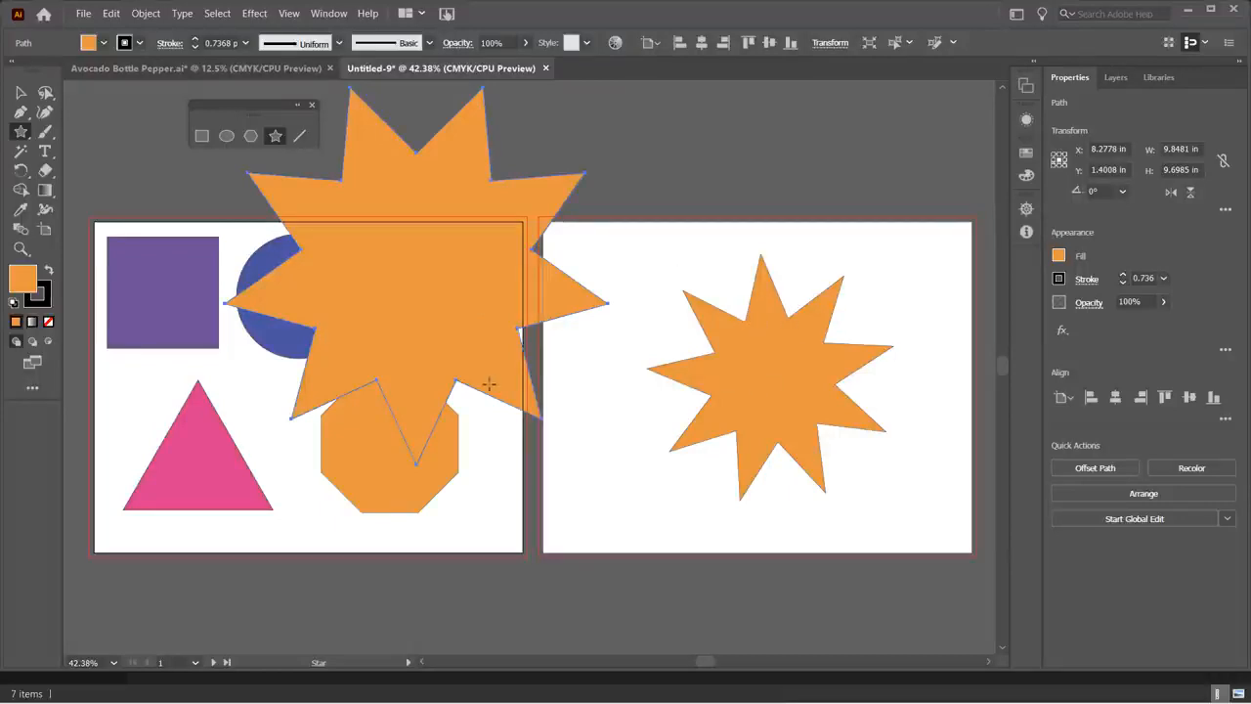
pyautogui.press('Delete')
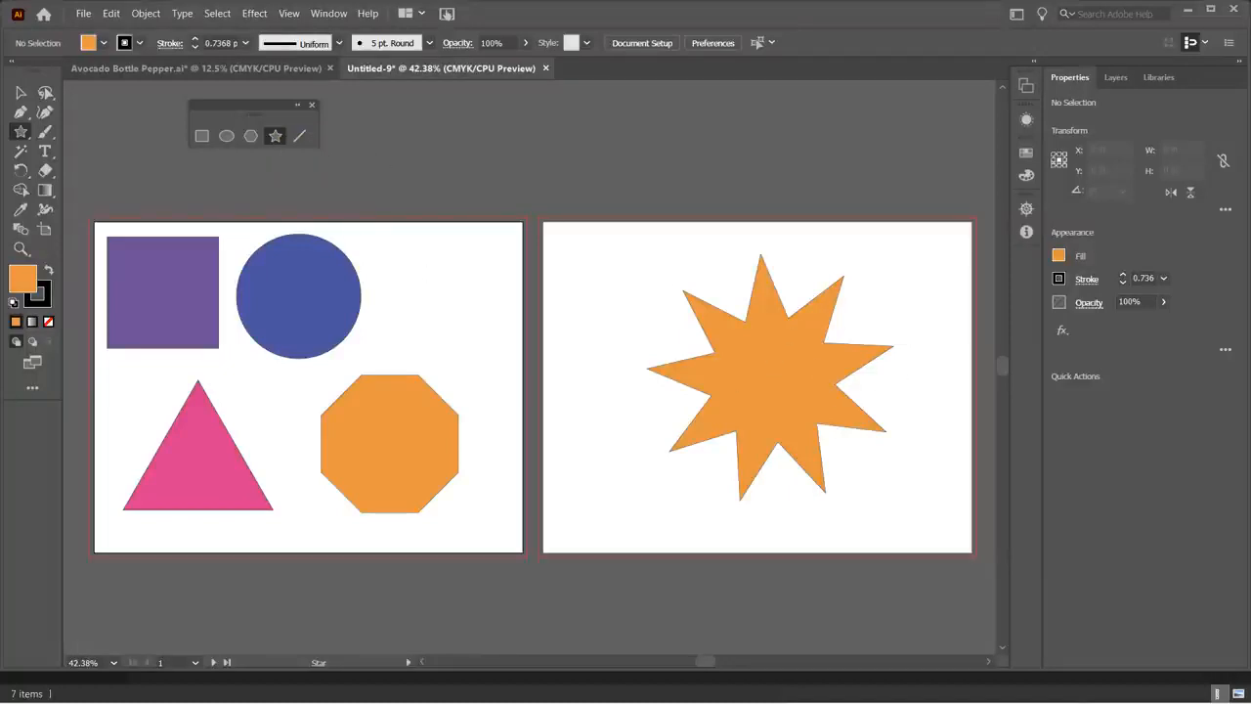
pyautogui.click(421, 291)
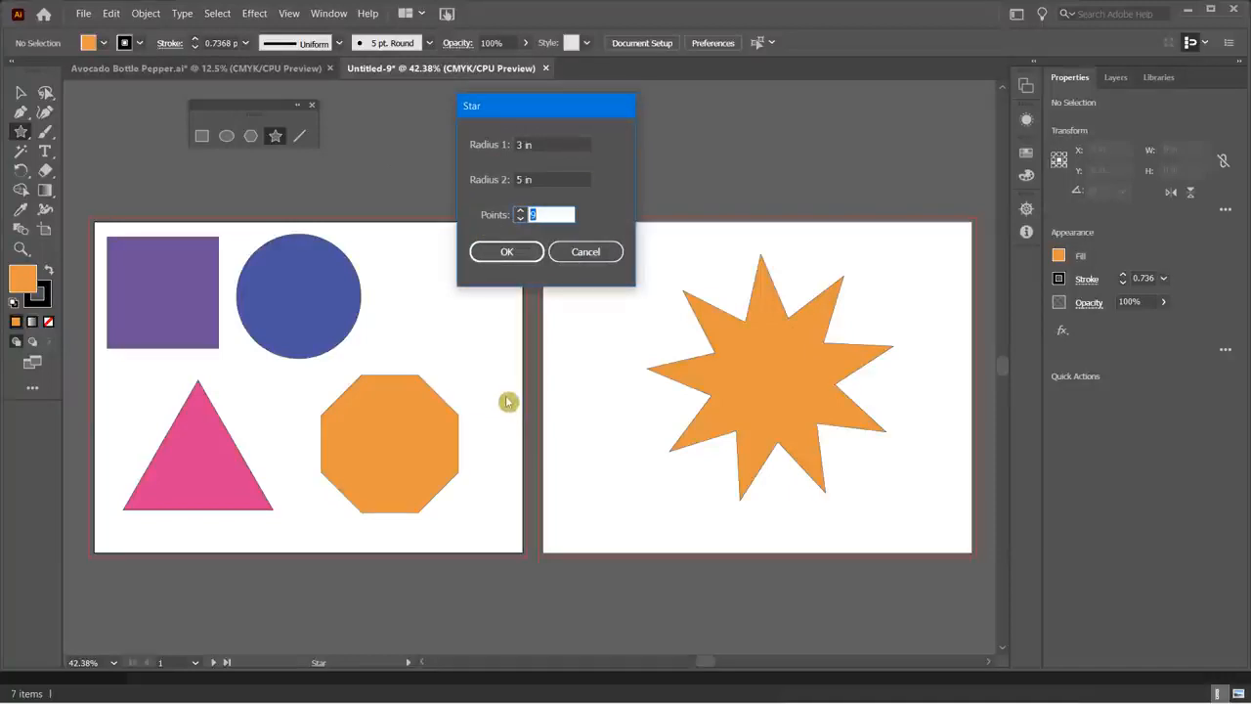
pyautogui.click(602, 252)
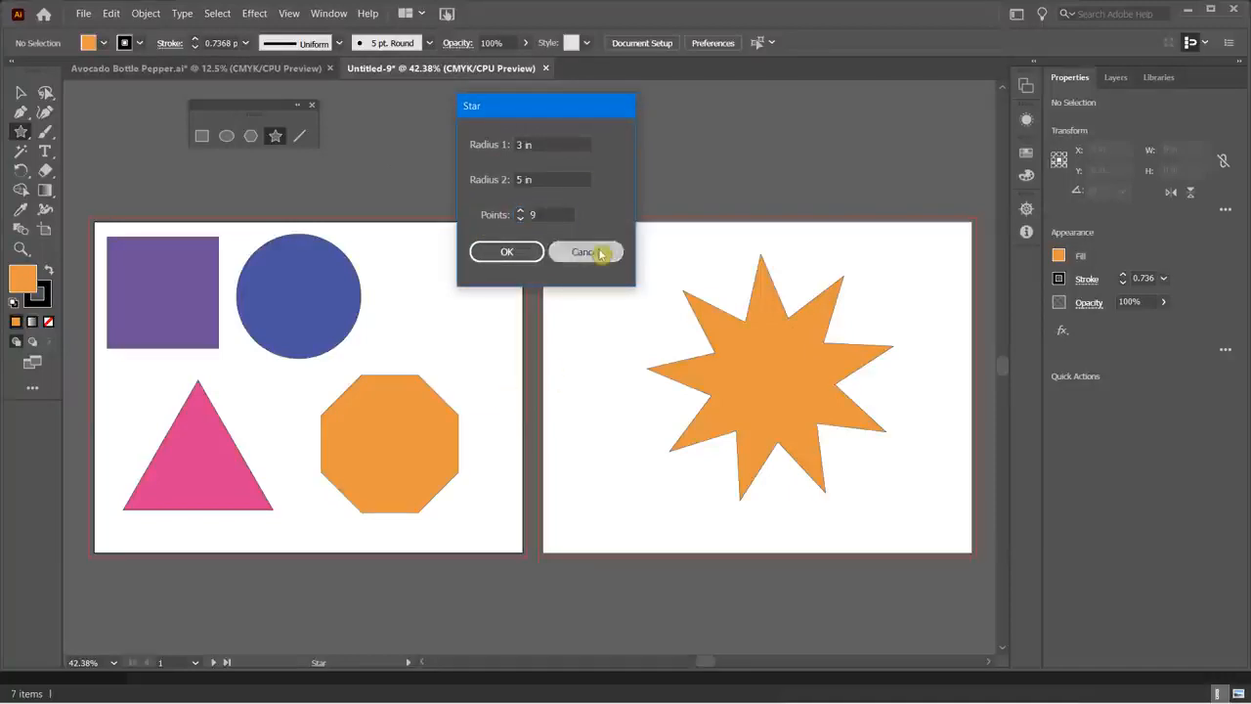
# - Move the star from the second artboard onto the shapes on the first artboard and deselect it
pyautogui.click(21, 92)
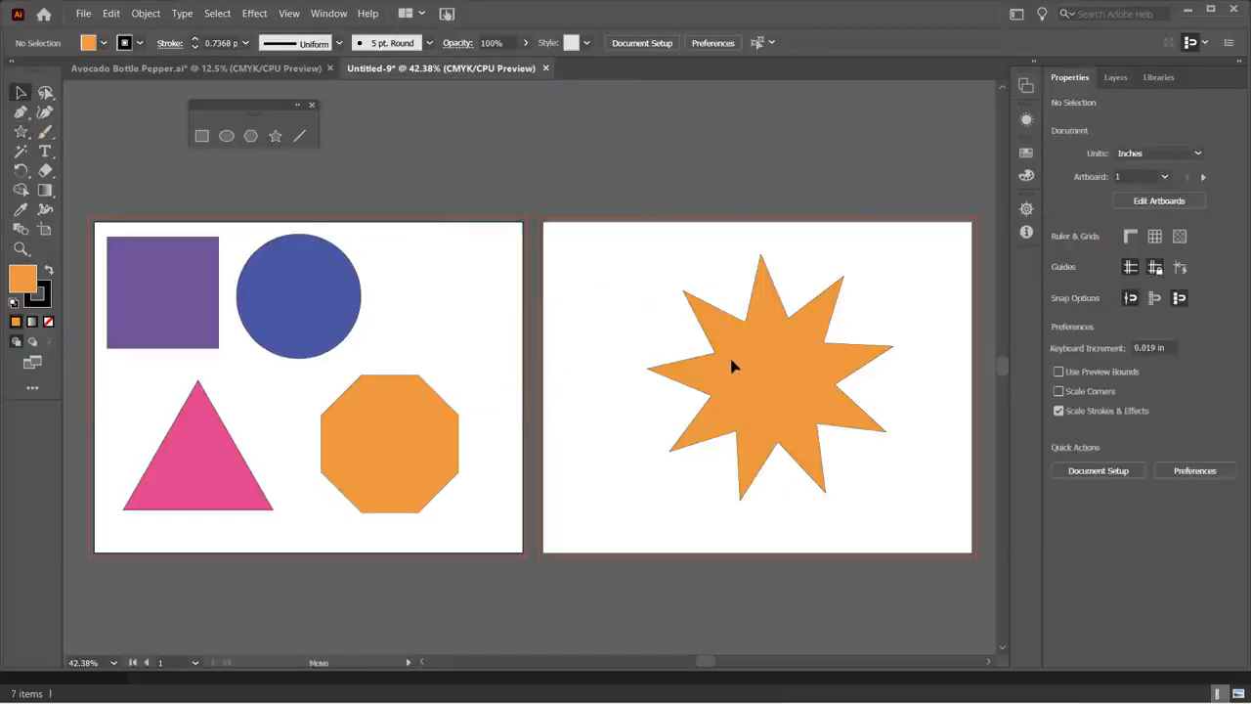
pyautogui.moveTo(733, 366); pyautogui.dragTo(253, 360)
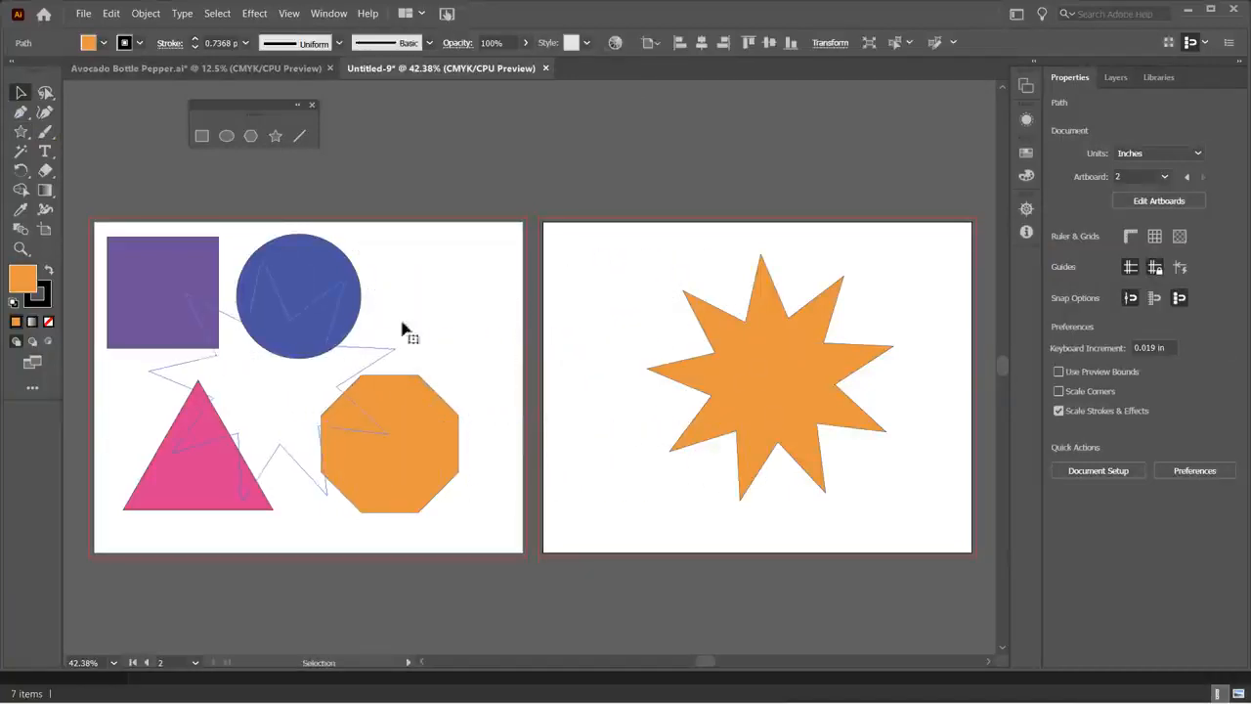
pyautogui.click(445, 308)
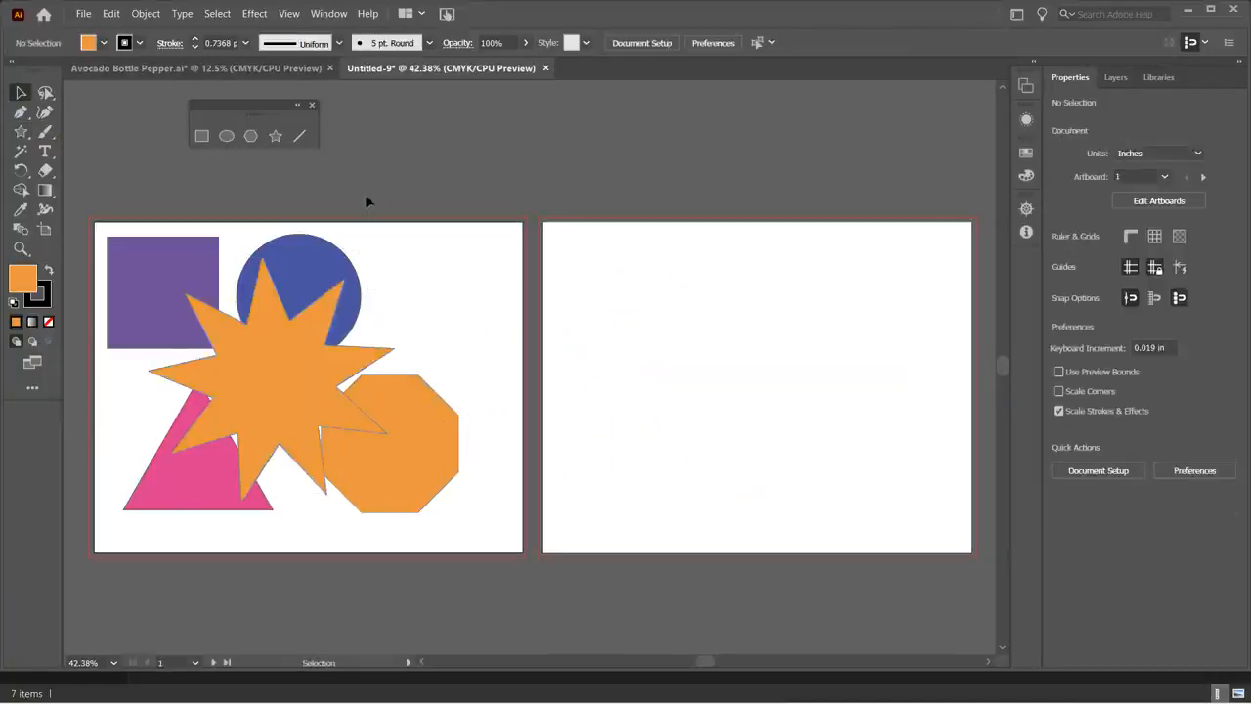
# - Draw a horizontal line segment about 7.15 in long across the upper part of the second artboard
pyautogui.click(303, 138)
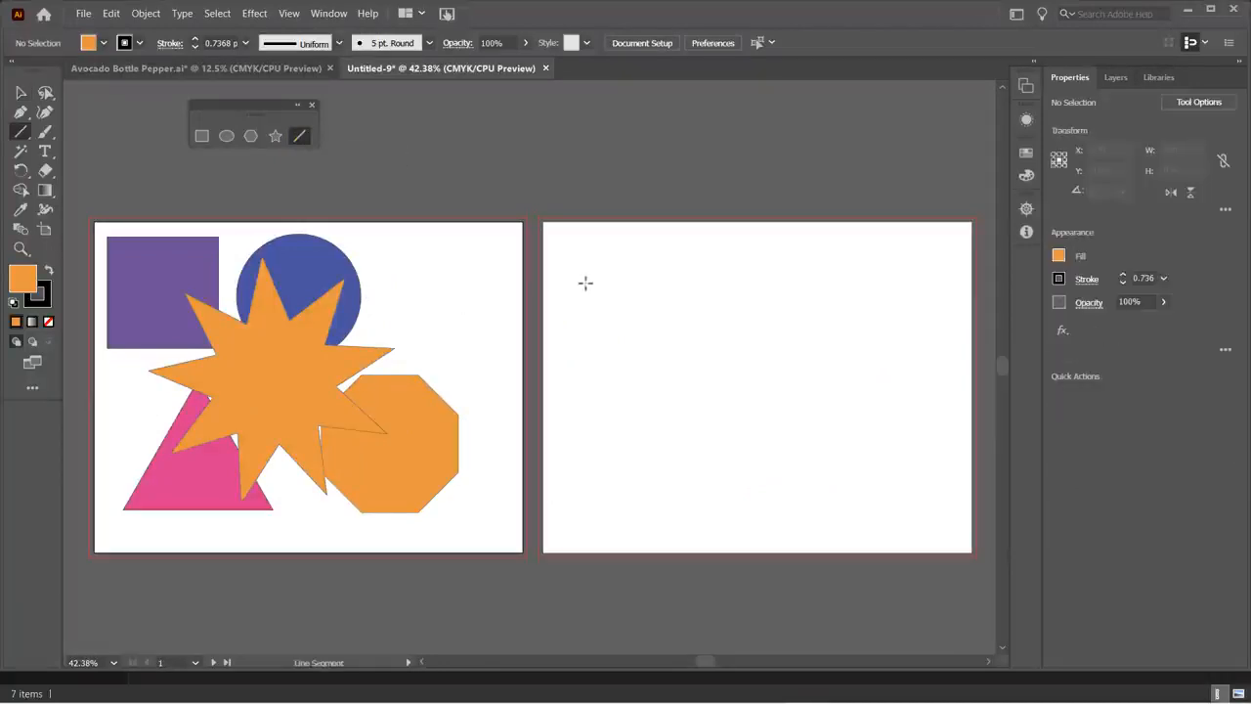
pyautogui.moveTo(577, 285); pyautogui.dragTo(857, 286)
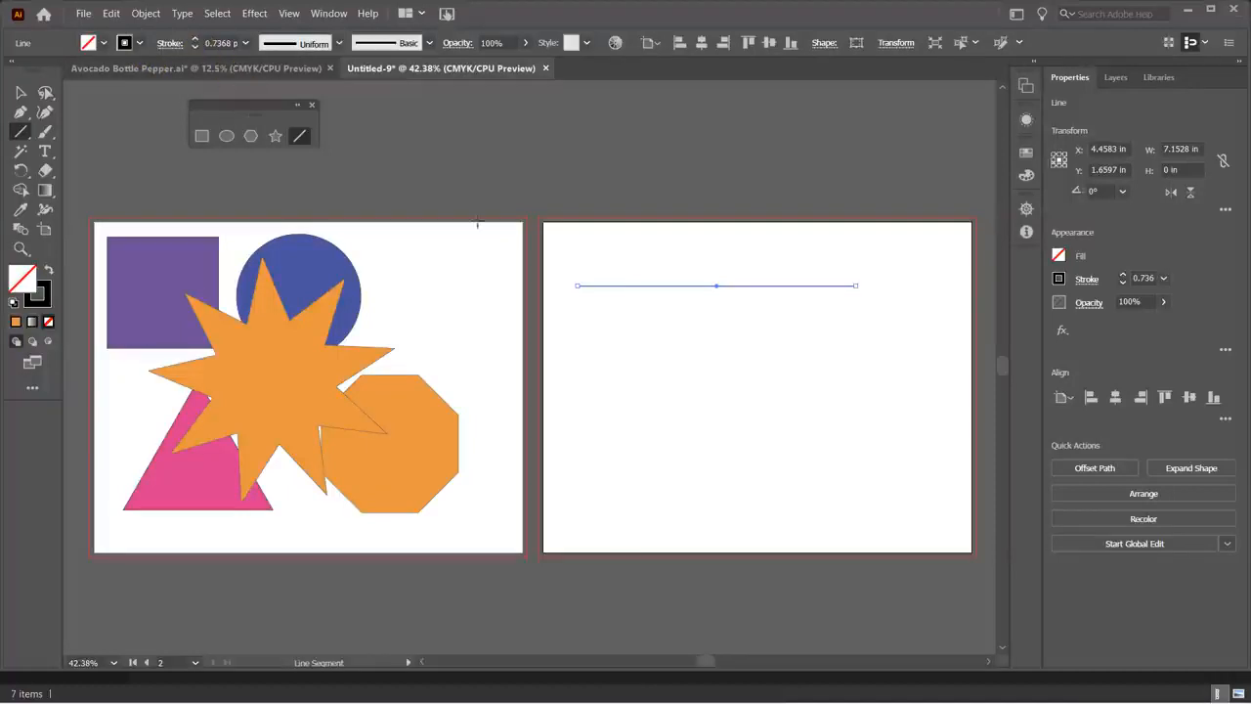
# - Move the star back to the second artboard below the line, to about X 4.80 in, Y 5.32 in, and deselect it
pyautogui.click(20, 93)
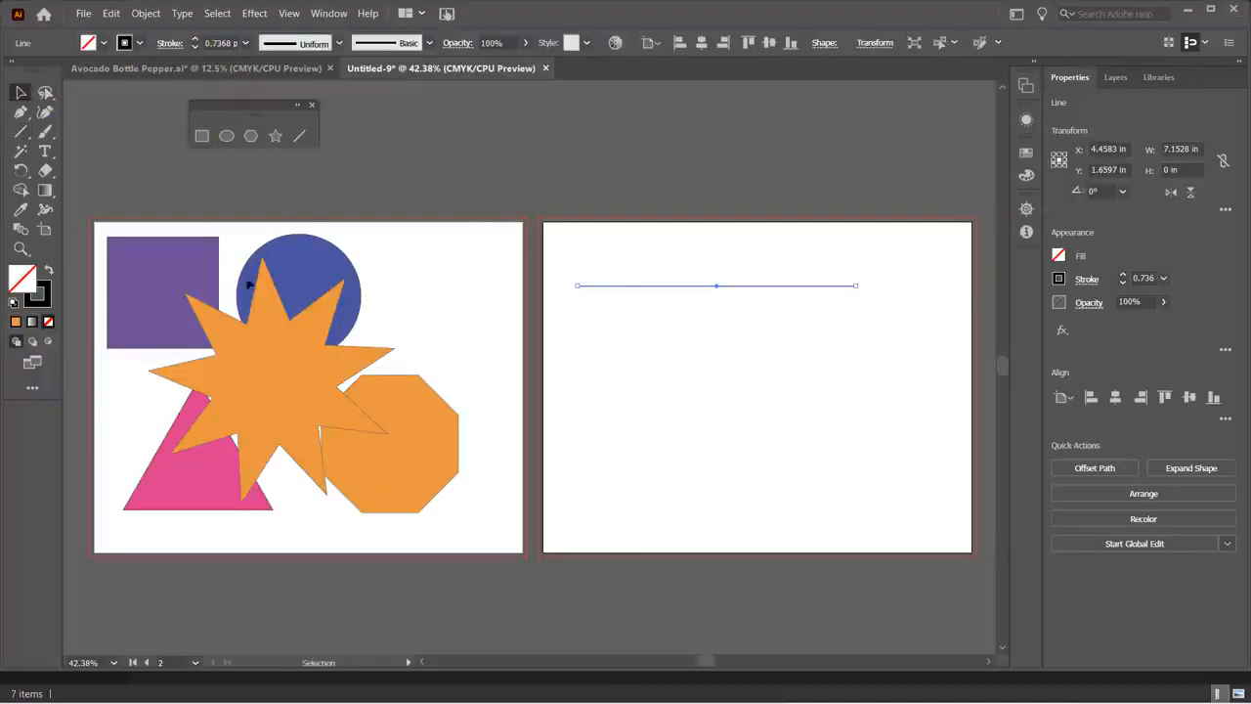
pyautogui.moveTo(297, 360); pyautogui.dragTo(635, 321)
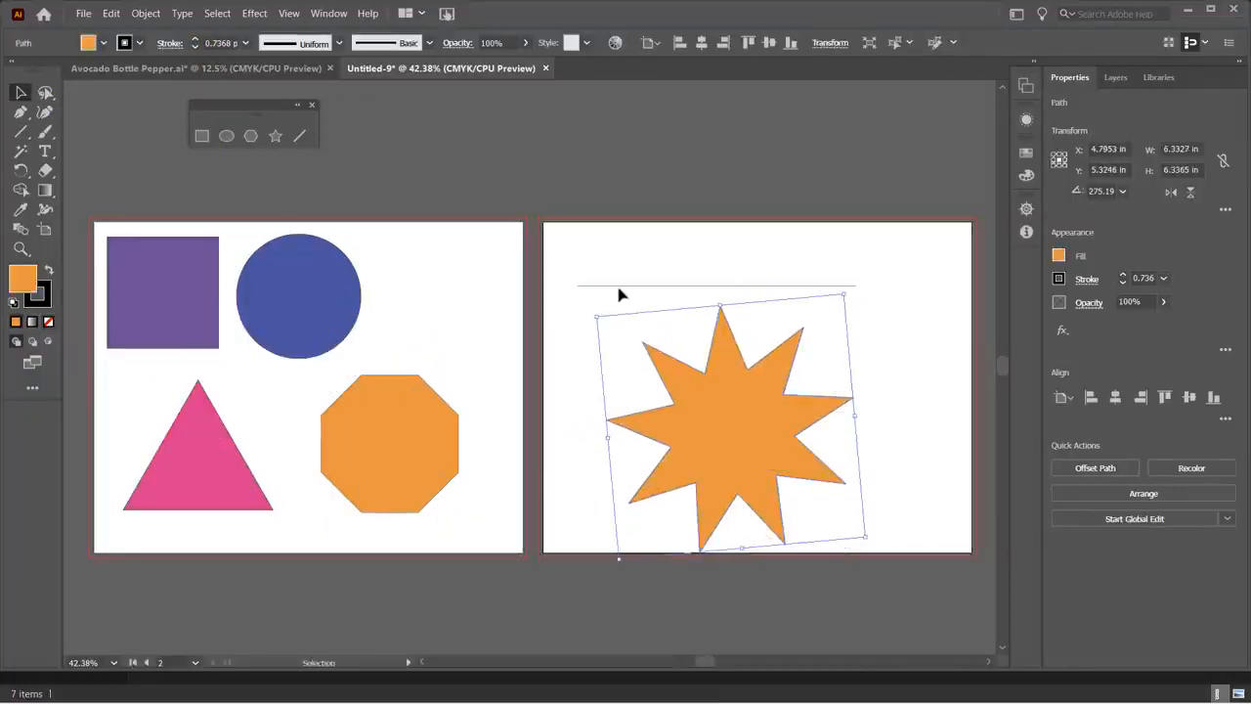
pyautogui.click(618, 292)
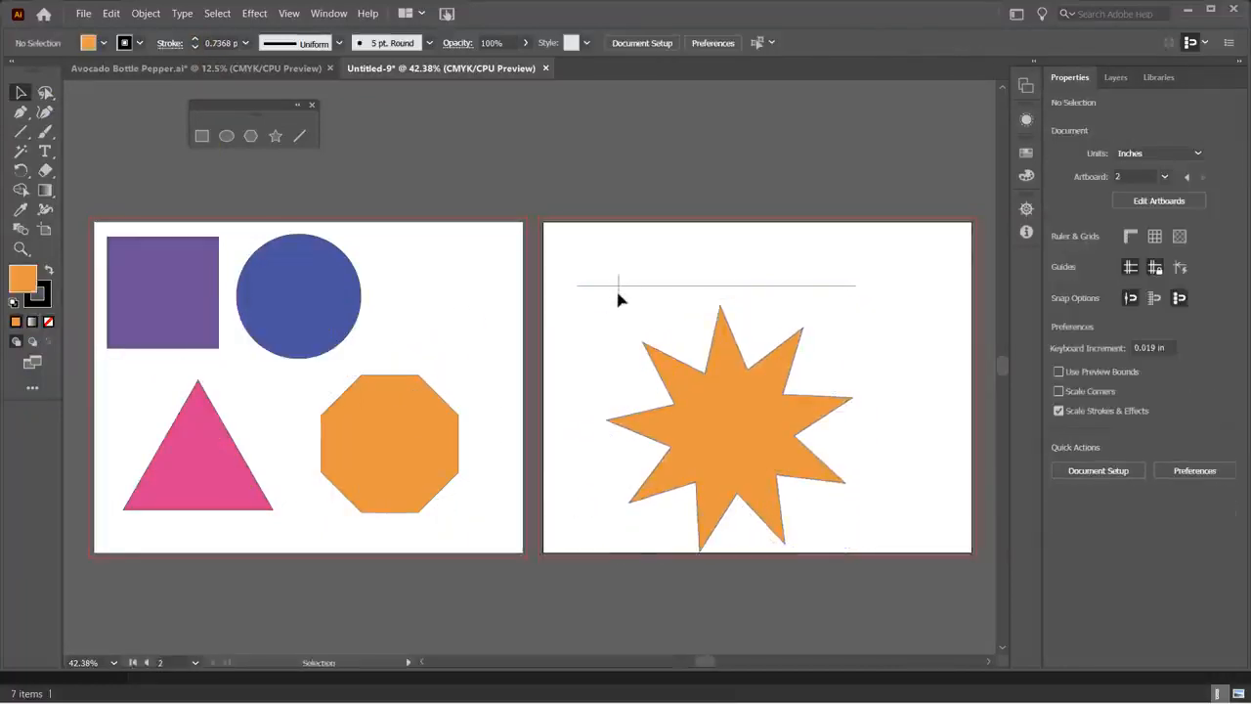
# - Shift the star slightly closer to the line, to about X 4.41 in, Y 5.02 in, and select several shapes on the first artboard individually
pyautogui.moveTo(704, 402); pyautogui.dragTo(660, 364)
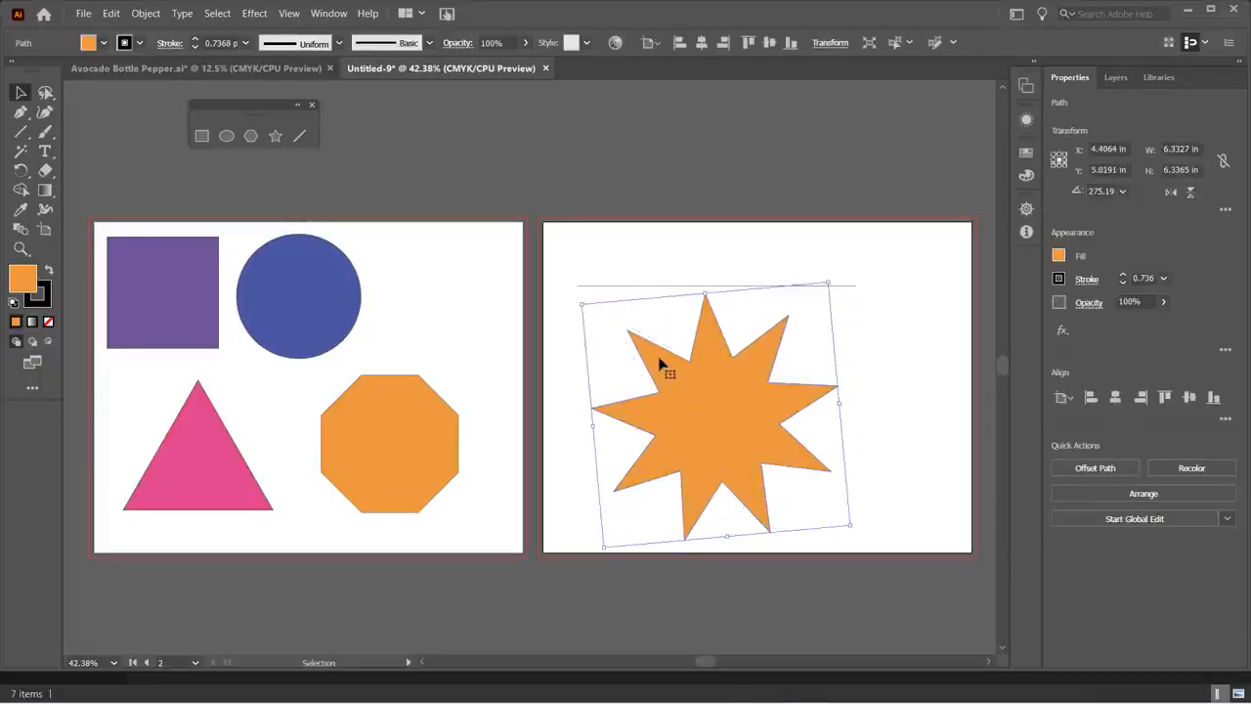
pyautogui.click(352, 431)
pyautogui.click(186, 264)
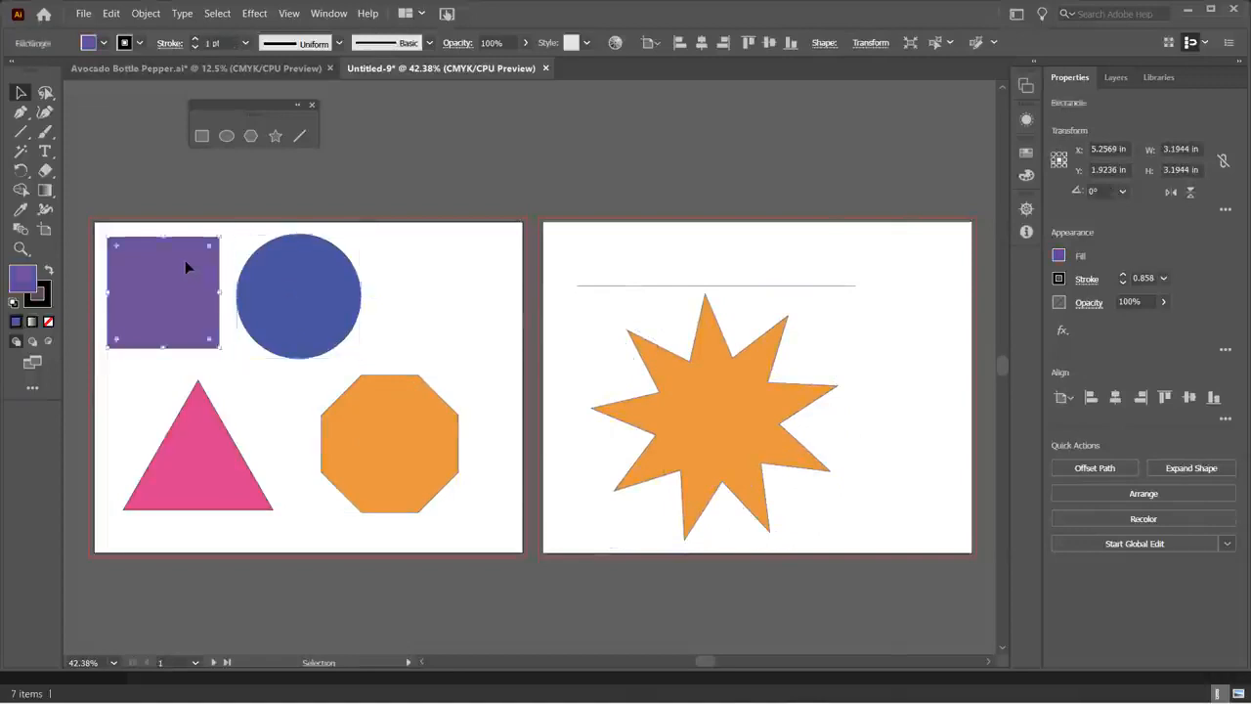
pyautogui.click(214, 479)
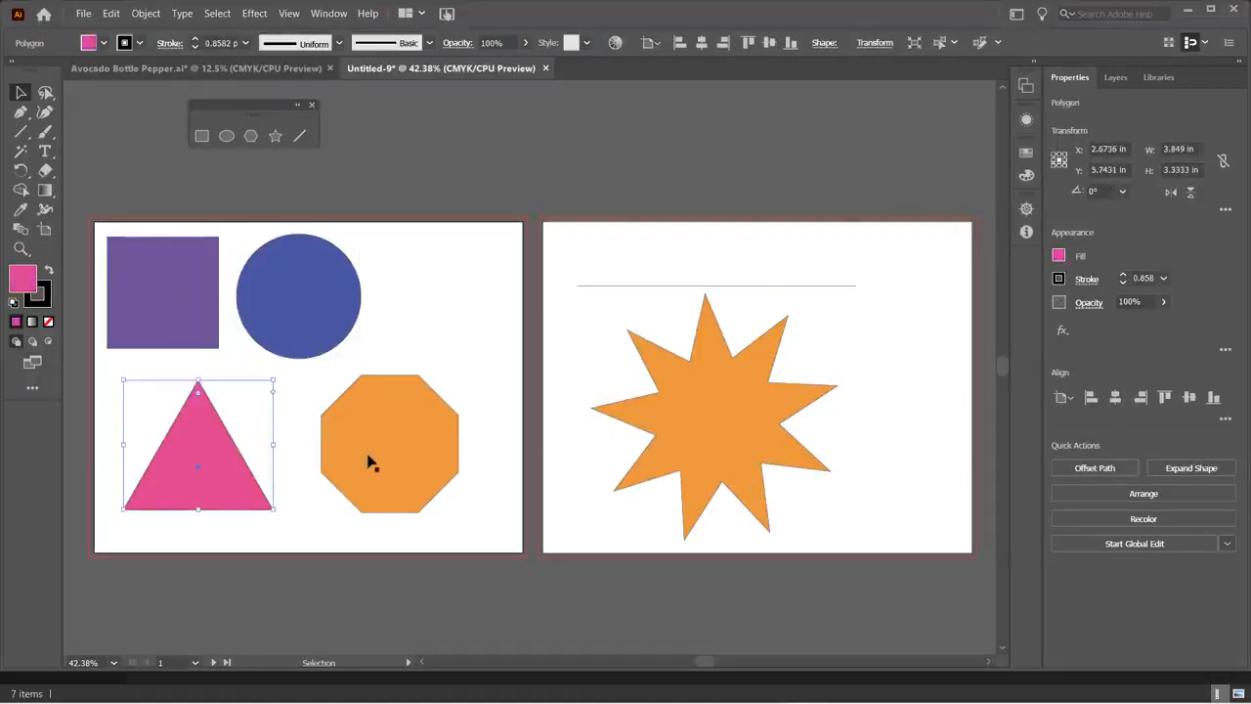
# - Set the purple square's stroke weight to 10 pt
pyautogui.click(159, 281)
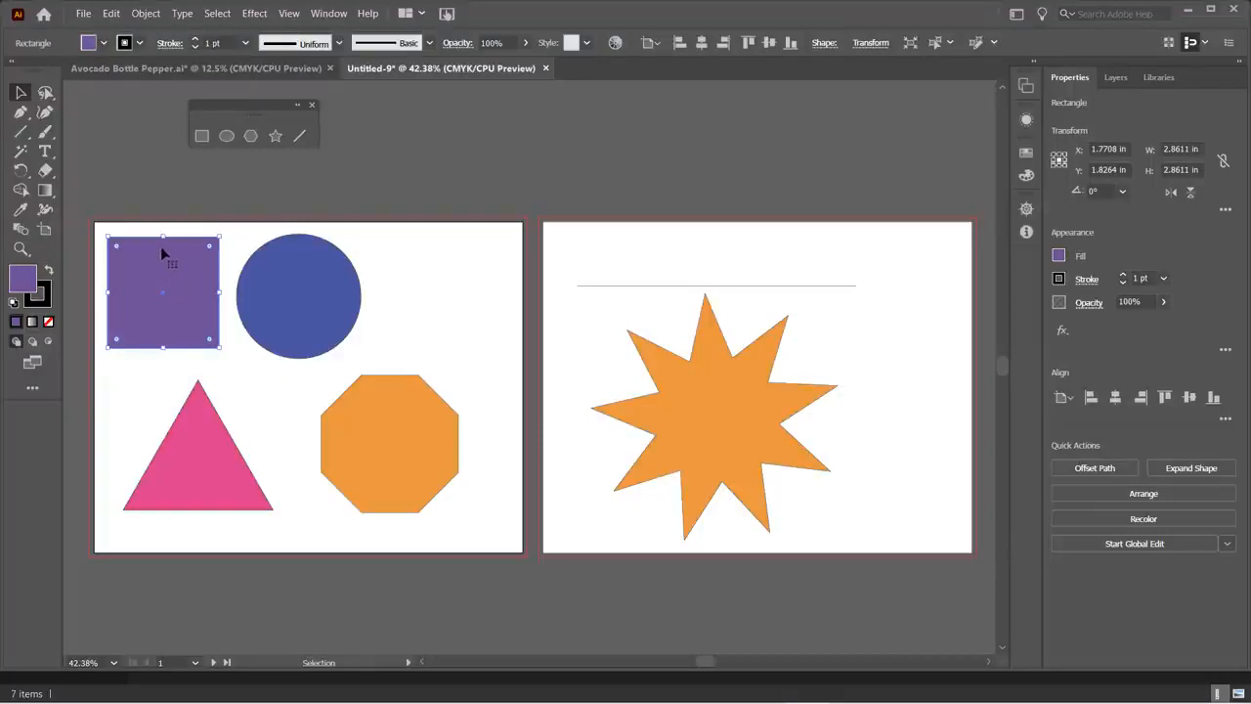
pyautogui.click(199, 39)
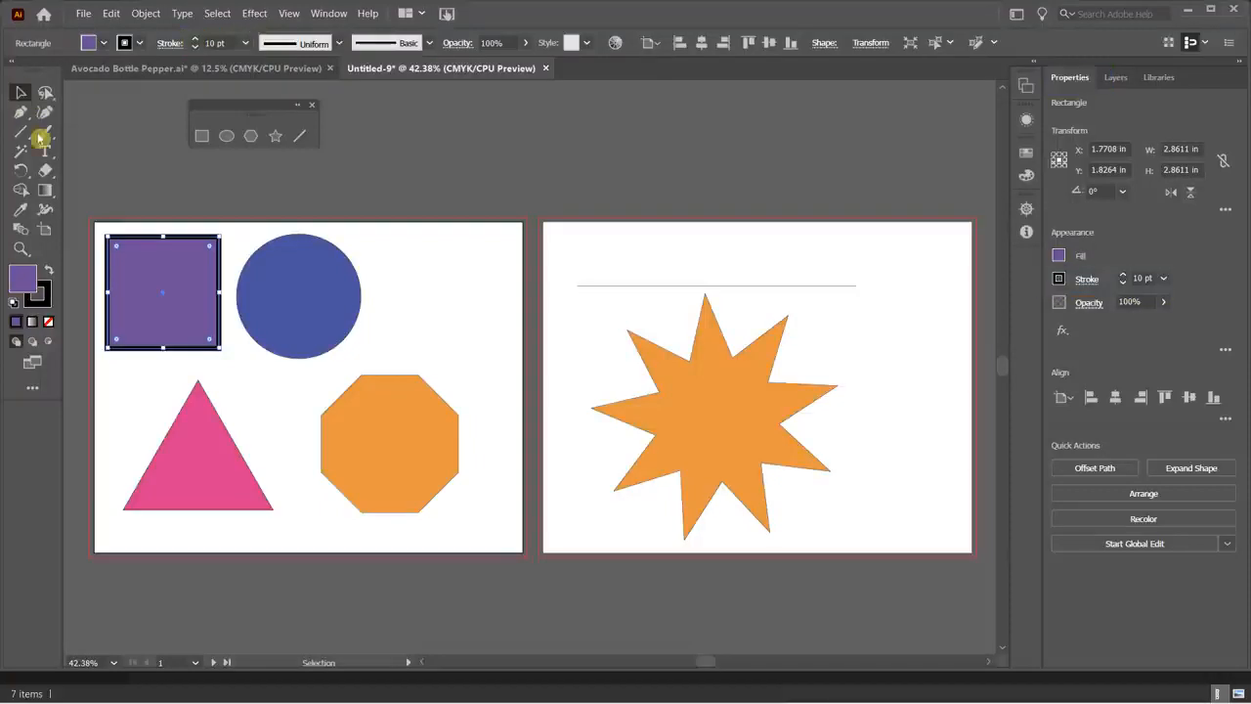
# - Move the blue circle to about X 5.60 in, Y 2.09 in, and increase its stroke weight to 14 pt
pyautogui.moveTo(307, 273); pyautogui.dragTo(323, 277)
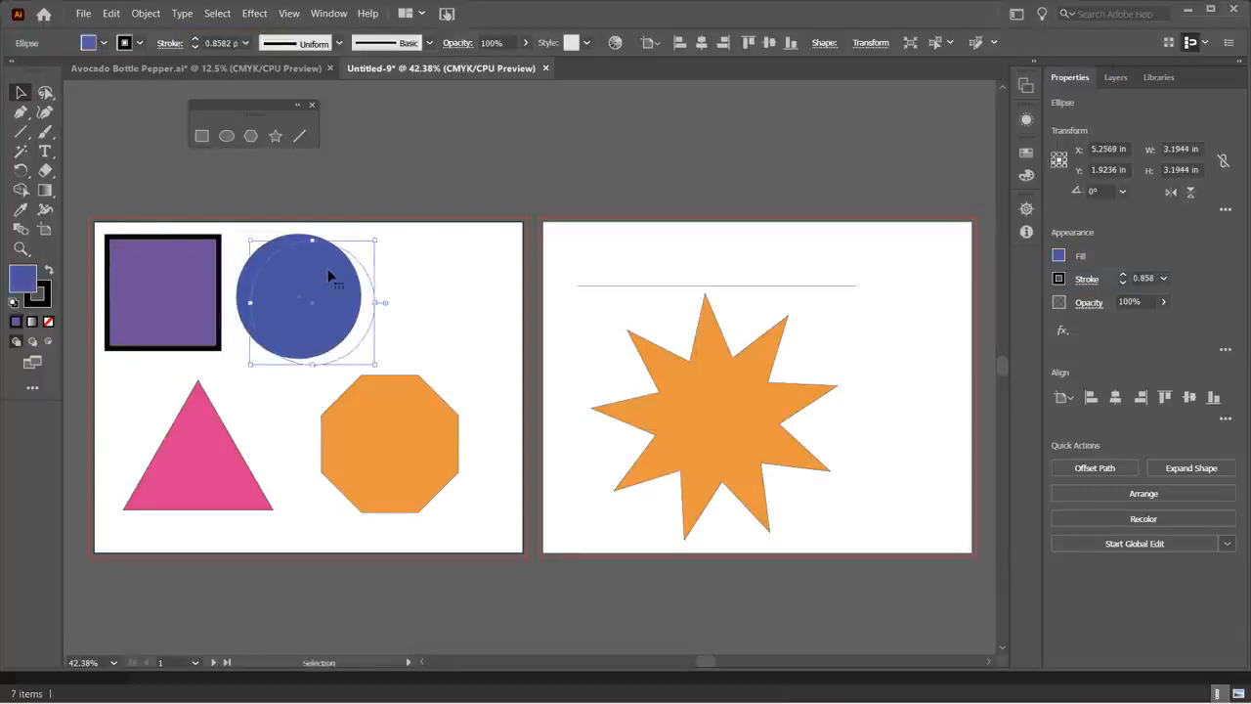
pyautogui.click(1126, 278)
pyautogui.click(1125, 278)
pyautogui.click(1125, 277)
pyautogui.click(1125, 278)
pyautogui.click(1125, 278)
pyautogui.click(1125, 277)
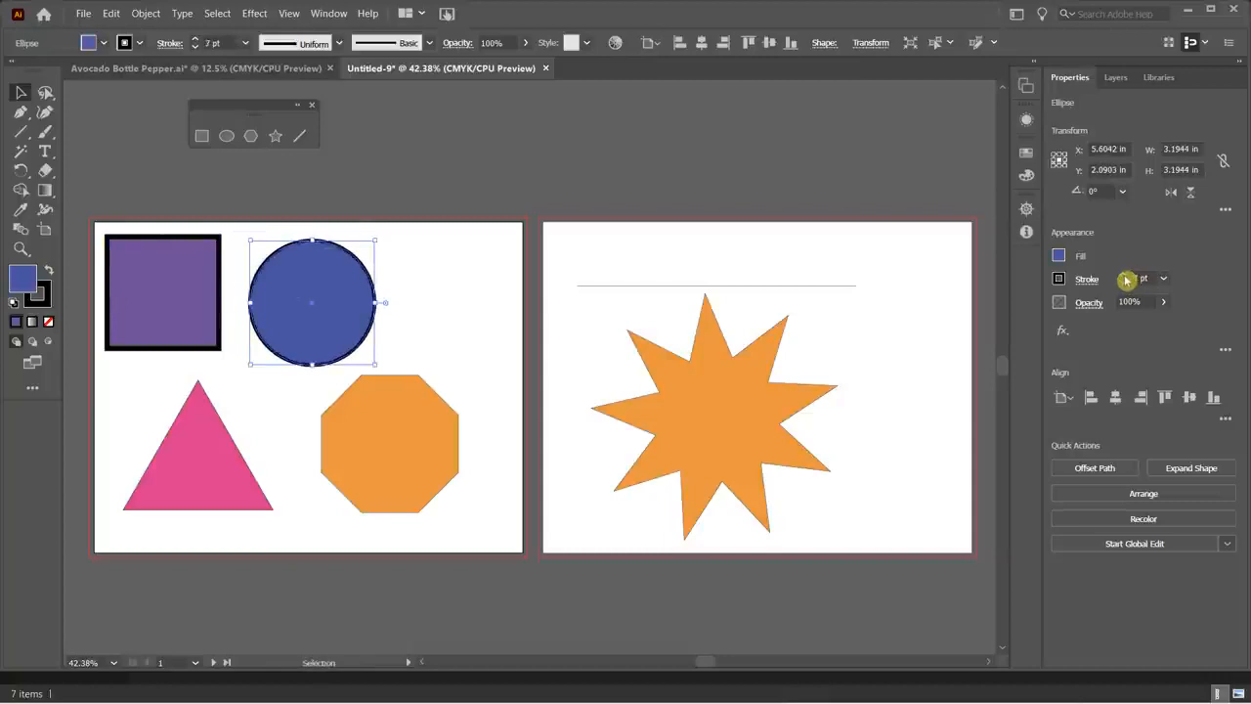
pyautogui.click(1125, 278)
pyautogui.click(1125, 278)
pyautogui.click(1126, 278)
pyautogui.click(1125, 278)
pyautogui.click(1126, 277)
pyautogui.click(1125, 278)
pyautogui.click(1125, 278)
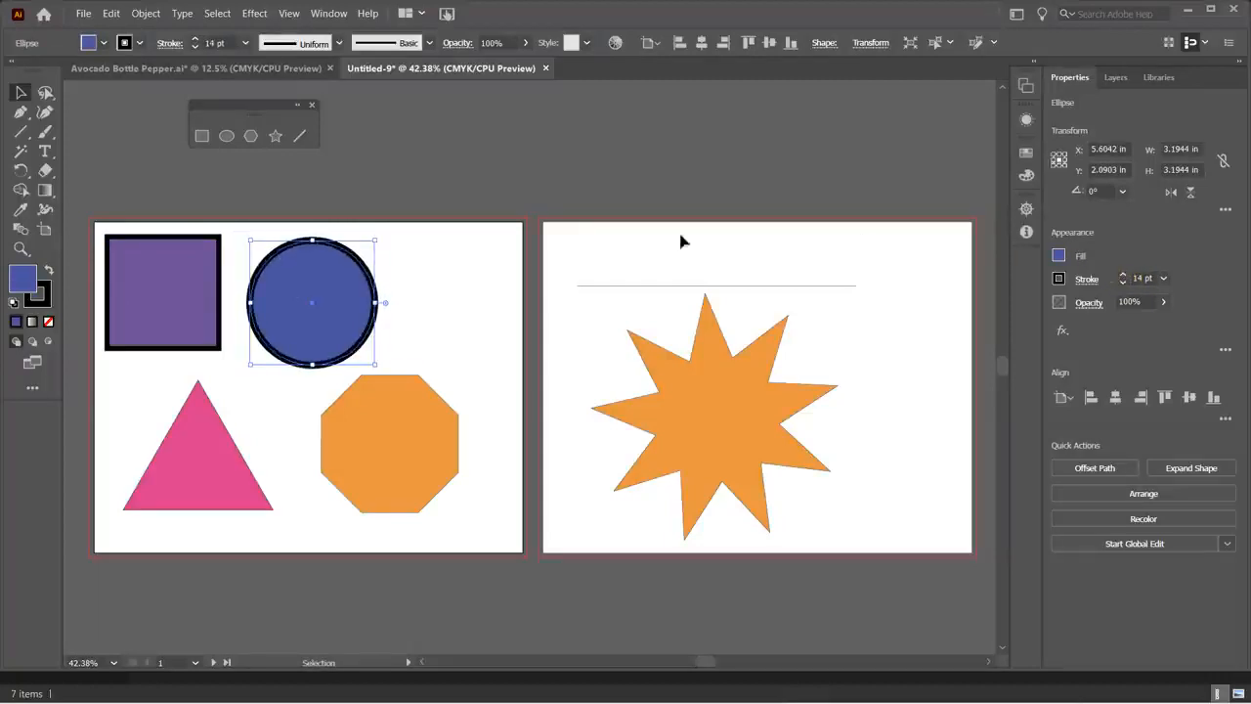
# - Change the circle's stroke colour to bright yellow E1FF08 and deselect the circle
pyautogui.doubleClick(37, 293)
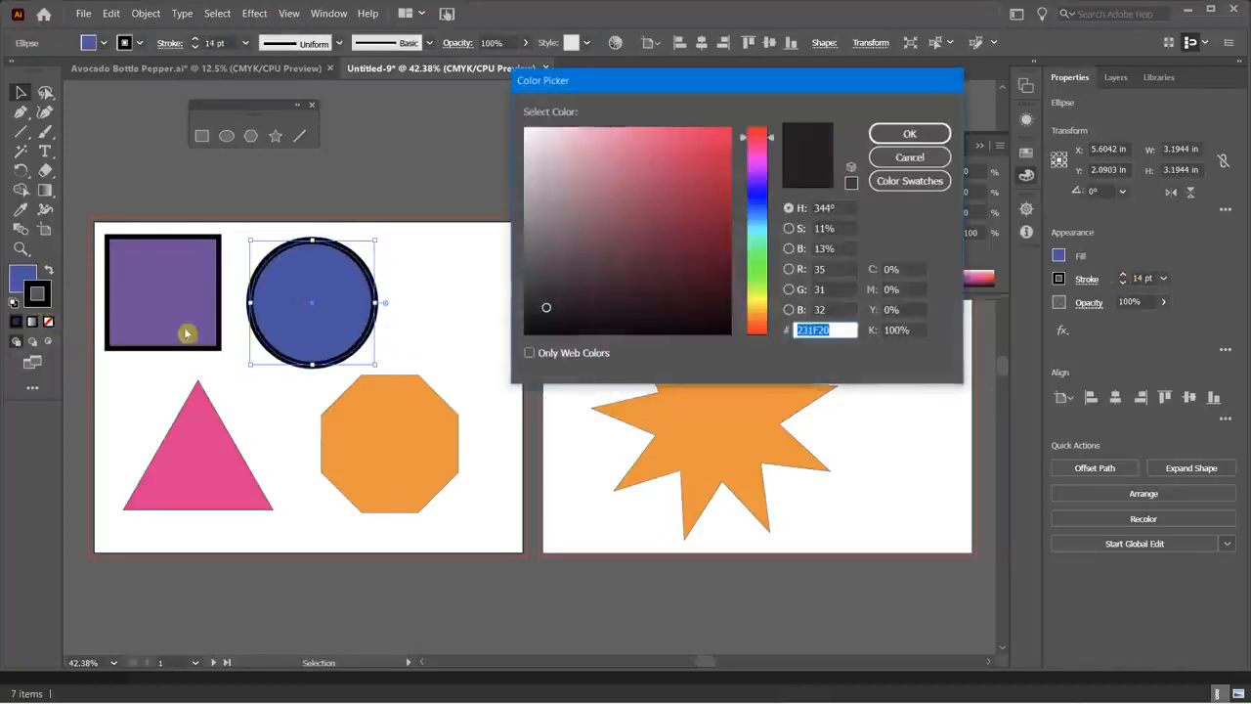
pyautogui.click(755, 296)
pyautogui.moveTo(712, 164)
pyautogui.mouseDown()
pyautogui.moveTo(701, 154)
pyautogui.moveTo(724, 128)
pyautogui.mouseUp()
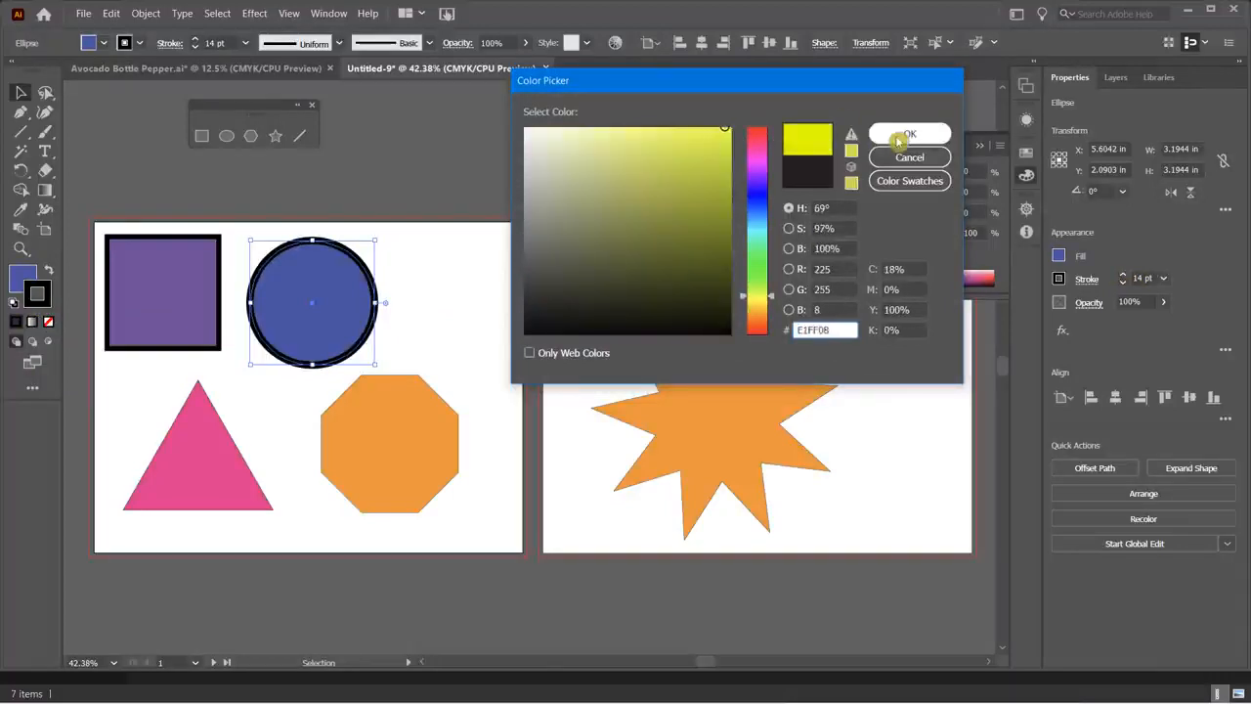
pyautogui.click(899, 137)
pyautogui.click(454, 322)
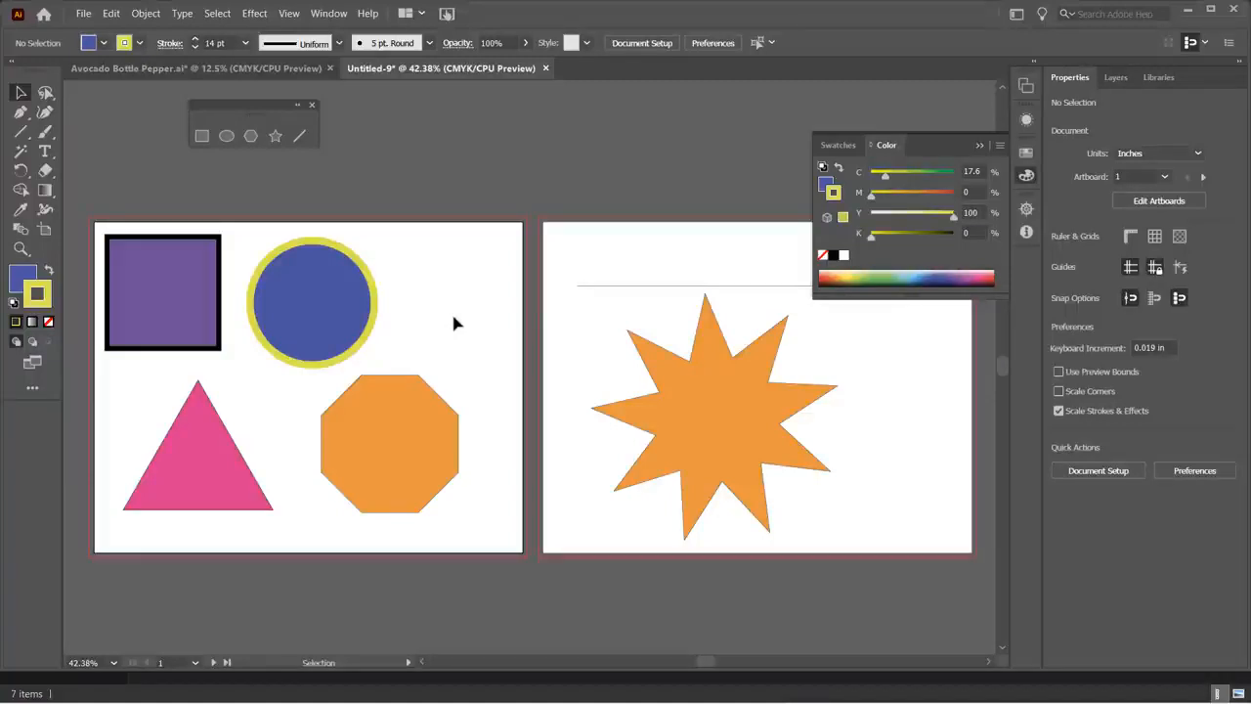
# - View the avocado, bottle and pepper artwork in Avocado Bottle Pepper.ai, and return to the shapes document
pyautogui.click(206, 67)
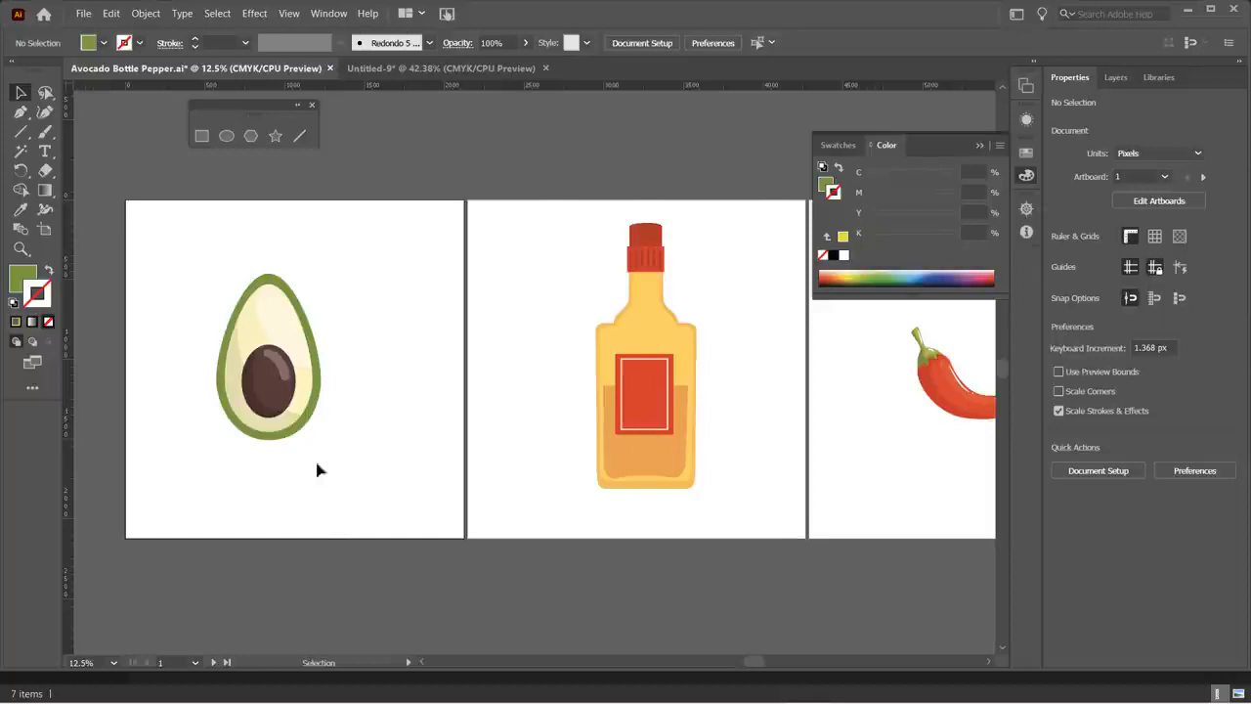
pyautogui.click(400, 68)
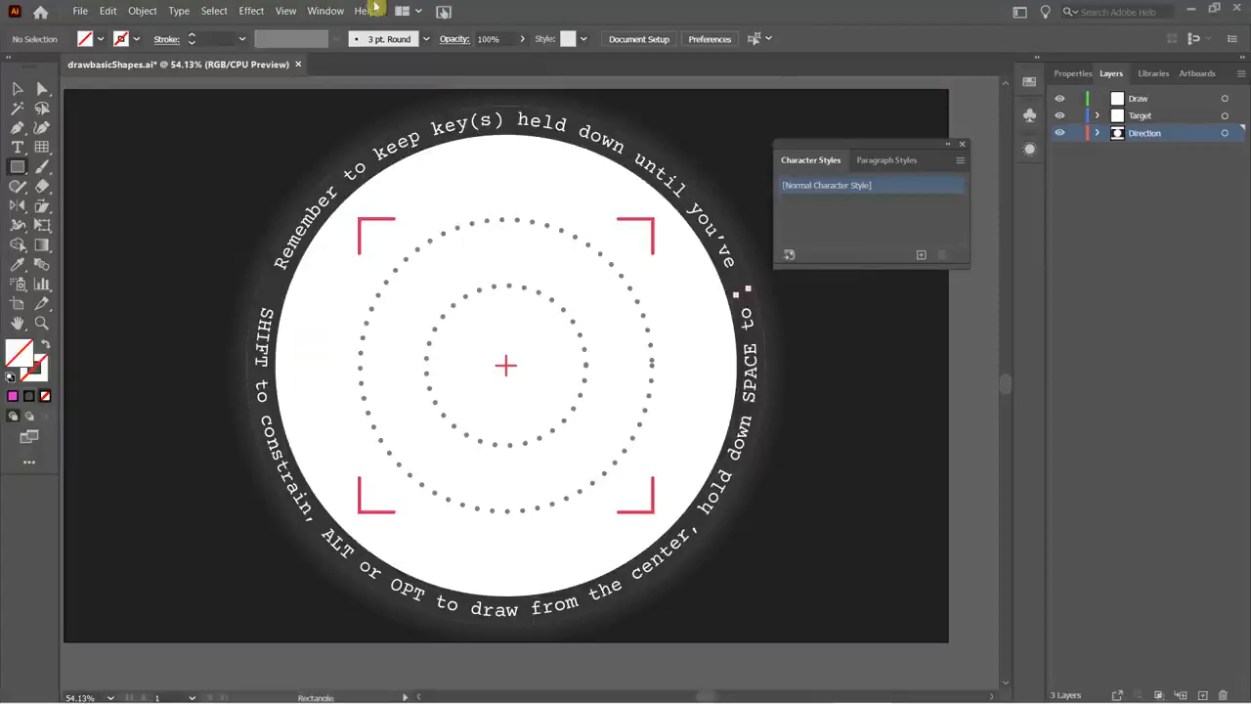
pyautogui.click(20, 170)
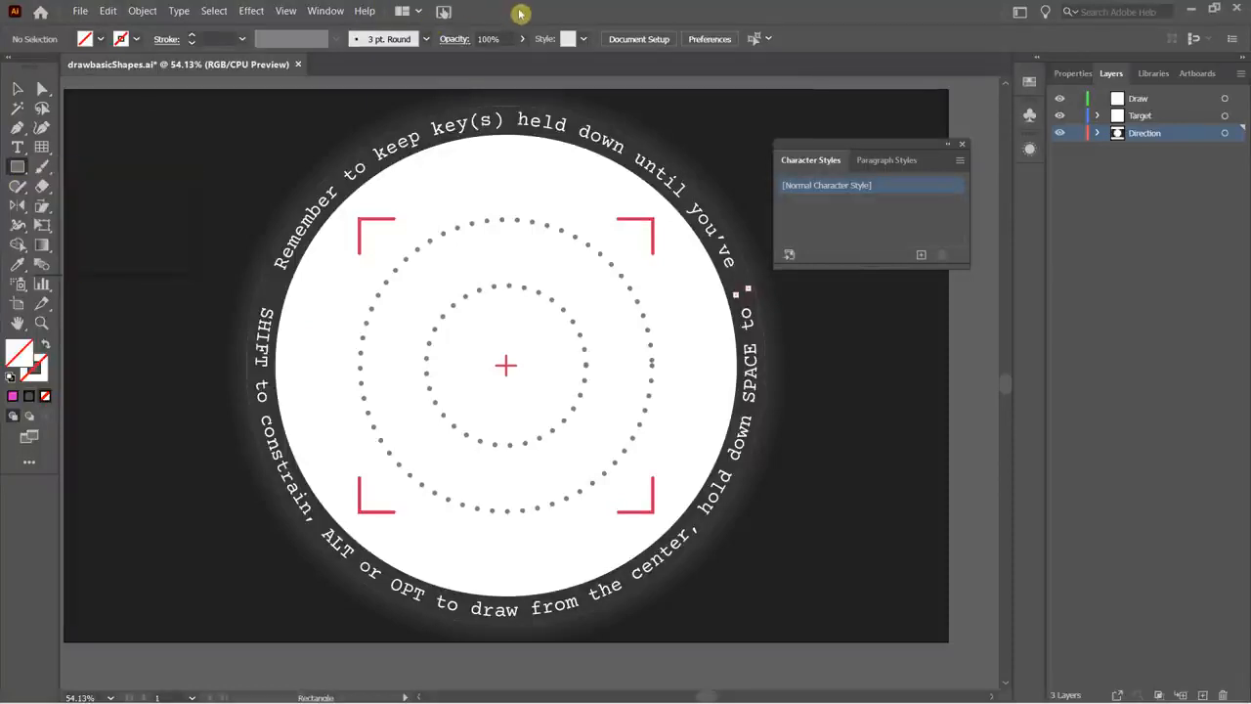
pyautogui.click(43, 149)
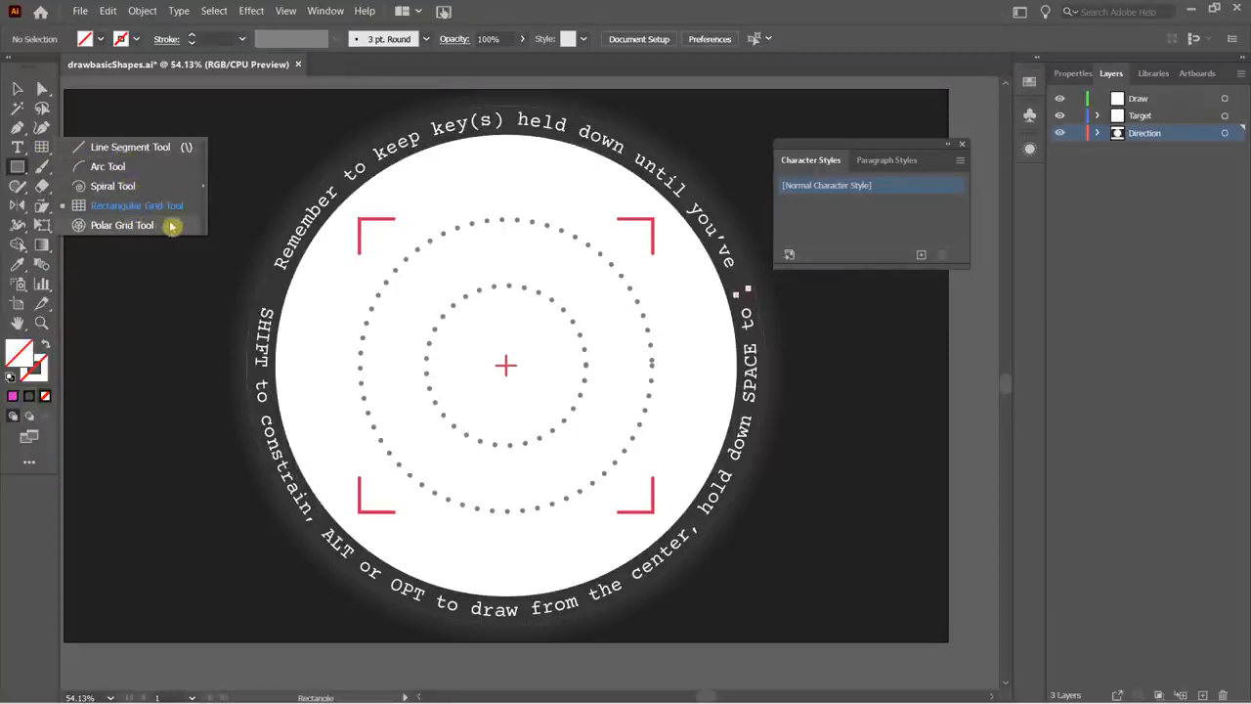
pyautogui.click(518, 11)
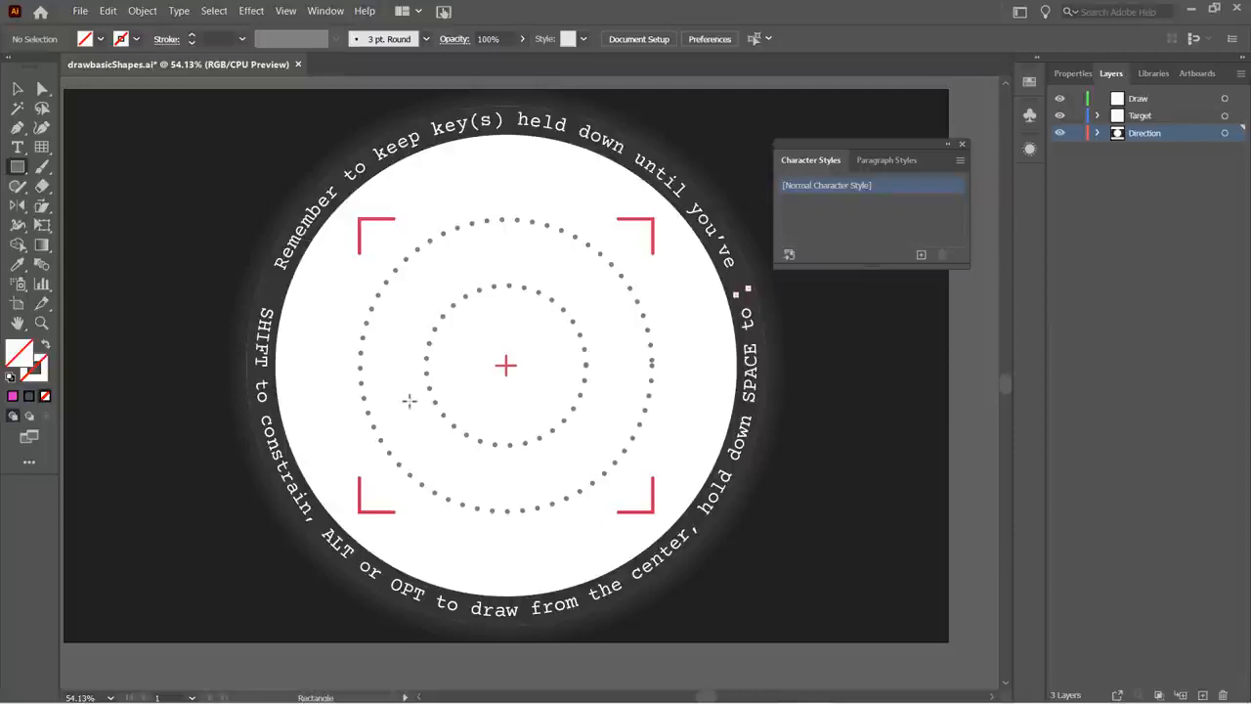
# - Draw a circle outward from the red centre cross in drawbasicShapes.ai so that it fits the outer dotted ring
pyautogui.click(17, 170)
pyautogui.click(102, 205)
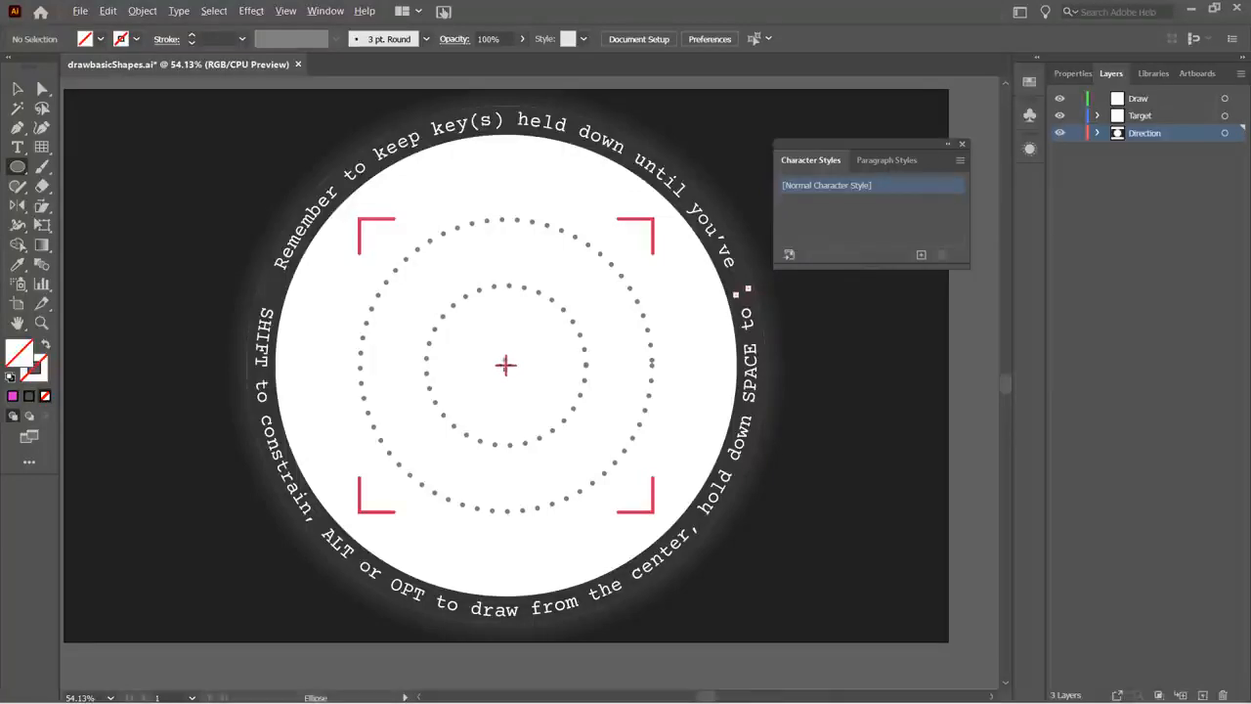
pyautogui.moveTo(506, 365); pyautogui.dragTo(359, 285)
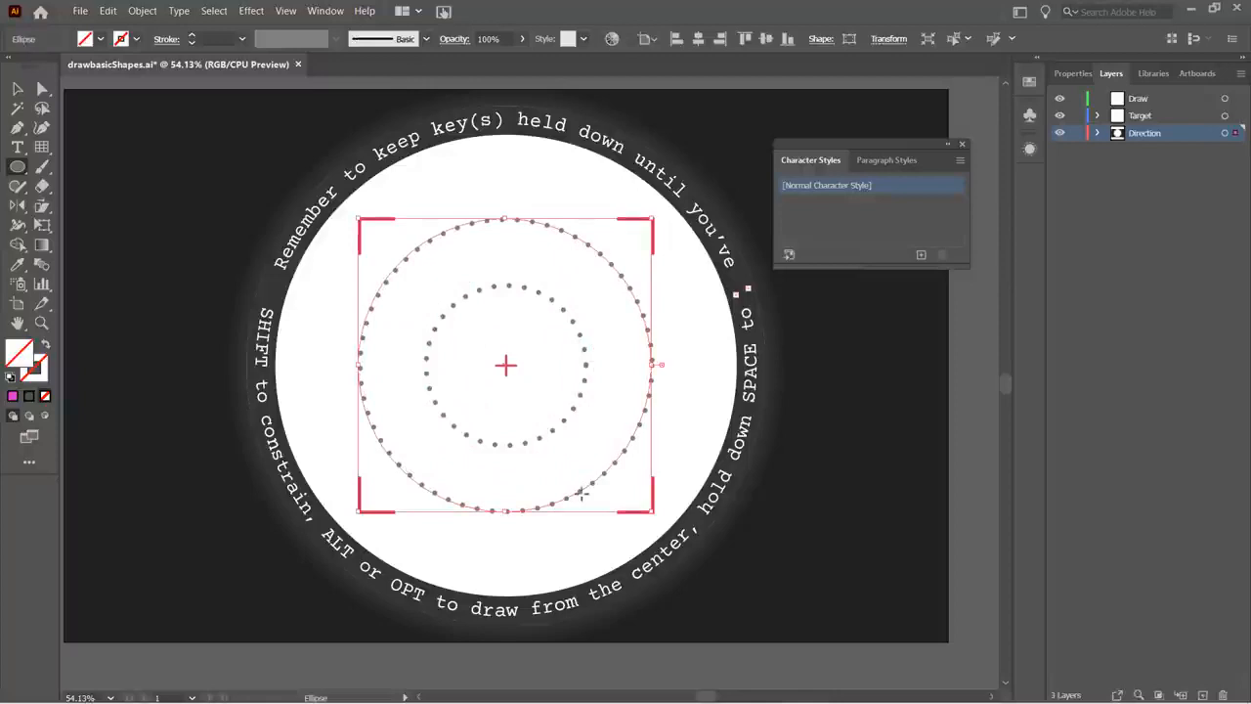
# - Set the fill to bright green on the circle, and delete the circle
pyautogui.click(101, 39)
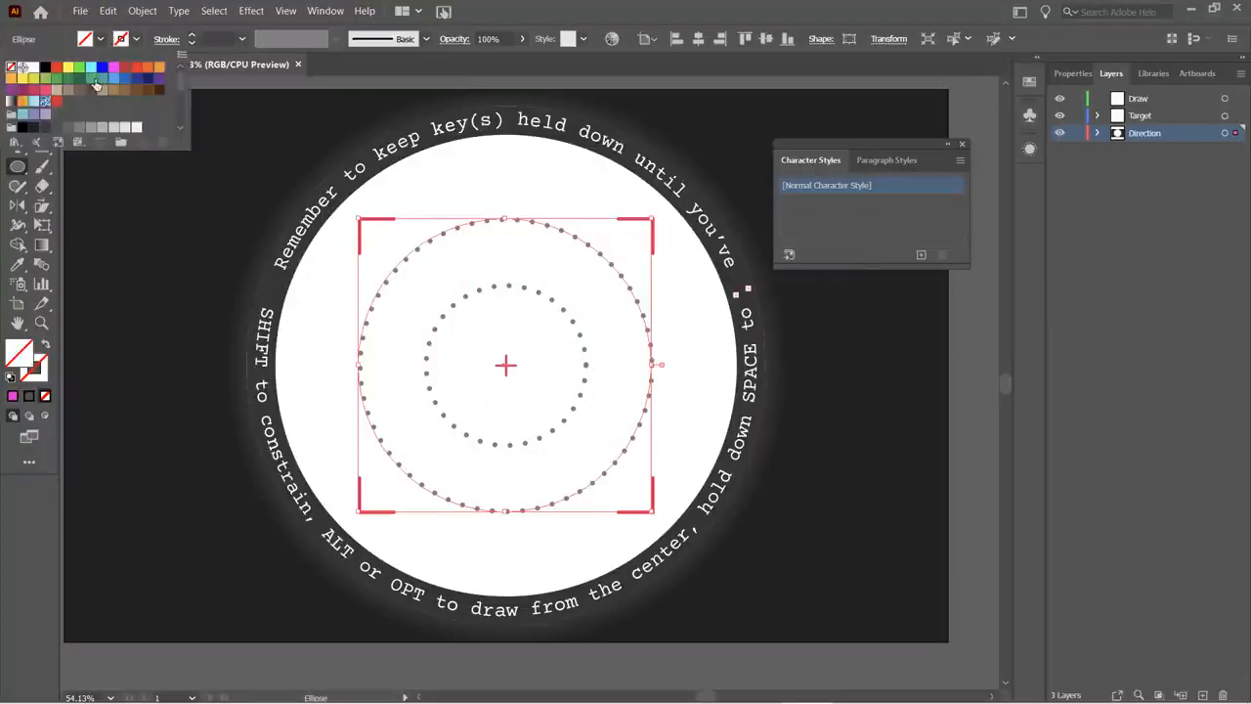
pyautogui.click(79, 67)
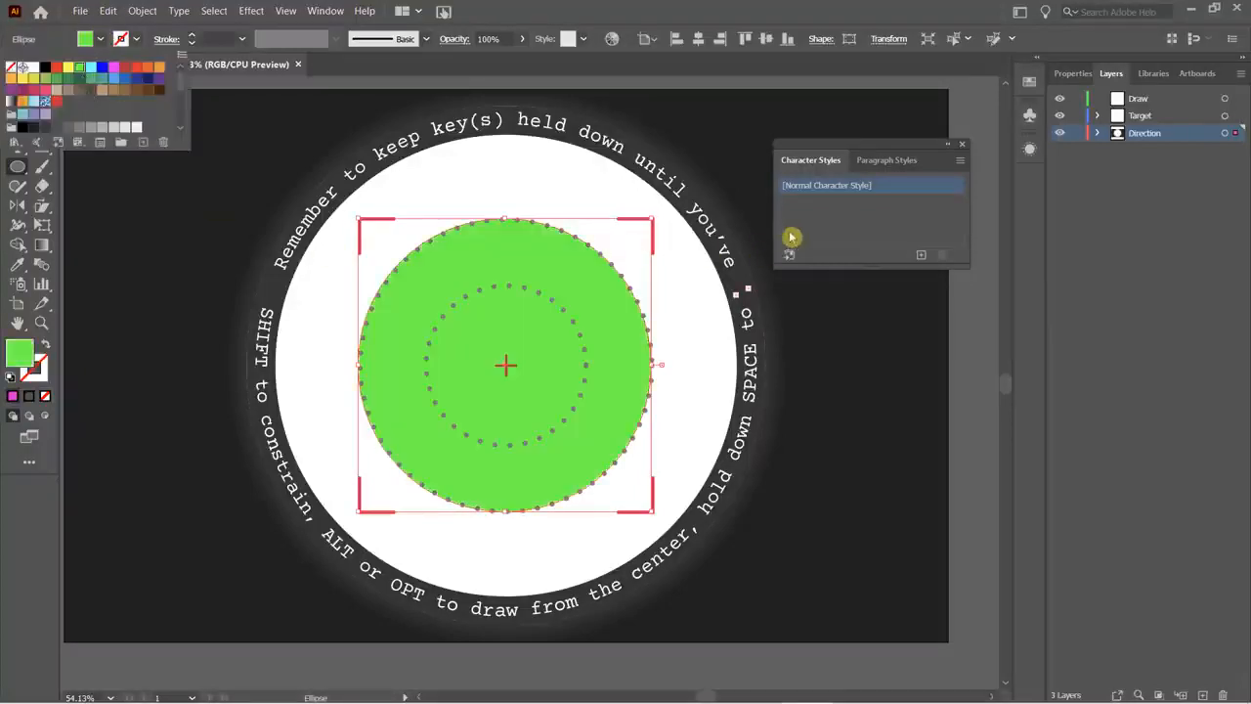
pyautogui.click(532, 6)
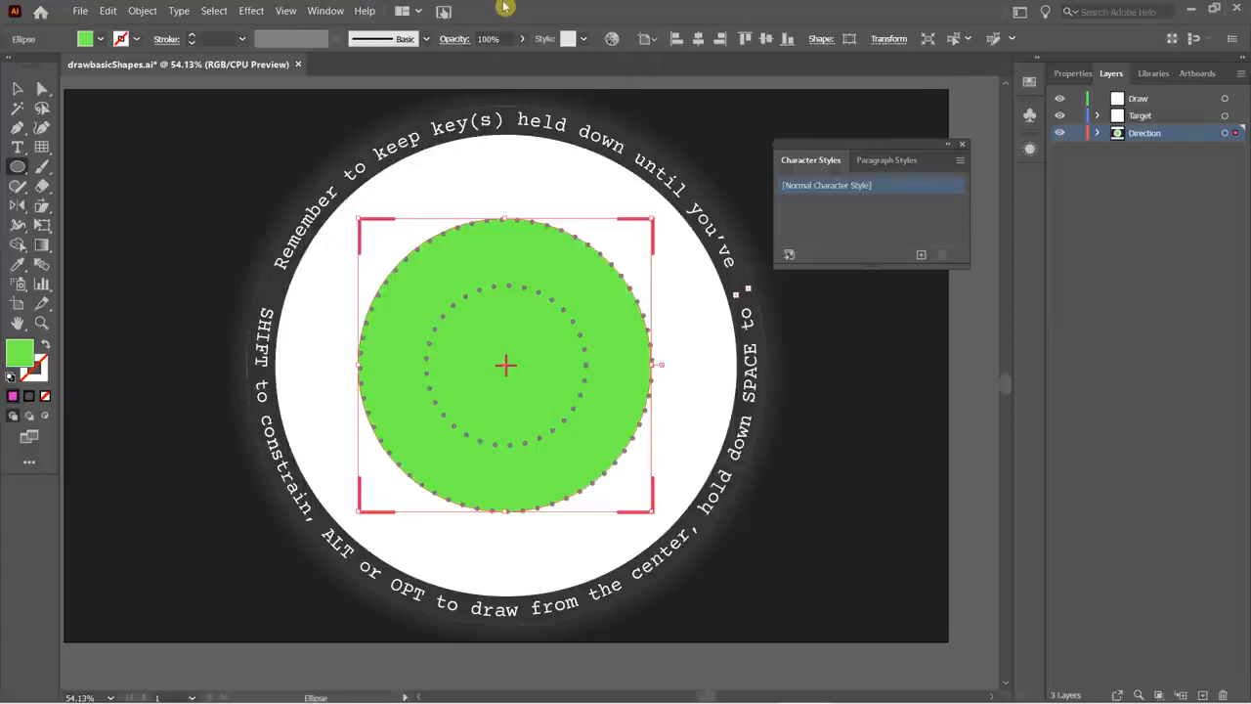
pyautogui.press('Delete')
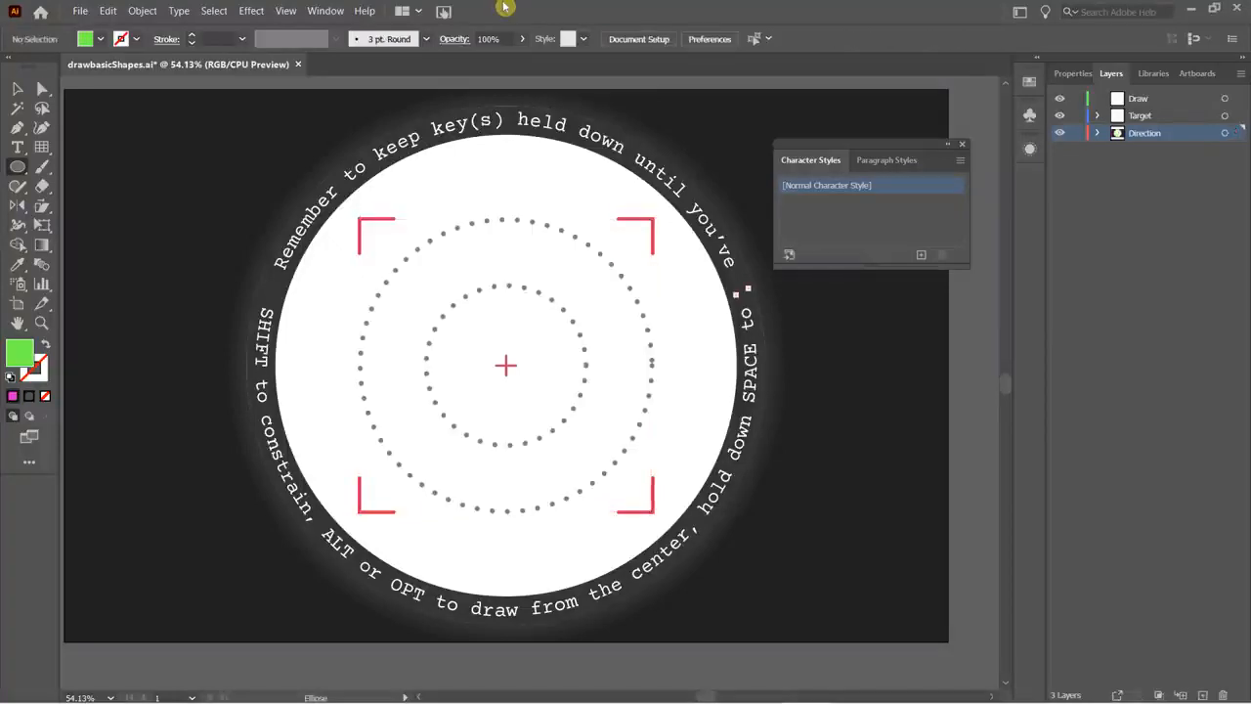
# - Draw a green square outward from the centre cross to the red corner marks, and delete it
pyautogui.click(18, 167)
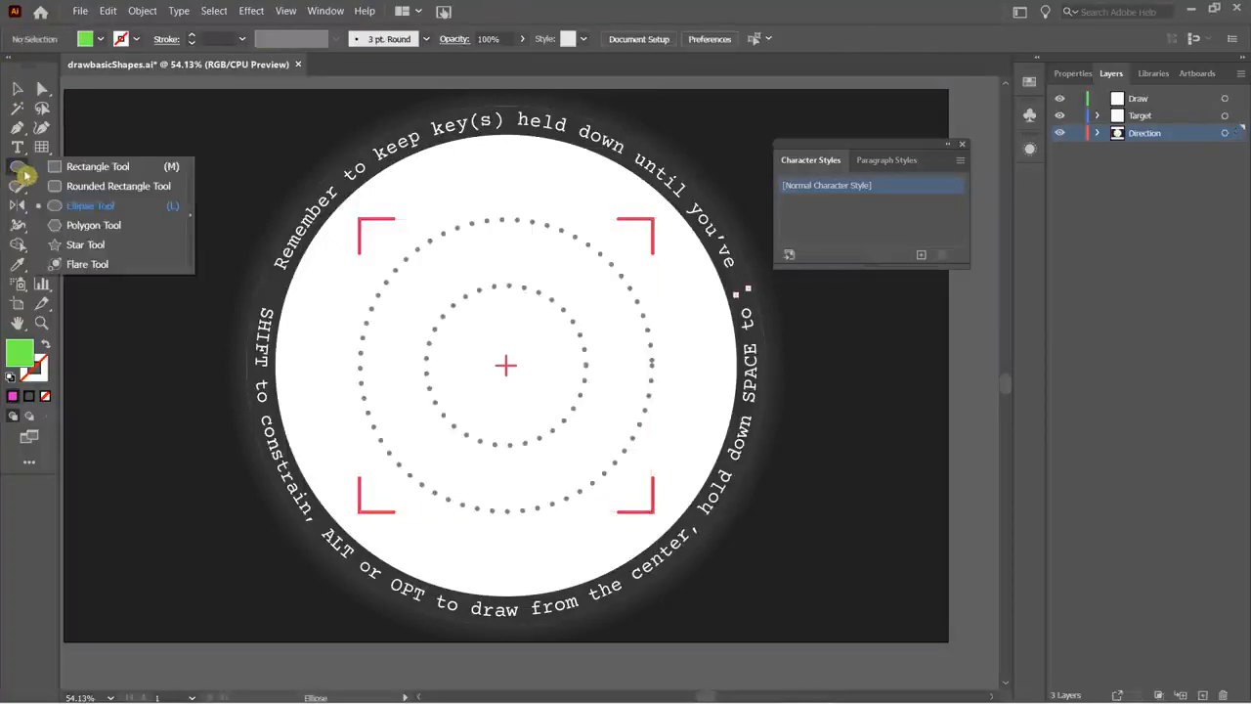
pyautogui.click(79, 170)
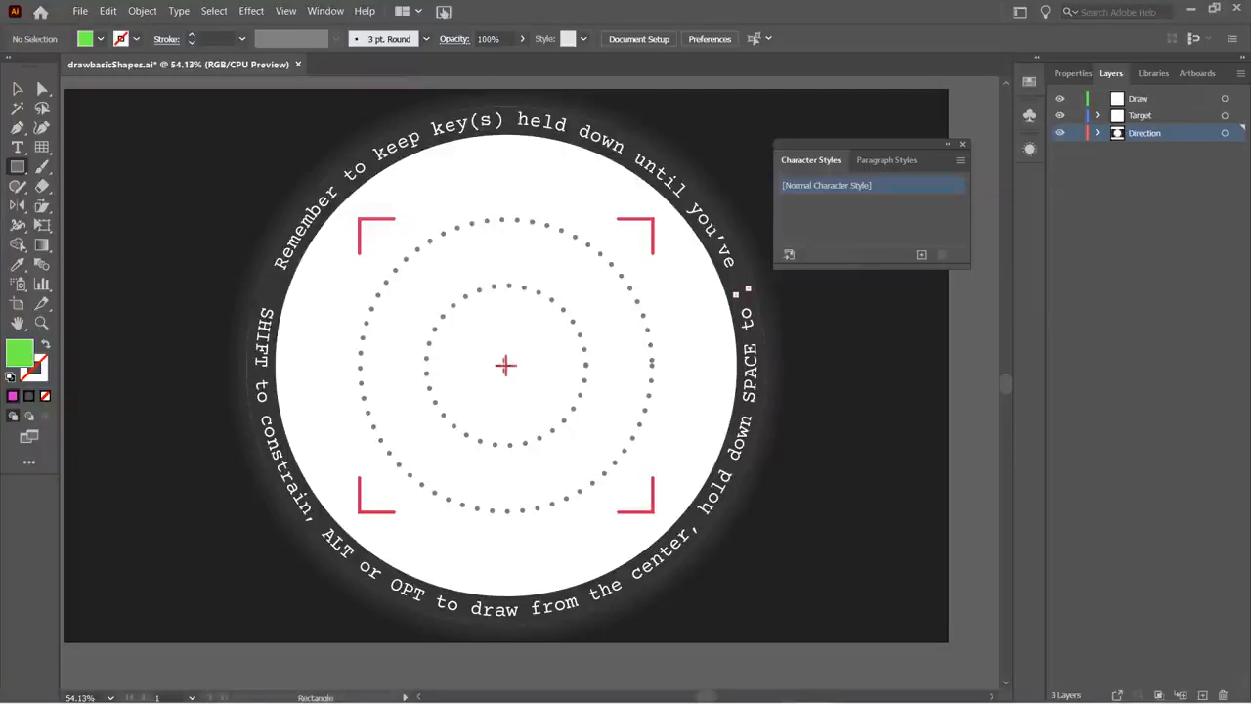
pyautogui.moveTo(505, 366); pyautogui.dragTo(357, 219)
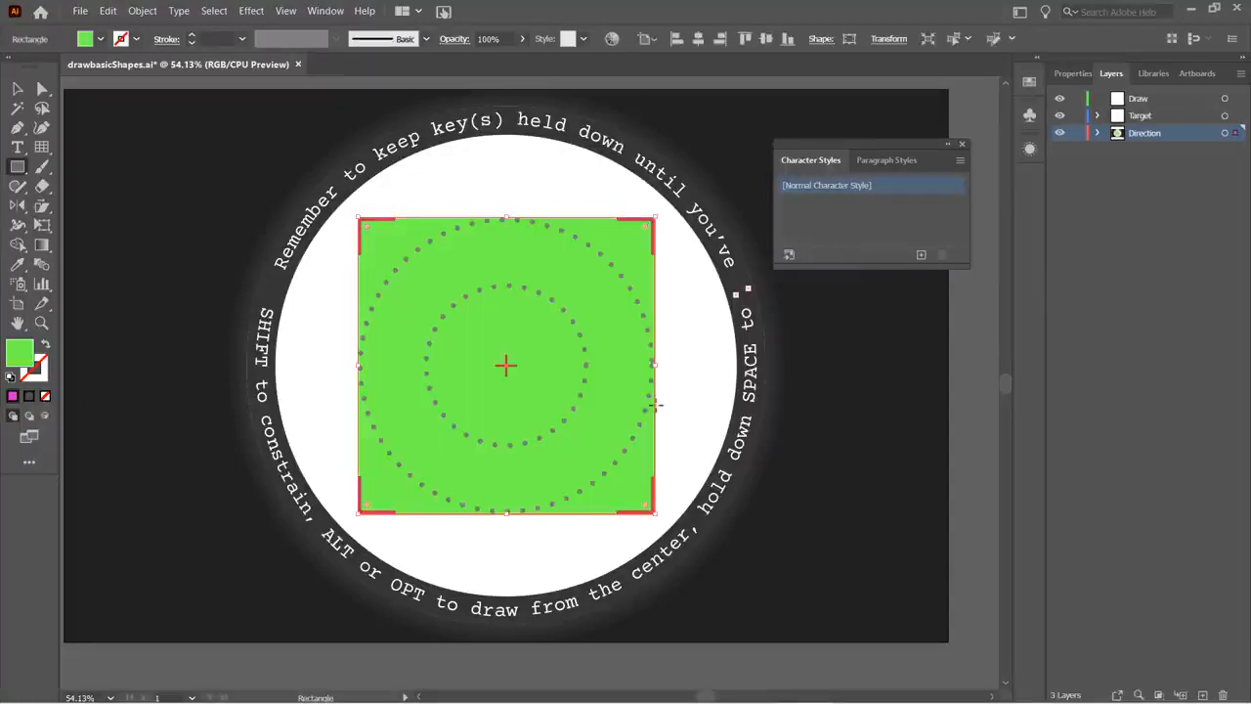
pyautogui.press('Delete')
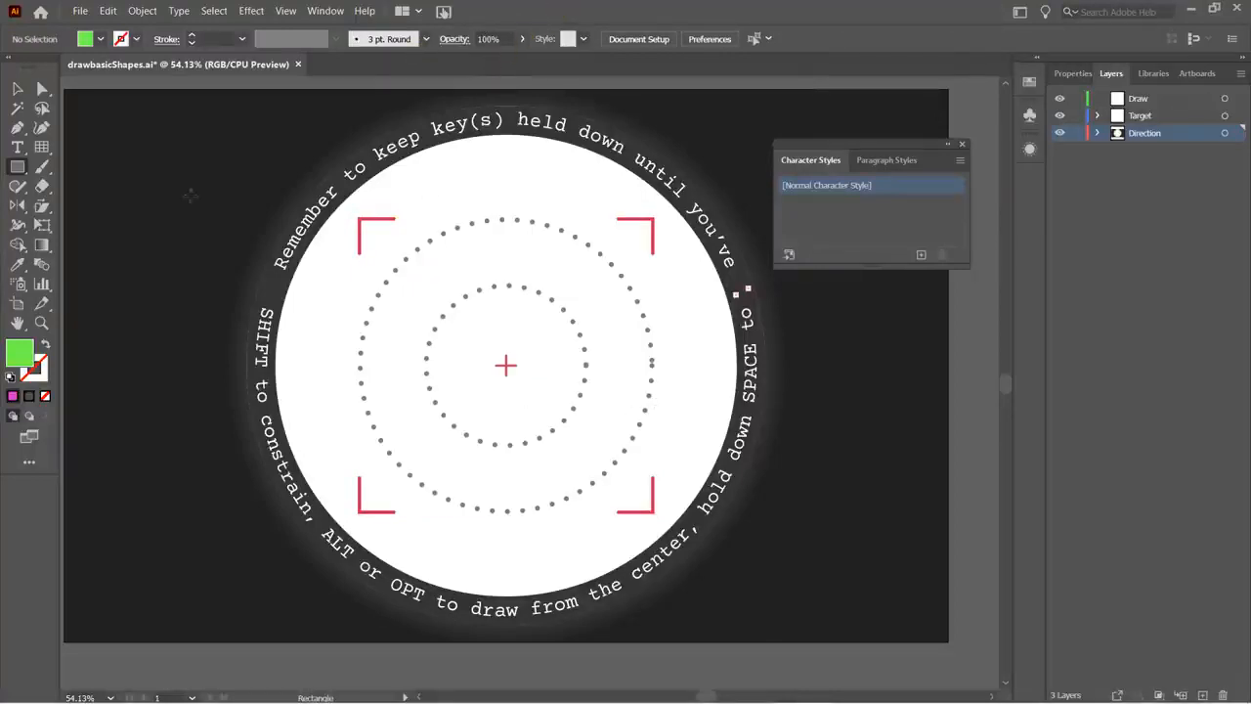
# - Draw a large green star near the upper-left part of the dotted rings, varying its number of points and ending with many narrow spikes
pyautogui.click(20, 168)
pyautogui.click(80, 245)
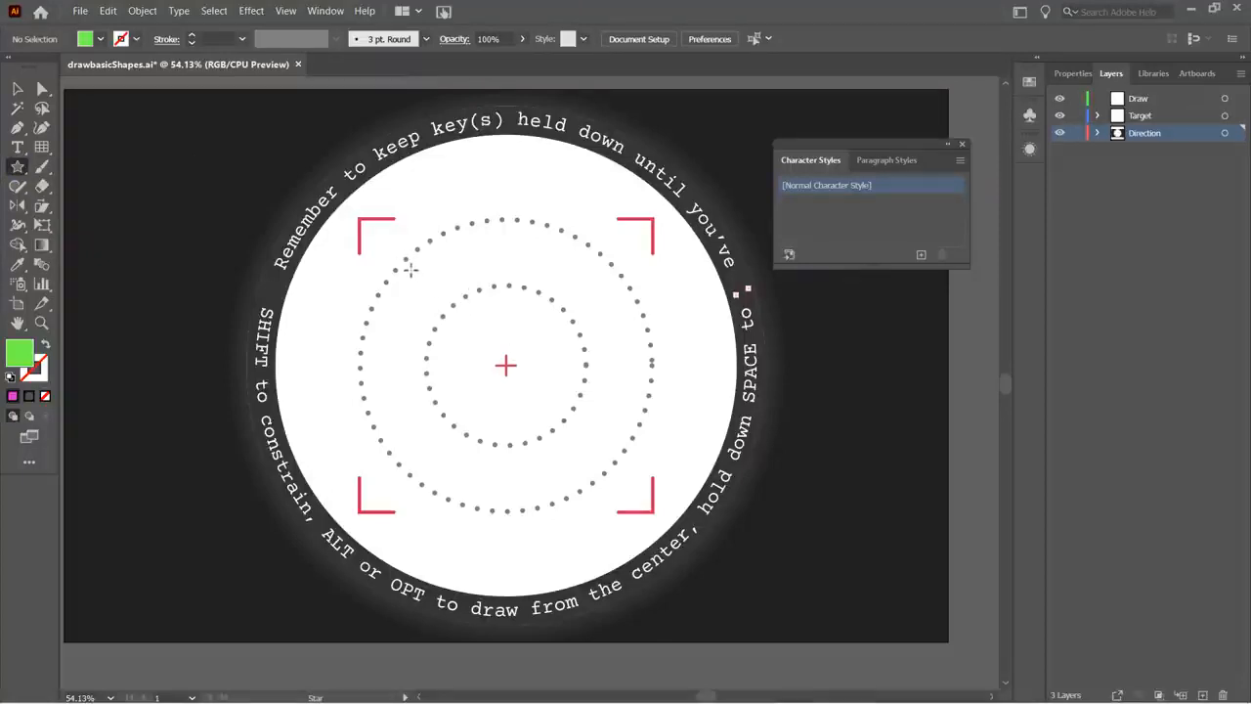
pyautogui.moveTo(411, 270); pyautogui.dragTo(543, 260)
pyautogui.press('Up')
pyautogui.press('Up')
pyautogui.press('Up')
pyautogui.press('Up')
pyautogui.press('Up')
pyautogui.press('Up')
pyautogui.press('Up')
pyautogui.press('Up')
pyautogui.press('Up')
pyautogui.press('Up')
pyautogui.press('Up')
pyautogui.press('Up')
pyautogui.press('Up')
pyautogui.press('Up')
pyautogui.press('Up')
pyautogui.press('Up')
pyautogui.press('Up')
pyautogui.press('Up')
pyautogui.press('Down')
pyautogui.press('Down')
pyautogui.press('Down')
pyautogui.press('Down')
pyautogui.press('Down')
pyautogui.press('Down')
pyautogui.press('Down')
pyautogui.press('Down')
pyautogui.press('Down')
pyautogui.press('Down')
pyautogui.press('Down')
pyautogui.press('Down')
pyautogui.press('Down')
pyautogui.press('Up')
pyautogui.press('Up')
pyautogui.press('Up')
pyautogui.press('Up')
pyautogui.press('Up')
pyautogui.press('Up')
pyautogui.press('Up')
pyautogui.press('Up')
pyautogui.press('Up')
pyautogui.press('Up')
pyautogui.press('Up')
pyautogui.press('Up')
pyautogui.press('Up')
pyautogui.press('Up')
pyautogui.press('Up')
pyautogui.press('Up')
pyautogui.press('Up')
pyautogui.press('Up')
# - Move the many-pointed star onto the centre of the dotted rings, and delete it
pyautogui.click(16, 89)
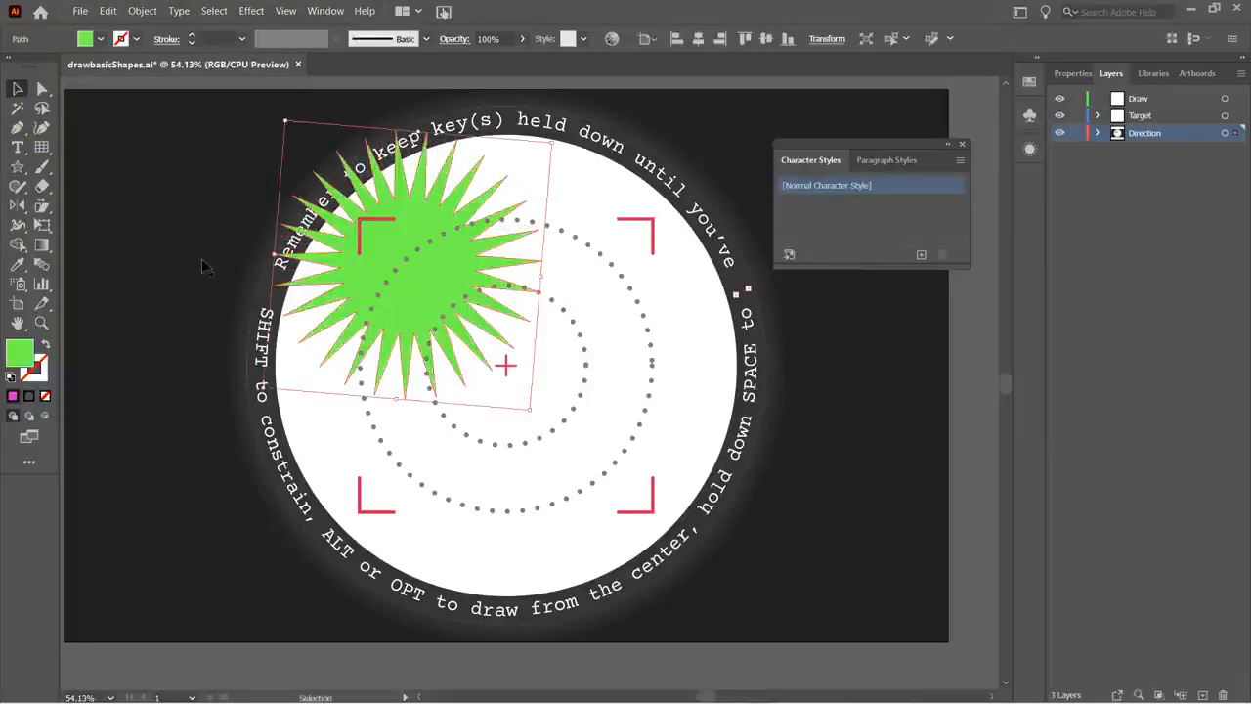
pyautogui.moveTo(439, 290); pyautogui.dragTo(512, 366)
pyautogui.click(835, 496)
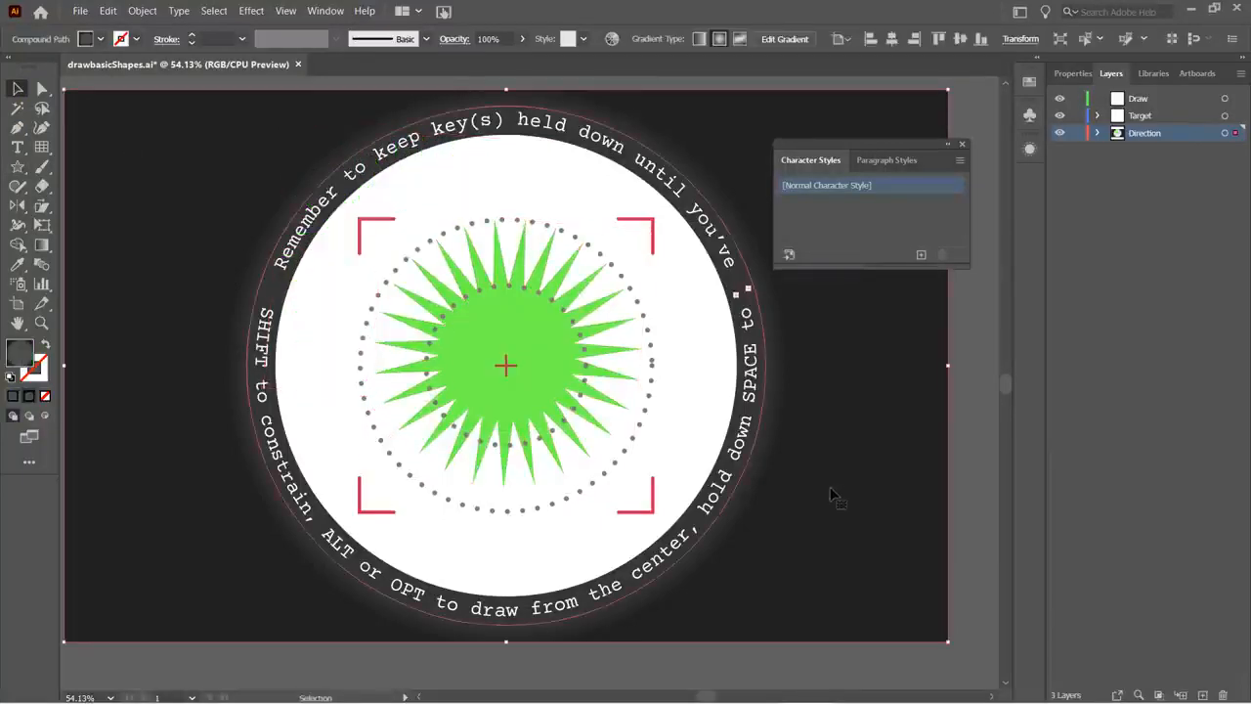
pyautogui.click(512, 323)
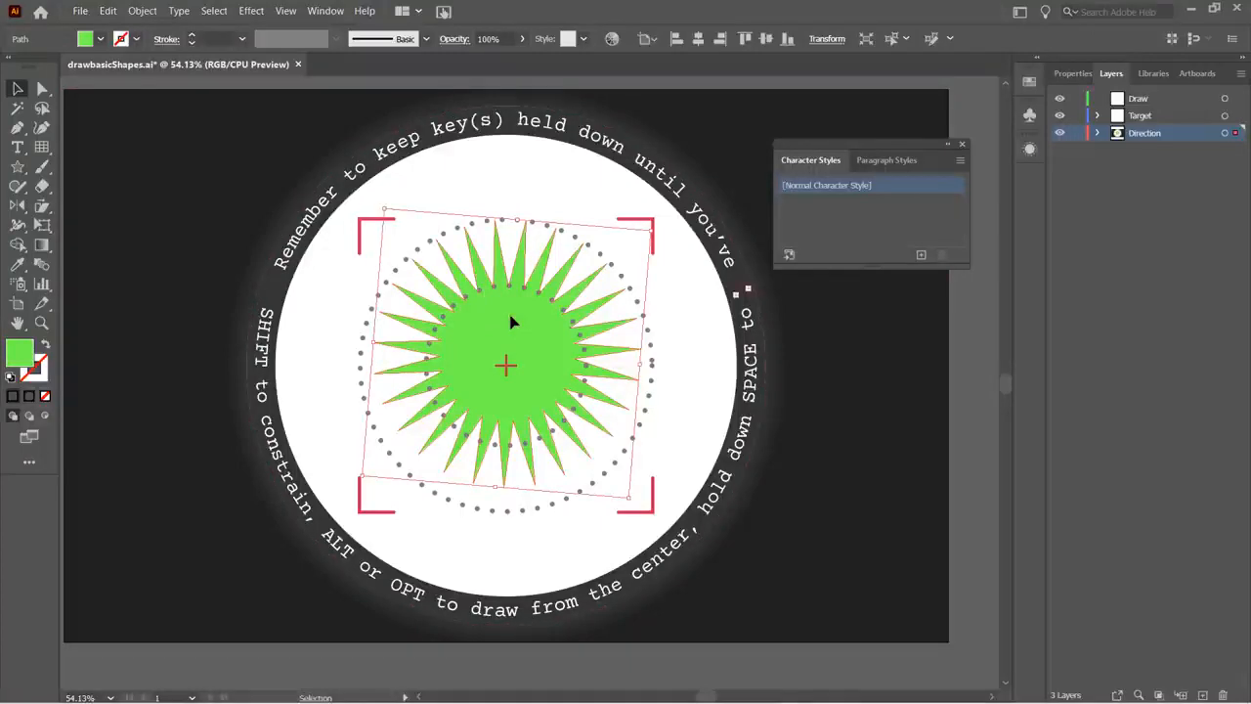
pyautogui.press('Delete')
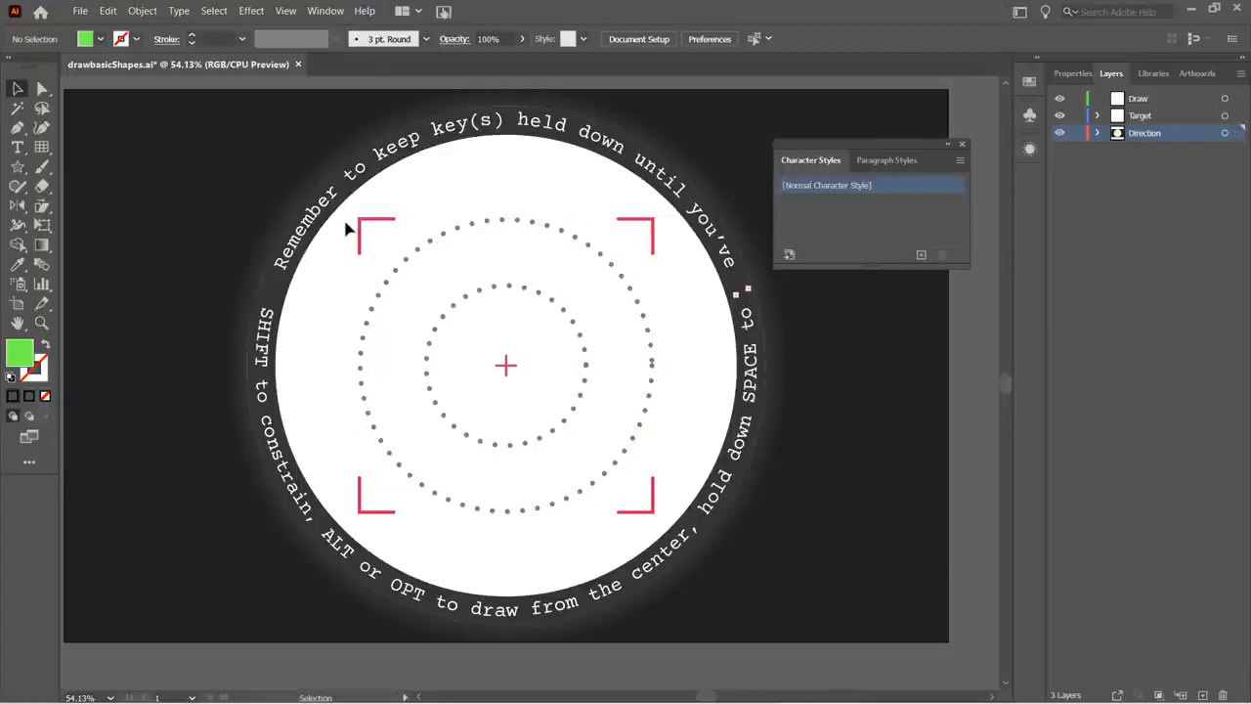
# - Activate the Spiral tool and set a black 4 pt stroke with no fill
pyautogui.click(44, 150)
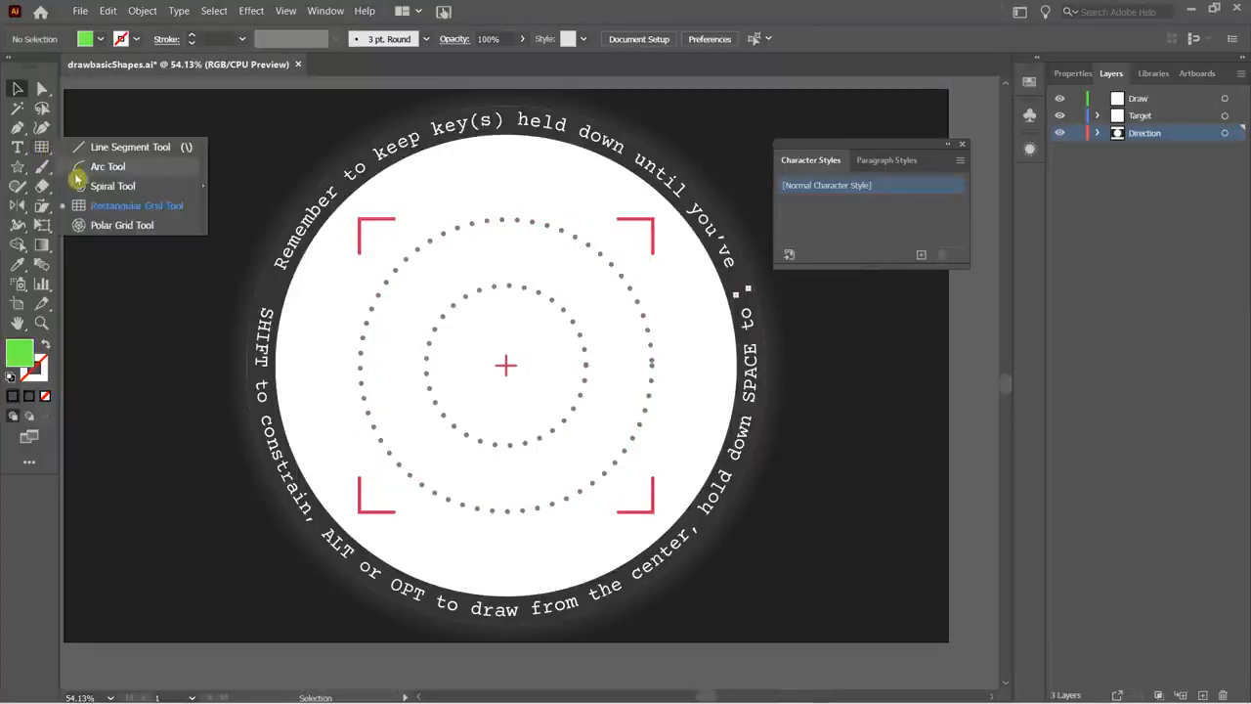
pyautogui.click(105, 186)
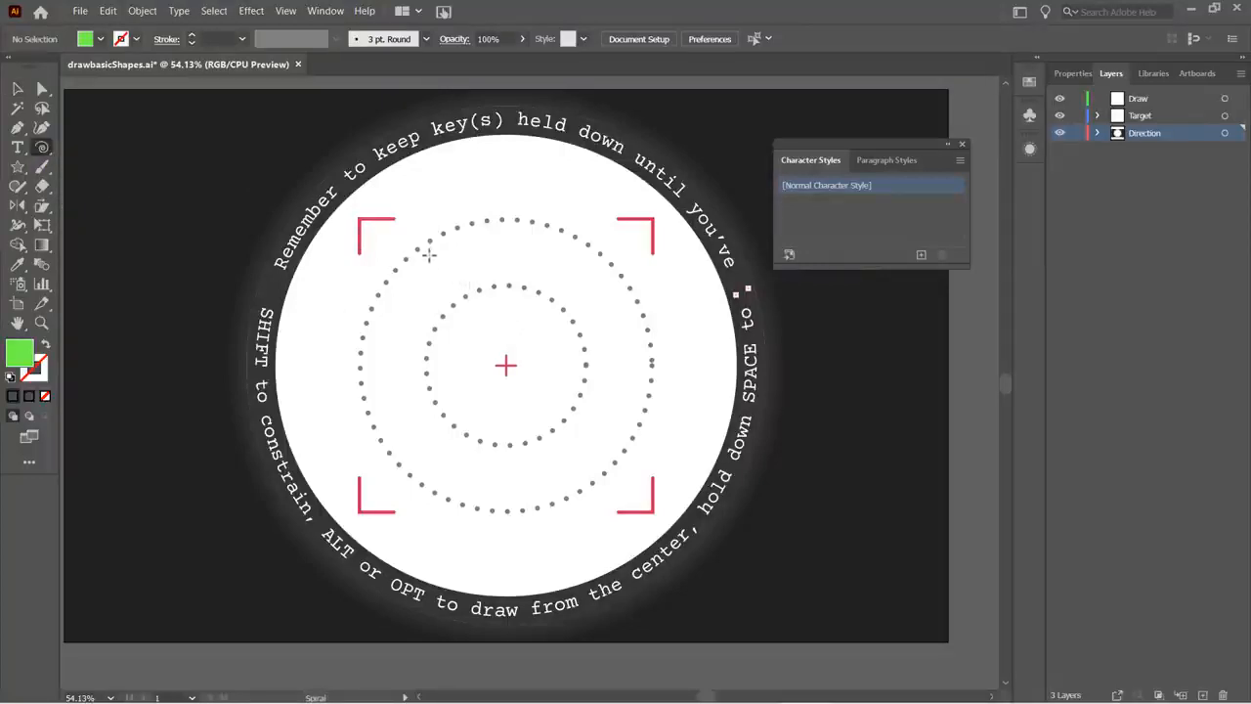
pyautogui.click(137, 40)
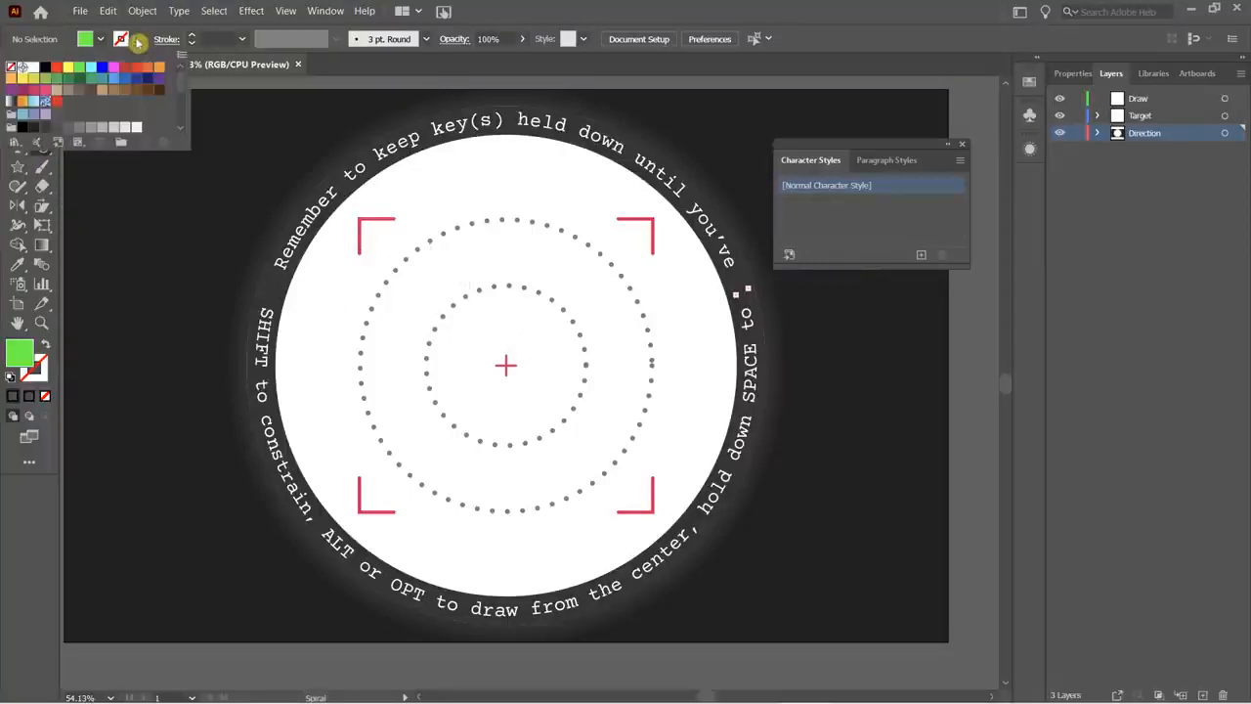
pyautogui.click(45, 67)
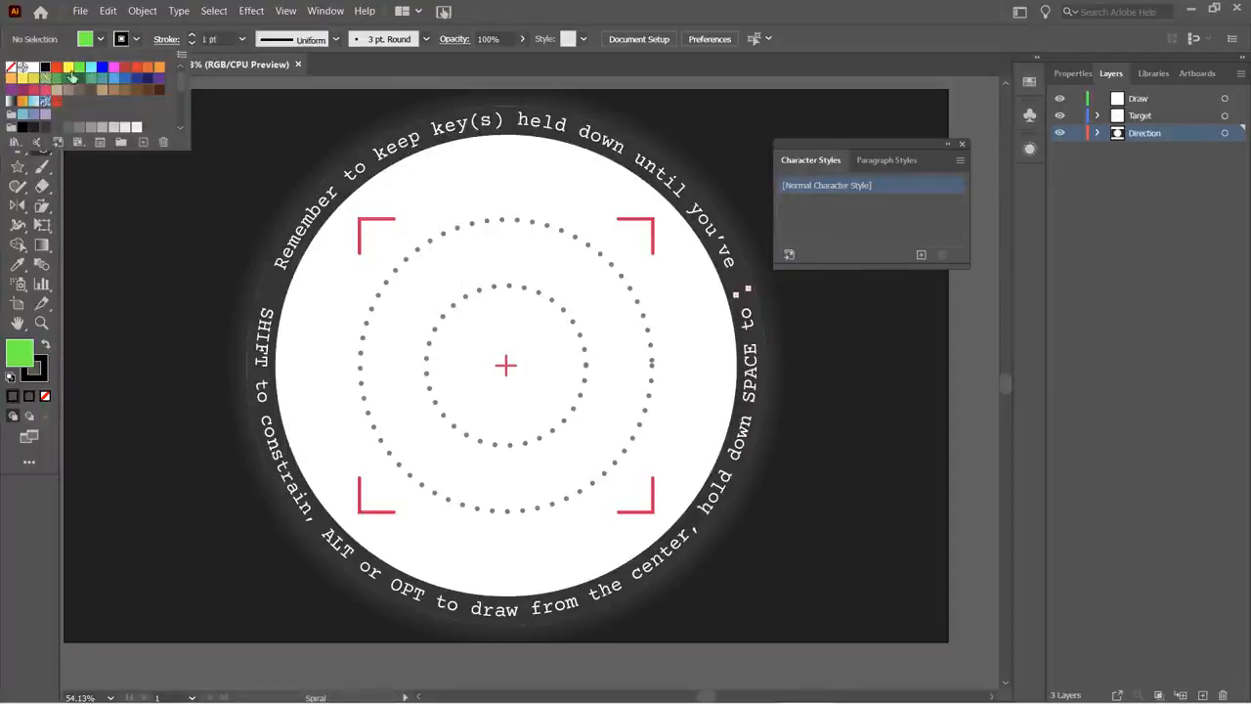
pyautogui.click(196, 38)
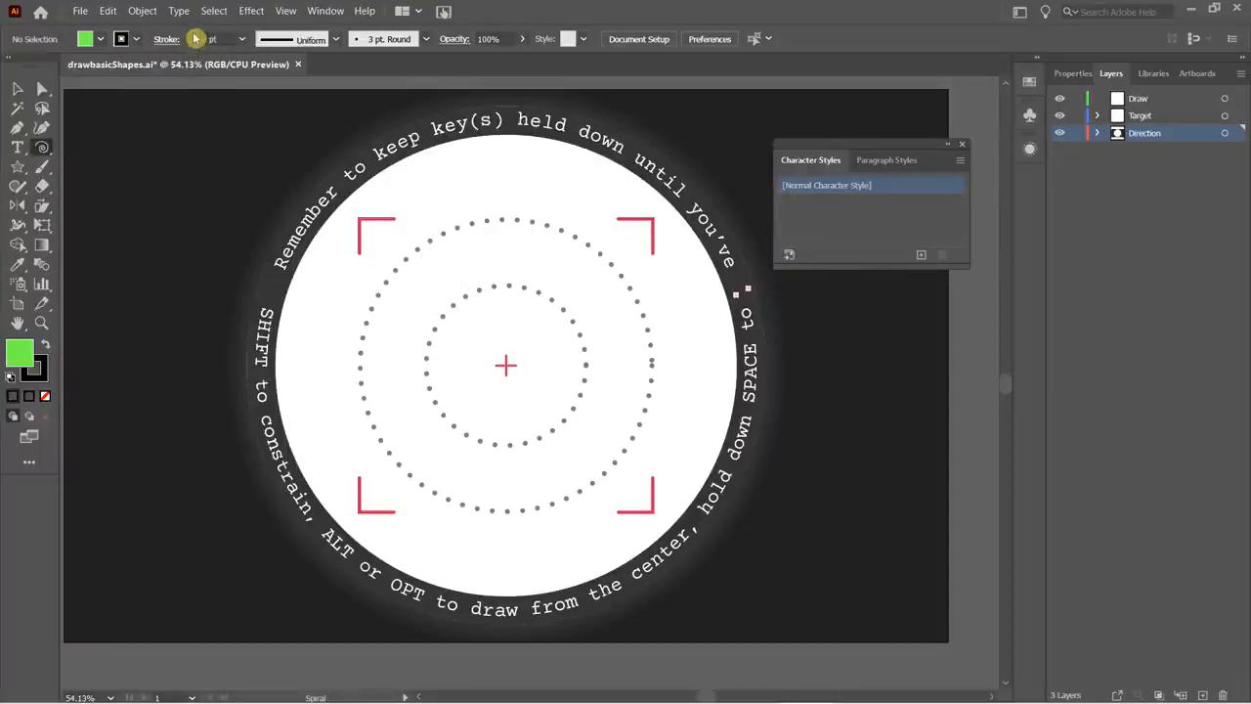
pyautogui.click(100, 39)
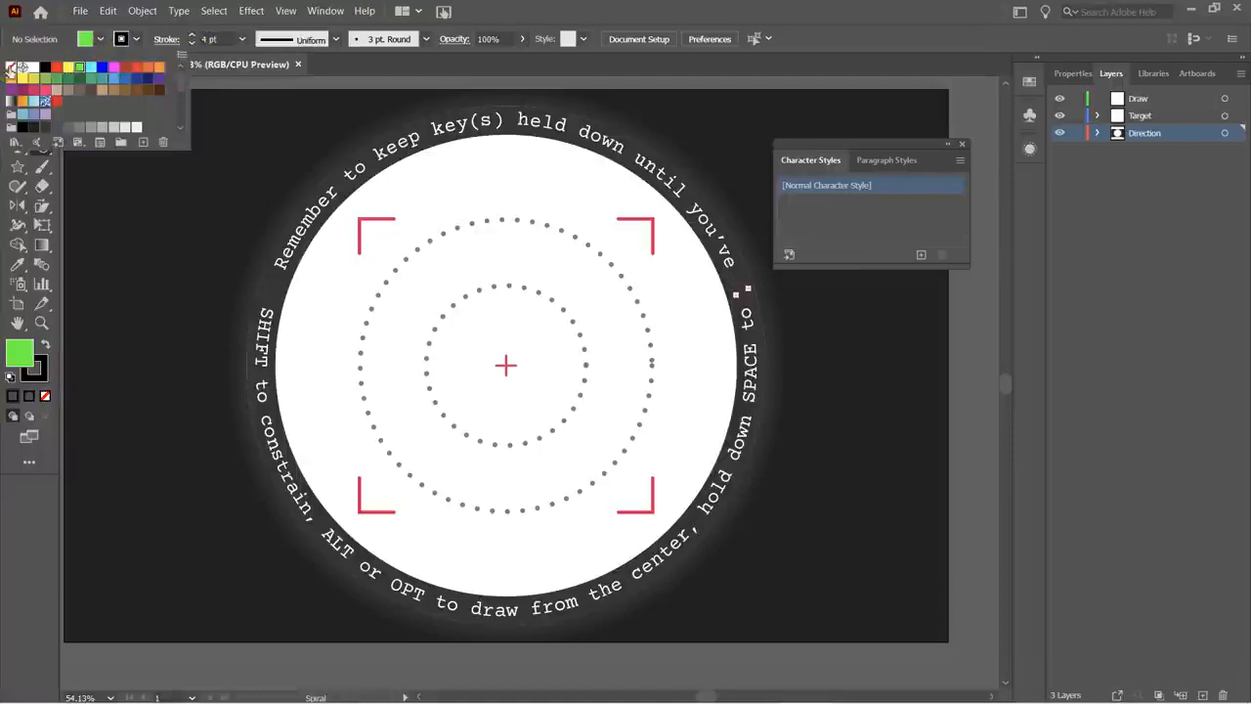
pyautogui.click(11, 67)
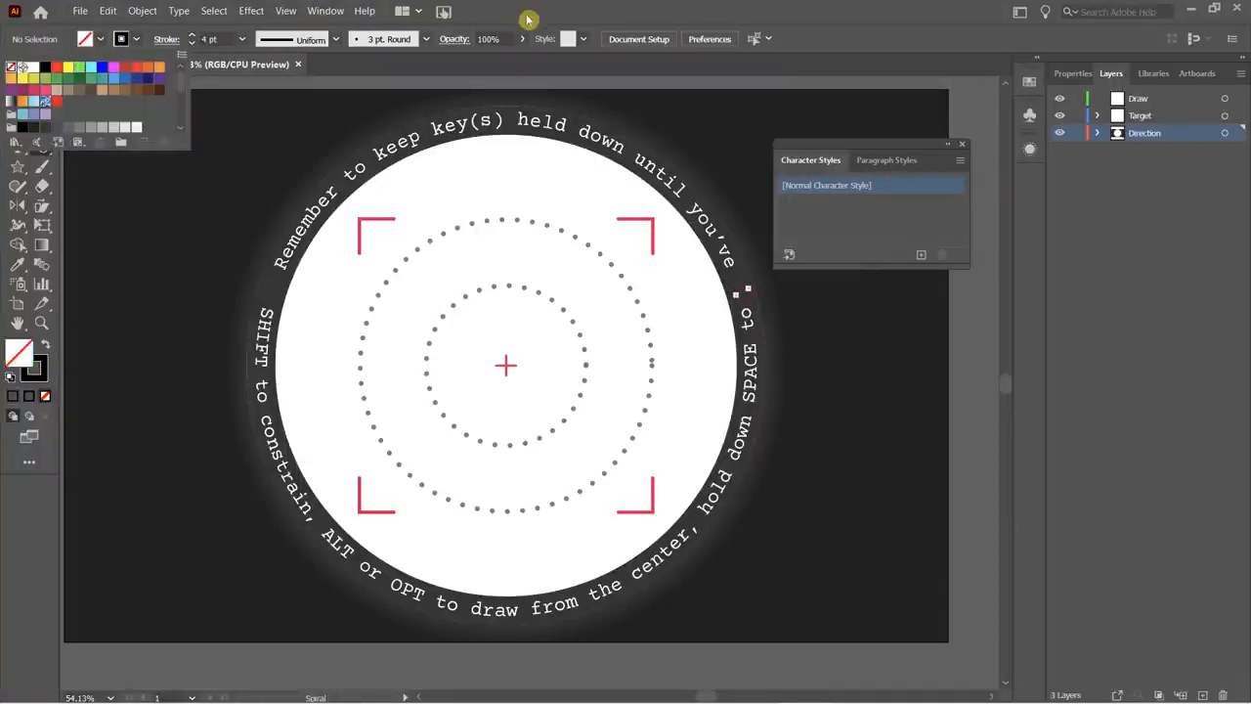
# - Draw a spiral near the upper-left part of the outer dotted ring, varying its size and ending small, and delete it
pyautogui.moveTo(411, 256); pyautogui.dragTo(499, 398)
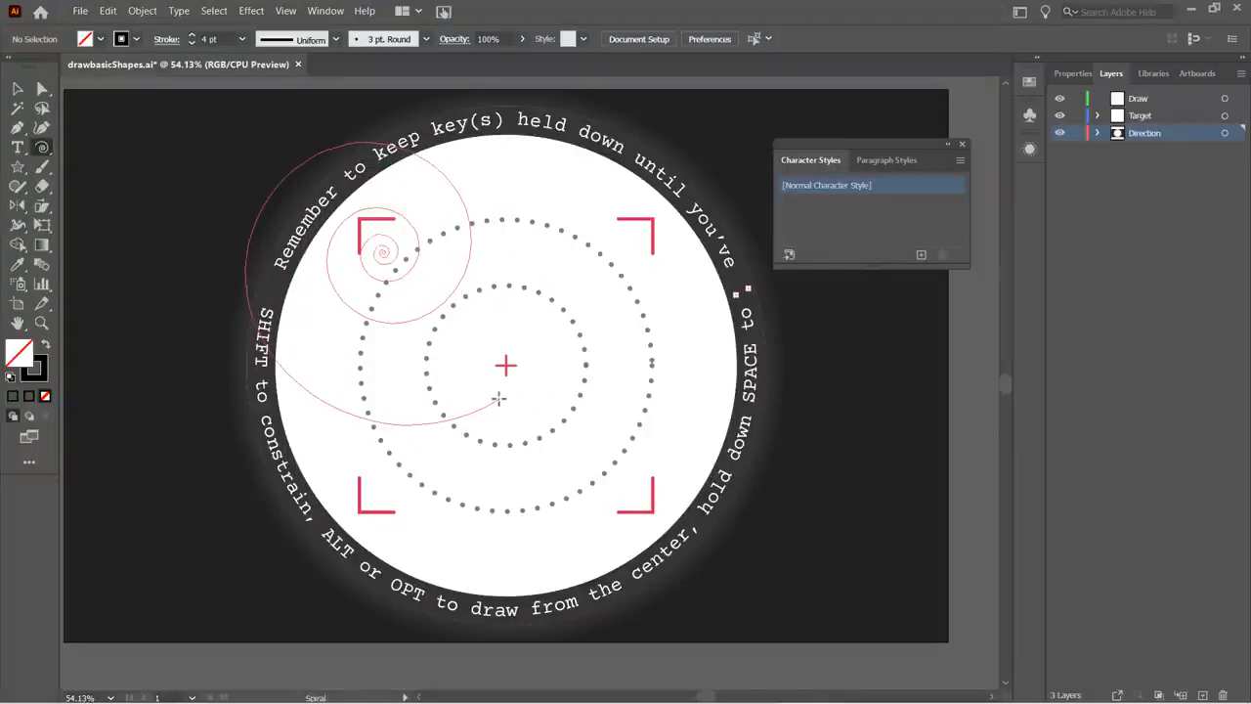
pyautogui.moveTo(498, 398); pyautogui.dragTo(446, 235)
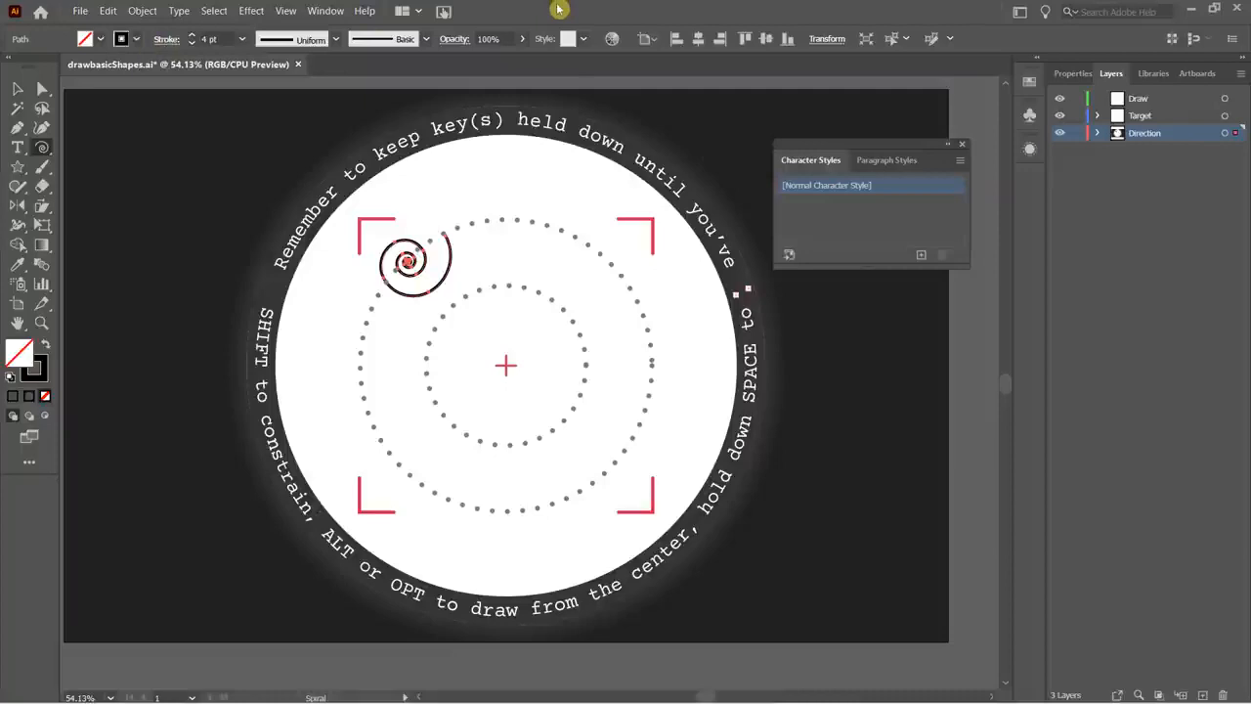
pyautogui.press('Delete')
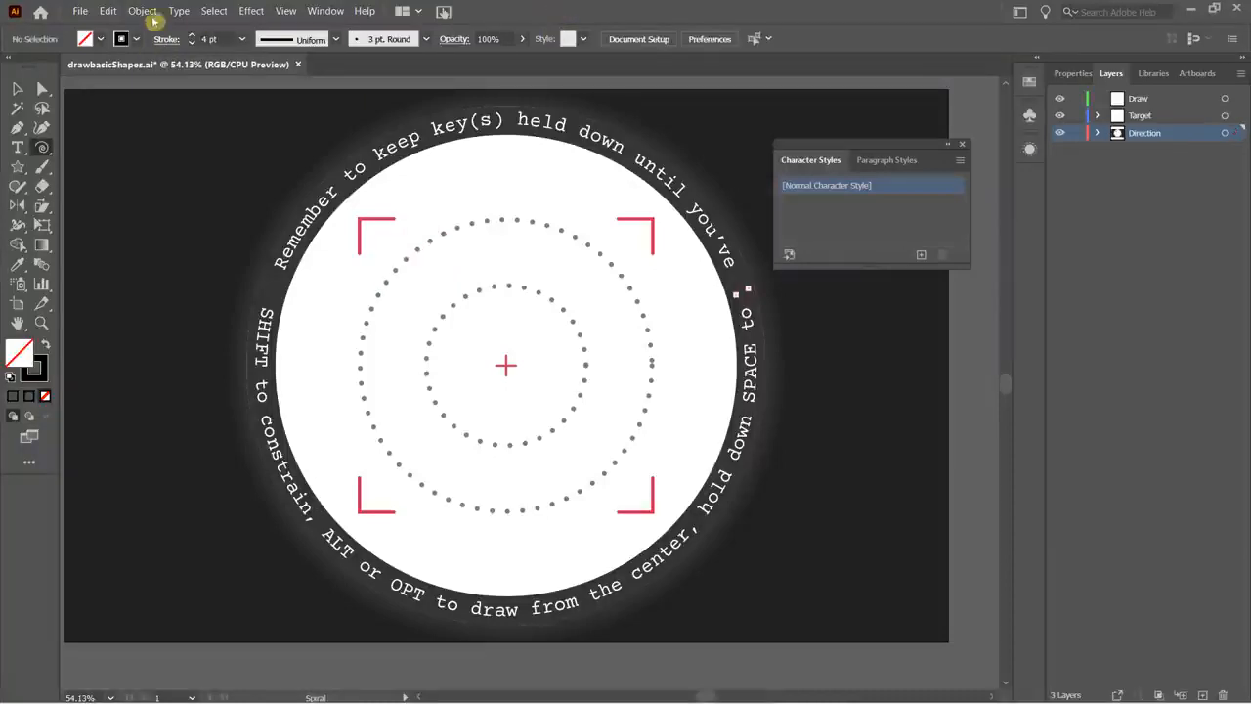
# - Show the group of line, arc, spiral and grid drawing tools
pyautogui.click(41, 152)
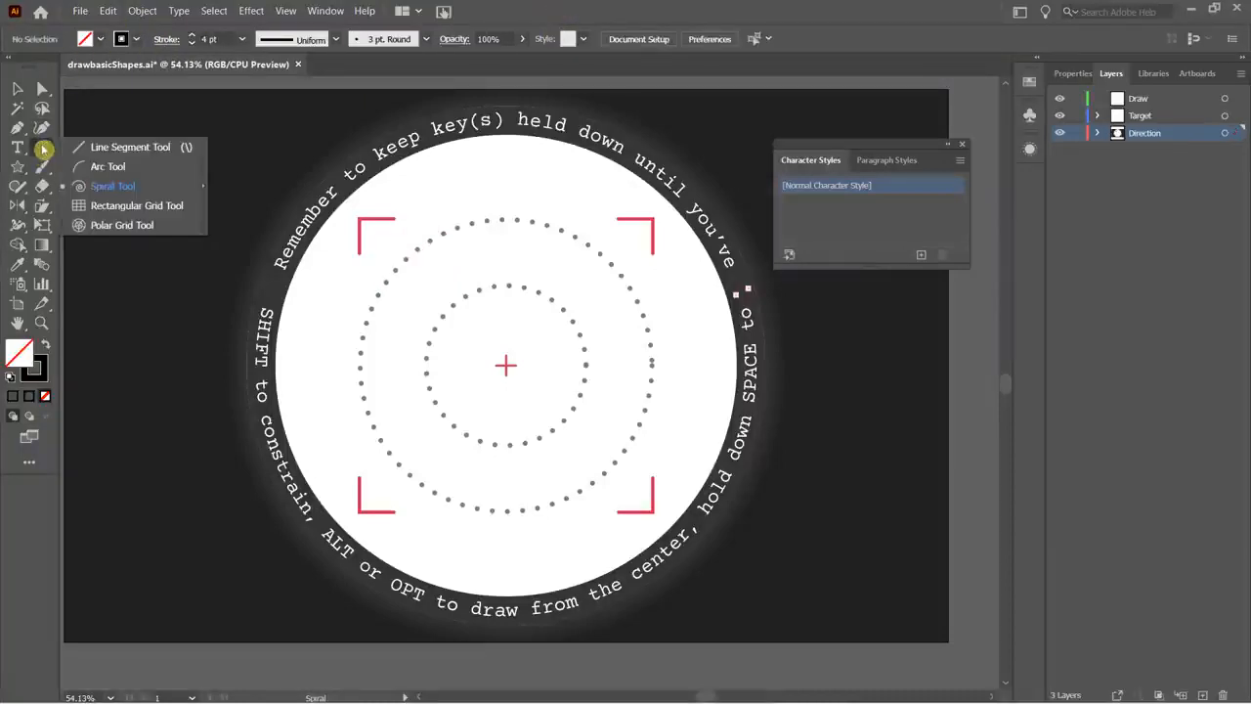
# - Draw a rectangular grid across the red corner marks, divided into 8 columns and 6 rows
pyautogui.click(115, 212)
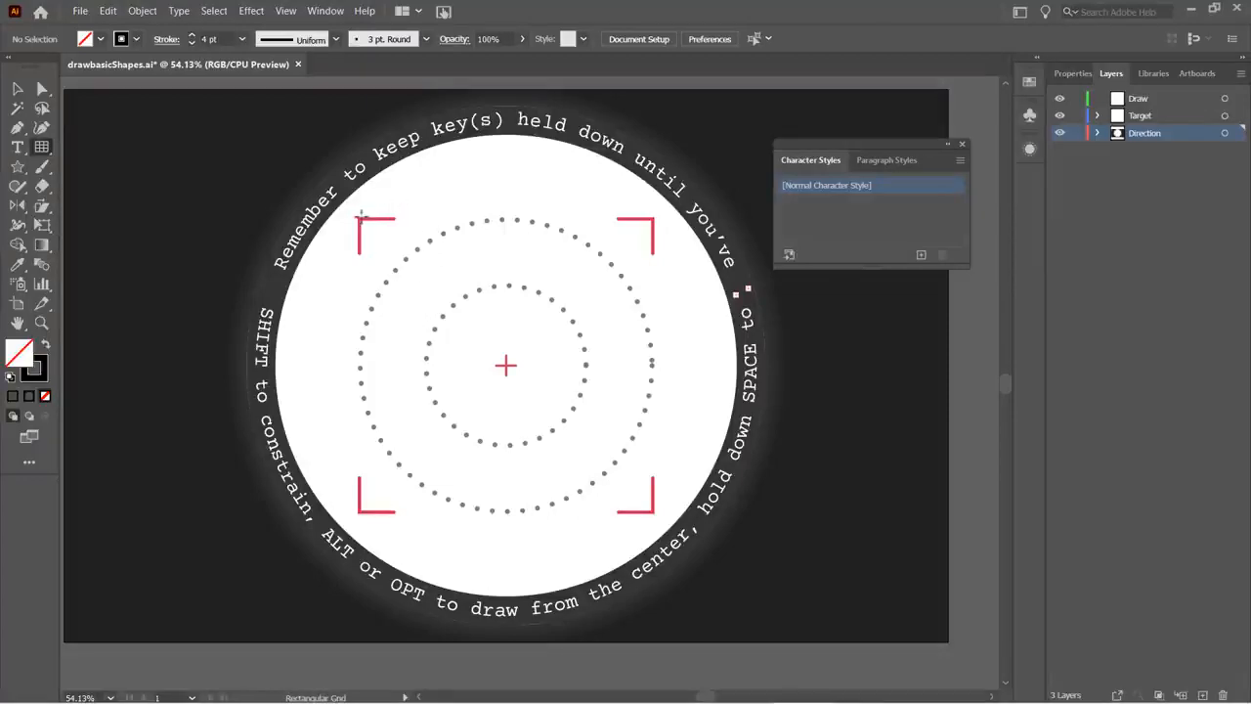
pyautogui.moveTo(360, 216); pyautogui.dragTo(655, 509)
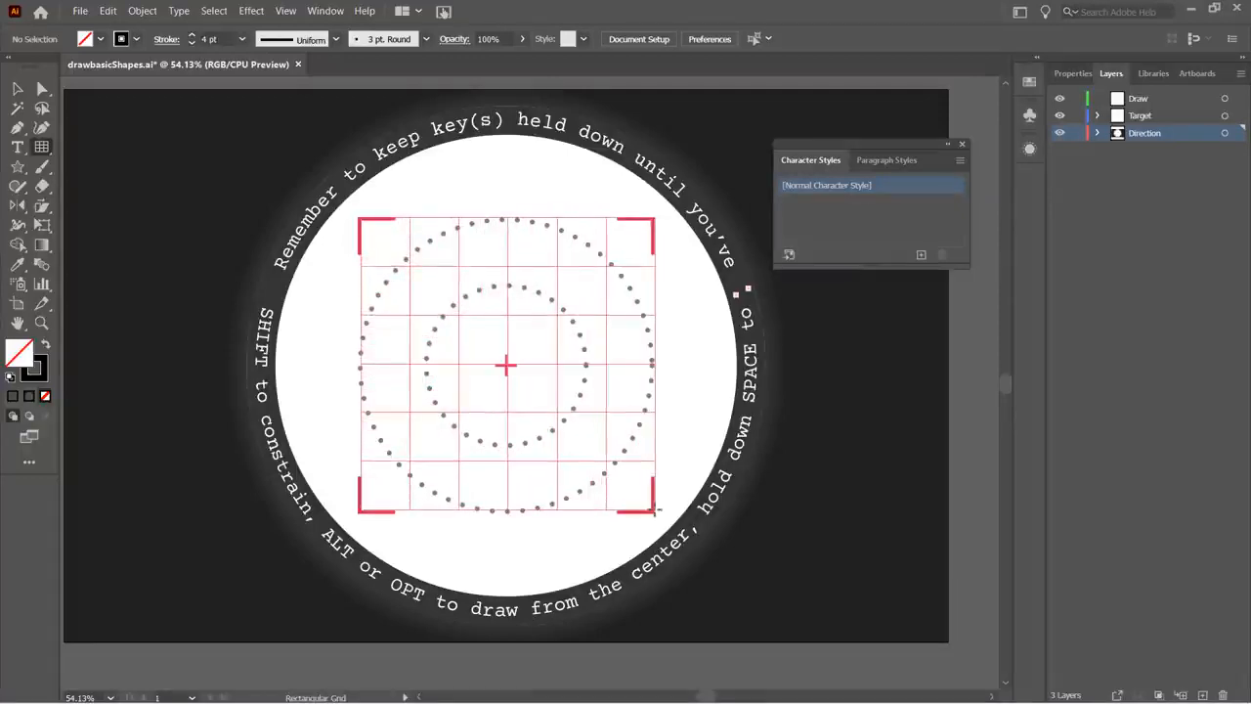
pyautogui.press('Up')
pyautogui.press('Up')
pyautogui.press('Up')
pyautogui.press('Up')
pyautogui.moveTo(655, 509); pyautogui.dragTo(657, 509)
pyautogui.press('Down')
pyautogui.press('Down')
pyautogui.press('Down')
pyautogui.press('Down')
pyautogui.press('Right')
pyautogui.press('Right')
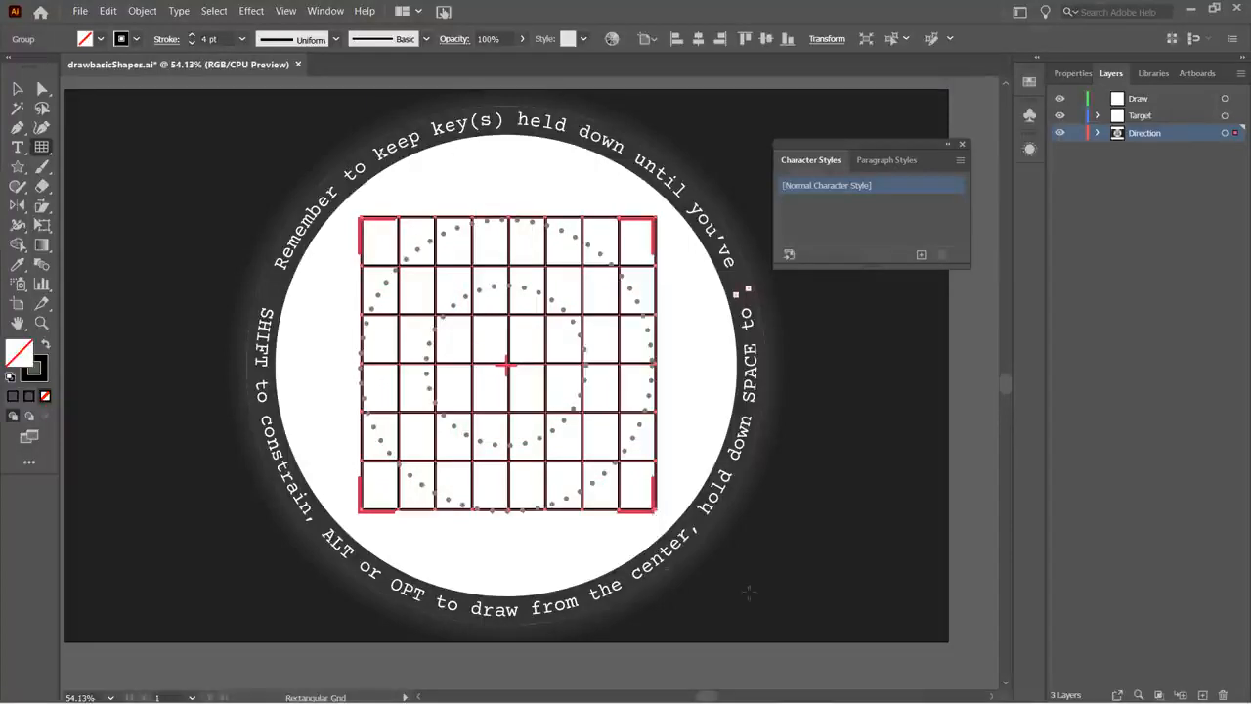
# - Try to delete the rectangular grid by selecting everything across the white circle, and undo the deletion
pyautogui.press('v')
pyautogui.click(205, 270)
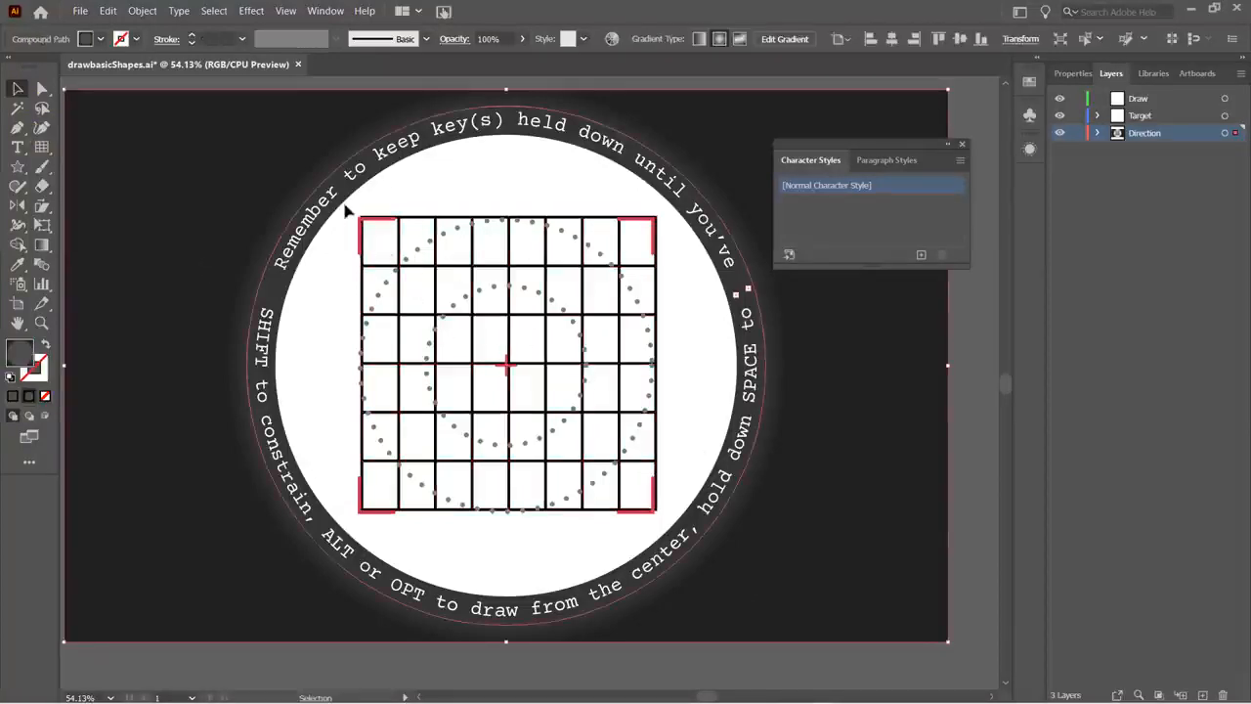
pyautogui.moveTo(350, 209); pyautogui.dragTo(706, 537)
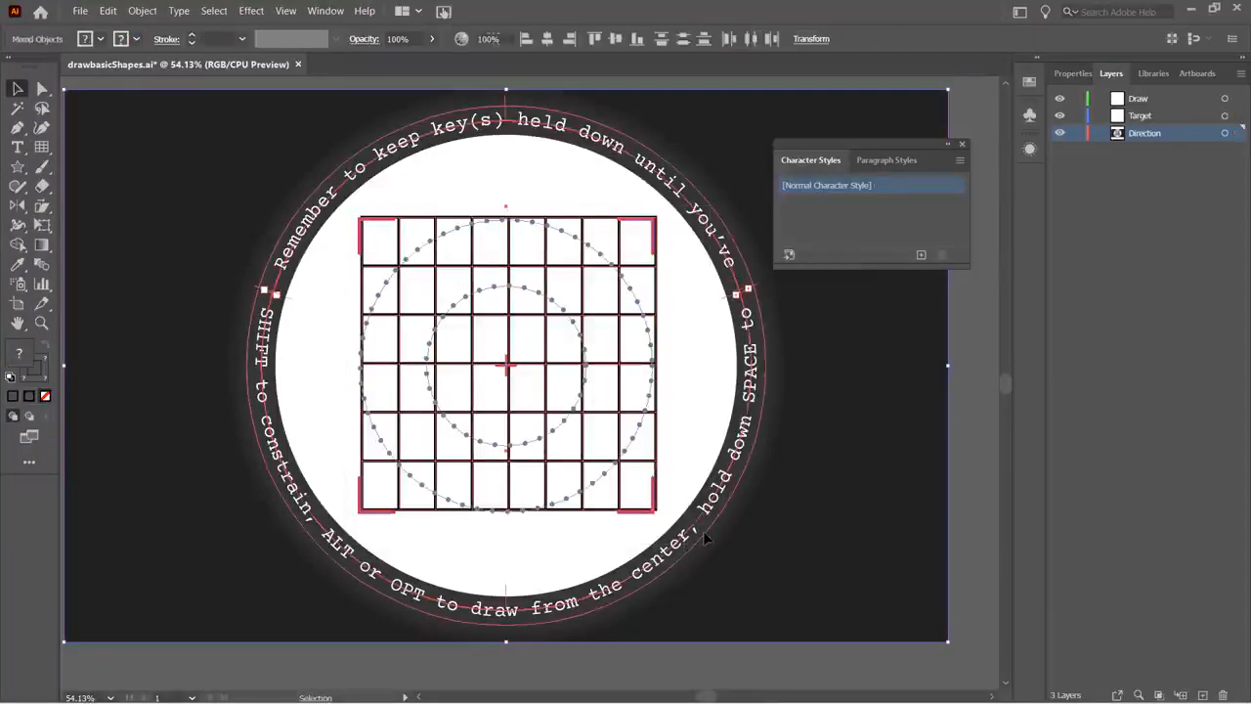
pyautogui.press('Delete')
pyautogui.scroll(2, 425, 334)
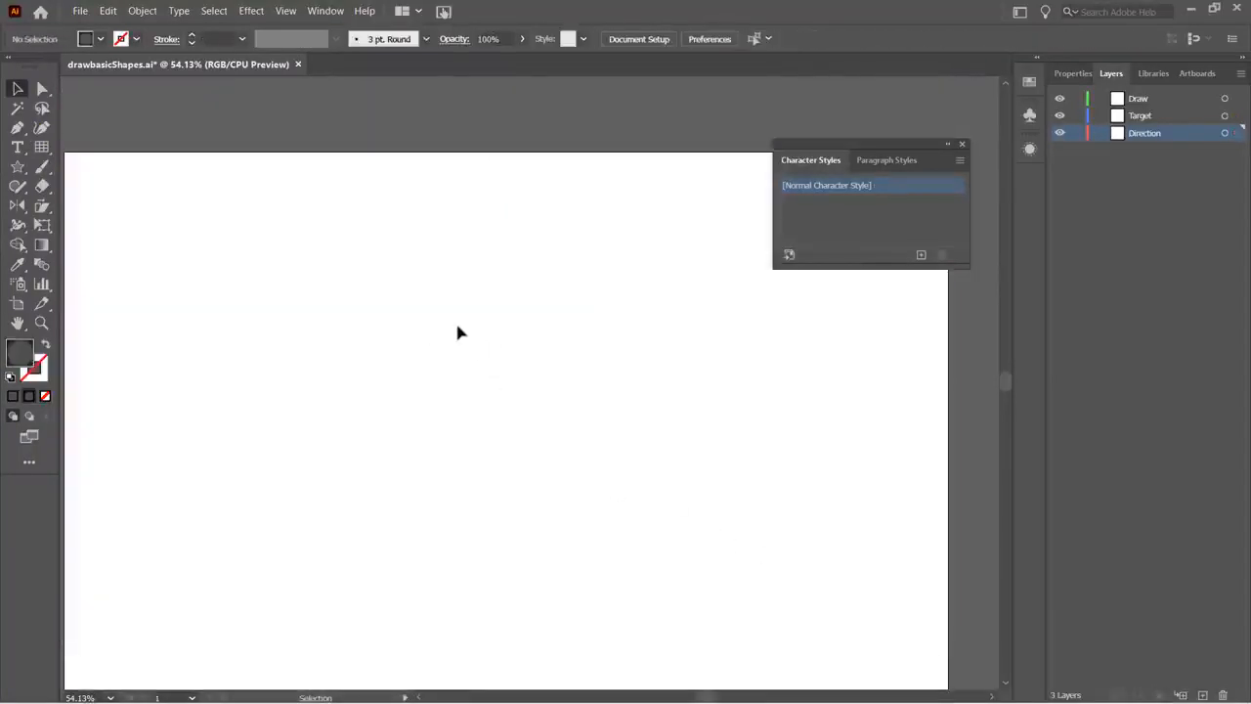
pyautogui.scroll(-2, 455, 319)
pyautogui.hotkey('ctrl', 'z')
# - Delete the rectangular grid together with the upper curved text on the dark ring
pyautogui.click(446, 198)
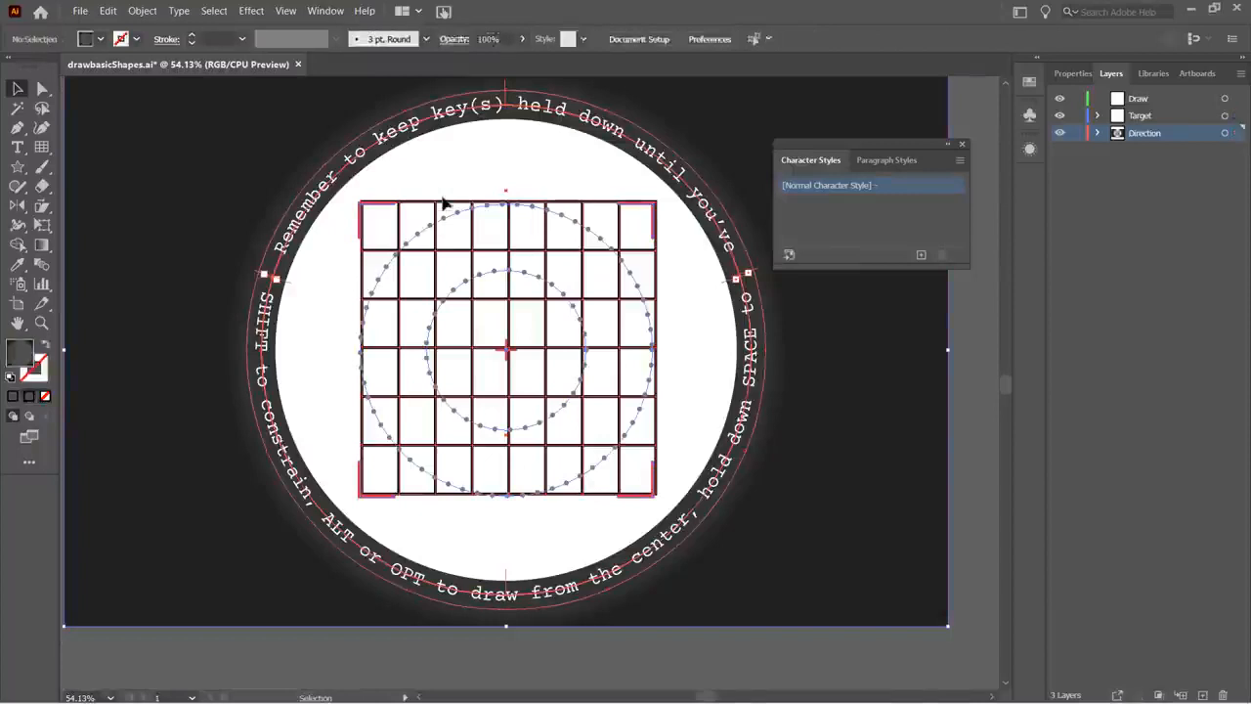
pyautogui.moveTo(438, 187); pyautogui.dragTo(455, 211)
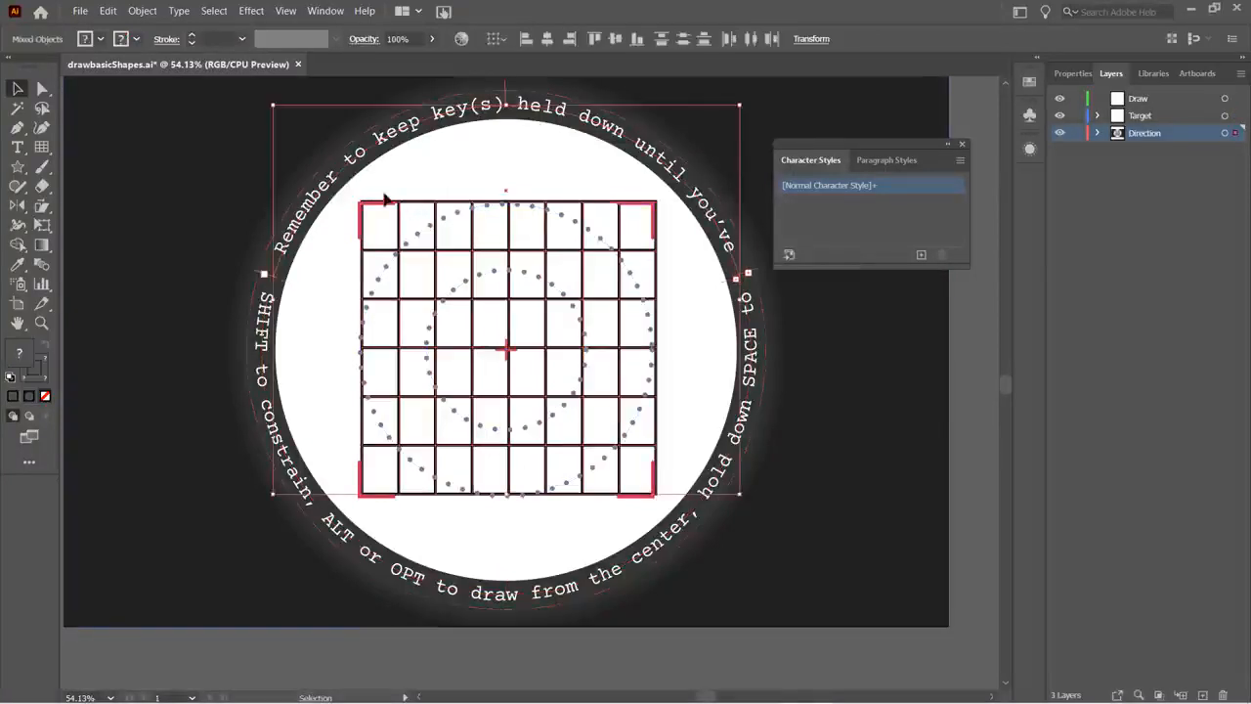
pyautogui.press('Delete')
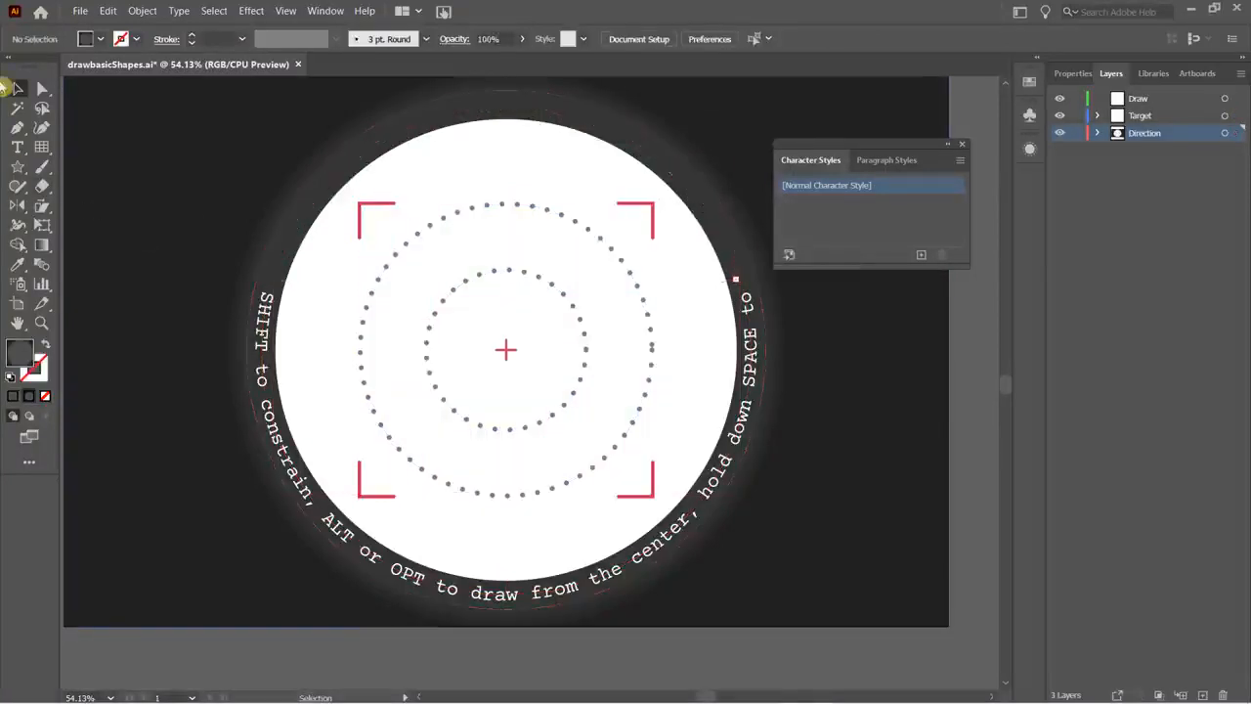
# - Draw a polar grid inside the outer dotted circle and adjust it to 11 radial dividers
pyautogui.click(42, 147)
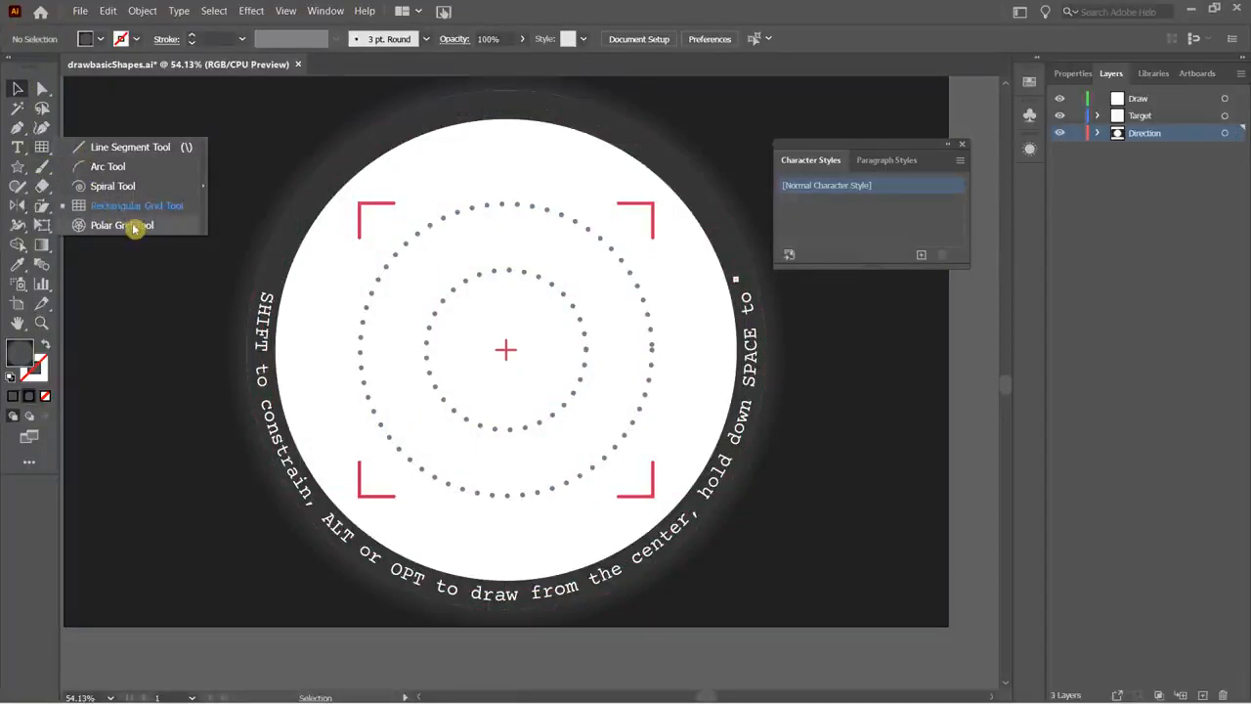
pyautogui.click(116, 225)
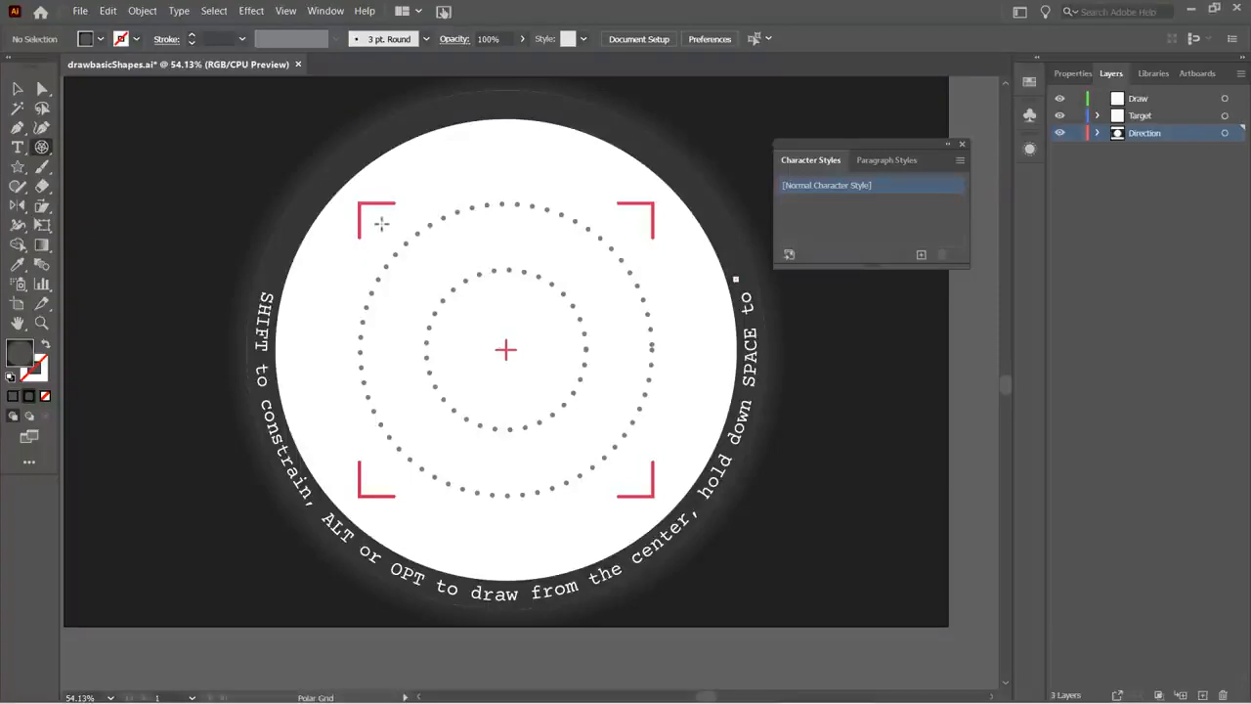
pyautogui.moveTo(381, 223); pyautogui.dragTo(641, 486)
pyautogui.press('Up')
pyautogui.press('Up')
pyautogui.press('Up')
pyautogui.press('Up')
pyautogui.press('Up')
pyautogui.press('Up')
pyautogui.press('Down')
pyautogui.press('Down')
pyautogui.press('Down')
pyautogui.press('Down')
pyautogui.press('Down')
pyautogui.press('Down')
pyautogui.press('Left')
pyautogui.press('Left')
pyautogui.press('Right')
pyautogui.press('Right')
pyautogui.press('Right')
pyautogui.press('Right')
pyautogui.press('Right')
pyautogui.press('Right')
pyautogui.press('Right')
pyautogui.press('Right')
pyautogui.press('Right')
pyautogui.press('Right')
pyautogui.press('Right')
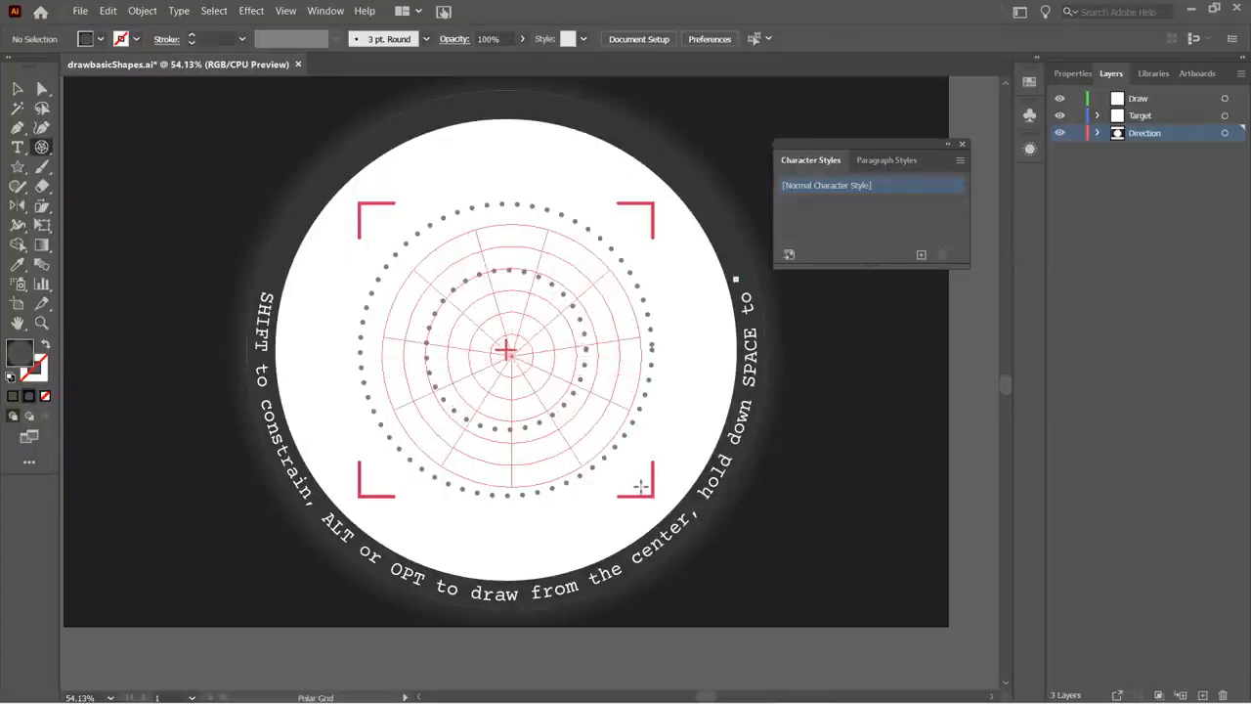
# - Adjust the polar grid to 4 concentric dividers and finish drawing it
pyautogui.press('Down')
pyautogui.press('Down')
pyautogui.press('Down')
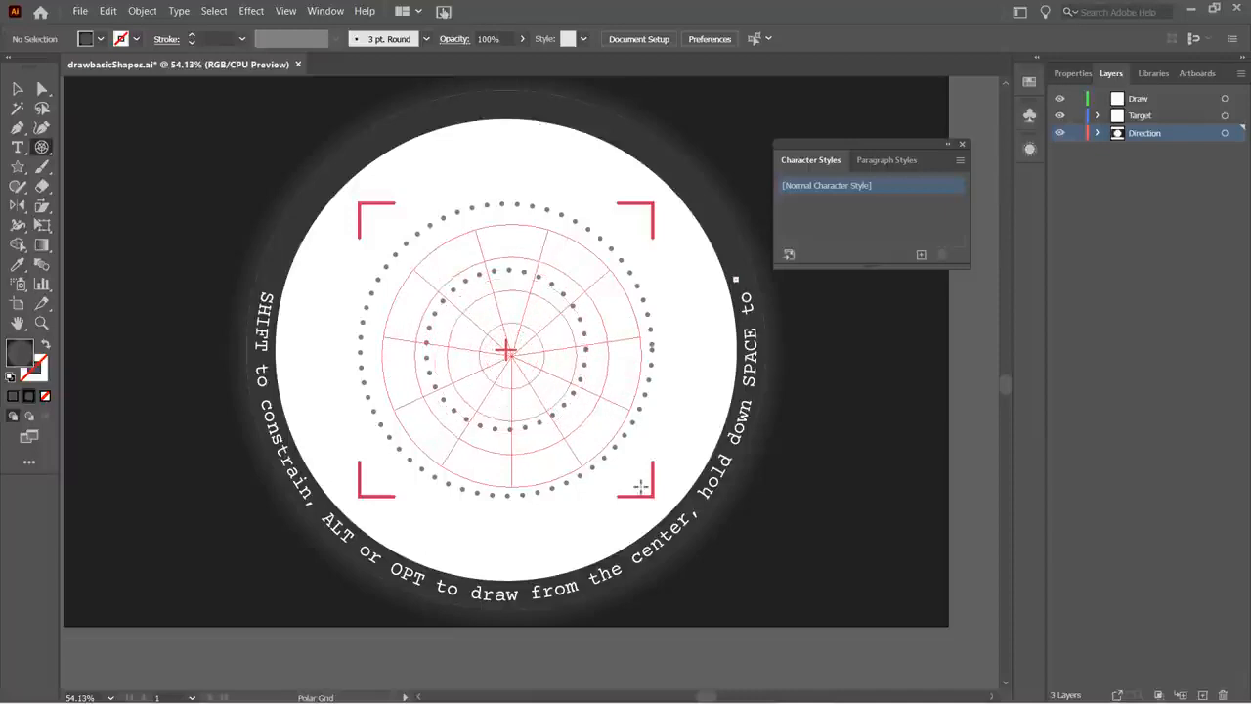
pyautogui.press('Down')
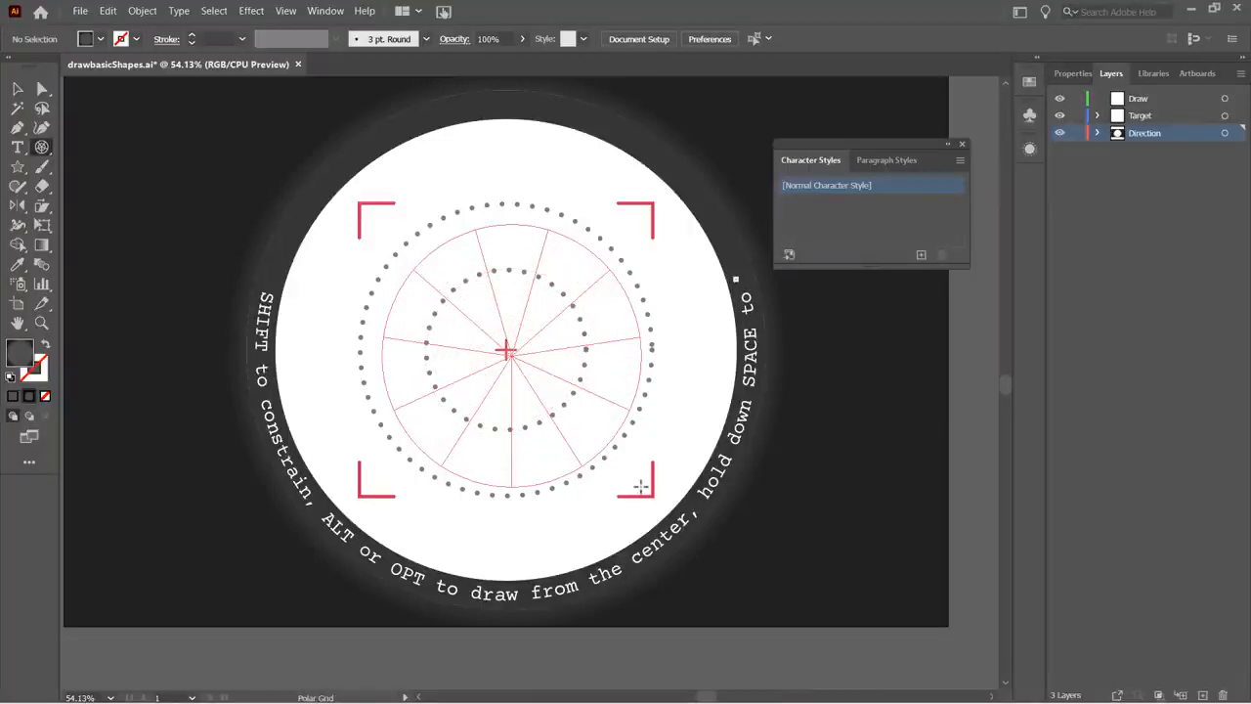
pyautogui.press('Up')
pyautogui.press('Up')
pyautogui.press('Up')
pyautogui.press('Down')
pyautogui.press('Down')
pyautogui.press('Up')
pyautogui.press('Up')
pyautogui.press('Up')
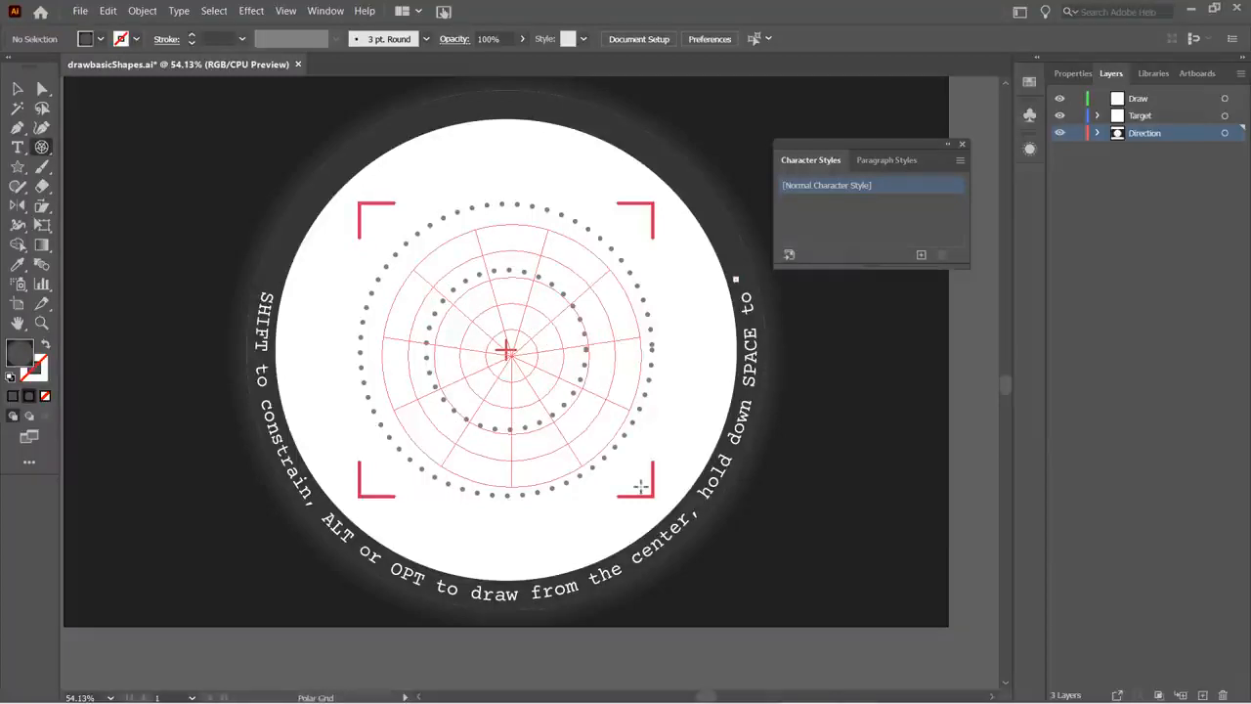
pyautogui.moveTo(641, 486); pyautogui.dragTo(640, 486)
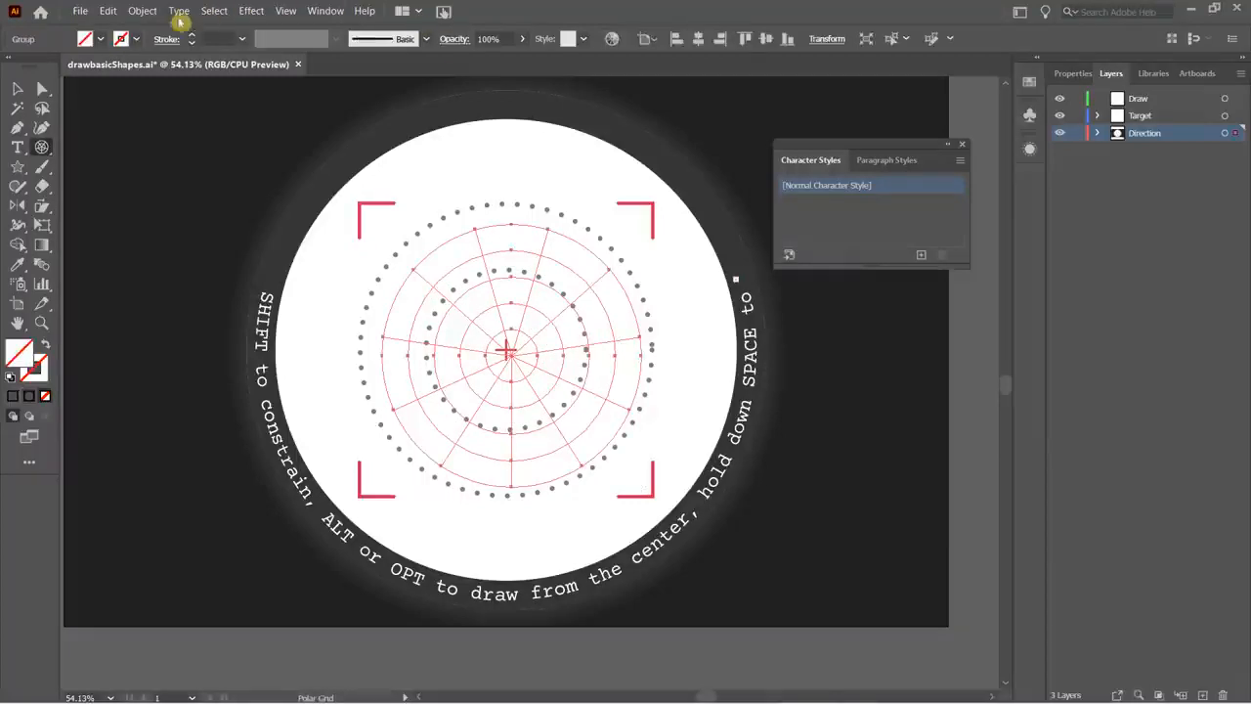
# - Give the polar grid a bright green fill and a black 5 pt stroke, and deselect it
pyautogui.click(99, 39)
pyautogui.click(81, 70)
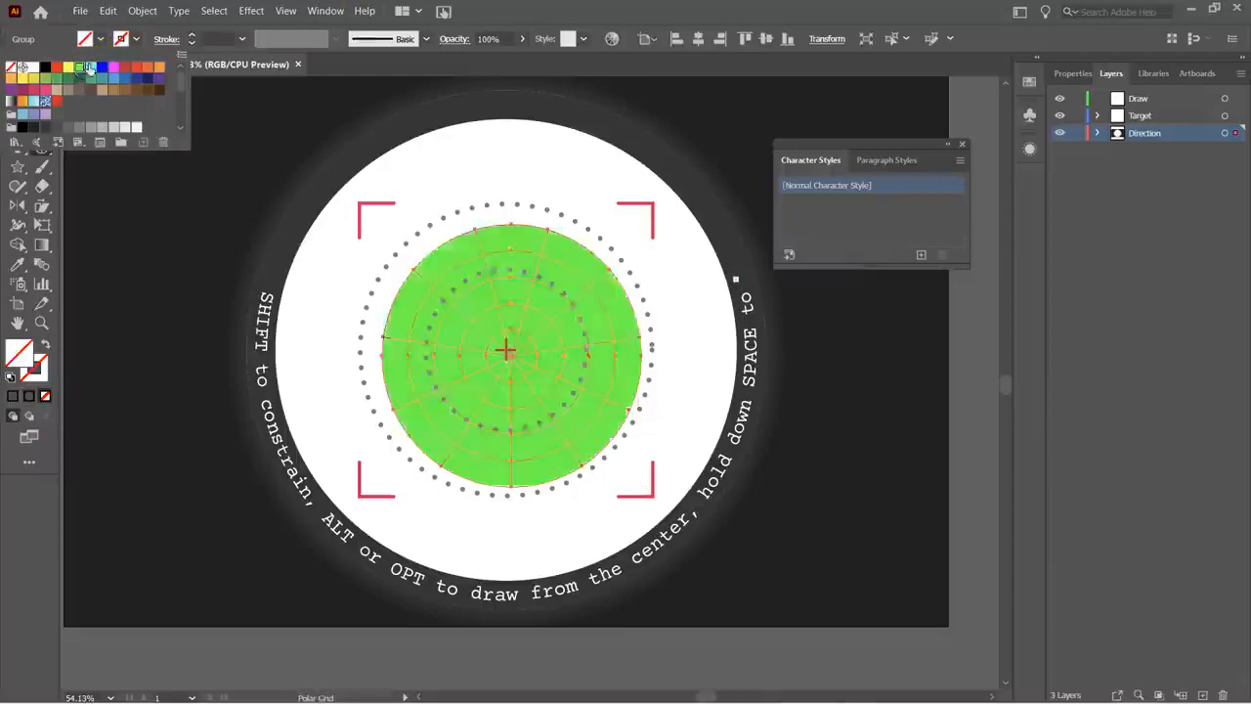
pyautogui.click(137, 40)
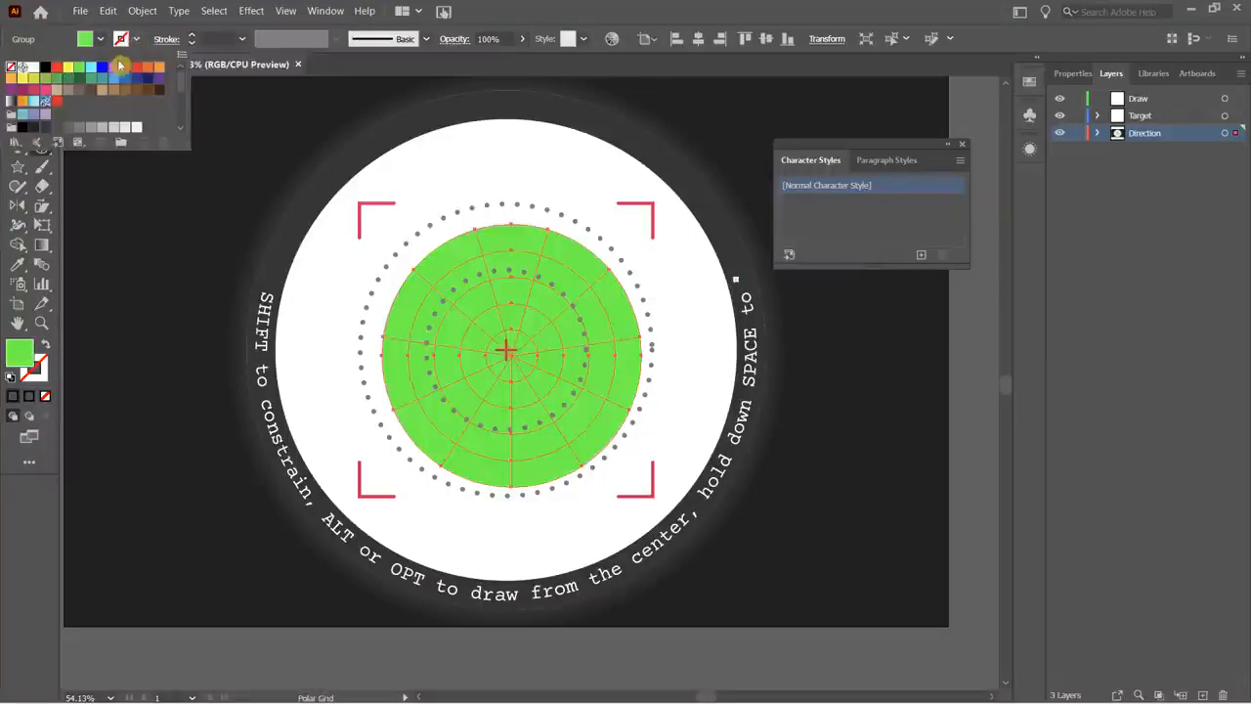
pyautogui.click(45, 67)
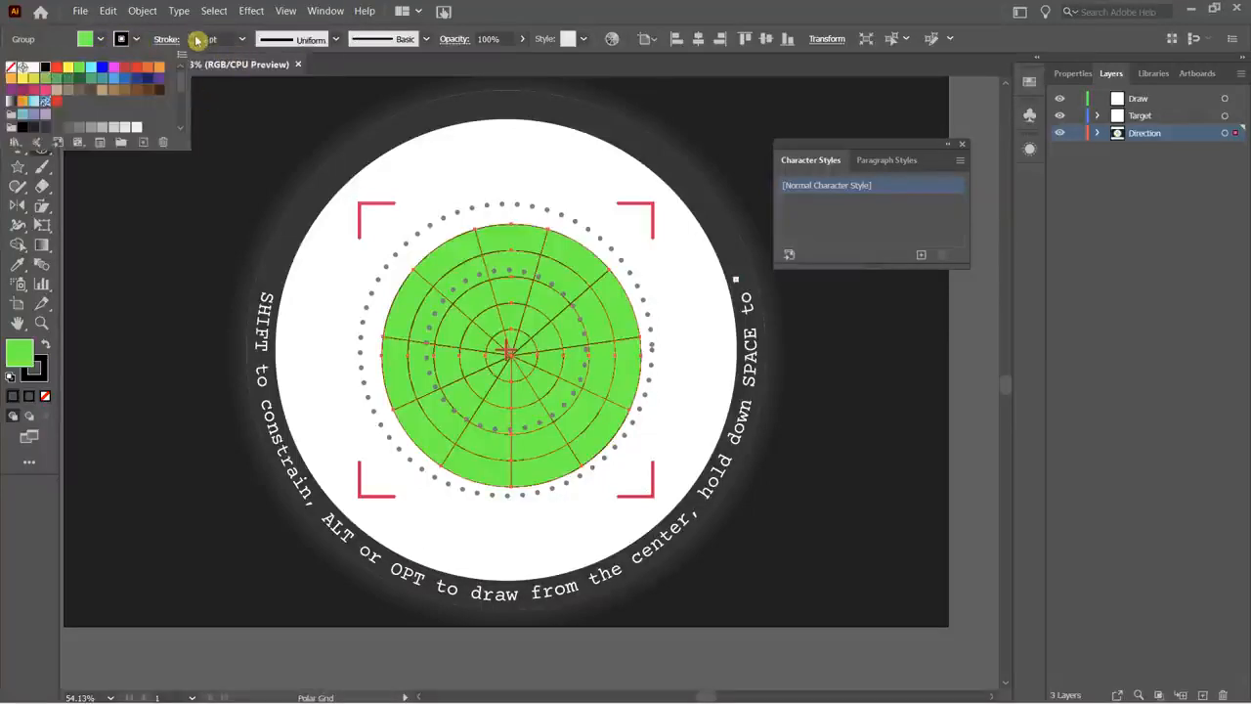
pyautogui.click(196, 39)
pyautogui.click(194, 36)
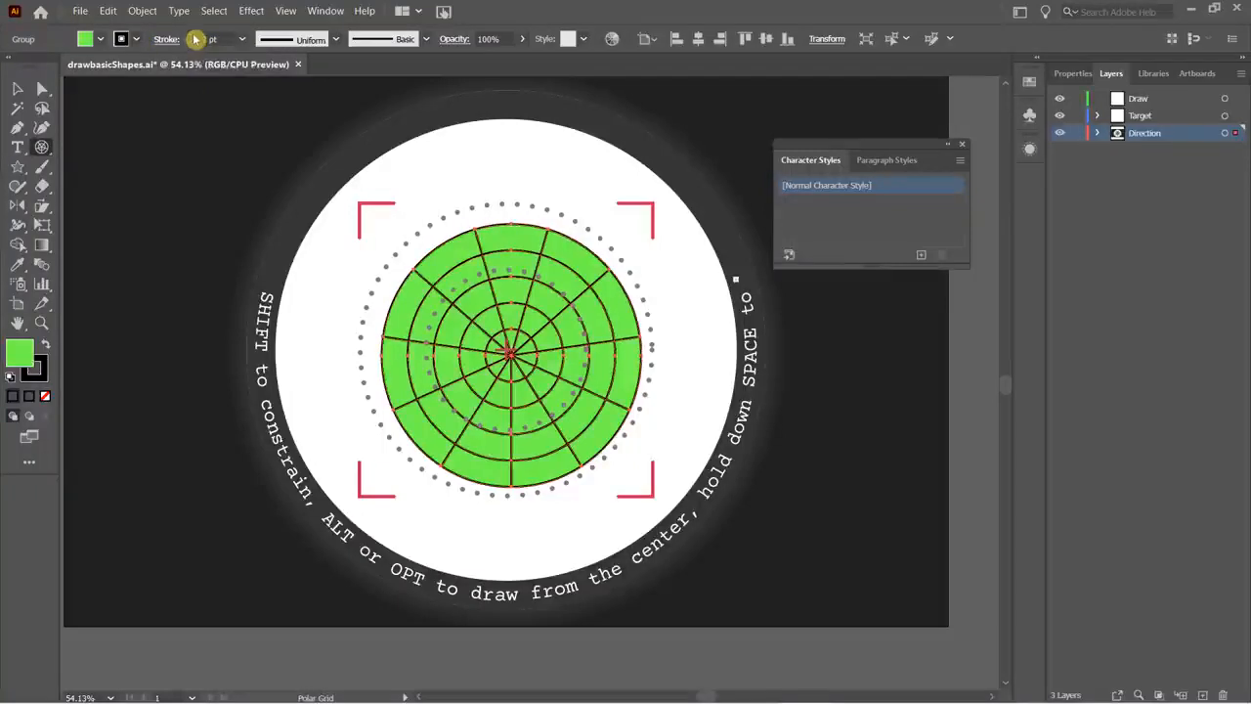
pyautogui.click(194, 37)
pyautogui.click(193, 36)
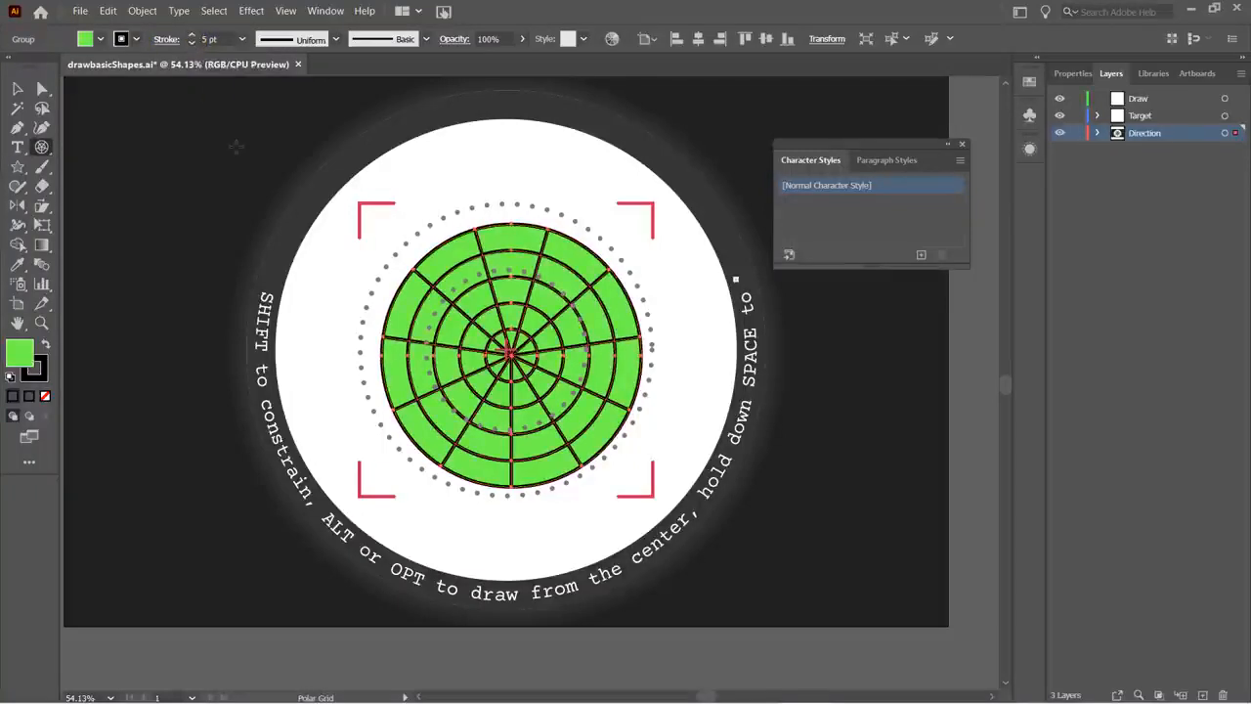
pyautogui.click(19, 89)
pyautogui.click(85, 179)
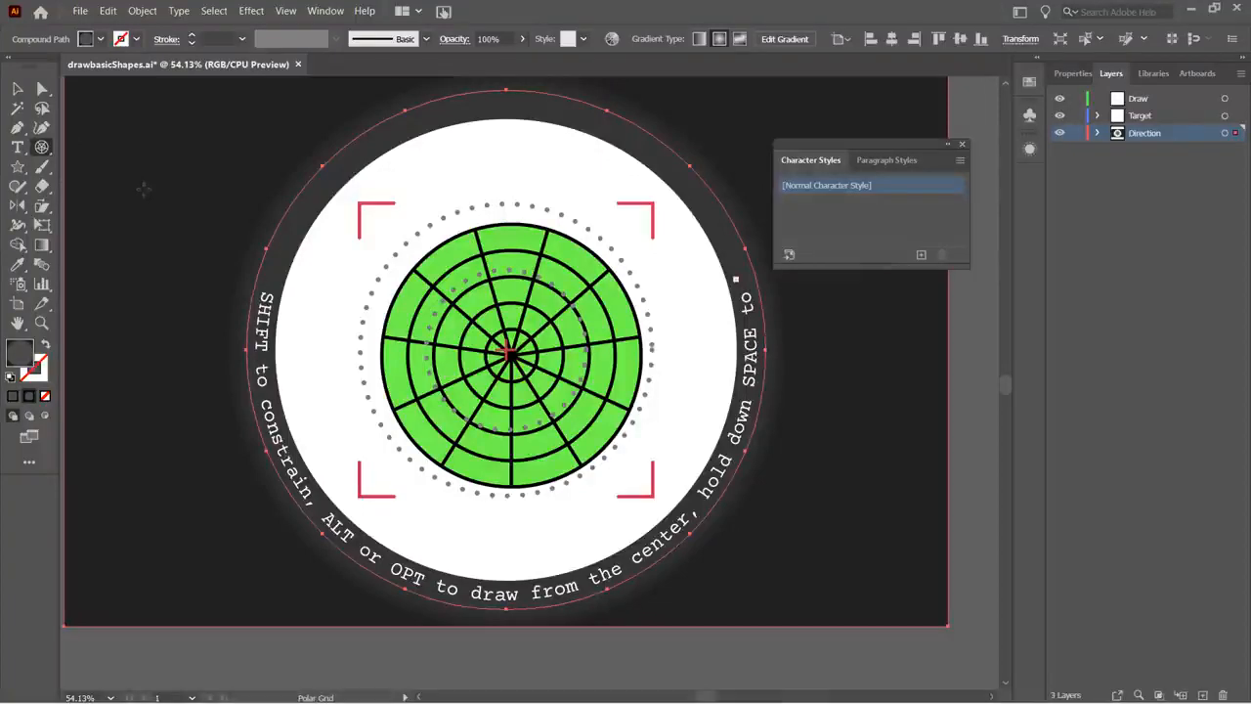
# - Open the Polar Grid tool's options and move the dialog away from the green grid
pyautogui.doubleClick(43, 148)
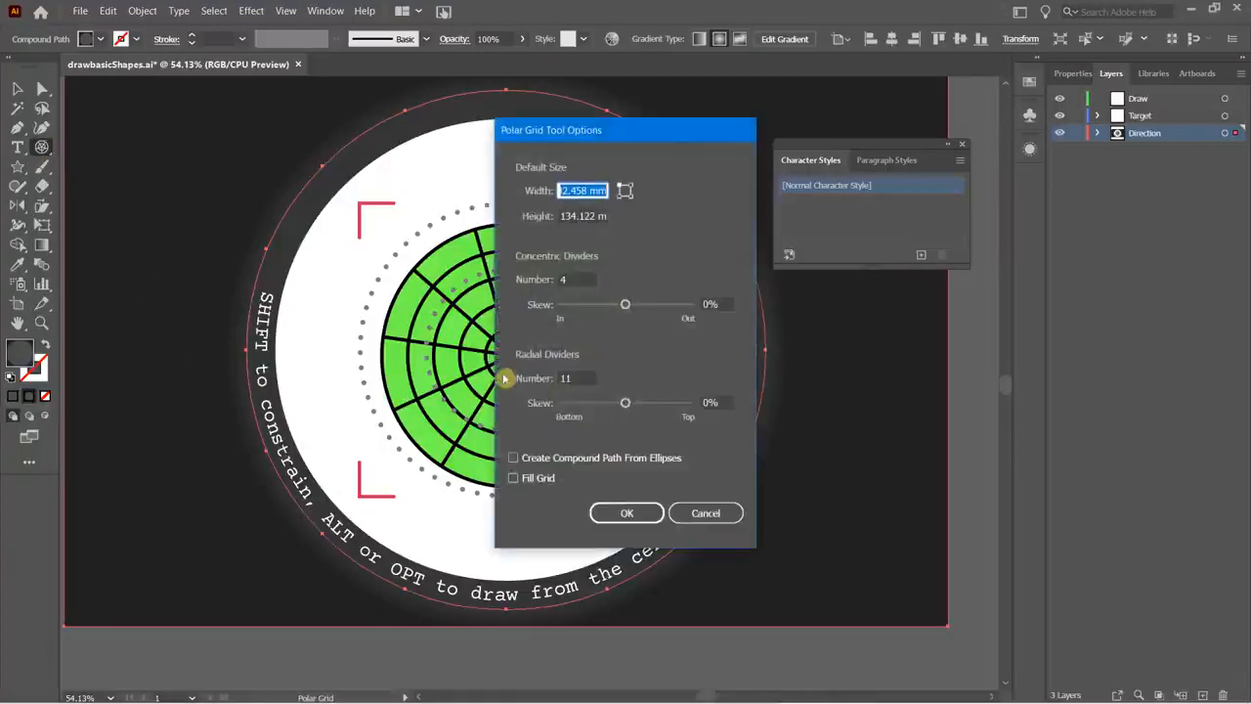
pyautogui.moveTo(644, 132); pyautogui.dragTo(484, 88)
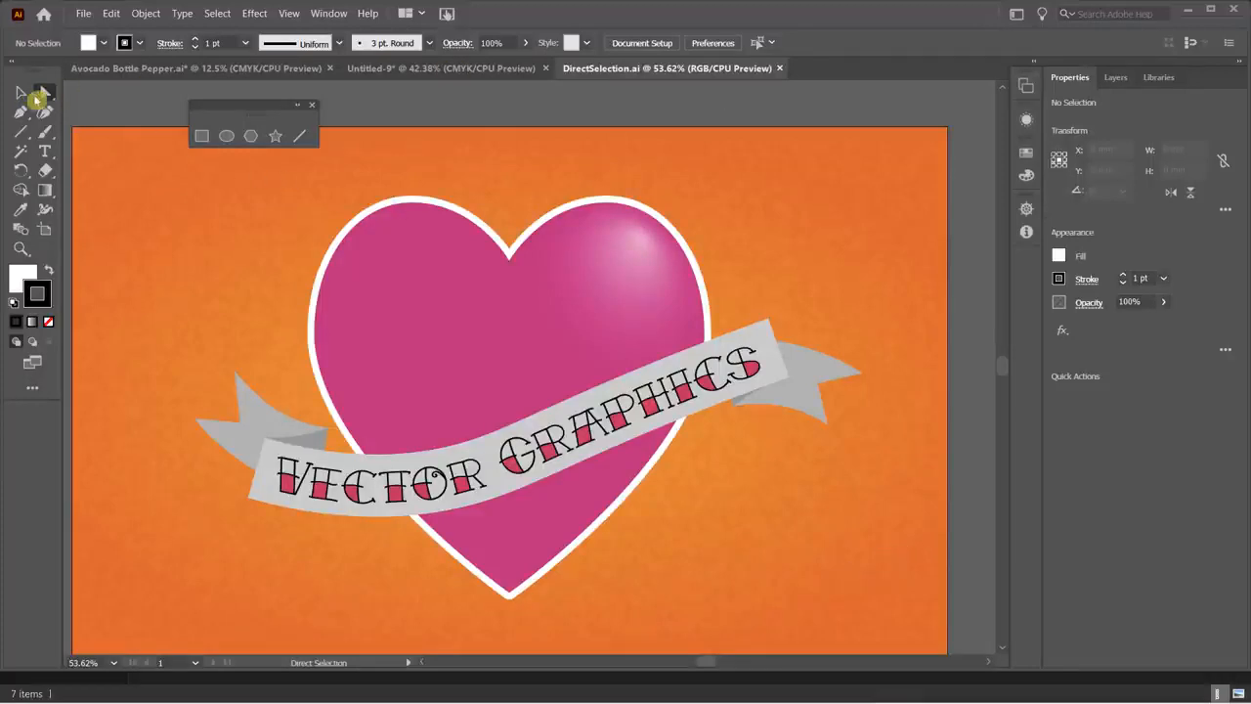
# - Select the pink heart's path in DirectSelection.ai with the Direct Selection tool
pyautogui.click(412, 281)
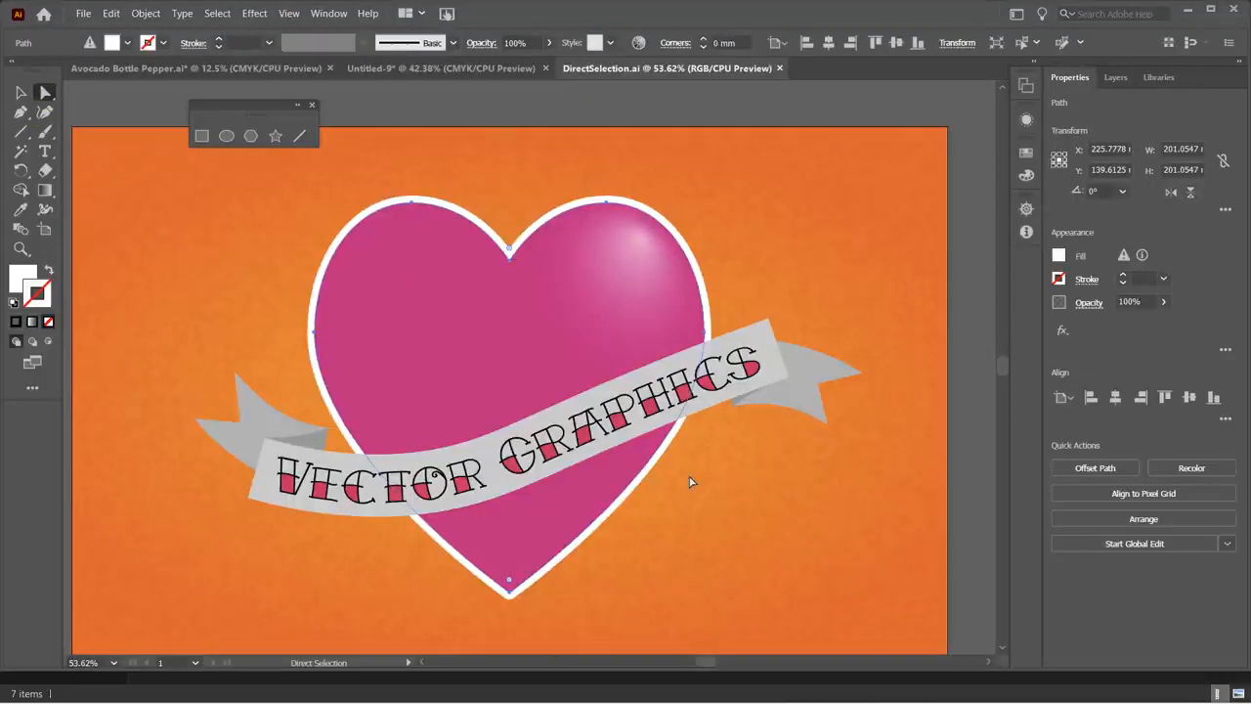
pyautogui.keyDown('alt'); pyautogui.scroll(2, 427, 229); pyautogui.keyUp('alt')
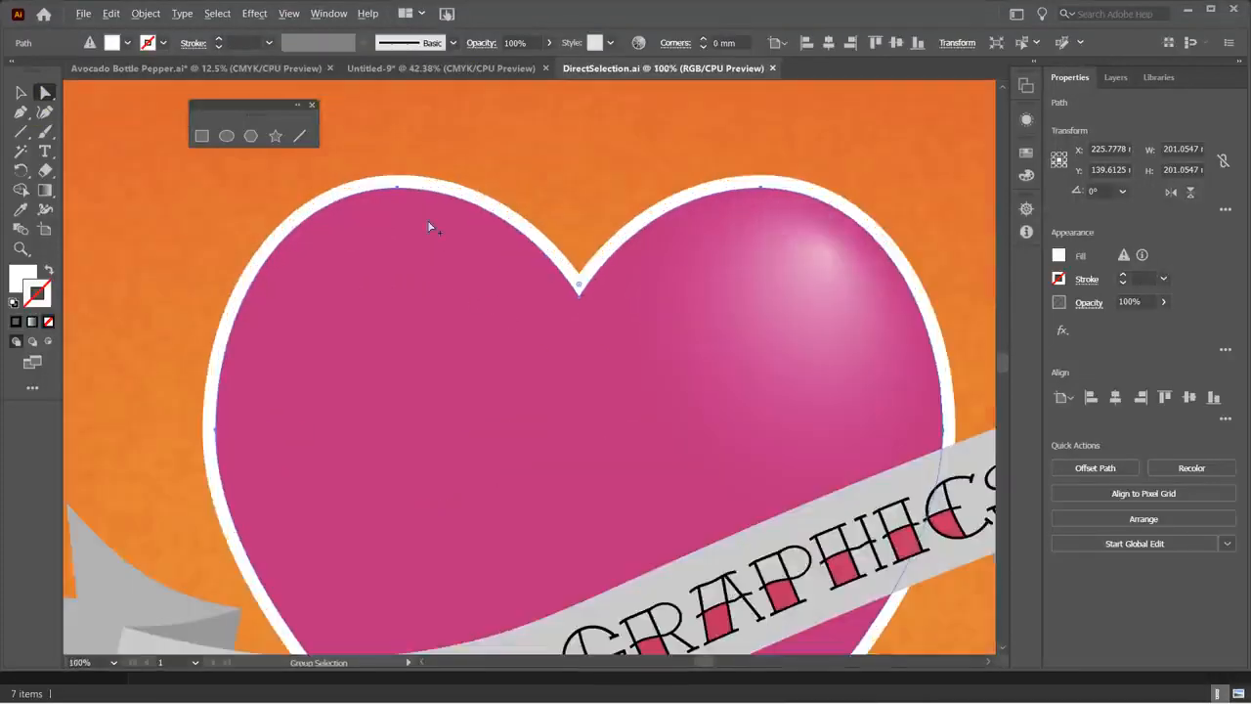
pyautogui.keyDown('alt'); pyautogui.scroll(-1, 465, 356); pyautogui.keyUp('alt')
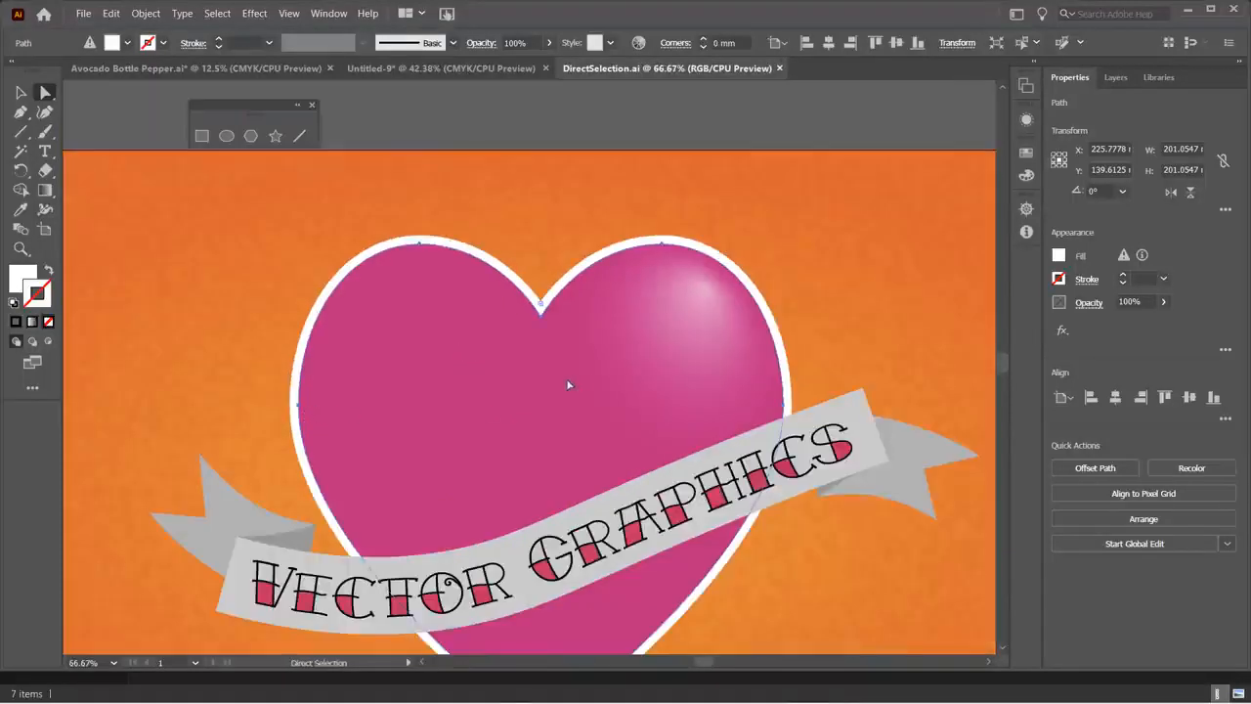
pyautogui.moveTo(609, 349); pyautogui.dragTo(582, 258)
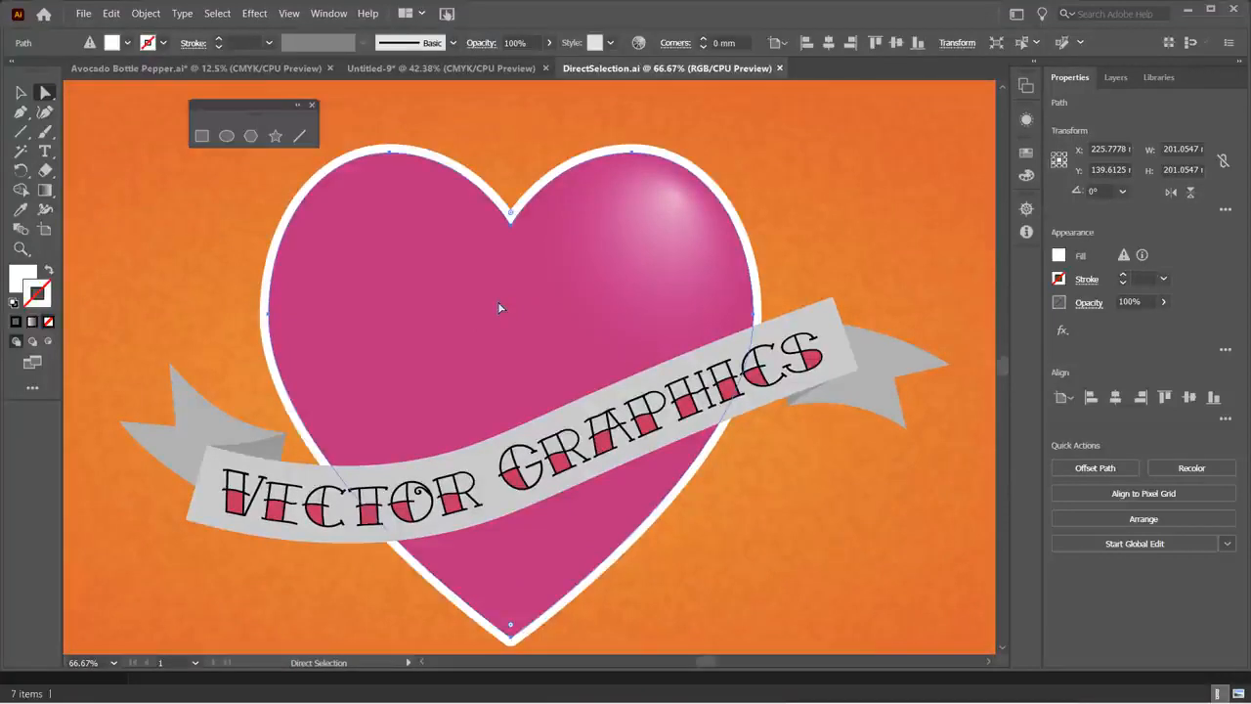
# - Select the heart's anchor points one by one, from its left edge over the top to the lower tip
pyautogui.click(268, 315)
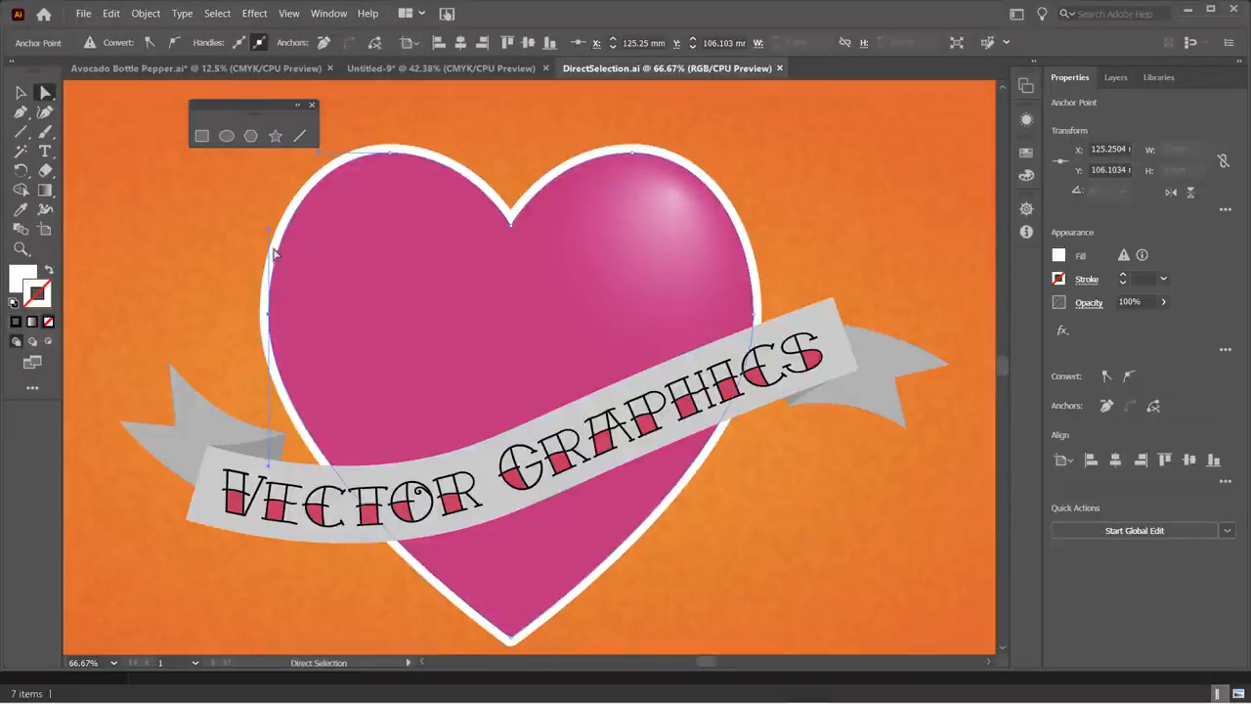
pyautogui.click(390, 154)
pyautogui.click(510, 226)
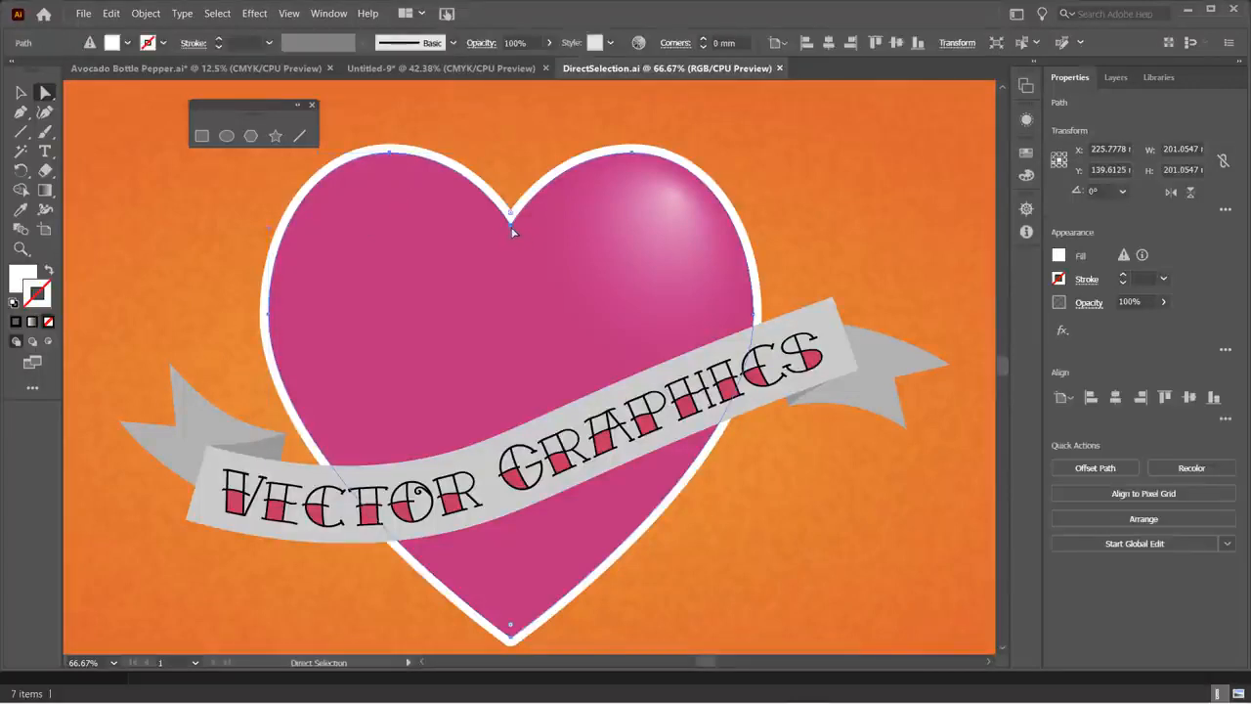
pyautogui.click(632, 155)
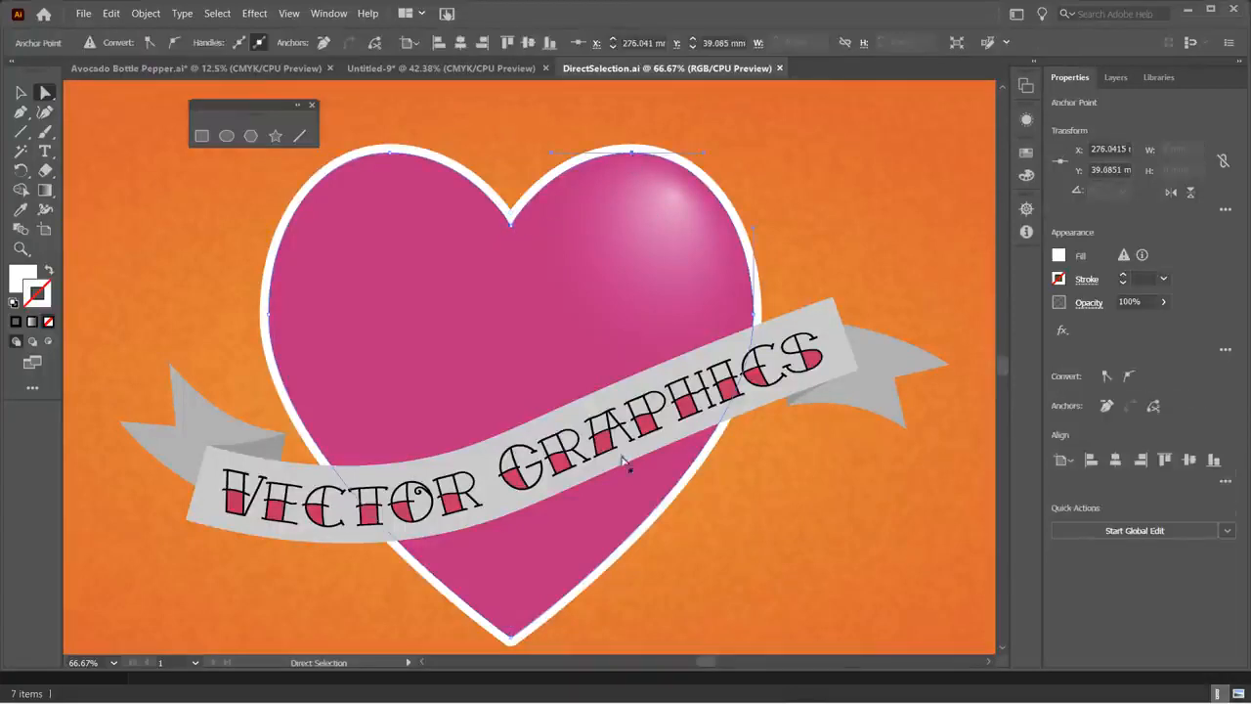
pyautogui.scroll(-2, 524, 574)
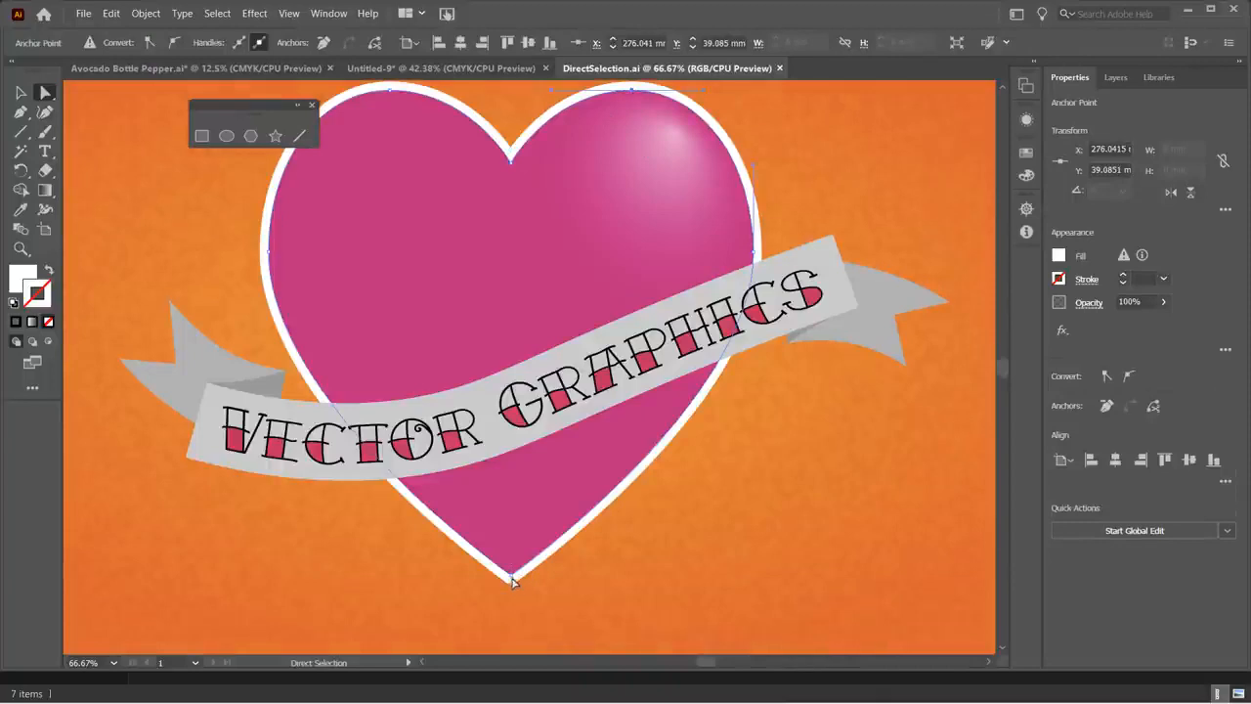
pyautogui.click(510, 567)
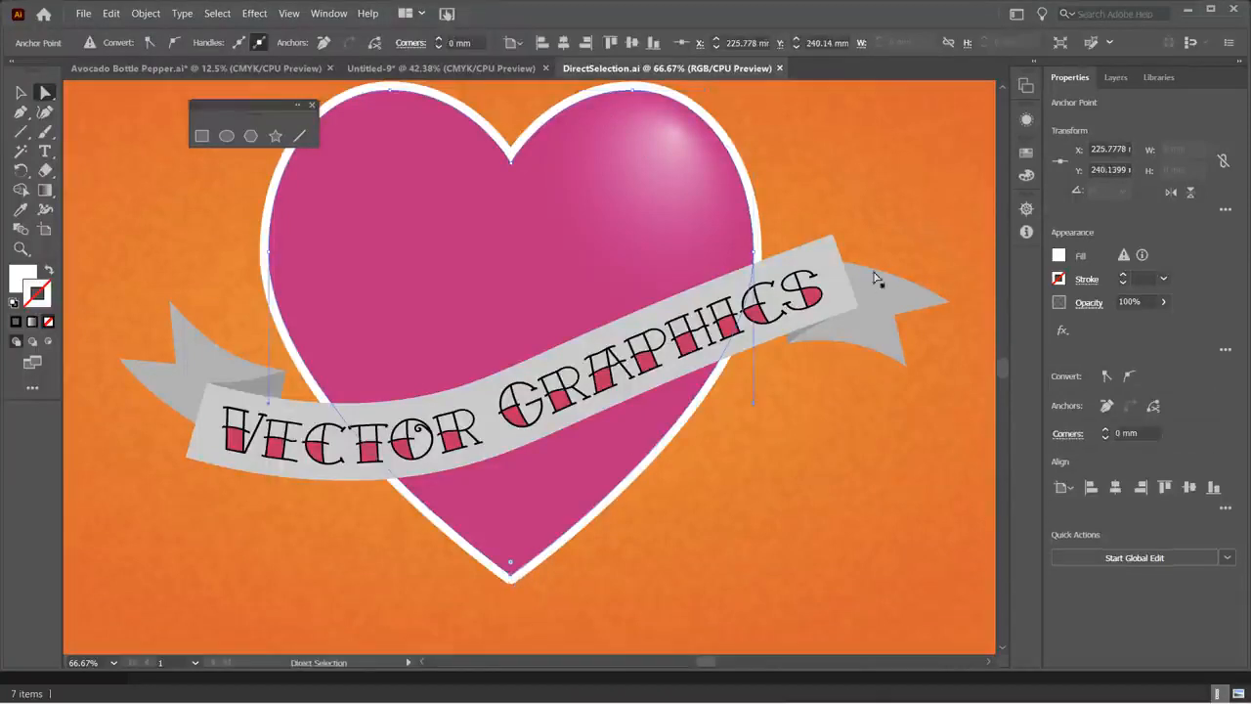
# - Select the grey ribbon tail at the heart's left side and the anchor point at its upper tip
pyautogui.scroll(1, 854, 307)
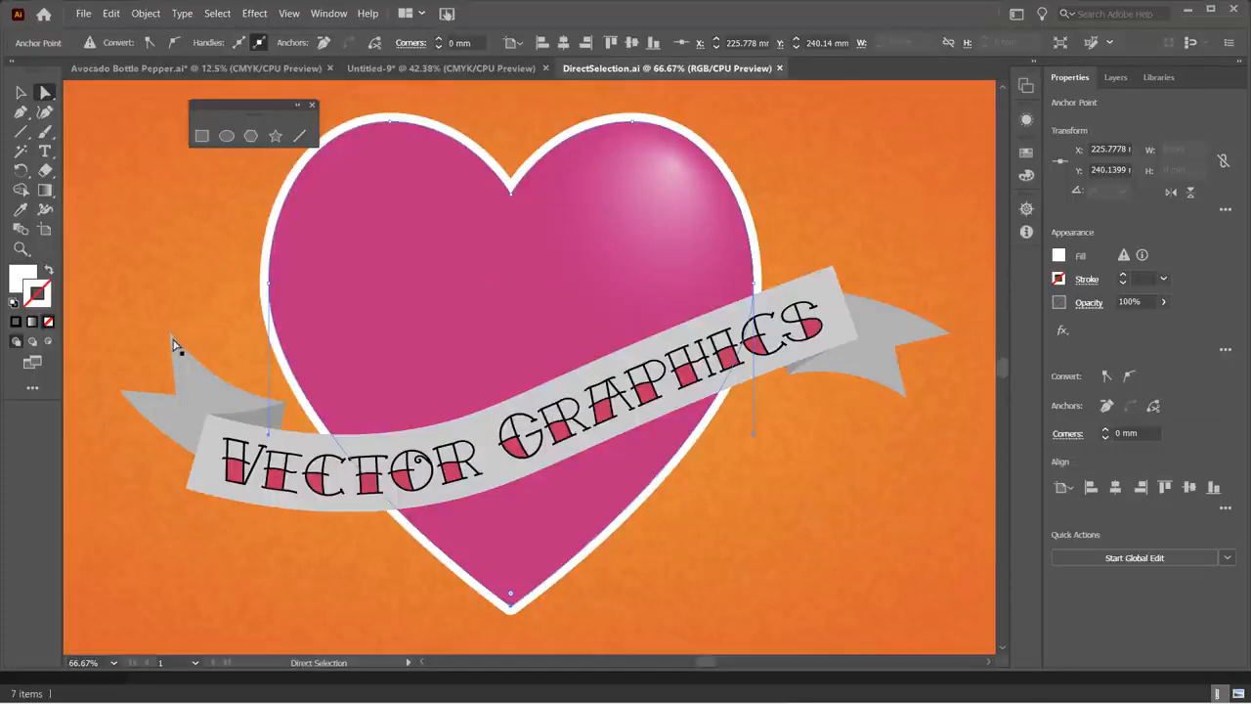
pyautogui.scroll(2, 173, 344)
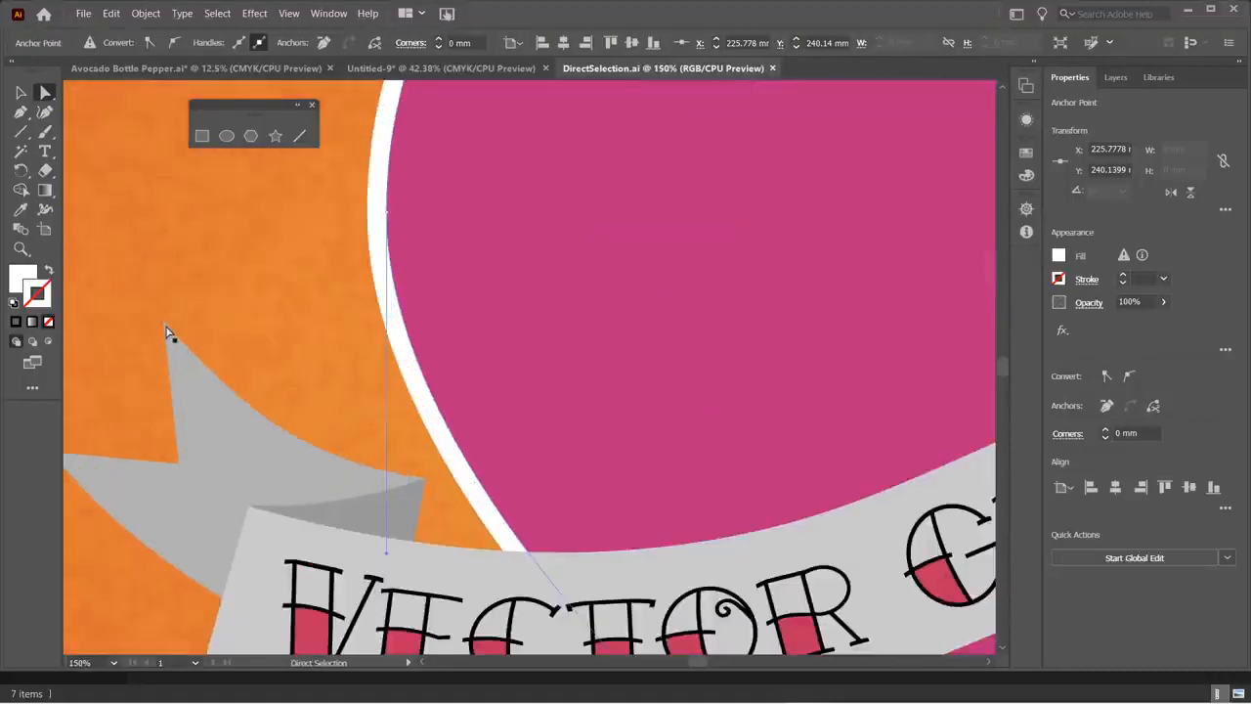
pyautogui.click(166, 333)
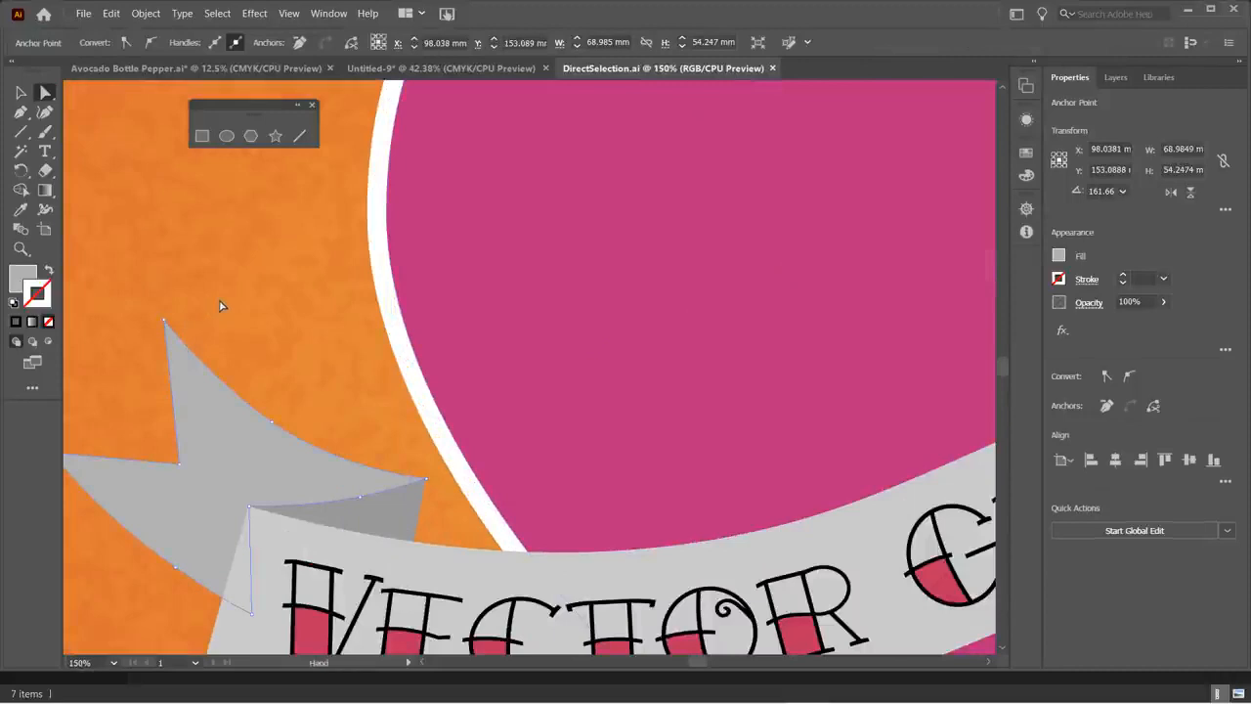
pyautogui.moveTo(218, 302); pyautogui.dragTo(382, 251)
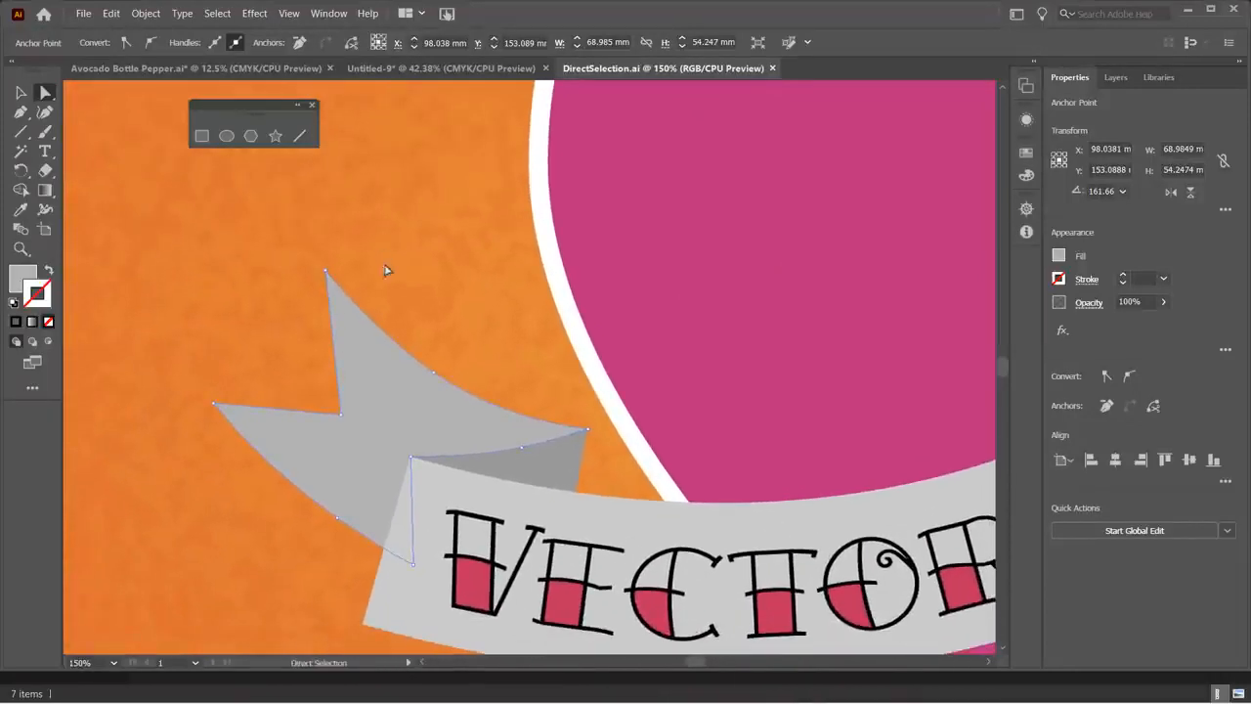
pyautogui.click(328, 277)
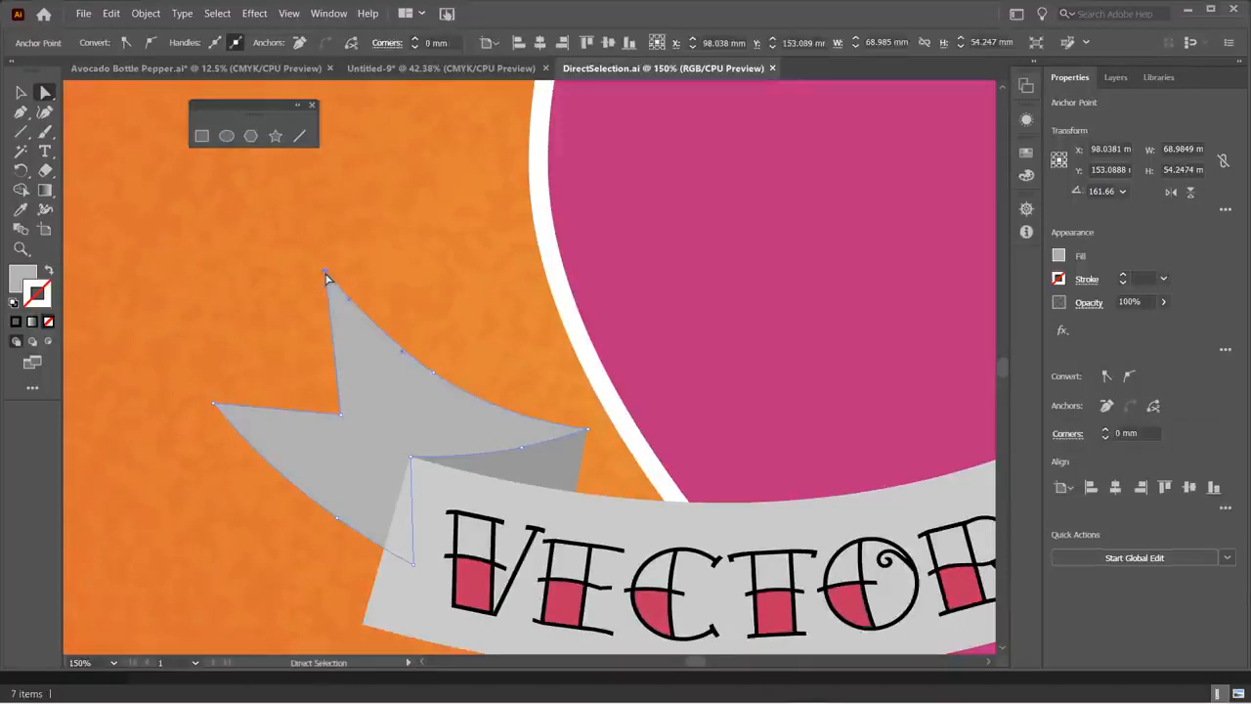
pyautogui.scroll(4, 328, 278)
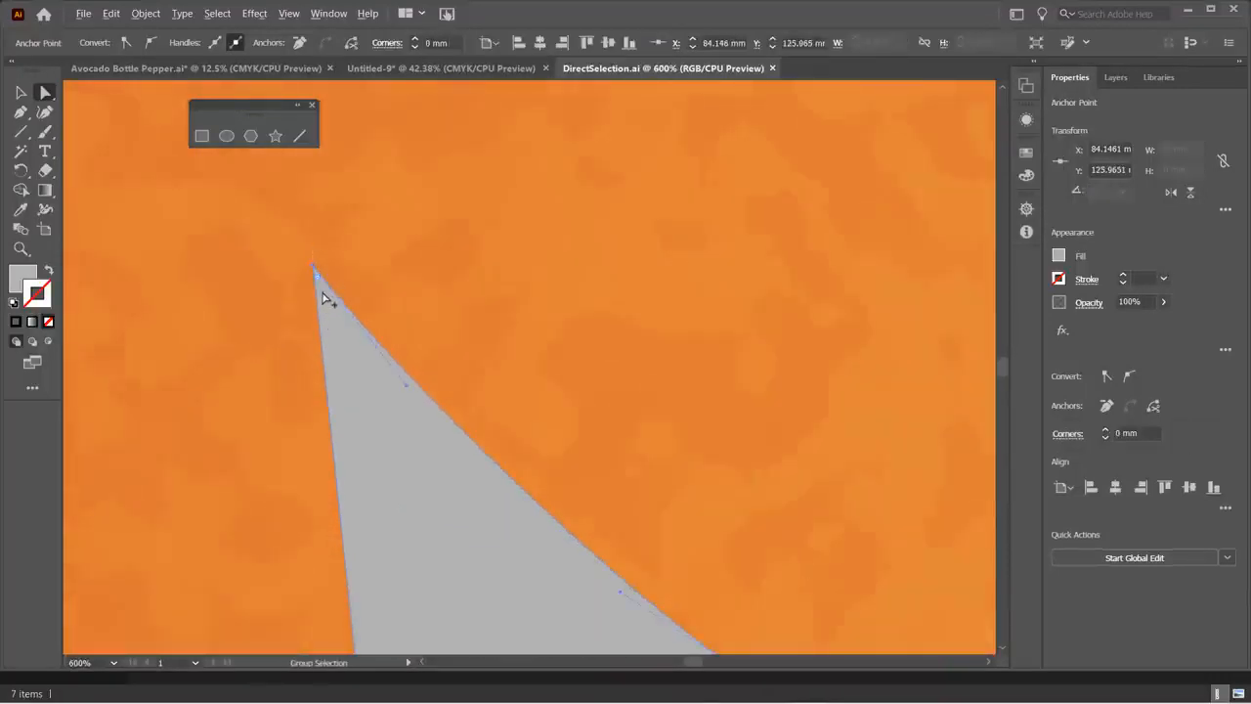
pyautogui.scroll(-4, 325, 293)
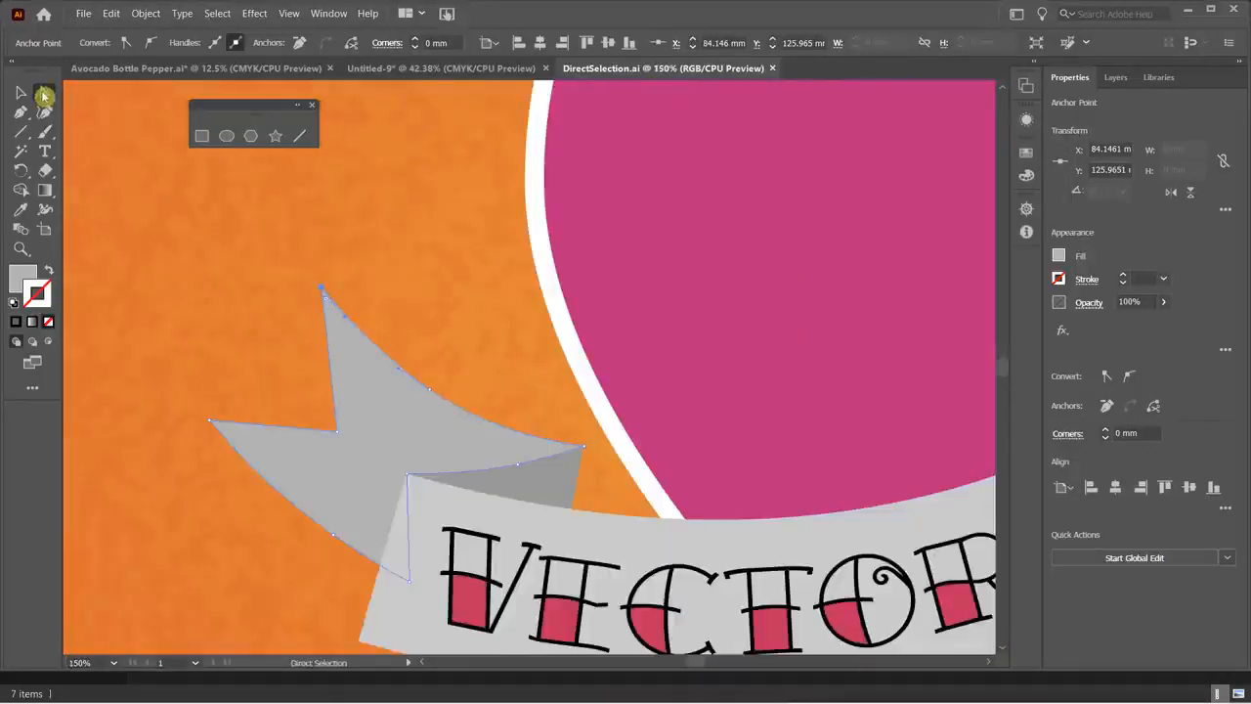
# - Pull the ribbon tail's upper tip upward and outward, and move its outer left tip up to about X 36.7 mm, Y 110.2 mm
pyautogui.click(323, 285)
pyautogui.moveTo(322, 286); pyautogui.dragTo(295, 236)
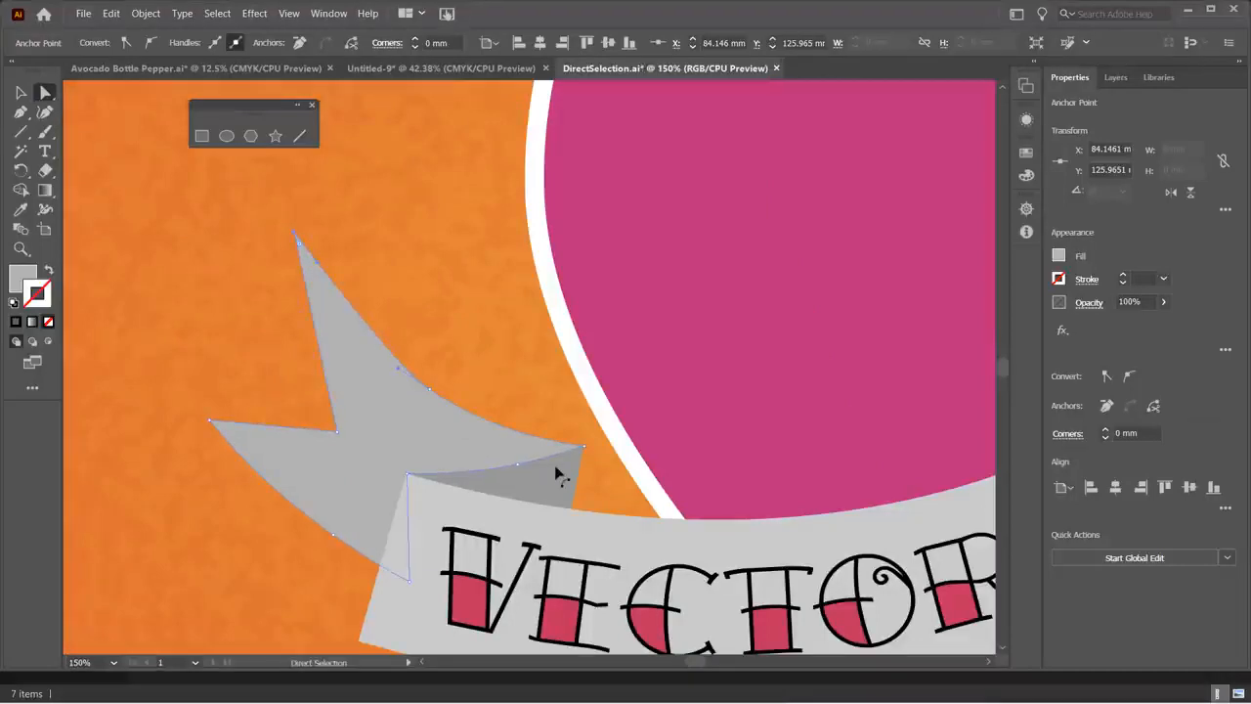
pyautogui.click(210, 423)
pyautogui.moveTo(211, 426); pyautogui.dragTo(169, 208)
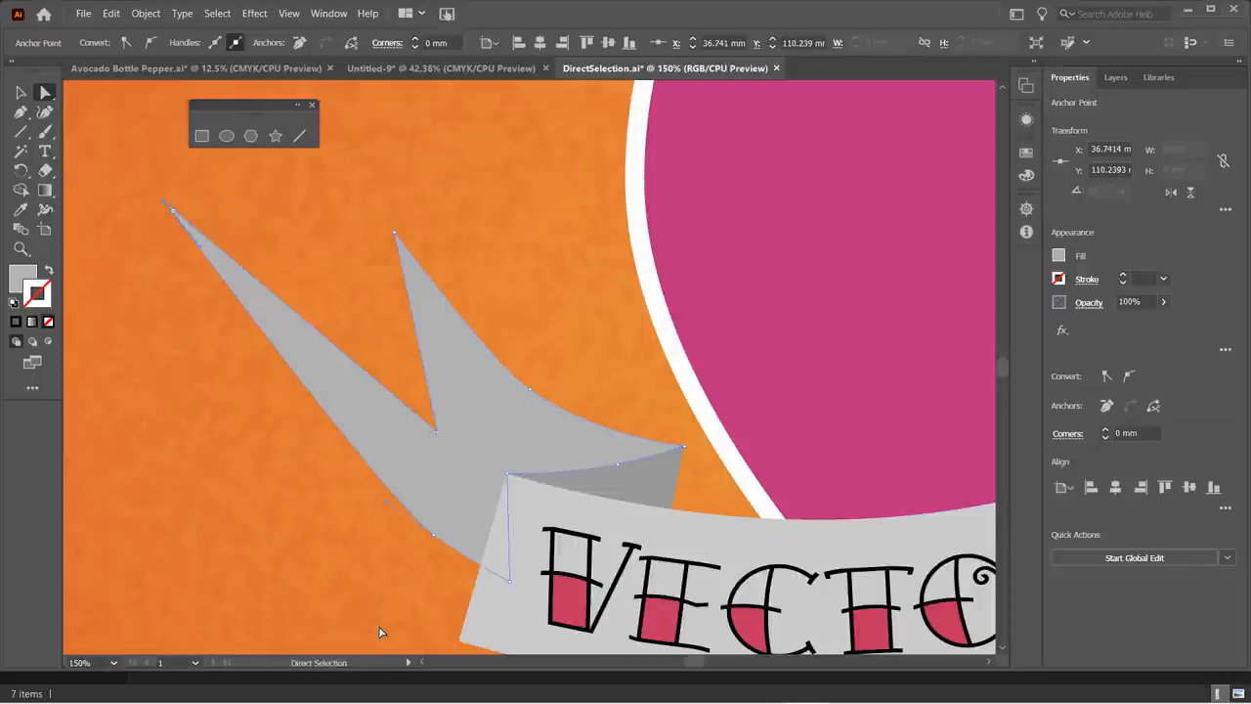
# - Select the curved anchor point on the ribbon tail's lower edge to expose its direction handles
pyautogui.click(434, 541)
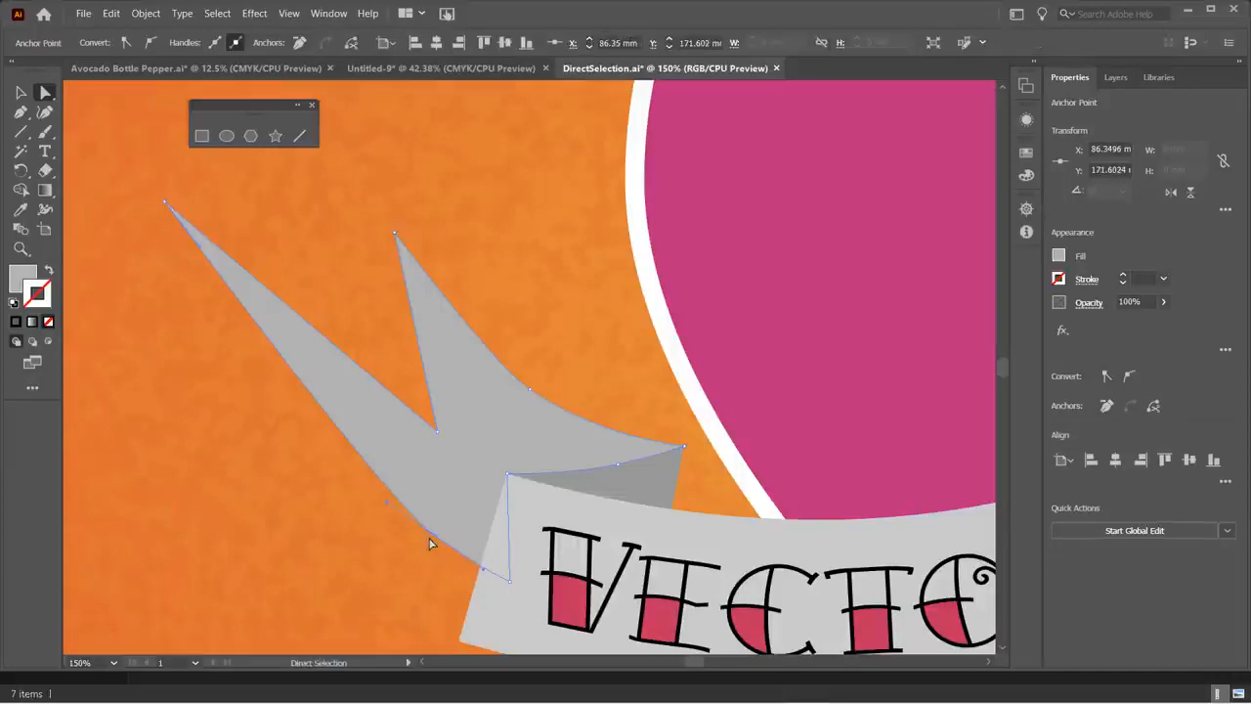
pyautogui.press('ctrl')
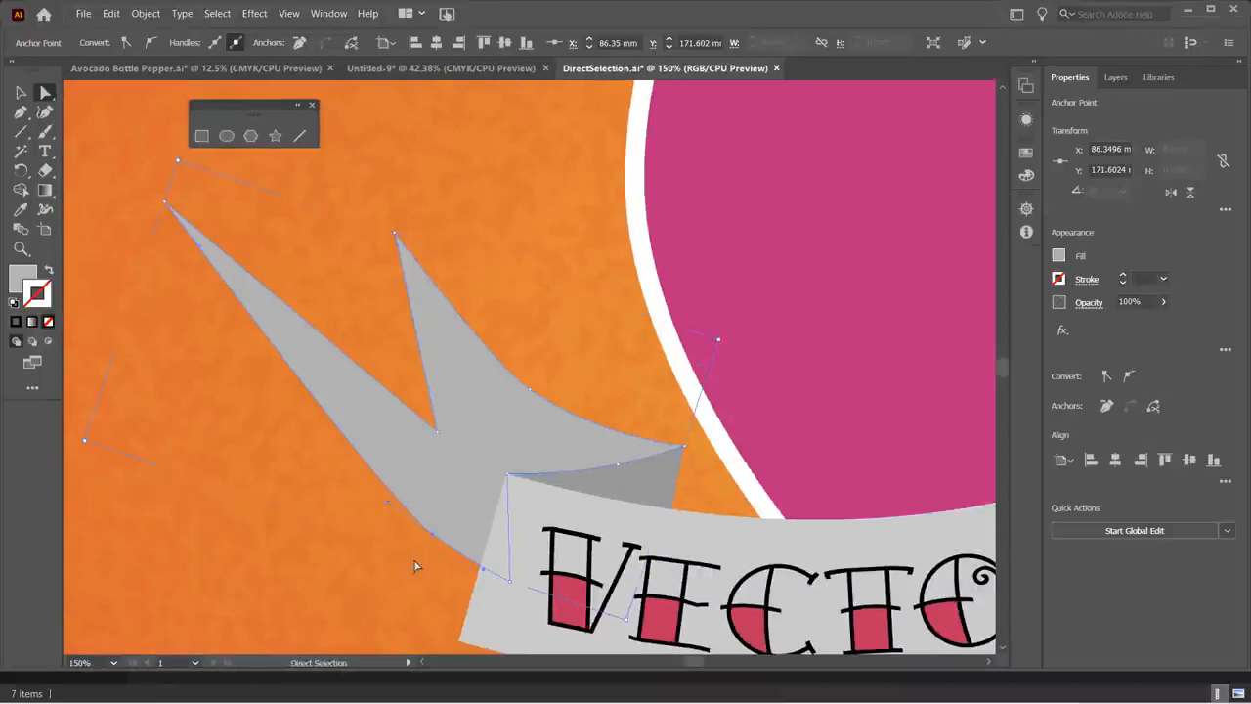
pyautogui.click(437, 499)
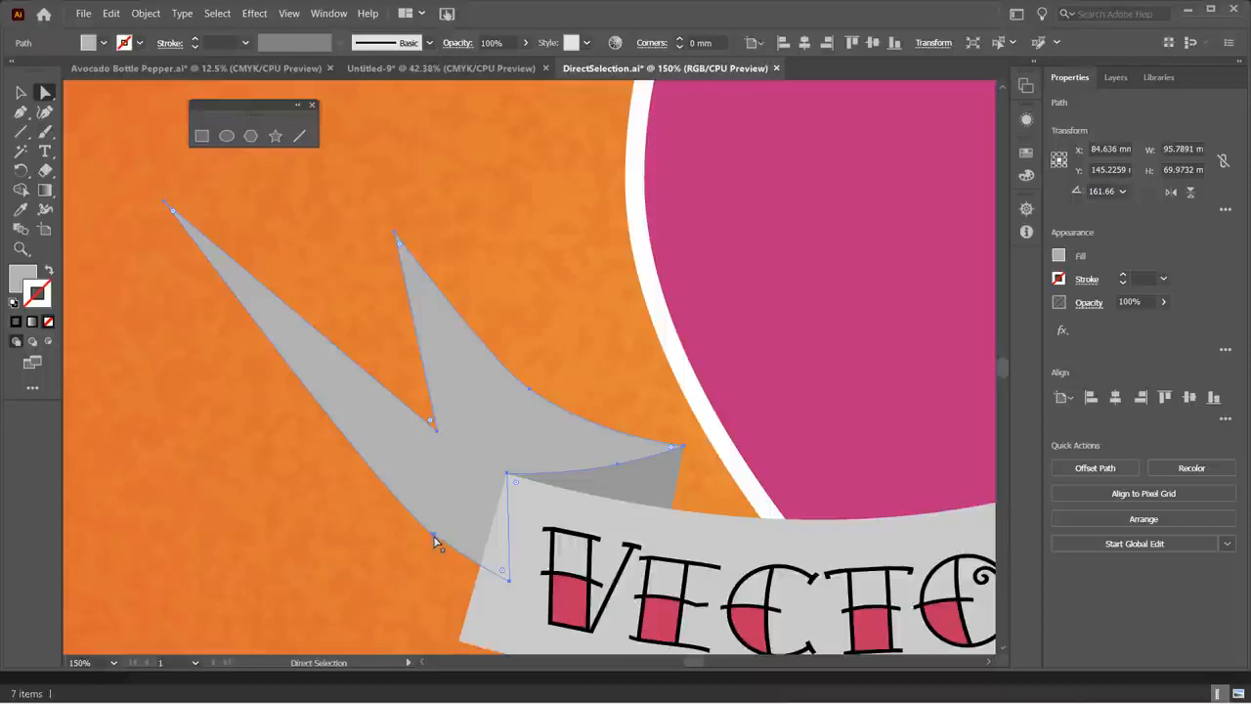
pyautogui.click(435, 538)
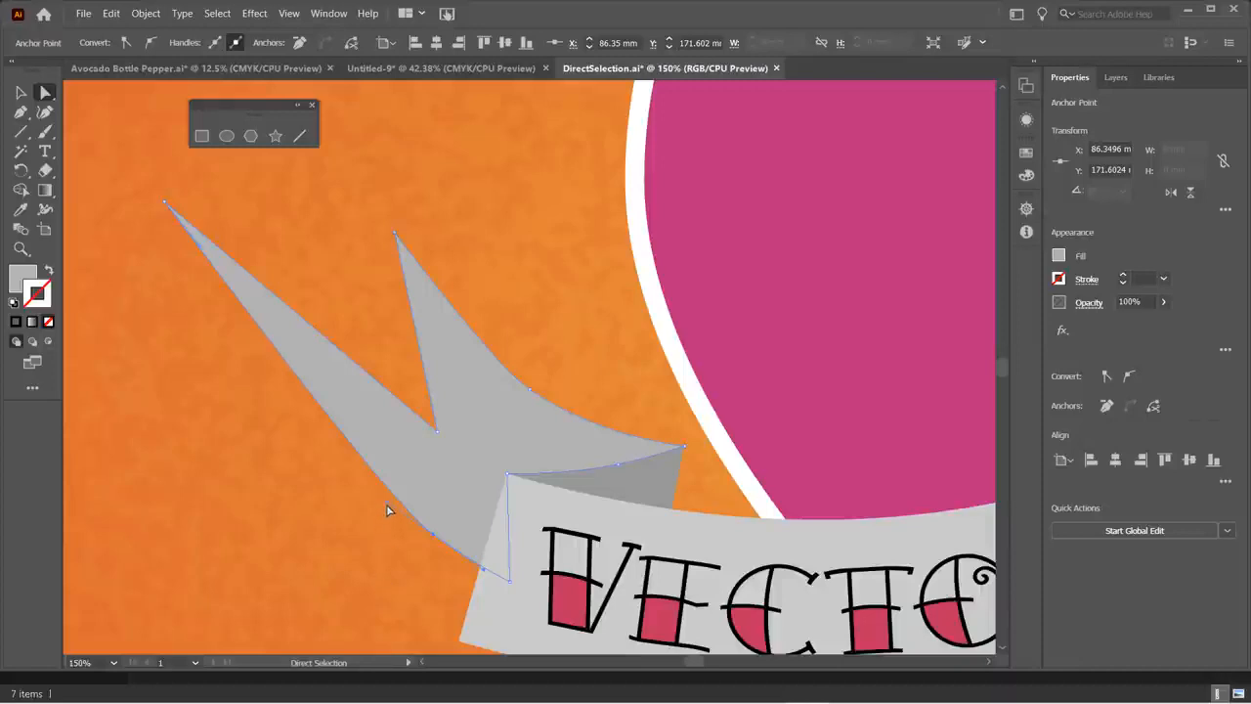
# - Reshape the ribbon tail's lower edge by lengthening the anchor's handle toward the outer tip and shortening its opposite handle
pyautogui.click(384, 505)
pyautogui.moveTo(363, 492); pyautogui.dragTo(343, 395)
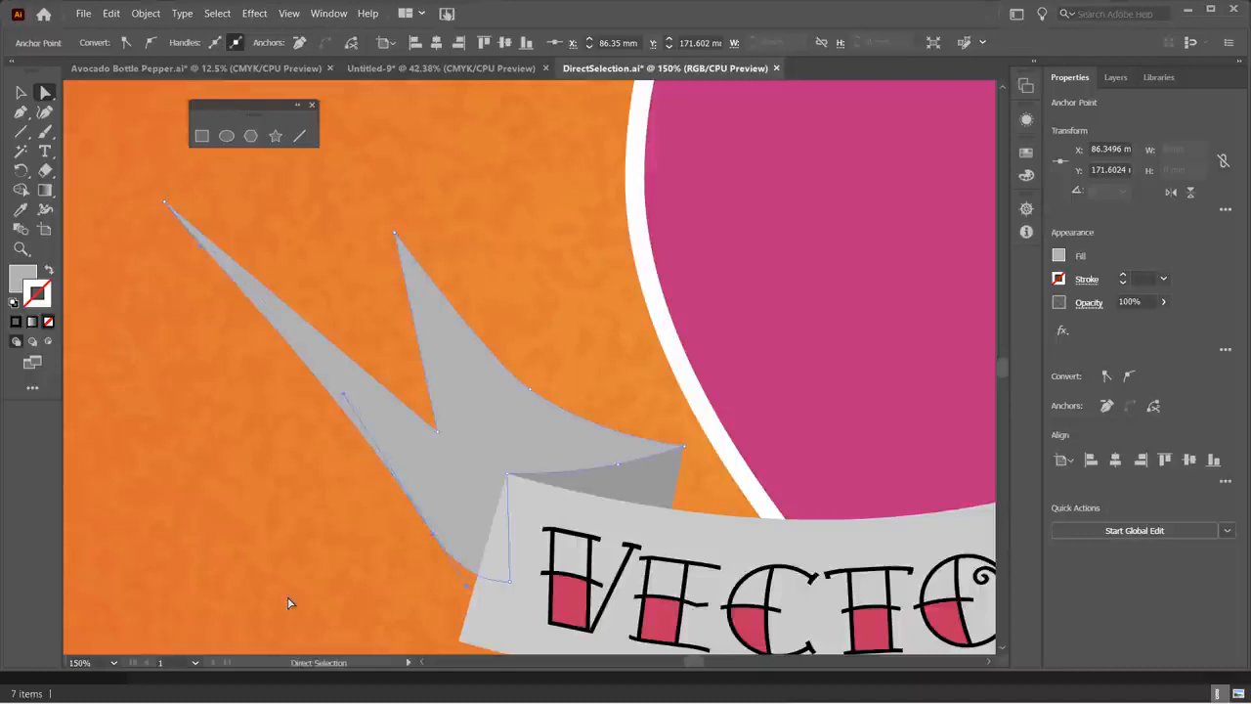
pyautogui.click(453, 573)
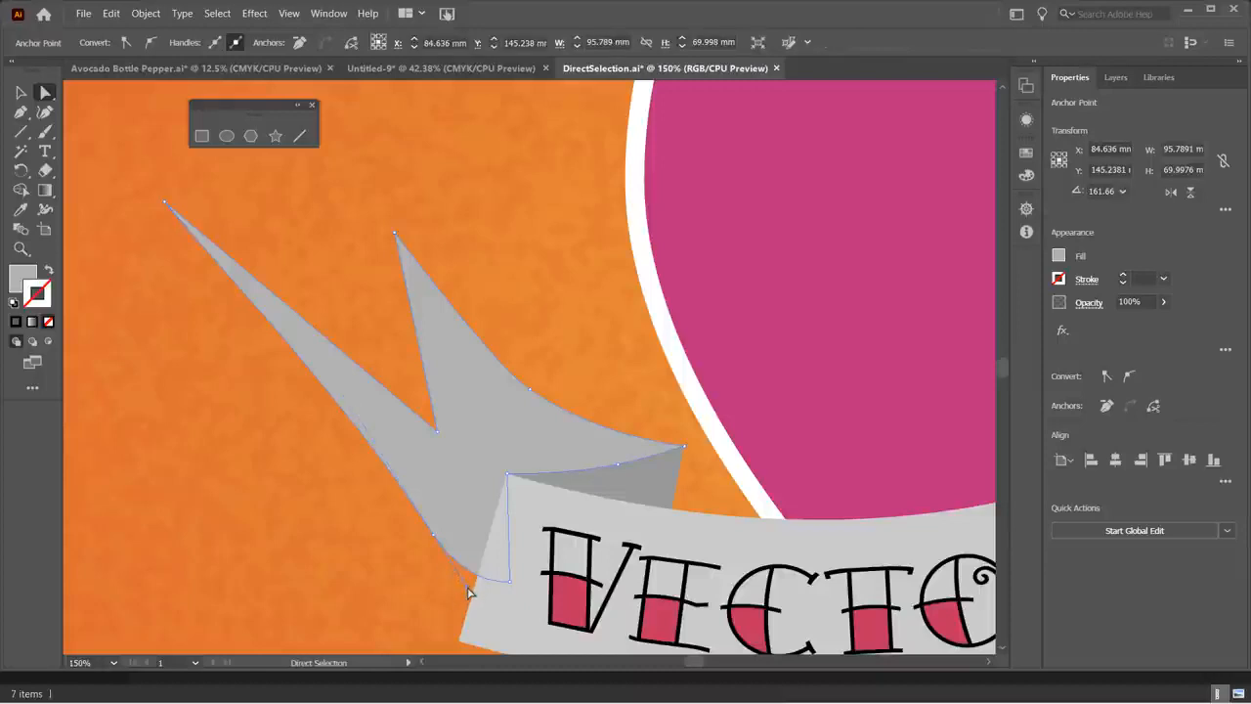
pyautogui.click(468, 586)
pyautogui.moveTo(457, 558)
pyautogui.mouseDown()
pyautogui.moveTo(458, 578)
pyautogui.moveTo(446, 556)
pyautogui.moveTo(455, 537)
pyautogui.moveTo(443, 561)
pyautogui.mouseUp()
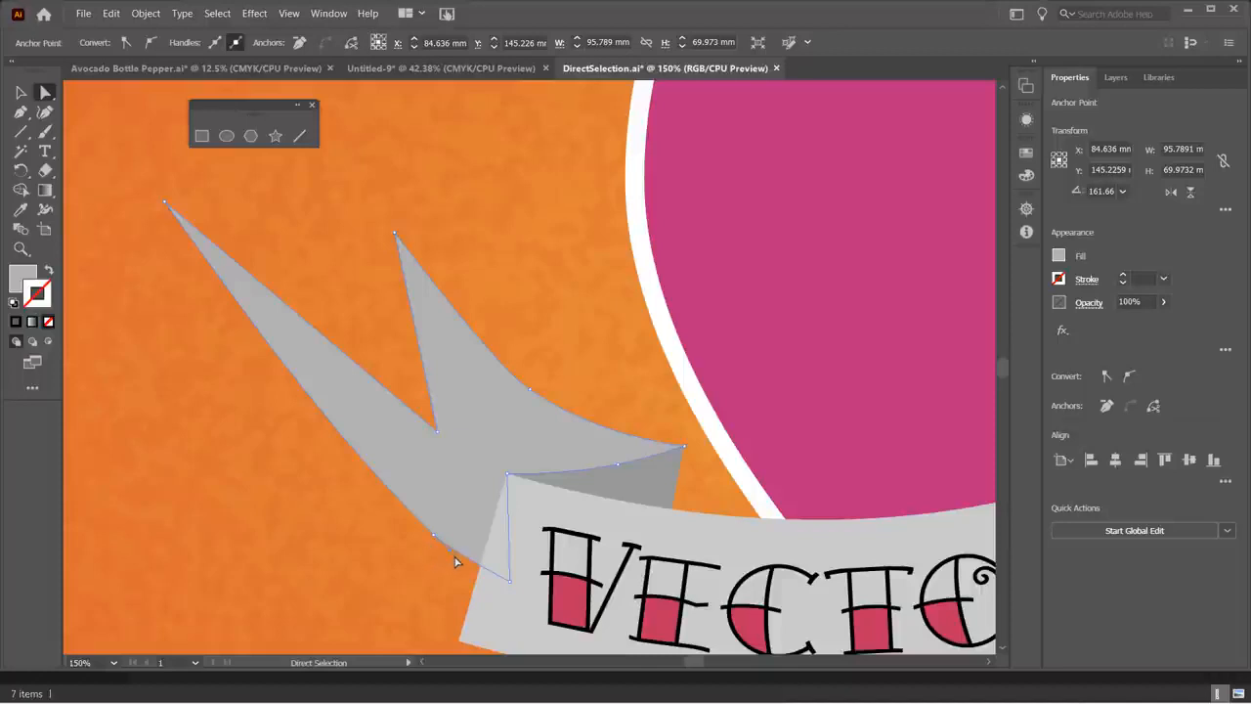
pyautogui.click(450, 554)
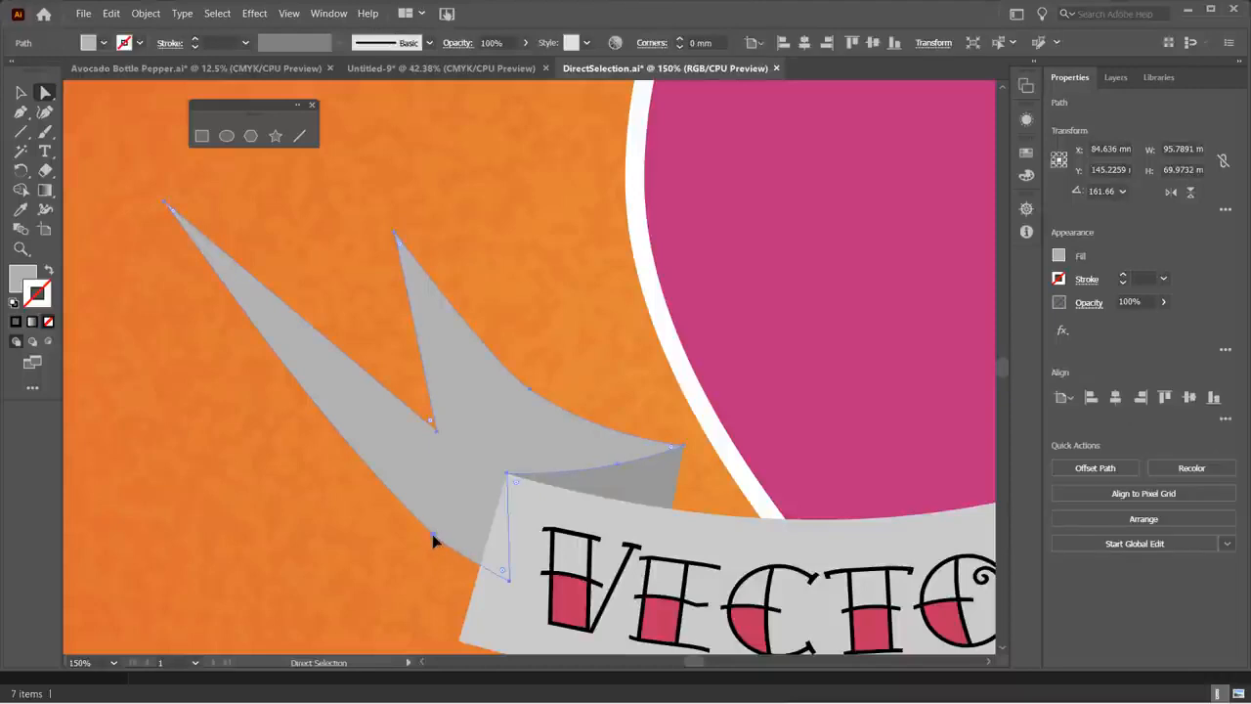
pyautogui.click(434, 537)
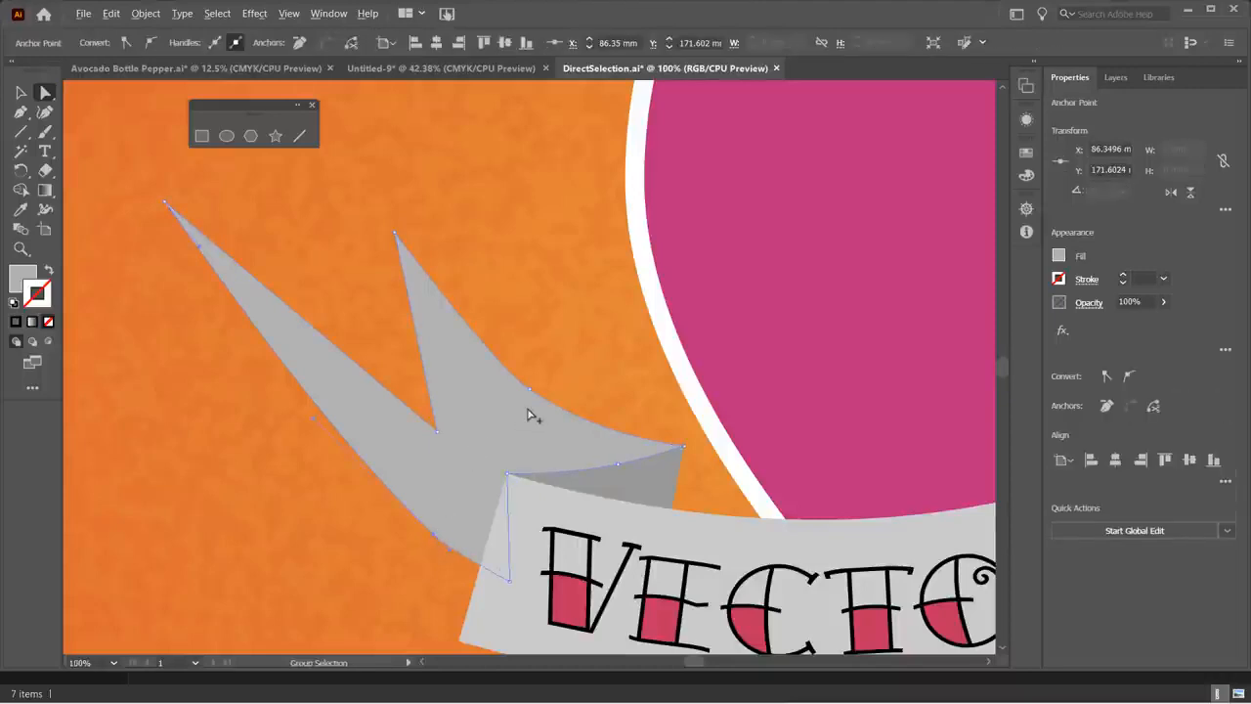
# - Tilt and re-level the direction handles atop the heart's left lobe, and raise their anchor to about X 175 mm, Y 34.4 mm
pyautogui.scroll(-2, 528, 415)
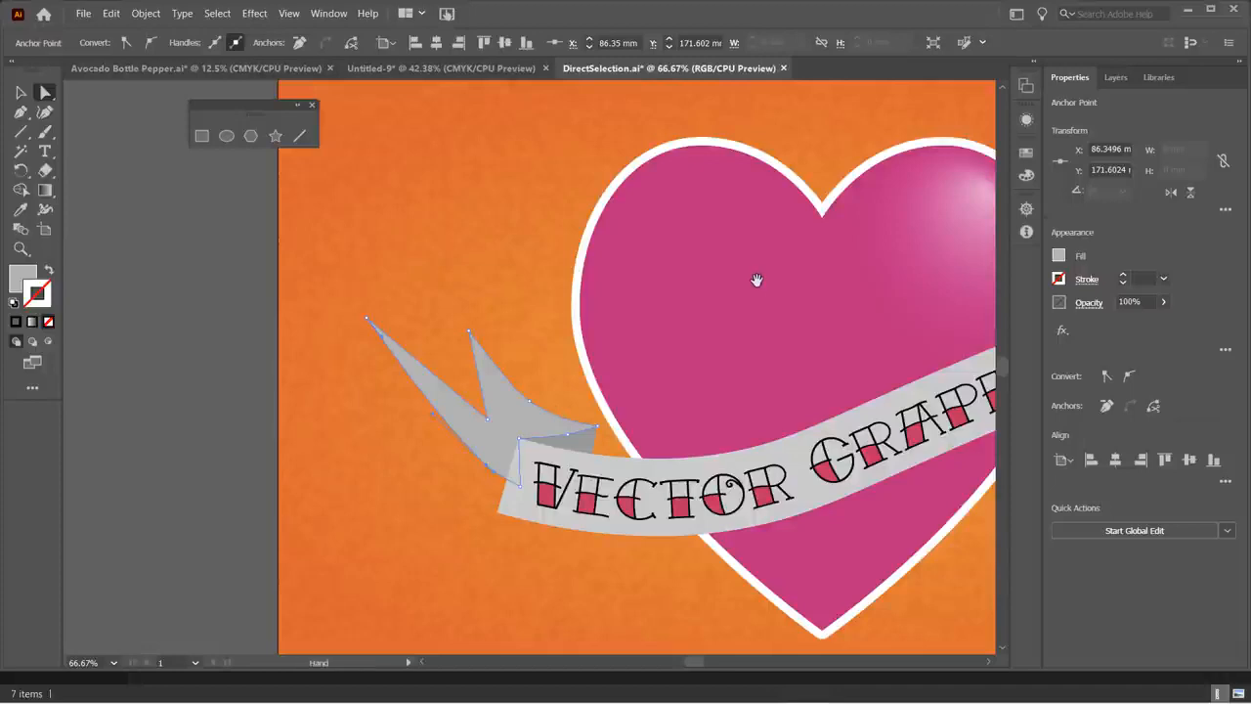
pyautogui.moveTo(754, 280); pyautogui.dragTo(510, 309)
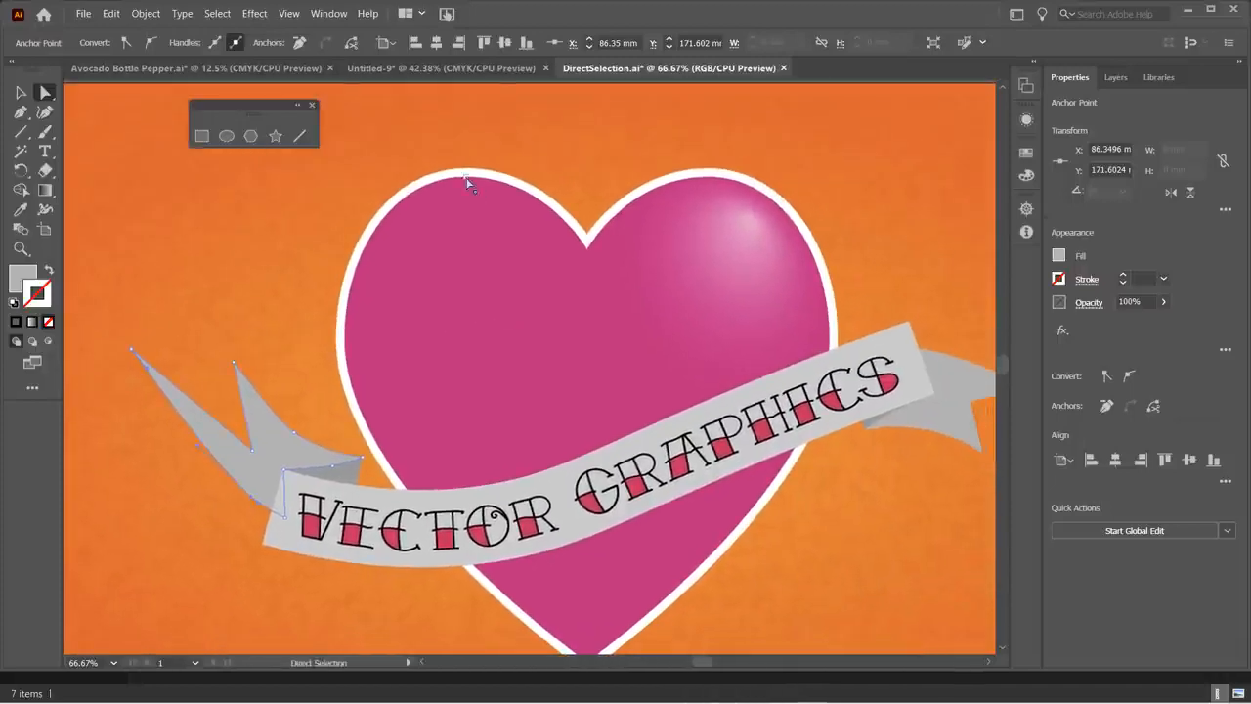
pyautogui.click(466, 179)
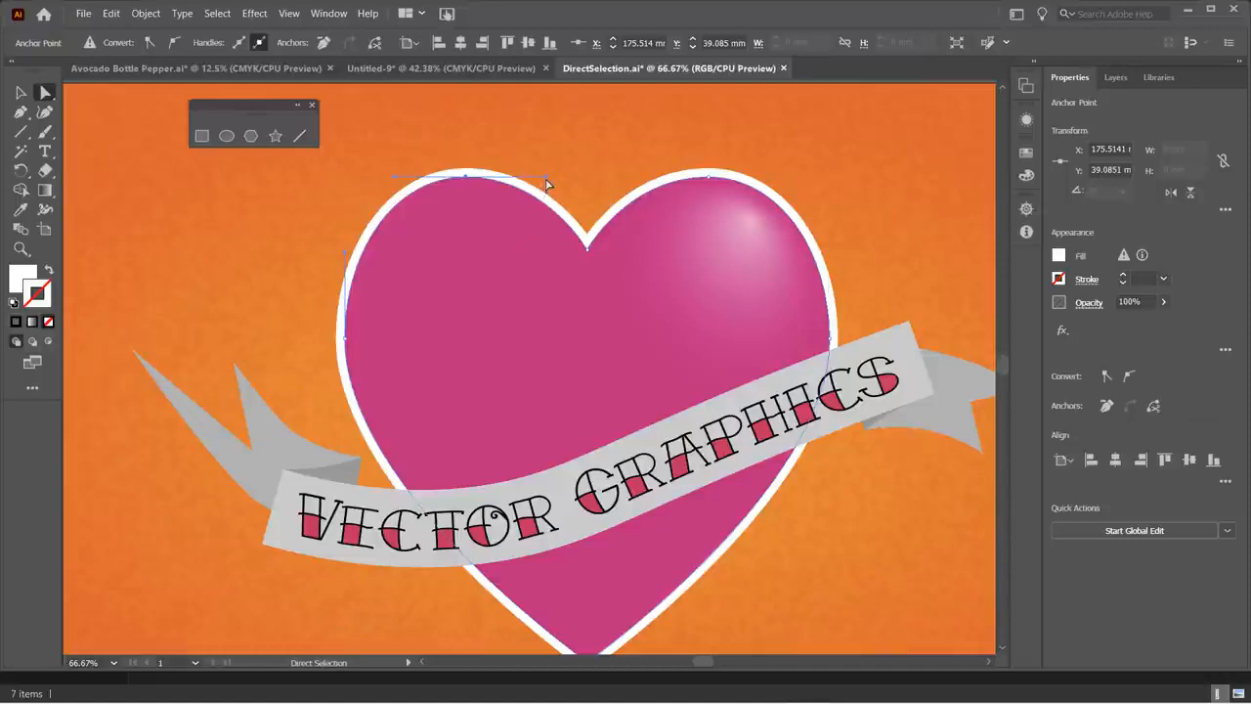
pyautogui.moveTo(546, 182); pyautogui.dragTo(540, 149)
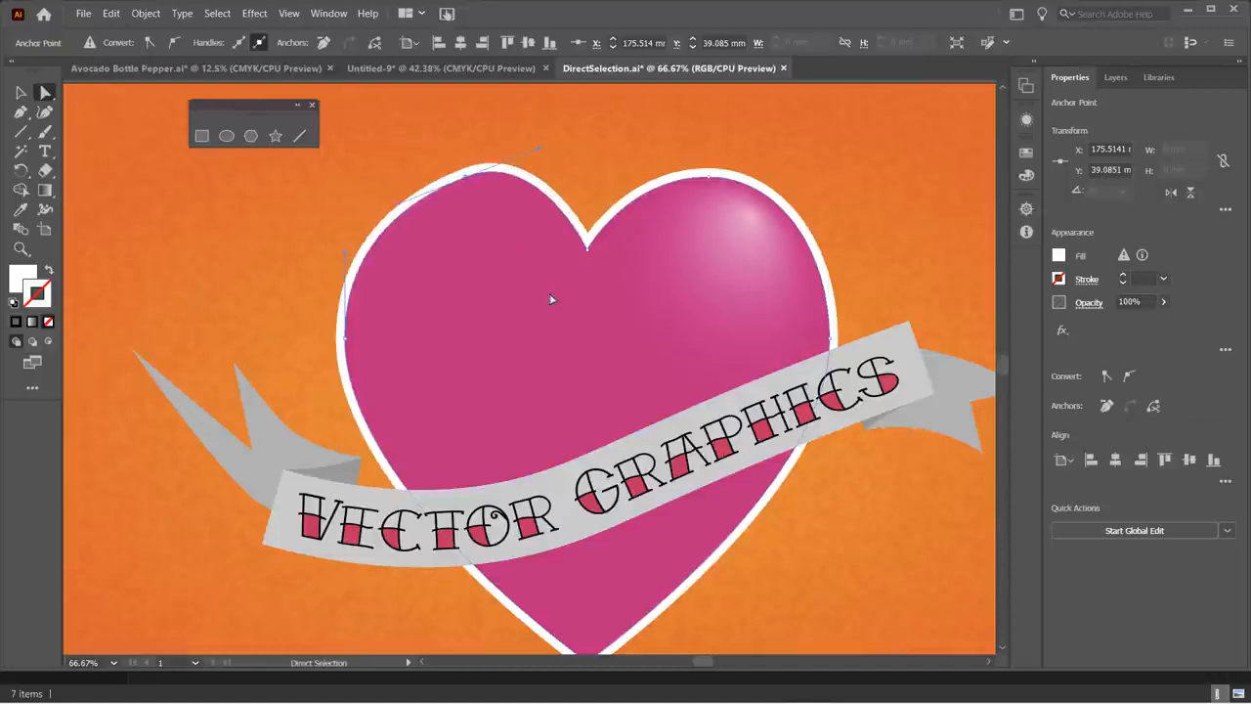
pyautogui.moveTo(399, 208); pyautogui.dragTo(387, 184)
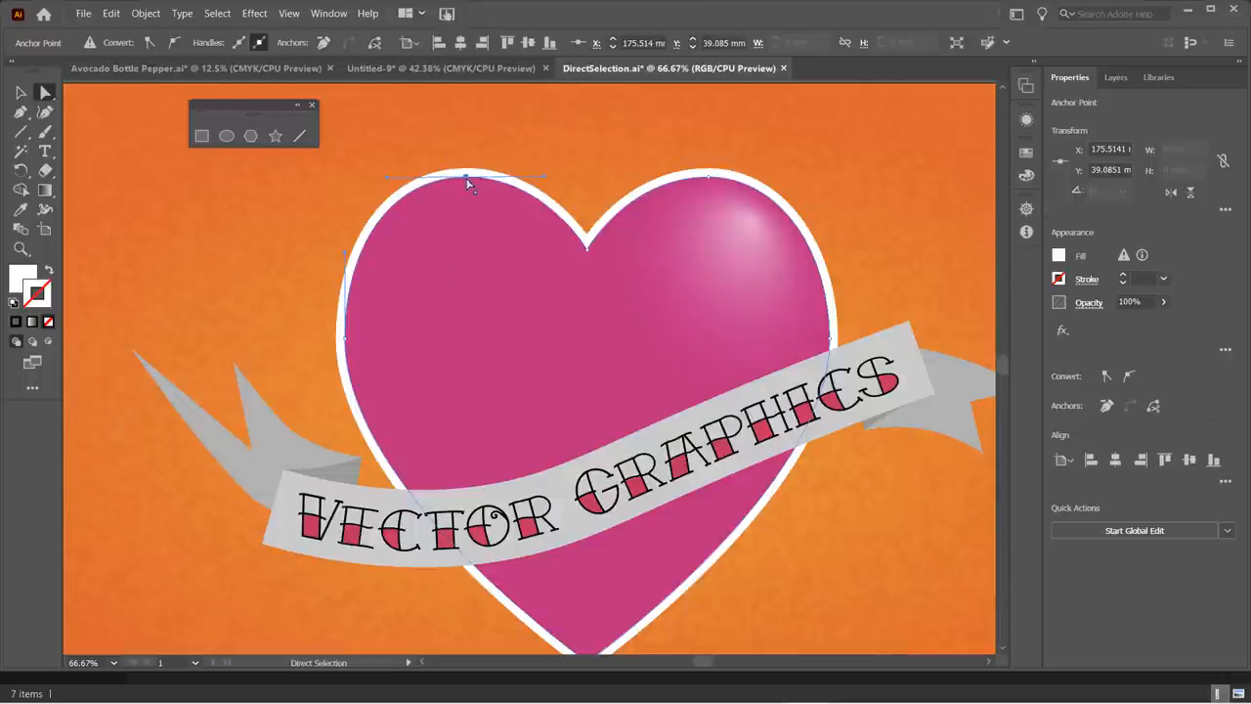
pyautogui.moveTo(467, 182); pyautogui.dragTo(474, 409)
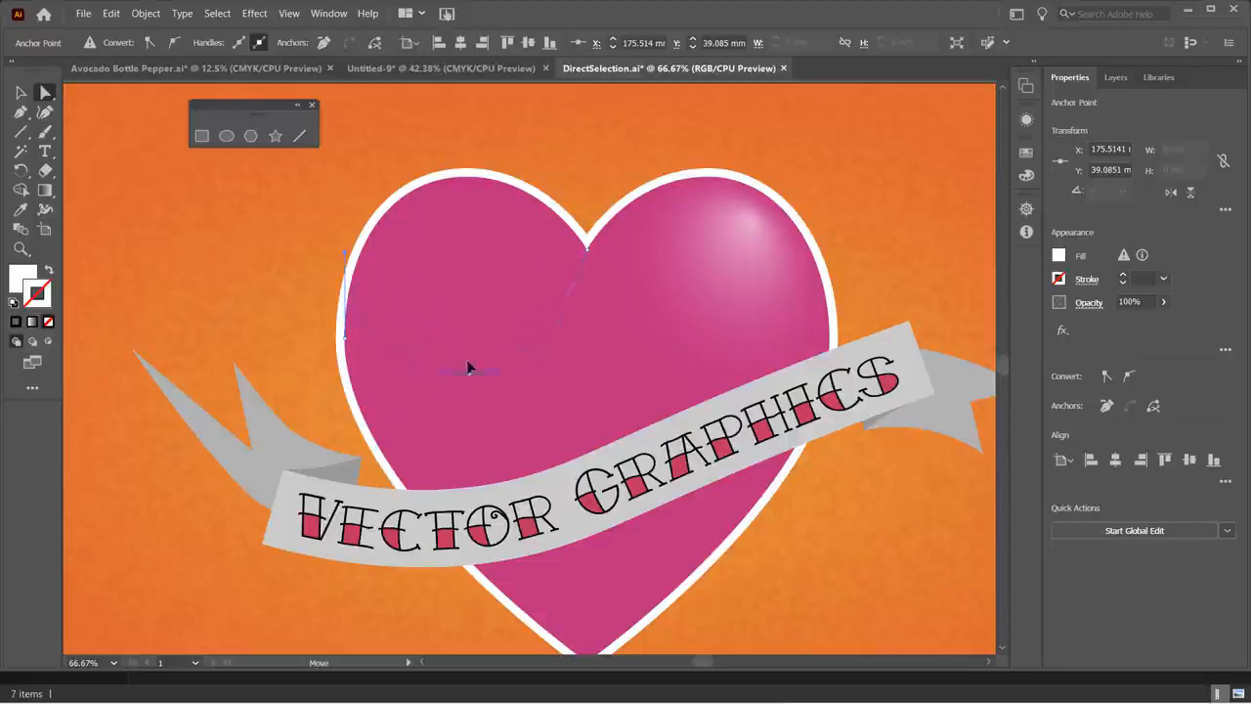
pyautogui.moveTo(458, 210); pyautogui.dragTo(462, 174)
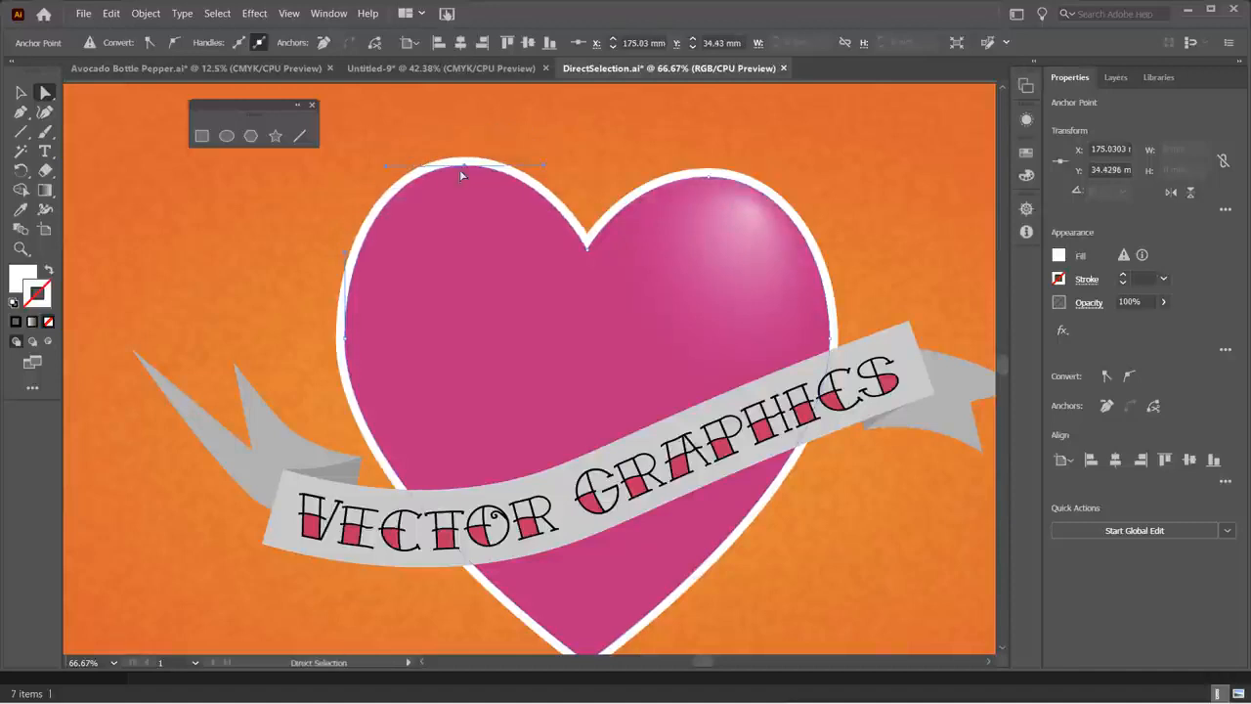
# - Try pulling the left lobe's top anchor farther up and outward, and undo that move
pyautogui.click(462, 168)
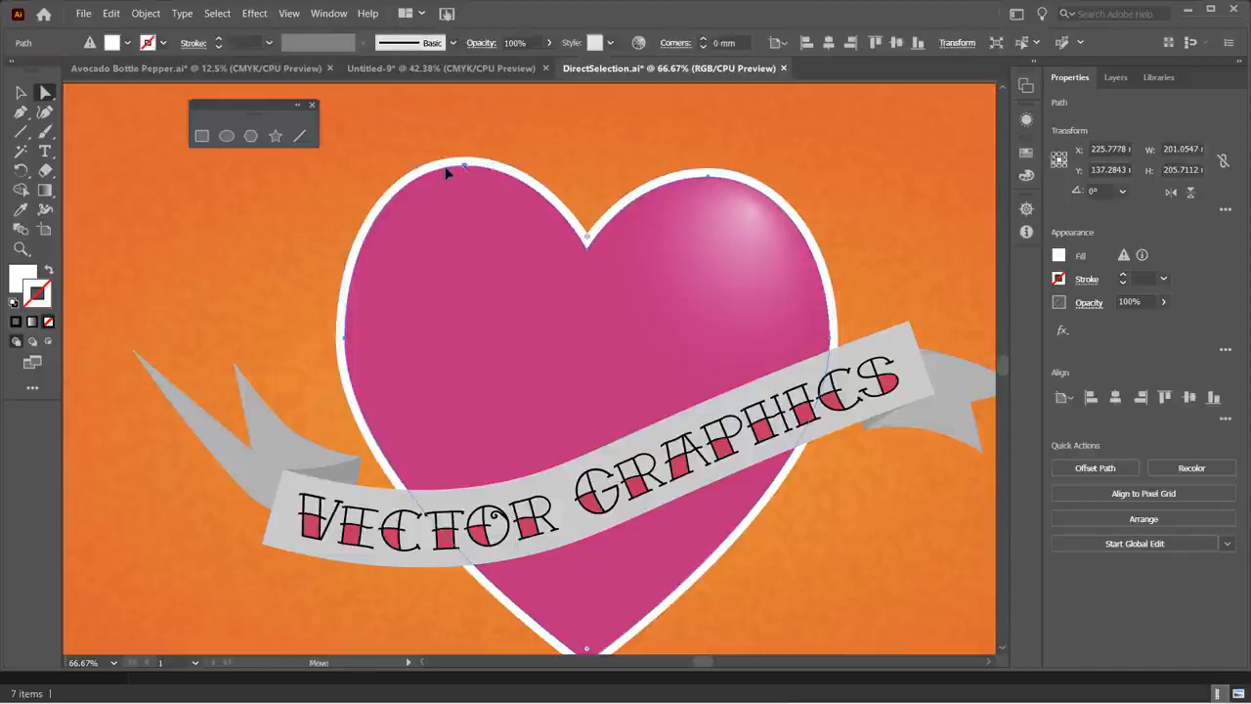
pyautogui.moveTo(467, 168)
pyautogui.mouseDown()
pyautogui.moveTo(474, 193)
pyautogui.moveTo(456, 164)
pyautogui.moveTo(385, 159)
pyautogui.moveTo(471, 163)
pyautogui.mouseUp()
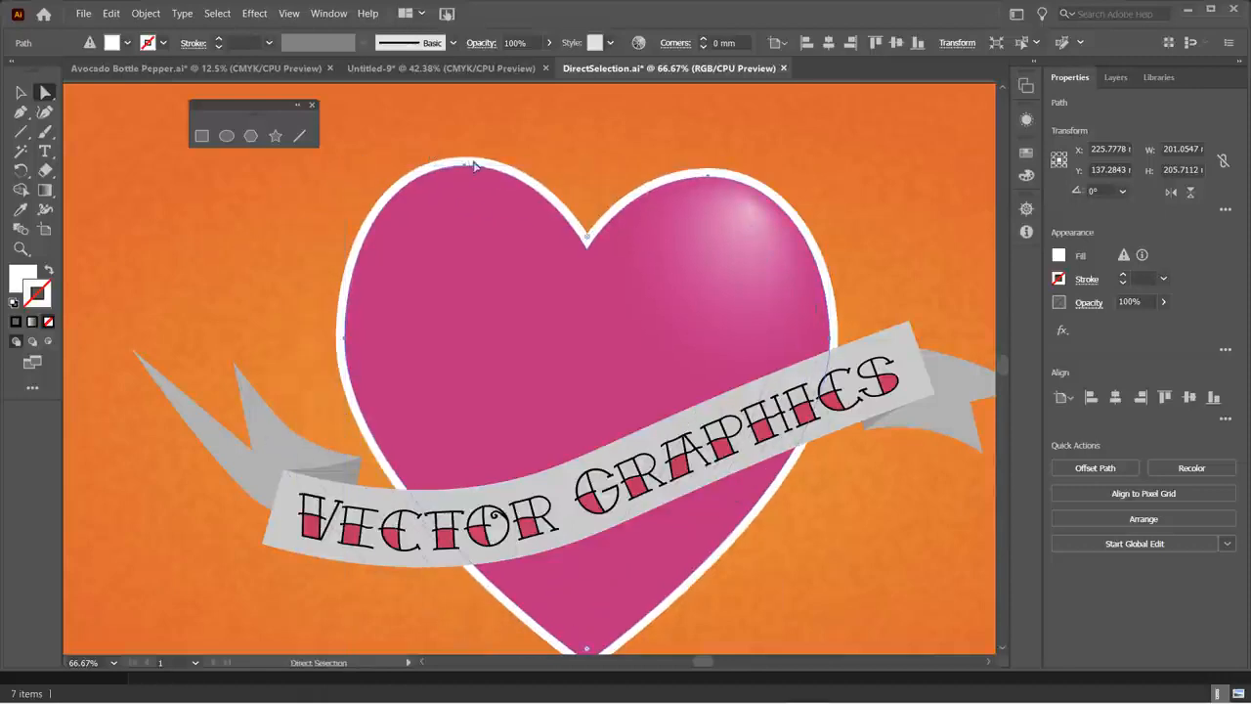
pyautogui.click(466, 169)
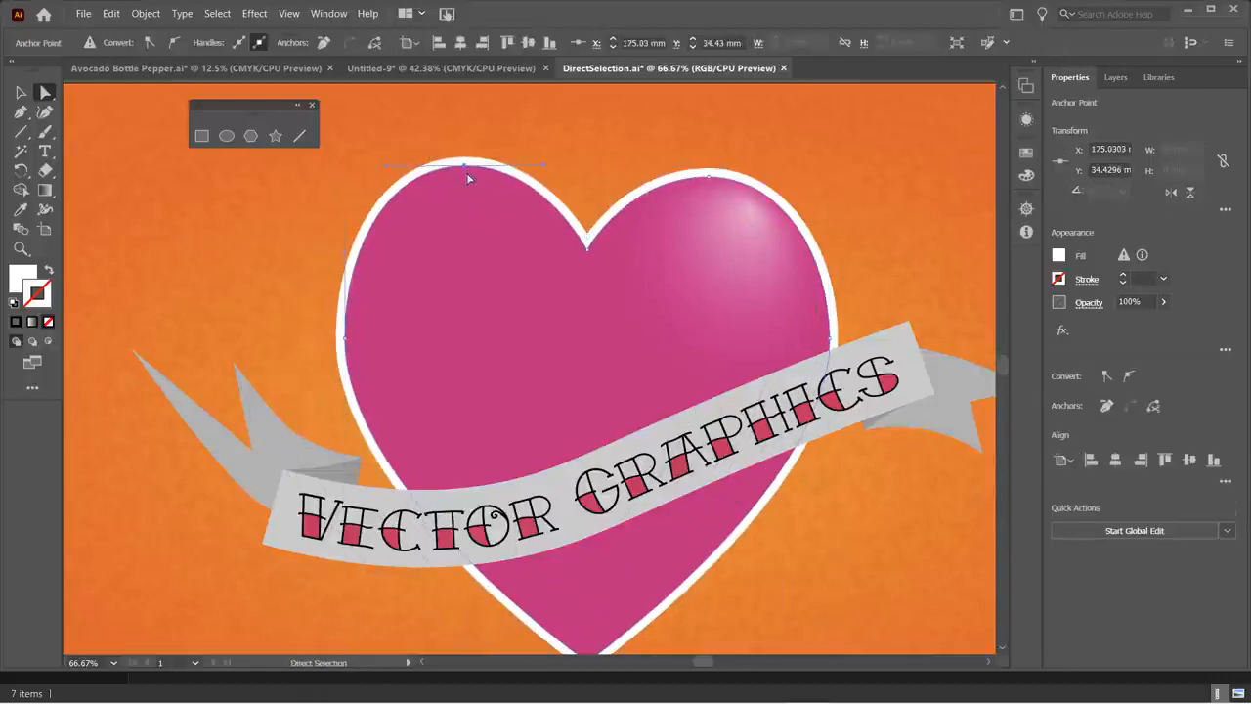
pyautogui.moveTo(465, 170); pyautogui.dragTo(419, 110)
pyautogui.hotkey('ctrl', 'z')
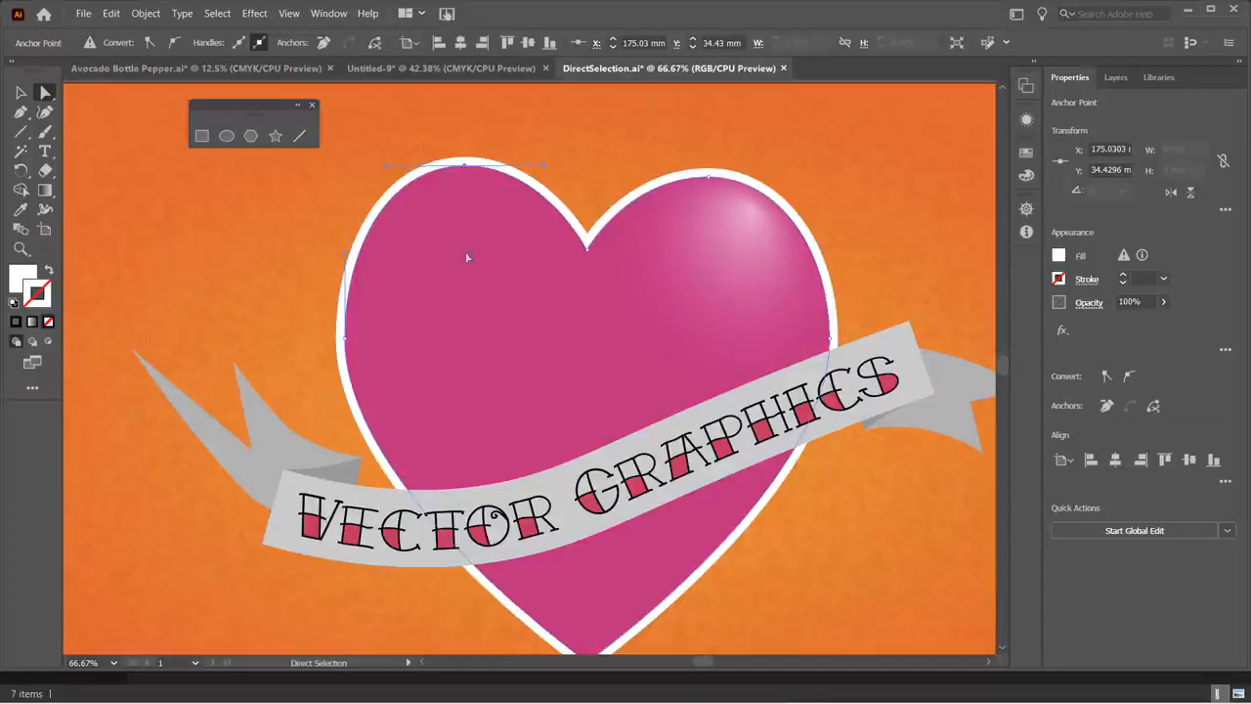
# - In the Untitled-9 document, select the orange star and stretch its top point to about X 4.12 in, Y 0.53 in
pyautogui.click(422, 73)
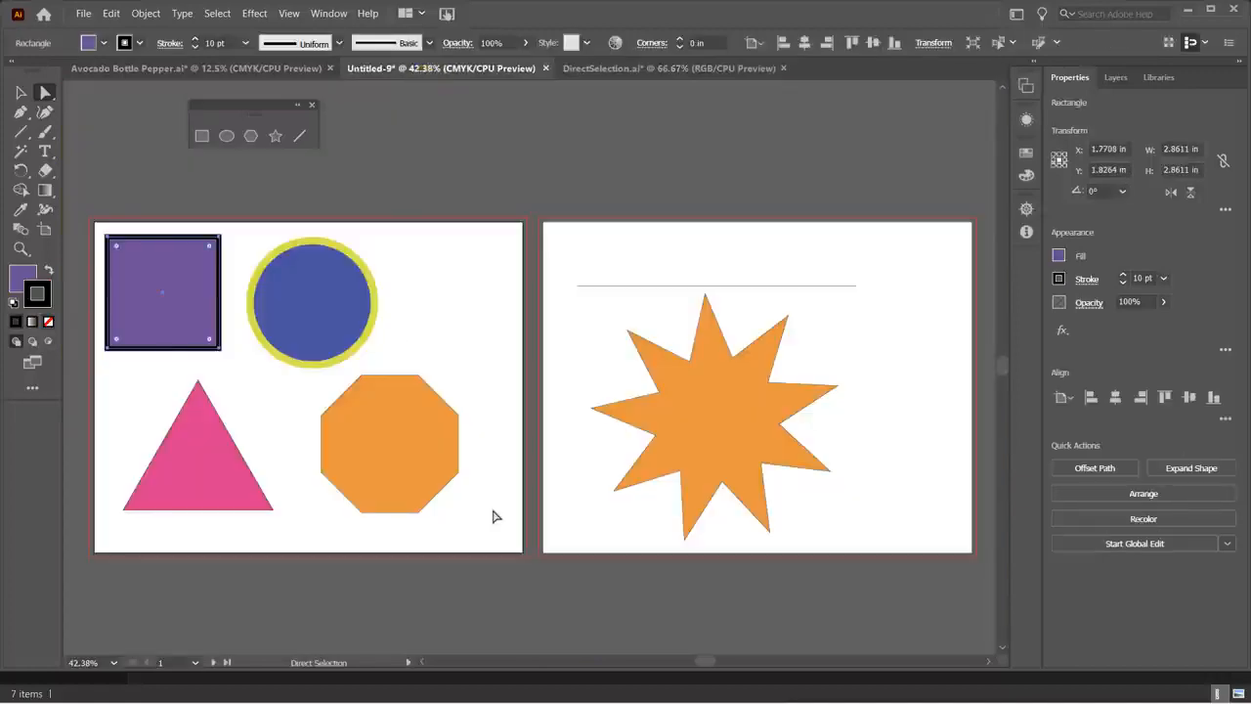
pyautogui.click(746, 375)
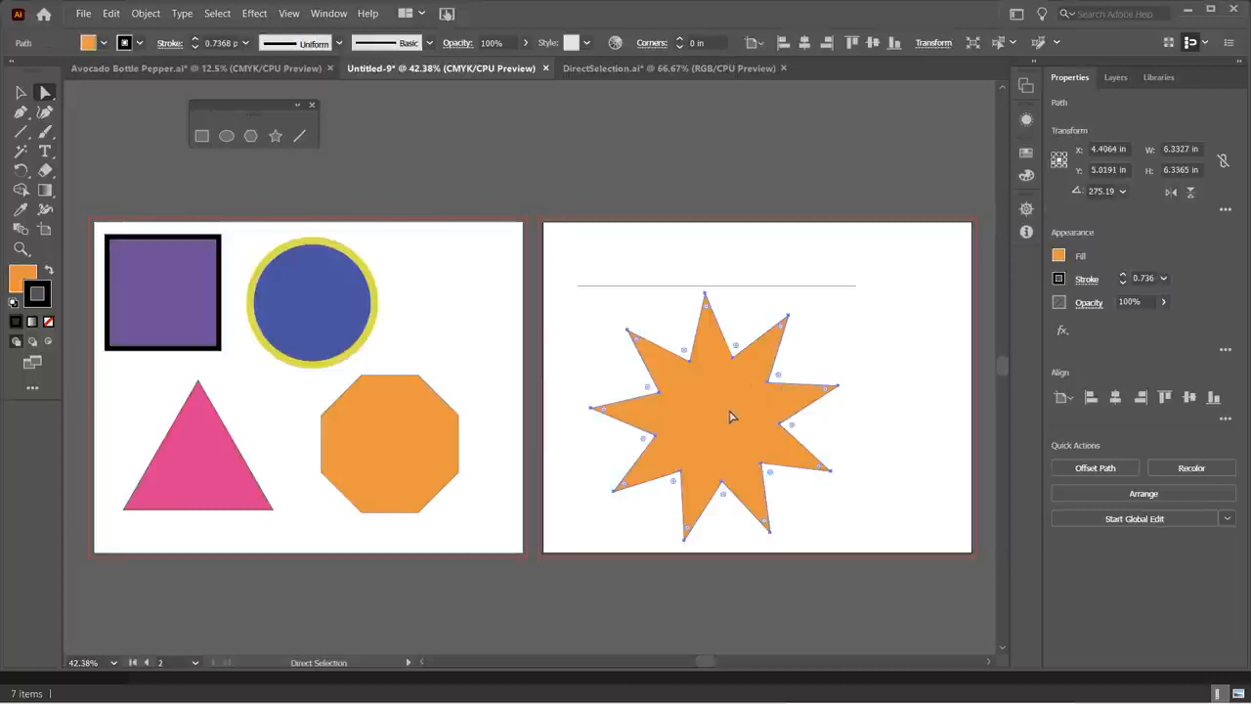
pyautogui.click(705, 295)
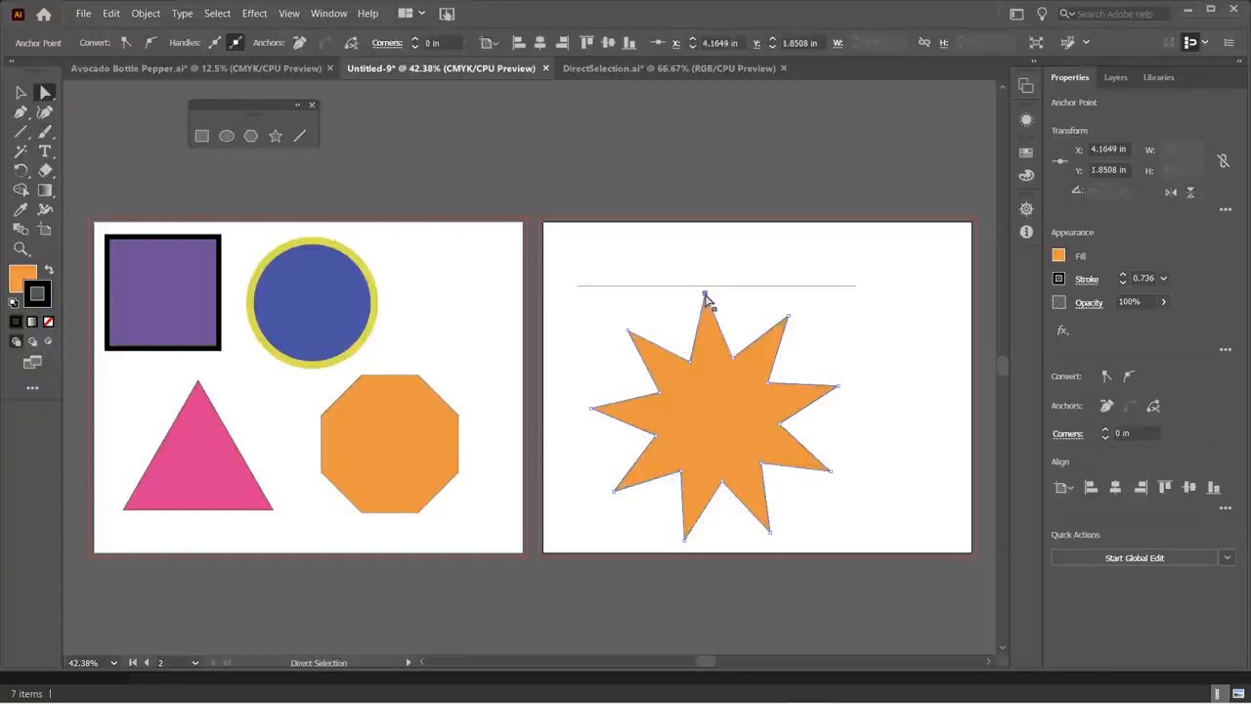
pyautogui.moveTo(705, 295); pyautogui.dragTo(703, 243)
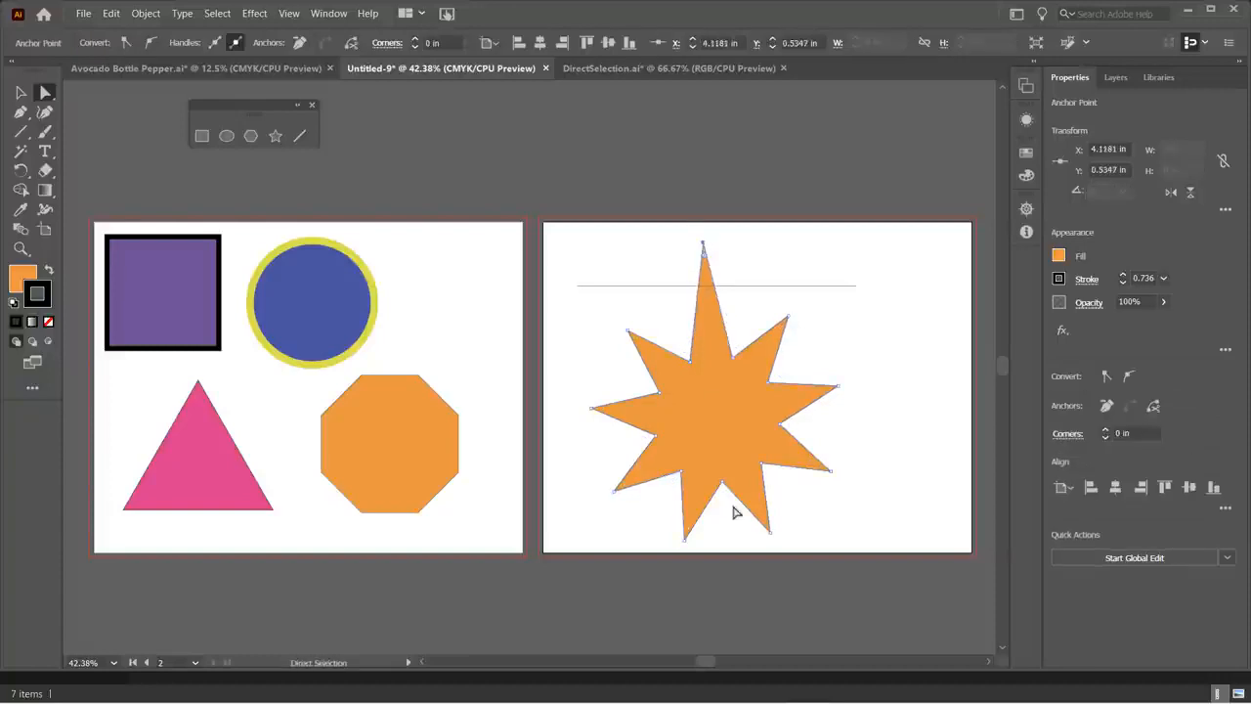
# - Stretch the star's lower-right point to about X 6.24 in, Y 8.62 in, and lengthen its lower-left point outward
pyautogui.moveTo(770, 532); pyautogui.dragTo(780, 555)
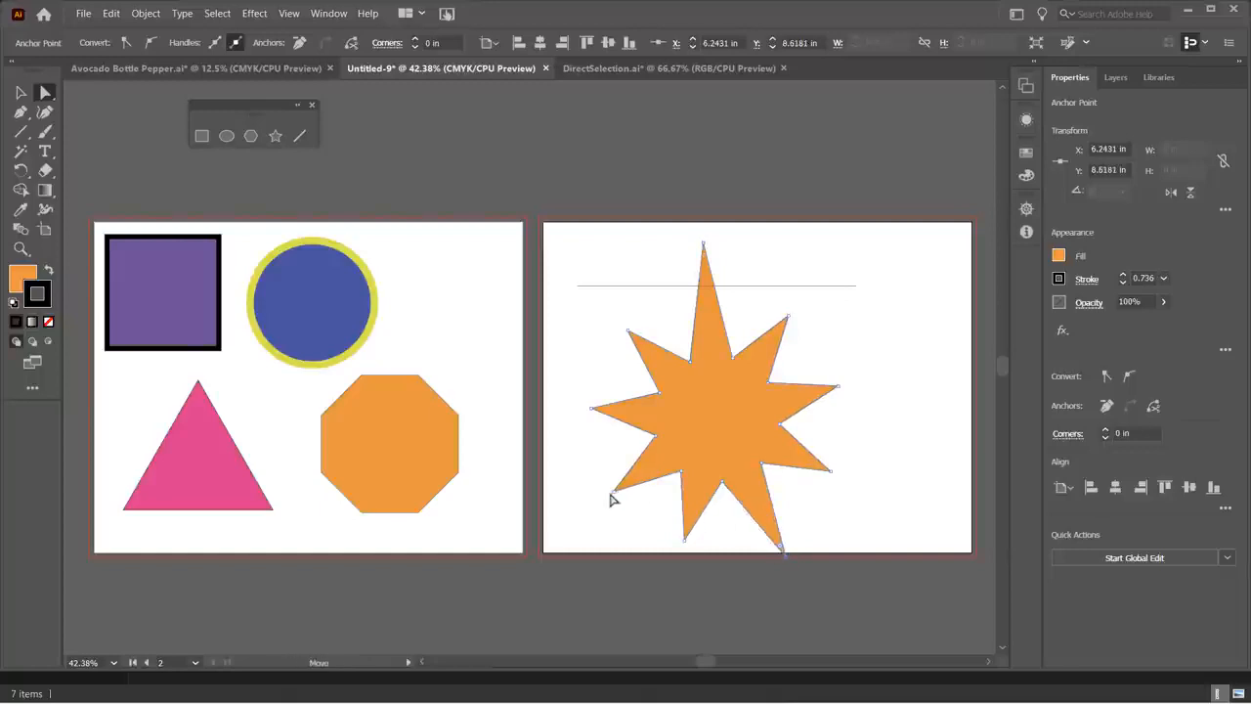
pyautogui.moveTo(613, 499); pyautogui.dragTo(679, 458)
pyautogui.click(653, 409)
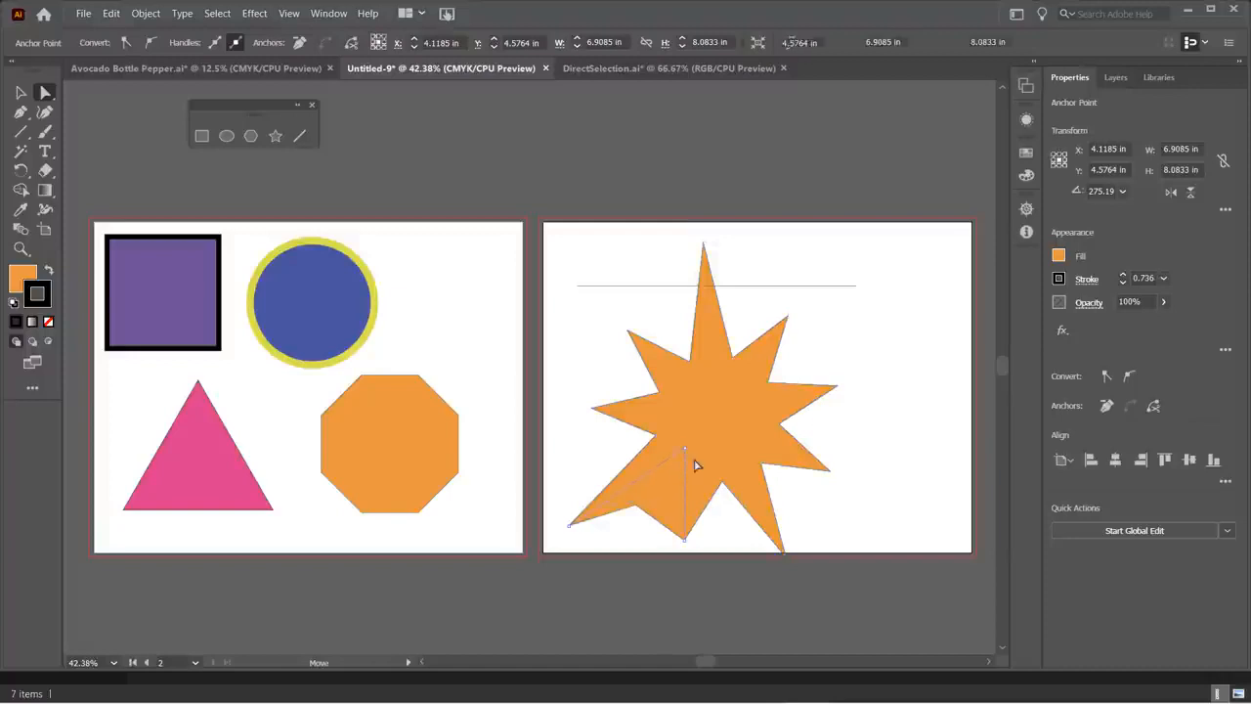
# - Pull the notch below the star's upper-right point inward, and stretch that point to about X 7.09 in, Y 1.45 in
pyautogui.moveTo(768, 385)
pyautogui.mouseDown()
pyautogui.moveTo(758, 391)
pyautogui.moveTo(771, 385)
pyautogui.mouseUp()
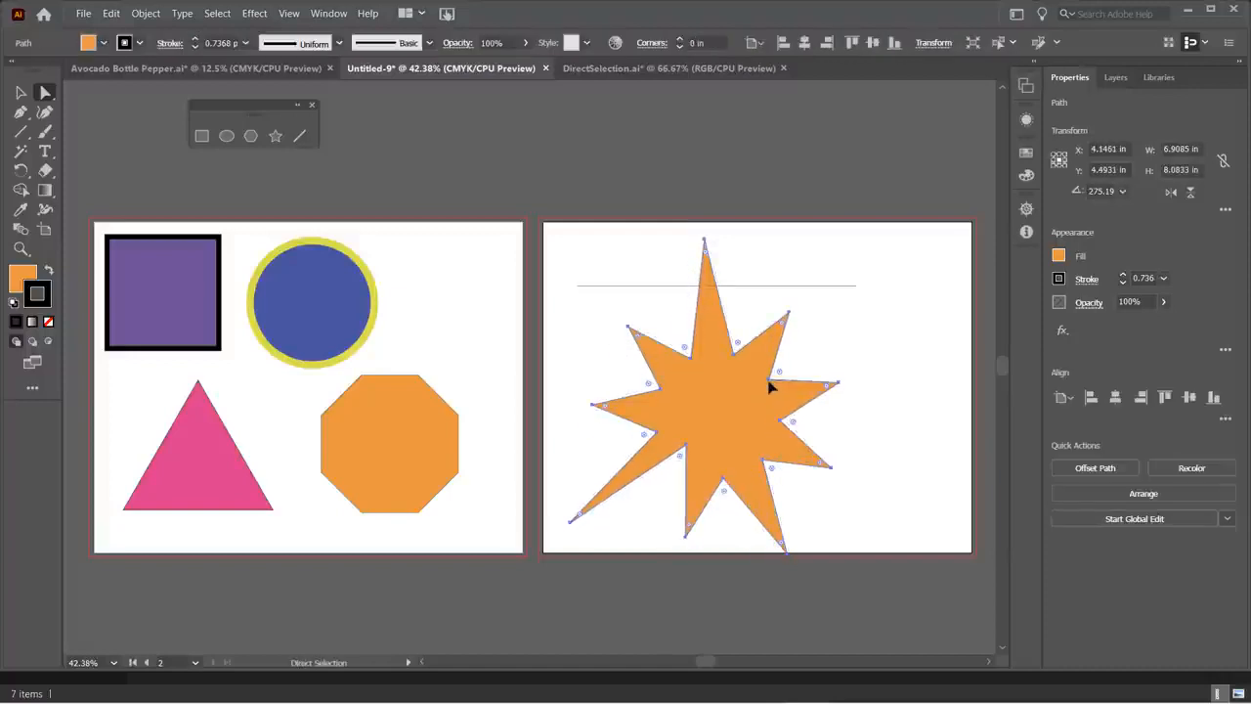
pyautogui.click(832, 360)
pyautogui.click(771, 383)
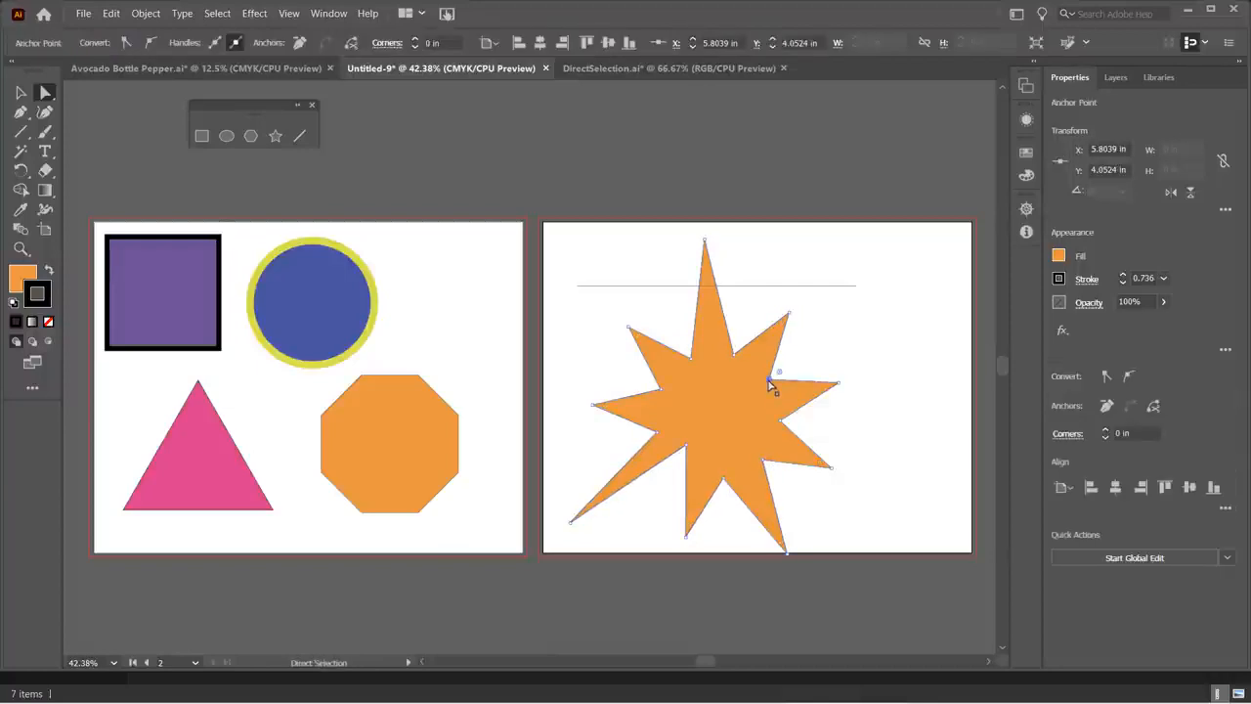
pyautogui.moveTo(771, 386)
pyautogui.mouseDown()
pyautogui.moveTo(740, 401)
pyautogui.moveTo(754, 391)
pyautogui.mouseUp()
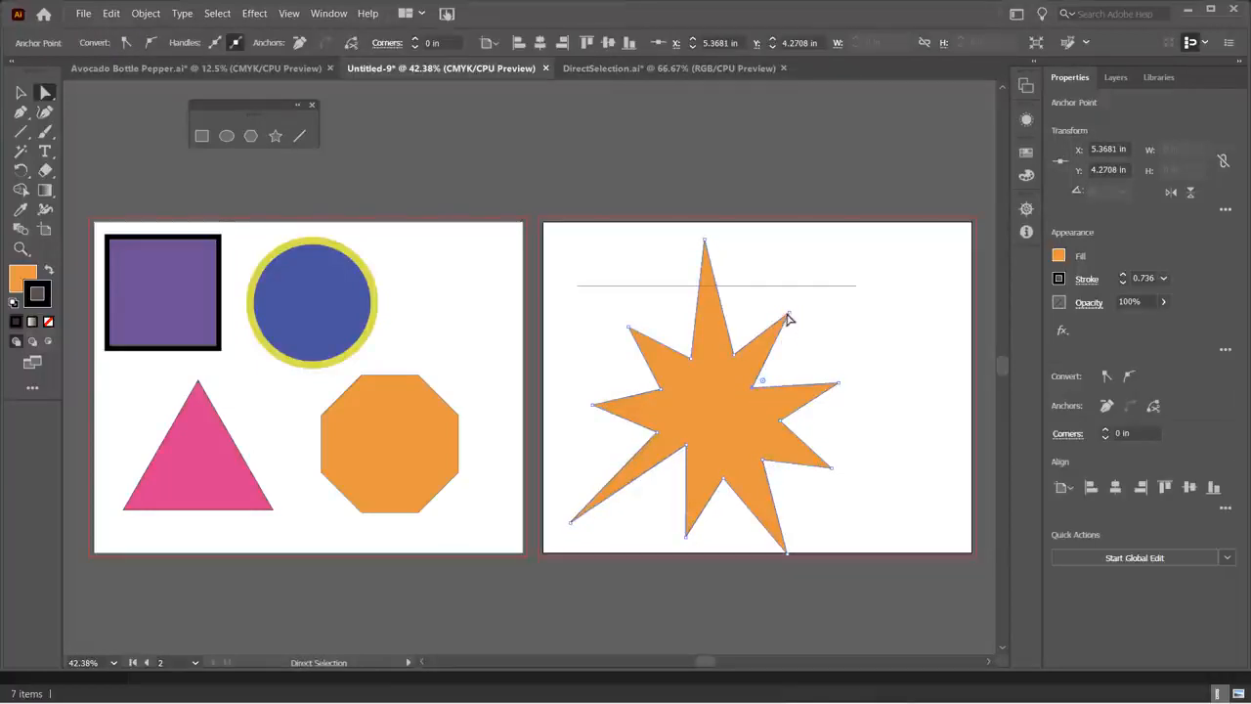
pyautogui.moveTo(789, 315); pyautogui.dragTo(817, 281)
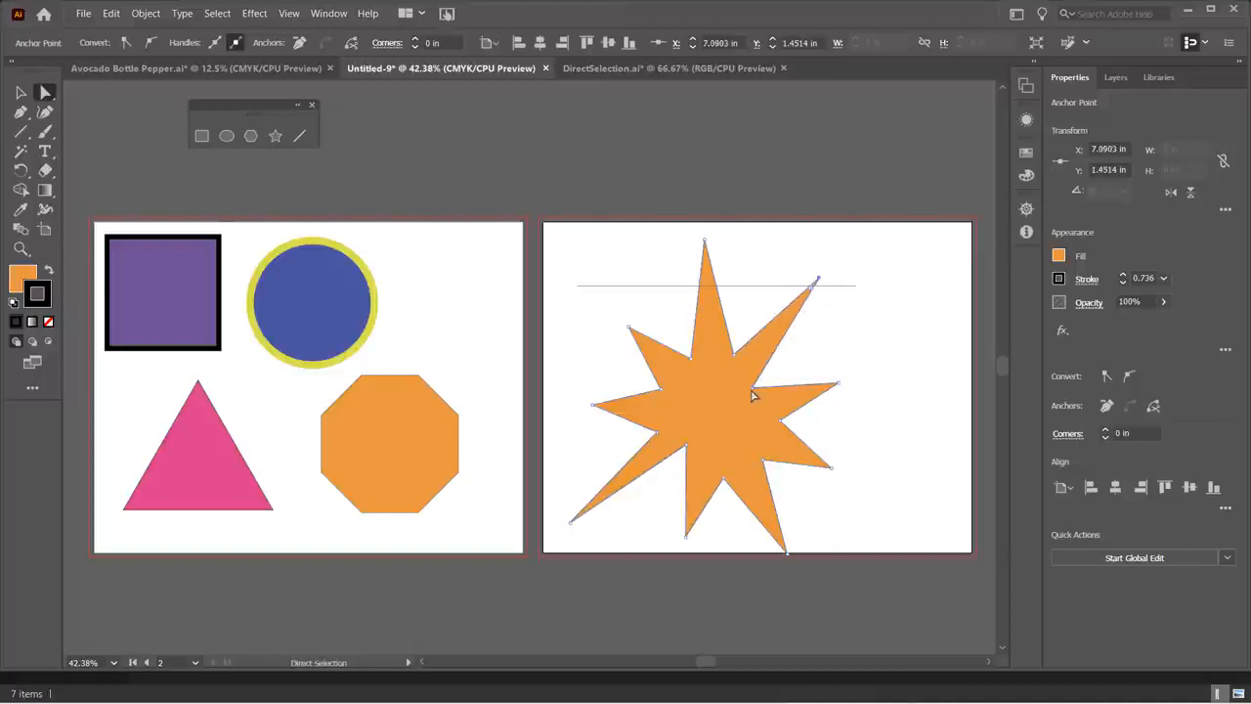
pyautogui.click(754, 391)
pyautogui.click(754, 391)
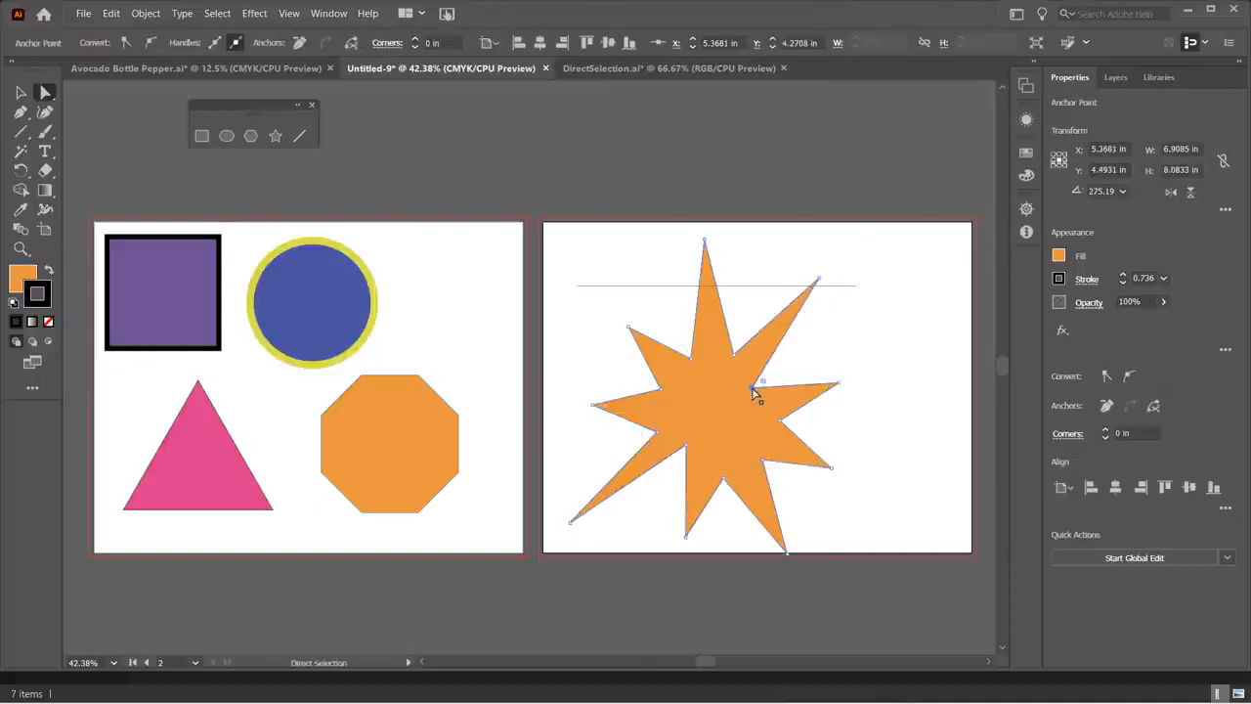
pyautogui.click(845, 442)
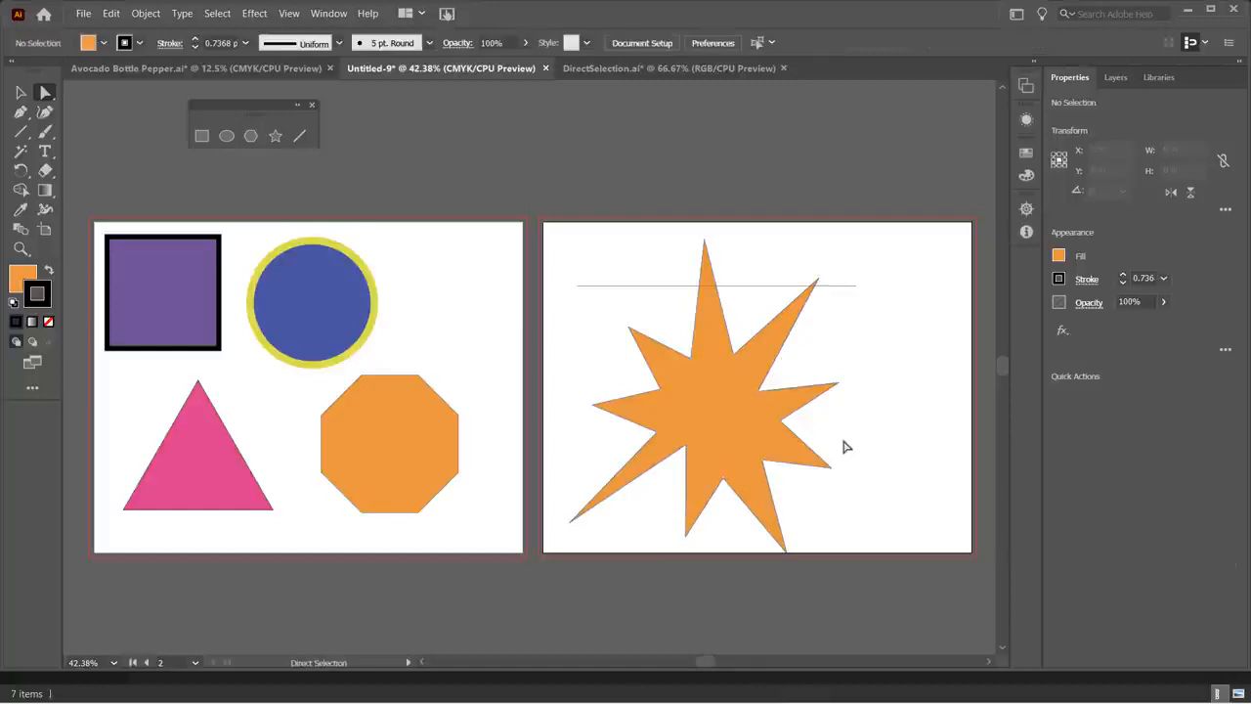
# - Pull the star's lower and upper notches inward, placing those beside the top point at about X 4.05, Y 3.95 in and X 4.77, Y 3.87 in
pyautogui.click(724, 482)
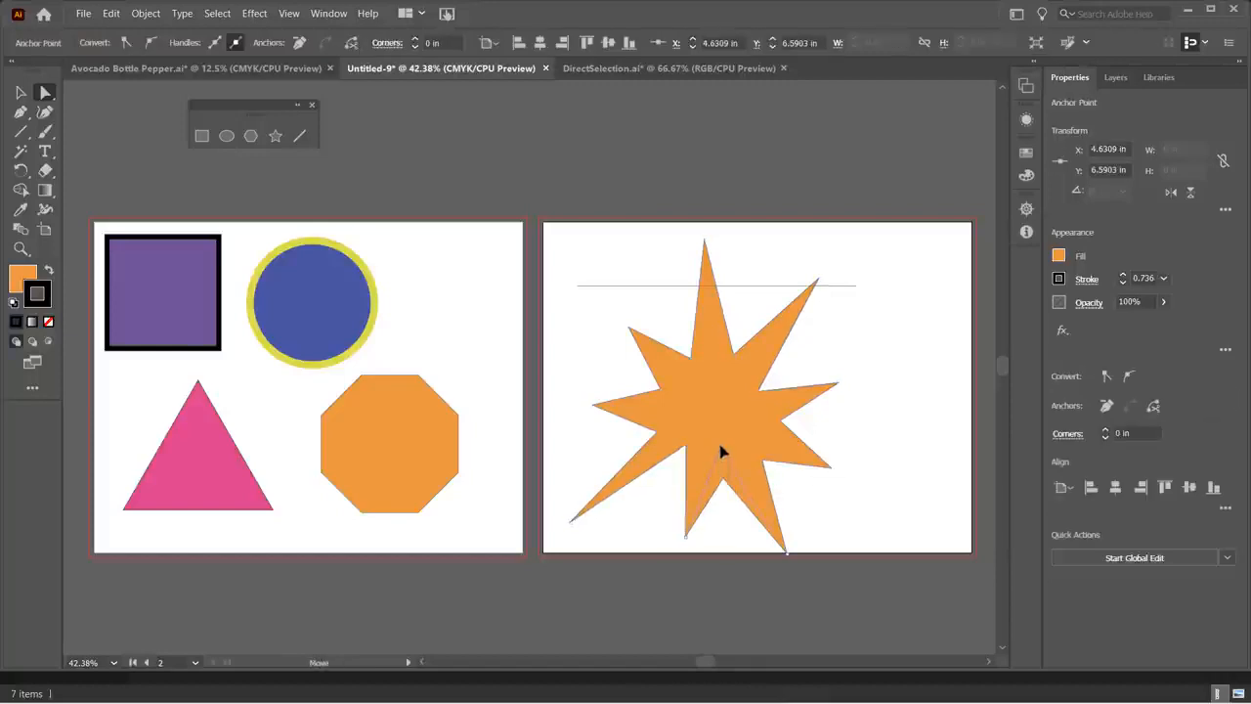
pyautogui.moveTo(721, 446); pyautogui.dragTo(750, 445)
pyautogui.click(874, 433)
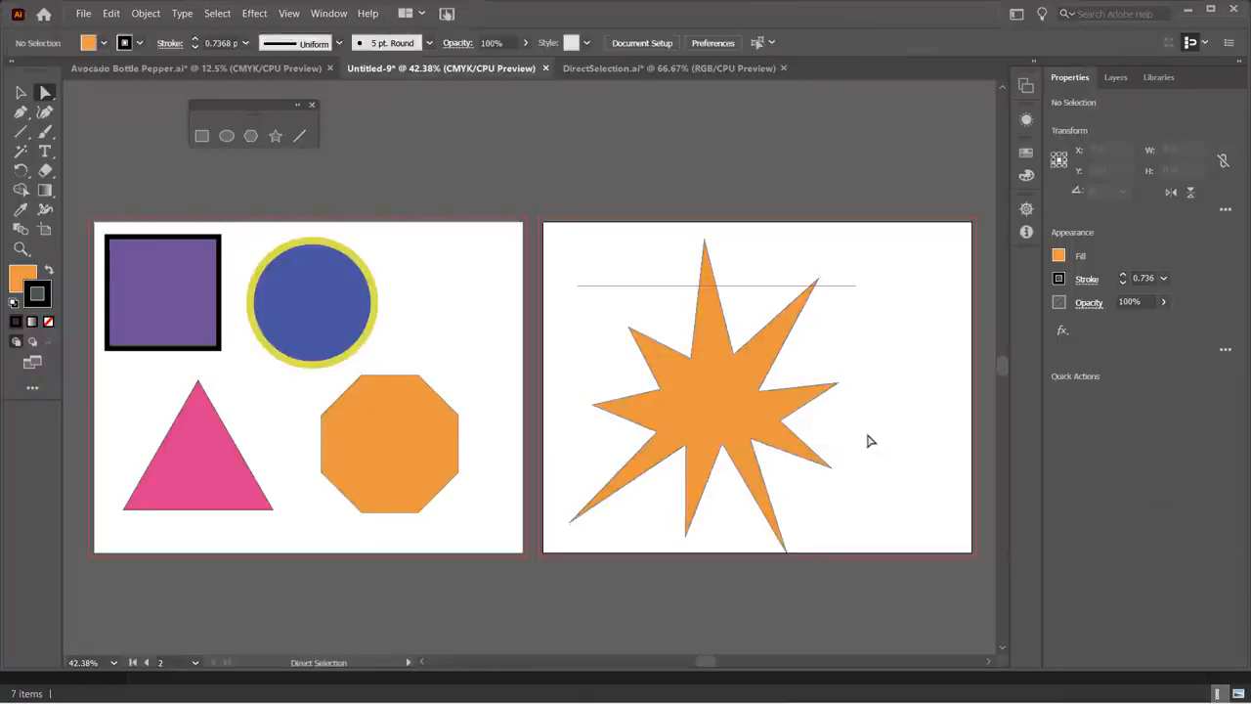
pyautogui.moveTo(661, 390); pyautogui.dragTo(701, 379)
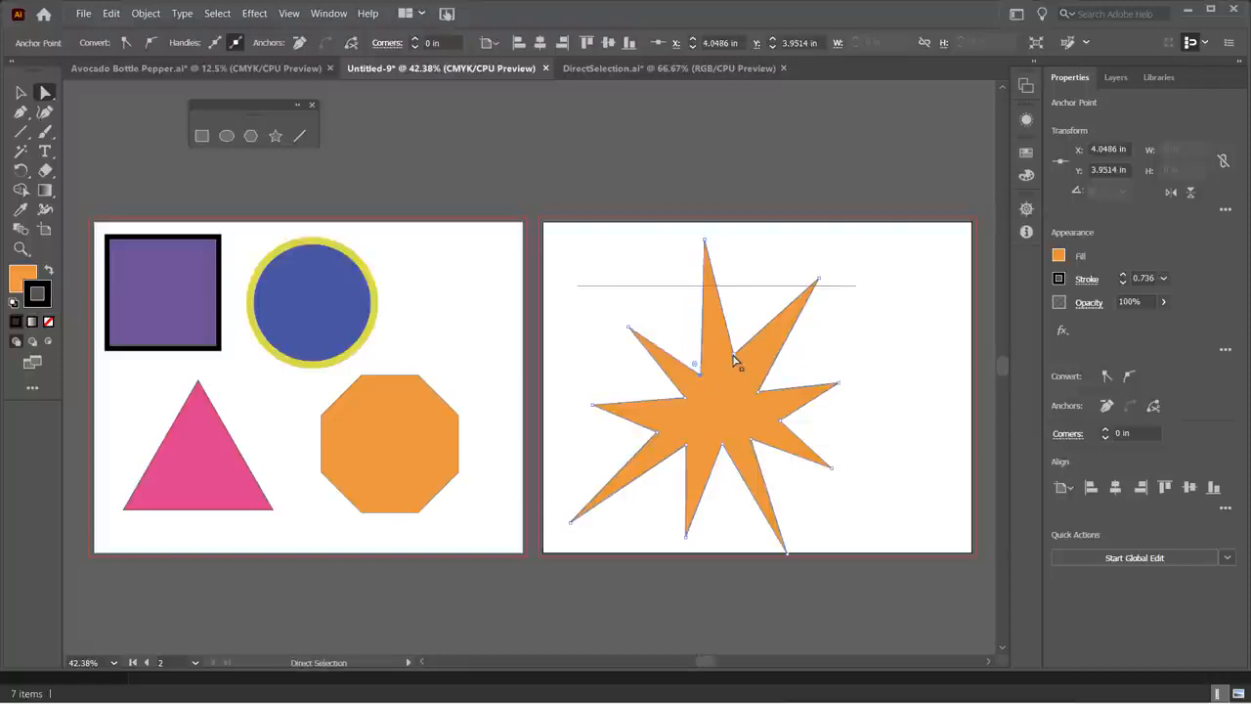
pyautogui.click(733, 360)
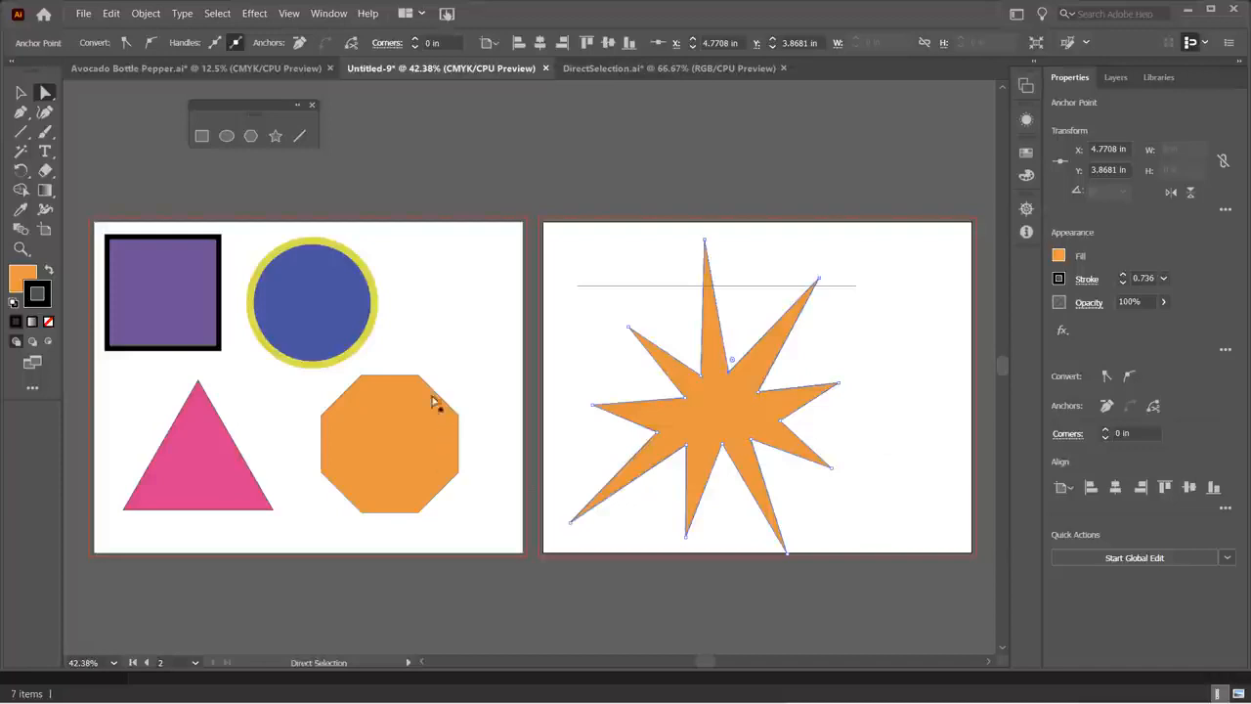
# - Pull the blue circle's bottom anchor down into an egg shape, and move the orange octagon to about X 8.81 in, Y 6.52 in
pyautogui.click(318, 283)
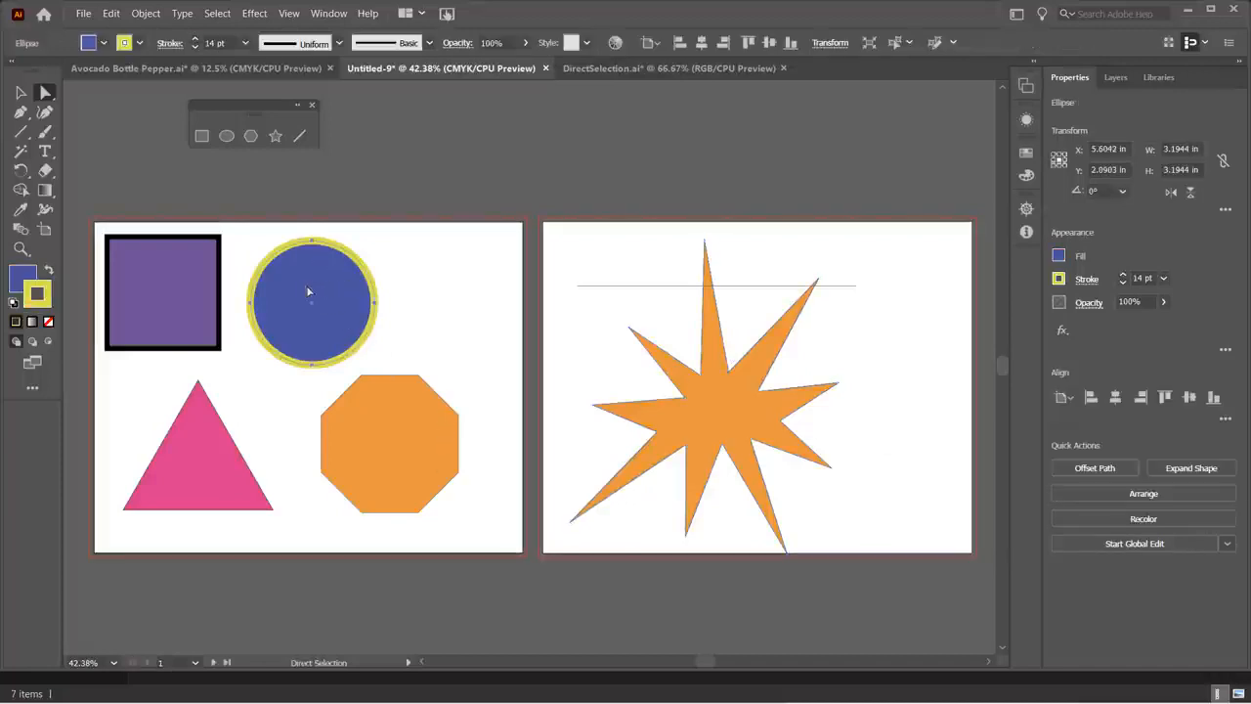
pyautogui.click(311, 367)
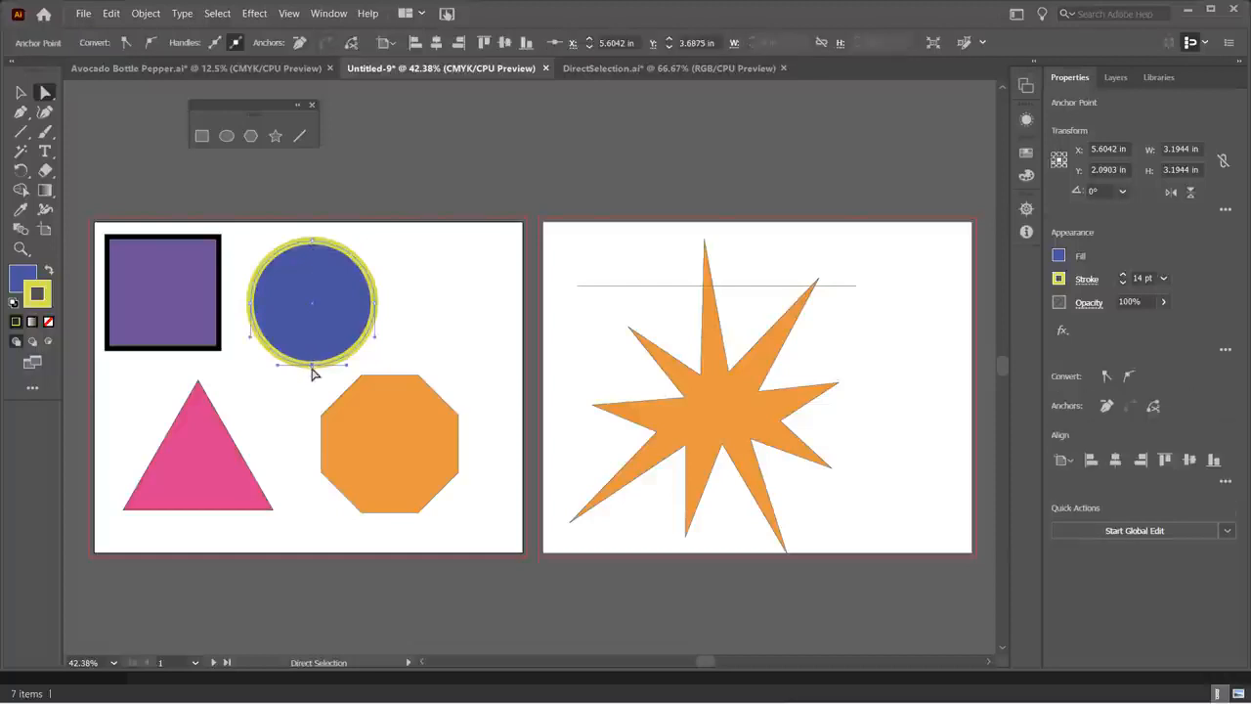
pyautogui.moveTo(312, 365); pyautogui.dragTo(418, 459)
pyautogui.click(371, 427)
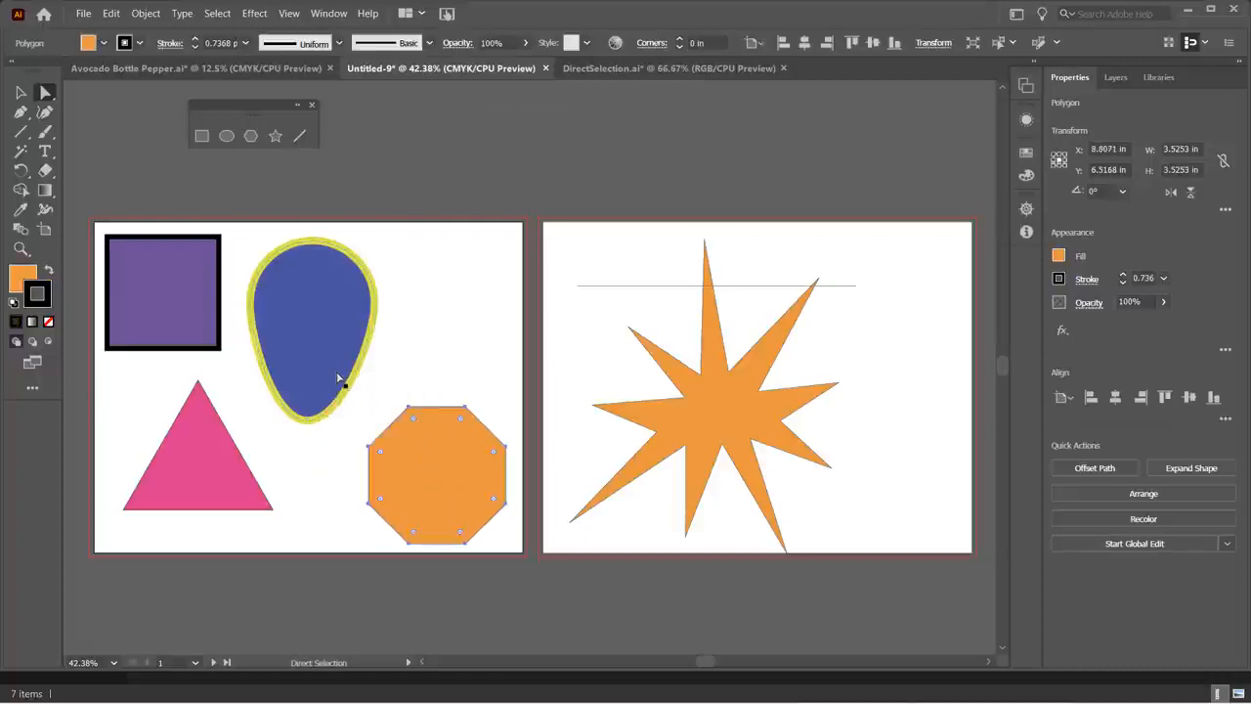
# - Raise the blue egg shape's bottom anchor to about X 5.47 in, Y 4.82 in, and deselect the shape
pyautogui.click(334, 369)
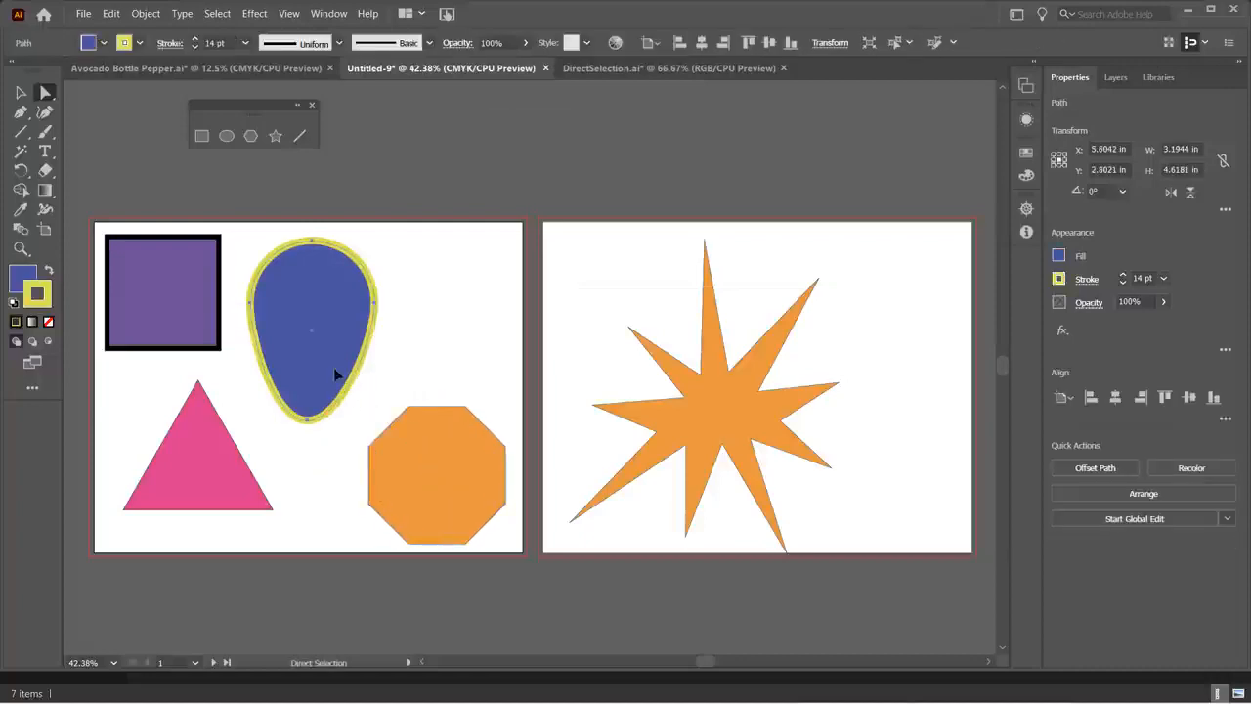
pyautogui.click(306, 423)
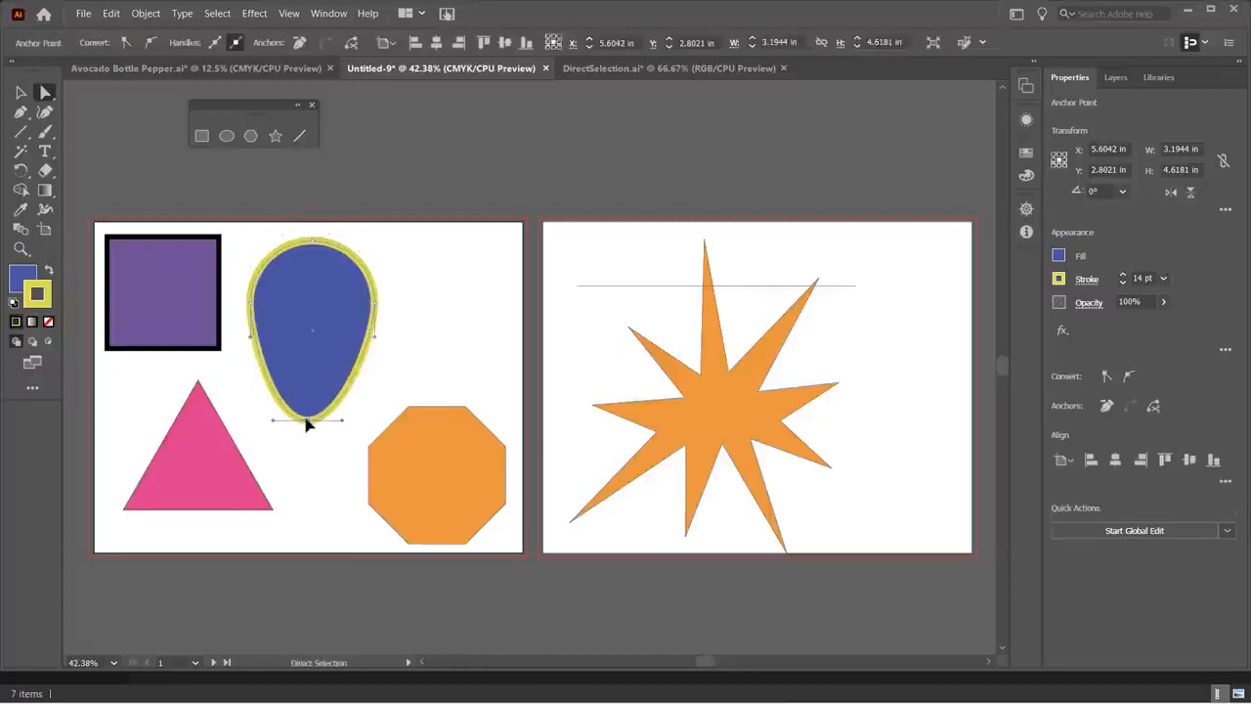
pyautogui.moveTo(307, 420); pyautogui.dragTo(307, 408)
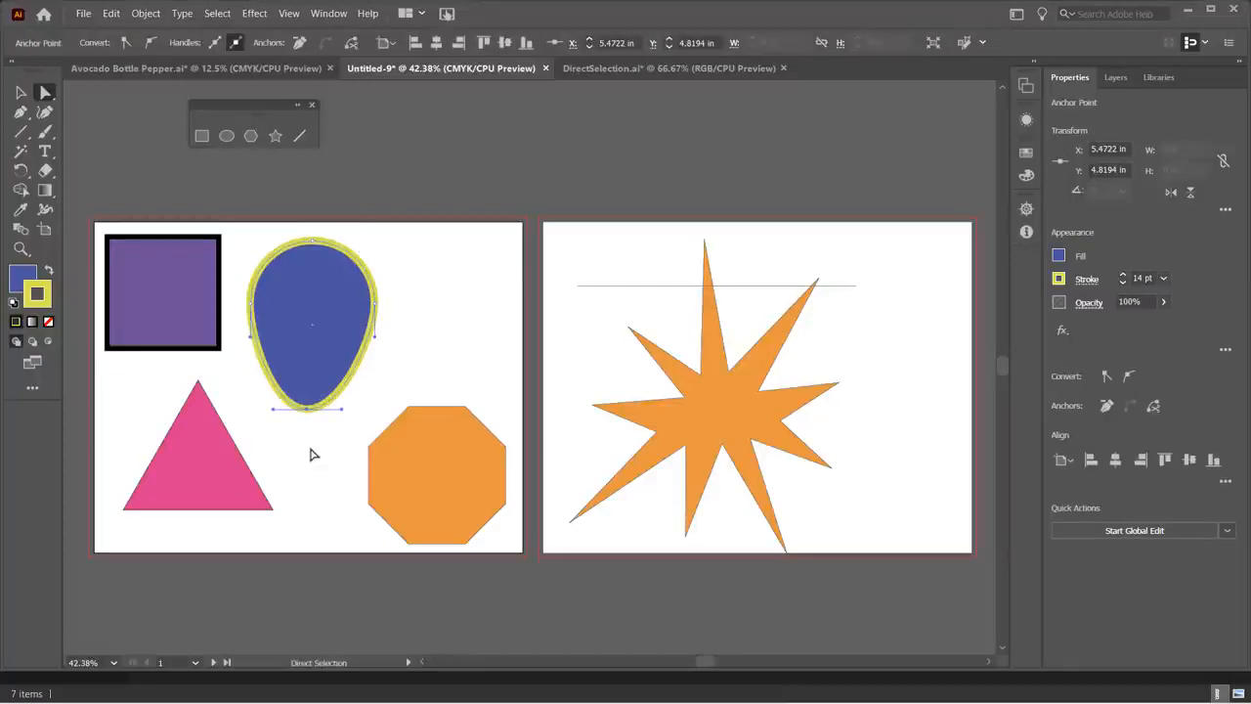
pyautogui.click(313, 452)
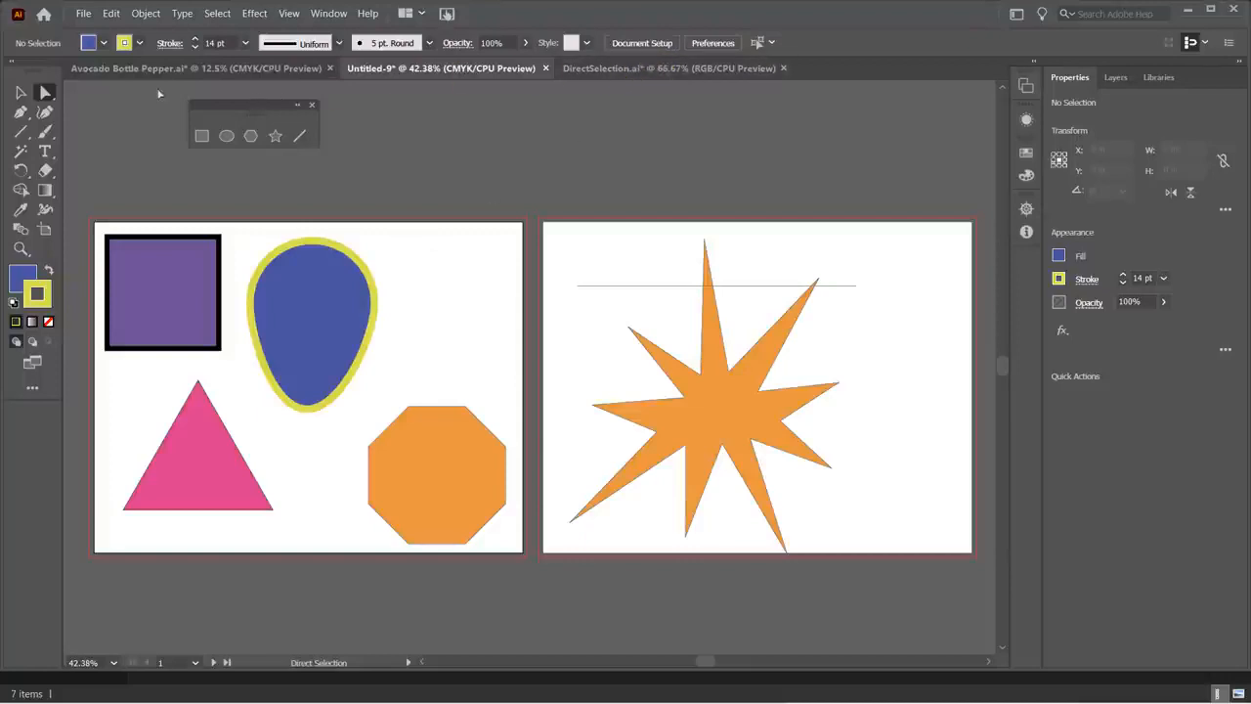
# - In the Avocado Bottle Pepper document, select the bottle's inner yellow body path to show its anchor points
pyautogui.click(633, 71)
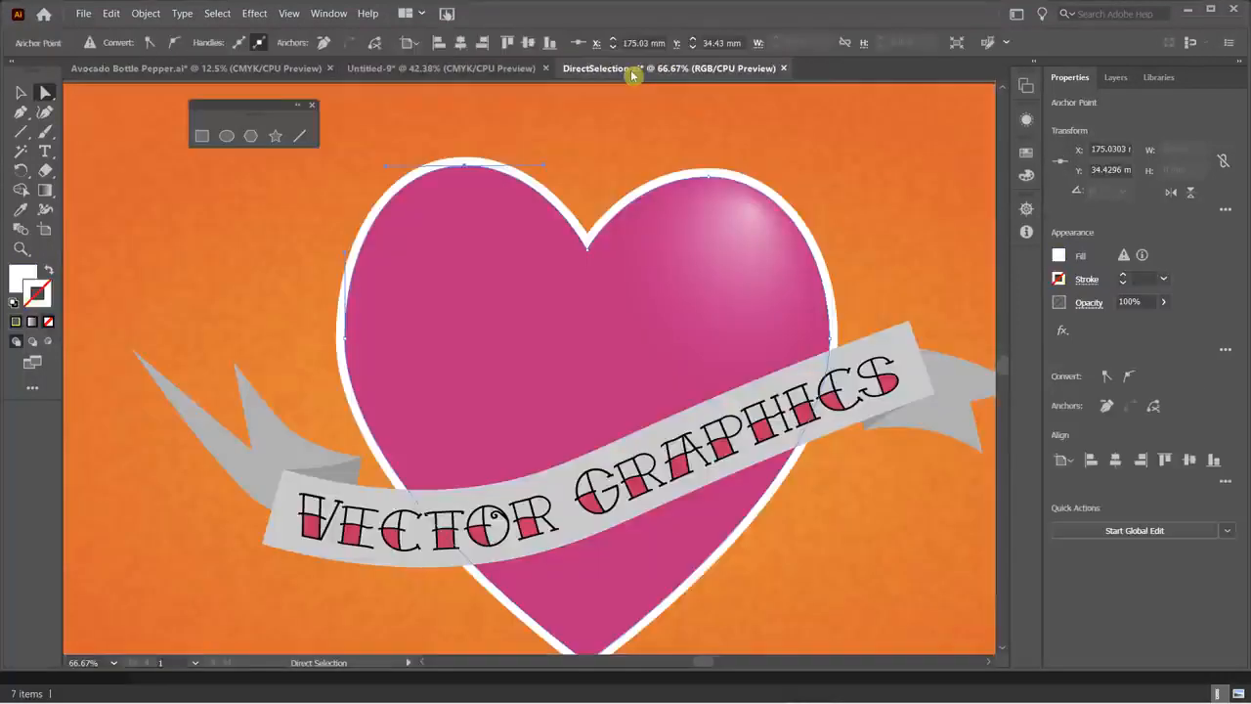
pyautogui.click(151, 69)
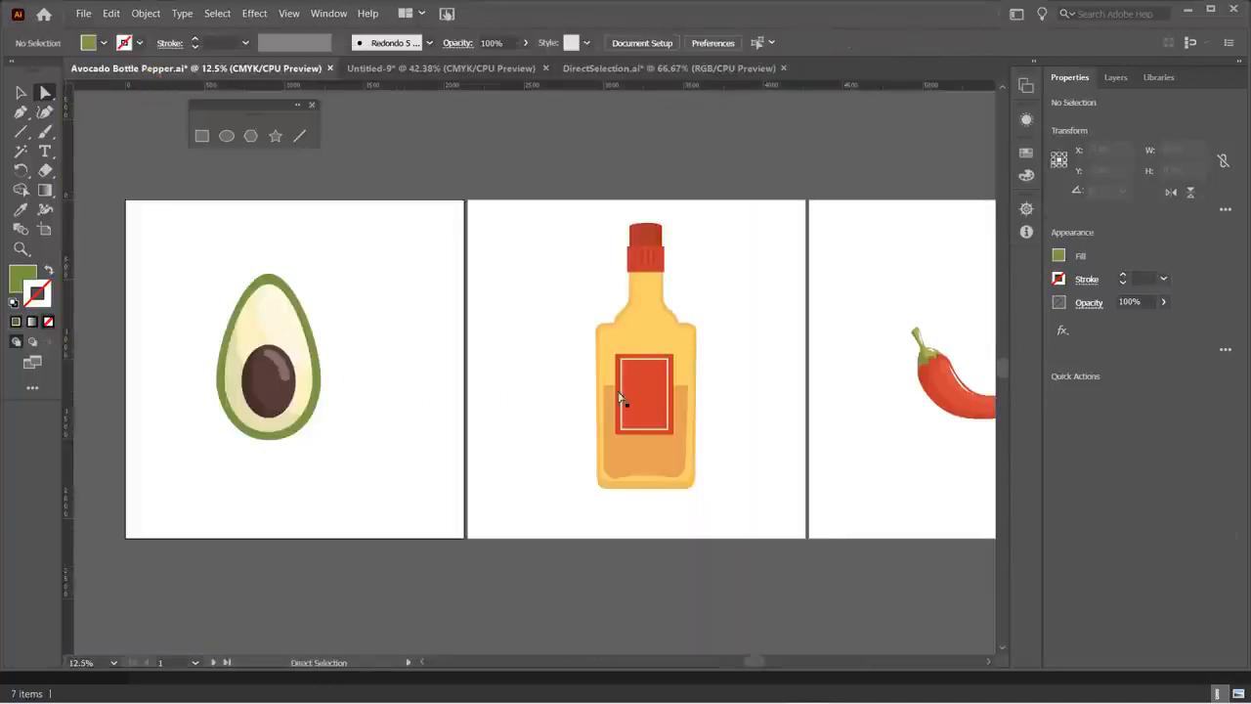
pyautogui.press('alt')
pyautogui.scroll(1, 712, 361)
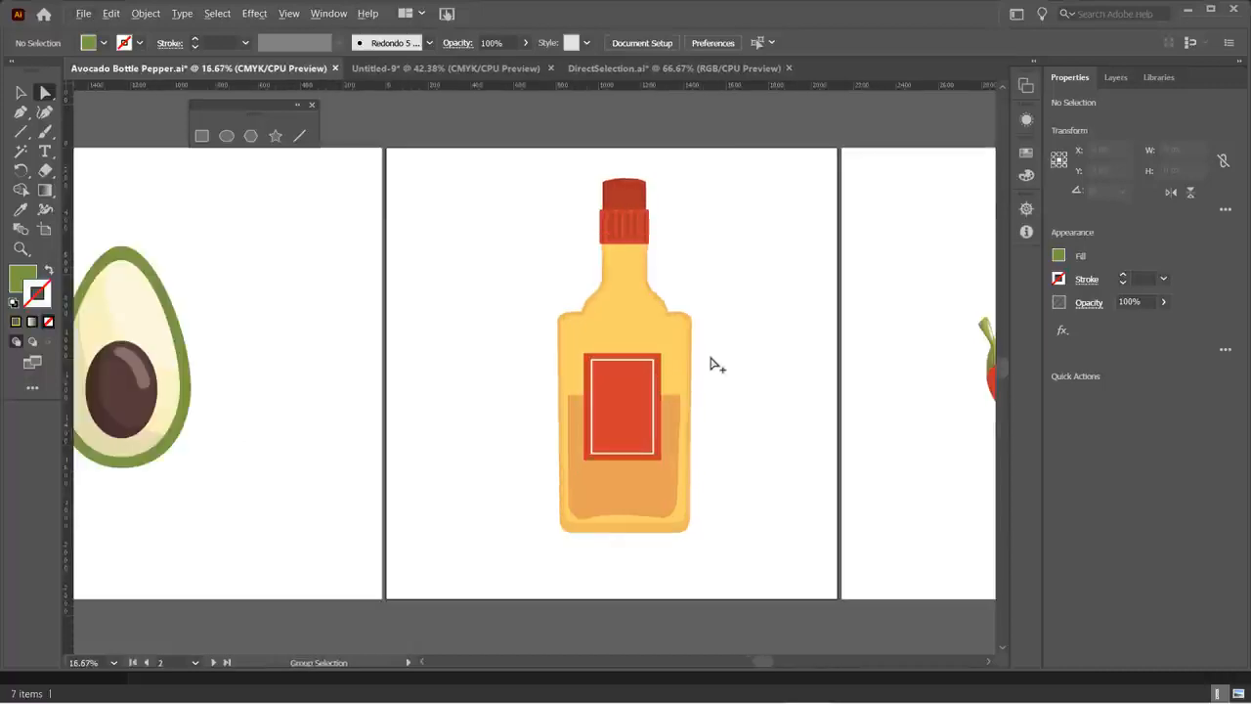
pyautogui.scroll(2, 718, 364)
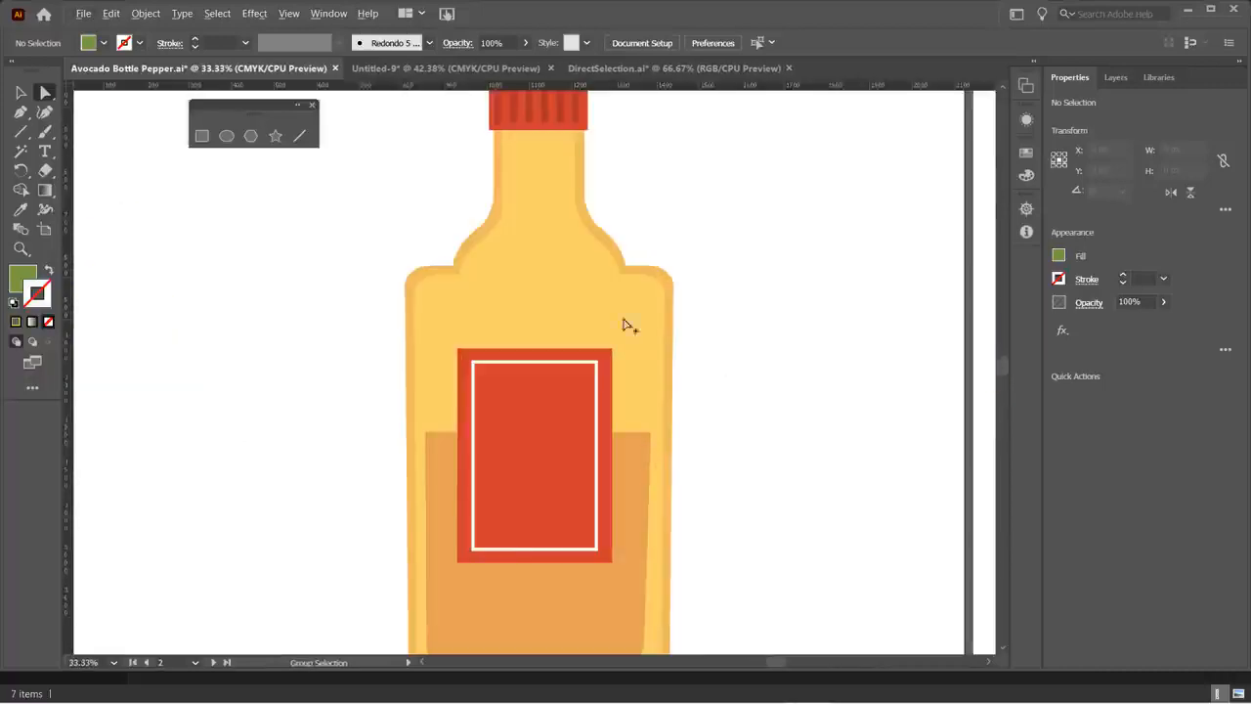
pyautogui.click(427, 286)
# - Examine the anchor points along the bottle's body from neck to base, and deselect the path
pyautogui.scroll(-2, 656, 356)
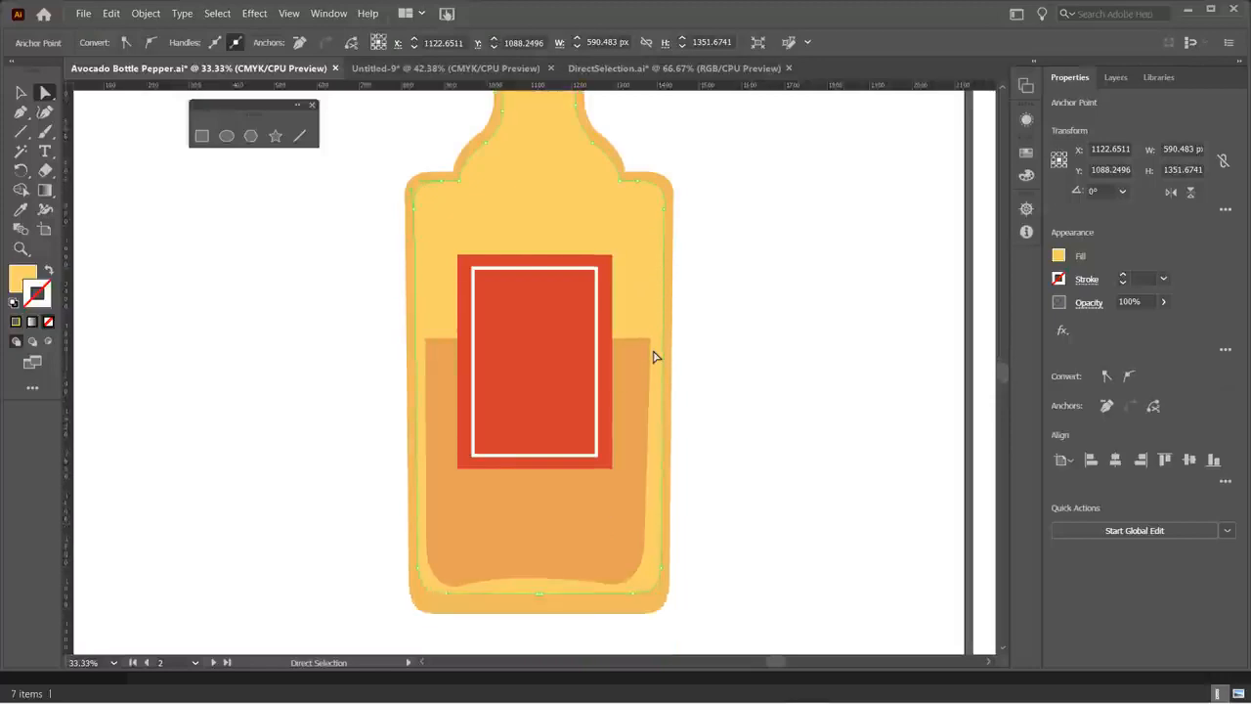
pyautogui.scroll(3, 656, 357)
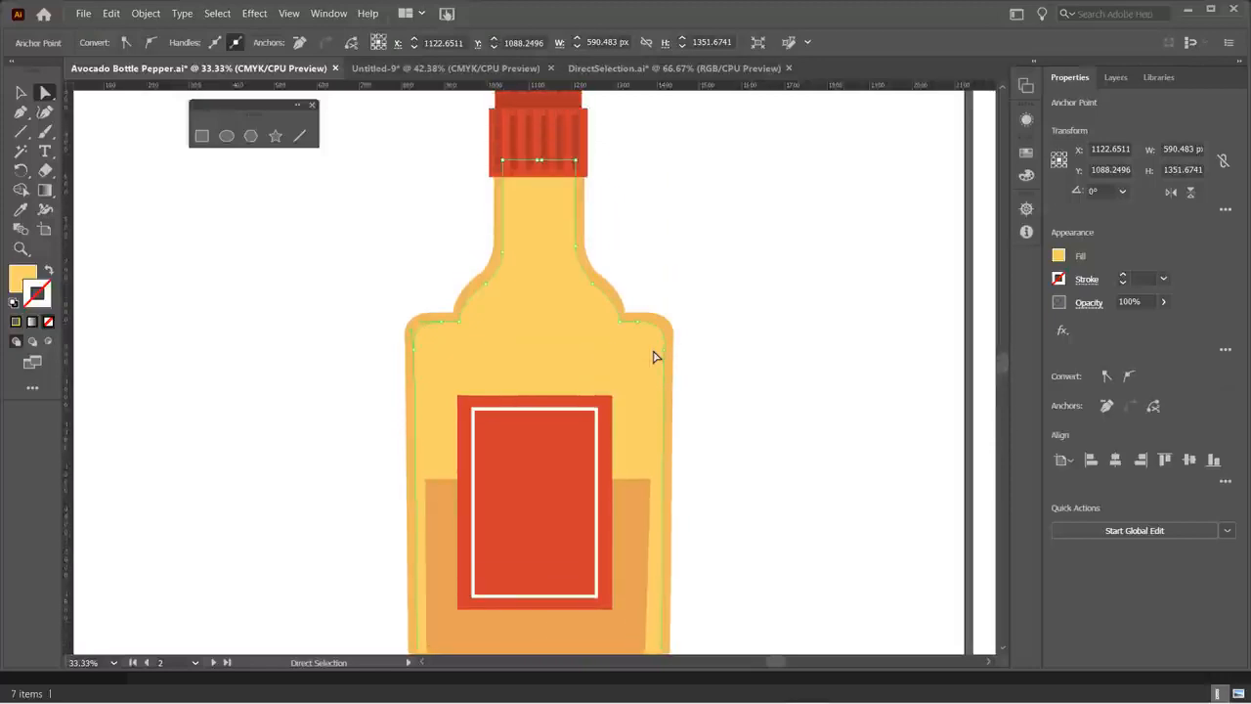
pyautogui.scroll(-1, 377, 374)
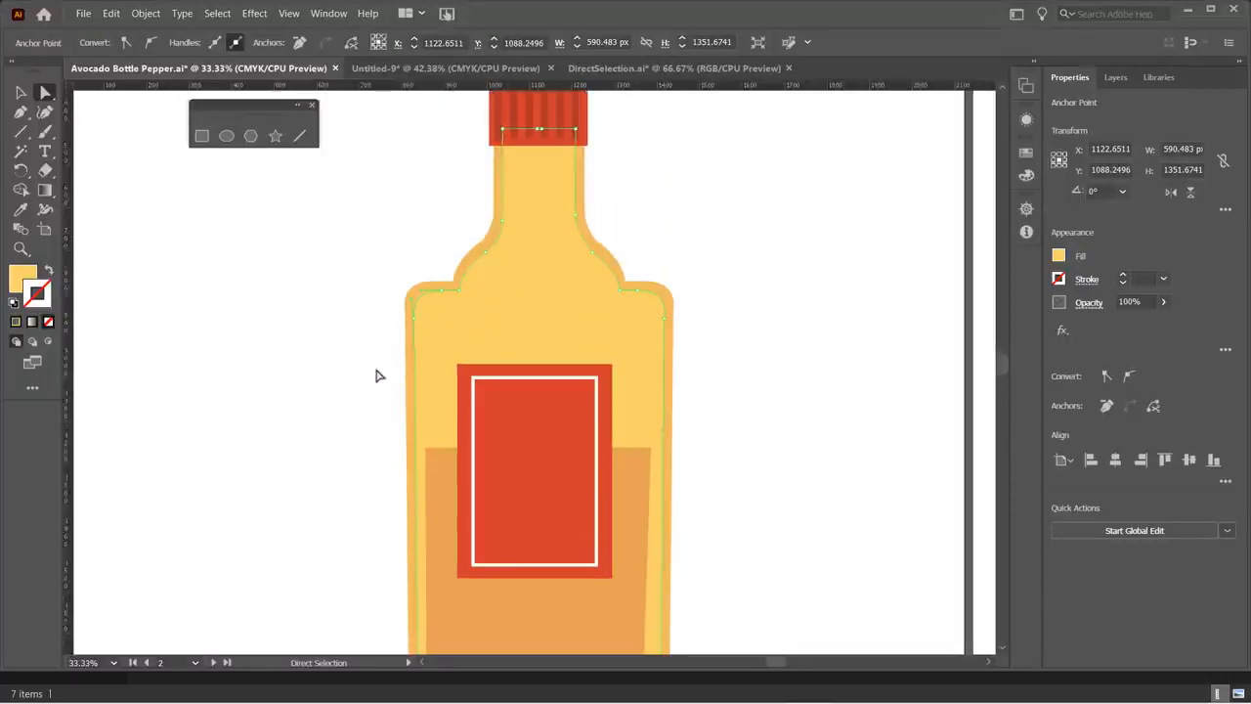
pyautogui.scroll(-1, 378, 375)
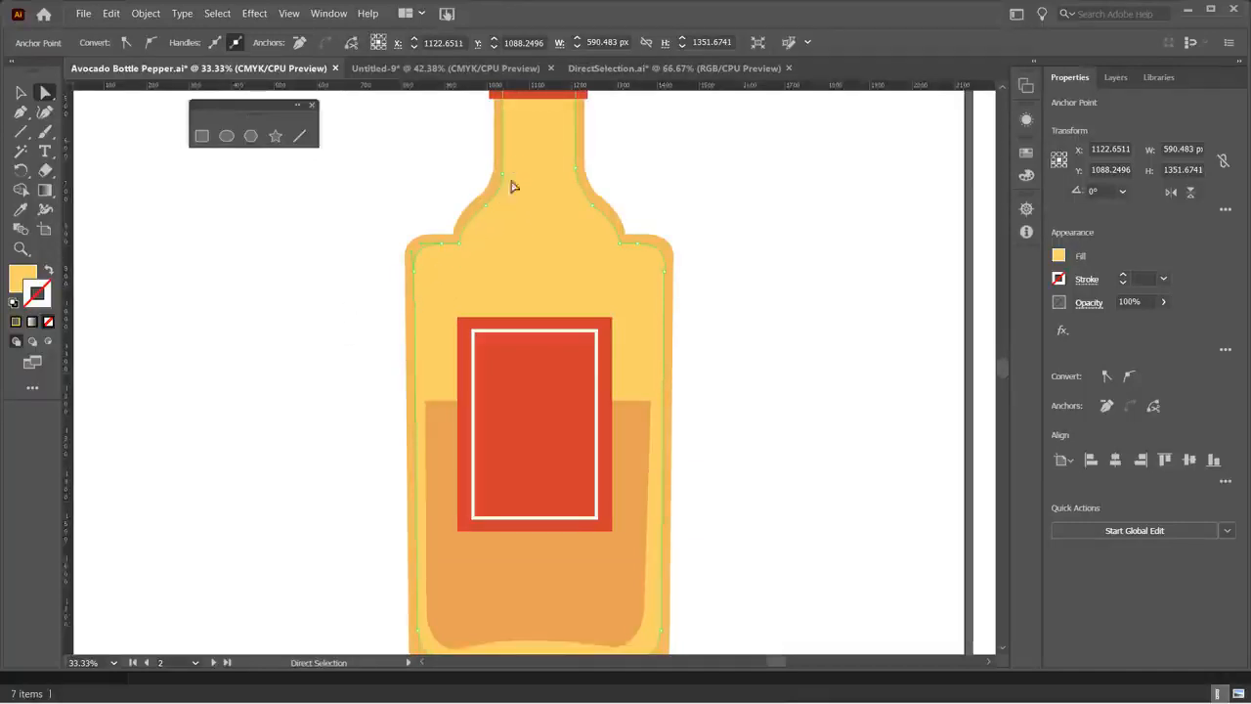
pyautogui.scroll(-1, 303, 425)
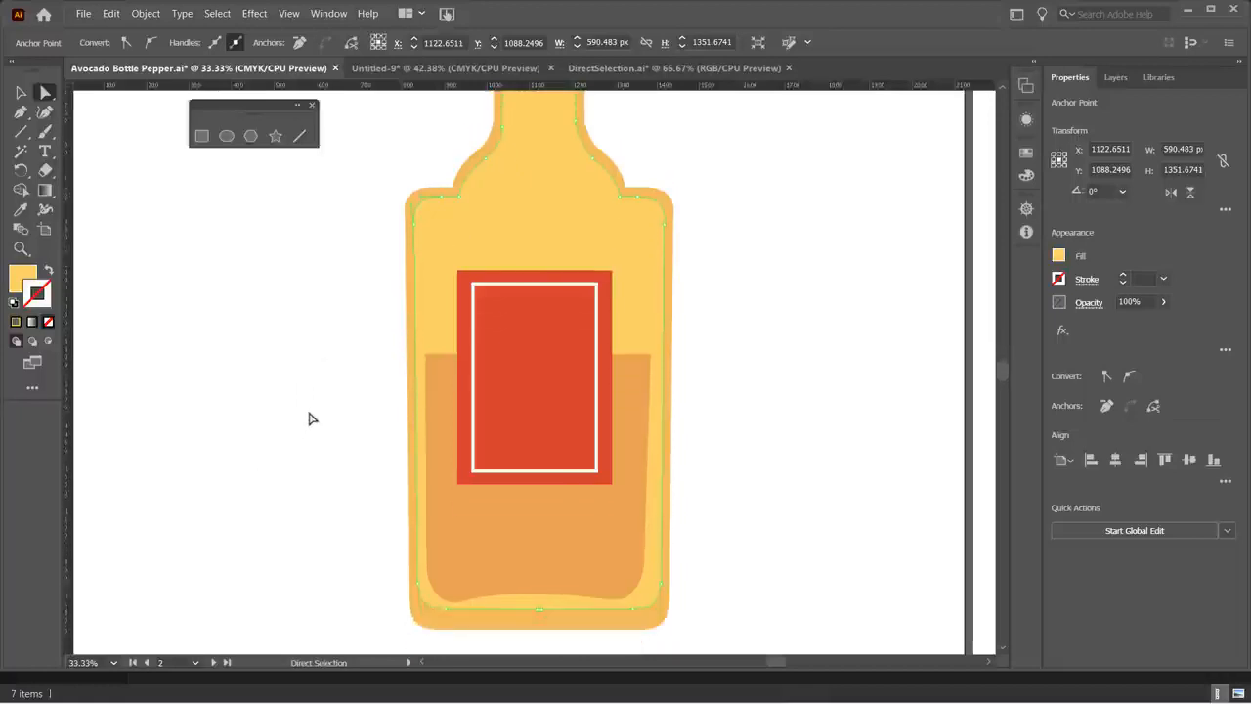
pyautogui.scroll(3, 308, 418)
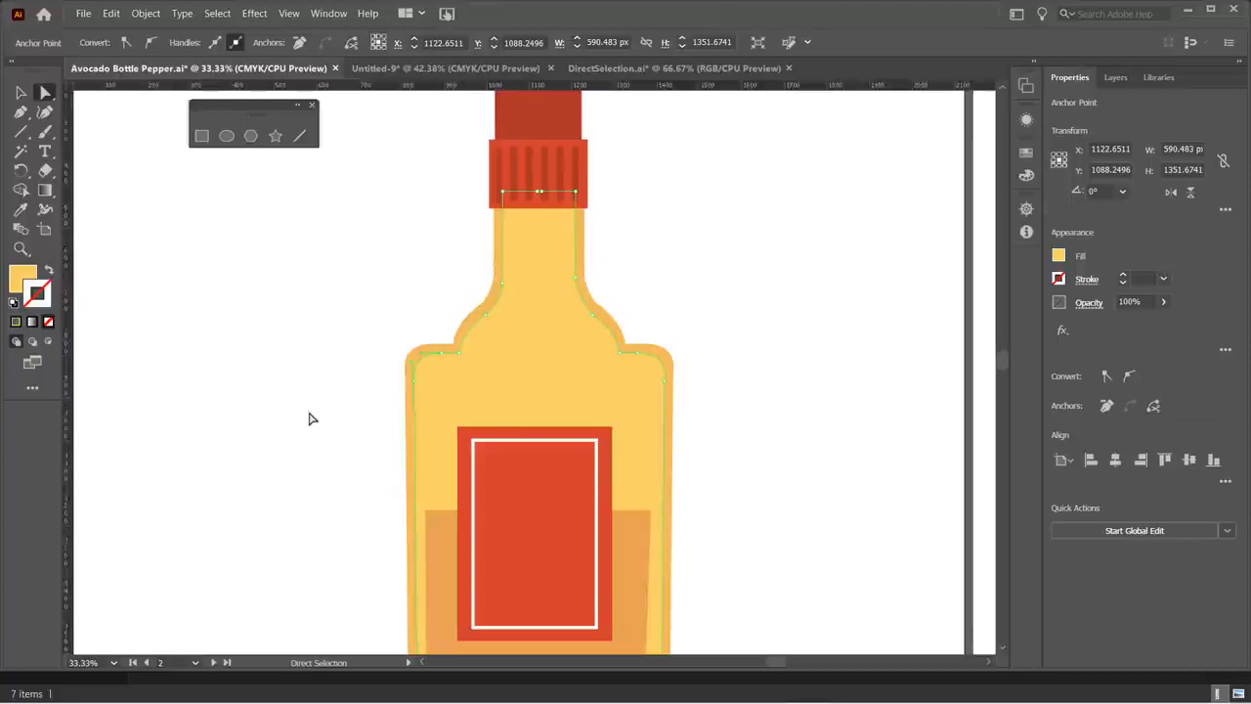
pyautogui.scroll(-3, 323, 409)
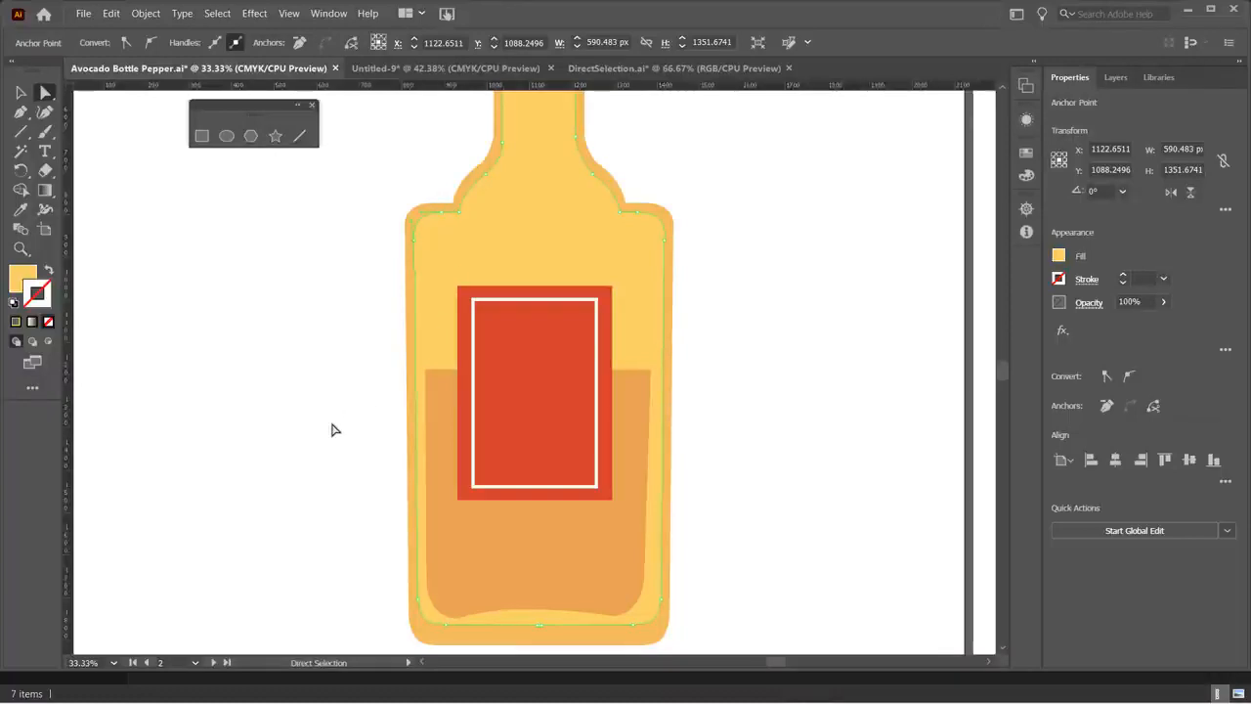
pyautogui.click(49, 102)
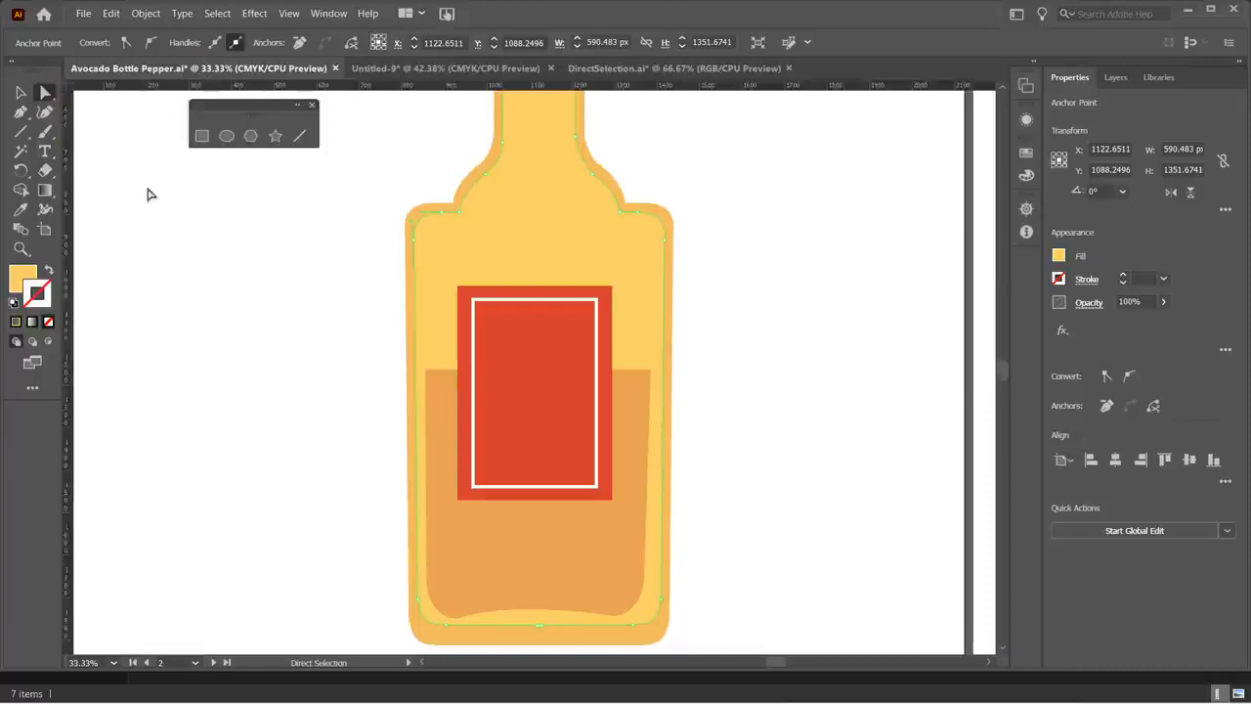
pyautogui.click(235, 341)
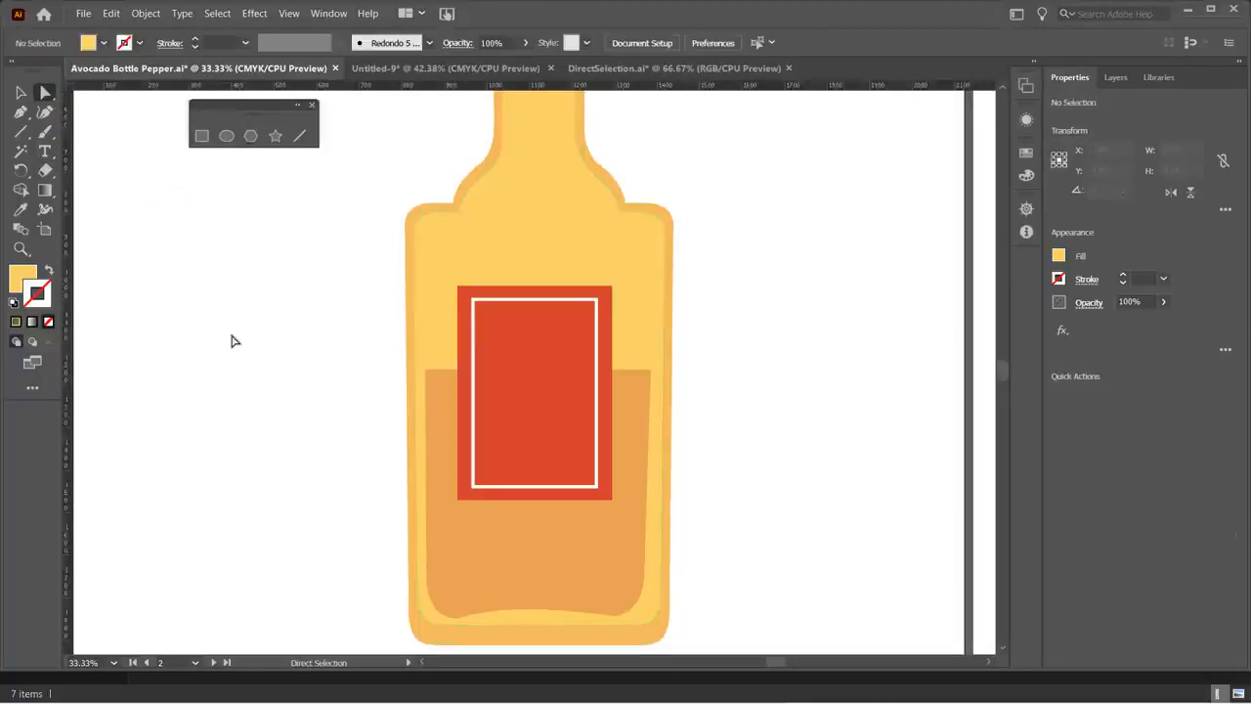
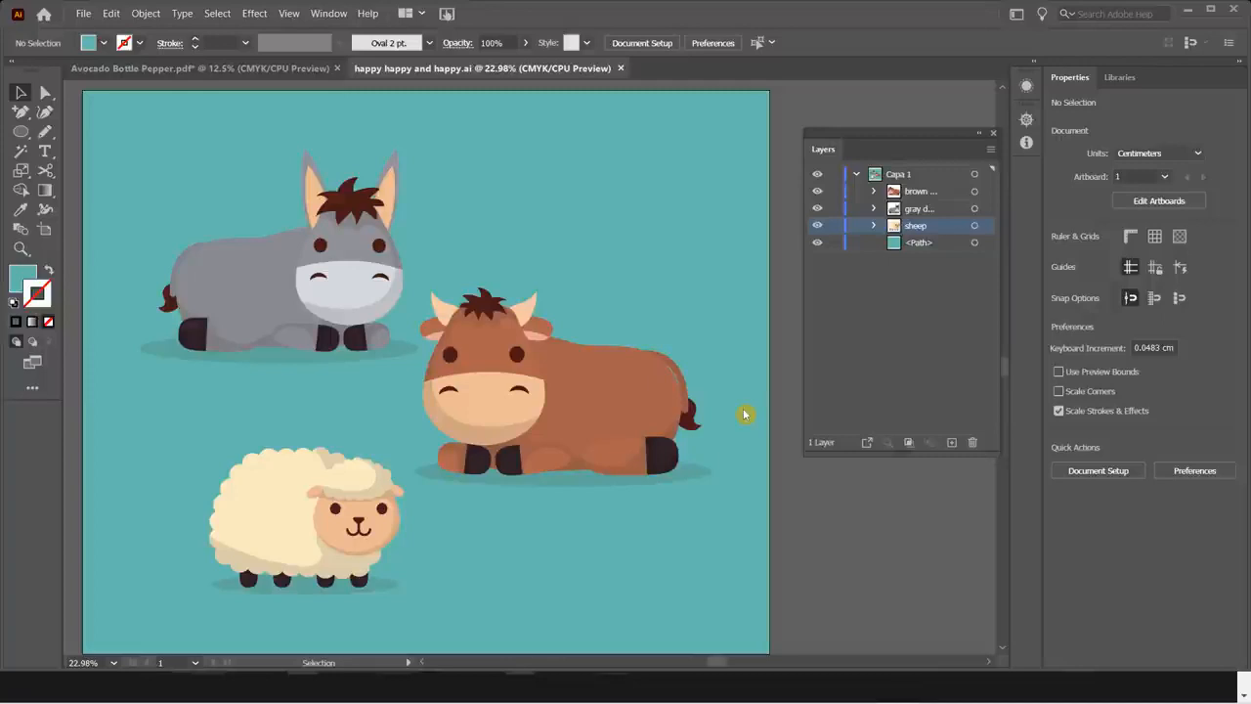
# - Scale down the gray donkey group, and enlarge the brown bull group to about 37.4 × 25.0 cm
pyautogui.click(293, 281)
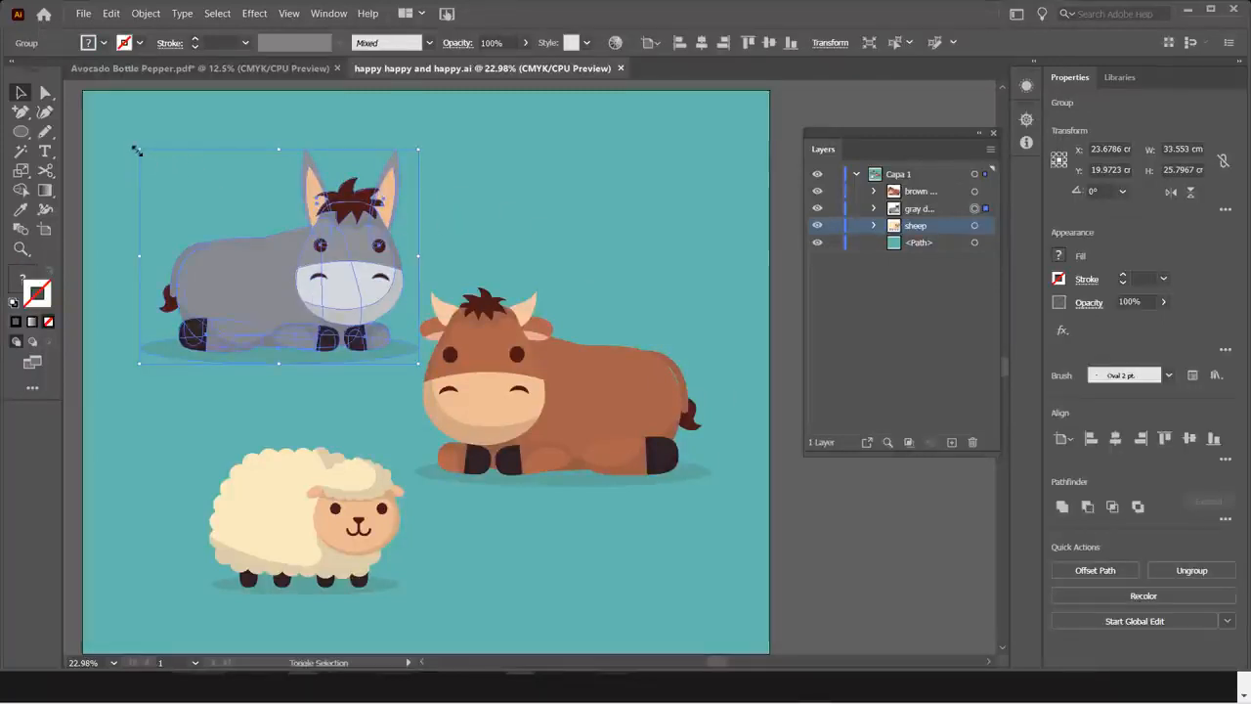
pyautogui.moveTo(150, 164); pyautogui.dragTo(174, 171)
pyautogui.click(622, 401)
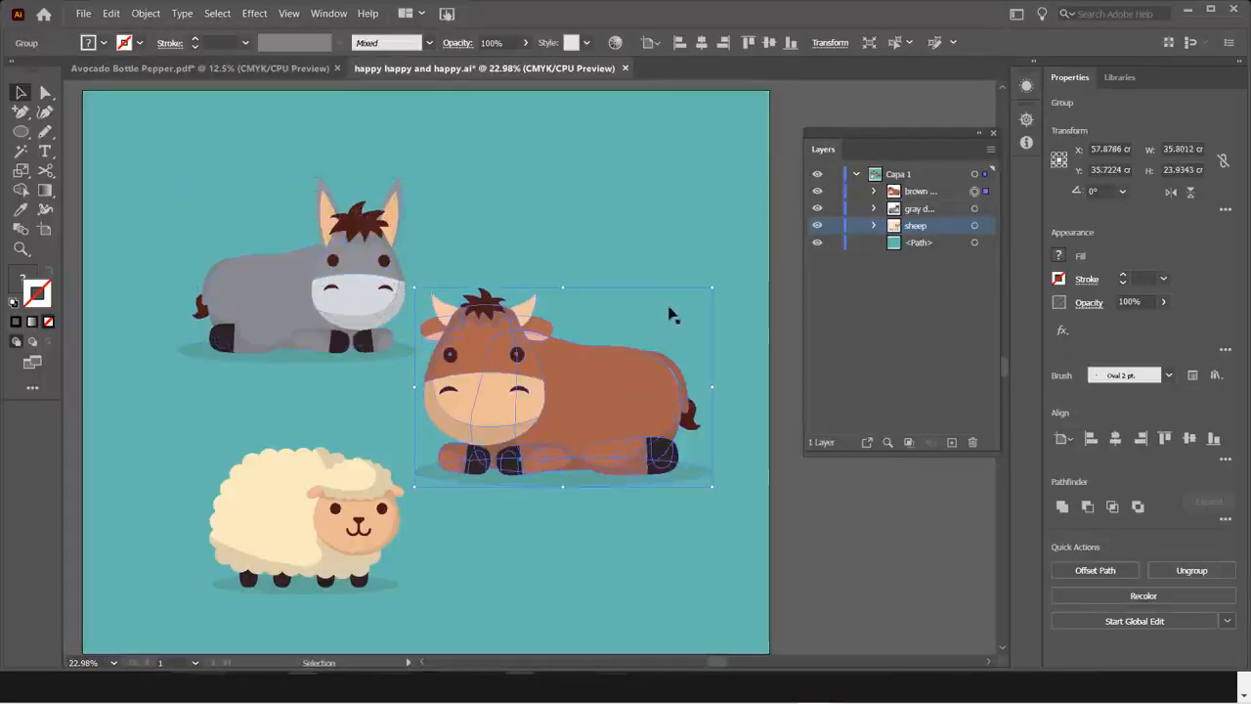
pyautogui.moveTo(715, 288)
pyautogui.mouseDown()
pyautogui.moveTo(741, 265)
pyautogui.moveTo(726, 278)
pyautogui.mouseUp()
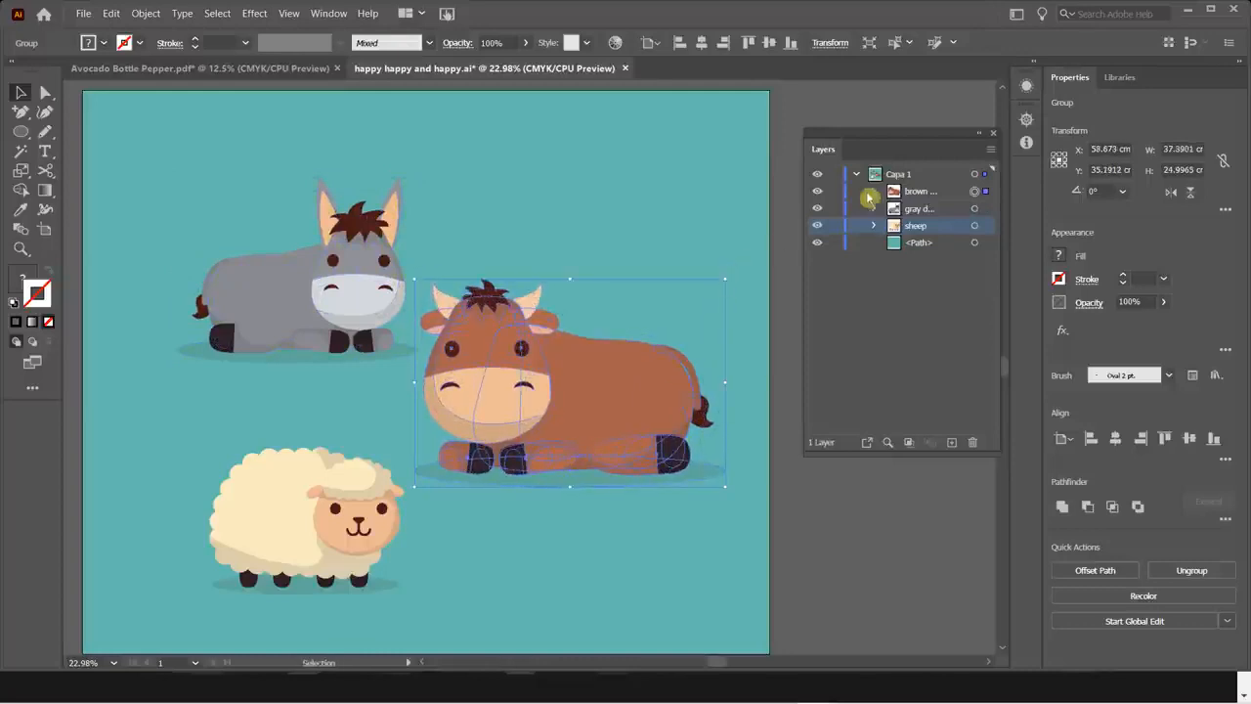
# - Enlarge the sheep slightly by its bounding box, and scale it with the Scale tool to about 34.6 × 22.3 cm
pyautogui.click(302, 514)
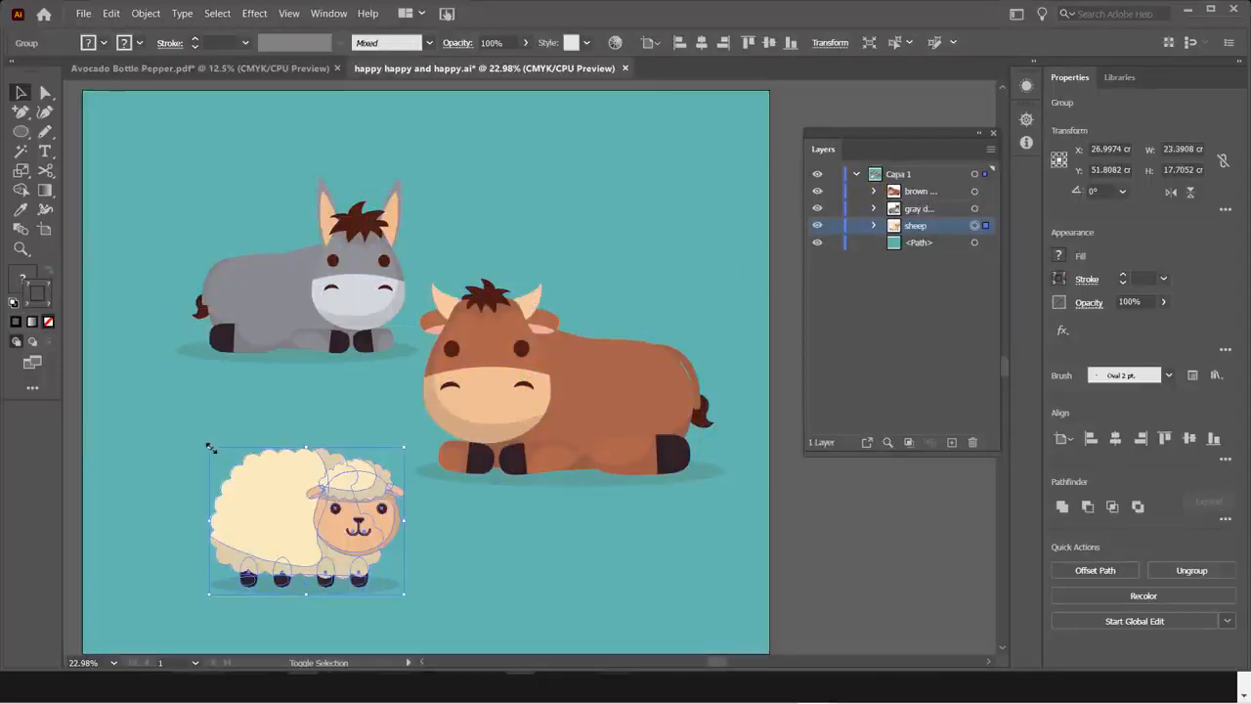
pyautogui.moveTo(186, 433); pyautogui.dragTo(207, 443)
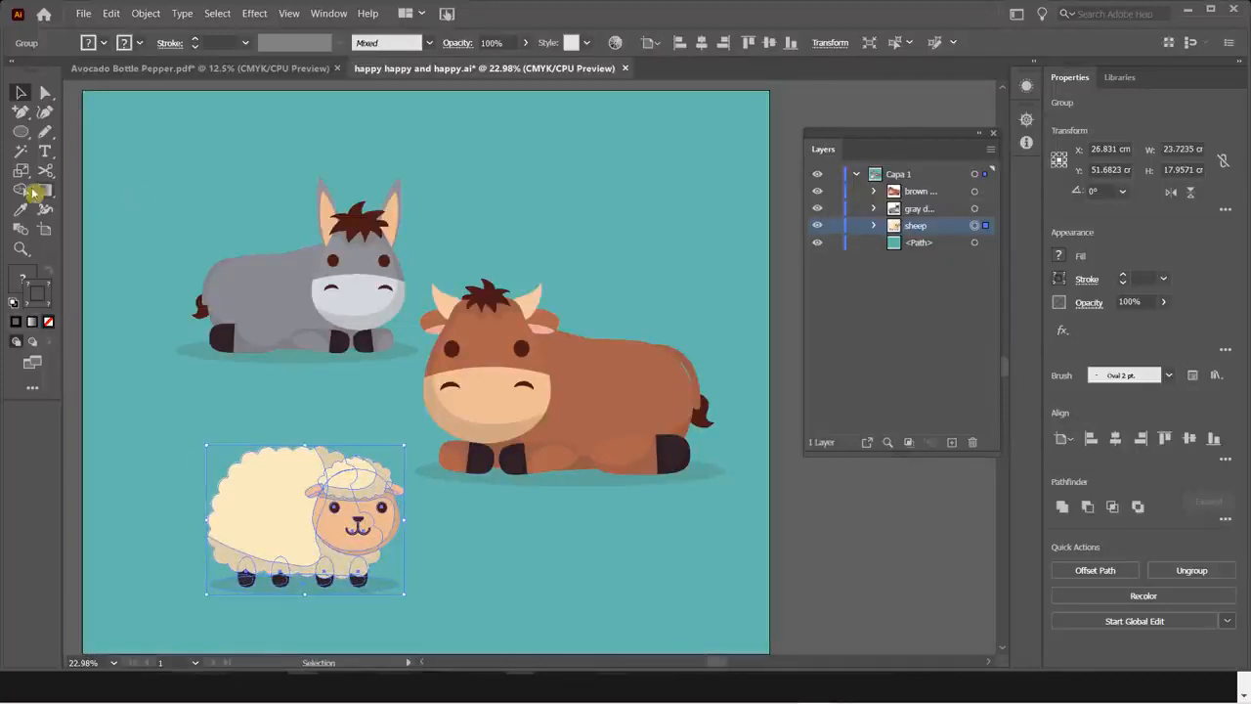
pyautogui.click(17, 173)
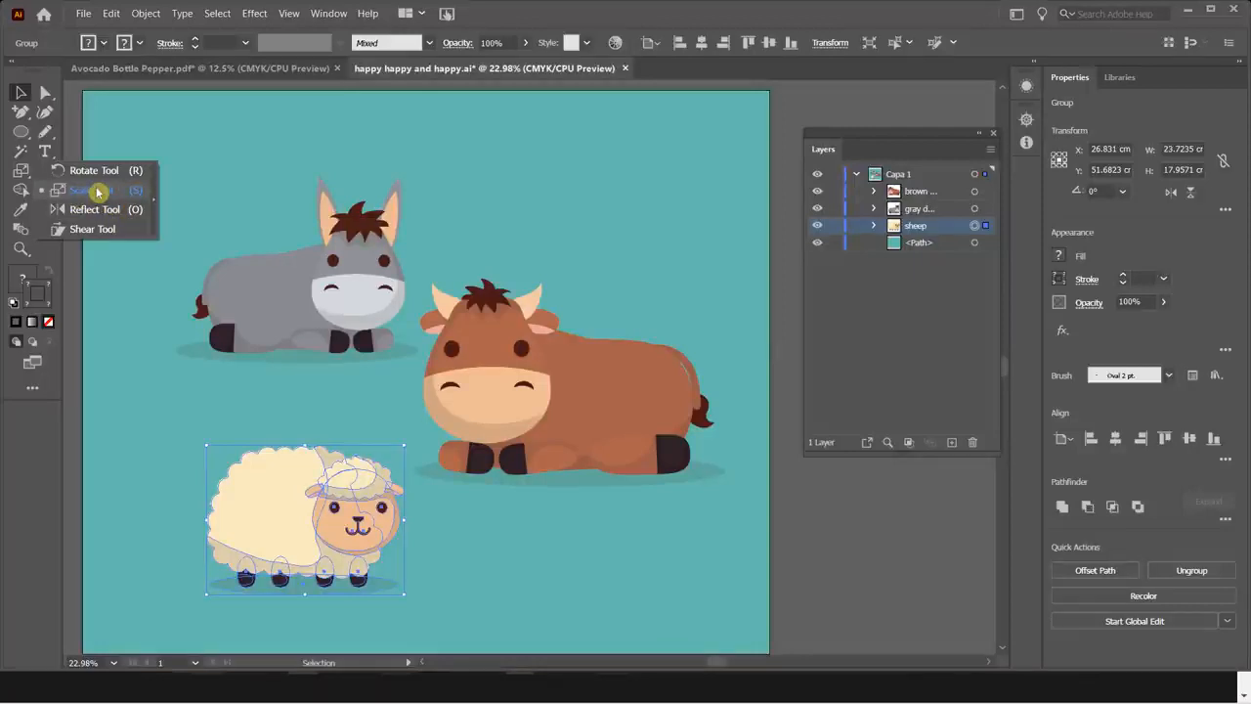
pyautogui.click(96, 192)
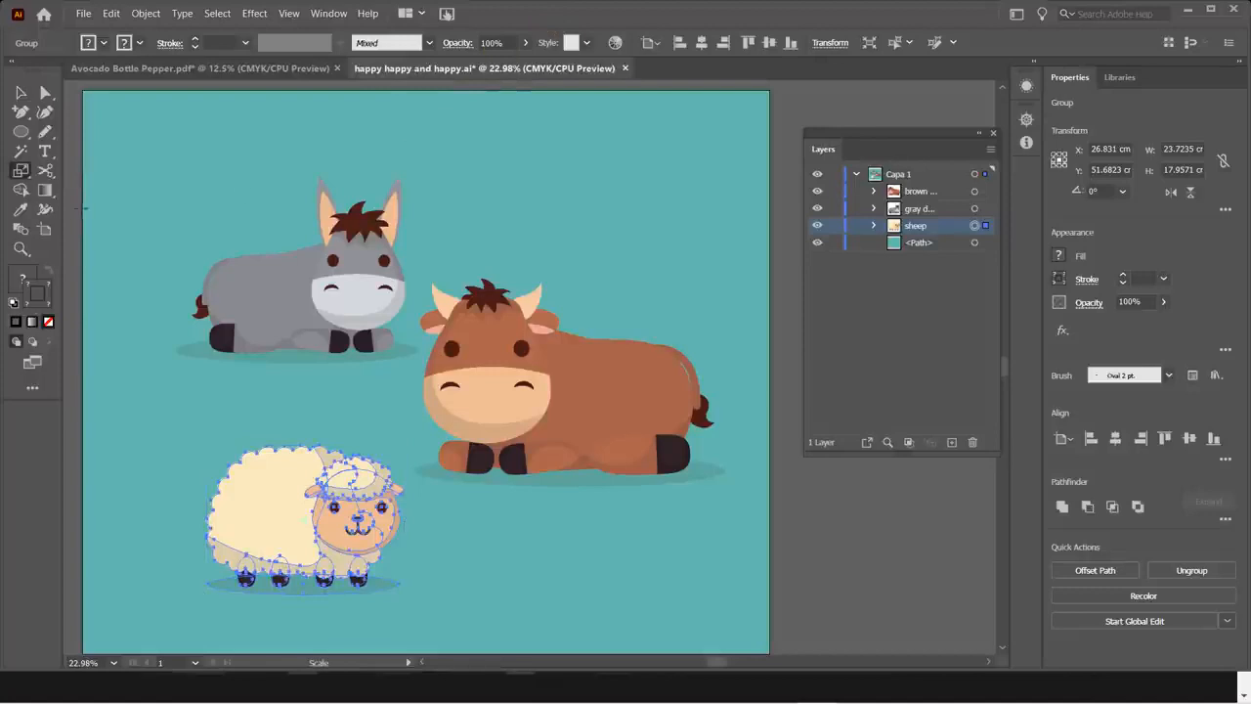
pyautogui.press('v')
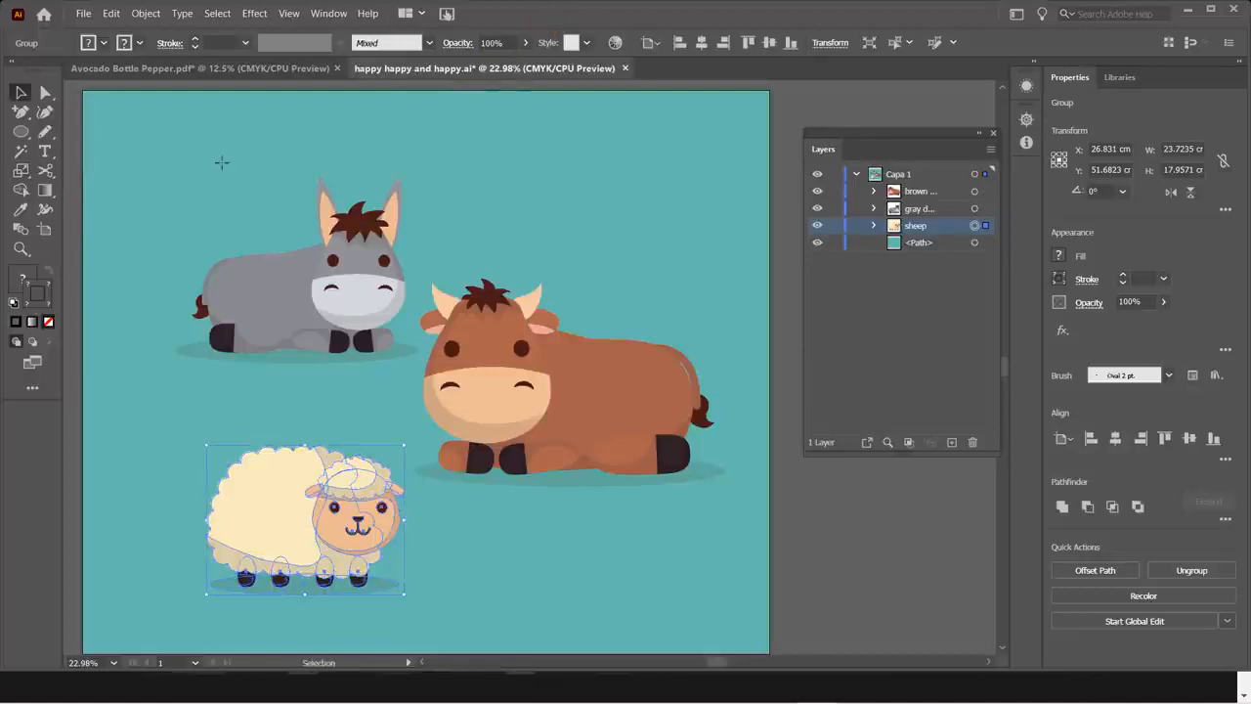
pyautogui.press('s')
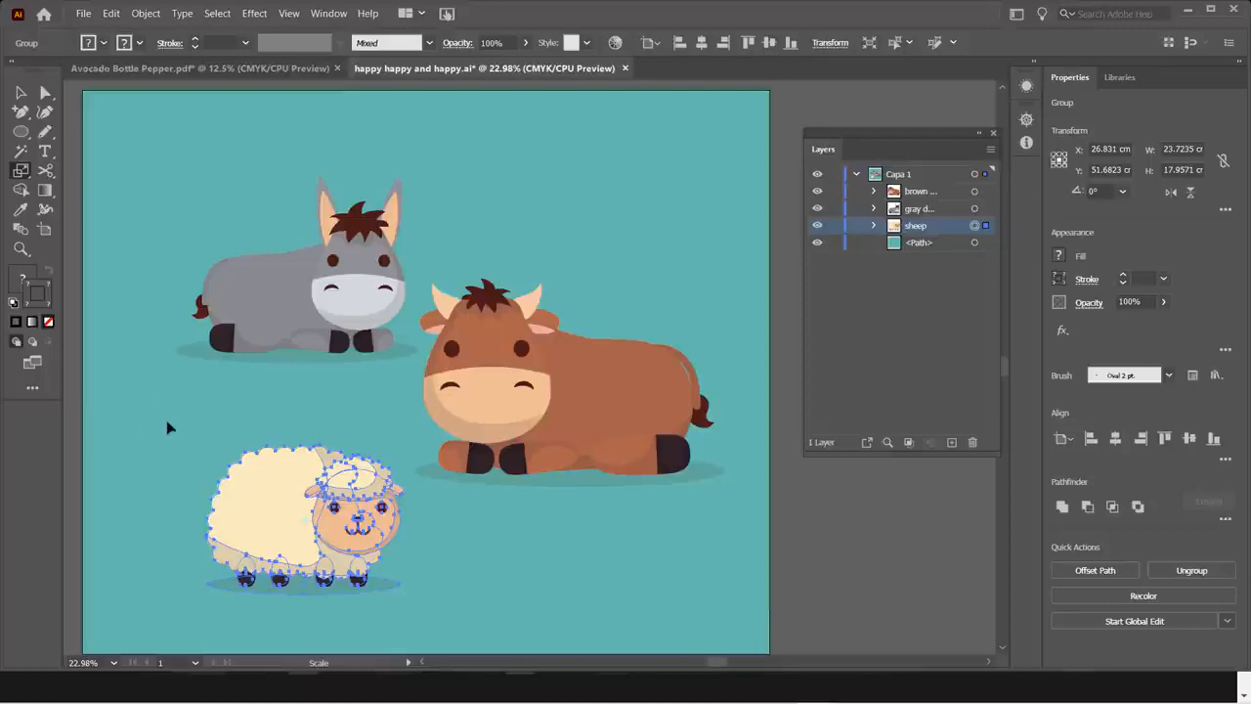
pyautogui.moveTo(164, 423); pyautogui.dragTo(190, 434)
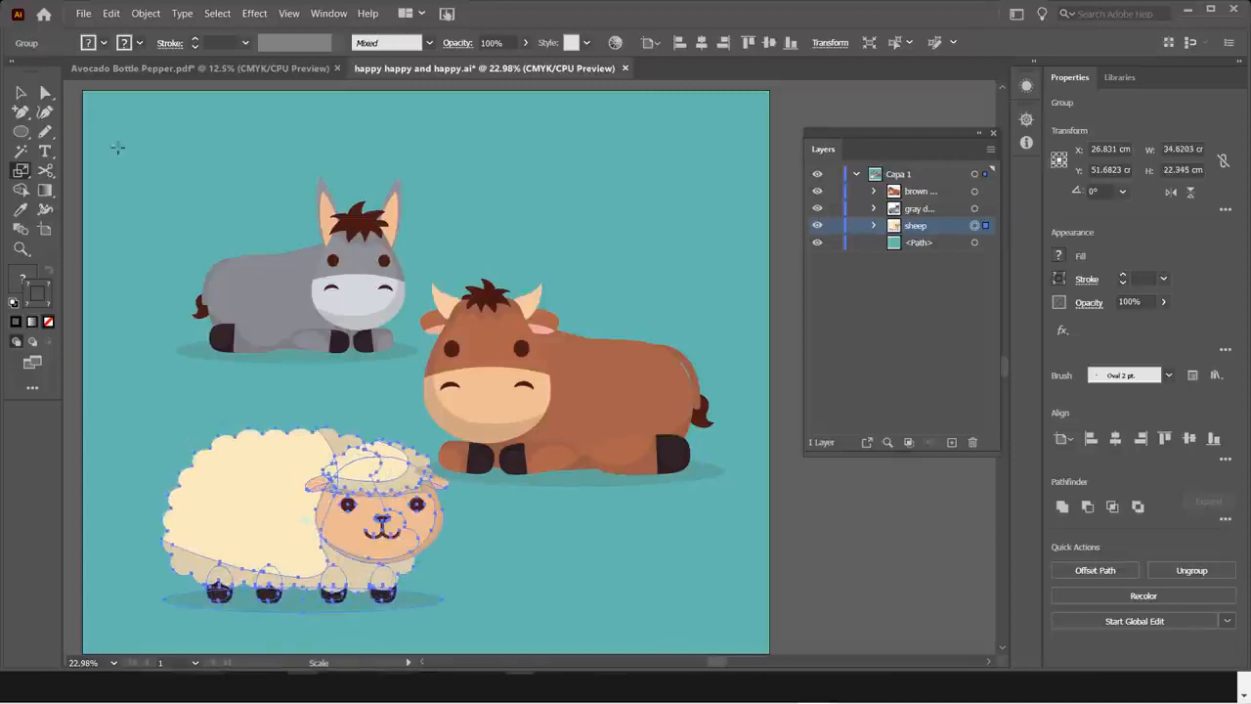
# - Scale the gray donkey down around its center with the Scale tool to about 21.8 × 13.7 cm
pyautogui.keyDown('ctrl'); pyautogui.click(295, 304); pyautogui.keyUp('ctrl')
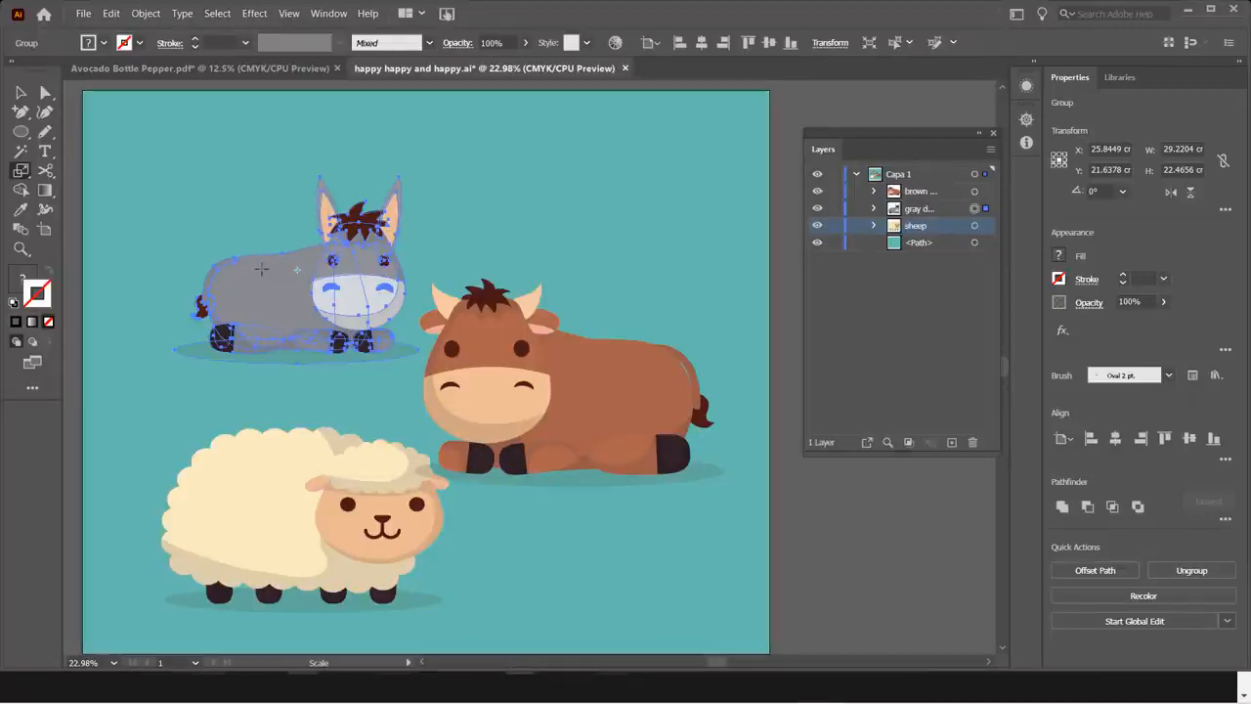
pyautogui.press('ctrl')
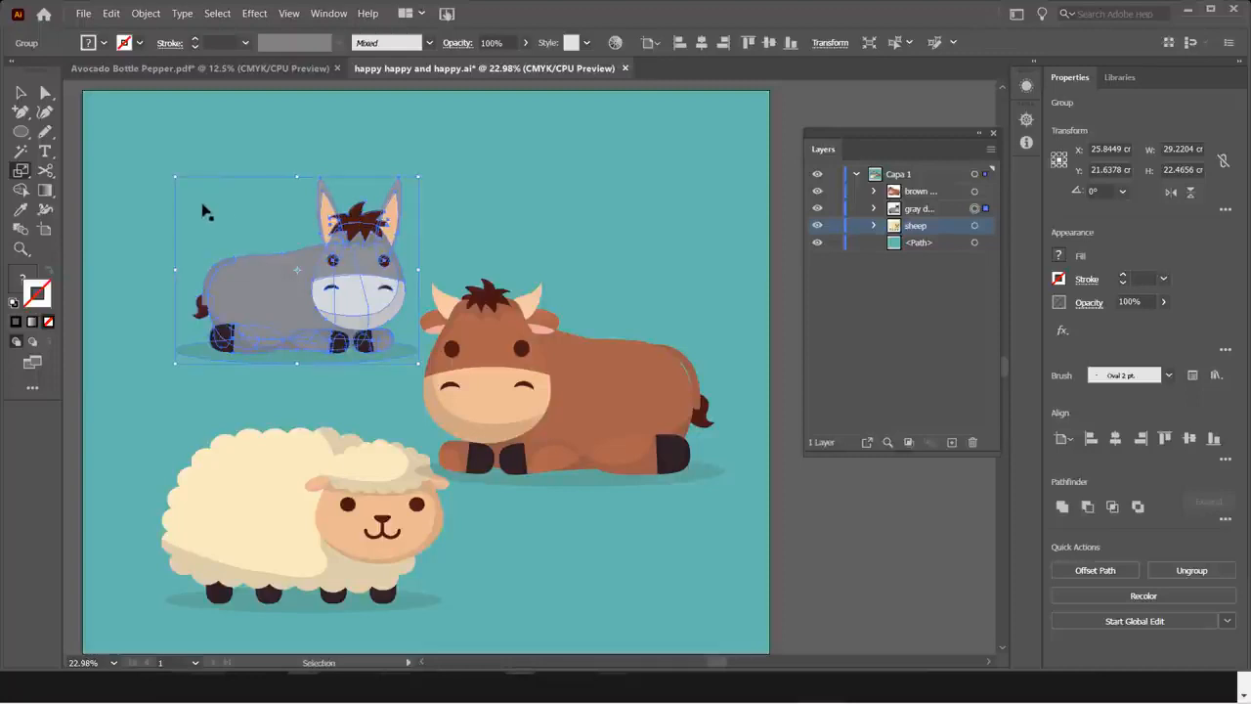
pyautogui.moveTo(182, 172); pyautogui.dragTo(217, 227)
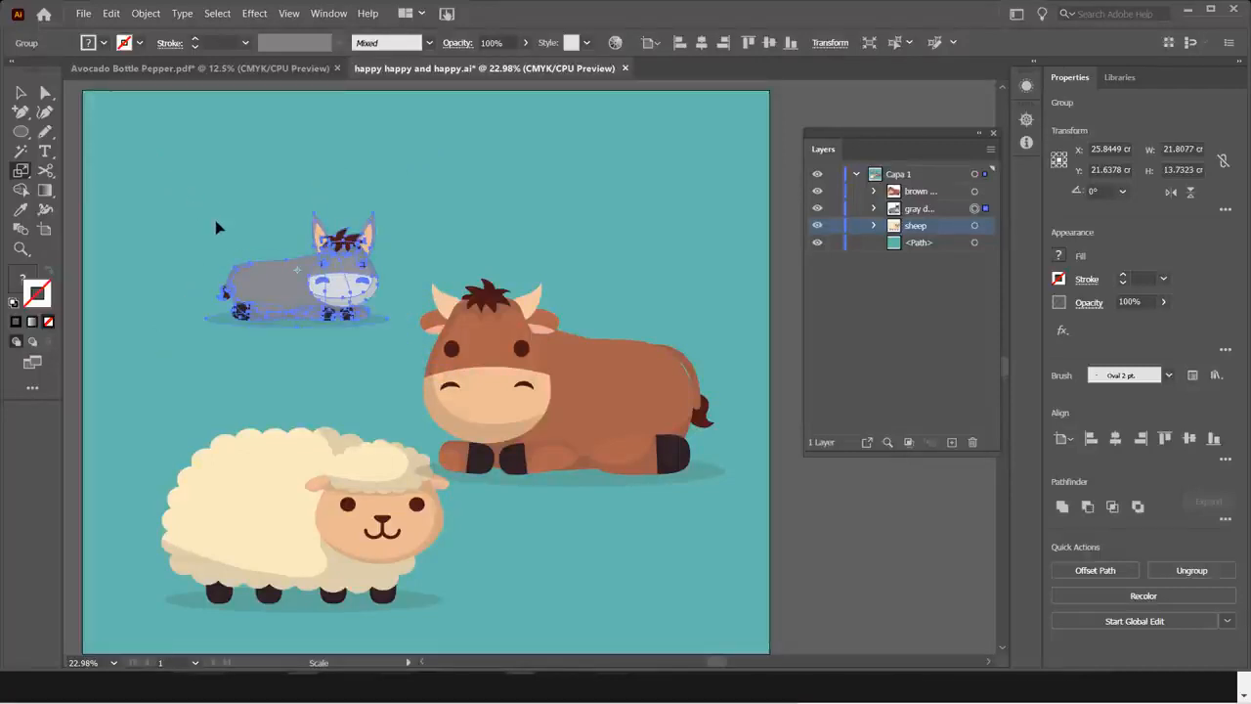
# - Scale the brown bull down around its center with the Scale tool to about 33.6 × 21.7 cm
pyautogui.press('v')
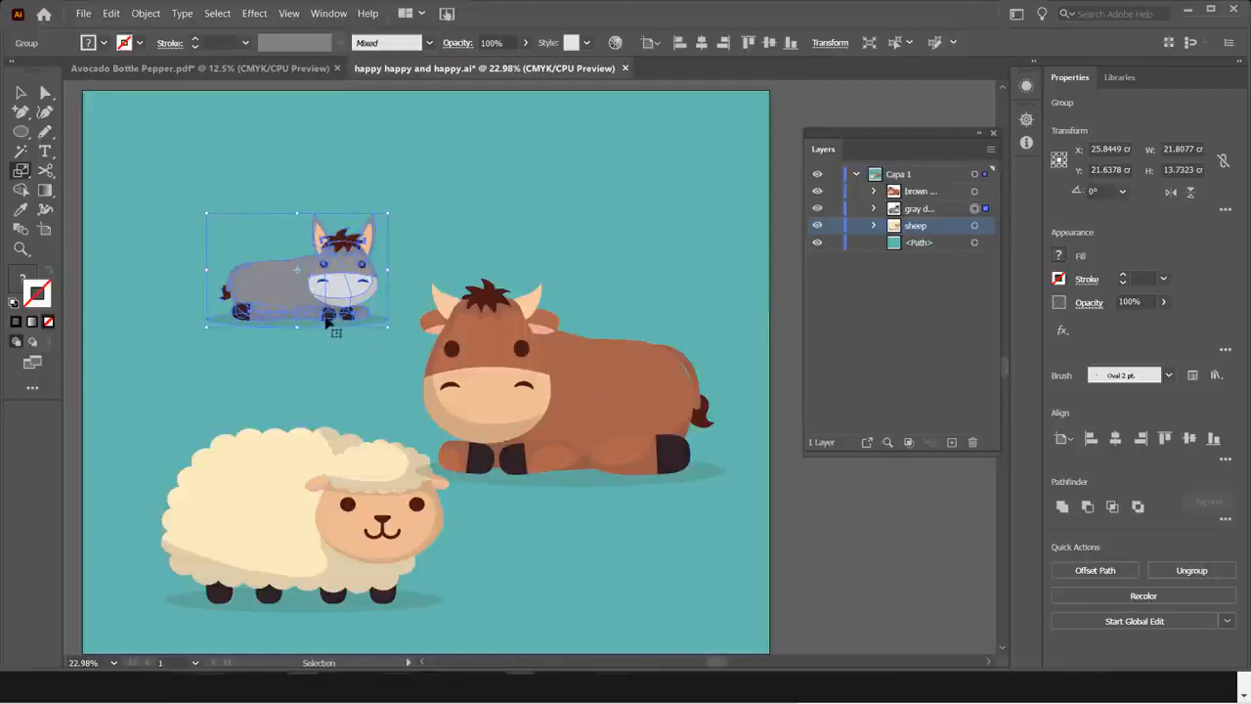
pyautogui.click(609, 390)
pyautogui.press('s')
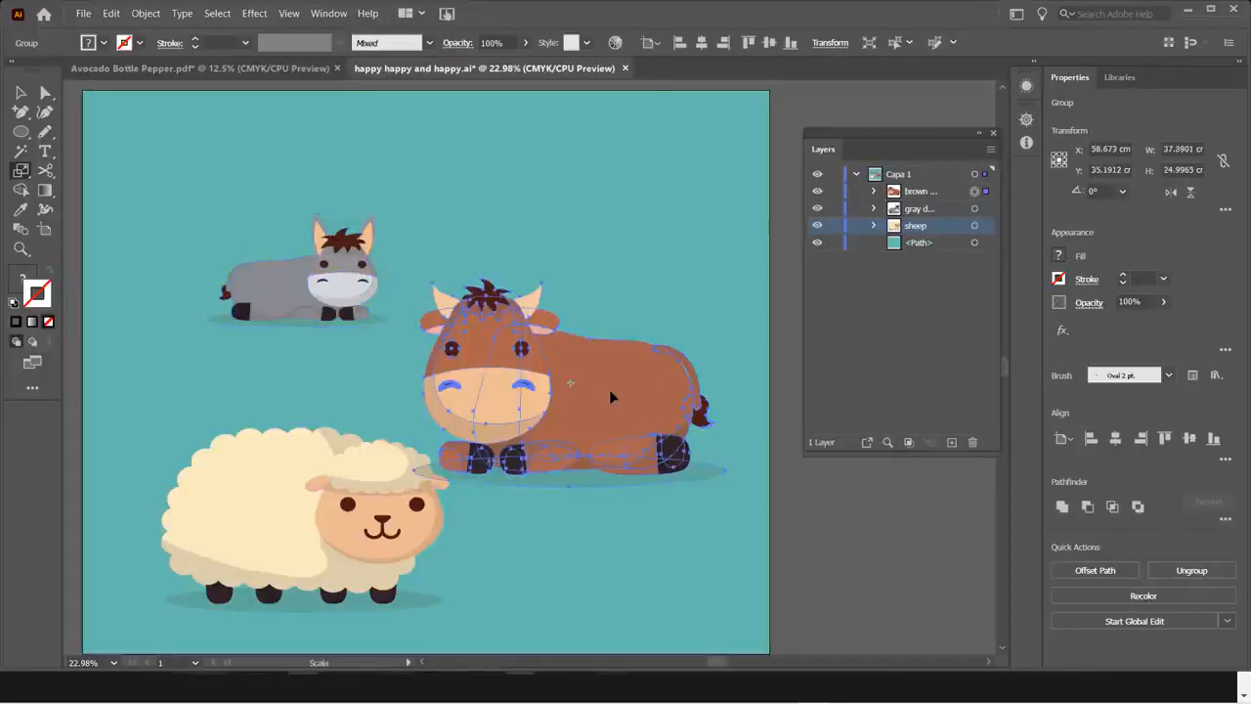
pyautogui.moveTo(687, 293); pyautogui.dragTo(716, 285)
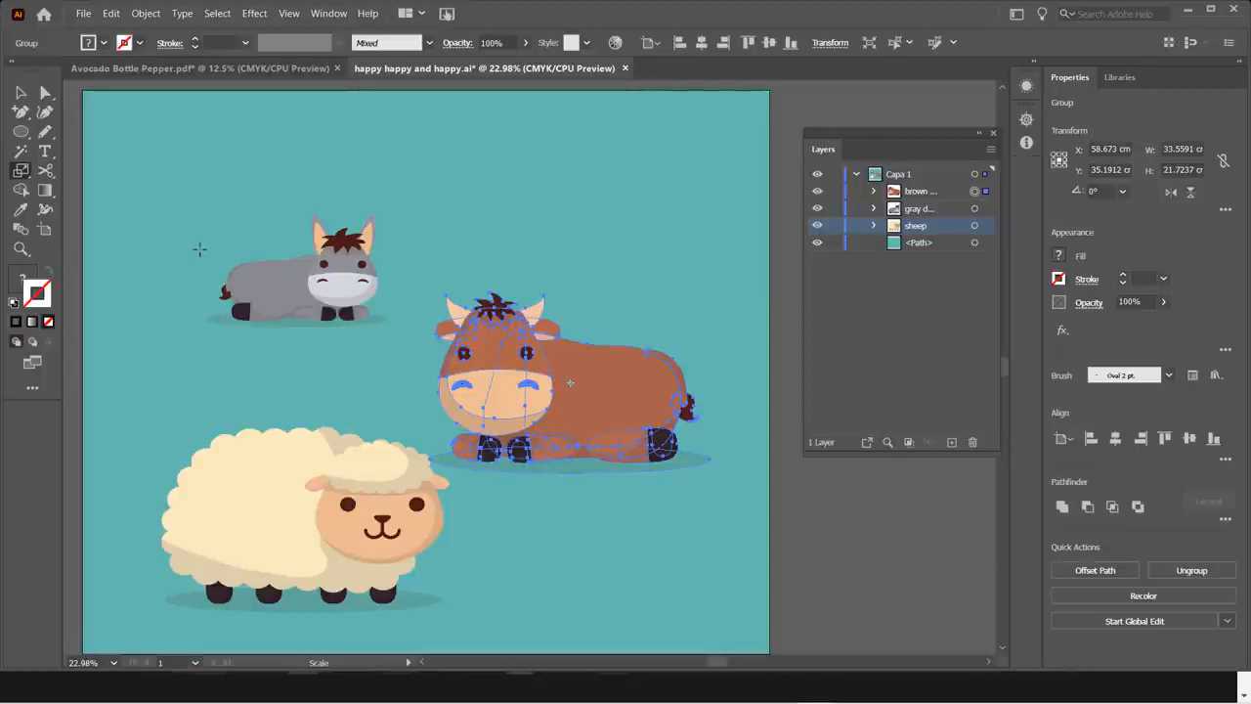
# - Create a copy of the brown bull scaled uniformly to 80% using the Scale options
pyautogui.doubleClick(22, 174)
pyautogui.moveTo(665, 128); pyautogui.dragTo(627, 92)
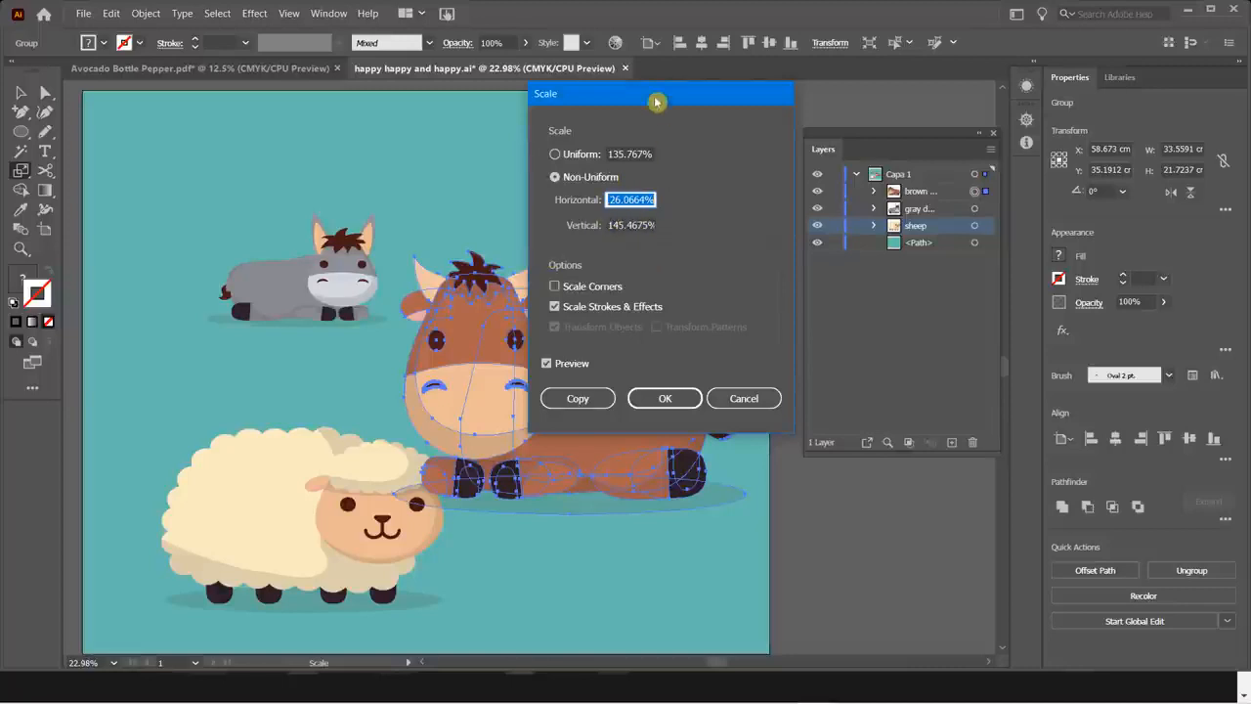
pyautogui.moveTo(657, 101); pyautogui.dragTo(763, 110)
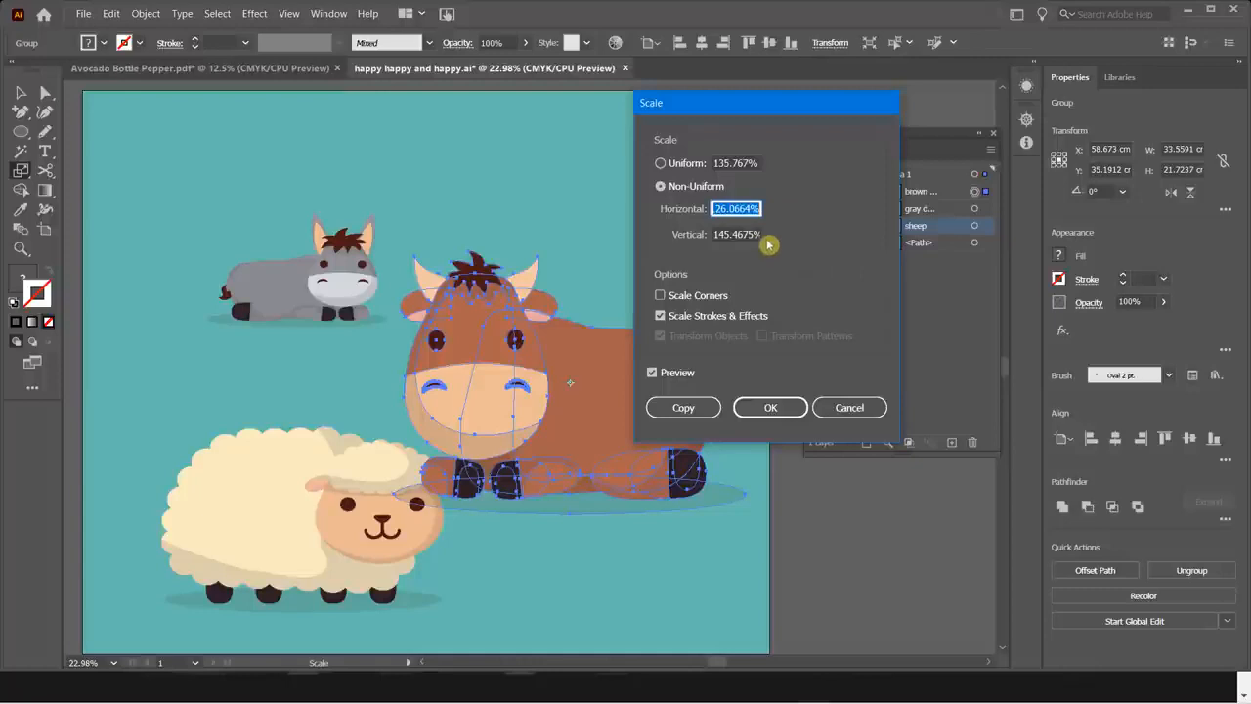
pyautogui.click(661, 164)
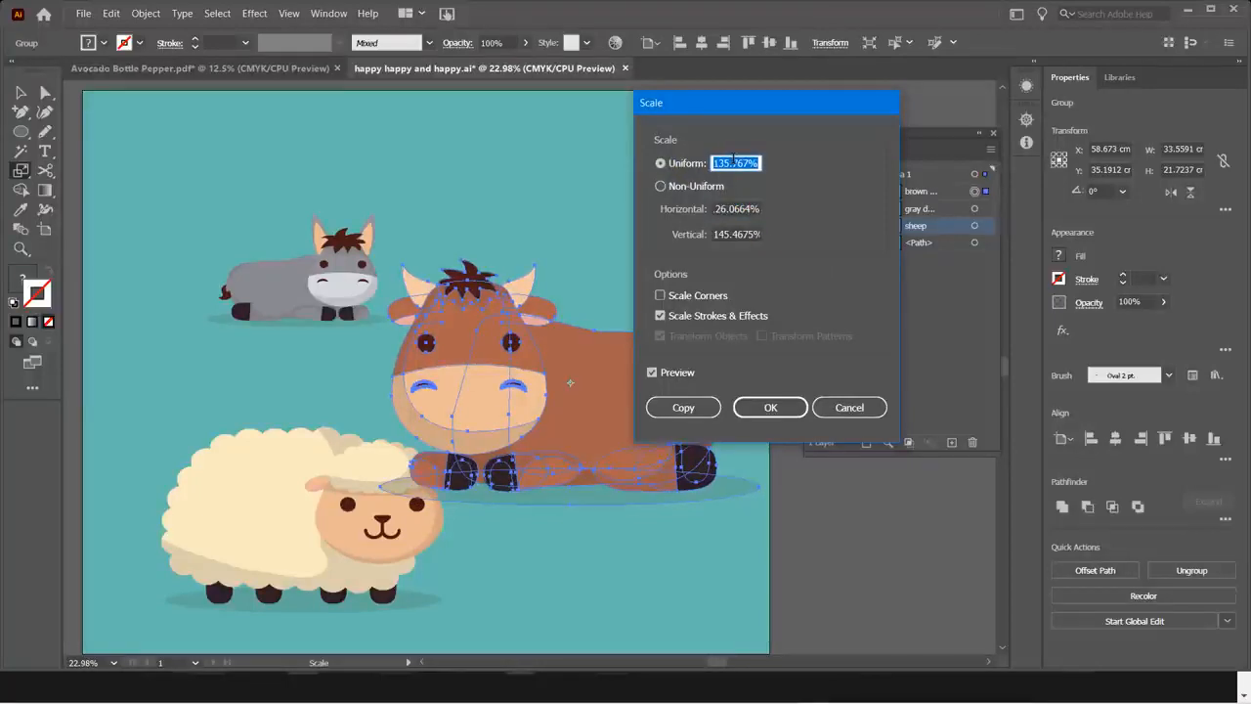
pyautogui.write('80%')
pyautogui.click(684, 407)
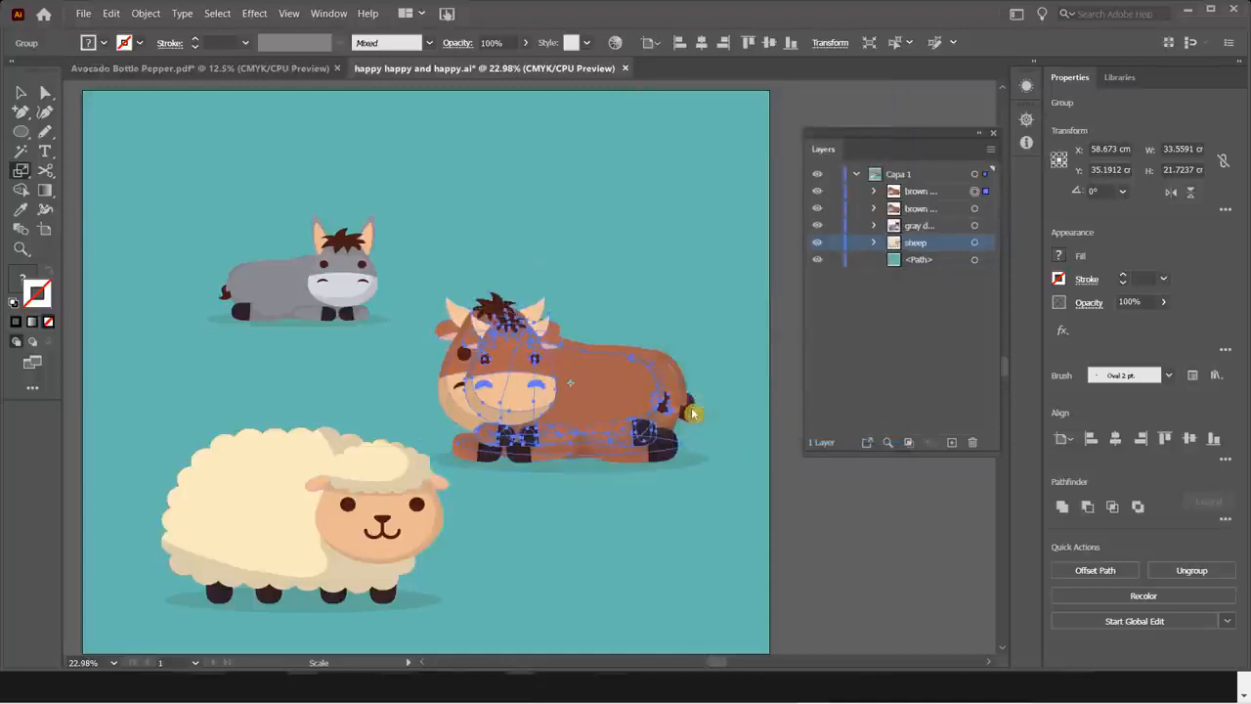
# - Move the smaller bull copy straight up above the original bull, to about Y 14.92 cm
pyautogui.click(20, 92)
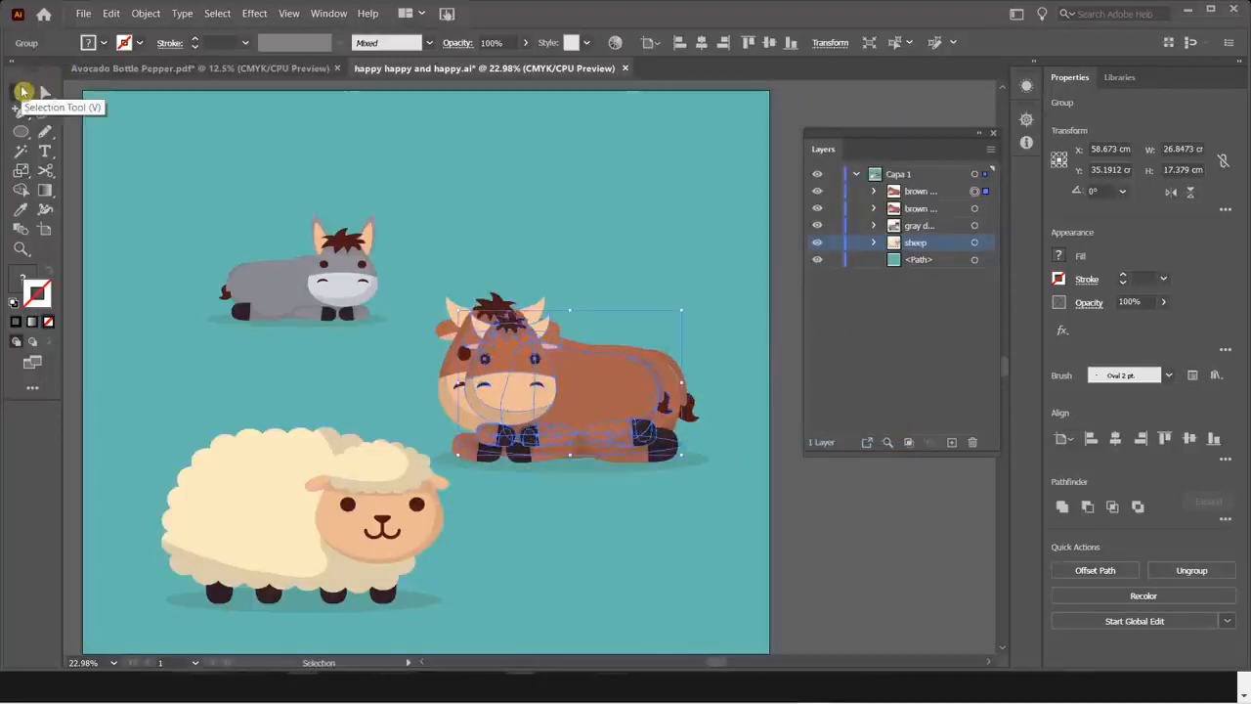
pyautogui.hotkey('shift', 'Up')
pyautogui.hotkey('shift', 'Up')
pyautogui.hotkey('shift', 'Up')
pyautogui.hotkey('shift', 'Up')
pyautogui.hotkey('shift', 'Up')
pyautogui.hotkey('shift', 'Up')
pyautogui.hotkey('shift', 'Up')
pyautogui.hotkey('shift', 'Up')
pyautogui.hotkey('shift', 'Up')
pyautogui.hotkey('shift', 'Up')
pyautogui.hotkey('shift', 'Up')
pyautogui.hotkey('shift', 'Up')
pyautogui.hotkey('shift', 'Up')
pyautogui.hotkey('shift', 'Up')
pyautogui.hotkey('shift', 'Up')
pyautogui.hotkey('shift', 'Up')
pyautogui.hotkey('shift', 'Up')
pyautogui.hotkey('shift', 'Up')
pyautogui.hotkey('shift', 'Up')
pyautogui.hotkey('shift', 'Up')
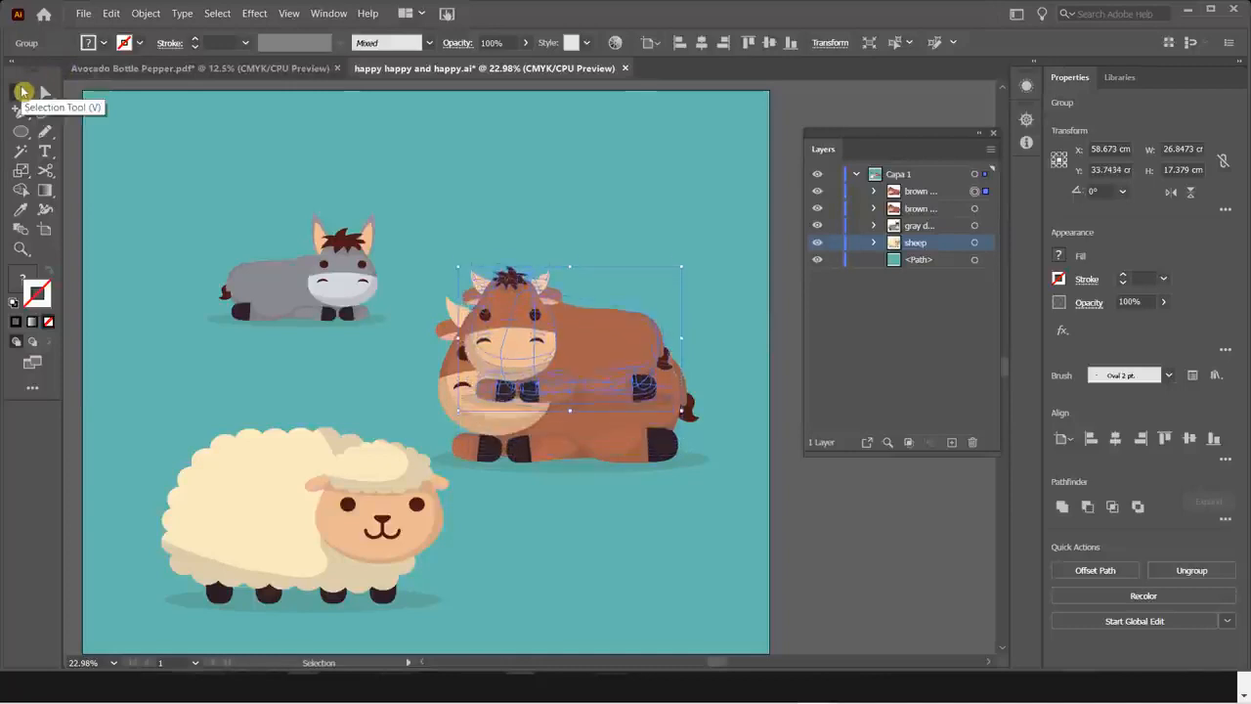
pyautogui.hotkey('shift', 'Up')
pyautogui.hotkey('shift', 'Up')
pyautogui.hotkey('shift', 'Up')
pyautogui.hotkey('shift', 'Up')
pyautogui.hotkey('shift', 'Up')
pyautogui.hotkey('shift', 'Up')
pyautogui.hotkey('shift', 'Up')
pyautogui.hotkey('shift', 'Up')
pyautogui.hotkey('shift', 'Up')
pyautogui.hotkey('shift', 'Up')
pyautogui.hotkey('shift', 'Up')
pyautogui.hotkey('shift', 'Up')
pyautogui.hotkey('shift', 'Up')
pyautogui.hotkey('shift', 'Up')
pyautogui.hotkey('shift', 'Up')
pyautogui.hotkey('shift', 'Up')
pyautogui.hotkey('shift', 'Up')
pyautogui.hotkey('shift', 'Up')
pyautogui.hotkey('shift', 'Up')
pyautogui.hotkey('shift', 'Up')
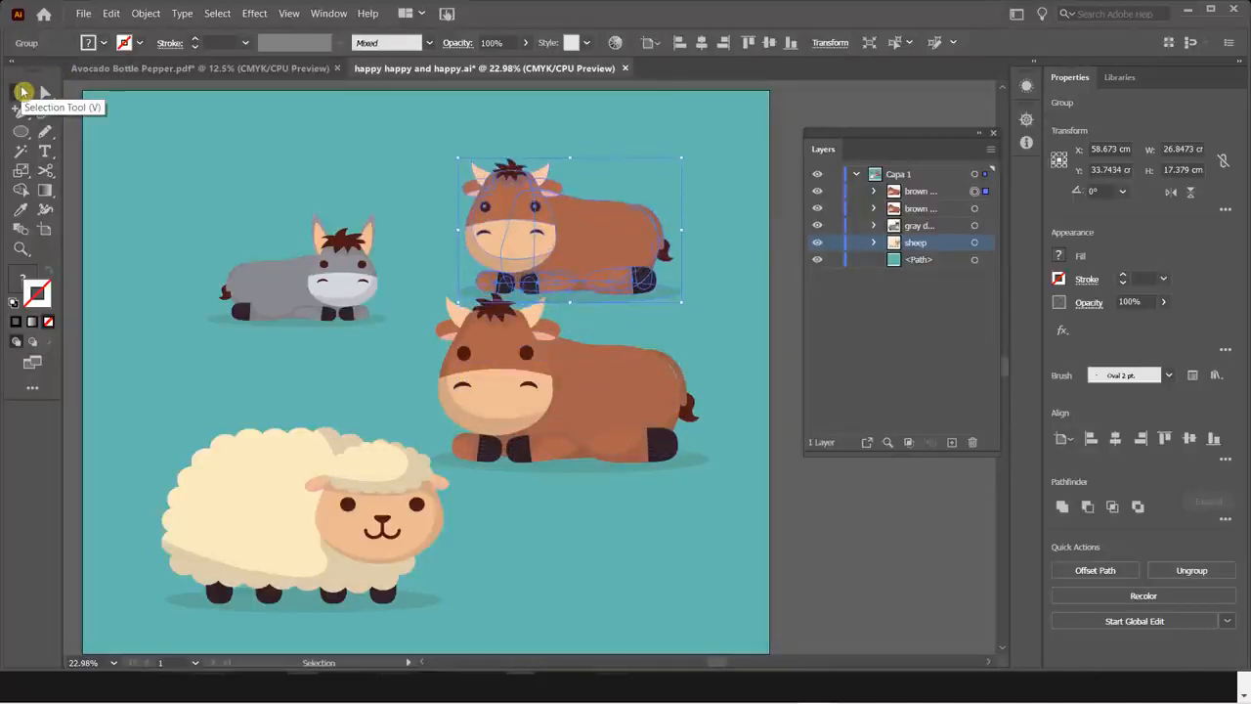
pyautogui.hotkey('shift', 'Up')
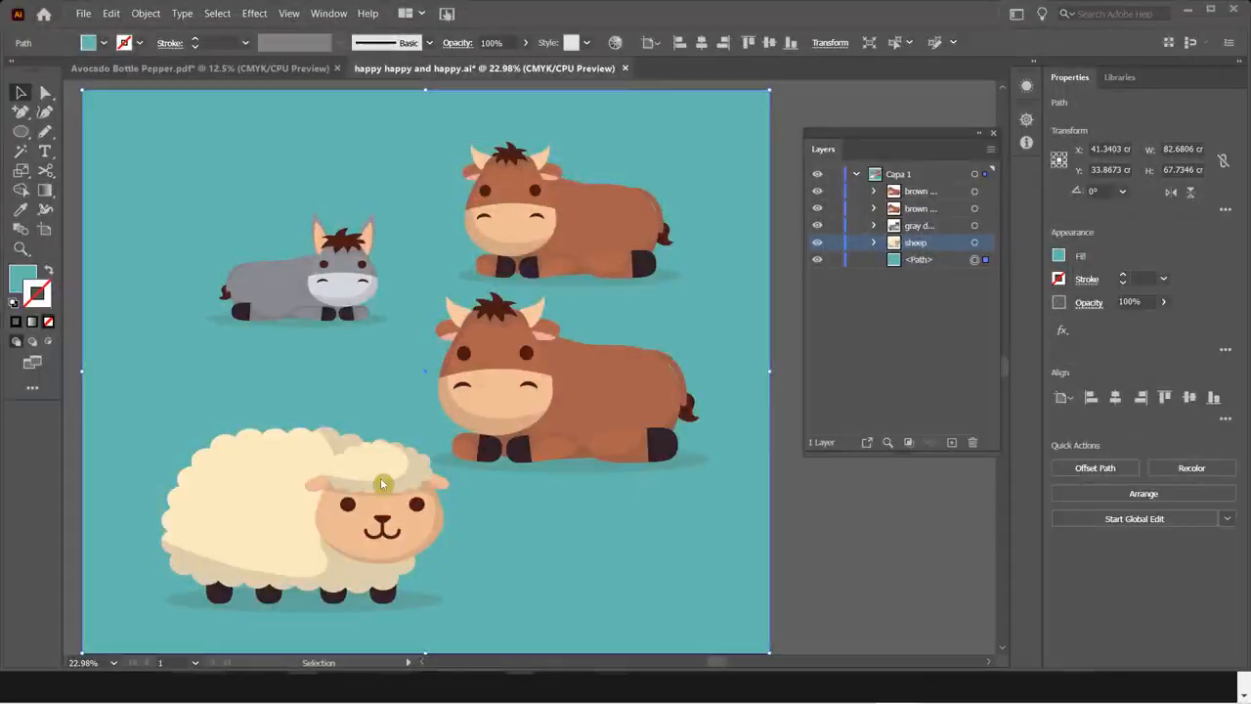
# - Rotate the gray donkey slightly by its bounding box with the Selection tool, and undo the last rotation
pyautogui.click(24, 171)
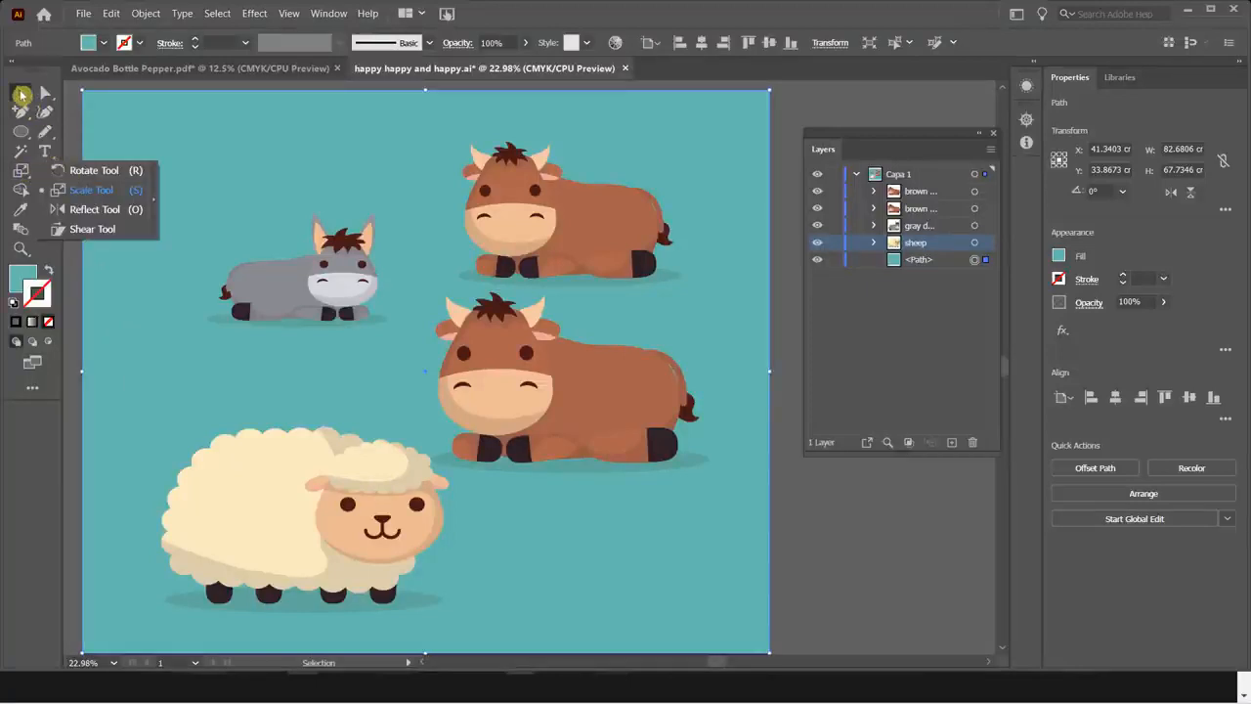
pyautogui.click(22, 95)
pyautogui.click(274, 282)
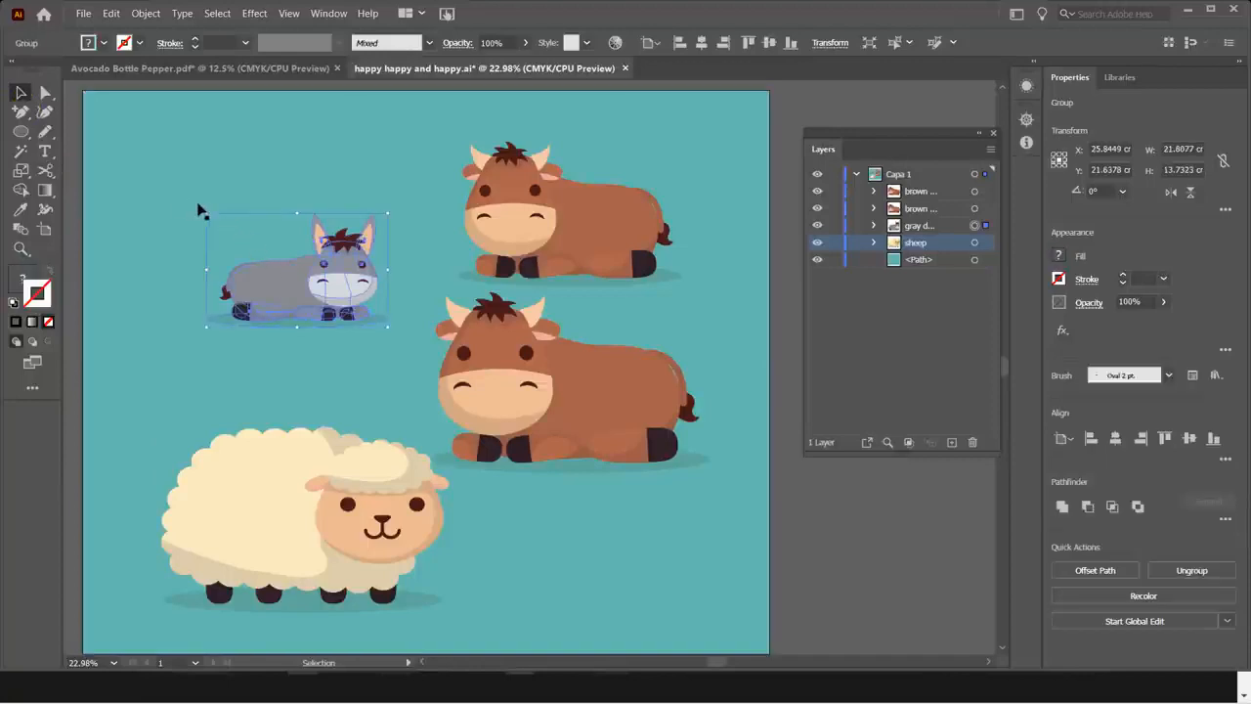
pyautogui.moveTo(205, 207); pyautogui.dragTo(221, 186)
pyautogui.hotkey('ctrl', 'z')
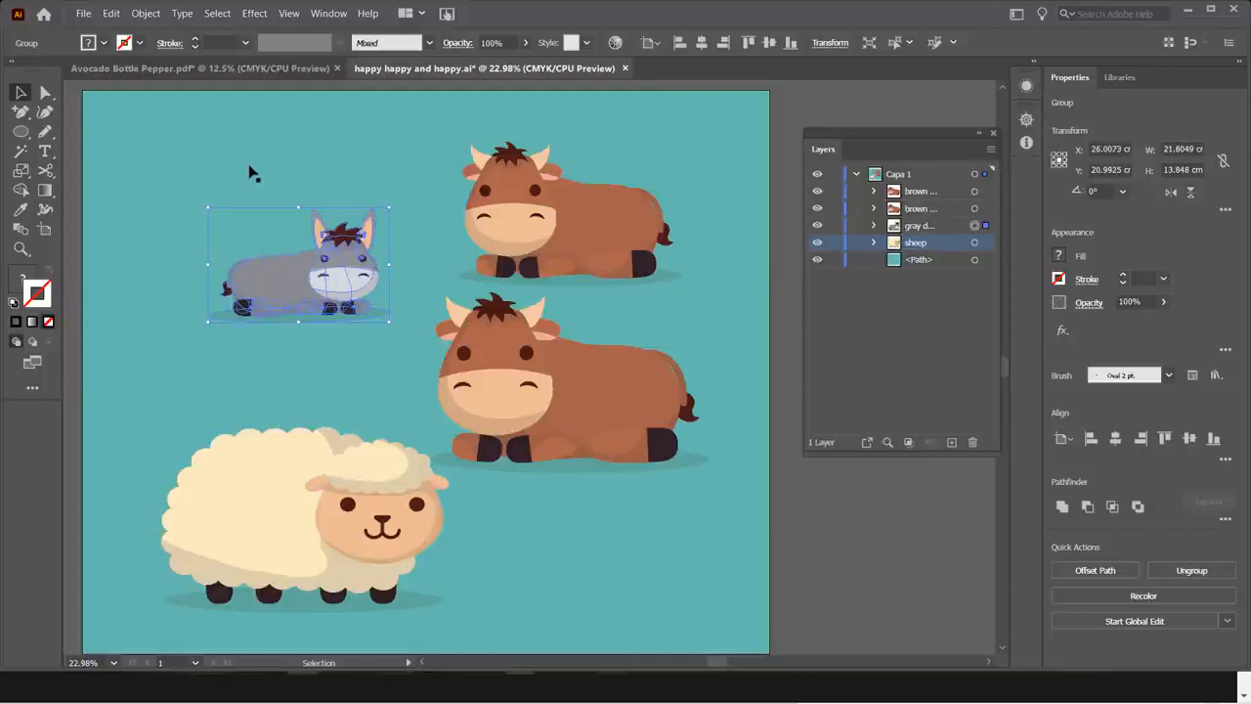
# - Rotate the gray donkey around its center with the Rotate tool and turn it back to nearly upright
pyautogui.click(21, 172)
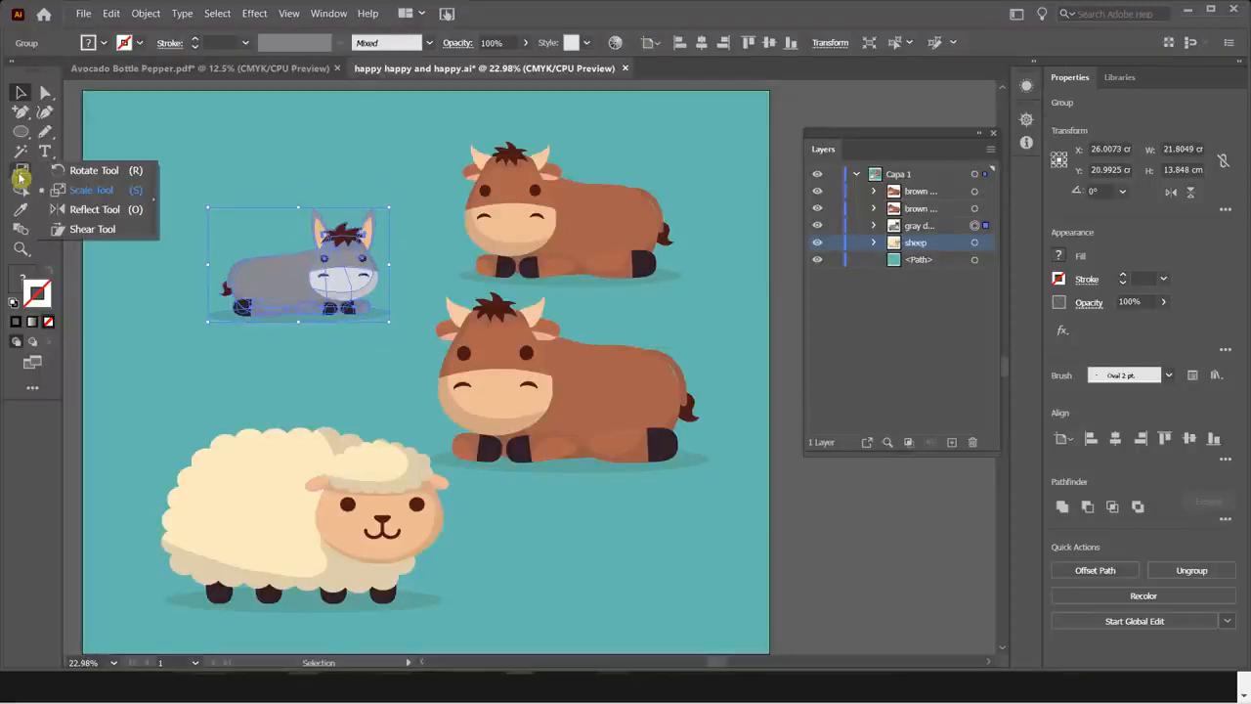
pyautogui.click(107, 171)
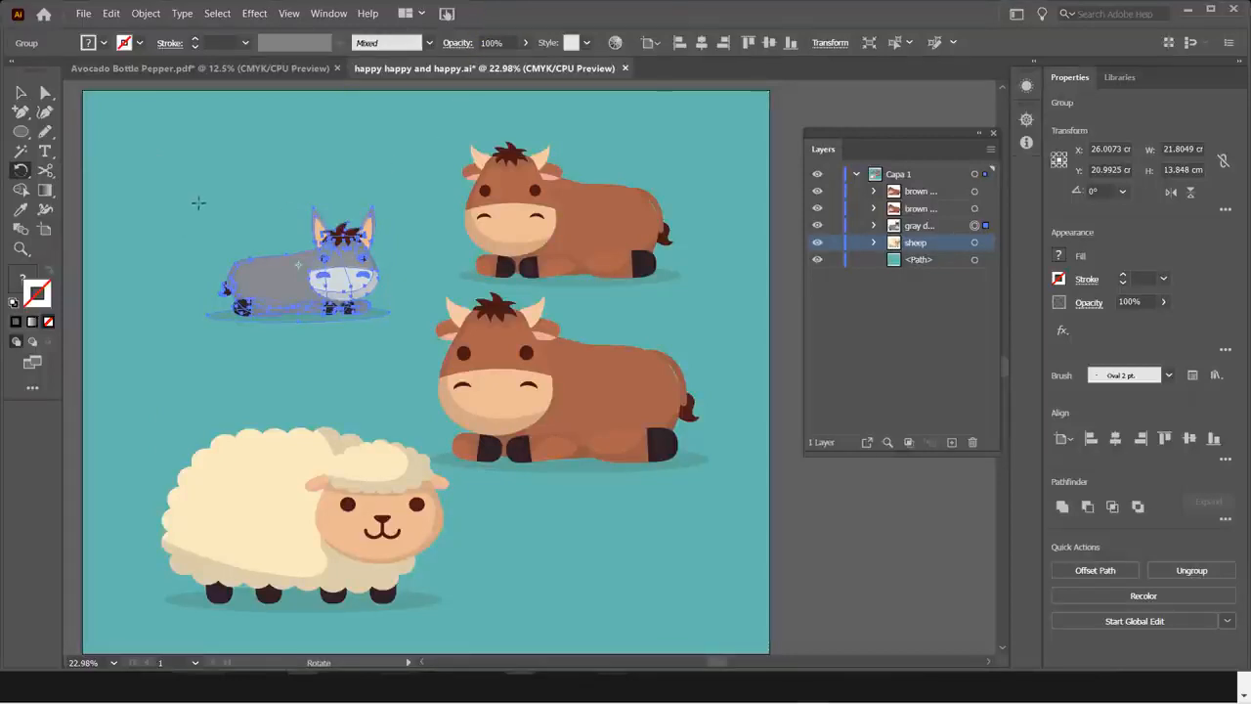
pyautogui.moveTo(197, 204); pyautogui.dragTo(435, 363)
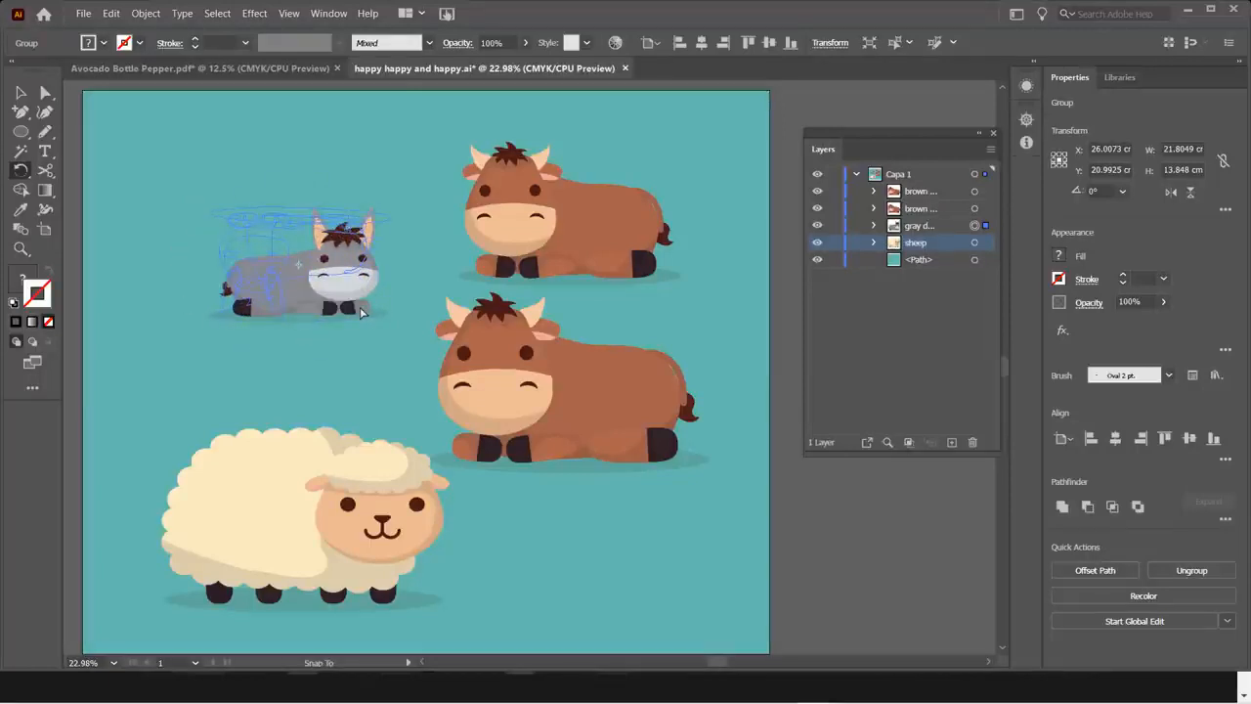
pyautogui.moveTo(224, 342); pyautogui.dragTo(381, 179)
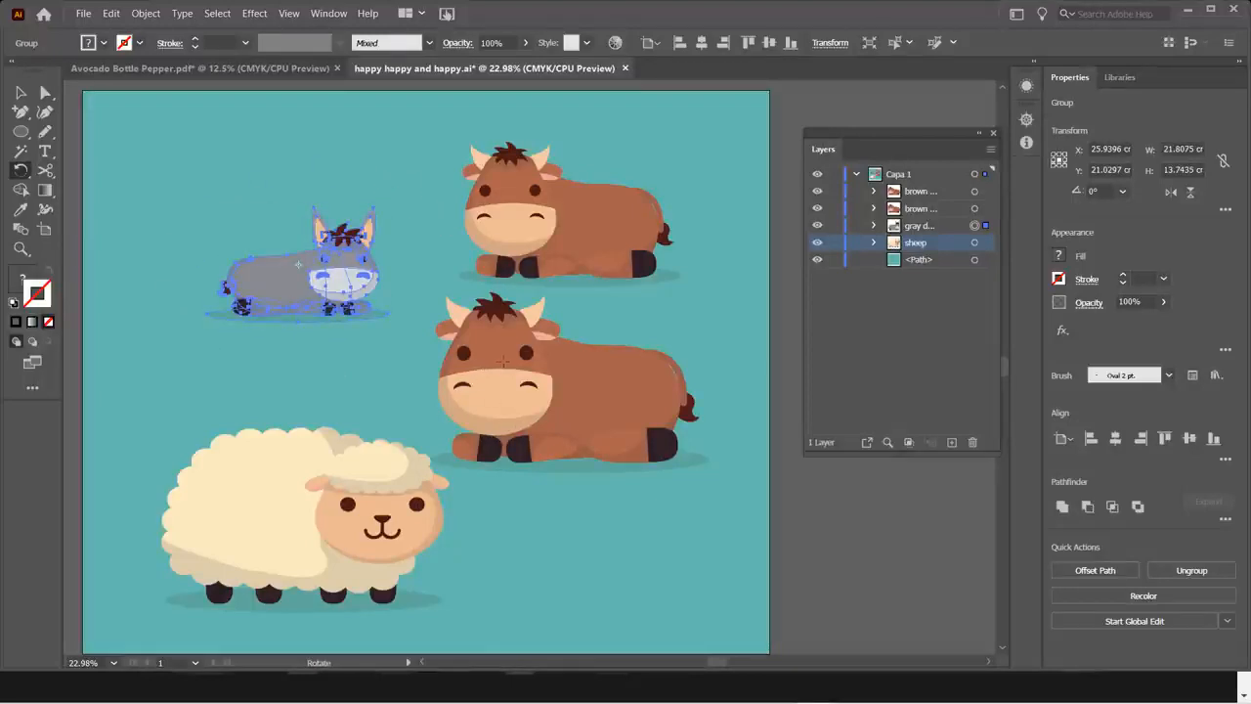
# - Rotate the smaller bull copy around its center, undo the rotation, and rotate it again to end nearly upright
pyautogui.press('ctrl')
pyautogui.keyDown('ctrl'); pyautogui.click(591, 225); pyautogui.keyUp('ctrl')
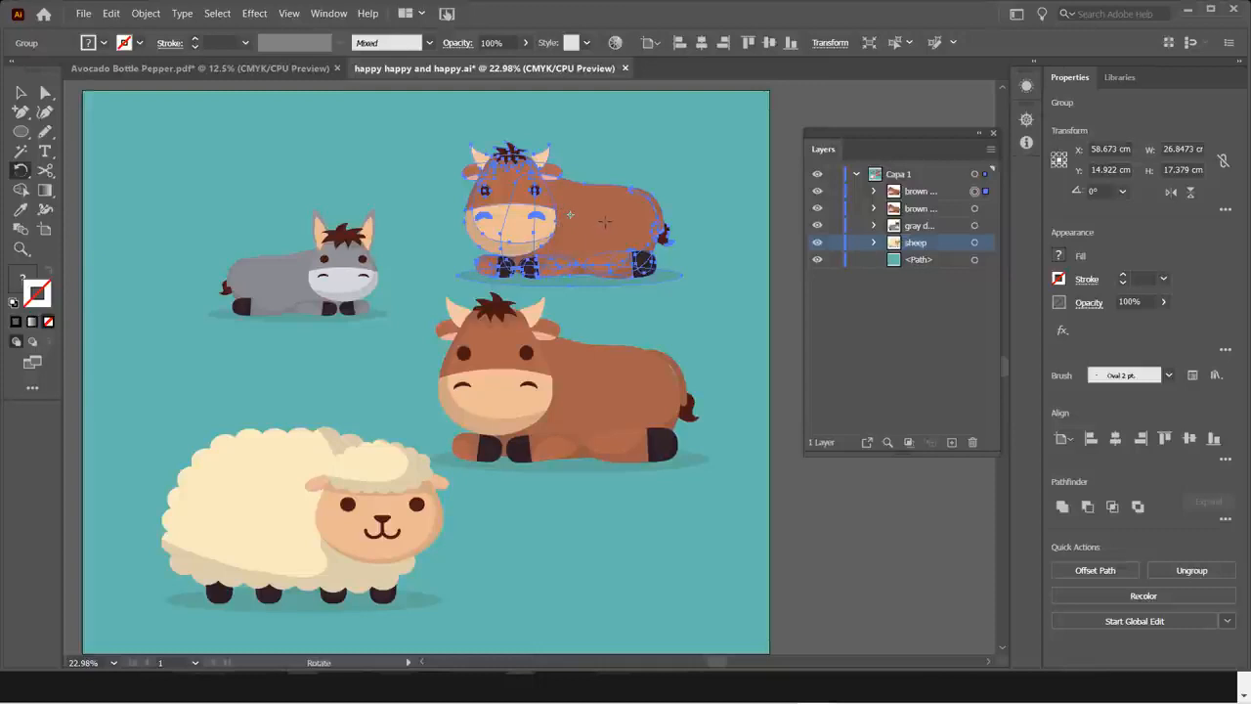
pyautogui.moveTo(659, 153)
pyautogui.mouseDown()
pyautogui.moveTo(670, 148)
pyautogui.moveTo(690, 190)
pyautogui.moveTo(655, 158)
pyautogui.moveTo(669, 186)
pyautogui.moveTo(660, 160)
pyautogui.mouseUp()
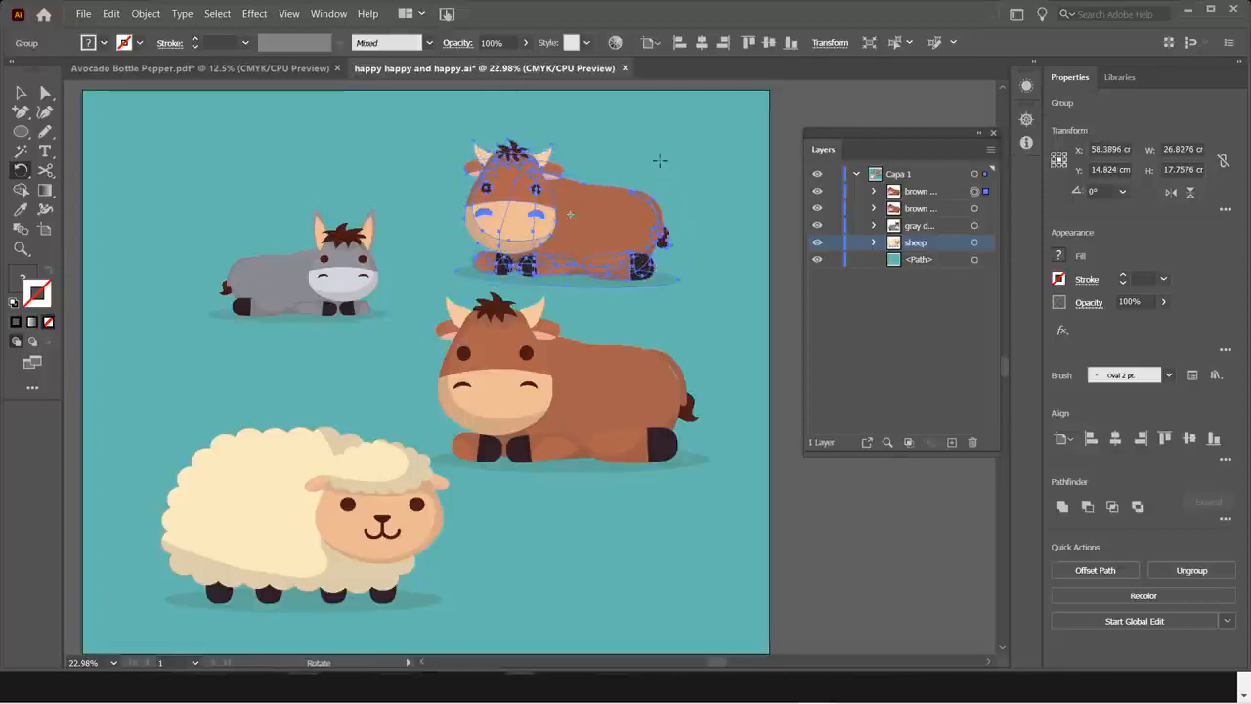
pyautogui.hotkey('ctrl', 'z')
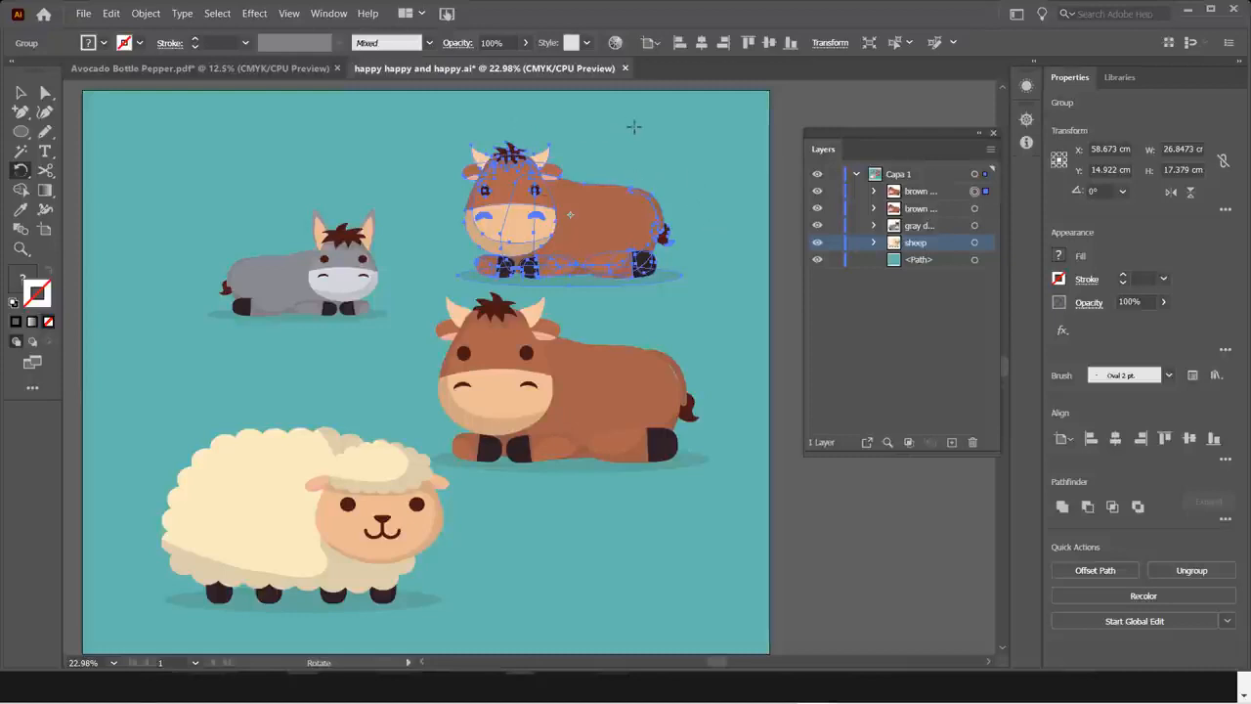
pyautogui.moveTo(645, 144)
pyautogui.mouseDown()
pyautogui.moveTo(662, 182)
pyautogui.moveTo(643, 148)
pyautogui.moveTo(597, 134)
pyautogui.moveTo(655, 171)
pyautogui.moveTo(639, 132)
pyautogui.moveTo(657, 149)
pyautogui.moveTo(656, 131)
pyautogui.moveTo(641, 124)
pyautogui.mouseUp()
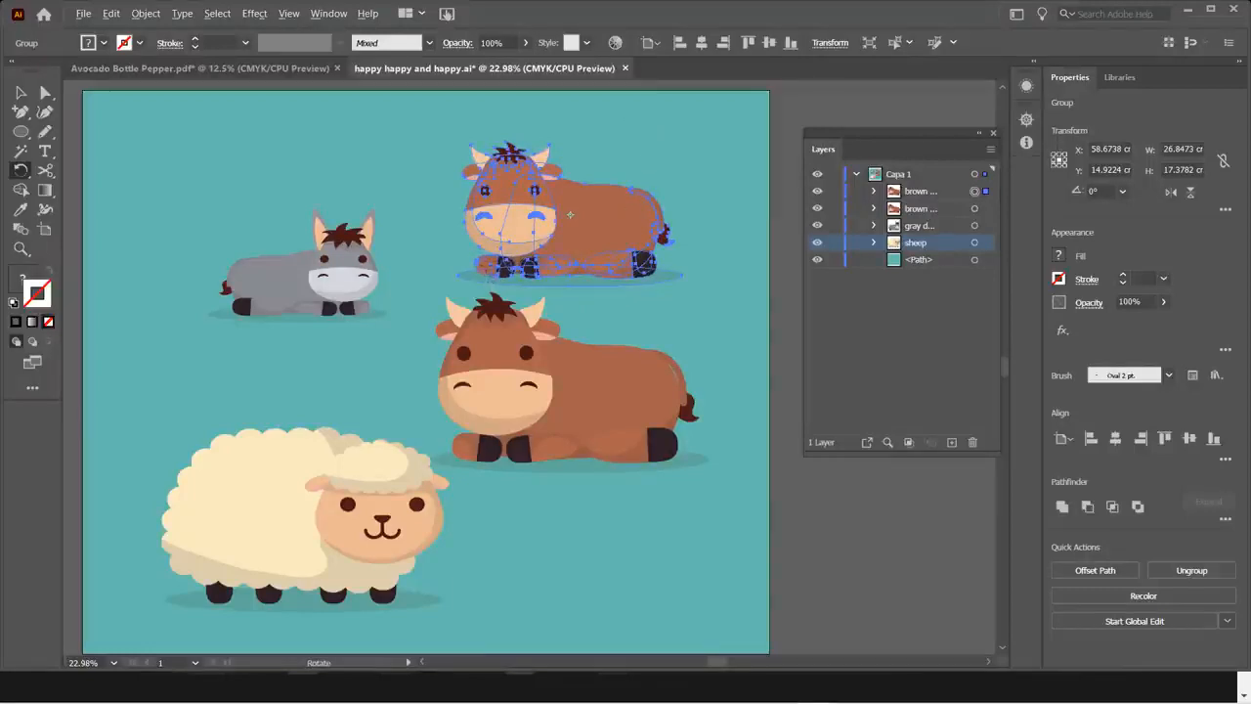
# - Rotate the smaller bull copy around a pivot at its front hoof with the Rotate tool, ending nearly upright
pyautogui.keyDown('alt'); pyautogui.click(481, 269); pyautogui.keyUp('alt')
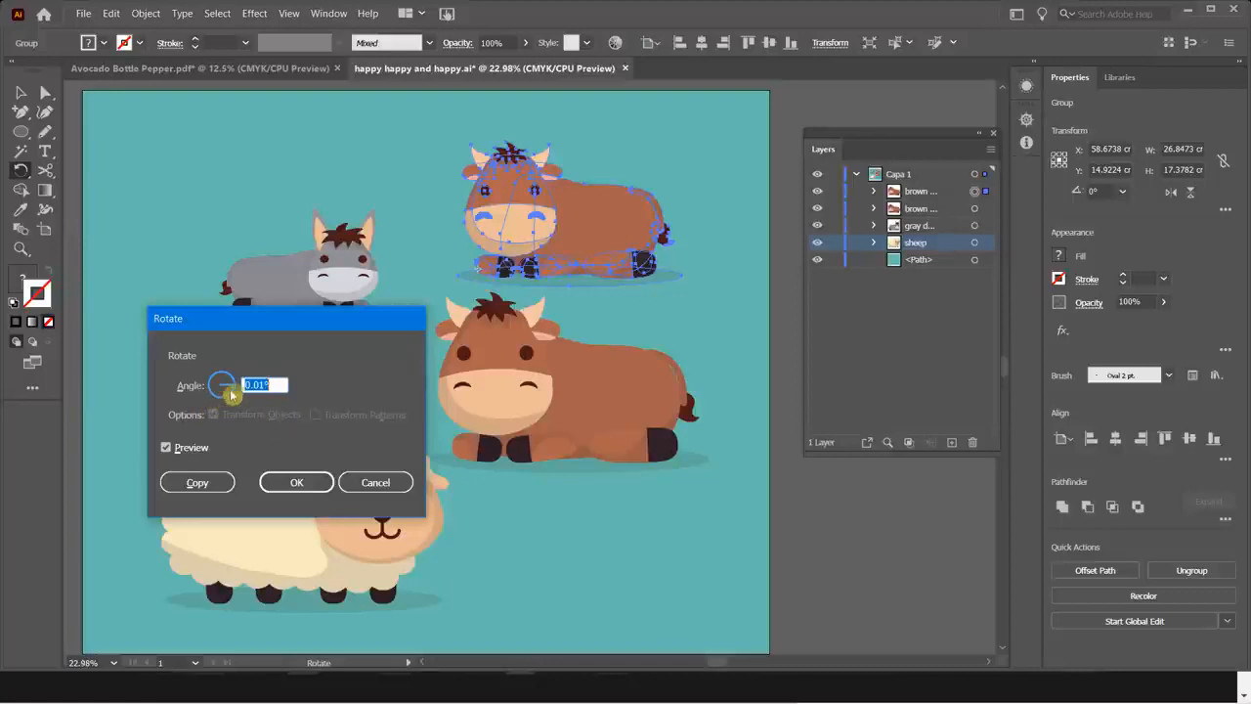
pyautogui.moveTo(233, 390)
pyautogui.mouseDown()
pyautogui.moveTo(234, 378)
pyautogui.moveTo(212, 385)
pyautogui.moveTo(236, 389)
pyautogui.mouseUp()
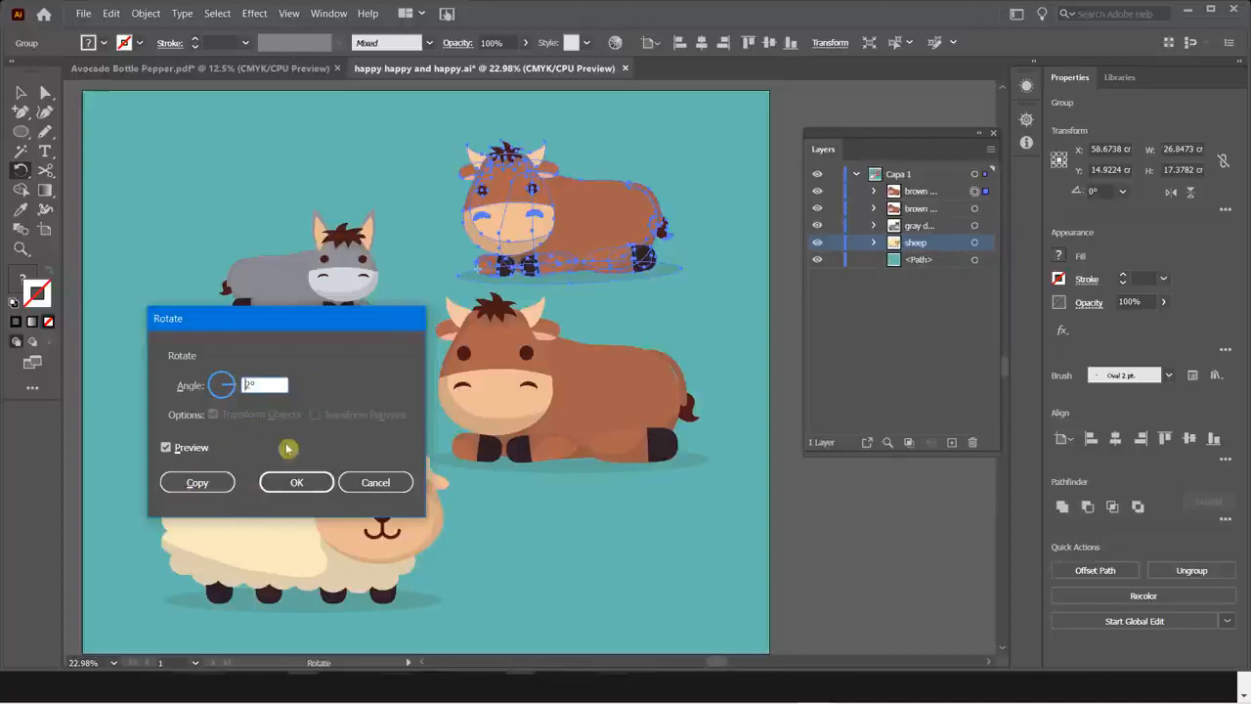
pyautogui.click(376, 485)
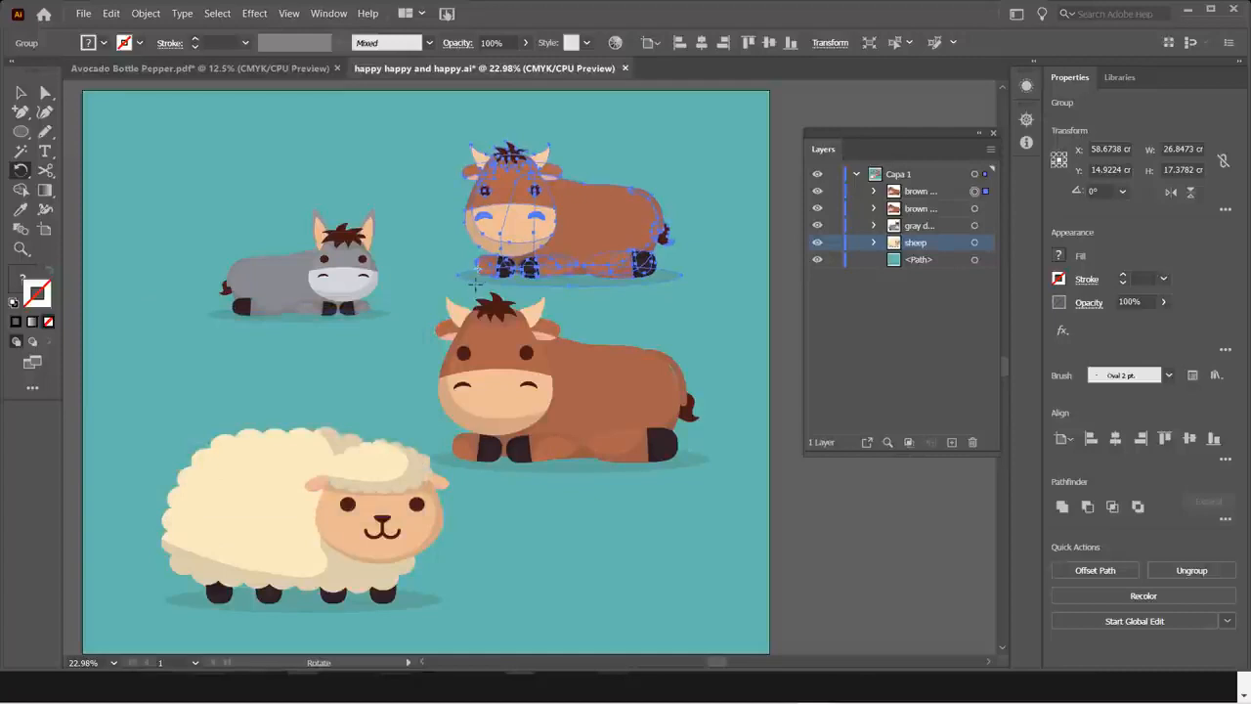
pyautogui.moveTo(684, 179); pyautogui.dragTo(561, 438)
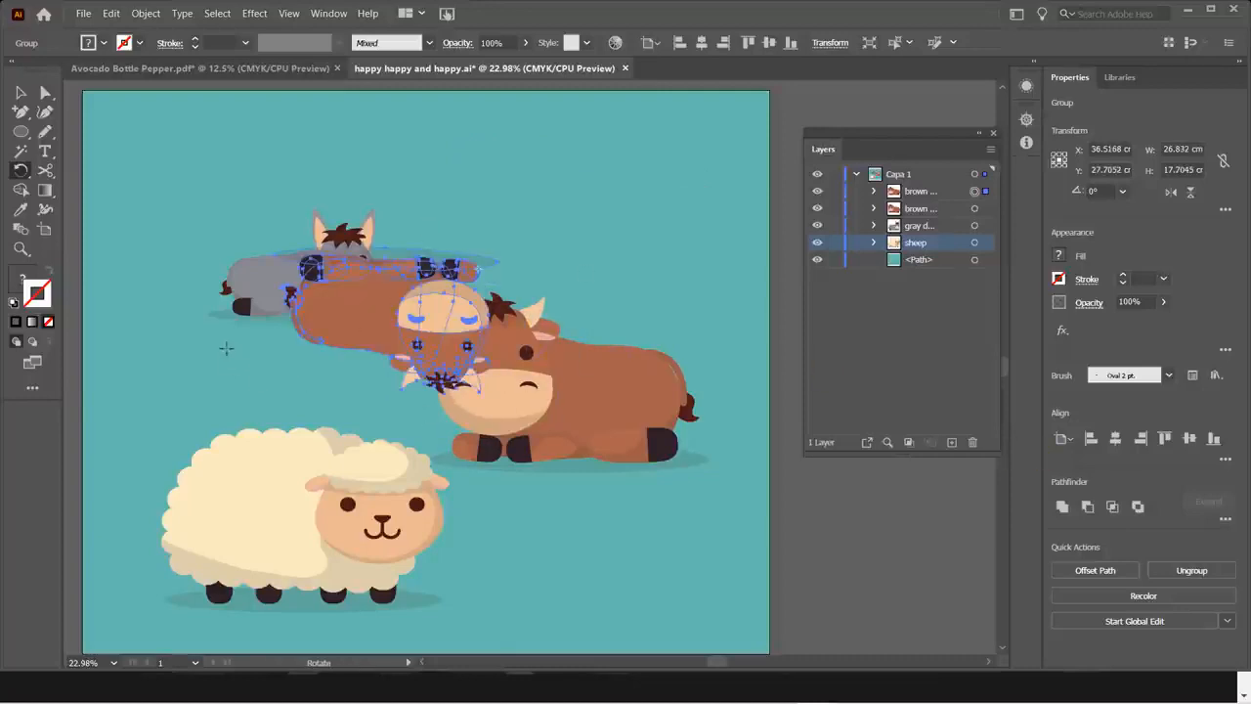
pyautogui.moveTo(243, 368); pyautogui.dragTo(733, 161)
pyautogui.click(20, 92)
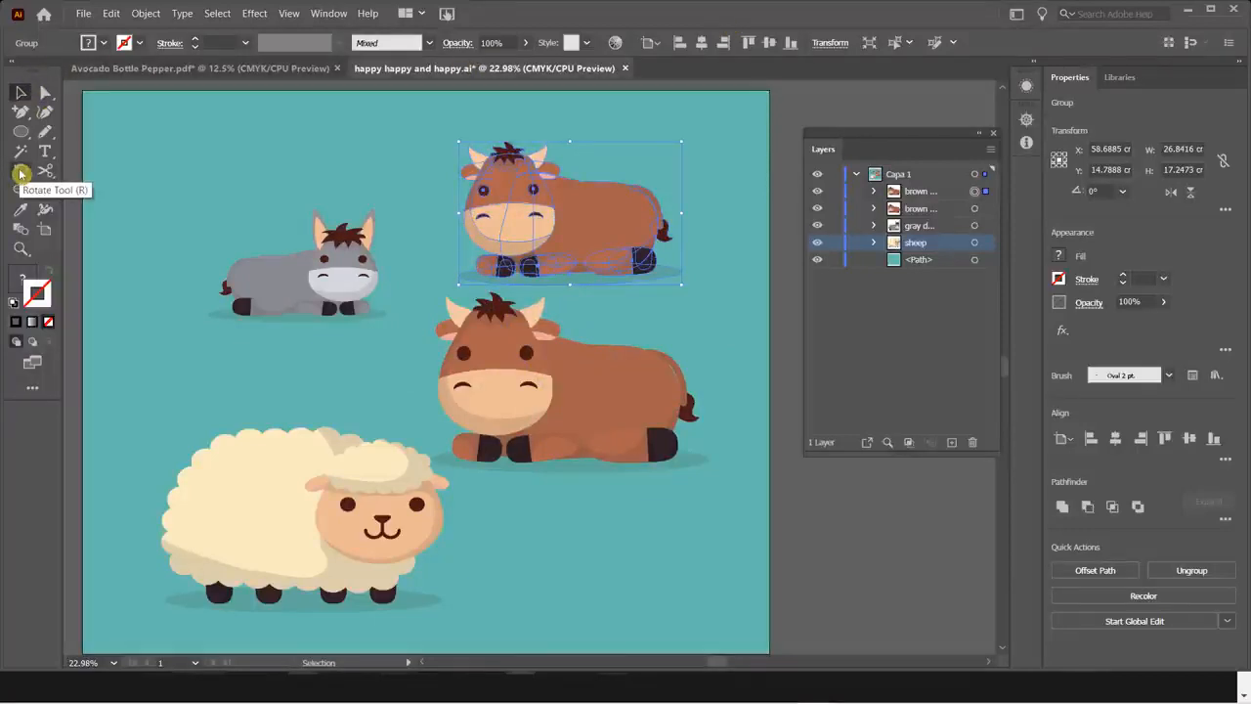
pyautogui.moveTo(21, 172); pyautogui.dragTo(52, 185)
pyautogui.click(533, 17)
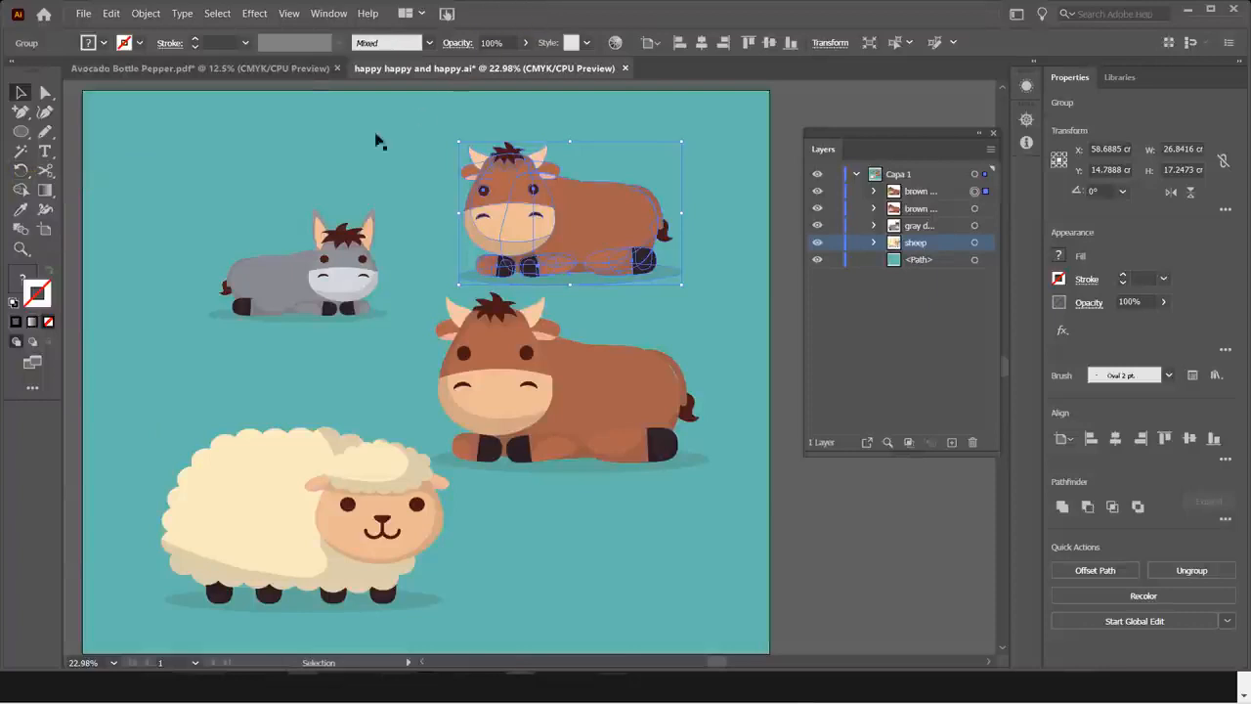
pyautogui.click(19, 173)
pyautogui.doubleClick(20, 173)
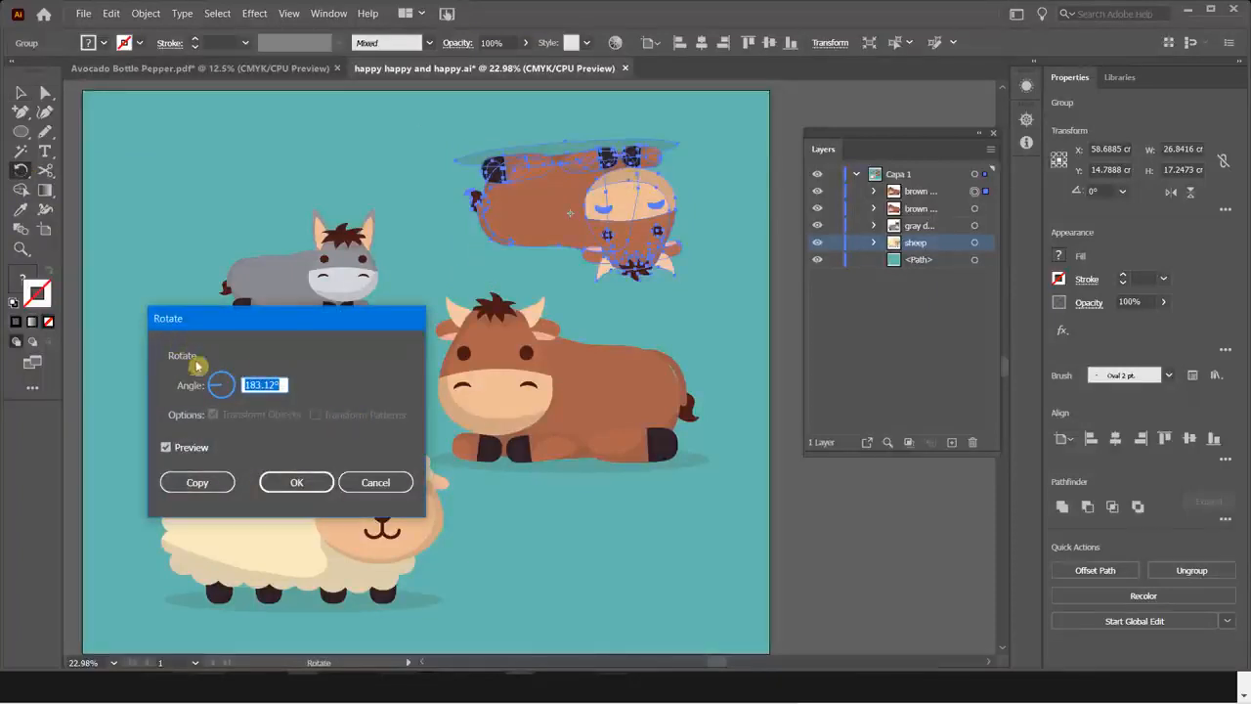
pyautogui.click(363, 479)
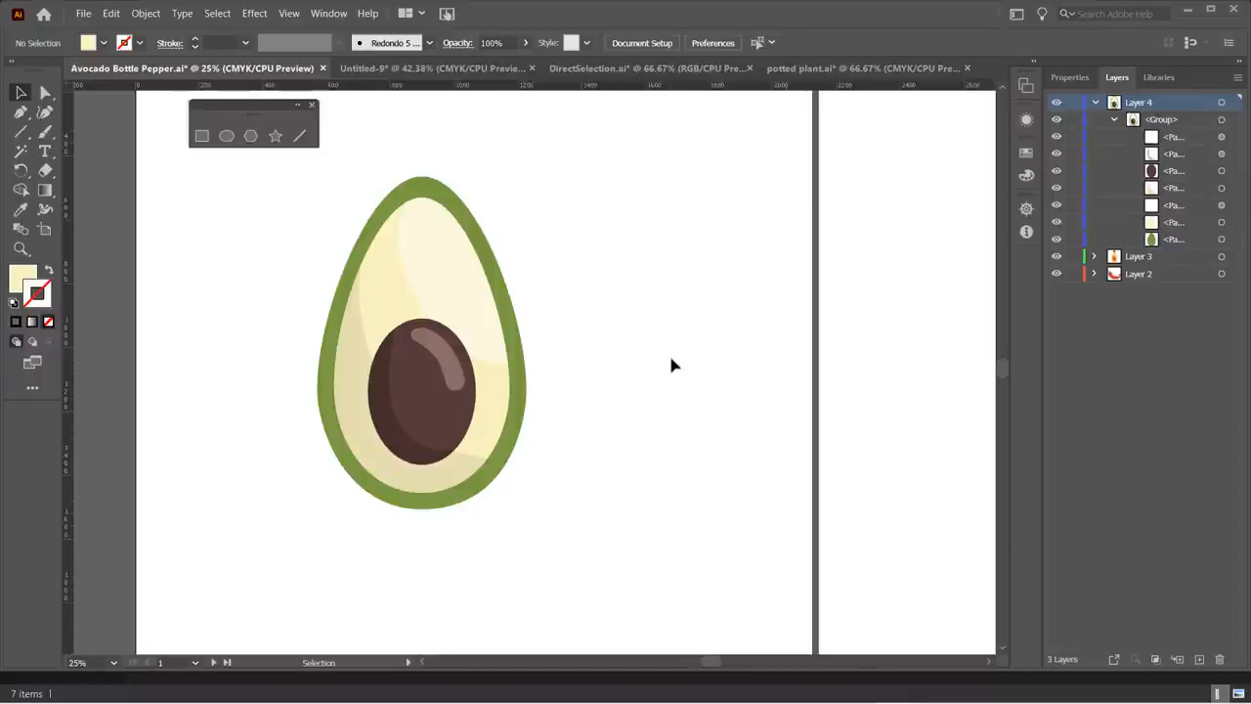
# - Float the Layers panel over the avocado document, make it taller, and show the document properties in the dock
pyautogui.click(333, 13)
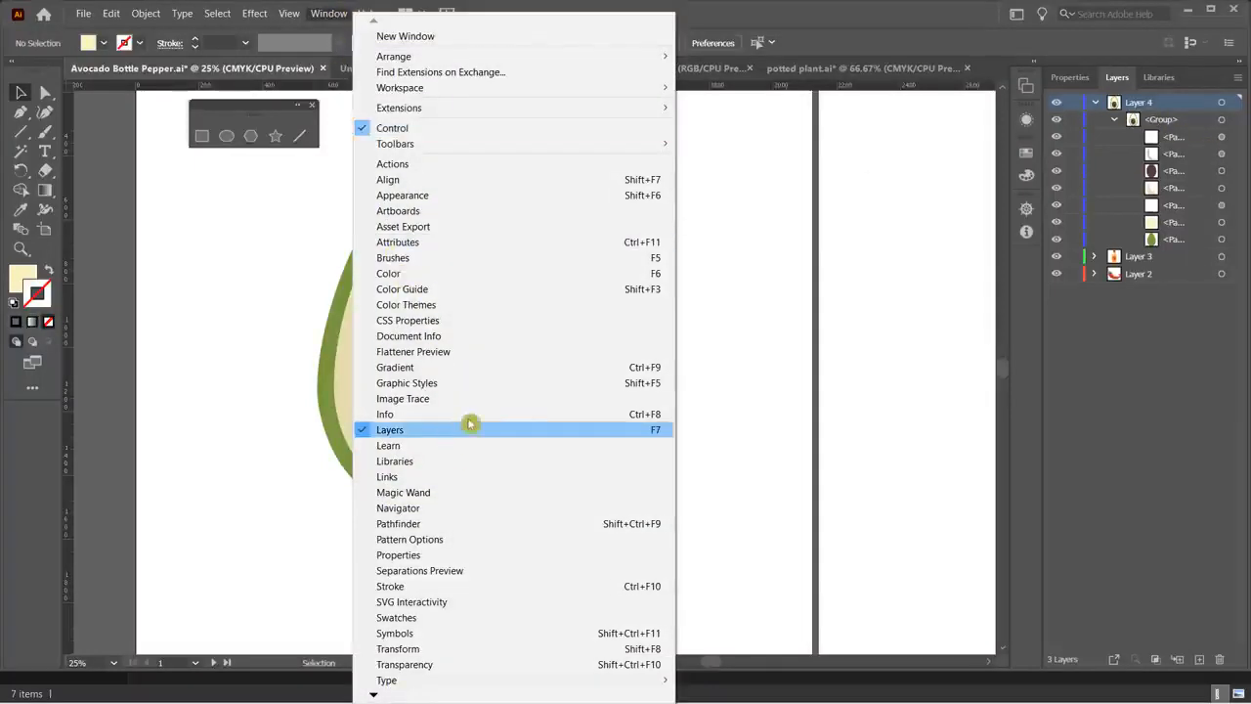
pyautogui.click(914, 148)
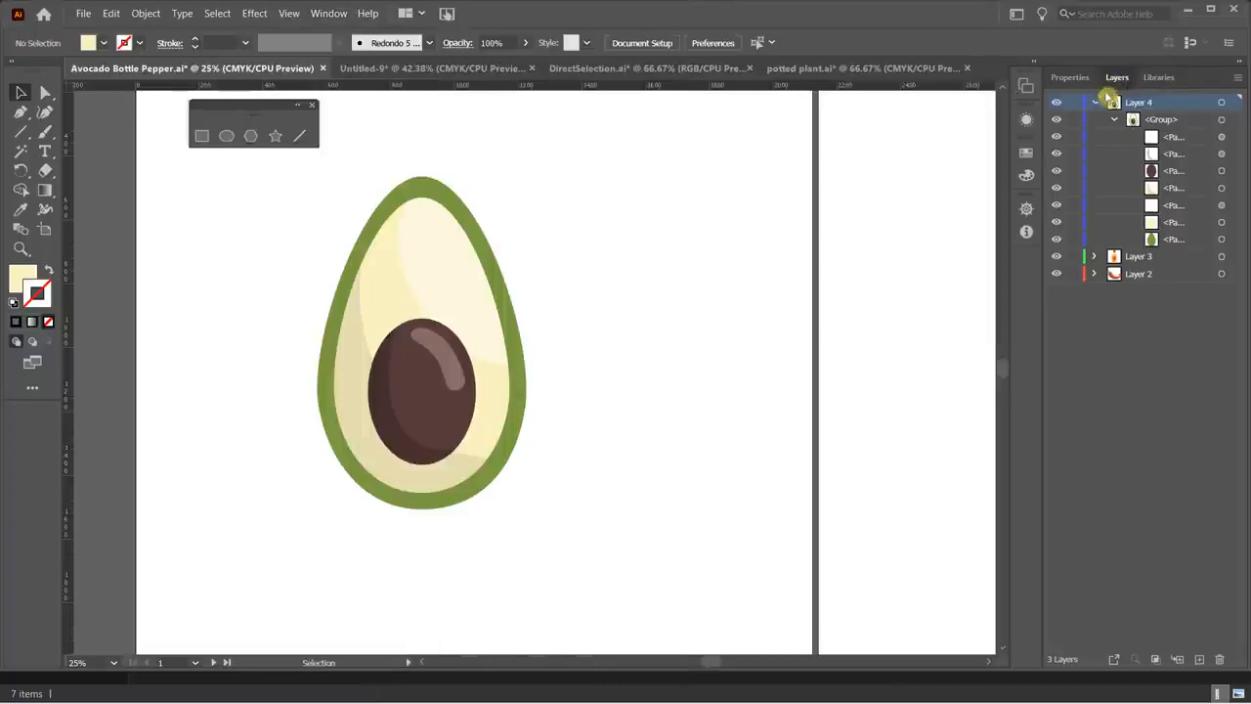
pyautogui.moveTo(1107, 97); pyautogui.dragTo(735, 116)
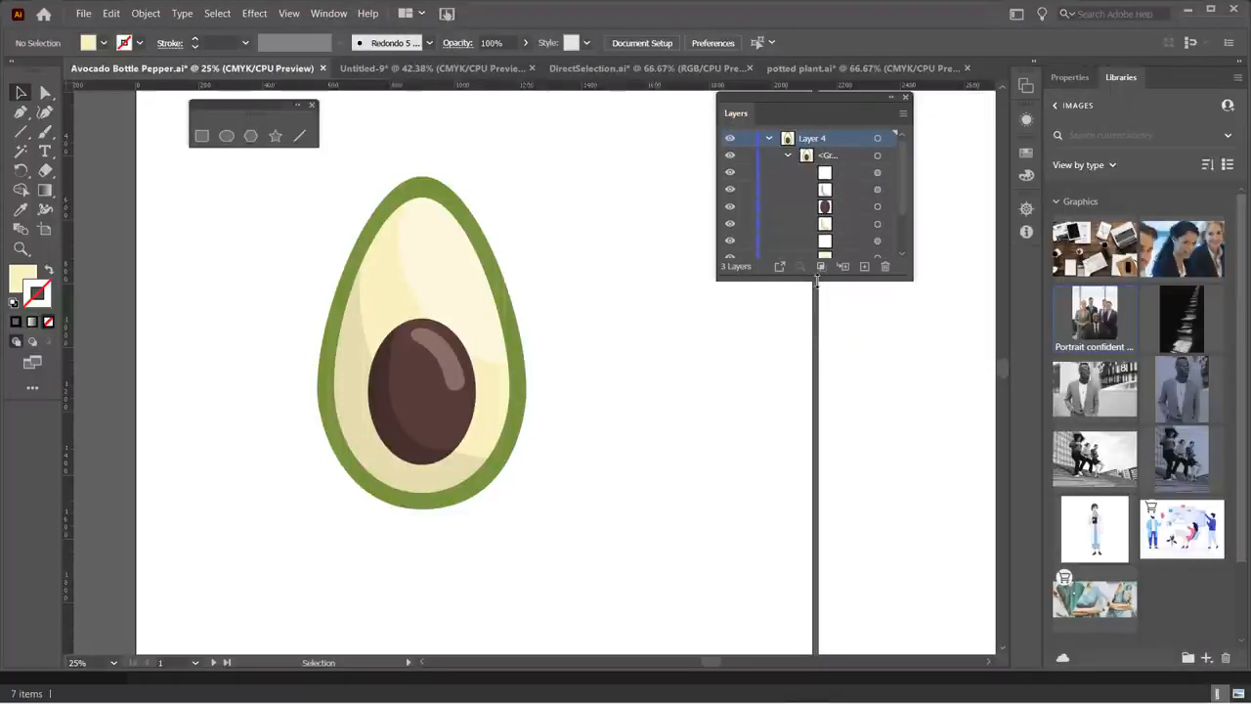
pyautogui.moveTo(817, 280); pyautogui.dragTo(818, 420)
pyautogui.click(1069, 77)
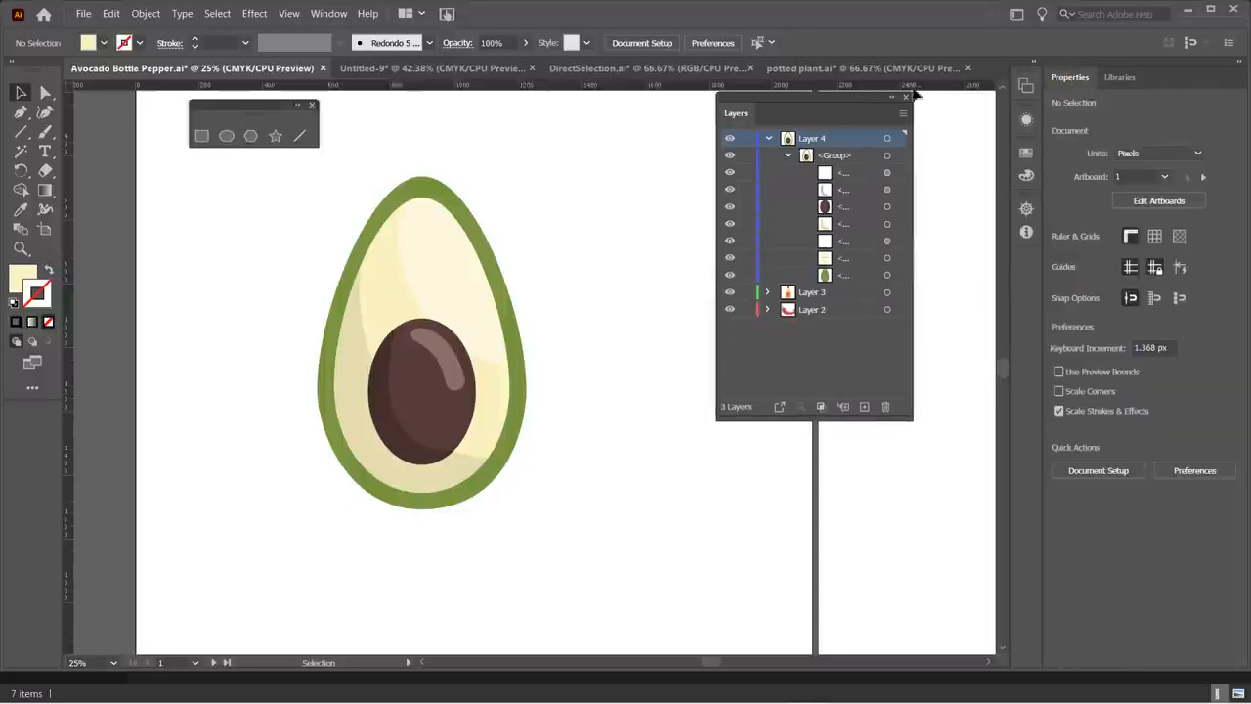
# - Examine the layer contents of Layer 4 in the avocado document and of Layer 1 in Untitled-9
pyautogui.click(770, 138)
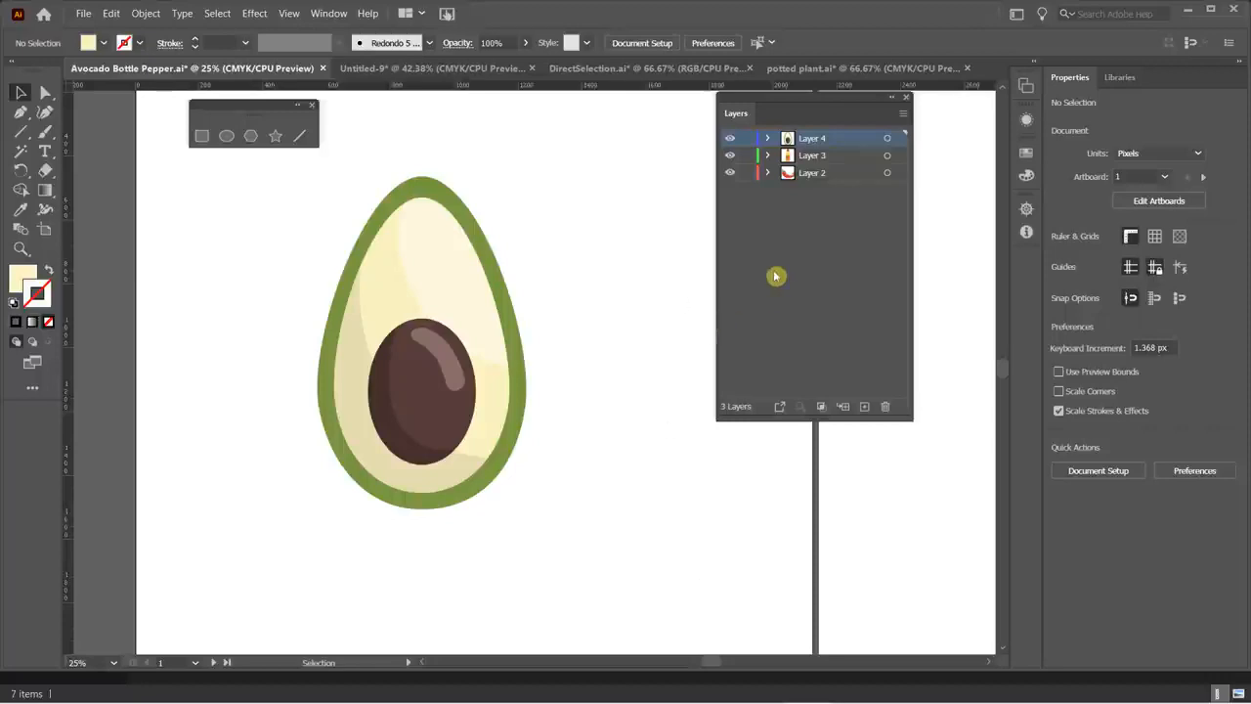
pyautogui.click(770, 141)
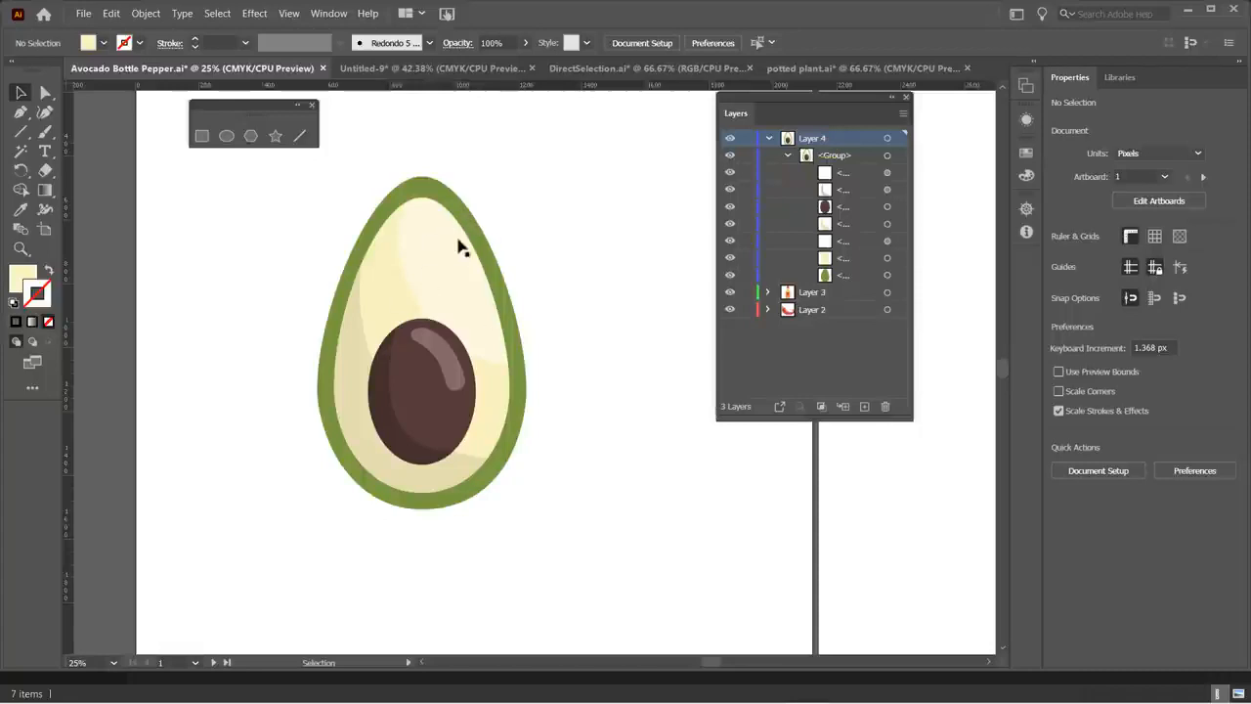
pyautogui.click(821, 144)
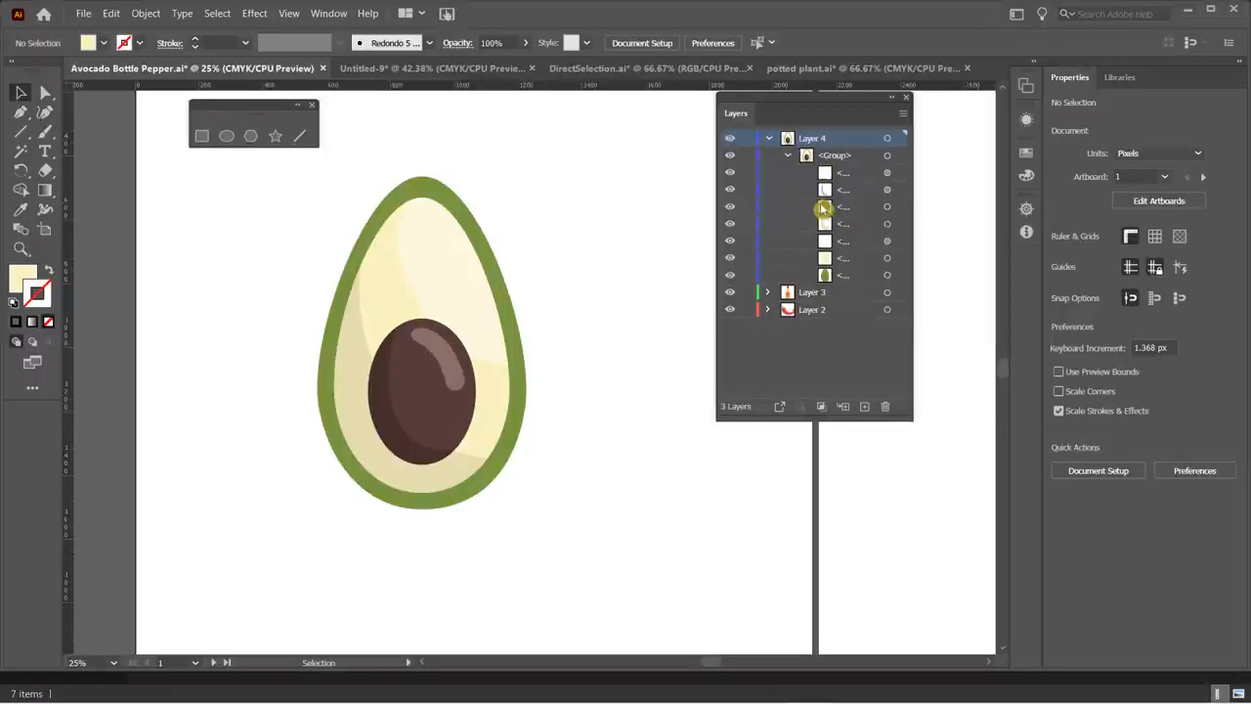
pyautogui.click(359, 69)
pyautogui.click(767, 138)
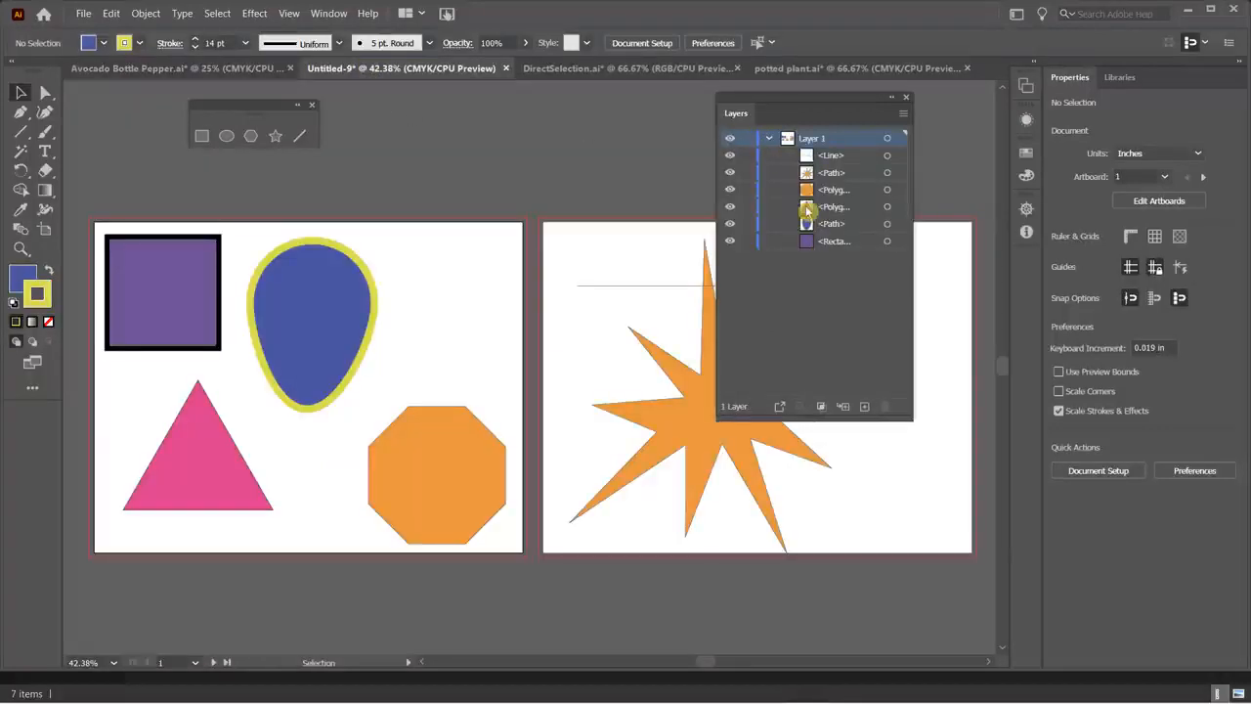
pyautogui.click(769, 139)
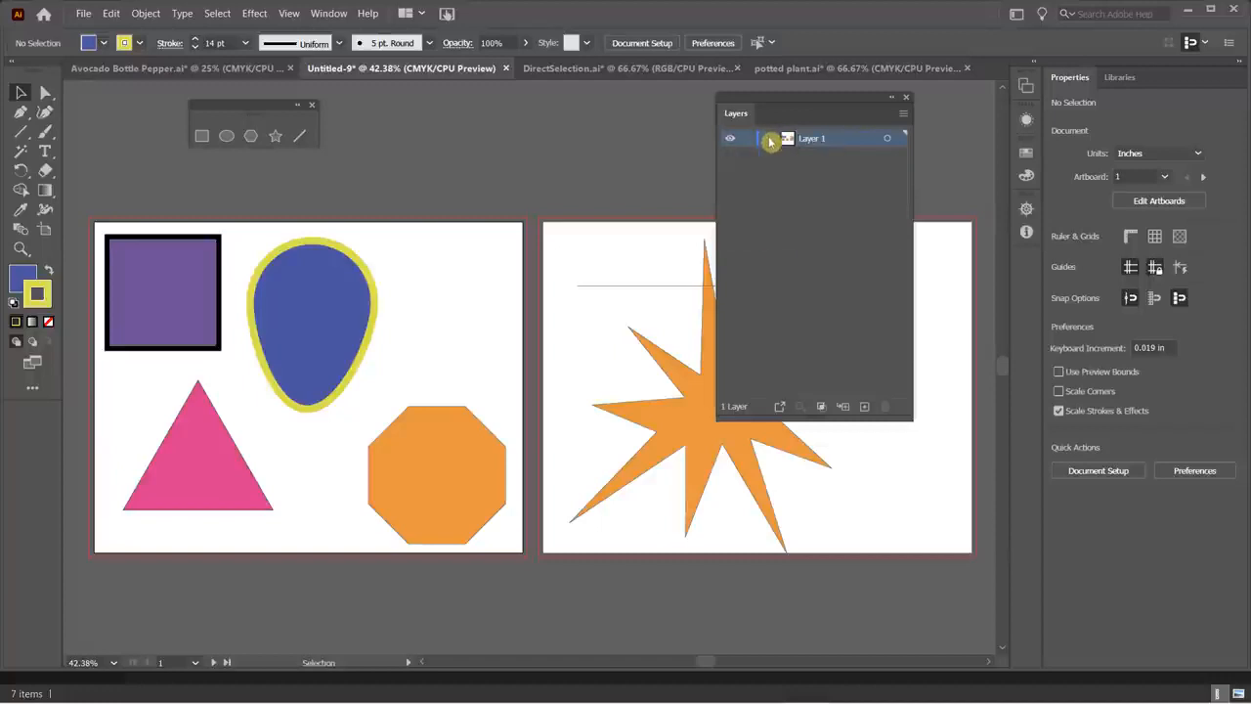
# - Rename Layer 4 in the Avocado Bottle Pepper document as Avocado
pyautogui.click(168, 77)
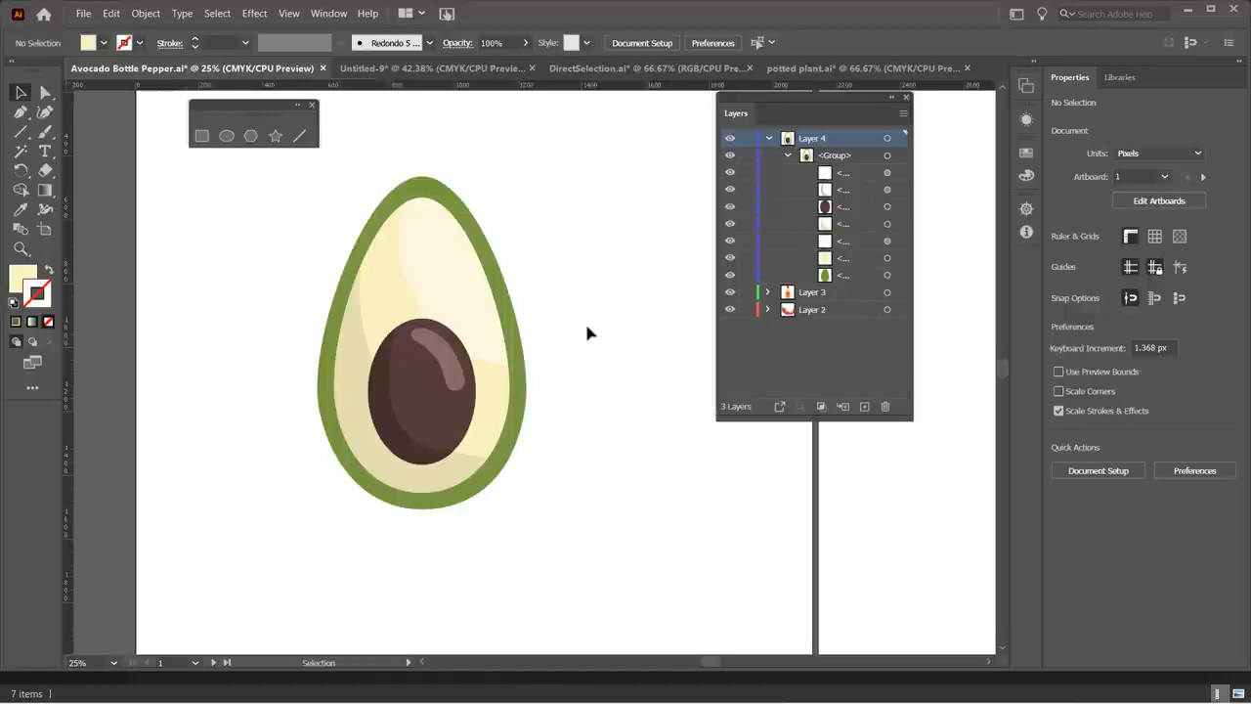
pyautogui.doubleClick(817, 140)
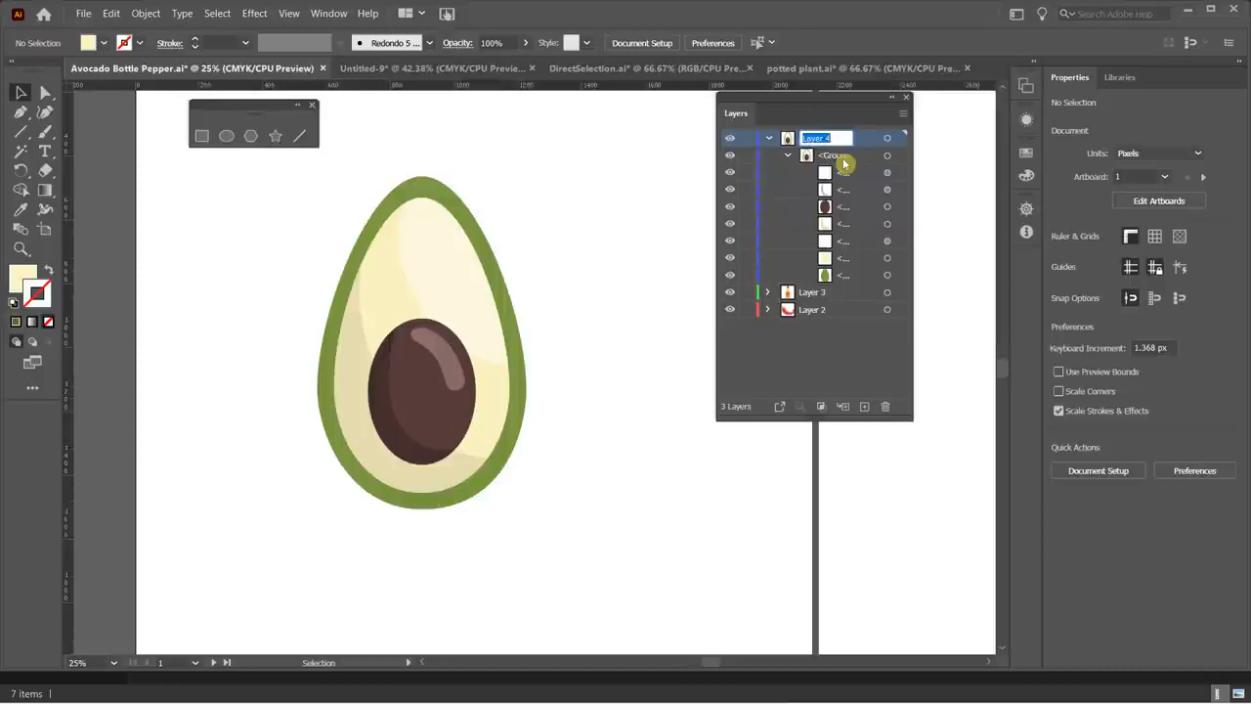
pyautogui.write('Avo')
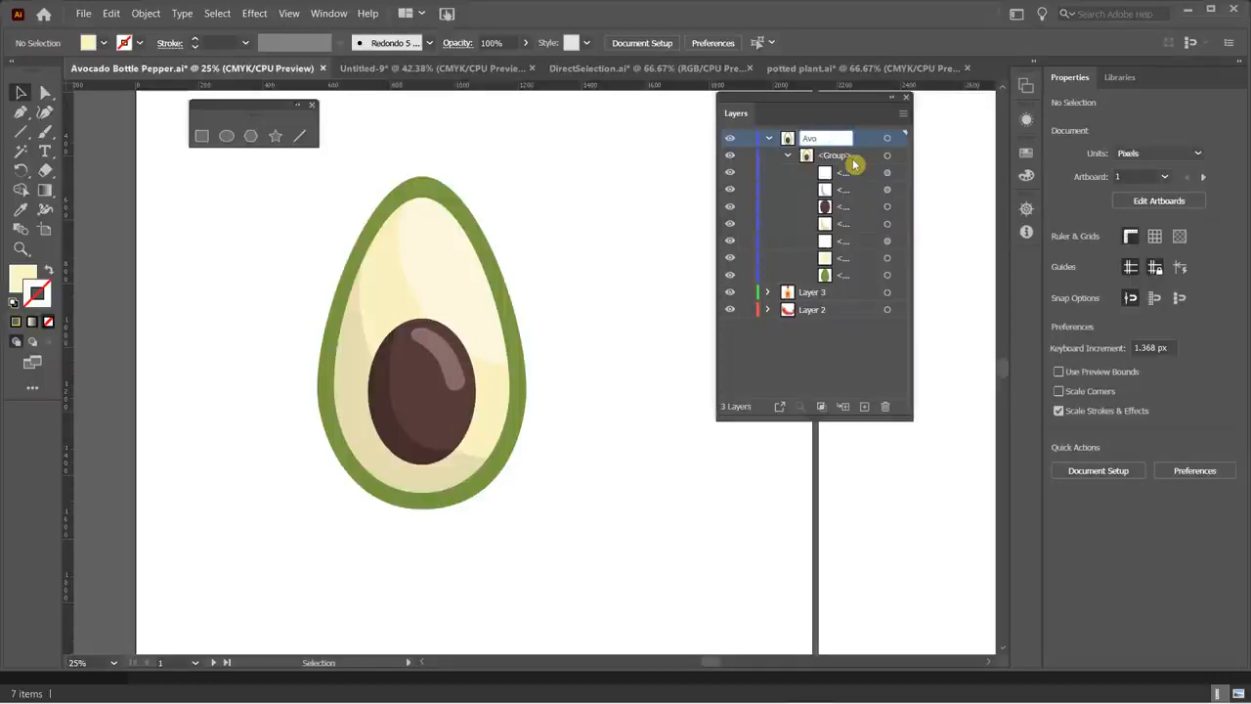
pyautogui.write('cado')
pyautogui.press('Return')
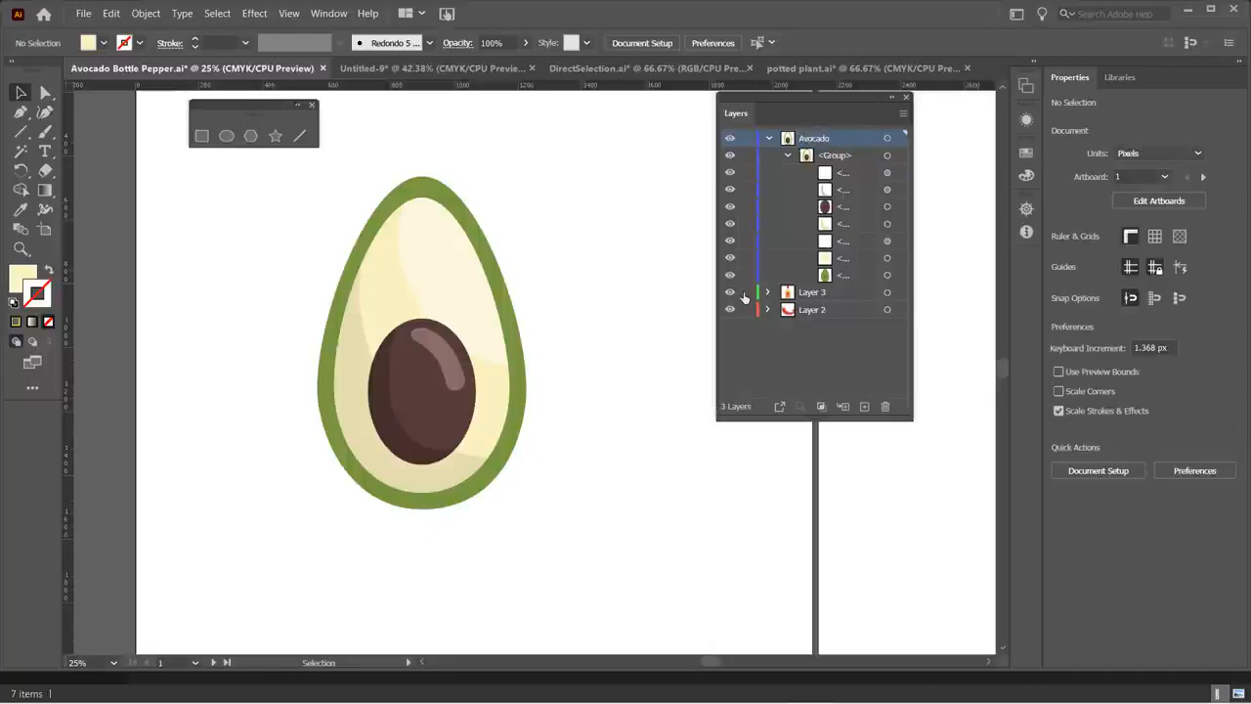
# - Collapse and re-expand the group inside the Avocado layer, and select the whole avocado illustration on the artboard
pyautogui.click(789, 156)
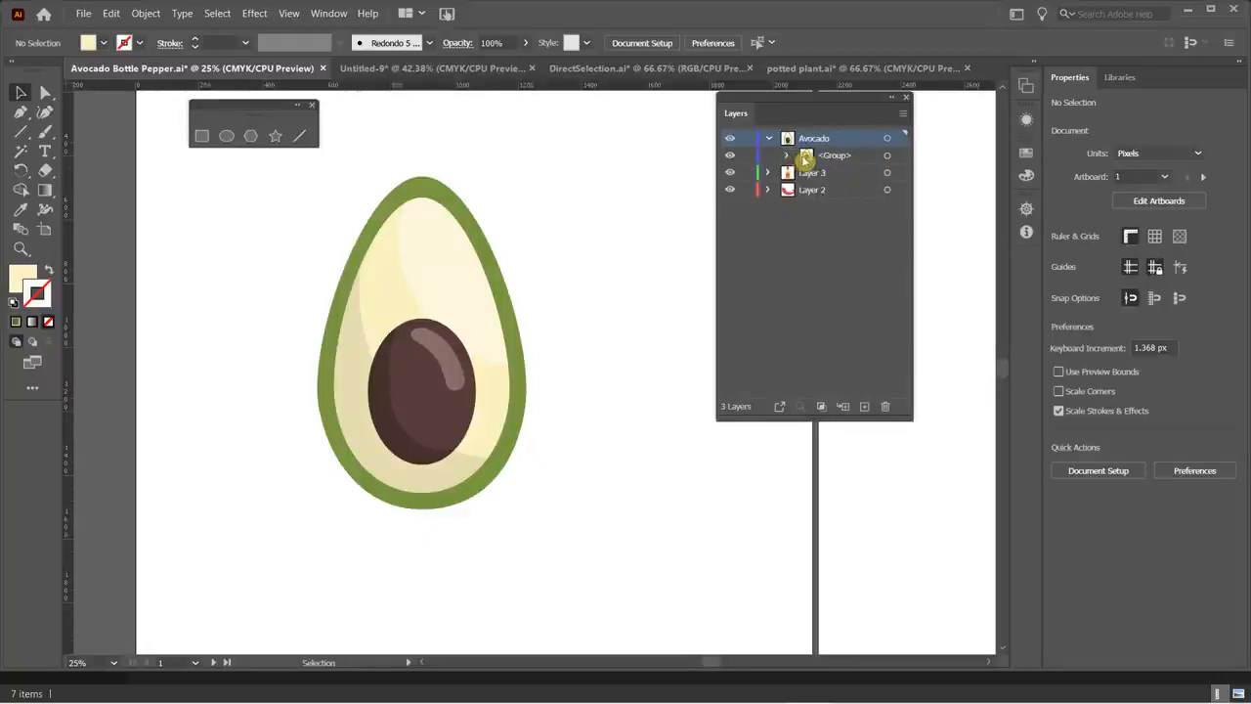
pyautogui.click(789, 156)
pyautogui.click(434, 224)
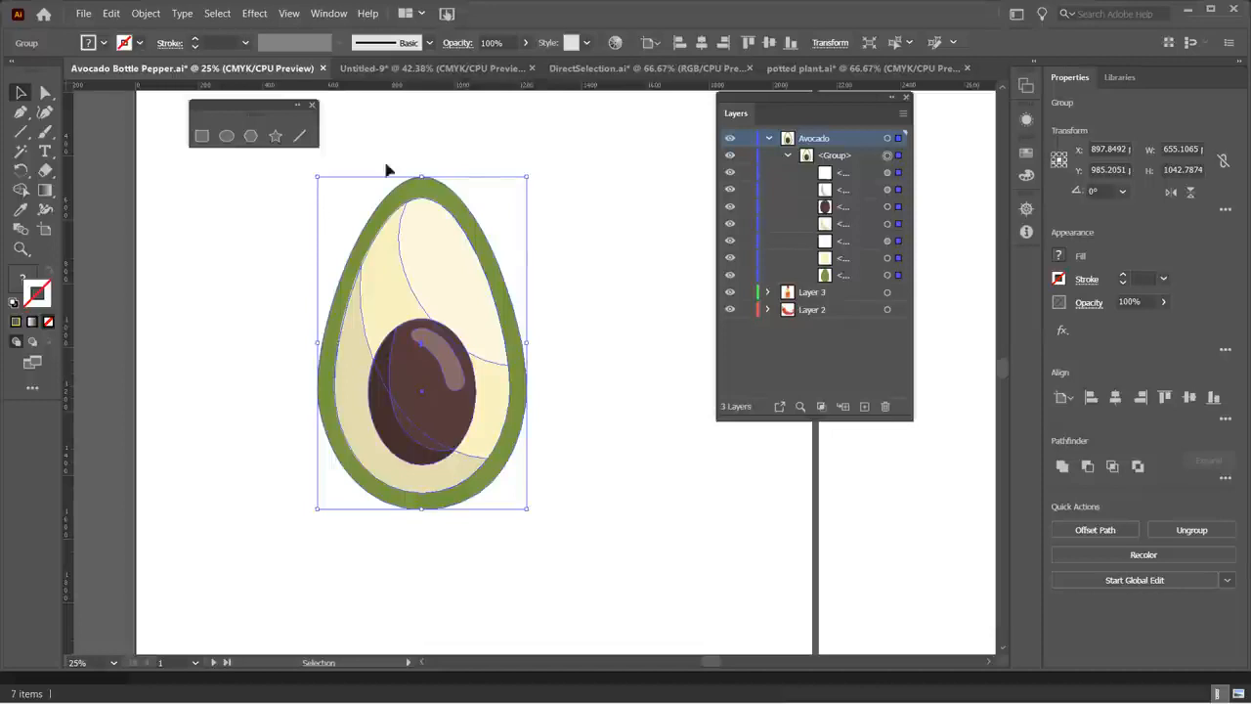
# - Group the purple square with the blue egg shape in Untitled-9 and move the group slightly to the right
pyautogui.click(576, 68)
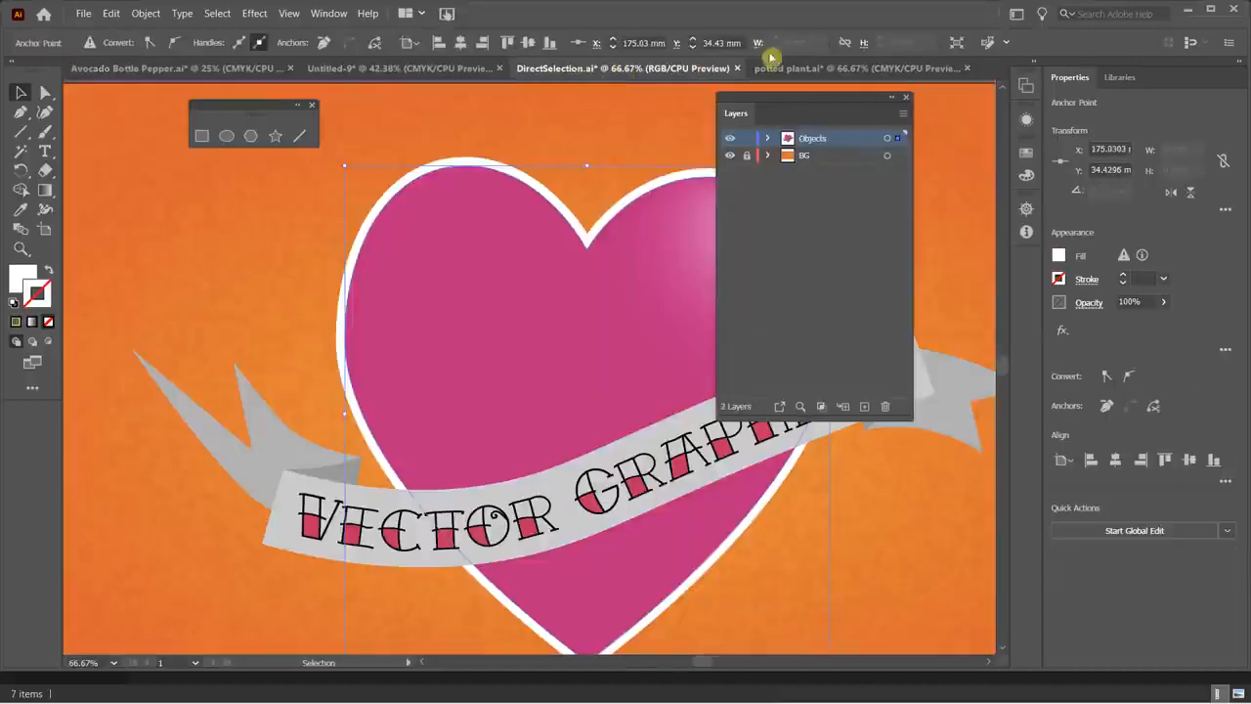
pyautogui.click(428, 73)
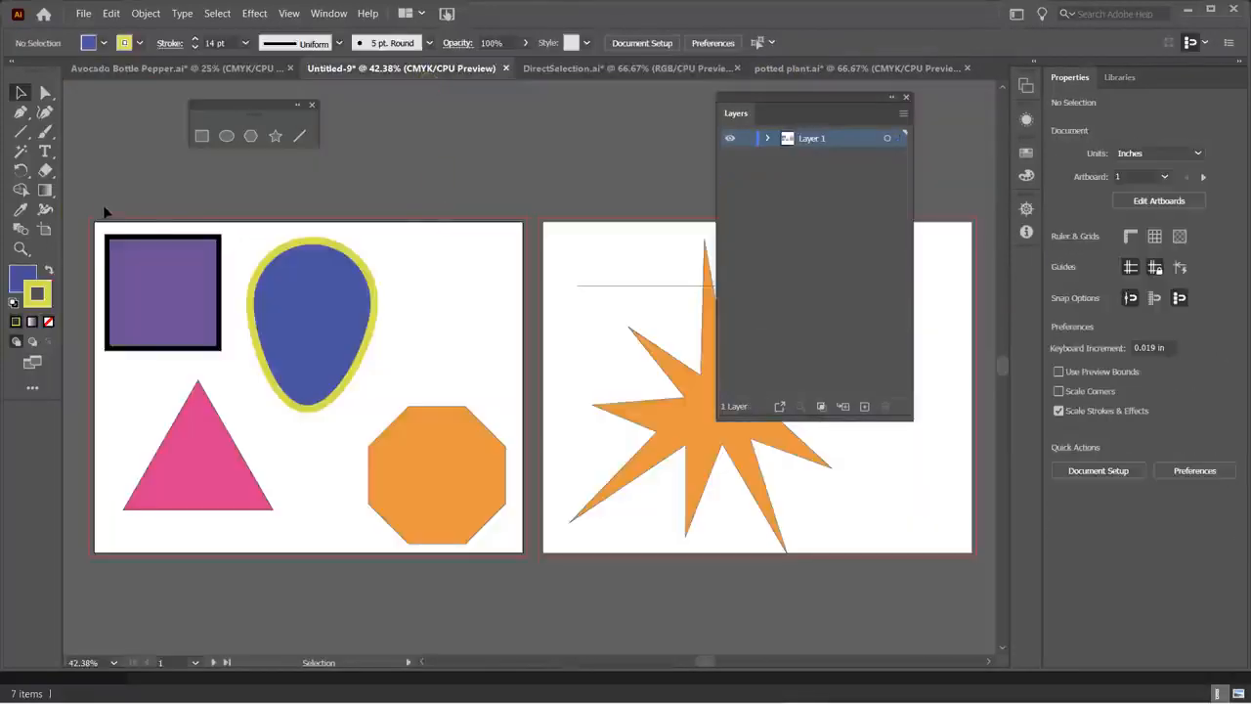
pyautogui.click(352, 290)
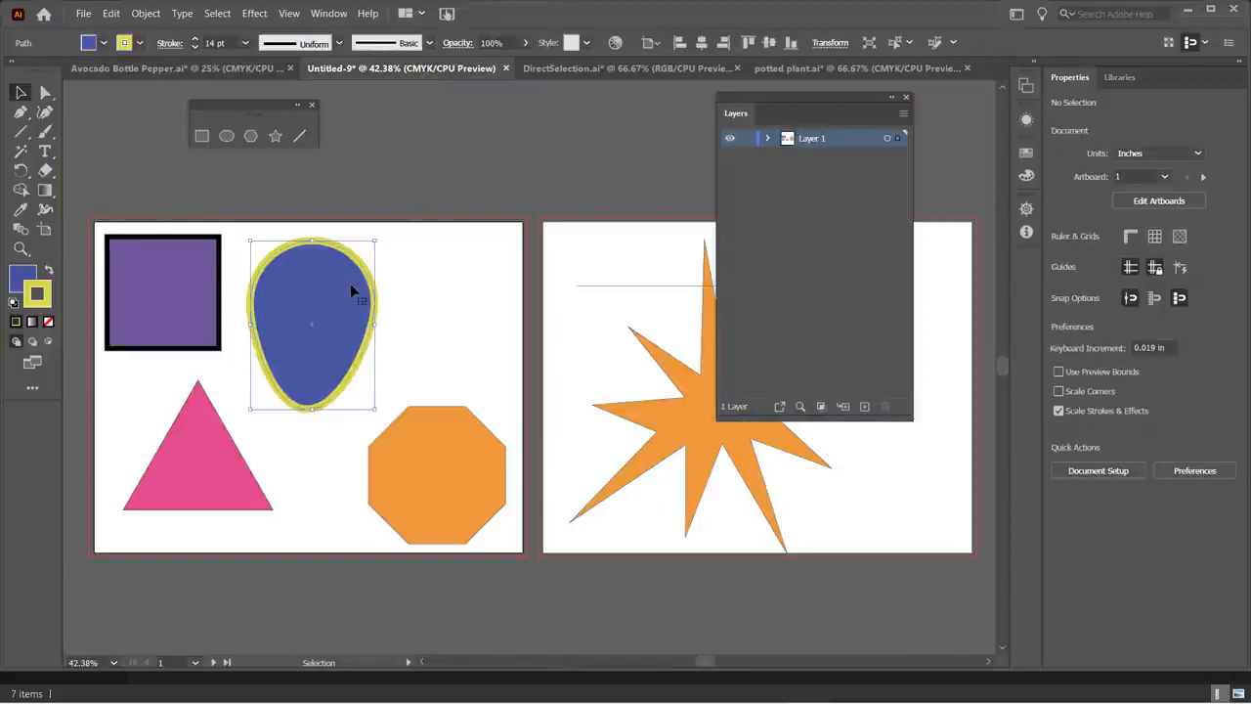
pyautogui.keyDown('shift'); pyautogui.click(158, 264); pyautogui.keyUp('shift')
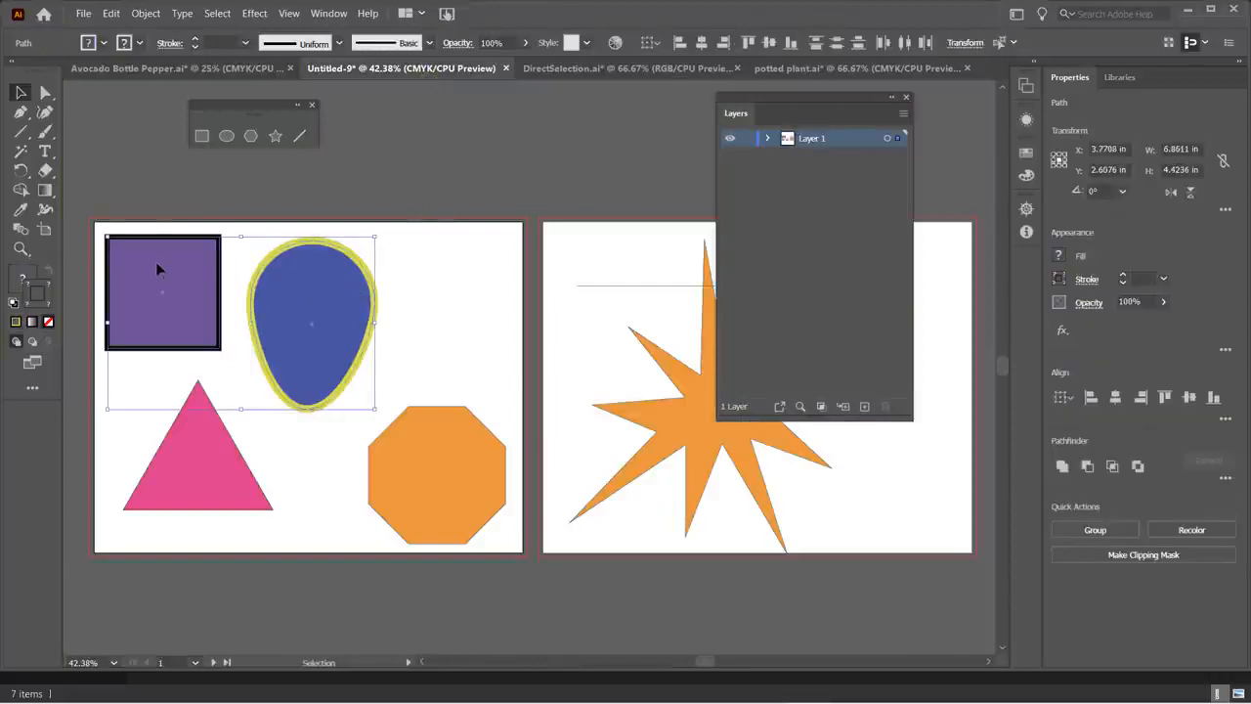
pyautogui.rightClick(158, 266)
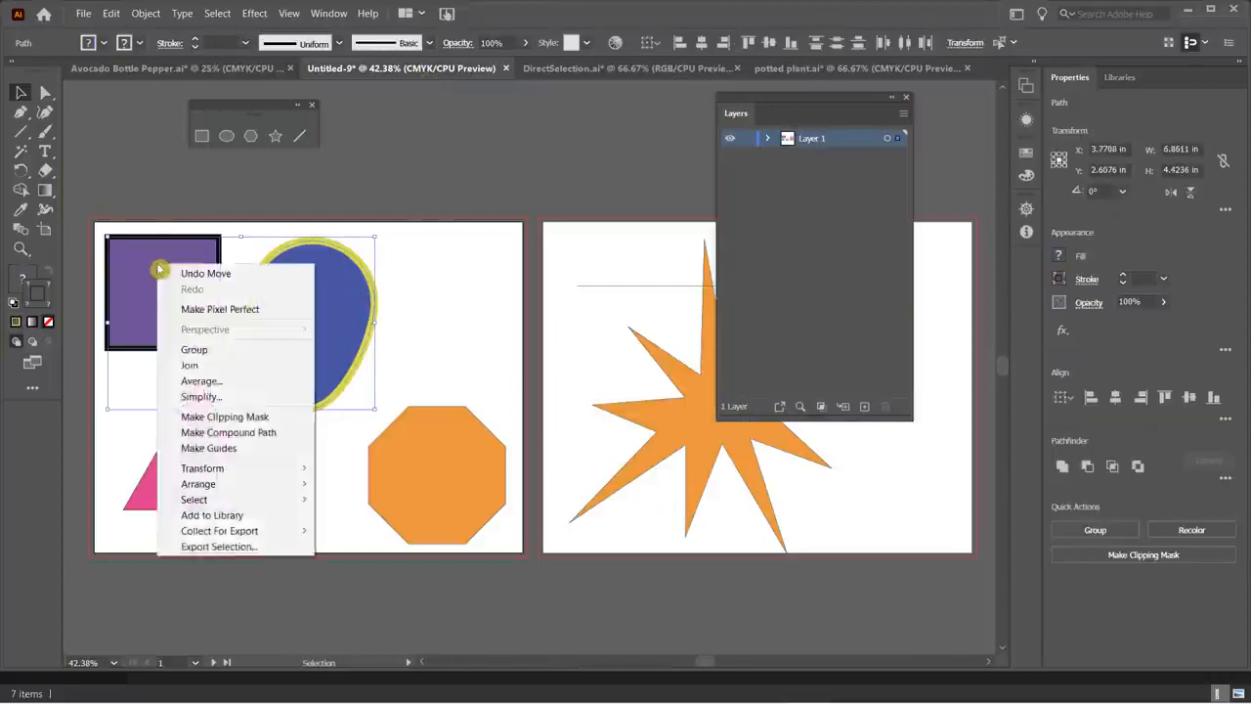
pyautogui.click(222, 349)
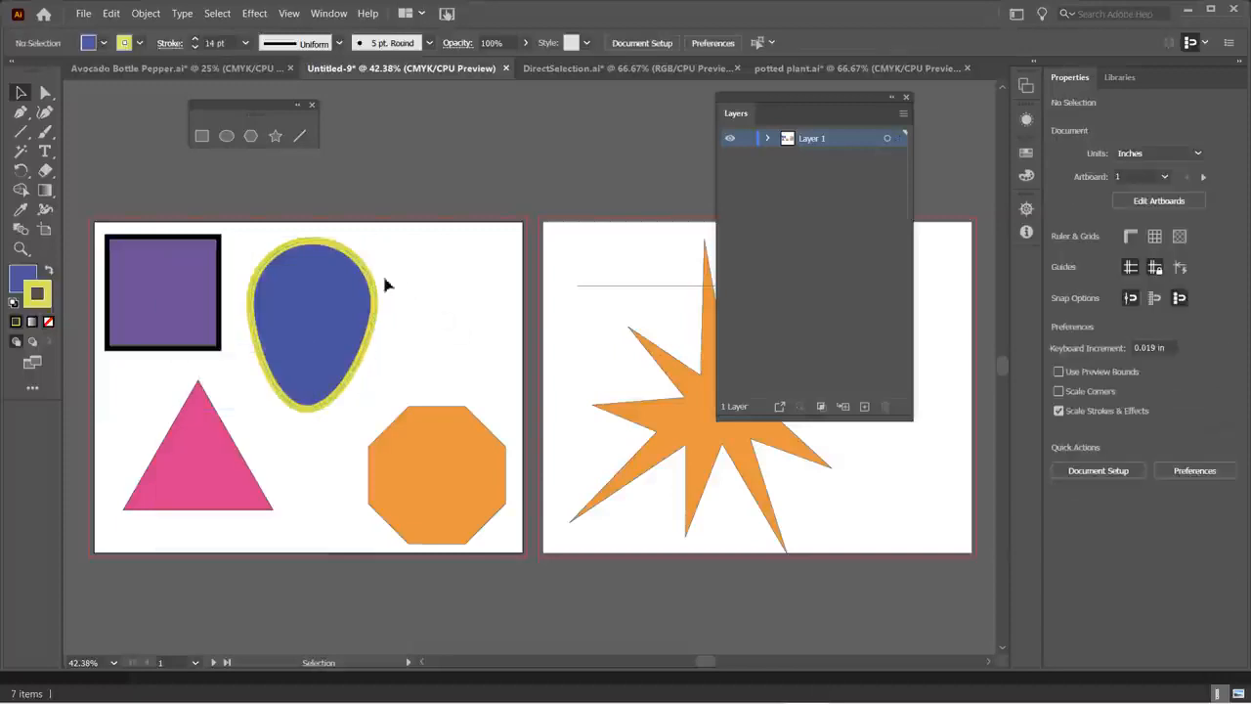
pyautogui.moveTo(321, 273); pyautogui.dragTo(362, 269)
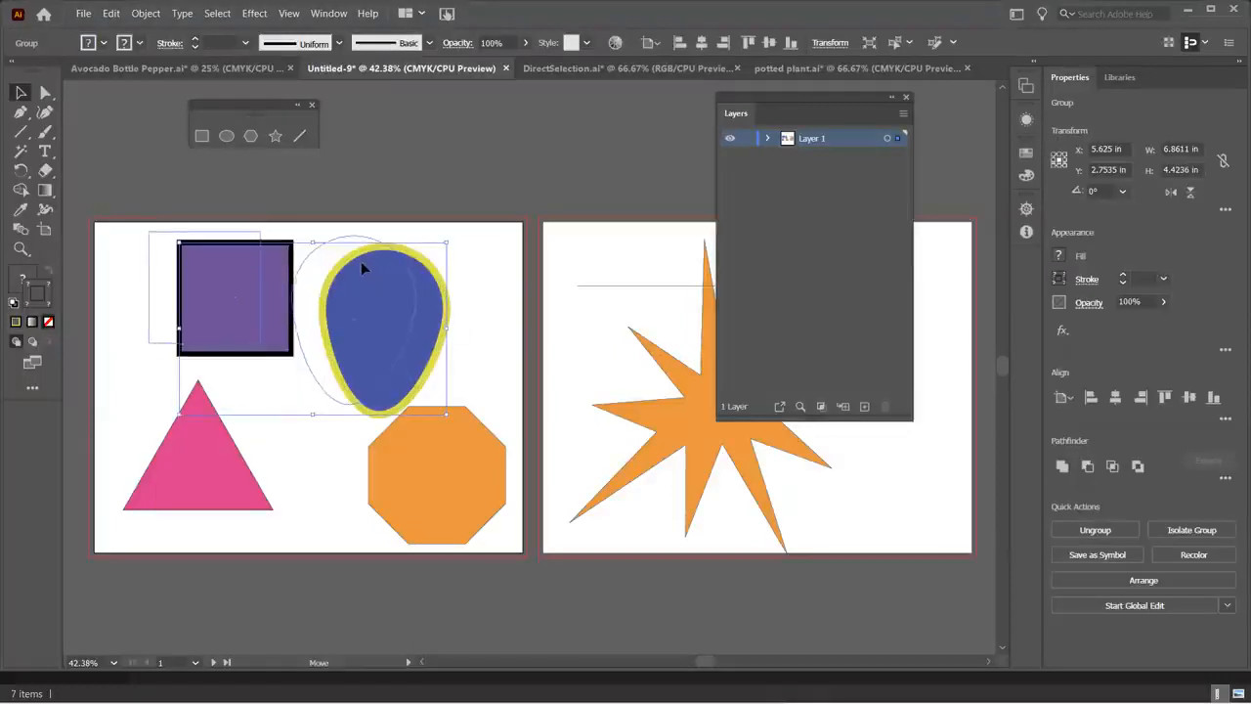
# - Group the pink triangle with the orange octagon on the first artboard
pyautogui.click(219, 488)
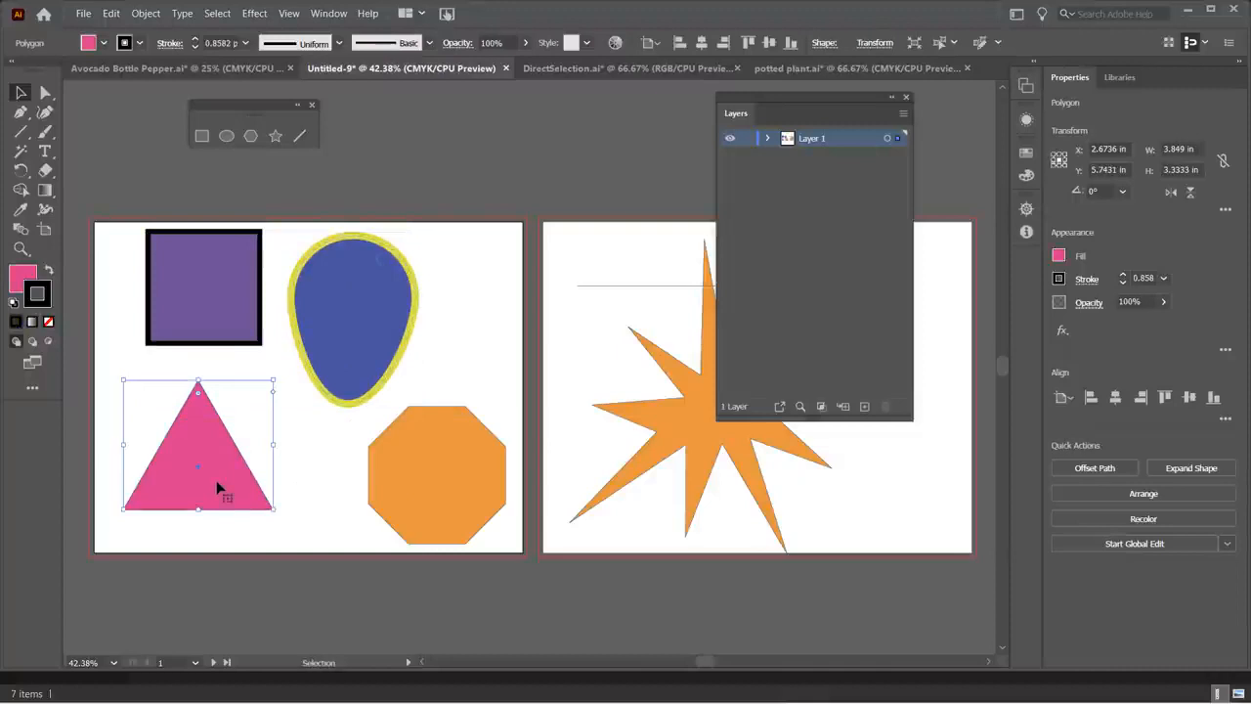
pyautogui.keyDown('shift'); pyautogui.click(427, 494); pyautogui.keyUp('shift')
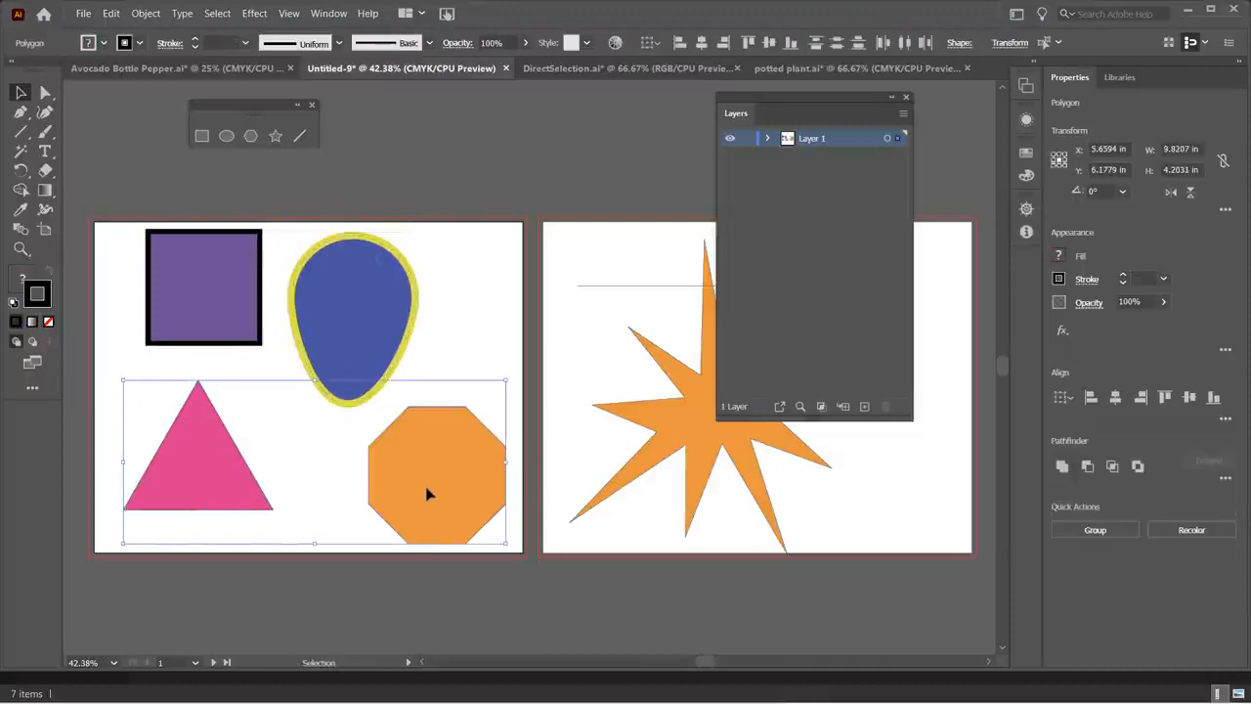
pyautogui.hotkey('ctrl', 'g')
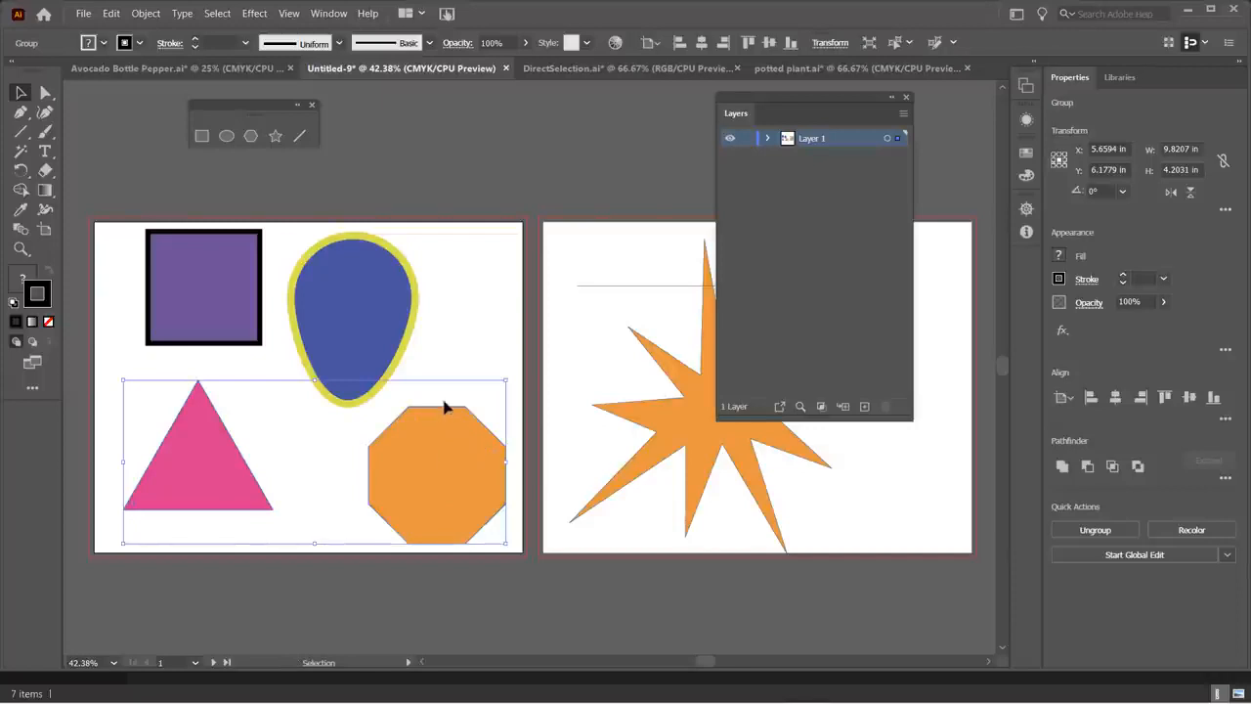
# - Return to the Avocado Bottle Pepper document and collapse the group inside the Avocado layer
pyautogui.click(181, 75)
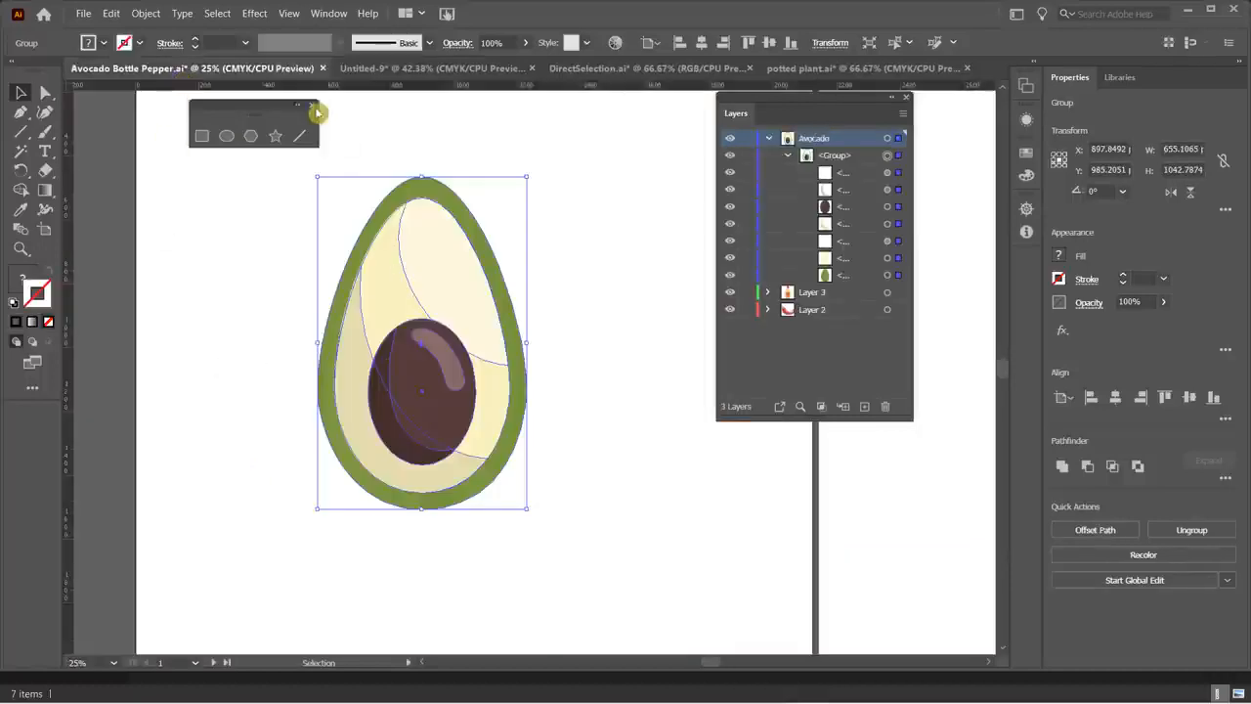
pyautogui.click(792, 158)
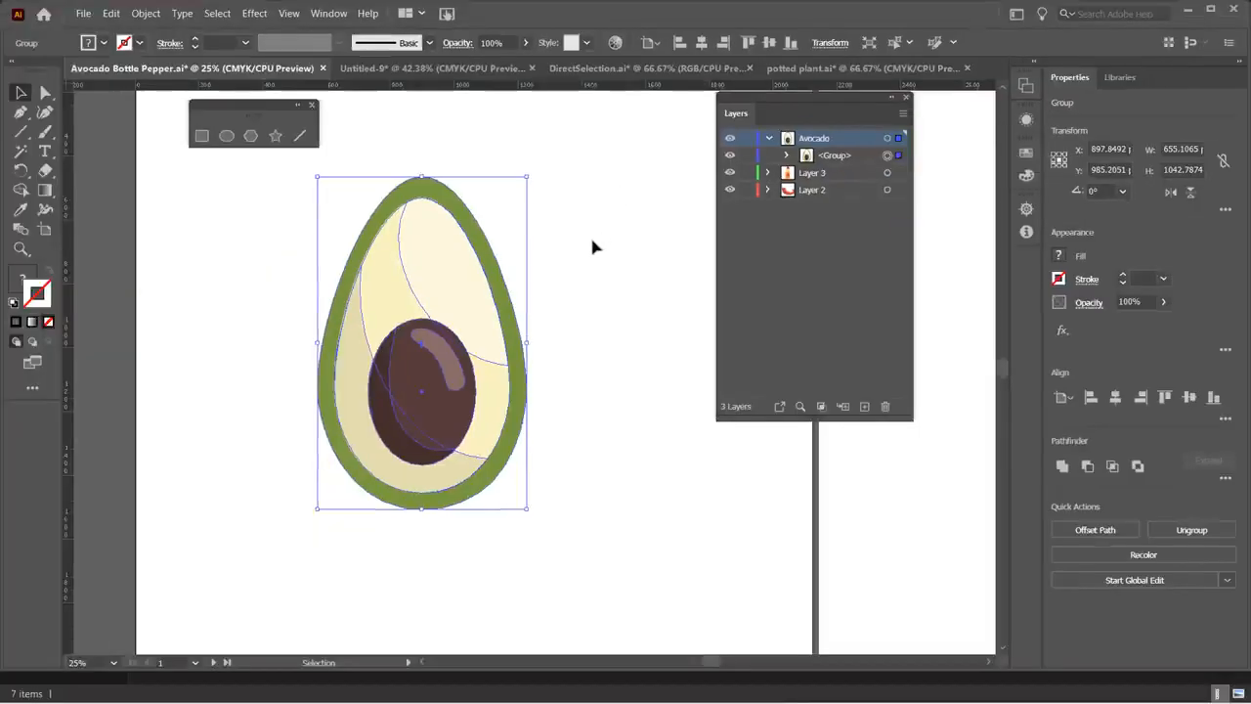
# - Deselect the avocado and select all the bottle artwork on Layer 3
pyautogui.click(591, 246)
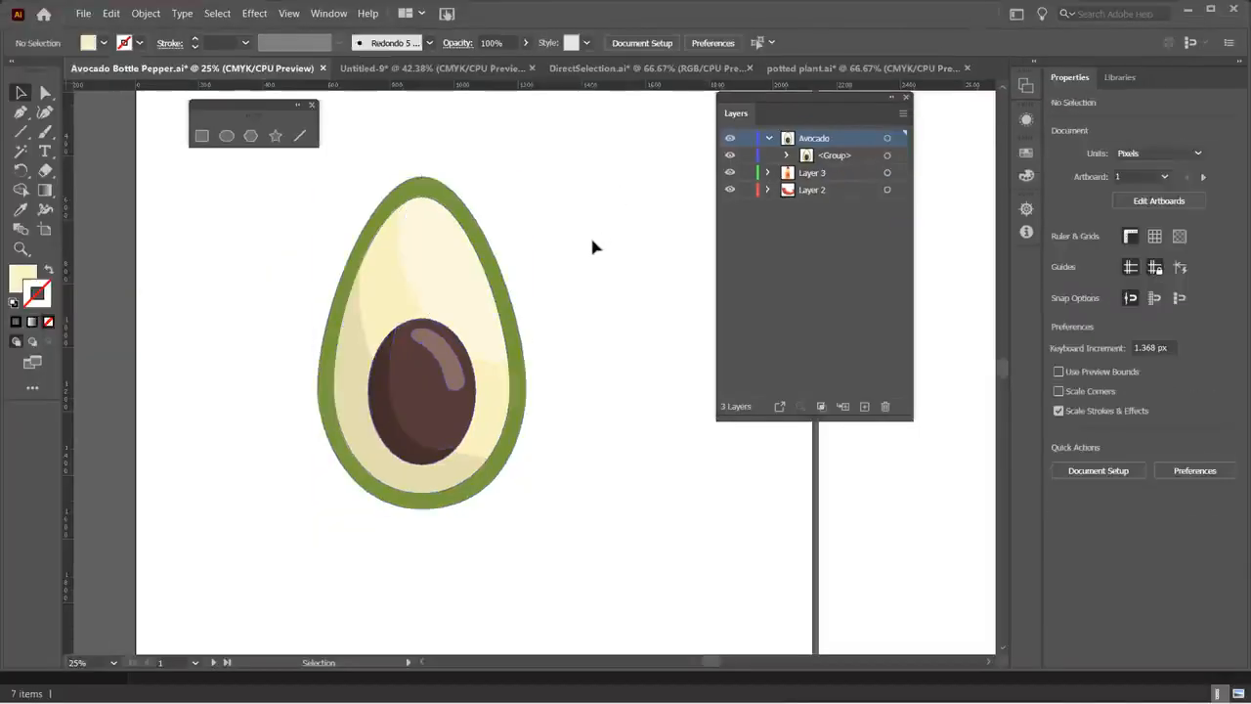
pyautogui.click(838, 173)
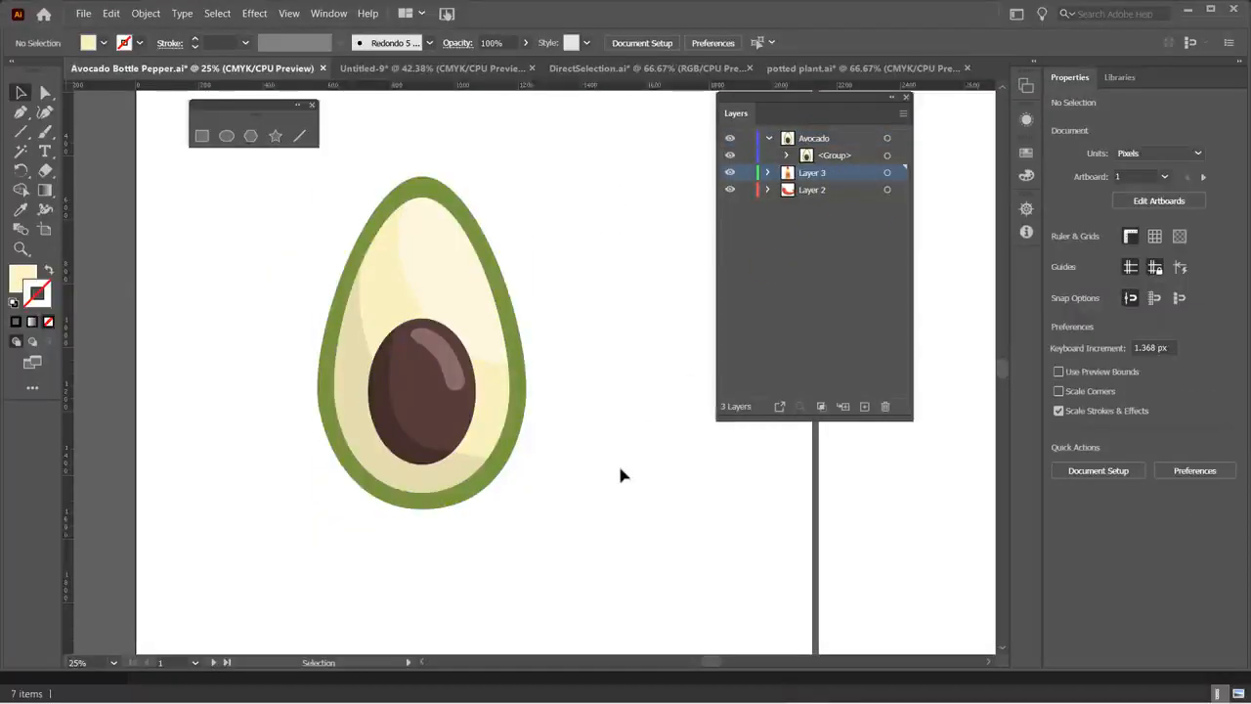
pyautogui.scroll(-2, 619, 466)
pyautogui.moveTo(678, 514); pyautogui.dragTo(414, 478)
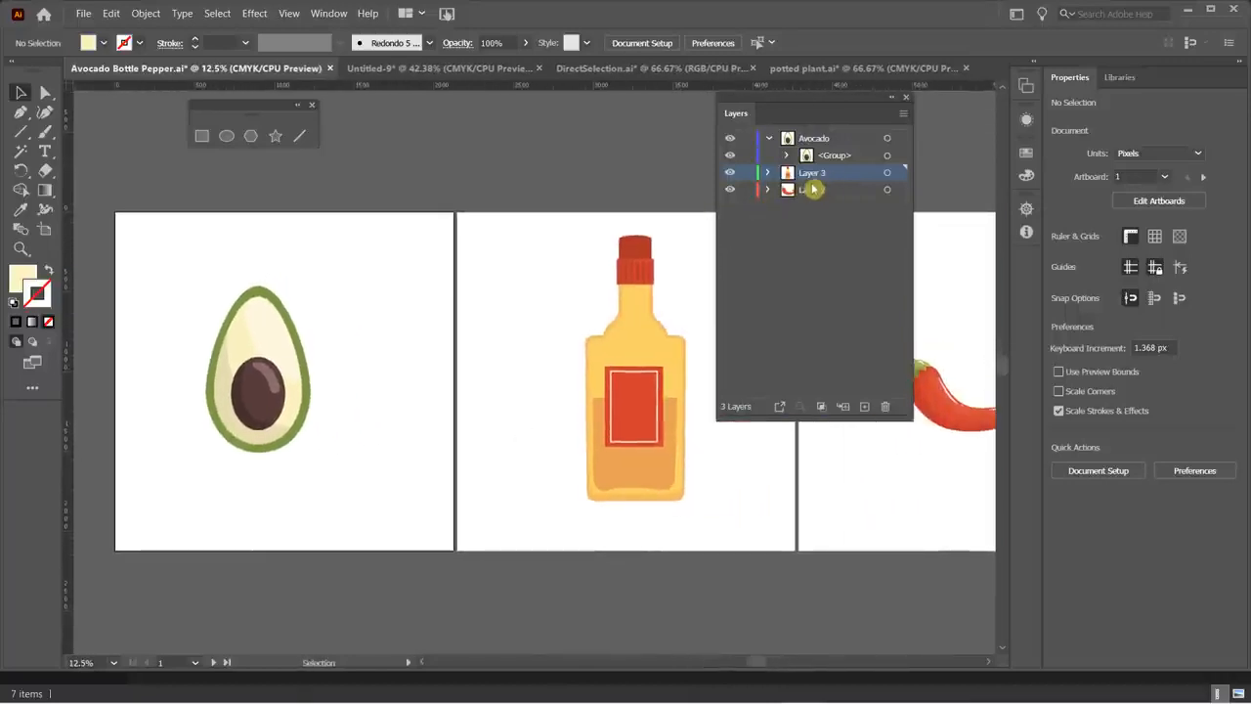
pyautogui.click(886, 176)
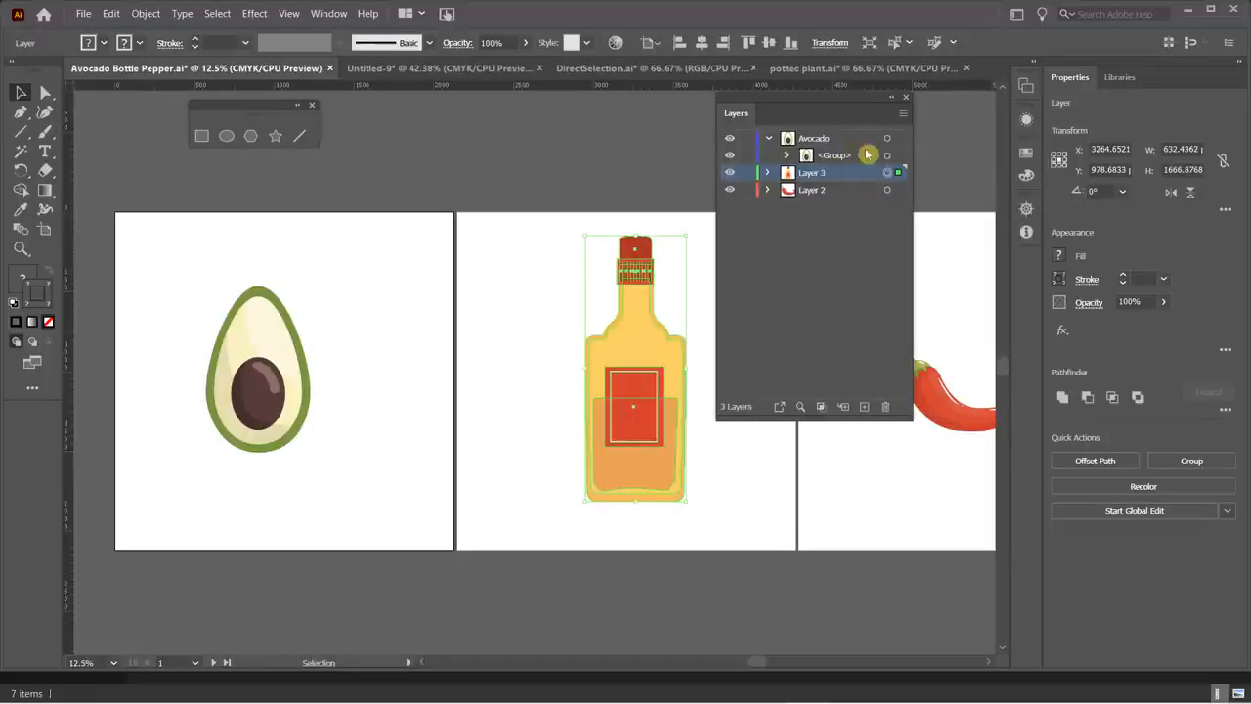
# - Select all artwork on the Avocado layer, expand its group to view the paths, and collapse the whole layer
pyautogui.click(828, 141)
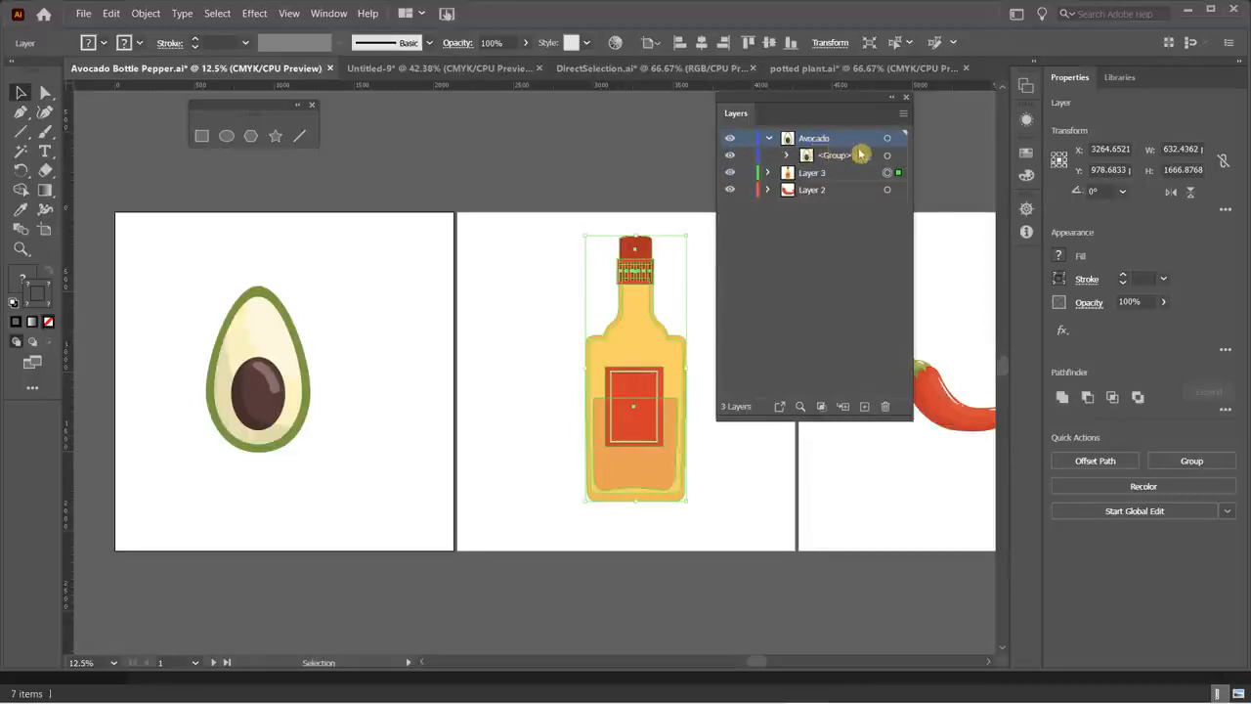
pyautogui.click(887, 138)
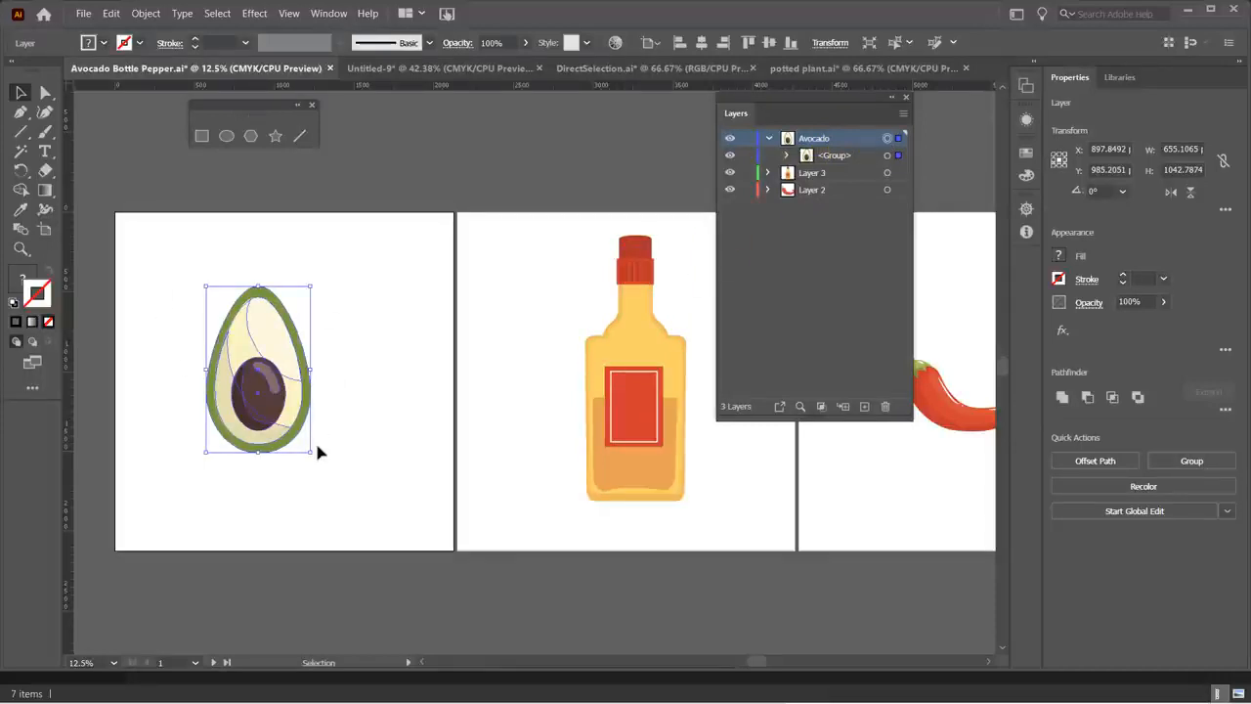
pyautogui.click(788, 156)
pyautogui.click(874, 207)
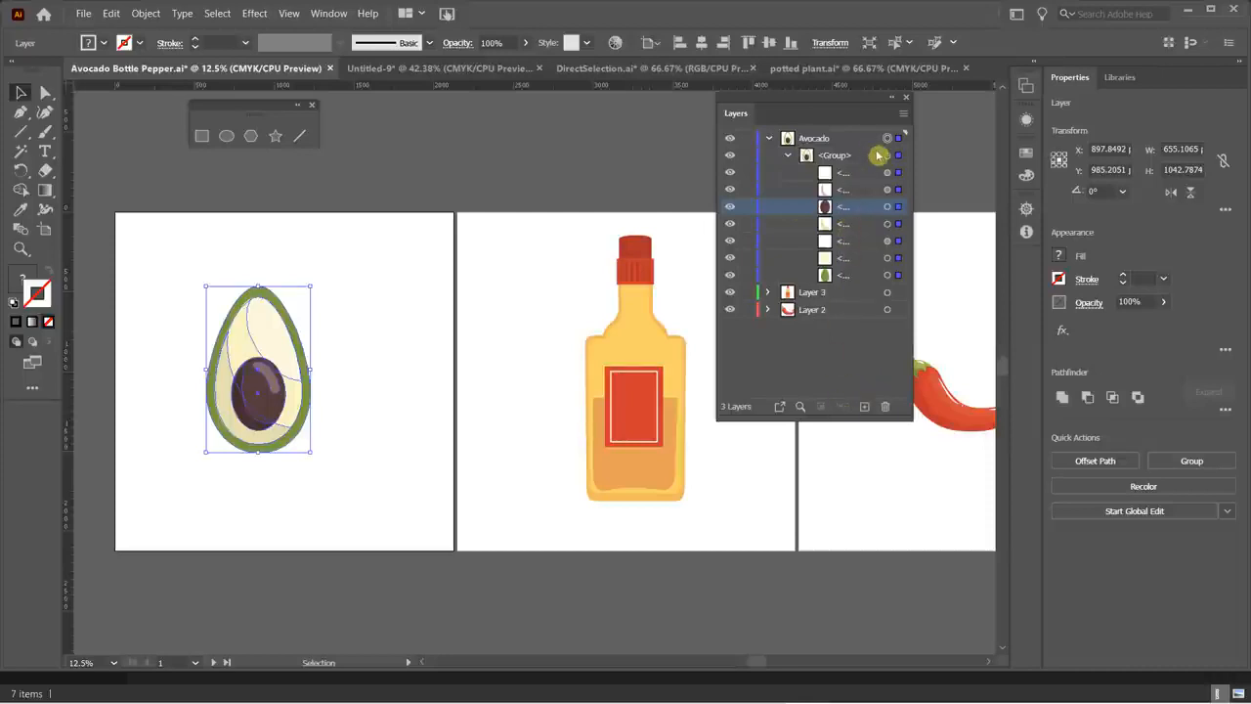
pyautogui.click(769, 138)
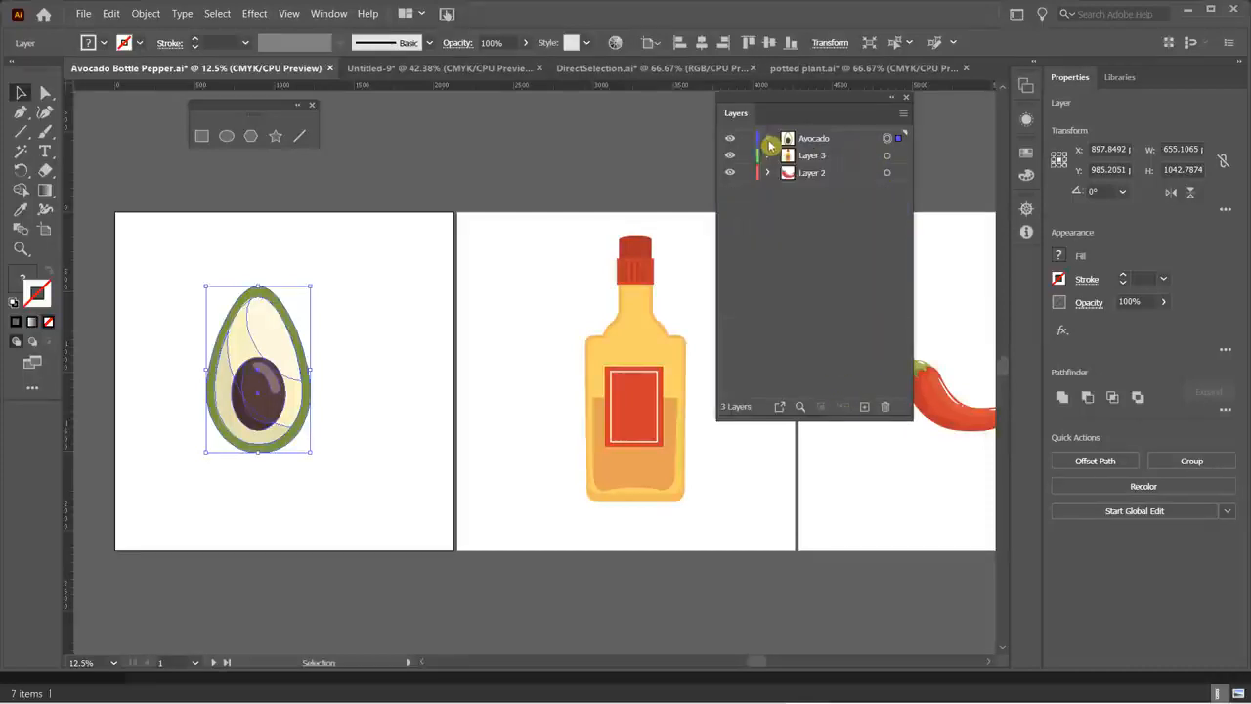
pyautogui.click(827, 142)
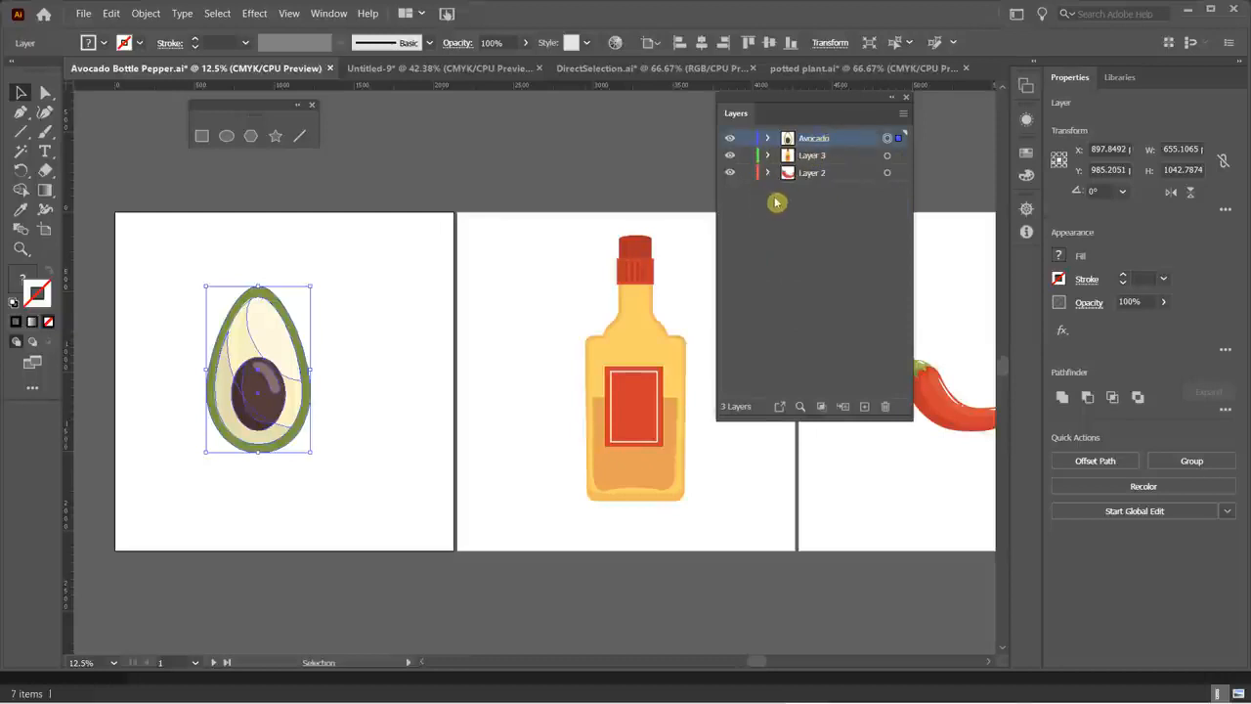
# - Open the Avocado layer's options and look through the available layer colors without changing the current one
pyautogui.doubleClick(847, 143)
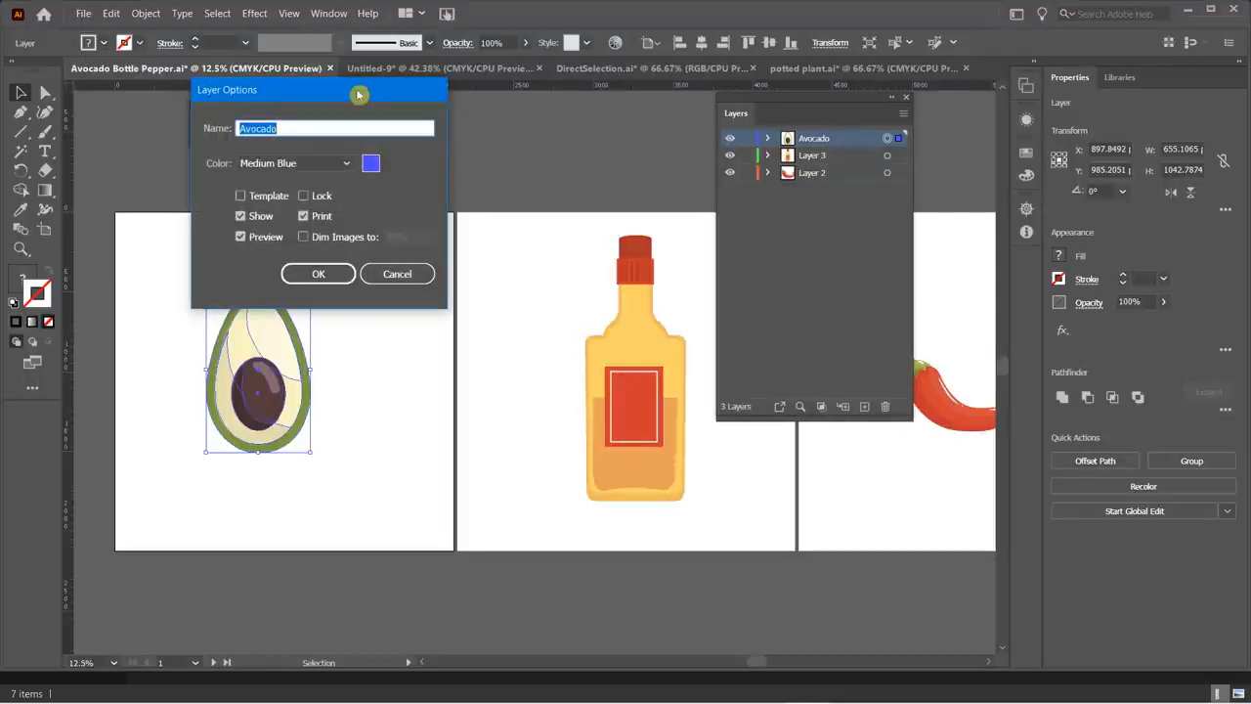
pyautogui.moveTo(358, 92); pyautogui.dragTo(548, 122)
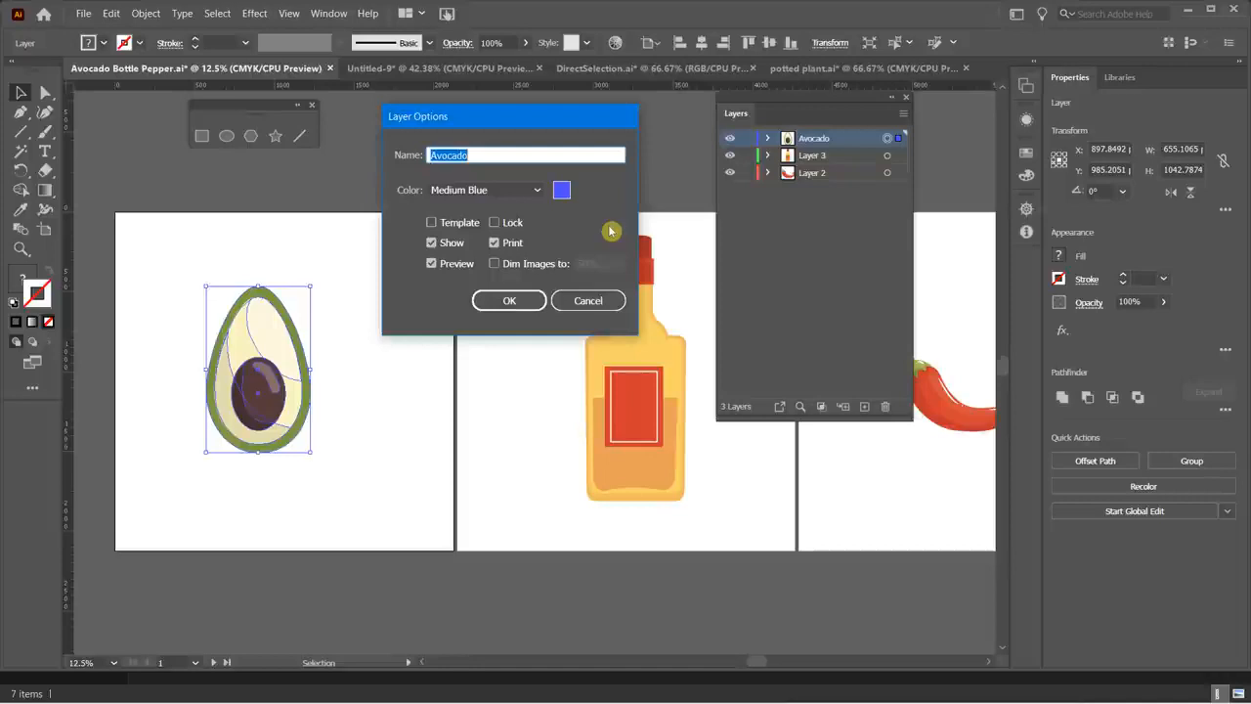
pyautogui.click(537, 189)
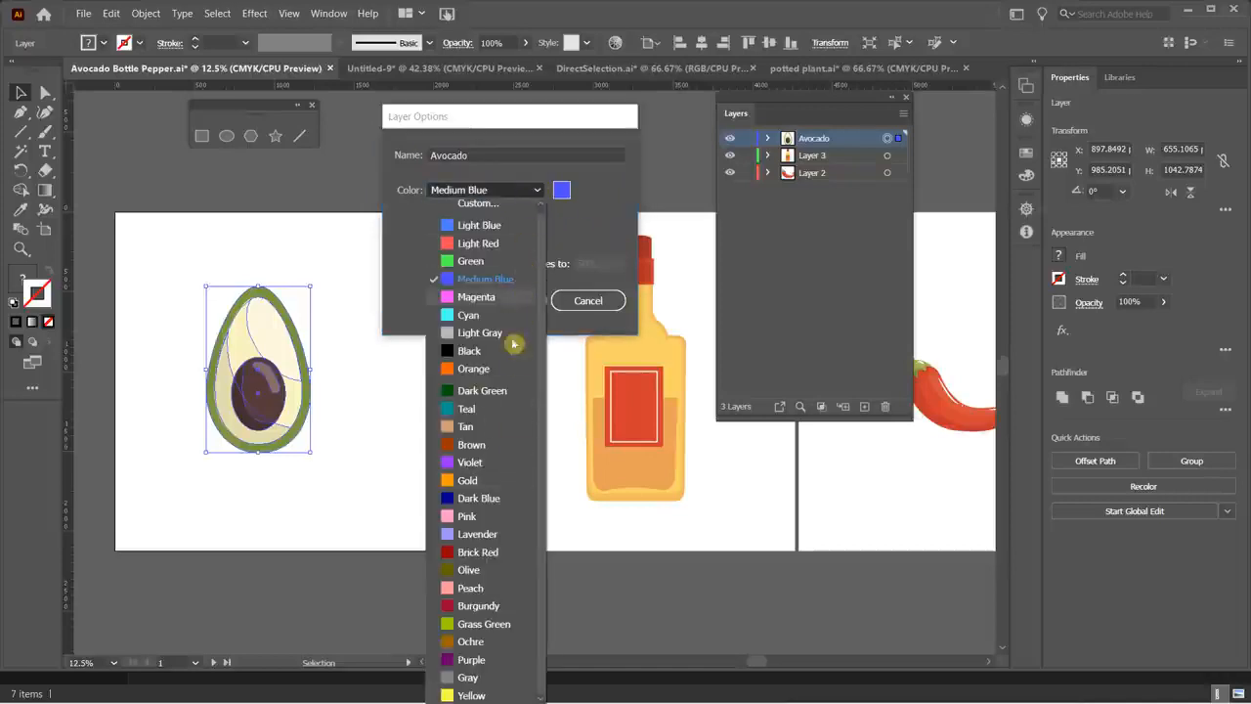
pyautogui.click(598, 190)
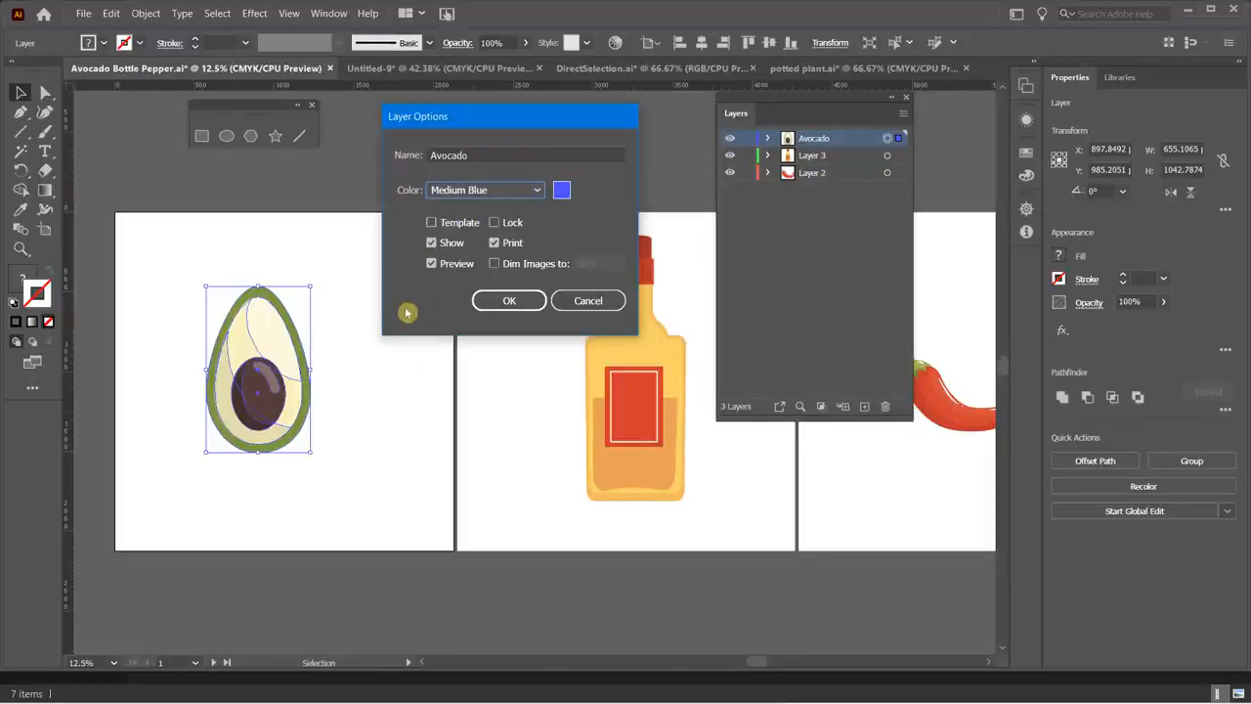
# - Turn the Avocado layer's Template option on and off twice, and close its options with Template disabled
pyautogui.click(432, 225)
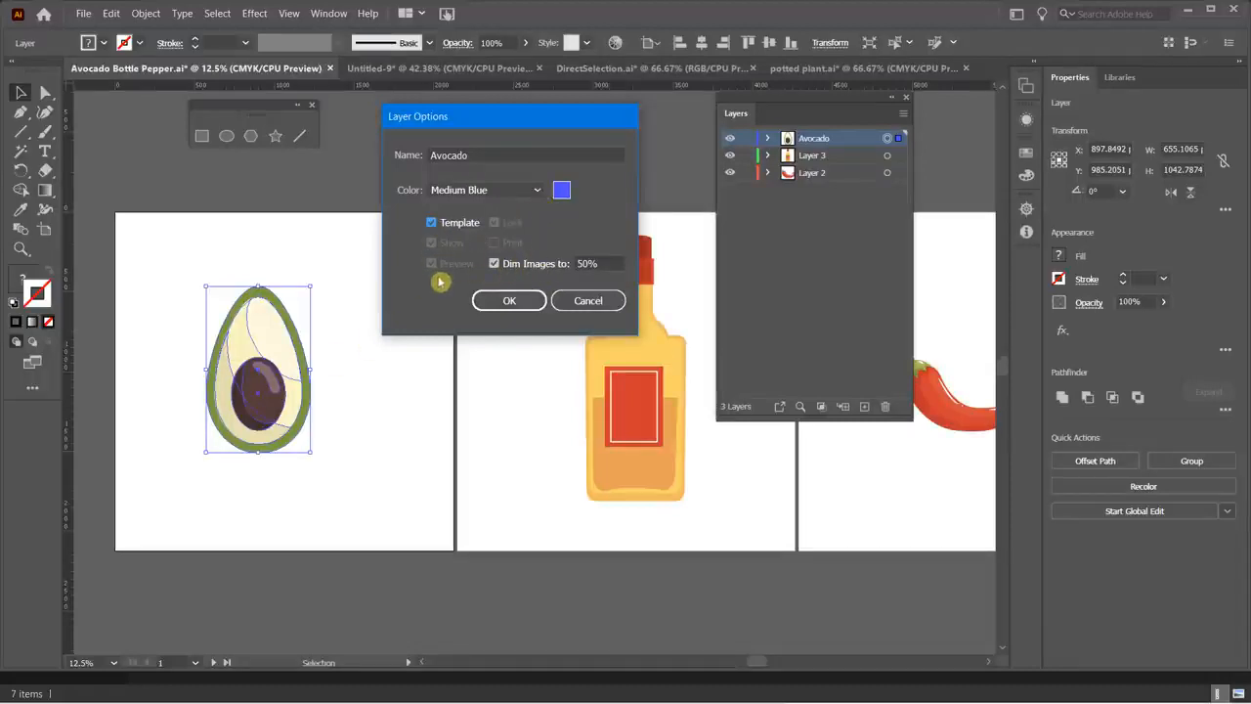
pyautogui.click(431, 223)
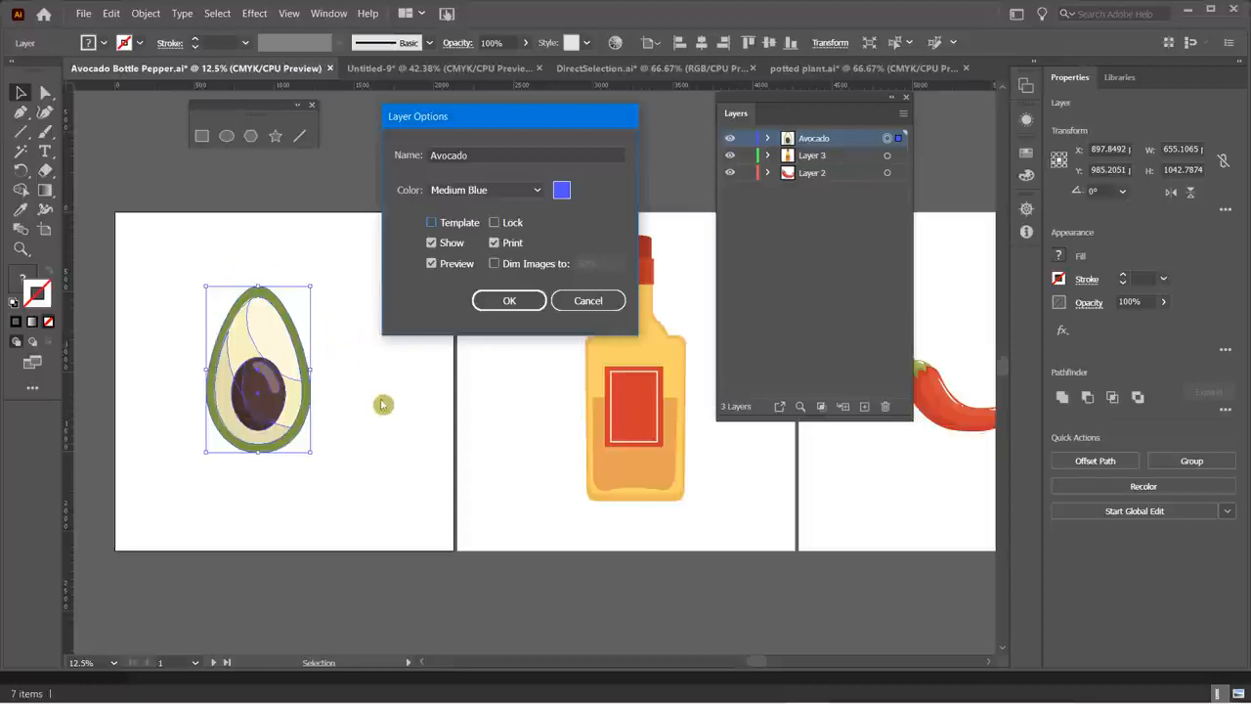
pyautogui.click(433, 223)
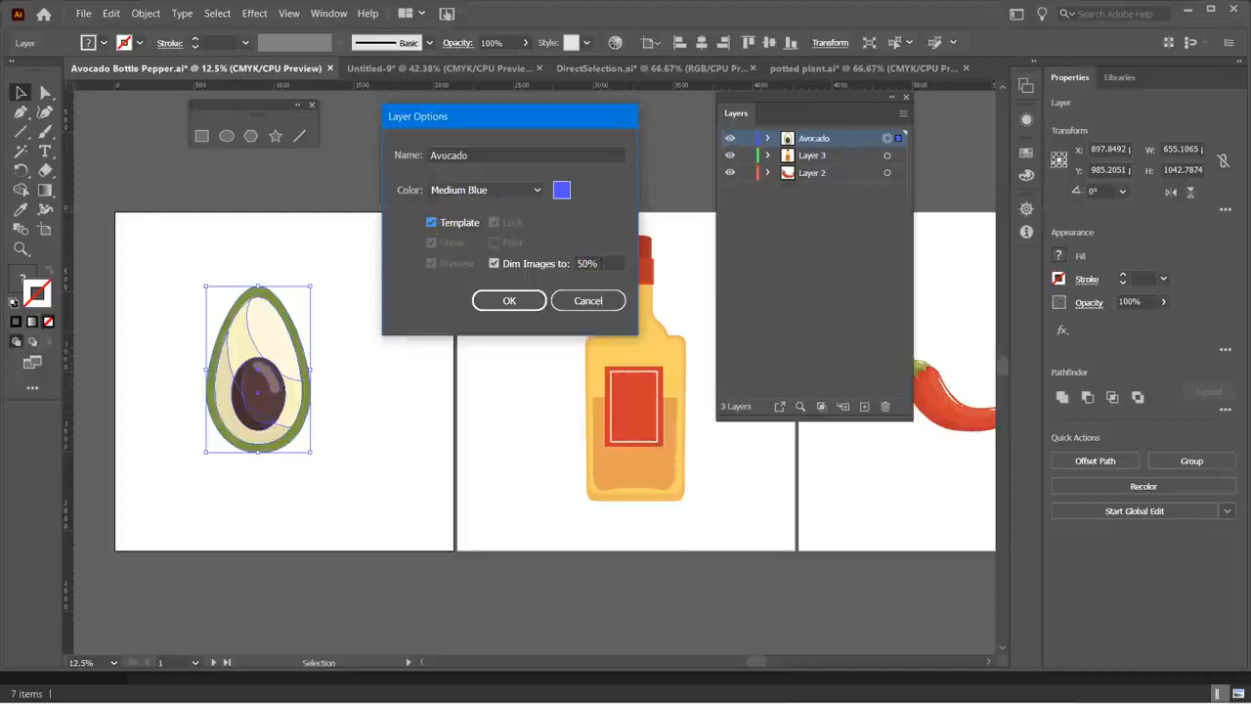
pyautogui.click(432, 223)
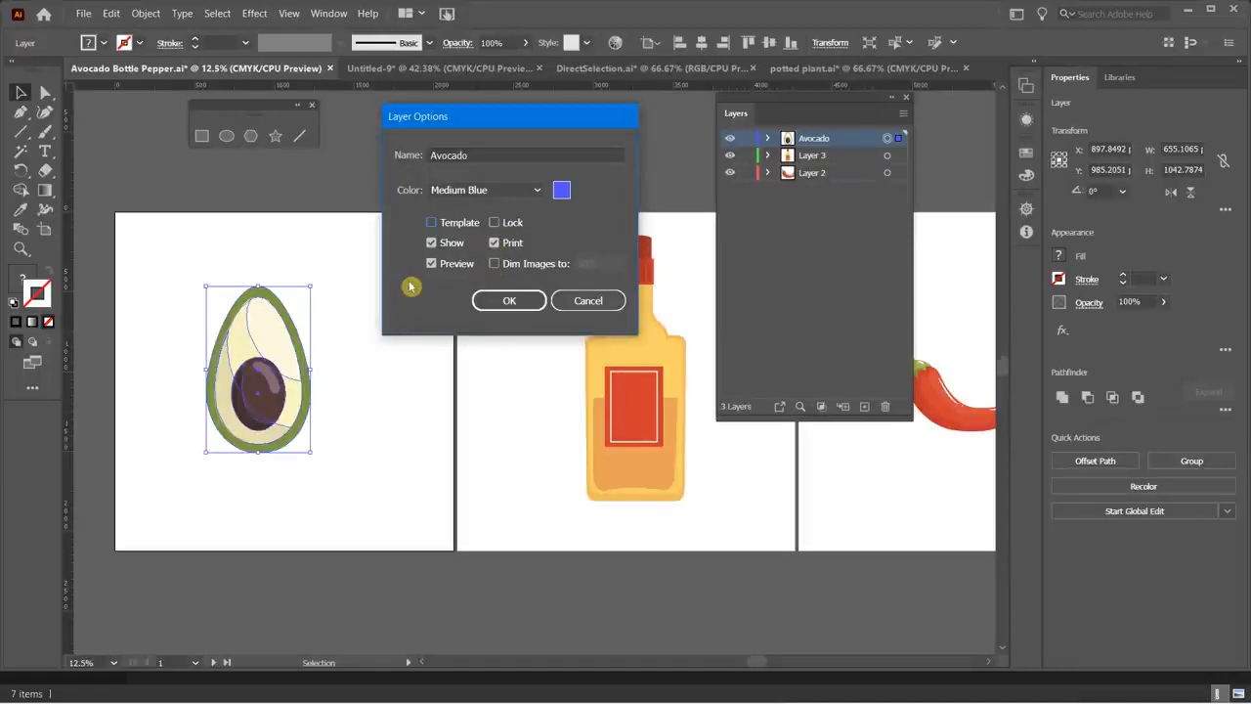
pyautogui.click(509, 300)
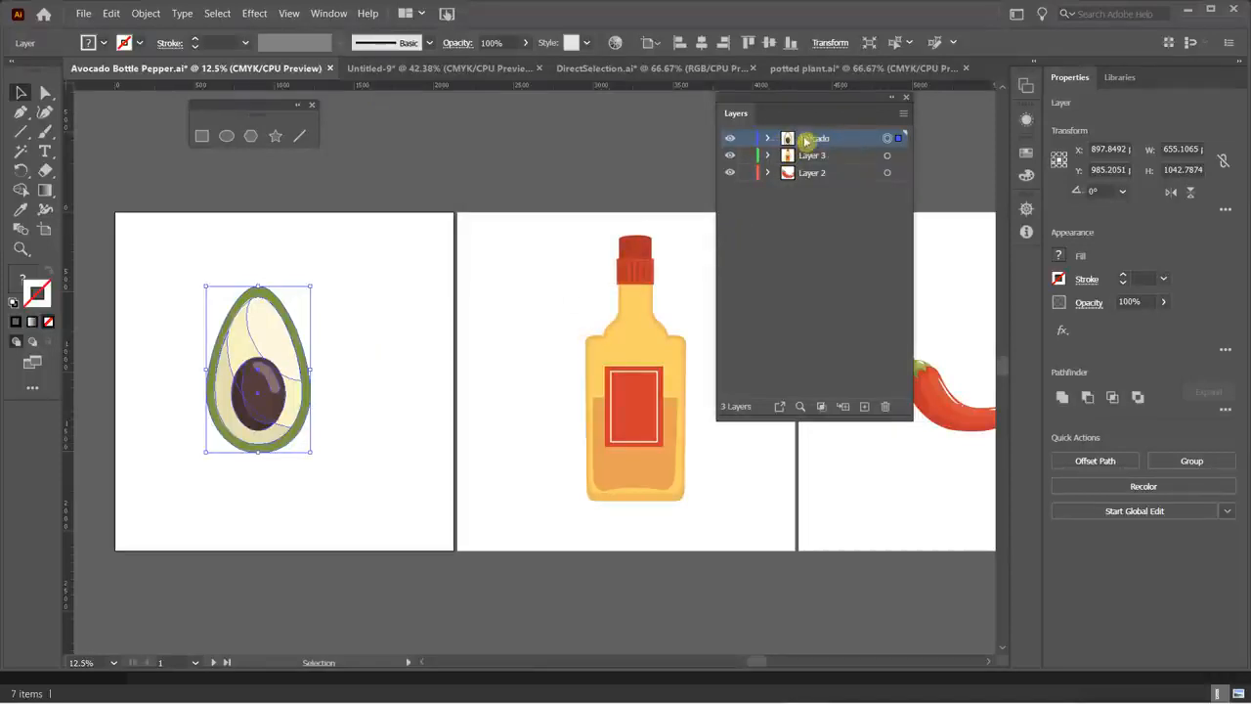
# - Hide and show the Avocado layer twice, leaving it visible
pyautogui.click(729, 140)
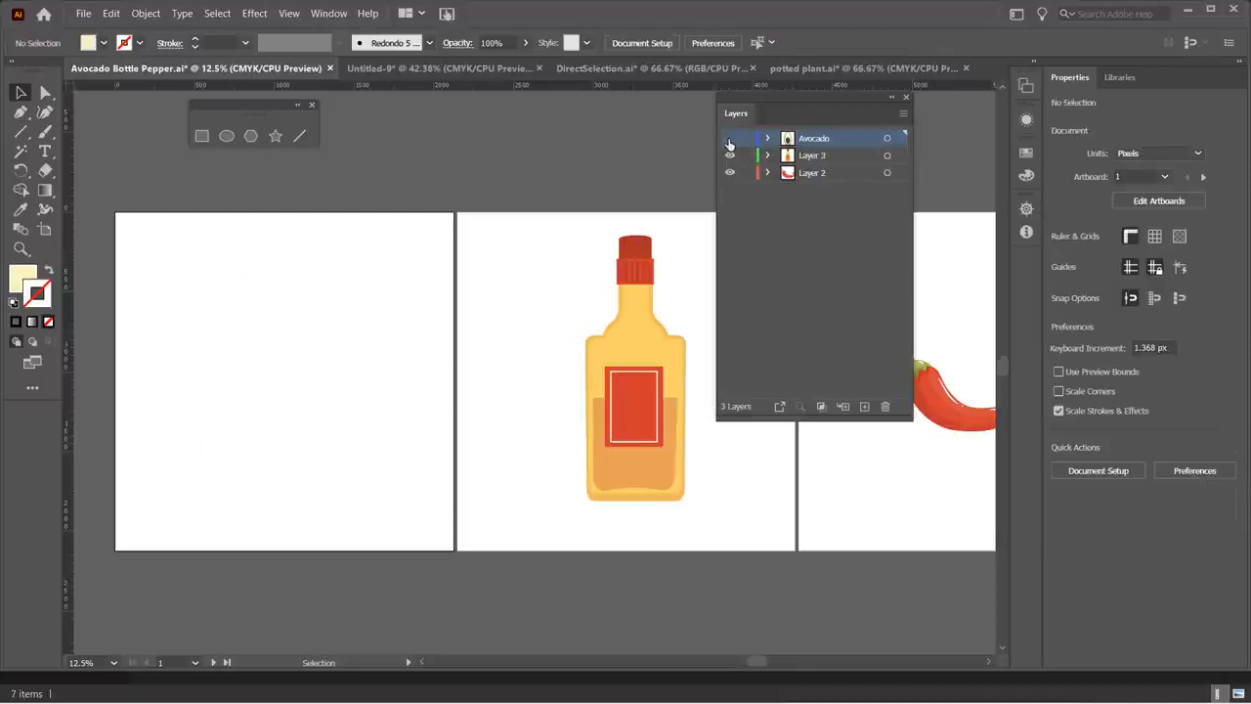
pyautogui.click(729, 140)
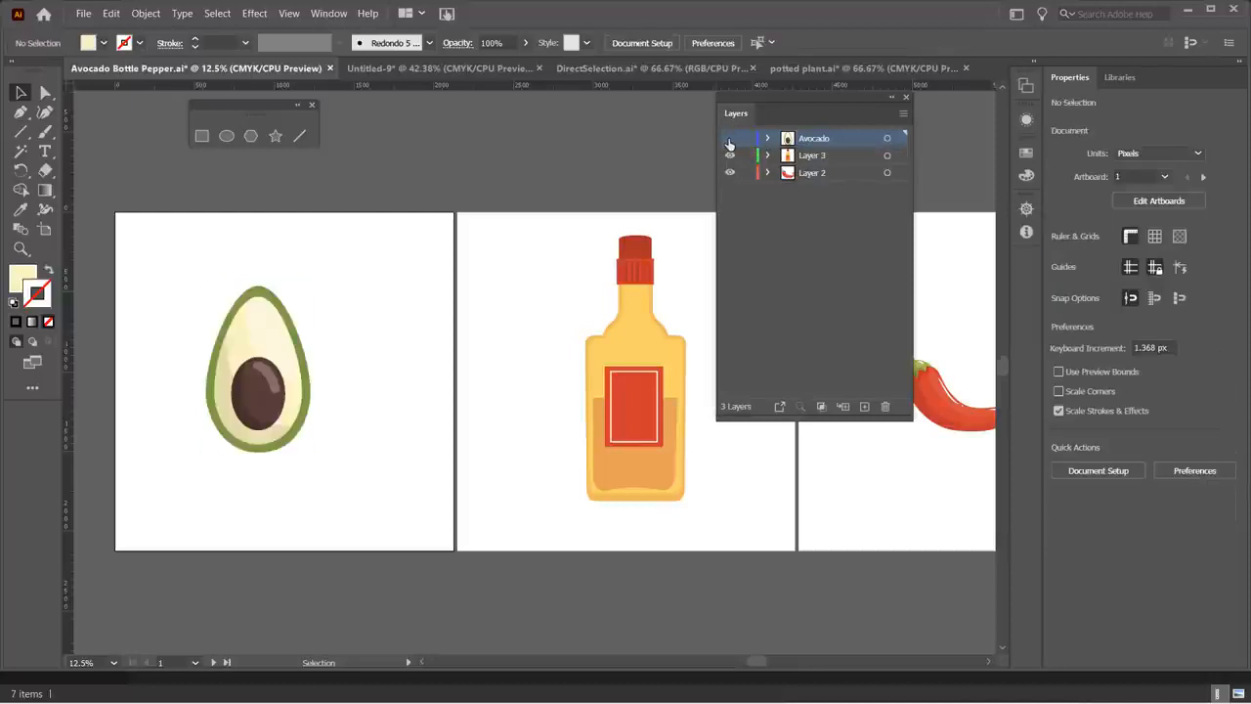
pyautogui.click(730, 140)
pyautogui.click(729, 140)
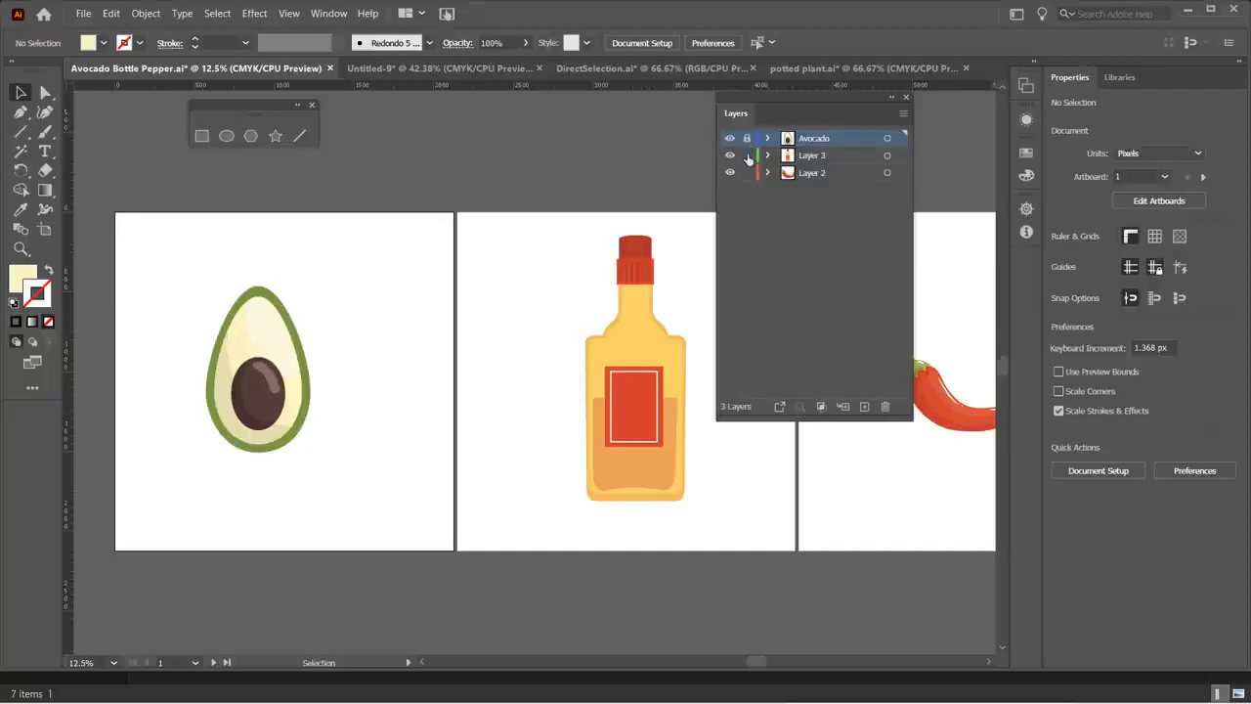
# - Toggle the lock on the Avocado layer, leave it unlocked, and select the avocado on the artboard
pyautogui.click(747, 140)
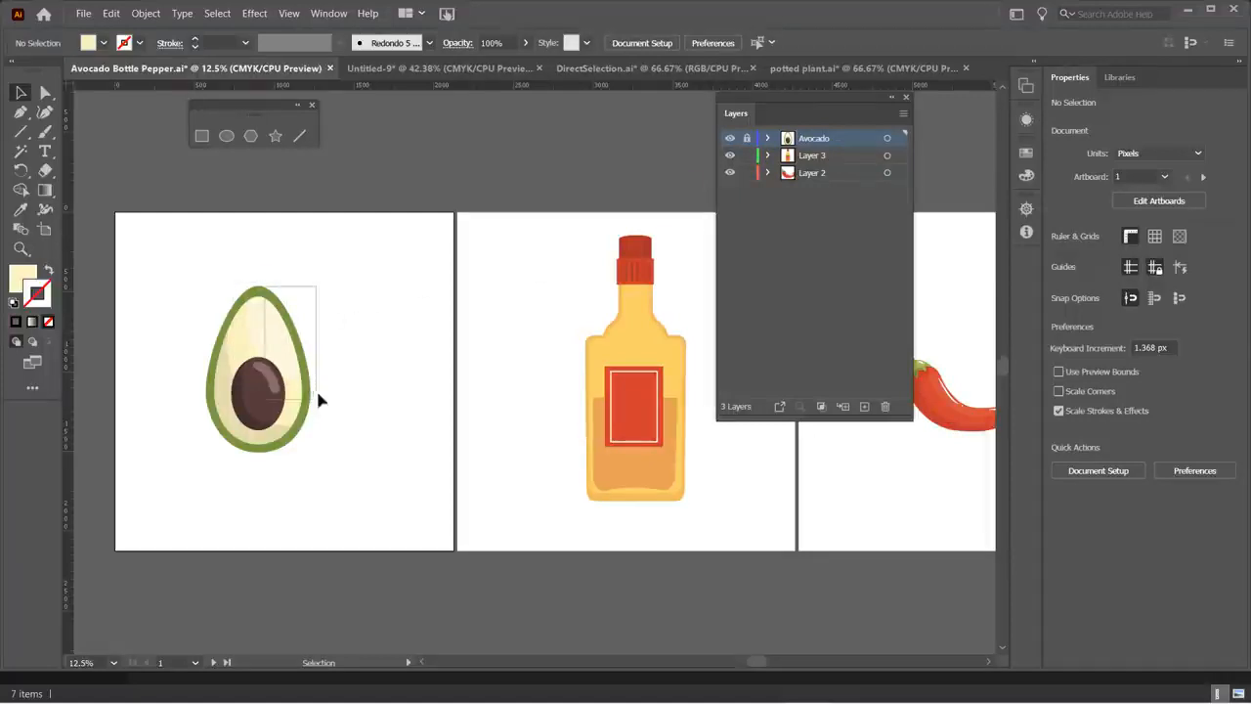
pyautogui.click(745, 141)
pyautogui.moveTo(182, 262); pyautogui.dragTo(365, 508)
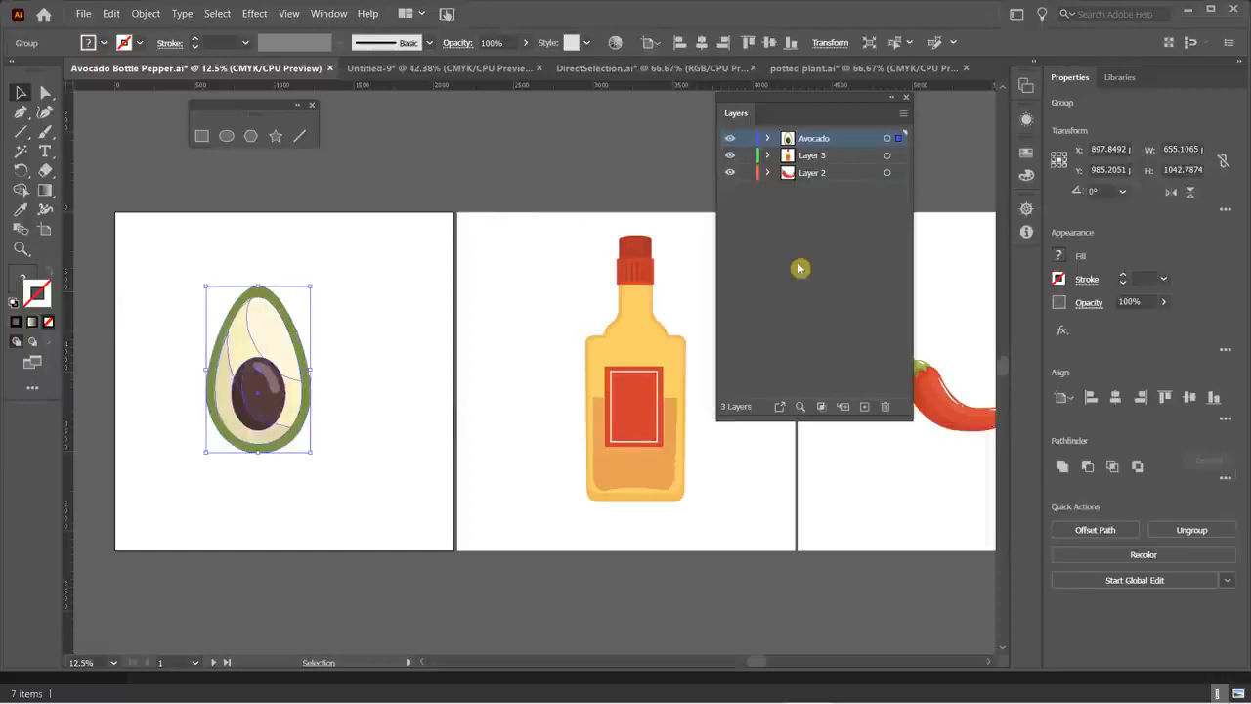
# - Create a new layer above the Avocado layer and name it Type
pyautogui.click(826, 210)
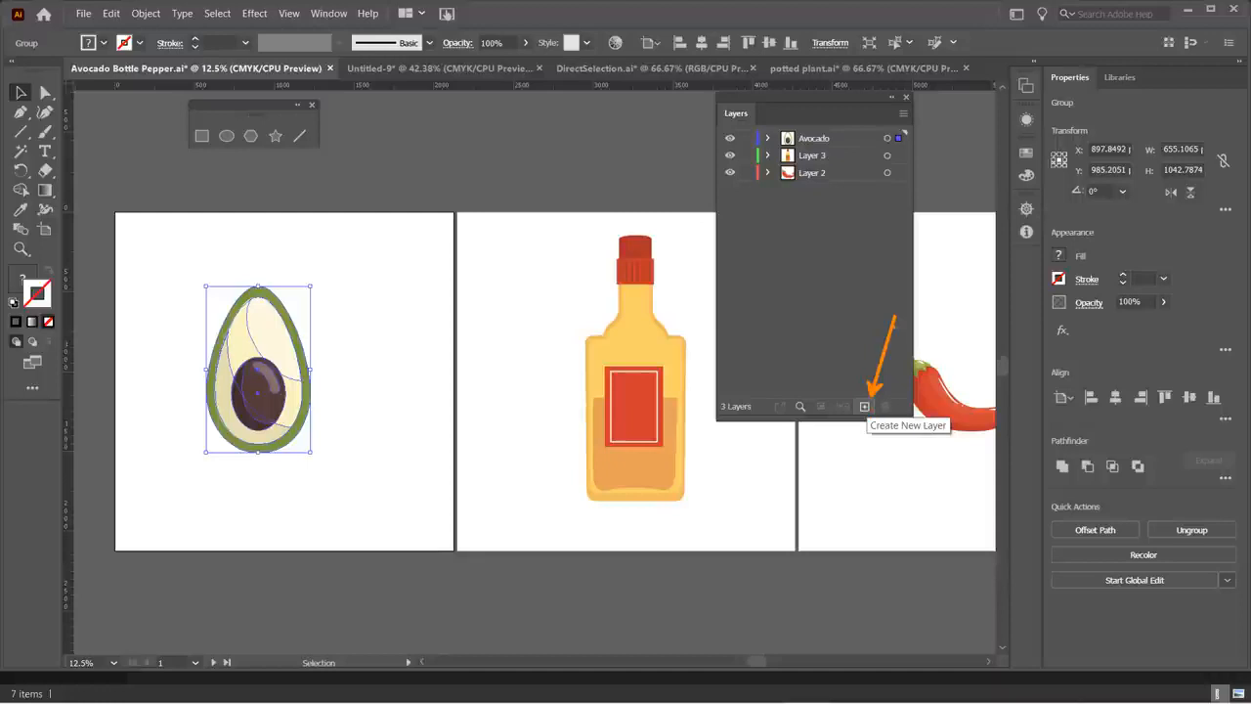
pyautogui.click(867, 411)
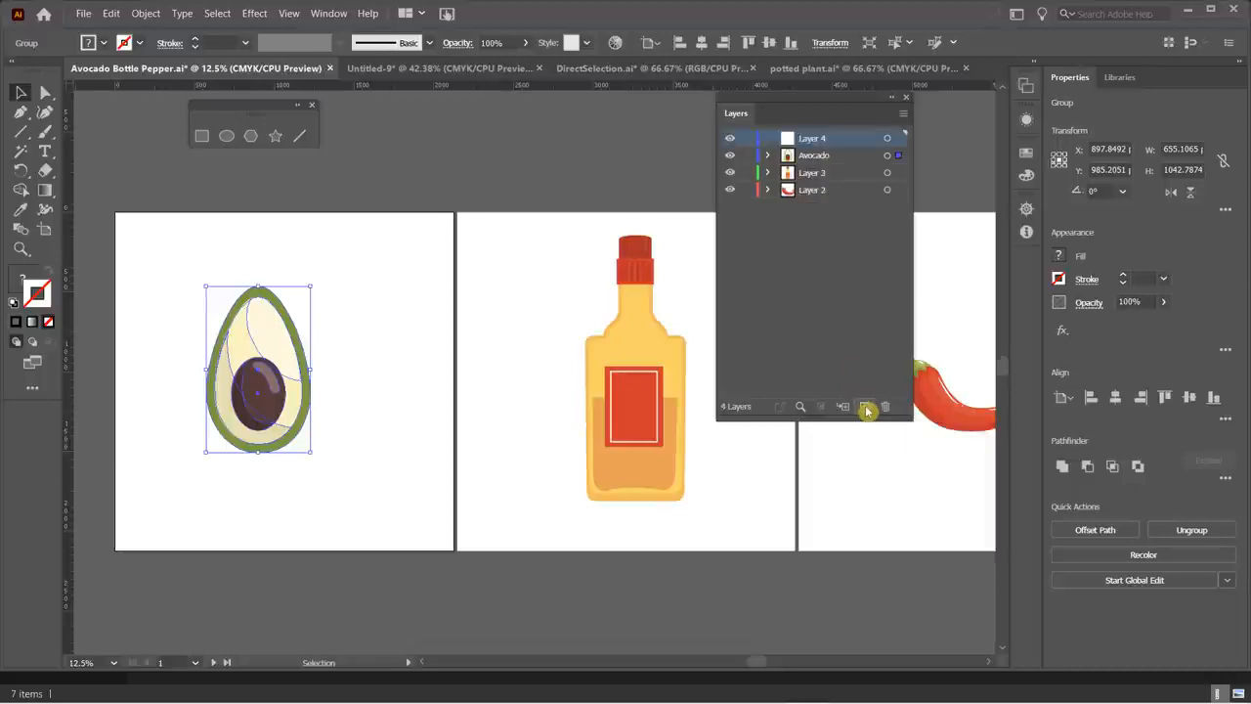
pyautogui.doubleClick(824, 137)
pyautogui.write('Type')
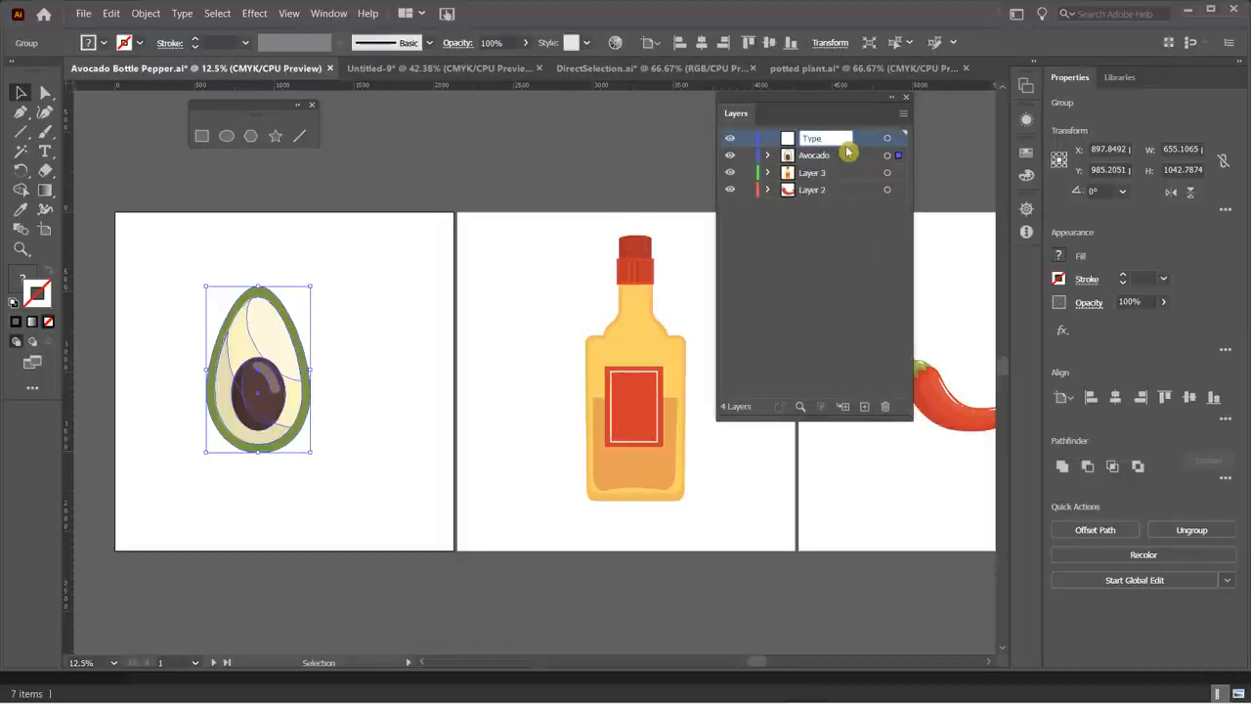
pyautogui.press('Return')
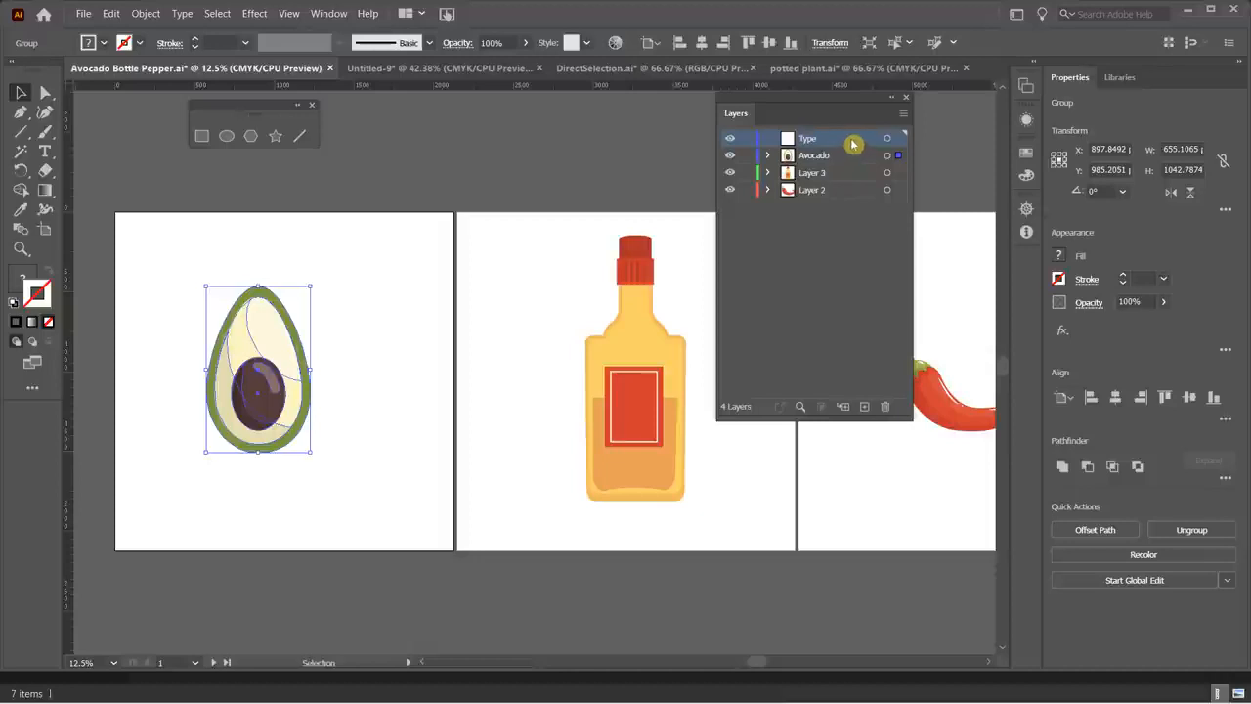
# - Change the Type layer's color to a custom light pink from the basic colors
pyautogui.doubleClick(853, 144)
pyautogui.click(563, 189)
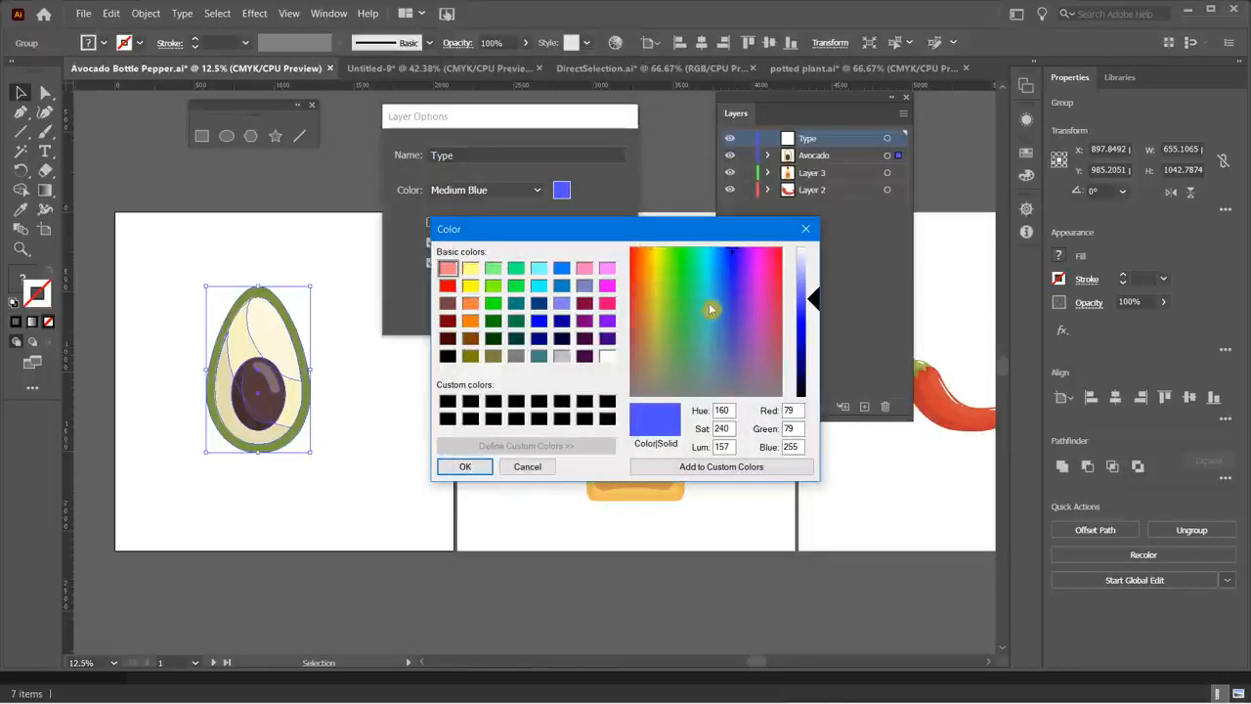
pyautogui.click(562, 304)
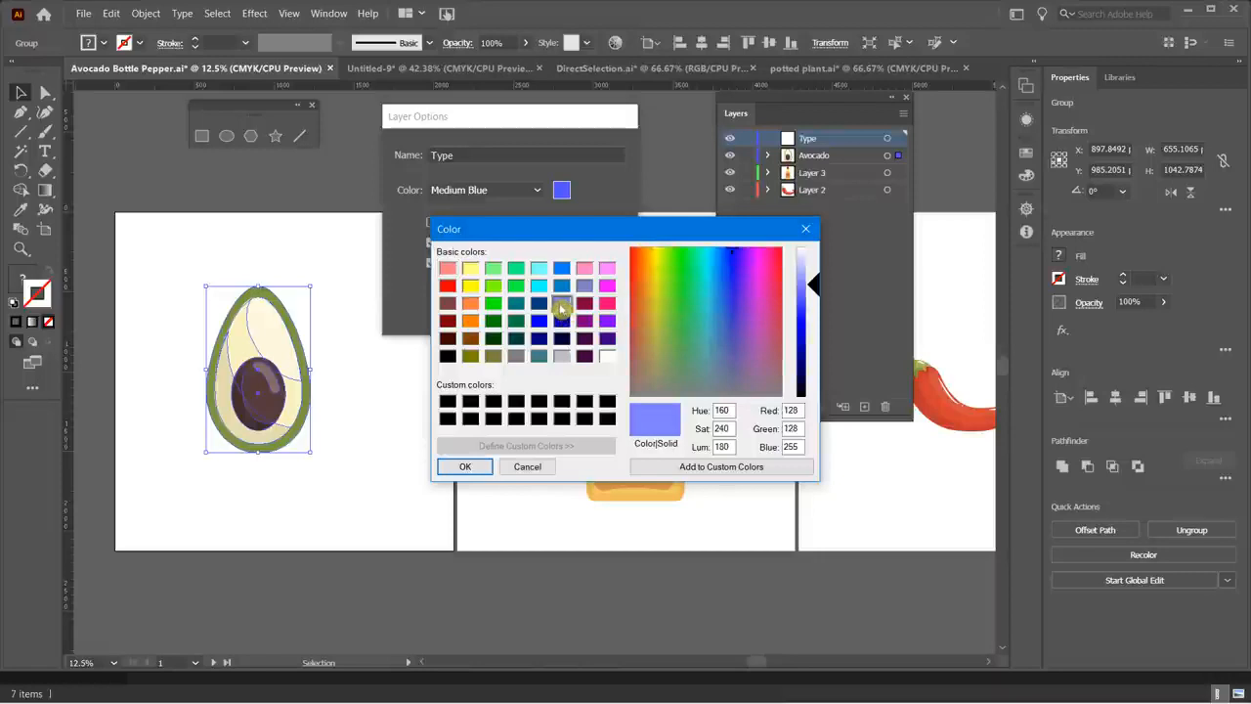
pyautogui.click(607, 274)
pyautogui.click(468, 466)
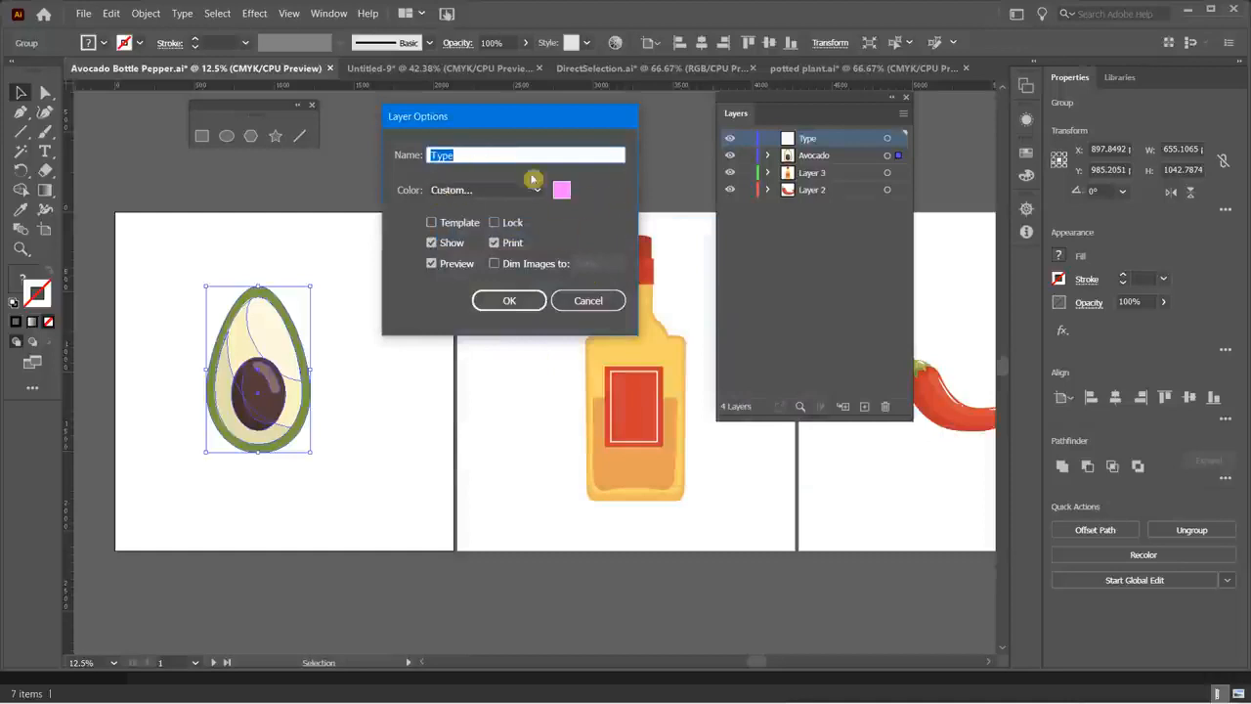
pyautogui.click(509, 301)
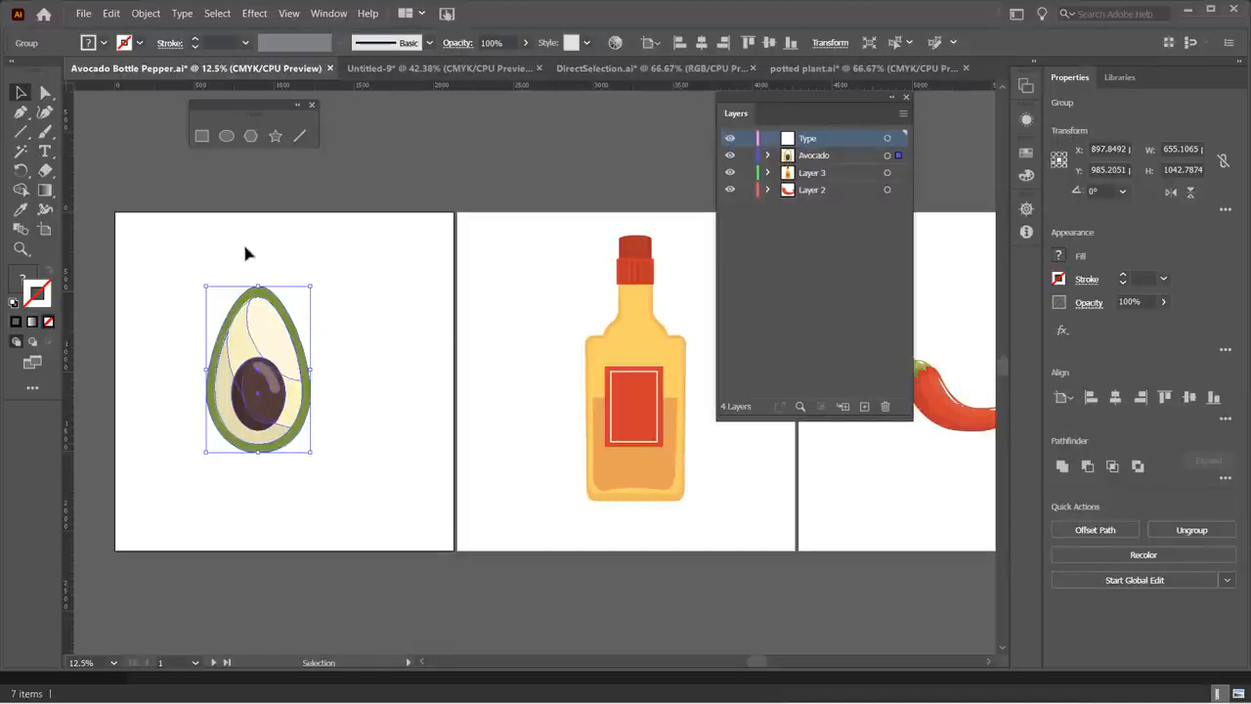
# - Add an area text box about 1883 by 347 px above the avocado on the Type layer, containing the text YUMMY
pyautogui.click(44, 151)
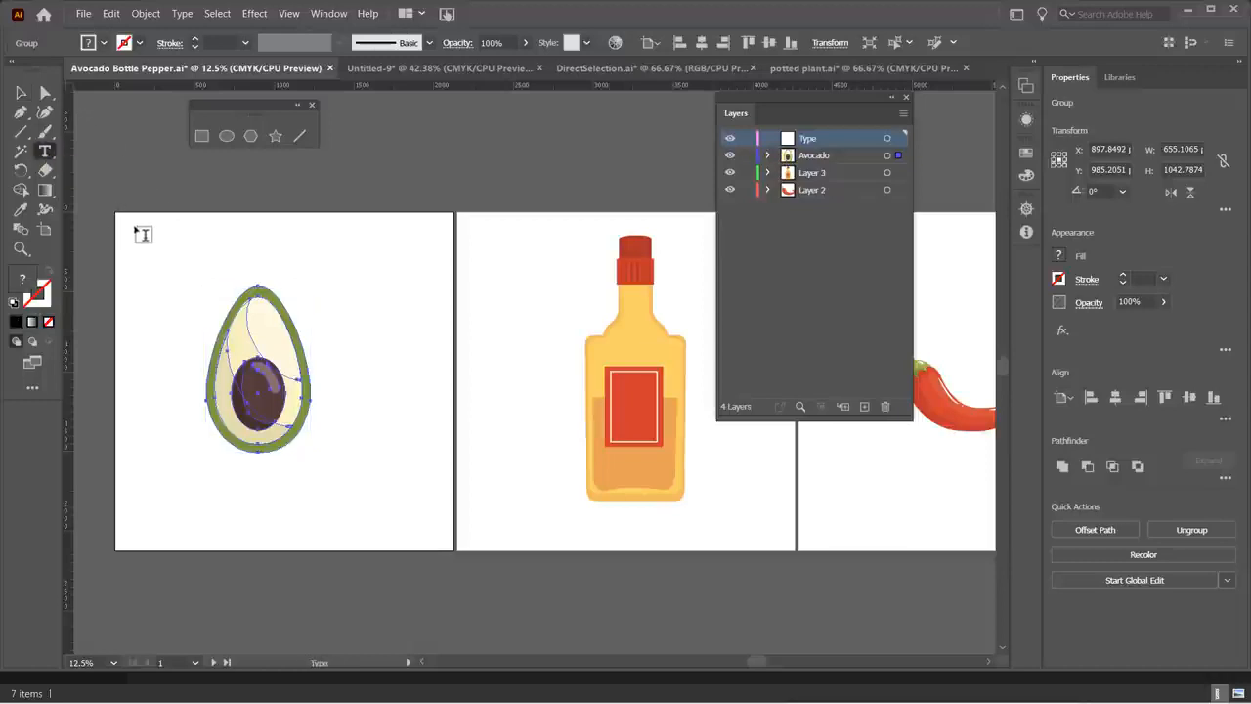
pyautogui.moveTo(128, 214); pyautogui.dragTo(423, 274)
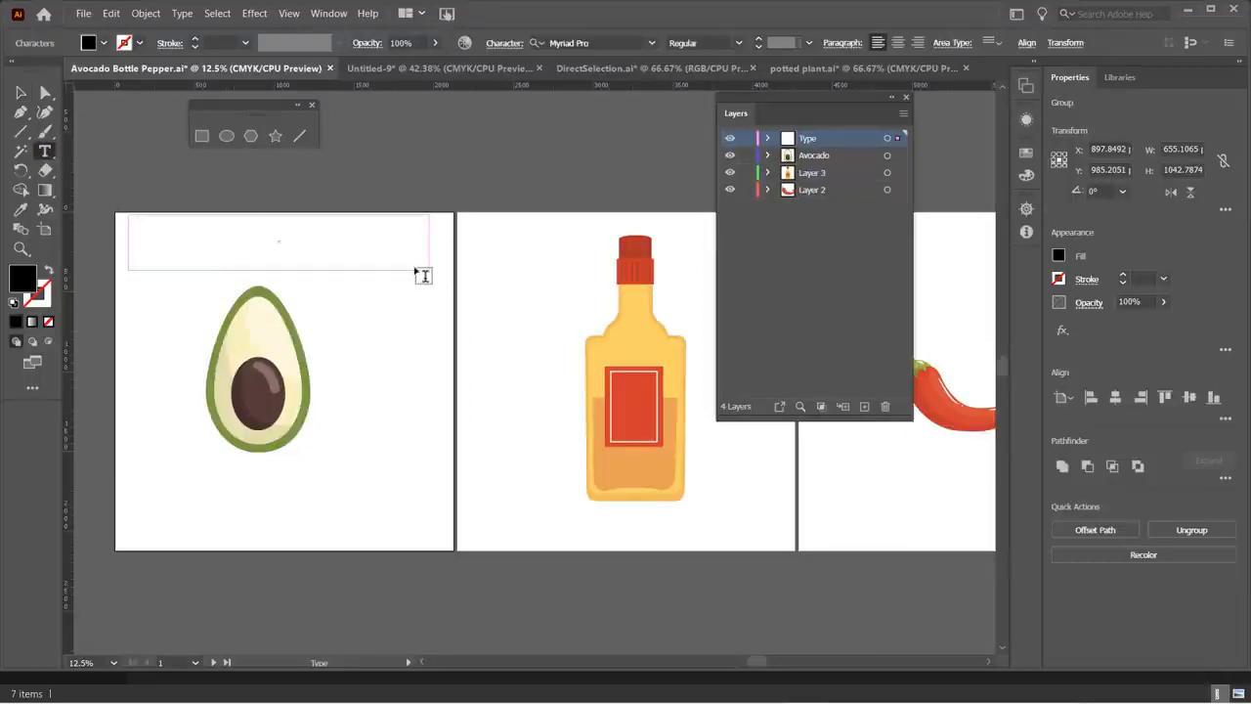
pyautogui.press('BackSpace')
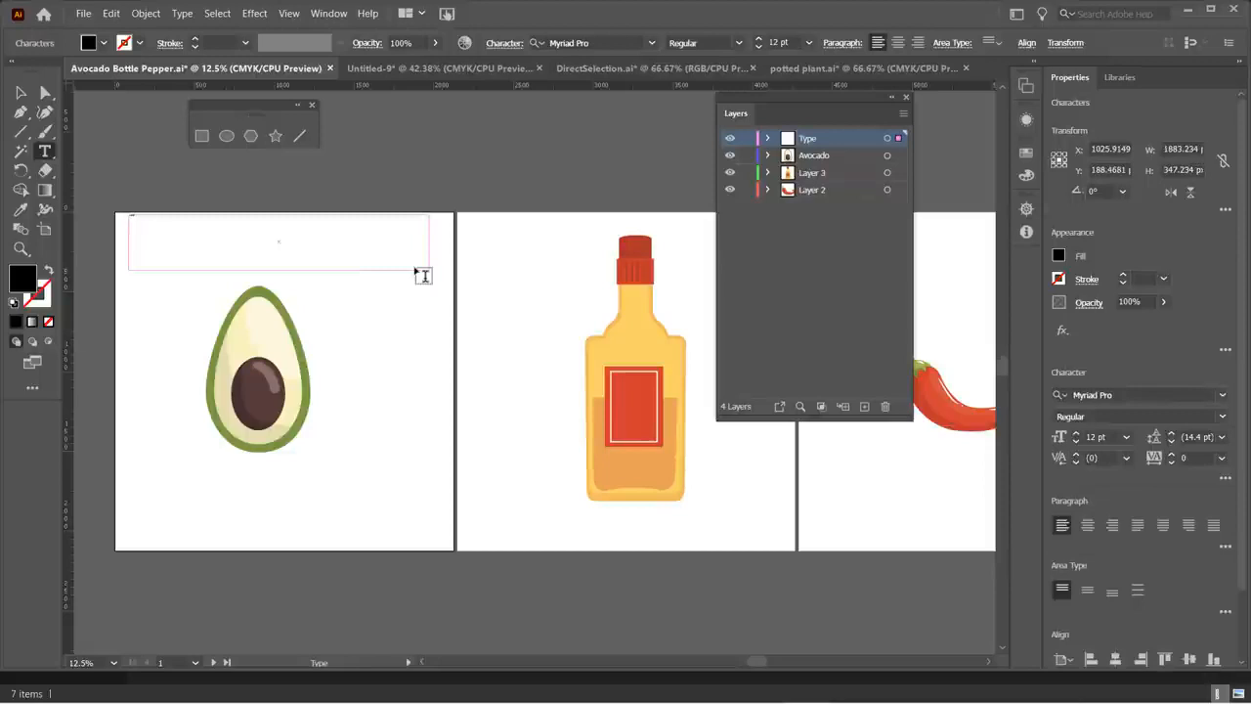
pyautogui.press('Escape')
# - Enlarge all of the YUMMY text to 126 pt and finish with the text object selected
pyautogui.hotkey('ctrl', 'a')
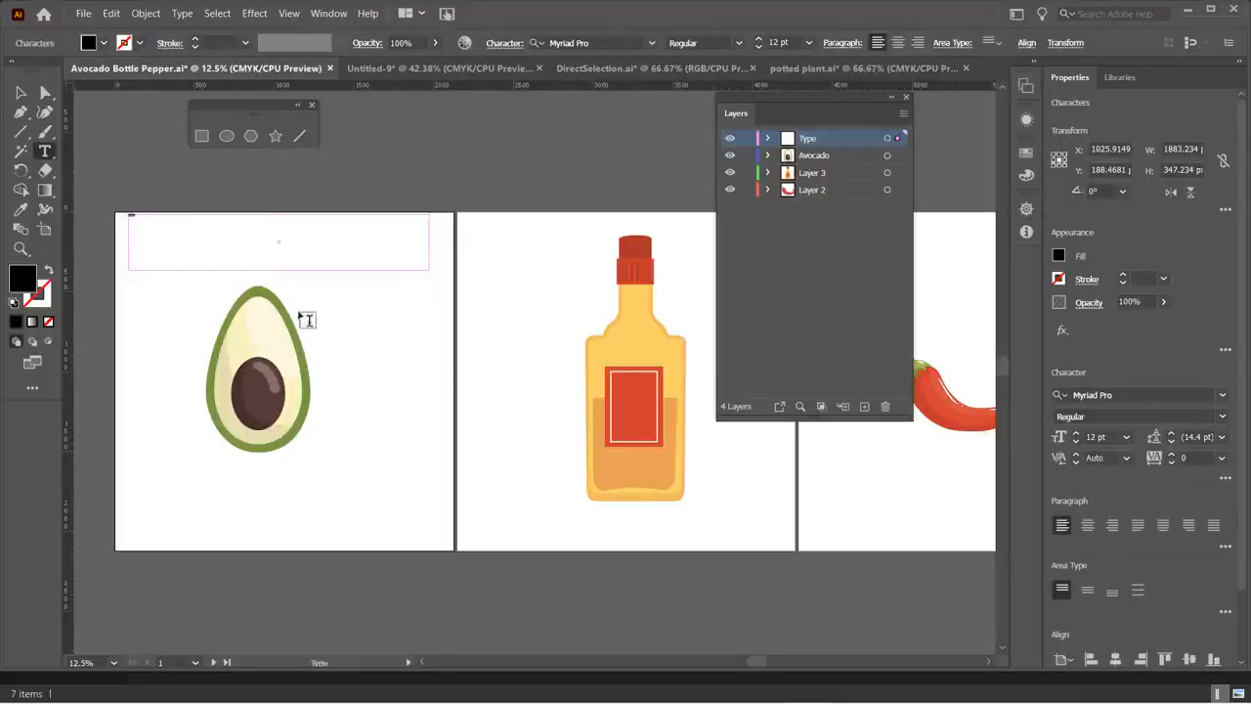
pyautogui.click(809, 42)
pyautogui.click(838, 333)
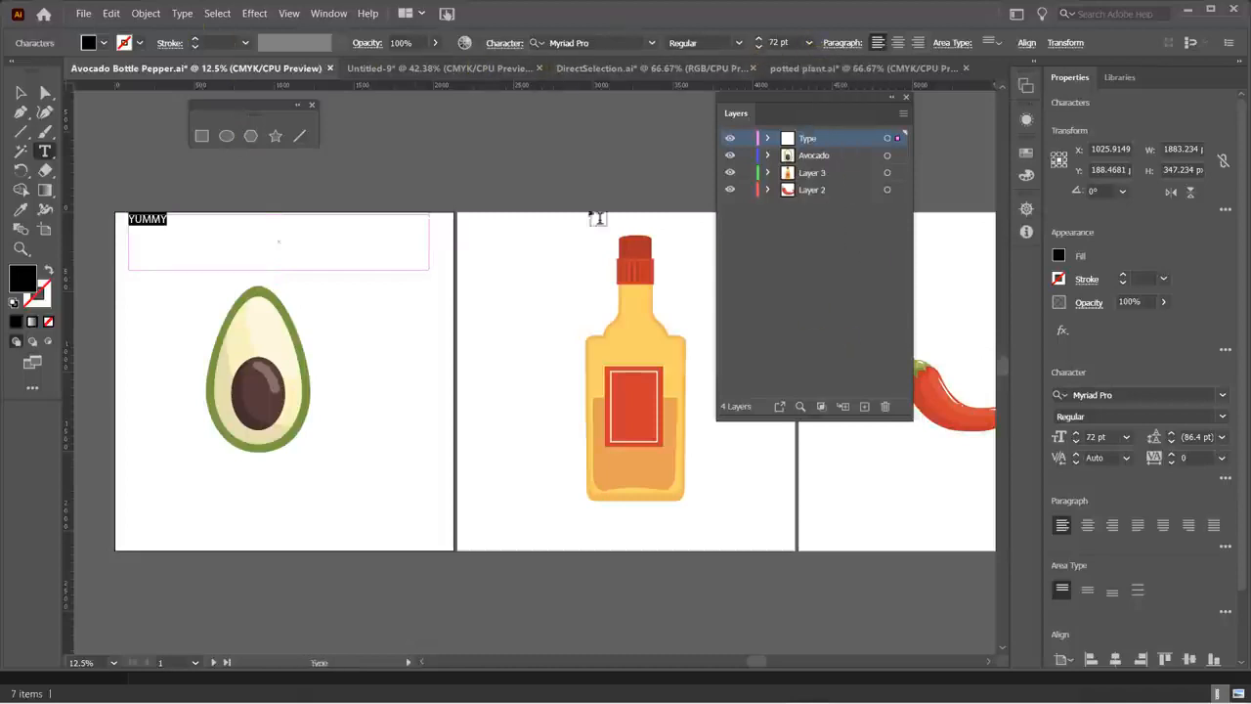
pyautogui.hotkey('ctrl', 'shift', '.')
pyautogui.hotkey('ctrl', 'shift', '.')
pyautogui.hotkey('ctrl', 'shift', '.')
pyautogui.hotkey('ctrl', 'shift', '.')
pyautogui.hotkey('ctrl', 'shift', '.')
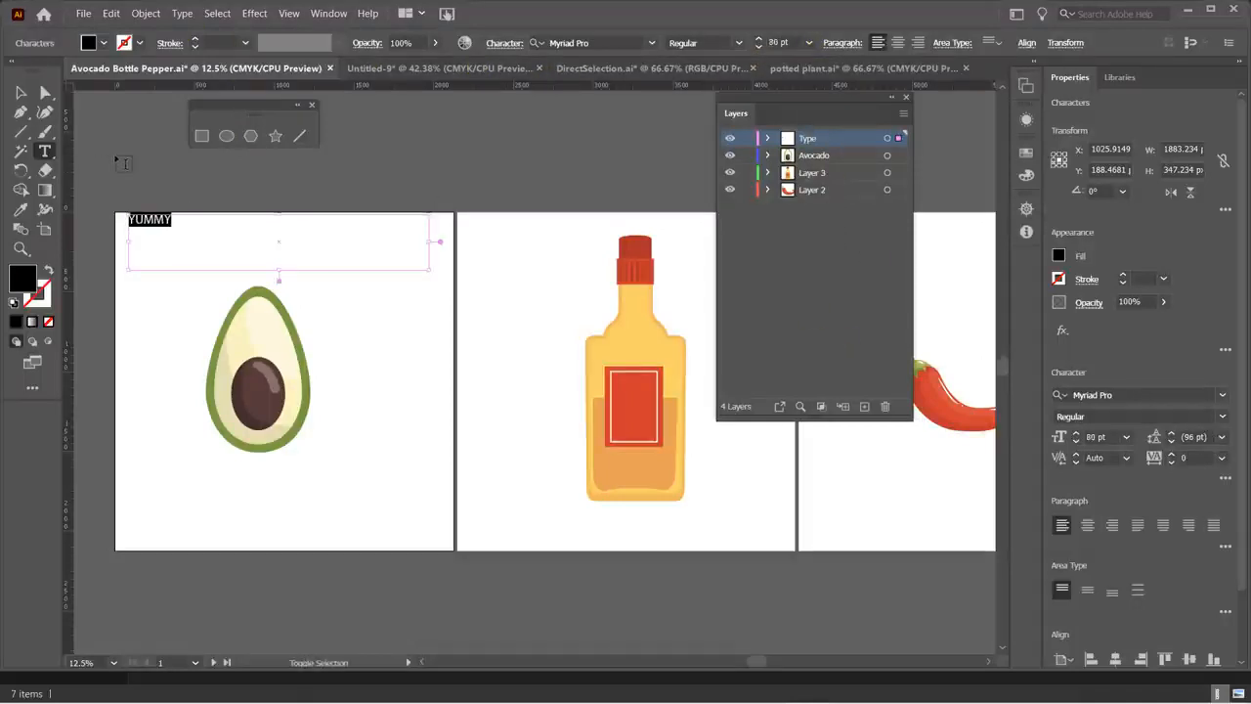
pyautogui.hotkey('ctrl', 'shift', '.')
pyautogui.hotkey('ctrl', 'shift', '.')
pyautogui.hotkey('ctrl', 'shift', '.')
pyautogui.hotkey('ctrl', 'shift', '.')
pyautogui.hotkey('ctrl', 'shift', '.')
pyautogui.hotkey('ctrl', 'shift', '.')
pyautogui.hotkey('ctrl', 'shift', '.')
pyautogui.hotkey('ctrl', 'shift', '.')
pyautogui.hotkey('ctrl', 'shift', '.')
pyautogui.hotkey('ctrl', 'shift', '.')
pyautogui.hotkey('ctrl', 'shift', '.')
pyautogui.hotkey('ctrl', 'shift', '.')
pyautogui.hotkey('ctrl', 'shift', '.')
pyautogui.hotkey('ctrl', 'shift', '.')
pyautogui.hotkey('ctrl', 'shift', '.')
pyautogui.hotkey('ctrl', 'shift', '.')
pyautogui.hotkey('ctrl', 'shift', '.')
pyautogui.hotkey('ctrl', 'shift', '.')
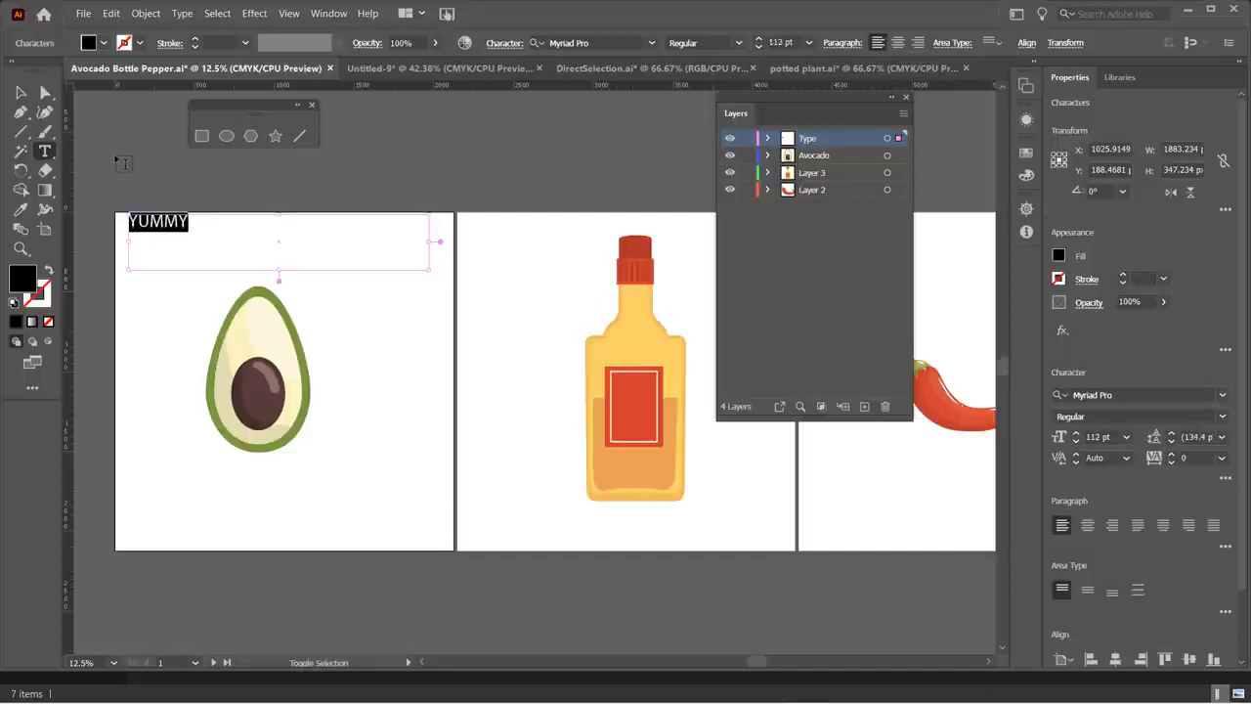
pyautogui.hotkey('ctrl', 'shift', '.')
pyautogui.hotkey('ctrl', 'shift', '.')
pyautogui.hotkey('ctrl', 'shift', '.')
pyautogui.hotkey('ctrl', 'shift', '.')
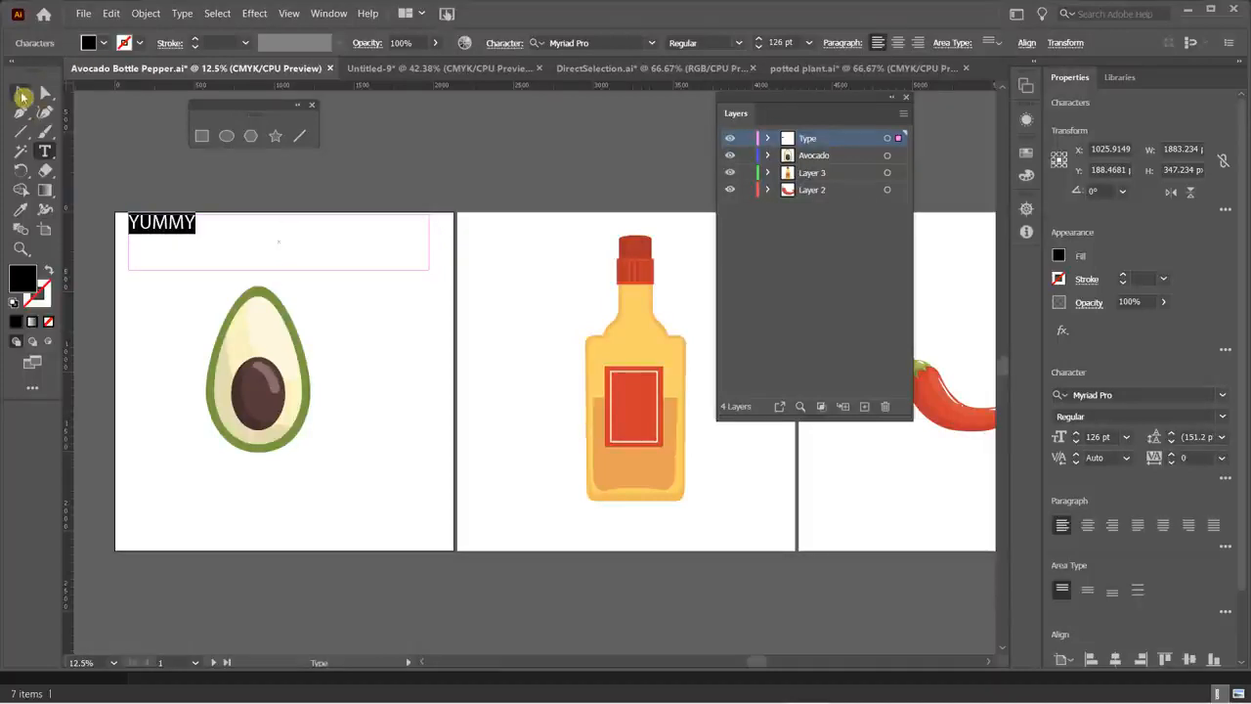
pyautogui.click(20, 92)
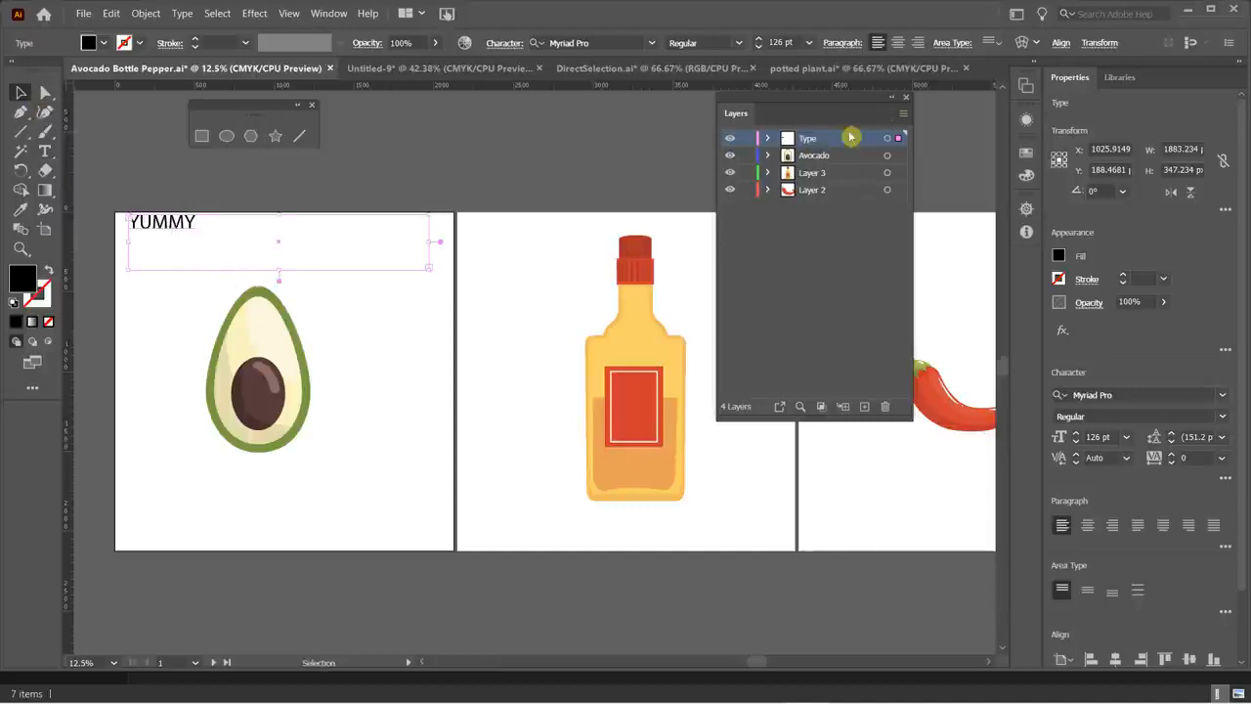
# - Expand the Type layer to examine the text object it contains
pyautogui.click(769, 138)
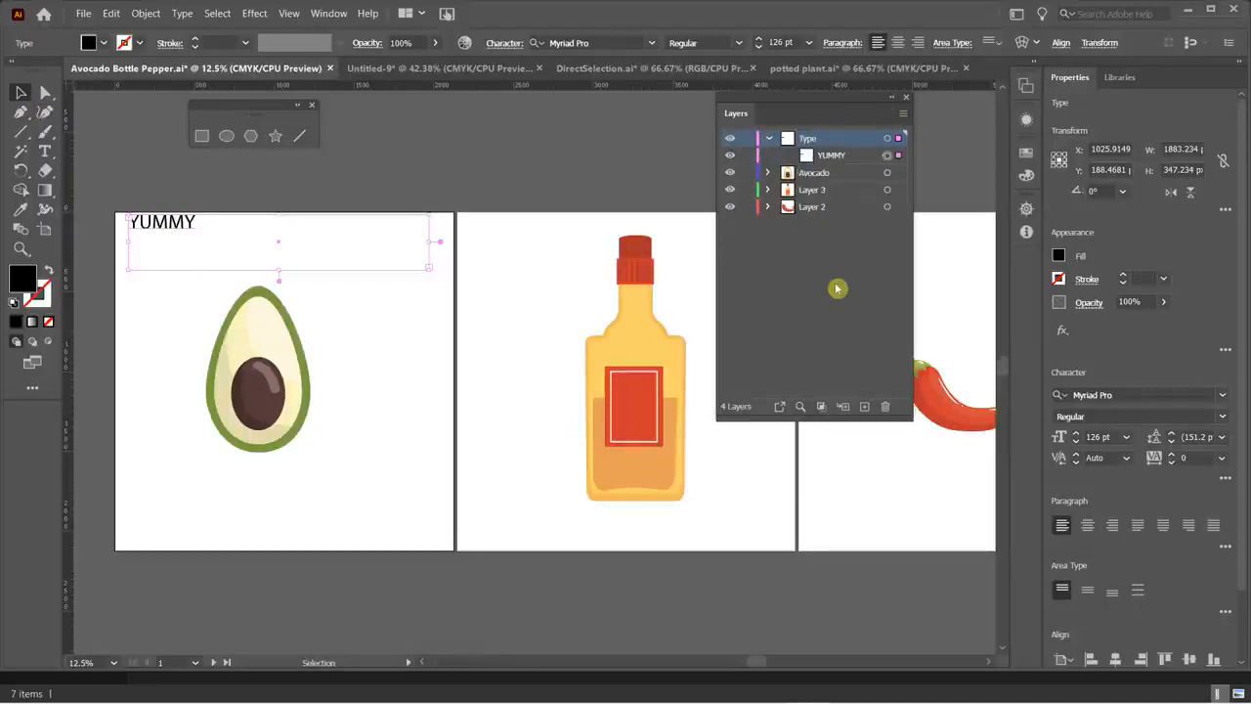
pyautogui.click(769, 139)
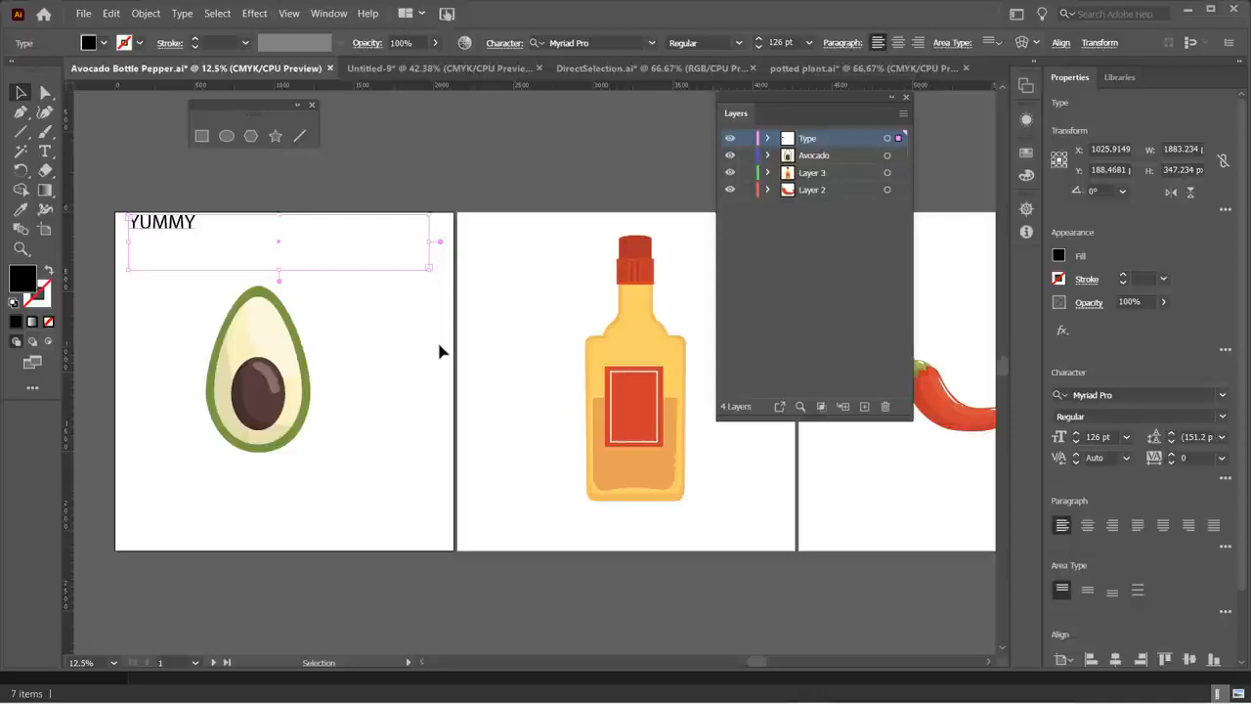
pyautogui.click(769, 142)
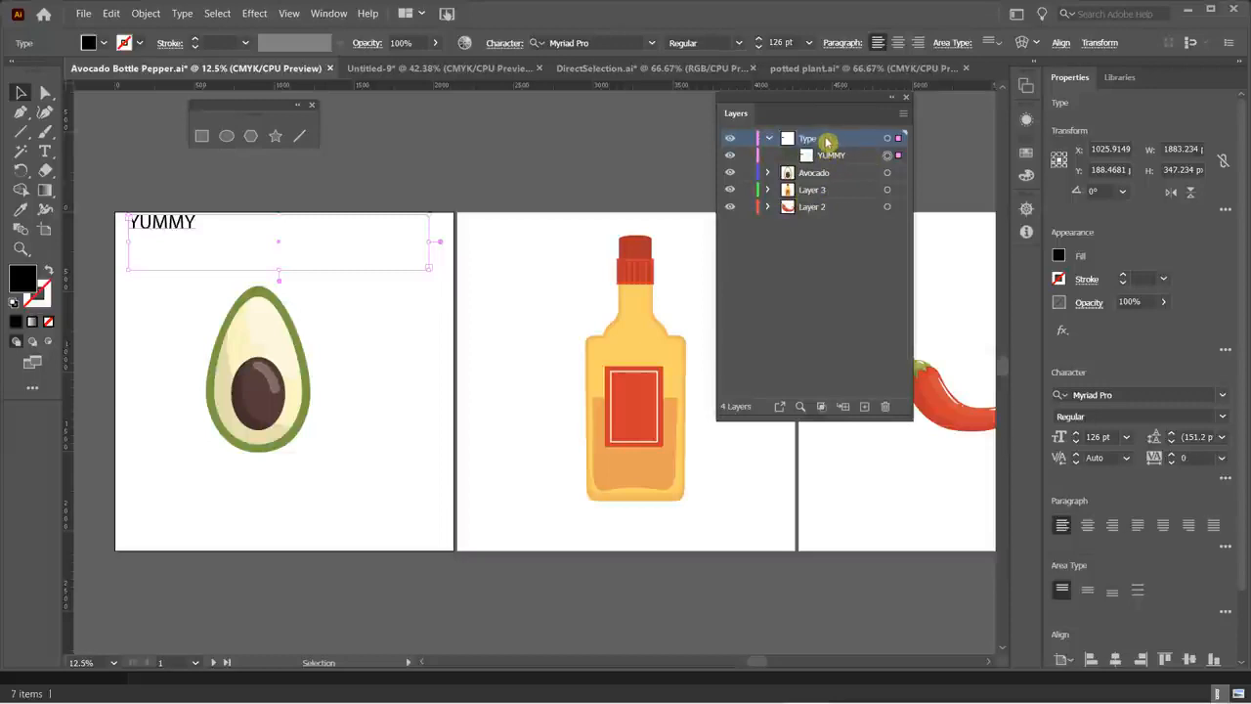
# - Move the YUMMY text object out of the Type layer and into the Avocado layer
pyautogui.click(844, 157)
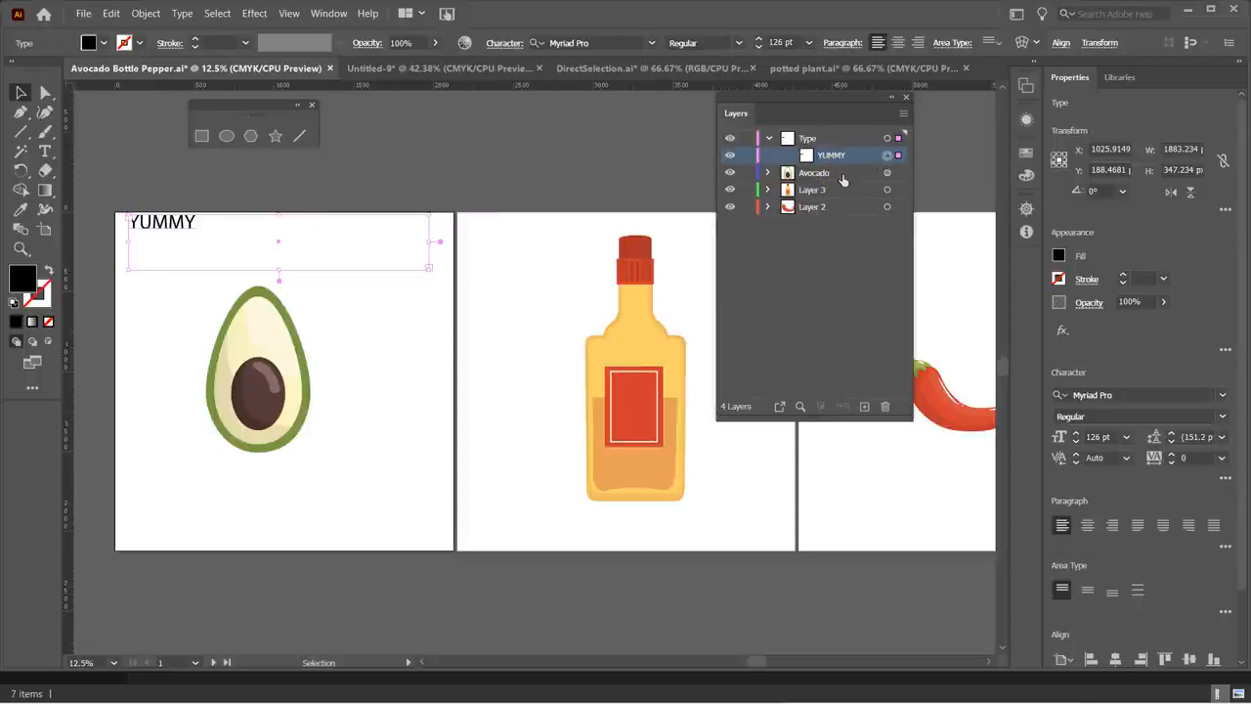
pyautogui.click(864, 172)
pyautogui.moveTo(864, 172); pyautogui.dragTo(856, 182)
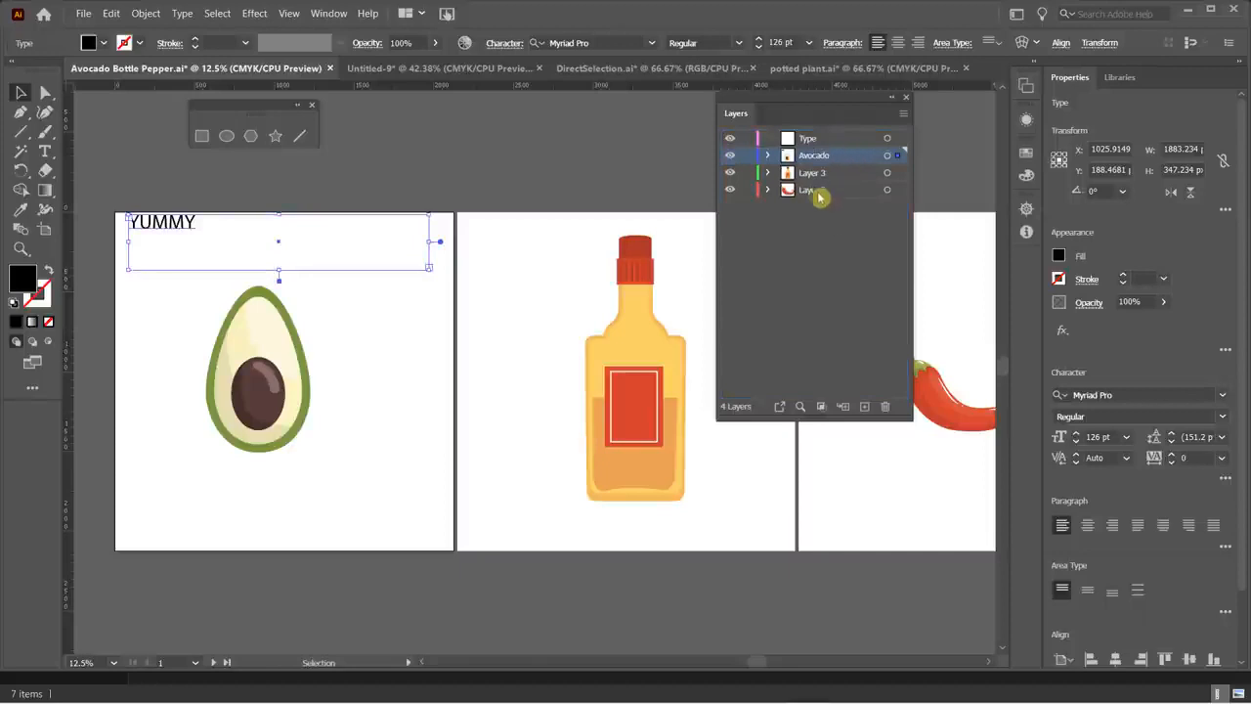
# - Expand the Avocado layer, return the YUMMY text object to the Type layer, and collapse the Avocado layer again
pyautogui.click(768, 156)
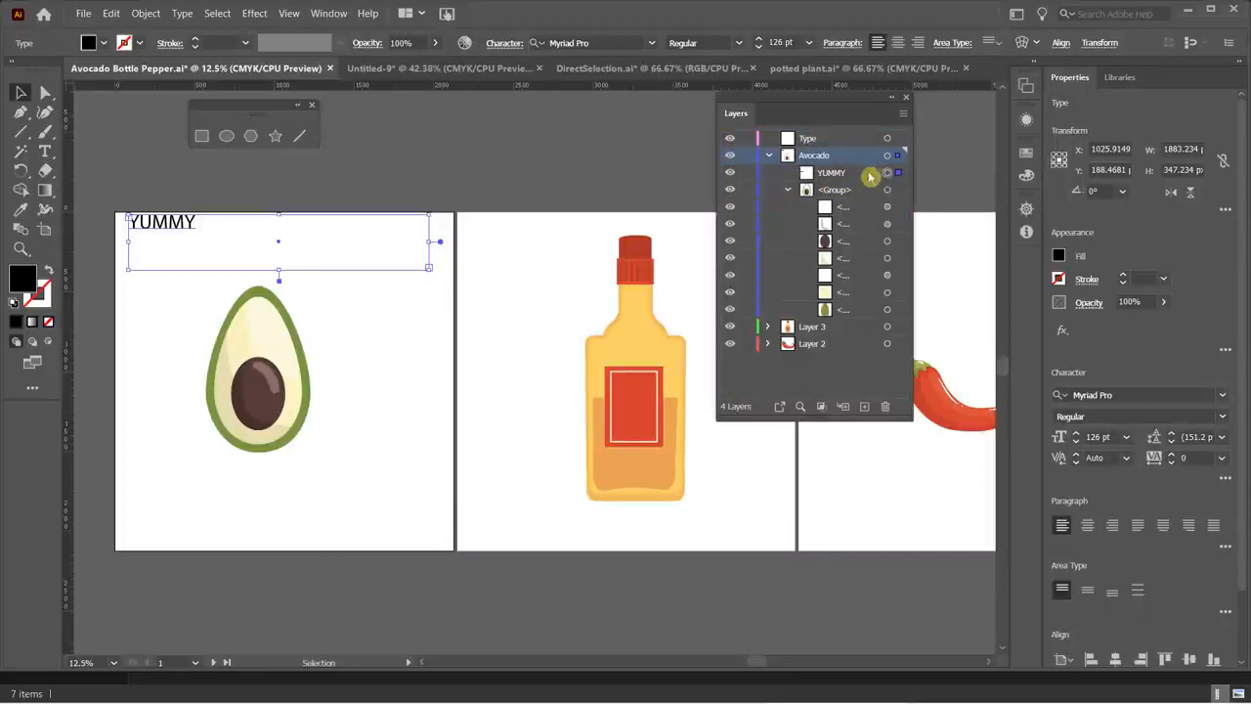
pyautogui.moveTo(856, 174); pyautogui.dragTo(831, 149)
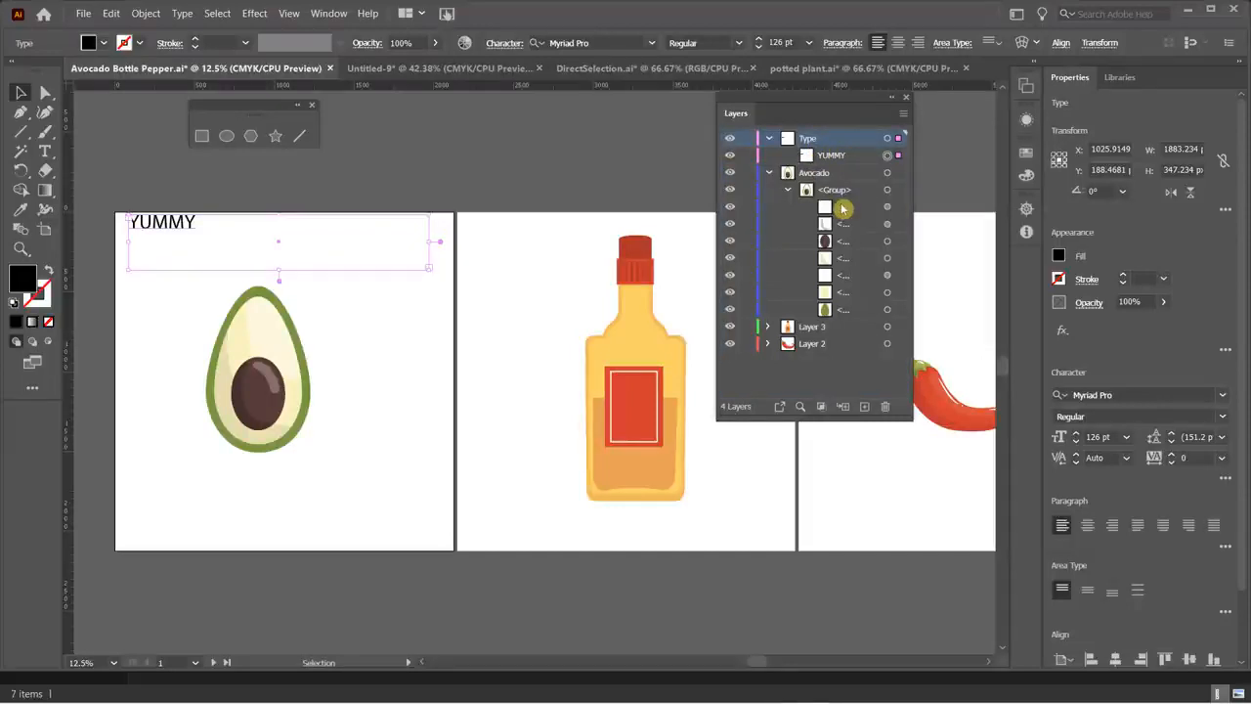
pyautogui.click(770, 172)
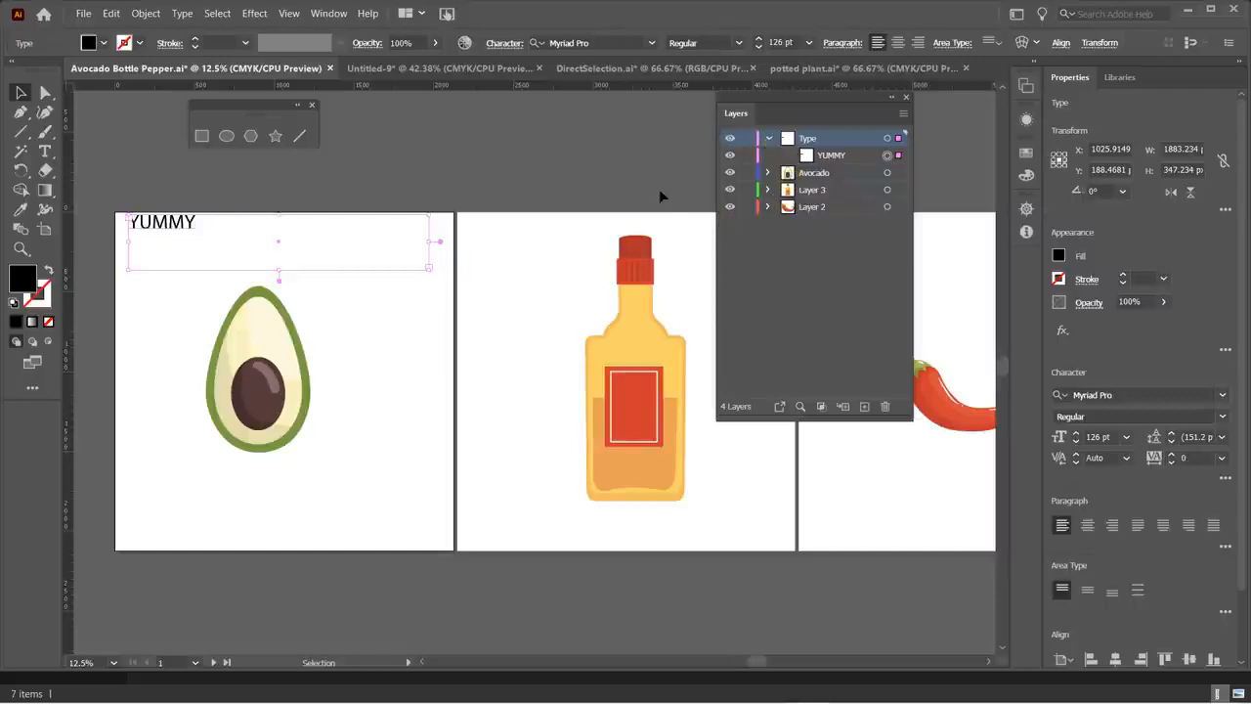
# - Shorten the YUMMY text box to about 200 px high, place the text over the avocado's upper part, and deselect it
pyautogui.moveTo(280, 270); pyautogui.dragTo(280, 245)
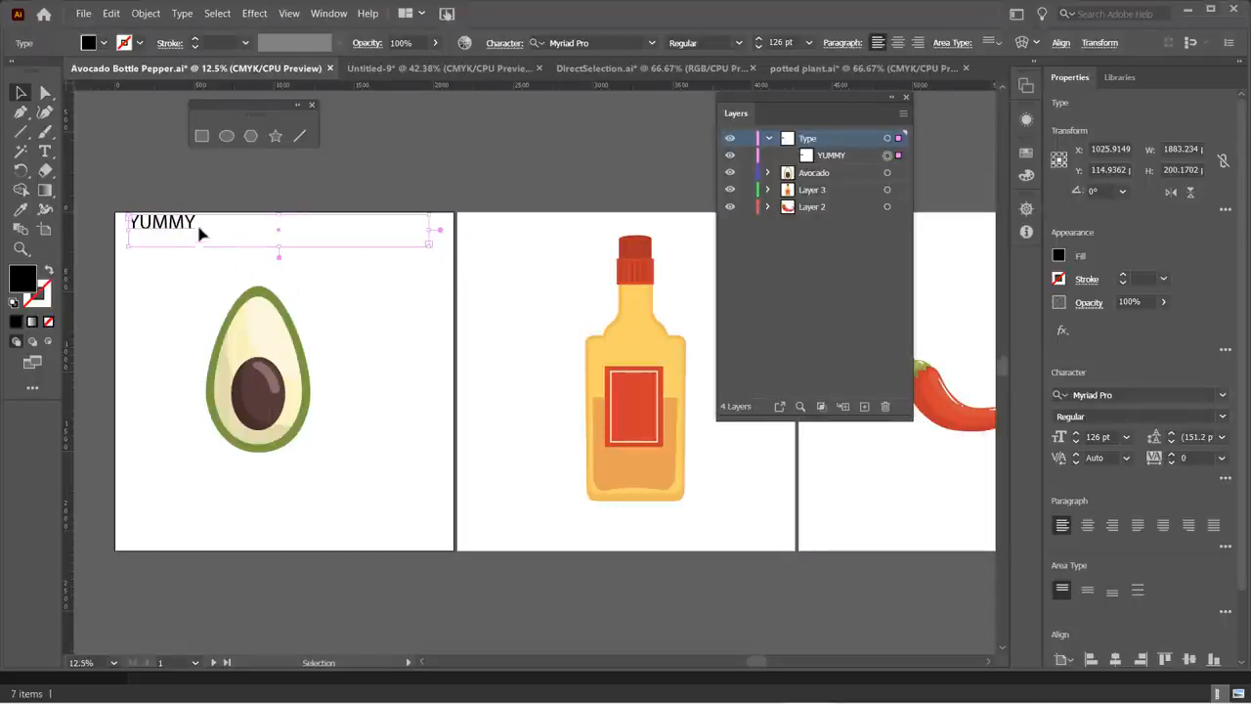
pyautogui.moveTo(190, 229); pyautogui.dragTo(282, 325)
pyautogui.moveTo(519, 310); pyautogui.dragTo(301, 319)
pyautogui.click(378, 366)
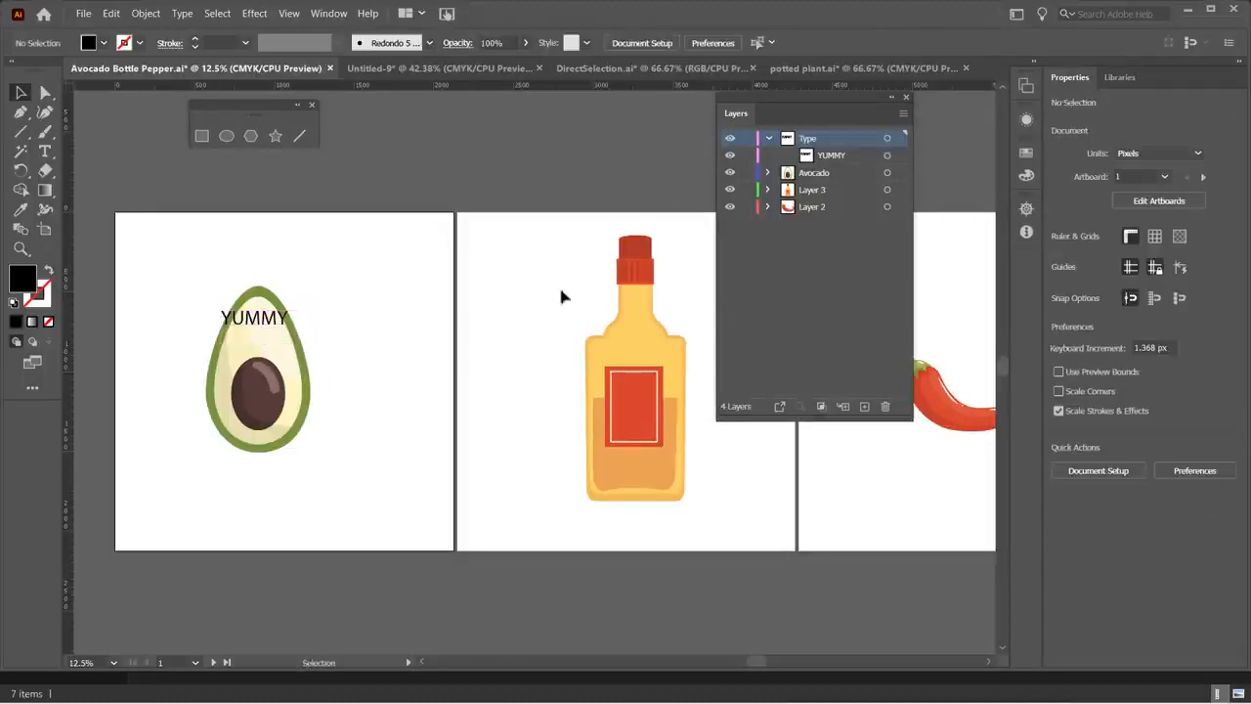
# - Collapse the Type layer and reorder it directly below the Avocado layer
pyautogui.click(767, 138)
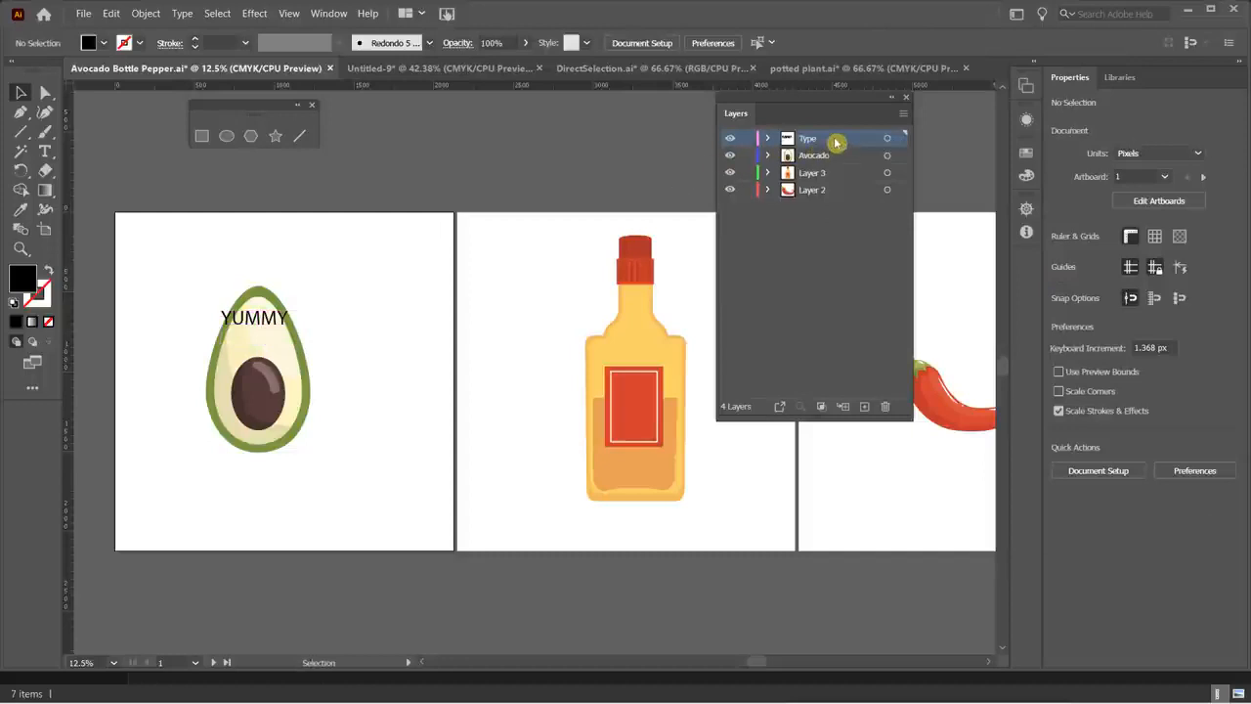
pyautogui.moveTo(838, 140); pyautogui.dragTo(831, 163)
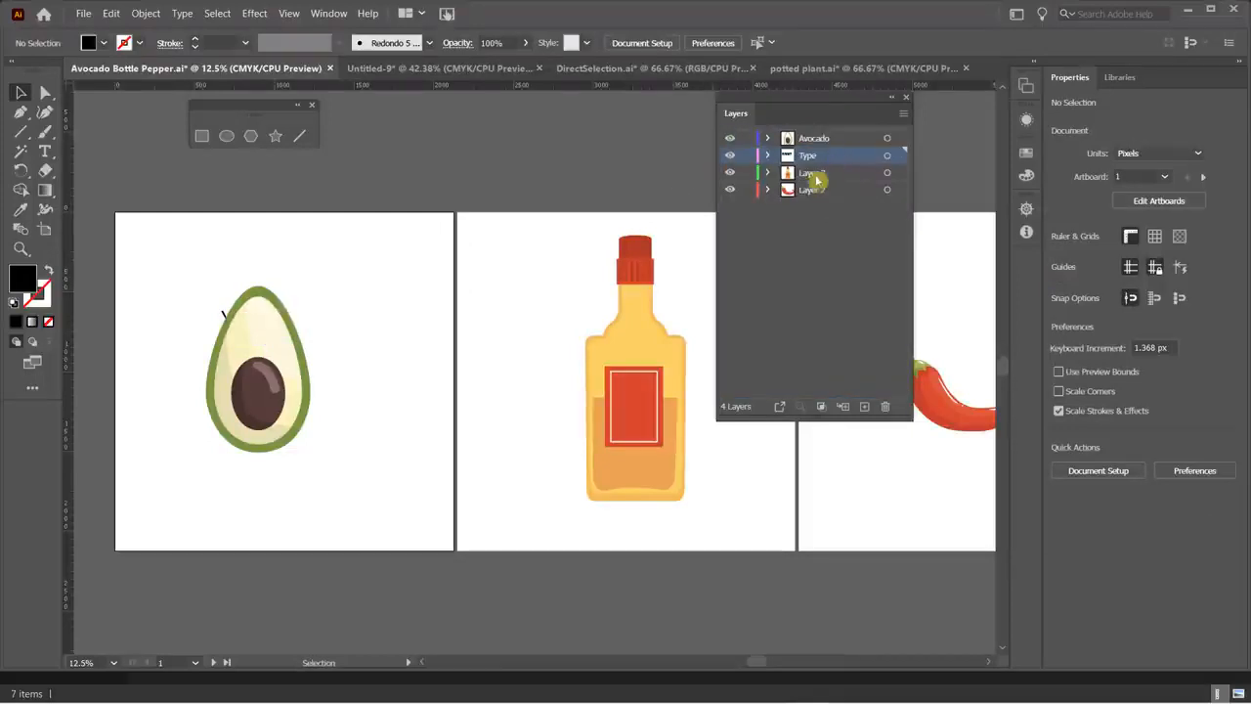
# - Move the YUMMY text clear of the avocado near the artboard's upper-left corner, and reposition the avocado at about X 986, Y 1069 px
pyautogui.click(260, 293)
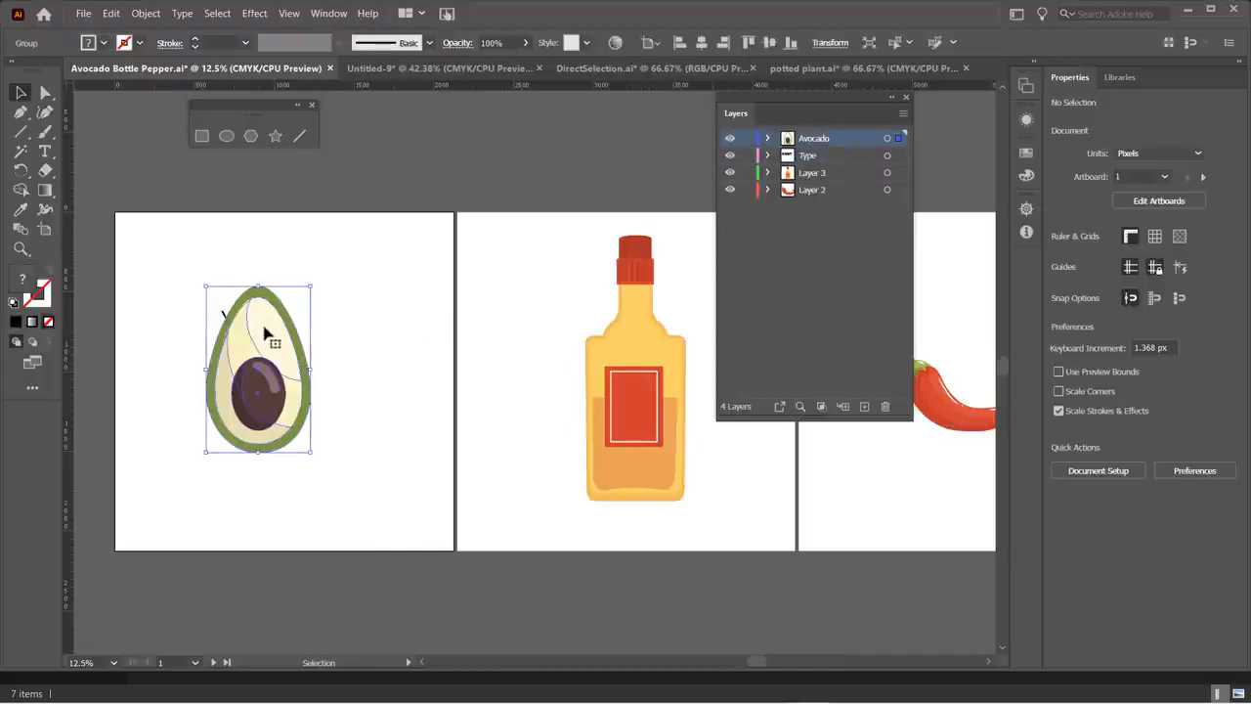
pyautogui.moveTo(271, 329)
pyautogui.mouseDown()
pyautogui.moveTo(293, 349)
pyautogui.moveTo(348, 339)
pyautogui.moveTo(283, 333)
pyautogui.mouseUp()
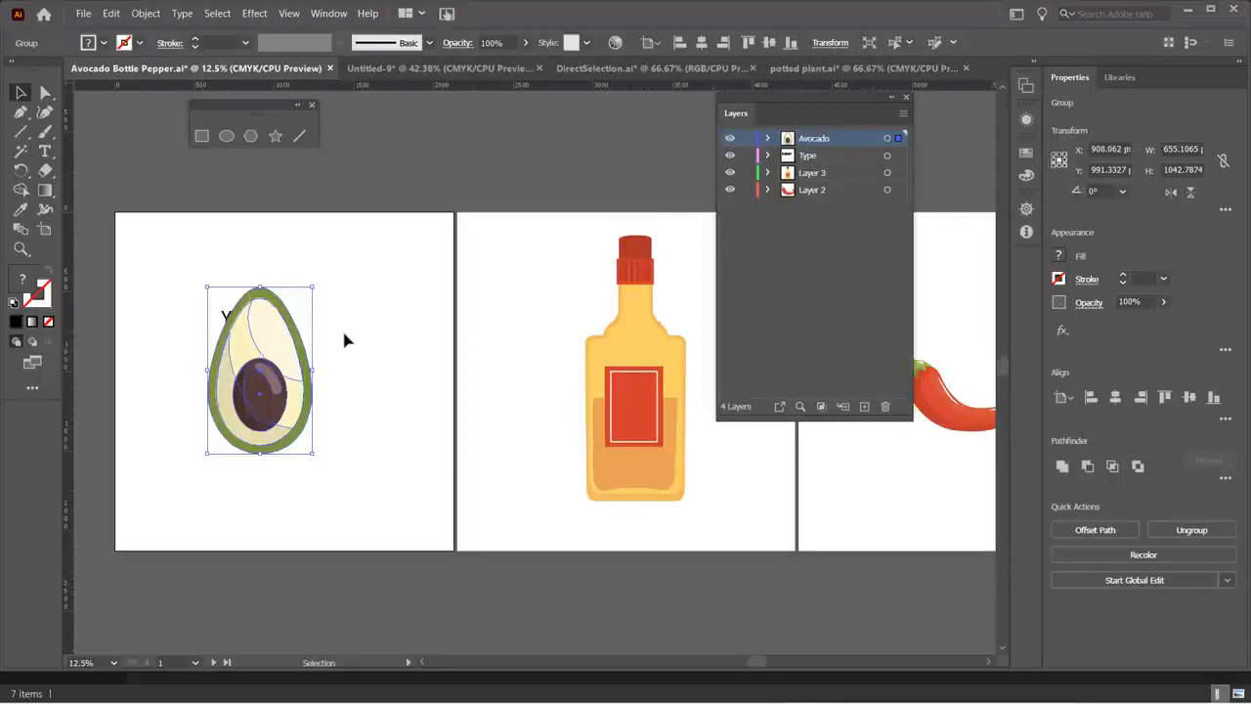
pyautogui.moveTo(302, 330); pyautogui.dragTo(383, 320)
pyautogui.moveTo(260, 324); pyautogui.dragTo(181, 252)
pyautogui.moveTo(329, 335); pyautogui.dragTo(269, 340)
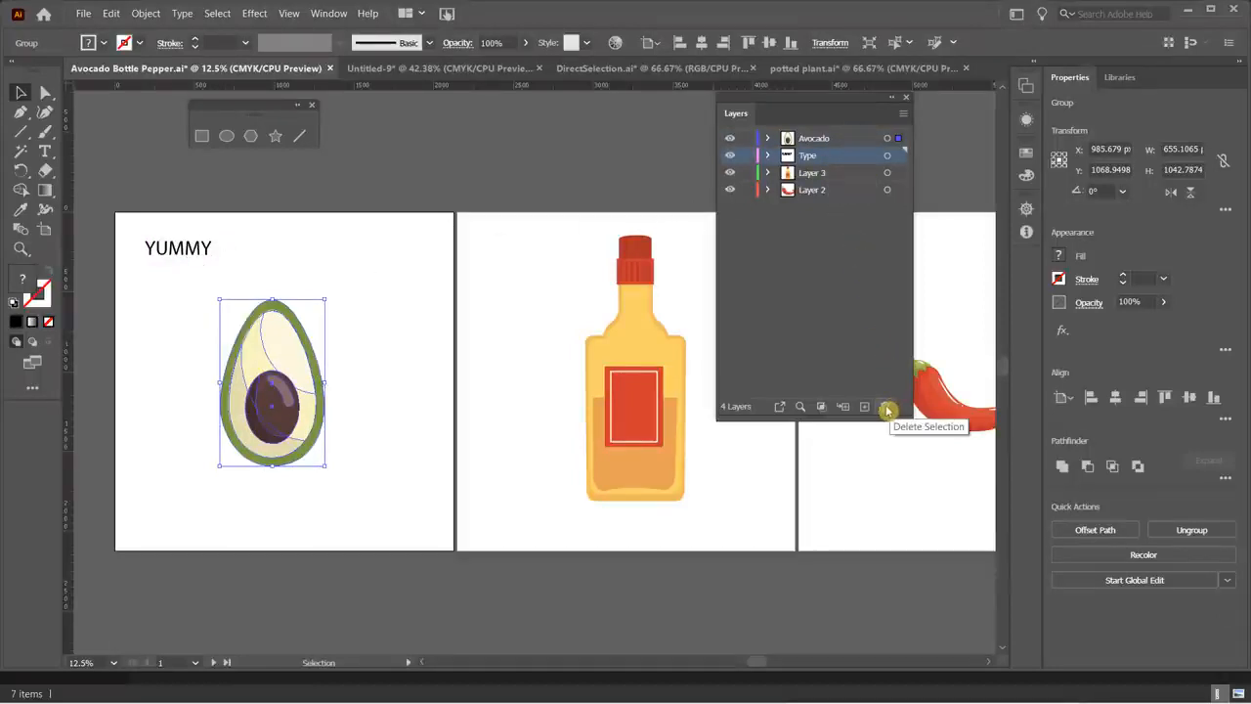
# - Delete the Type layer together with its artwork and clear the selection
pyautogui.click(887, 410)
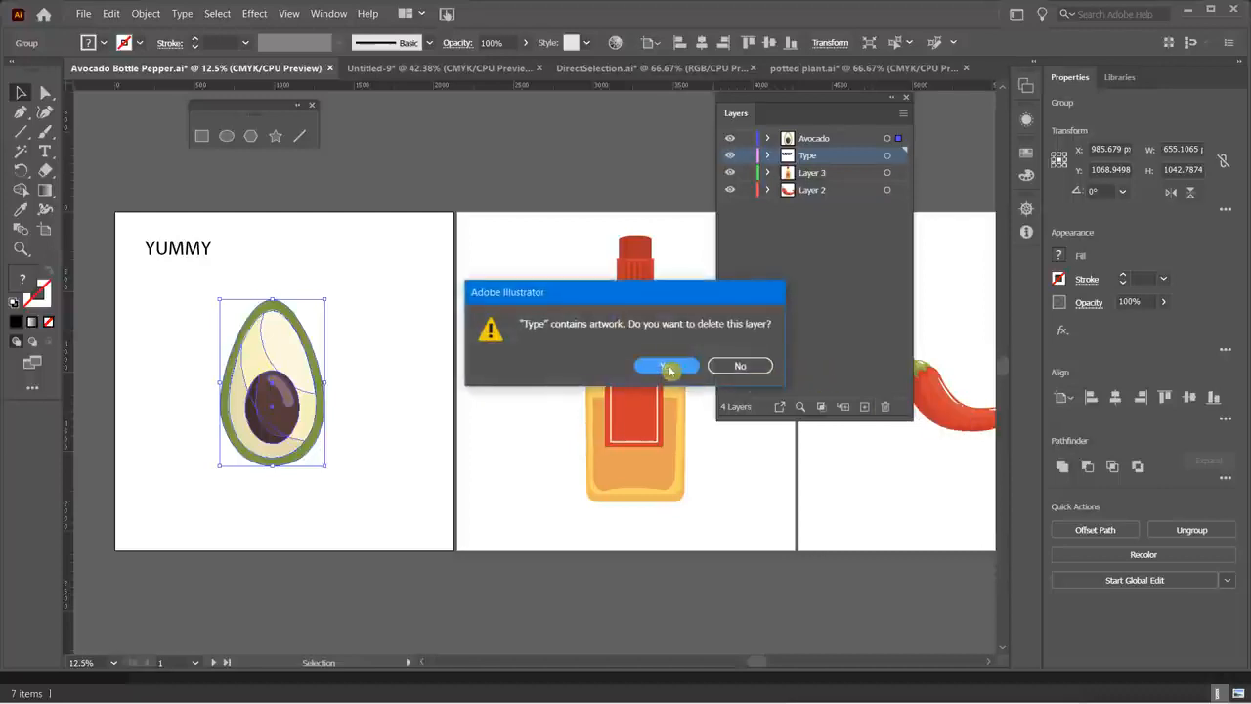
pyautogui.click(667, 367)
pyautogui.click(382, 264)
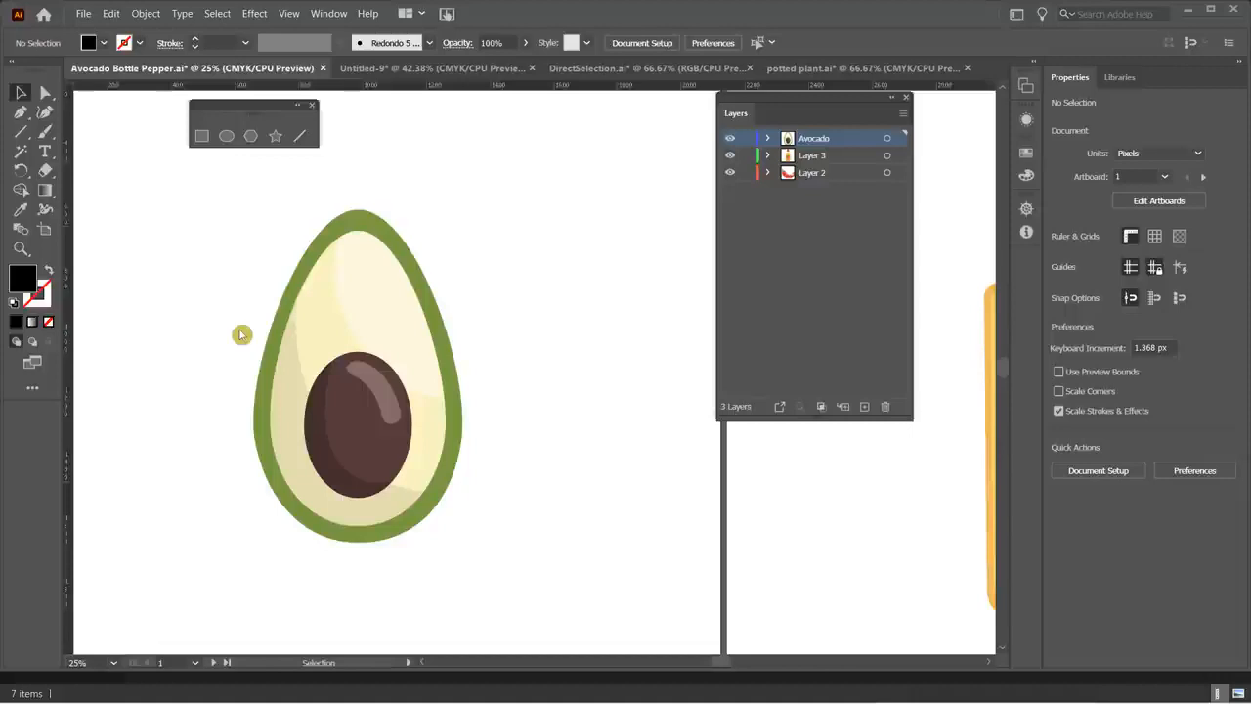
# - Show the Swatches panel, float it beside the avocado, and enlarge it so all swatches fit
pyautogui.click(329, 14)
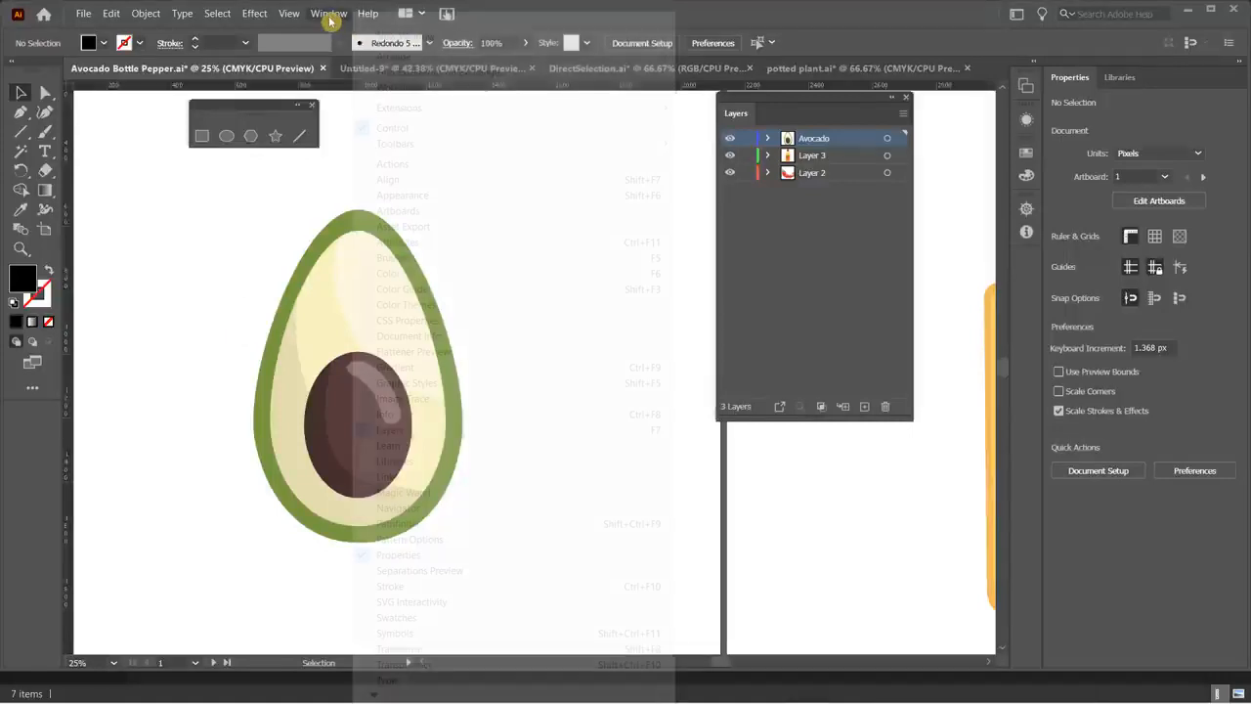
pyautogui.click(430, 618)
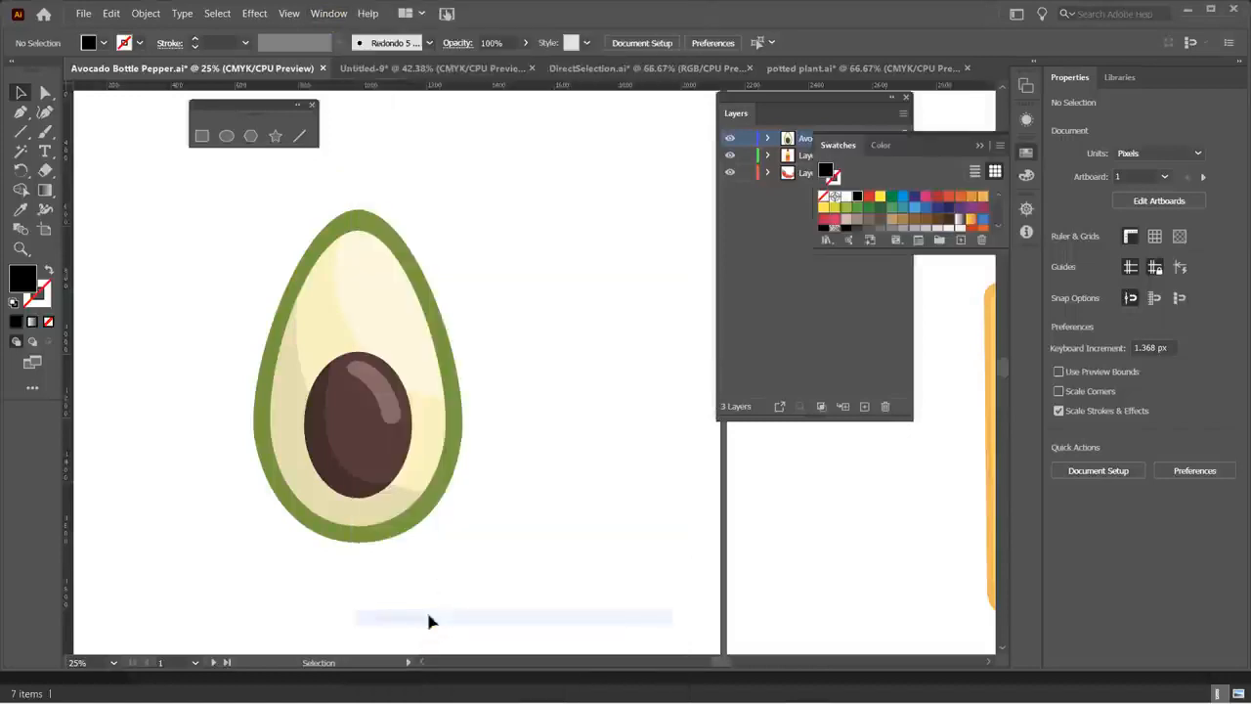
pyautogui.moveTo(851, 146); pyautogui.dragTo(550, 162)
pyautogui.moveTo(571, 223); pyautogui.dragTo(566, 277)
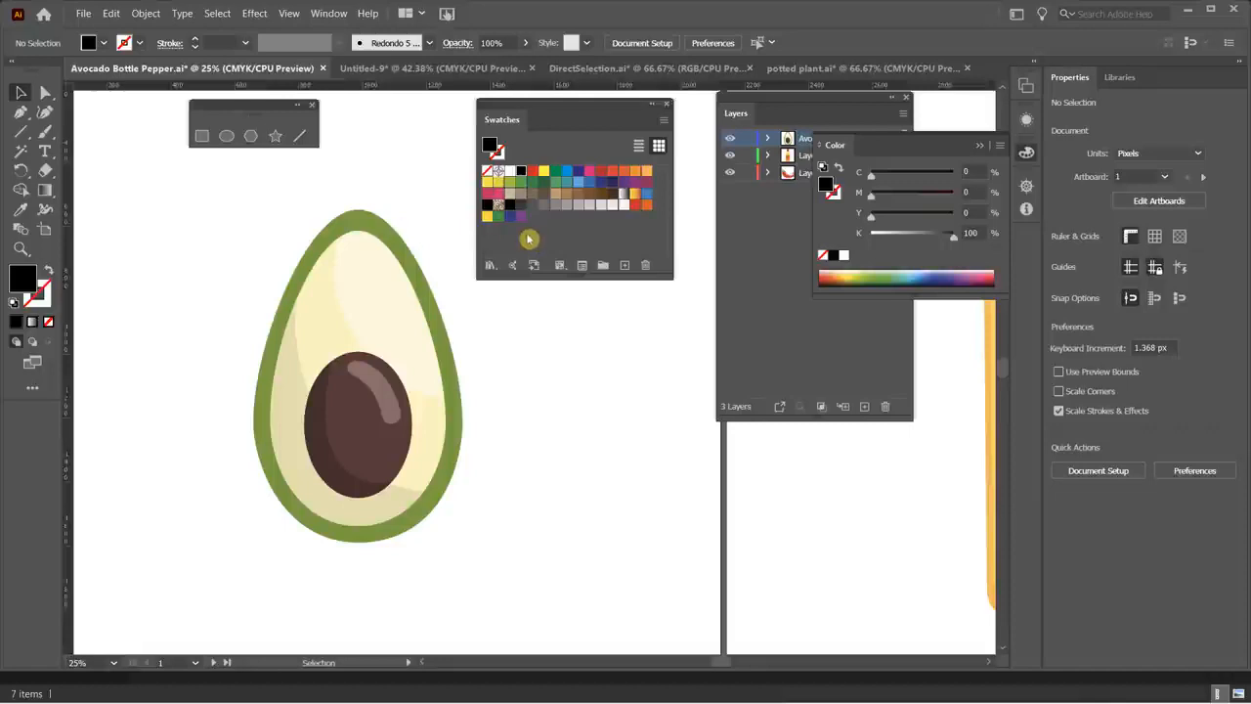
# - Sample the green of the avocado's outer skin with the Eyedropper and save it as a new swatch
pyautogui.press('i')
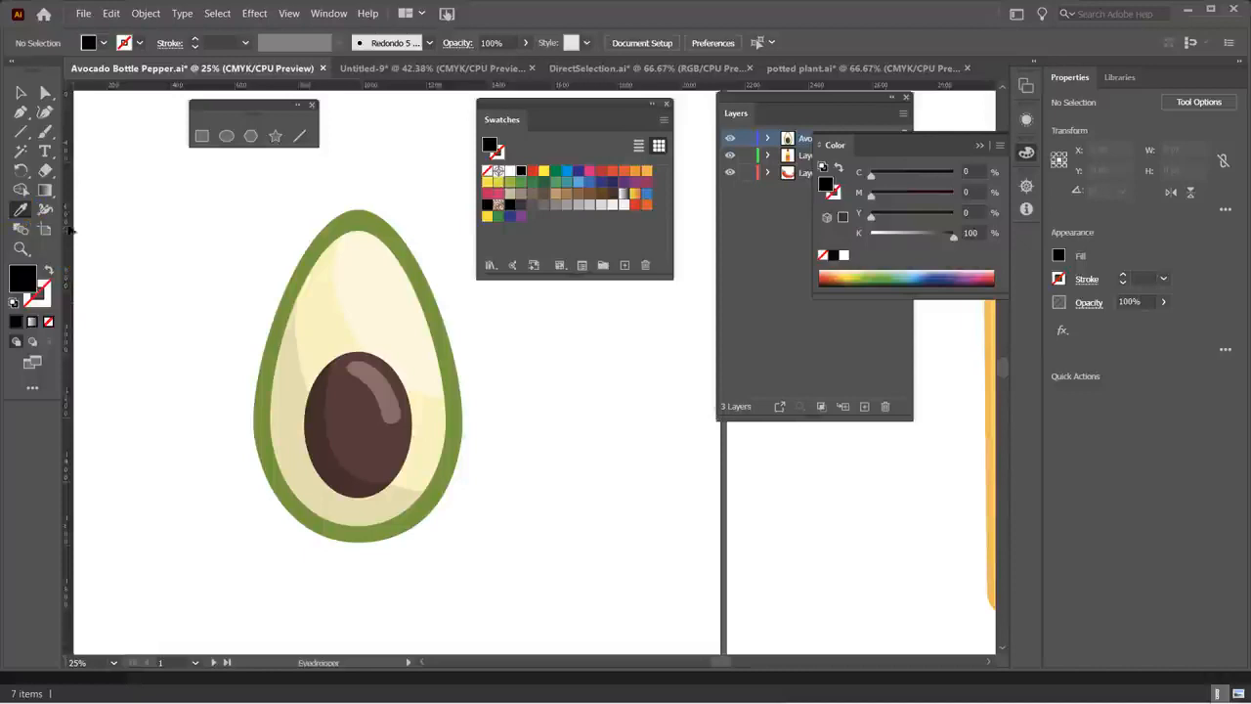
pyautogui.click(21, 210)
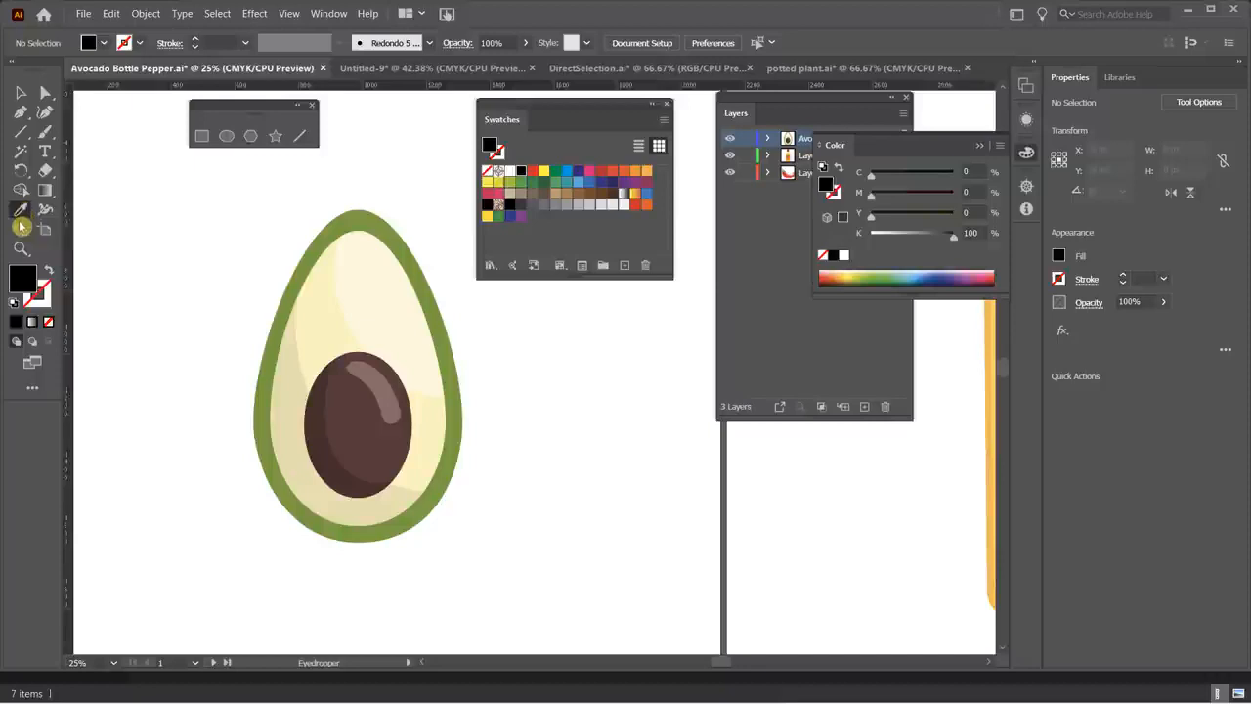
pyautogui.click(354, 219)
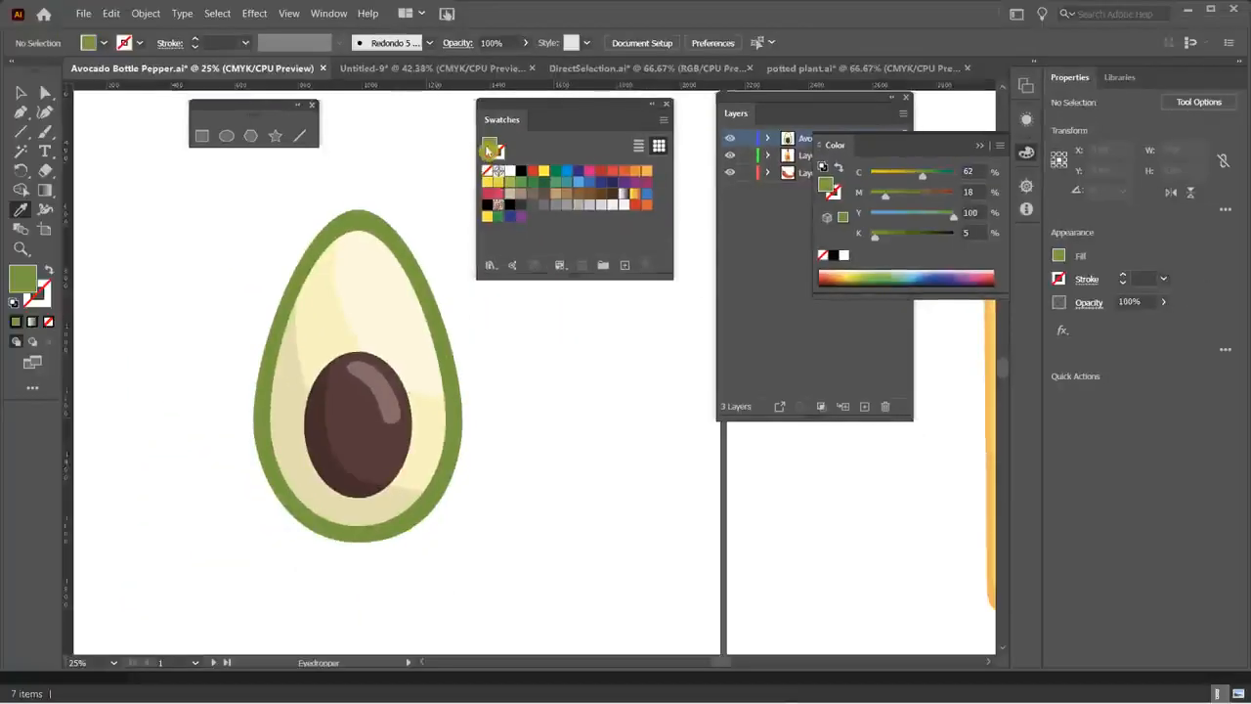
pyautogui.moveTo(494, 148); pyautogui.dragTo(533, 224)
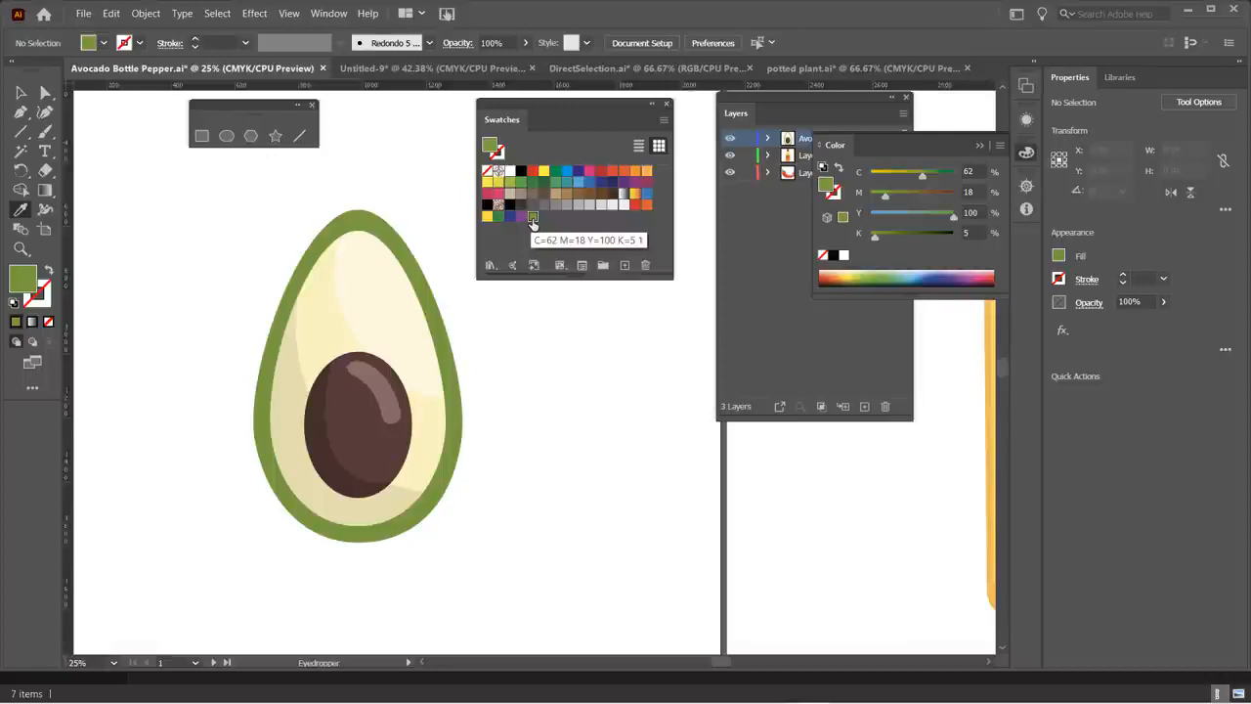
pyautogui.moveTo(533, 224)
pyautogui.mouseDown()
pyautogui.moveTo(495, 239)
pyautogui.moveTo(539, 232)
pyautogui.moveTo(533, 218)
pyautogui.mouseUp()
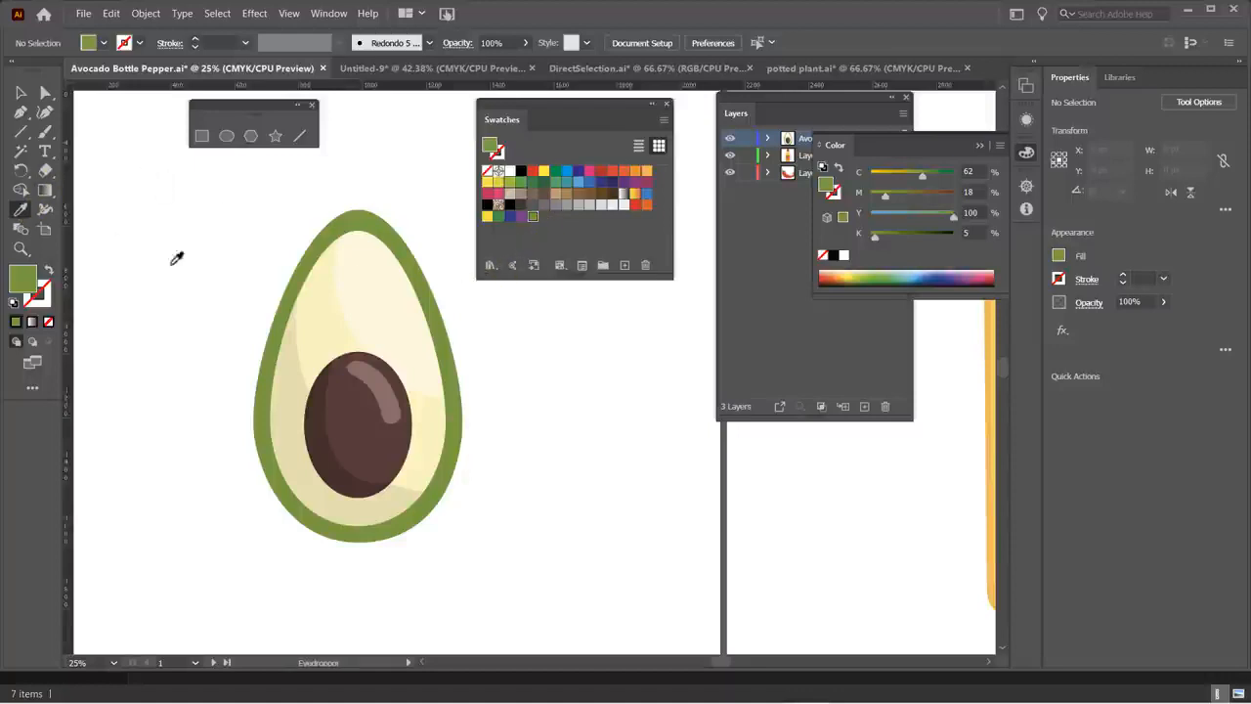
# - Sample the avocado flesh's pale highlight, cream and shaded beige areas with the Eyedropper, saving each color as a new swatch
pyautogui.click(364, 247)
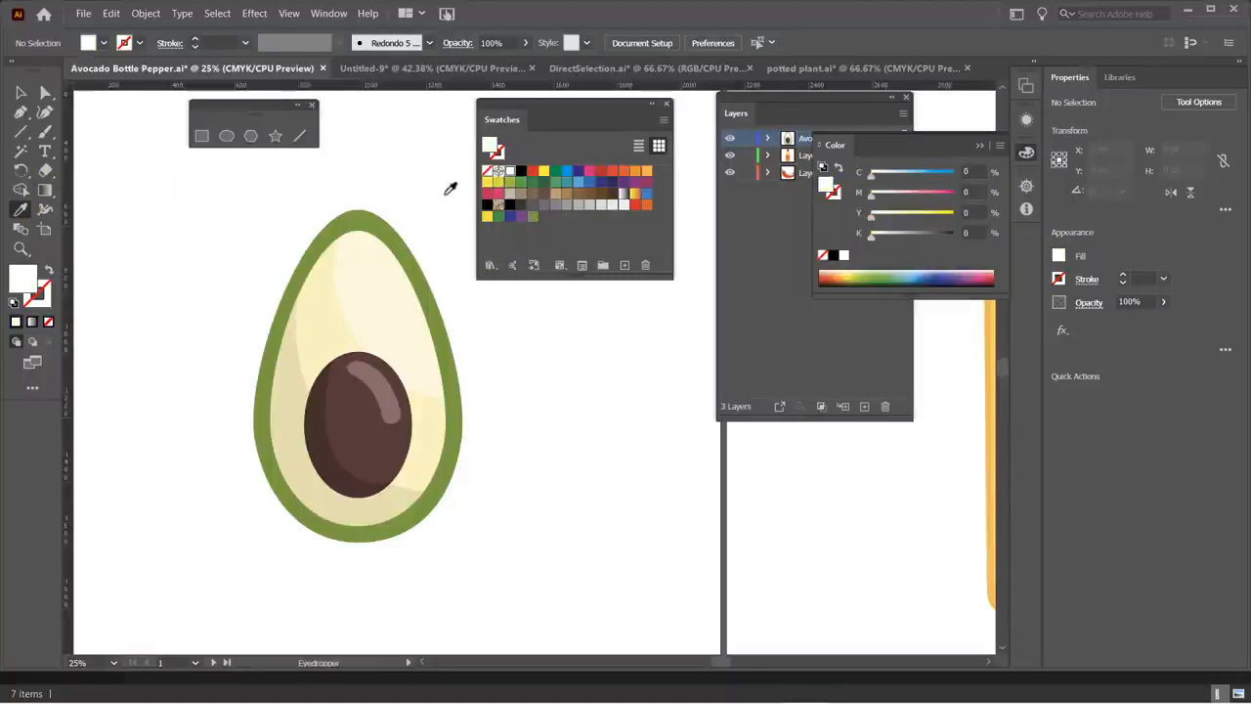
pyautogui.moveTo(491, 145); pyautogui.dragTo(543, 218)
pyautogui.click(325, 292)
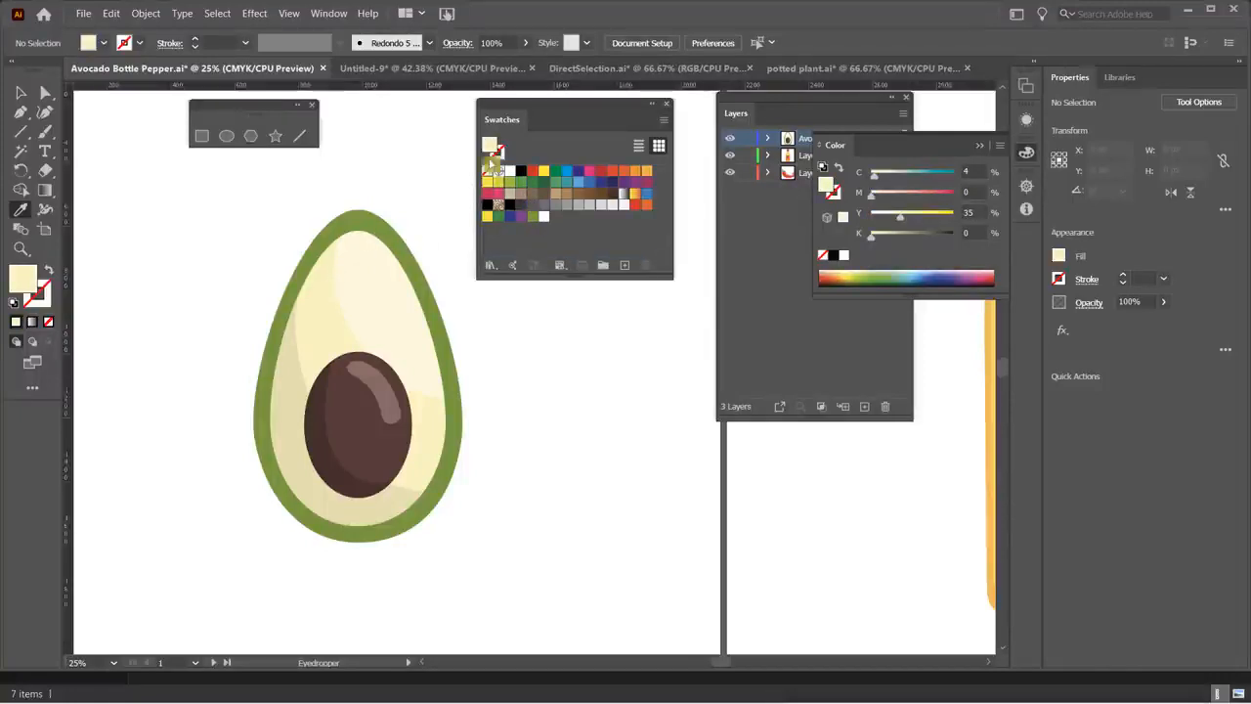
pyautogui.moveTo(493, 161); pyautogui.dragTo(567, 224)
pyautogui.moveTo(491, 146); pyautogui.dragTo(548, 221)
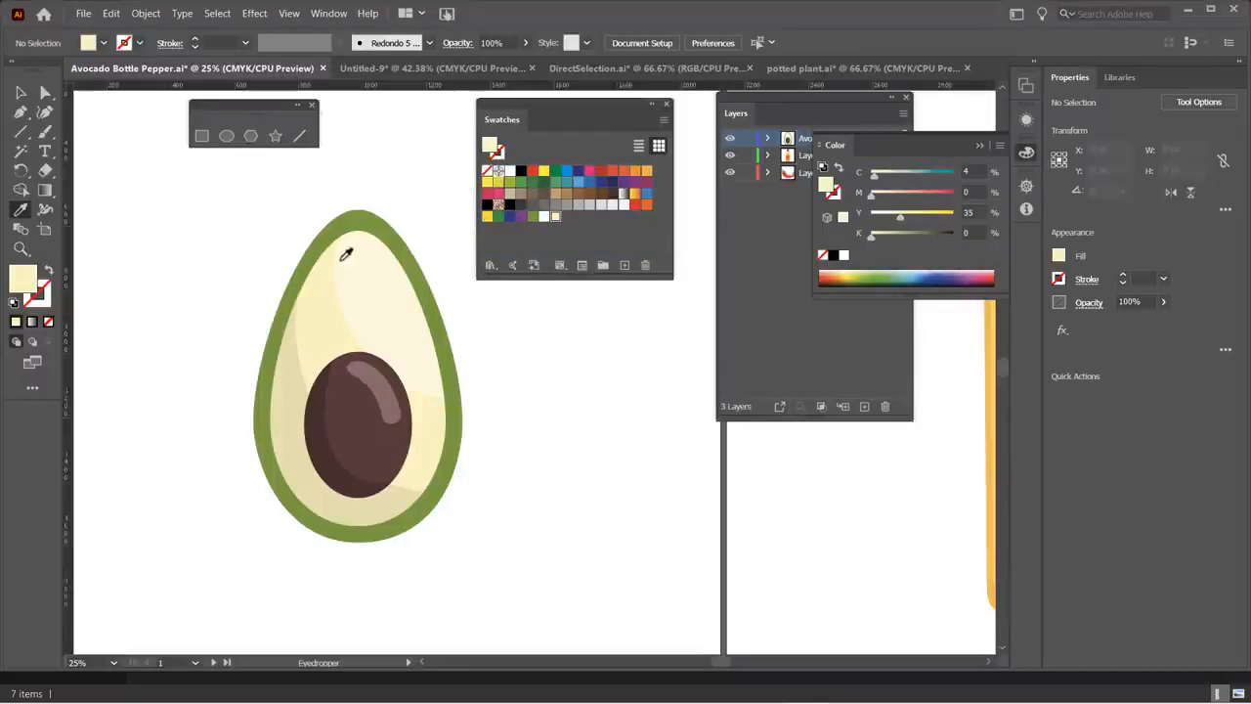
pyautogui.click(296, 371)
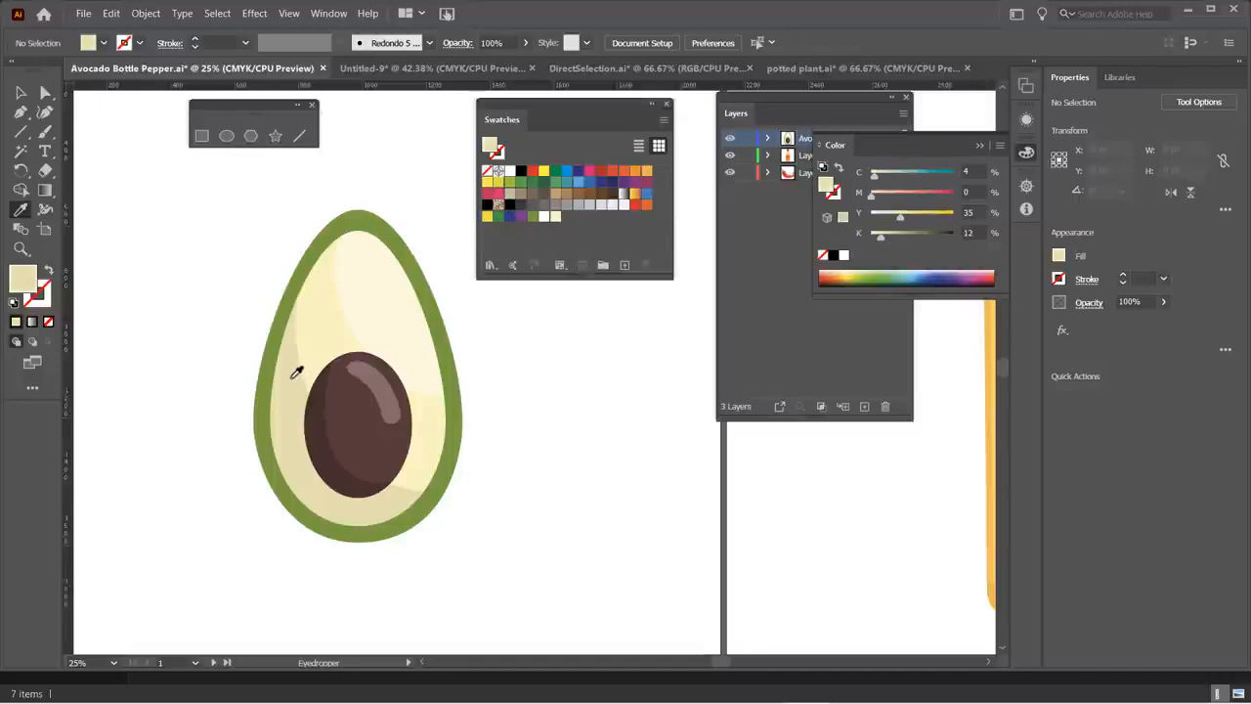
pyautogui.moveTo(491, 146); pyautogui.dragTo(563, 217)
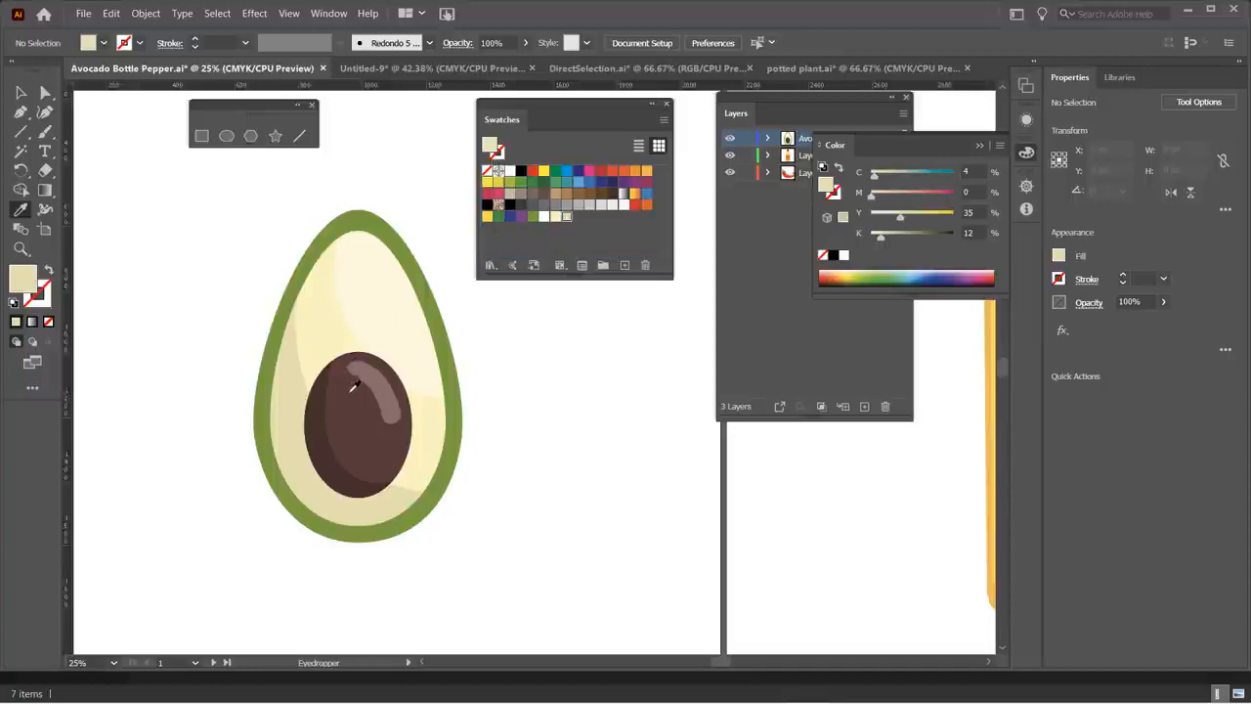
# - Sample the brown of the avocado's pit and save it as a new swatch beside the other avocado colors
pyautogui.click(371, 366)
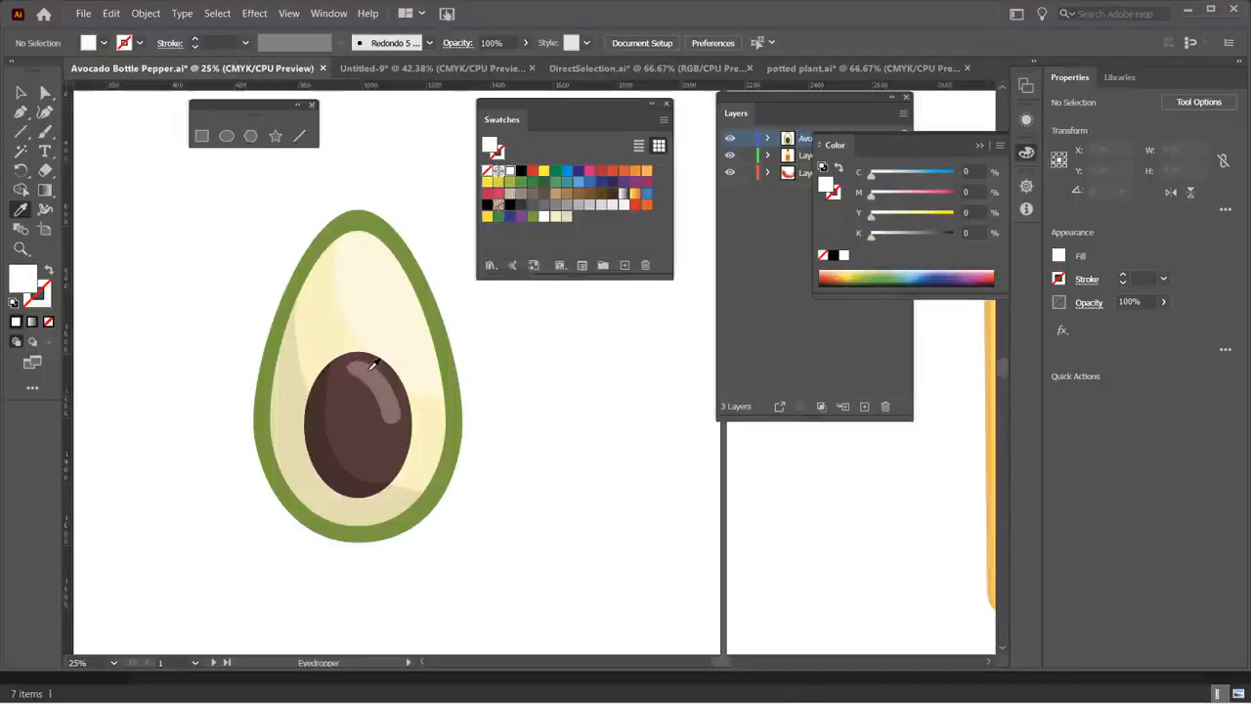
pyautogui.click(360, 393)
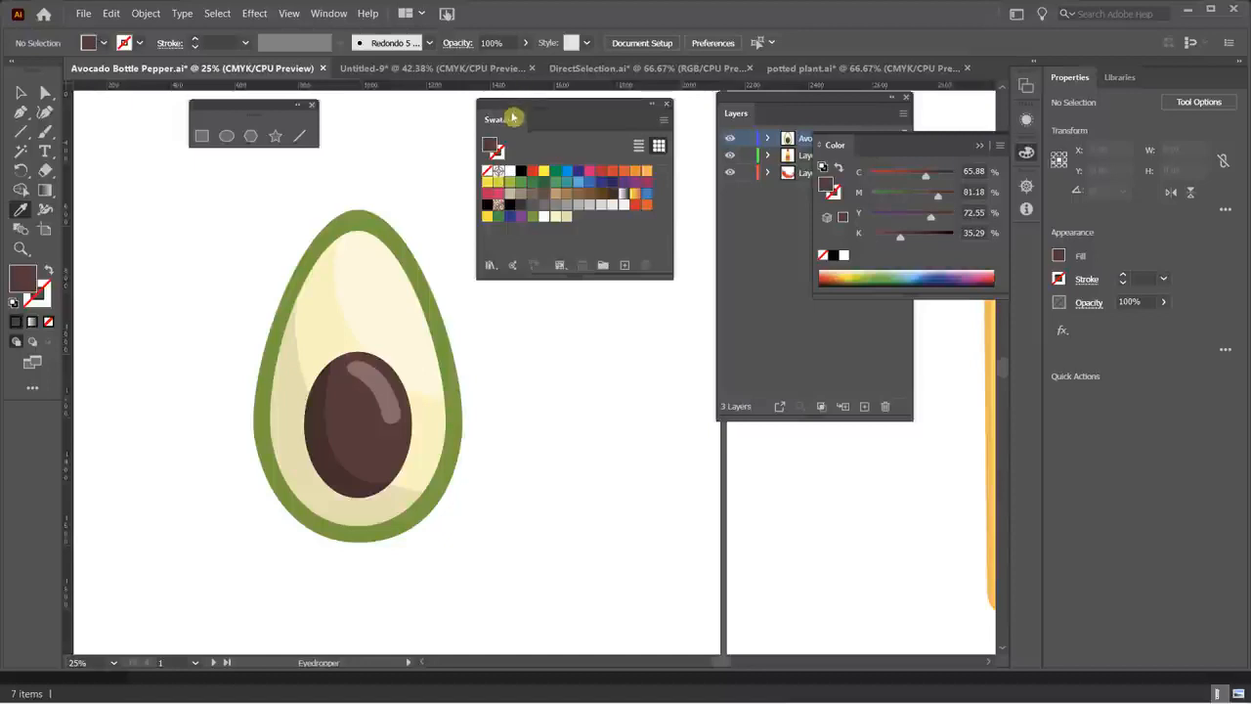
pyautogui.moveTo(493, 148); pyautogui.dragTo(587, 235)
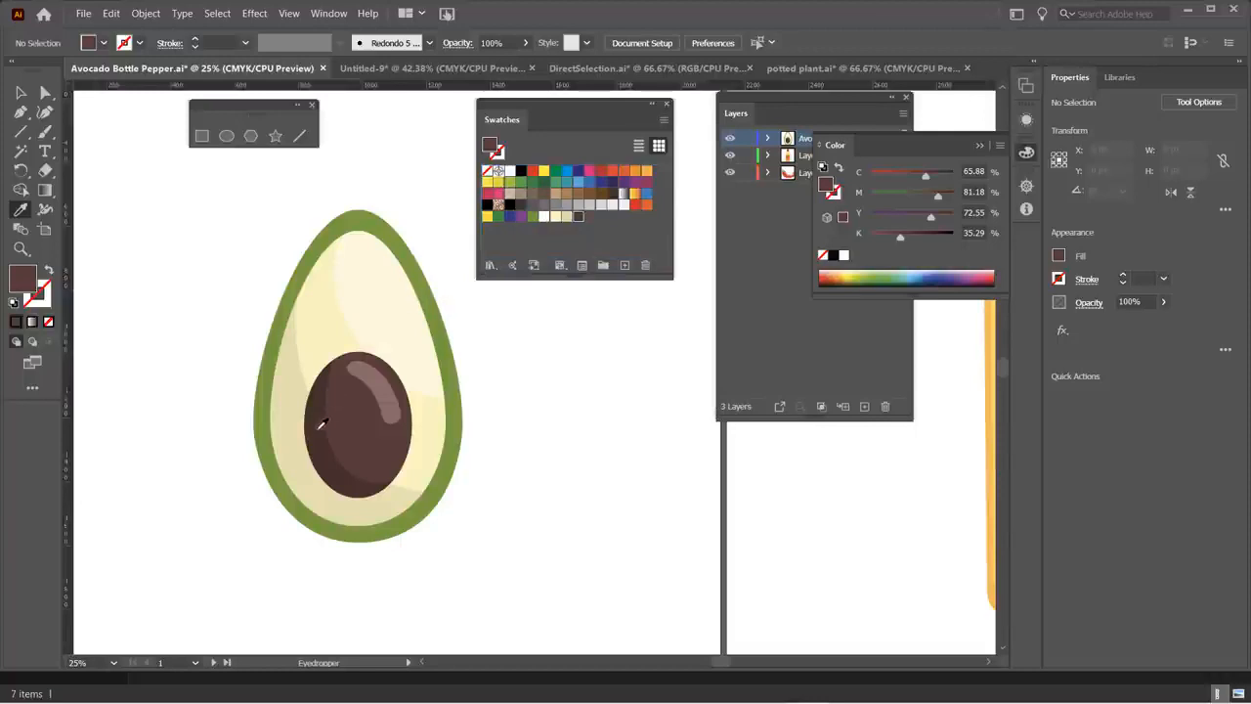
pyautogui.click(319, 428)
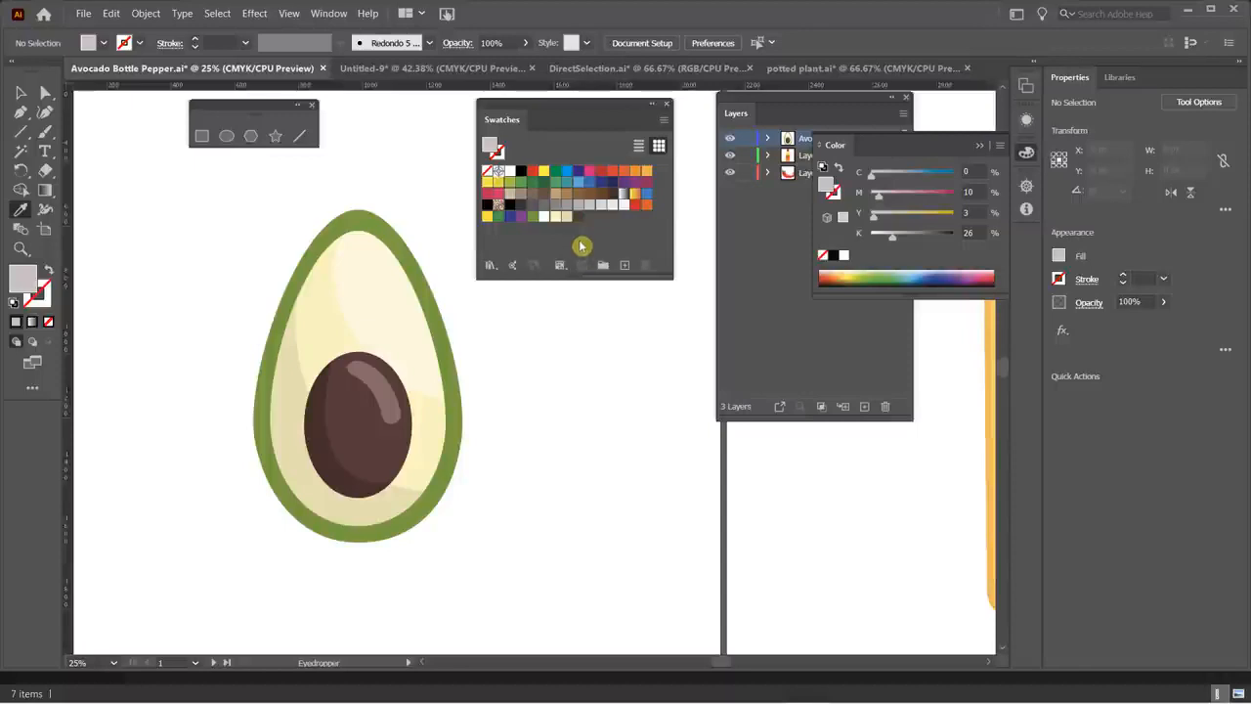
# - Group the saved avocado swatches, from the skin green to the pit brown, into a color group named Avo colors, and close the Swatches panel
pyautogui.click(534, 219)
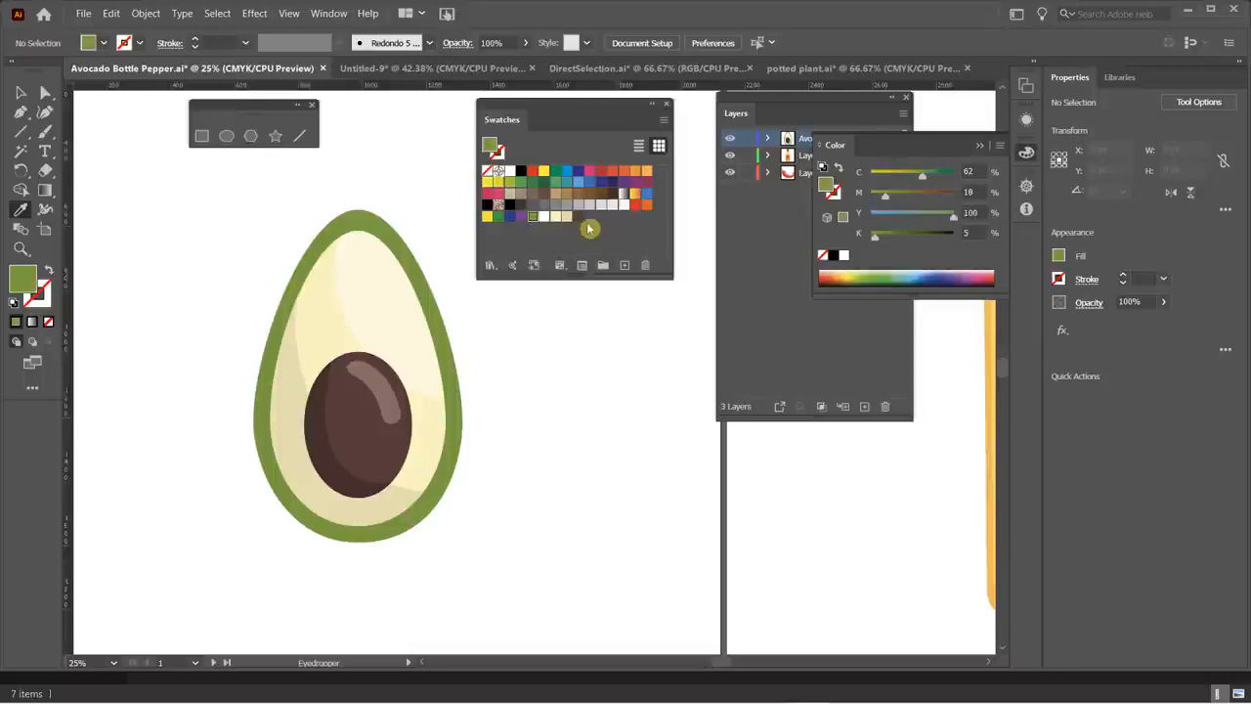
pyautogui.keyDown('shift'); pyautogui.click(579, 220); pyautogui.keyUp('shift')
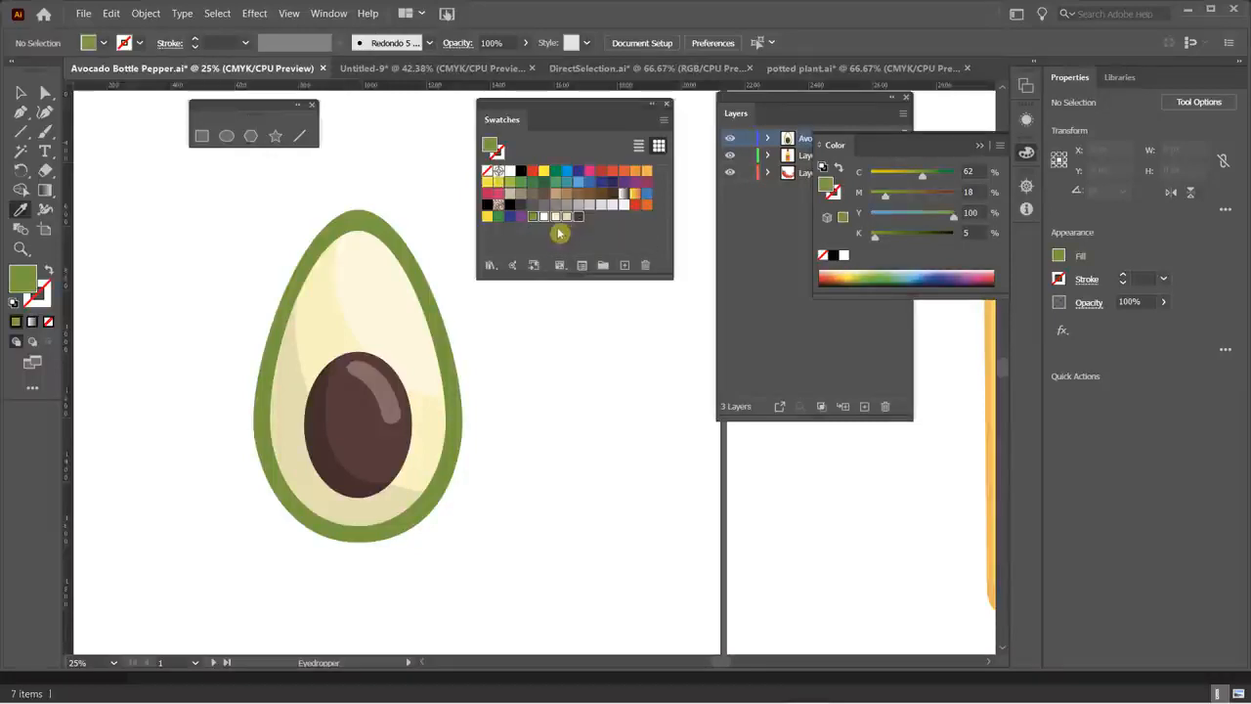
pyautogui.click(603, 268)
pyautogui.write('Avo colors')
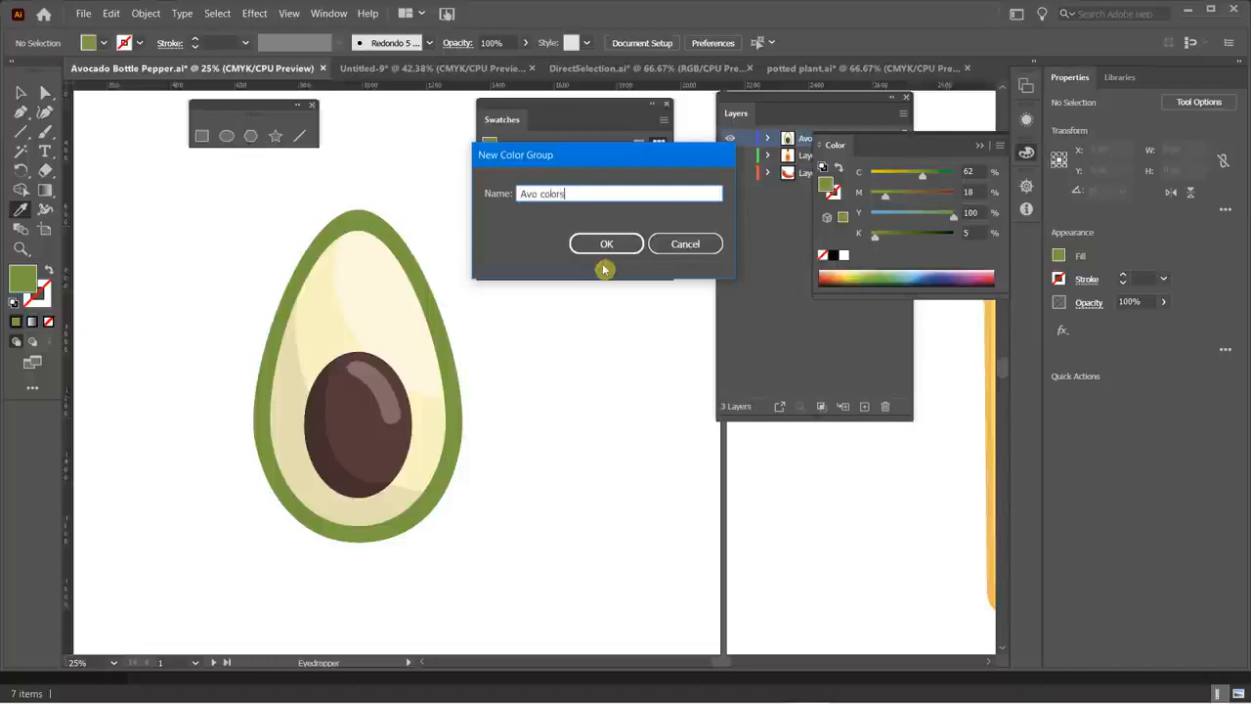
pyautogui.press('Return')
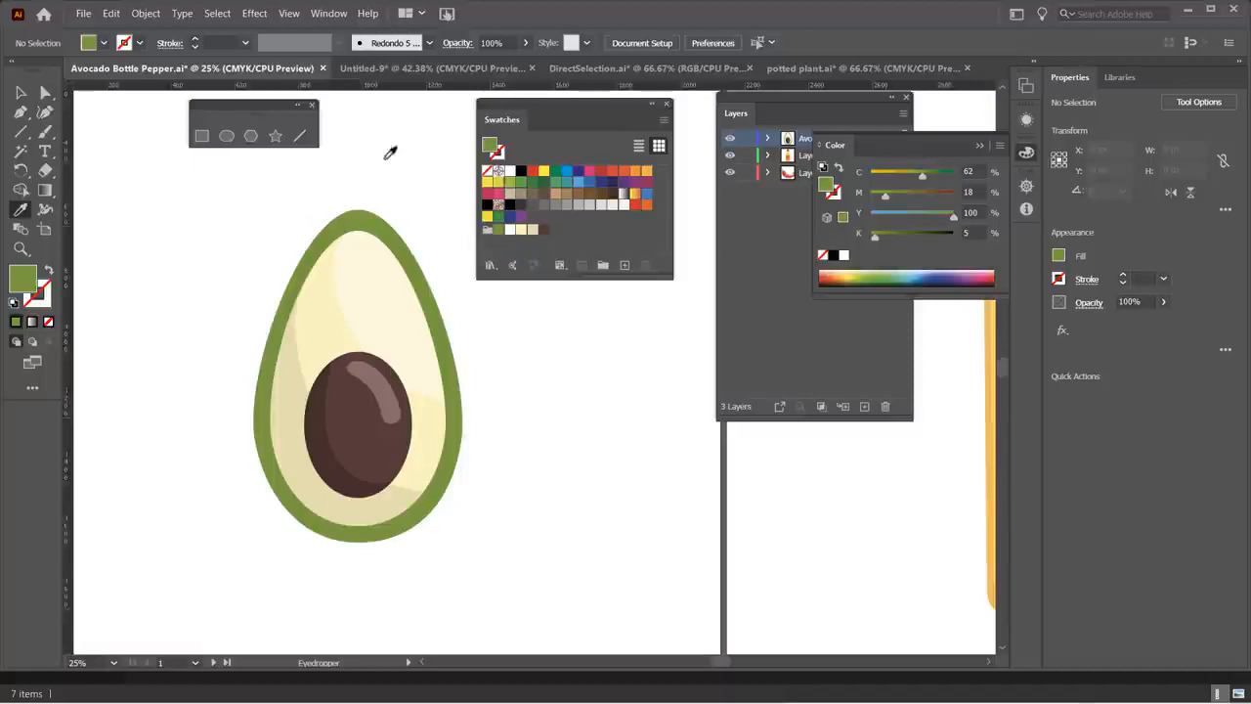
pyautogui.click(671, 111)
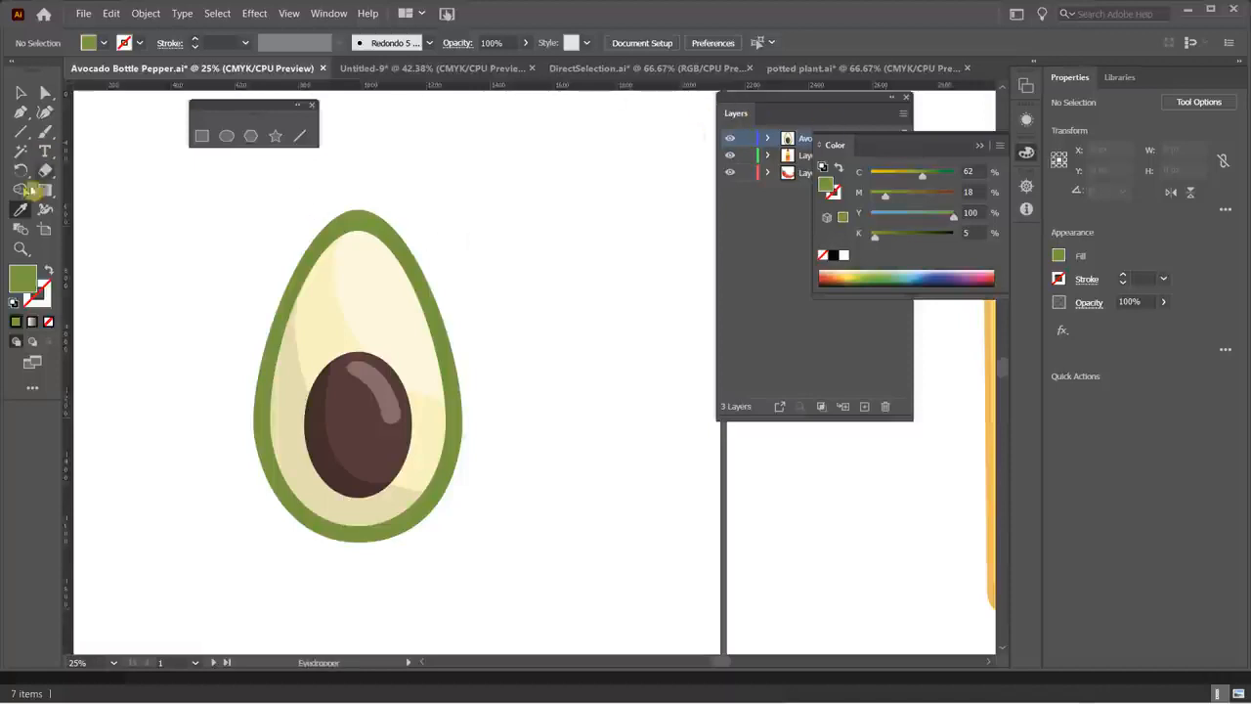
# - With the Rectangle tool active, look up the saved avocado color group among the available fill swatches
pyautogui.click(21, 91)
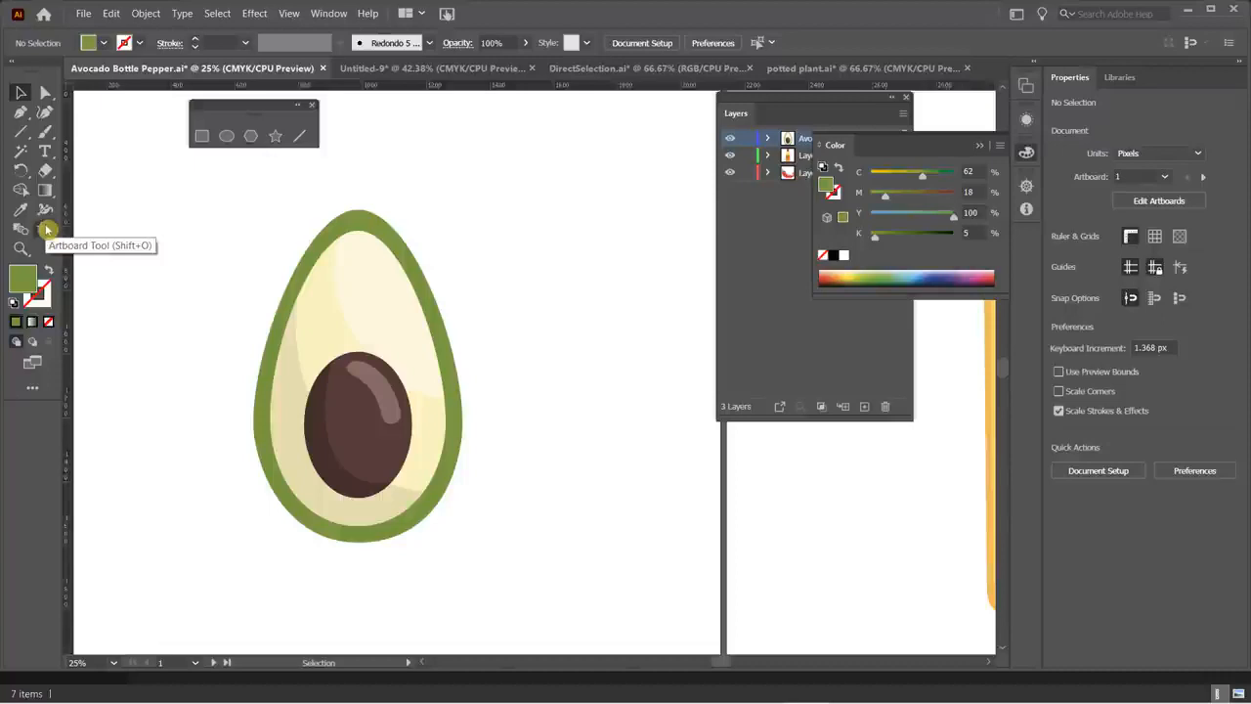
pyautogui.click(20, 131)
pyautogui.click(54, 138)
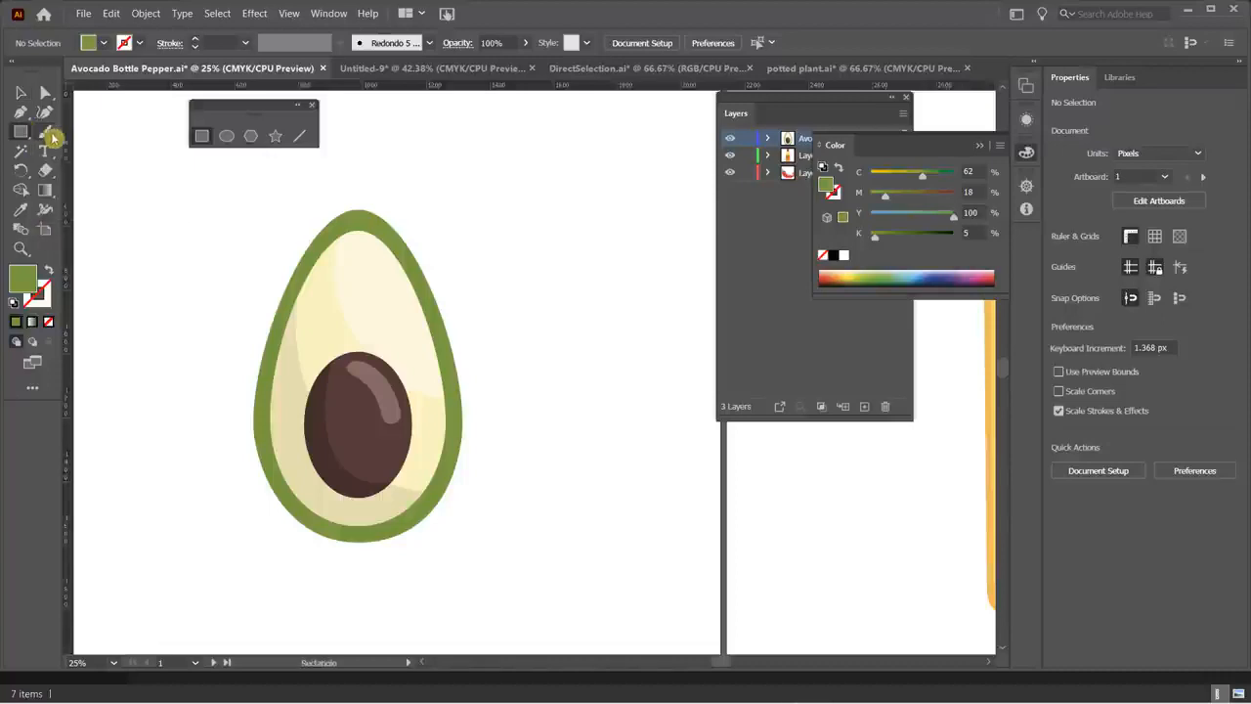
pyautogui.click(105, 42)
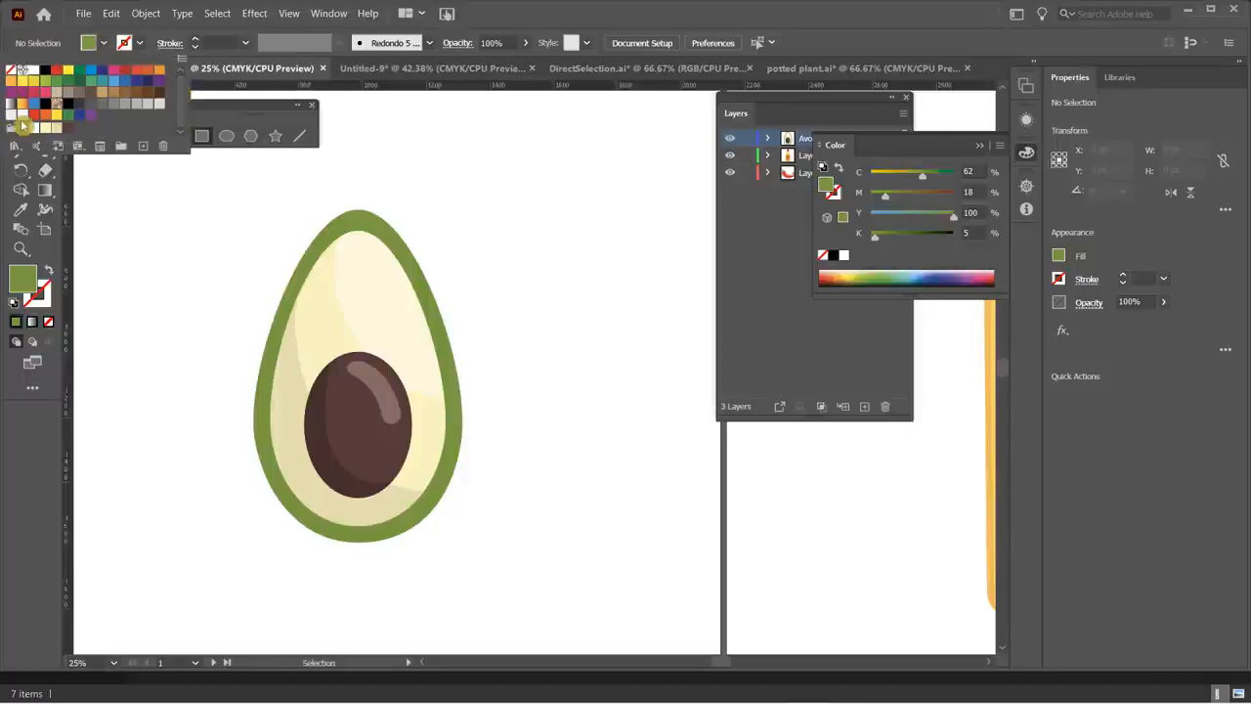
pyautogui.click(530, 19)
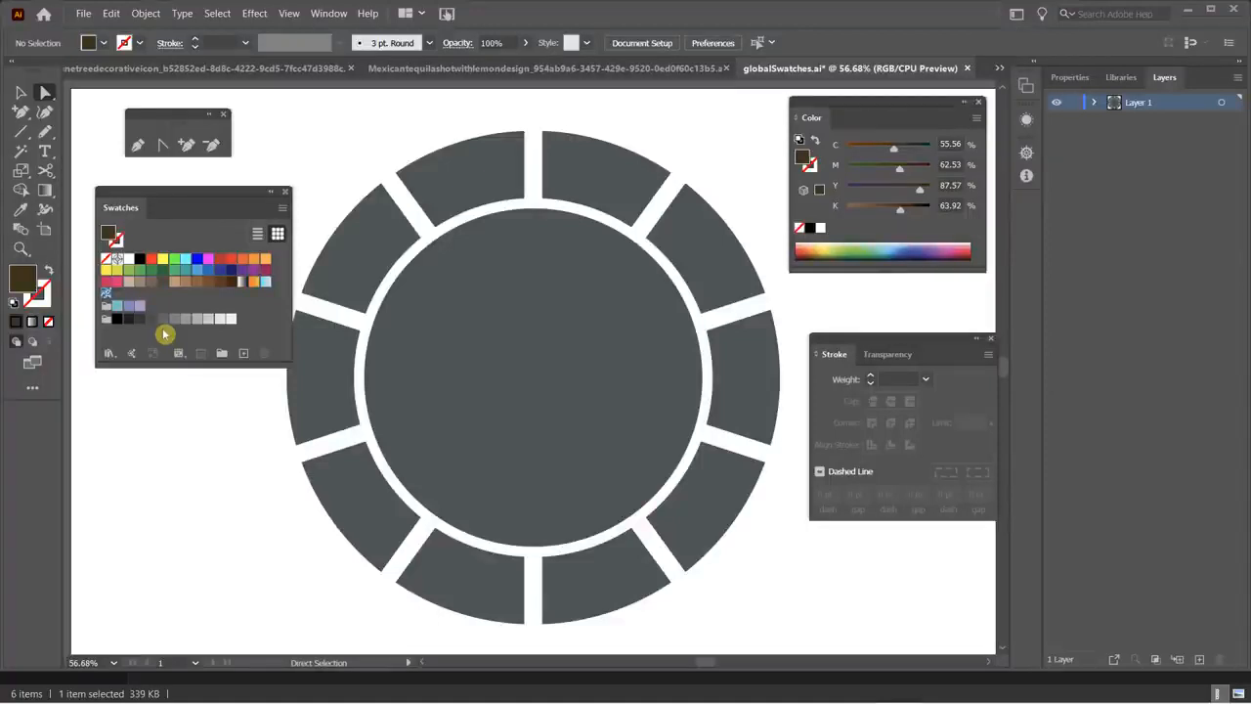
# - Fill the ring's top segment left of center with dark crimson R 84, G 5, B 30, and save that color as a swatch
pyautogui.click(467, 183)
pyautogui.doubleClick(30, 276)
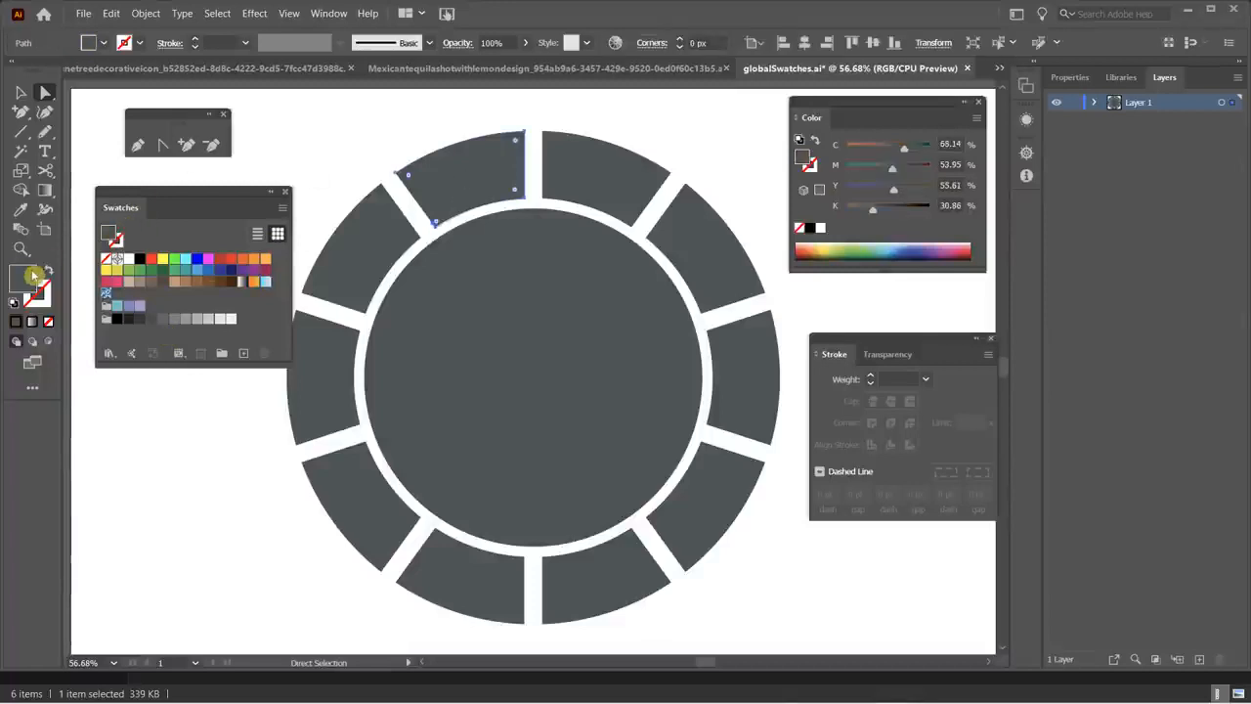
pyautogui.moveTo(676, 148); pyautogui.dragTo(721, 140)
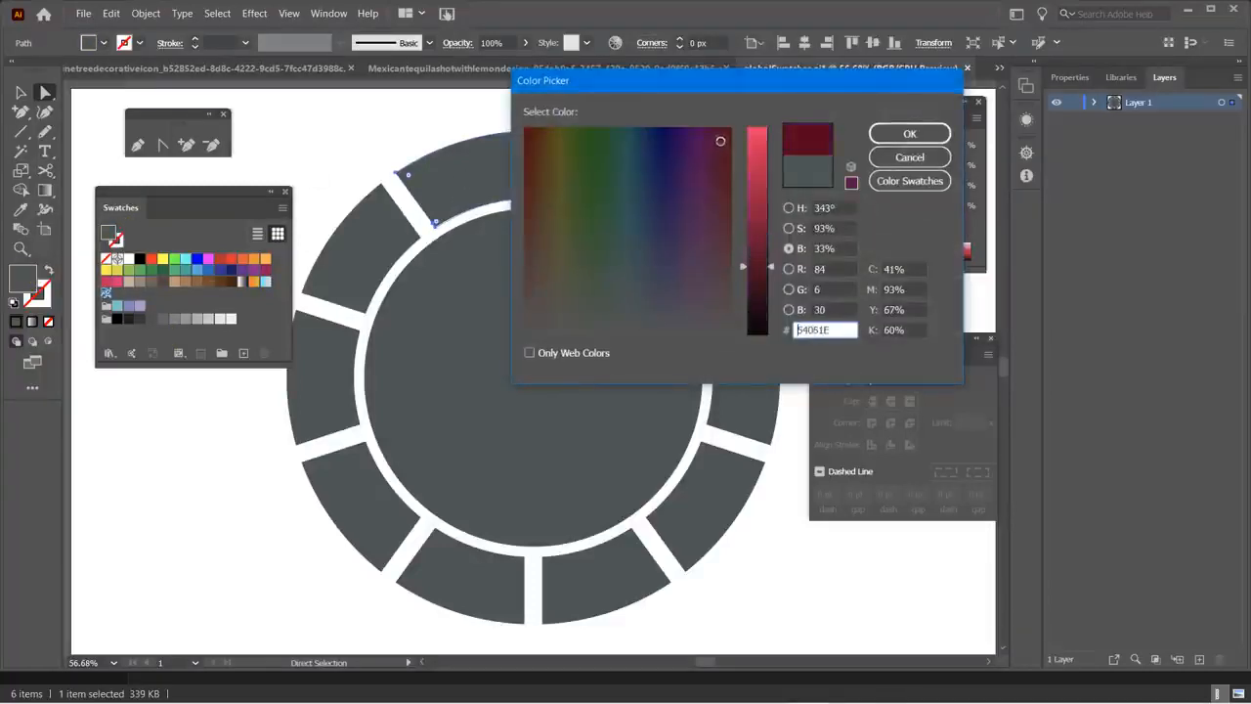
pyautogui.click(899, 136)
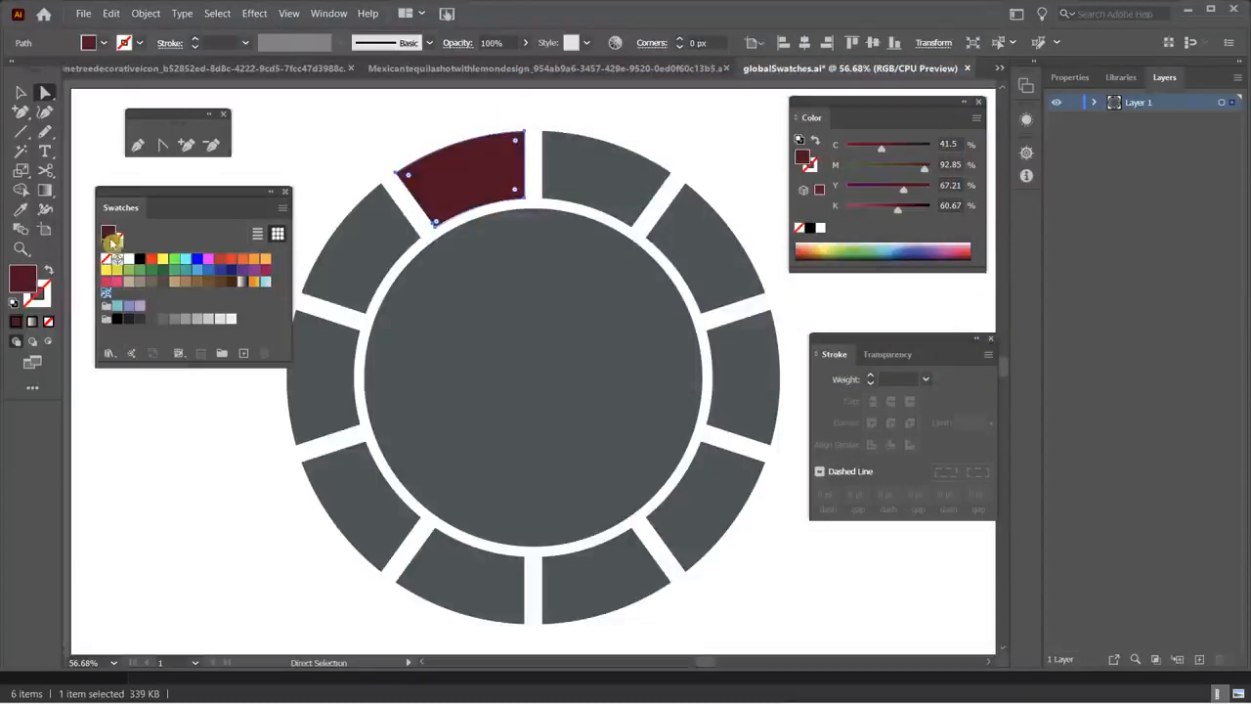
pyautogui.moveTo(109, 237); pyautogui.dragTo(128, 299)
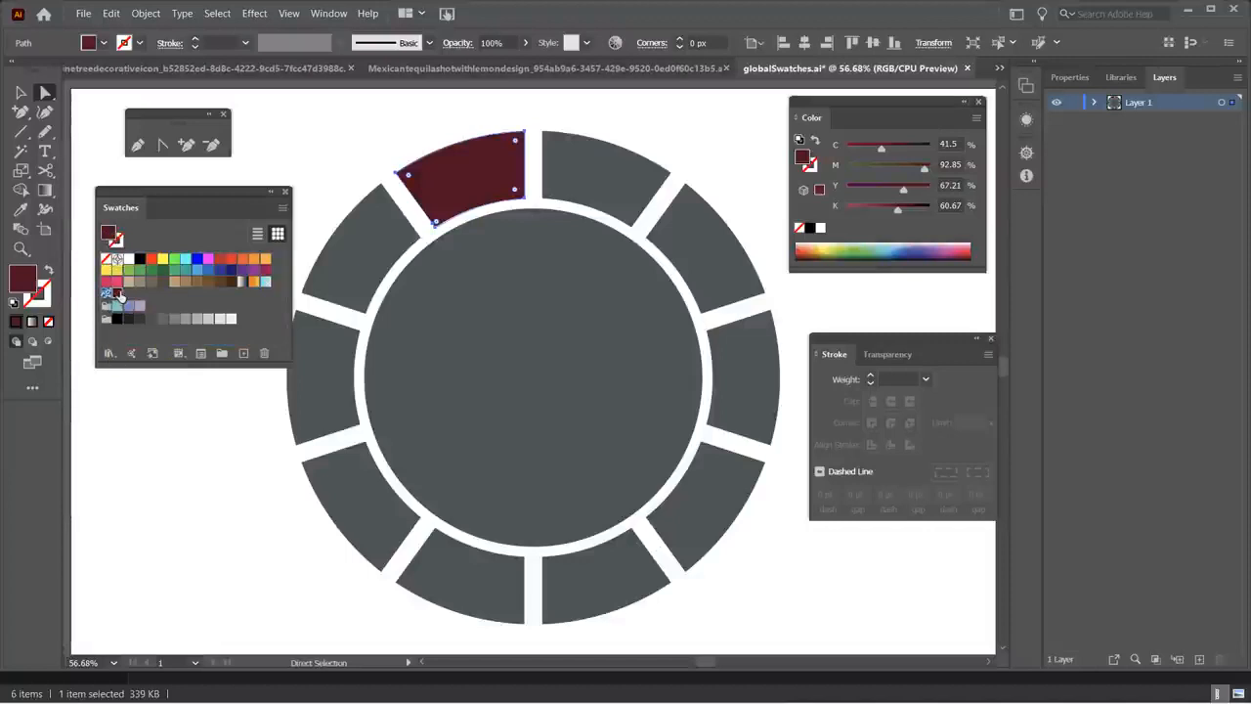
# - Set the new dark crimson swatch to CMYK color mode, name it Crimson Red, and make it a global color
pyautogui.doubleClick(115, 296)
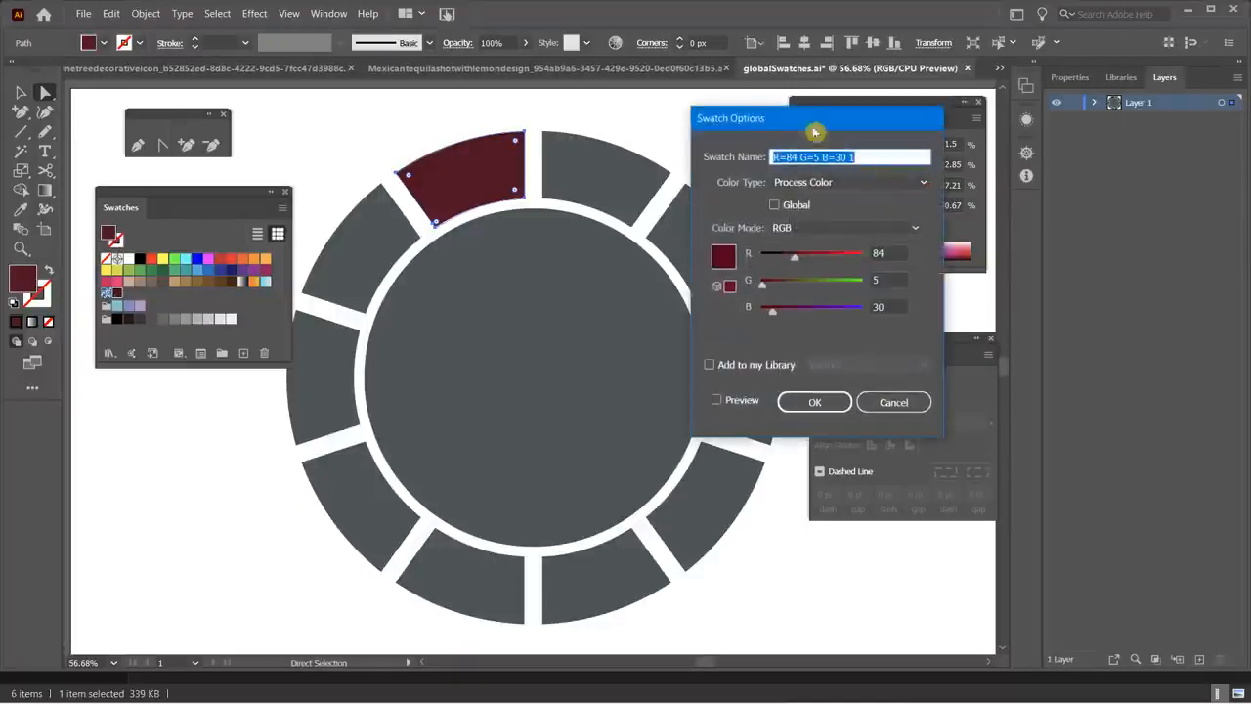
pyautogui.moveTo(771, 118); pyautogui.dragTo(692, 95)
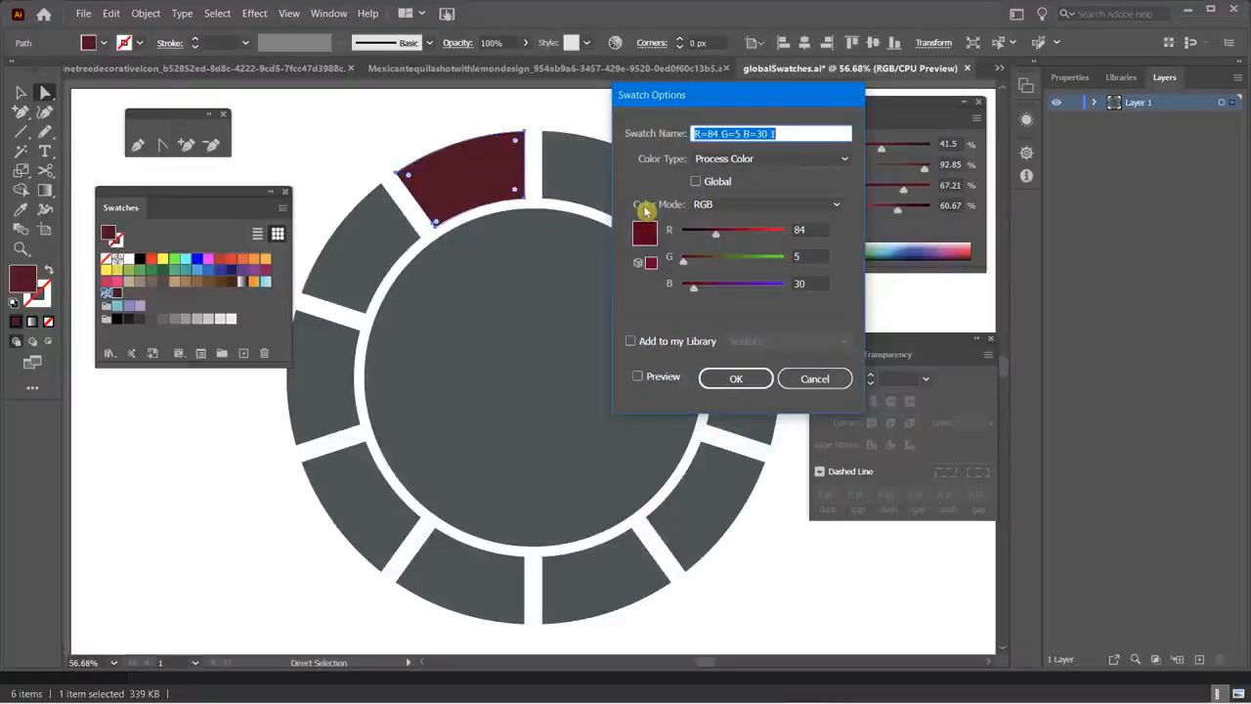
pyautogui.click(721, 206)
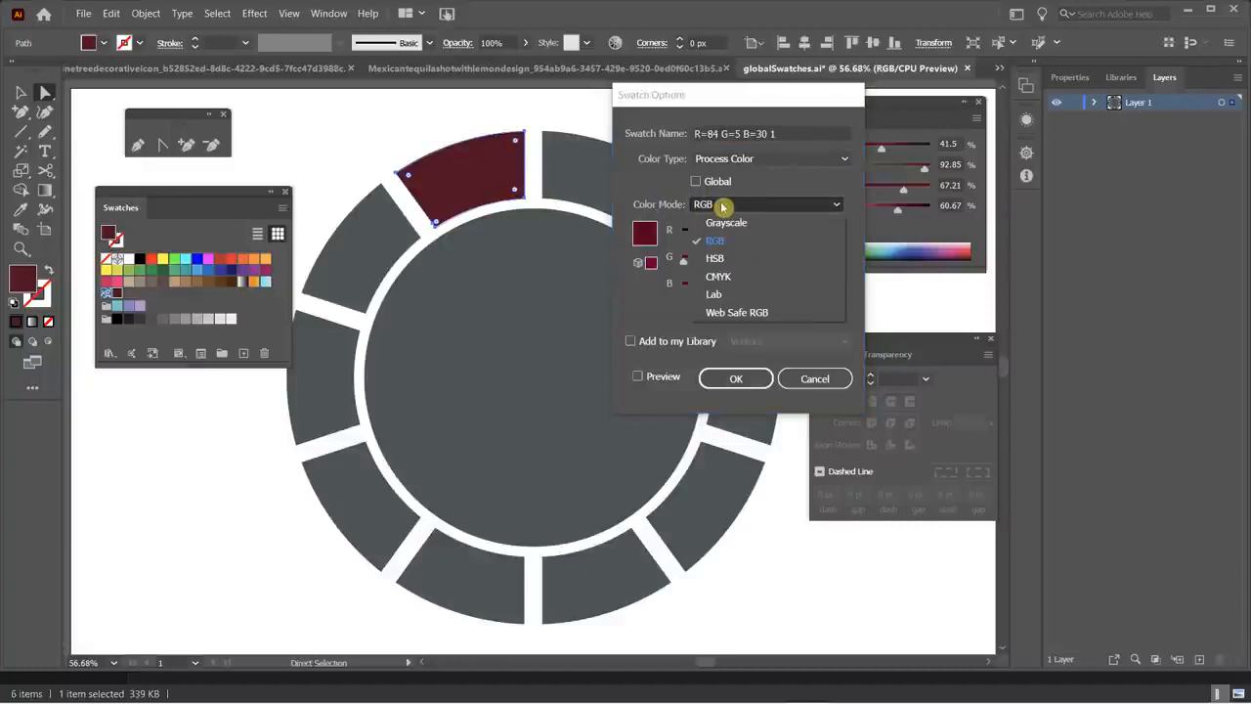
pyautogui.click(733, 276)
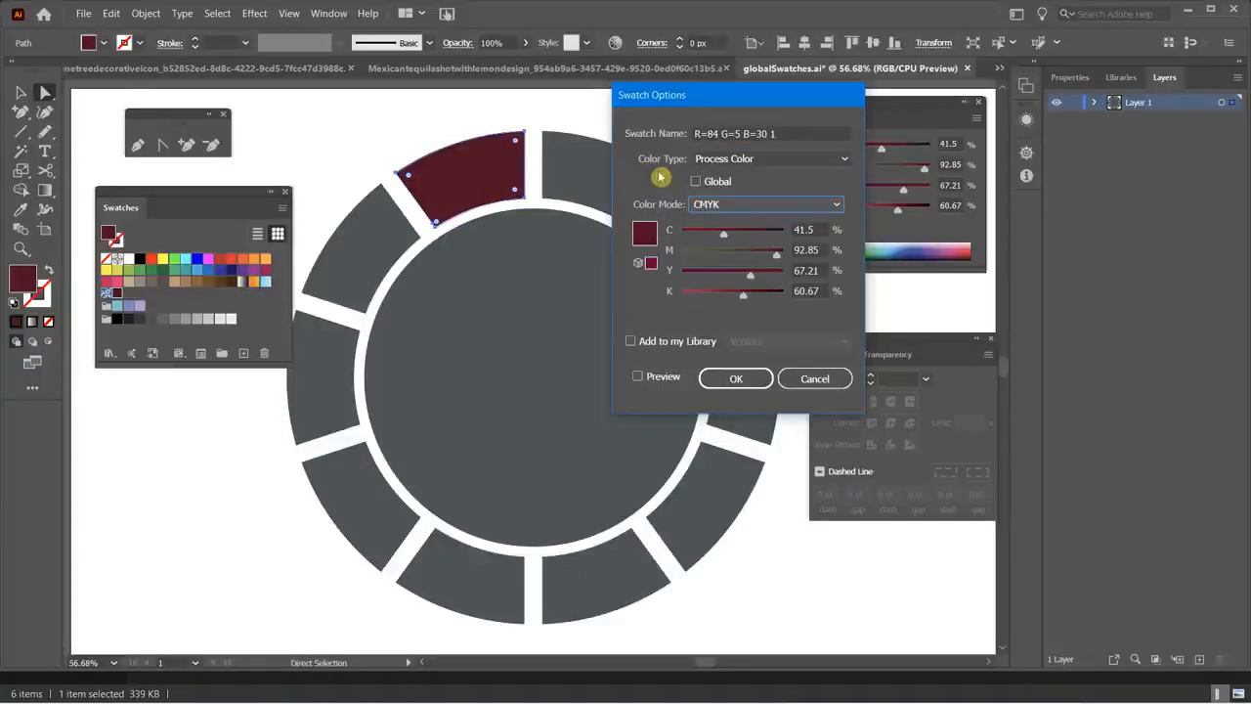
pyautogui.moveTo(779, 135); pyautogui.dragTo(690, 131)
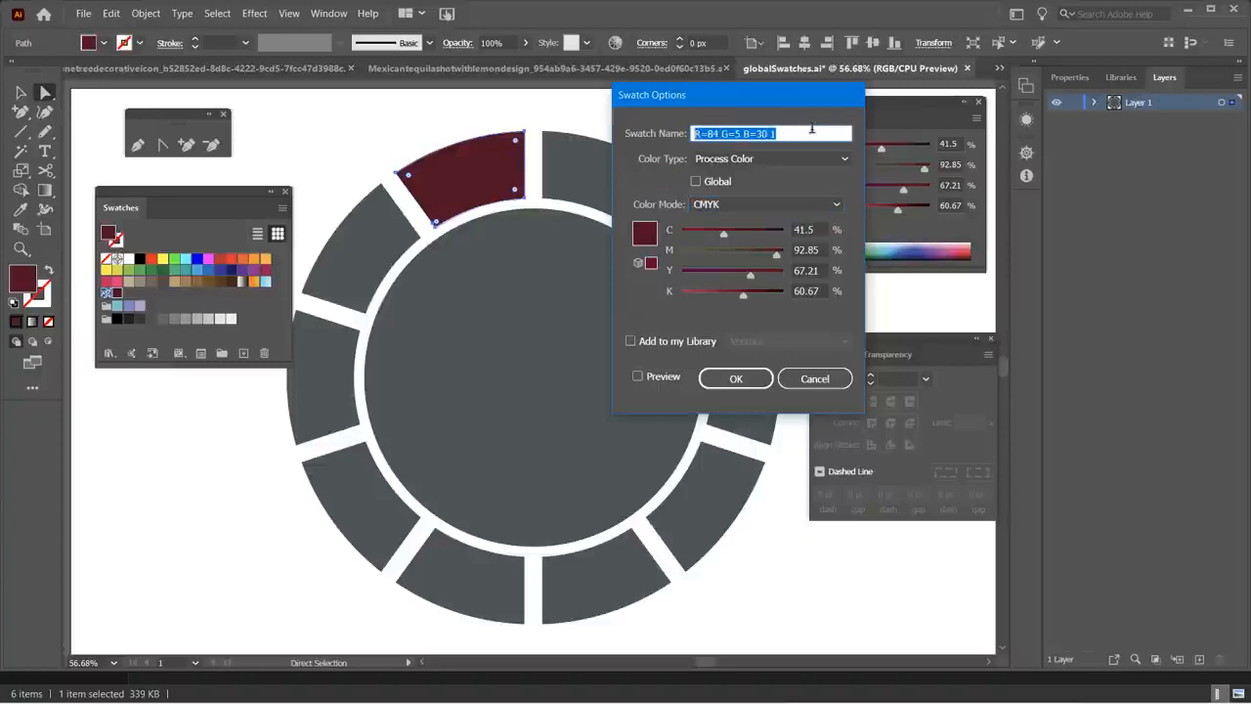
pyautogui.write('Crims')
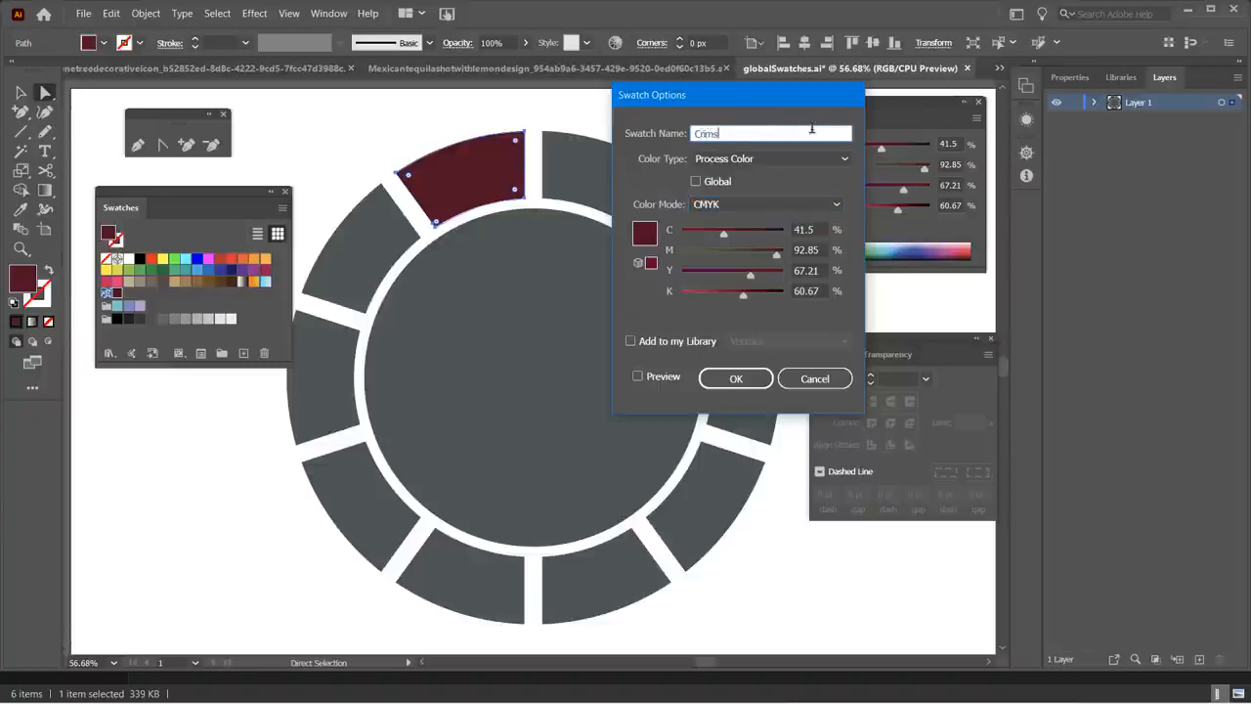
pyautogui.write('on Red')
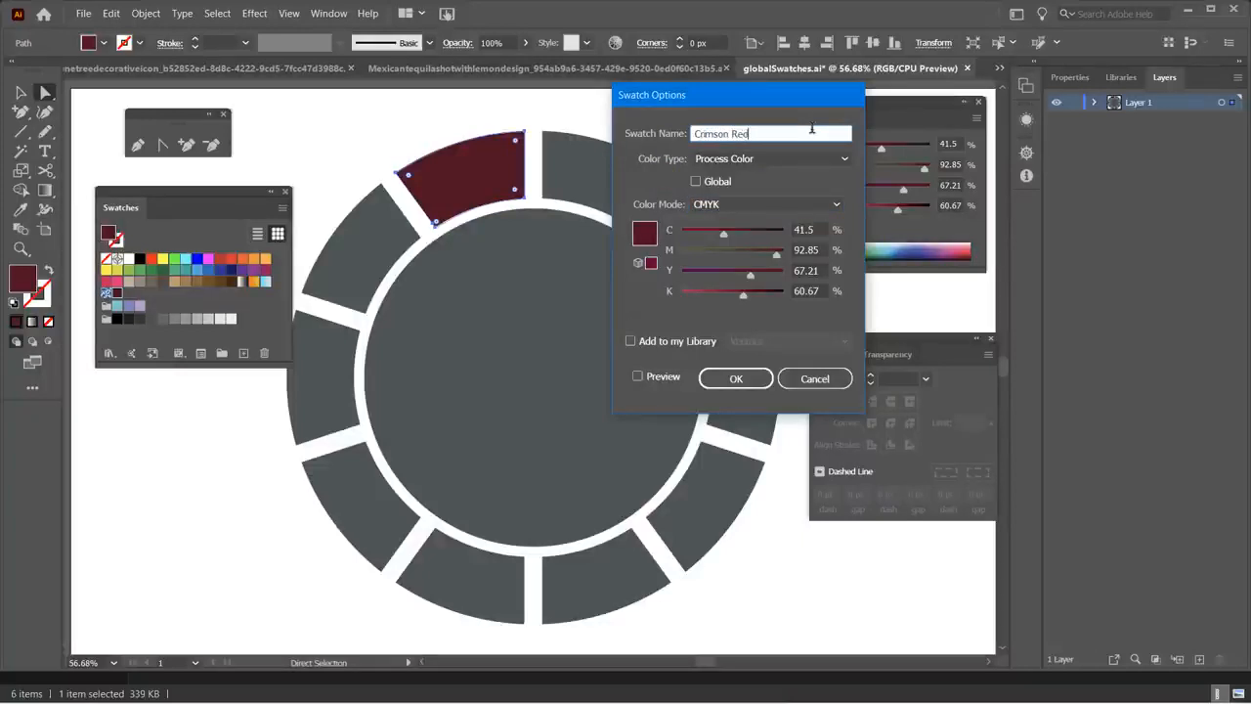
pyautogui.click(695, 182)
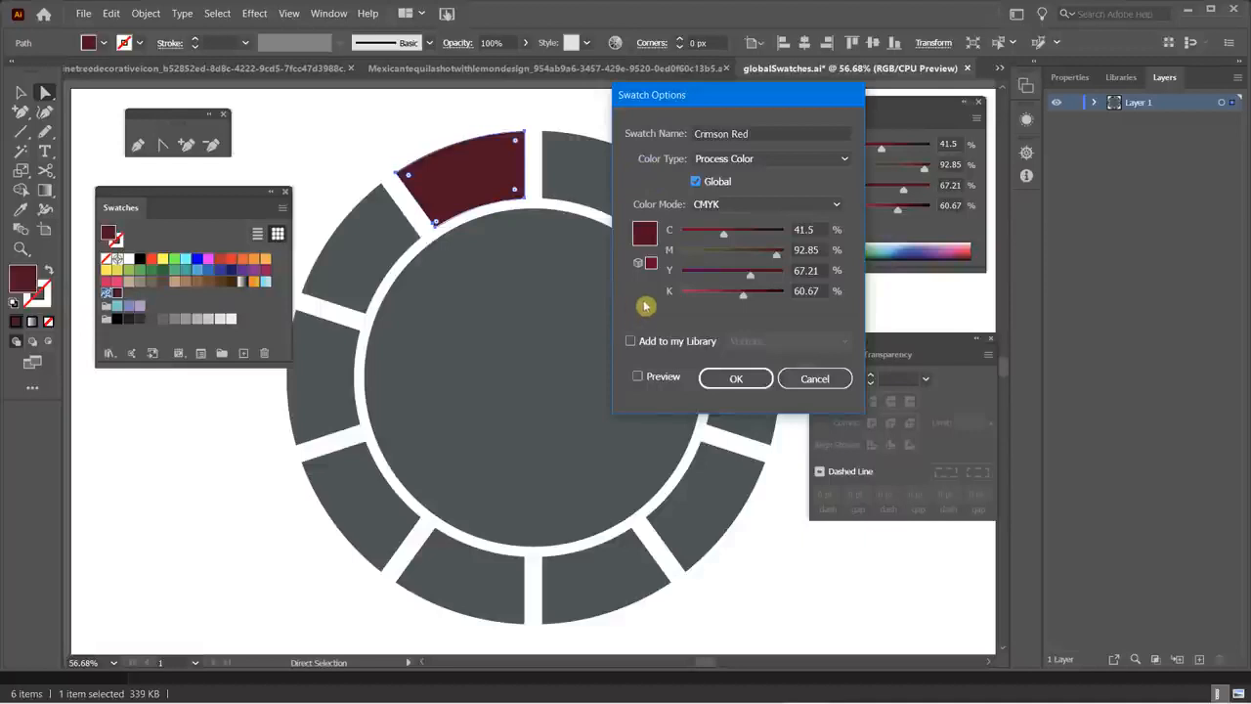
pyautogui.click(736, 379)
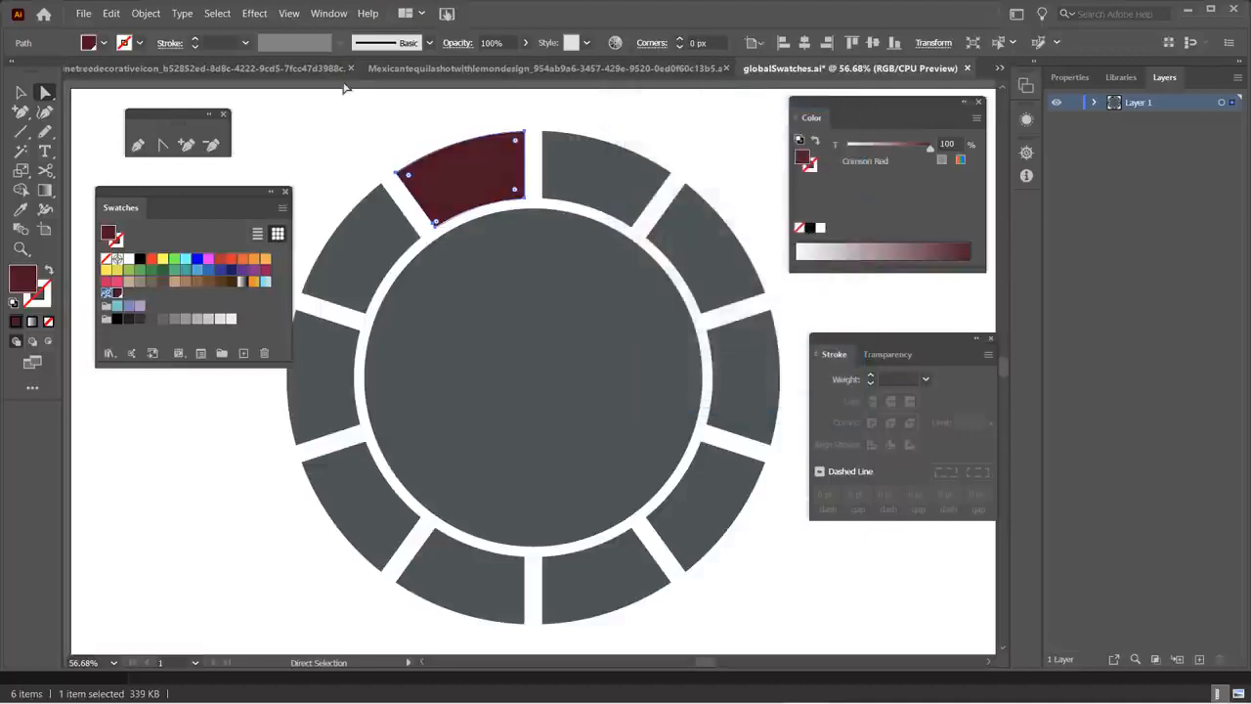
# - Fill the upper-right, lower-right, bottom-left and far-left ring segments with the Crimson Red swatch, so every second segment matches, and clear the selection
pyautogui.click(698, 260)
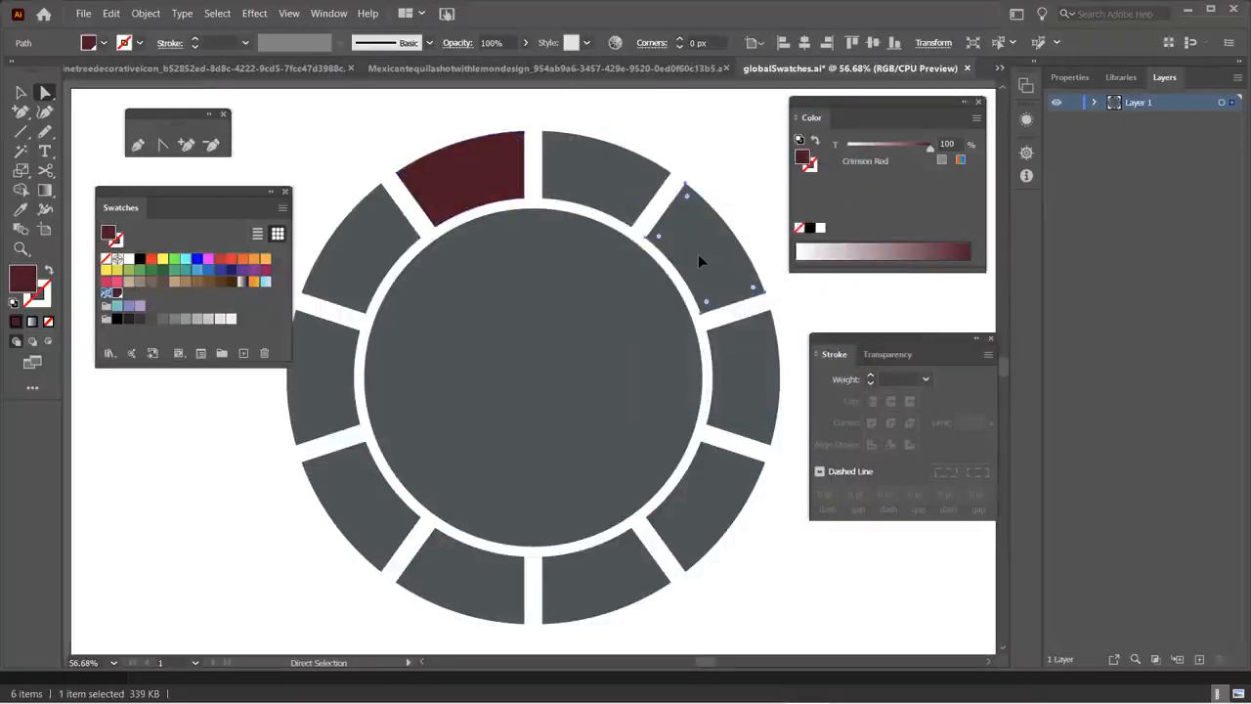
pyautogui.click(115, 294)
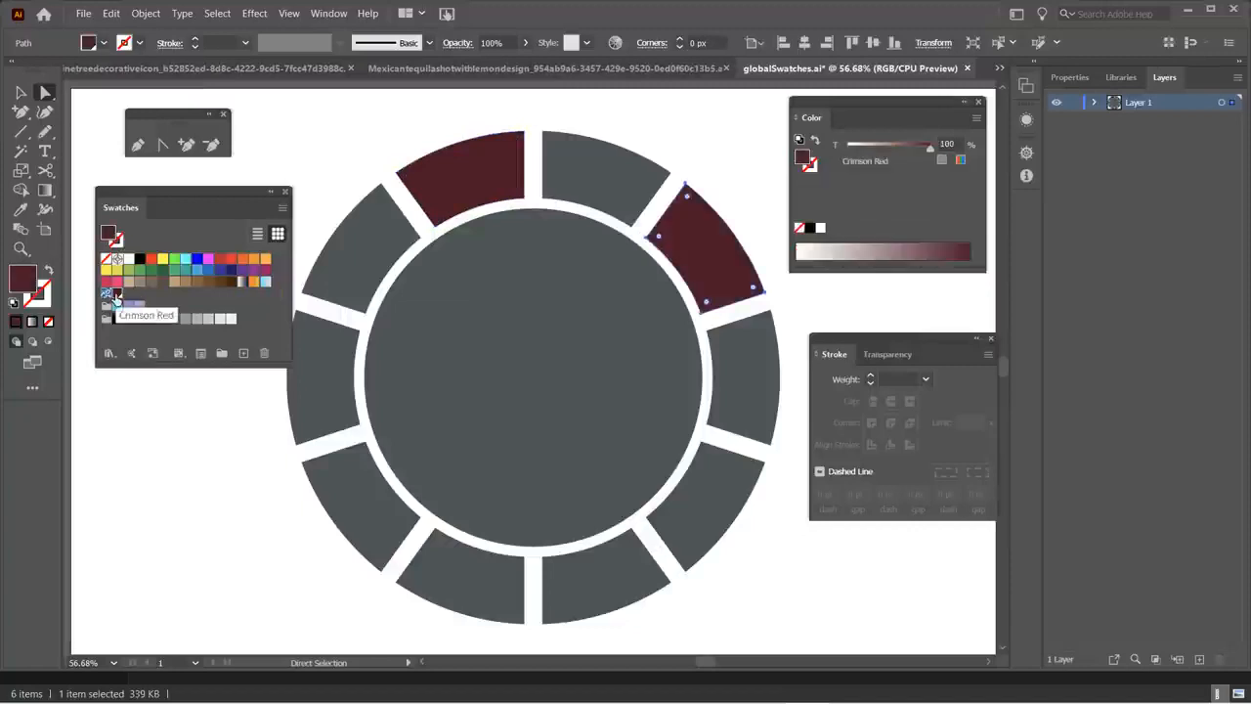
pyautogui.click(711, 502)
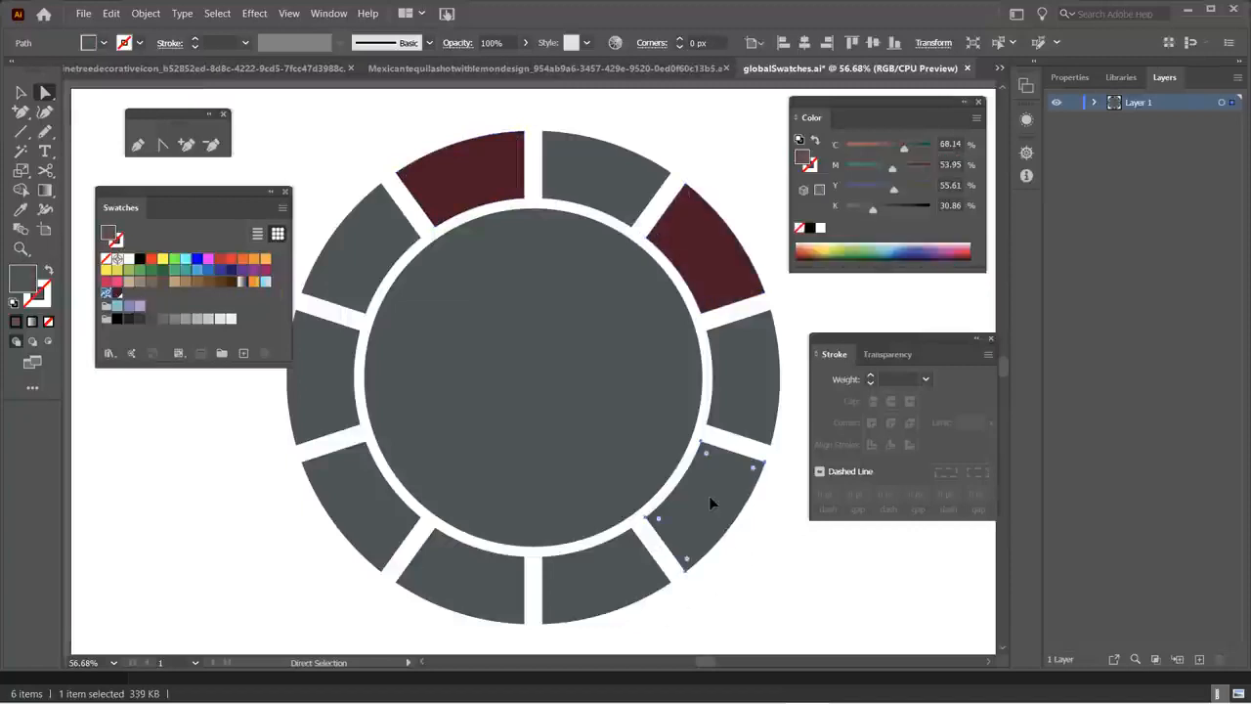
pyautogui.keyDown('shift'); pyautogui.click(491, 578); pyautogui.keyUp('shift')
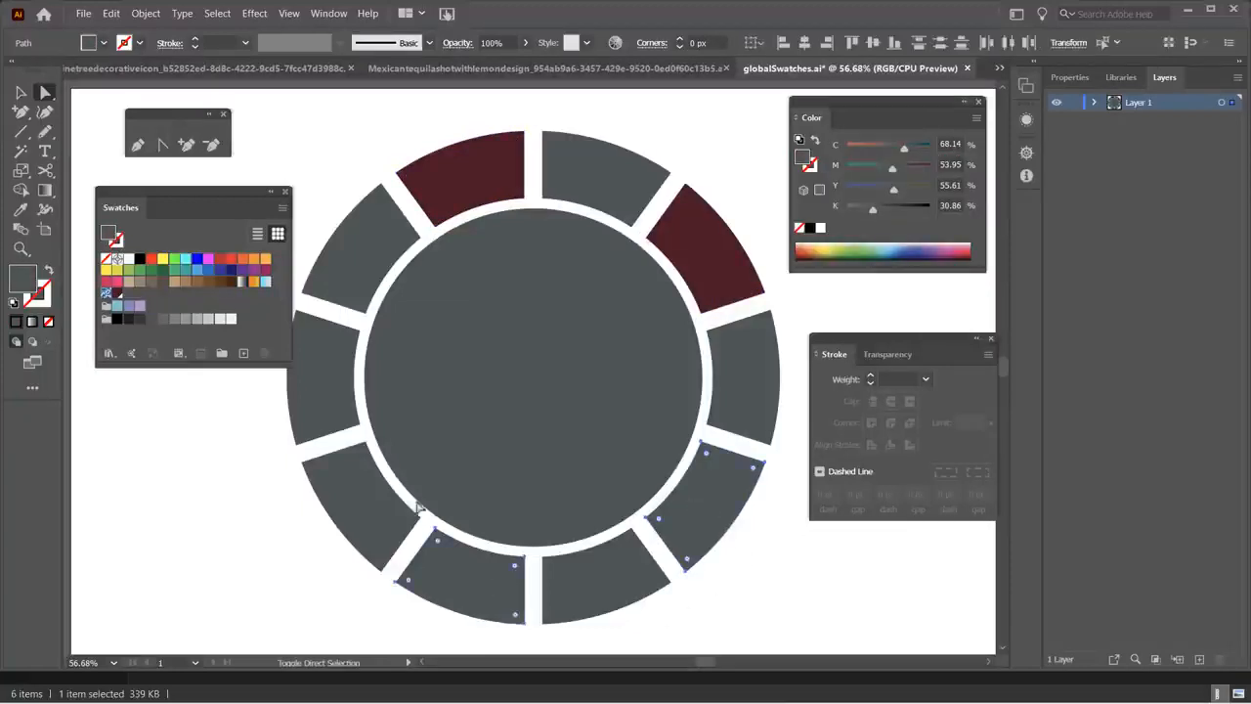
pyautogui.keyDown('shift'); pyautogui.click(338, 389); pyautogui.keyUp('shift')
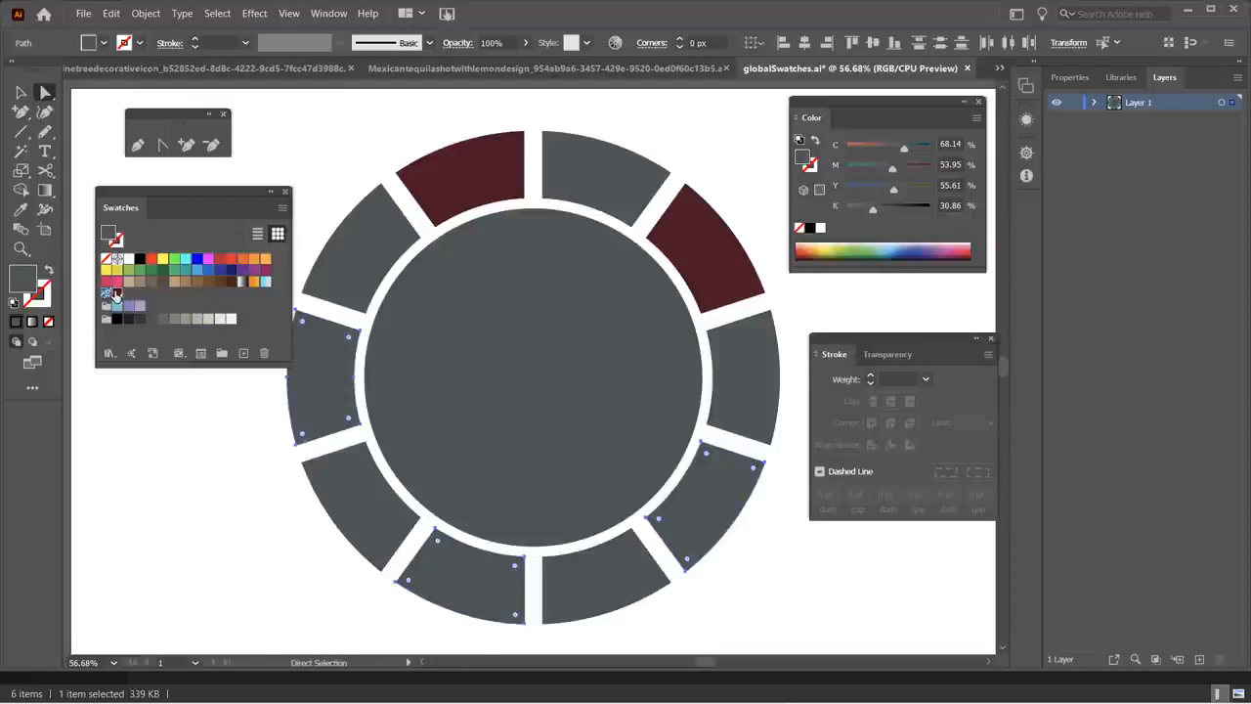
pyautogui.click(116, 293)
pyautogui.click(173, 477)
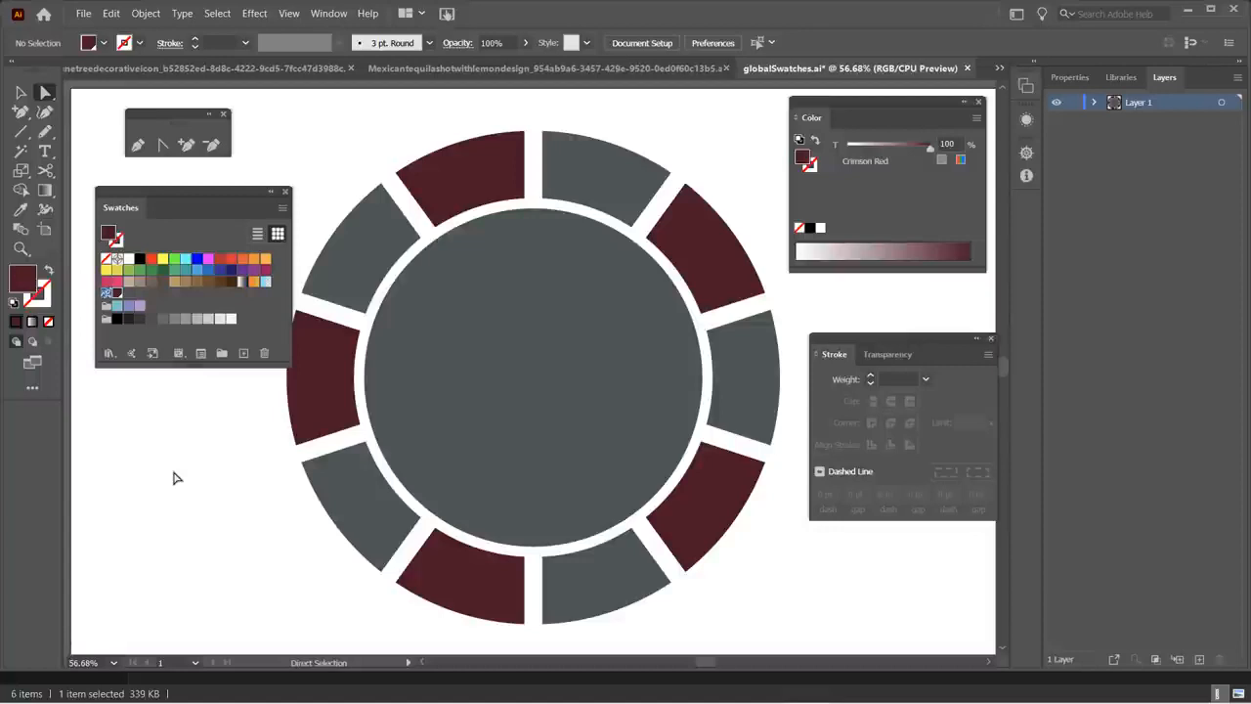
# - Edit the global Crimson Red swatch in CMYK mode, lowering magenta to 32%, and preview the change on the ring before applying it
pyautogui.click(125, 292)
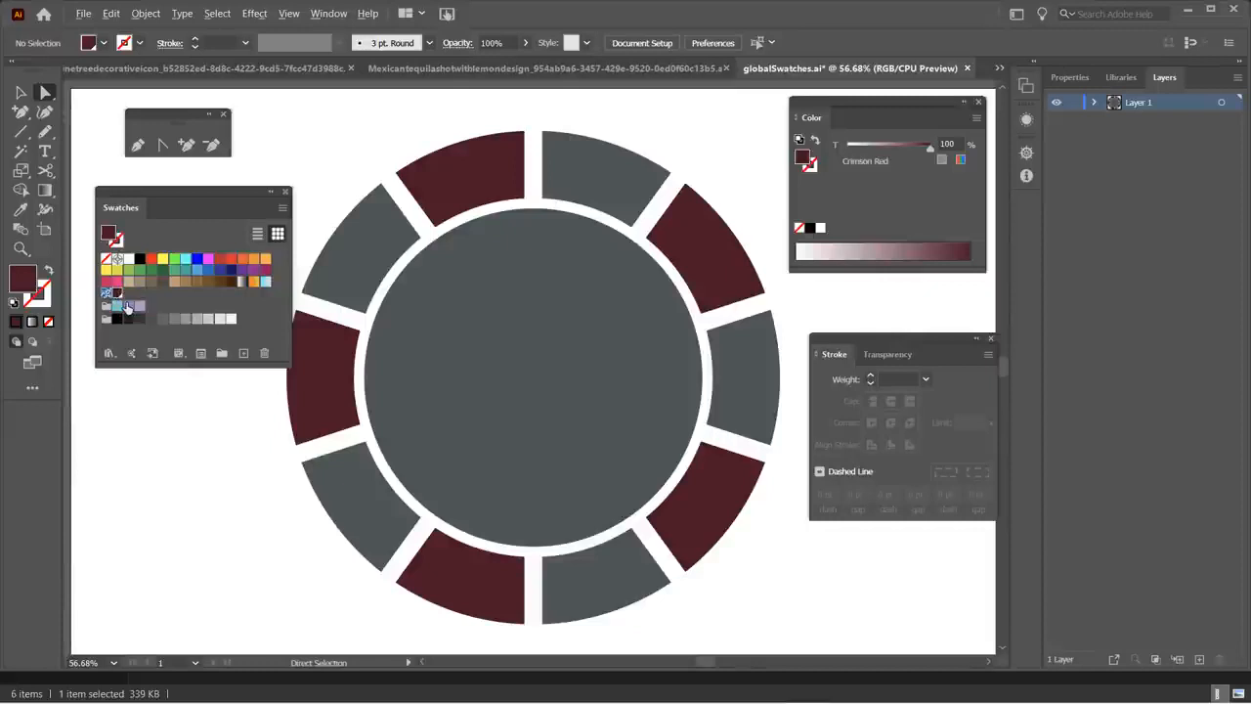
pyautogui.click(134, 298)
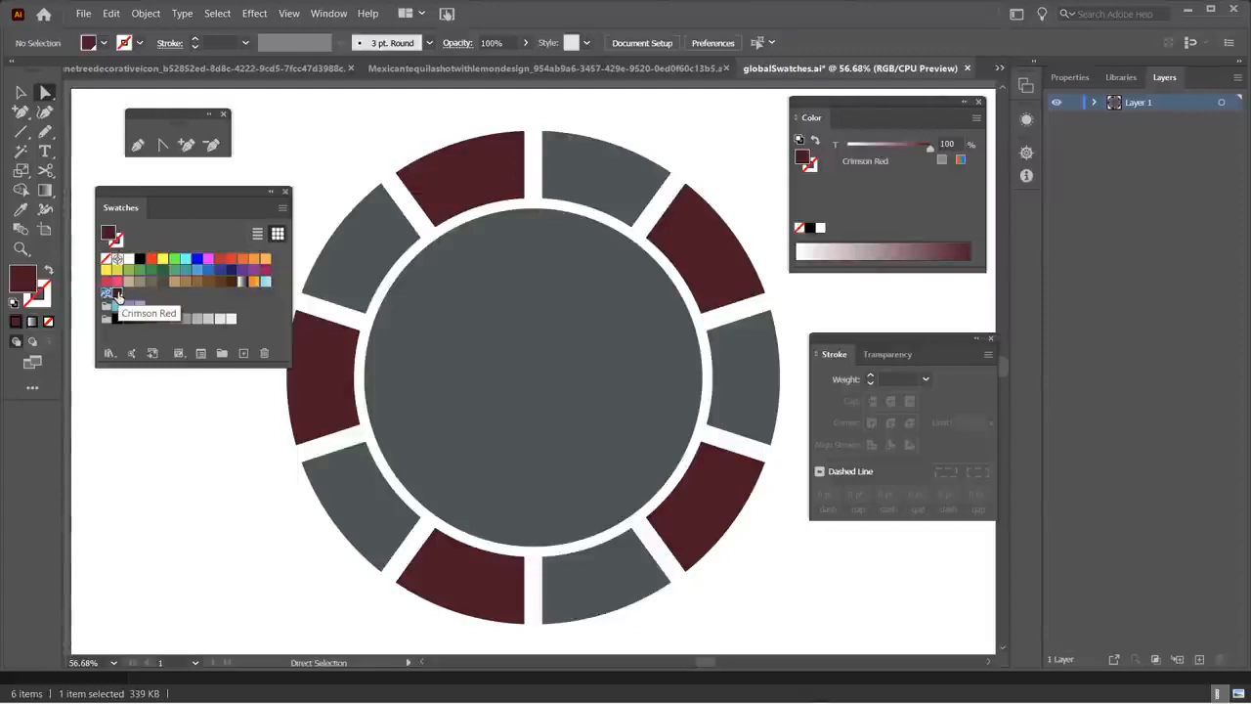
pyautogui.doubleClick(116, 294)
pyautogui.moveTo(755, 100); pyautogui.dragTo(916, 123)
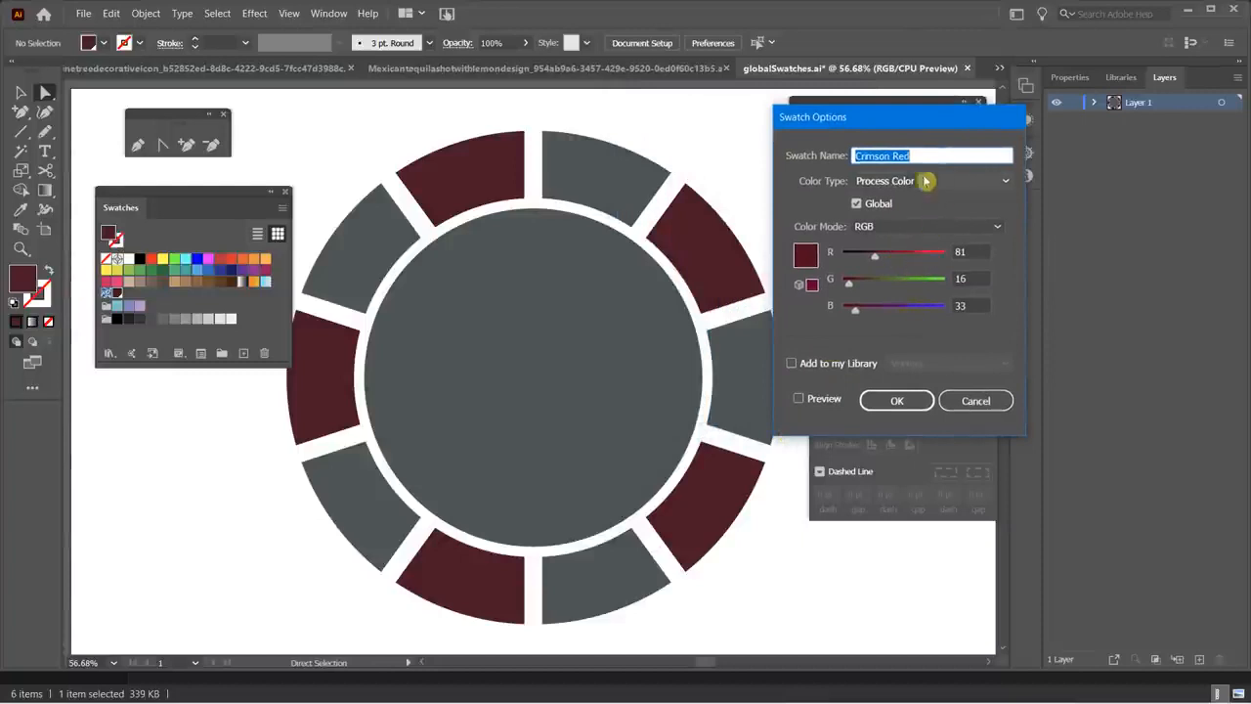
pyautogui.click(901, 230)
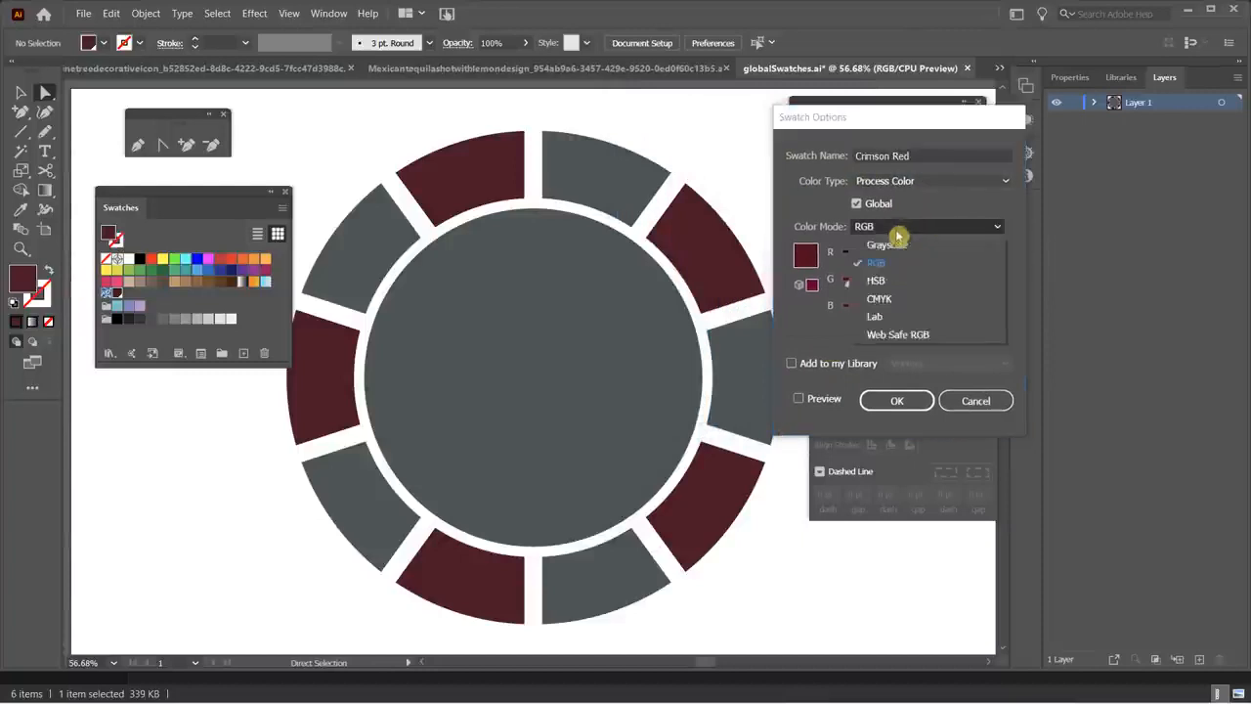
pyautogui.click(898, 306)
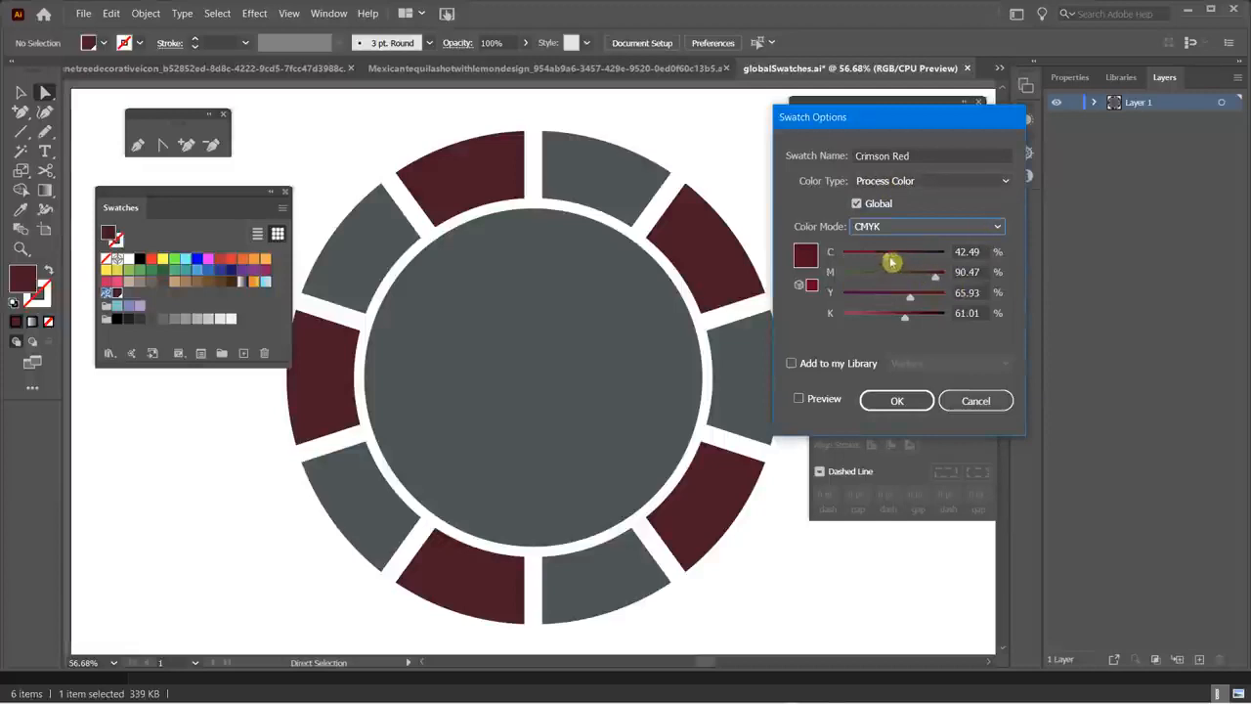
pyautogui.moveTo(937, 284); pyautogui.dragTo(883, 279)
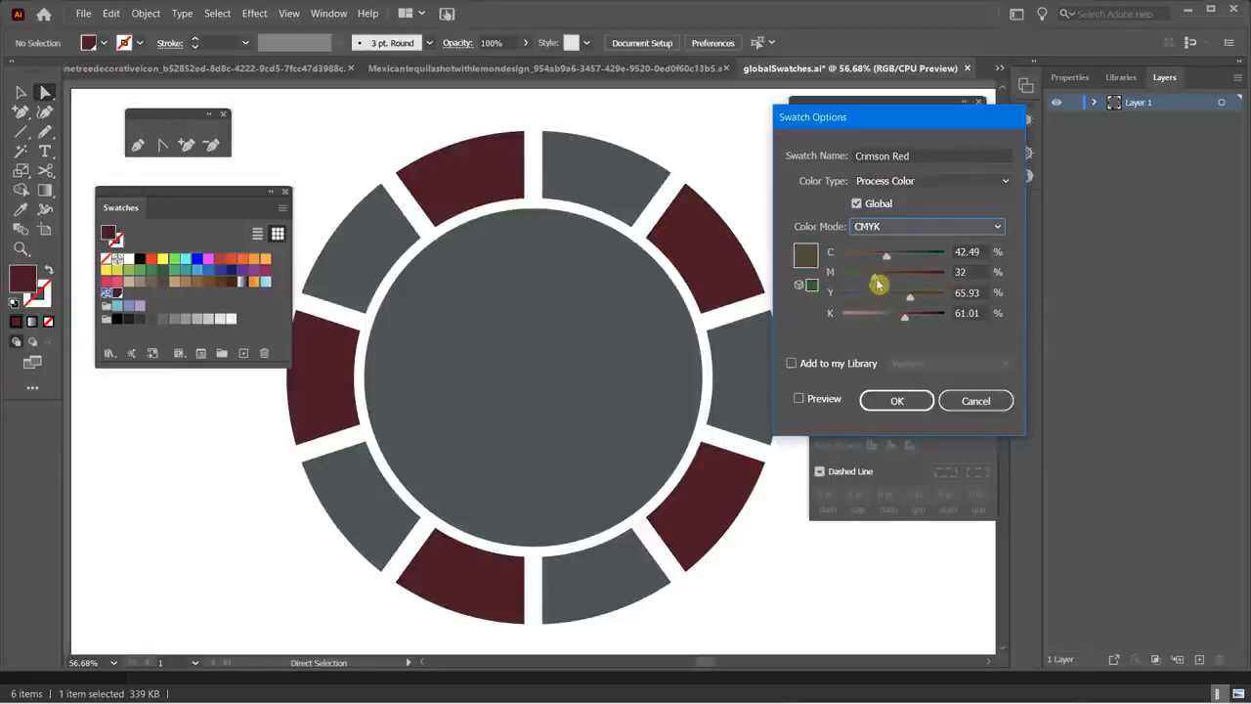
pyautogui.click(799, 400)
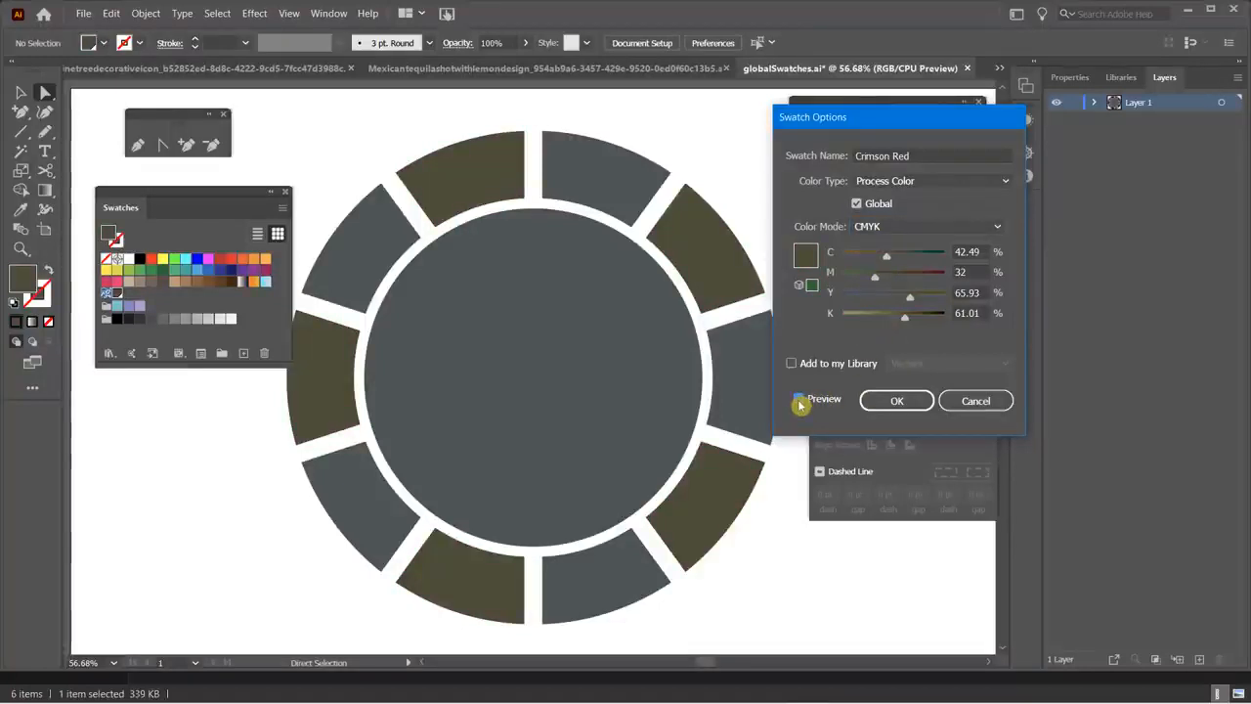
pyautogui.click(799, 401)
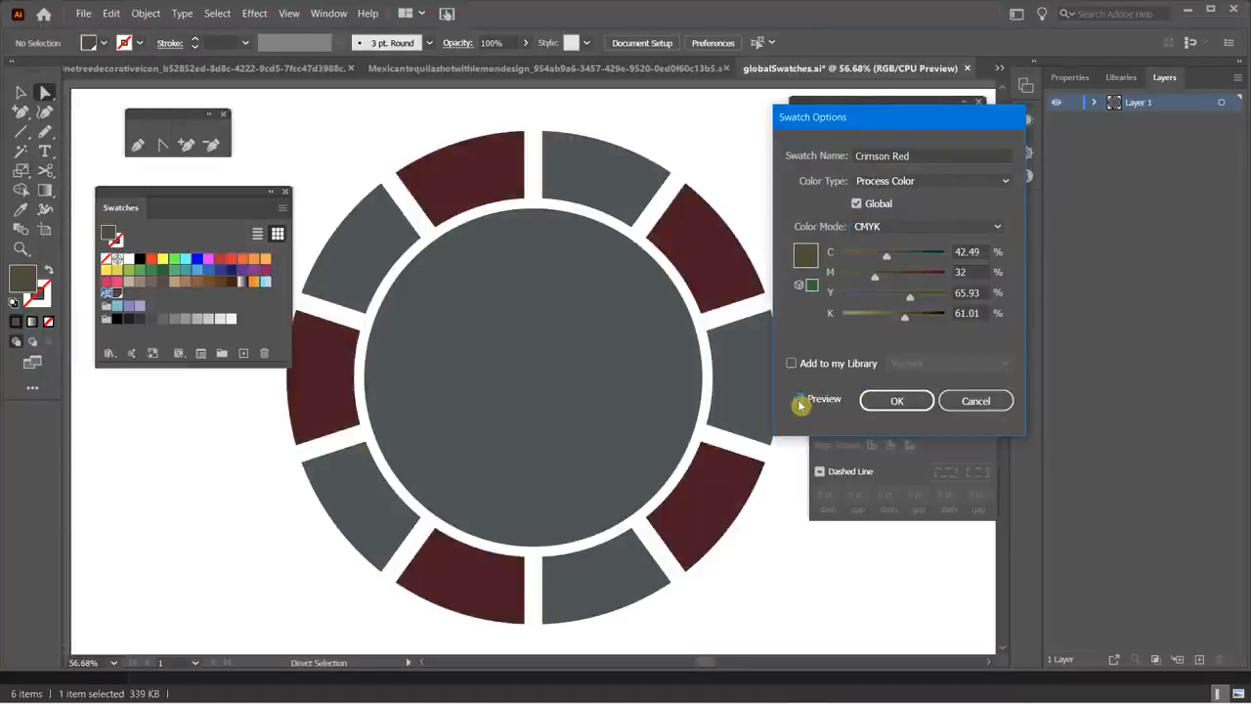
pyautogui.click(897, 409)
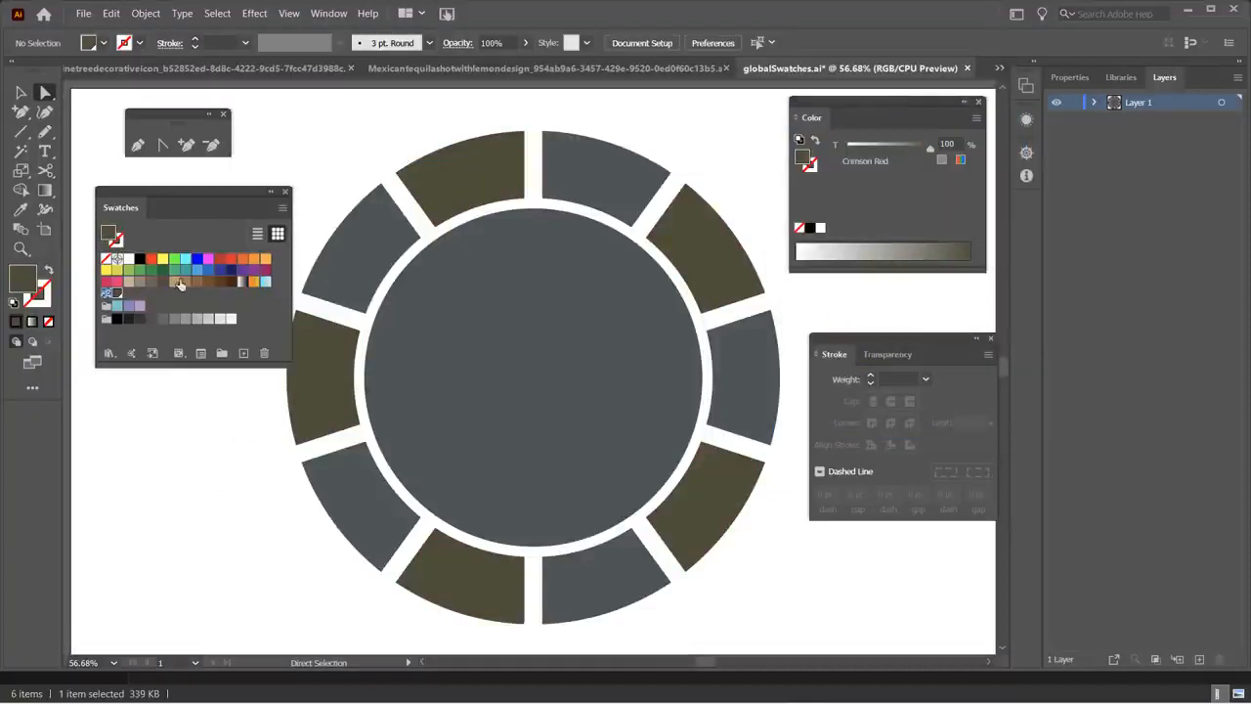
# - Edit the Crimson Red swatch again in CMYK mode, keeping it global, and lower its cyan to 26%
pyautogui.doubleClick(114, 295)
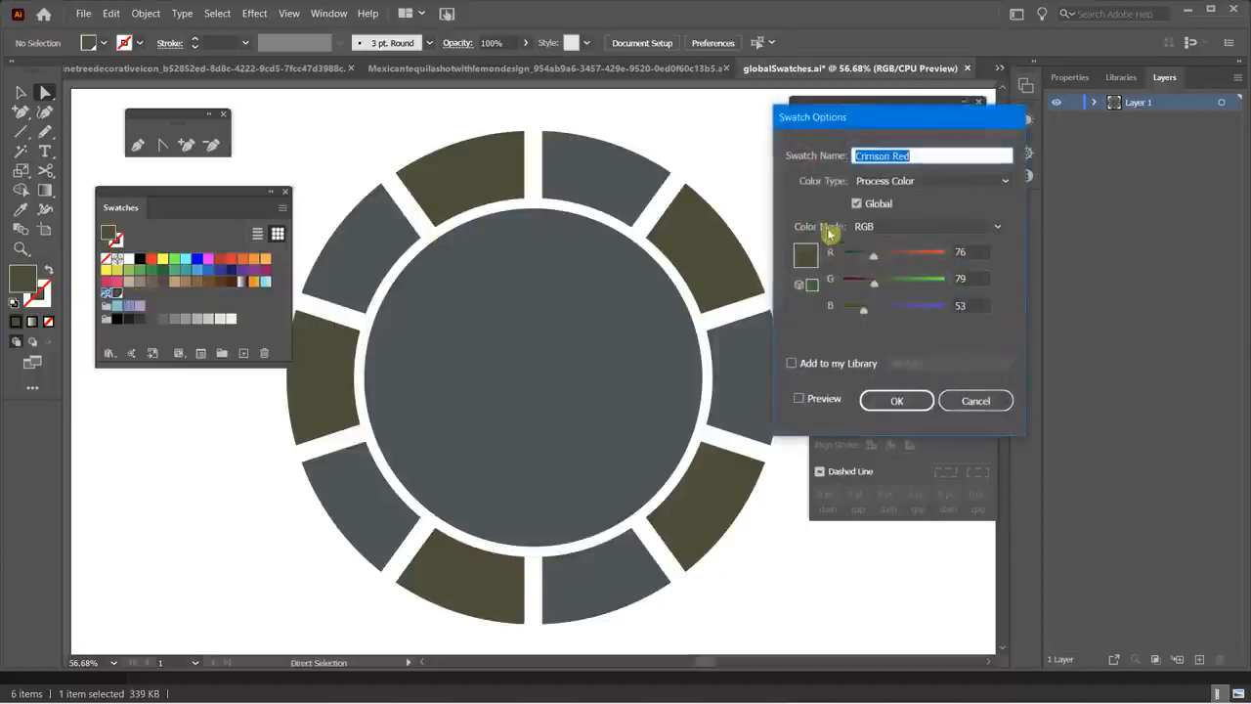
pyautogui.click(900, 227)
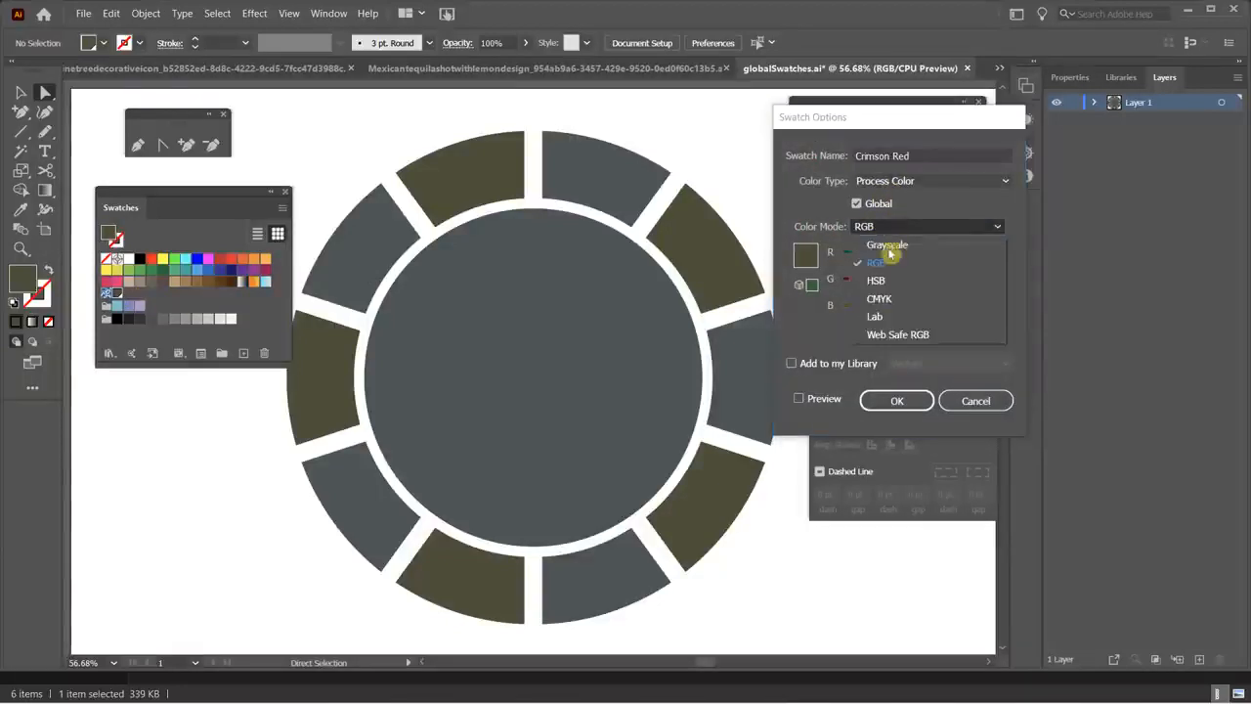
pyautogui.click(892, 287)
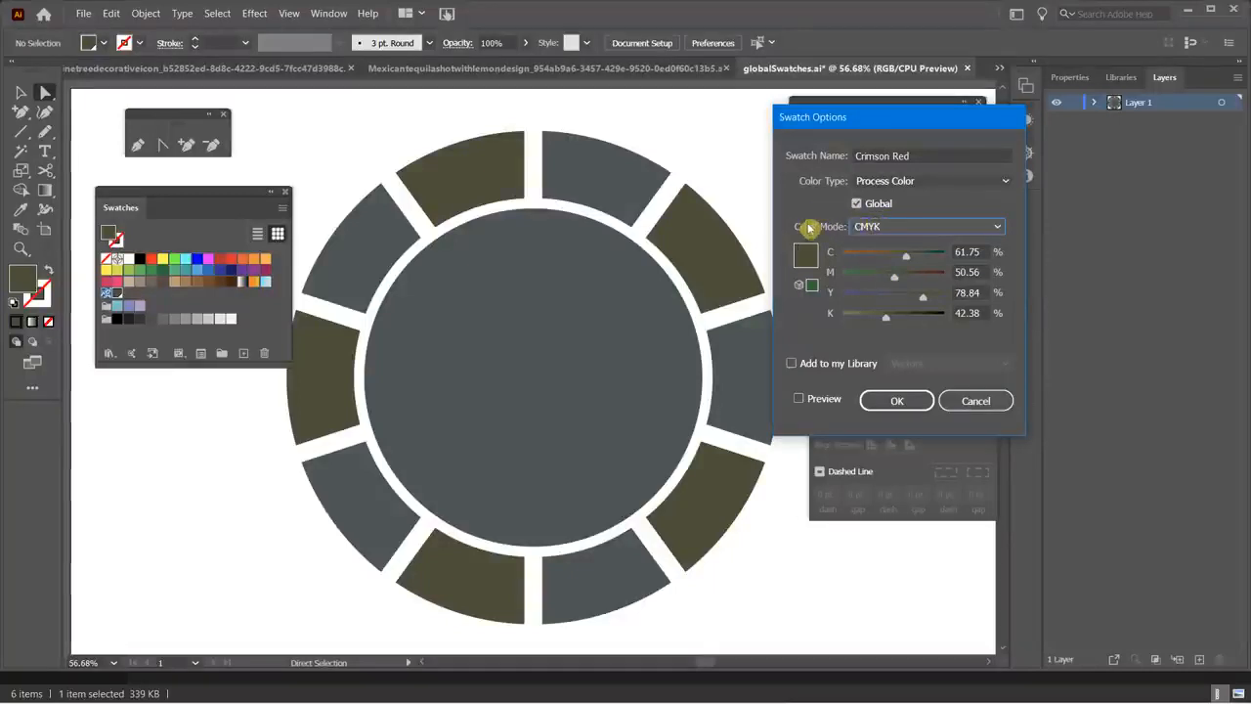
pyautogui.click(857, 203)
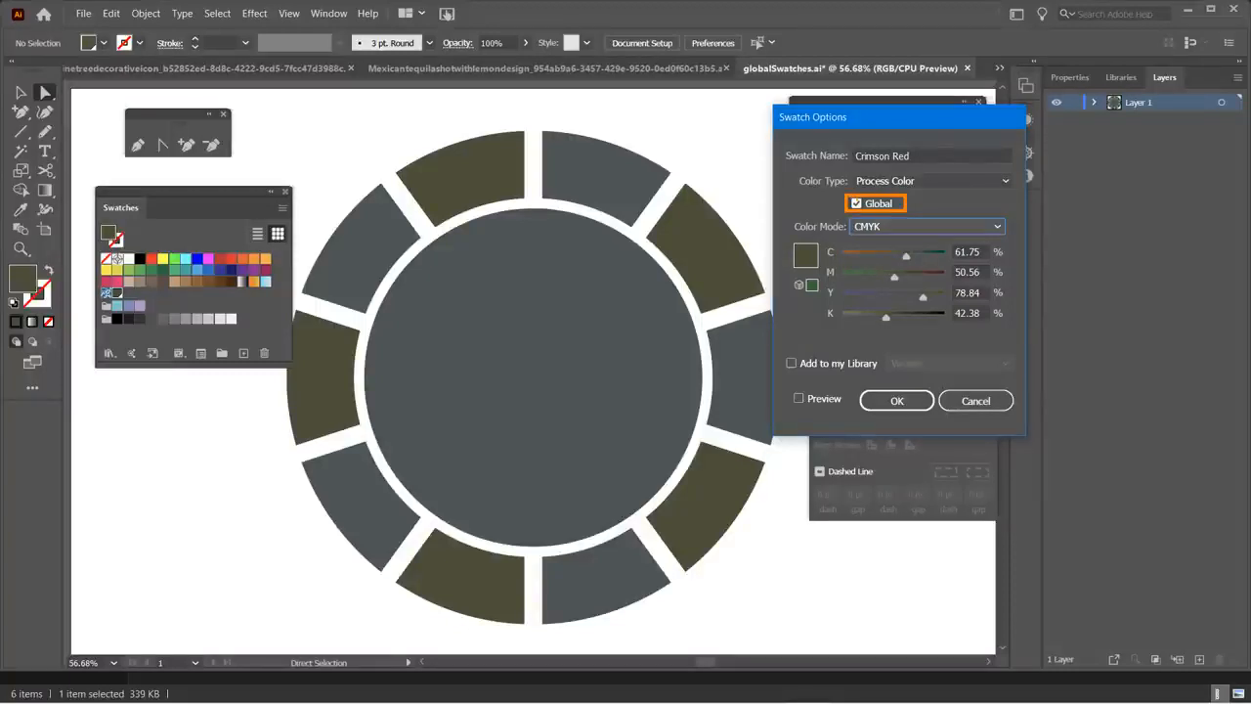
pyautogui.moveTo(905, 259); pyautogui.dragTo(870, 256)
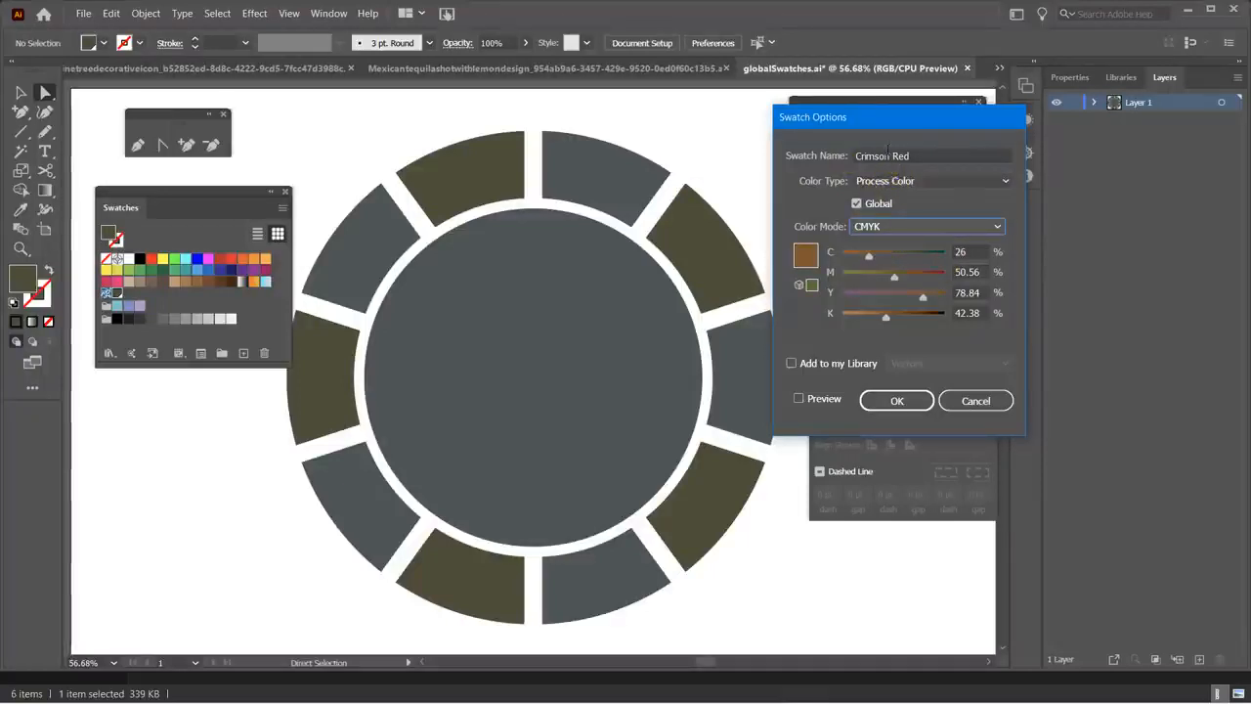
pyautogui.click(906, 407)
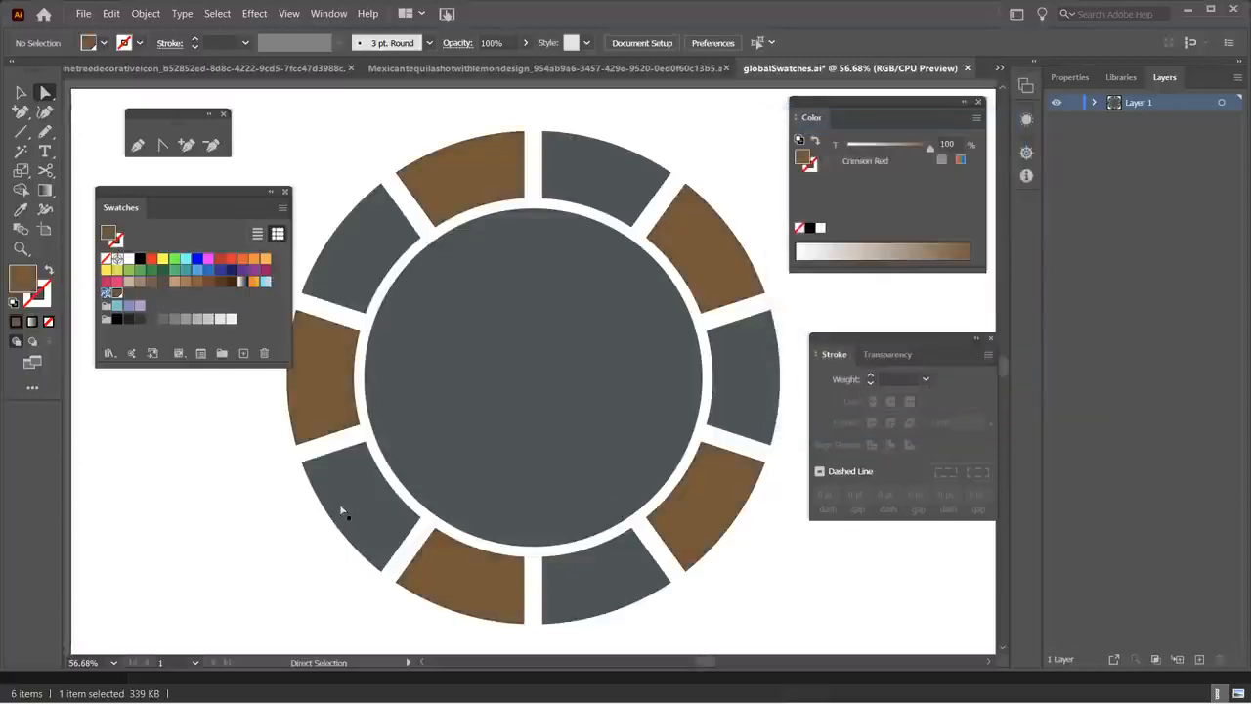
# - Rename the global Crimson Red swatch Army Green and switch its color mode to CMYK
pyautogui.doubleClick(117, 295)
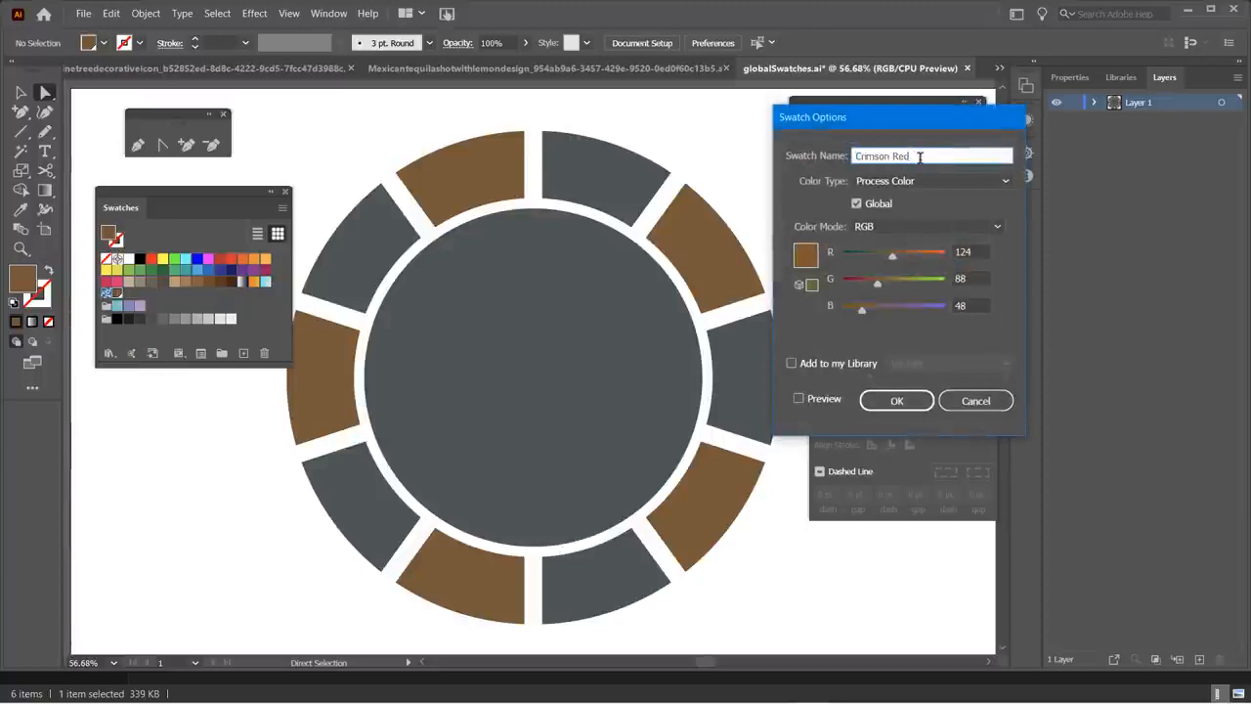
pyautogui.moveTo(919, 156); pyautogui.dragTo(856, 154)
pyautogui.write('Army Gree')
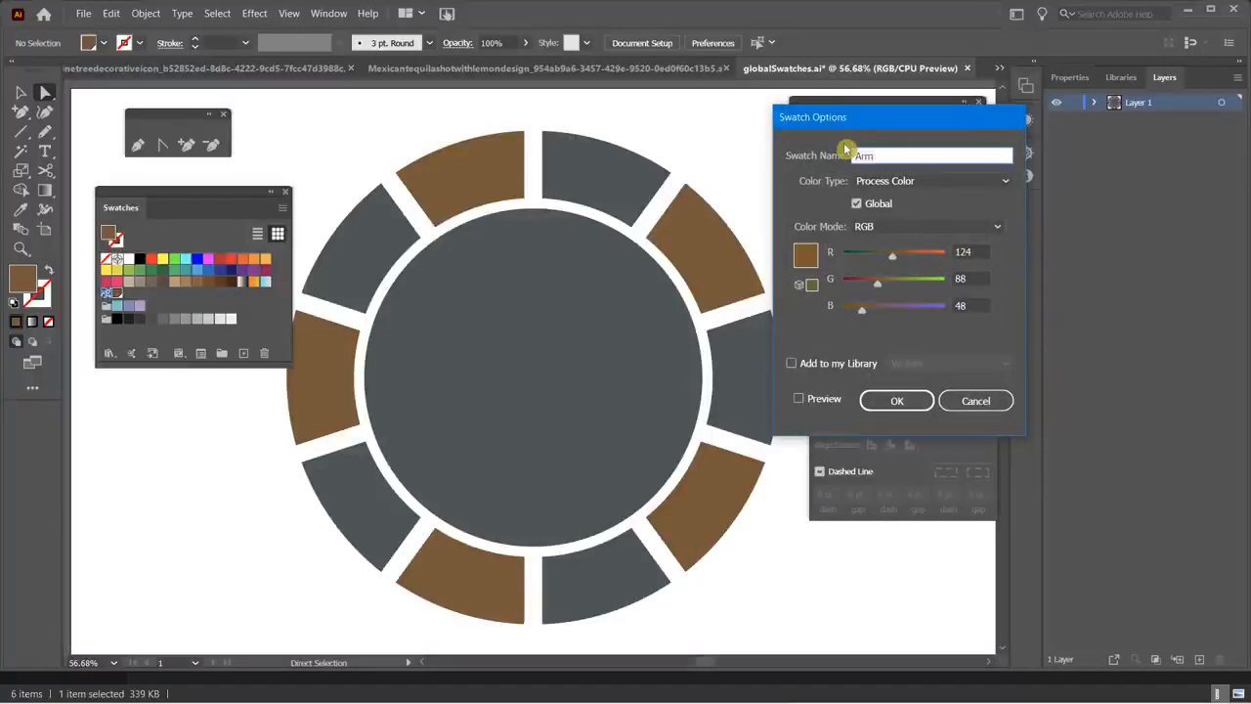
pyautogui.write('n')
pyautogui.click(902, 228)
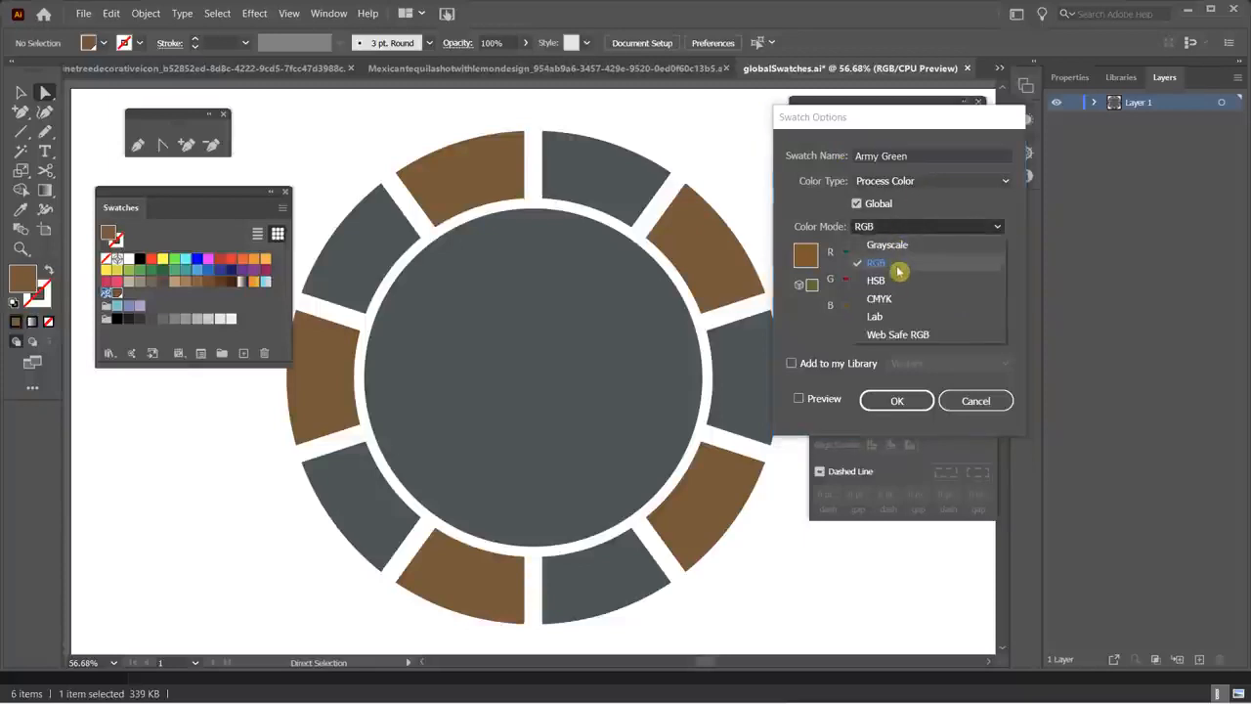
pyautogui.click(902, 297)
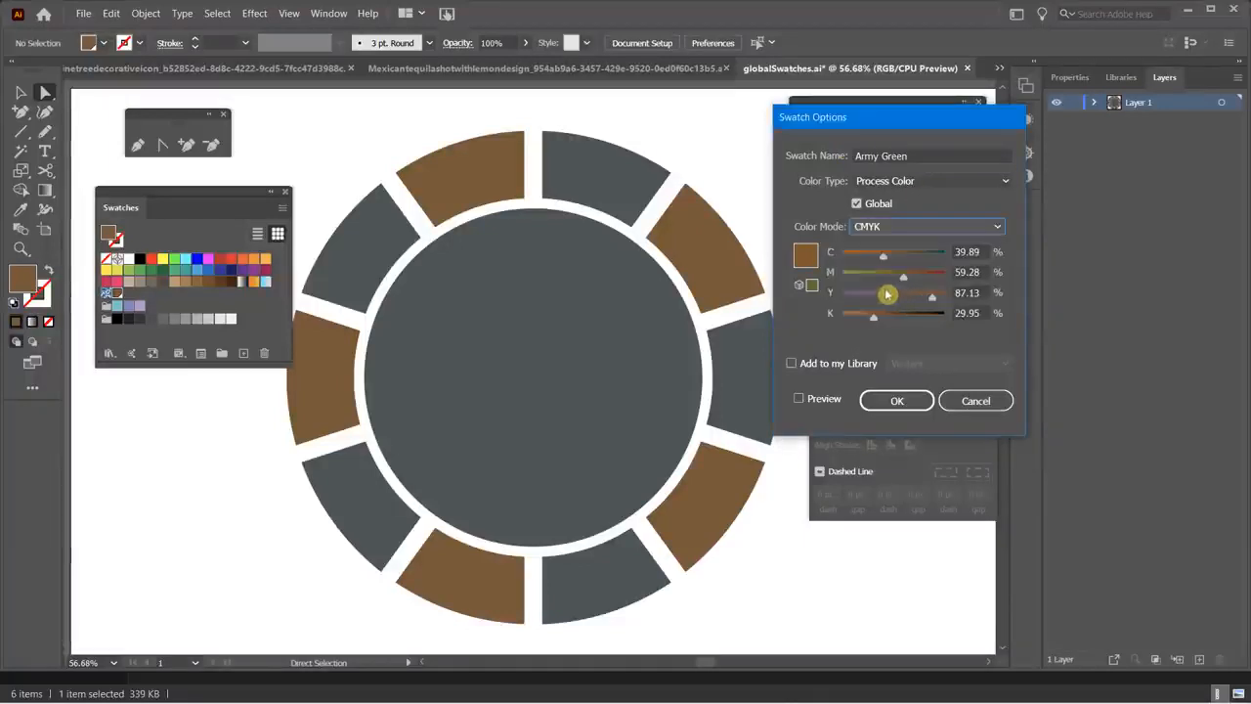
pyautogui.click(897, 404)
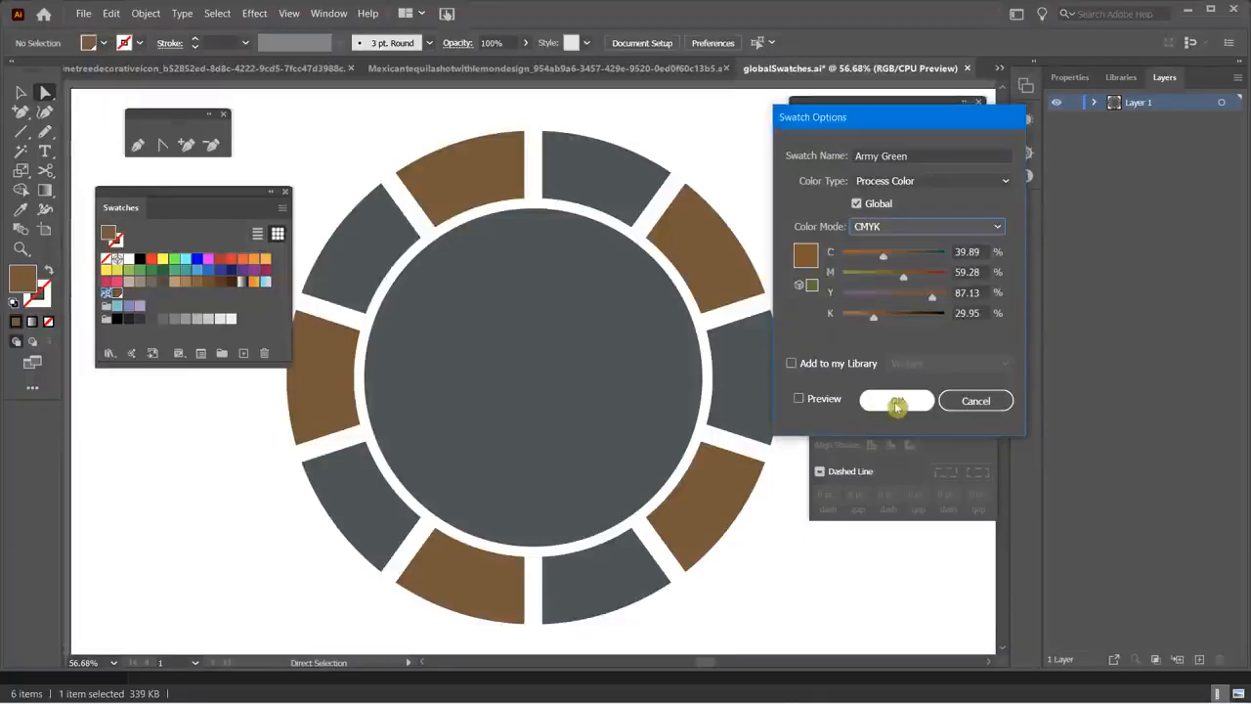
# - Change the Army Green swatch to a dark green by adjusting its CMYK values
pyautogui.doubleClick(117, 293)
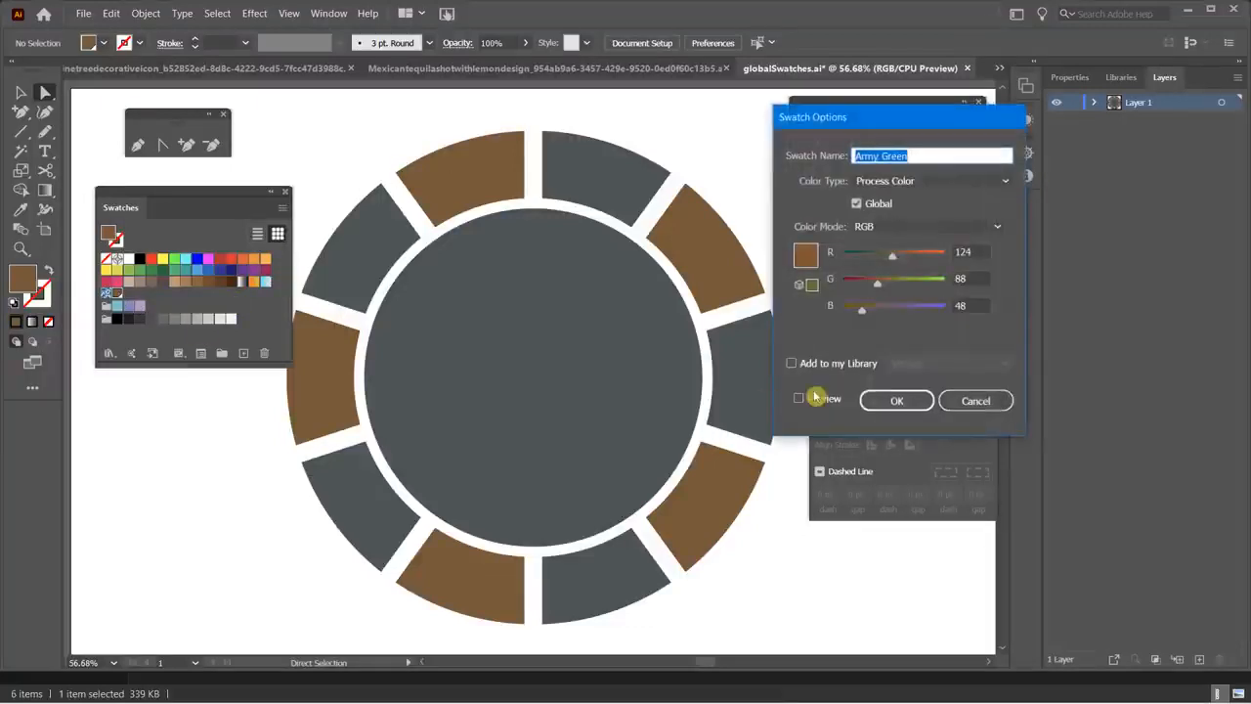
pyautogui.click(893, 226)
pyautogui.click(905, 298)
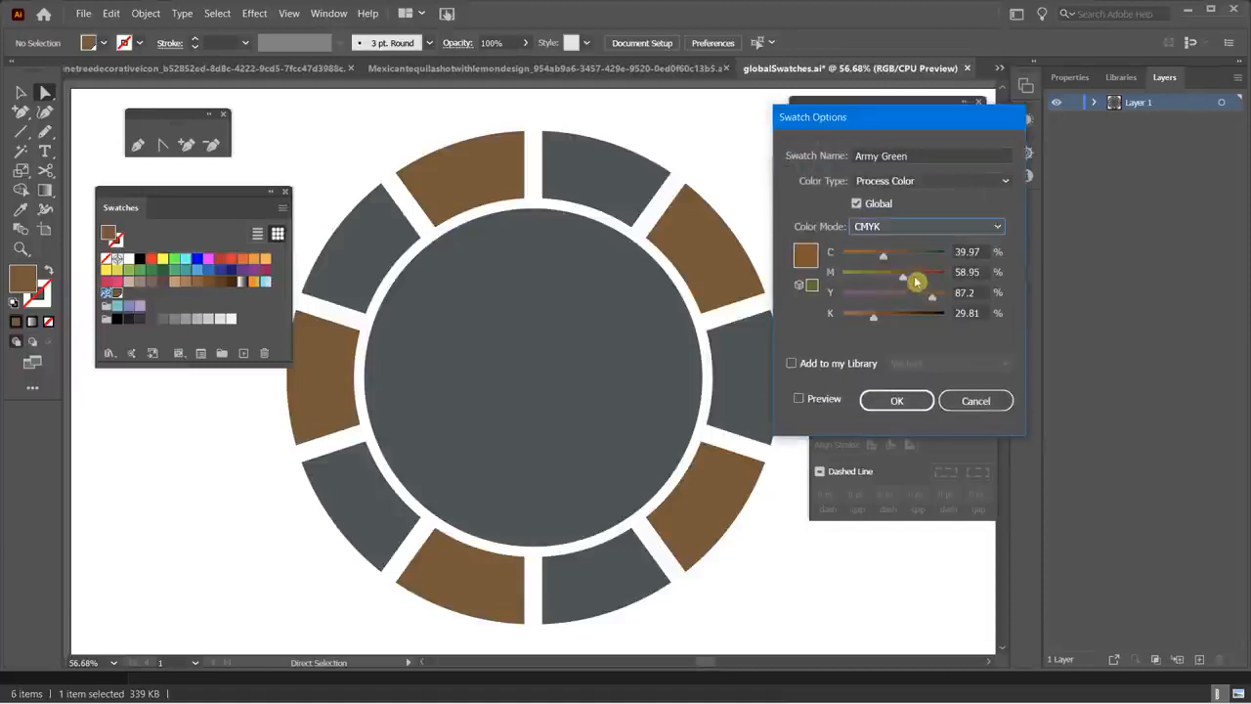
pyautogui.click(919, 399)
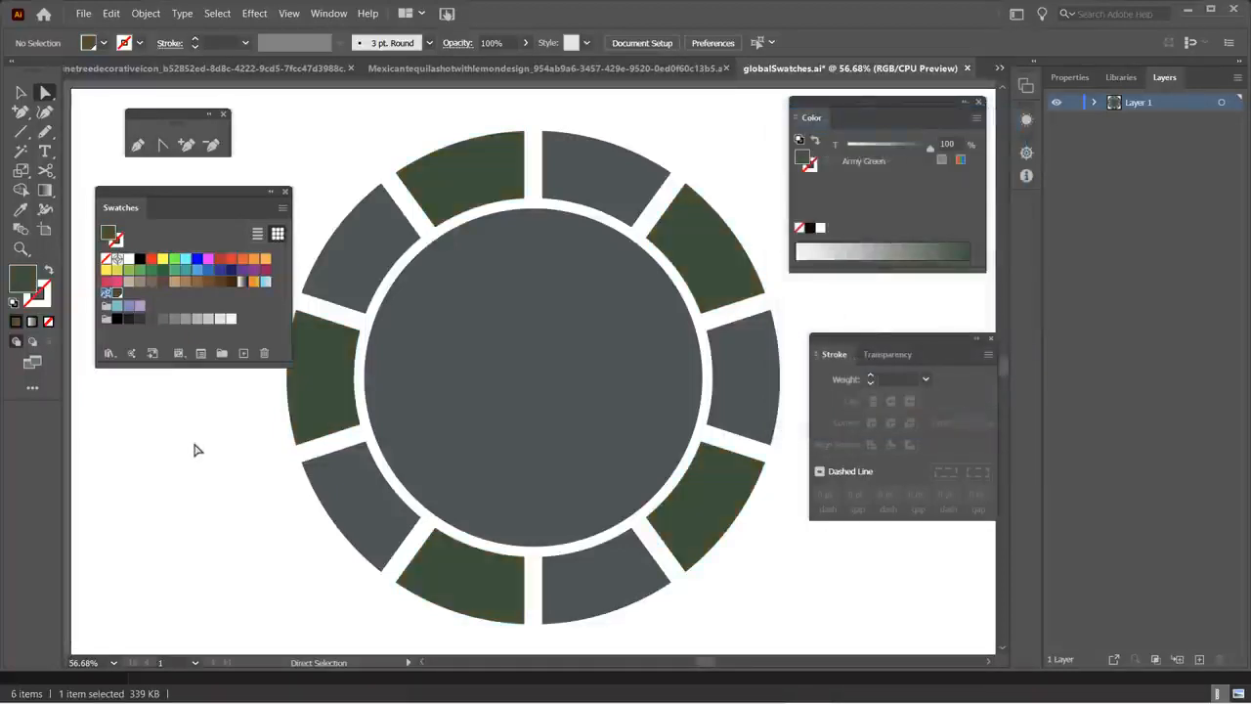
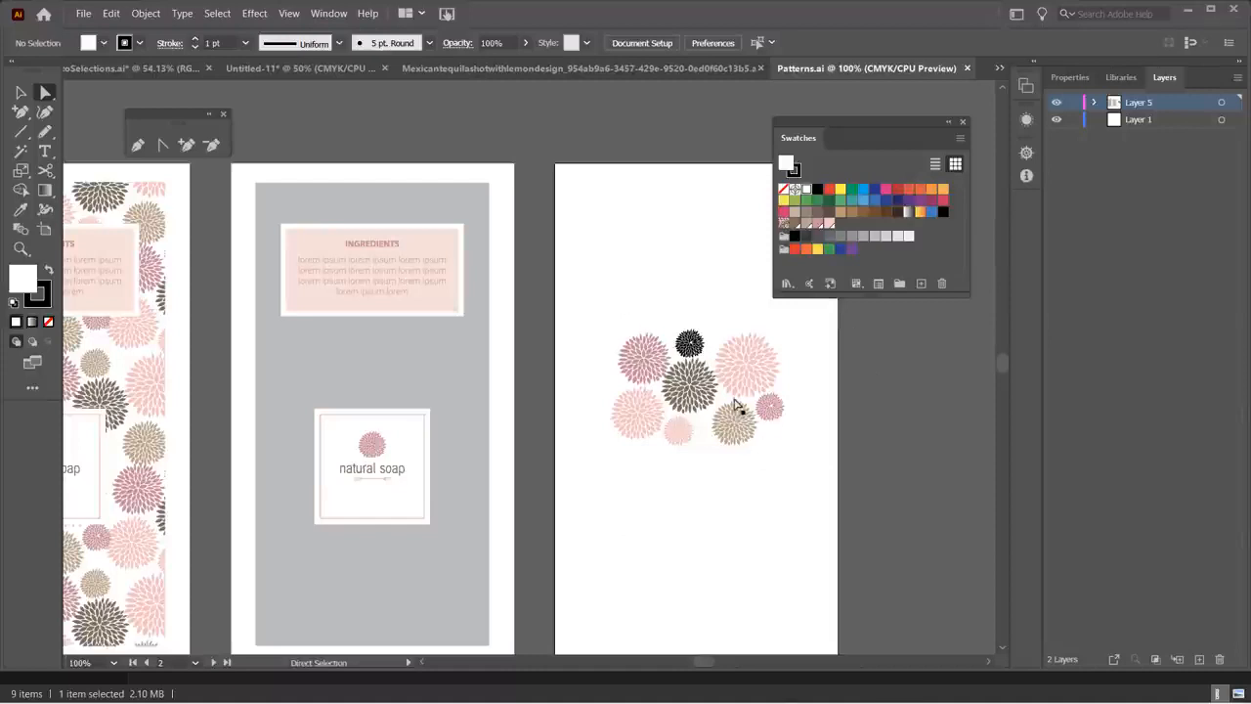
# - In Patterns.ai, select the whole flower cluster on the otherwise empty artboard with the Selection tool and make a new pattern from it
pyautogui.moveTo(586, 311); pyautogui.dragTo(819, 523)
pyautogui.click(782, 545)
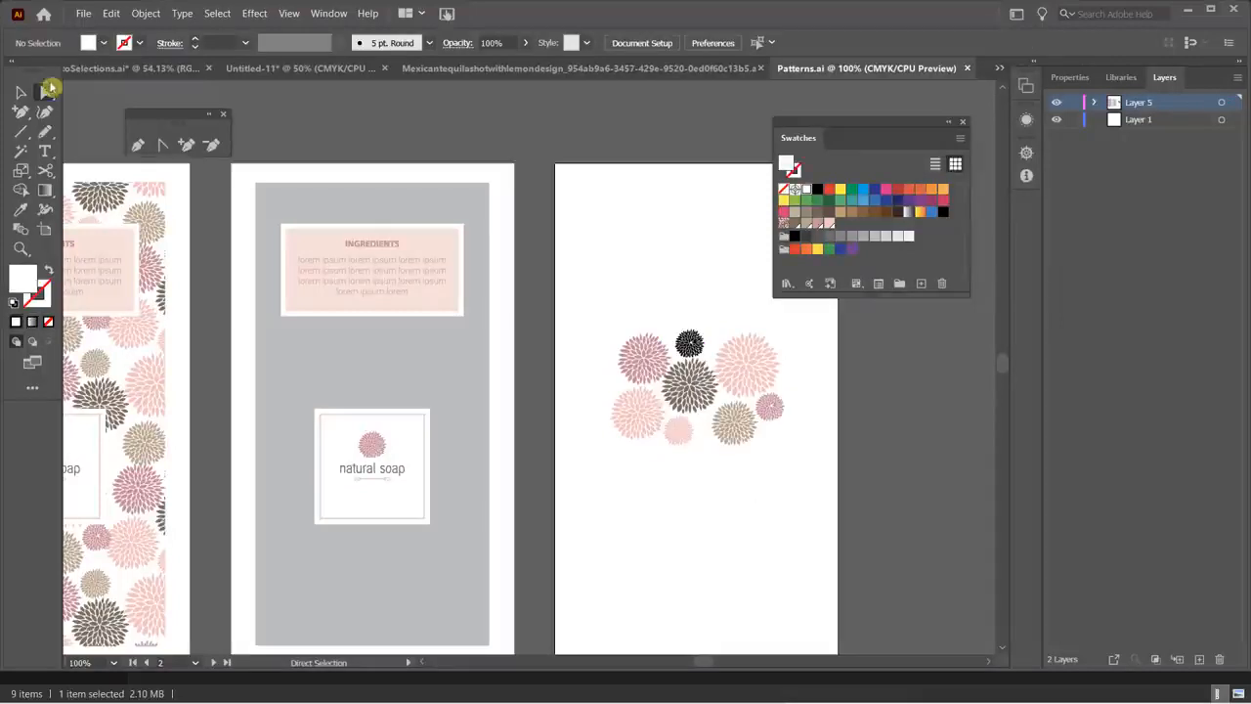
pyautogui.click(21, 92)
pyautogui.moveTo(596, 314); pyautogui.dragTo(811, 455)
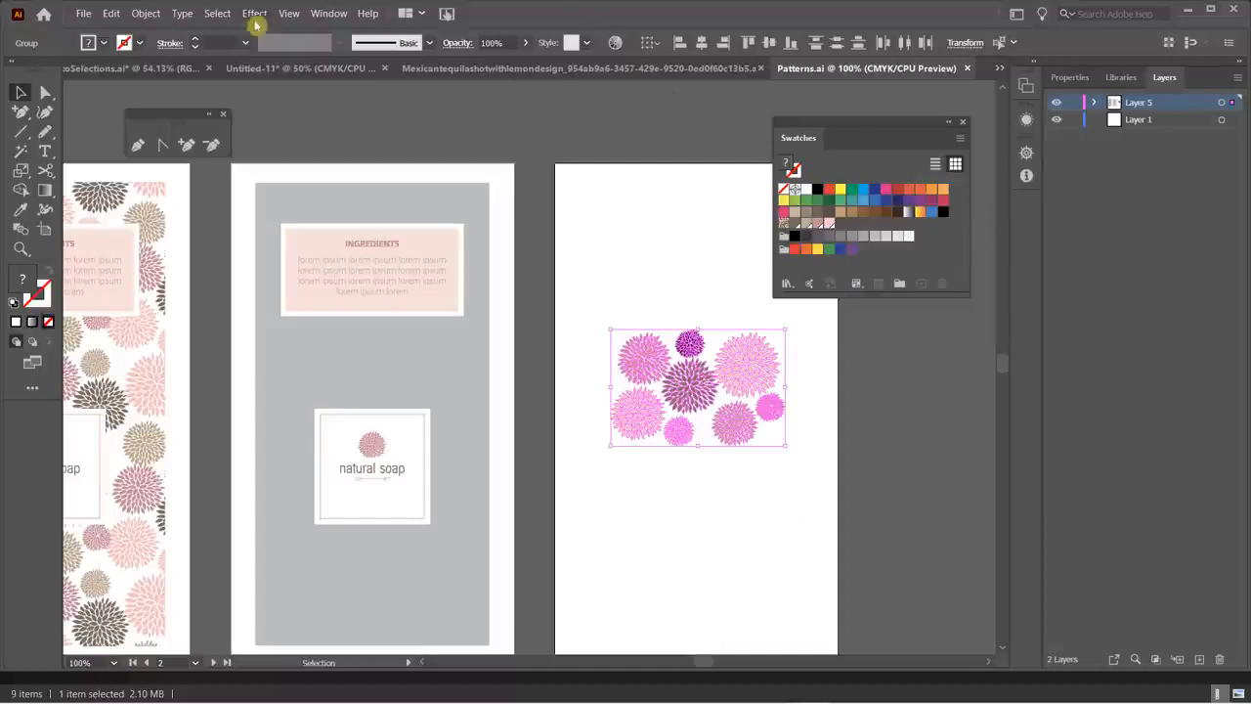
pyautogui.click(146, 14)
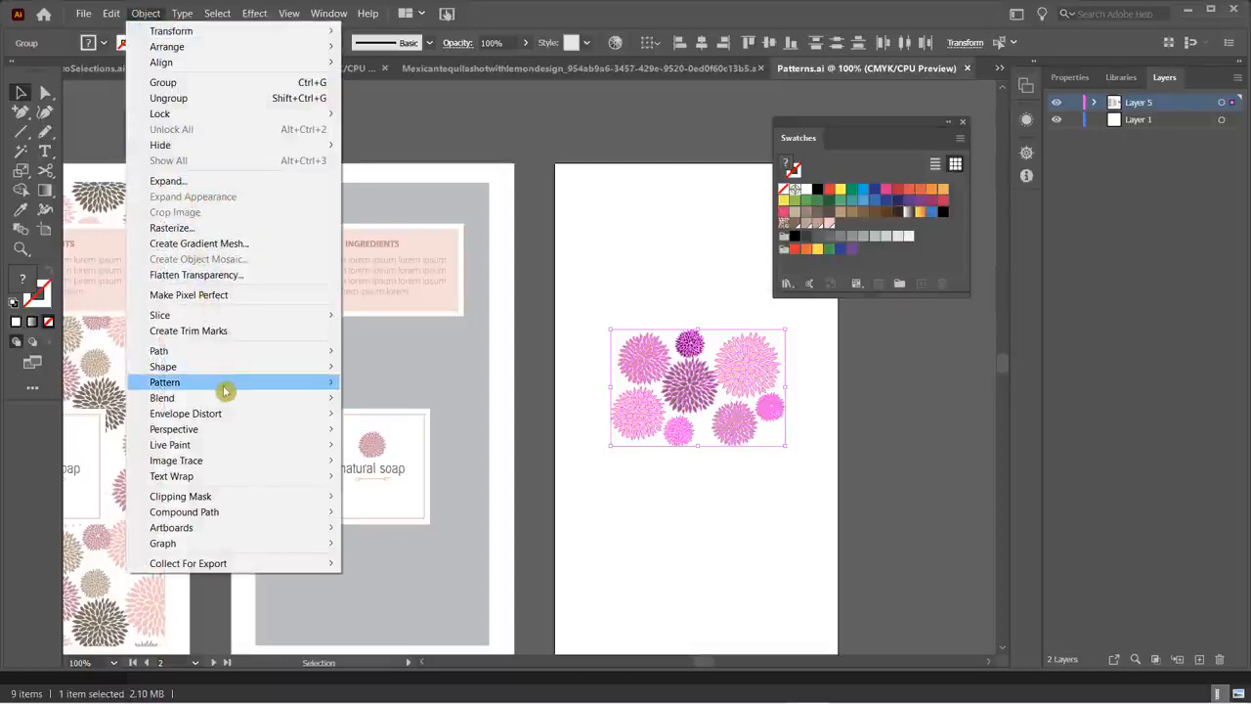
pyautogui.moveTo(224, 388)
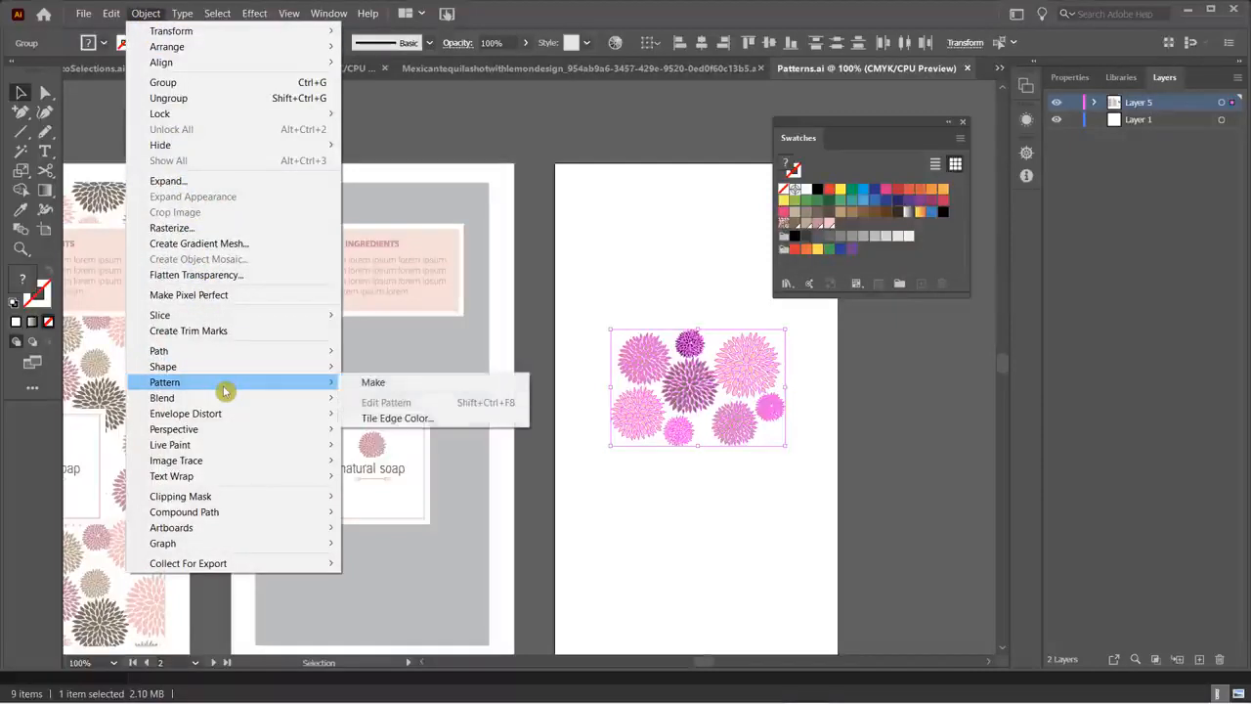
pyautogui.click(409, 387)
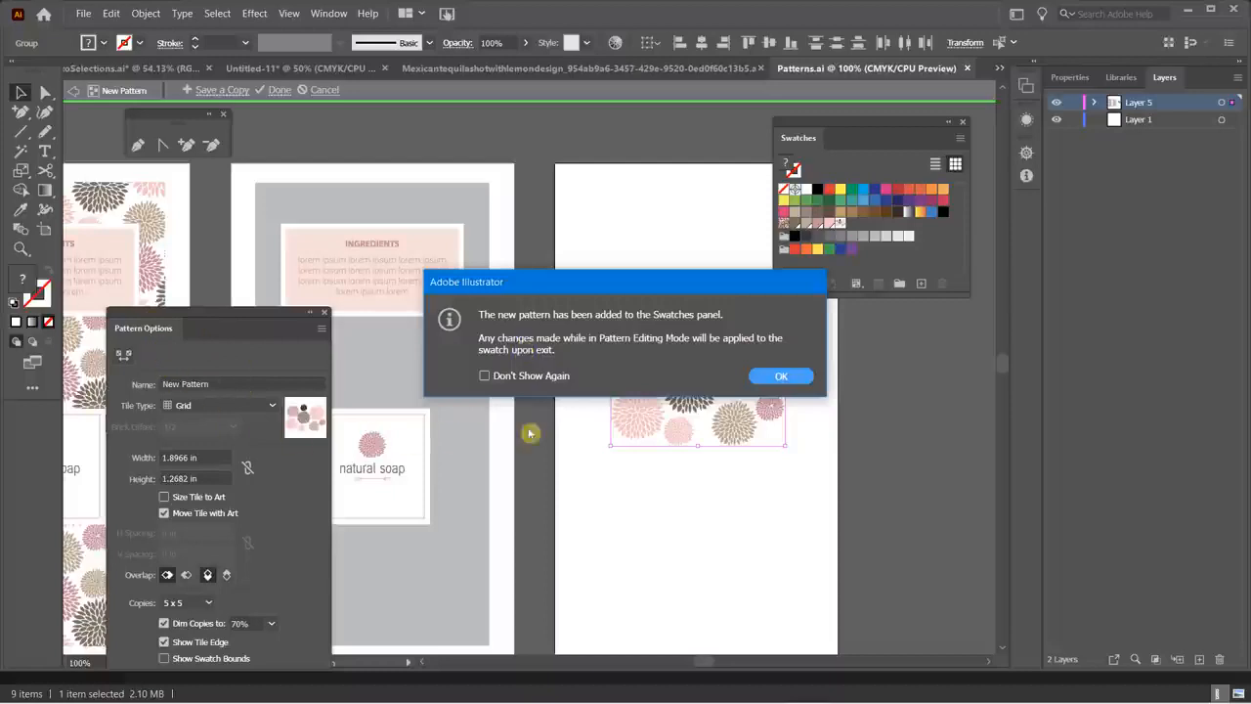
# - Dismiss the new-pattern notice and name the pattern Flower
pyautogui.click(781, 377)
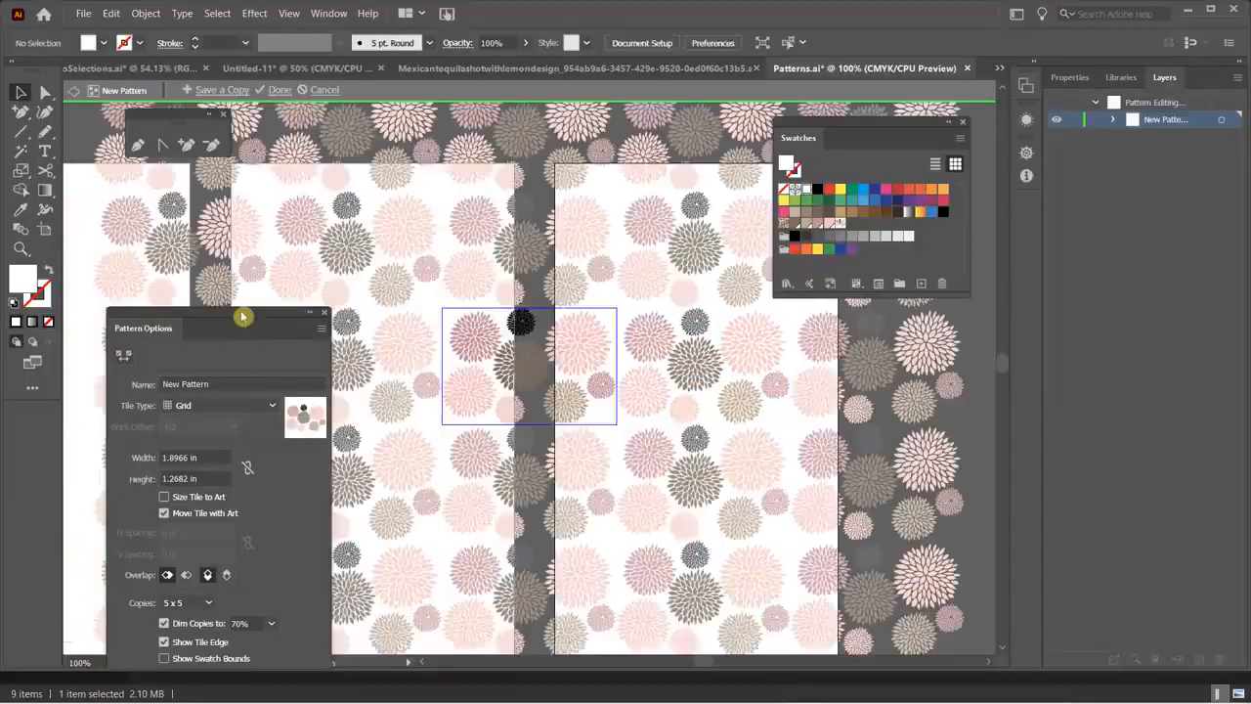
pyautogui.moveTo(245, 315); pyautogui.dragTo(317, 198)
pyautogui.click(270, 263)
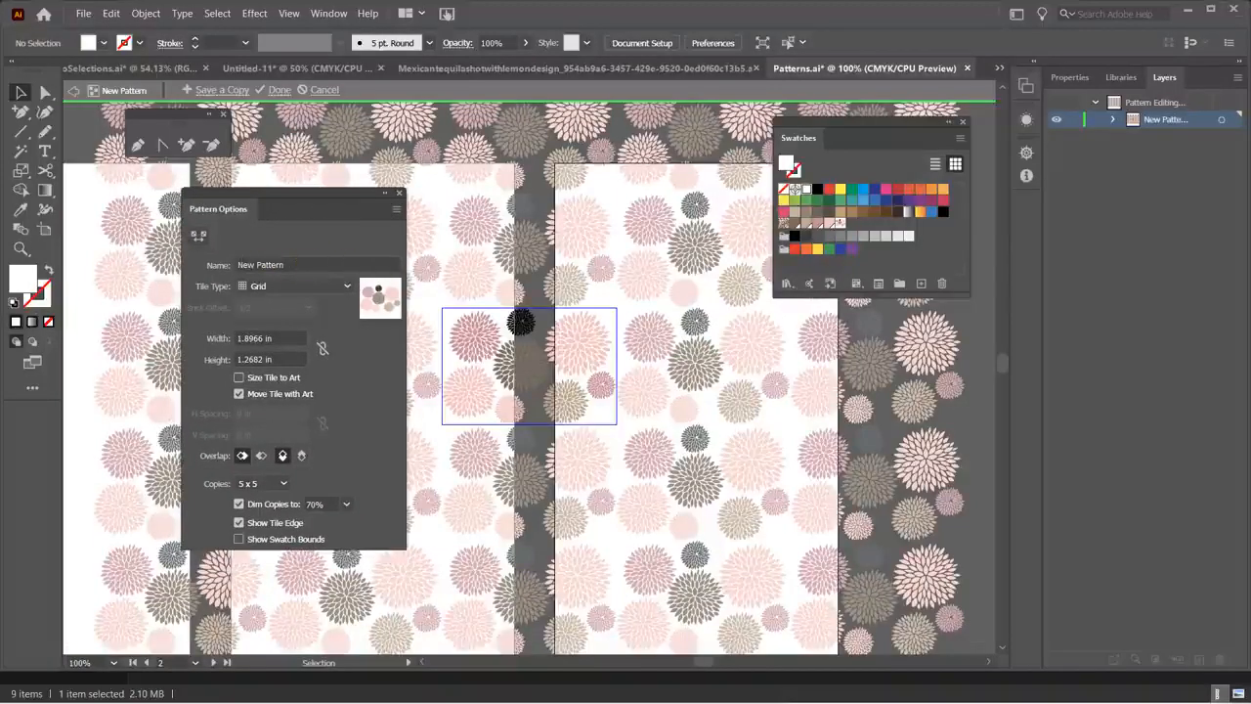
pyautogui.moveTo(302, 264); pyautogui.dragTo(210, 266)
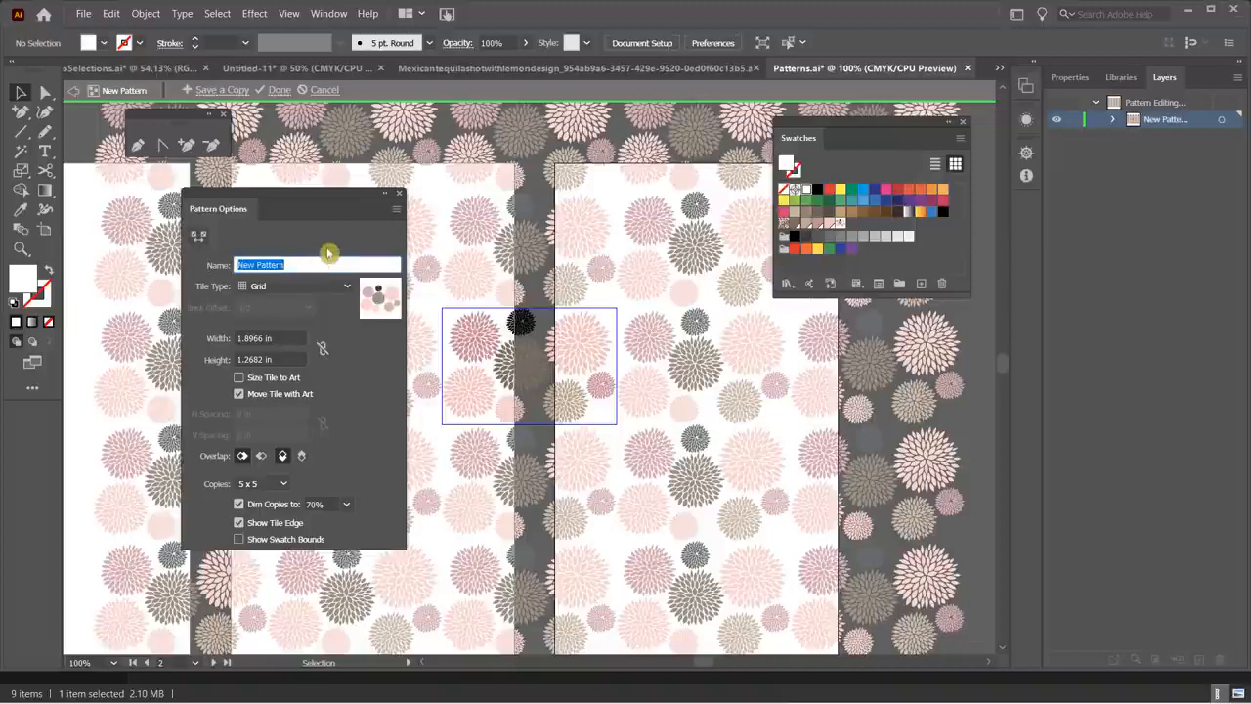
pyautogui.write('F')
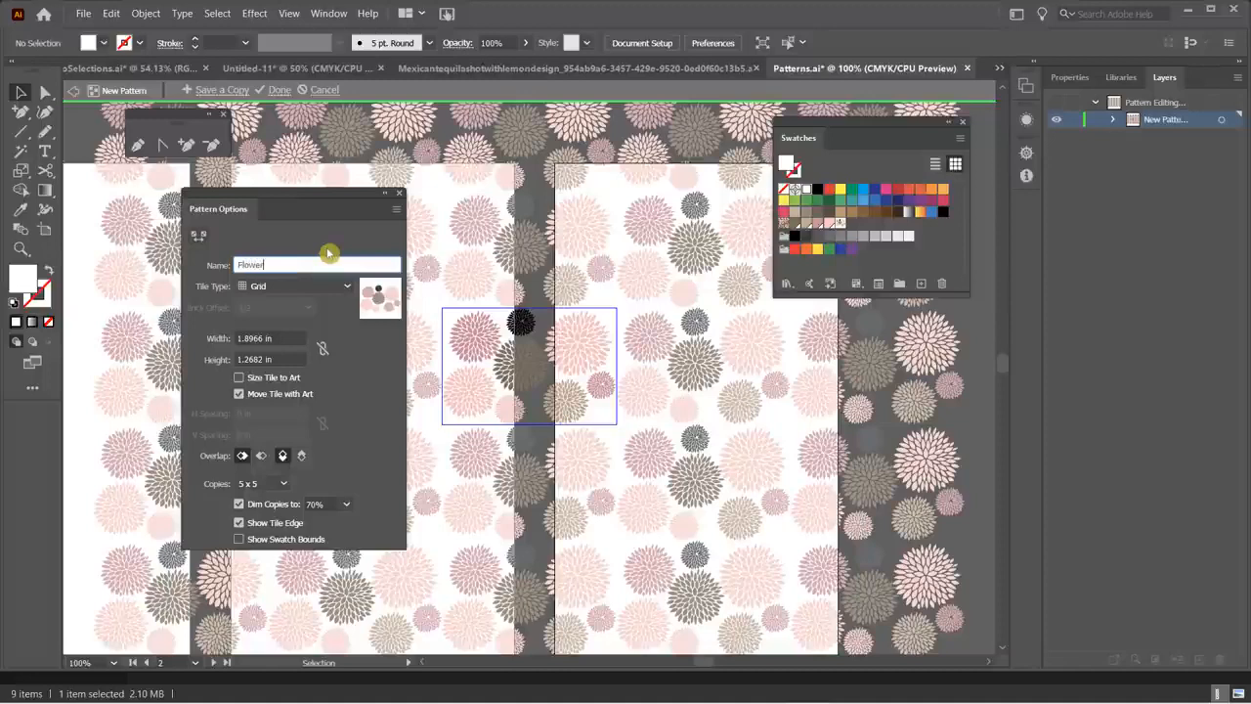
pyautogui.write('lower')
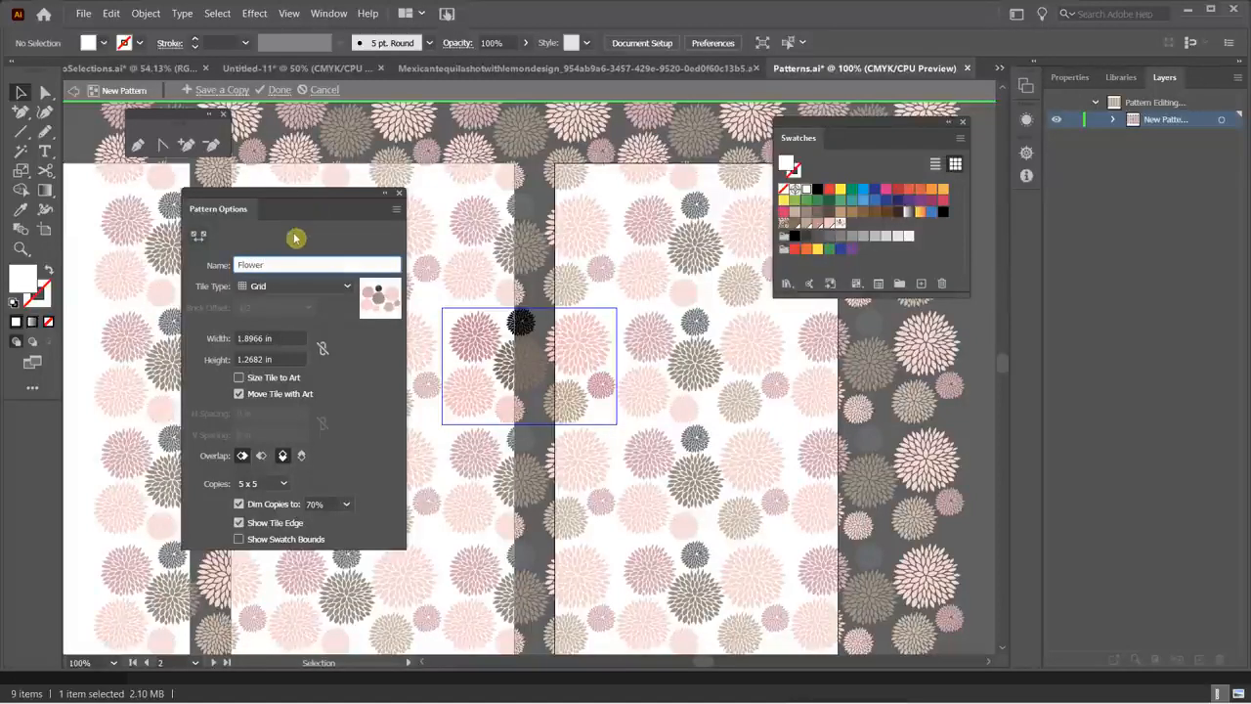
pyautogui.press('Return')
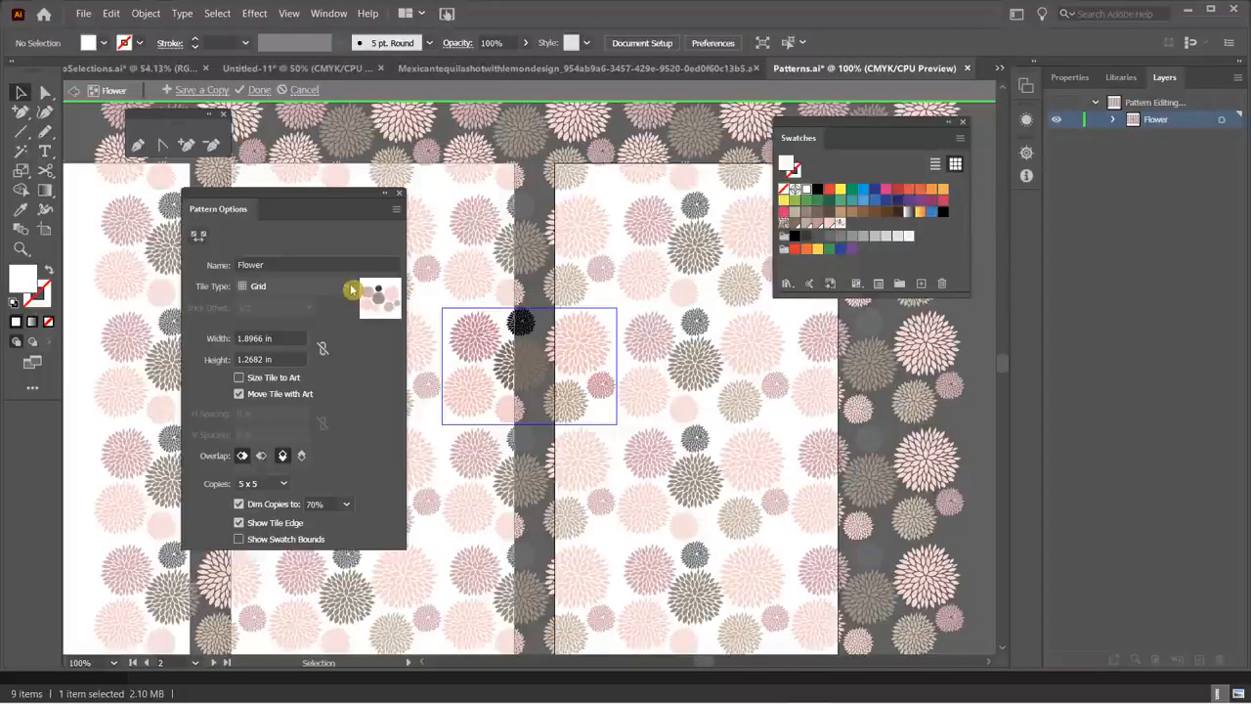
# - Try the Brick by Row tile type for the Flower pattern and settle on Brick by Column
pyautogui.click(352, 290)
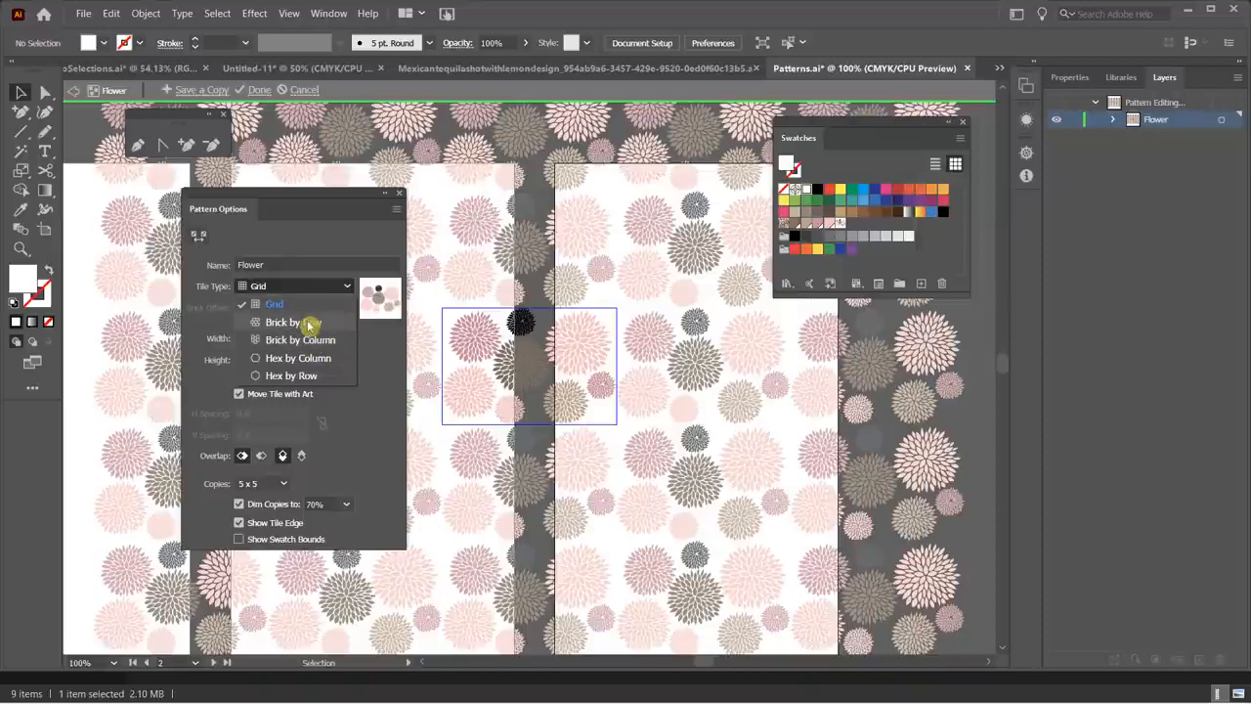
pyautogui.click(311, 325)
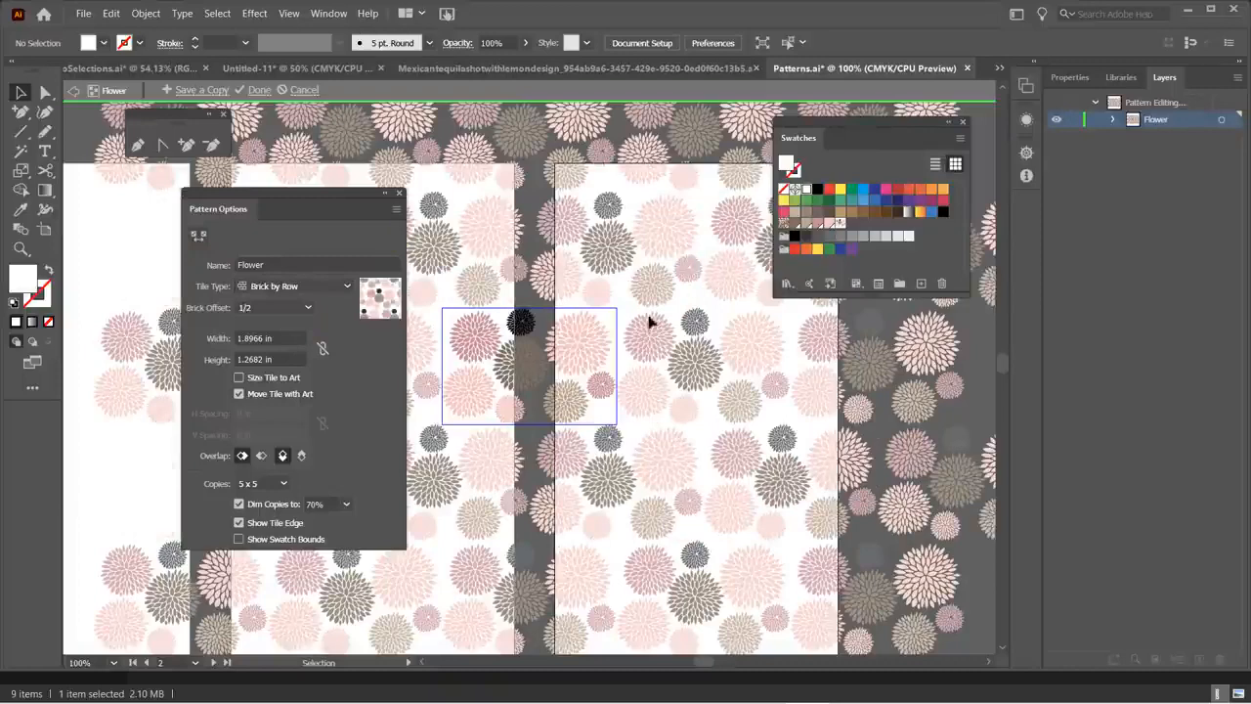
pyautogui.click(337, 286)
pyautogui.click(321, 339)
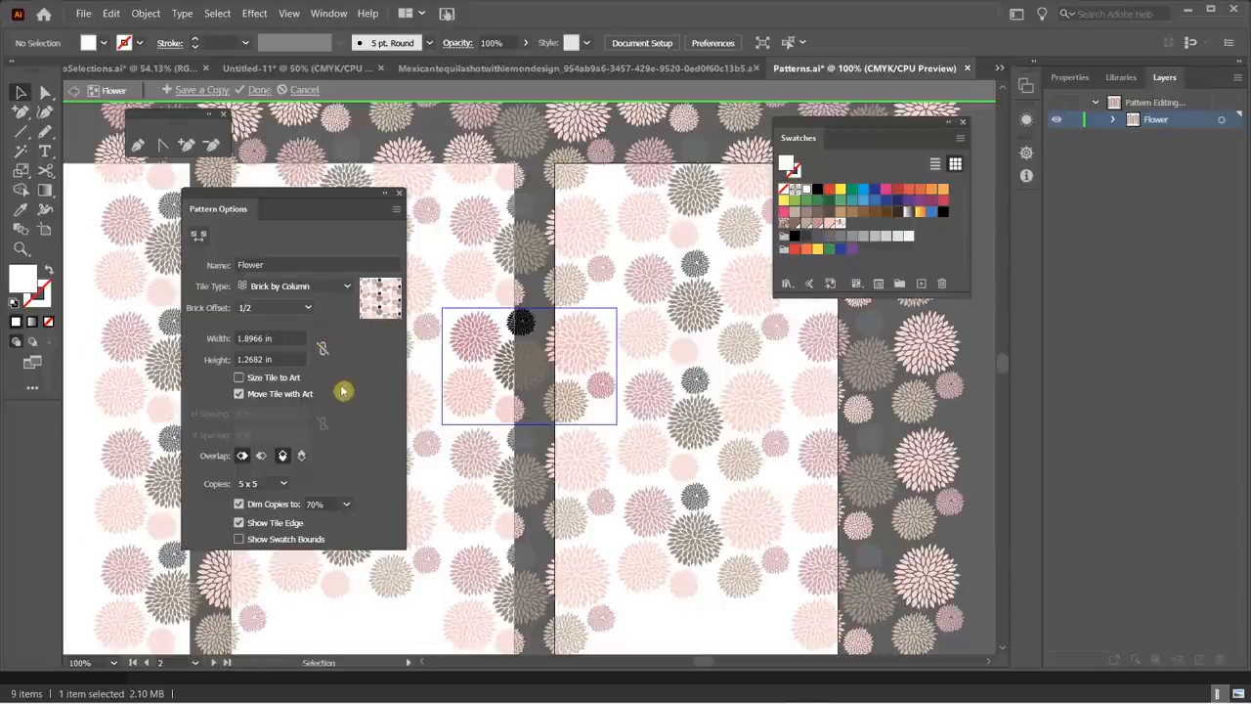
# - Set the pattern tile to 2 in wide and 1.5 in high
pyautogui.click(214, 341)
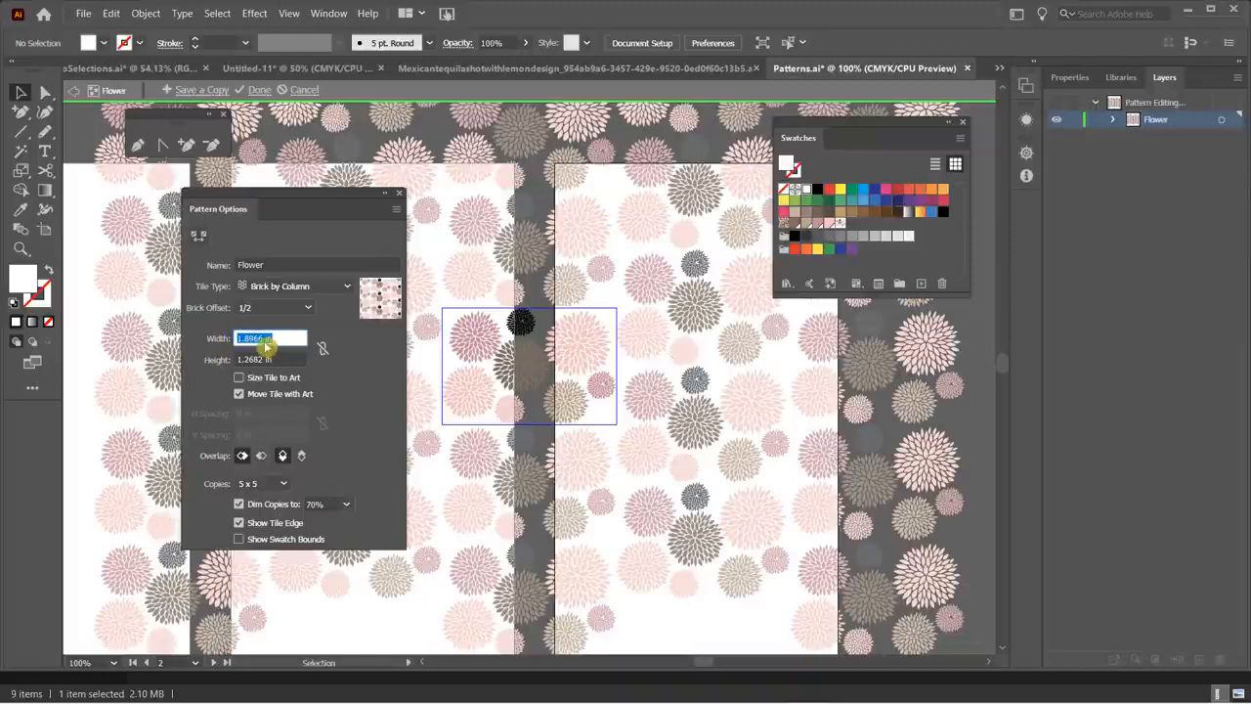
pyautogui.write('20')
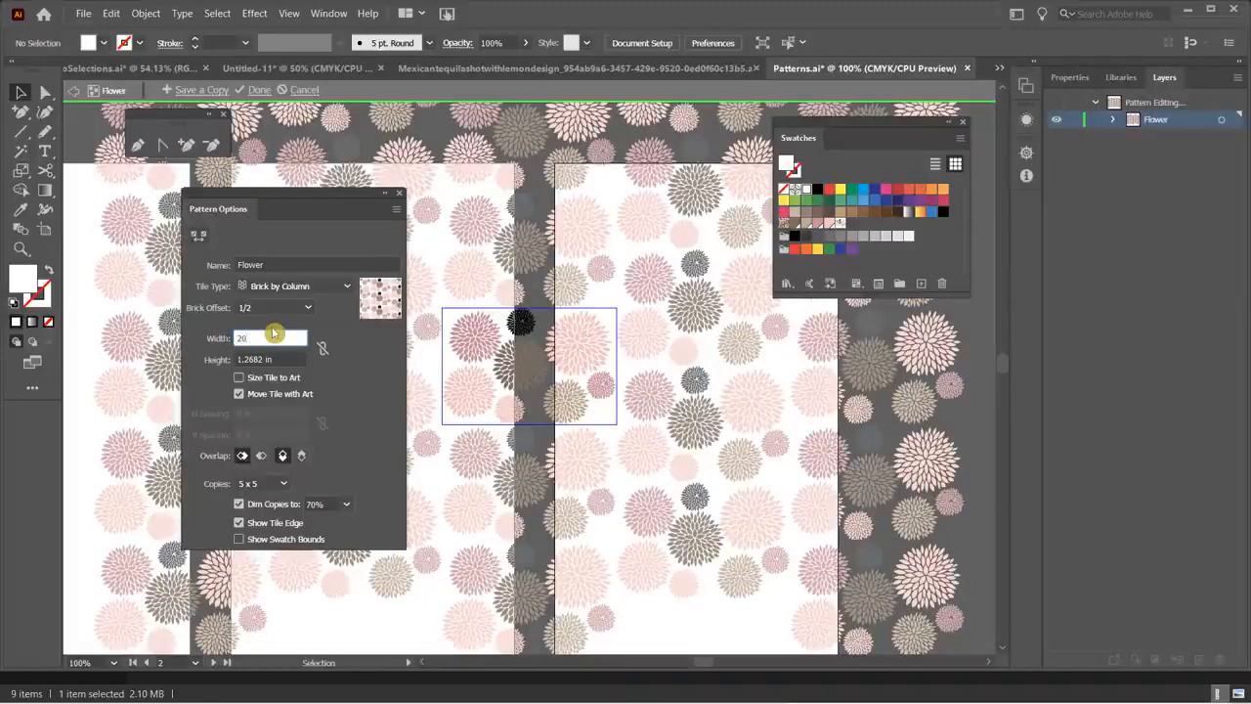
pyautogui.press('Tab')
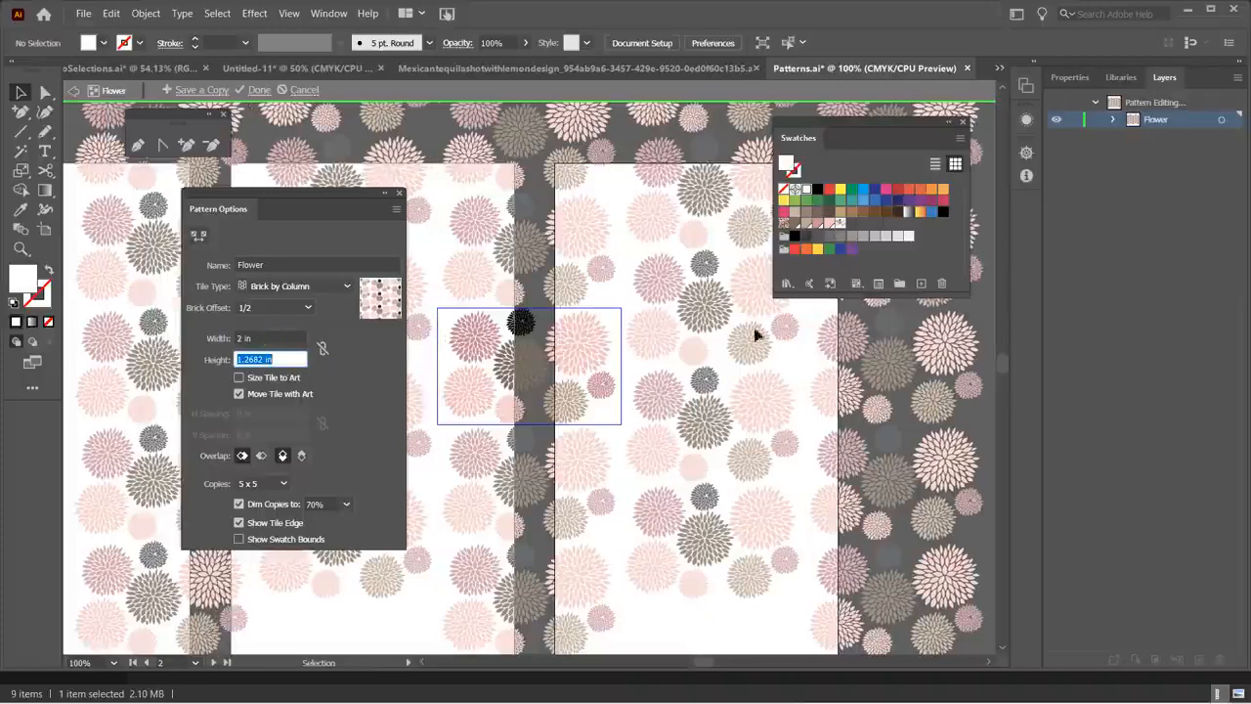
pyautogui.write('1.5')
pyautogui.press('Tab')
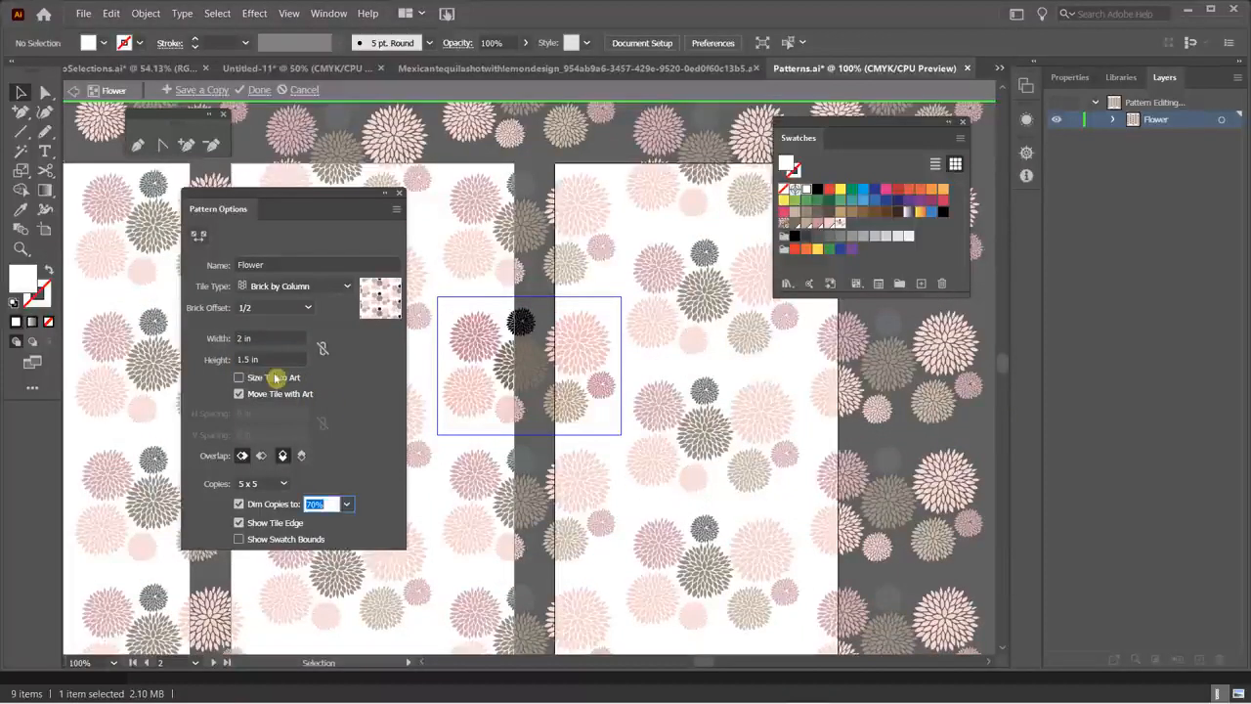
# - Narrow the pattern tile to a width of 1 in so the flowers overlap
pyautogui.click(241, 338)
pyautogui.click(241, 339)
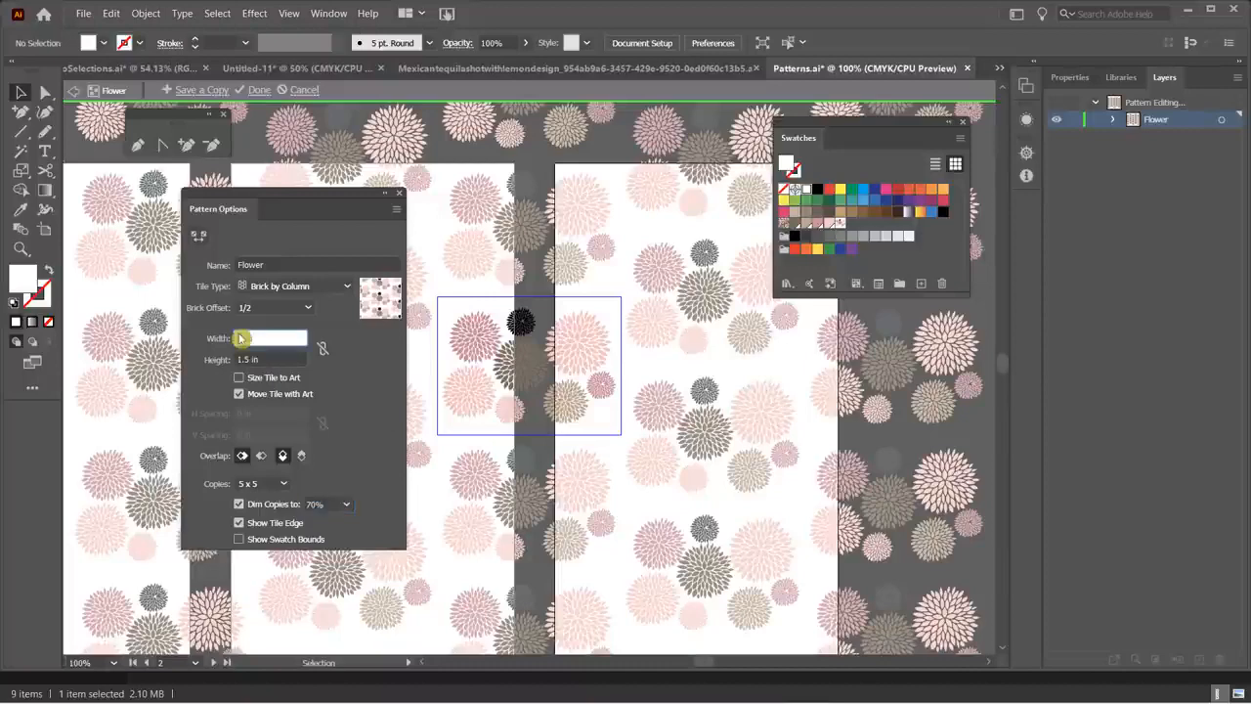
pyautogui.write('1')
pyautogui.press('Tab')
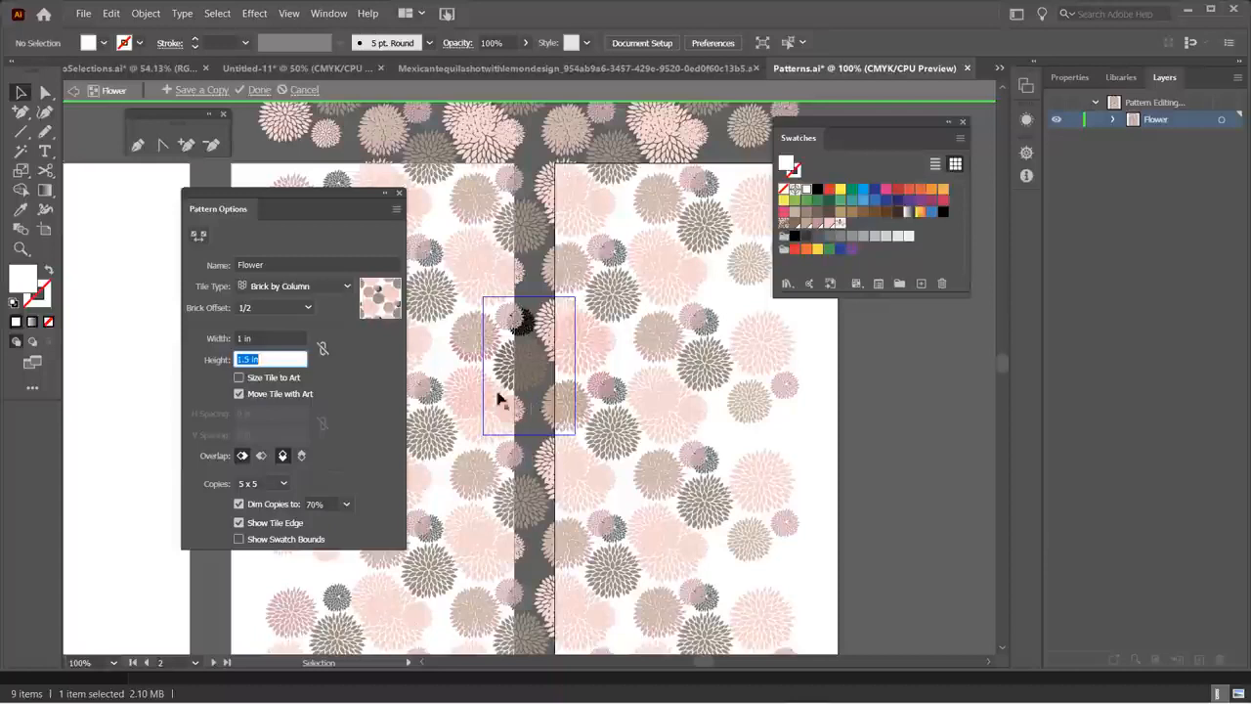
# - Enlarge the pattern tile to 3 in wide and 2 in high
pyautogui.click(325, 346)
pyautogui.hotkey('shift', 'Tab')
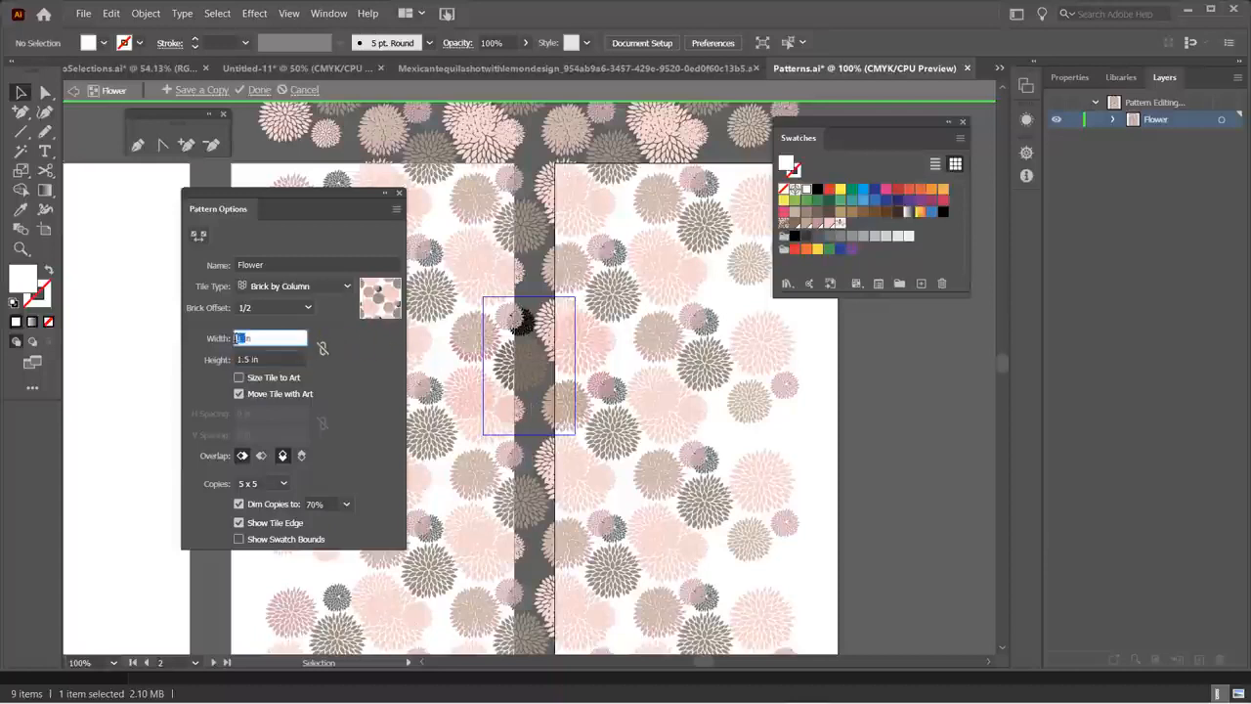
pyautogui.write('3')
pyautogui.press('Tab')
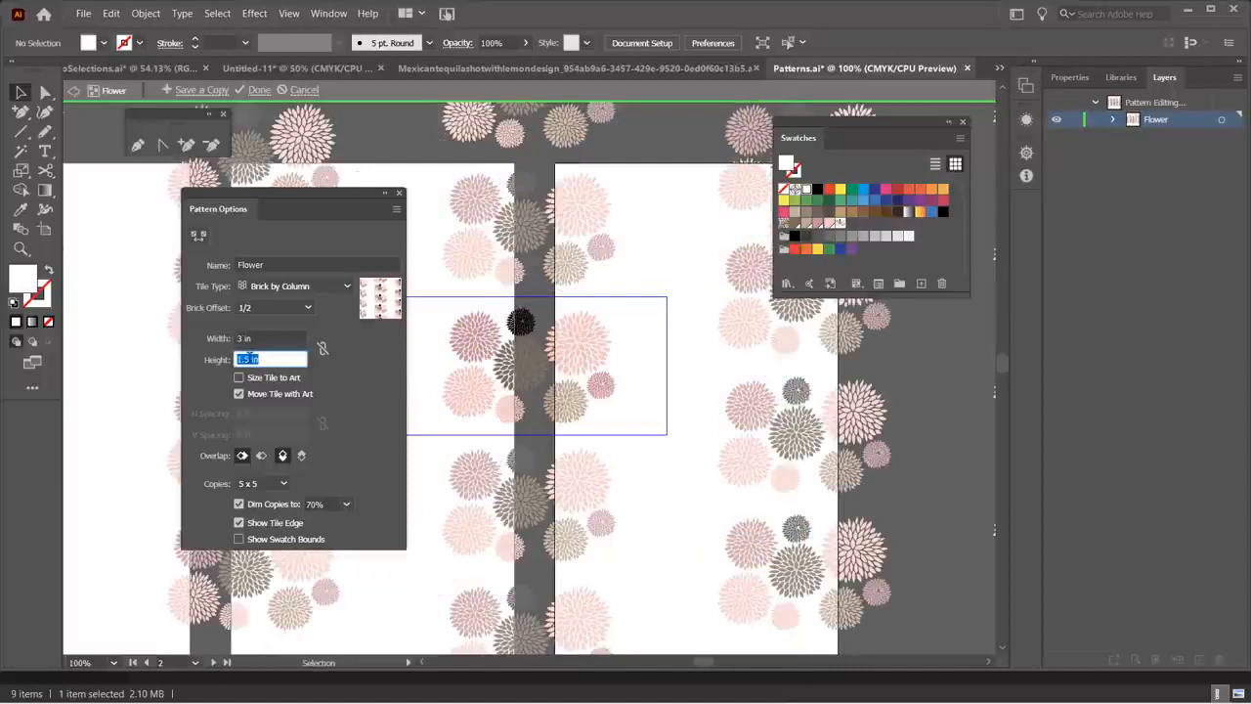
pyautogui.write('2')
pyautogui.press('Tab')
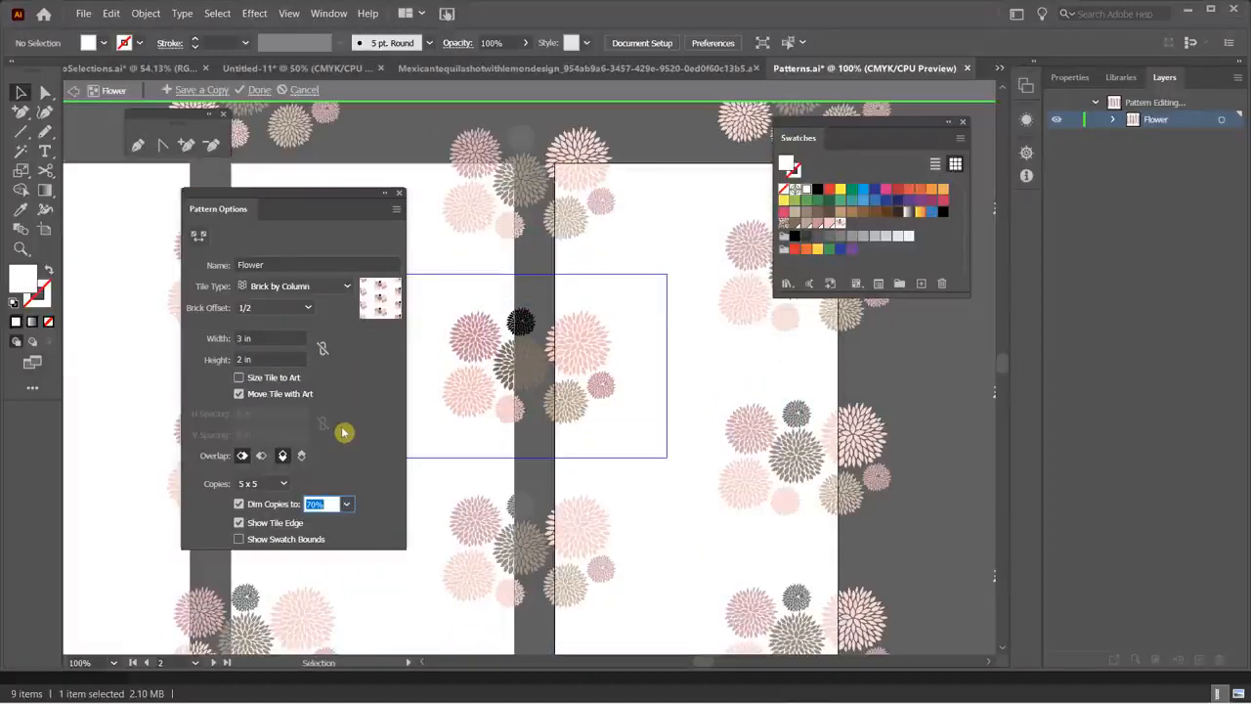
# - Refit the tile to the artwork, turn automatic sizing off again and set the tile width to 2.2 in
pyautogui.click(241, 381)
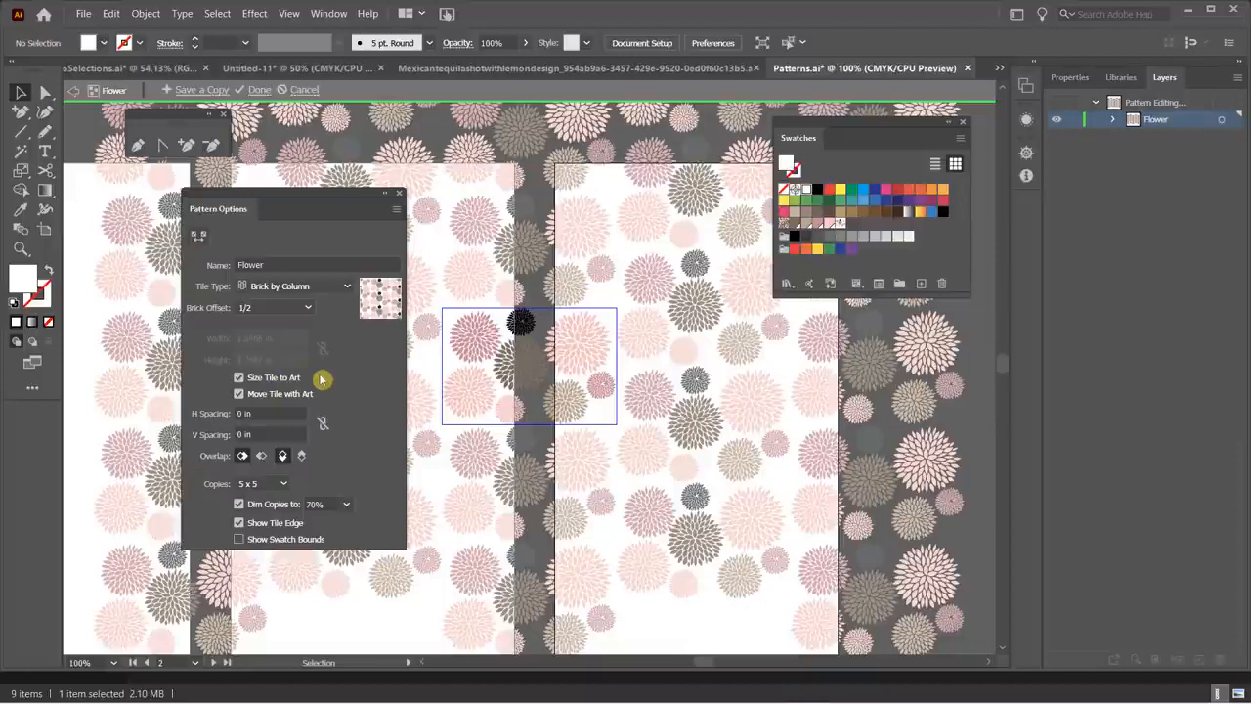
pyautogui.click(245, 379)
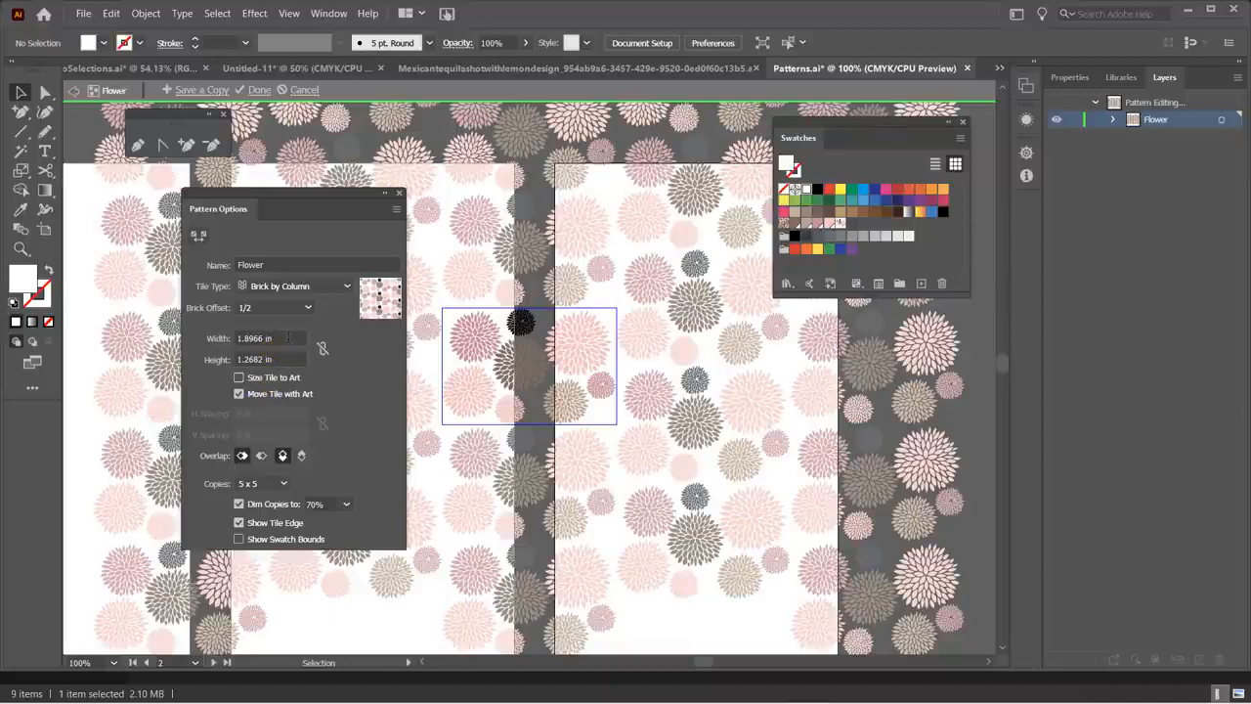
pyautogui.moveTo(279, 338); pyautogui.dragTo(225, 338)
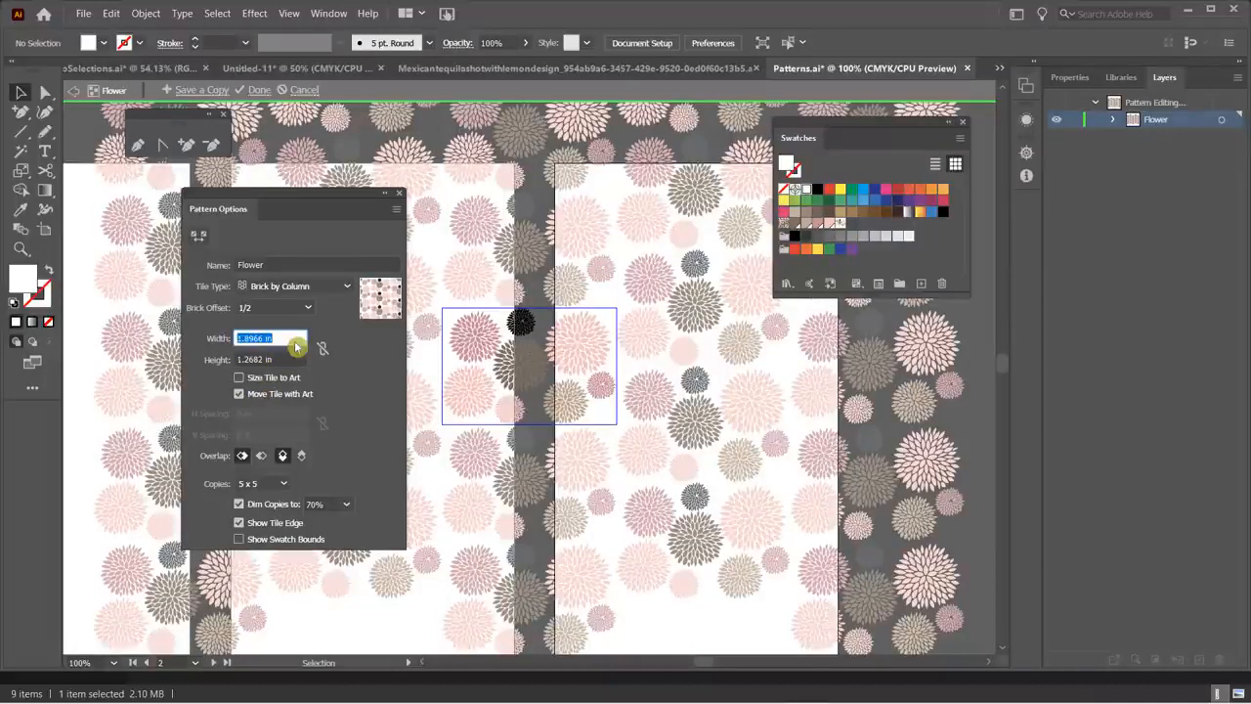
pyautogui.write('2.2')
pyautogui.press('Tab')
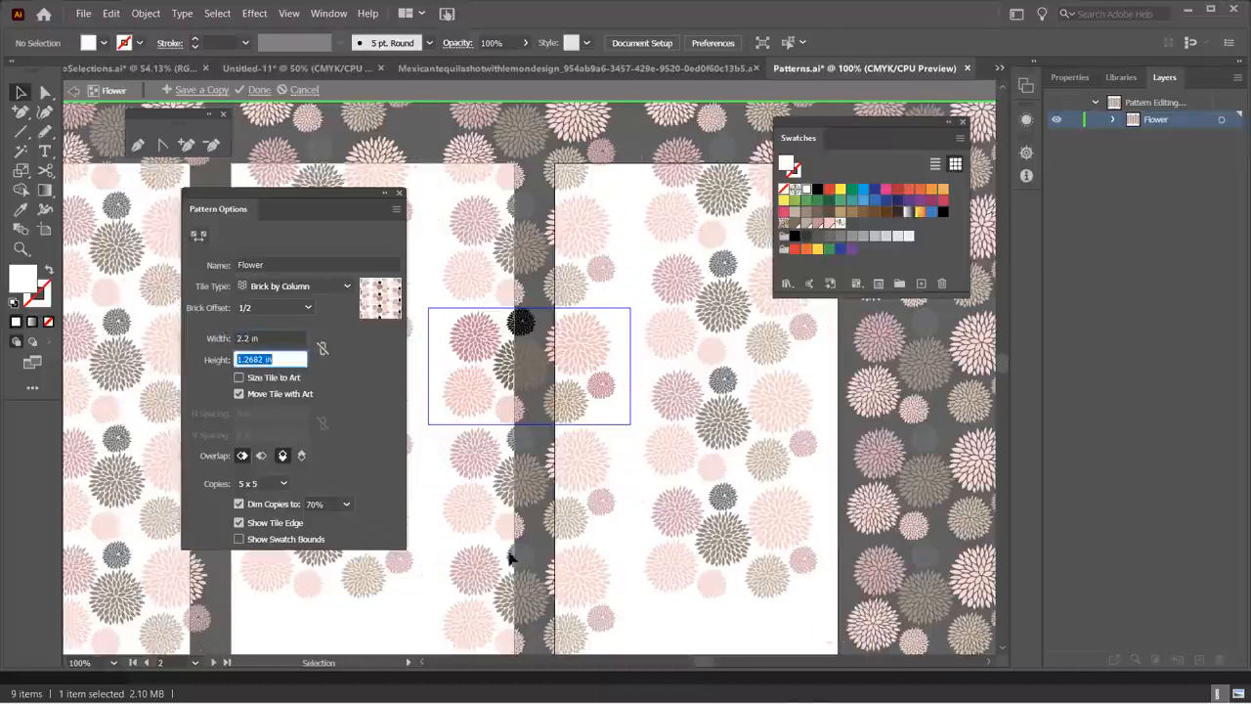
# - Select the mauve flower at the tile's upper left and nudge it outward past the tile's left edge
pyautogui.click(479, 344)
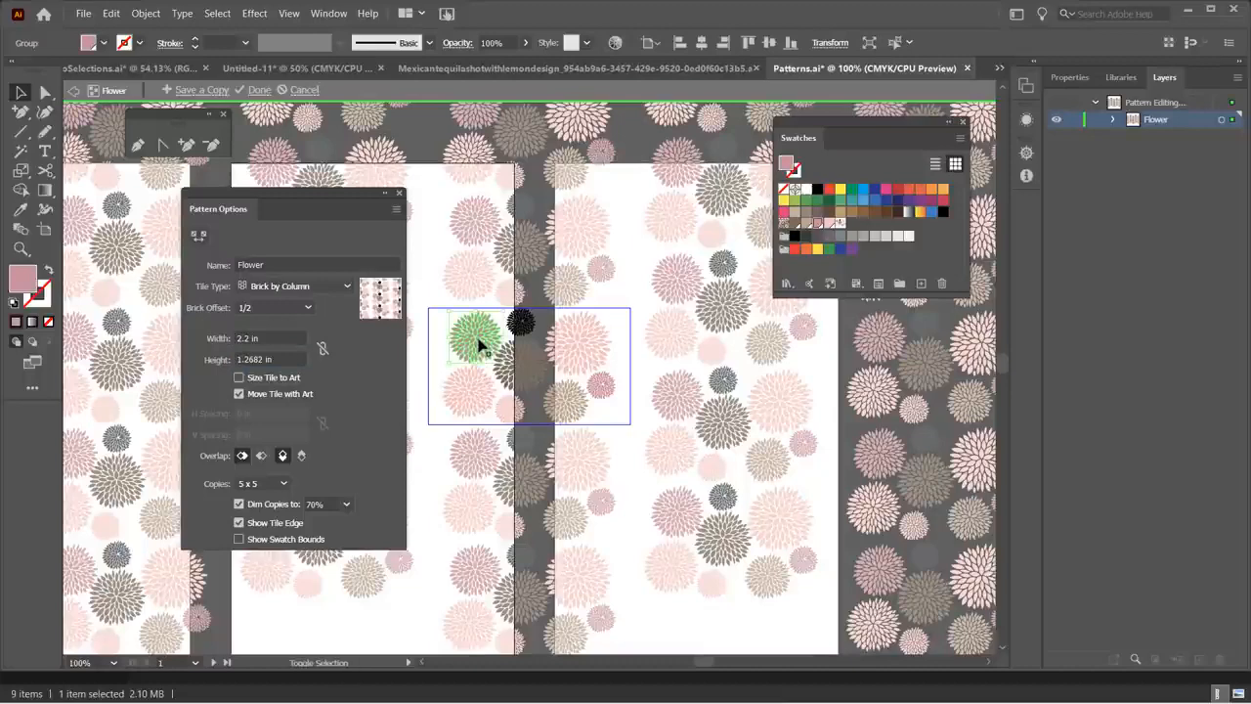
pyautogui.hotkey('shift', 'Left')
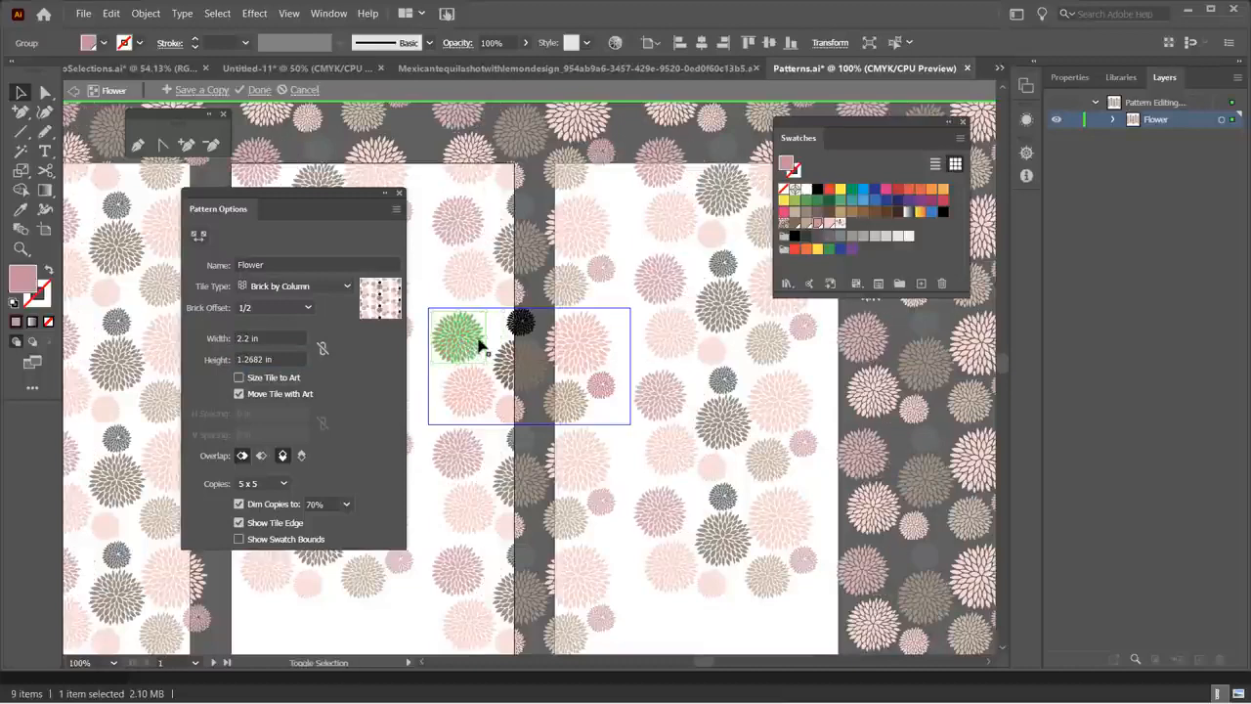
pyautogui.hotkey('shift', 'Up')
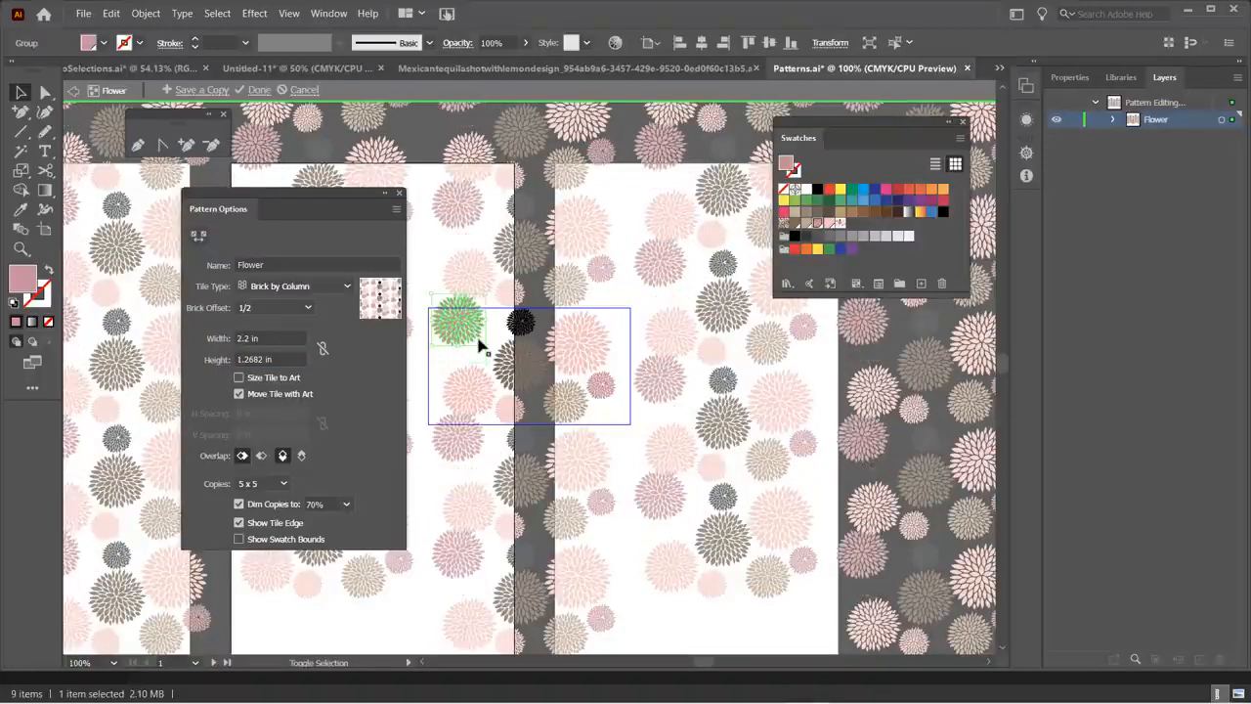
pyautogui.hotkey('shift', 'Down')
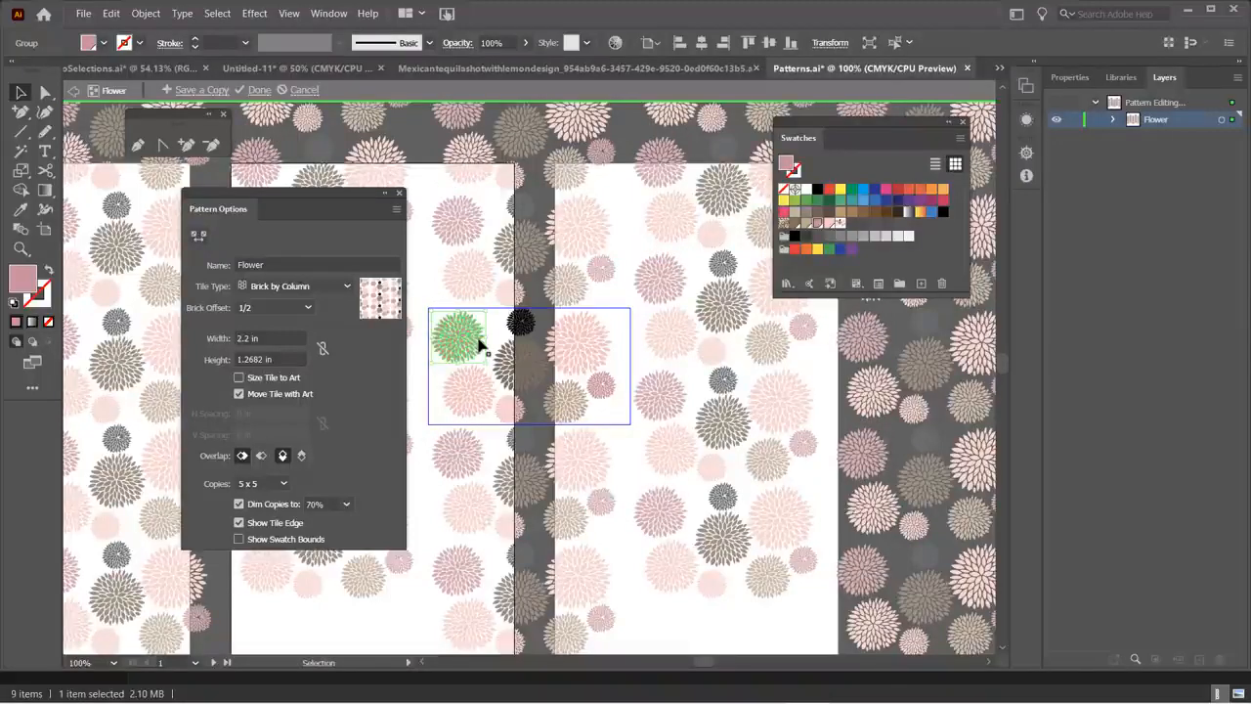
pyautogui.hotkey('shift', 'Left')
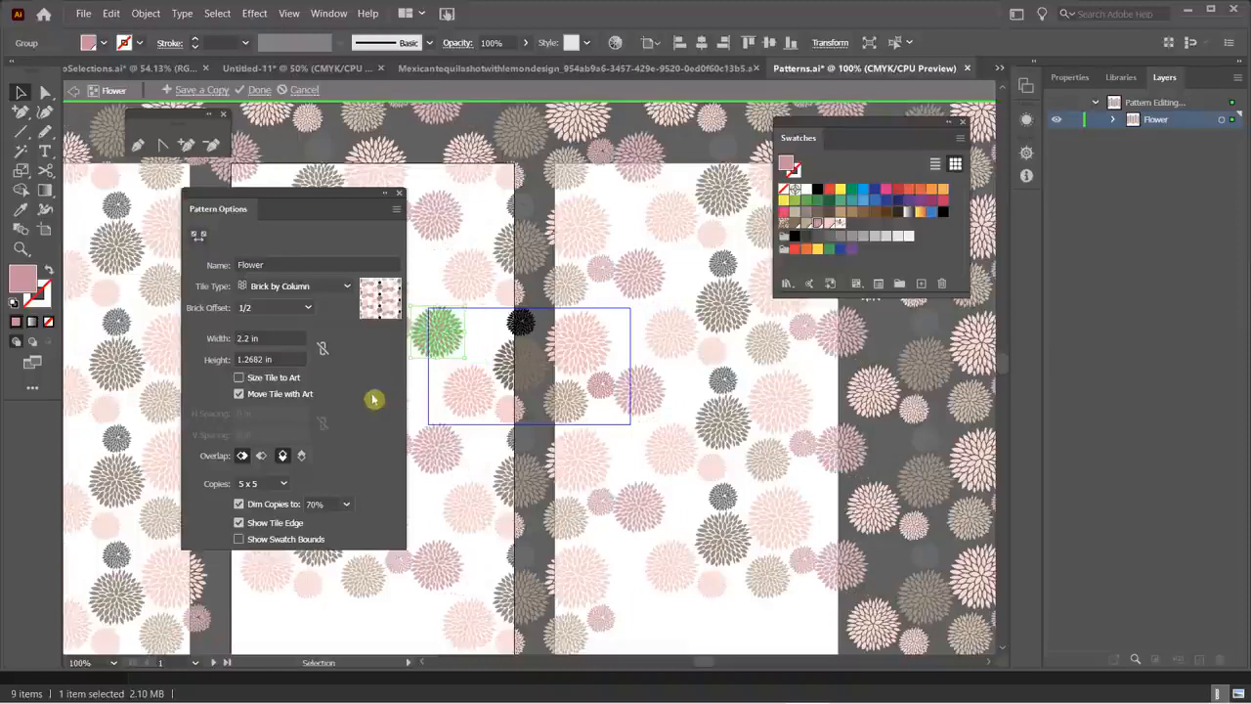
# - Enable Size Tile to Art and set both the horizontal and vertical spacing to 0.5 in
pyautogui.click(240, 383)
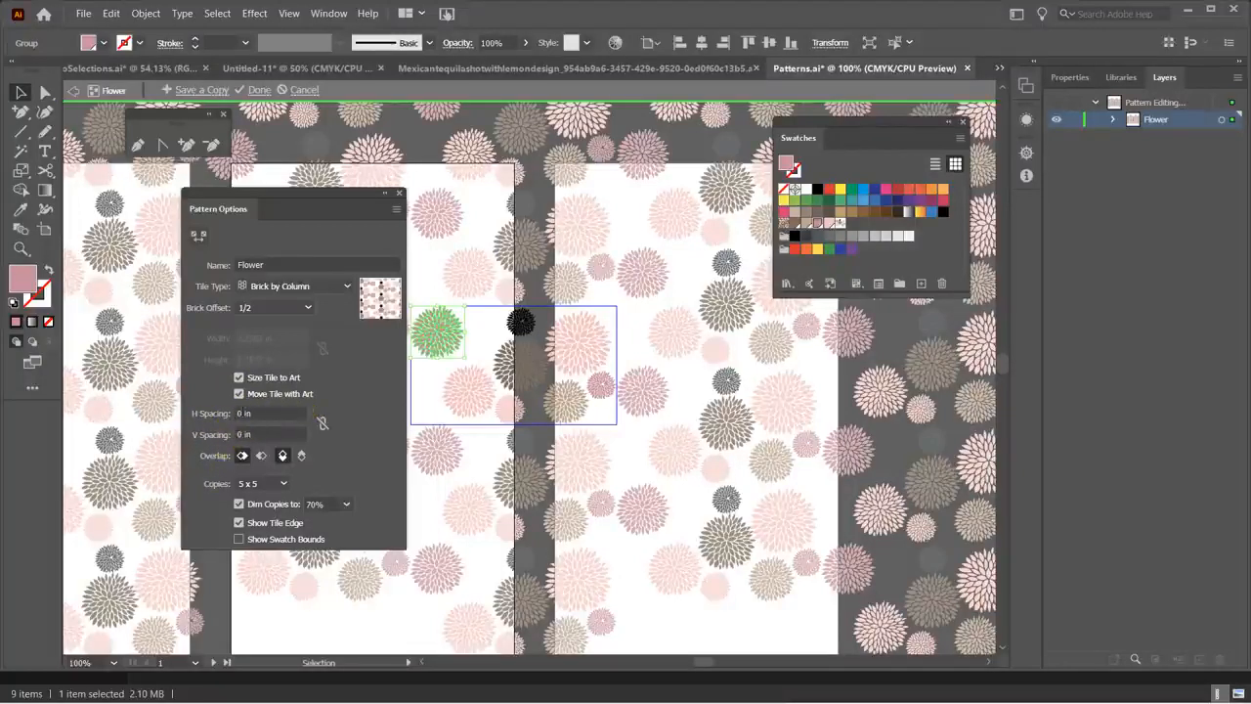
pyautogui.moveTo(244, 413); pyautogui.dragTo(223, 418)
pyautogui.write('.5')
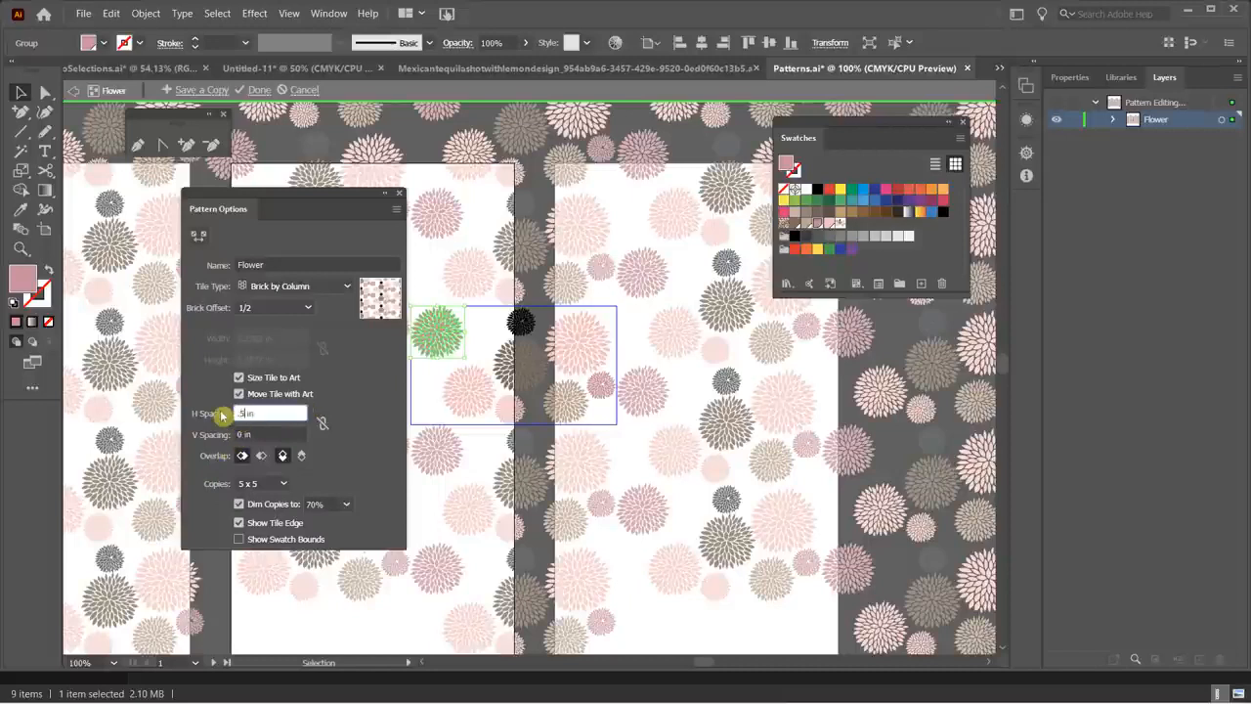
pyautogui.press('Tab')
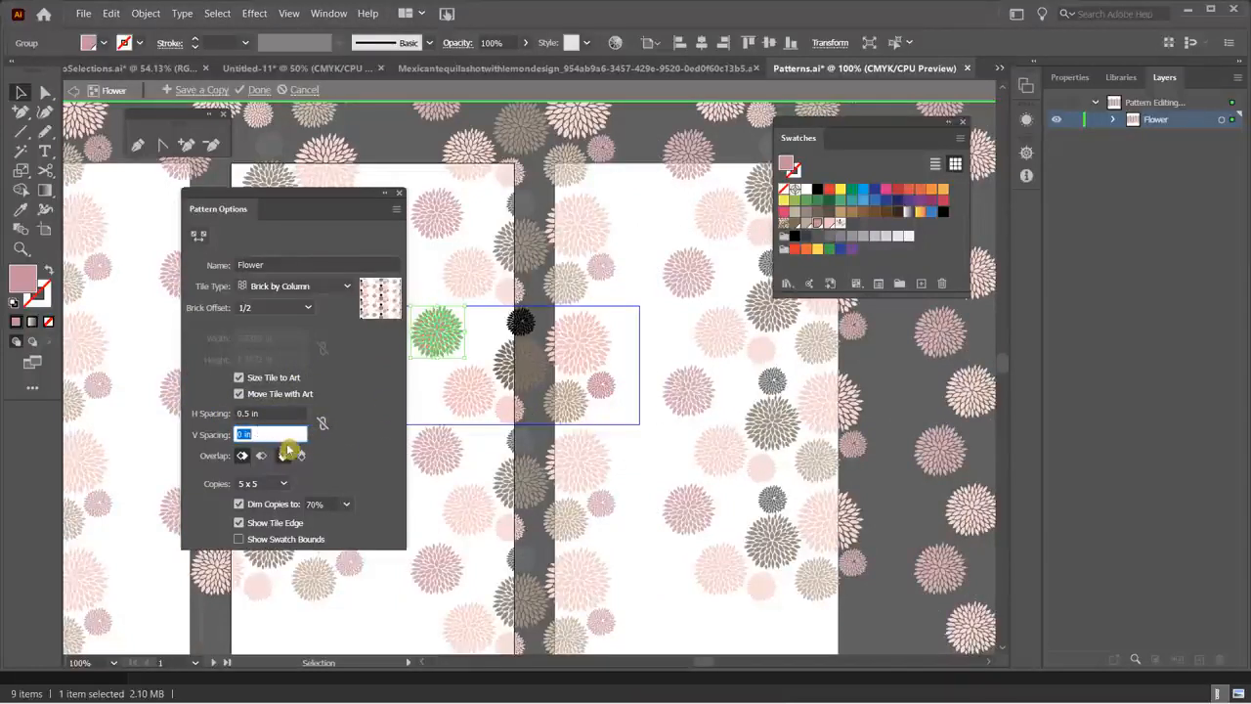
pyautogui.press('BackSpace')
pyautogui.press('Tab')
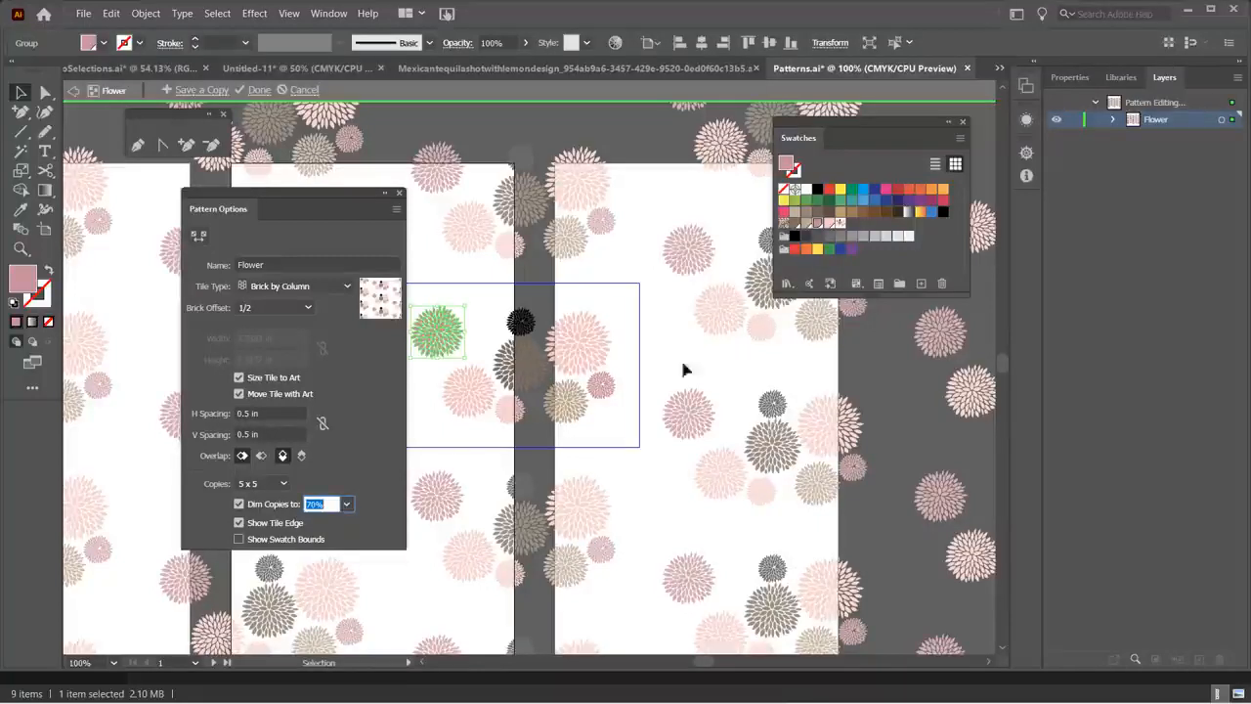
# - Move the mauve flower back in toward the cluster and set the horizontal and vertical spacing to 0 in
pyautogui.moveTo(439, 333); pyautogui.dragTo(477, 364)
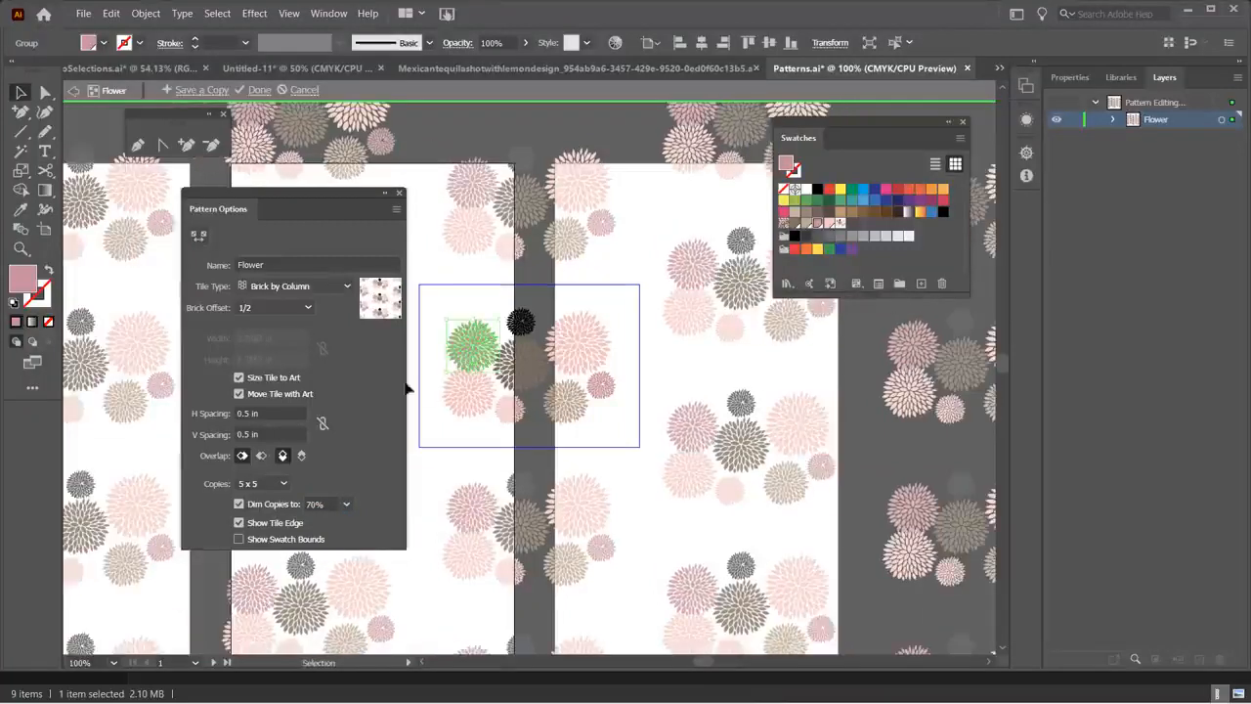
pyautogui.click(273, 415)
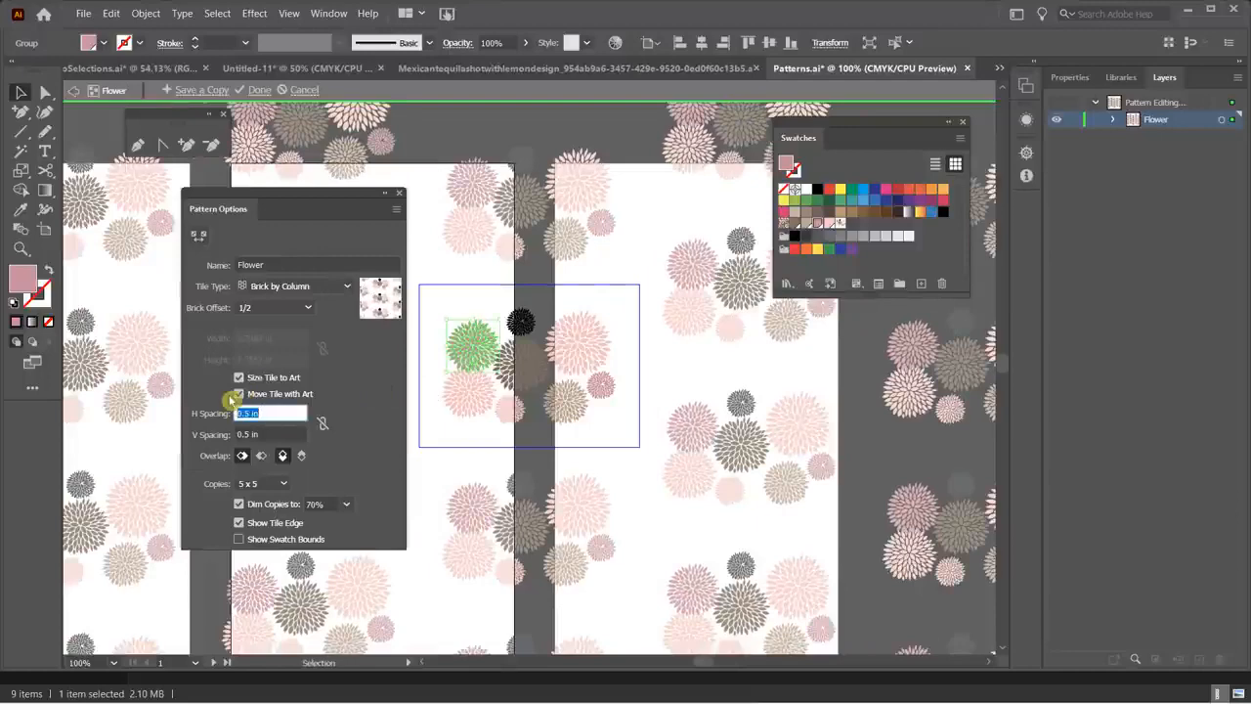
pyautogui.write('0')
pyautogui.press('Tab')
pyautogui.write('0')
pyautogui.press('Tab')
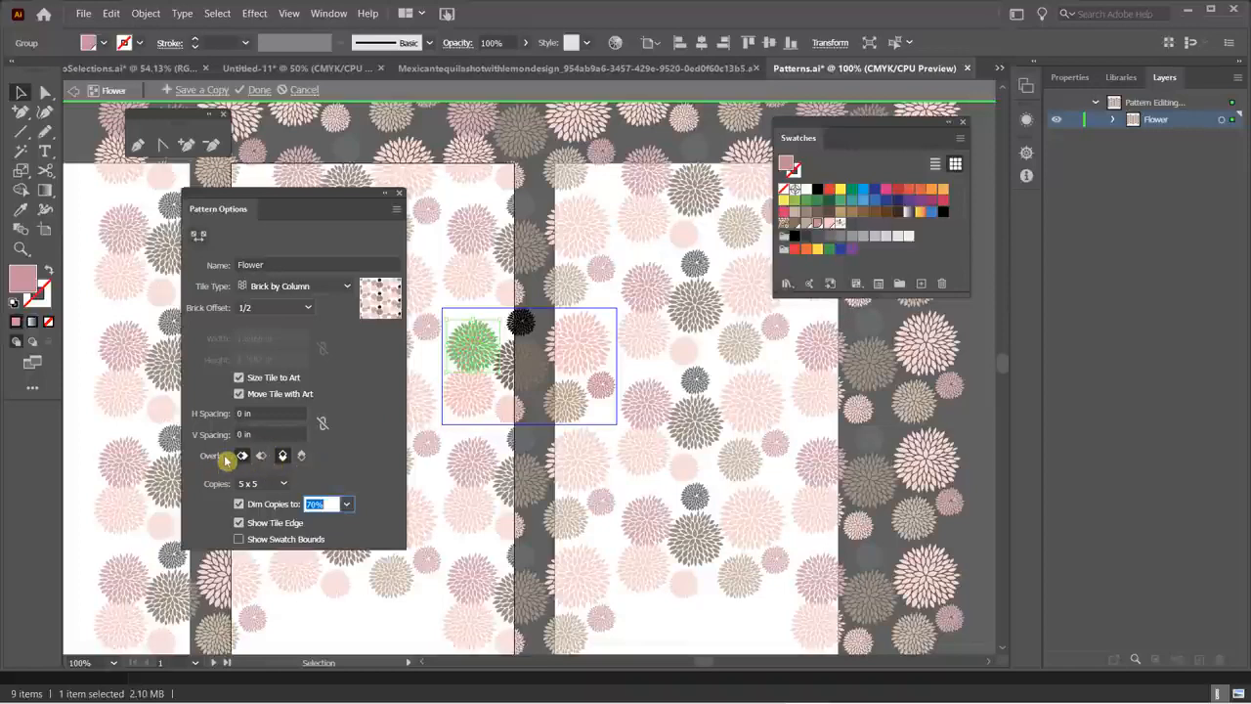
# - Move the mauve flower slightly down so it overlaps the pale pink flower beneath it
pyautogui.click(481, 357)
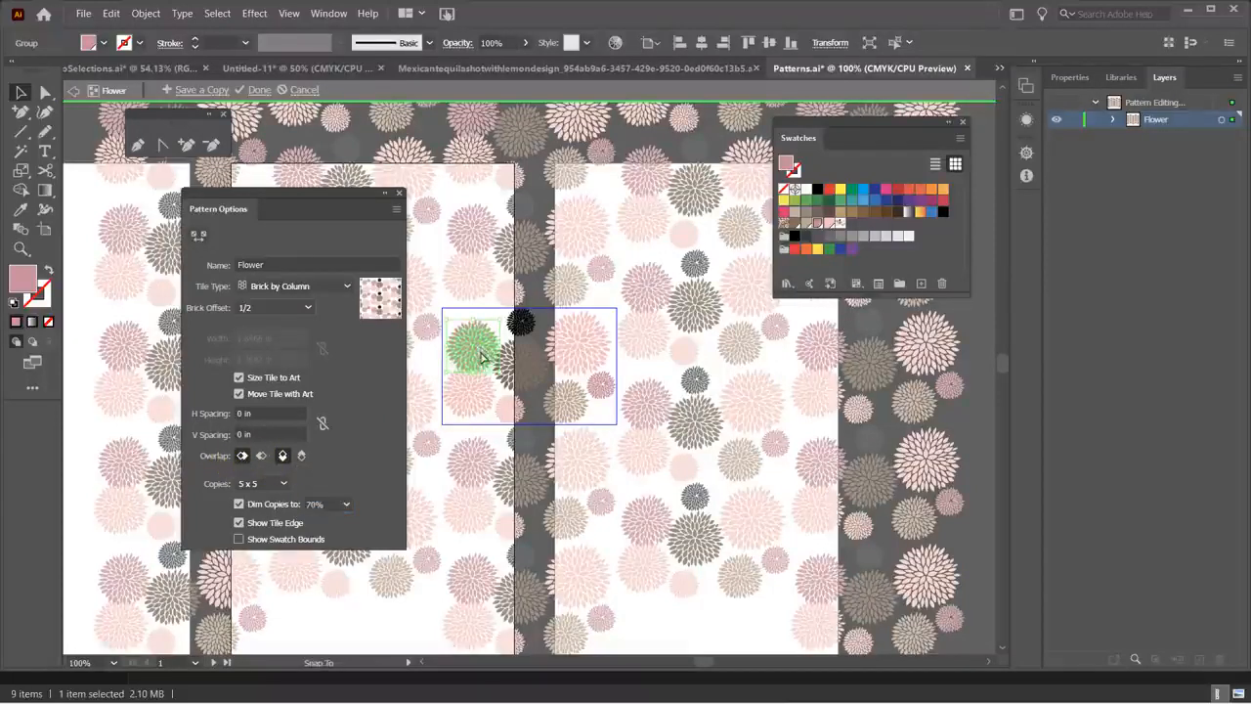
pyautogui.moveTo(480, 351); pyautogui.dragTo(479, 360)
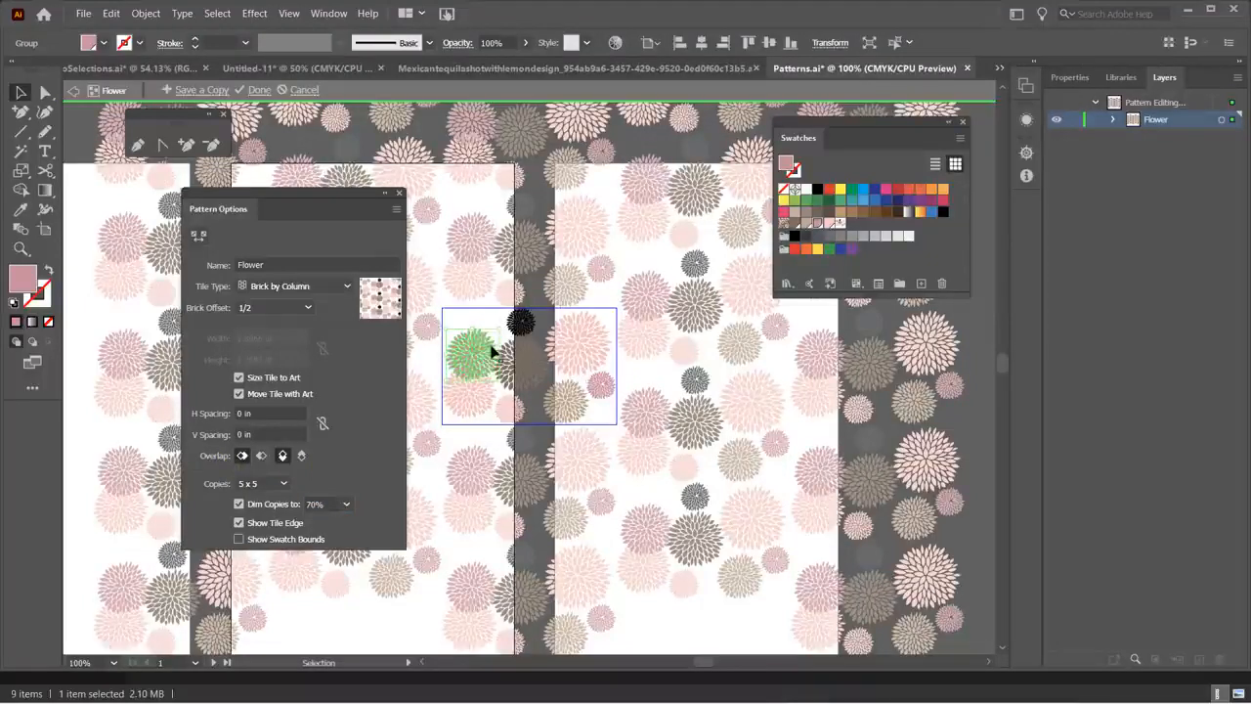
# - Try the Right in Front and Bottom in Front tile overlaps and return to Left in Front and Top in Front
pyautogui.click(261, 456)
pyautogui.click(479, 409)
pyautogui.click(261, 454)
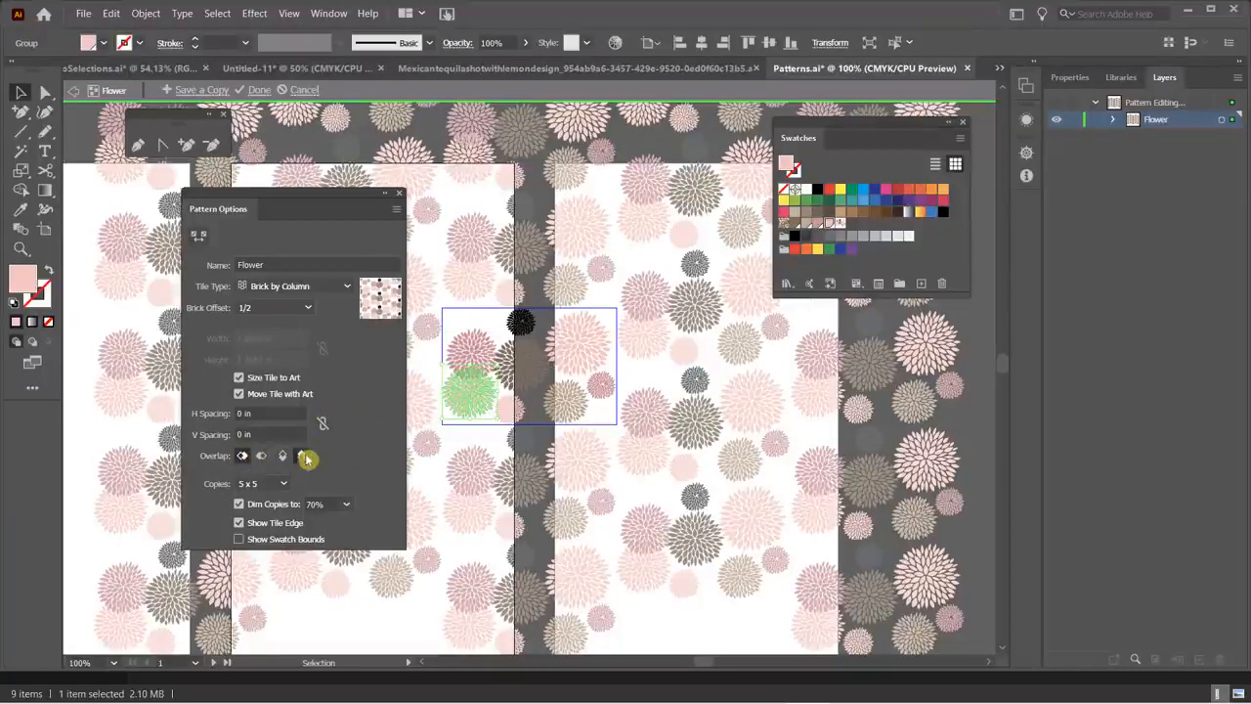
pyautogui.click(298, 457)
pyautogui.click(464, 357)
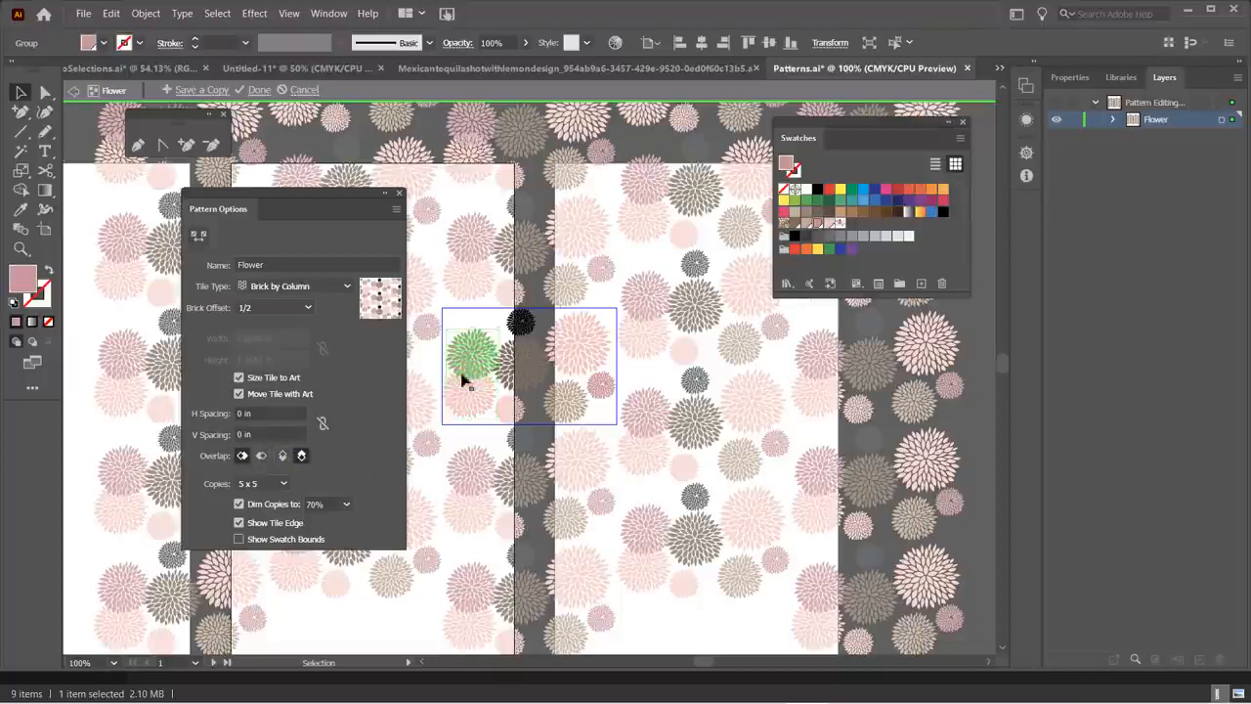
pyautogui.click(283, 457)
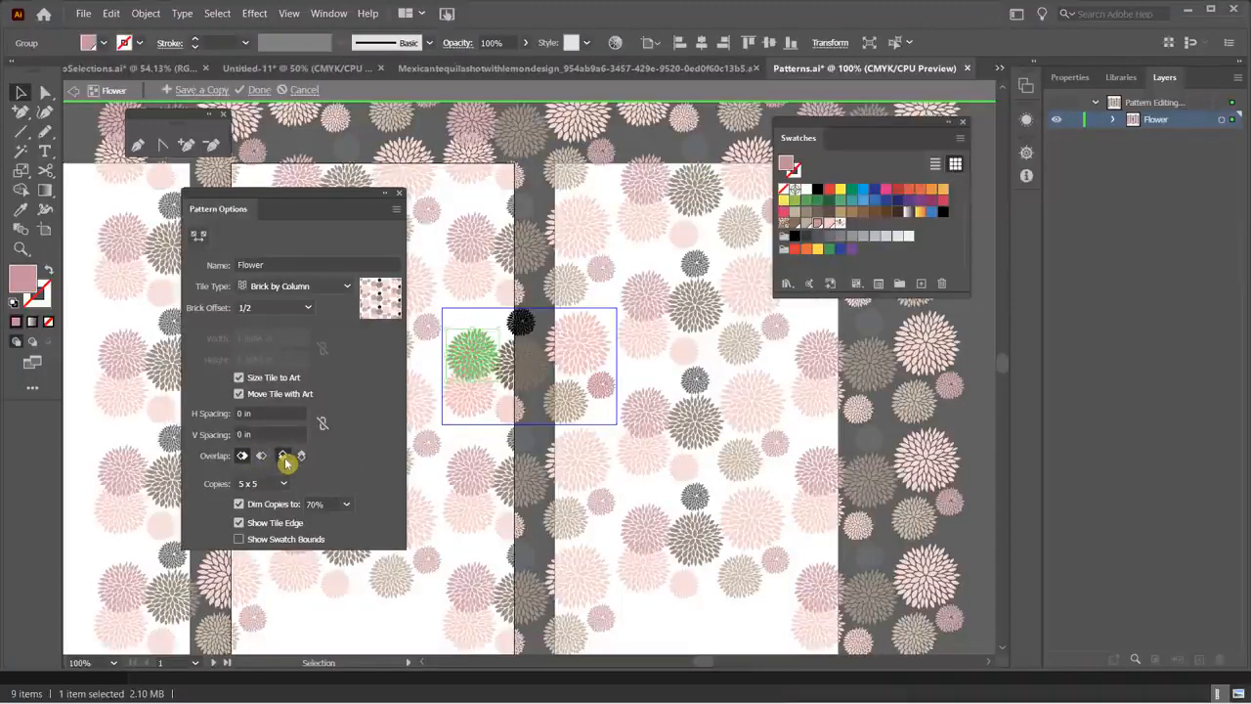
# - Tighten the cluster by moving the mauve, large pink and black flowers inward so they overlap the brown flower
pyautogui.moveTo(477, 361)
pyautogui.mouseDown()
pyautogui.moveTo(478, 342)
pyautogui.moveTo(494, 368)
pyautogui.mouseUp()
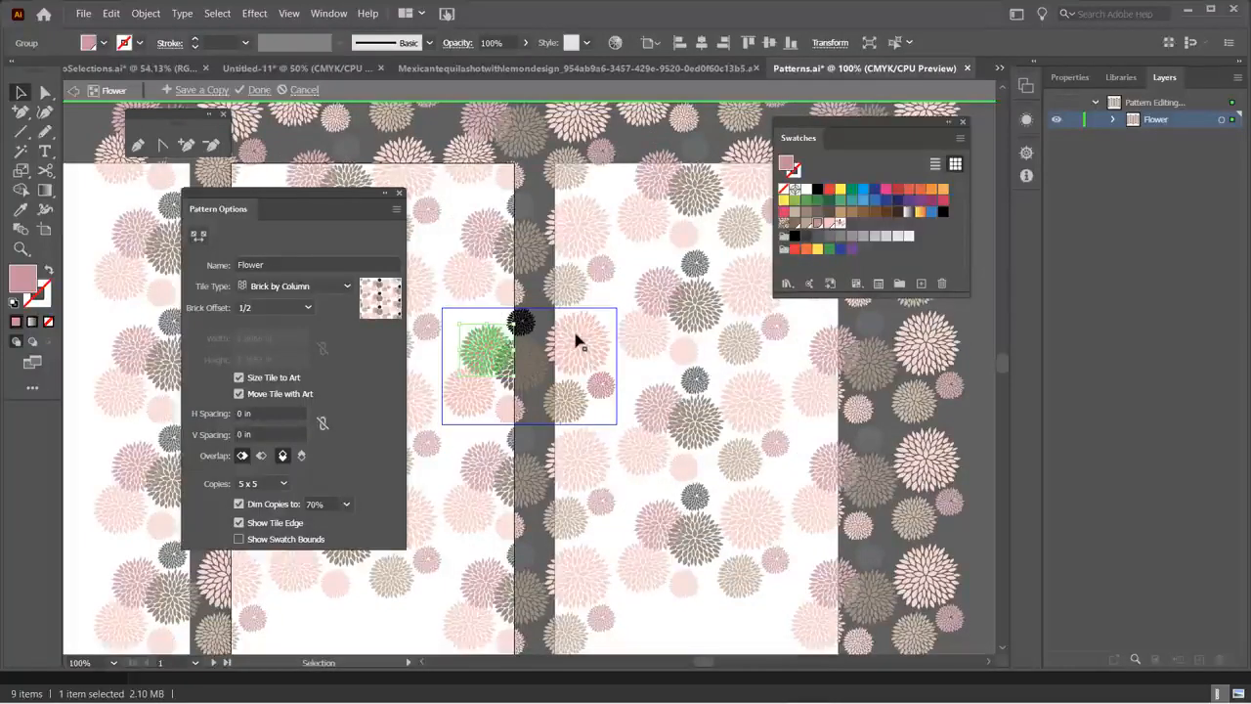
pyautogui.moveTo(484, 344); pyautogui.dragTo(570, 340)
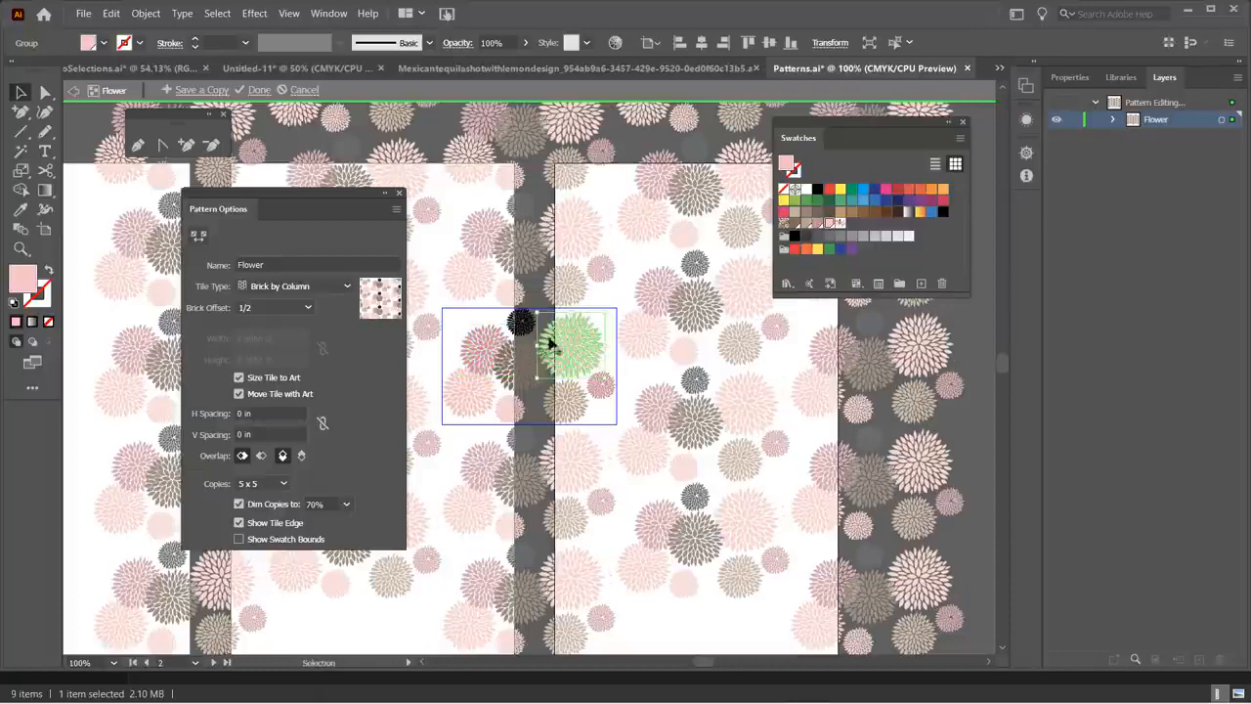
pyautogui.click(526, 334)
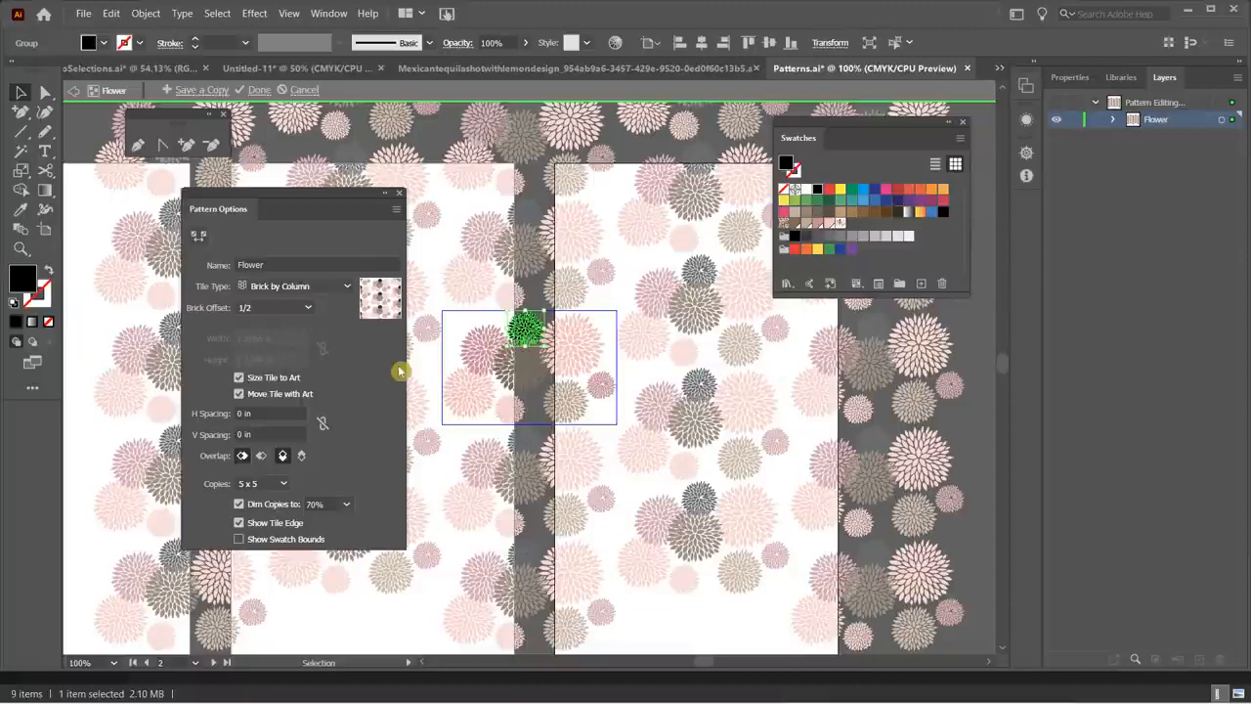
# - Finish editing the Flower pattern and fill the soap label's grey background rectangle with the Flower swatch
pyautogui.click(400, 193)
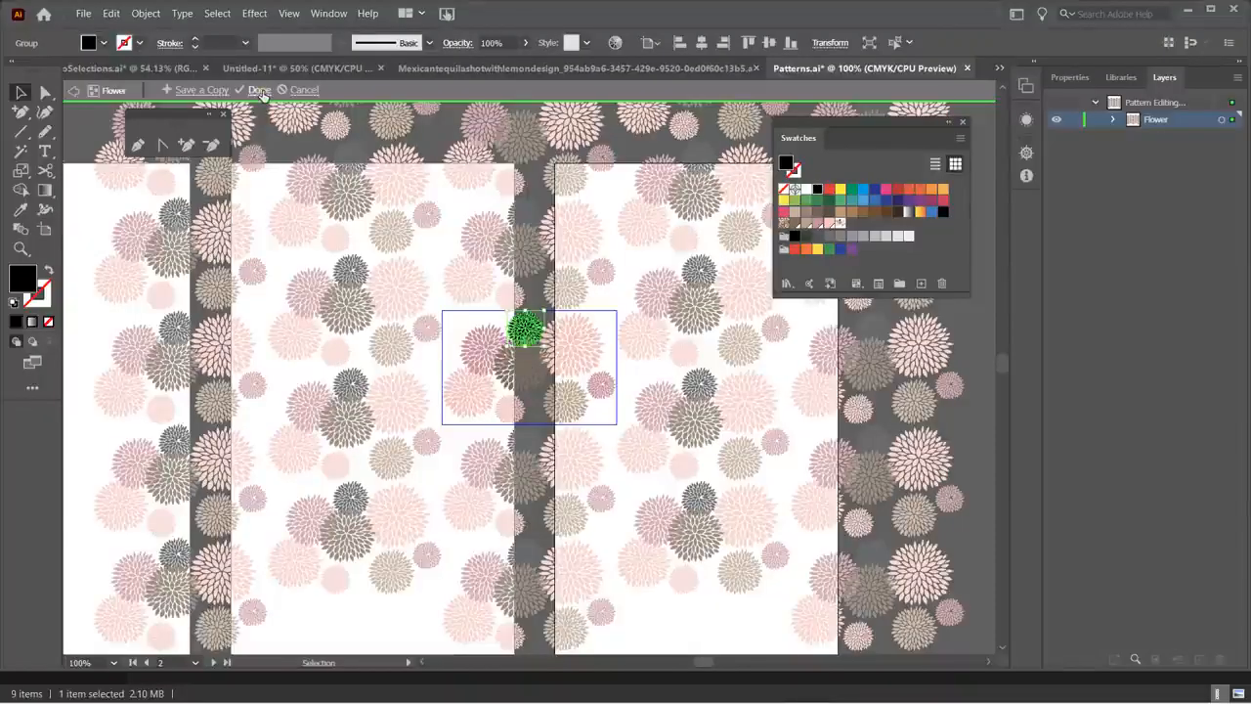
pyautogui.click(259, 90)
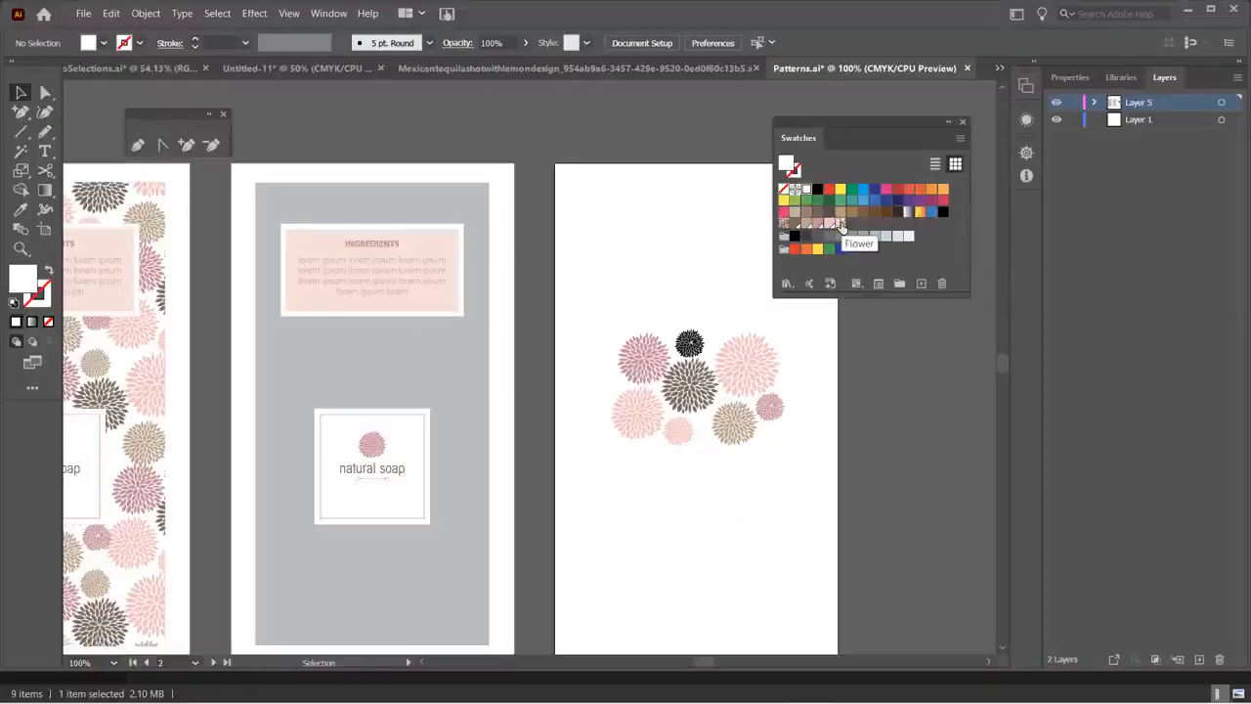
pyautogui.click(382, 206)
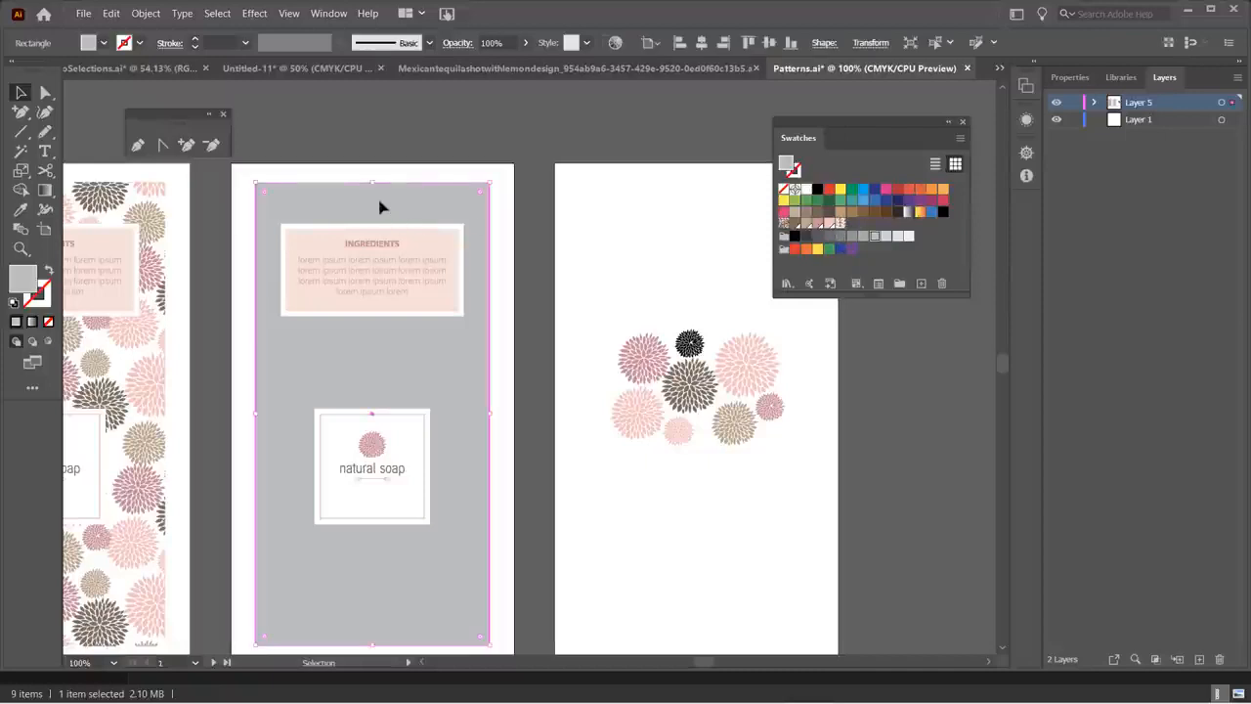
pyautogui.click(840, 223)
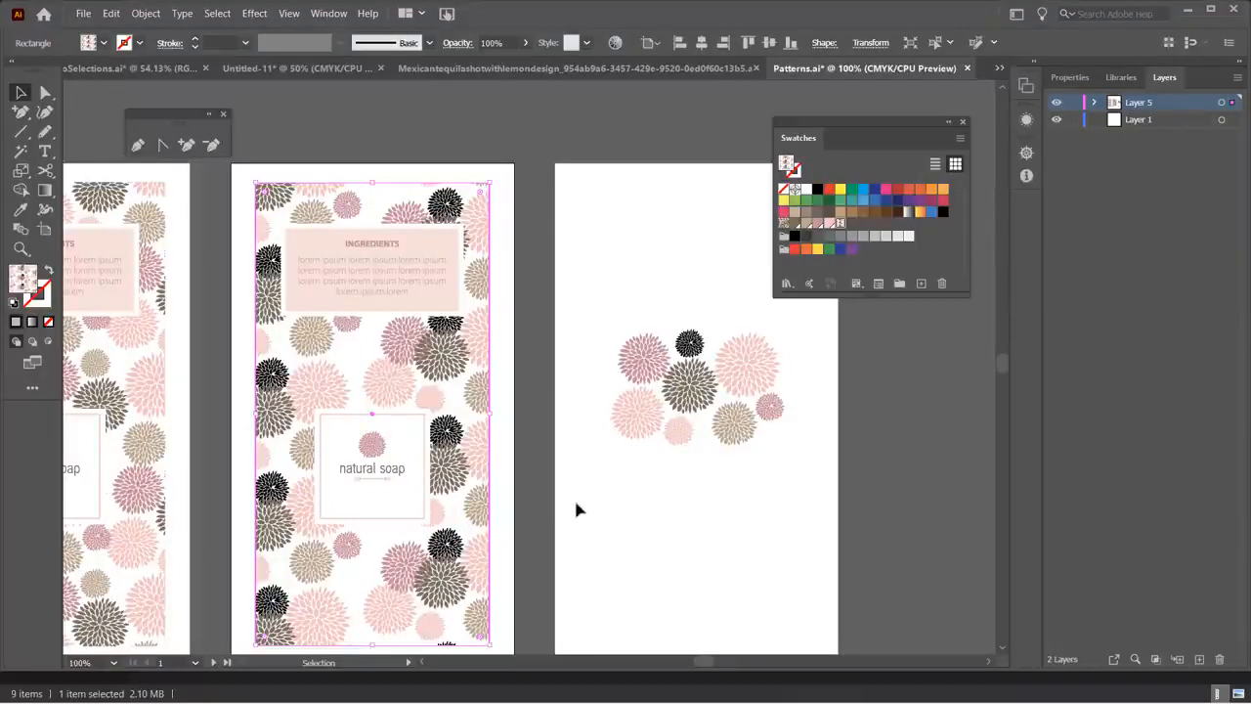
# - Reopen the Flower swatch for pattern editing, change its tile type to Grid and finish the edit
pyautogui.doubleClick(839, 226)
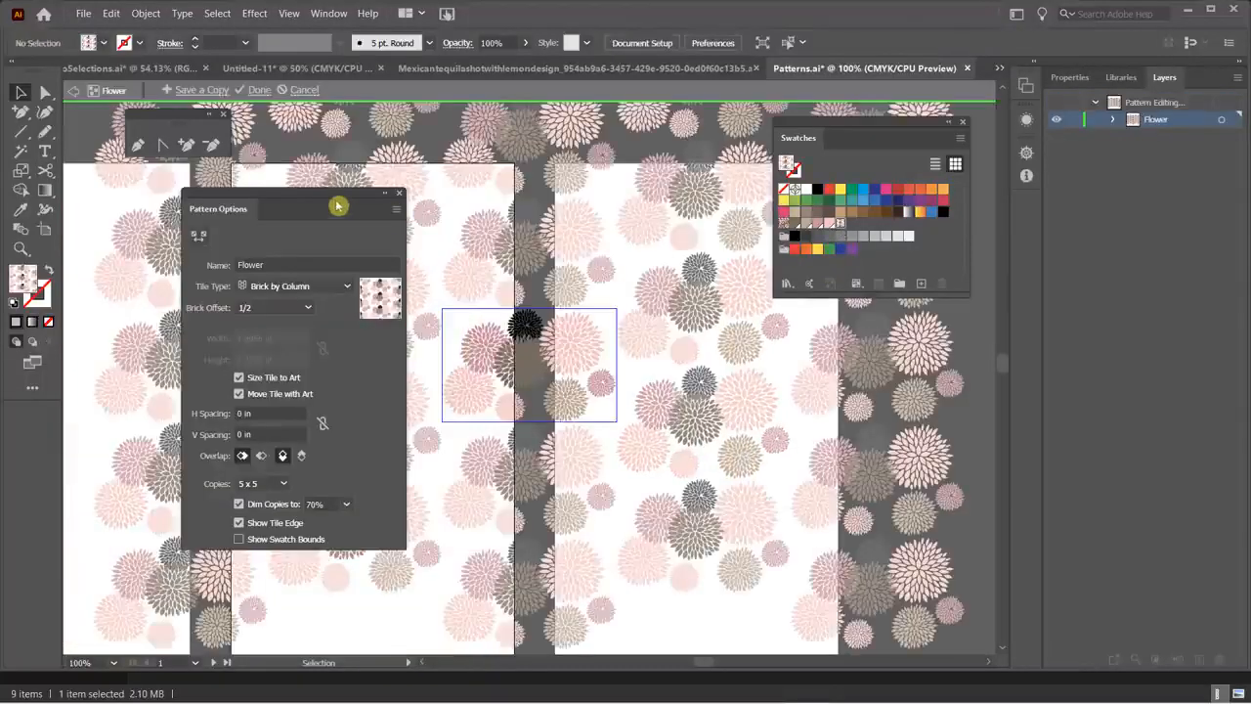
pyautogui.moveTo(339, 202); pyautogui.dragTo(342, 173)
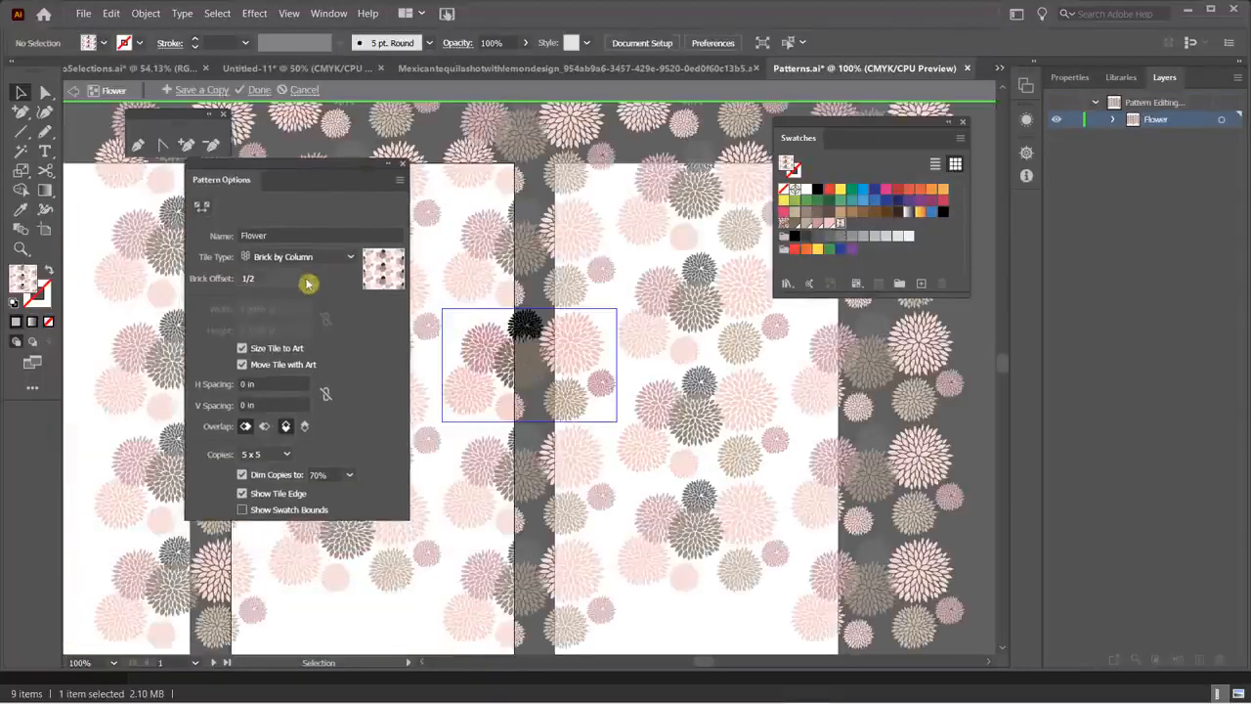
pyautogui.click(307, 257)
pyautogui.click(303, 281)
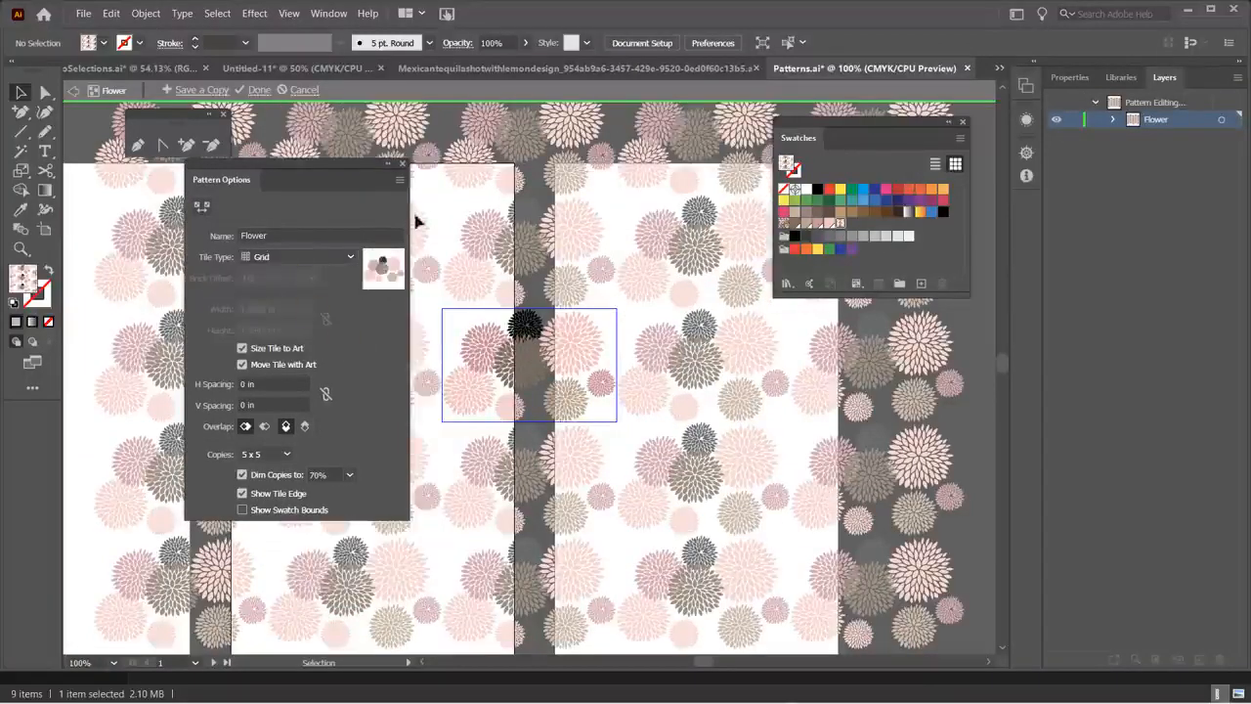
pyautogui.click(259, 90)
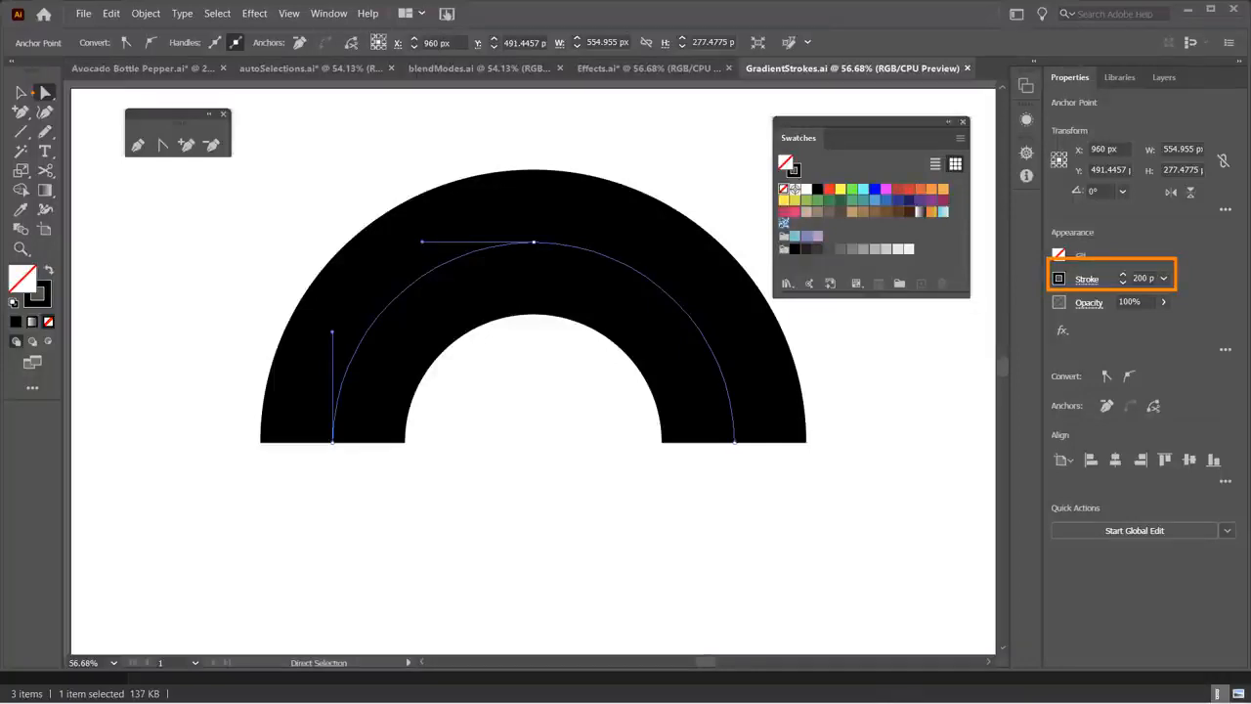
# - Reduce the stroke weight of the semicircular arc in GradientStrokes.ai to 198 pt
pyautogui.click(1124, 284)
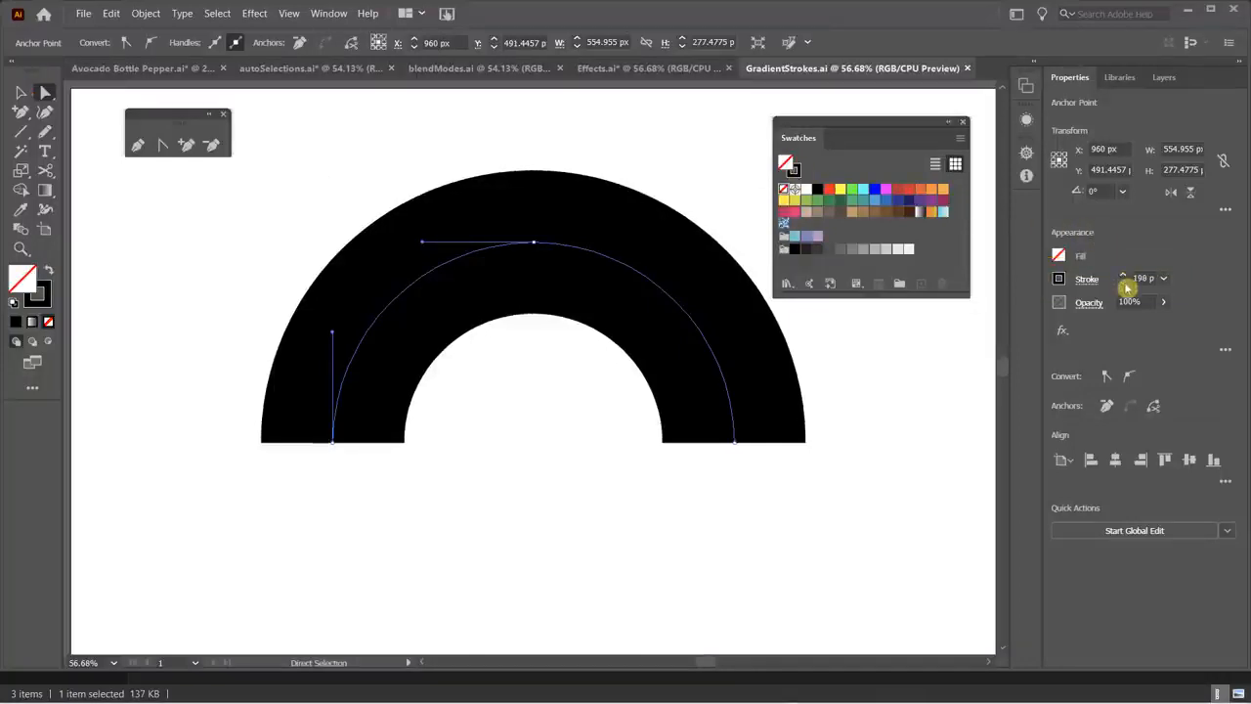
# - Lower the arc's stroke weight to 192 pt
pyautogui.click(1125, 283)
pyautogui.click(1125, 284)
pyautogui.click(1124, 283)
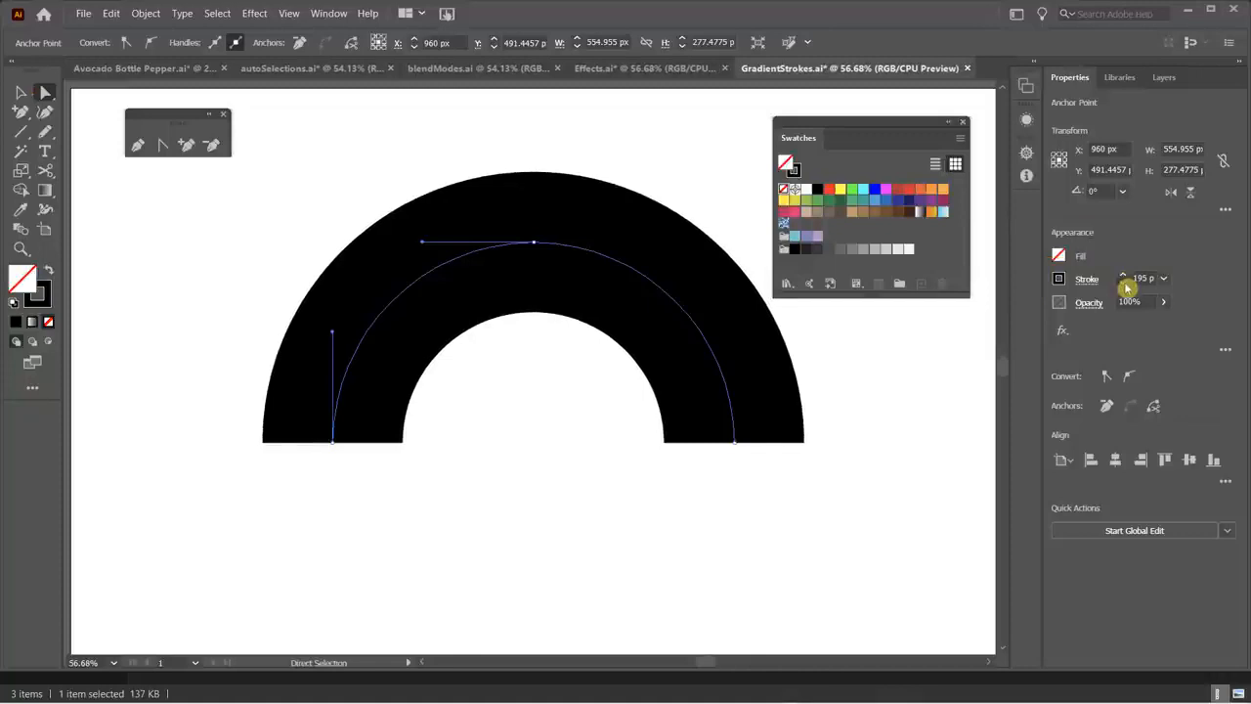
pyautogui.click(1123, 283)
pyautogui.click(1123, 283)
# - Try the 18 pt preset stroke weight on the arc and undo it
pyautogui.click(1164, 279)
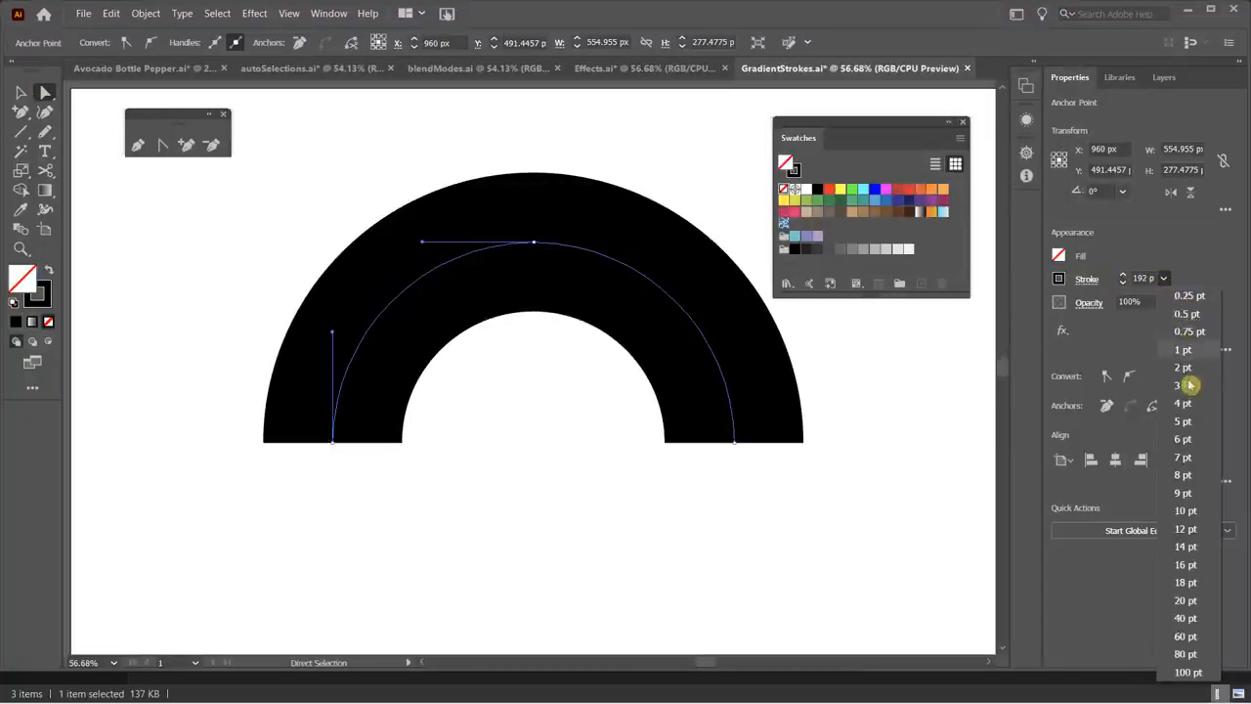
pyautogui.click(1206, 583)
pyautogui.hotkey('ctrl', 'z')
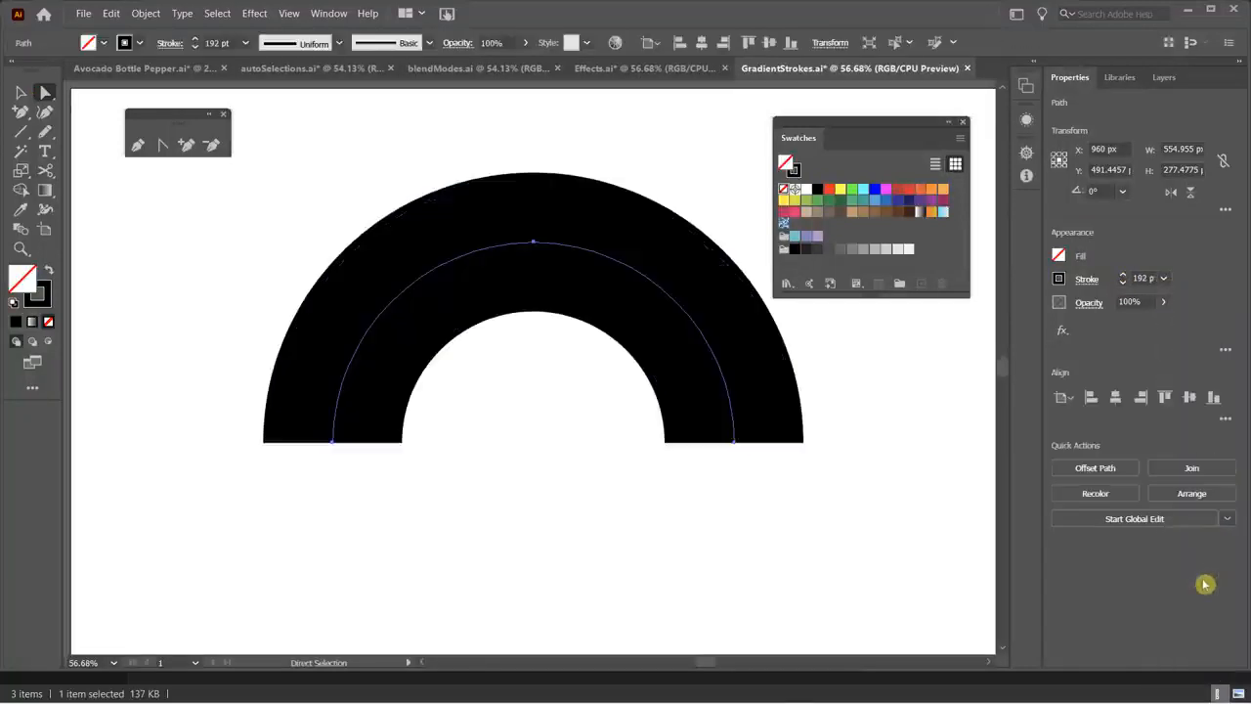
# - Raise the arc's stroke weight to 200 pt and save the document
pyautogui.press('Up')
pyautogui.press('Up')
pyautogui.press('Up')
pyautogui.press('Up')
pyautogui.press('Up')
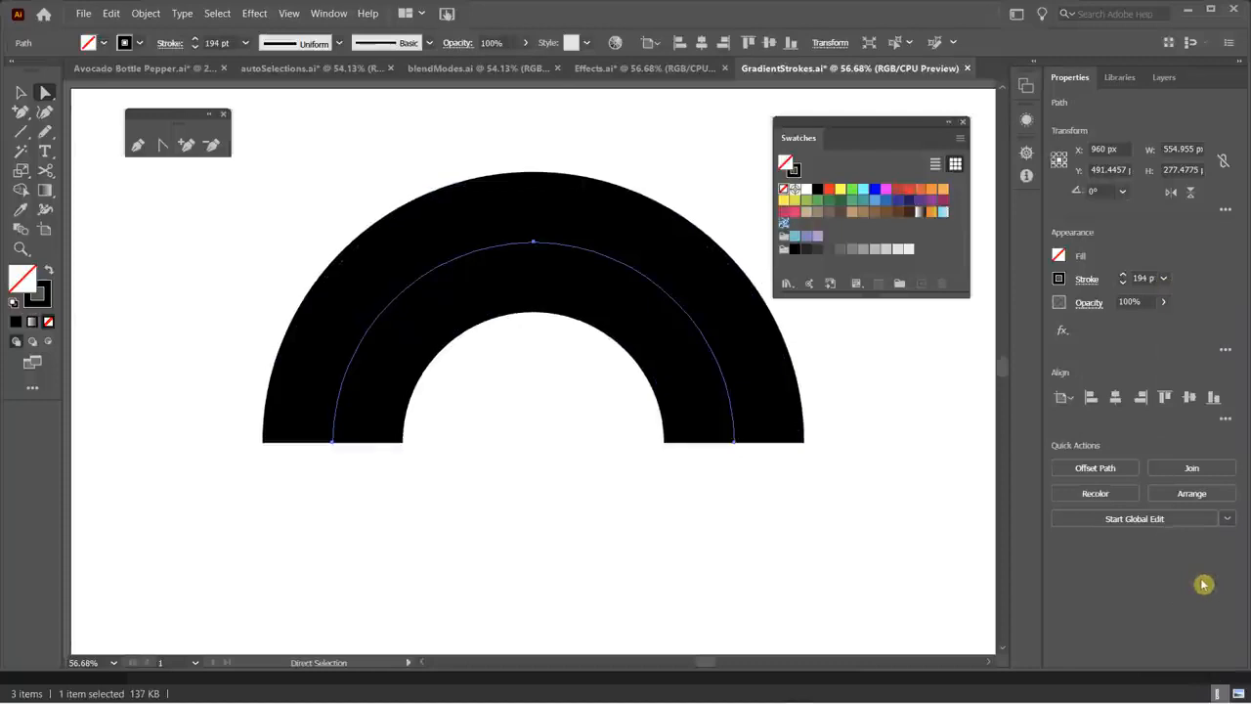
pyautogui.press('Up')
pyautogui.press('Up')
pyautogui.press('Up')
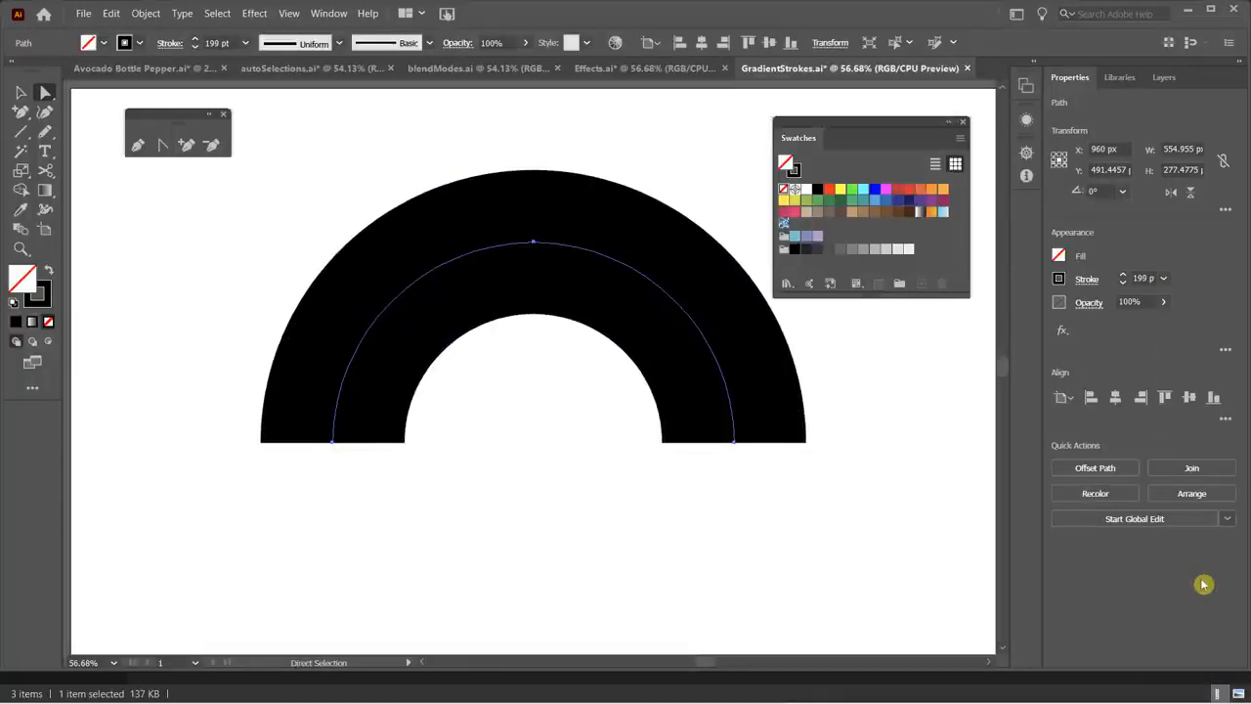
pyautogui.hotkey('ctrl', 's')
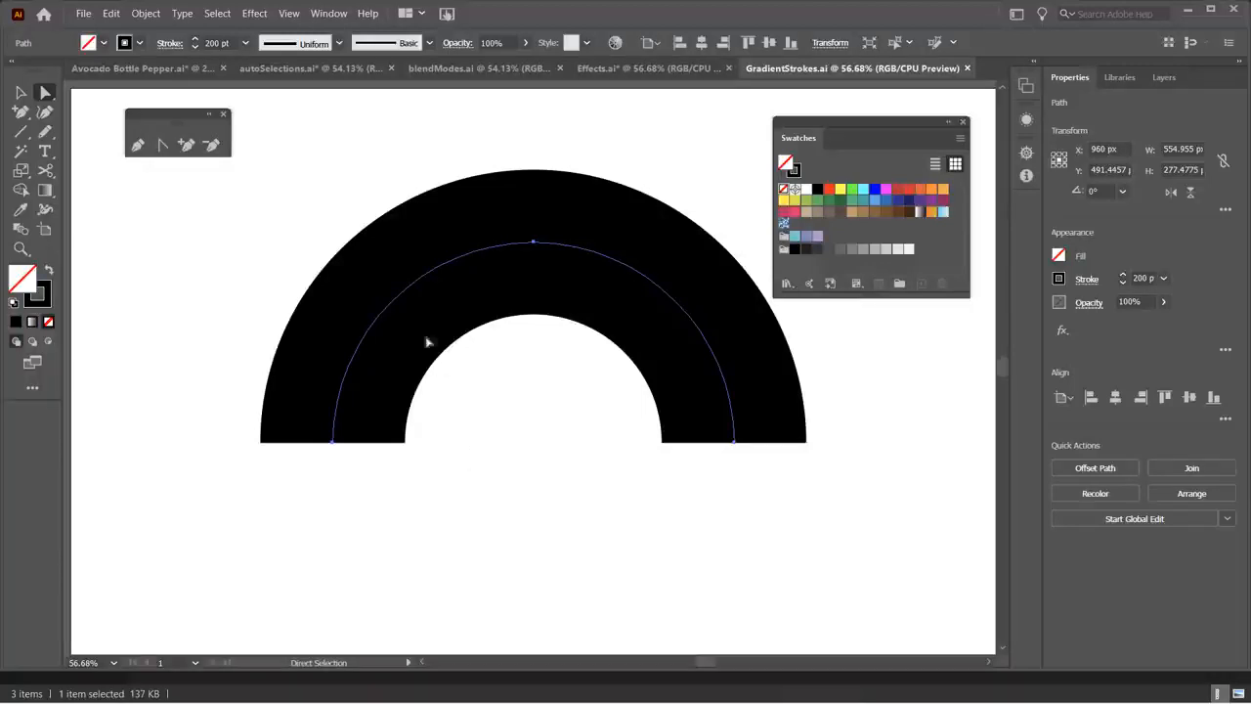
# - Expand the arc's fill and stroke into a filled shape and deselect it
pyautogui.click(147, 14)
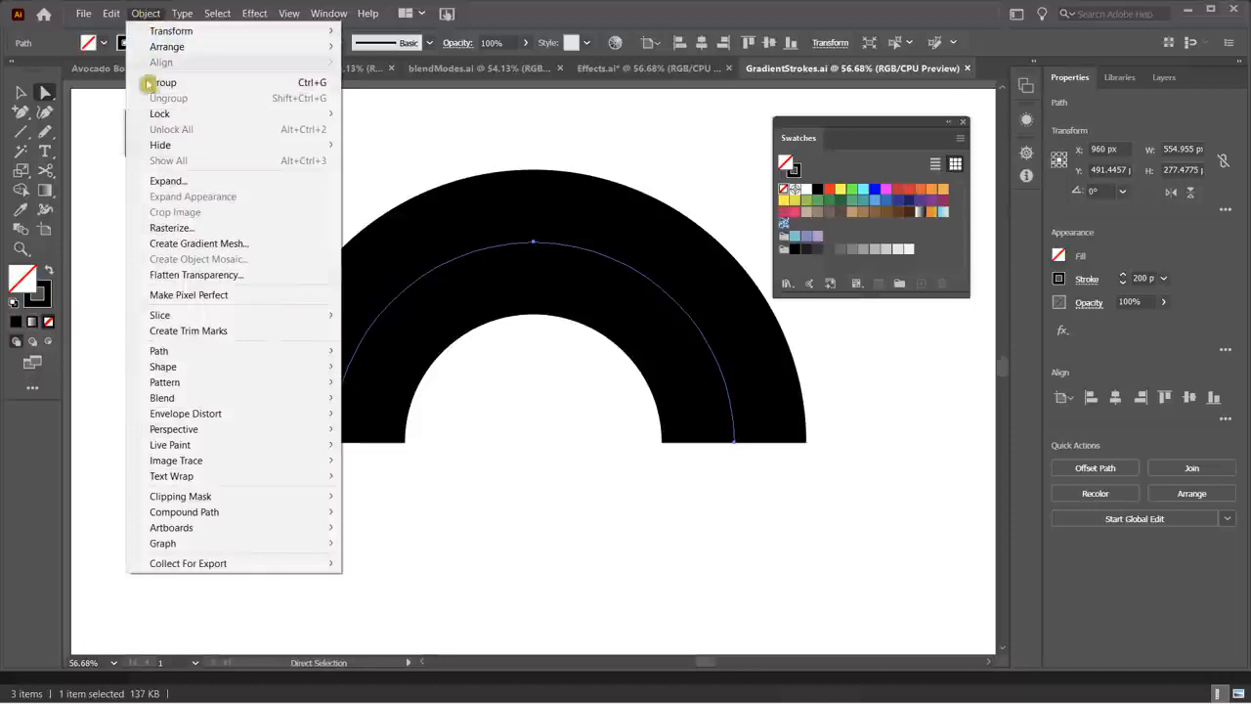
pyautogui.click(185, 181)
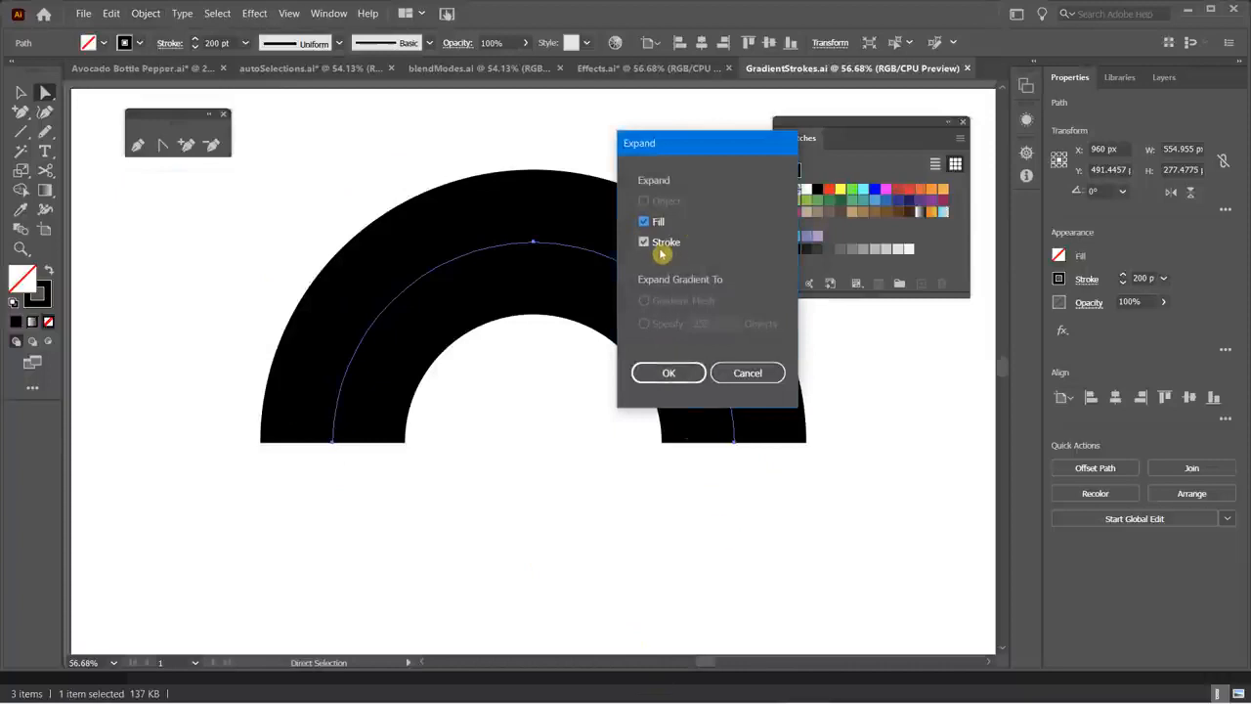
pyautogui.click(660, 378)
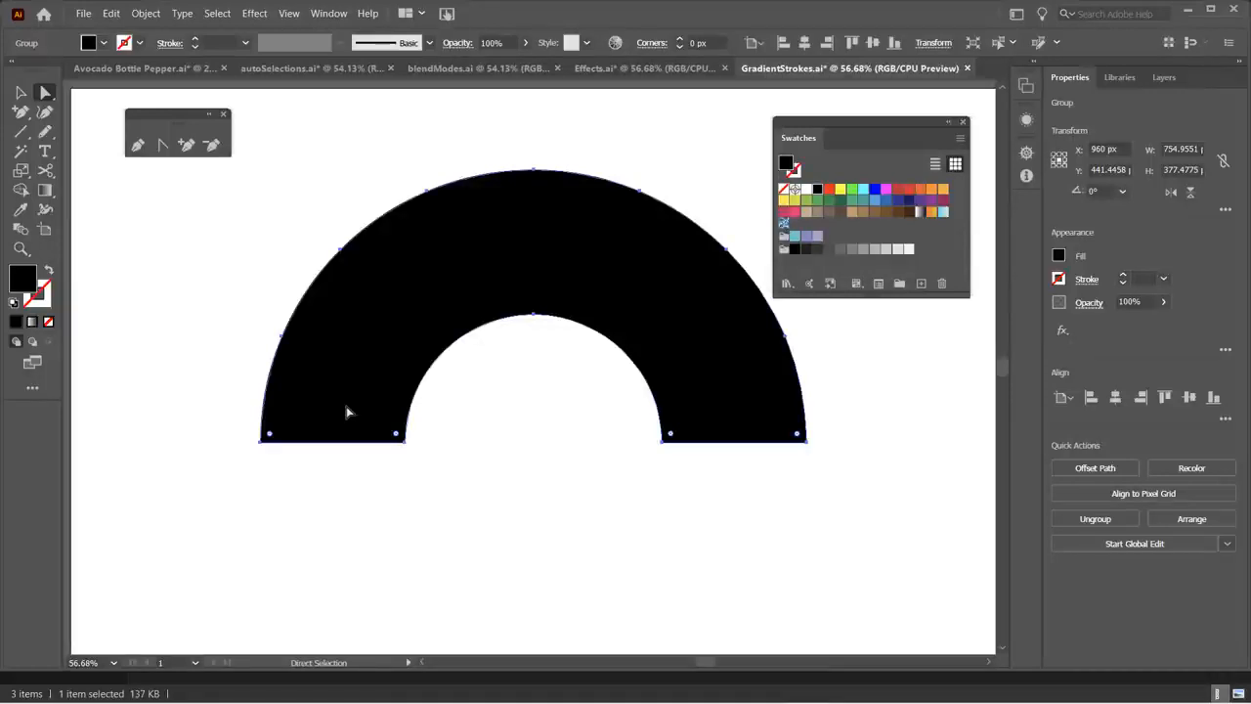
pyautogui.click(281, 241)
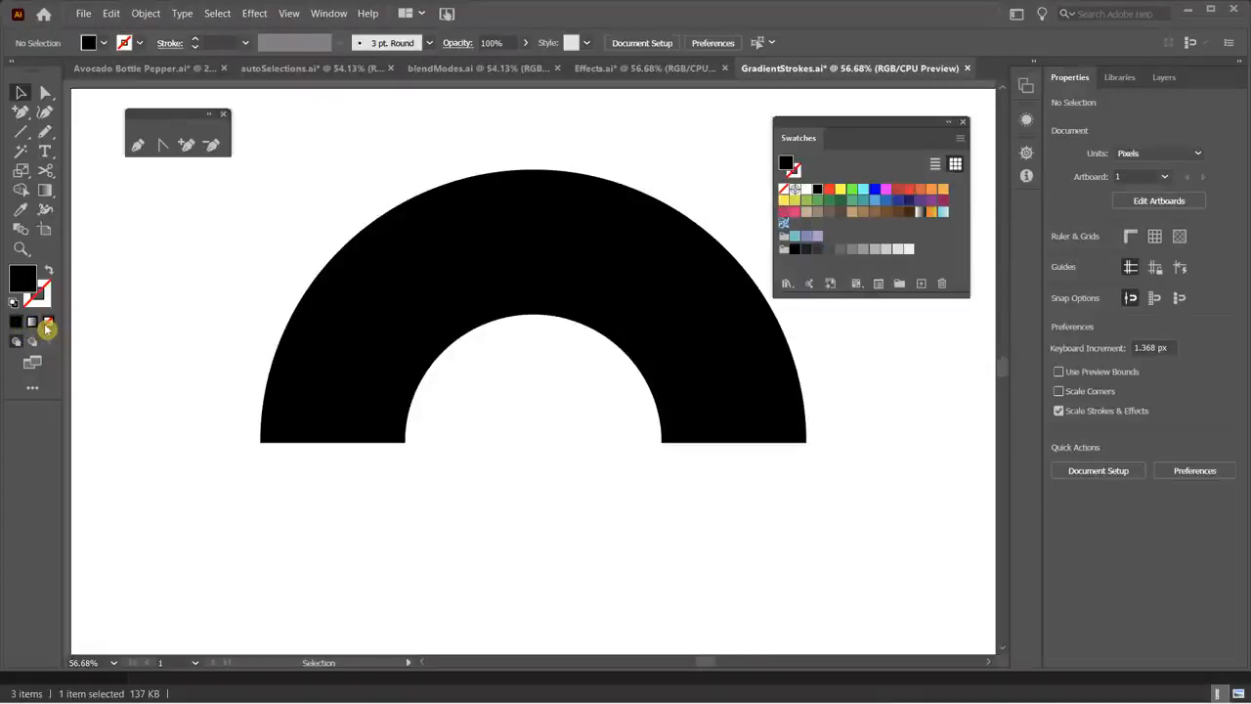
# - Fill the expanded arc with the default linear gradient and move the Gradient panel lower over the arc's inner opening
pyautogui.click(436, 293)
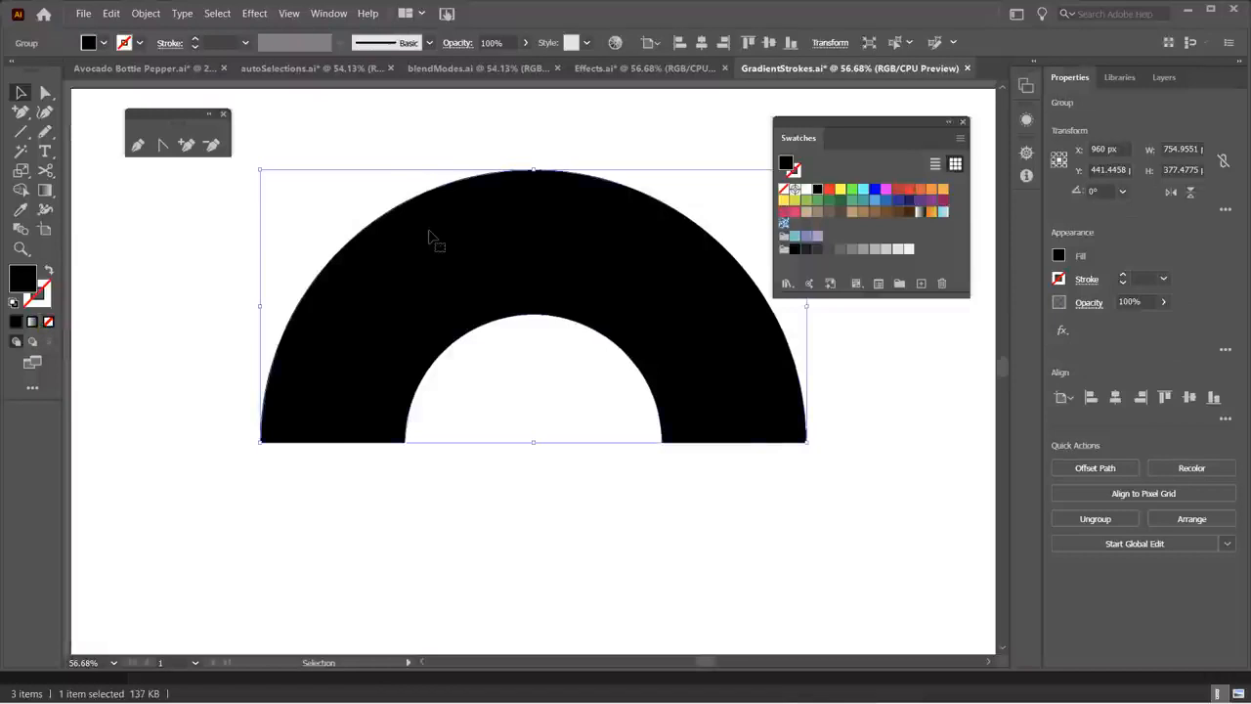
pyautogui.click(33, 324)
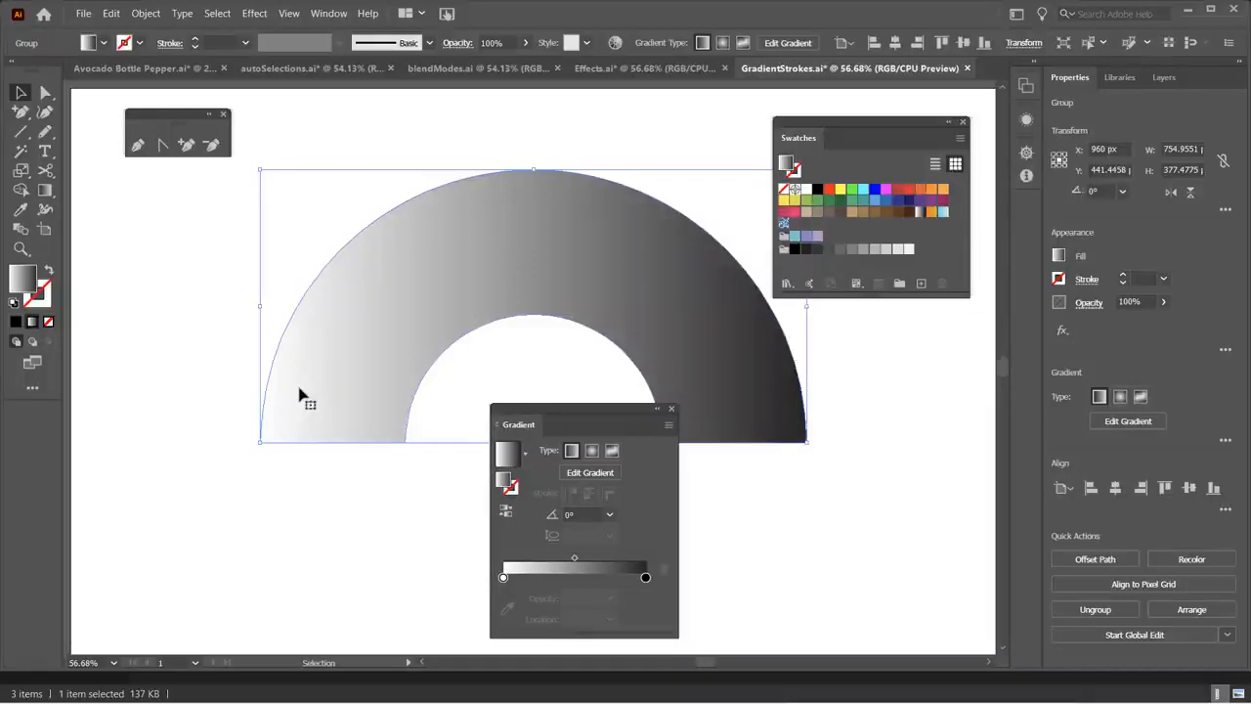
pyautogui.moveTo(581, 408); pyautogui.dragTo(550, 272)
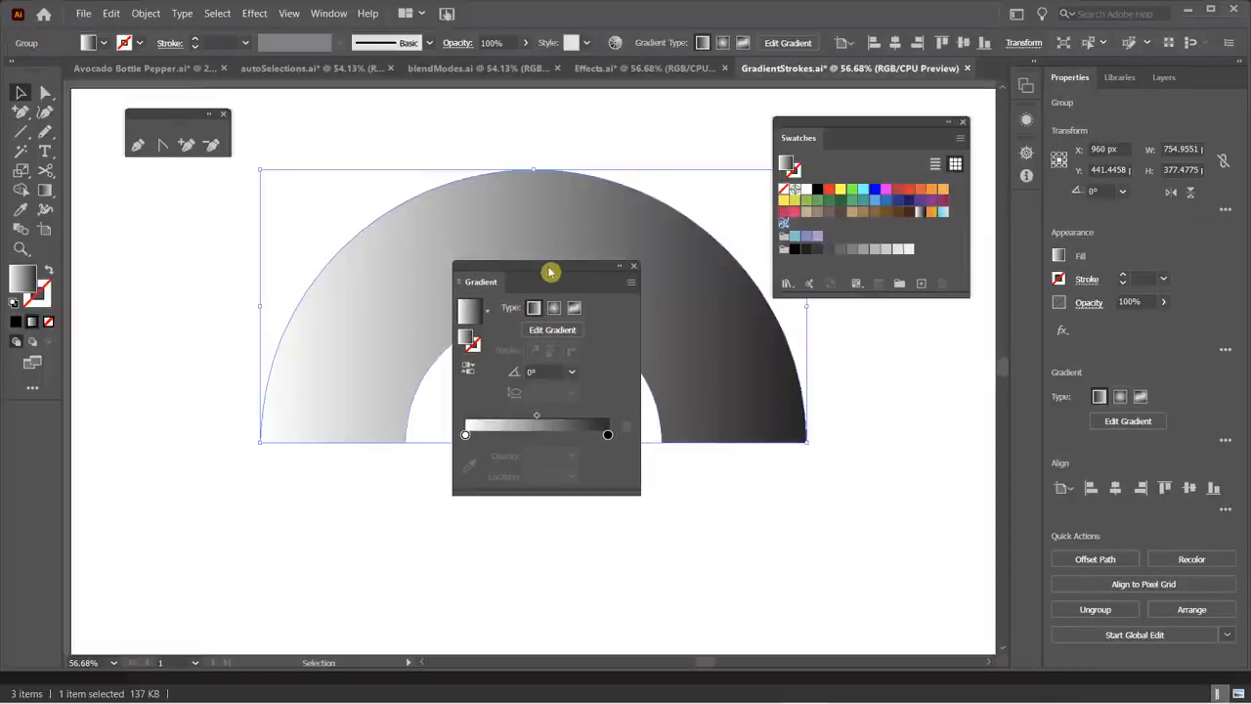
pyautogui.click(329, 14)
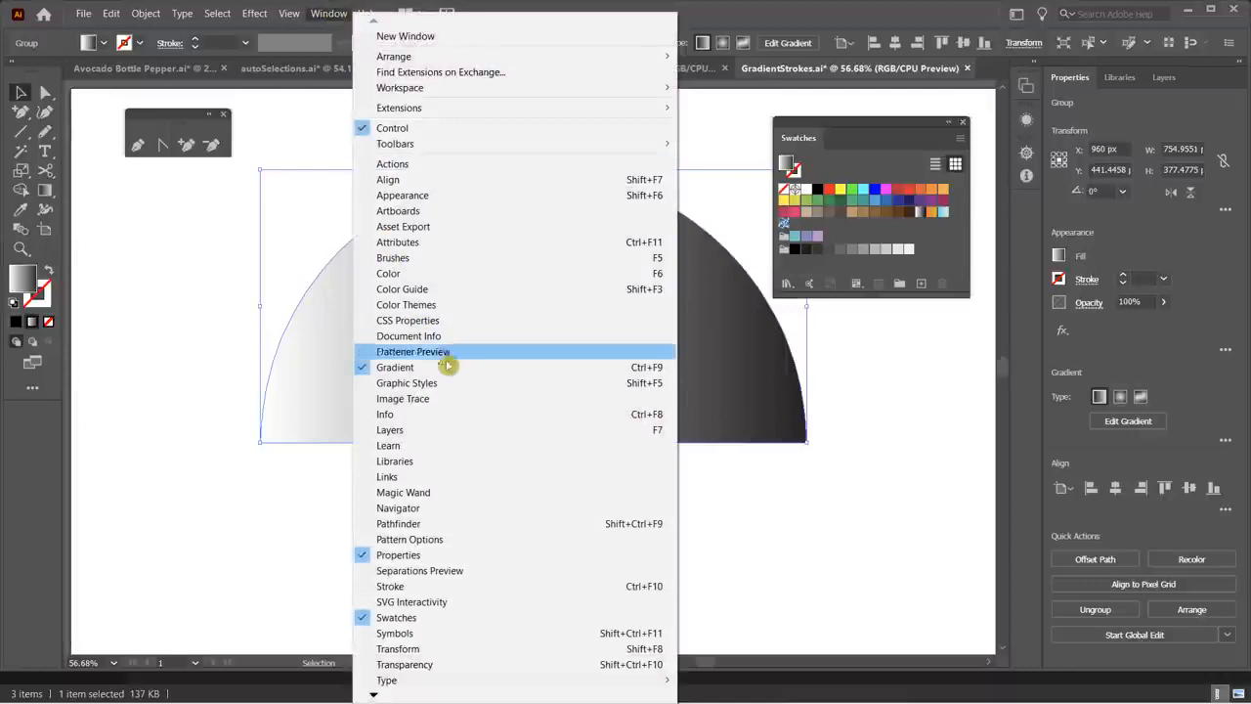
pyautogui.click(451, 370)
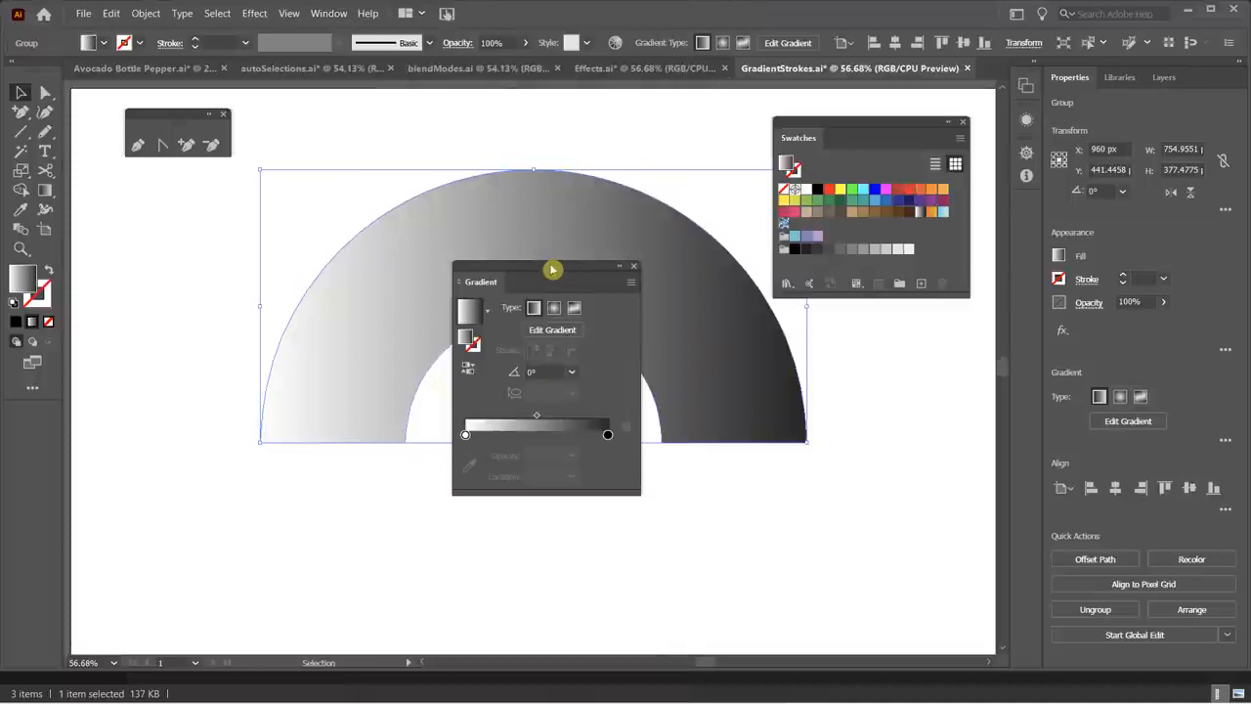
pyautogui.moveTo(554, 271); pyautogui.dragTo(552, 361)
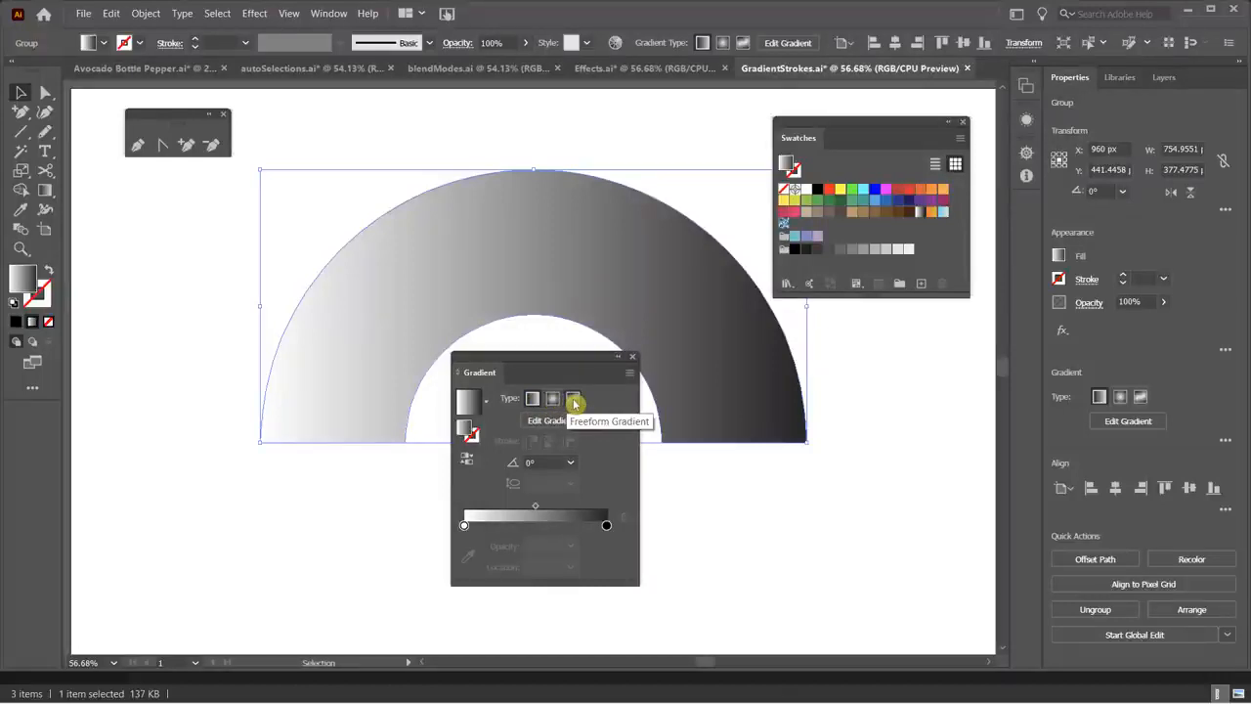
# - Try the Gold Dust and Blue Sky gradient presets on the arc
pyautogui.click(488, 408)
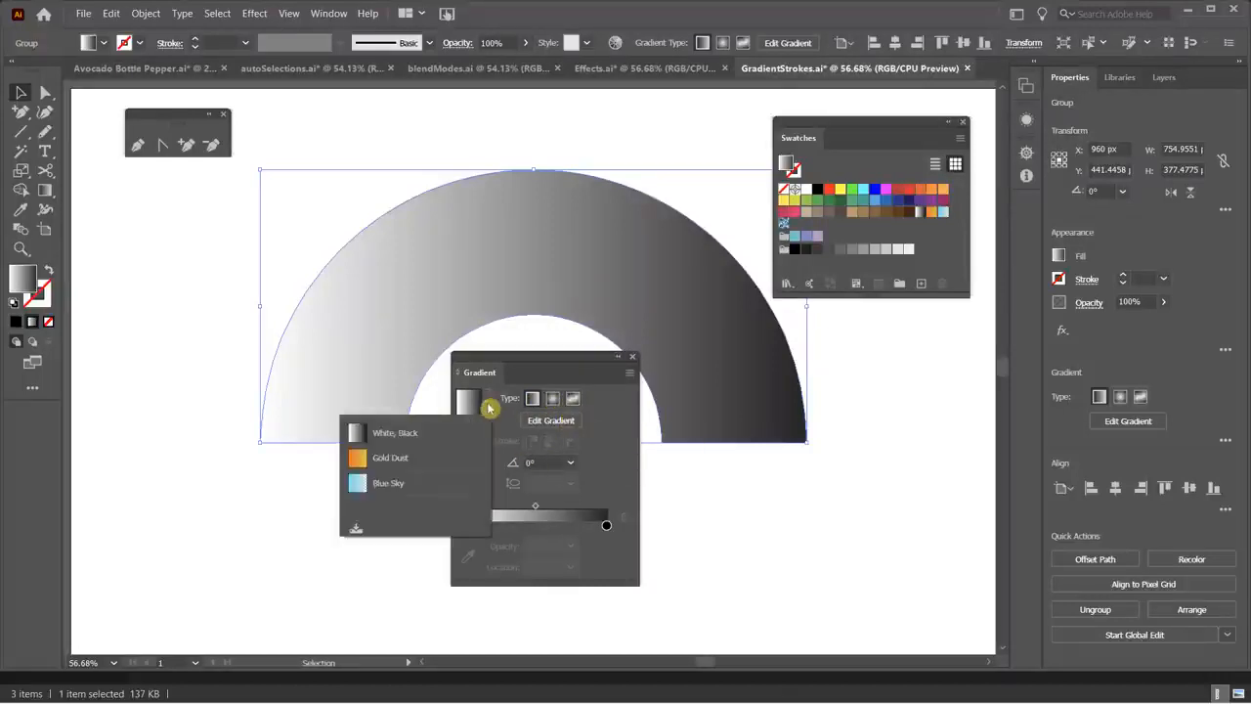
pyautogui.click(394, 461)
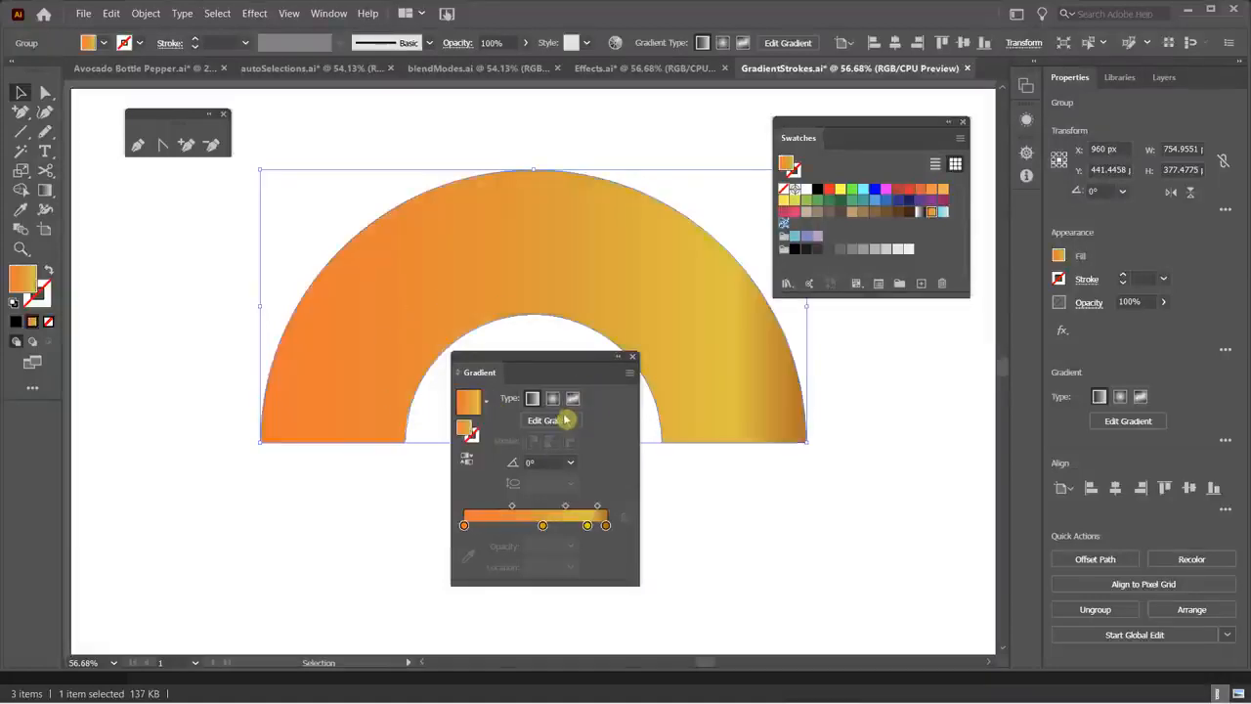
pyautogui.click(487, 403)
pyautogui.click(409, 485)
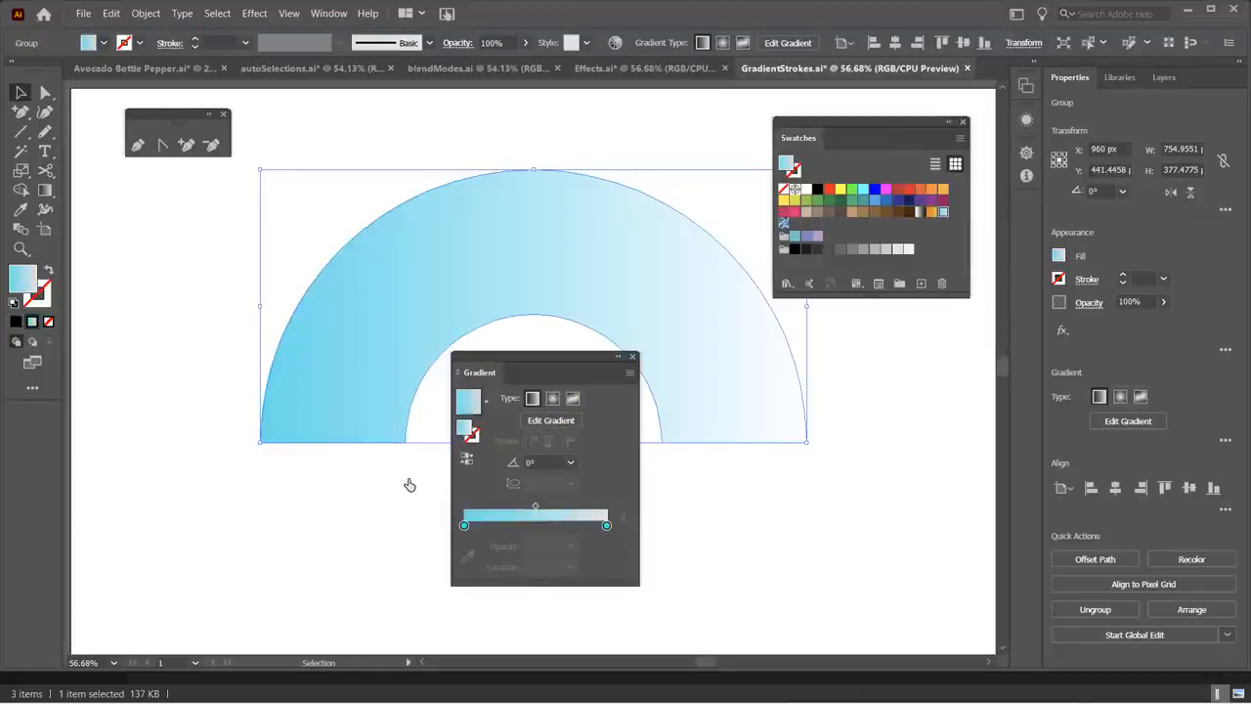
# - Apply the White, Black gradient preset to the arc and set its angle to 180°, trying 120° first
pyautogui.click(487, 409)
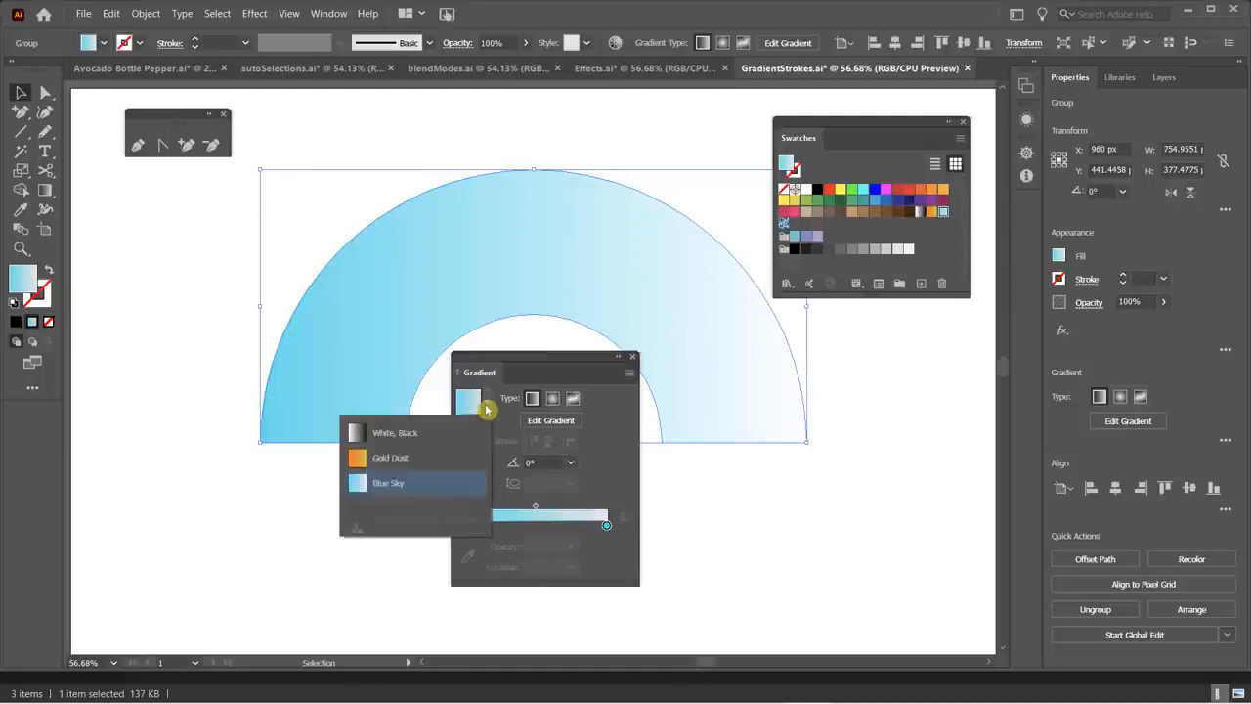
pyautogui.click(414, 442)
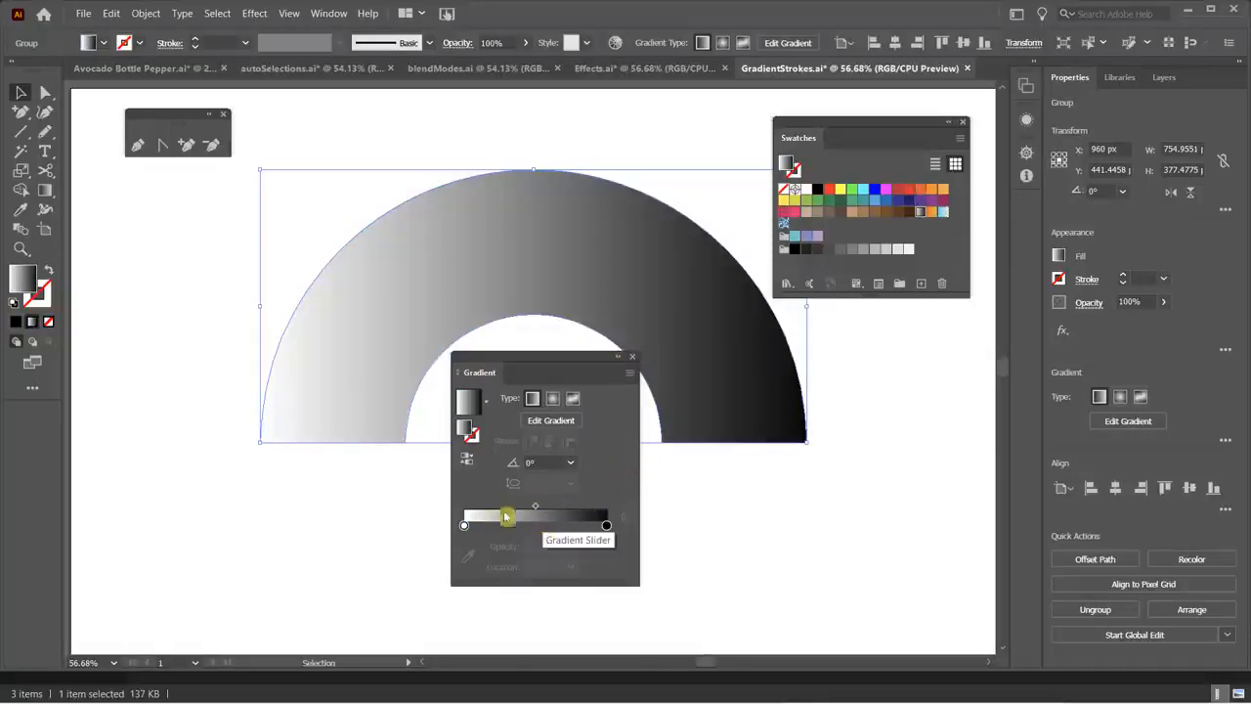
pyautogui.click(572, 467)
pyautogui.click(591, 205)
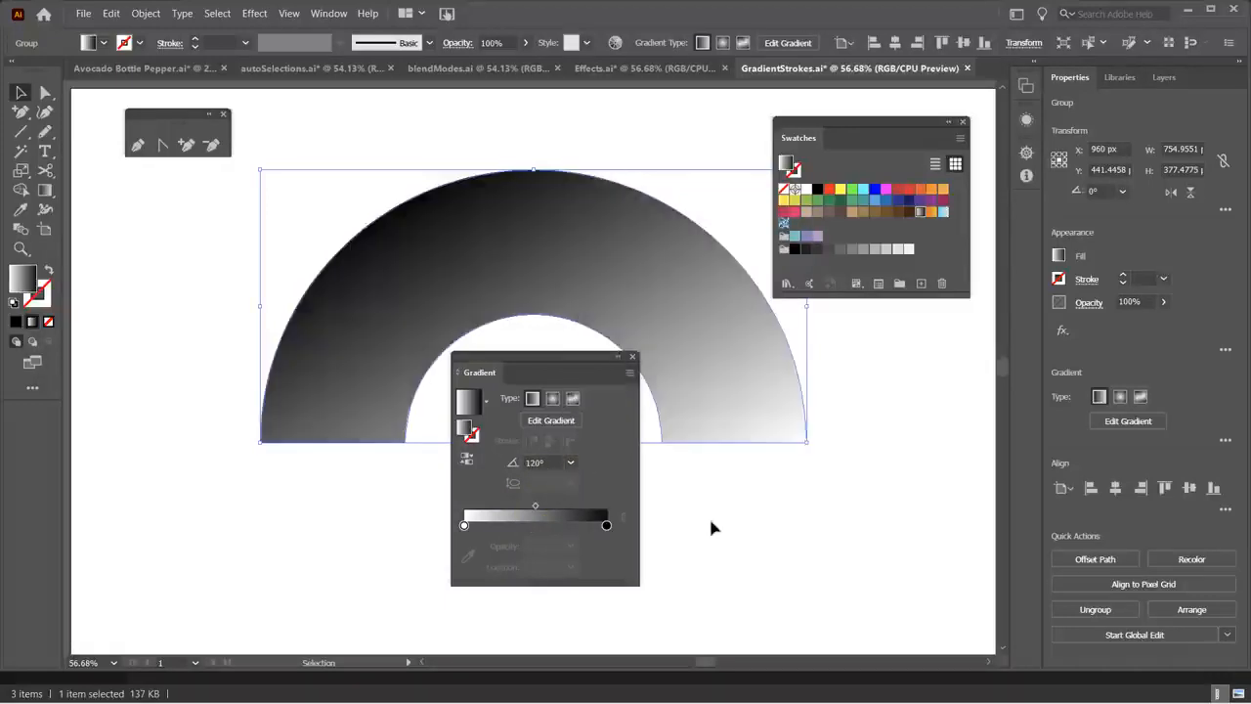
pyautogui.click(572, 465)
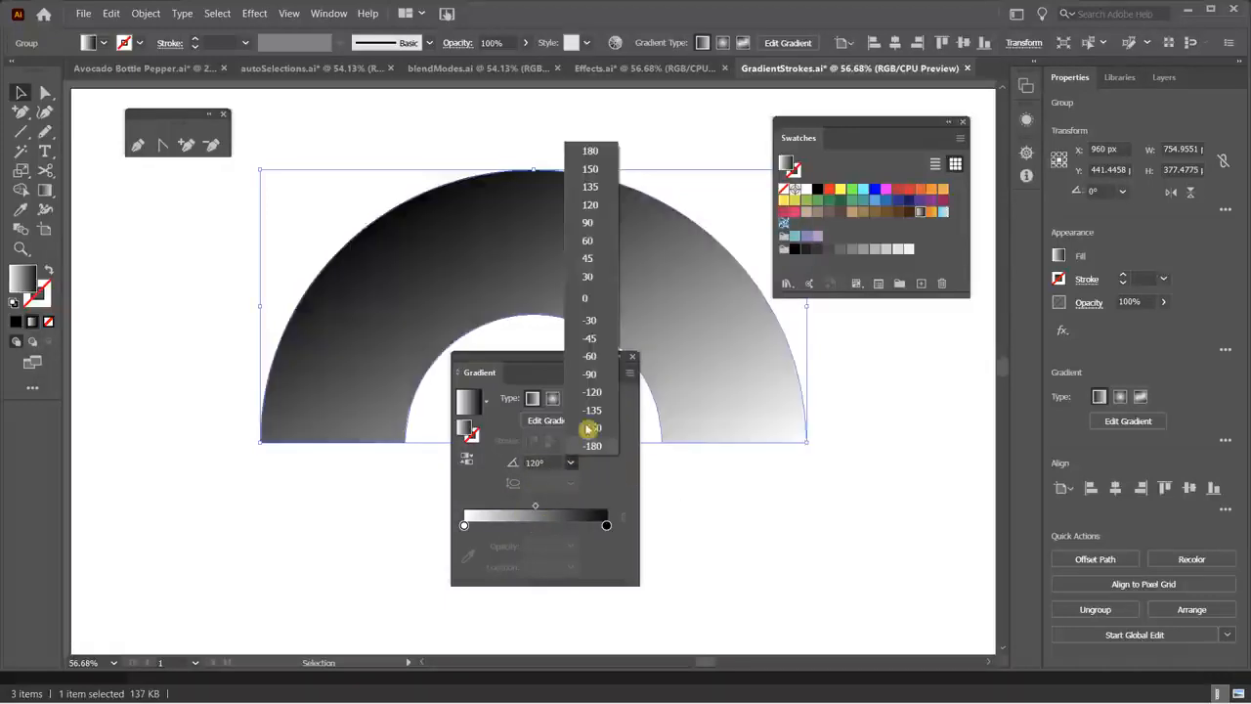
pyautogui.click(592, 154)
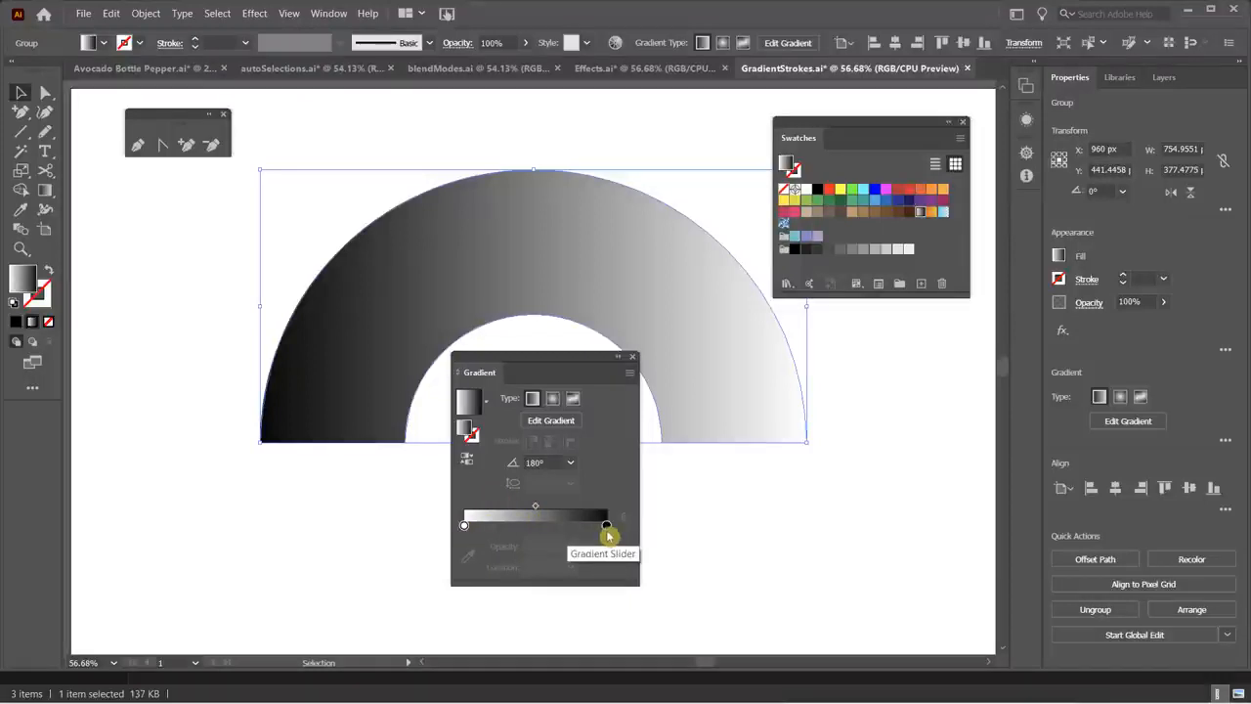
# - Switch the gradient's white start stop to CMYK colour and set its magenta to 100%
pyautogui.click(465, 529)
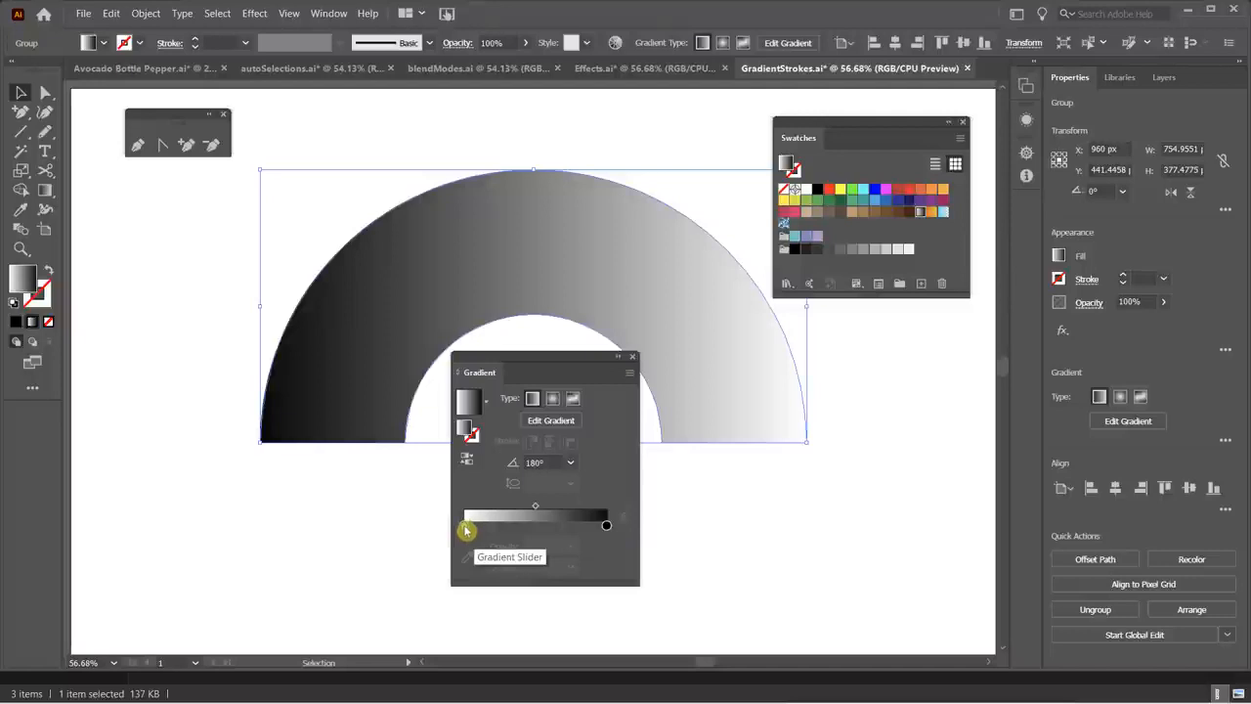
pyautogui.doubleClick(467, 529)
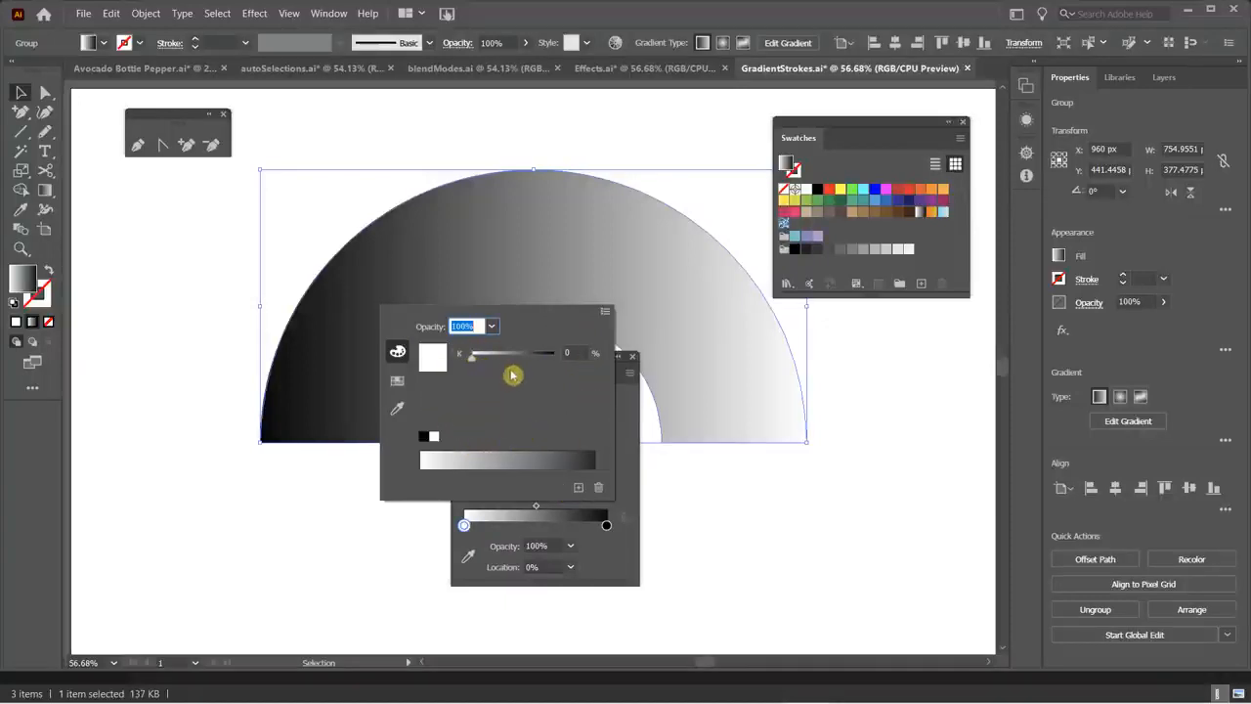
pyautogui.click(605, 313)
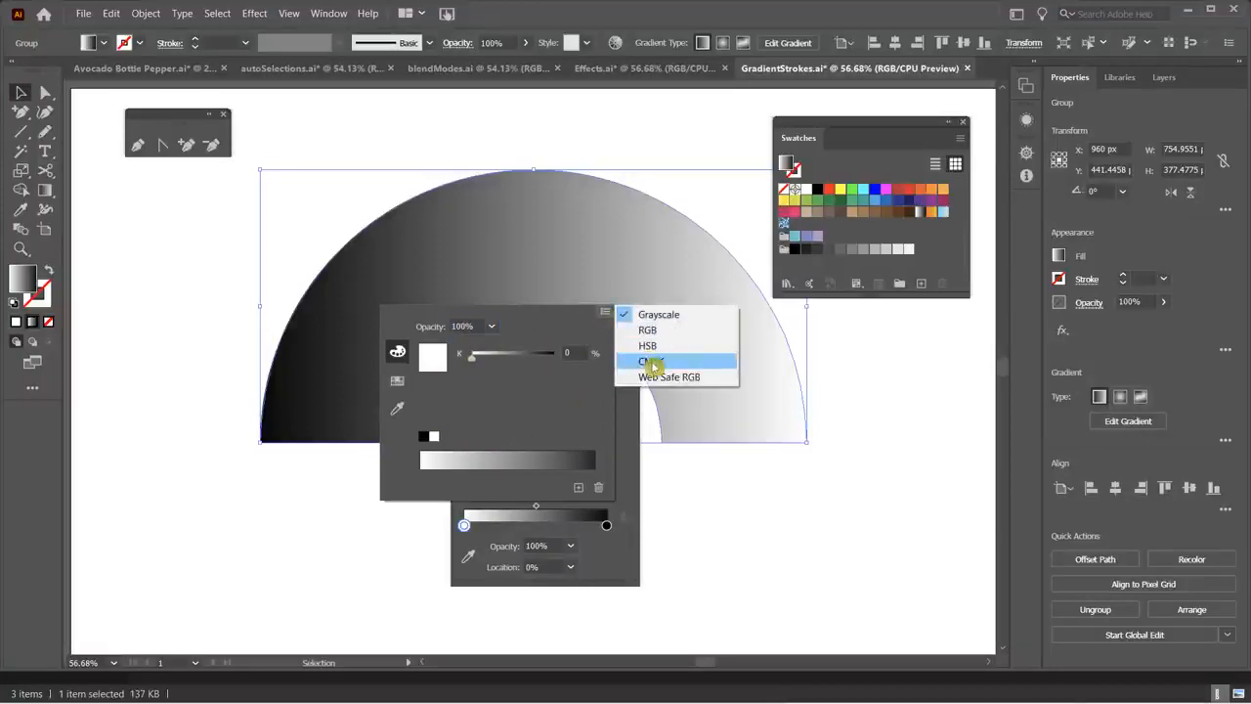
pyautogui.click(652, 362)
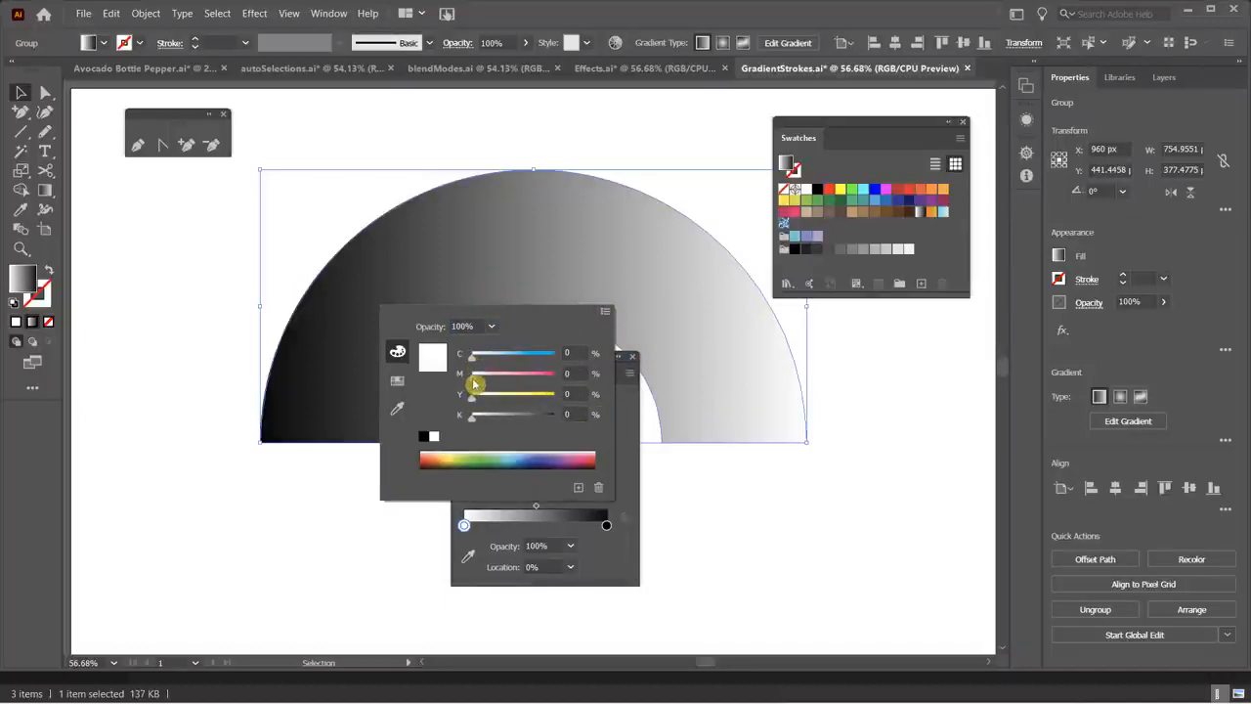
pyautogui.moveTo(474, 381); pyautogui.dragTo(548, 427)
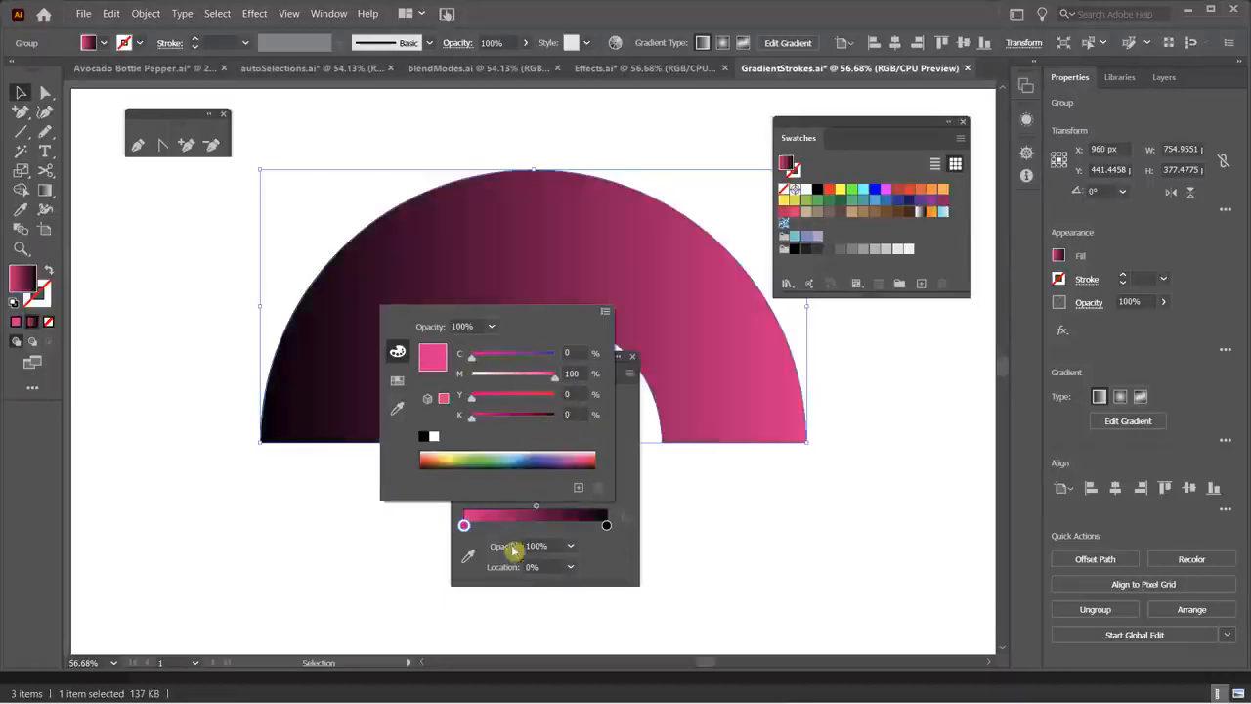
# - Recolour the gradient's black end stop red with cyan 0% and magenta 100%, and move the gradient midpoint to 87%
pyautogui.click(607, 526)
pyautogui.doubleClick(607, 527)
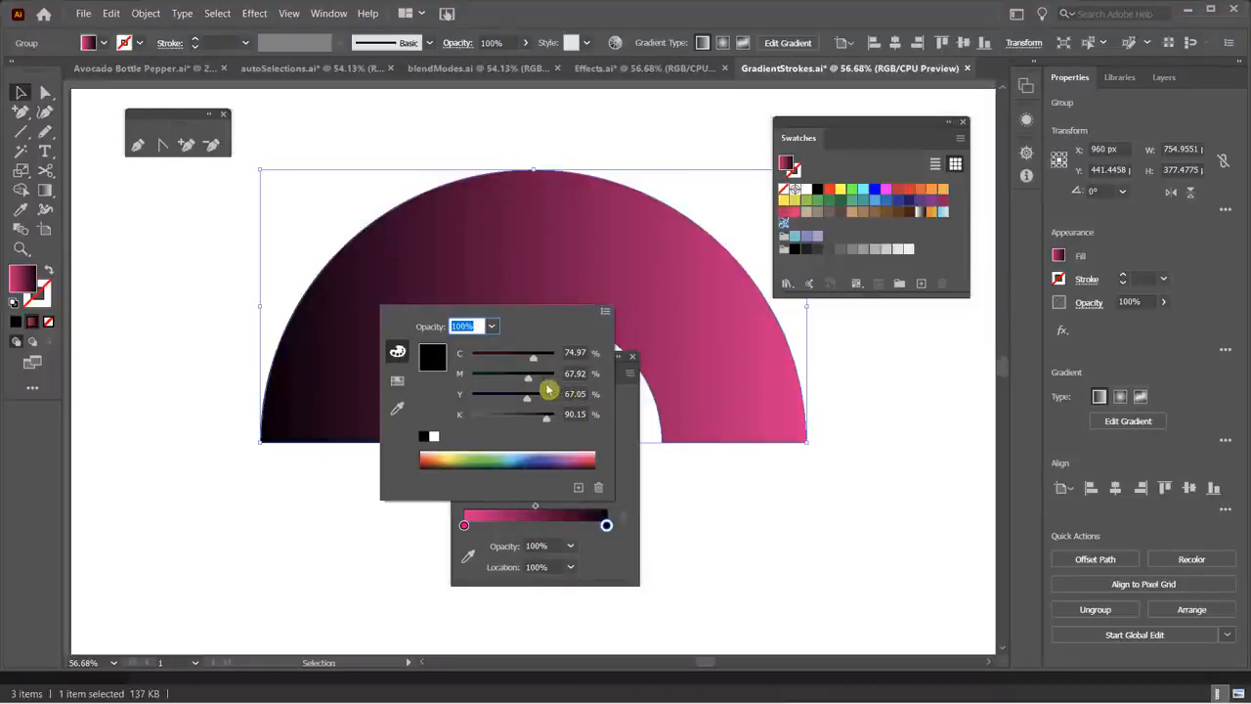
pyautogui.moveTo(529, 378); pyautogui.dragTo(476, 384)
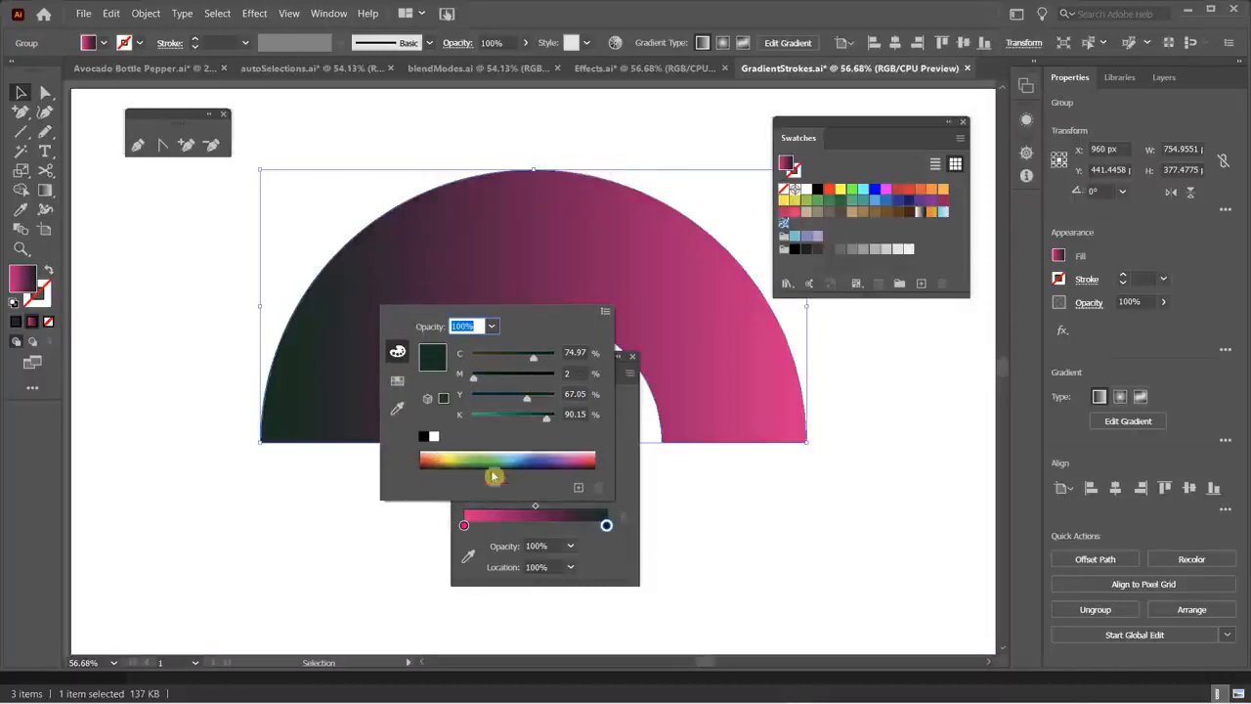
pyautogui.click(589, 456)
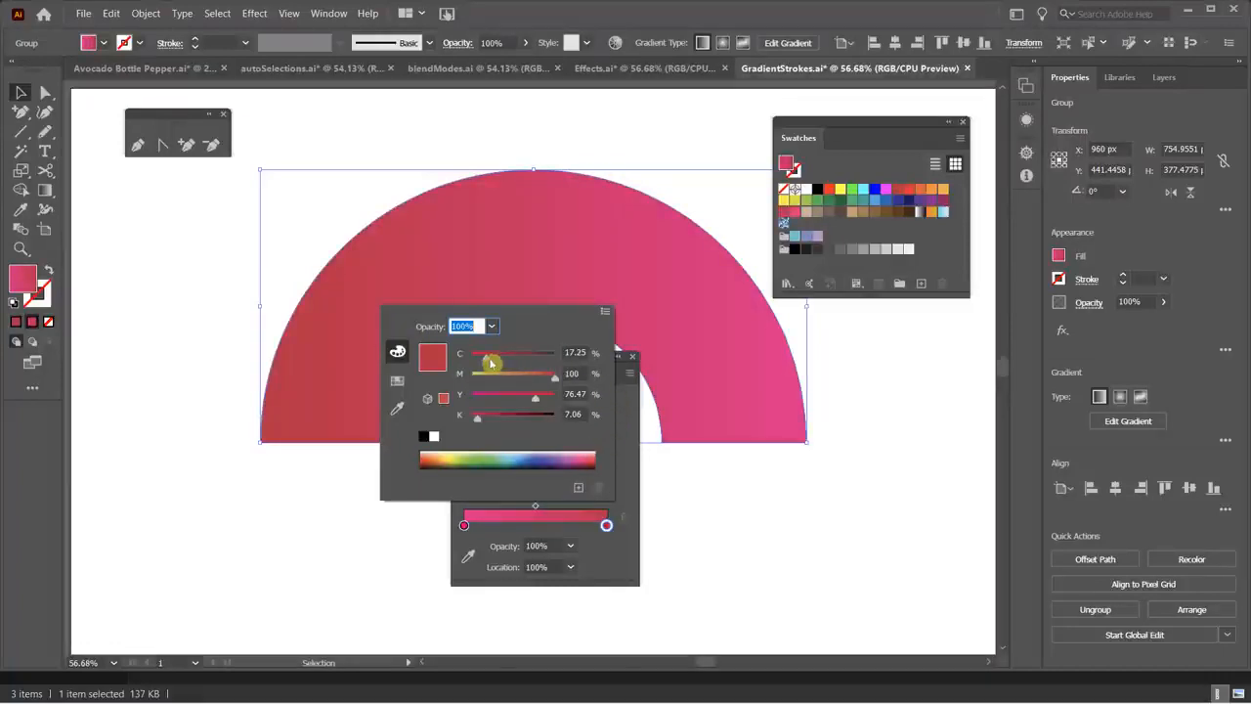
pyautogui.moveTo(492, 363); pyautogui.dragTo(472, 360)
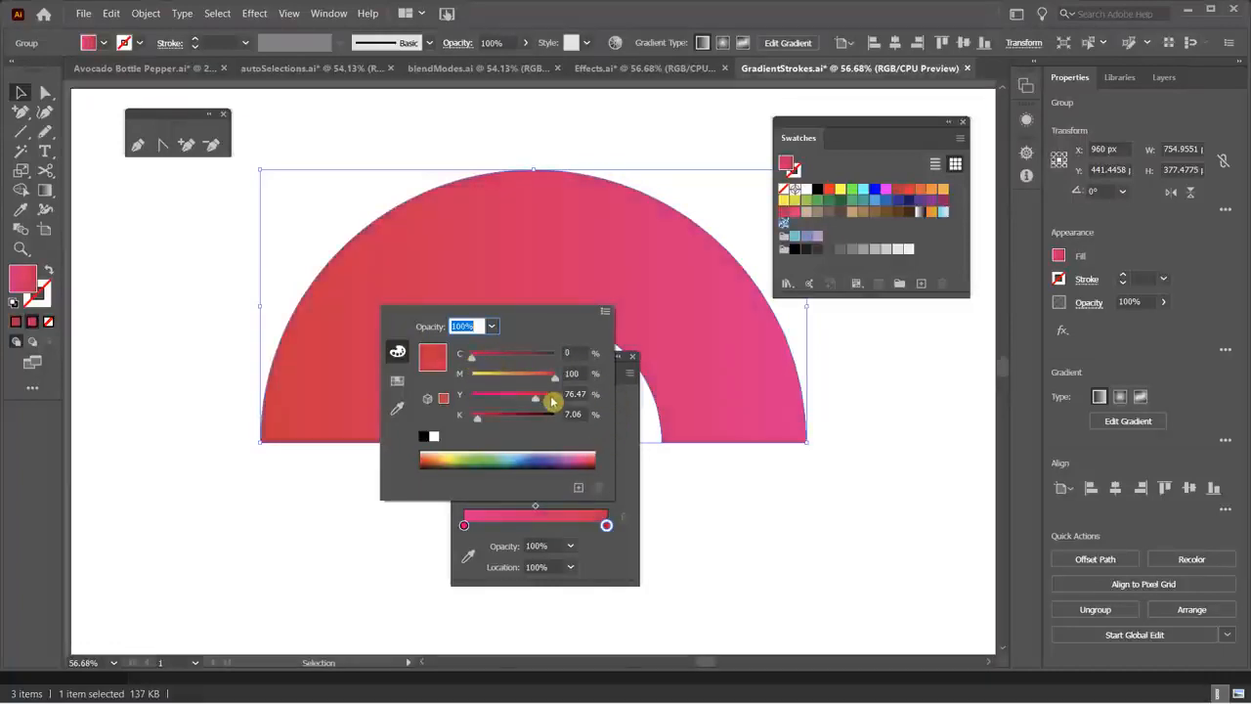
pyautogui.click(615, 558)
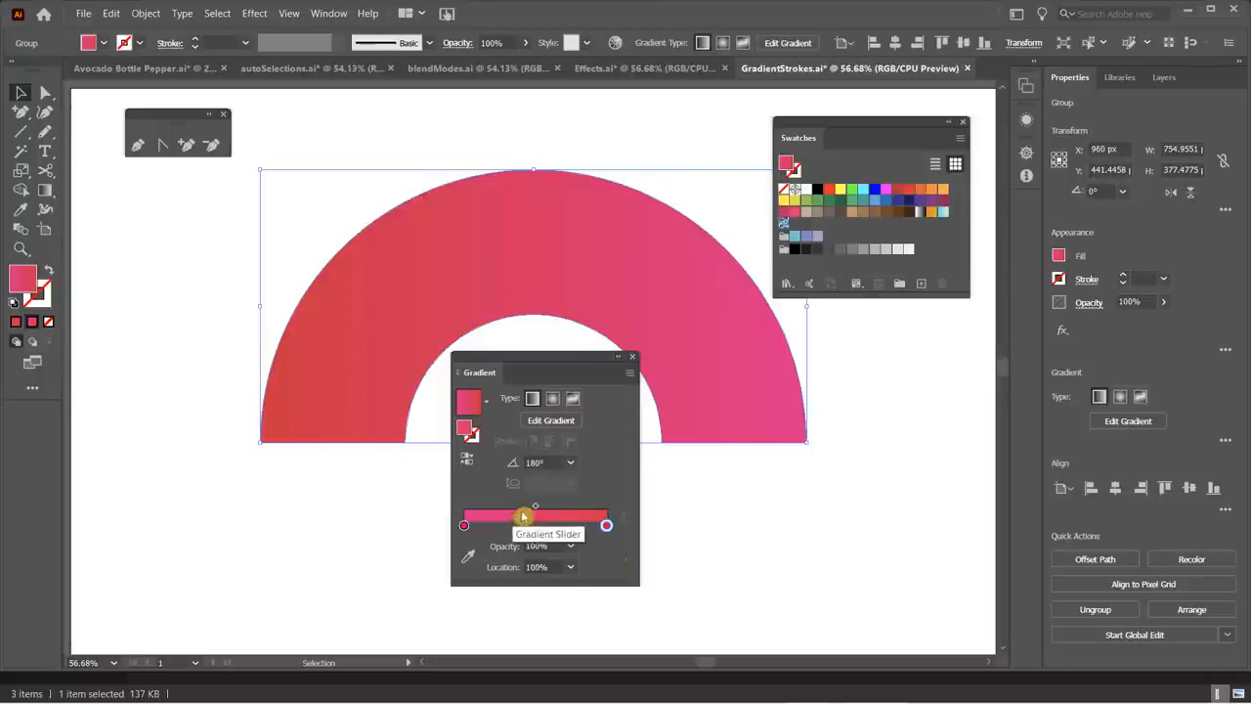
pyautogui.moveTo(535, 508); pyautogui.dragTo(592, 515)
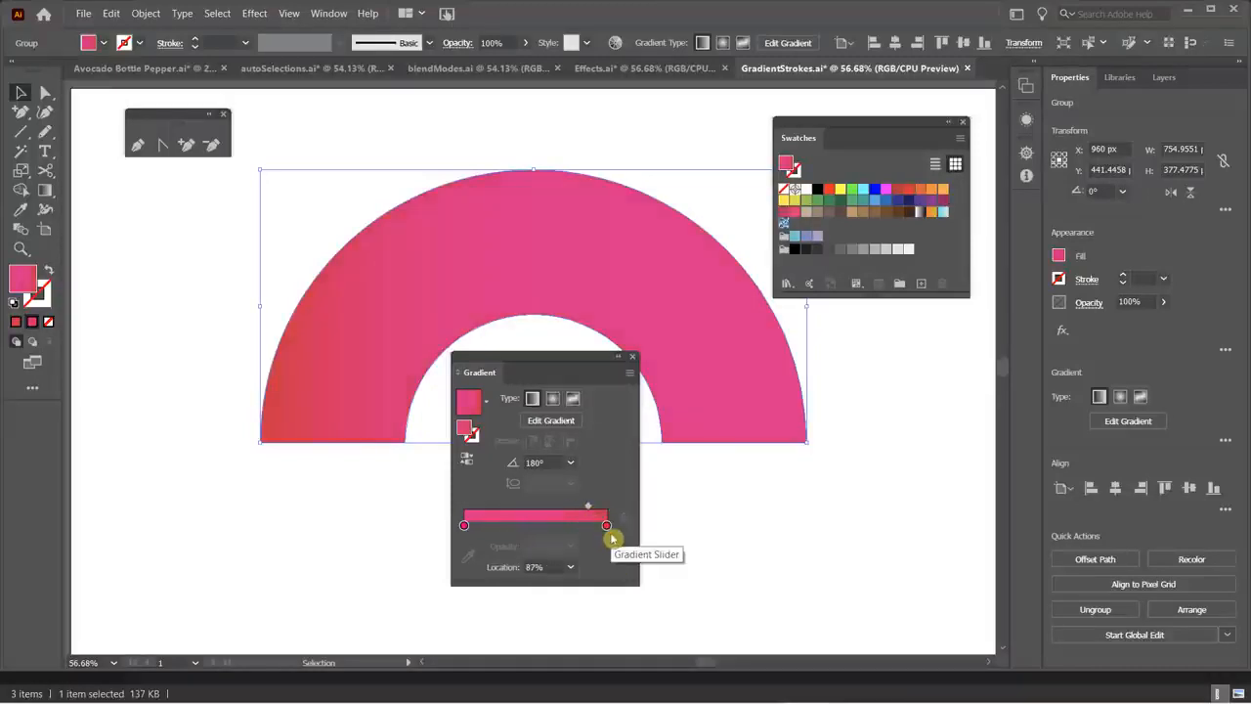
# - Move the gradient midpoint to about 53%, trying 13% first, and switch the arc's gradient type to radial
pyautogui.moveTo(587, 506); pyautogui.dragTo(482, 510)
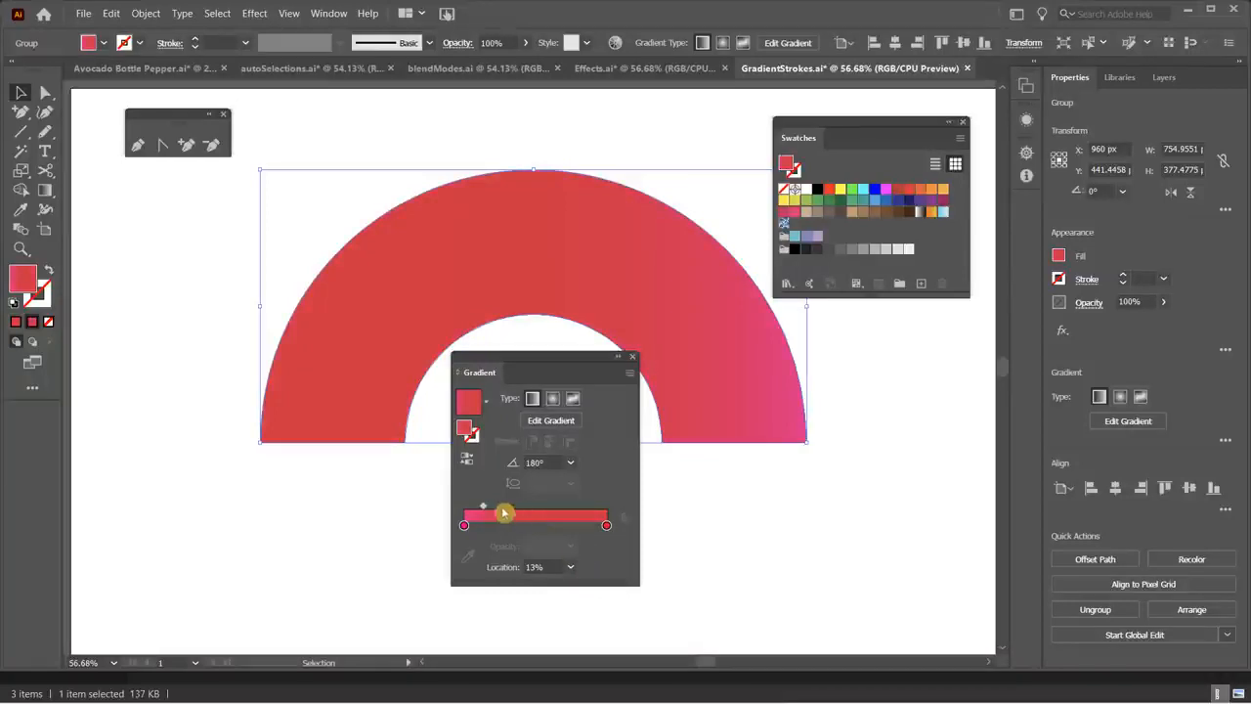
pyautogui.moveTo(479, 506); pyautogui.dragTo(555, 516)
pyautogui.click(553, 401)
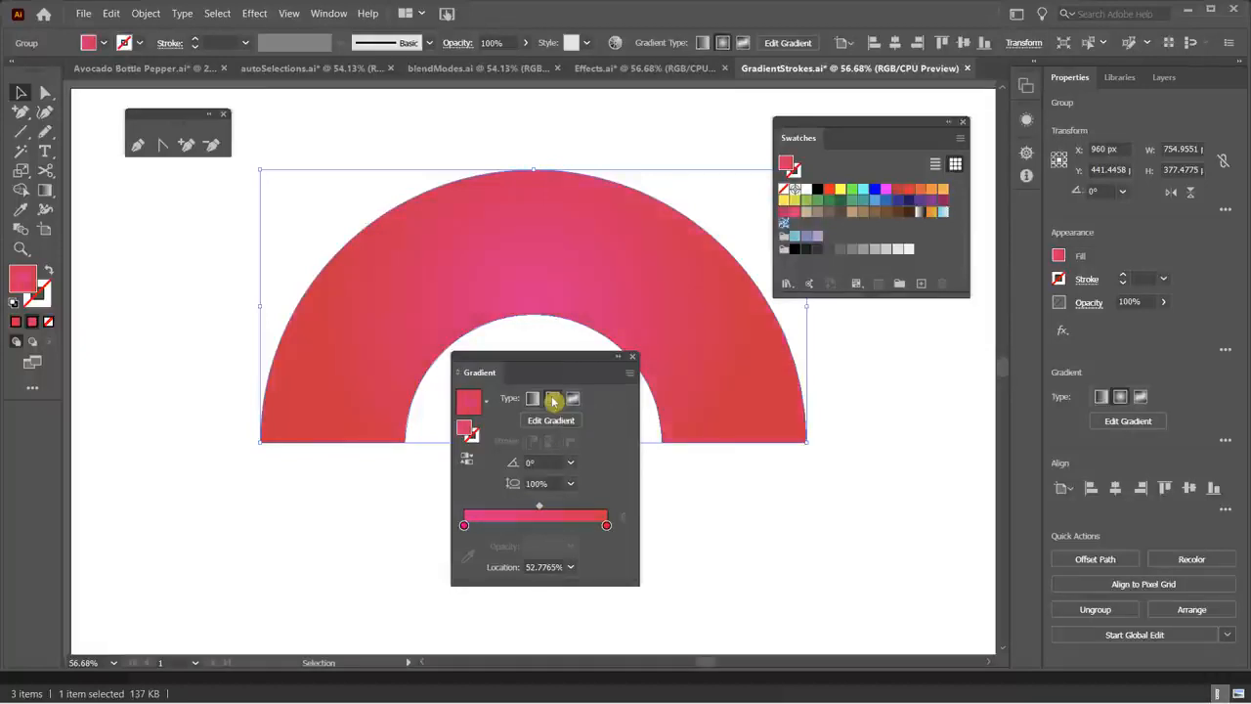
# - Recolour the radial gradient's start stop light blue and its end stop dark blue from the colour spectrum
pyautogui.click(465, 529)
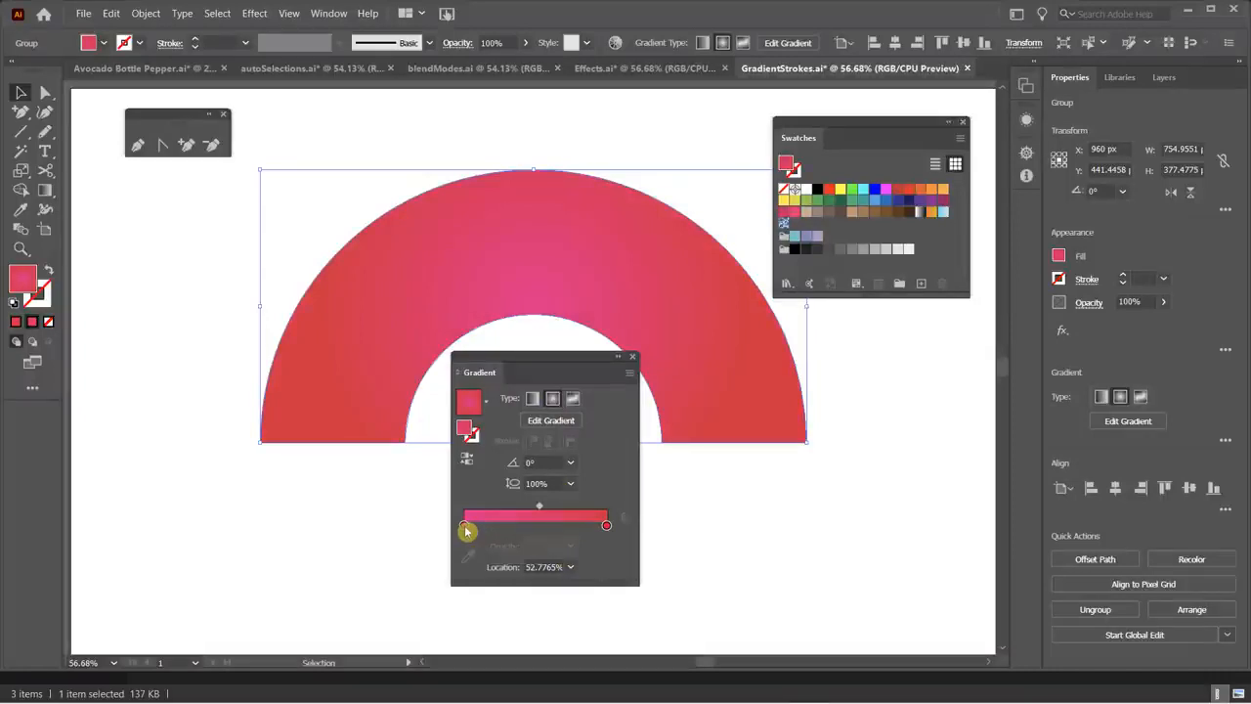
pyautogui.doubleClick(465, 527)
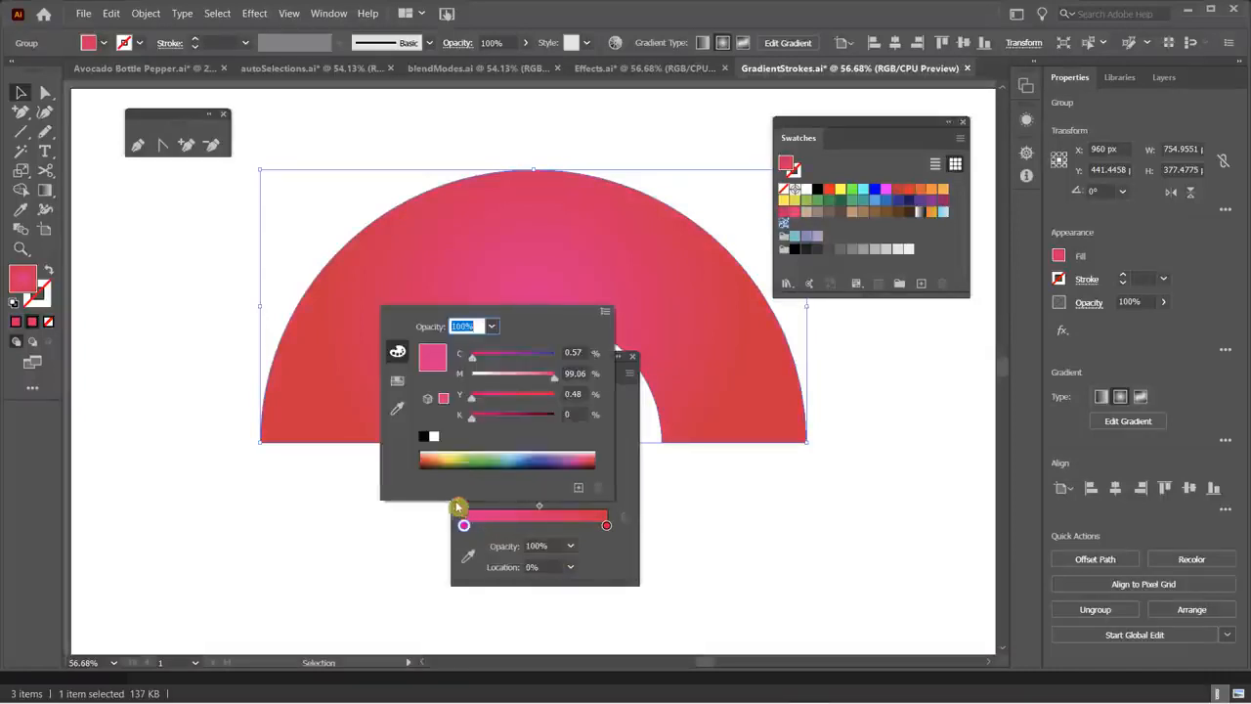
pyautogui.click(516, 454)
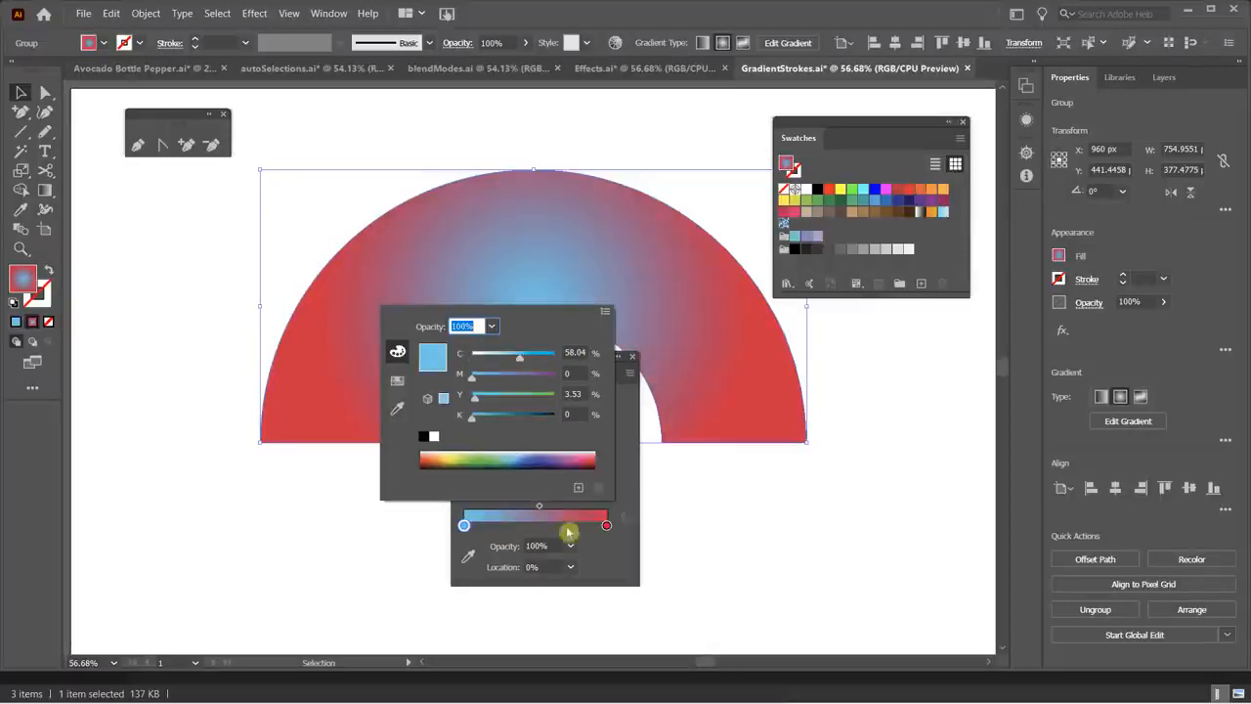
pyautogui.click(609, 534)
pyautogui.click(607, 526)
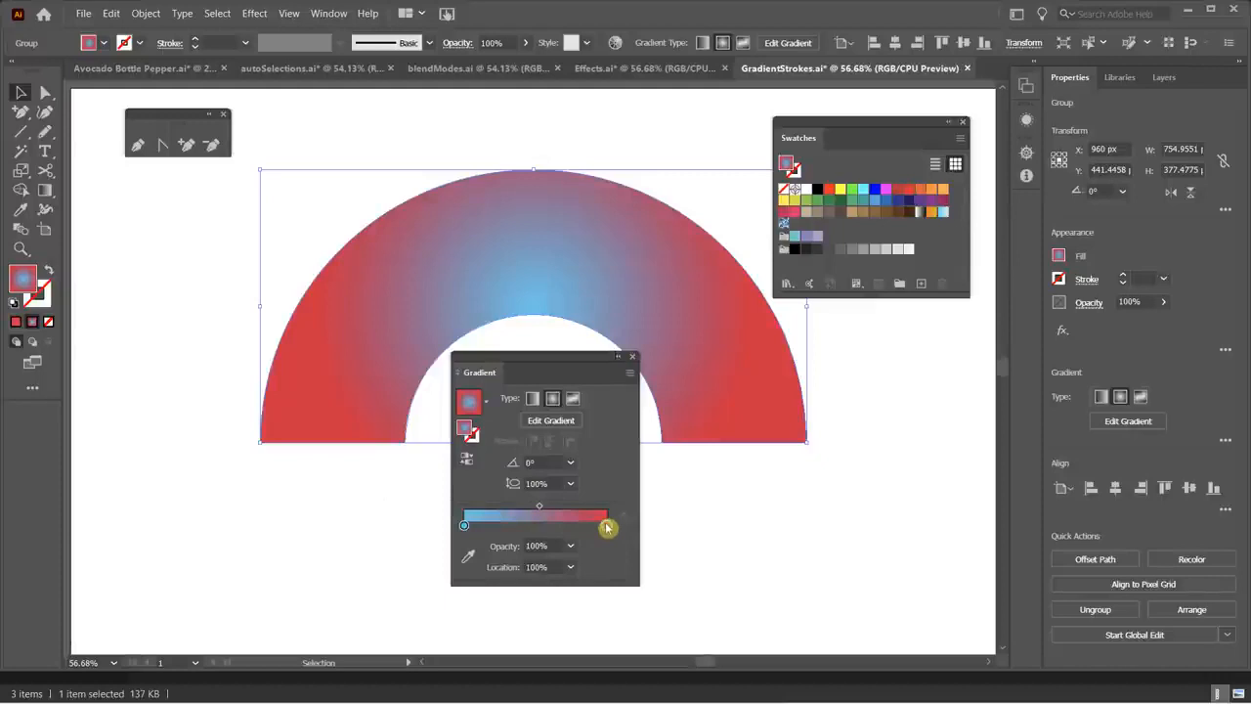
pyautogui.doubleClick(607, 526)
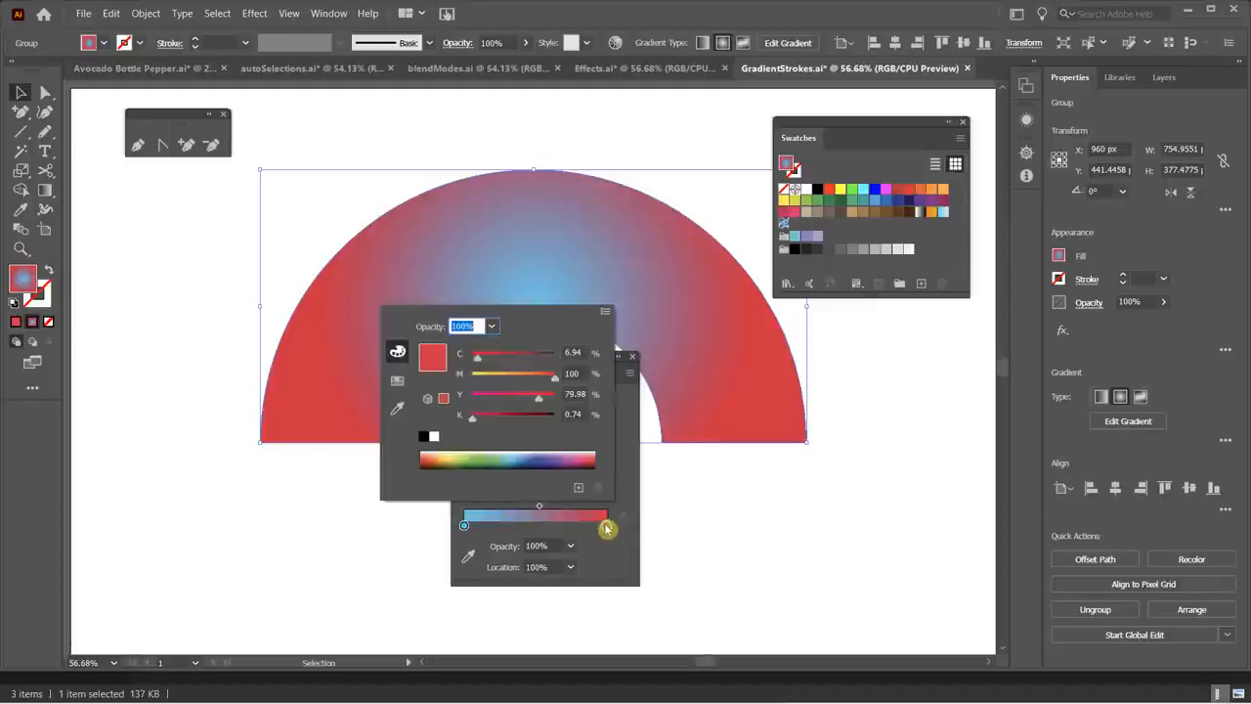
pyautogui.click(538, 457)
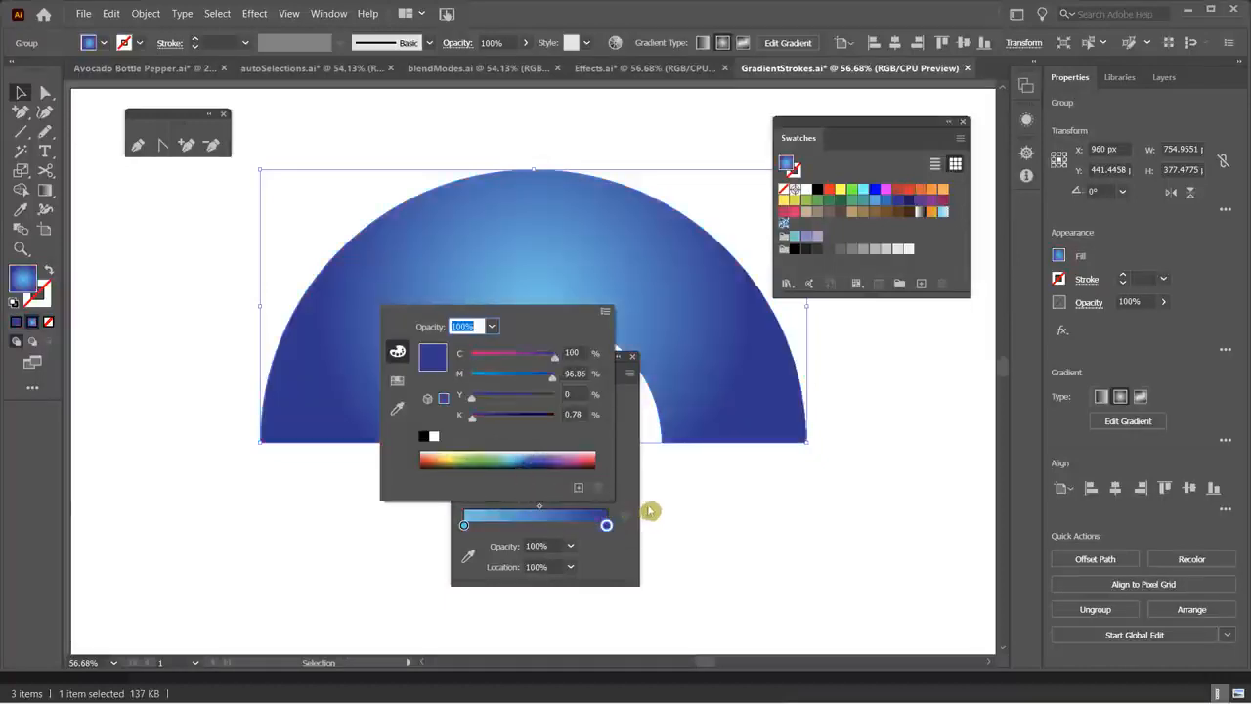
pyautogui.click(608, 564)
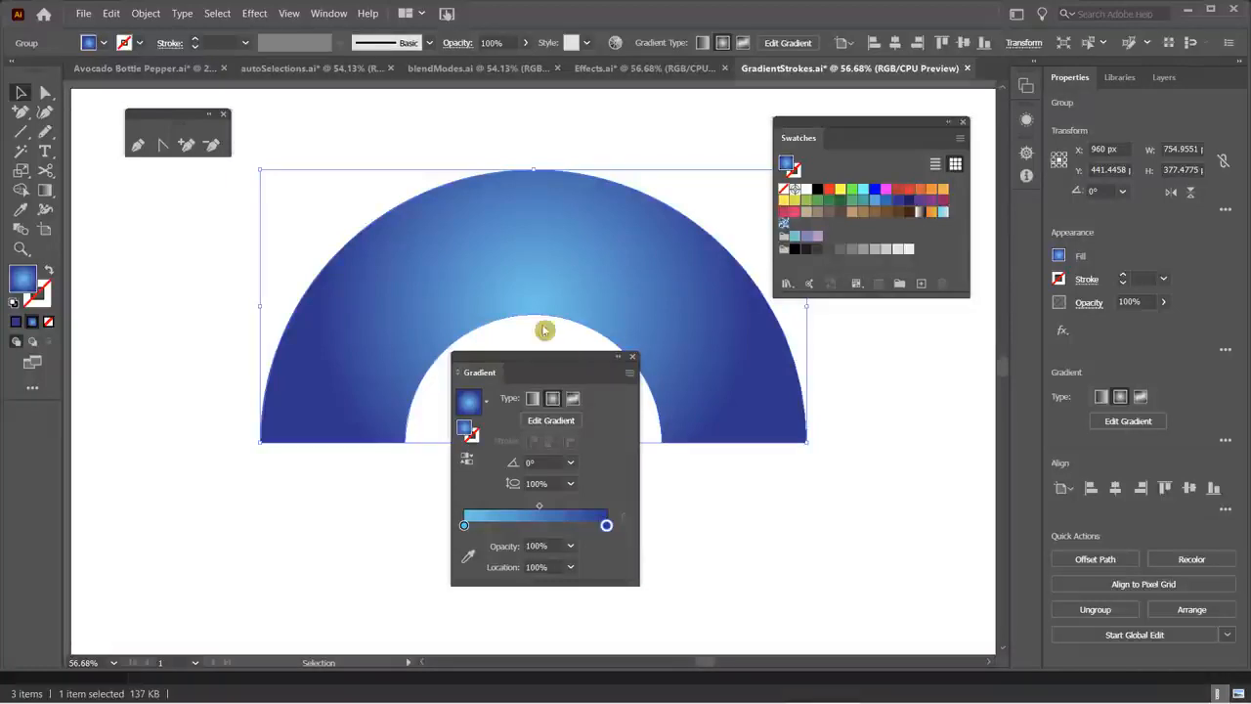
# - Try different centres, directions and lengths for the radial gradient on the arc with the Gradient tool
pyautogui.press('a')
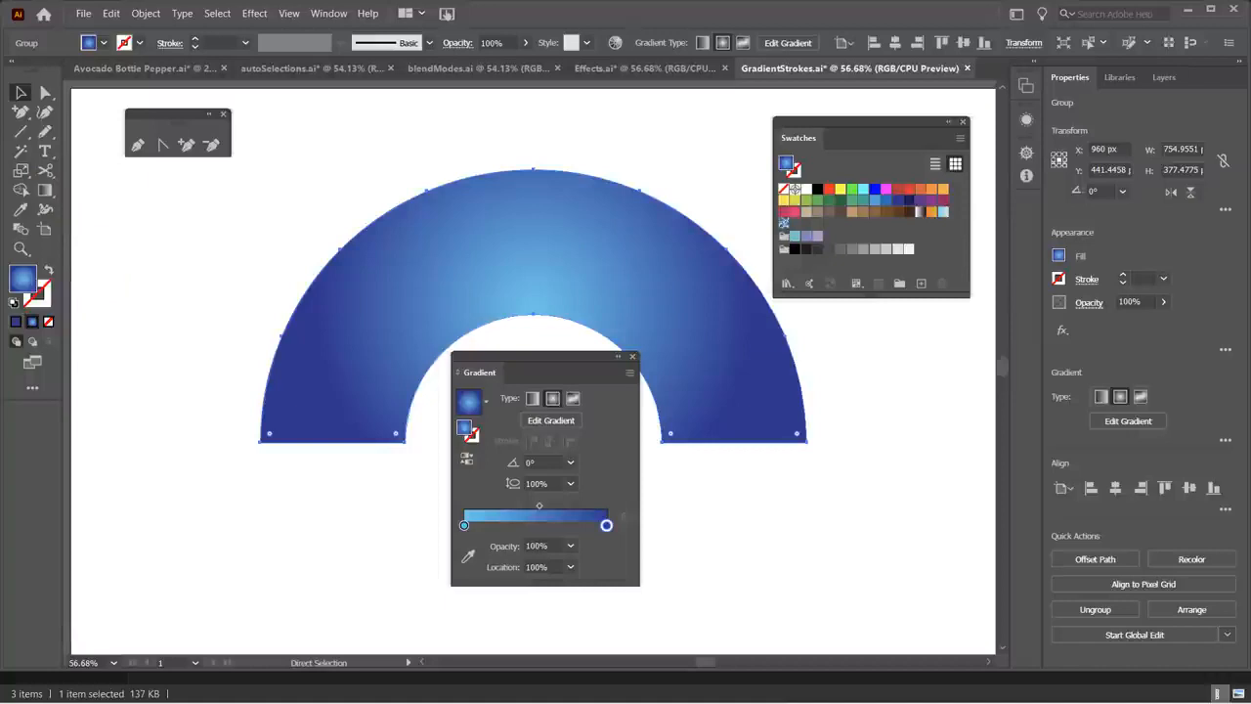
pyautogui.press('v')
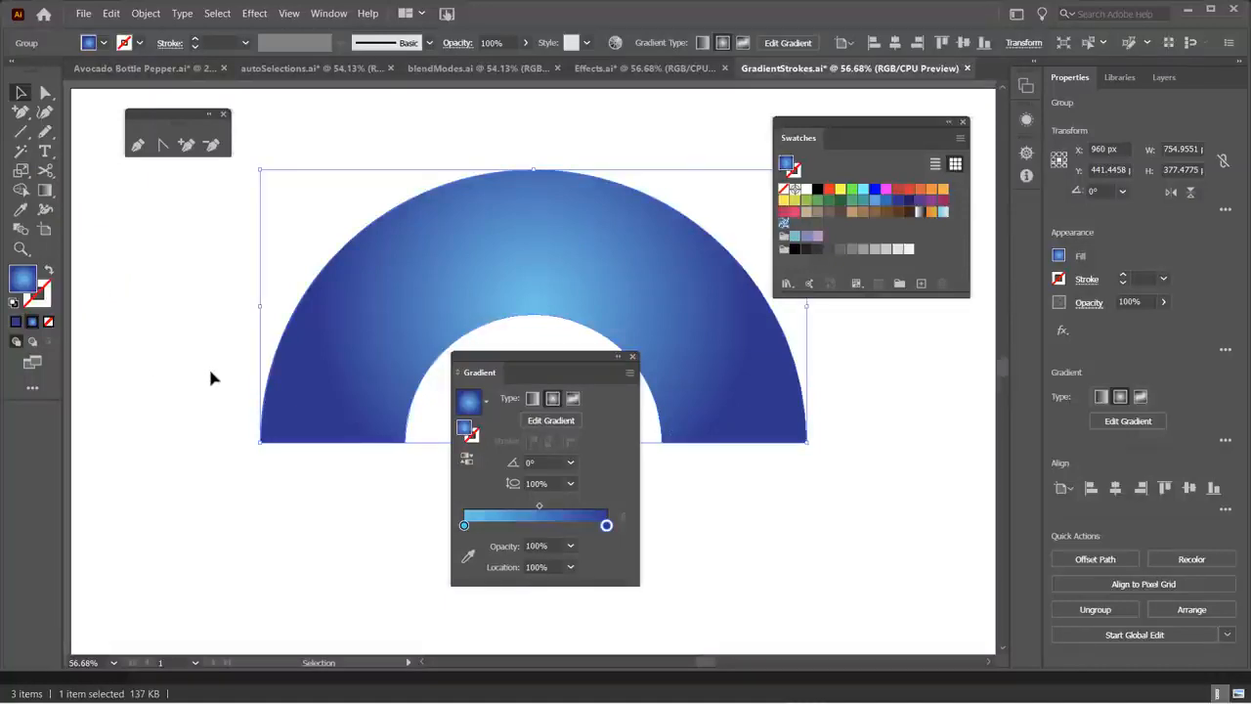
pyautogui.click(46, 191)
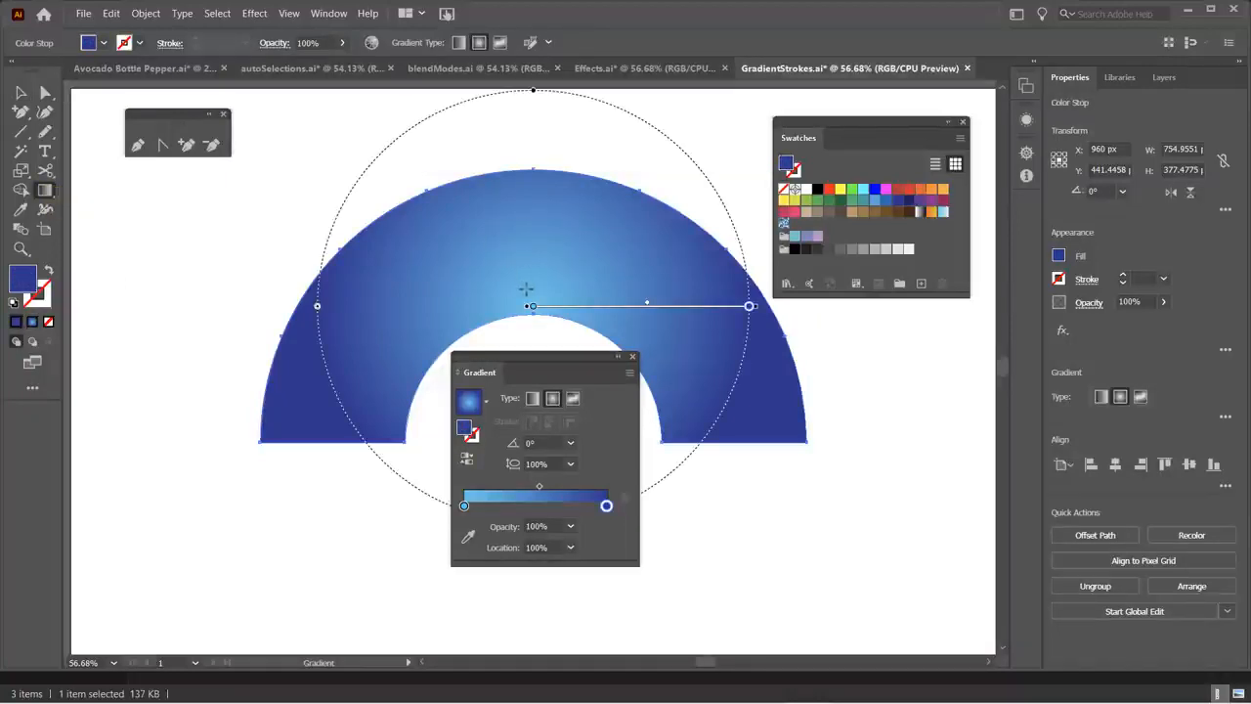
pyautogui.moveTo(531, 283); pyautogui.dragTo(526, 144)
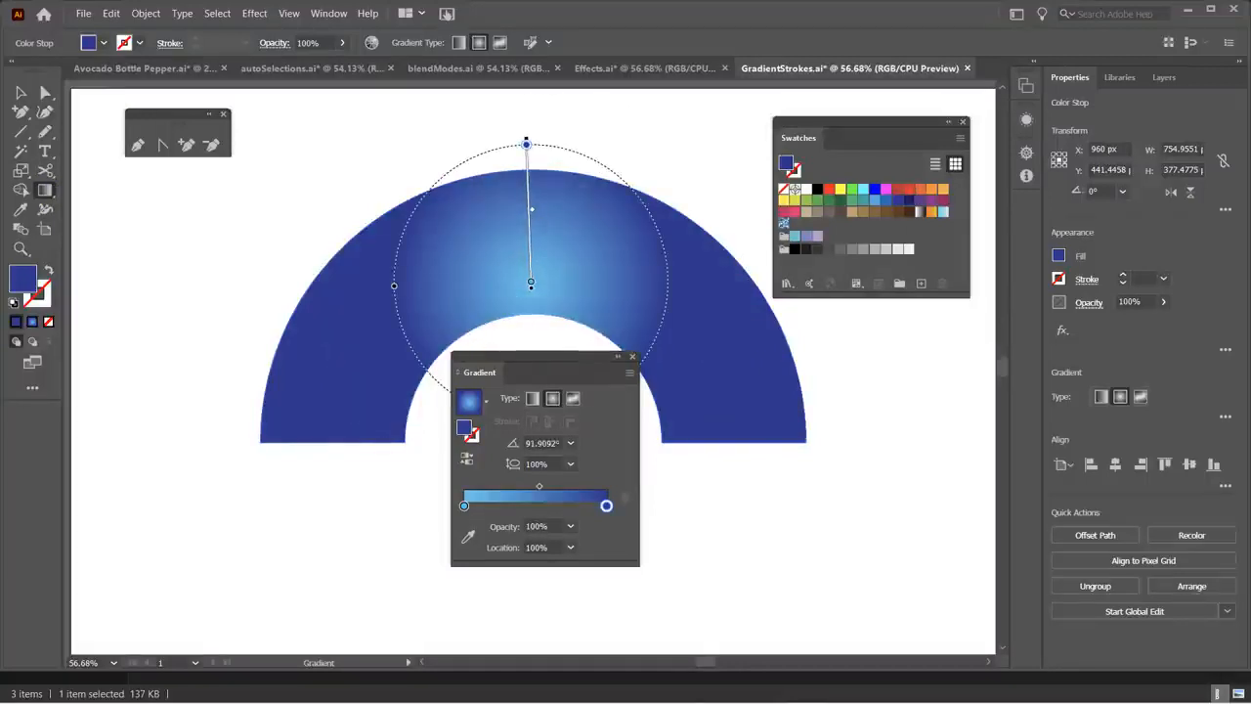
pyautogui.moveTo(221, 300); pyautogui.dragTo(350, 304)
pyautogui.moveTo(562, 291)
pyautogui.mouseDown()
pyautogui.moveTo(500, 290)
pyautogui.moveTo(440, 310)
pyautogui.mouseUp()
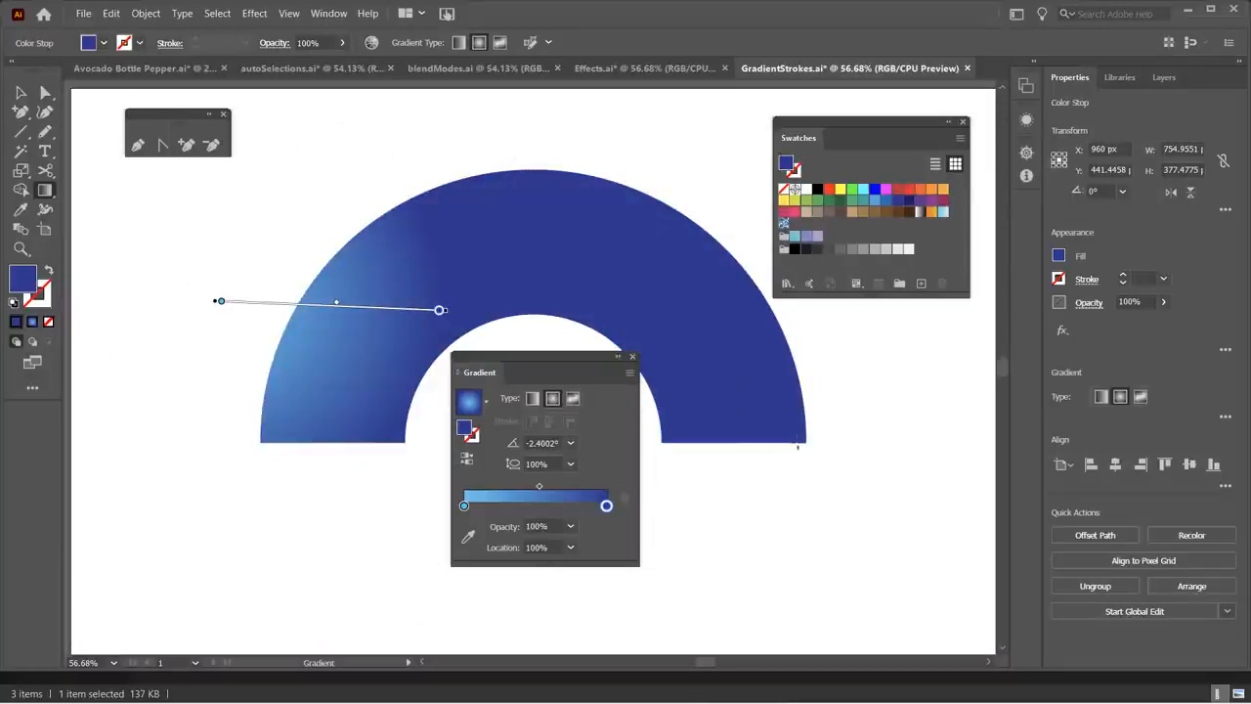
pyautogui.moveTo(799, 444)
pyautogui.mouseDown()
pyautogui.moveTo(636, 358)
pyautogui.moveTo(525, 316)
pyautogui.moveTo(528, 330)
pyautogui.moveTo(529, 250)
pyautogui.mouseUp()
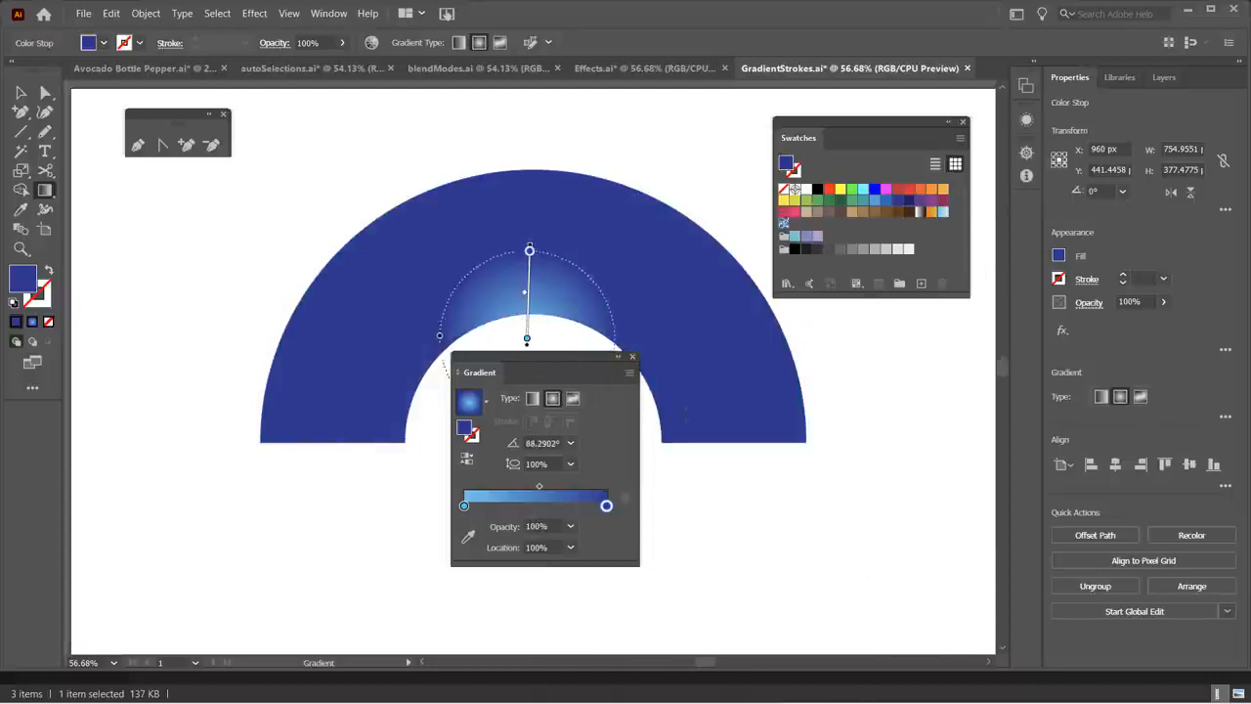
pyautogui.moveTo(544, 335); pyautogui.dragTo(534, 160)
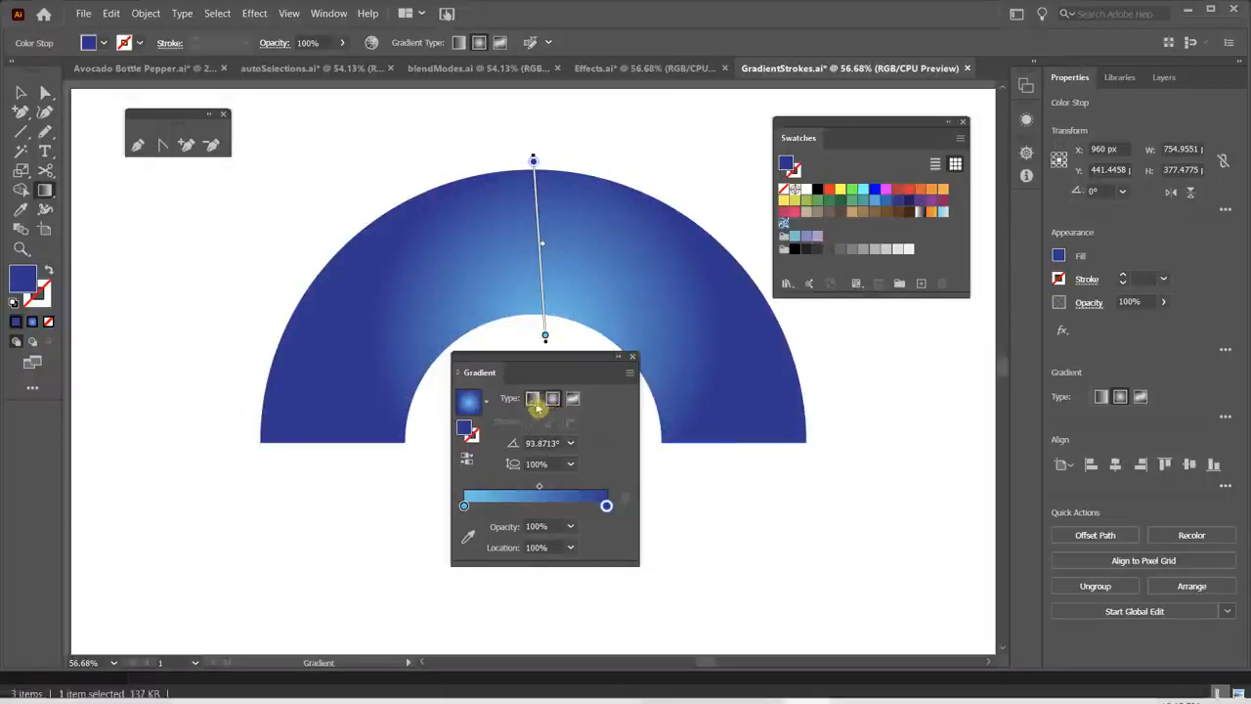
# - Switch the gradient to linear and redraw it downward at about -90° from the band's middle to the arc's inner edge
pyautogui.click(533, 400)
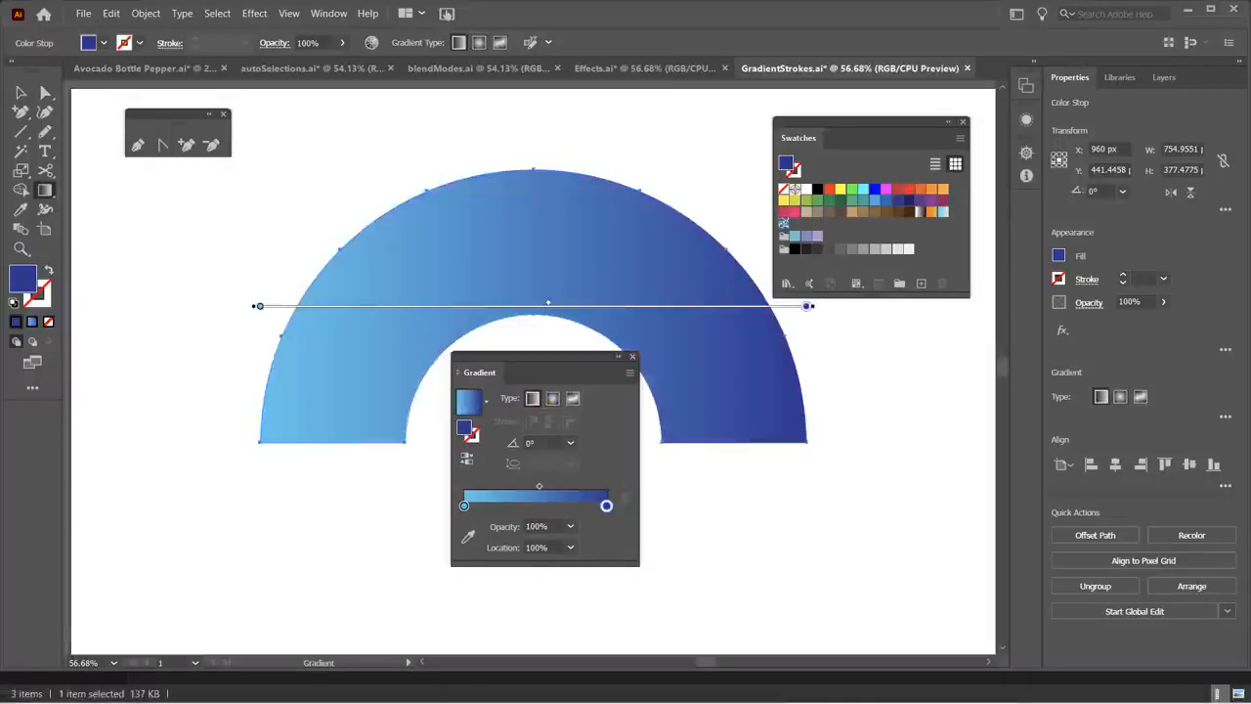
pyautogui.moveTo(537, 150); pyautogui.dragTo(543, 342)
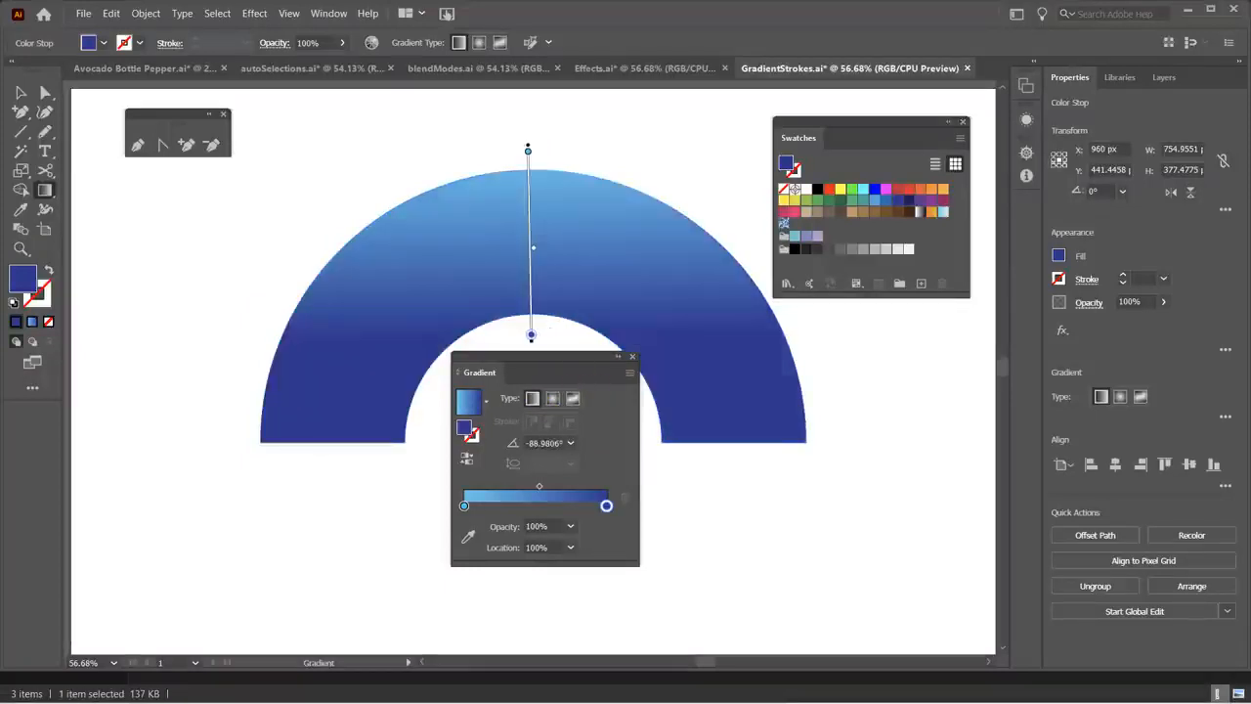
pyautogui.moveTo(535, 223); pyautogui.dragTo(533, 319)
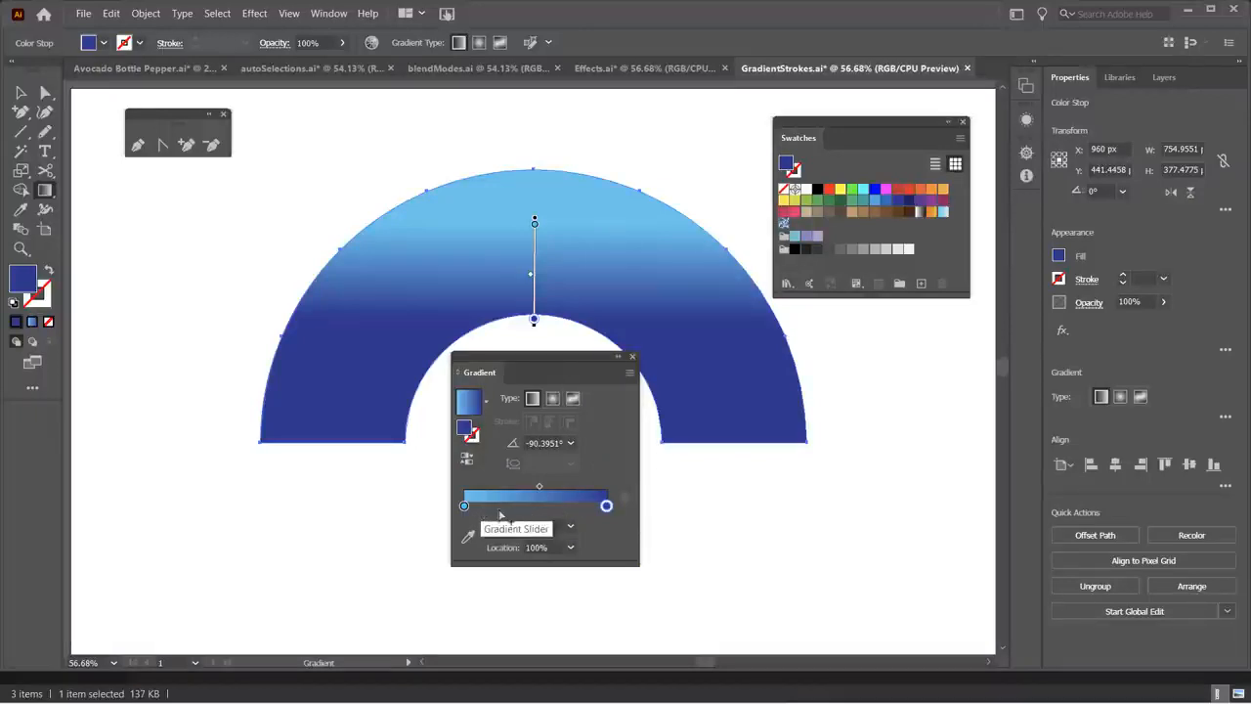
# - Add three colour stops to the linear gradient at about 25%, 48% and 77%
pyautogui.click(500, 511)
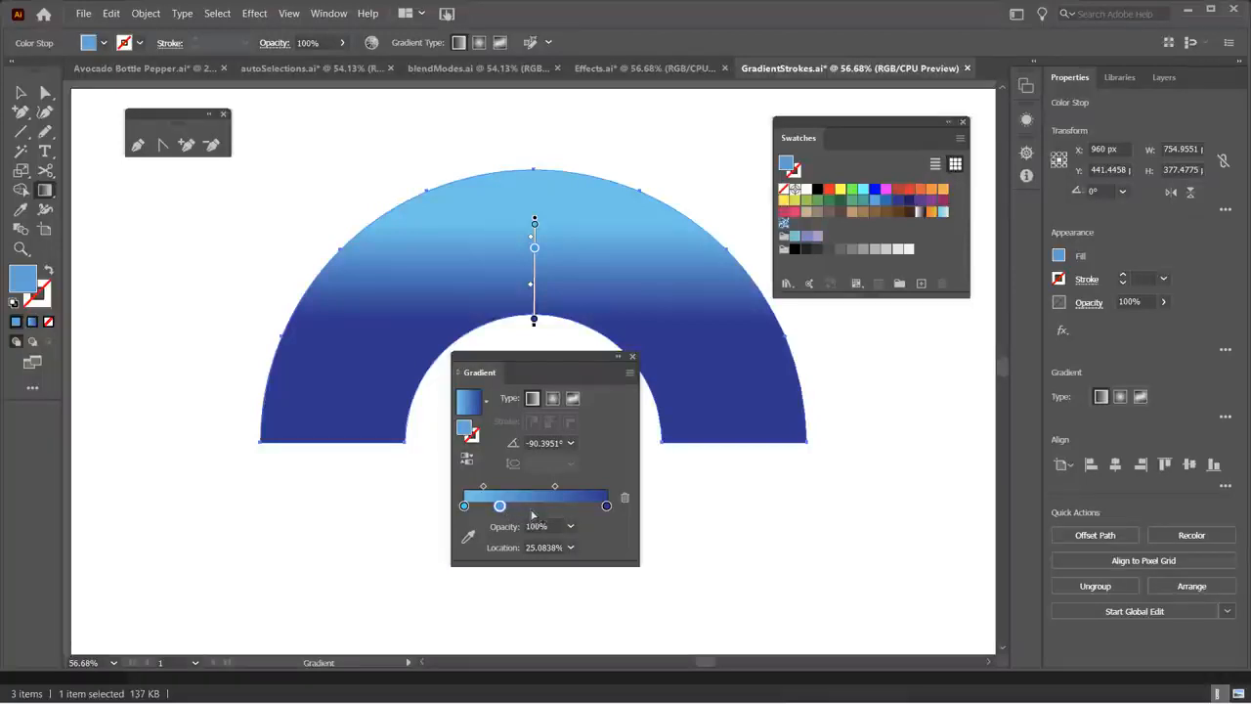
pyautogui.click(533, 509)
pyautogui.click(575, 509)
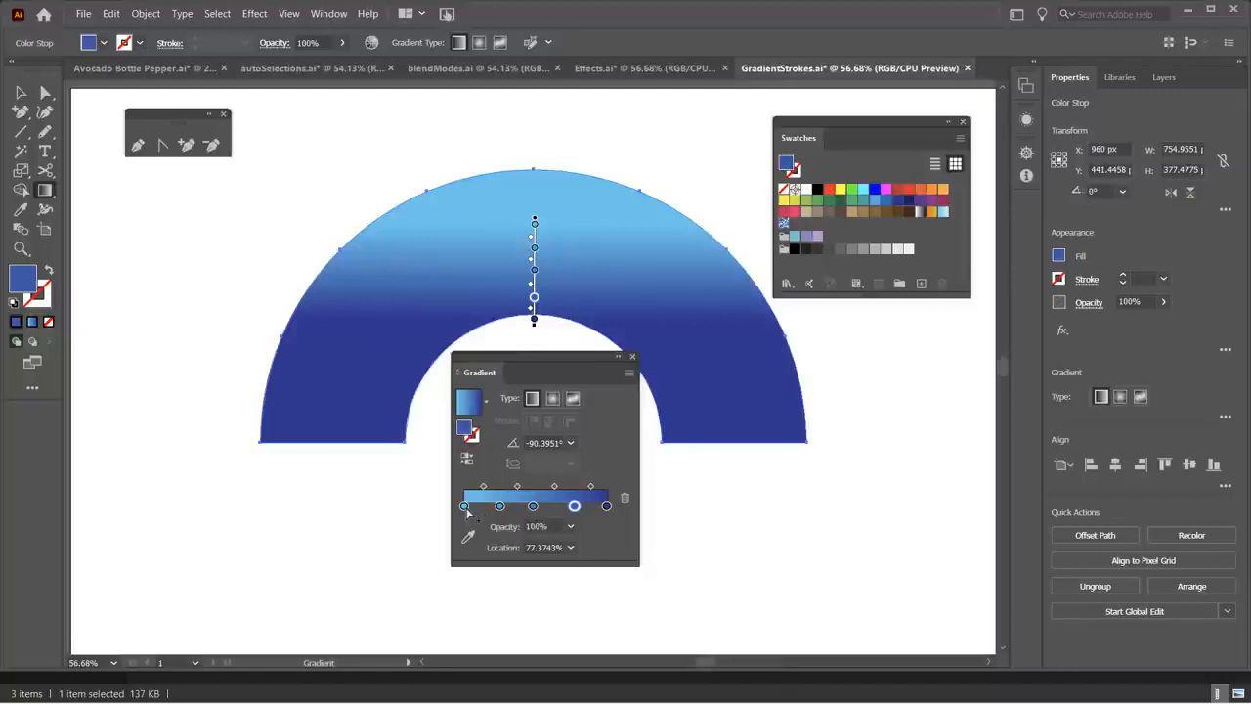
# - Lighten the gradient's start stop by setting cyan to 35%, and lower the cyan of the stop at about 25%
pyautogui.doubleClick(465, 505)
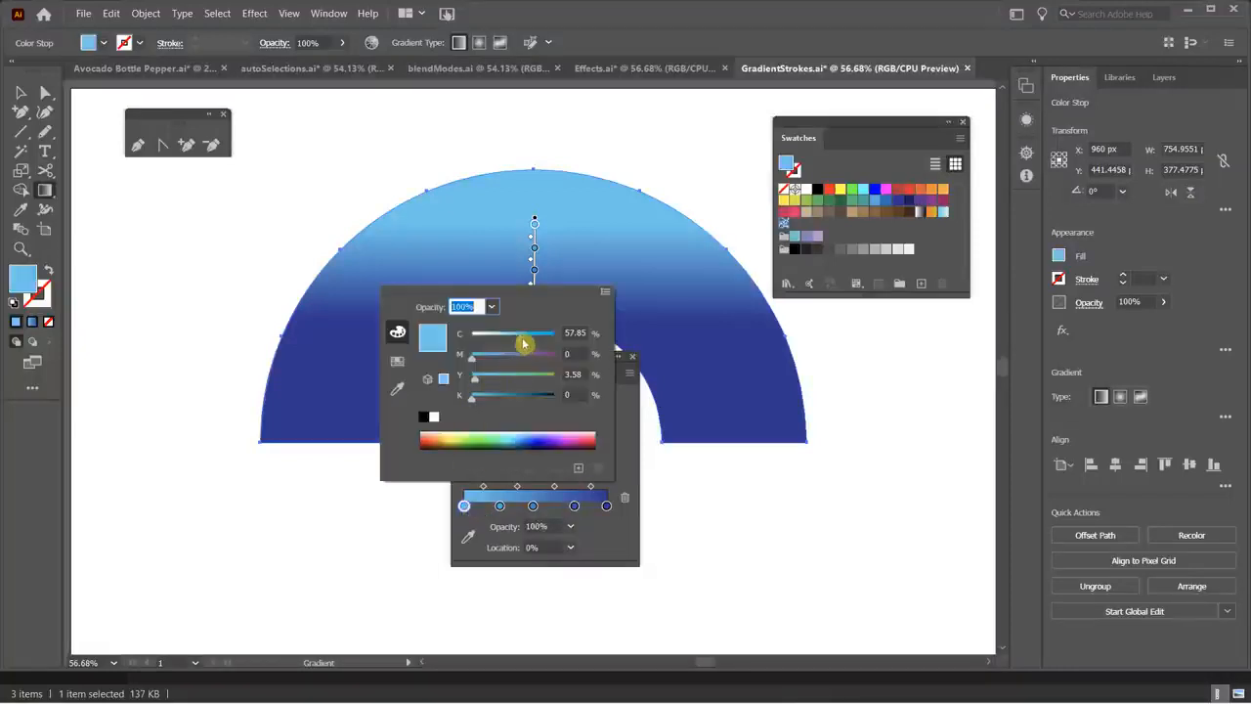
pyautogui.moveTo(524, 343); pyautogui.dragTo(504, 340)
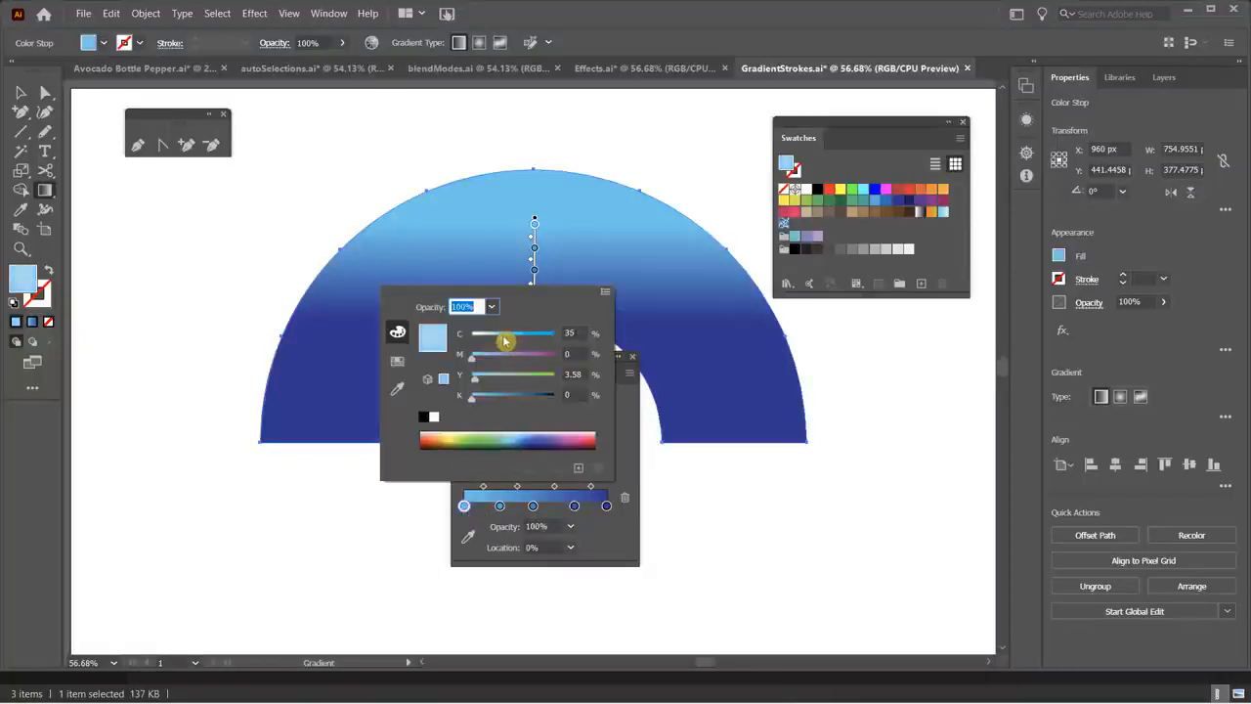
pyautogui.click(505, 518)
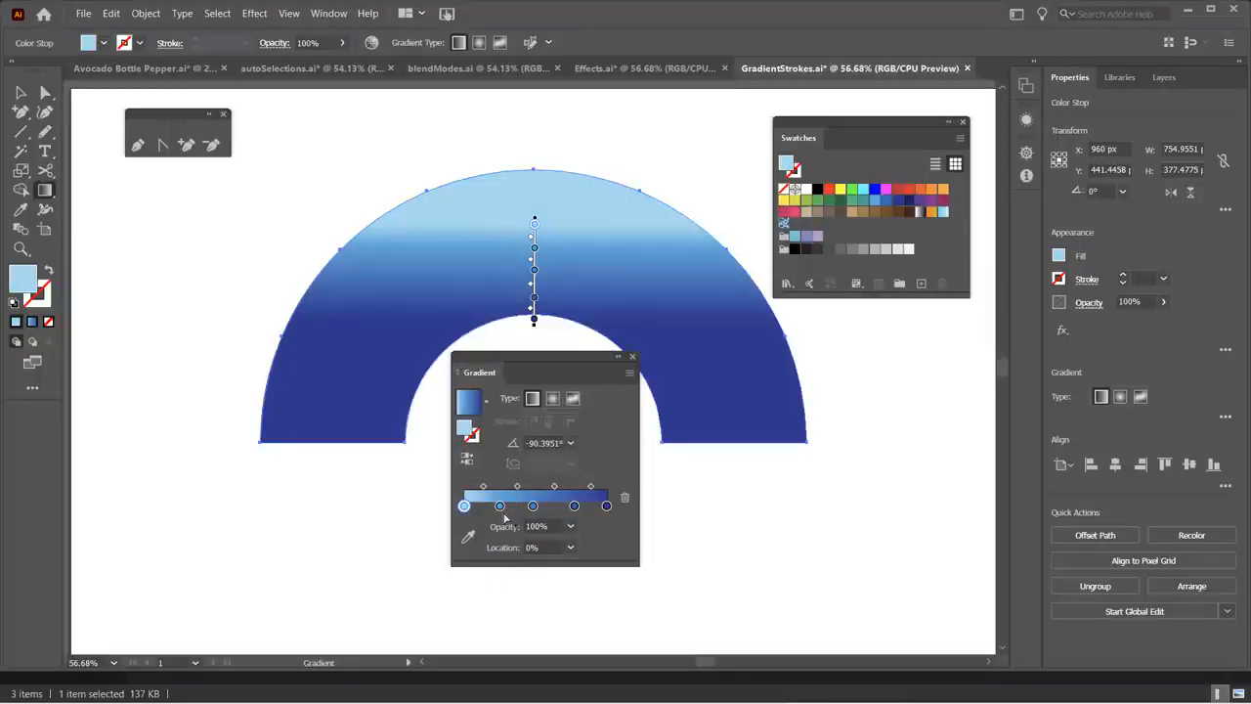
pyautogui.click(500, 505)
pyautogui.doubleClick(499, 506)
pyautogui.moveTo(526, 338); pyautogui.dragTo(510, 338)
# - Set cyan to 29% on the gradient stop at about 48% and to 14% on the stop at about 77%
pyautogui.click(533, 505)
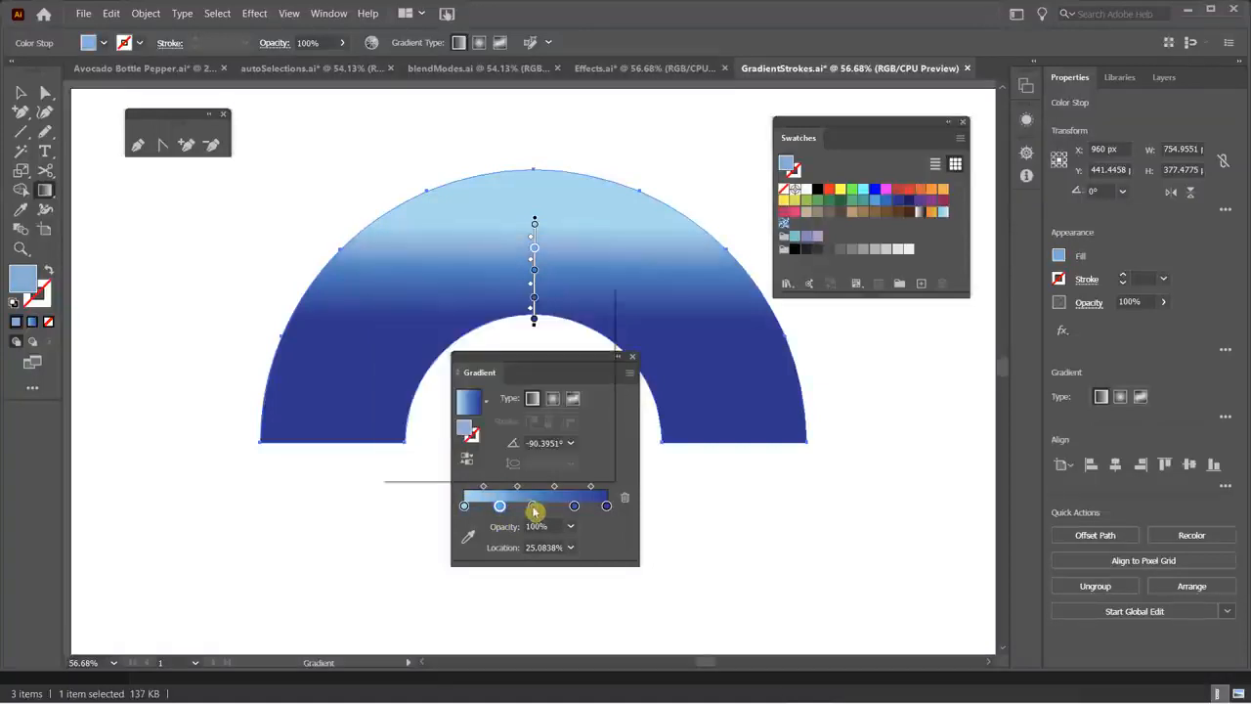
pyautogui.doubleClick(533, 506)
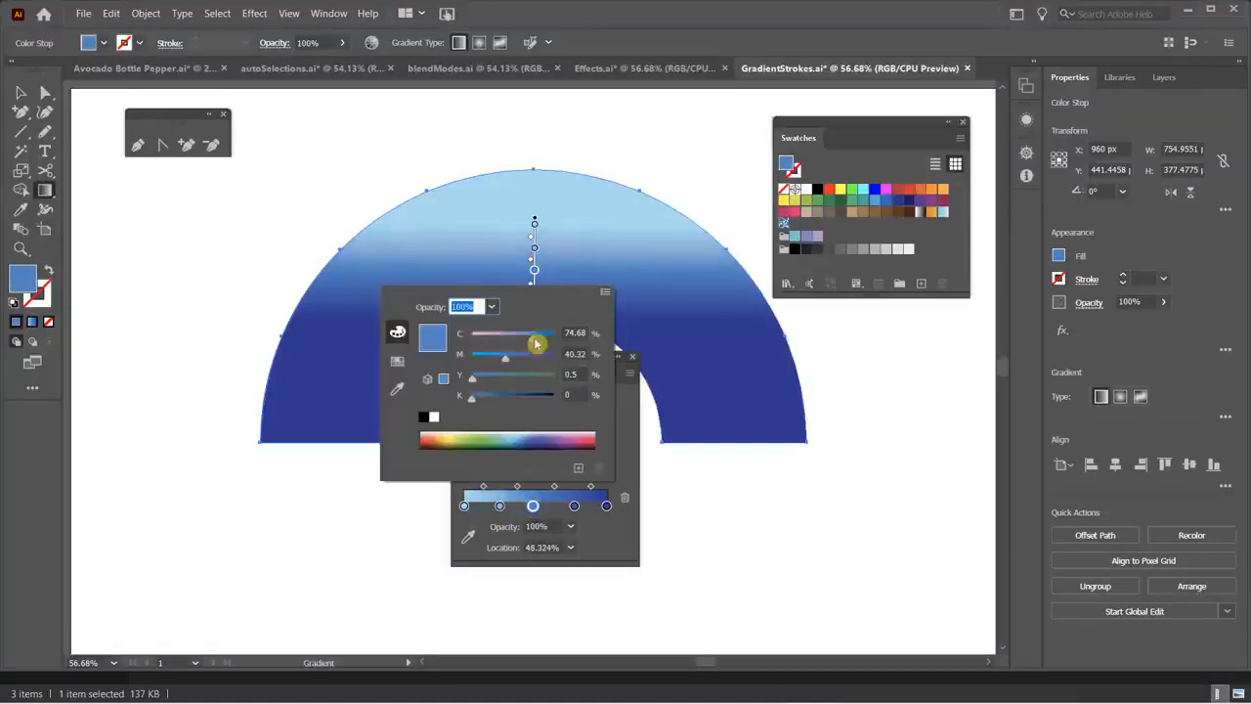
pyautogui.moveTo(531, 341); pyautogui.dragTo(498, 340)
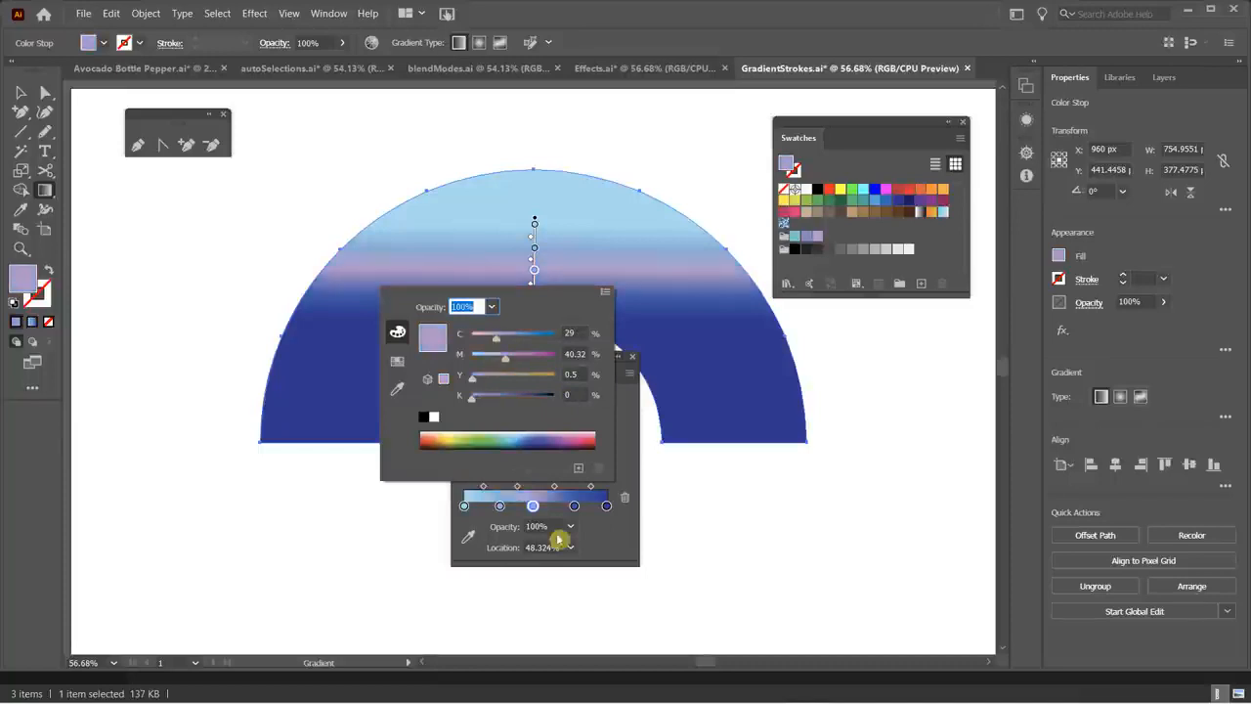
pyautogui.click(574, 506)
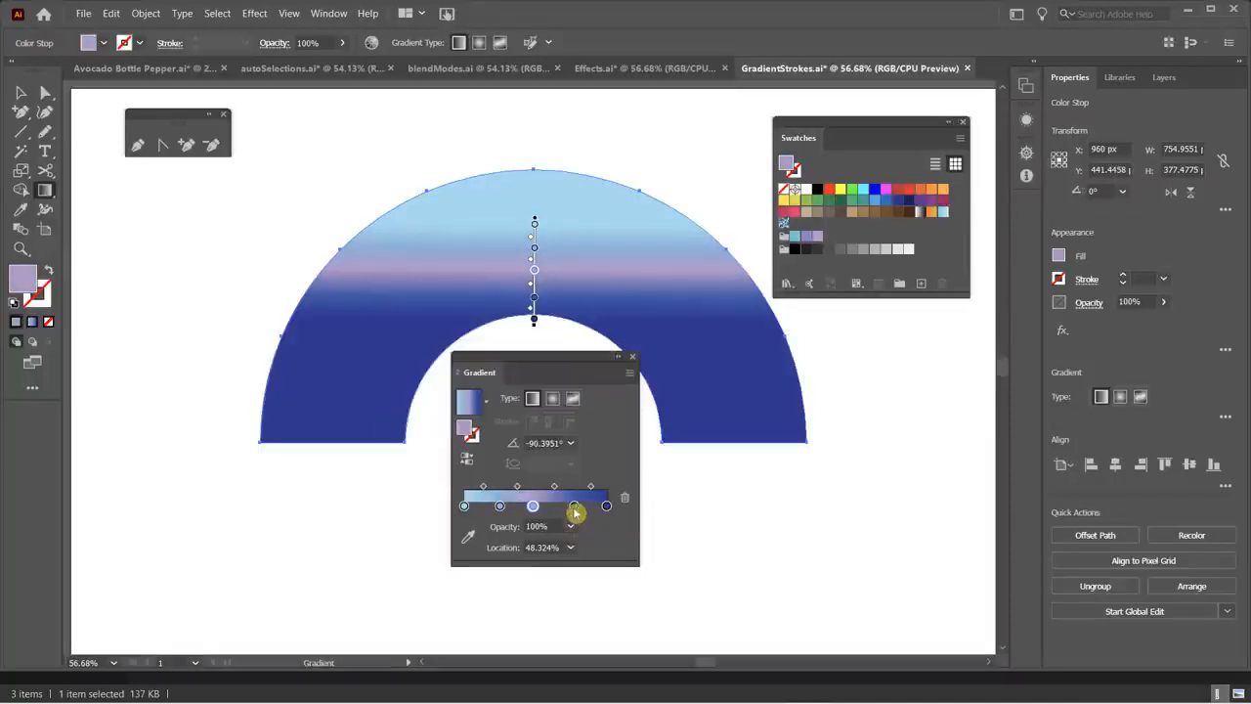
pyautogui.doubleClick(574, 506)
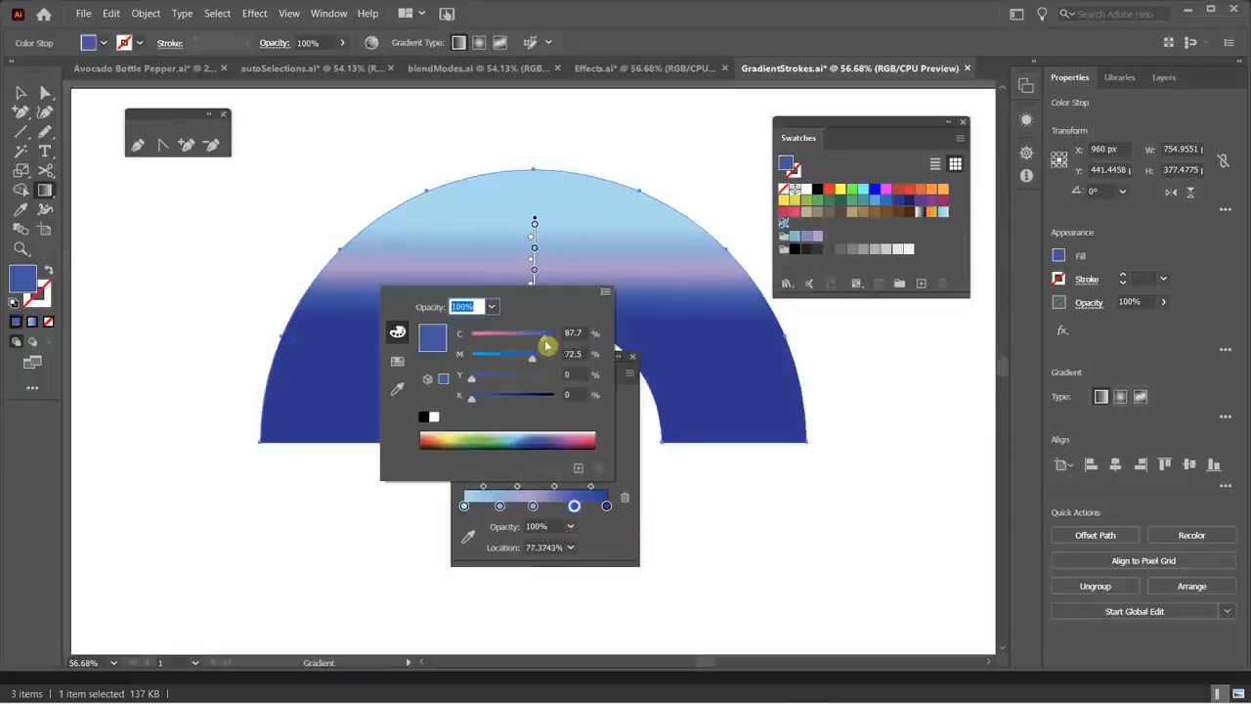
pyautogui.moveTo(544, 339); pyautogui.dragTo(483, 343)
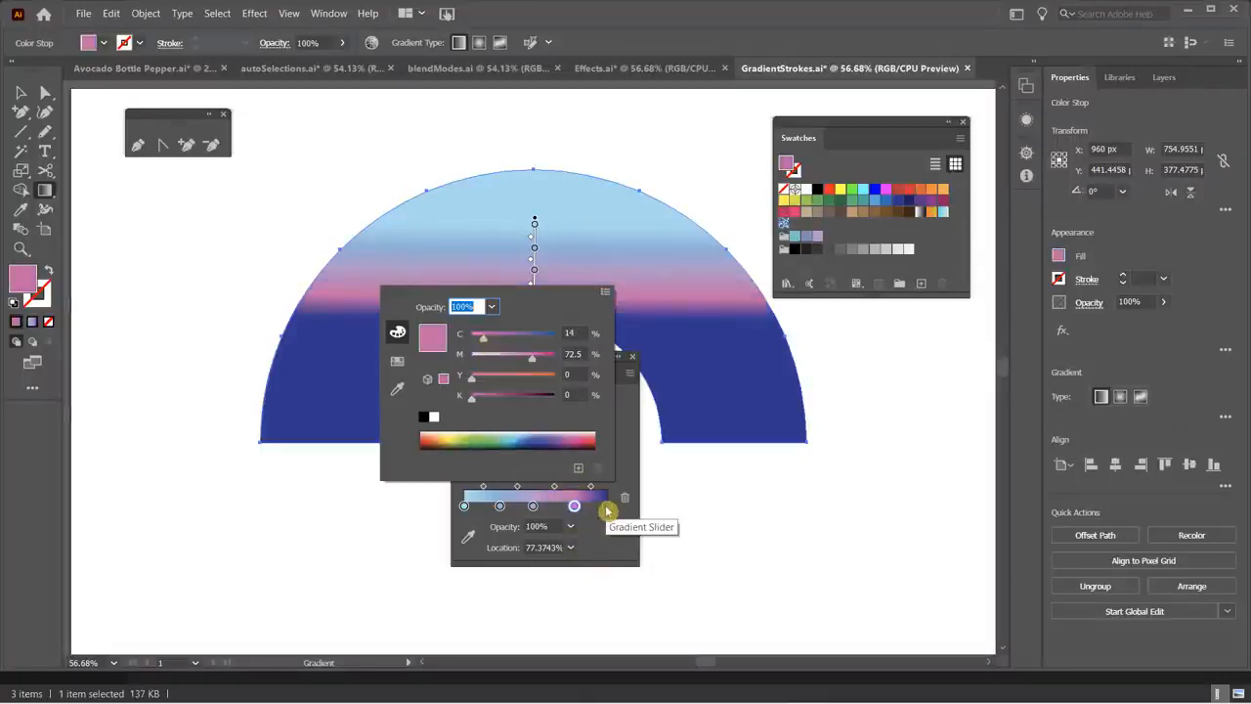
pyautogui.click(617, 545)
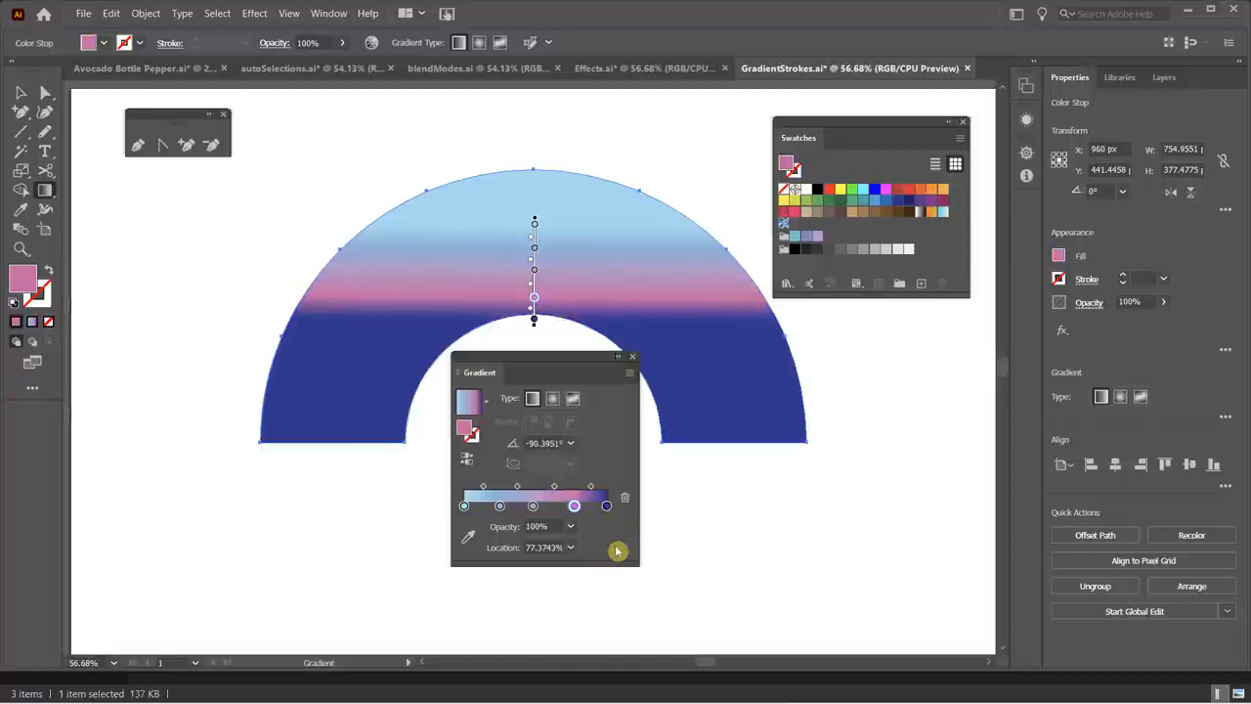
# - Redraw the linear gradient upward at about 90° from the arc's base to just inside its top edge, trying other directions and lengths first
pyautogui.moveTo(592, 357); pyautogui.dragTo(975, 430)
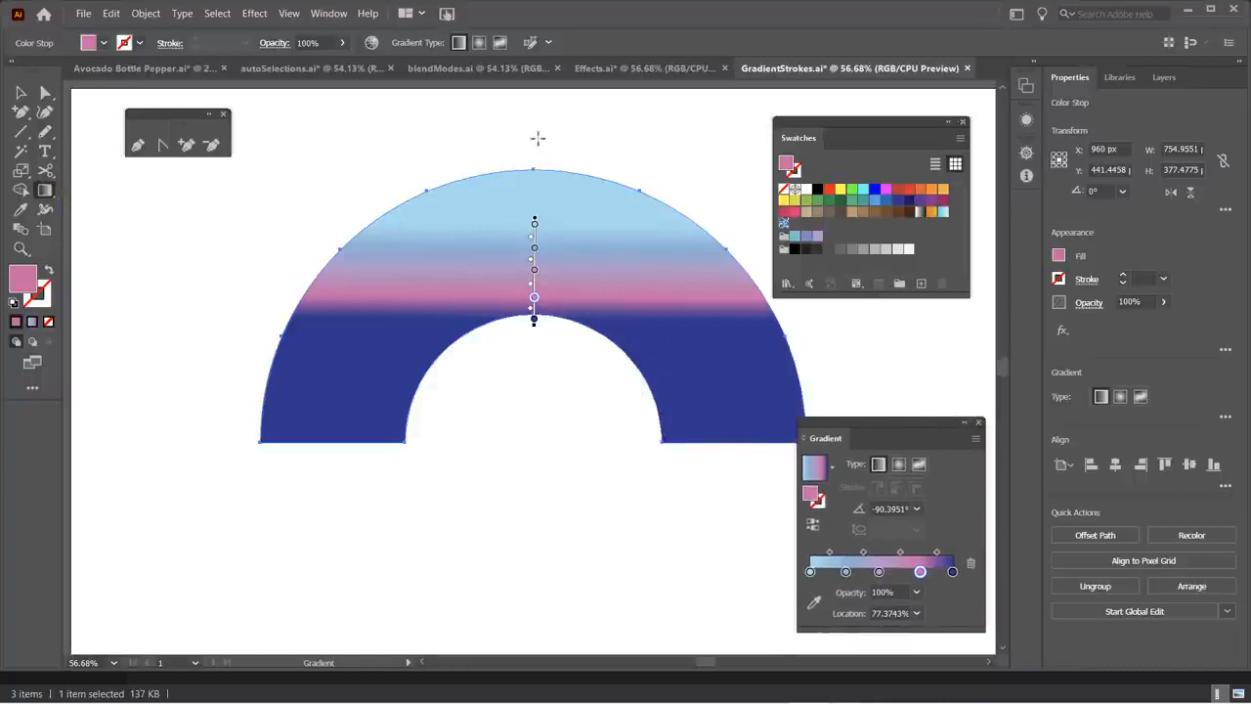
pyautogui.moveTo(537, 142); pyautogui.dragTo(533, 439)
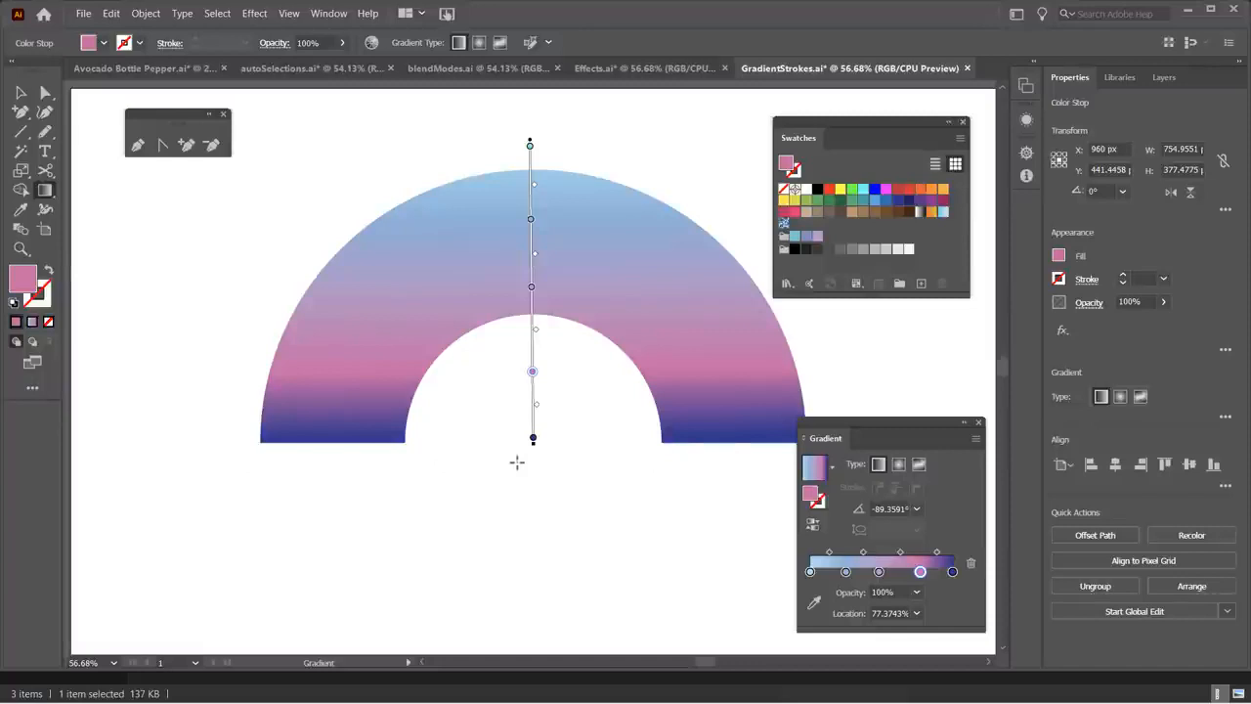
pyautogui.moveTo(570, 445); pyautogui.dragTo(565, 129)
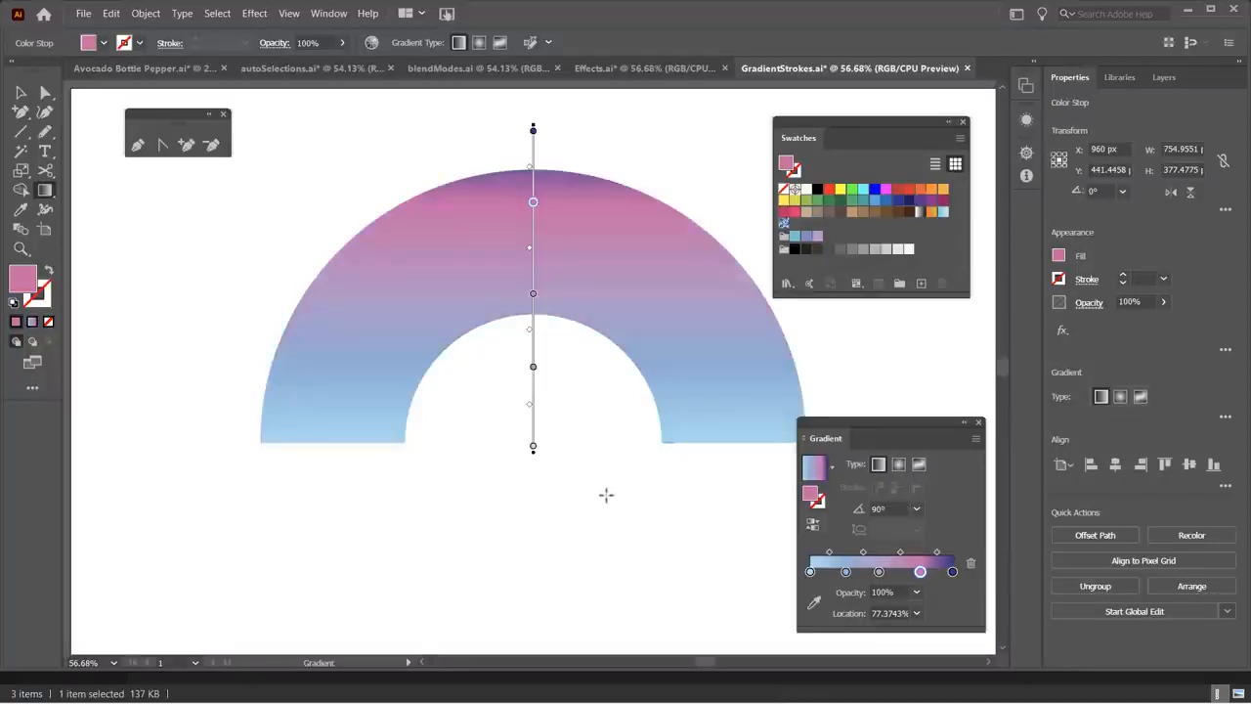
pyautogui.moveTo(589, 448); pyautogui.dragTo(534, 189)
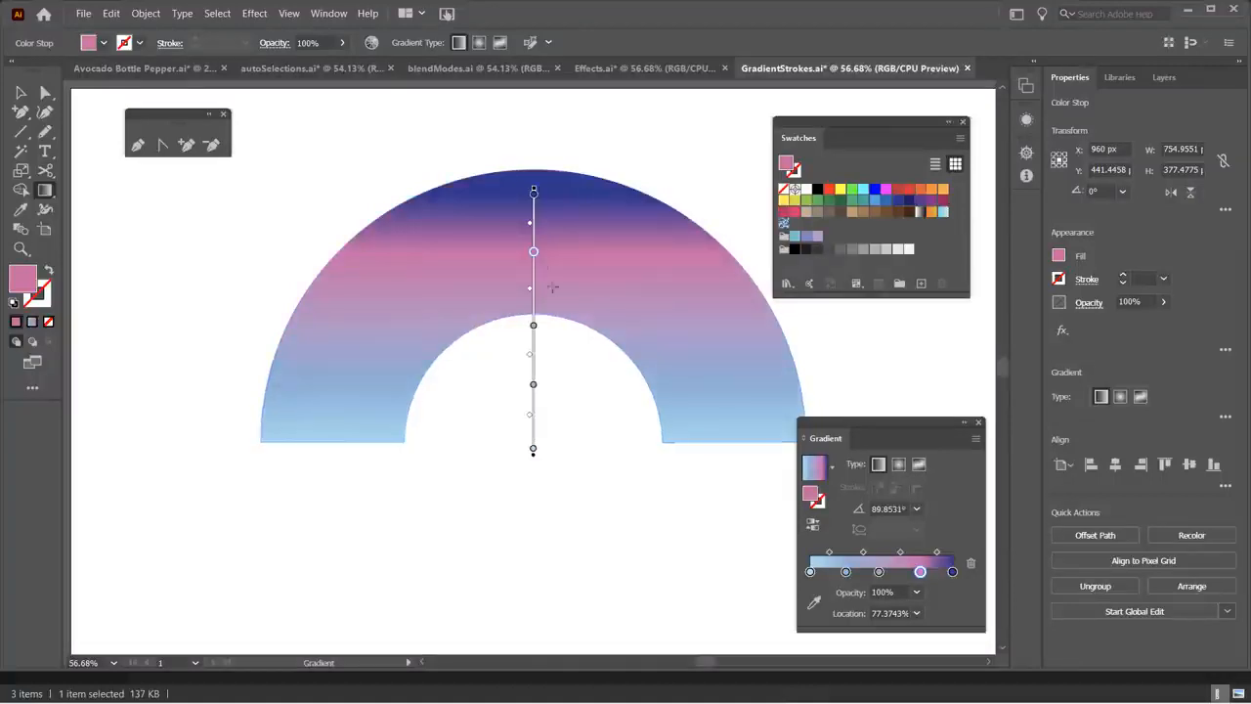
# - Select the colour stops along the arc's gradient in turn to examine them, and deselect the arc
pyautogui.press('v')
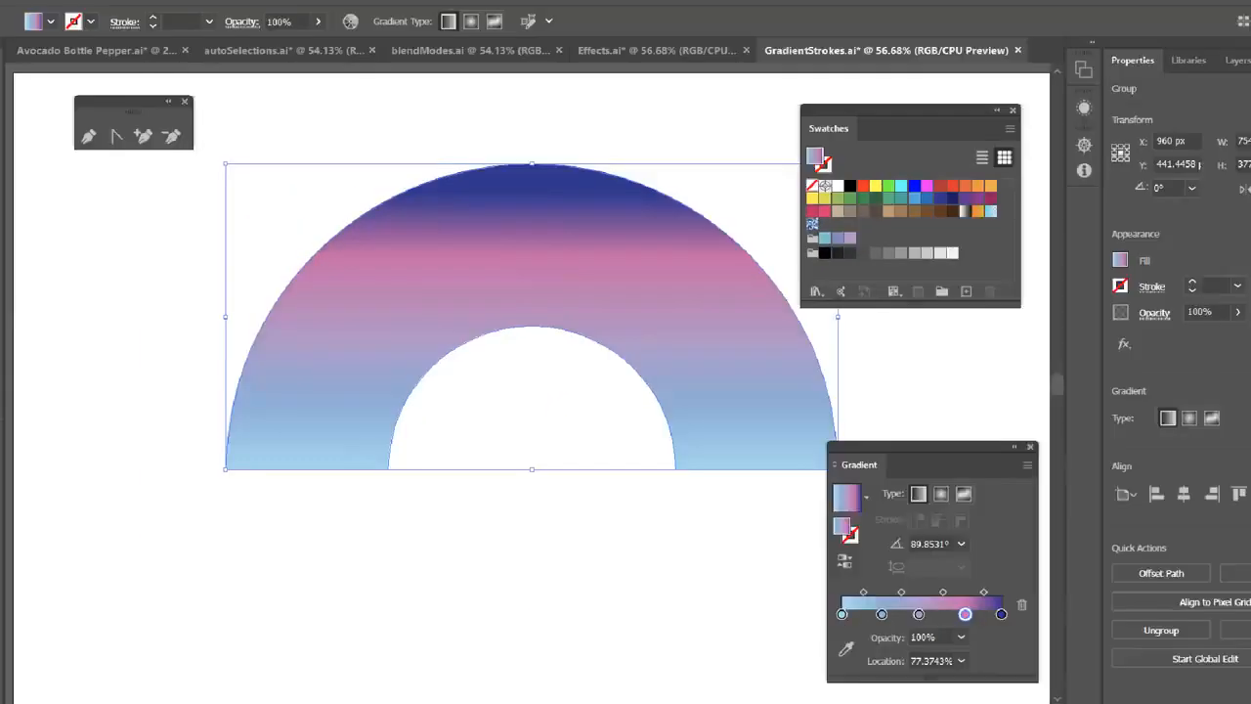
pyautogui.press('g')
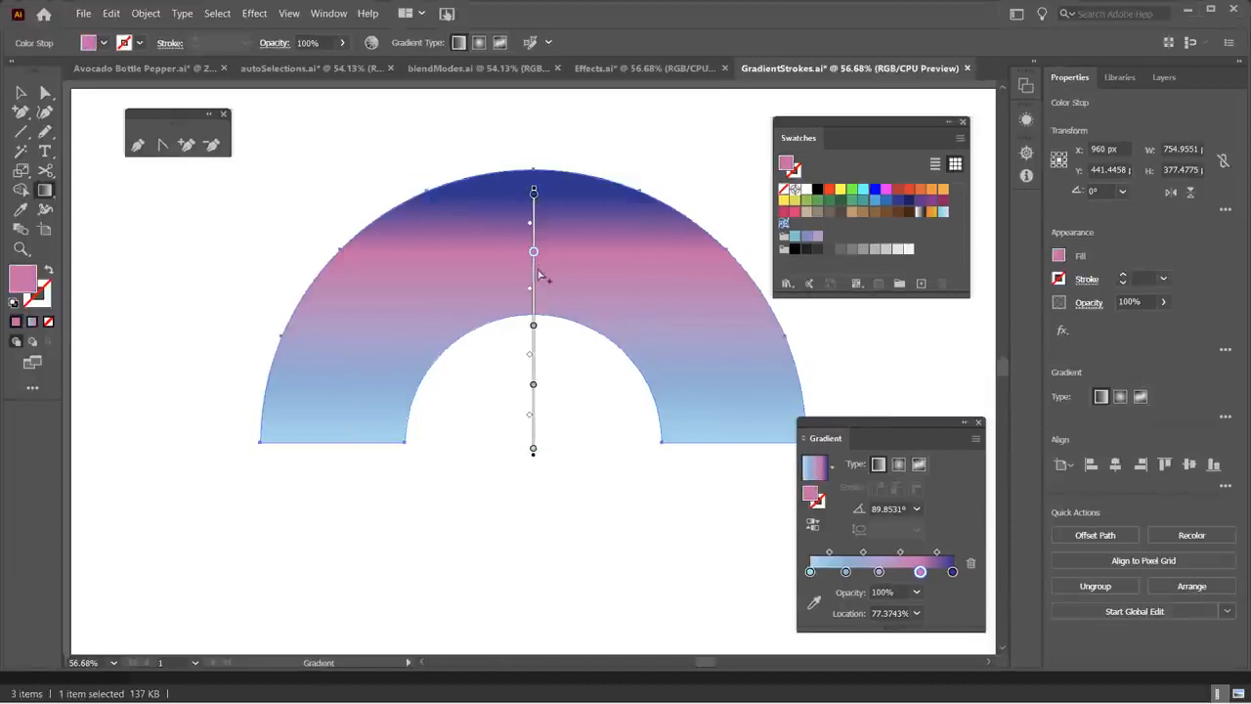
pyautogui.click(534, 325)
pyautogui.click(534, 385)
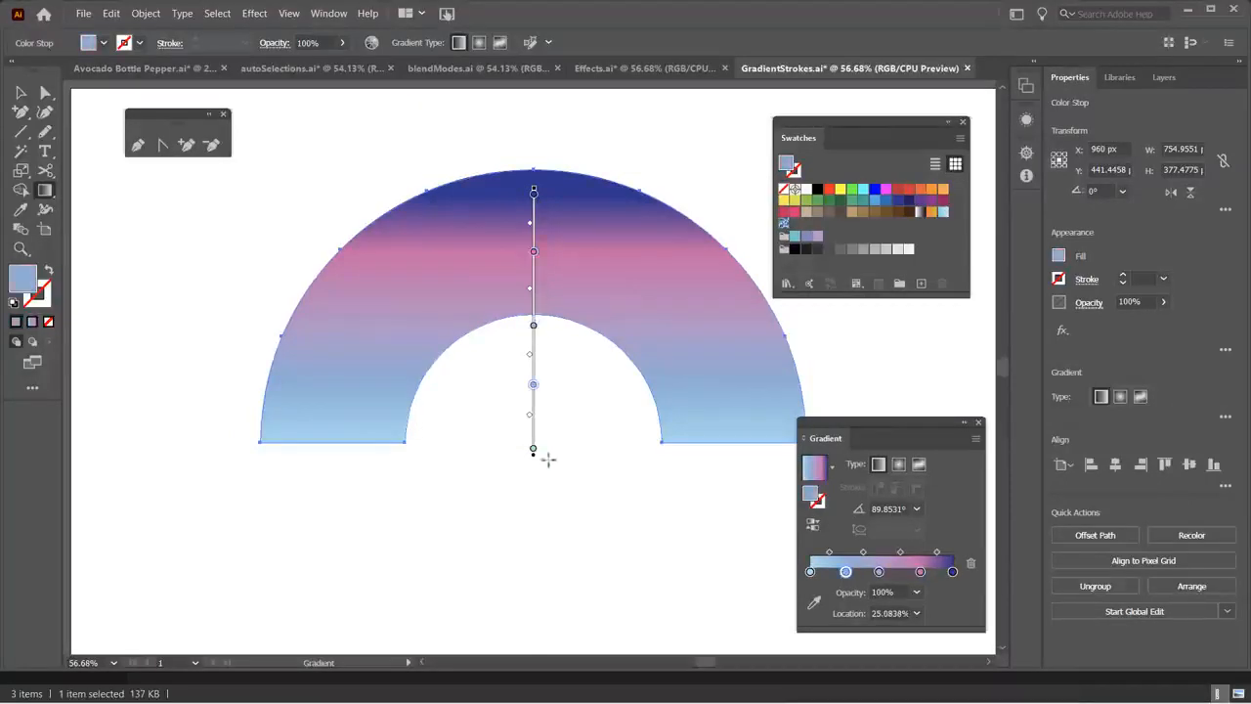
pyautogui.click(534, 253)
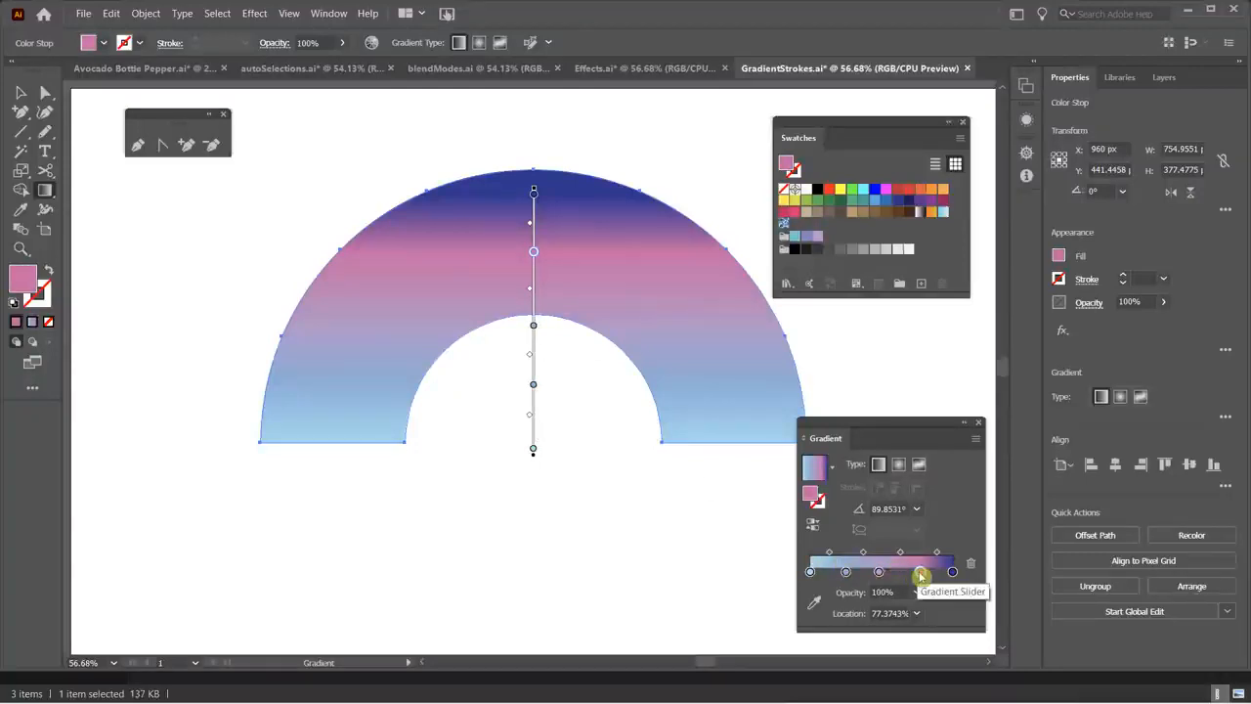
pyautogui.click(21, 95)
pyautogui.click(208, 270)
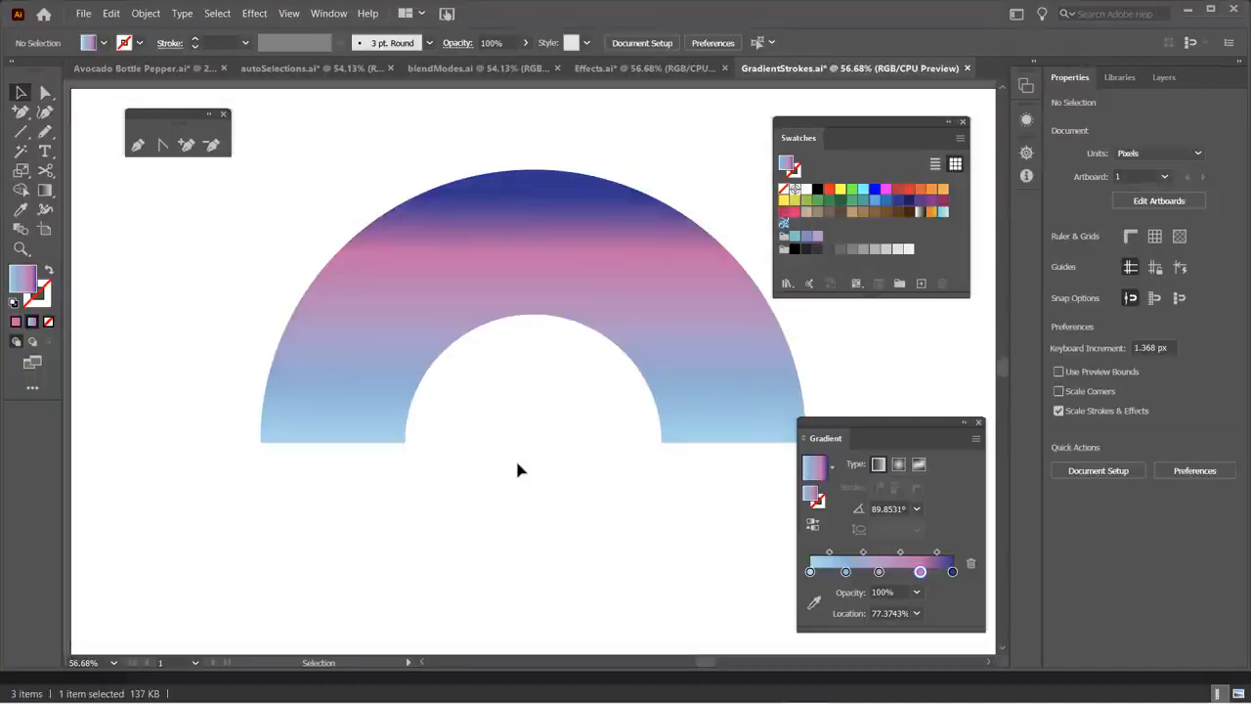
# - Switch to the Avocado Bottle Pepper document and draw a dark brown rectangle covering the first artboard
pyautogui.click(166, 70)
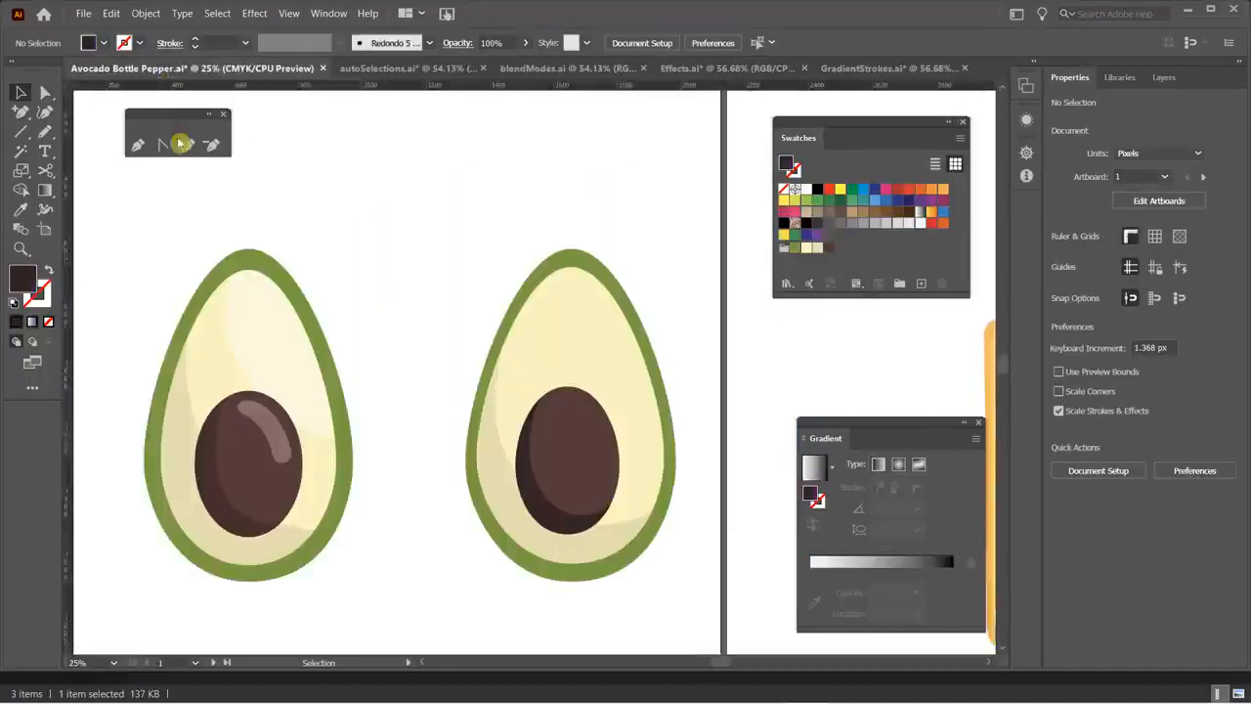
pyautogui.moveTo(382, 333); pyautogui.dragTo(468, 264)
pyautogui.hotkey('ctrl', '-')
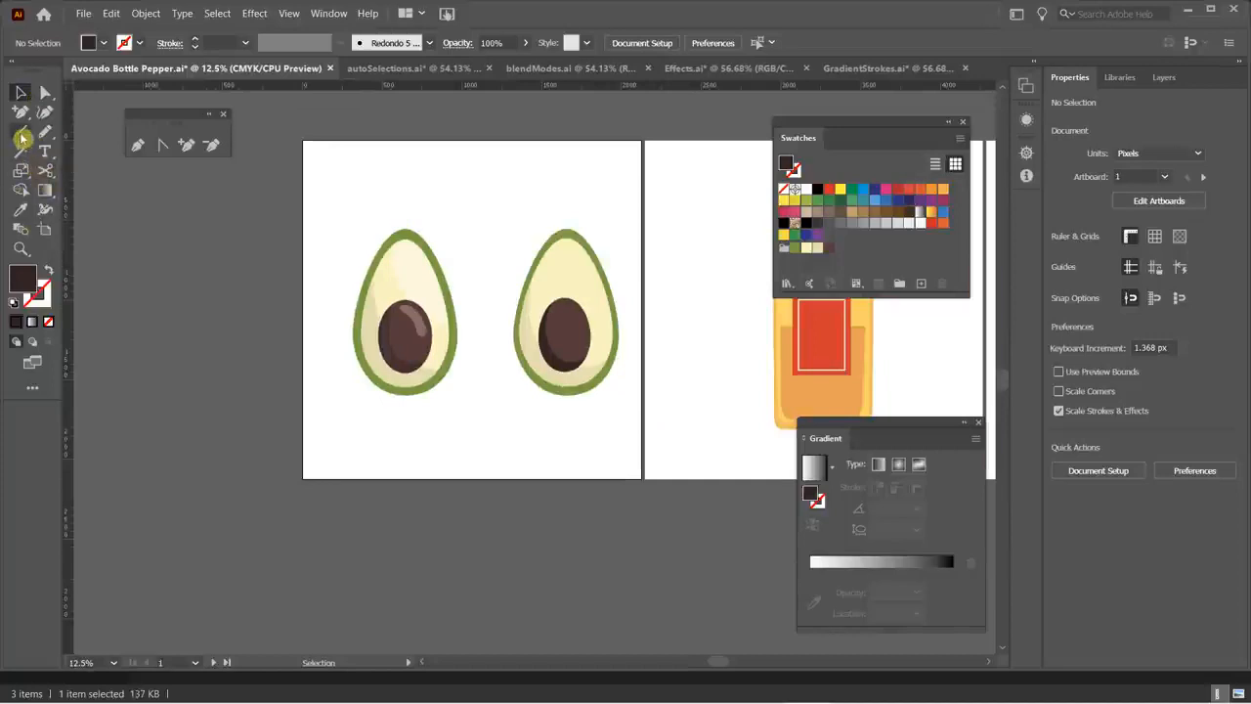
pyautogui.moveTo(21, 139); pyautogui.dragTo(78, 133)
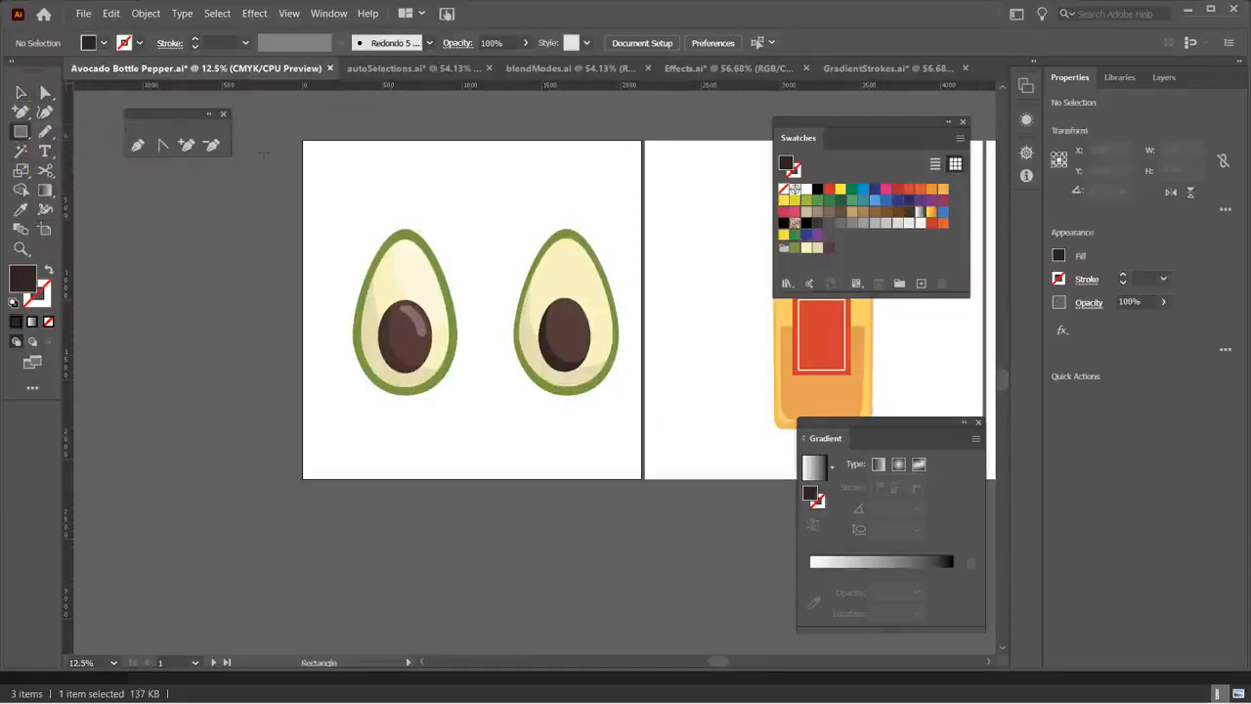
pyautogui.moveTo(290, 139)
pyautogui.mouseDown()
pyautogui.moveTo(555, 356)
pyautogui.moveTo(639, 486)
pyautogui.mouseUp()
# - Unlock the Avo Trace and Avocado TRACE layers, and move the rectangle to the bottom of the Avocado TRACE group, behind both avocados
pyautogui.click(1165, 77)
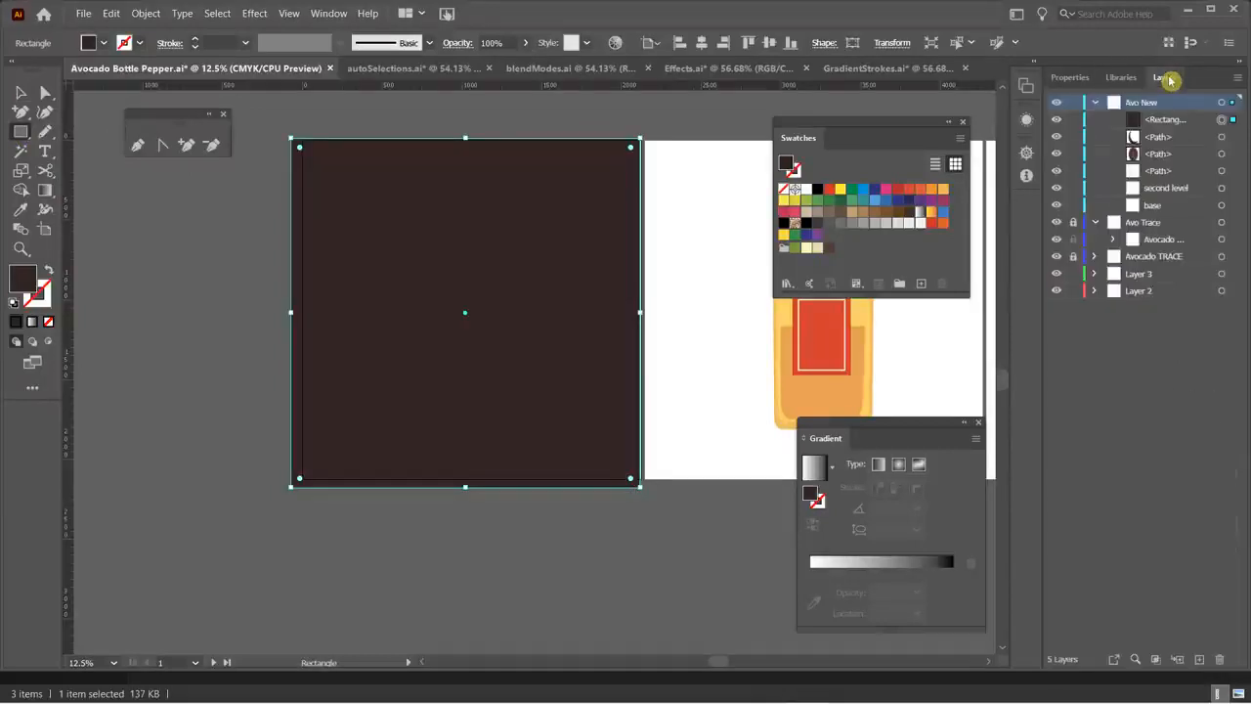
pyautogui.moveTo(1168, 124)
pyautogui.mouseDown()
pyautogui.moveTo(1163, 215)
pyautogui.moveTo(1145, 214)
pyautogui.moveTo(1169, 249)
pyautogui.moveTo(1169, 209)
pyautogui.moveTo(1162, 256)
pyautogui.moveTo(1162, 205)
pyautogui.moveTo(1150, 251)
pyautogui.moveTo(1132, 250)
pyautogui.moveTo(1156, 212)
pyautogui.mouseUp()
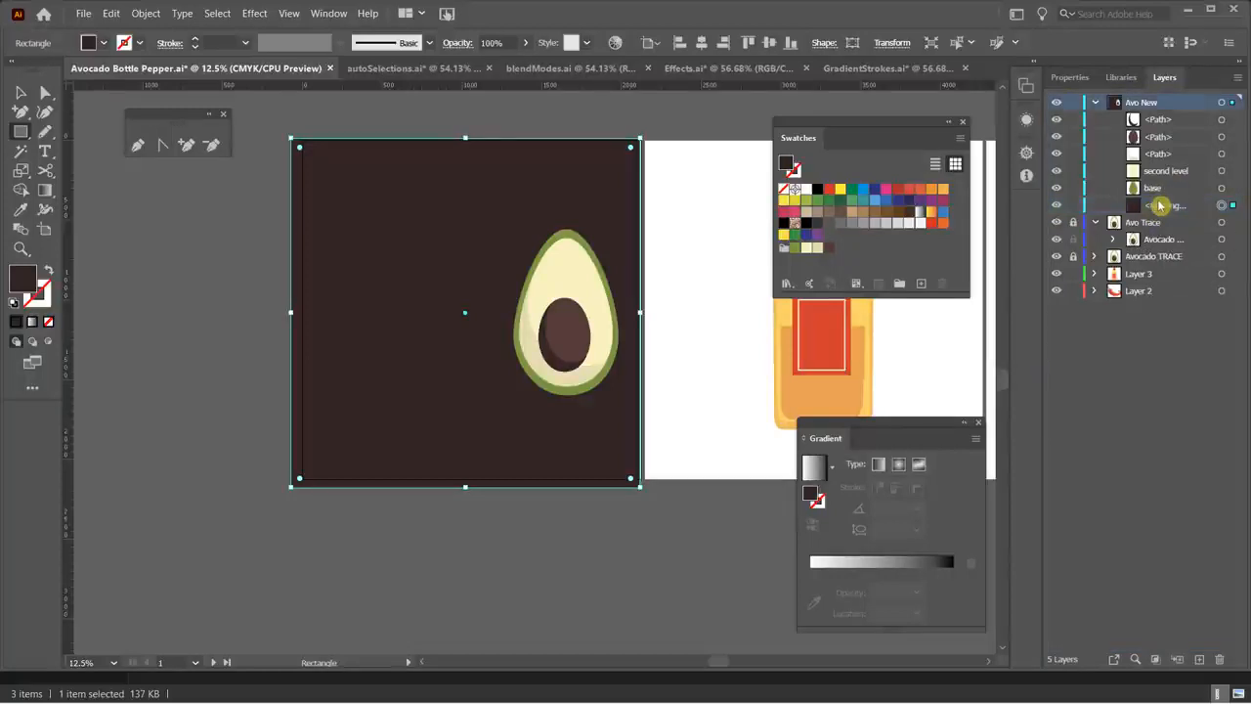
pyautogui.click(1075, 224)
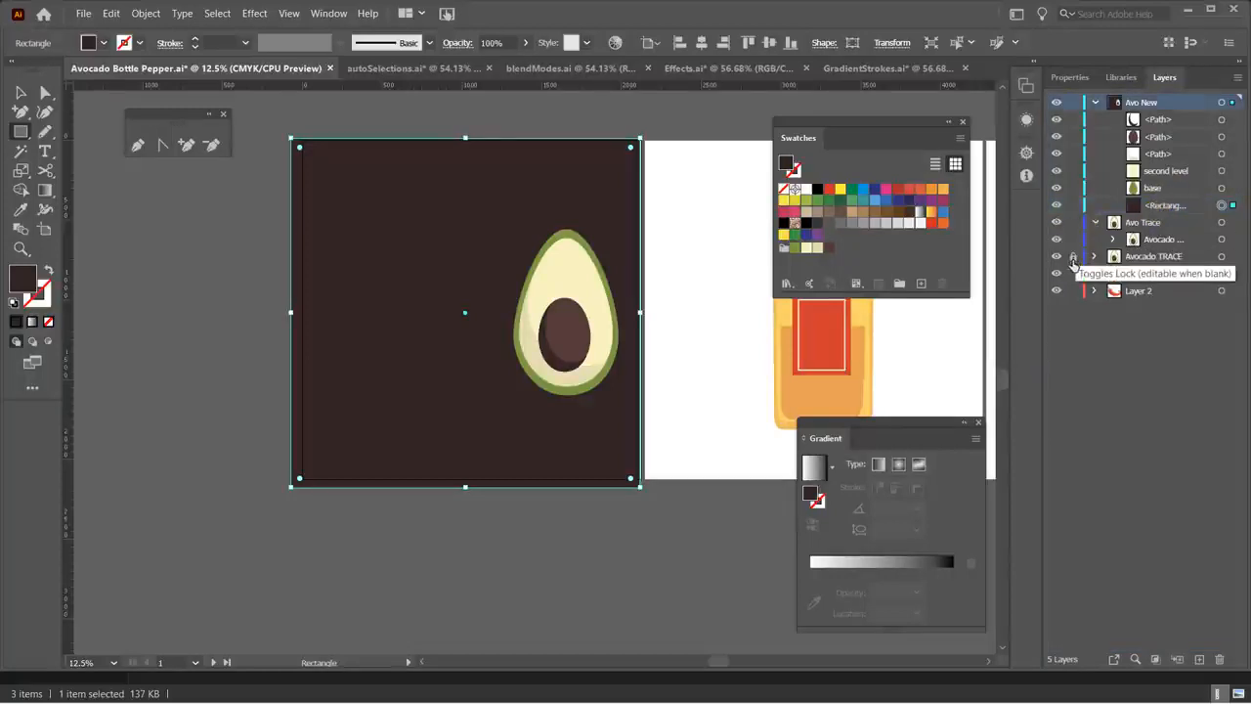
pyautogui.click(1074, 257)
pyautogui.moveTo(1164, 210)
pyautogui.mouseDown()
pyautogui.moveTo(1168, 264)
pyautogui.moveTo(1134, 262)
pyautogui.mouseUp()
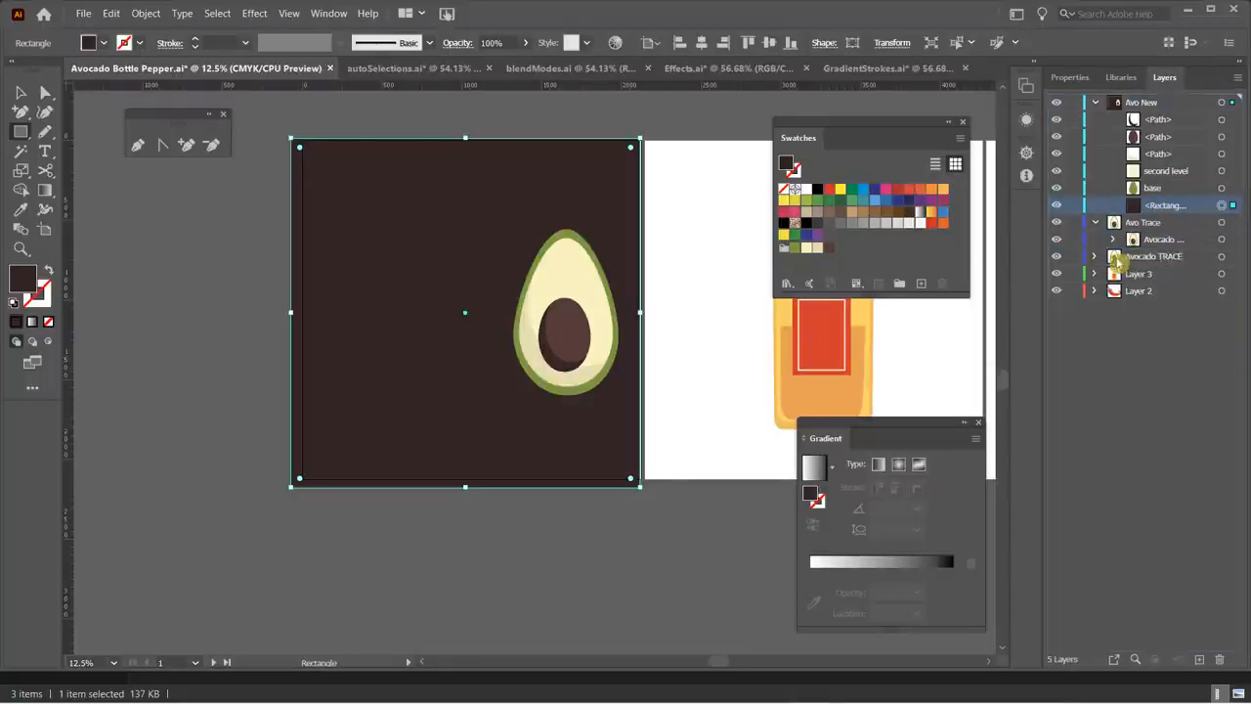
pyautogui.click(1095, 257)
pyautogui.moveTo(1155, 208)
pyautogui.mouseDown()
pyautogui.moveTo(1161, 410)
pyautogui.moveTo(1160, 398)
pyautogui.mouseUp()
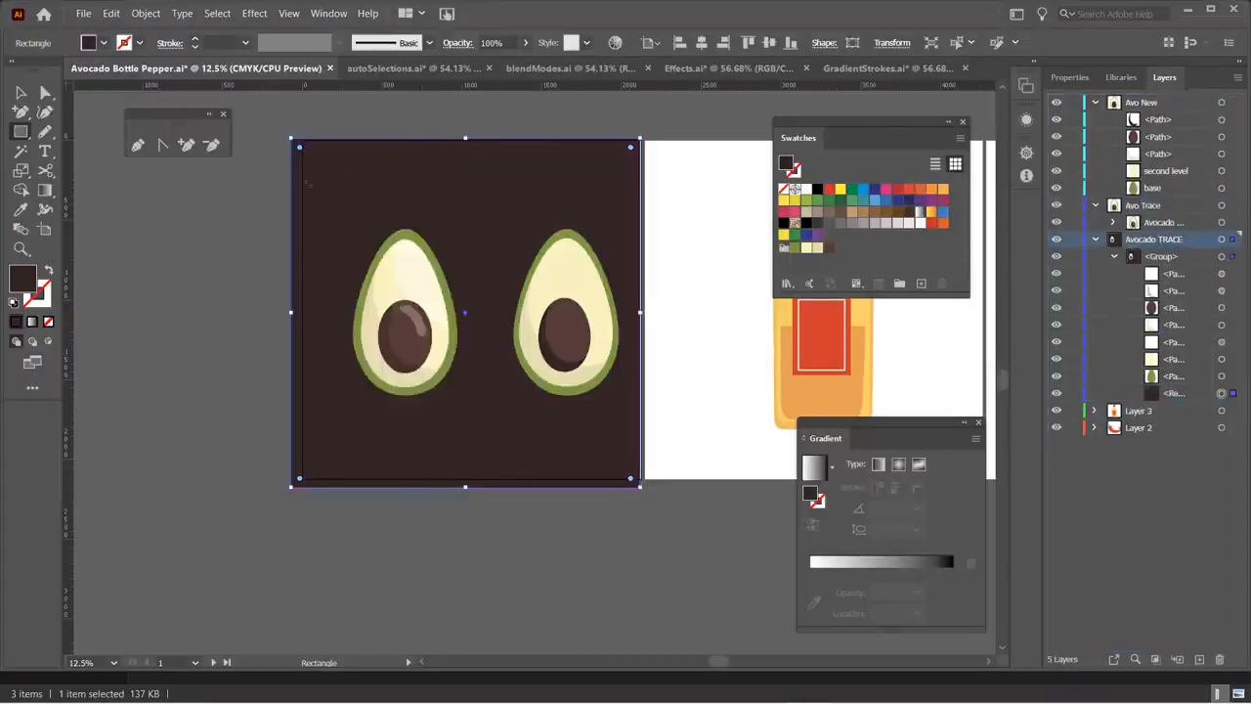
pyautogui.click(20, 92)
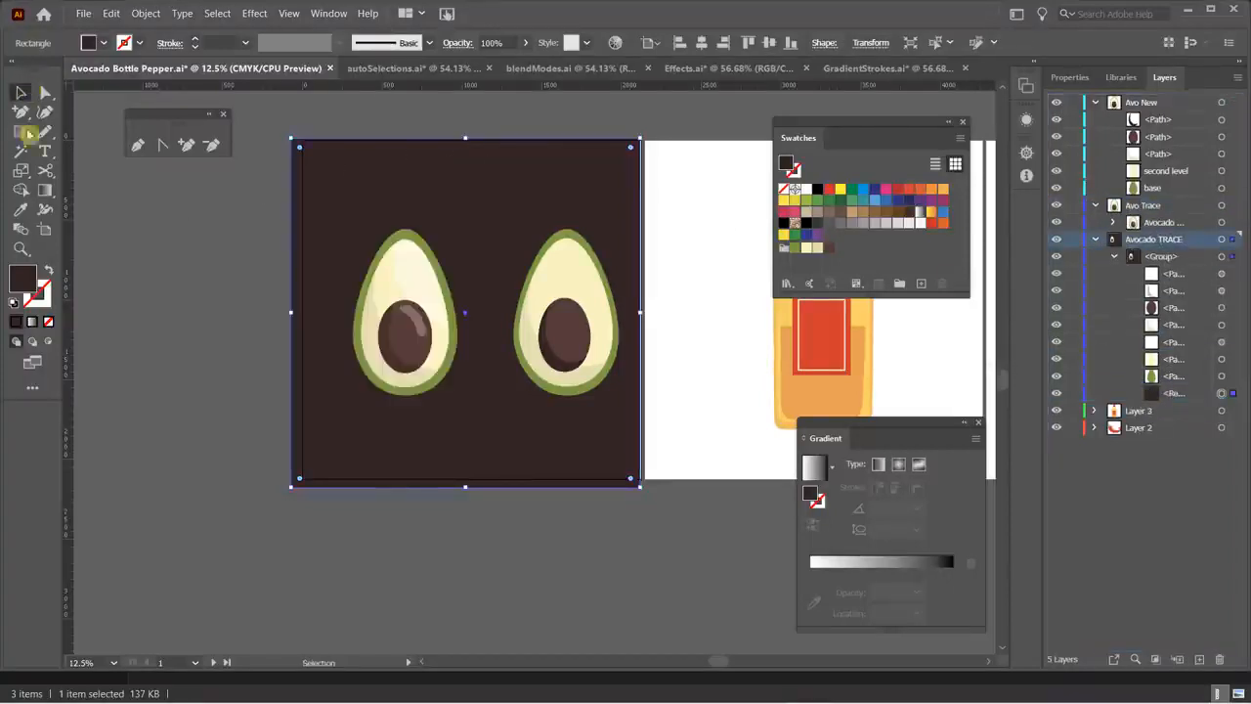
pyautogui.click(144, 287)
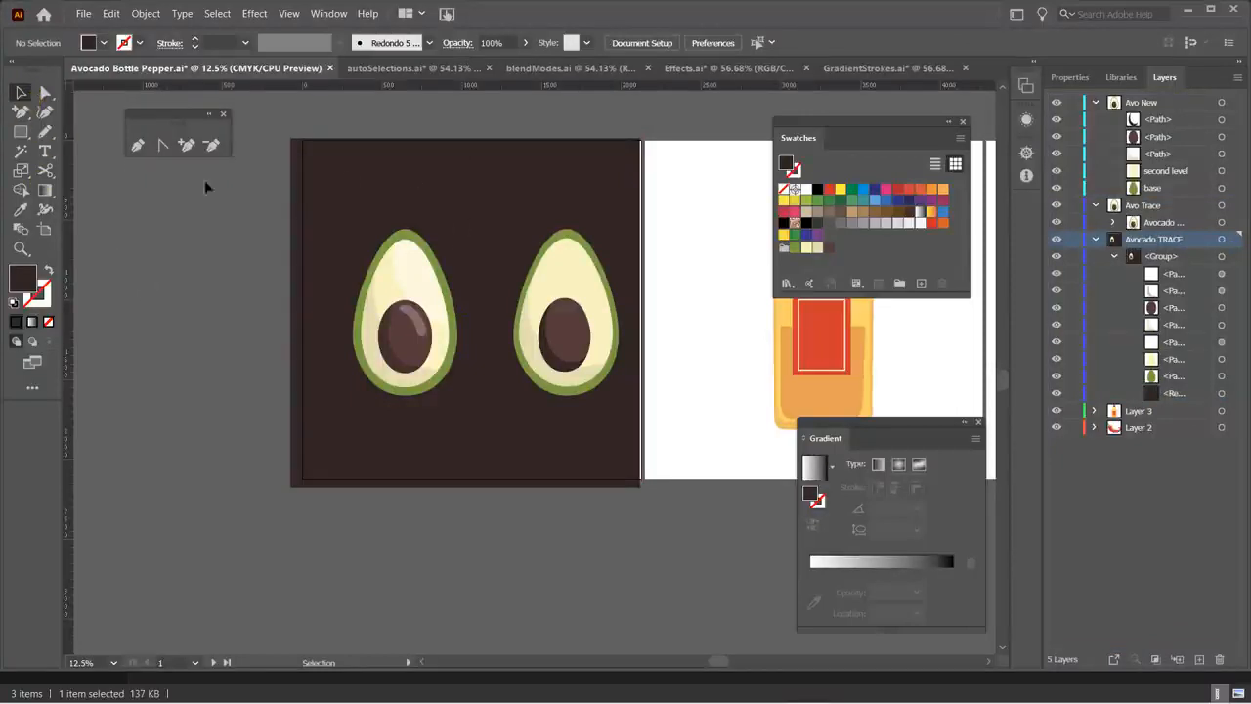
pyautogui.click(340, 157)
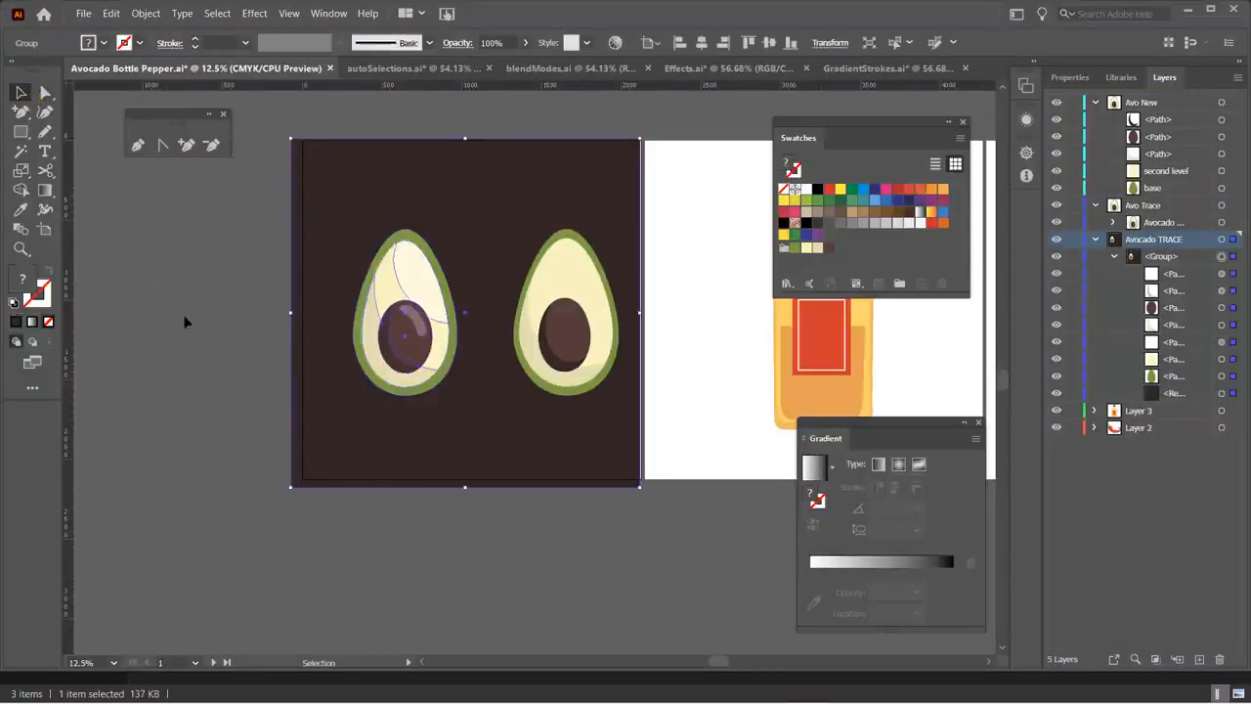
pyautogui.click(33, 329)
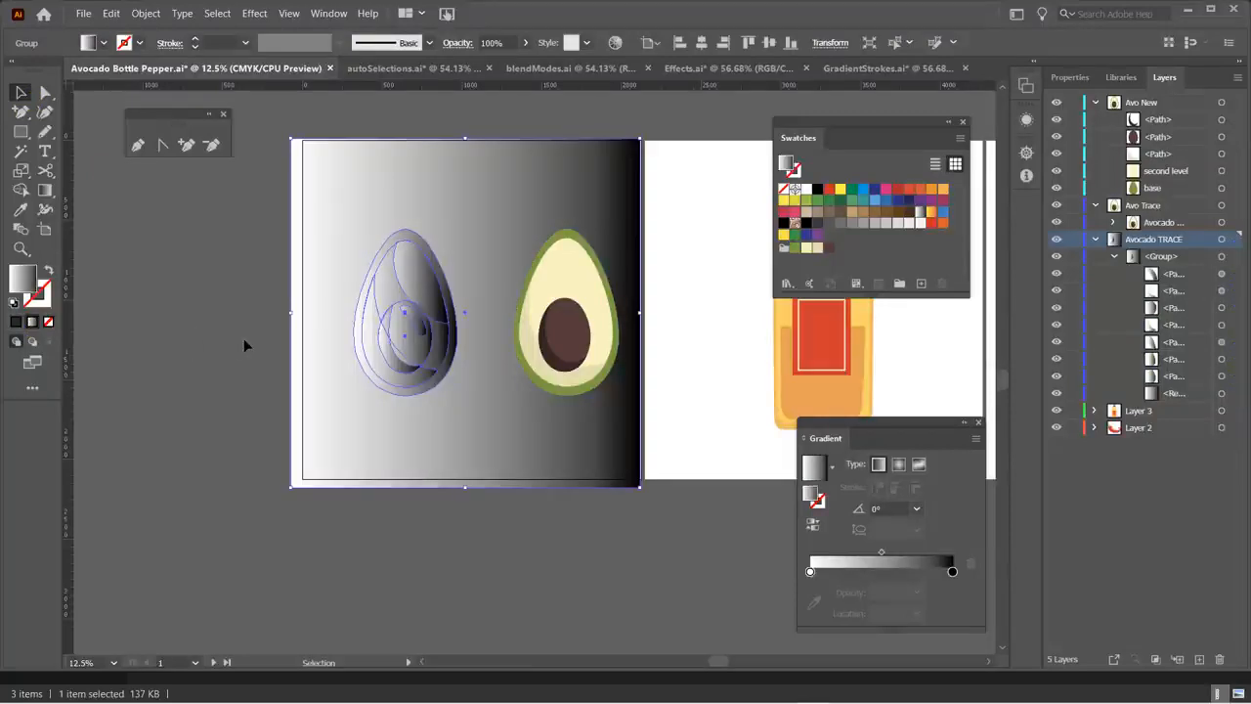
pyautogui.click(244, 338)
pyautogui.hotkey('ctrl', 'z')
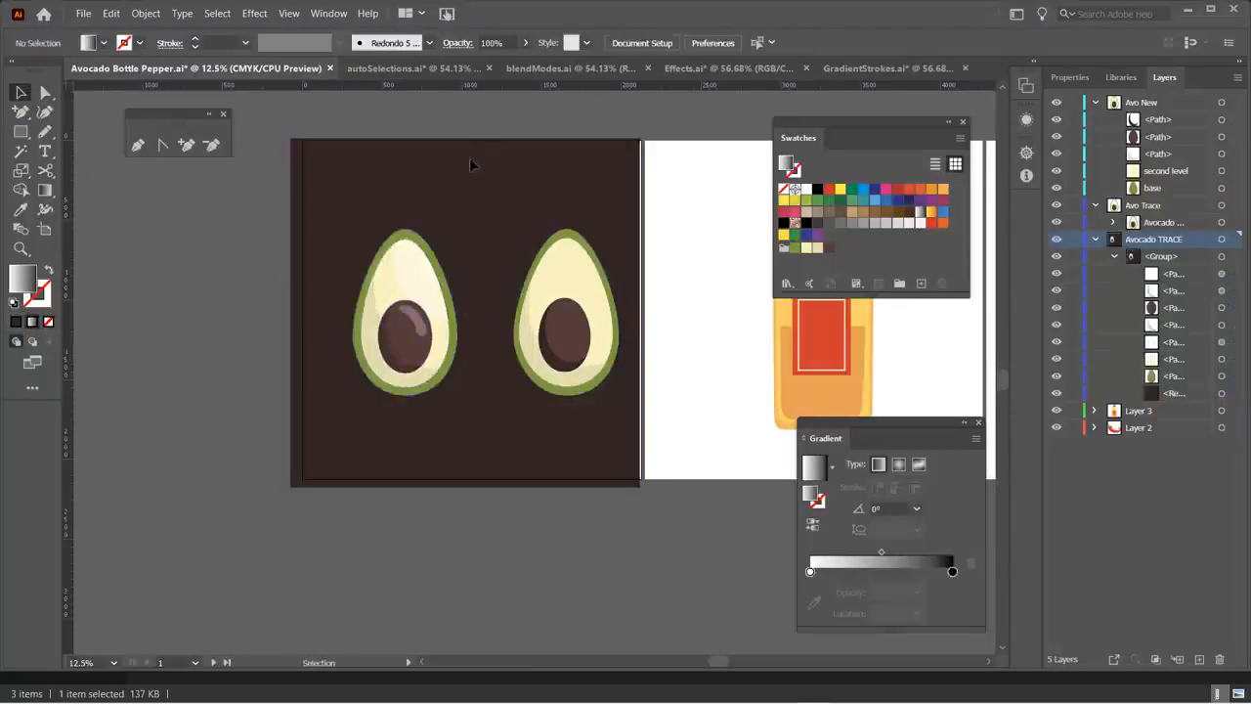
# - Target only the background rectangle within the Avocado TRACE group and give it a radial gradient fill
pyautogui.click(472, 168)
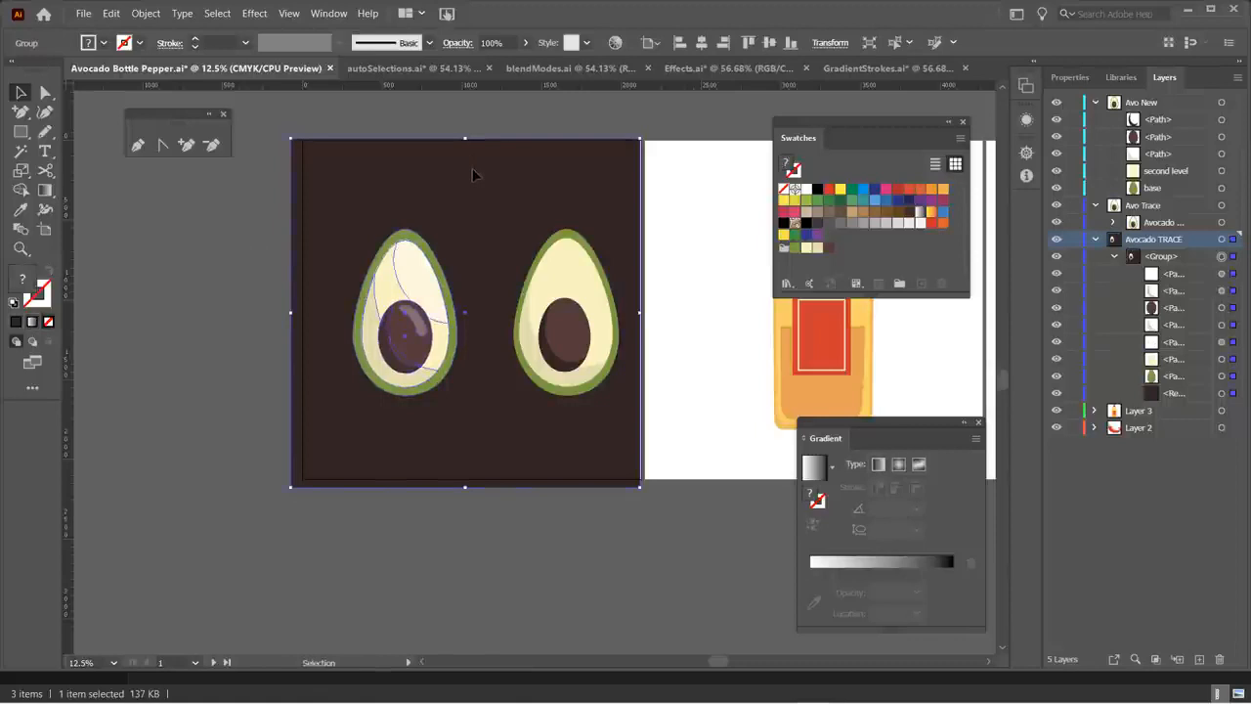
pyautogui.click(1221, 393)
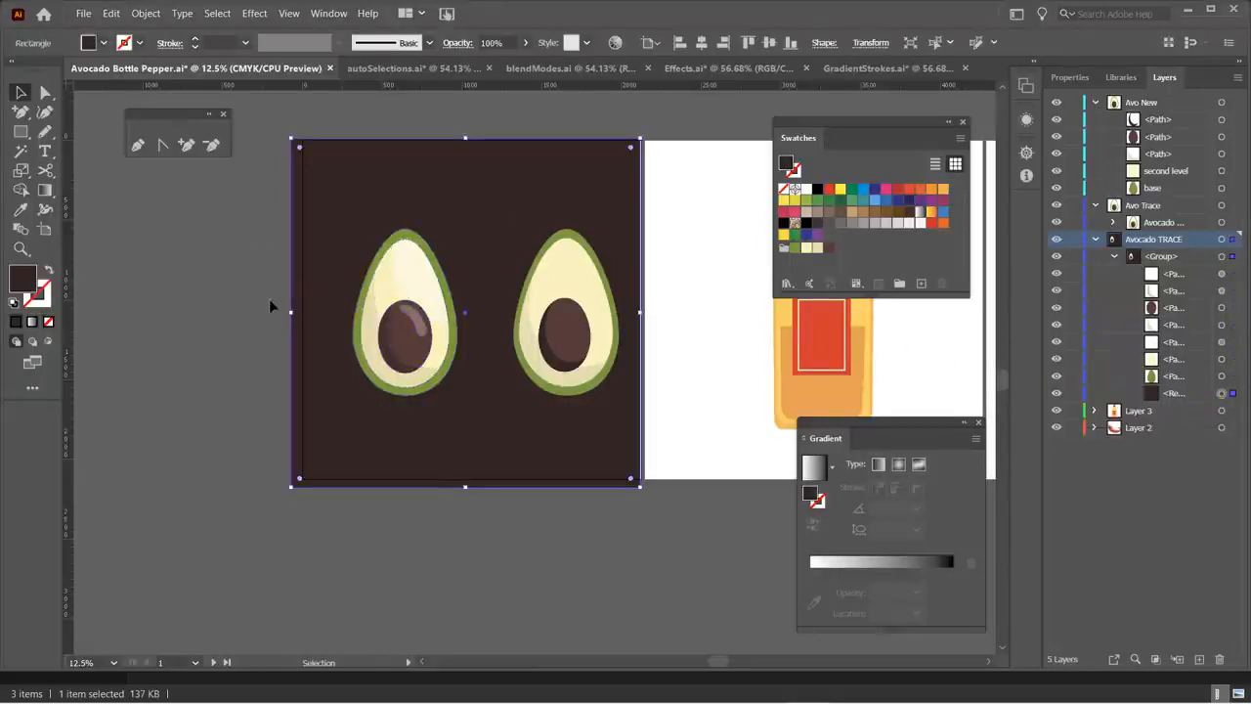
pyautogui.click(37, 322)
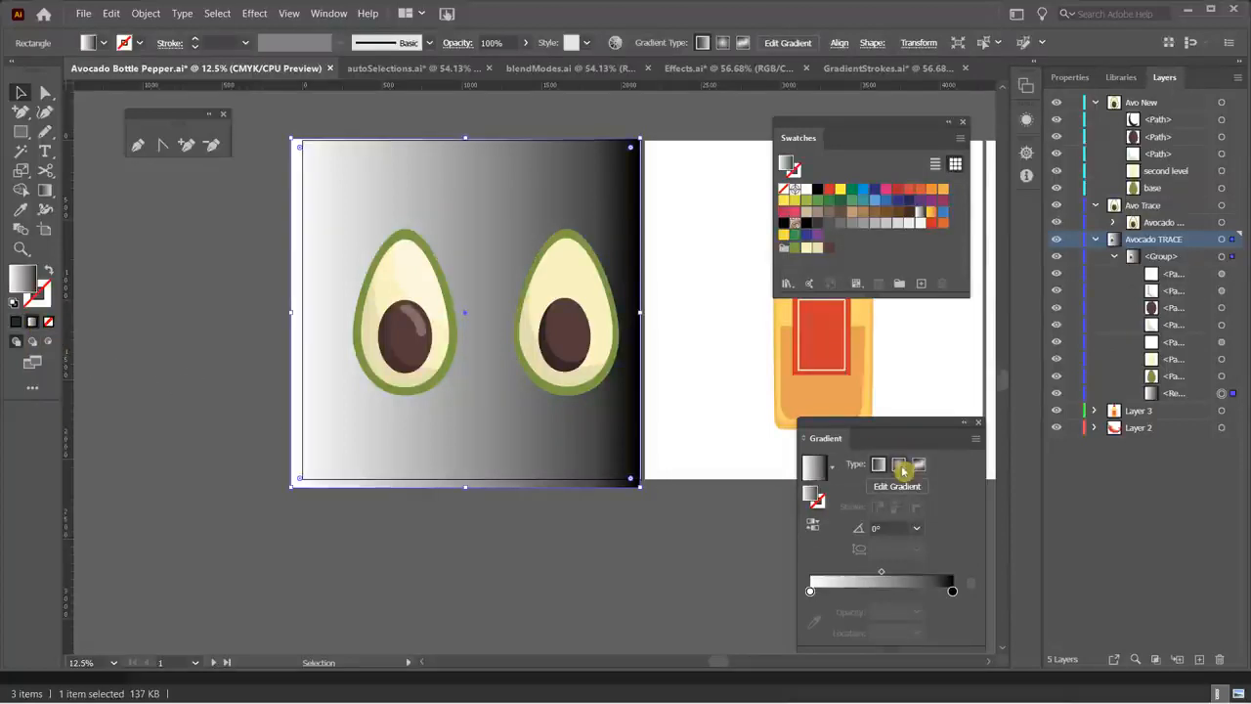
pyautogui.click(899, 464)
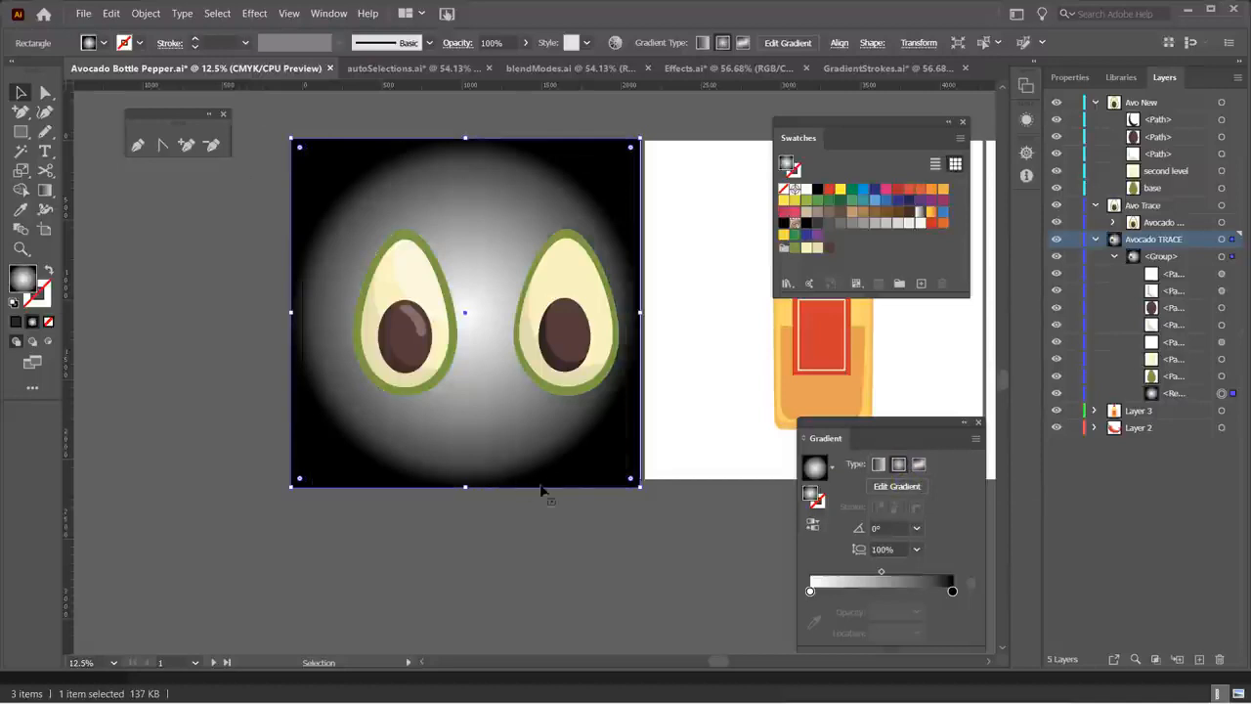
# - Set the radial gradient's start stop to a dark green in CMYK, about C 86.67, M 30.98, Y 100, K 24.31
pyautogui.moveTo(870, 427); pyautogui.dragTo(731, 308)
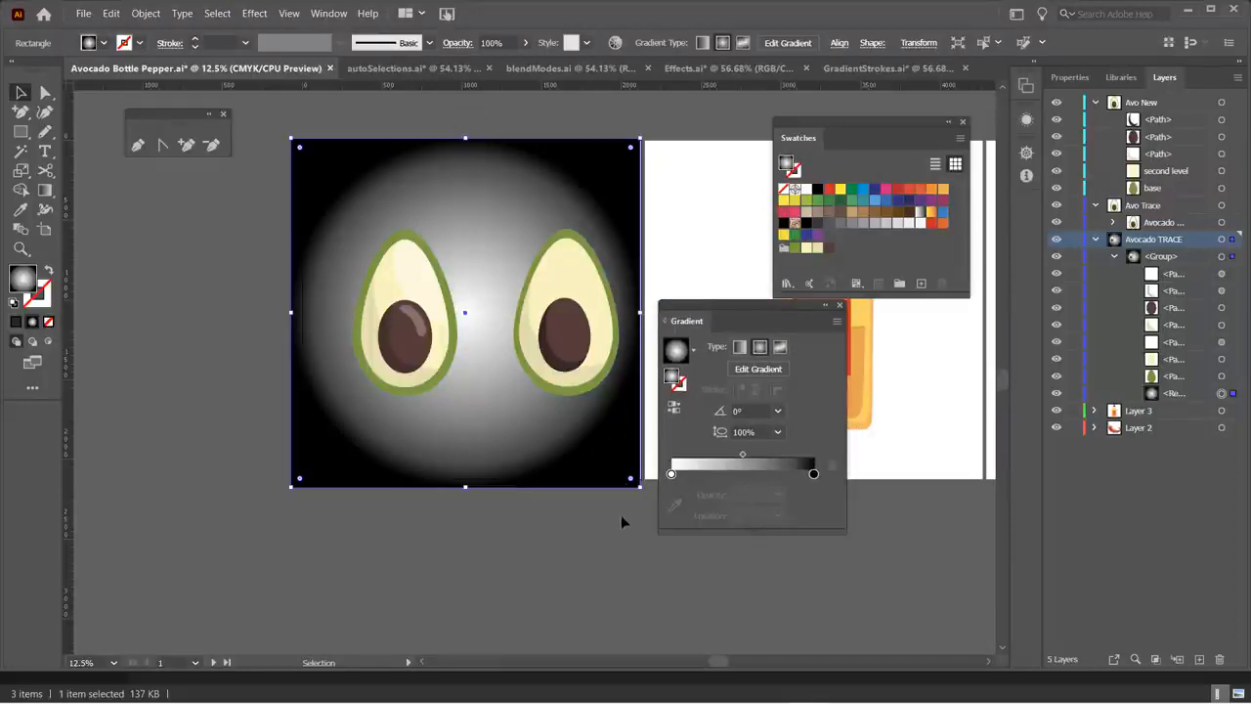
pyautogui.doubleClick(672, 474)
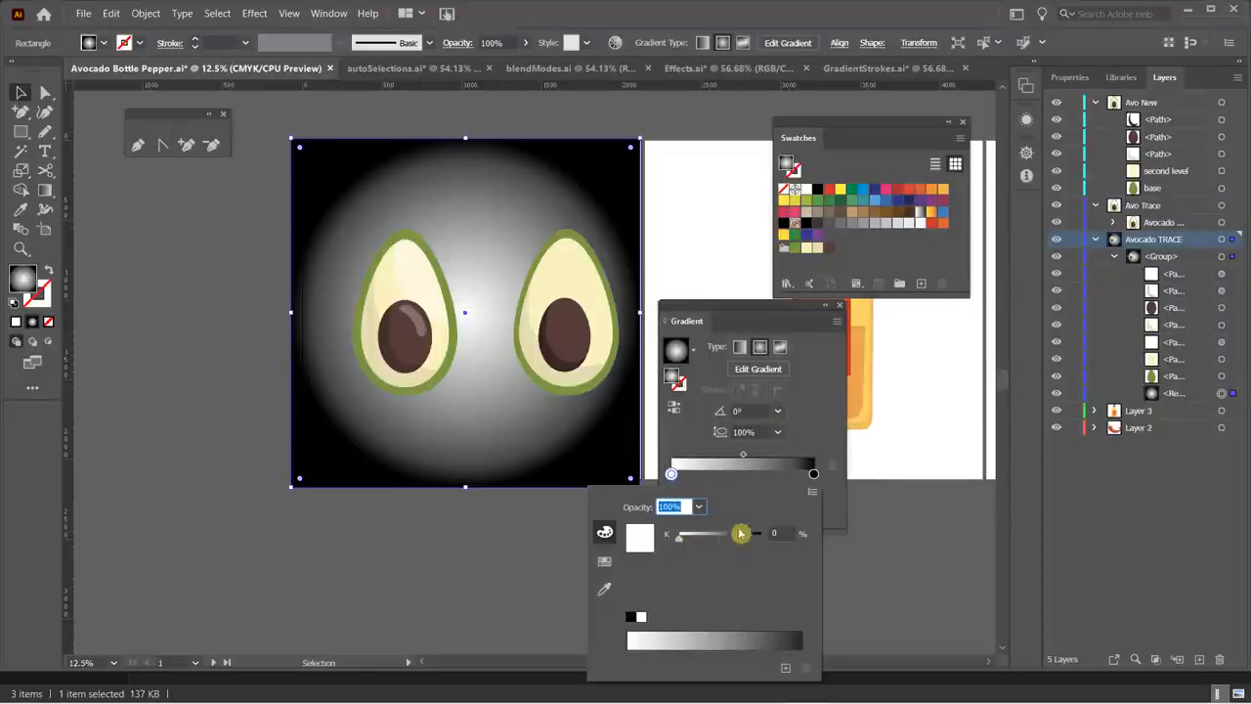
pyautogui.click(812, 493)
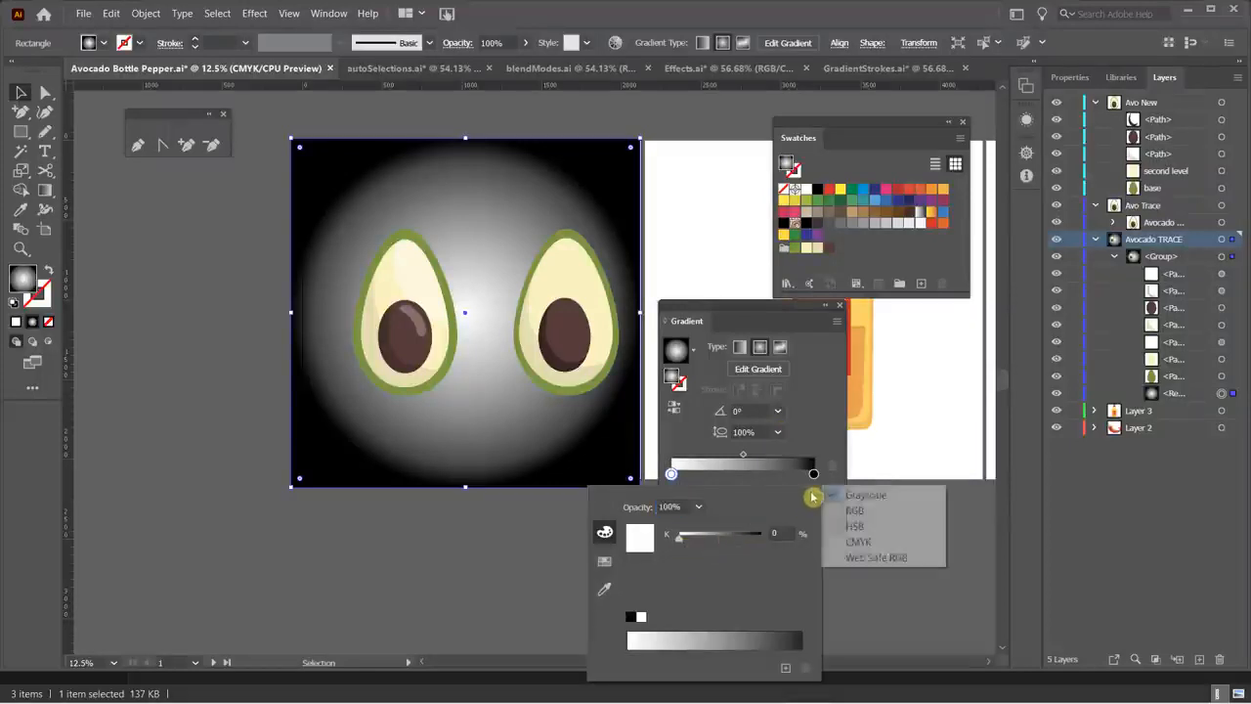
pyautogui.click(868, 541)
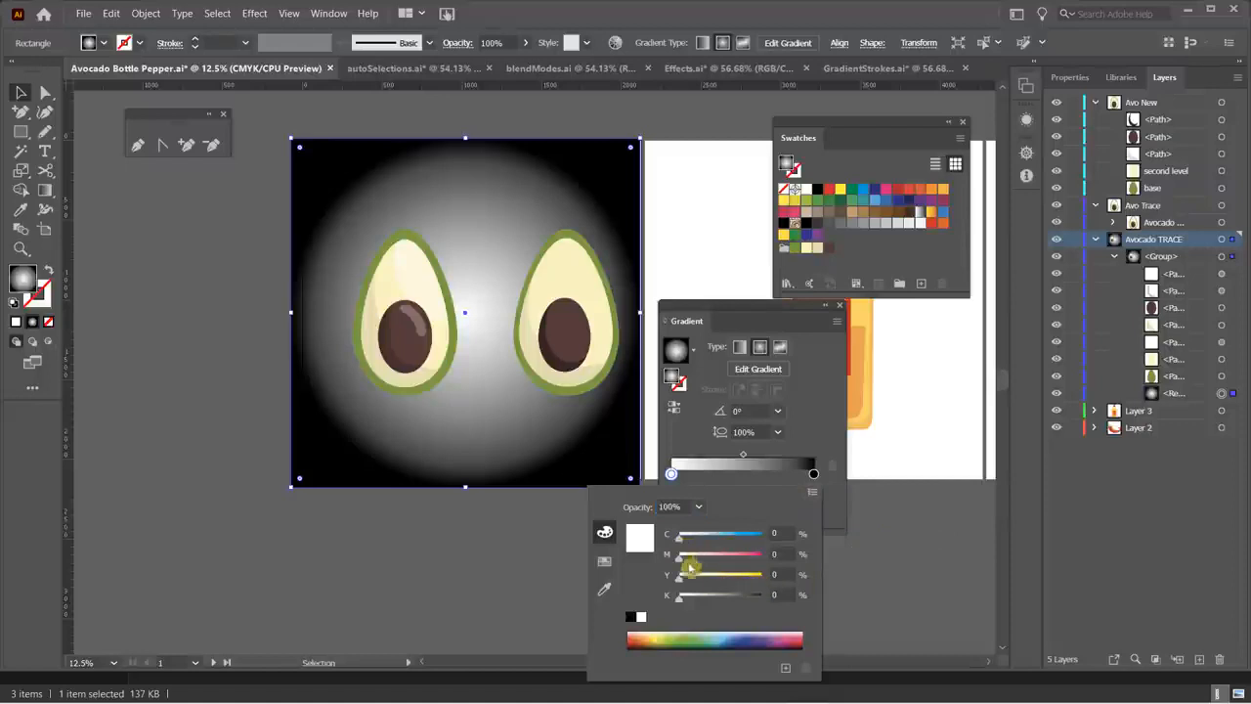
pyautogui.click(699, 634)
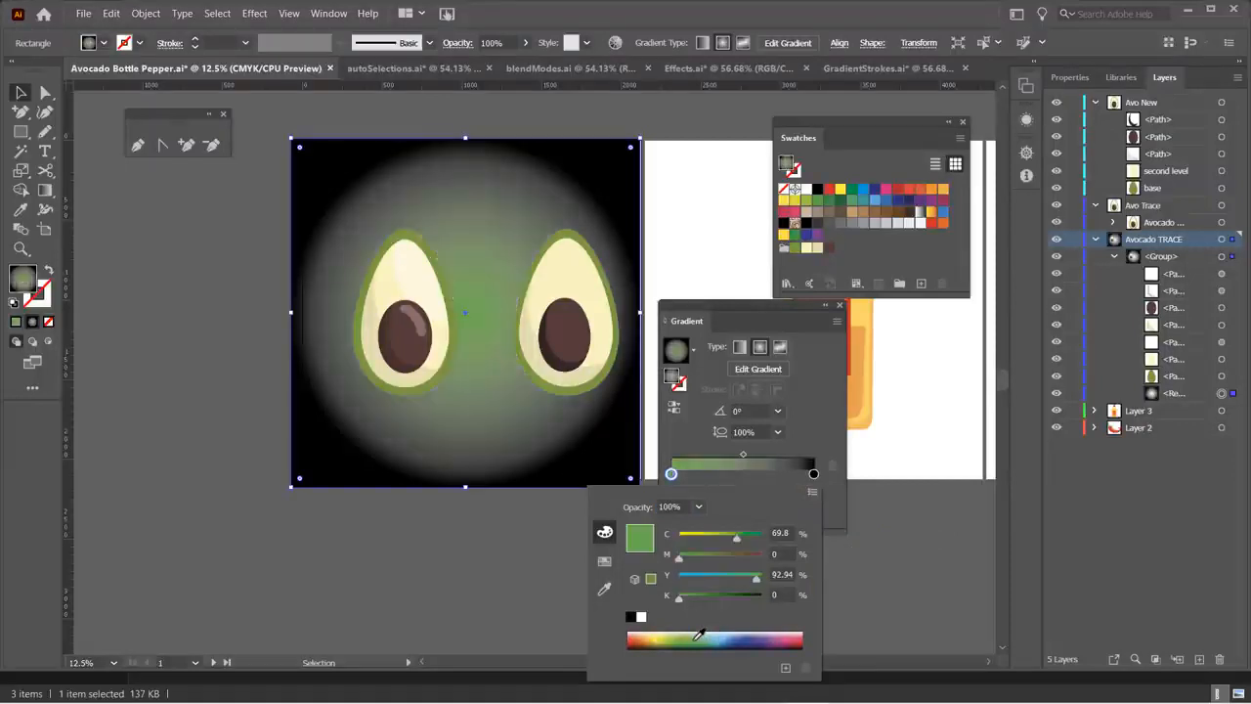
pyautogui.click(692, 640)
pyautogui.click(690, 640)
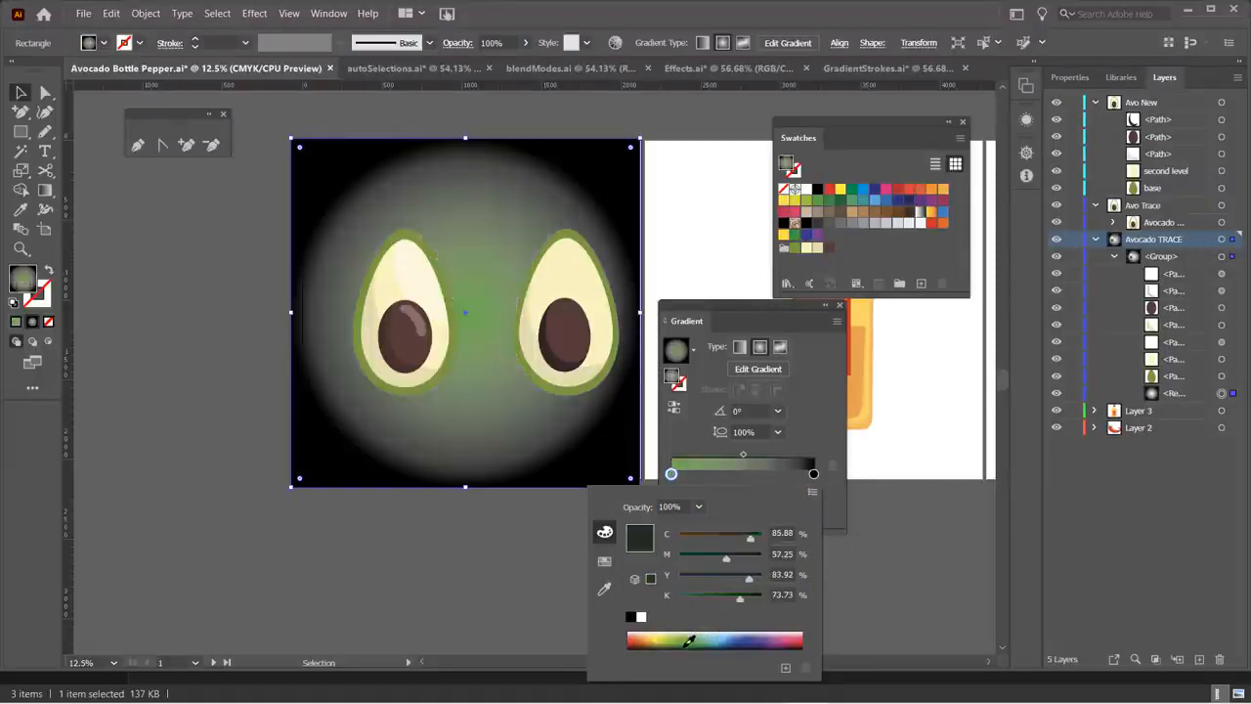
pyautogui.moveTo(685, 645); pyautogui.dragTo(677, 642)
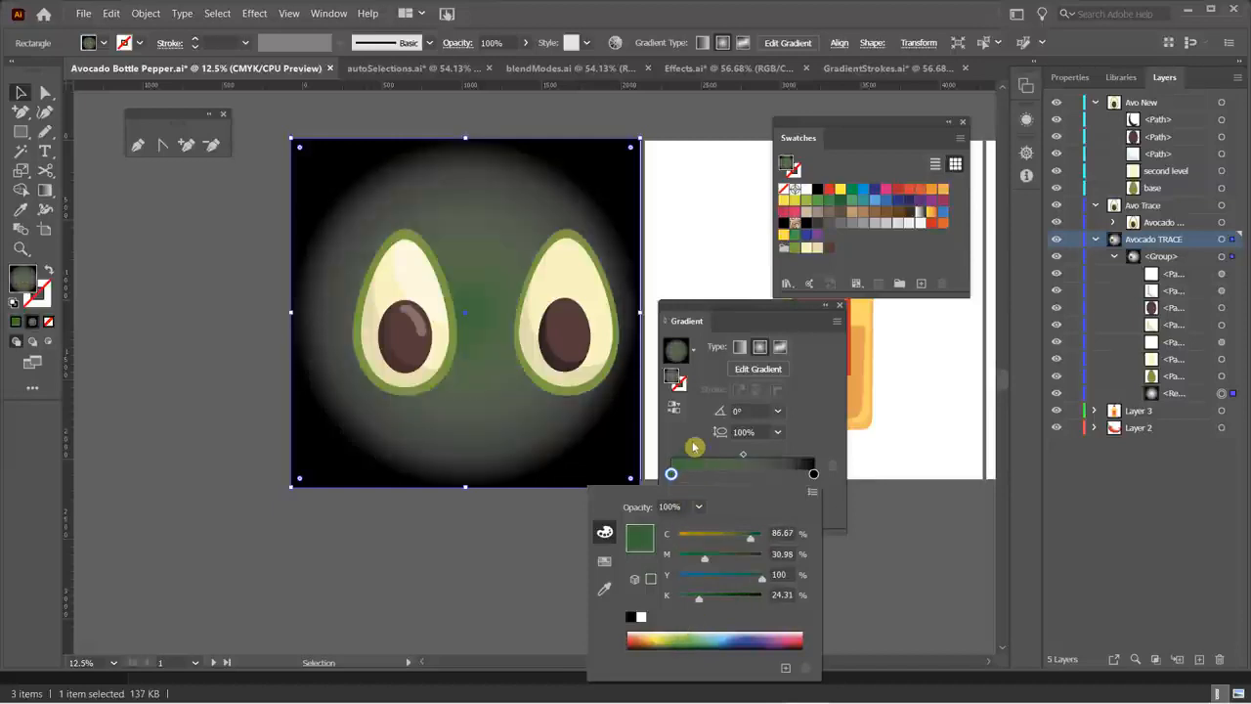
pyautogui.click(694, 447)
# - Set the gradient's end stop to a light grey in CMYK with K at 26%, and reverse the gradient
pyautogui.click(815, 475)
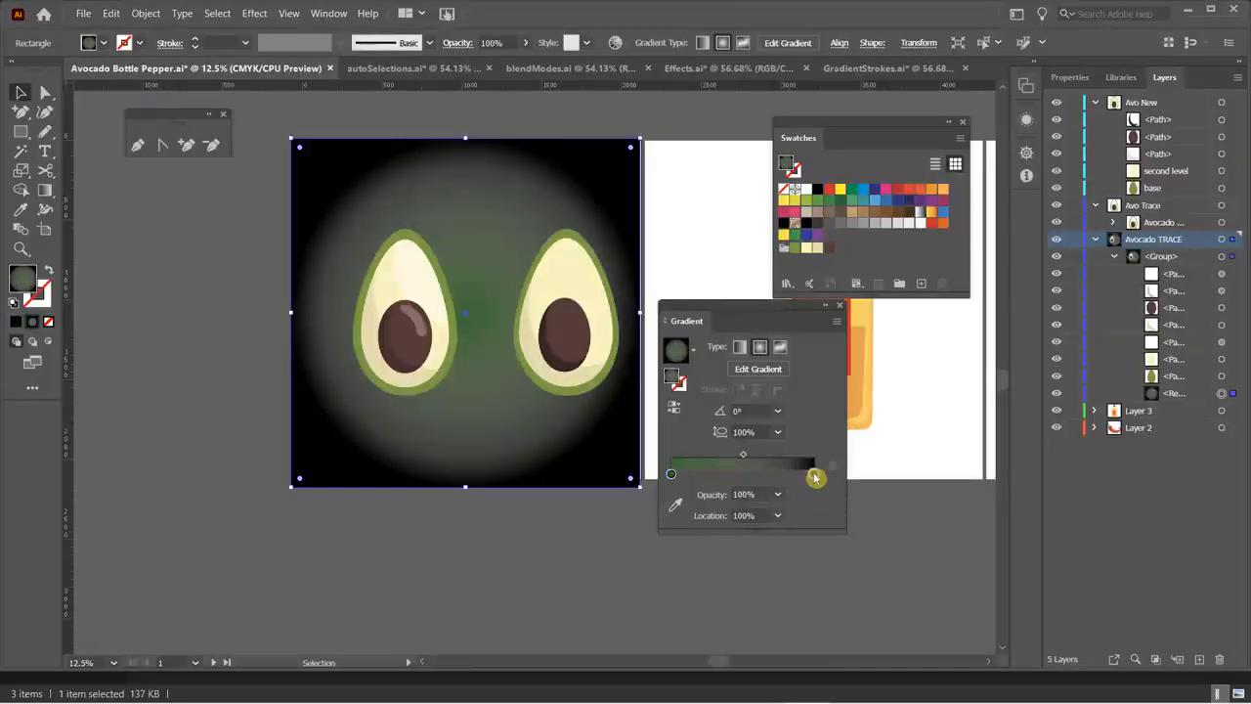
pyautogui.doubleClick(815, 477)
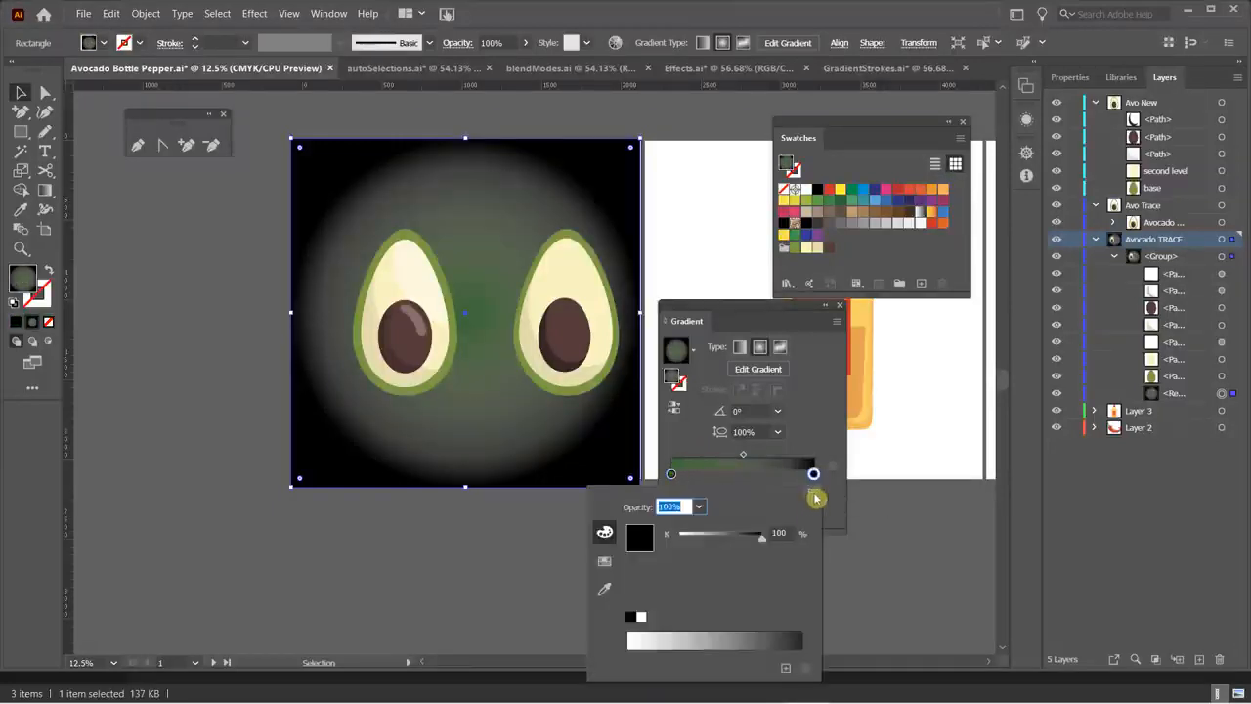
pyautogui.click(815, 493)
pyautogui.click(866, 542)
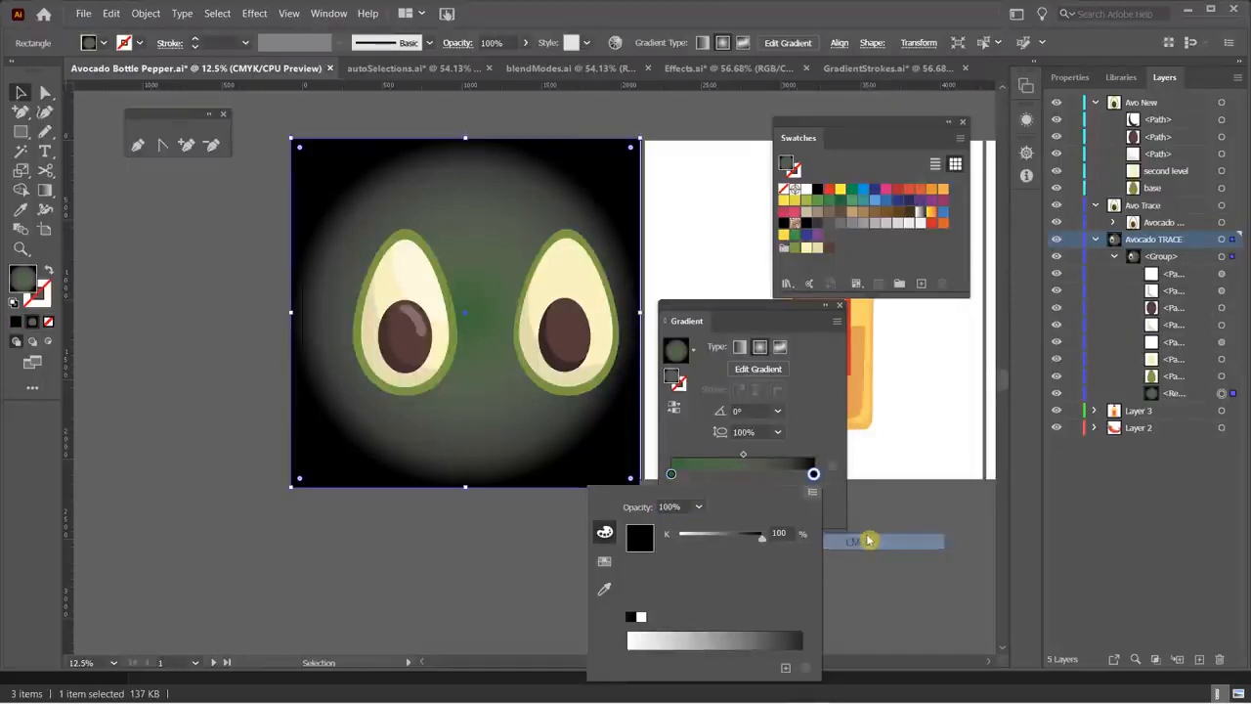
pyautogui.moveTo(763, 598); pyautogui.dragTo(702, 597)
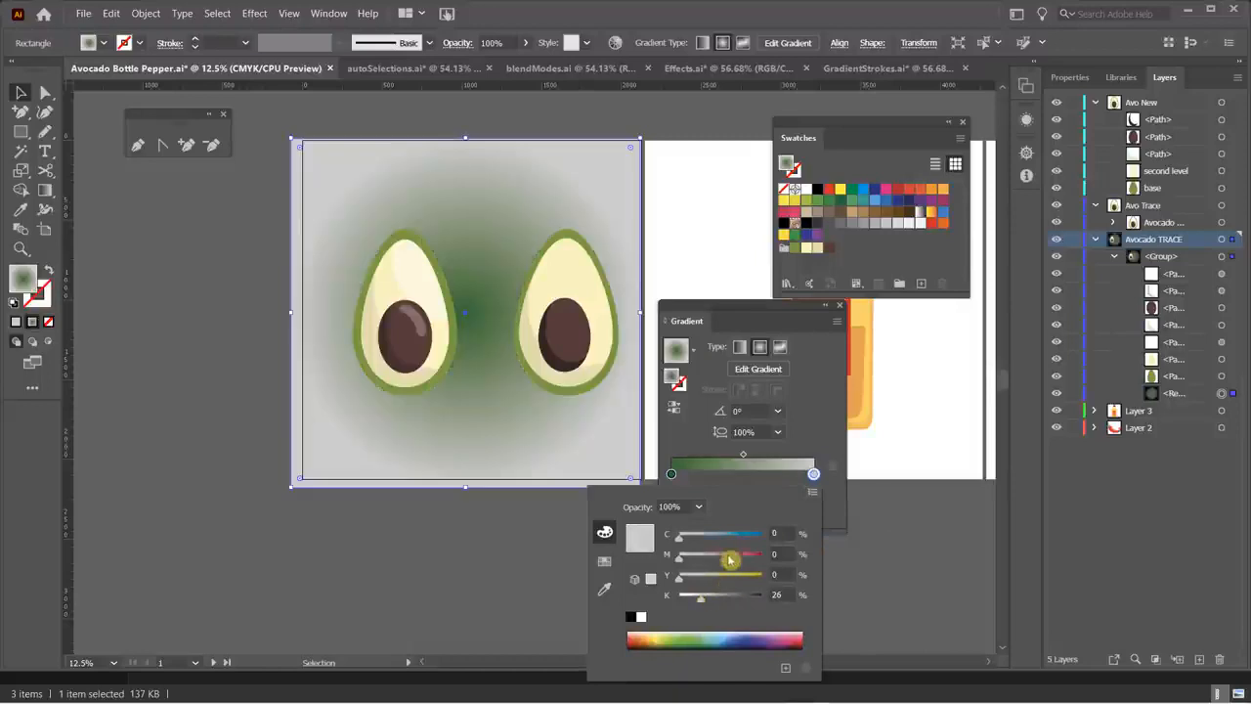
pyautogui.click(813, 440)
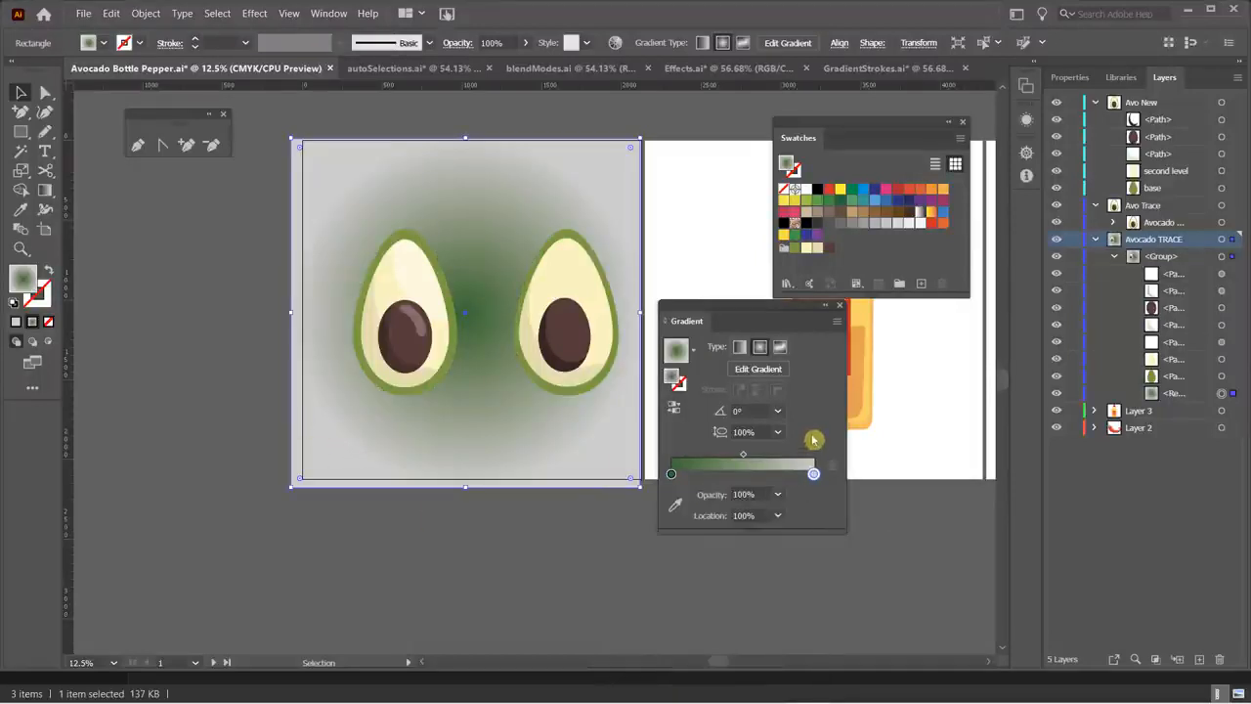
pyautogui.click(675, 409)
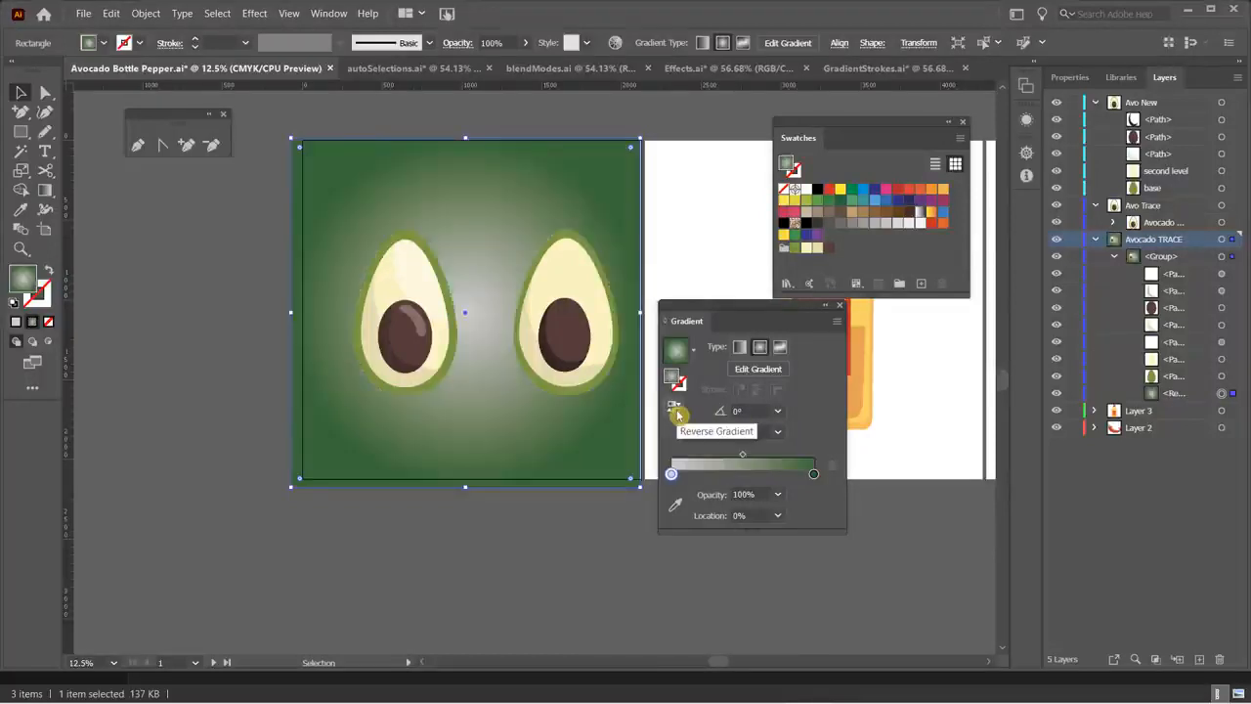
# - Try shifting the gradient midpoint to about 69% and about 37% with the whole Avocado TRACE group selected
pyautogui.click(155, 301)
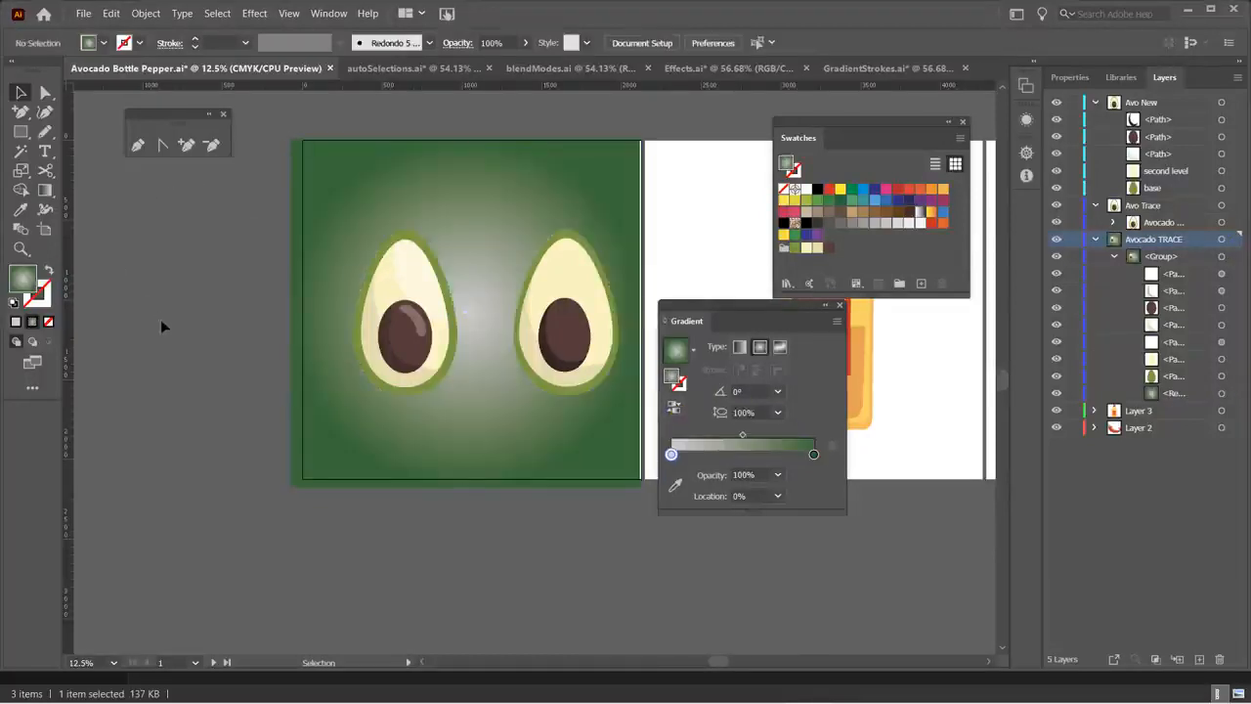
pyautogui.click(724, 502)
pyautogui.moveTo(743, 436); pyautogui.dragTo(770, 446)
pyautogui.click(554, 176)
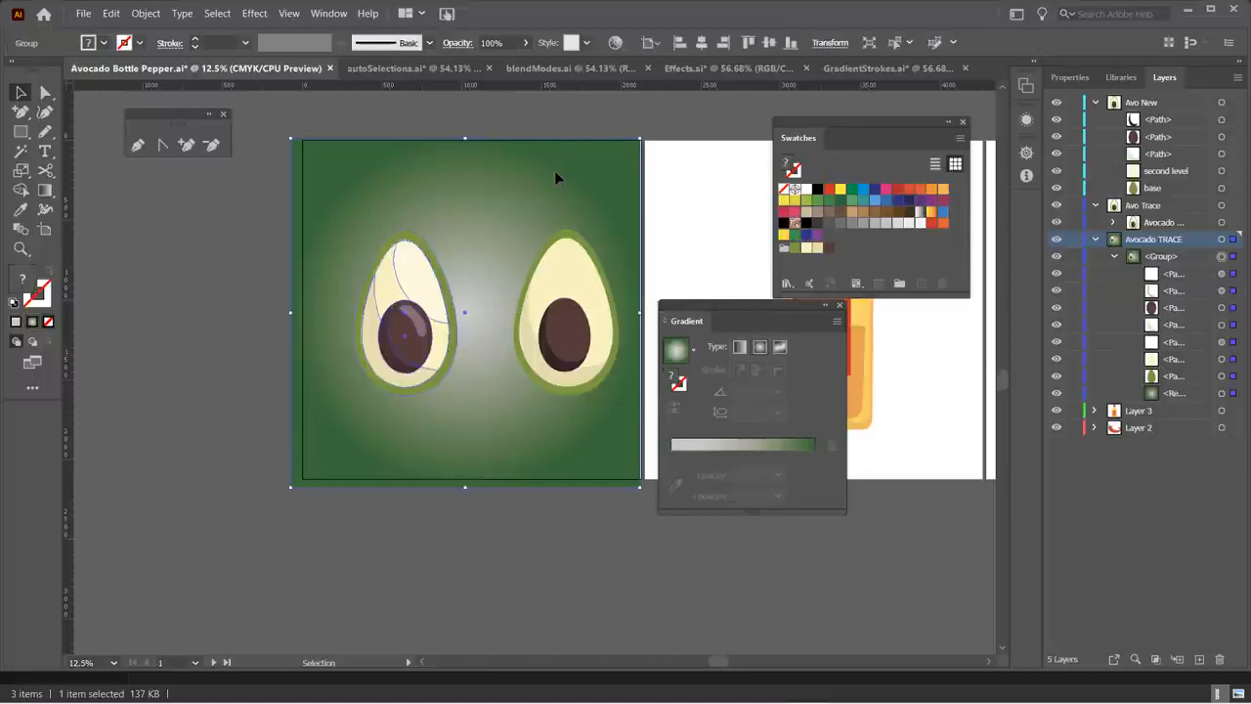
pyautogui.click(774, 462)
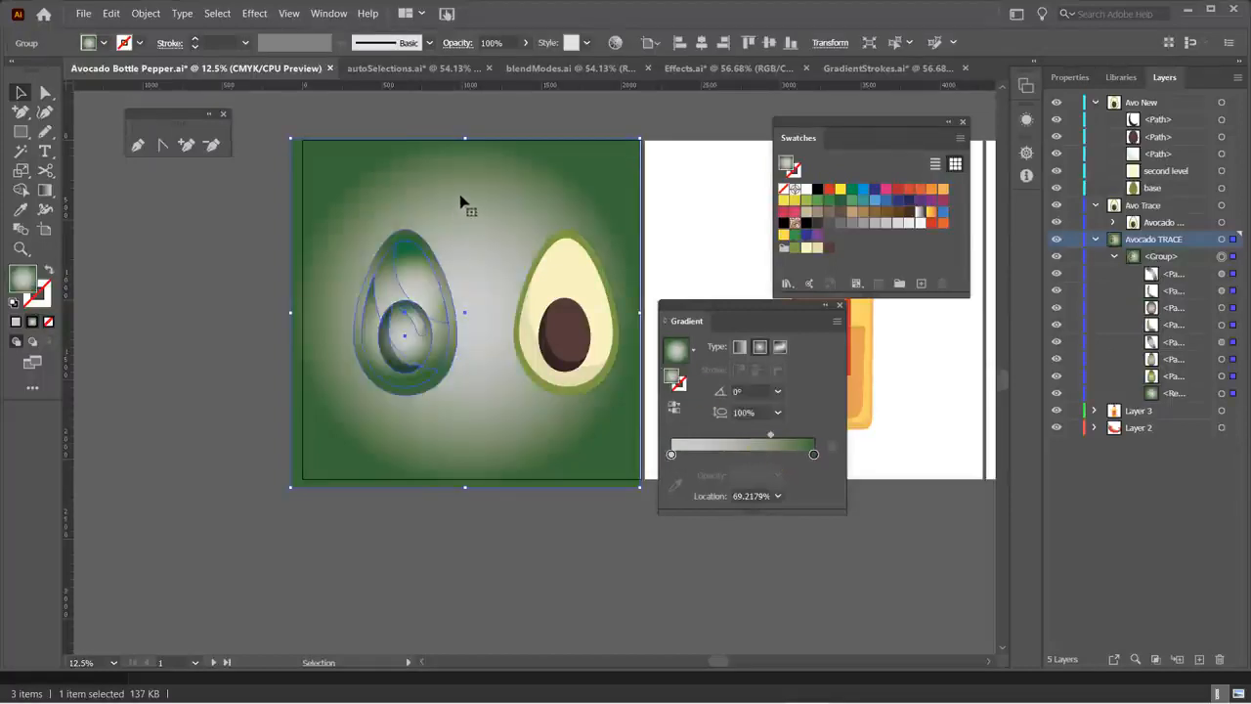
pyautogui.moveTo(773, 440); pyautogui.dragTo(726, 439)
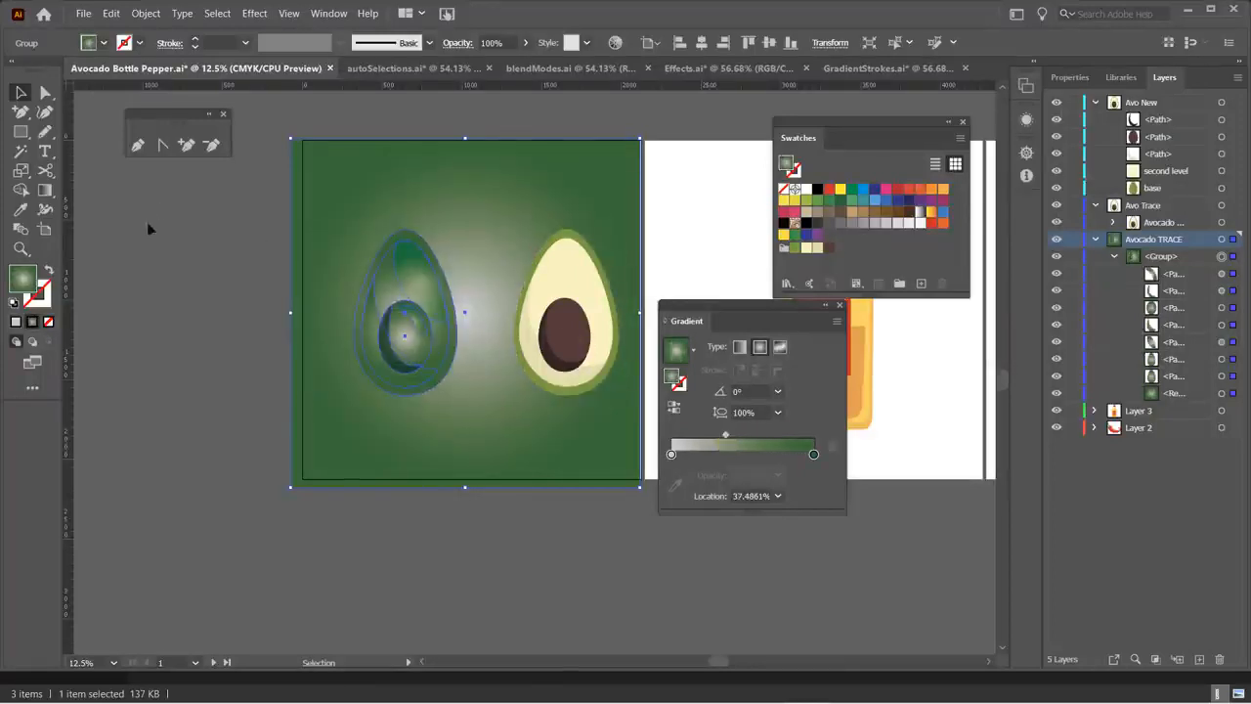
pyautogui.click(236, 333)
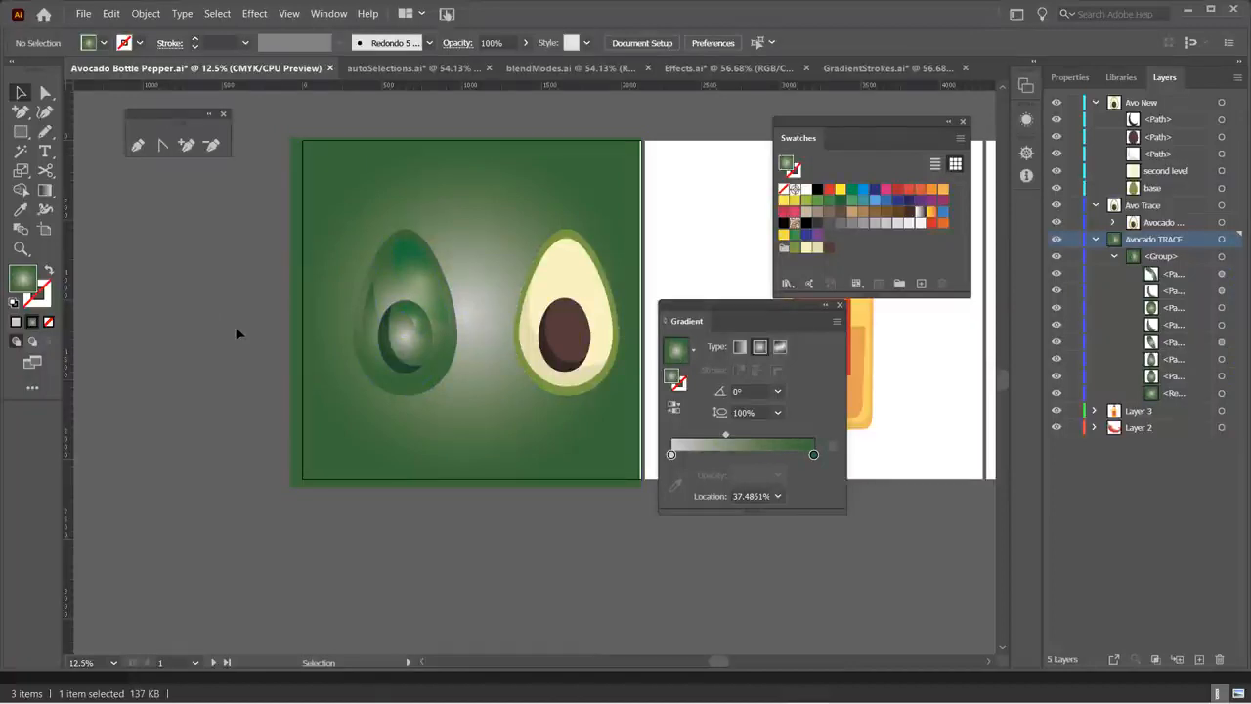
# - Undo the gradient changes applied to the whole Avocado TRACE group and clear the selection
pyautogui.hotkey('ctrl', 'z')
pyautogui.hotkey('ctrl', 'z')
pyautogui.hotkey('ctrl', 'z')
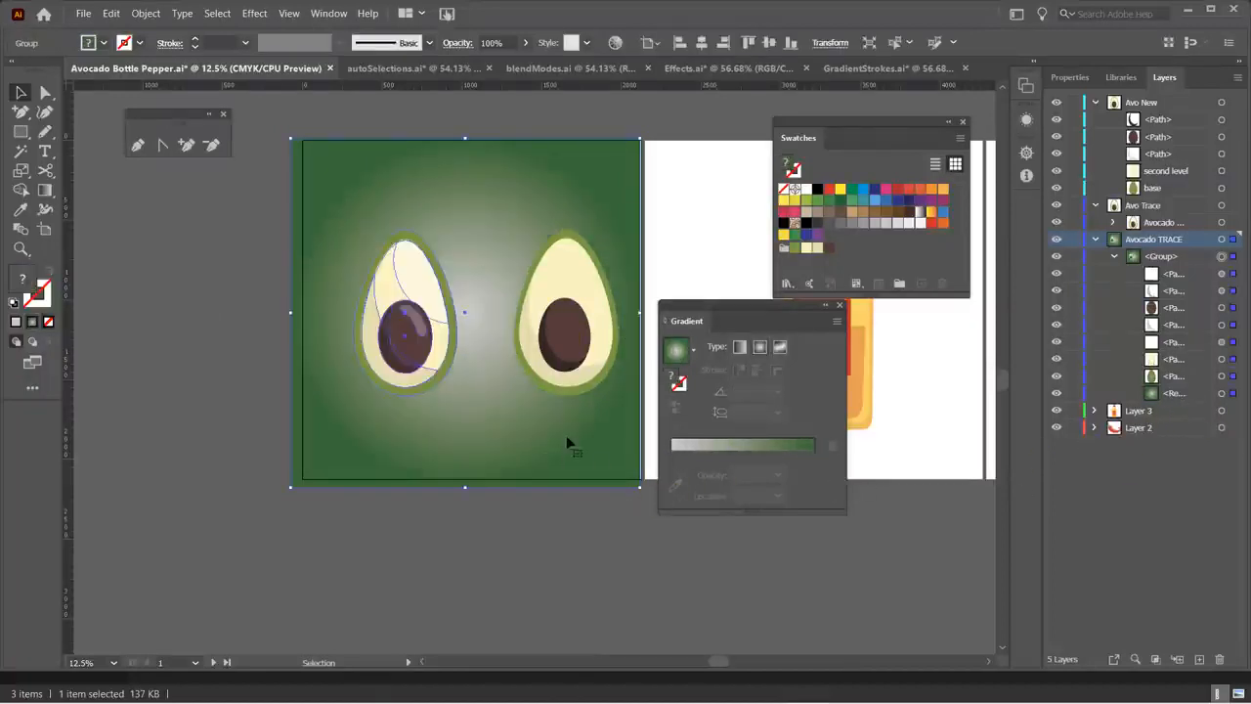
pyautogui.click(584, 515)
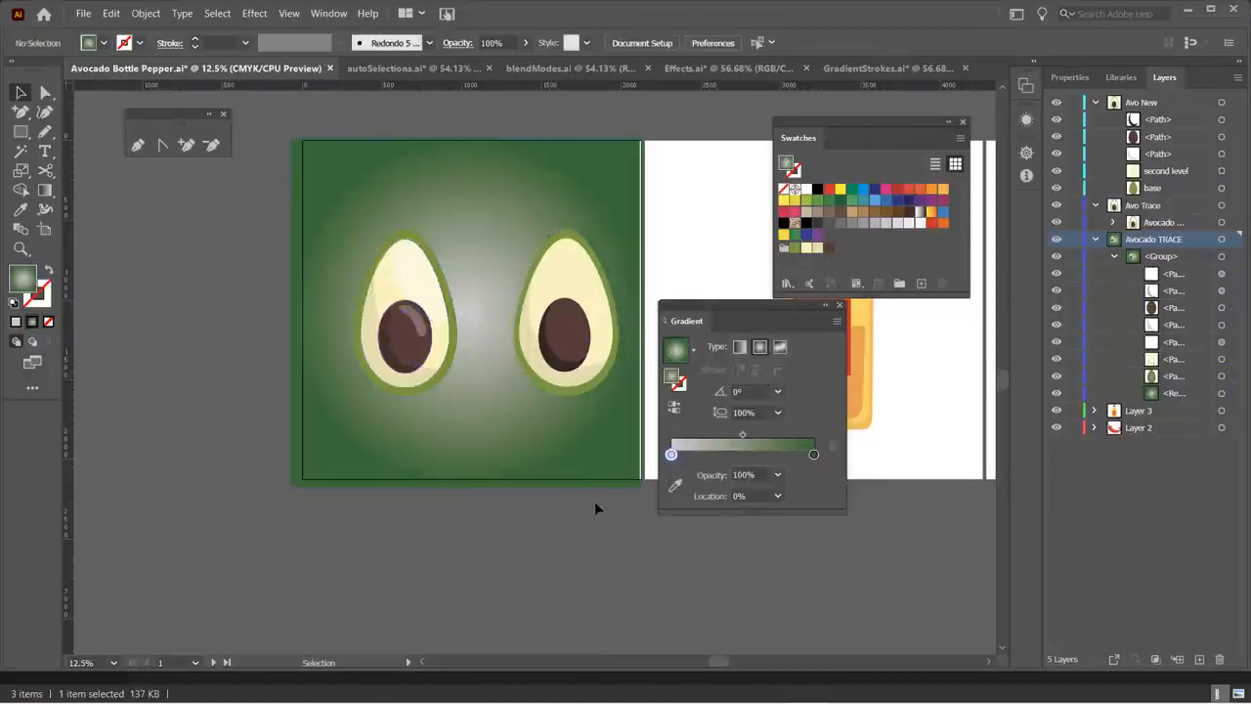
# - Target only the background rectangle in the Avocado TRACE group, shift its gradient midpoint to about 32%, and deselect it
pyautogui.click(1222, 393)
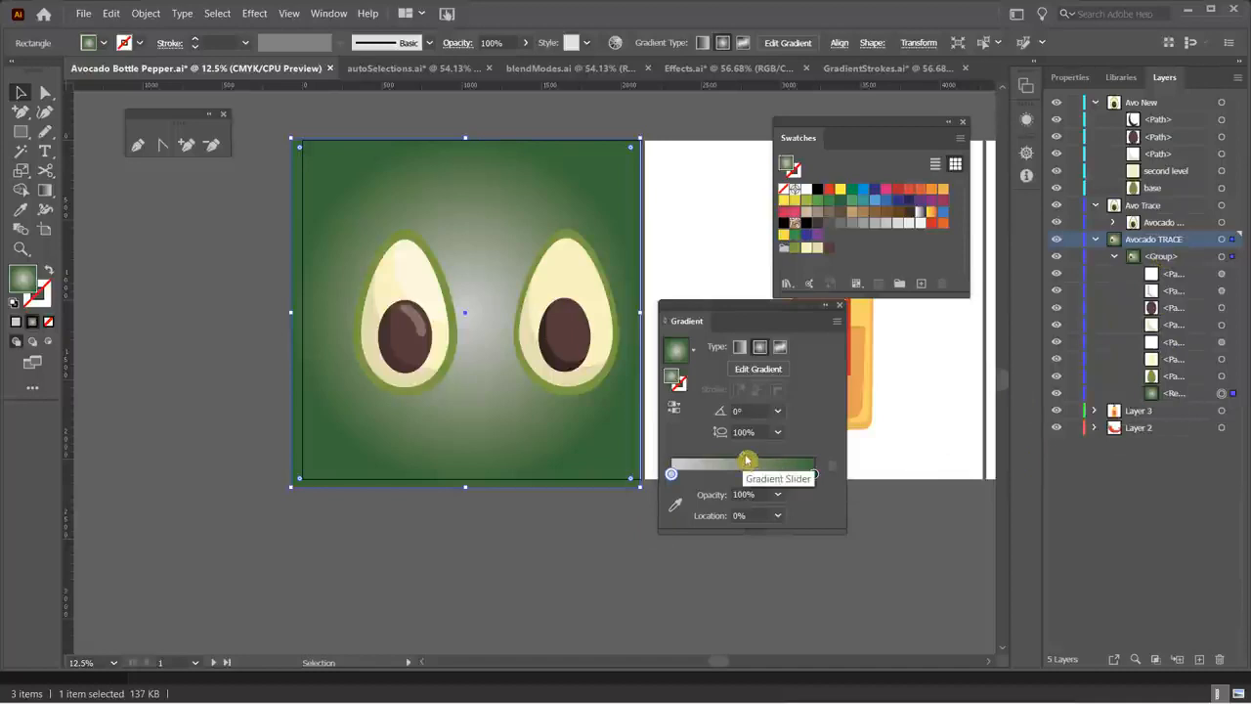
pyautogui.moveTo(743, 465); pyautogui.dragTo(721, 460)
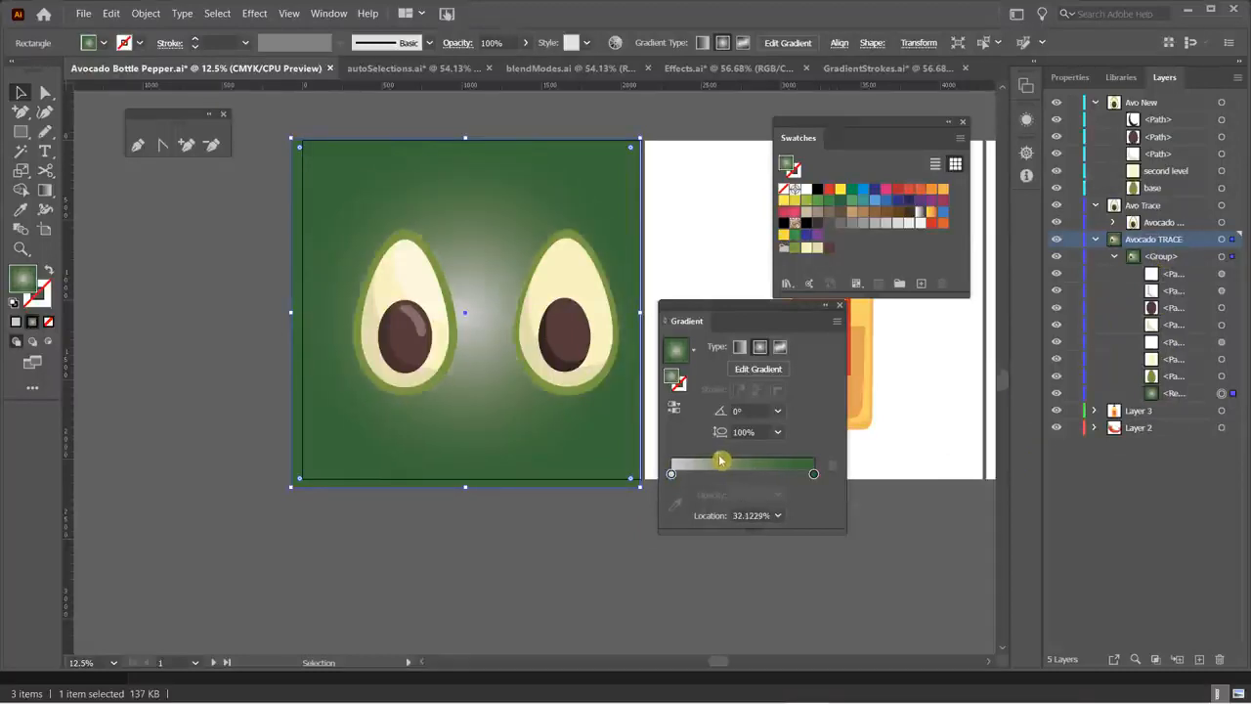
pyautogui.click(272, 526)
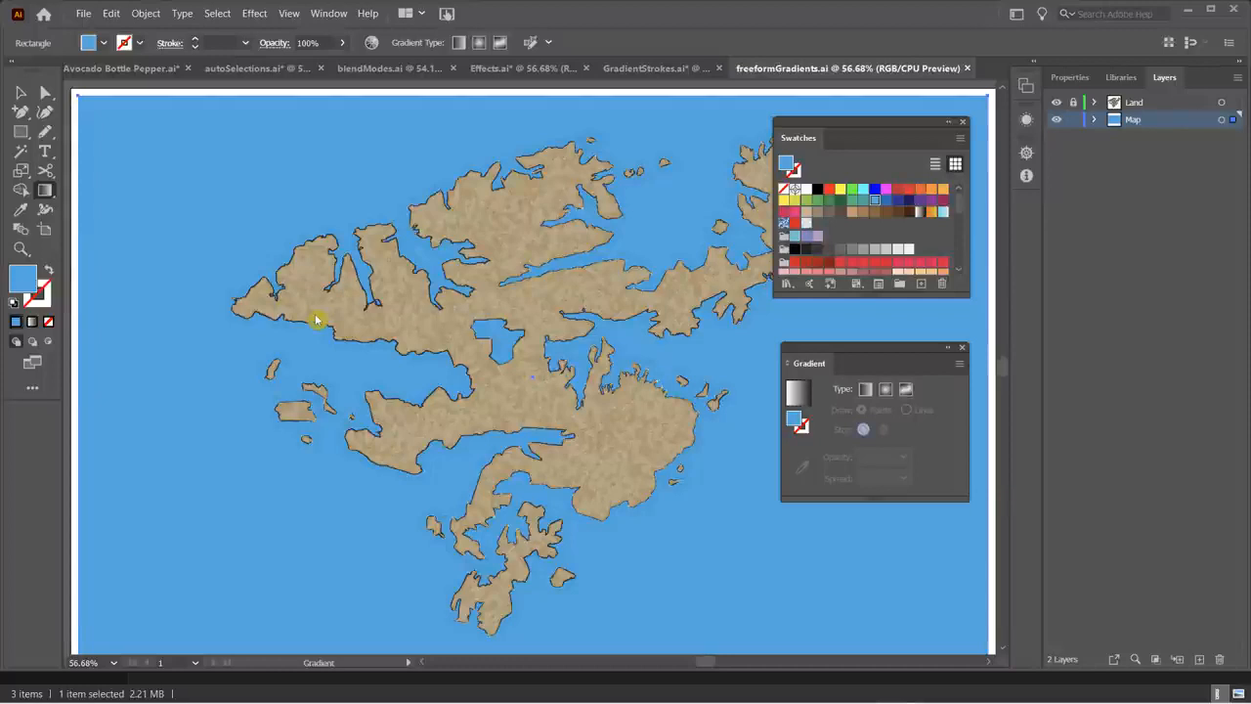
# - Apply a freeform gradient to the blue Map background rectangle in the freeformGradients.ai document
pyautogui.click(45, 194)
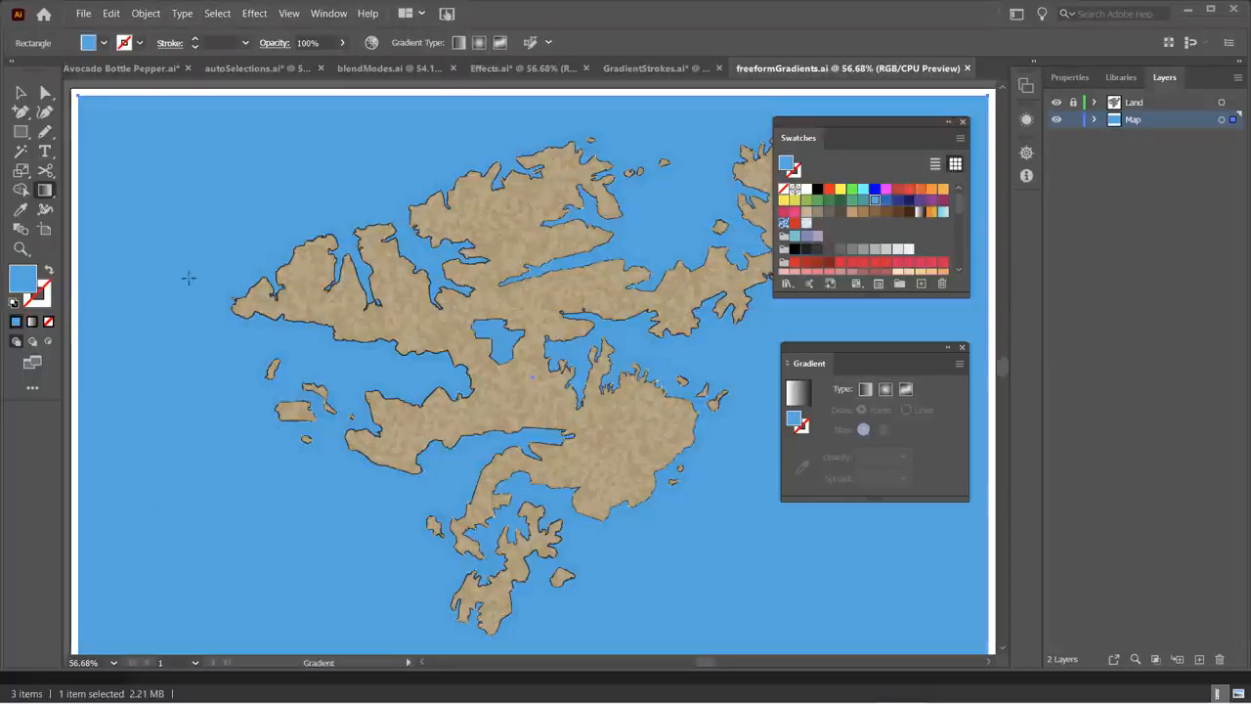
pyautogui.click(842, 364)
pyautogui.moveTo(842, 364); pyautogui.dragTo(804, 343)
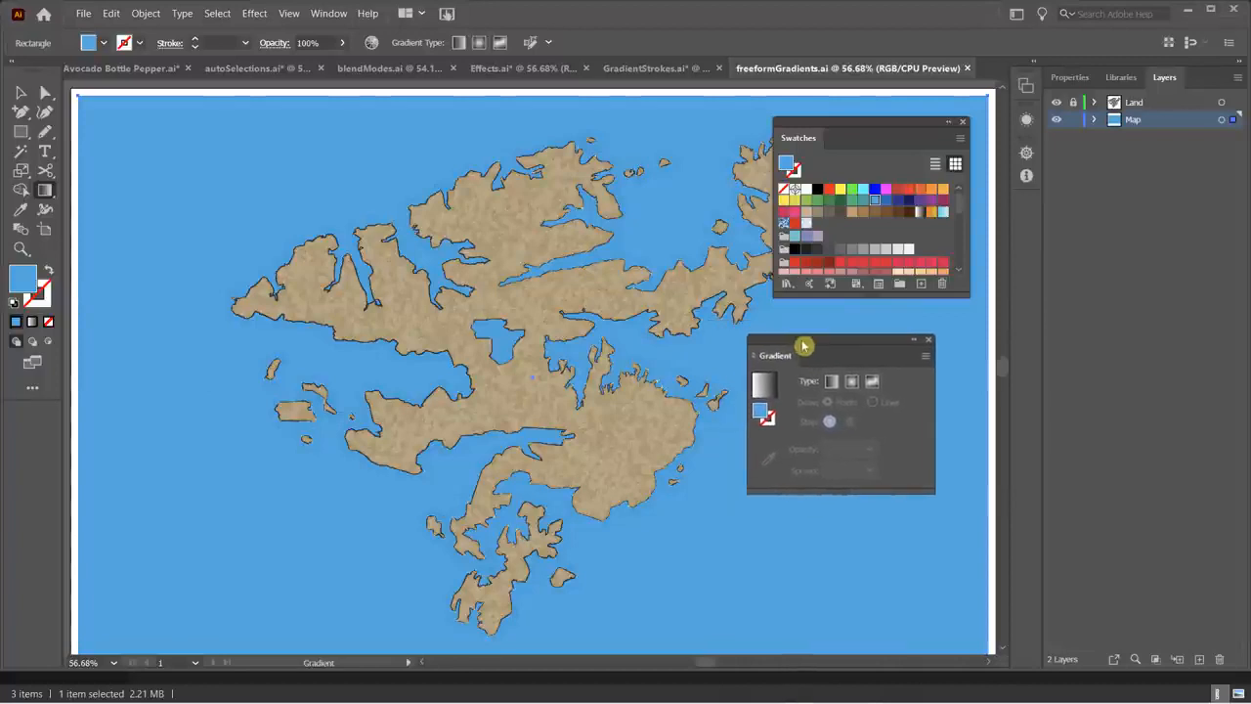
pyautogui.click(330, 13)
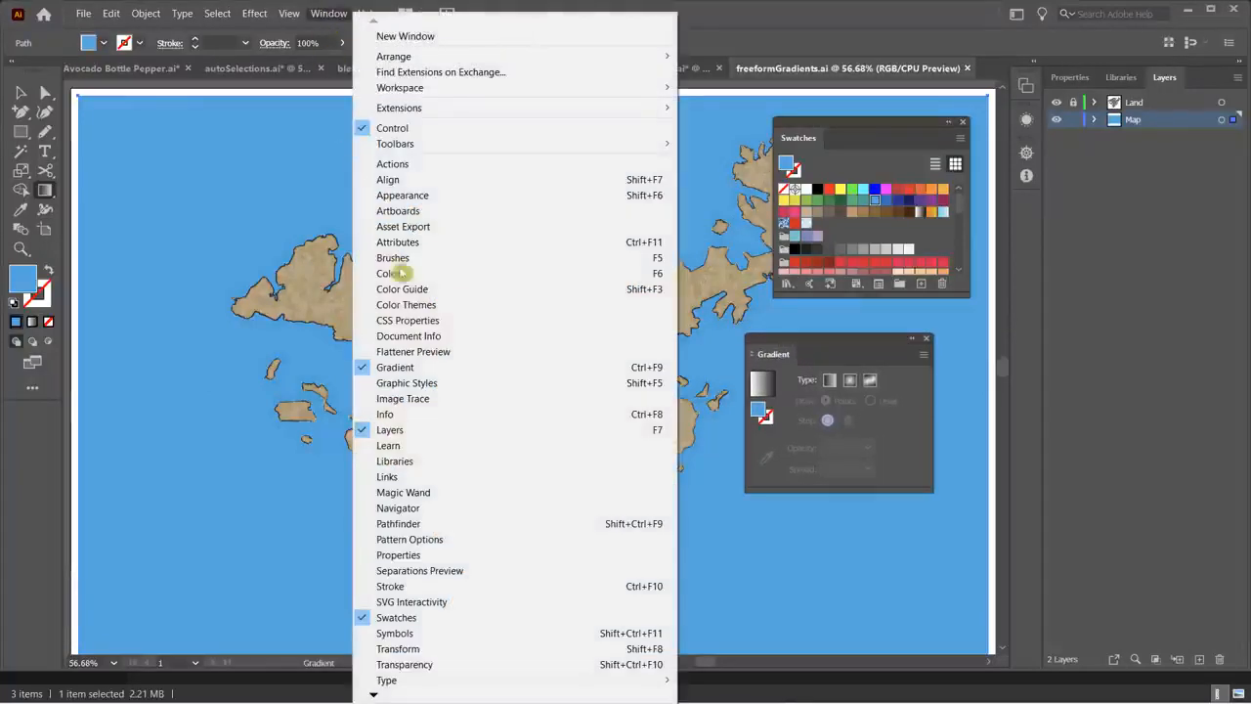
pyautogui.click(771, 30)
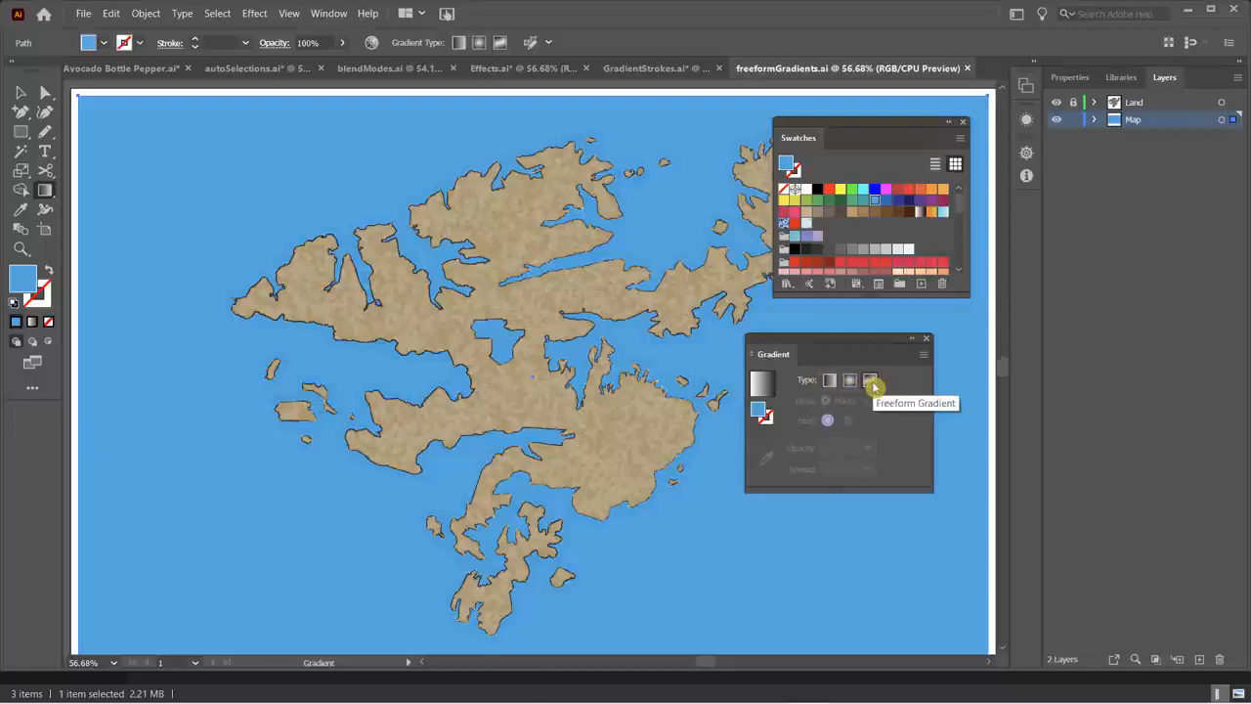
pyautogui.click(871, 382)
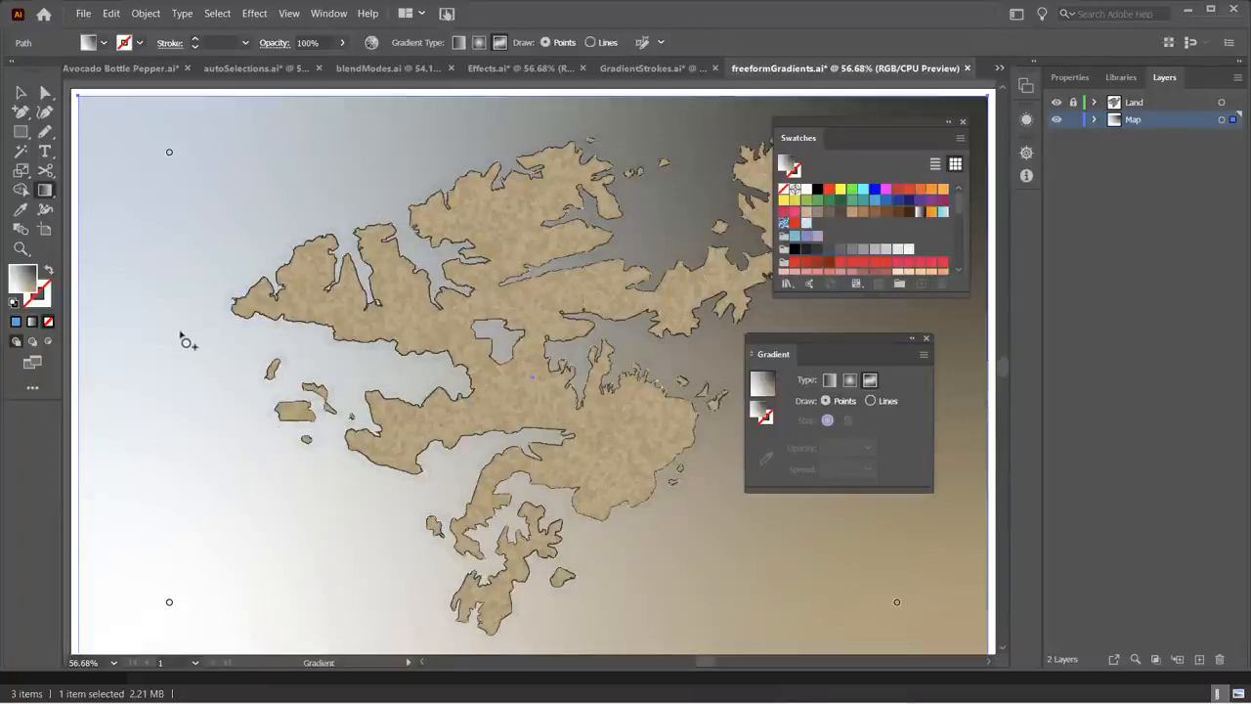
# - Add white freeform gradient points around the landmass, along the west, south, east and northeast areas of the background
pyautogui.click(164, 190)
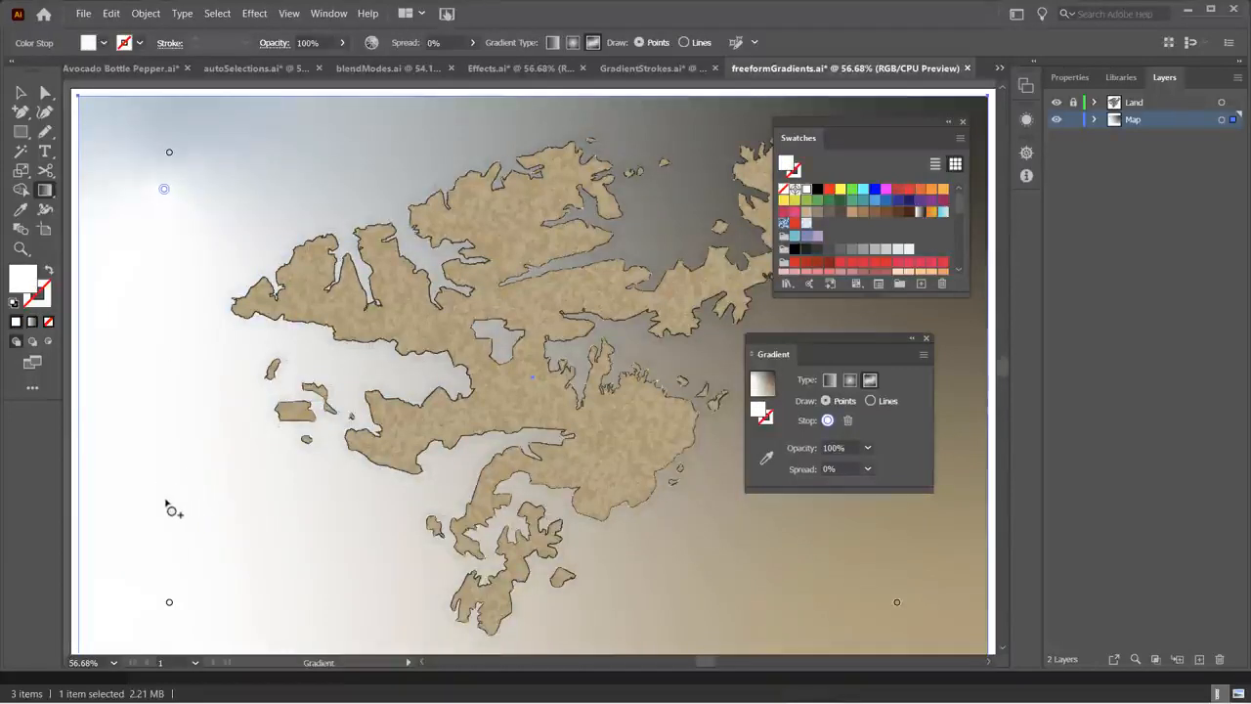
pyautogui.click(164, 498)
pyautogui.click(758, 560)
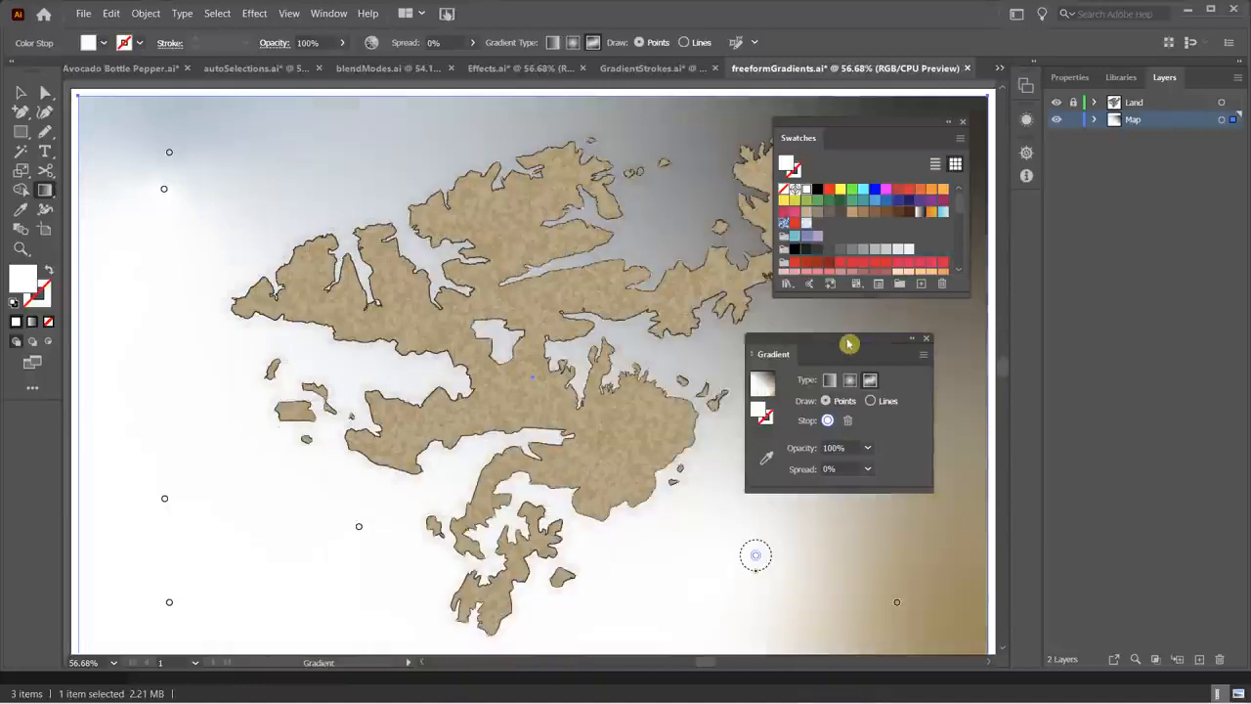
pyautogui.moveTo(847, 341); pyautogui.dragTo(563, 330)
pyautogui.click(887, 421)
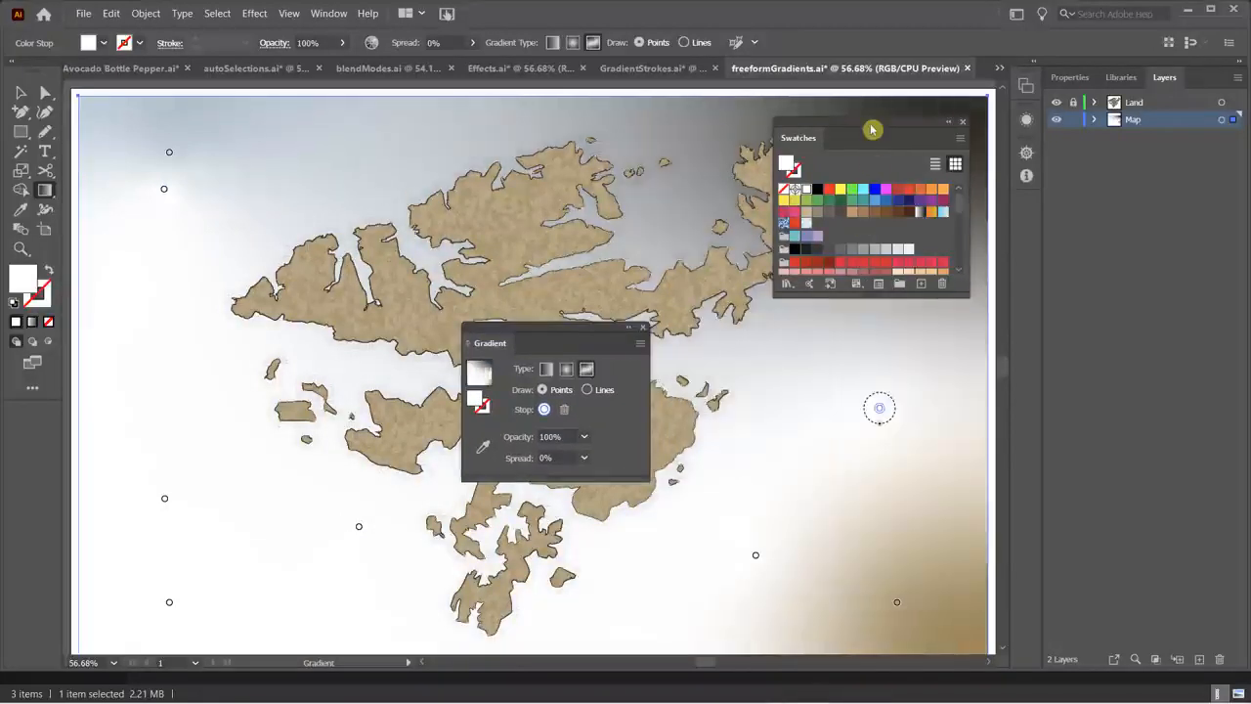
pyautogui.moveTo(874, 126); pyautogui.dragTo(919, 352)
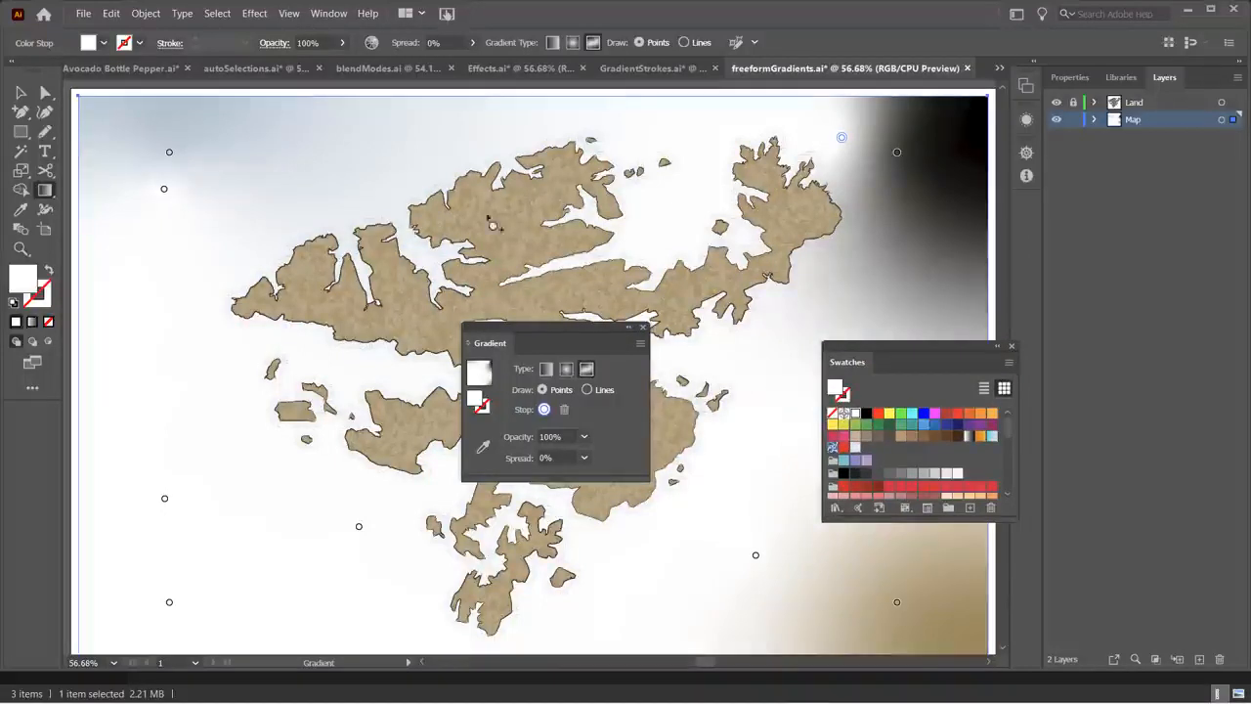
# - Delete the original freeform gradient points near the background's upper-left and upper-right corners
pyautogui.click(169, 153)
pyautogui.press('Delete')
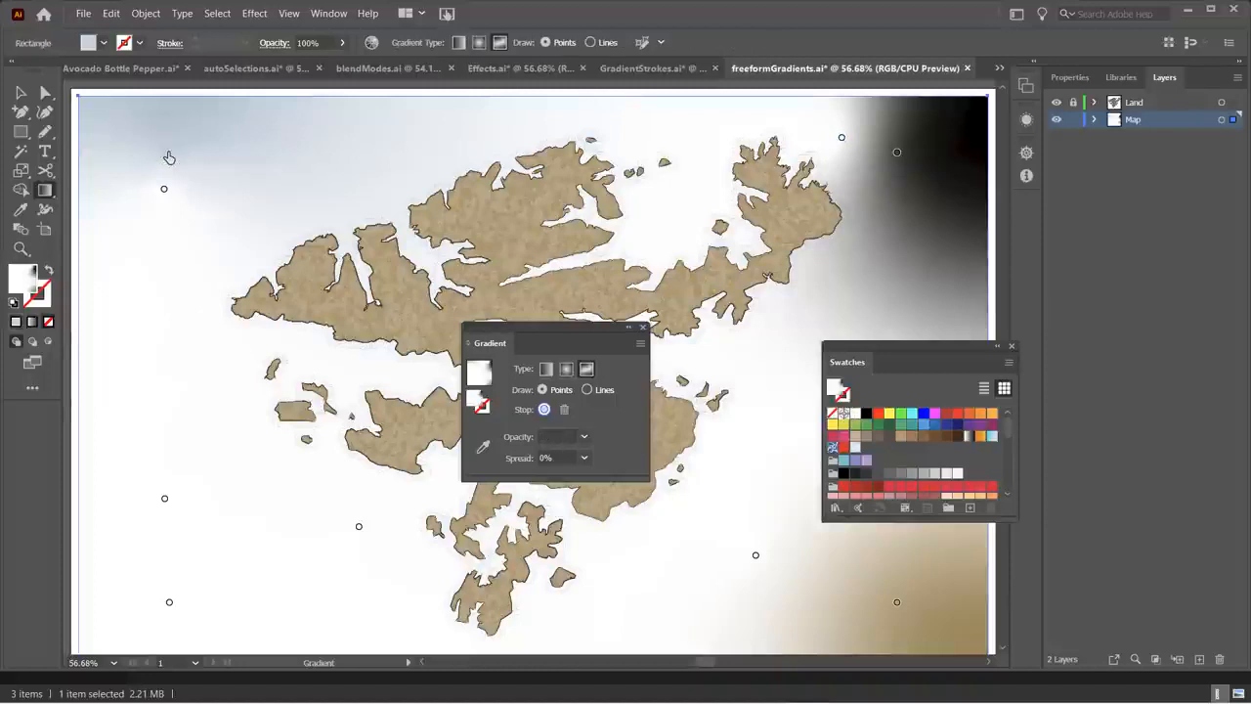
pyautogui.click(897, 154)
pyautogui.press('Delete')
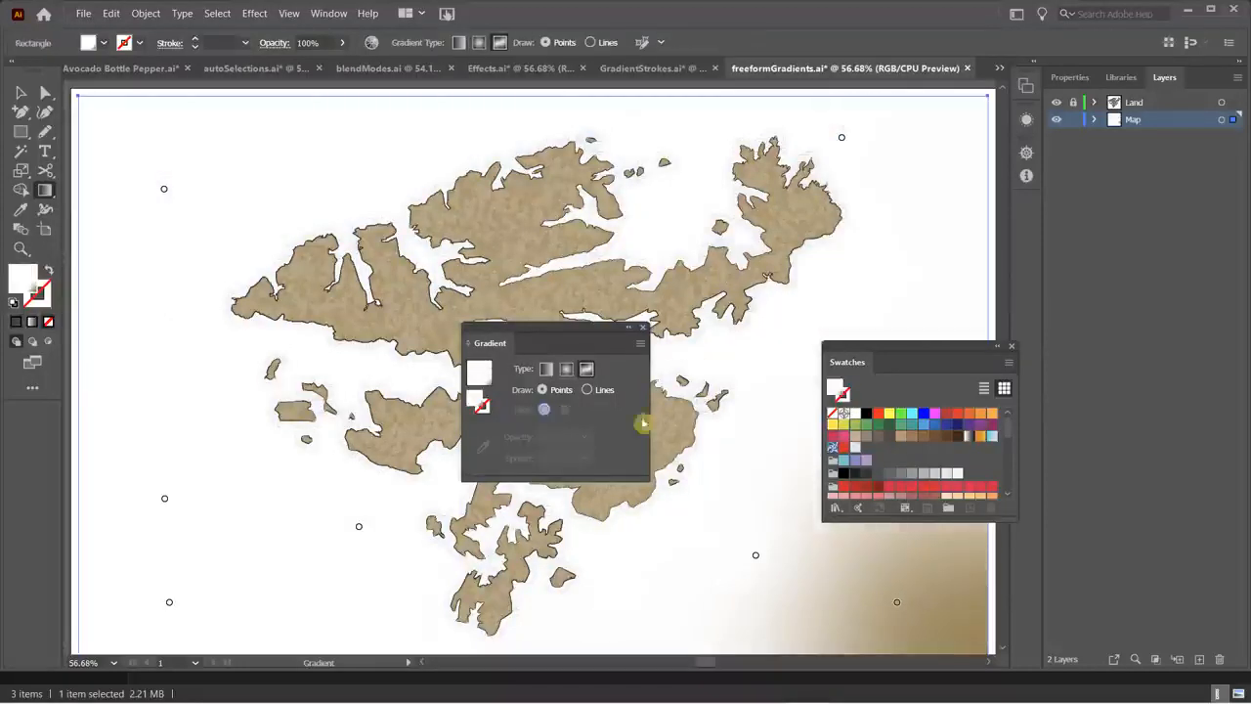
# - Reposition the west, south, southeast and northeast gradient points around the landmass and add a white point at its centre
pyautogui.moveTo(164, 499); pyautogui.dragTo(131, 426)
pyautogui.moveTo(359, 525); pyautogui.dragTo(358, 504)
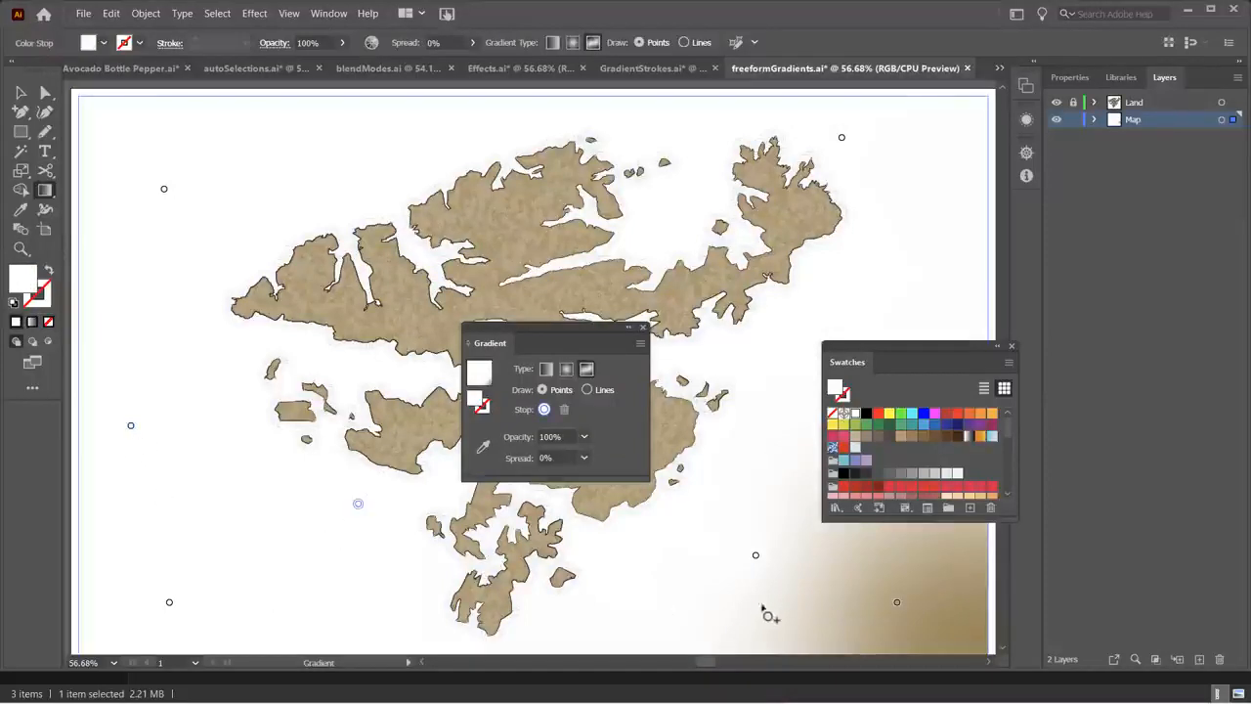
pyautogui.moveTo(756, 554); pyautogui.dragTo(718, 493)
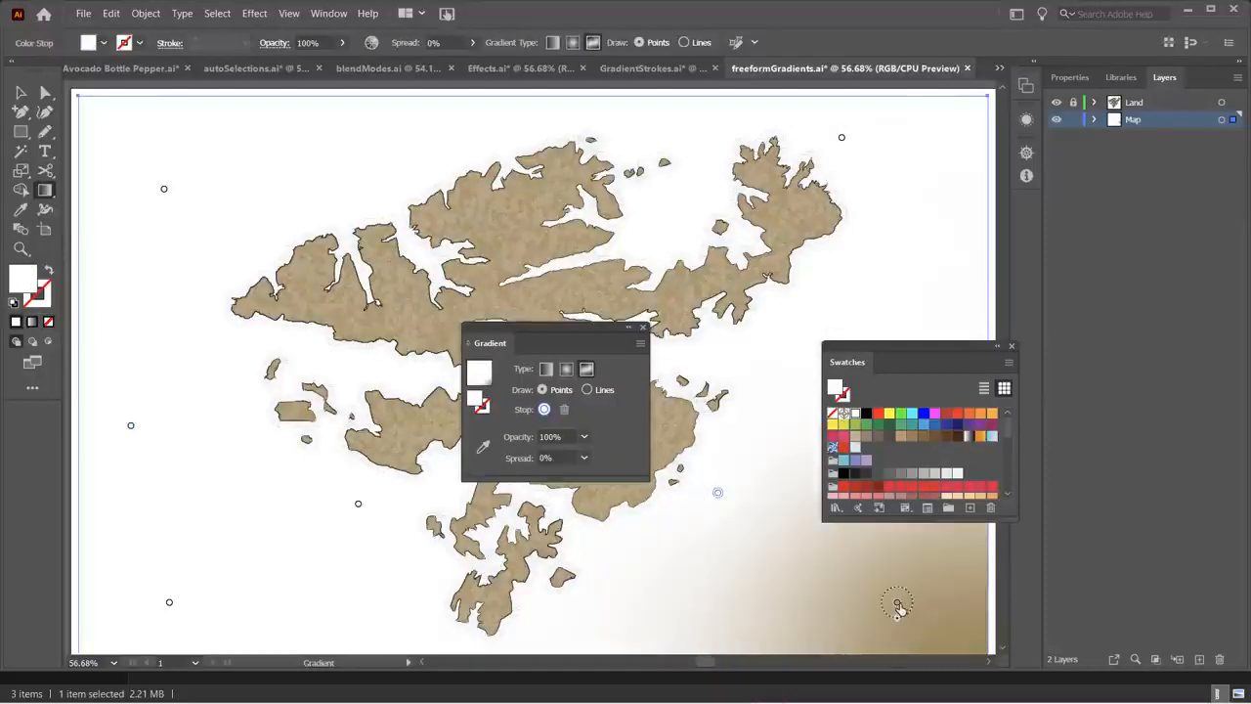
pyautogui.moveTo(899, 607)
pyautogui.mouseDown()
pyautogui.moveTo(936, 620)
pyautogui.moveTo(911, 596)
pyautogui.mouseUp()
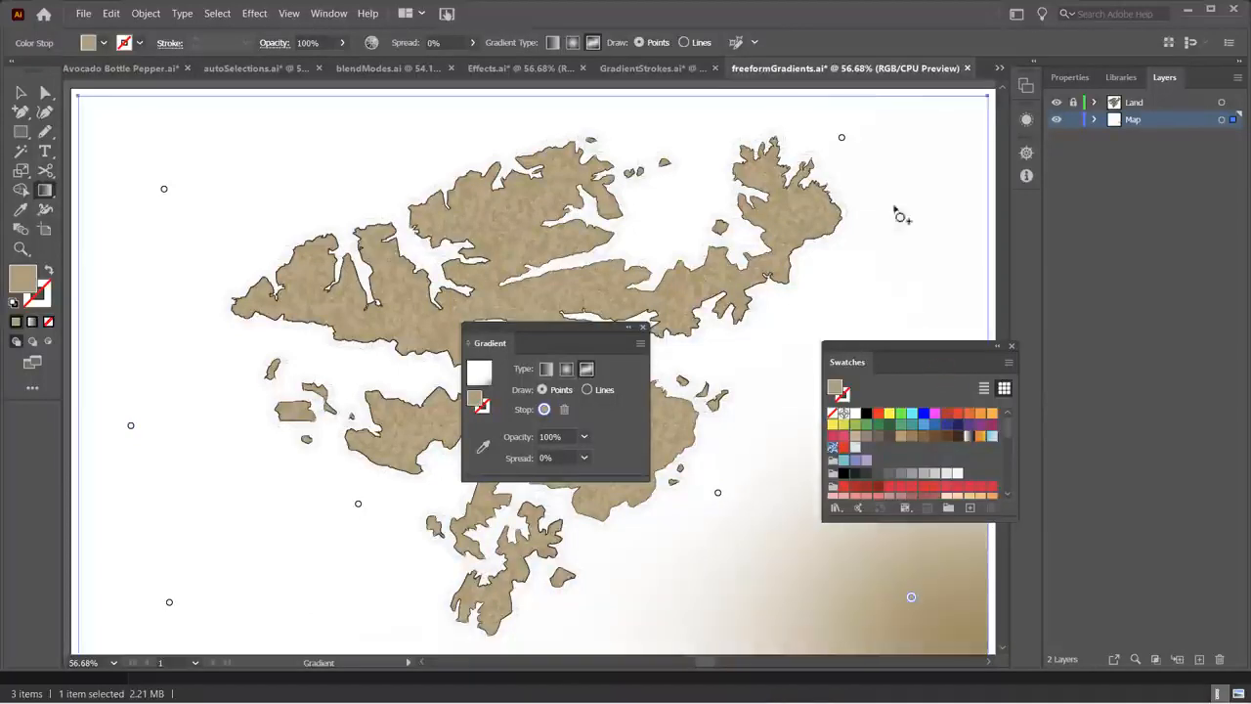
pyautogui.moveTo(841, 136); pyautogui.dragTo(870, 180)
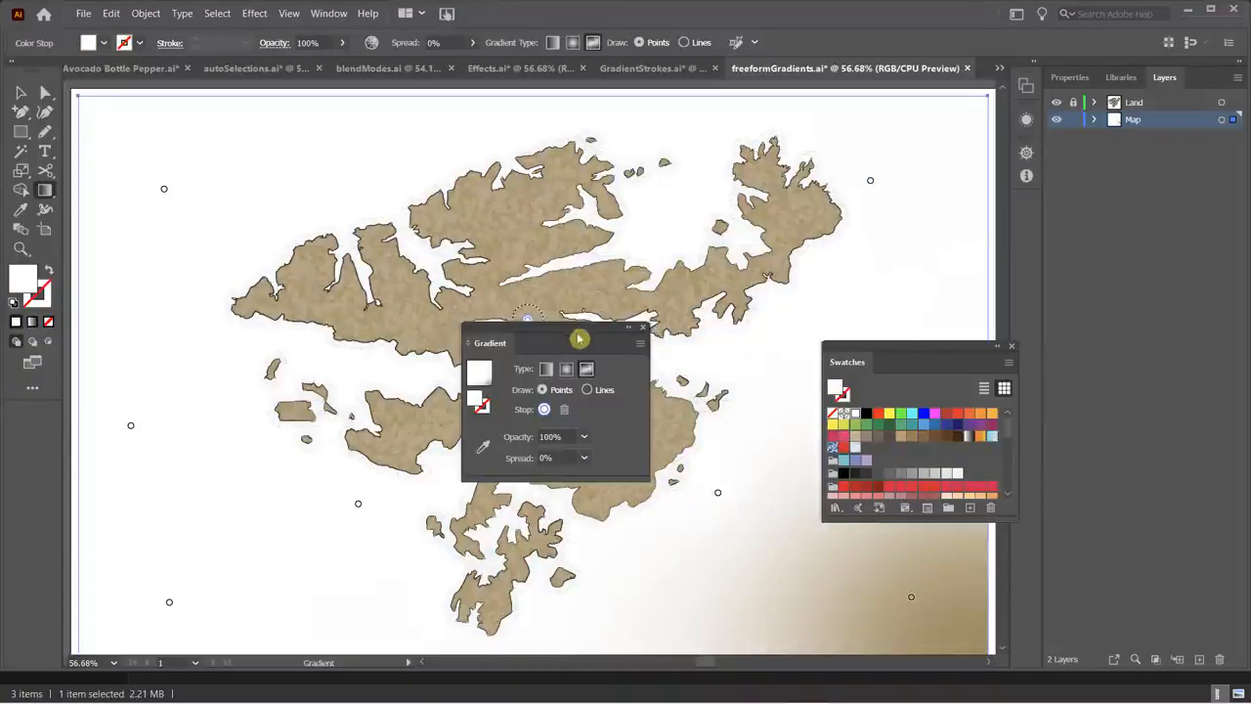
pyautogui.moveTo(578, 335); pyautogui.dragTo(799, 270)
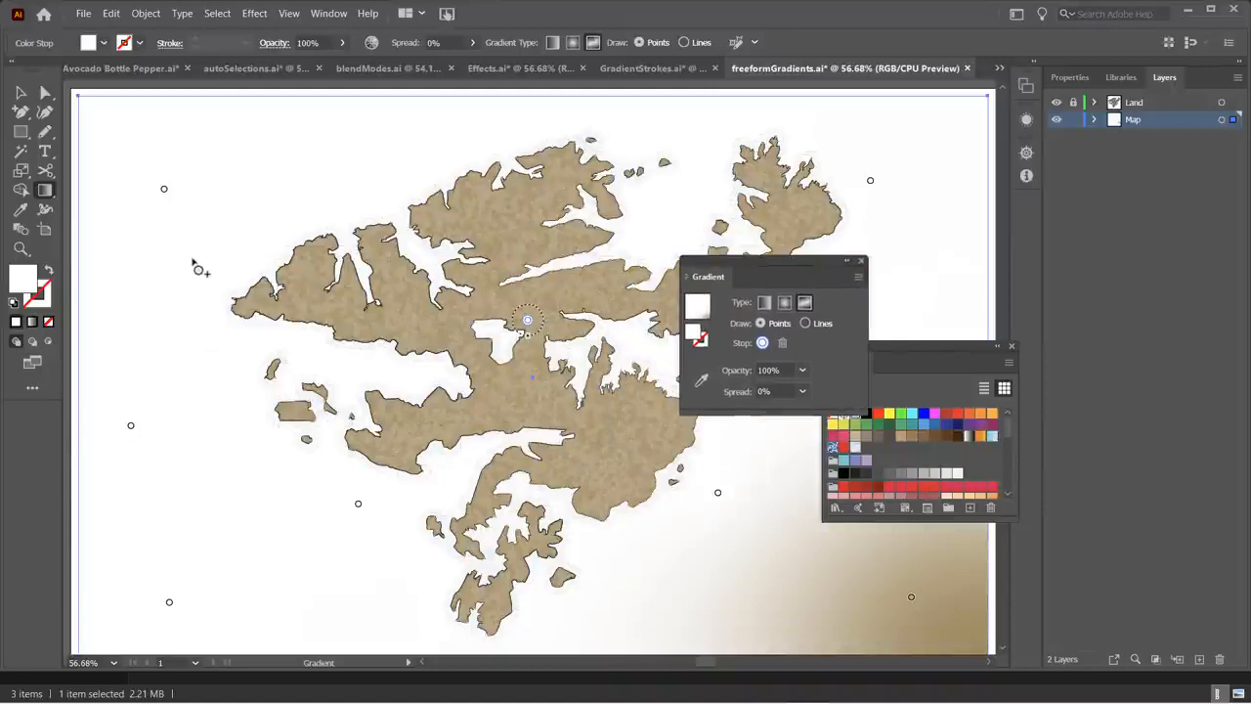
# - Colour the background's upper-left gradient point blue with C 87.06, M 52.94, Y 0, K 0, and widen its spread to 100%
pyautogui.doubleClick(164, 189)
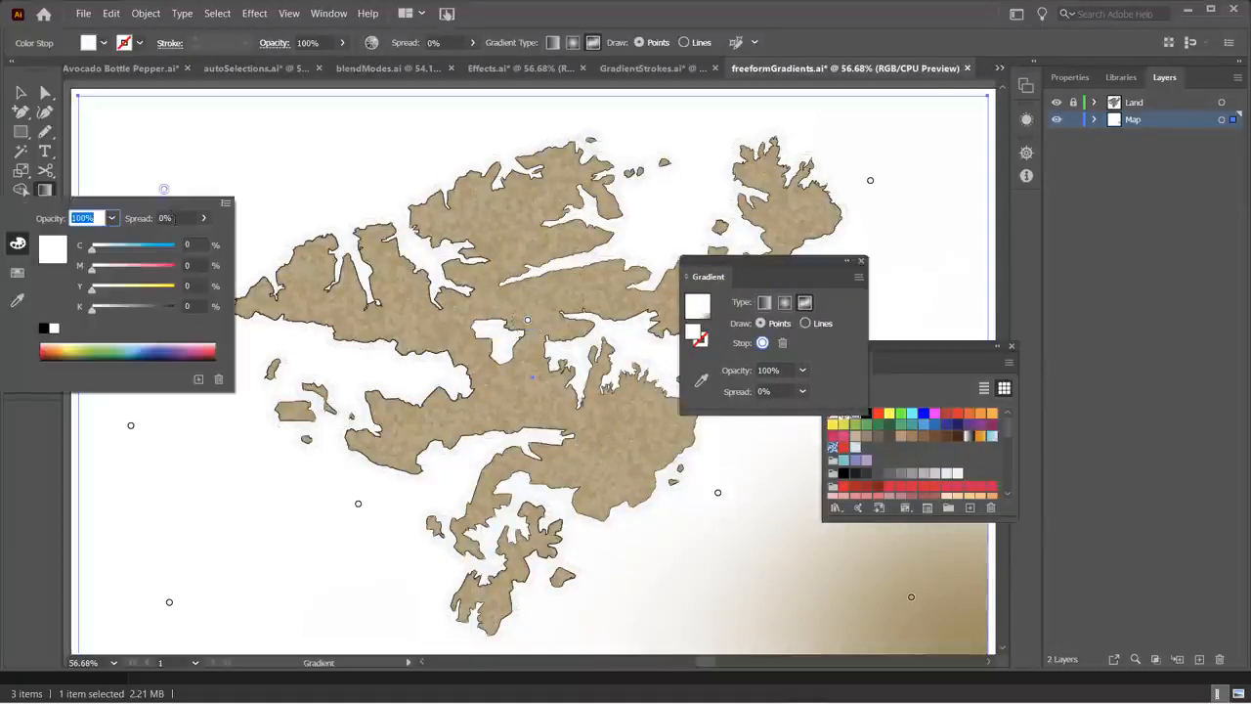
pyautogui.click(144, 347)
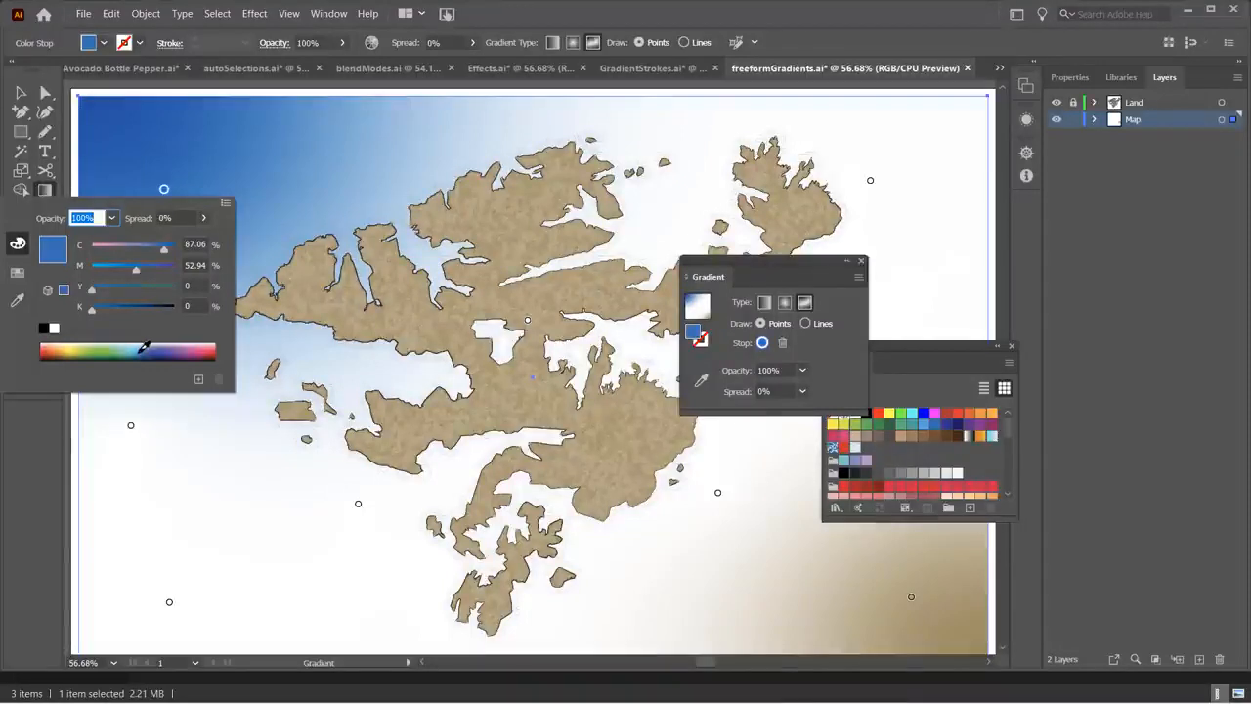
pyautogui.click(164, 191)
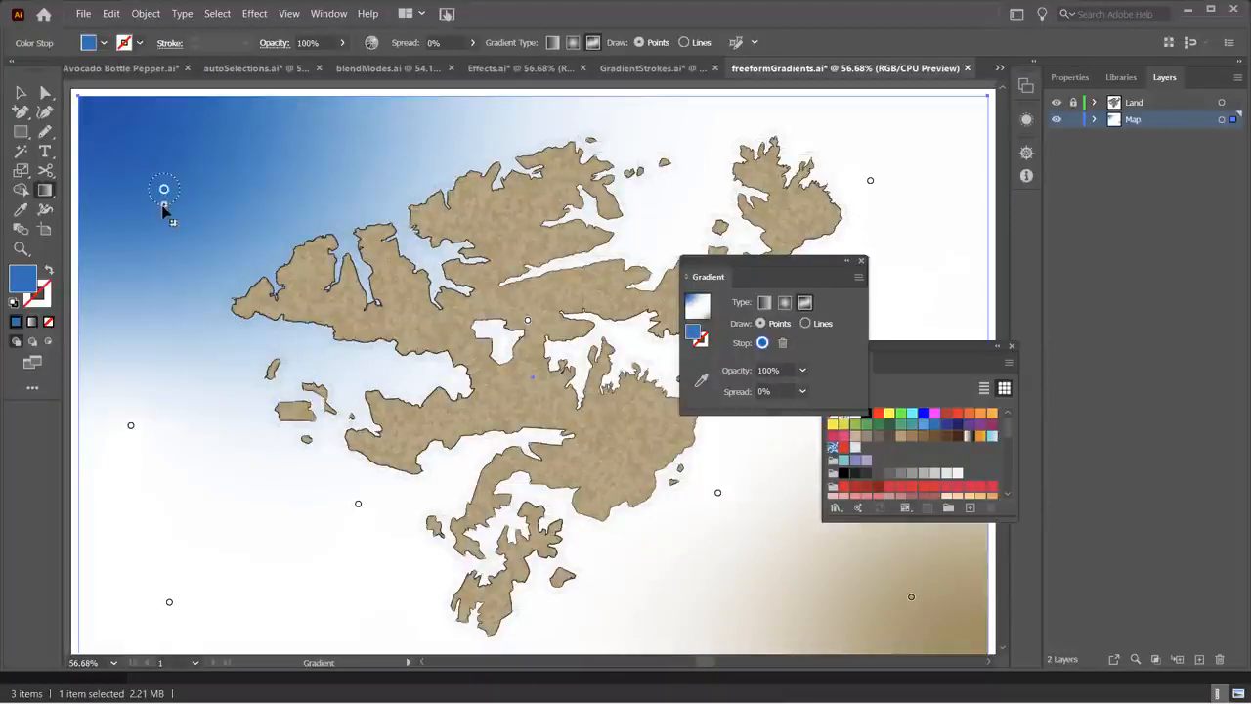
pyautogui.moveTo(164, 208); pyautogui.dragTo(173, 235)
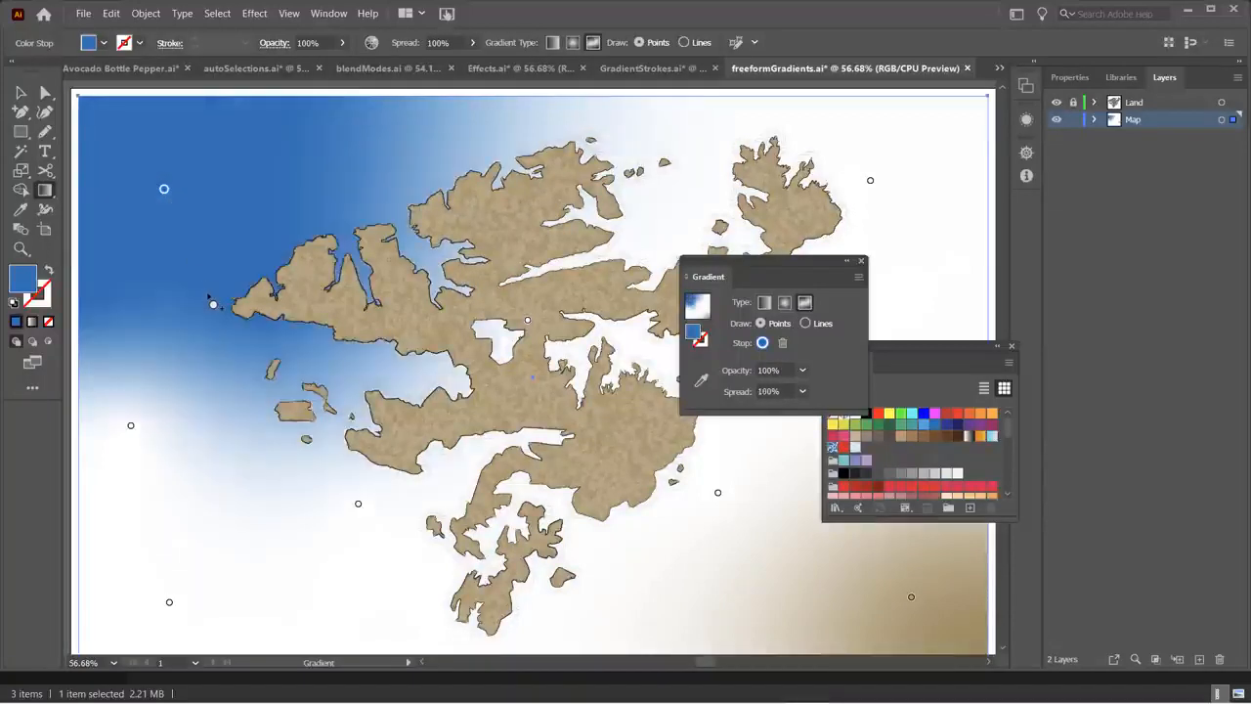
pyautogui.doubleClick(165, 191)
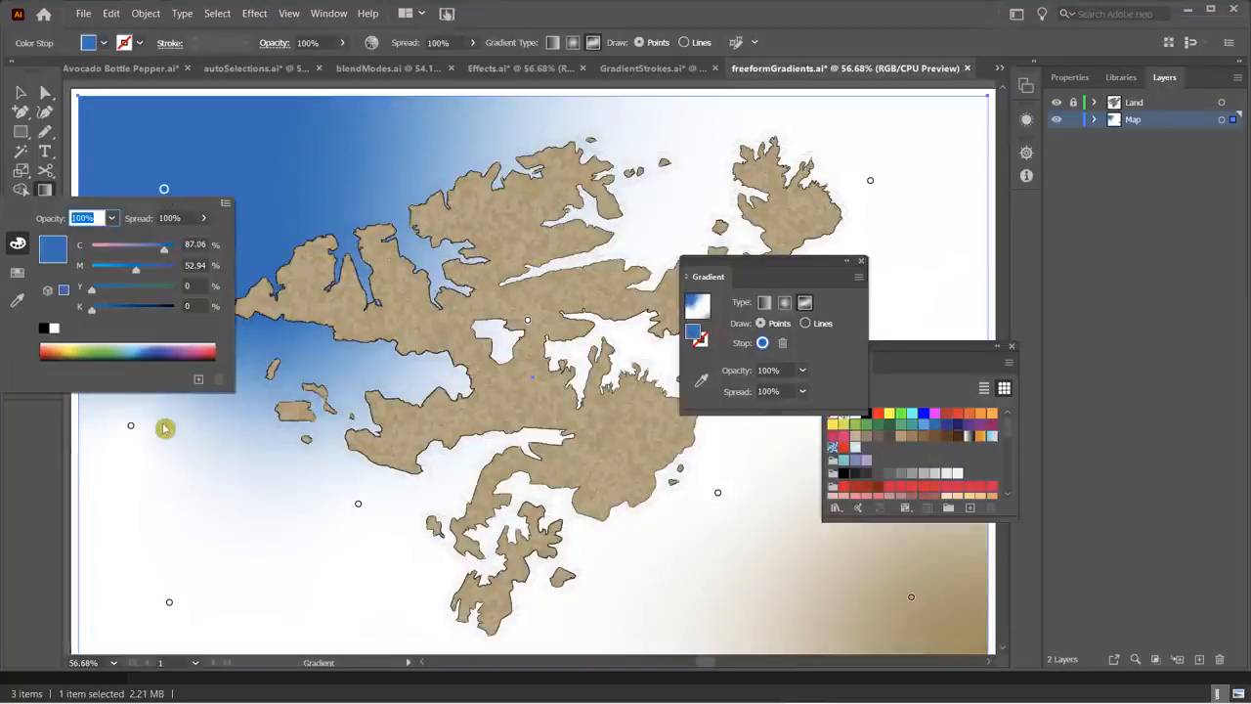
# - Colour the west gradient point dark blue with C 92.16, M 77.25, Y 0, K 0, and move it closer to the small islands
pyautogui.click(129, 428)
pyautogui.doubleClick(130, 428)
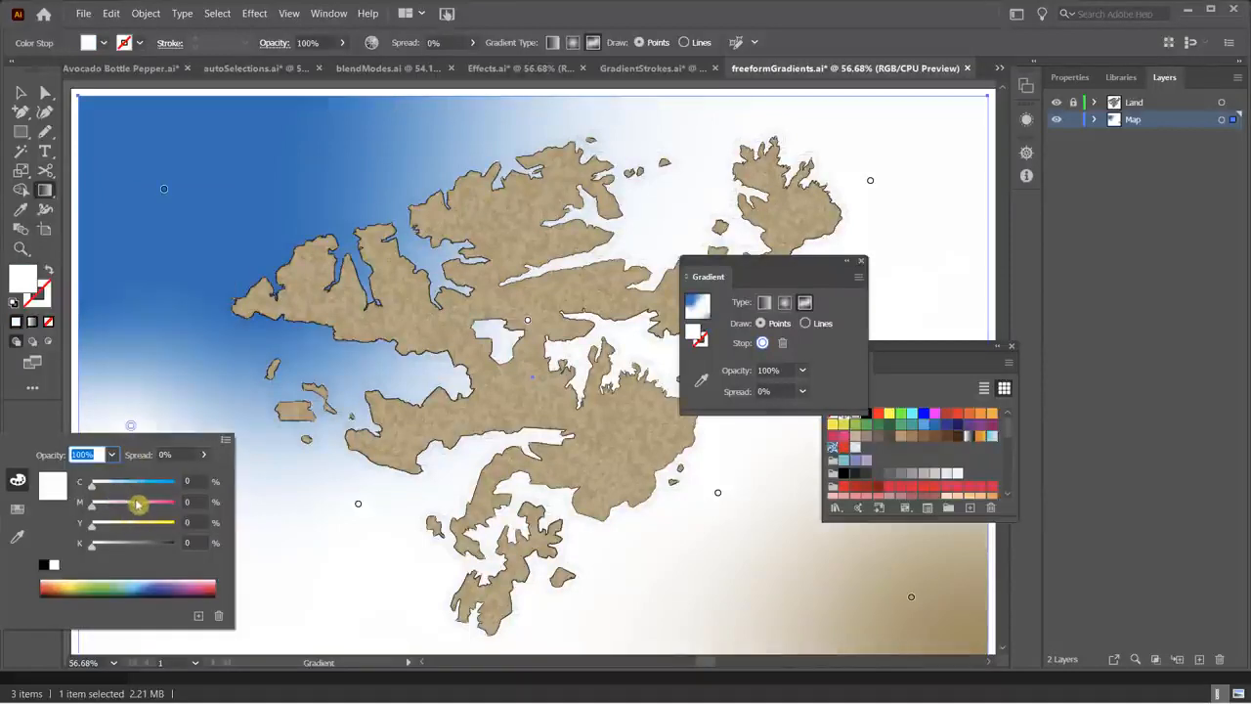
pyautogui.click(152, 586)
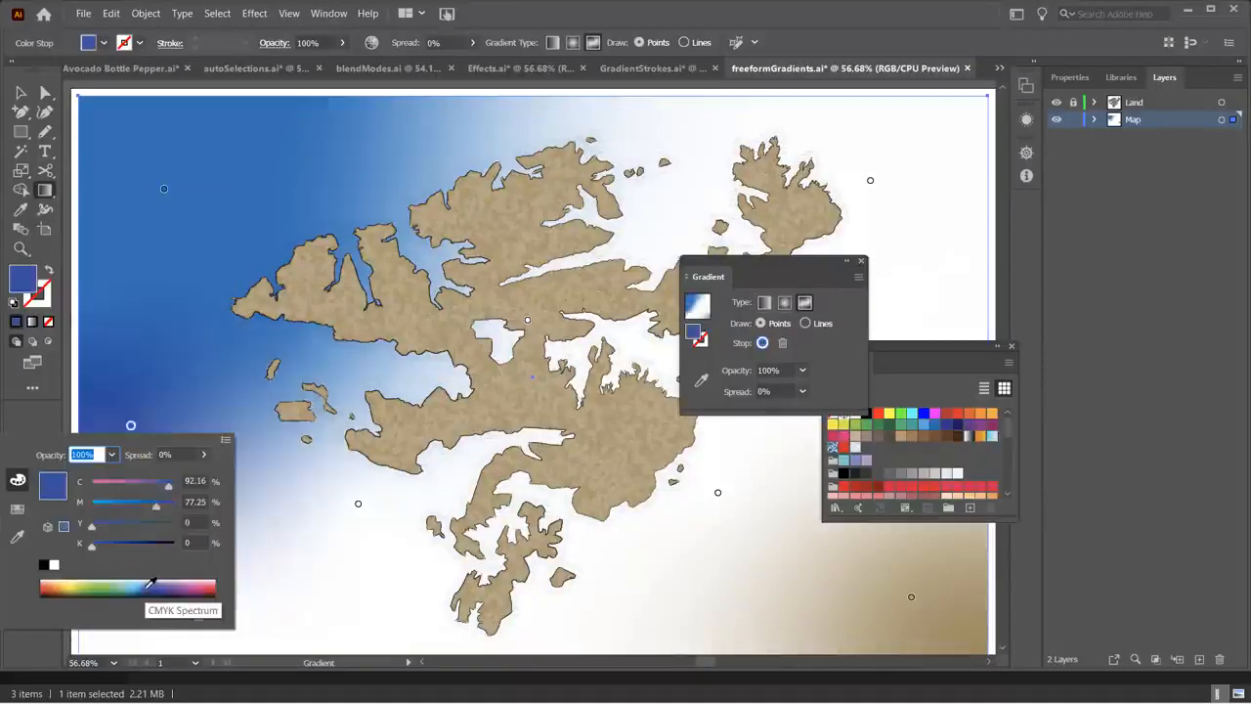
pyautogui.click(134, 433)
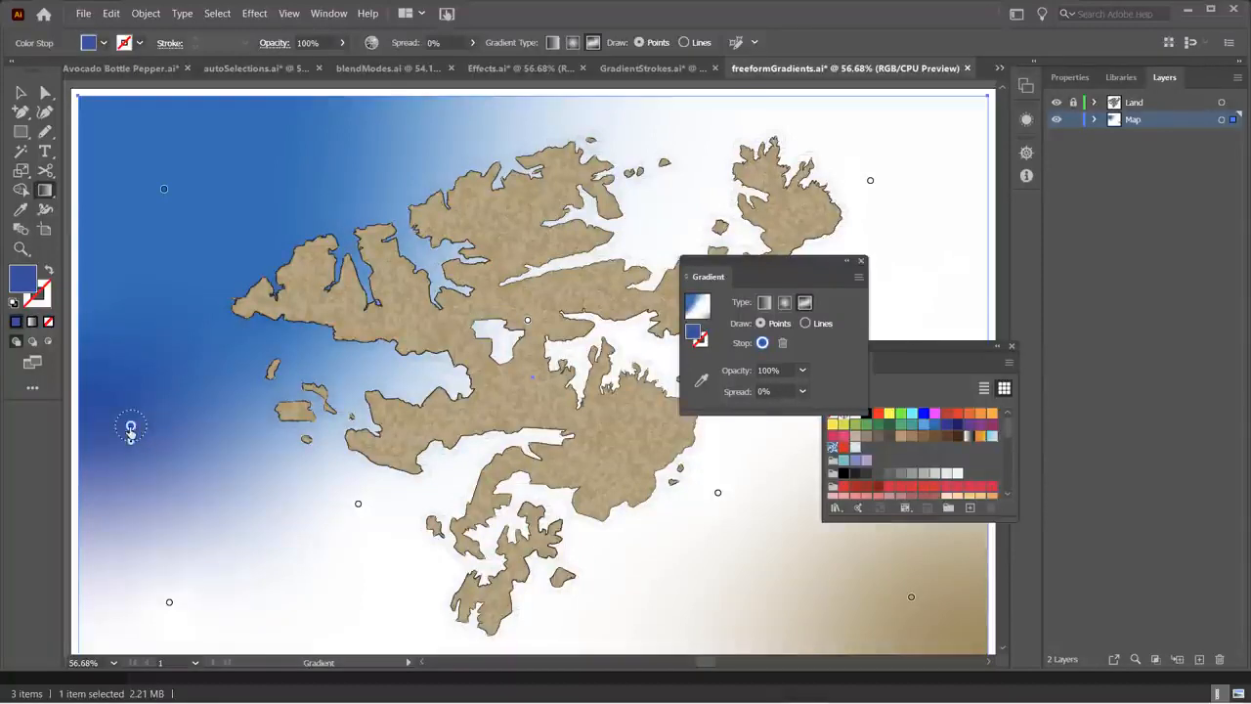
pyautogui.moveTo(133, 430); pyautogui.dragTo(208, 400)
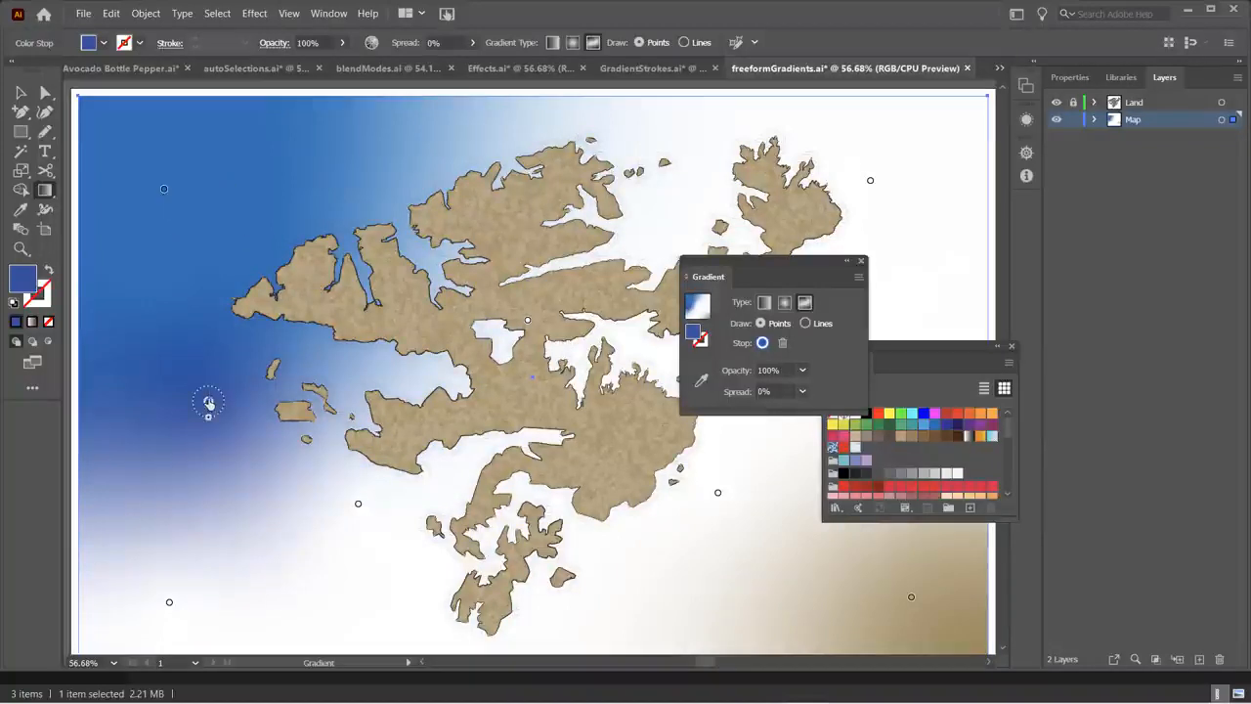
# - Lighten the west gradient point to a medium blue with C 92.16, M 44, Y 0, K 0
pyautogui.doubleClick(208, 401)
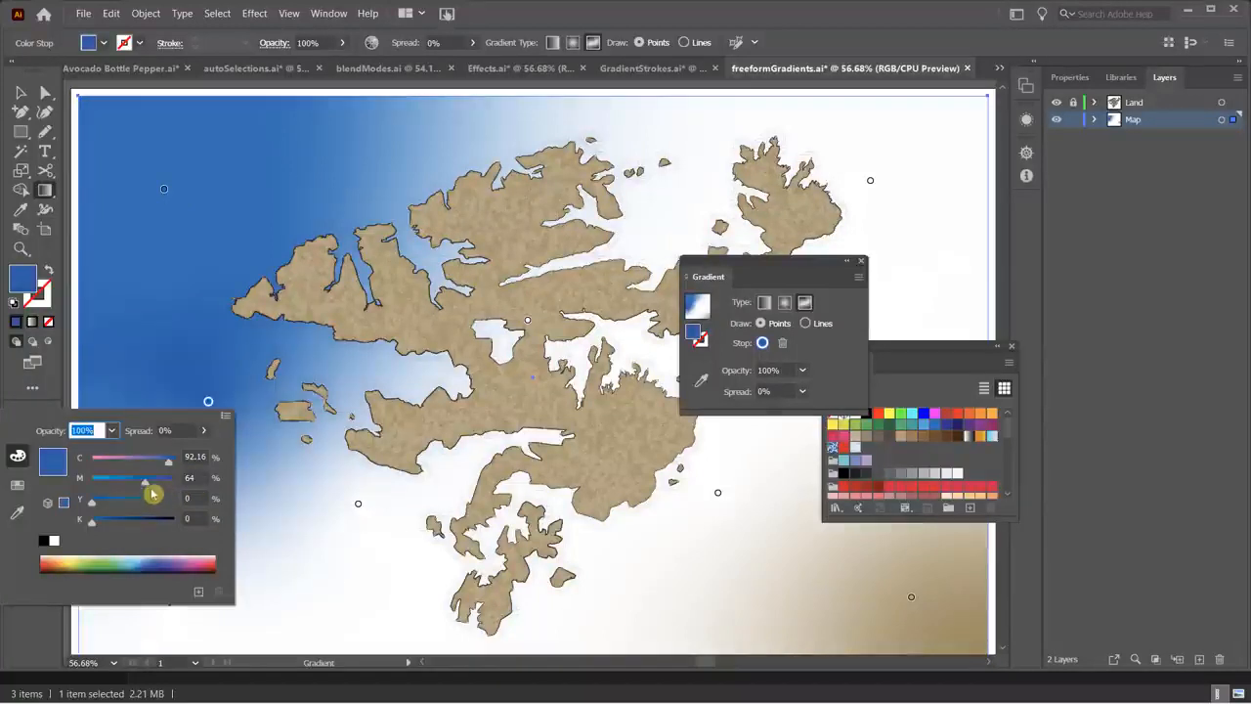
pyautogui.moveTo(144, 484); pyautogui.dragTo(127, 483)
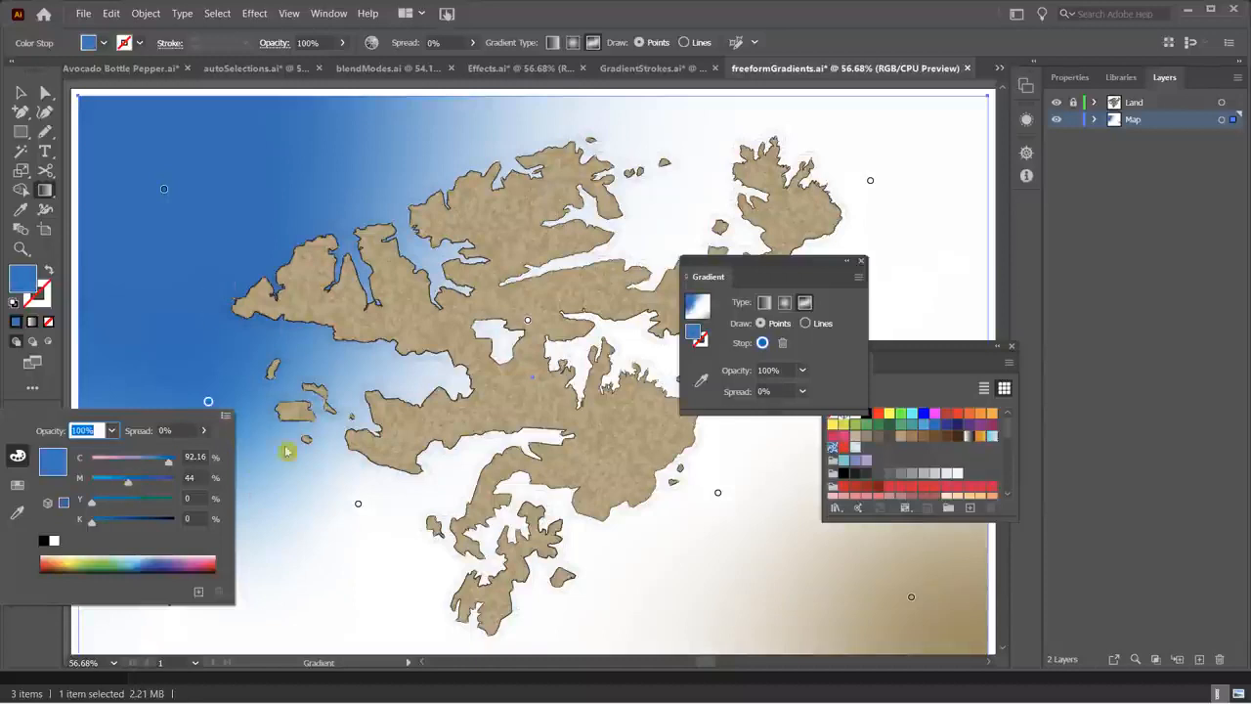
pyautogui.click(358, 506)
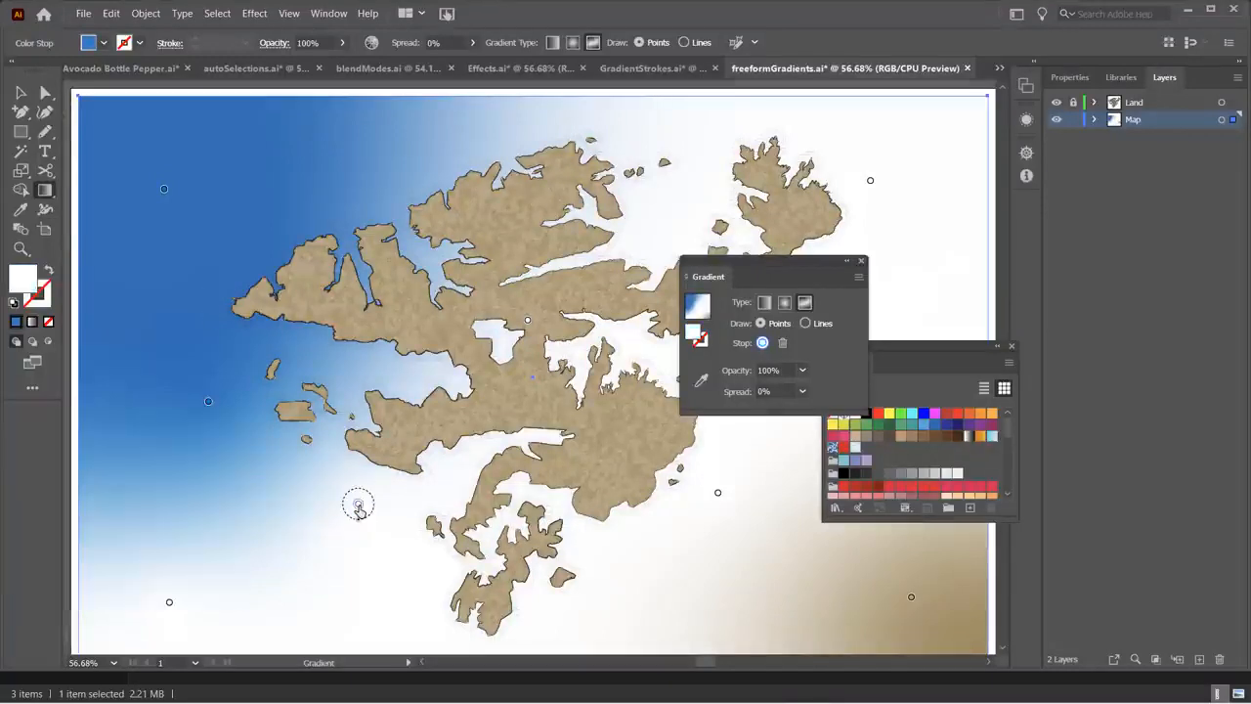
# - Colour the white gradient point southwest of the landmass blue with C 81.57, M 32.55, Y 9.02, K 0
pyautogui.doubleClick(358, 505)
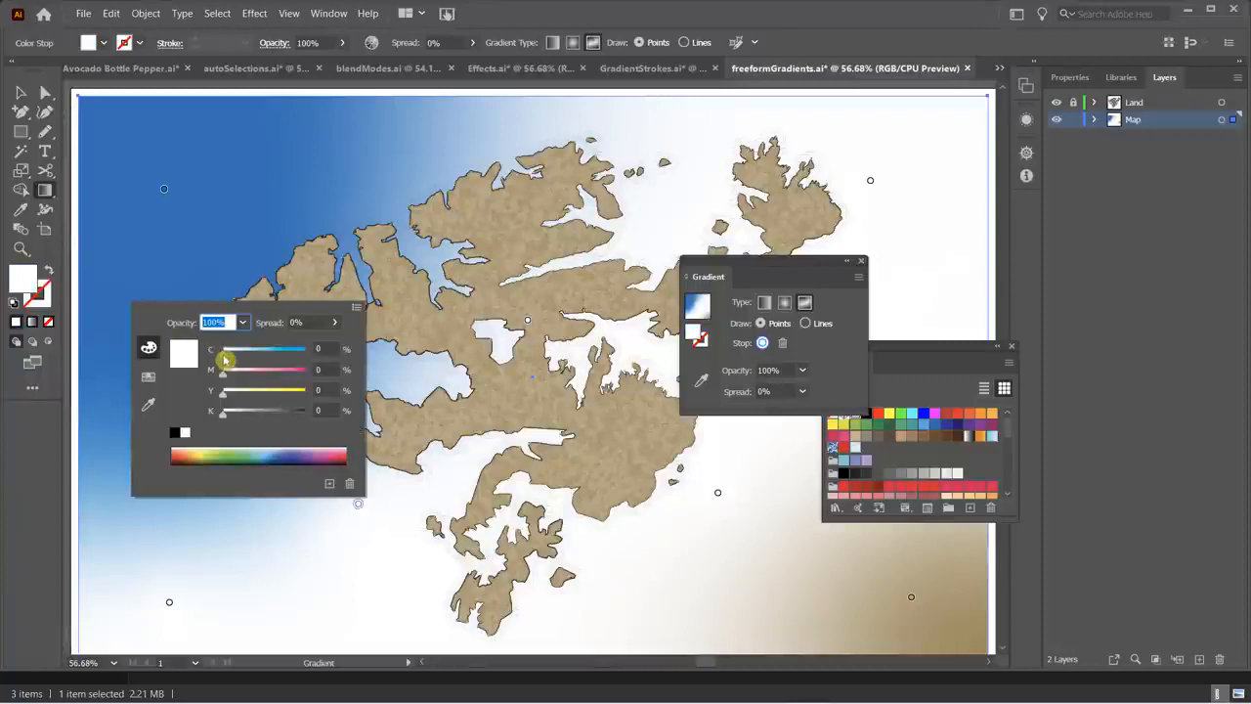
pyautogui.click(275, 350)
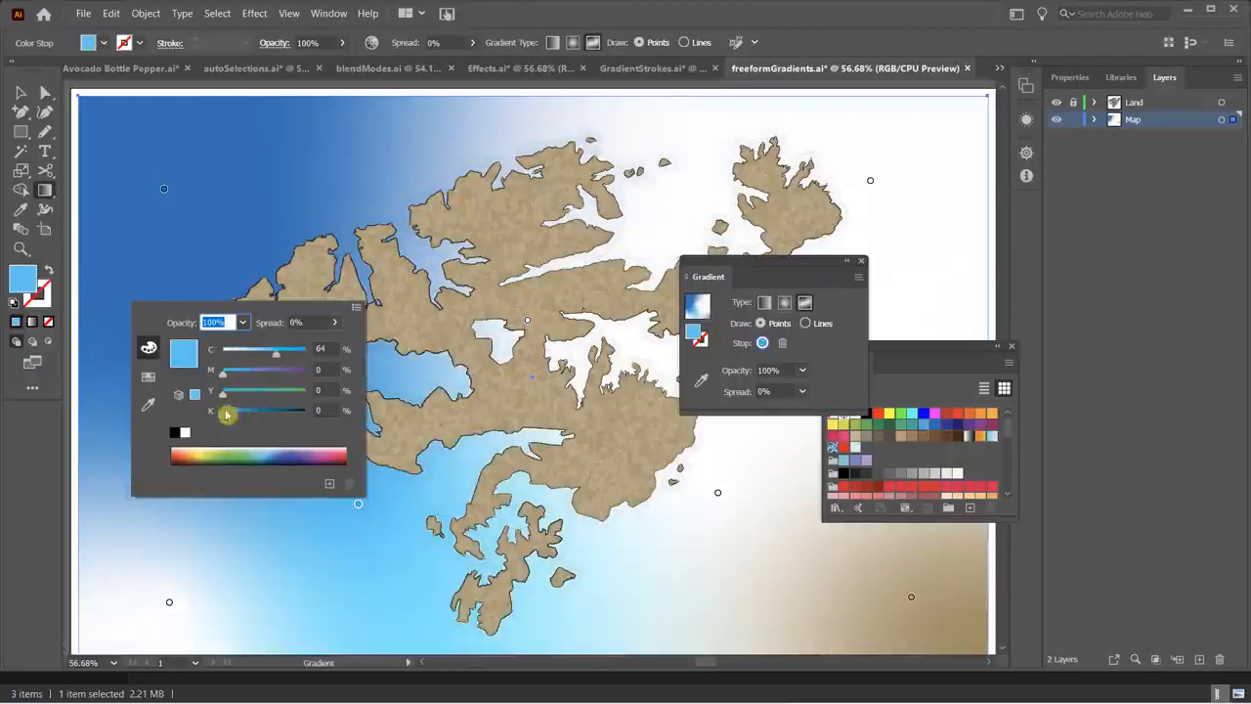
pyautogui.moveTo(283, 416); pyautogui.dragTo(261, 413)
pyautogui.click(270, 459)
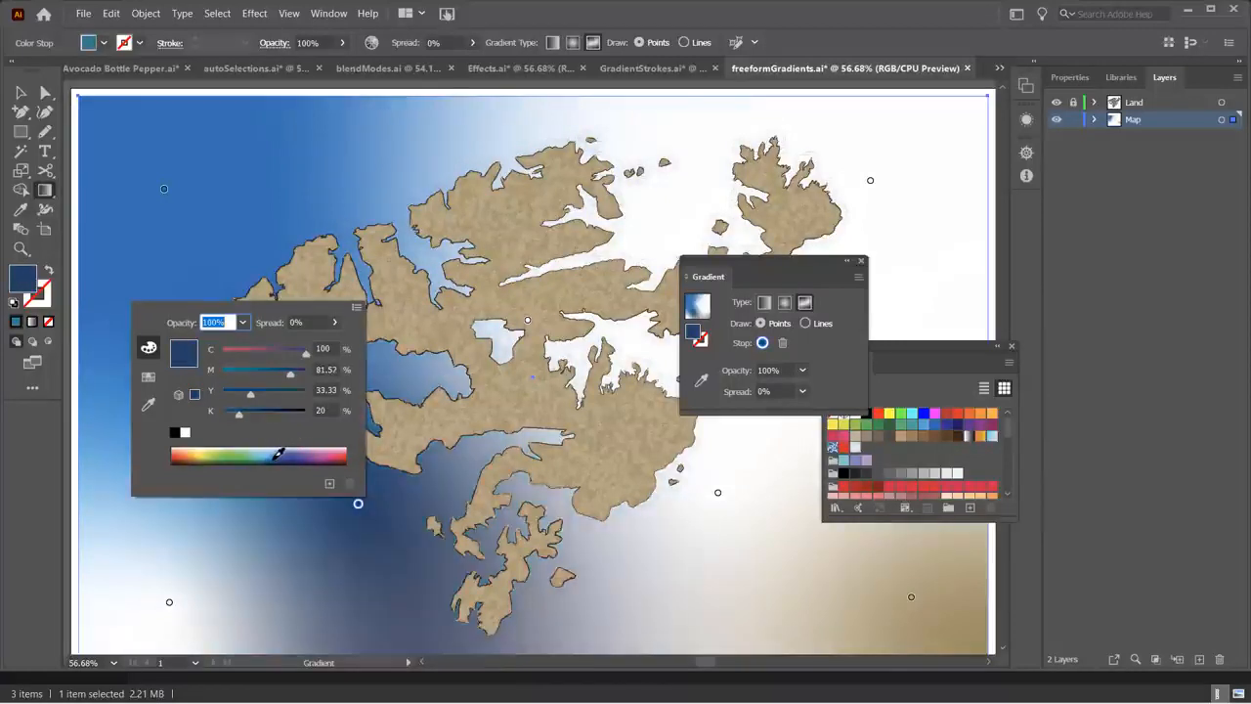
pyautogui.click(265, 456)
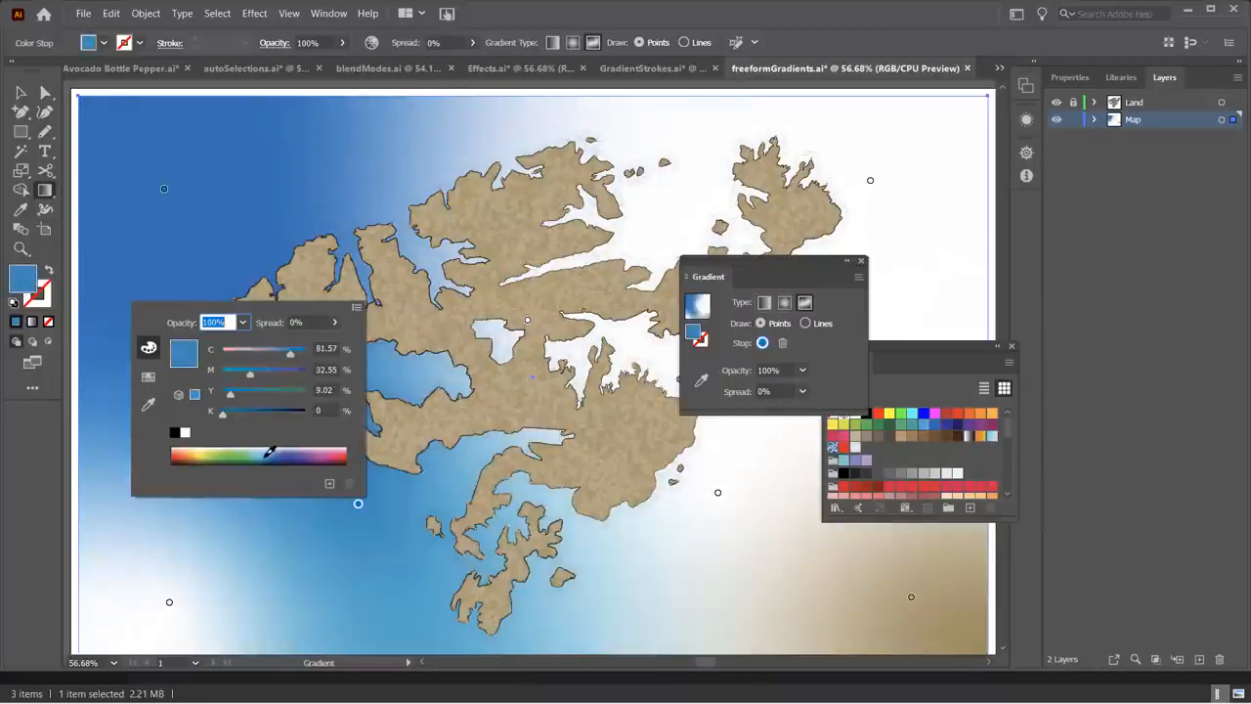
pyautogui.click(359, 509)
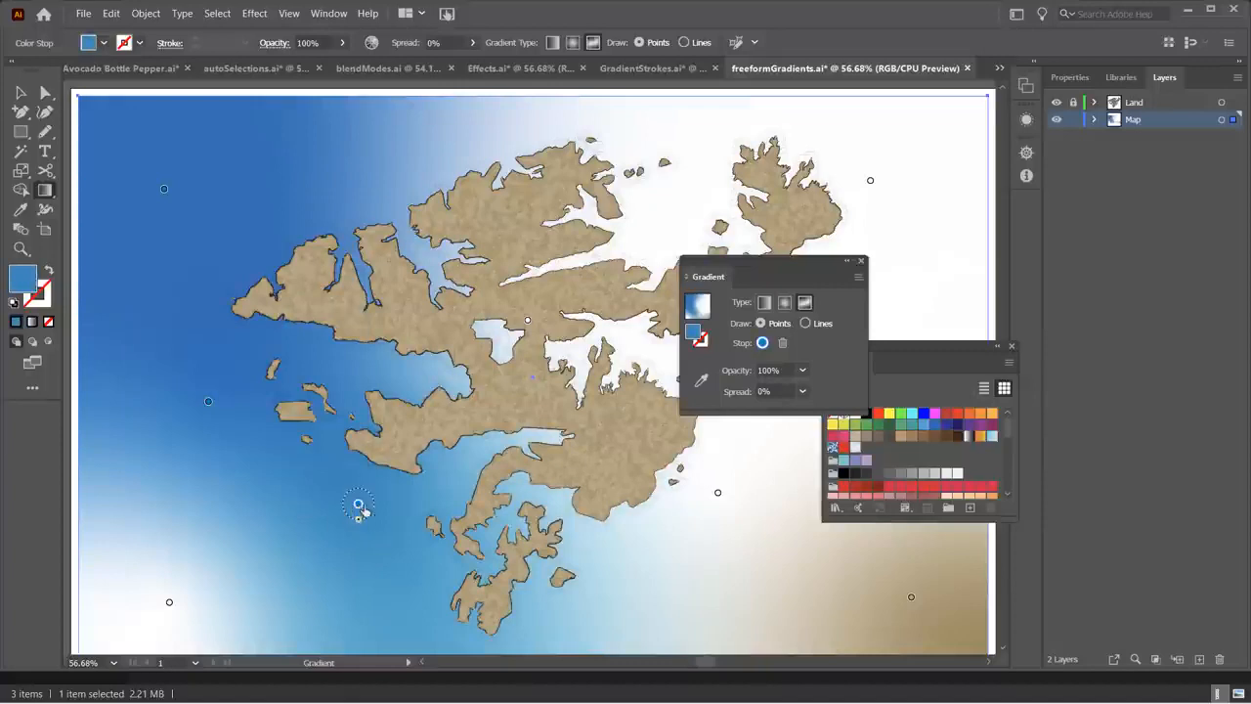
# - Move the southwest gradient point into the bay beside the southern peninsula and darken it to K 25
pyautogui.moveTo(359, 509); pyautogui.dragTo(446, 484)
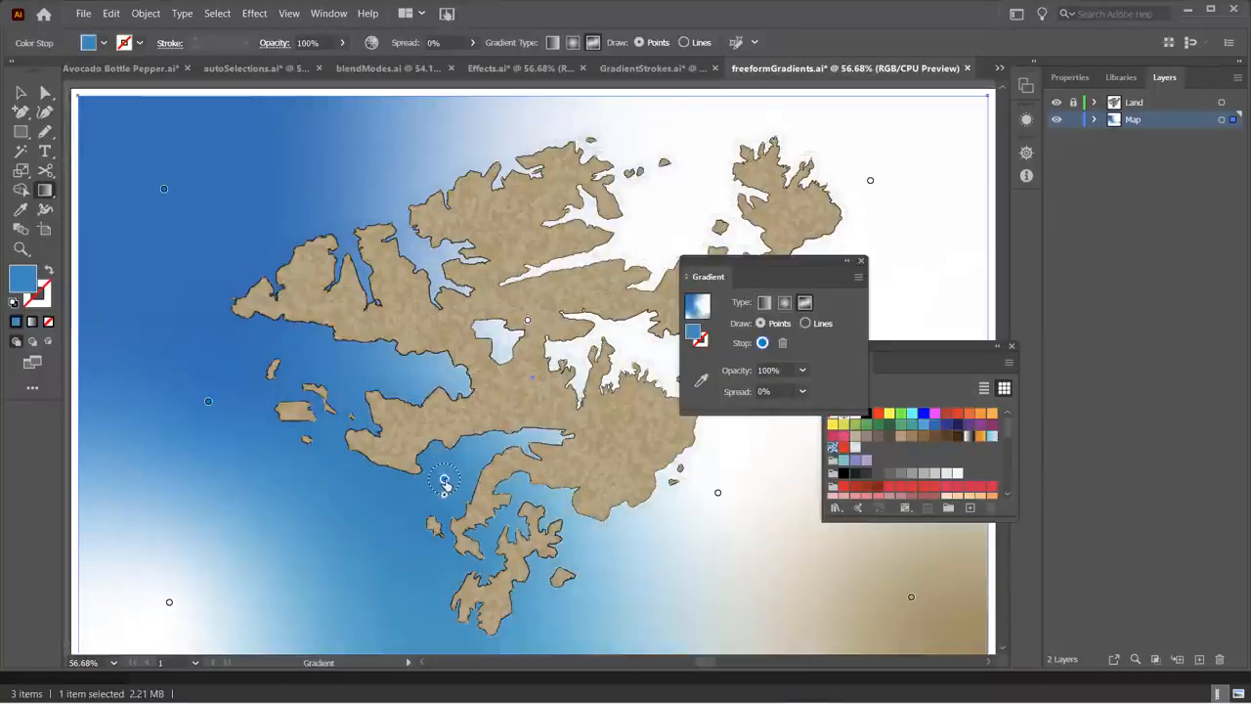
pyautogui.doubleClick(445, 482)
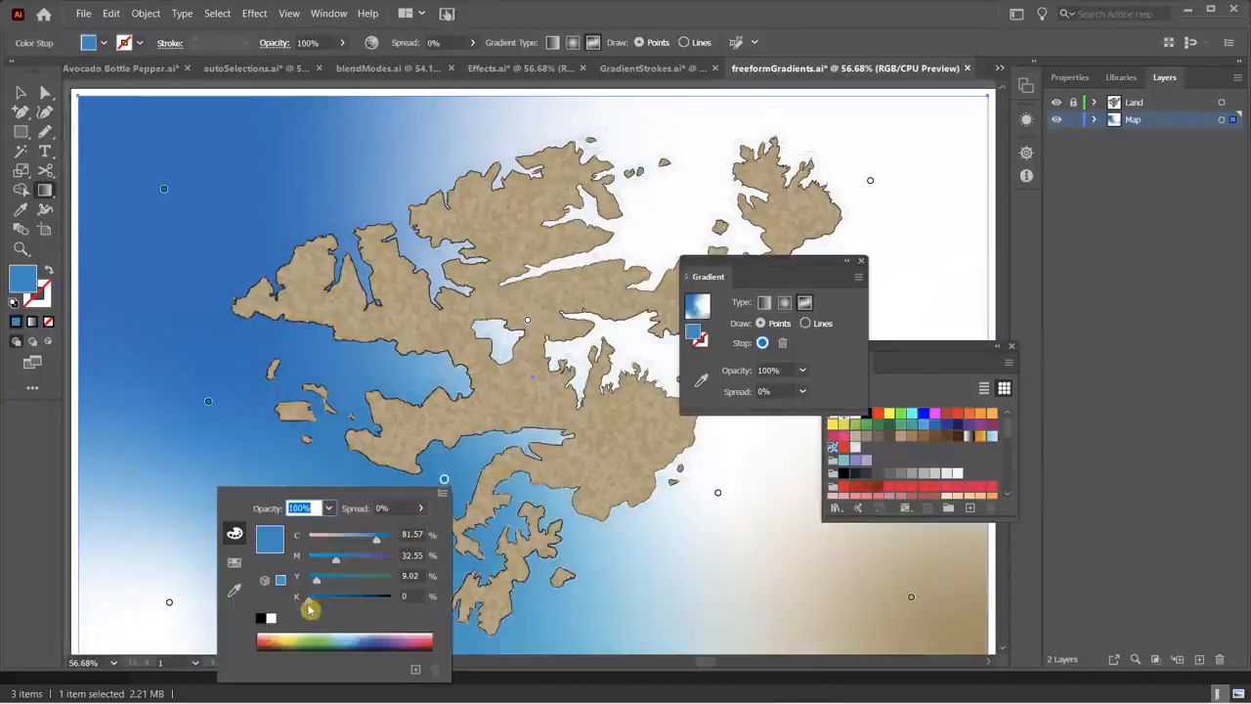
pyautogui.moveTo(313, 609); pyautogui.dragTo(338, 599)
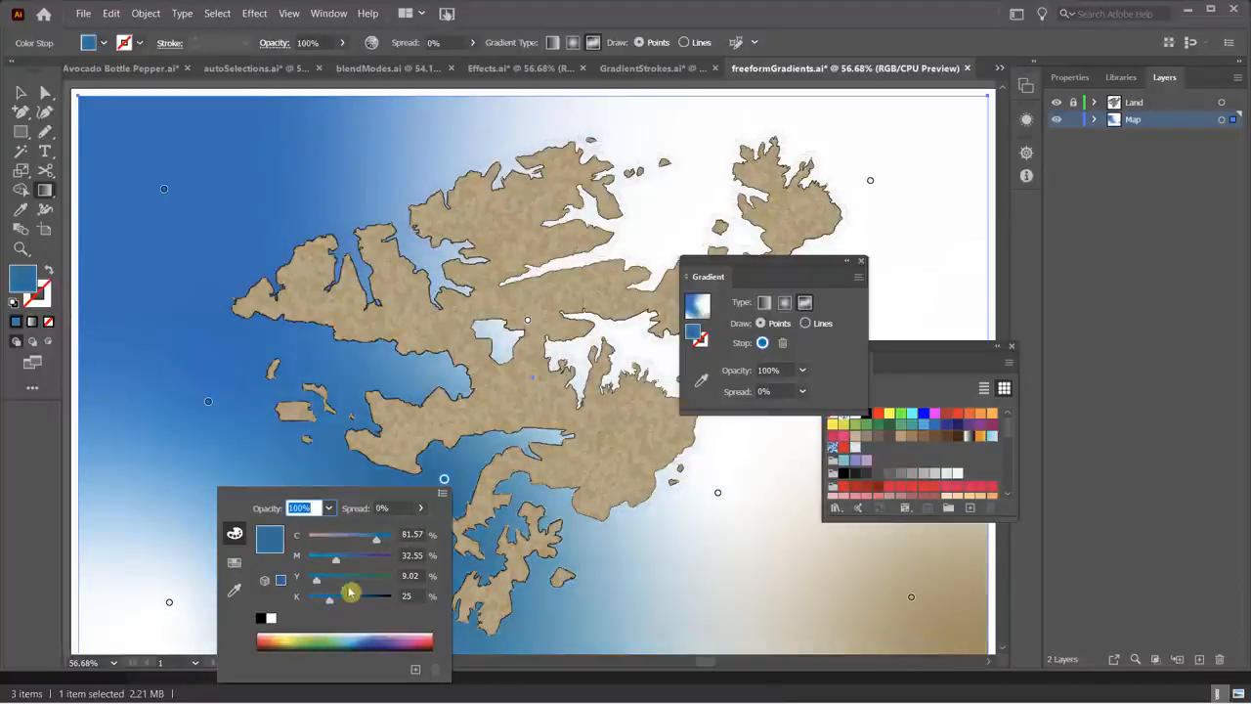
pyautogui.press('Escape')
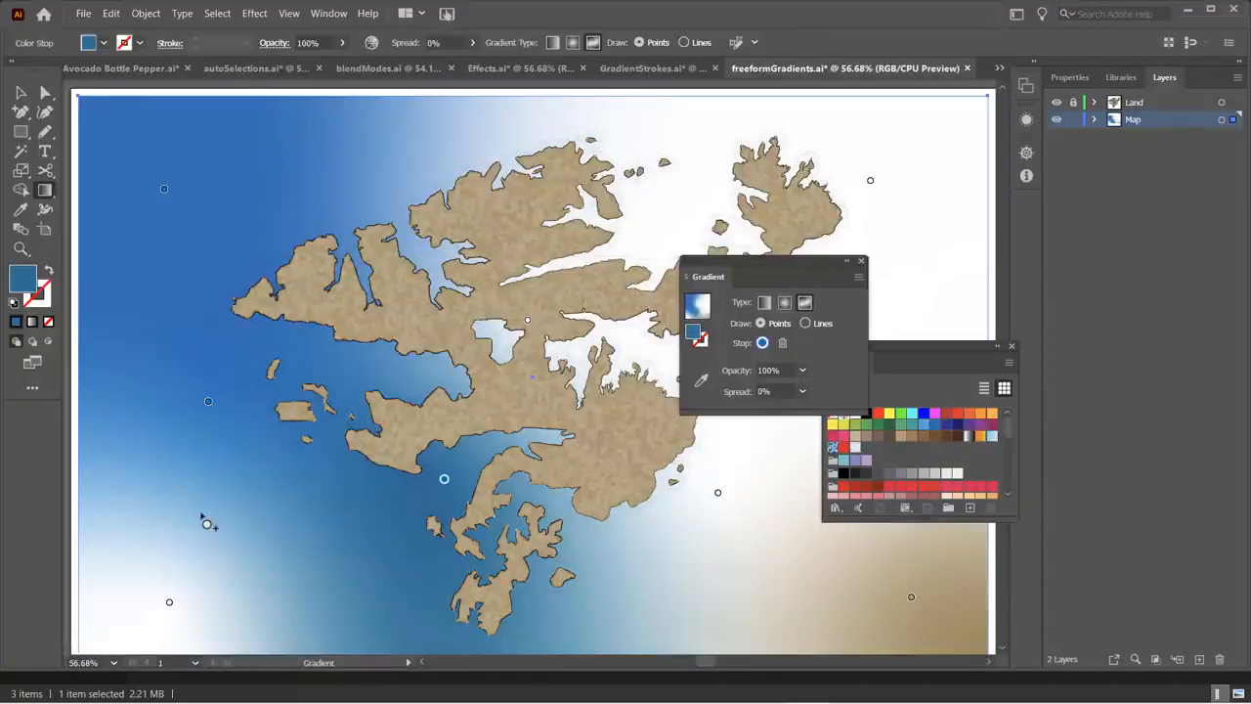
# - Colour the gradient point near the background's lower-left corner light blue with C 51, M 0, Y 0, K 0
pyautogui.click(168, 603)
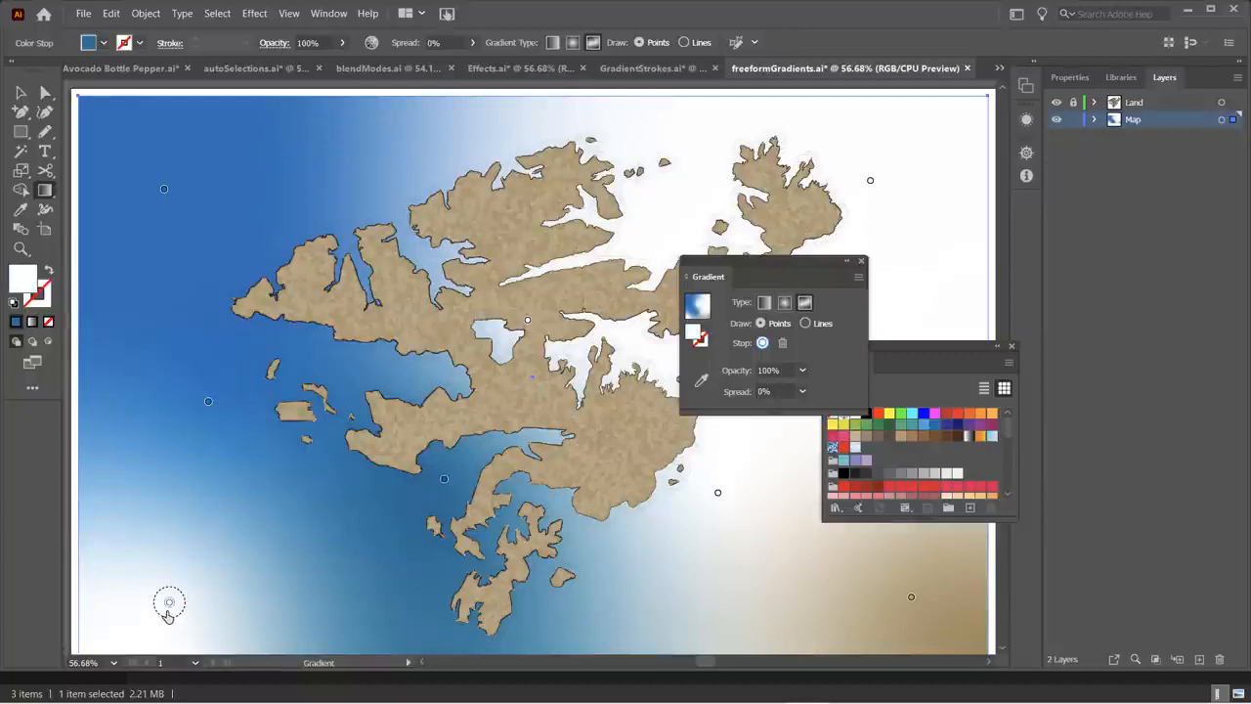
pyautogui.doubleClick(168, 604)
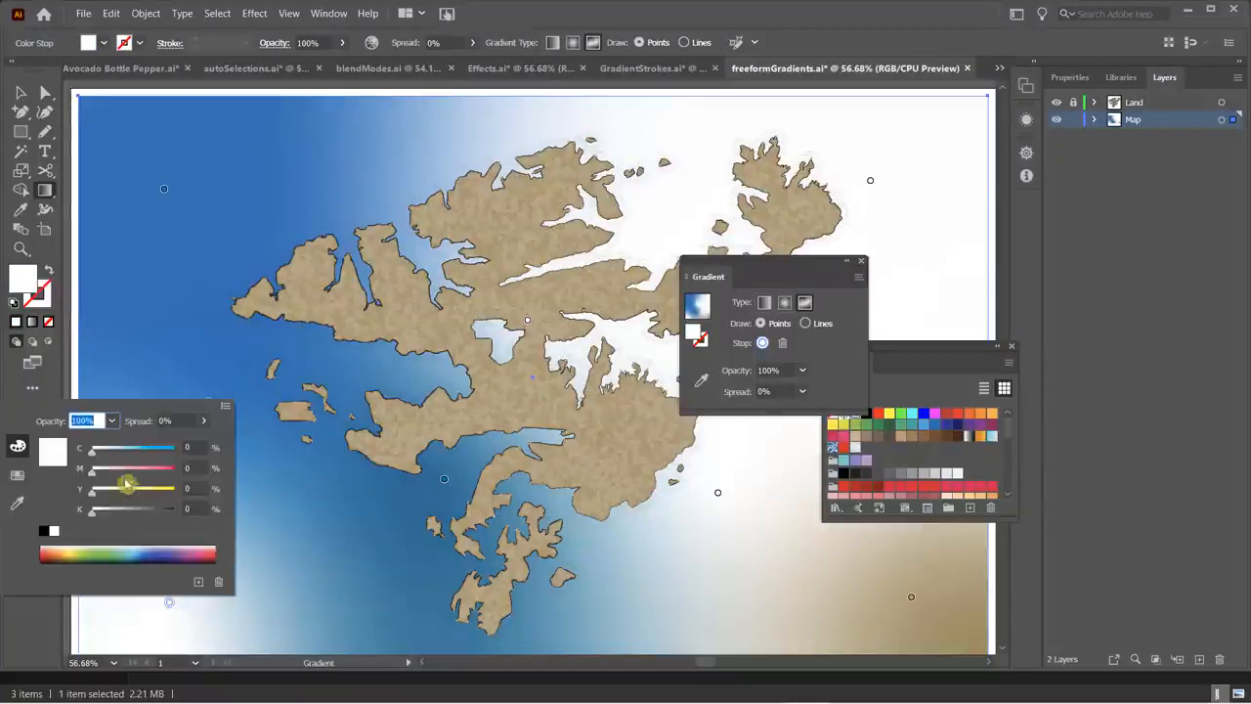
pyautogui.moveTo(93, 453); pyautogui.dragTo(143, 456)
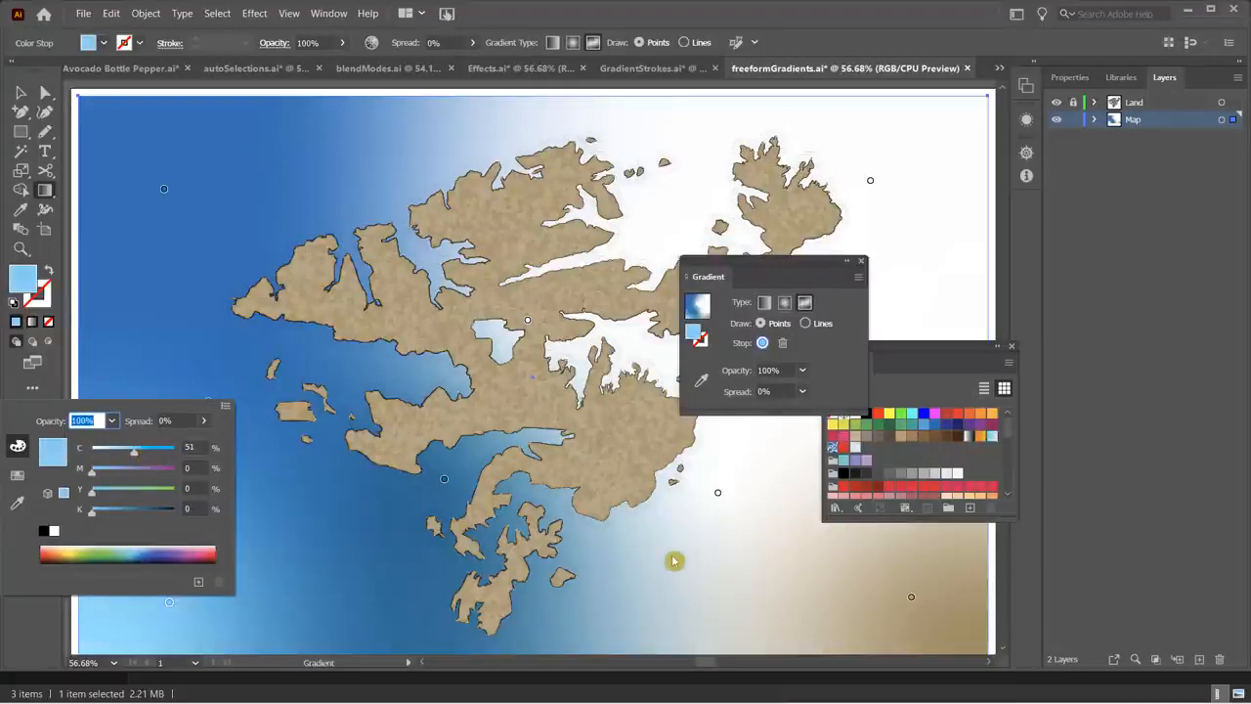
# - Add a gradient point in the sea near the background's upper edge, west of the northeast peninsula, and colour it light blue
pyautogui.moveTo(776, 271); pyautogui.dragTo(376, 244)
pyautogui.click(694, 143)
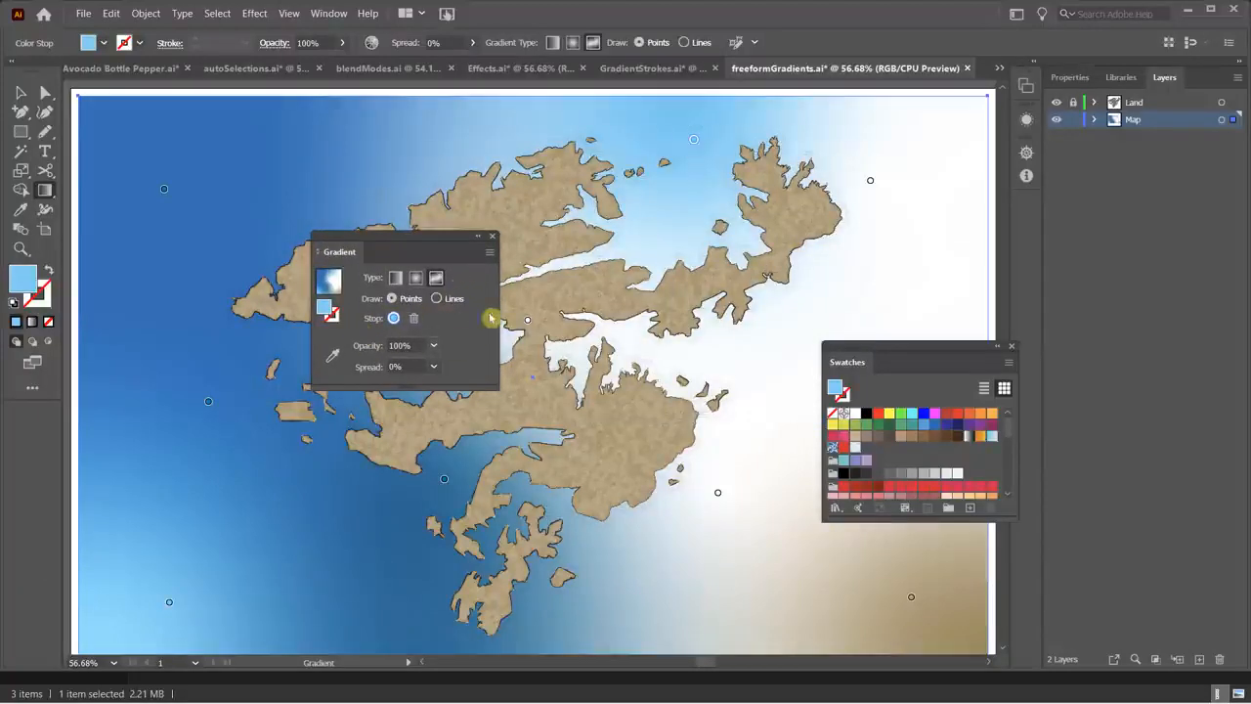
pyautogui.doubleClick(692, 142)
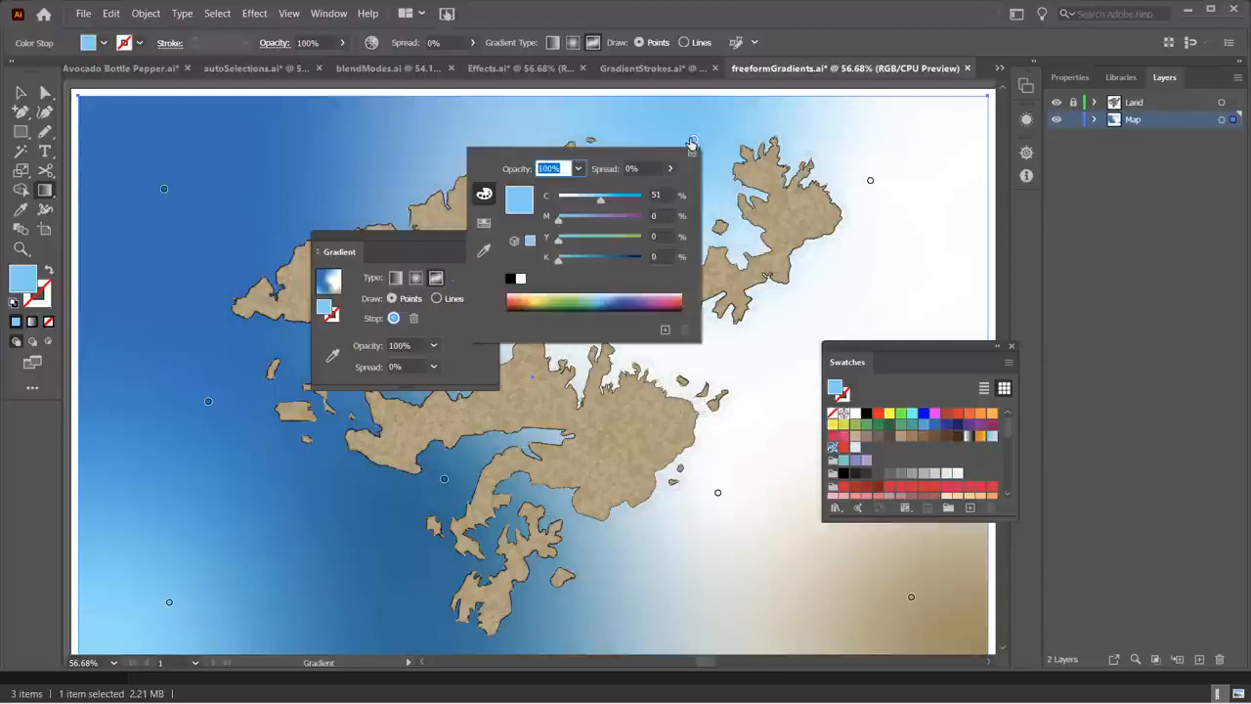
pyautogui.moveTo(563, 269); pyautogui.dragTo(576, 261)
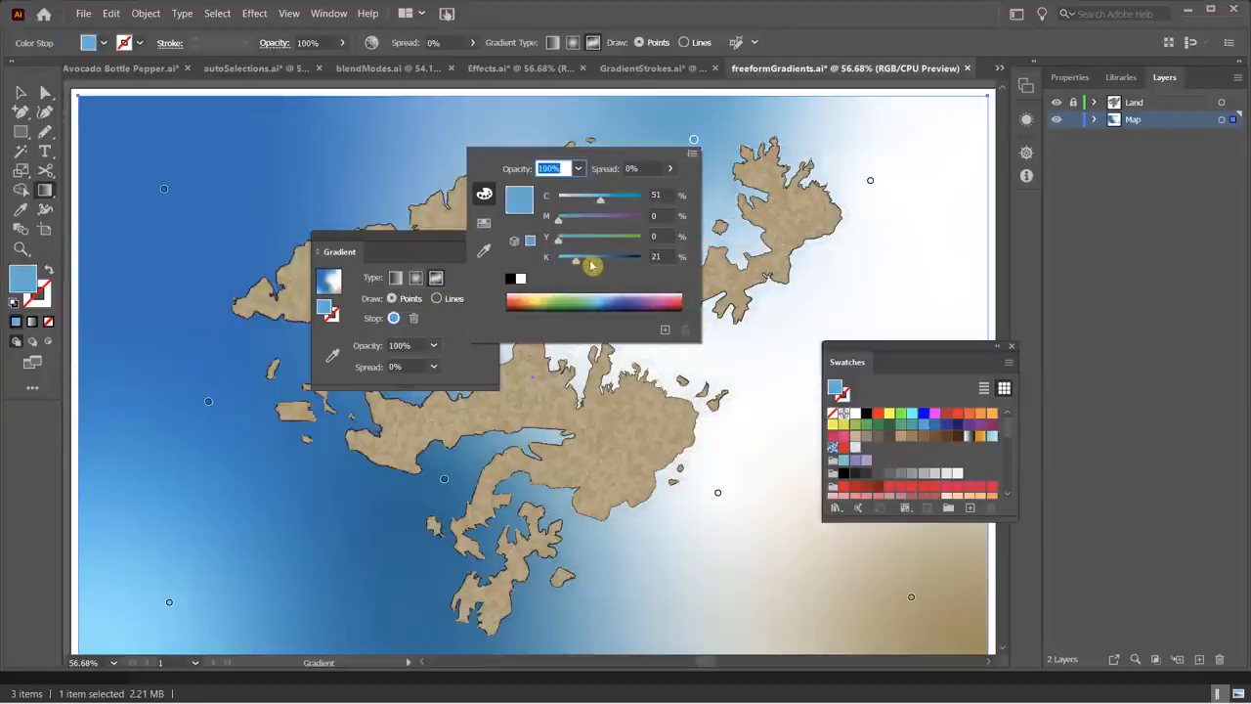
pyautogui.click(609, 295)
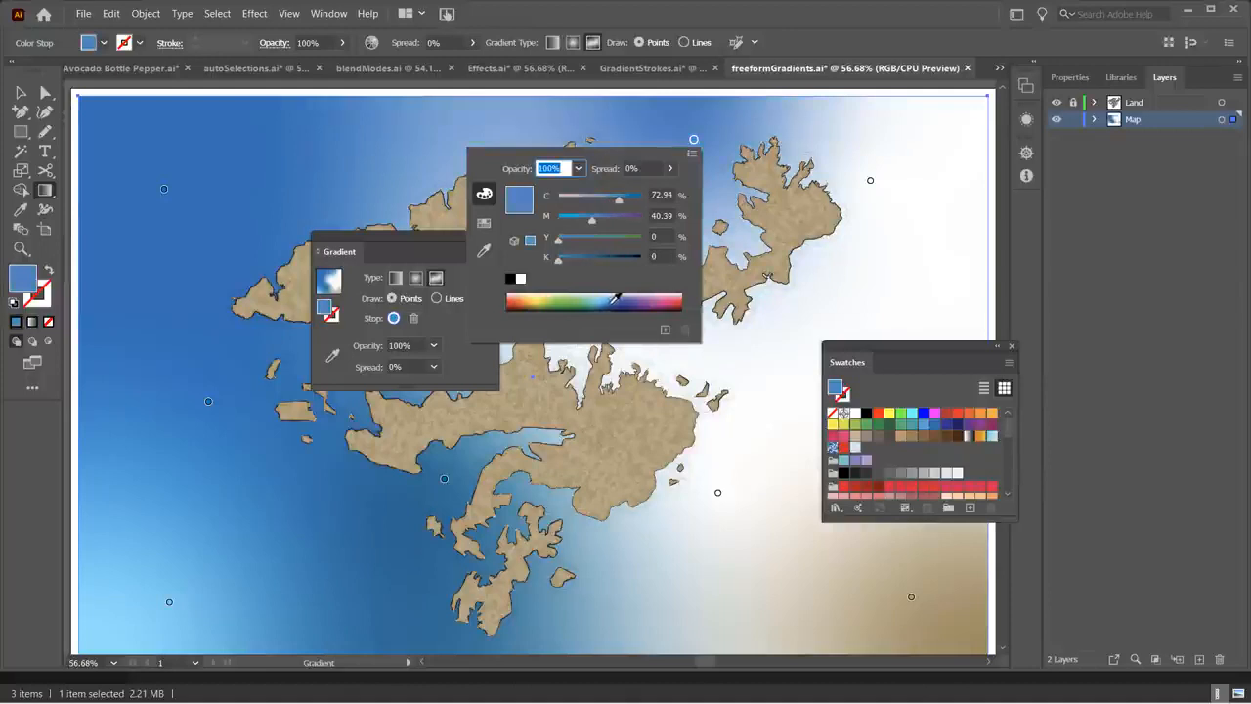
pyautogui.click(614, 294)
pyautogui.click(607, 293)
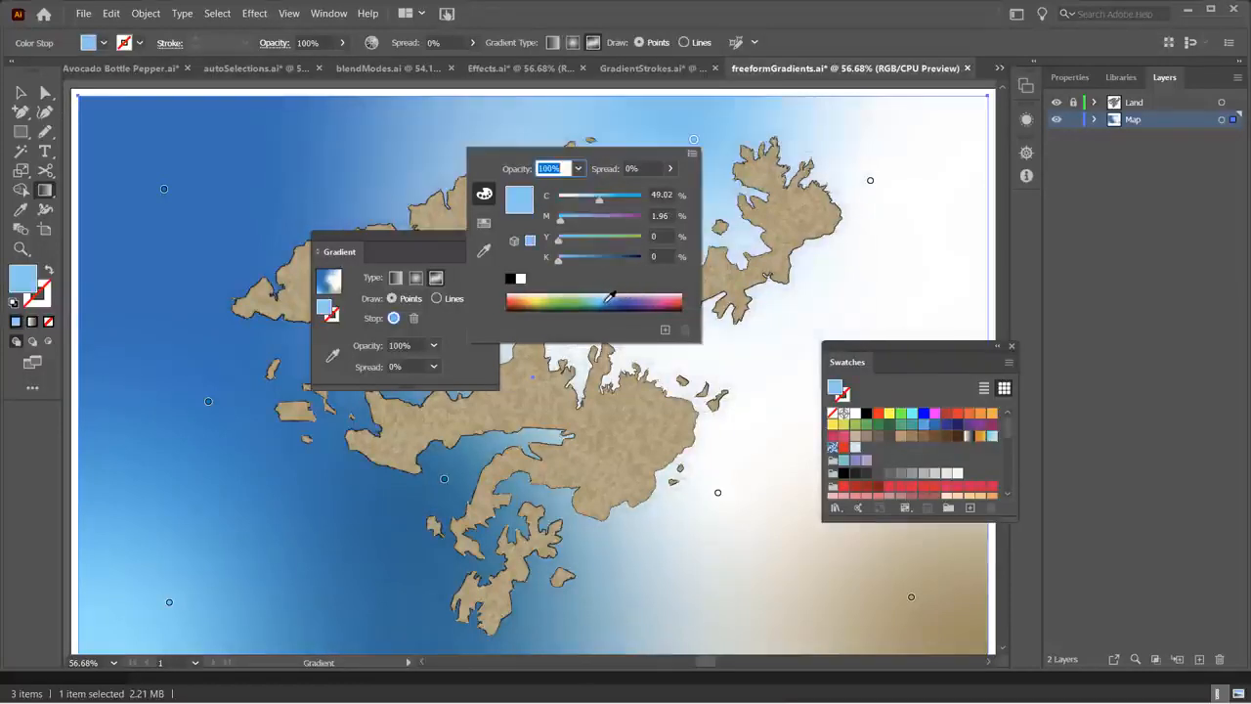
pyautogui.click(610, 295)
pyautogui.click(605, 292)
# - Colour the northeast gradient point blue with M 34.51, Y 0, K 0, and widen its spread to 81%
pyautogui.click(869, 183)
pyautogui.click(871, 185)
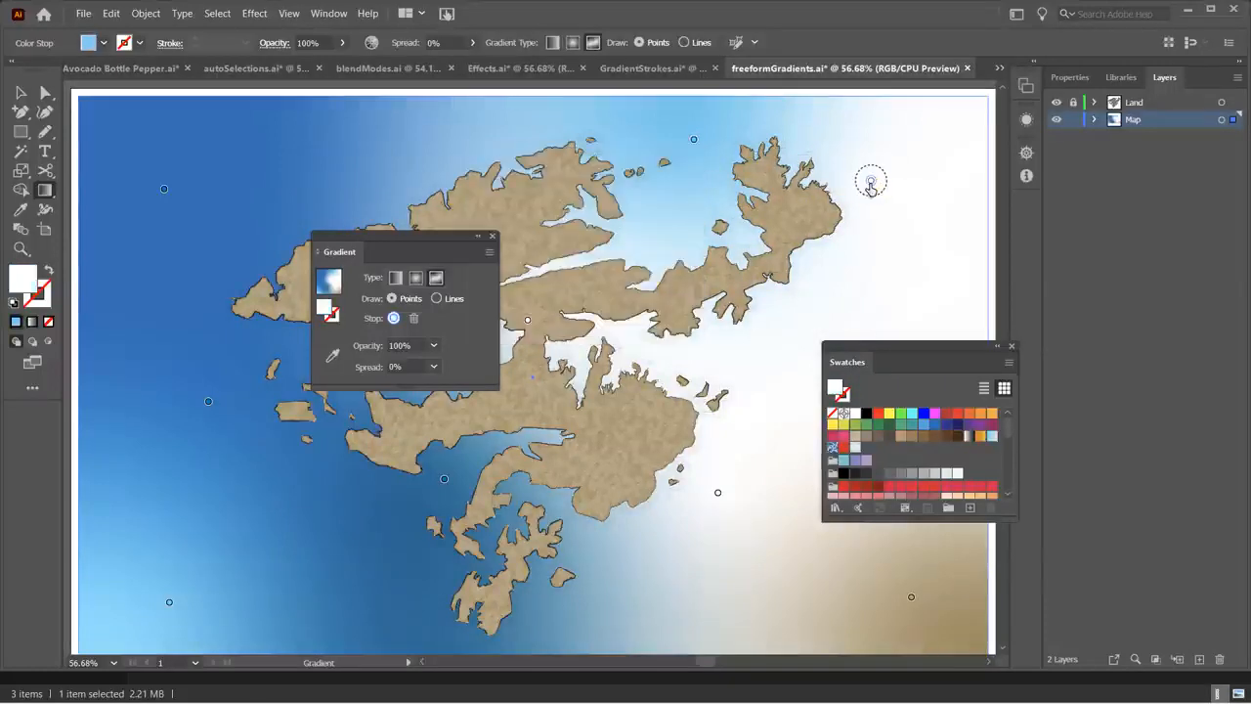
pyautogui.doubleClick(872, 184)
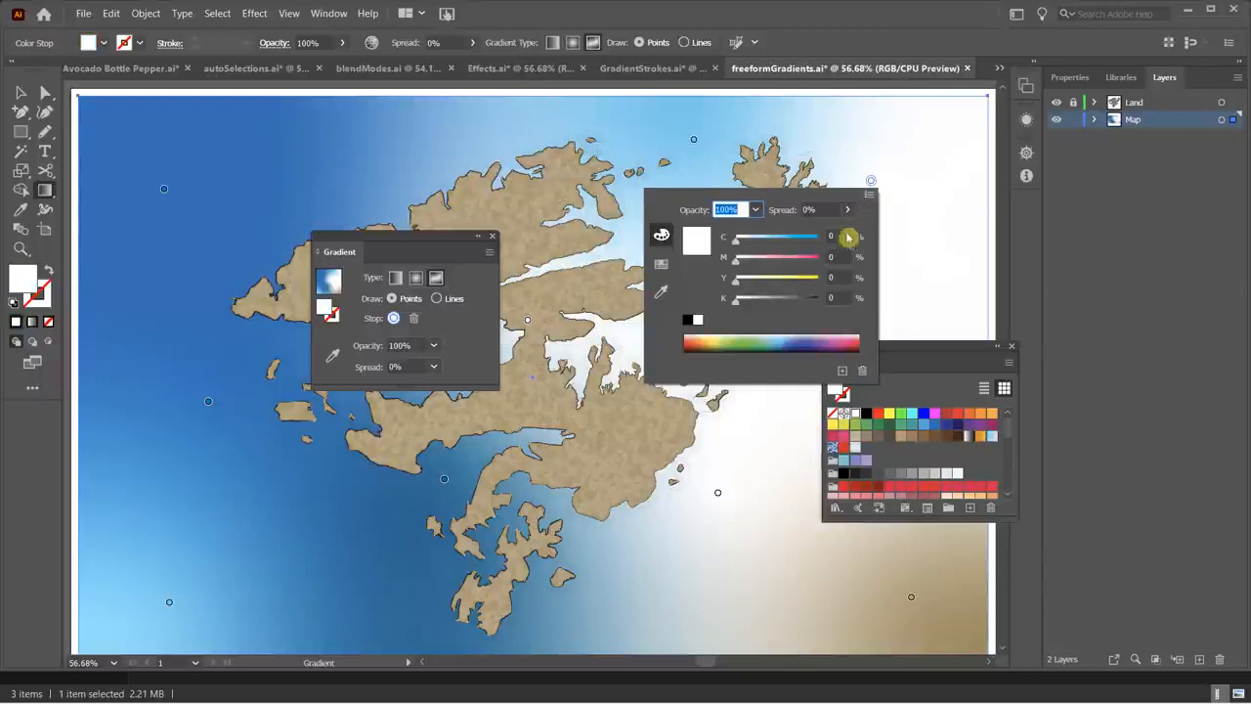
pyautogui.click(787, 341)
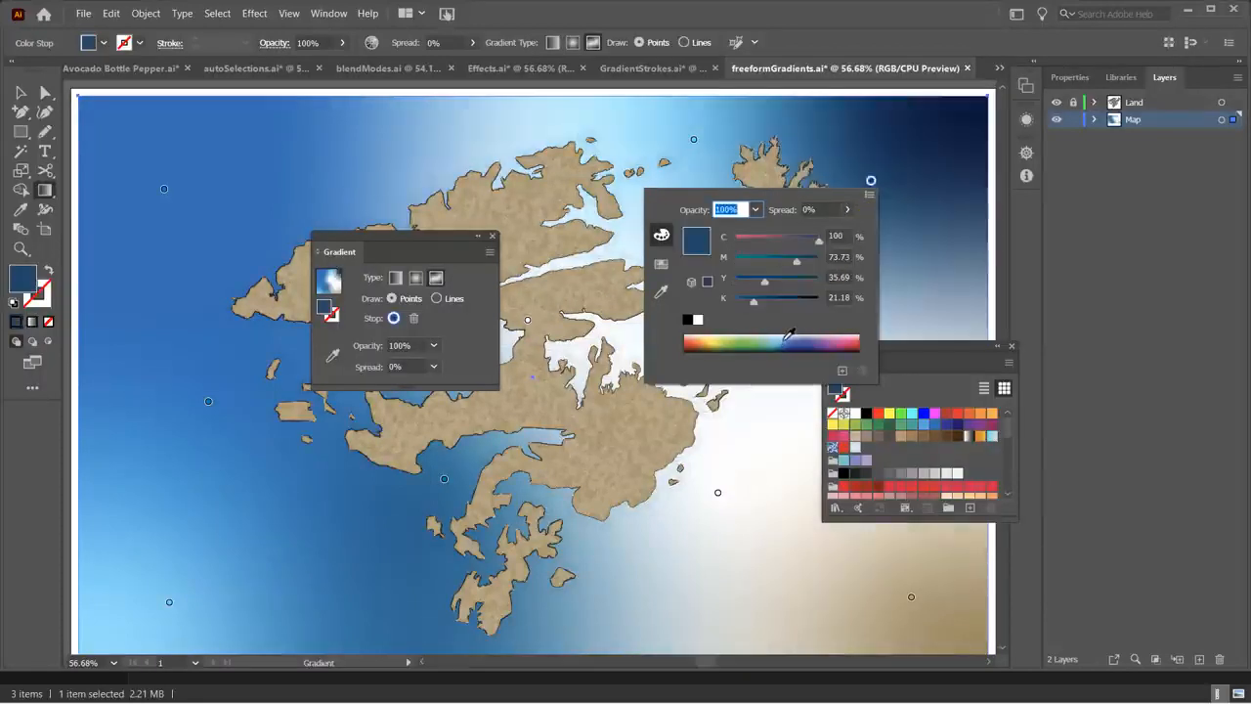
pyautogui.click(785, 337)
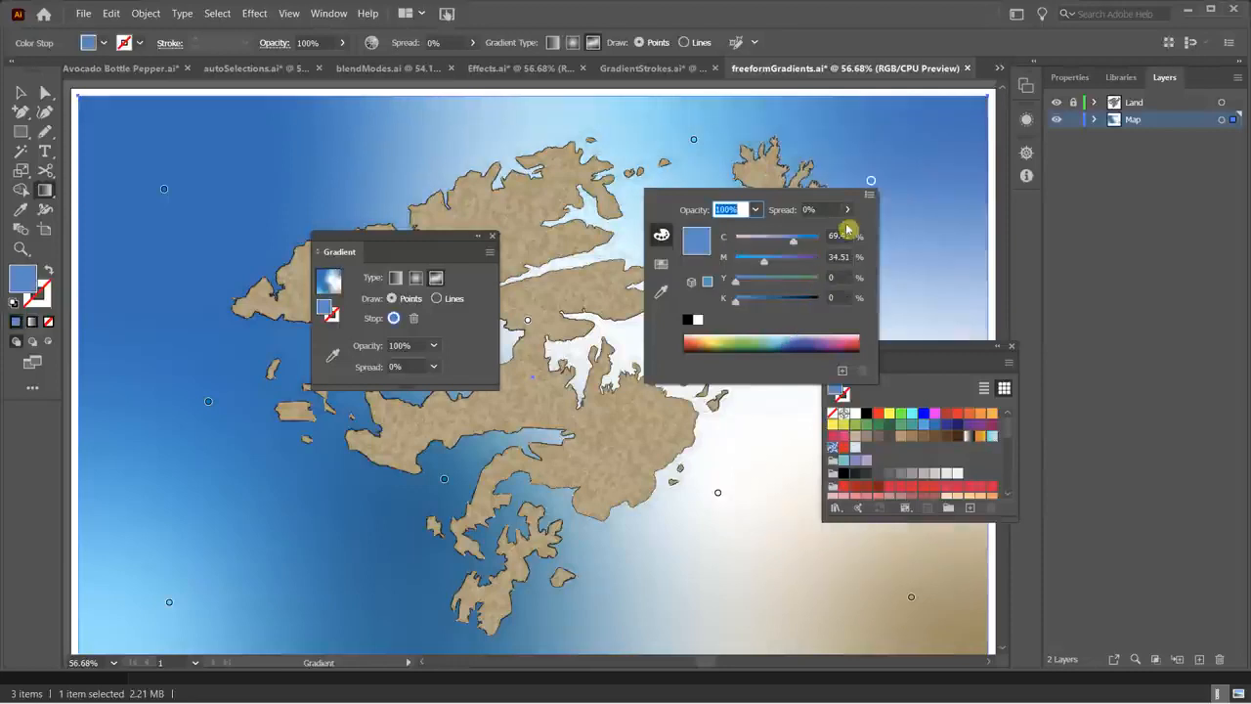
pyautogui.click(916, 196)
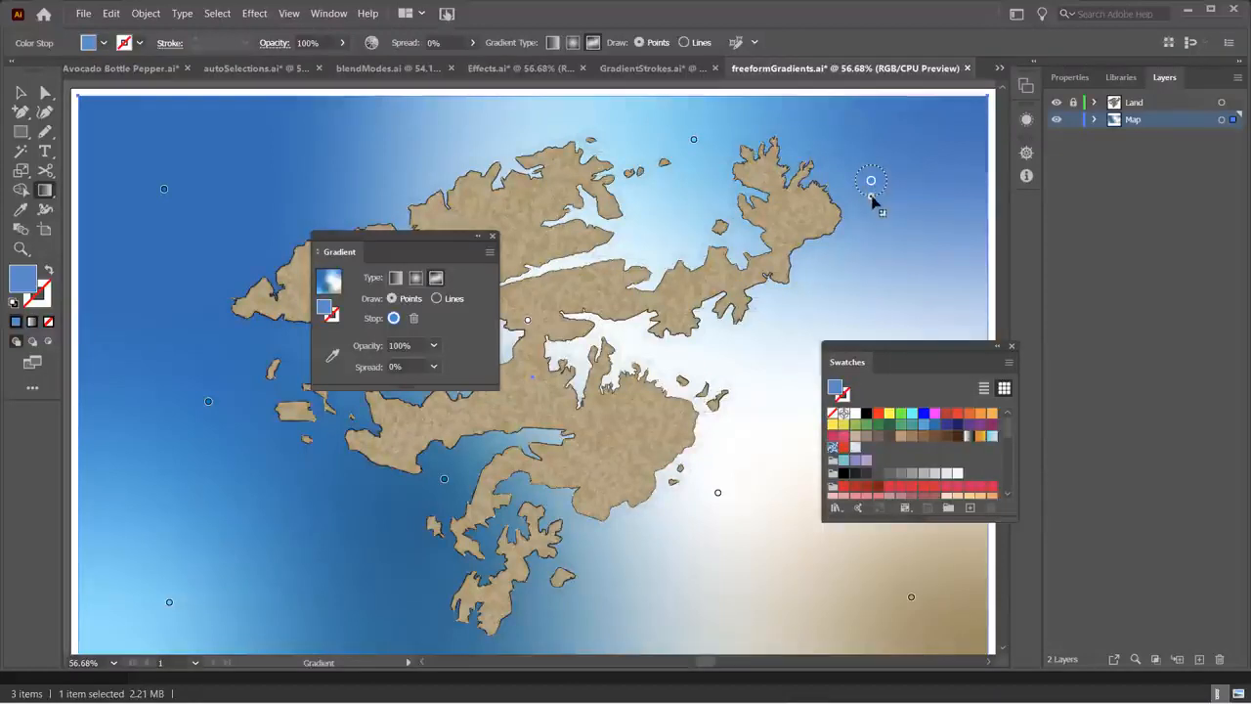
pyautogui.moveTo(872, 196)
pyautogui.mouseDown()
pyautogui.moveTo(893, 245)
pyautogui.moveTo(871, 192)
pyautogui.moveTo(877, 278)
pyautogui.moveTo(872, 205)
pyautogui.mouseUp()
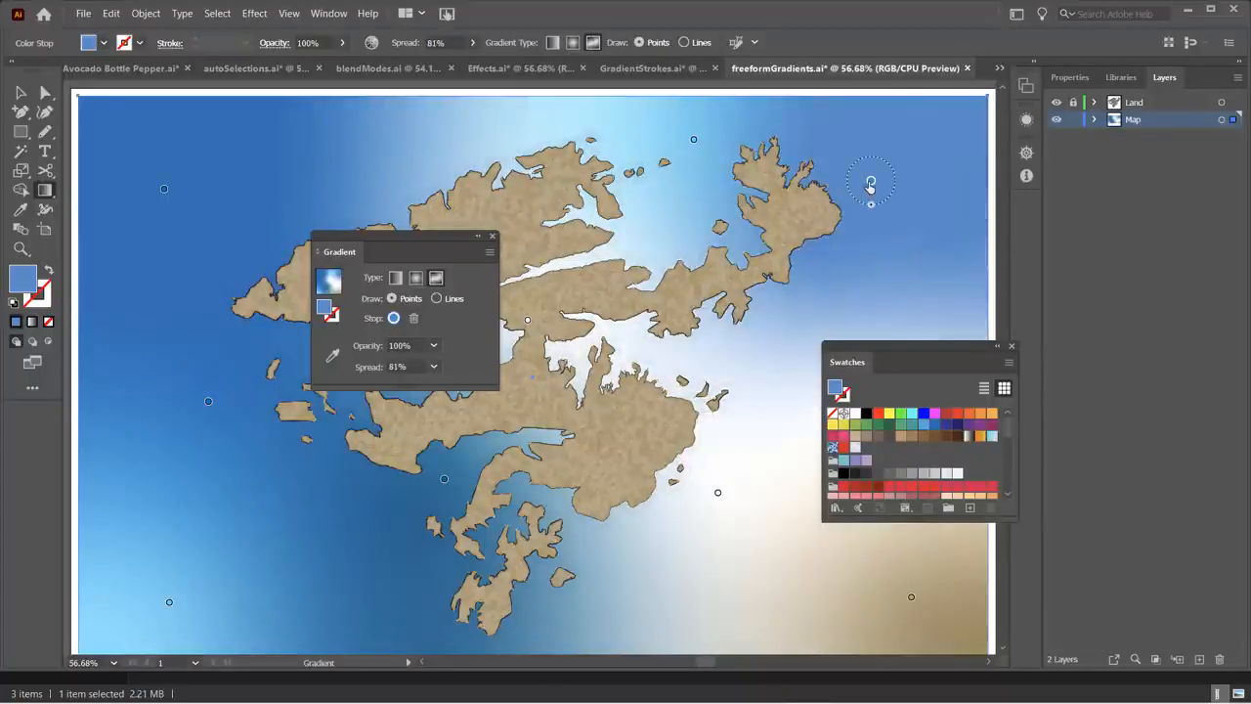
# - Move the northeast gradient point into the northern bay below the light blue point, and add blue points east and southeast of the landmass
pyautogui.moveTo(869, 186); pyautogui.dragTo(698, 274)
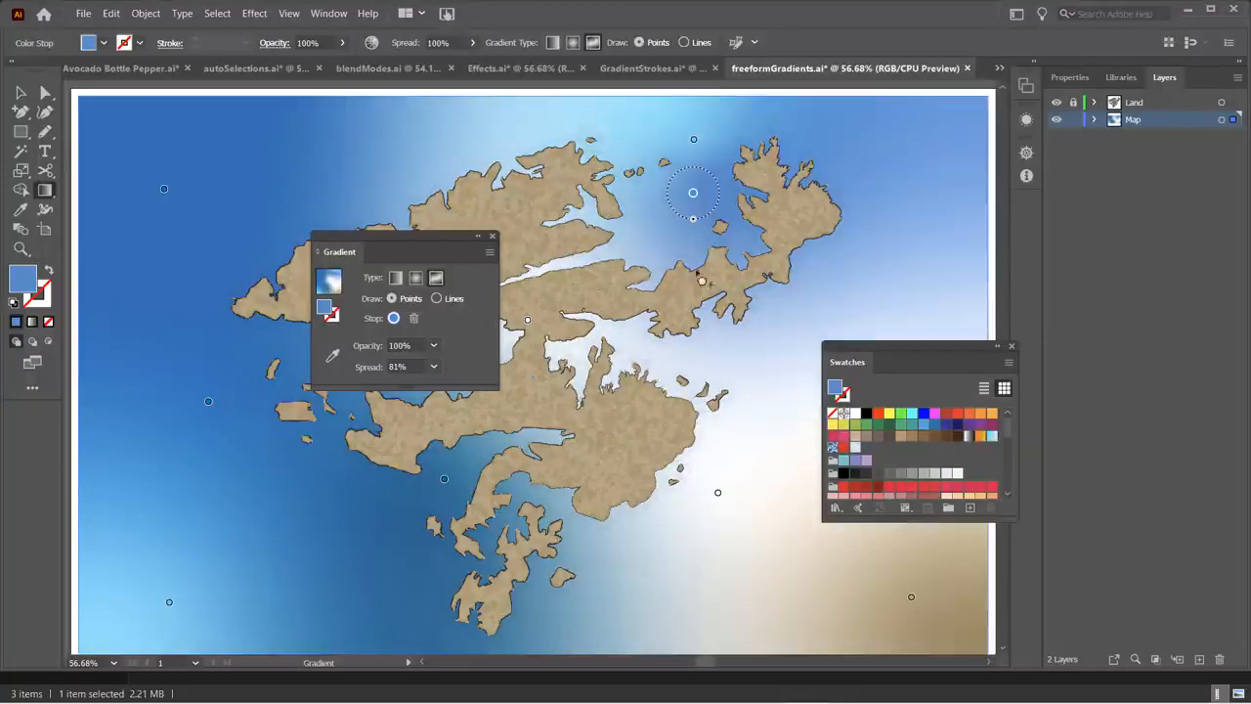
pyautogui.click(743, 383)
pyautogui.moveTo(743, 385); pyautogui.dragTo(795, 396)
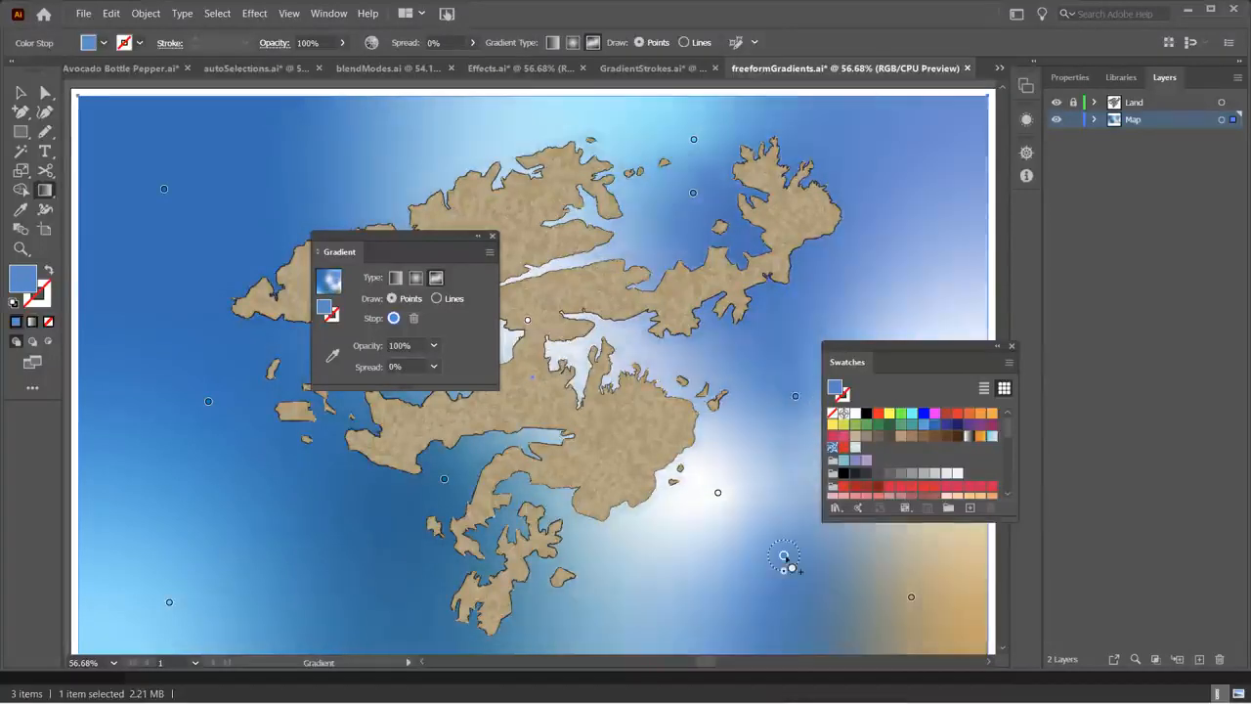
# - Recolour the white gradient point off the southeast coast with a brown swatch, and delete the tan point near the background's lower-right corner
pyautogui.click(718, 494)
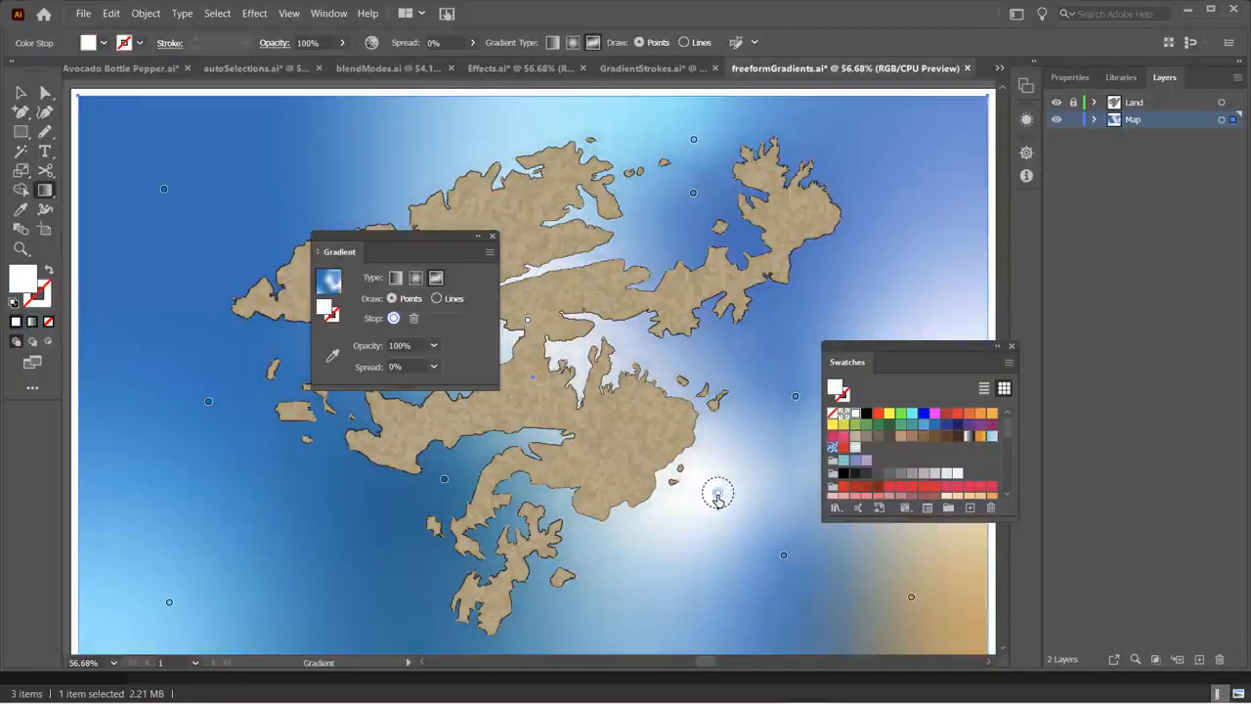
pyautogui.click(924, 421)
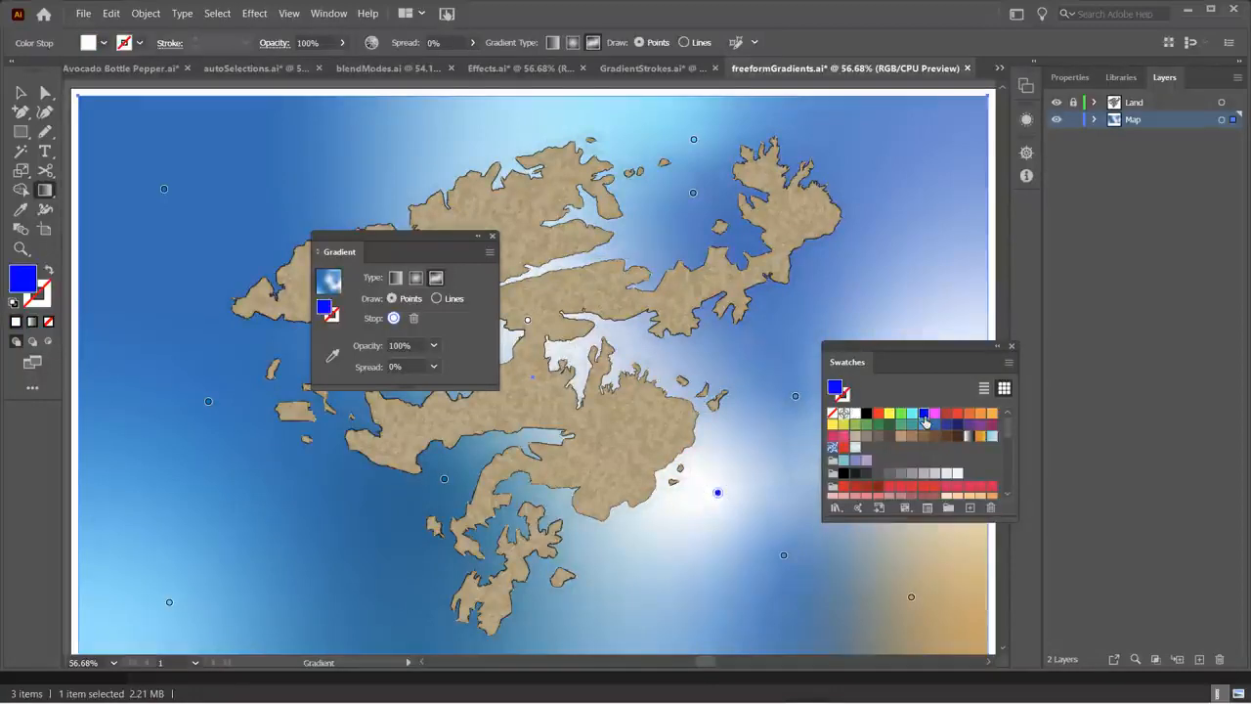
pyautogui.click(912, 413)
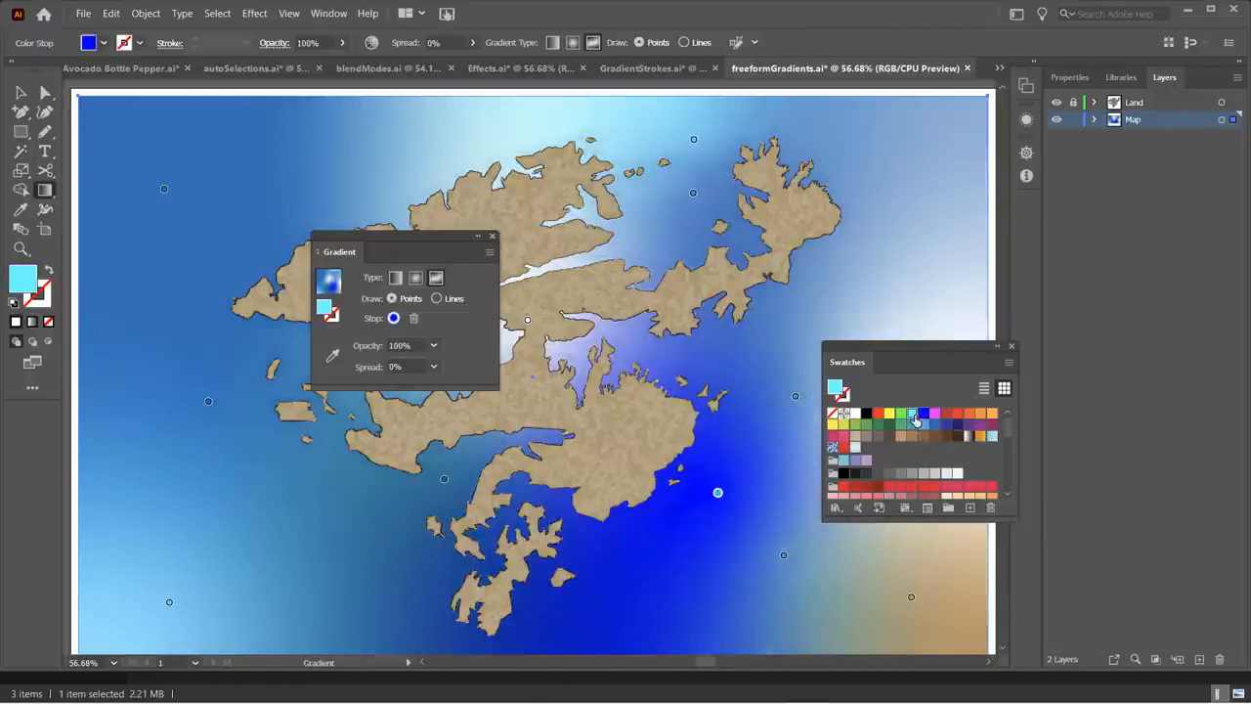
pyautogui.click(949, 426)
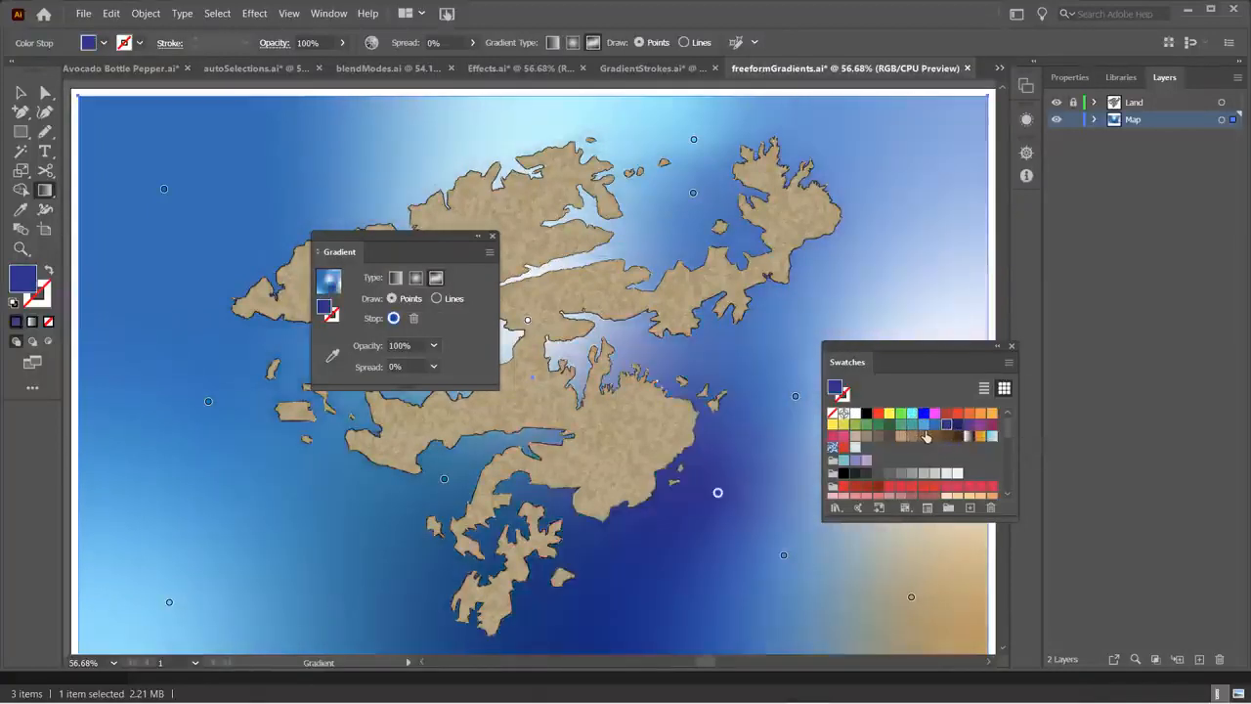
pyautogui.click(923, 435)
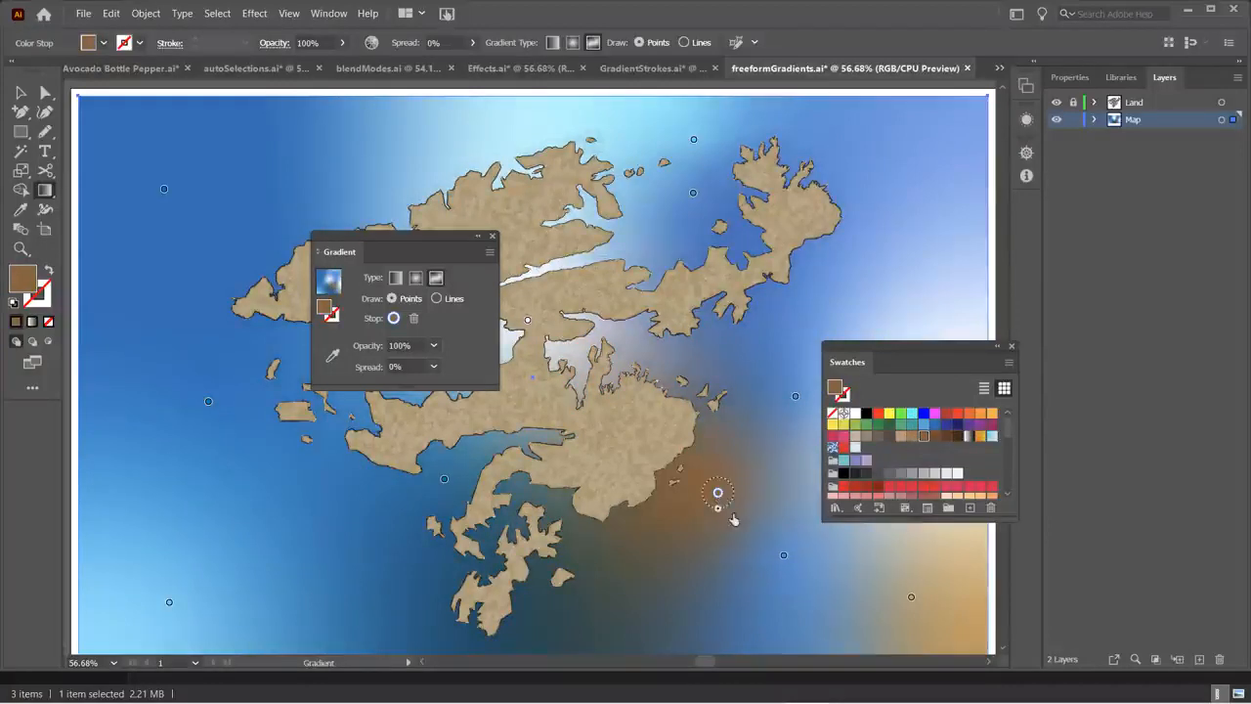
pyautogui.click(911, 600)
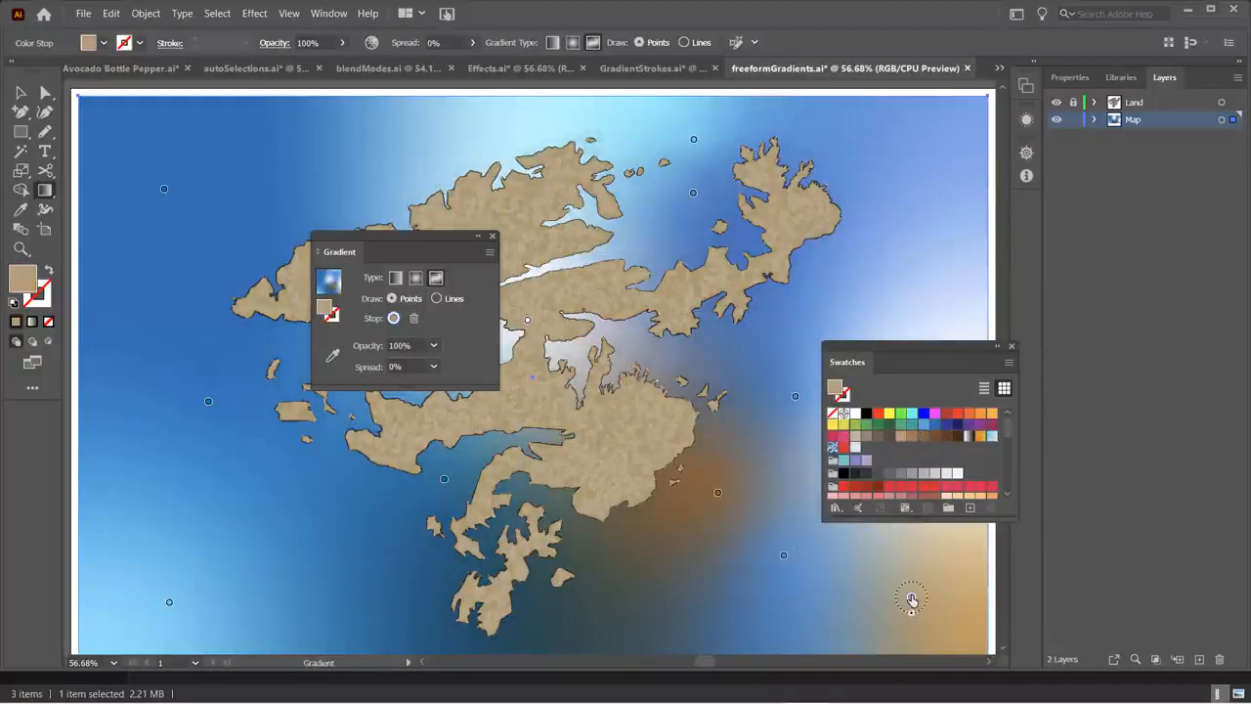
pyautogui.press('Delete')
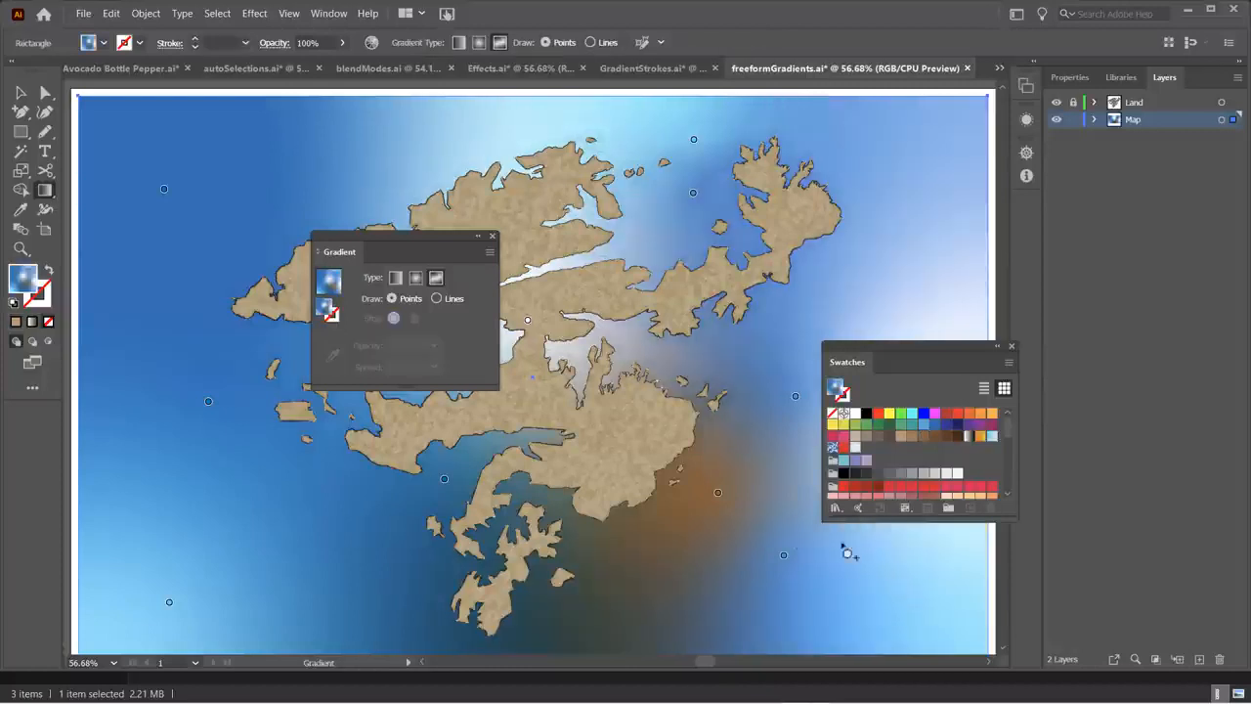
# - Delete the brown gradient point off the southeast coast, and move the Gradient panel over the northeast sea clear of the western points
pyautogui.click(718, 495)
pyautogui.press('Delete')
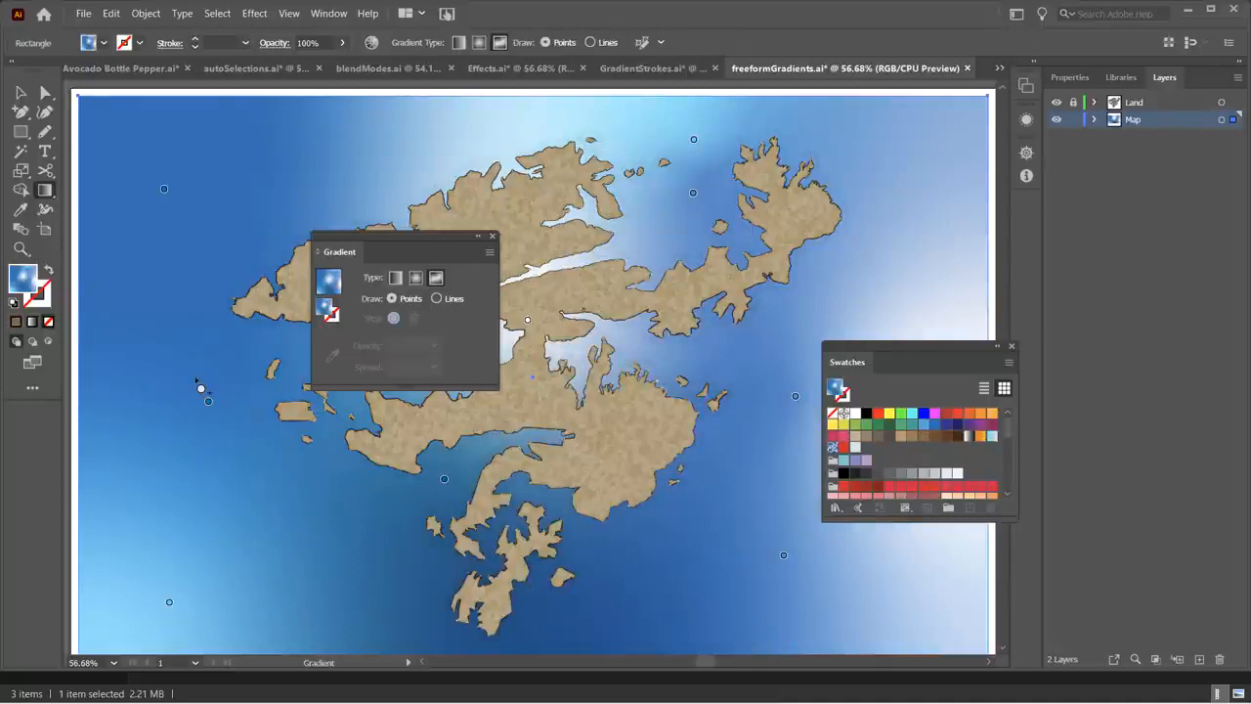
pyautogui.moveTo(388, 240); pyautogui.dragTo(794, 204)
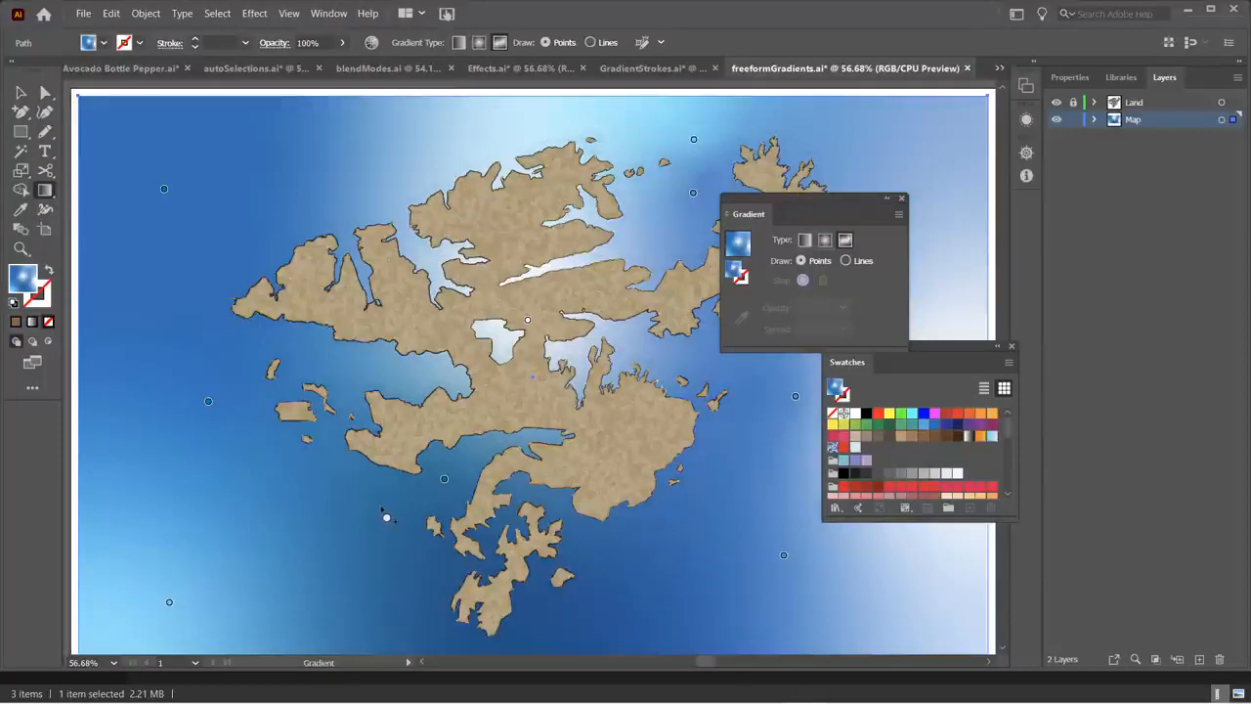
# - Try recolouring the gradient point west of the landmass with a red swatch and moving the northwest point slightly east
pyautogui.click(208, 401)
pyautogui.click(857, 490)
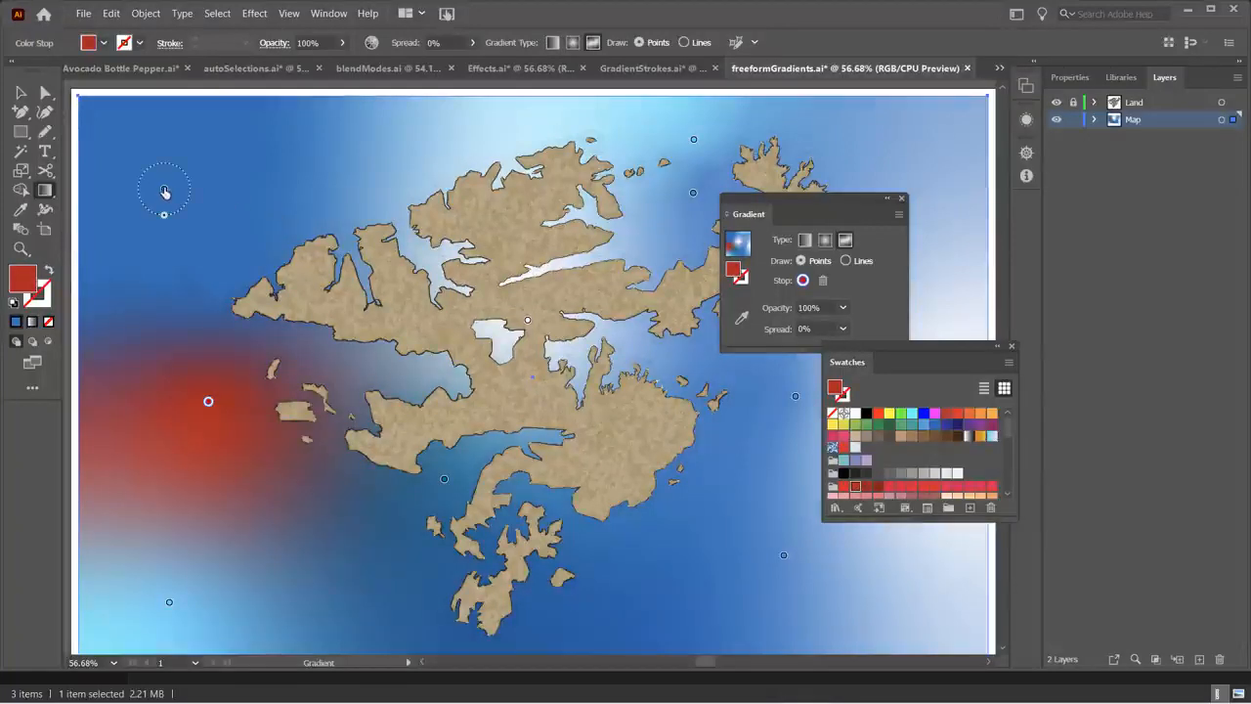
pyautogui.moveTo(165, 189); pyautogui.dragTo(191, 181)
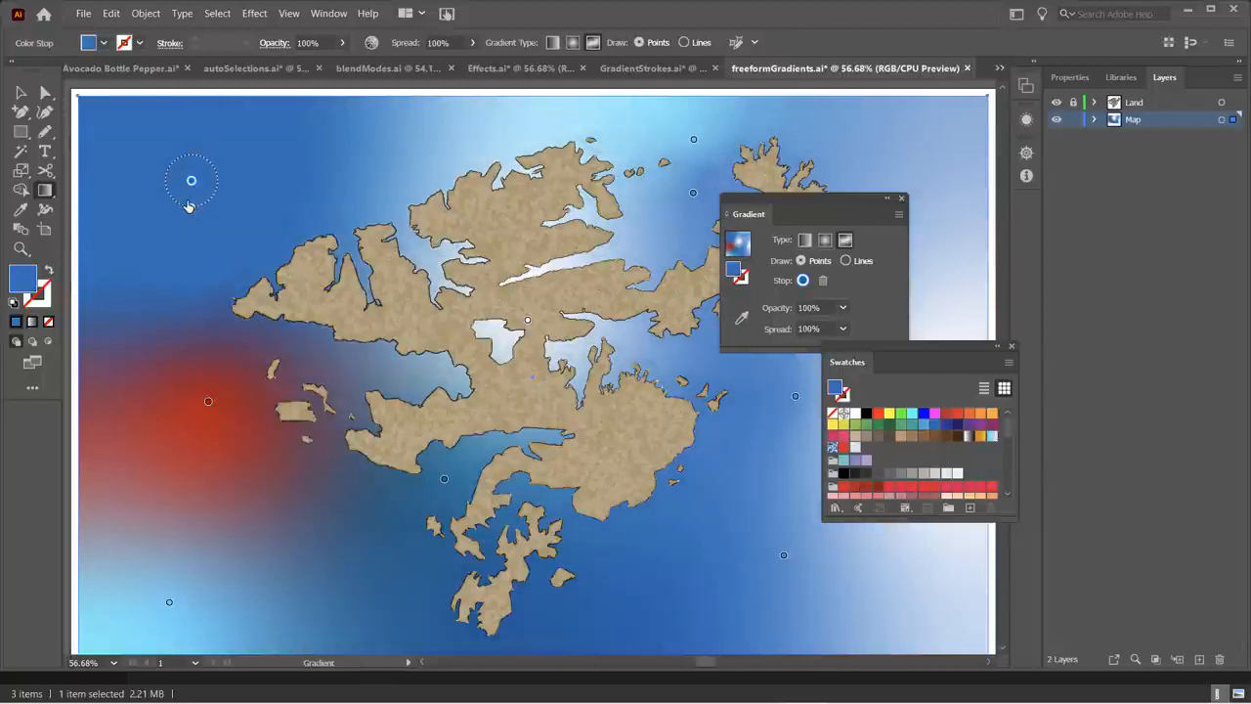
pyautogui.press('v')
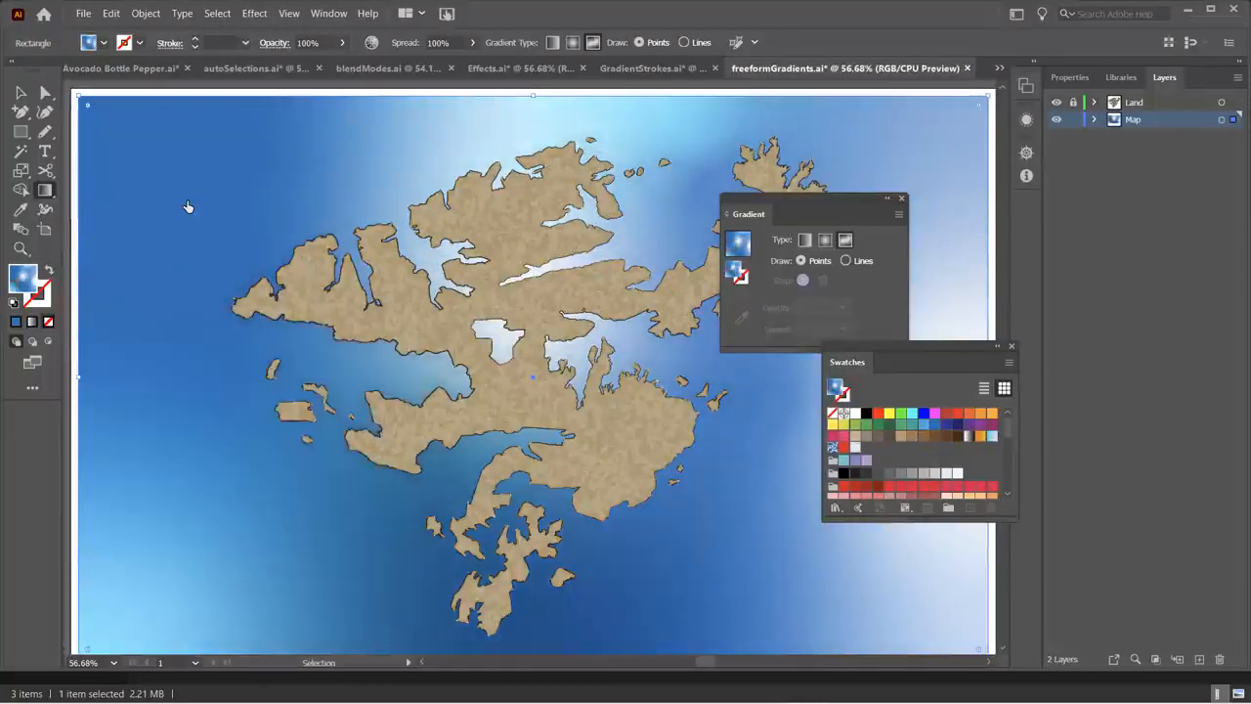
pyautogui.press('g')
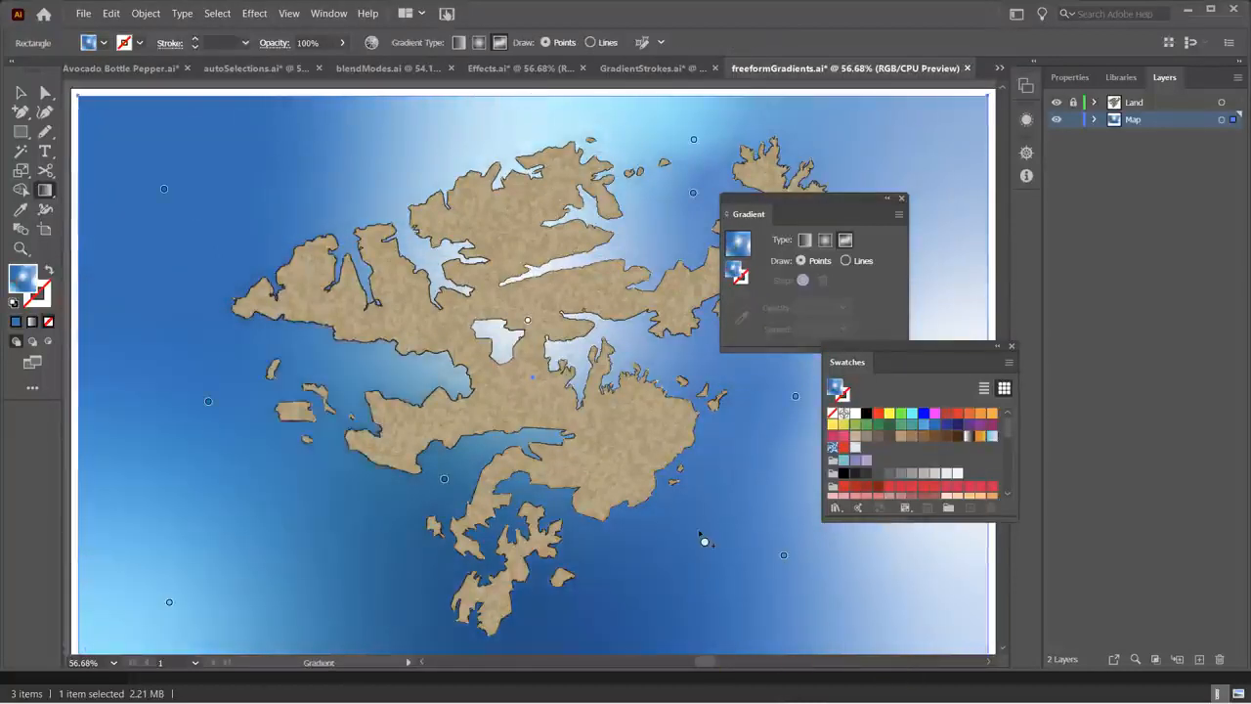
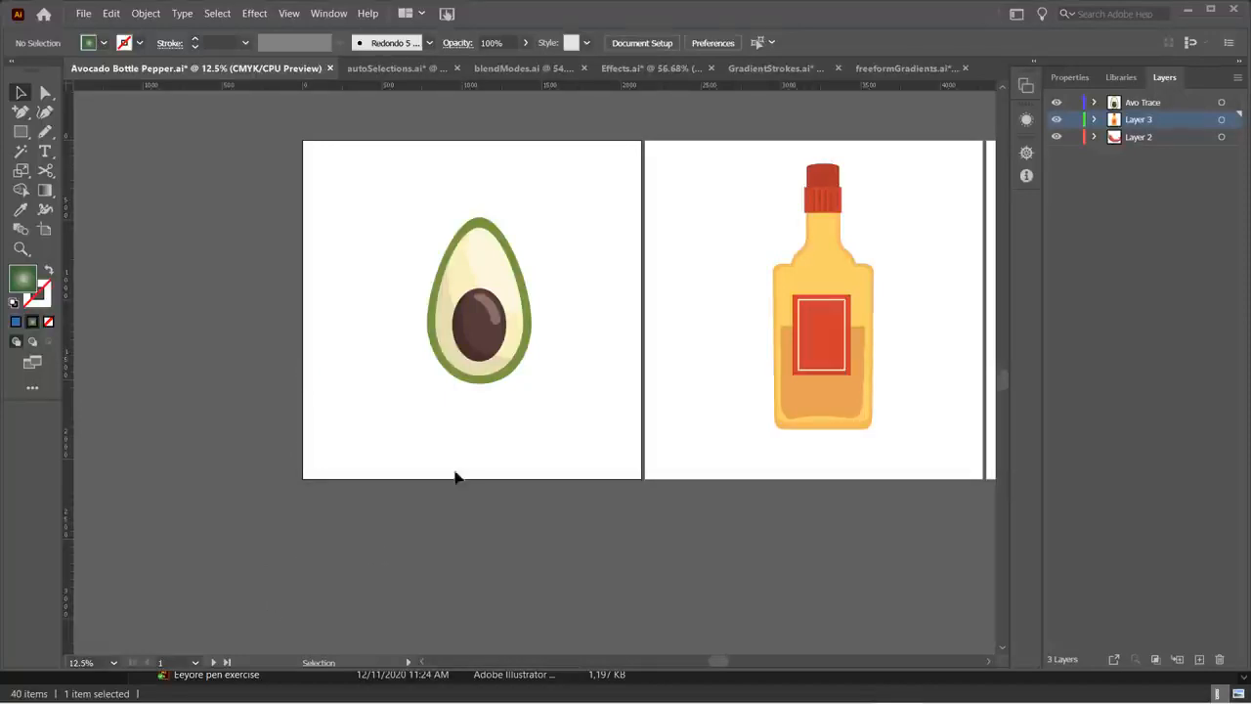
# - View the Bottle, Pepper and Avocado artboards of Avocado Bottle Pepper.ai one after another using the artboard navigation
pyautogui.moveTo(478, 456); pyautogui.dragTo(302, 478)
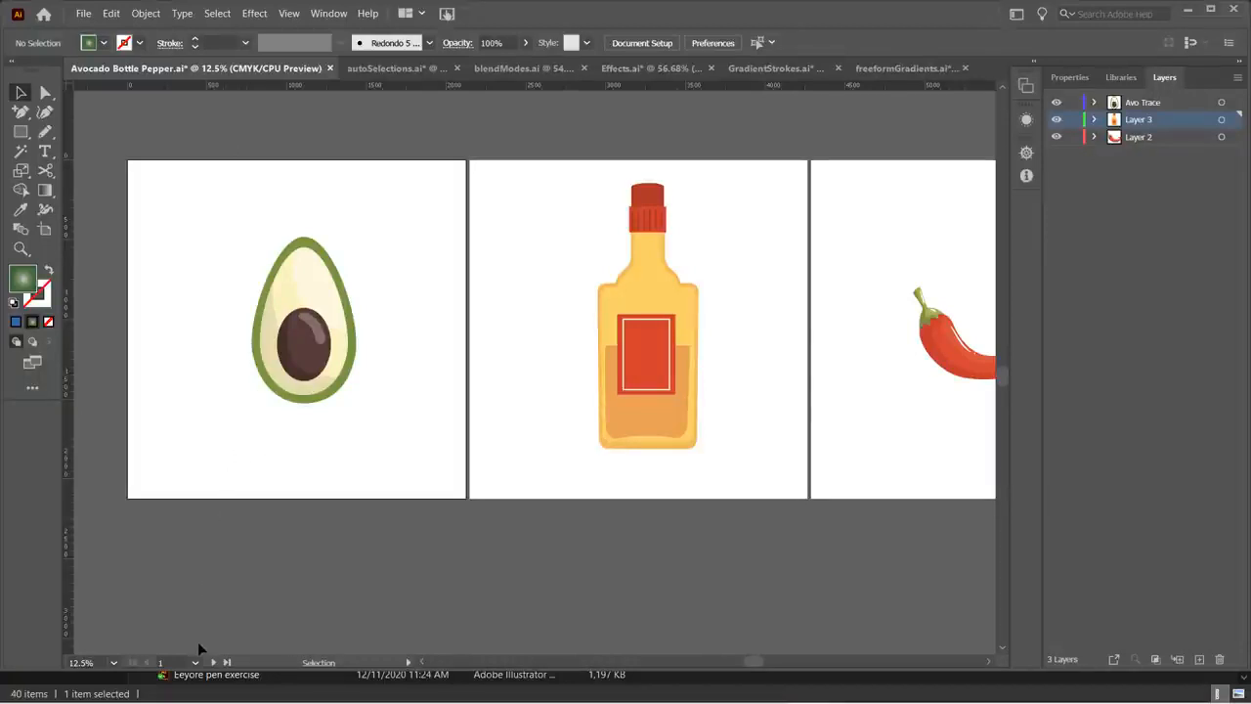
pyautogui.press('a')
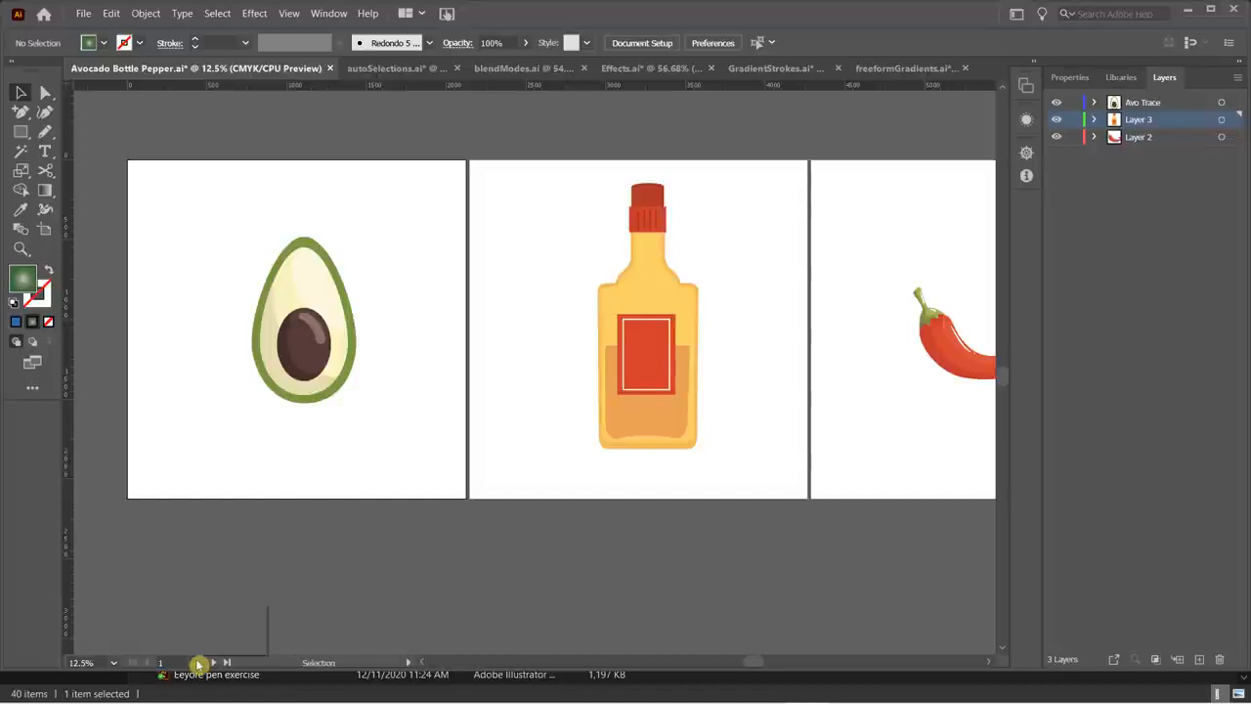
pyautogui.click(194, 657)
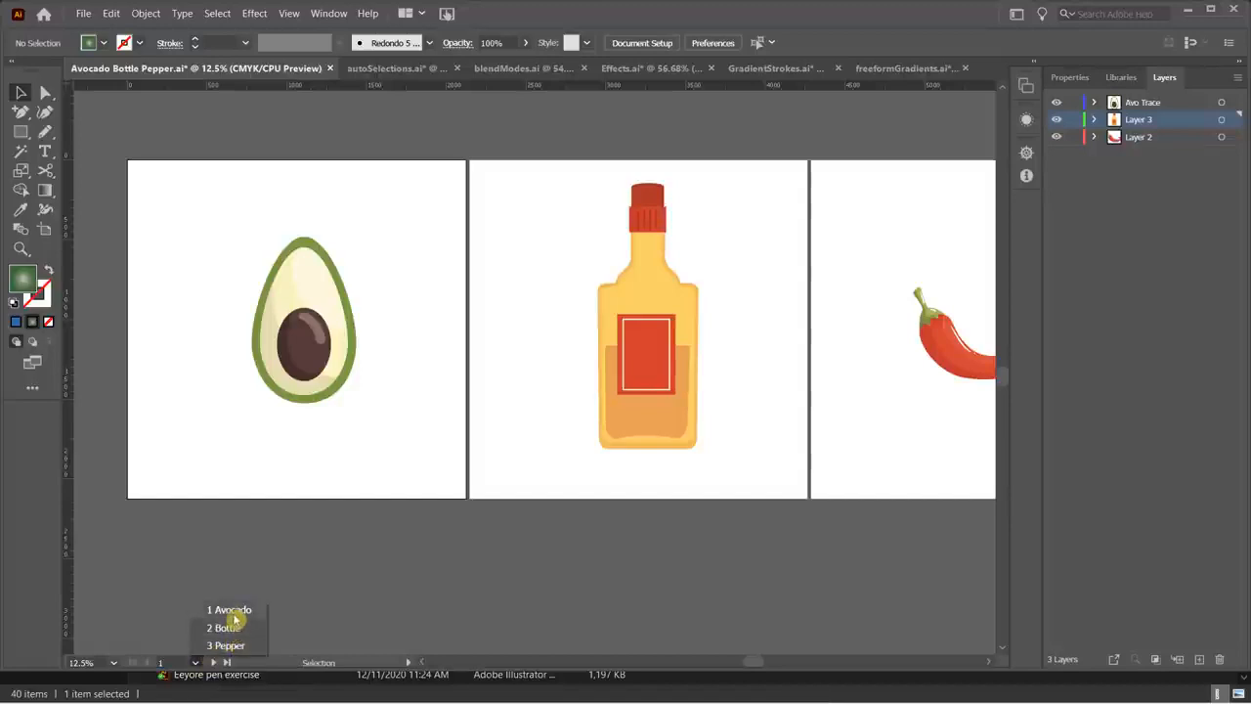
pyautogui.click(233, 628)
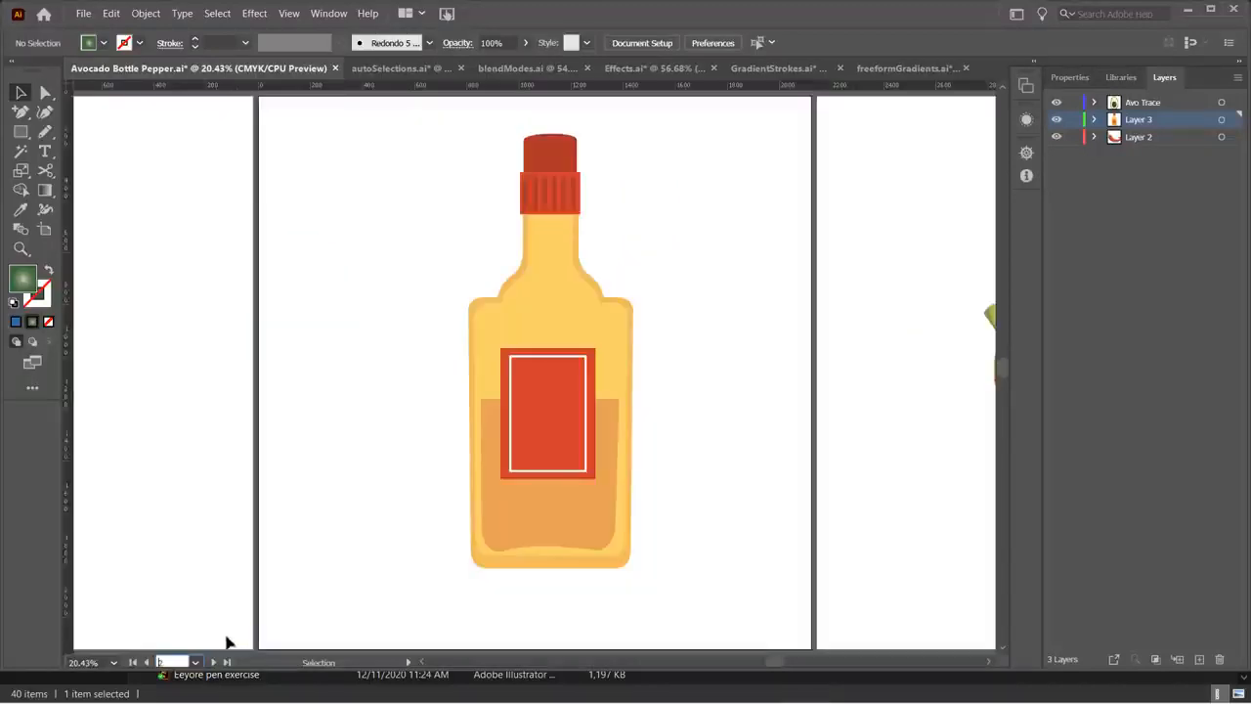
pyautogui.click(202, 662)
pyautogui.click(213, 645)
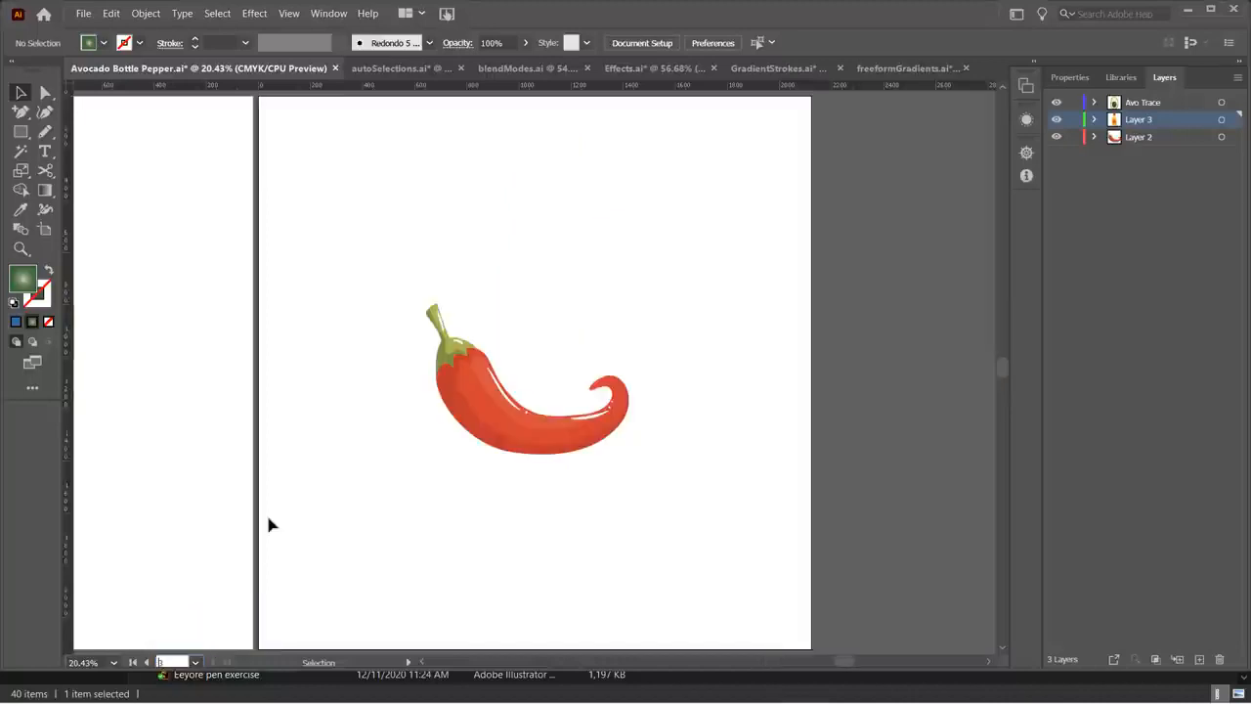
pyautogui.click(200, 662)
pyautogui.click(224, 609)
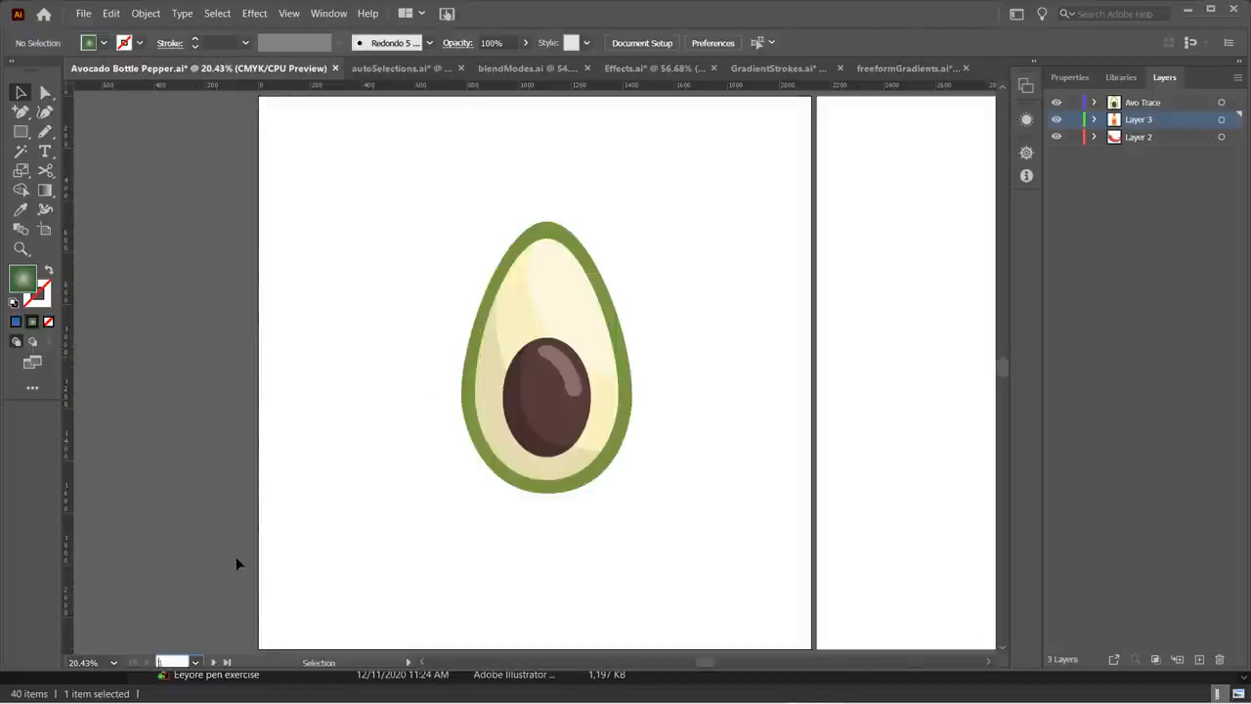
# - Bring all three artboards into view and open the Artboards panel
pyautogui.scroll(-3, 262, 509)
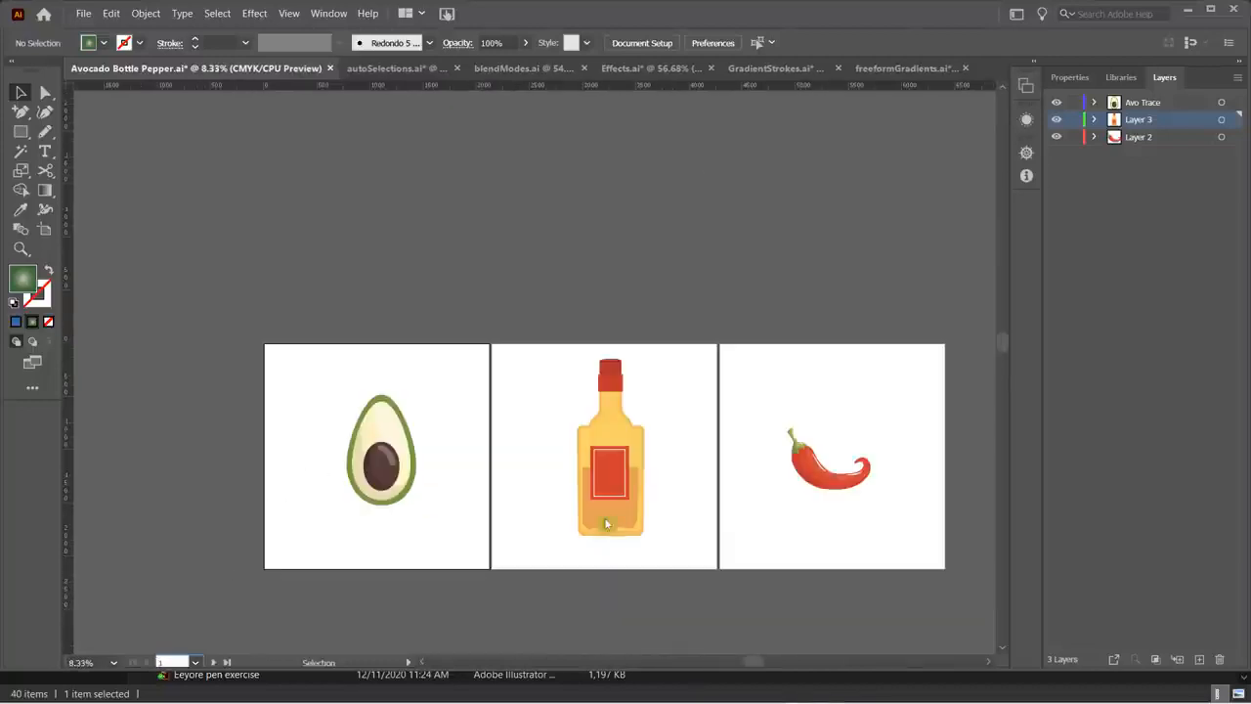
pyautogui.hotkey('alt', 'space')
pyautogui.press('Escape')
pyautogui.moveTo(648, 570); pyautogui.dragTo(616, 442)
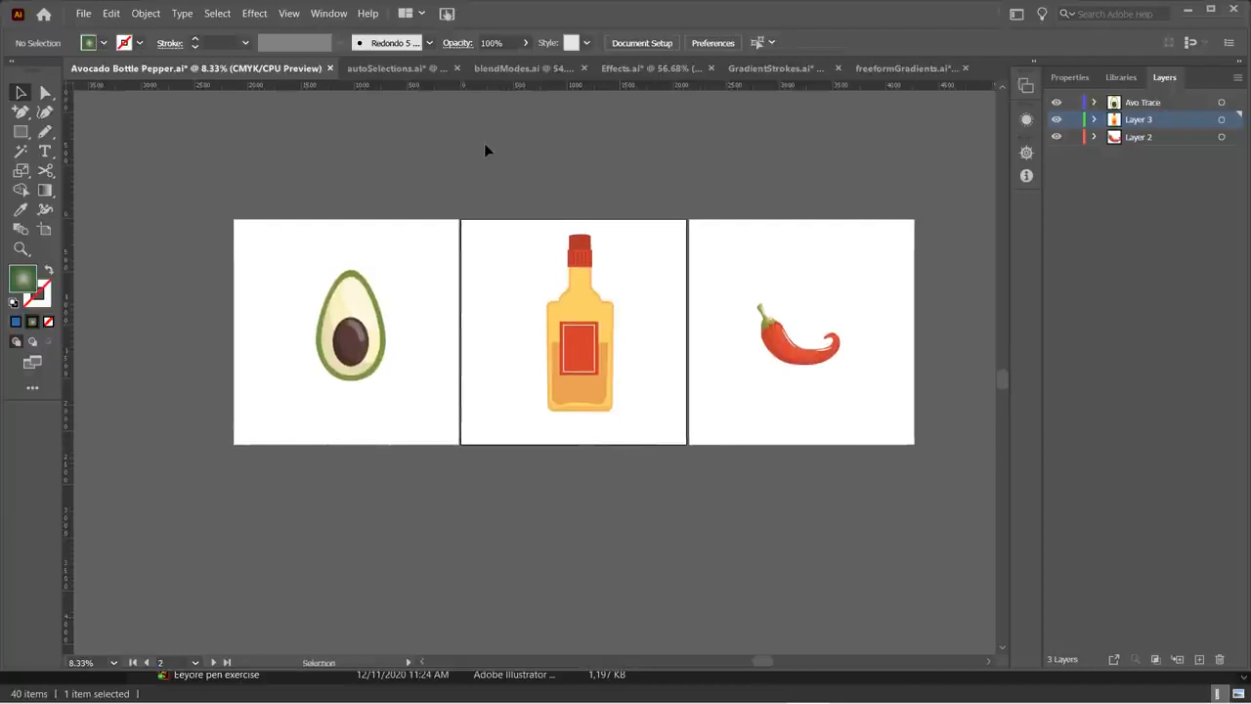
pyautogui.click(329, 14)
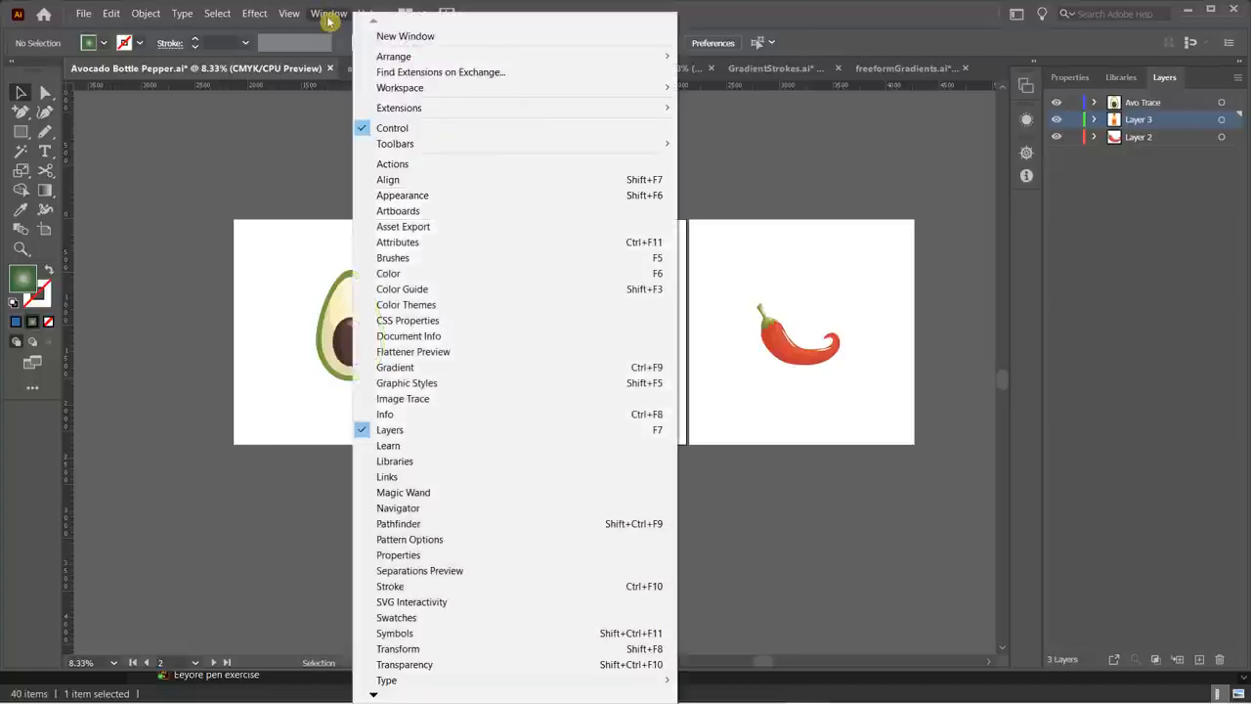
pyautogui.click(434, 211)
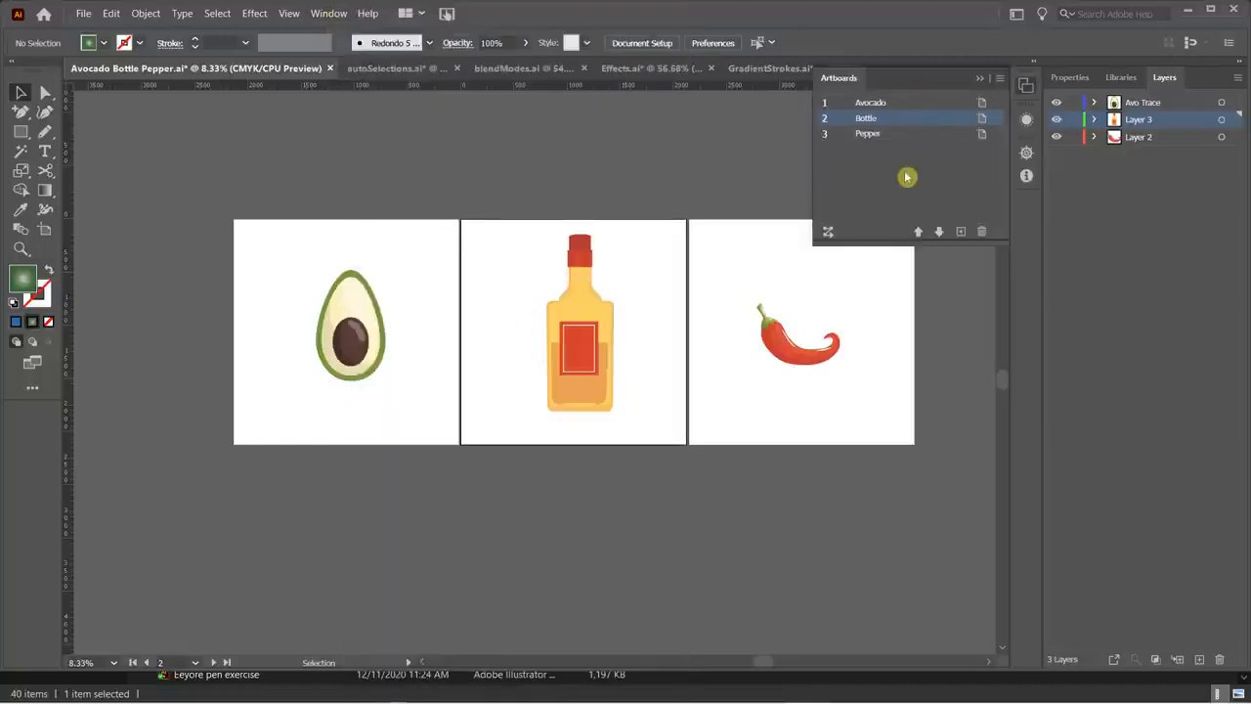
# - Make the Avocado artboard active, open its artboard options, and close them
pyautogui.click(879, 135)
pyautogui.doubleClick(881, 135)
pyautogui.click(895, 120)
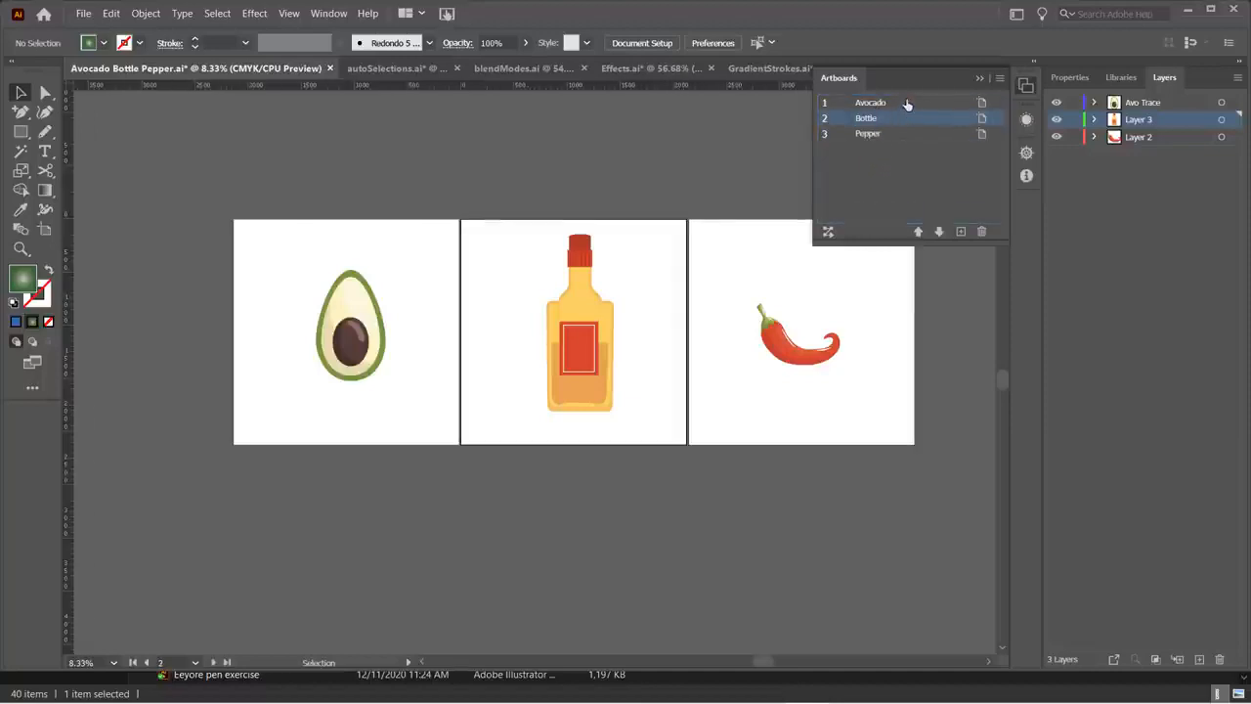
pyautogui.click(907, 105)
pyautogui.click(981, 103)
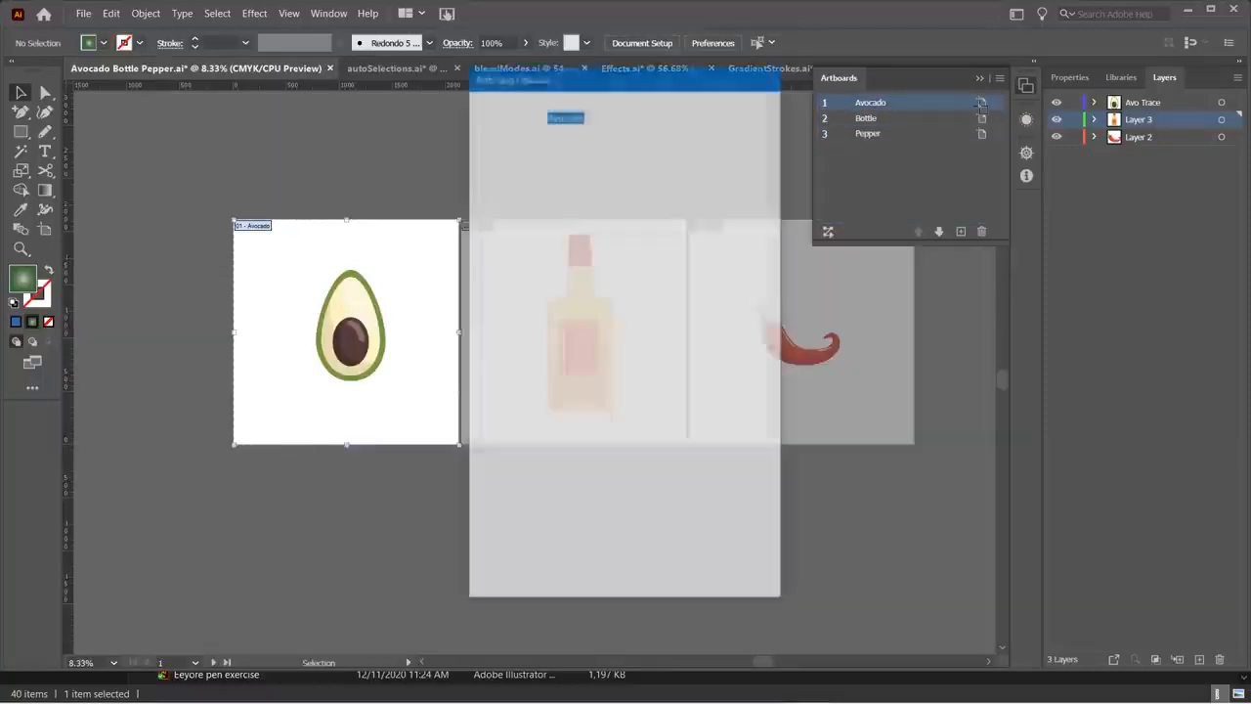
pyautogui.click(733, 567)
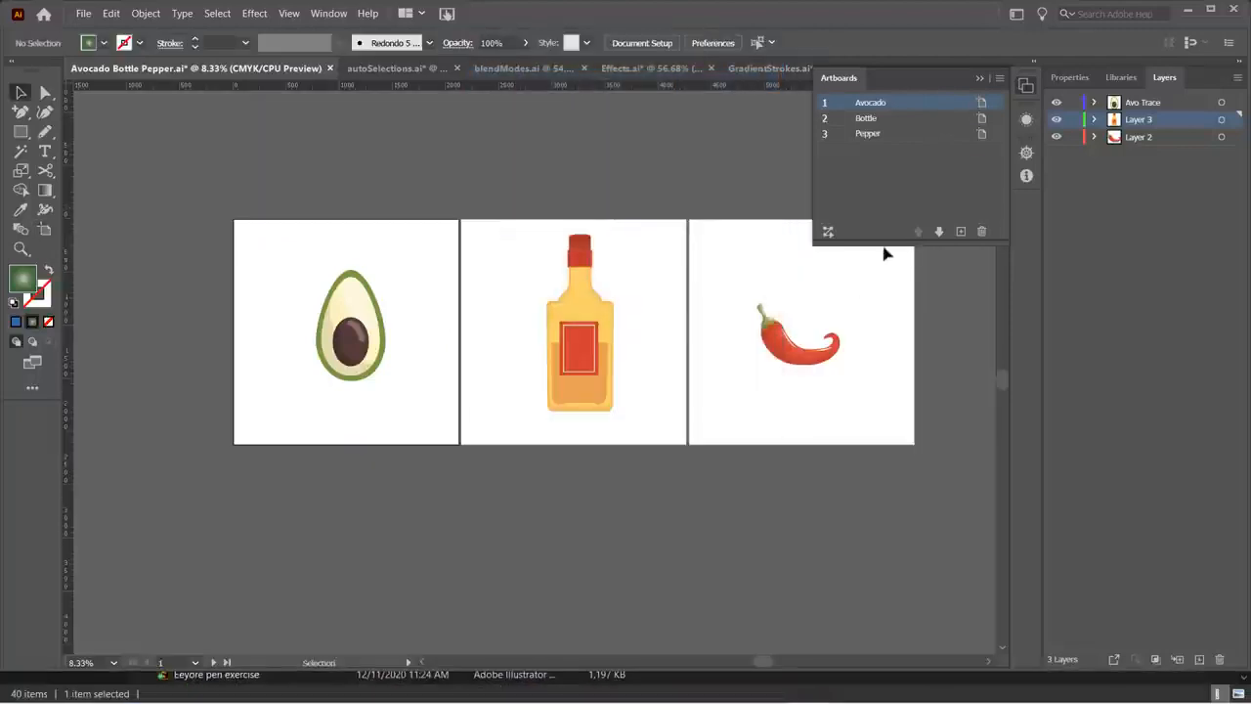
# - Browse the Avocado, Bottle and Pepper artboards from the artboard list, fitting them in view, and finish with Avocado active
pyautogui.click(944, 118)
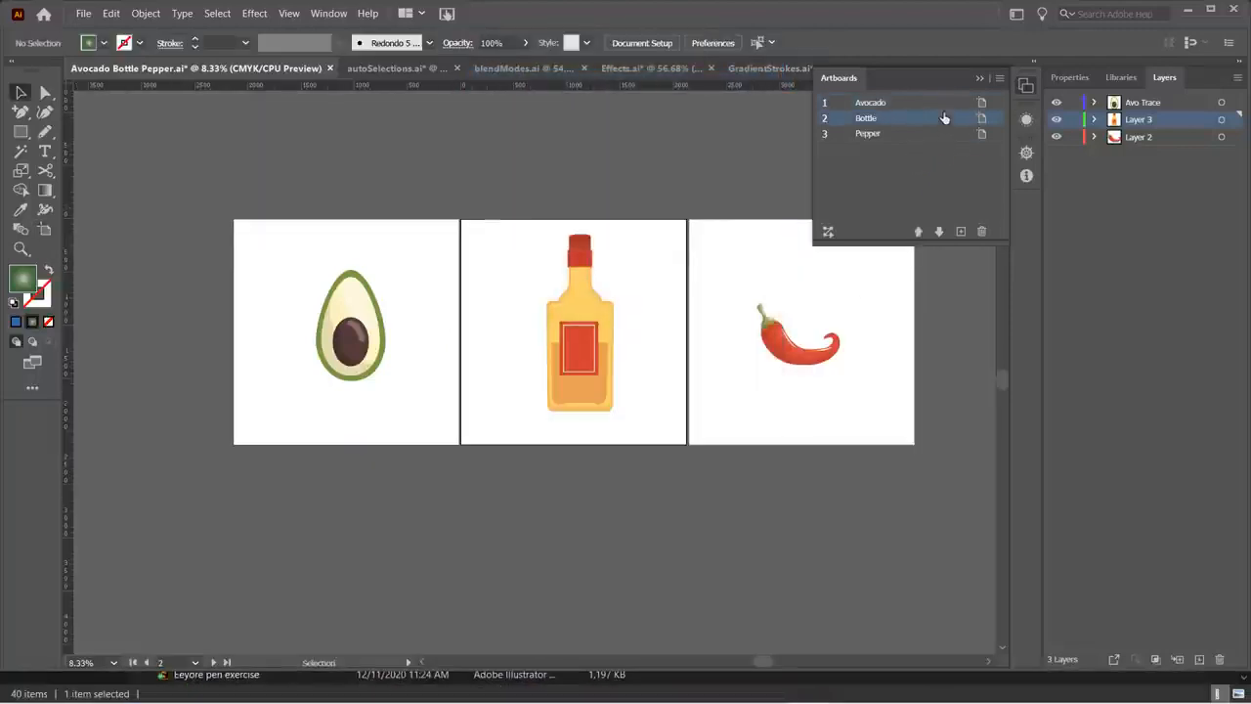
pyautogui.click(954, 134)
pyautogui.scroll(3, 459, 394)
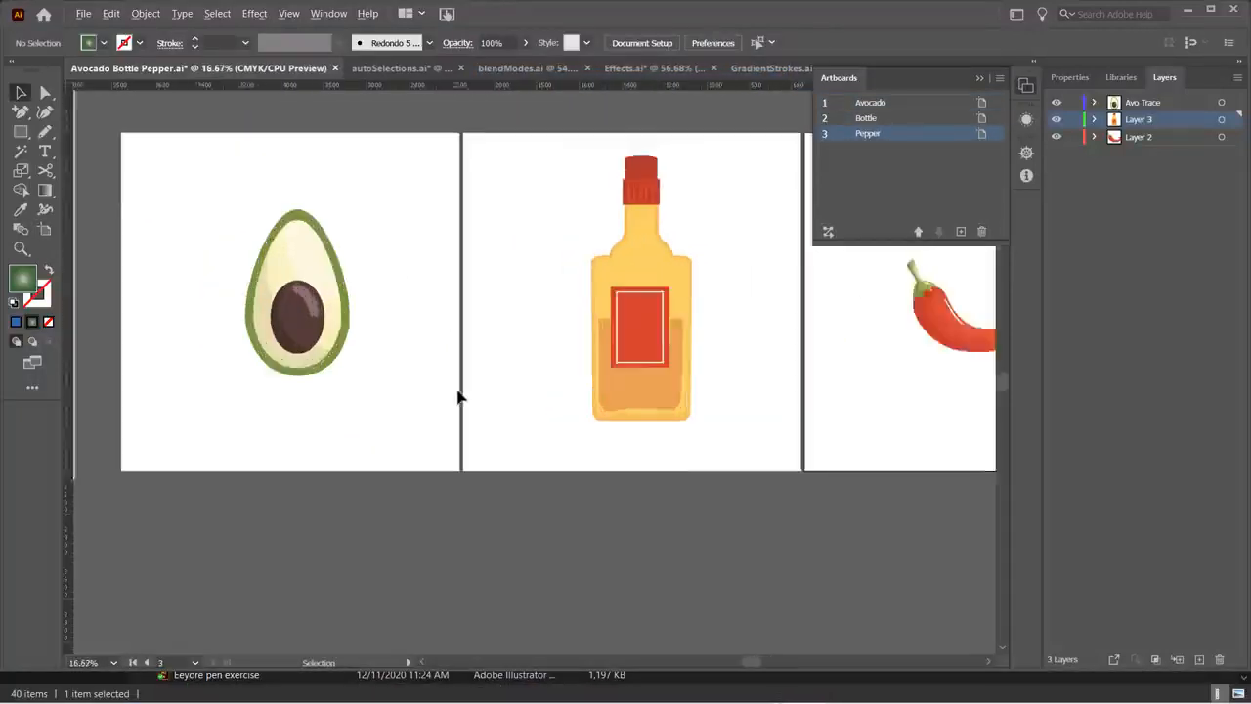
pyautogui.moveTo(365, 379); pyautogui.dragTo(724, 604)
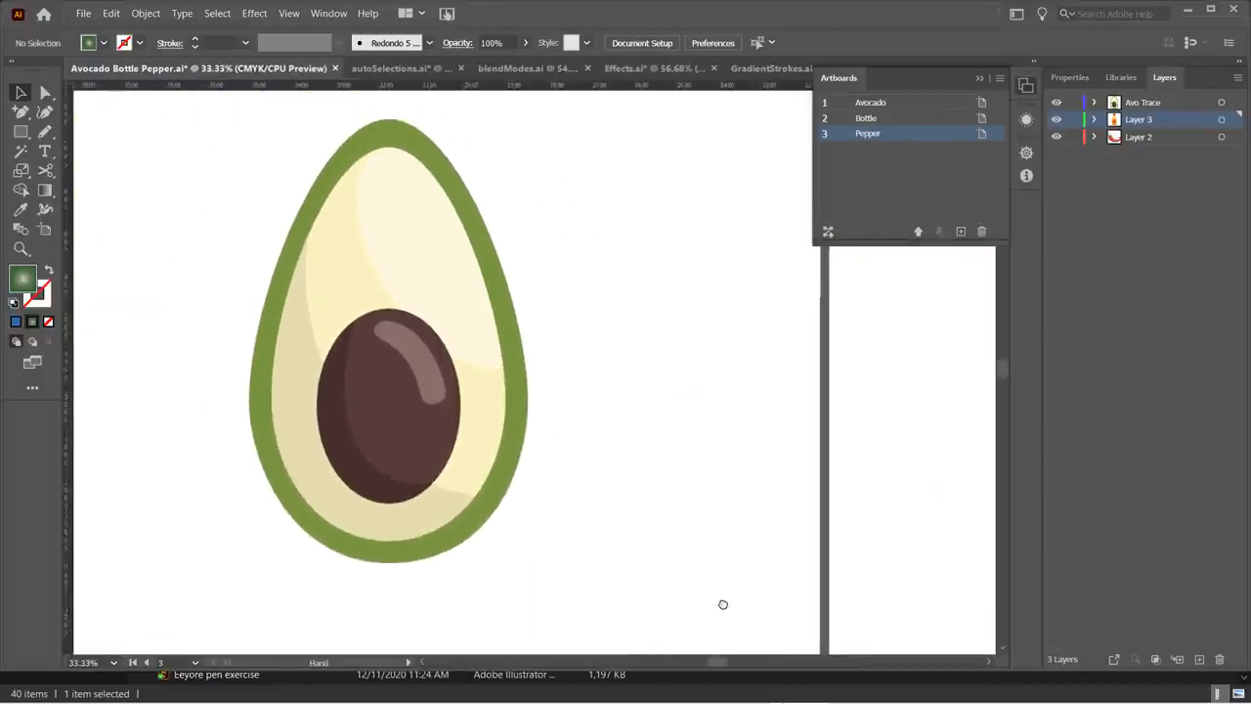
pyautogui.click(910, 119)
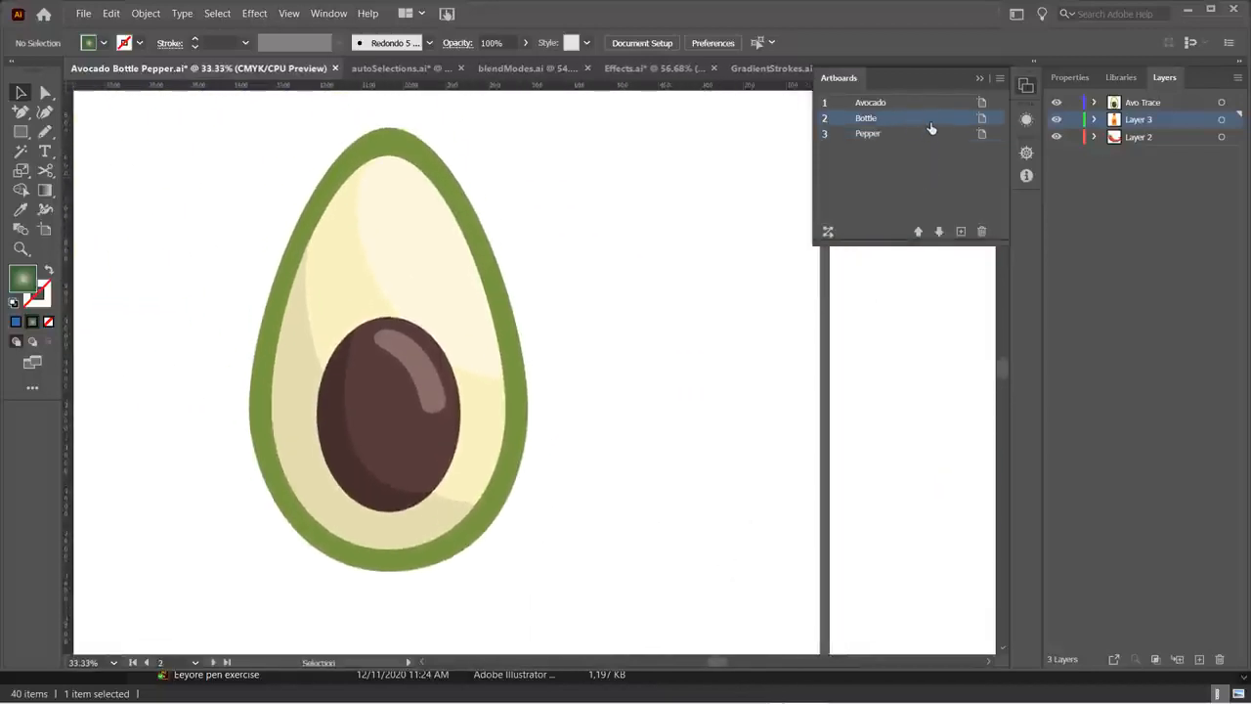
pyautogui.doubleClick(945, 118)
pyautogui.click(941, 103)
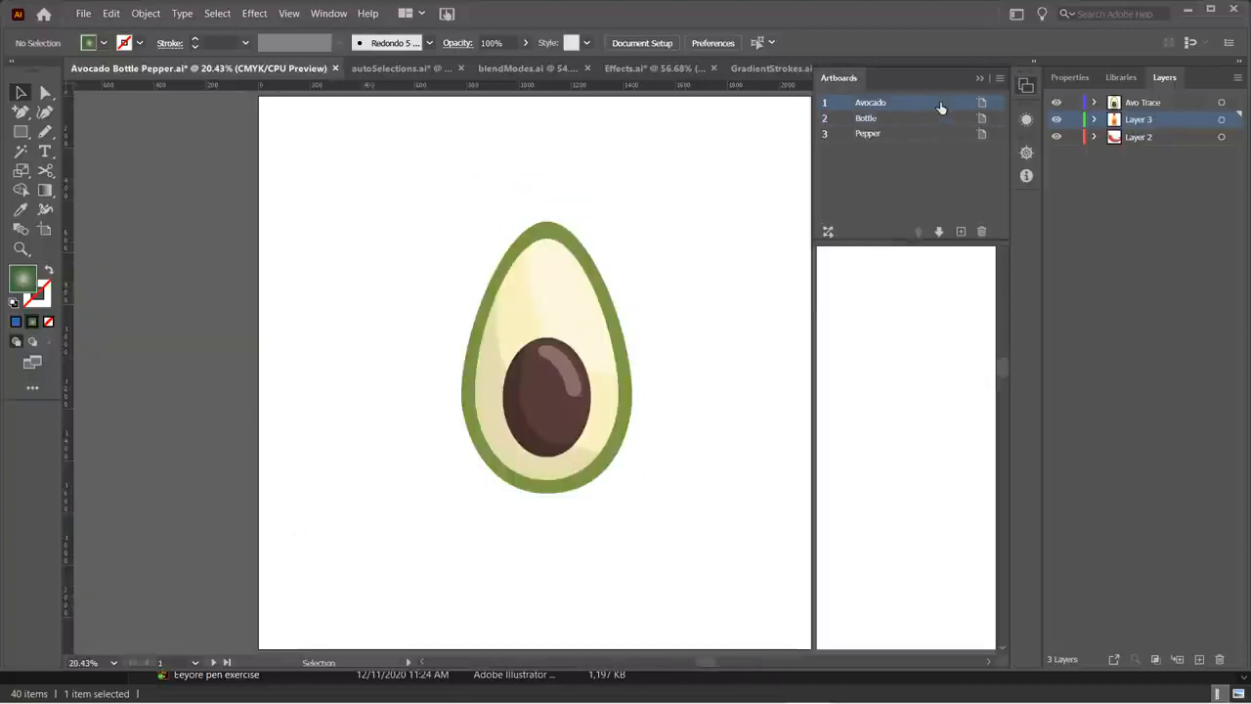
pyautogui.click(942, 121)
pyautogui.click(952, 135)
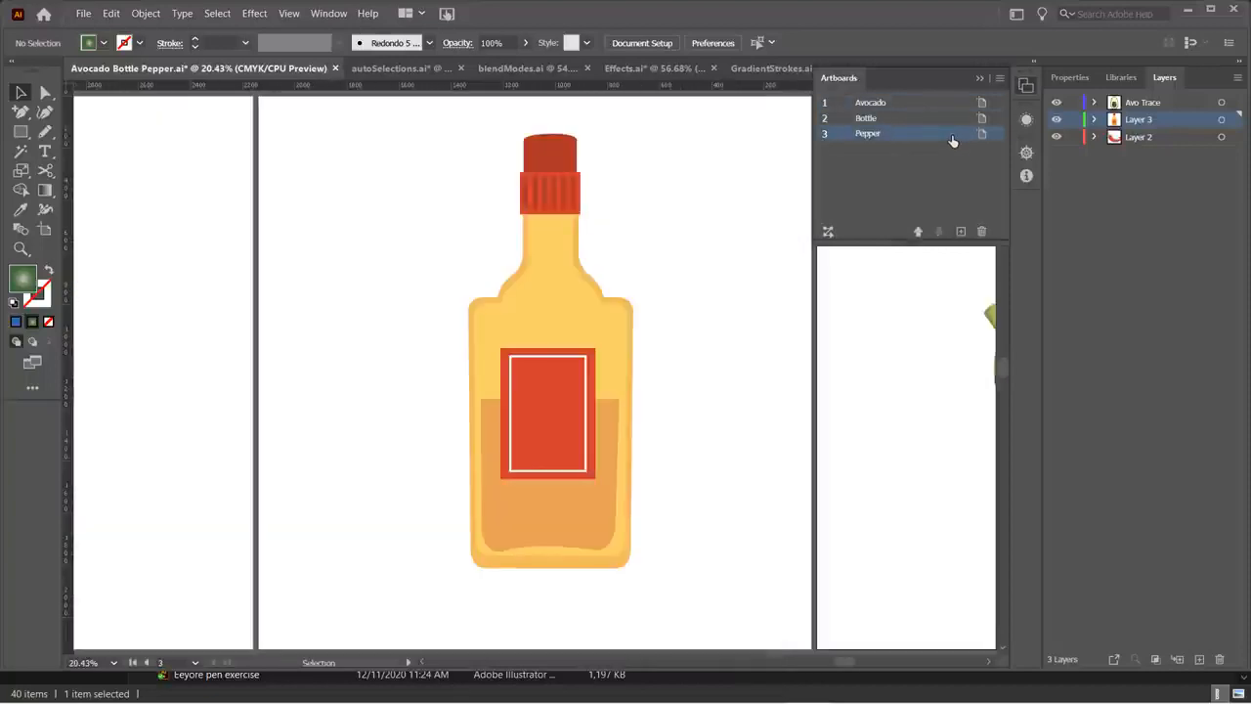
pyautogui.click(949, 120)
pyautogui.click(948, 105)
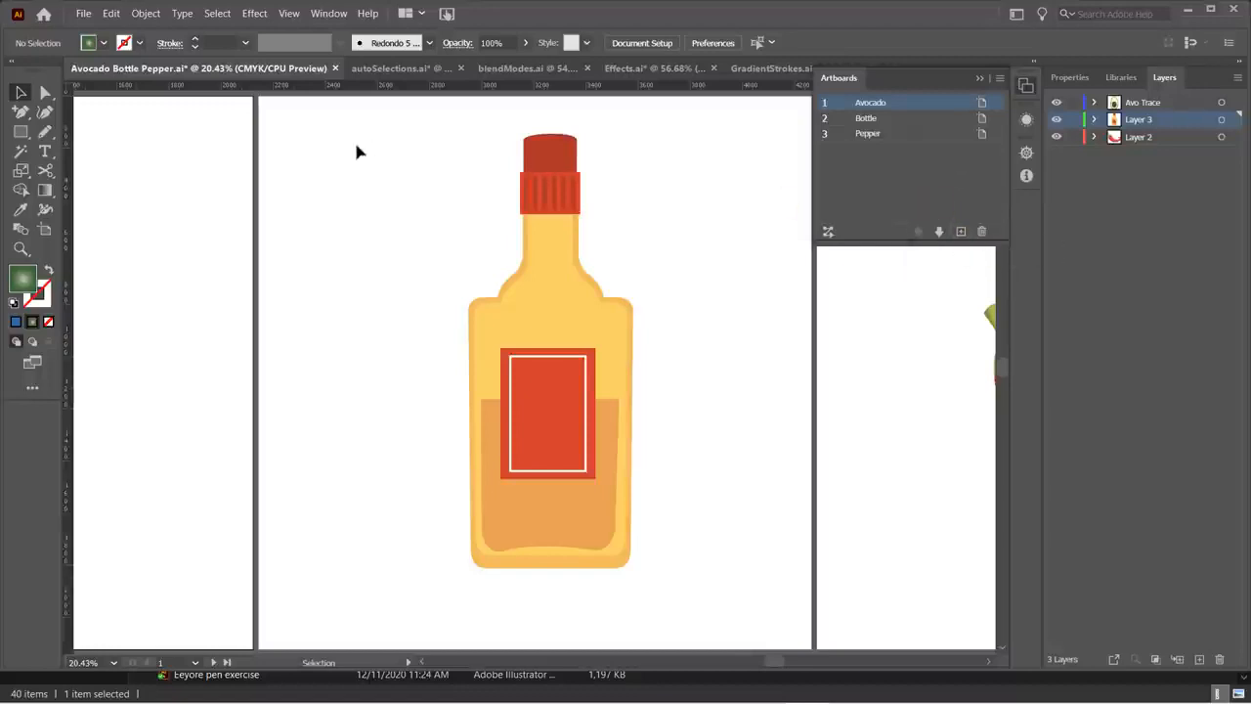
# - Enter artboard editing with the Artboard tool and select the Bottle, Pepper, Bottle and Avocado artboards in turn
pyautogui.scroll(-2, 262, 294)
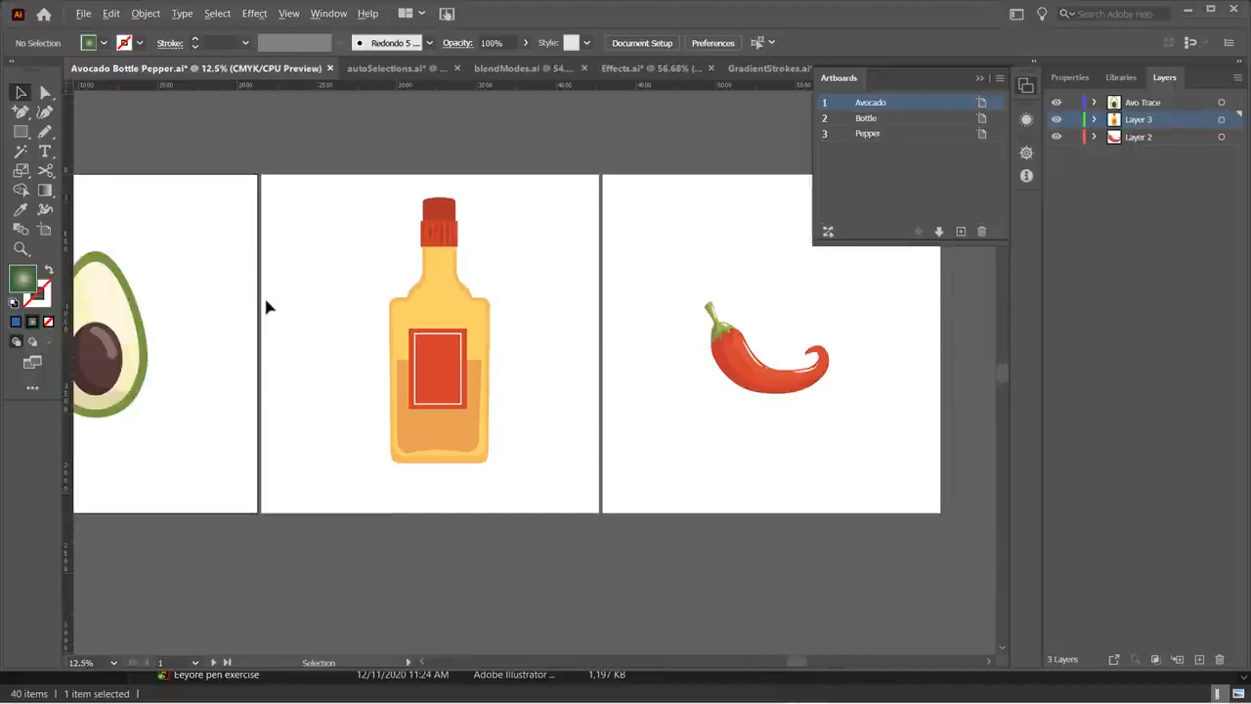
pyautogui.moveTo(354, 309); pyautogui.dragTo(522, 363)
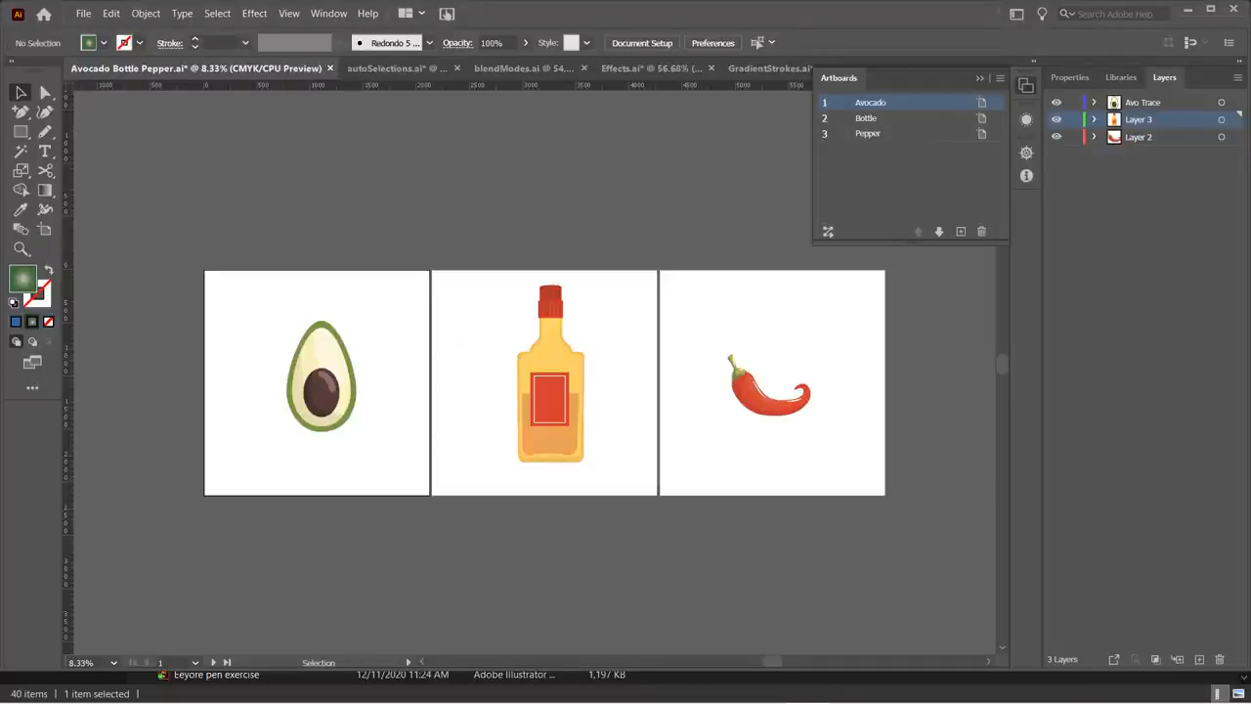
pyautogui.click(44, 230)
pyautogui.click(45, 232)
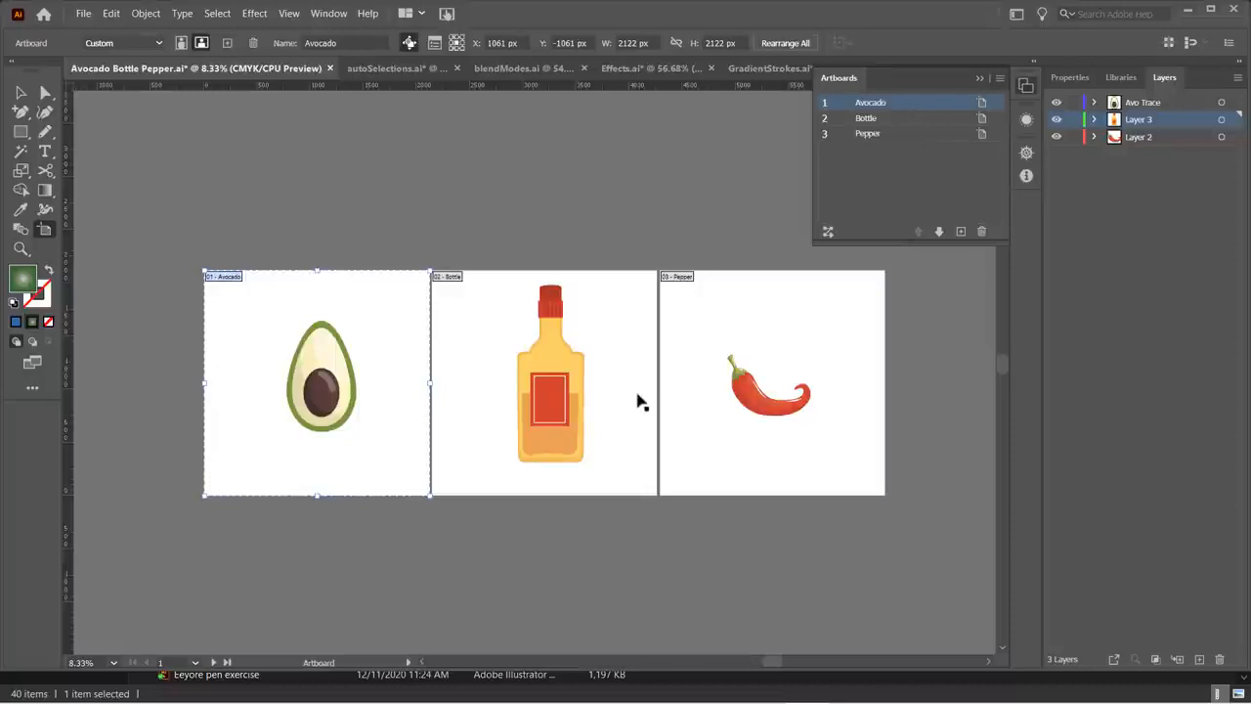
pyautogui.click(439, 344)
pyautogui.click(684, 313)
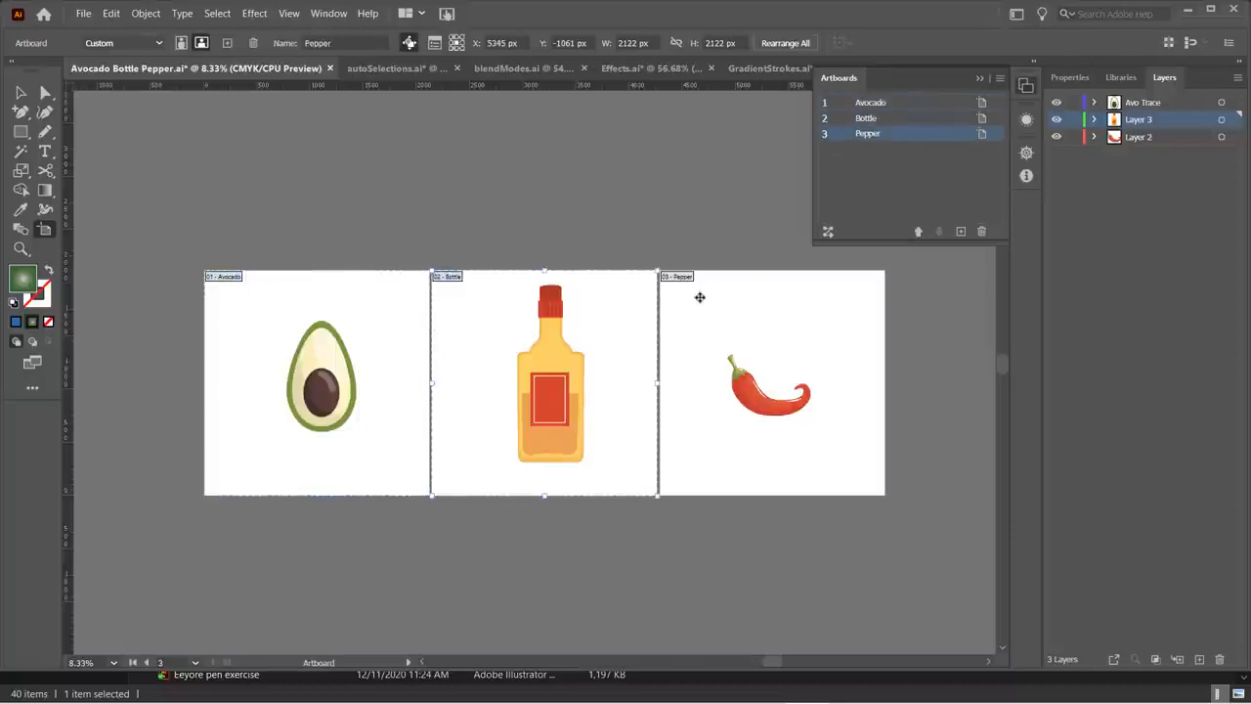
pyautogui.click(483, 329)
pyautogui.click(358, 309)
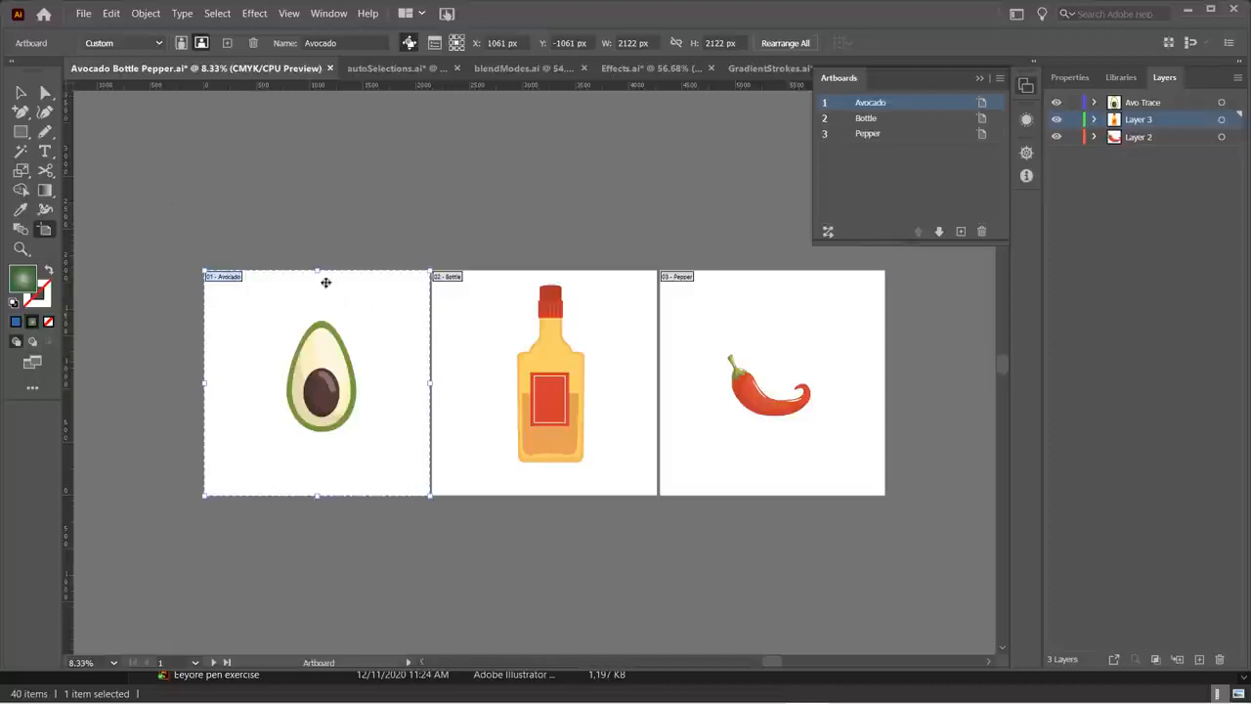
# - Select the Bottle artboard on the canvas with the Artboard tool
pyautogui.click(46, 229)
pyautogui.scroll(-1, 503, 217)
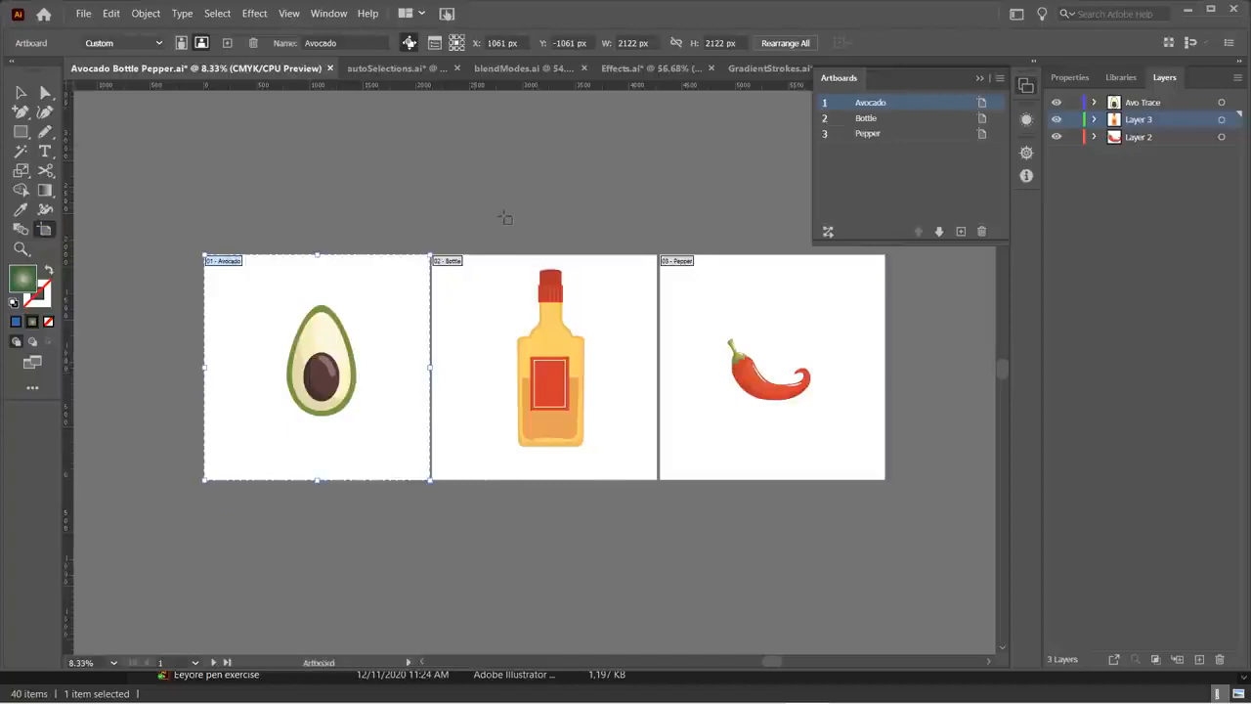
pyautogui.scroll(-1, 506, 217)
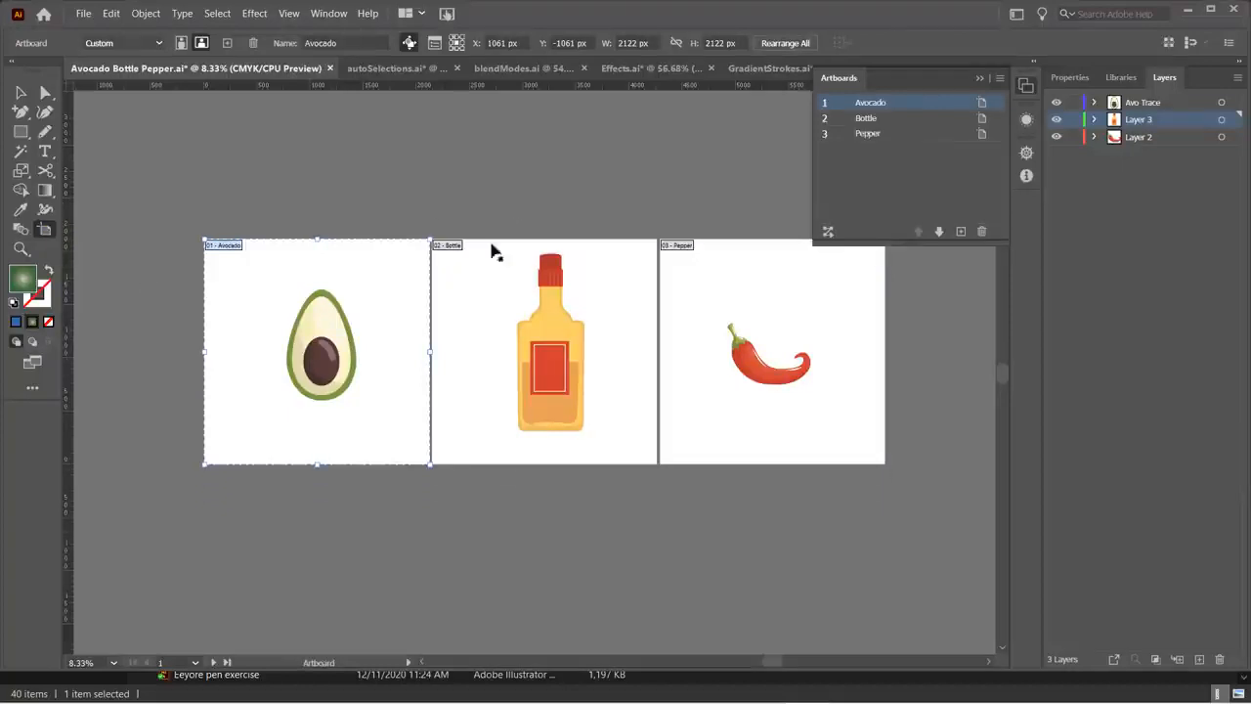
pyautogui.click(469, 288)
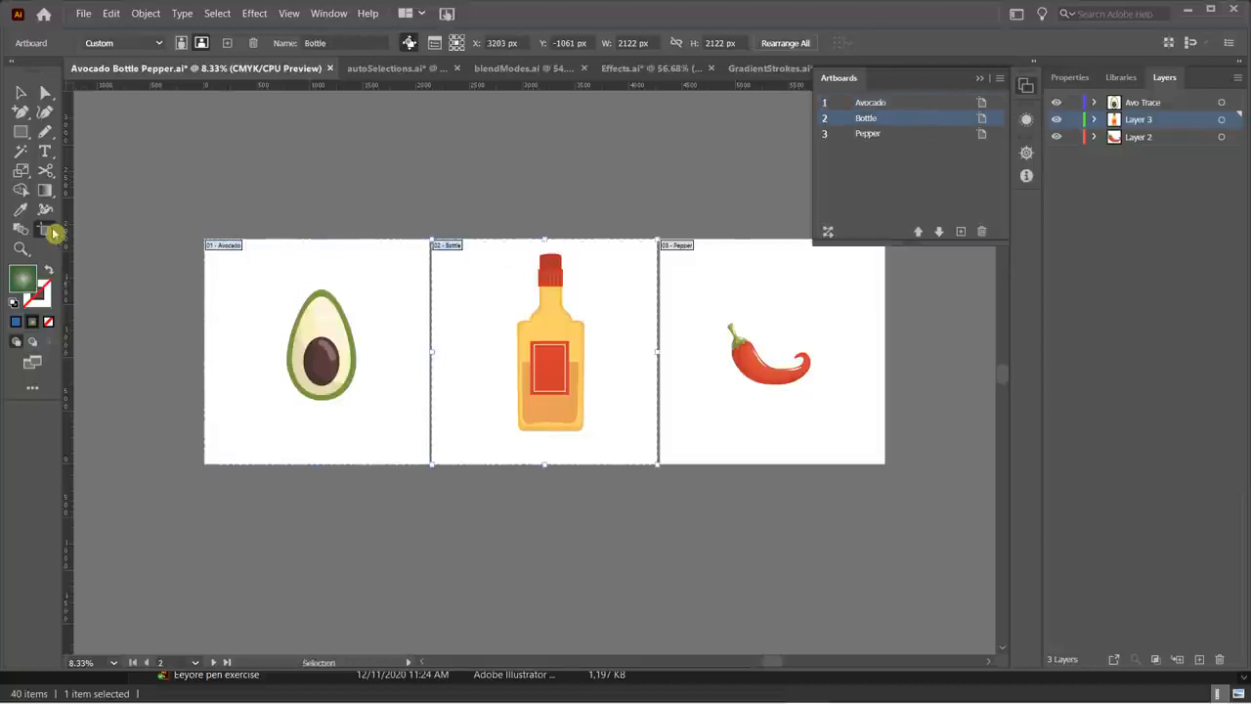
# - Move the Bottle artboard directly below Avocado, and move the Pepper artboard into the gap beside Avocado
pyautogui.scroll(-3, 293, 315)
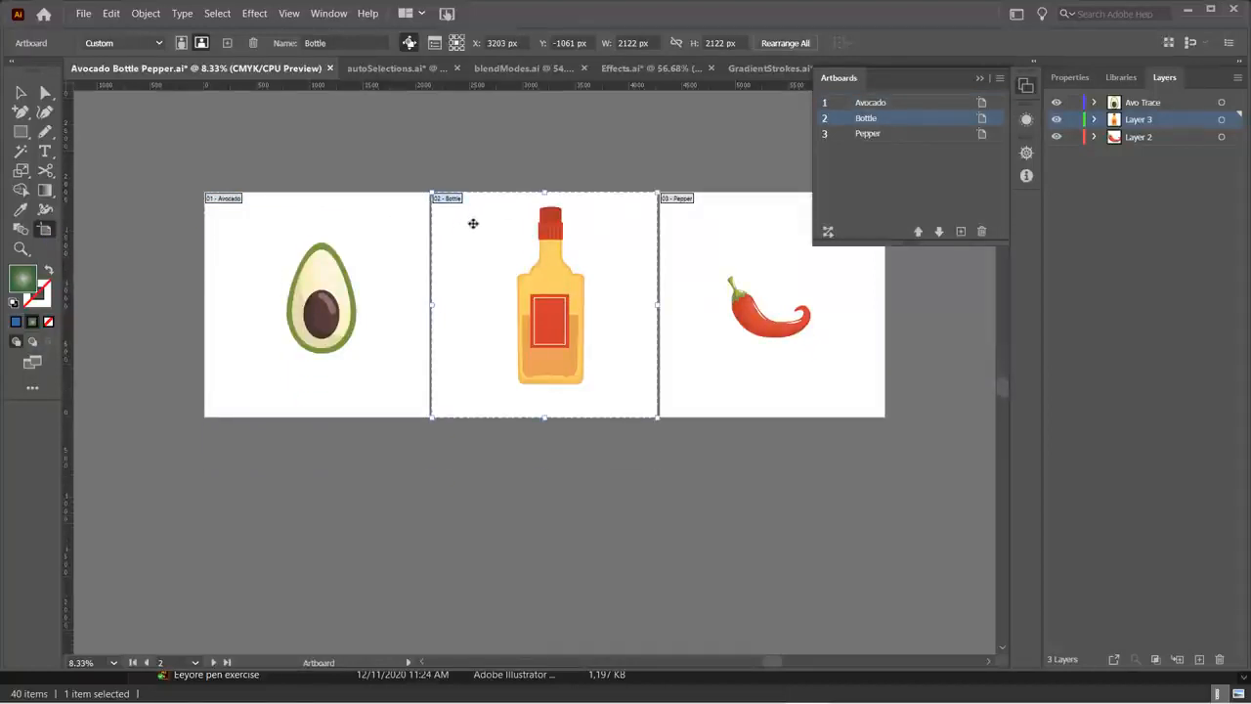
pyautogui.moveTo(473, 222); pyautogui.dragTo(246, 449)
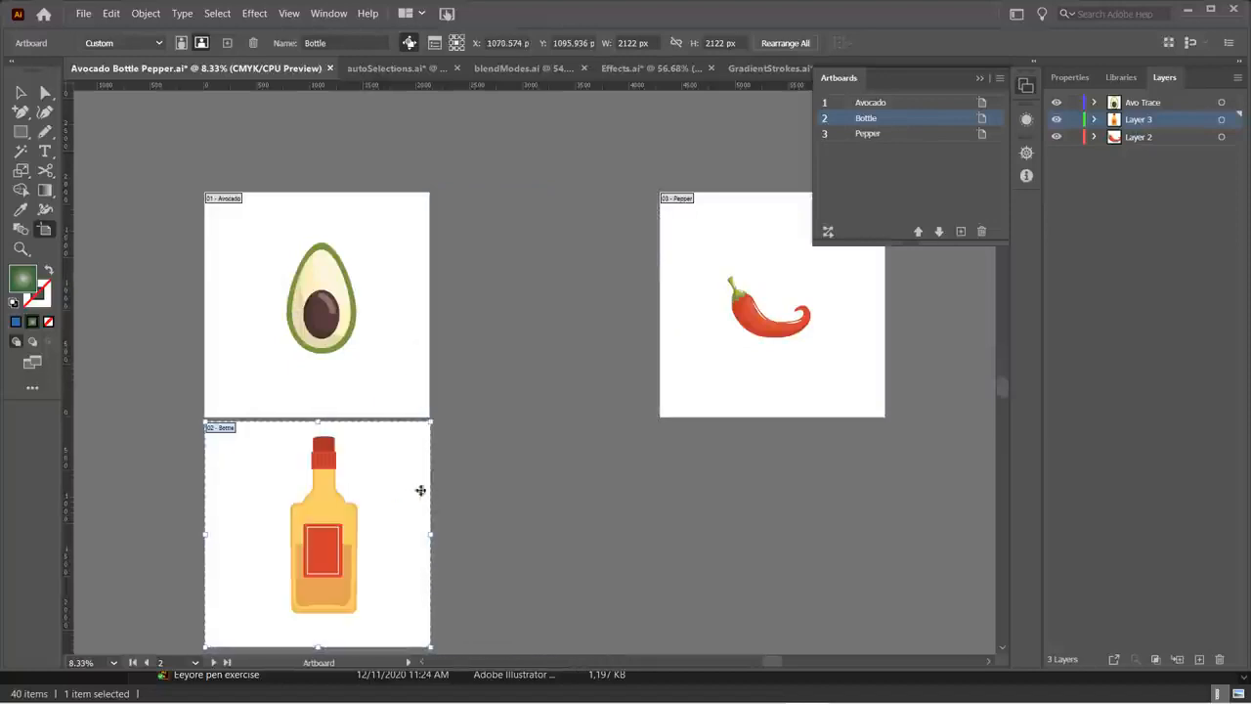
pyautogui.click(744, 210)
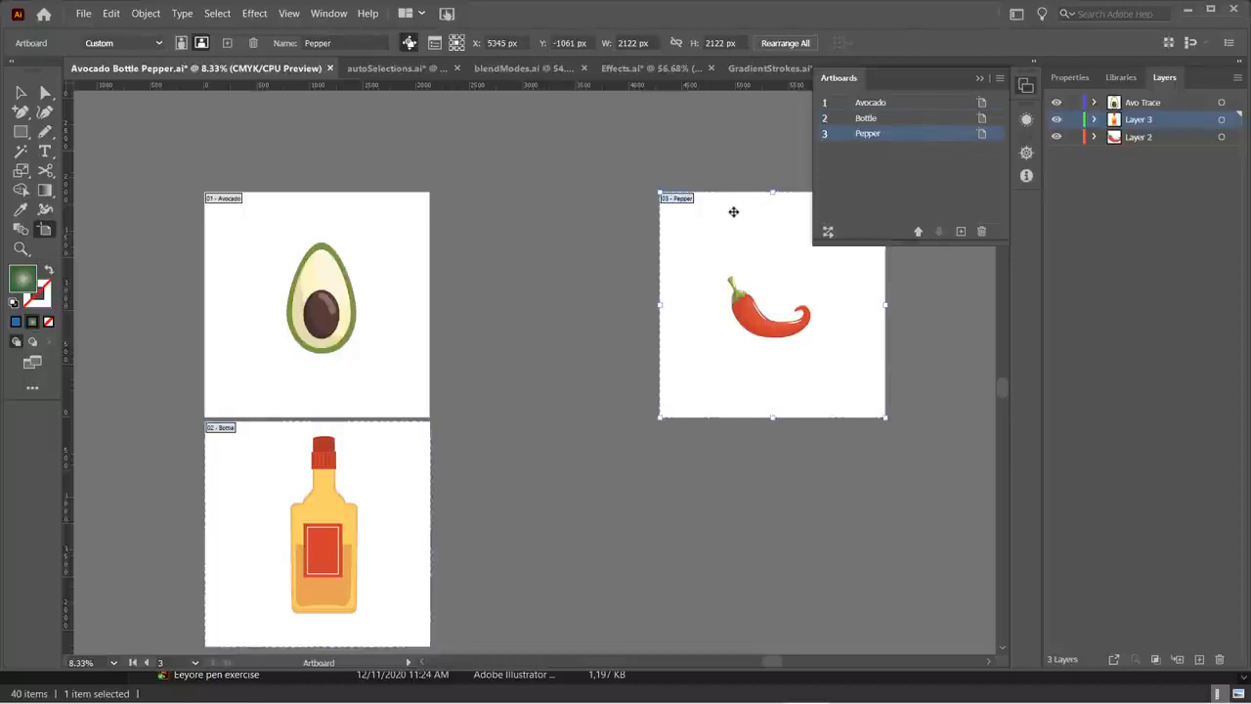
pyautogui.moveTo(732, 209); pyautogui.dragTo(522, 215)
pyautogui.click(667, 494)
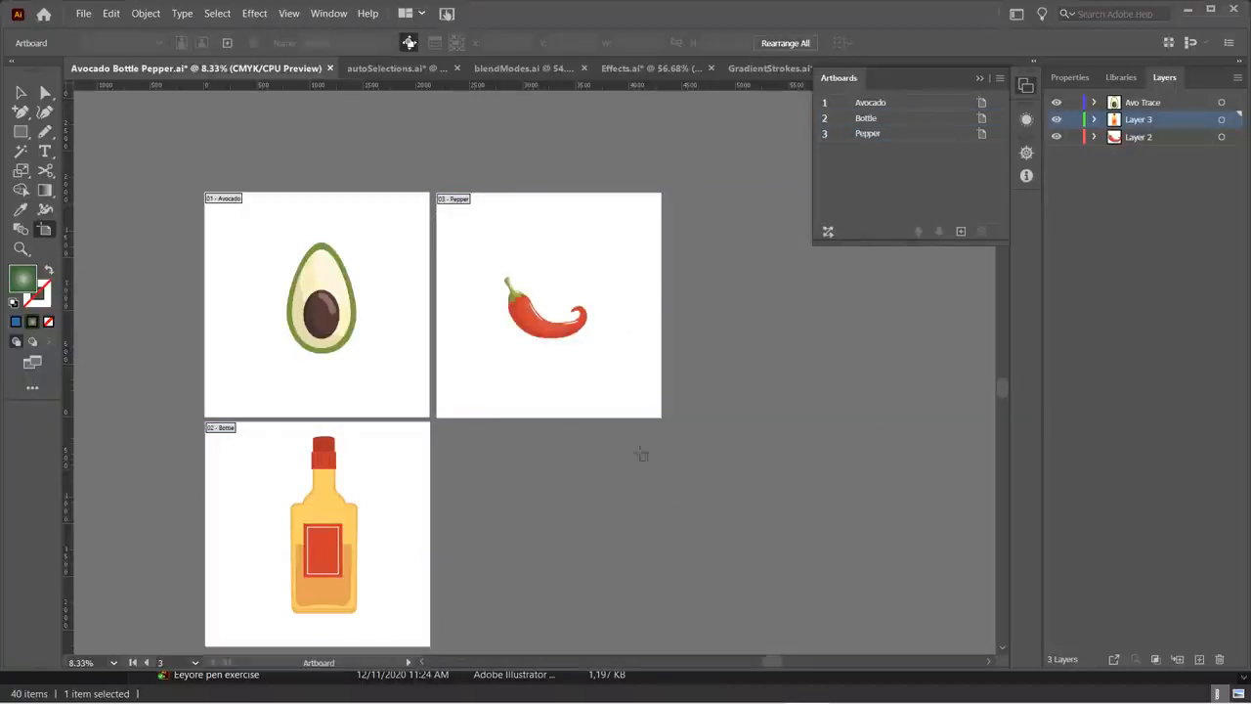
pyautogui.scroll(-1, 616, 427)
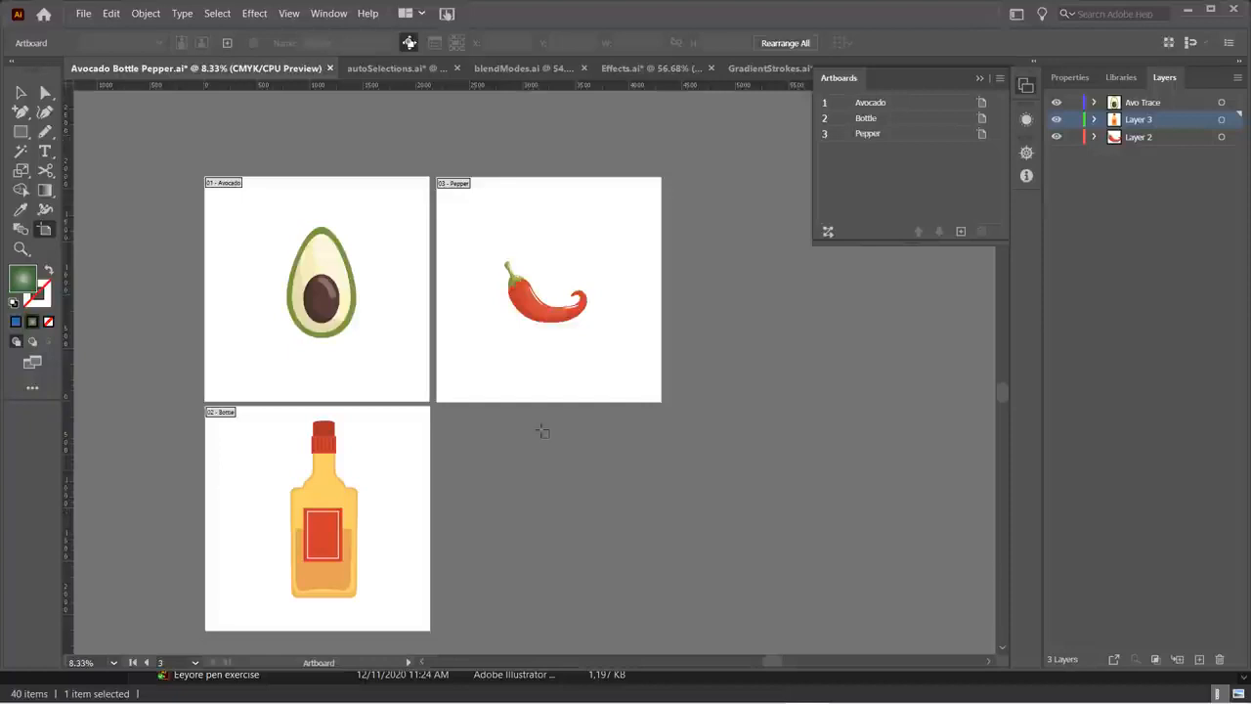
# - Add a fourth artboard and place it below Pepper and beside Bottle, completing a two-by-two grid
pyautogui.click(963, 235)
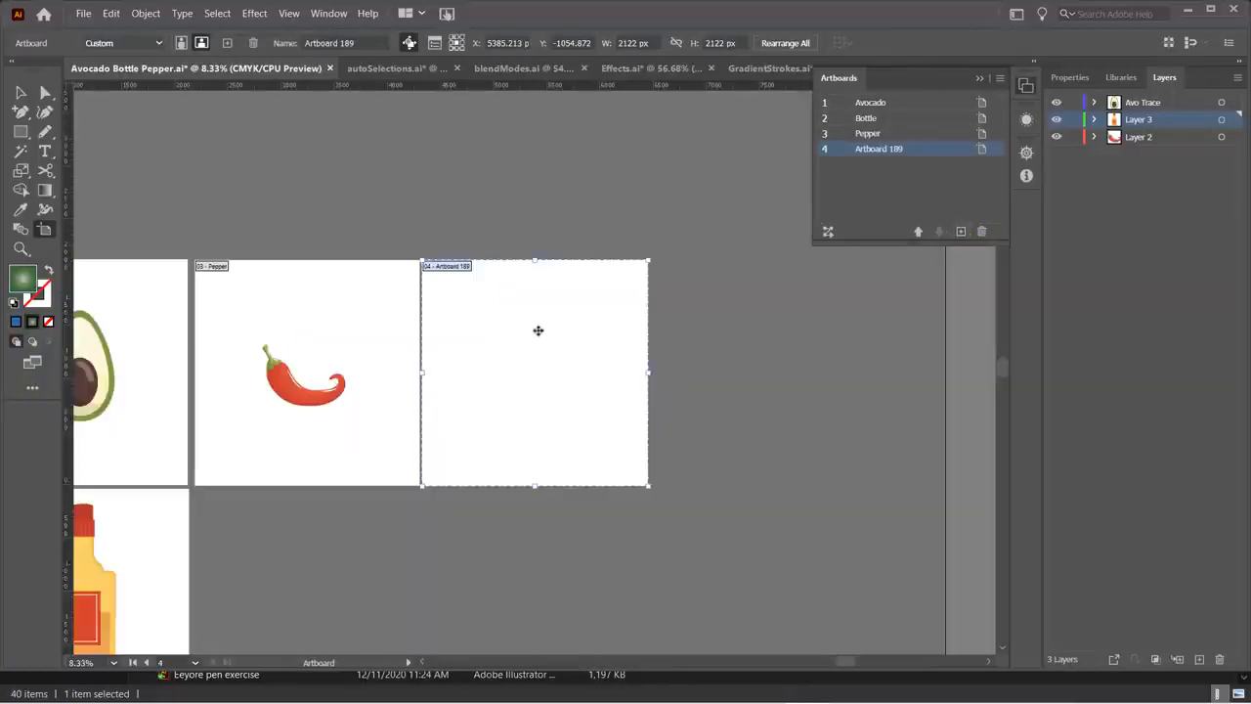
pyautogui.moveTo(538, 331); pyautogui.dragTo(482, 503)
pyautogui.scroll(-5, 645, 407)
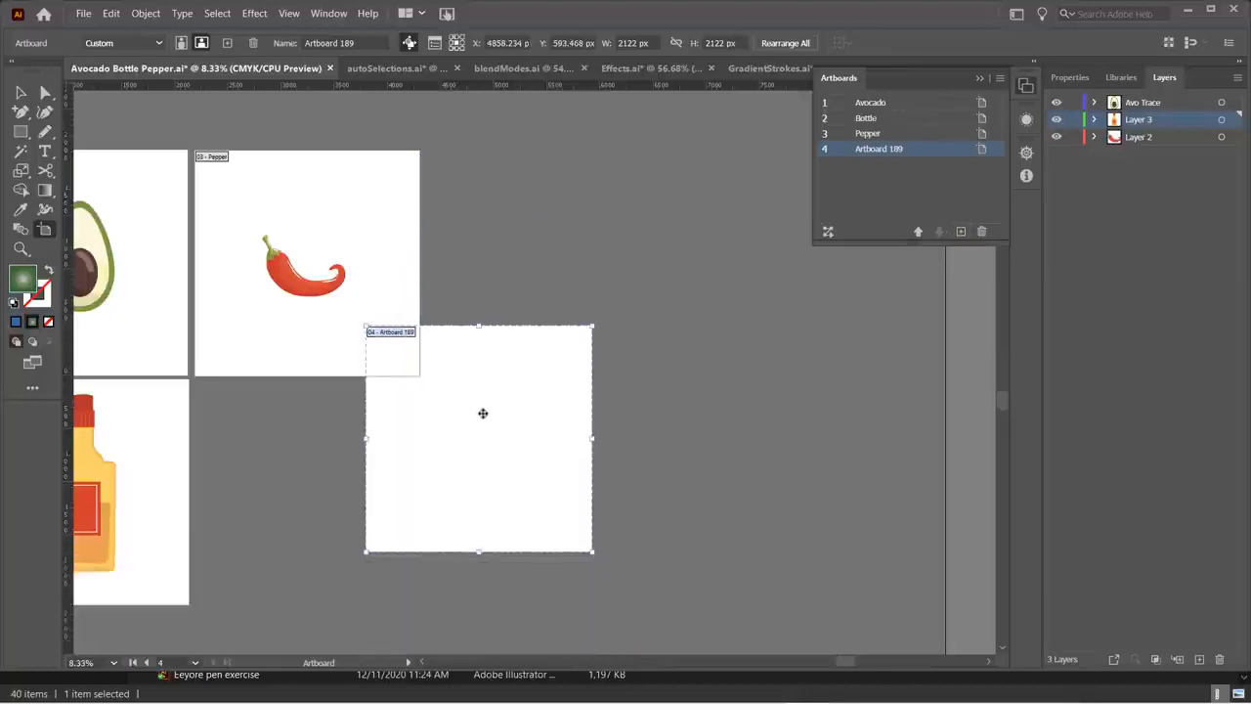
pyautogui.moveTo(482, 412); pyautogui.dragTo(311, 461)
pyautogui.click(631, 403)
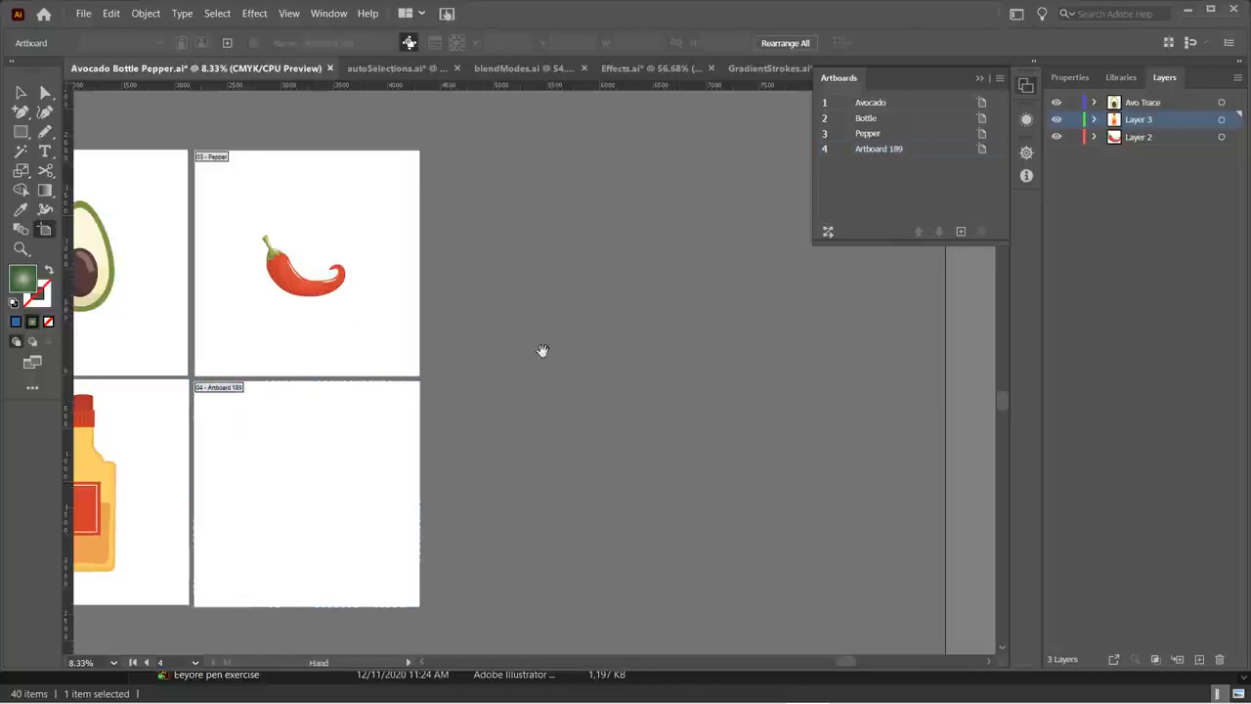
pyautogui.moveTo(543, 350); pyautogui.dragTo(819, 366)
pyautogui.click(601, 445)
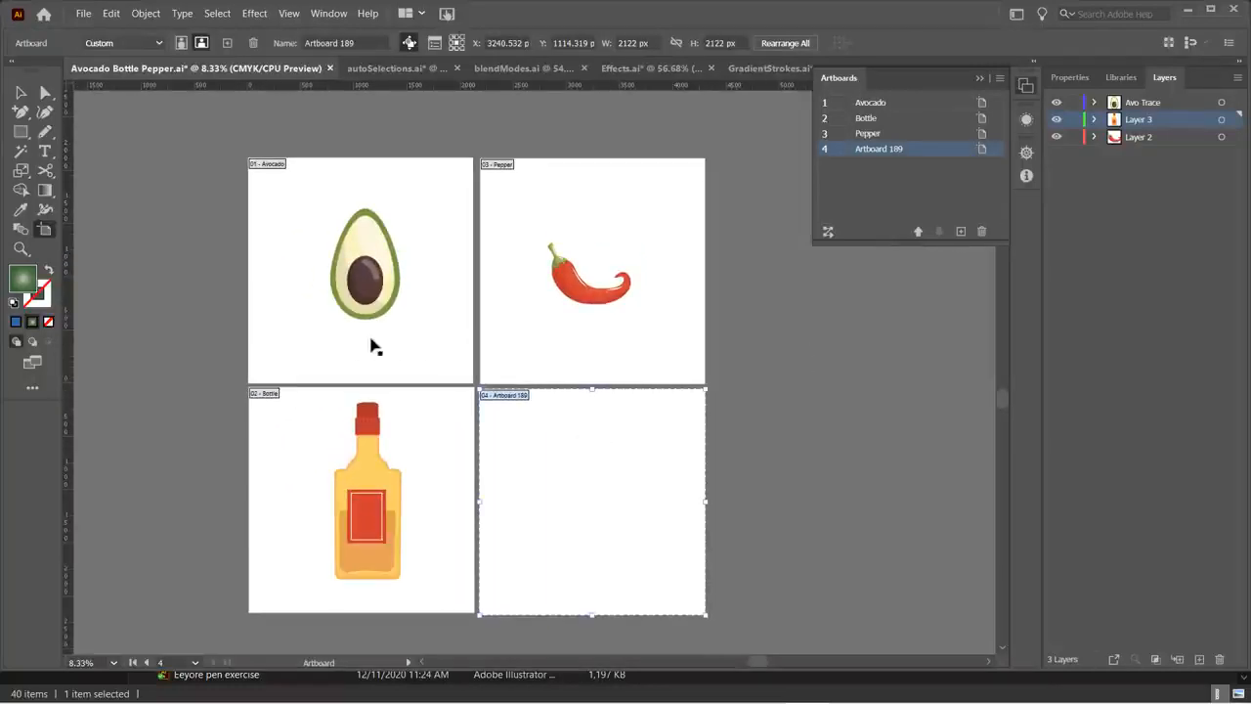
# - Shrink the Avocado artboard from all four sides around the avocado to about 927 by 1411 px
pyautogui.click(341, 342)
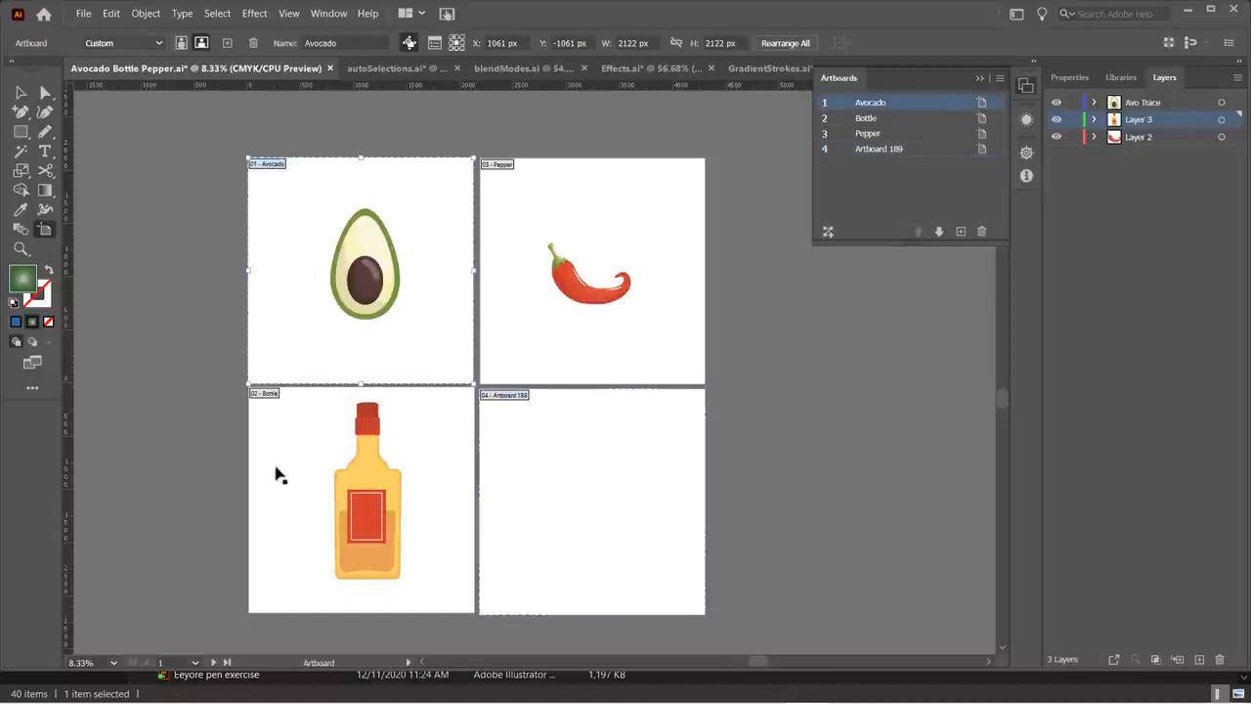
pyautogui.click(46, 231)
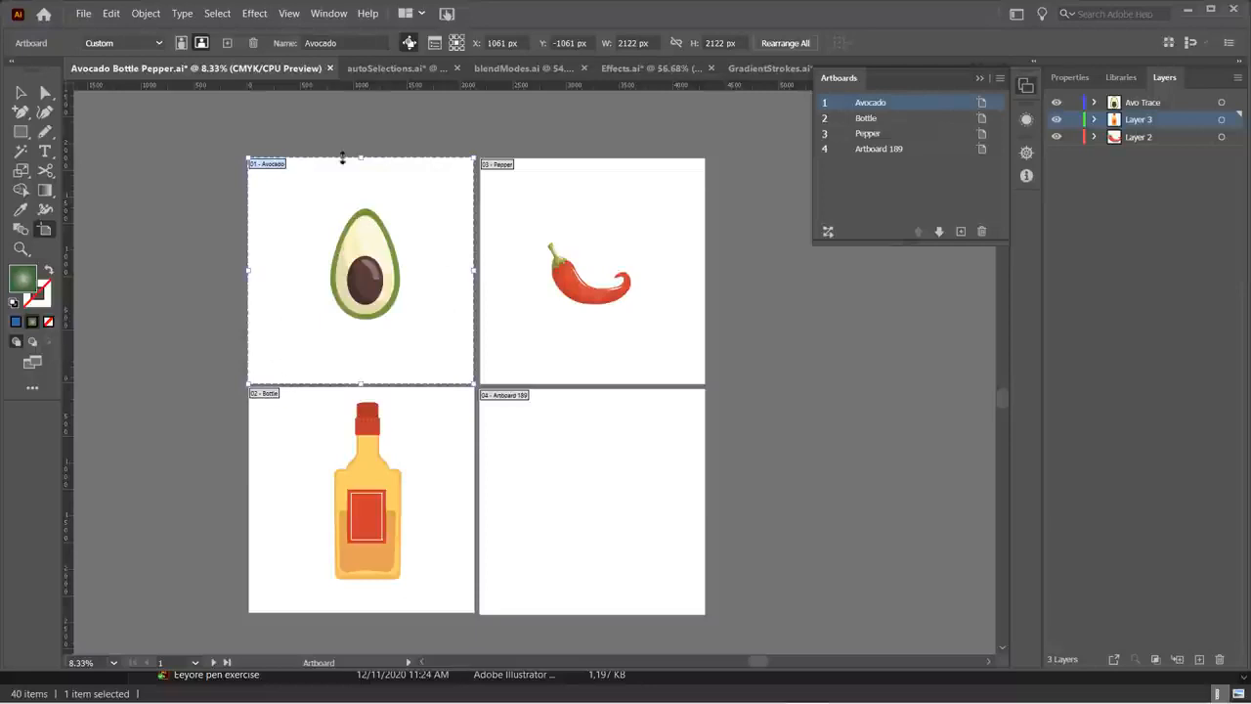
pyautogui.moveTo(360, 384); pyautogui.dragTo(361, 342)
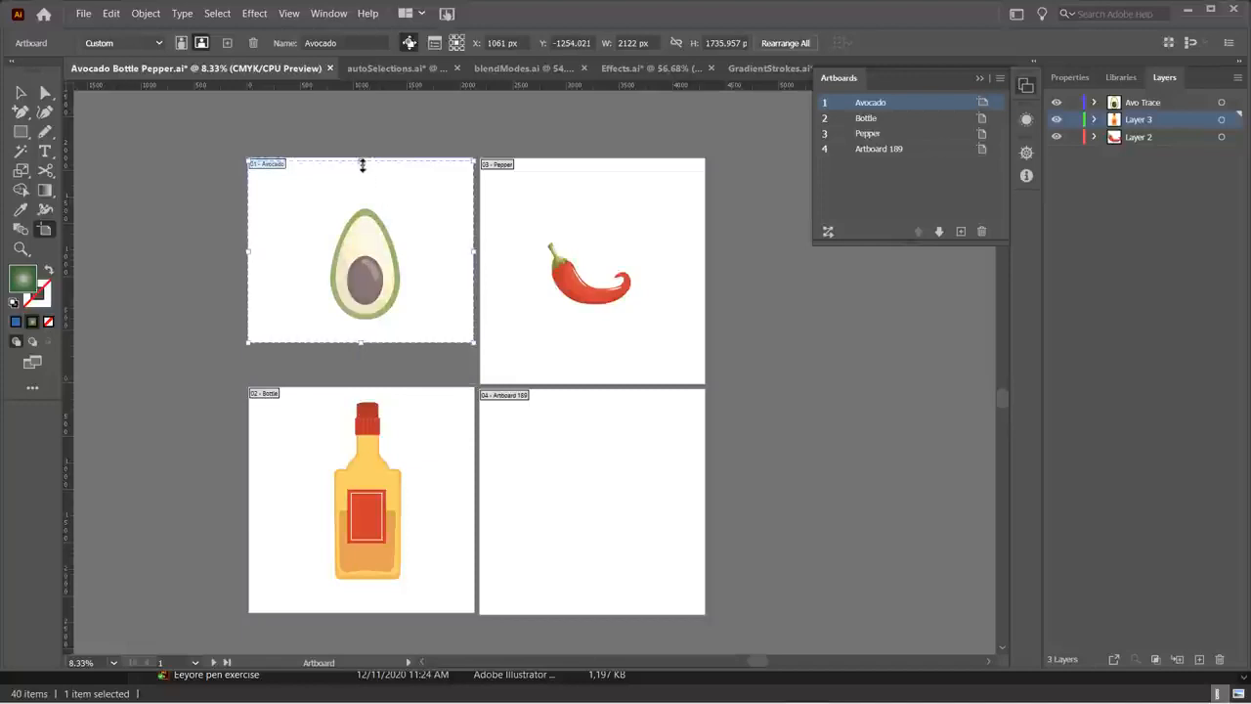
pyautogui.moveTo(362, 165); pyautogui.dragTo(361, 193)
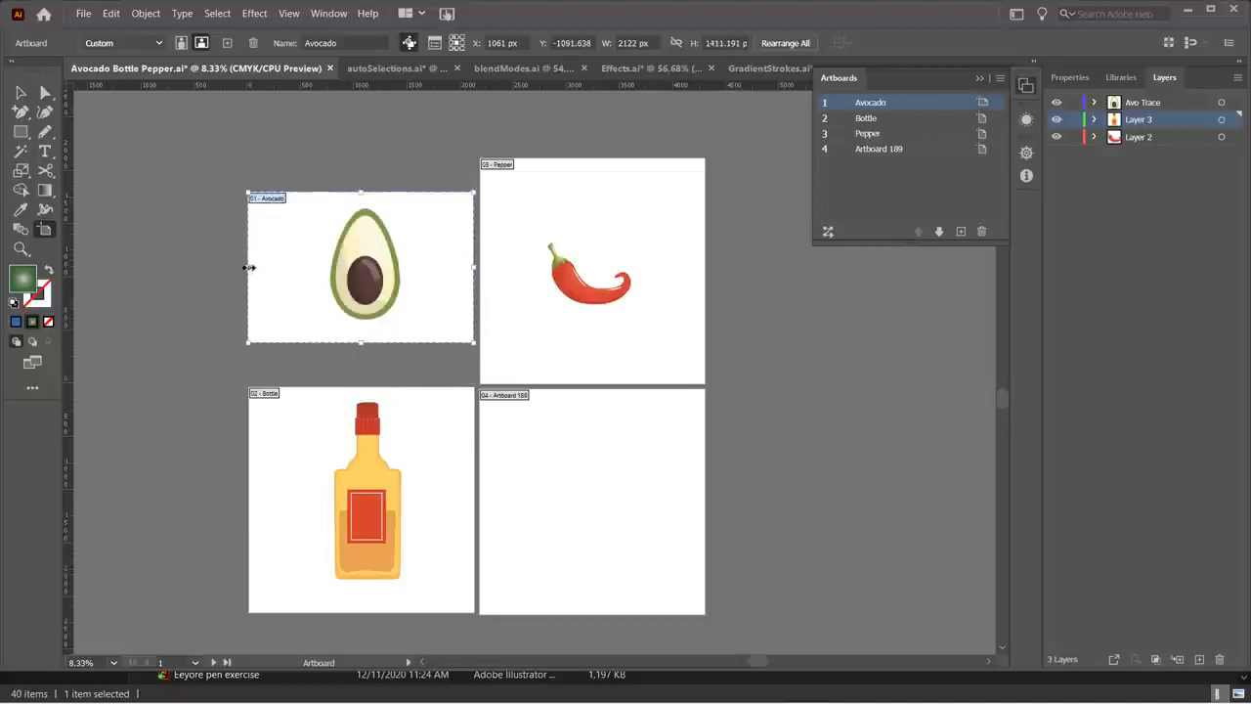
pyautogui.moveTo(250, 267); pyautogui.dragTo(313, 271)
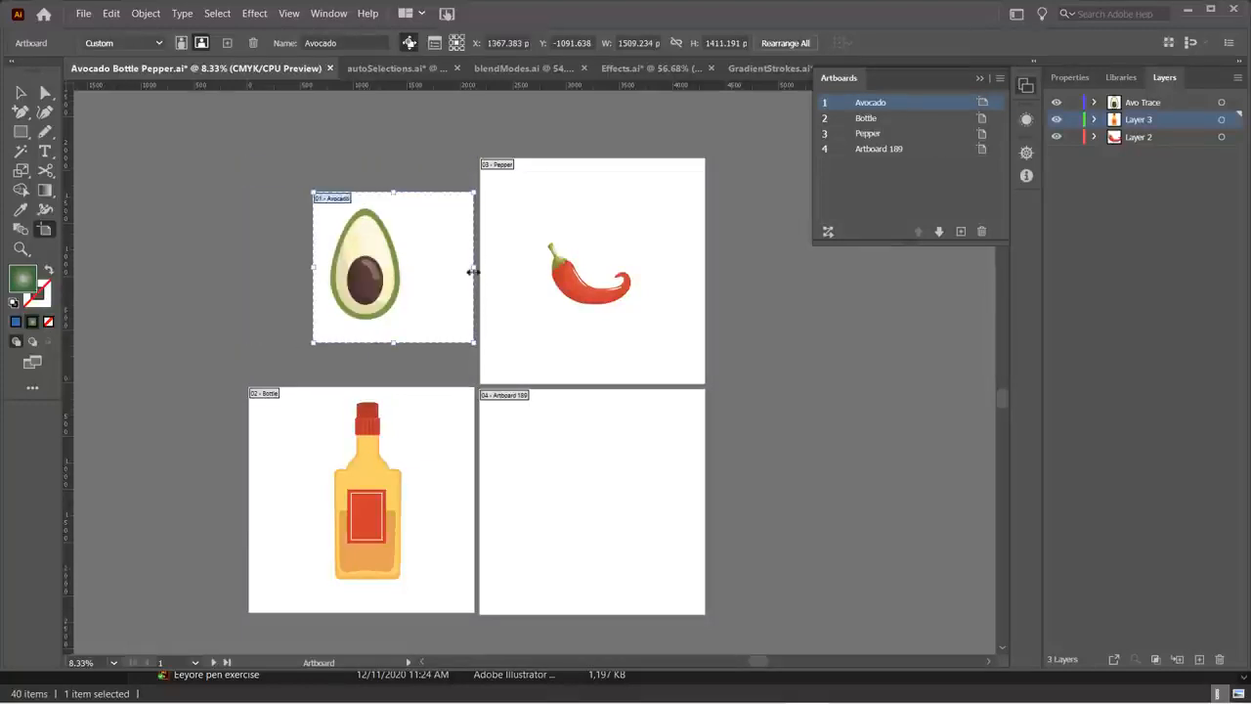
pyautogui.moveTo(473, 272); pyautogui.dragTo(412, 270)
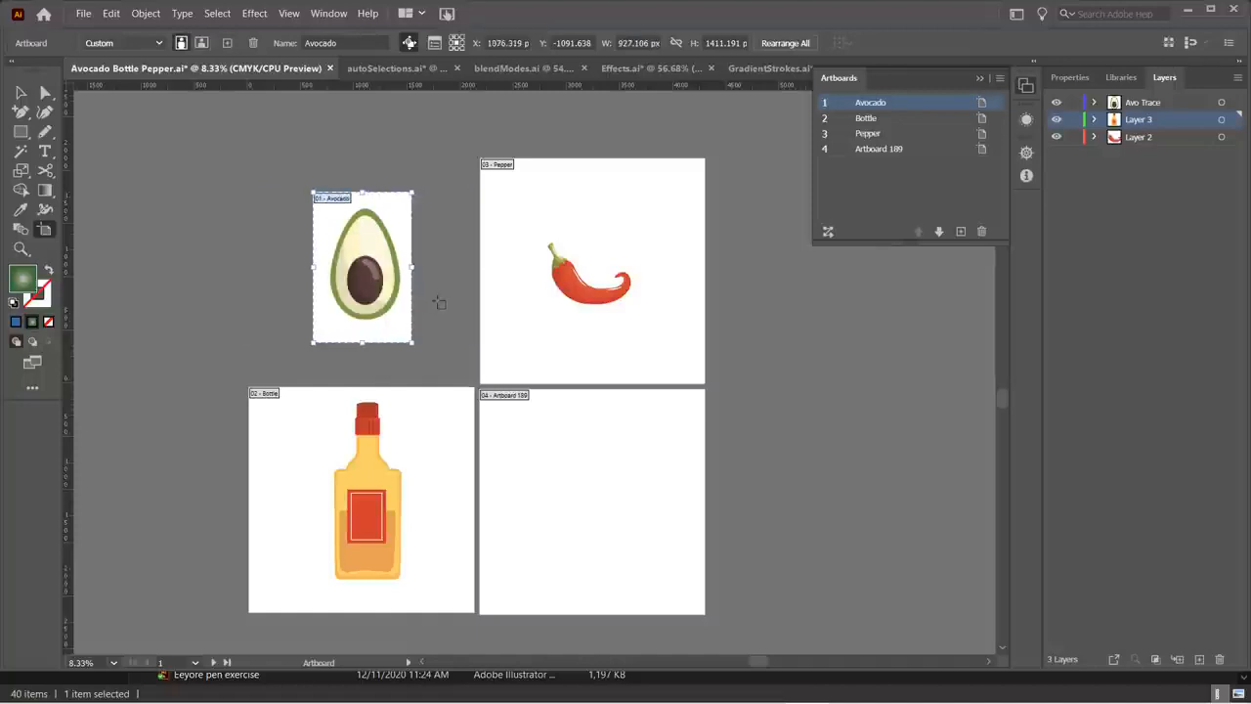
# - Undo the four resizes of the Avocado artboard
pyautogui.hotkey('ctrl', 'z')
pyautogui.hotkey('ctrl', 'z')
pyautogui.hotkey('ctrl', 'z')
pyautogui.hotkey('ctrl', 'z')
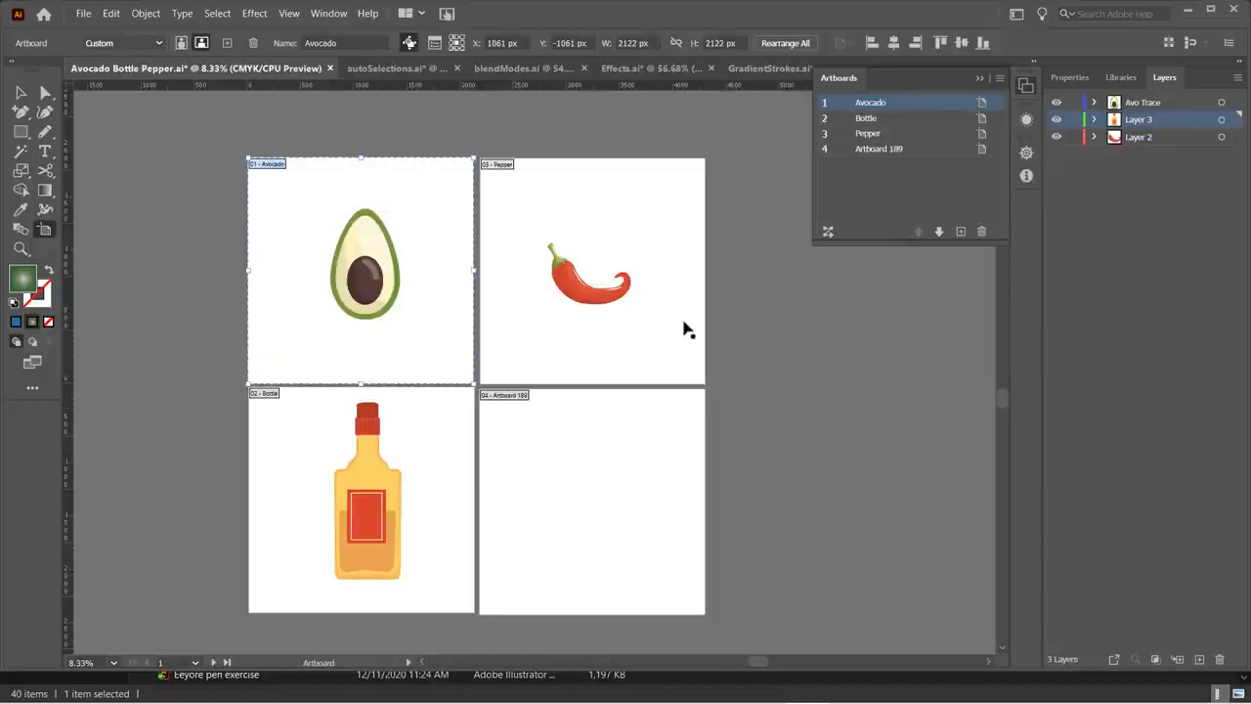
# - Rename the new fourth artboard as Nachos and leave artboard editing
pyautogui.click(40, 234)
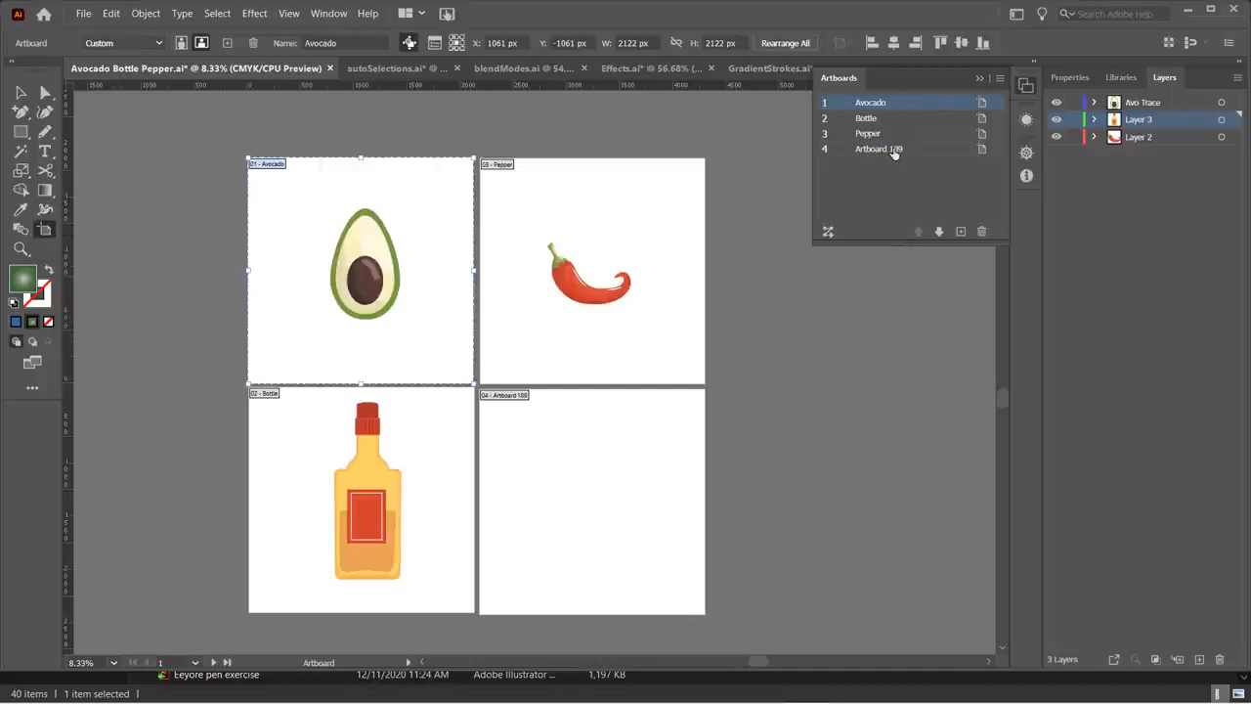
pyautogui.click(886, 185)
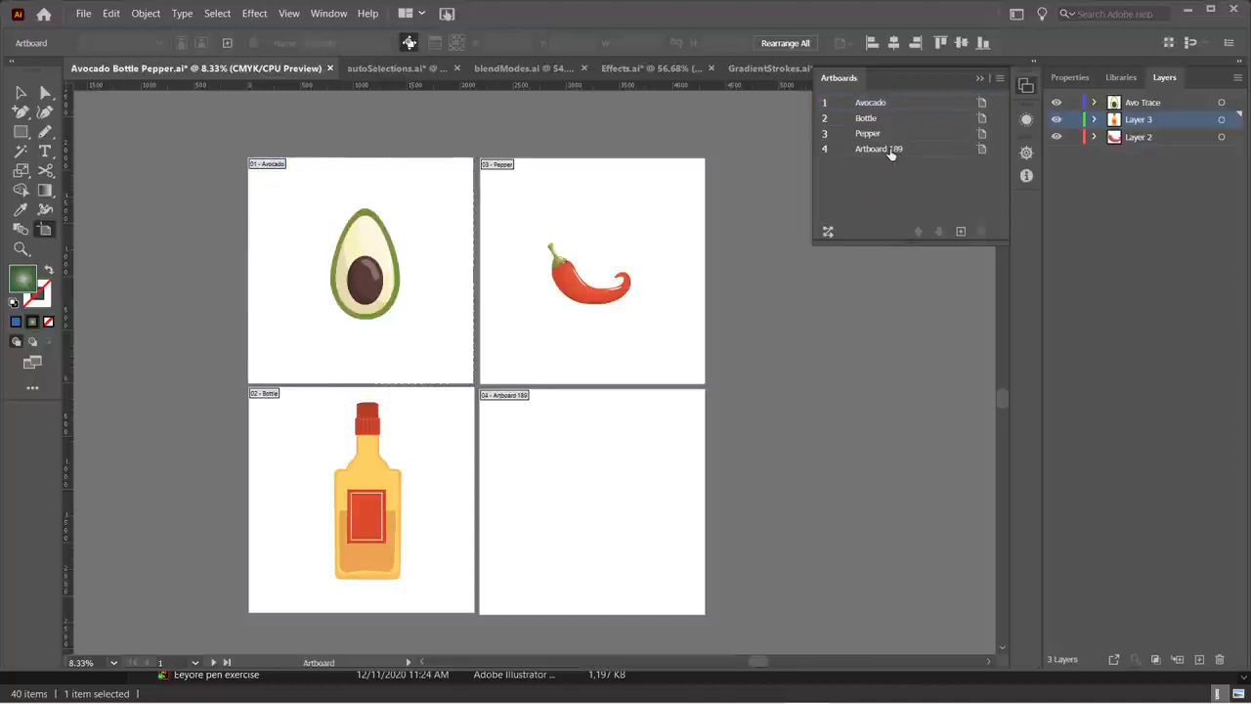
pyautogui.doubleClick(890, 149)
pyautogui.write('Nac')
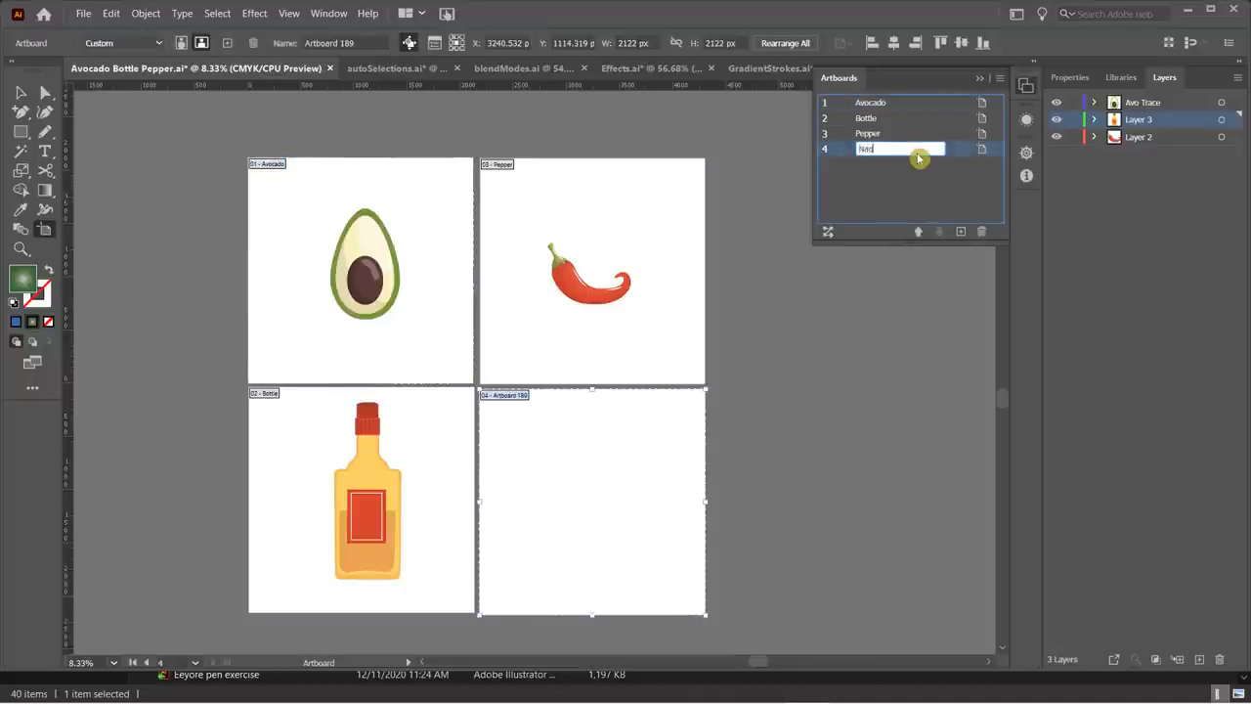
pyautogui.write('hos')
pyautogui.press('Return')
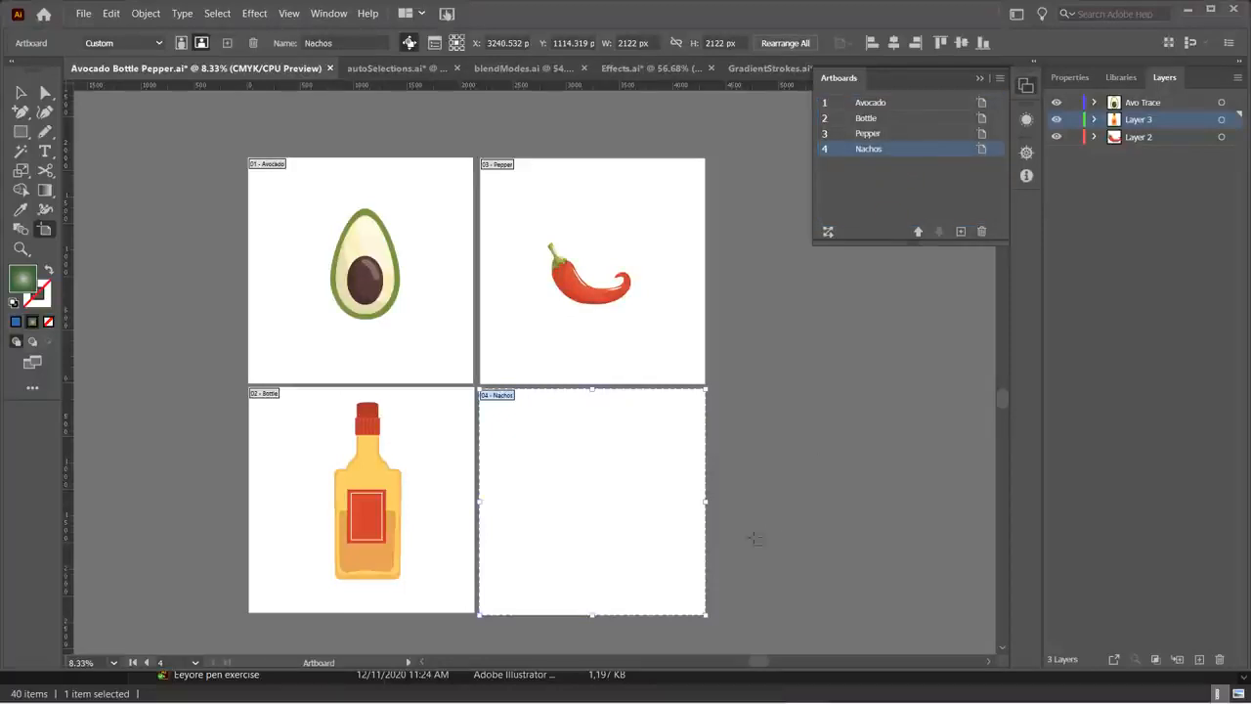
pyautogui.press('Escape')
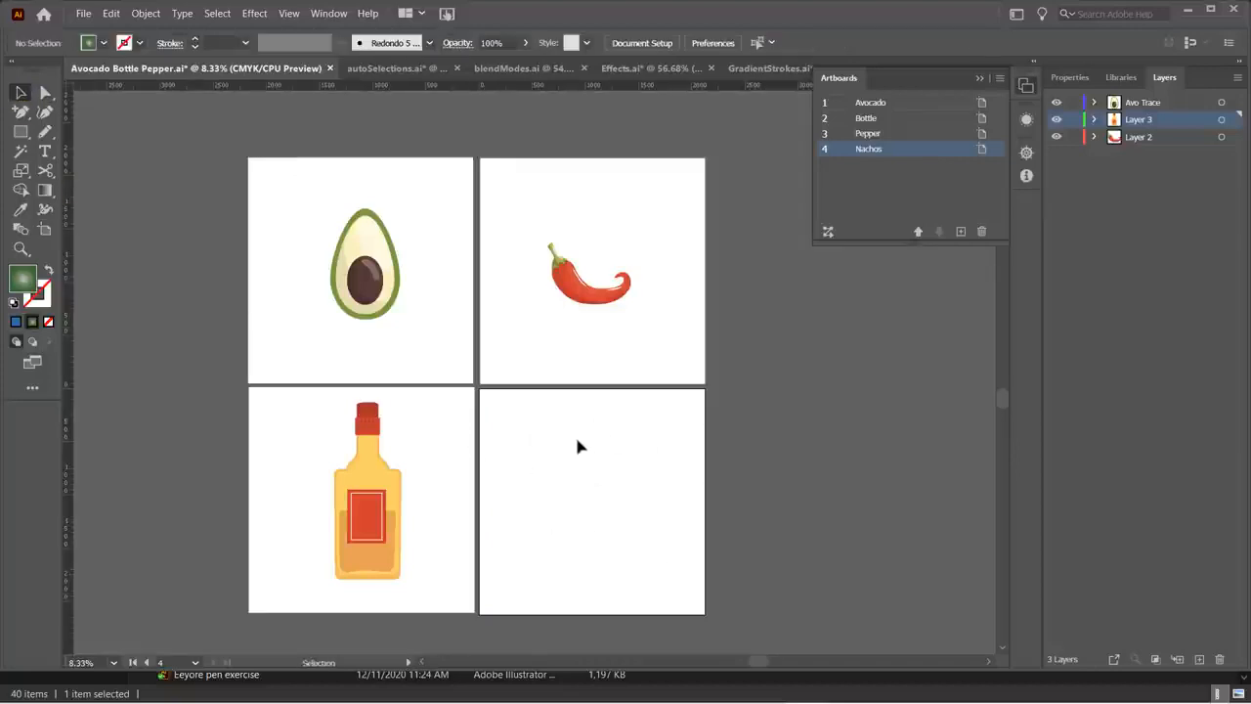
# - Turn on the center mark, cross hairs and video safe areas in the Nachos artboard's options, and leave artboard editing
pyautogui.click(45, 228)
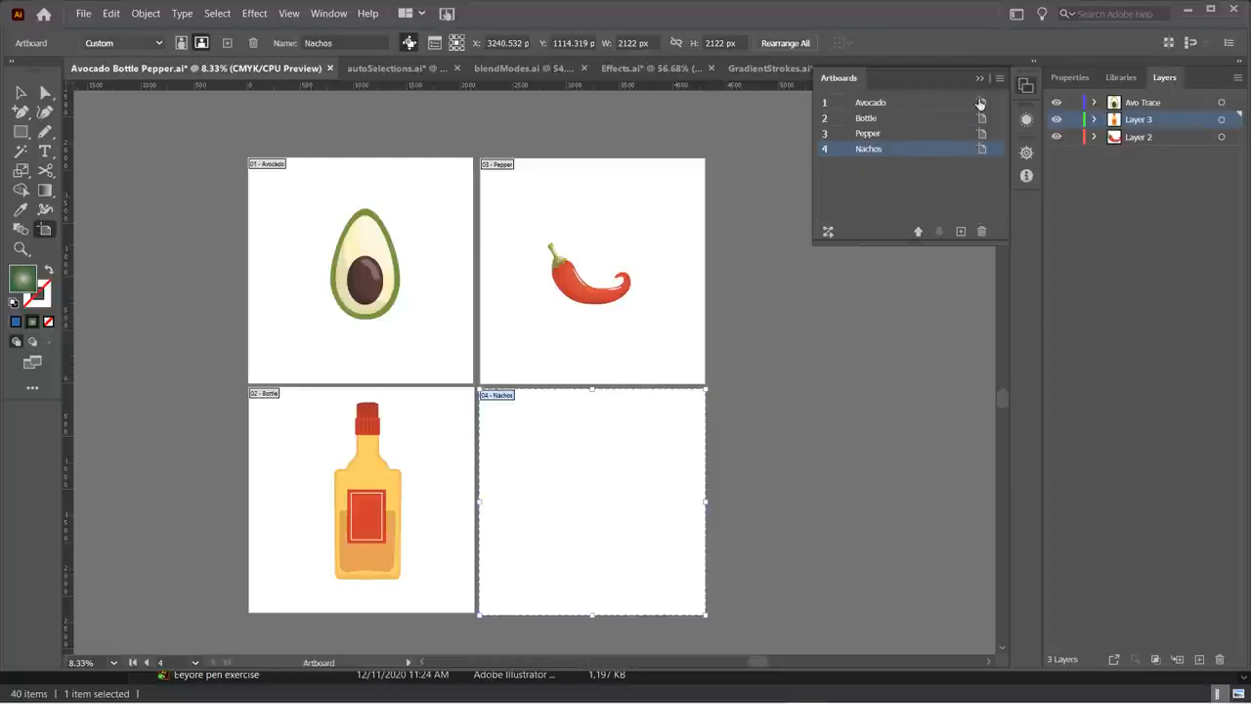
pyautogui.click(977, 185)
pyautogui.click(983, 151)
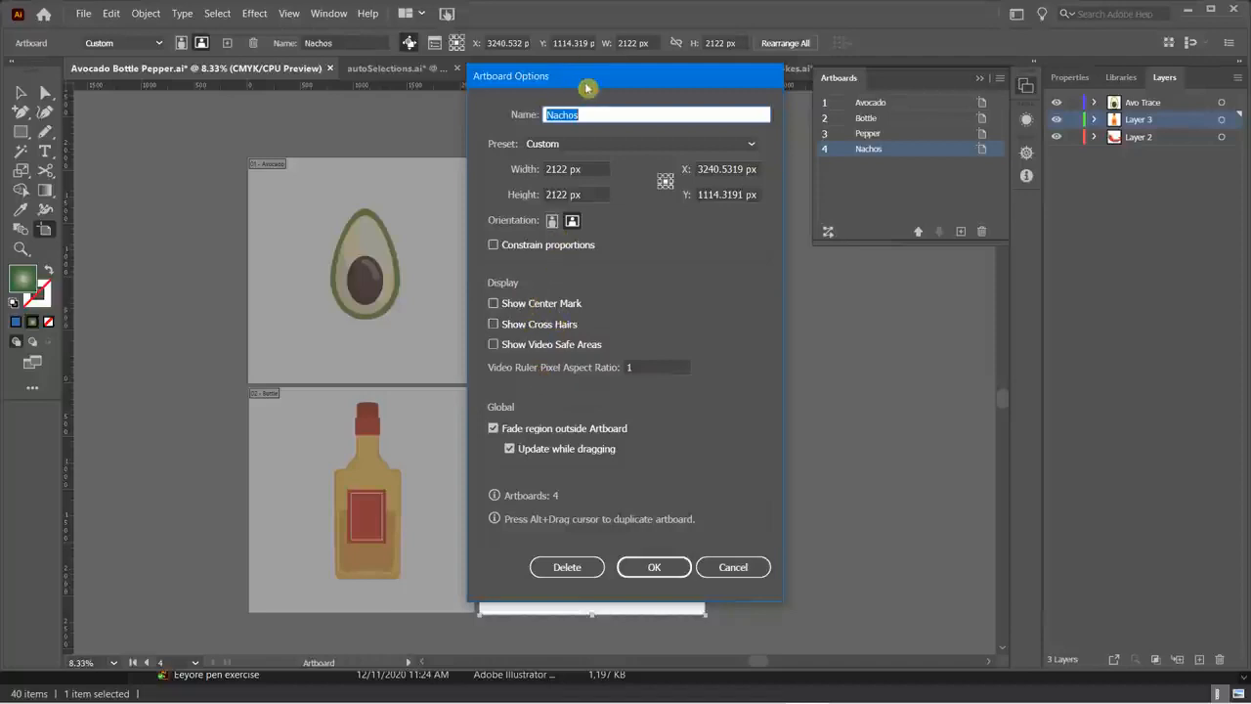
pyautogui.moveTo(586, 88); pyautogui.dragTo(802, 90)
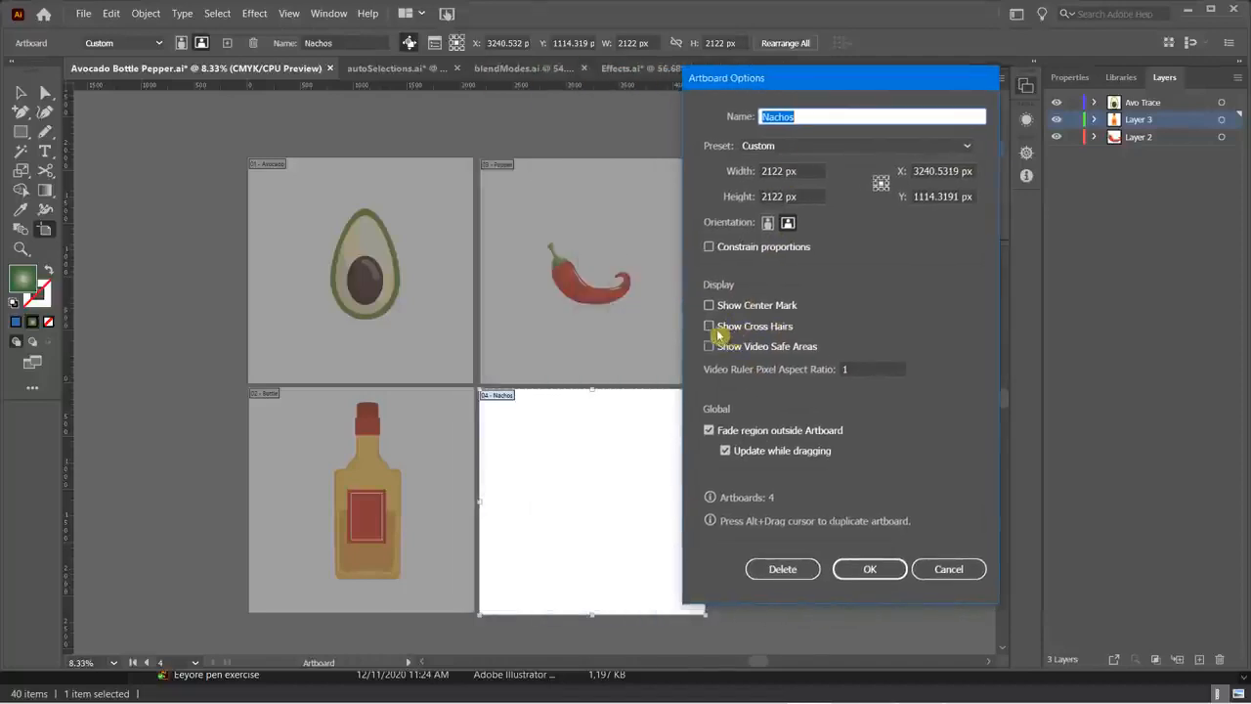
pyautogui.click(712, 327)
pyautogui.click(713, 307)
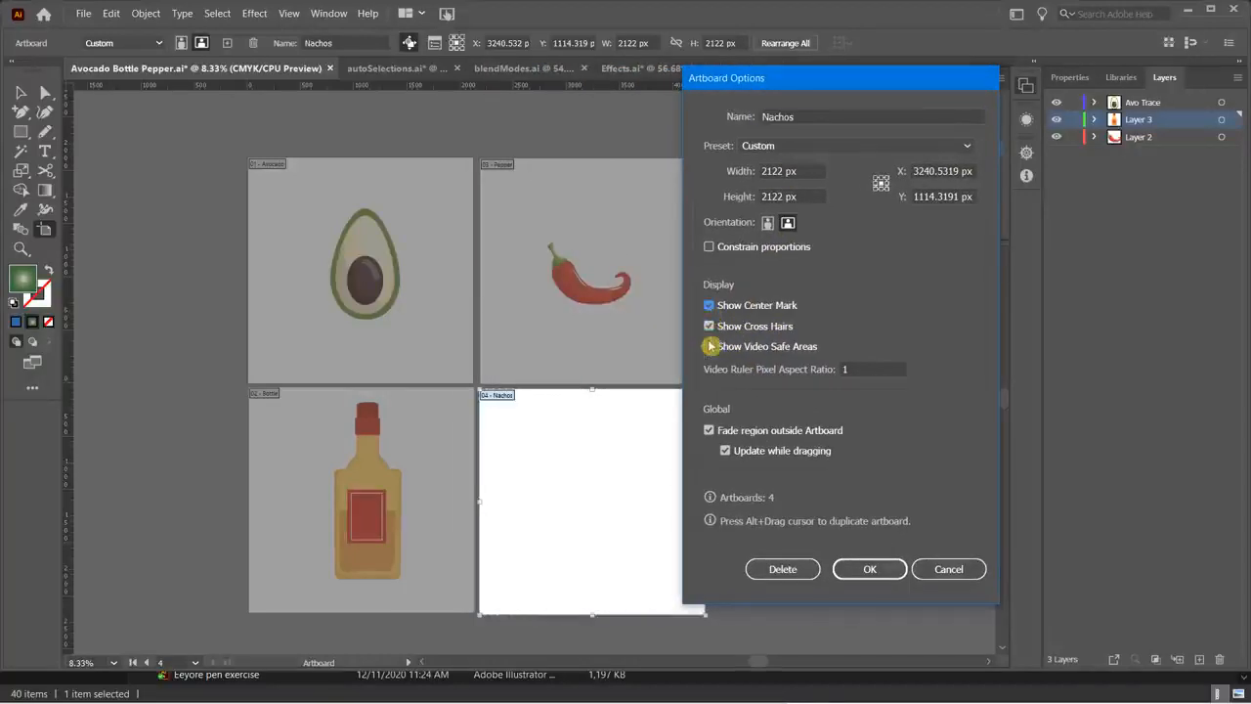
pyautogui.click(711, 346)
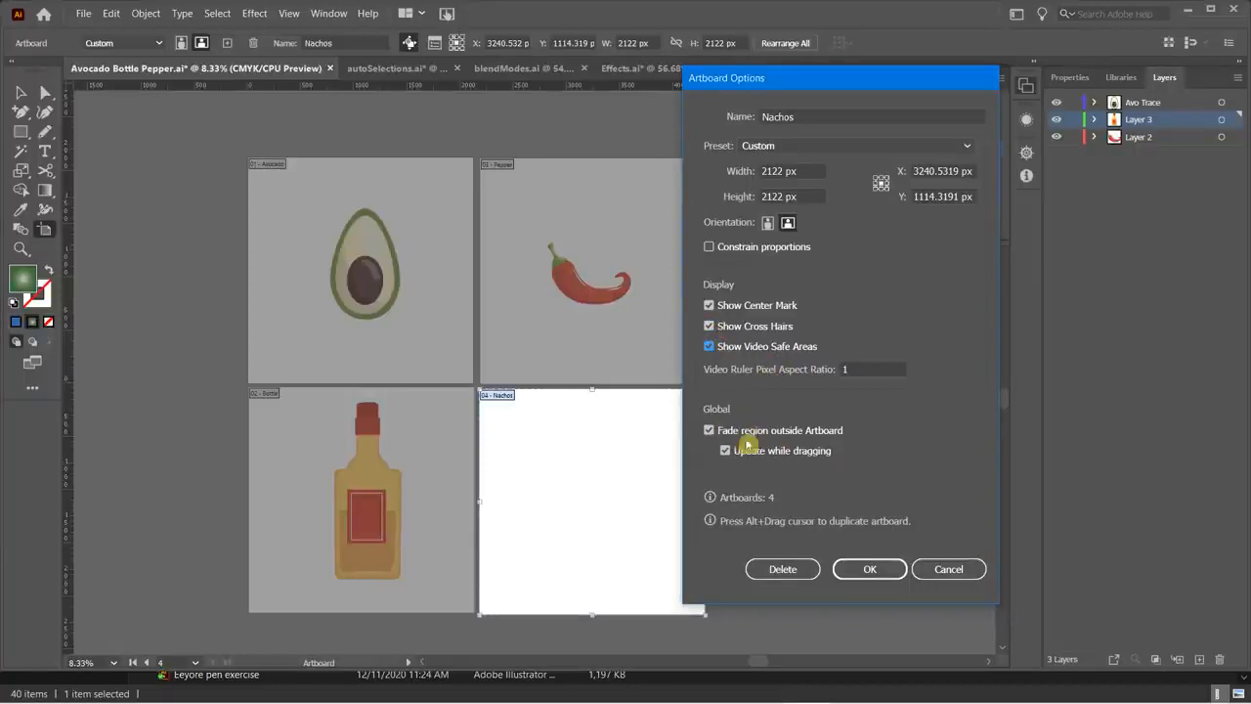
pyautogui.click(869, 569)
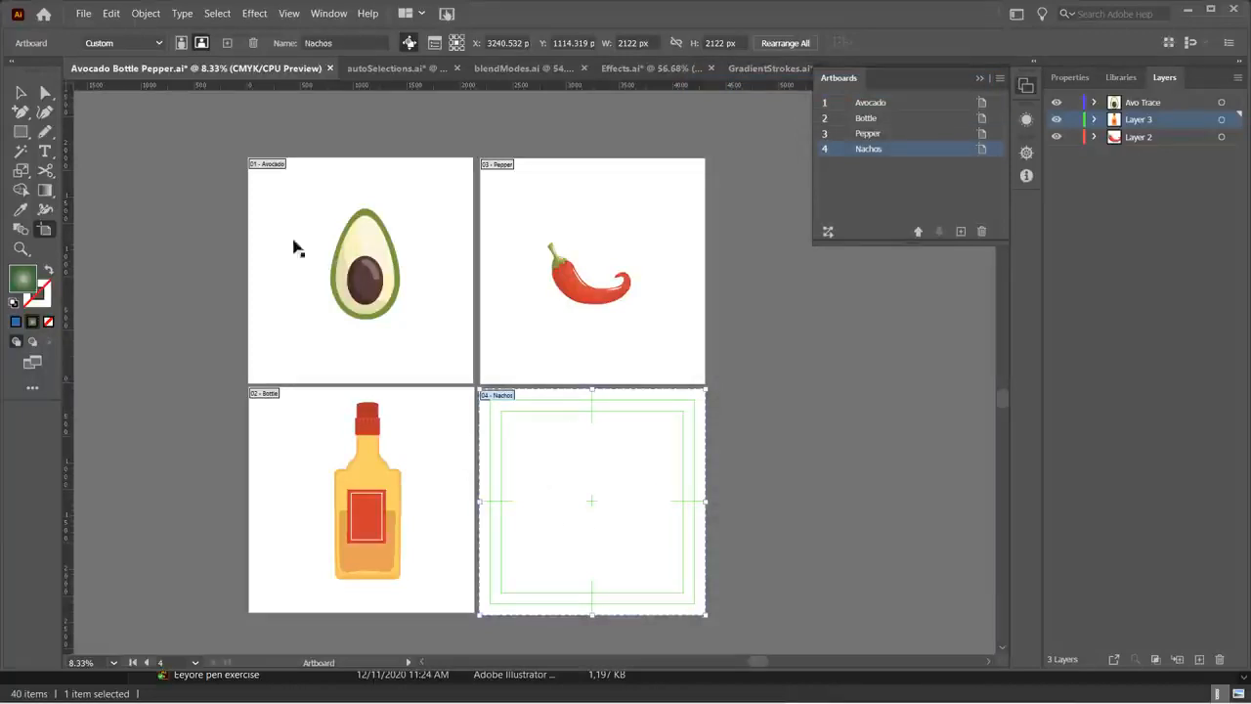
pyautogui.press('Escape')
# - Open Export for Screens, try including Pepper, reduce the selection to the Avocado artboard only, and cancel the export
pyautogui.click(84, 14)
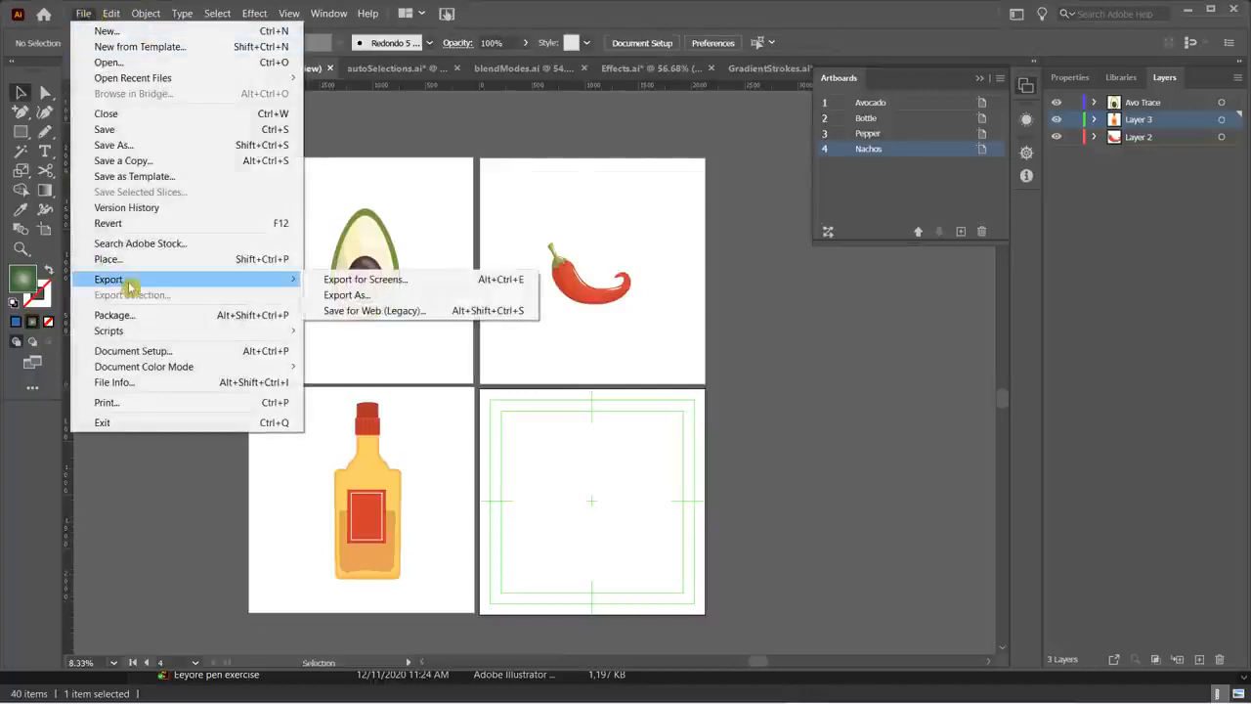
pyautogui.click(337, 279)
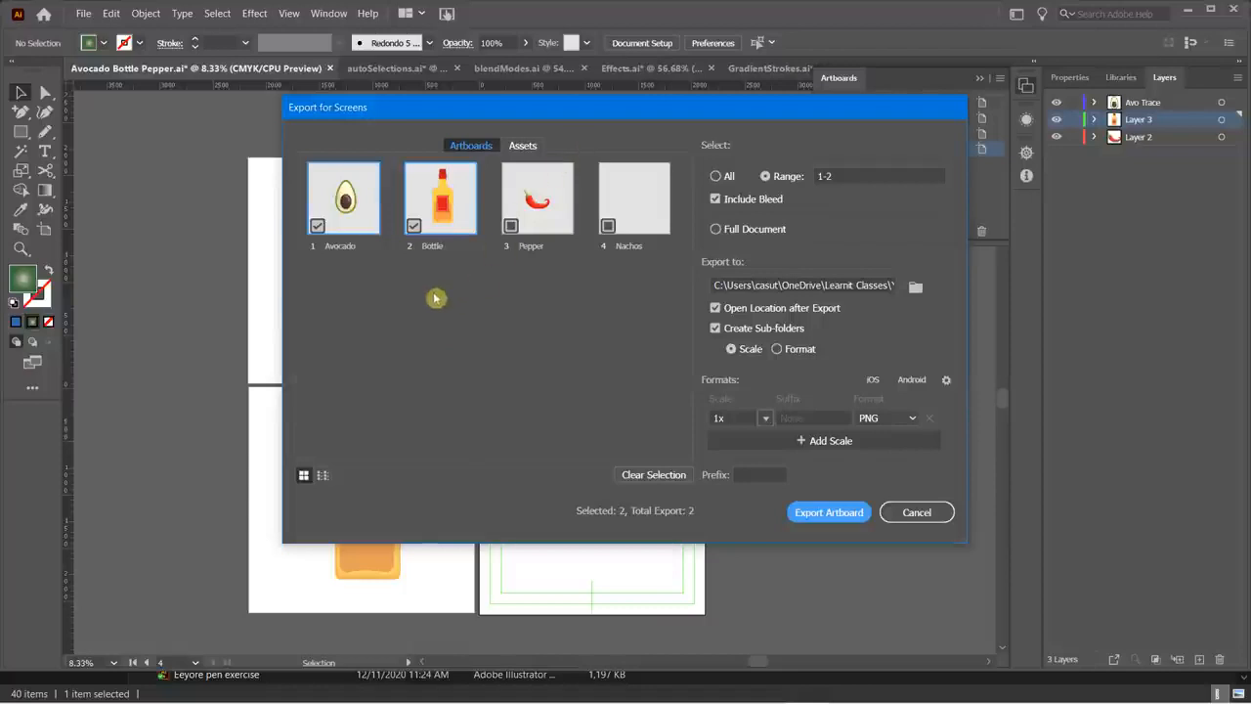
pyautogui.click(511, 227)
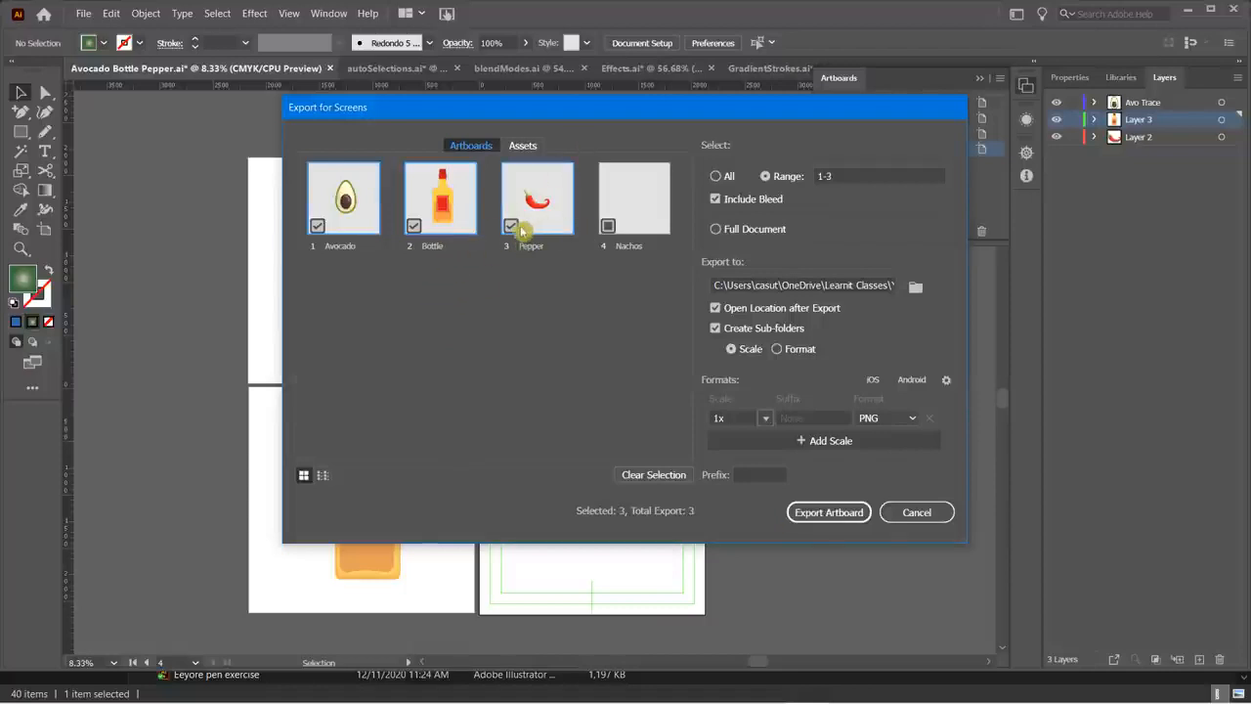
pyautogui.click(511, 227)
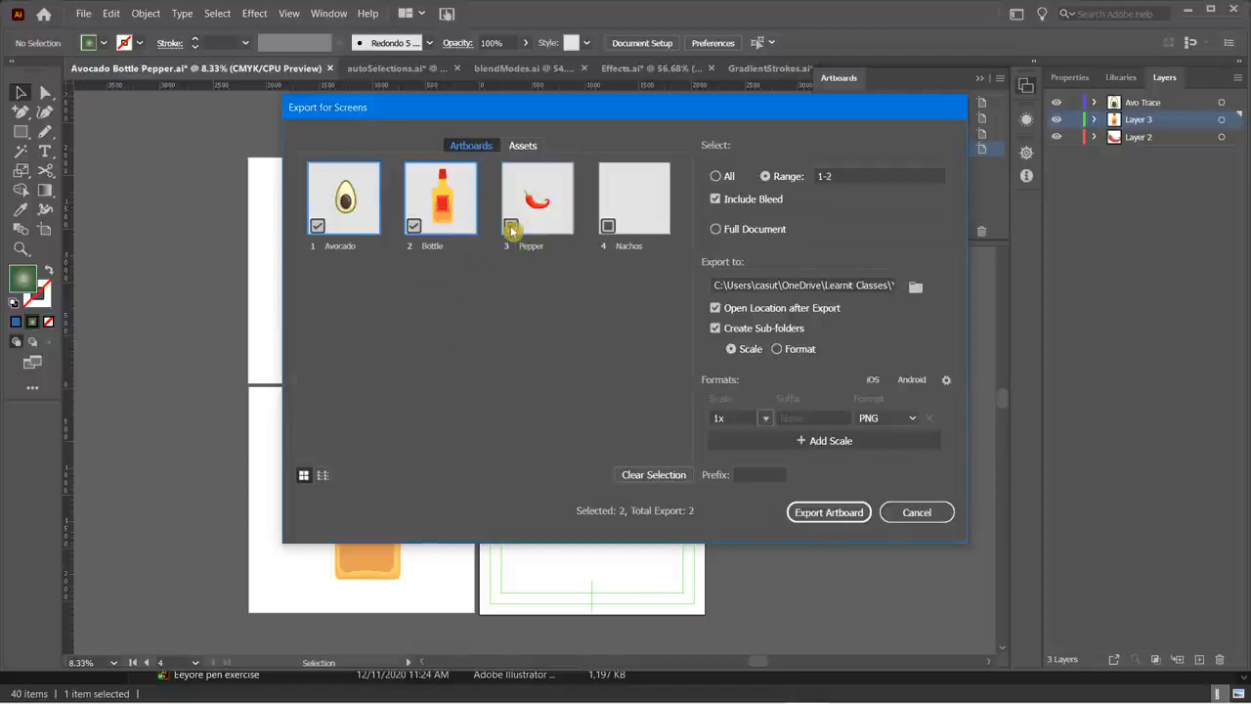
pyautogui.click(414, 226)
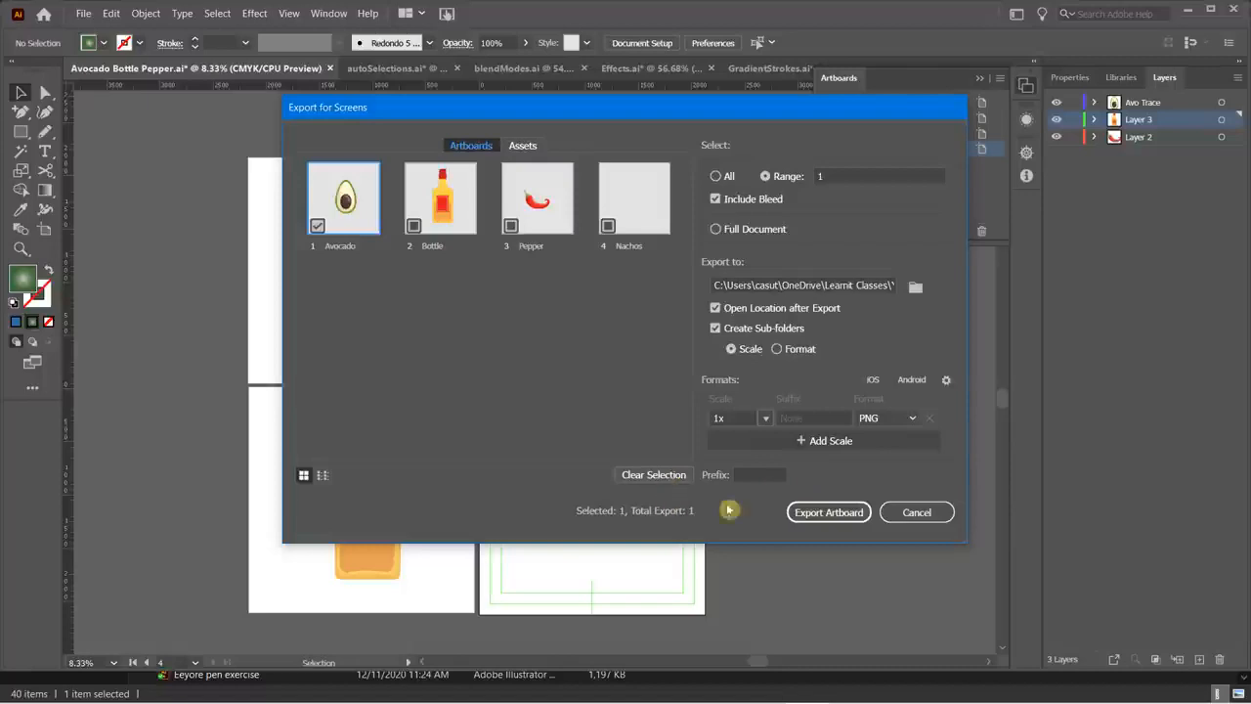
pyautogui.click(914, 512)
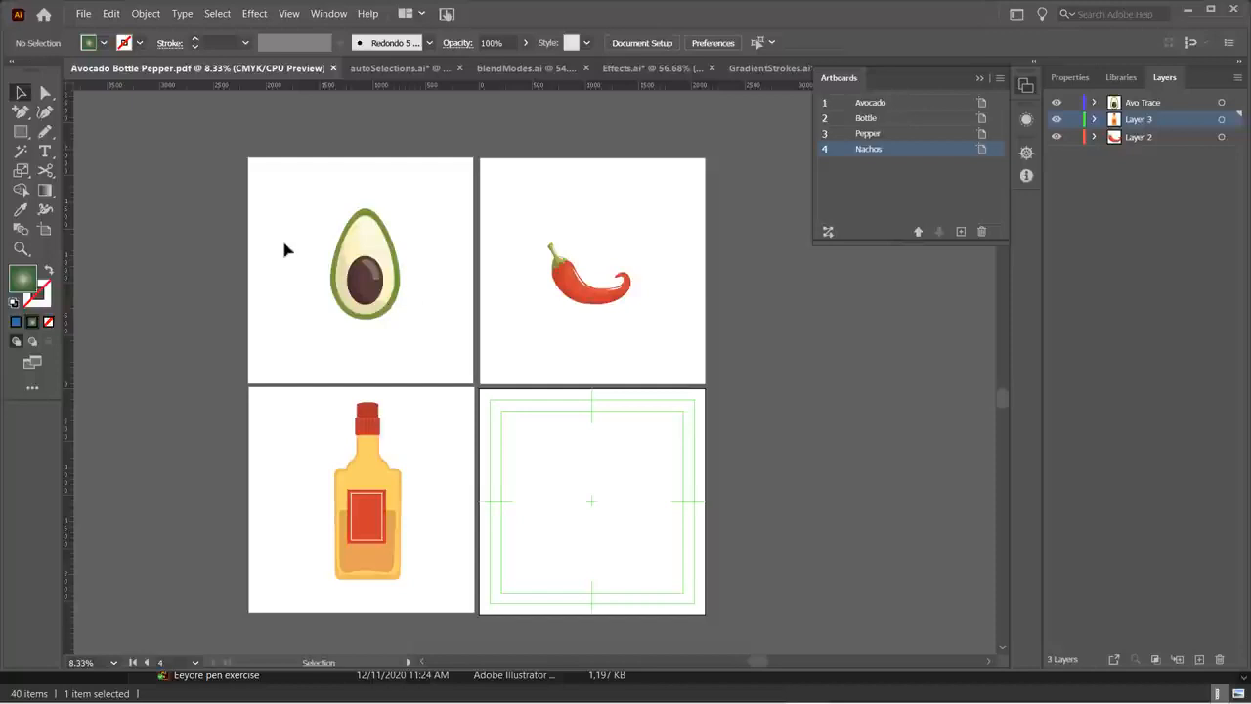
# - Enter artboard editing with the Artboard tool and undock the Artboards panel so it floats beside the artboards
pyautogui.click(47, 232)
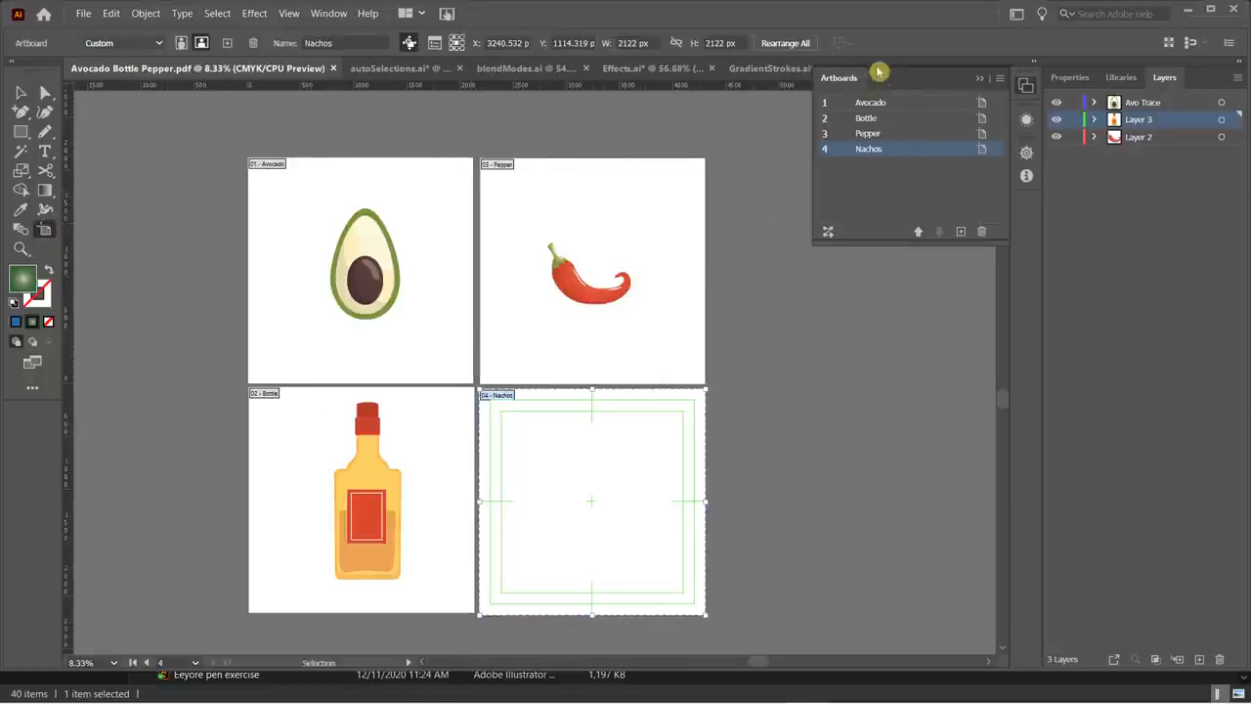
pyautogui.moveTo(876, 78); pyautogui.dragTo(818, 198)
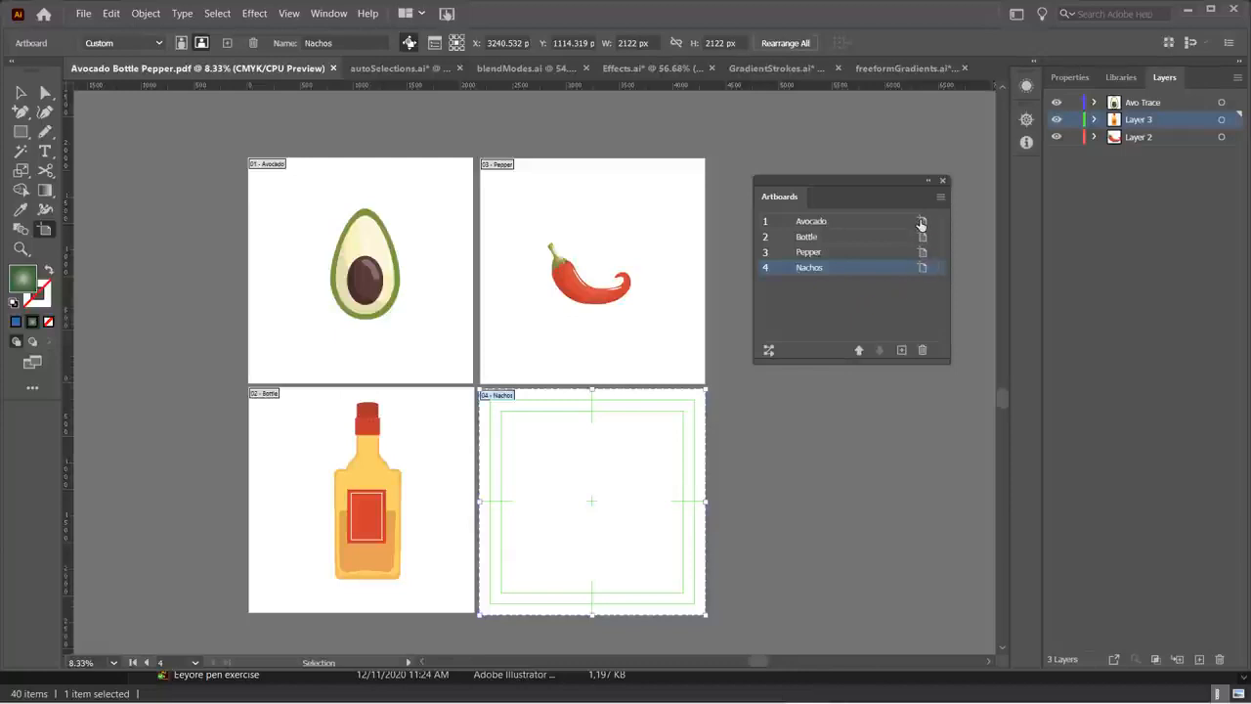
# - Delete the Nachos artboard from the document
pyautogui.moveTo(923, 266); pyautogui.dragTo(920, 343)
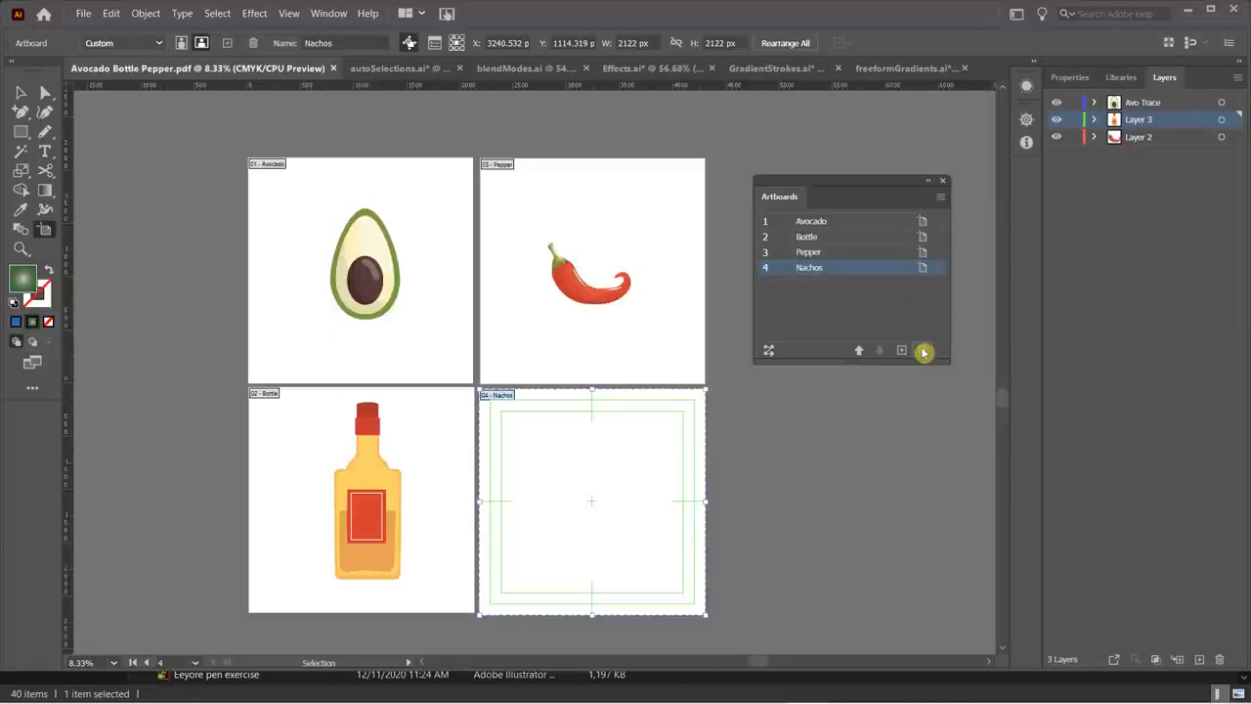
pyautogui.click(923, 352)
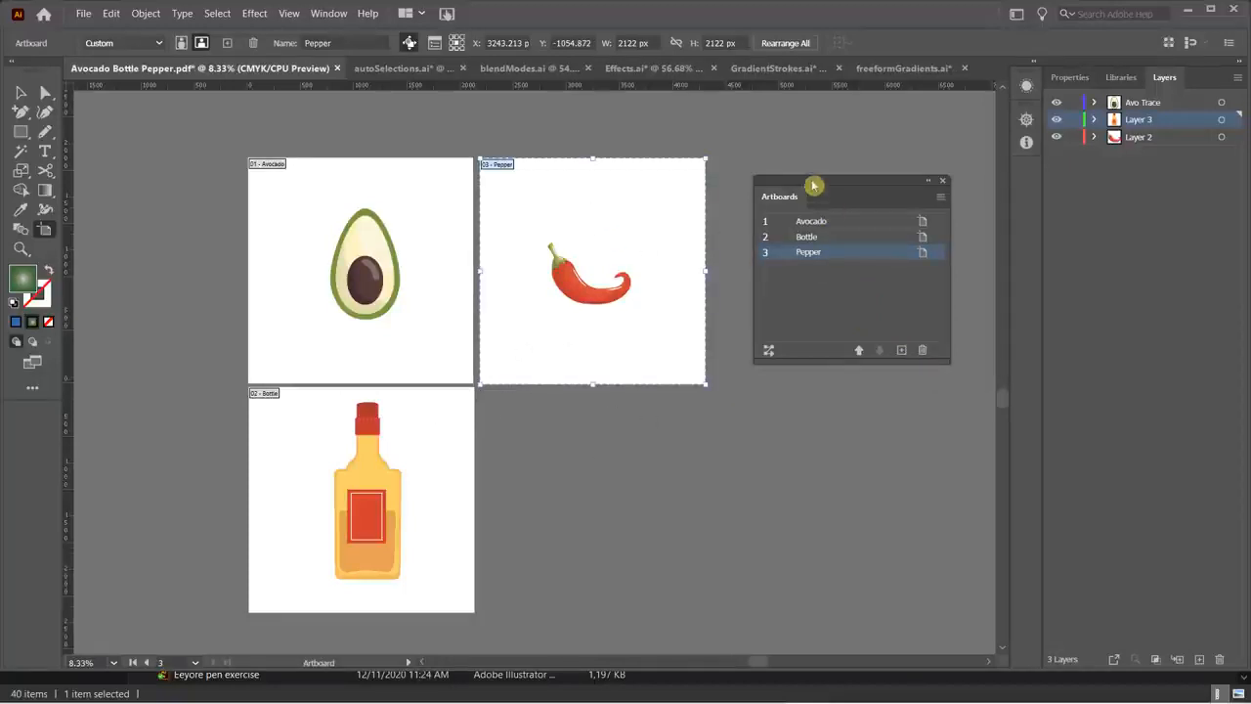
# - Try repositioning the Bottle artboard beside Pepper and then below the upper row, and undo the moves
pyautogui.moveTo(814, 186); pyautogui.dragTo(801, 431)
pyautogui.click(414, 416)
pyautogui.moveTo(415, 415); pyautogui.dragTo(885, 192)
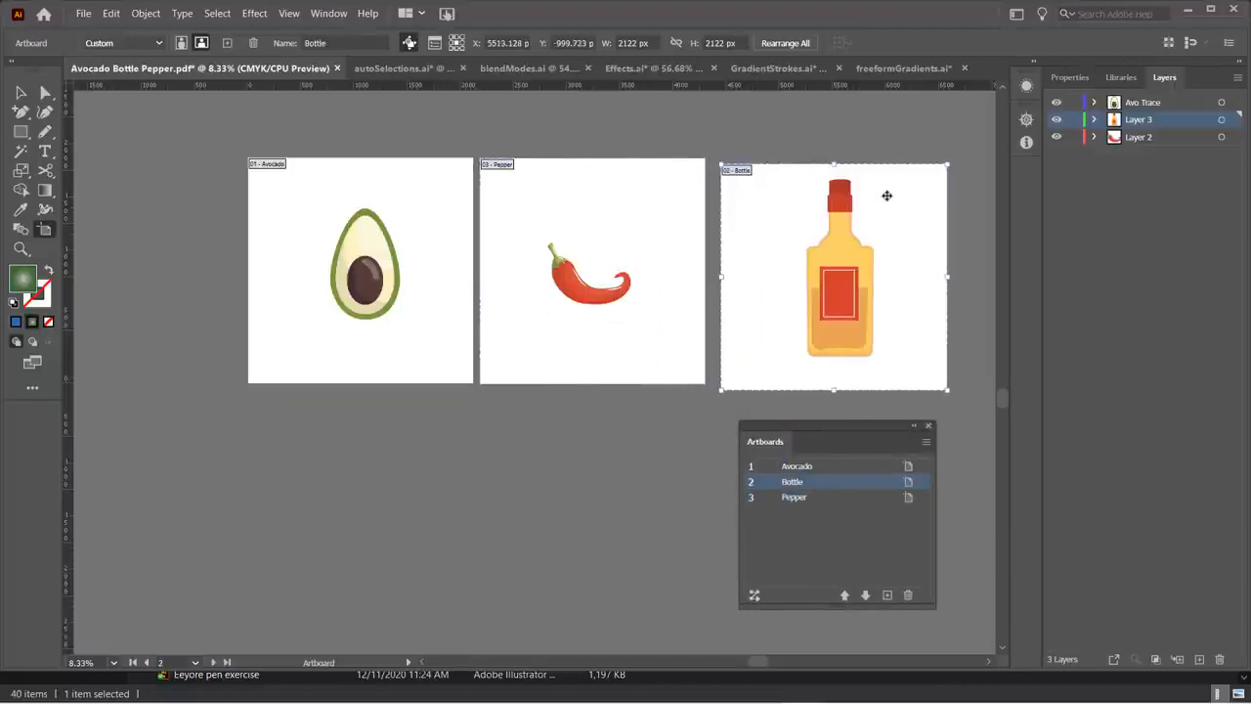
pyautogui.moveTo(771, 191); pyautogui.dragTo(561, 383)
pyautogui.hotkey('ctrl', 'z')
pyautogui.hotkey('ctrl', 'z')
pyautogui.hotkey('ctrl', 'z')
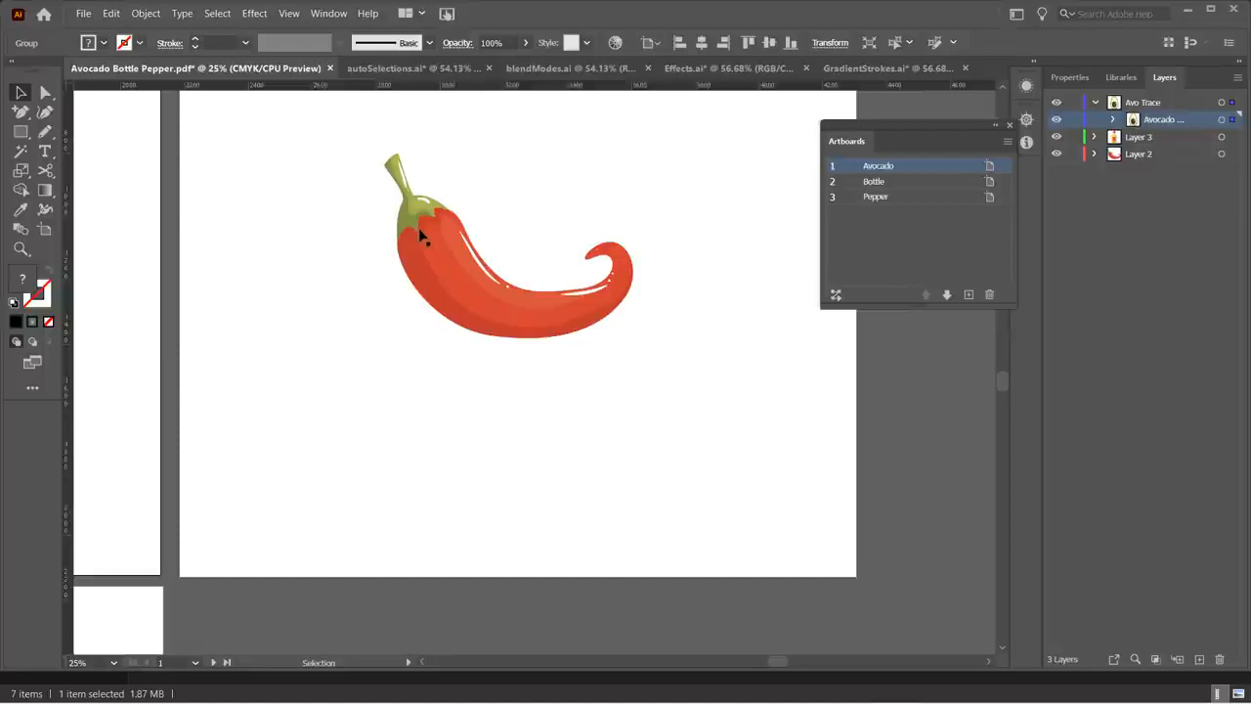
# - Select the pepper artwork, open it with Export Selection, and compare the exportable artboards with the collected assets
pyautogui.moveTo(334, 131); pyautogui.dragTo(779, 479)
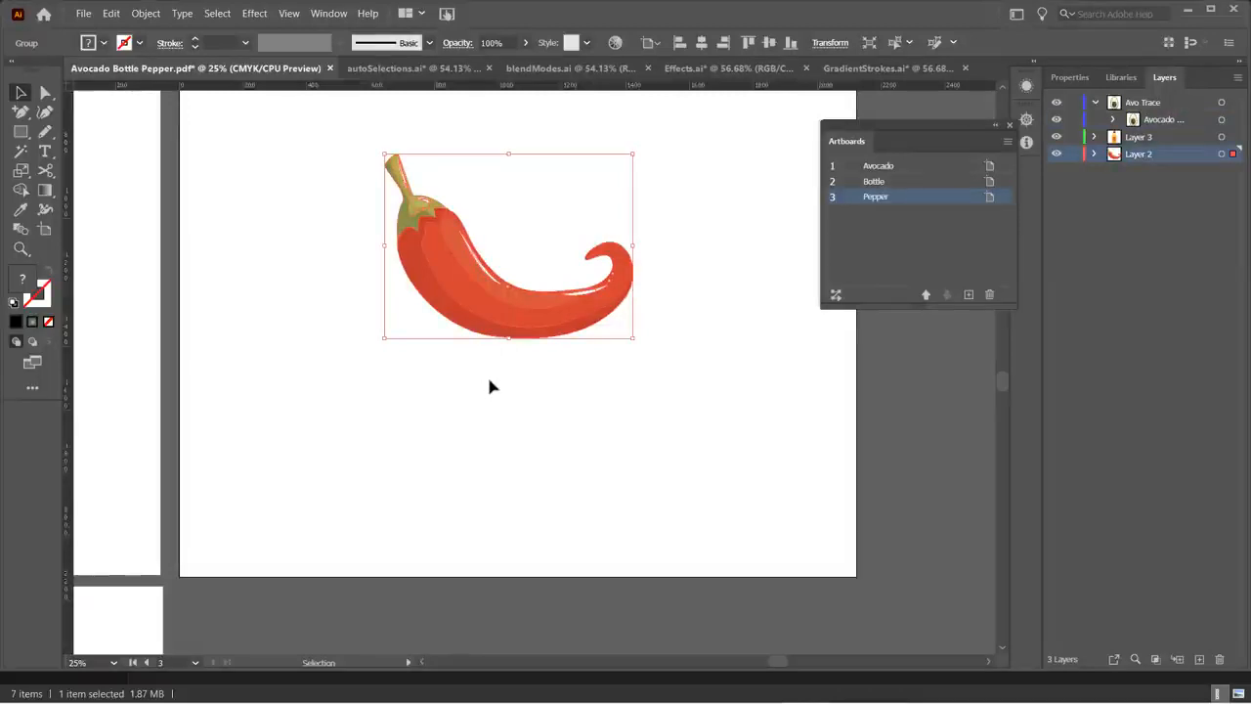
pyautogui.rightClick(445, 257)
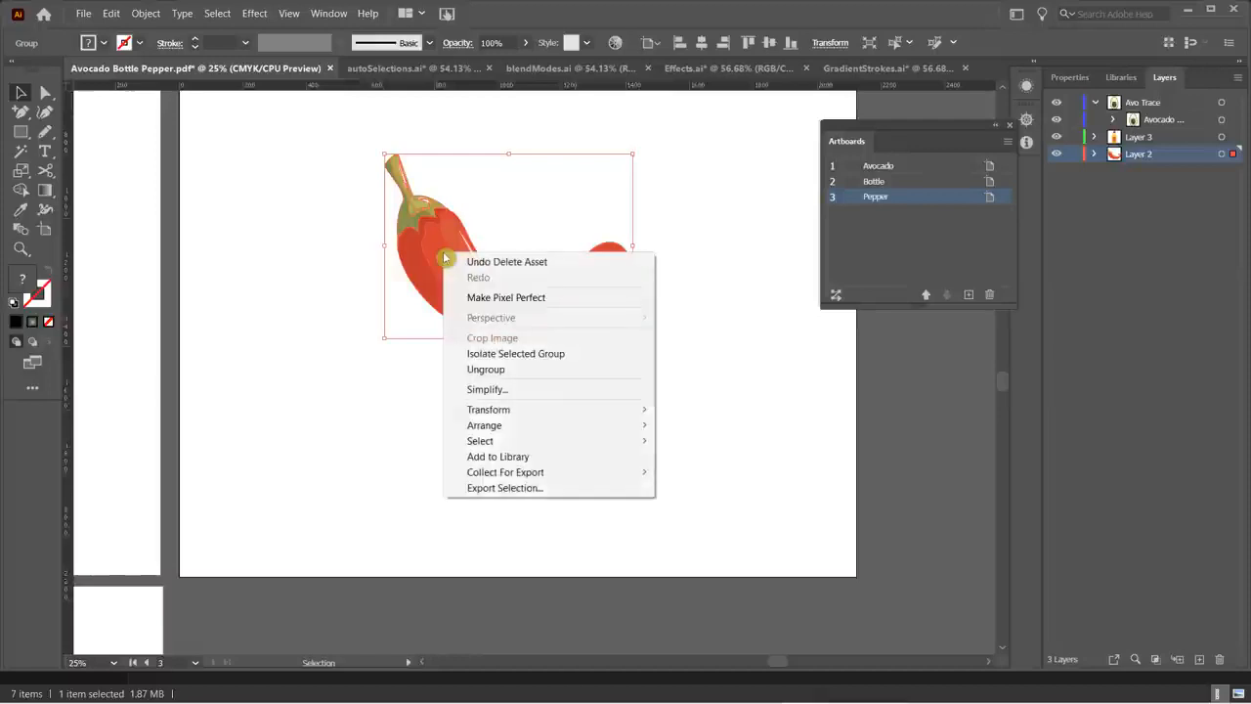
pyautogui.click(525, 489)
pyautogui.moveTo(584, 115); pyautogui.dragTo(473, 107)
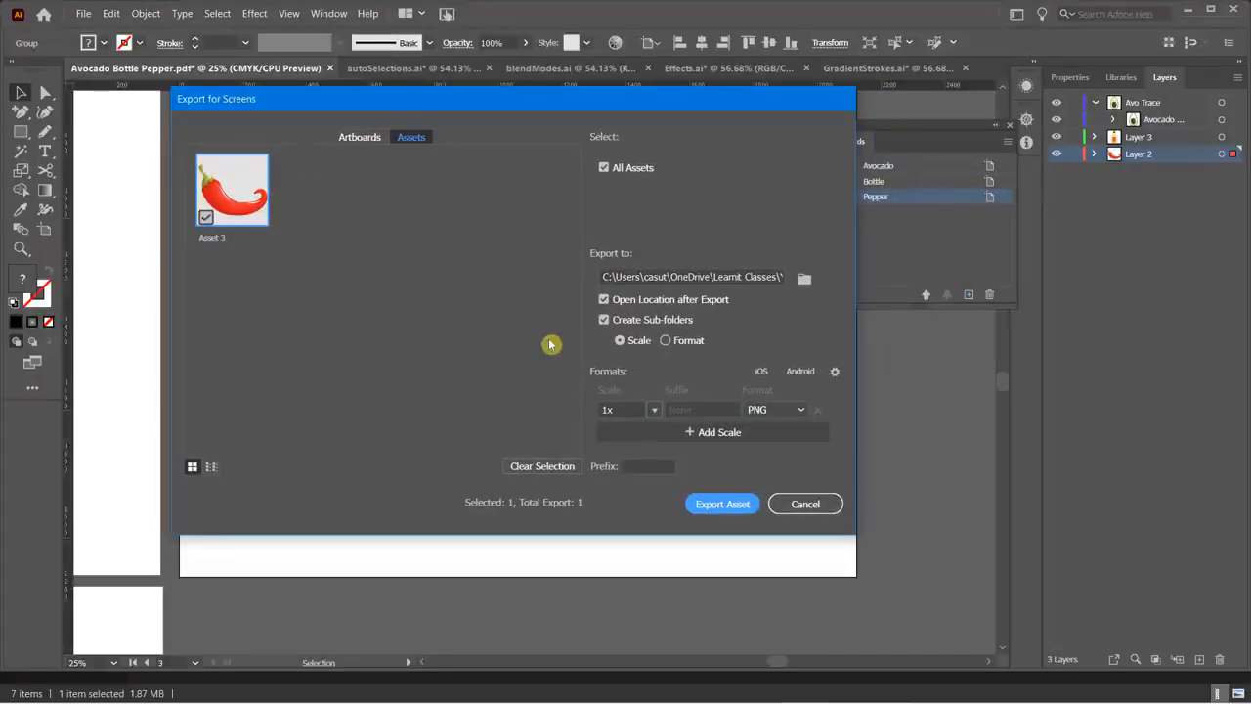
pyautogui.click(357, 137)
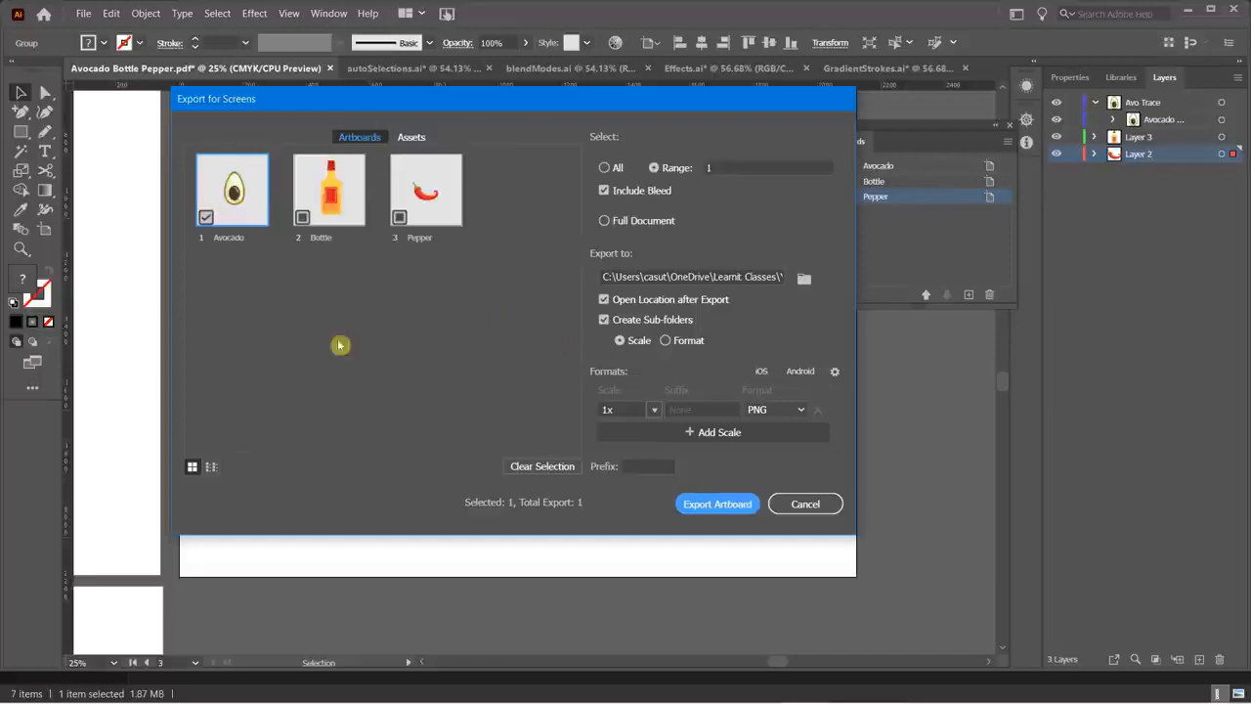
pyautogui.click(408, 137)
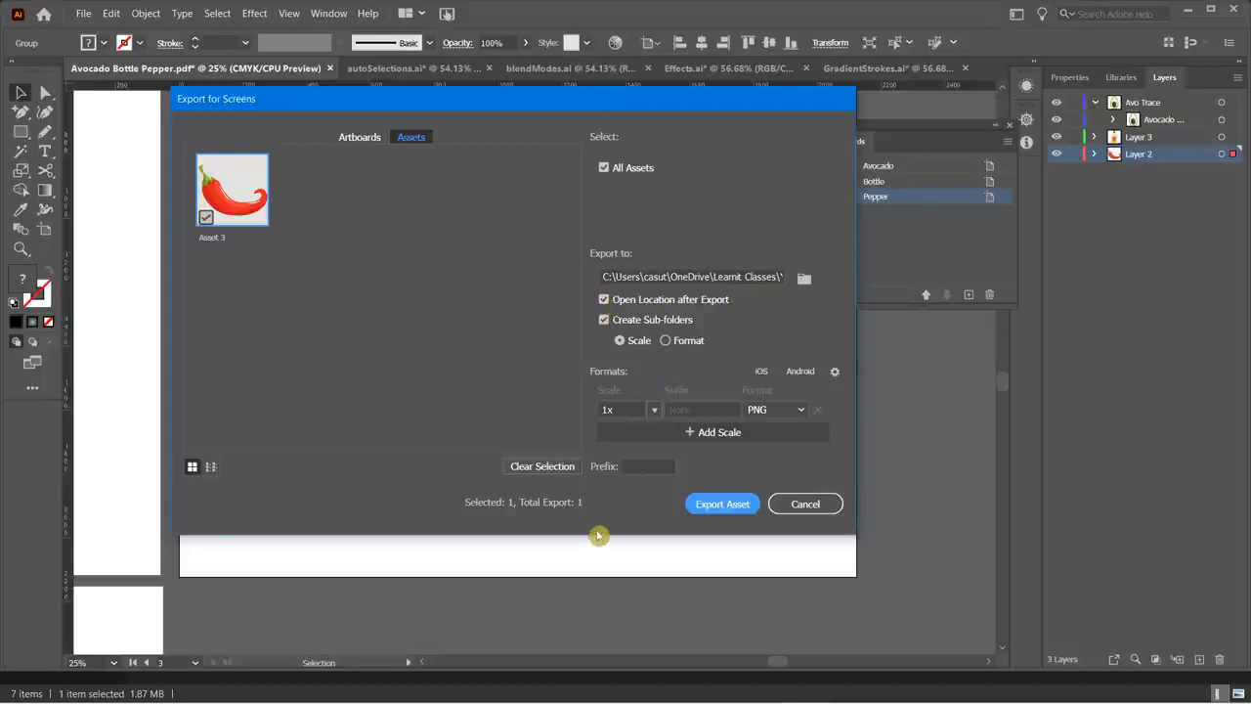
# - Review the file formats, export the pepper asset as a 1x PNG, and minimize the export folder window
pyautogui.click(800, 409)
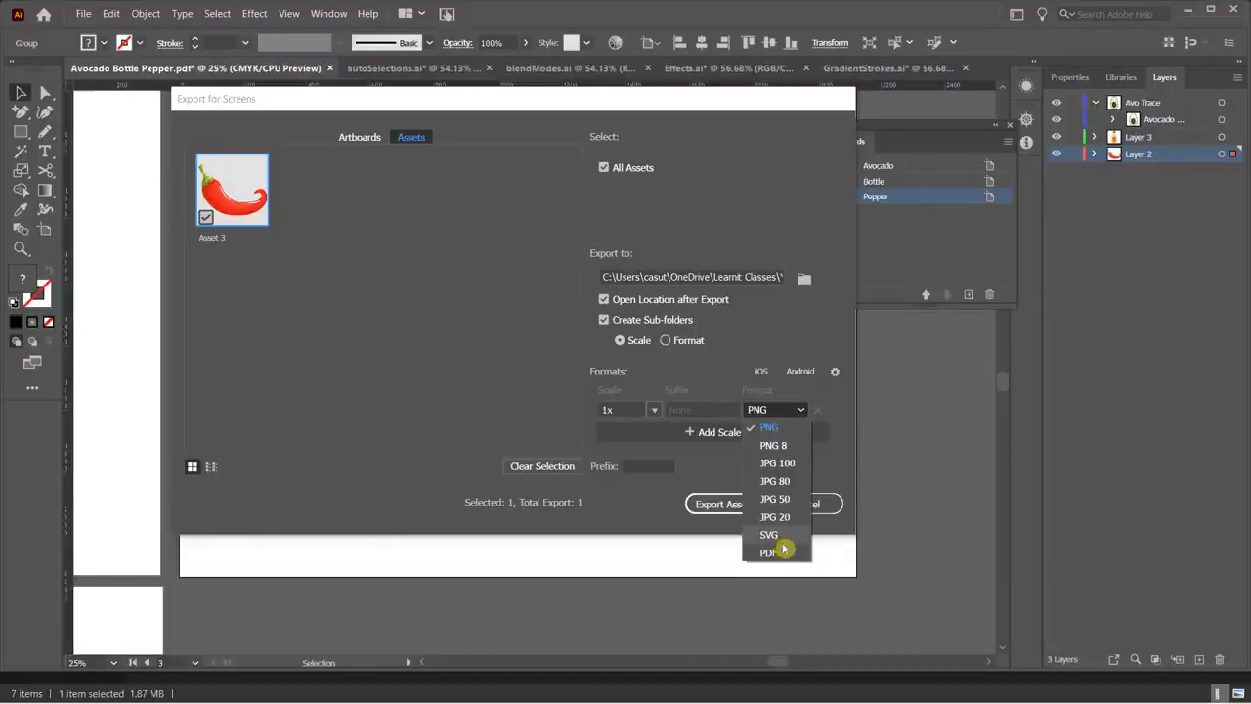
pyautogui.click(707, 467)
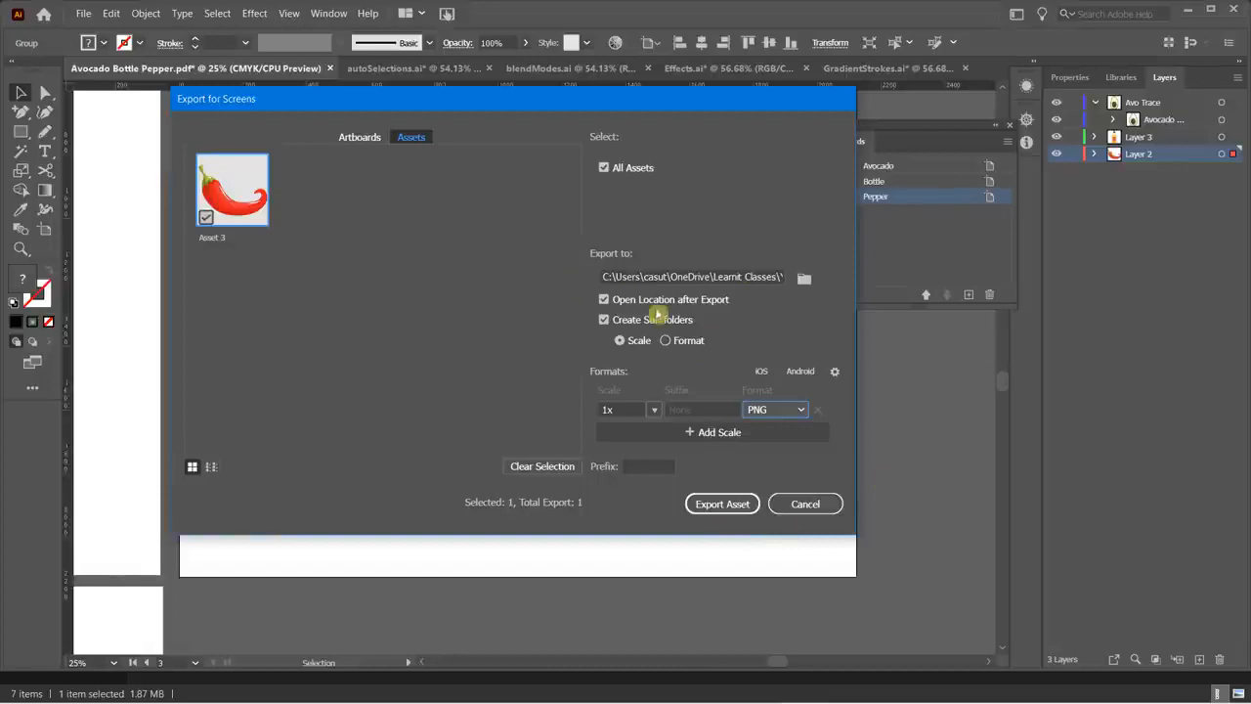
pyautogui.click(733, 505)
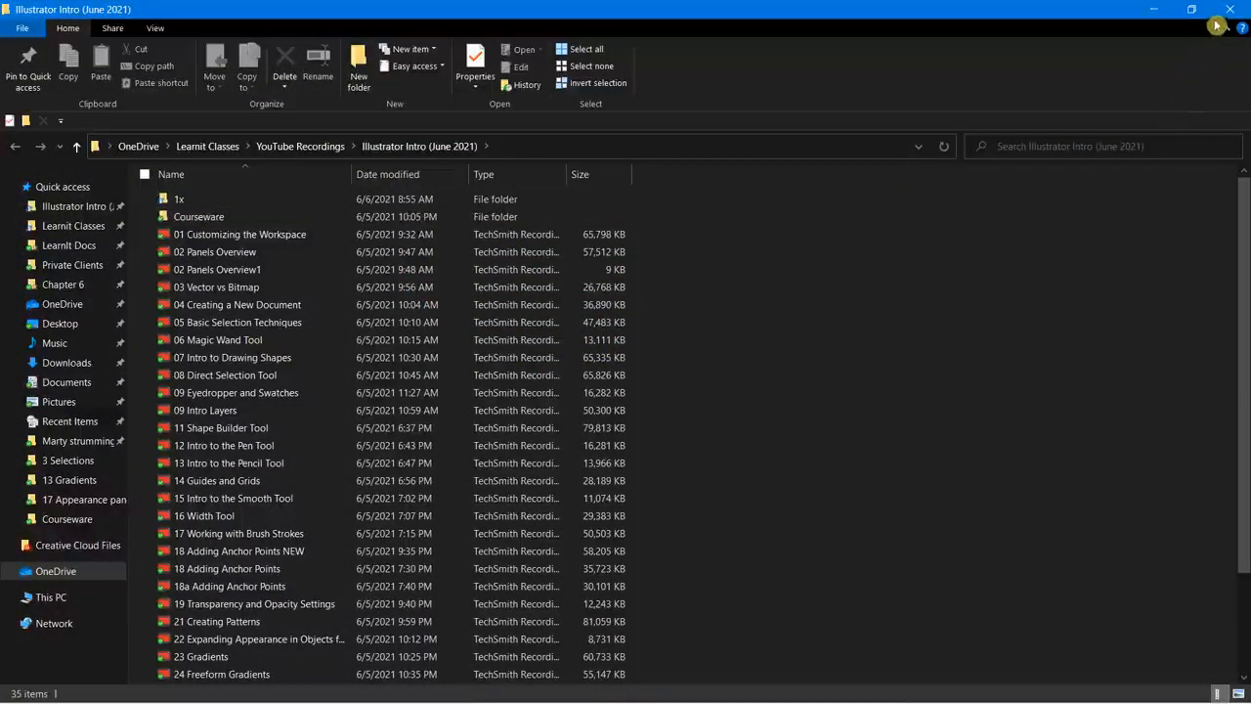
pyautogui.click(1153, 9)
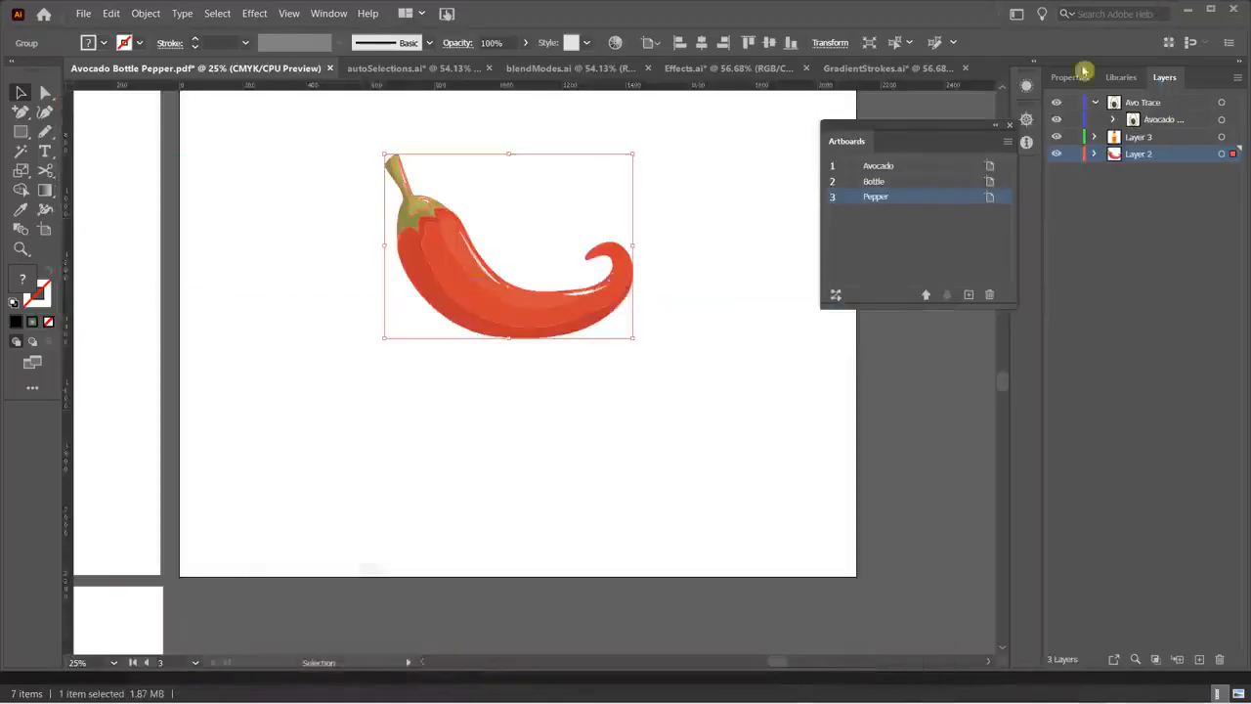
# - Reselect the pepper artwork and show the Asset Export panel closer to it
pyautogui.click(684, 276)
pyautogui.moveTo(667, 360); pyautogui.dragTo(331, 144)
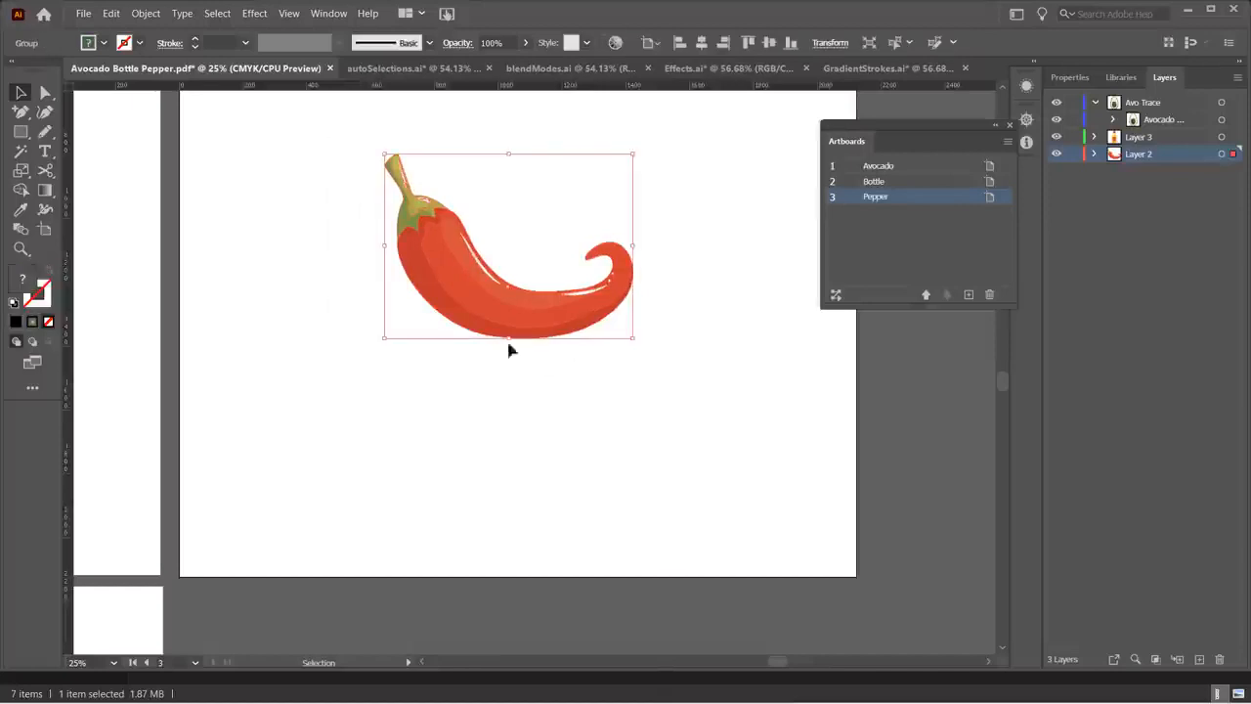
pyautogui.click(328, 14)
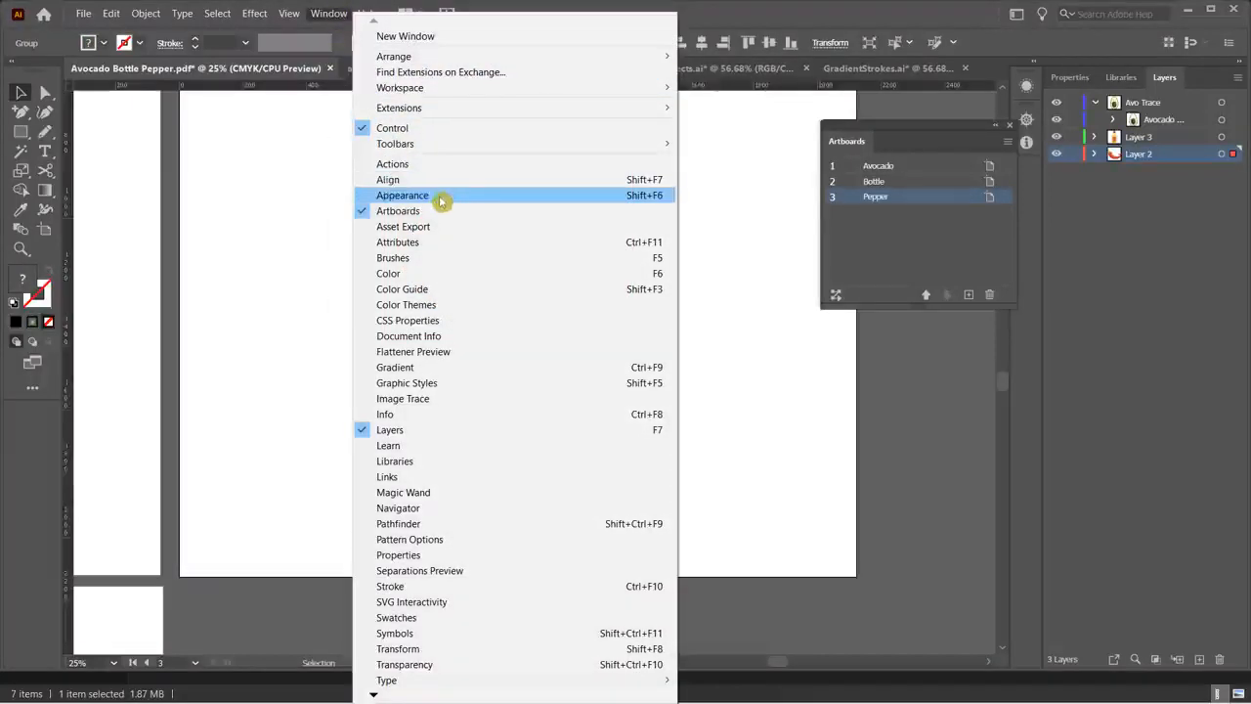
pyautogui.click(422, 228)
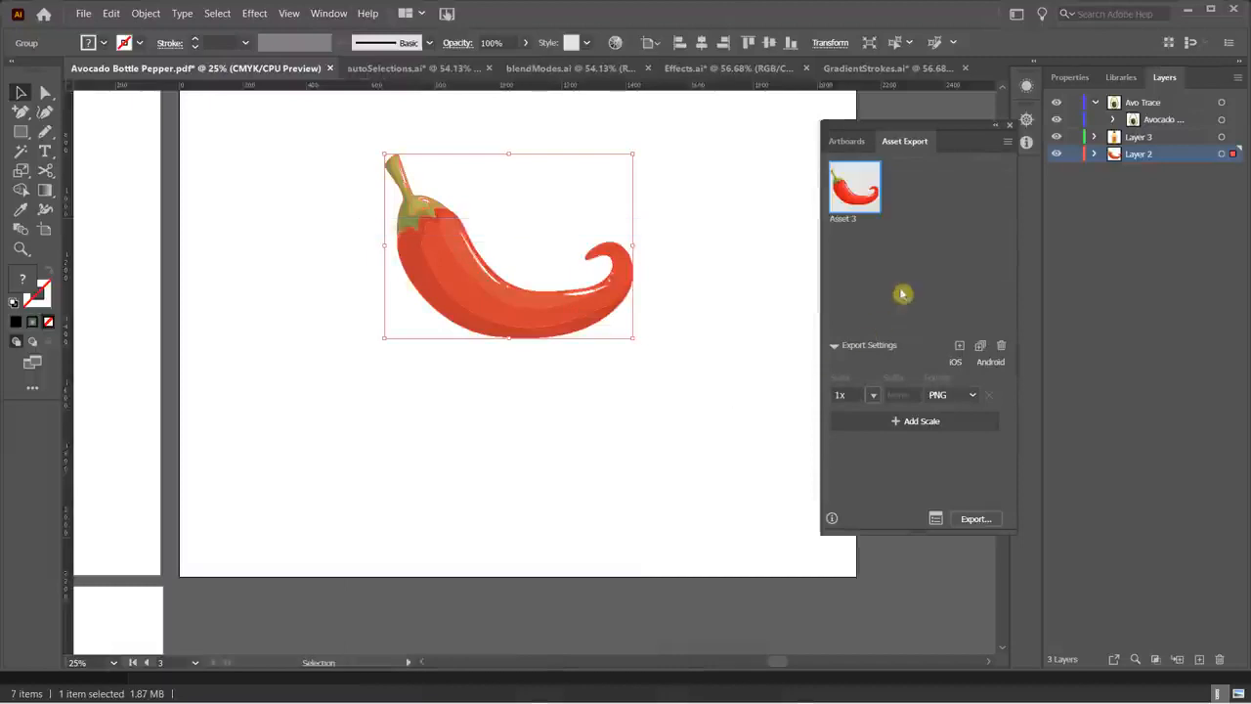
pyautogui.moveTo(924, 130); pyautogui.dragTo(782, 133)
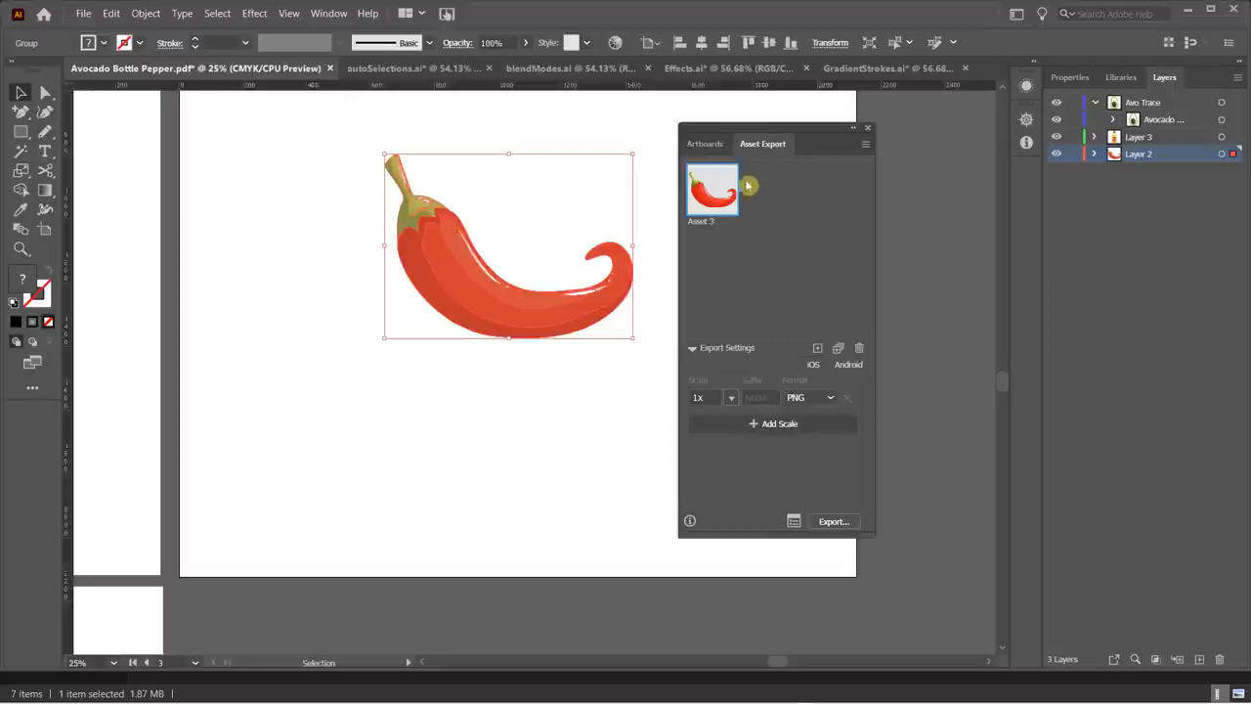
pyautogui.moveTo(721, 182); pyautogui.dragTo(706, 205)
# - Add the avocado group to the Asset Export panel and place the panel between the two artworks
pyautogui.click(380, 420)
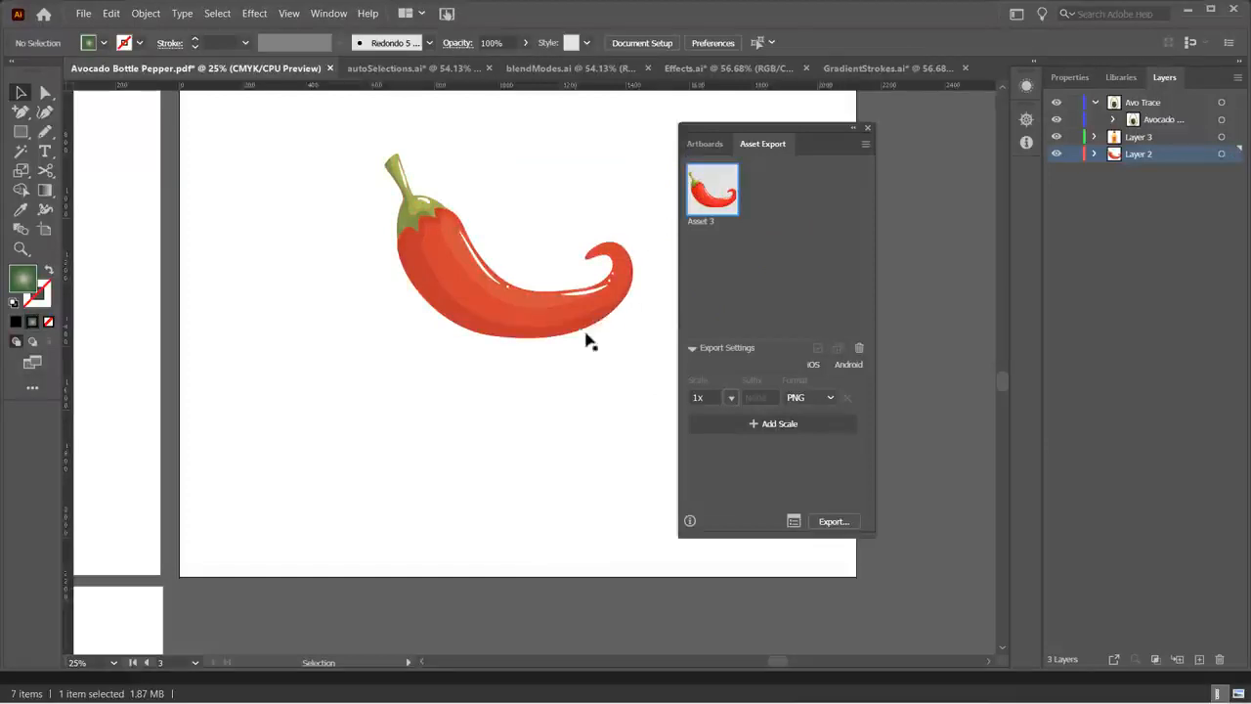
pyautogui.moveTo(494, 364); pyautogui.dragTo(732, 362)
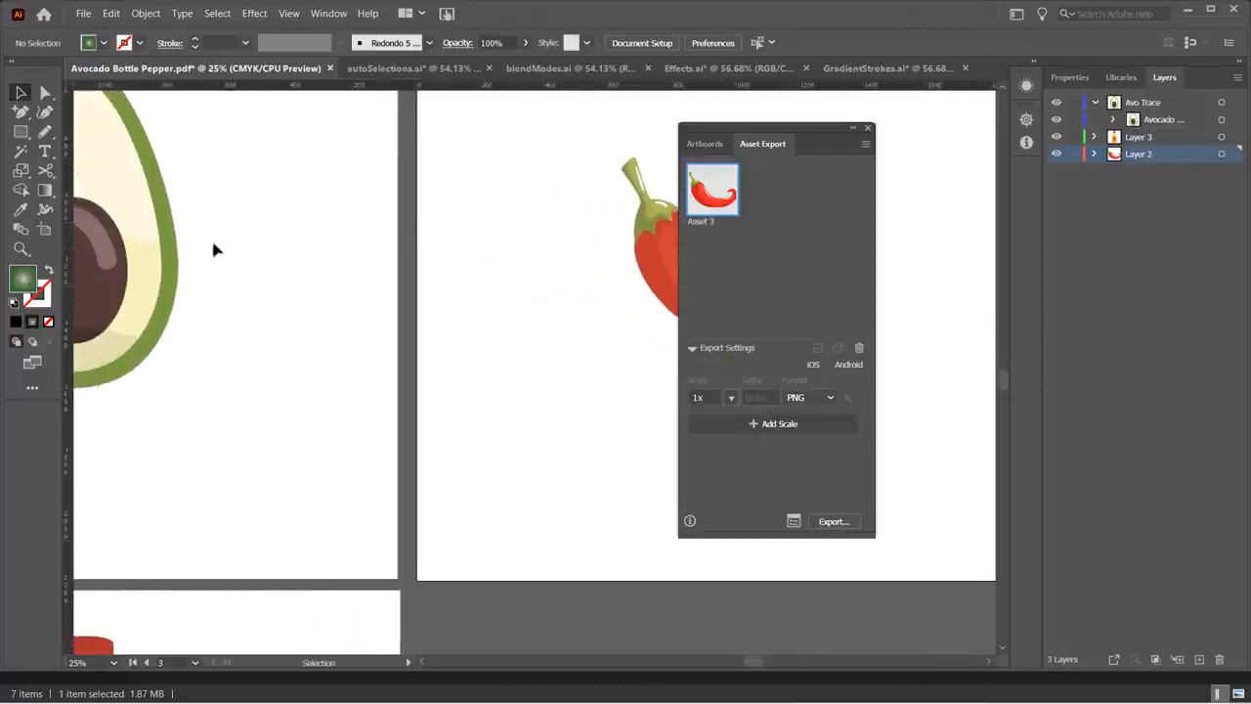
pyautogui.click(149, 210)
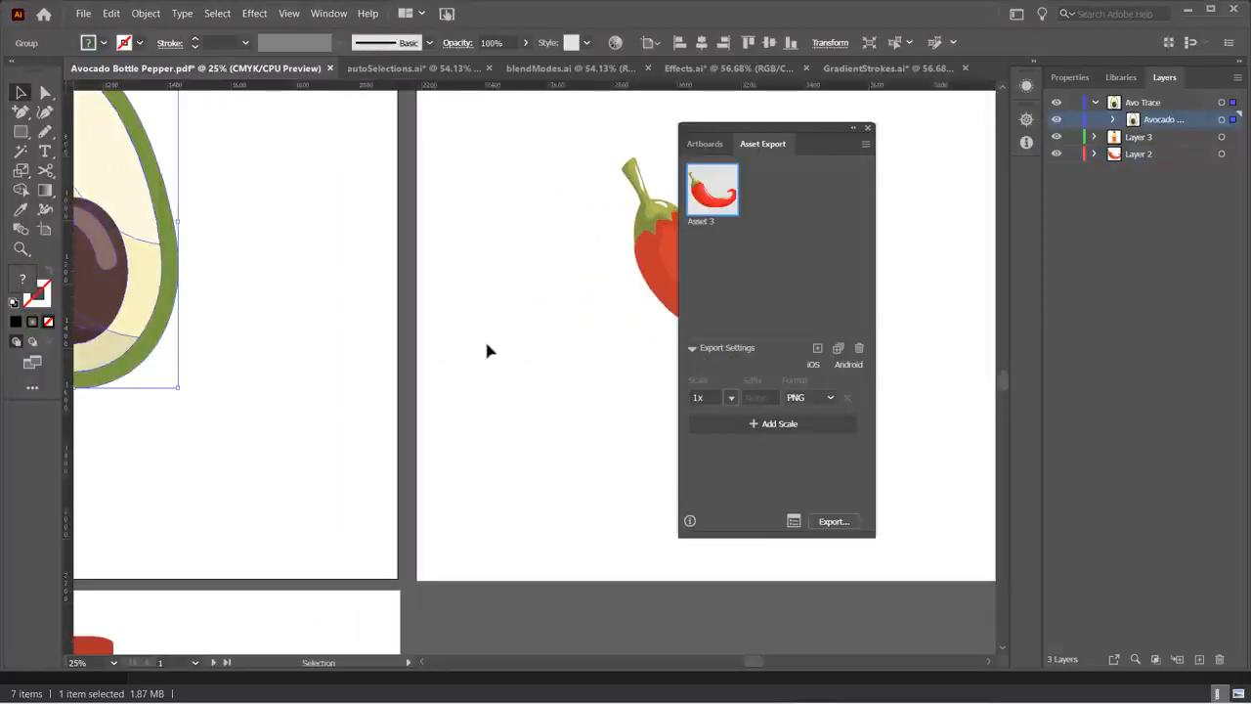
pyautogui.moveTo(466, 322); pyautogui.dragTo(339, 299)
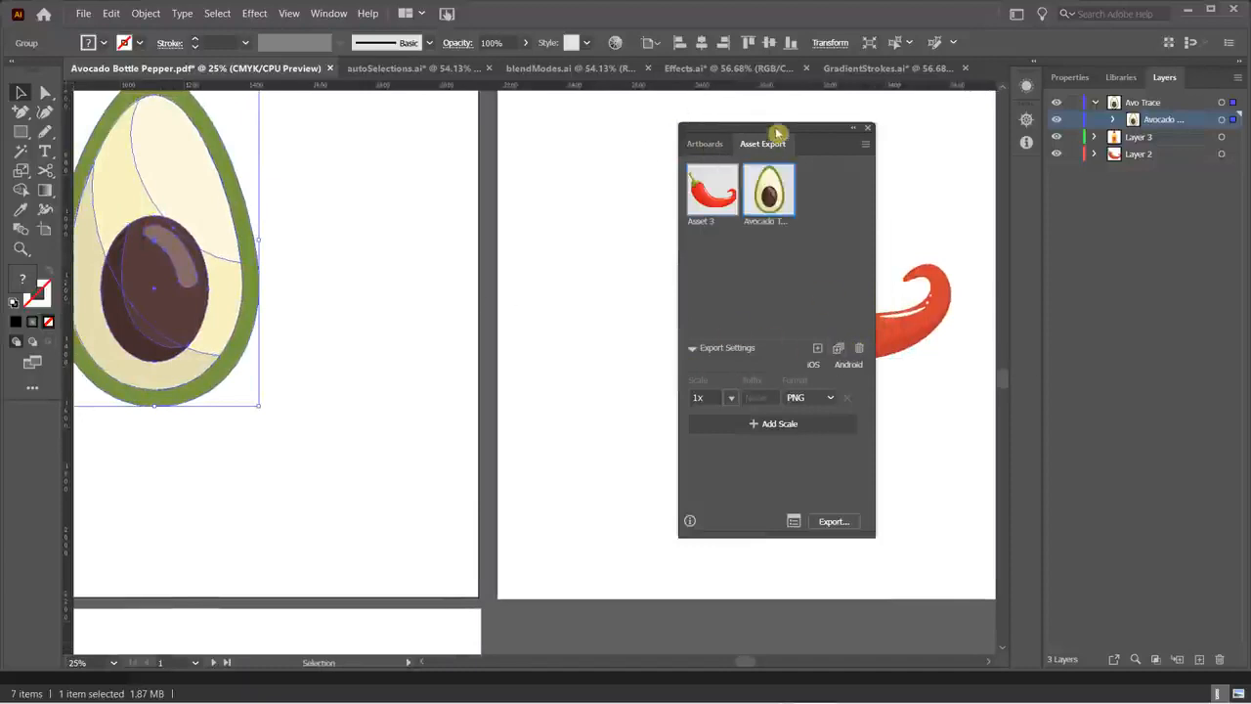
pyautogui.moveTo(772, 131); pyautogui.dragTo(518, 156)
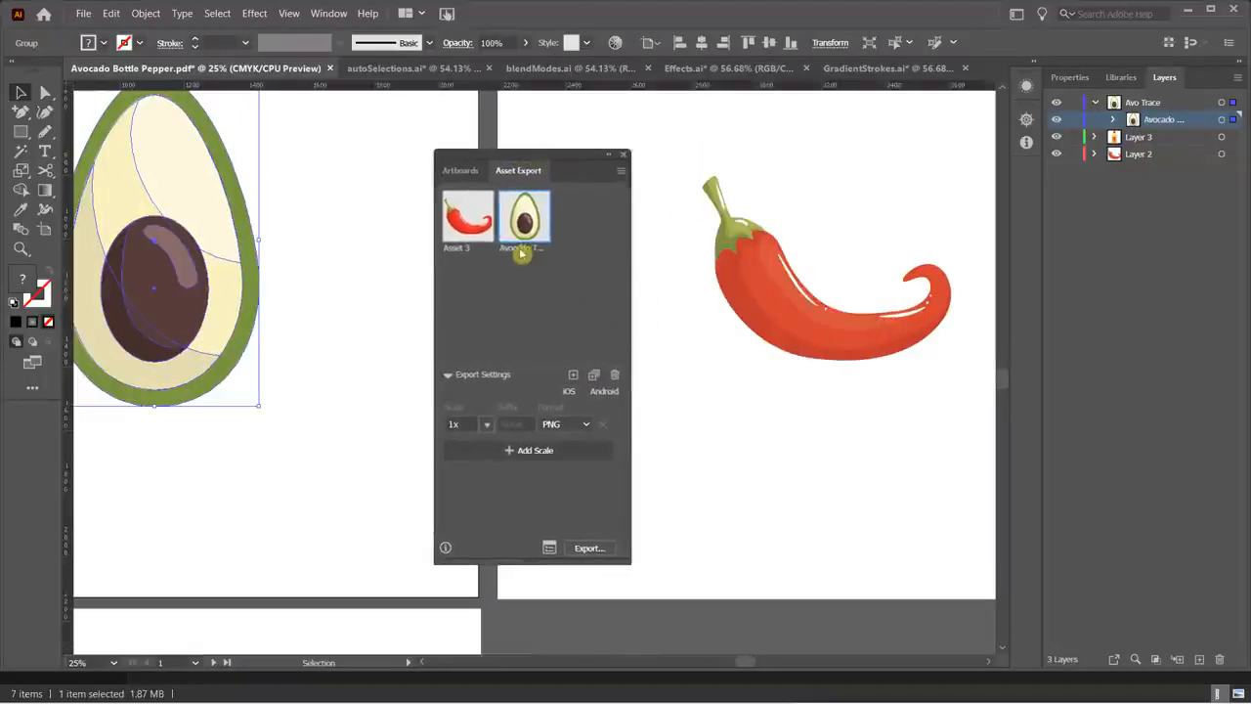
# - Select both the pepper and avocado assets, review the export formats while keeping PNG, and deselect the assets
pyautogui.keyDown('shift'); pyautogui.click(464, 224); pyautogui.keyUp('shift')
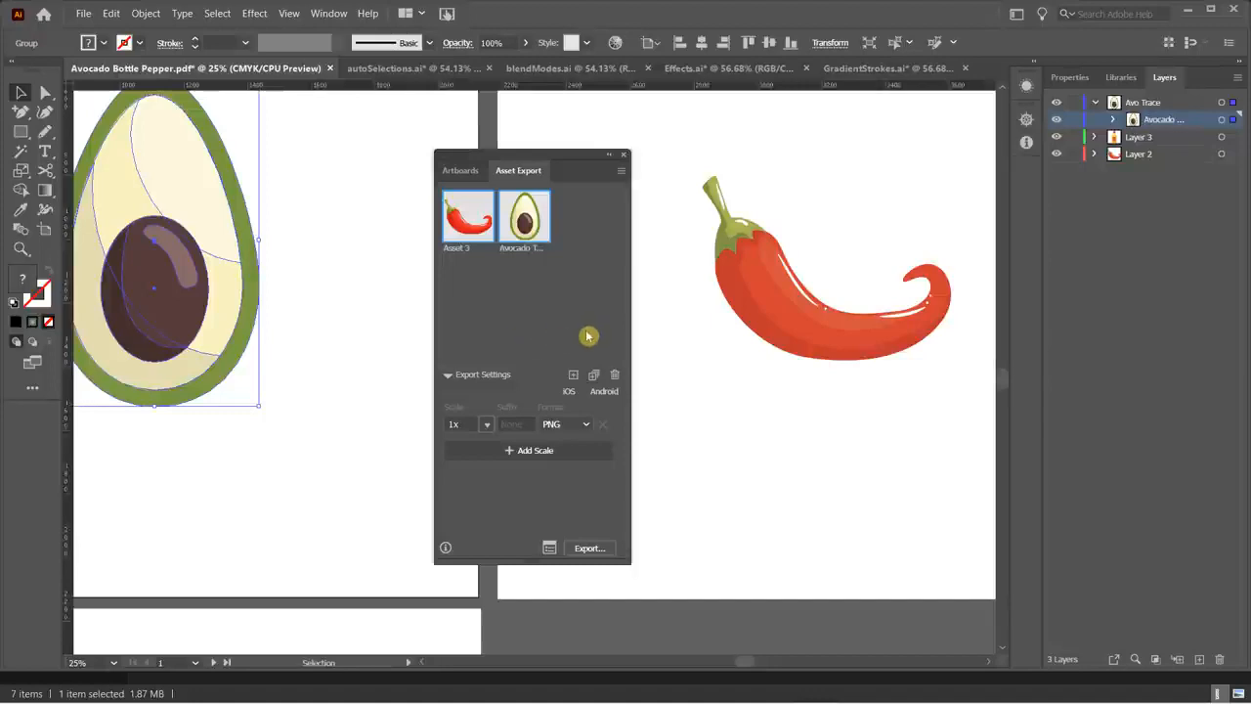
pyautogui.click(580, 425)
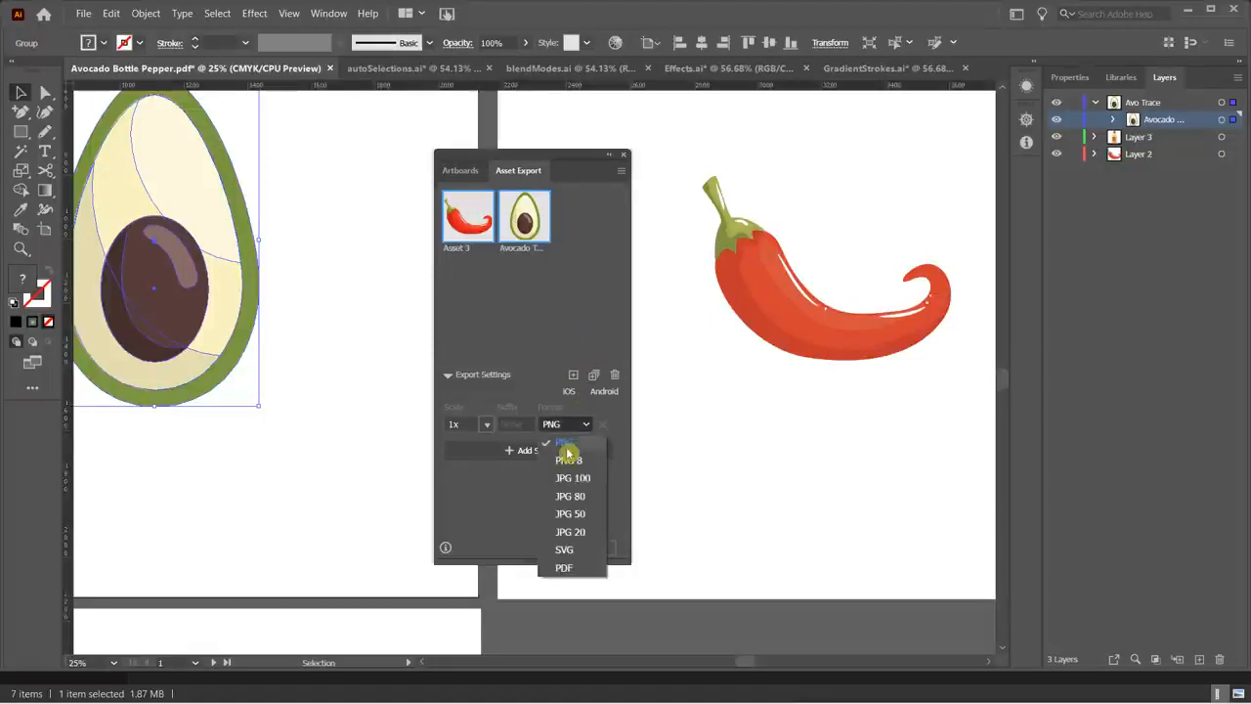
pyautogui.click(512, 327)
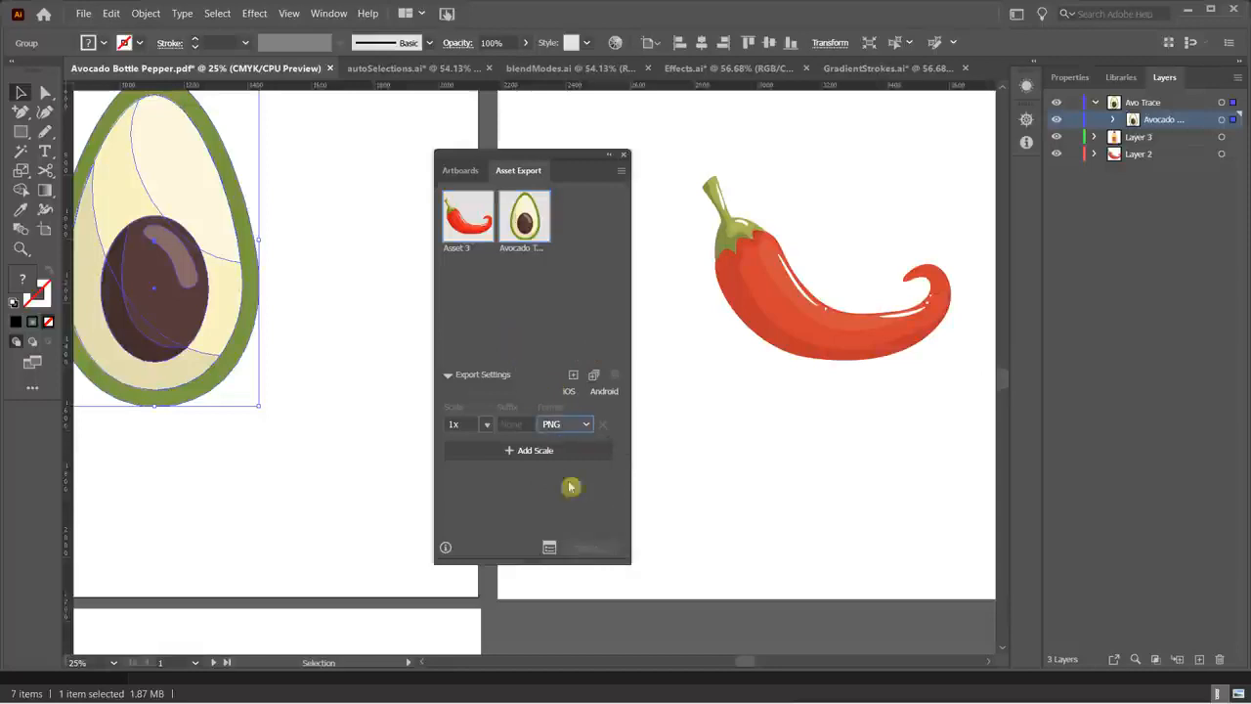
pyautogui.click(491, 325)
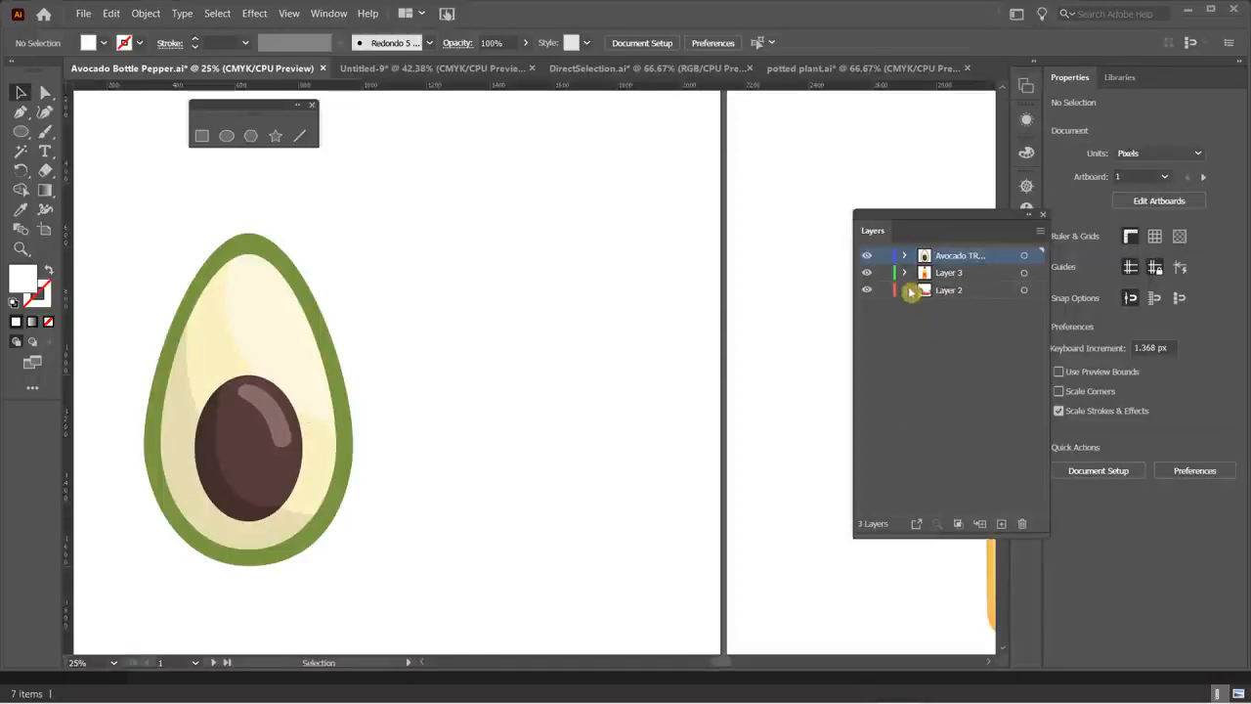
# - Expand the Avocado TRACE layer and toggle the second path and the cream flesh path off and on to identify them
pyautogui.click(905, 258)
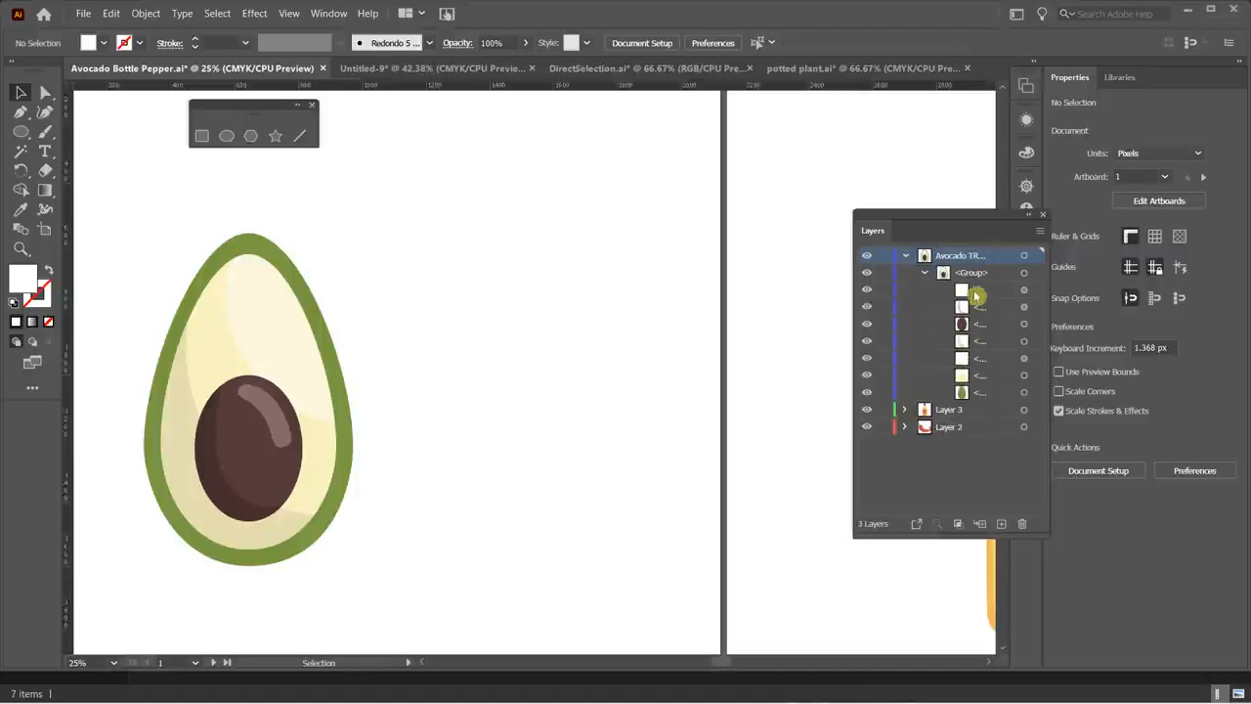
pyautogui.click(867, 308)
pyautogui.click(867, 308)
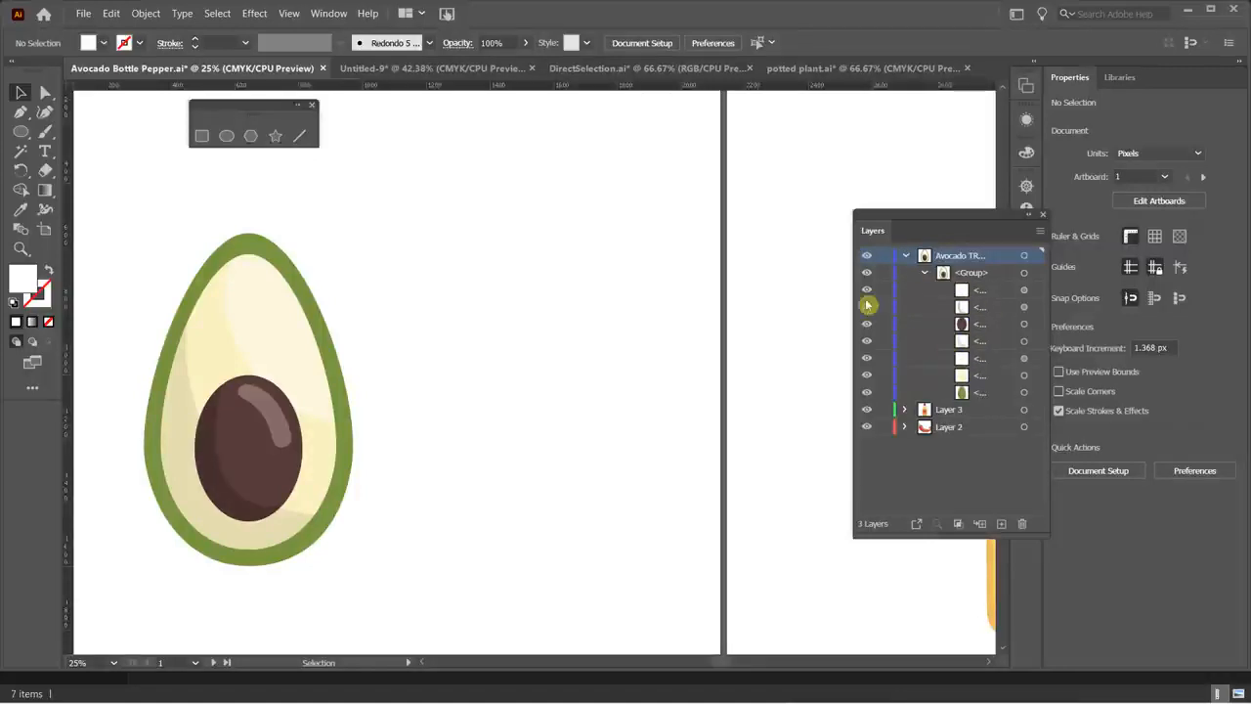
pyautogui.click(867, 375)
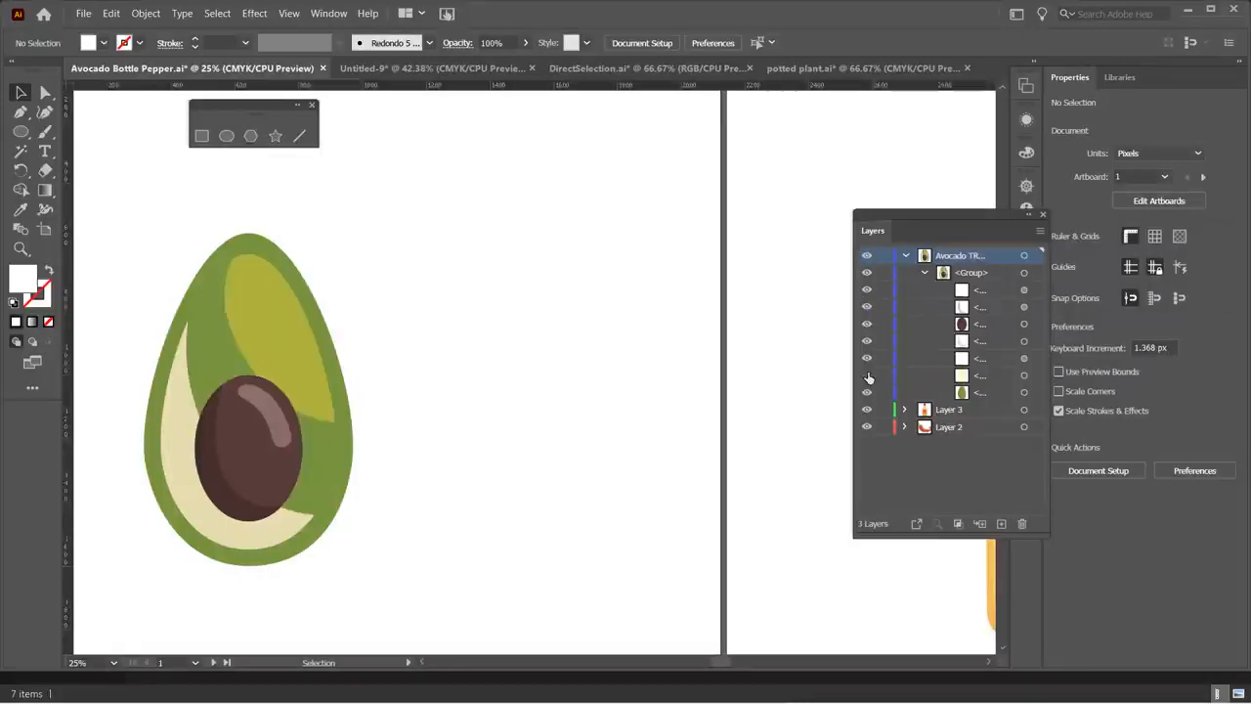
pyautogui.click(868, 376)
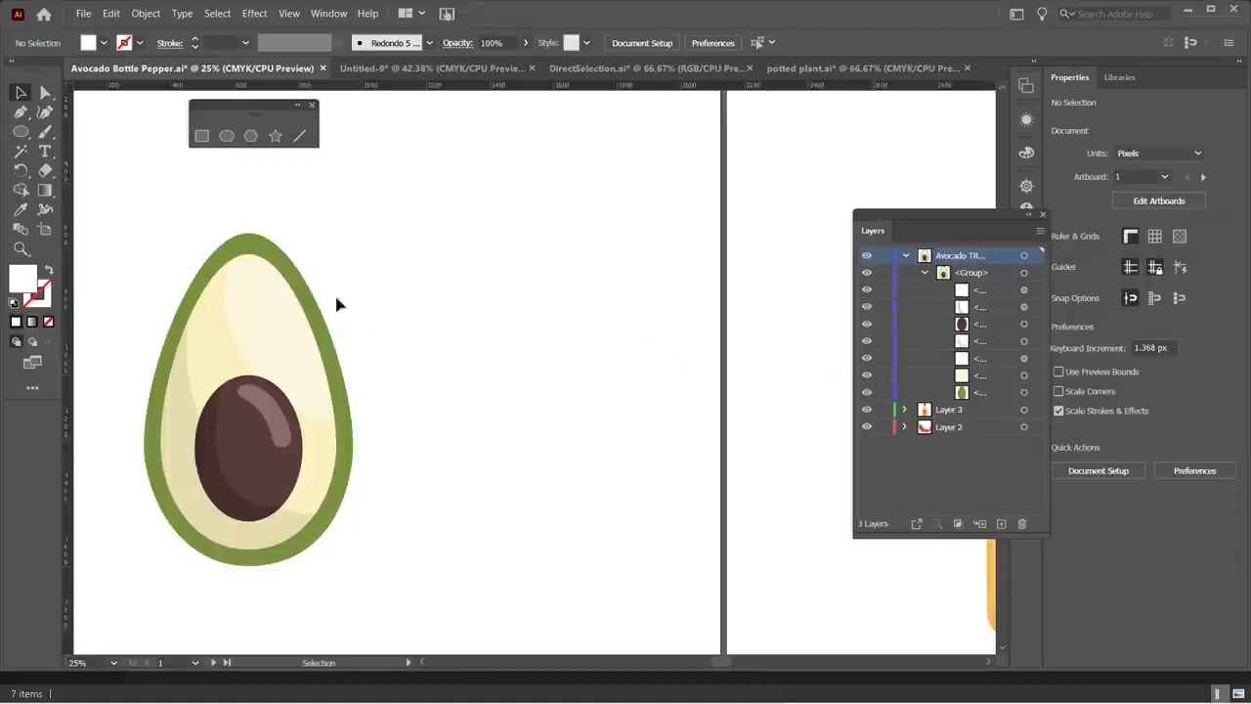
# - Isolate the avocado group and its cream flesh path, exit isolation completely, and collapse the Avocado TRACE layer
pyautogui.doubleClick(291, 326)
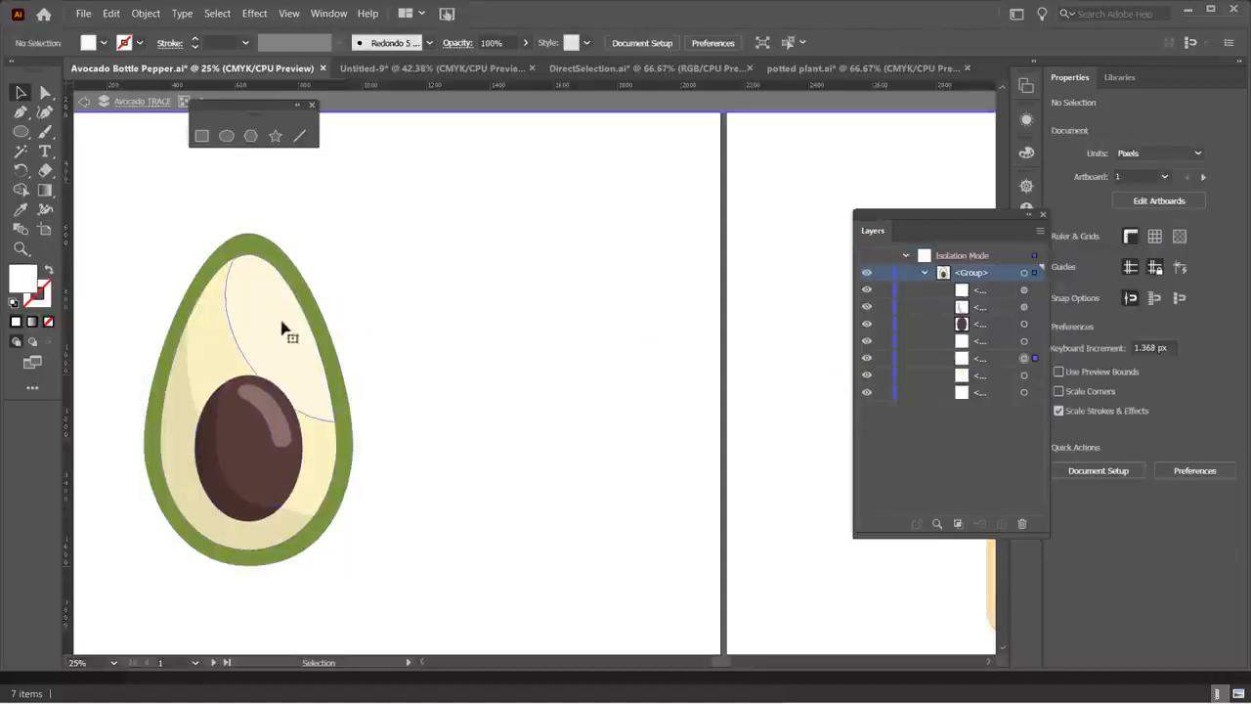
pyautogui.click(294, 338)
pyautogui.click(199, 363)
pyautogui.doubleClick(201, 385)
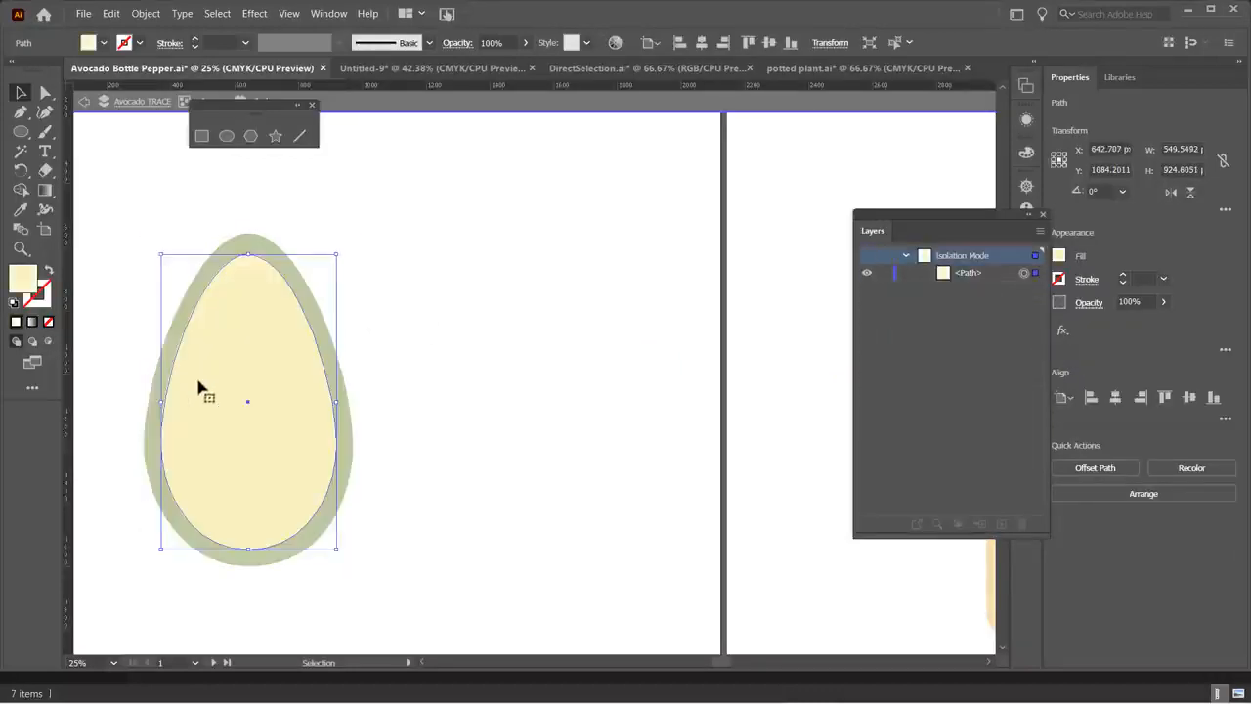
pyautogui.click(84, 103)
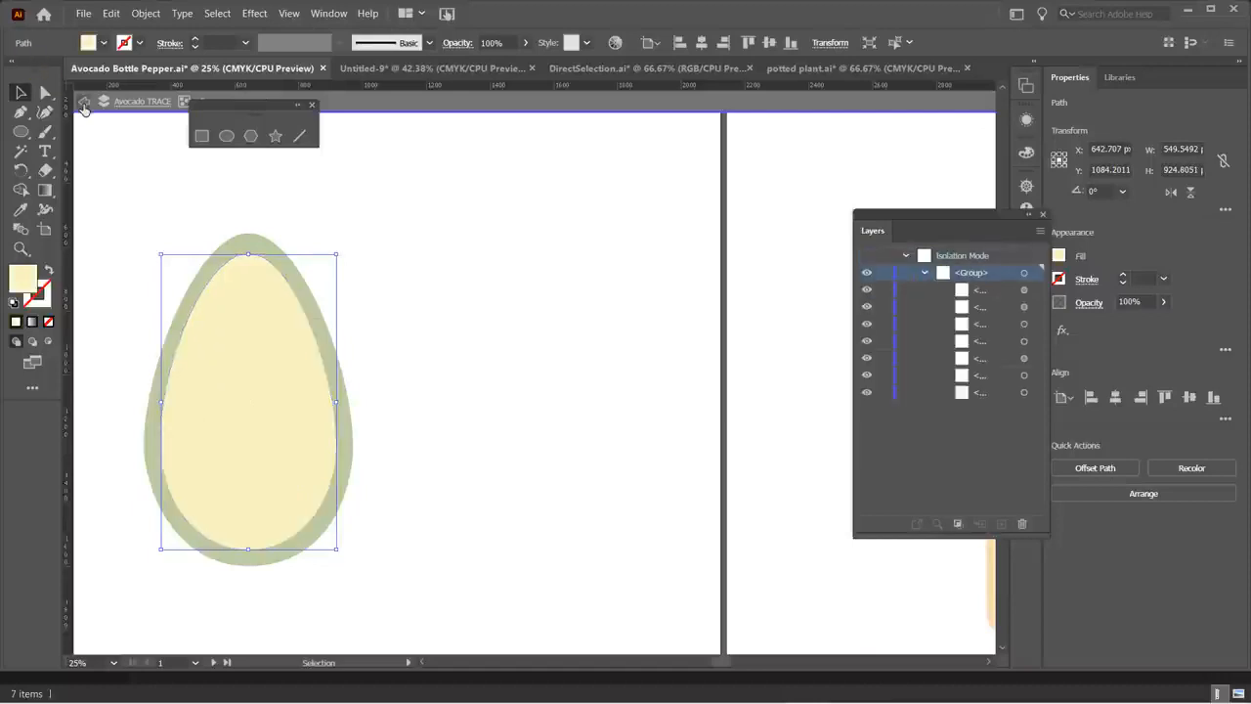
pyautogui.click(84, 103)
pyautogui.click(84, 103)
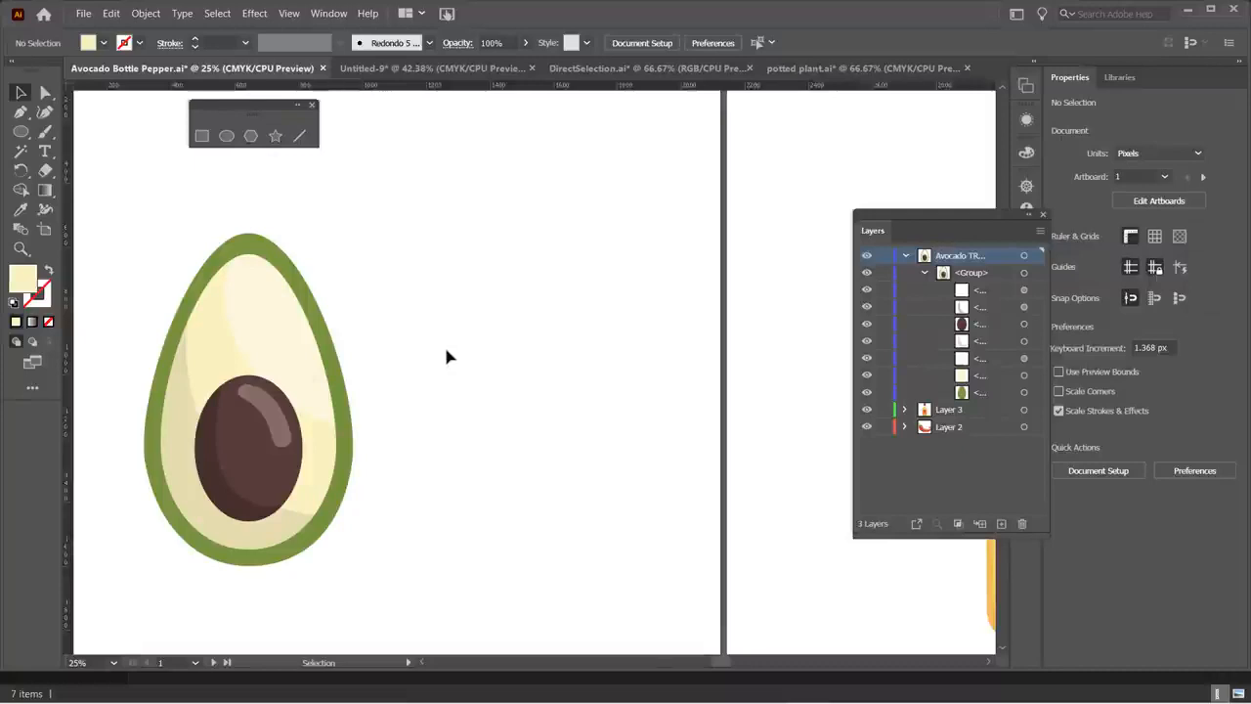
pyautogui.click(906, 256)
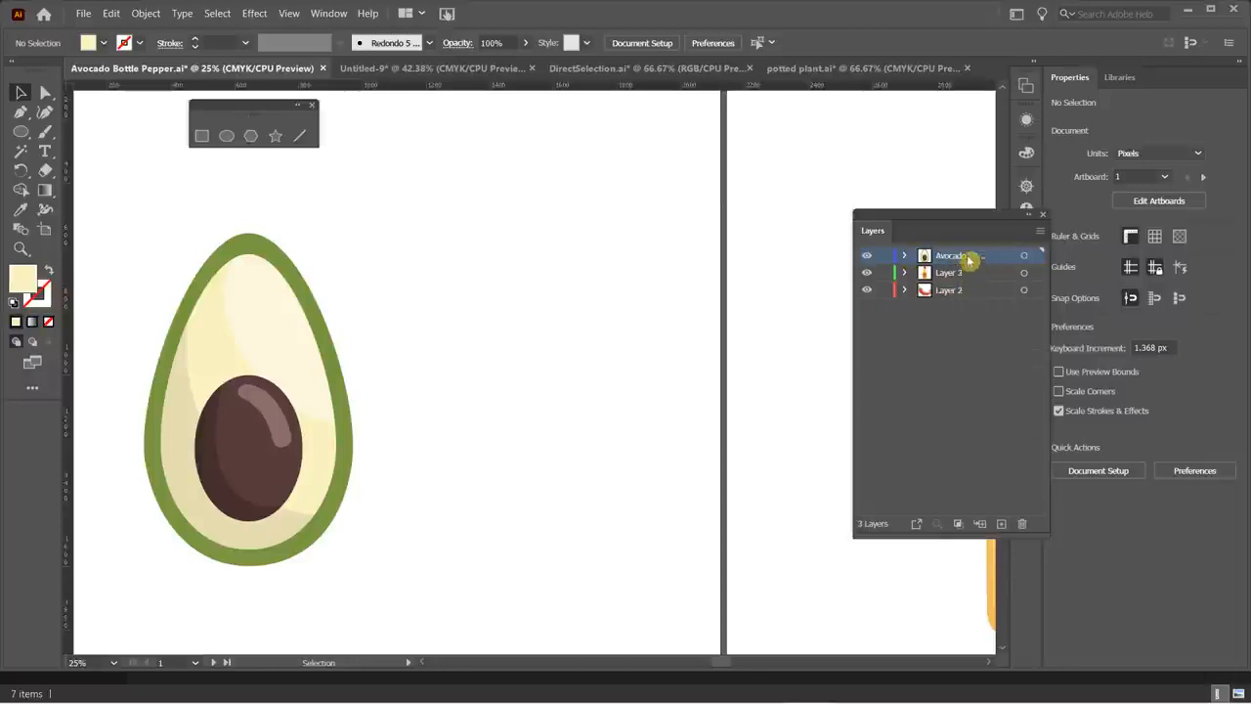
# - Create a new layer above Avocado TRACE and place a duplicate of the Avocado TRACE layer inside it
pyautogui.click(1001, 523)
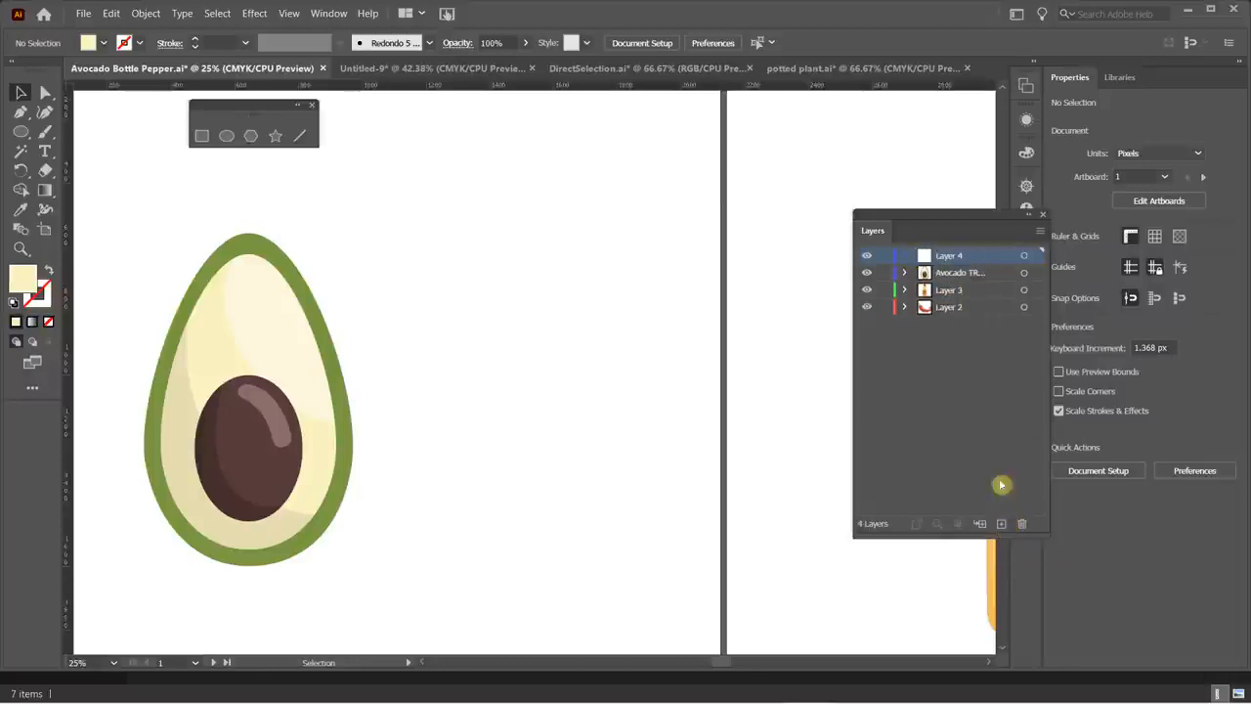
pyautogui.click(963, 275)
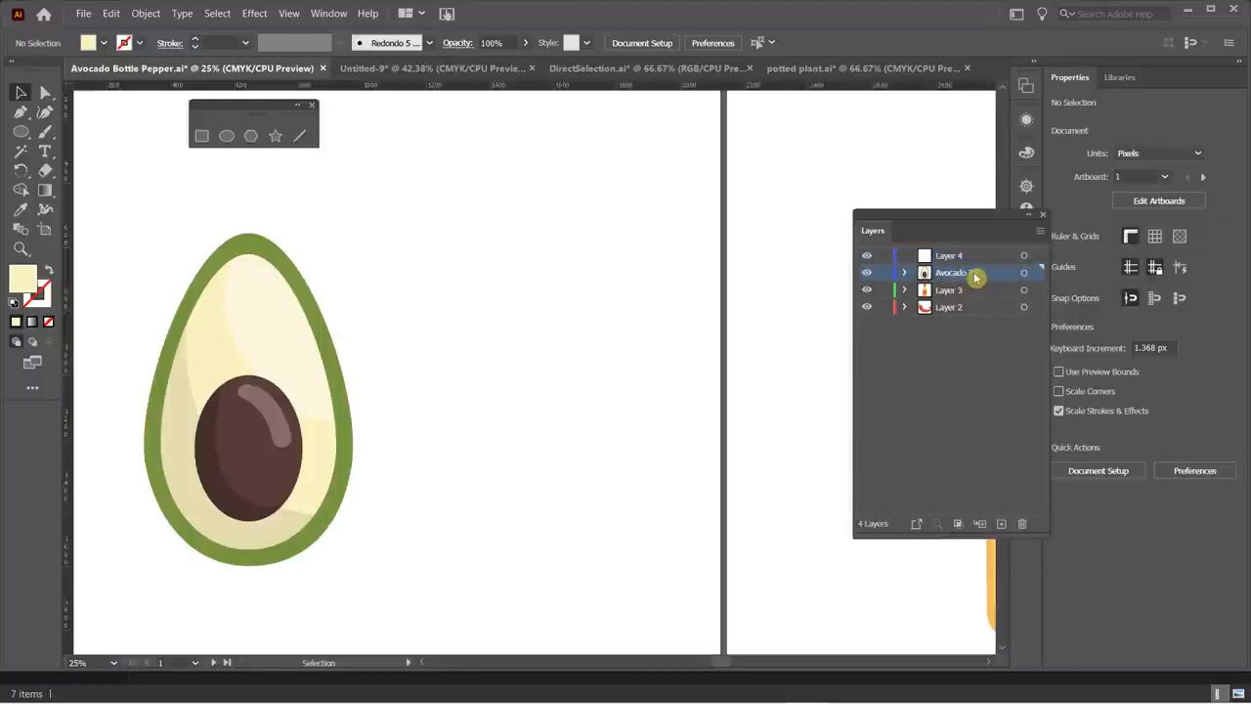
pyautogui.moveTo(979, 276); pyautogui.dragTo(971, 258)
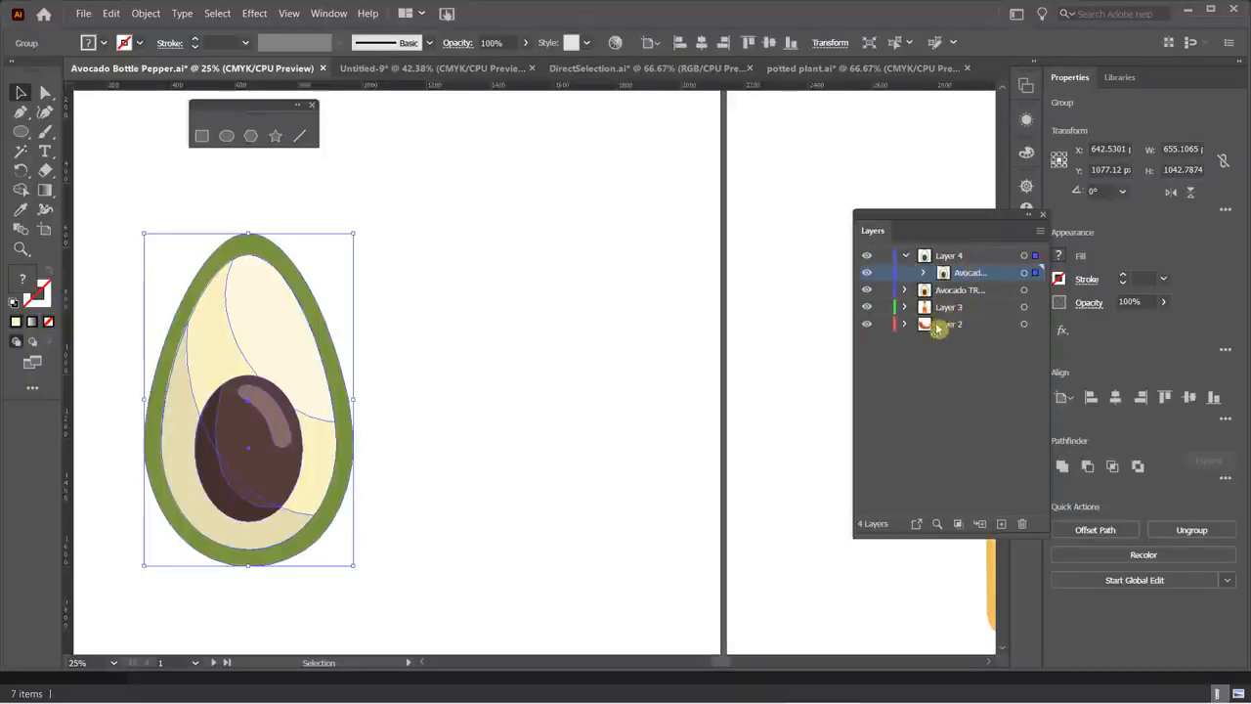
# - Rename the new layer holding the duplicated avocado as Avo Trace
pyautogui.doubleClick(956, 258)
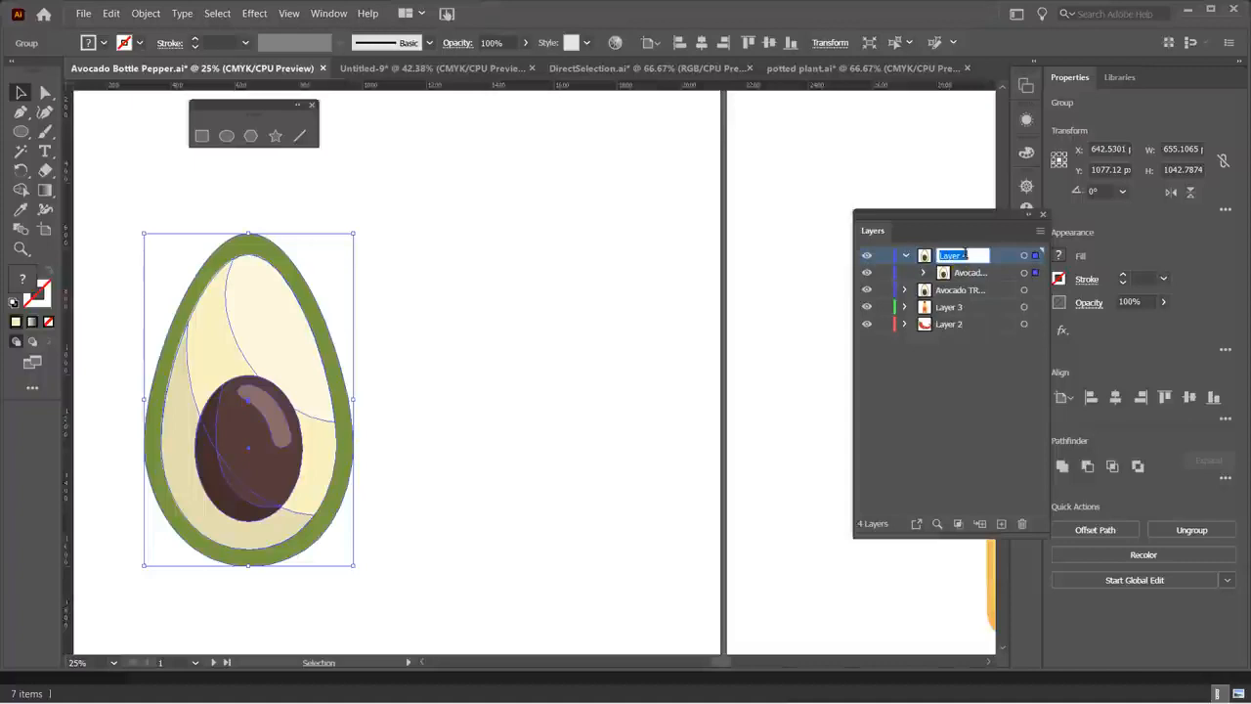
pyautogui.write('Avo Trace')
pyautogui.press('Return')
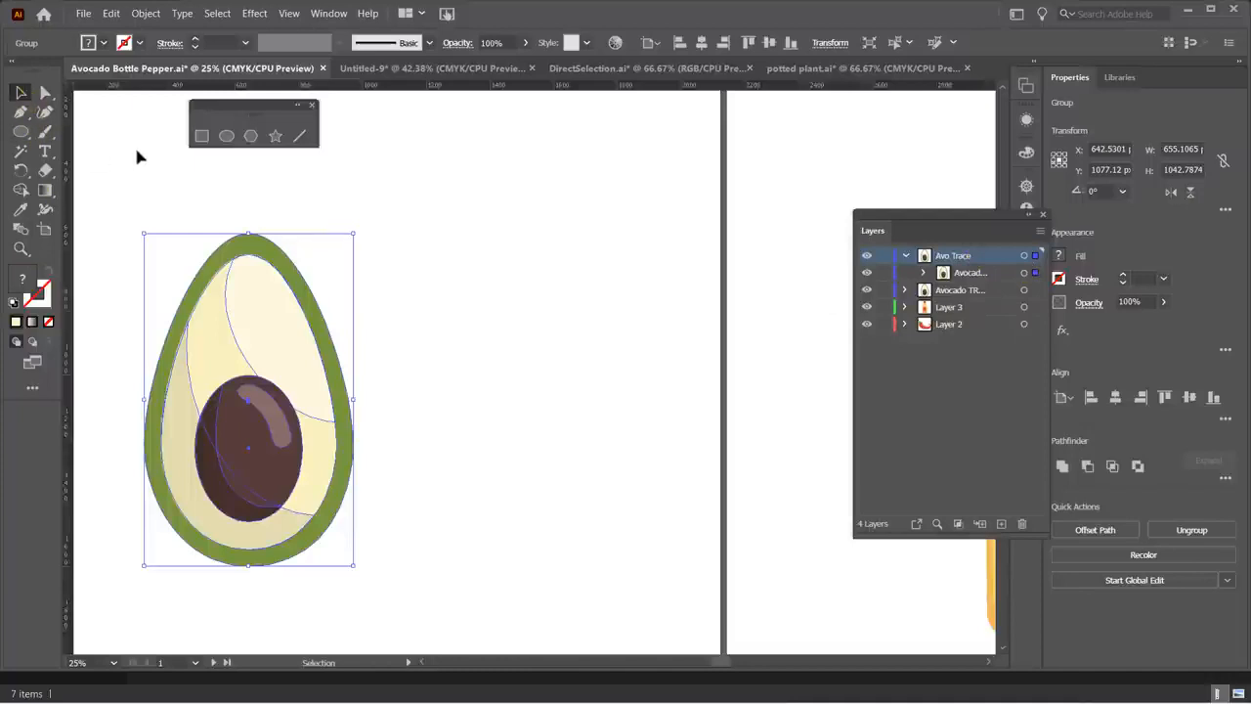
# - Move the duplicated avocado group horizontally to X 1654.85 px, to the right of the original on the same artboard
pyautogui.hotkey('shift', 'Right')
pyautogui.hotkey('shift', 'Right')
pyautogui.hotkey('shift', 'Right')
pyautogui.hotkey('shift', 'Right')
pyautogui.hotkey('shift', 'Right')
pyautogui.hotkey('shift', 'Right')
pyautogui.hotkey('shift', 'Right')
pyautogui.hotkey('shift', 'Right')
pyautogui.hotkey('shift', 'Right')
pyautogui.hotkey('shift', 'Right')
pyautogui.hotkey('shift', 'Right')
pyautogui.hotkey('shift', 'Right')
pyautogui.hotkey('shift', 'Right')
pyautogui.hotkey('shift', 'Right')
pyautogui.hotkey('shift', 'Right')
pyautogui.hotkey('shift', 'Right')
pyautogui.hotkey('shift', 'Right')
pyautogui.hotkey('shift', 'Right')
pyautogui.hotkey('shift', 'Right')
pyautogui.hotkey('shift', 'Right')
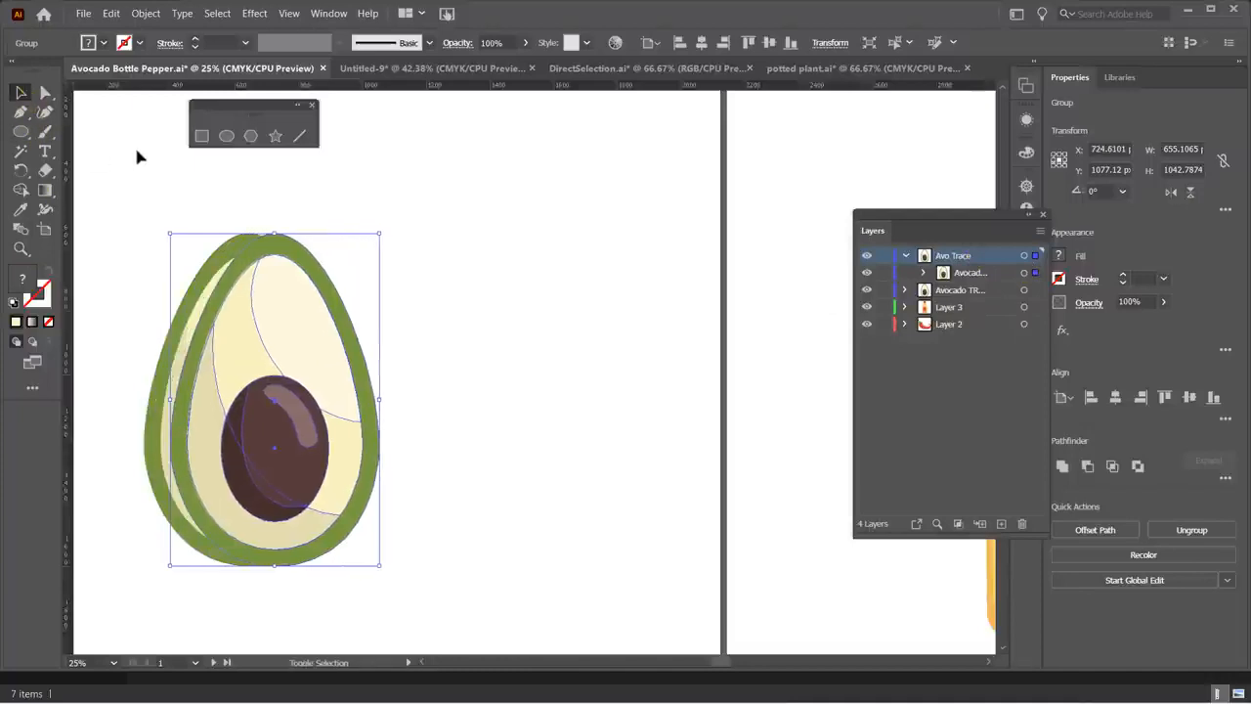
pyautogui.hotkey('shift', 'Right')
pyautogui.hotkey('shift', 'Right')
pyautogui.hotkey('shift', 'Right')
pyautogui.hotkey('shift', 'Right')
pyautogui.hotkey('shift', 'Right')
pyautogui.hotkey('shift', 'Right')
pyautogui.hotkey('shift', 'Right')
pyautogui.hotkey('shift', 'Right')
pyautogui.hotkey('shift', 'Right')
pyautogui.hotkey('shift', 'Right')
pyautogui.hotkey('shift', 'Right')
pyautogui.hotkey('shift', 'Right')
pyautogui.hotkey('shift', 'Right')
pyautogui.hotkey('shift', 'Right')
pyautogui.hotkey('shift', 'Right')
pyautogui.hotkey('shift', 'Right')
pyautogui.hotkey('shift', 'Right')
pyautogui.hotkey('shift', 'Right')
pyautogui.hotkey('shift', 'Right')
pyautogui.hotkey('shift', 'Right')
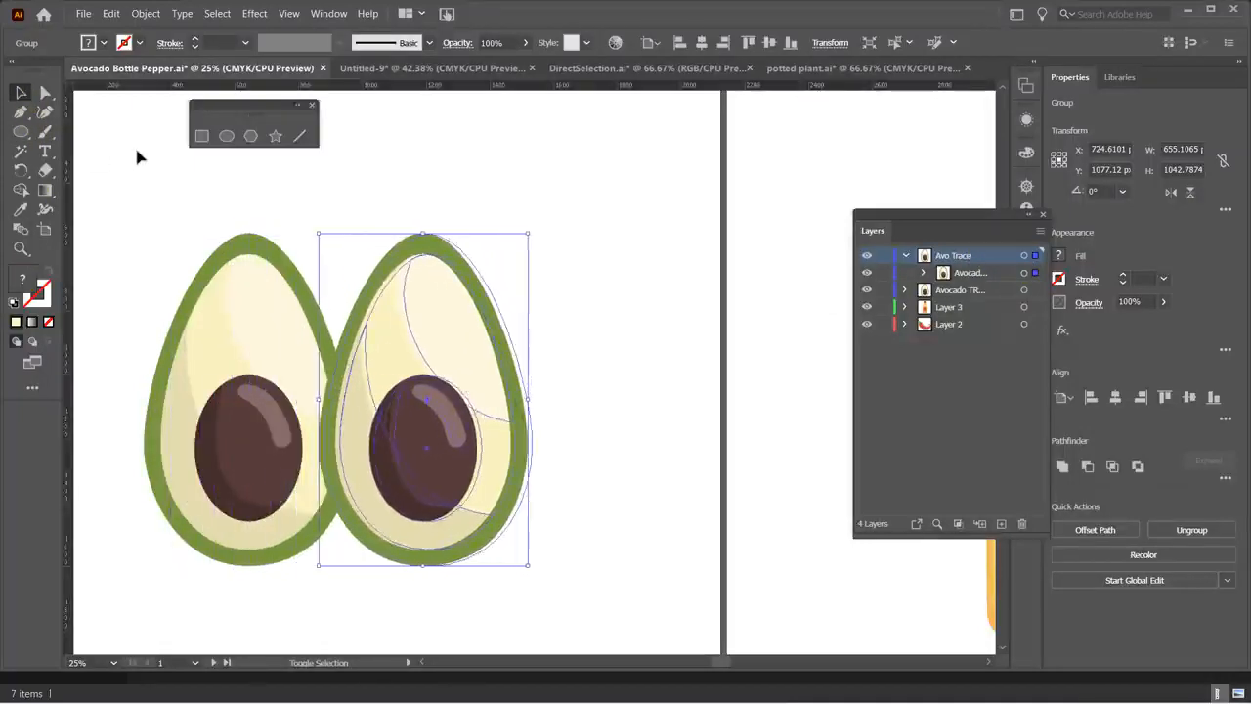
pyautogui.hotkey('shift', 'Right')
pyautogui.hotkey('shift', 'Right')
pyautogui.hotkey('shift', 'Right')
pyautogui.hotkey('shift', 'Right')
pyautogui.hotkey('shift', 'Right')
pyautogui.hotkey('shift', 'Right')
pyautogui.hotkey('shift', 'Right')
pyautogui.hotkey('shift', 'Right')
pyautogui.hotkey('shift', 'Right')
pyautogui.hotkey('shift', 'Right')
pyautogui.hotkey('shift', 'Right')
pyautogui.hotkey('shift', 'Right')
pyautogui.hotkey('shift', 'Right')
pyautogui.hotkey('shift', 'Right')
pyautogui.hotkey('shift', 'Right')
pyautogui.hotkey('shift', 'Right')
pyautogui.hotkey('shift', 'Right')
pyautogui.hotkey('shift', 'Right')
pyautogui.hotkey('shift', 'Right')
pyautogui.hotkey('shift', 'Right')
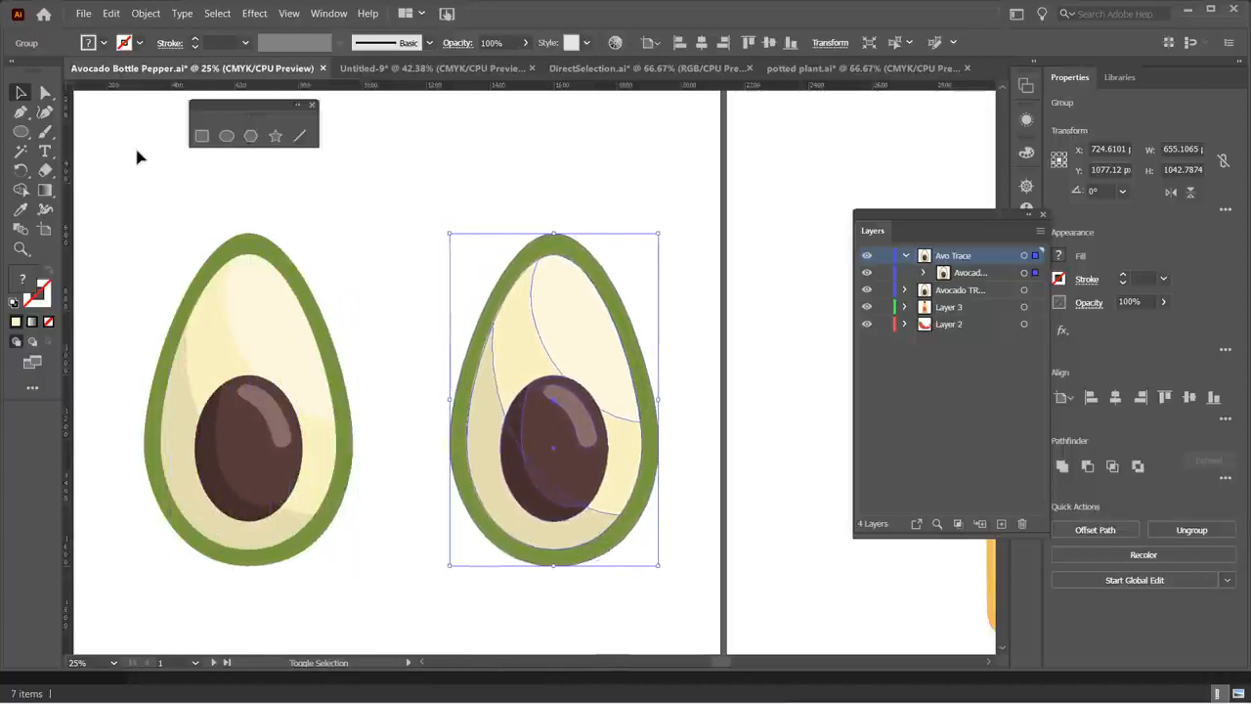
pyautogui.hotkey('shift', 'Right')
pyautogui.hotkey('shift', 'Right')
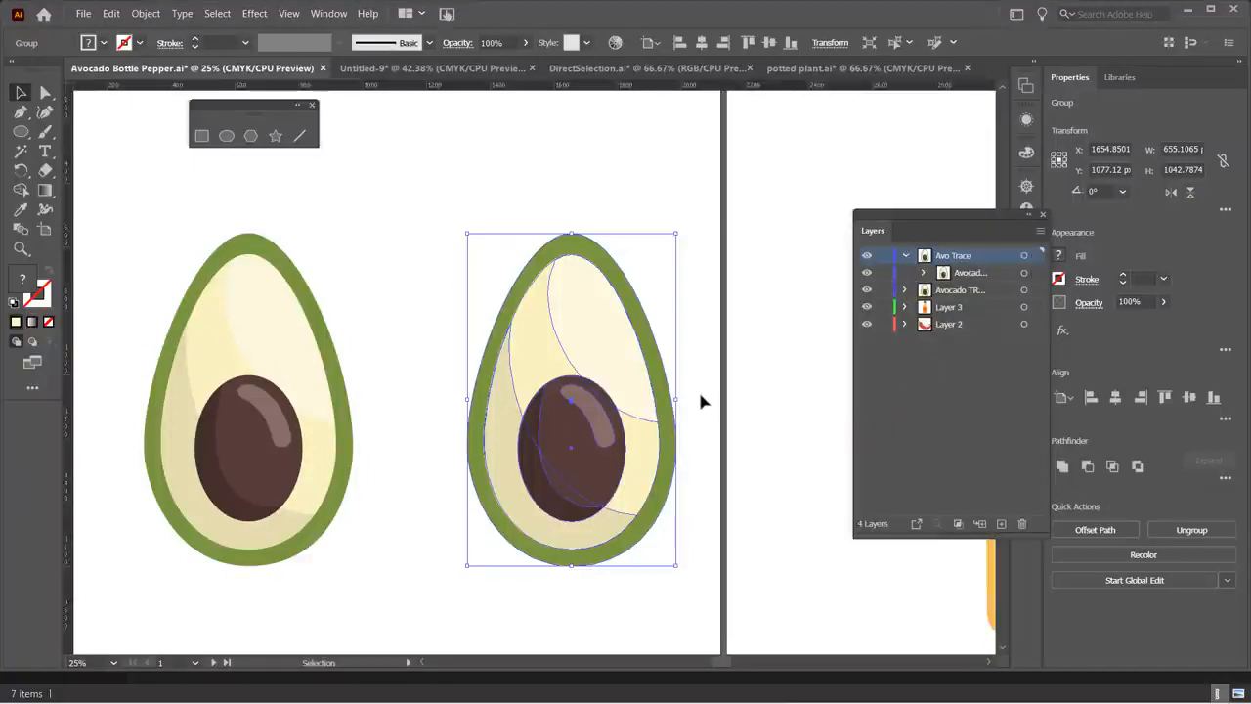
# - Deselect the artwork and lock the Avo Trace and Avocado TRACE layers
pyautogui.click(883, 336)
pyautogui.click(962, 260)
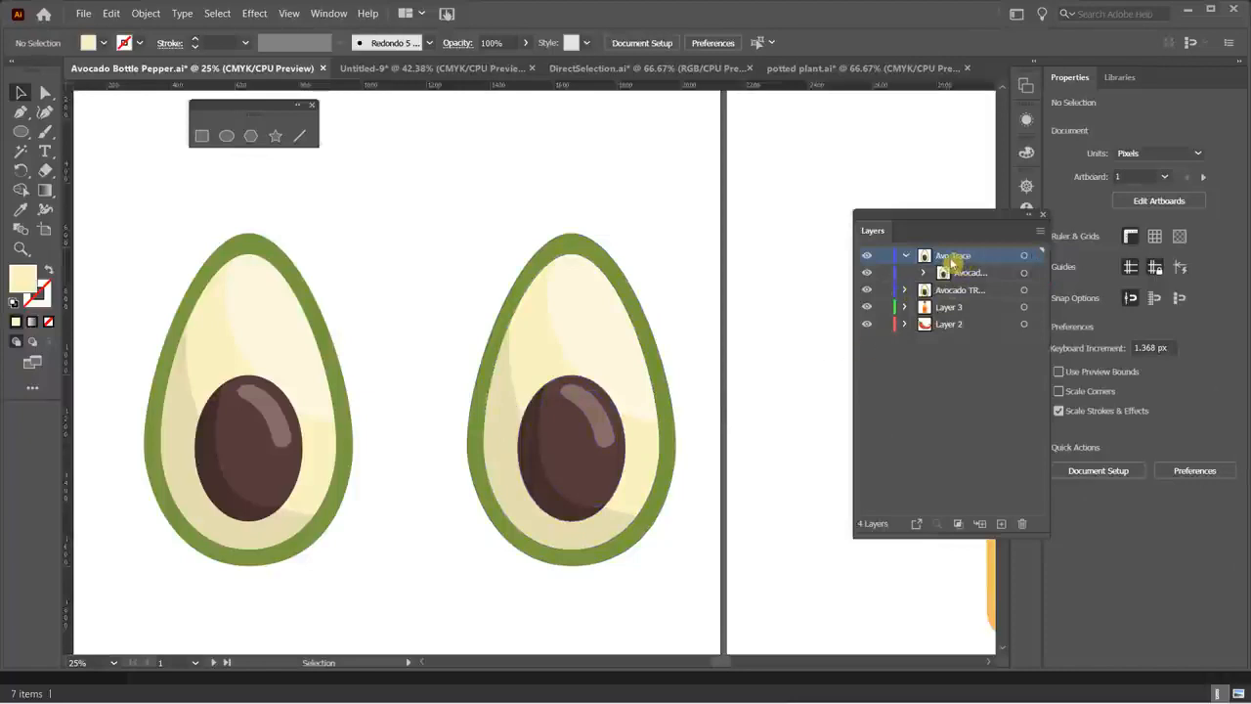
pyautogui.click(884, 255)
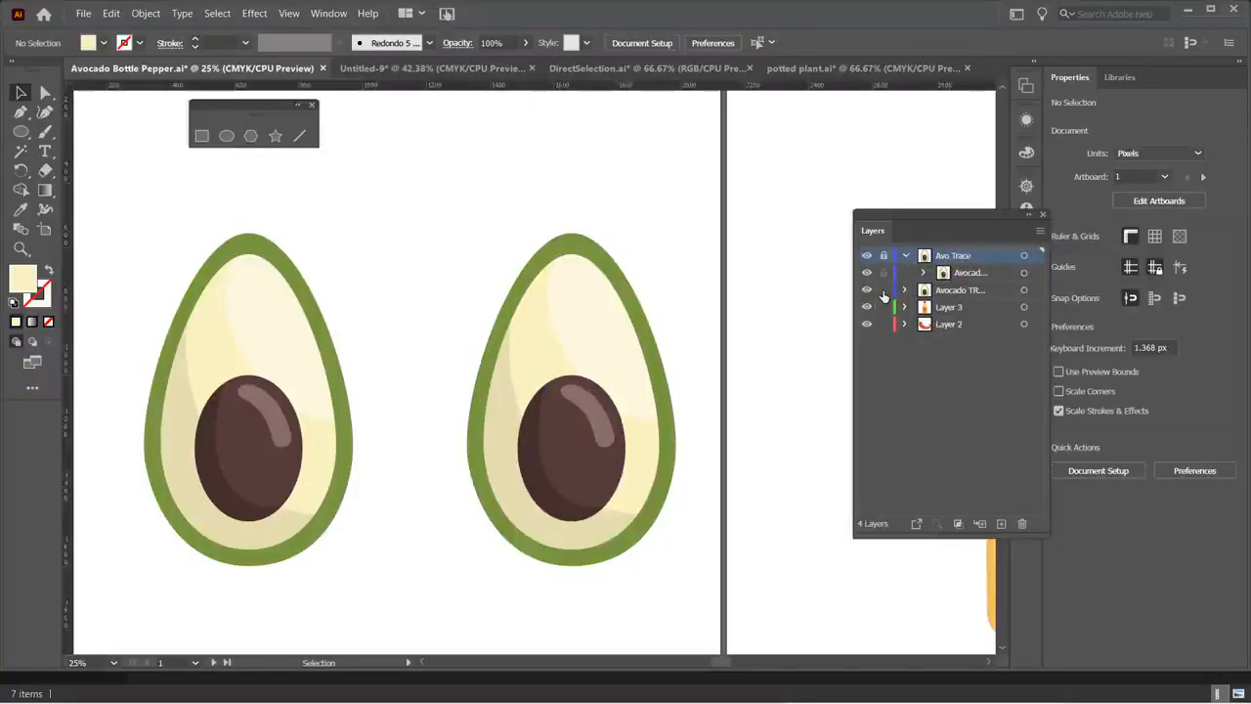
pyautogui.click(884, 289)
# - Create a new layer above Avo Trace and name it Avo New
pyautogui.click(1004, 527)
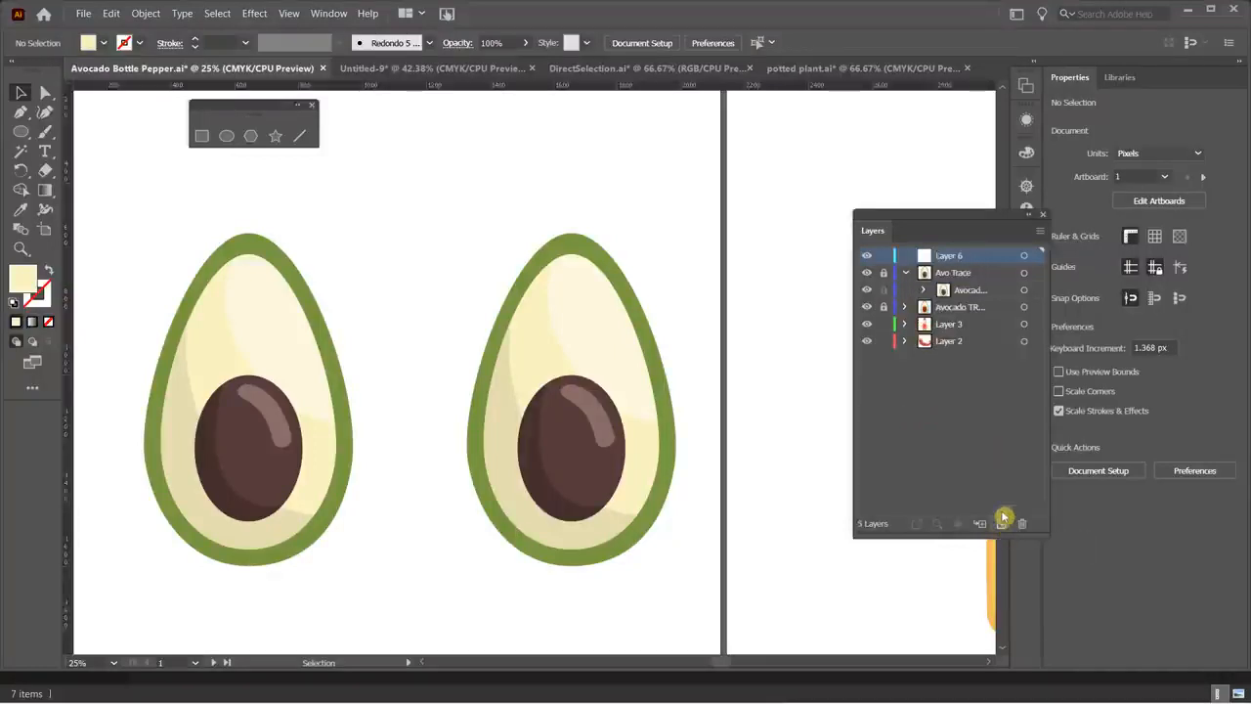
pyautogui.doubleClick(963, 256)
pyautogui.write('Avo New')
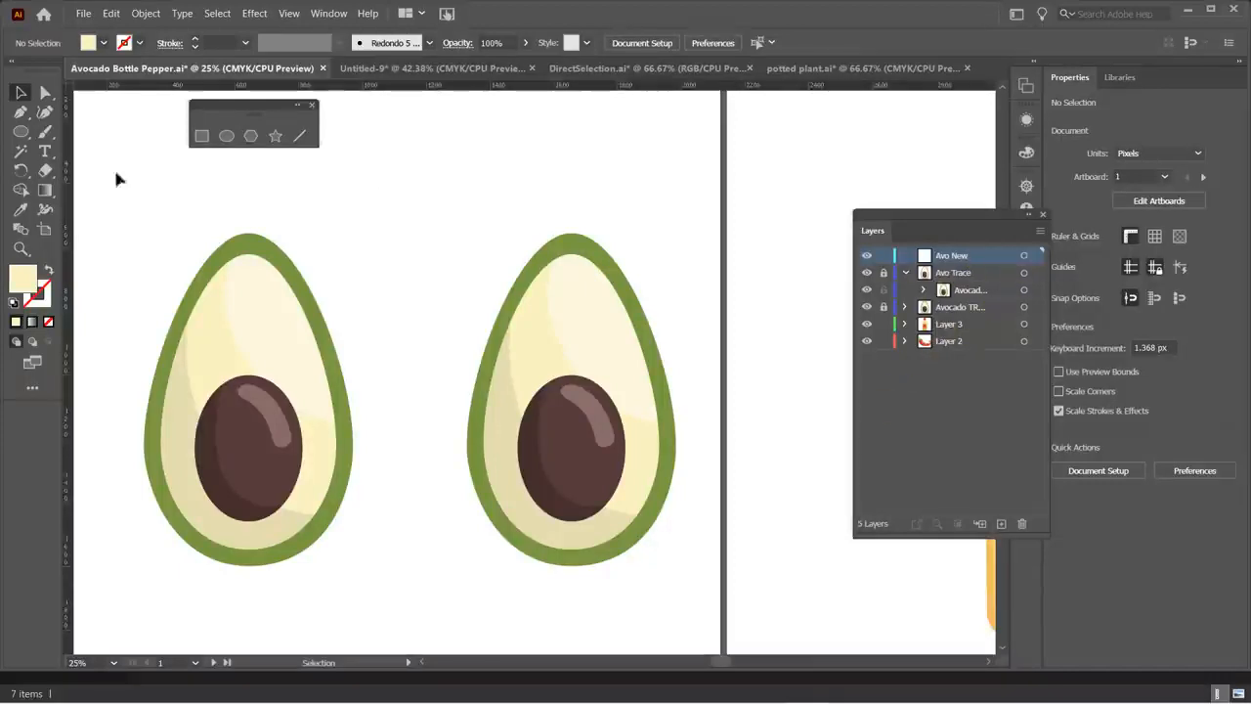
# - Set the fill colour to the avocado green swatch in the saved colour group
pyautogui.click(103, 44)
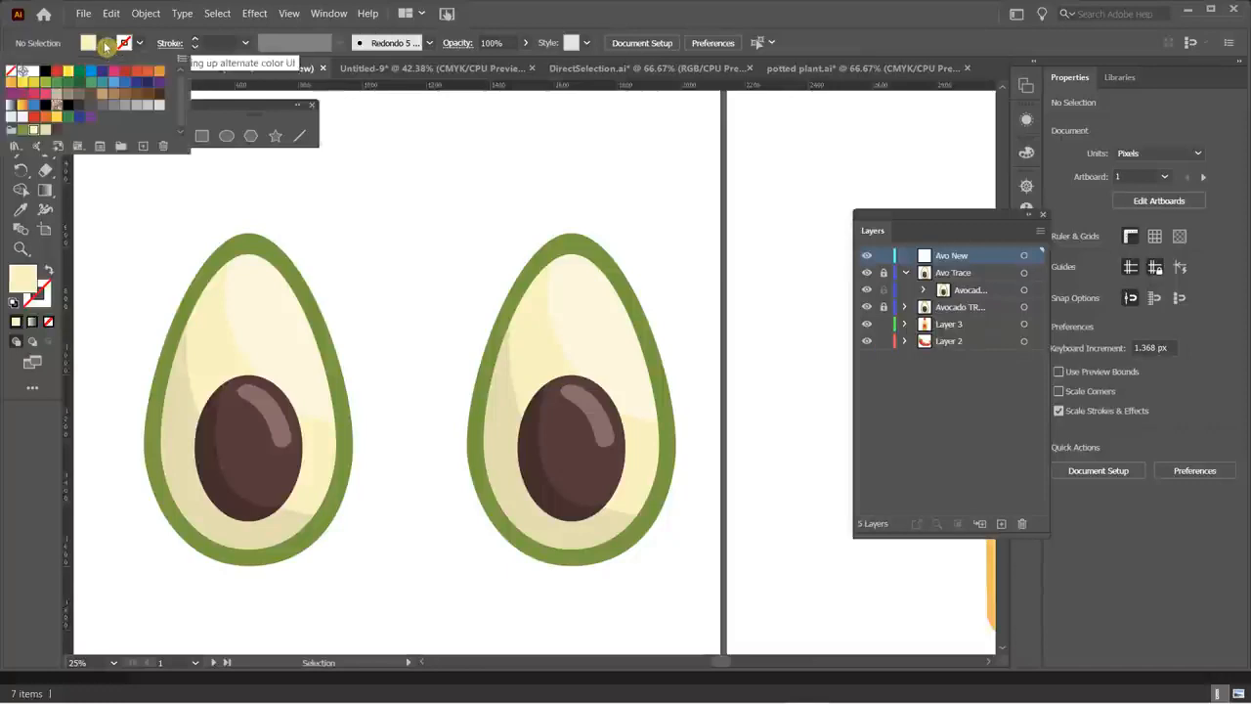
pyautogui.click(21, 130)
pyautogui.click(681, 171)
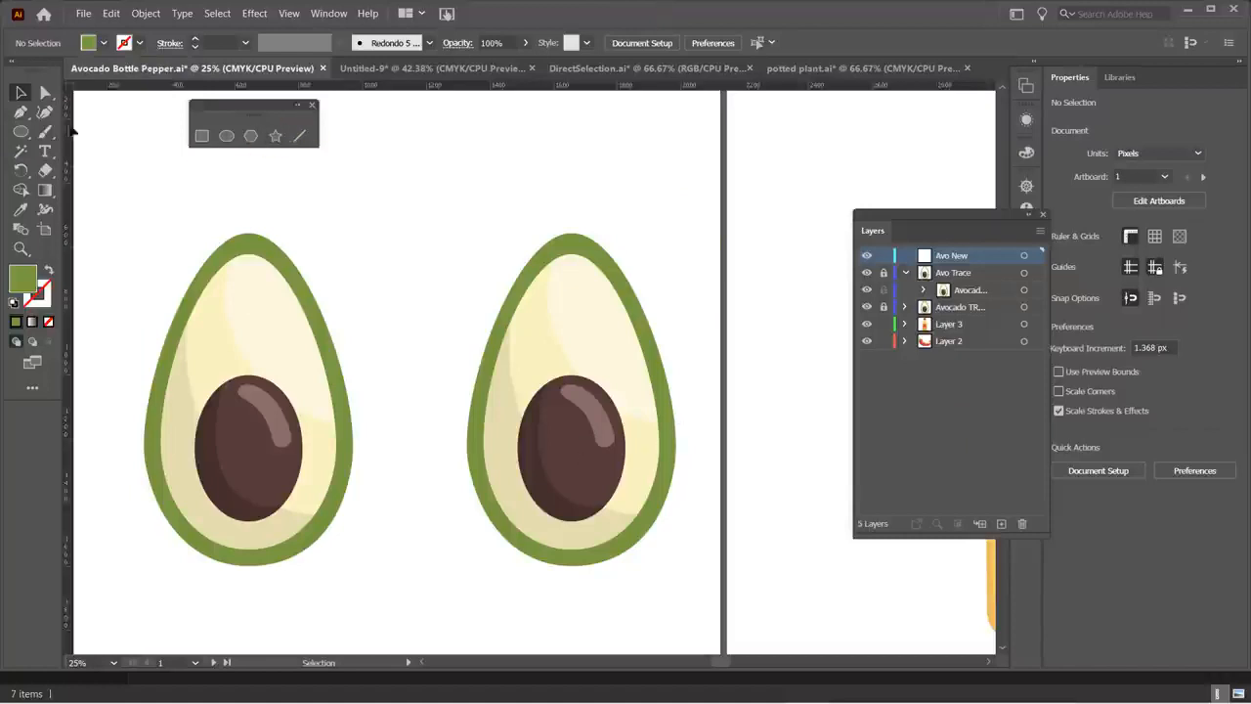
# - Draw a green circle about 617 px in diameter over the lower part of the duplicated avocado, fitted to its bottom edge
pyautogui.click(22, 132)
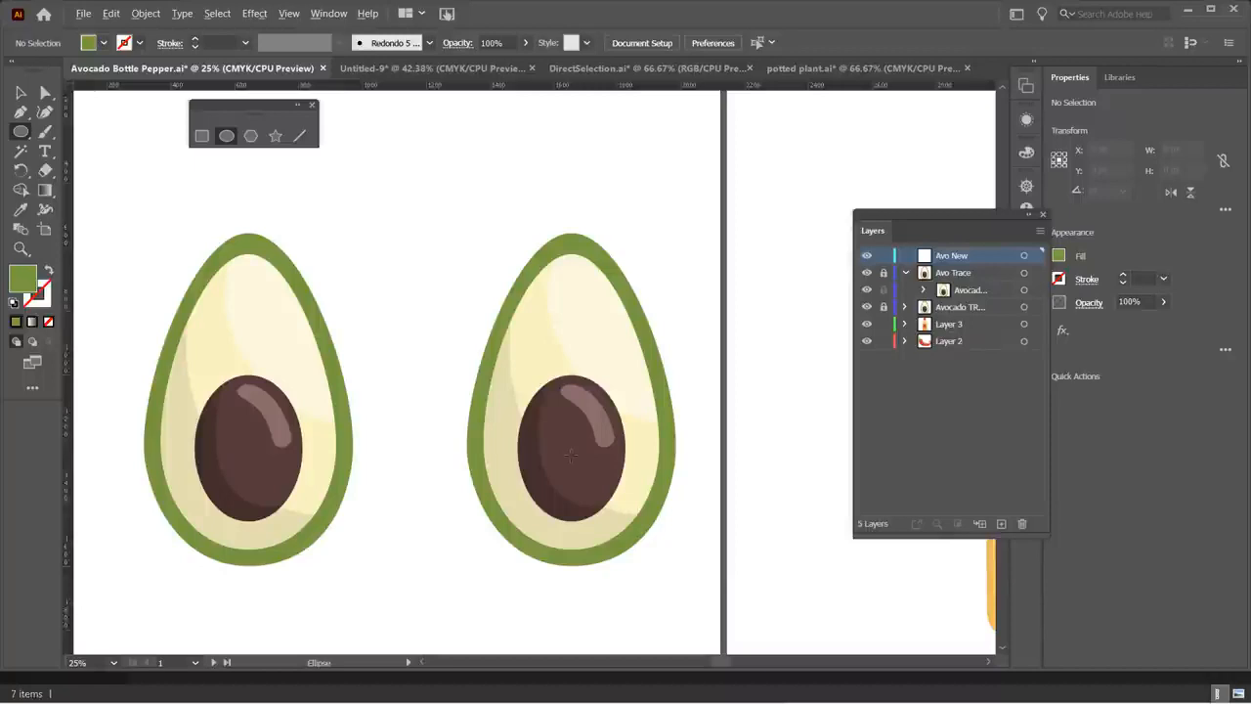
pyautogui.moveTo(569, 449); pyautogui.dragTo(472, 355)
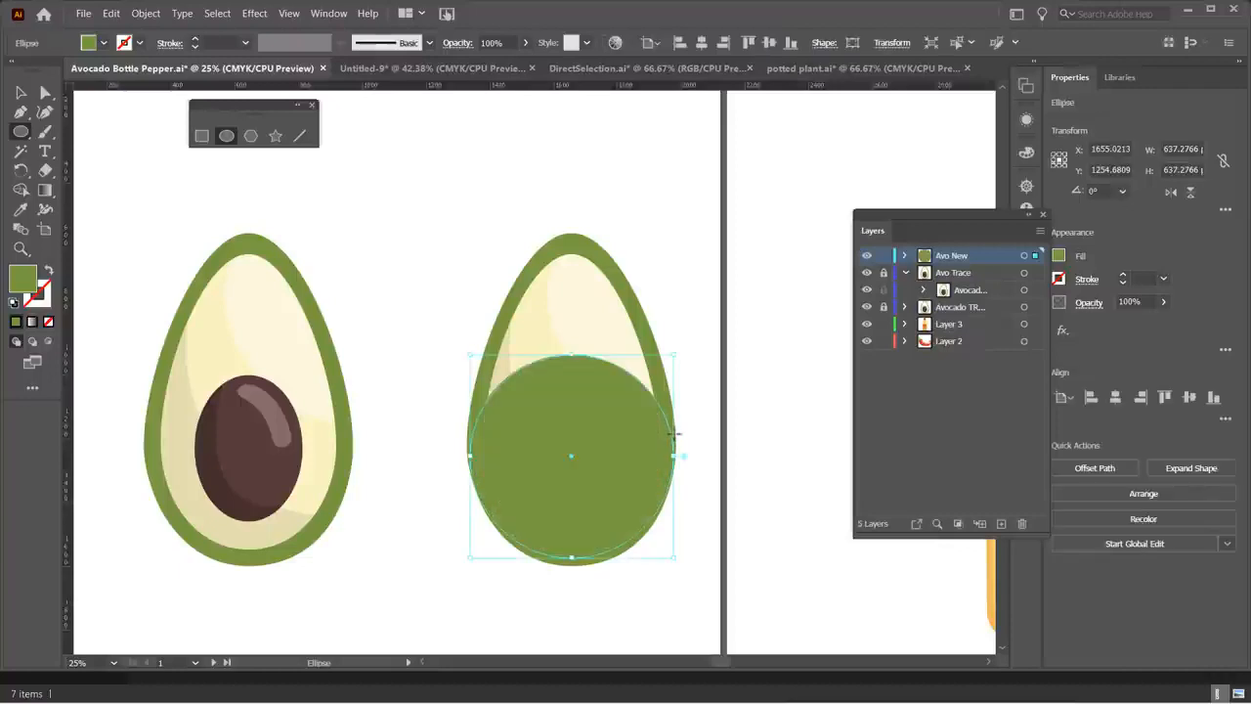
pyautogui.hotkey('ctrl', 'z')
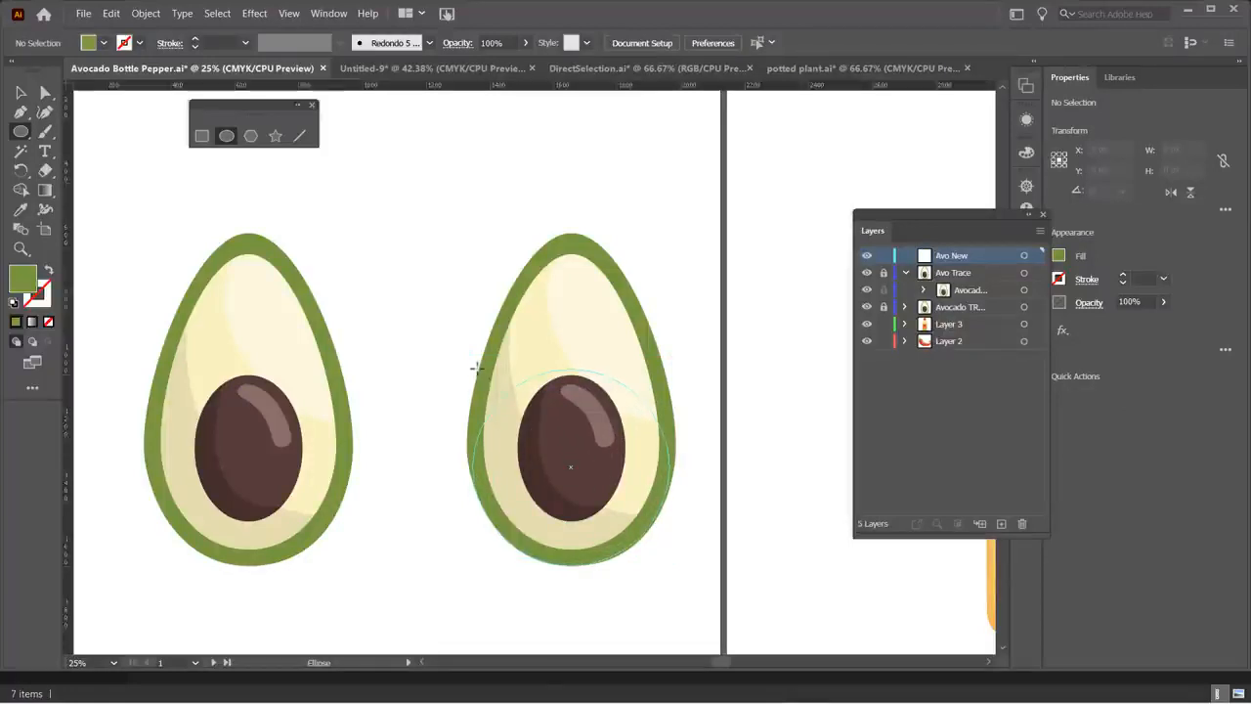
pyautogui.moveTo(477, 374); pyautogui.dragTo(473, 370)
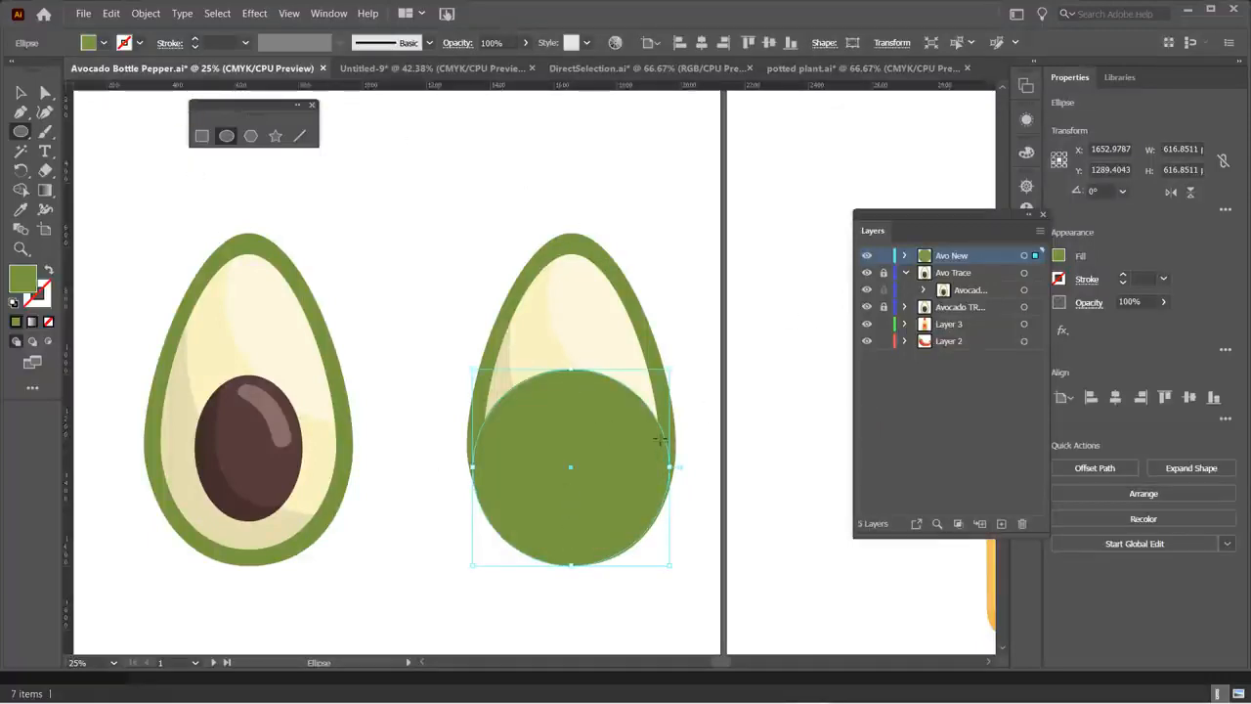
# - Raise the circle's top anchor point to Y 556.9 px so it meets the top of the traced avocado
pyautogui.click(44, 94)
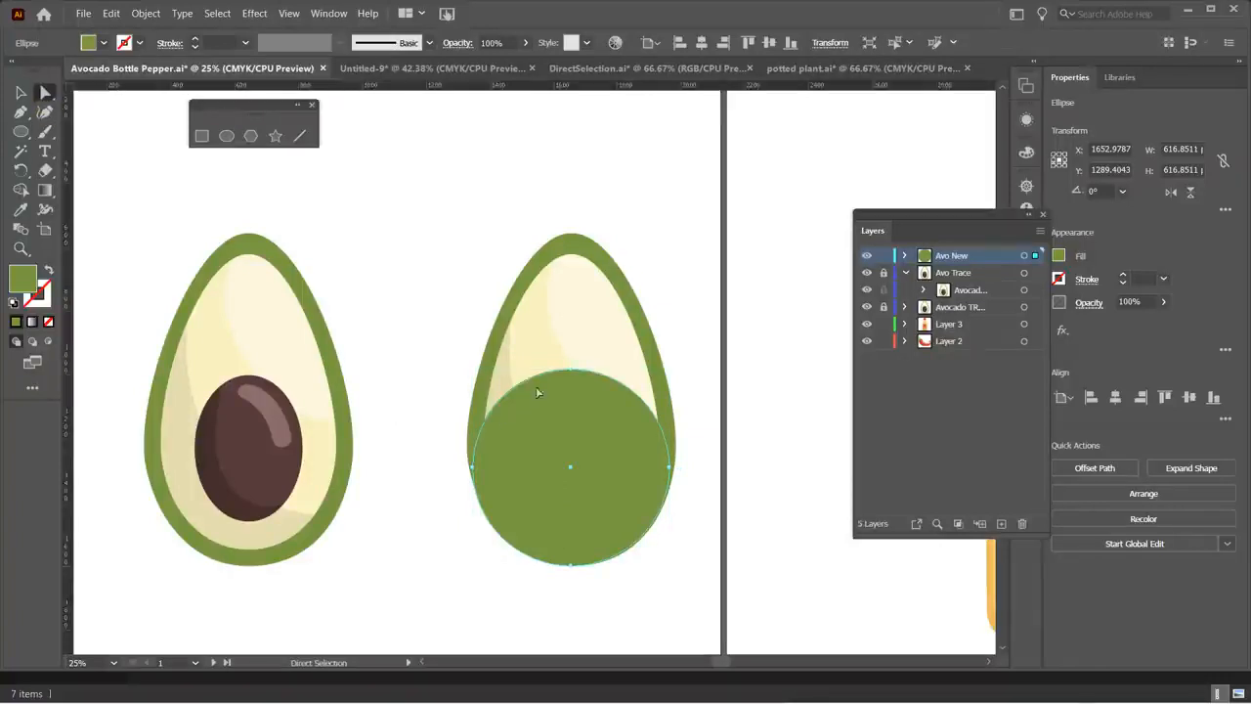
pyautogui.click(571, 374)
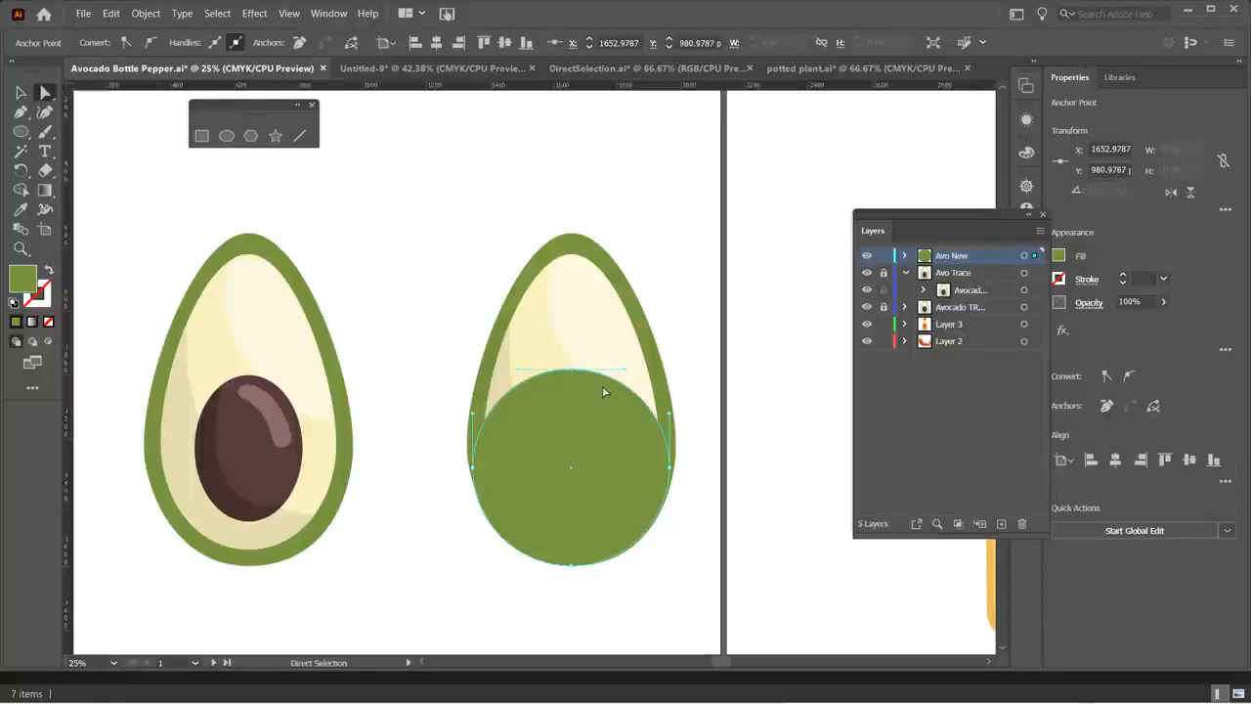
pyautogui.press('Up')
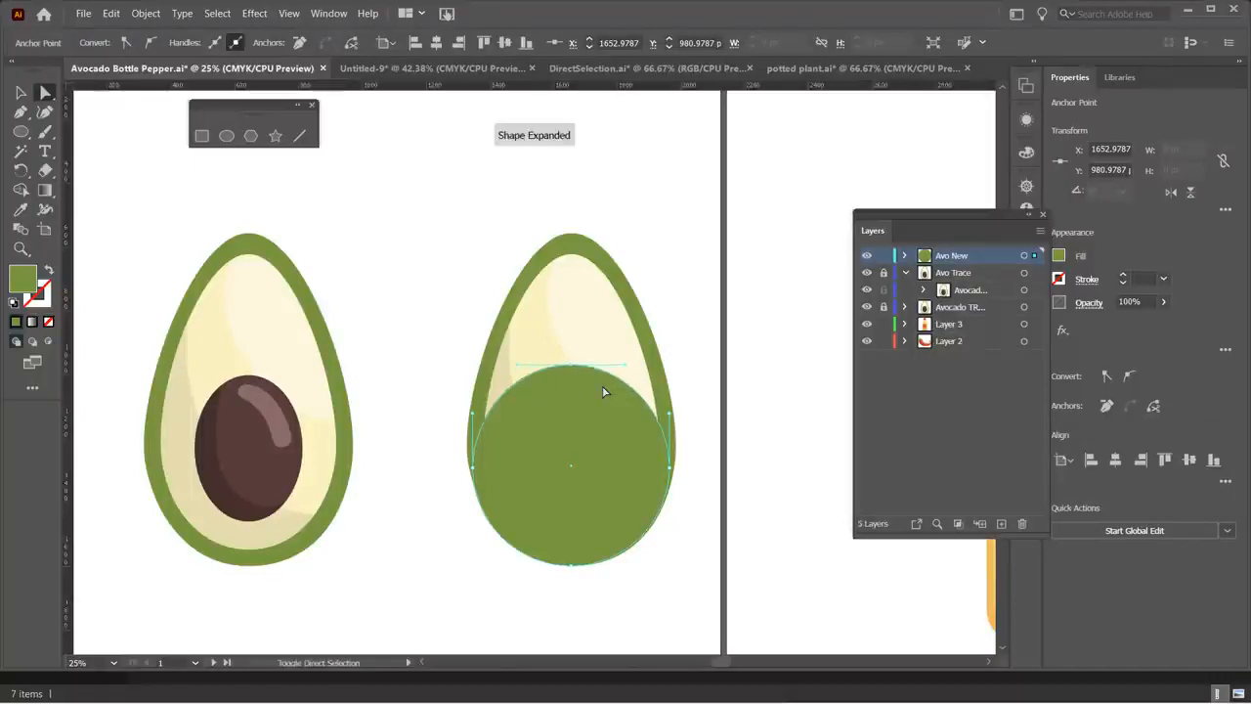
pyautogui.press('Up')
pyautogui.press('Up')
pyautogui.press('Up')
pyautogui.press('Up')
pyautogui.press('Up')
pyautogui.press('Up')
pyautogui.press('Up')
pyautogui.press('Up')
pyautogui.press('Up')
pyautogui.press('Up')
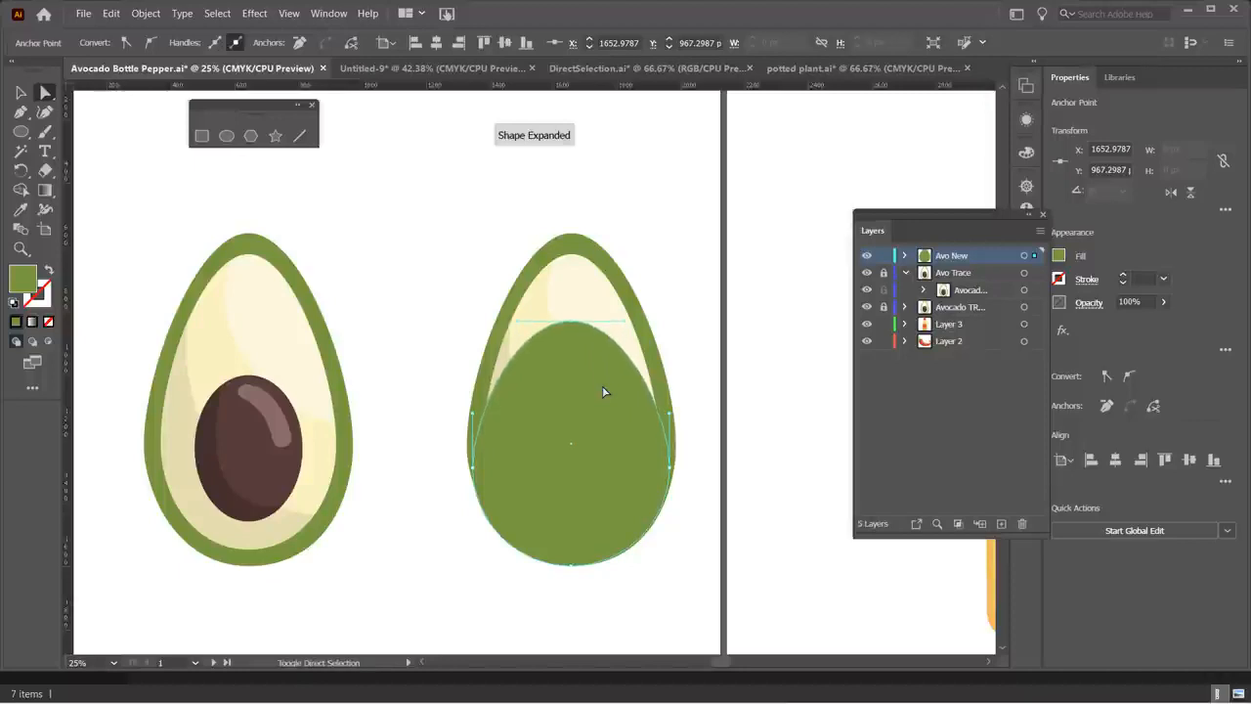
pyautogui.press('Up')
pyautogui.press('Up')
pyautogui.press('Up')
pyautogui.press('Up')
pyautogui.press('Up')
pyautogui.press('Up')
pyautogui.press('Up')
pyautogui.press('Up')
pyautogui.press('Up')
pyautogui.press('Up')
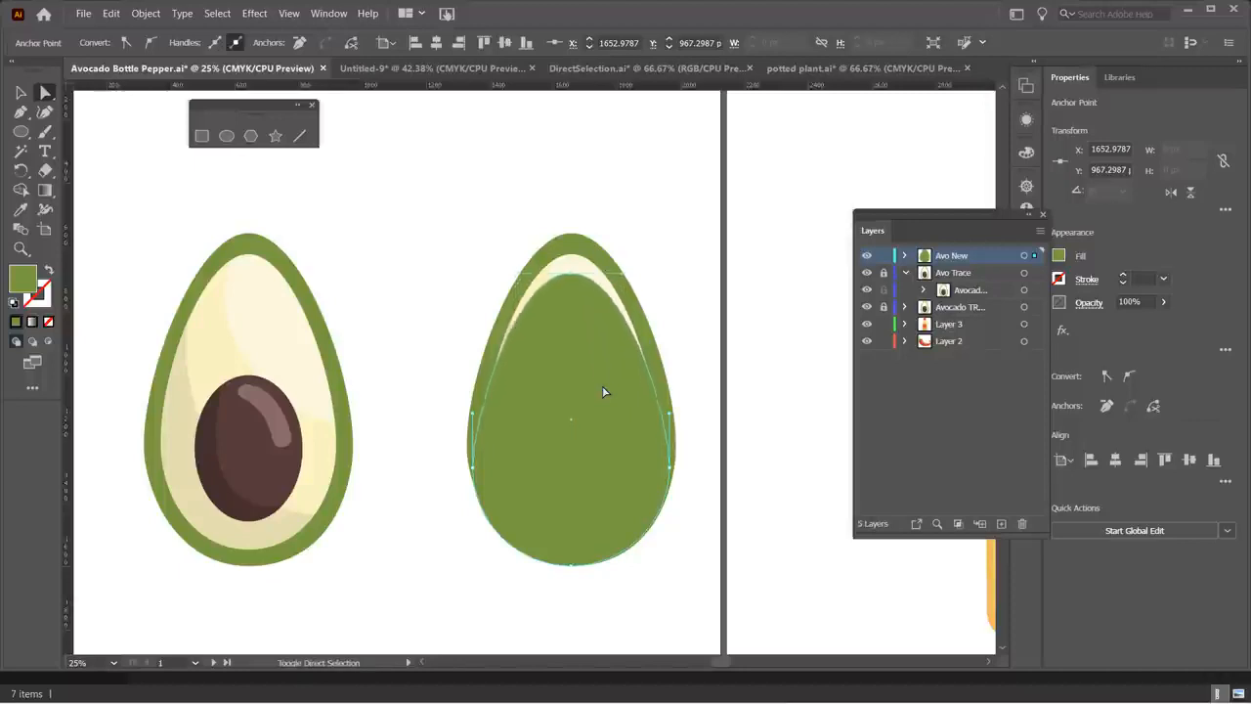
pyautogui.press('Up')
pyautogui.press('Up')
pyautogui.press('Up')
pyautogui.press('Up')
pyautogui.press('Up')
pyautogui.press('Up')
pyautogui.press('Up')
pyautogui.press('Up')
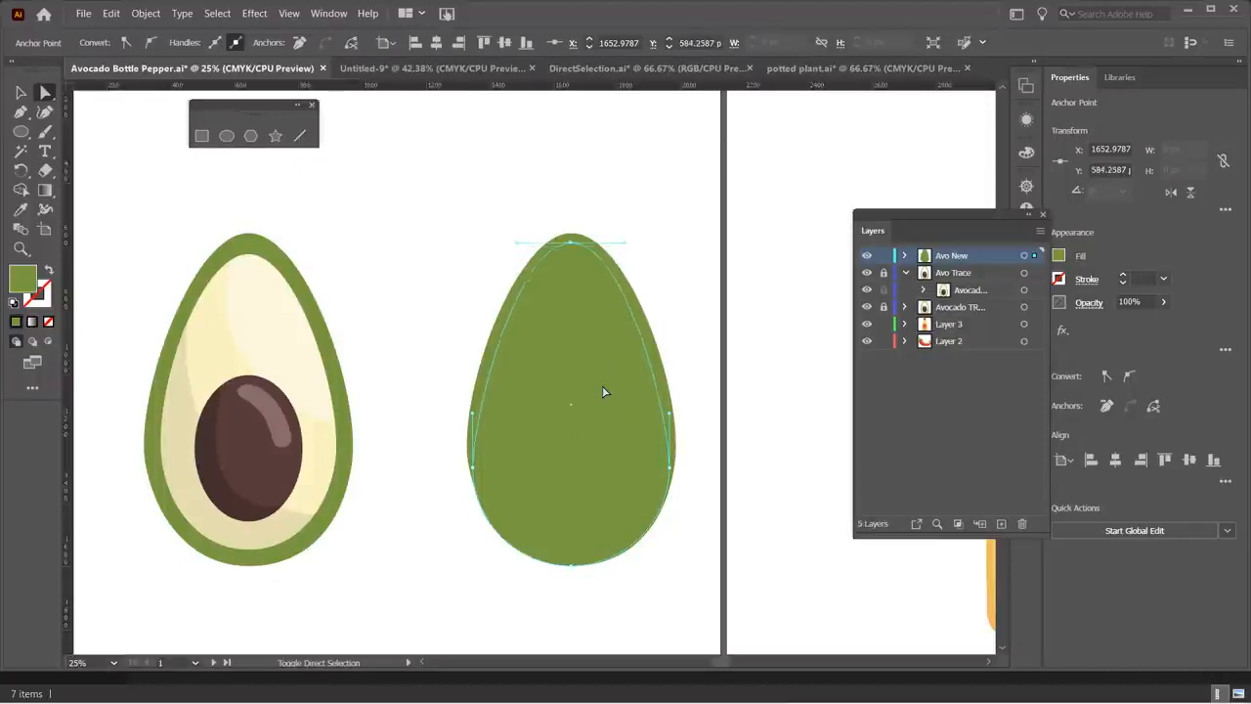
pyautogui.press('Up')
pyautogui.press('Up')
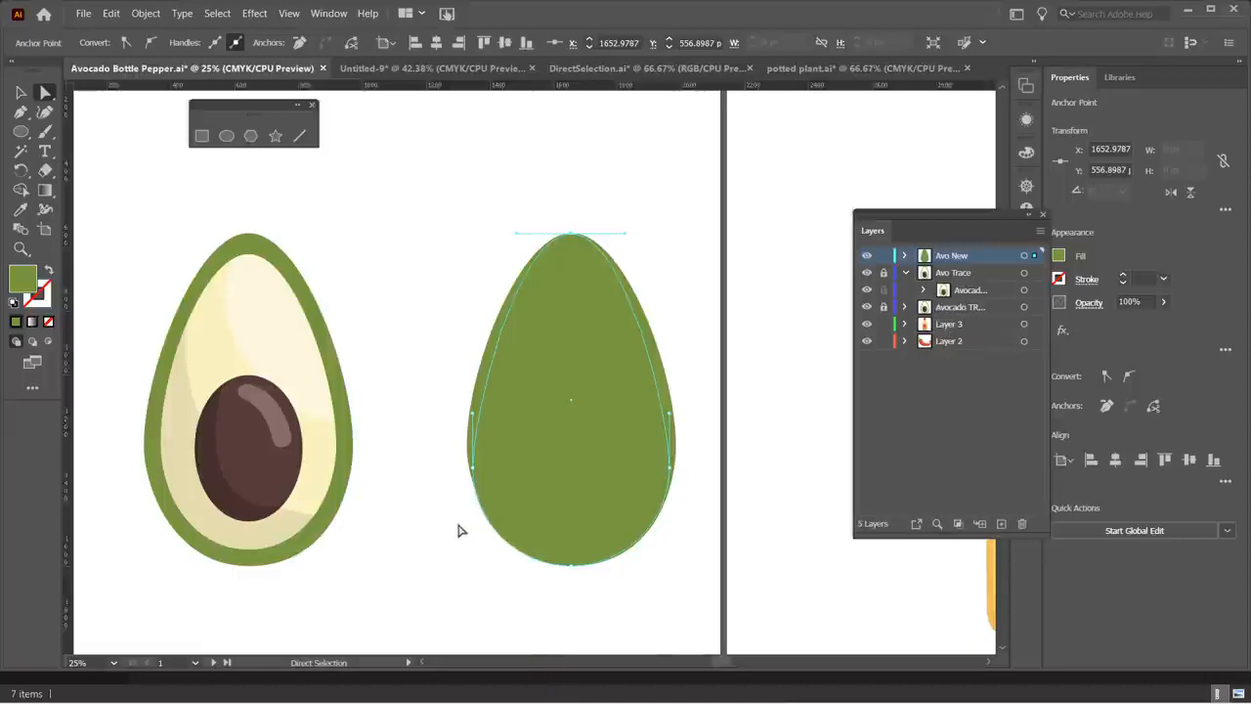
# - Select the shape's left and right anchor points together and raise them to Y 1221 px
pyautogui.click(473, 469)
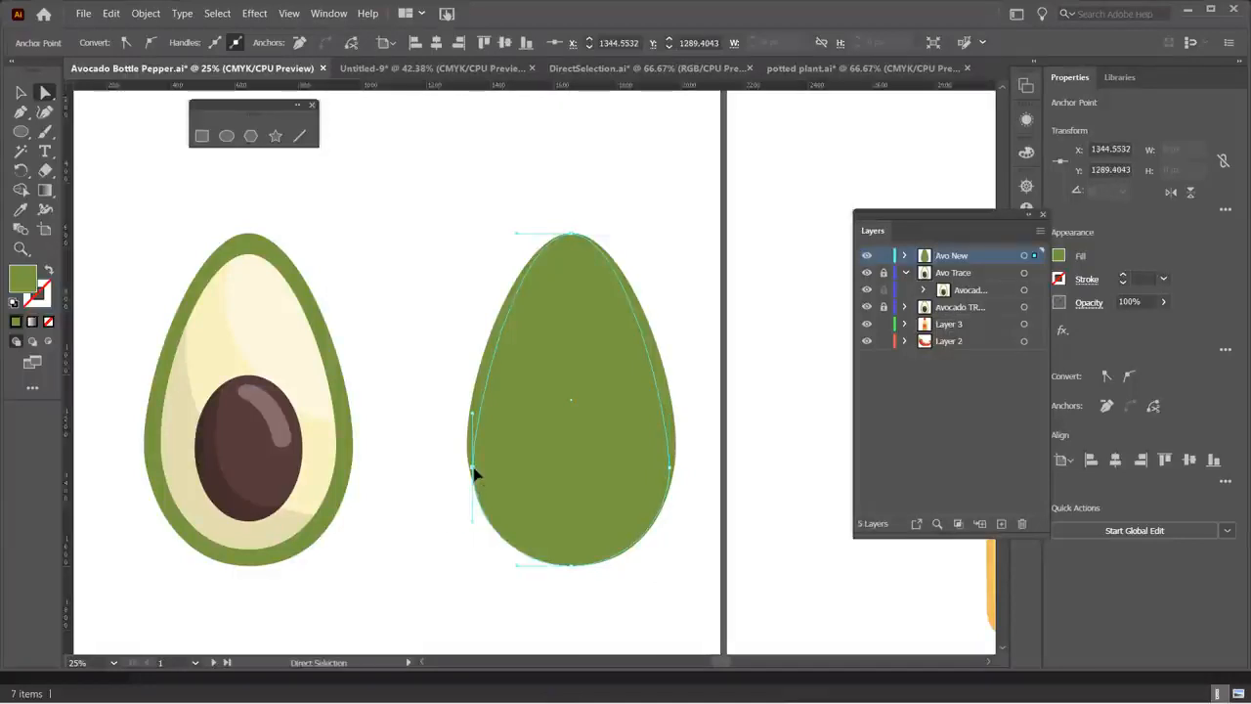
pyautogui.keyDown('shift'); pyautogui.click(670, 470); pyautogui.keyUp('shift')
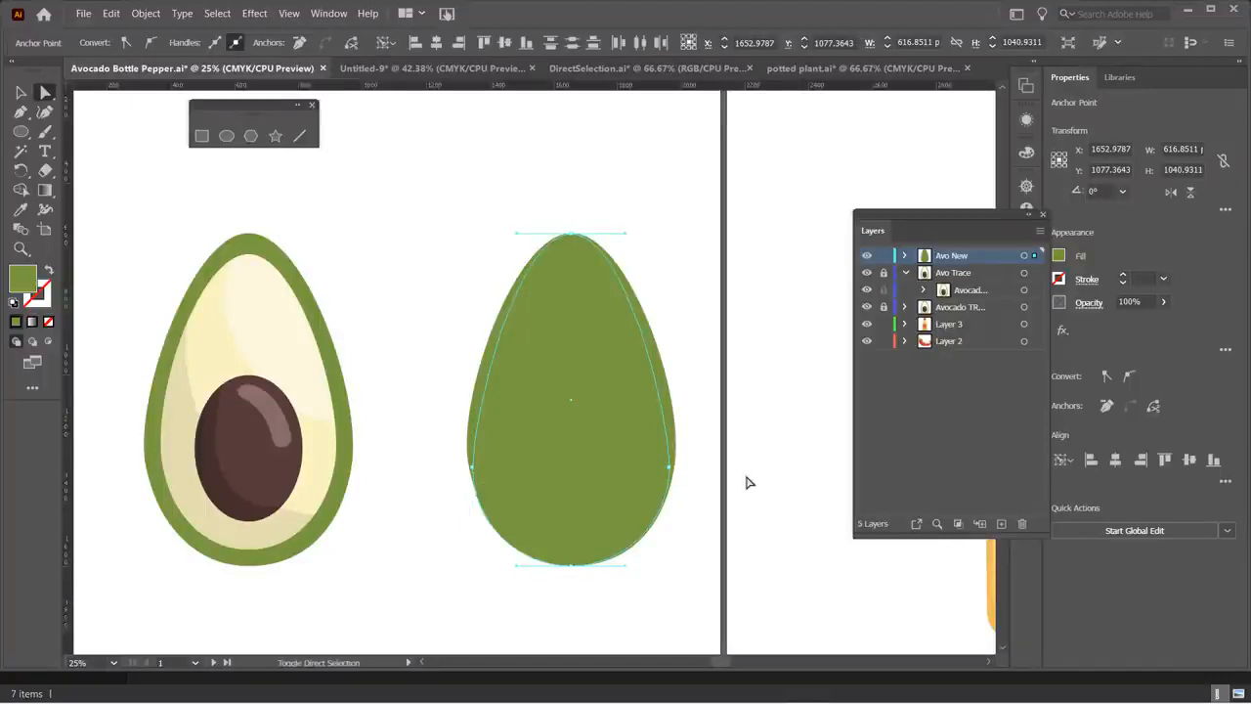
pyautogui.hotkey('shift', 'Up')
pyautogui.hotkey('shift', 'Up')
pyautogui.hotkey('shift', 'Up')
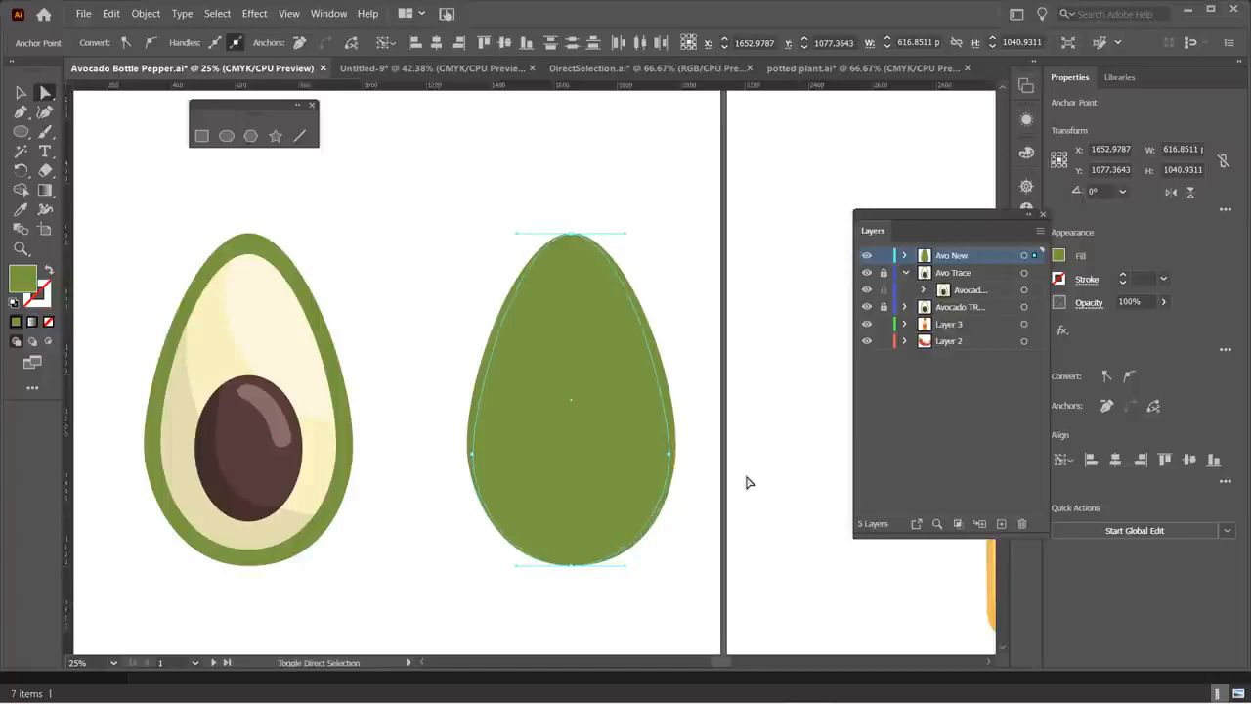
pyautogui.hotkey('shift', 'Up')
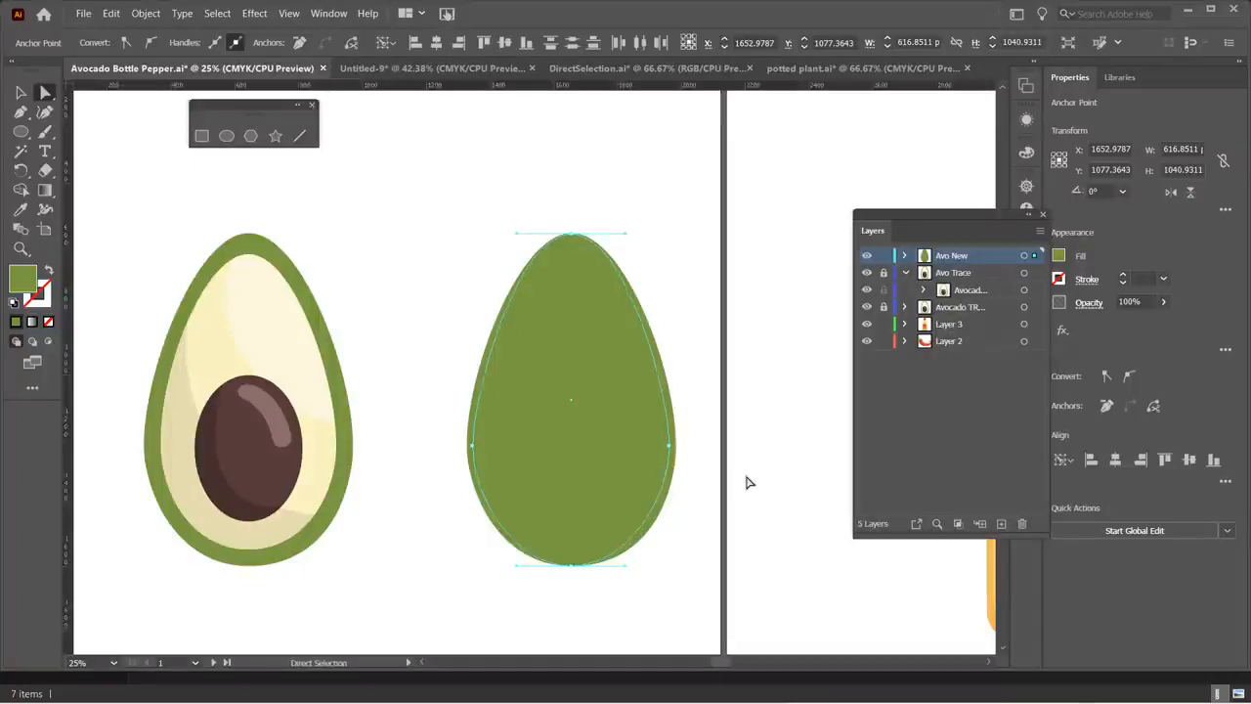
# - Move the shape's right anchor point outward to X 1980.56 px, onto the traced avocado's right edge
pyautogui.click(671, 447)
pyautogui.press('Right')
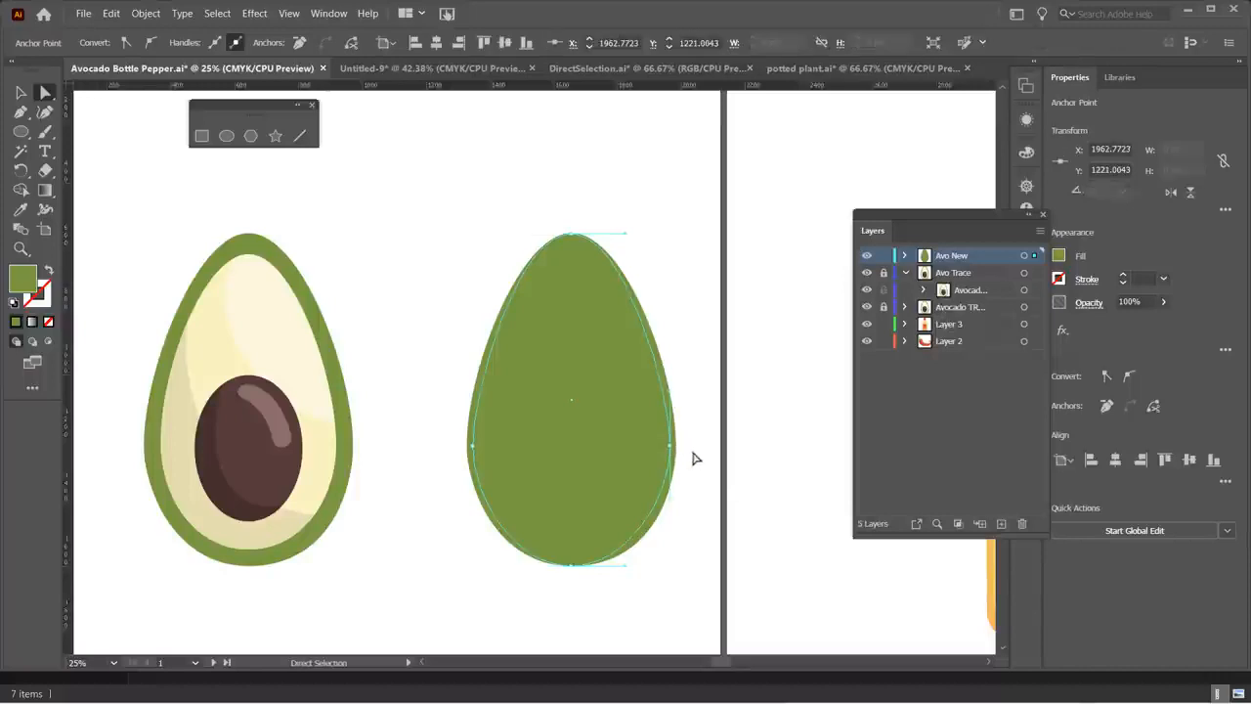
pyautogui.press('Right')
pyautogui.press('Right')
pyautogui.press('Right')
pyautogui.press('Right')
pyautogui.press('Right')
pyautogui.press('Right')
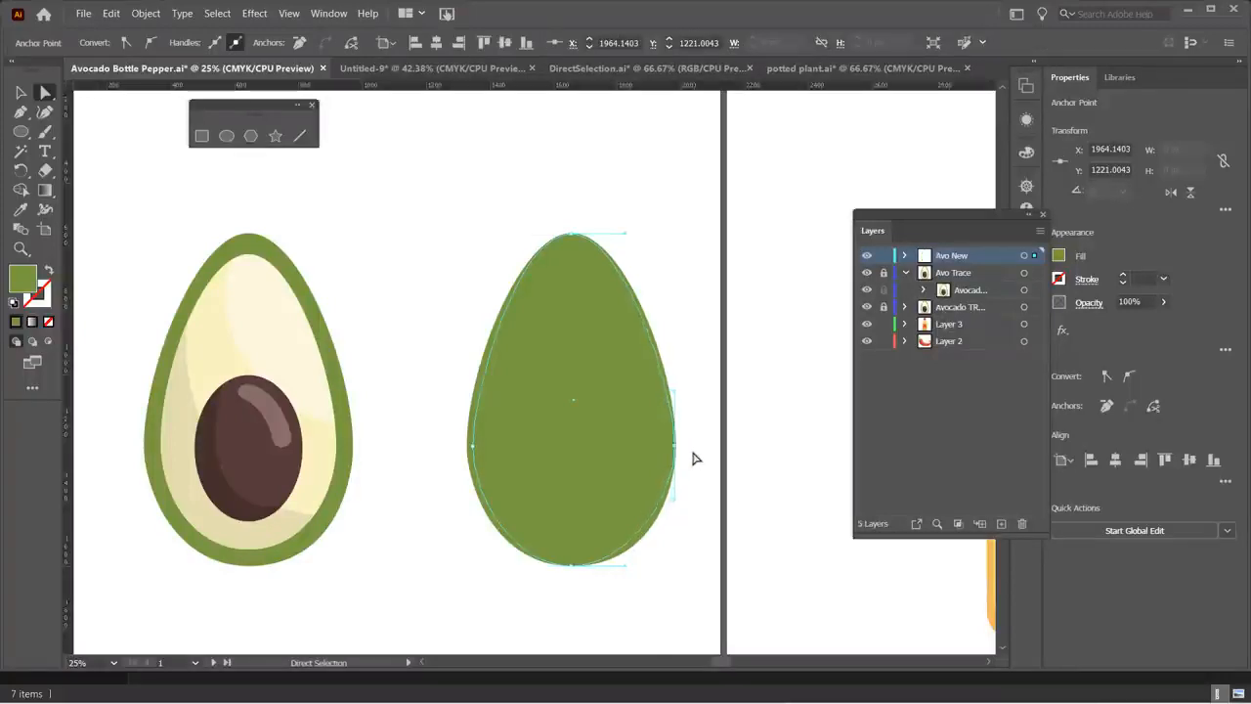
# - Move the green shape's left anchor point outward to X 1322.67 px, onto the traced avocado's left edge
pyautogui.scroll(1, 509, 437)
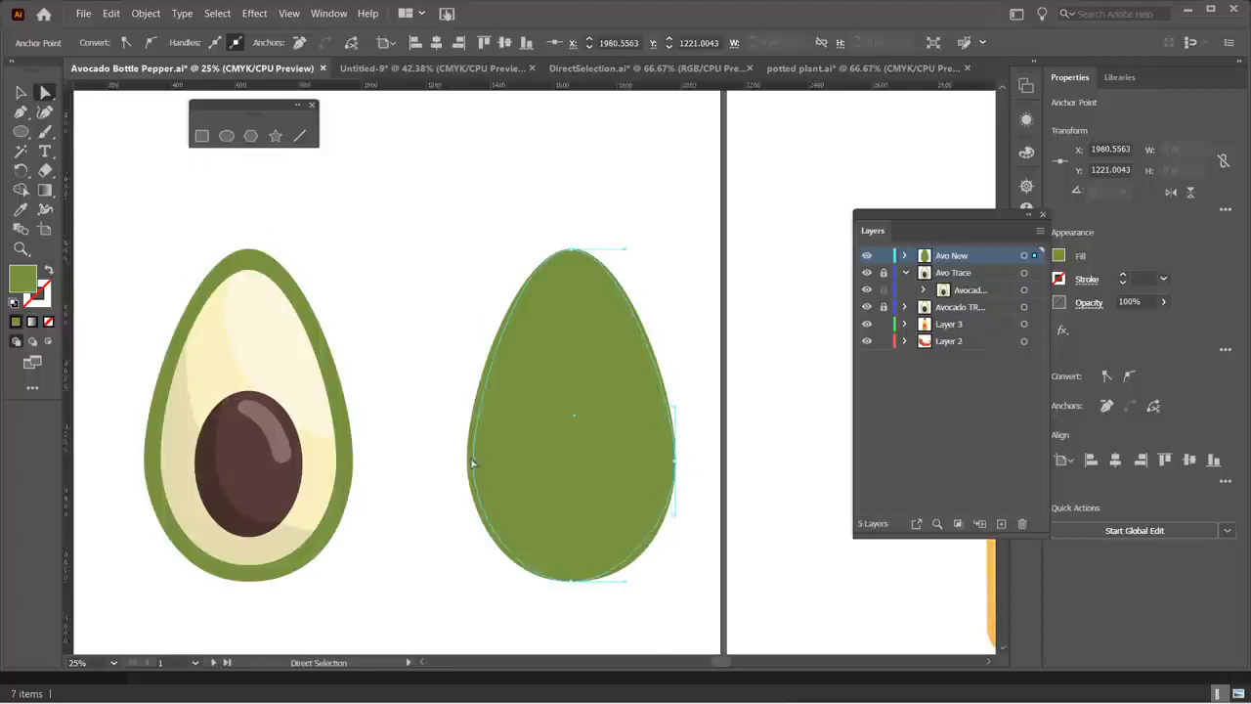
pyautogui.click(503, 463)
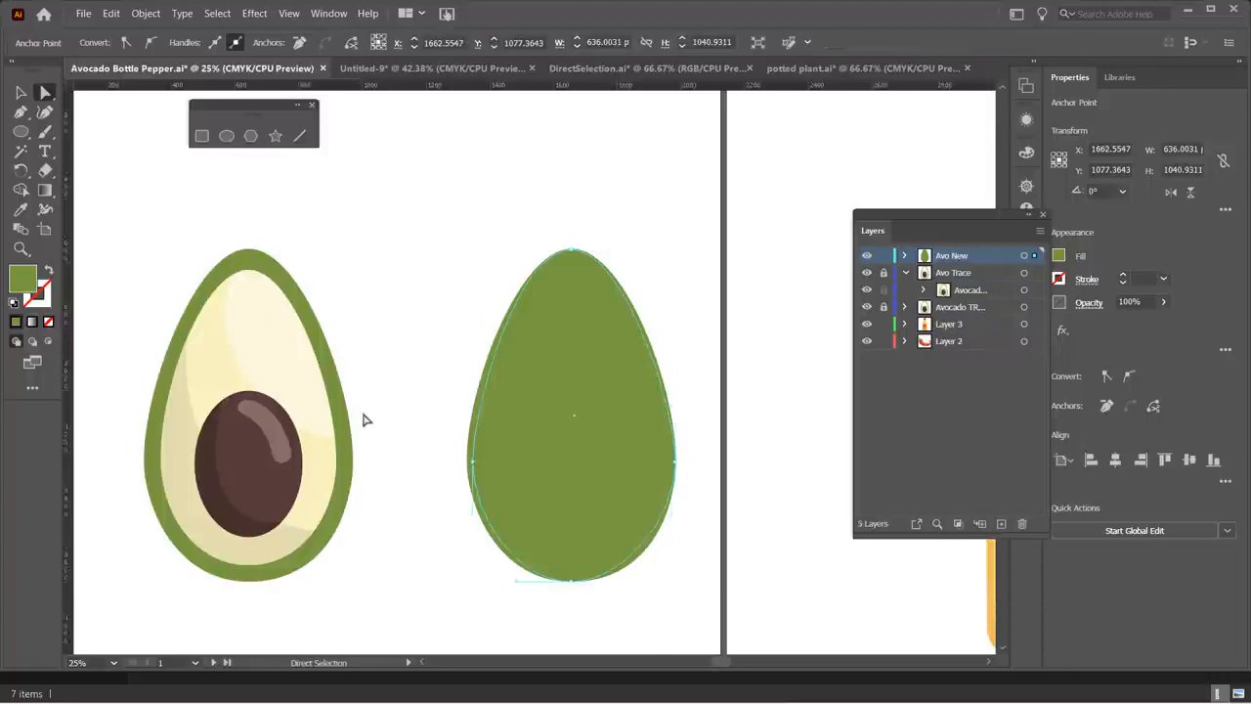
pyautogui.click(473, 463)
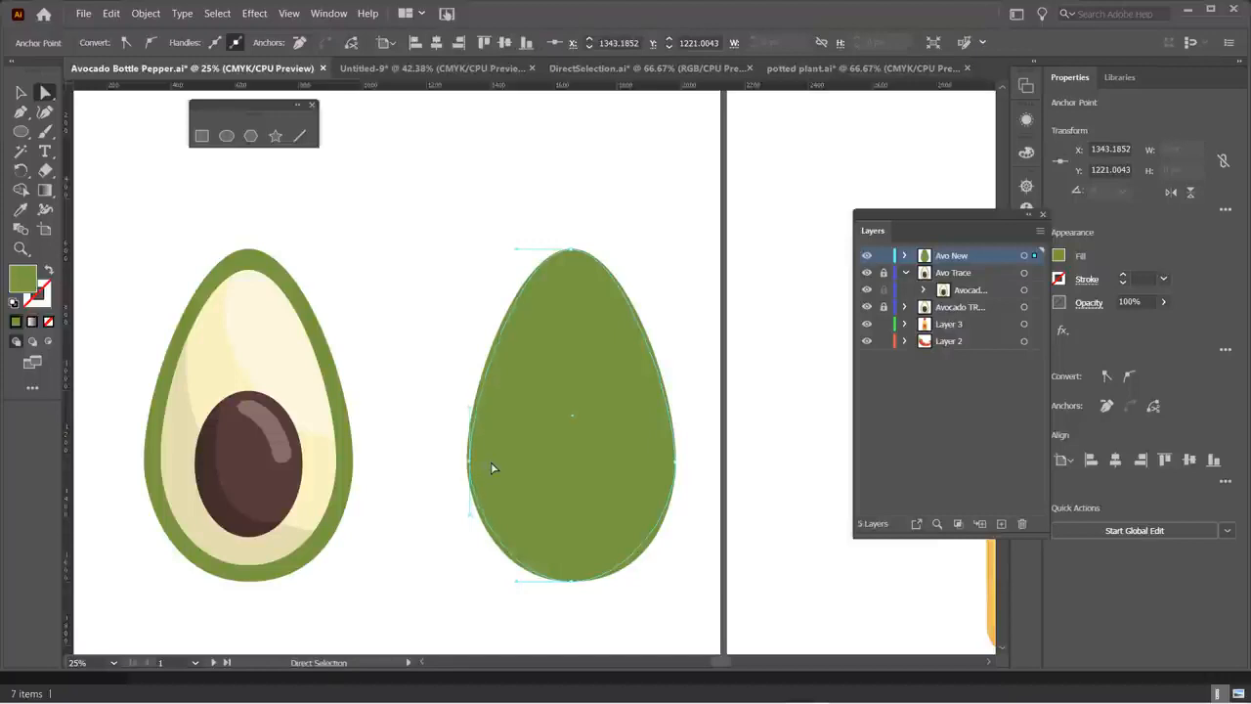
pyautogui.press('Left')
pyautogui.press('Left')
pyautogui.press('Left')
pyautogui.press('Left')
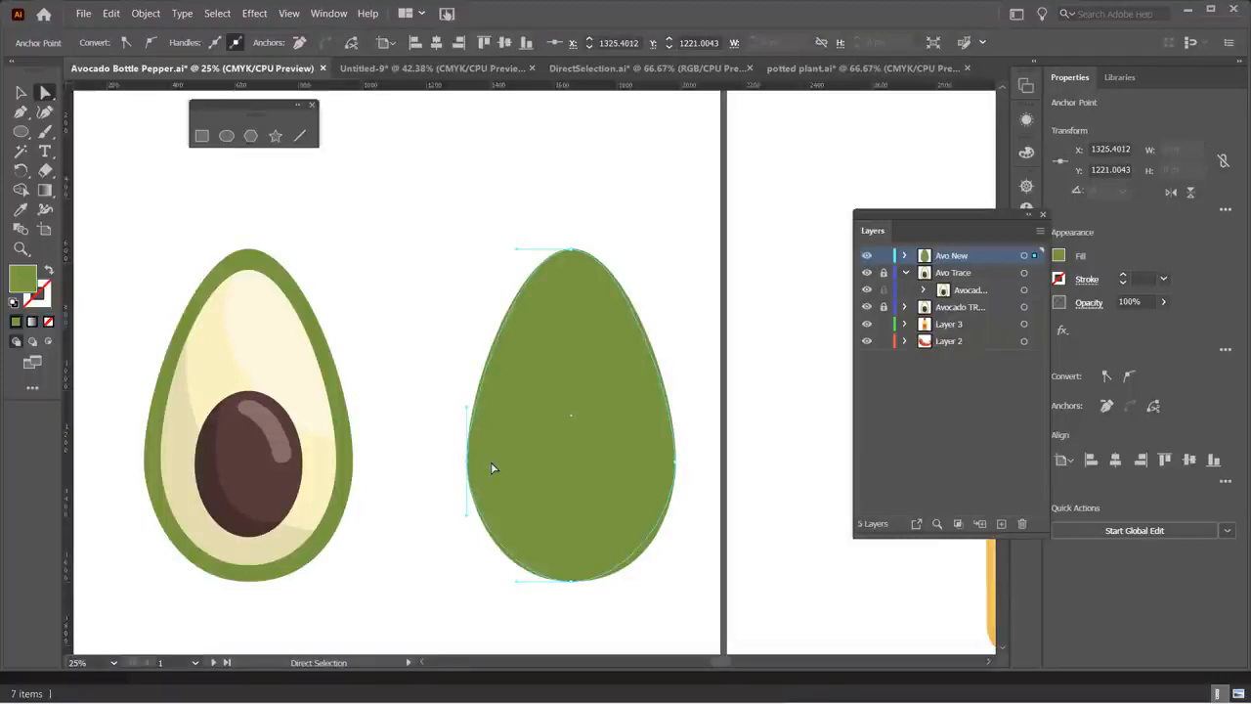
pyautogui.press('Left')
pyautogui.press('Left')
# - Lengthen the curve handles at the shape's bottom, right and left anchor points so its outline follows the traced avocado
pyautogui.click(574, 587)
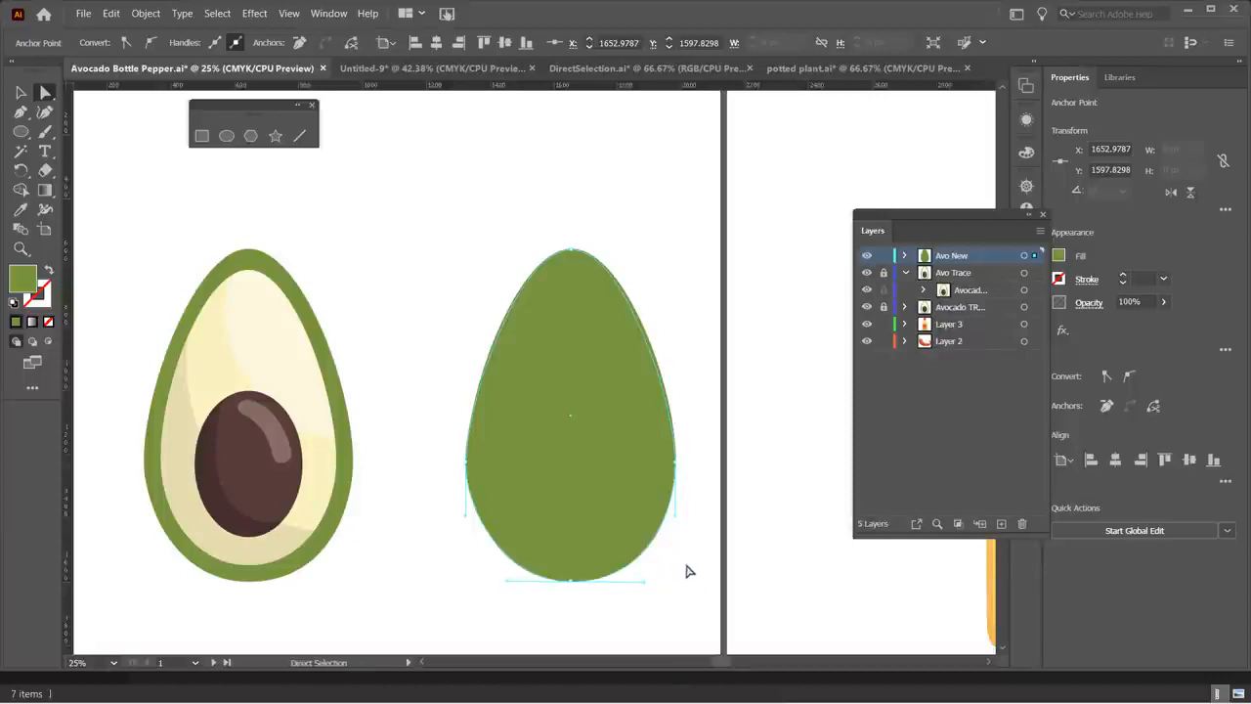
pyautogui.click(675, 460)
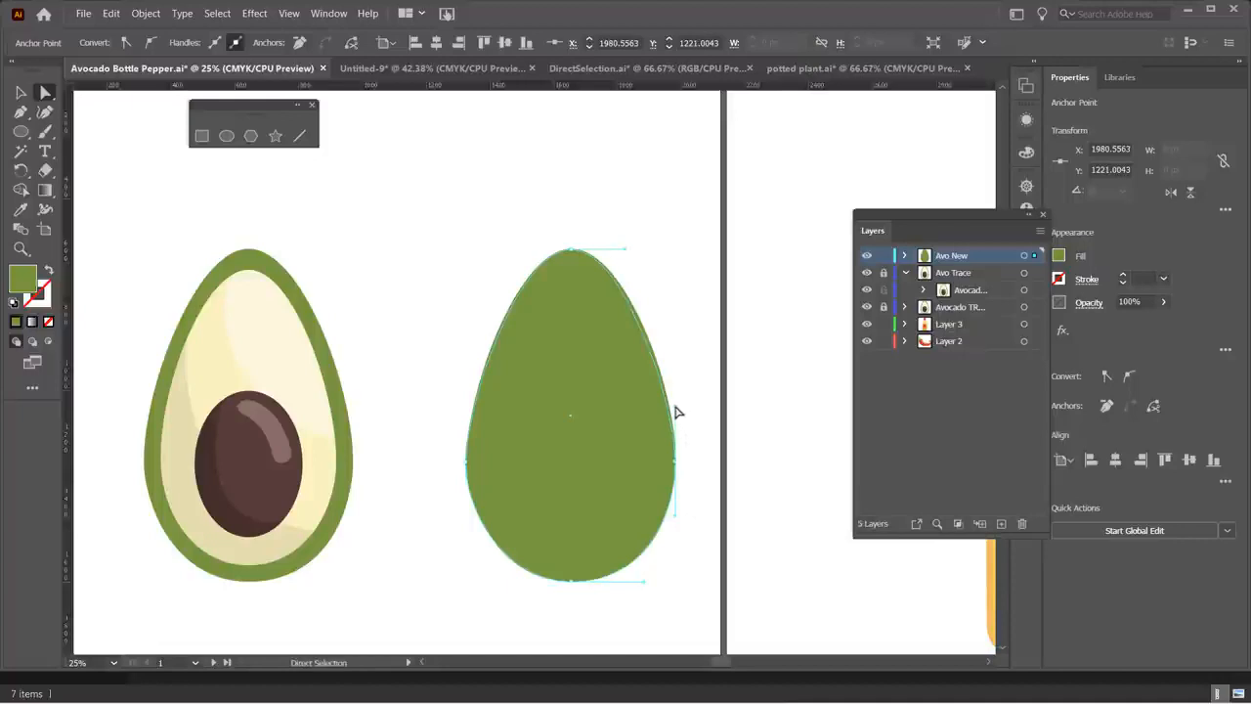
pyautogui.moveTo(675, 405); pyautogui.dragTo(678, 391)
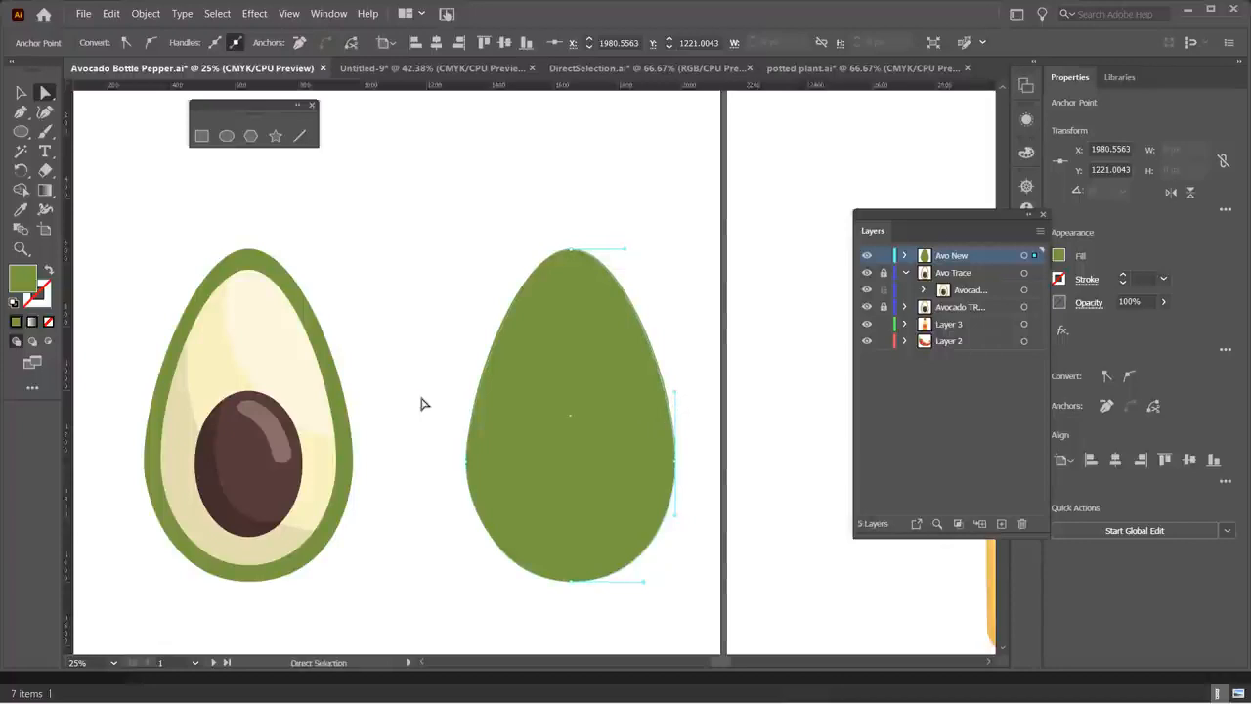
pyautogui.click(468, 462)
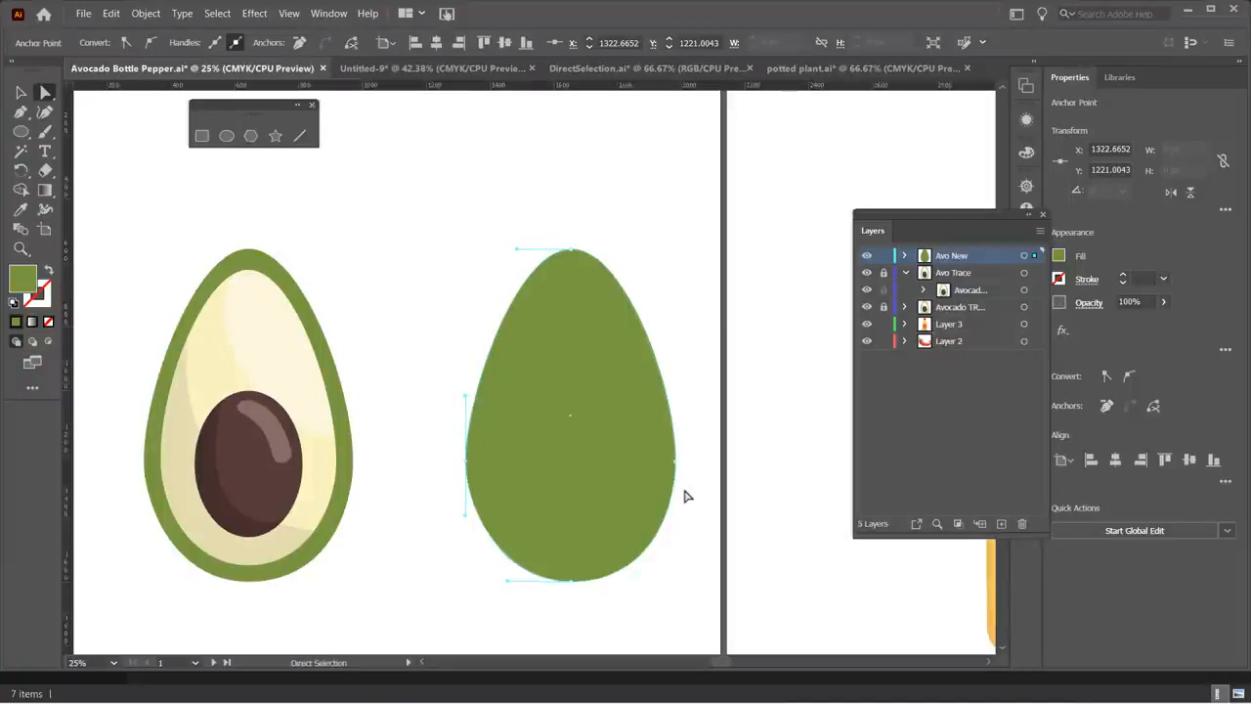
pyautogui.click(710, 345)
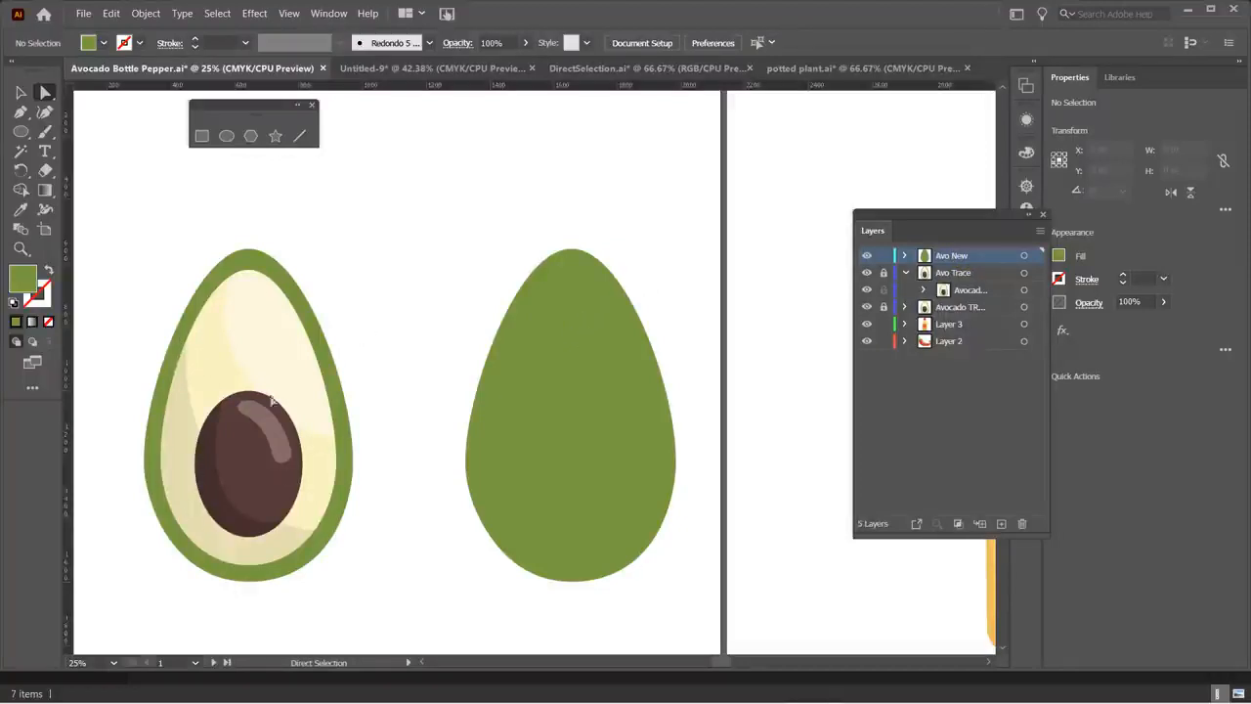
# - Duplicate the green avocado shape up and to the right of the original, and name the copy "stencil"
pyautogui.click(578, 310)
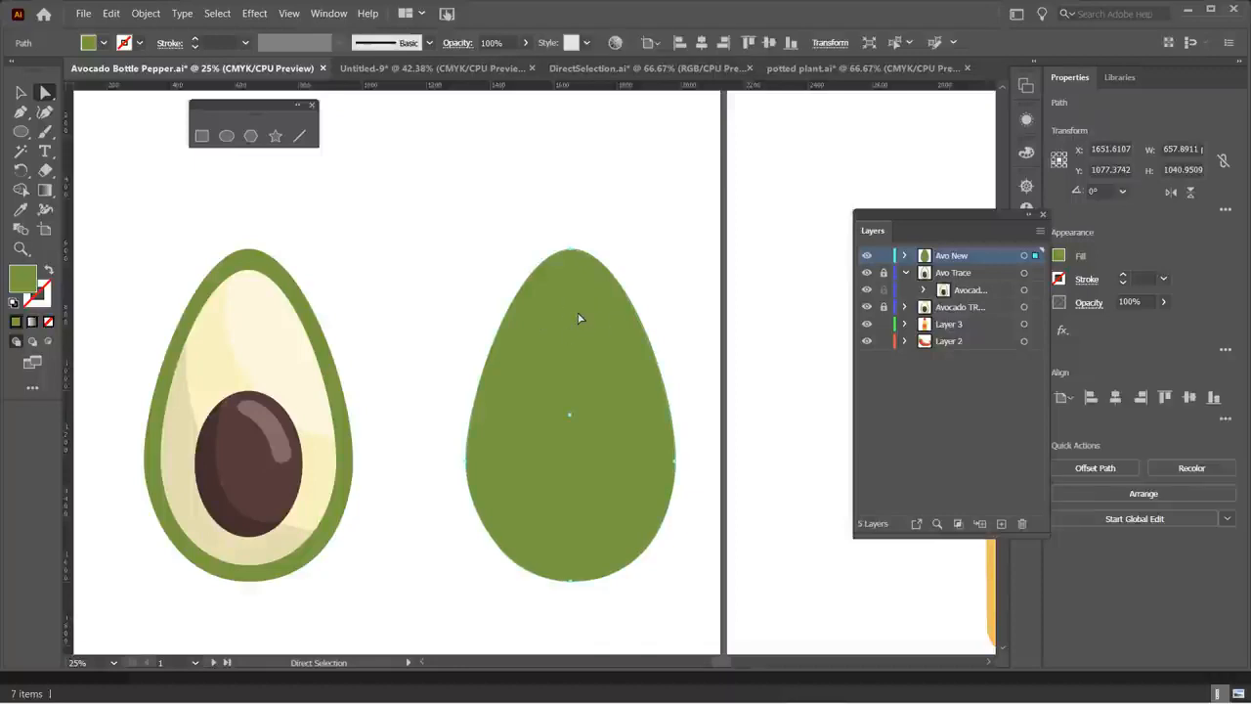
pyautogui.moveTo(579, 319); pyautogui.dragTo(800, 203)
pyautogui.click(905, 255)
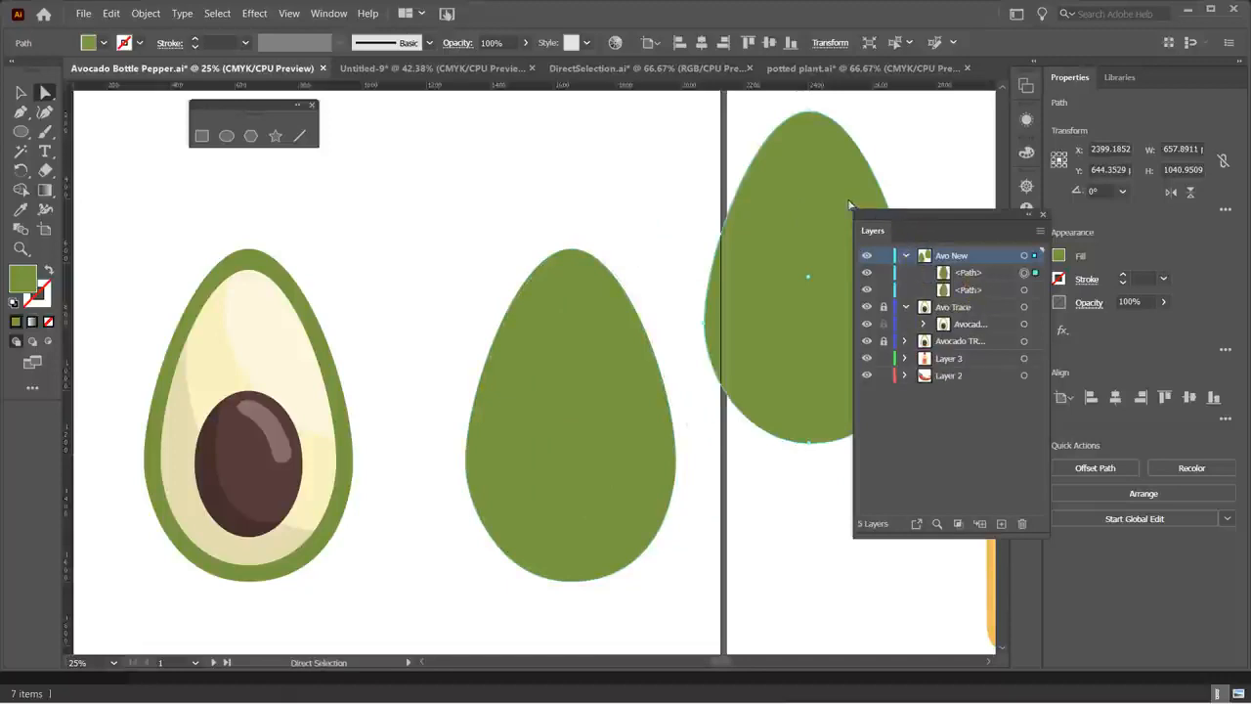
pyautogui.doubleClick(973, 274)
pyautogui.write('stencil')
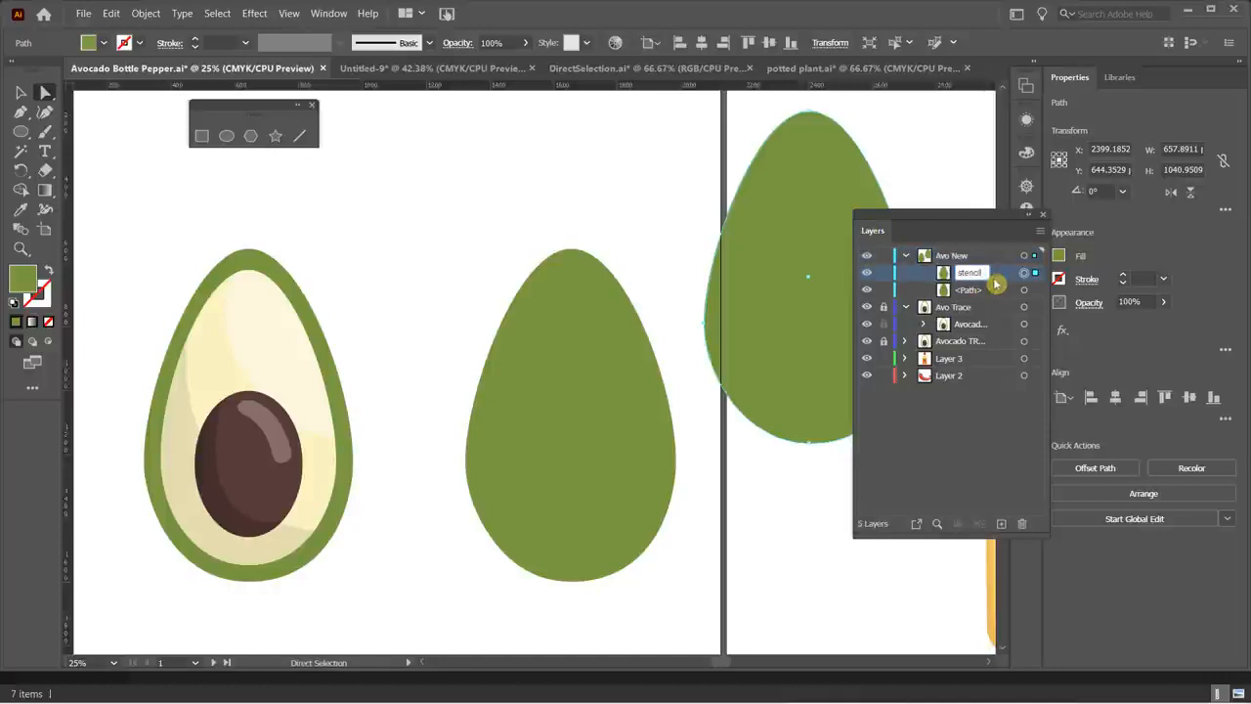
pyautogui.press('Return')
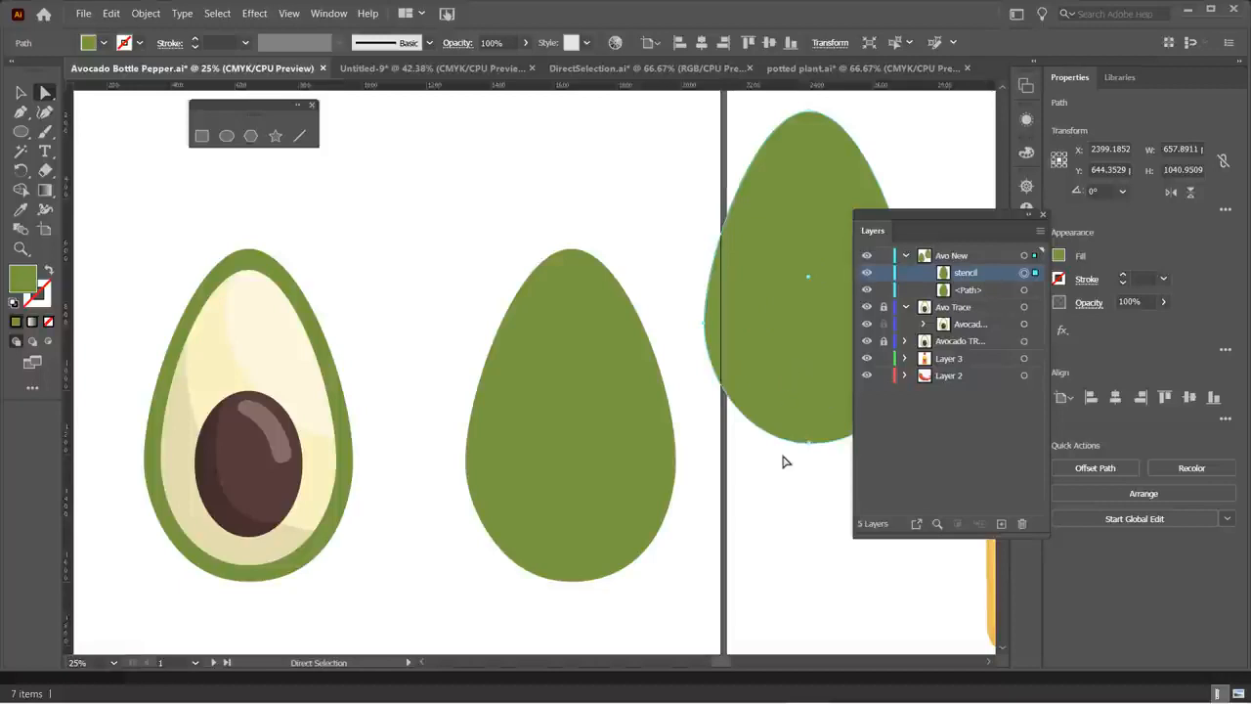
# - Rename the original green path on the Avo New layer as "base"
pyautogui.click(965, 291)
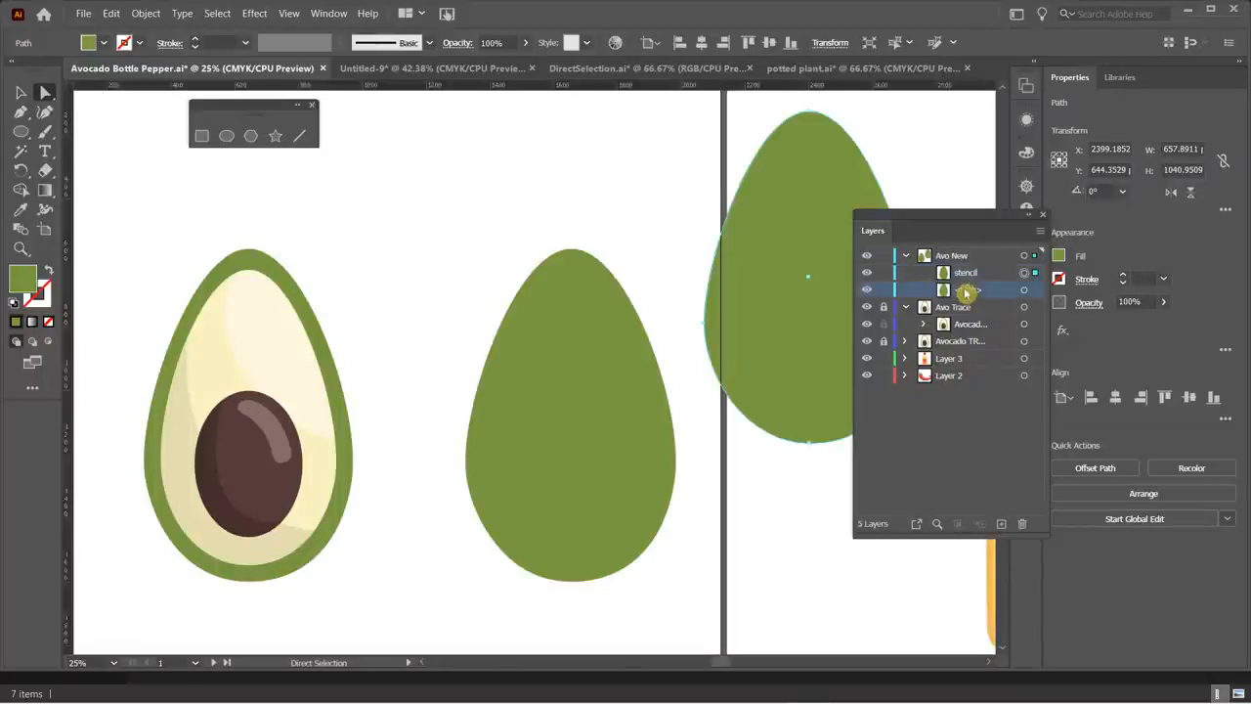
pyautogui.doubleClick(973, 291)
pyautogui.write('base')
pyautogui.press('Return')
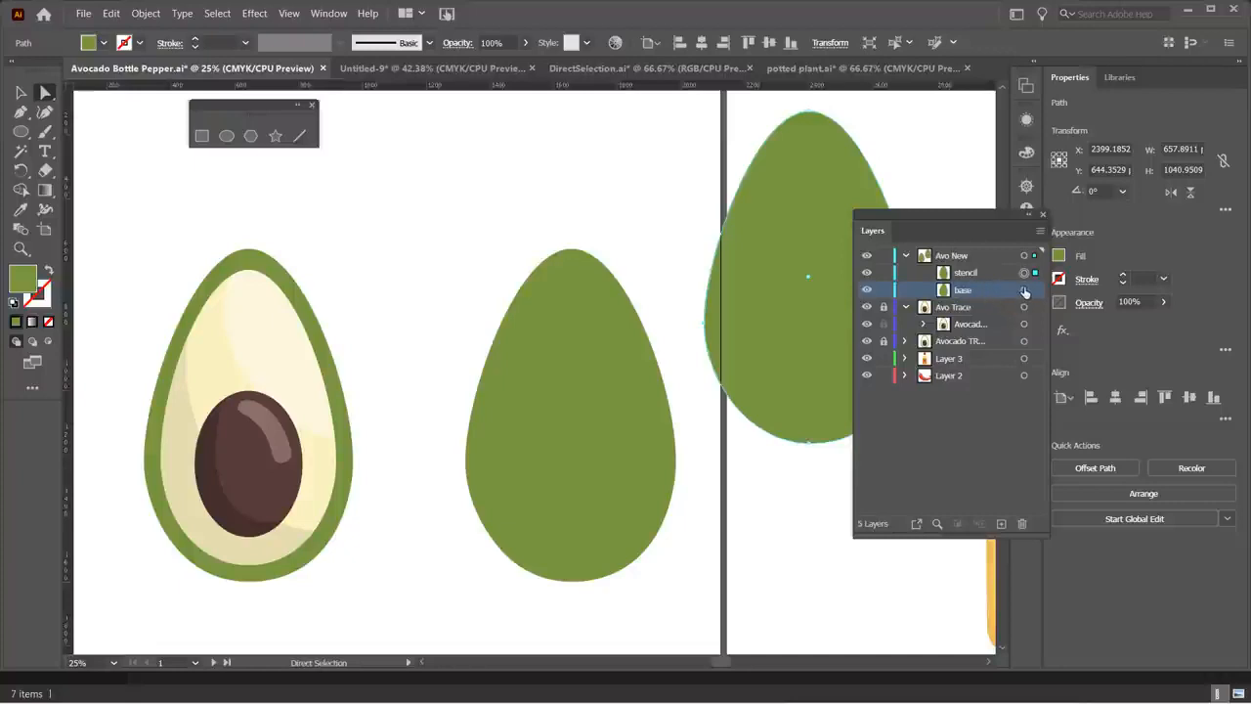
# - Paste a copy of the base shape directly in front of it and name the copy "second level"
pyautogui.click(1023, 291)
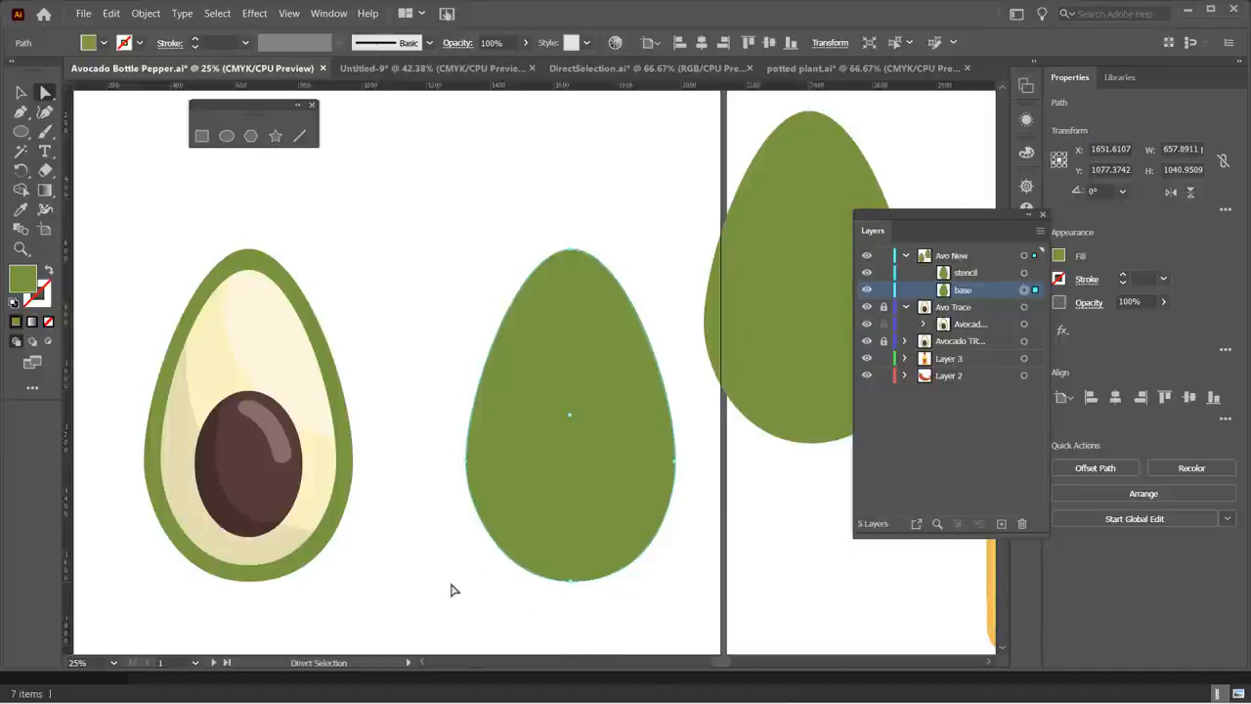
pyautogui.click(113, 14)
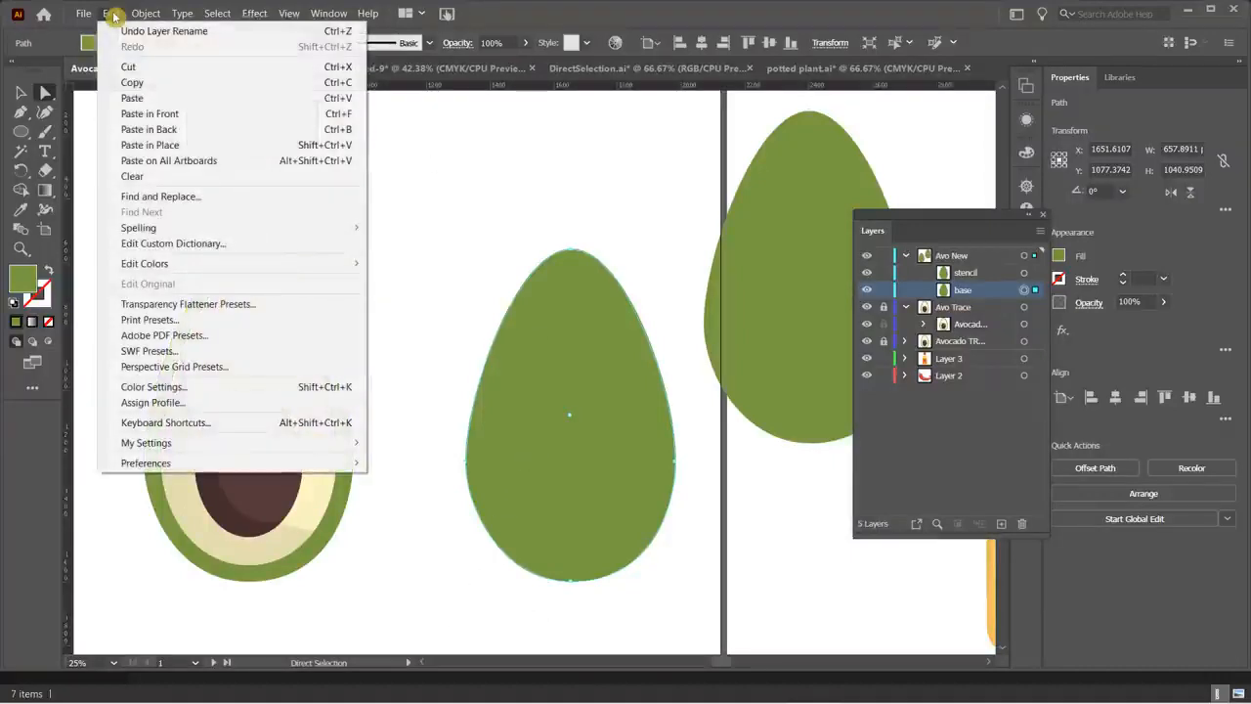
pyautogui.click(167, 86)
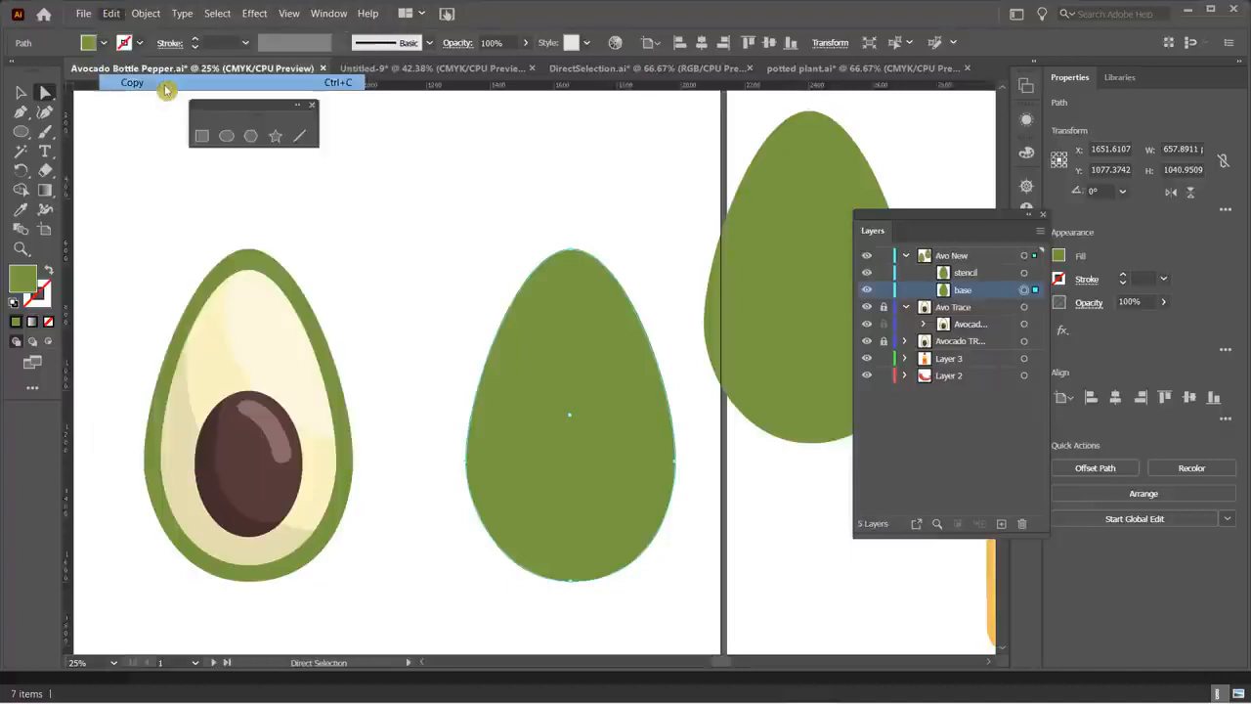
pyautogui.click(114, 15)
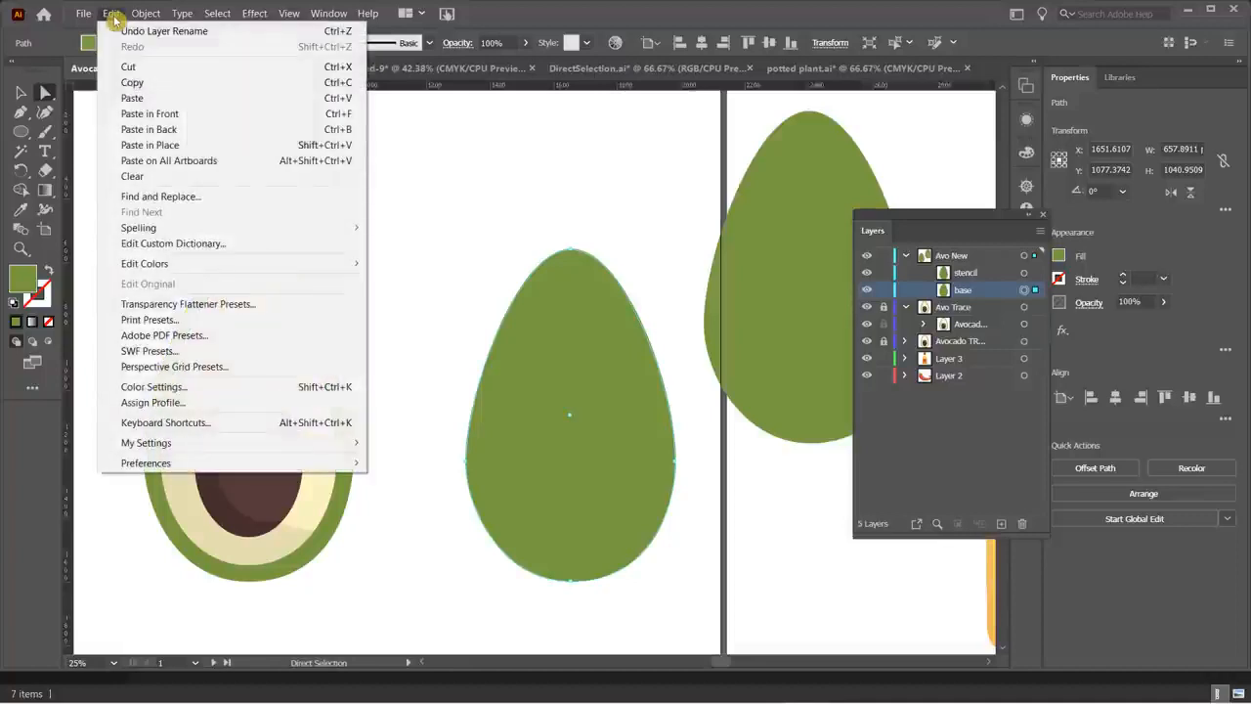
pyautogui.click(165, 115)
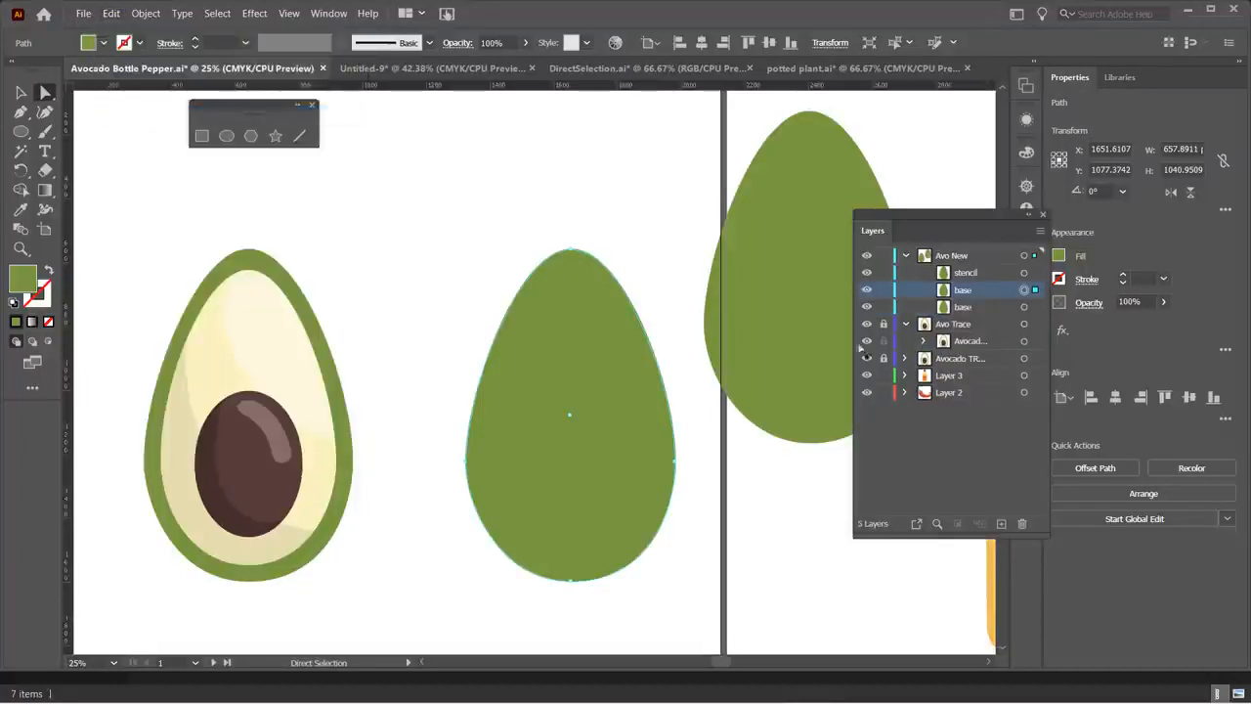
pyautogui.doubleClick(966, 291)
pyautogui.write('seco')
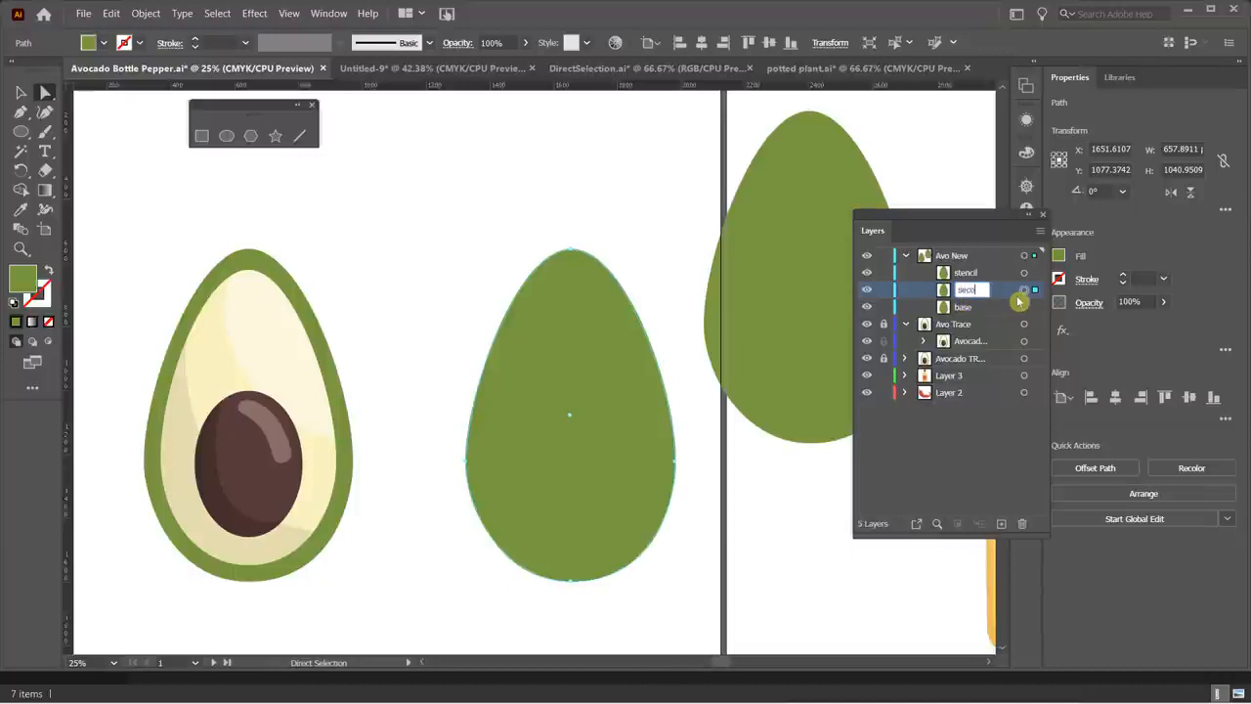
pyautogui.write('nd level')
pyautogui.press('Return')
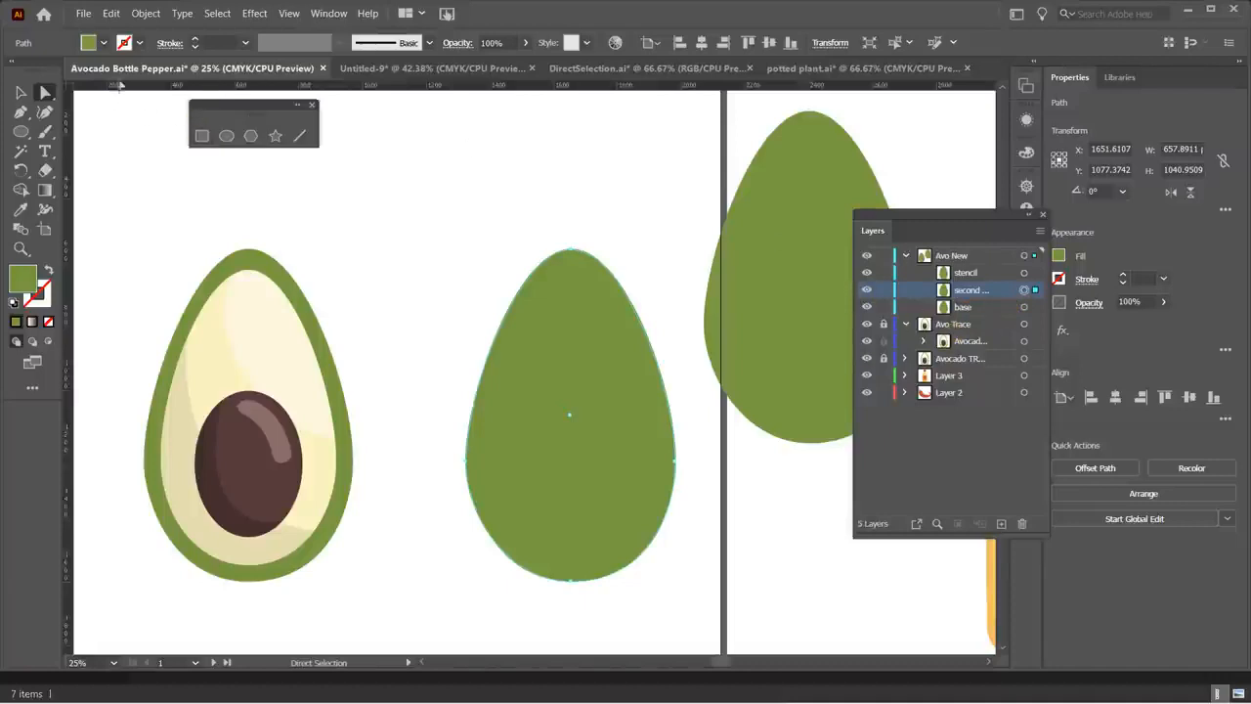
# - Fill the second level shape with the light cream swatch and scale it proportionally about its centre to about 587 by 929 px
pyautogui.click(96, 43)
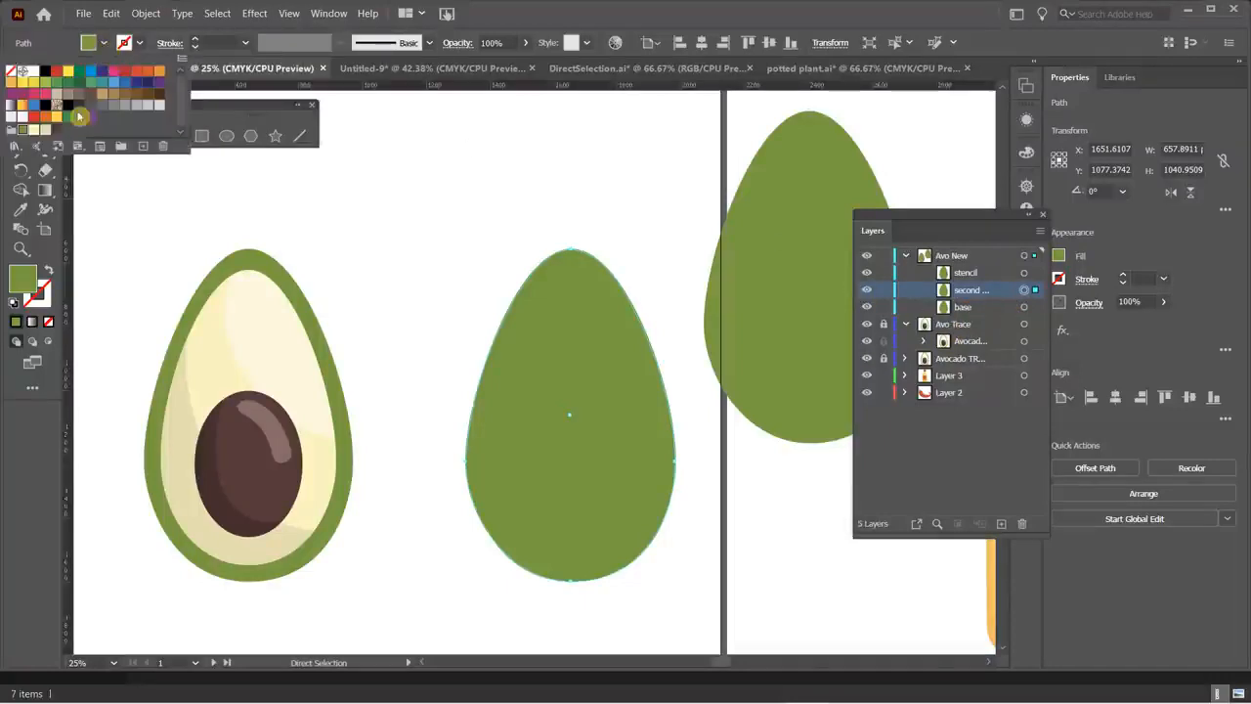
pyautogui.click(34, 128)
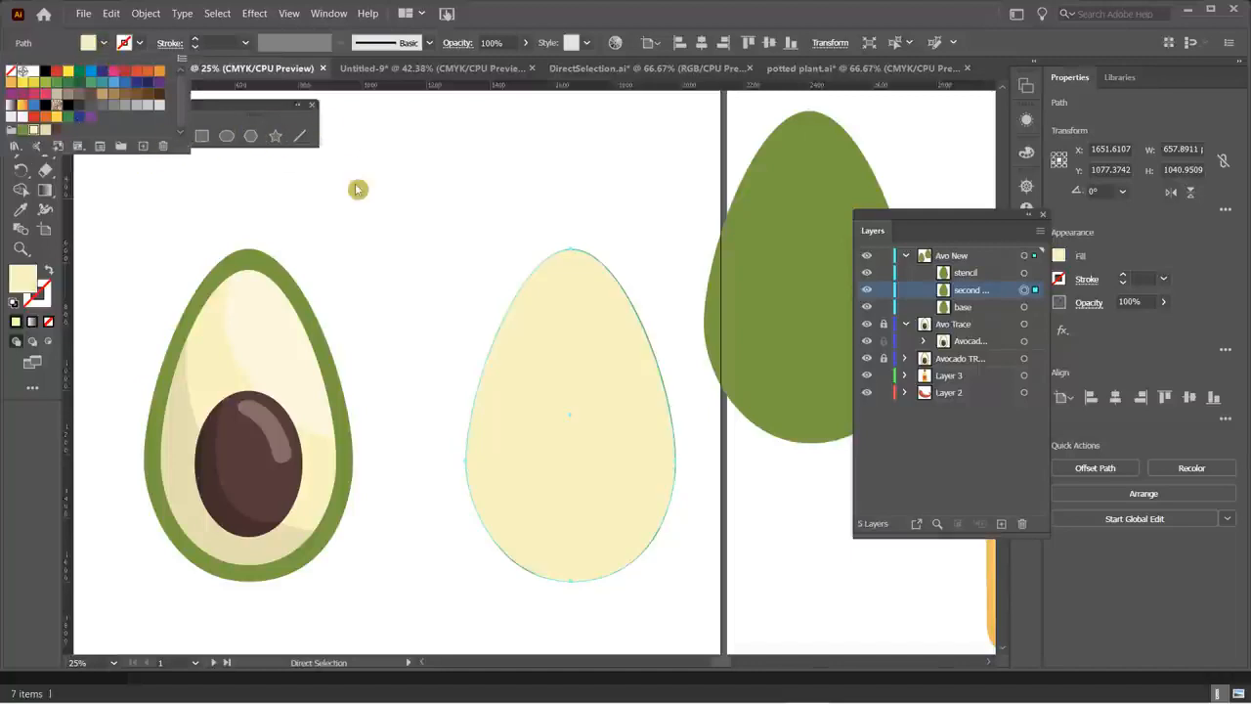
pyautogui.click(358, 189)
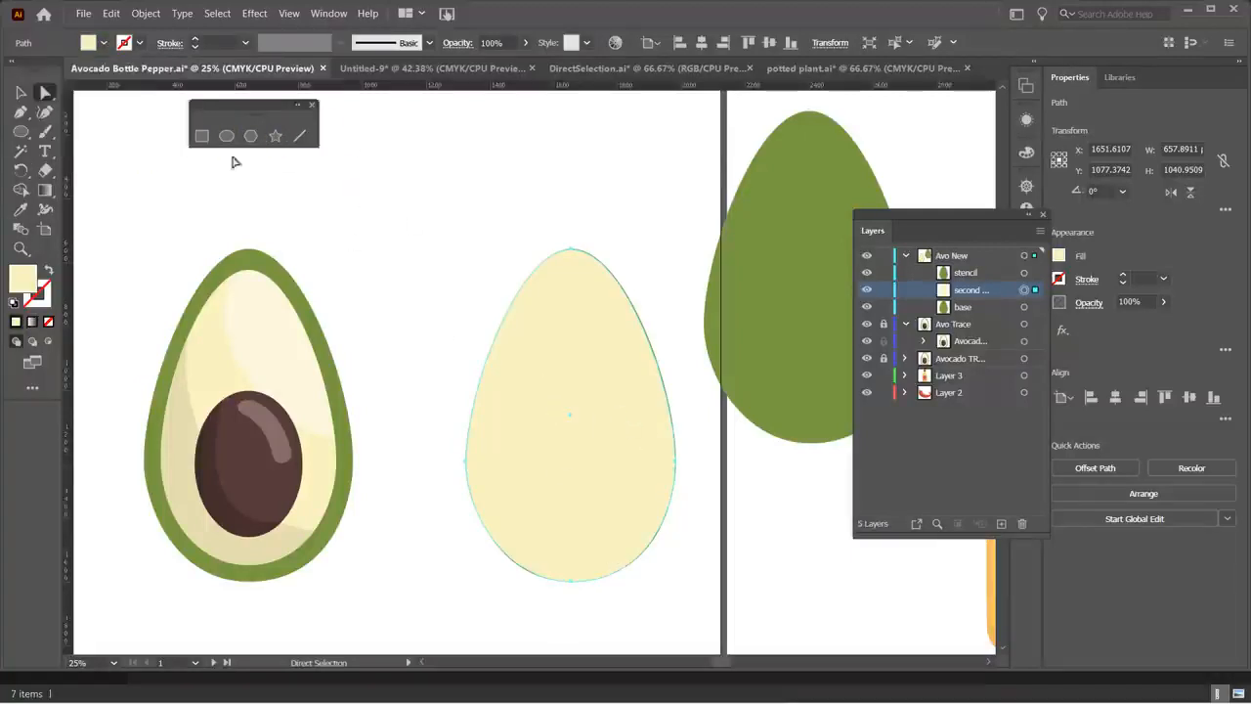
pyautogui.click(26, 95)
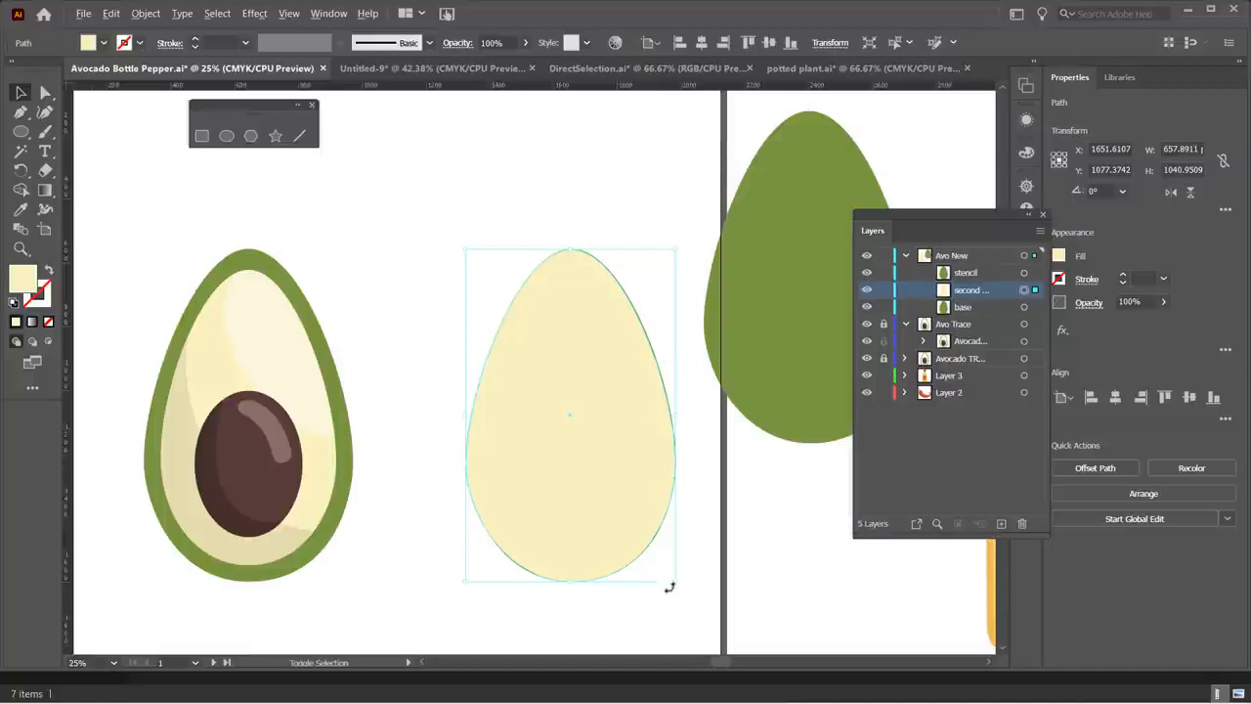
pyautogui.moveTo(673, 583); pyautogui.dragTo(659, 573)
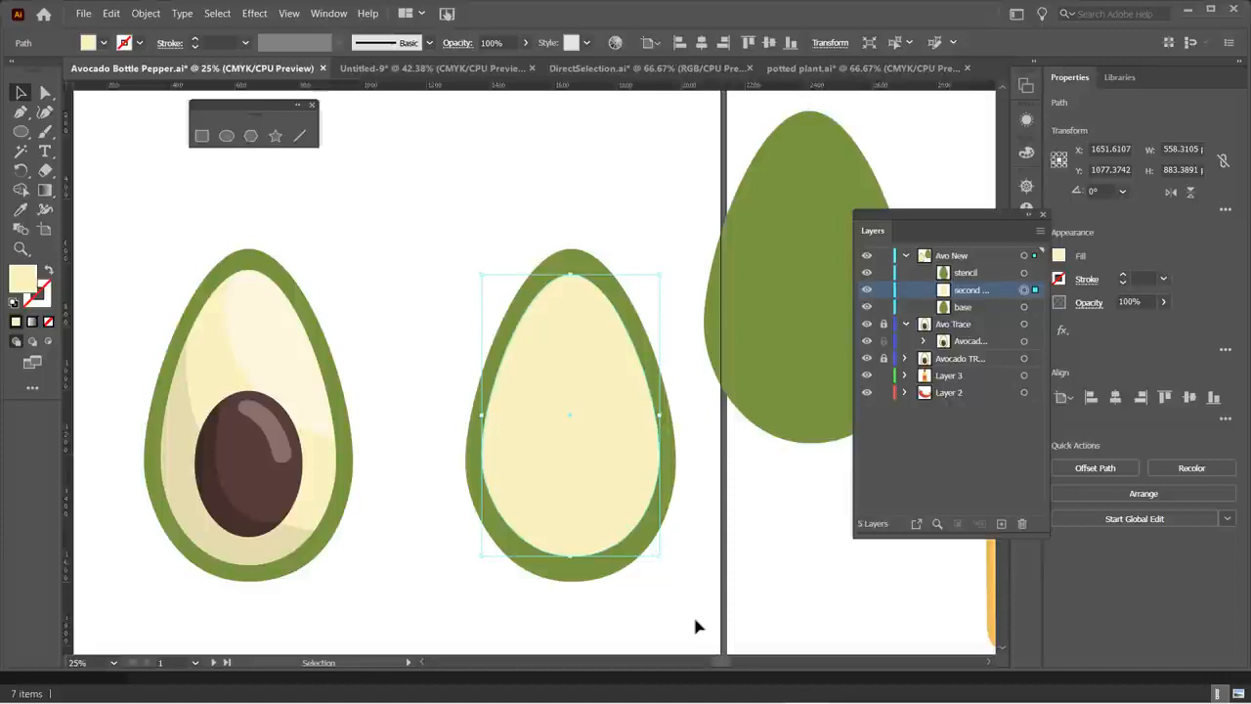
pyautogui.moveTo(658, 555); pyautogui.dragTo(662, 564)
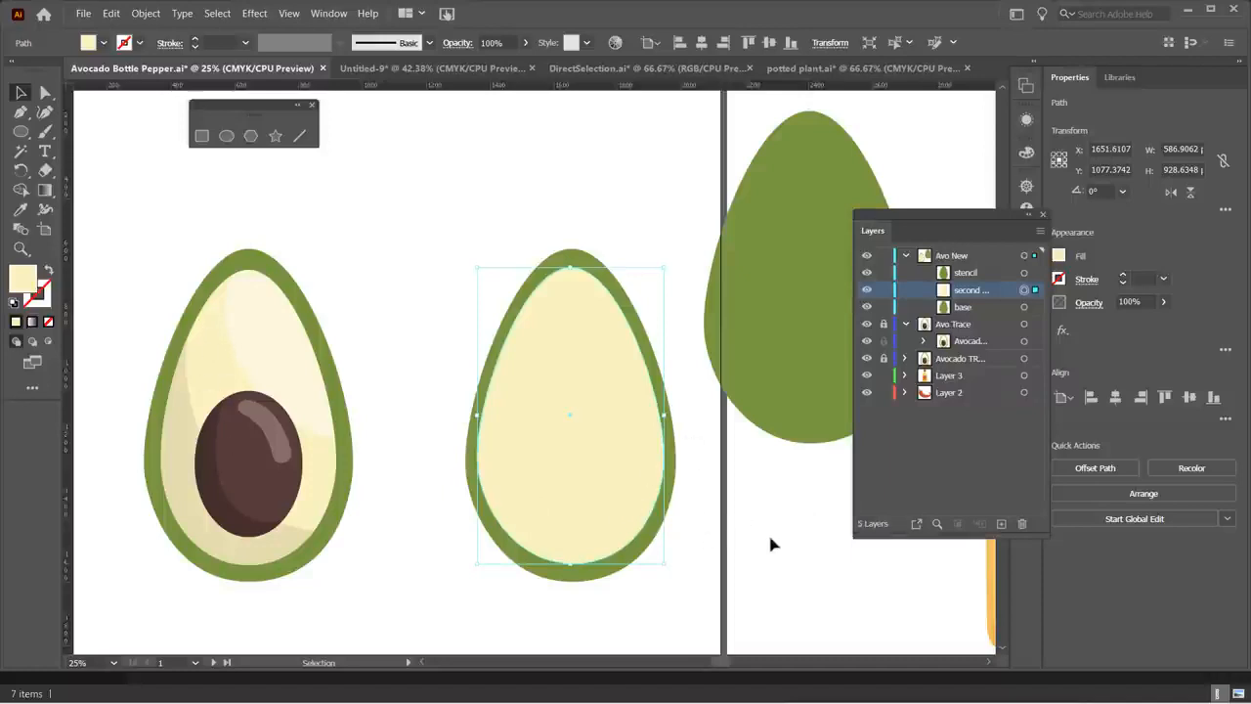
# - Paste a copy of the cream second level shape directly in front of it
pyautogui.click(111, 12)
pyautogui.click(147, 83)
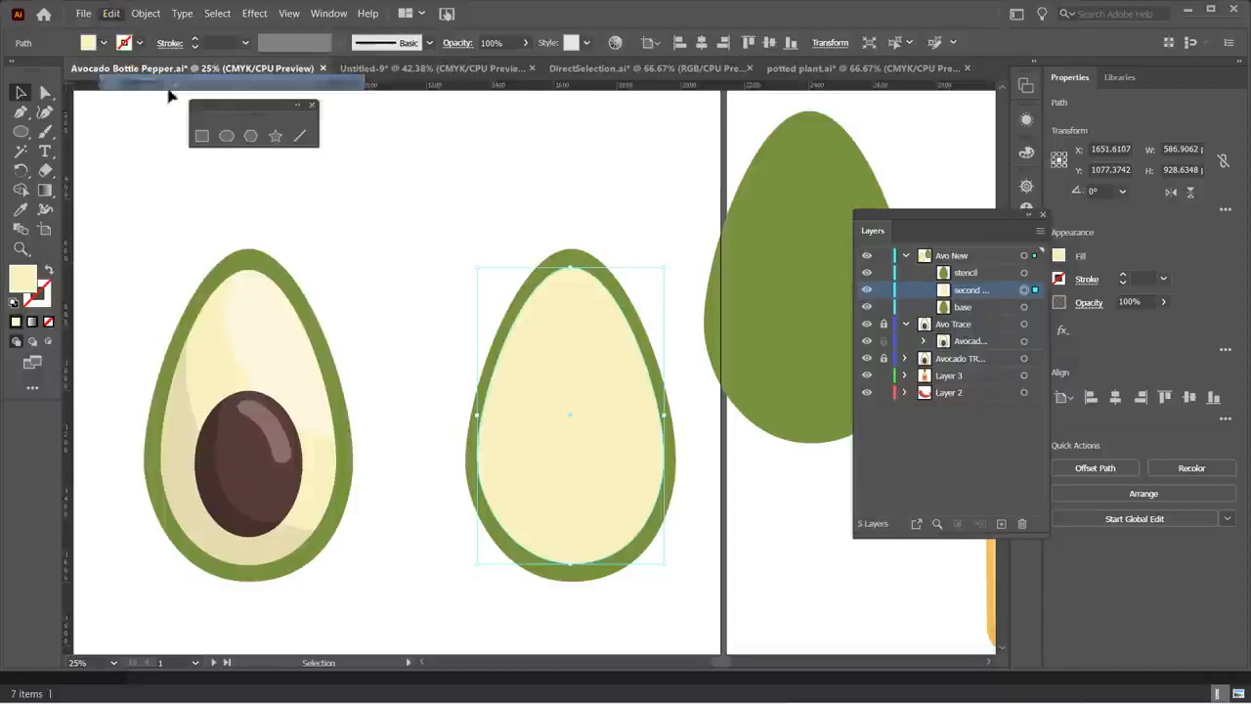
pyautogui.click(112, 13)
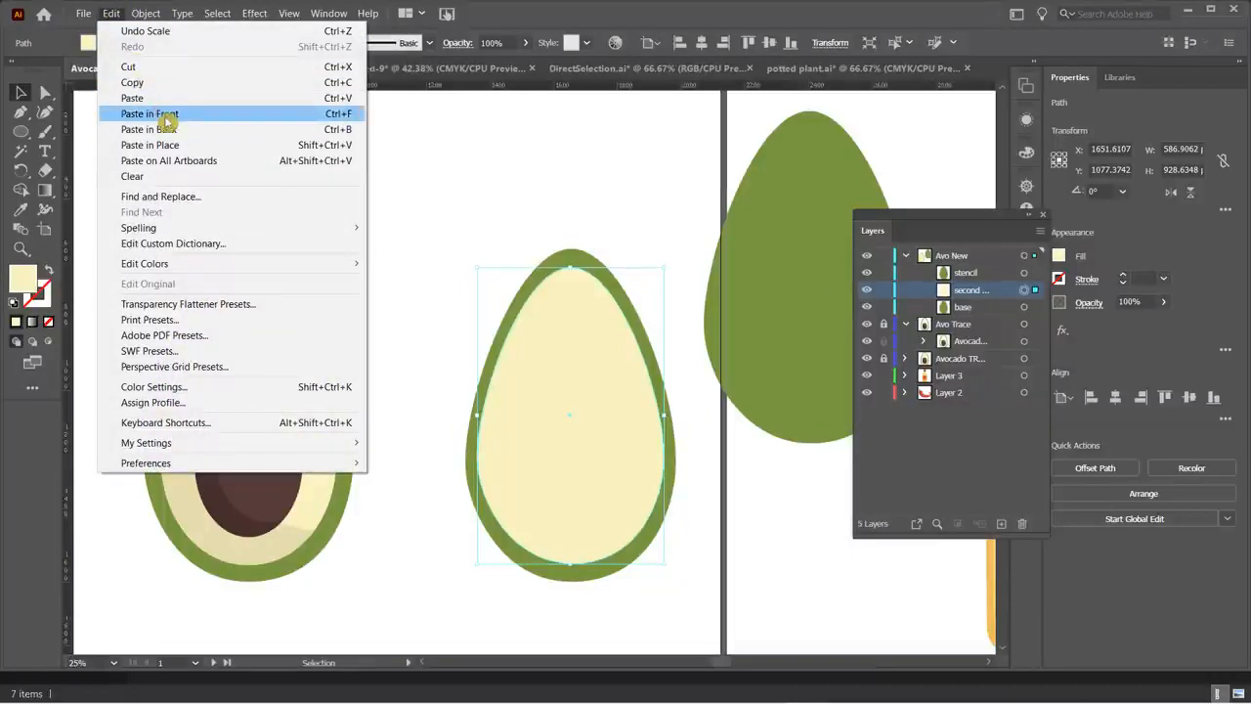
pyautogui.click(157, 112)
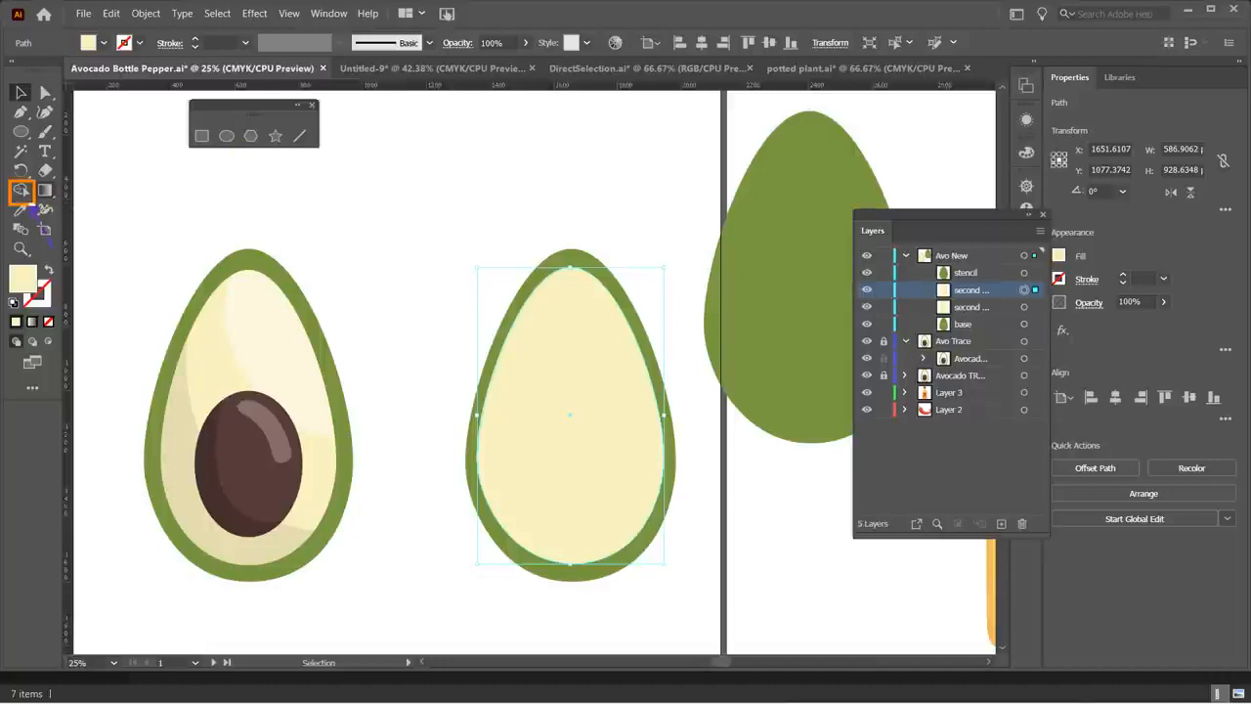
# - Move the stencil over the cream shape, offset up and right to X 1743.5, Y 897.6 px, leaving a lower-left crescent uncovered
pyautogui.click(22, 188)
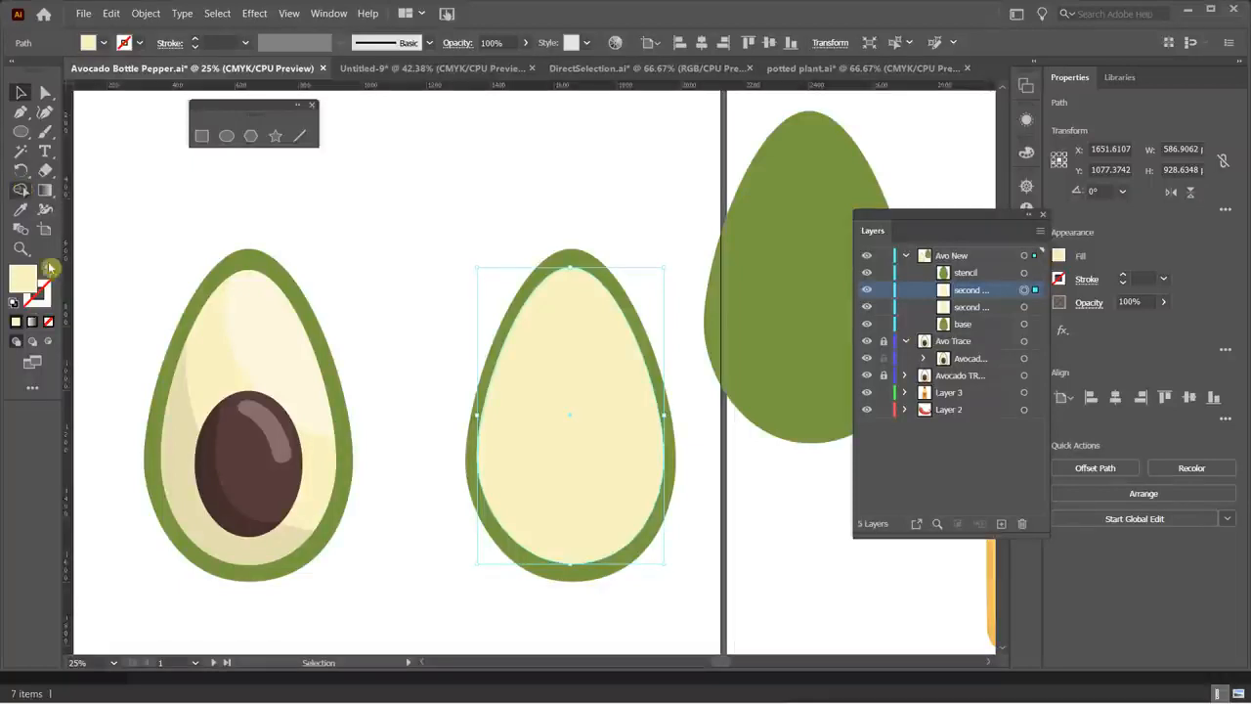
pyautogui.click(788, 173)
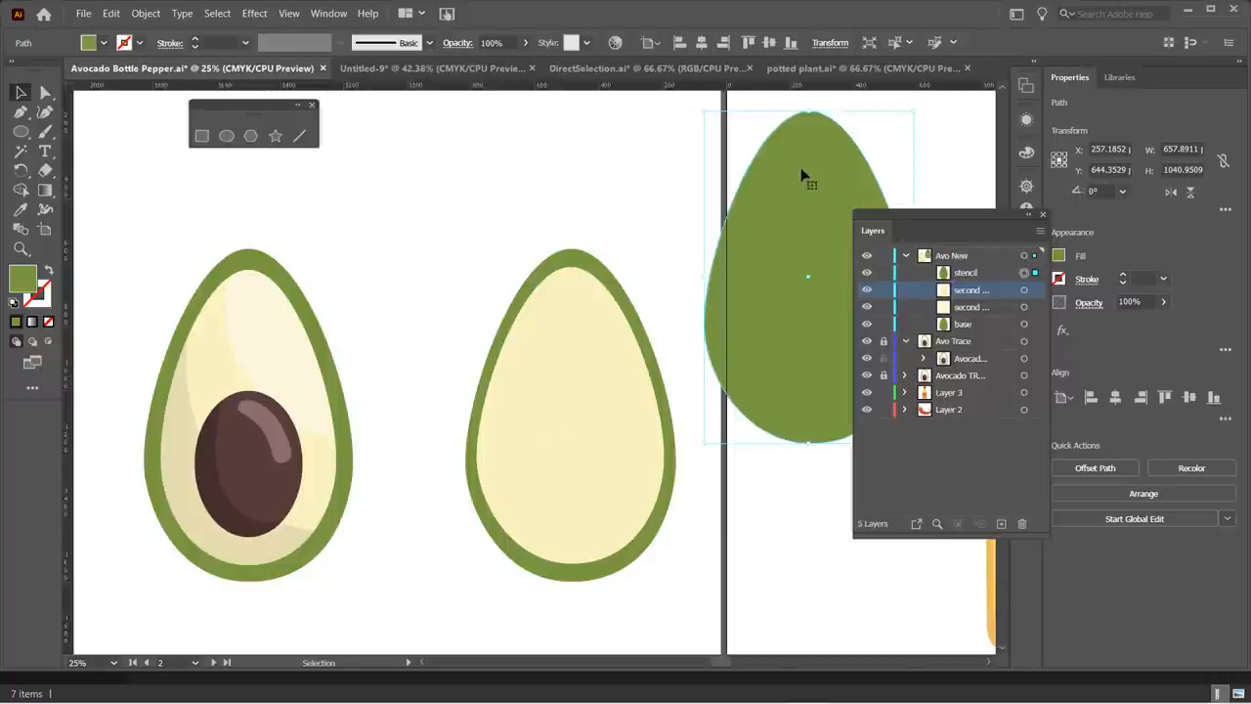
pyautogui.moveTo(801, 176); pyautogui.dragTo(596, 248)
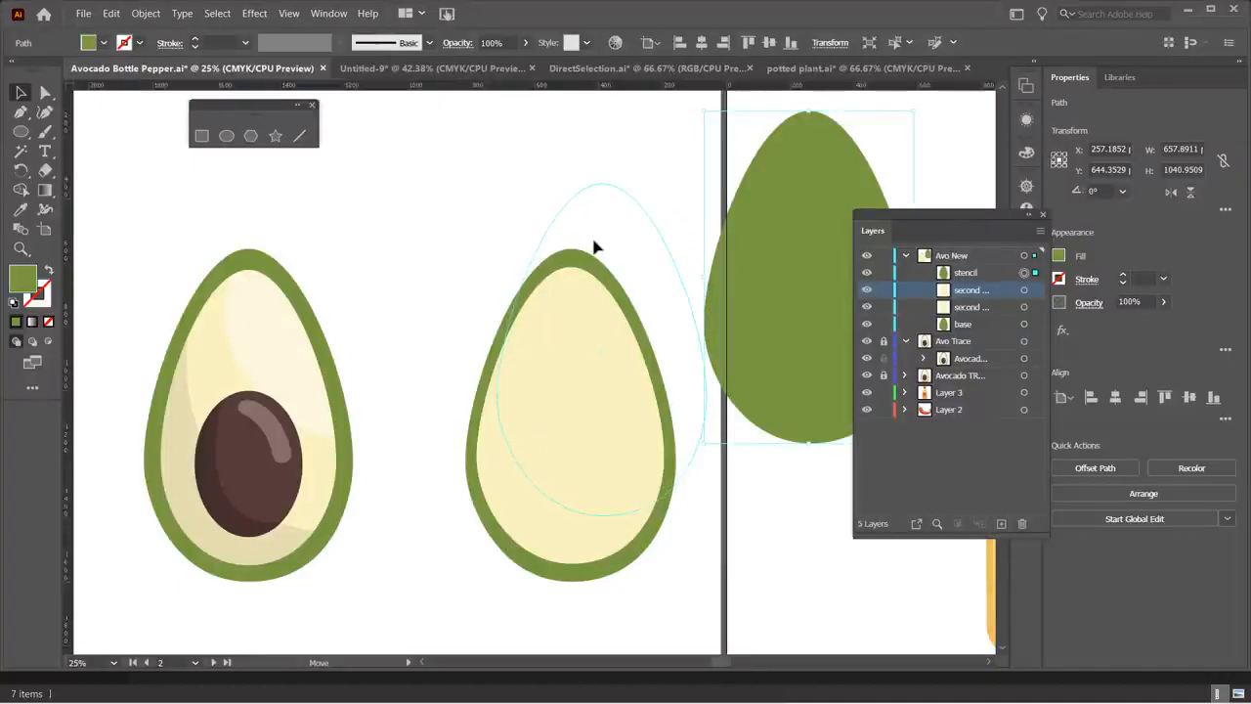
pyautogui.moveTo(597, 248); pyautogui.dragTo(595, 246)
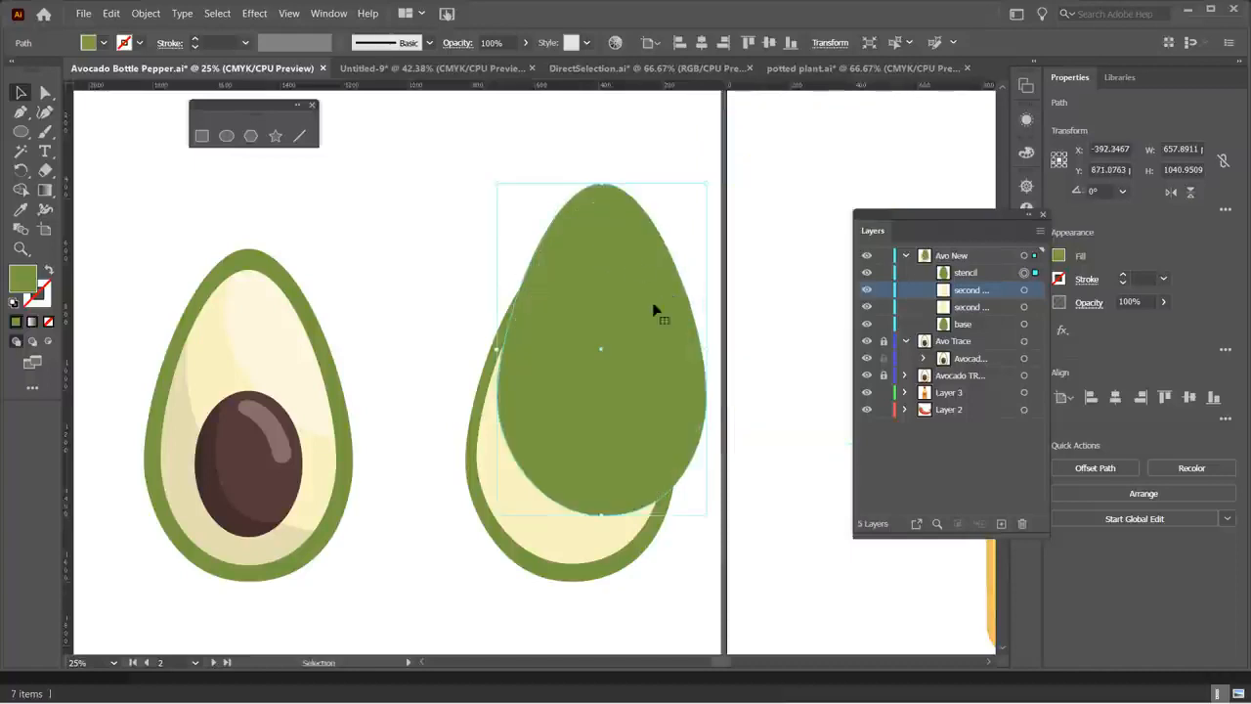
pyautogui.moveTo(650, 304); pyautogui.dragTo(648, 313)
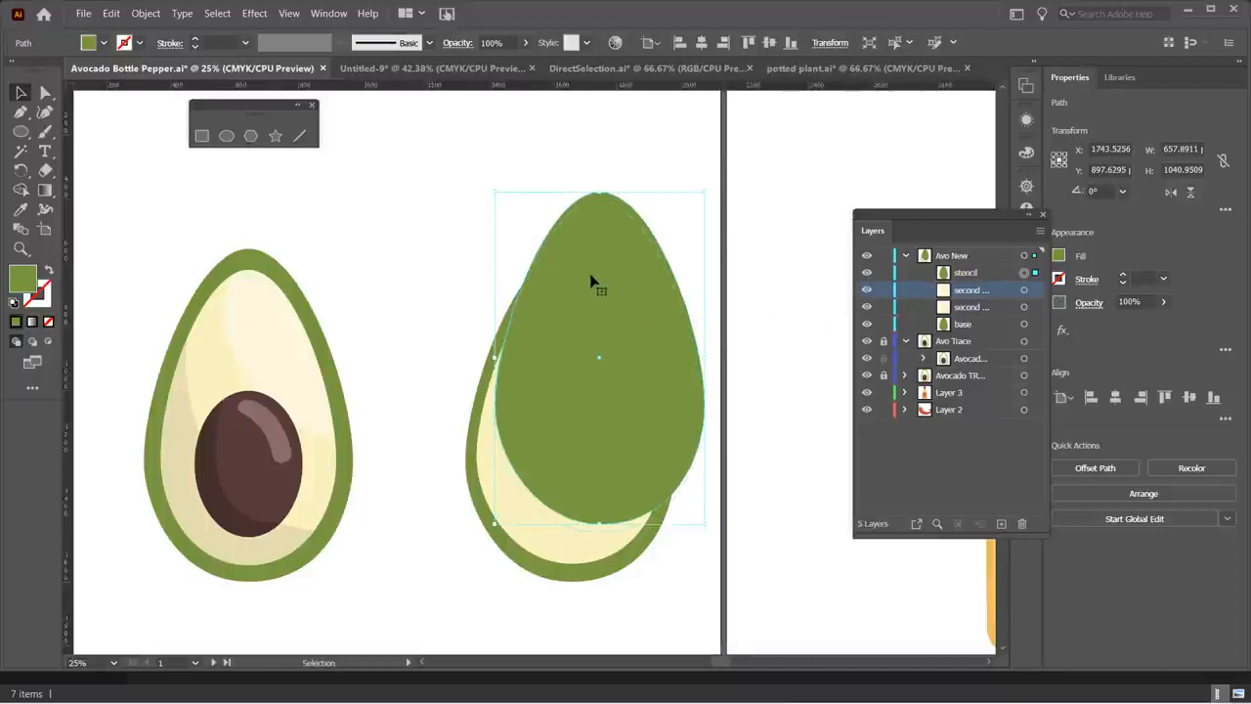
# - Use Shape Builder on the stencil and the front cream copy to remove the stencil and overlap, keeping only the lower-left crescent
pyautogui.keyDown('shift'); pyautogui.click(485, 450); pyautogui.keyUp('shift')
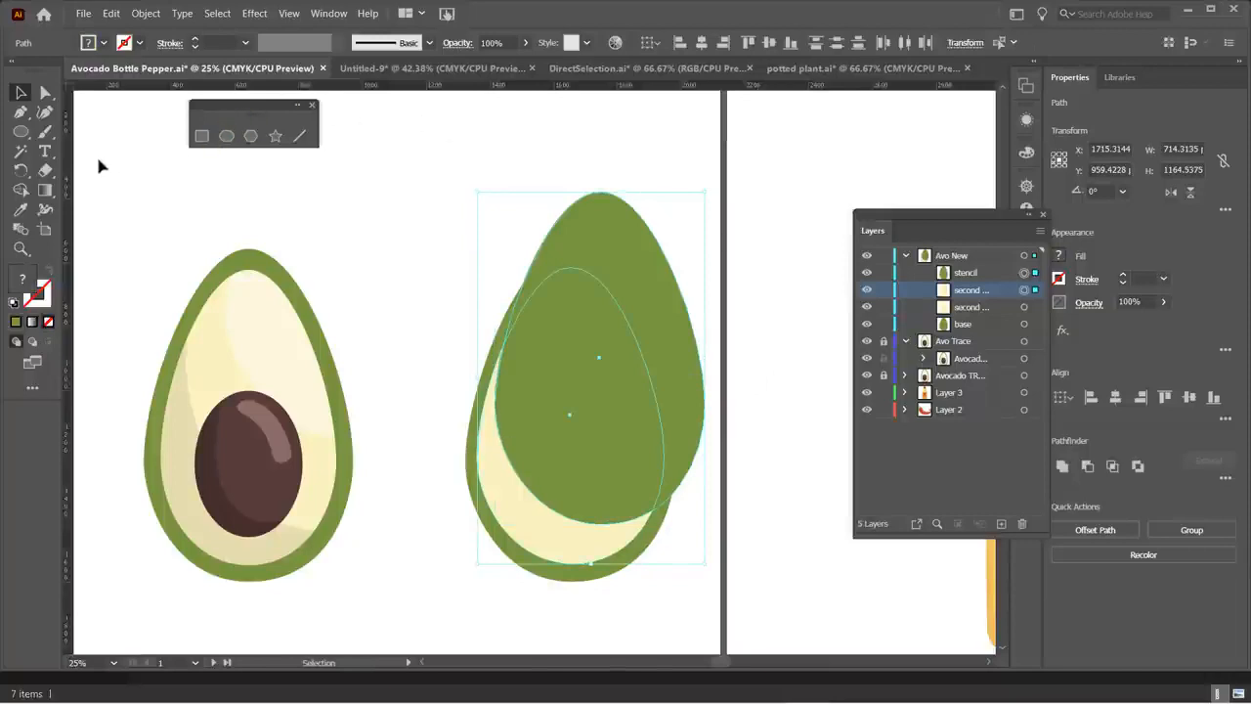
pyautogui.click(23, 192)
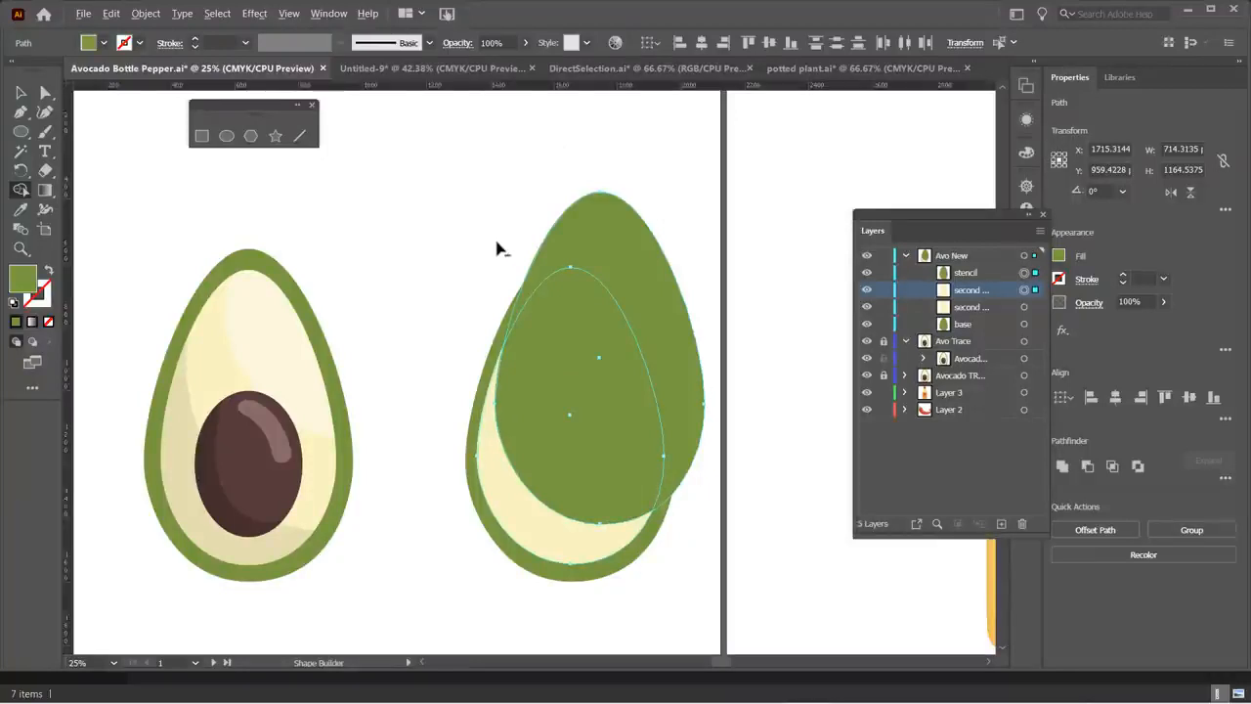
pyautogui.keyDown('alt'); pyautogui.click(594, 235); pyautogui.keyUp('alt')
pyautogui.click(580, 334)
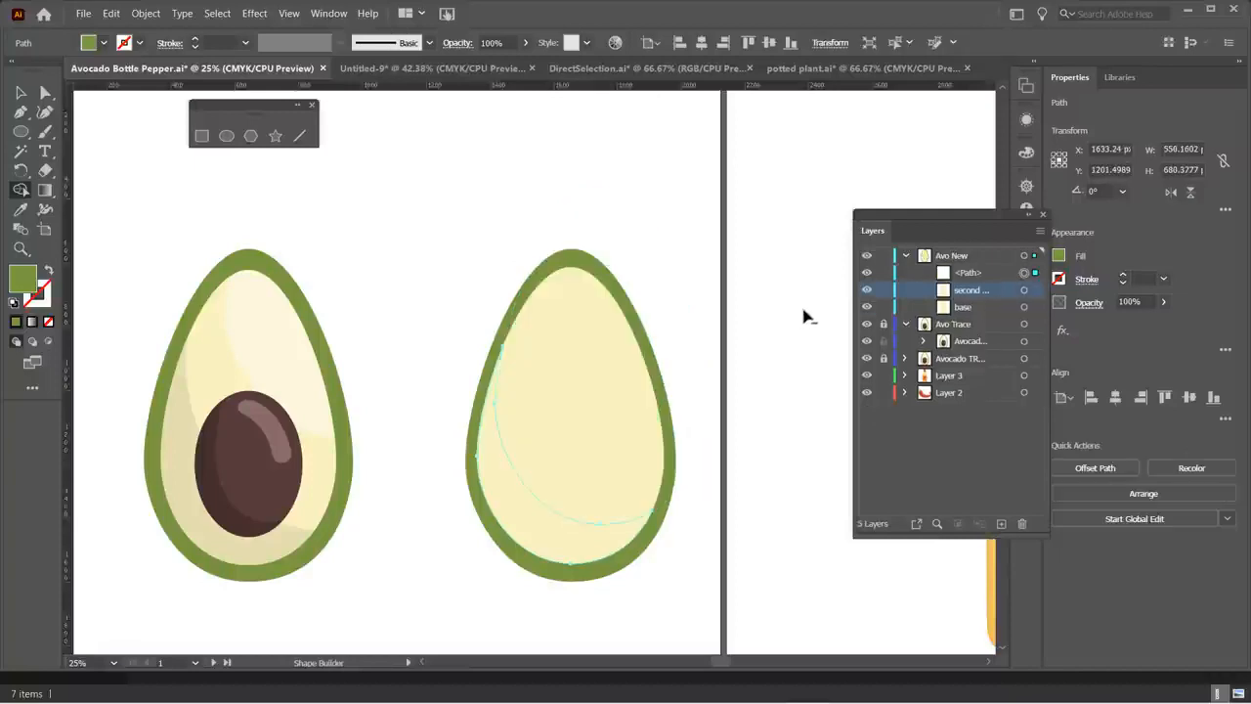
pyautogui.click(498, 499)
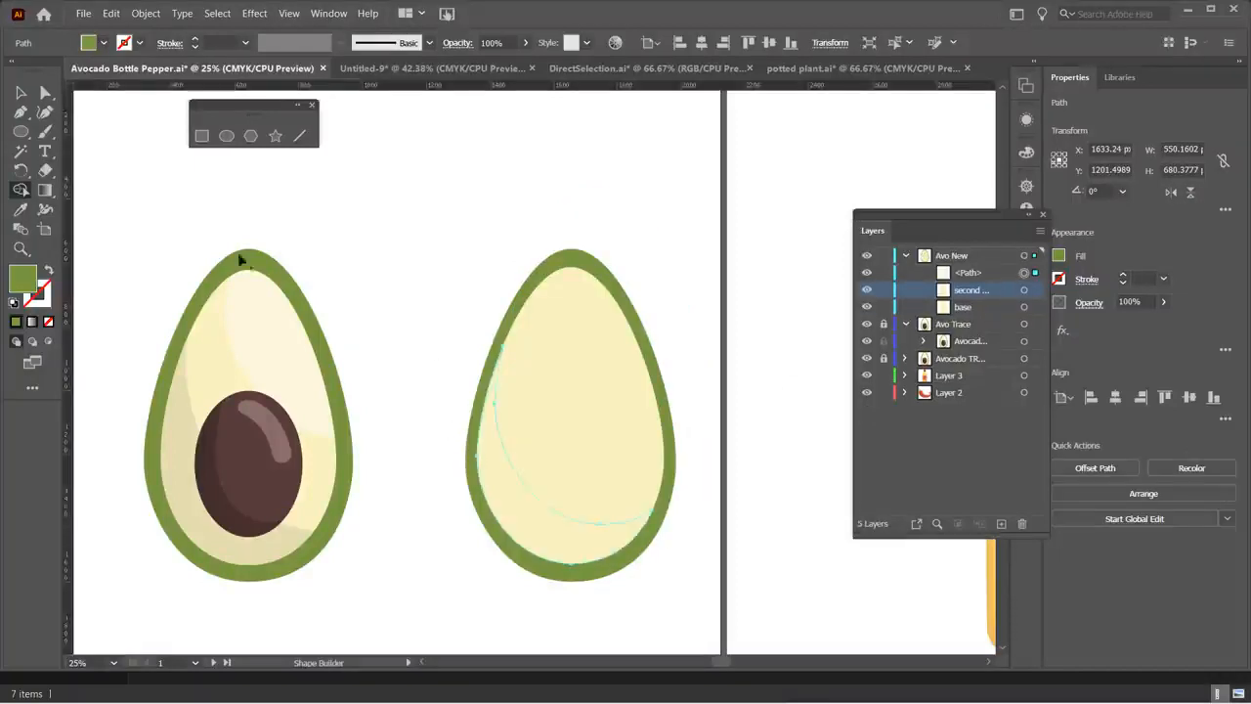
# - Fill the crescent shadow path on the new avocado's flesh with the darker beige swatch C=4 M=0 Y=35 K=12, leaving nothing selected
pyautogui.click(23, 97)
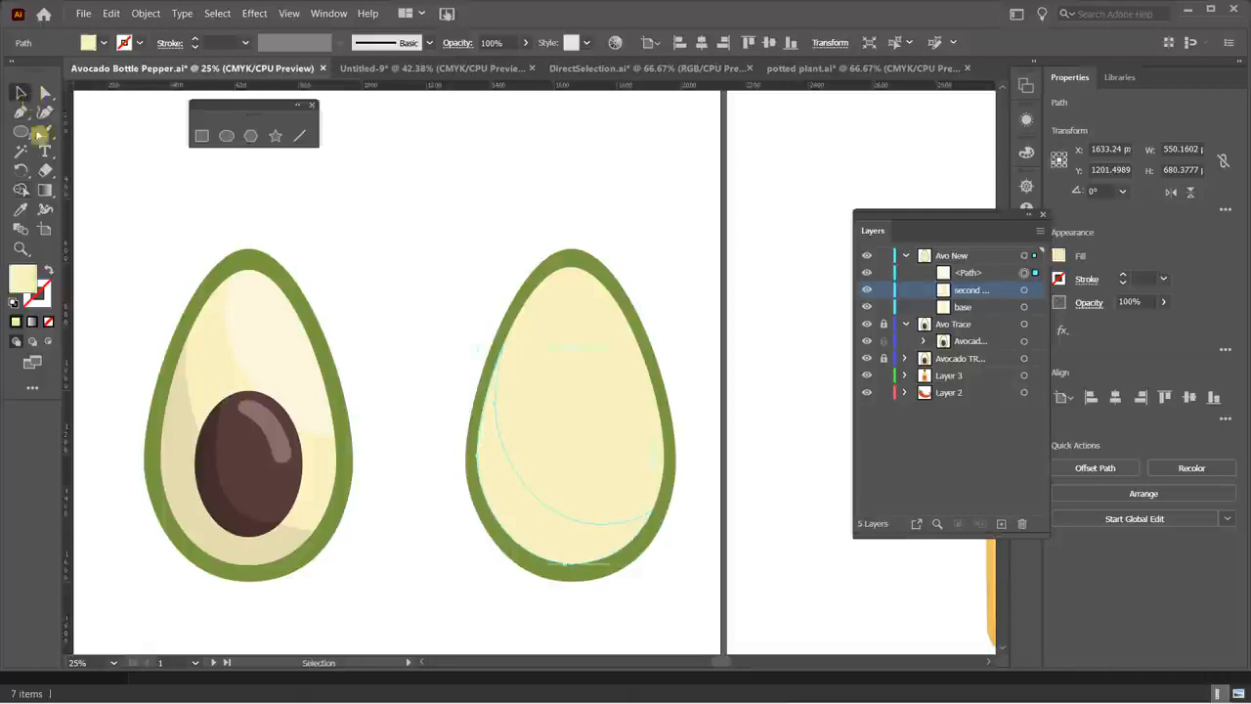
pyautogui.click(101, 43)
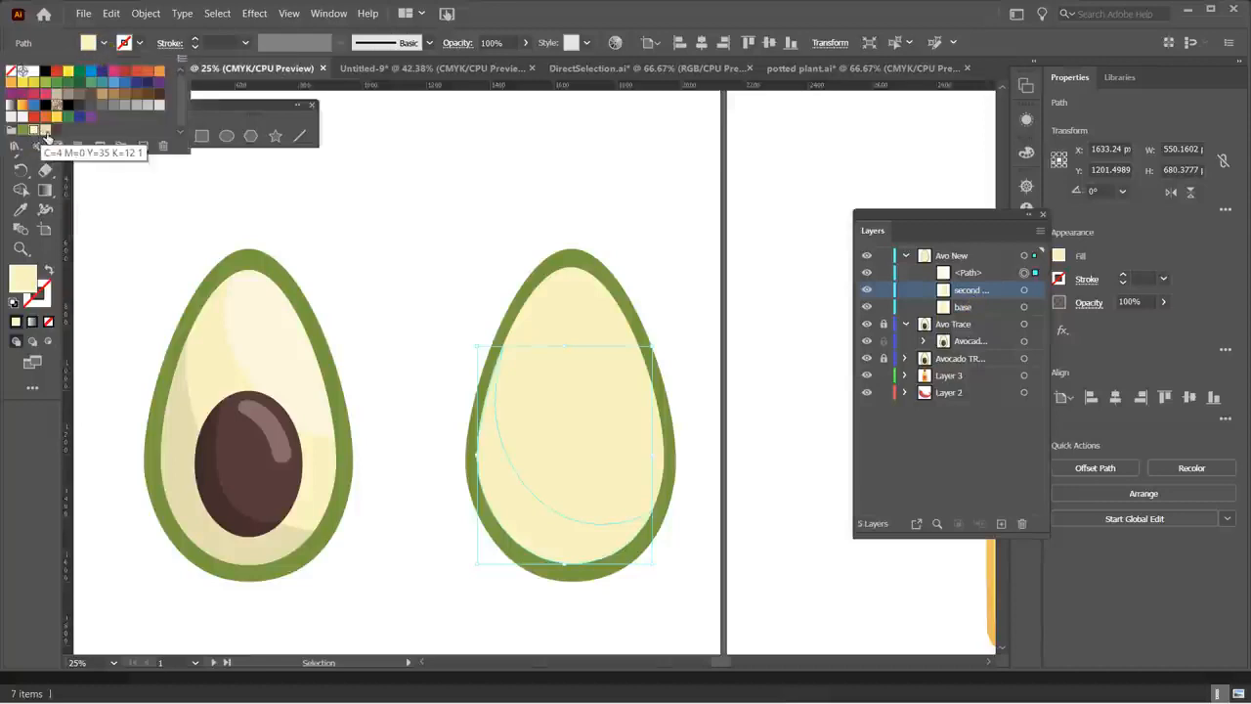
pyautogui.click(44, 132)
pyautogui.click(365, 230)
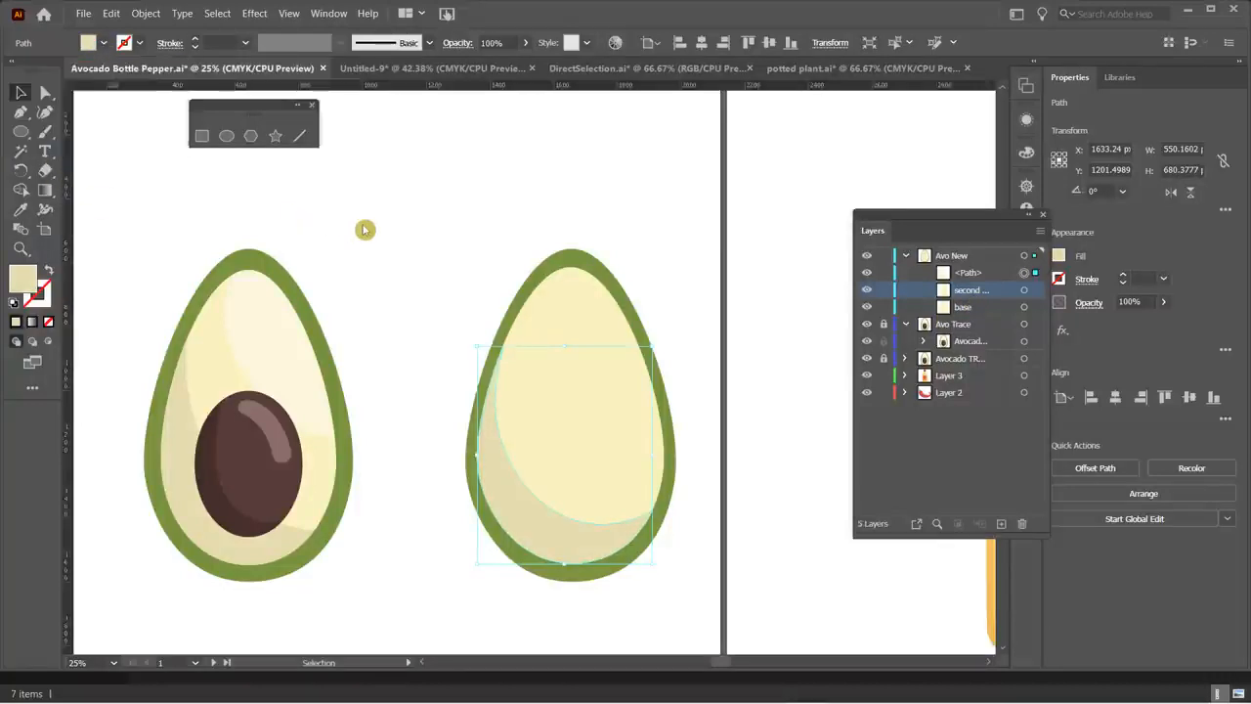
pyautogui.click(417, 234)
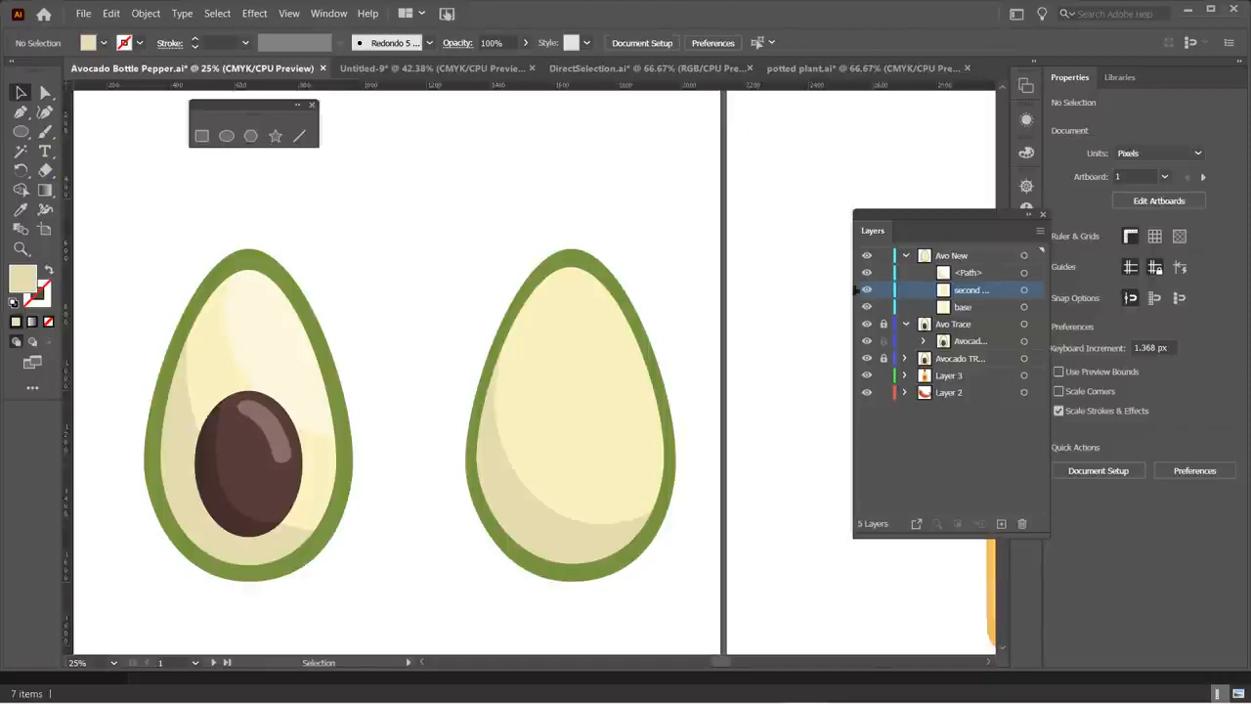
# - Draw a circle about 380 px wide, filled with the dark brown swatch, in the lower part of the new avocado as its seed
pyautogui.click(24, 135)
pyautogui.click(106, 46)
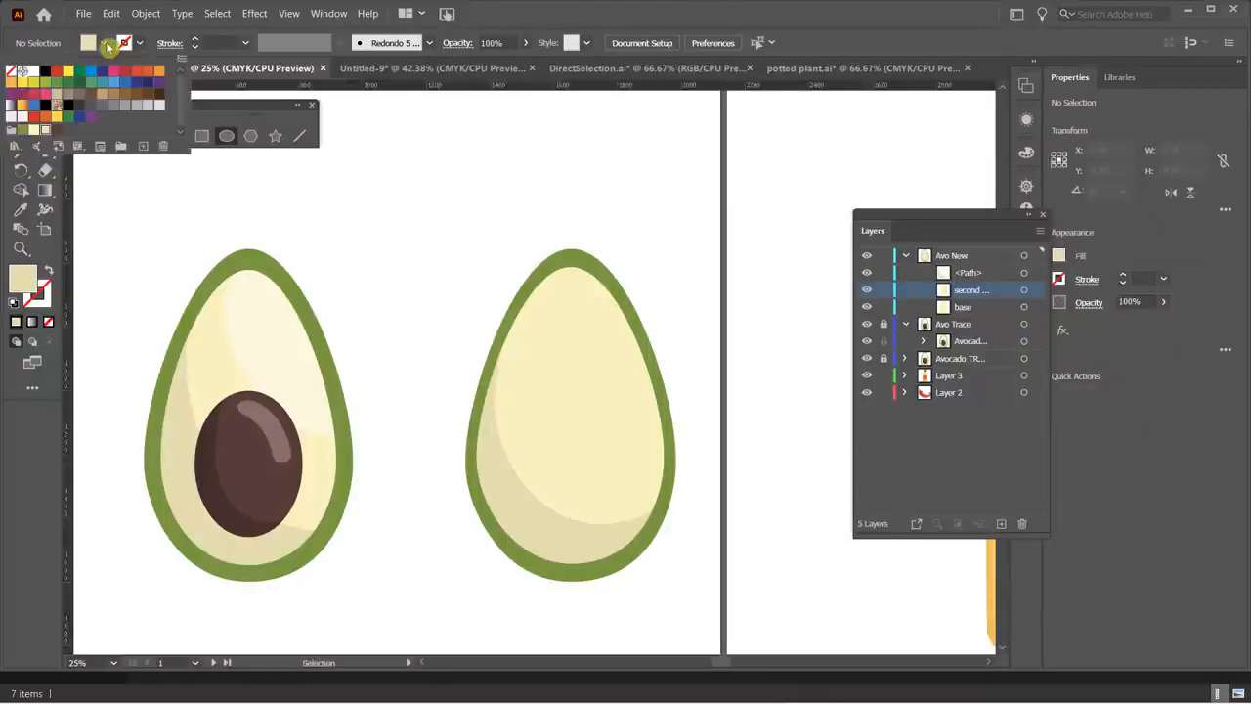
pyautogui.click(56, 128)
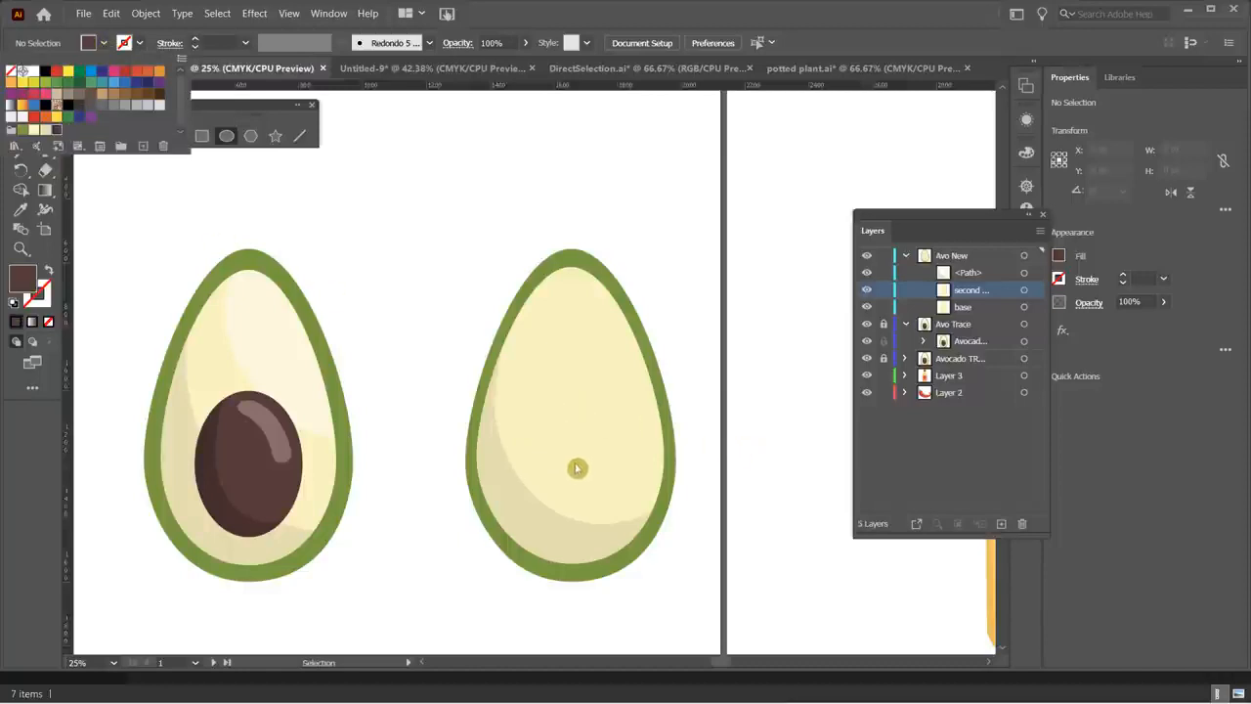
pyautogui.click(598, 12)
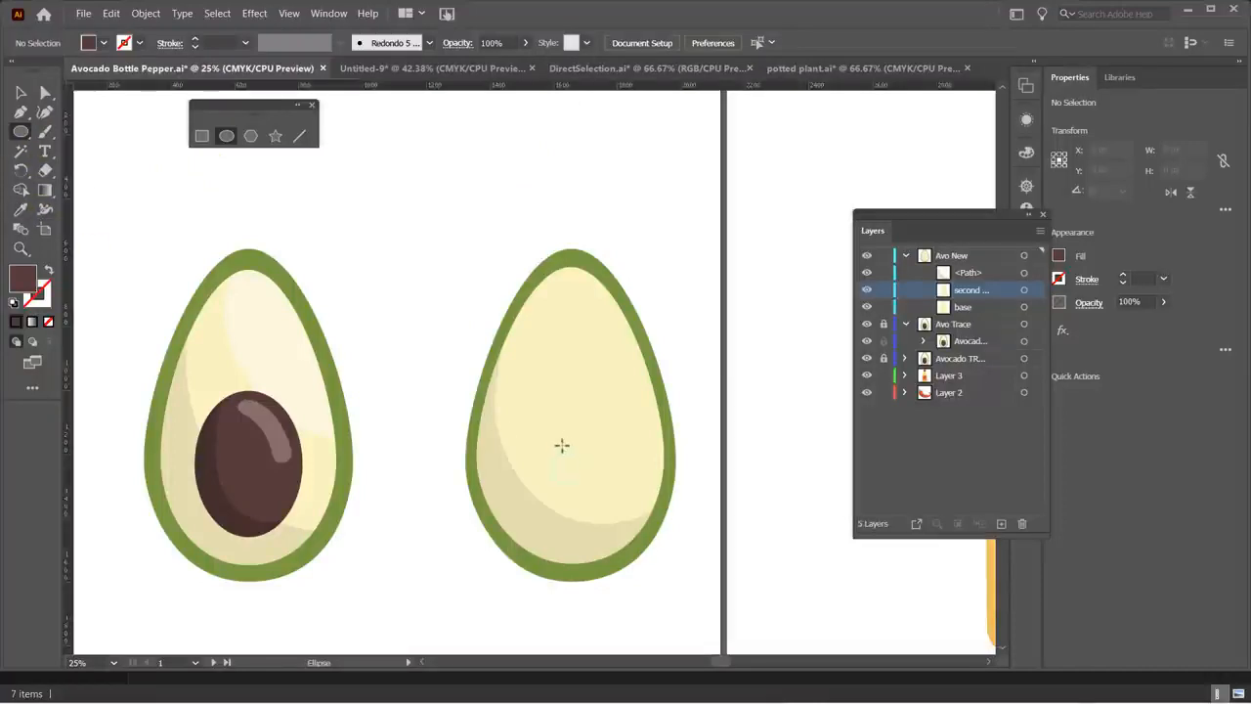
pyautogui.moveTo(555, 417); pyautogui.dragTo(552, 403)
pyautogui.press('v')
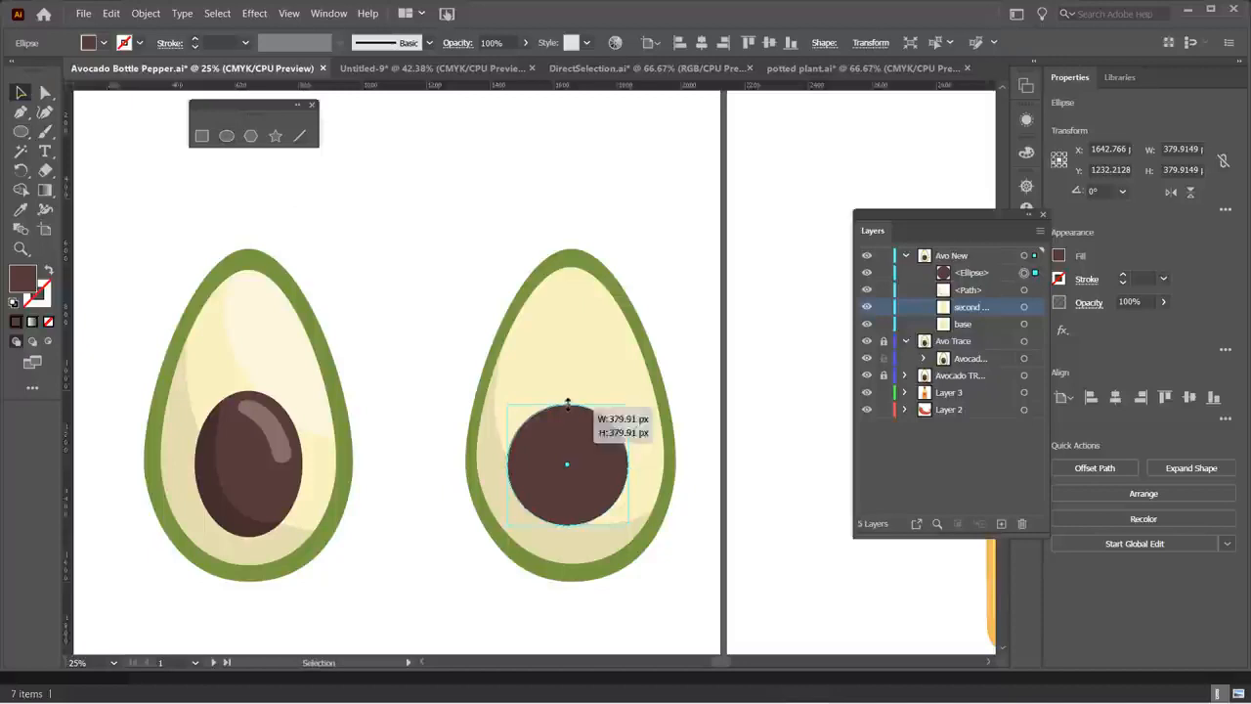
# - Move only the seed's top anchor point up by about 55 px to stretch the circle into an egg shape
pyautogui.click(45, 96)
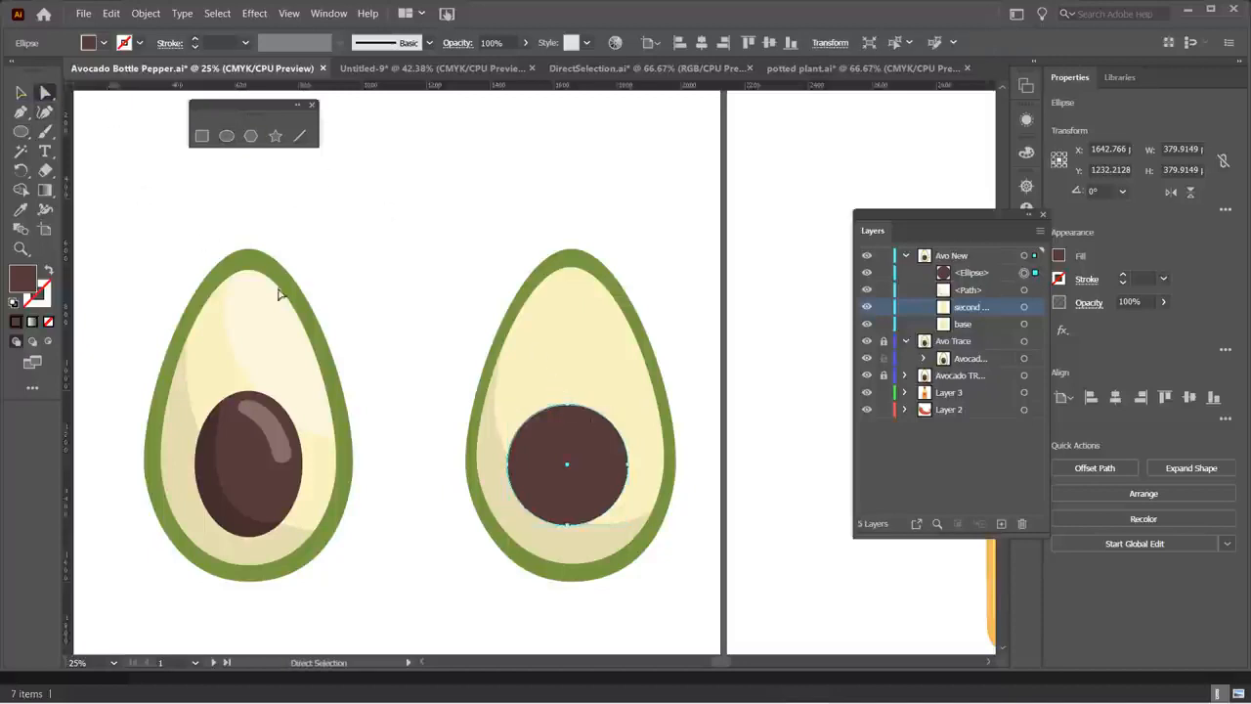
pyautogui.click(568, 404)
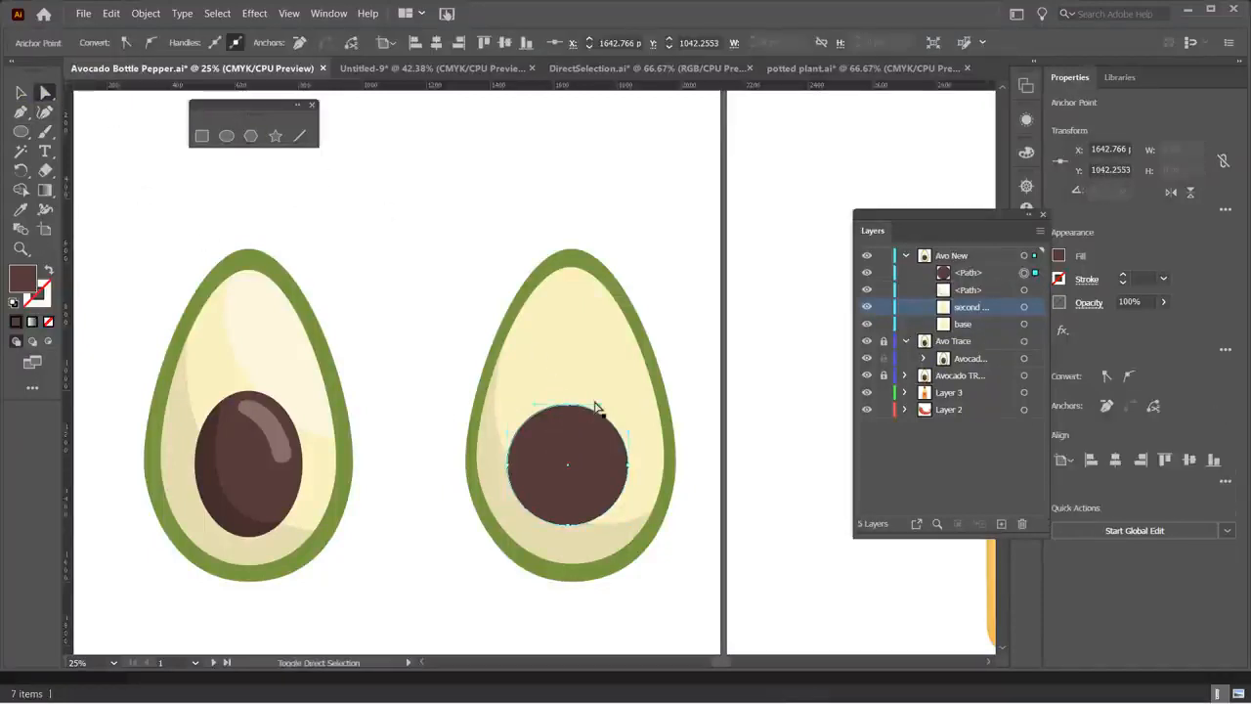
pyautogui.hotkey('shift', 'Up')
pyautogui.hotkey('shift', 'Up')
pyautogui.hotkey('shift', 'Up')
pyautogui.hotkey('shift', 'Up')
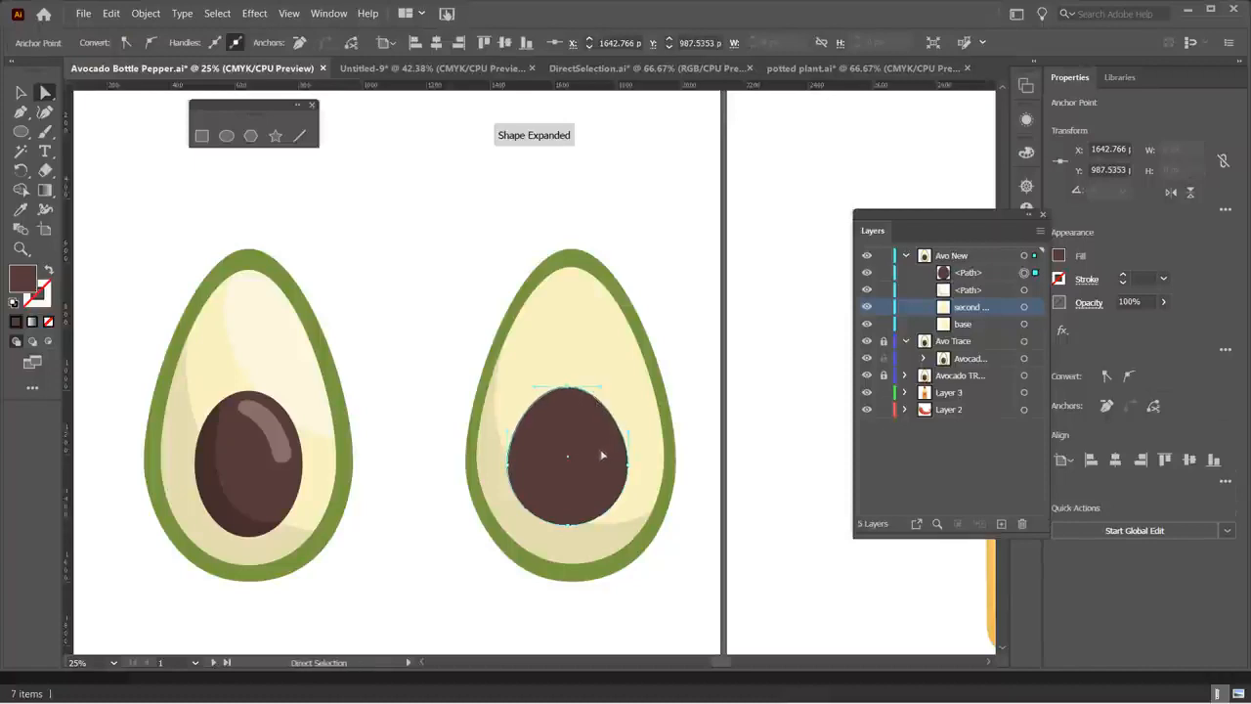
pyautogui.click(531, 467)
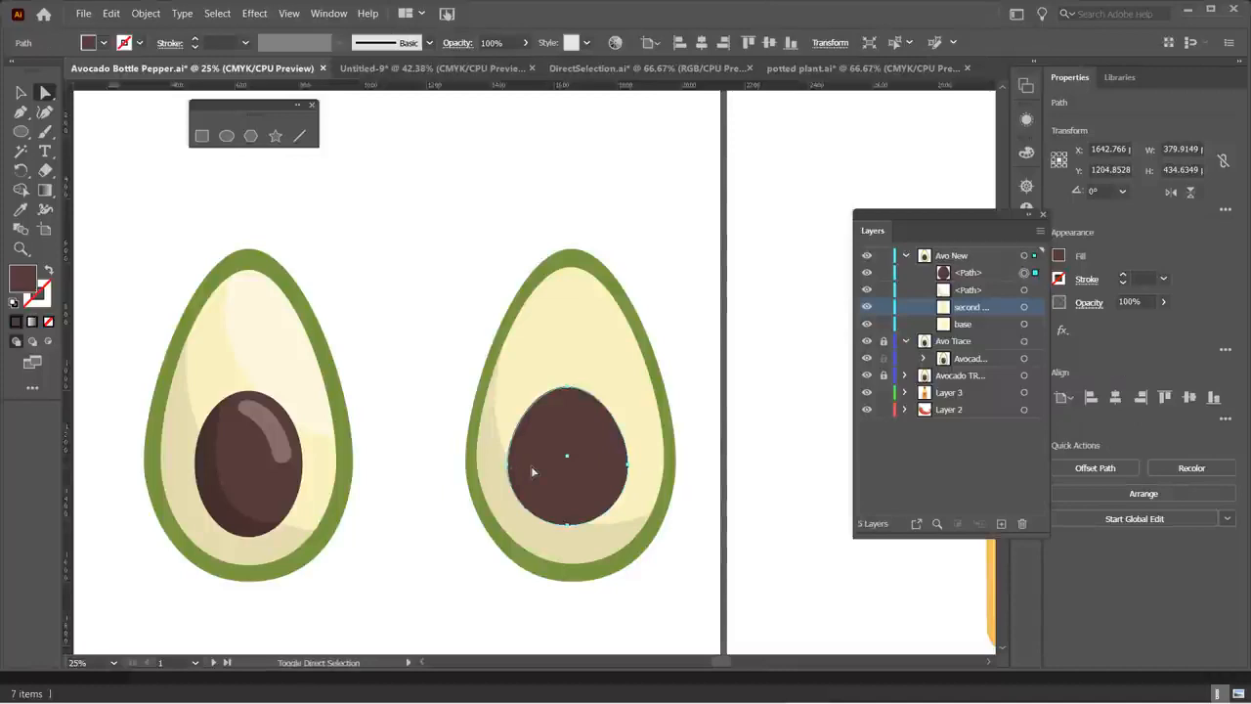
pyautogui.hotkey('shift', 'Right')
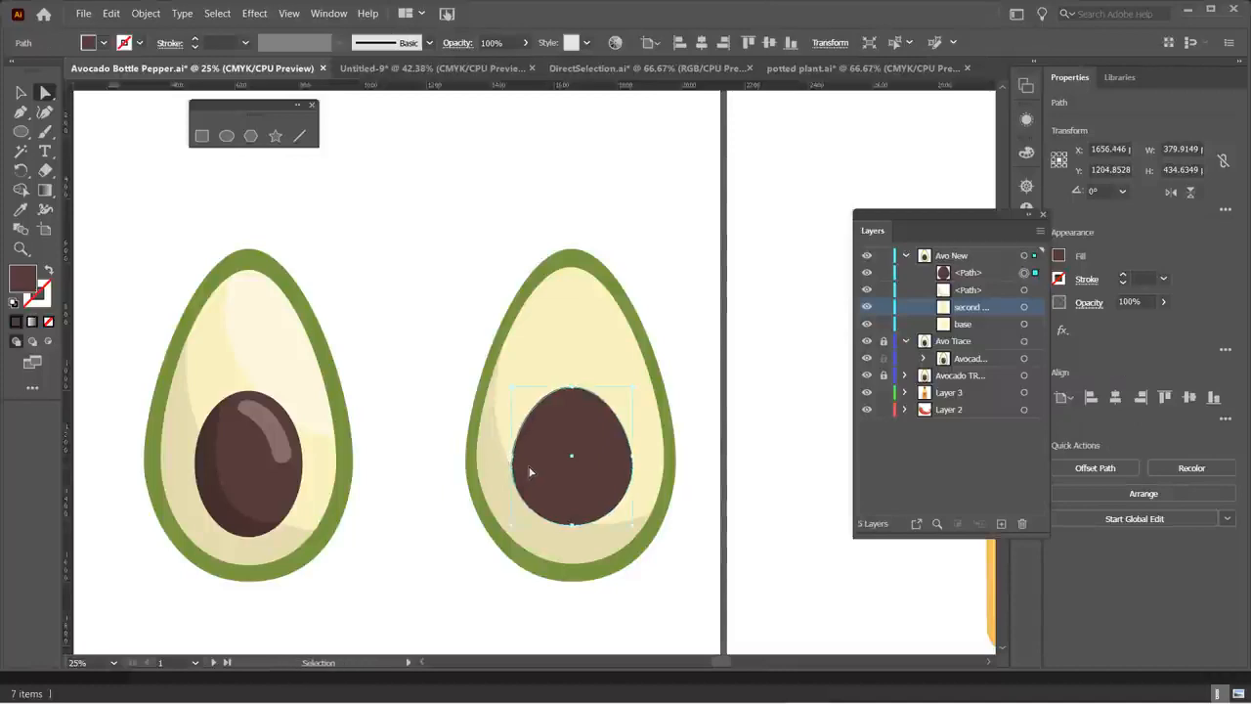
pyautogui.hotkey('ctrl', 'z')
# - Narrow the seed by moving its left and right anchor points inward by about 27 px each
pyautogui.click(509, 464)
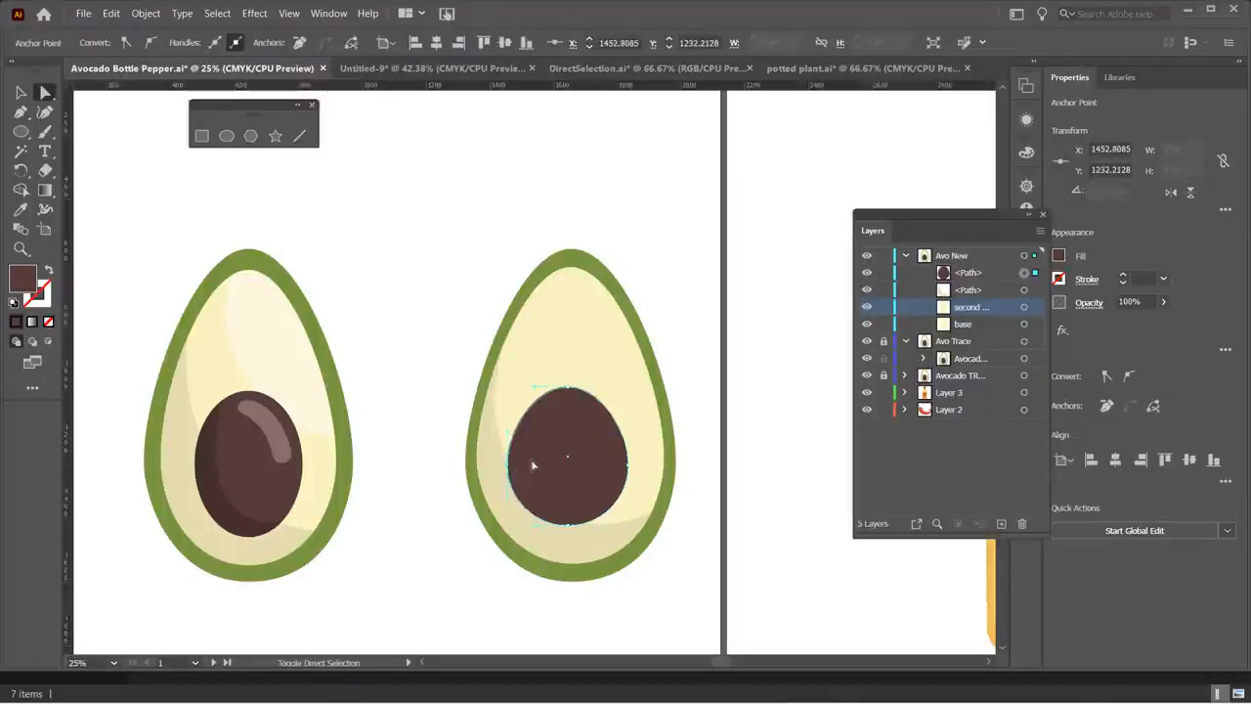
pyautogui.hotkey('shift', 'Right')
pyautogui.hotkey('shift', 'Right')
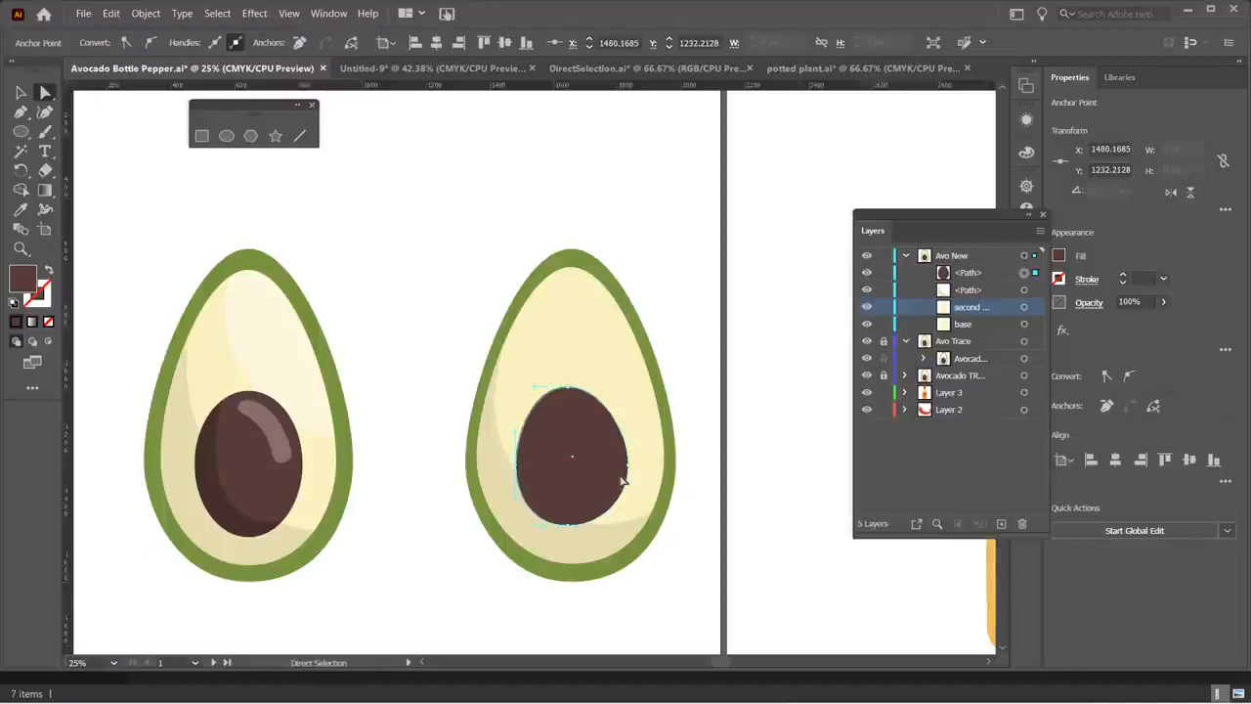
pyautogui.click(629, 465)
pyautogui.hotkey('shift', 'Left')
pyautogui.hotkey('shift', 'Left')
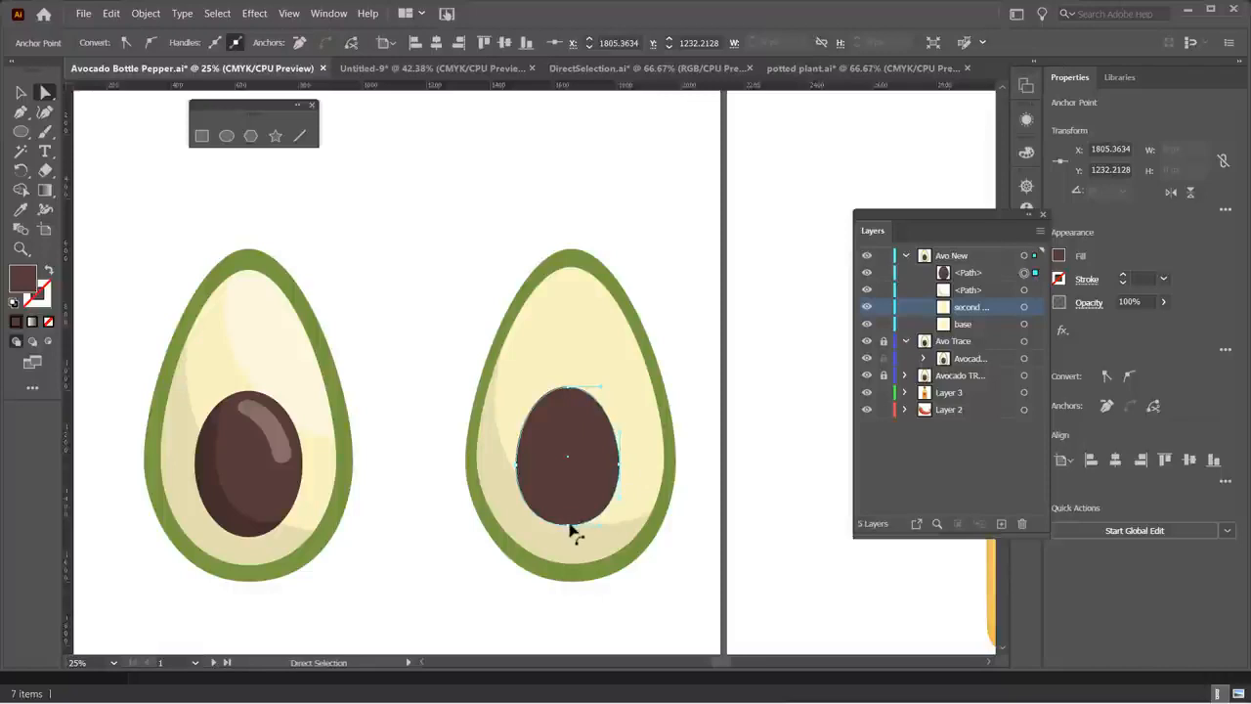
# - Move the seed's bottom anchor point down by about 27 px
pyautogui.click(568, 525)
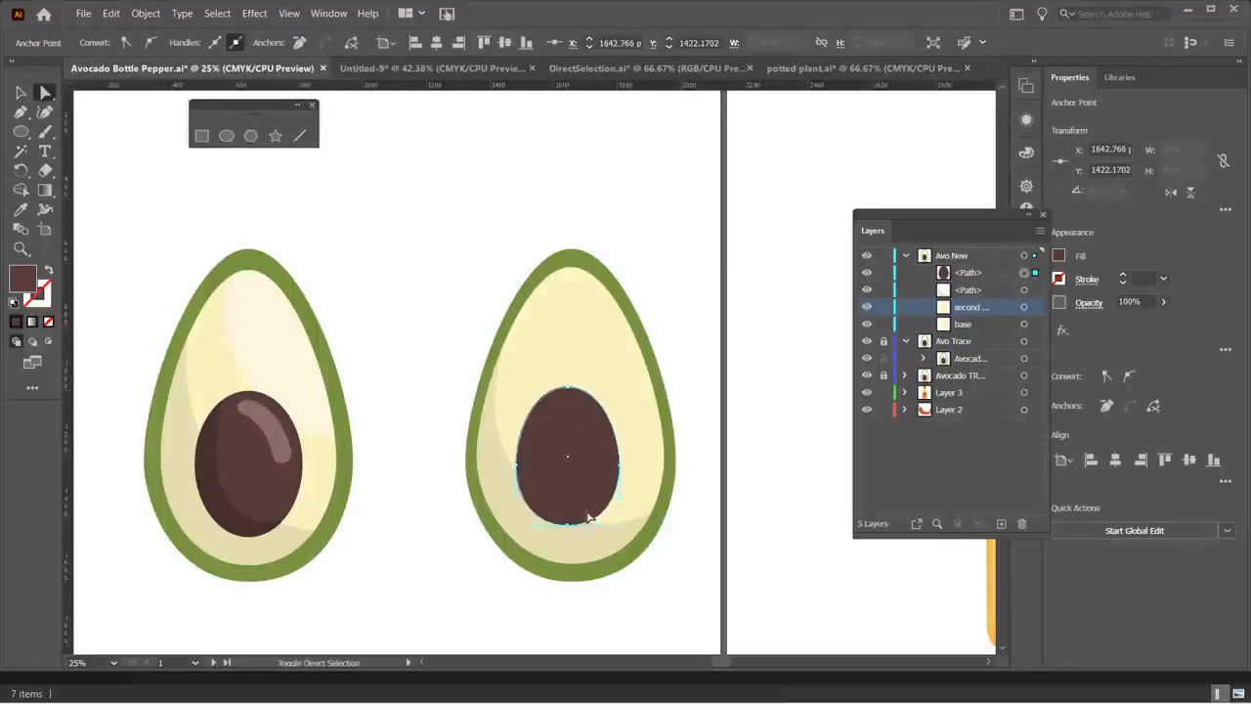
pyautogui.hotkey('shift', 'Down')
pyautogui.hotkey('shift', 'Down')
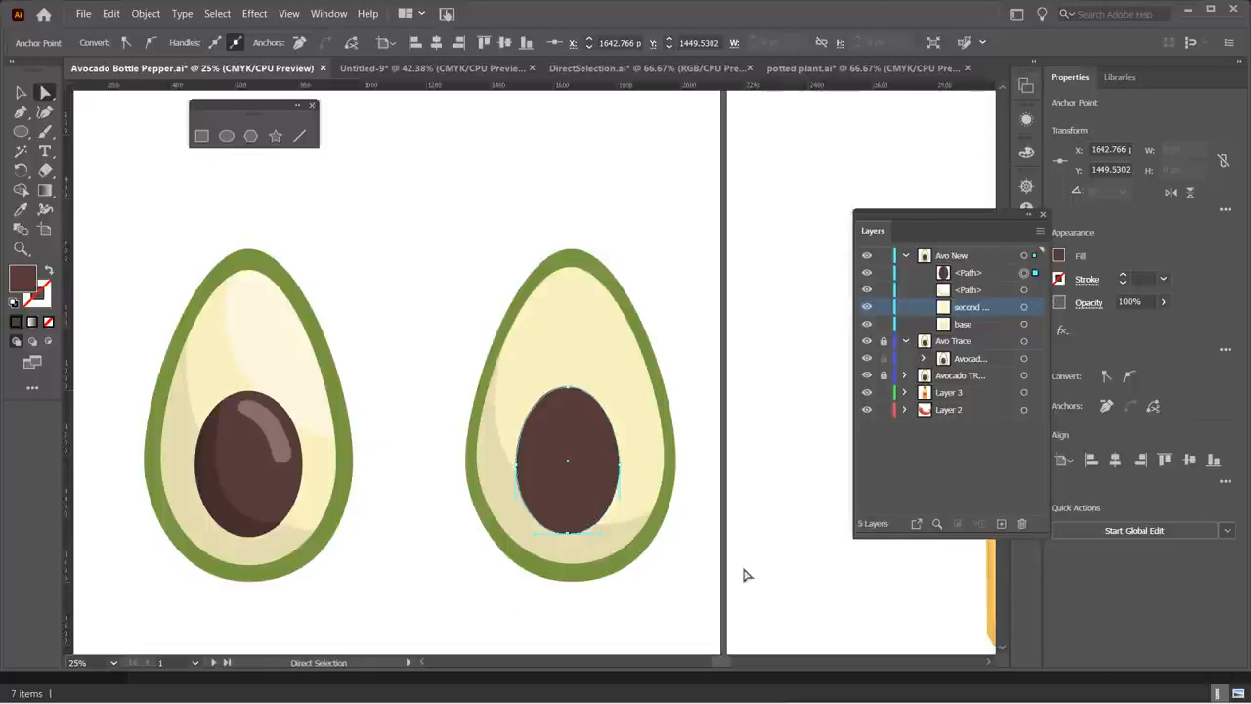
# - Place a duplicate of the seed beyond the avocado's upper right, and paste another copy directly in front of the original seed
pyautogui.click(575, 429)
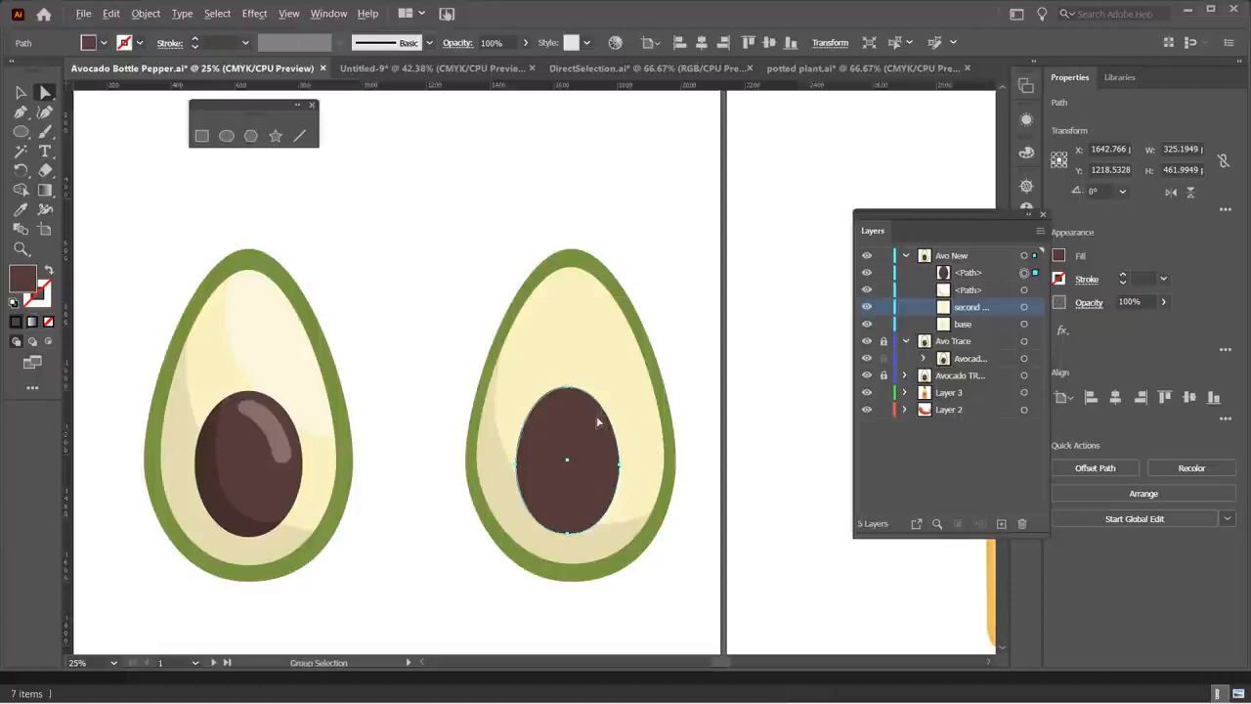
pyautogui.moveTo(587, 431); pyautogui.dragTo(727, 251)
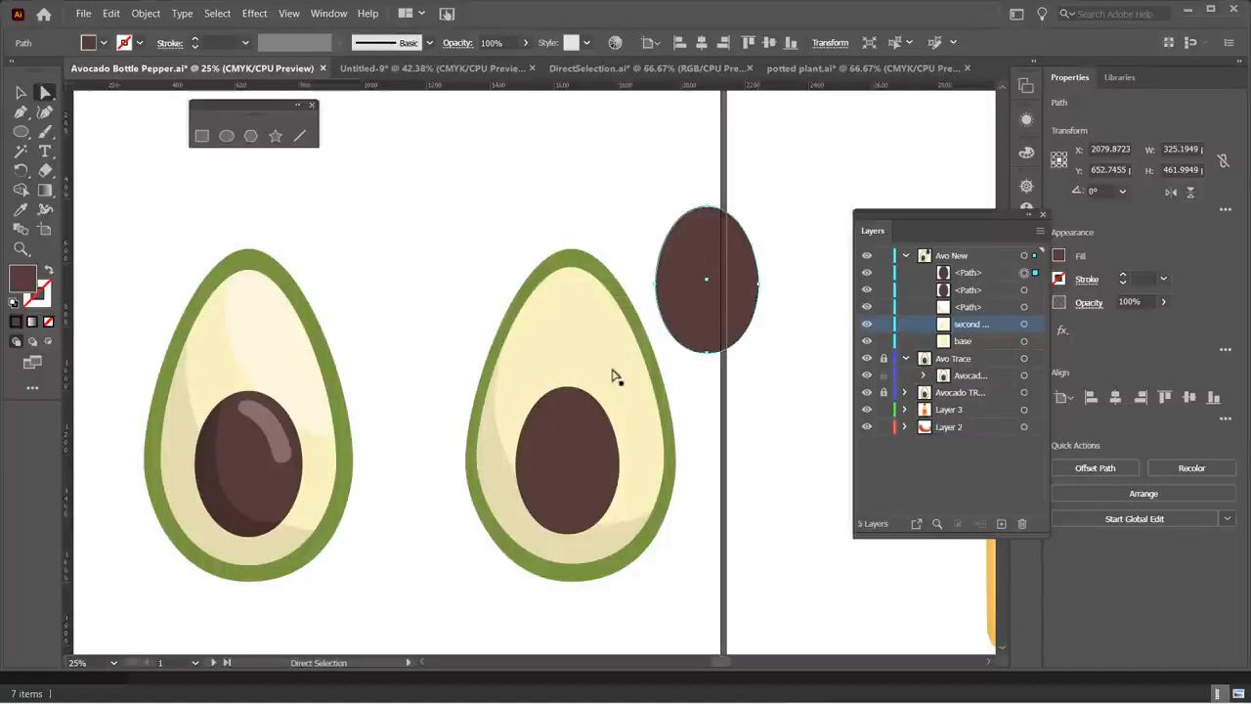
pyautogui.click(561, 443)
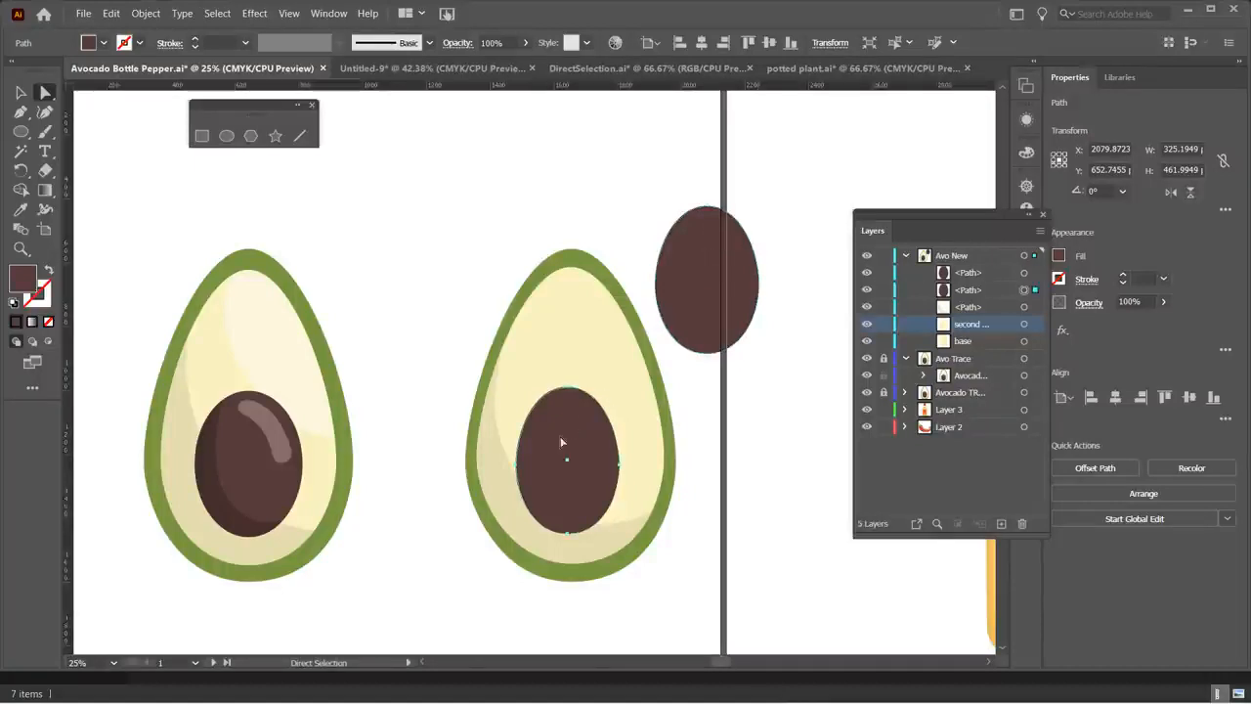
pyautogui.click(110, 13)
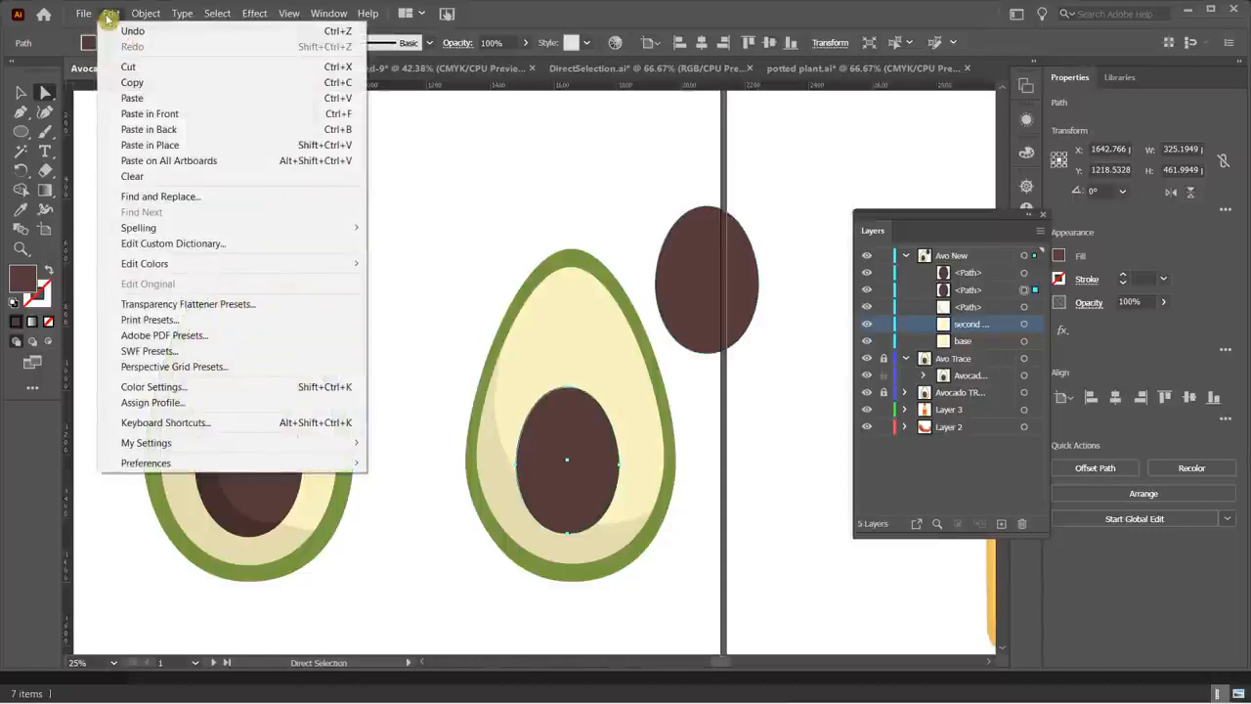
pyautogui.click(154, 83)
pyautogui.click(112, 14)
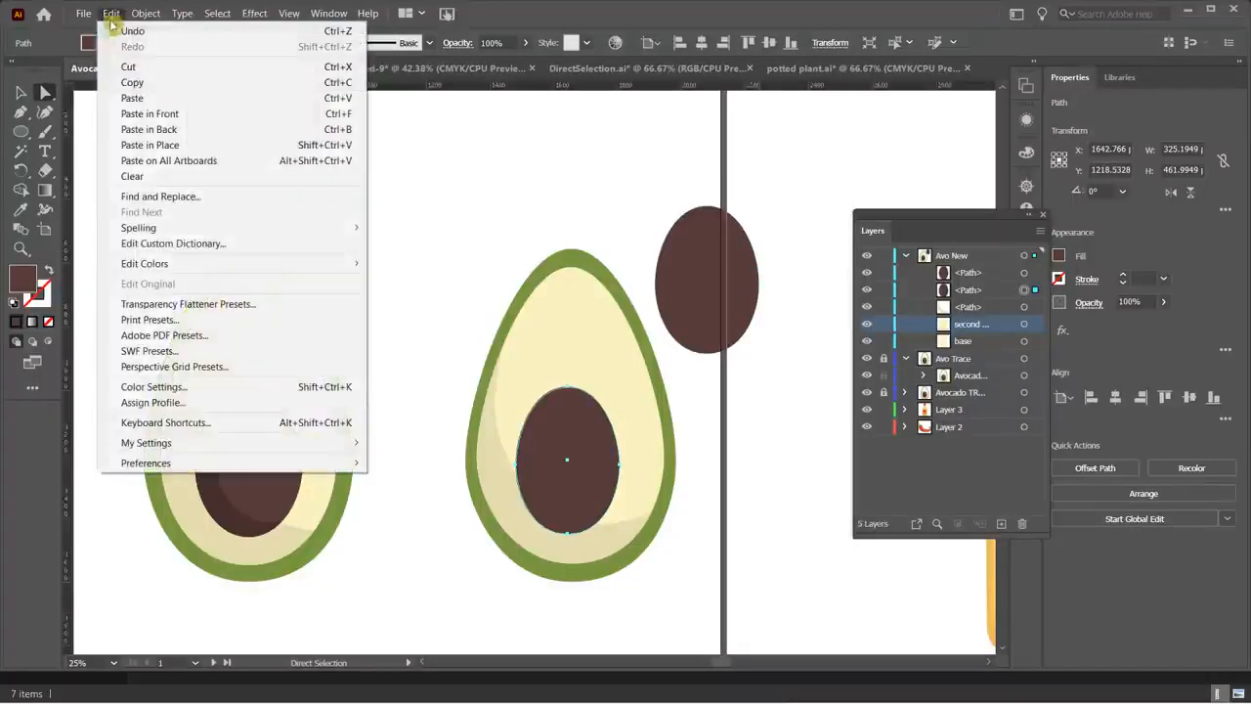
pyautogui.click(167, 114)
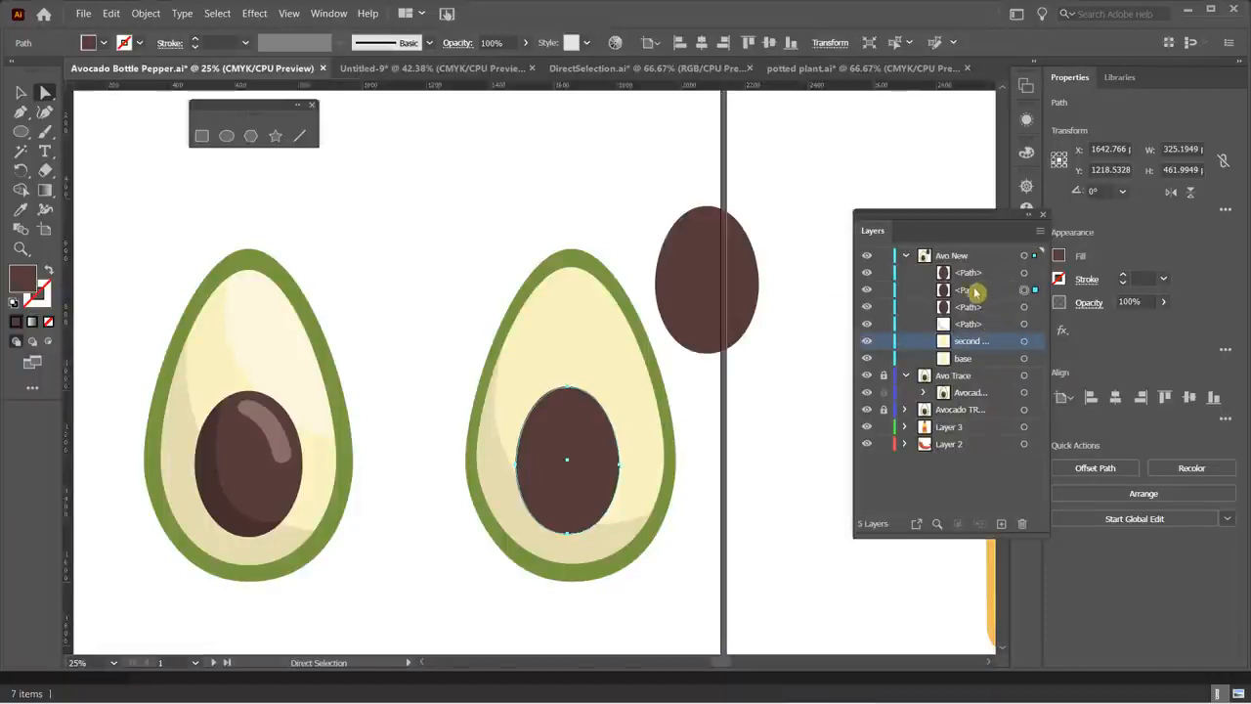
# - Overlap the spare seed on the pasted copy, offset up and right, and remove the overlap and excess with Shape Builder, leaving a lower-left crescent
pyautogui.click(21, 92)
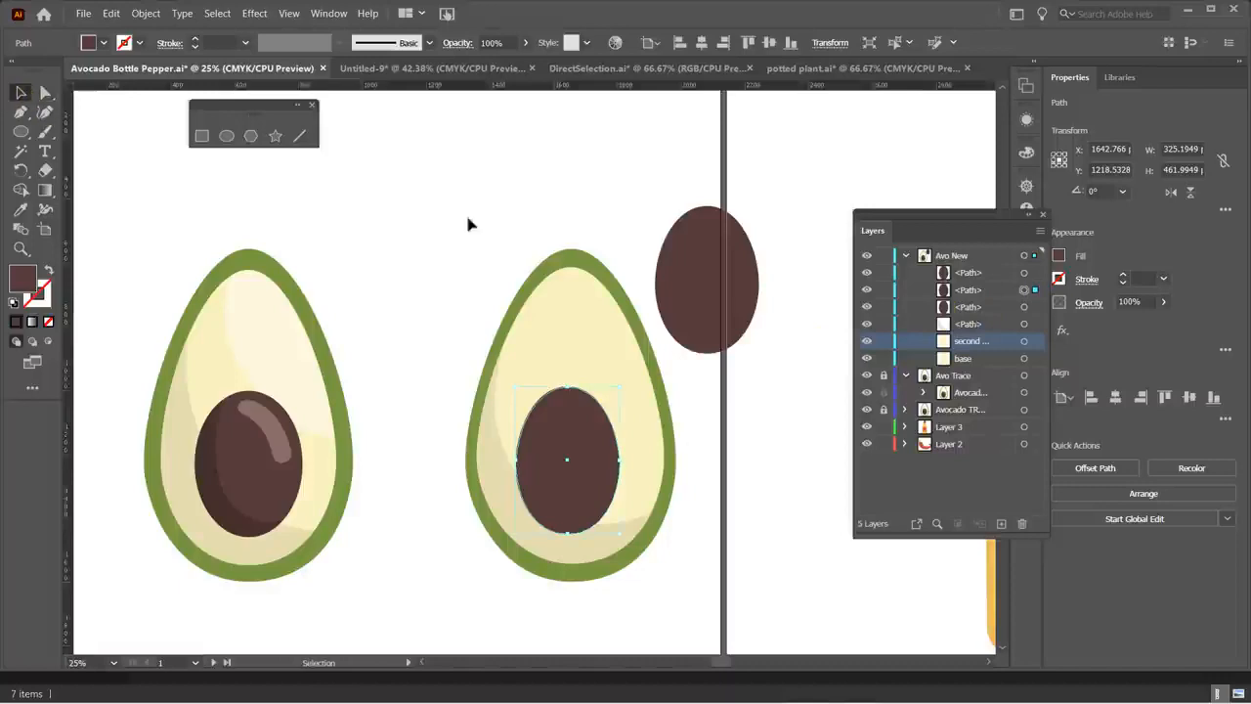
pyautogui.click(684, 256)
pyautogui.moveTo(691, 244); pyautogui.dragTo(567, 408)
pyautogui.keyDown('shift'); pyautogui.click(521, 471); pyautogui.keyUp('shift')
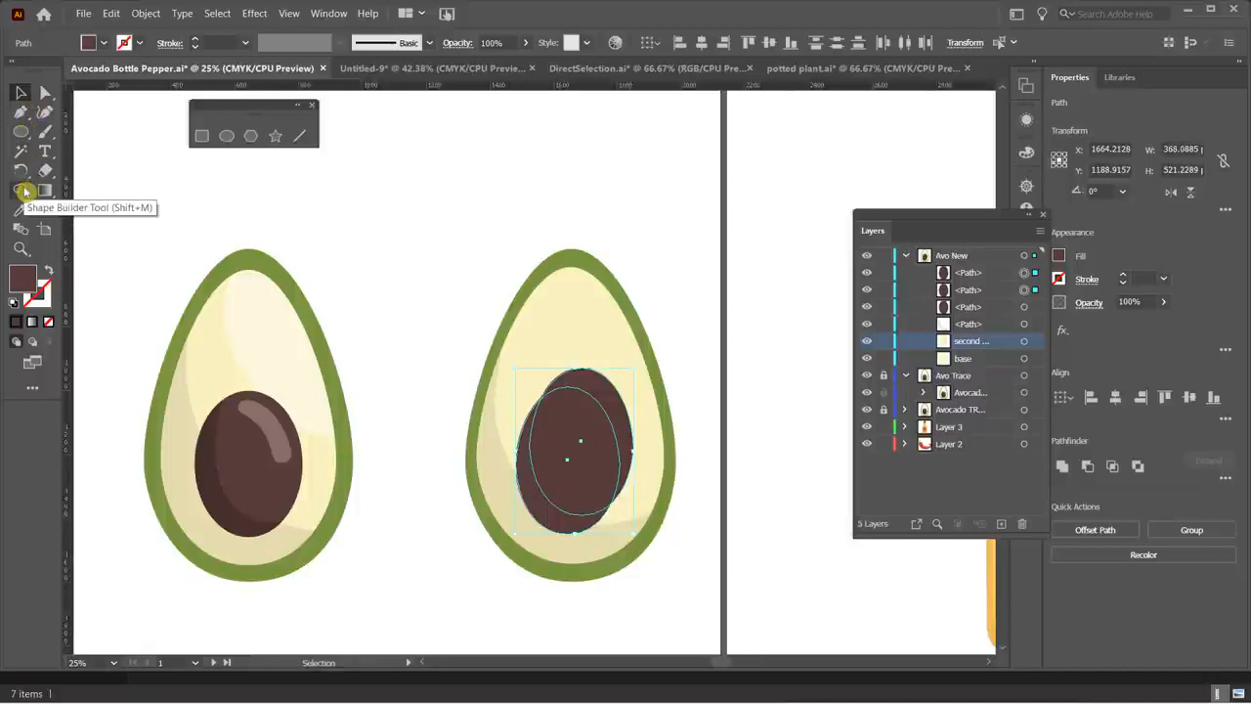
pyautogui.click(22, 191)
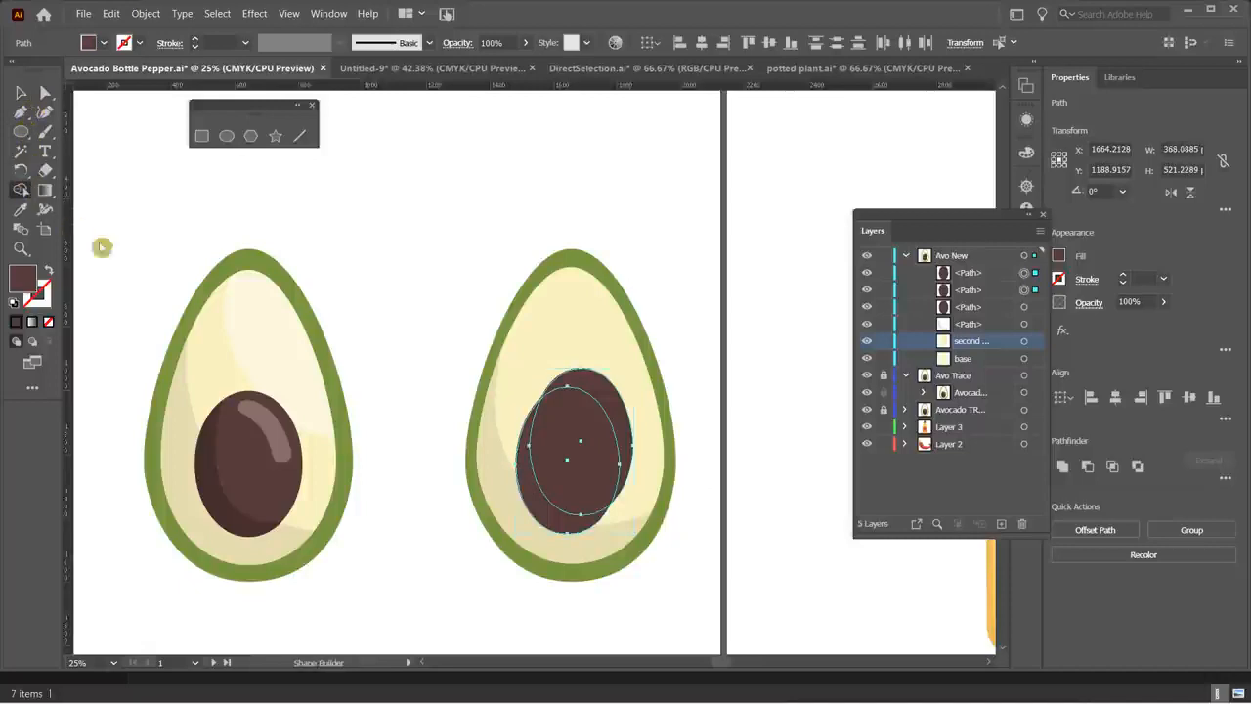
pyautogui.keyDown('alt'); pyautogui.click(601, 394); pyautogui.keyUp('alt')
pyautogui.keyDown('alt'); pyautogui.click(577, 424); pyautogui.keyUp('alt')
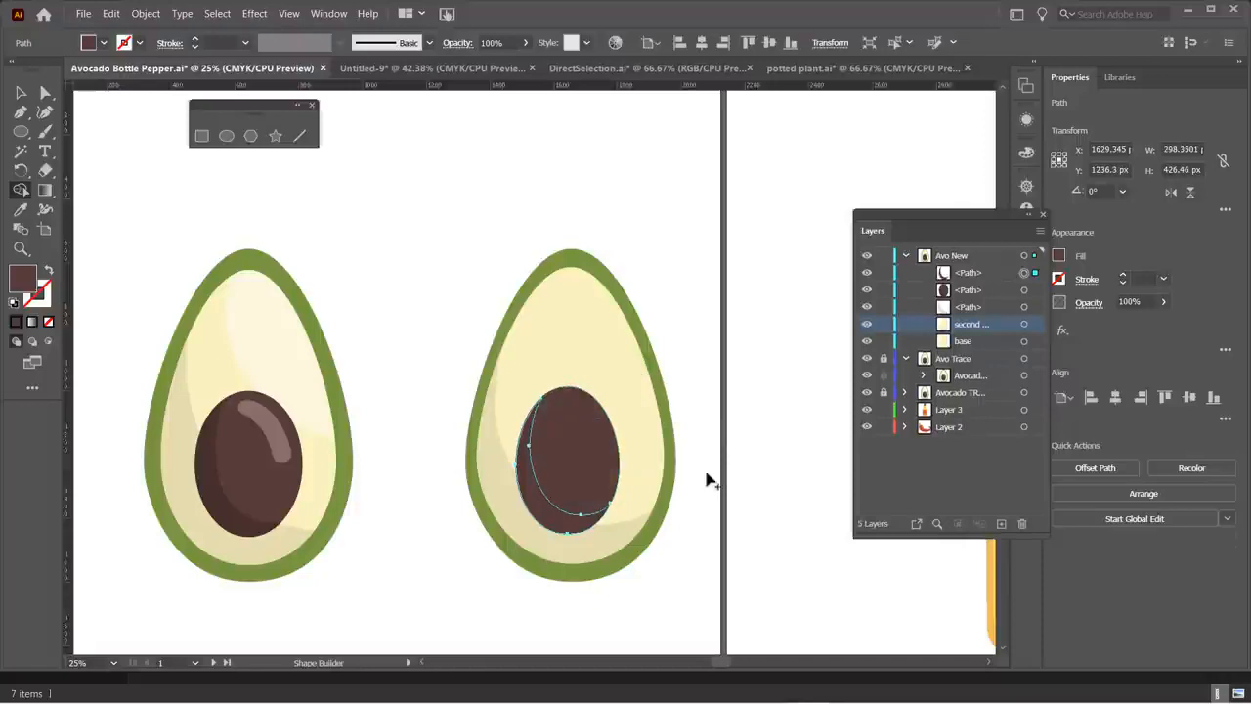
# - Darken the seed crescent's fill to 20% brightness (#332020) and deselect it
pyautogui.click(21, 92)
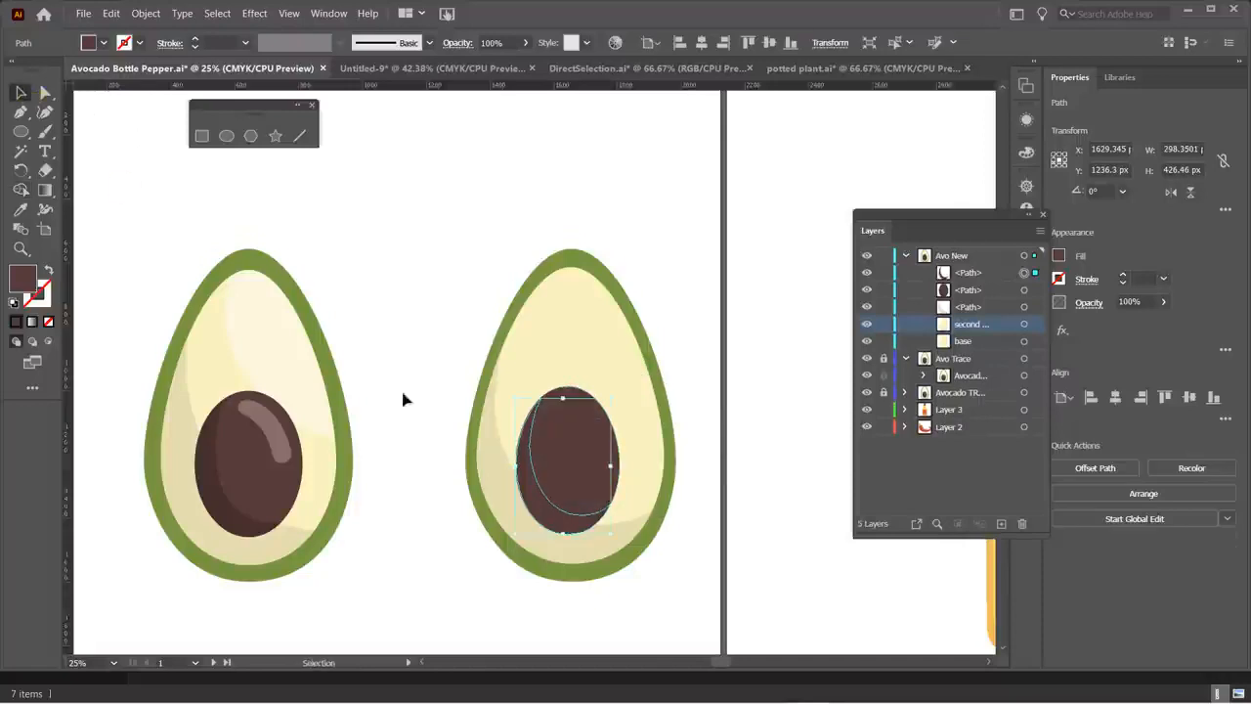
pyautogui.doubleClick(32, 278)
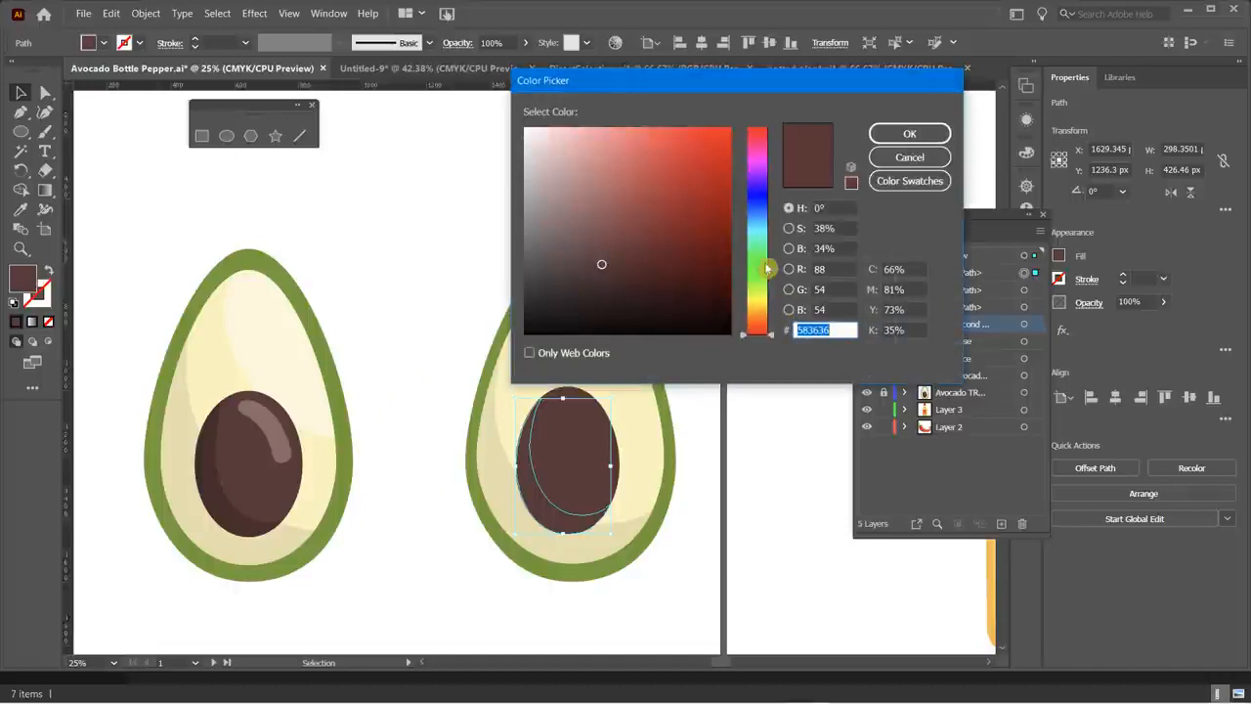
pyautogui.click(792, 249)
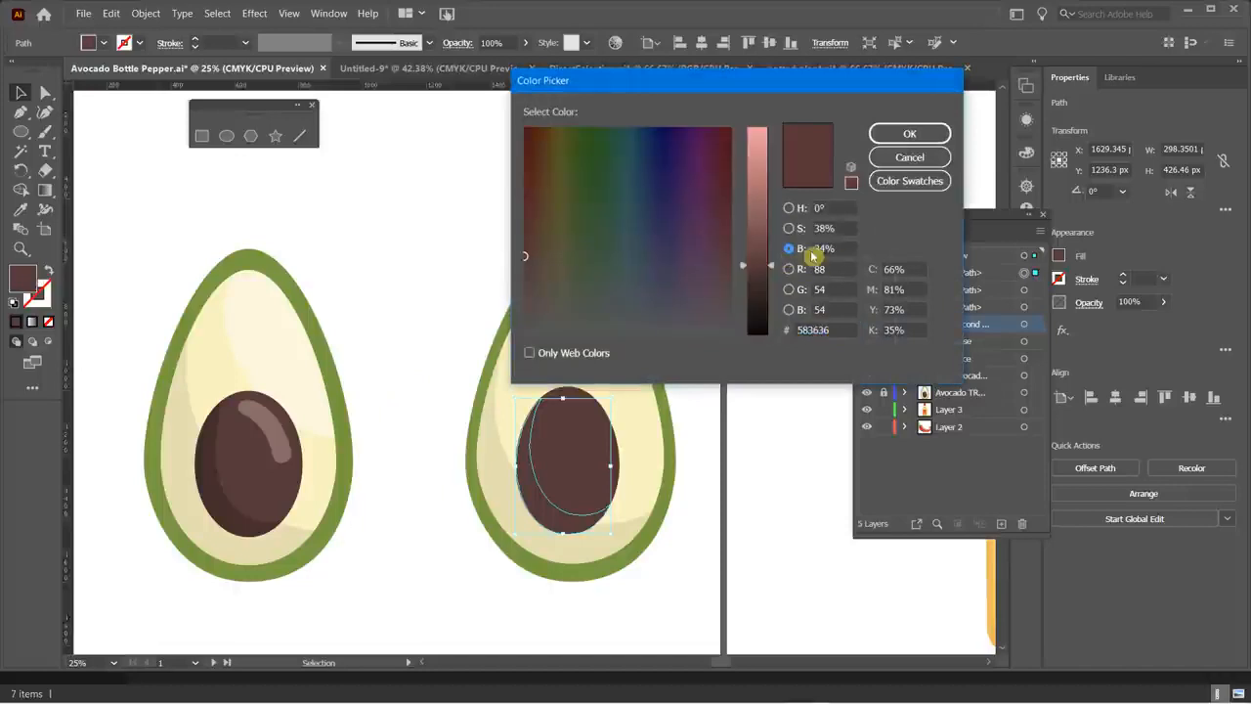
pyautogui.moveTo(771, 266); pyautogui.dragTo(772, 293)
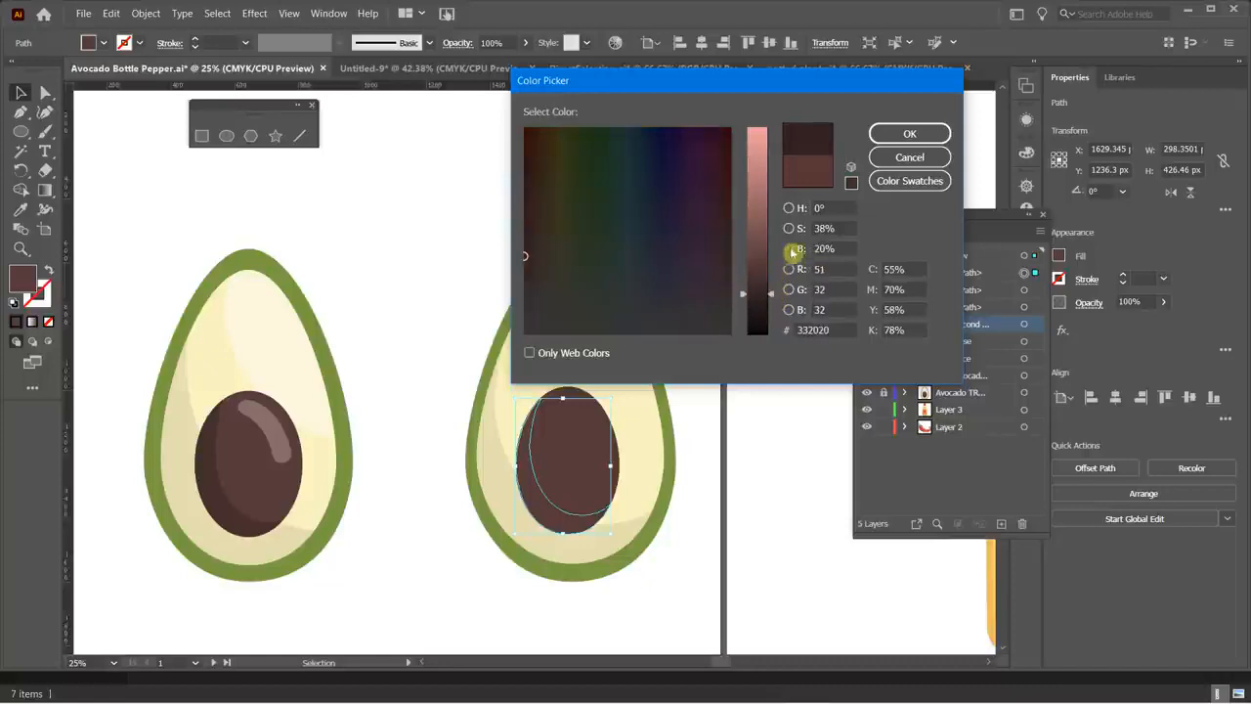
pyautogui.click(907, 137)
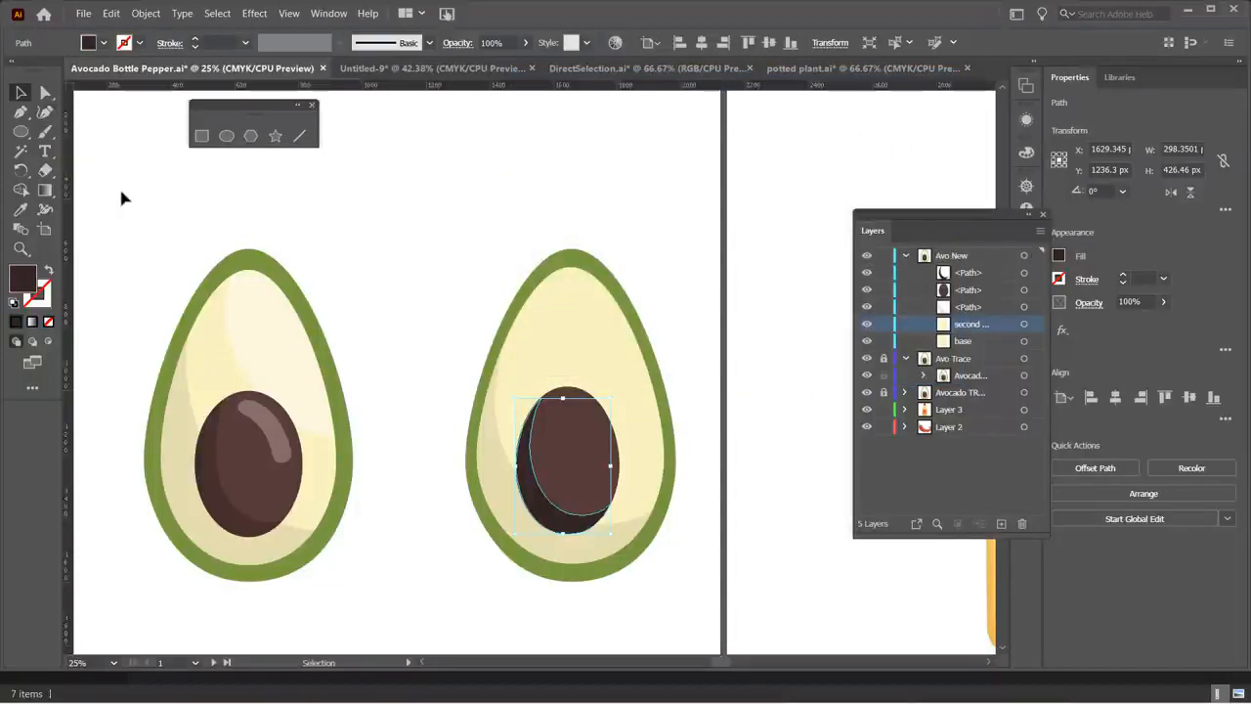
pyautogui.click(121, 199)
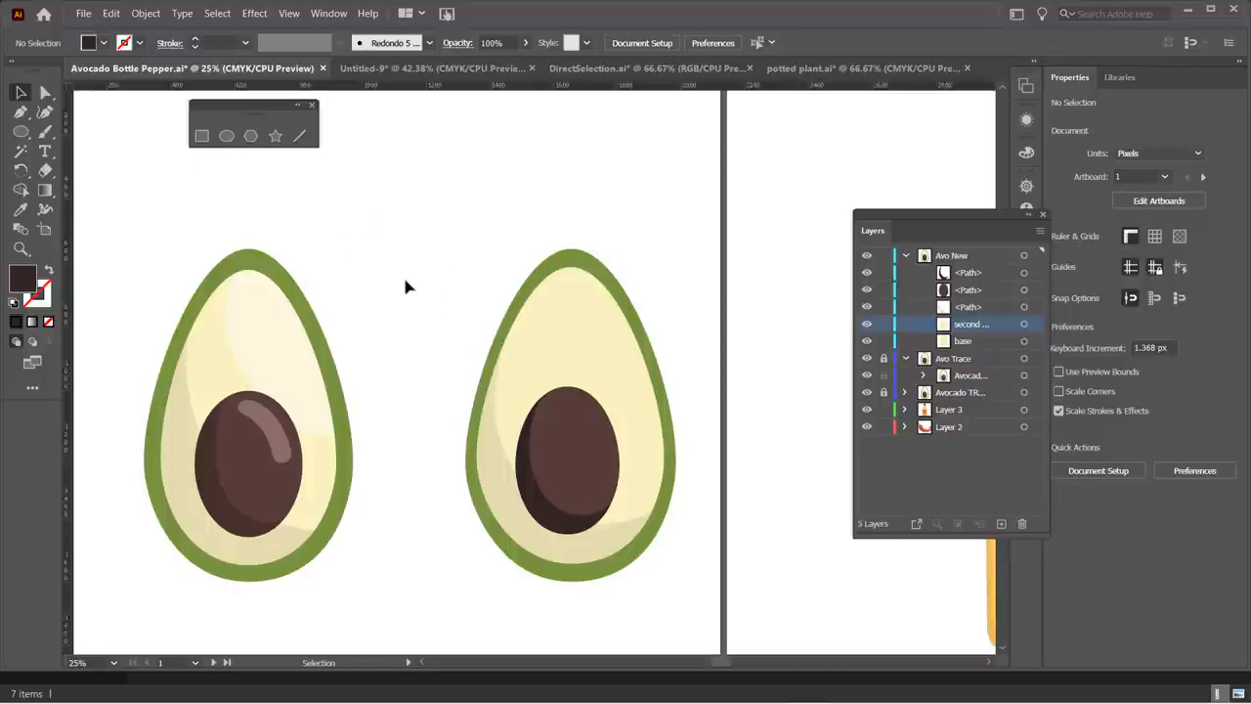
# - Switch to the potted plant.ai document
pyautogui.click(810, 68)
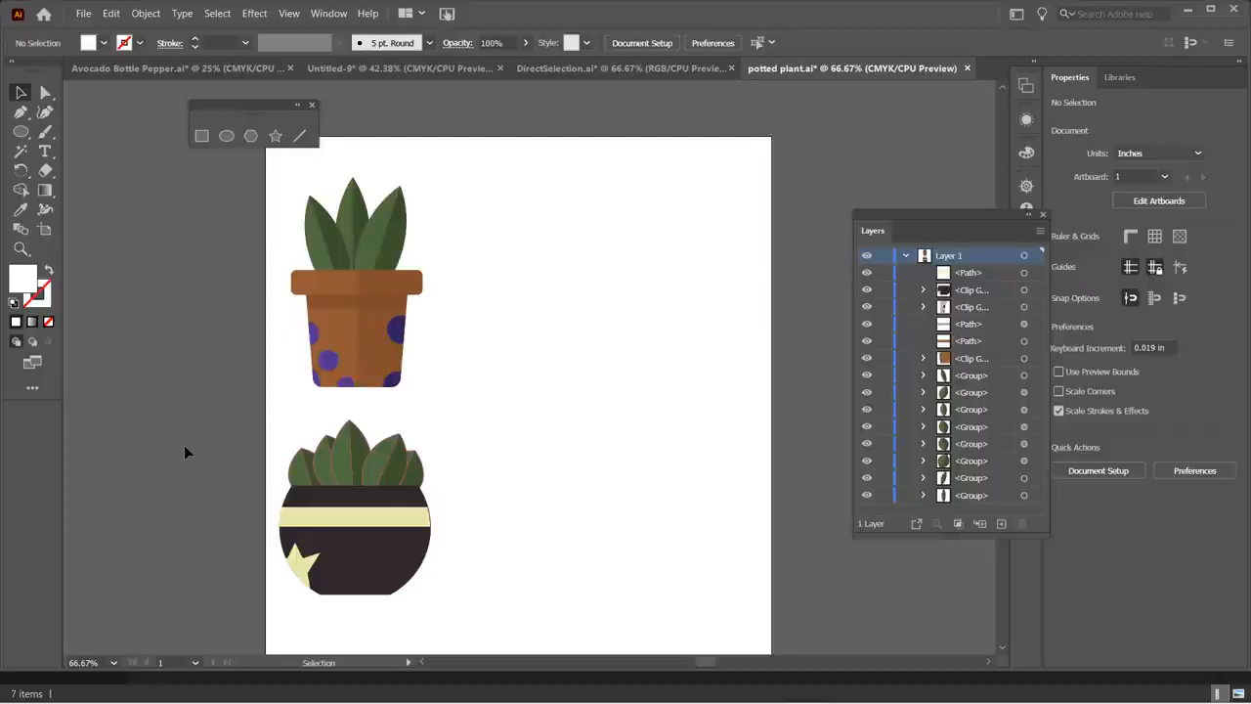
# - Inspect the terracotta pot's shadow band and rim by selecting them, isolating the rim path and leaving isolation mode
pyautogui.click(326, 308)
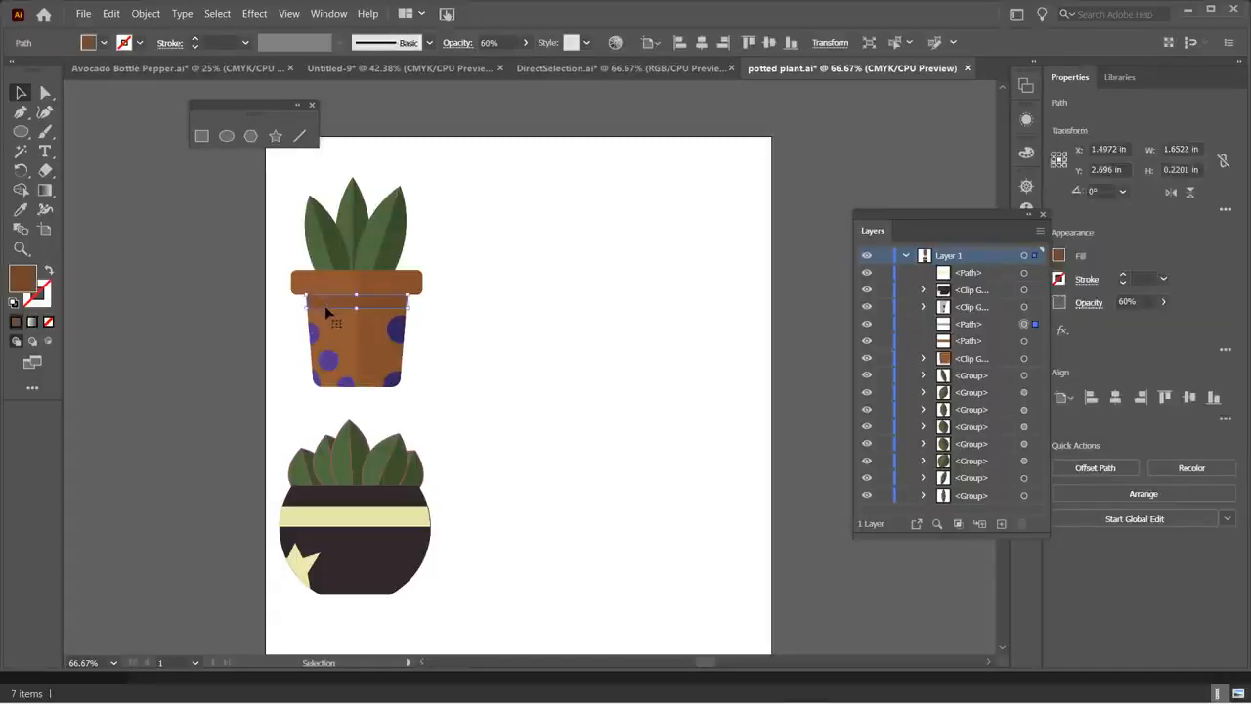
pyautogui.click(279, 325)
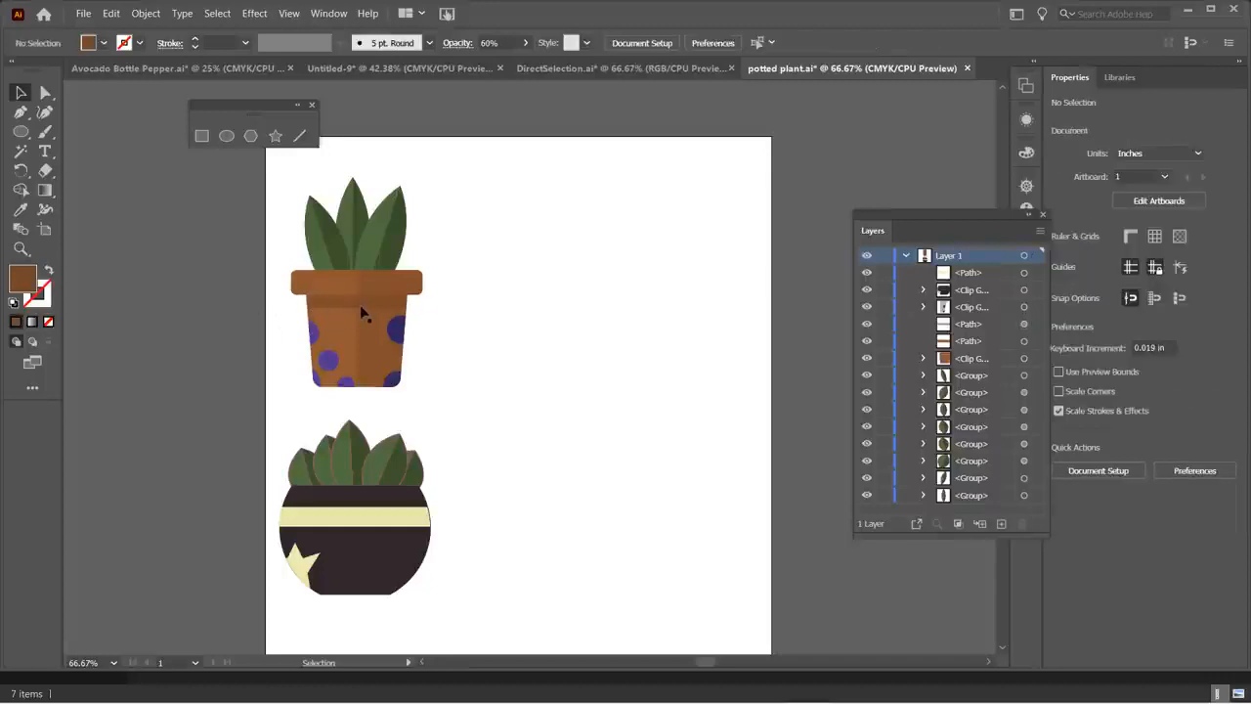
pyautogui.click(369, 280)
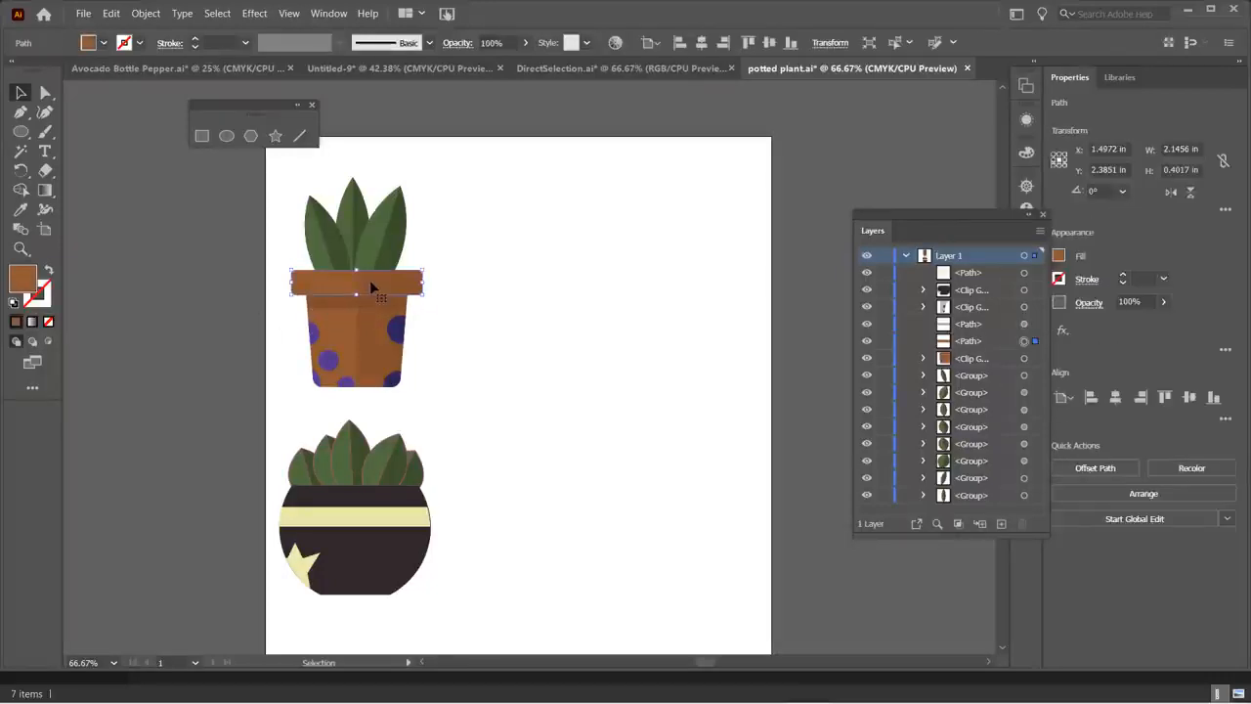
pyautogui.doubleClick(401, 289)
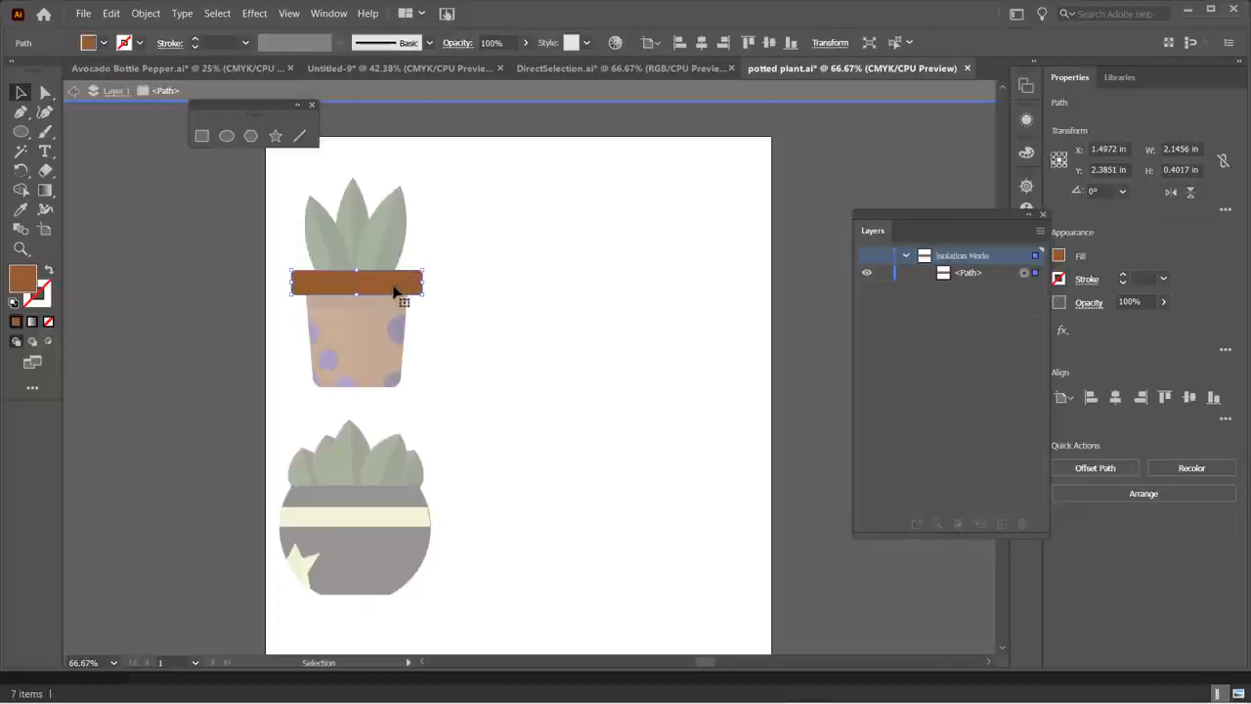
pyautogui.doubleClick(292, 261)
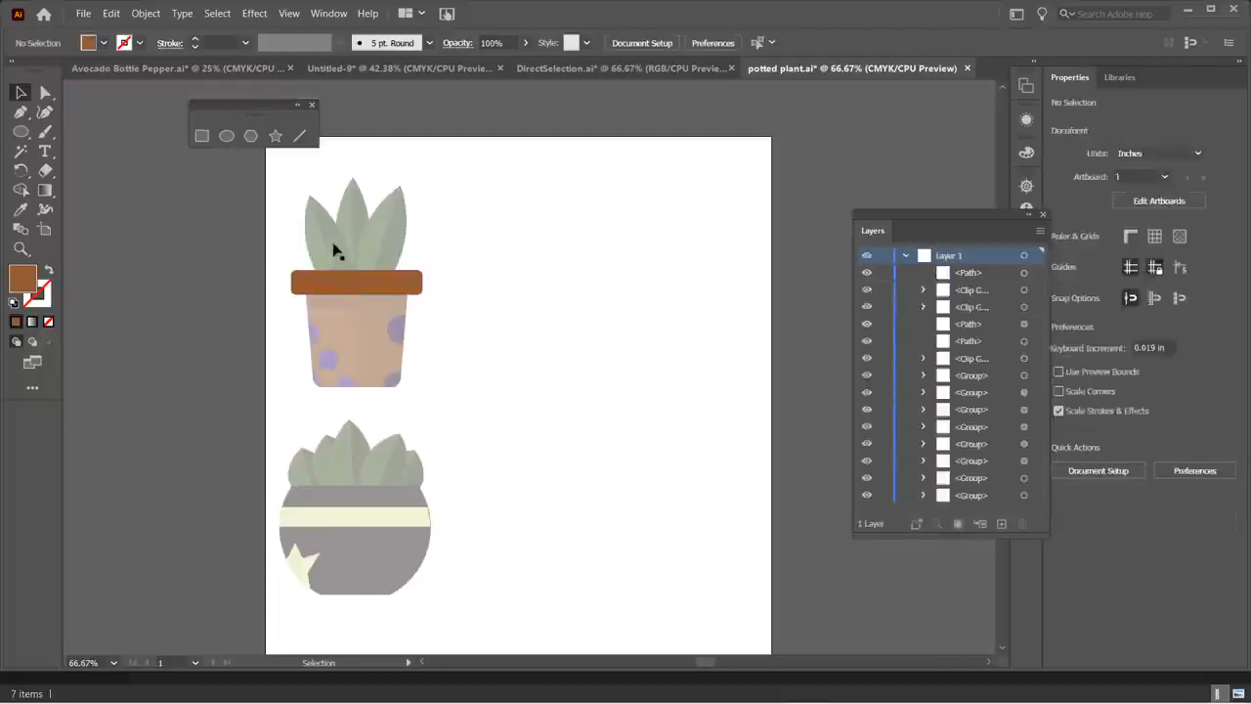
# - Isolate the left leaf group of the terracotta plant and its darker half to examine the construction, and exit isolation
pyautogui.doubleClick(334, 239)
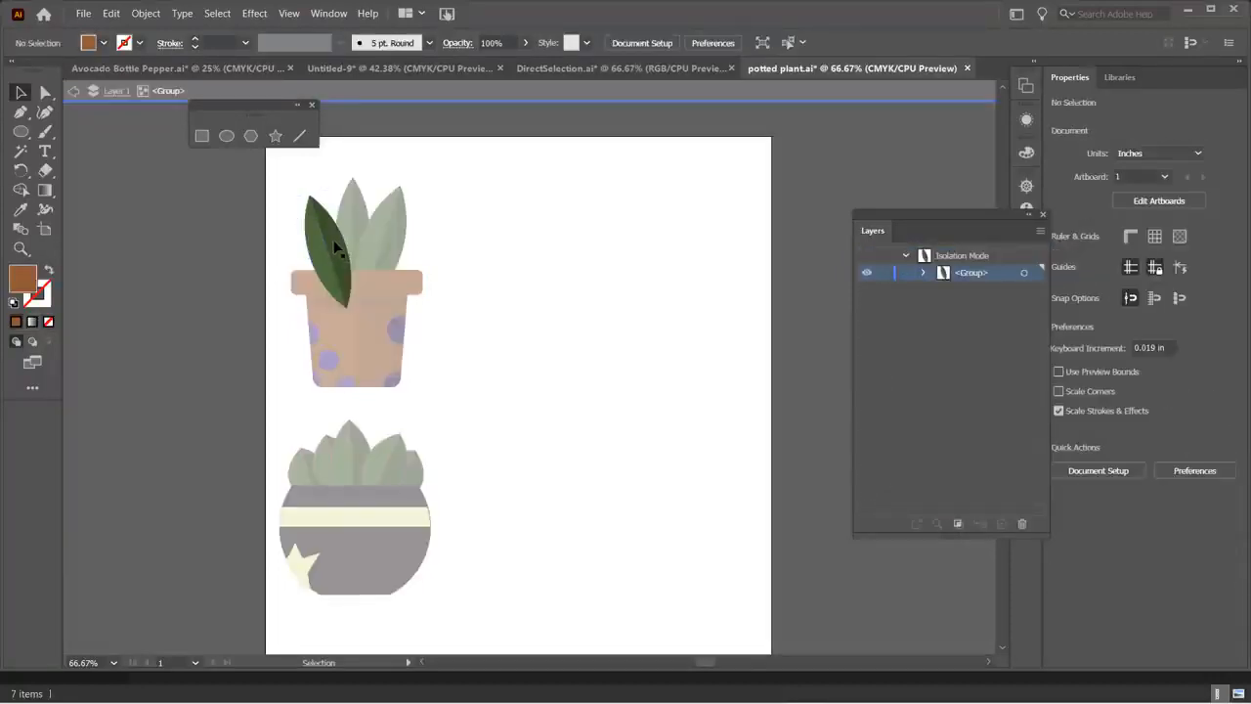
pyautogui.doubleClick(333, 239)
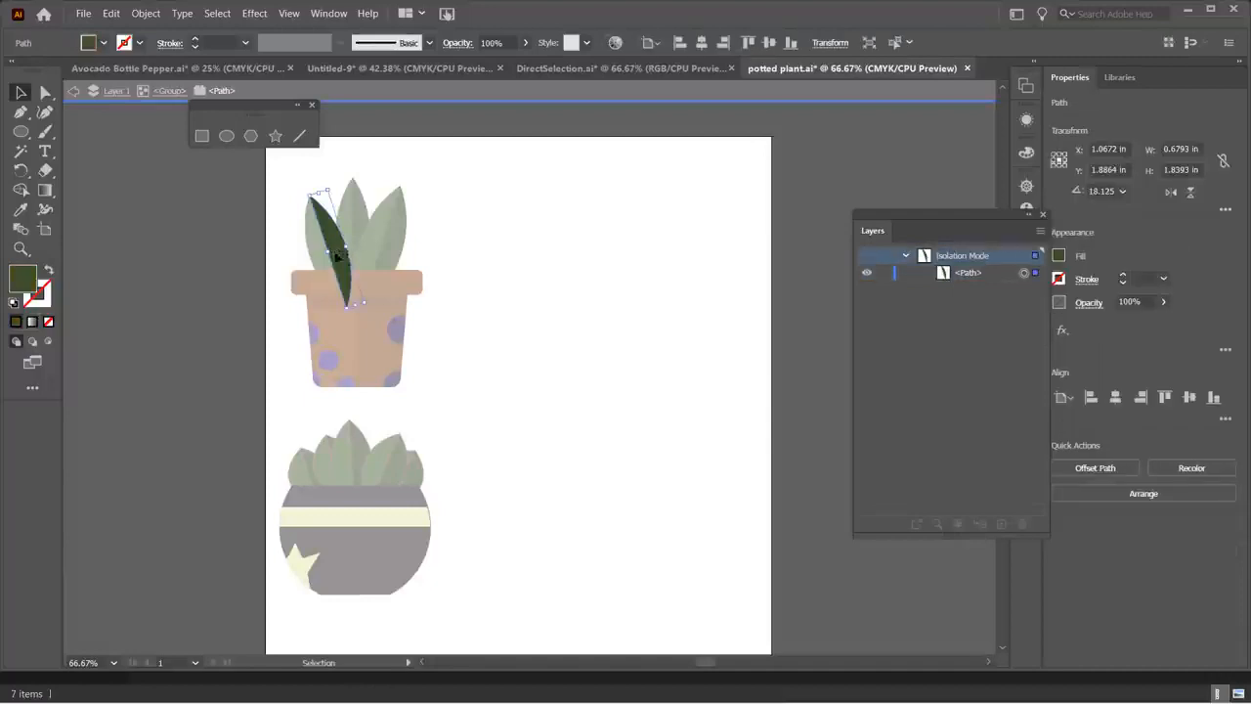
pyautogui.click(505, 368)
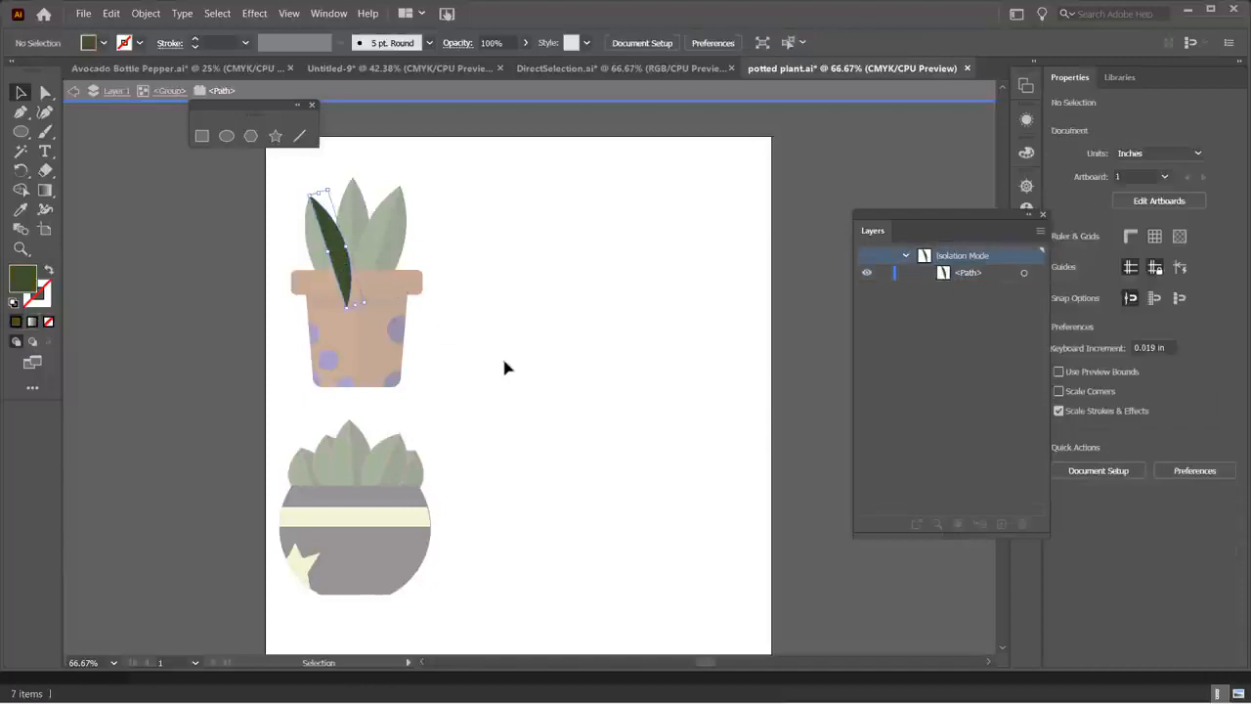
pyautogui.doubleClick(283, 235)
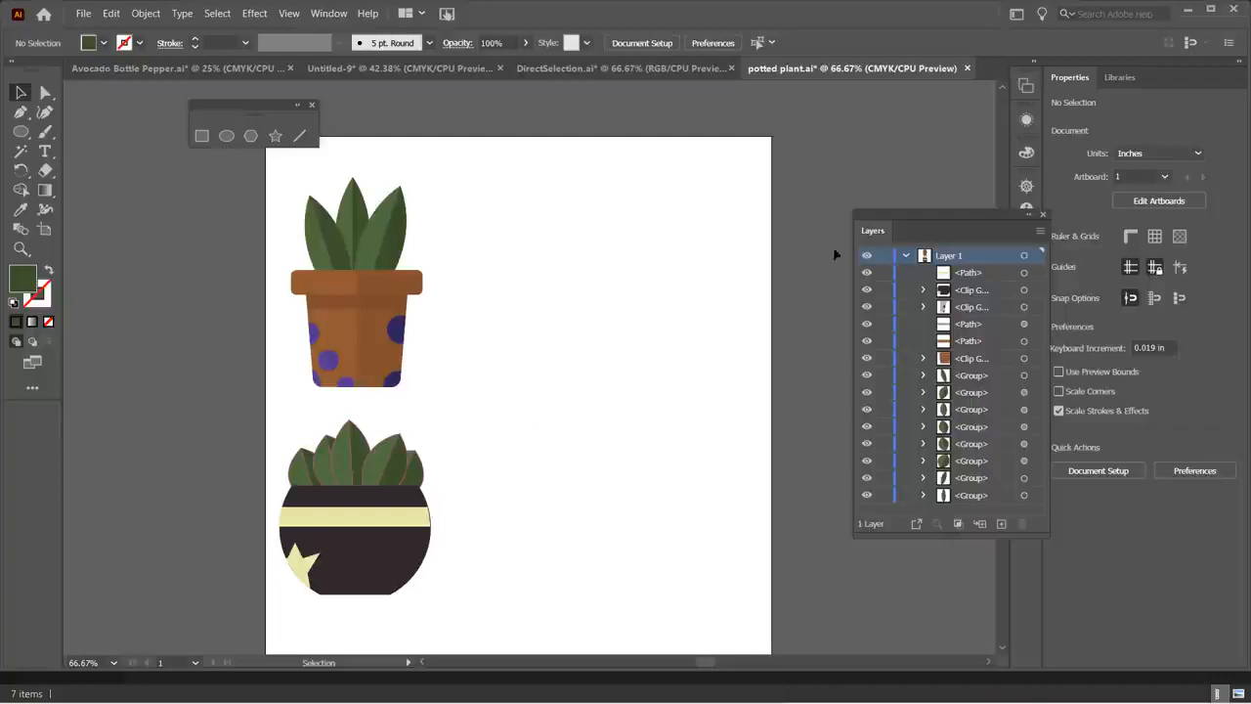
# - View the Avocado Bottle Pepper.ai document for comparison and return to potted plant.ai
pyautogui.click(209, 71)
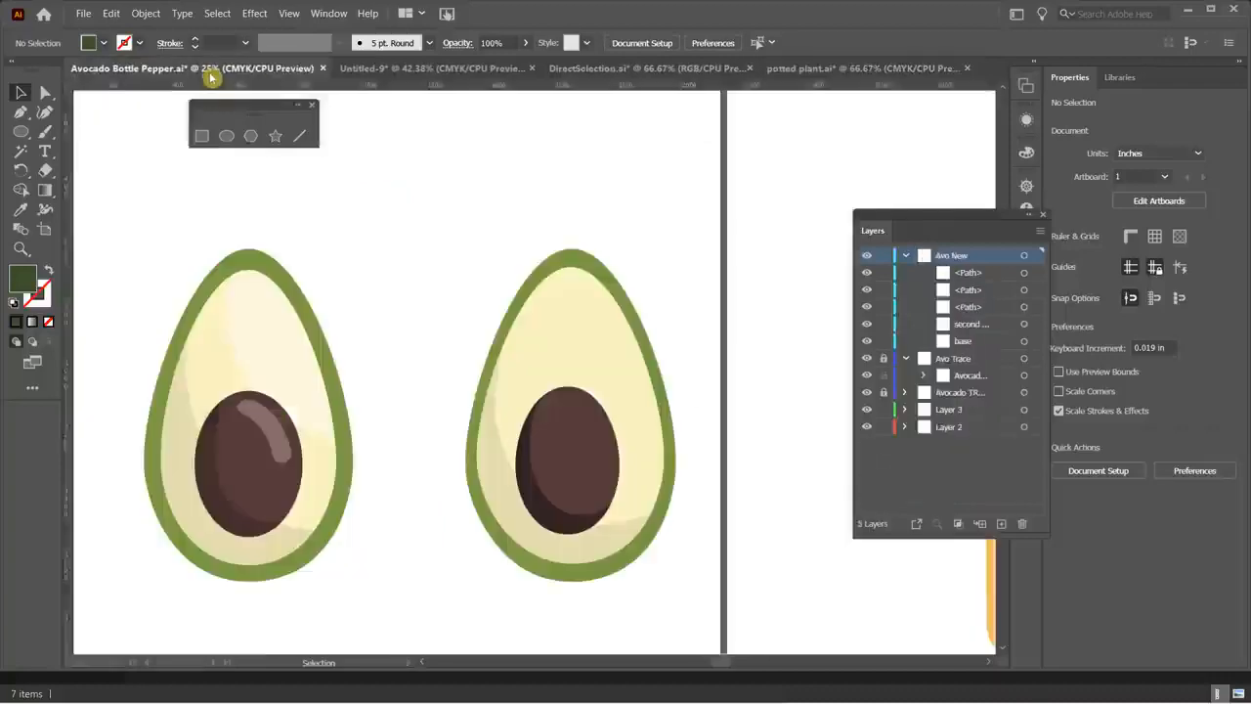
pyautogui.click(829, 67)
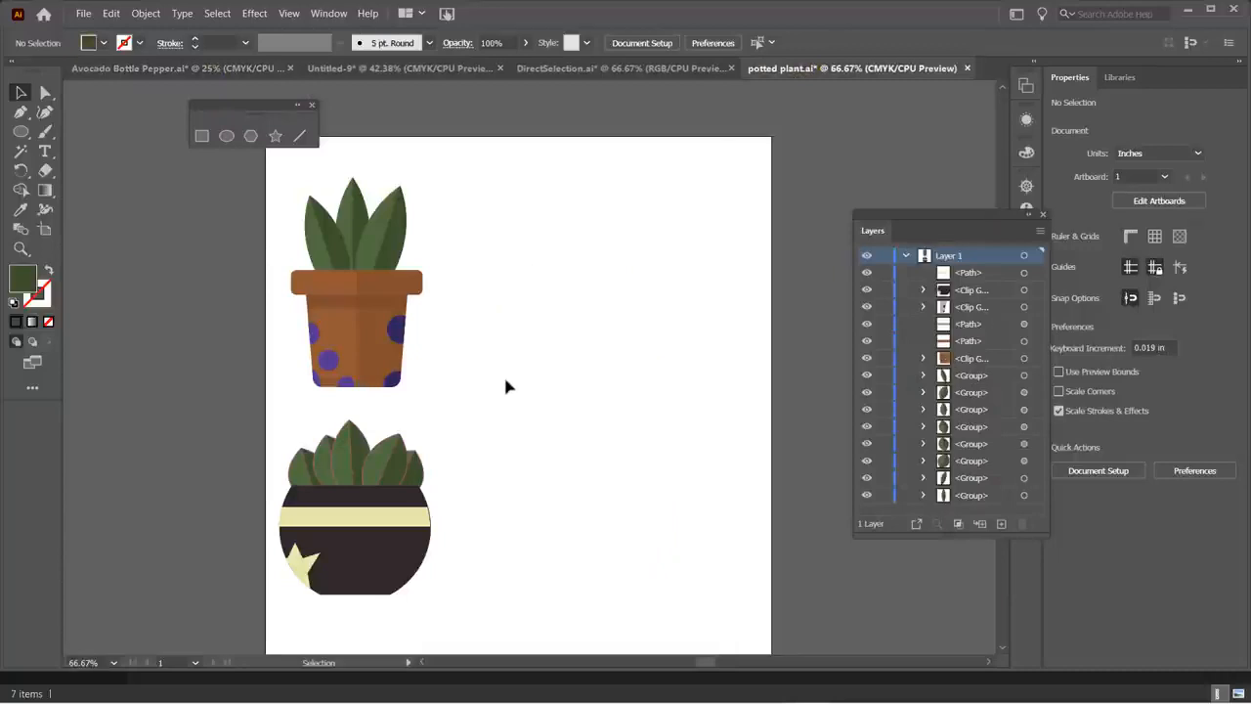
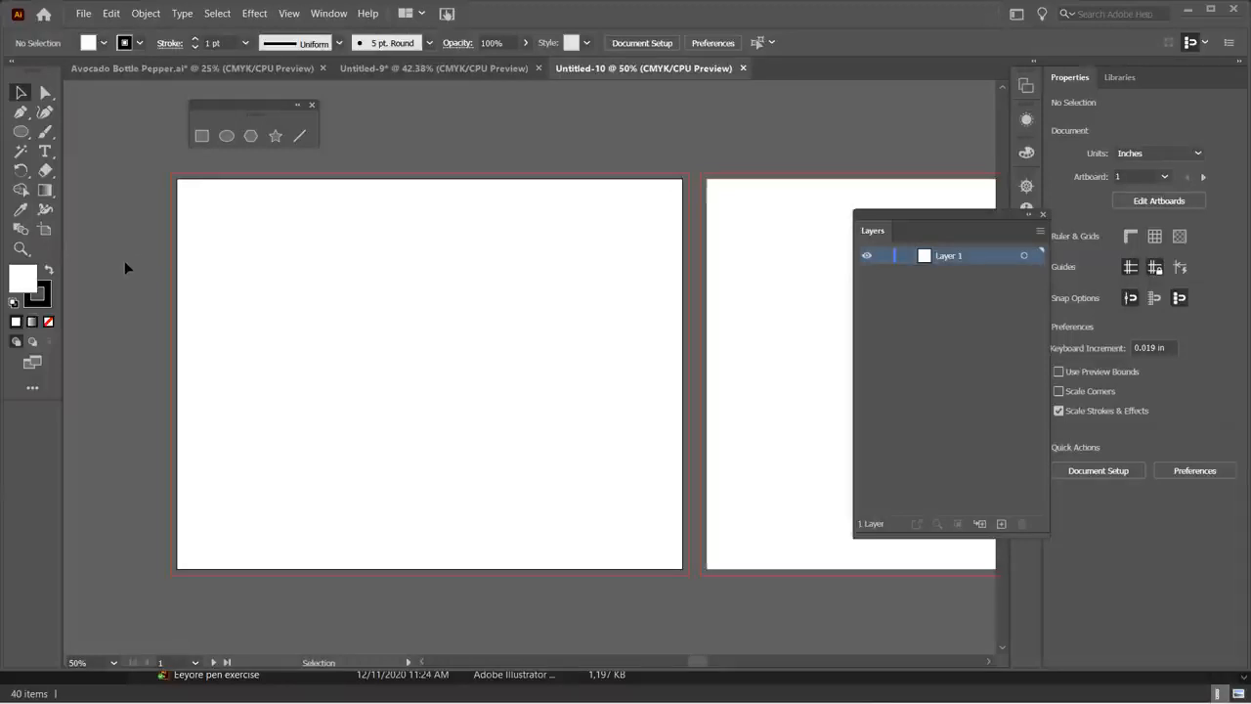
# - Activate the Pen tool, set the fill to none and make the black stroke the active color
pyautogui.click(21, 113)
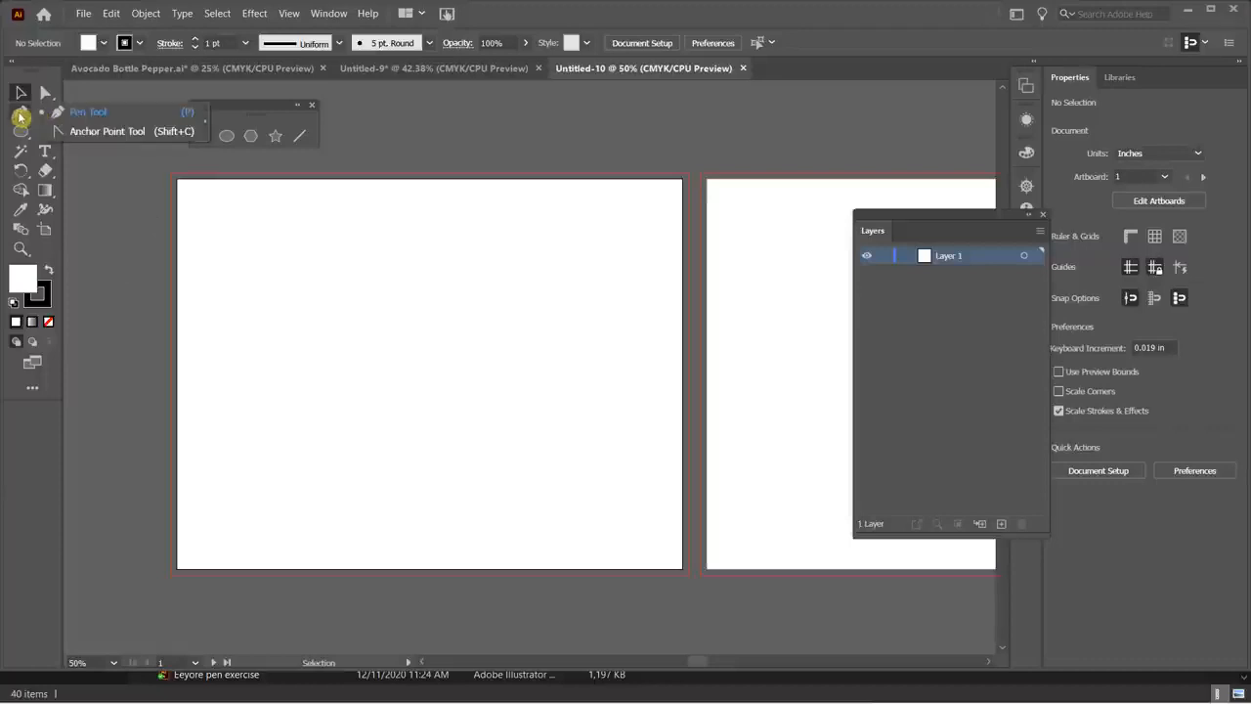
pyautogui.moveTo(21, 116); pyautogui.dragTo(101, 116)
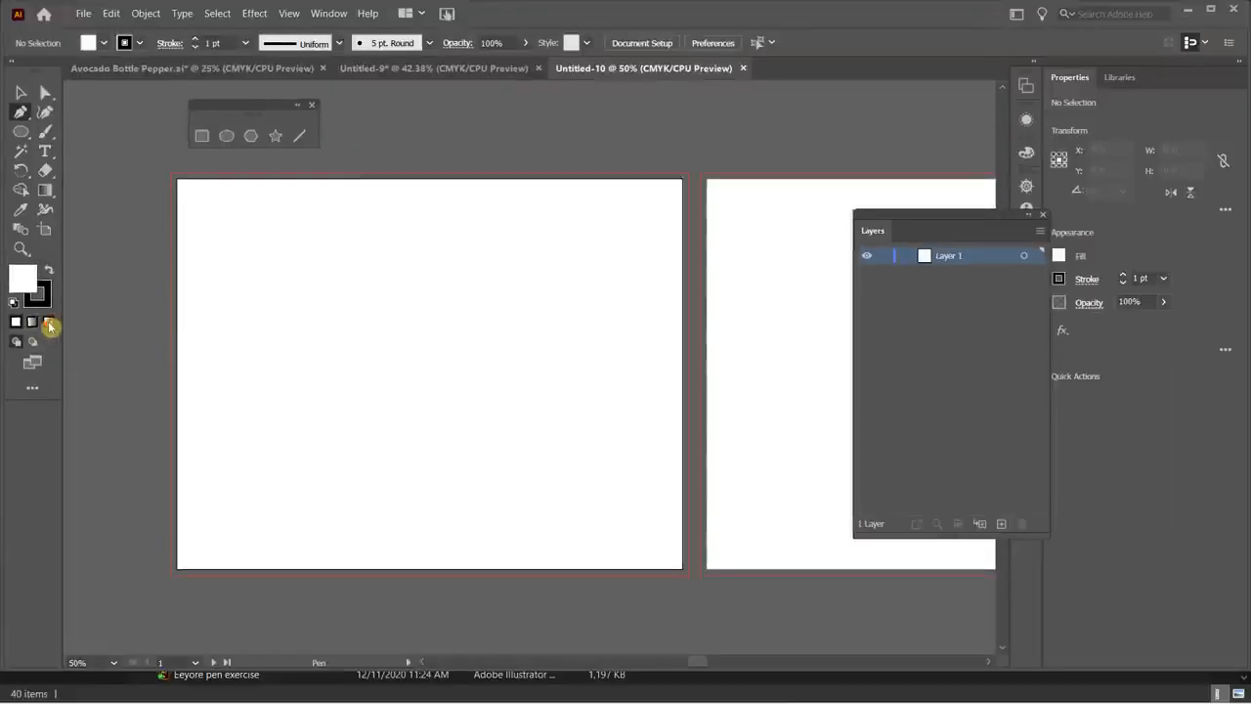
pyautogui.click(54, 320)
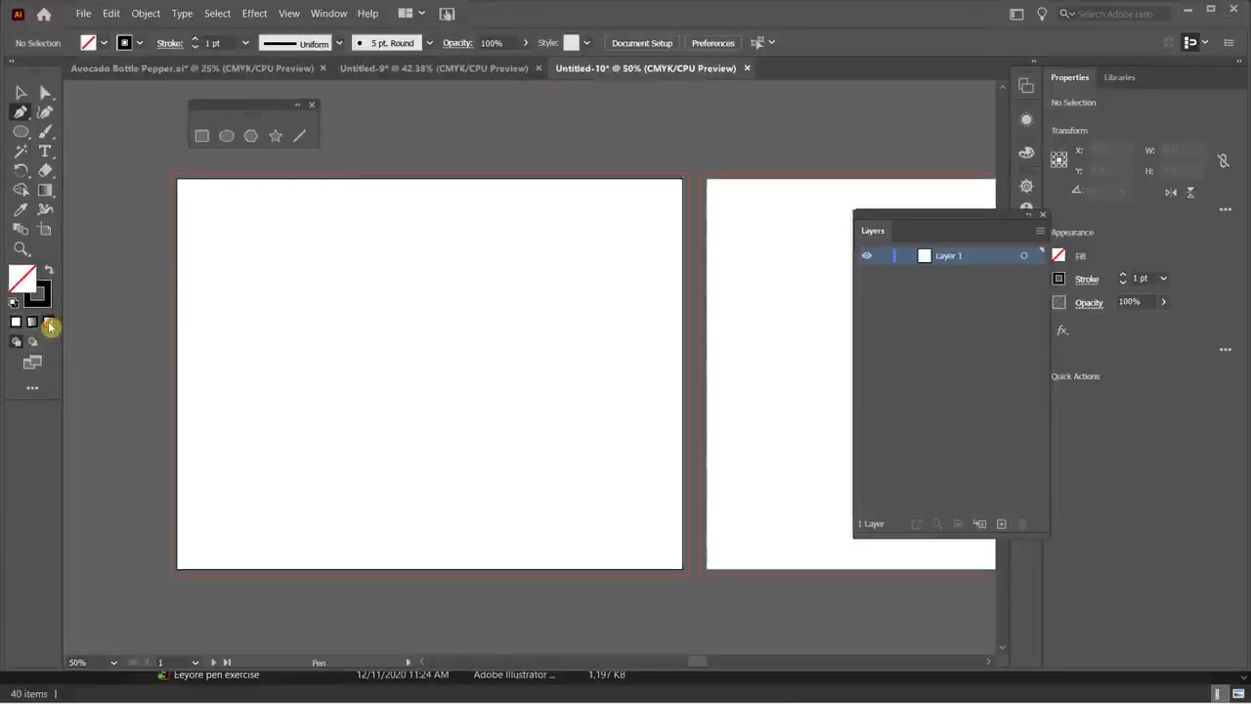
pyautogui.click(45, 297)
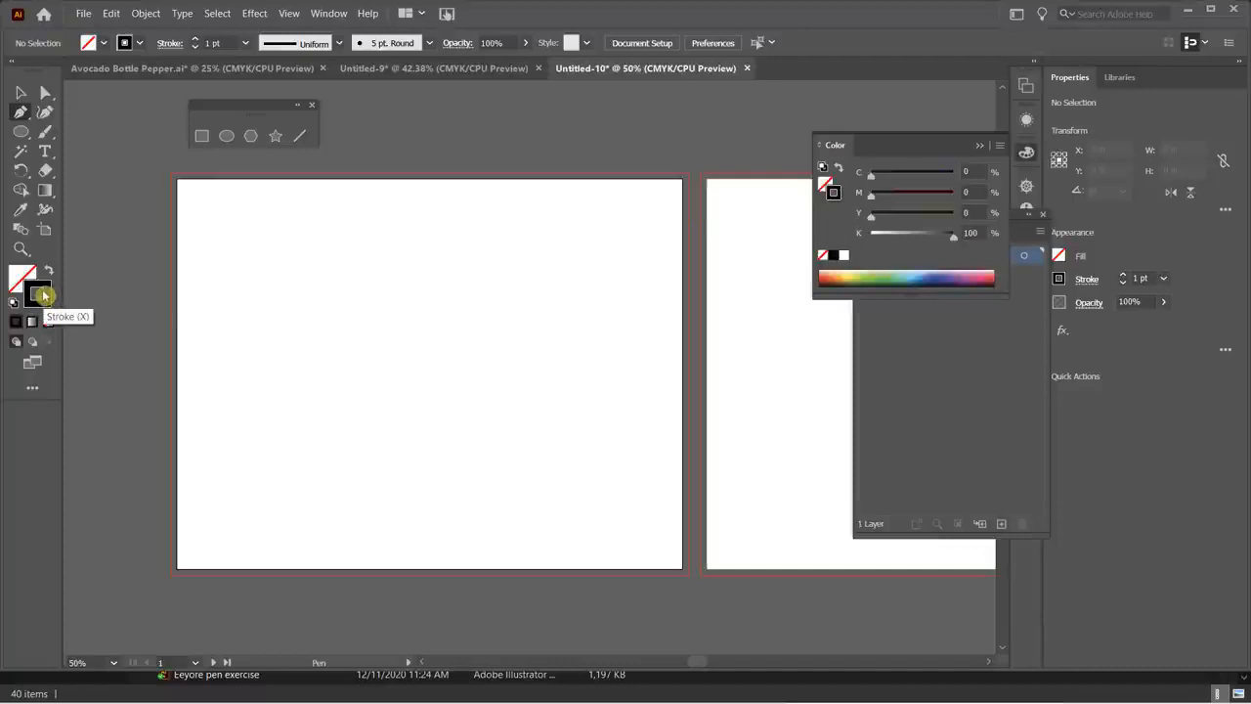
# - Draw a closed, straight-sided five-point shape about 3.1 in wide and 3.1 in high in the first artboard's upper left
pyautogui.click(271, 254)
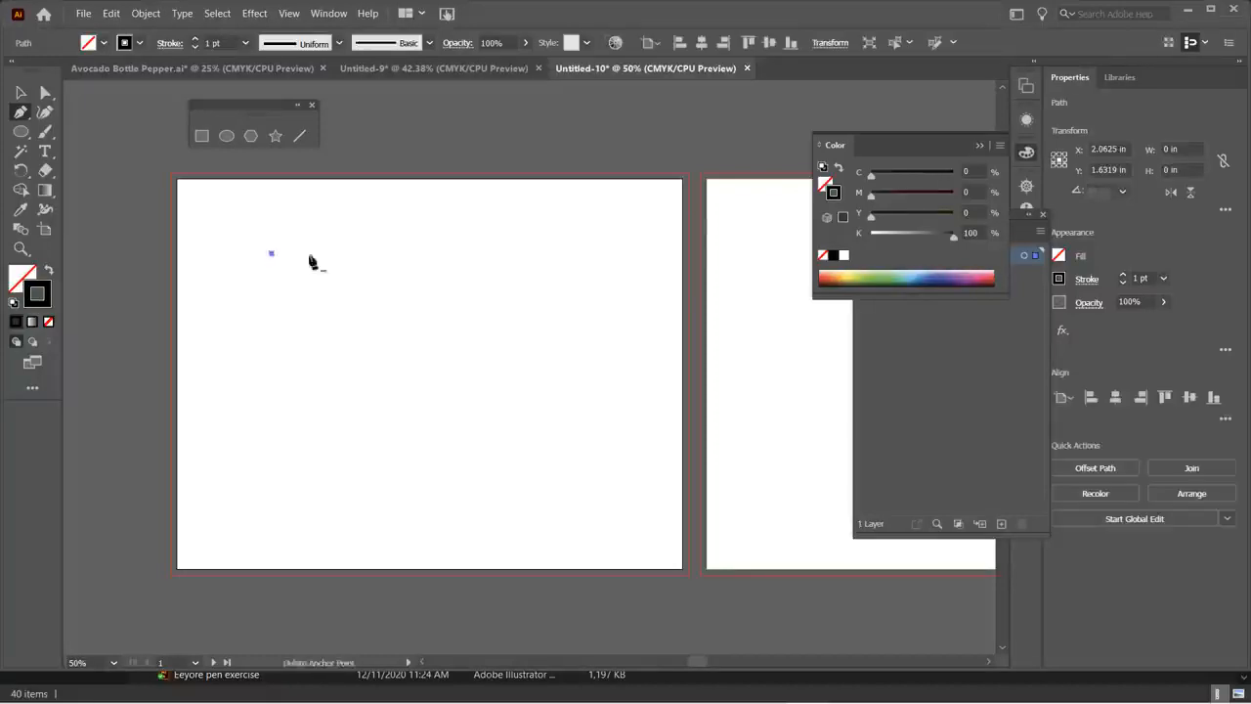
pyautogui.click(391, 255)
pyautogui.click(406, 369)
pyautogui.click(342, 393)
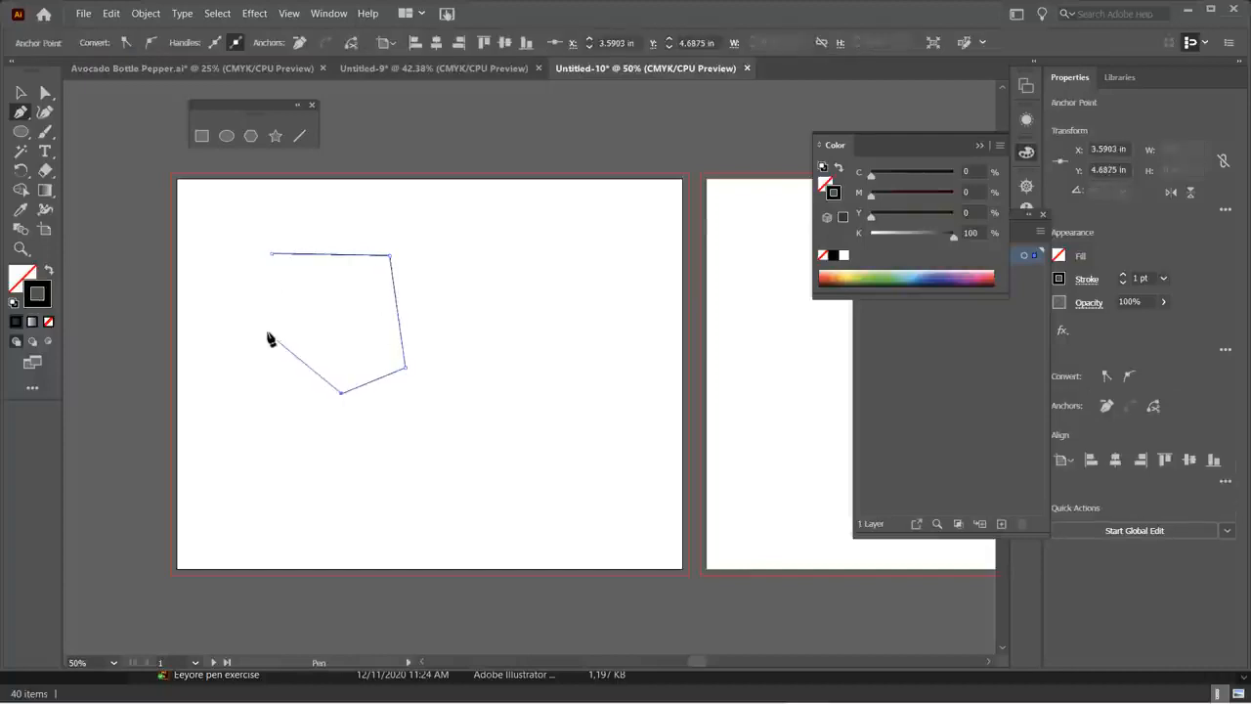
pyautogui.click(263, 330)
pyautogui.click(270, 253)
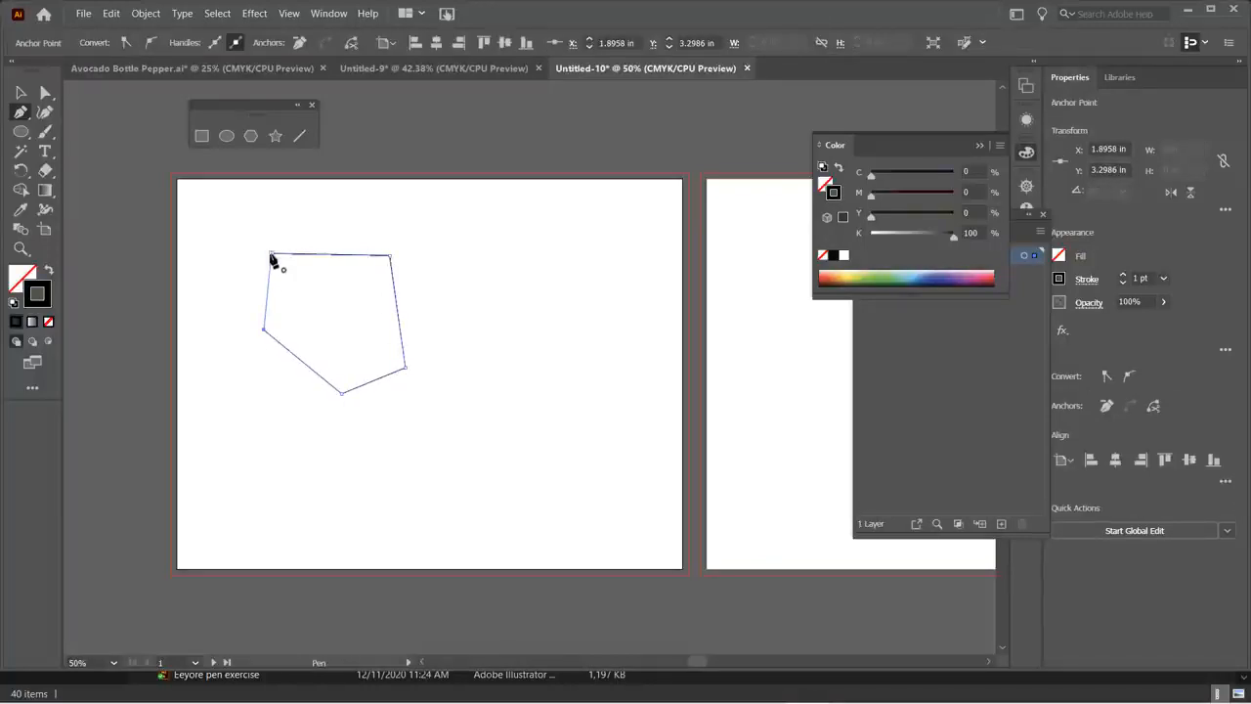
# - Move the five-sided shape slightly down and right, and rotate it about 34° clockwise
pyautogui.click(28, 92)
pyautogui.moveTo(305, 270); pyautogui.dragTo(330, 415)
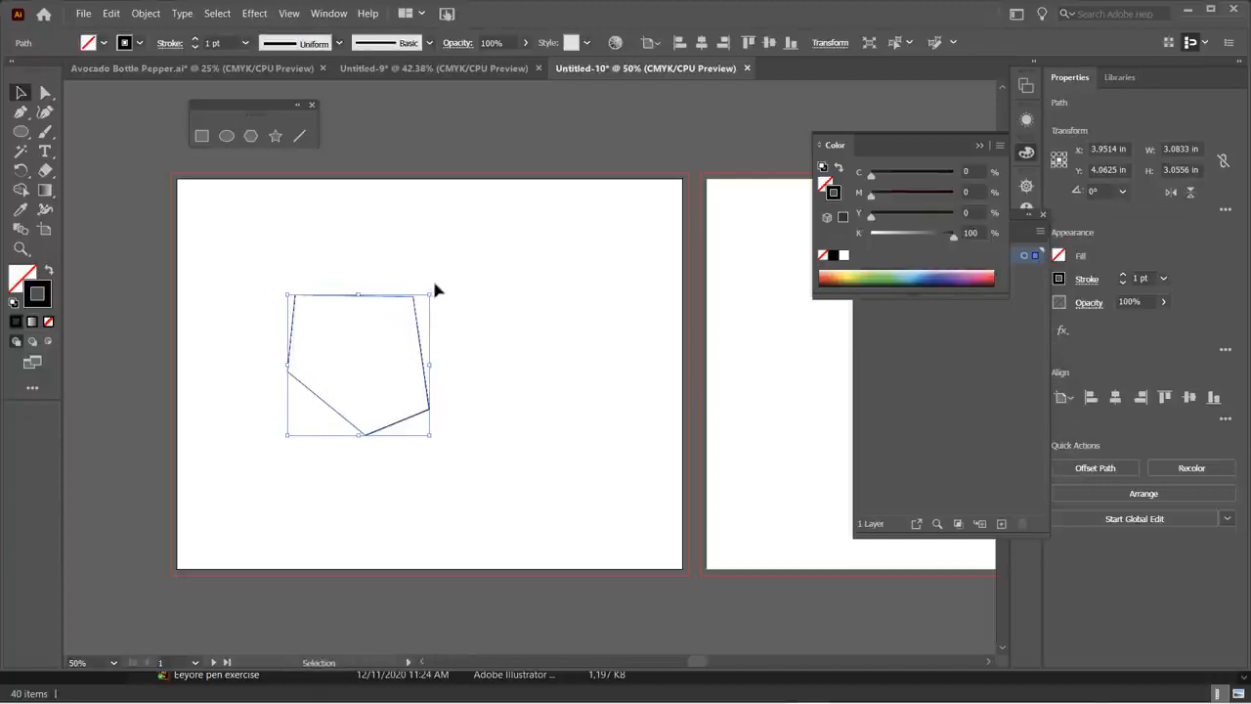
pyautogui.moveTo(433, 287); pyautogui.dragTo(455, 362)
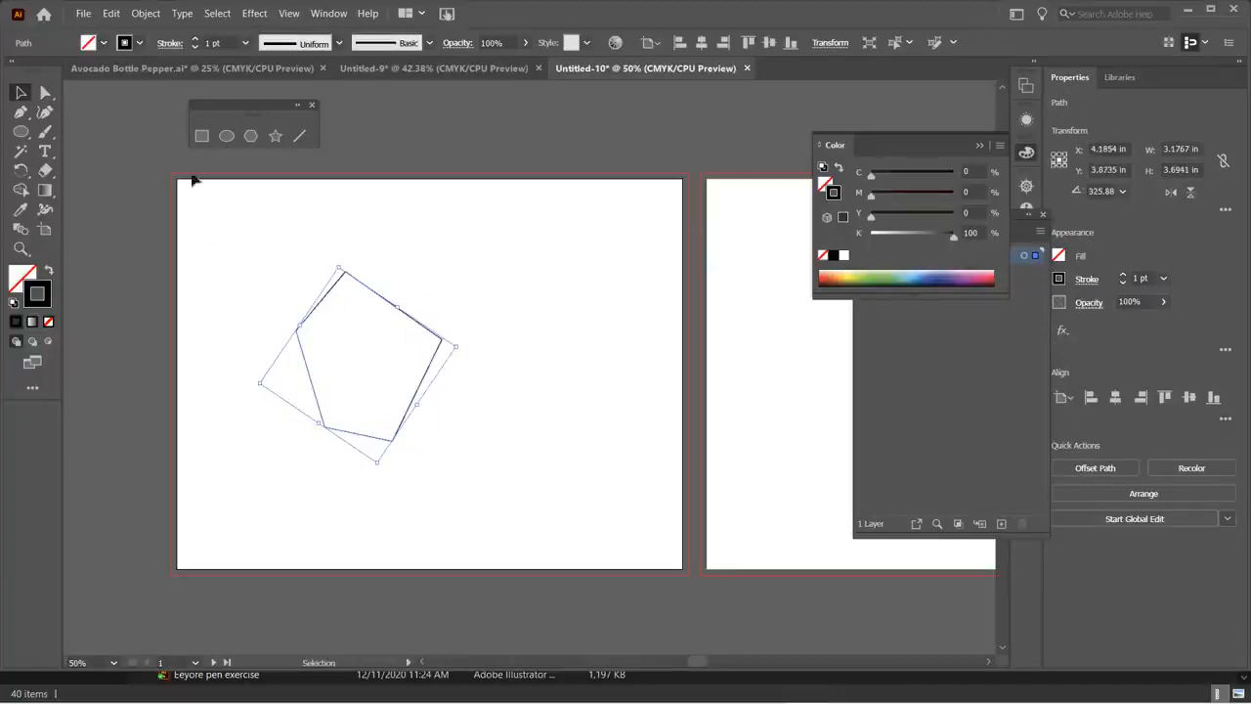
# - Fill the five-sided shape with a medium green swatch and deselect it
pyautogui.click(109, 45)
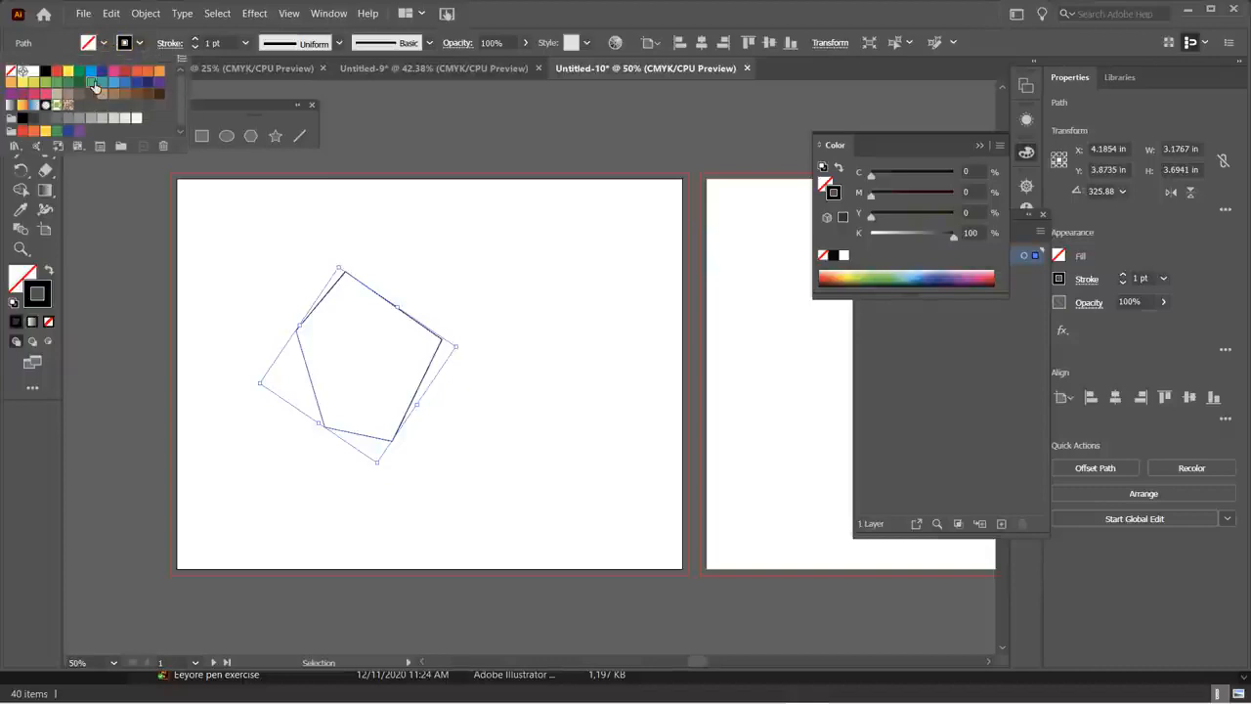
pyautogui.click(92, 82)
pyautogui.click(573, 139)
pyautogui.click(497, 271)
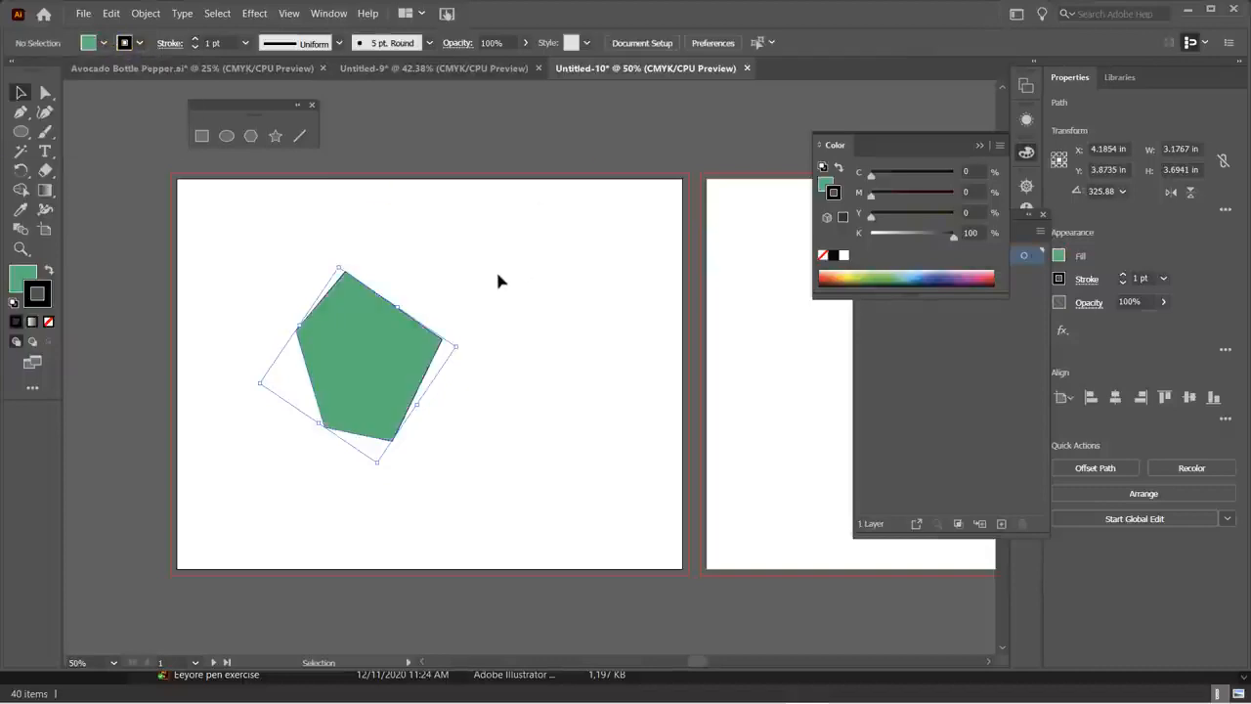
# - Move the green five-sided shape close to the first artboard's upper-left corner and deselect it
pyautogui.moveTo(365, 343); pyautogui.dragTo(274, 265)
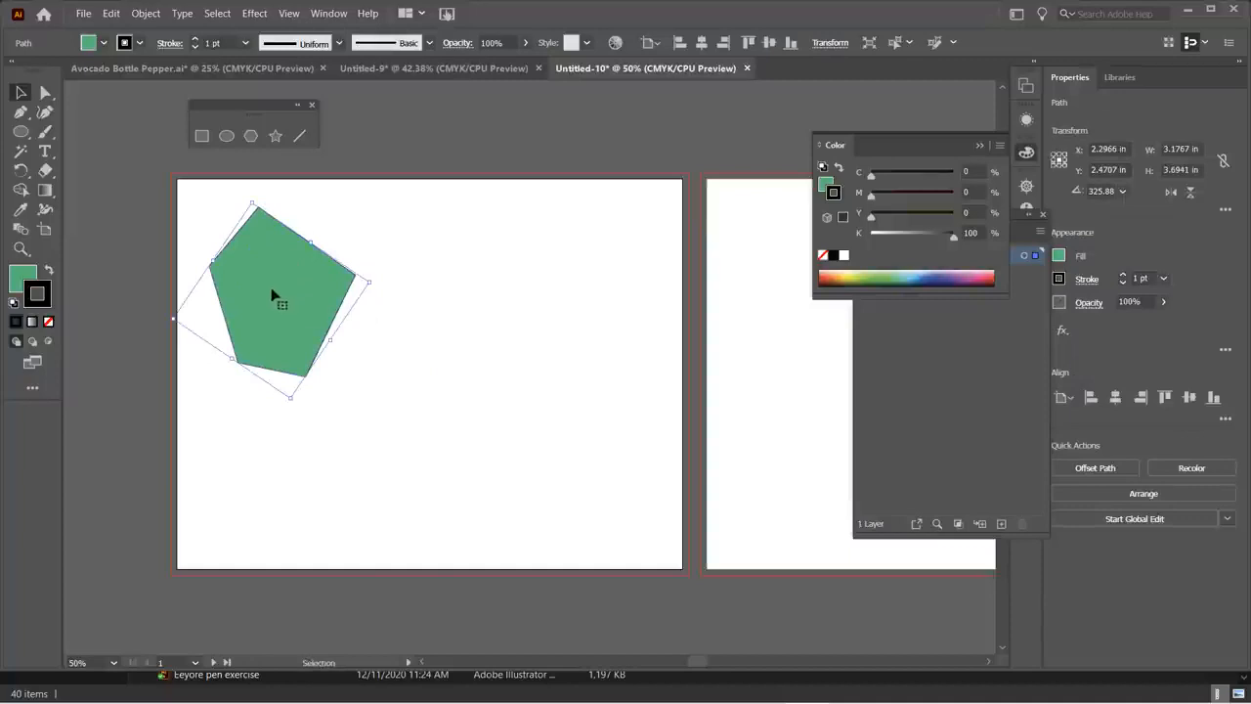
pyautogui.moveTo(271, 295); pyautogui.dragTo(268, 289)
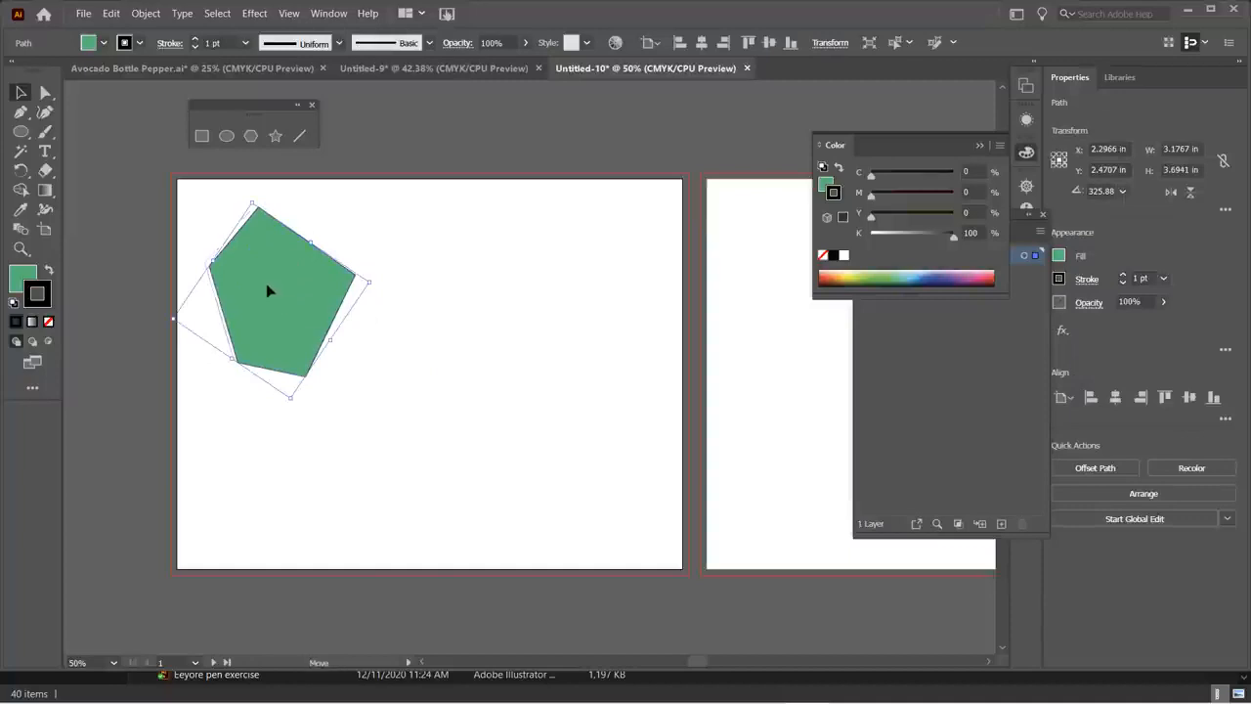
pyautogui.click(350, 447)
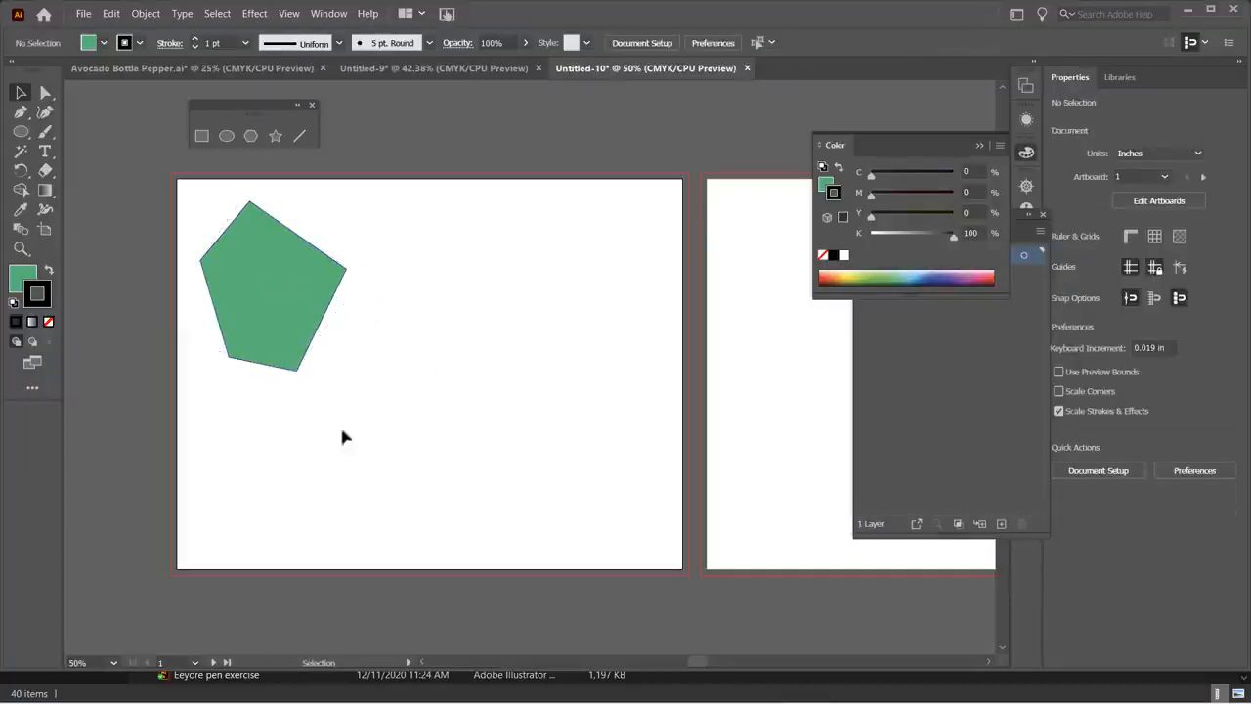
# - Draw a closed rounded shape about 2.6 in wide and 2.5 in high beside the five-sided shape, using four smooth Pen tool points, and deselect it
pyautogui.click(18, 114)
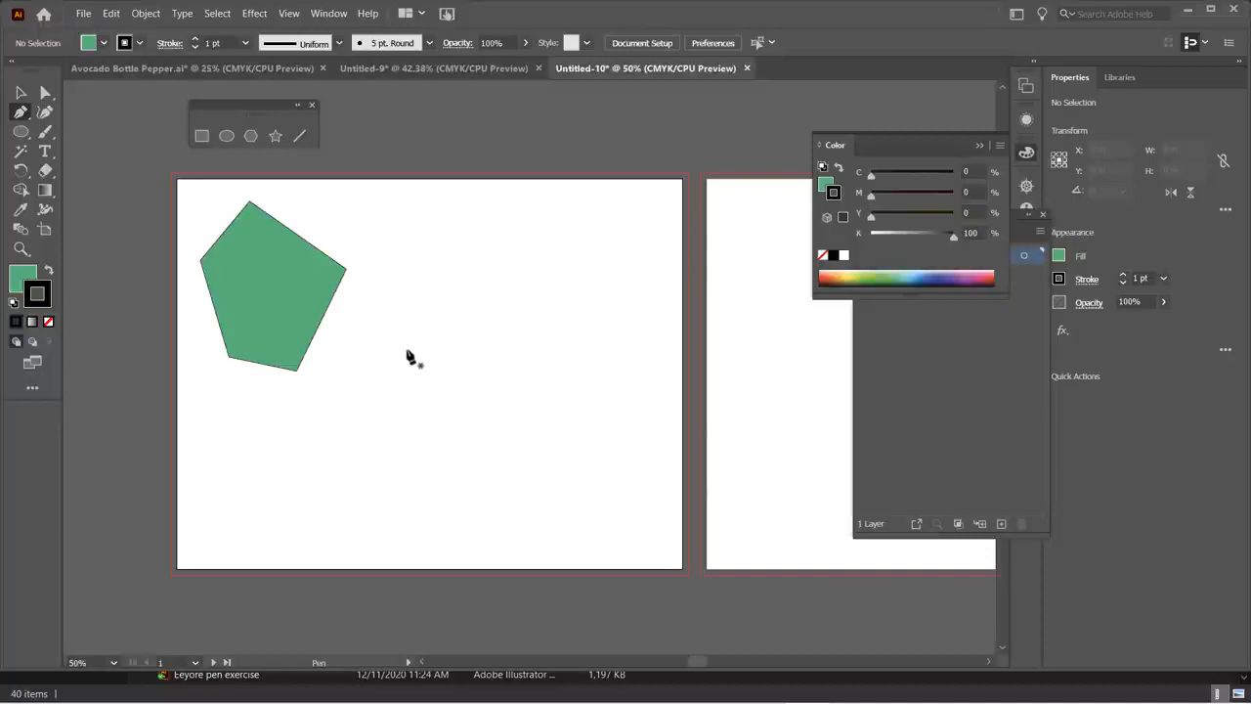
pyautogui.moveTo(407, 349); pyautogui.dragTo(406, 303)
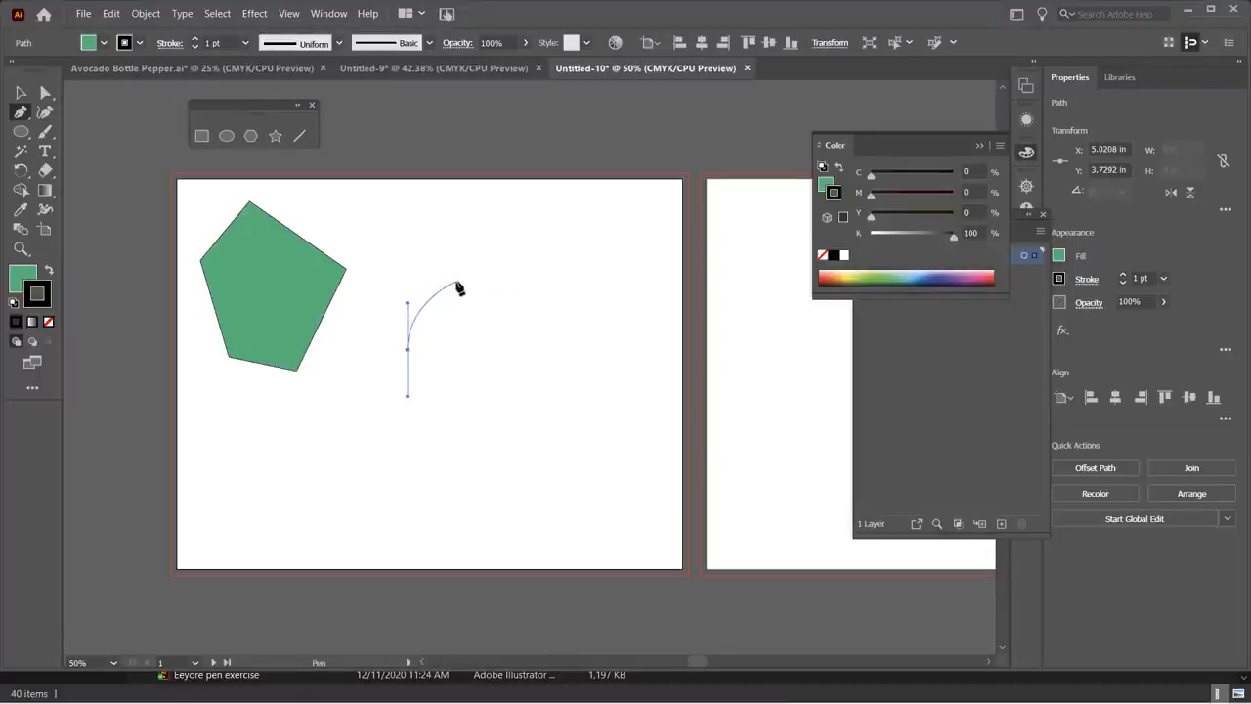
pyautogui.moveTo(473, 285); pyautogui.dragTo(515, 285)
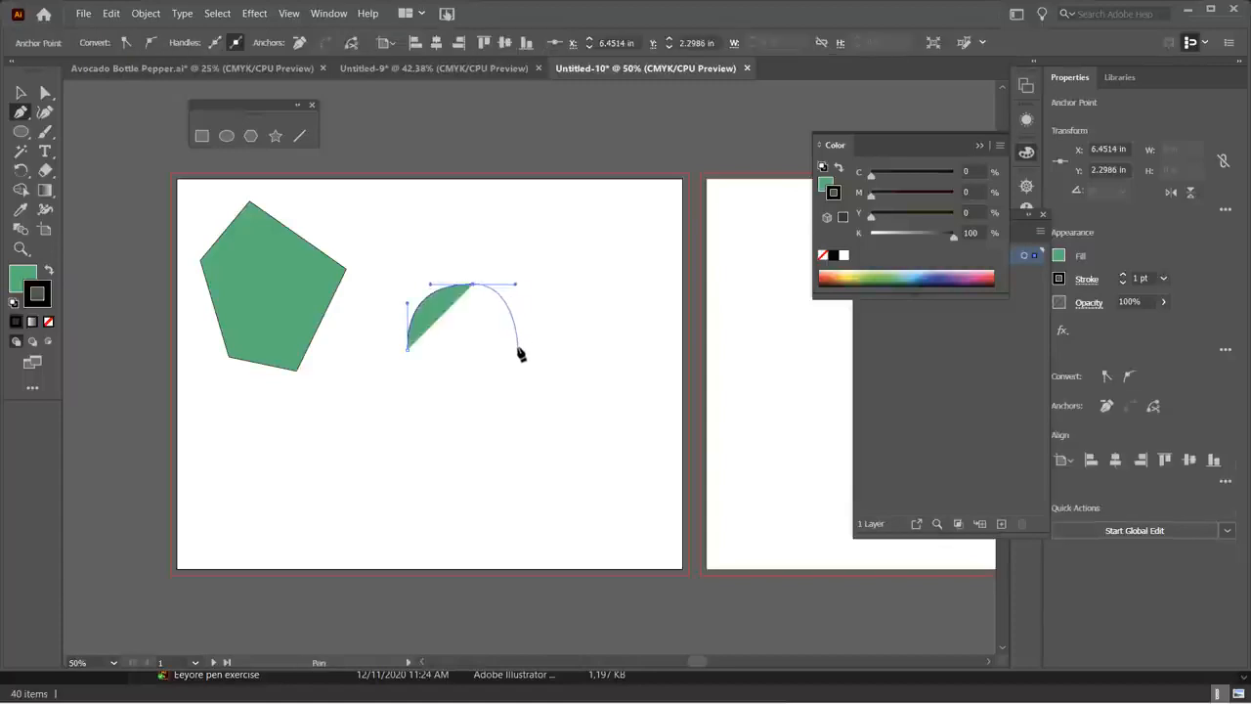
pyautogui.moveTo(528, 339); pyautogui.dragTo(416, 399)
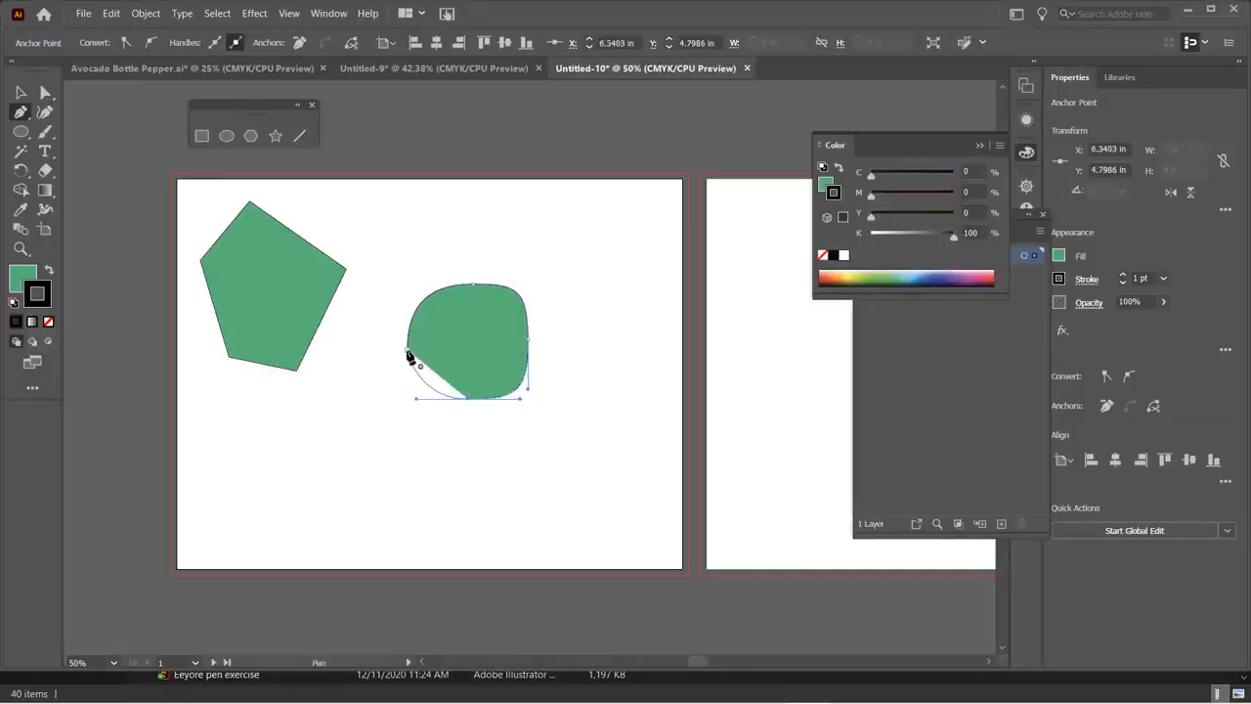
pyautogui.moveTo(408, 350); pyautogui.dragTo(410, 328)
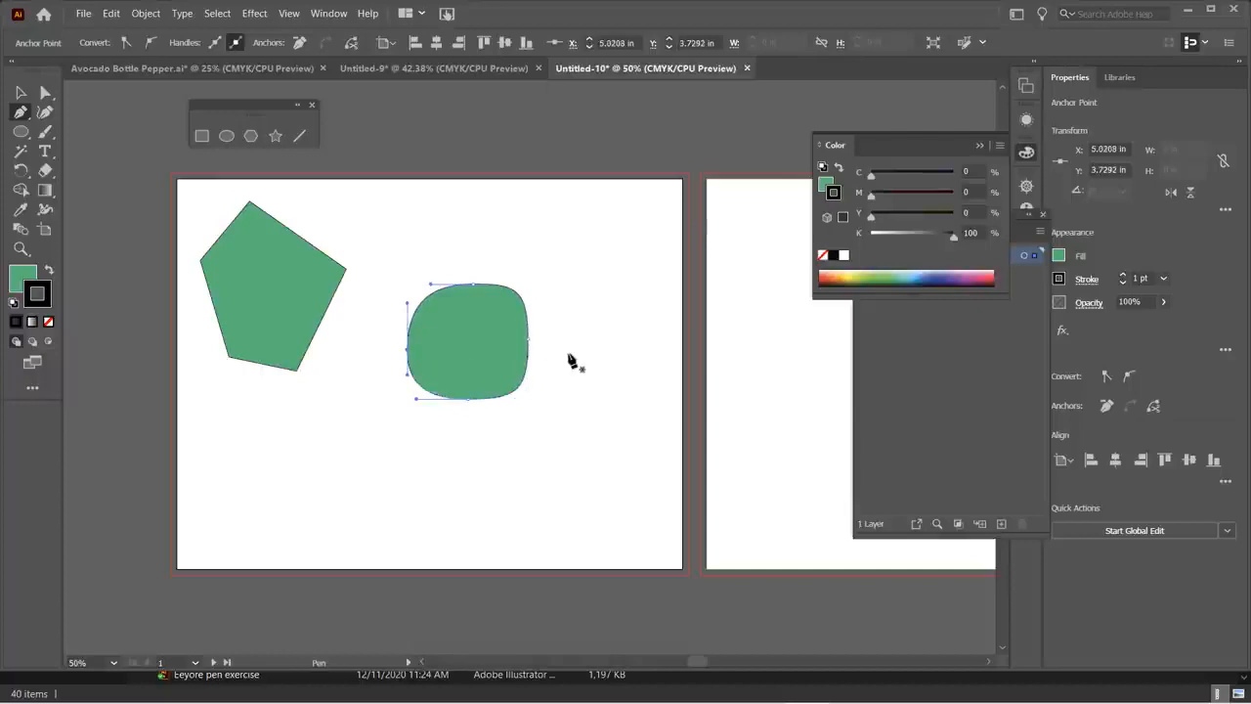
pyautogui.click(21, 91)
pyautogui.click(533, 349)
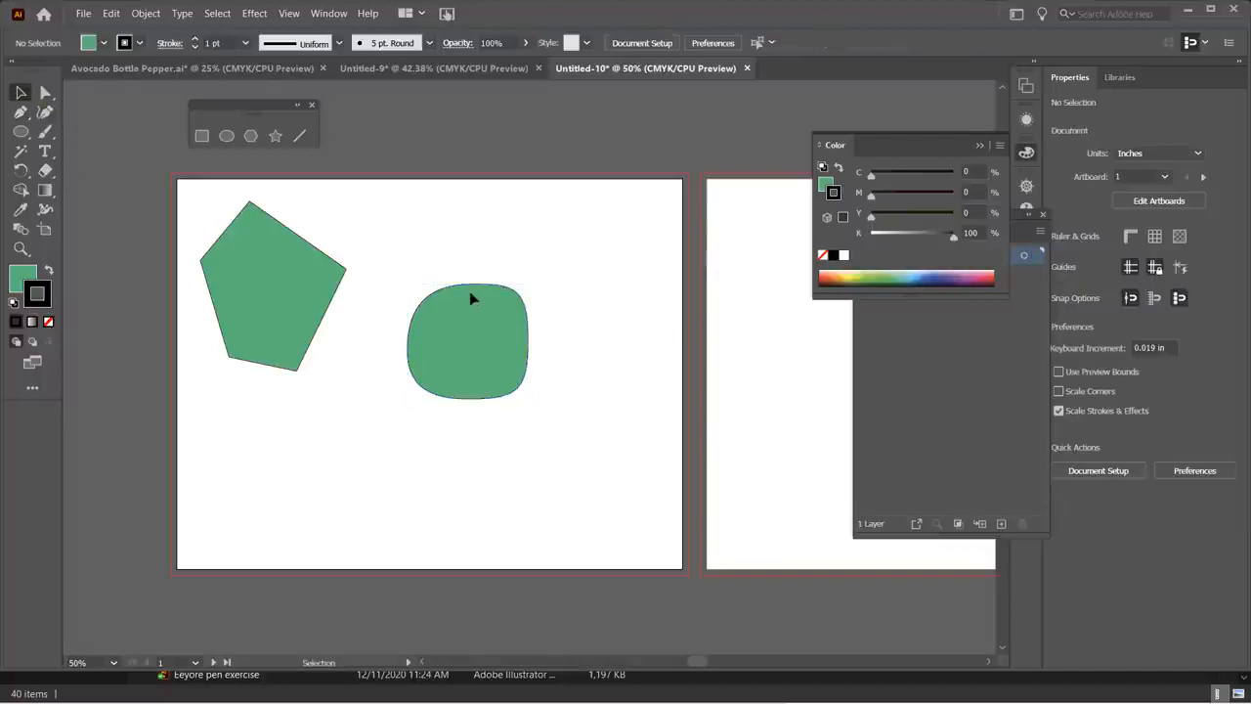
# - Inspect the direction handles of the rounded shape's top anchor point with Direct Selection, and select the whole shape
pyautogui.click(471, 289)
pyautogui.press('a')
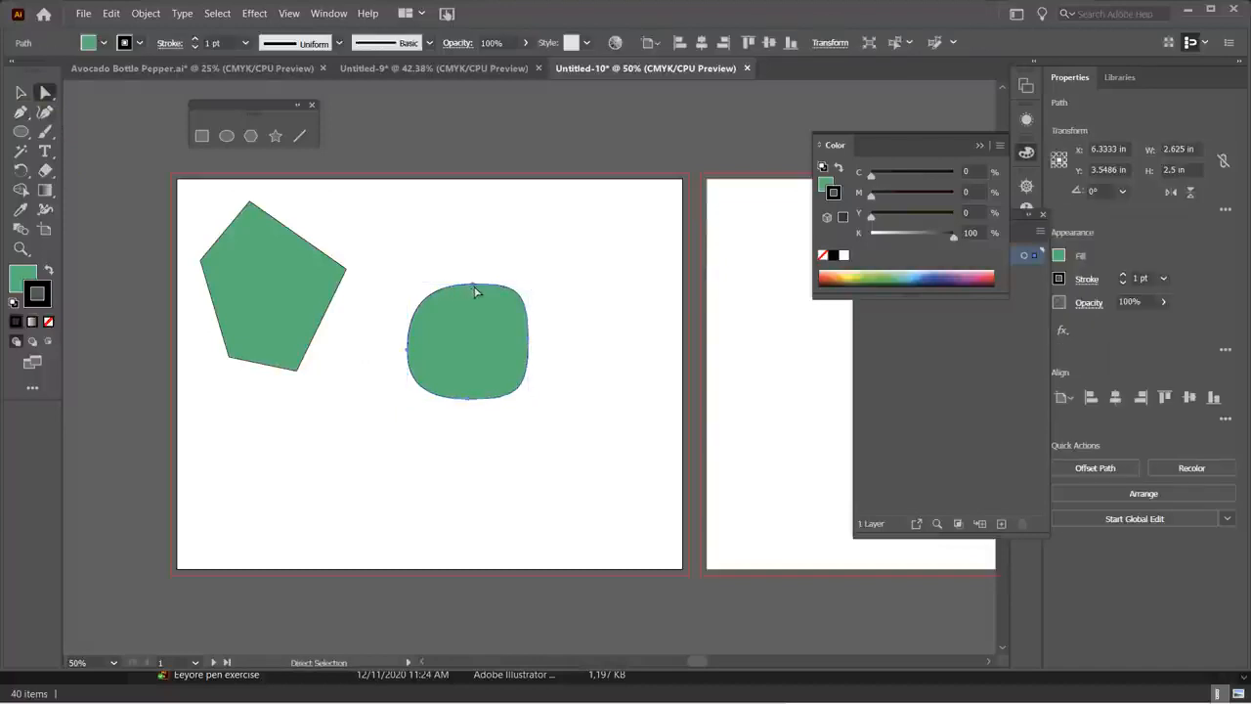
pyautogui.click(474, 288)
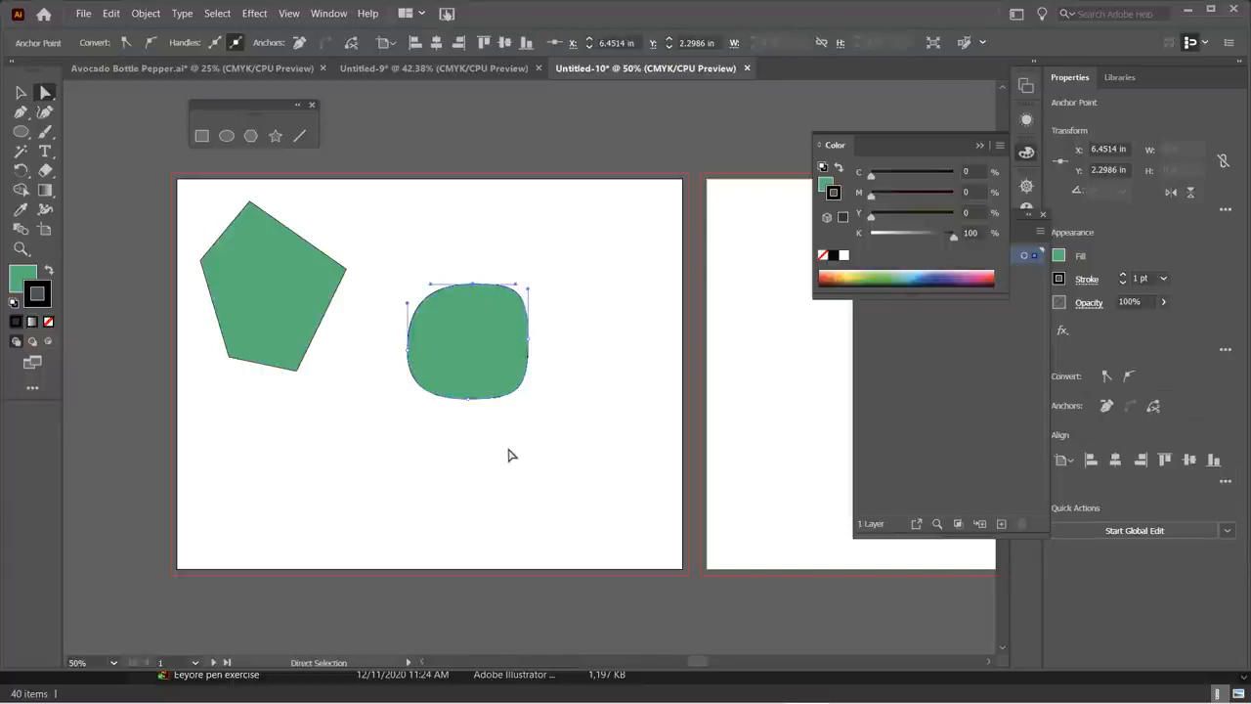
pyautogui.click(459, 337)
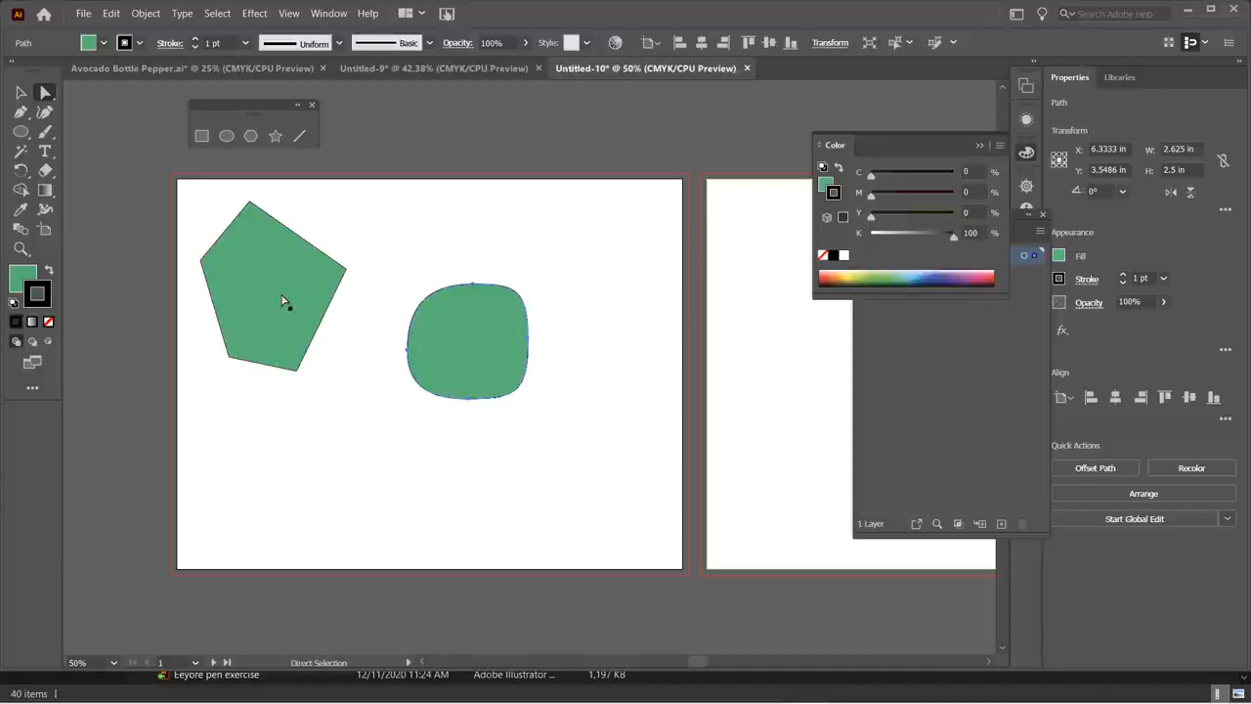
# - Stretch the rounded green shape by moving its bottom anchor point down to about Y 5.98 in, adjust its top anchor point, and deselect it
pyautogui.click(473, 288)
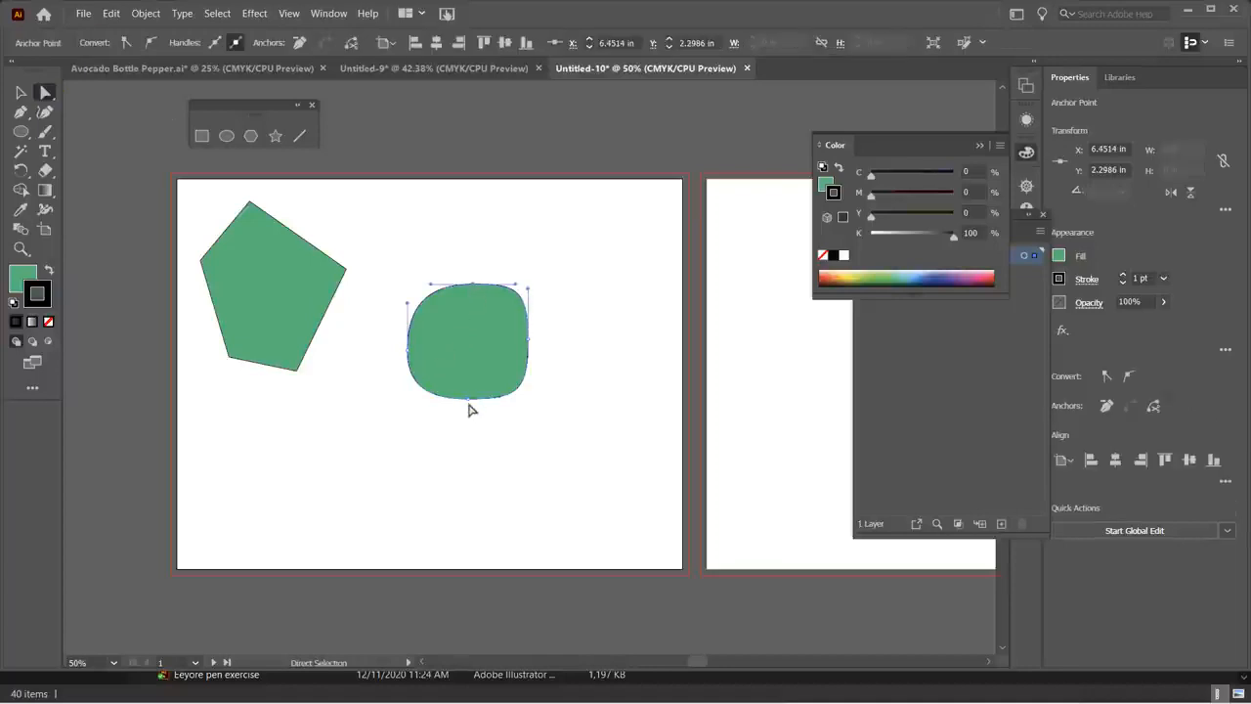
pyautogui.moveTo(468, 399); pyautogui.dragTo(467, 457)
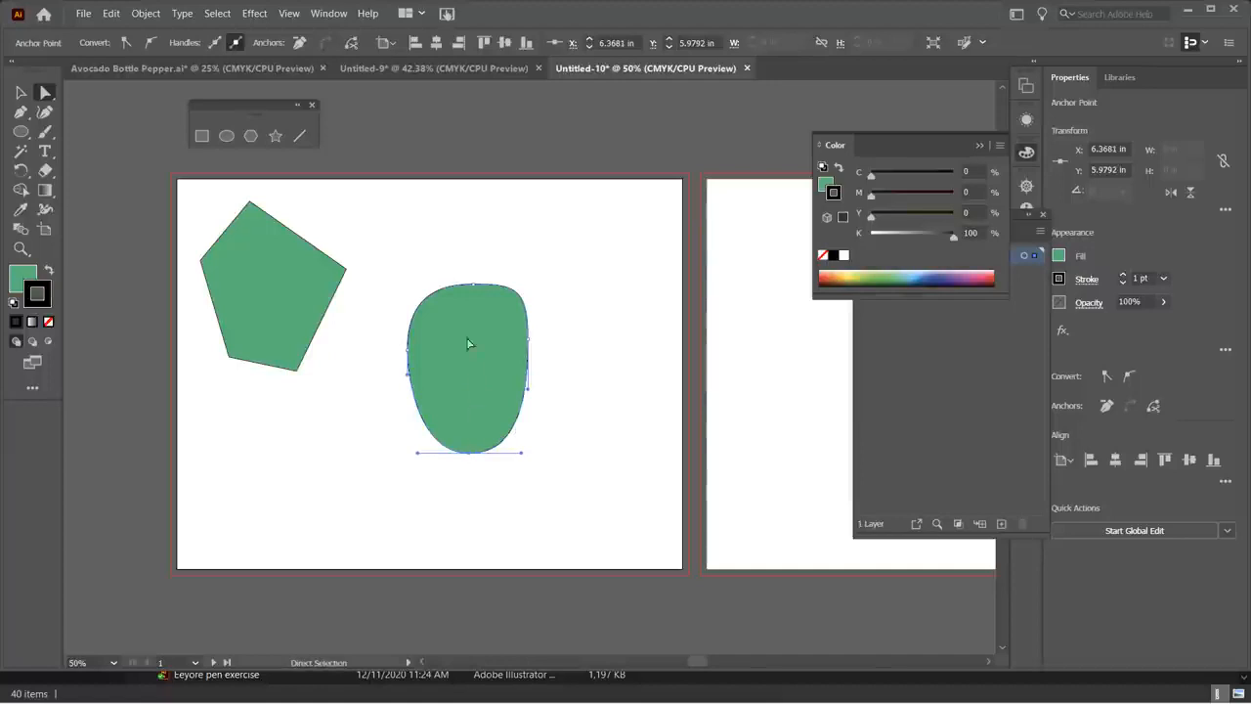
pyautogui.moveTo(473, 289); pyautogui.dragTo(464, 289)
pyautogui.click(468, 289)
pyautogui.click(546, 453)
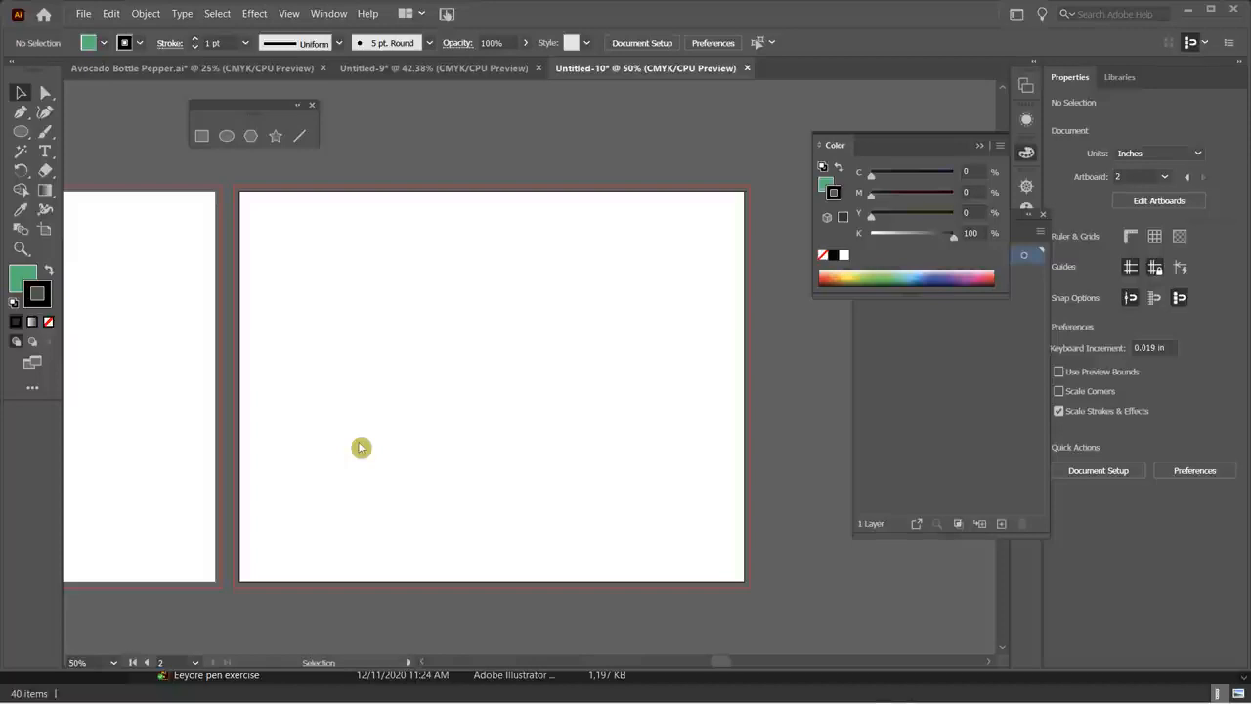
# - Detach the Paintbrush, Blob Brush and Pencil tool group as a floating toolbar above the second artboard
pyautogui.click(43, 171)
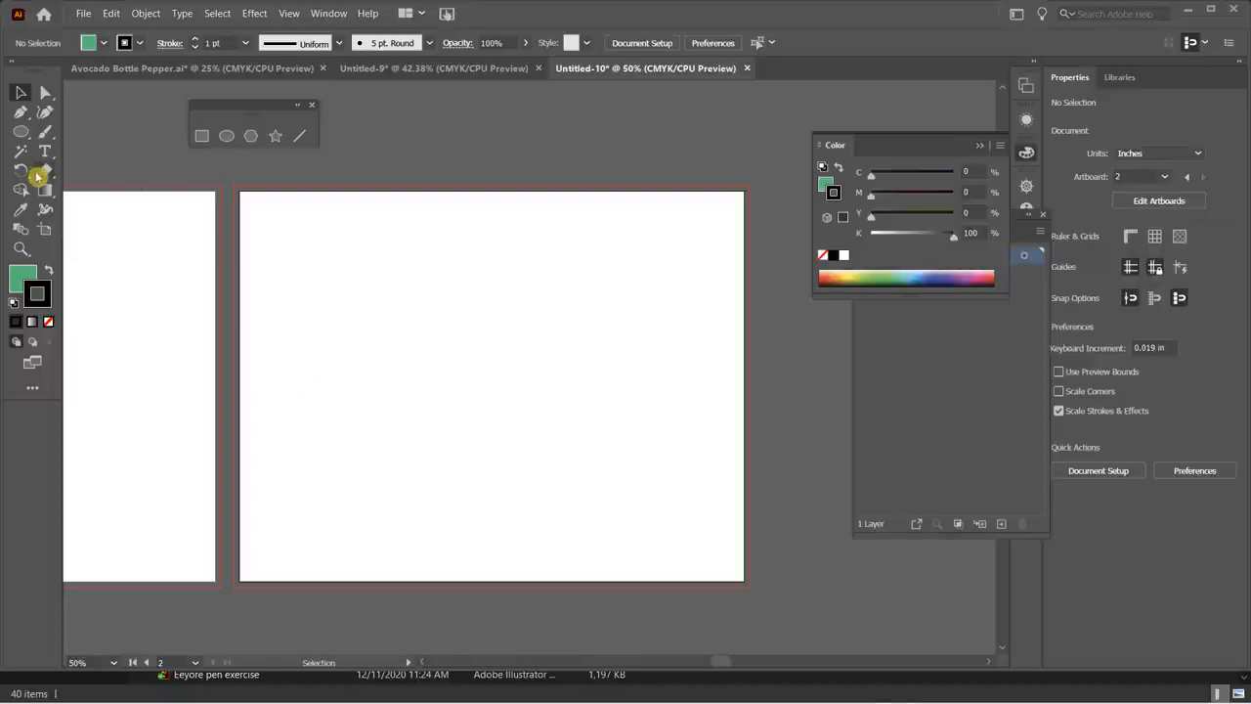
pyautogui.click(46, 151)
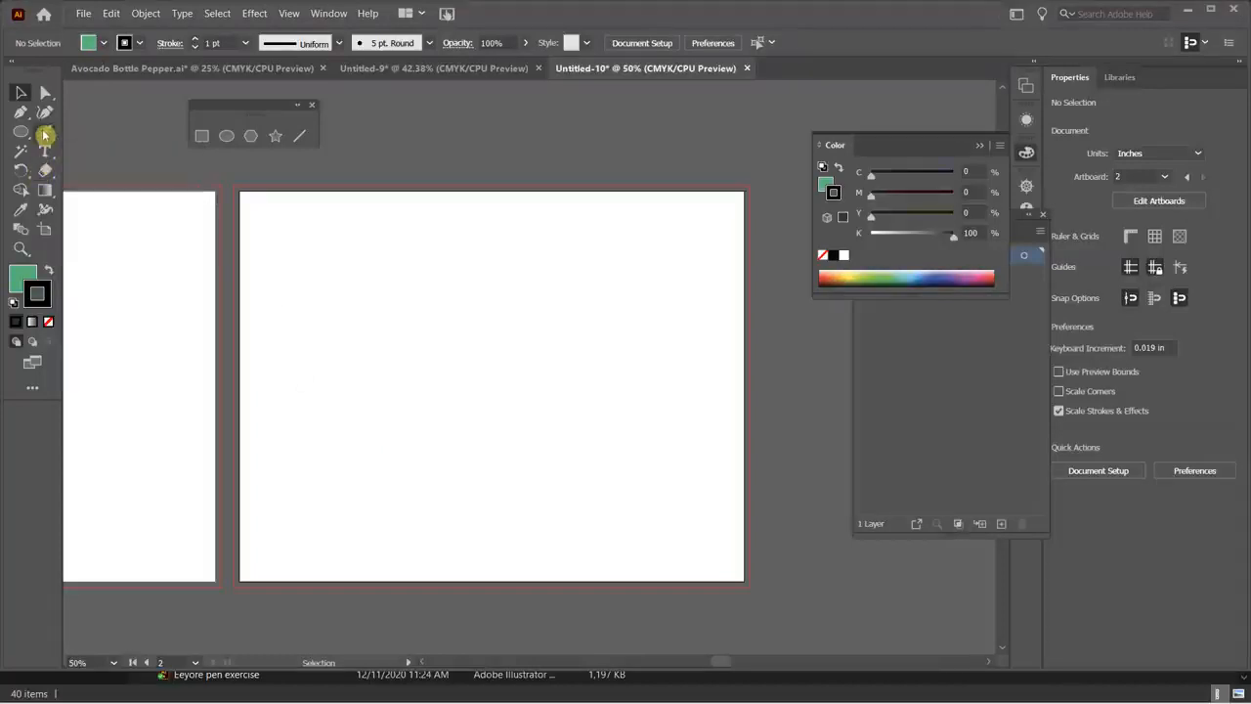
pyautogui.click(45, 132)
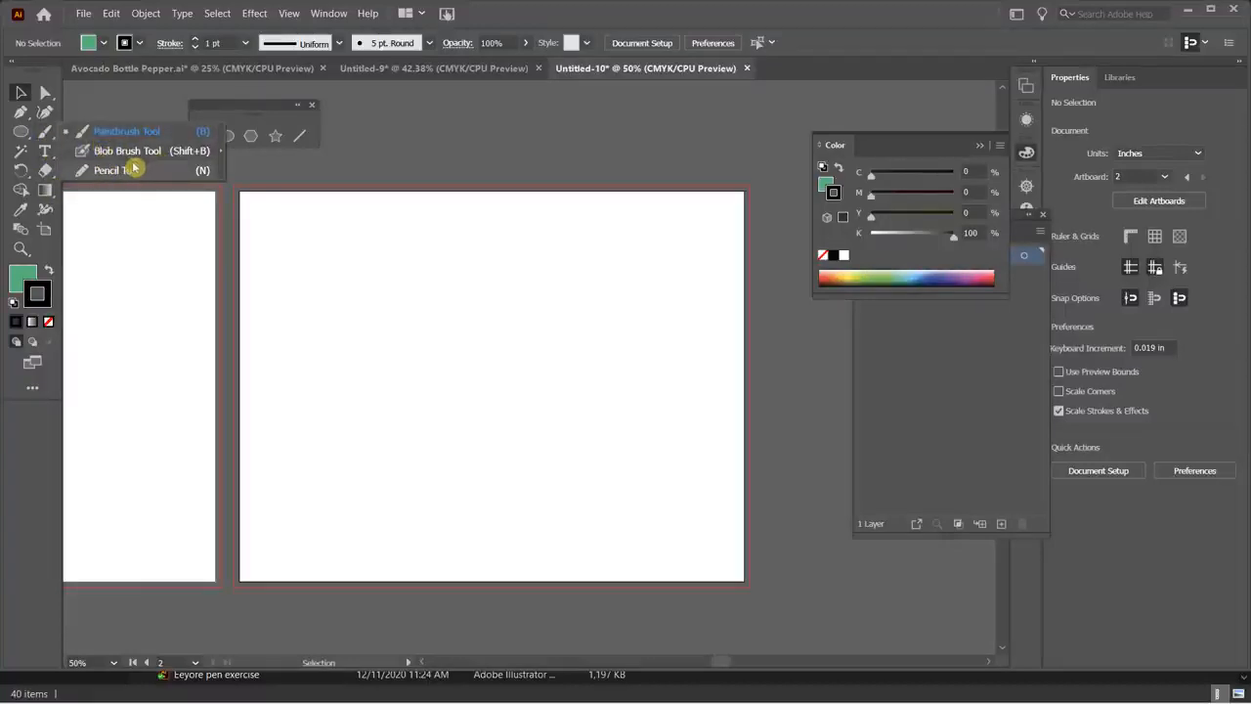
pyautogui.click(223, 151)
pyautogui.moveTo(98, 156)
pyautogui.mouseDown()
pyautogui.moveTo(475, 128)
pyautogui.moveTo(464, 125)
pyautogui.mouseUp()
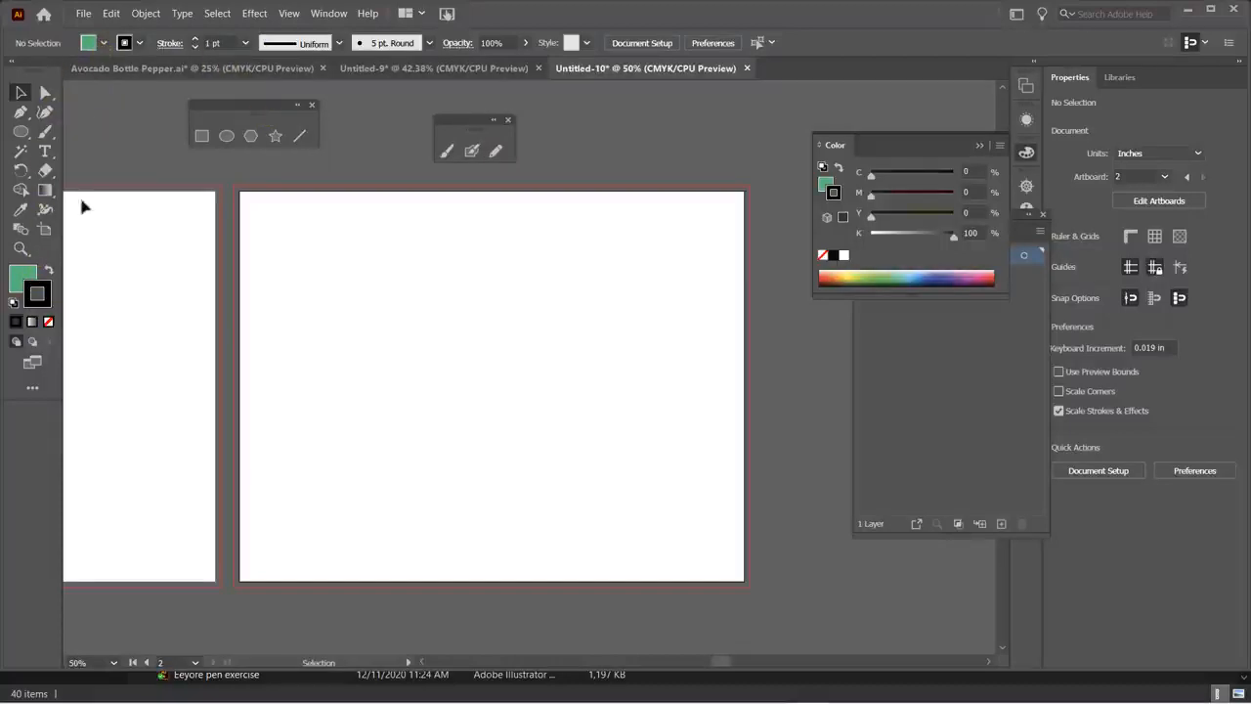
# - Draw a wavy Pencil line about 10 in wide across the second artboard, using no fill and a 6 pt black stroke
pyautogui.click(107, 45)
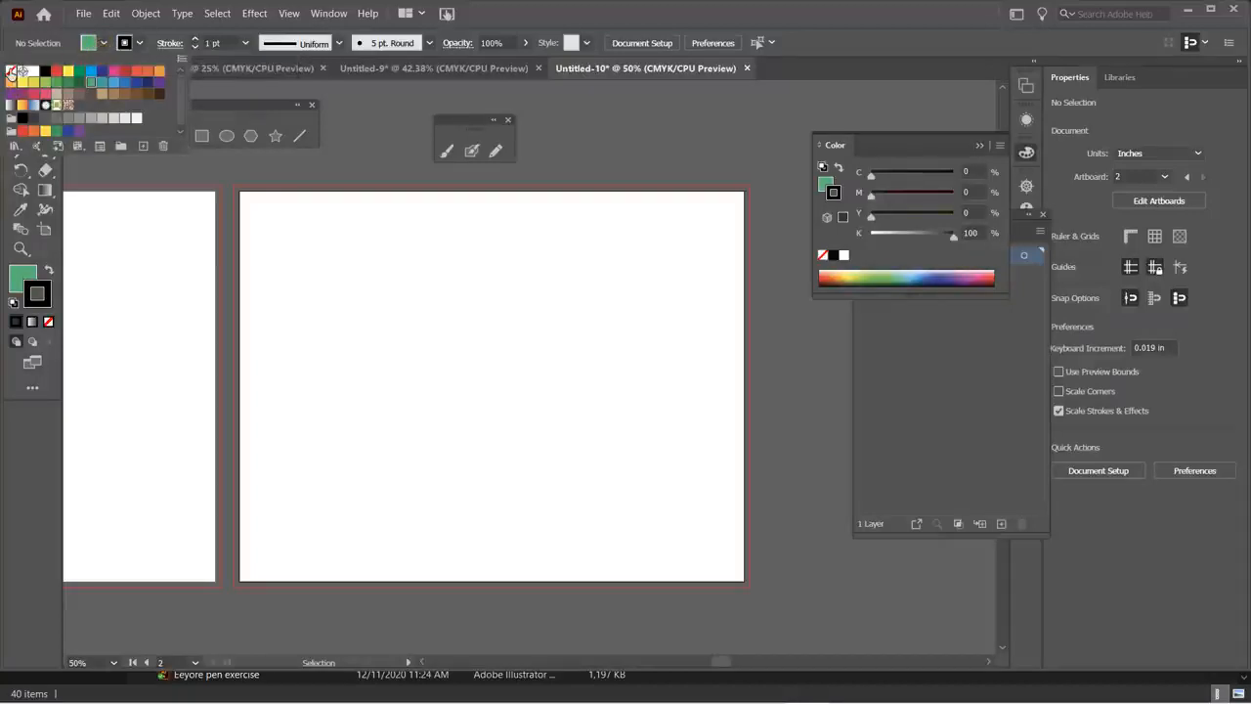
pyautogui.click(11, 70)
pyautogui.click(601, 17)
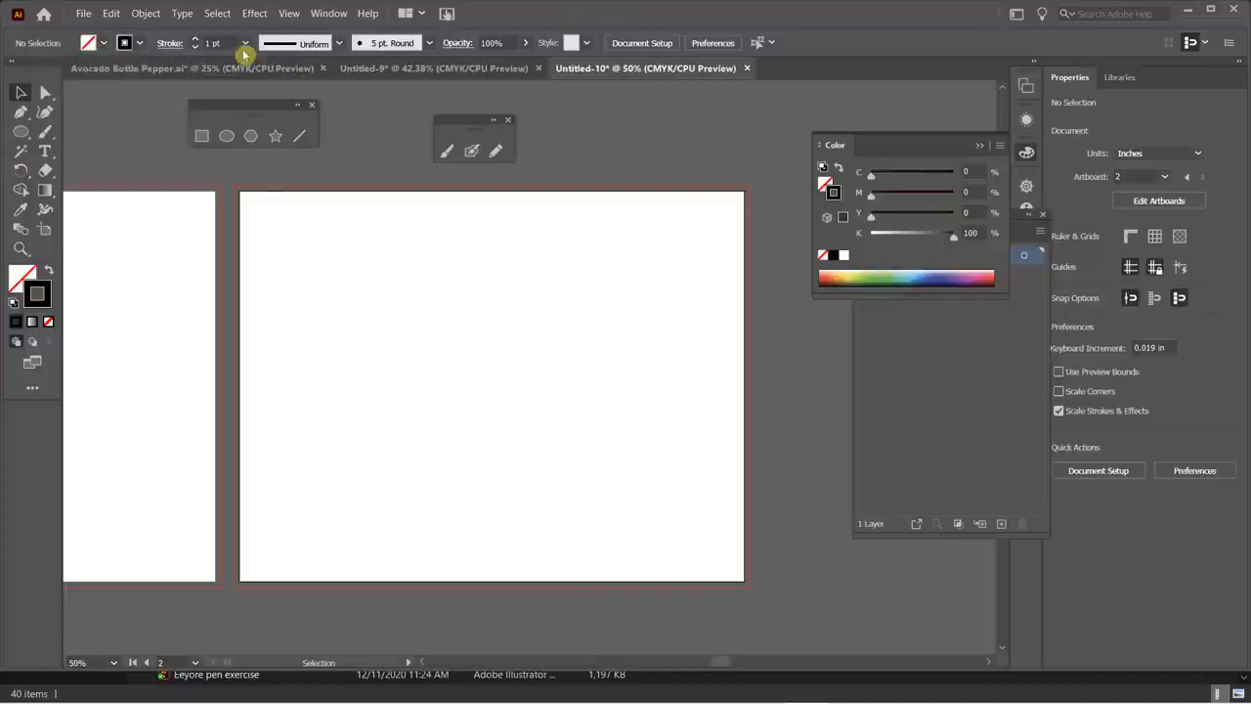
pyautogui.click(196, 40)
pyautogui.click(195, 40)
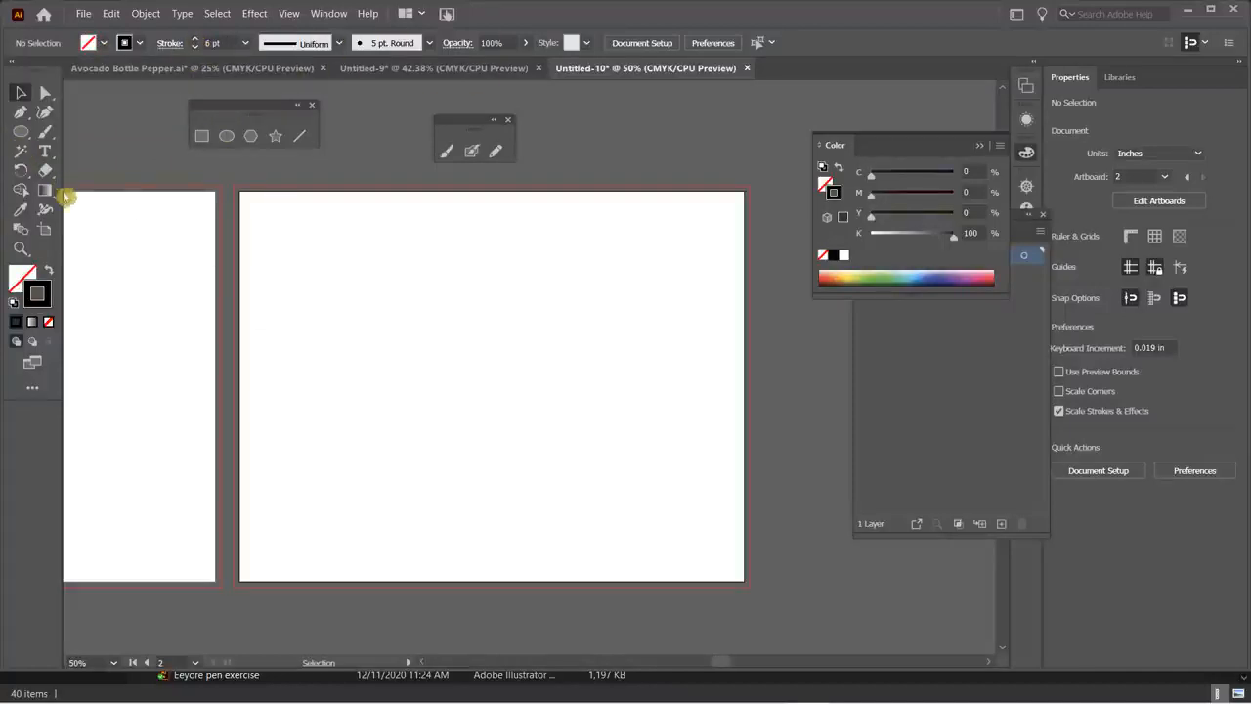
pyautogui.click(496, 152)
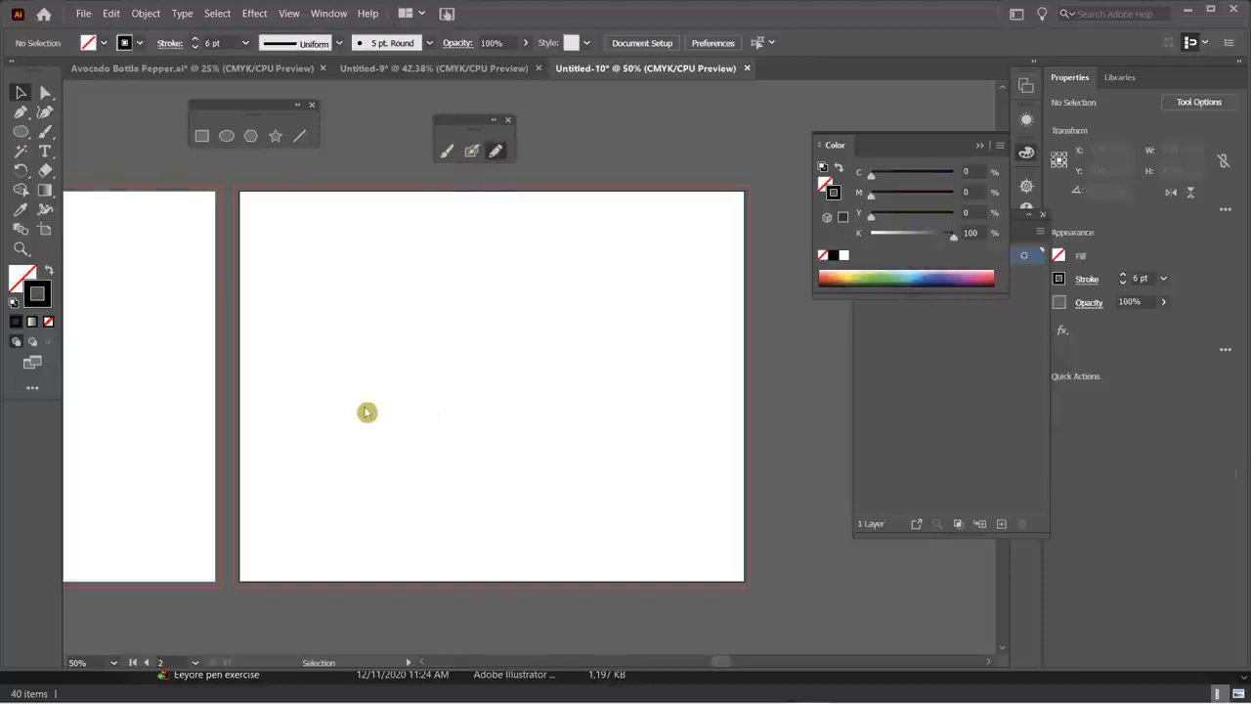
pyautogui.moveTo(285, 359)
pyautogui.mouseDown()
pyautogui.moveTo(353, 320)
pyautogui.moveTo(467, 371)
pyautogui.moveTo(564, 316)
pyautogui.moveTo(654, 341)
pyautogui.mouseUp()
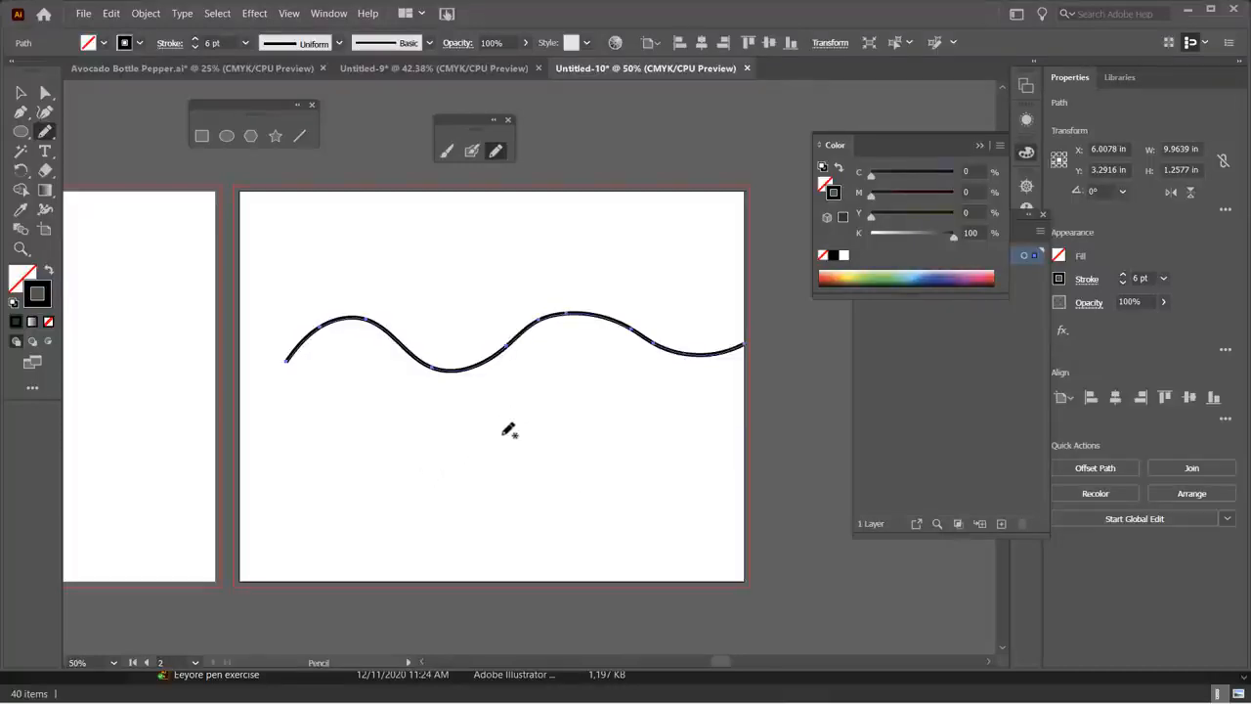
pyautogui.moveTo(509, 424)
pyautogui.mouseDown()
pyautogui.moveTo(519, 395)
pyautogui.moveTo(607, 420)
pyautogui.moveTo(618, 500)
pyautogui.moveTo(548, 520)
pyautogui.moveTo(496, 464)
pyautogui.moveTo(507, 413)
pyautogui.moveTo(599, 437)
pyautogui.moveTo(597, 515)
pyautogui.moveTo(529, 515)
pyautogui.moveTo(486, 430)
pyautogui.mouseUp()
pyautogui.hotkey('ctrl', 'z')
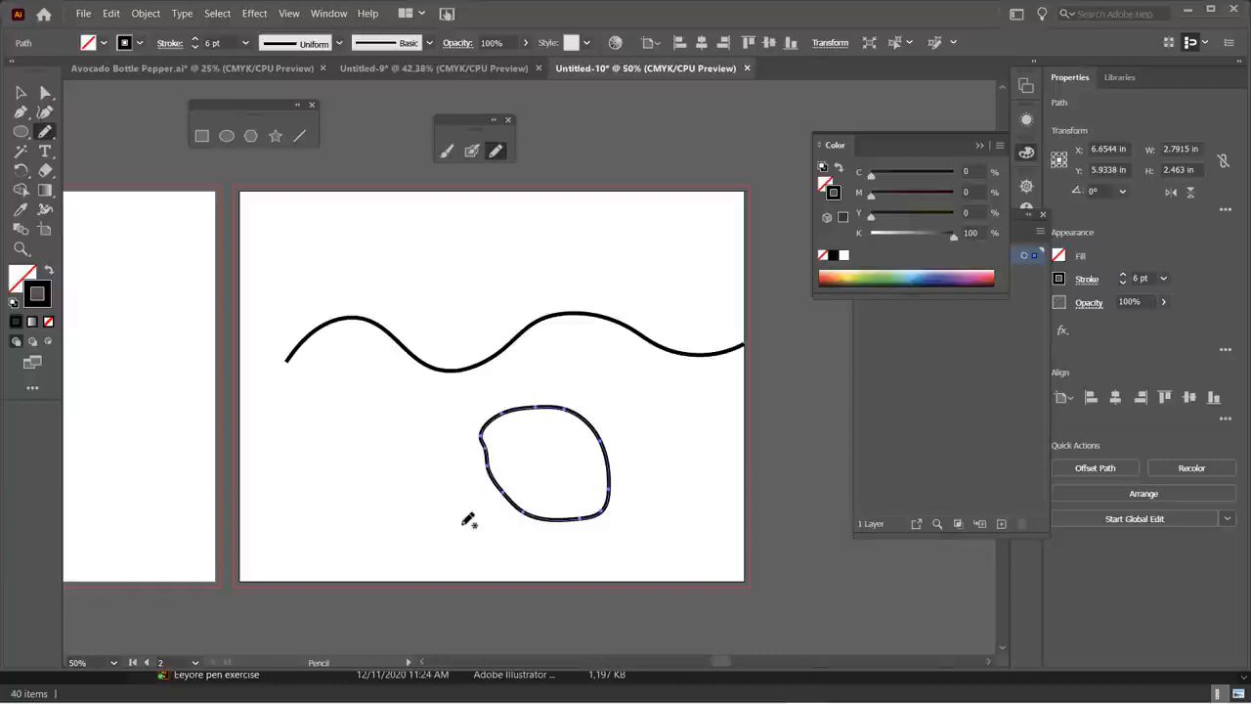
pyautogui.hotkey('ctrl', 'z')
# - Draw a closed rounded Pencil shape about 2.9 in wide and 2.5 in high below the wavy line, and fill it yellow
pyautogui.moveTo(487, 430)
pyautogui.mouseDown()
pyautogui.moveTo(576, 412)
pyautogui.moveTo(616, 461)
pyautogui.moveTo(606, 509)
pyautogui.moveTo(522, 519)
pyautogui.moveTo(494, 494)
pyautogui.moveTo(488, 433)
pyautogui.mouseUp()
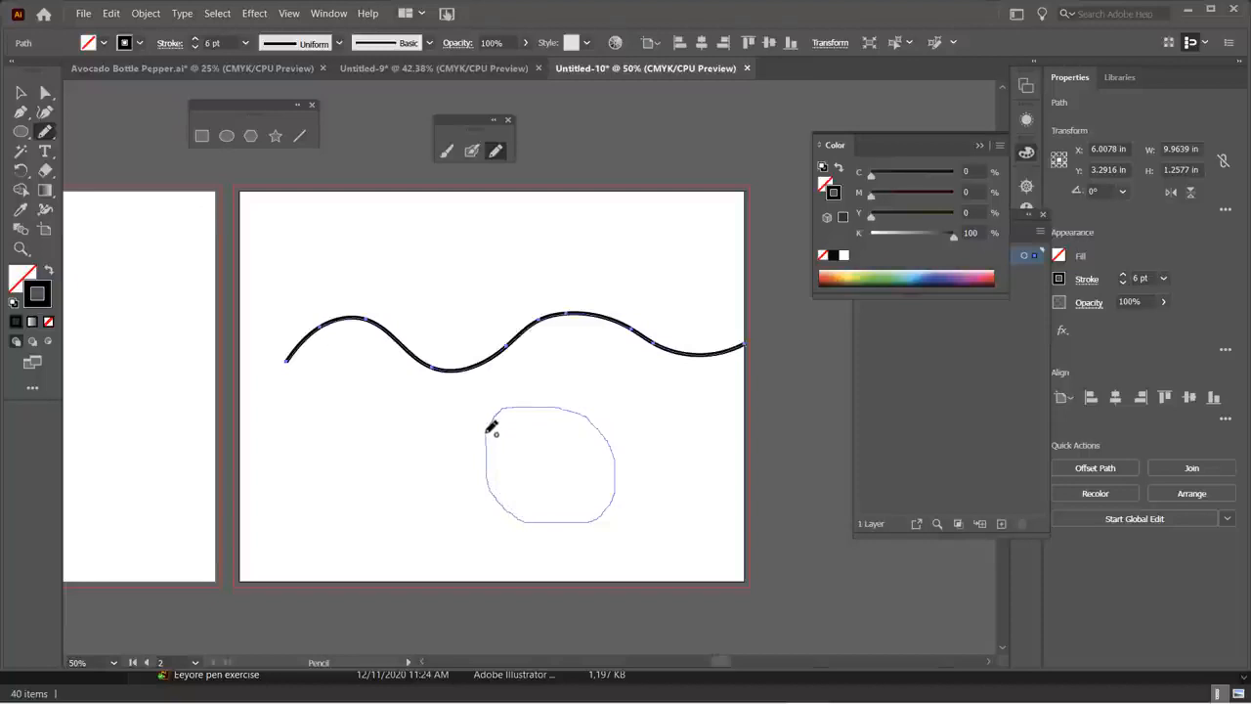
pyautogui.moveTo(488, 434); pyautogui.dragTo(488, 431)
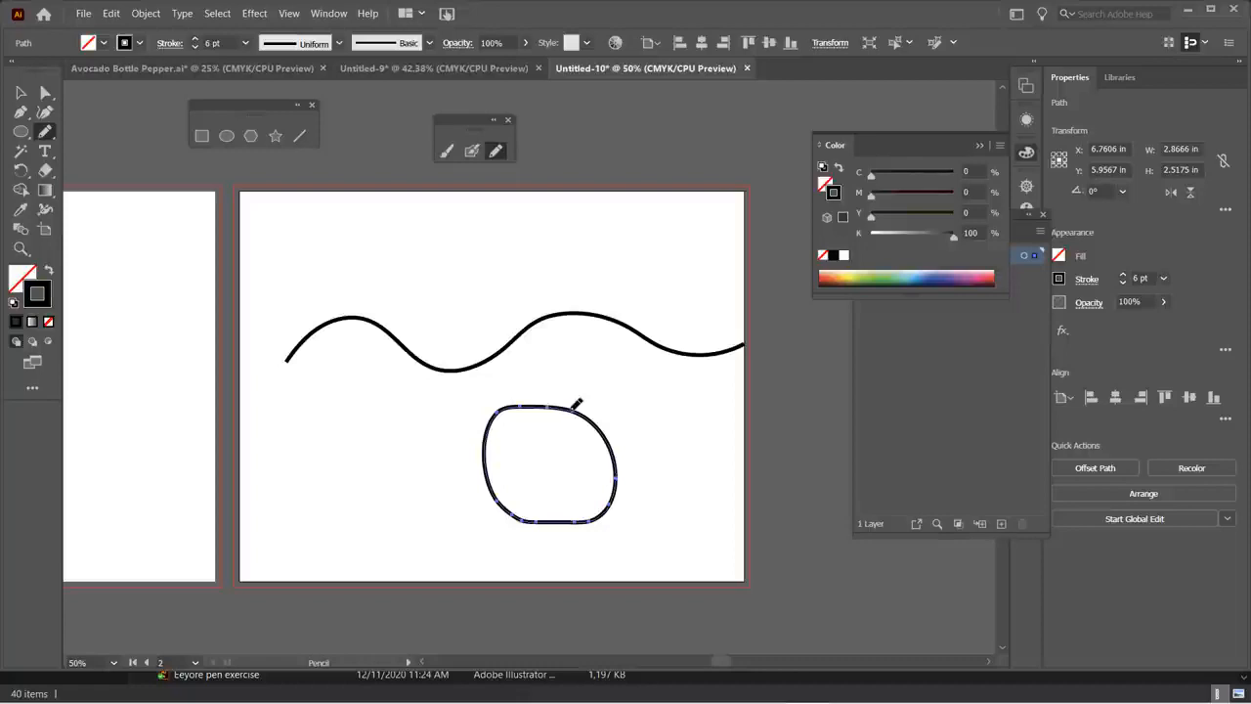
pyautogui.click(103, 42)
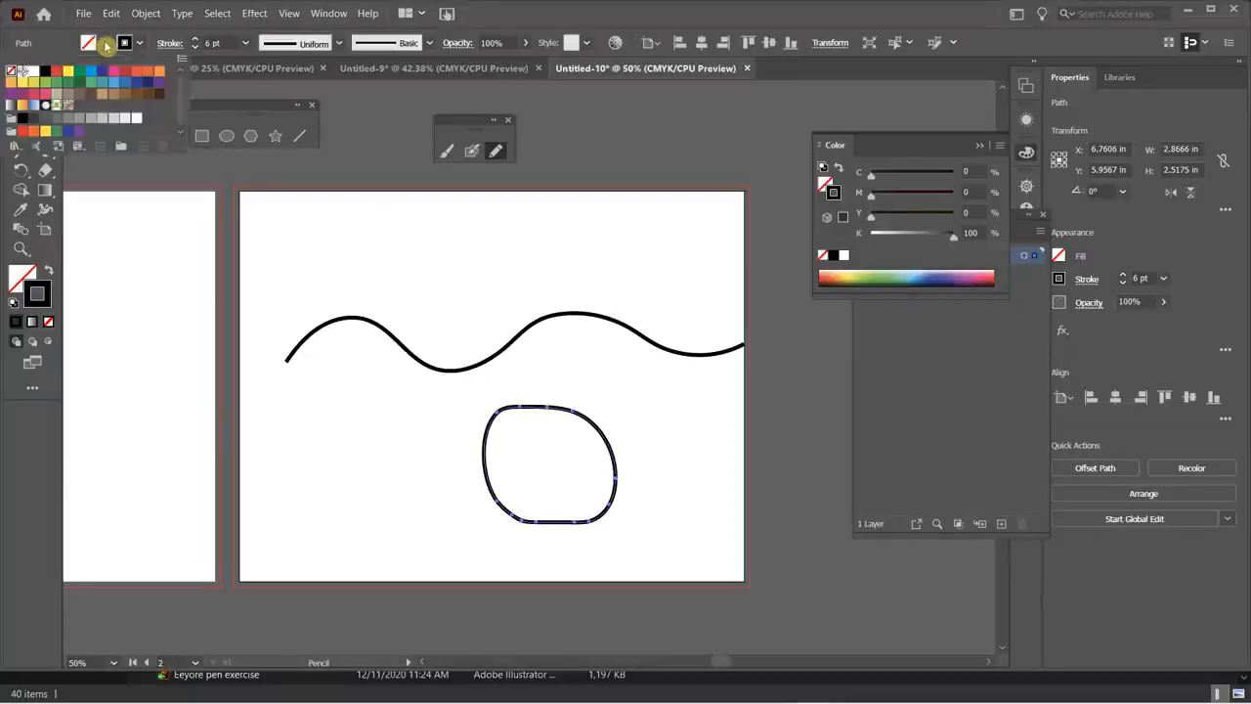
pyautogui.click(69, 75)
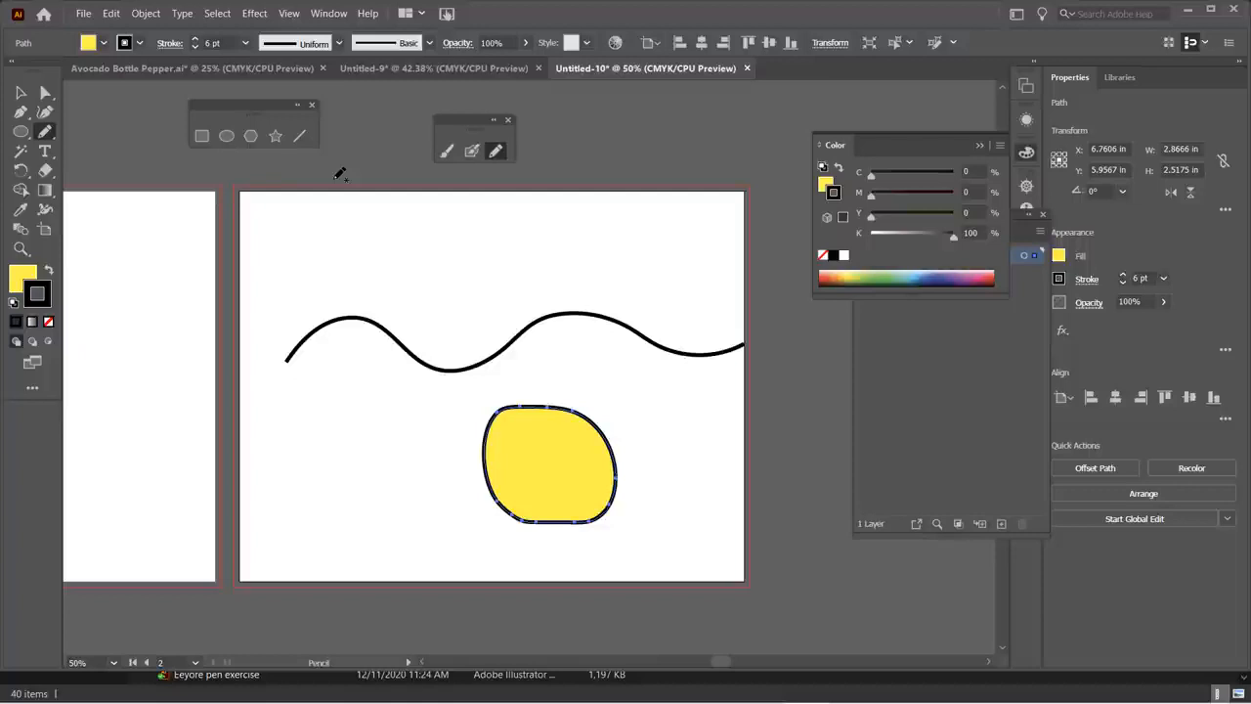
# - Reshape the yellow shape with Direct Selection by pulling its upper-right anchor point upward to about X 7.33 in, Y 4.40 in
pyautogui.click(46, 93)
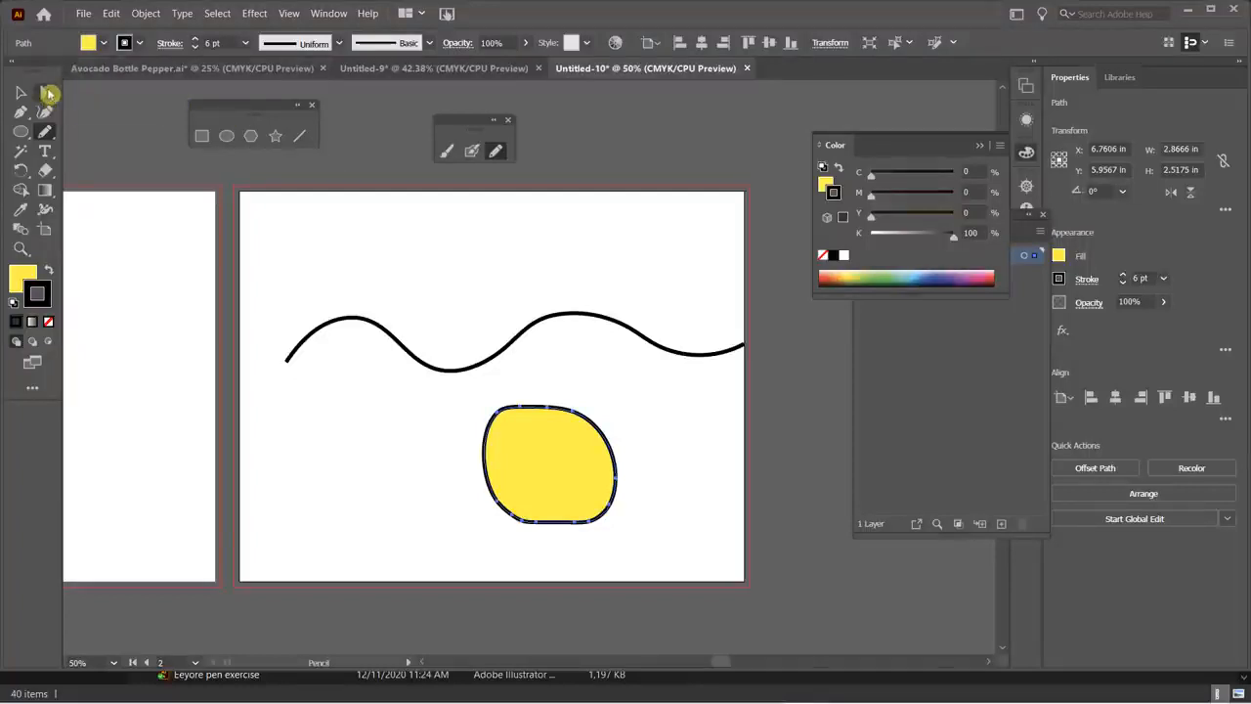
pyautogui.click(523, 414)
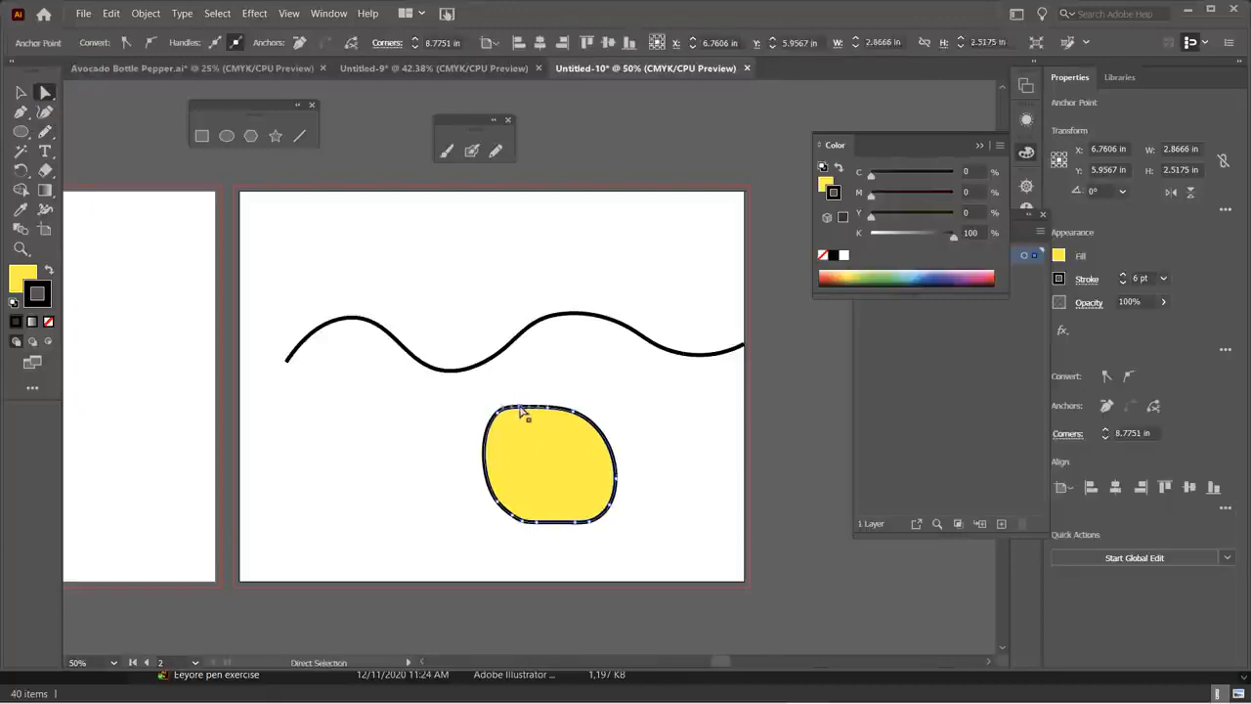
pyautogui.scroll(5, 539, 414)
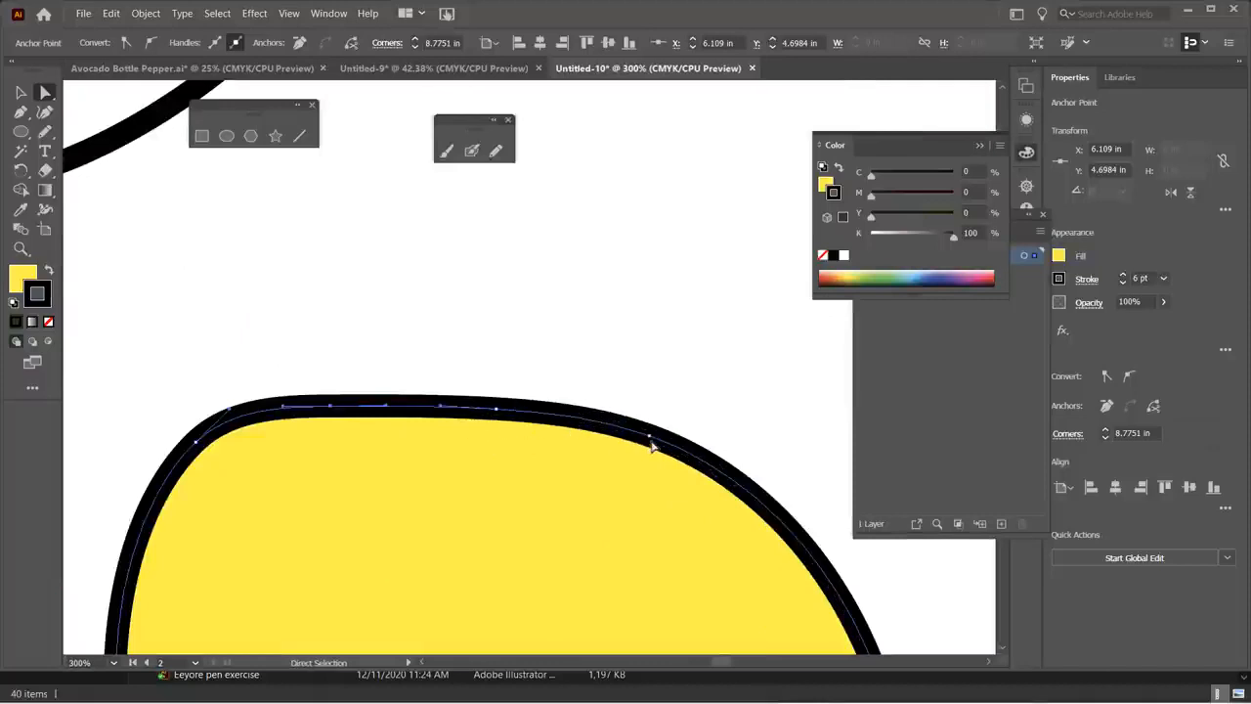
pyautogui.click(657, 442)
pyautogui.moveTo(657, 443); pyautogui.dragTo(666, 333)
pyautogui.click(661, 365)
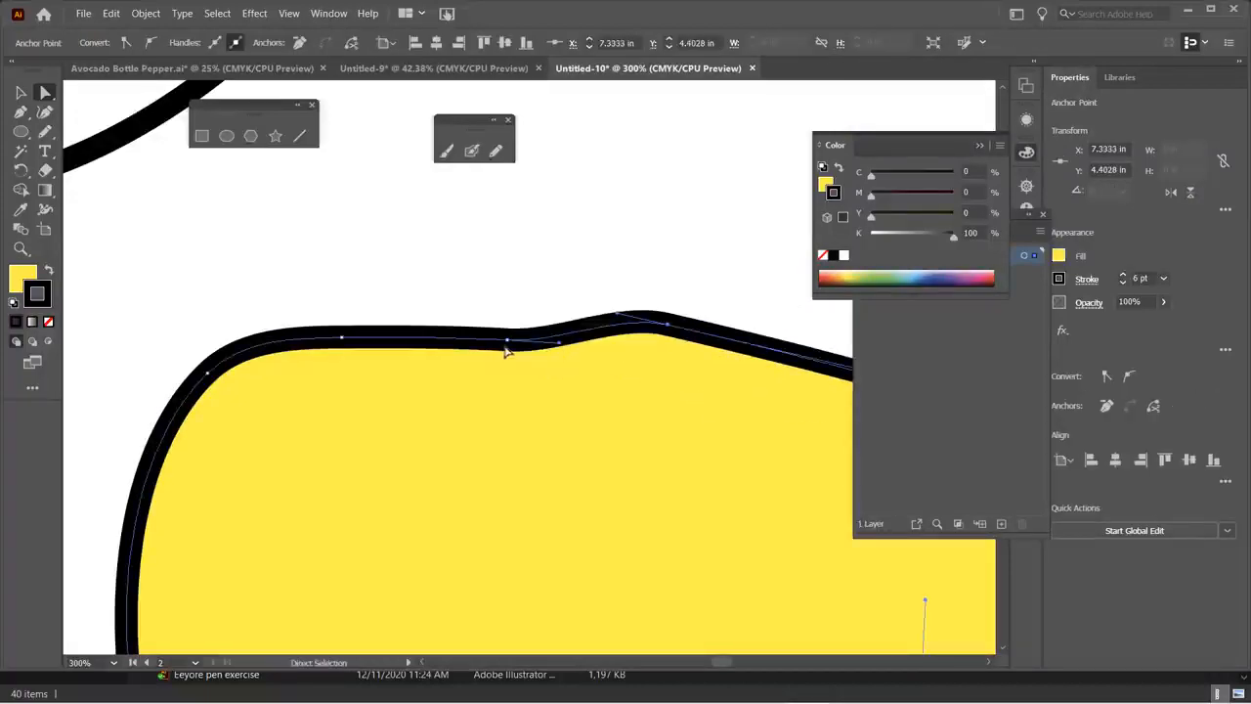
# - Raise the two remaining anchor points along the yellow shape's top edge to smooth its outline, and deselect the shape
pyautogui.moveTo(507, 342); pyautogui.dragTo(492, 293)
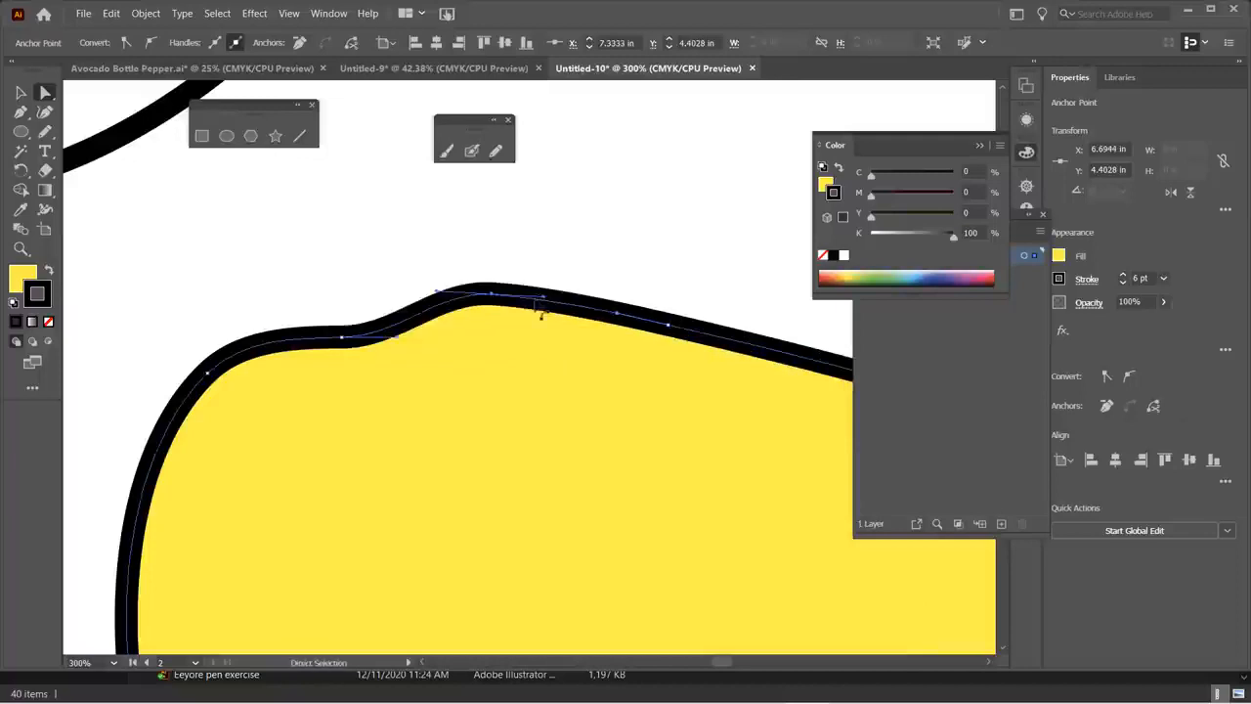
pyautogui.moveTo(344, 306); pyautogui.dragTo(331, 327)
pyautogui.click(343, 338)
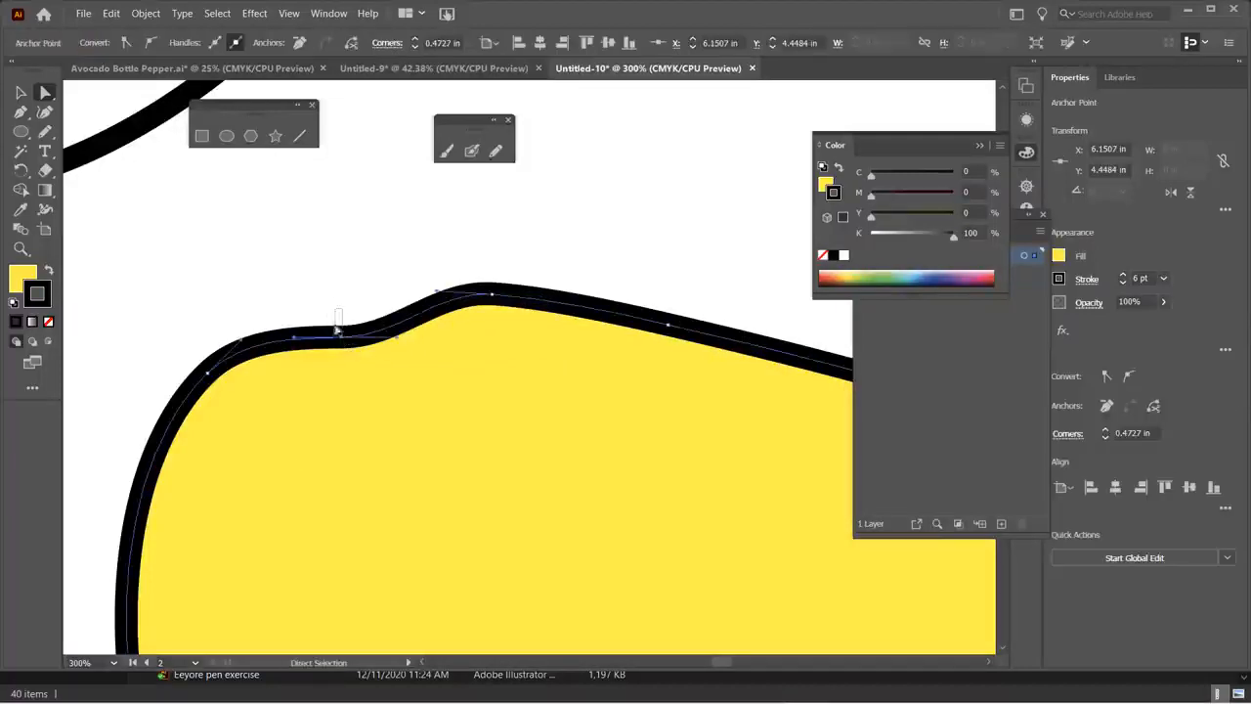
pyautogui.click(338, 322)
pyautogui.click(344, 342)
pyautogui.moveTo(341, 335); pyautogui.dragTo(330, 307)
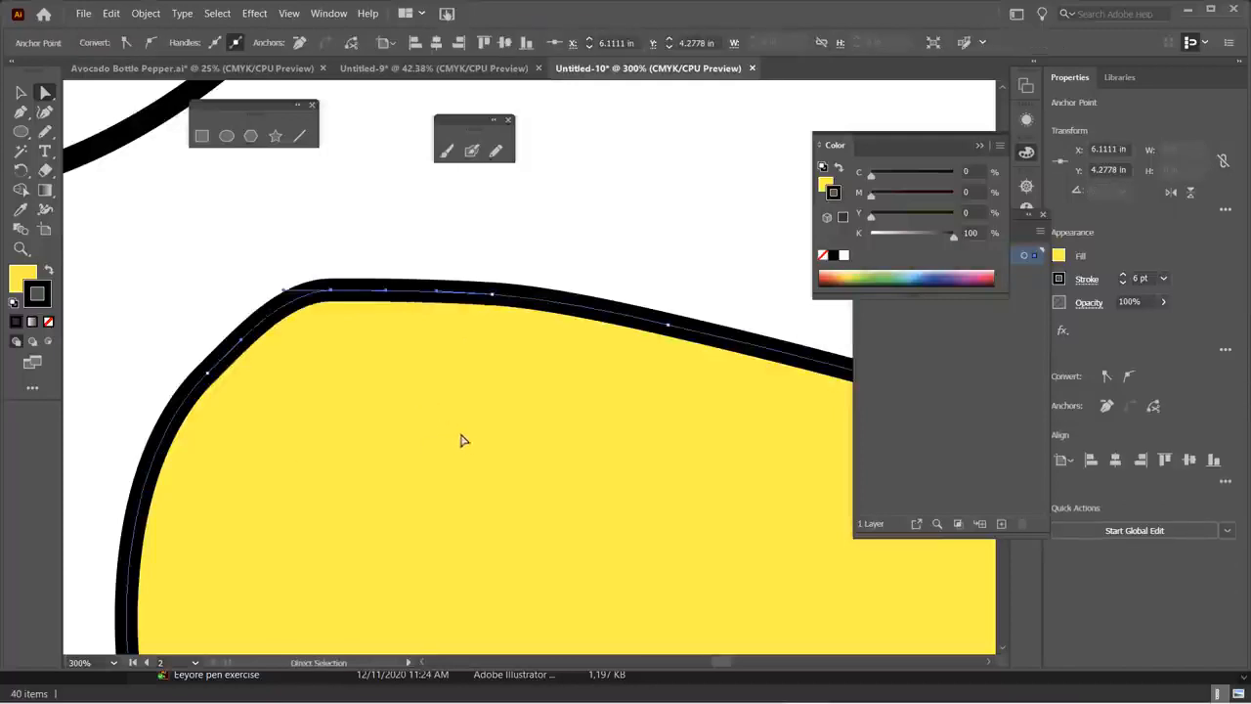
pyautogui.keyDown('alt'); pyautogui.scroll(-5, 467, 457); pyautogui.keyUp('alt')
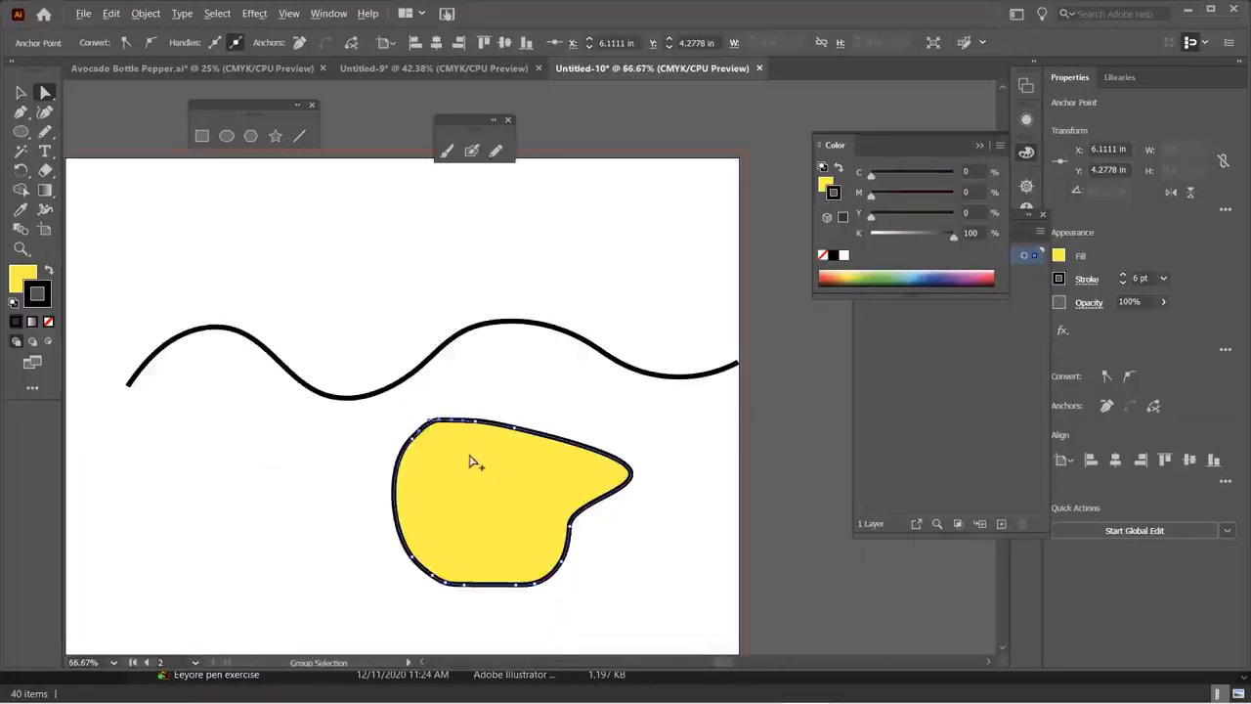
pyautogui.click(351, 487)
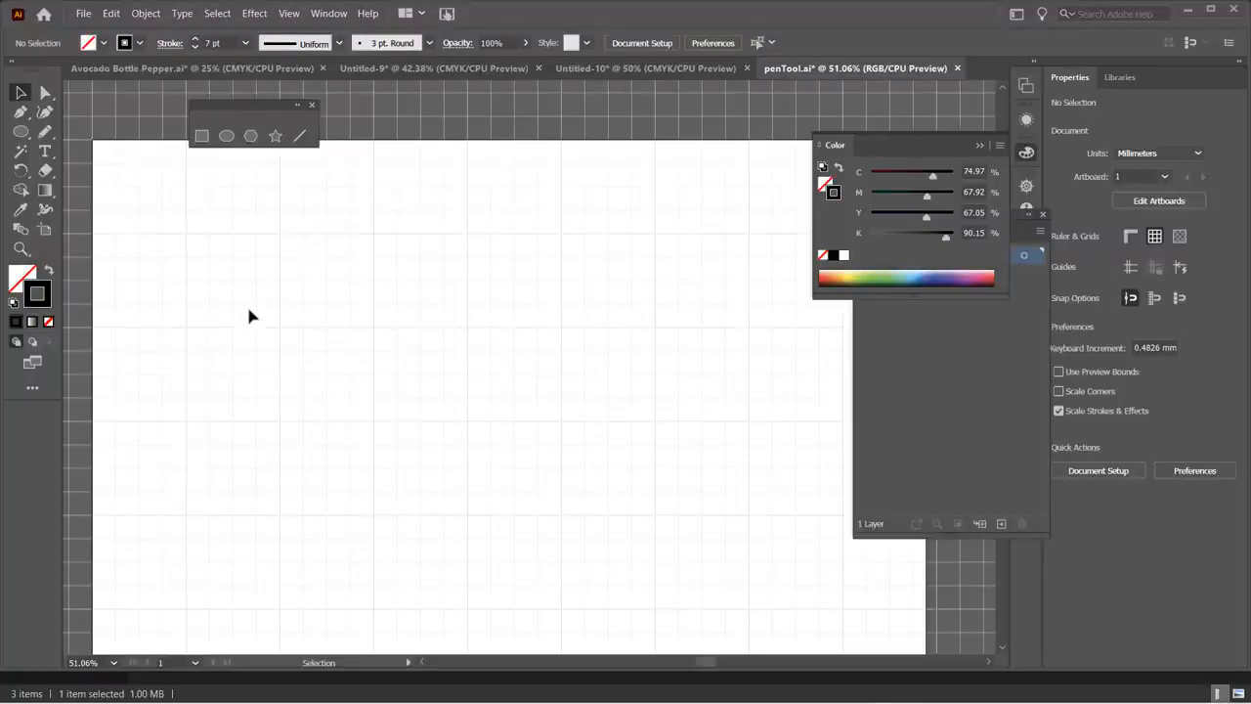
# - Toggle the grid in penTool.ai off and back on twice
pyautogui.click(1156, 242)
pyautogui.click(1156, 242)
pyautogui.click(1156, 241)
pyautogui.click(1157, 242)
# - Draw a zigzag of six straight segments along the grid intersections with the Pen tool, starting at the artboard's left edge, and deselect it
pyautogui.moveTo(232, 107); pyautogui.dragTo(490, 202)
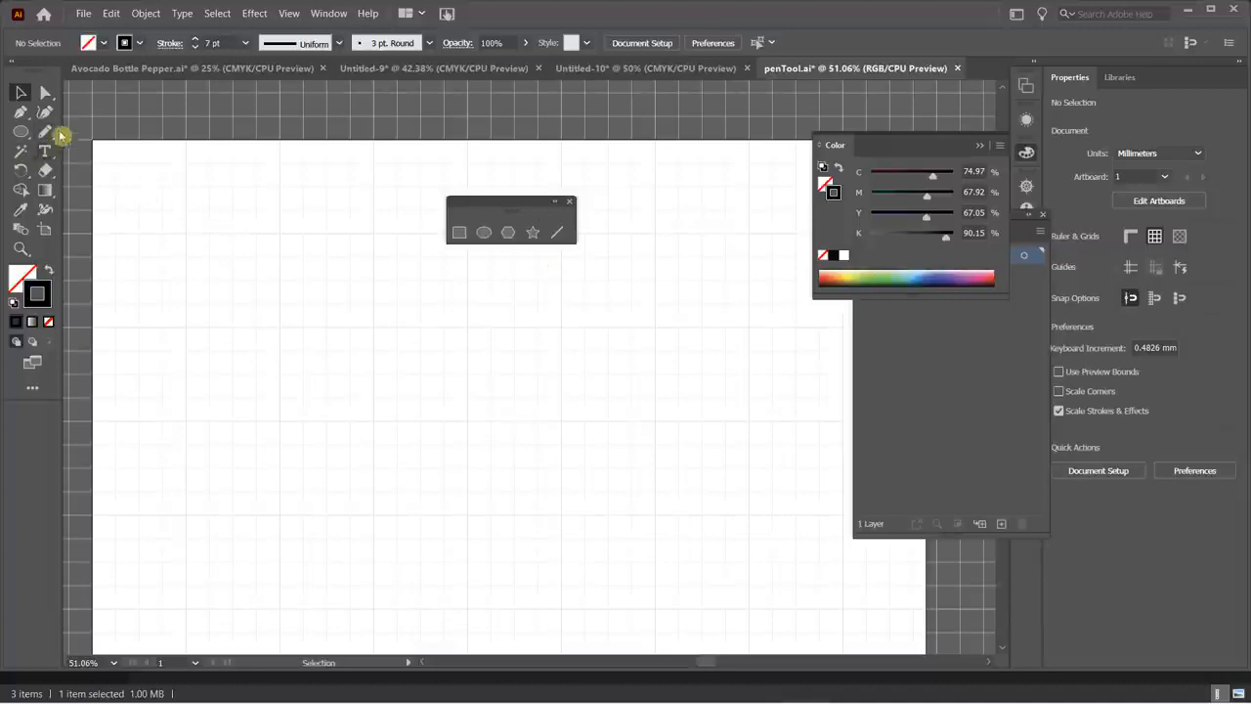
pyautogui.click(21, 112)
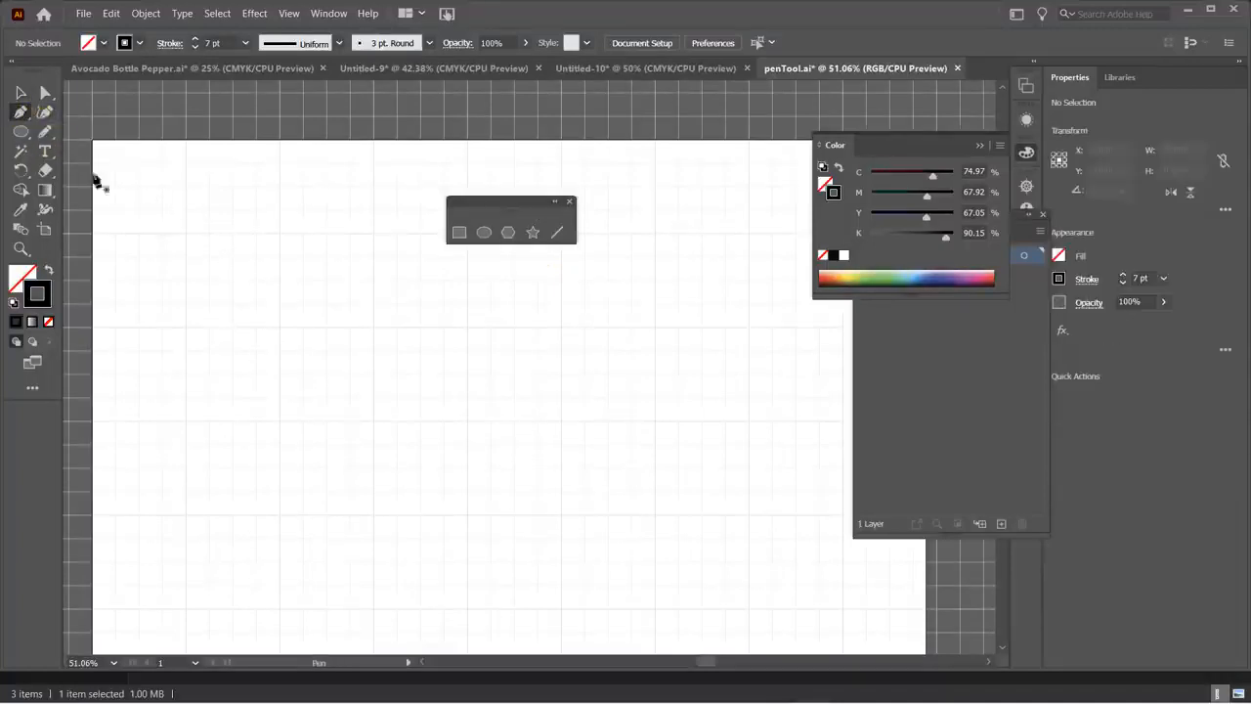
pyautogui.click(93, 326)
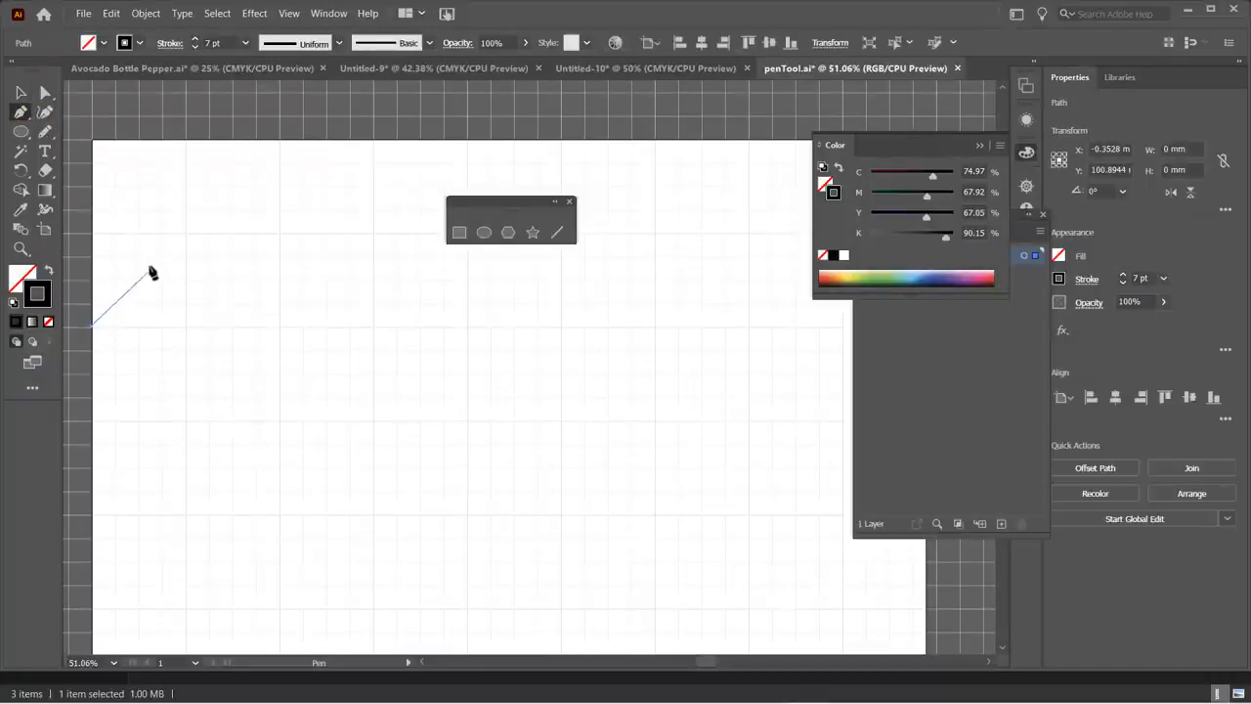
pyautogui.click(186, 237)
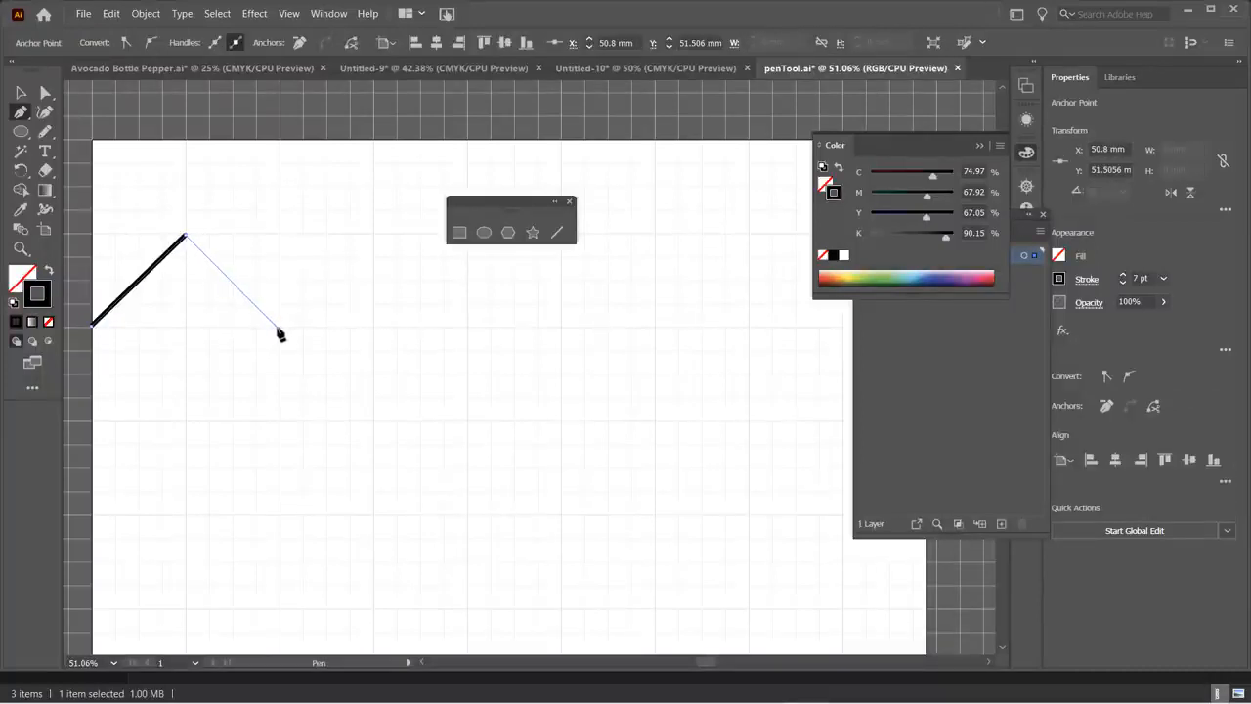
pyautogui.click(278, 327)
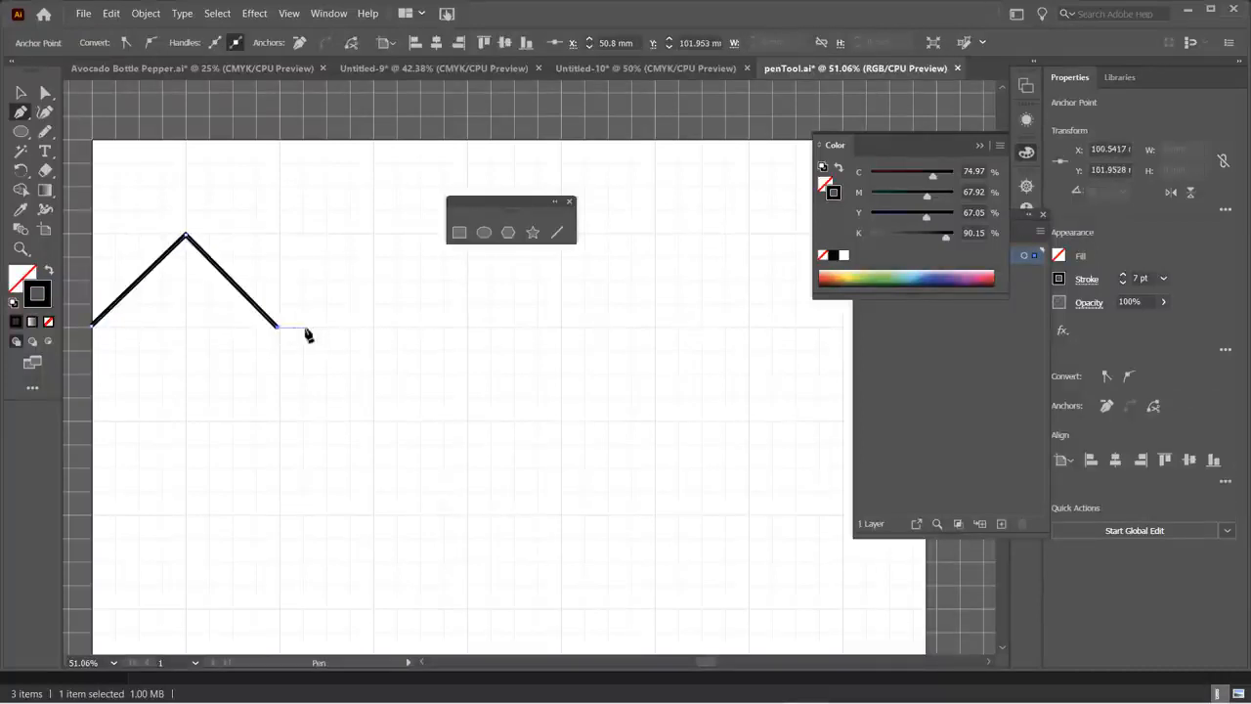
pyautogui.click(373, 236)
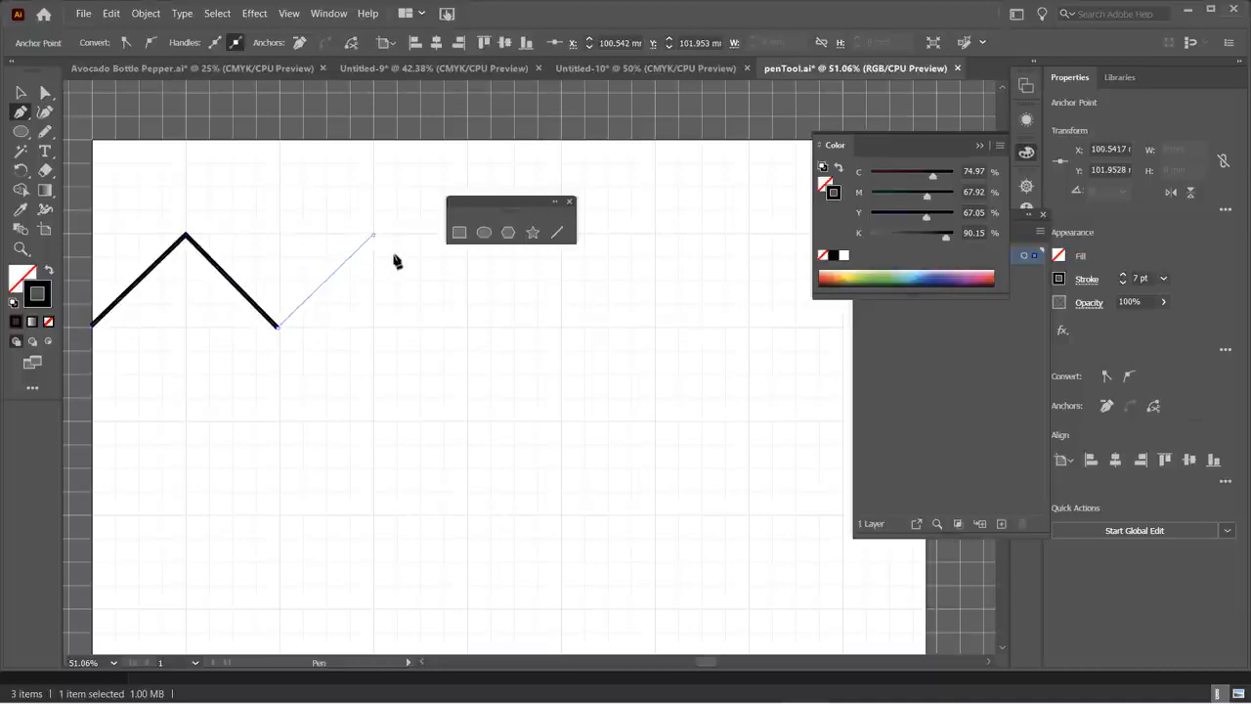
pyautogui.click(466, 328)
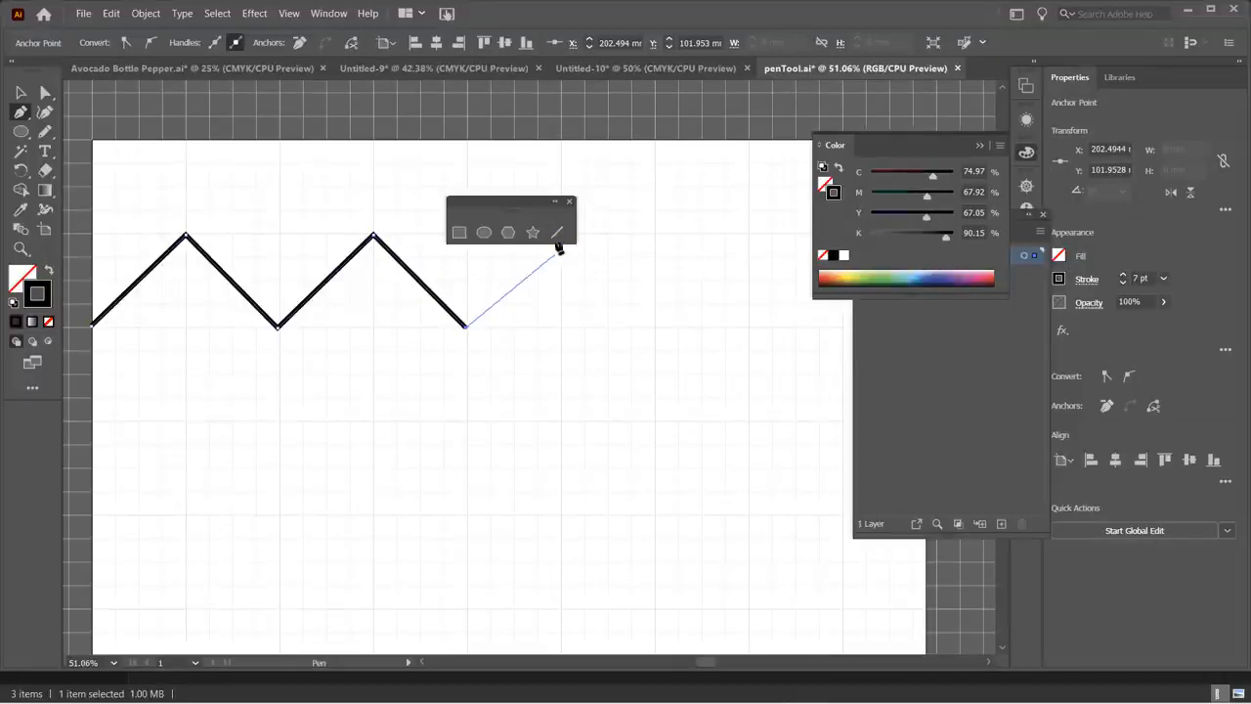
pyautogui.moveTo(531, 206); pyautogui.dragTo(427, 164)
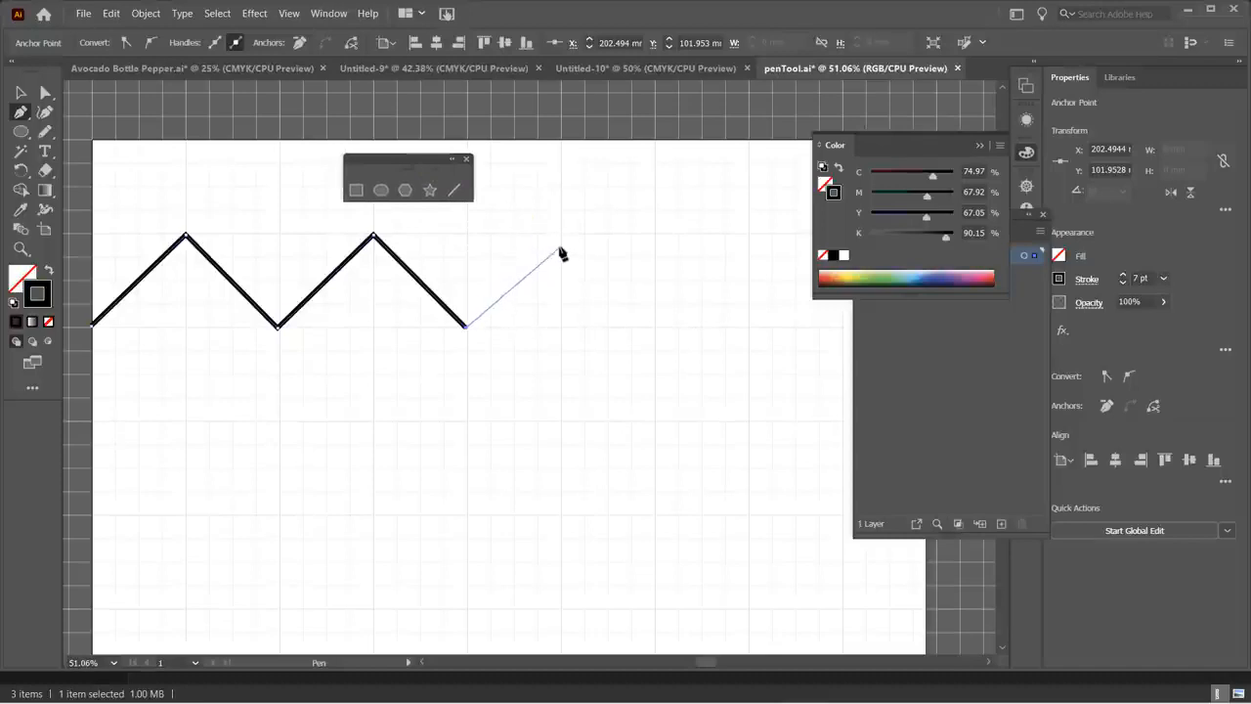
pyautogui.click(562, 234)
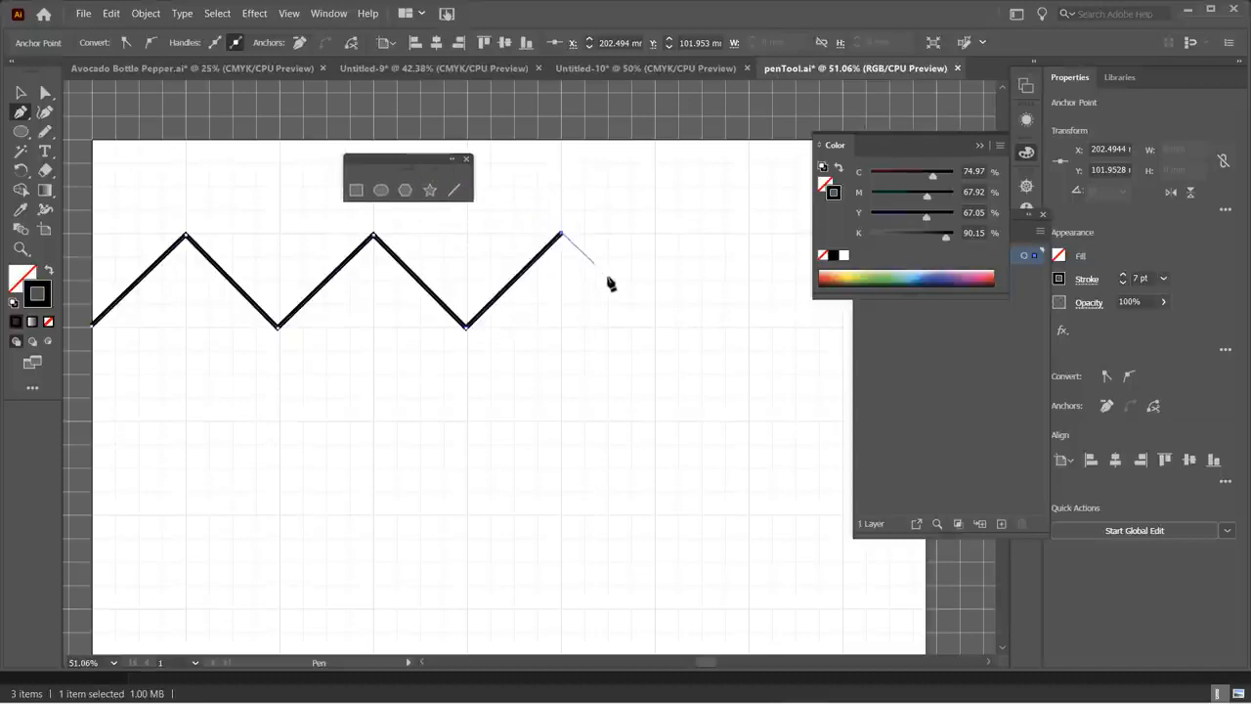
pyautogui.click(654, 328)
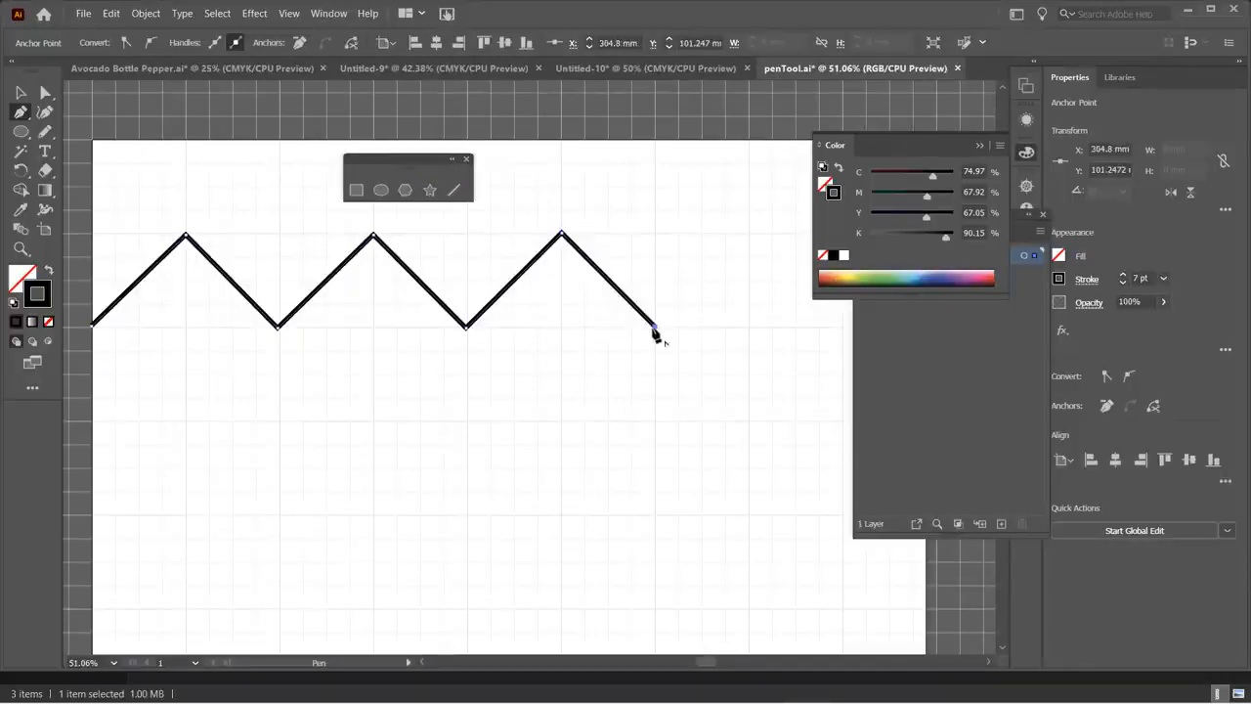
pyautogui.click(17, 97)
pyautogui.click(409, 558)
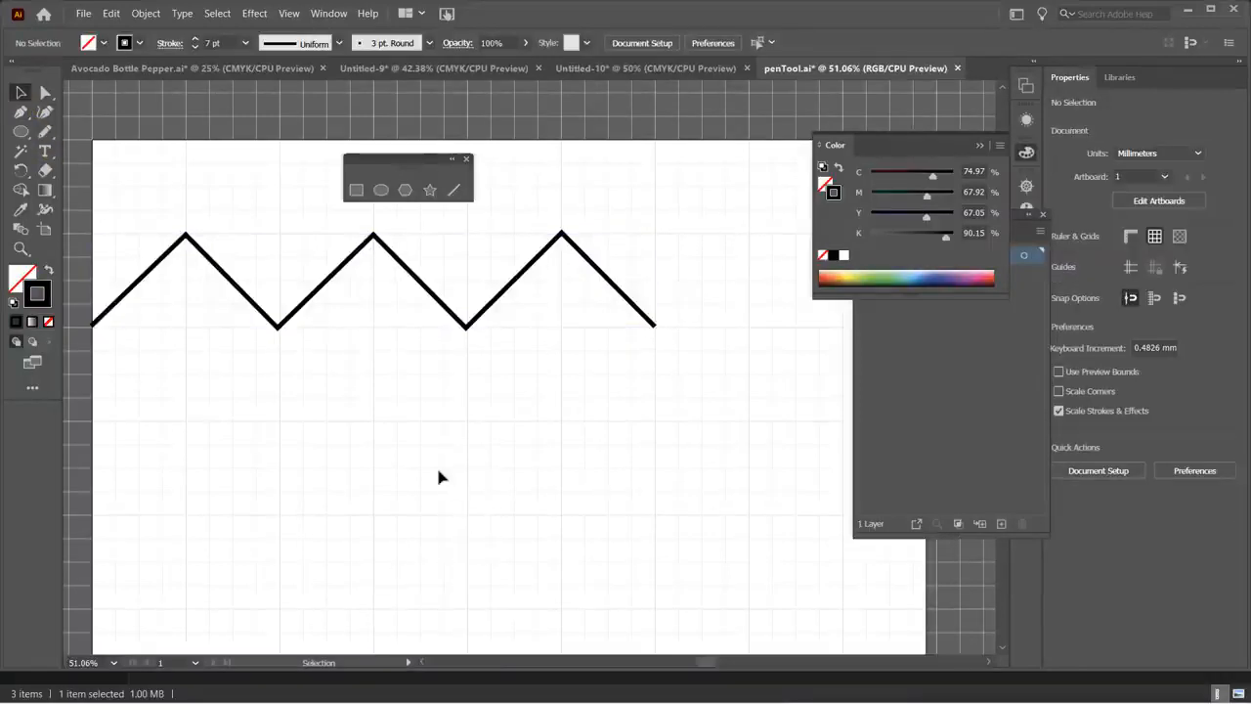
# - Draw a square about 52.6 by 51.9 mm below the zigzag's first low point with the Rectangle tool, and deselect it
pyautogui.click(494, 195)
pyautogui.click(21, 133)
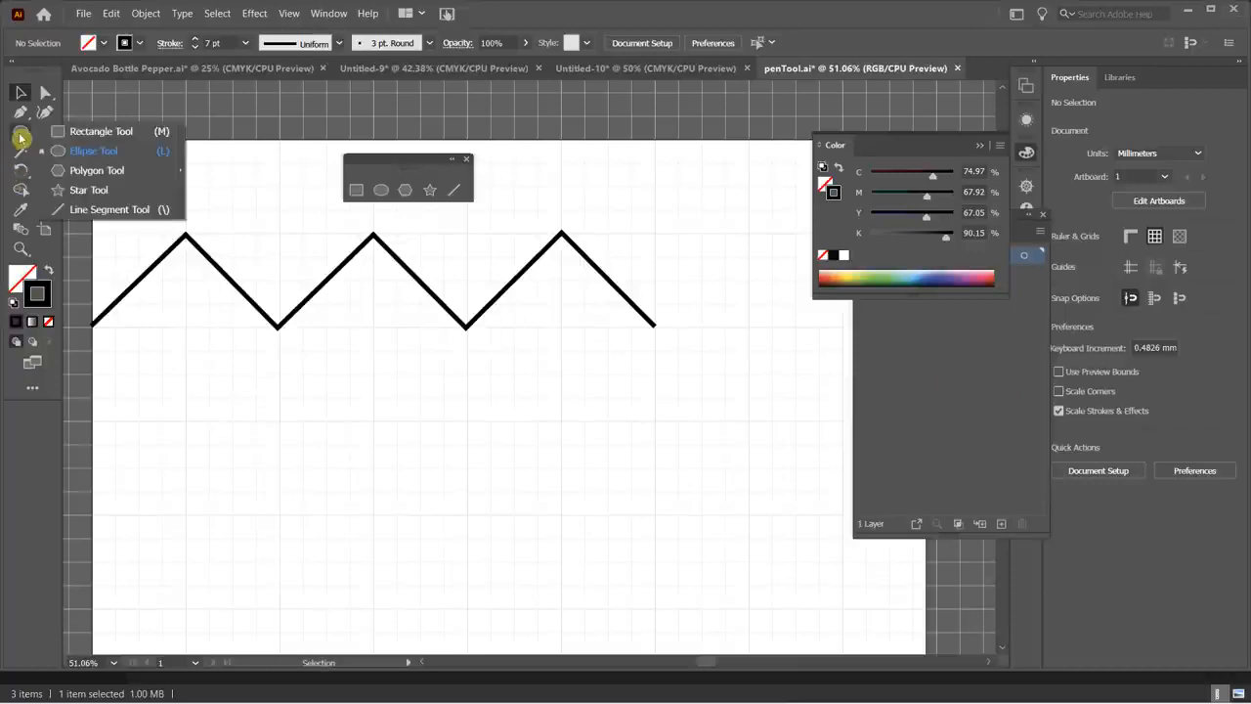
pyautogui.click(88, 131)
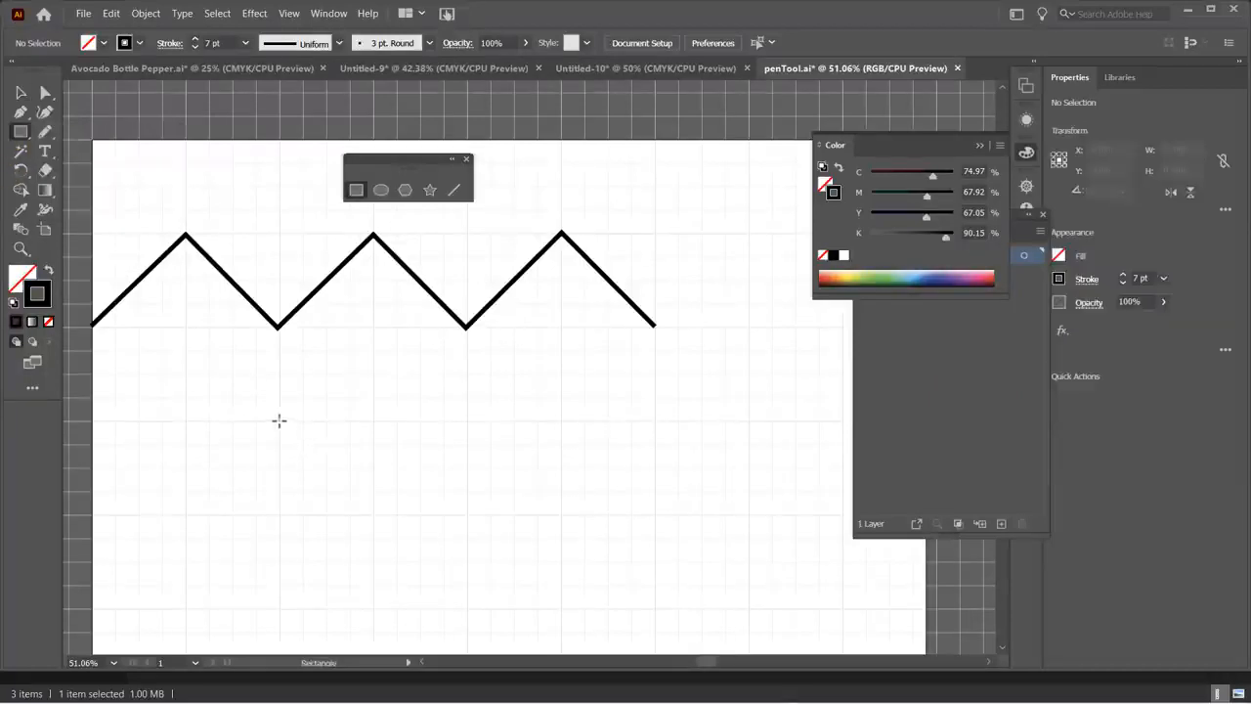
pyautogui.moveTo(279, 421); pyautogui.dragTo(374, 515)
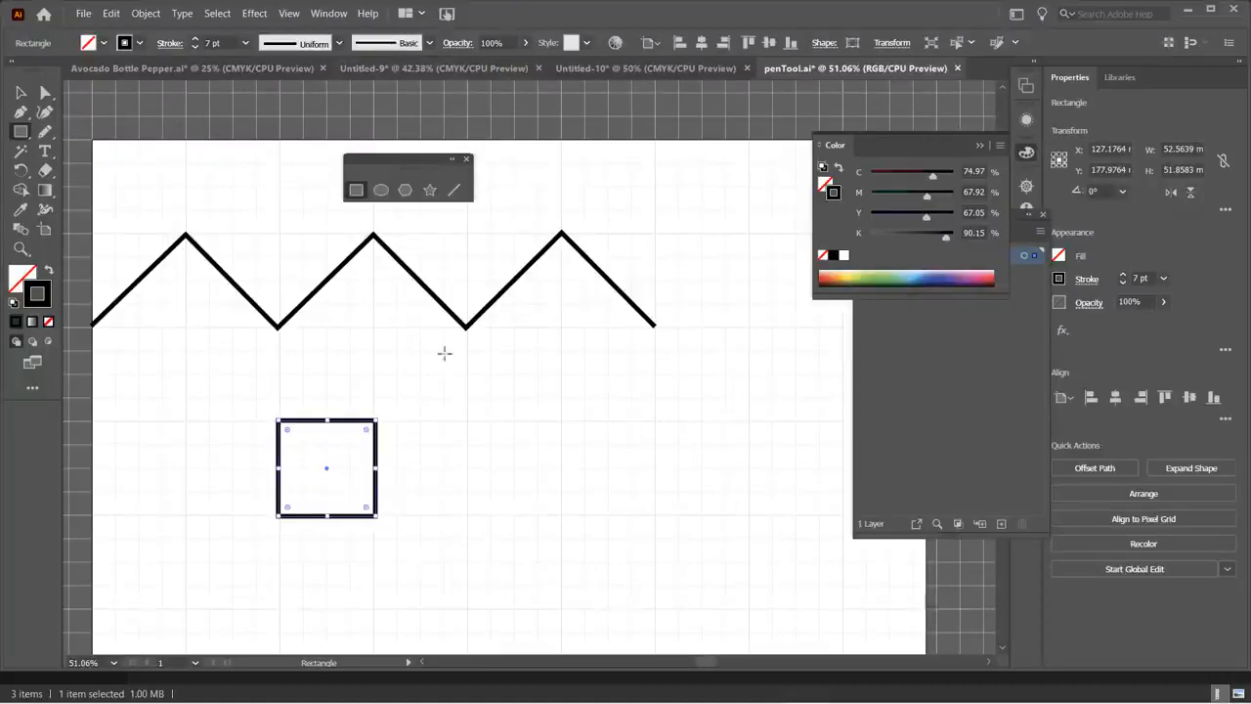
pyautogui.click(21, 92)
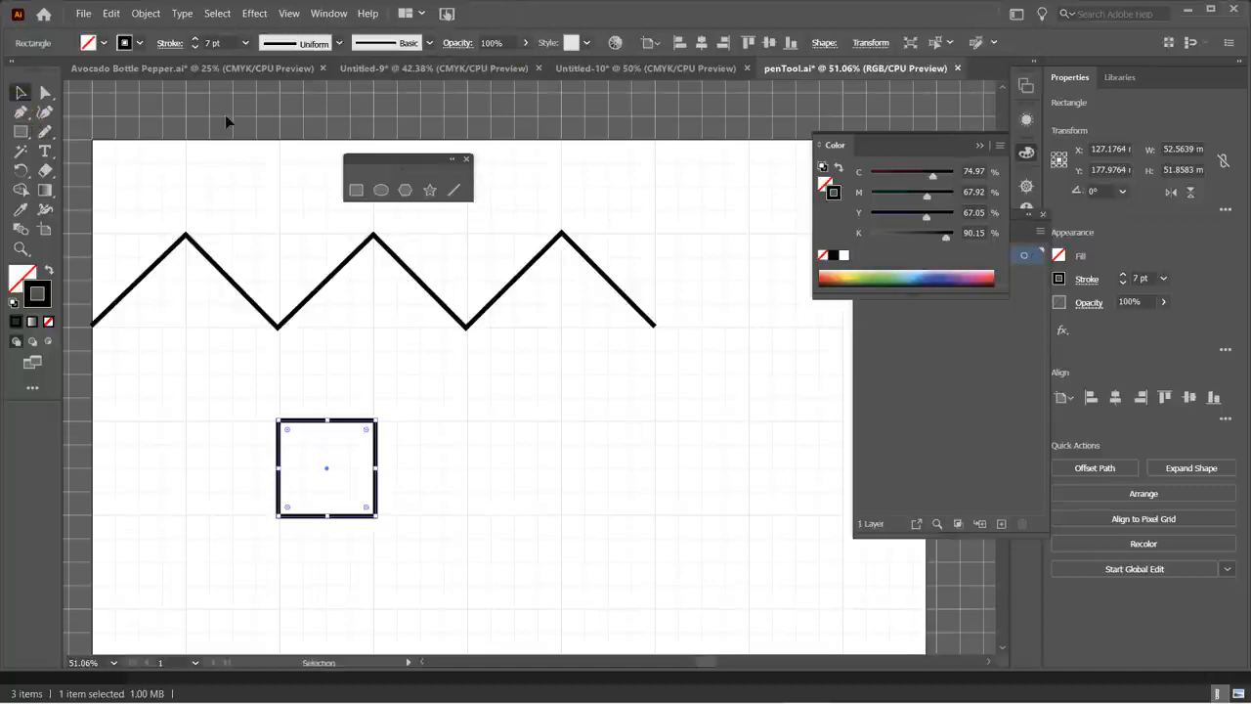
pyautogui.click(381, 277)
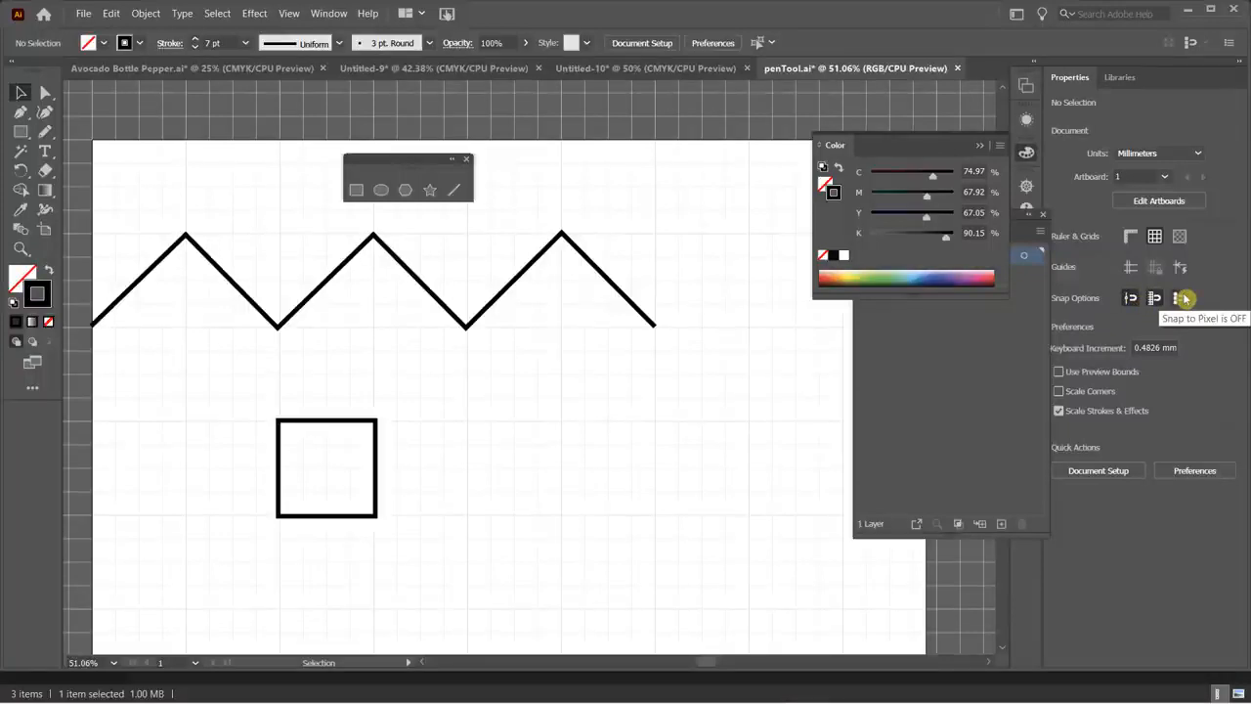
# - Draw two more 50.8 mm squares snapped to the grid in line with the first, centred at X 228.6 and 330.2 mm, and deselect
pyautogui.click(20, 131)
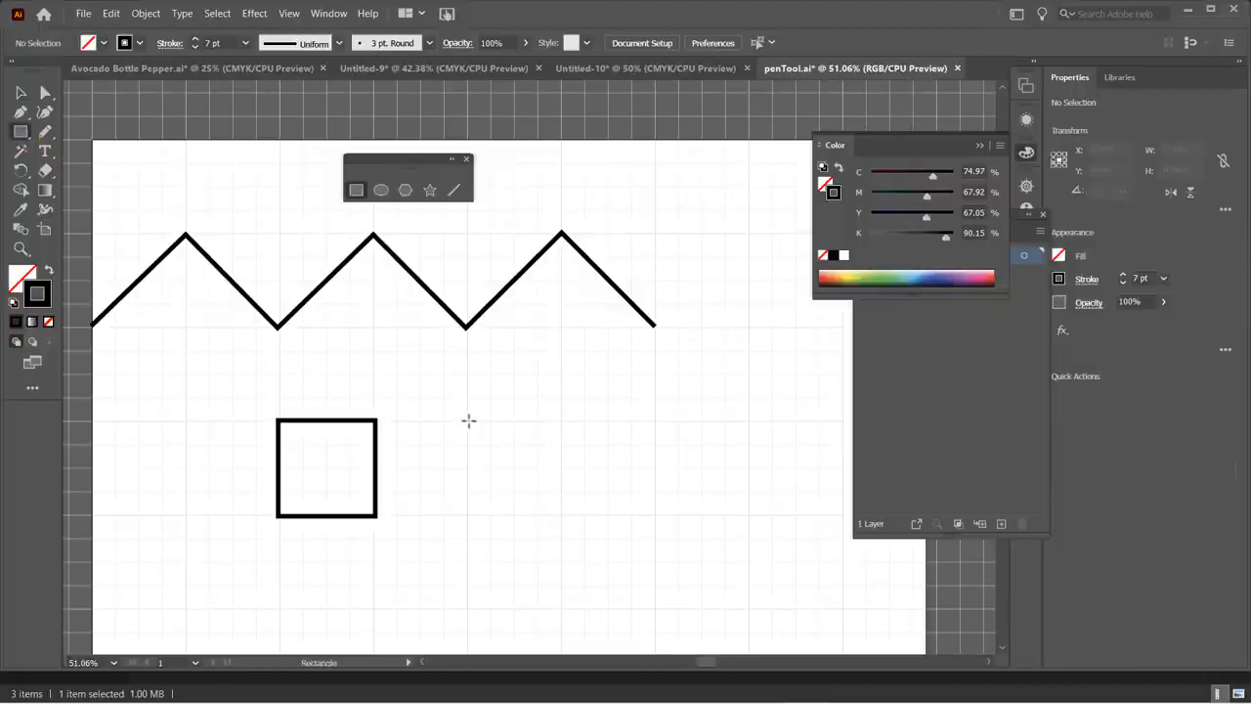
pyautogui.moveTo(492, 451)
pyautogui.mouseDown()
pyautogui.moveTo(556, 505)
pyautogui.moveTo(531, 486)
pyautogui.moveTo(549, 505)
pyautogui.moveTo(529, 499)
pyautogui.moveTo(553, 511)
pyautogui.moveTo(518, 480)
pyautogui.moveTo(557, 506)
pyautogui.mouseUp()
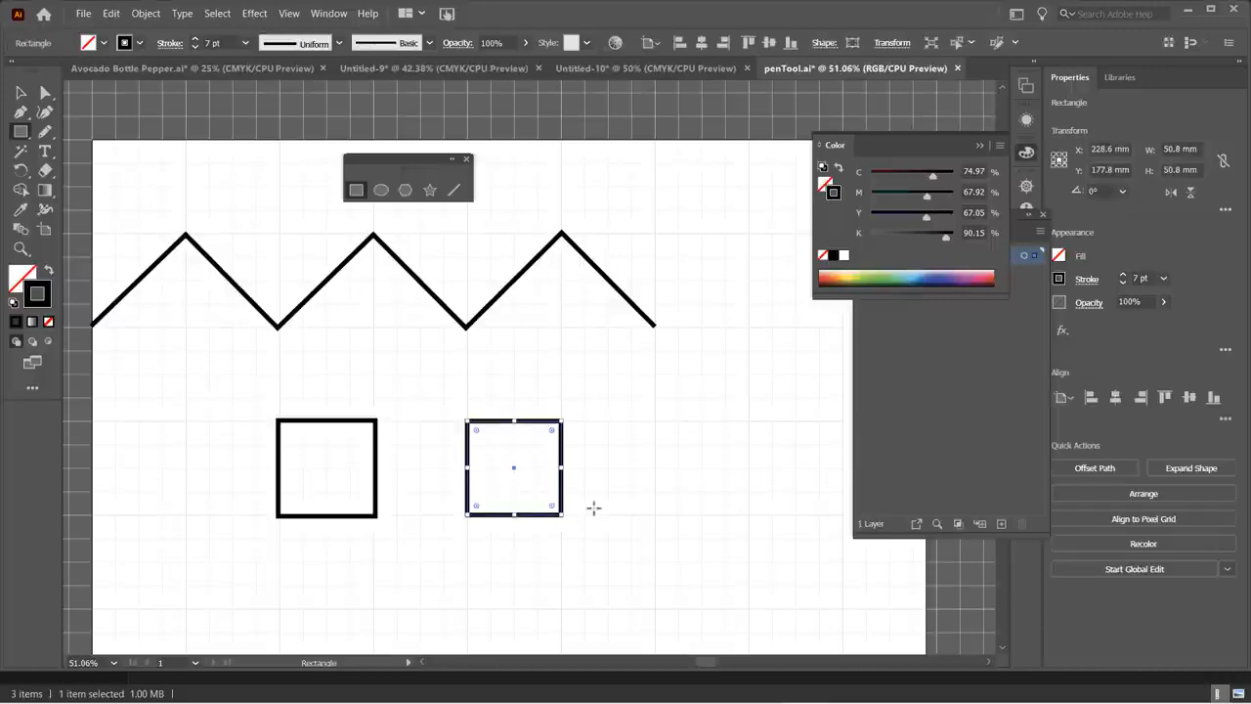
pyautogui.scroll(-2, 470, 511)
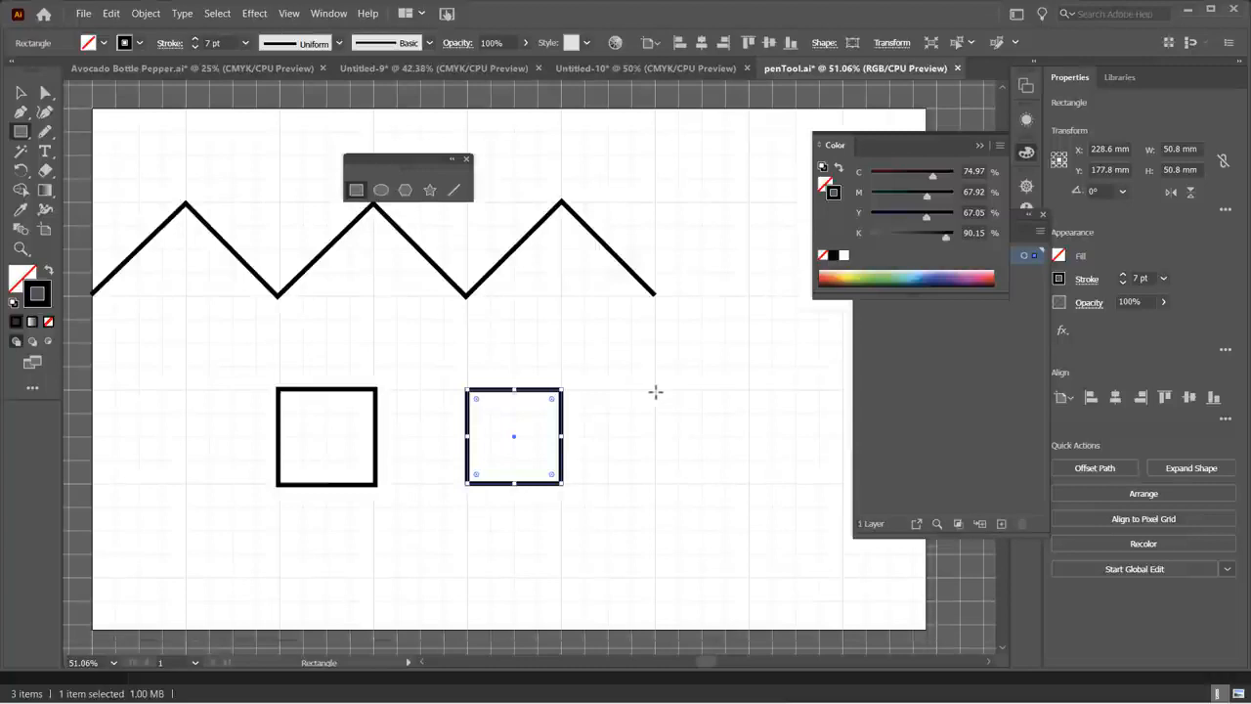
pyautogui.moveTo(656, 391); pyautogui.dragTo(749, 483)
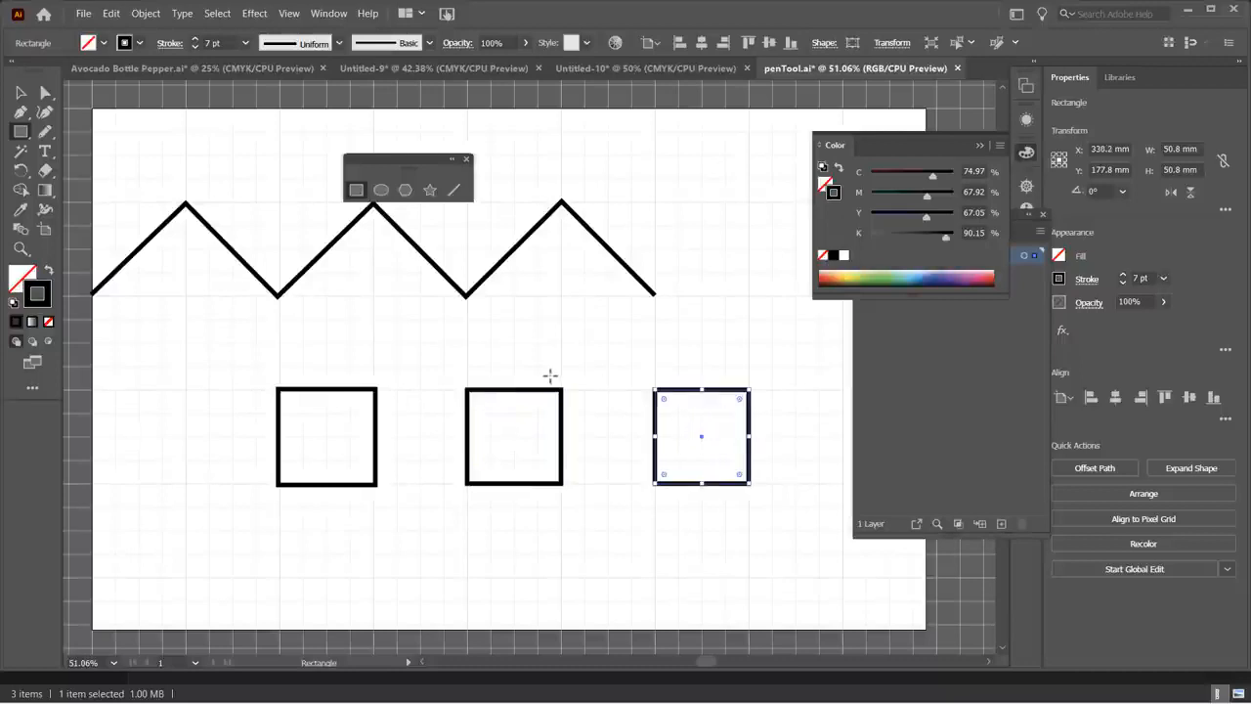
pyautogui.click(25, 91)
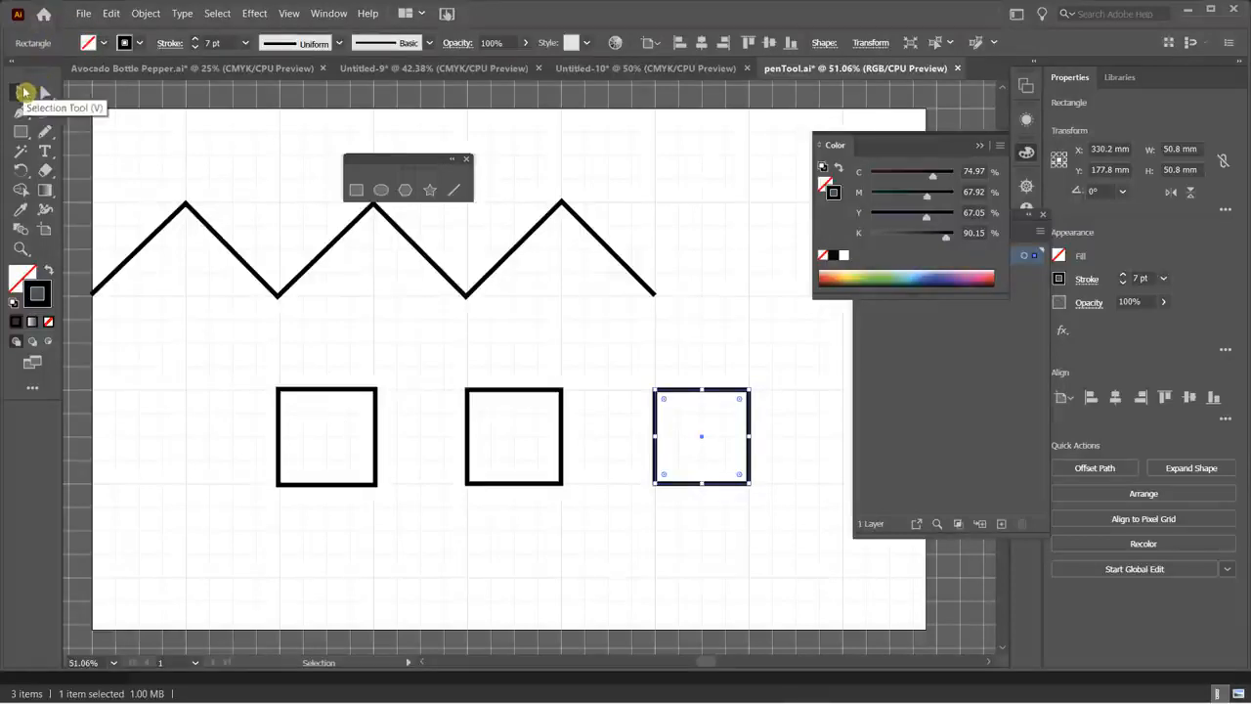
pyautogui.click(545, 98)
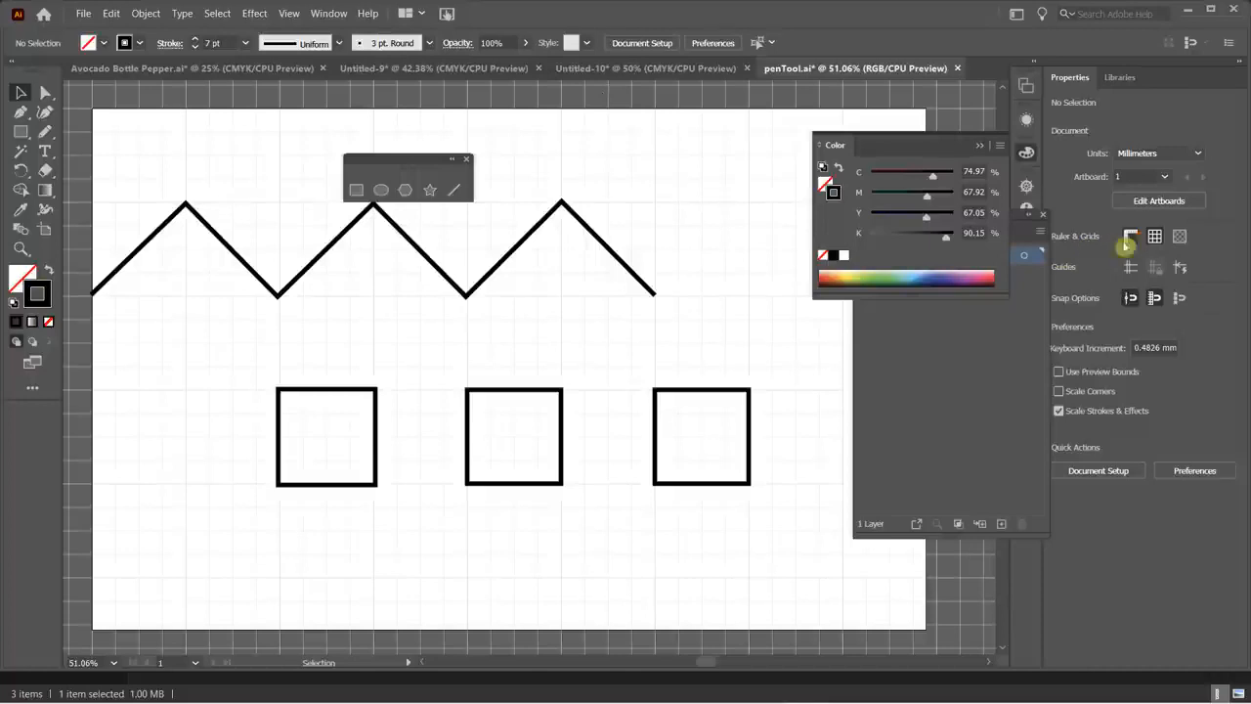
# - Show the rulers and place a horizontal guide midway between the zigzag's low points and the row of squares
pyautogui.click(1131, 236)
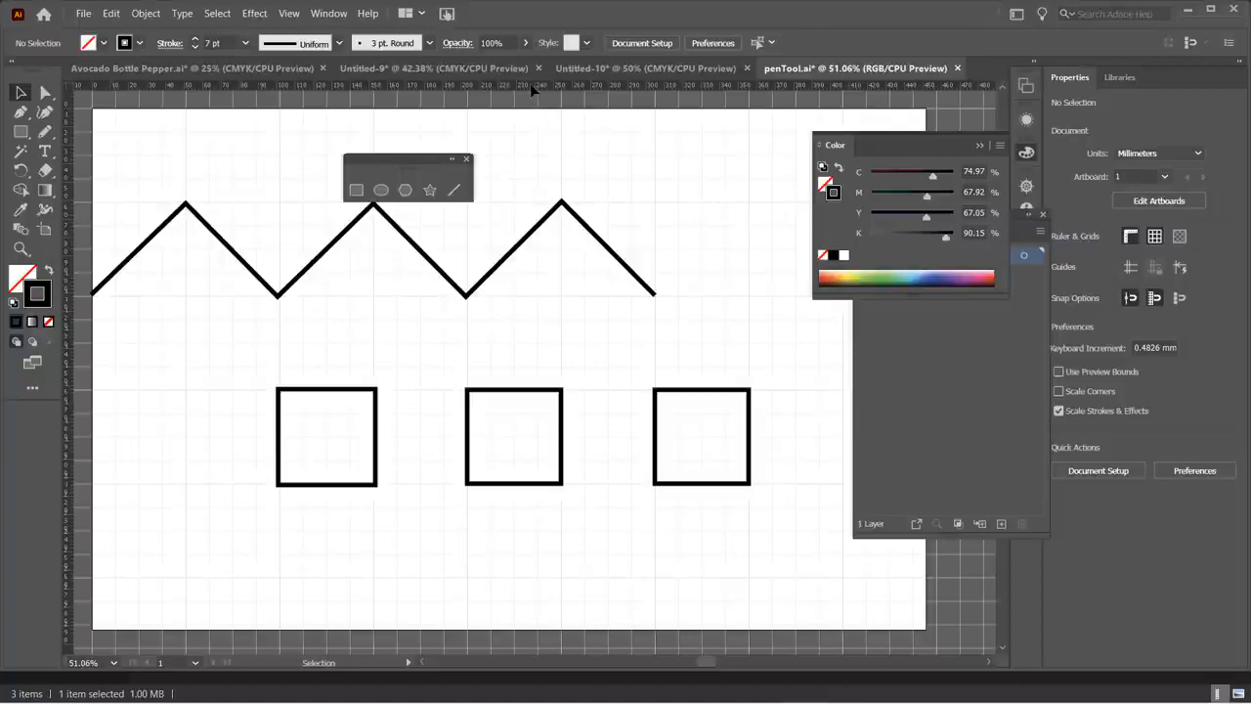
pyautogui.moveTo(533, 88); pyautogui.dragTo(512, 343)
# - Toggle the guides' visibility off and back on repeatedly
pyautogui.click(1132, 274)
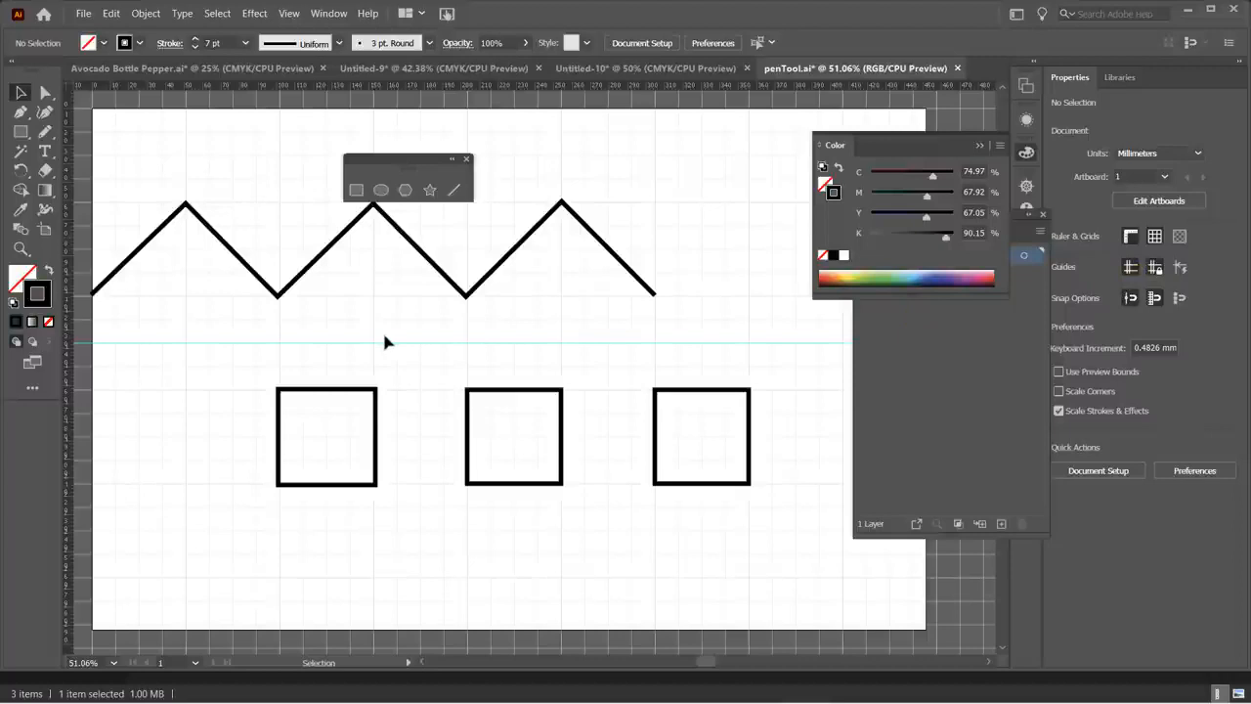
pyautogui.click(1129, 269)
pyautogui.click(1129, 271)
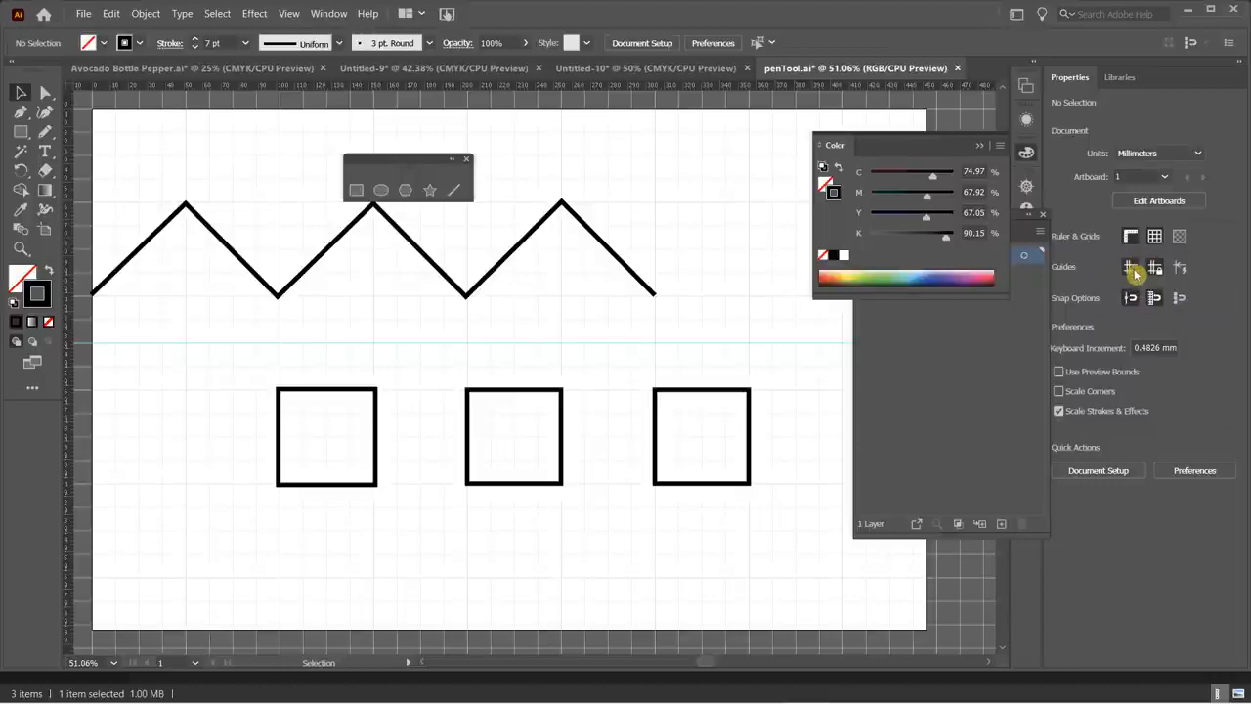
pyautogui.click(1135, 272)
pyautogui.click(1131, 269)
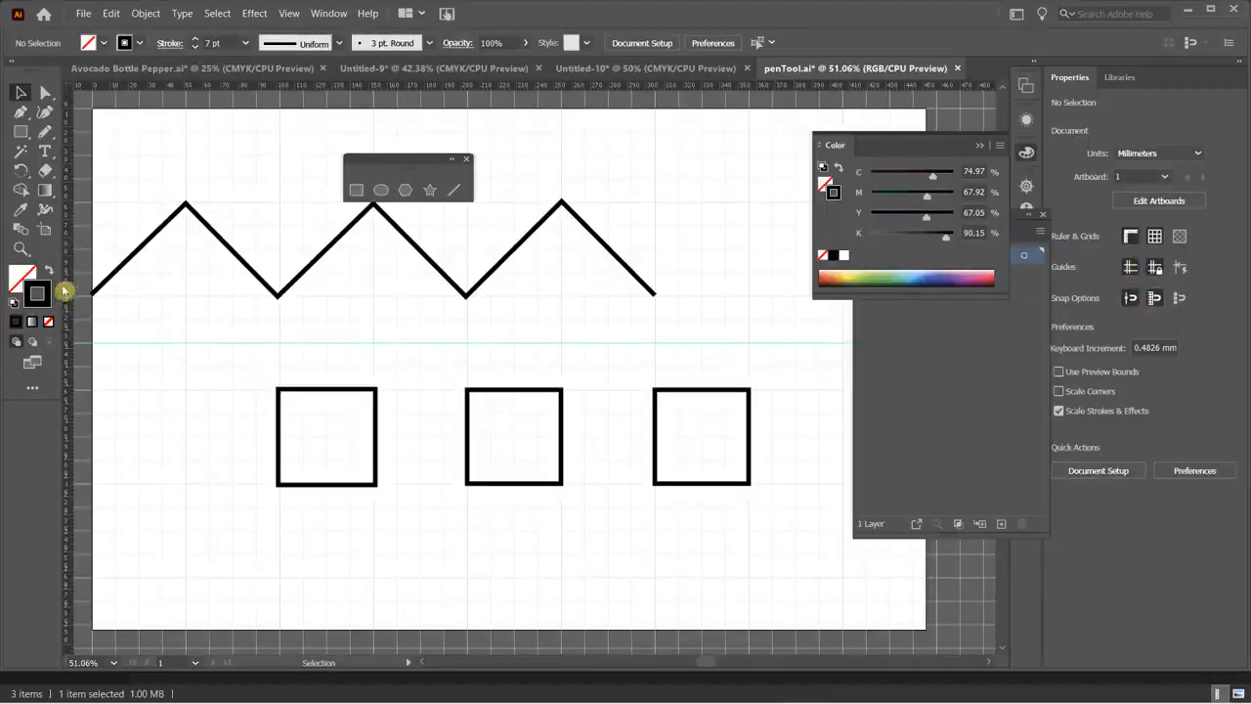
# - Place three vertical guides from the ruler, one through each of the zigzag's three peaks
pyautogui.moveTo(69, 286); pyautogui.dragTo(187, 313)
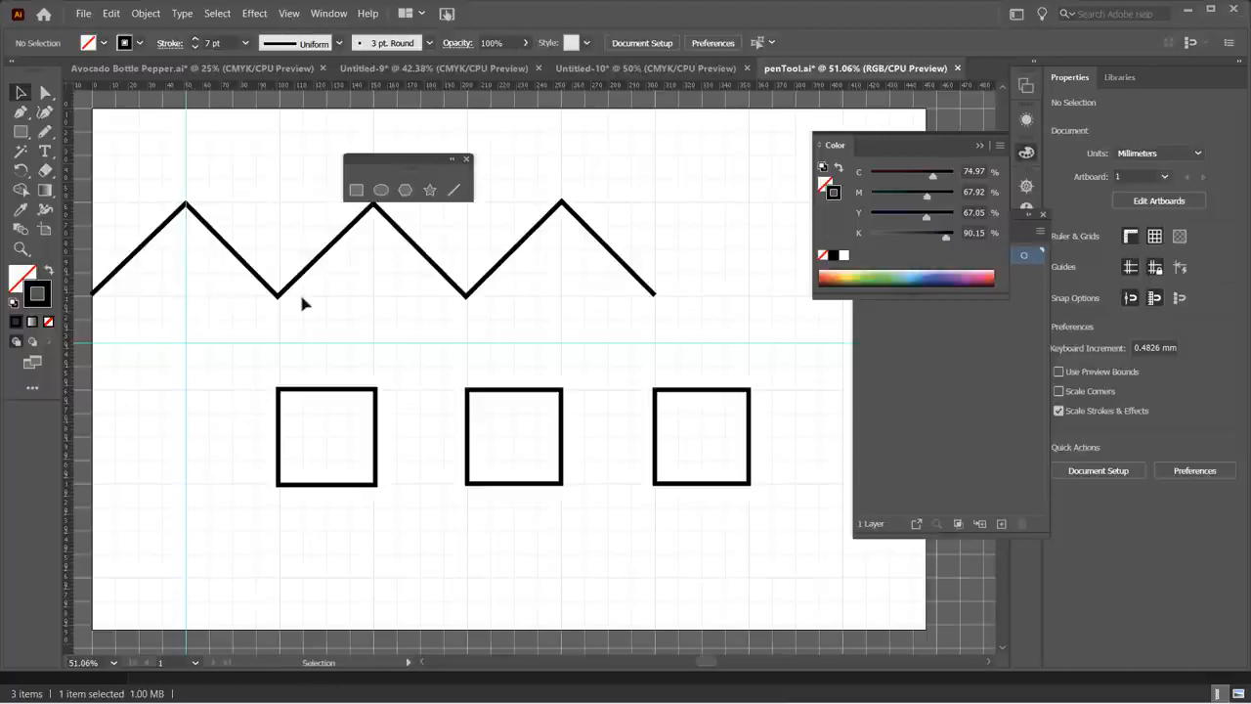
pyautogui.moveTo(69, 205); pyautogui.dragTo(370, 260)
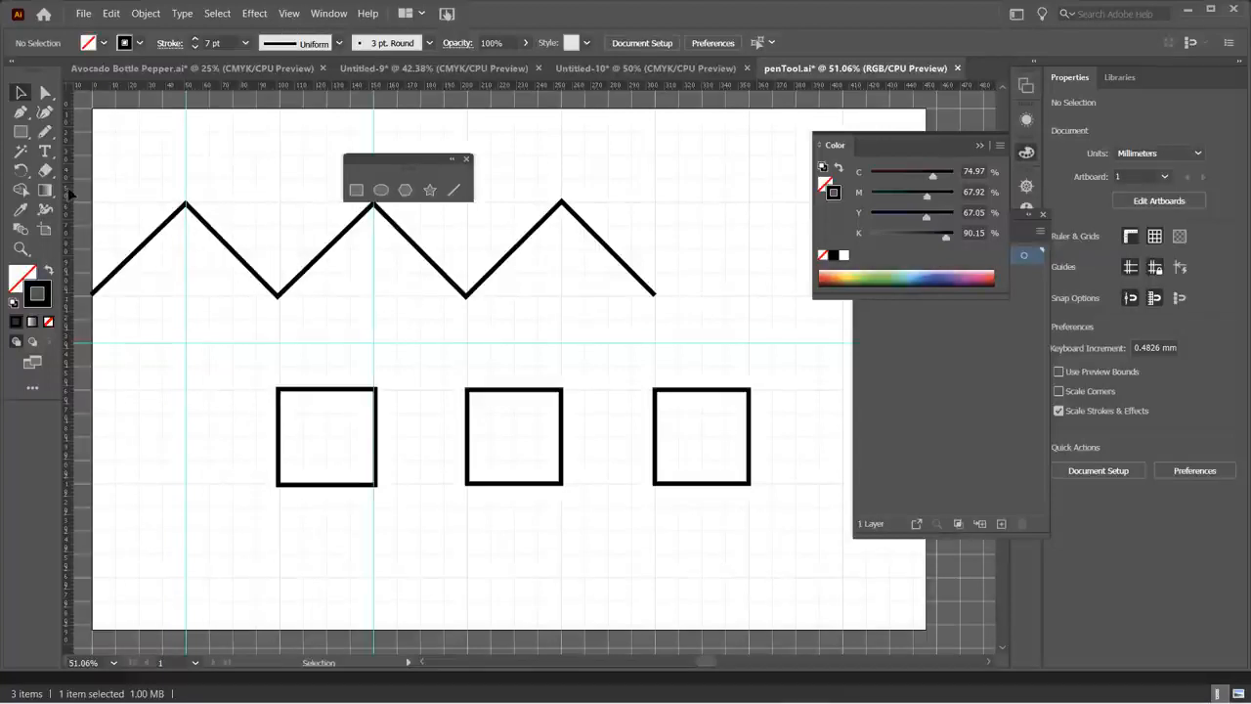
pyautogui.moveTo(71, 195); pyautogui.dragTo(565, 254)
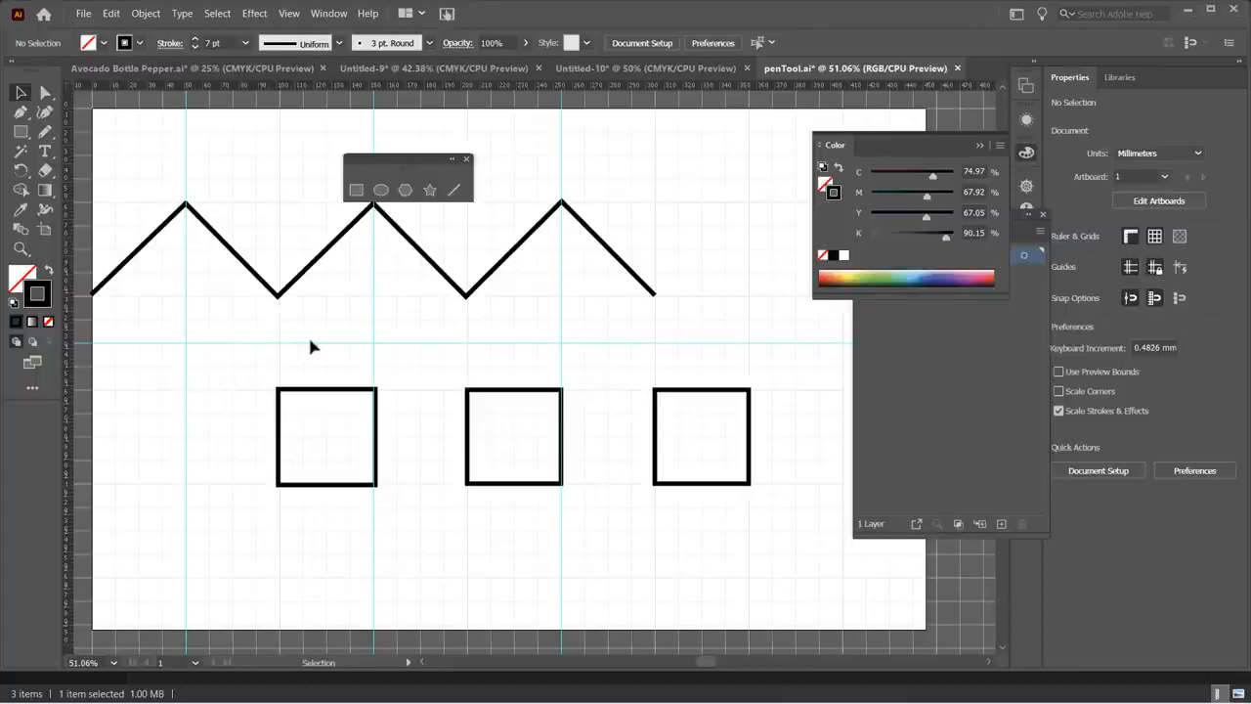
# - Unlock the guides, move the horizontal guide up to the zigzag's low points at Y 101.6 mm, and deselect it
pyautogui.click(1154, 268)
pyautogui.moveTo(419, 344); pyautogui.dragTo(421, 296)
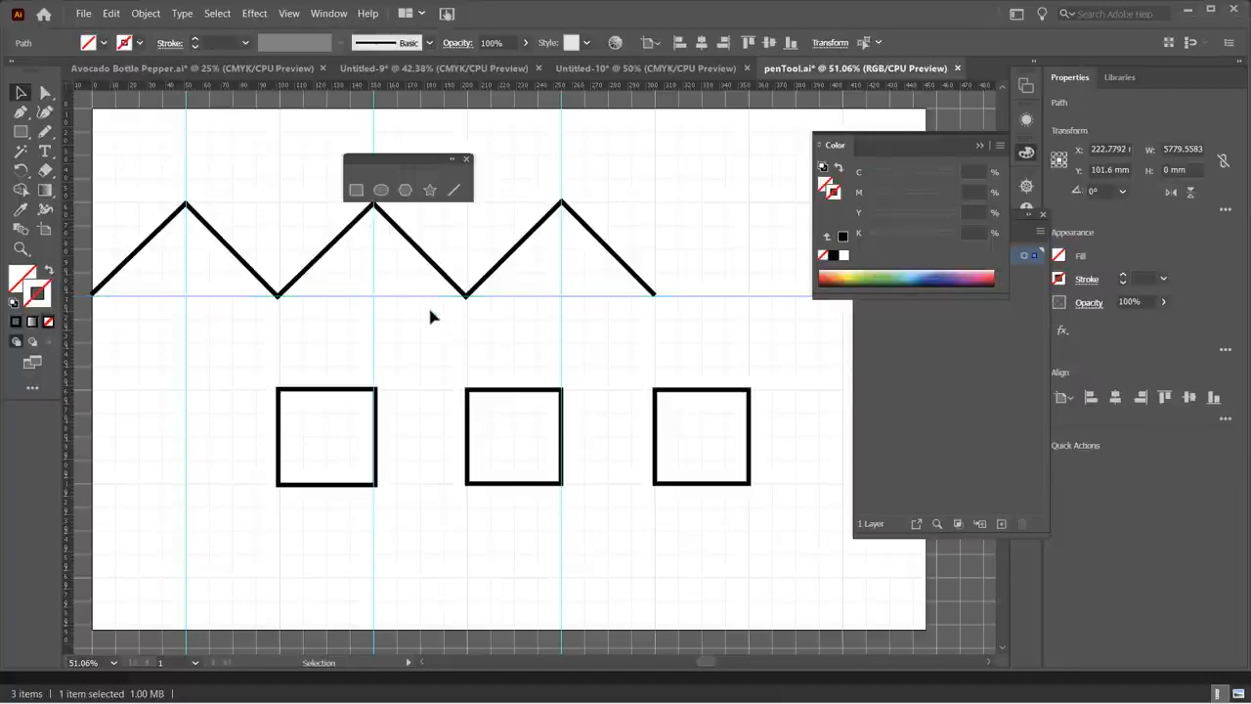
pyautogui.click(271, 353)
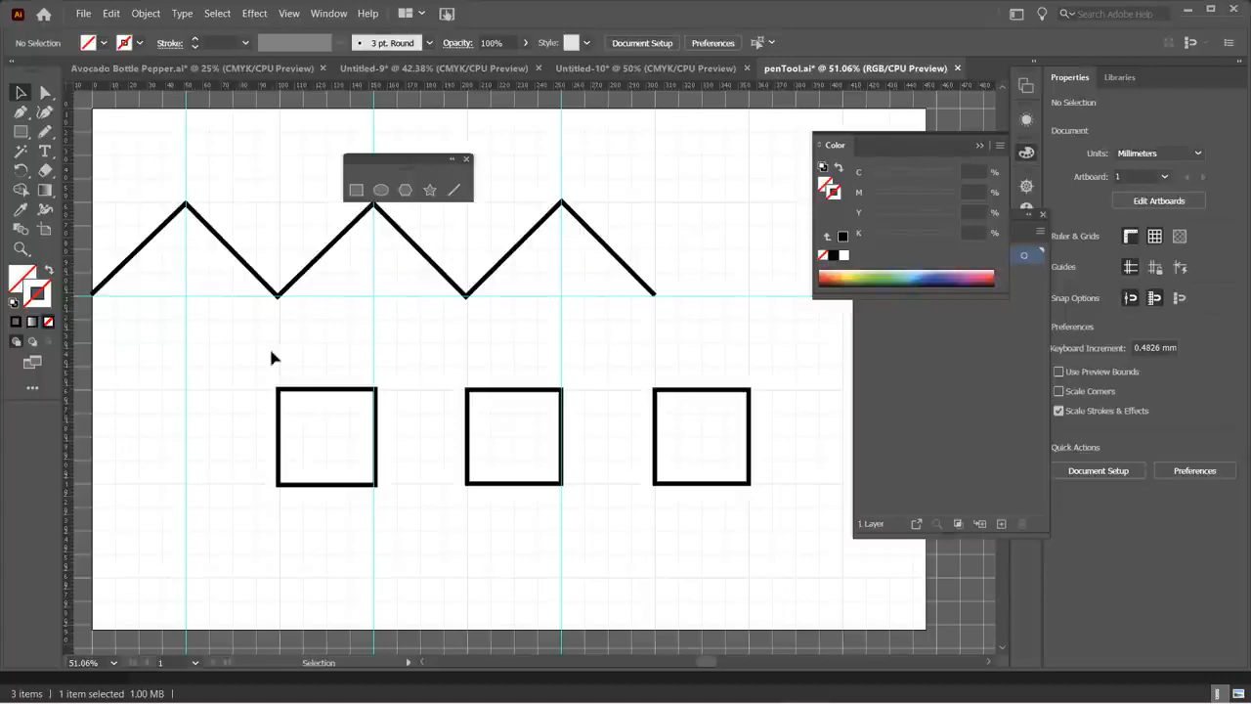
# - Uncover the layer list, expand Layer 1 to show its guides and shapes, and add a new layer above it
pyautogui.moveTo(909, 145); pyautogui.dragTo(704, 124)
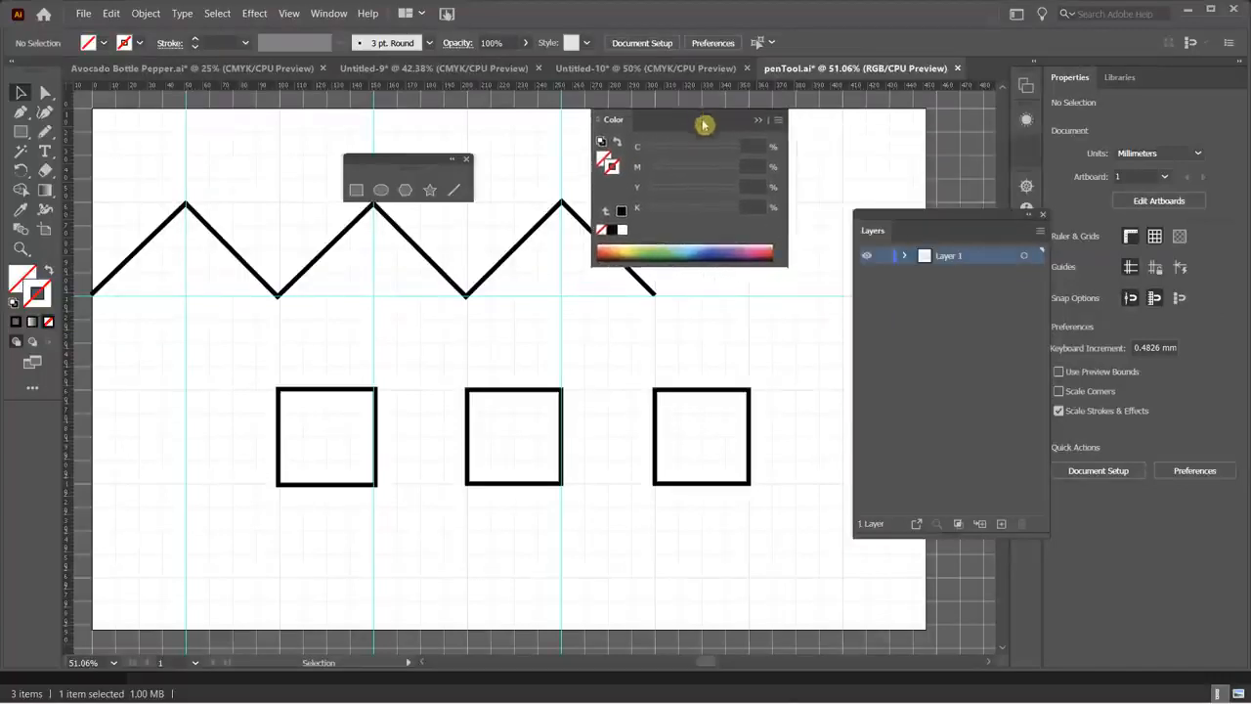
pyautogui.click(905, 256)
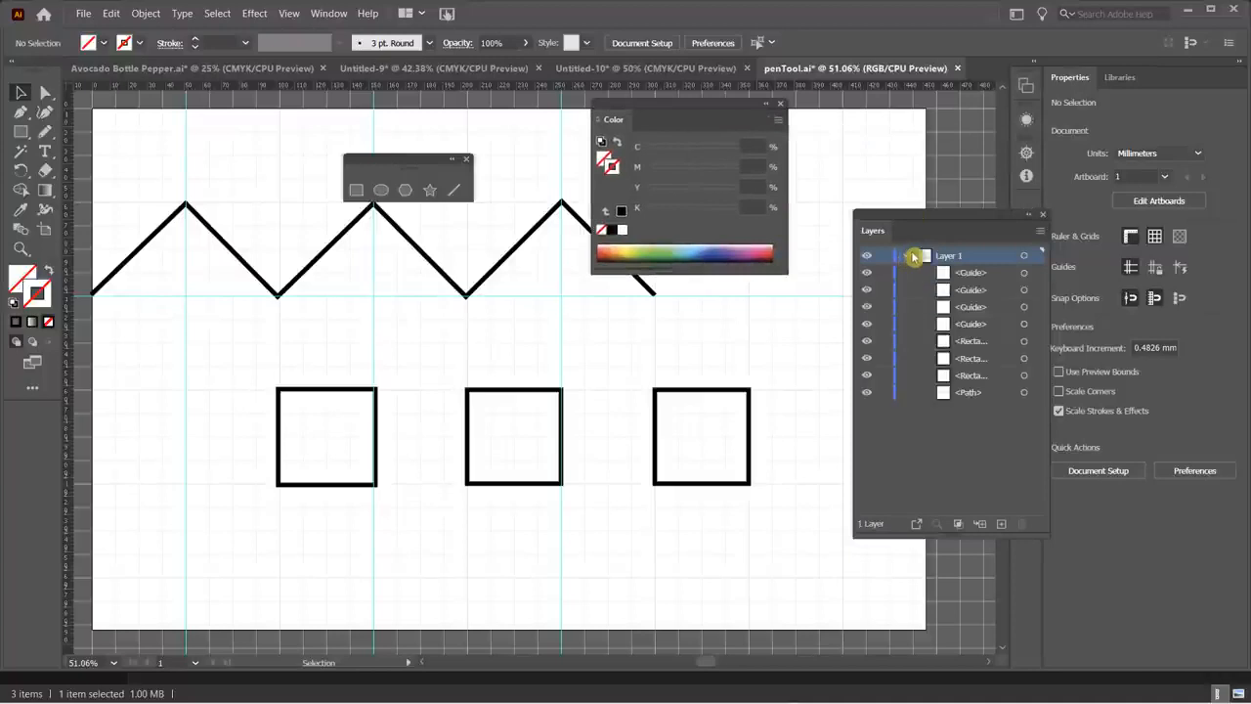
pyautogui.click(972, 274)
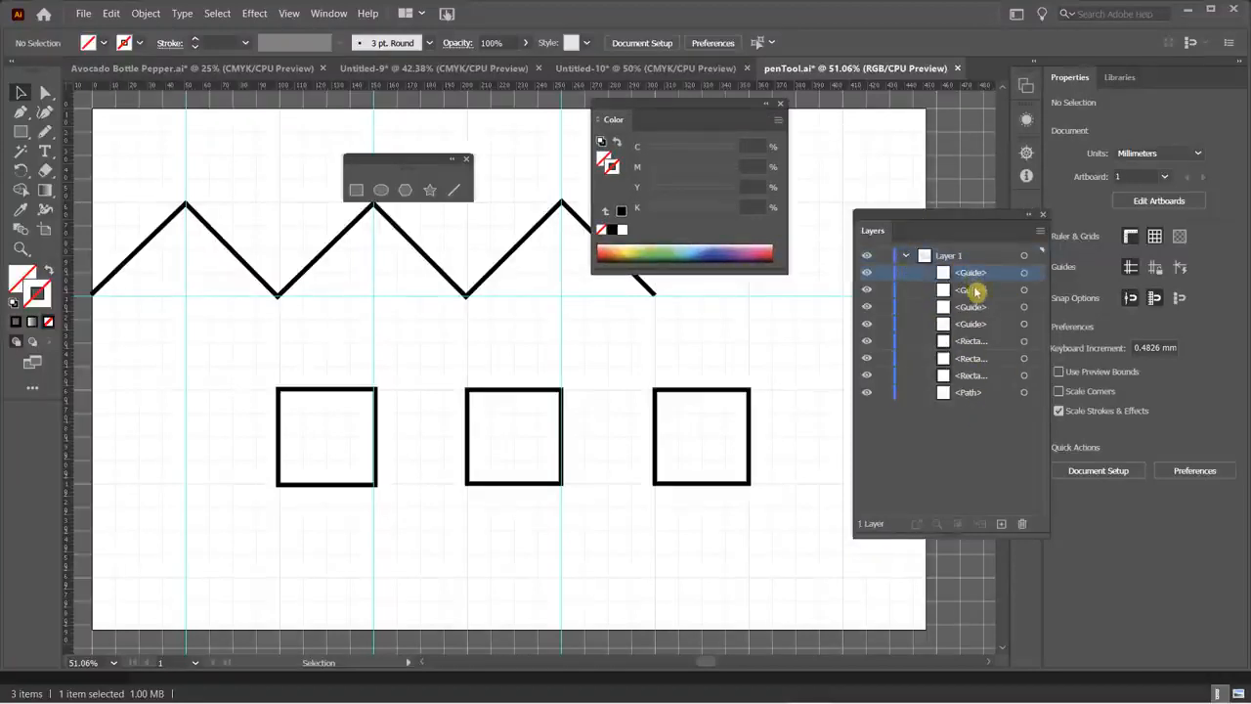
pyautogui.click(1001, 525)
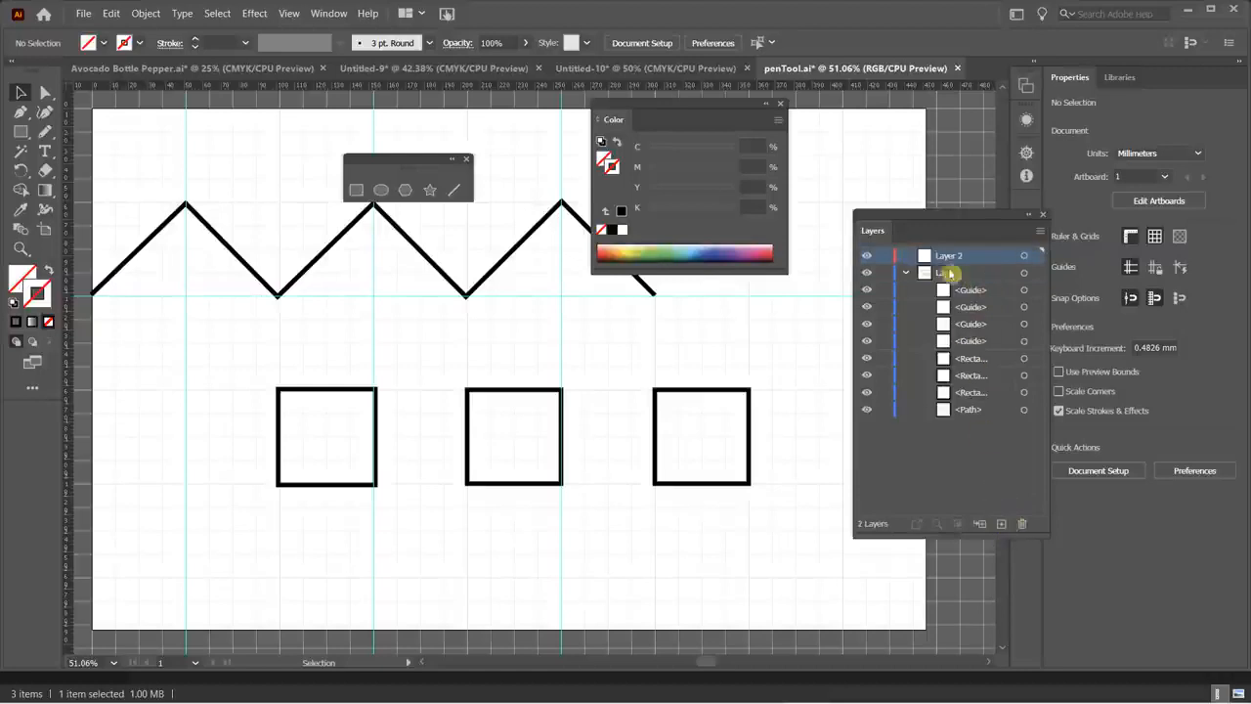
# - Rename the new top layer, Layer 2, as Guides
pyautogui.doubleClick(953, 255)
pyautogui.write('Gu')
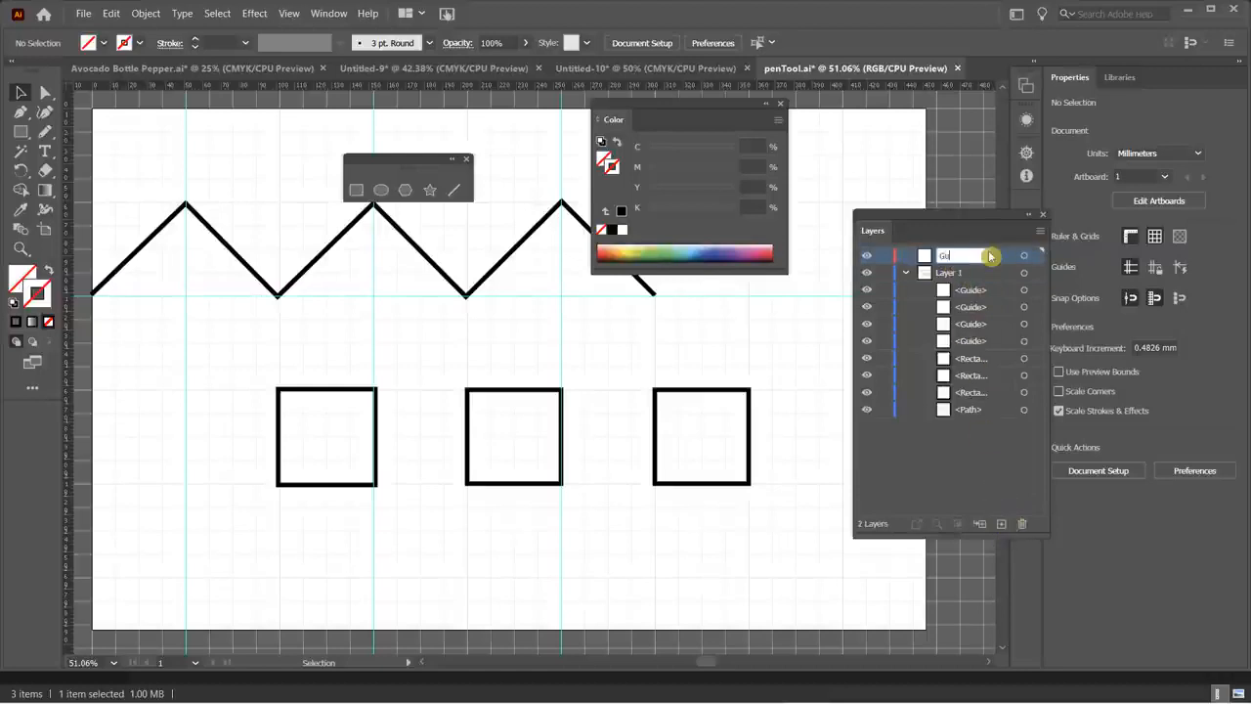
pyautogui.write('ides')
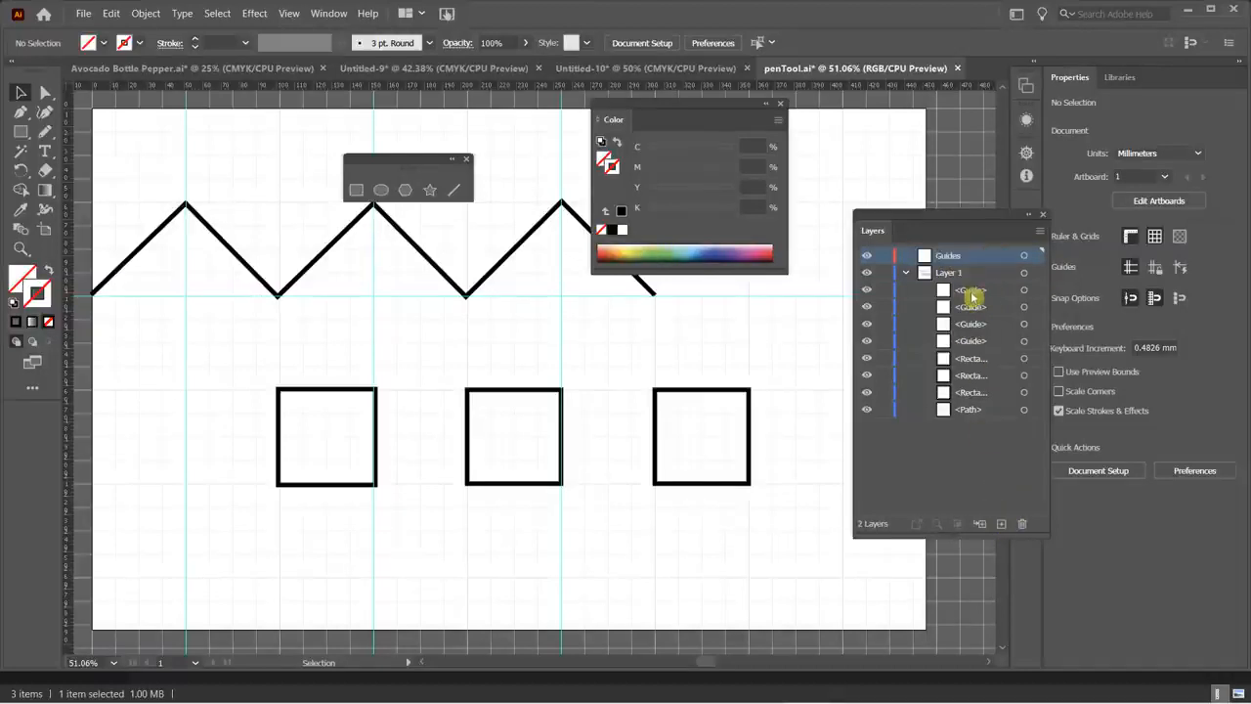
# - Move the four guides from Layer 1 into the Guides layer and check that layer's contents
pyautogui.click(973, 293)
pyautogui.keyDown('shift'); pyautogui.click(978, 340); pyautogui.keyUp('shift')
pyautogui.moveTo(977, 303); pyautogui.dragTo(964, 264)
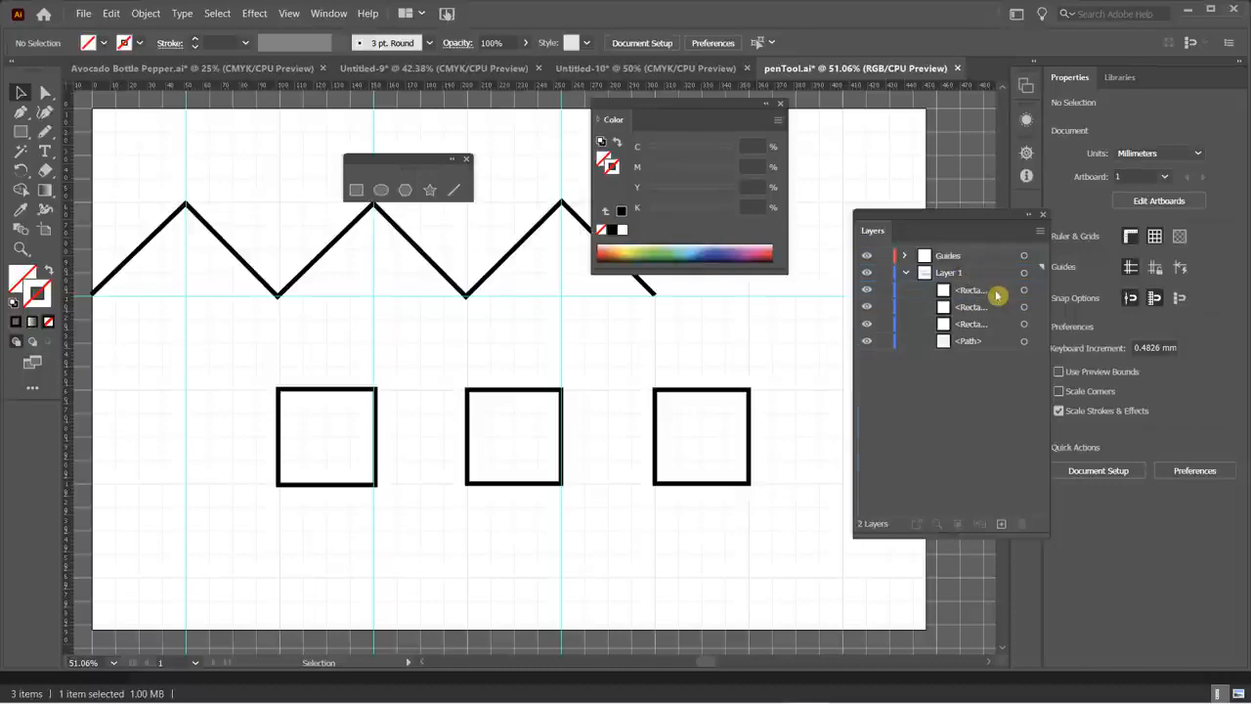
pyautogui.click(908, 255)
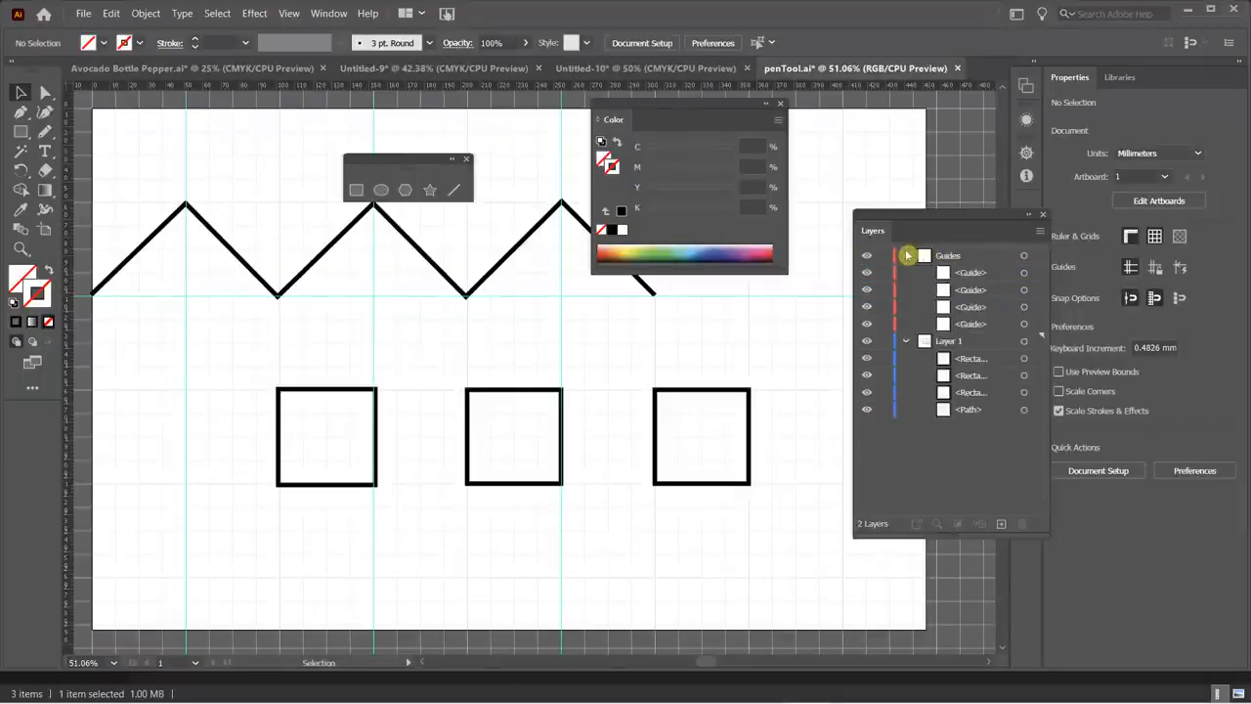
pyautogui.click(907, 255)
# - Select everything on the Guides layer, collapse Layer 1 and select its artwork, and reselect the Guides layer's contents
pyautogui.click(954, 256)
pyautogui.click(1024, 255)
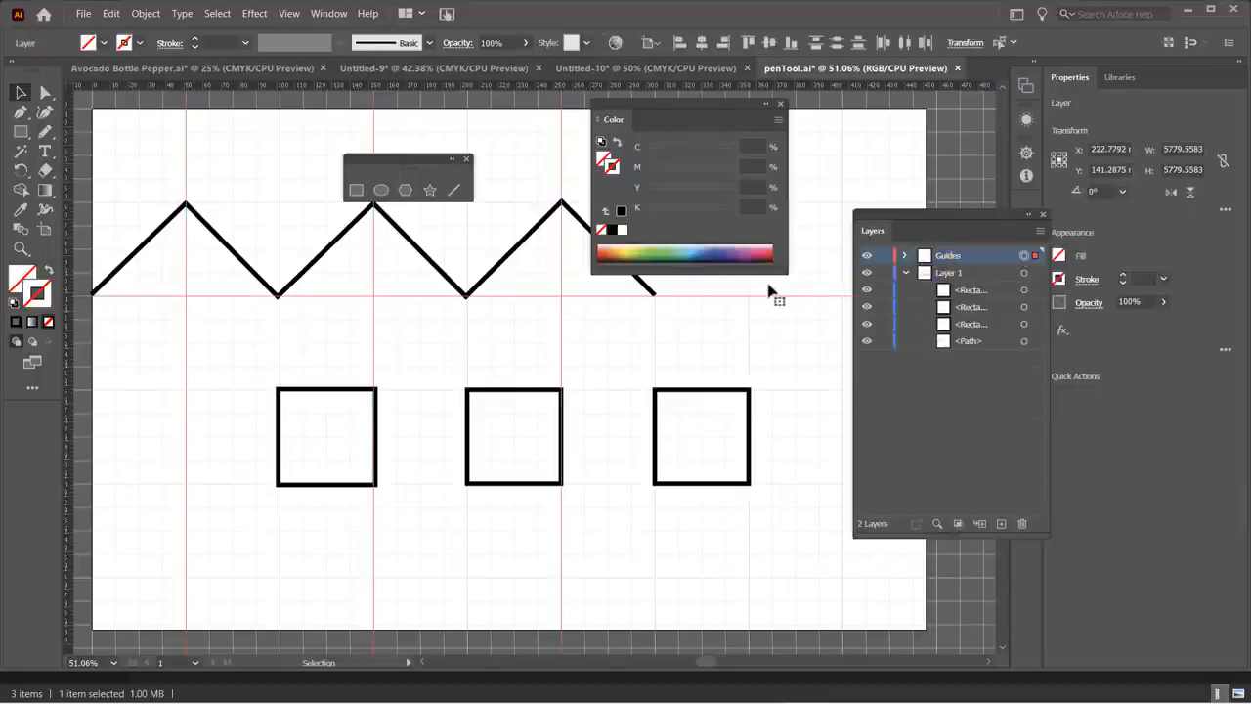
pyautogui.click(907, 274)
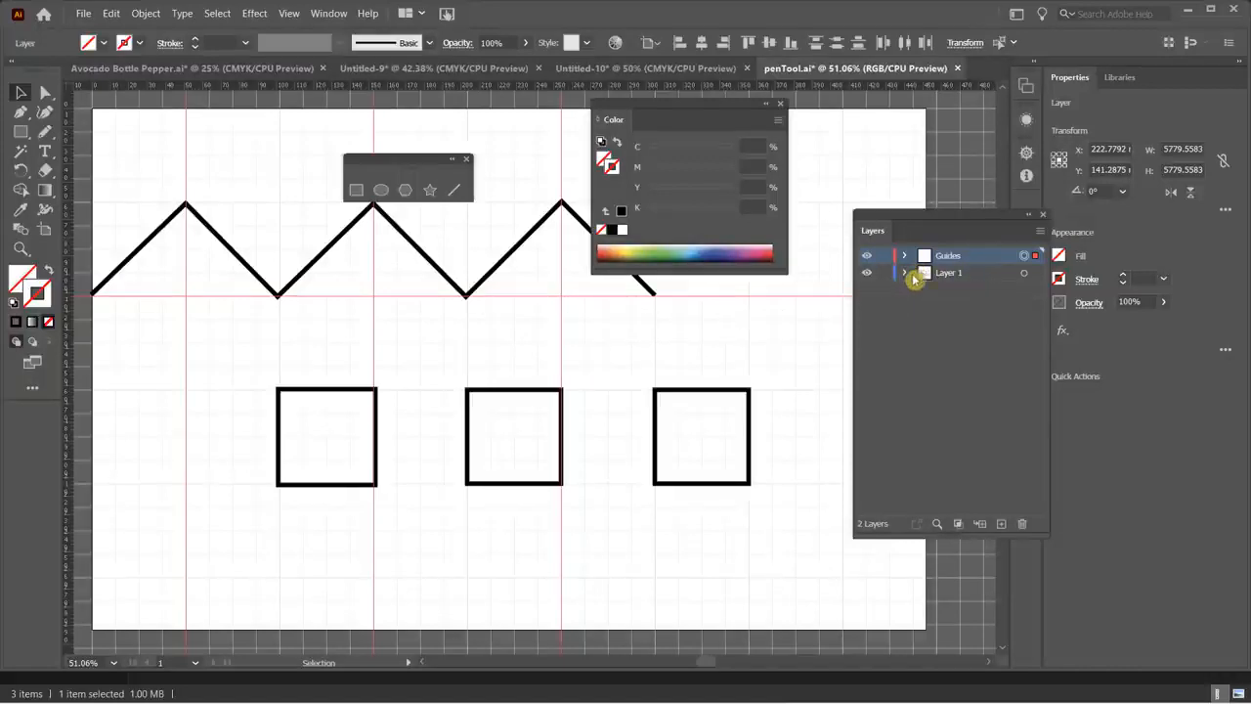
pyautogui.click(1023, 273)
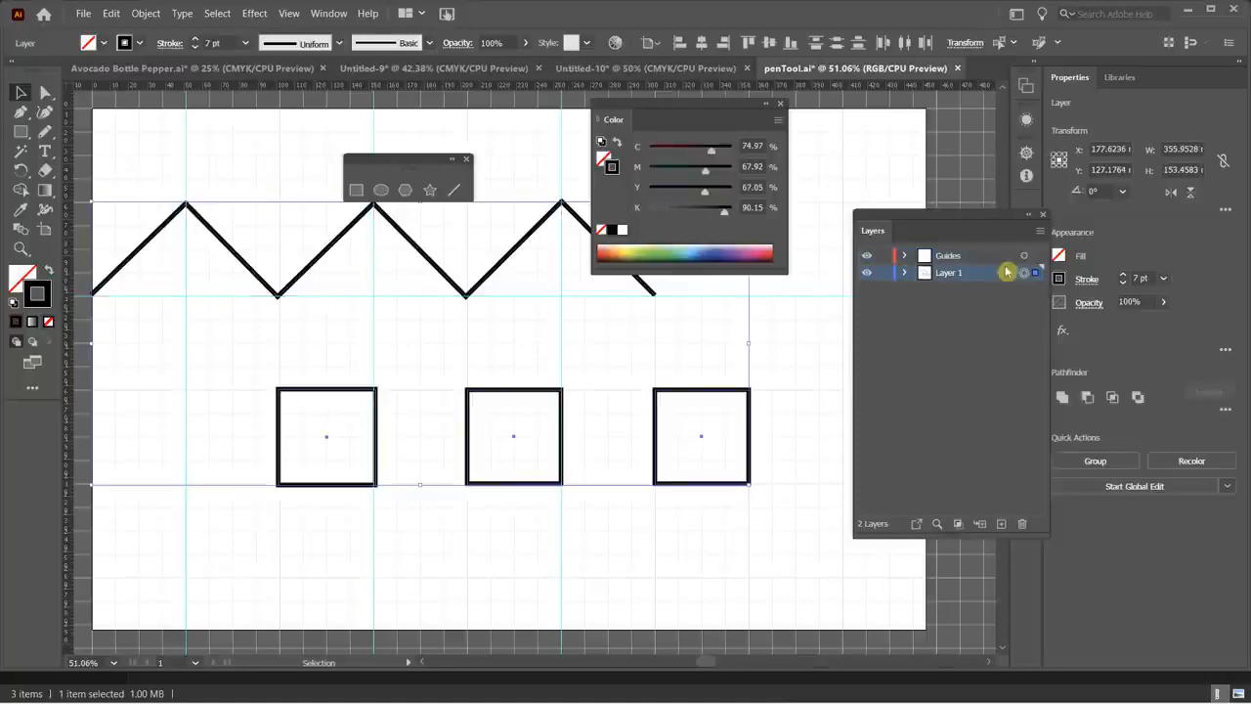
pyautogui.click(1025, 256)
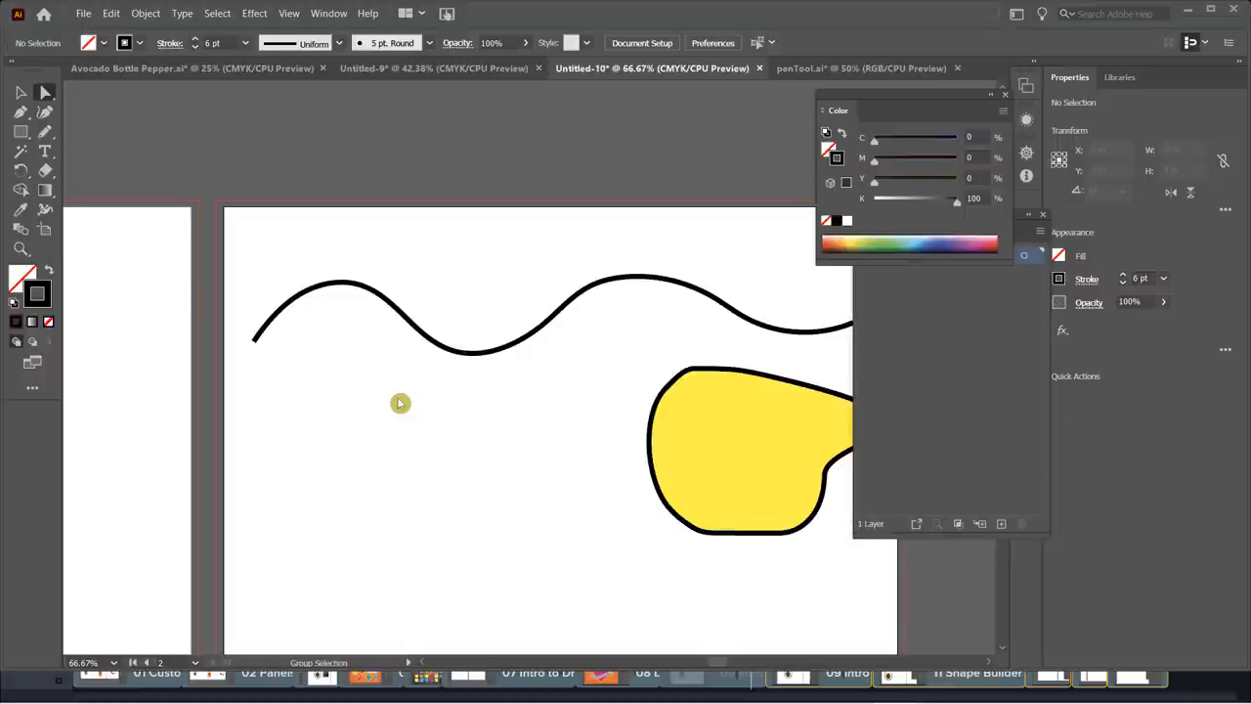
# - Draw a closed wavy freehand shape about 5.5 in wide and 2.2 in tall below the wave line with the Pencil tool
pyautogui.press('a')
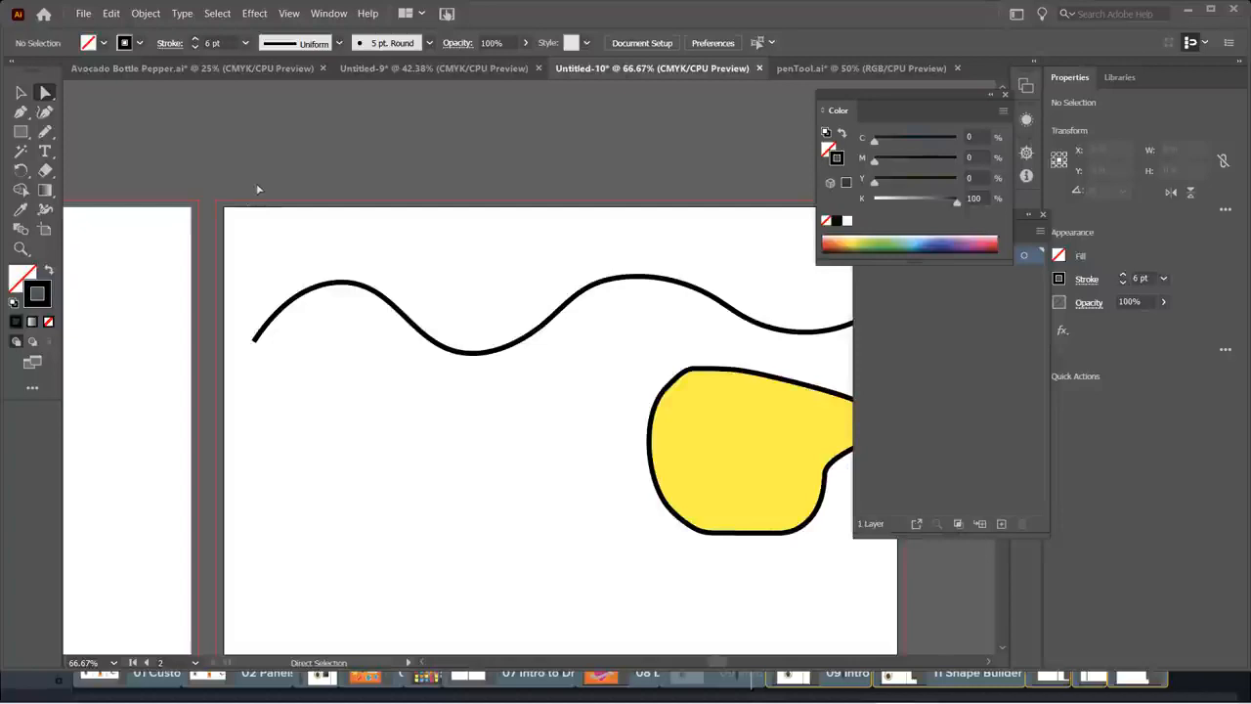
pyautogui.moveTo(54, 136); pyautogui.dragTo(97, 181)
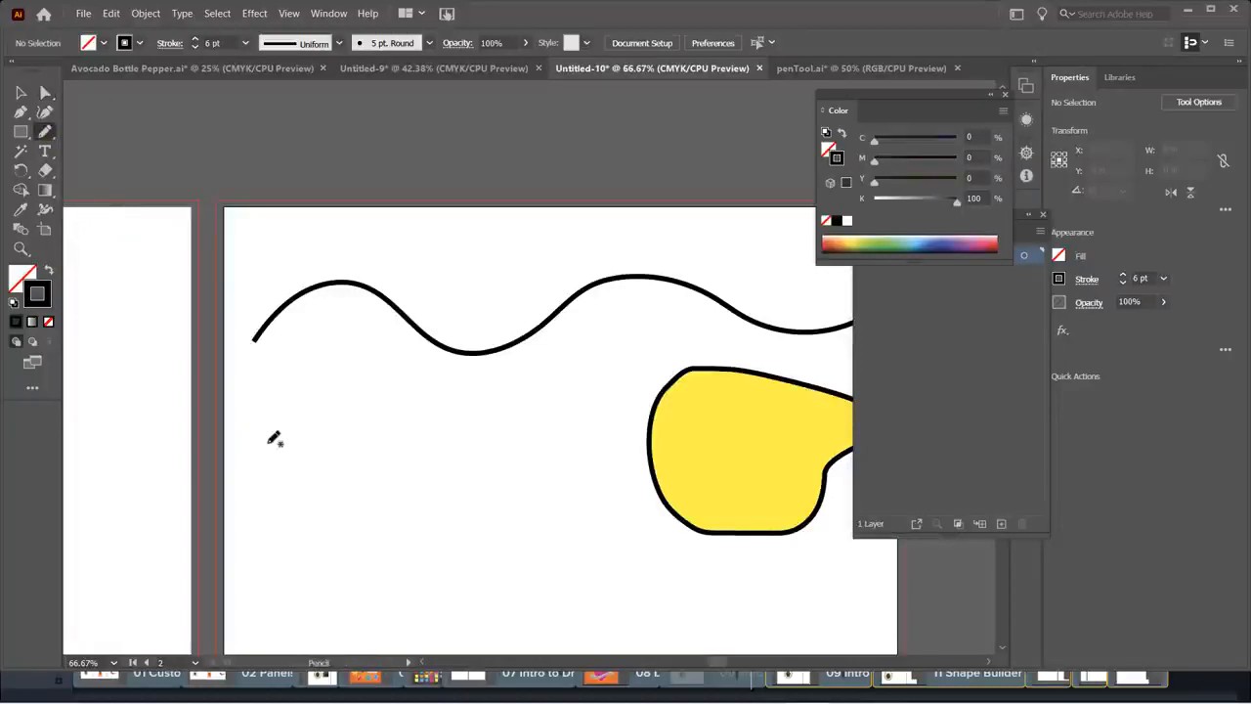
pyautogui.moveTo(272, 441)
pyautogui.mouseDown()
pyautogui.moveTo(386, 417)
pyautogui.moveTo(472, 443)
pyautogui.moveTo(557, 411)
pyautogui.moveTo(583, 425)
pyautogui.moveTo(591, 504)
pyautogui.moveTo(570, 544)
pyautogui.moveTo(543, 547)
pyautogui.moveTo(508, 517)
pyautogui.moveTo(479, 535)
pyautogui.moveTo(403, 541)
pyautogui.moveTo(343, 507)
pyautogui.moveTo(317, 530)
pyautogui.moveTo(287, 528)
pyautogui.moveTo(258, 474)
pyautogui.moveTo(292, 457)
pyautogui.mouseUp()
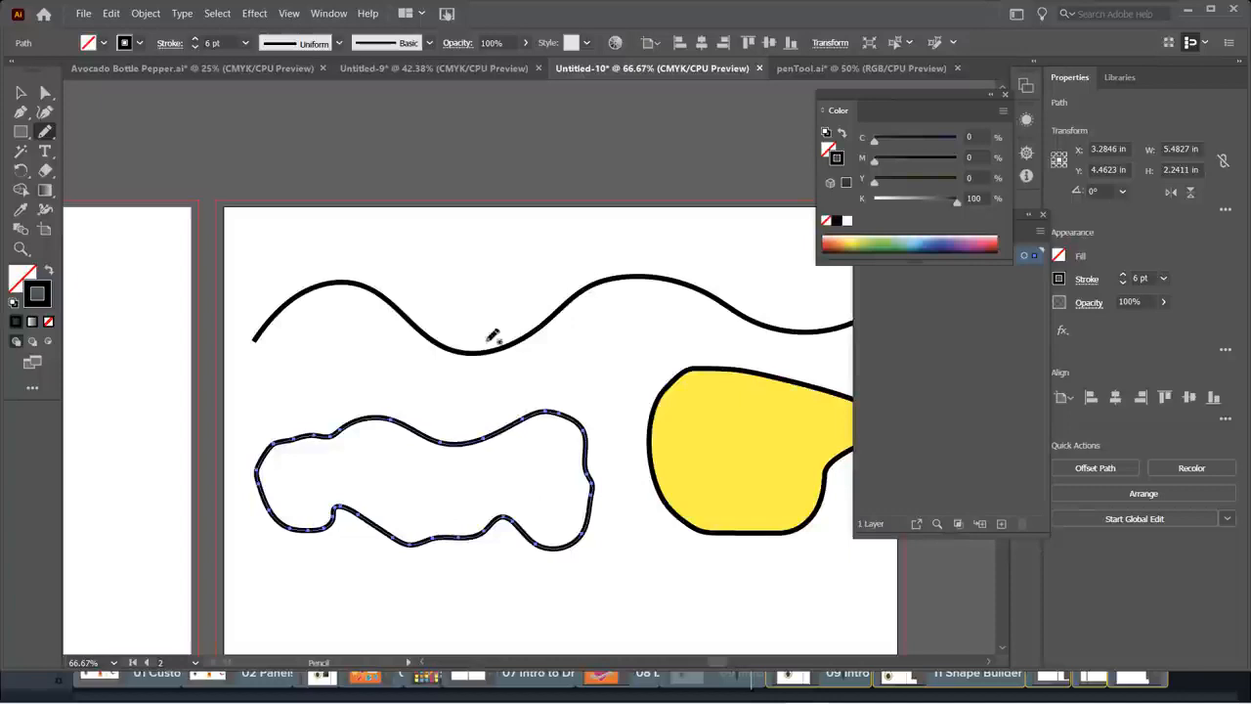
# - Smooth the upper-left edge of the freehand shape with the Smooth tool
pyautogui.click(42, 136)
pyautogui.click(45, 138)
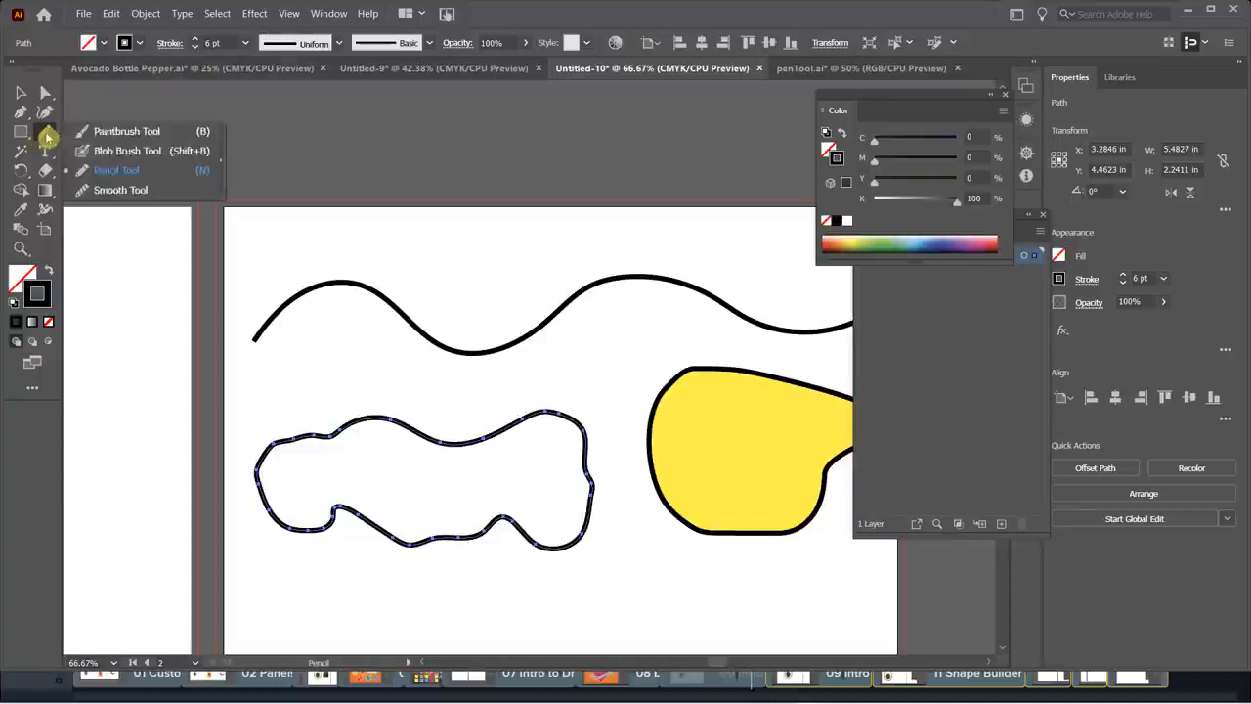
pyautogui.moveTo(47, 137); pyautogui.dragTo(125, 195)
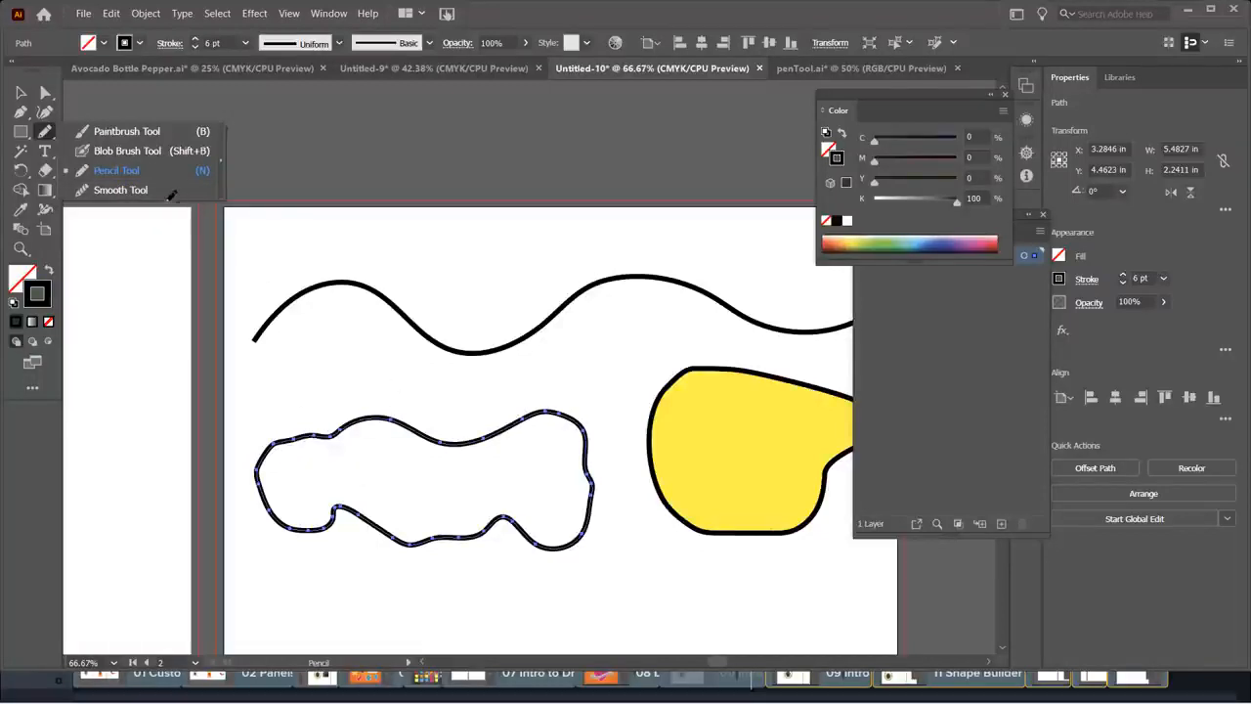
pyautogui.click(122, 189)
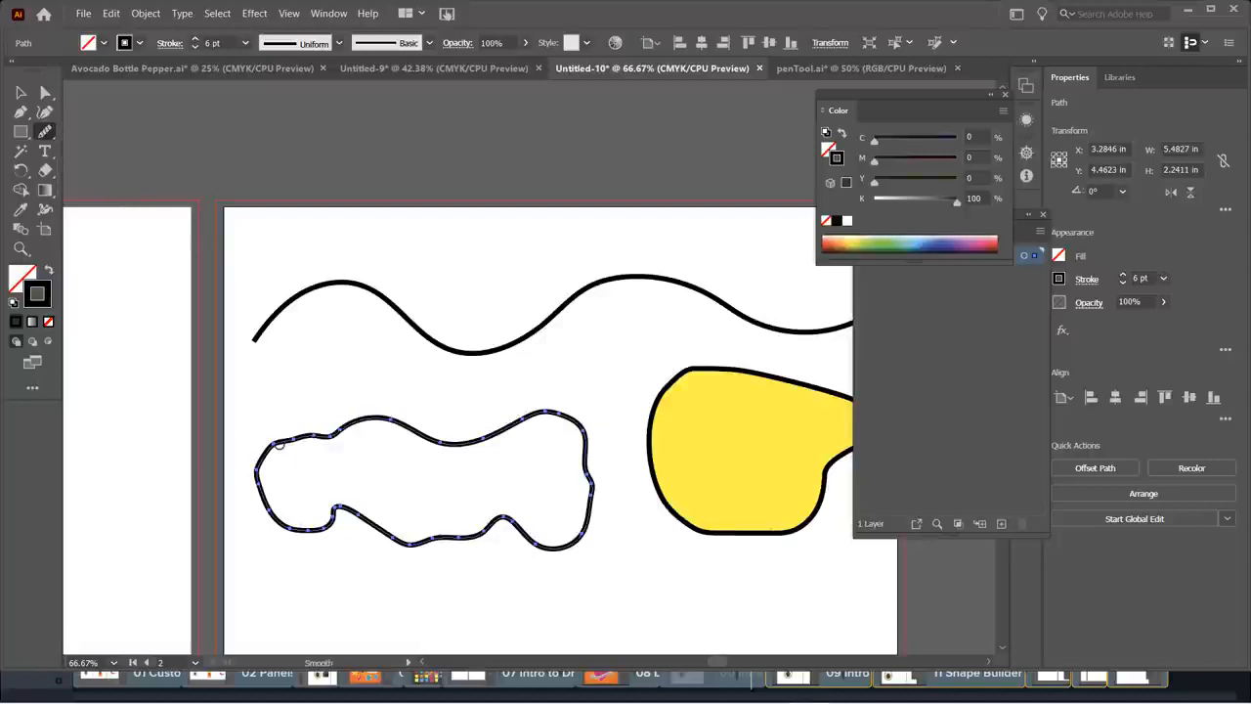
pyautogui.moveTo(270, 443)
pyautogui.mouseDown()
pyautogui.moveTo(364, 420)
pyautogui.moveTo(342, 436)
pyautogui.moveTo(377, 416)
pyautogui.moveTo(430, 436)
pyautogui.moveTo(500, 436)
pyautogui.mouseUp()
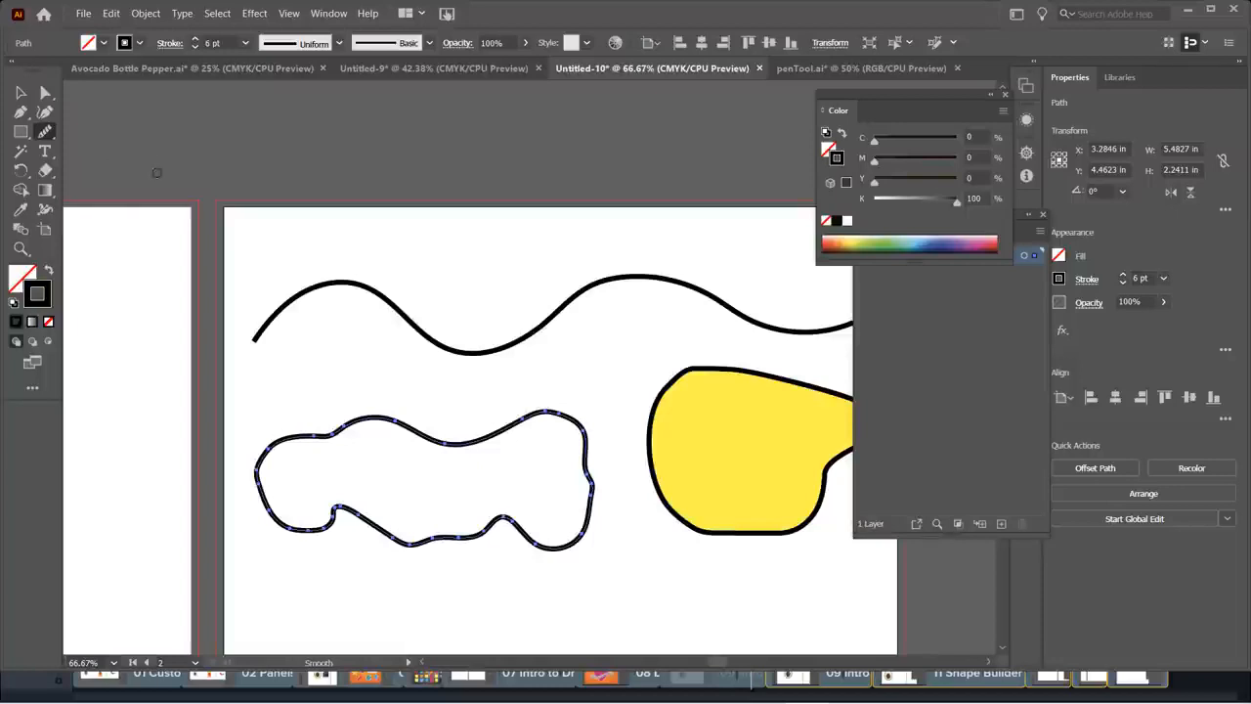
# - Set the Smooth tool's fidelity to its smoothest value, keeping the freehand shape in view
pyautogui.doubleClick(45, 135)
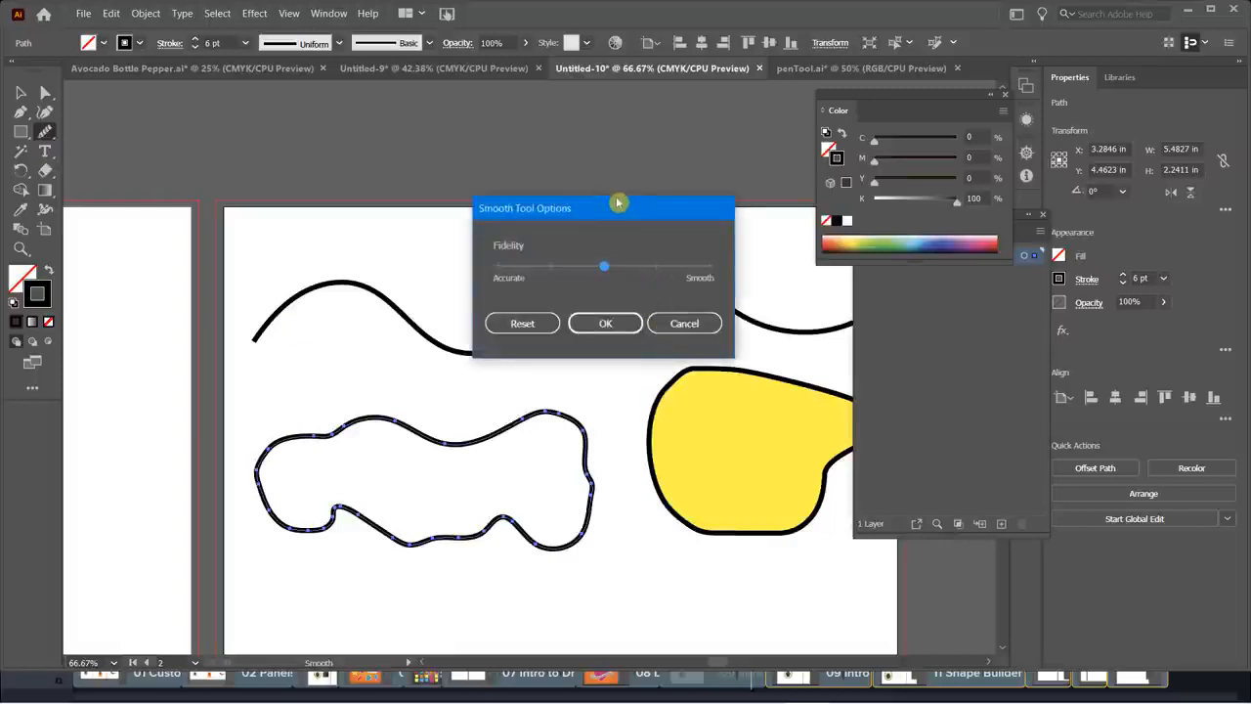
pyautogui.moveTo(618, 203); pyautogui.dragTo(513, 124)
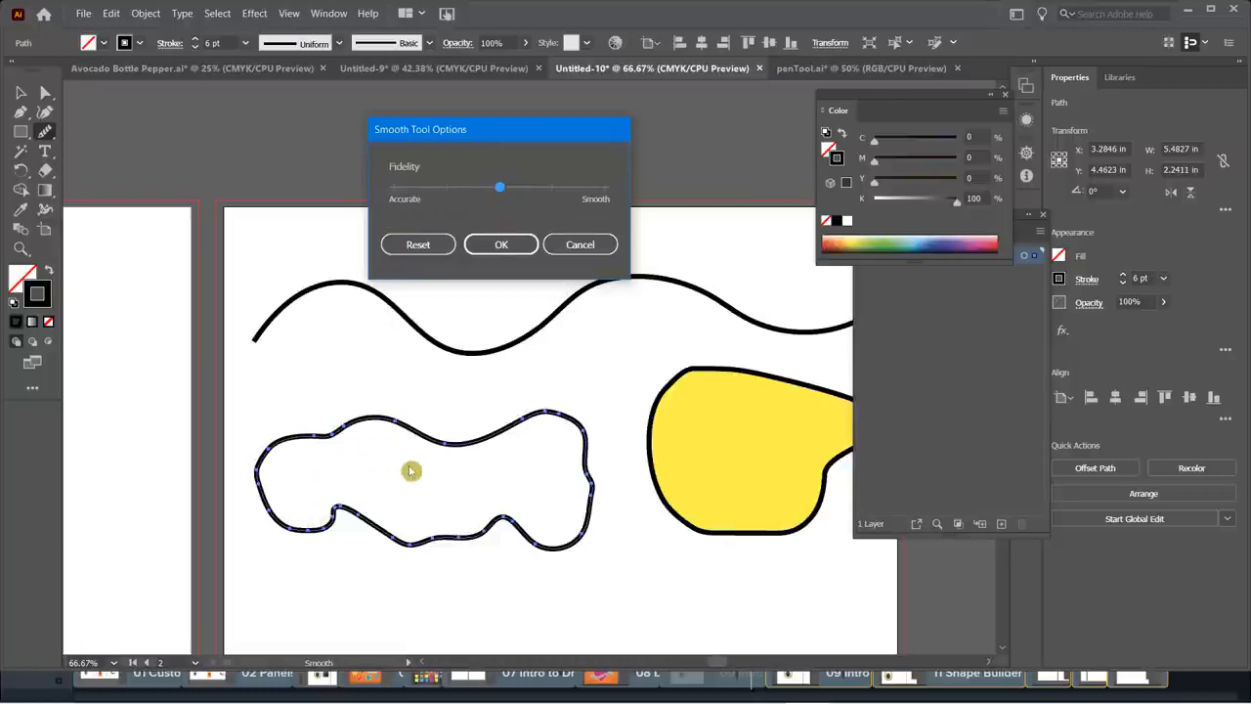
pyautogui.moveTo(489, 127); pyautogui.dragTo(483, 99)
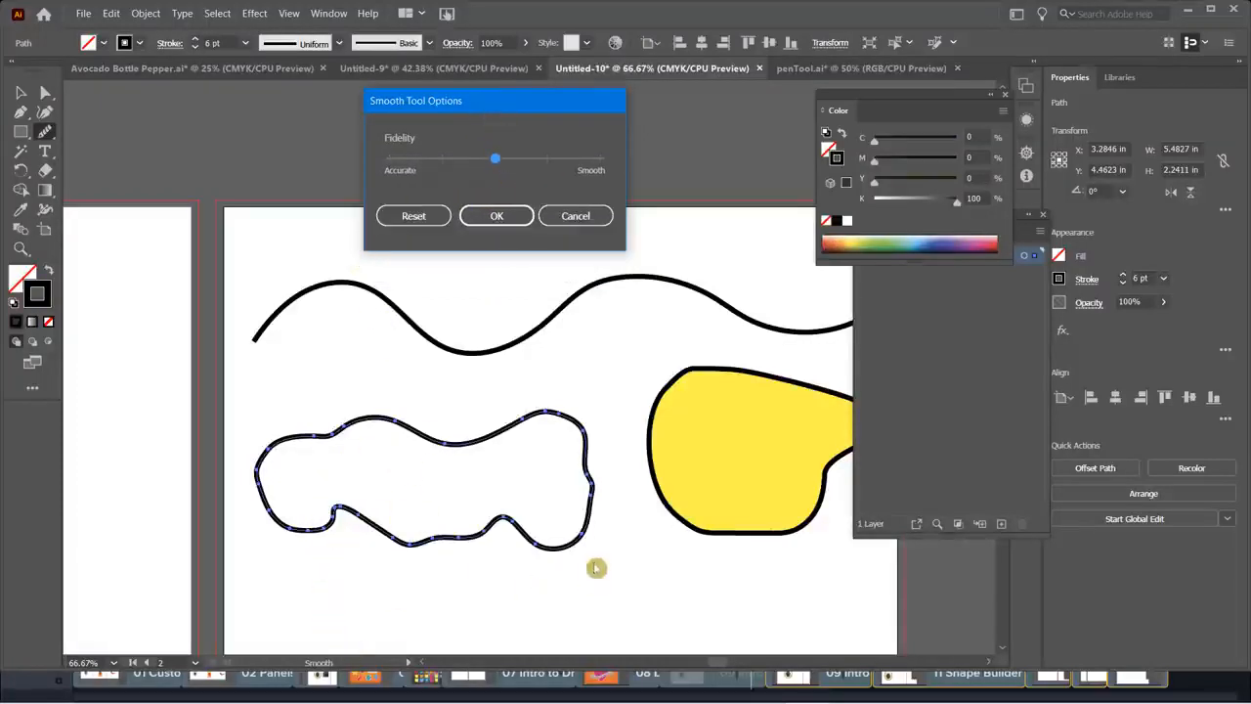
pyautogui.moveTo(495, 158); pyautogui.dragTo(601, 173)
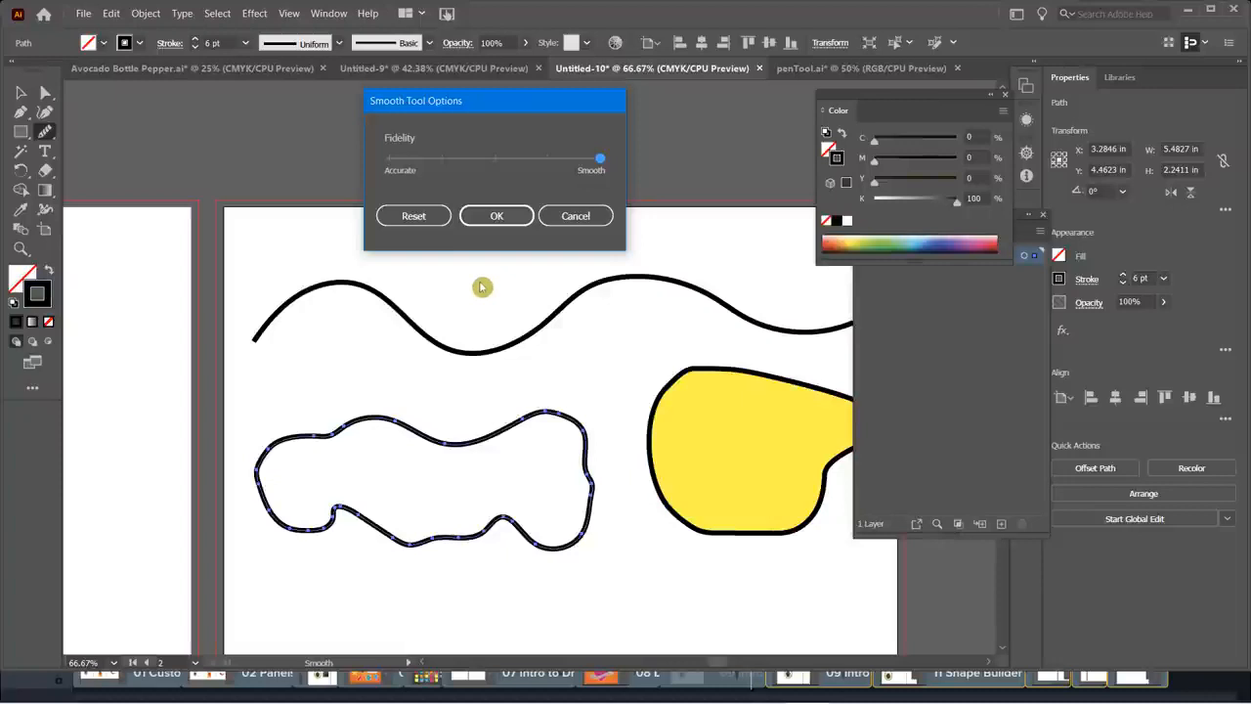
pyautogui.click(498, 217)
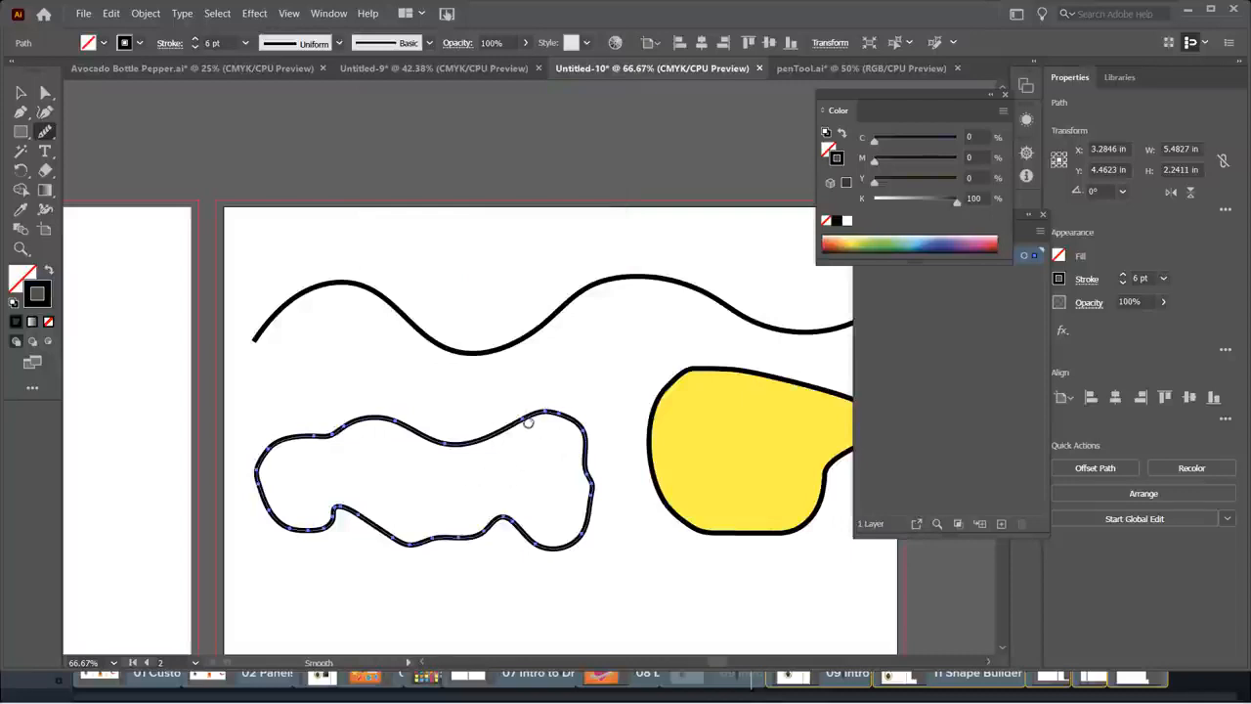
# - Smooth the remaining bumps along the right, bottom and left edges of the freehand shape
pyautogui.moveTo(528, 422)
pyautogui.mouseDown()
pyautogui.moveTo(559, 414)
pyautogui.moveTo(592, 447)
pyautogui.moveTo(603, 552)
pyautogui.moveTo(613, 528)
pyautogui.moveTo(586, 435)
pyautogui.moveTo(586, 536)
pyautogui.moveTo(500, 522)
pyautogui.moveTo(448, 543)
pyautogui.mouseUp()
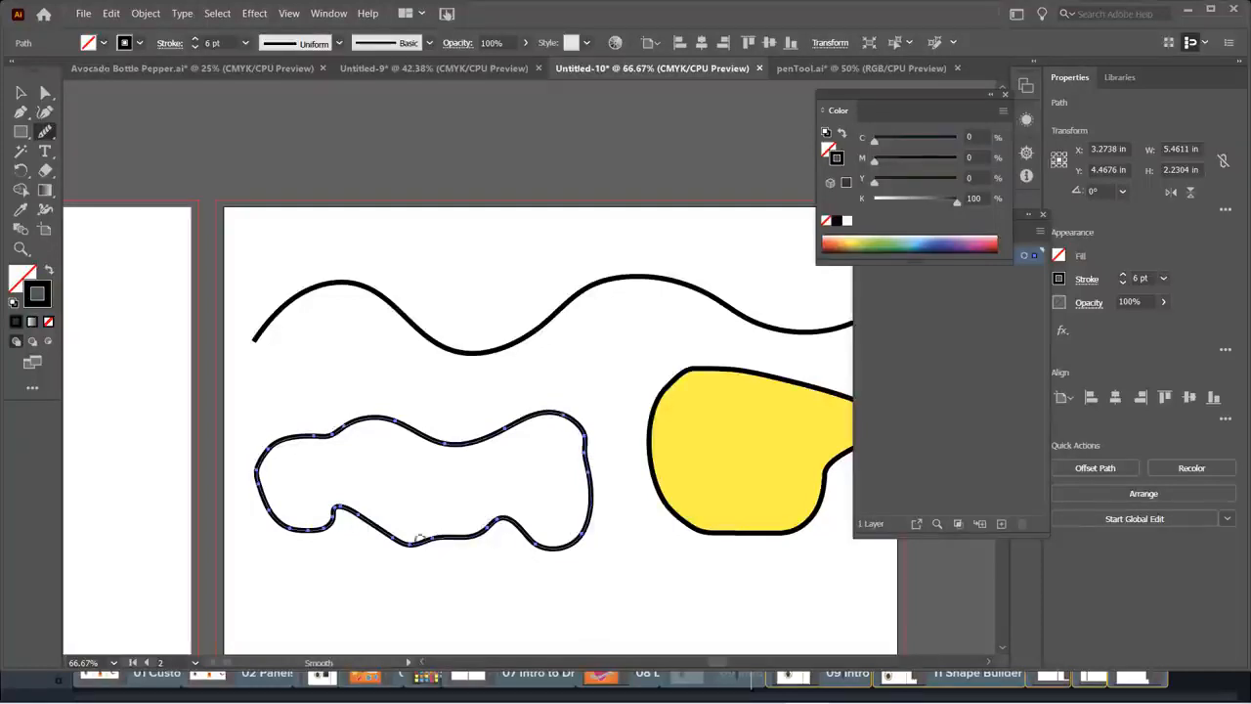
pyautogui.moveTo(363, 518); pyautogui.dragTo(283, 537)
pyautogui.moveTo(360, 508); pyautogui.dragTo(321, 522)
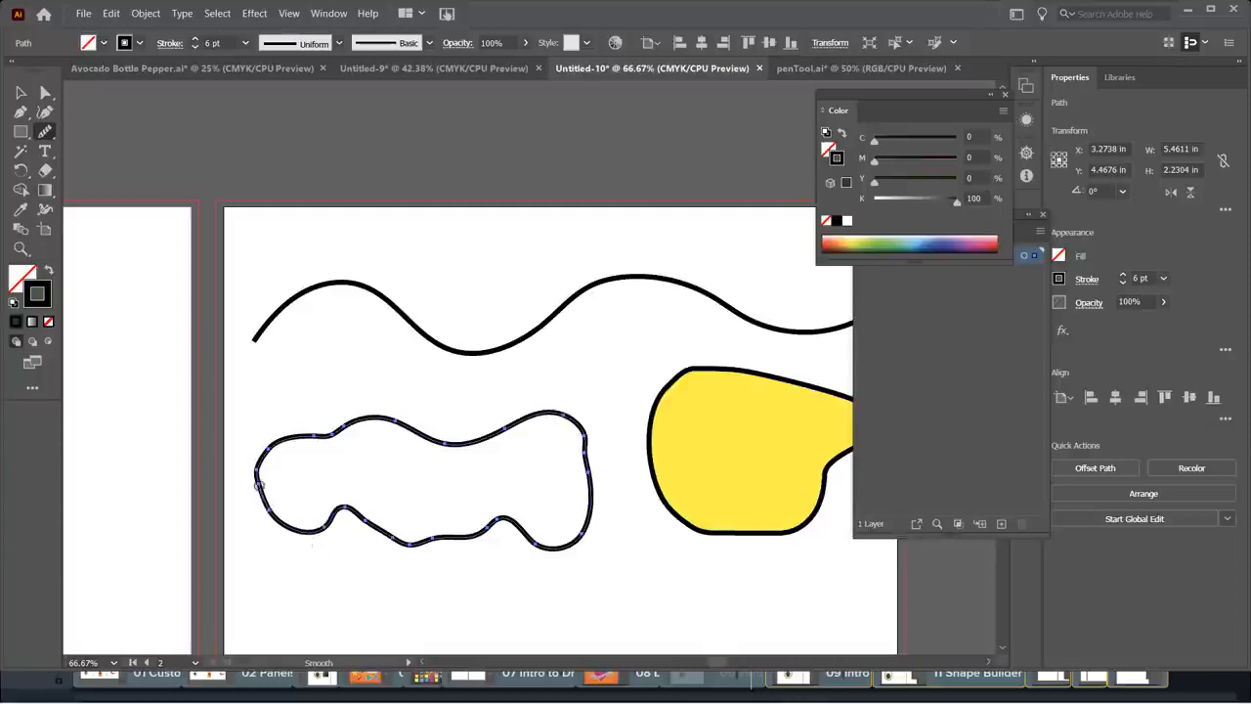
pyautogui.moveTo(259, 483)
pyautogui.mouseDown()
pyautogui.moveTo(271, 453)
pyautogui.moveTo(353, 423)
pyautogui.mouseUp()
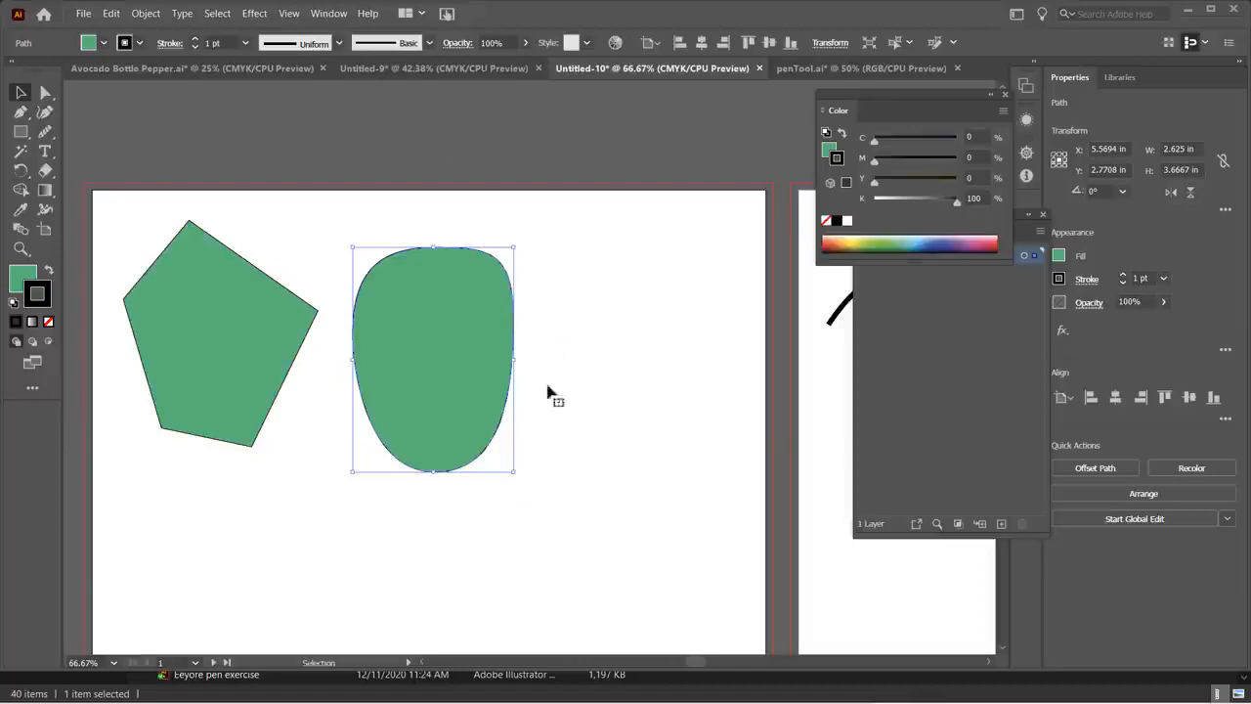
# - Set the stroke weight of the rounded green shape on the first artboard to 6 pt
pyautogui.click(194, 40)
pyautogui.click(195, 39)
pyautogui.click(194, 39)
pyautogui.click(195, 39)
pyautogui.click(194, 39)
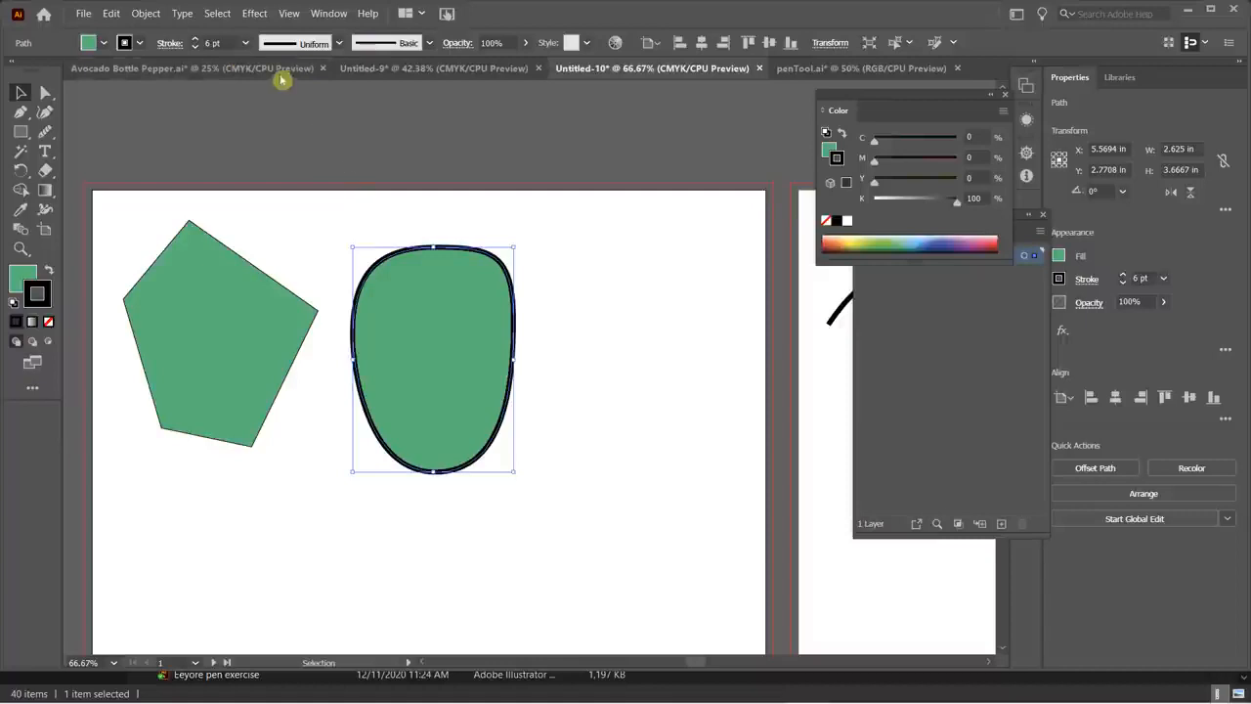
# - Try the lens-shaped, double-bulge and tapered width profiles on the rounded green shape's outline and restore the Uniform profile
pyautogui.click(335, 43)
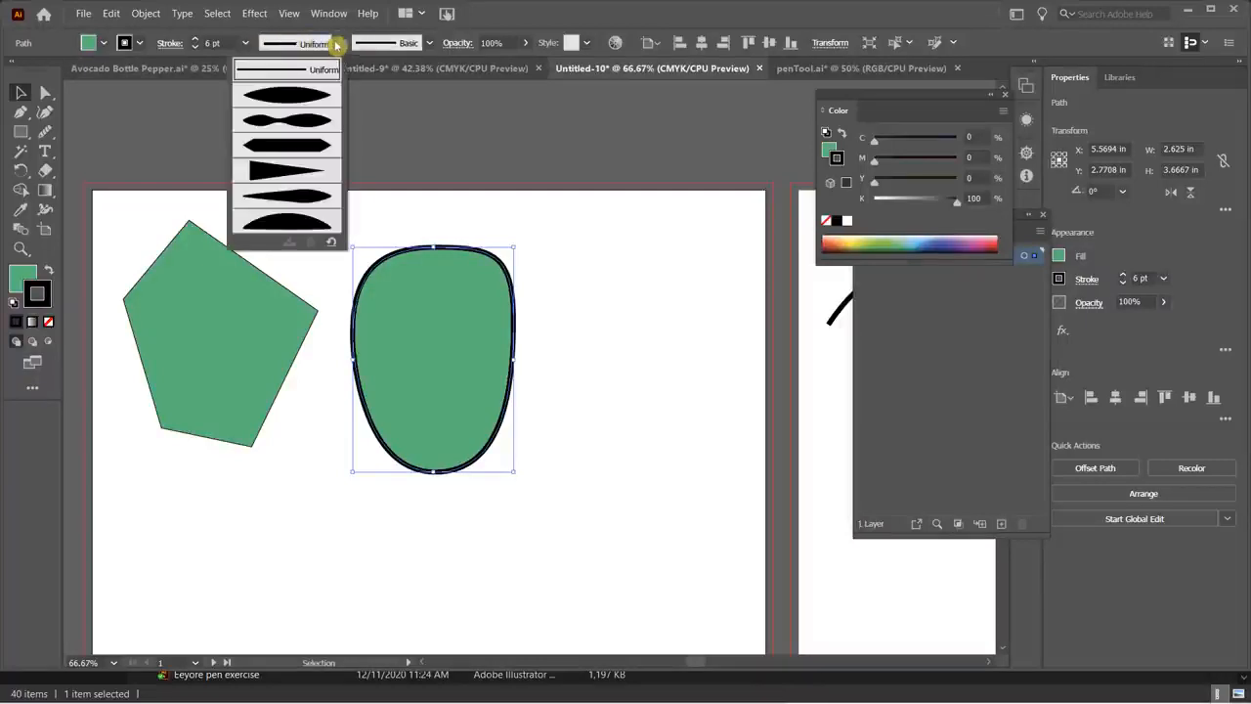
pyautogui.click(284, 96)
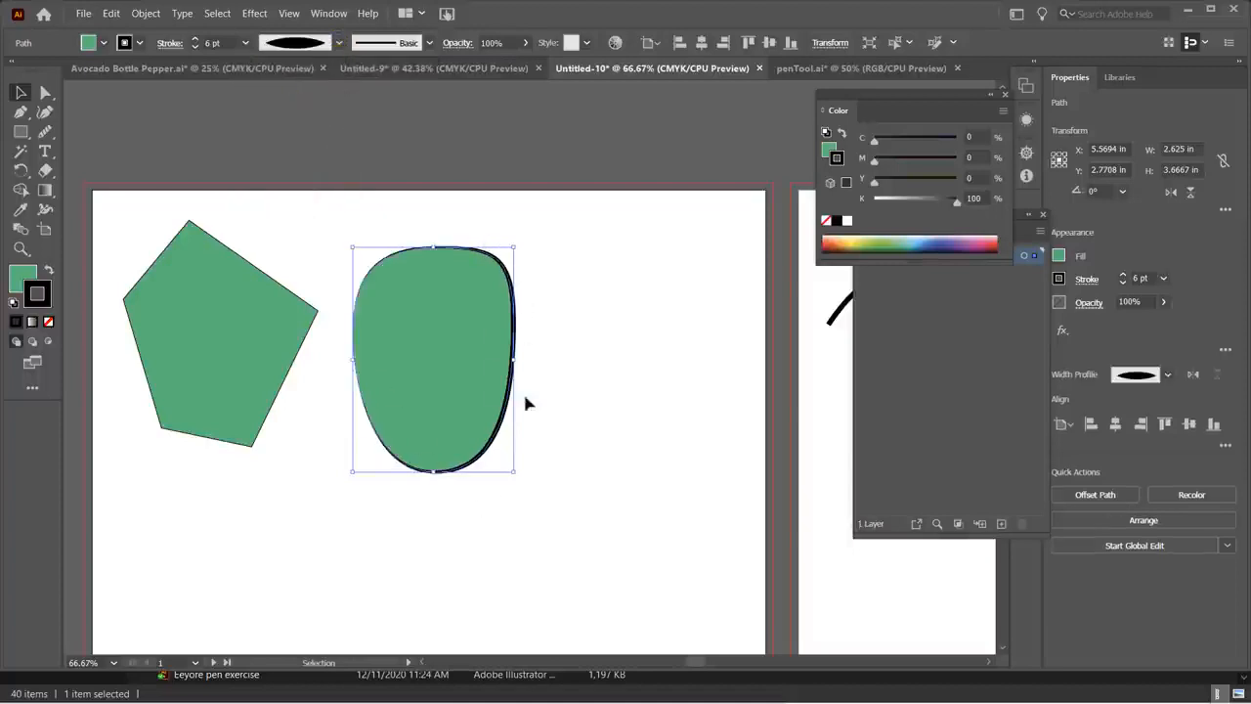
pyautogui.click(340, 44)
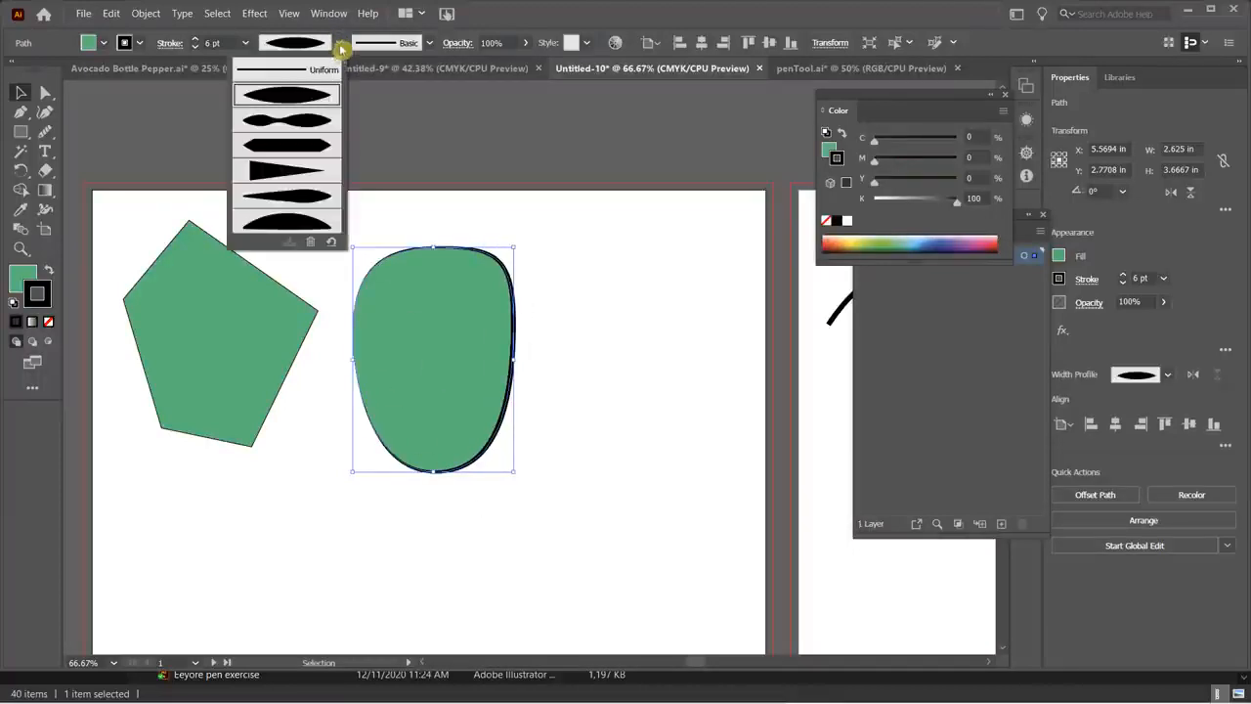
pyautogui.click(298, 122)
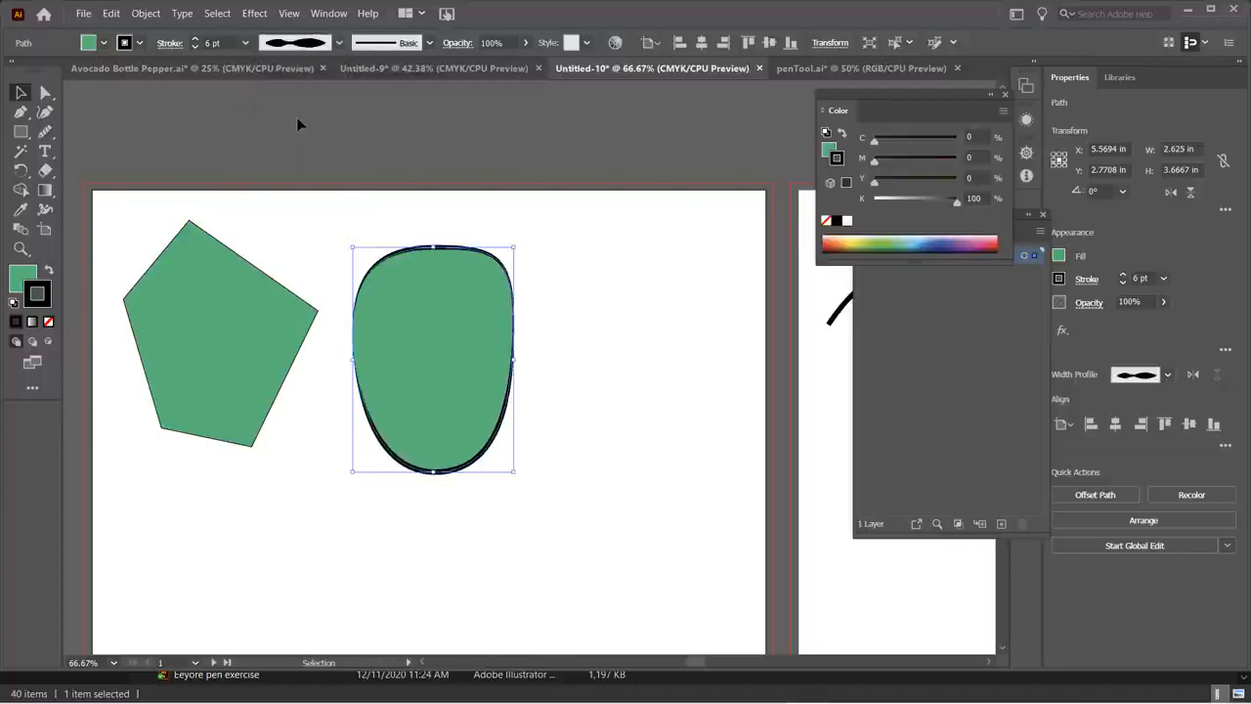
pyautogui.click(338, 44)
pyautogui.click(313, 168)
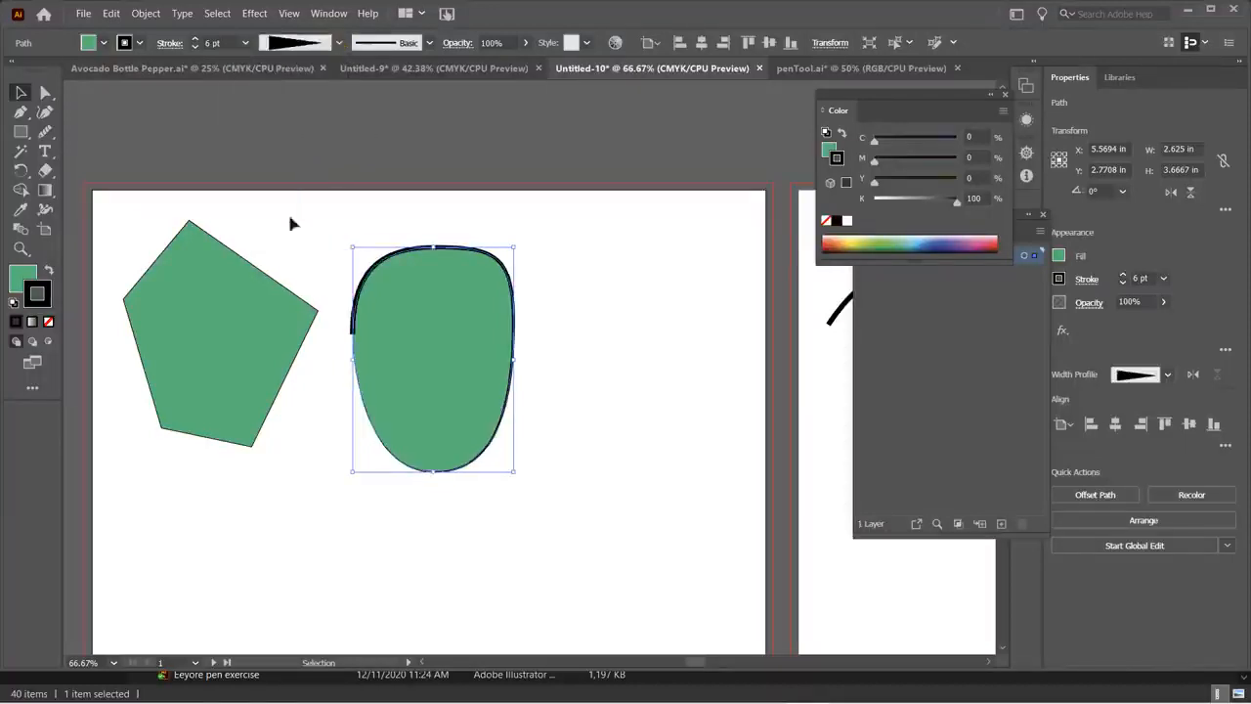
pyautogui.click(340, 44)
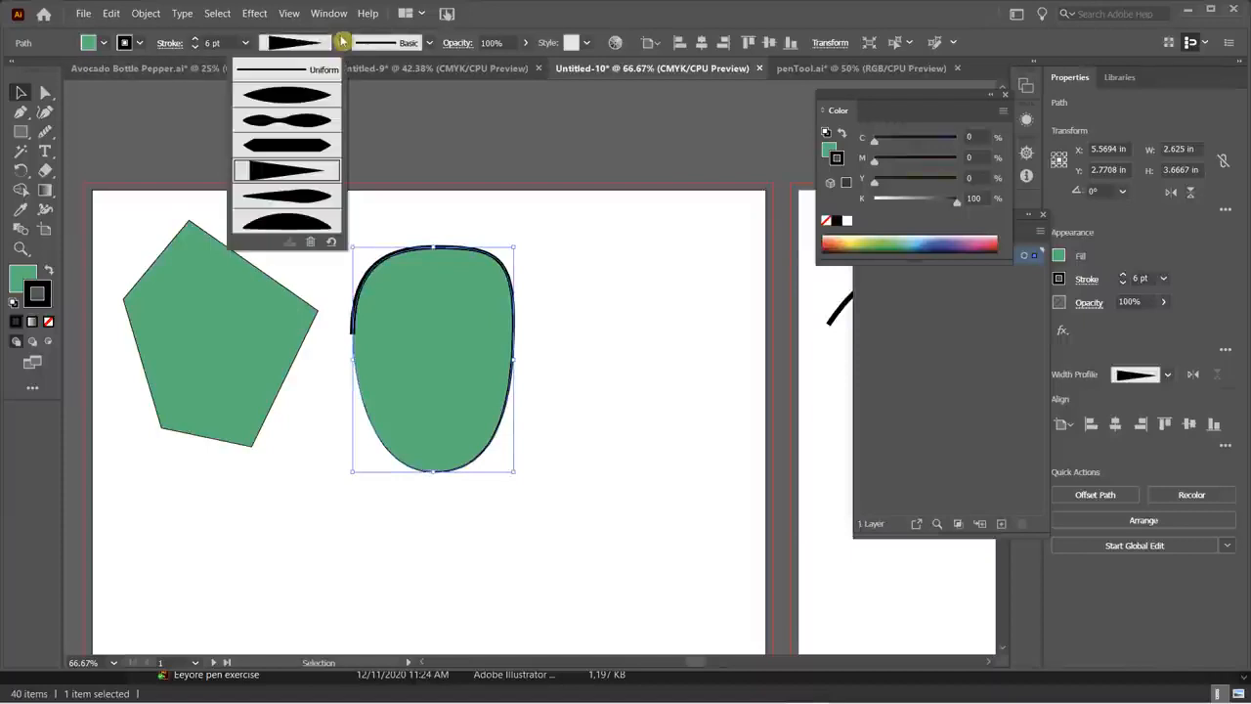
pyautogui.click(285, 70)
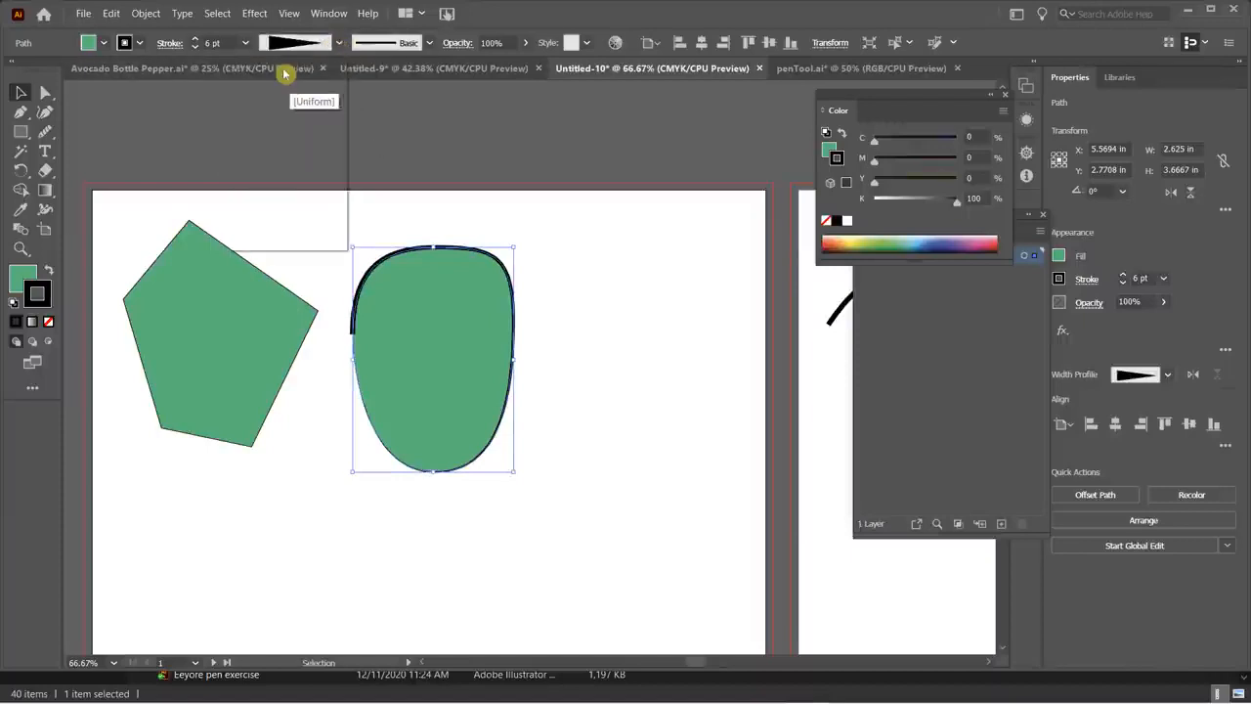
# - Try the rough charcoal brush on the rounded green shape's outline and replace it with the brush that has orange curled ends
pyautogui.click(430, 43)
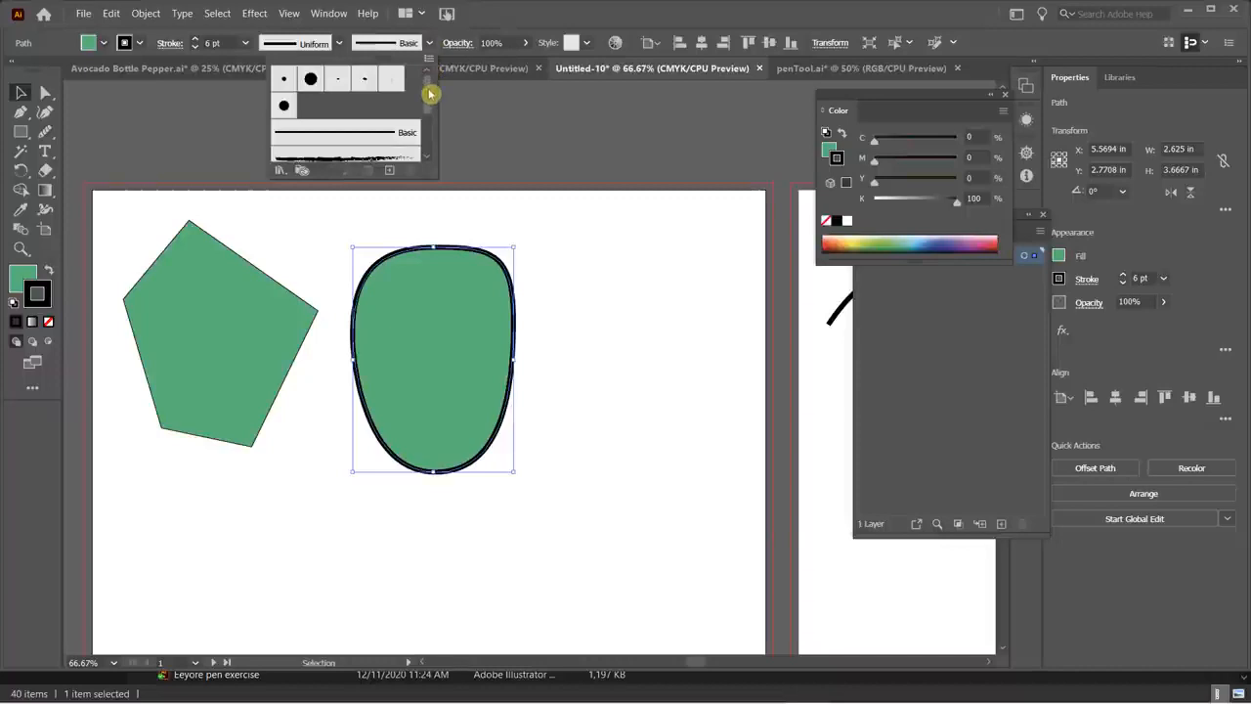
pyautogui.moveTo(431, 95); pyautogui.dragTo(428, 107)
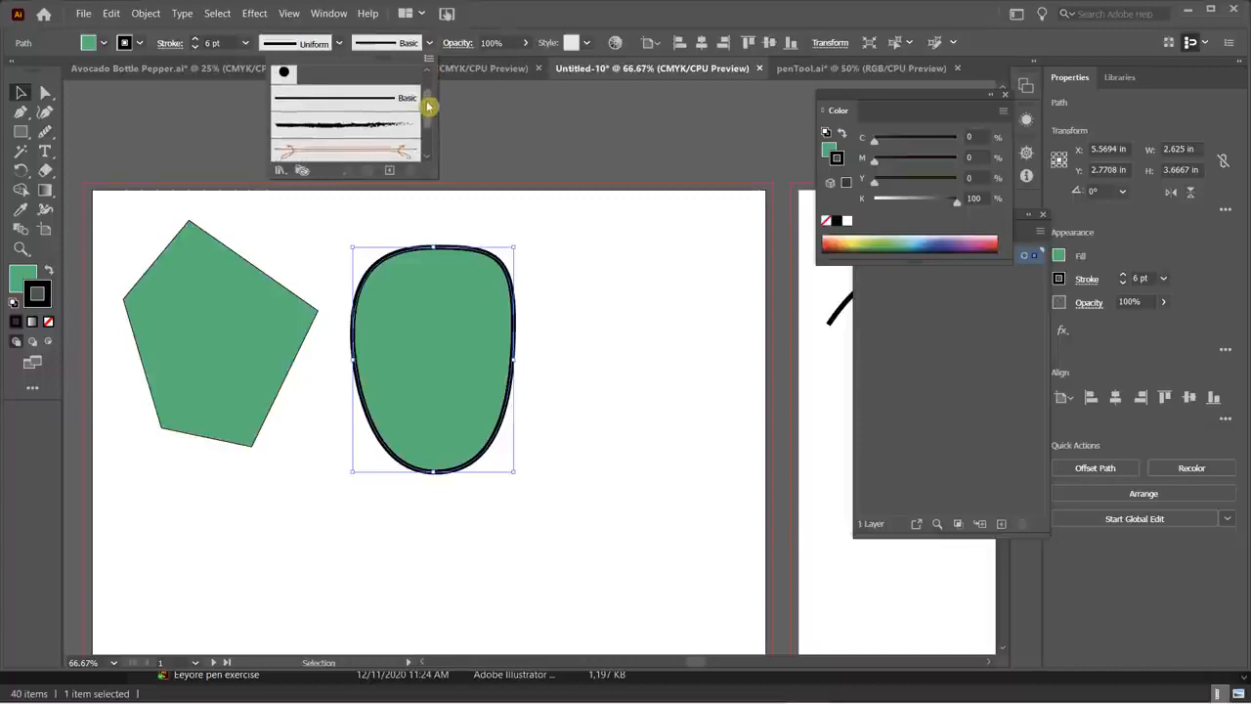
pyautogui.click(334, 128)
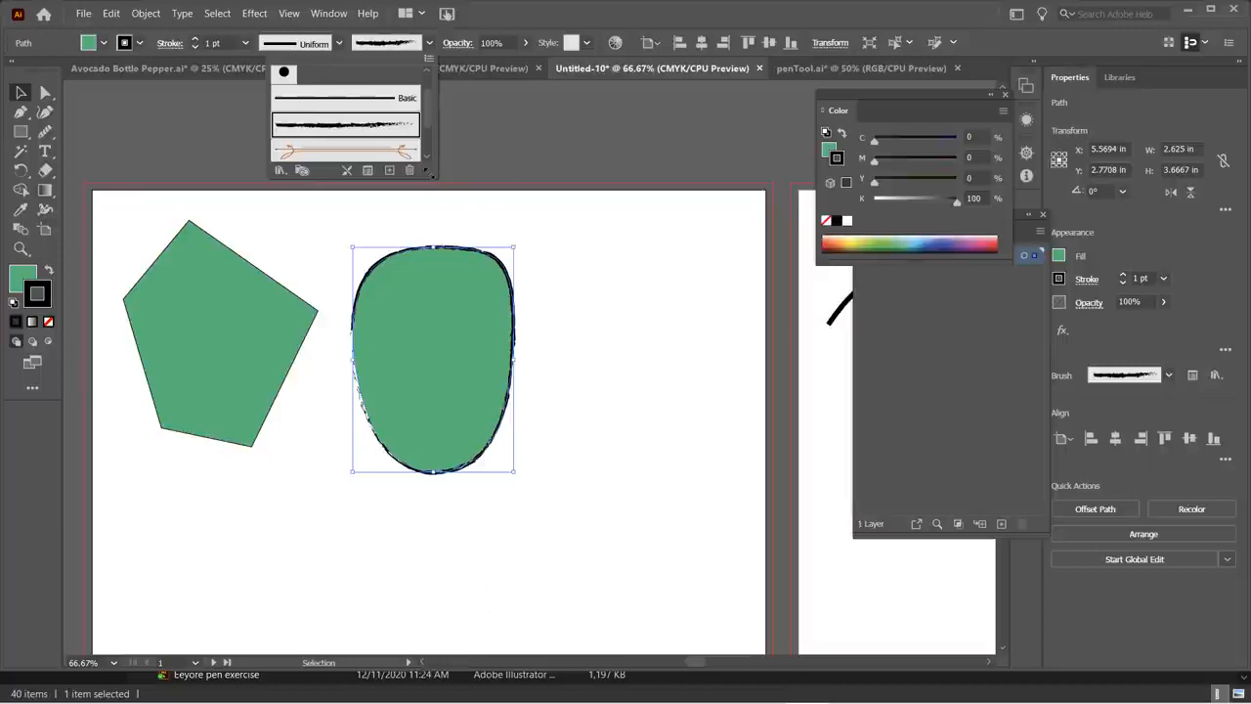
pyautogui.moveTo(433, 183); pyautogui.dragTo(445, 282)
pyautogui.click(392, 187)
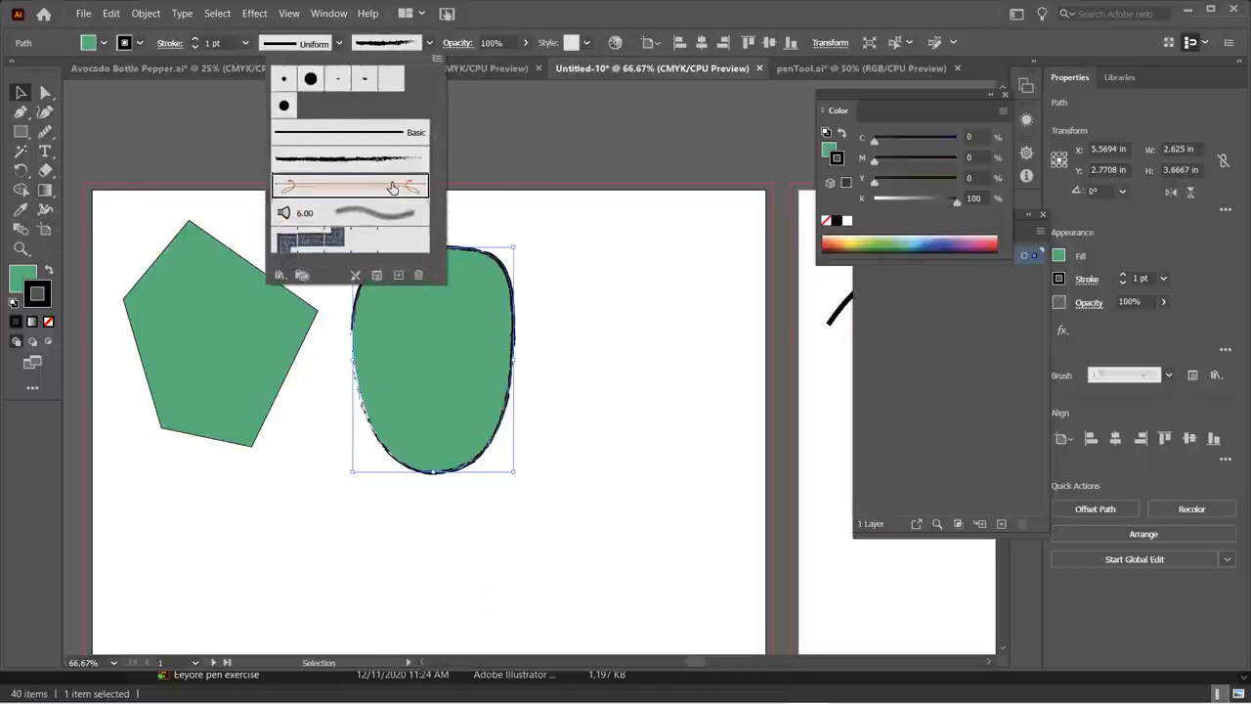
# - Apply the denim seam brush with the lens-shaped Width Profile 1 to the rounded green shape's outline
pyautogui.click(357, 240)
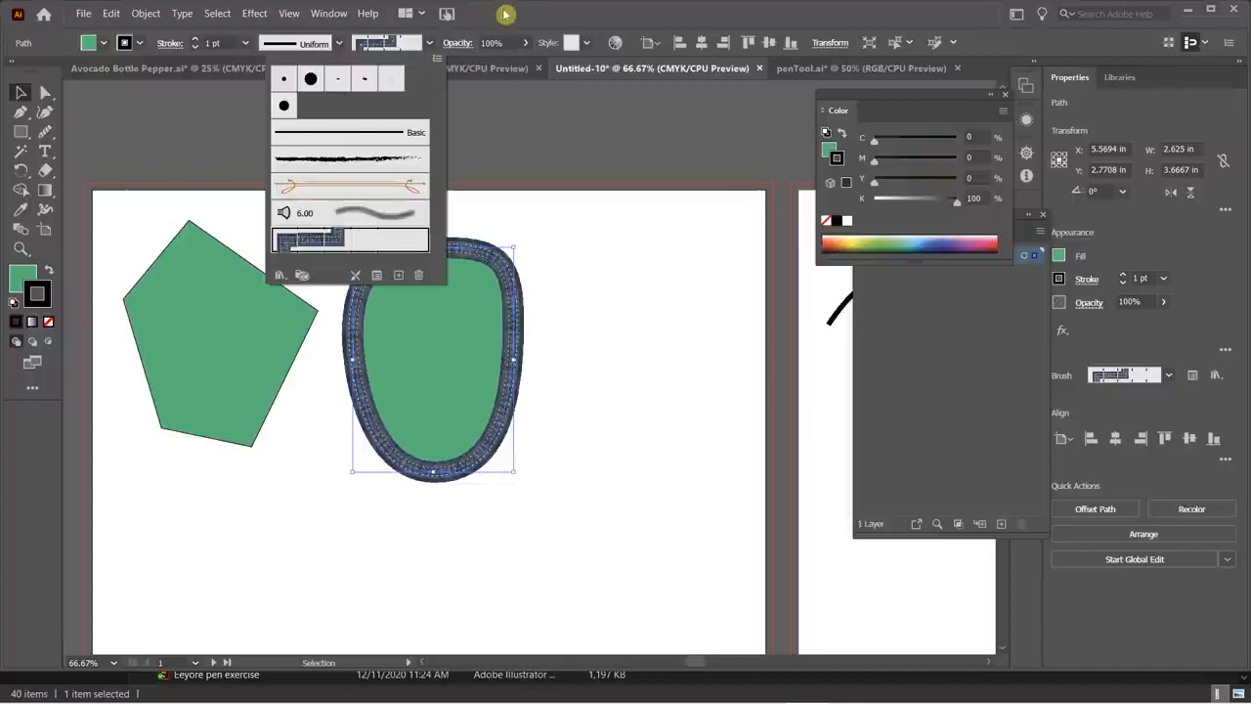
pyautogui.click(338, 43)
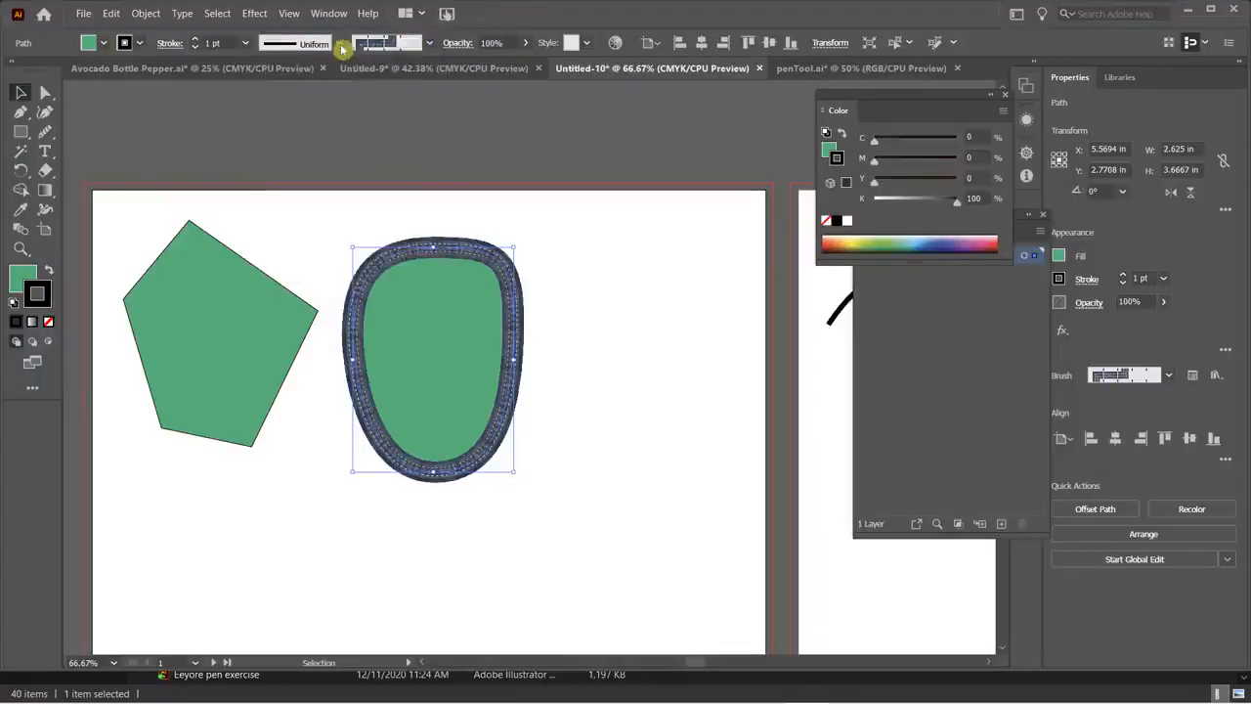
pyautogui.click(284, 105)
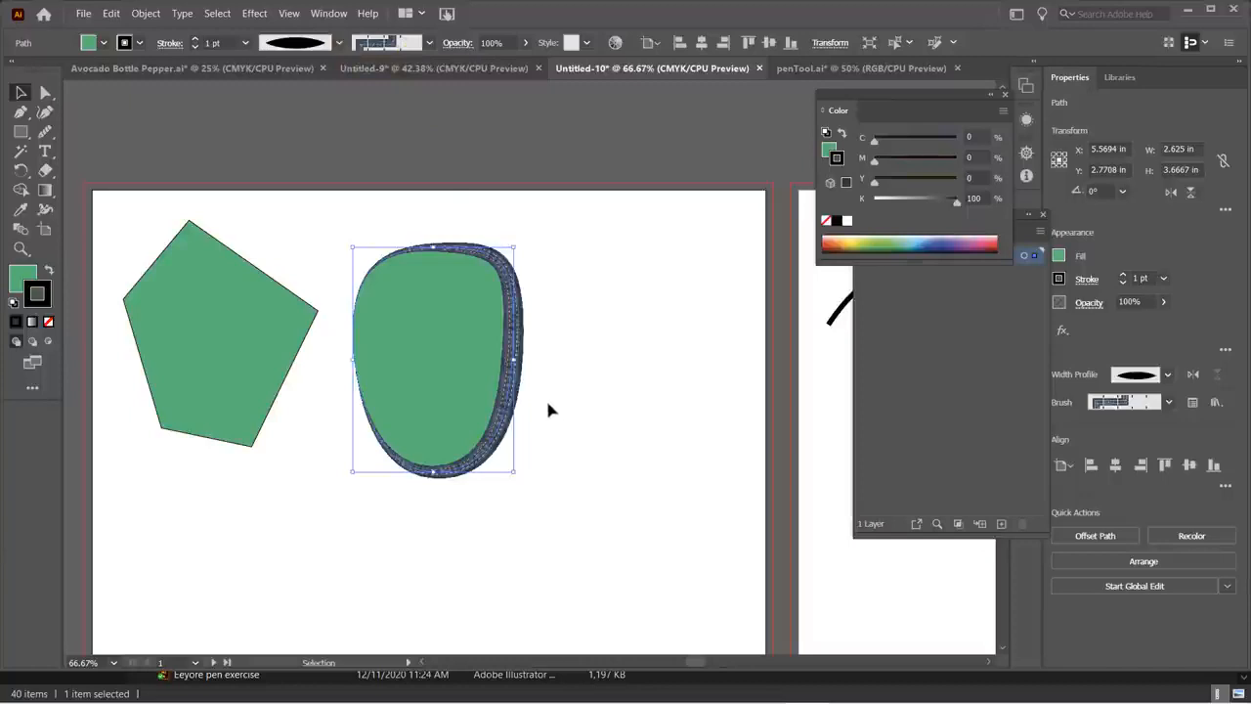
# - Try the tapered triangular width profile on the rounded shape's denim outline and restore the lens-shaped Width Profile 1
pyautogui.click(430, 43)
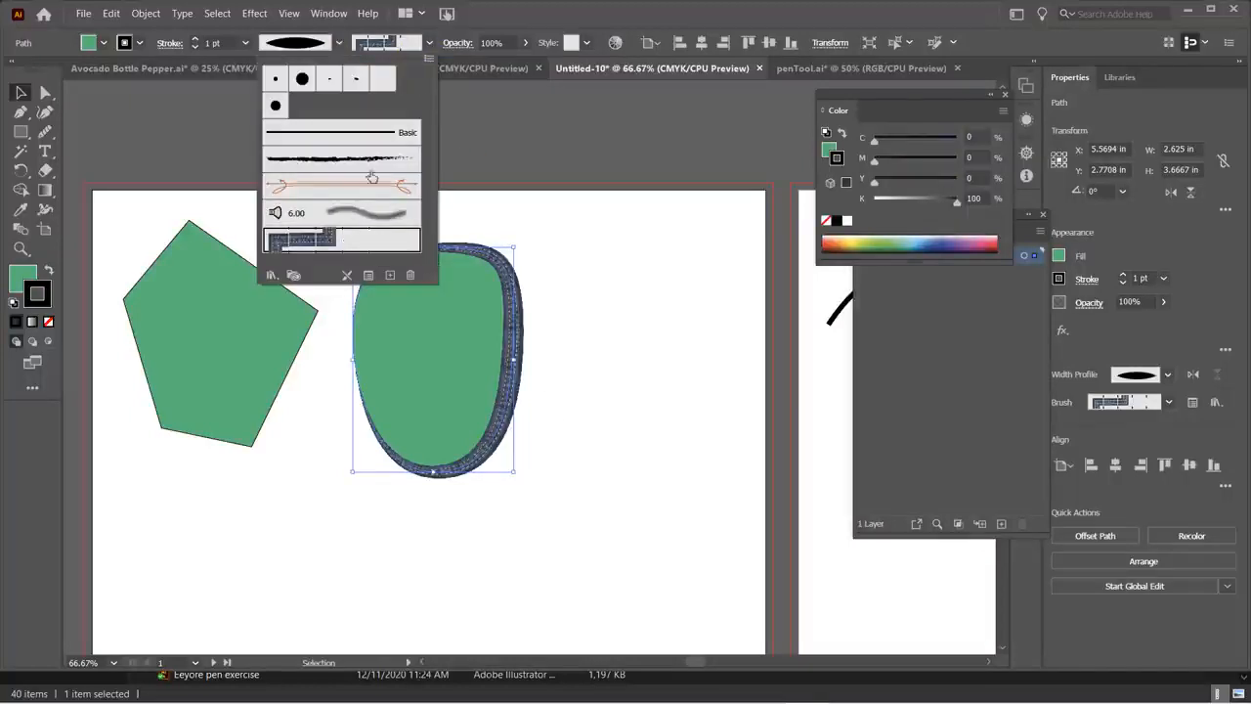
pyautogui.click(340, 44)
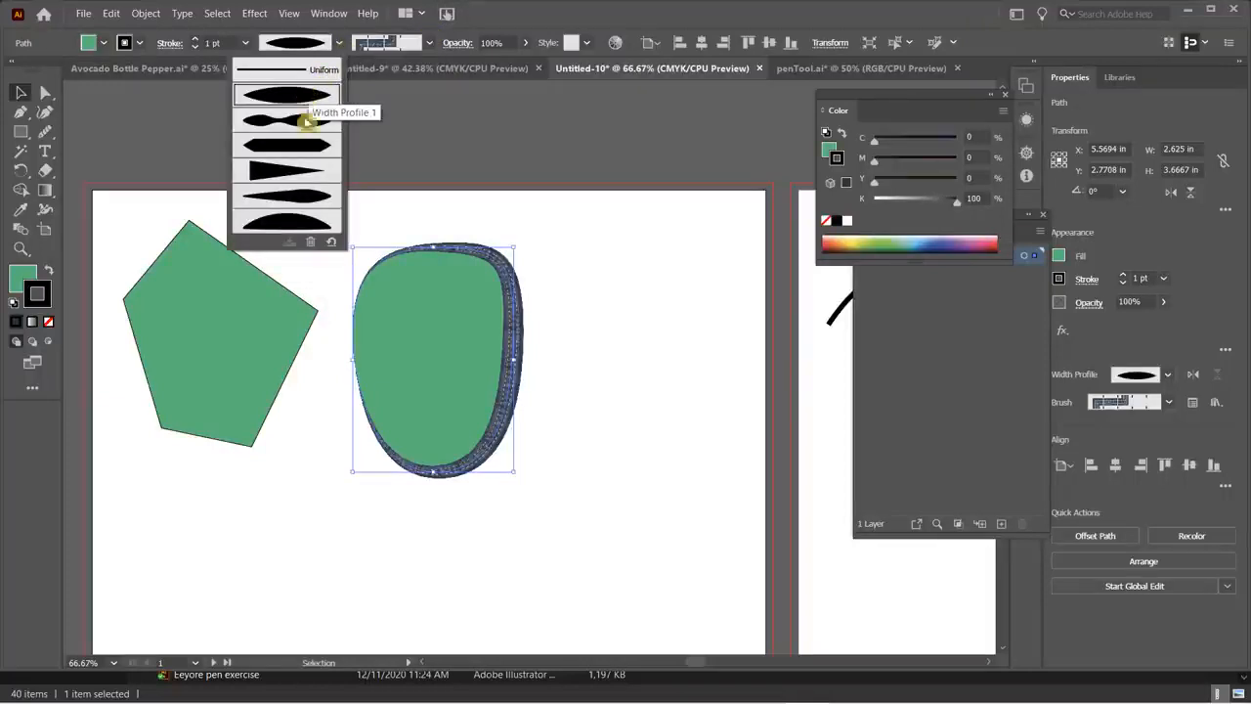
pyautogui.click(293, 169)
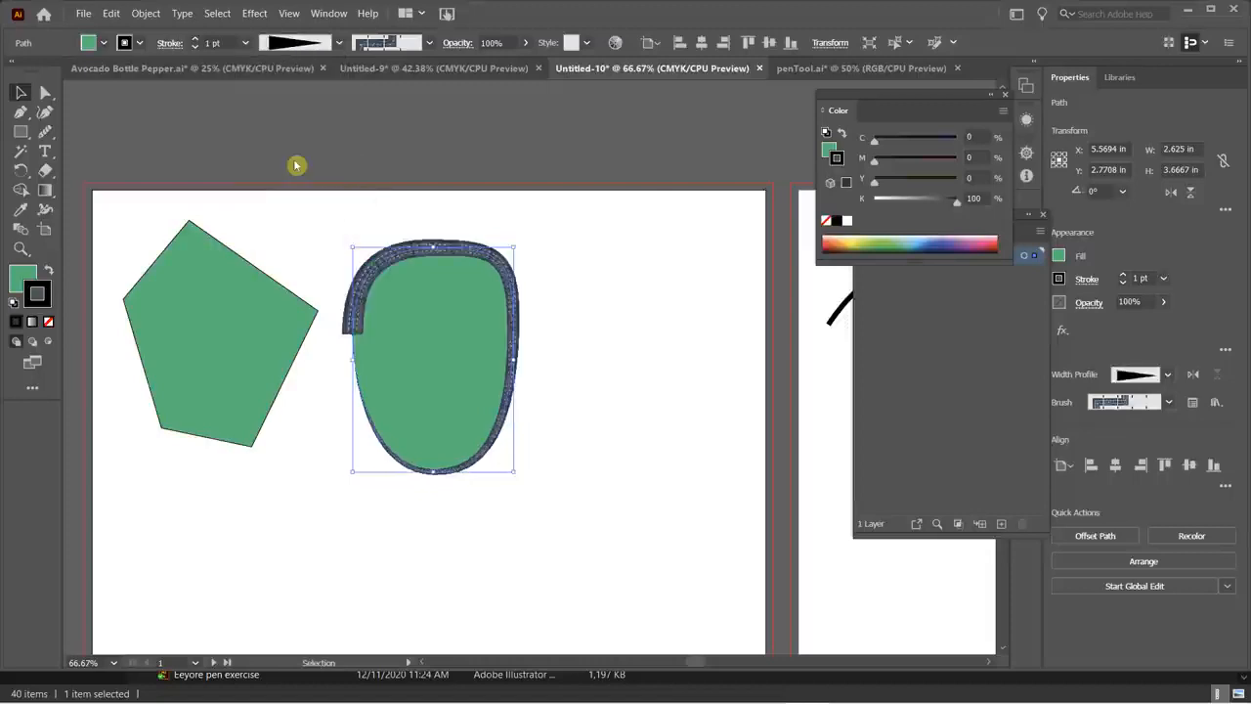
pyautogui.click(339, 43)
pyautogui.click(307, 86)
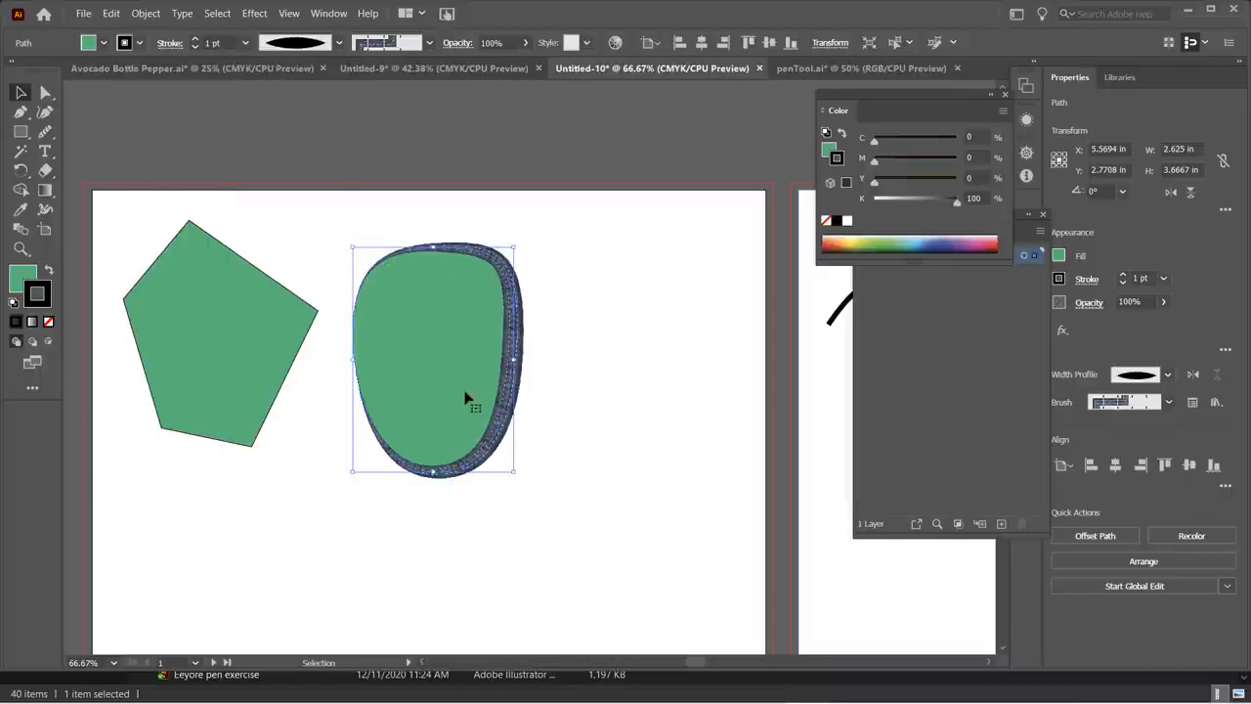
# - Set the stroke weight of the green pentagon's outline to 10 pt
pyautogui.scroll(1, 495, 430)
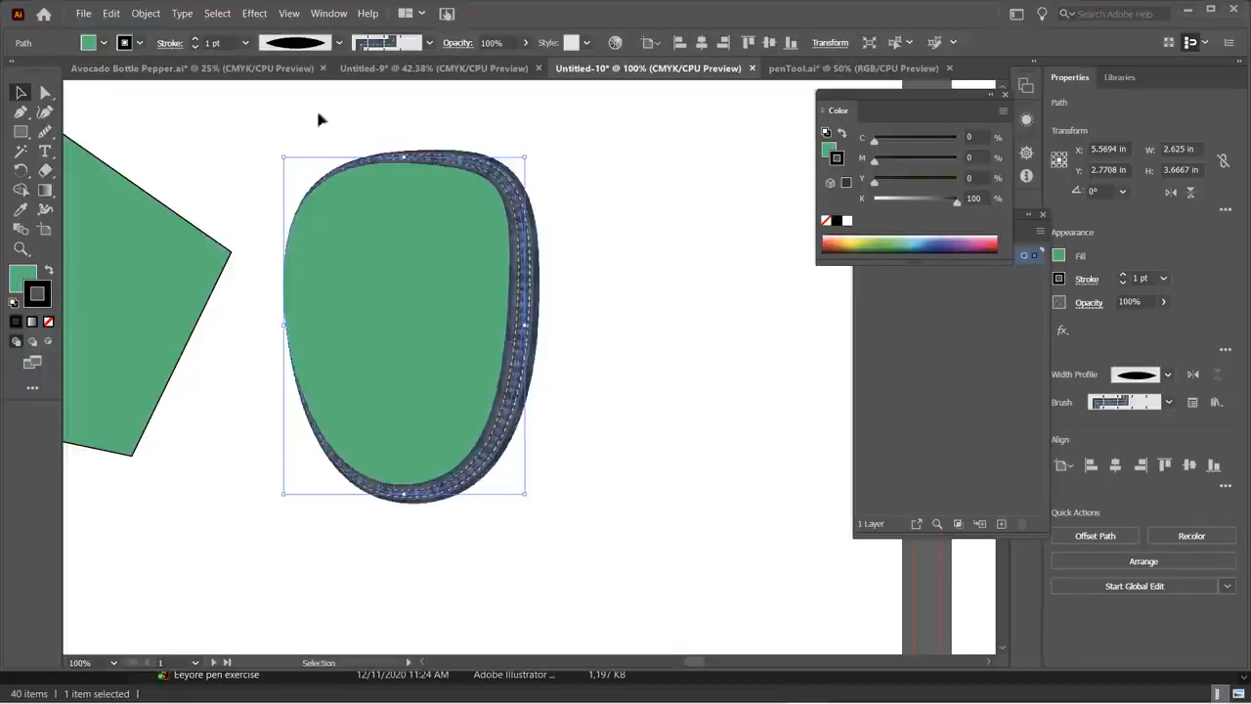
pyautogui.click(49, 209)
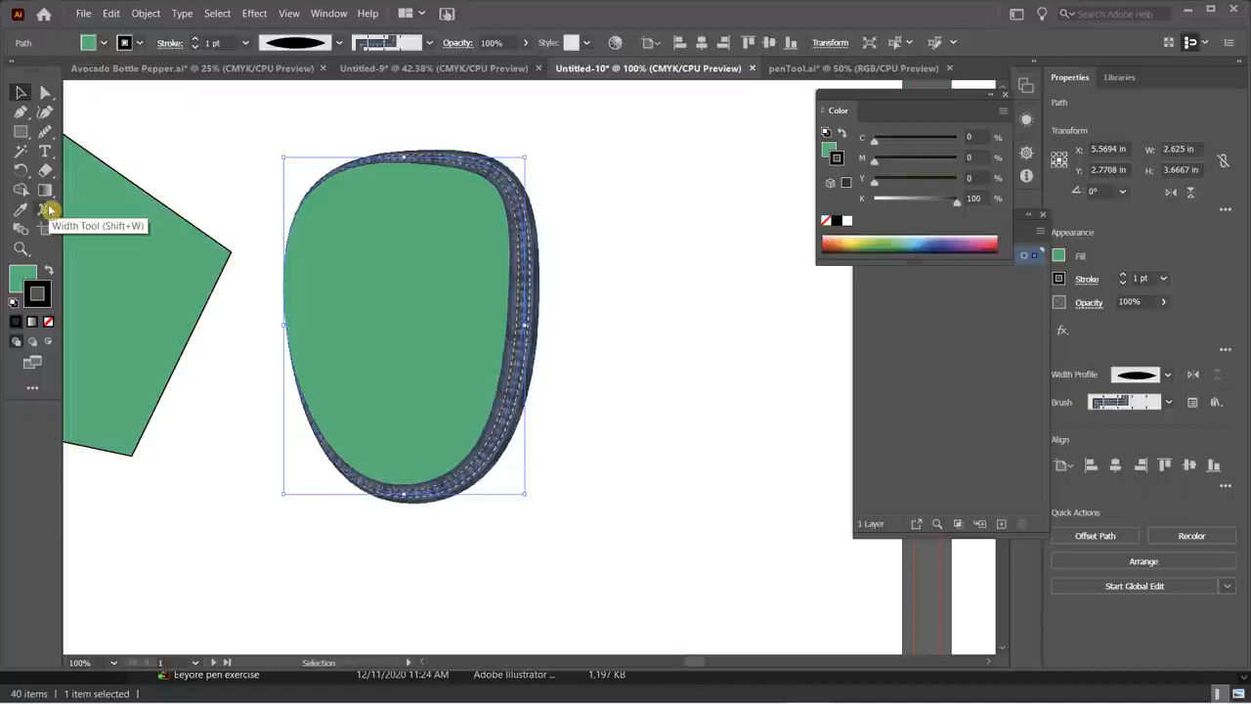
pyautogui.moveTo(389, 250); pyautogui.dragTo(494, 249)
pyautogui.moveTo(182, 279); pyautogui.dragTo(411, 295)
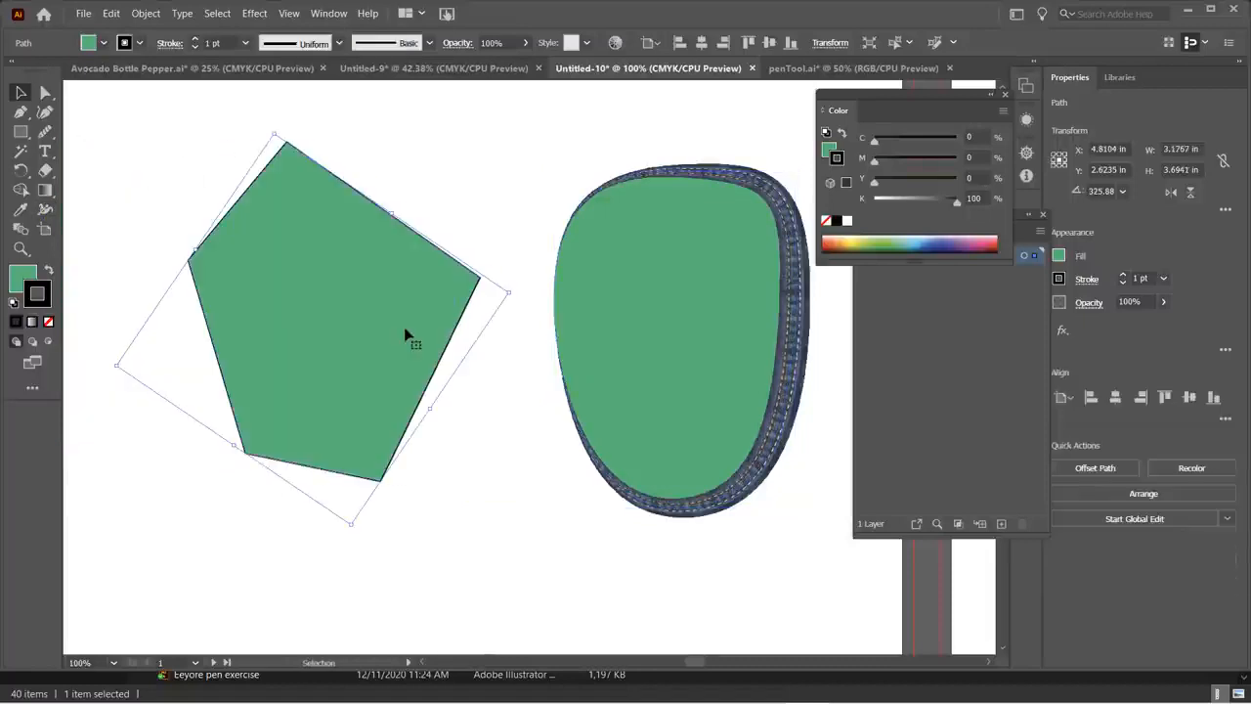
pyautogui.click(196, 39)
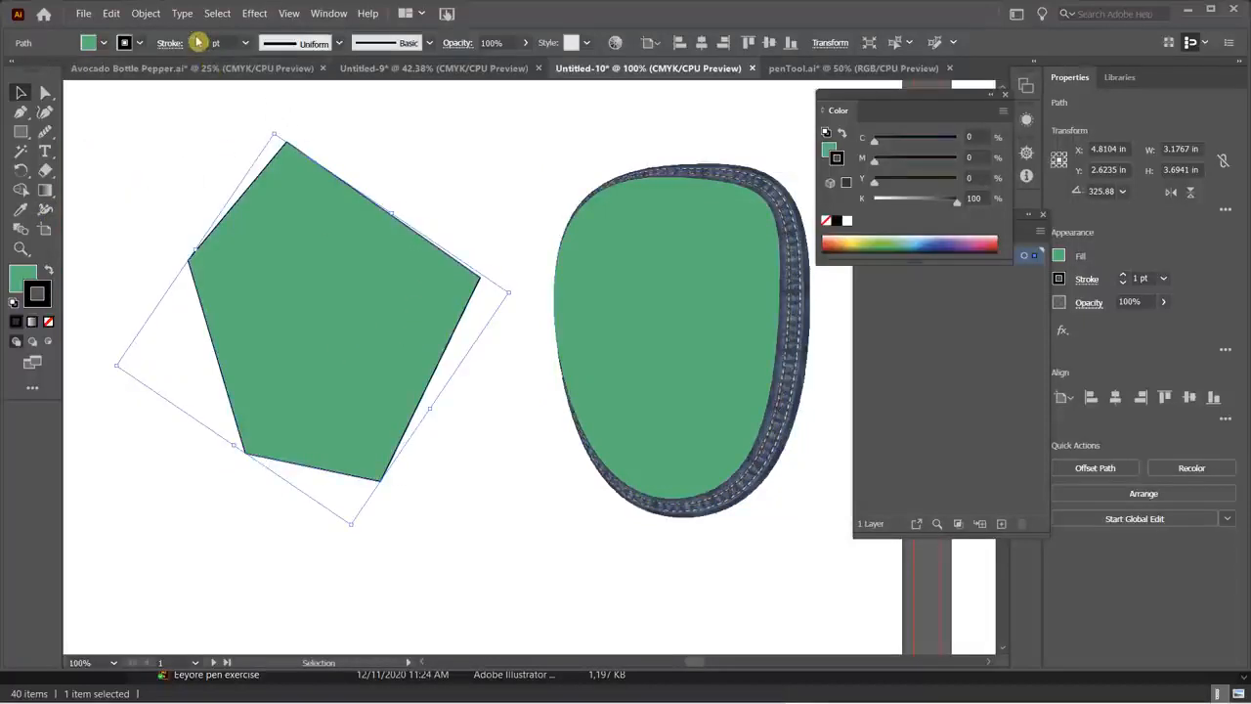
pyautogui.click(196, 39)
pyautogui.click(197, 39)
pyautogui.click(197, 39)
pyautogui.click(196, 40)
pyautogui.click(196, 40)
pyautogui.click(196, 40)
pyautogui.click(197, 40)
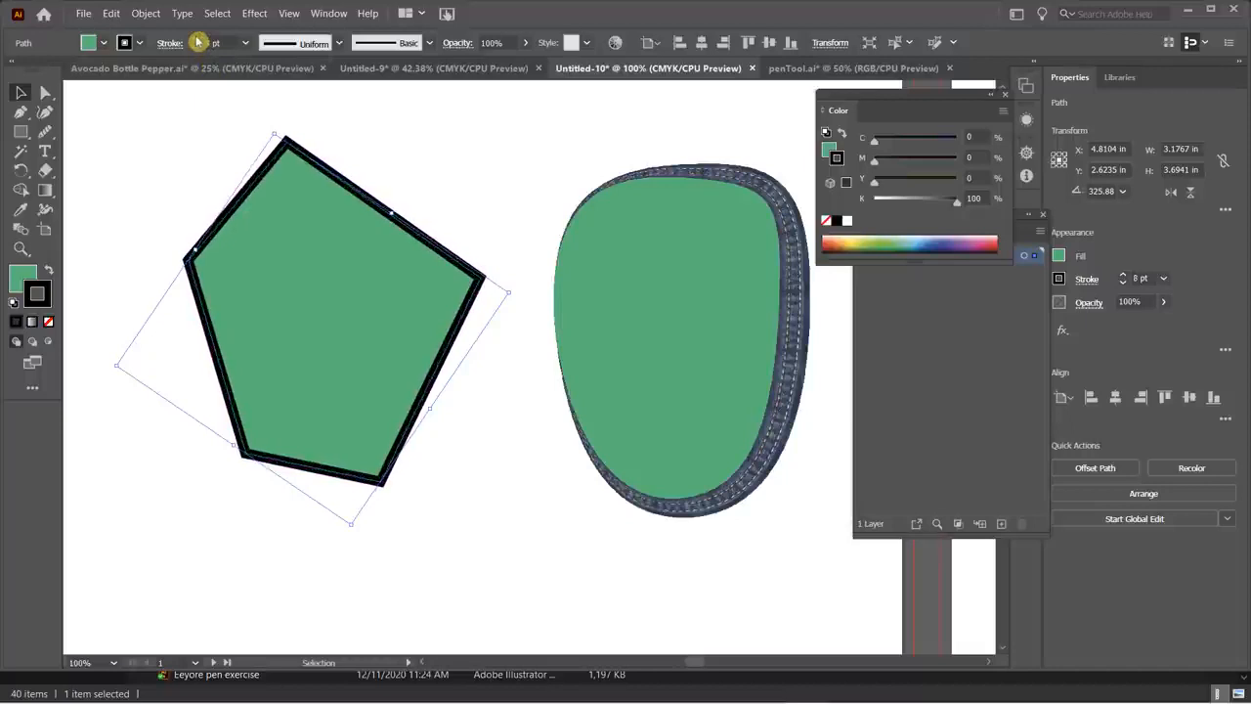
pyautogui.click(196, 40)
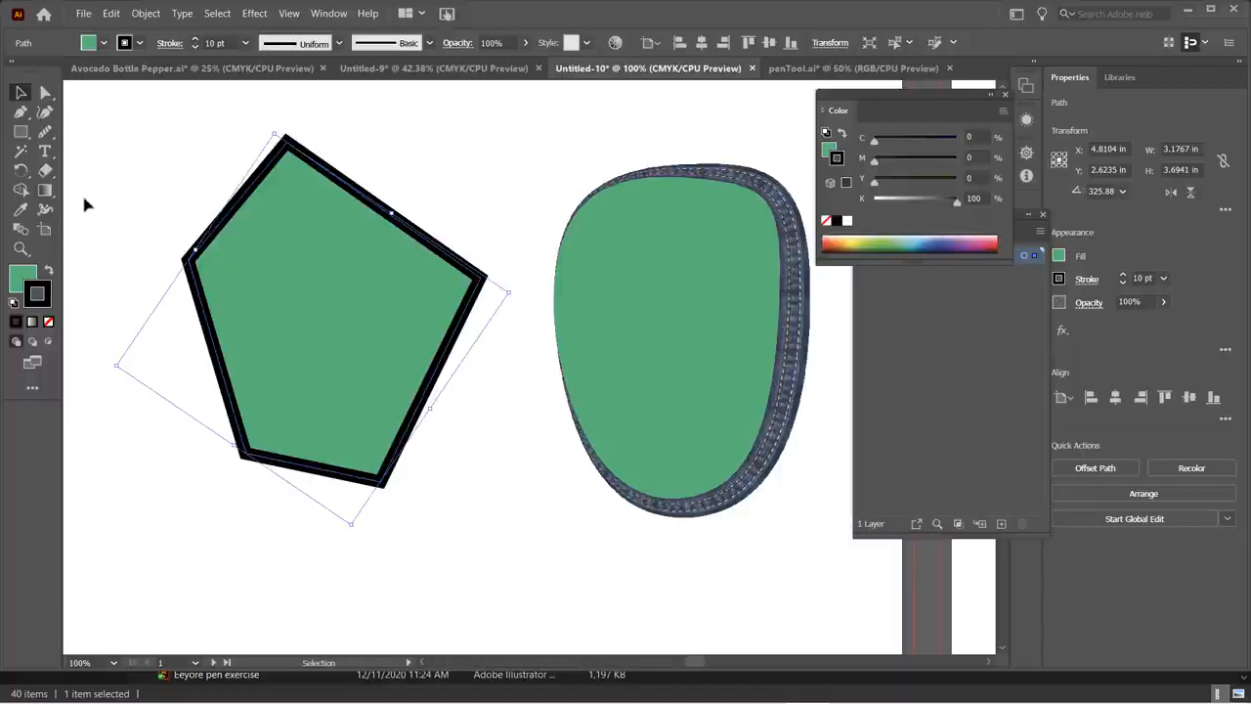
# - Widen the middle of the pentagon's left edge to a stroke of about 29 pt with the Width tool
pyautogui.click(45, 209)
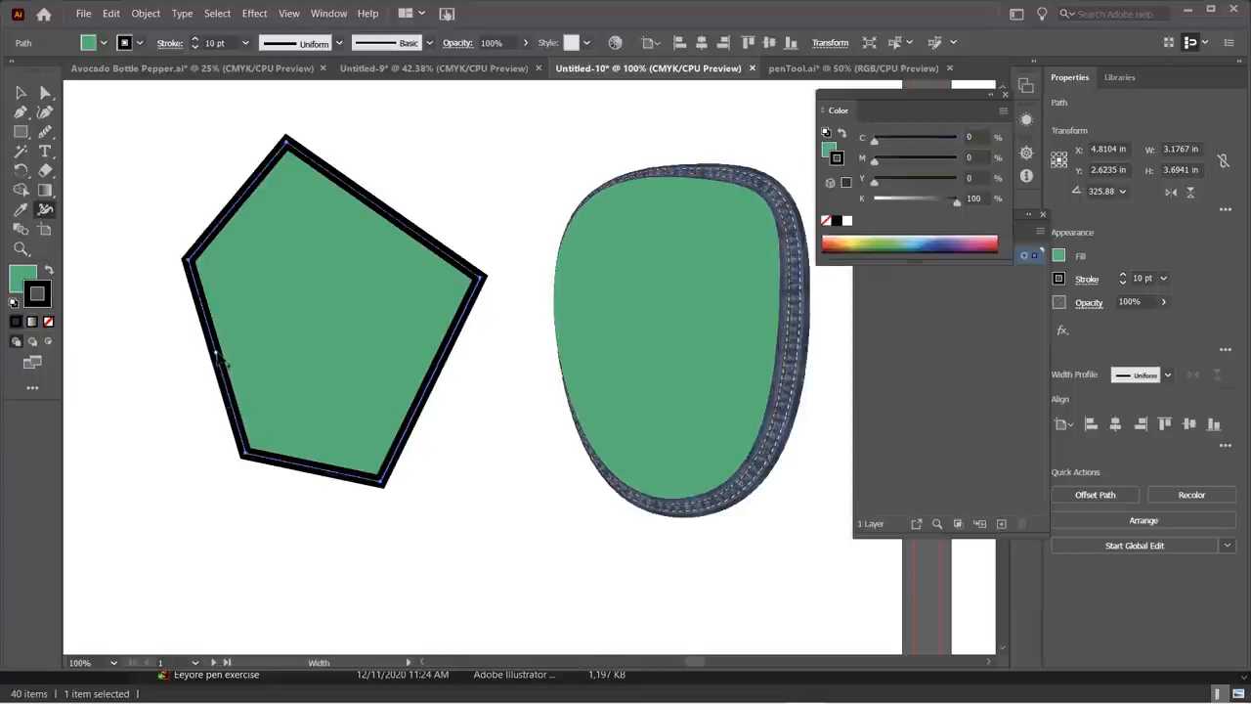
pyautogui.moveTo(216, 360); pyautogui.dragTo(245, 360)
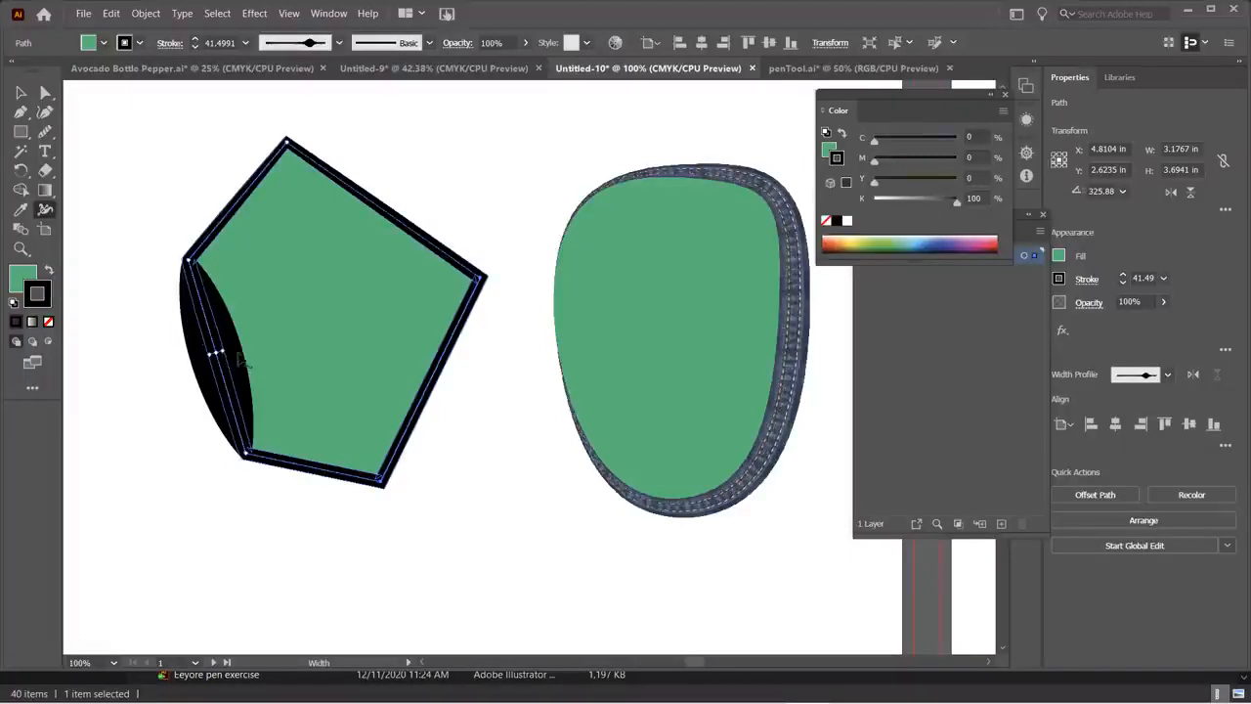
pyautogui.moveTo(238, 354)
pyautogui.mouseDown()
pyautogui.moveTo(225, 354)
pyautogui.moveTo(236, 352)
pyautogui.mouseUp()
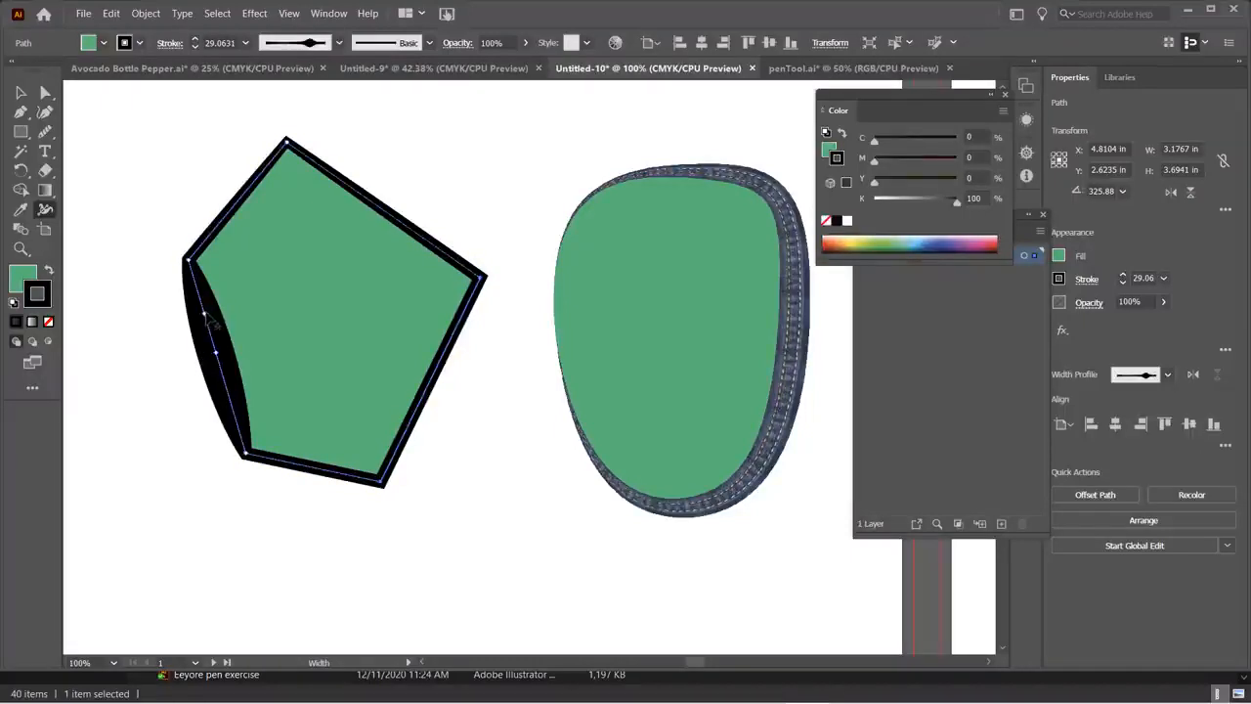
# - Add narrow width points above and below the bulge on the pentagon's left edge and widen its centre to about 127 pt
pyautogui.moveTo(207, 318); pyautogui.dragTo(212, 336)
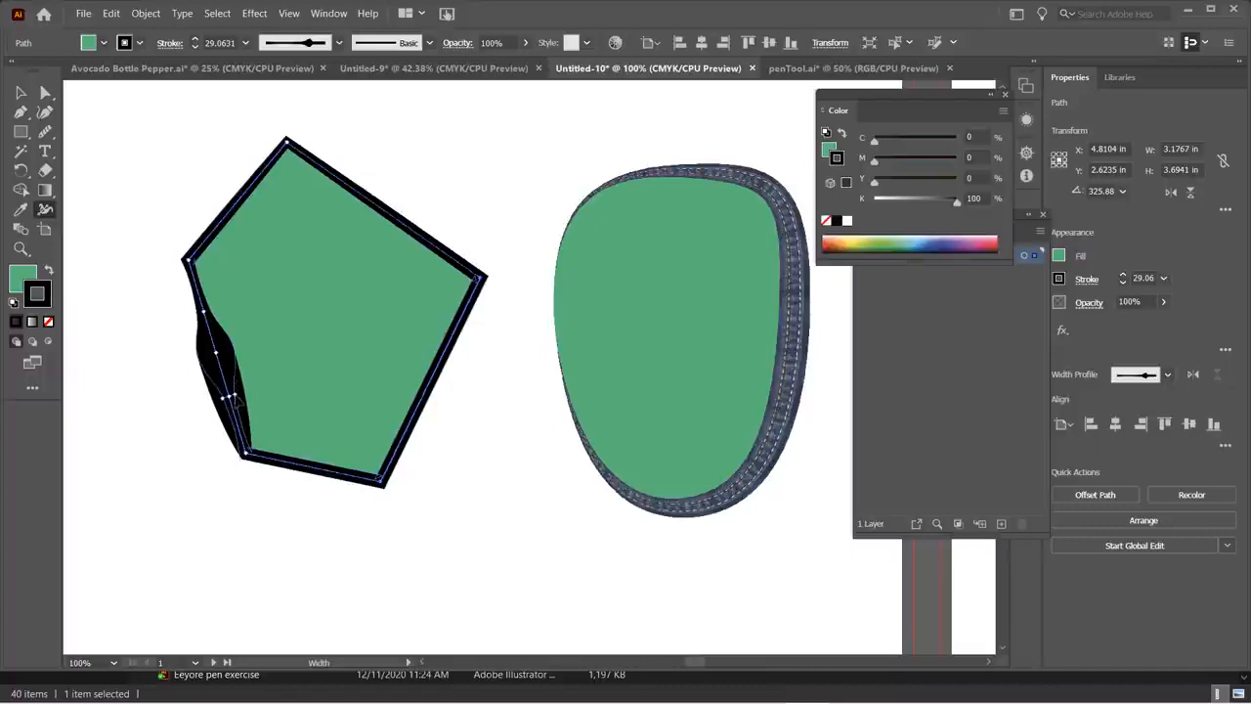
pyautogui.moveTo(235, 403); pyautogui.dragTo(231, 397)
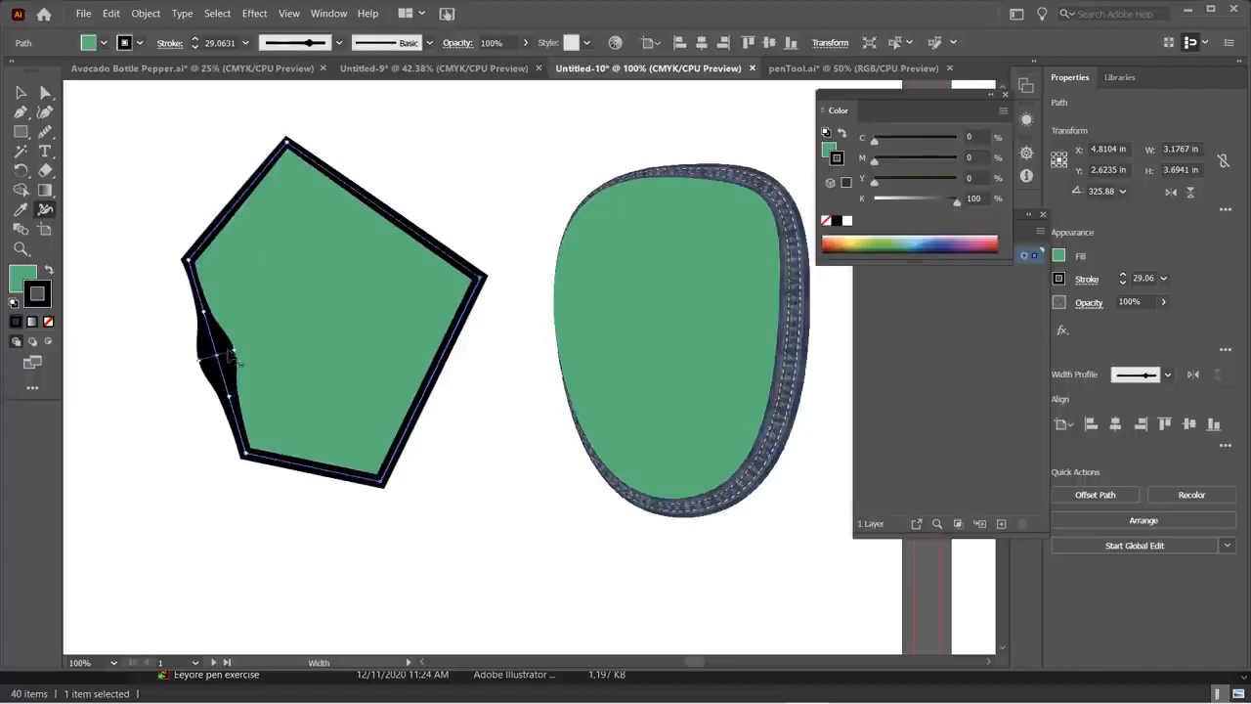
pyautogui.moveTo(234, 360); pyautogui.dragTo(292, 336)
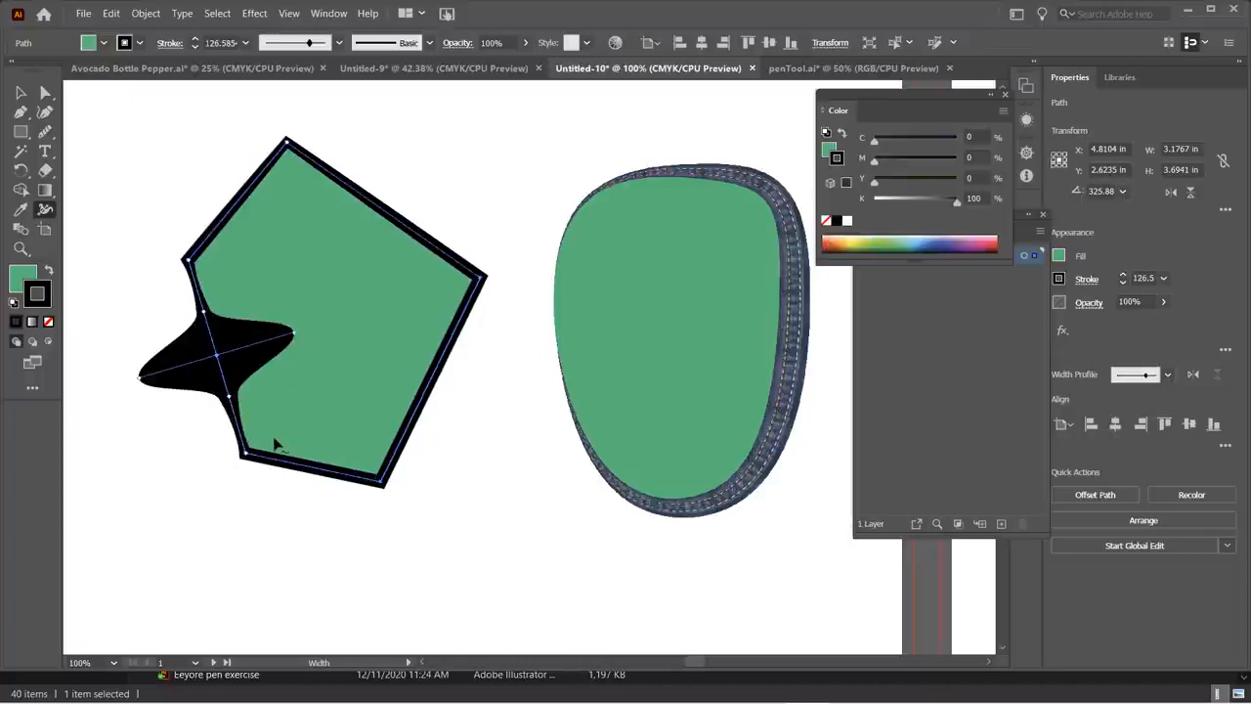
pyautogui.click(20, 92)
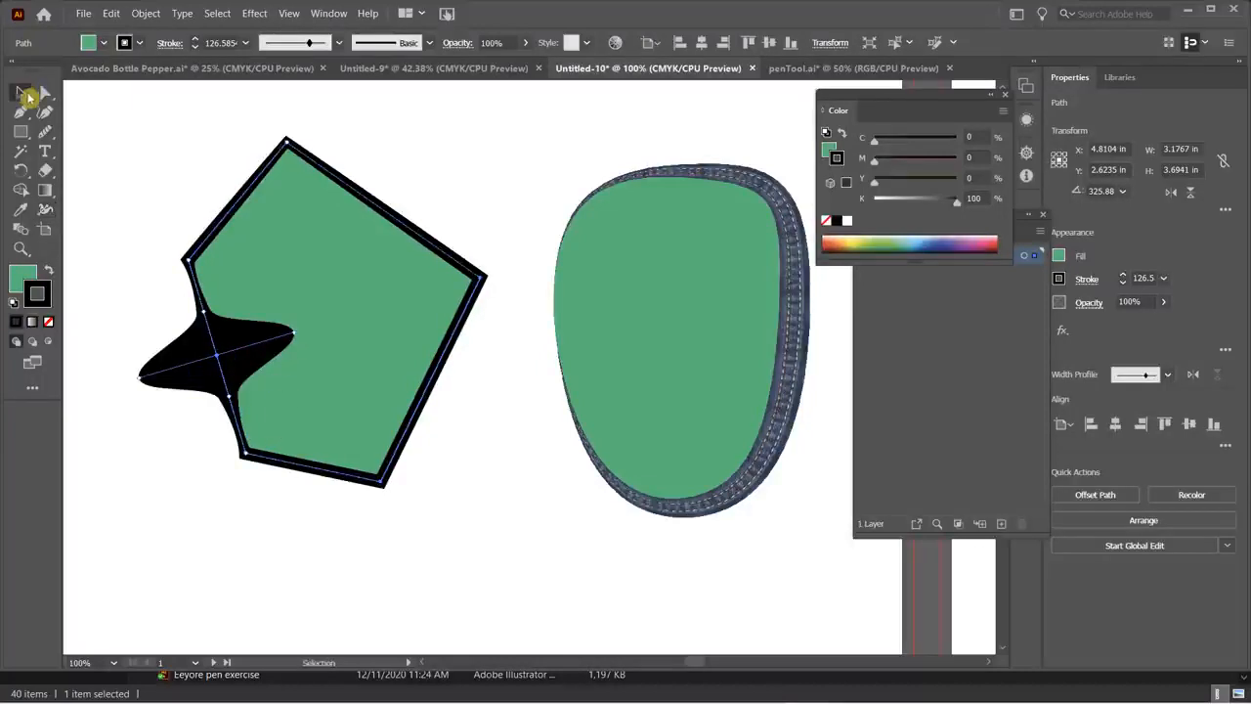
pyautogui.click(120, 138)
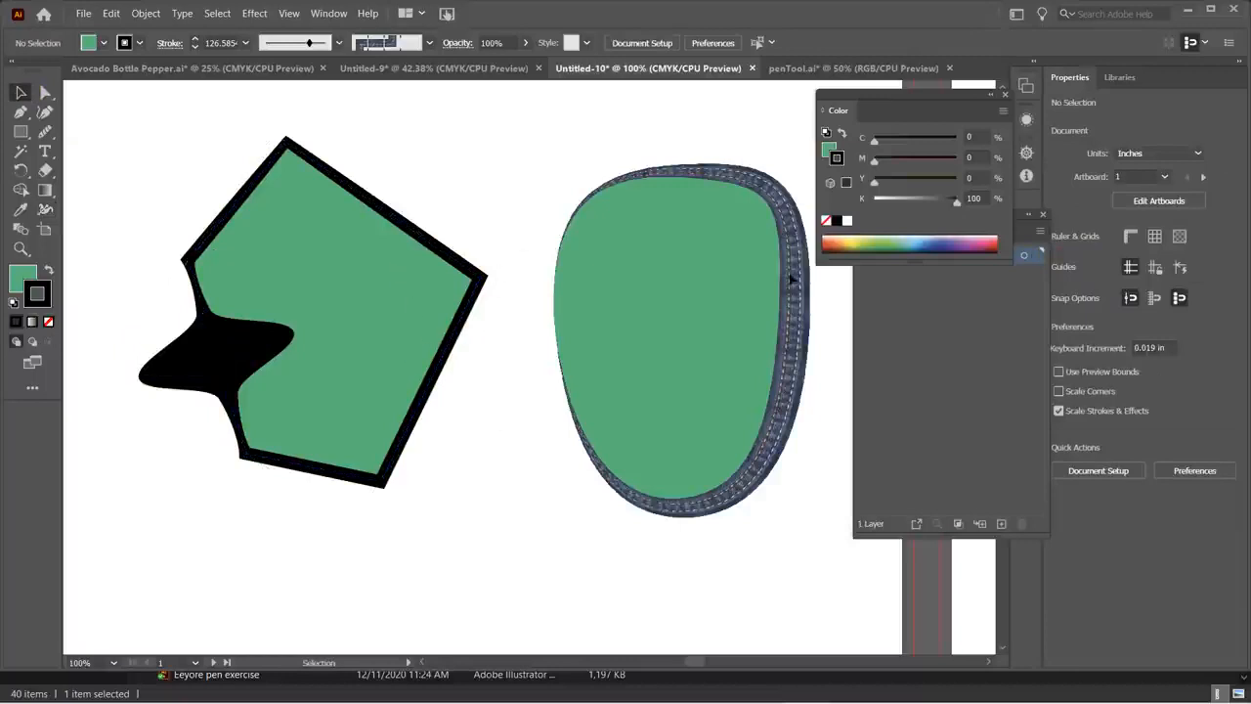
# - Widen the denim outline at the rounded shape's lower-left curve to about 1.28 pt with the Width tool
pyautogui.click(730, 176)
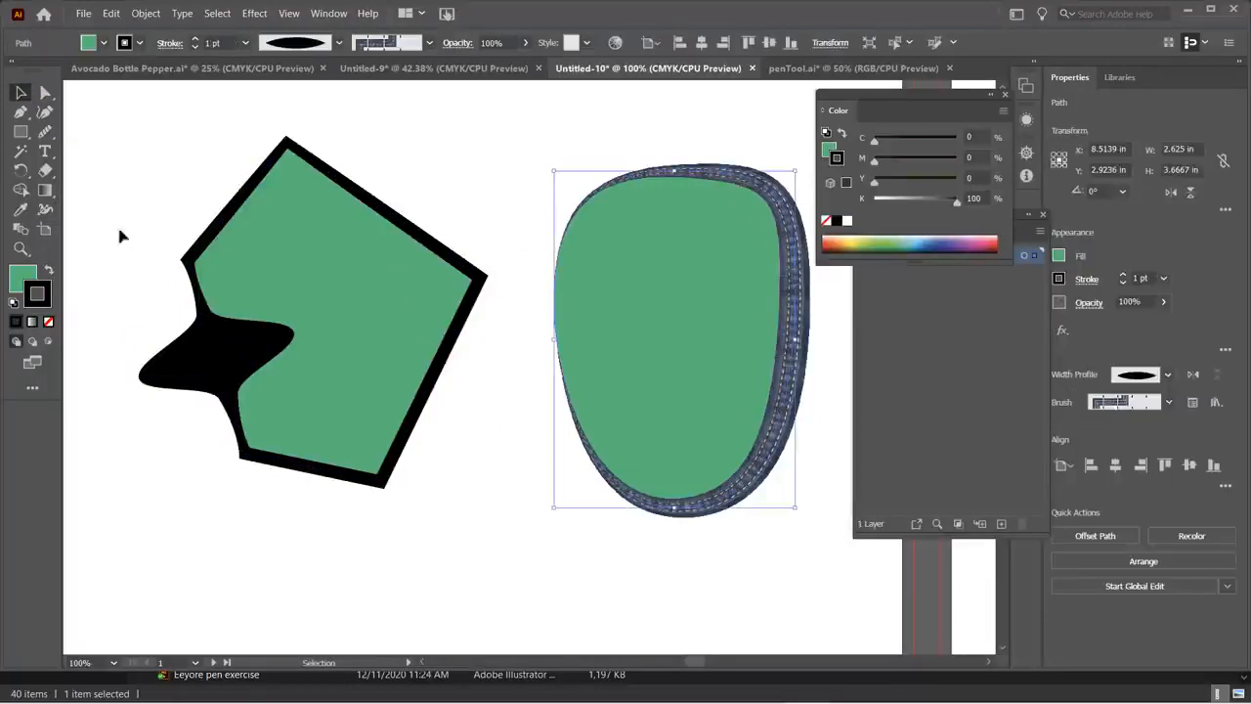
pyautogui.click(44, 209)
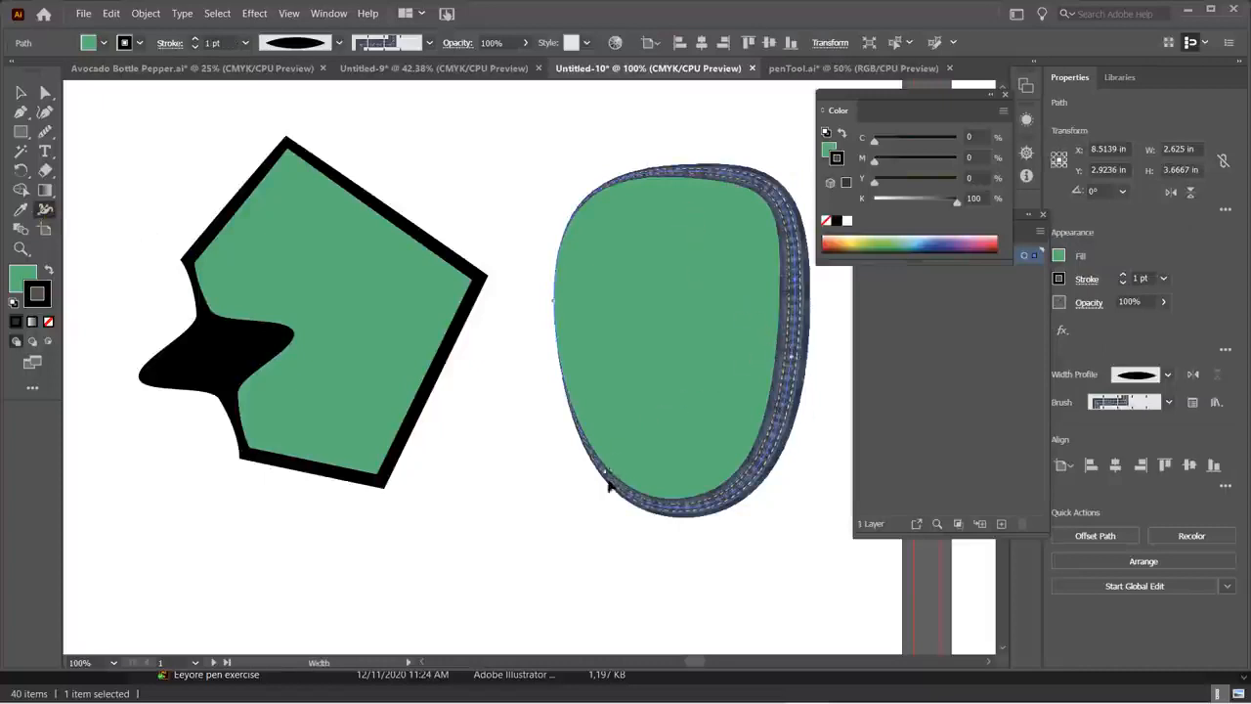
pyautogui.moveTo(618, 478)
pyautogui.mouseDown()
pyautogui.moveTo(625, 468)
pyautogui.moveTo(603, 549)
pyautogui.mouseUp()
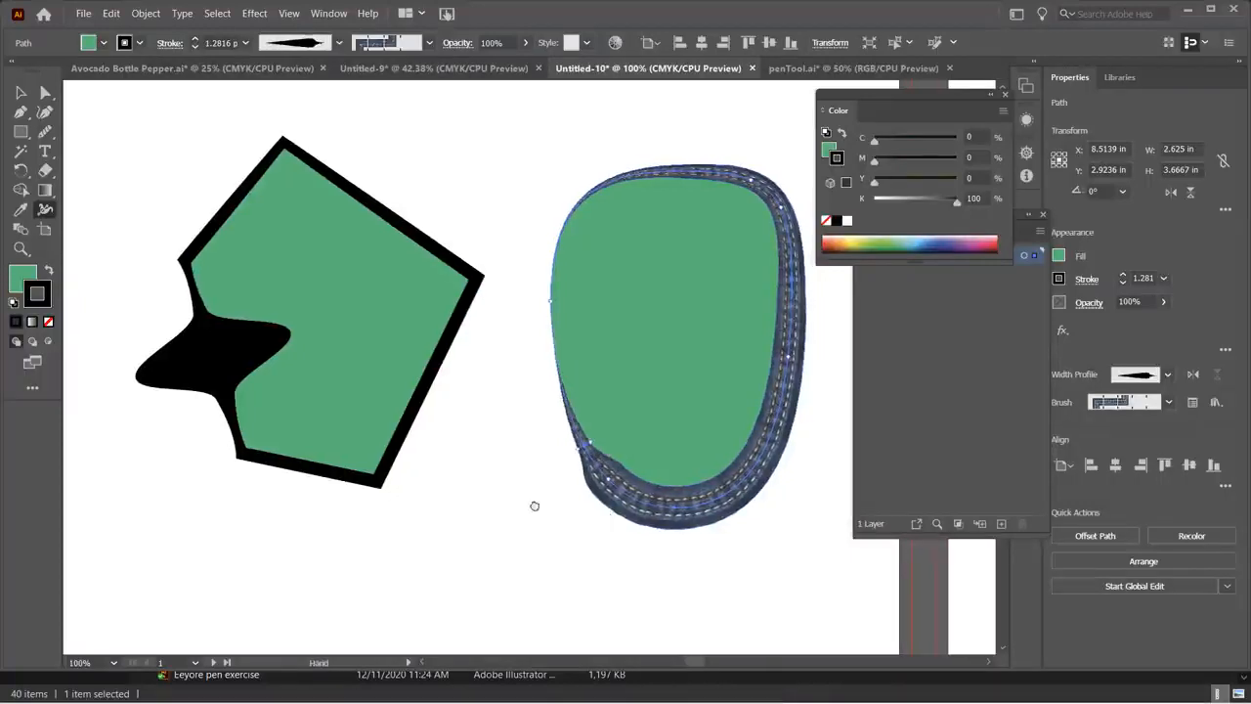
# - Thicken the wavy line on the second artboard at its first crest and first trough with the Width tool
pyautogui.moveTo(531, 505); pyautogui.dragTo(26, 492)
pyautogui.moveTo(551, 394); pyautogui.dragTo(274, 406)
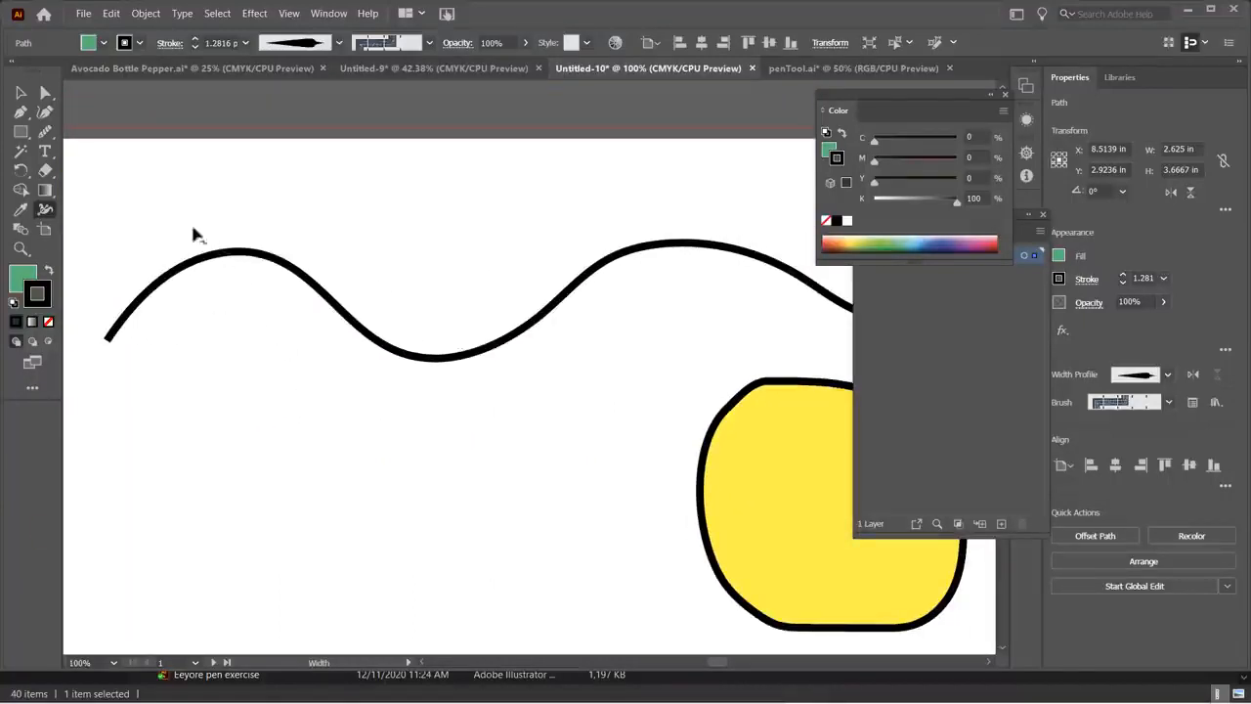
pyautogui.click(22, 98)
pyautogui.click(262, 260)
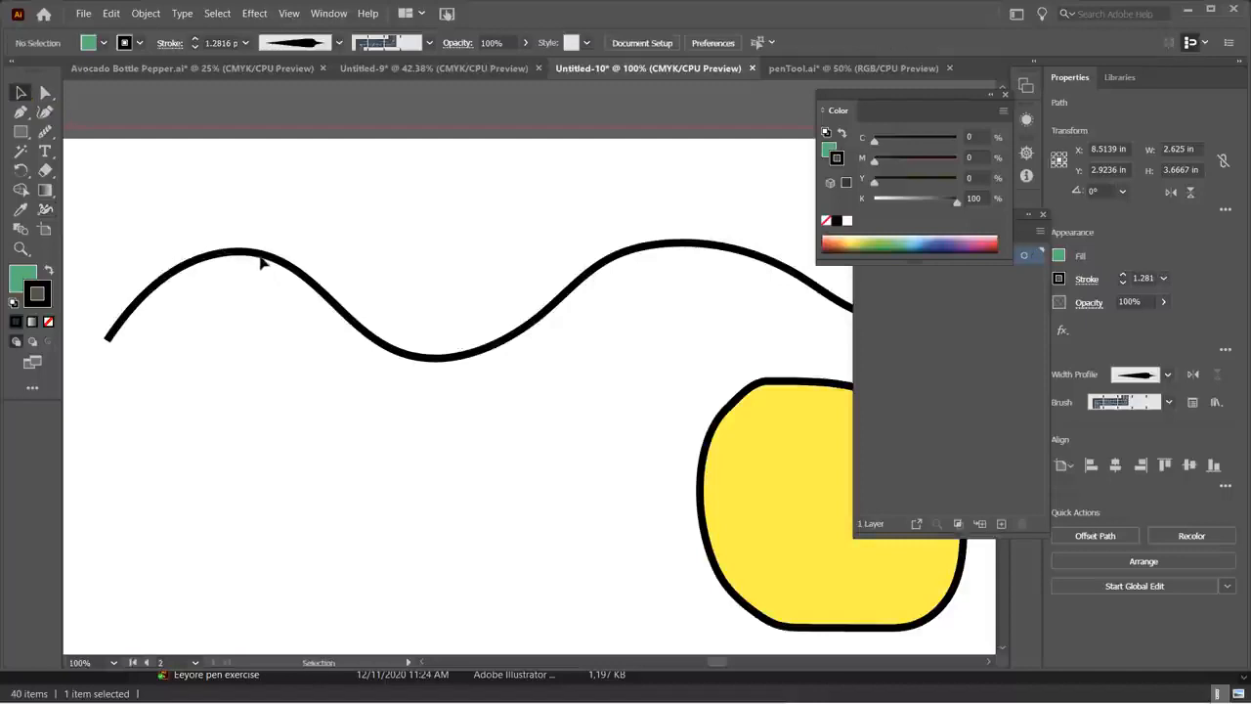
pyautogui.click(53, 212)
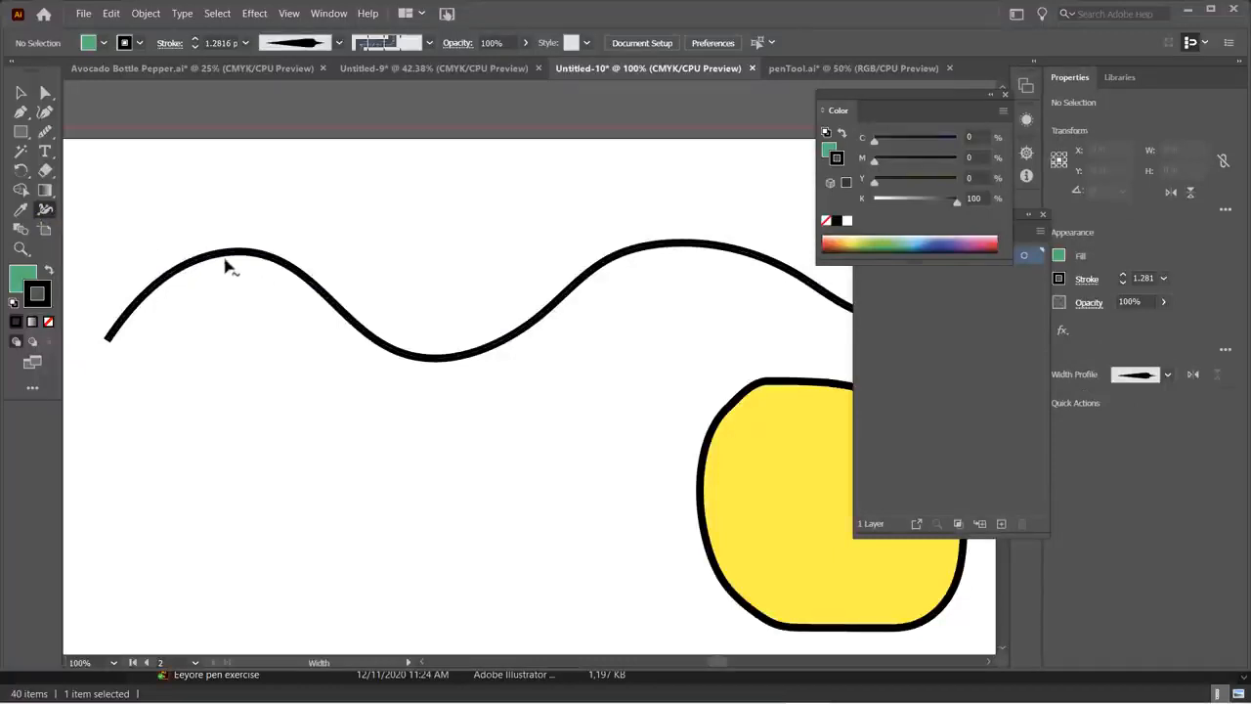
pyautogui.moveTo(236, 254); pyautogui.dragTo(236, 281)
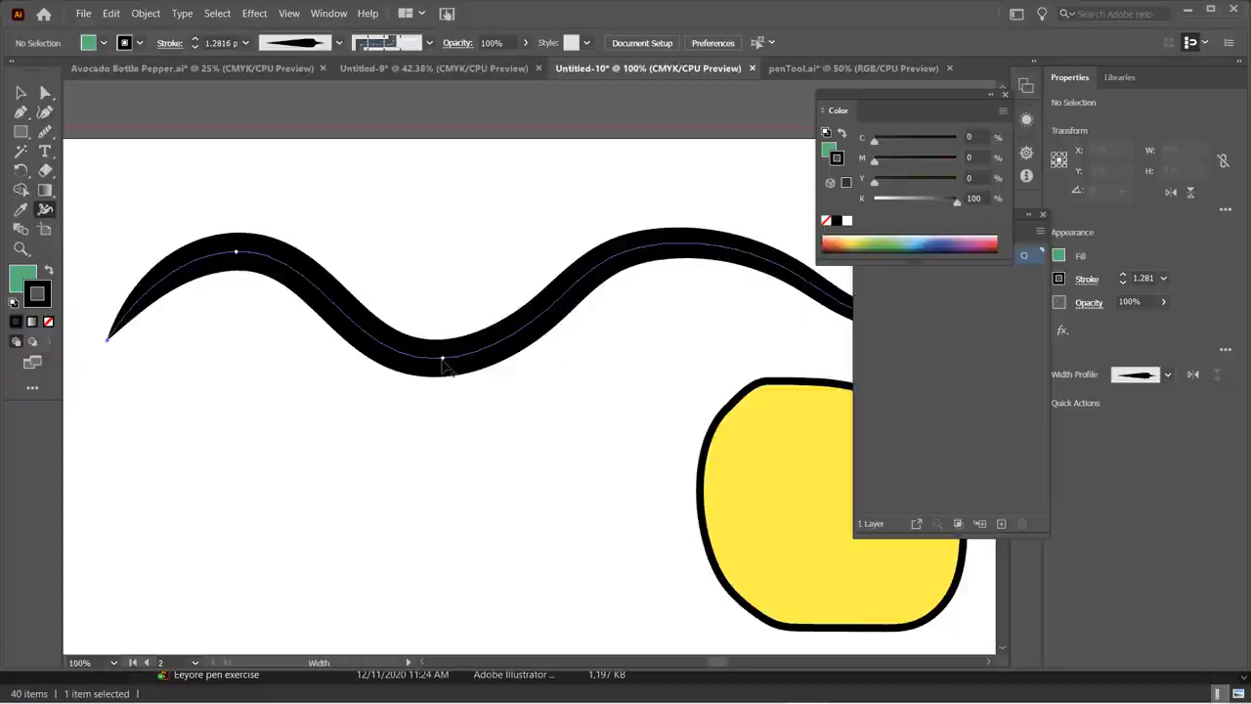
pyautogui.moveTo(443, 362)
pyautogui.mouseDown()
pyautogui.moveTo(441, 399)
pyautogui.moveTo(441, 388)
pyautogui.mouseUp()
pyautogui.press('space')
pyautogui.moveTo(503, 447)
pyautogui.mouseDown()
pyautogui.moveTo(334, 458)
pyautogui.moveTo(251, 439)
pyautogui.moveTo(478, 378)
pyautogui.moveTo(636, 372)
pyautogui.mouseUp()
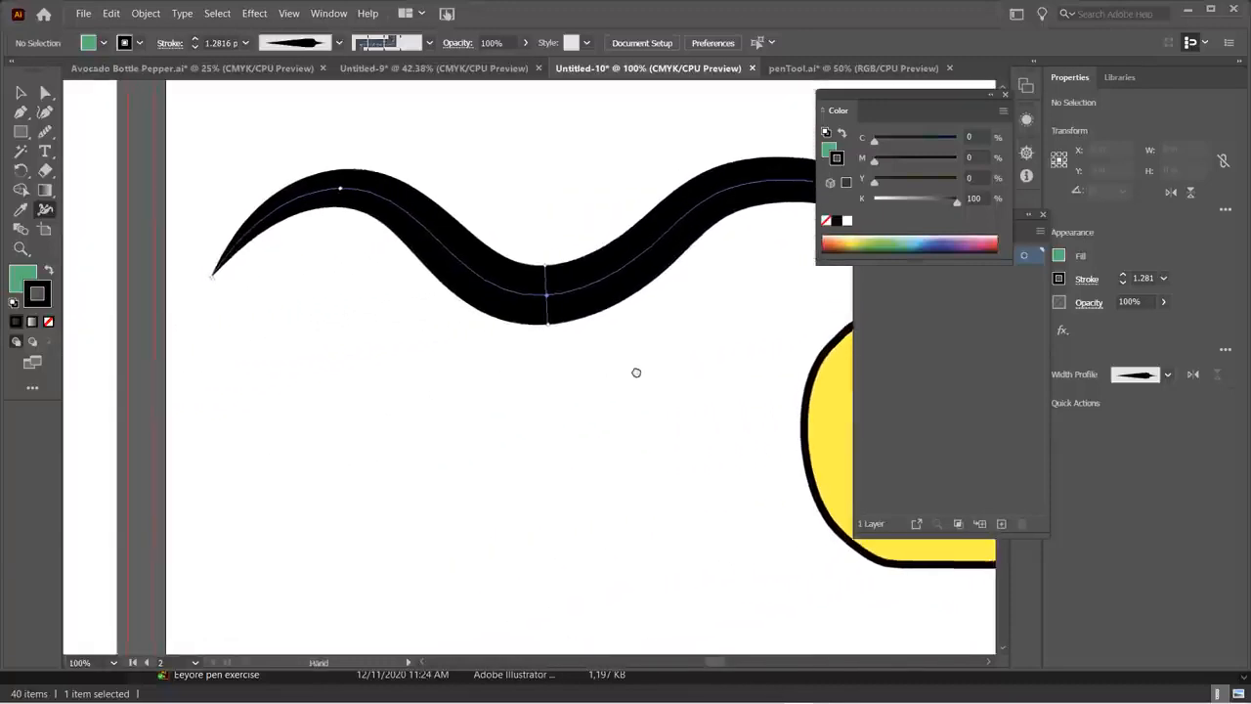
pyautogui.scroll(-1, 589, 378)
pyautogui.scroll(-1, 589, 377)
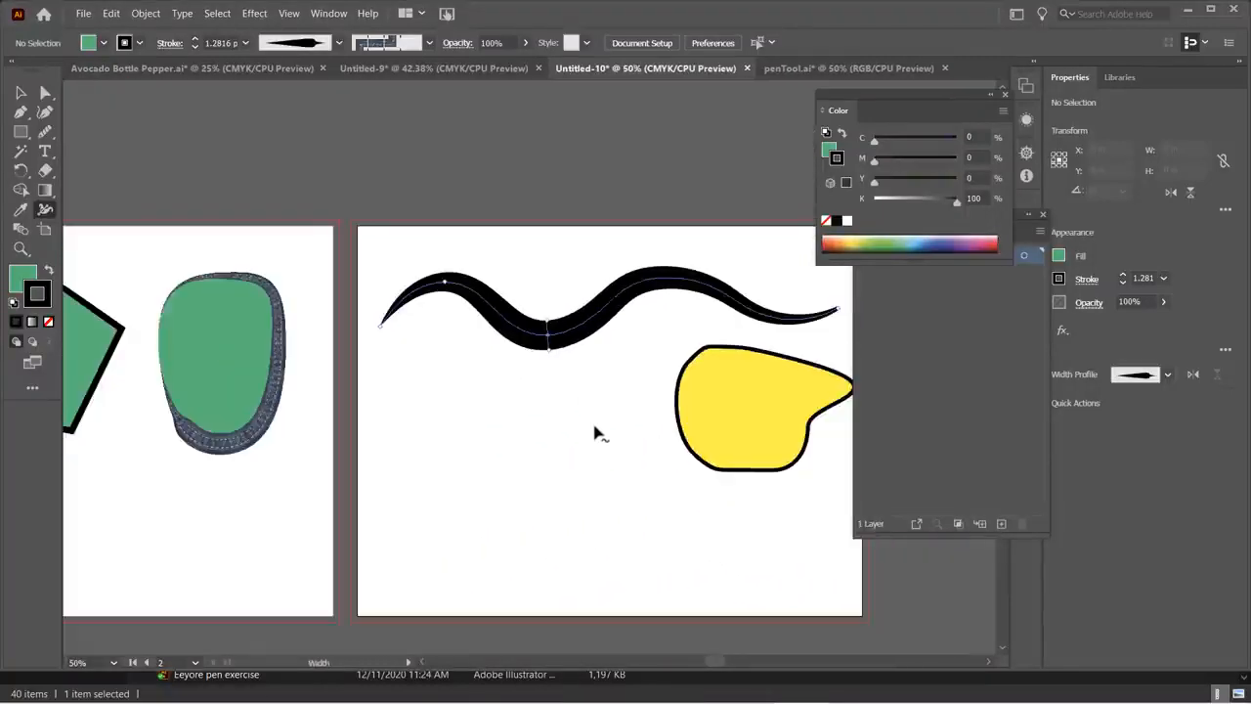
pyautogui.press('space')
pyautogui.moveTo(595, 433); pyautogui.dragTo(433, 414)
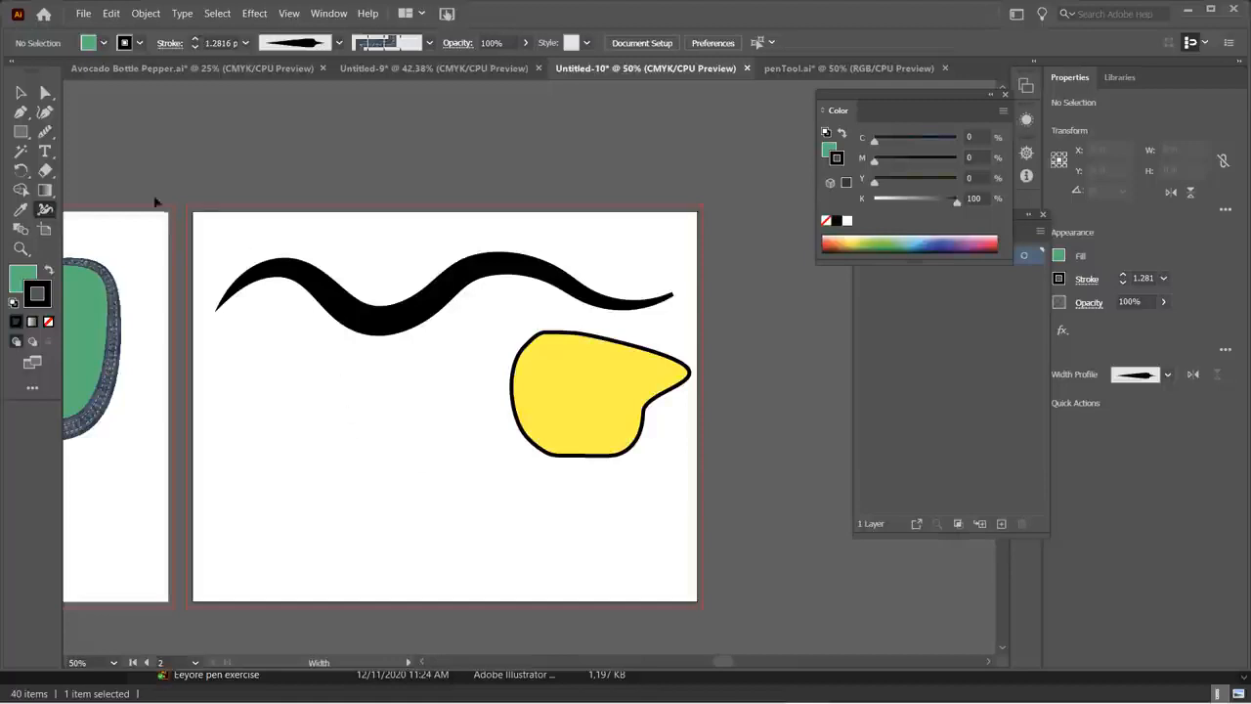
pyautogui.click(46, 210)
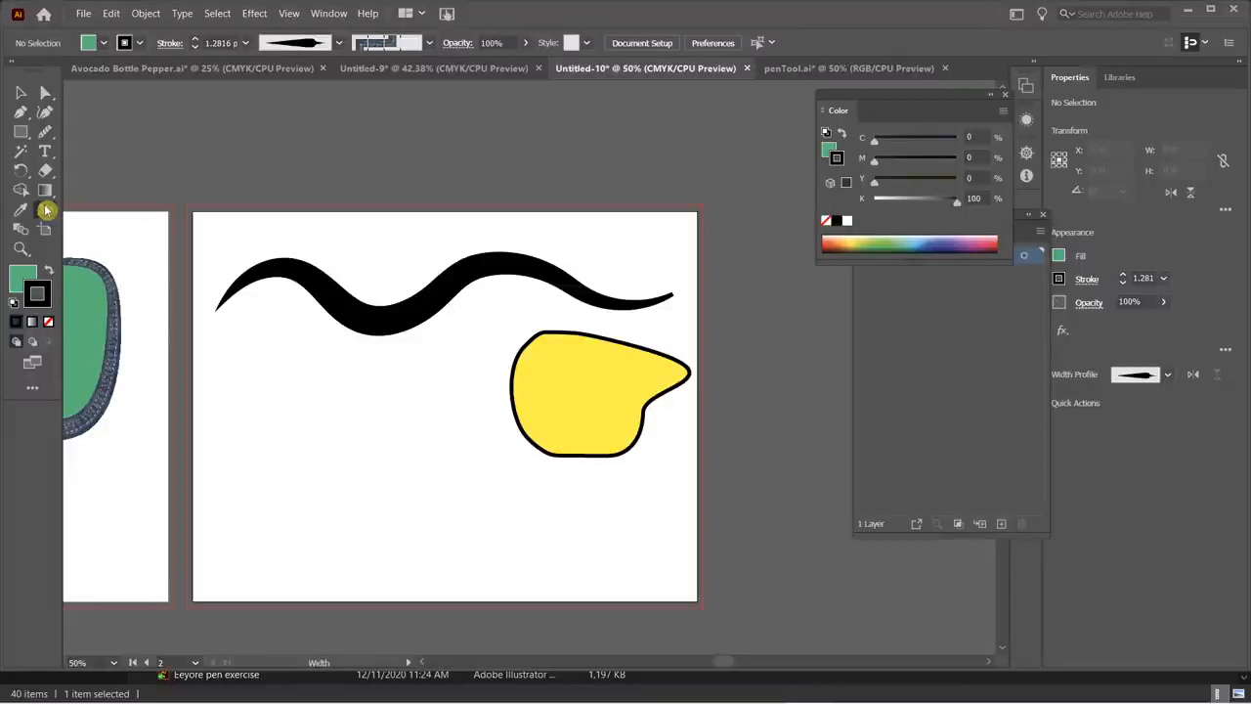
pyautogui.click(45, 209)
pyautogui.click(429, 42)
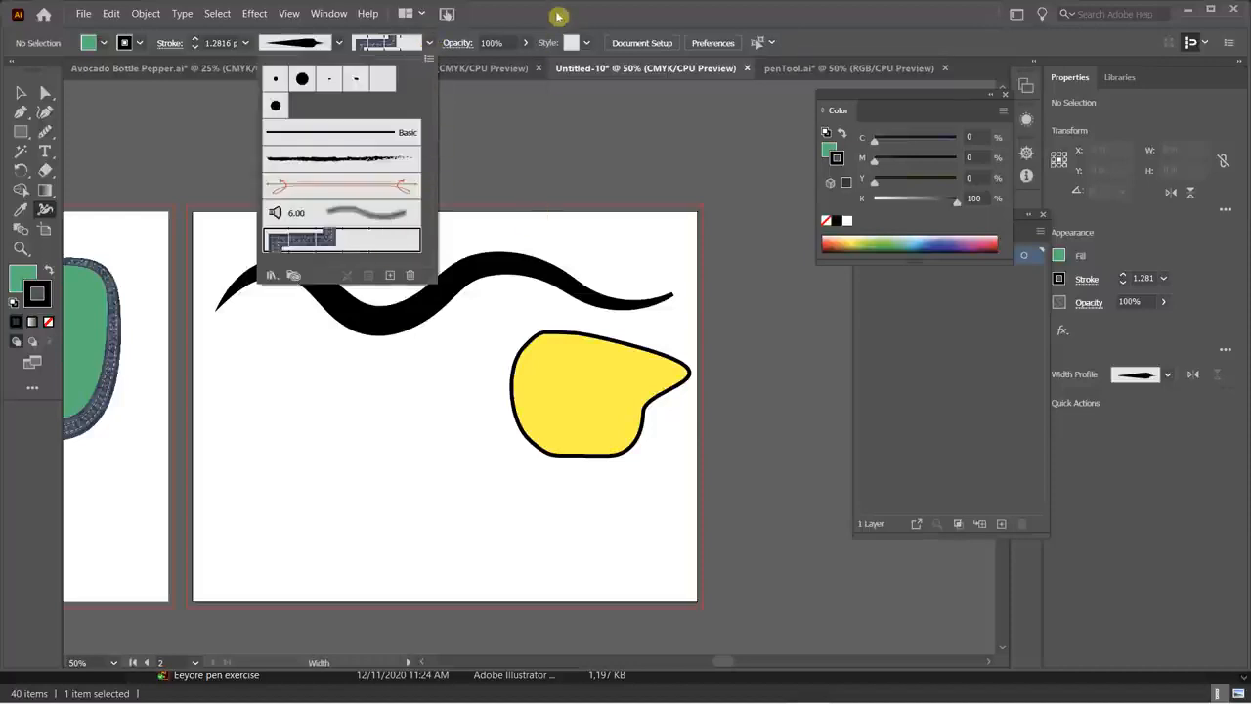
# - Open the autoSelections.ai document and activate the Selection tool
pyautogui.click(372, 371)
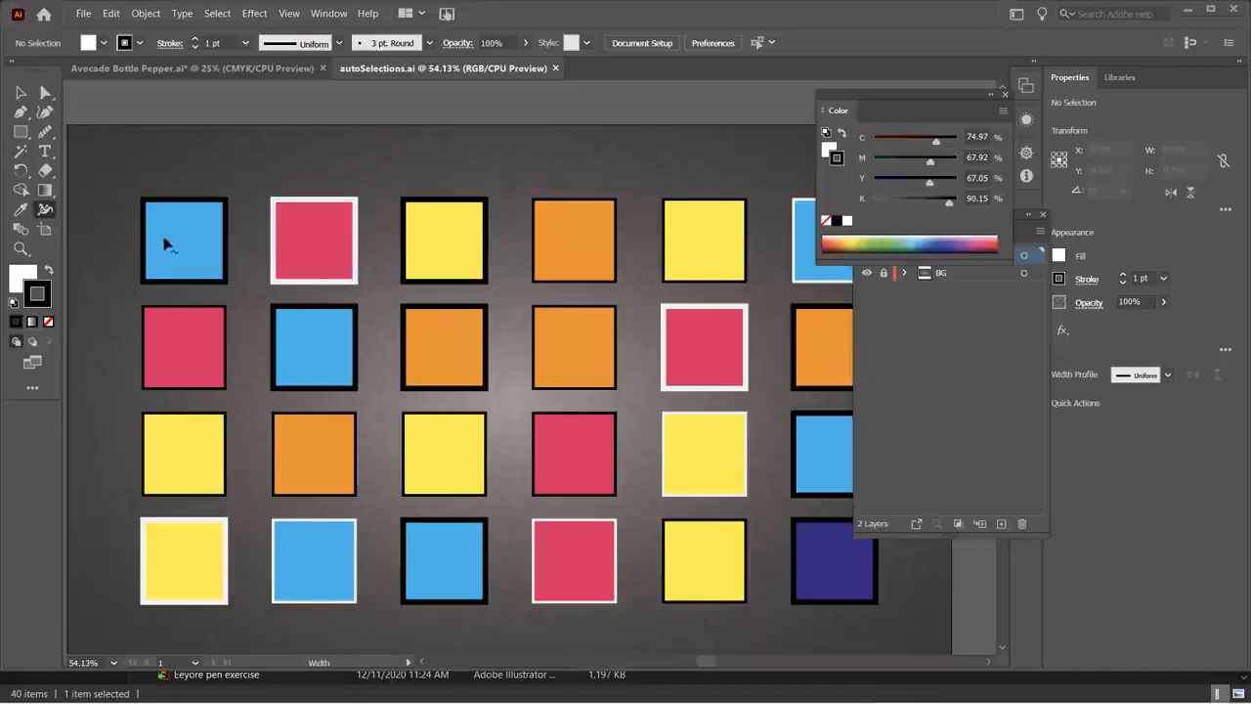
pyautogui.click(20, 92)
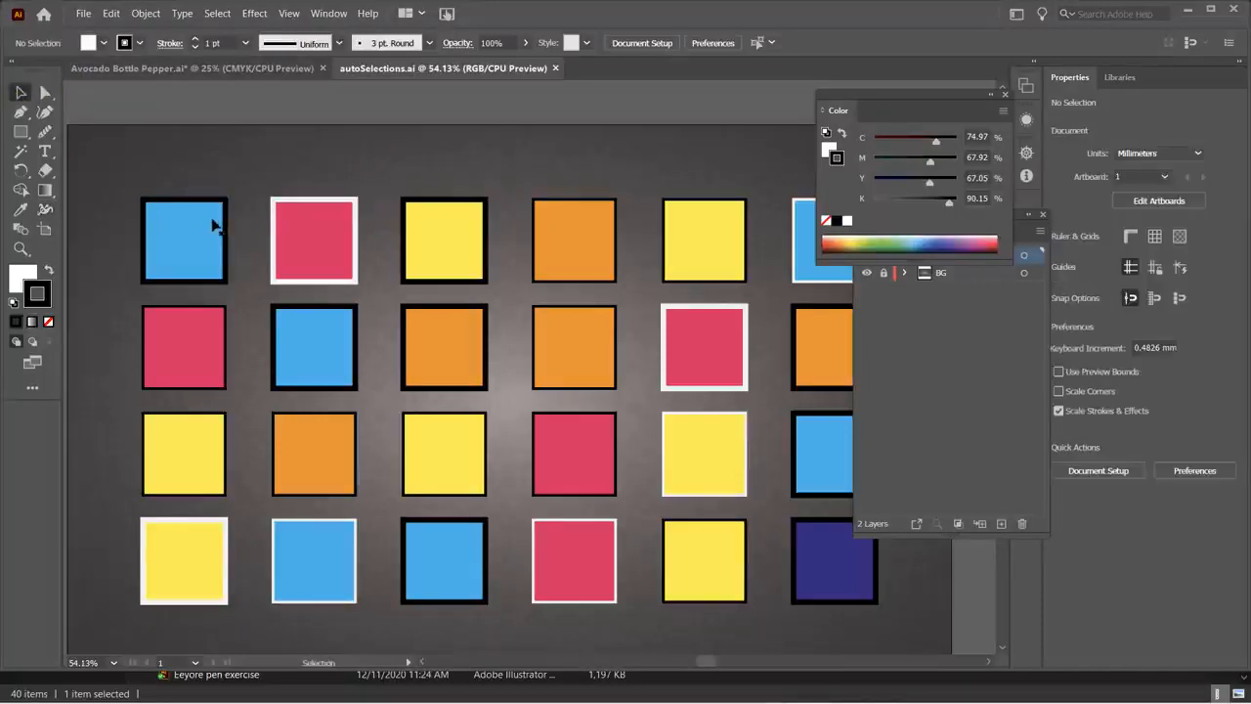
# - Select the blue square at the start of the first row and dock the Layers panel beside Properties and Libraries
pyautogui.click(211, 223)
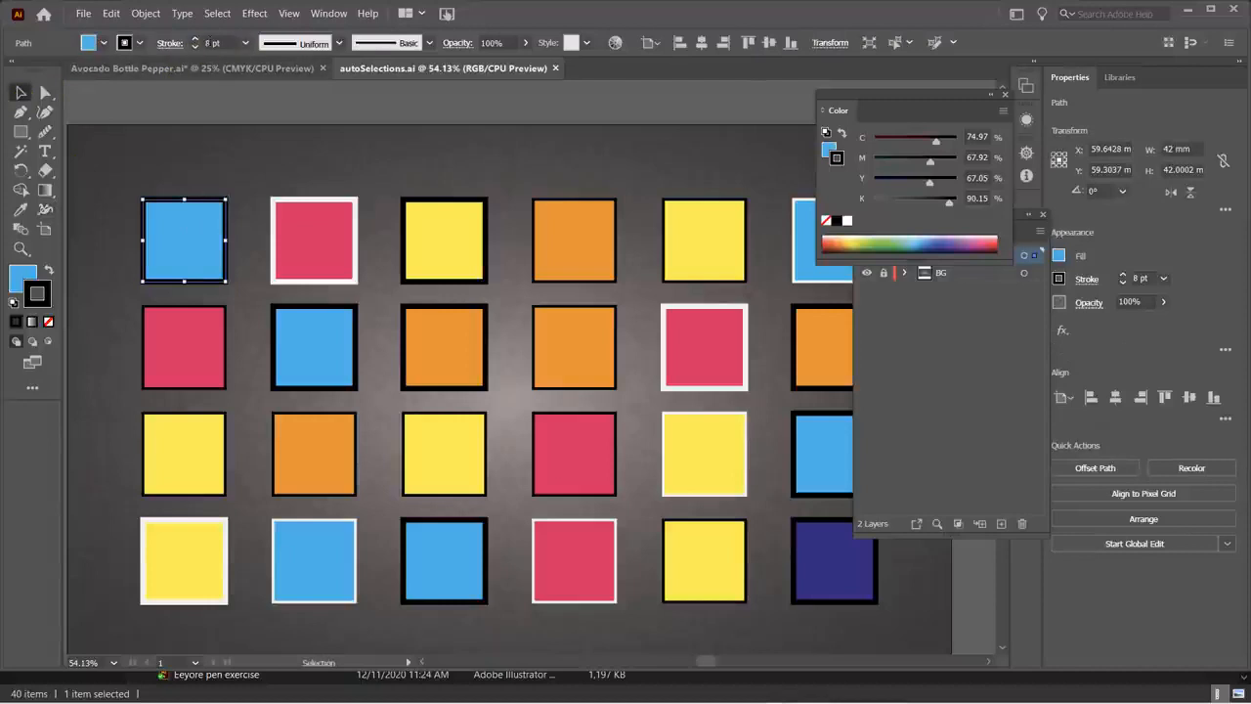
pyautogui.click(342, 45)
pyautogui.moveTo(886, 98); pyautogui.dragTo(724, 75)
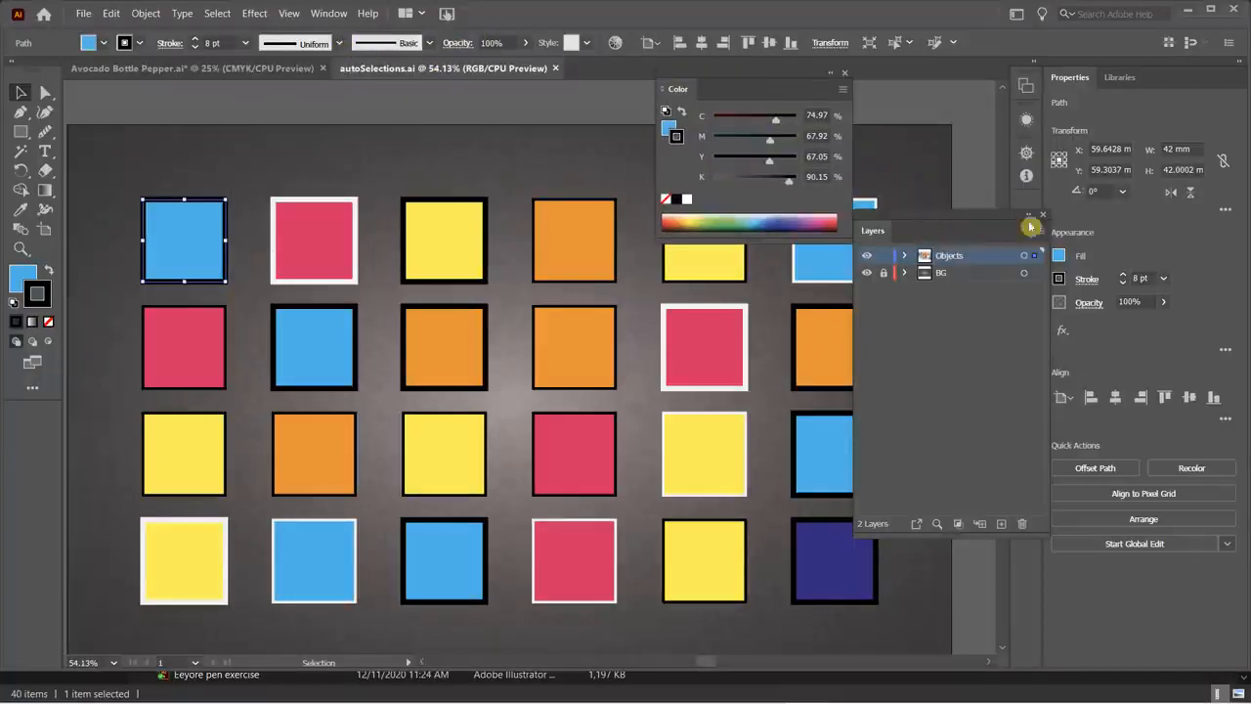
pyautogui.moveTo(1003, 224); pyautogui.dragTo(1154, 88)
pyautogui.moveTo(740, 78); pyautogui.dragTo(873, 102)
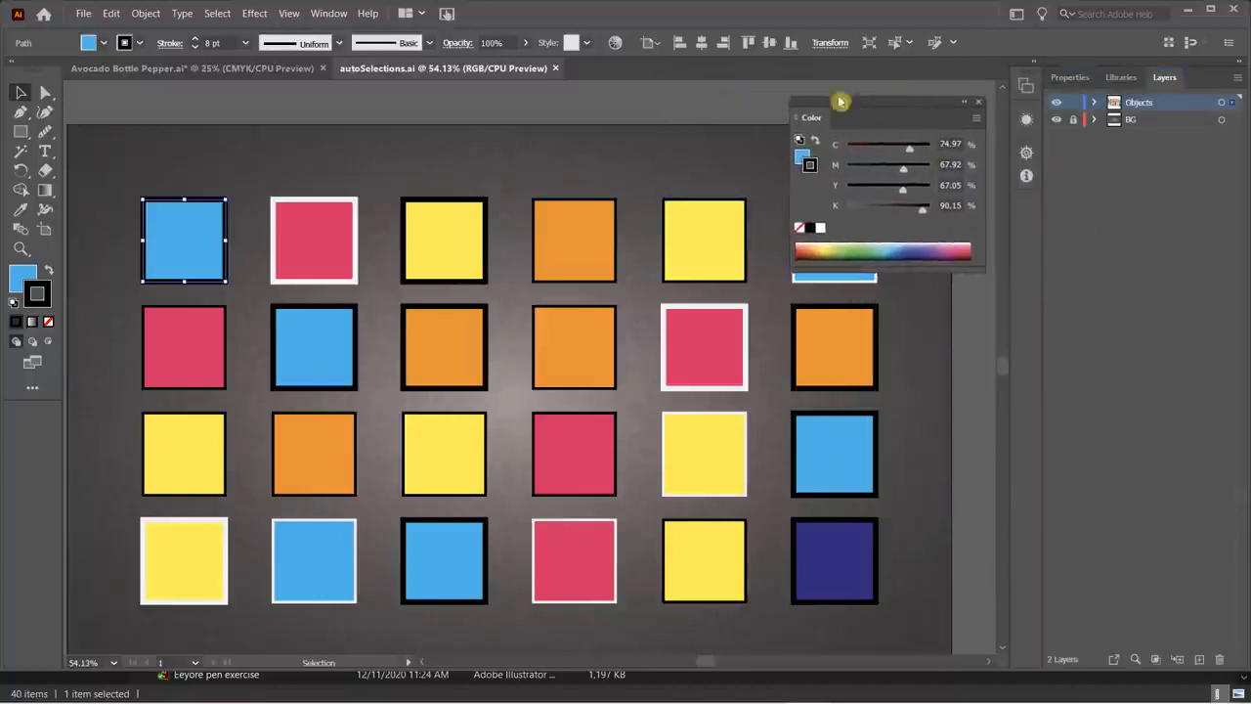
# - Display the Stroke panel with all its options and place it beside the Color panel
pyautogui.click(326, 11)
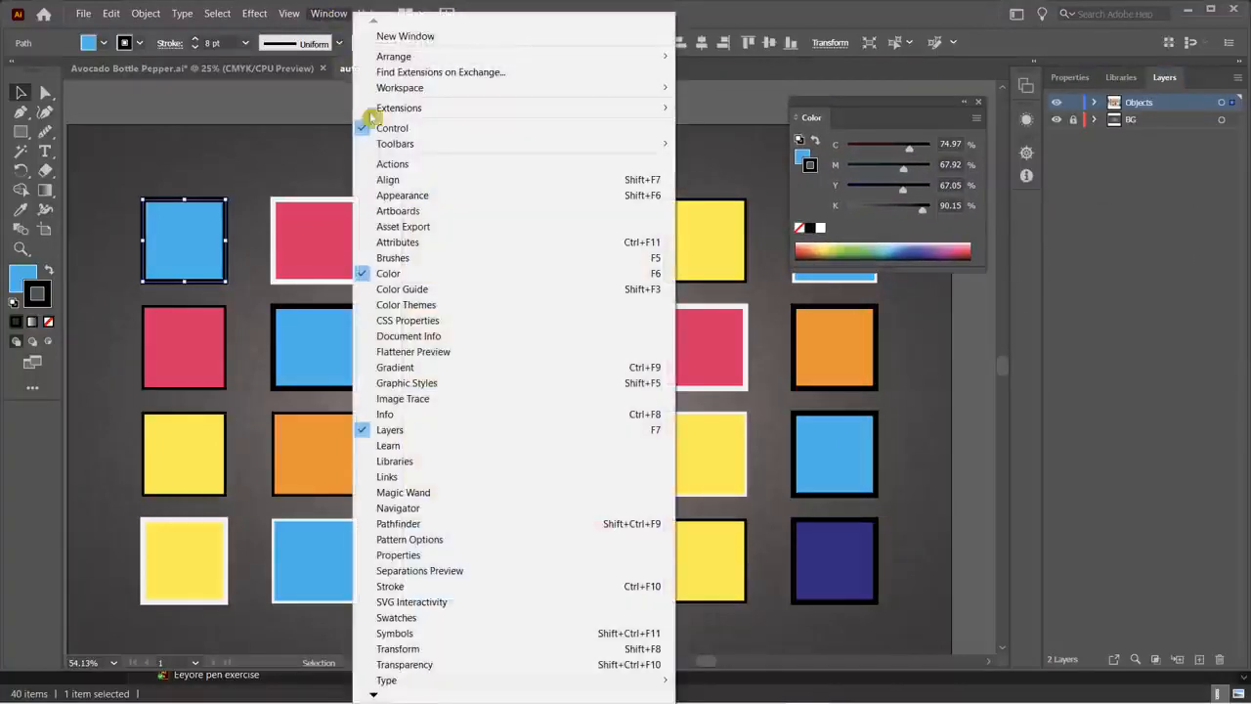
pyautogui.click(426, 585)
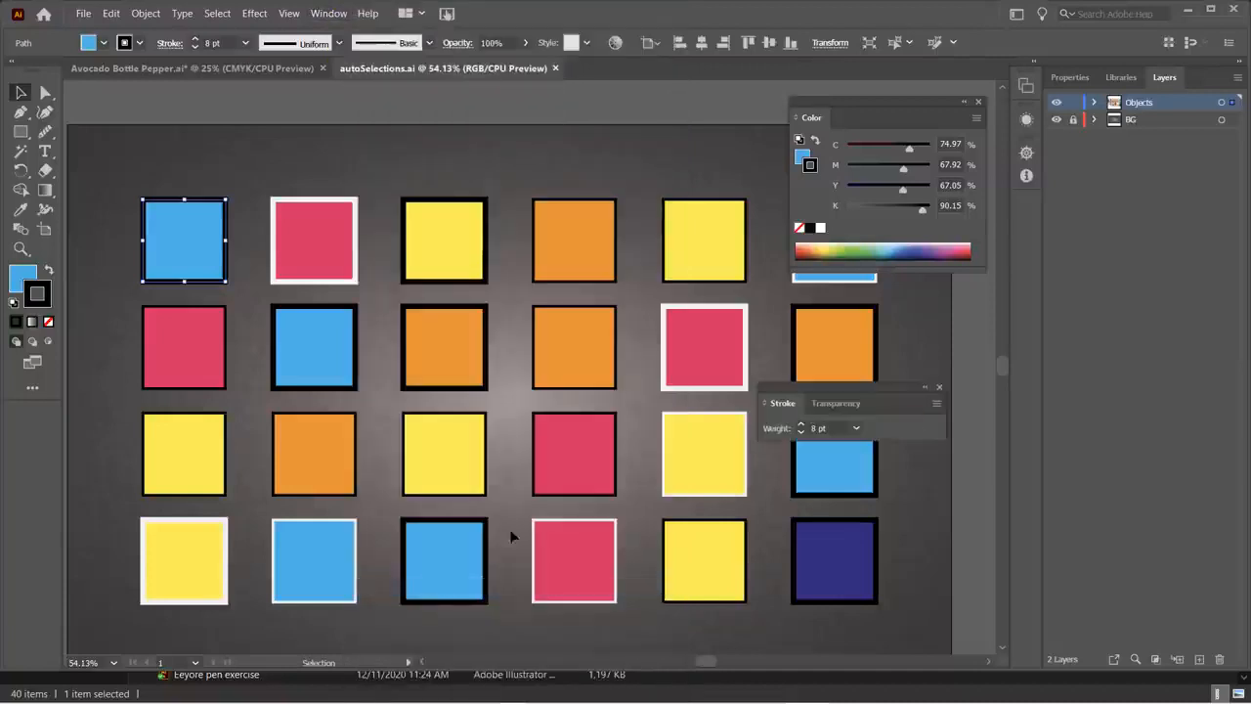
pyautogui.moveTo(874, 392); pyautogui.dragTo(653, 122)
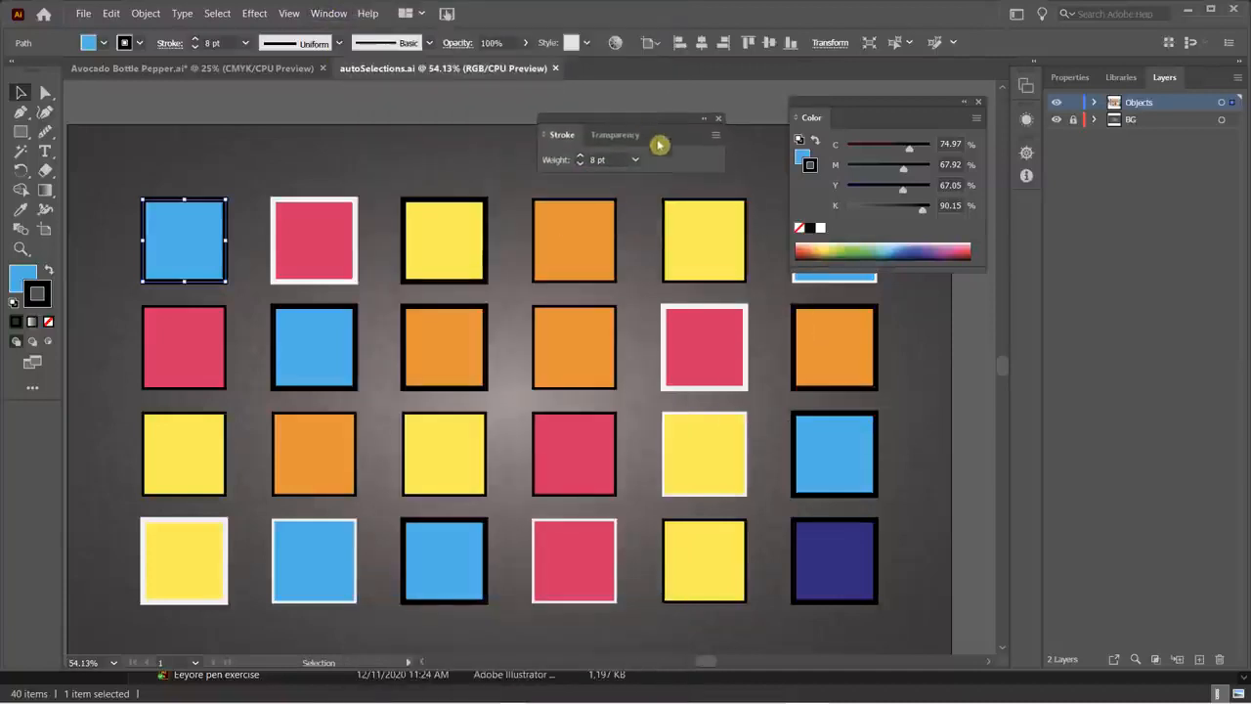
pyautogui.click(719, 142)
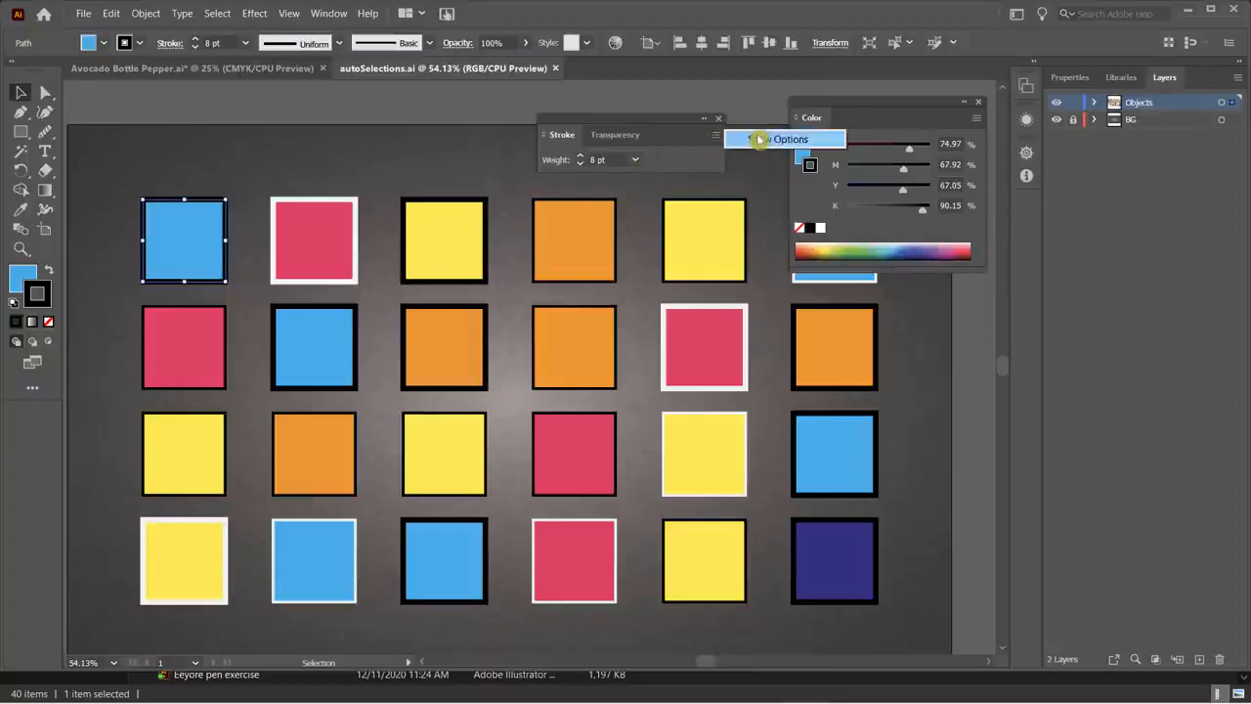
pyautogui.click(757, 136)
pyautogui.moveTo(654, 124)
pyautogui.mouseDown()
pyautogui.moveTo(721, 104)
pyautogui.moveTo(699, 109)
pyautogui.mouseUp()
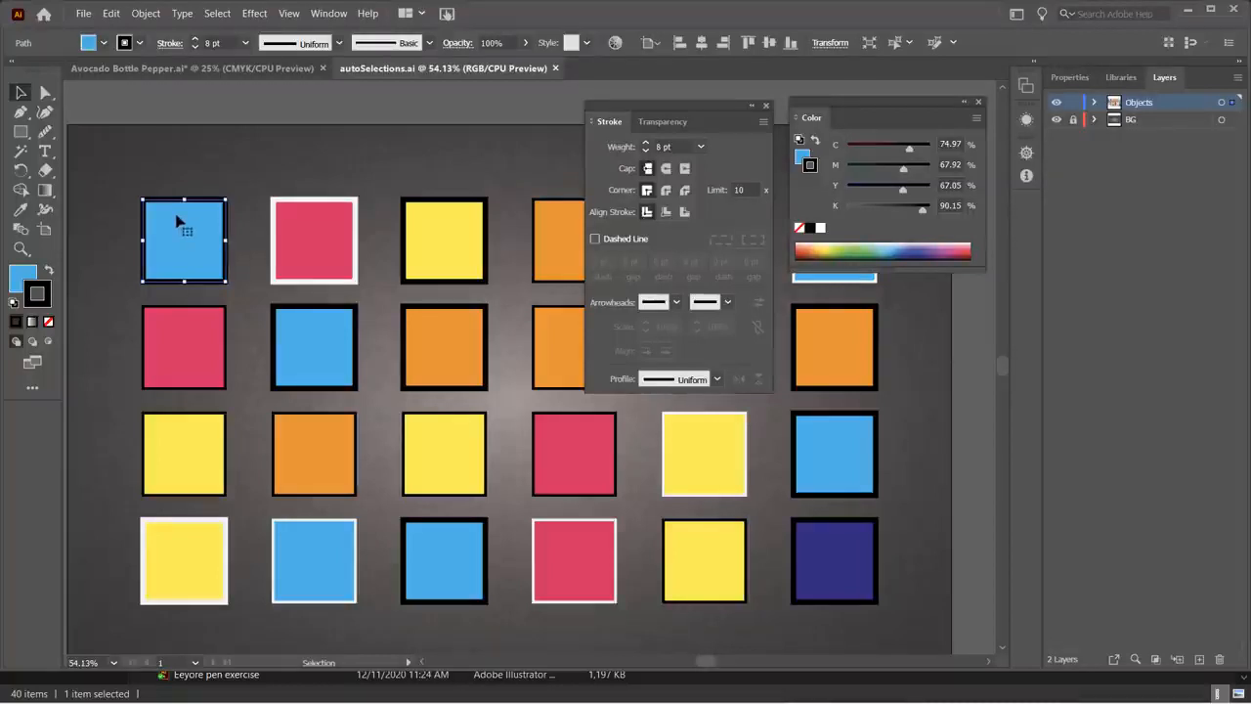
# - Try the rough charcoal, 3.00 bristle, pattern and Basic brushes on the selected blue square's outline, ending with the large round Touch Calligraphic brush
pyautogui.click(432, 43)
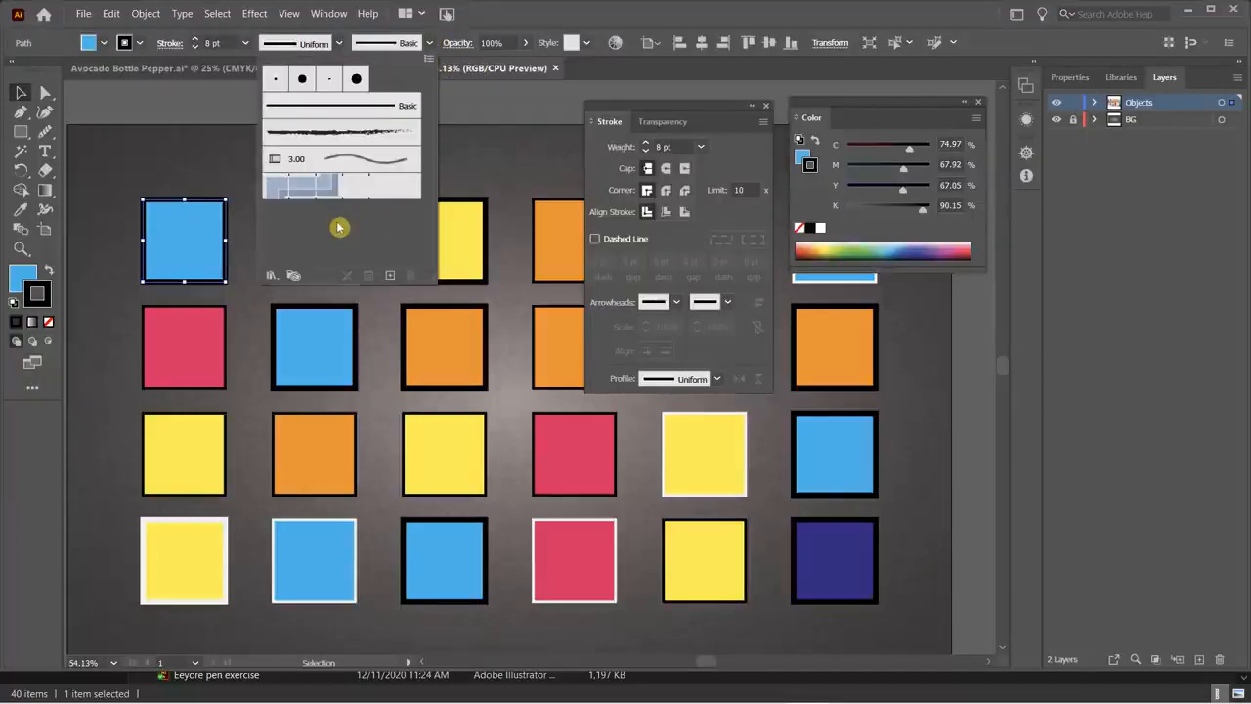
pyautogui.click(303, 131)
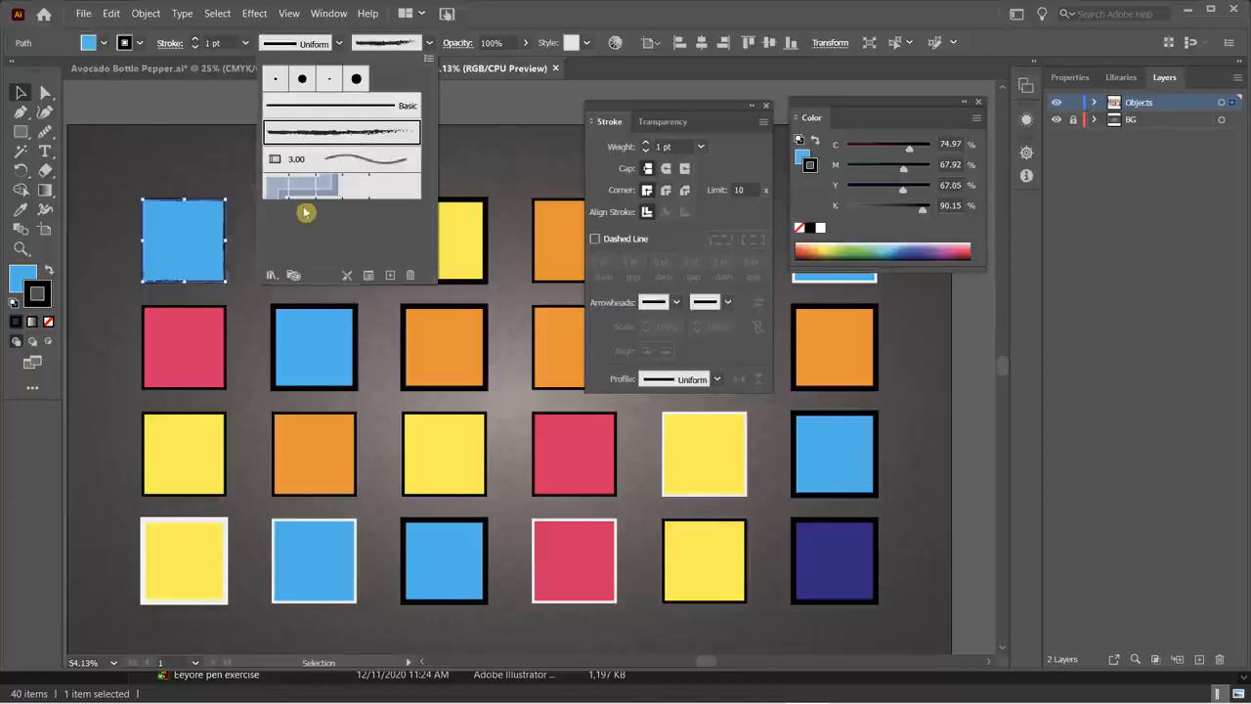
pyautogui.click(314, 159)
pyautogui.click(340, 198)
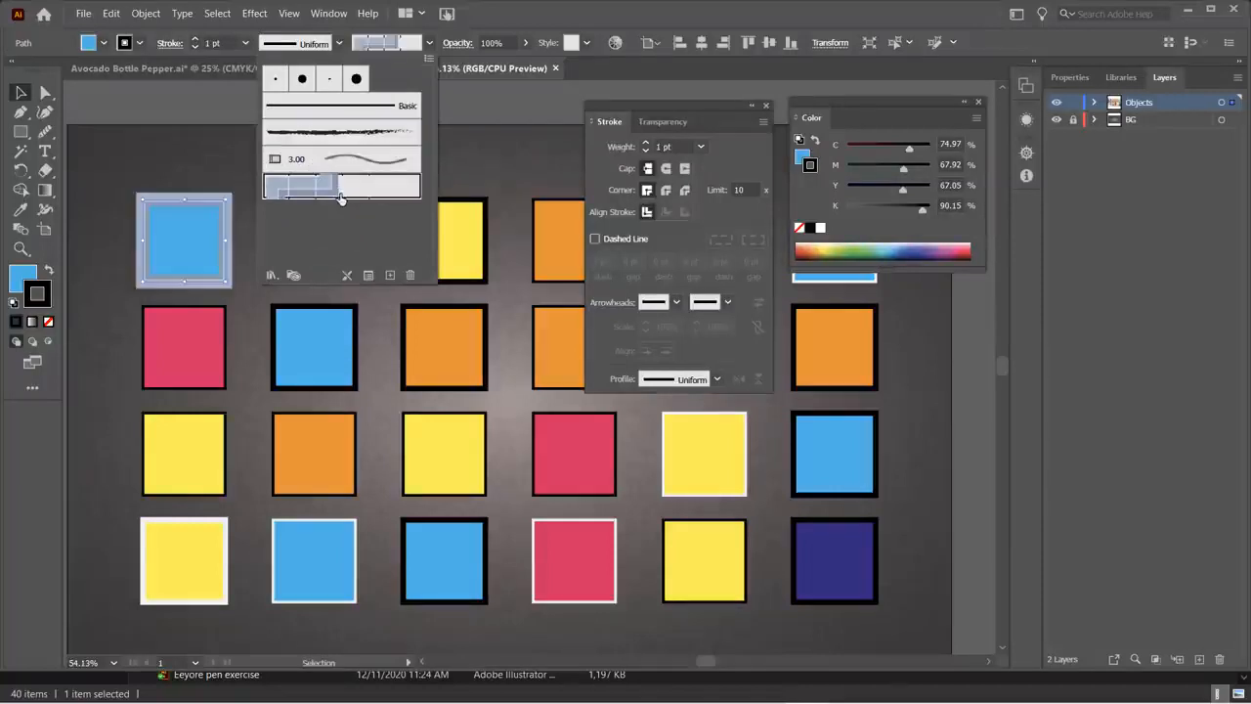
pyautogui.click(348, 137)
pyautogui.click(344, 114)
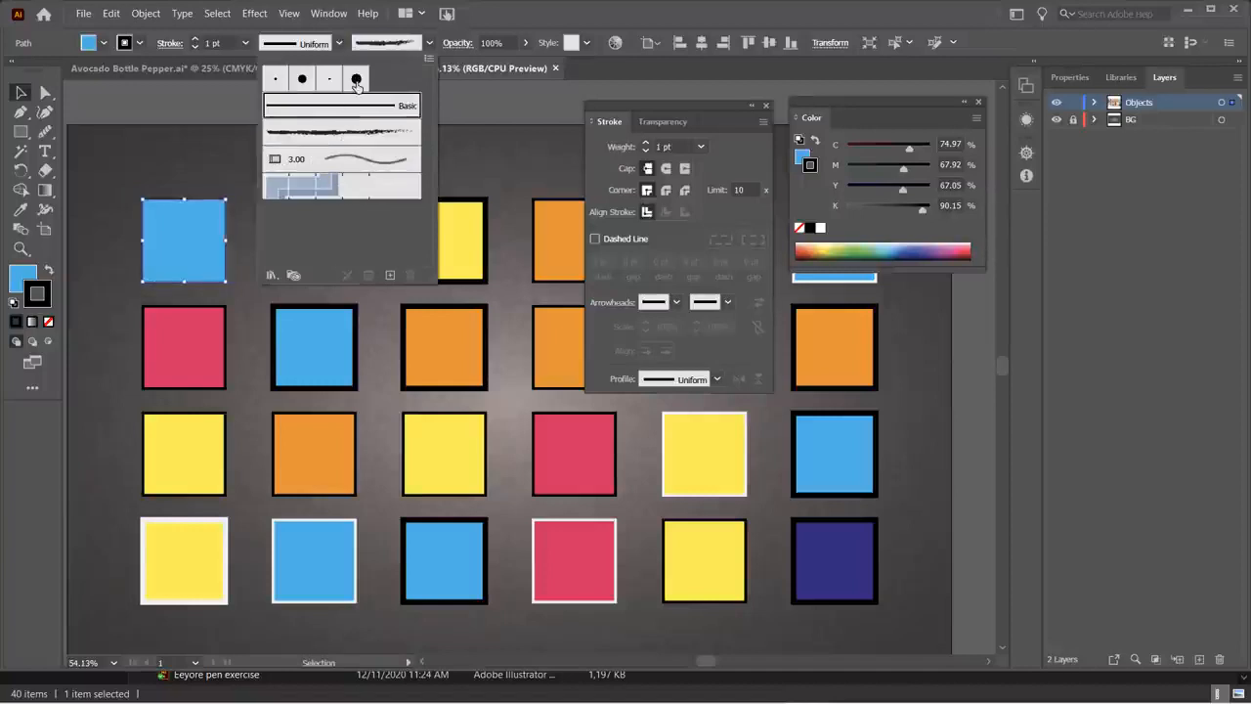
pyautogui.click(356, 78)
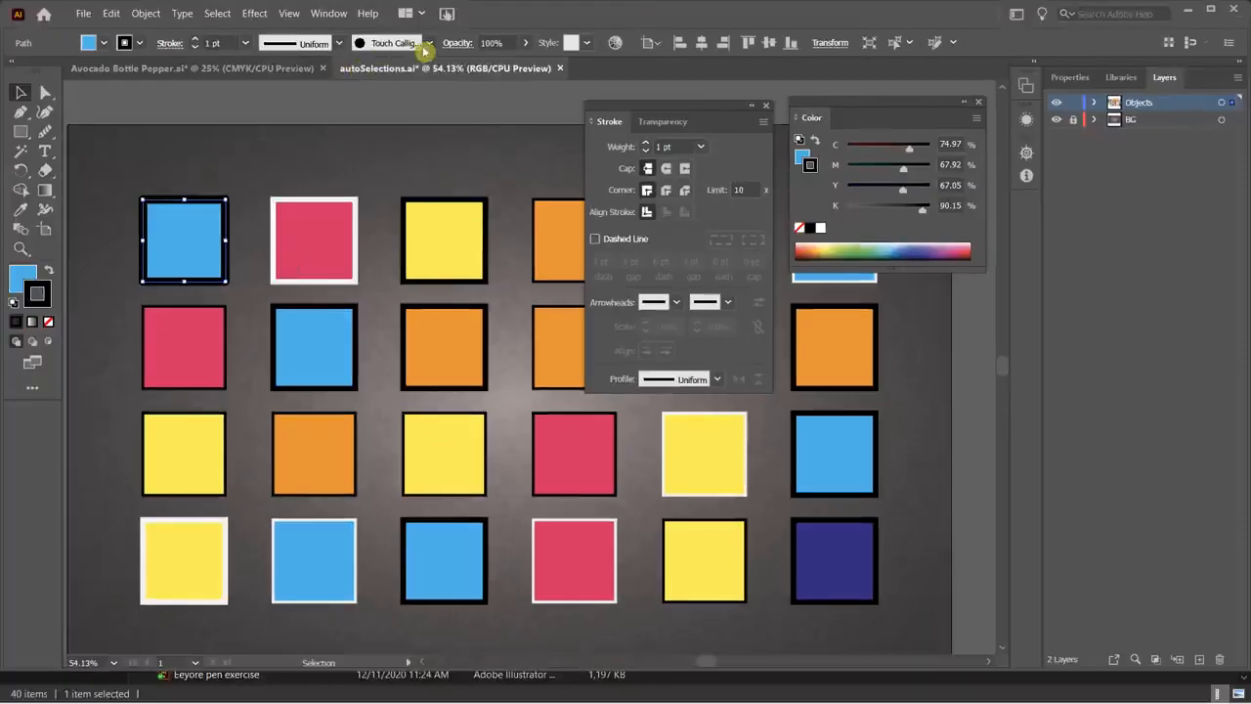
# - Open the Borders_Decorative brush library, enlarge and reposition its window, and look through its brushes
pyautogui.click(428, 46)
pyautogui.click(272, 275)
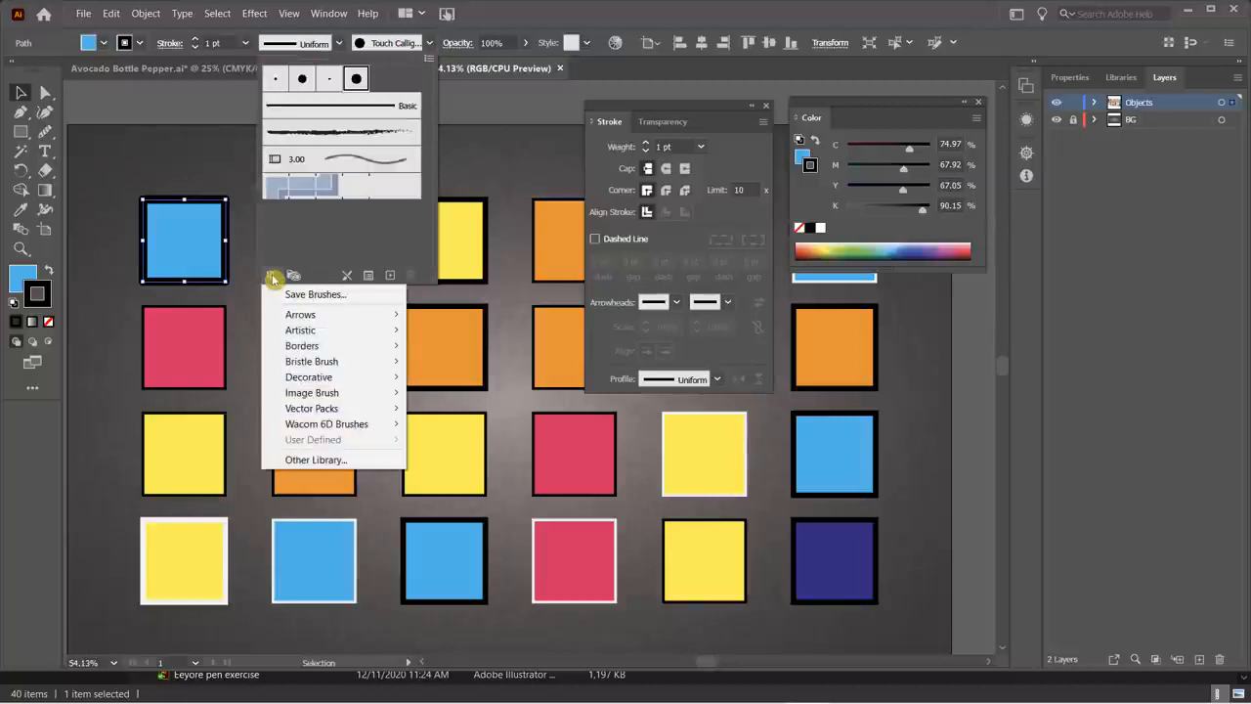
pyautogui.moveTo(301, 316)
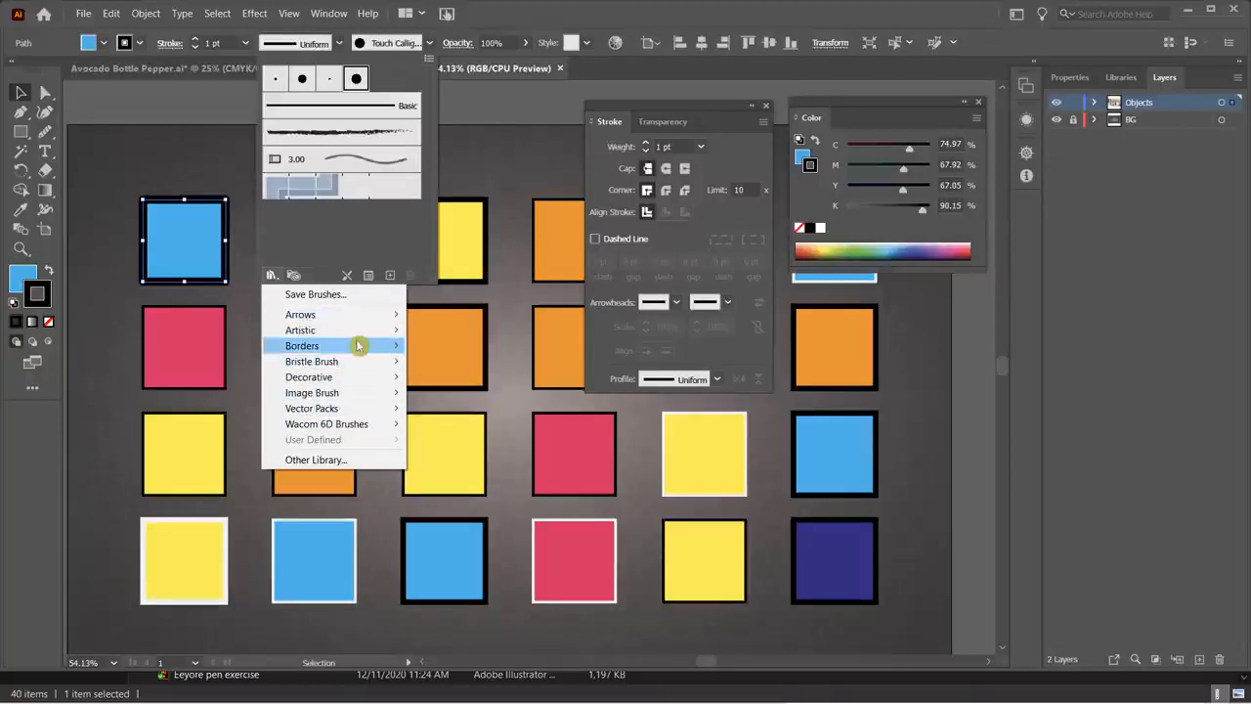
pyautogui.moveTo(359, 346)
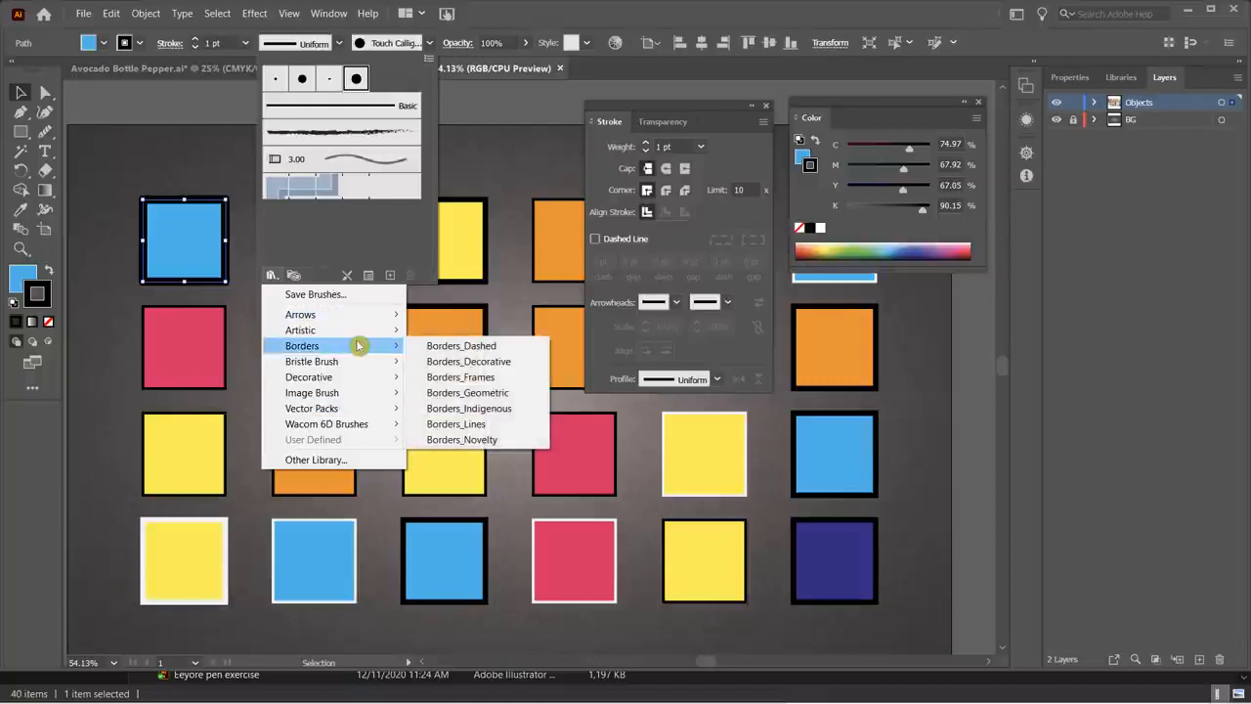
pyautogui.click(453, 361)
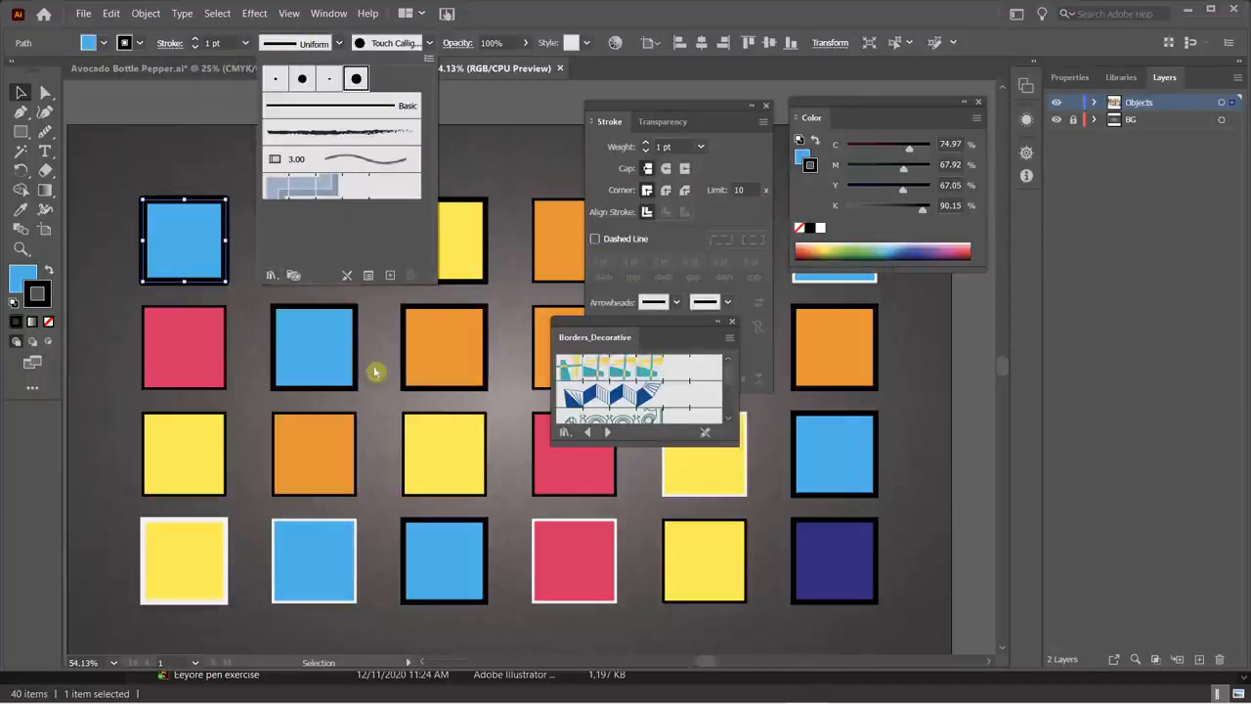
pyautogui.click(586, 327)
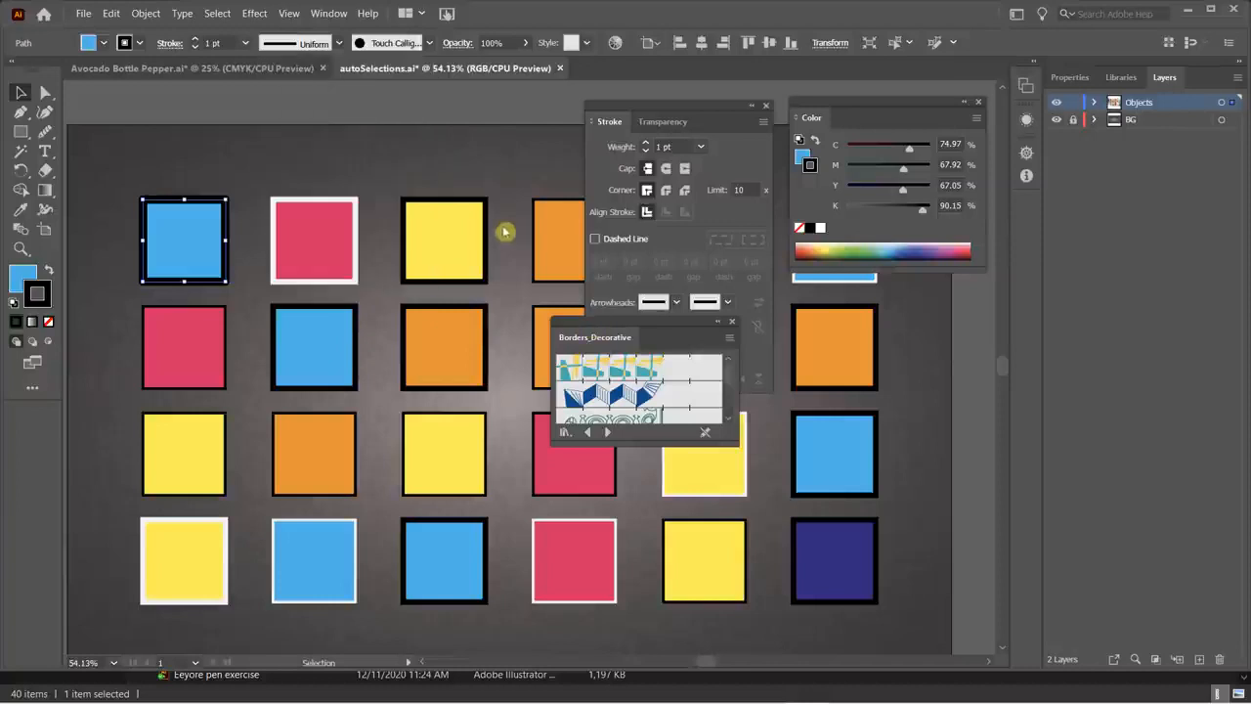
pyautogui.moveTo(589, 326)
pyautogui.mouseDown()
pyautogui.moveTo(536, 264)
pyautogui.moveTo(407, 176)
pyautogui.mouseUp()
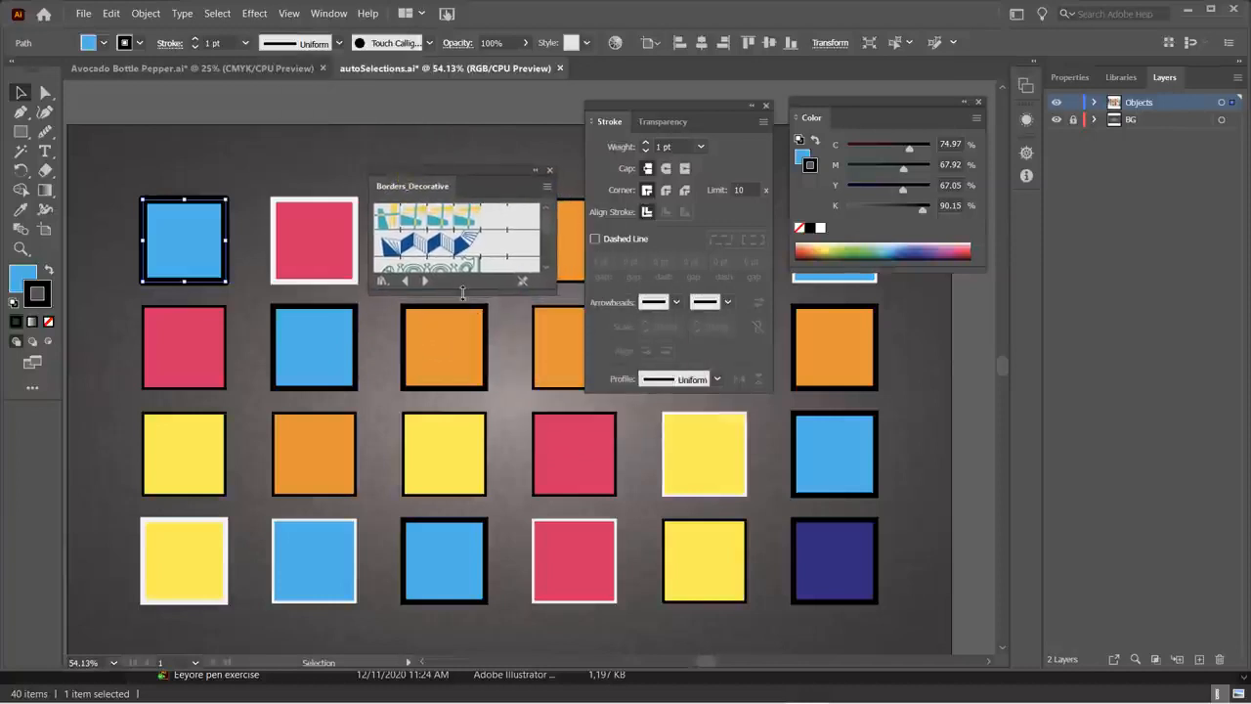
pyautogui.moveTo(463, 313); pyautogui.dragTo(474, 587)
pyautogui.scroll(-12, 543, 391)
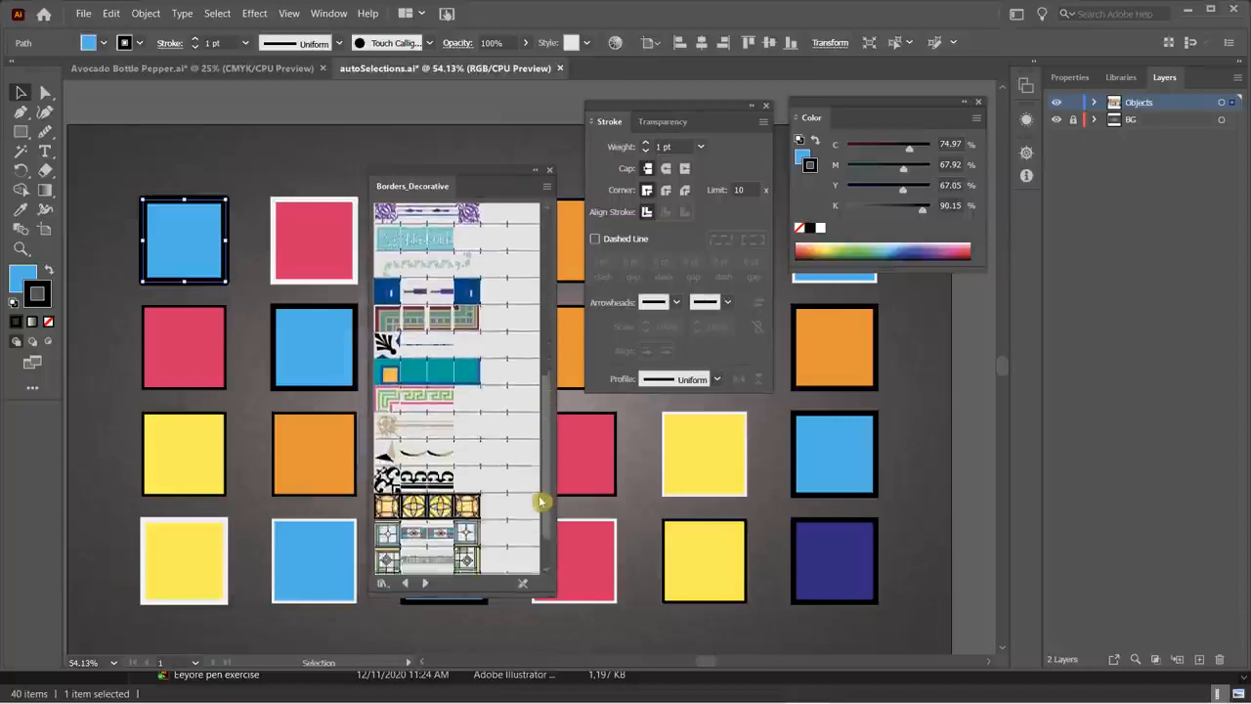
pyautogui.moveTo(532, 517); pyautogui.dragTo(538, 224)
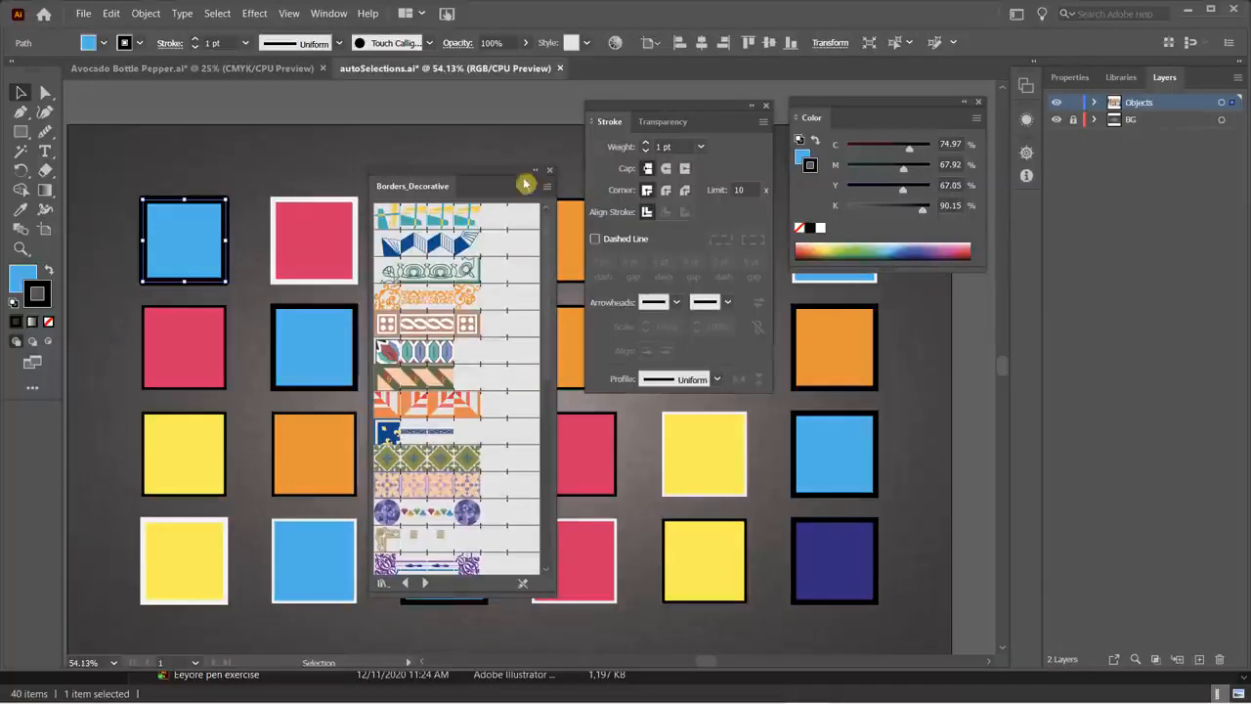
pyautogui.moveTo(498, 173)
pyautogui.mouseDown()
pyautogui.moveTo(489, 124)
pyautogui.moveTo(434, 92)
pyautogui.mouseUp()
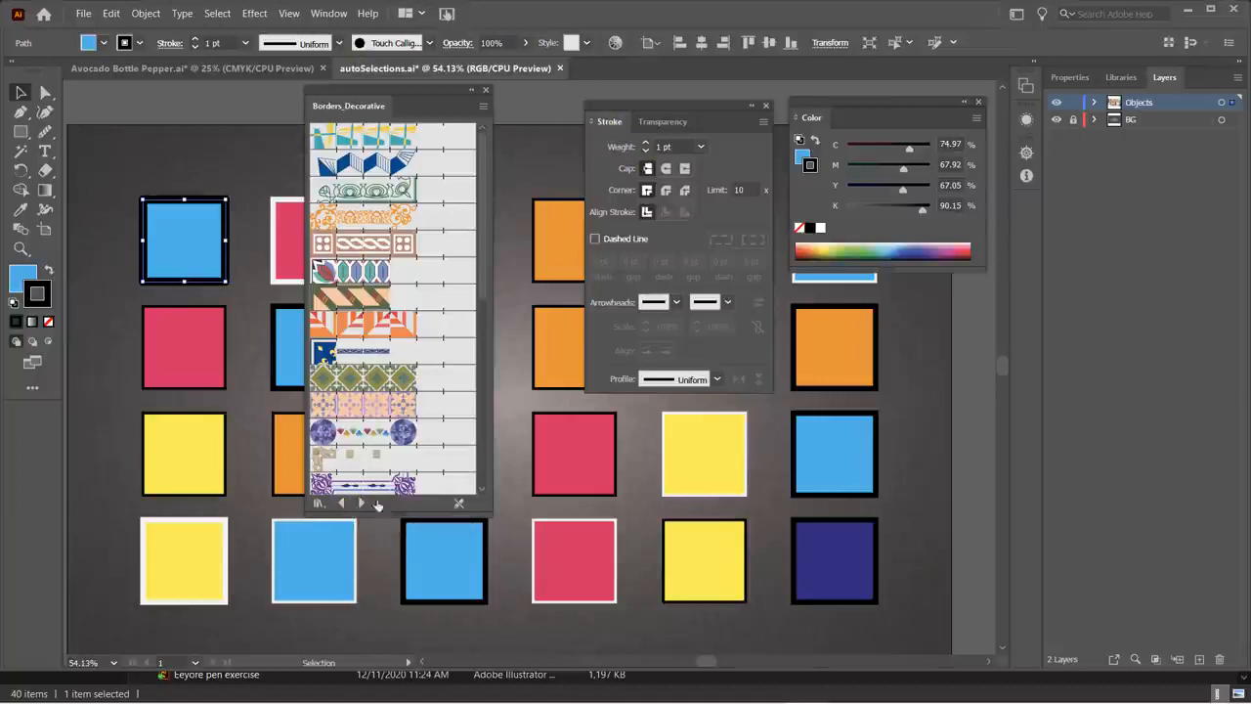
# - Look through the border, bristle and decorative brush libraries from Borders_Geometric to Decorative_Scatter, and return to Borders_Geometric
pyautogui.click(360, 504)
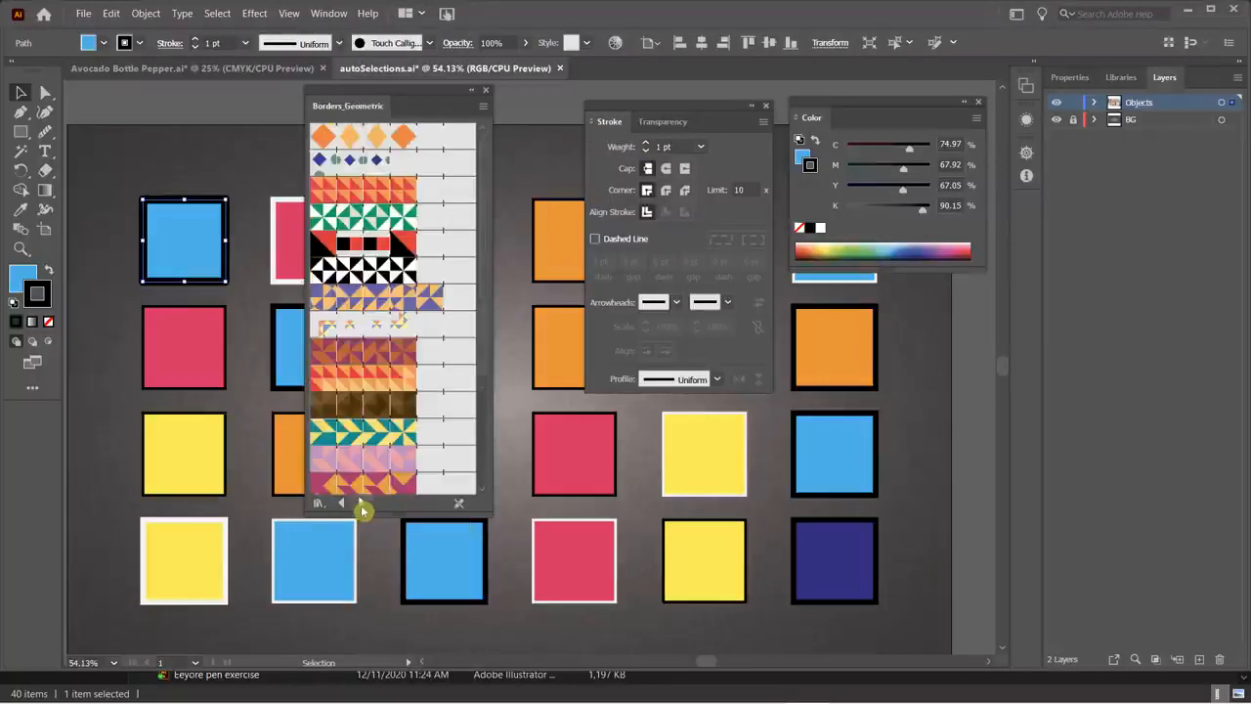
pyautogui.click(361, 504)
pyautogui.click(361, 505)
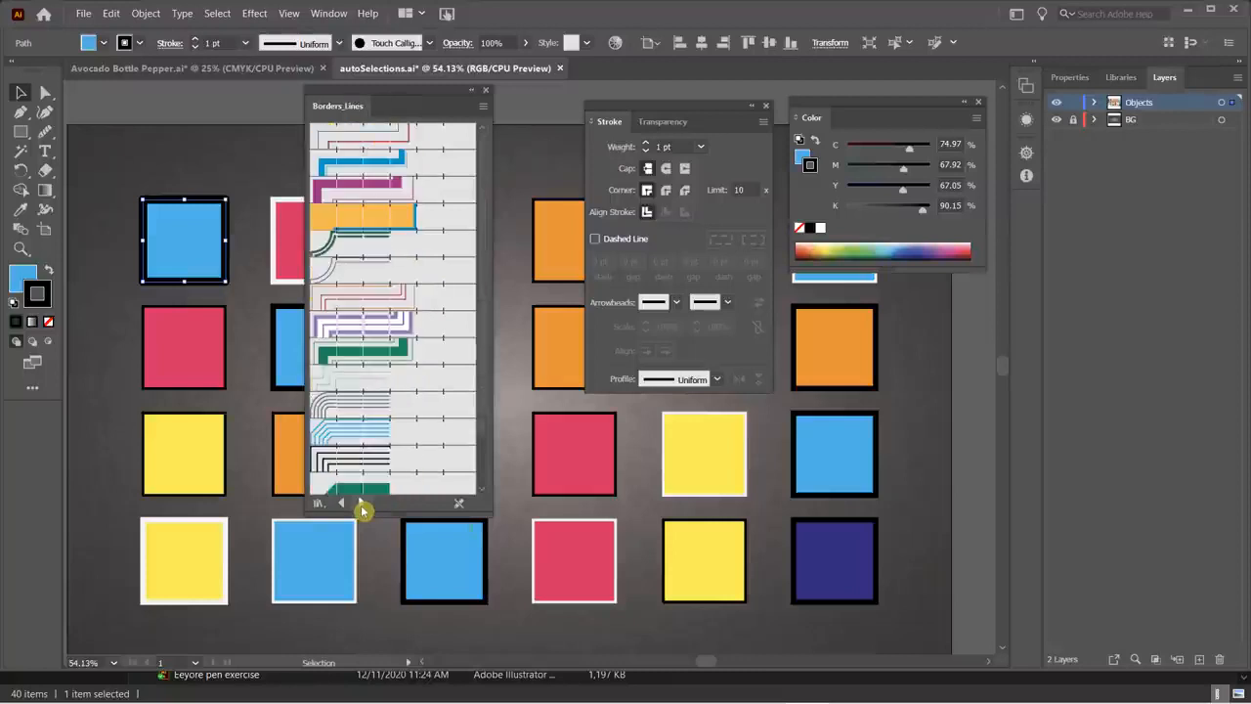
pyautogui.click(361, 505)
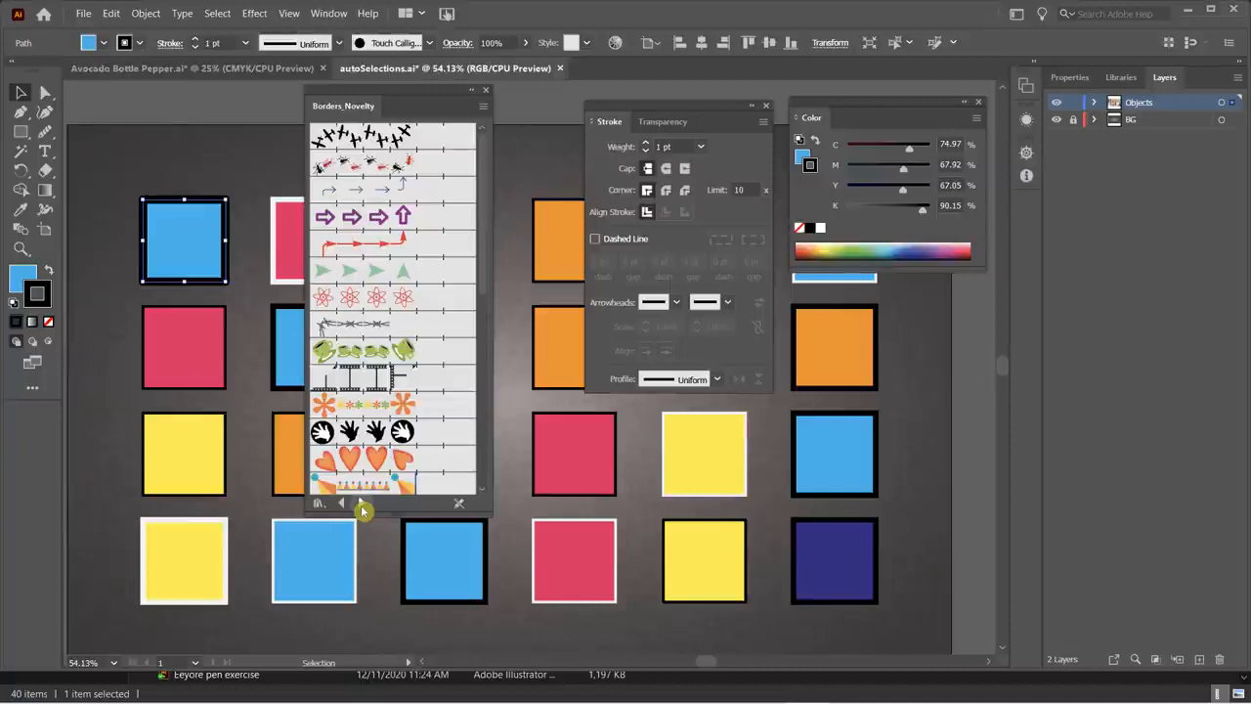
pyautogui.click(361, 505)
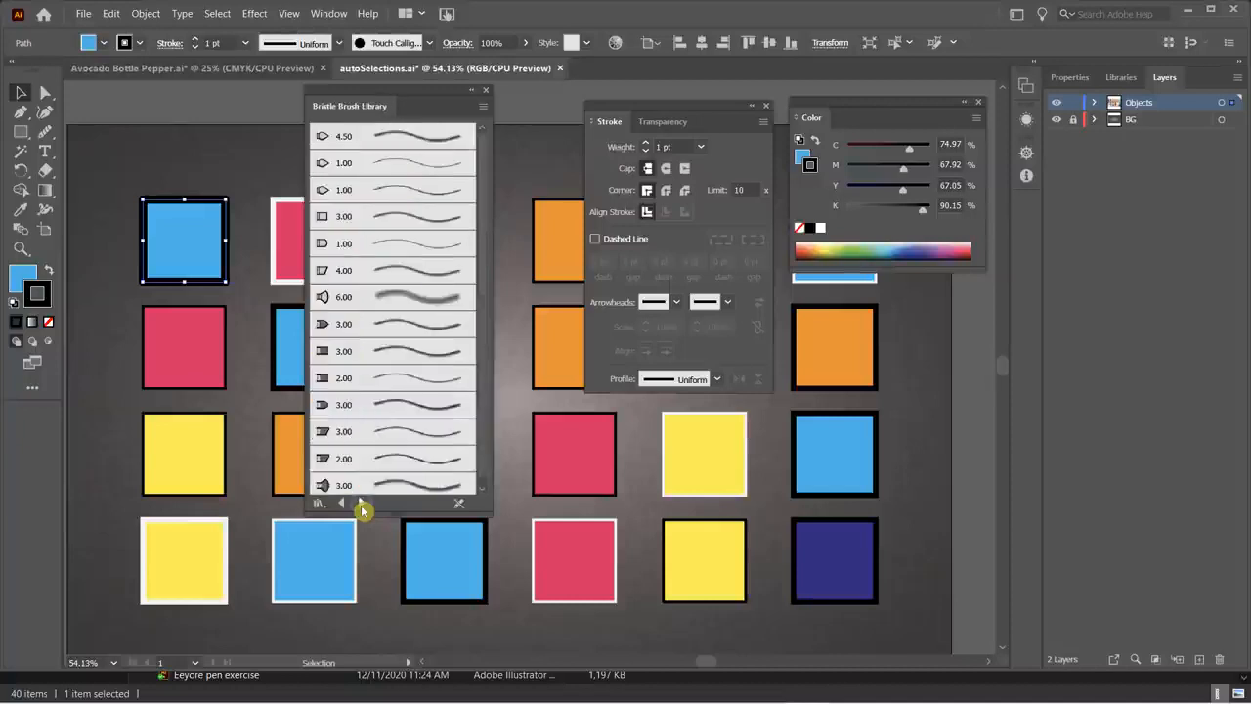
pyautogui.click(361, 505)
pyautogui.click(361, 504)
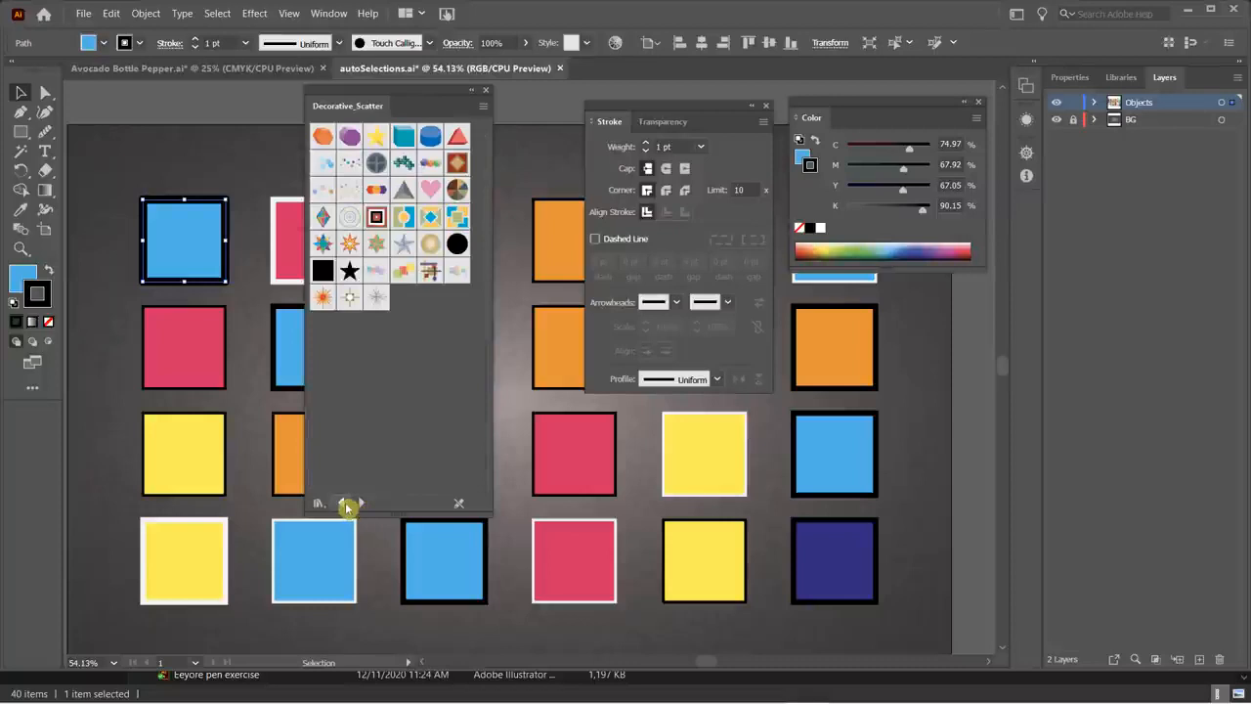
pyautogui.click(344, 504)
pyautogui.click(344, 505)
pyautogui.click(344, 504)
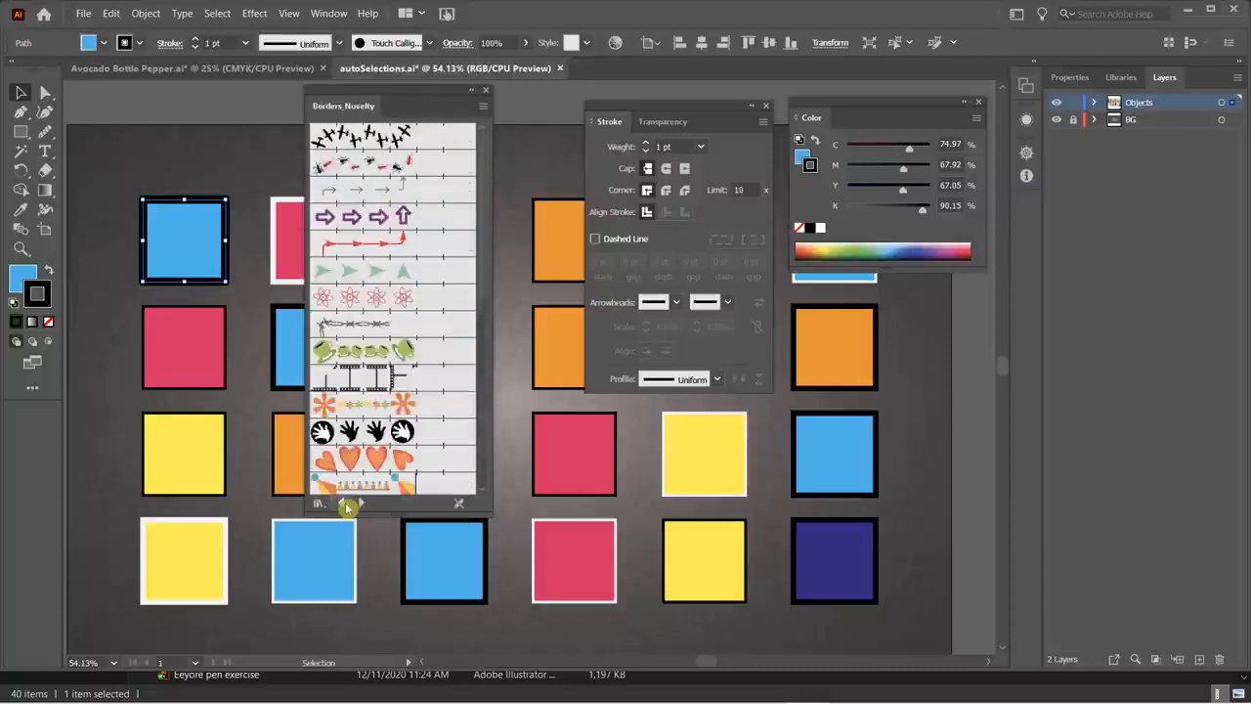
pyautogui.click(344, 504)
pyautogui.click(344, 504)
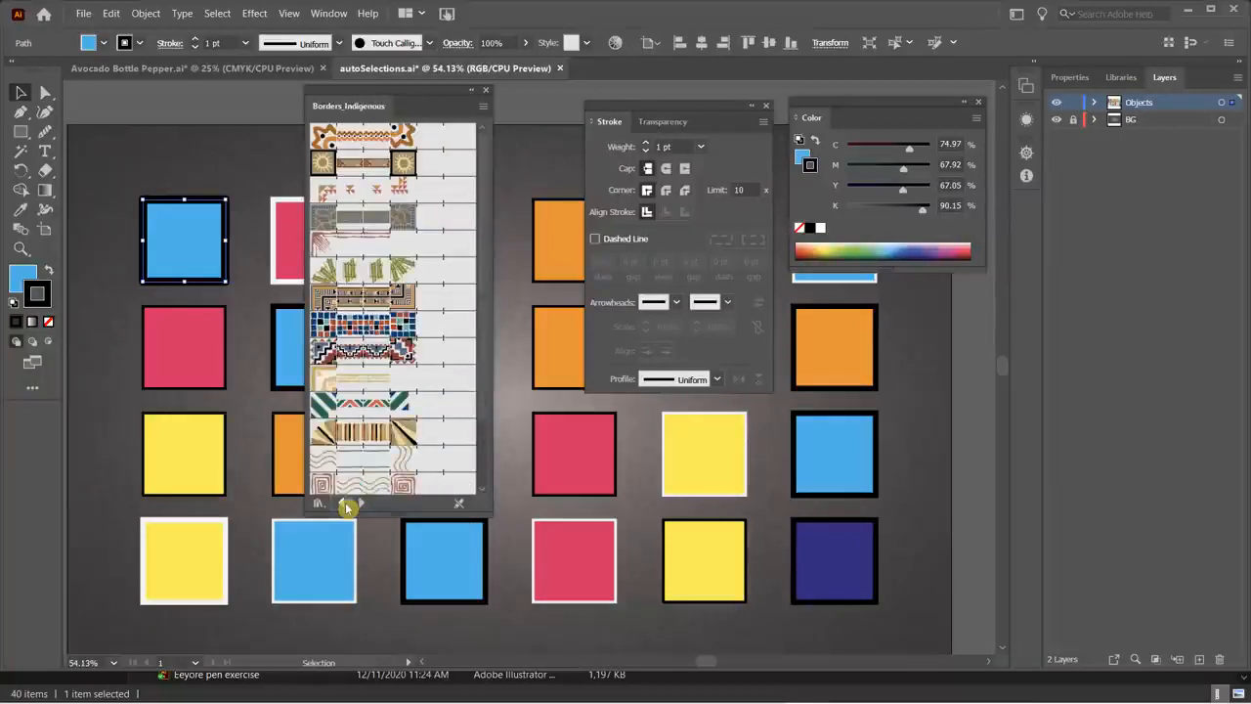
pyautogui.click(344, 504)
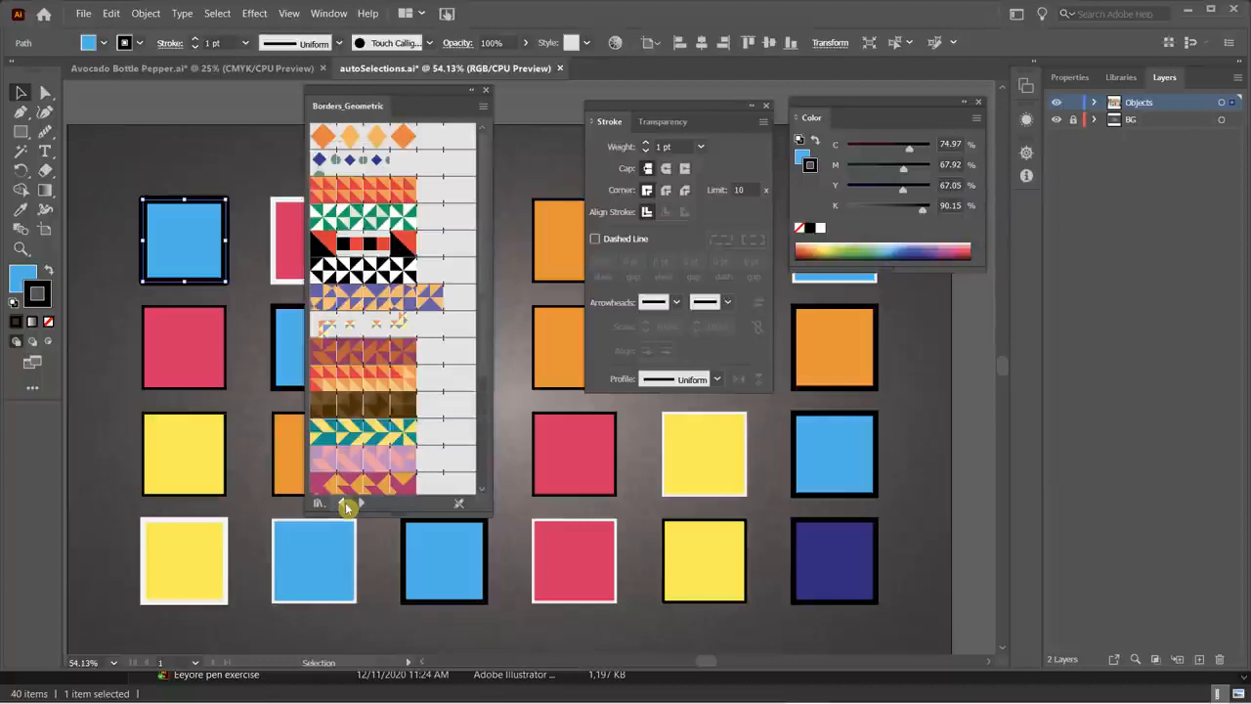
# - Browse the following brush libraries through Decorative_Banners and Seals, and go back to the Borders_Decorative library
pyautogui.click(361, 503)
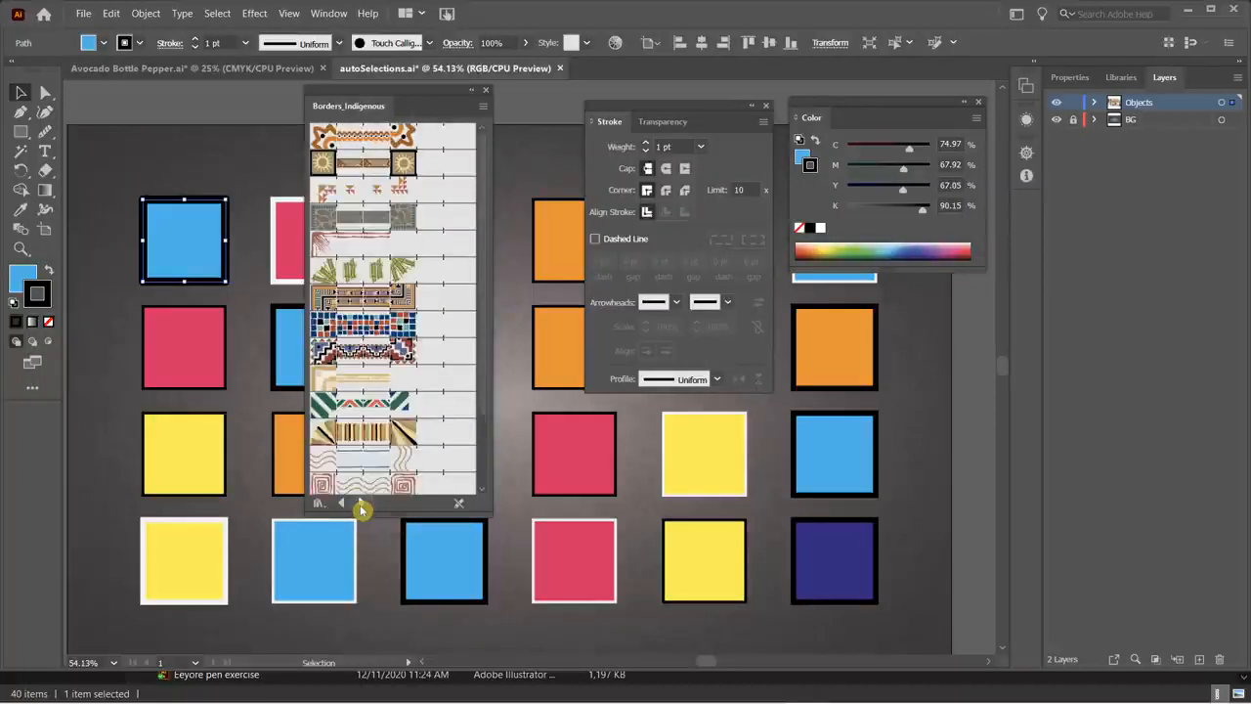
pyautogui.click(361, 504)
pyautogui.click(361, 503)
pyautogui.click(361, 503)
pyautogui.click(361, 504)
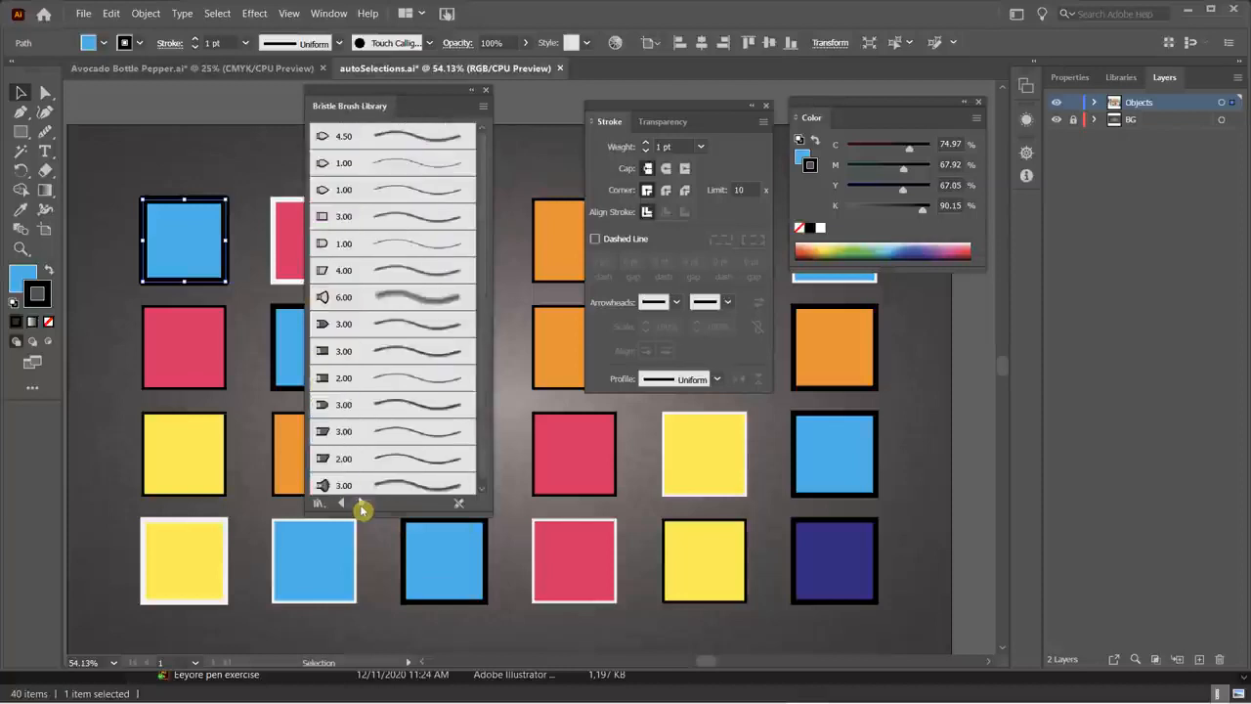
pyautogui.click(361, 504)
pyautogui.click(361, 504)
pyautogui.click(341, 504)
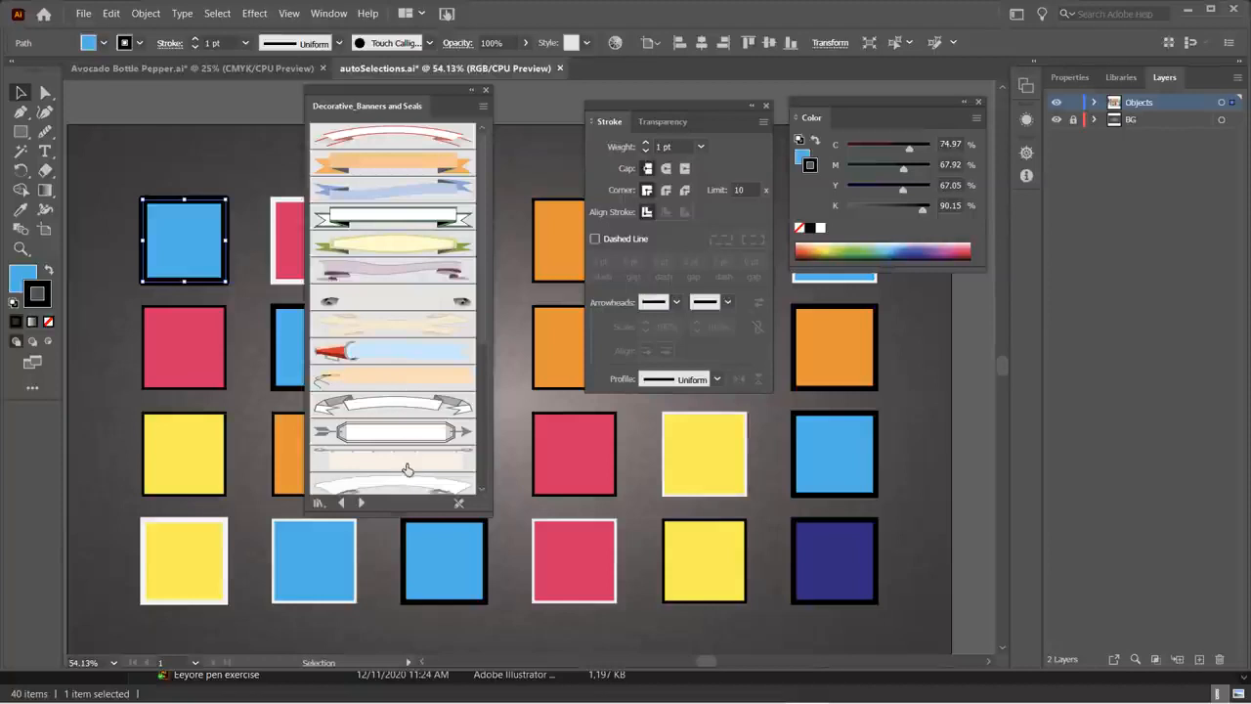
pyautogui.click(342, 505)
pyautogui.click(344, 506)
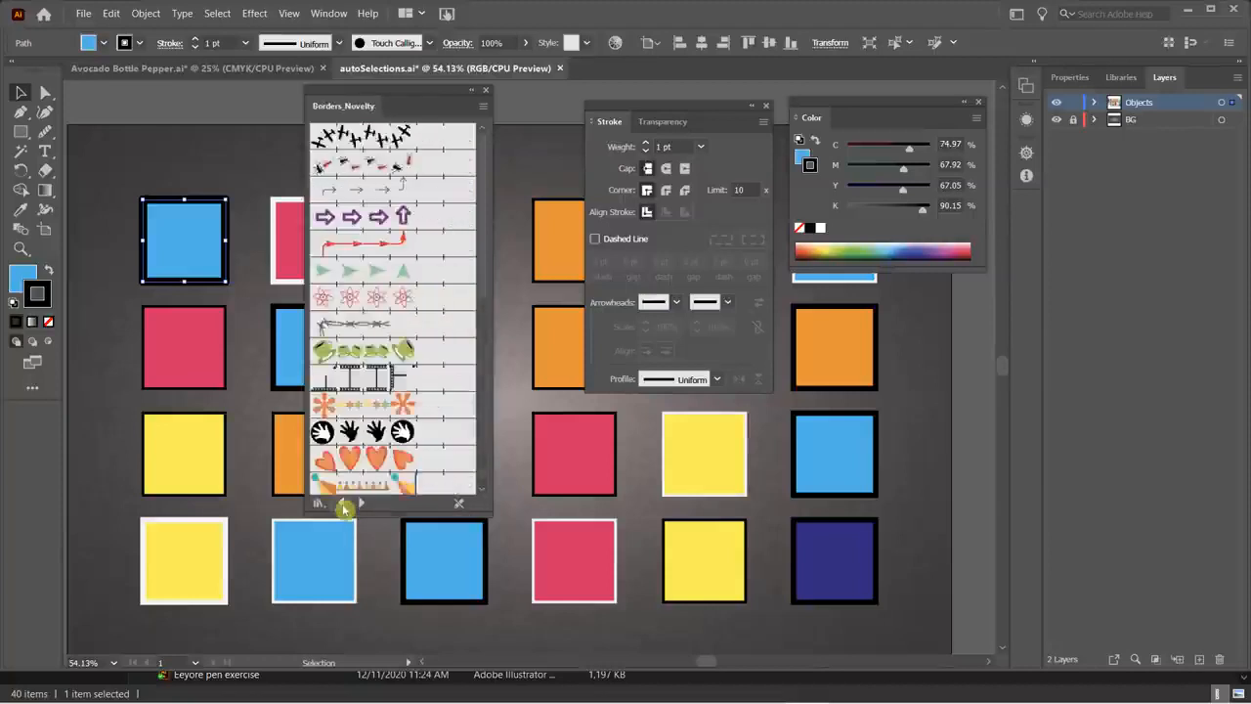
pyautogui.click(344, 506)
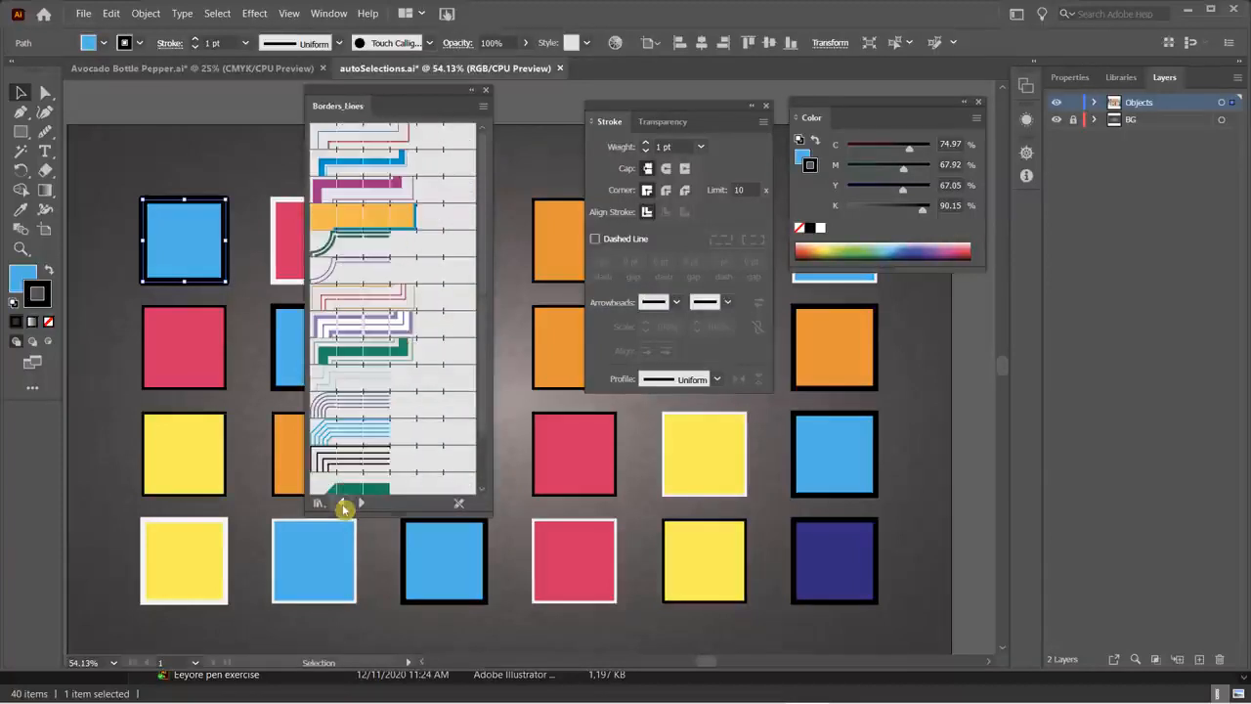
pyautogui.click(344, 506)
pyautogui.click(344, 506)
pyautogui.click(345, 505)
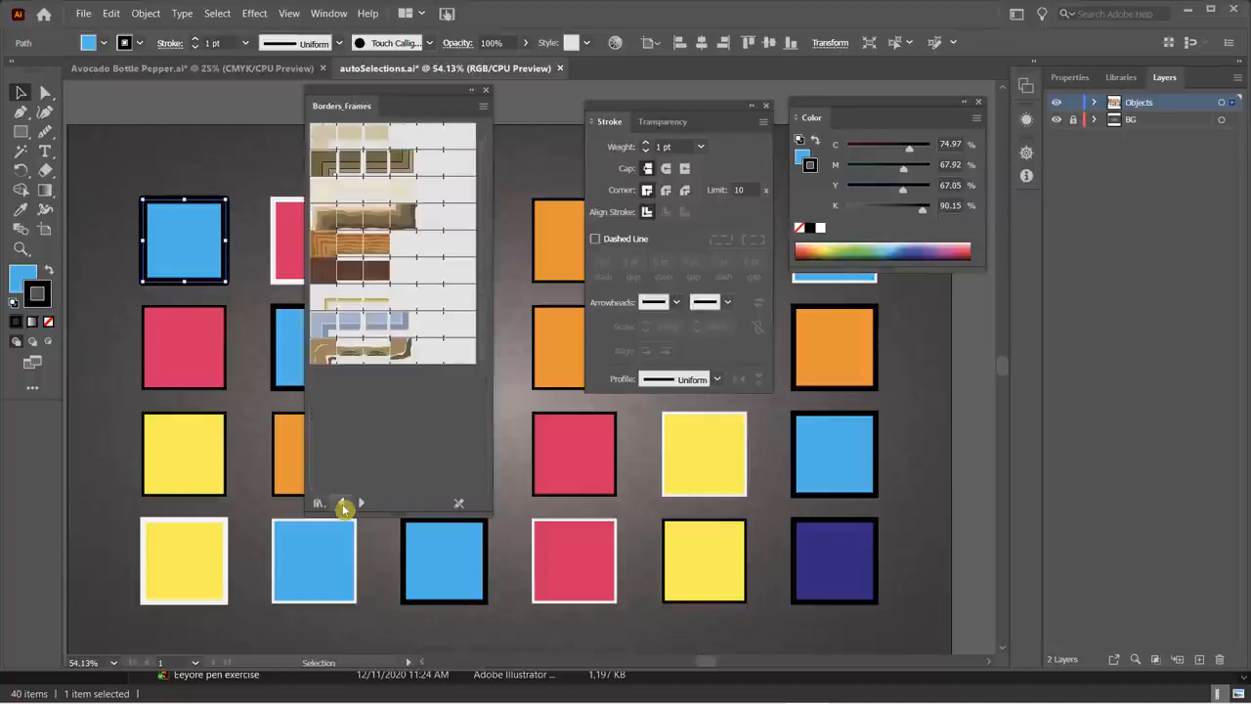
pyautogui.click(344, 505)
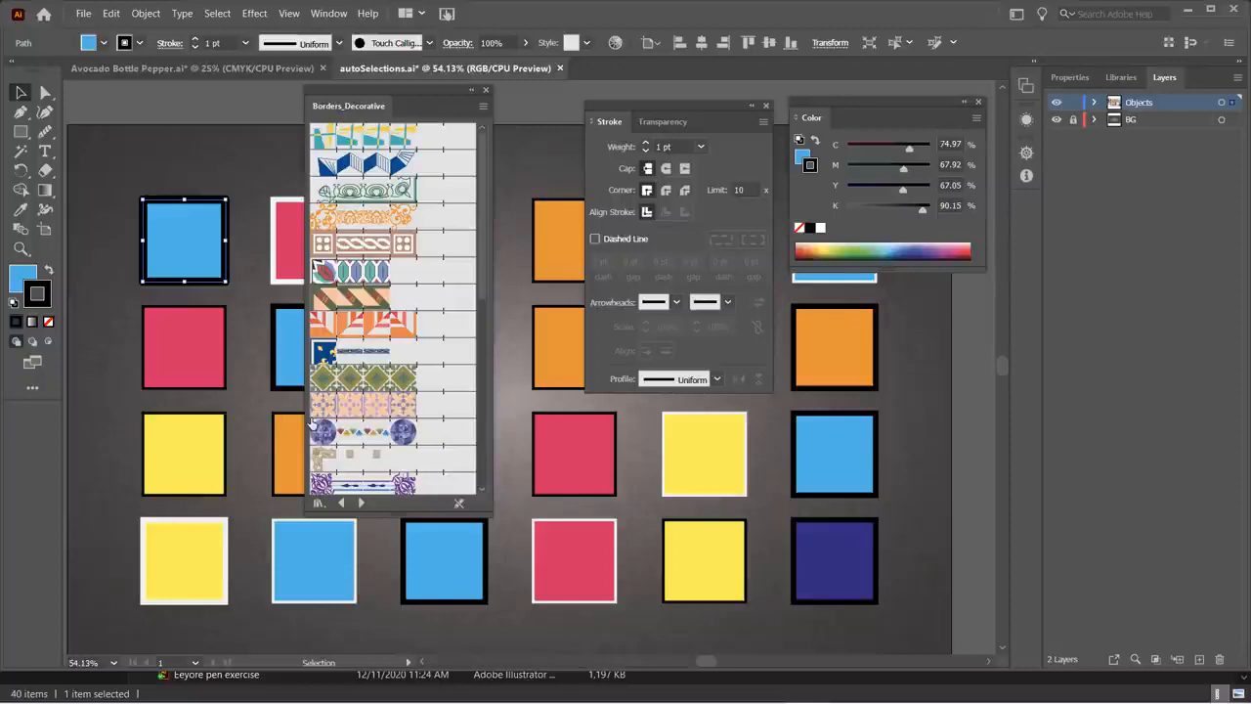
# - Try several Borders_Decorative brushes on the selected blue square's outline, ending with the red, green and blue leaf pattern at 1 pt
pyautogui.click(362, 163)
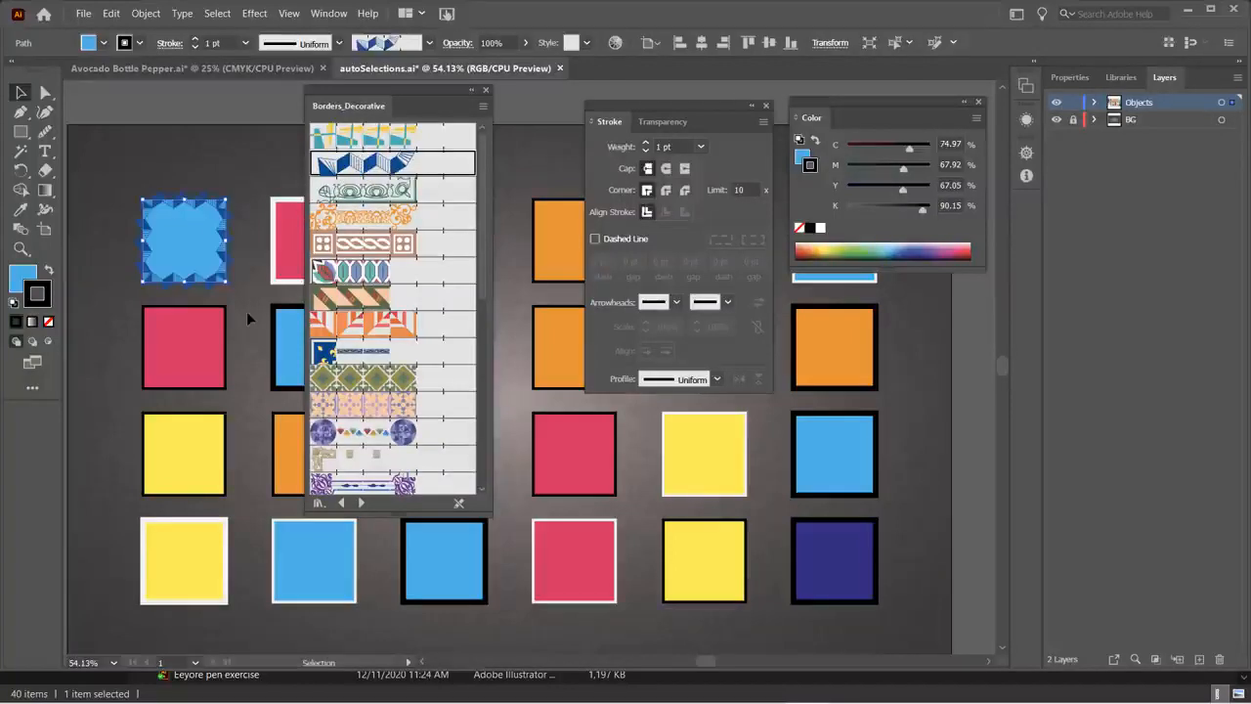
pyautogui.click(355, 189)
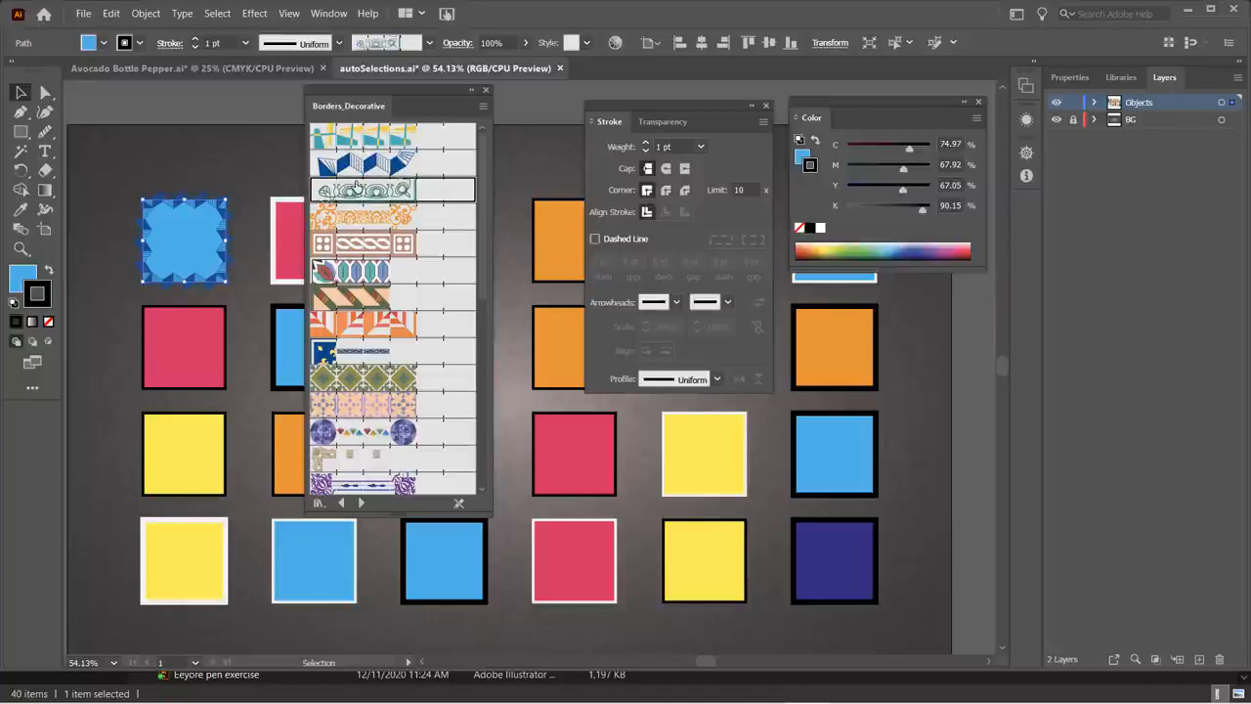
pyautogui.click(372, 219)
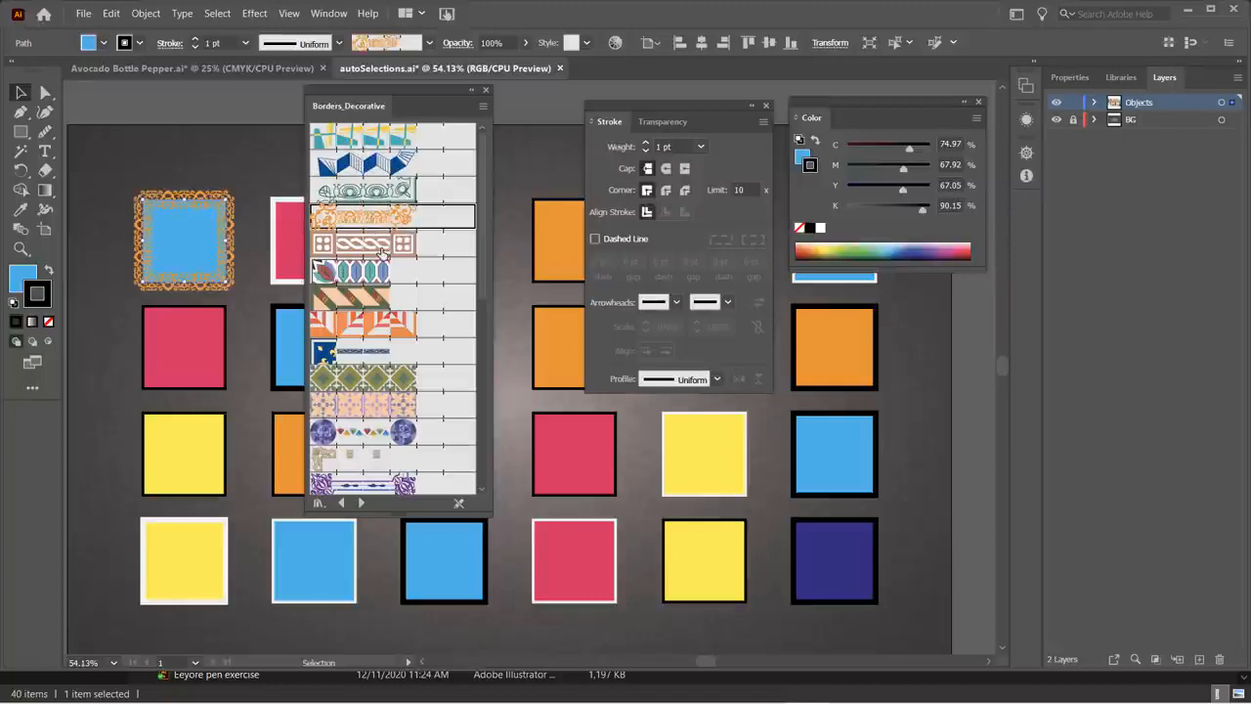
pyautogui.click(382, 252)
pyautogui.click(382, 272)
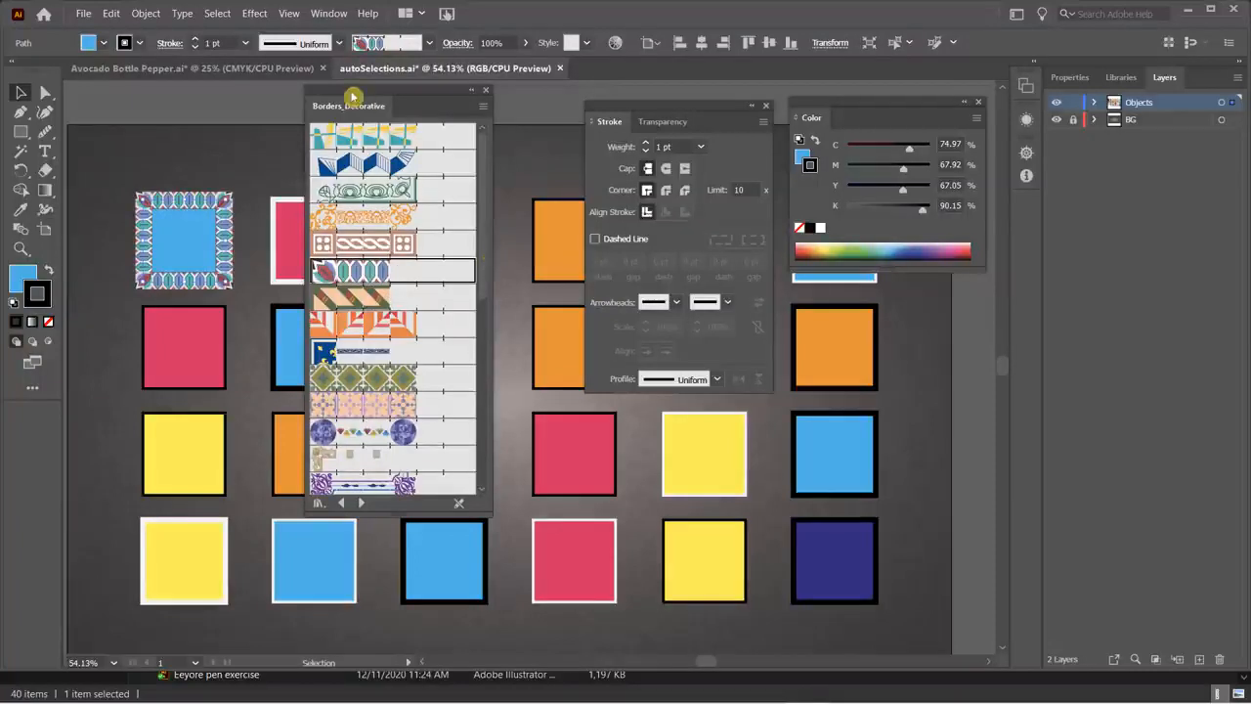
pyautogui.click(196, 39)
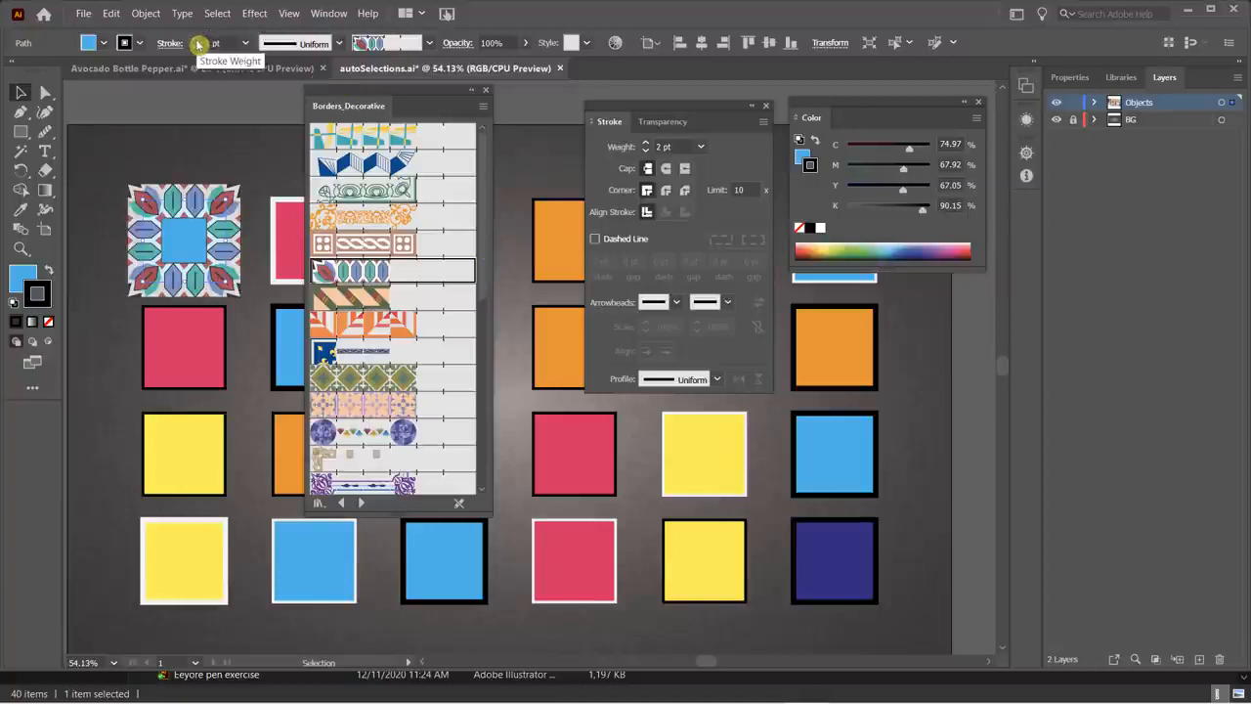
pyautogui.click(196, 47)
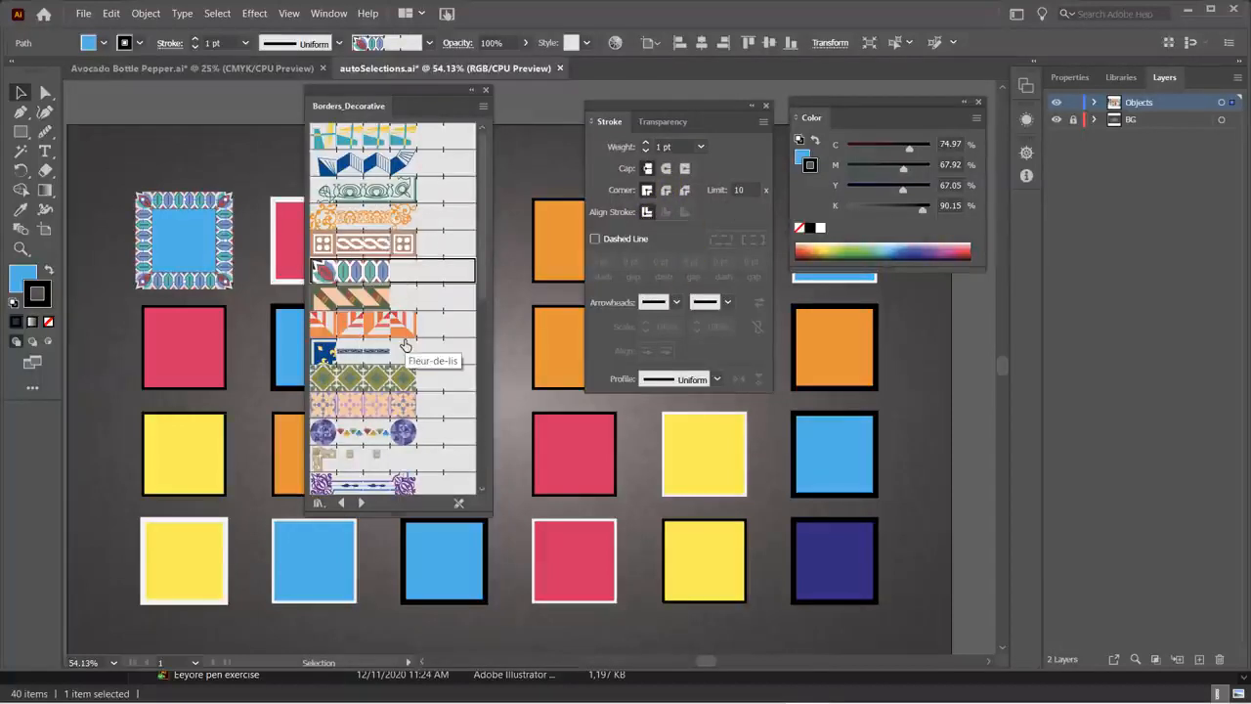
# - Select the blue square in the second row and try inside and outside stroke alignment, ending with the stroke centred
pyautogui.click(289, 335)
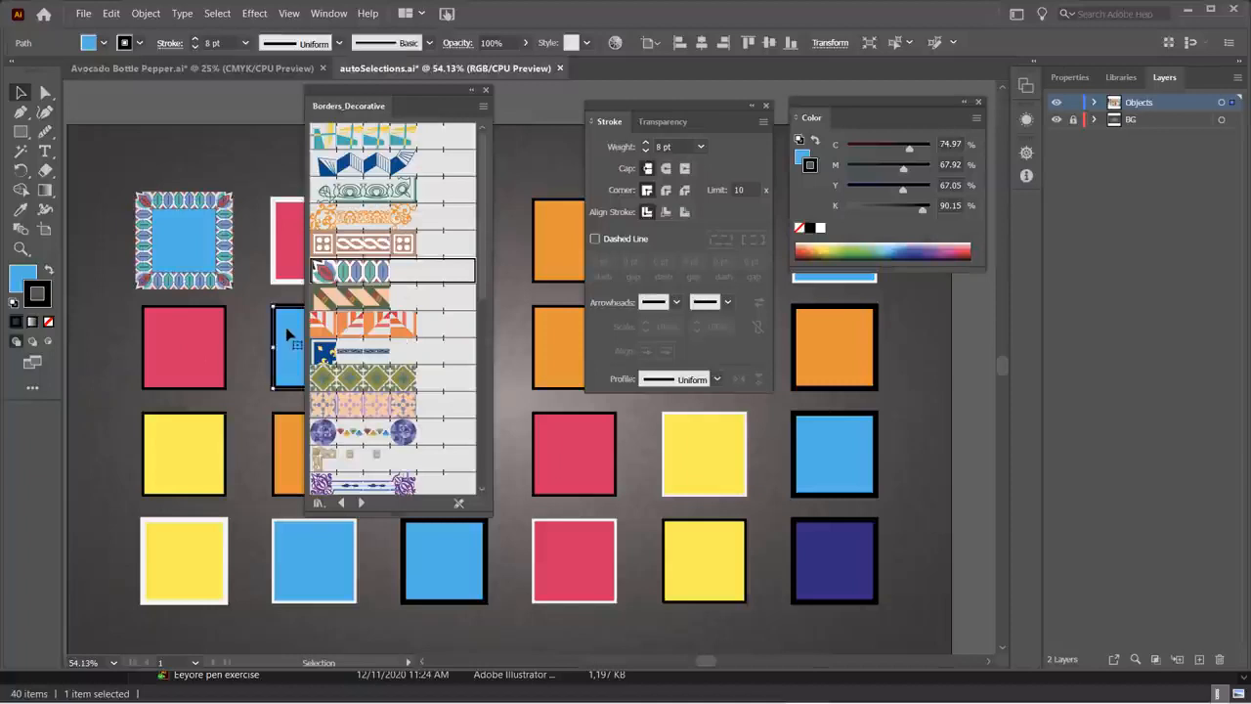
pyautogui.click(668, 213)
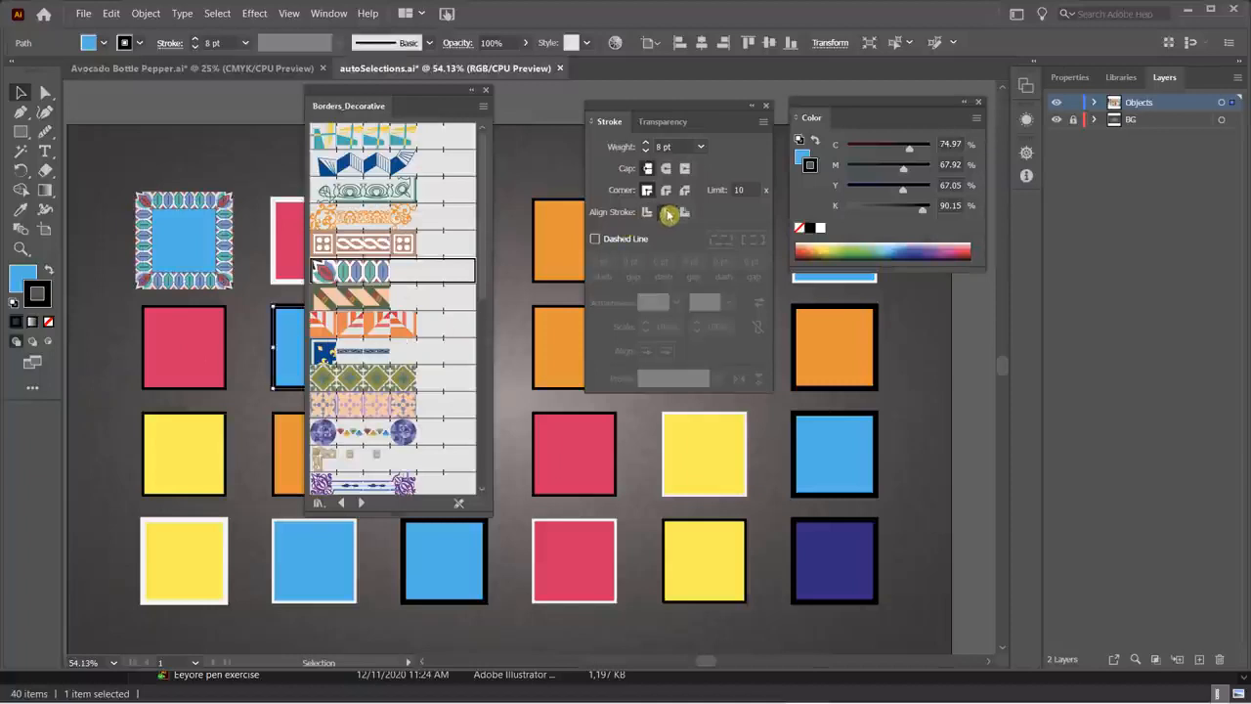
pyautogui.click(684, 212)
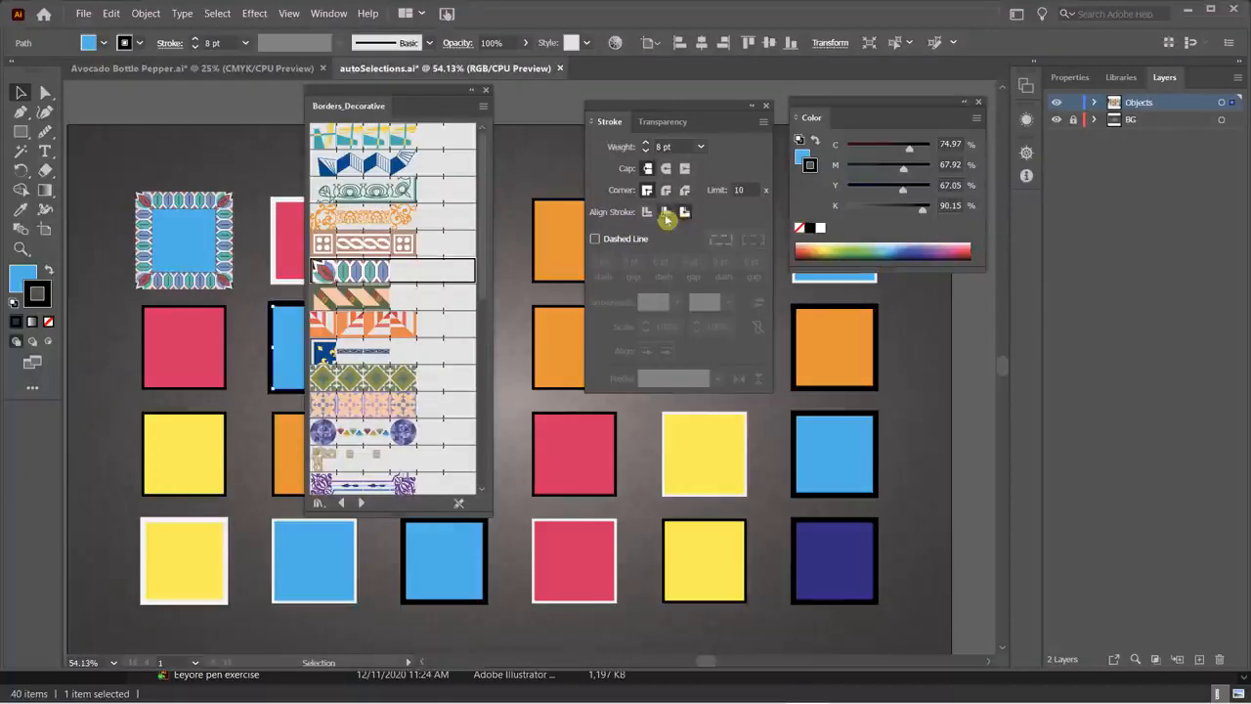
pyautogui.click(647, 212)
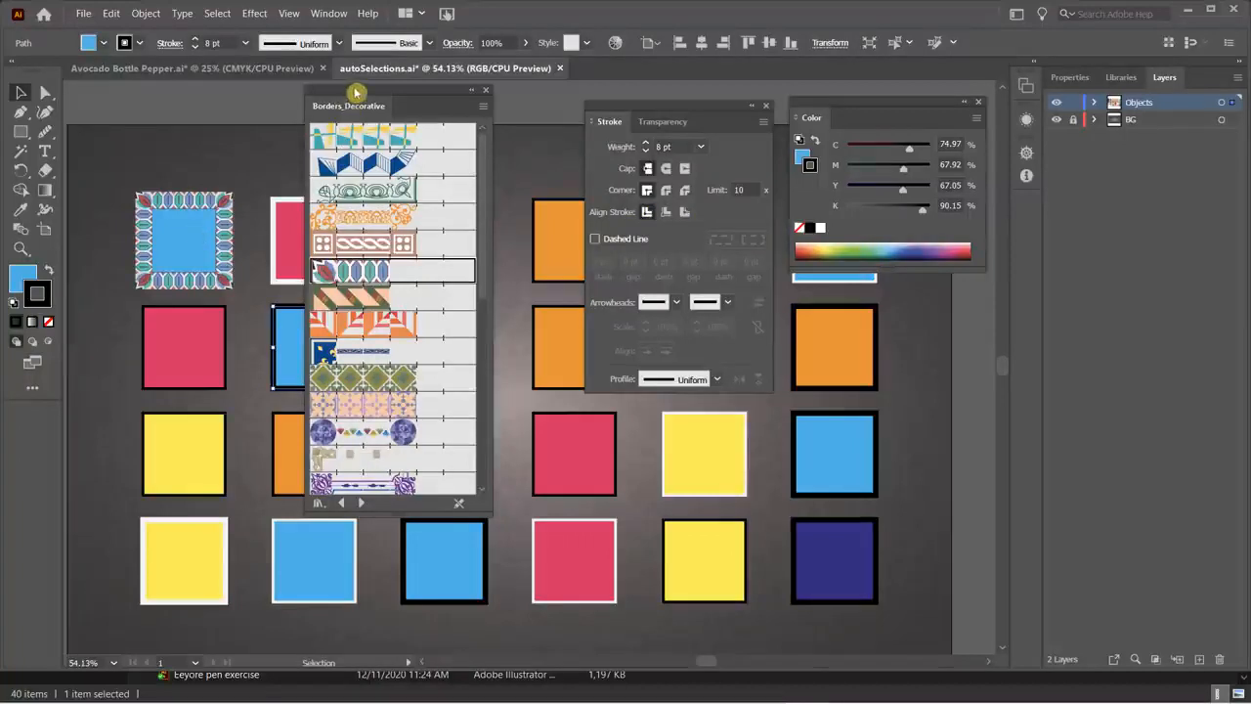
# - Move the brush library window clear of the second column of squares and load the Borders_Lines library
pyautogui.moveTo(355, 93); pyautogui.dragTo(436, 96)
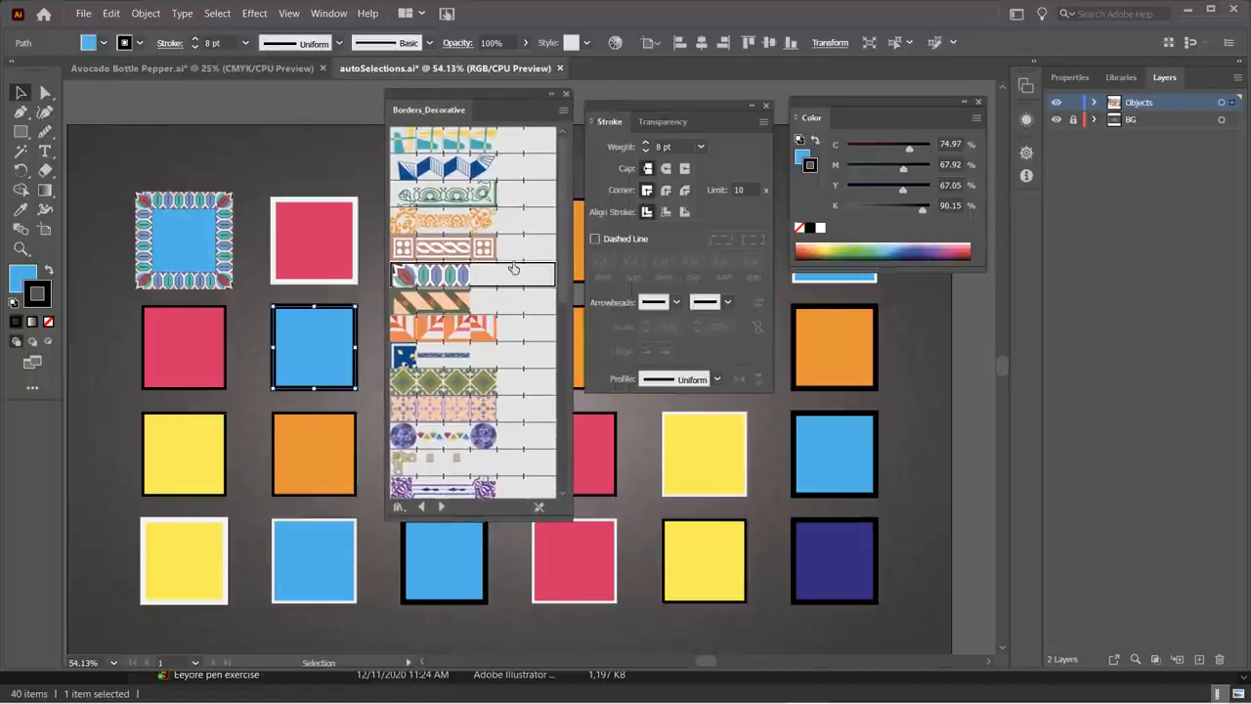
pyautogui.click(448, 507)
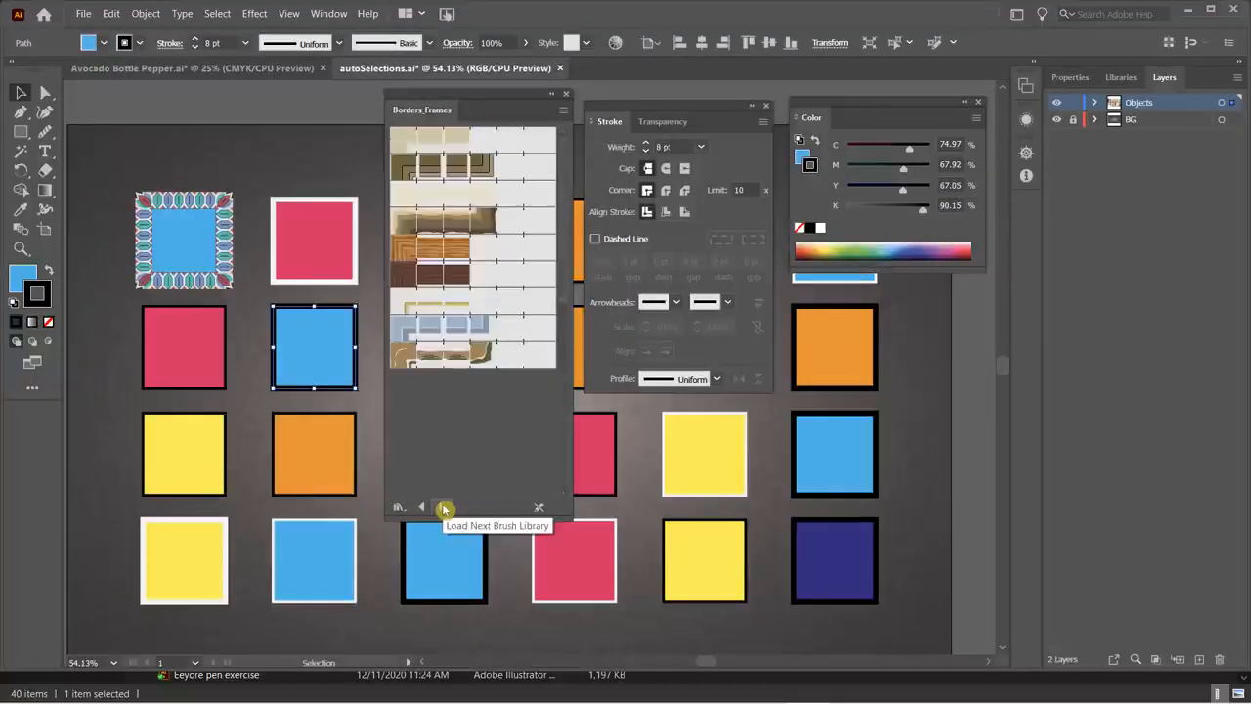
pyautogui.click(445, 507)
pyautogui.click(445, 508)
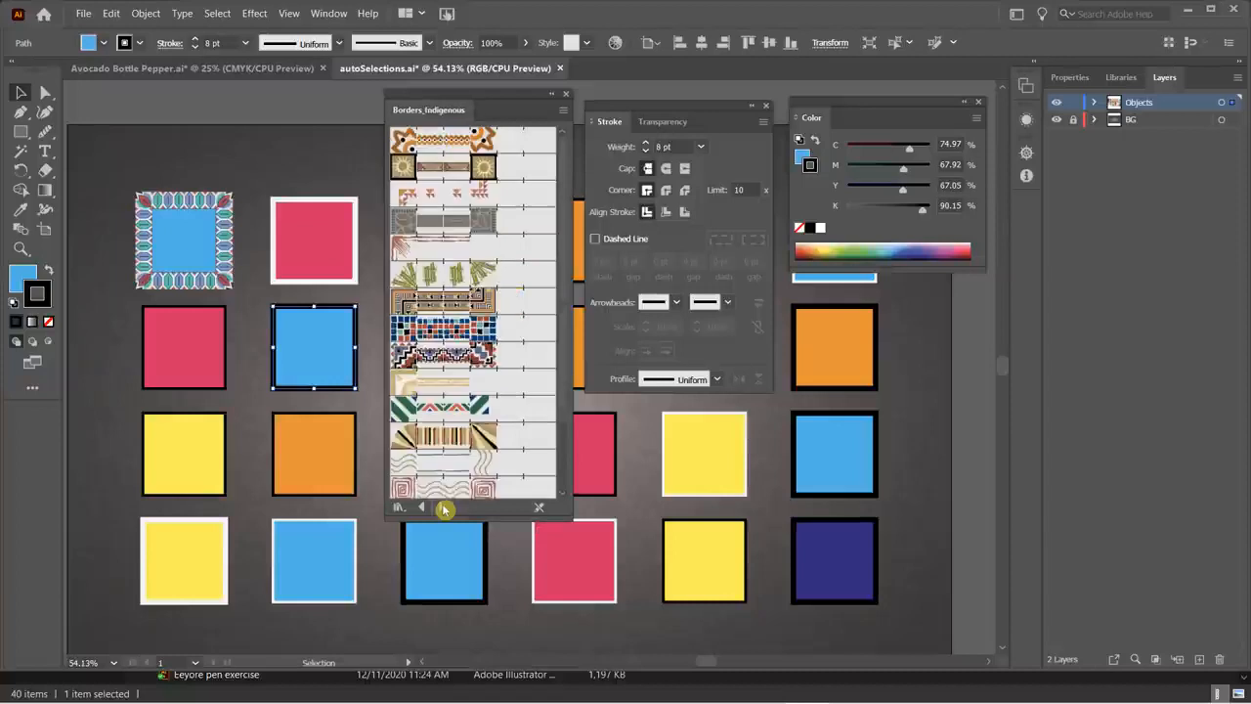
pyautogui.click(445, 508)
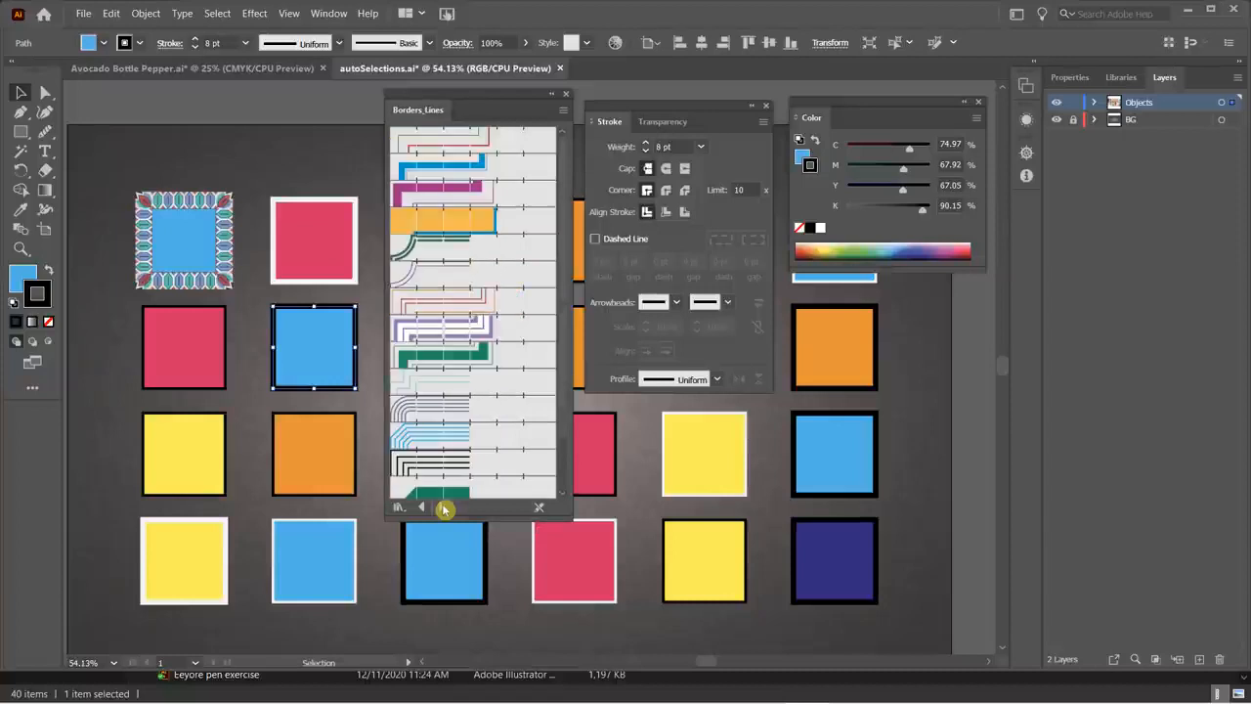
# - Try the rounded multi-line border brush at several stroke weights on the selected square, ending with the Double Lines 1.4 brush at 1 pt
pyautogui.click(436, 413)
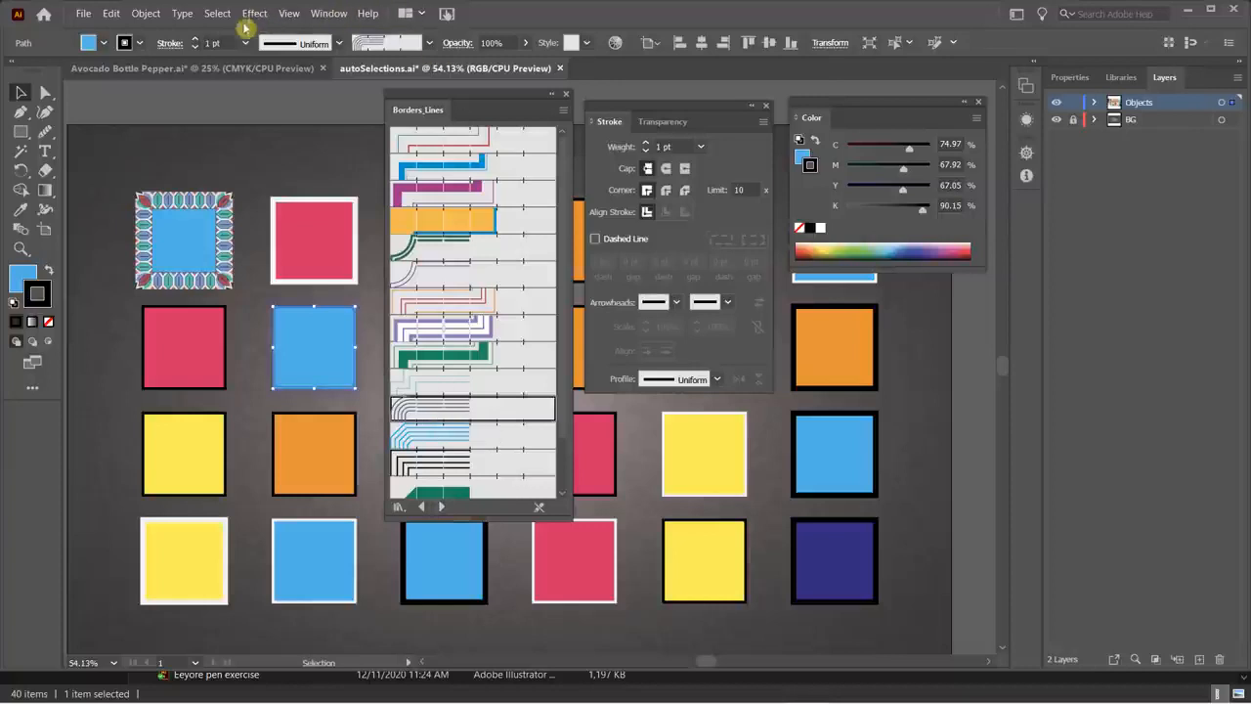
pyautogui.click(196, 40)
pyautogui.click(195, 40)
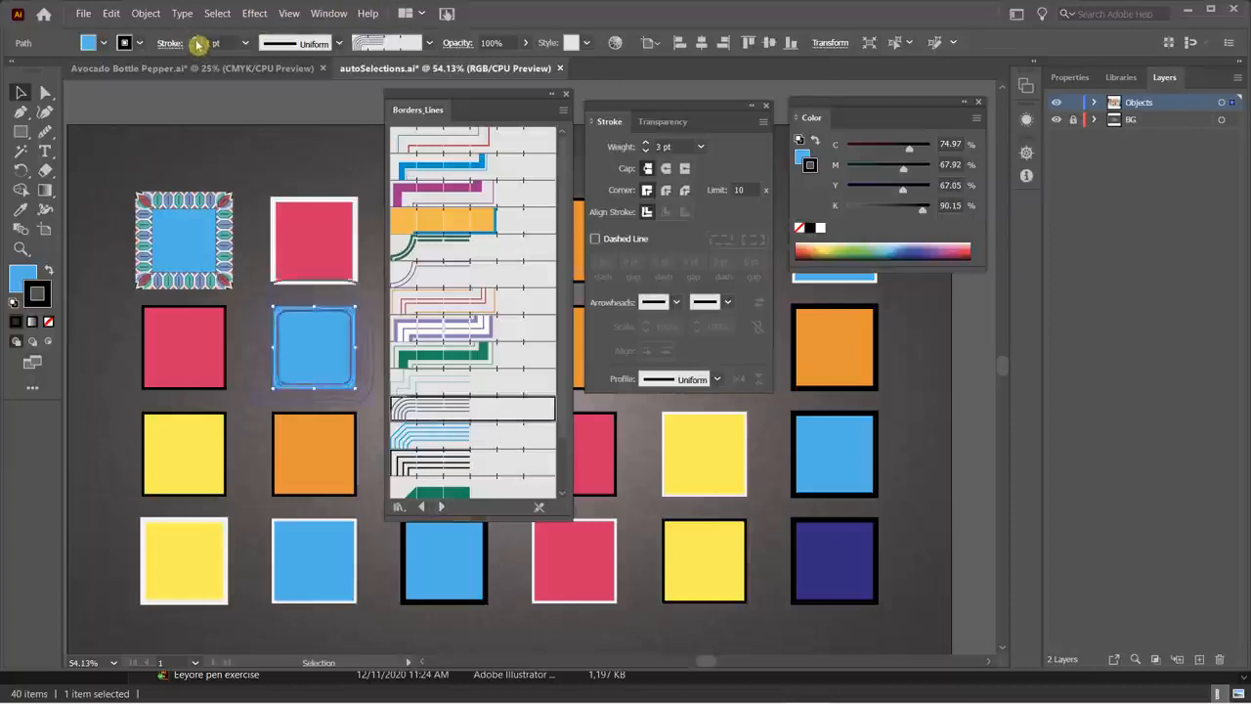
pyautogui.click(196, 47)
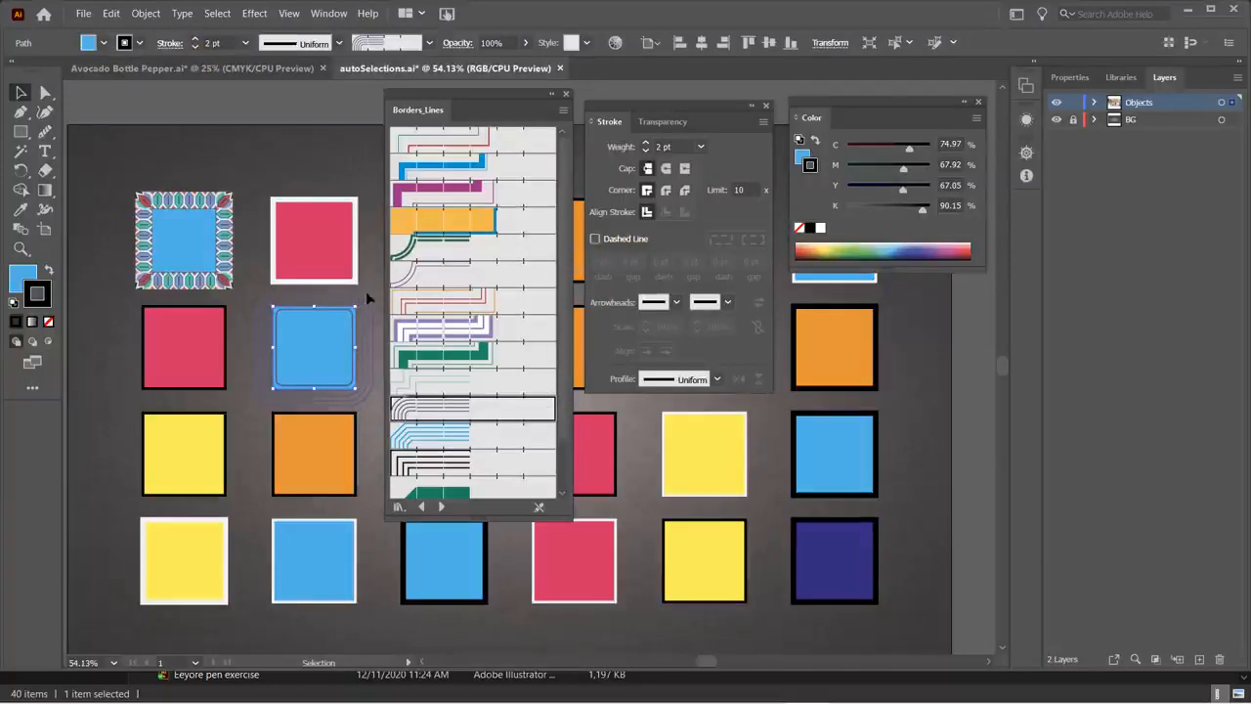
pyautogui.click(647, 143)
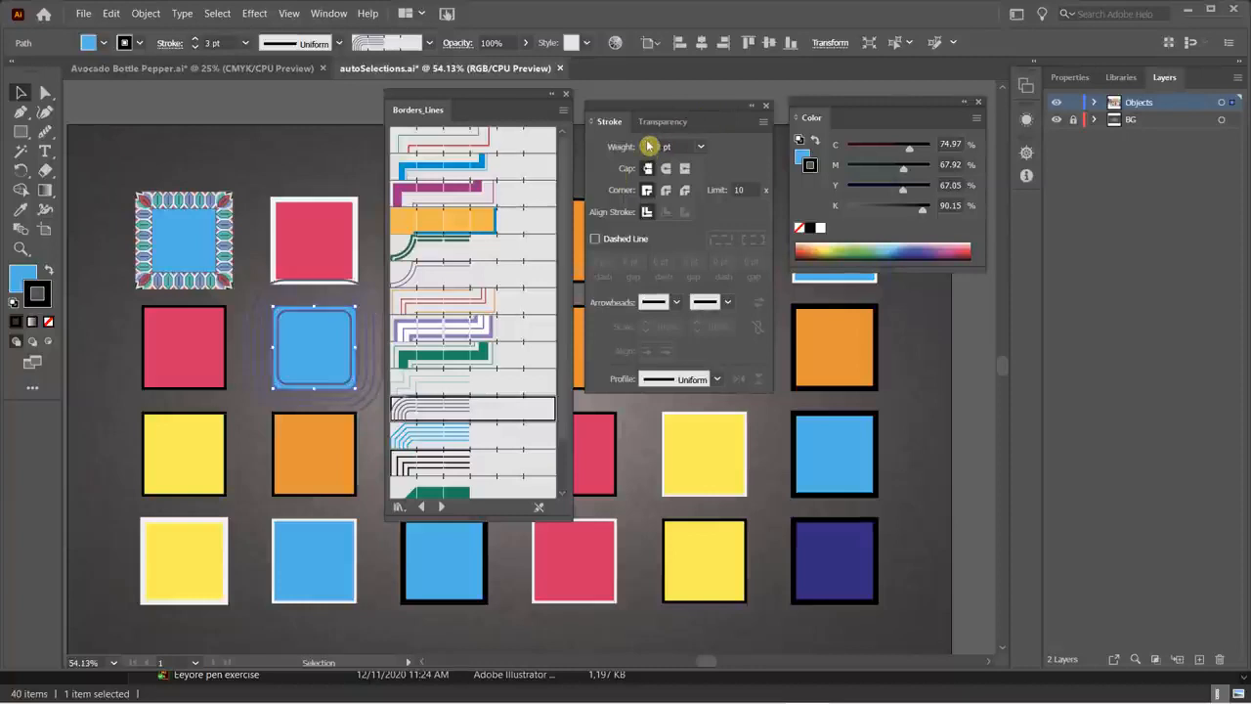
pyautogui.click(648, 143)
pyautogui.click(646, 151)
pyautogui.click(646, 152)
pyautogui.click(646, 152)
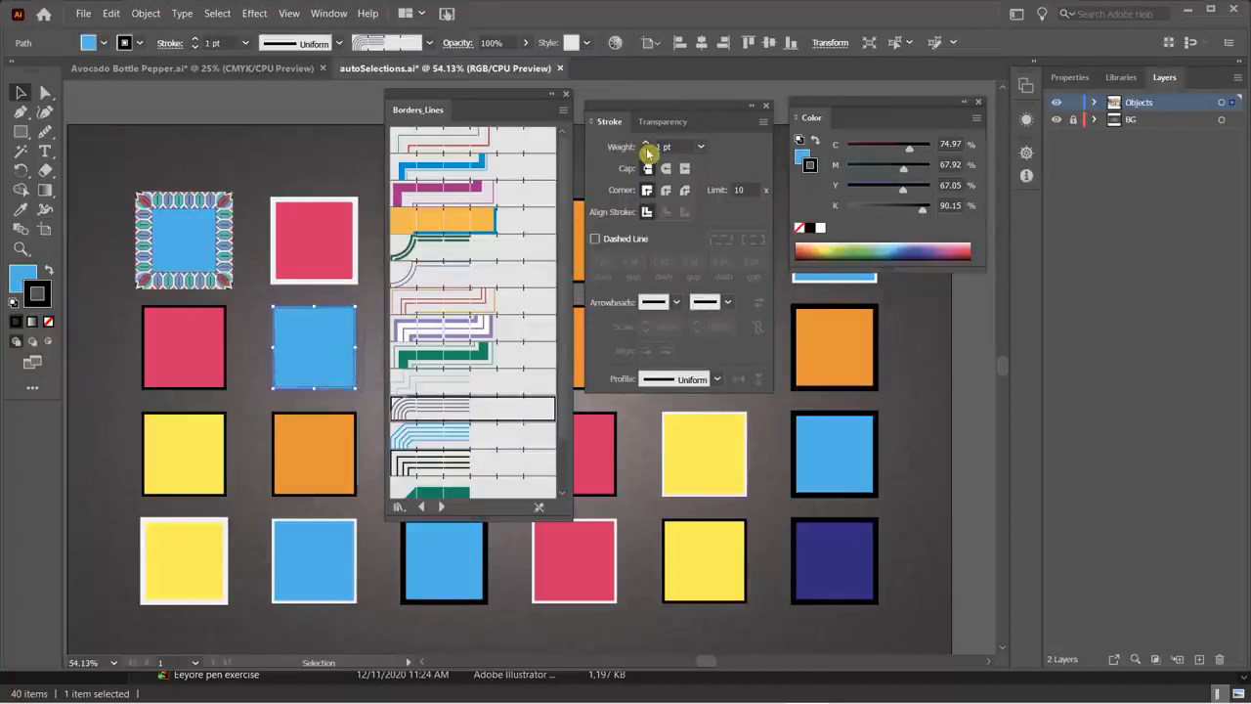
pyautogui.click(474, 221)
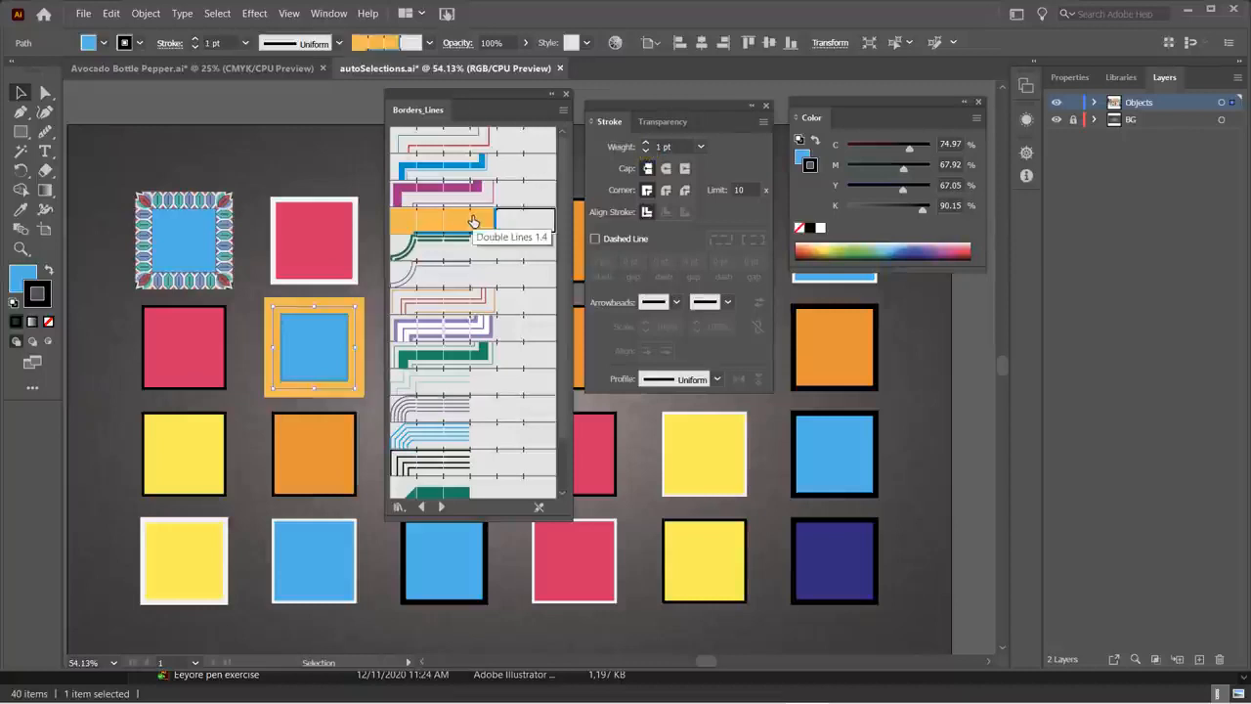
# - Apply the purple multi-line Borders_Lines brush to the selected blue square's outline, collapse the brush library and deselect the square
pyautogui.click(475, 298)
pyautogui.click(479, 329)
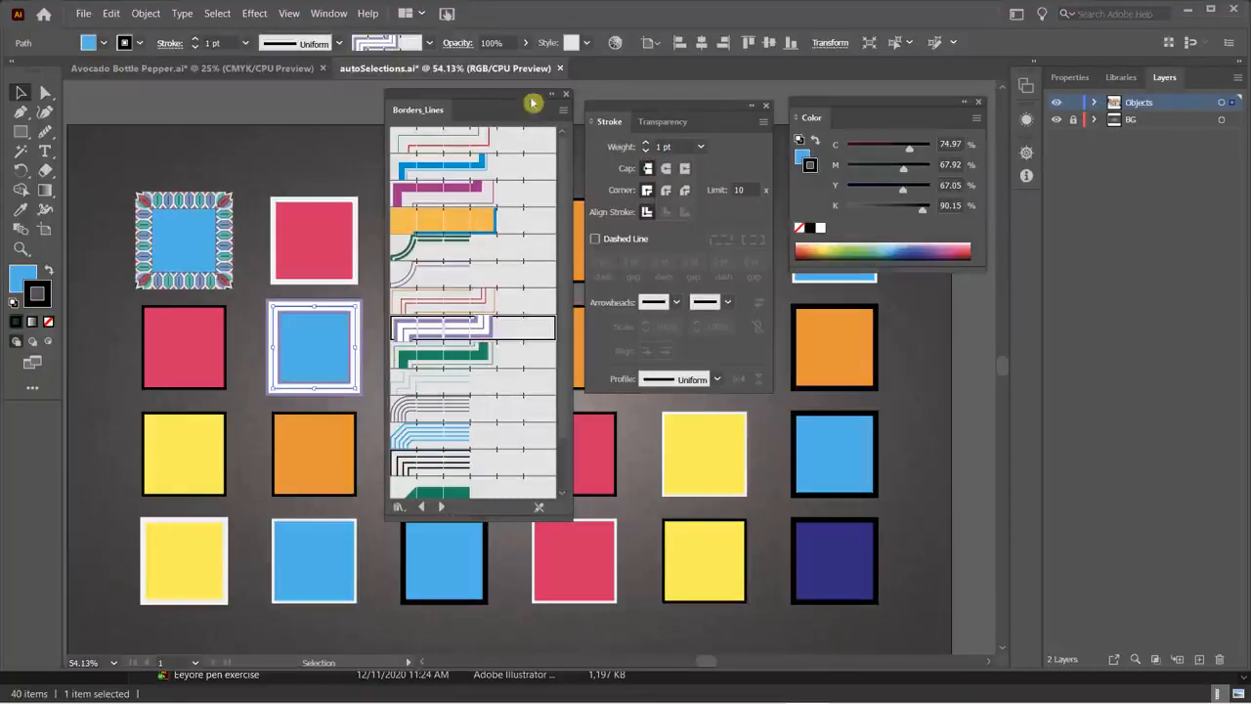
pyautogui.doubleClick(438, 110)
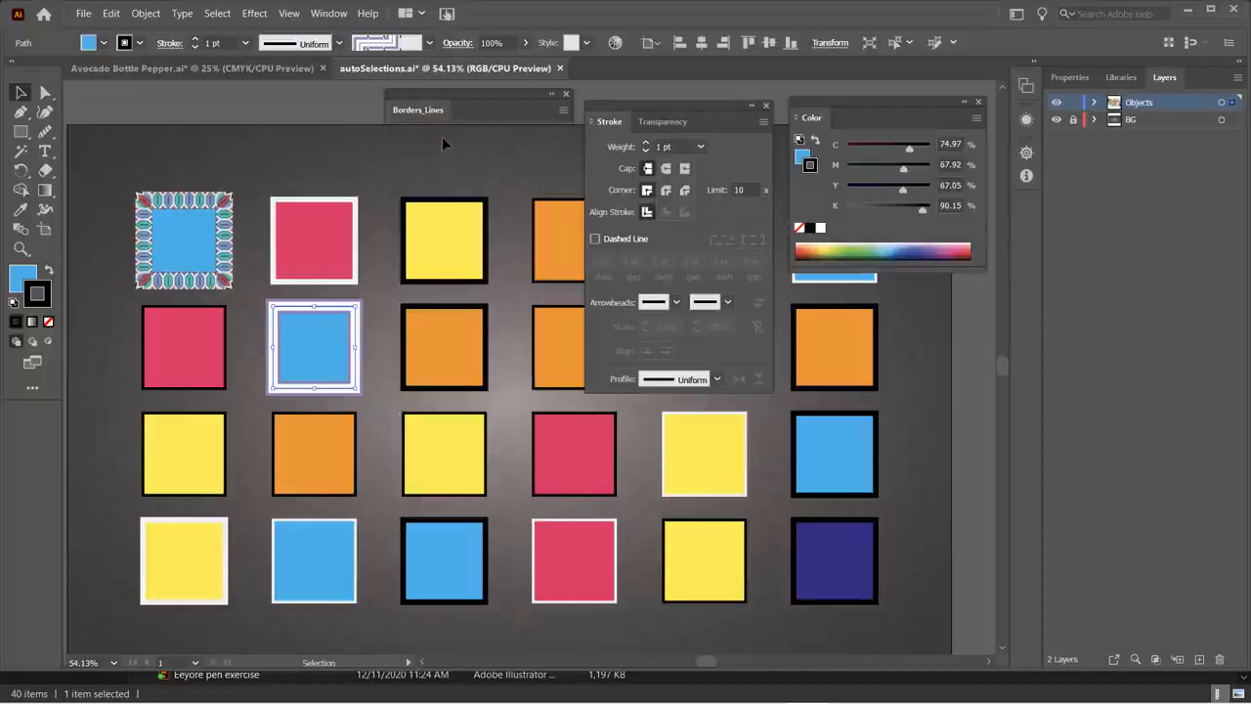
pyautogui.click(442, 140)
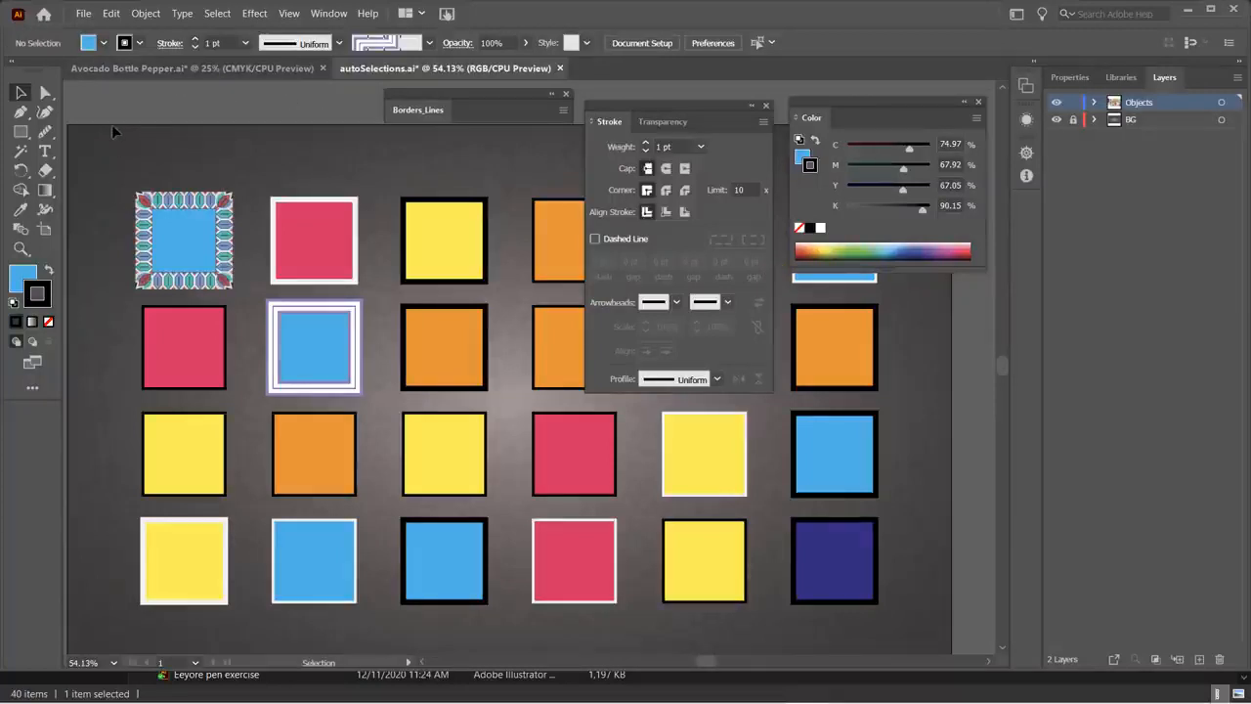
# - Draw a straight horizontal line with the Line Segment tool above the first row, spanning roughly the first three squares
pyautogui.click(20, 131)
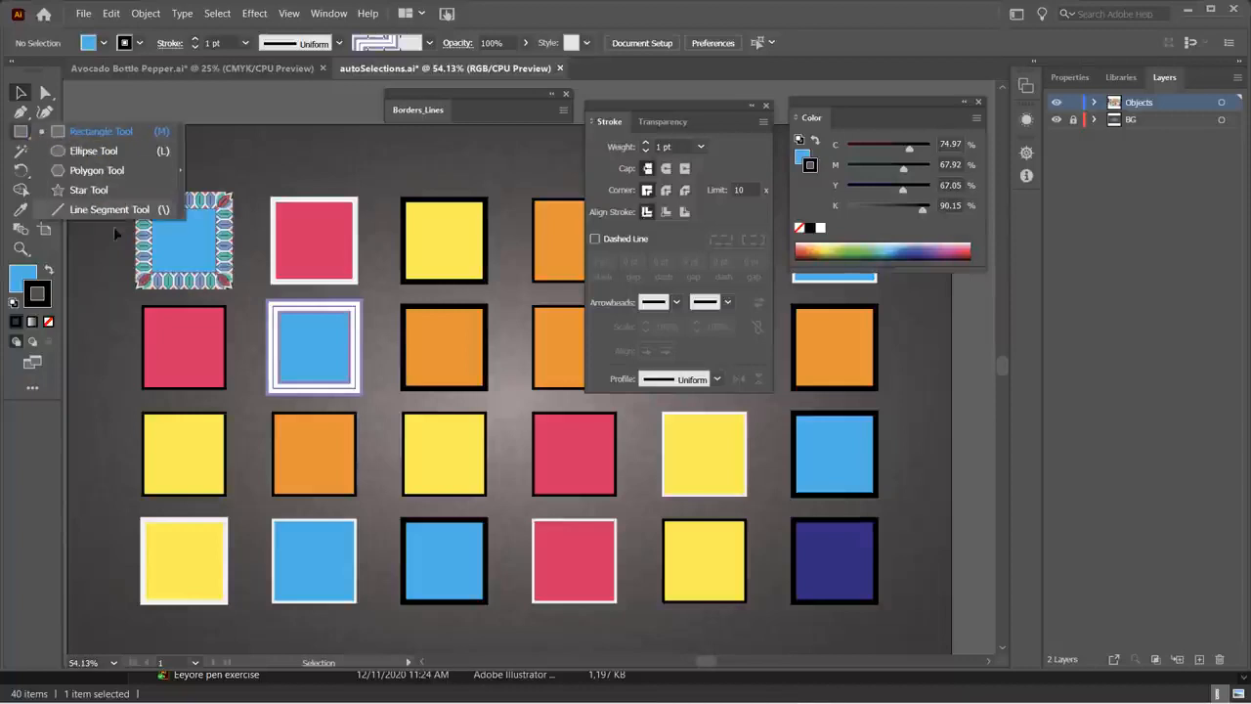
pyautogui.click(86, 211)
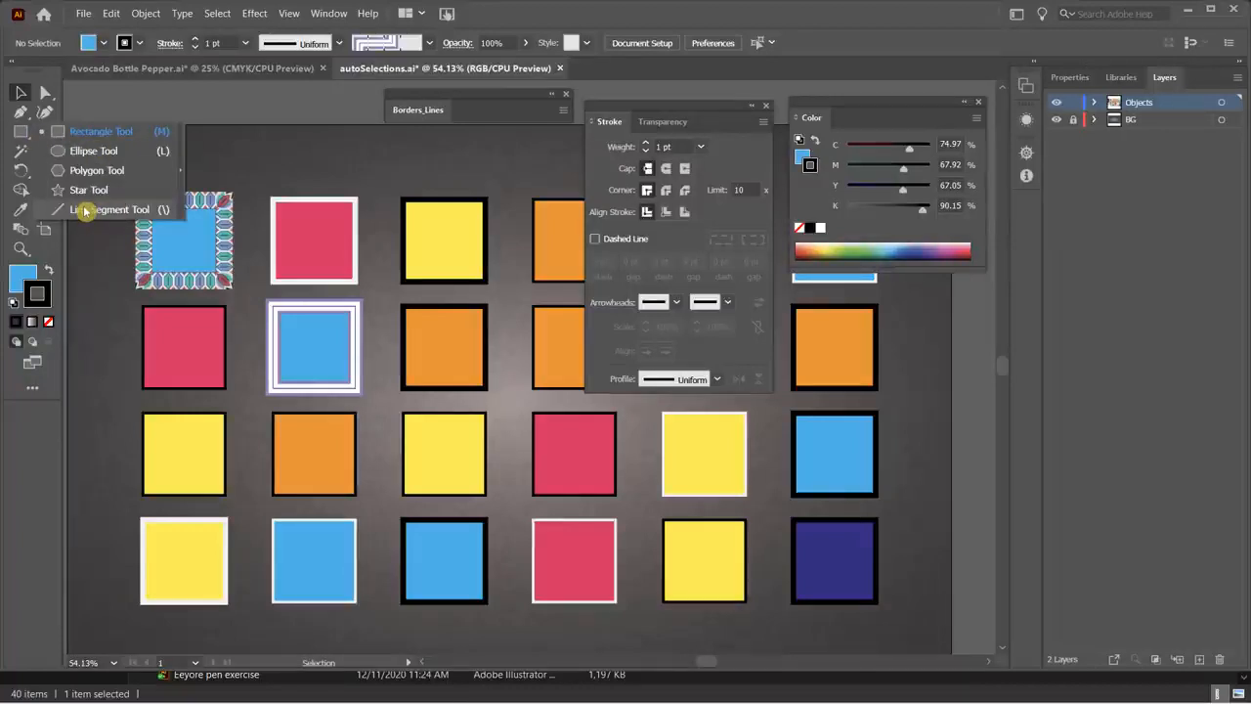
pyautogui.click(86, 211)
pyautogui.moveTo(167, 157); pyautogui.dragTo(512, 157)
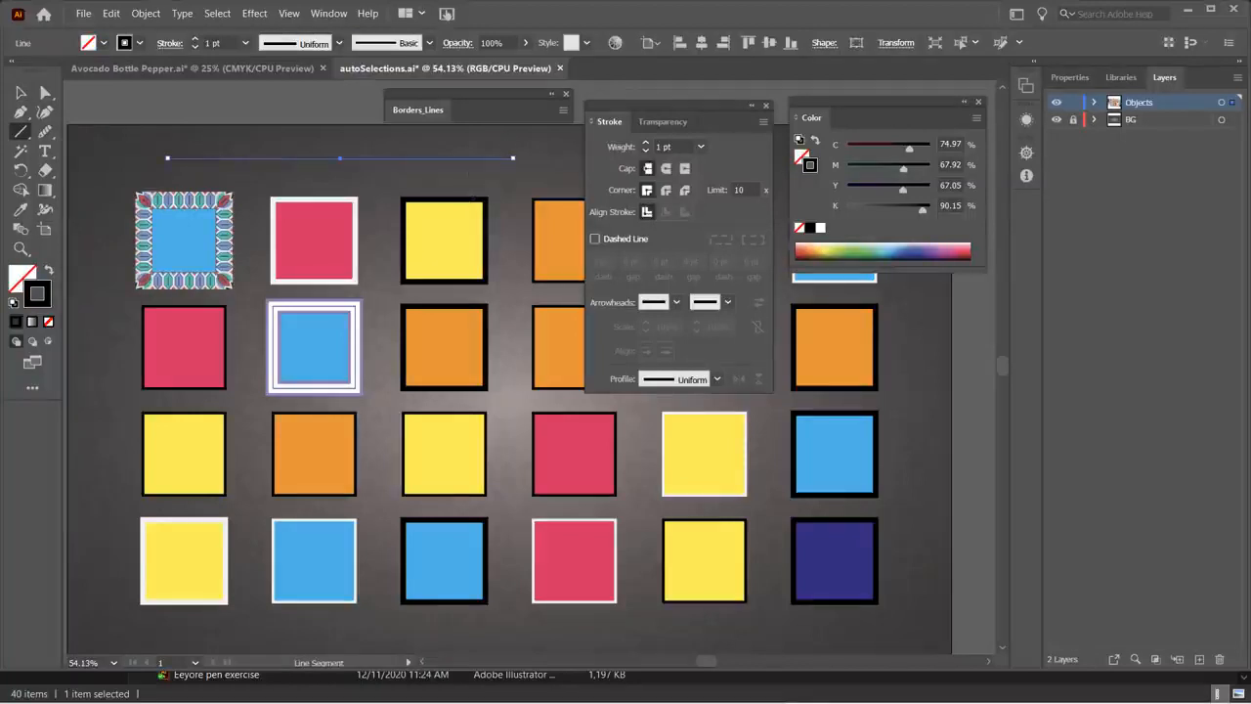
# - Expand the brush library, move it clear of the new line and load the Decorative_Banners and Seals library
pyautogui.click(418, 112)
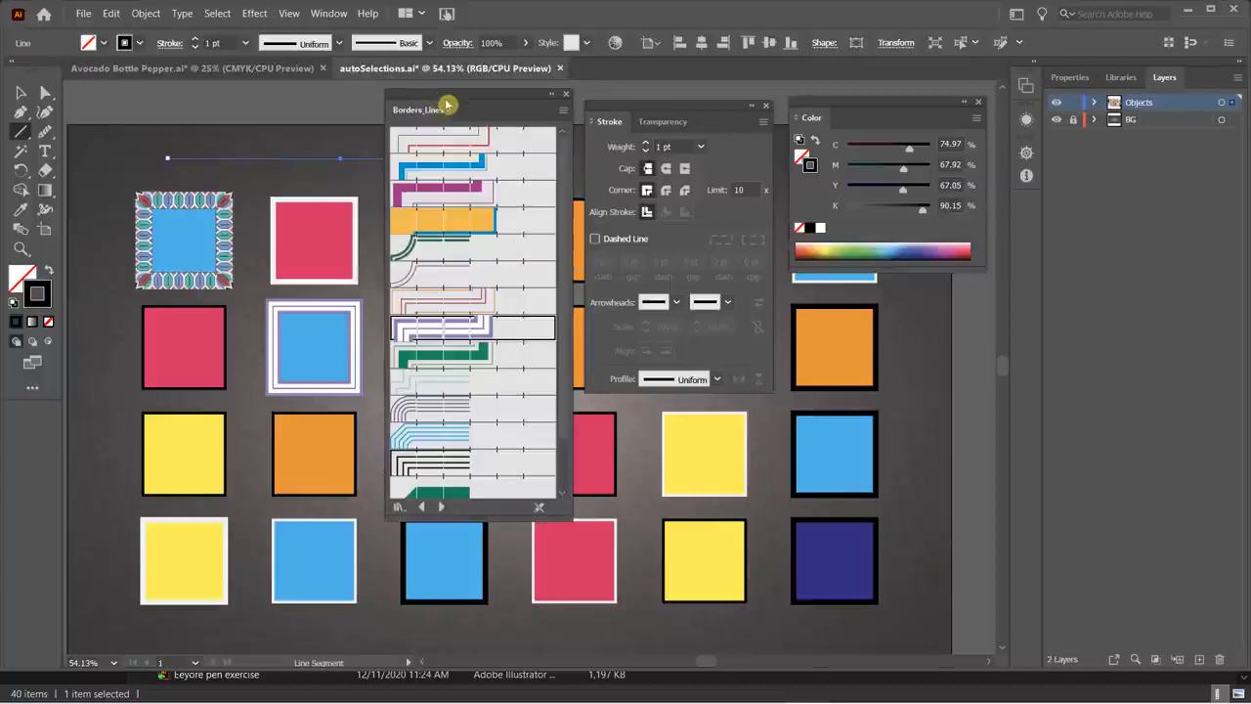
pyautogui.moveTo(447, 104)
pyautogui.mouseDown()
pyautogui.moveTo(539, 174)
pyautogui.moveTo(828, 200)
pyautogui.moveTo(758, 239)
pyautogui.moveTo(752, 176)
pyautogui.mouseUp()
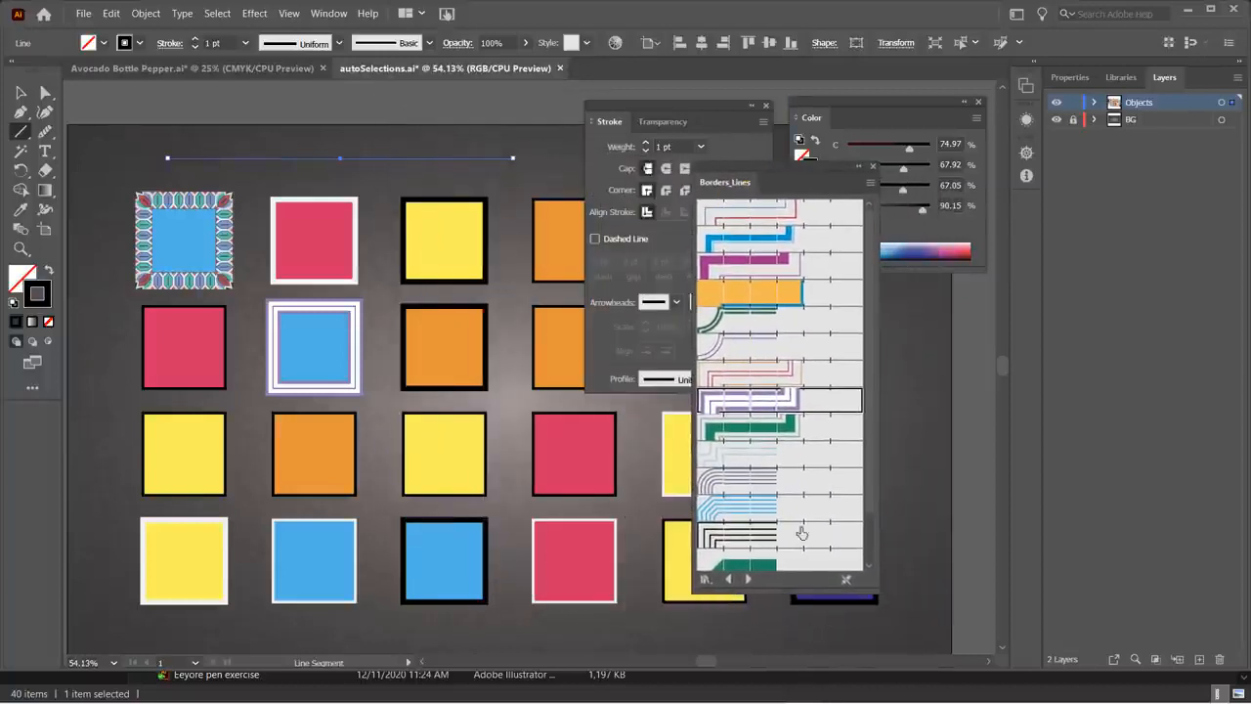
pyautogui.click(748, 579)
pyautogui.click(748, 578)
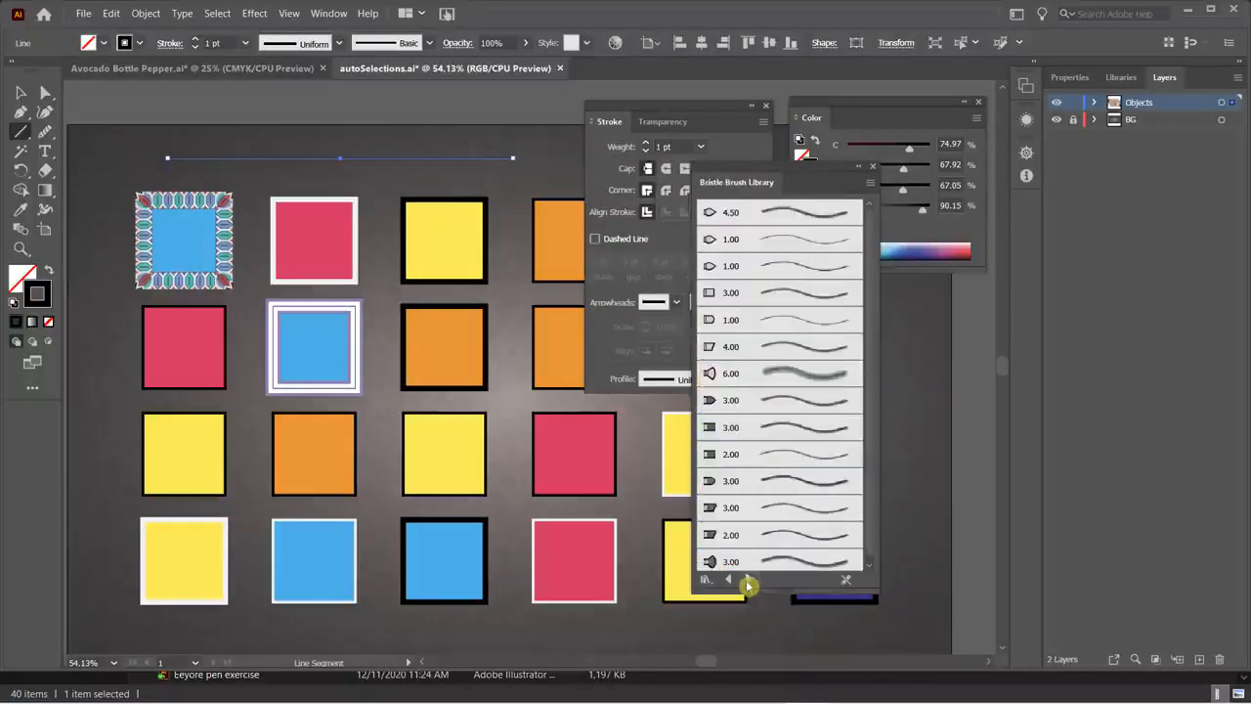
pyautogui.click(747, 579)
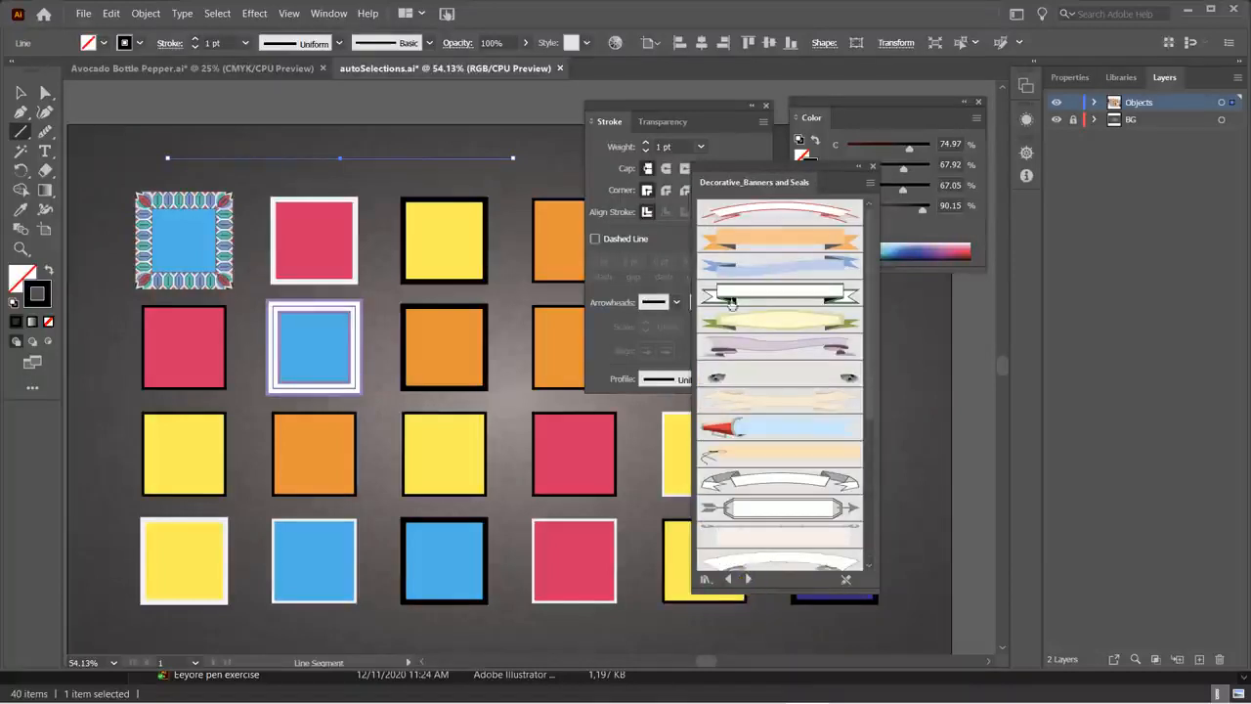
# - Apply the orange folded-ribbon banner brush to the line and set its stroke weight to 3 pt
pyautogui.click(787, 241)
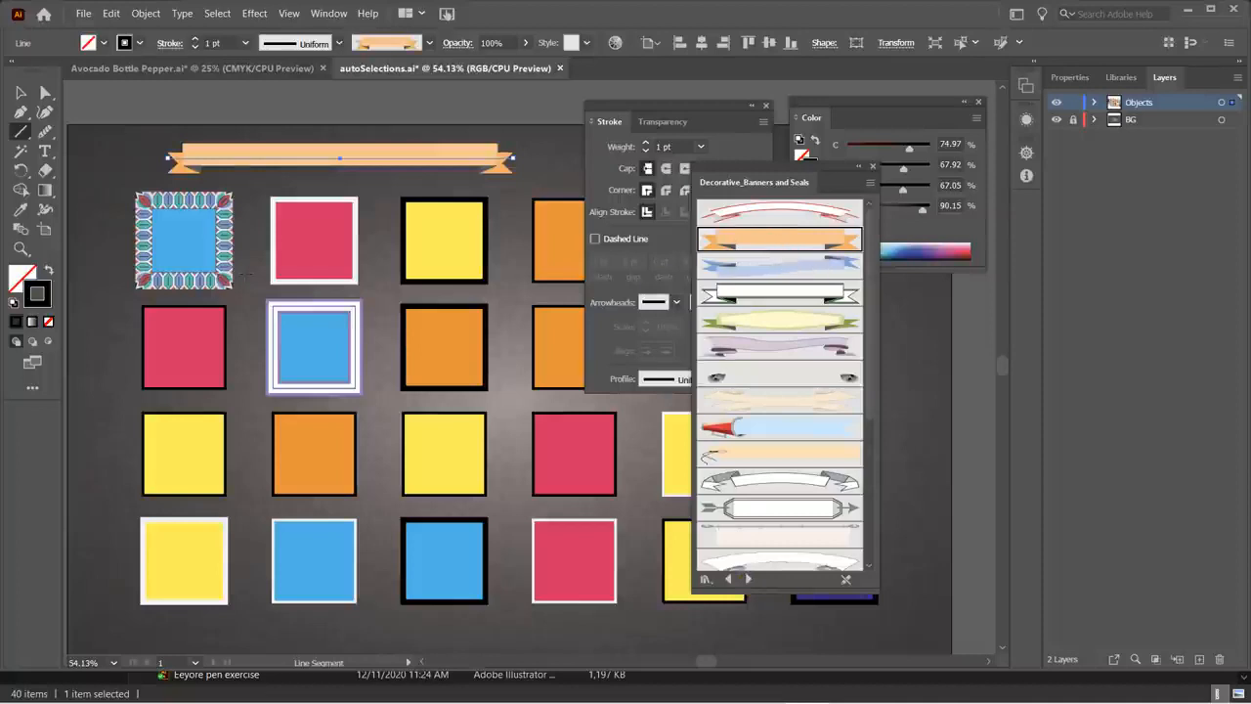
pyautogui.click(195, 39)
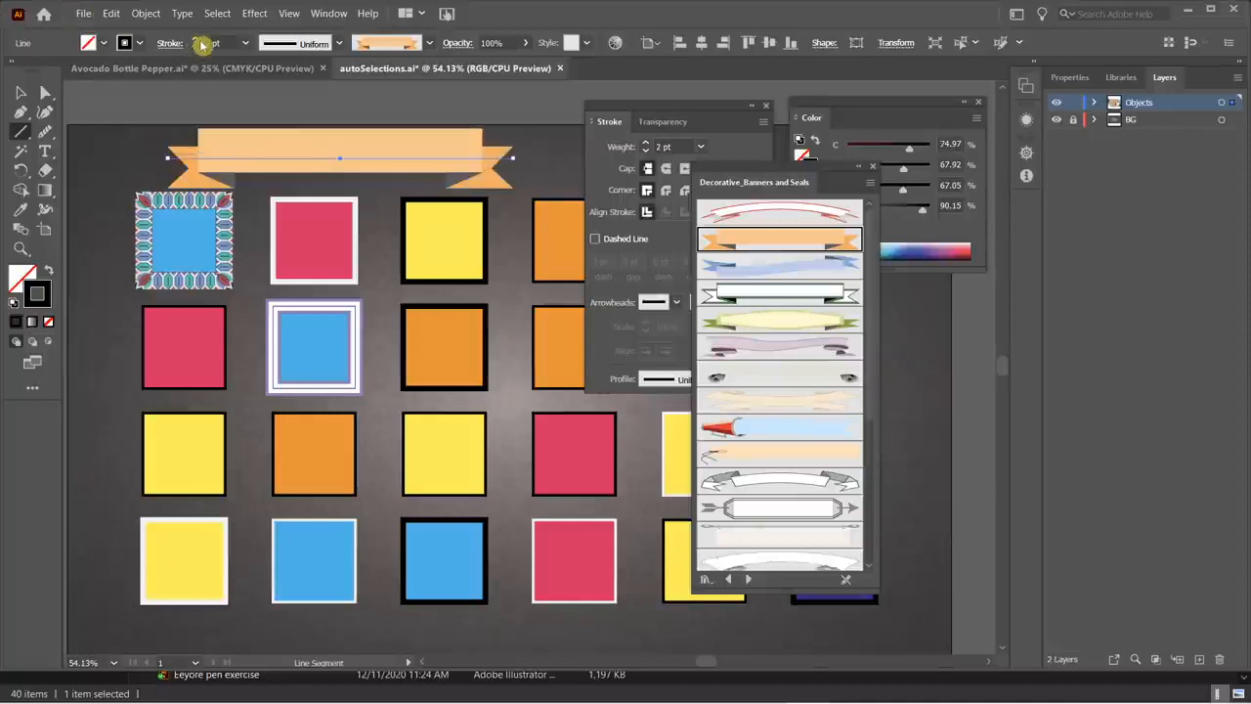
pyautogui.click(195, 39)
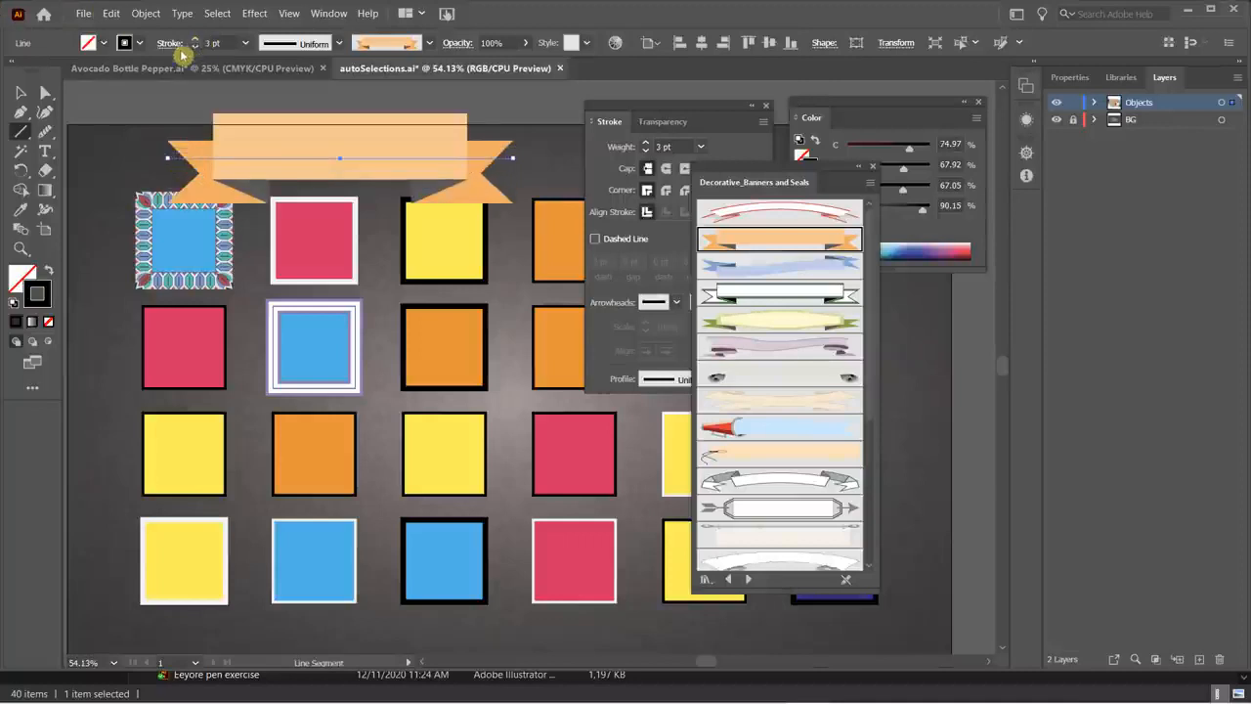
# - Move the Stroke panel aside, lengthen the banner line over the fourth column and shift the banner slightly down
pyautogui.click(20, 92)
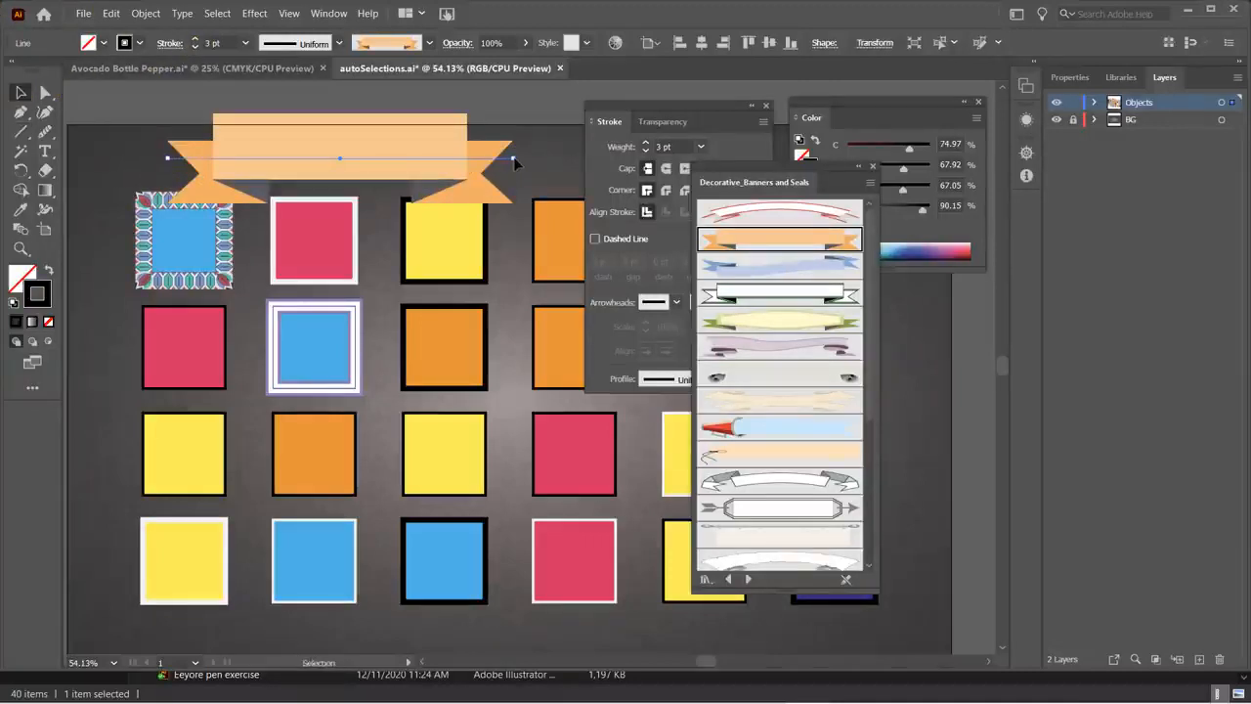
pyautogui.moveTo(512, 158)
pyautogui.mouseDown()
pyautogui.moveTo(585, 159)
pyautogui.moveTo(654, 111)
pyautogui.moveTo(690, 128)
pyautogui.moveTo(901, 334)
pyautogui.moveTo(872, 348)
pyautogui.mouseUp()
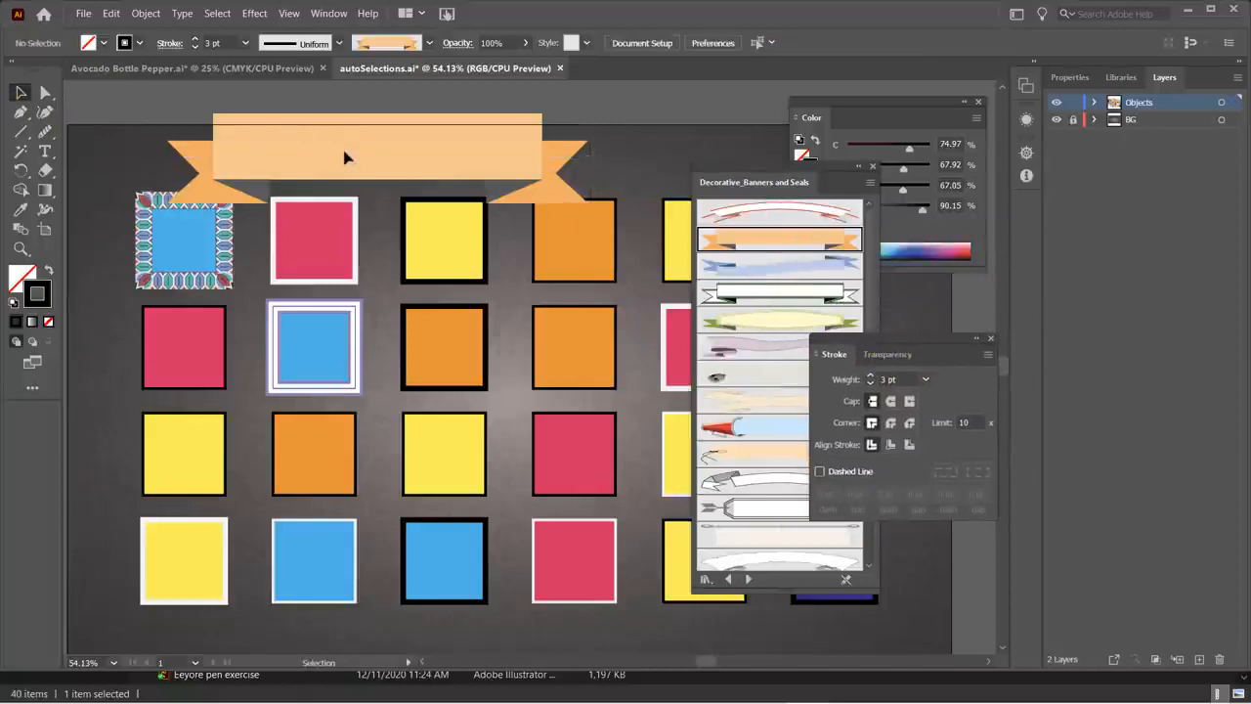
pyautogui.moveTo(366, 156); pyautogui.dragTo(374, 167)
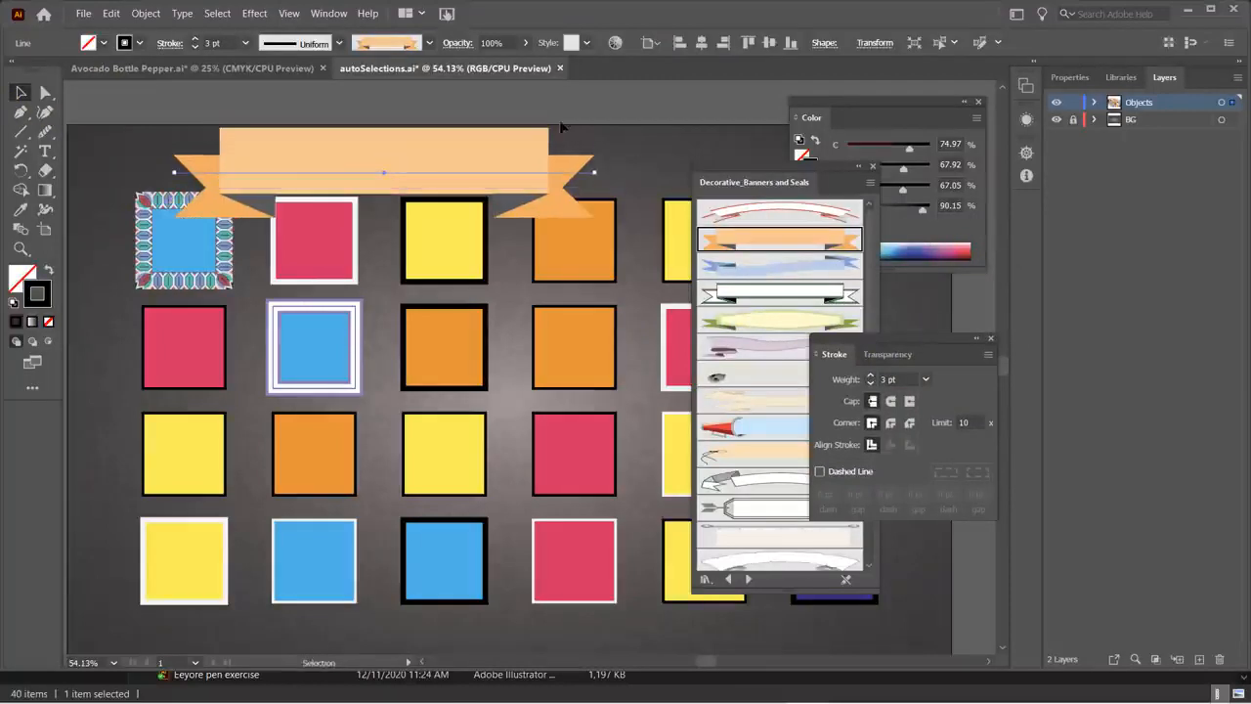
pyautogui.click(602, 111)
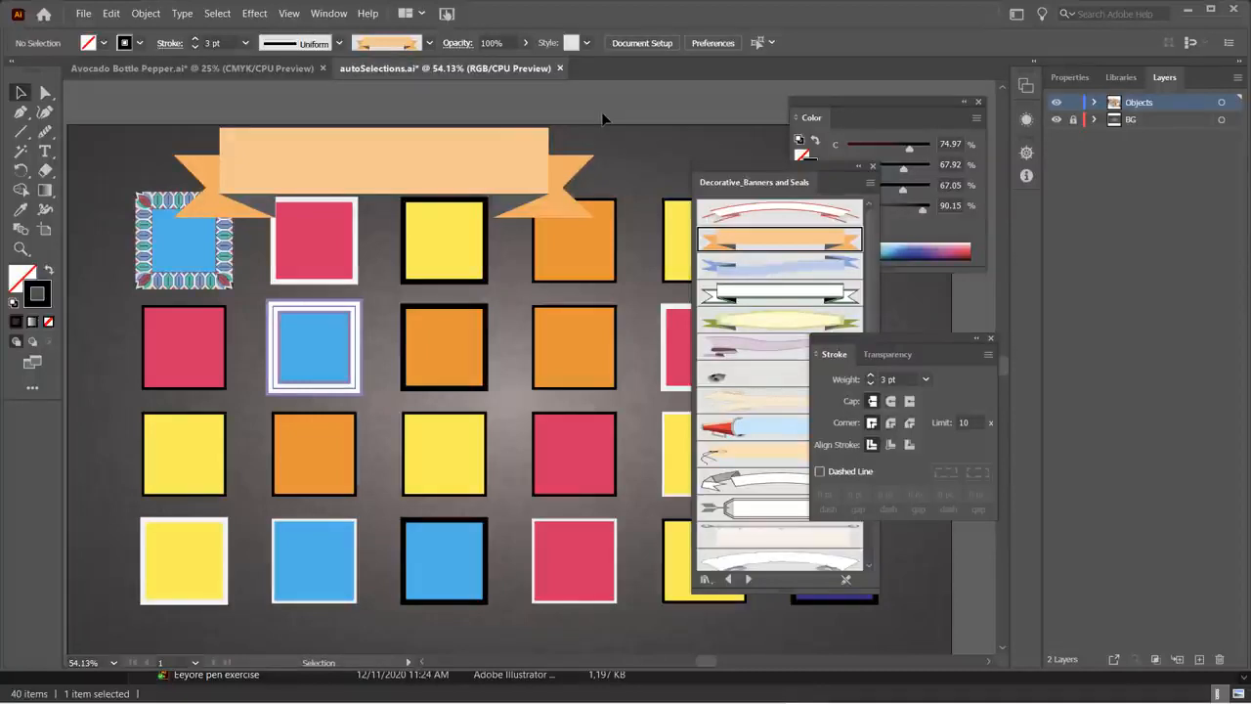
# - Select the banner line and examine which brush libraries are offered in the Decorative category
pyautogui.click(340, 173)
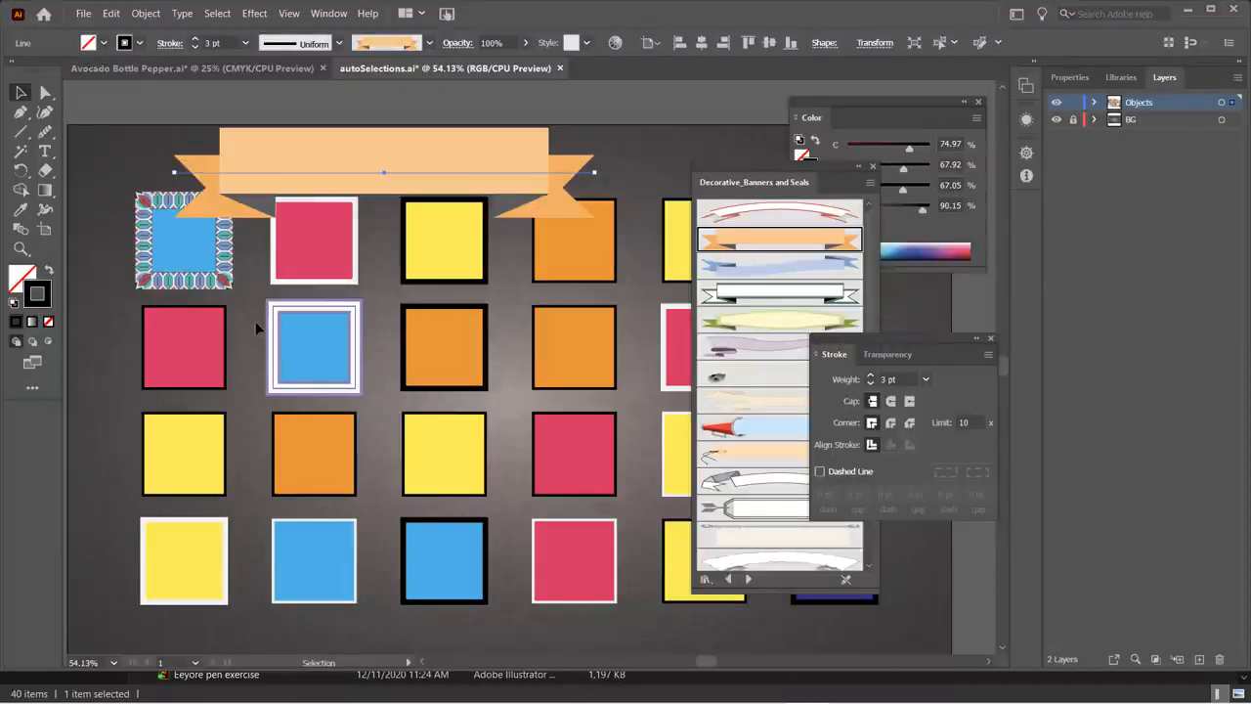
pyautogui.click(430, 43)
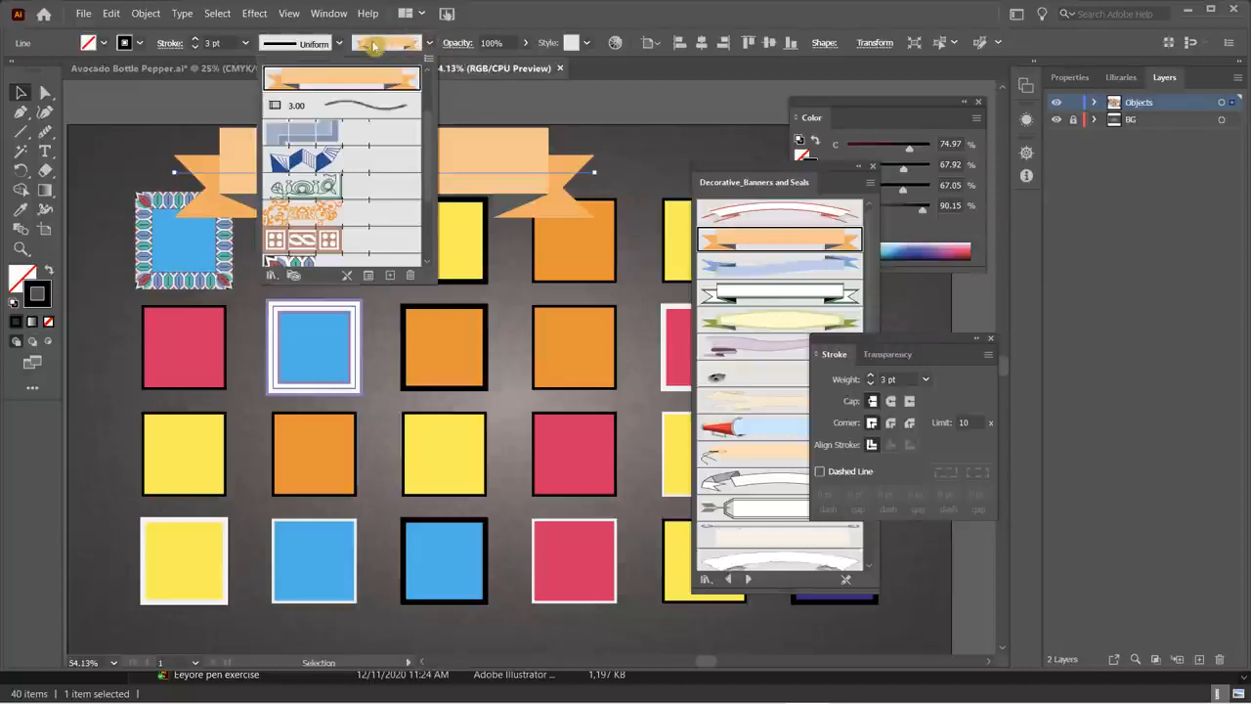
pyautogui.click(272, 283)
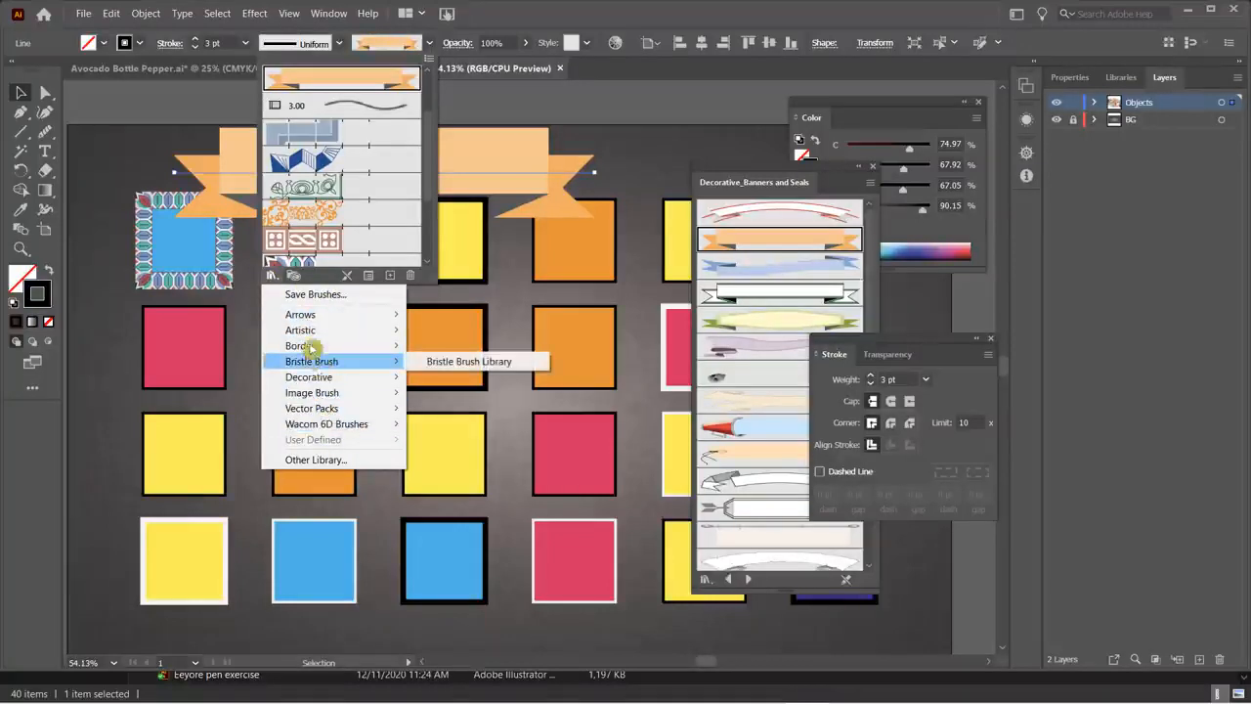
pyautogui.moveTo(332, 378)
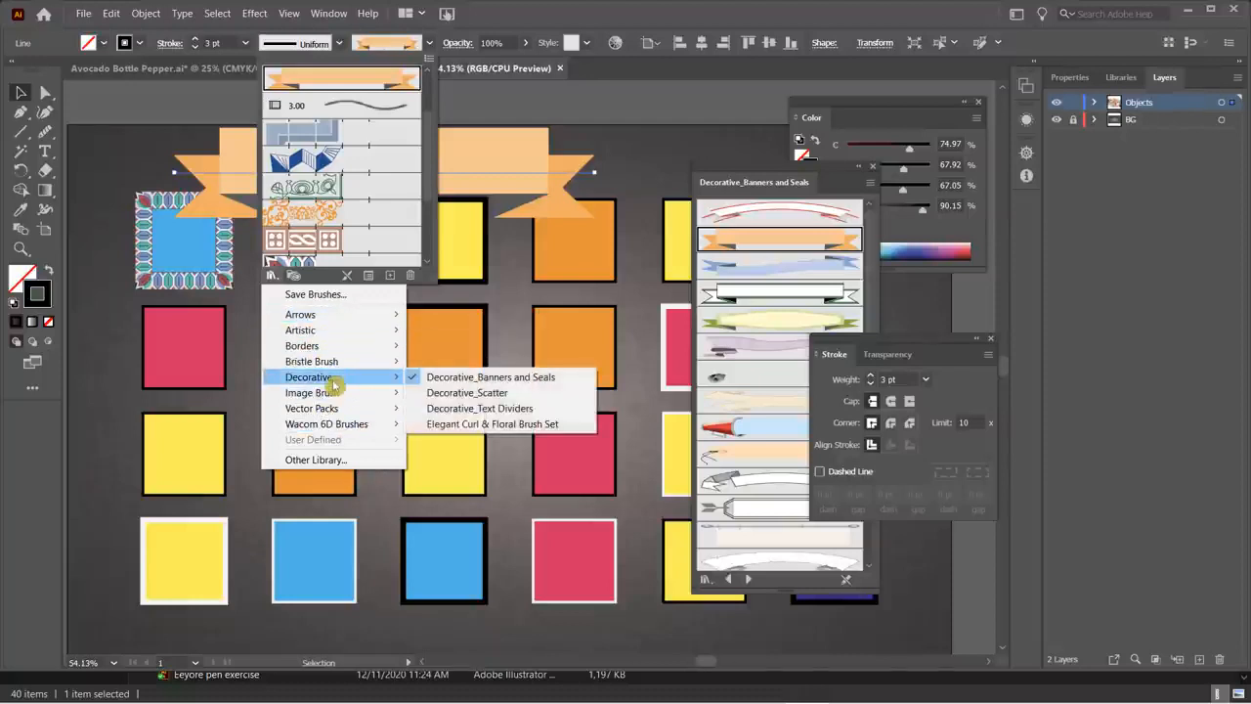
pyautogui.click(581, 103)
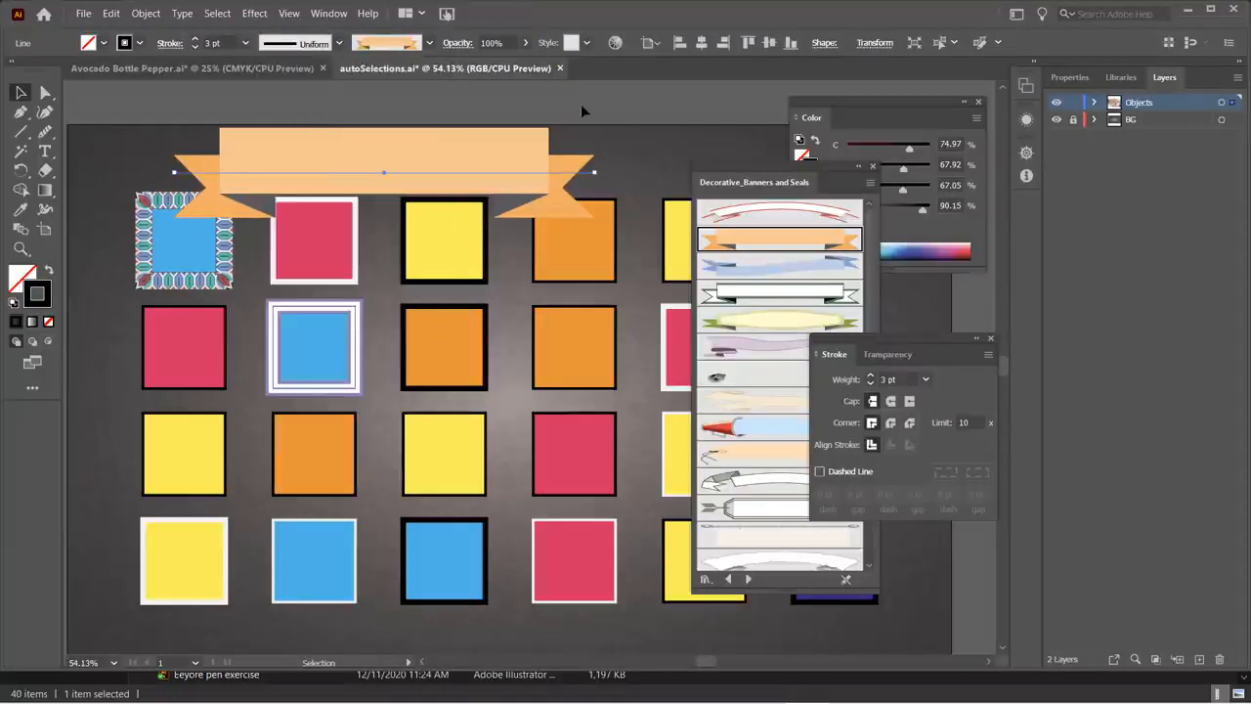
pyautogui.click(586, 115)
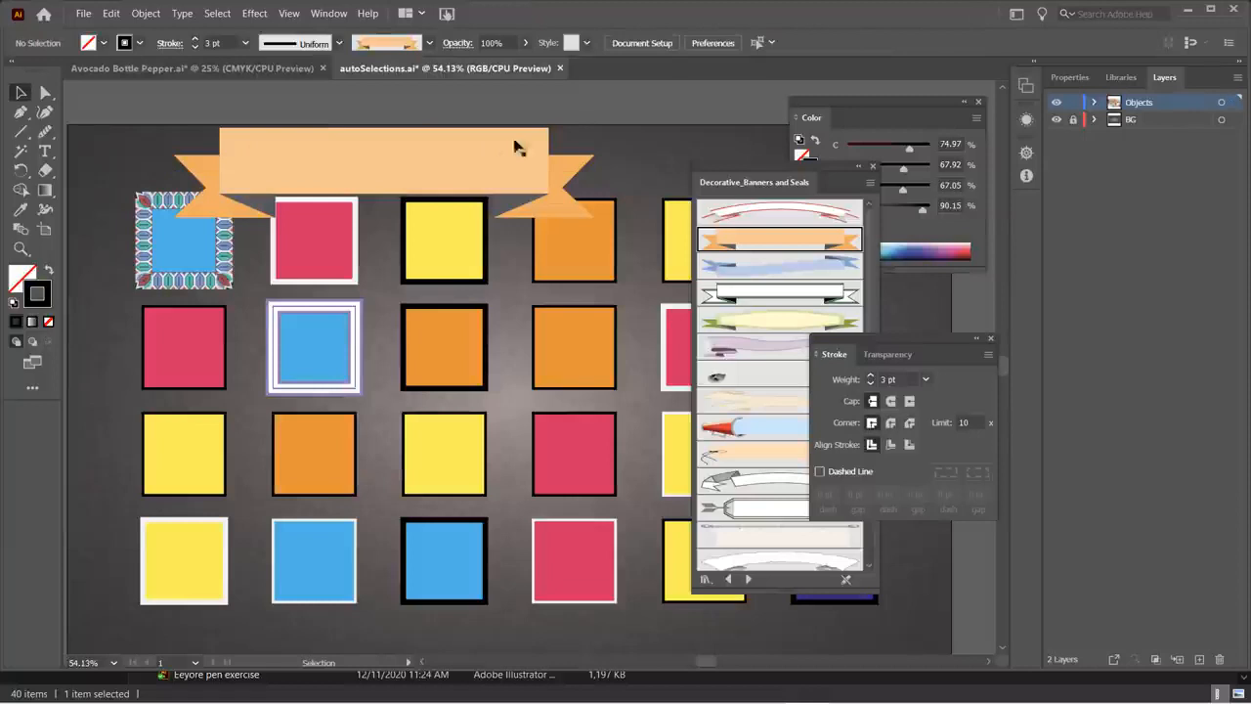
# - Switch to the Untitled-11 document and select the orange banner's path above the drink with the Direct Selection tool
pyautogui.click(428, 164)
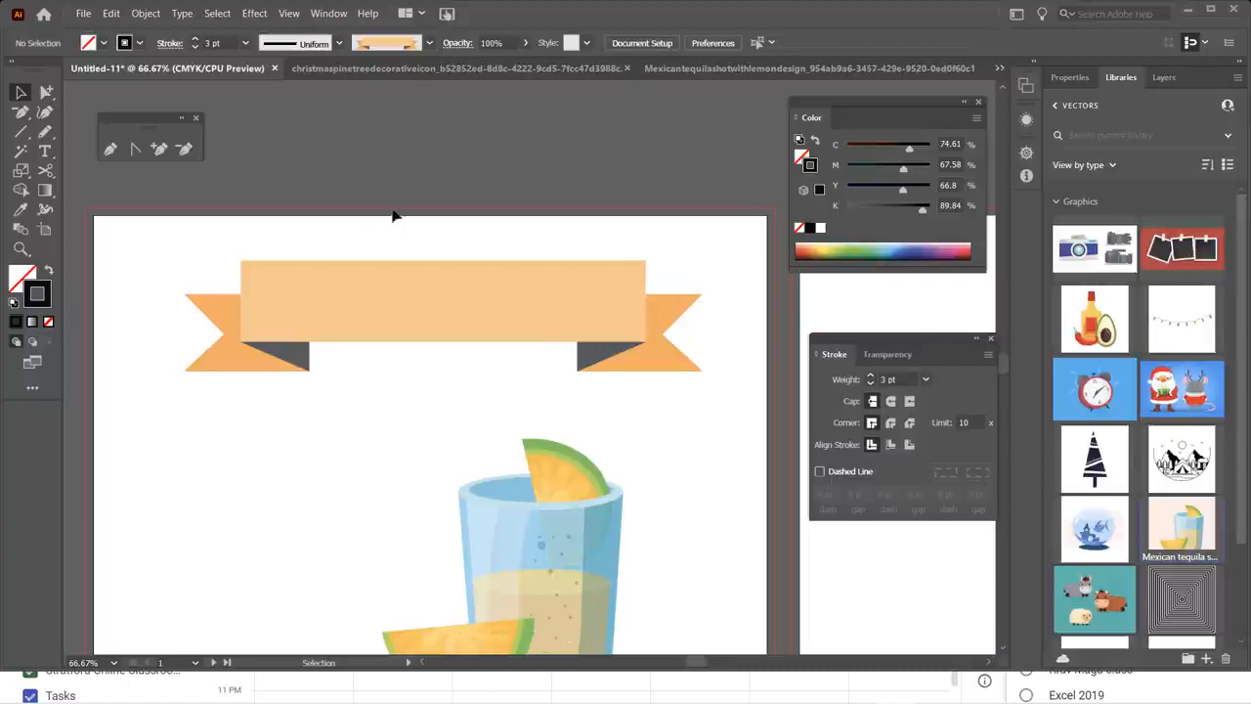
pyautogui.scroll(-1, 411, 518)
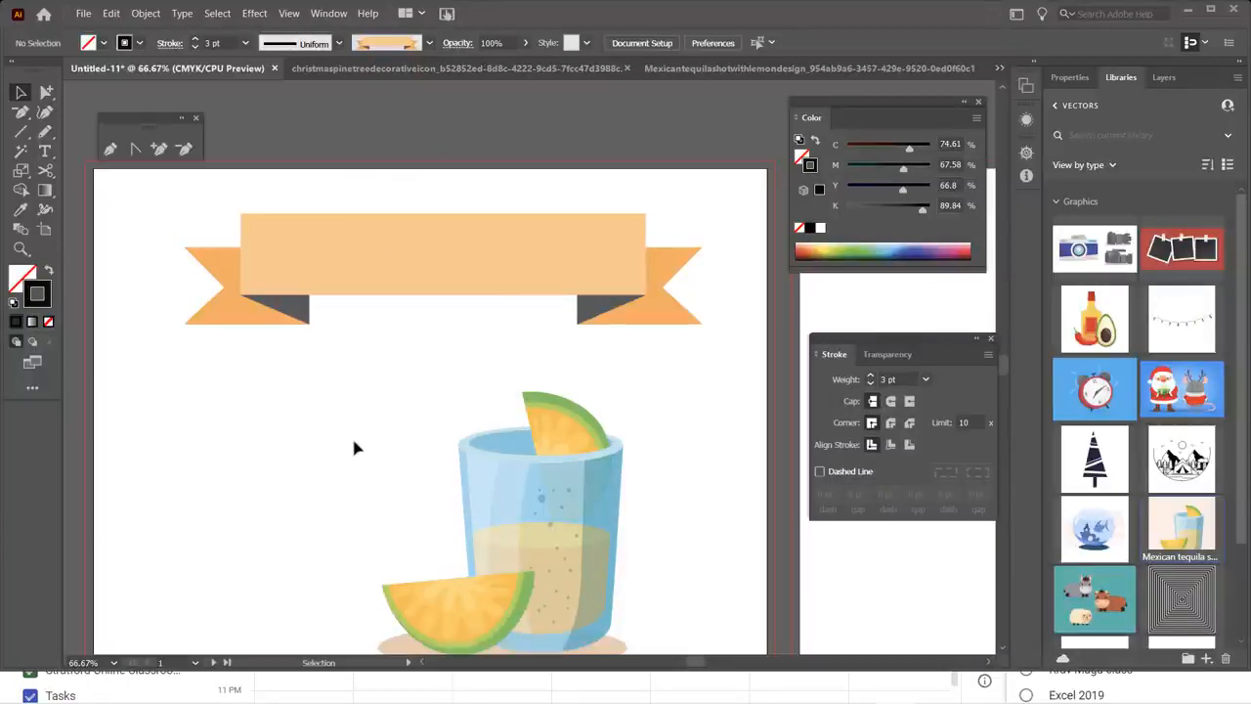
pyautogui.scroll(1, 355, 447)
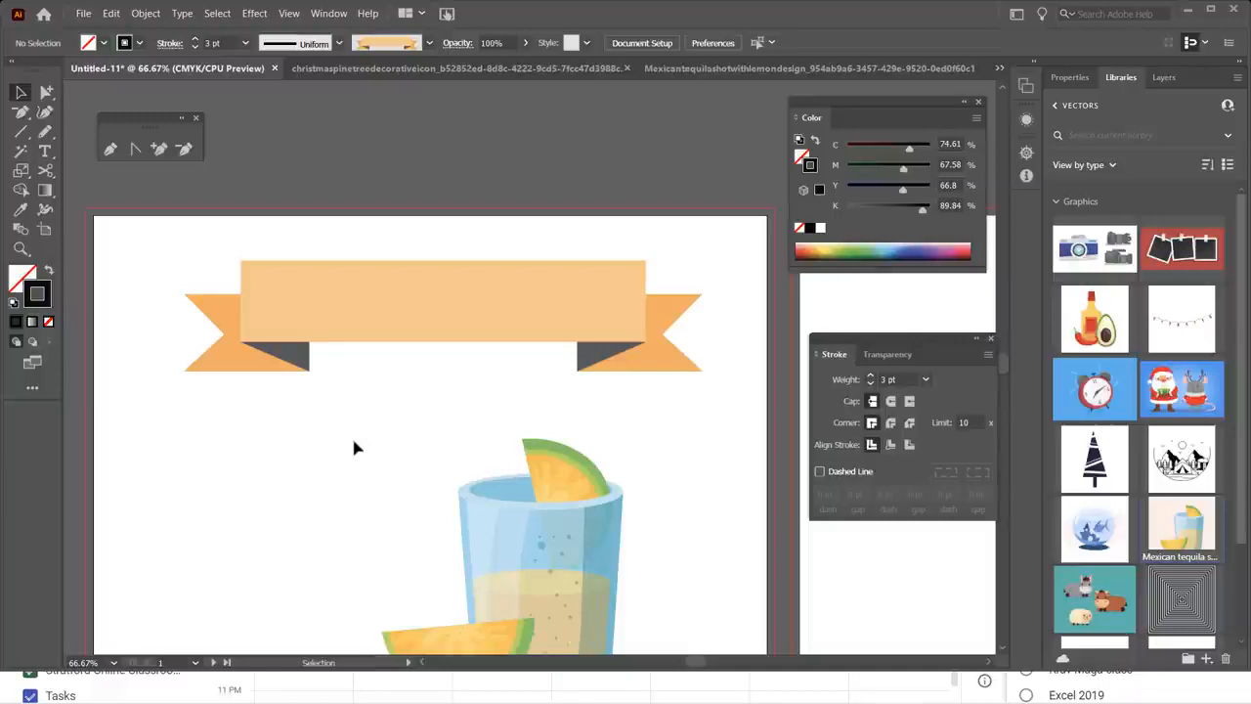
pyautogui.click(439, 294)
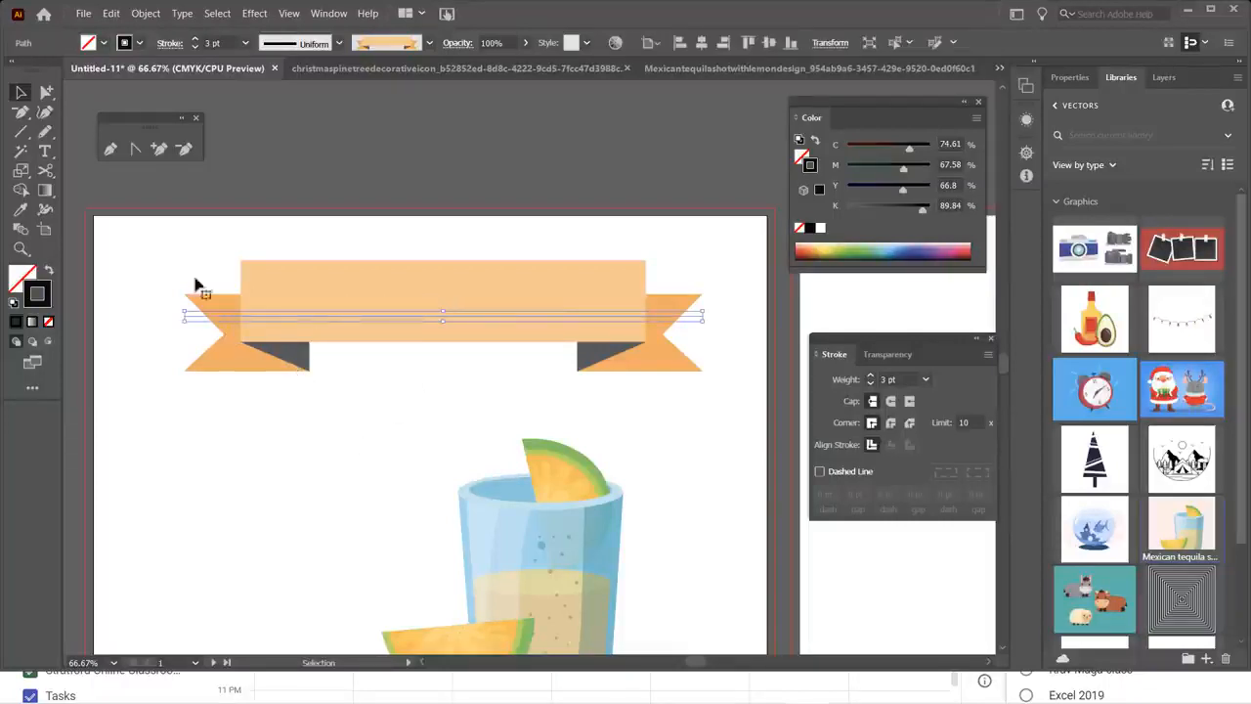
pyautogui.moveTo(44, 91); pyautogui.dragTo(78, 93)
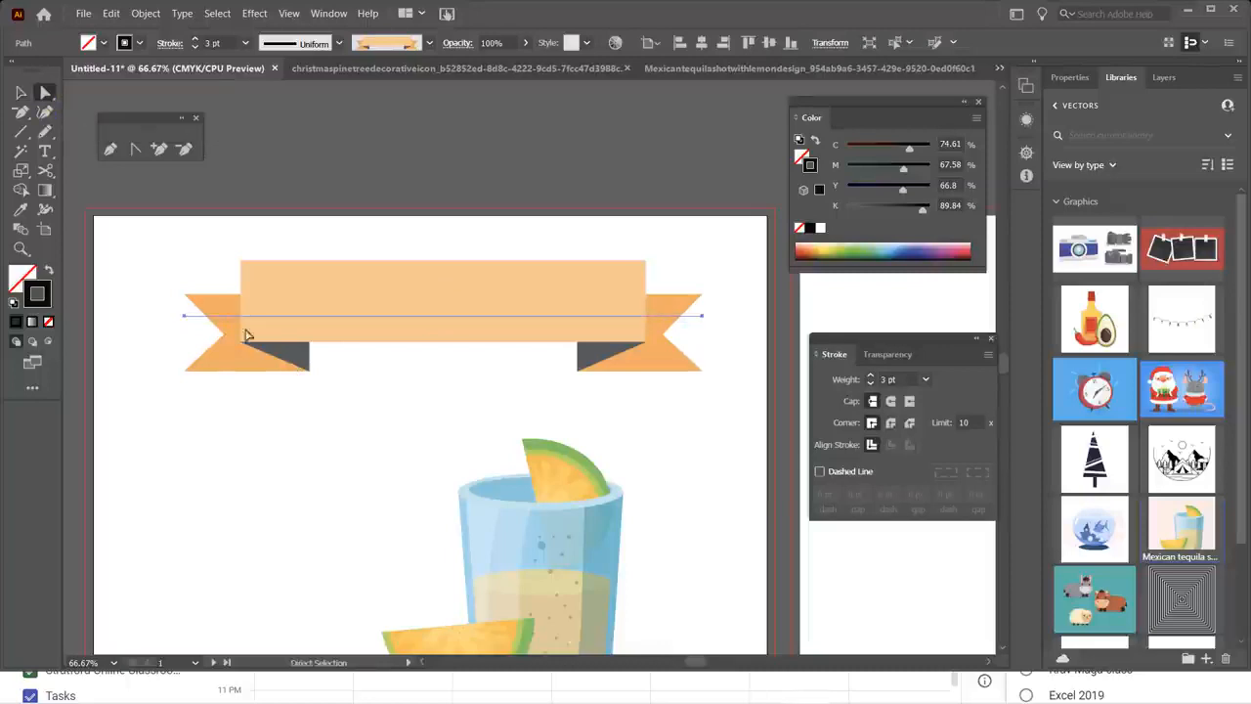
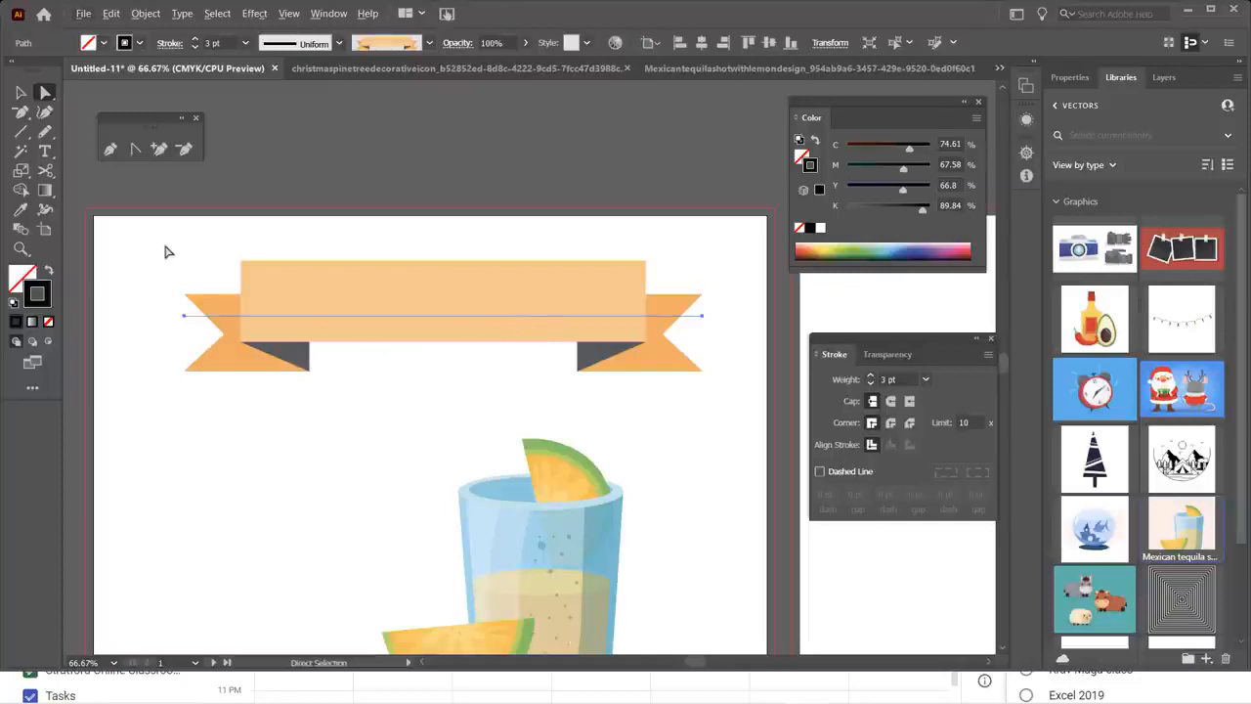
# - Close the floating pen tools group and choose the Add Anchor Point tool
pyautogui.click(196, 117)
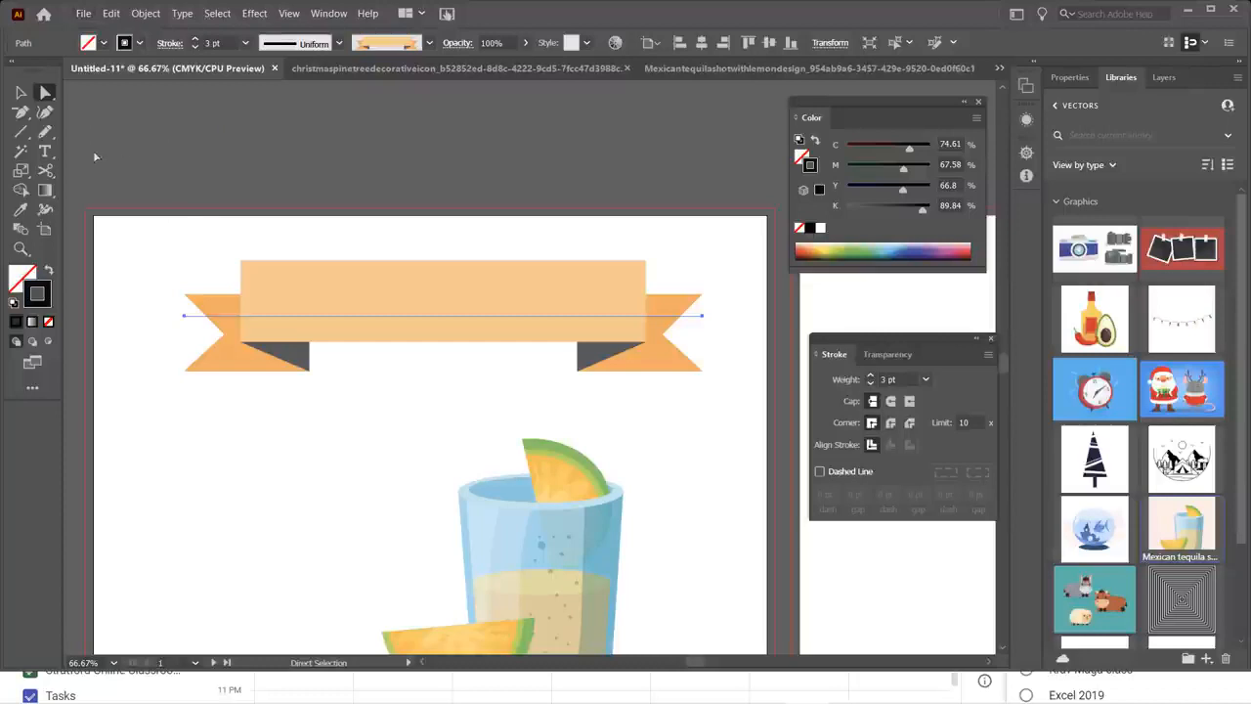
pyautogui.click(21, 113)
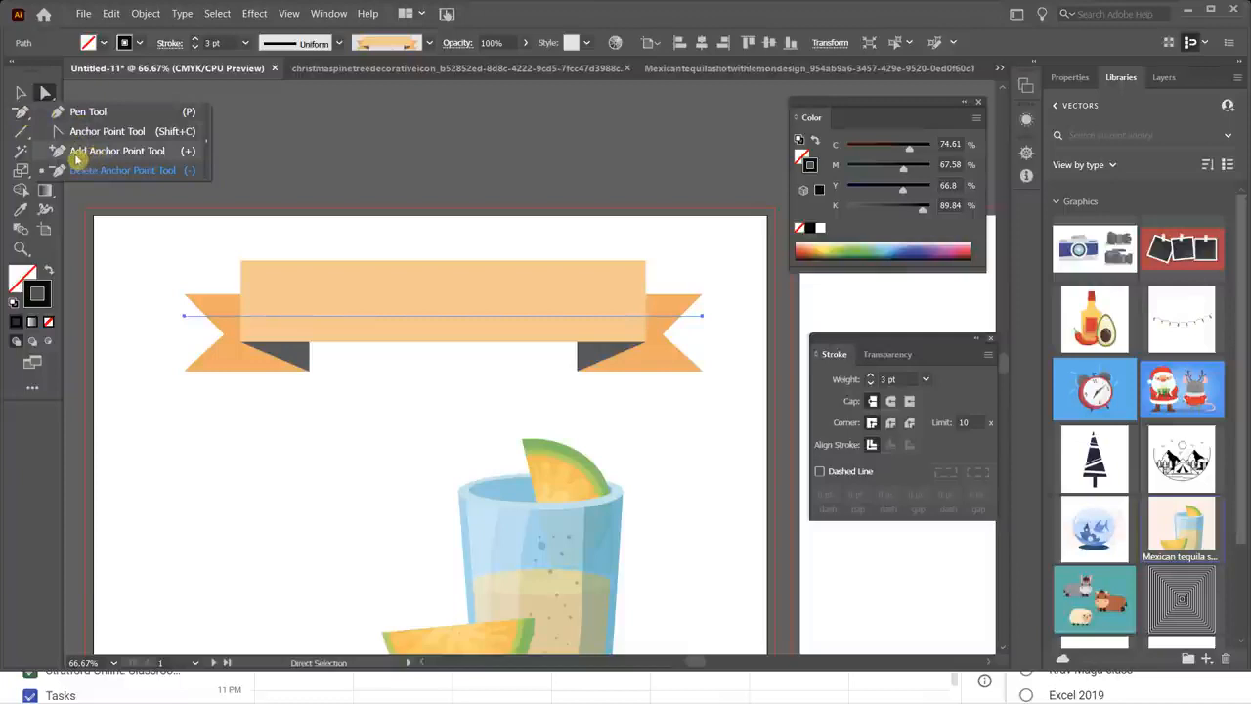
pyautogui.click(78, 155)
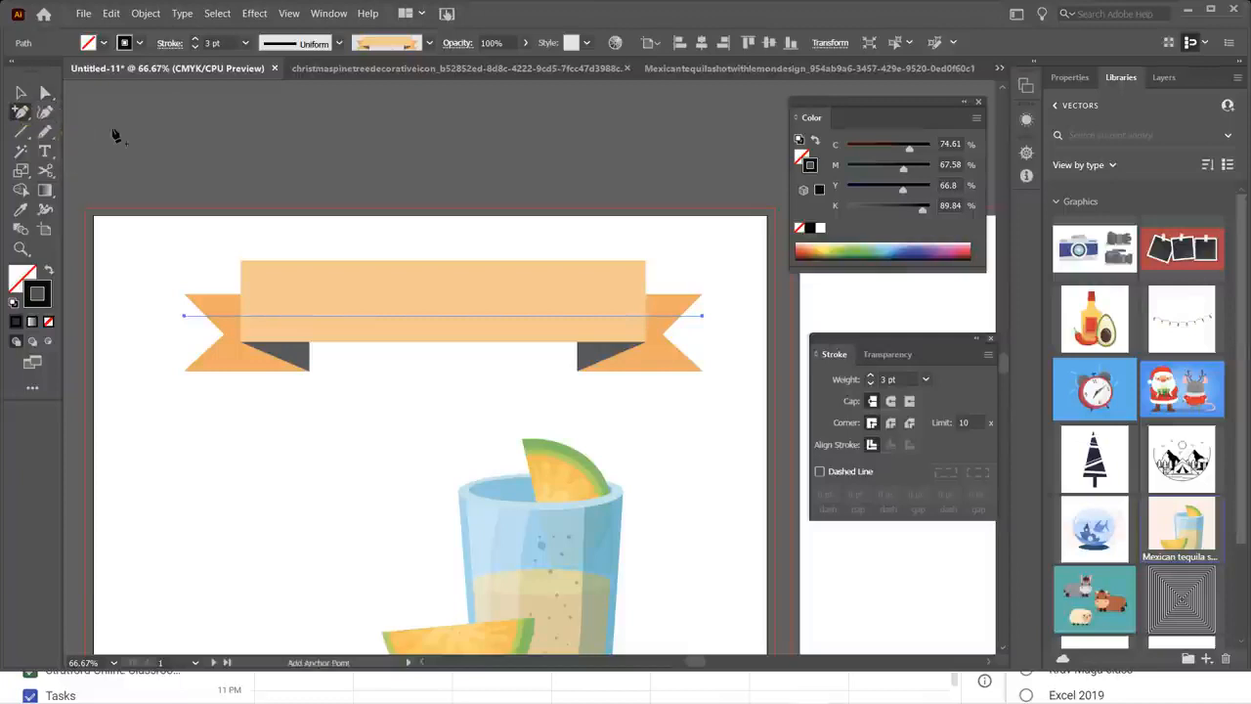
# - Examine the pen tool variants, the complete list of tools and the available toolbar sets
pyautogui.click(22, 111)
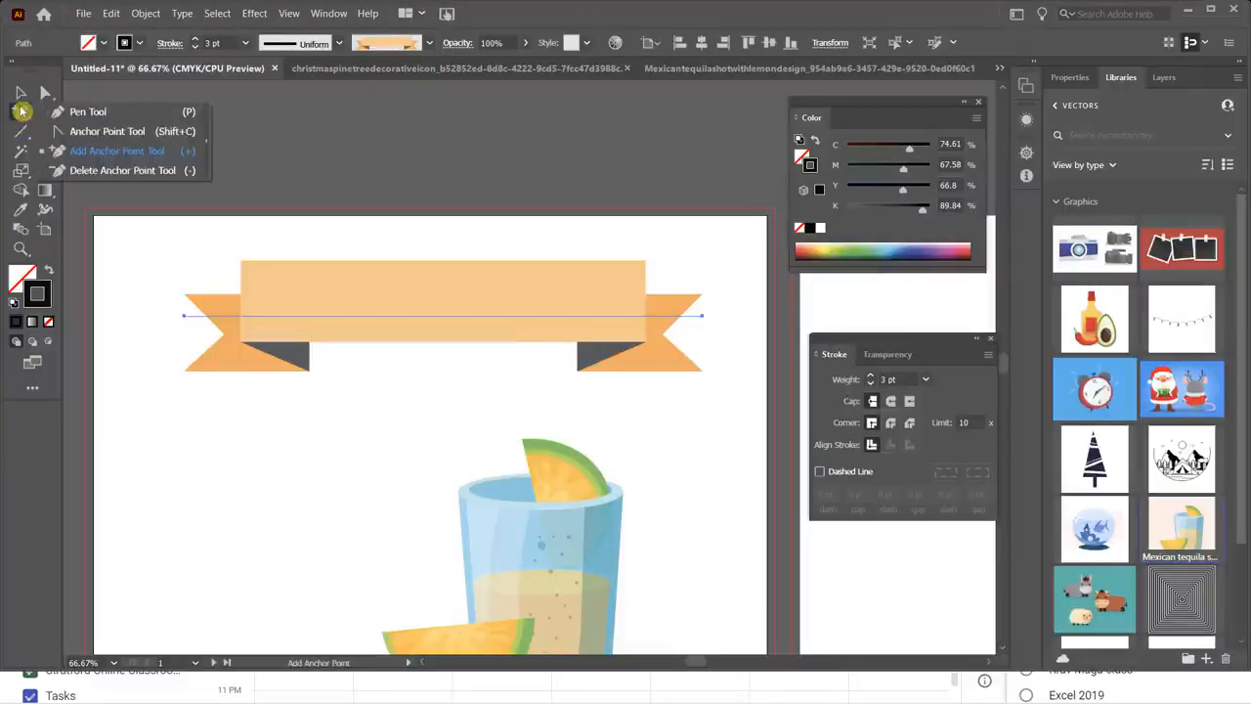
pyautogui.click(486, 22)
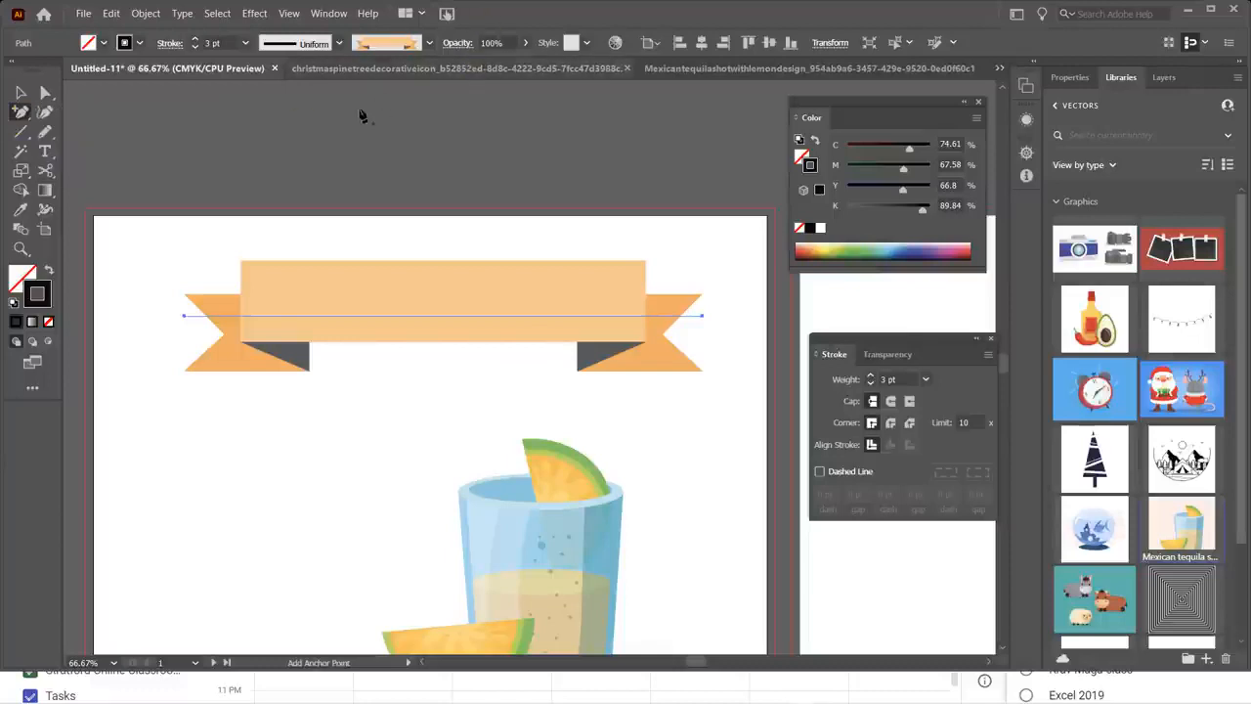
pyautogui.click(32, 394)
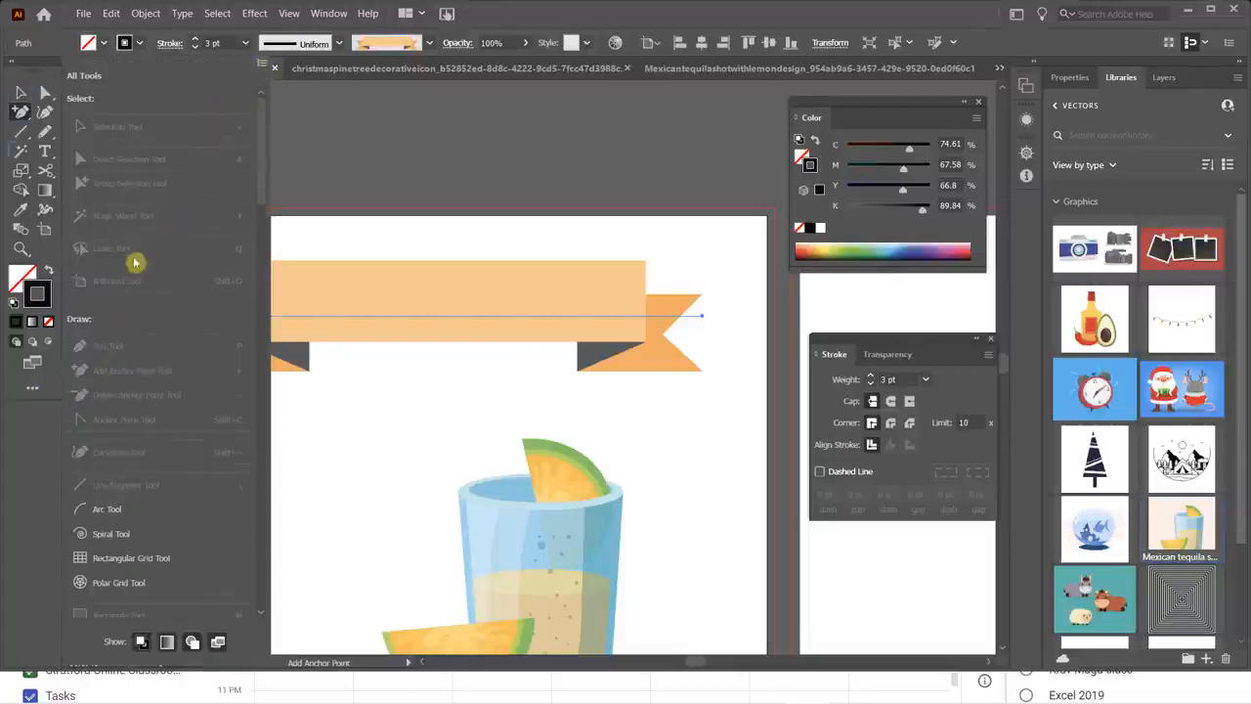
pyautogui.click(262, 65)
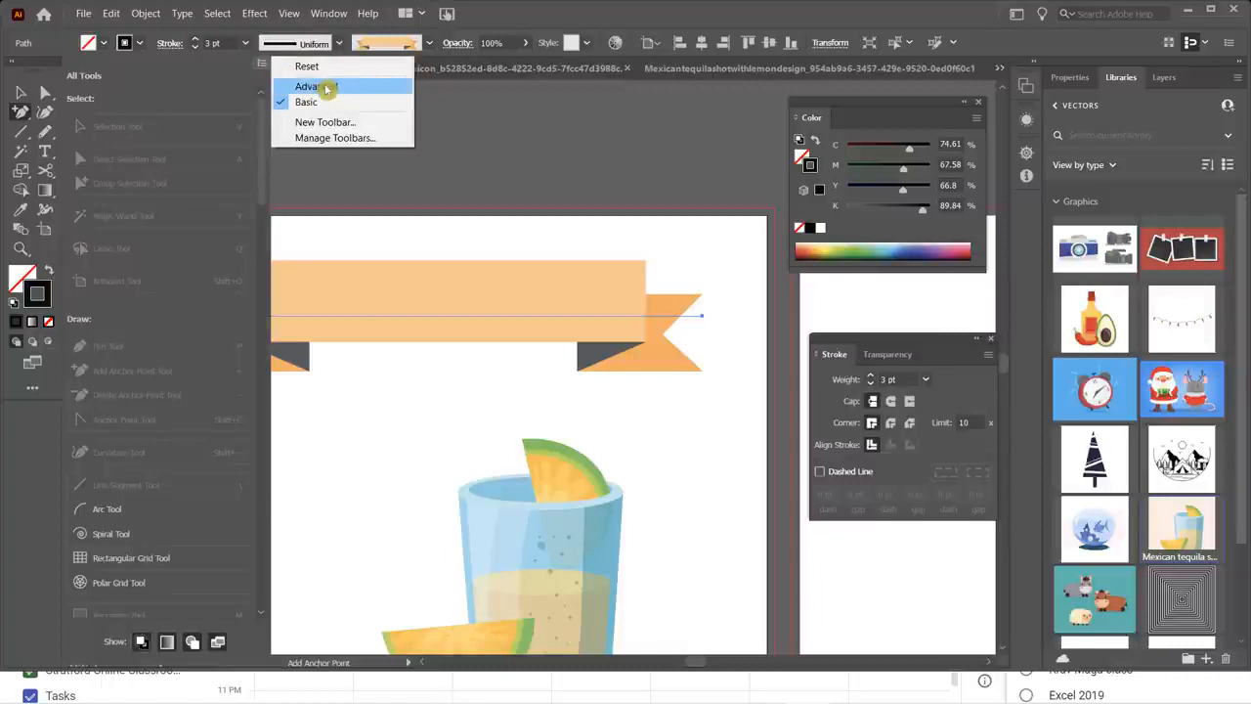
pyautogui.click(263, 128)
pyautogui.moveTo(263, 128); pyautogui.dragTo(263, 199)
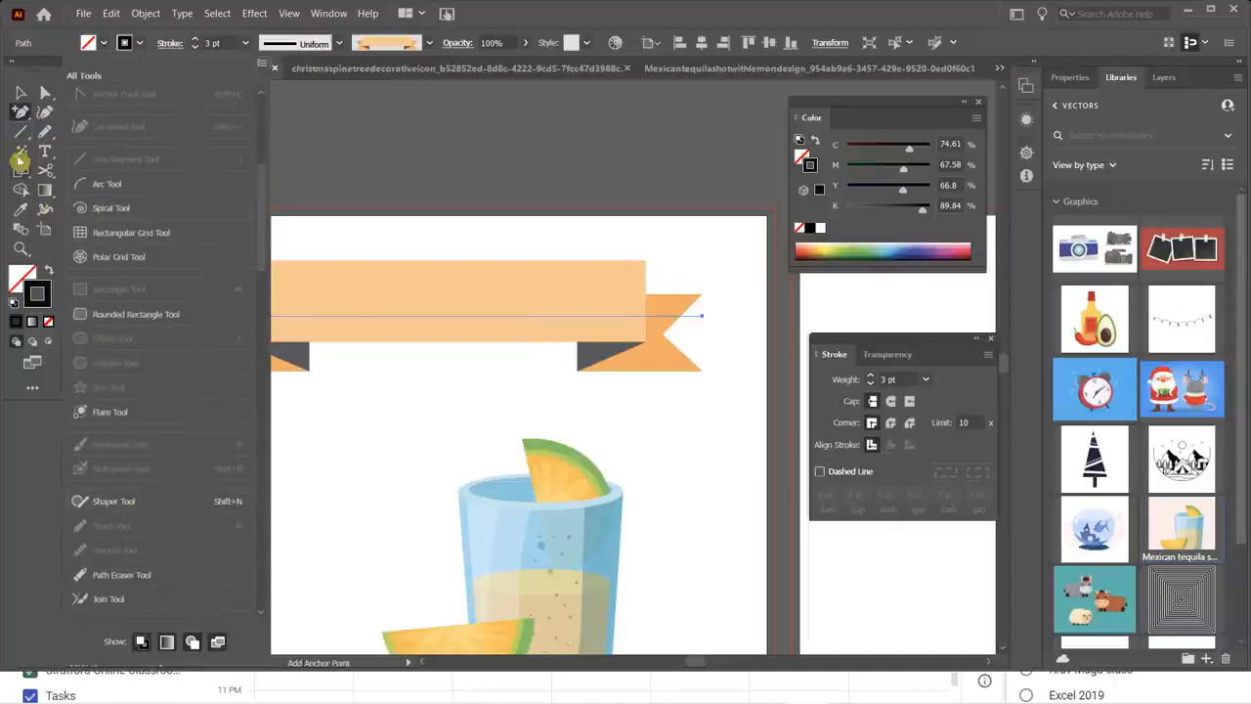
pyautogui.click(550, 9)
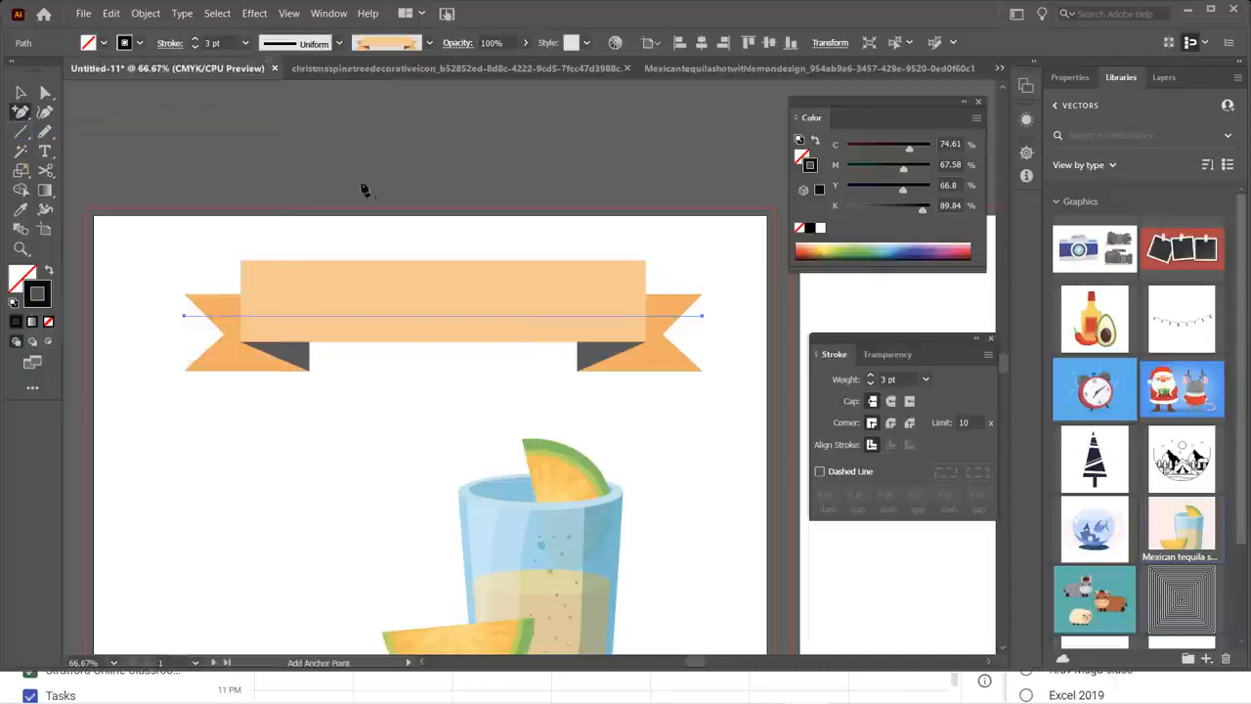
# - Add an anchor point at the middle of the orange banner's path and activate the Direct Selection tool
pyautogui.click(25, 114)
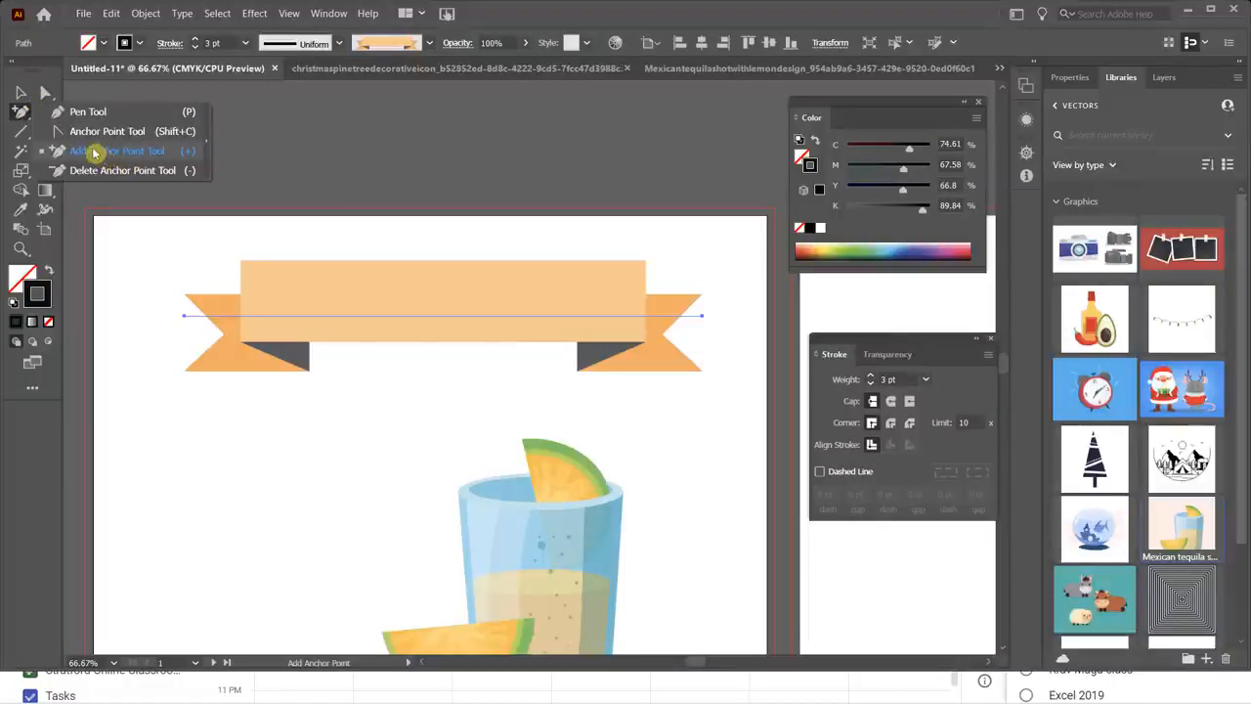
pyautogui.click(159, 154)
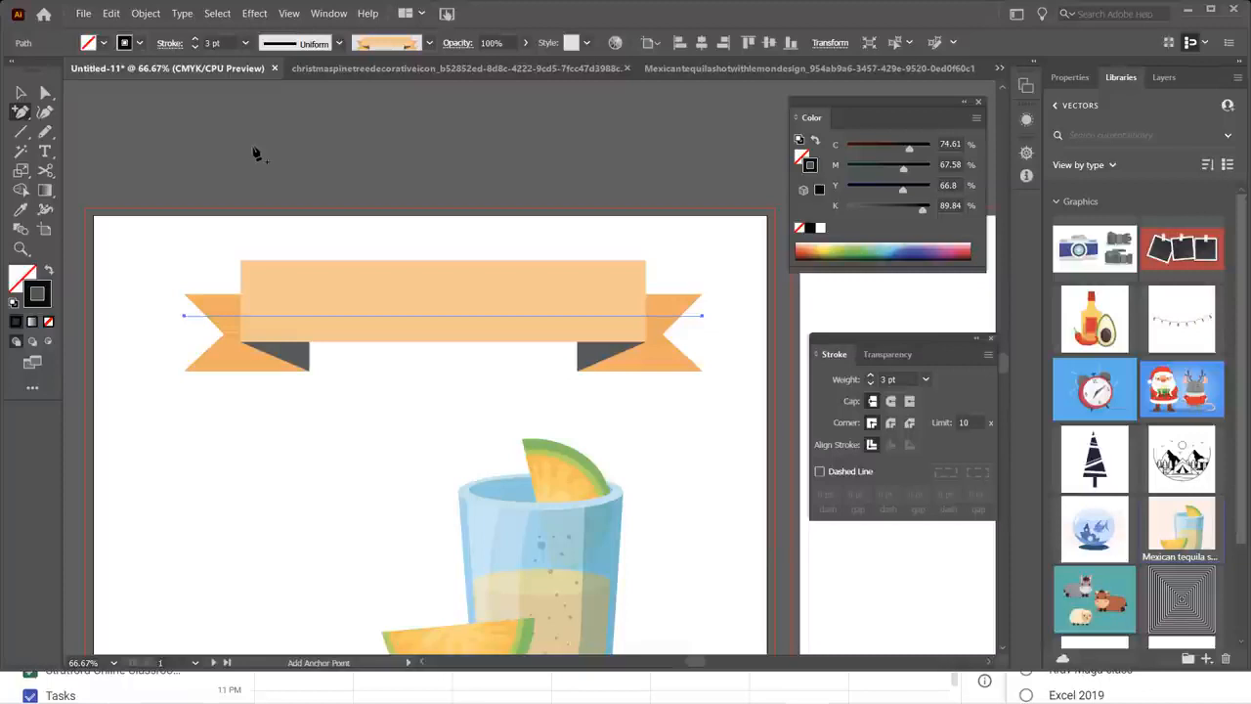
pyautogui.click(441, 325)
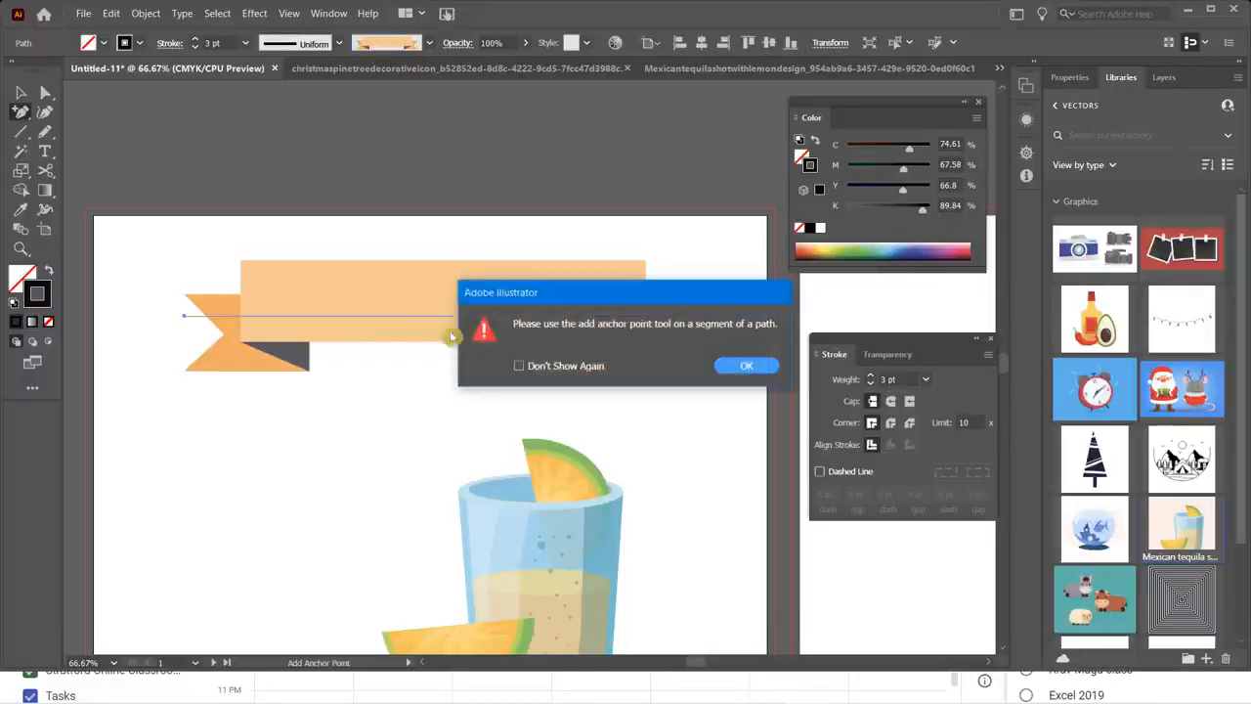
pyautogui.click(734, 368)
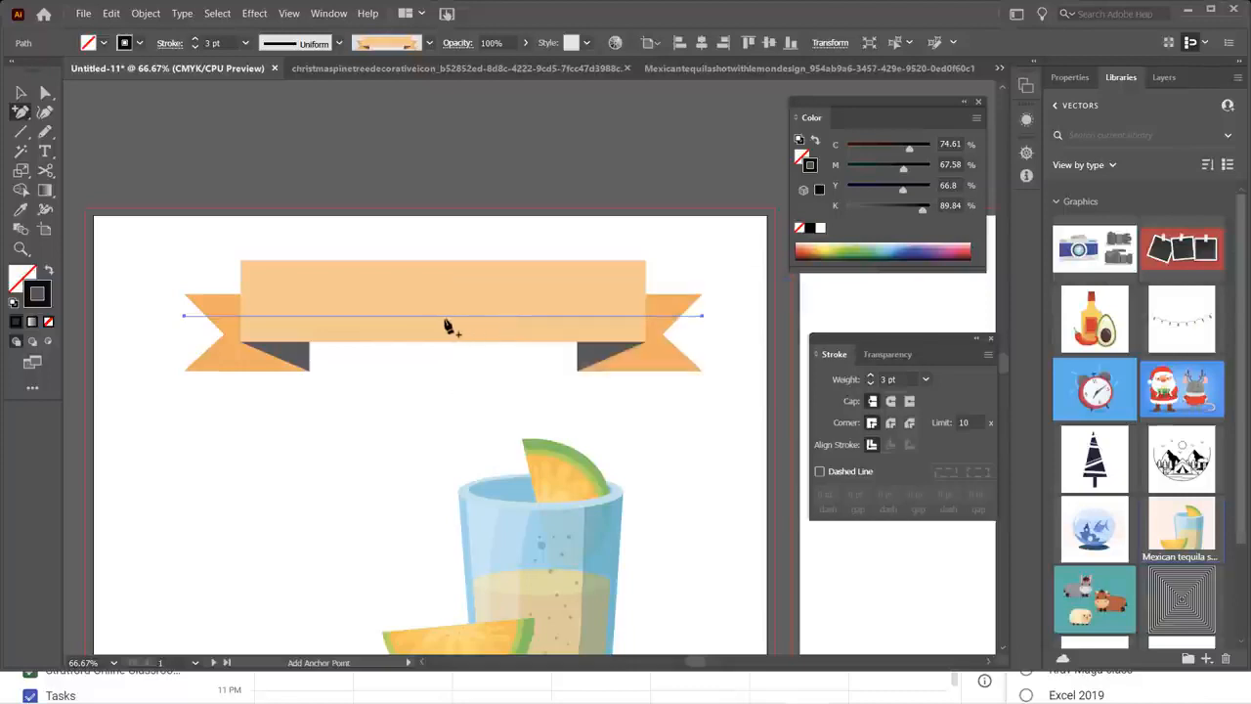
pyautogui.click(442, 318)
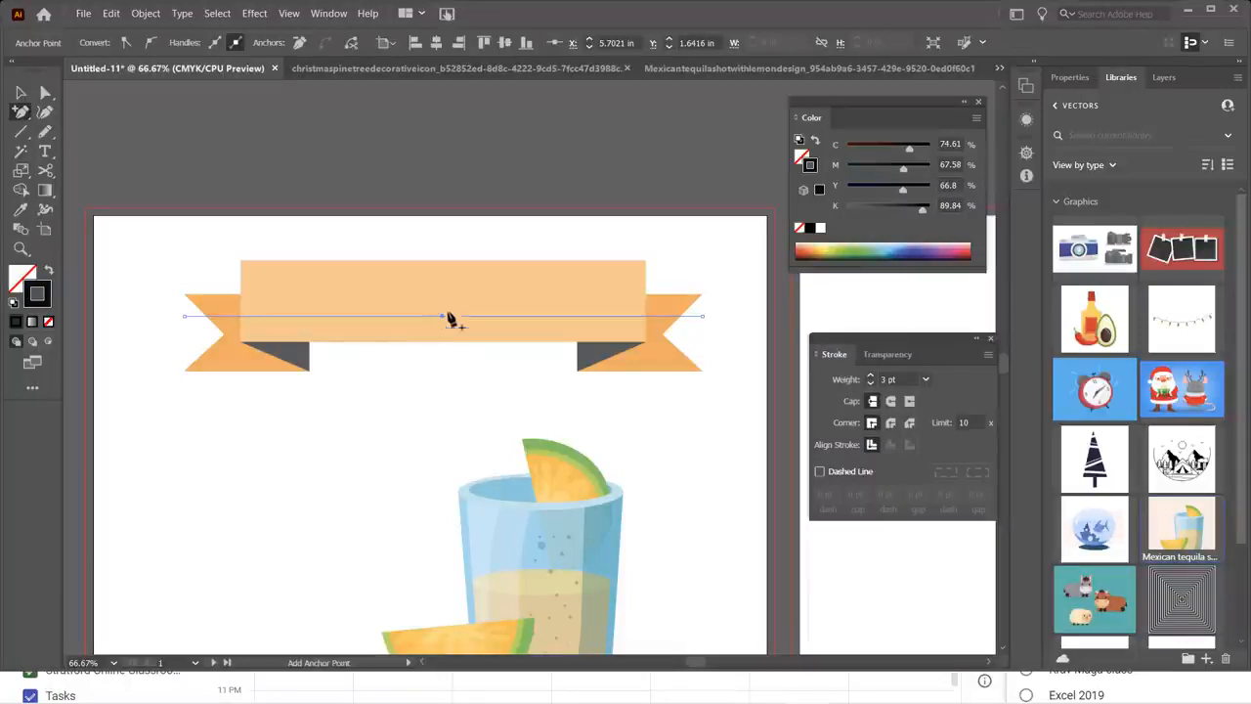
pyautogui.scroll(3, 448, 354)
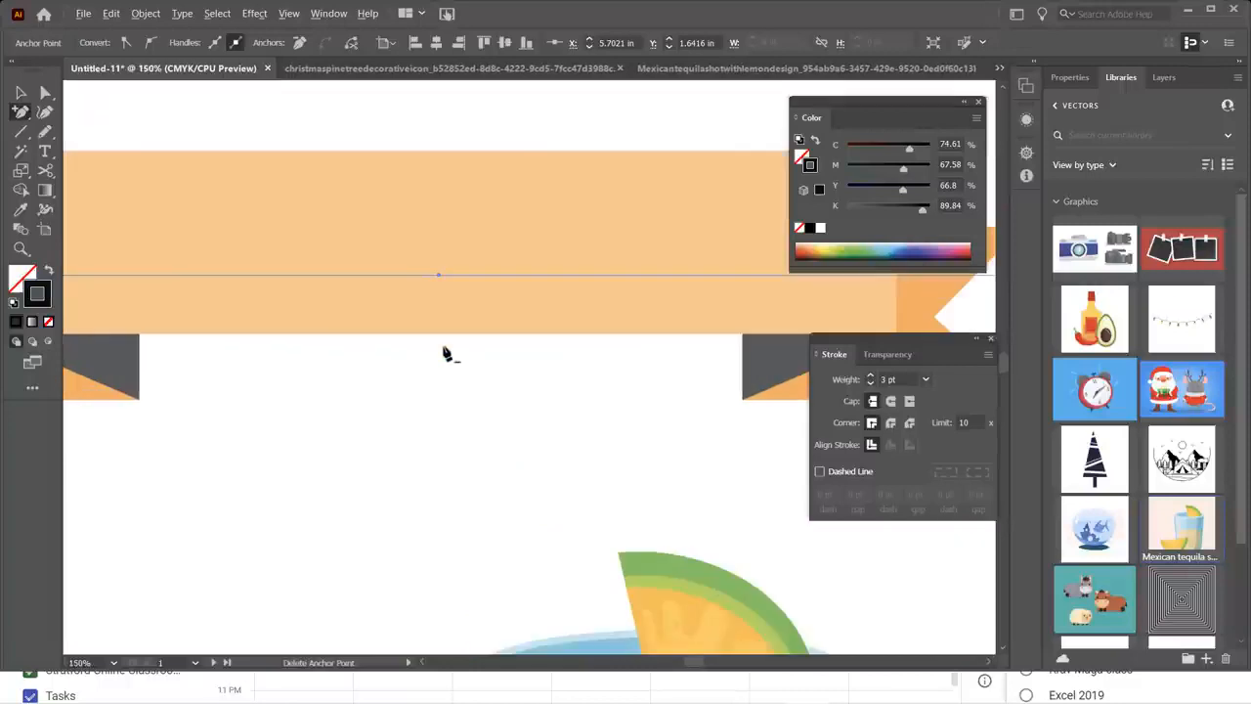
pyautogui.scroll(-3, 448, 354)
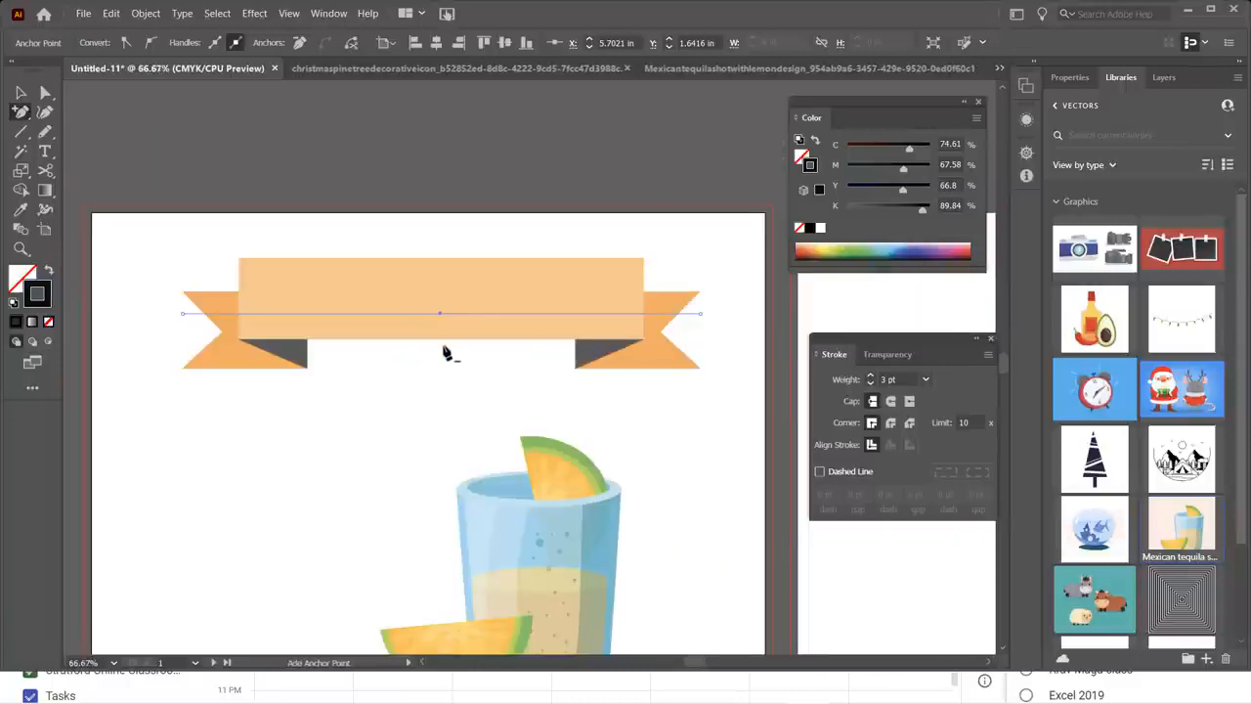
pyautogui.click(45, 93)
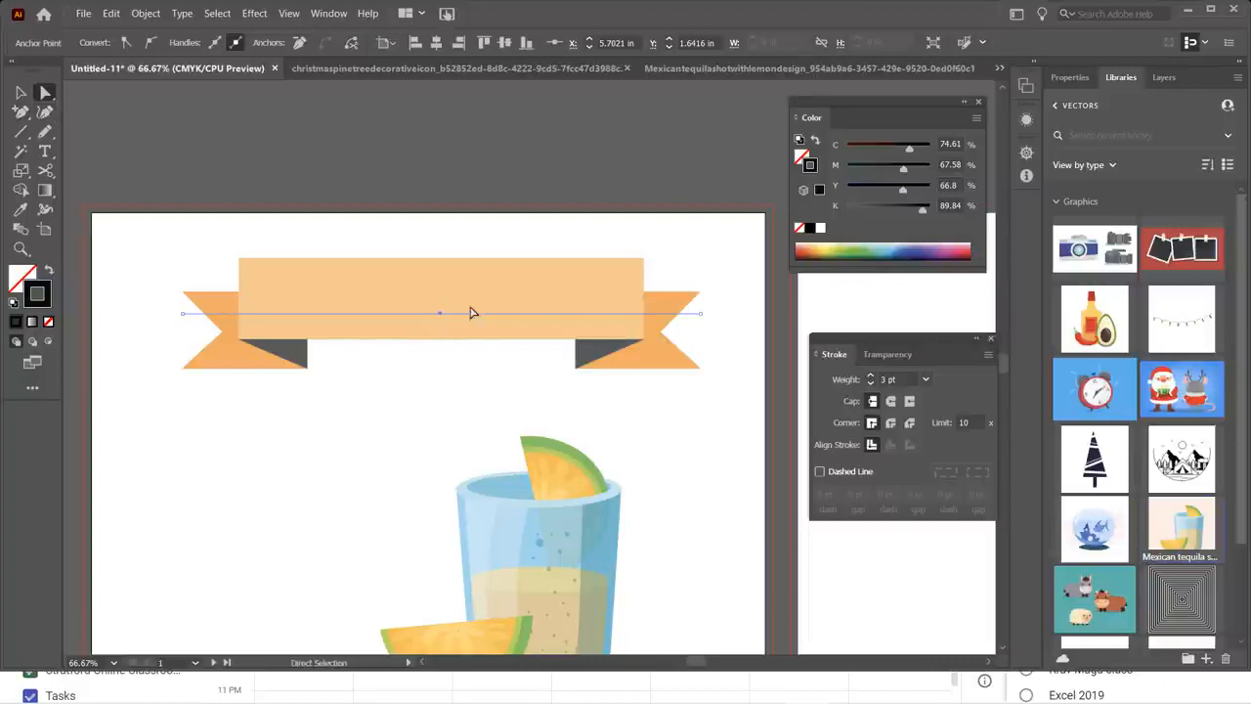
# - Nudge the banner path's middle anchor point upward so the ribbon bends into a shallow peak
pyautogui.press('Up')
pyautogui.press('Up')
pyautogui.press('Up')
pyautogui.press('Up')
pyautogui.press('Up')
pyautogui.press('Up')
pyautogui.press('Up')
pyautogui.press('Up')
pyautogui.press('Up')
pyautogui.press('Up')
pyautogui.press('Up')
pyautogui.press('Up')
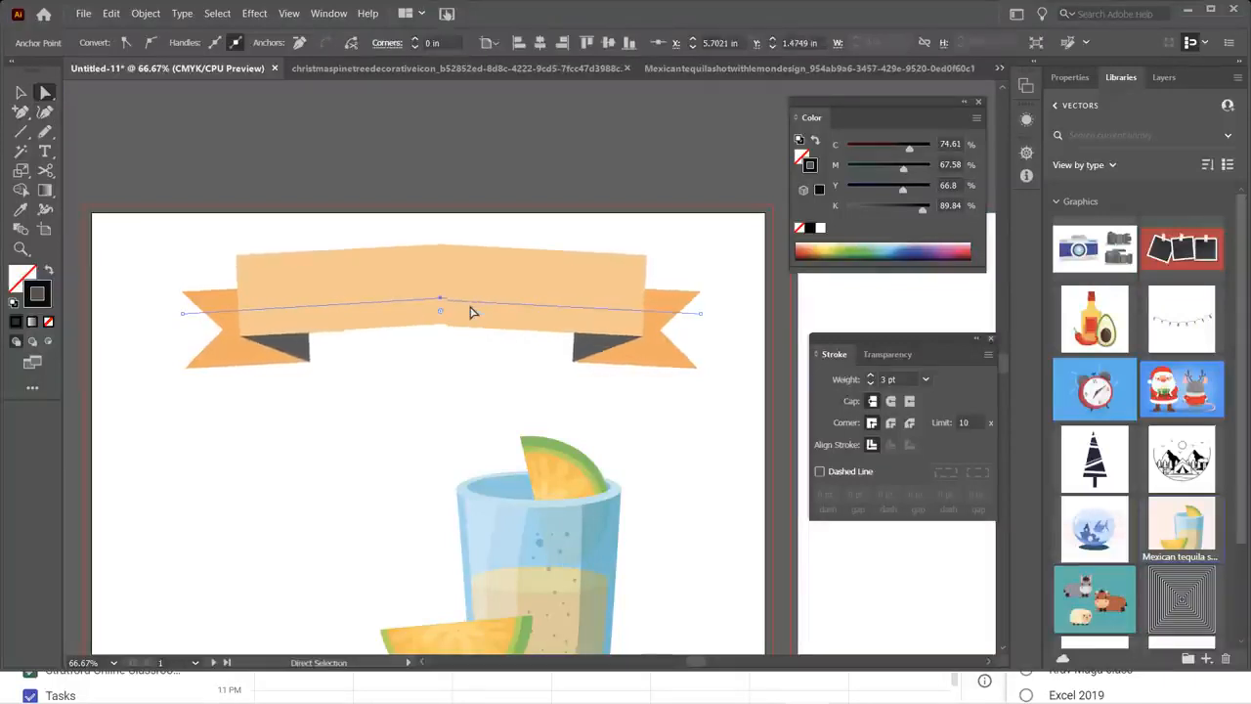
# - Nudge the middle anchor point down below the path's end points so the ribbon dips in the centre
pyautogui.press('Down')
pyautogui.press('Down')
pyautogui.press('Down')
pyautogui.press('Down')
pyautogui.press('Down')
pyautogui.press('Down')
pyautogui.press('Down')
pyautogui.press('Down')
pyautogui.press('Down')
pyautogui.press('Down')
pyautogui.press('Down')
pyautogui.press('Down')
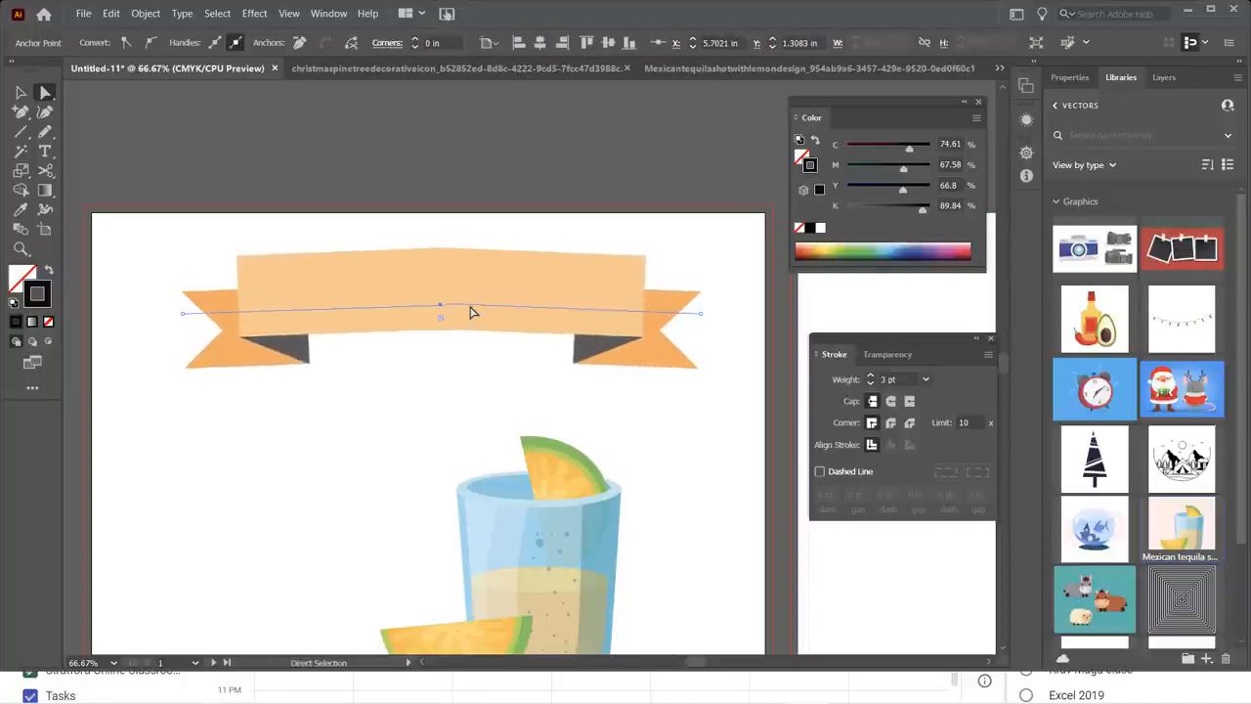
pyautogui.press('Down')
pyautogui.press('Down')
pyautogui.press('Down')
pyautogui.press('Down')
pyautogui.press('Down')
pyautogui.press('Down')
pyautogui.press('Down')
pyautogui.press('Down')
pyautogui.press('Down')
pyautogui.press('Down')
pyautogui.press('Down')
pyautogui.press('Down')
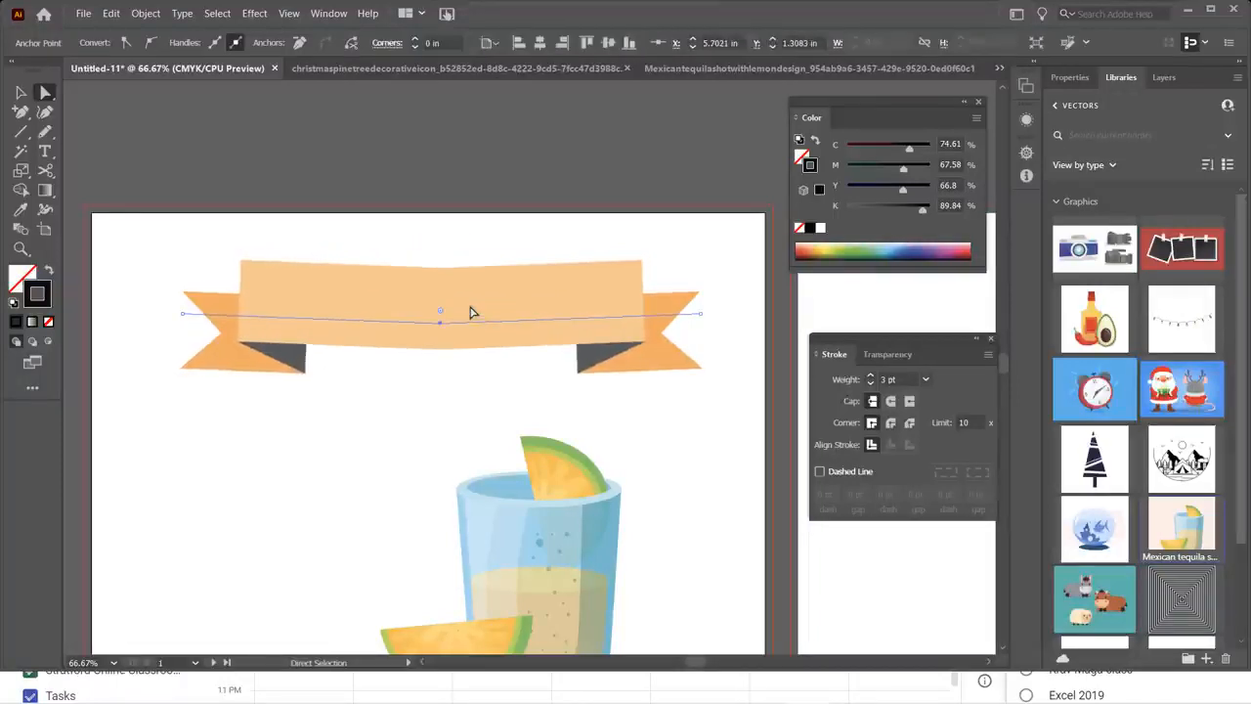
# - Move the middle anchor point back until it sits nearly level with the path's two end points
pyautogui.press('Down')
pyautogui.press('Down')
pyautogui.press('Down')
pyautogui.press('Down')
pyautogui.press('Down')
pyautogui.press('Down')
pyautogui.press('Down')
pyautogui.press('Down')
pyautogui.press('Down')
pyautogui.press('Down')
pyautogui.press('Down')
pyautogui.press('Down')
pyautogui.press('Down')
pyautogui.press('Down')
pyautogui.press('Down')
pyautogui.press('Down')
pyautogui.press('Down')
pyautogui.press('Down')
pyautogui.press('Down')
pyautogui.press('Down')
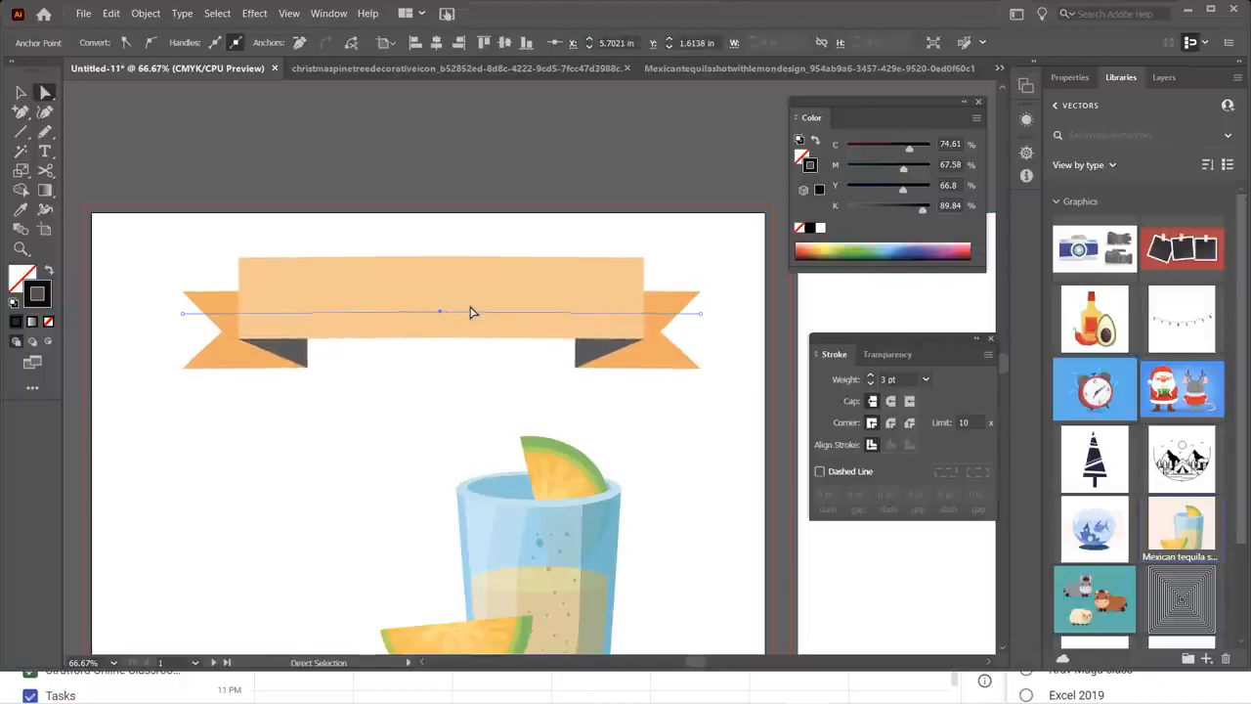
# - Raise the middle anchor point well above the path's ends to give the banner a pronounced peak
pyautogui.press('Up')
pyautogui.press('Up')
pyautogui.press('Up')
pyautogui.press('Up')
pyautogui.press('Up')
pyautogui.press('Up')
pyautogui.press('Up')
pyautogui.press('Up')
pyautogui.press('Up')
pyautogui.press('Up')
pyautogui.press('Up')
pyautogui.press('Up')
pyautogui.press('Up')
pyautogui.press('Up')
pyautogui.press('Up')
pyautogui.press('Up')
pyautogui.press('Up')
pyautogui.press('Up')
pyautogui.press('Up')
pyautogui.press('Up')
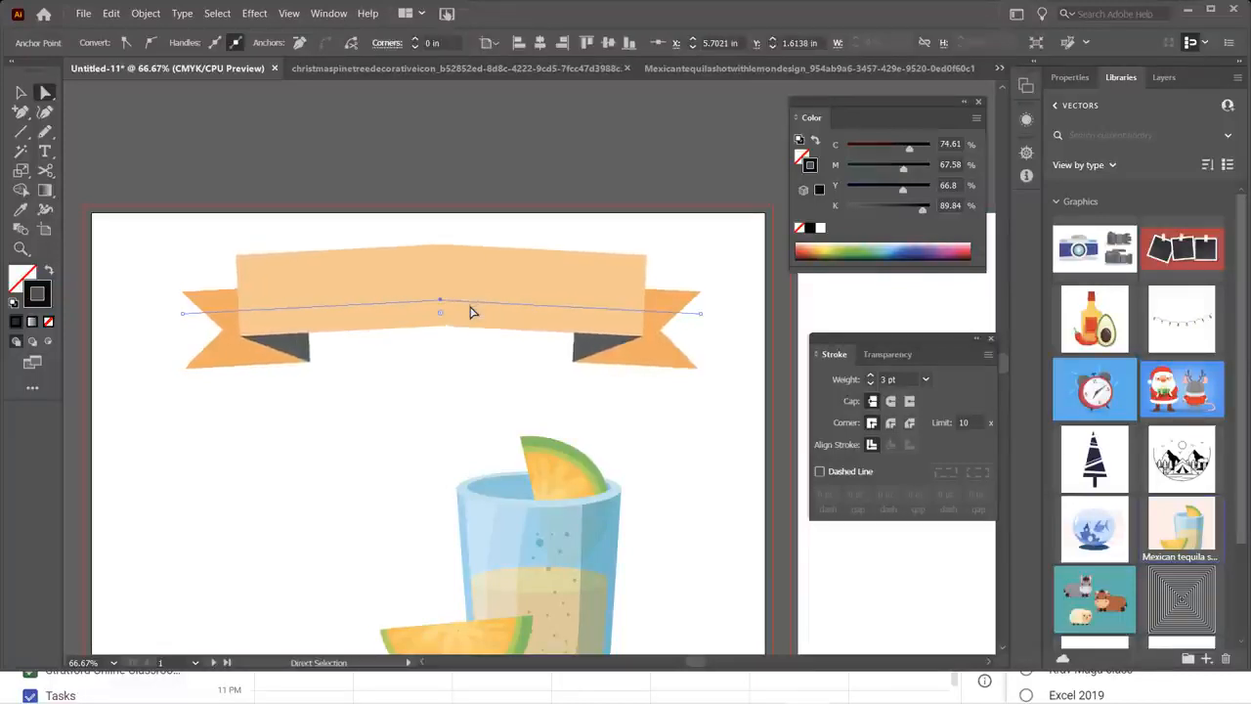
pyautogui.press('Up')
pyautogui.press('Up')
pyautogui.press('Up')
pyautogui.press('Up')
pyautogui.press('Up')
pyautogui.press('Up')
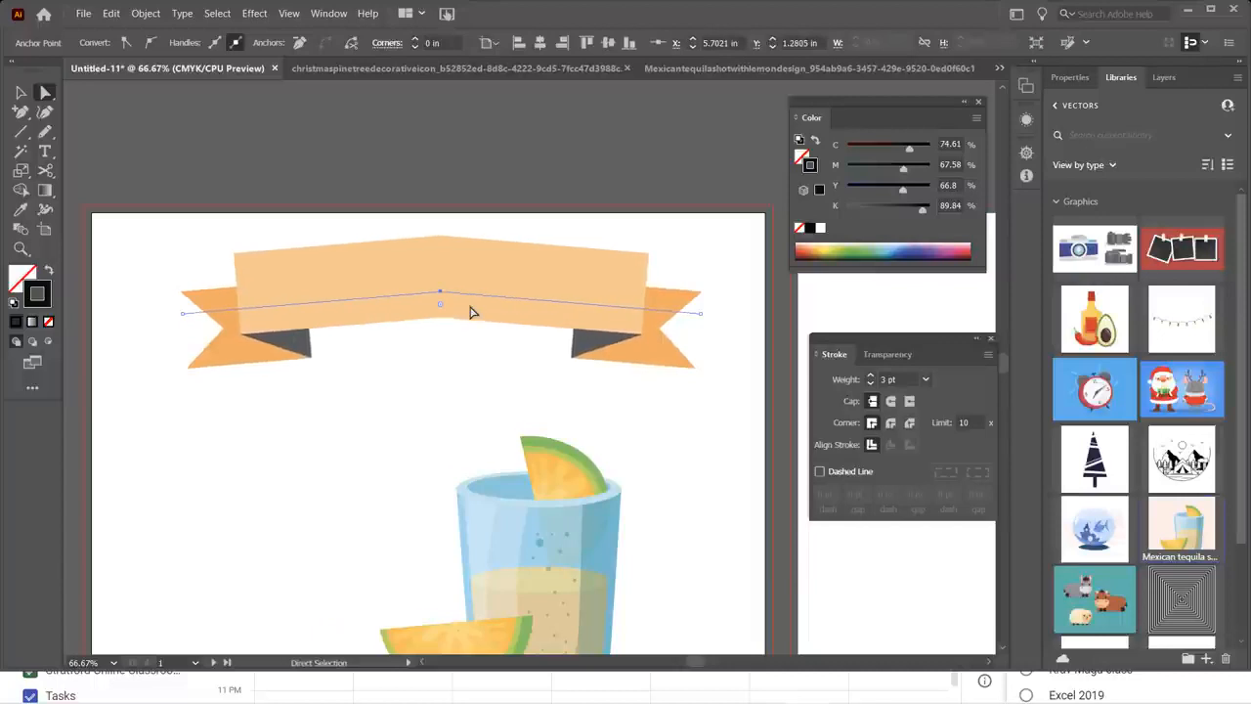
pyautogui.press('Up')
pyautogui.press('Up')
pyautogui.press('Up')
pyautogui.press('Up')
# - Undo the last raise and lower the middle anchor point to Y 1.6138 in, just above the path's end points
pyautogui.scroll(1, 423, 250)
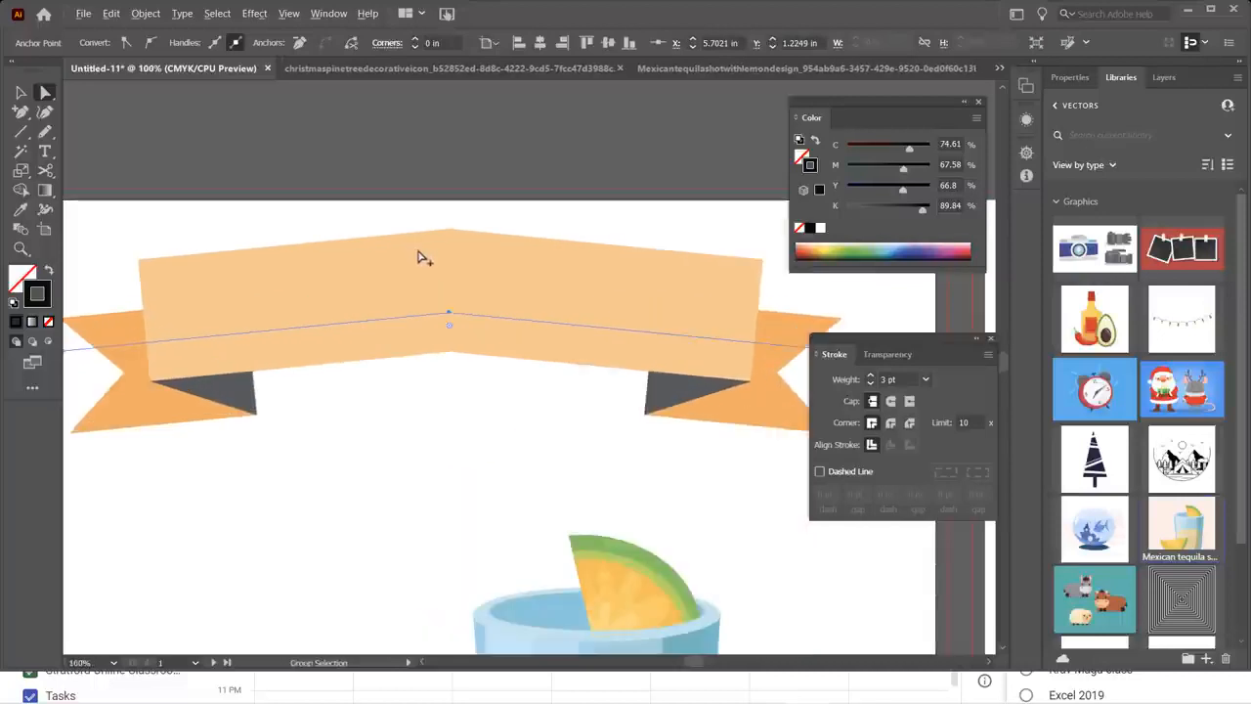
pyautogui.scroll(1, 424, 252)
pyautogui.scroll(-1, 469, 250)
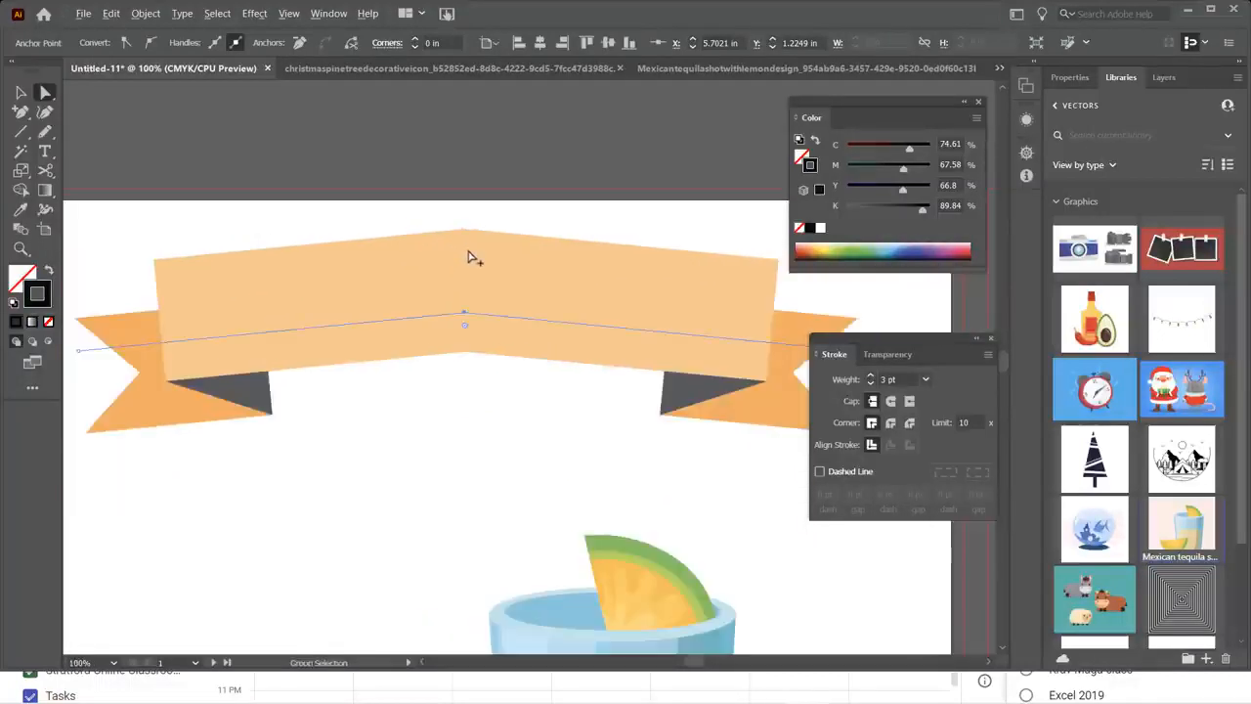
pyautogui.scroll(-1, 472, 256)
pyautogui.hotkey('ctrl', 'z')
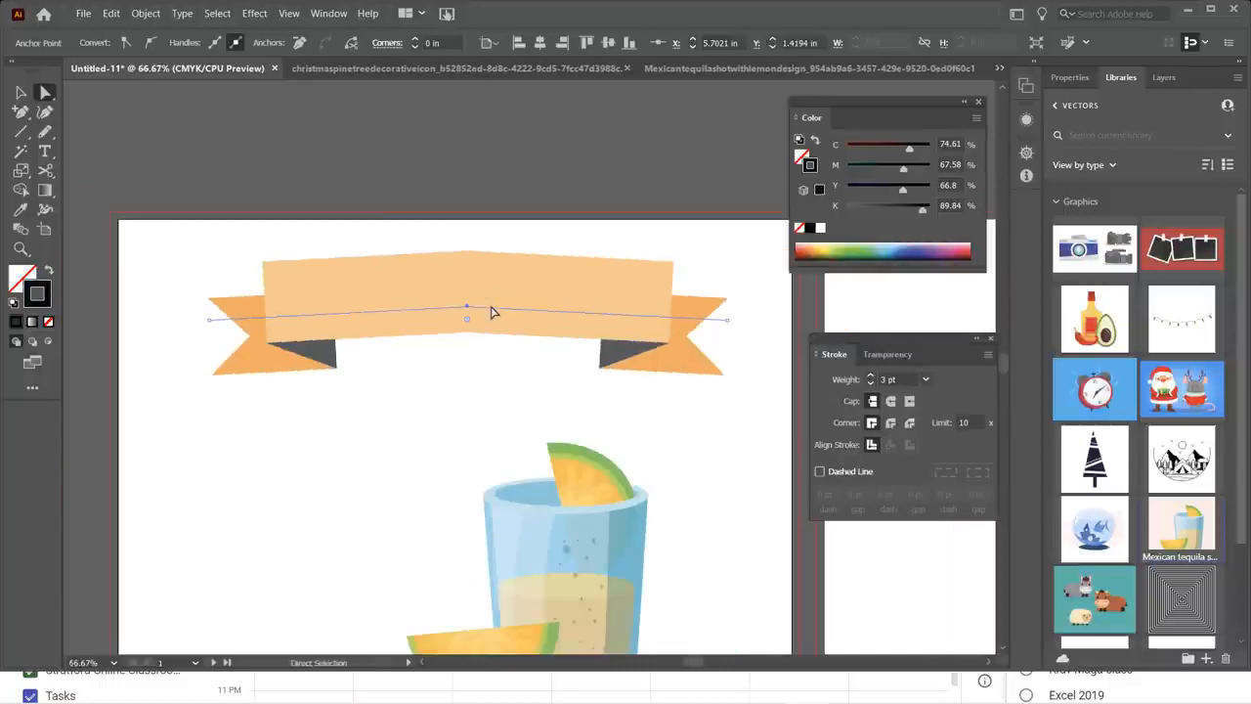
pyautogui.press('Down')
pyautogui.press('Down')
pyautogui.press('Down')
pyautogui.press('Down')
pyautogui.press('Down')
pyautogui.press('Down')
pyautogui.press('Down')
pyautogui.press('Down')
pyautogui.press('Down')
pyautogui.press('Down')
pyautogui.press('Down')
pyautogui.press('Down')
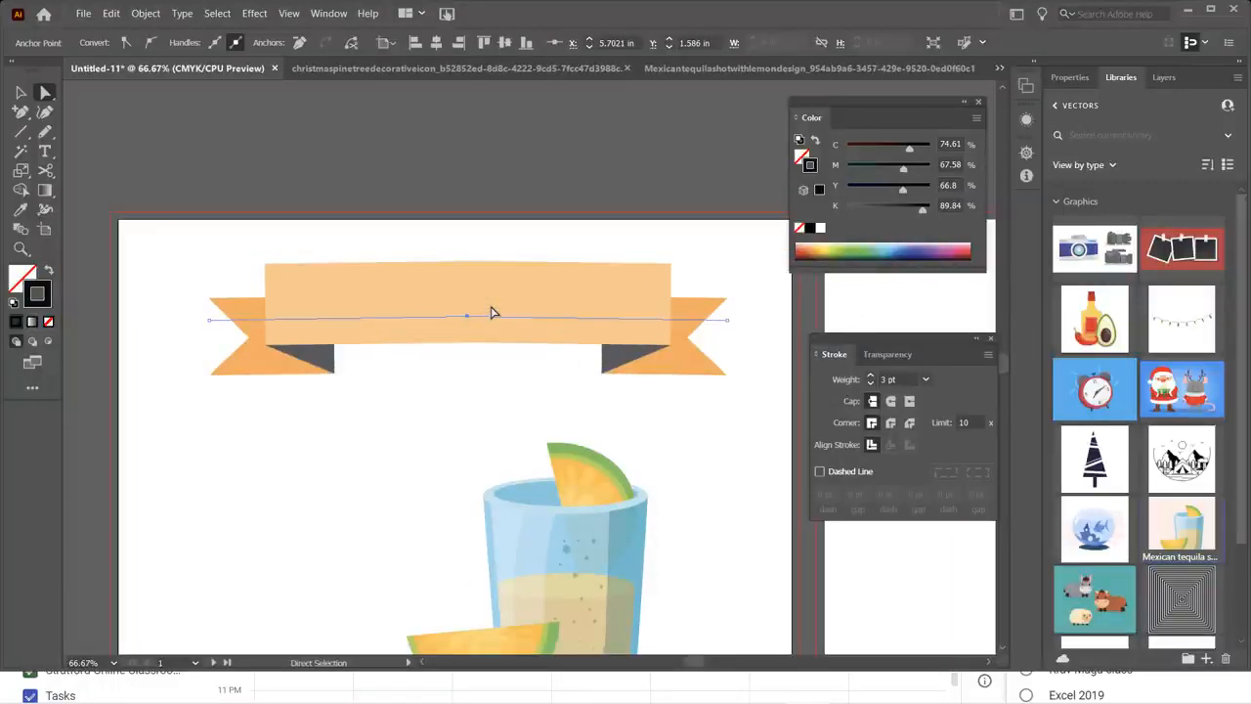
pyautogui.press('Down')
pyautogui.press('Down')
pyautogui.press('Up')
pyautogui.press('Up')
pyautogui.press('Down')
pyautogui.press('Down')
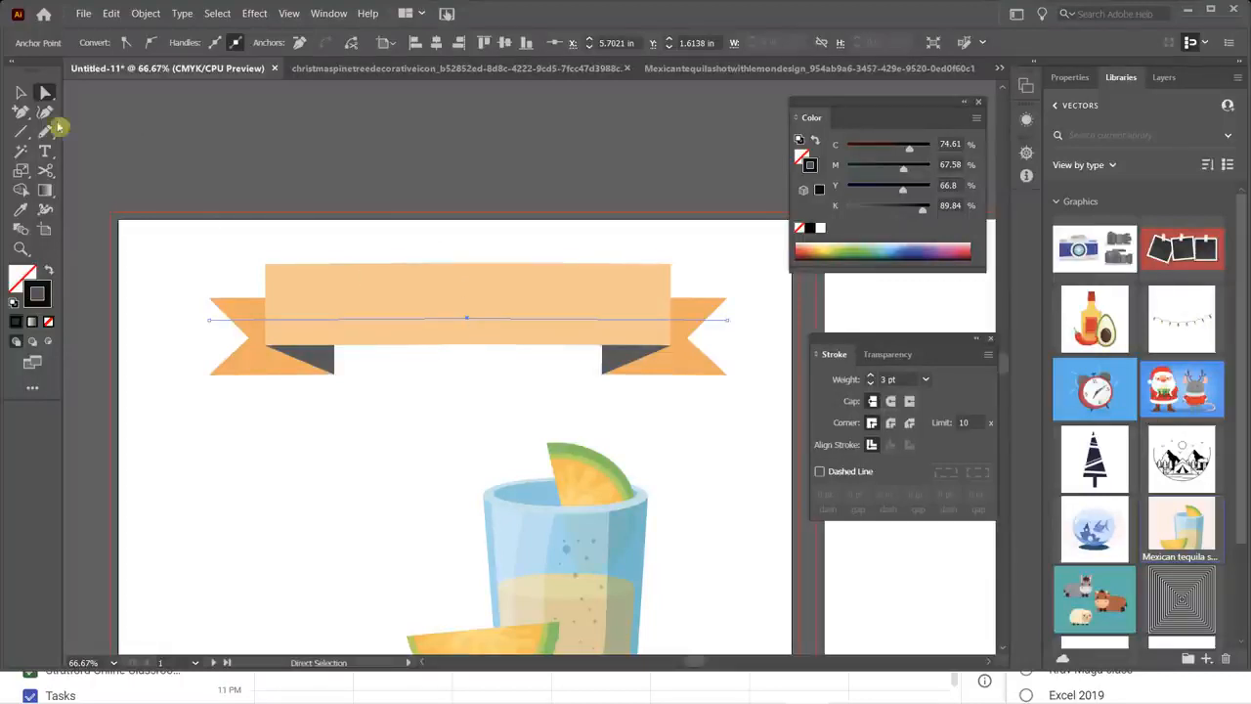
# - Detach the pen tools group as a floating panel and place it above the artboard
pyautogui.moveTo(21, 111); pyautogui.dragTo(61, 123)
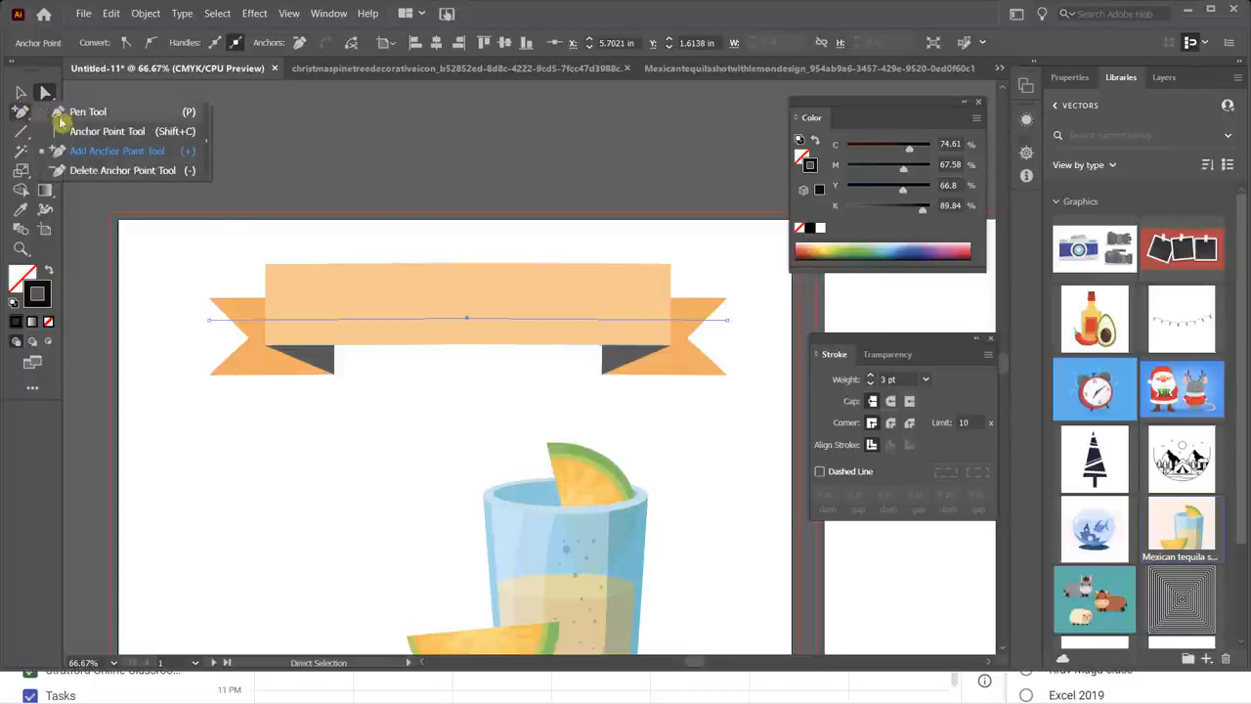
pyautogui.click(209, 144)
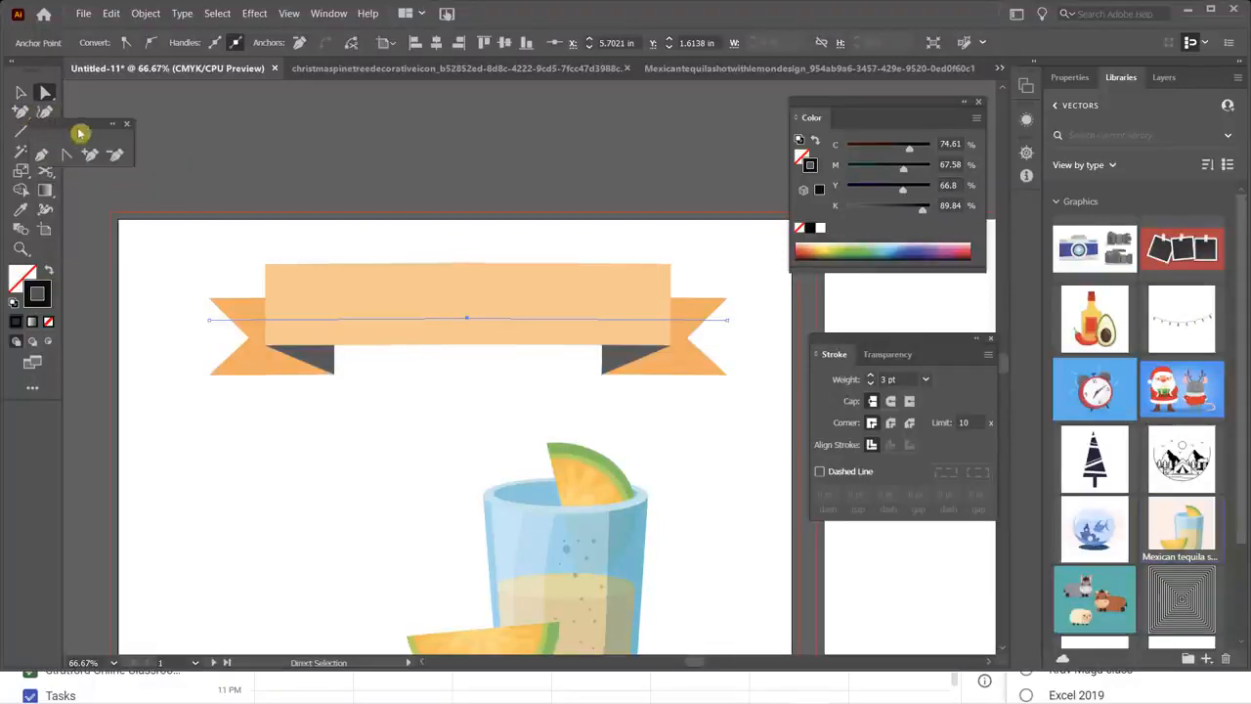
pyautogui.moveTo(89, 131); pyautogui.dragTo(167, 122)
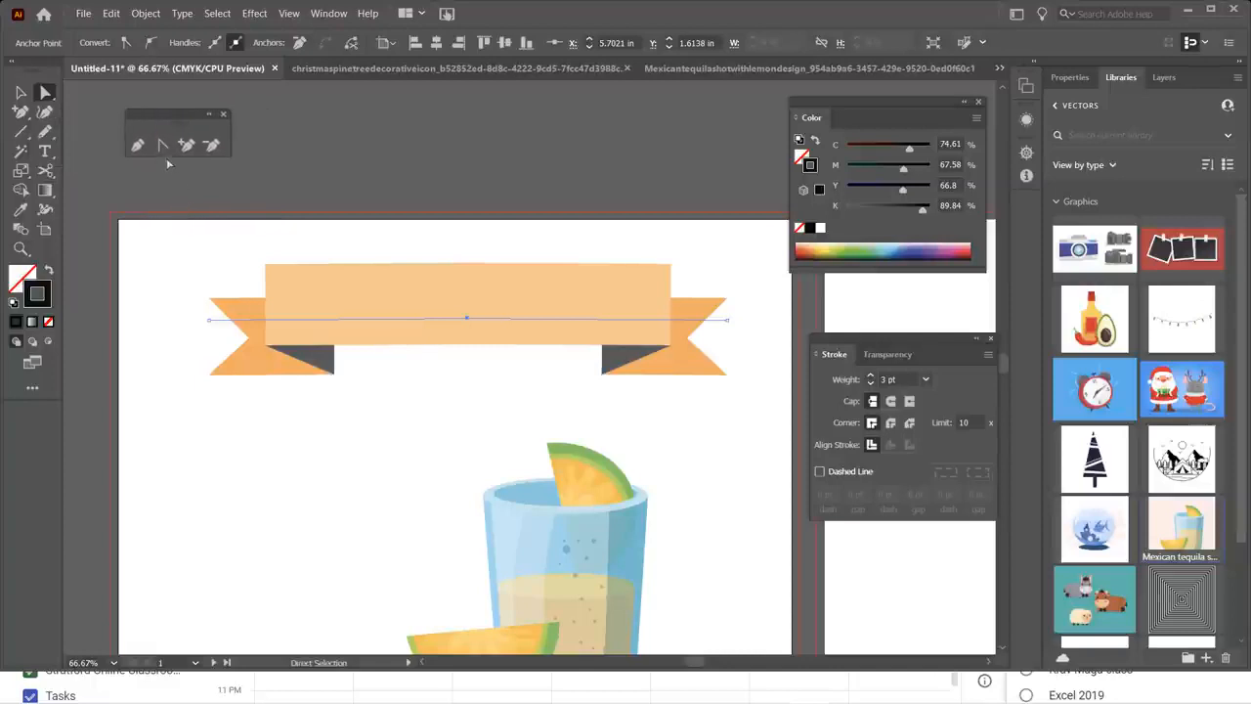
# - Convert the banner's middle anchor point to a smooth point with short horizontal handles, then return to the Direct Selection tool
pyautogui.click(163, 146)
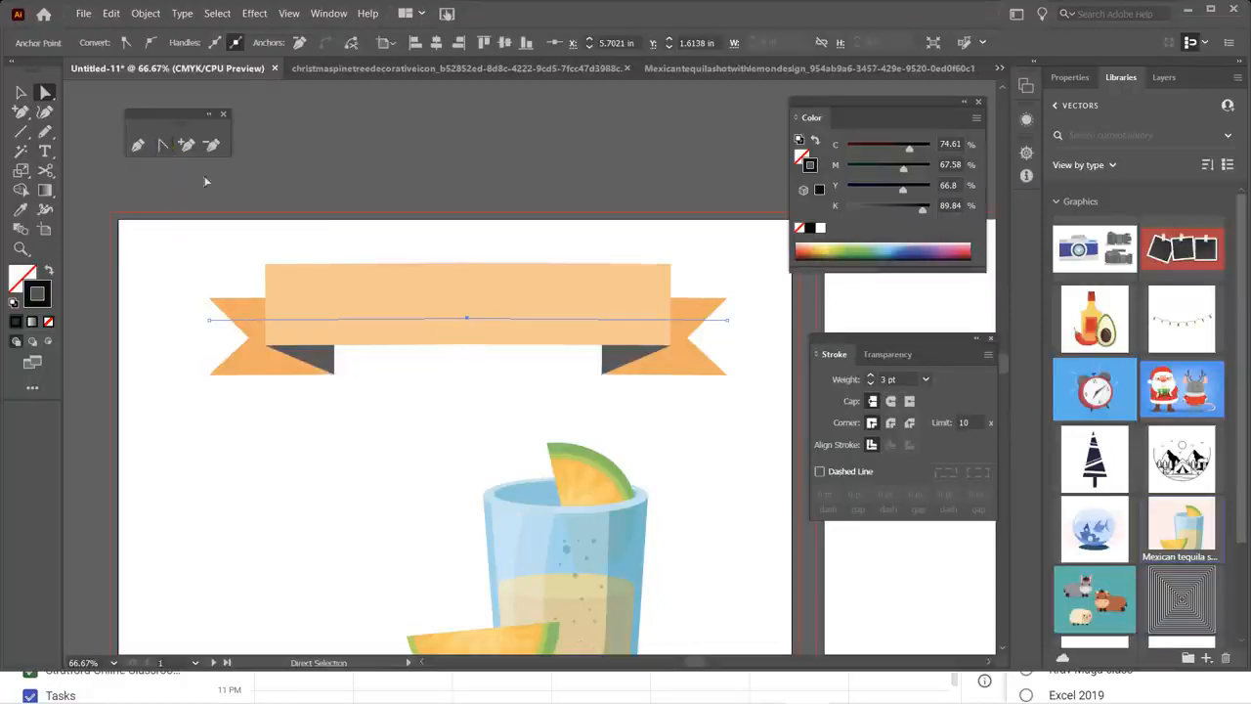
pyautogui.click(164, 145)
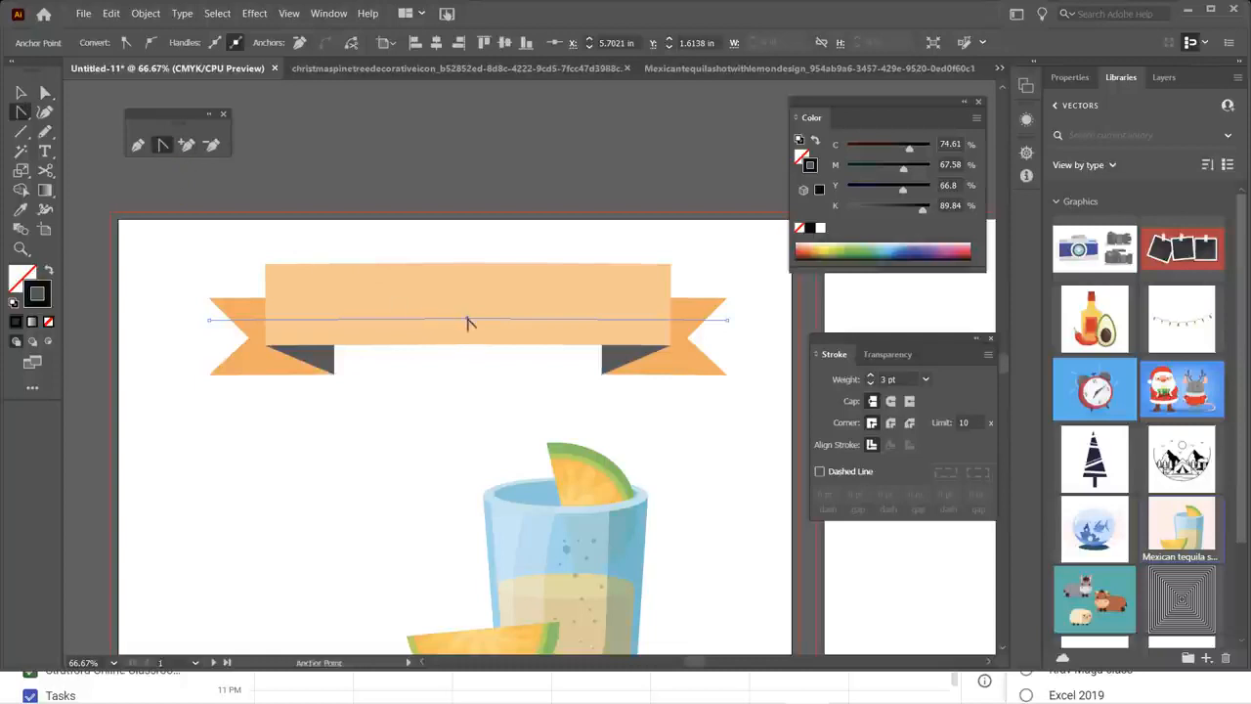
pyautogui.moveTo(467, 319); pyautogui.dragTo(507, 319)
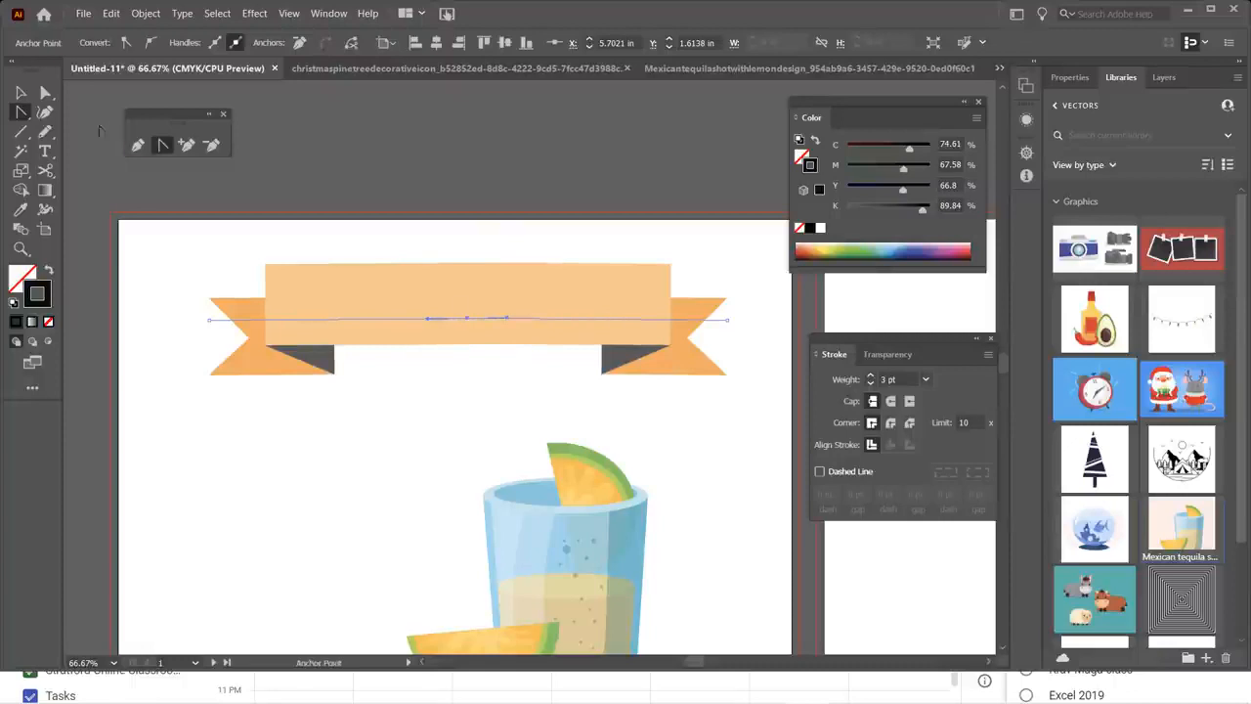
pyautogui.click(45, 92)
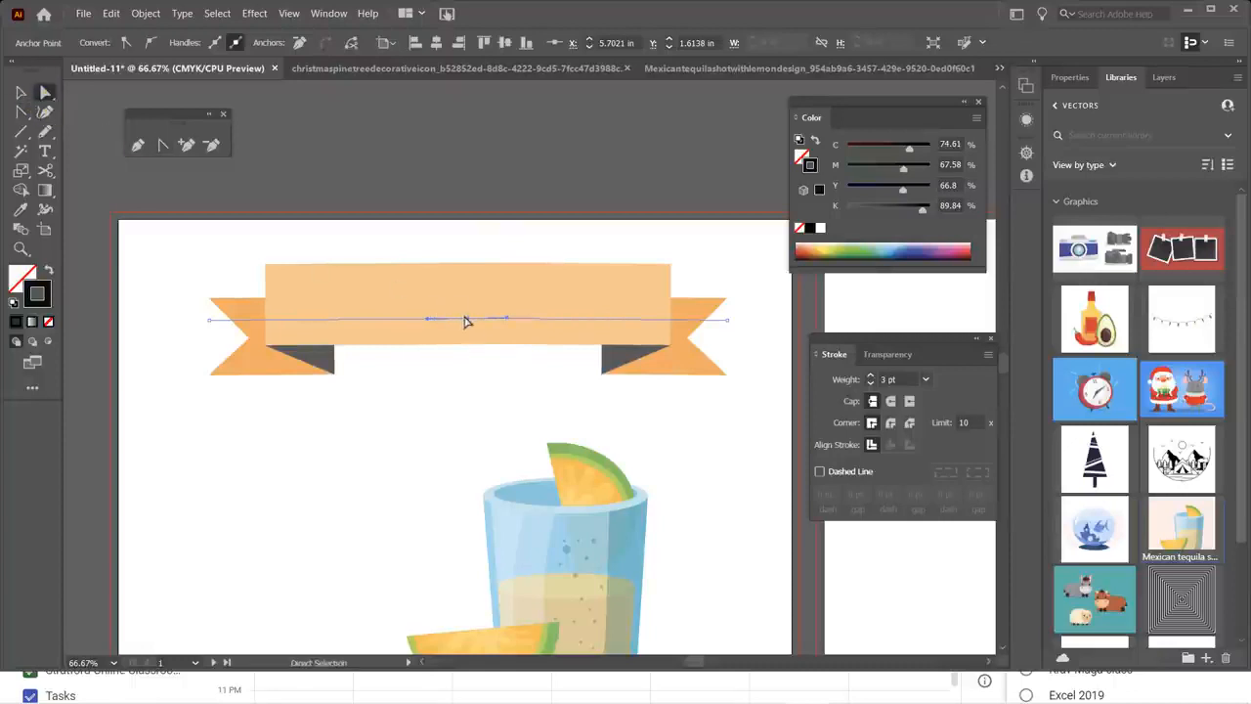
# - Raise the banner path's smooth middle anchor point well above the path's ends to arch the ribbon
pyautogui.press('Up')
pyautogui.press('Up')
pyautogui.press('Up')
pyautogui.press('Up')
pyautogui.press('Up')
pyautogui.press('Up')
pyautogui.press('Up')
pyautogui.press('Up')
pyautogui.press('Up')
pyautogui.press('Up')
pyautogui.press('Up')
pyautogui.press('Up')
pyautogui.press('Up')
pyautogui.press('Up')
pyautogui.press('Up')
pyautogui.press('Up')
pyautogui.press('Up')
pyautogui.press('Up')
pyautogui.press('Up')
pyautogui.press('Up')
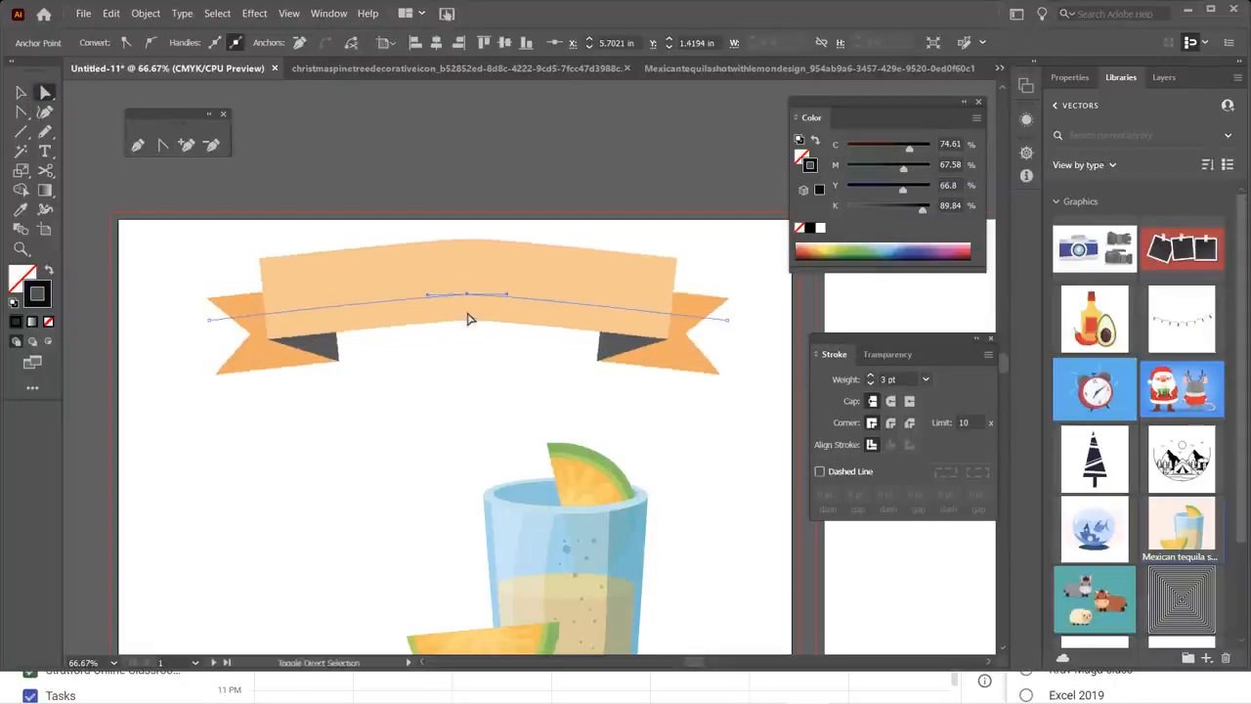
# - Lower the smooth middle anchor point below the path's end points to make the banner sag
pyautogui.press('Down')
pyautogui.press('Down')
pyautogui.press('Down')
pyautogui.press('Down')
pyautogui.press('Down')
pyautogui.press('Down')
pyautogui.press('Down')
pyautogui.press('Down')
pyautogui.press('Down')
pyautogui.press('Down')
pyautogui.press('Down')
pyautogui.press('Down')
pyautogui.press('Down')
pyautogui.press('Down')
pyautogui.press('Down')
pyautogui.press('Down')
pyautogui.press('Down')
pyautogui.press('Down')
pyautogui.press('Down')
pyautogui.press('Down')
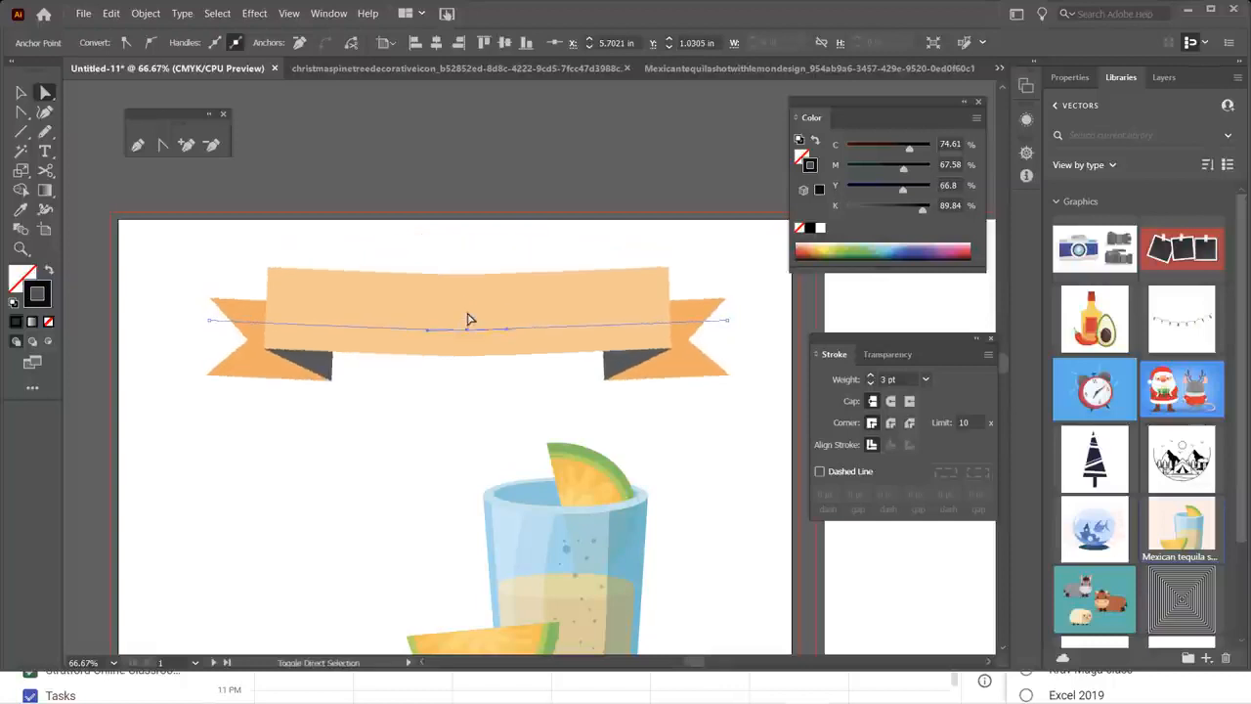
# - Bring the middle anchor point back up to Y 1.6138 in, just above the path's end points
pyautogui.press('Up')
pyautogui.press('Up')
pyautogui.press('Up')
pyautogui.press('Up')
pyautogui.press('Up')
pyautogui.press('Up')
pyautogui.press('Up')
pyautogui.press('Up')
pyautogui.press('Up')
pyautogui.press('Up')
pyautogui.press('Up')
pyautogui.press('Up')
pyautogui.press('Up')
pyautogui.press('Up')
pyautogui.press('Up')
pyautogui.press('Up')
pyautogui.press('Up')
pyautogui.press('Up')
pyautogui.press('Up')
pyautogui.press('Up')
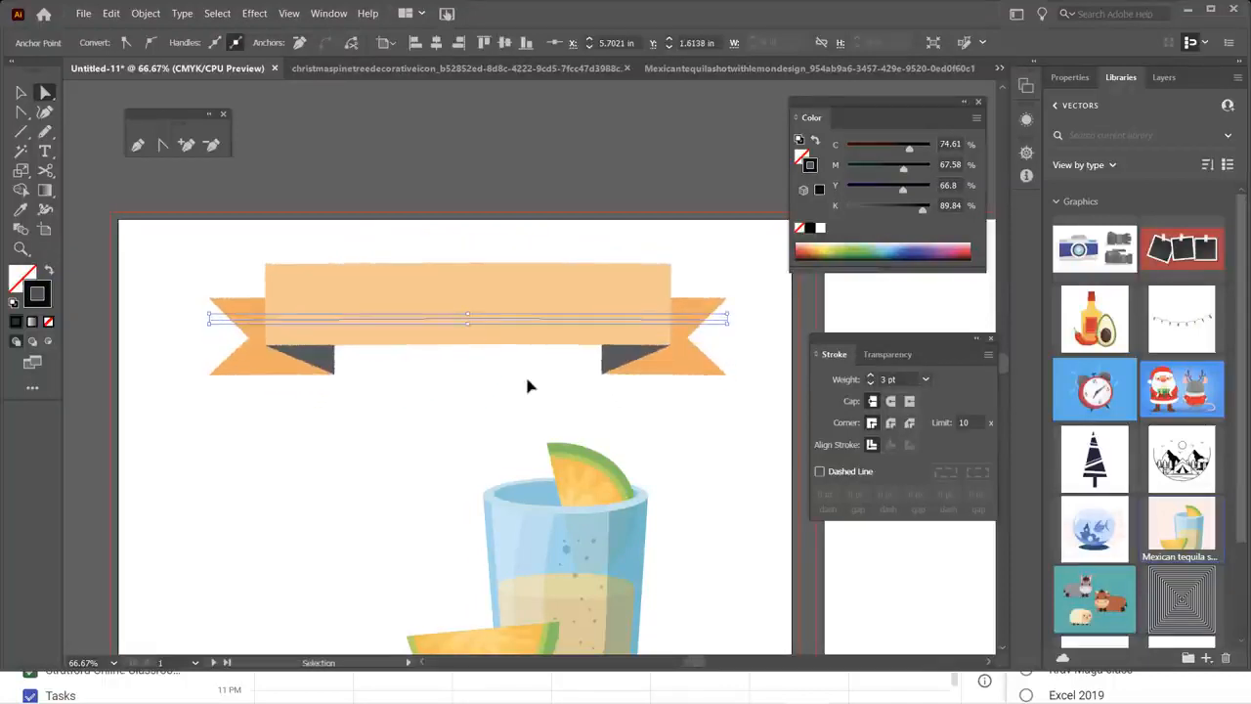
# - Raise the smooth middle anchor point to Y 1.2249 in, then undo the raise and the point's smooth conversion
pyautogui.press('Up')
pyautogui.press('Up')
pyautogui.press('Up')
pyautogui.press('Up')
pyautogui.press('Up')
pyautogui.press('Up')
pyautogui.press('Up')
pyautogui.press('Up')
pyautogui.press('Up')
pyautogui.press('Up')
pyautogui.press('Up')
pyautogui.press('Up')
pyautogui.press('Up')
pyautogui.press('Up')
pyautogui.press('Up')
pyautogui.press('Up')
pyautogui.press('Up')
pyautogui.press('Up')
pyautogui.press('Up')
pyautogui.press('Up')
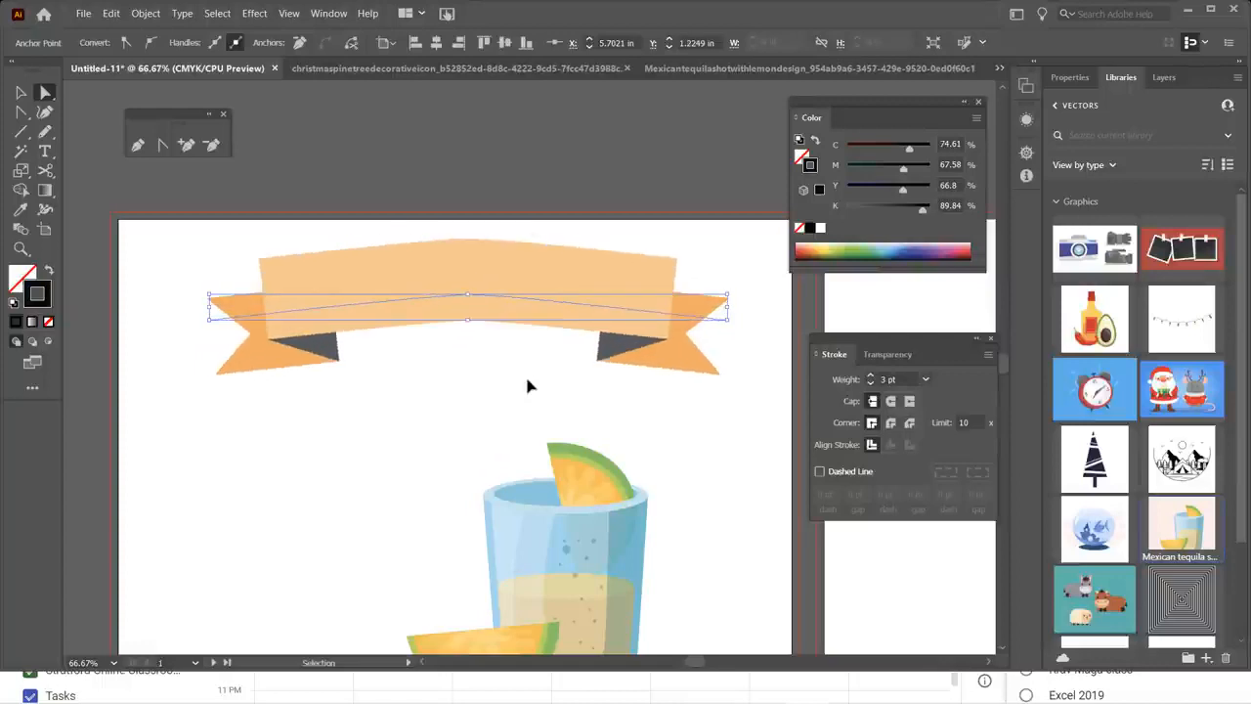
pyautogui.hotkey('ctrl', 'z')
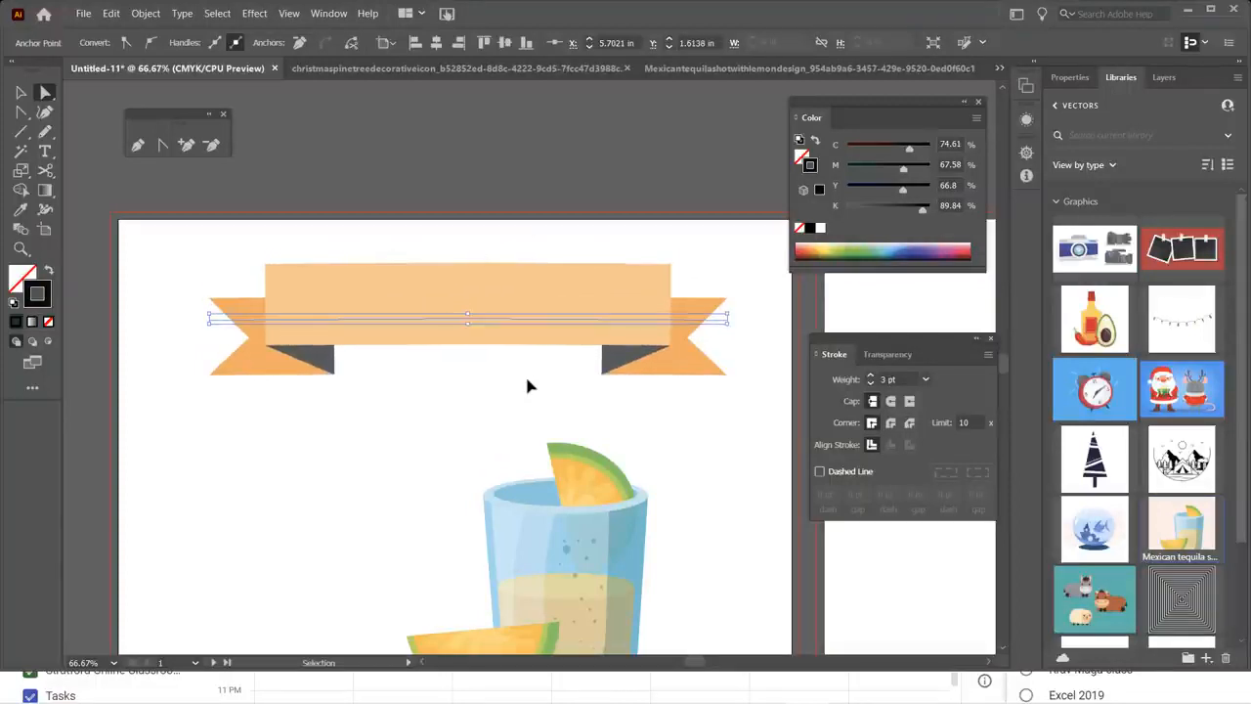
# - Raise the banner's middle anchor point as a corner point to Y 1.2527 in
pyautogui.press('Up')
pyautogui.press('Up')
pyautogui.press('Up')
pyautogui.press('Up')
pyautogui.press('Up')
pyautogui.press('Up')
pyautogui.press('Up')
pyautogui.press('Up')
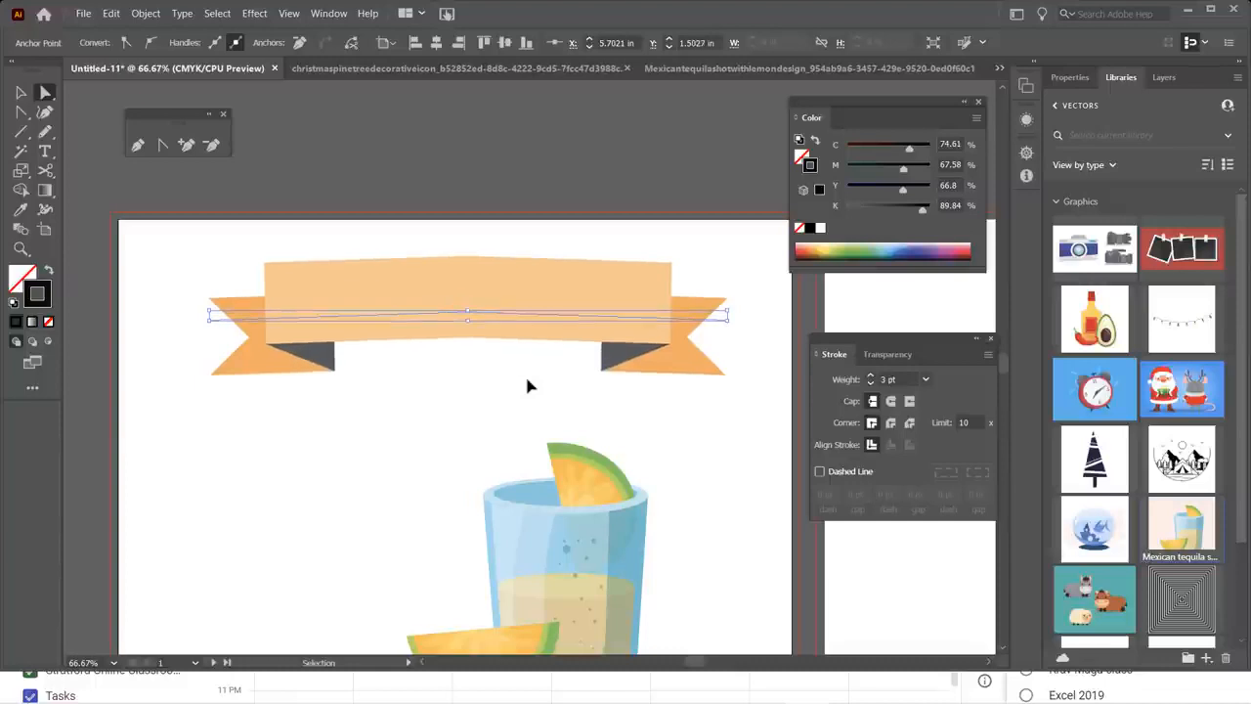
pyautogui.press('Up')
pyautogui.press('Up')
pyautogui.press('Up')
pyautogui.press('Up')
pyautogui.press('Up')
pyautogui.press('Up')
pyautogui.press('Up')
pyautogui.press('Up')
pyautogui.press('Up')
pyautogui.press('Up')
pyautogui.press('Up')
pyautogui.press('Up')
pyautogui.press('Up')
pyautogui.press('Up')
pyautogui.press('Up')
pyautogui.press('Up')
pyautogui.press('Up')
pyautogui.press('Up')
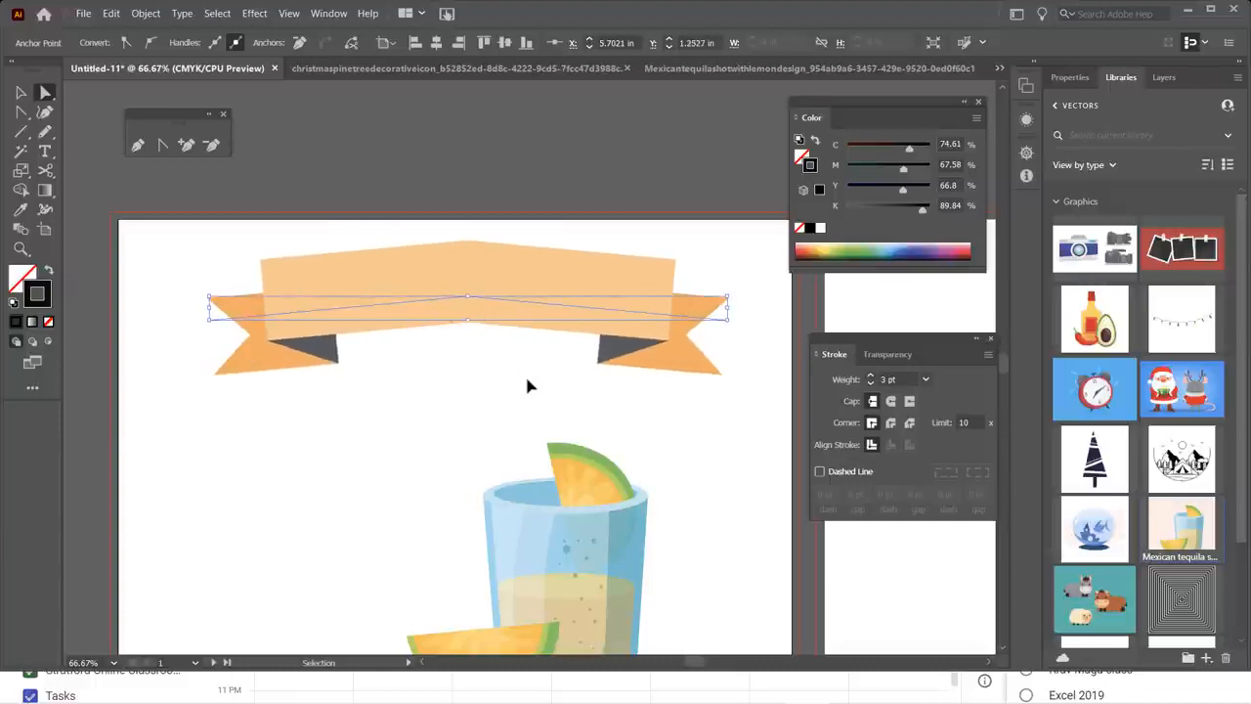
# - Lower the corner middle anchor point to Y 1.586 in, just above the path's ends
pyautogui.press('Down')
pyautogui.press('Down')
pyautogui.press('Down')
pyautogui.press('Down')
pyautogui.press('Down')
pyautogui.press('Down')
pyautogui.press('Down')
pyautogui.press('Down')
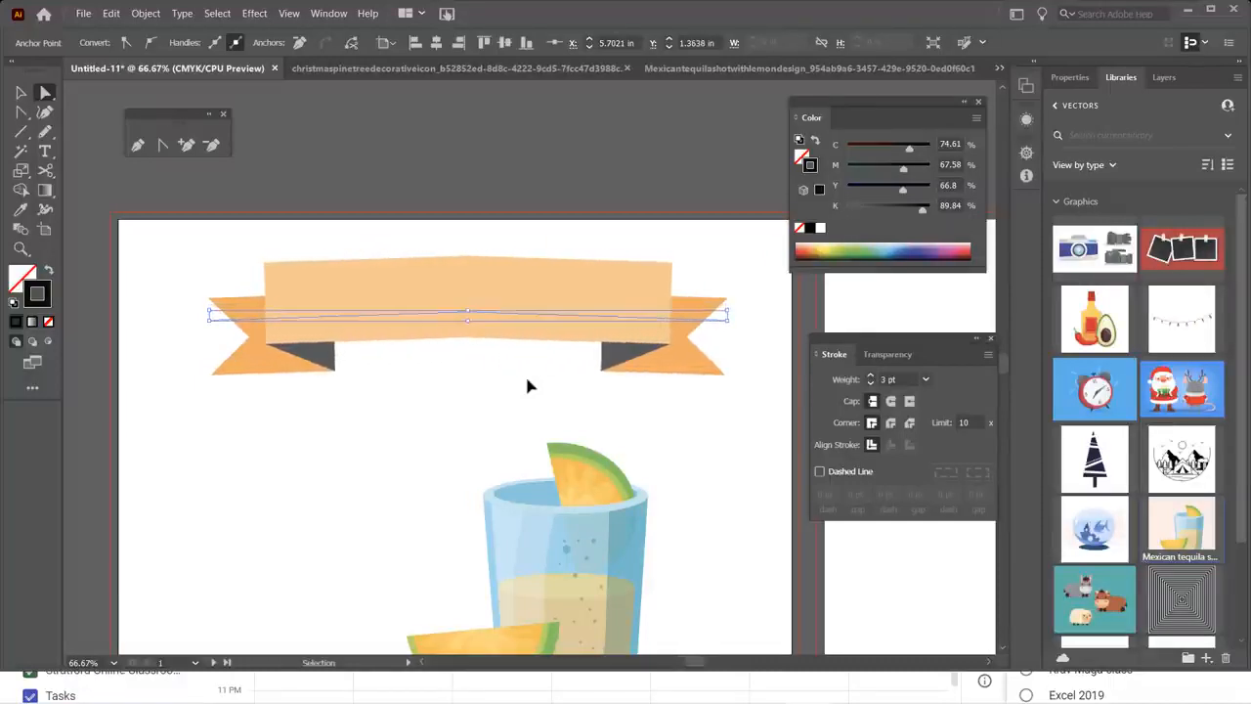
pyautogui.press('Down')
pyautogui.press('Down')
pyautogui.press('Down')
pyautogui.press('Down')
pyautogui.press('Down')
pyautogui.press('Down')
pyautogui.press('Down')
pyautogui.press('Down')
pyautogui.press('Down')
pyautogui.press('Down')
pyautogui.press('Down')
pyautogui.press('Down')
pyautogui.press('Down')
pyautogui.press('Down')
pyautogui.press('Down')
pyautogui.press('Down')
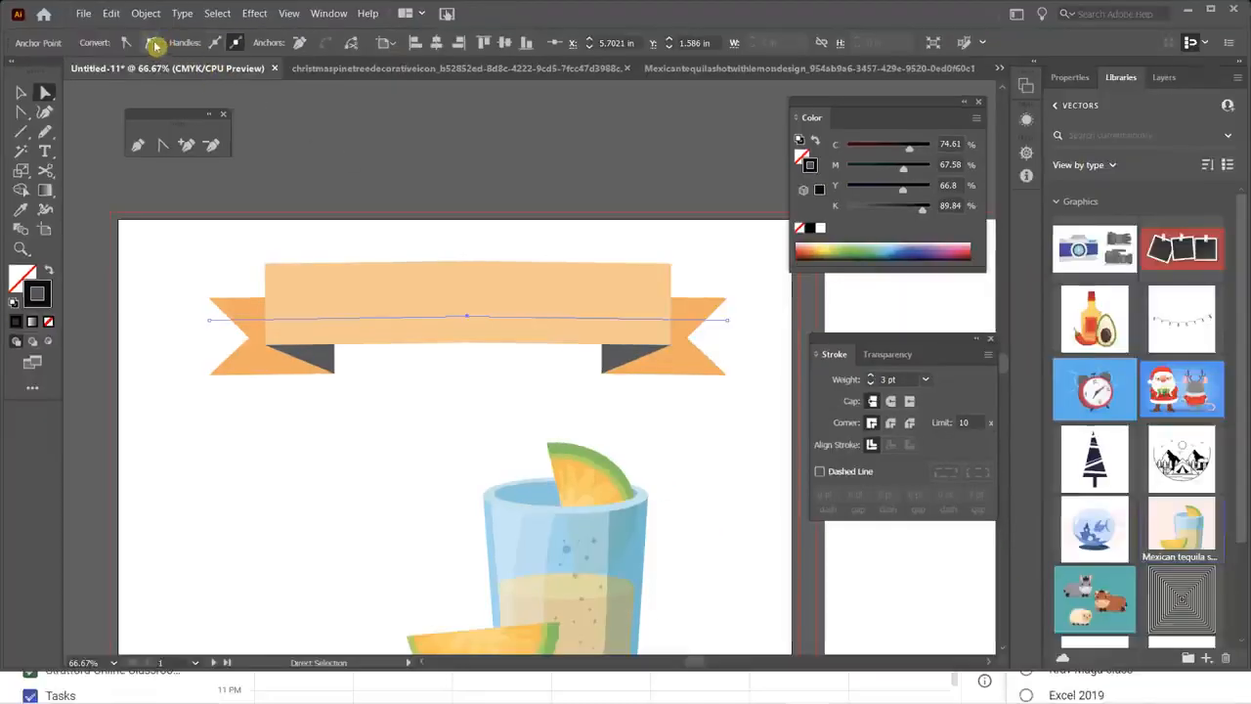
# - Try the middle anchor point as a smooth point raised to Y 1.0625 in, then undo the raise and restore the corner
pyautogui.click(154, 44)
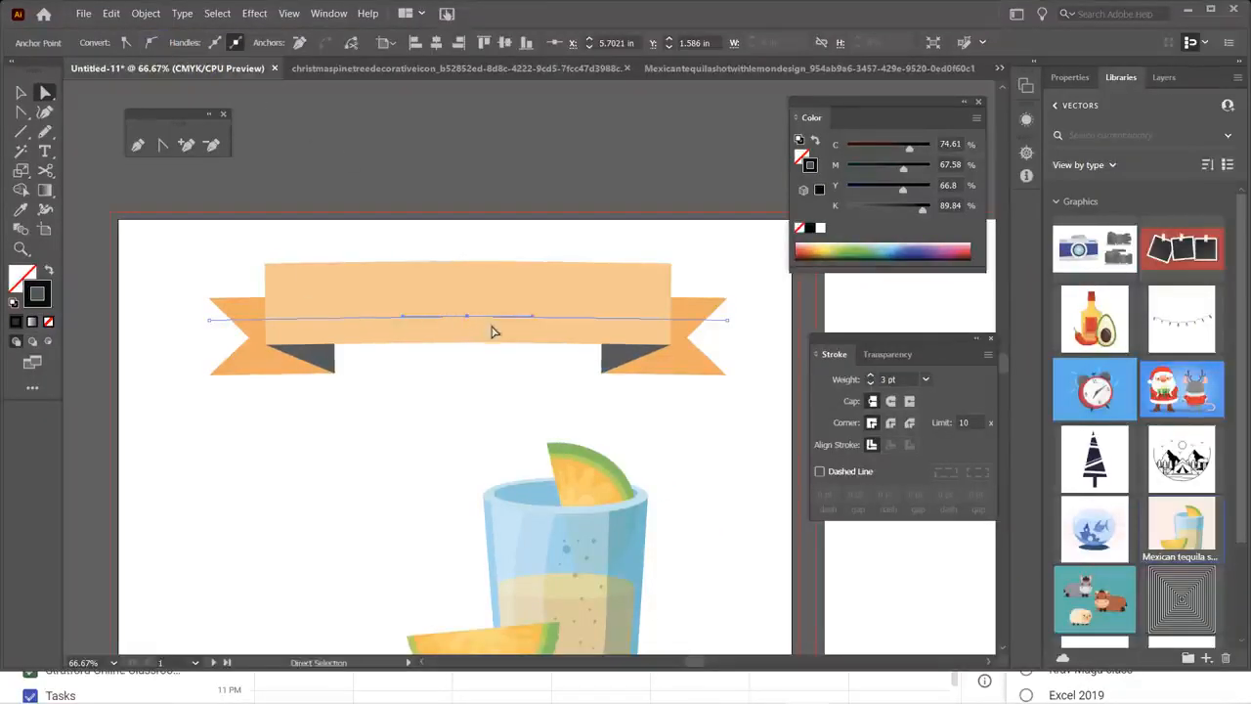
pyautogui.moveTo(468, 321); pyautogui.dragTo(470, 283)
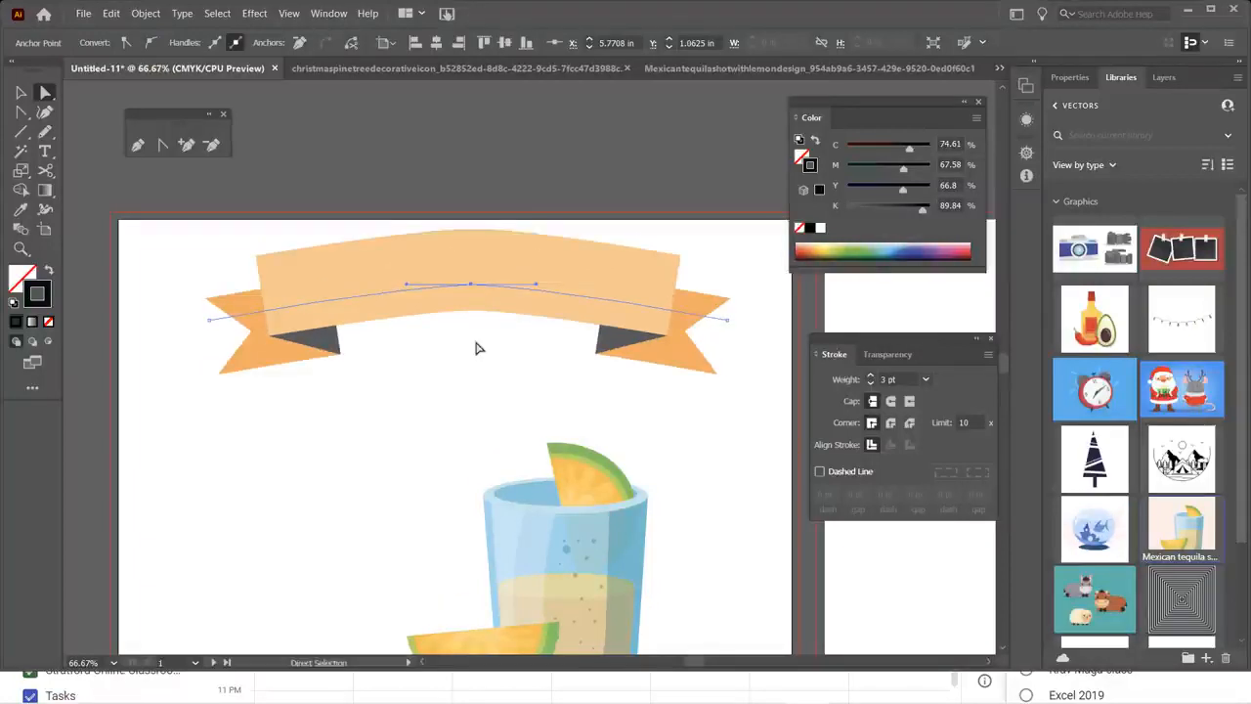
pyautogui.hotkey('ctrl', 'z')
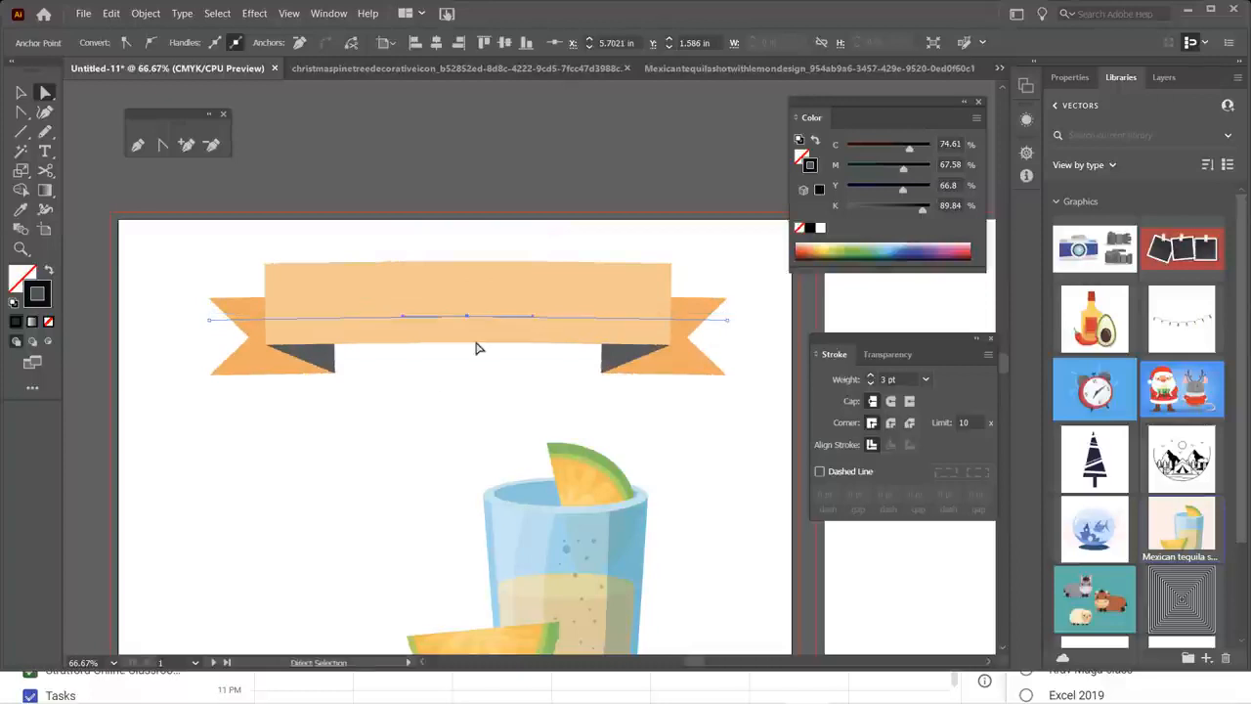
pyautogui.click(125, 42)
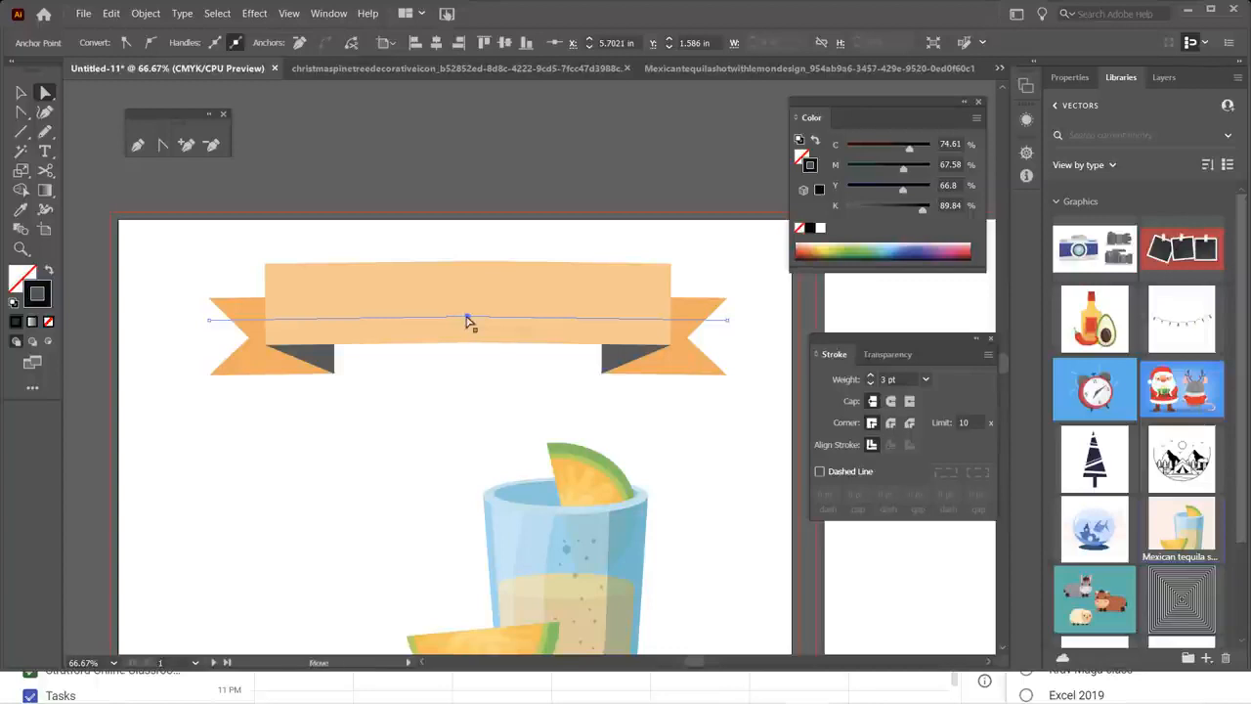
# - Raise the corner middle anchor point to Y 1.1597 in and convert it to smooth, switching between corner and smooth to compare
pyautogui.moveTo(468, 320); pyautogui.dragTo(470, 291)
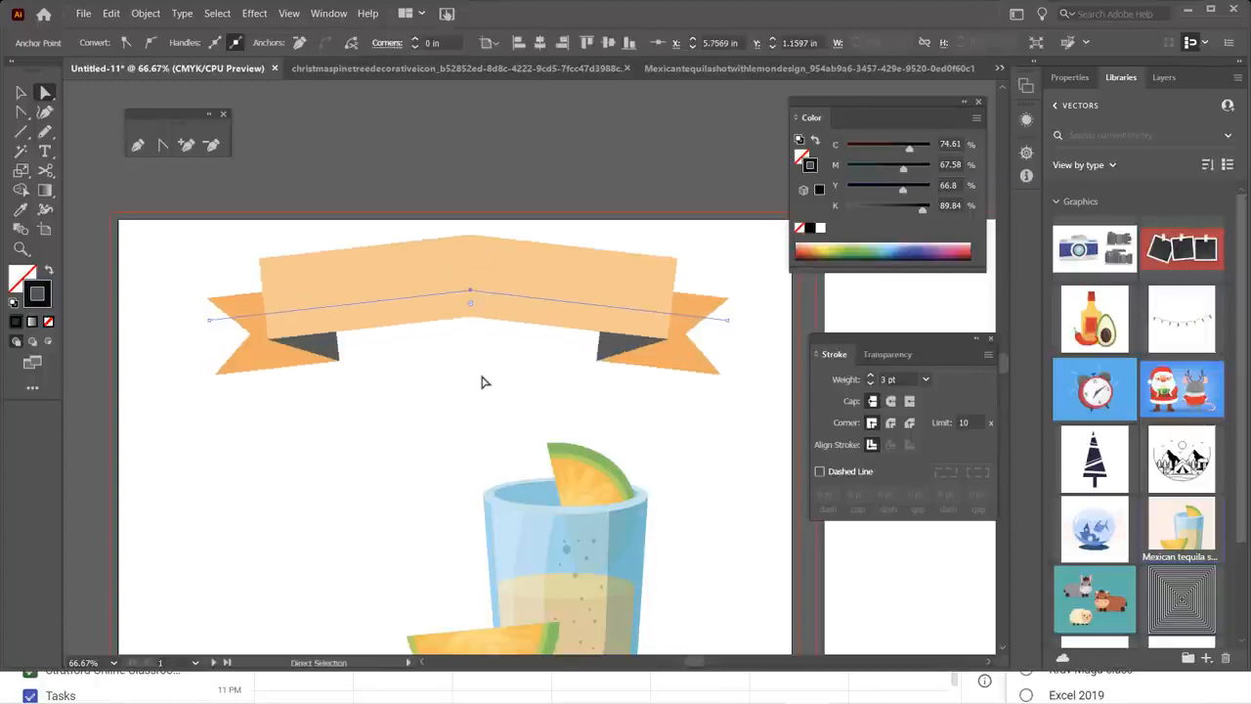
pyautogui.click(150, 42)
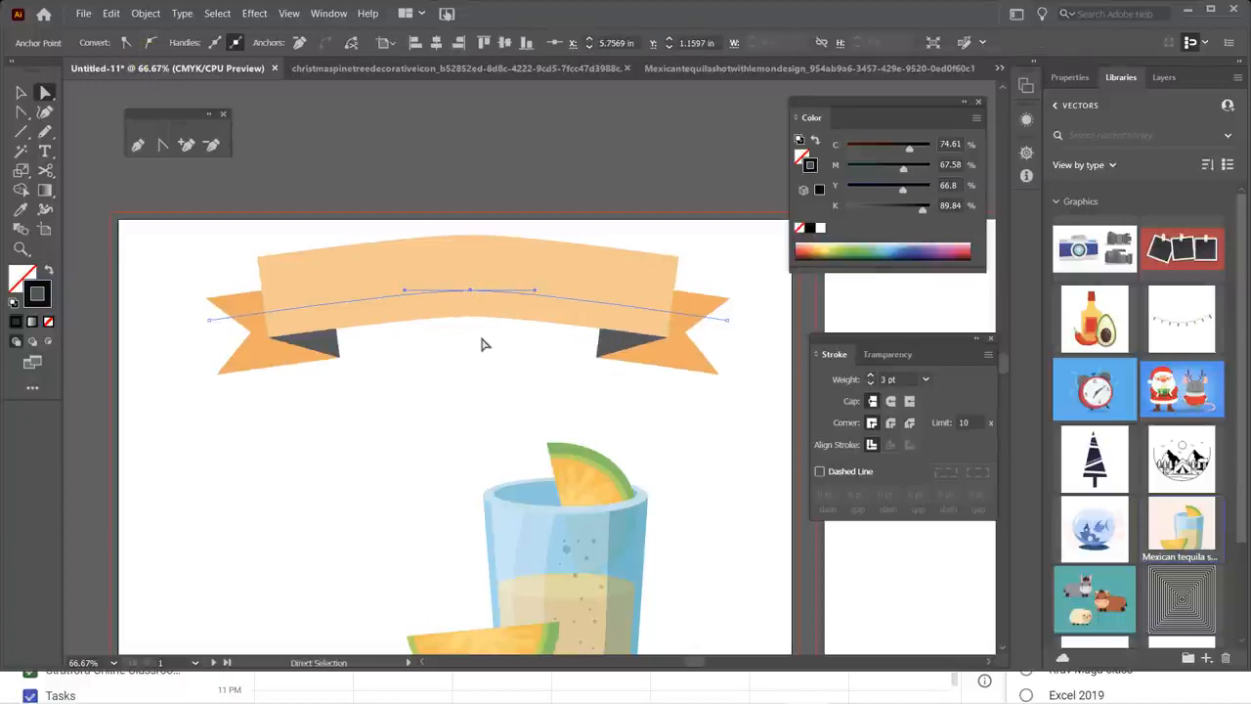
pyautogui.click(126, 42)
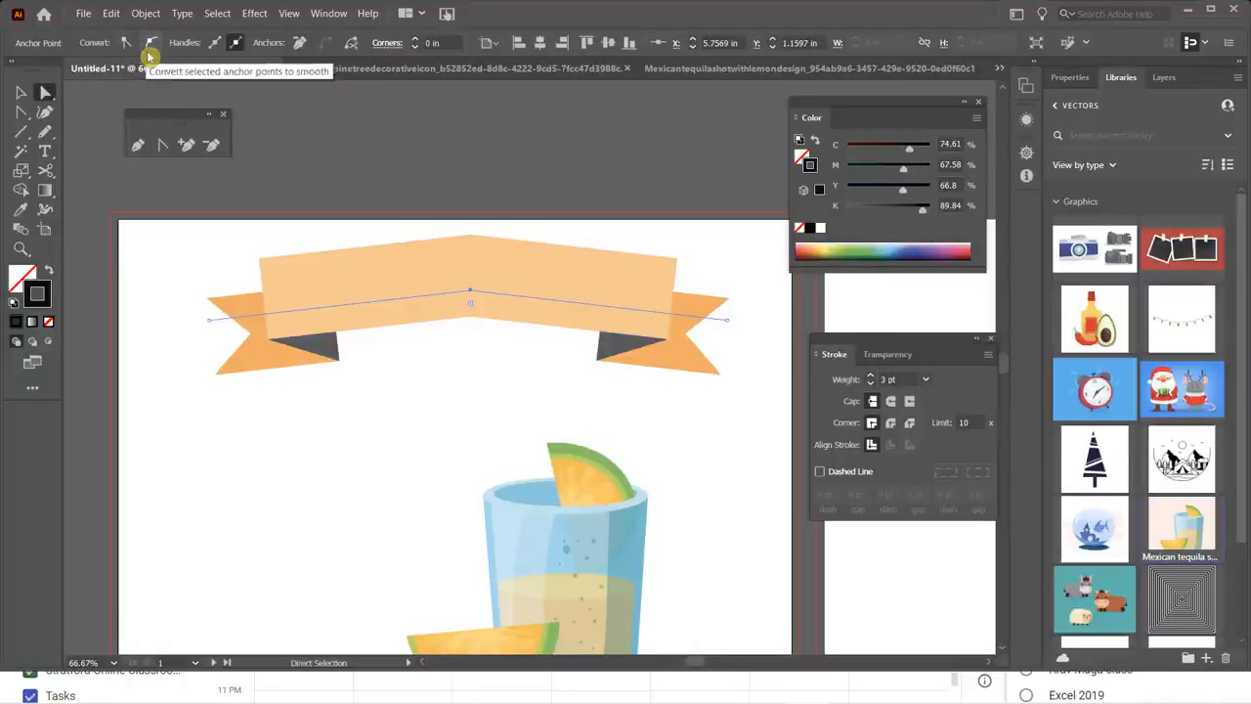
pyautogui.click(150, 44)
pyautogui.click(127, 43)
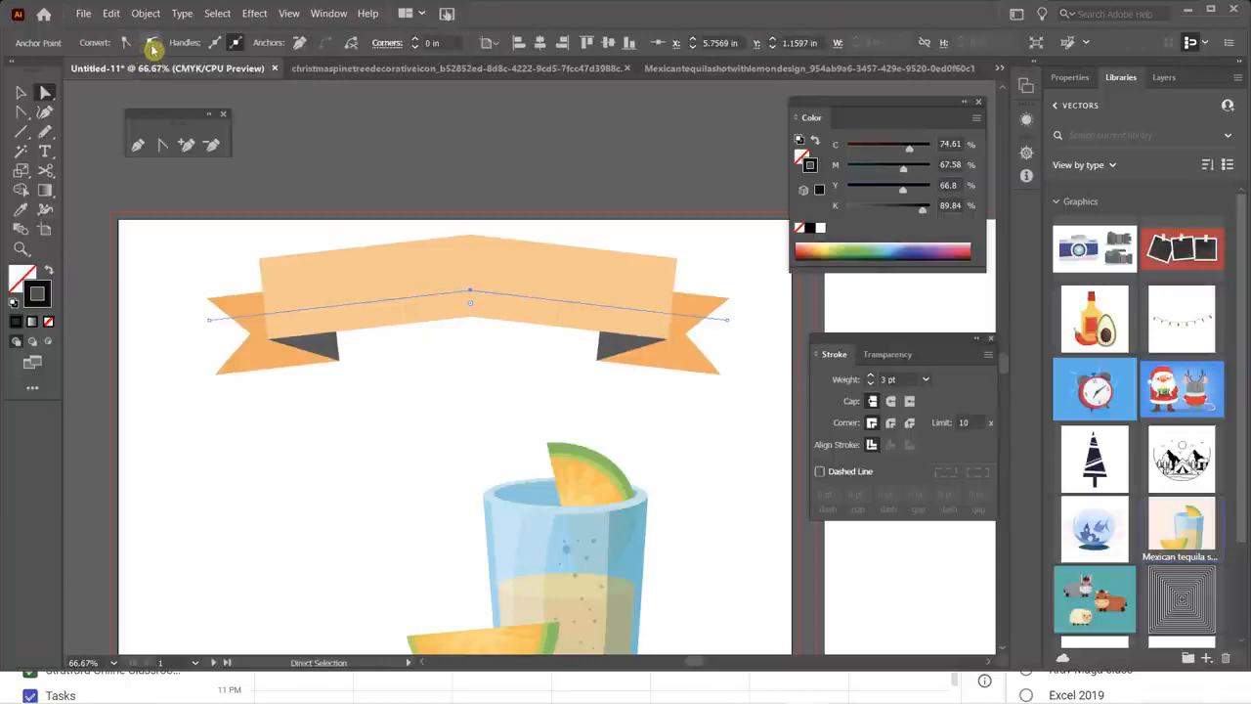
pyautogui.click(153, 48)
pyautogui.click(125, 42)
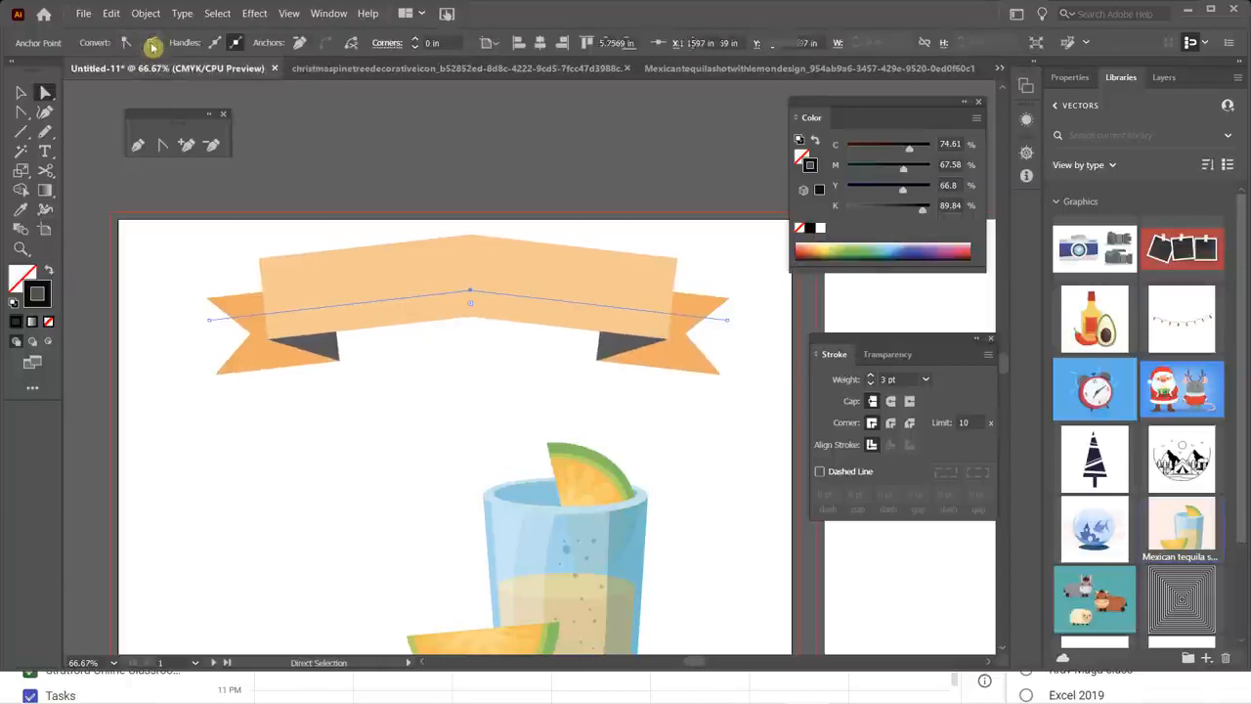
pyautogui.click(152, 48)
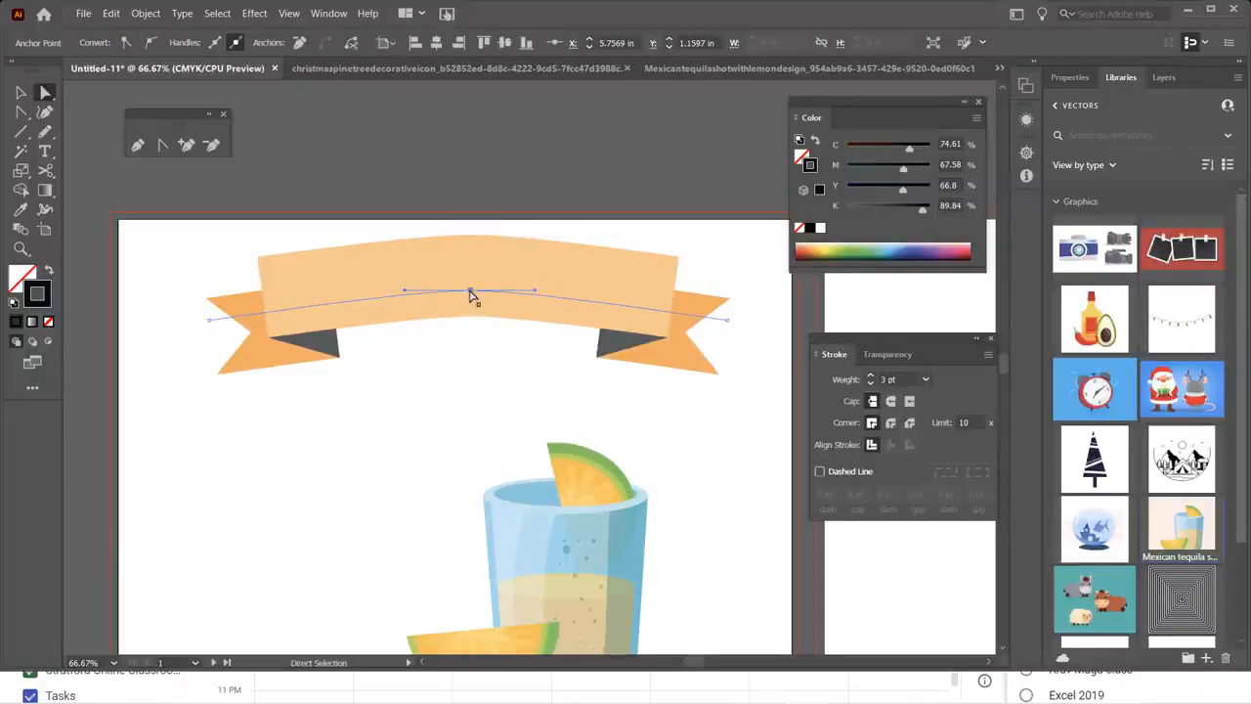
# - Deepen the banner's arch by raising the middle anchor point to Y 0.9097 in and lowering both path ends, the left to Y 2.5347 in
pyautogui.moveTo(470, 295); pyautogui.dragTo(471, 276)
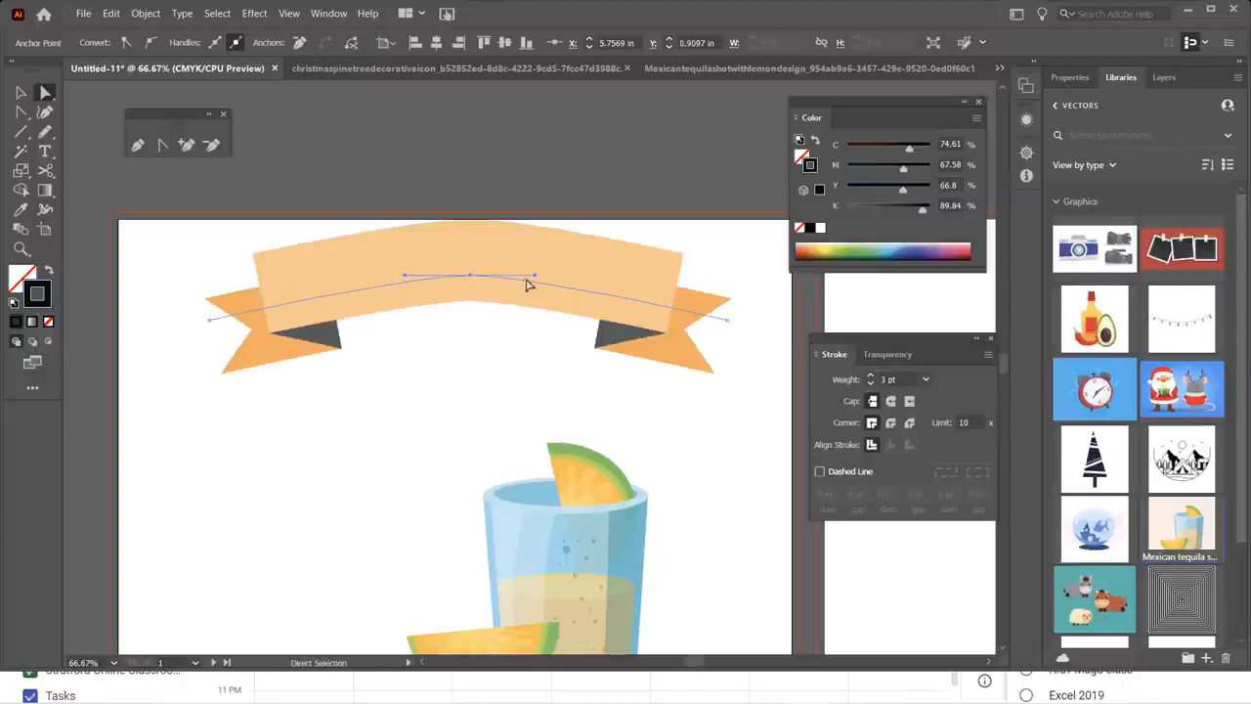
pyautogui.click(211, 325)
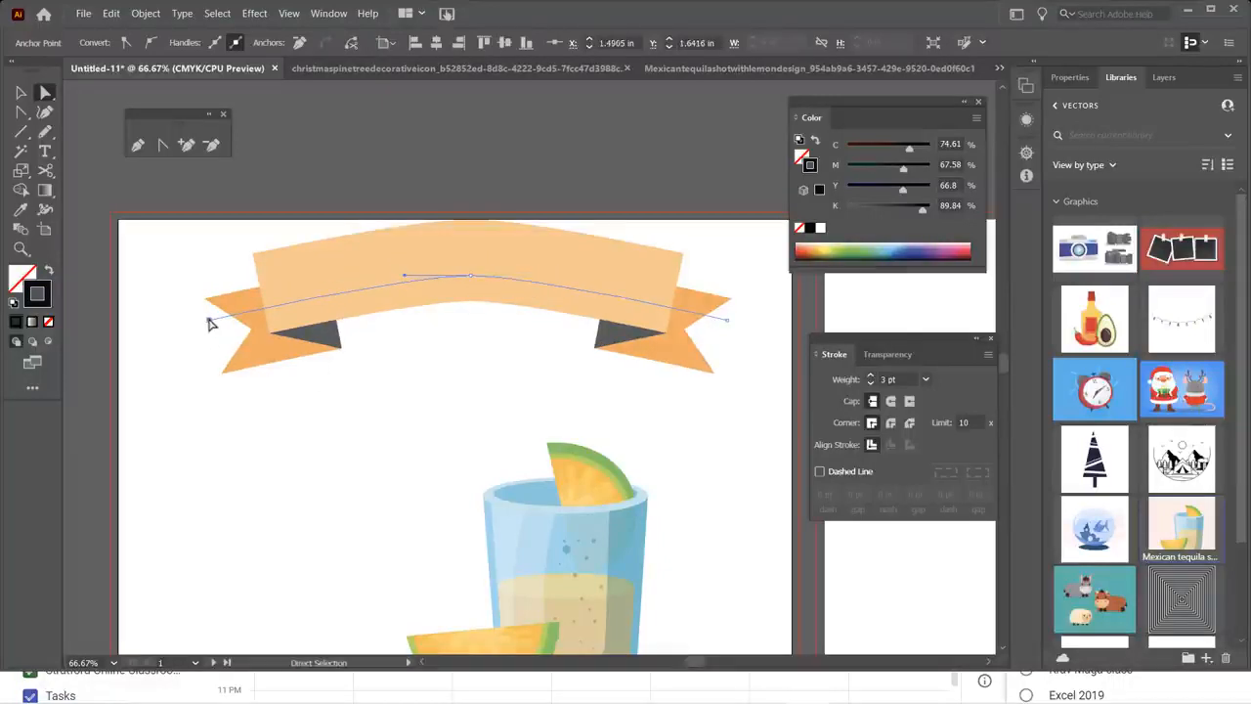
pyautogui.moveTo(211, 325); pyautogui.dragTo(208, 377)
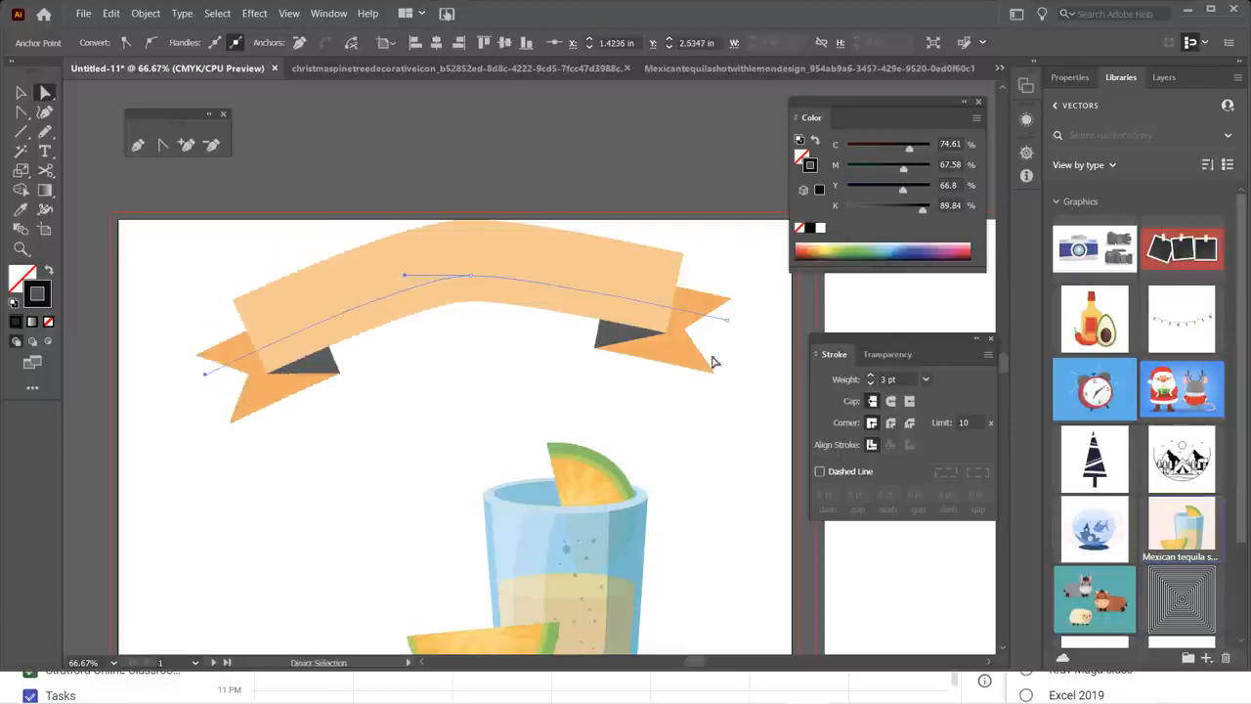
pyautogui.moveTo(729, 326); pyautogui.dragTo(733, 369)
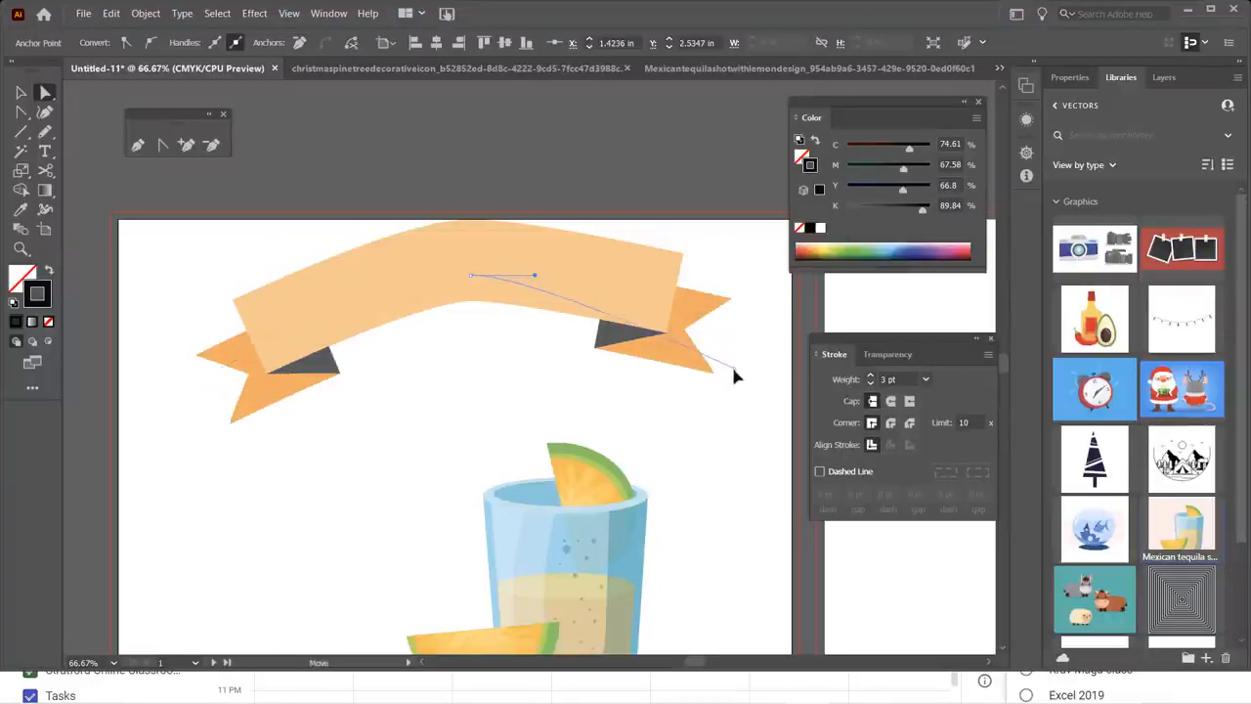
pyautogui.click(418, 458)
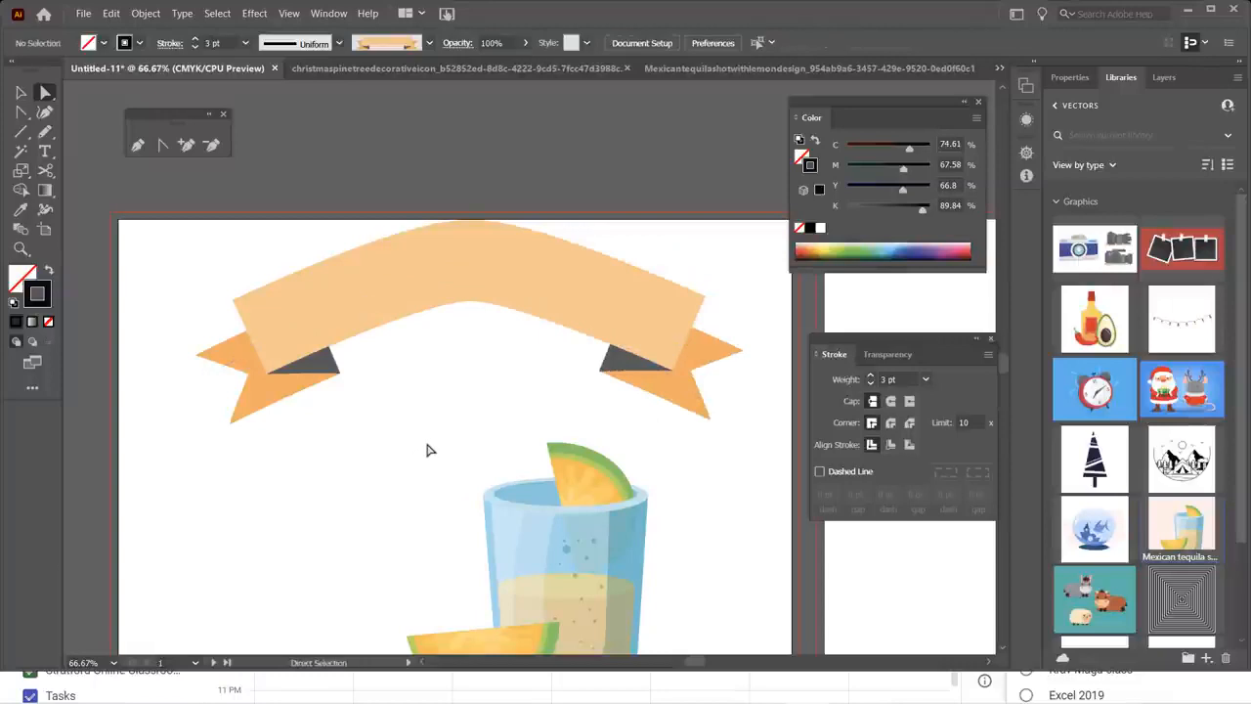
# - Examine the tequila glass illustration up close and show the document's layers
pyautogui.scroll(1, 436, 430)
pyautogui.scroll(-1, 436, 430)
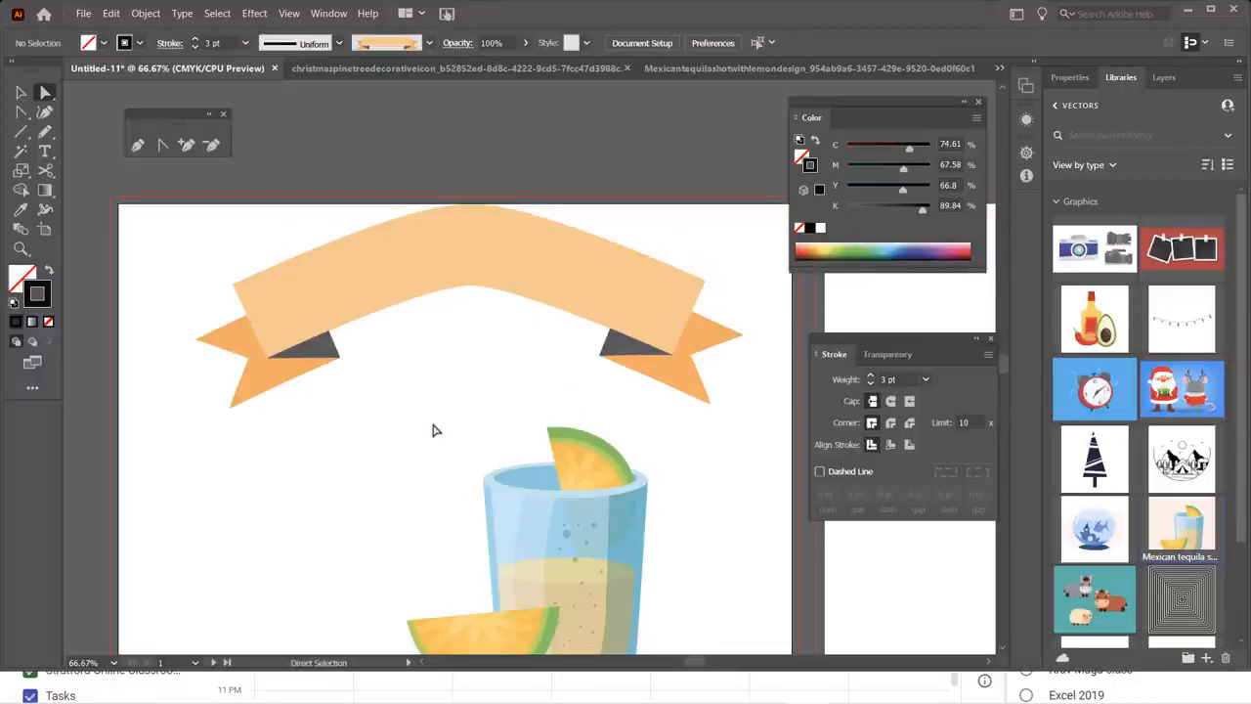
pyautogui.scroll(-2, 439, 428)
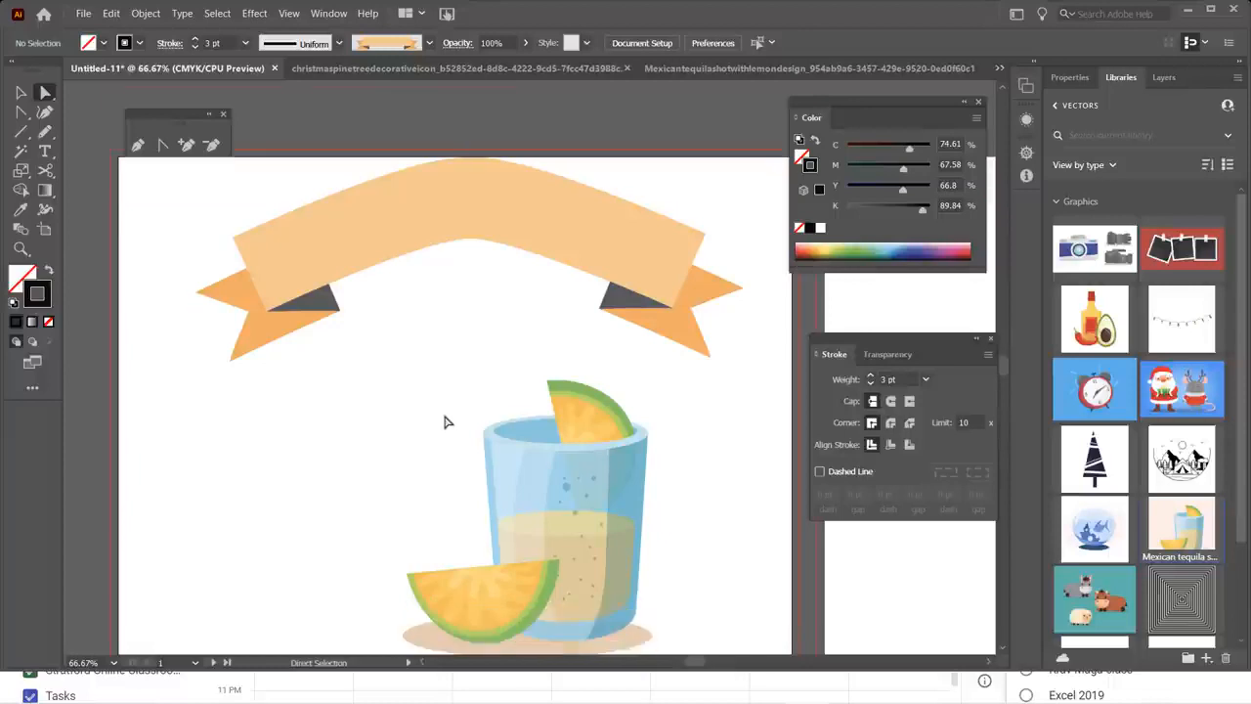
pyautogui.keyDown('alt'); pyautogui.scroll(2, 550, 441); pyautogui.keyUp('alt')
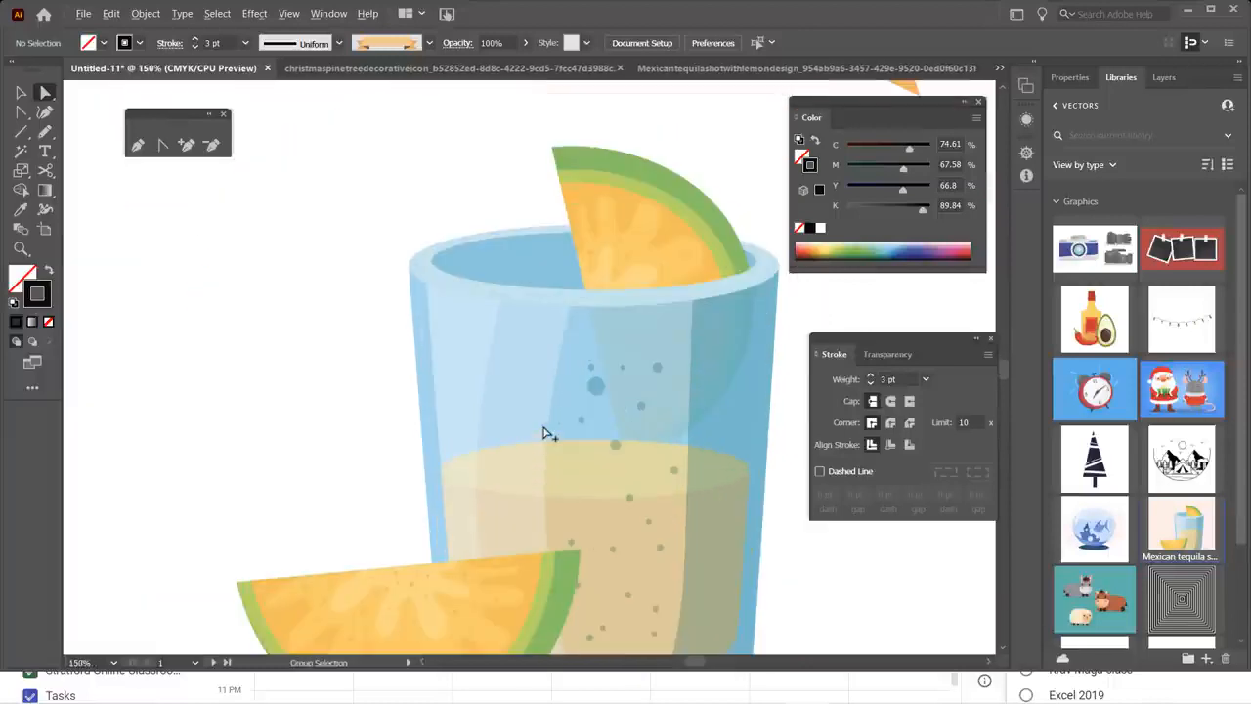
pyautogui.scroll(-1, 548, 433)
pyautogui.scroll(-2, 427, 377)
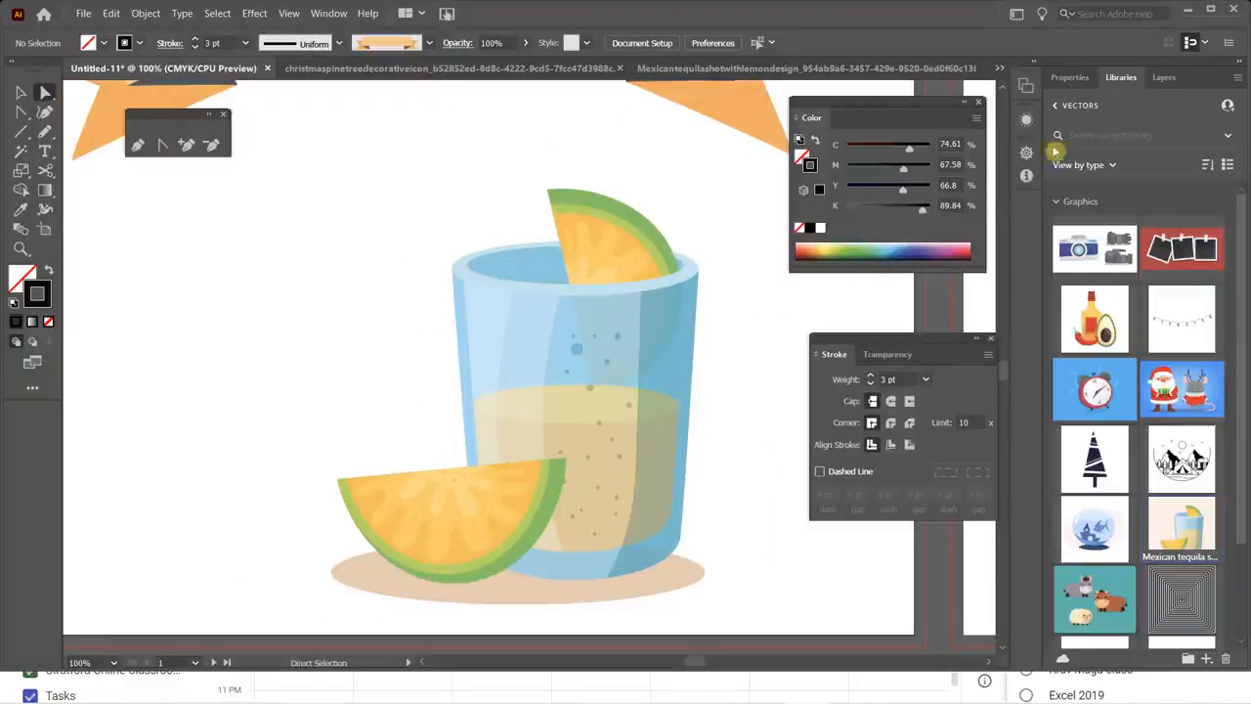
pyautogui.click(1163, 78)
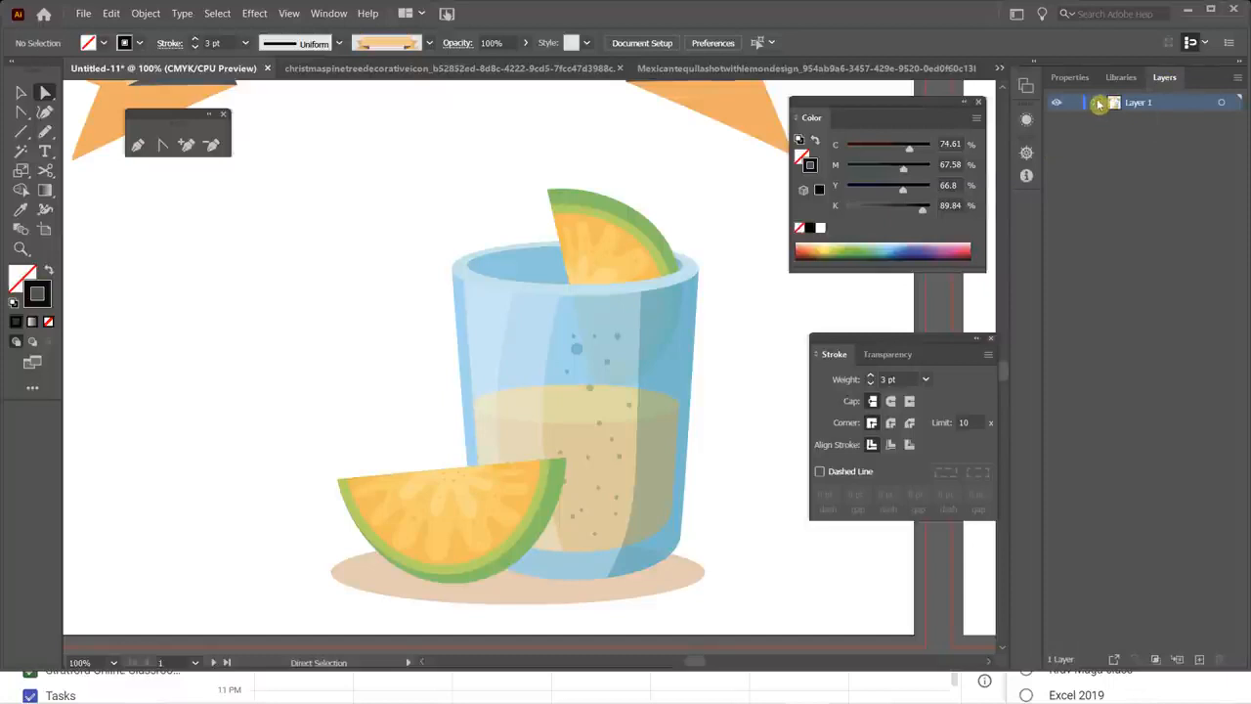
# - Expand Layer 1 and its nested groups to examine the paths that make up the glass and fruit slices
pyautogui.click(1094, 101)
pyautogui.click(1115, 119)
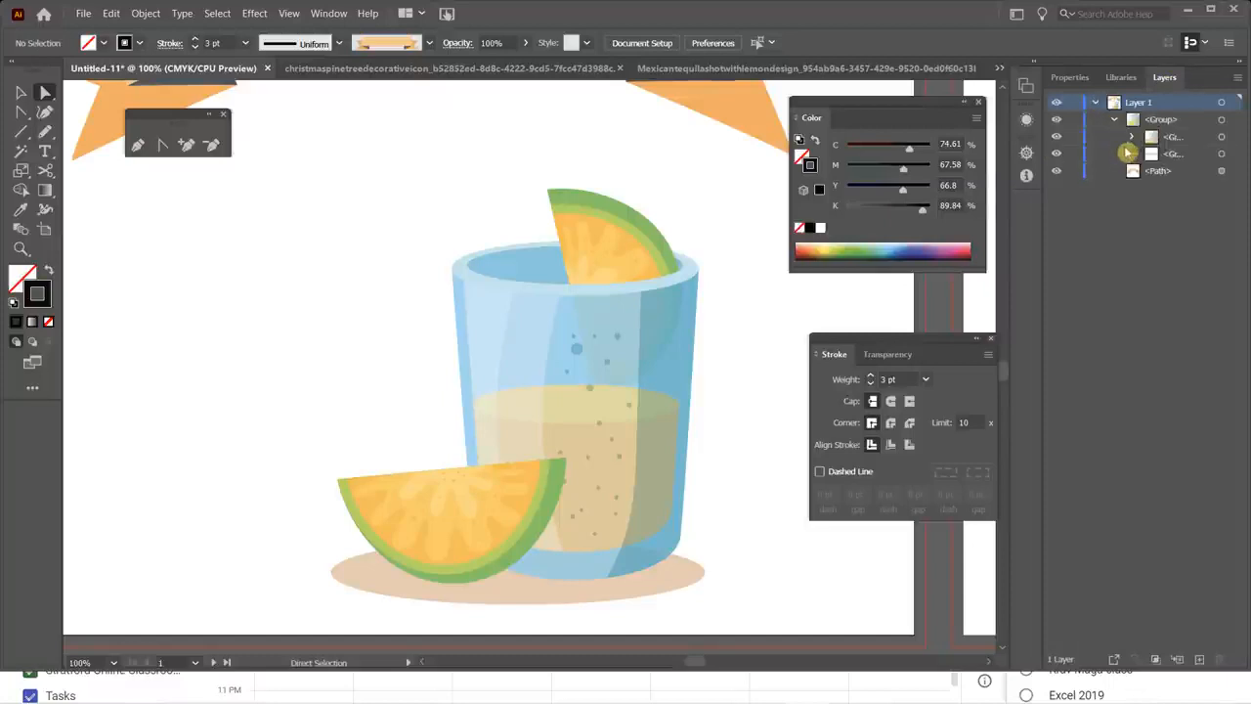
pyautogui.click(1133, 137)
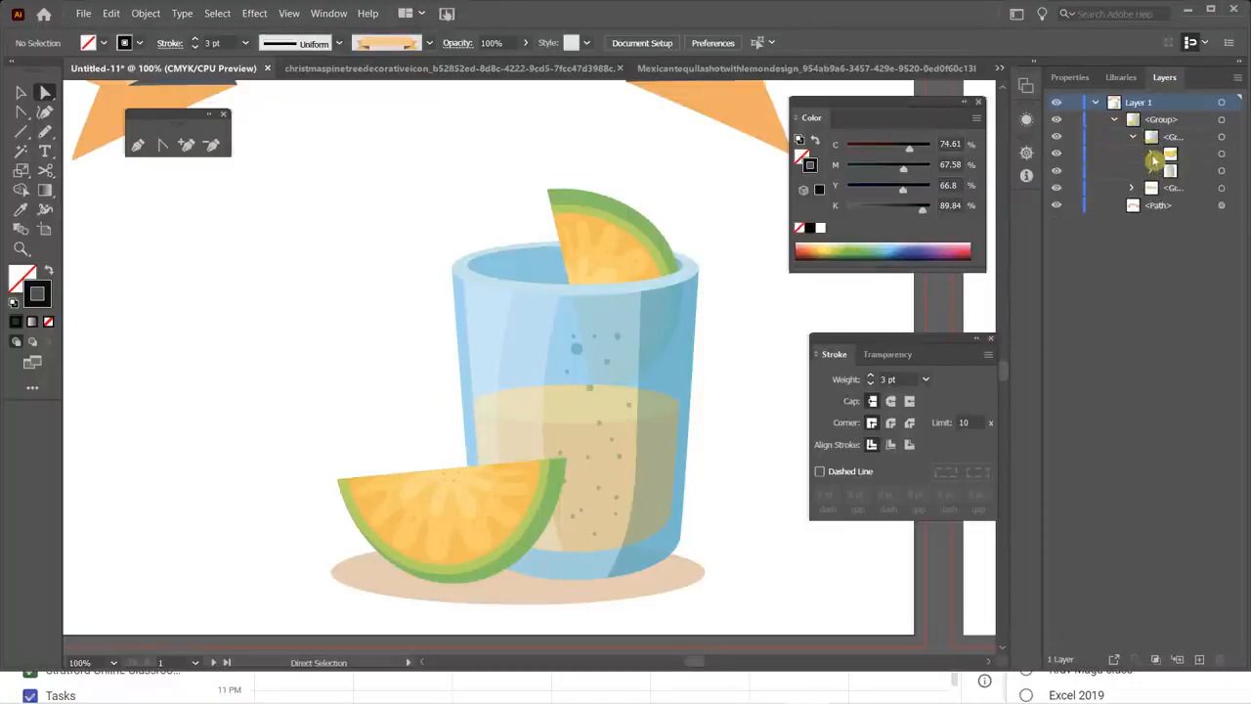
pyautogui.click(1151, 155)
pyautogui.scroll(-5, 1161, 231)
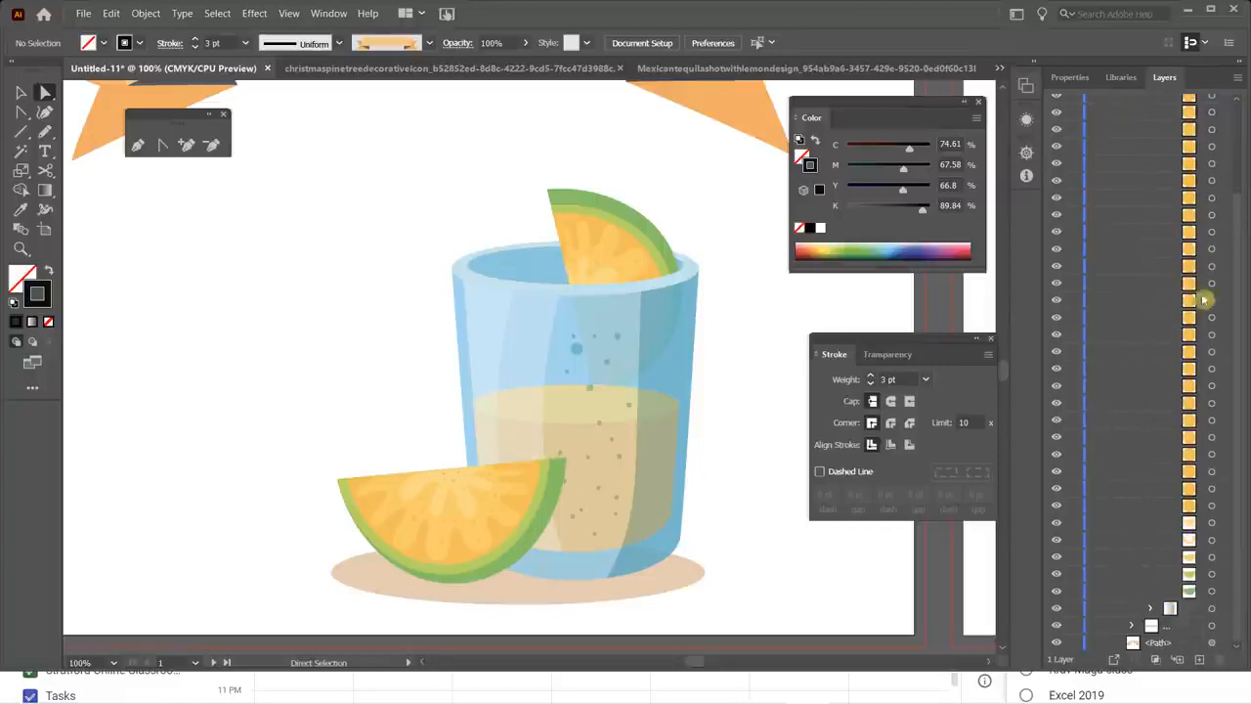
pyautogui.click(1151, 608)
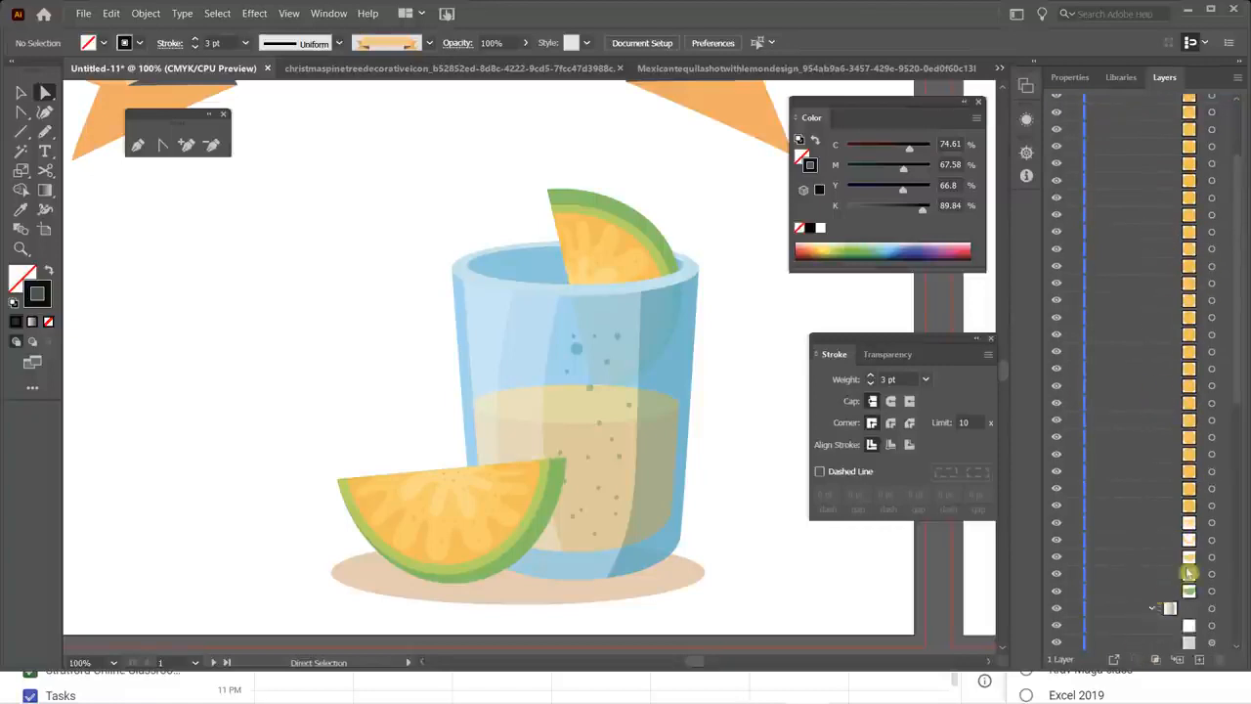
pyautogui.scroll(-5, 1148, 547)
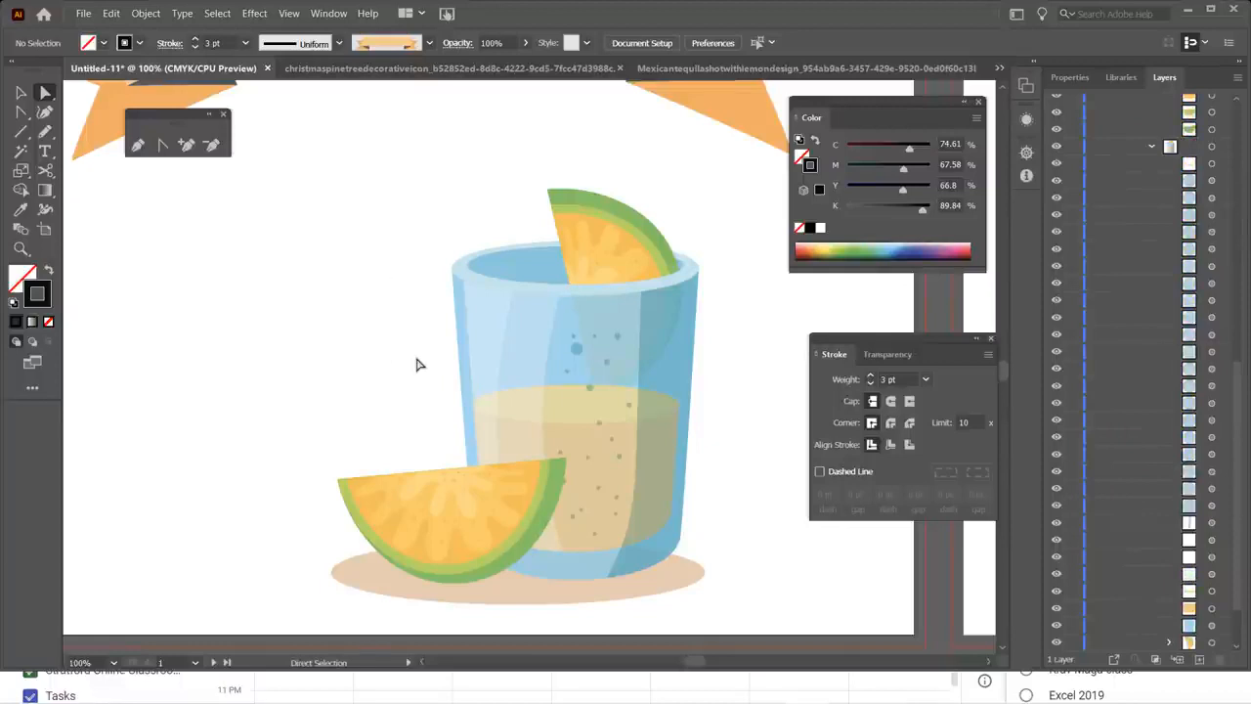
# - Enter isolation mode through the nested groups until only the blue glass body path is editable
pyautogui.click(20, 92)
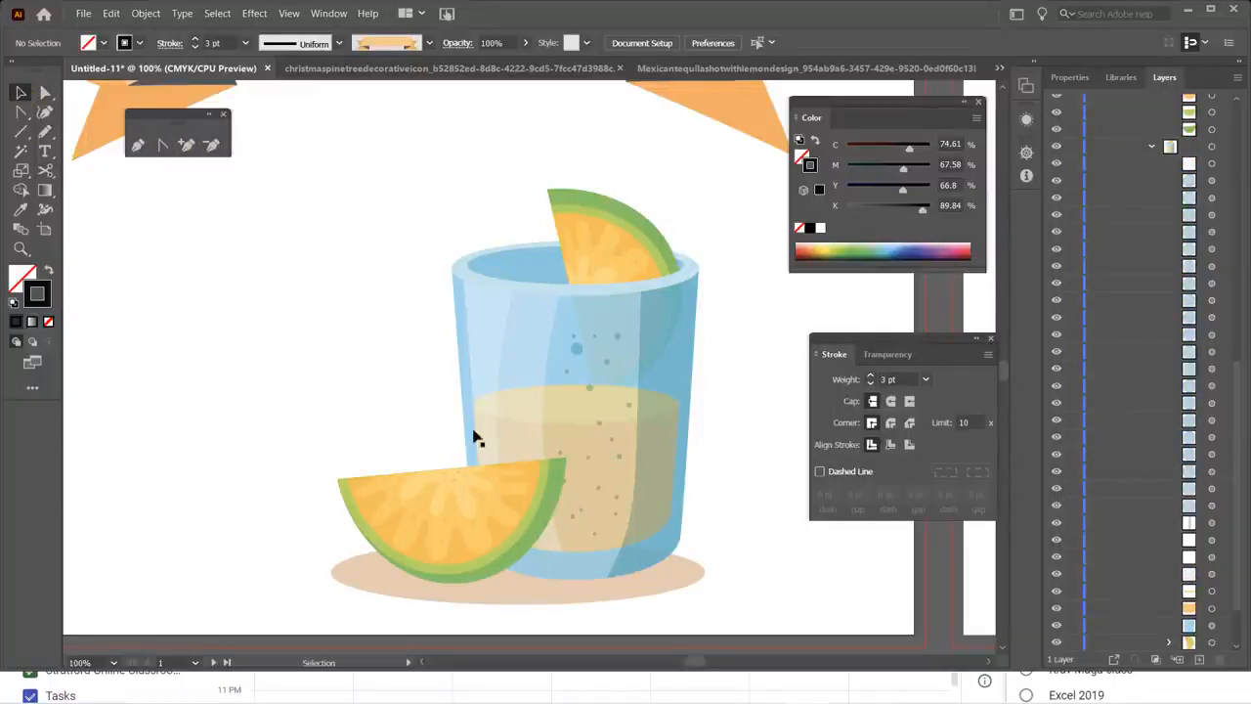
pyautogui.scroll(-2, 475, 437)
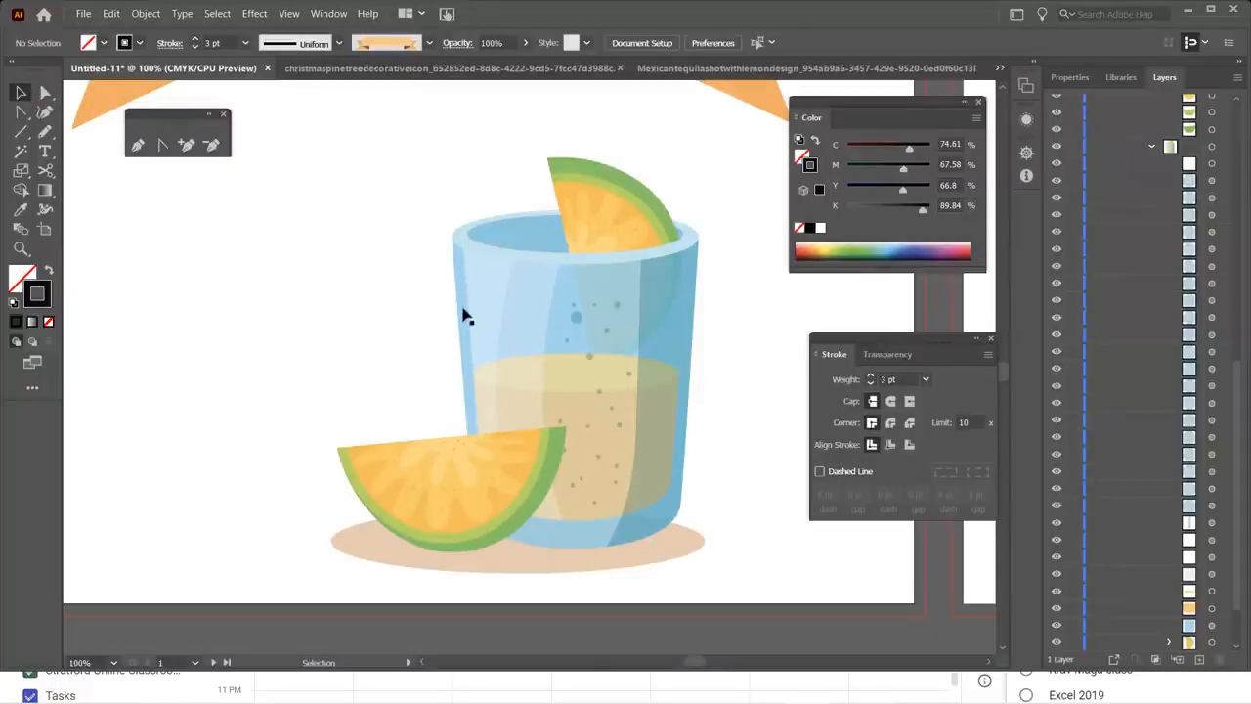
pyautogui.scroll(-3, 467, 316)
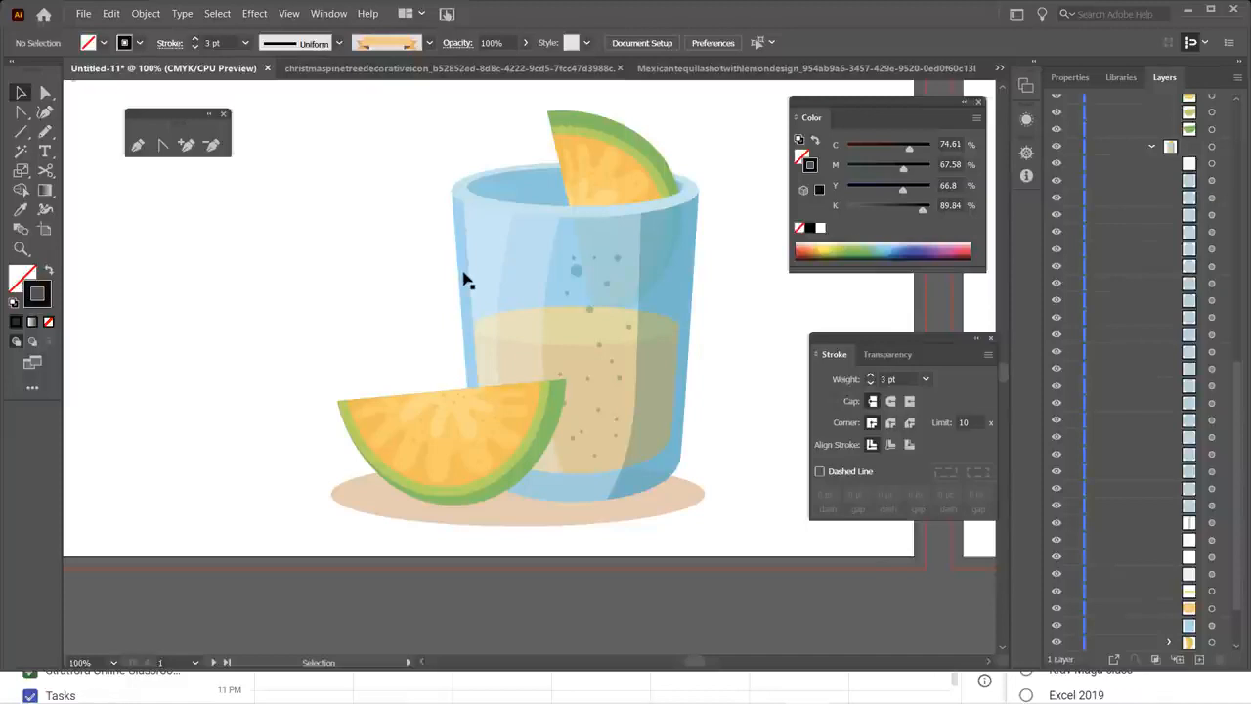
pyautogui.click(466, 325)
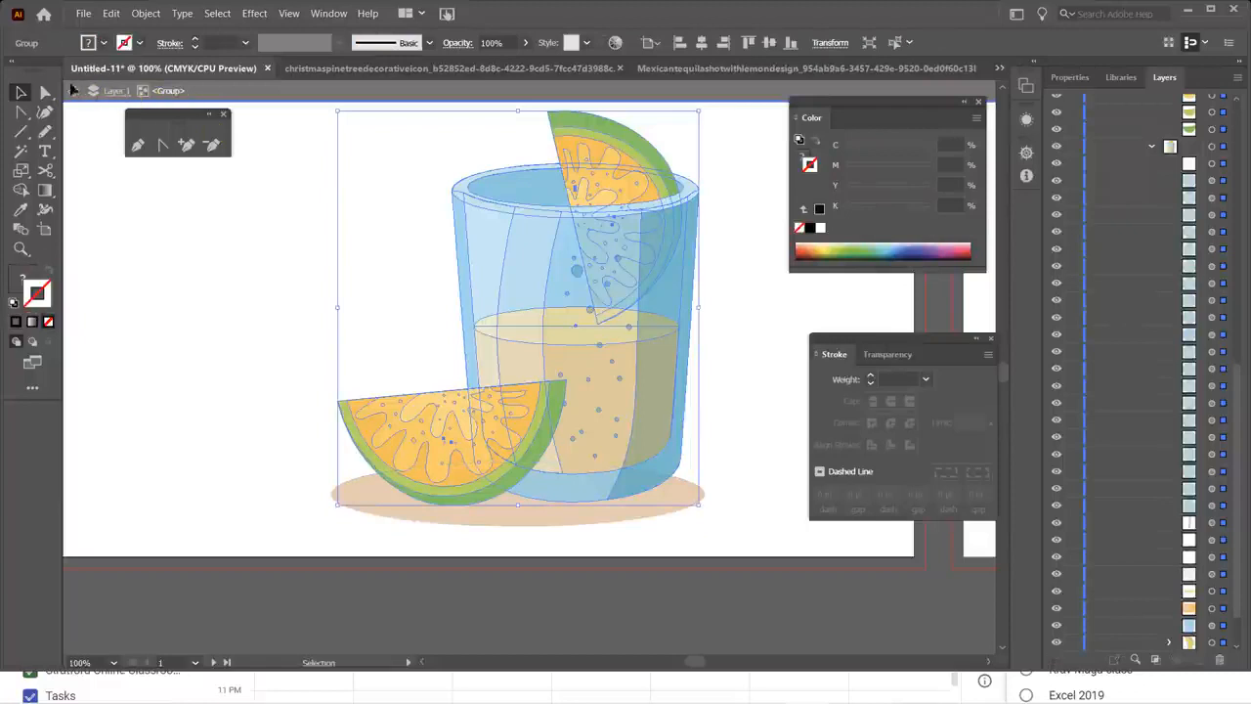
pyautogui.doubleClick(466, 307)
pyautogui.doubleClick(465, 305)
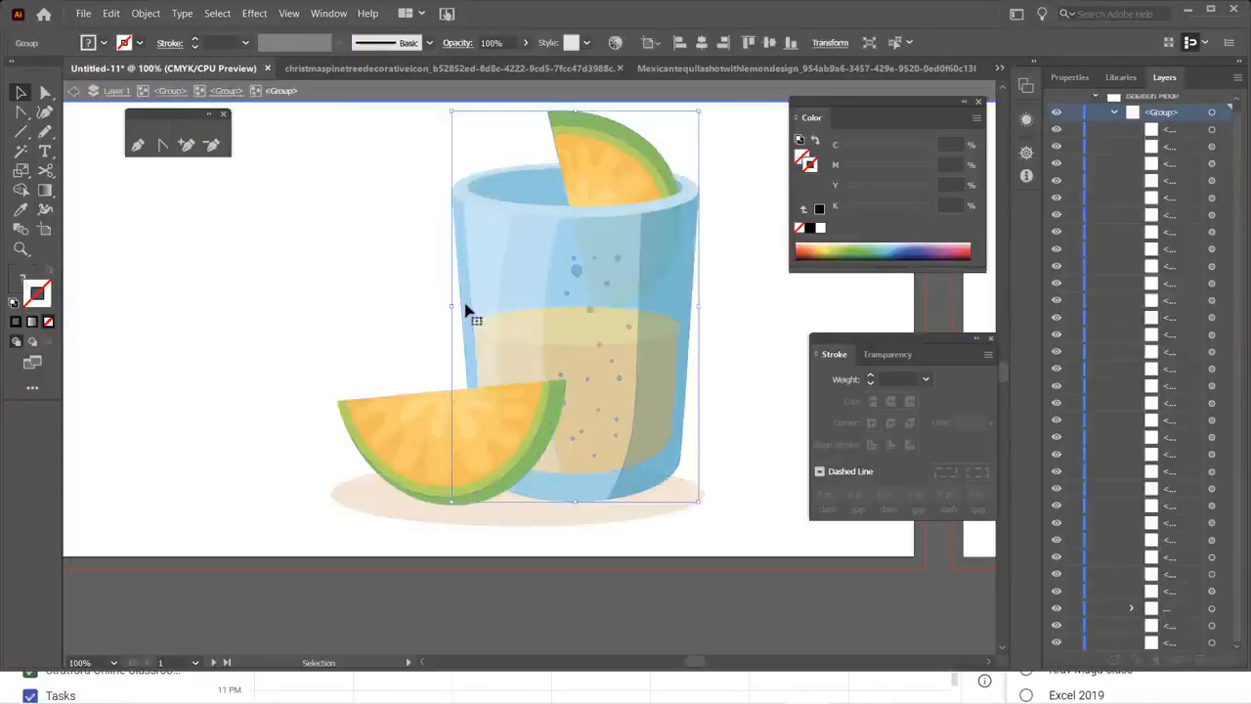
pyautogui.doubleClick(465, 309)
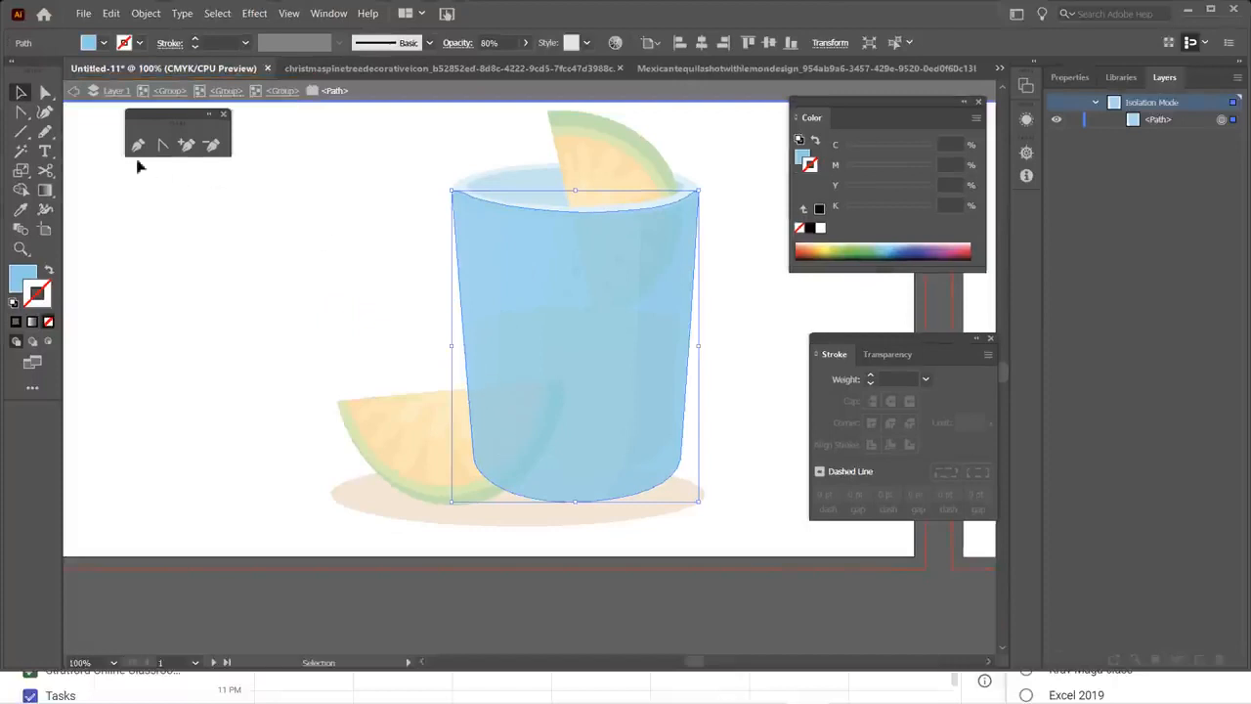
# - Show the glass body's anchor points with Direct Selection and select the one at its upper-left corner
pyautogui.click(45, 91)
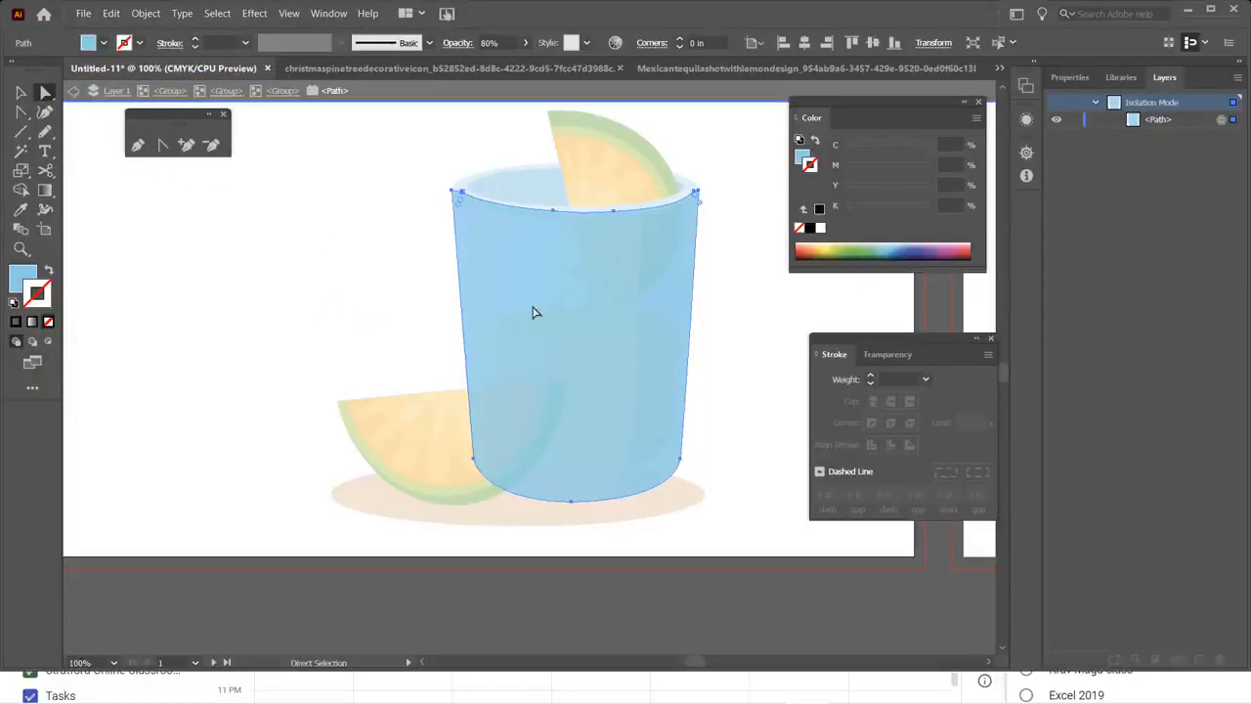
pyautogui.click(452, 189)
pyautogui.click(452, 191)
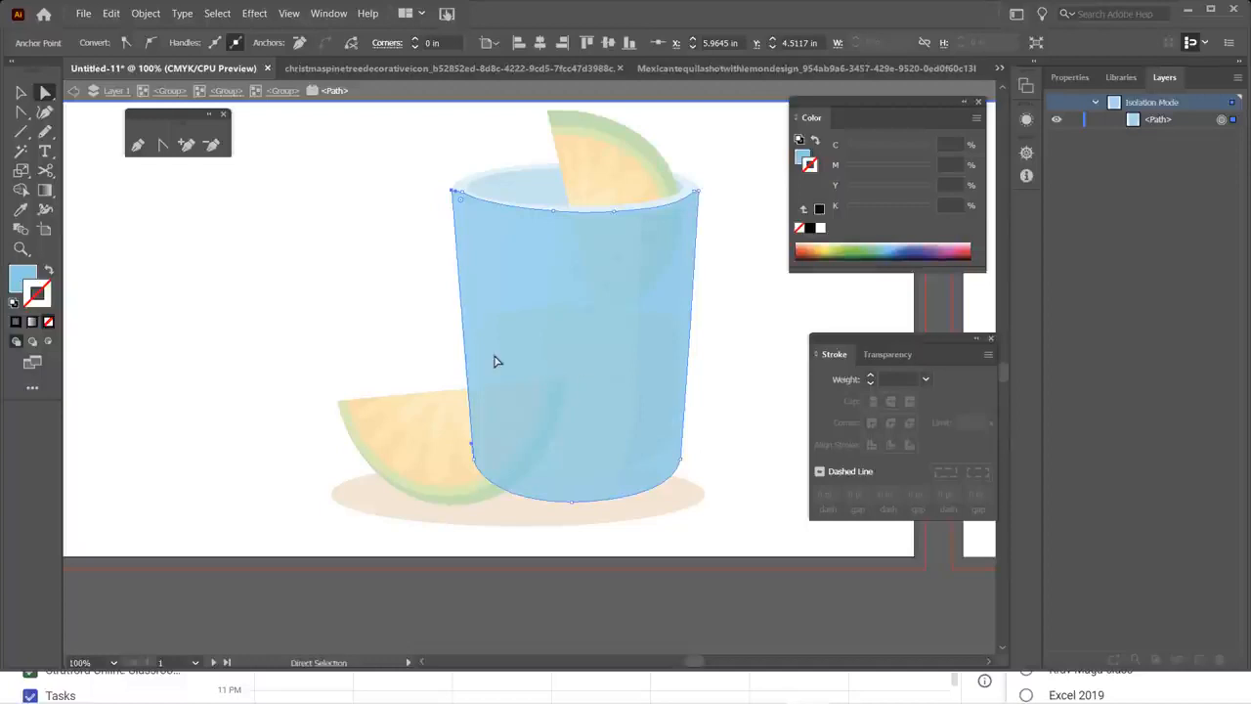
pyautogui.scroll(1, 466, 336)
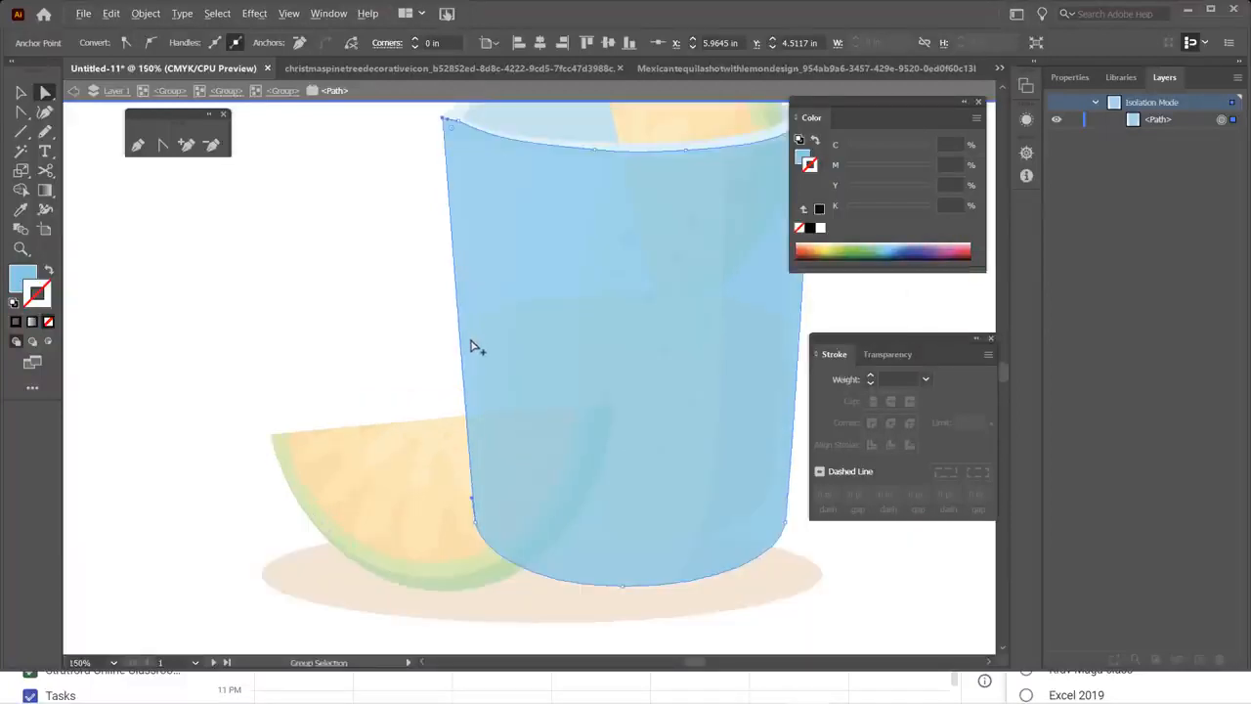
# - Add five anchor points spaced down the left edge of the glass body with the Add Anchor Point tool
pyautogui.click(185, 149)
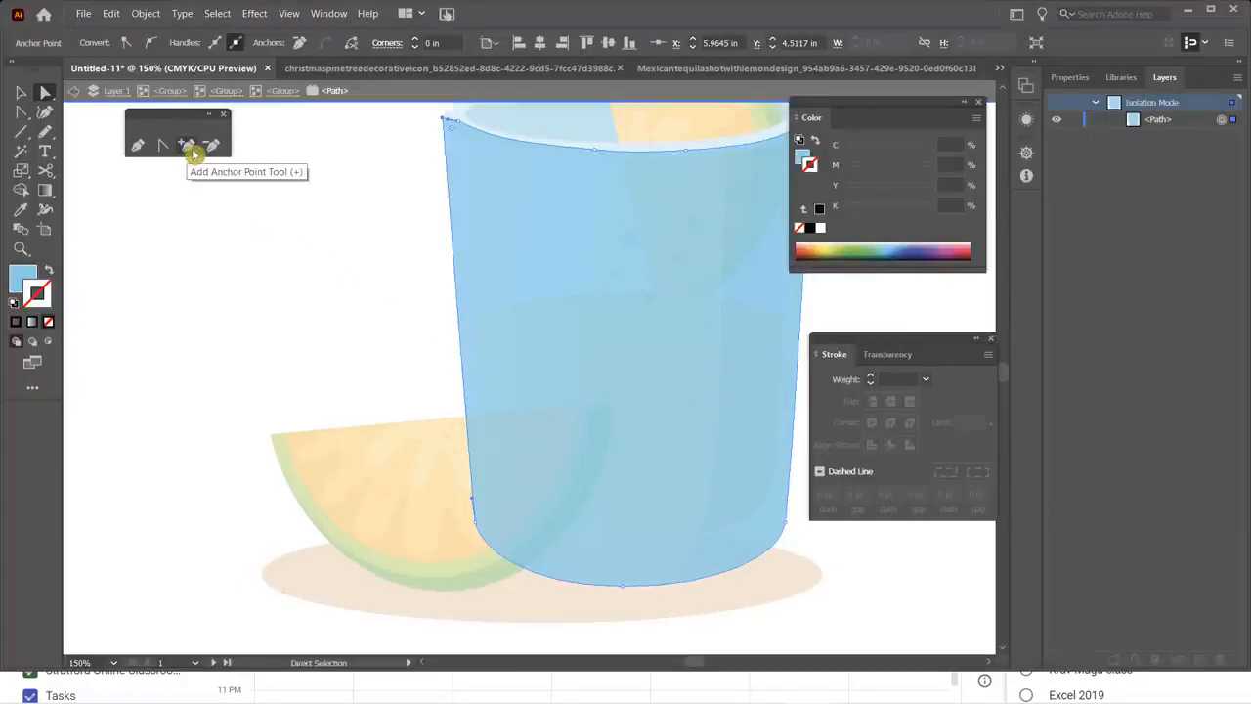
pyautogui.click(210, 154)
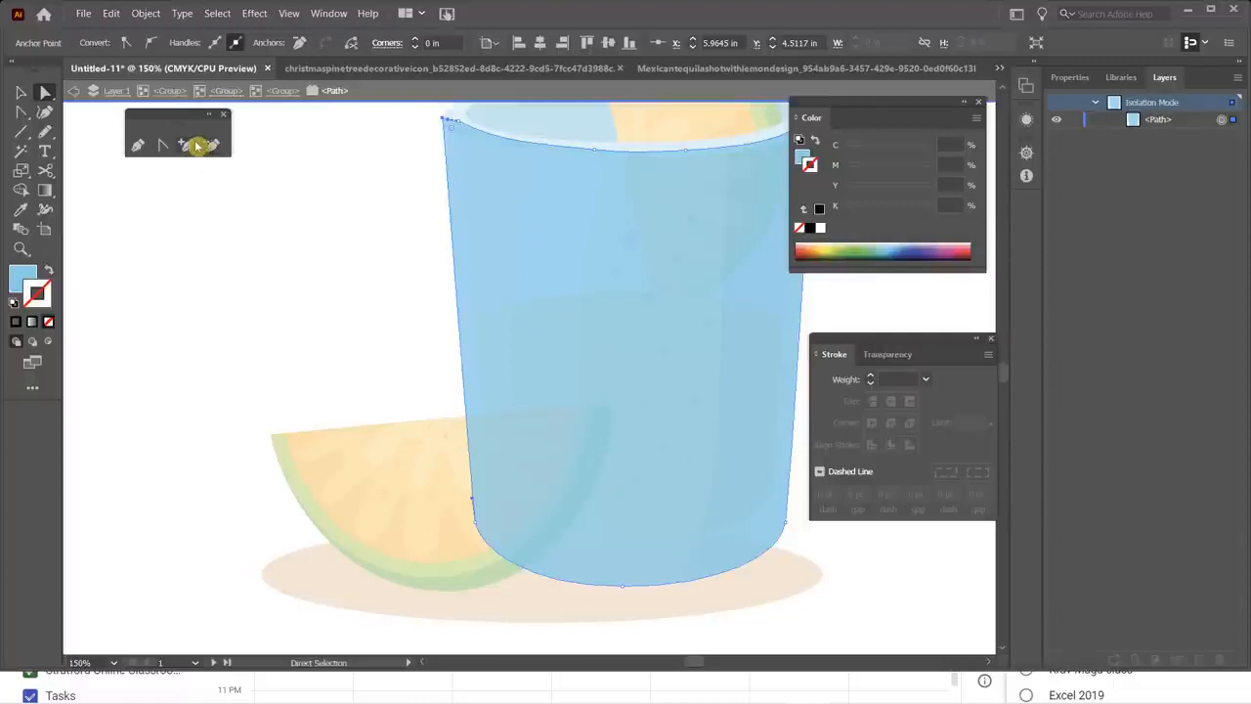
pyautogui.click(186, 147)
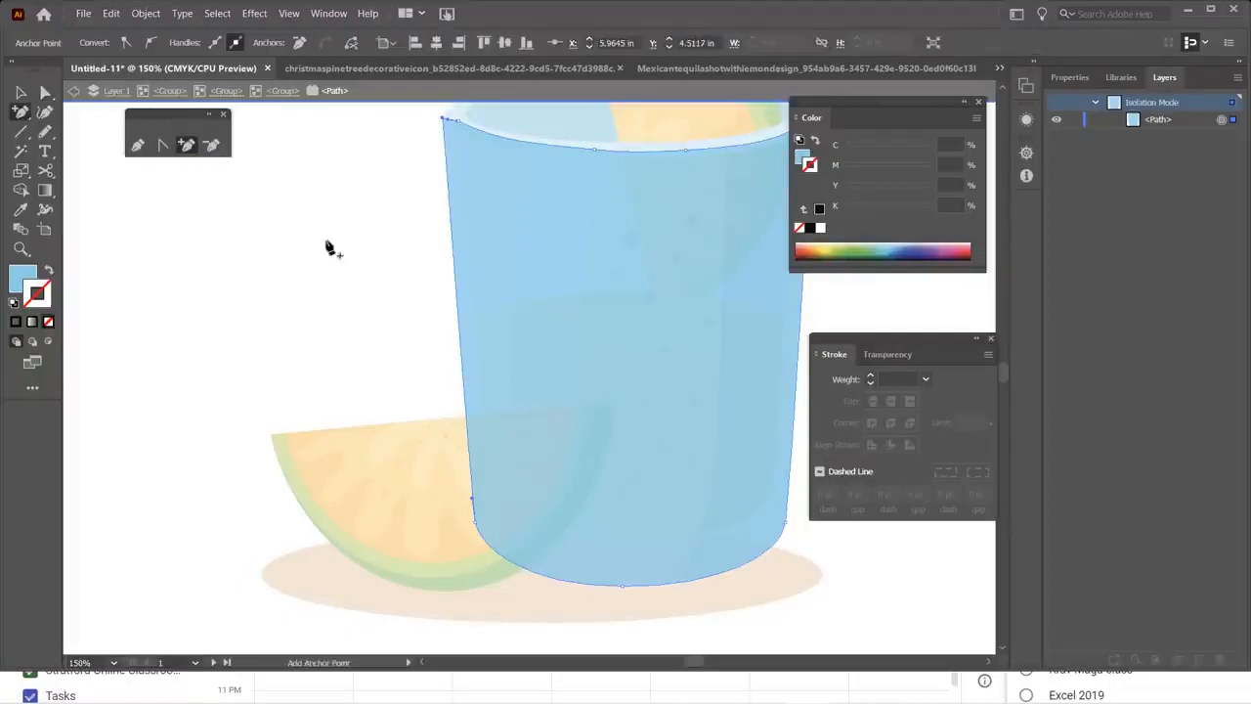
pyautogui.click(452, 217)
pyautogui.click(749, 364)
pyautogui.scroll(1, 516, 324)
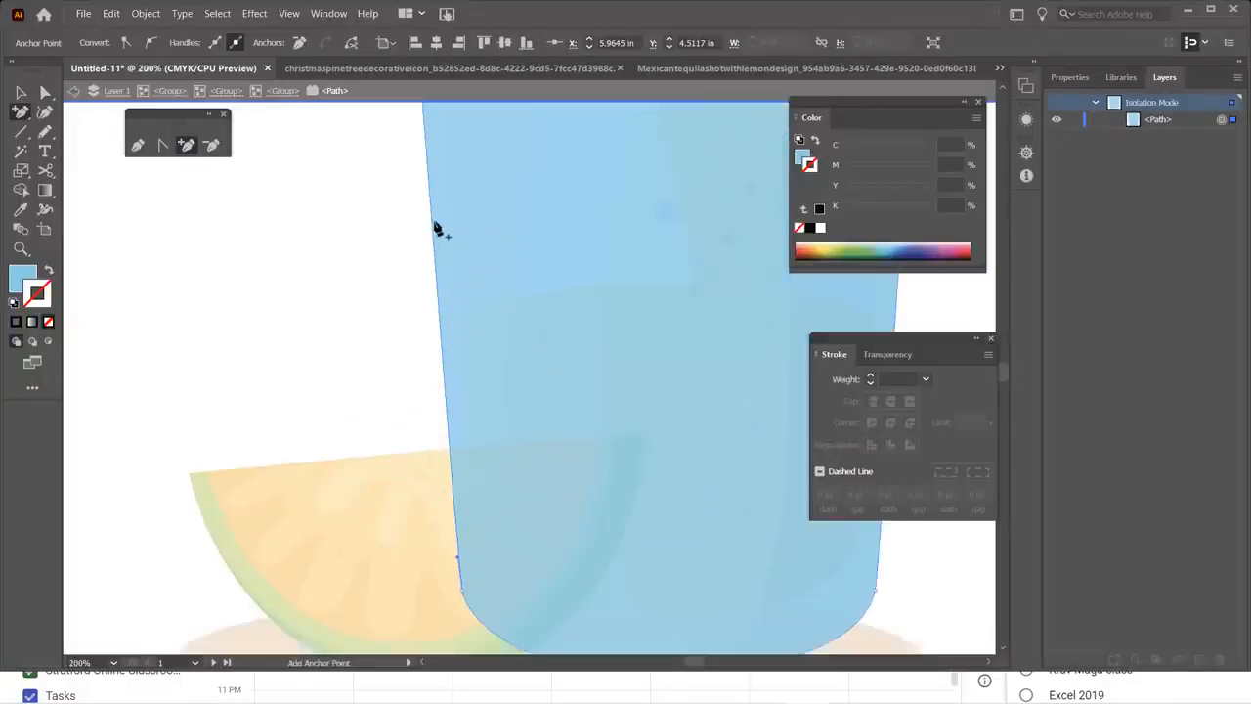
pyautogui.scroll(2, 437, 231)
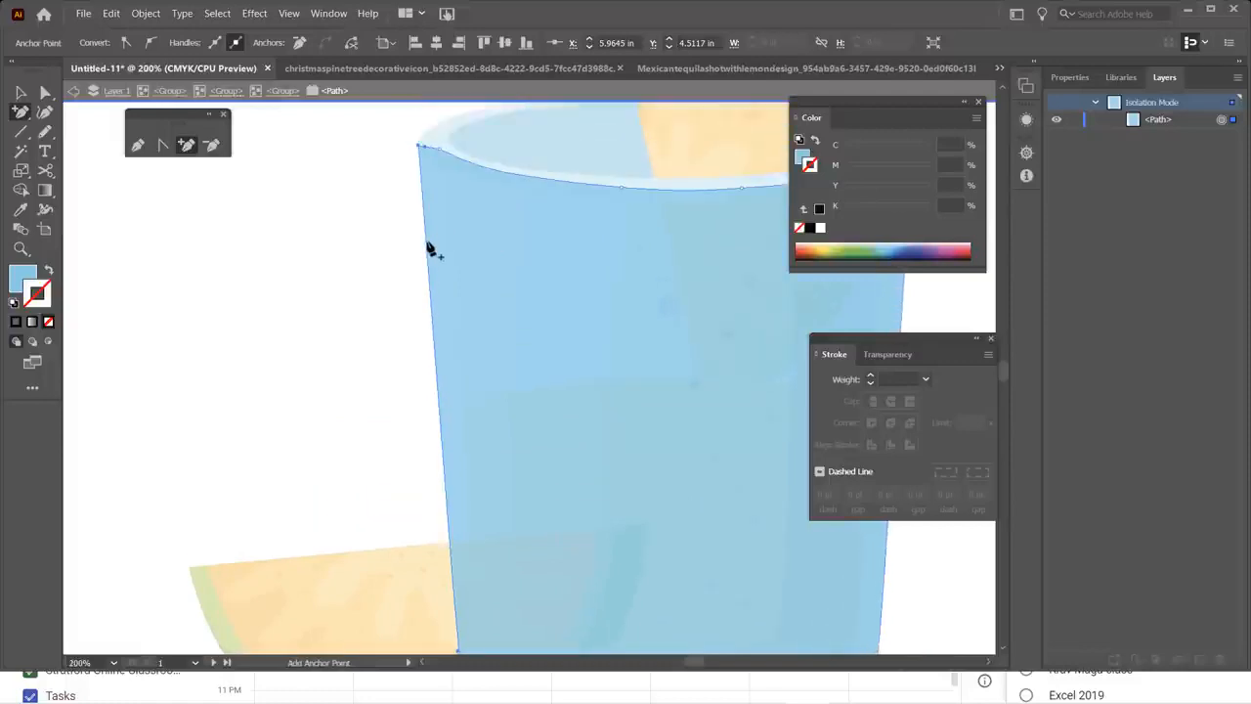
pyautogui.click(427, 245)
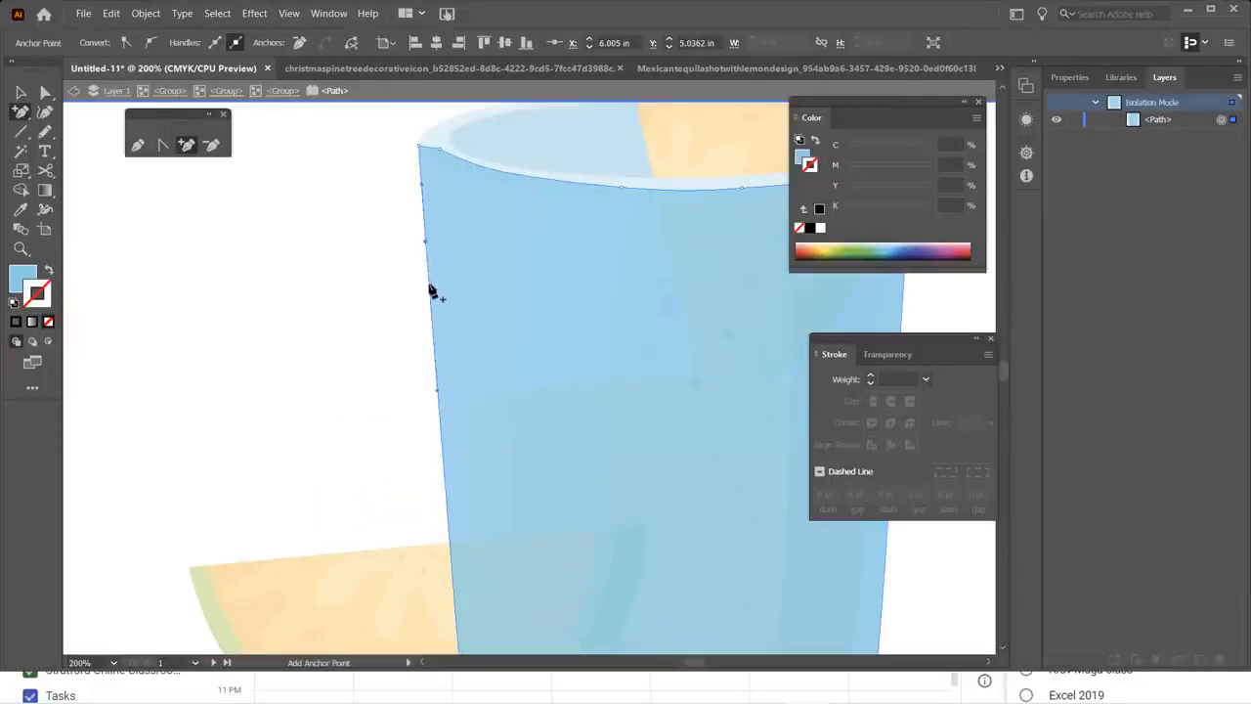
pyautogui.click(430, 283)
pyautogui.click(433, 338)
pyautogui.click(438, 399)
pyautogui.click(444, 467)
# - Nudge the second added anchor point from the top outward to the left to make a bump in the glass edge
pyautogui.click(45, 92)
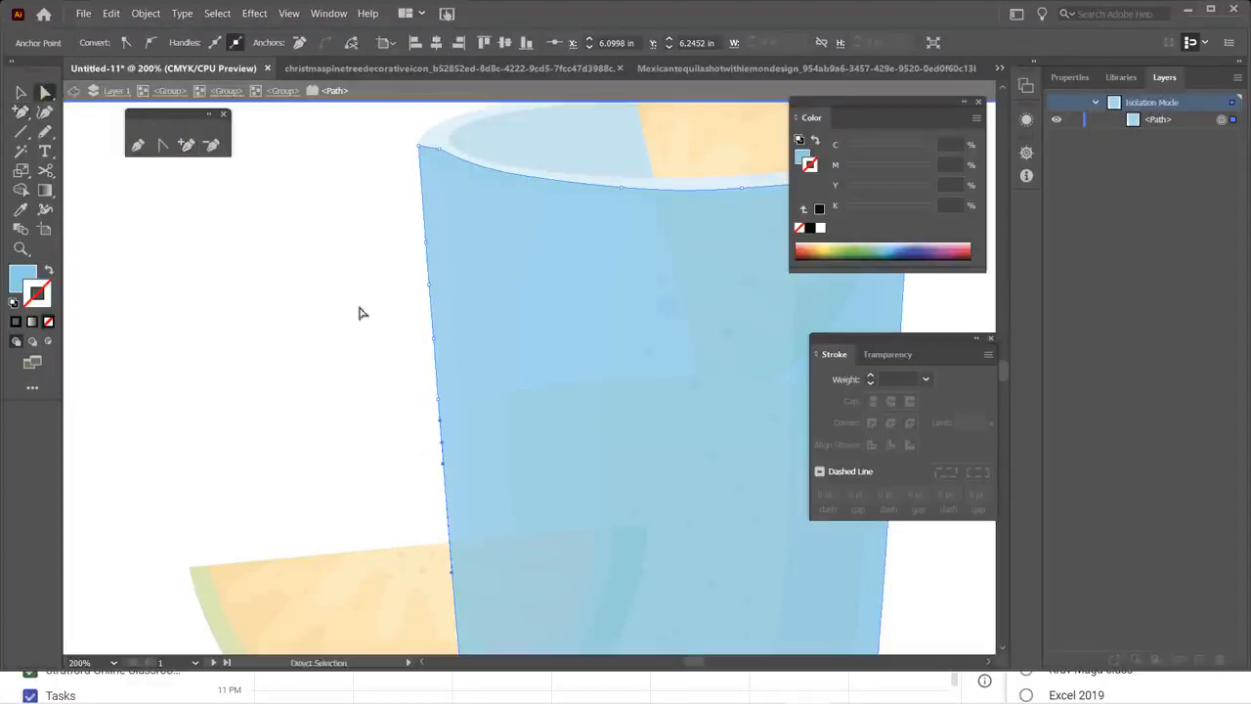
pyautogui.click(430, 283)
pyautogui.press('Left')
pyautogui.press('Left')
pyautogui.press('Left')
pyautogui.press('Left')
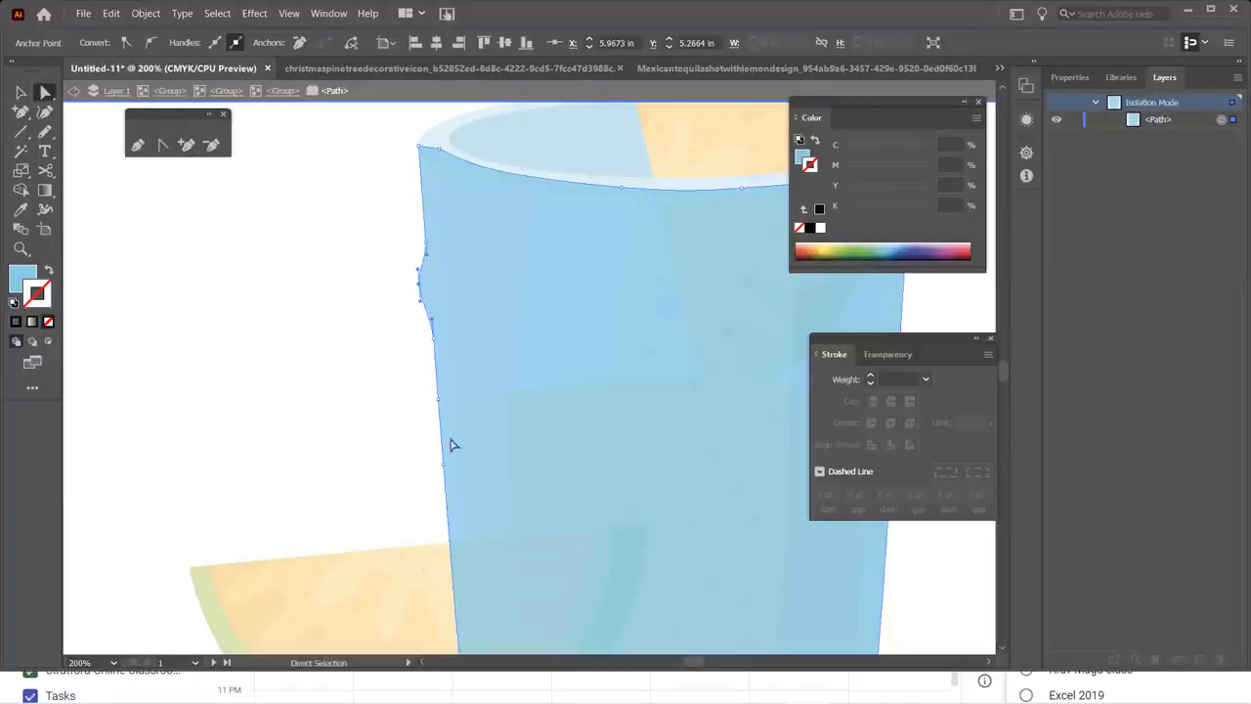
# - Nudge the lowest added anchor point on the left edge outward to the left to form a second bump
pyautogui.click(443, 467)
pyautogui.press('Left')
pyautogui.press('Left')
pyautogui.press('Left')
pyautogui.press('Left')
pyautogui.scroll(-3, 445, 469)
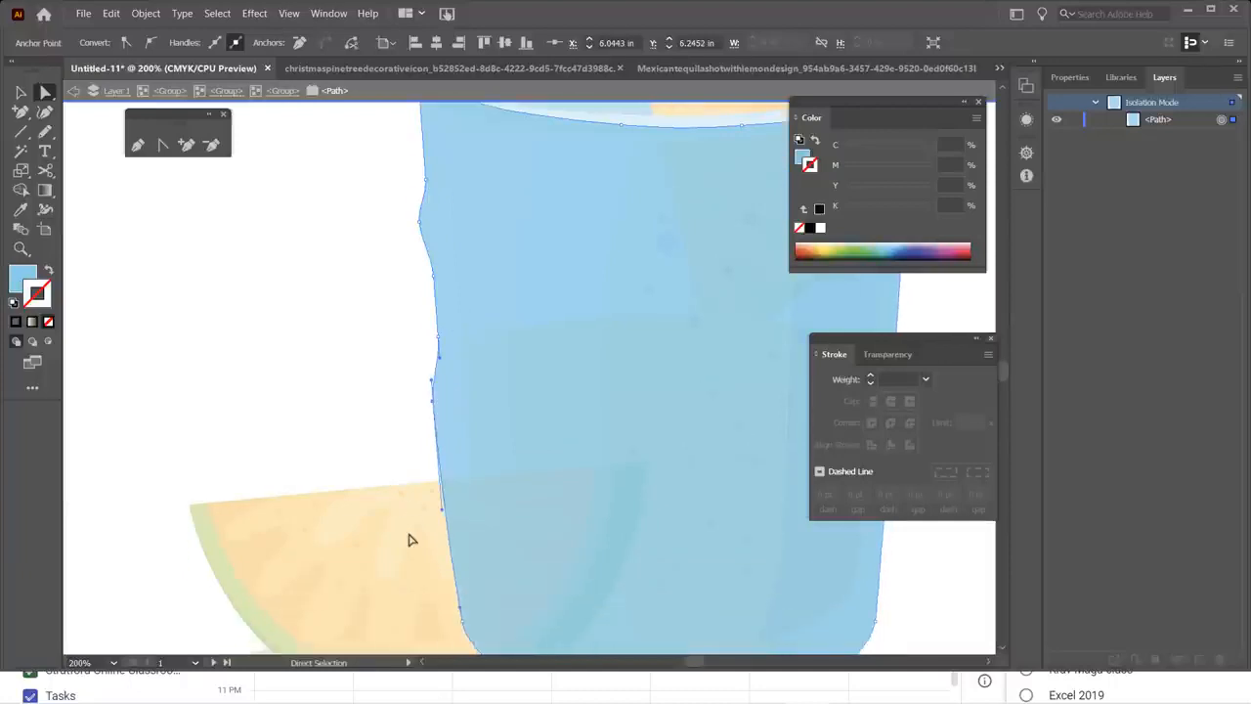
# - Add two more anchor points on the left edge, one just above the second bump and one below it
pyautogui.press('+')
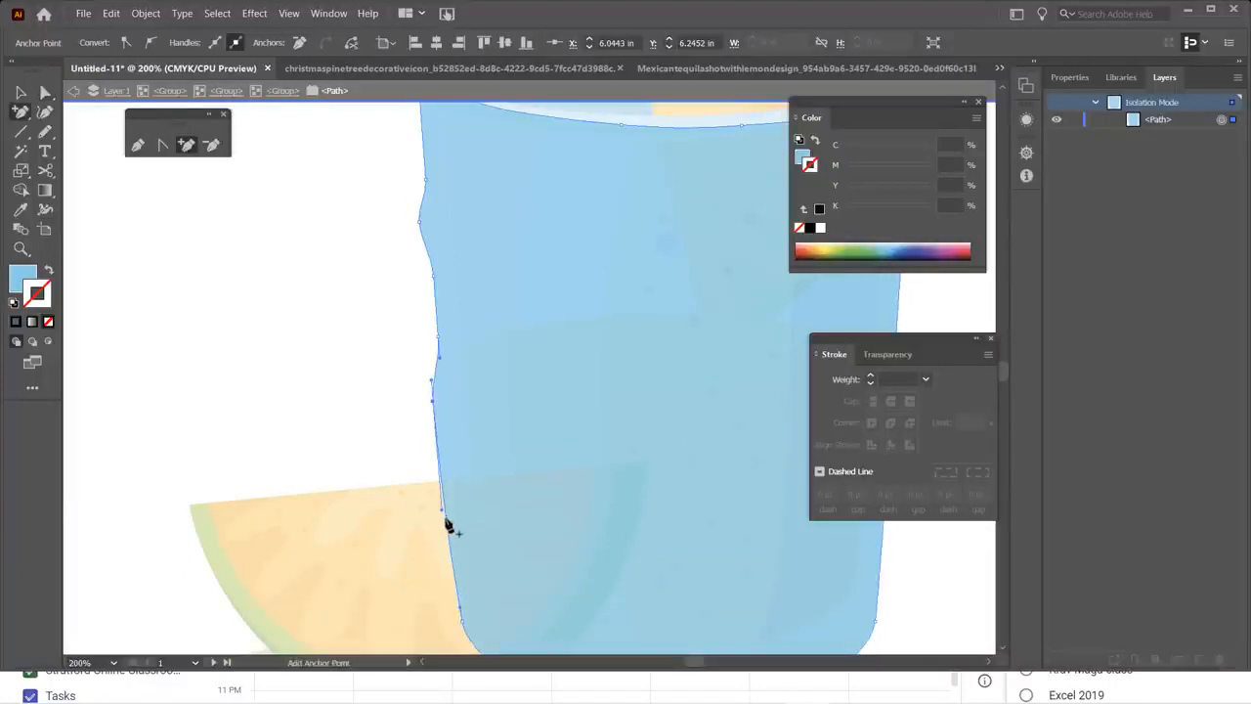
pyautogui.click(449, 523)
pyautogui.click(435, 380)
pyautogui.scroll(2, 497, 340)
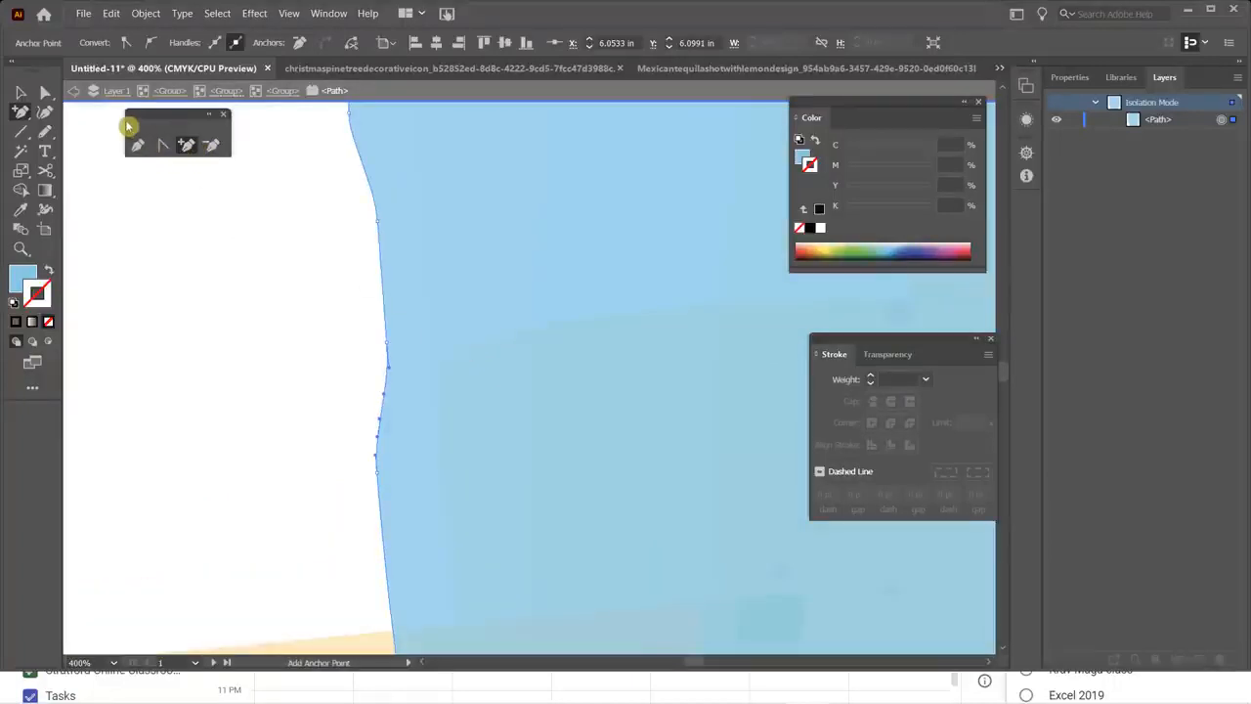
# - Nudge the second bump's original anchor point back to the right, leaving the newly added point above it in place
pyautogui.press('a')
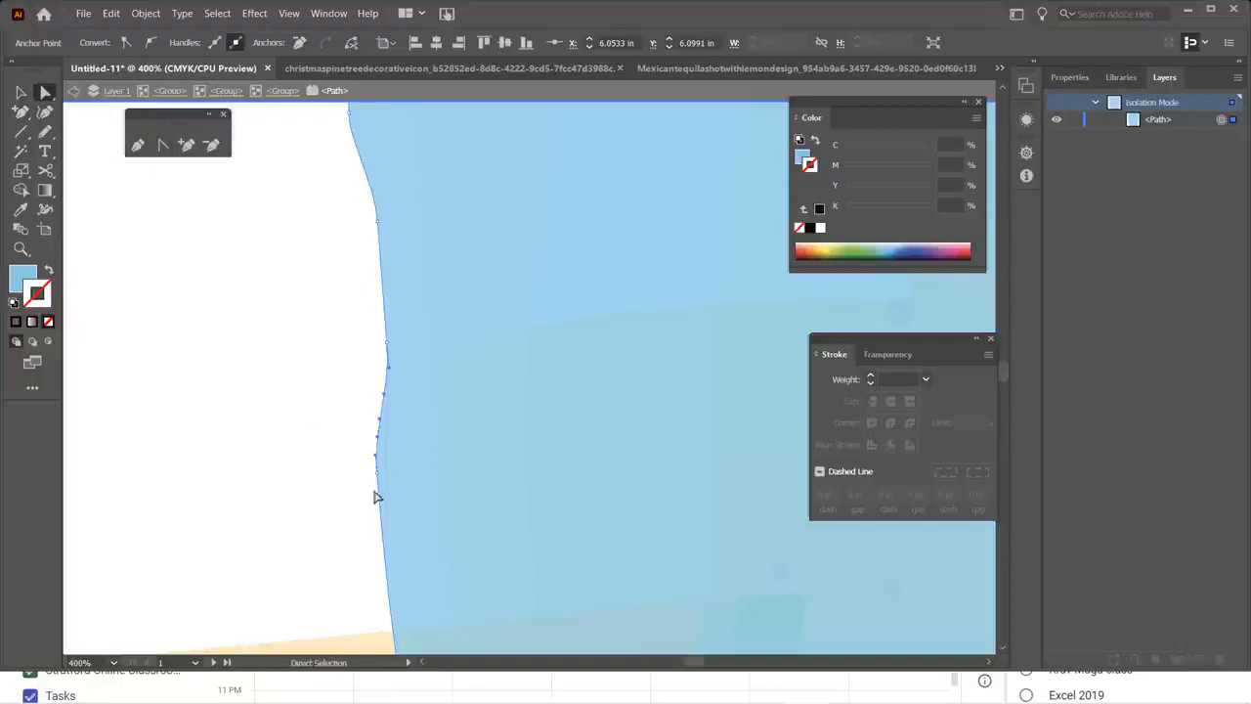
pyautogui.click(381, 478)
pyautogui.press('Right')
pyautogui.press('Right')
pyautogui.press('Right')
pyautogui.press('Right')
pyautogui.scroll(-2, 422, 504)
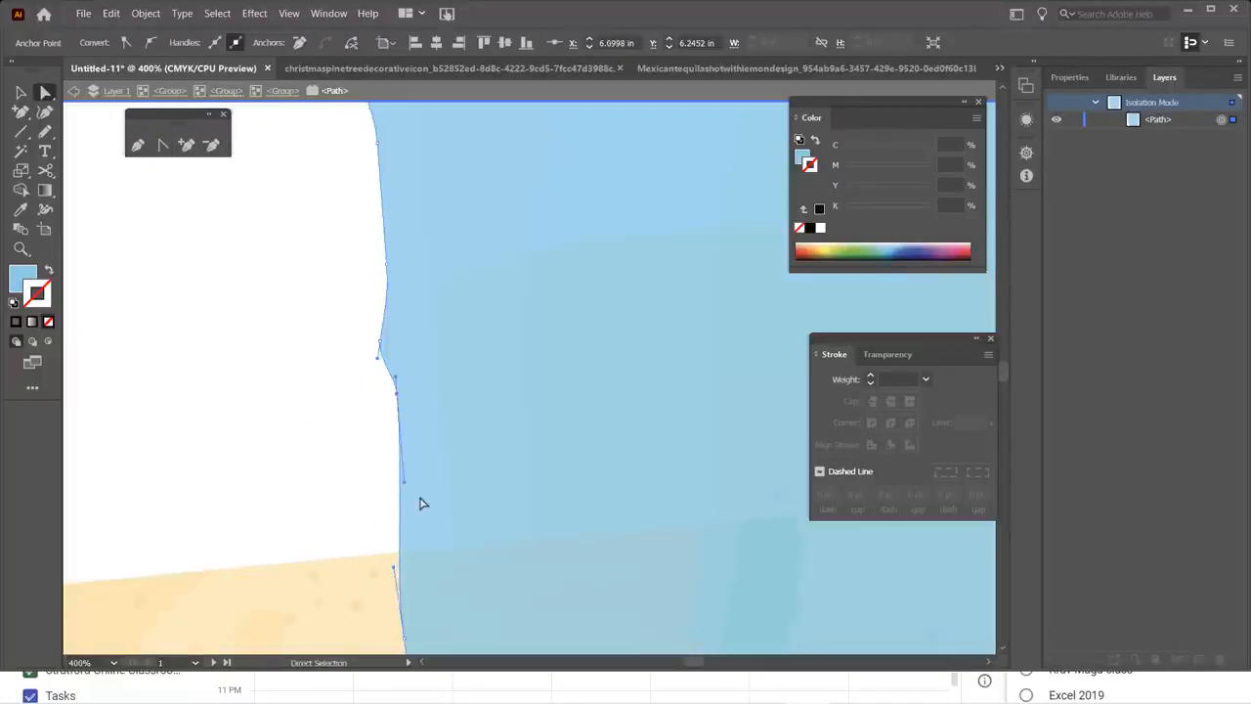
# - Shift the glass path slightly up and left, swing the lower left anchor's direction handle to the left to curve the edge, and deselect
pyautogui.scroll(-3, 422, 504)
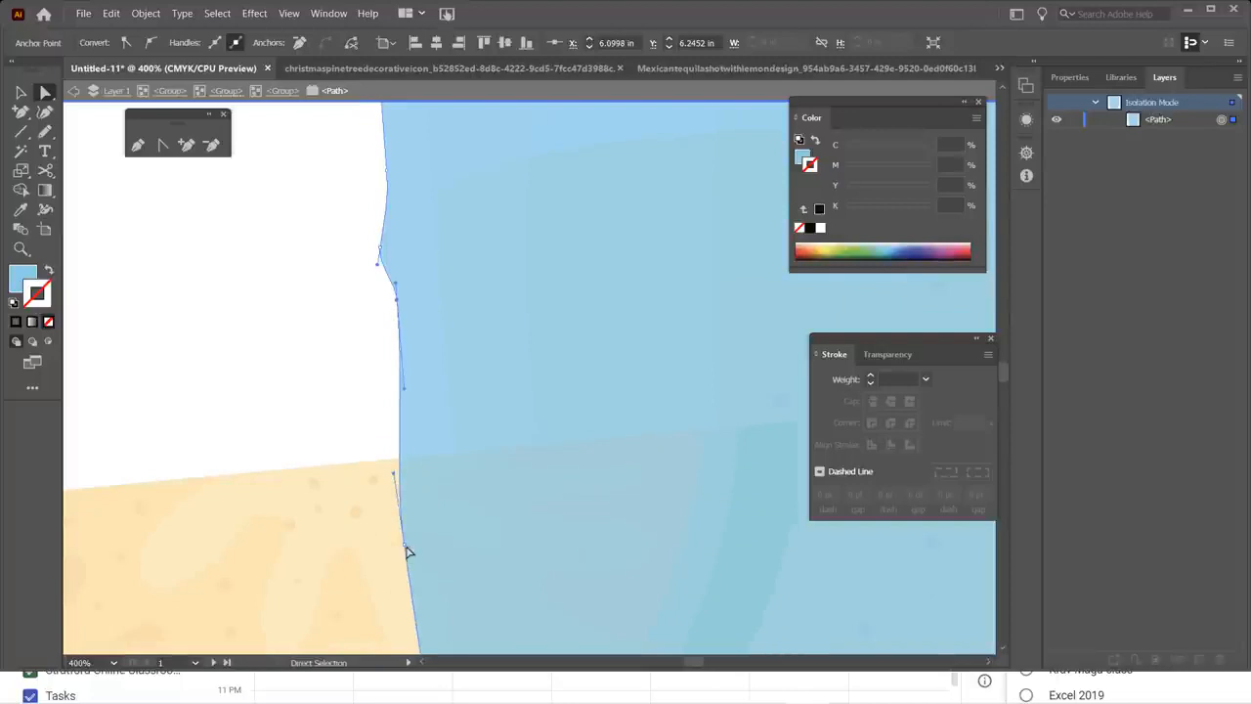
pyautogui.click(405, 546)
pyautogui.moveTo(406, 546); pyautogui.dragTo(402, 543)
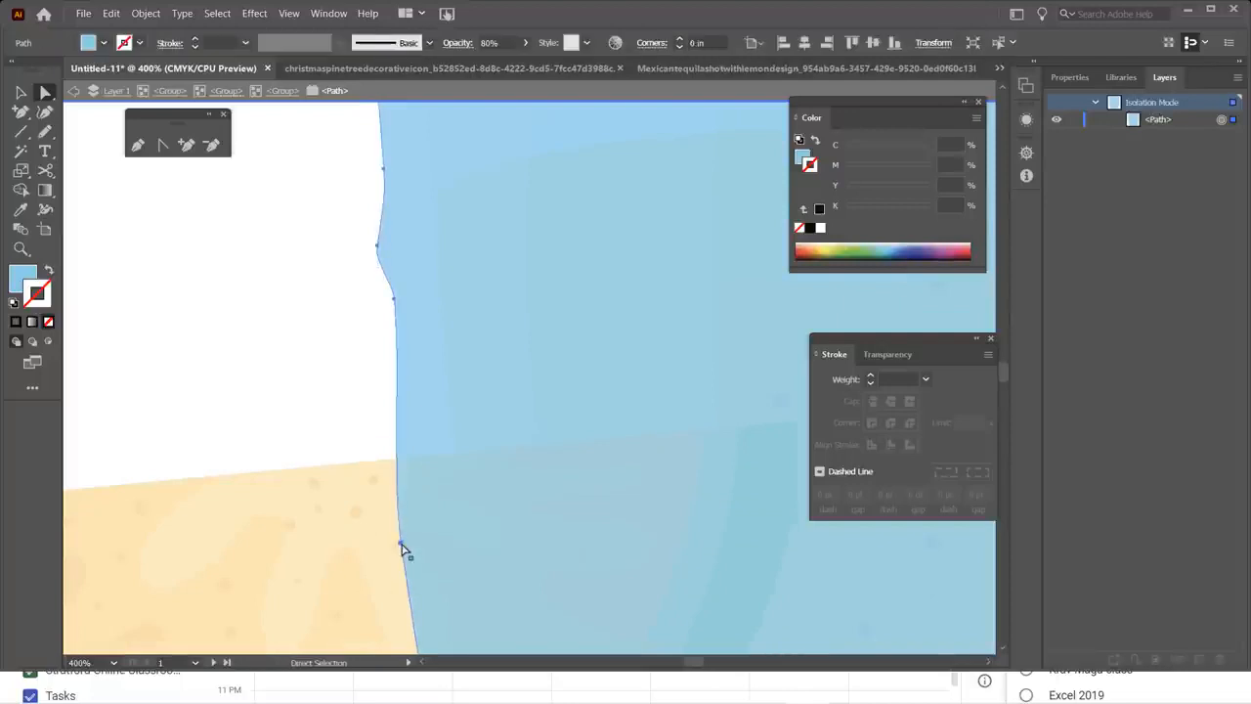
pyautogui.click(402, 545)
pyautogui.scroll(-3, 450, 564)
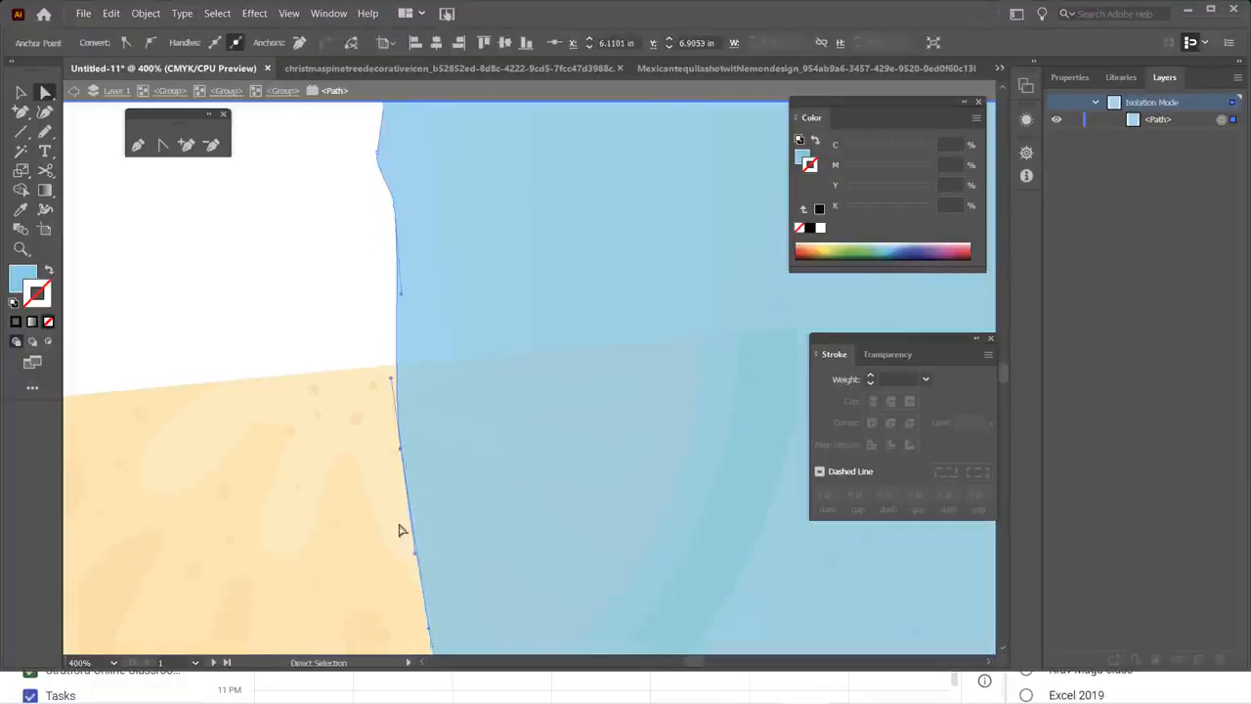
pyautogui.moveTo(400, 530)
pyautogui.mouseDown()
pyautogui.moveTo(417, 567)
pyautogui.moveTo(398, 553)
pyautogui.mouseUp()
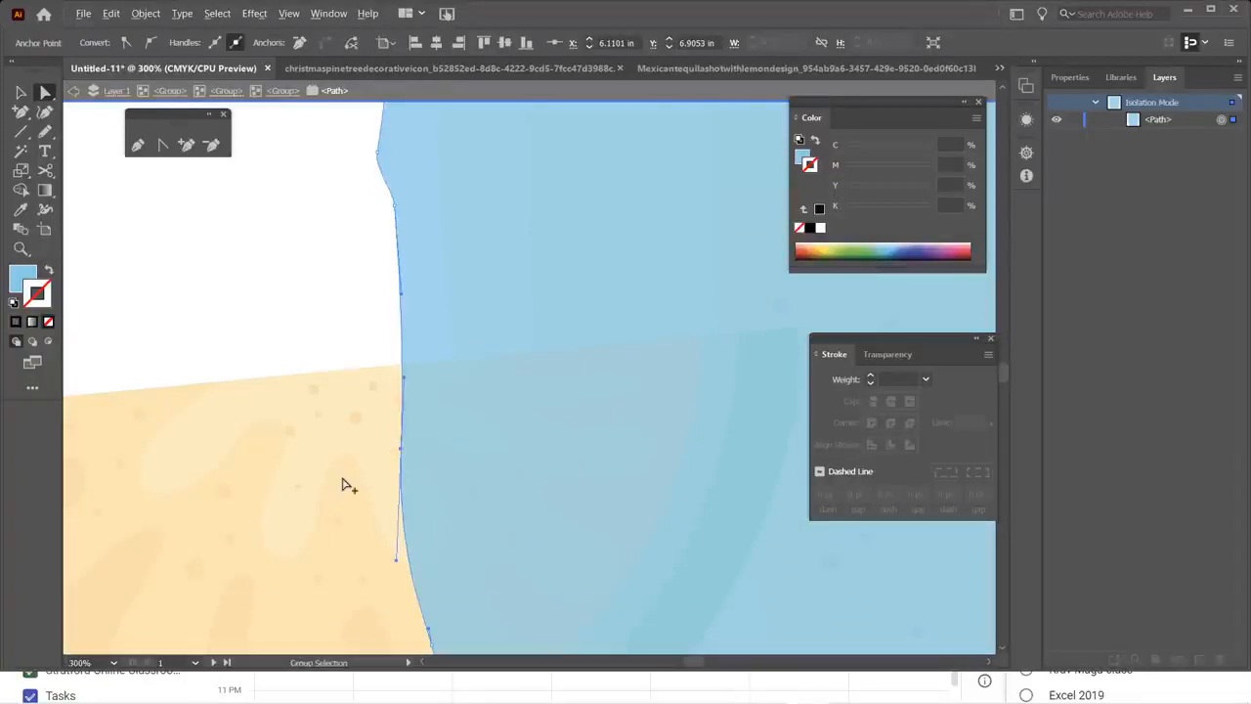
pyautogui.scroll(-2, 342, 484)
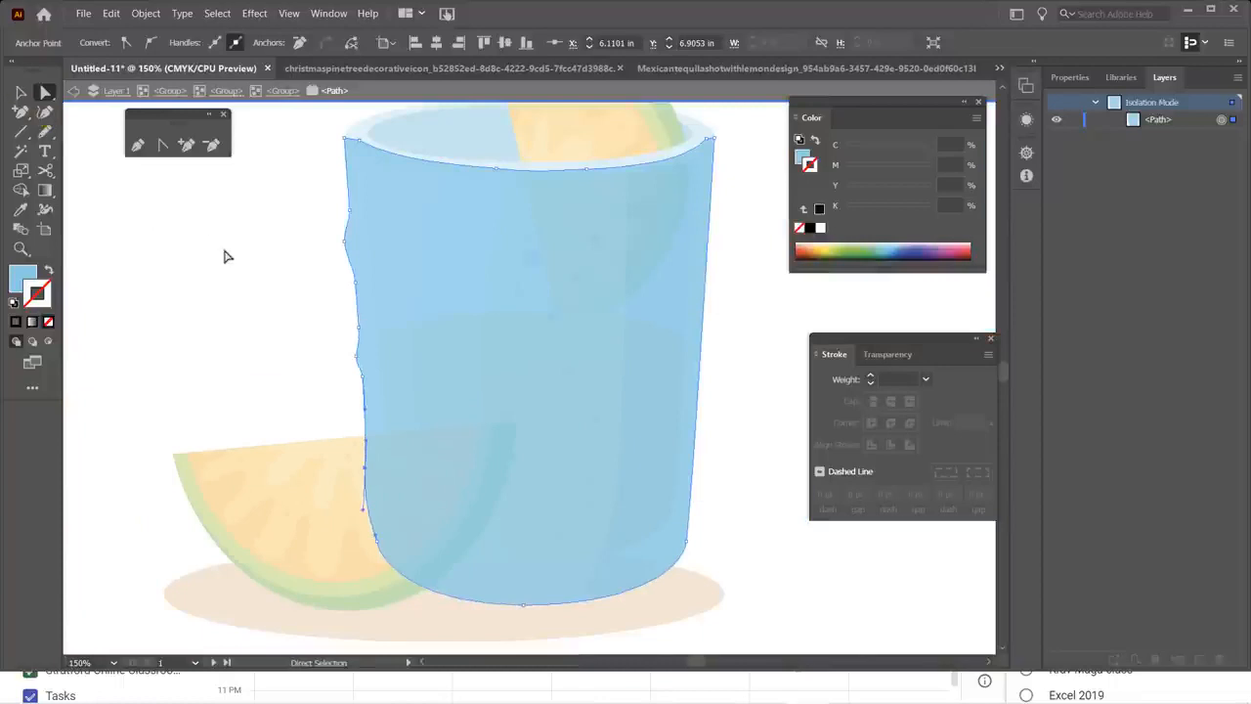
pyautogui.click(224, 256)
pyautogui.scroll(-2, 275, 369)
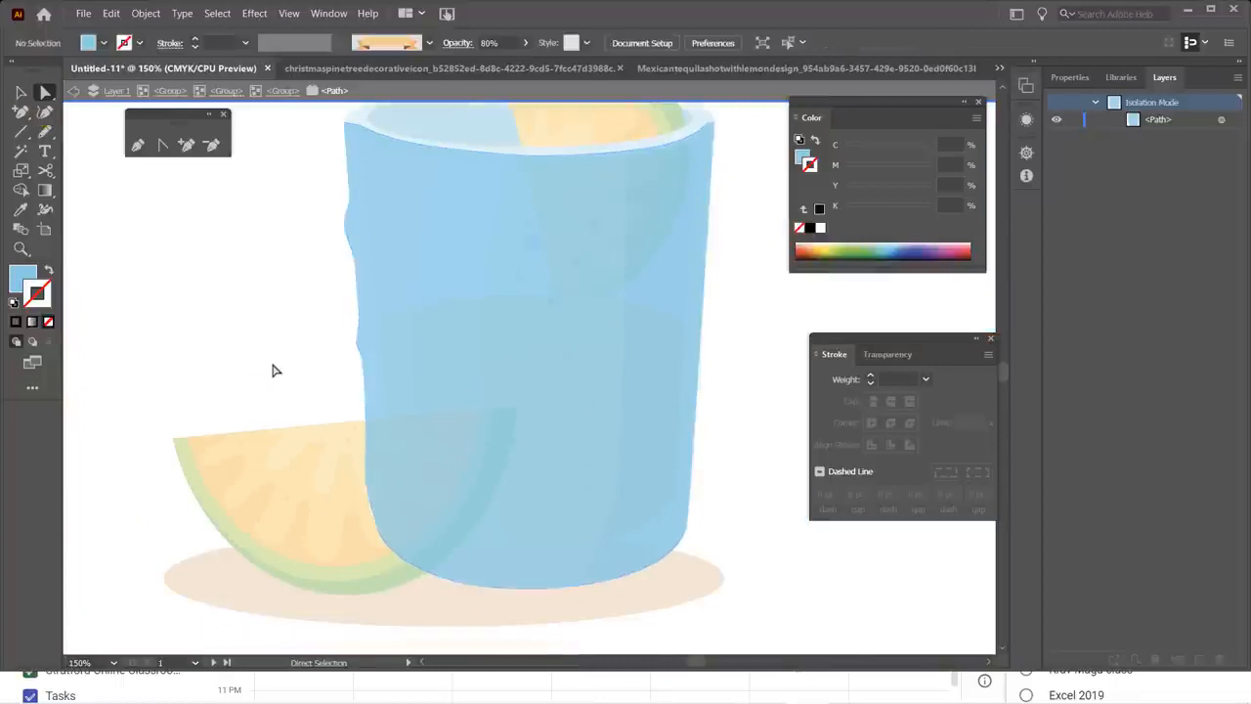
pyautogui.scroll(3, 274, 370)
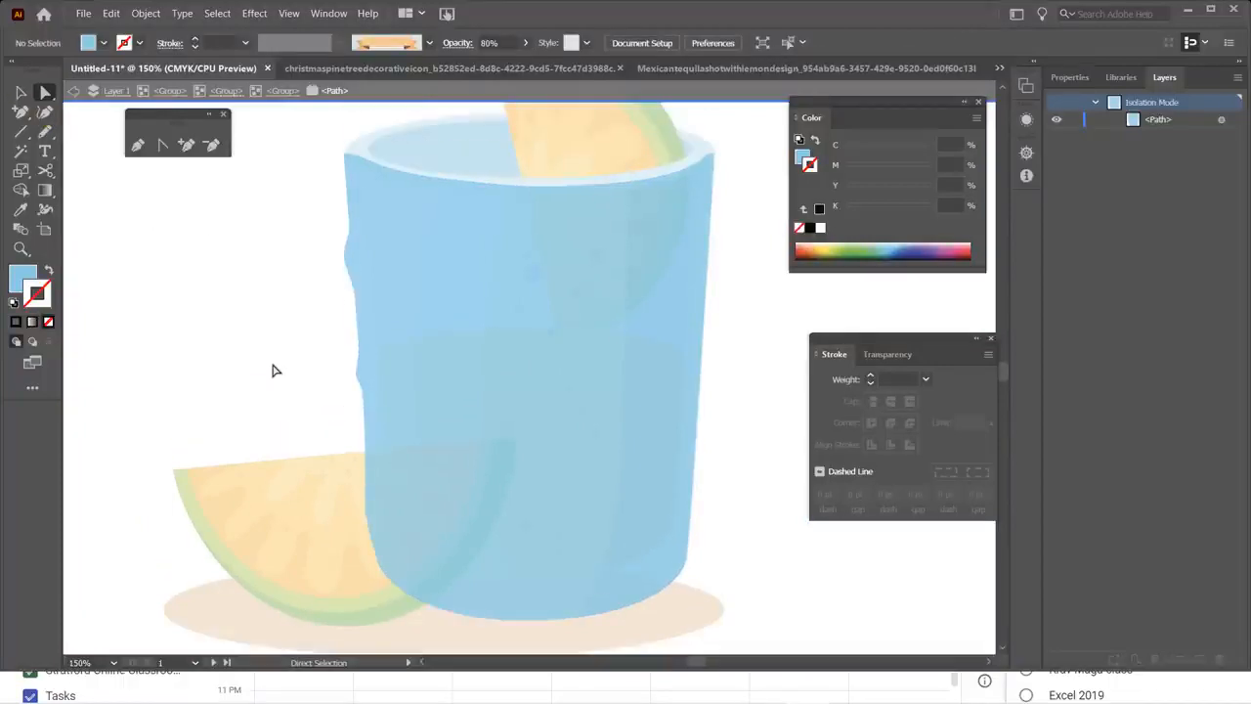
pyautogui.scroll(1, 275, 369)
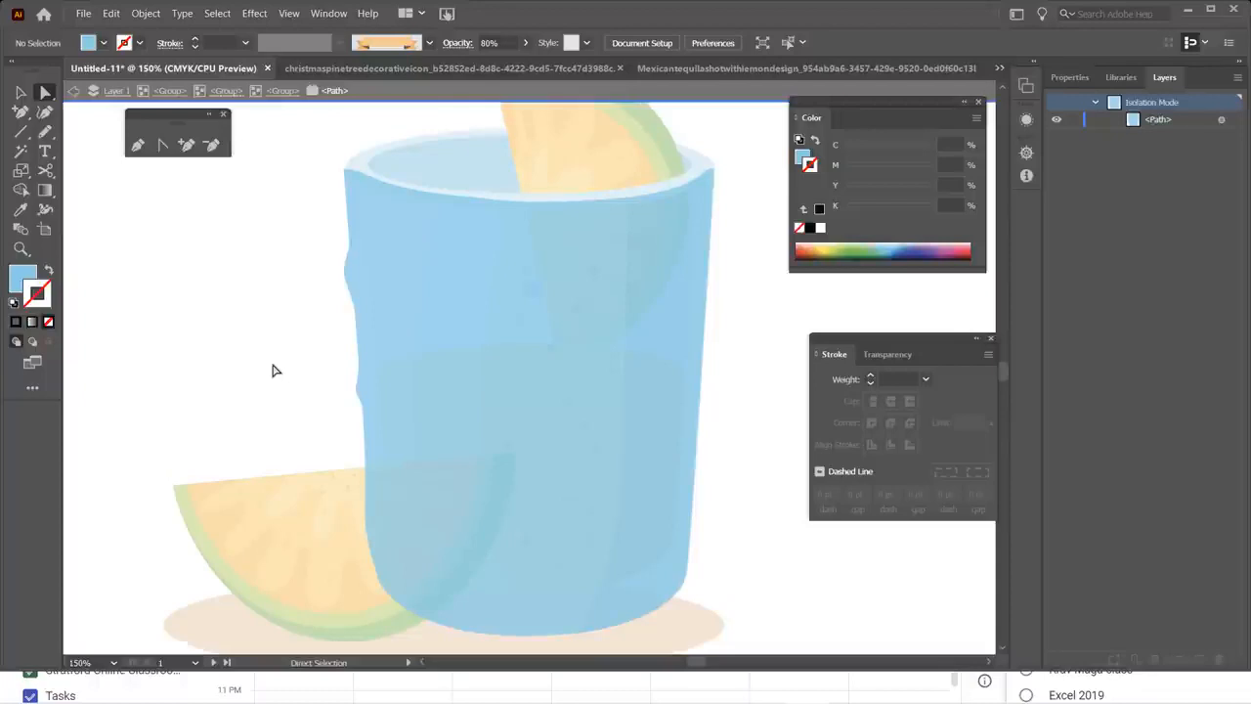
# - Exit isolation mode on the glass path and return to the full drink illustration
pyautogui.scroll(2, 275, 370)
pyautogui.scroll(1, 275, 371)
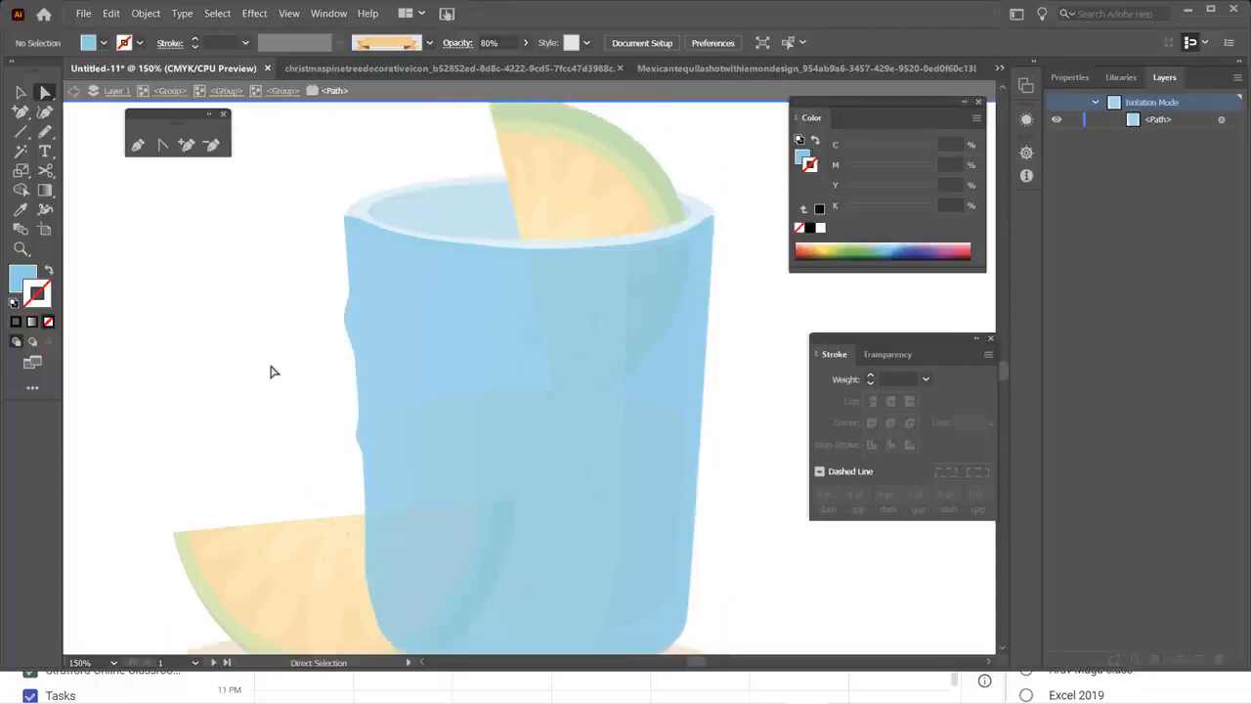
pyautogui.scroll(-1, 274, 370)
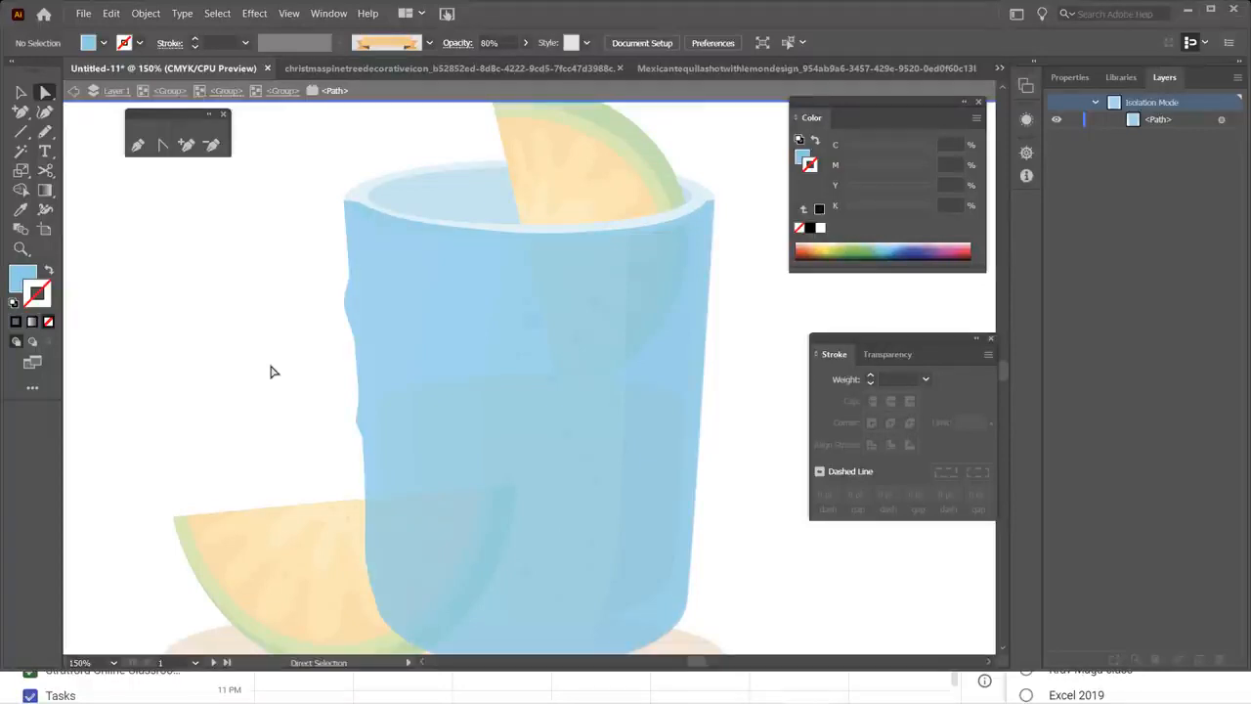
pyautogui.click(71, 93)
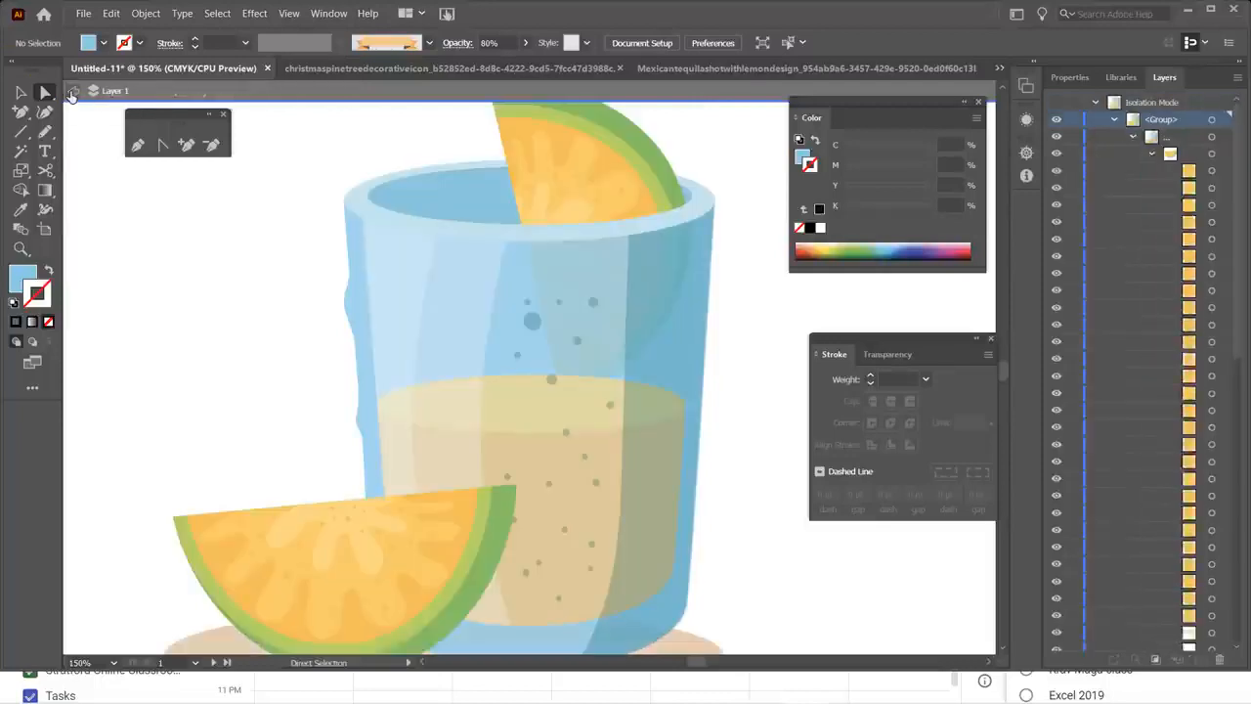
pyautogui.click(71, 94)
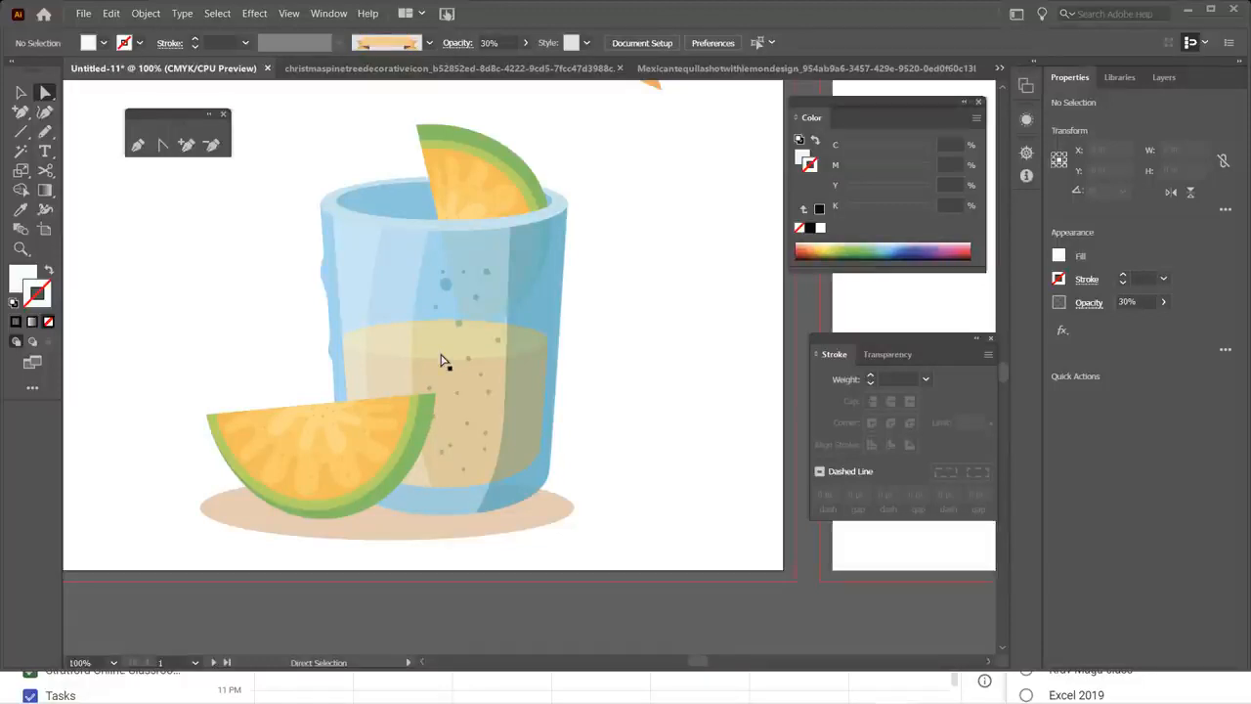
# - Try the leftmost glass highlight at 100% opacity, restore it to 30%, and deselect it
pyautogui.click(362, 286)
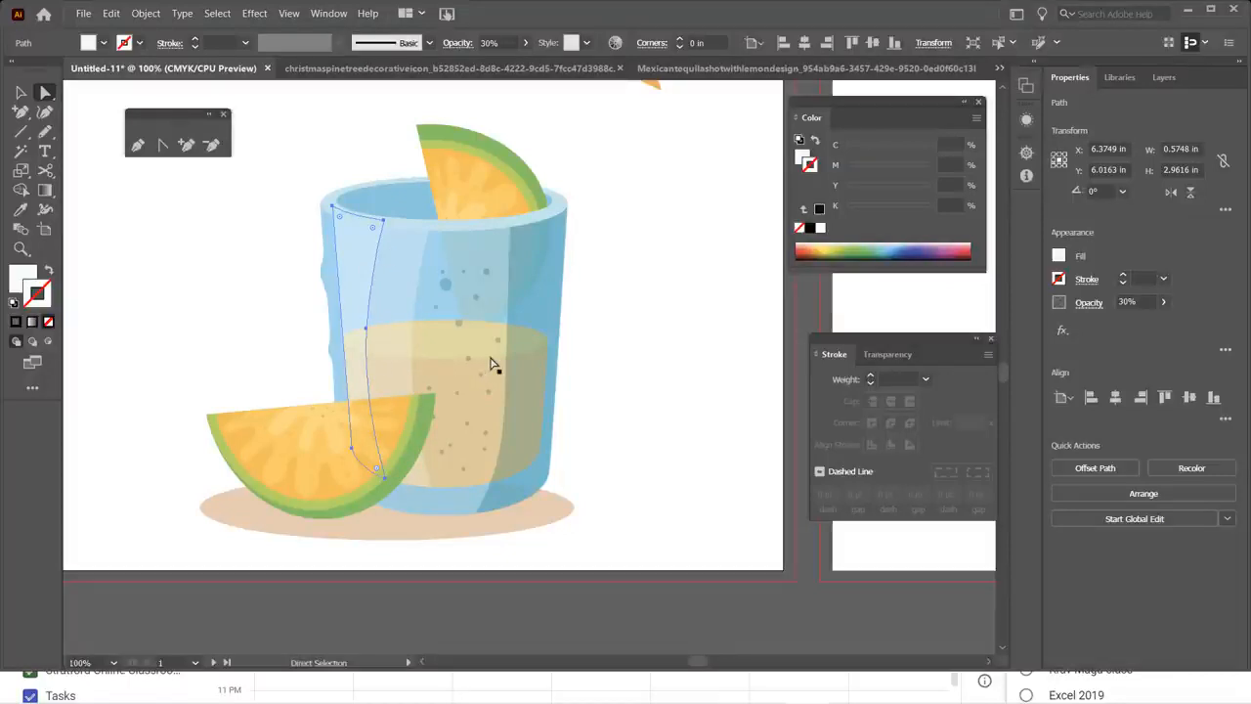
pyautogui.click(1080, 92)
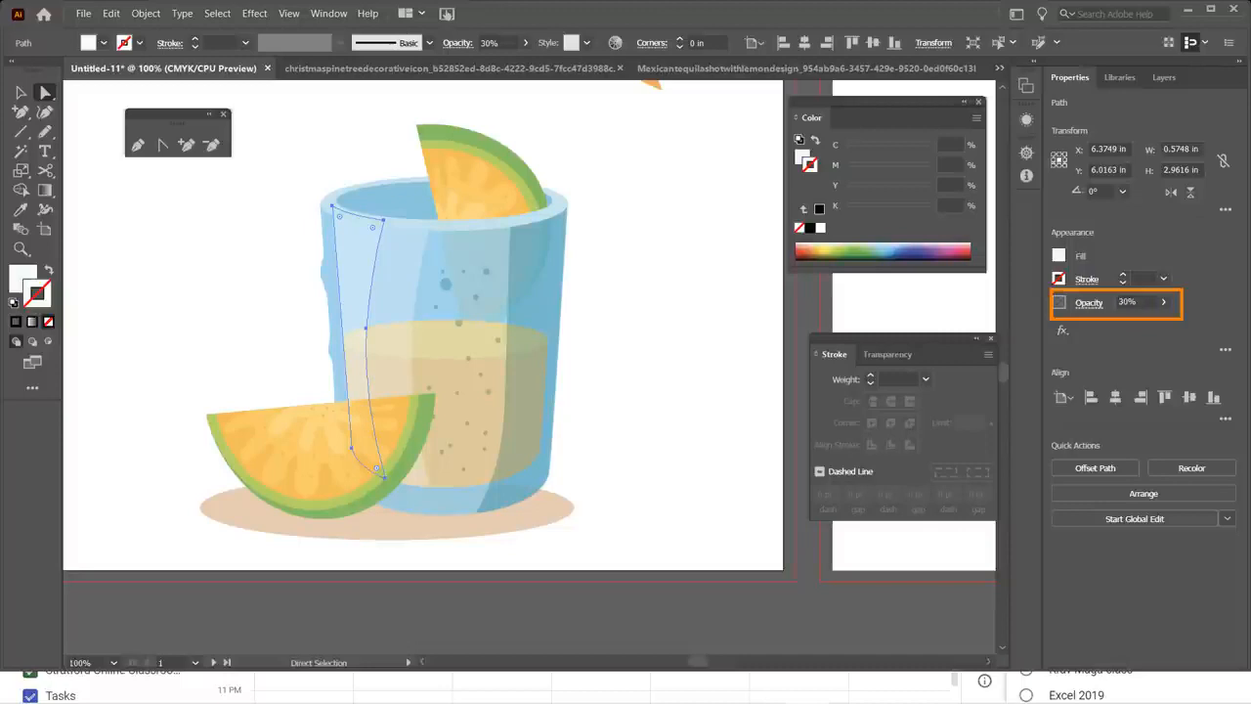
pyautogui.click(1165, 303)
pyautogui.moveTo(1128, 325); pyautogui.dragTo(1193, 337)
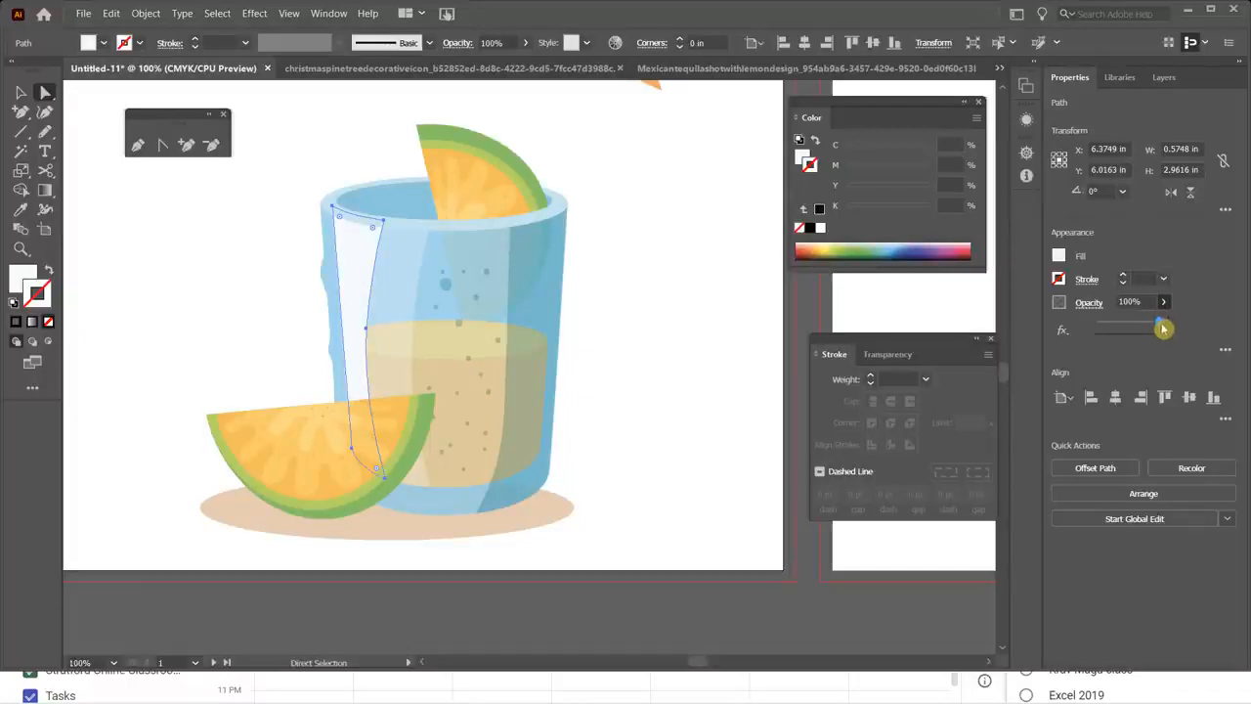
pyautogui.moveTo(1160, 323); pyautogui.dragTo(1118, 326)
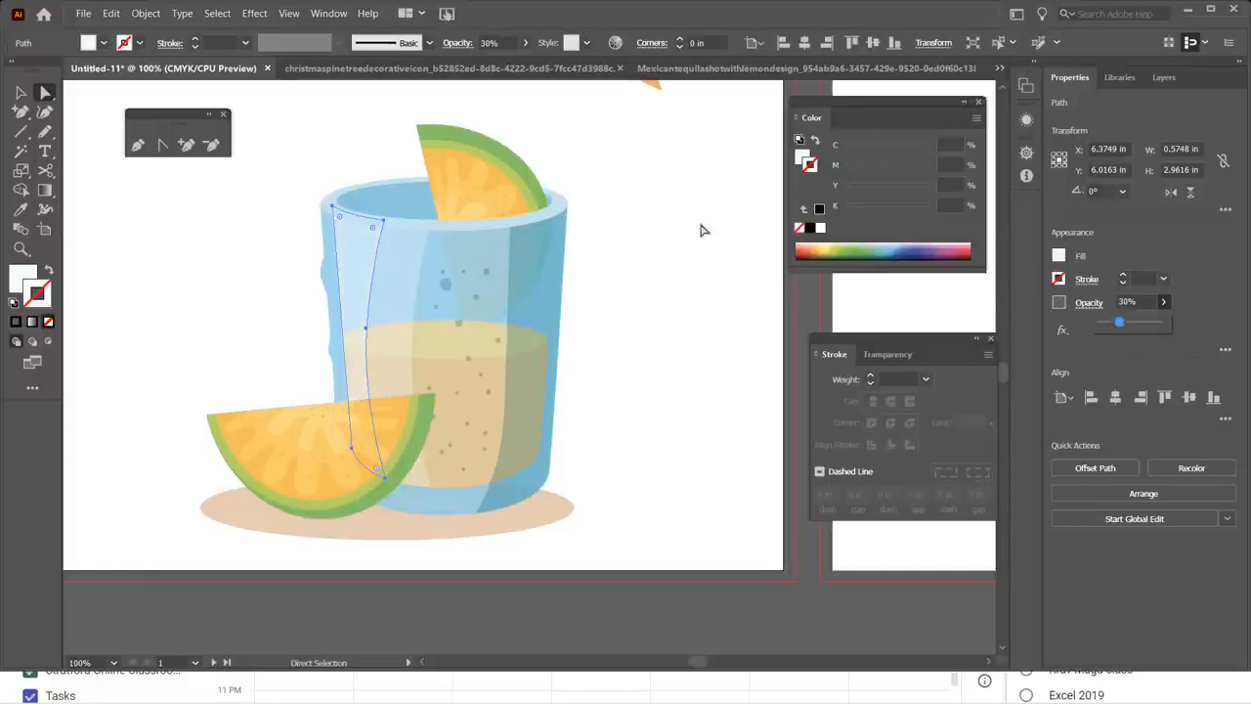
pyautogui.click(645, 286)
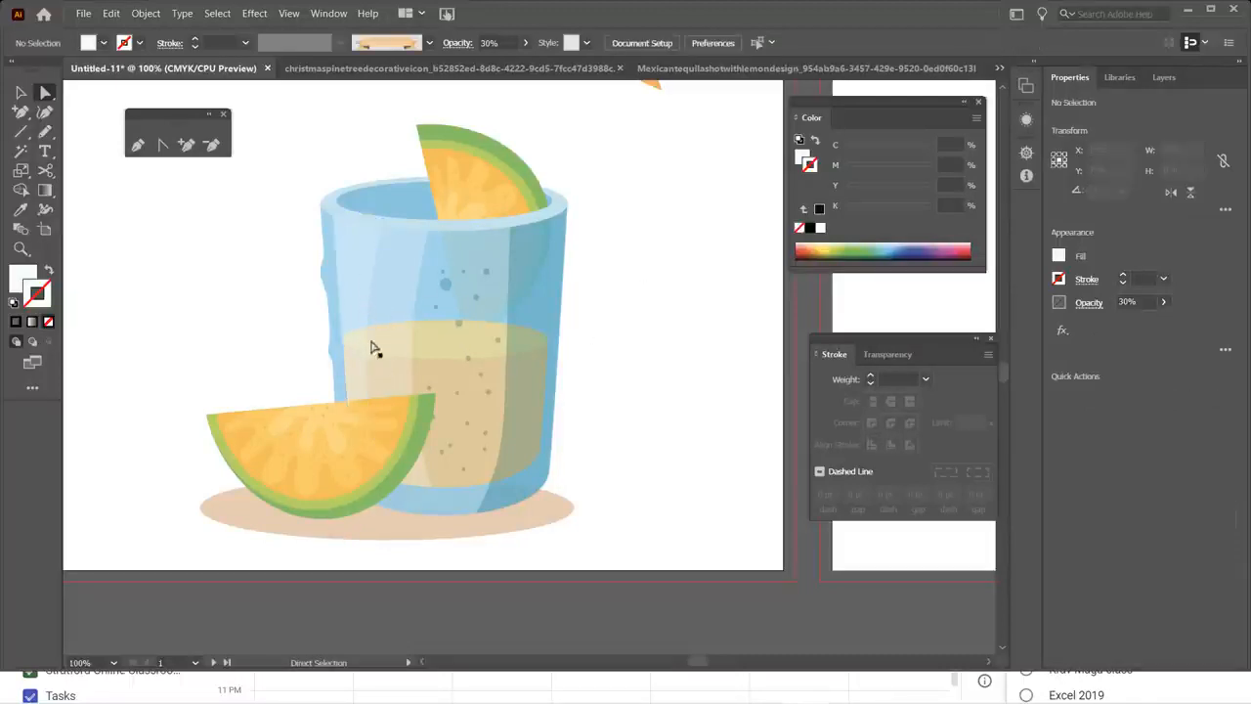
# - Examine the overlapping translucent shapes on the glass by selecting them one at a time, and deselect
pyautogui.click(392, 309)
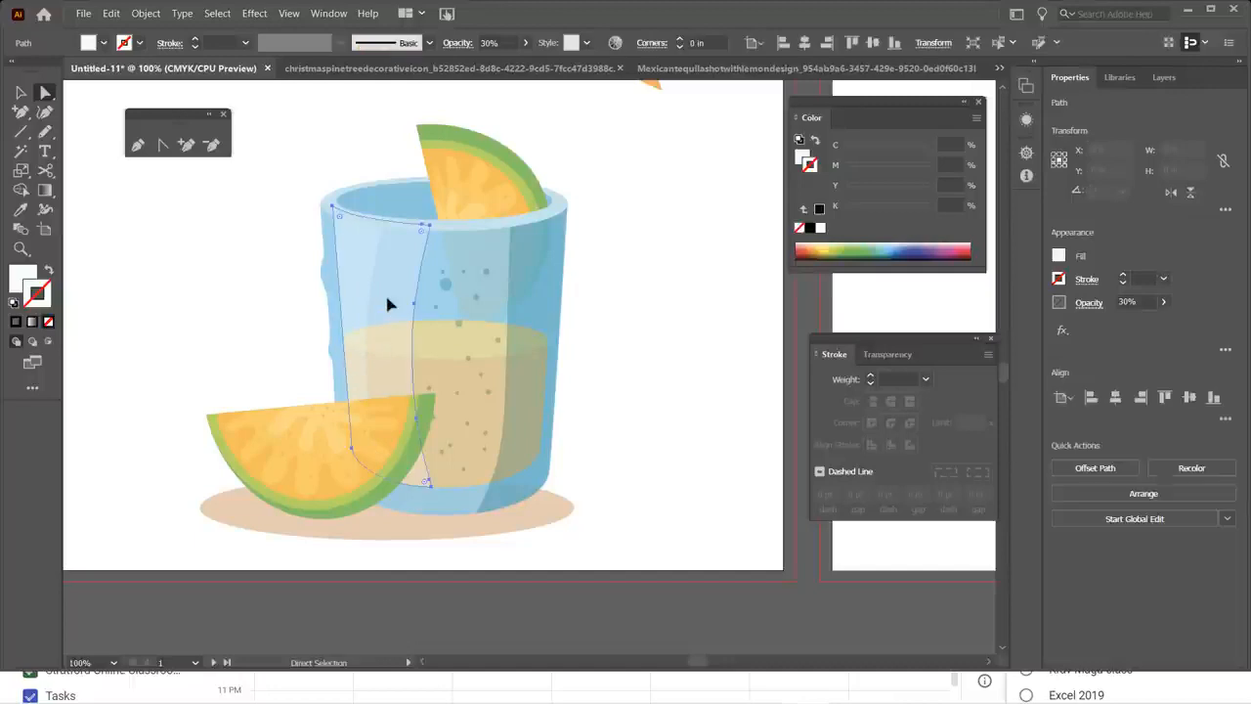
pyautogui.click(452, 291)
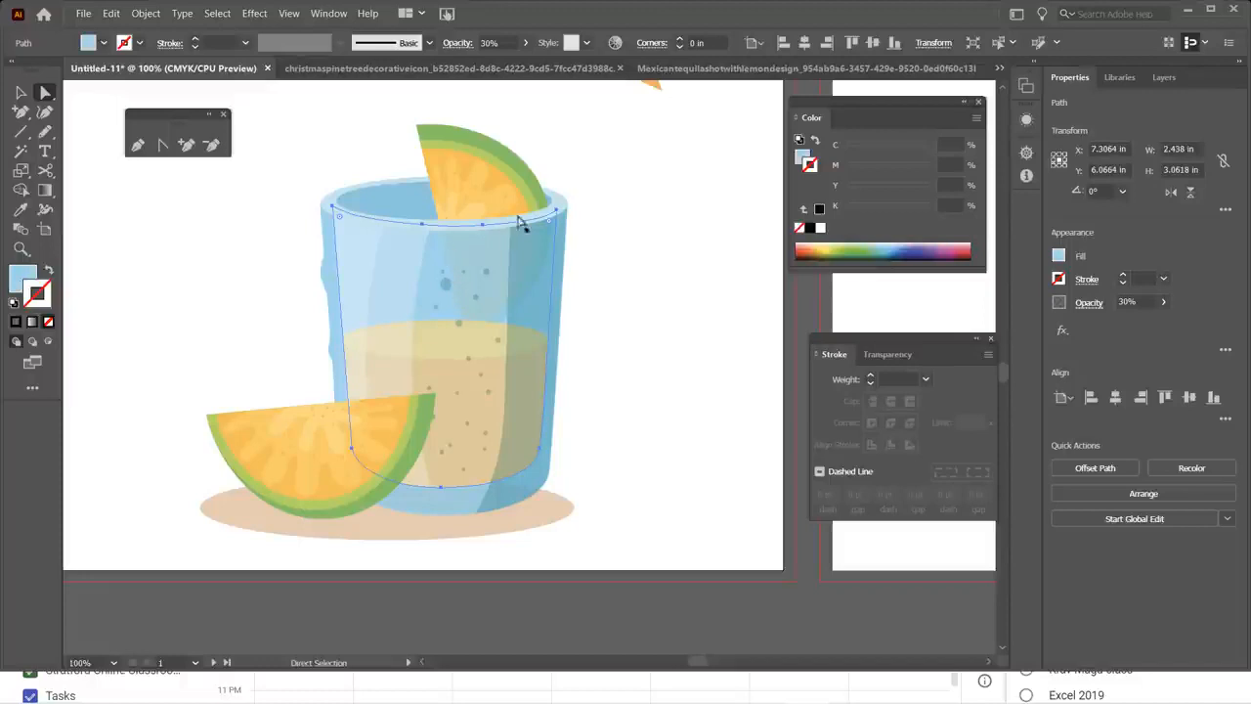
pyautogui.click(1063, 280)
pyautogui.click(623, 290)
pyautogui.click(363, 262)
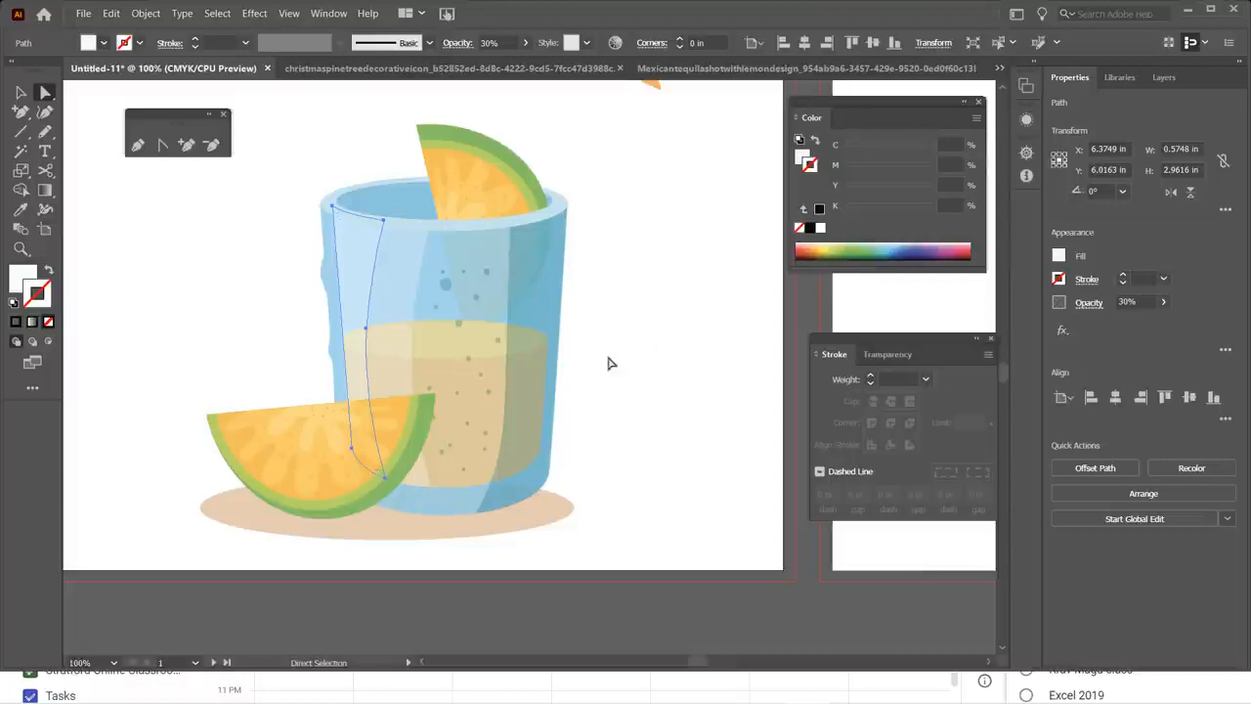
pyautogui.click(609, 363)
# - Look through the contents of Layer 1 to examine how the drink's shapes are stacked
pyautogui.click(1165, 78)
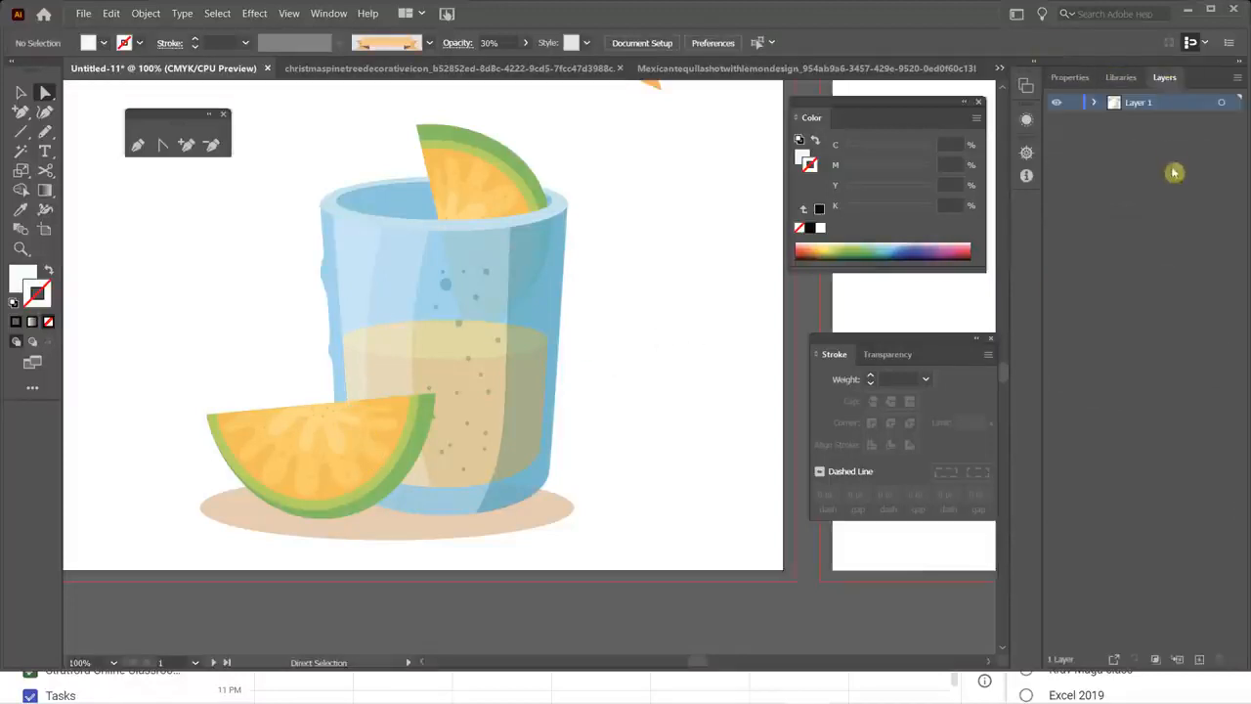
pyautogui.click(1088, 103)
pyautogui.scroll(-5, 1173, 293)
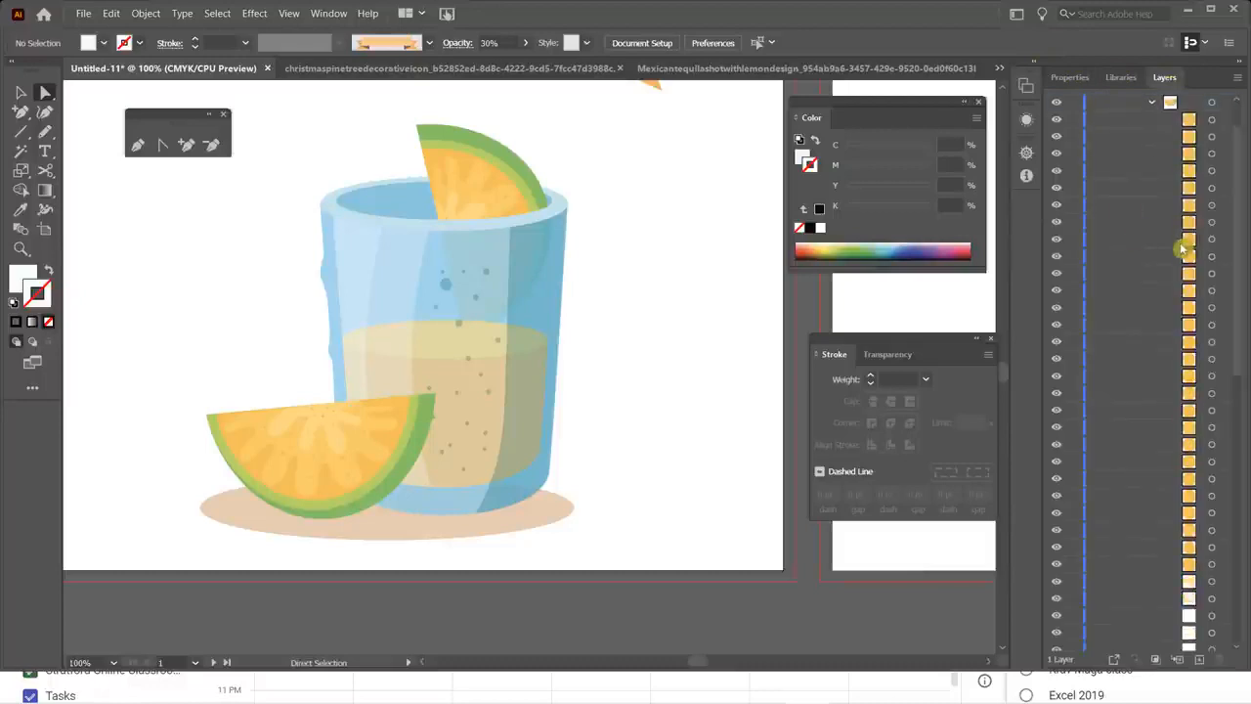
pyautogui.scroll(-4, 1152, 373)
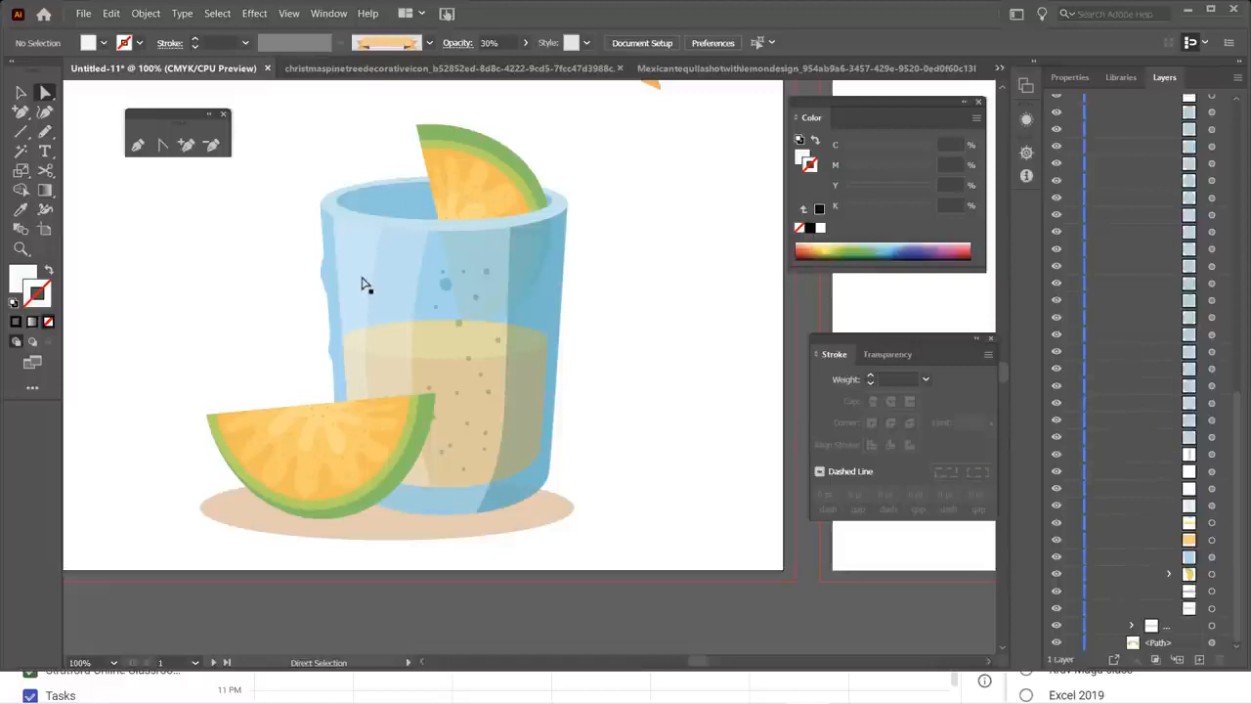
pyautogui.click(1075, 77)
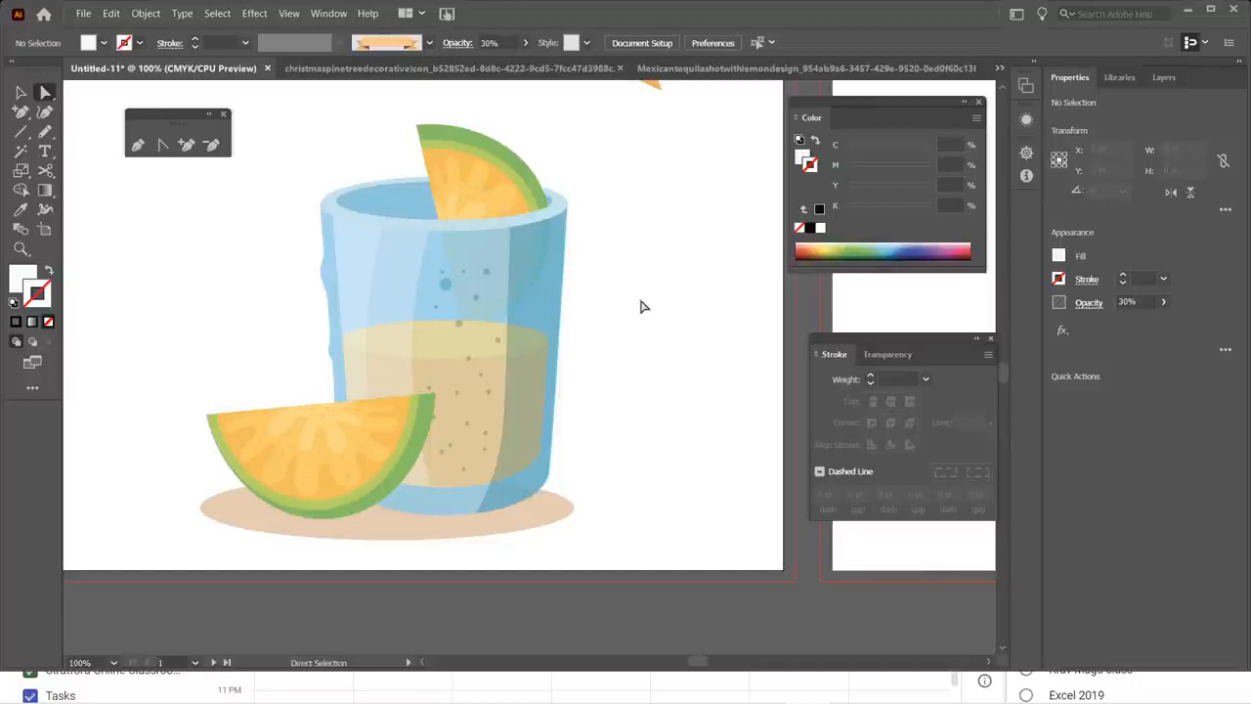
# - Move the curved ribbon banner down the artboard so it crosses behind the drink glass
pyautogui.scroll(5, 644, 307)
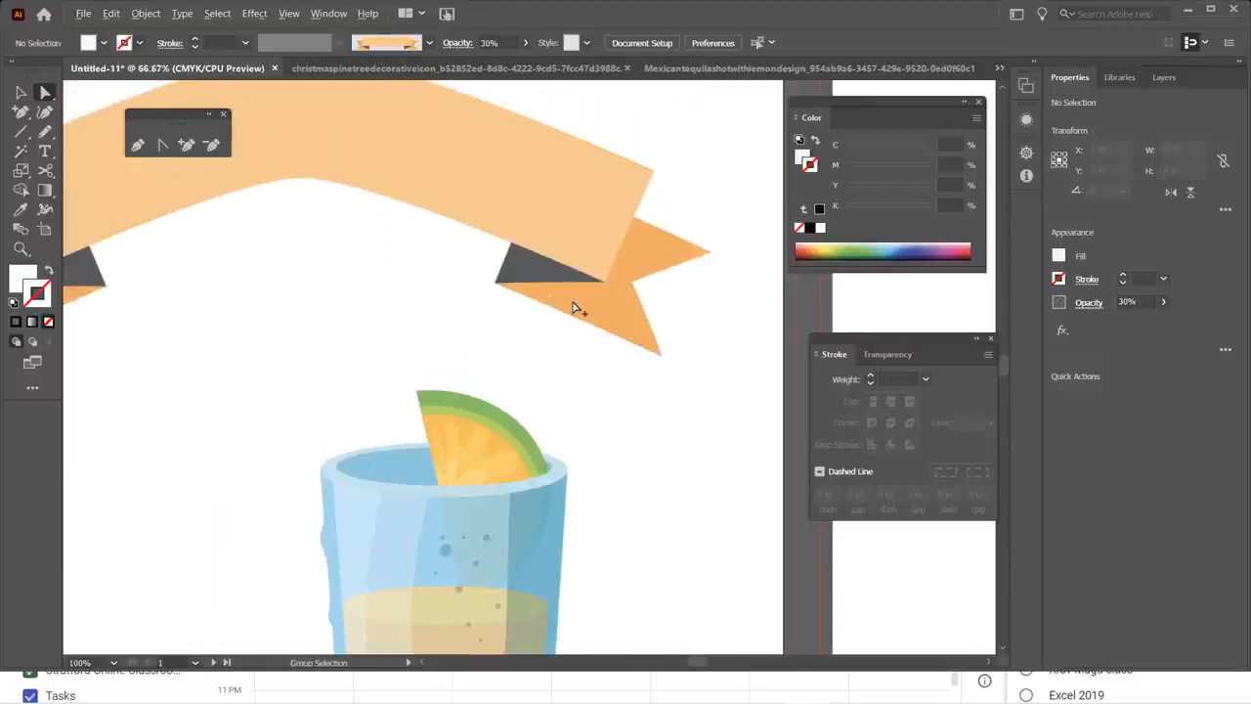
pyautogui.scroll(-1, 575, 308)
pyautogui.click(436, 222)
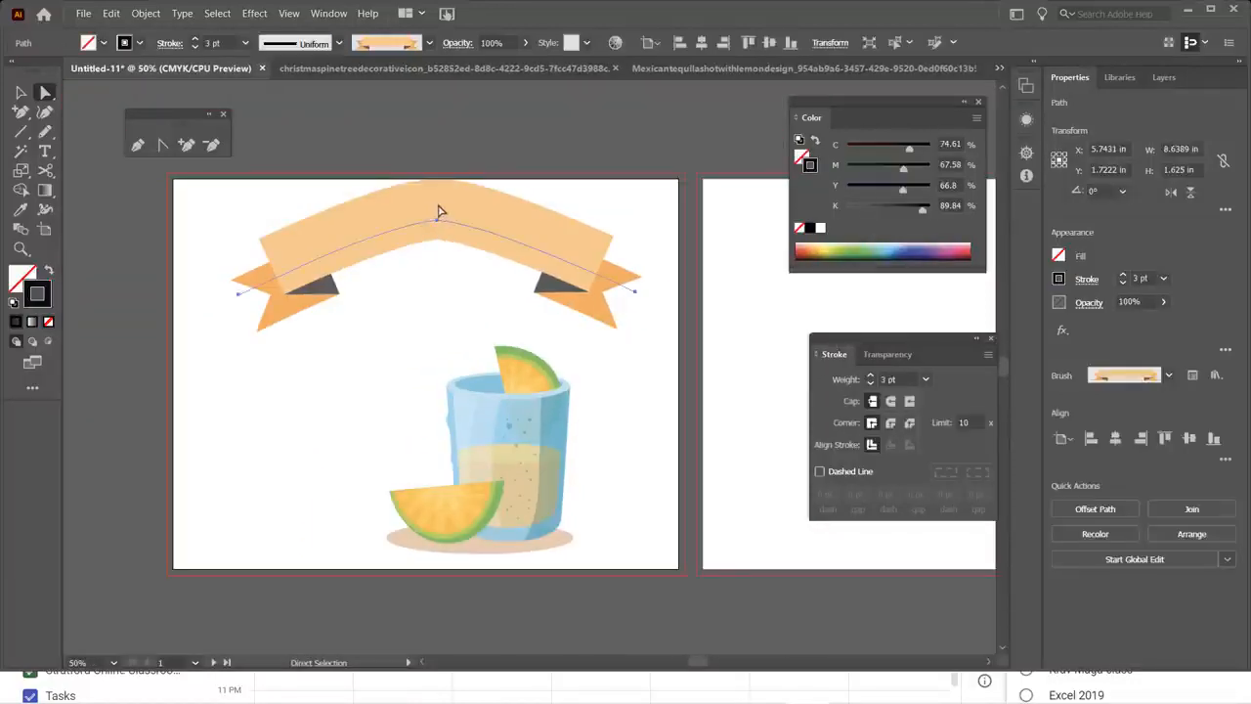
pyautogui.moveTo(441, 205)
pyautogui.mouseDown()
pyautogui.moveTo(488, 400)
pyautogui.moveTo(535, 425)
pyautogui.mouseUp()
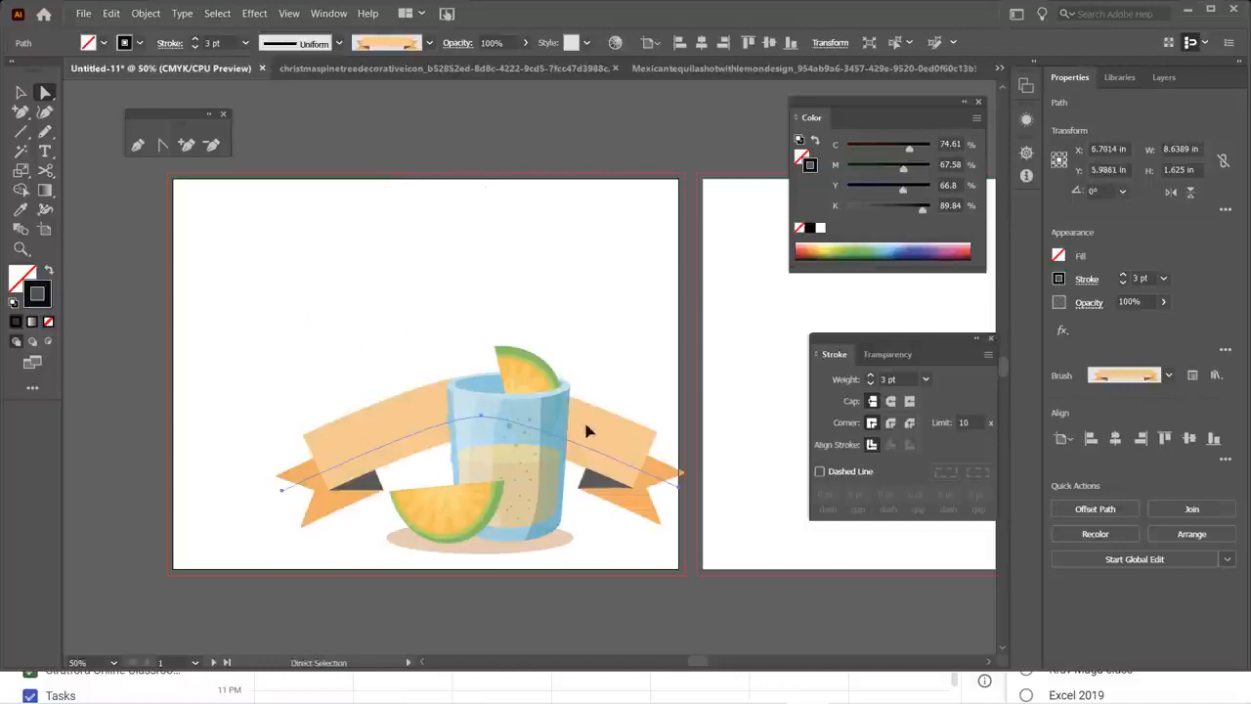
# - Move the banner path above the drink group in the Layer 1 stacking order
pyautogui.click(1165, 78)
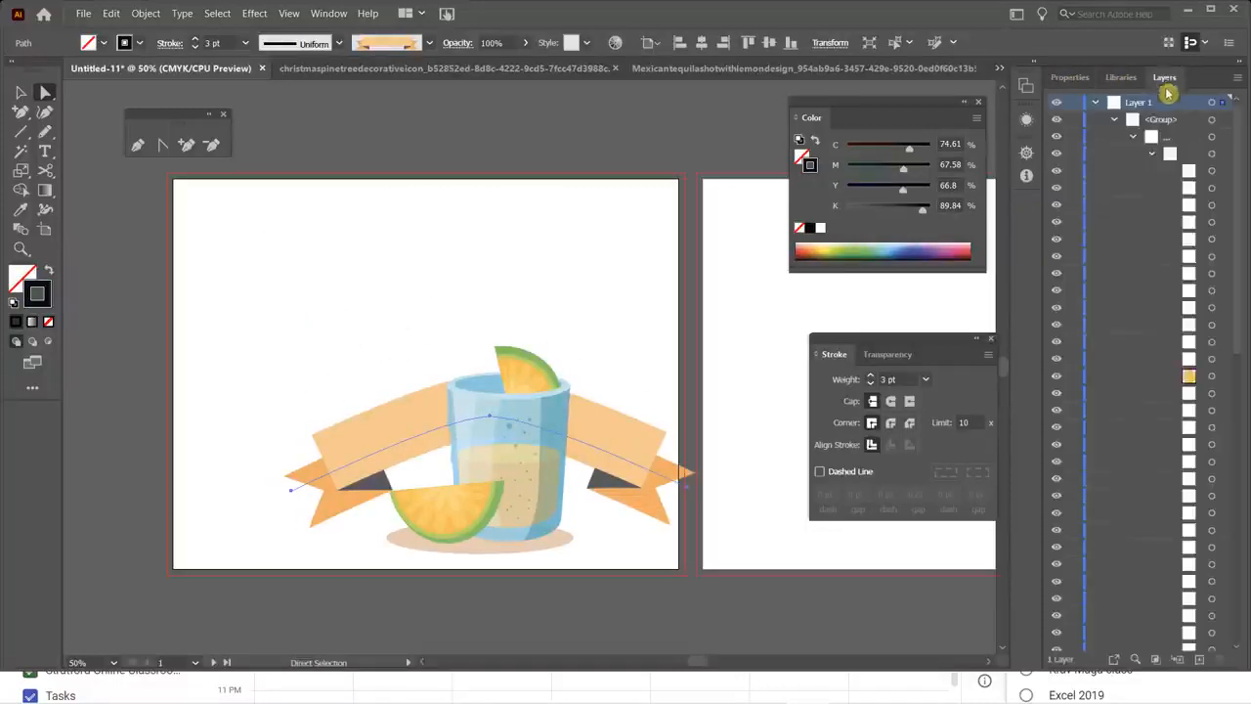
pyautogui.click(1114, 119)
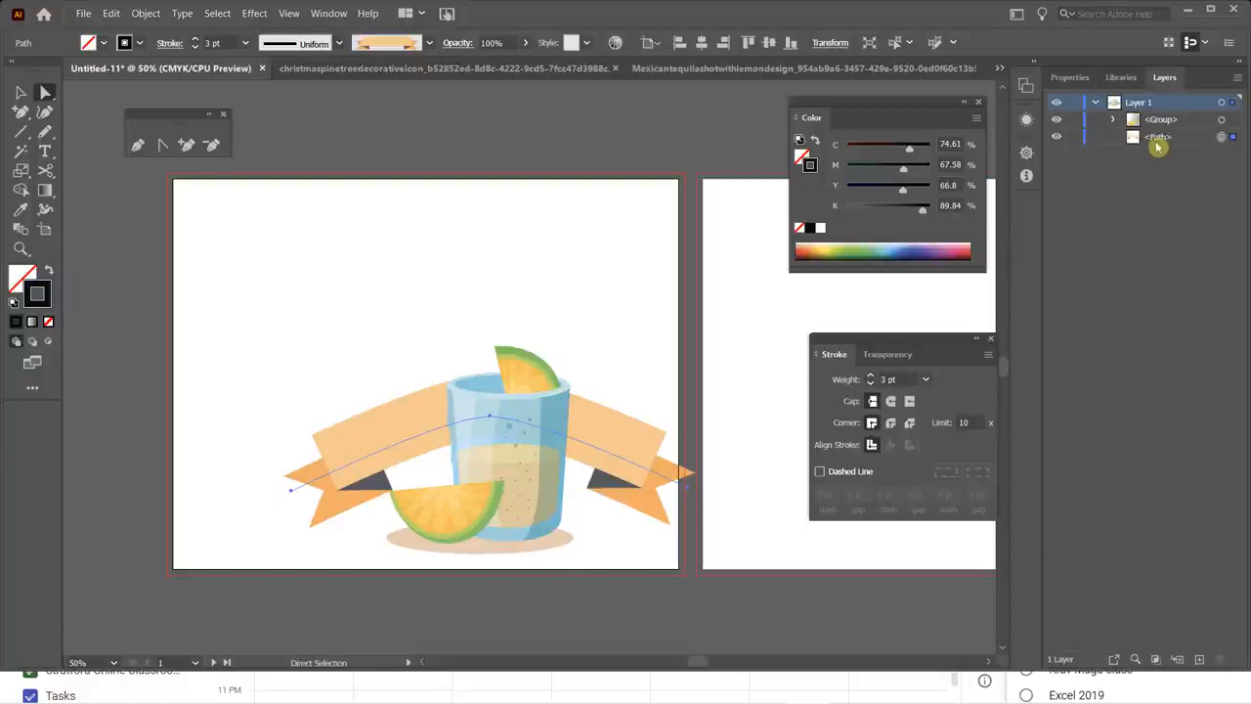
pyautogui.moveTo(1158, 145); pyautogui.dragTo(1160, 119)
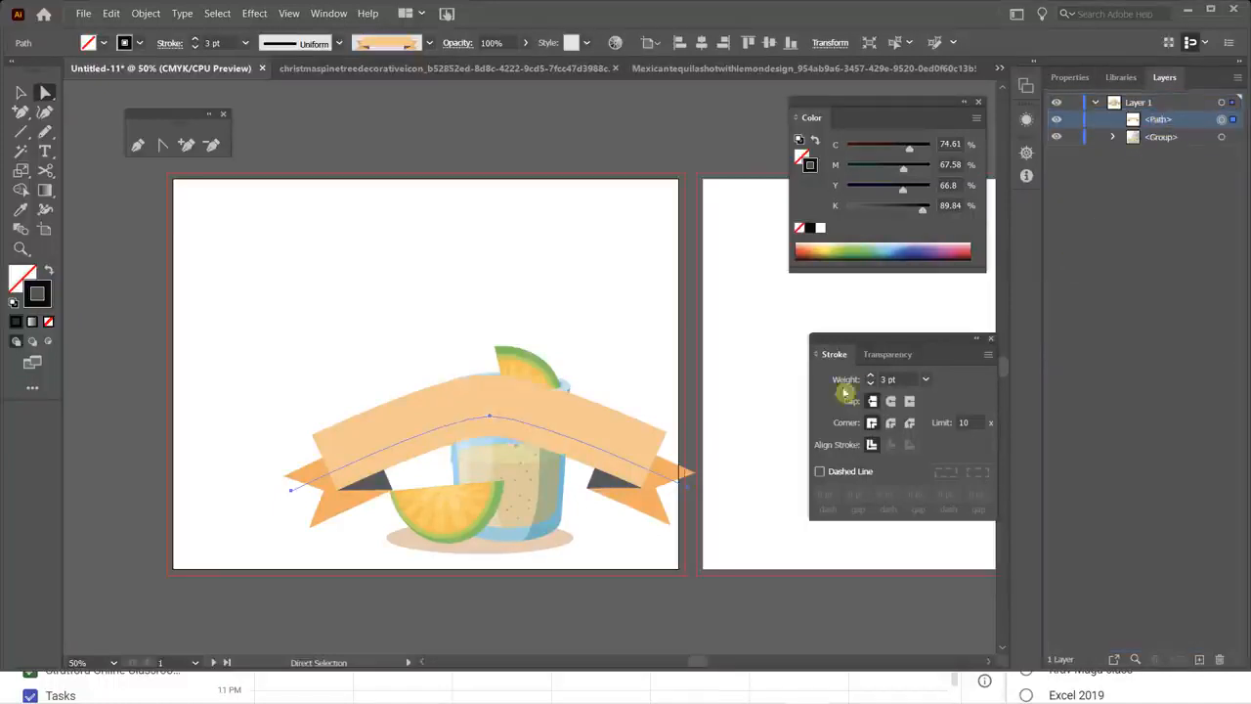
# - Set the banner's opacity to 57%, shift it slightly lower over the glass, and deselect it
pyautogui.click(1071, 77)
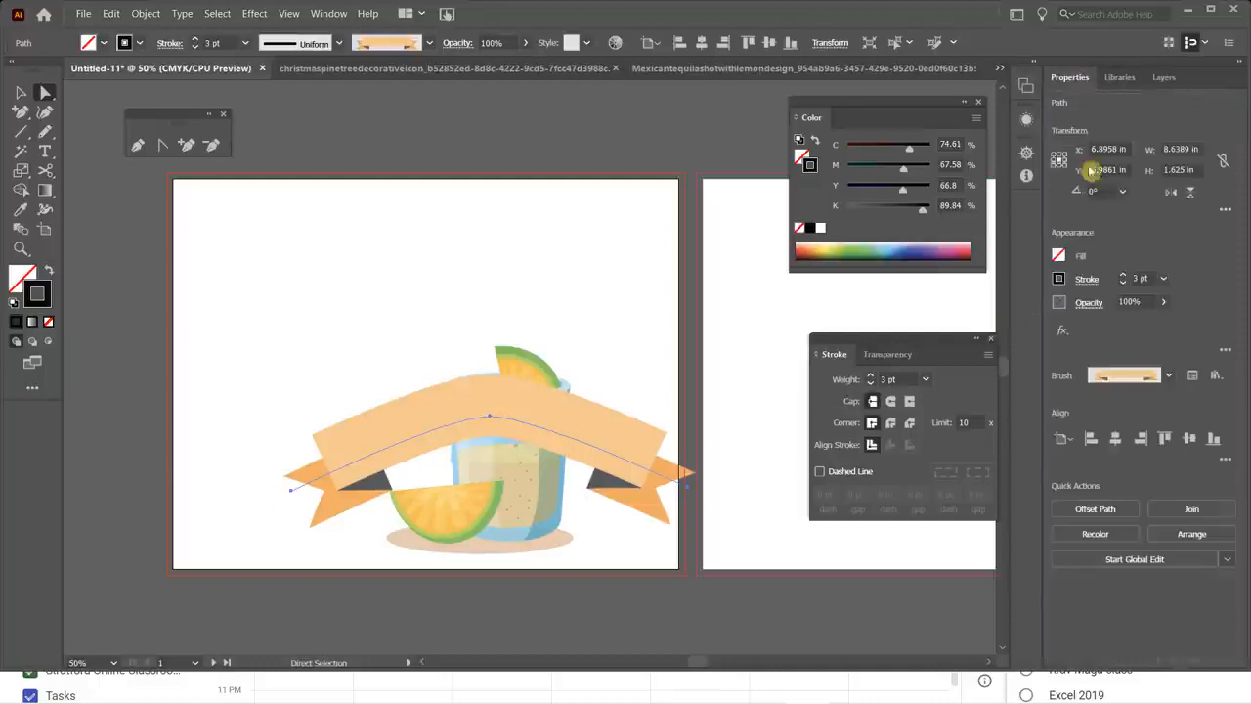
pyautogui.click(1164, 302)
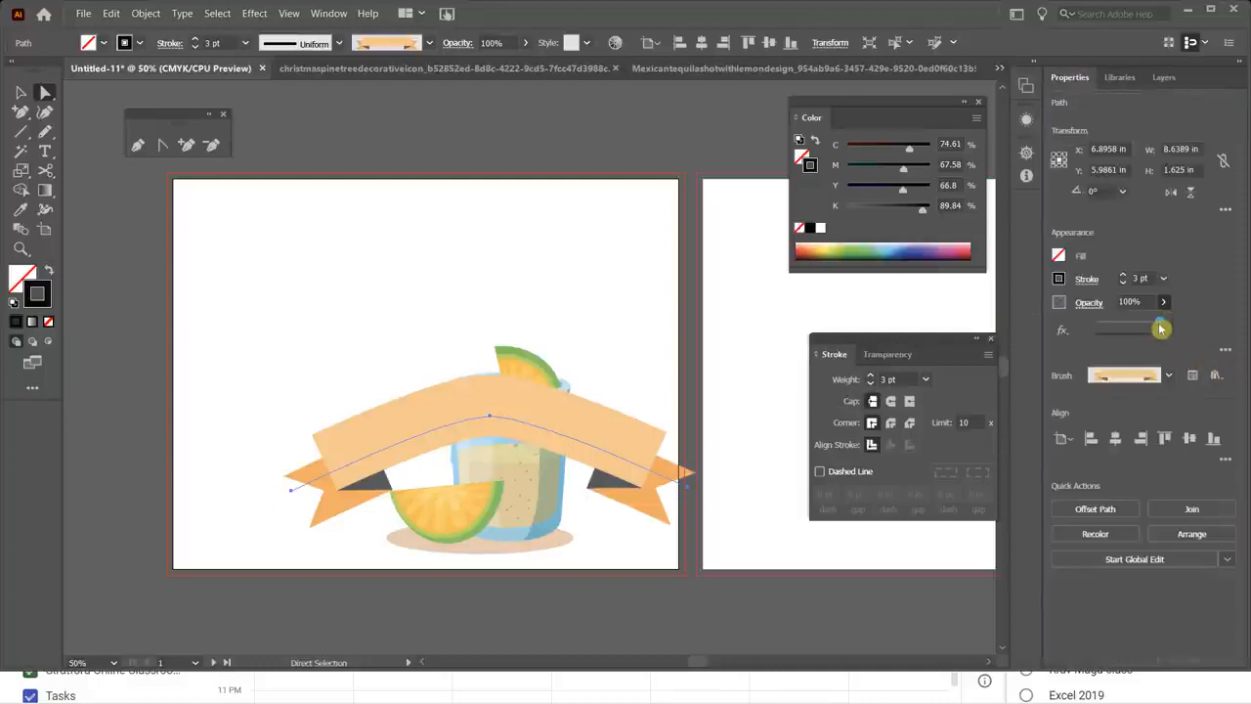
pyautogui.moveTo(1161, 329); pyautogui.dragTo(1134, 327)
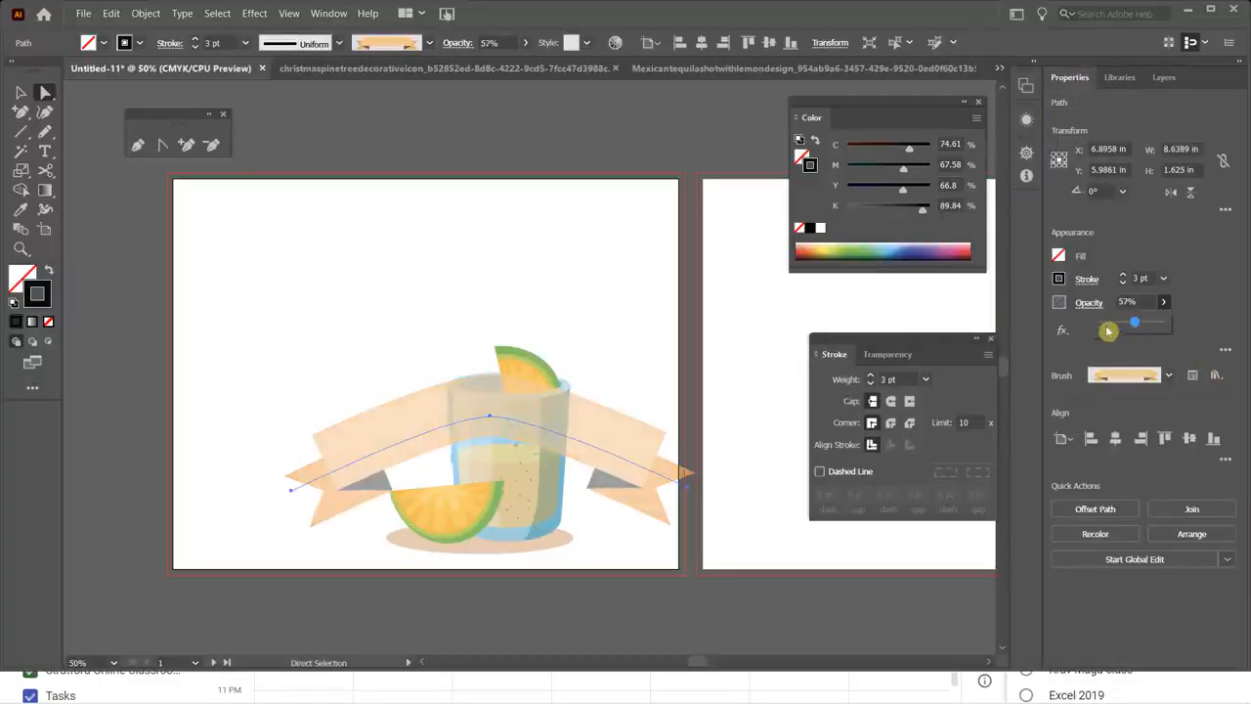
pyautogui.moveTo(595, 421); pyautogui.dragTo(616, 462)
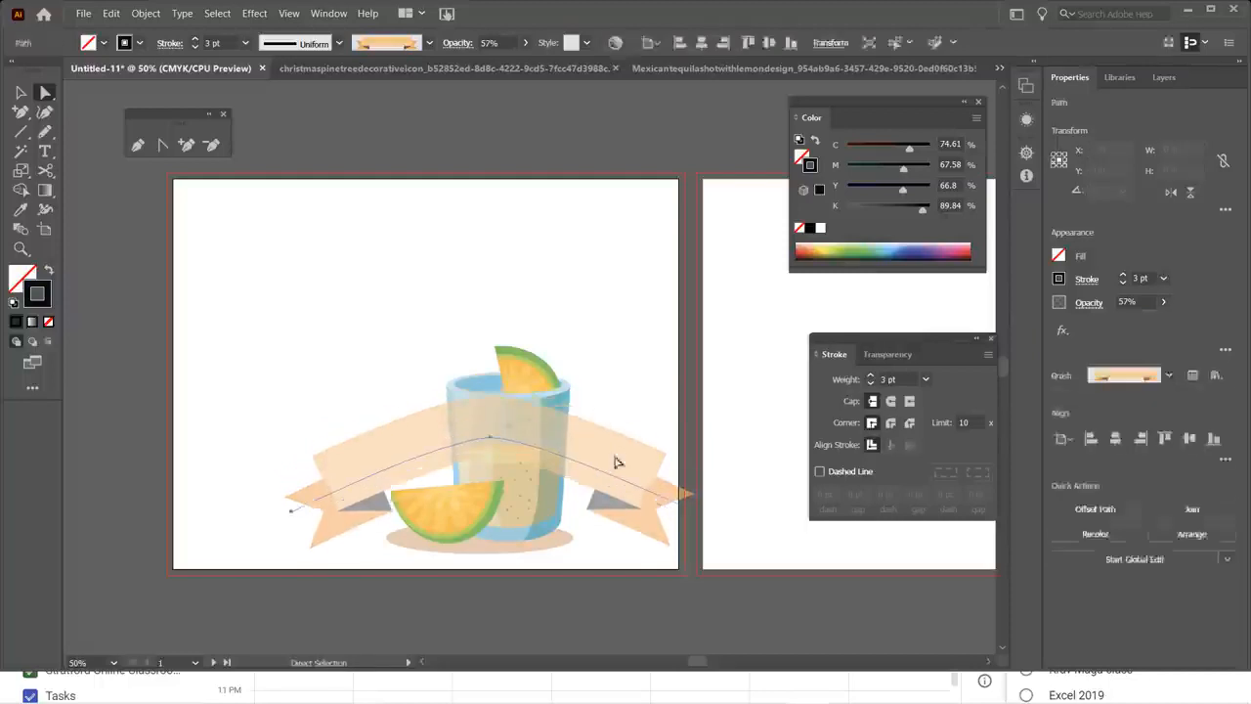
pyautogui.click(609, 363)
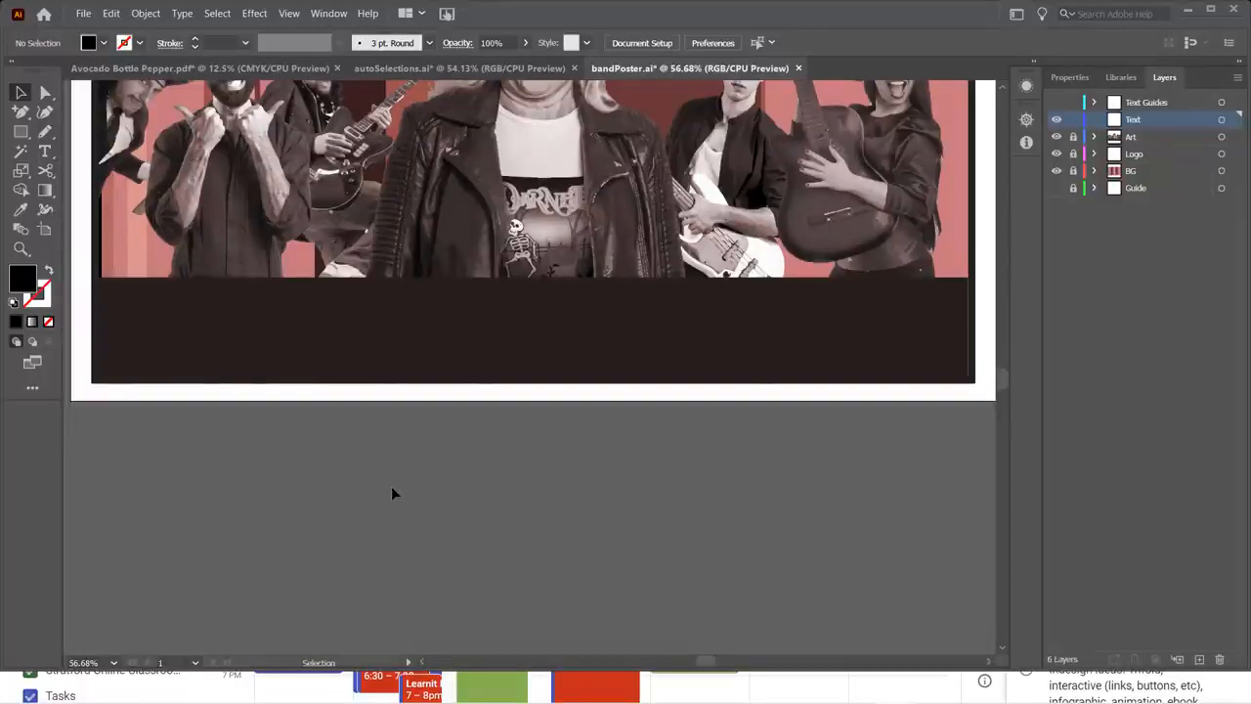
# - In bandPoster.ai, draw an area text frame at the left end of the dark strip beneath the band photo
pyautogui.click(45, 152)
pyautogui.press('v')
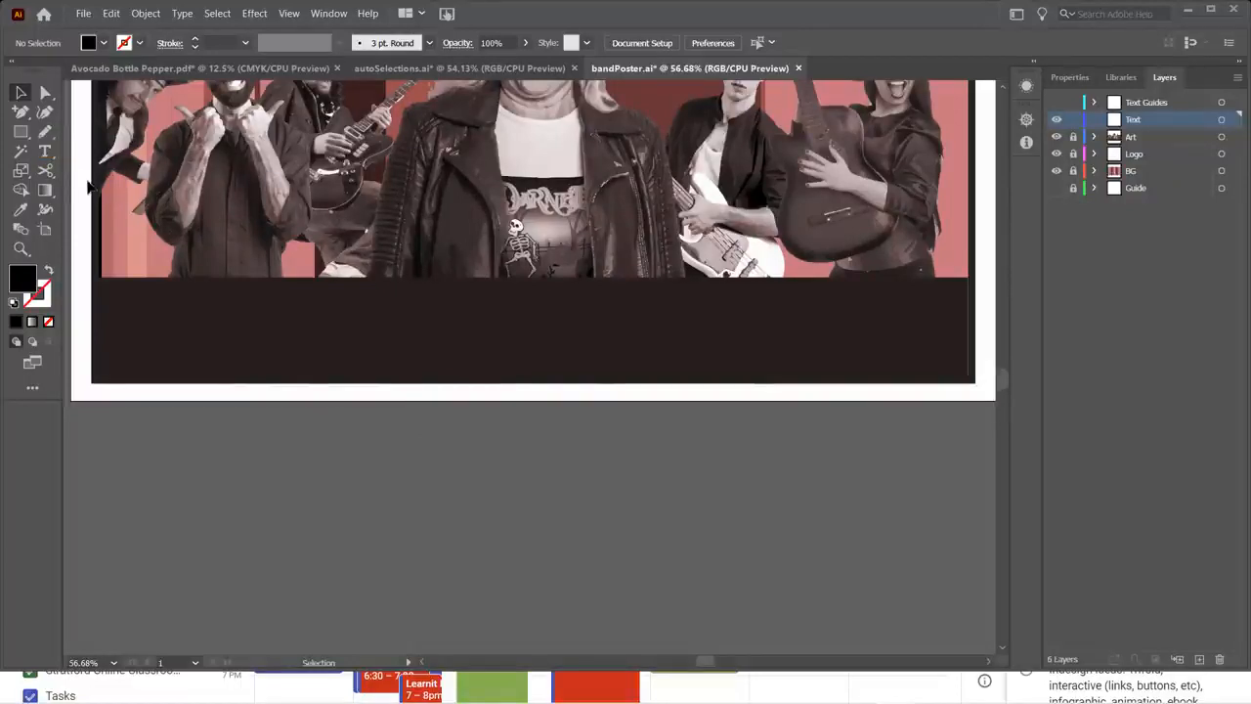
pyautogui.click(45, 153)
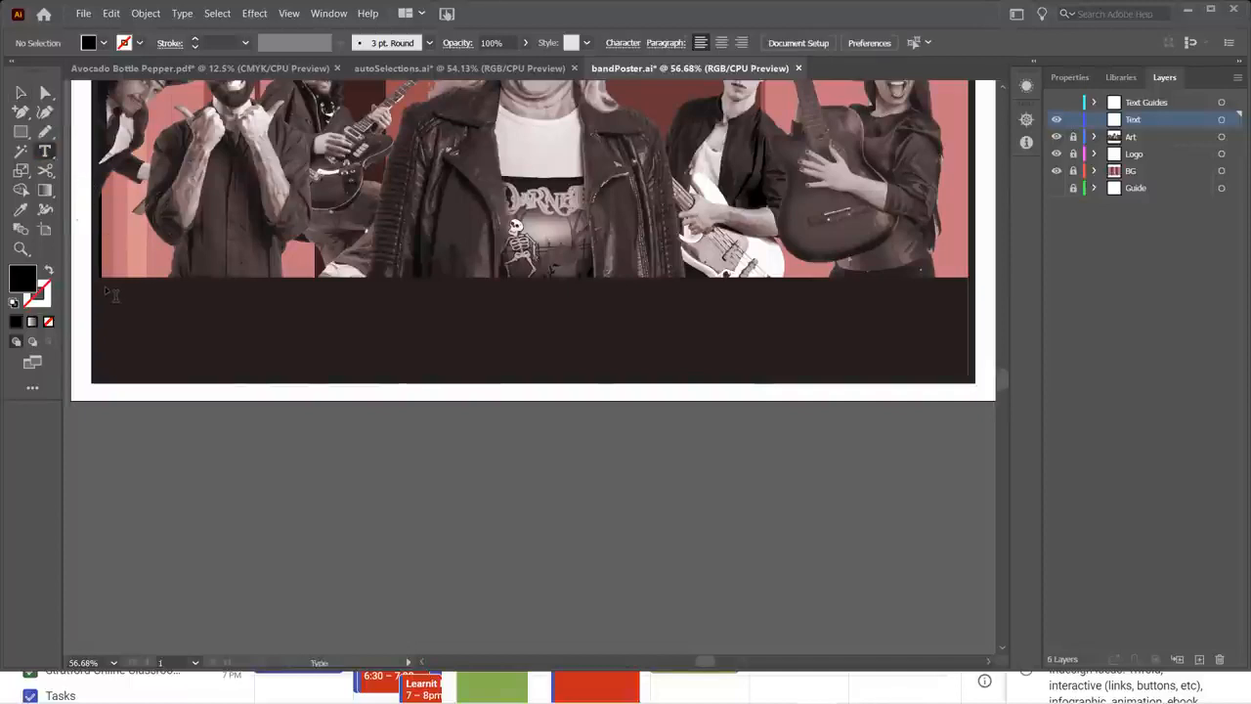
pyautogui.moveTo(104, 288); pyautogui.dragTo(372, 386)
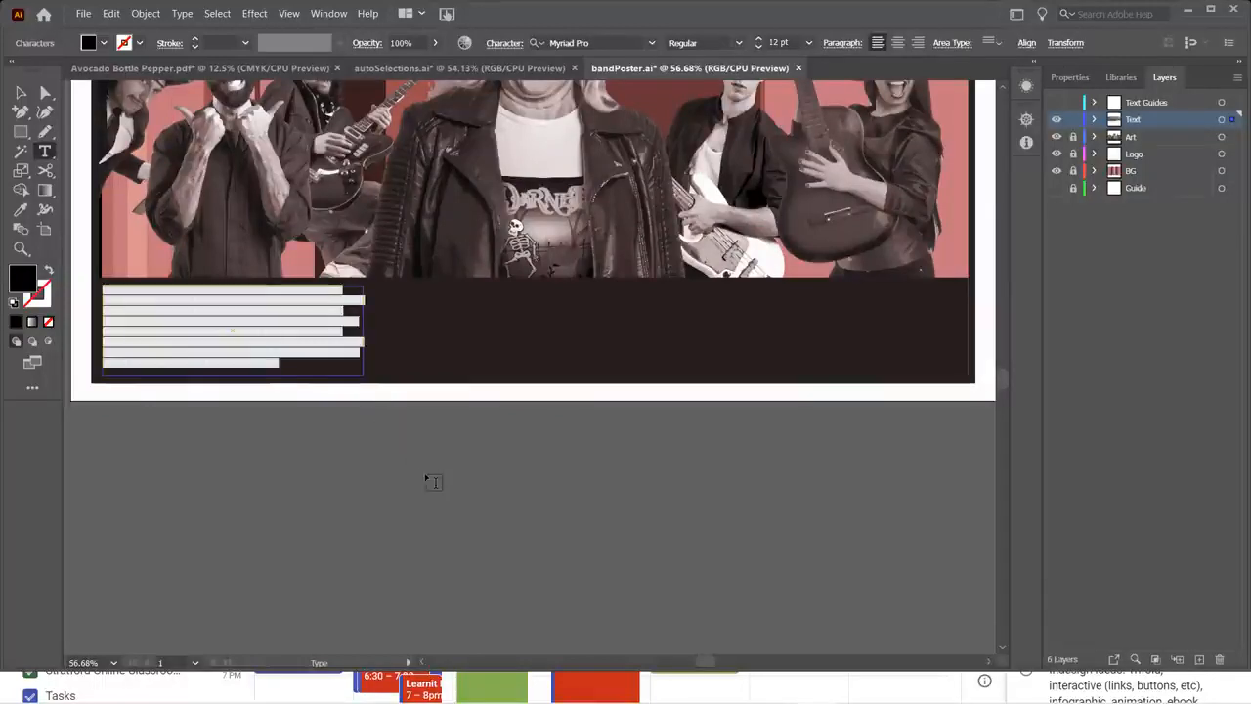
# - Select all the placeholder text inside the area text frame on the dark strip
pyautogui.click(127, 318)
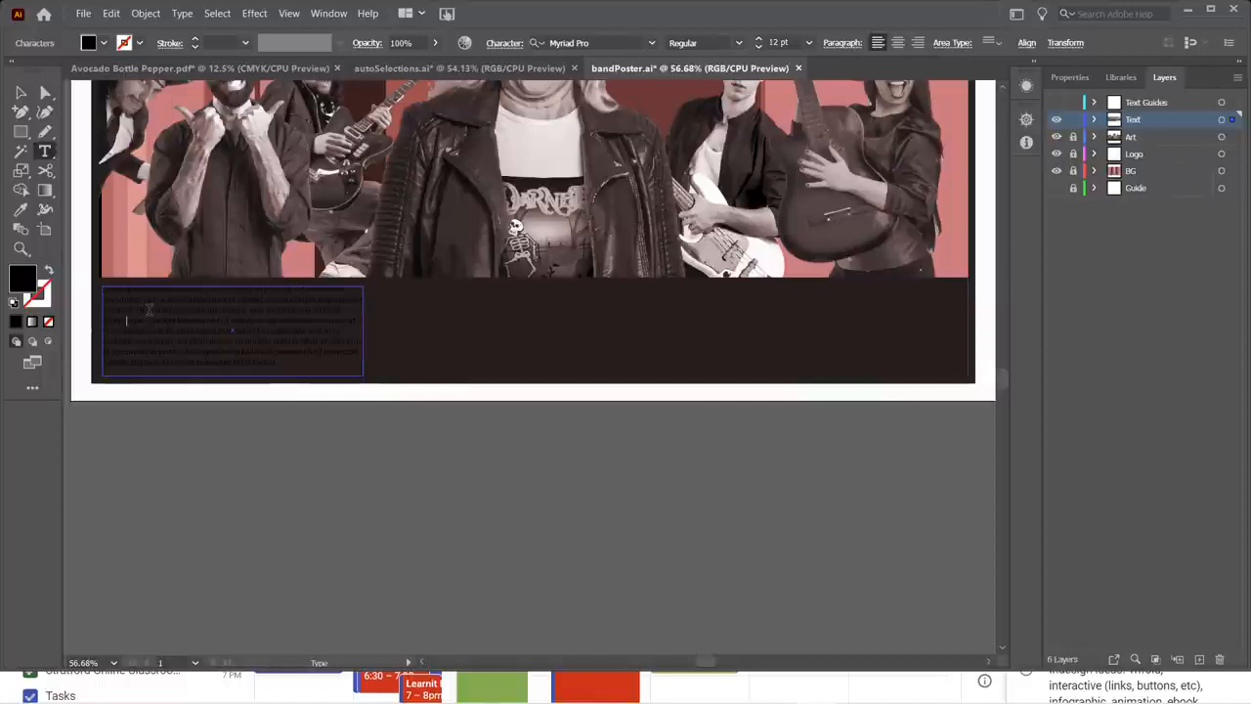
pyautogui.scroll(3, 150, 311)
pyautogui.scroll(-1, 166, 309)
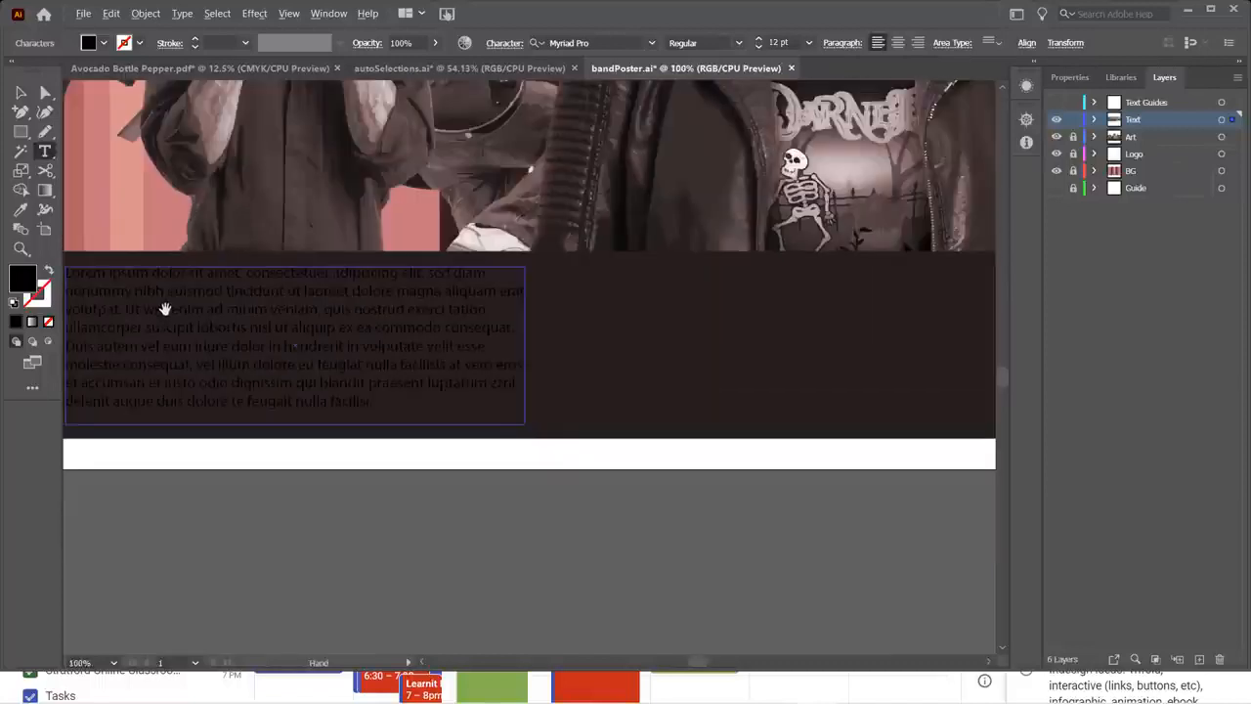
pyautogui.press('Escape')
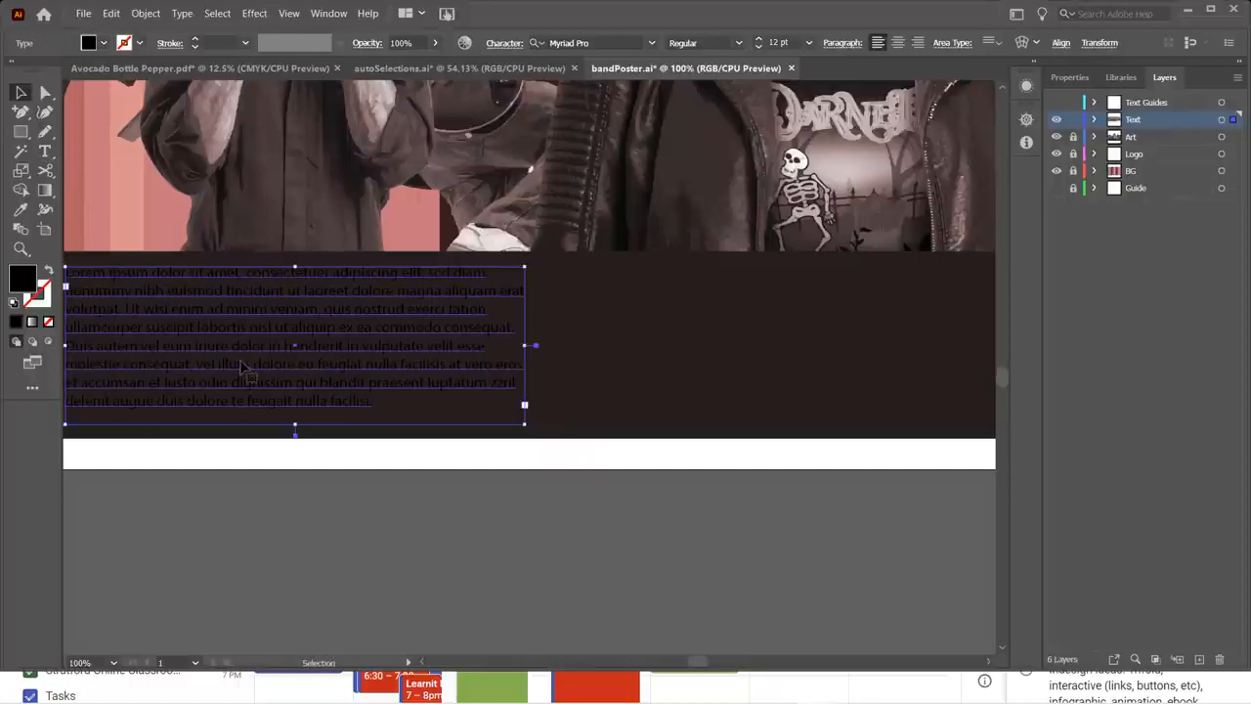
pyautogui.doubleClick(366, 404)
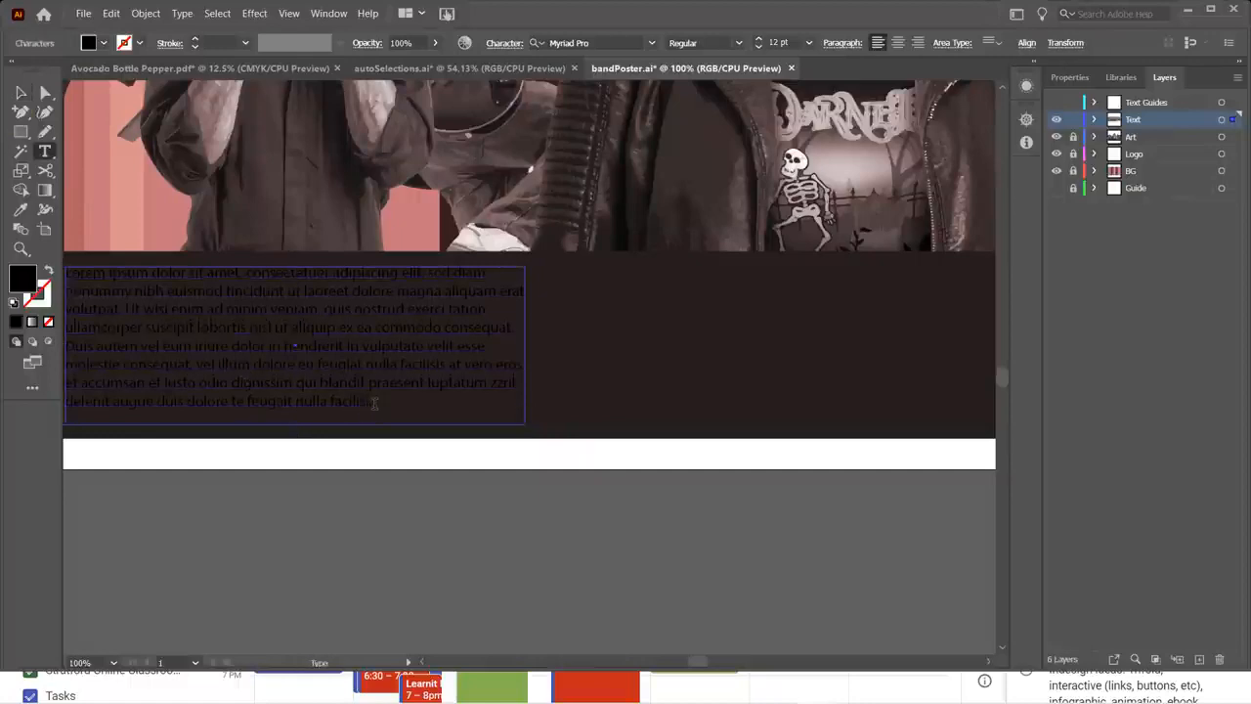
pyautogui.hotkey('ctrl', 'a')
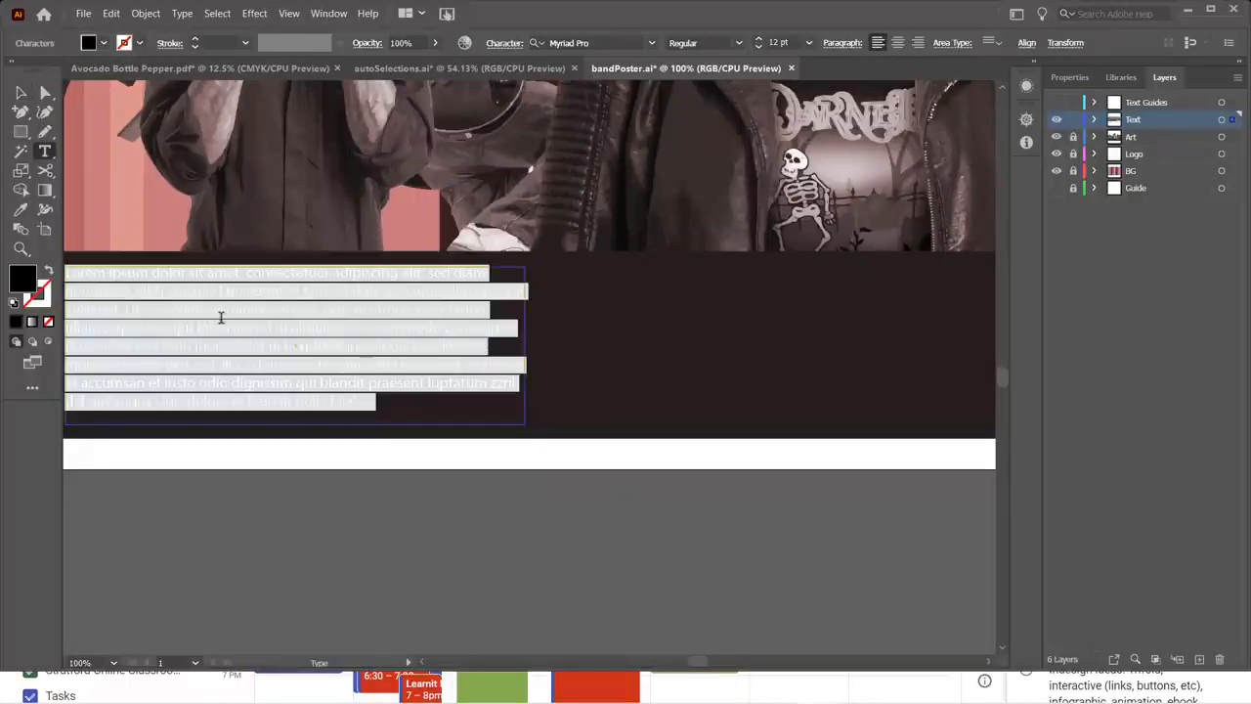
# - Review the Type preferences, including the option for filling new type objects with placeholder text, and close them without changes
pyautogui.click(111, 16)
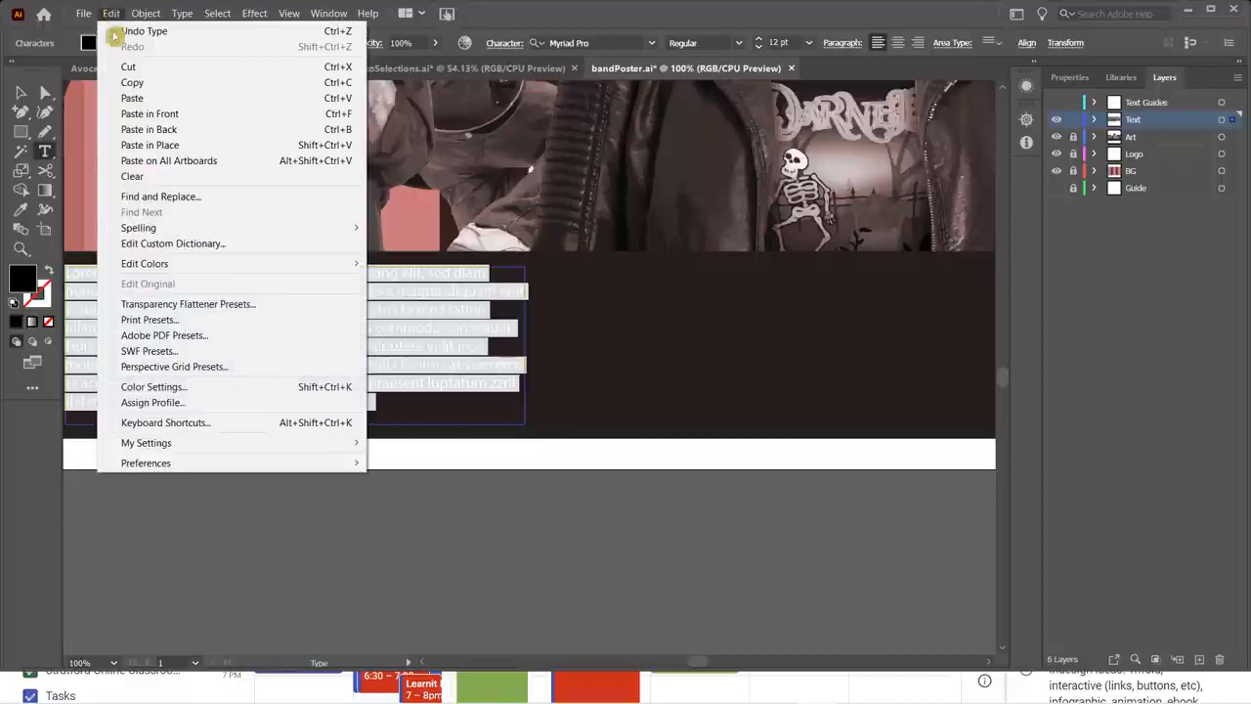
pyautogui.moveTo(310, 466)
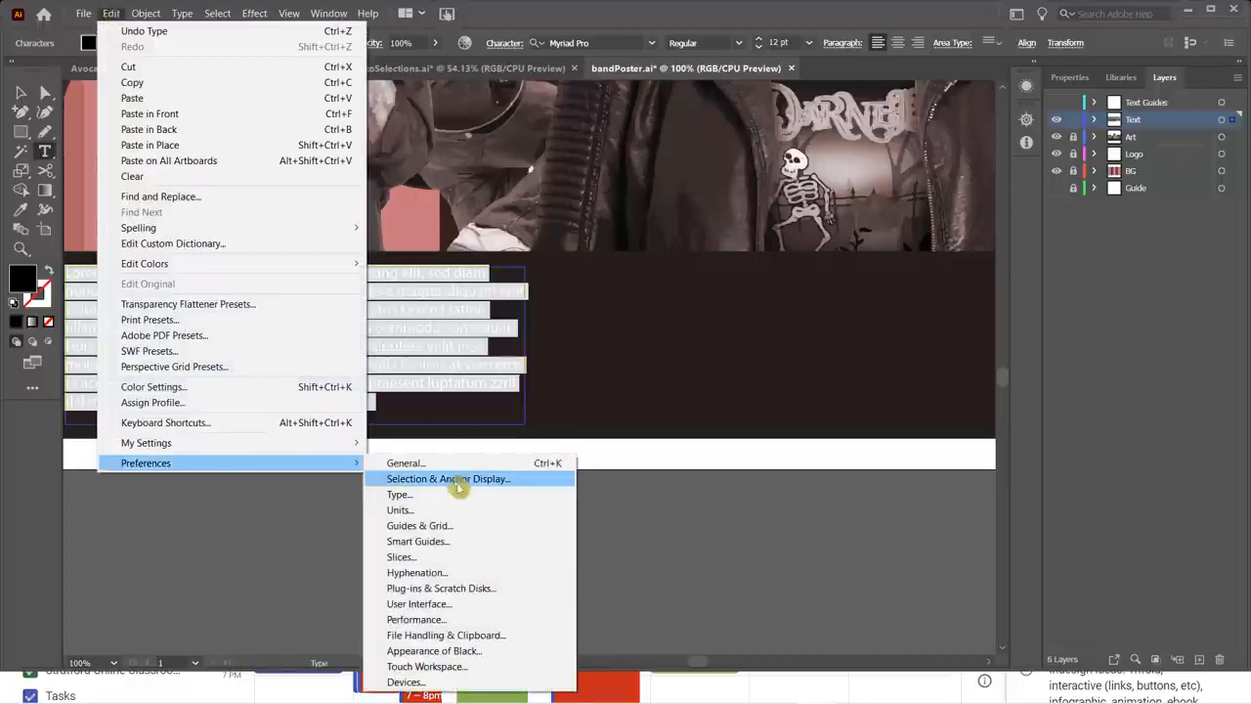
pyautogui.click(430, 502)
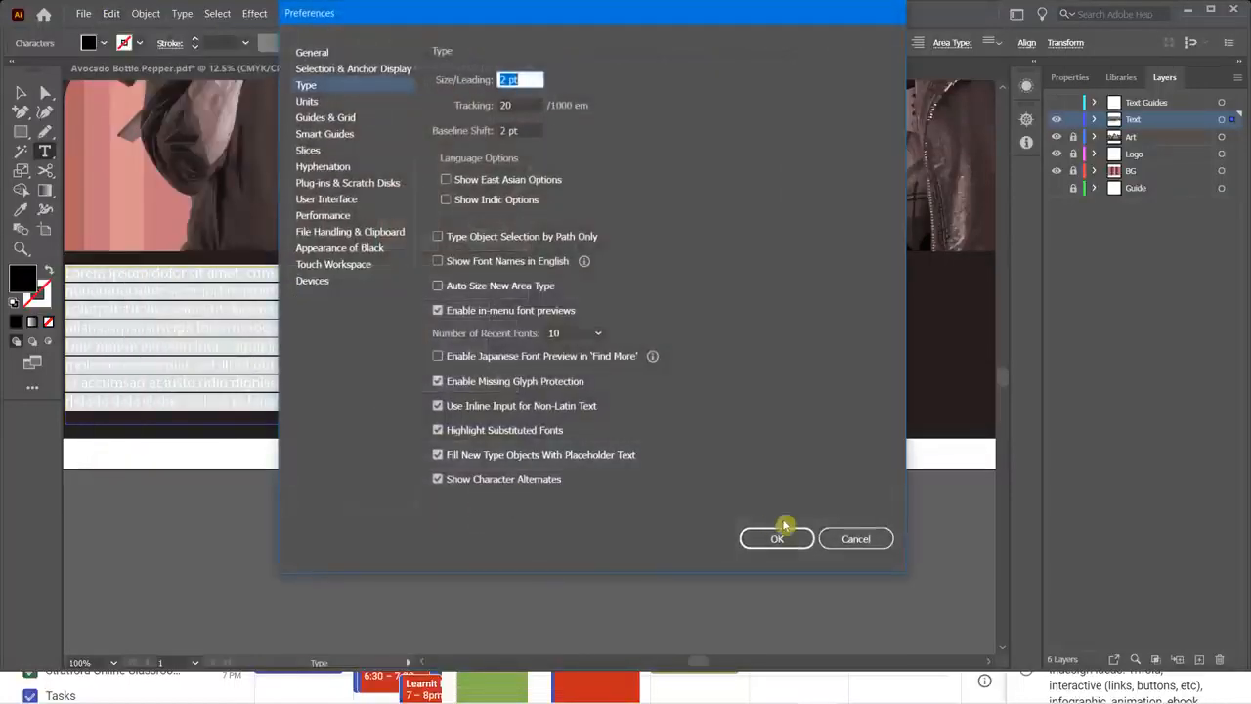
pyautogui.click(857, 540)
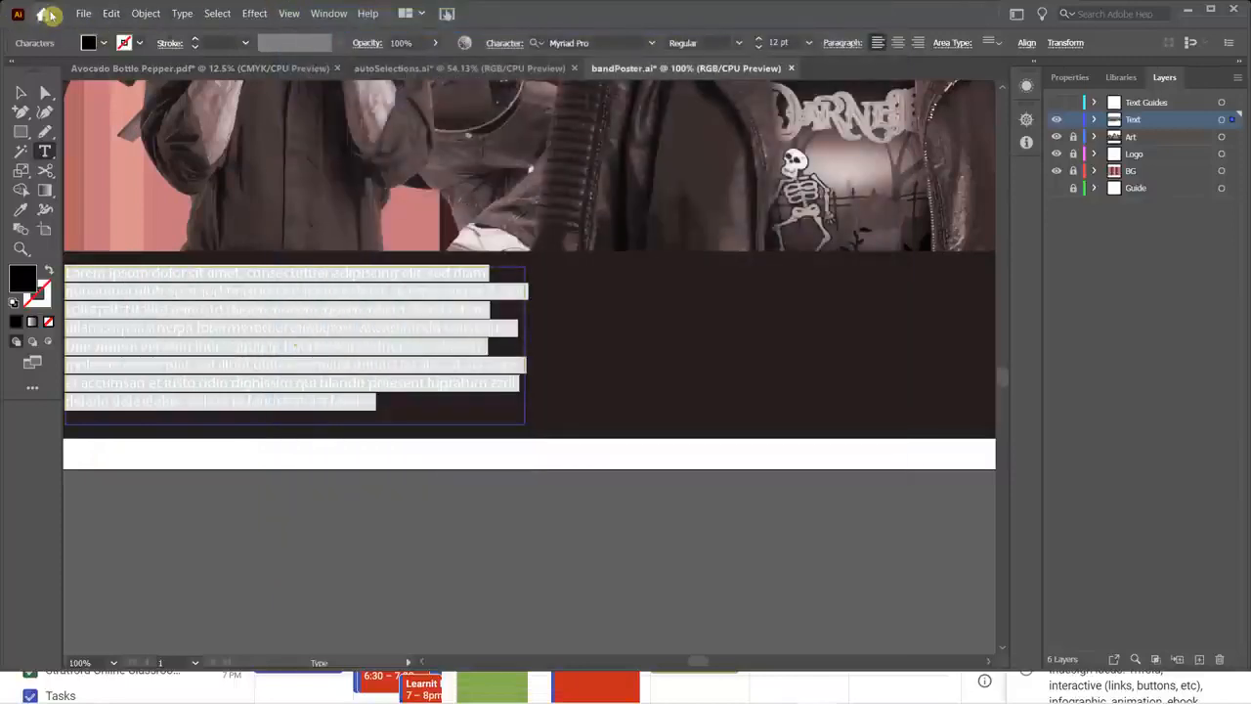
pyautogui.click(111, 13)
pyautogui.moveTo(307, 462)
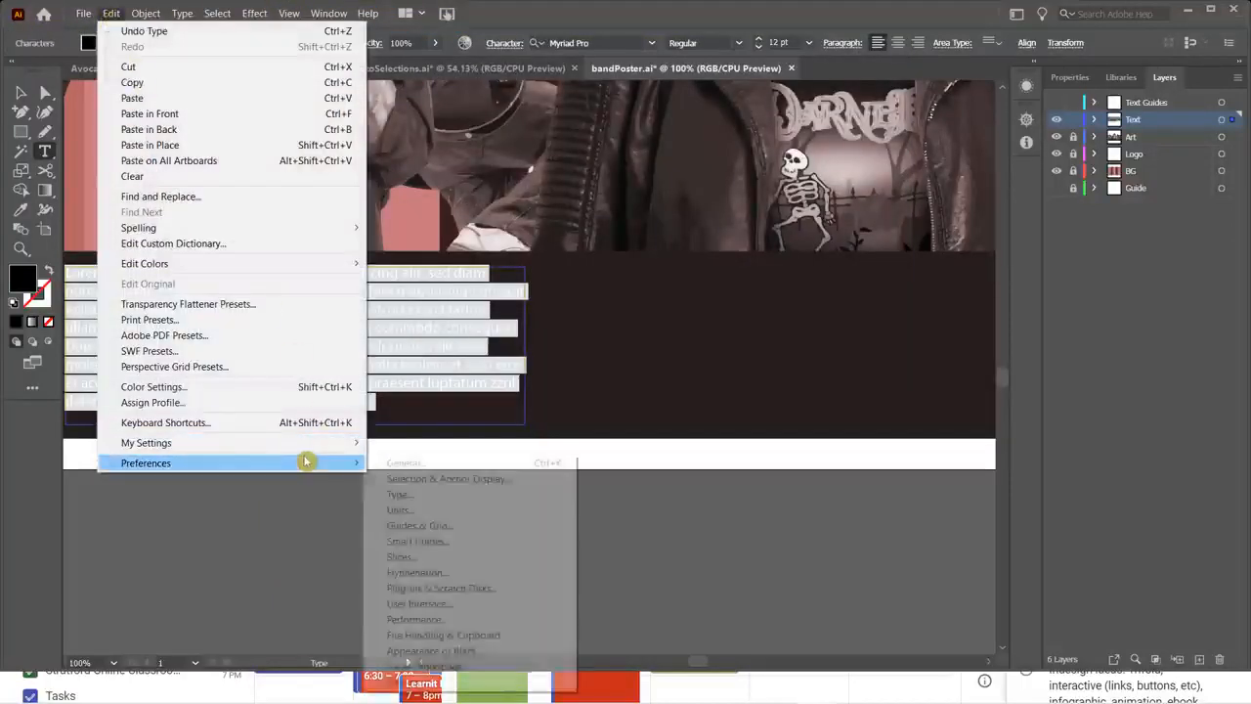
pyautogui.click(427, 494)
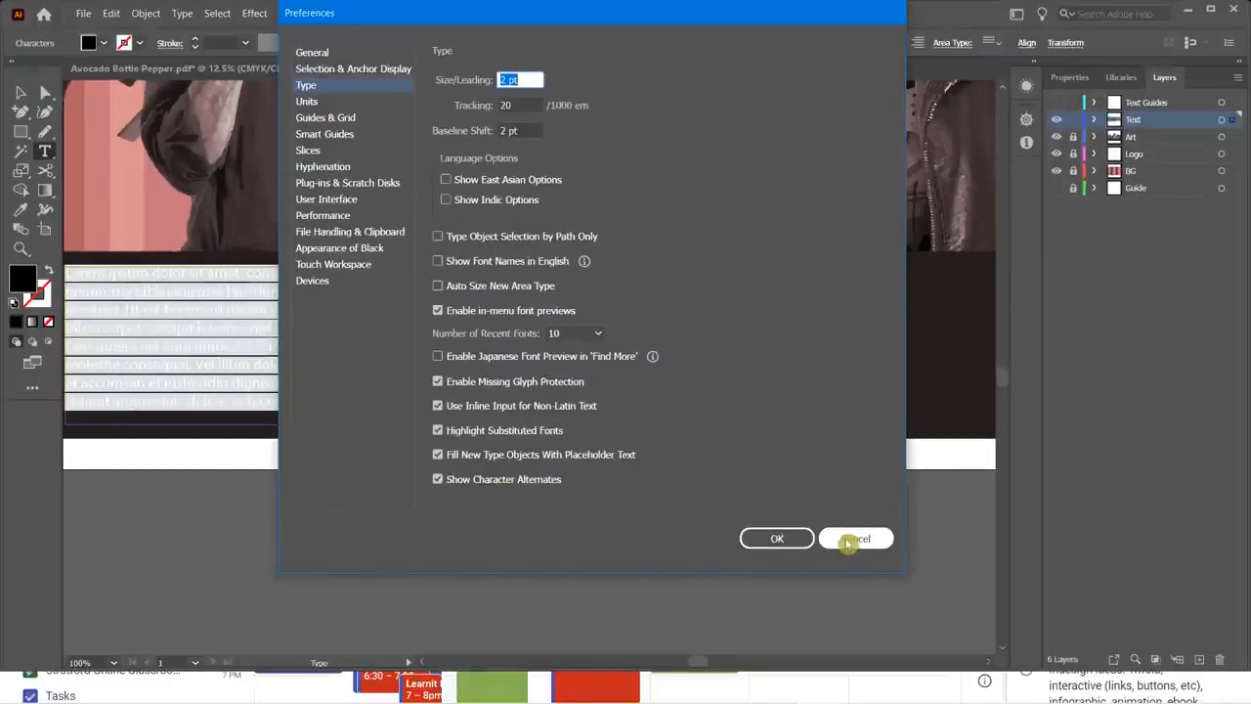
pyautogui.click(1142, 588)
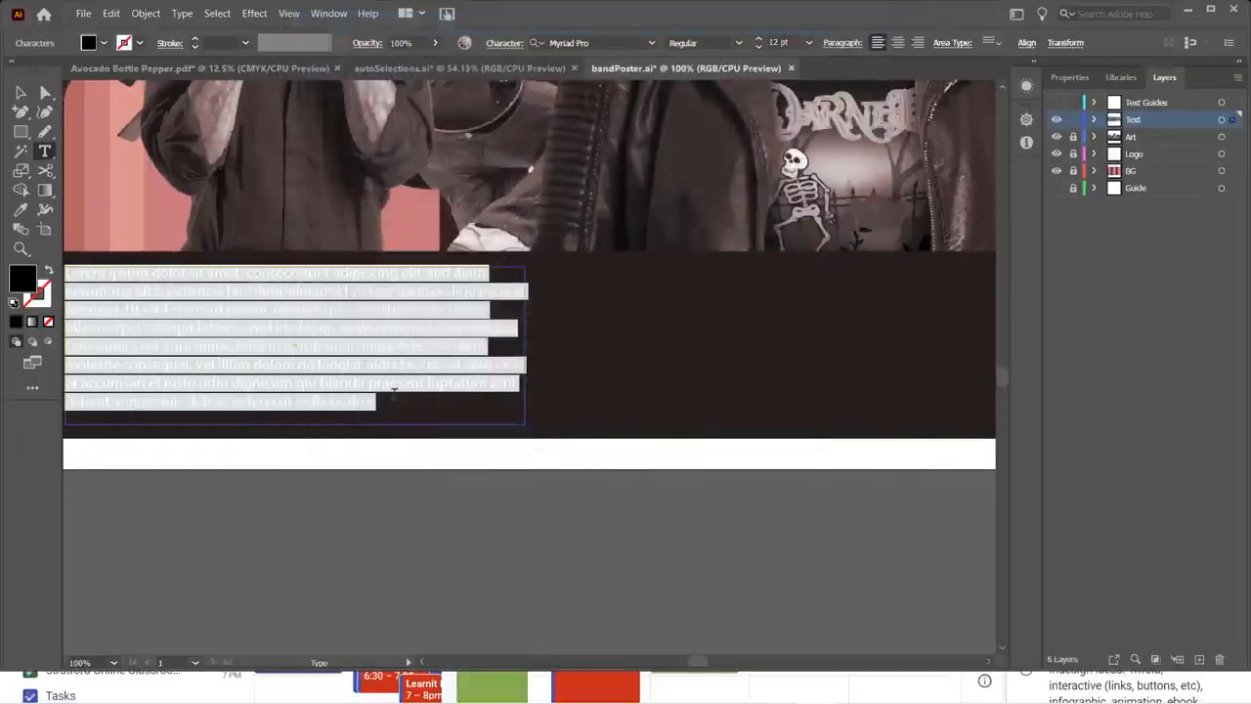
# - Shift the area text frame slightly to the right on the dark strip and show its character and paragraph properties
pyautogui.click(19, 93)
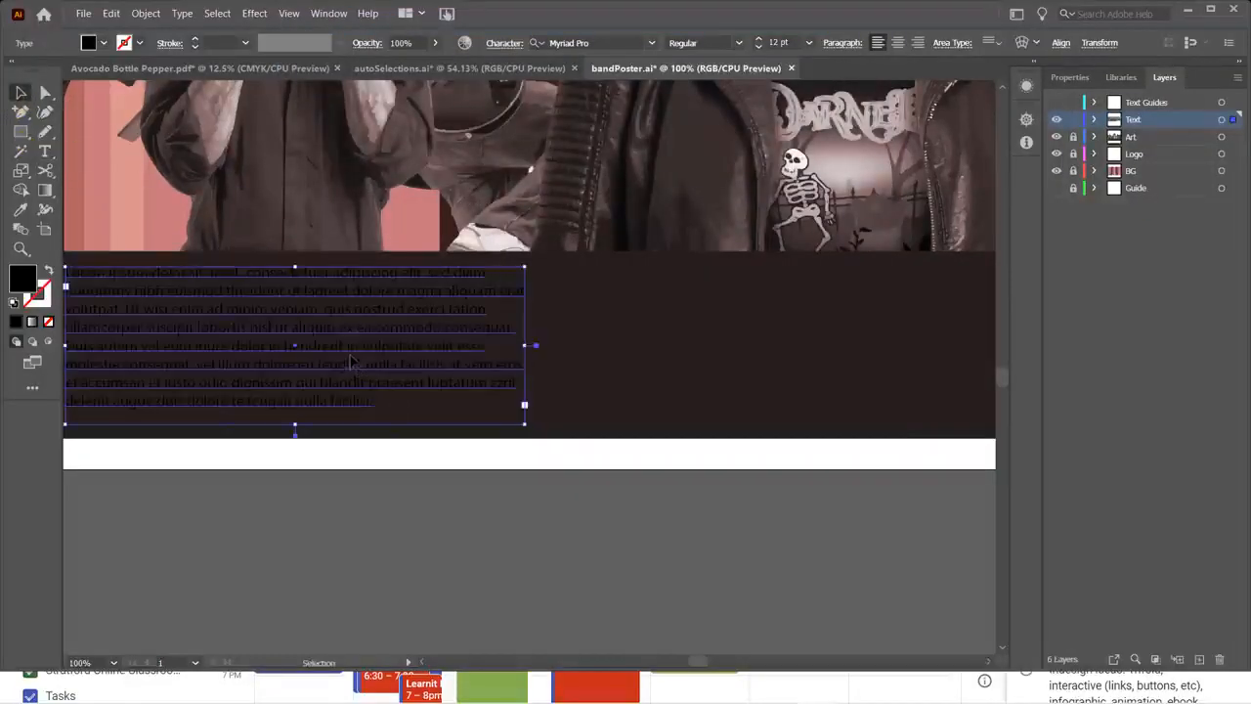
pyautogui.moveTo(350, 362); pyautogui.dragTo(357, 362)
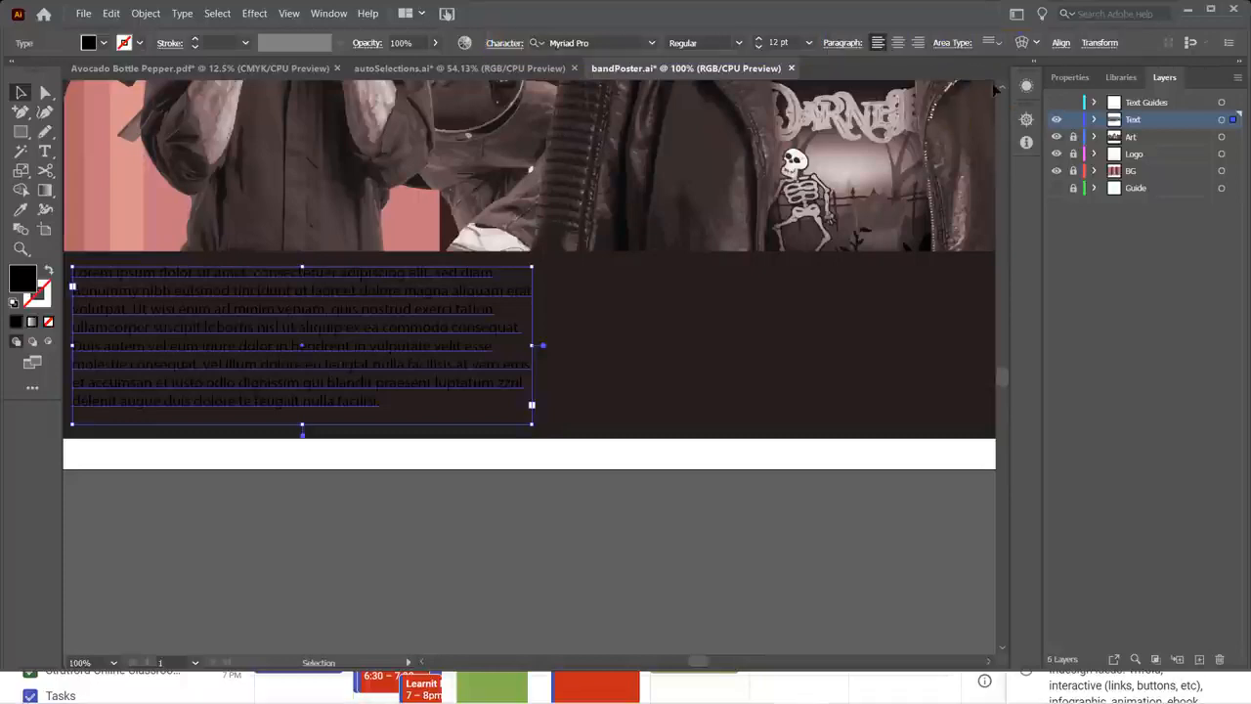
pyautogui.click(1070, 78)
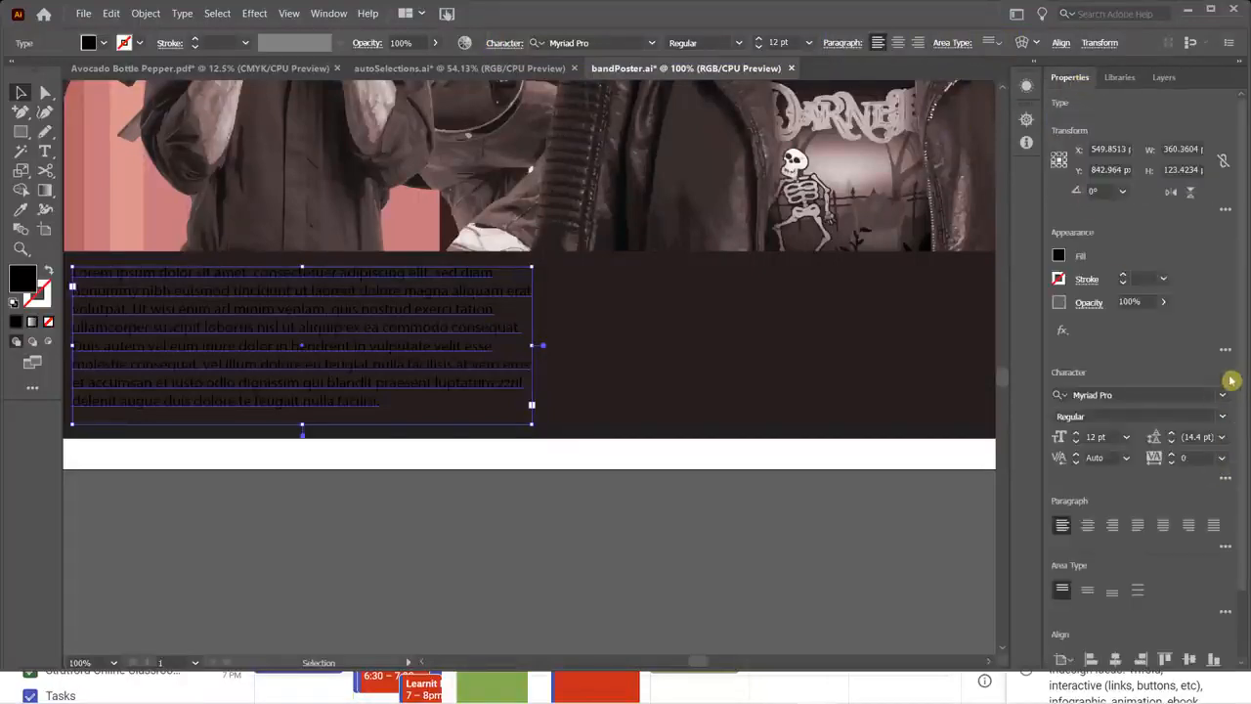
pyautogui.scroll(-2, 1238, 400)
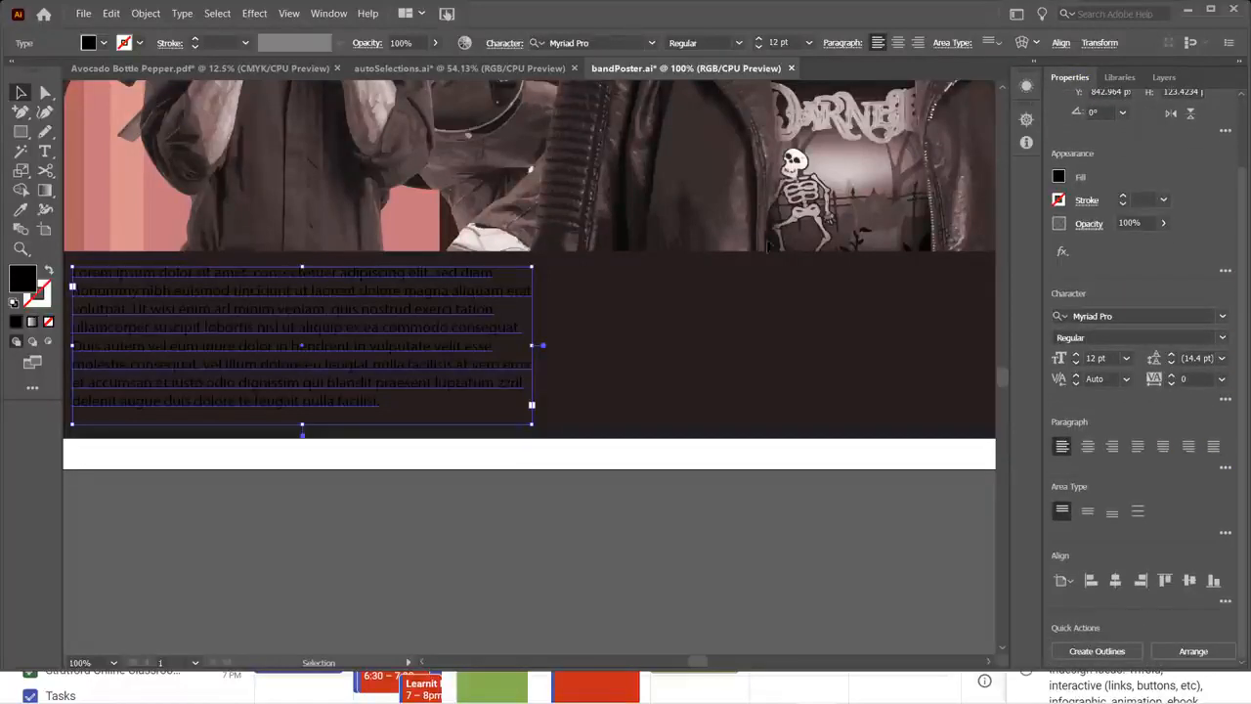
# - Show the floating Character and Paragraph settings, remove OpenType from their group, and place the group above the empty part of the dark strip
pyautogui.click(330, 13)
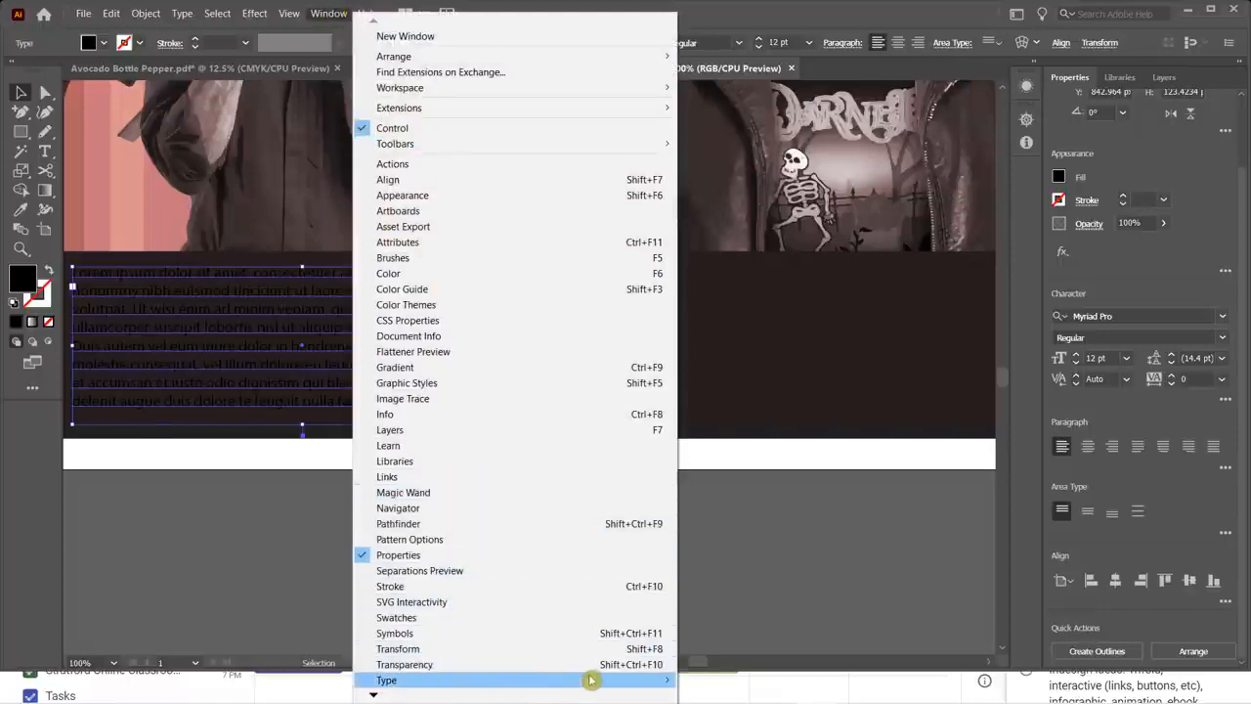
pyautogui.moveTo(591, 679)
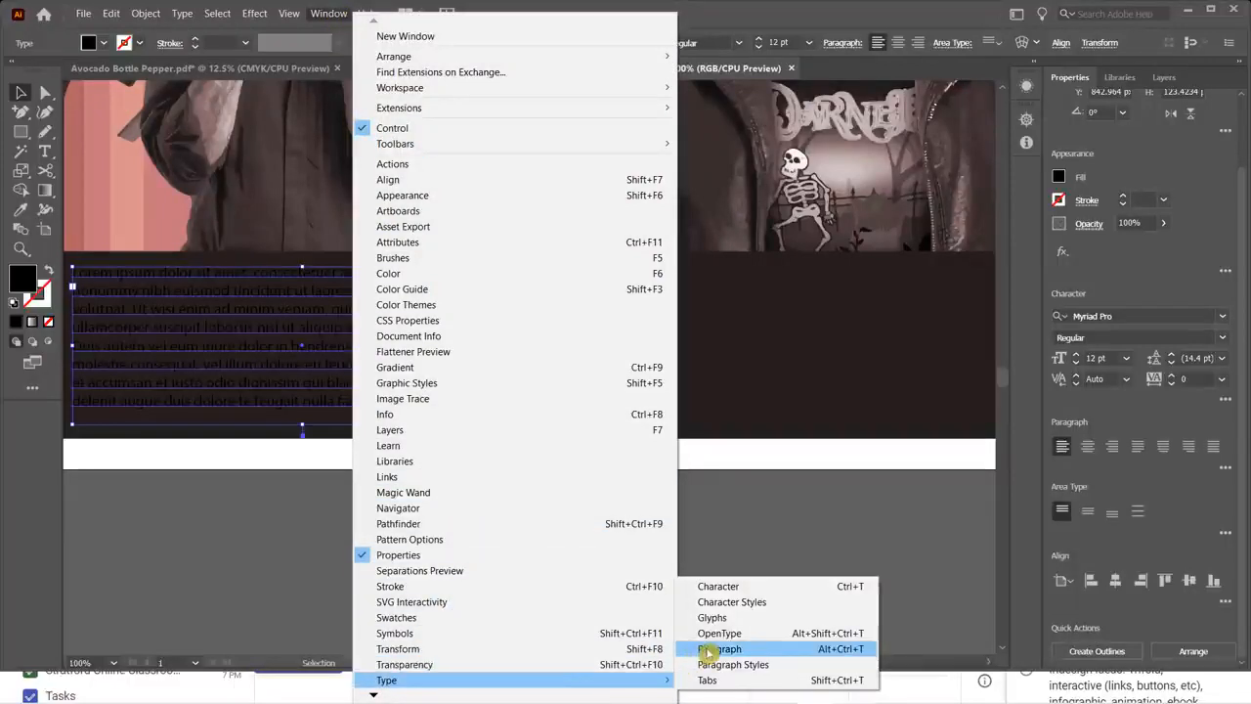
pyautogui.click(720, 587)
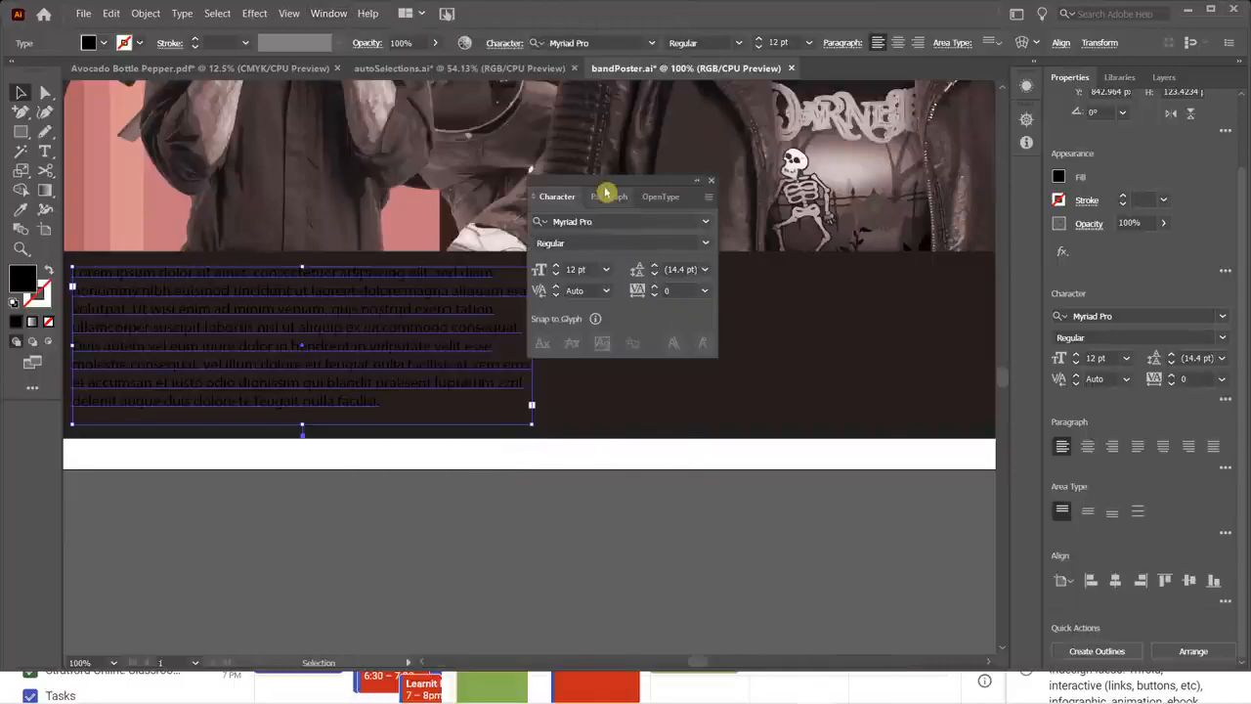
pyautogui.moveTo(606, 191); pyautogui.dragTo(598, 123)
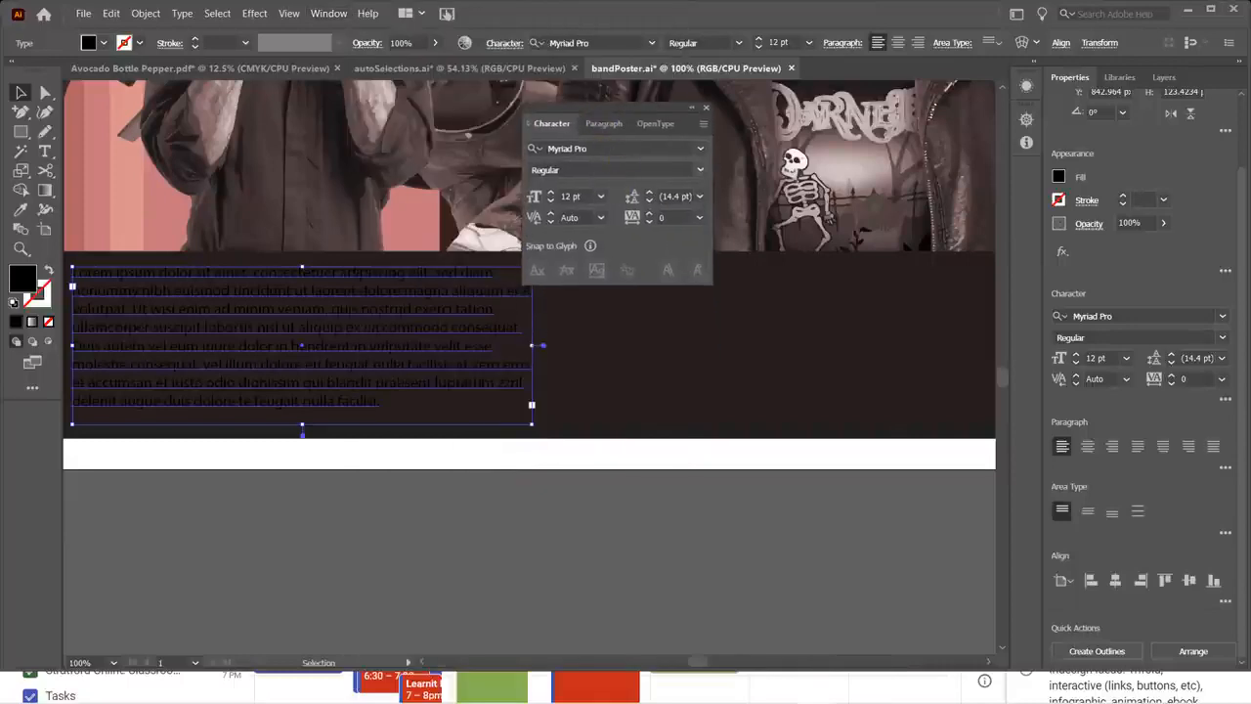
pyautogui.click(600, 132)
pyautogui.click(562, 127)
pyautogui.rightClick(655, 124)
pyautogui.click(674, 129)
pyautogui.moveTo(615, 109); pyautogui.dragTo(747, 165)
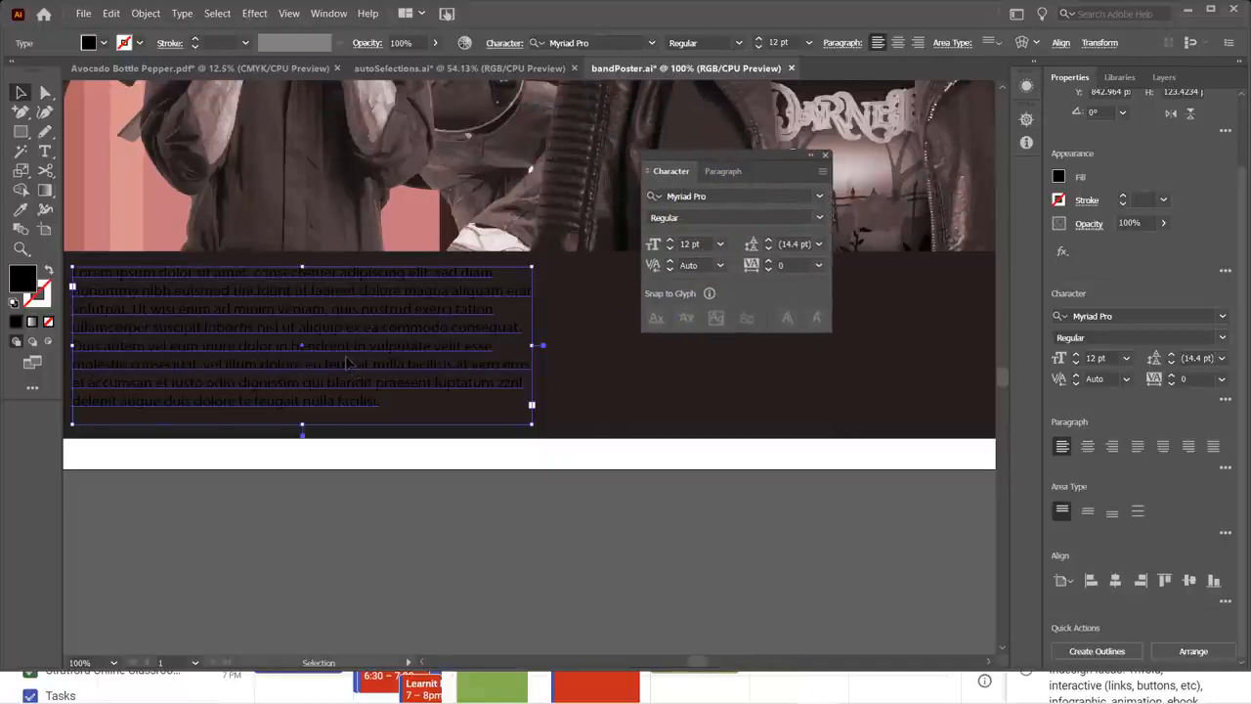
# - Set the font of all the placeholder text in the frame to Berlin Sans FB Demi Bold
pyautogui.doubleClick(347, 364)
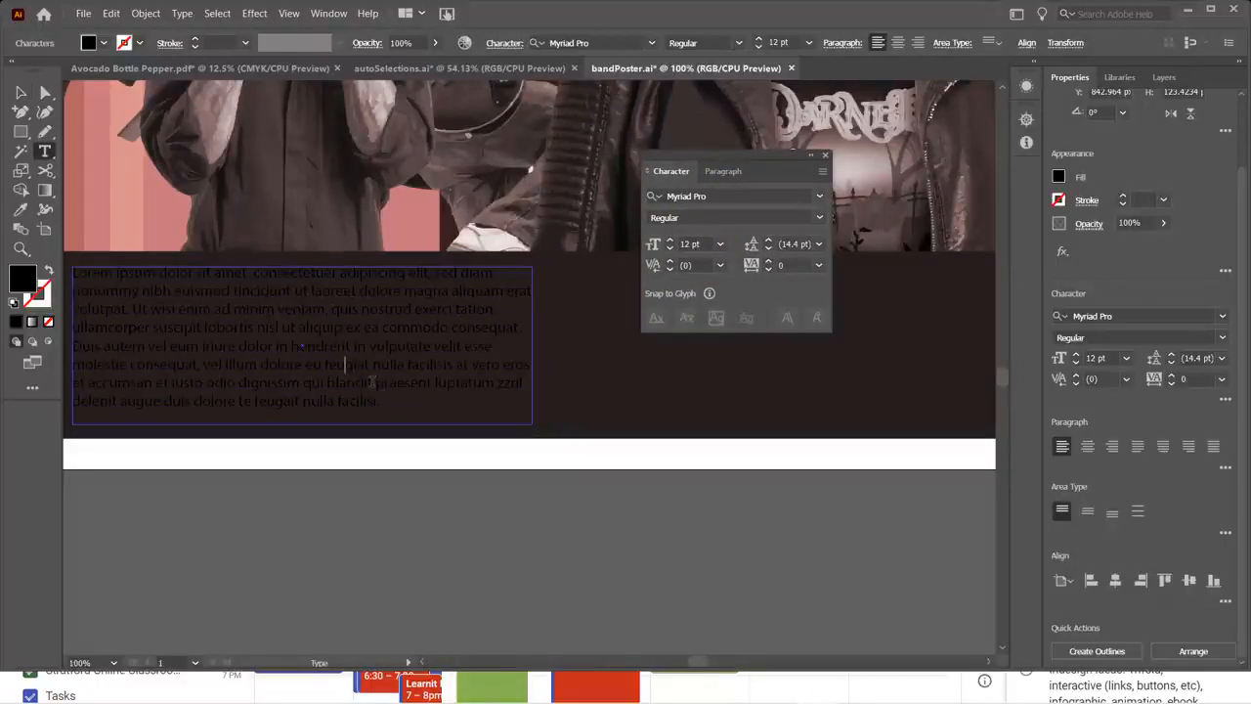
pyautogui.hotkey('ctrl', 'a')
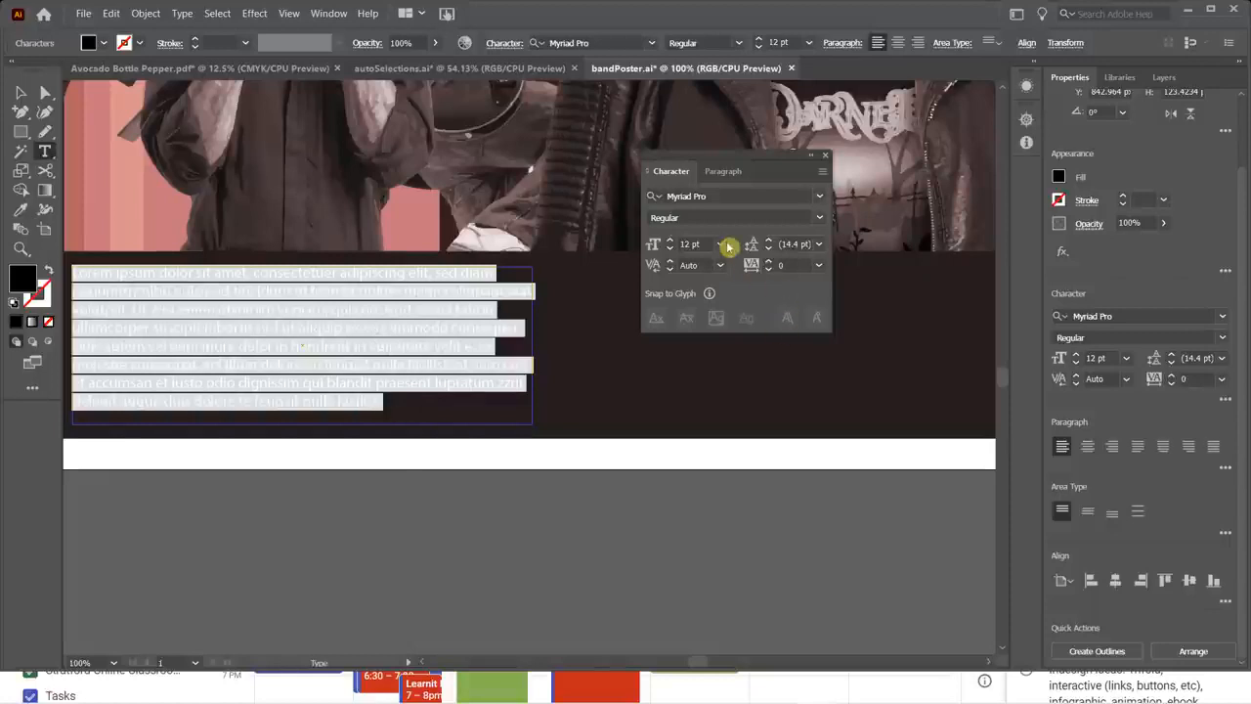
pyautogui.click(819, 197)
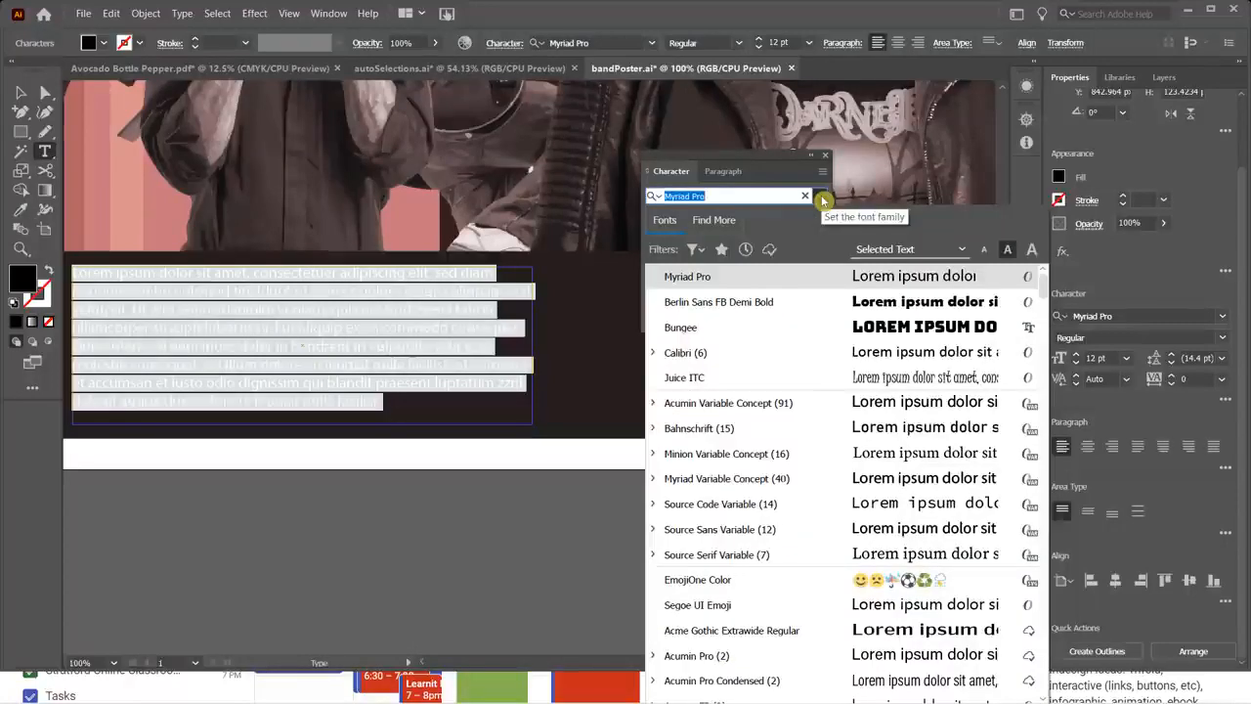
pyautogui.click(692, 303)
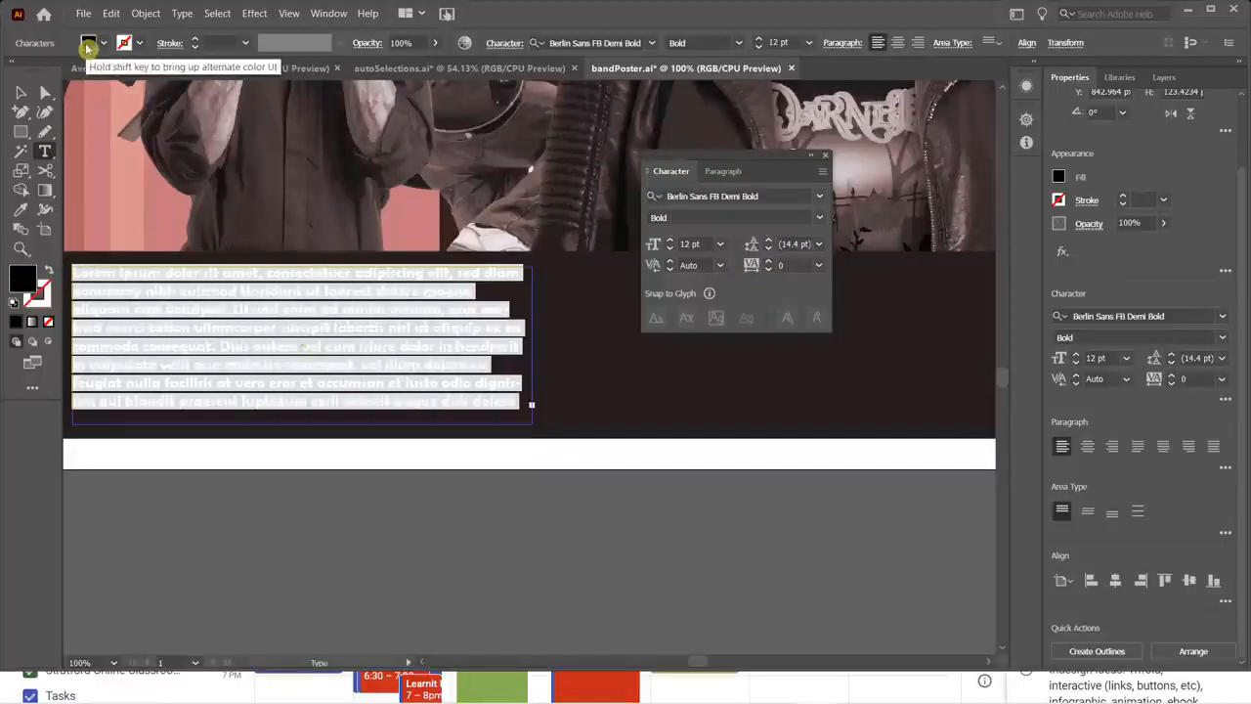
# - Set the fill of the selected placeholder text to white (FFFFFF) and deselect the characters
pyautogui.doubleClick(29, 283)
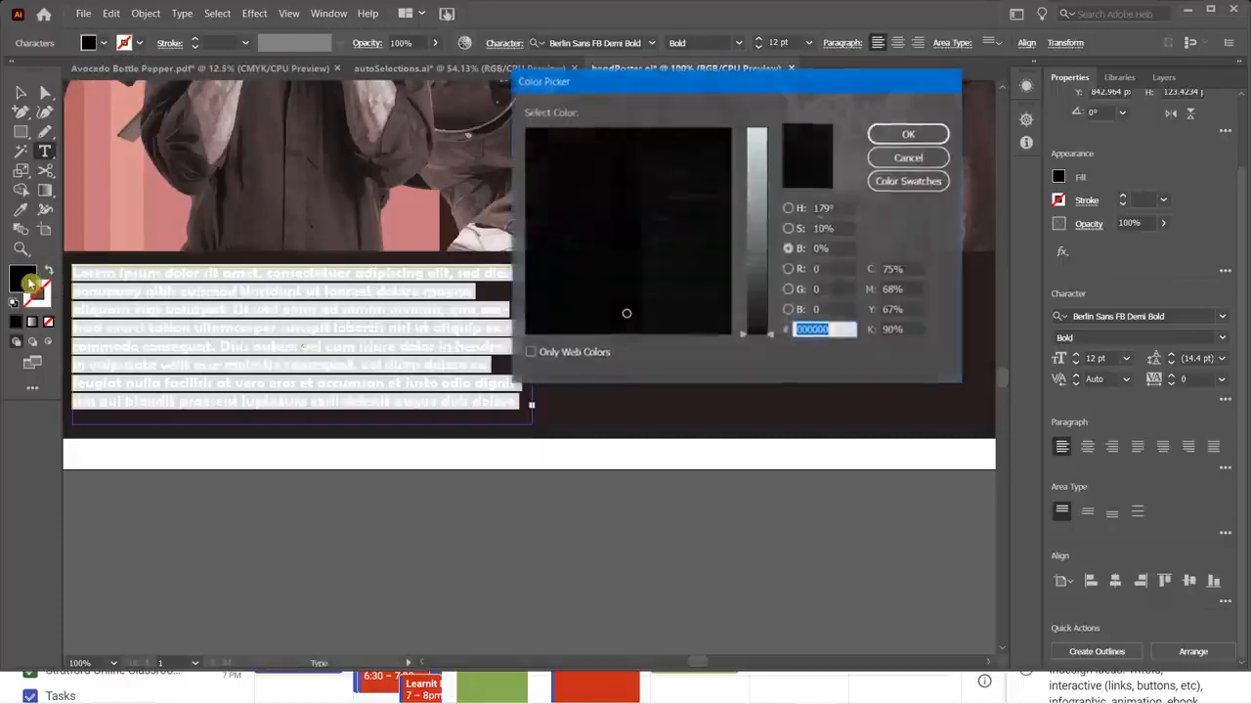
pyautogui.moveTo(759, 144); pyautogui.dragTo(764, 128)
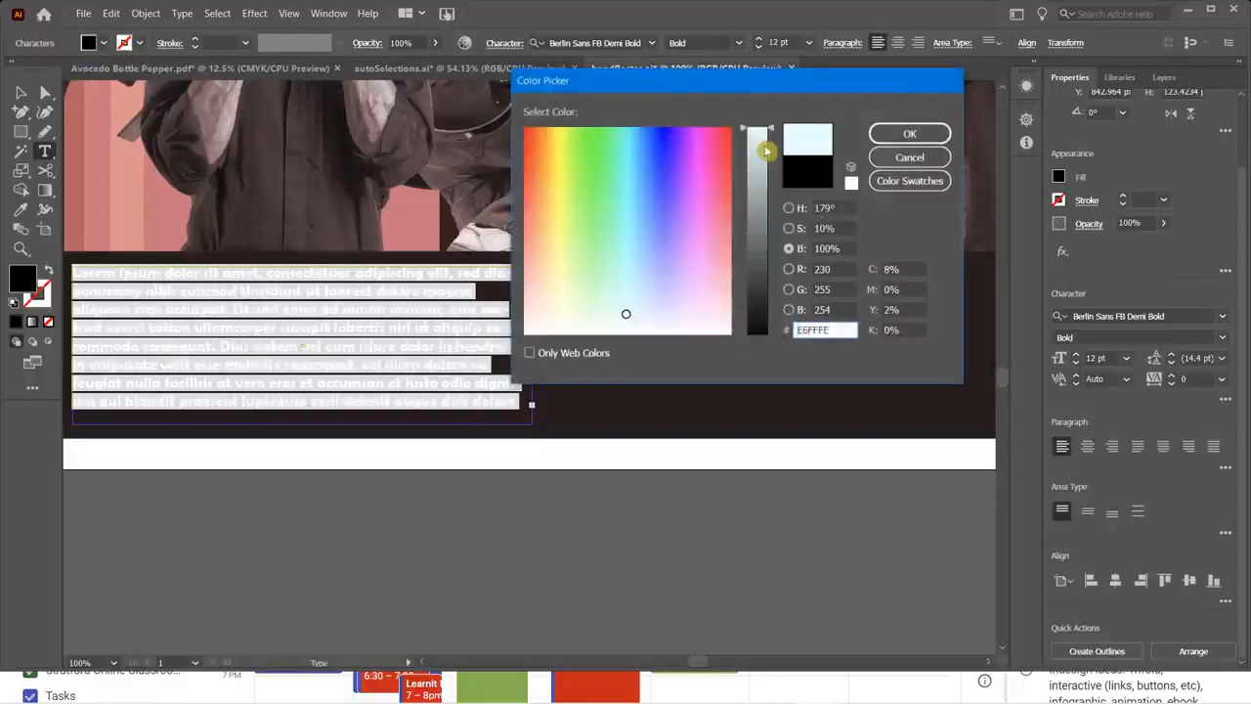
pyautogui.click(625, 316)
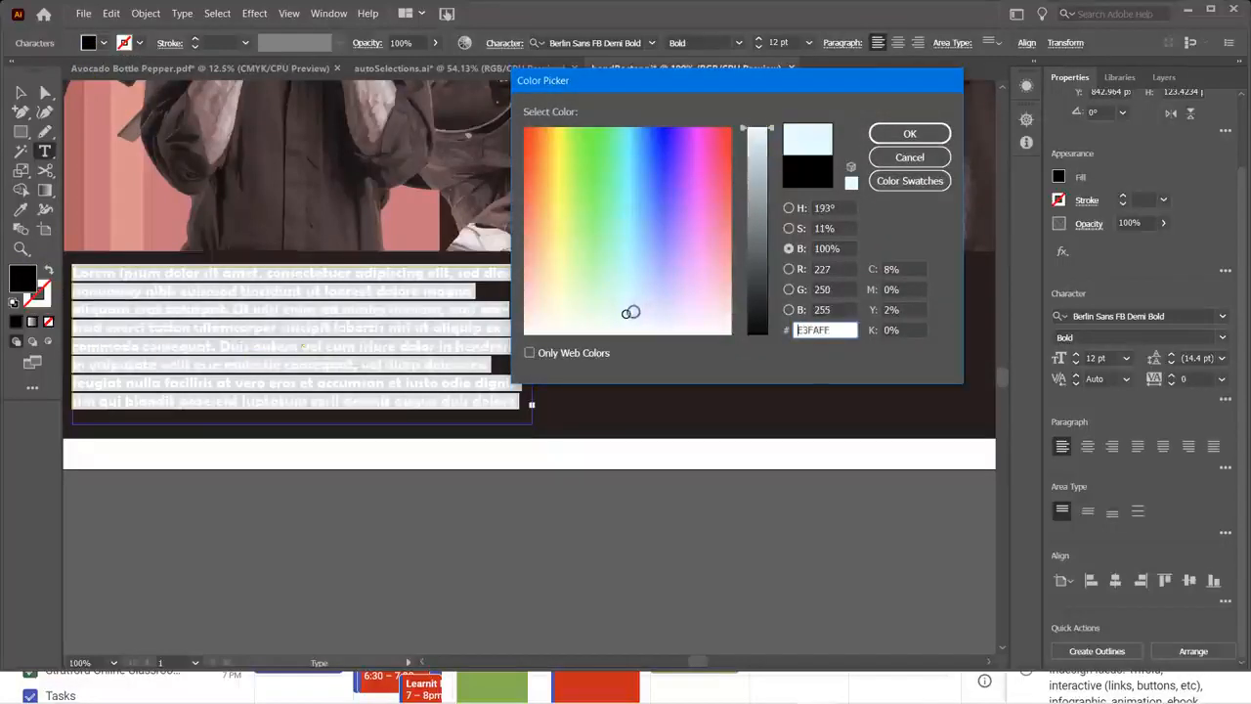
pyautogui.moveTo(543, 328); pyautogui.dragTo(507, 342)
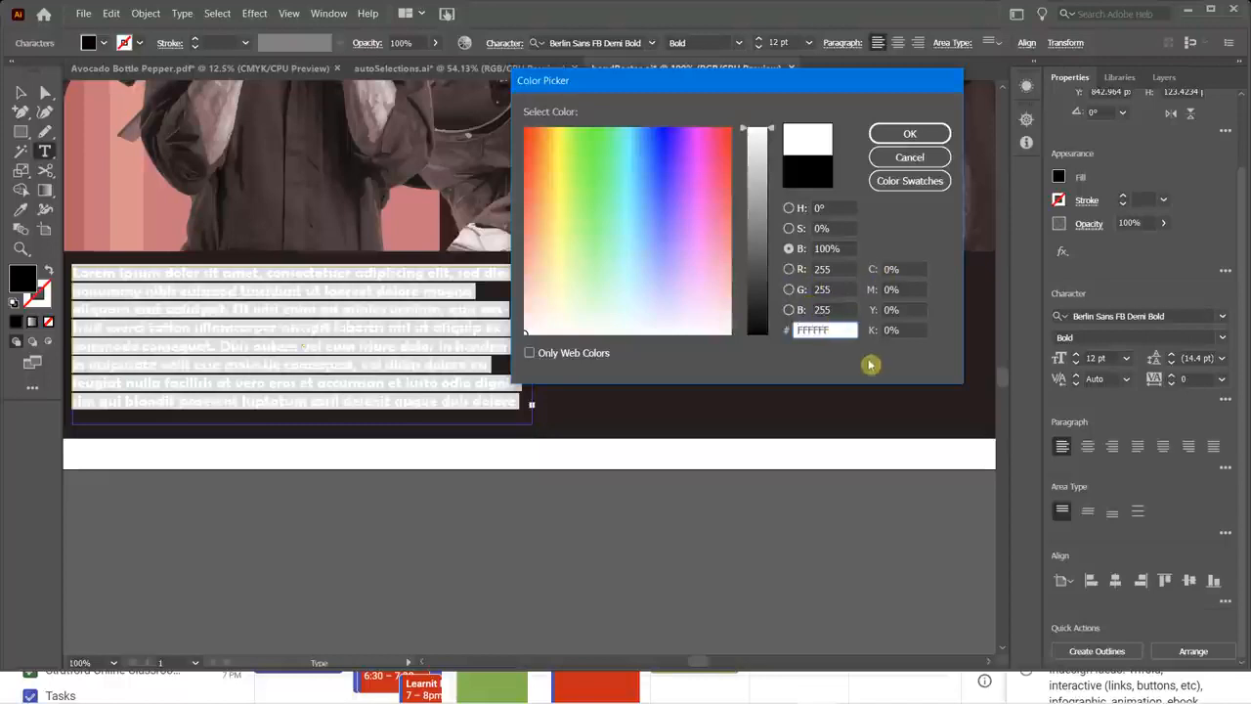
pyautogui.click(897, 133)
pyautogui.click(207, 330)
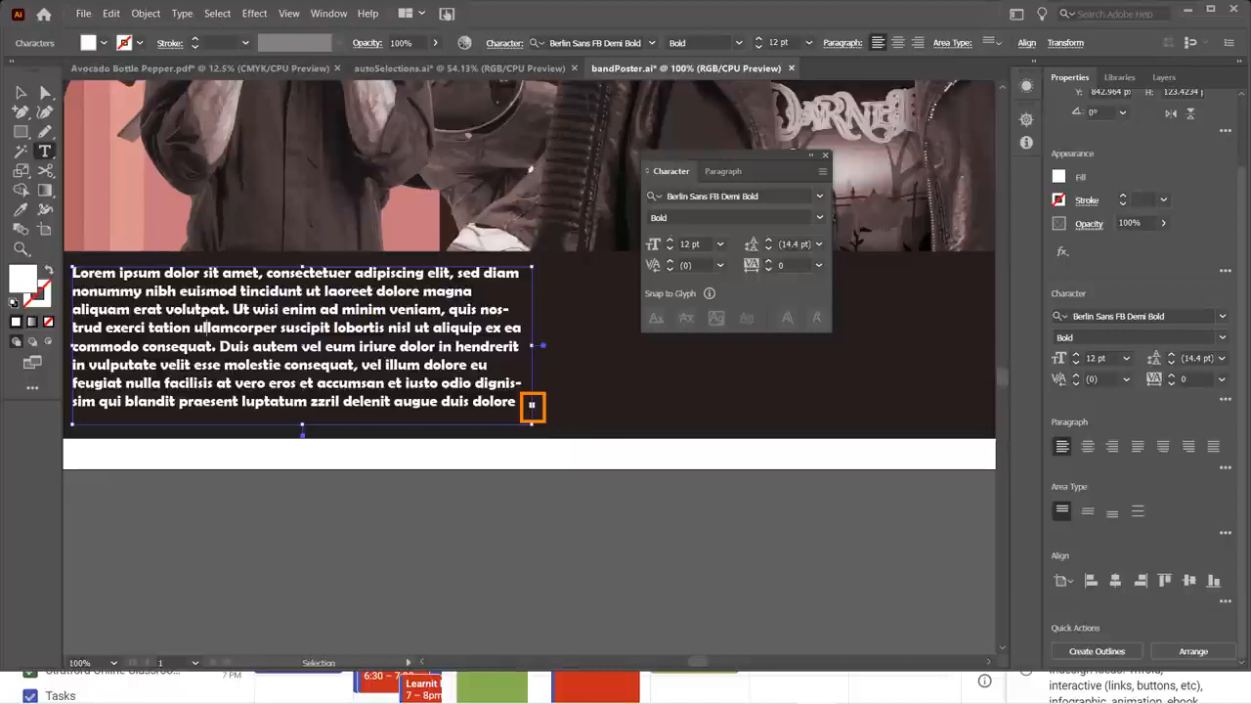
# - Widen the text frame slightly and resize its height to about 130 pt to fit all the text, then move the Character settings nearer
pyautogui.press('Escape')
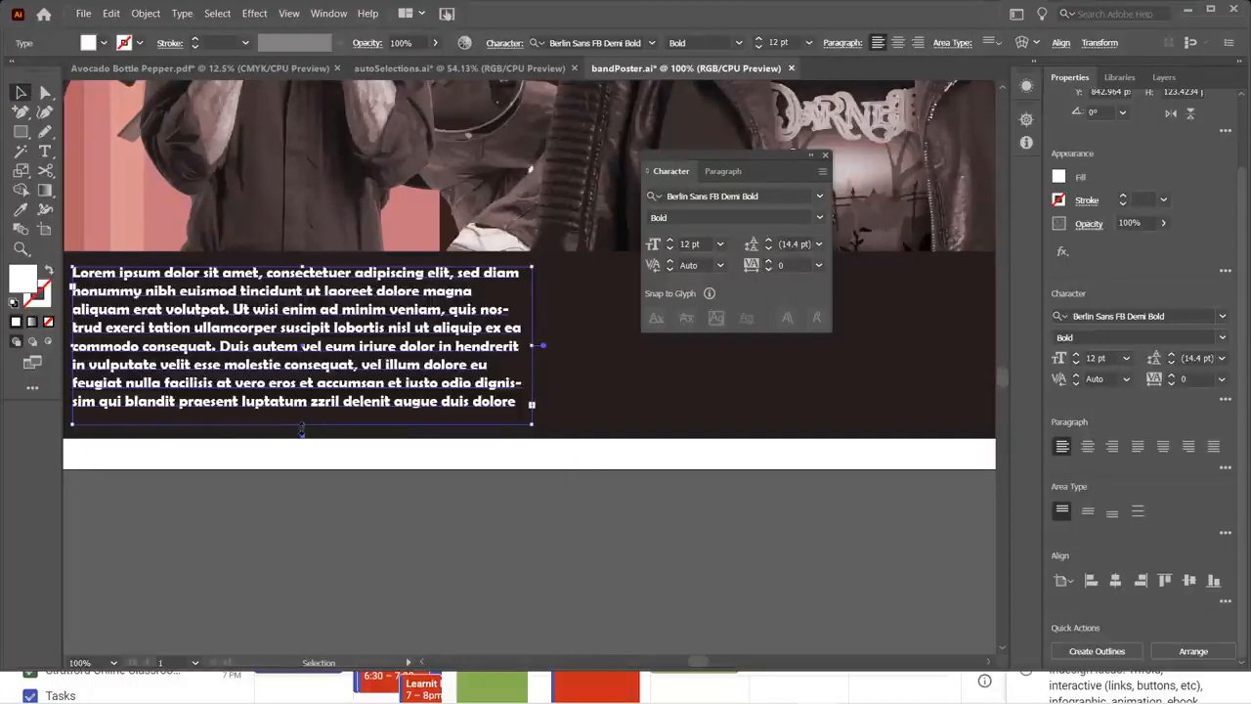
pyautogui.moveTo(301, 428); pyautogui.dragTo(302, 445)
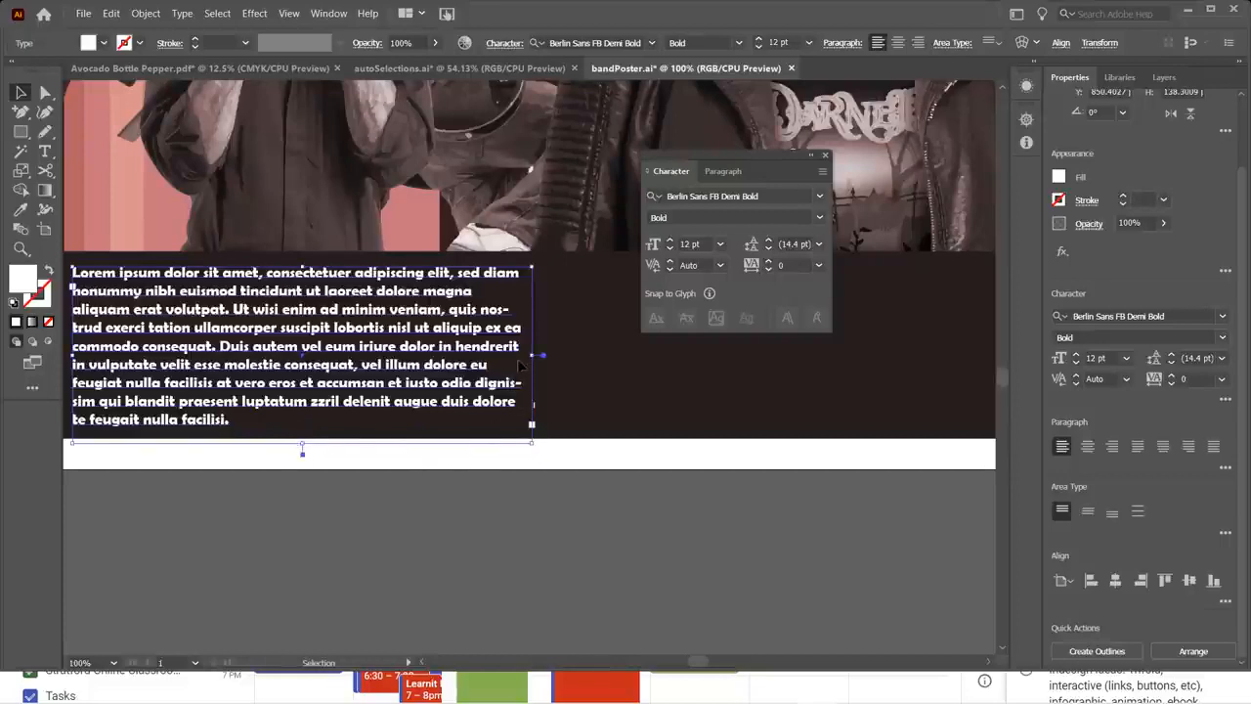
pyautogui.moveTo(532, 355); pyautogui.dragTo(550, 356)
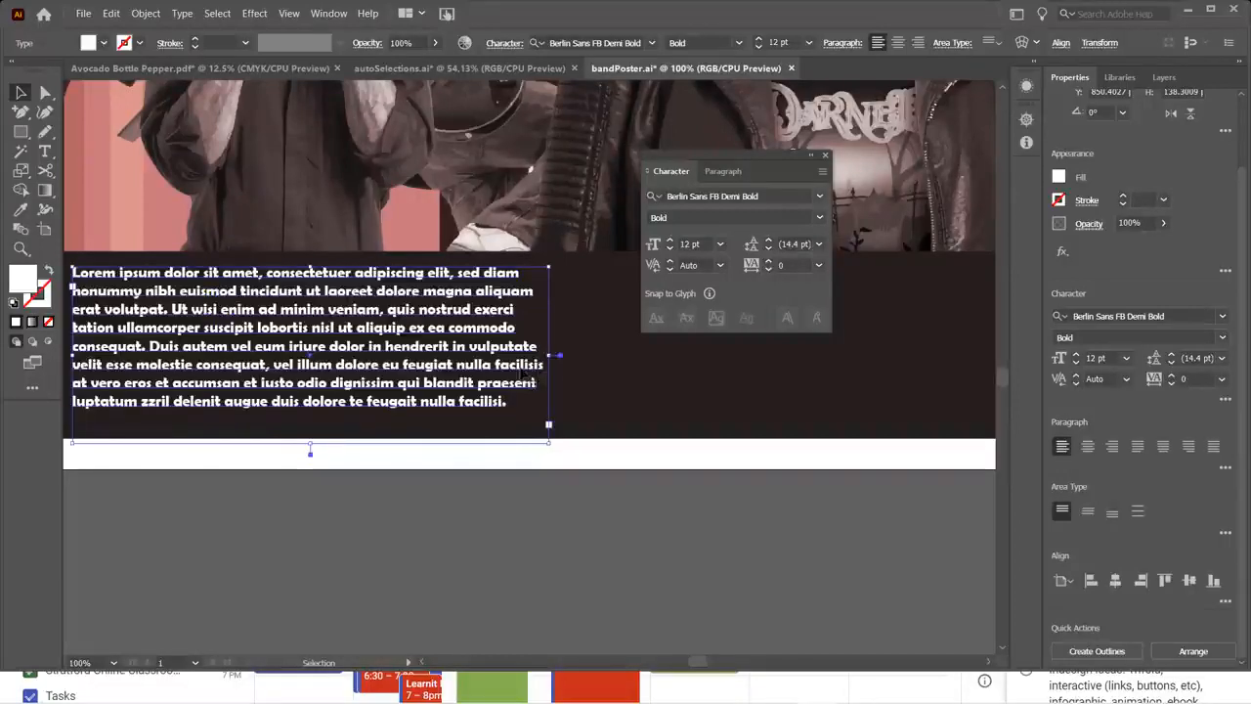
pyautogui.moveTo(311, 444); pyautogui.dragTo(311, 433)
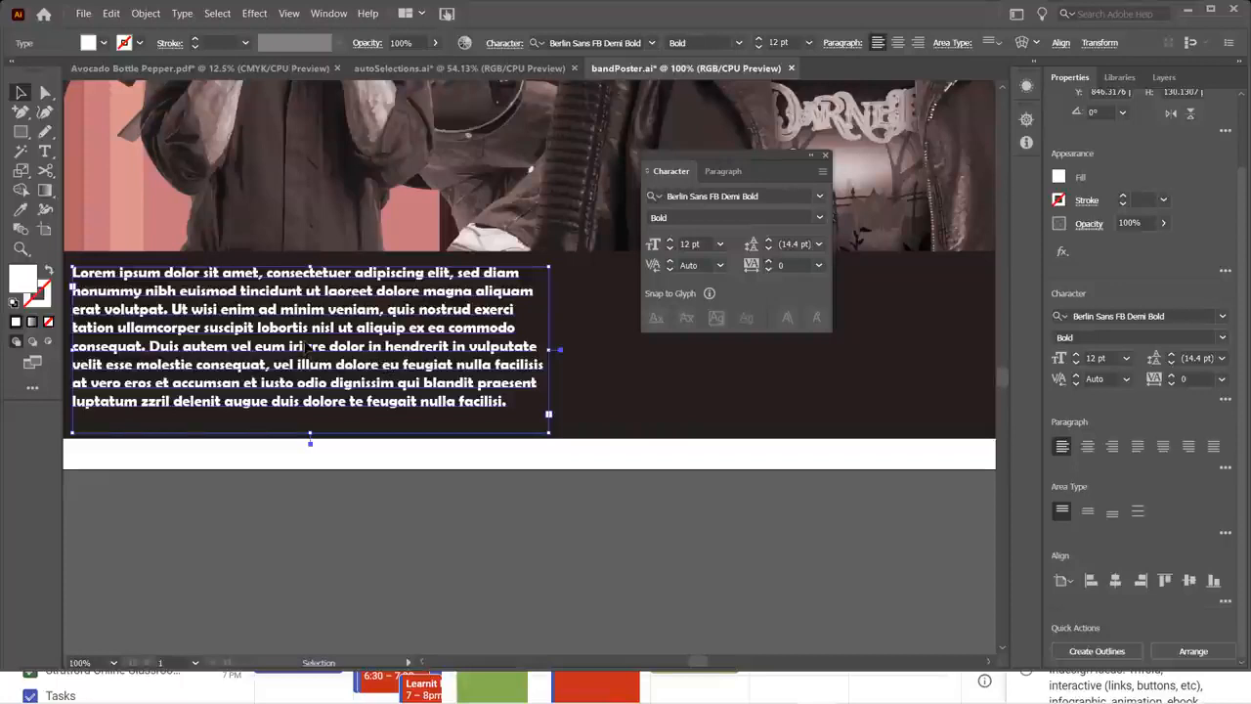
pyautogui.moveTo(712, 167); pyautogui.dragTo(670, 153)
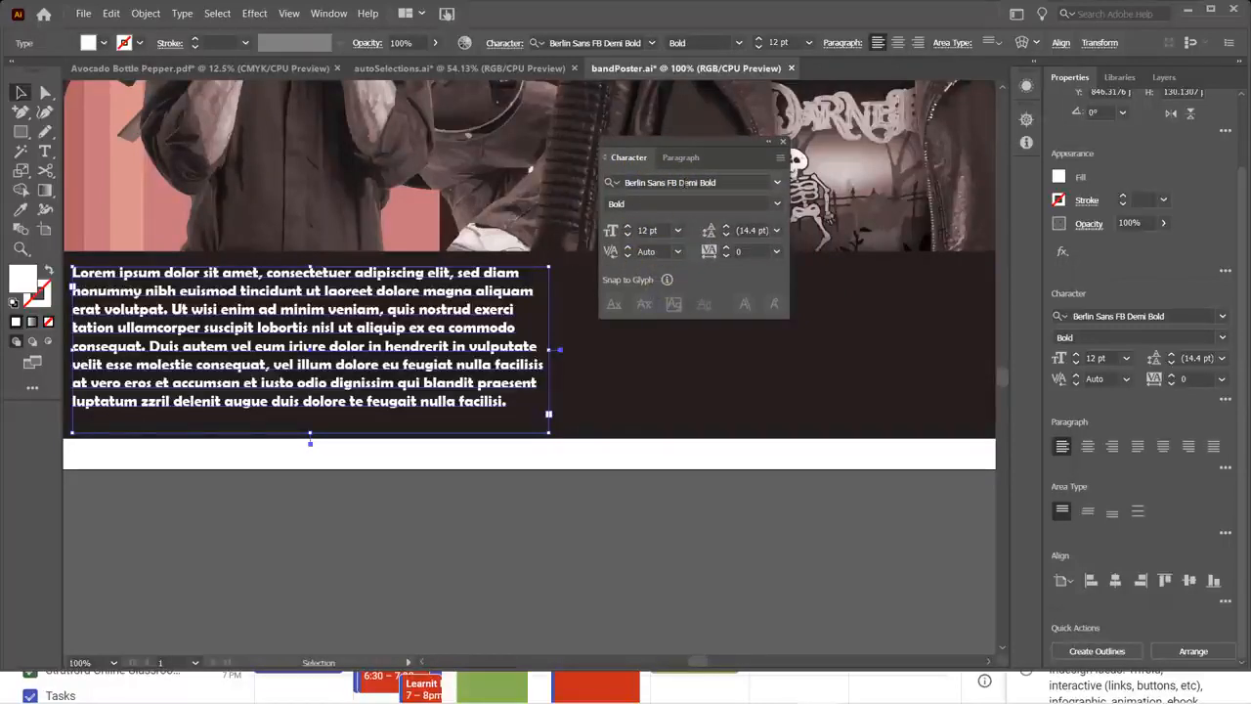
# - Add Minion Variable Concept, Balboa ExtraCondensed and Bernard MT Condensed to the favourite fonts
pyautogui.click(780, 184)
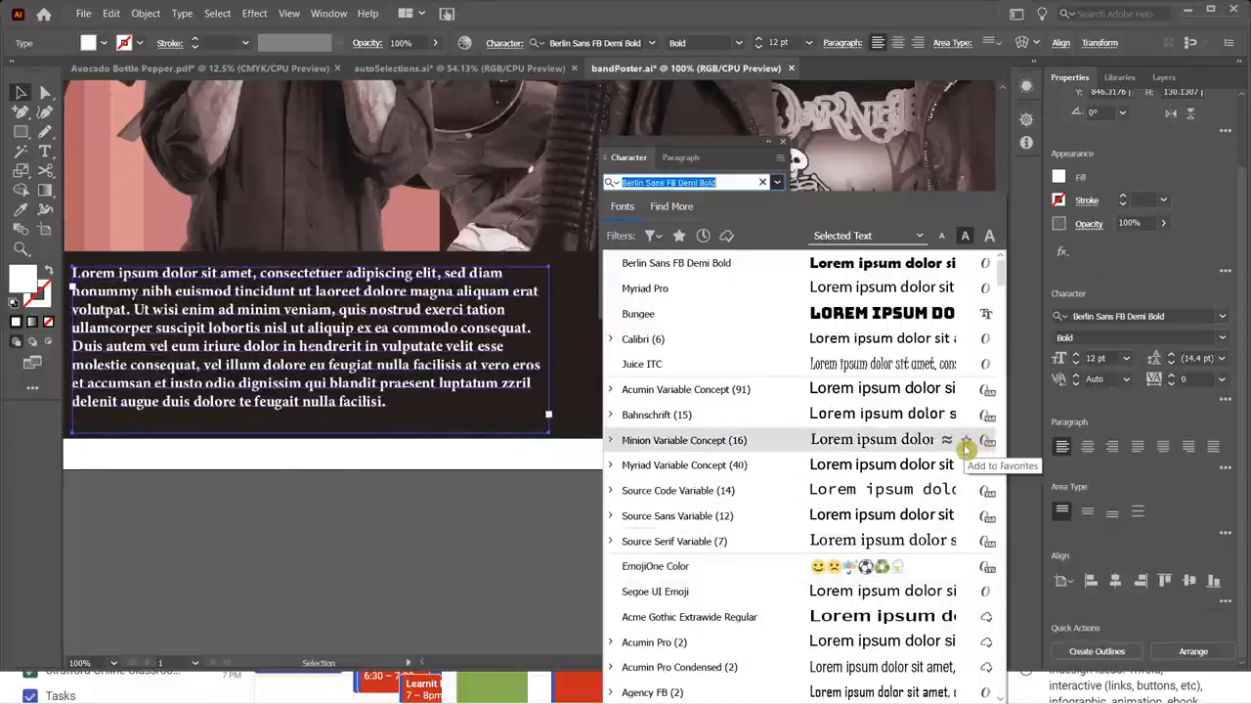
pyautogui.click(965, 447)
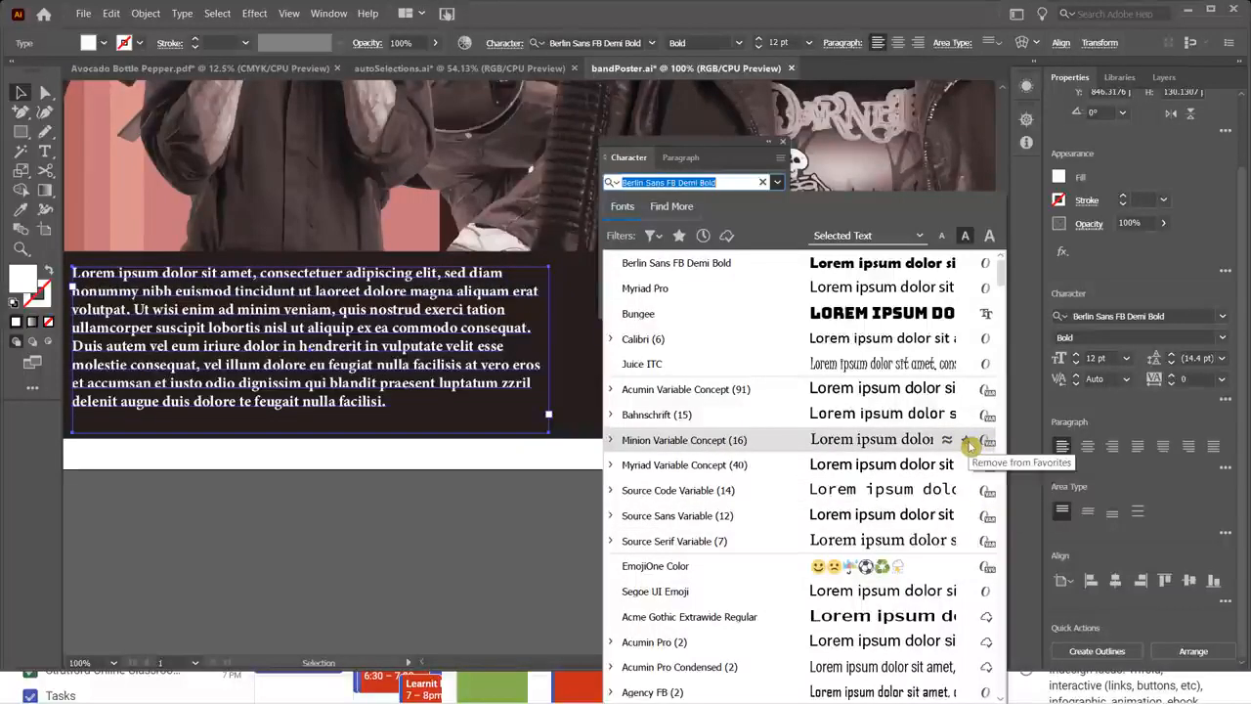
pyautogui.scroll(-5, 963, 489)
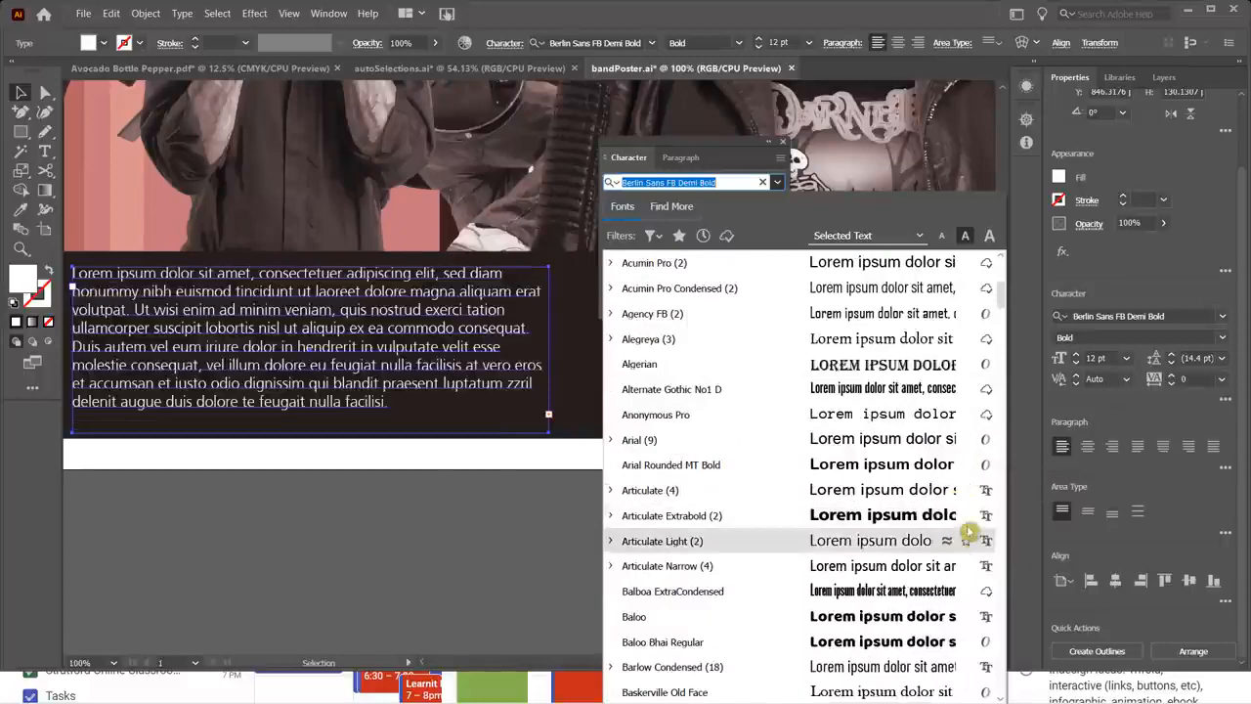
pyautogui.click(967, 591)
pyautogui.scroll(-3, 963, 601)
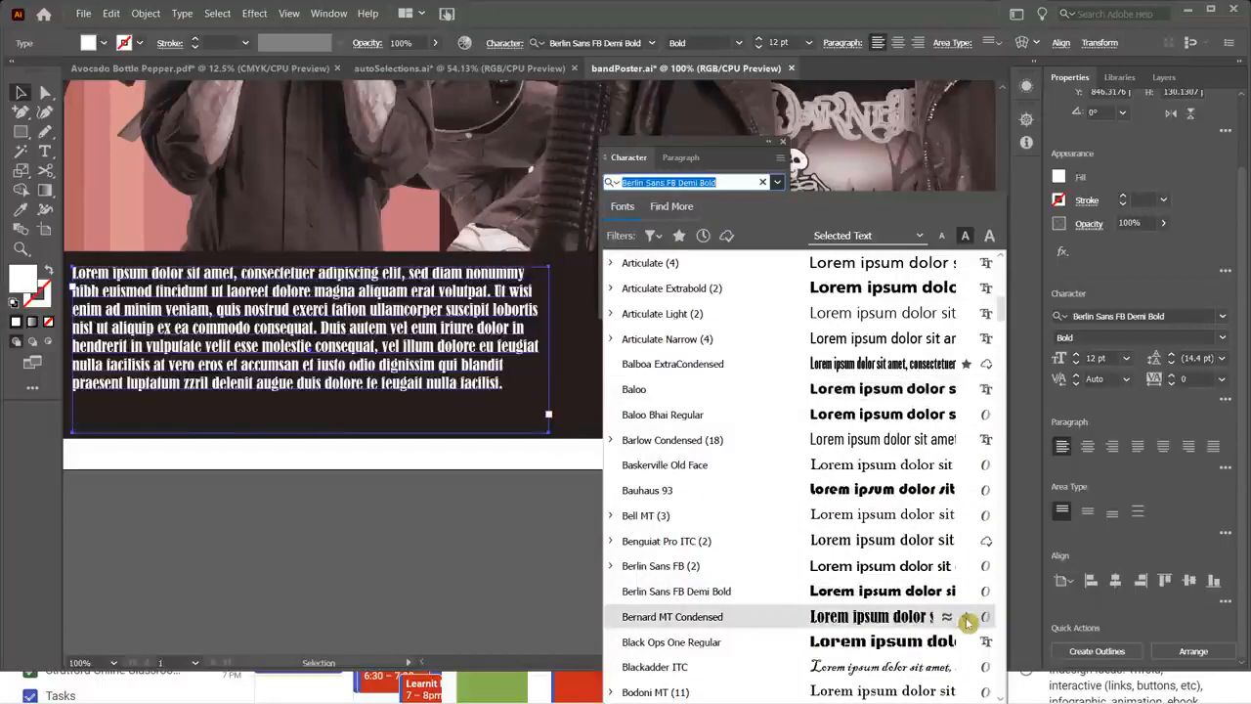
# - Show only the favourite fonts, clear that filter, and view the classification and property filters for fonts
pyautogui.scroll(12, 939, 625)
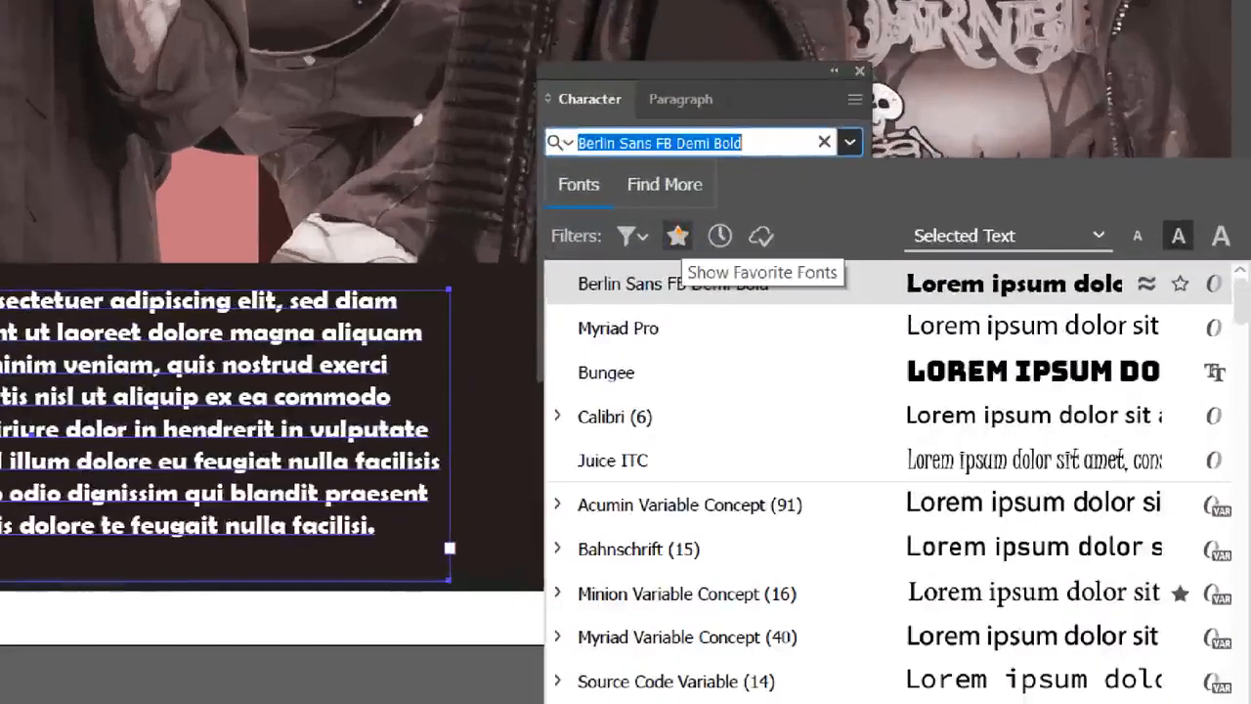
pyautogui.click(681, 237)
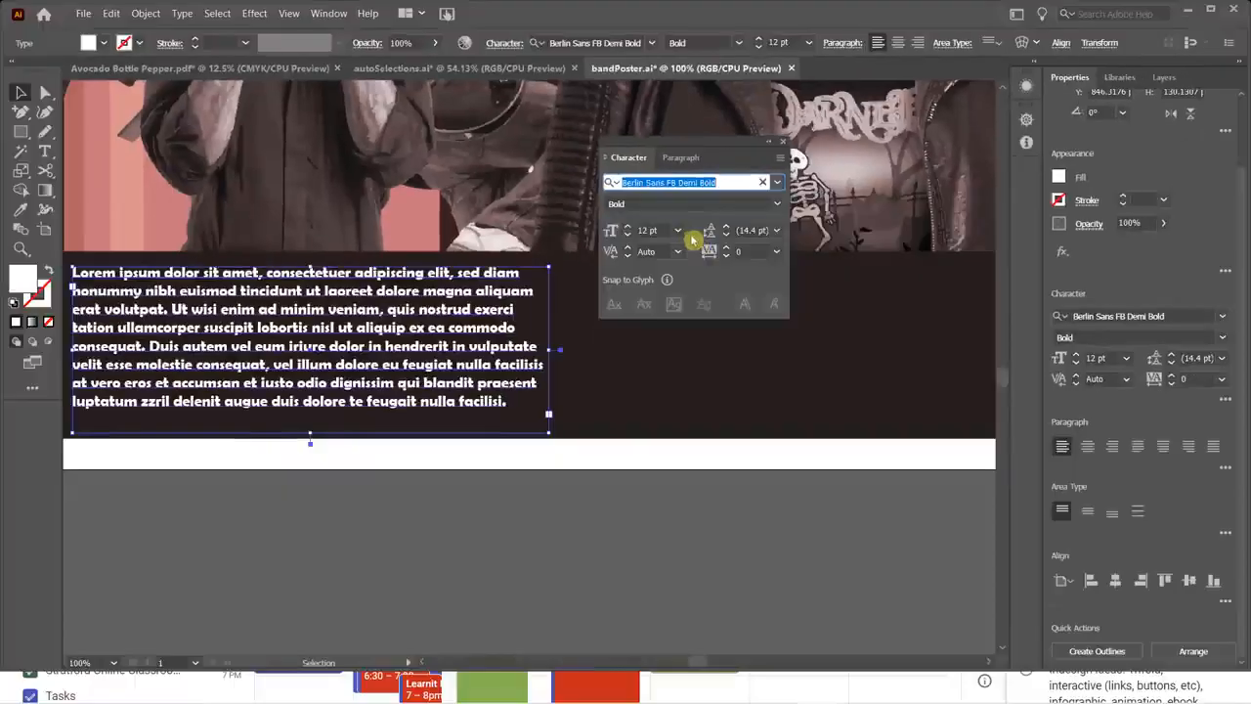
pyautogui.click(777, 184)
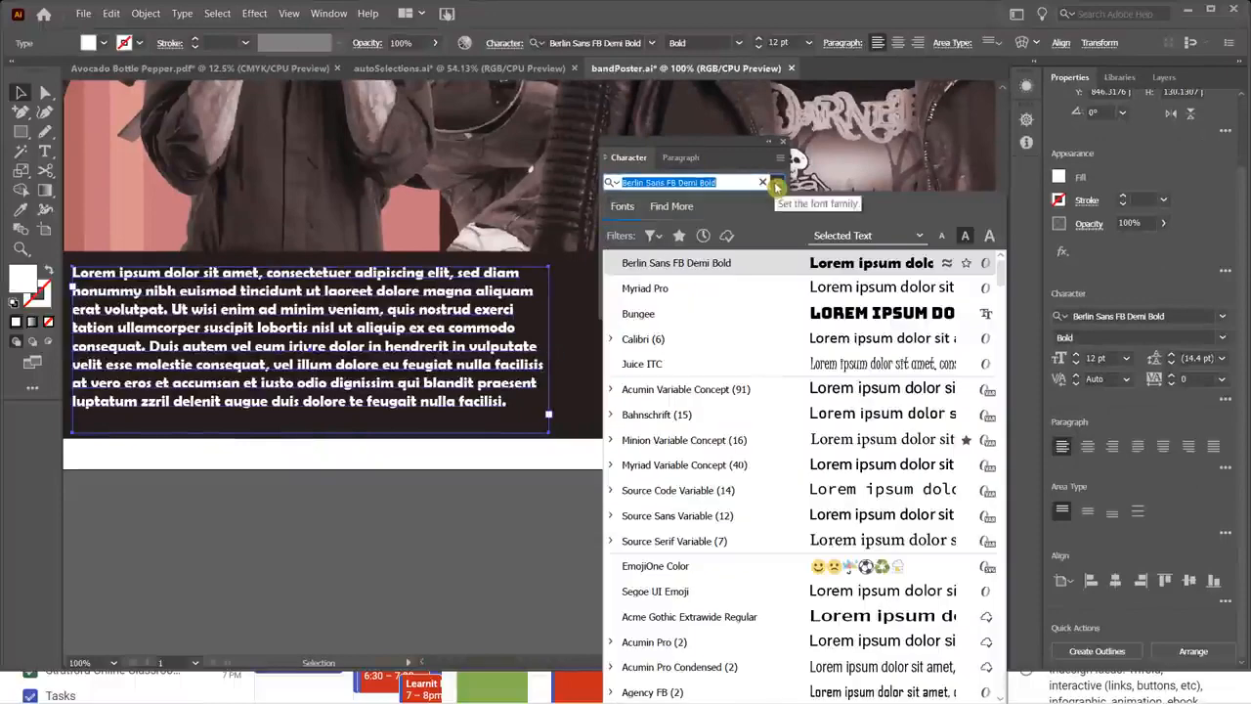
pyautogui.click(679, 236)
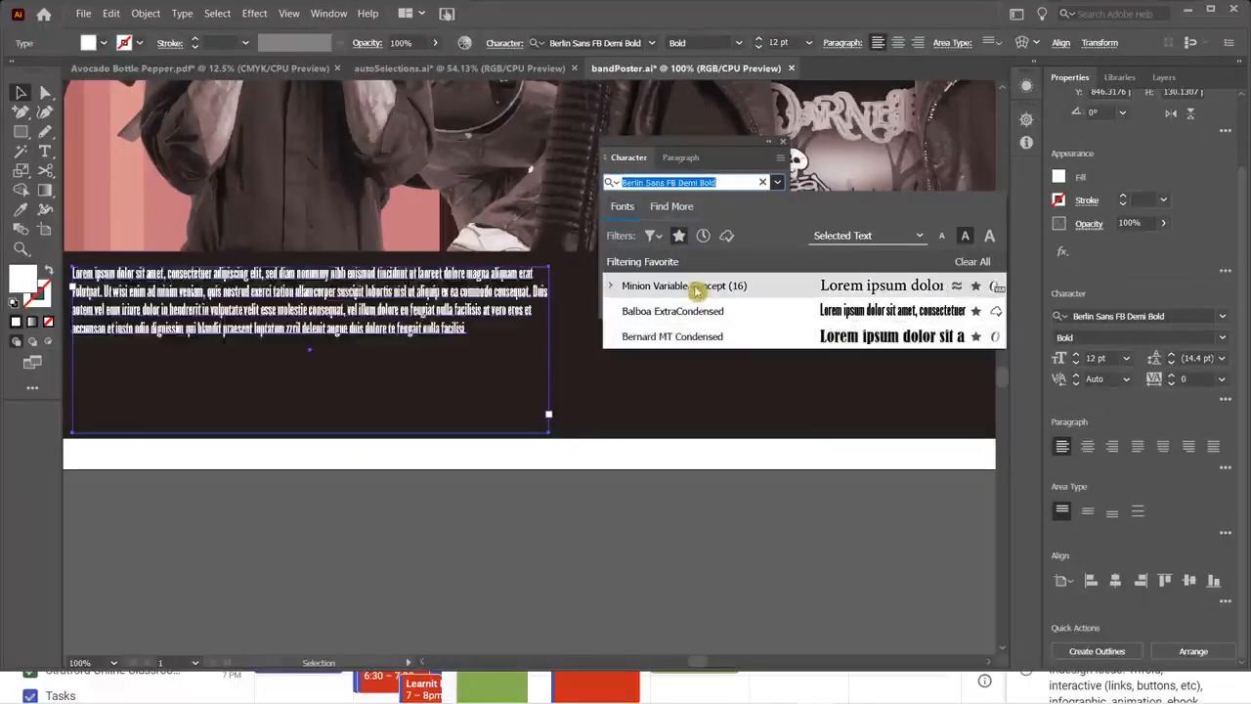
pyautogui.click(679, 237)
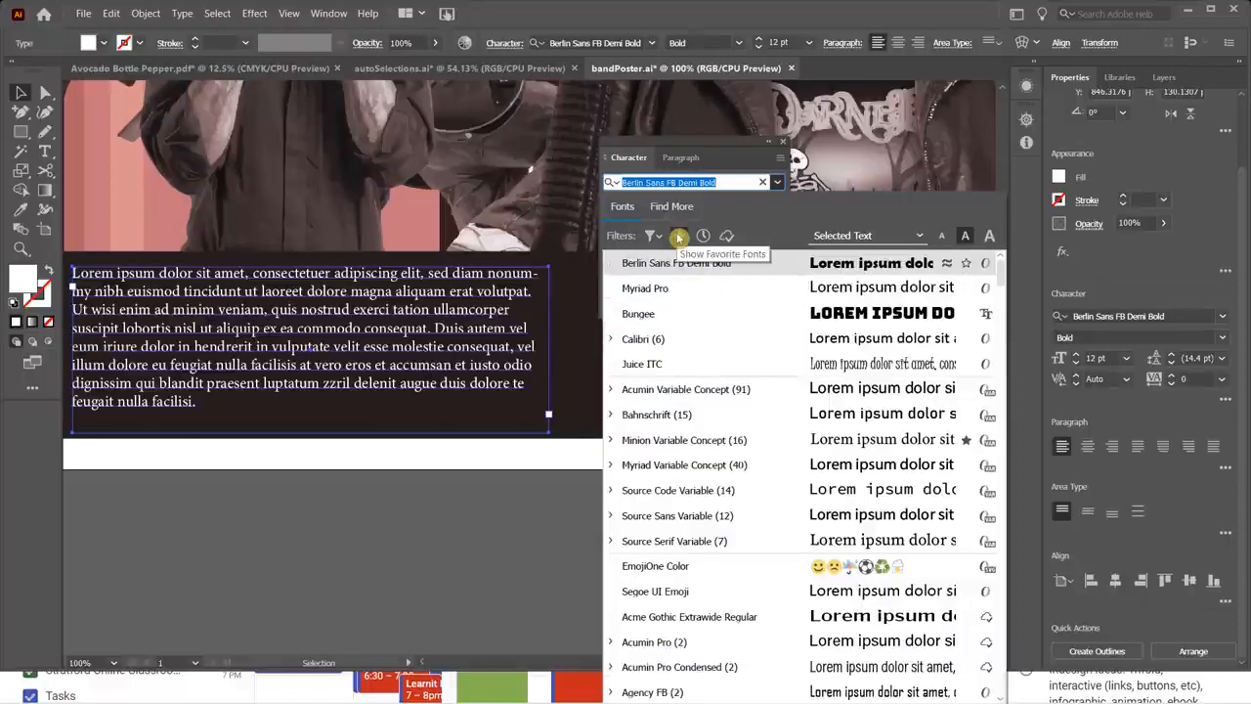
pyautogui.click(658, 236)
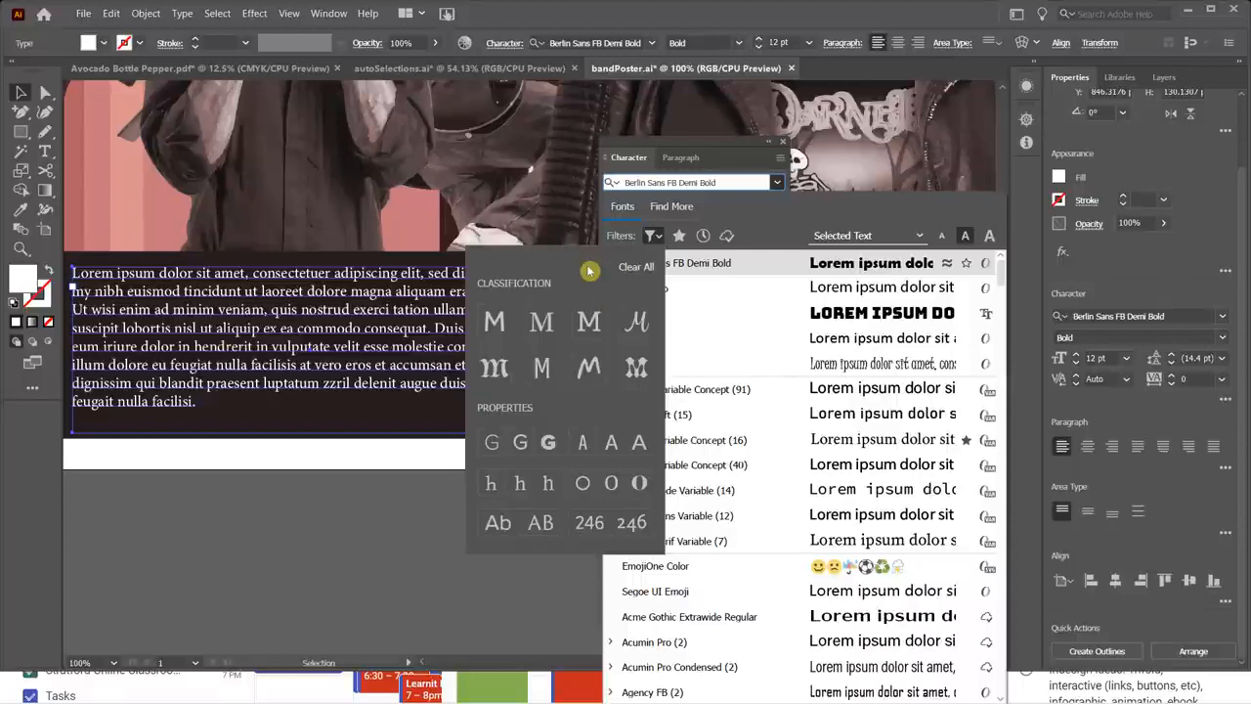
pyautogui.click(761, 213)
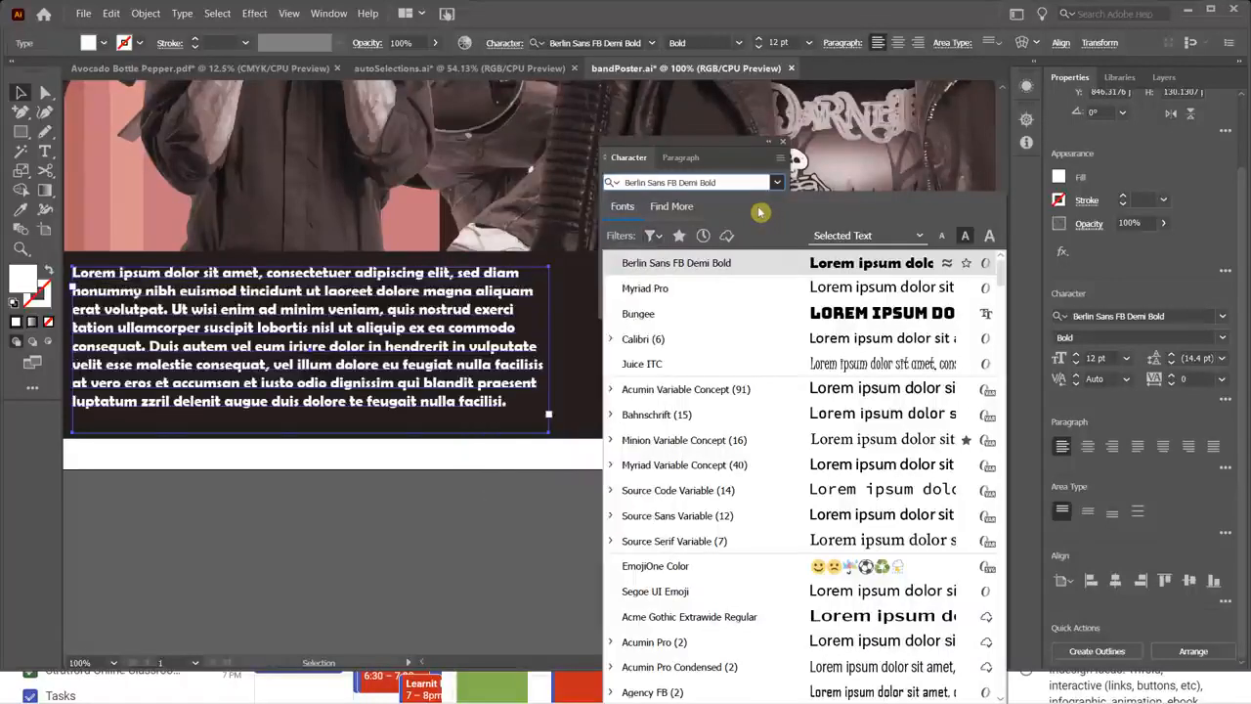
# - Filter the fonts to those recently added and set the placeholder text's font to Courier Prime
pyautogui.click(704, 236)
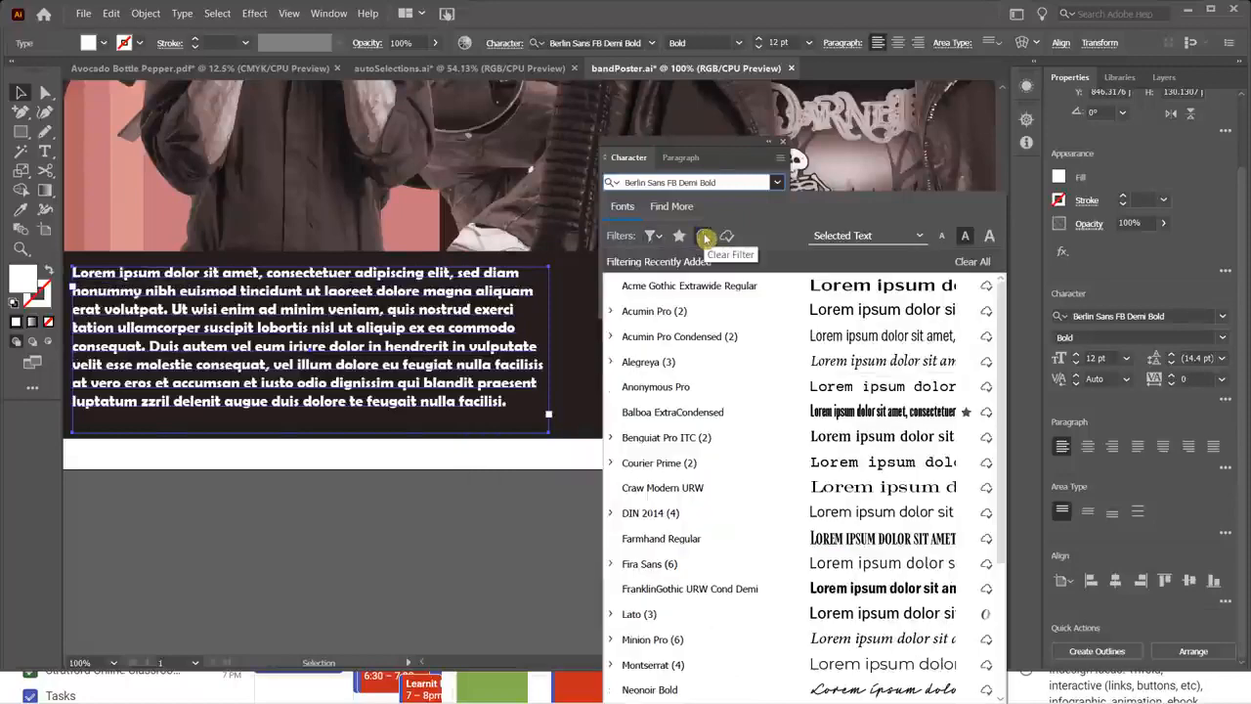
pyautogui.scroll(-3, 812, 450)
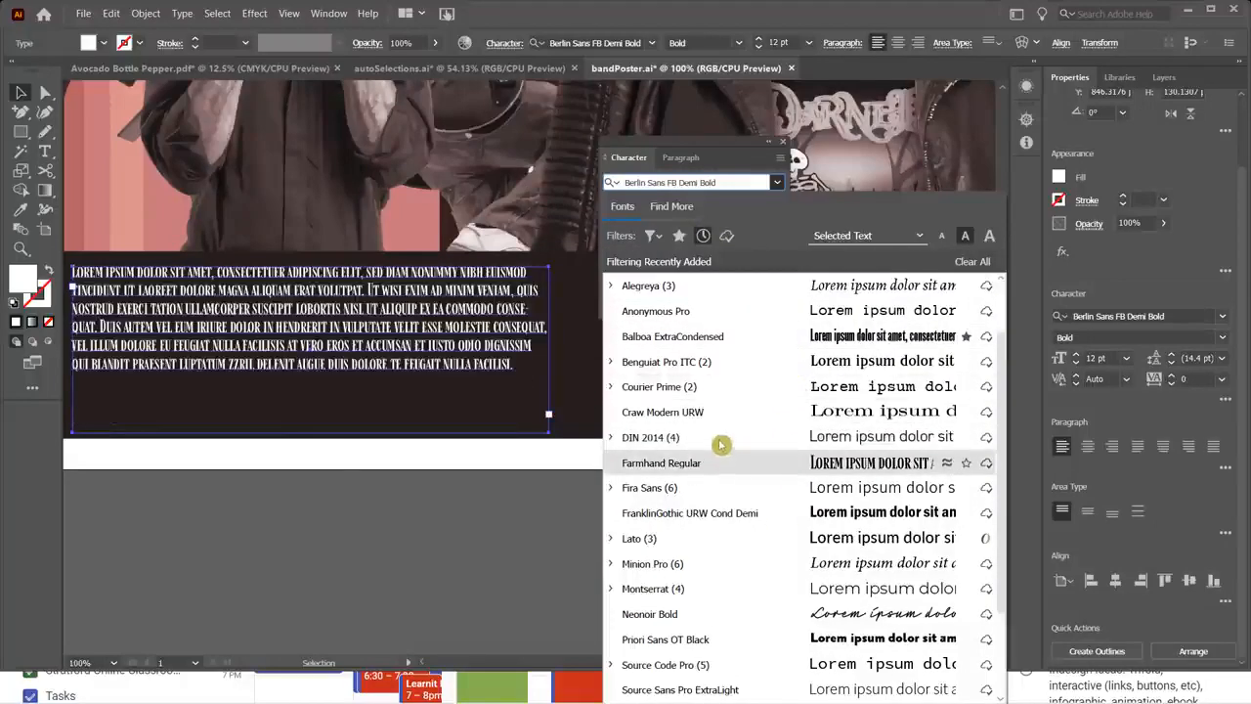
pyautogui.click(685, 390)
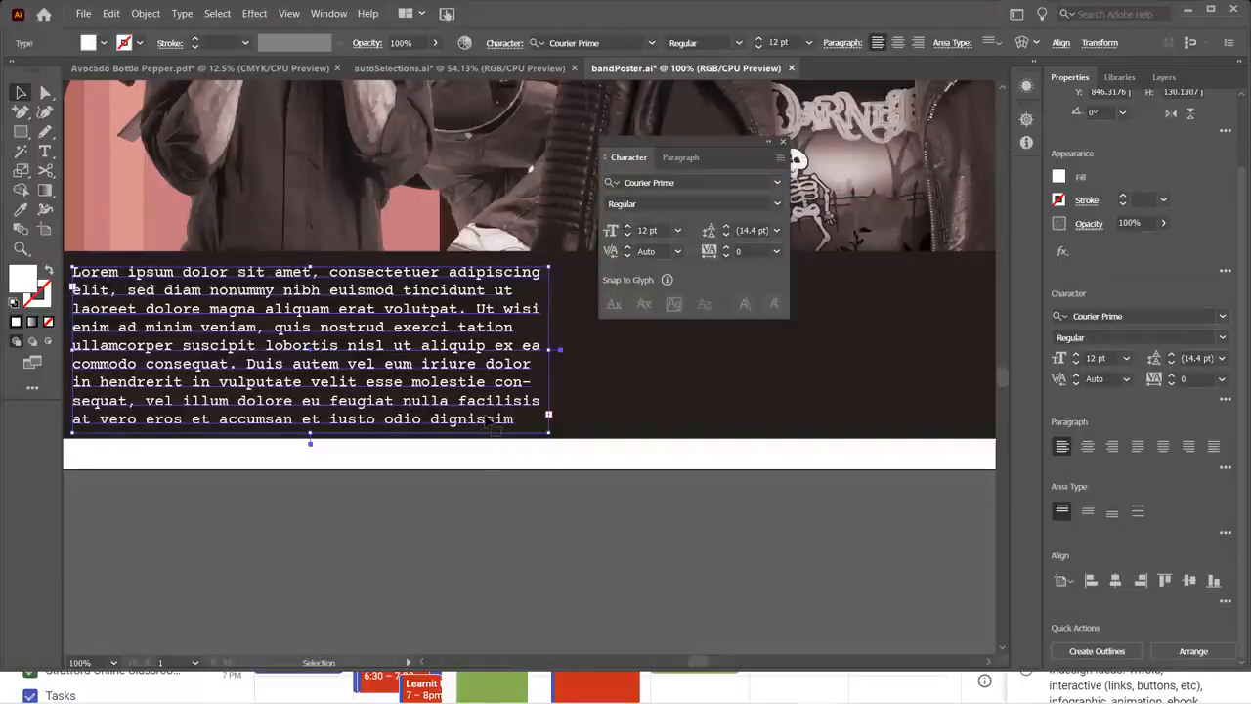
# - Select all the placeholder text in the frame and set its font size to 11 pt
pyautogui.doubleClick(456, 409)
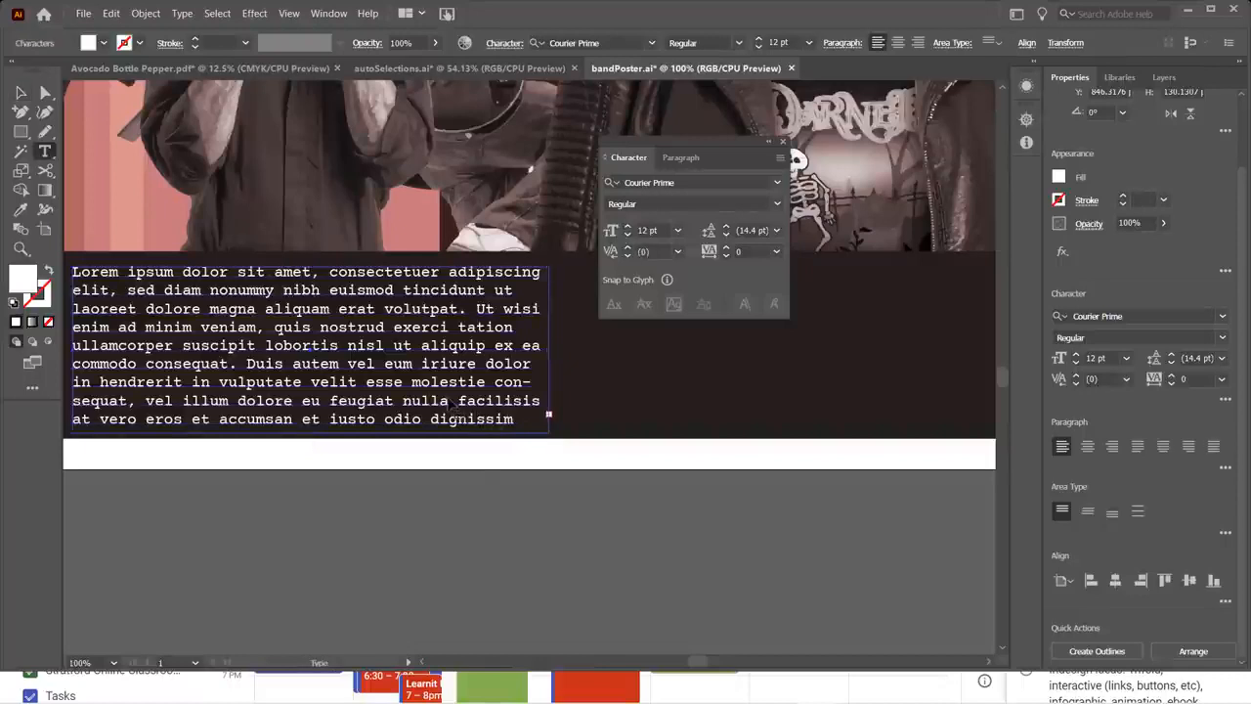
pyautogui.hotkey('ctrl', 'a')
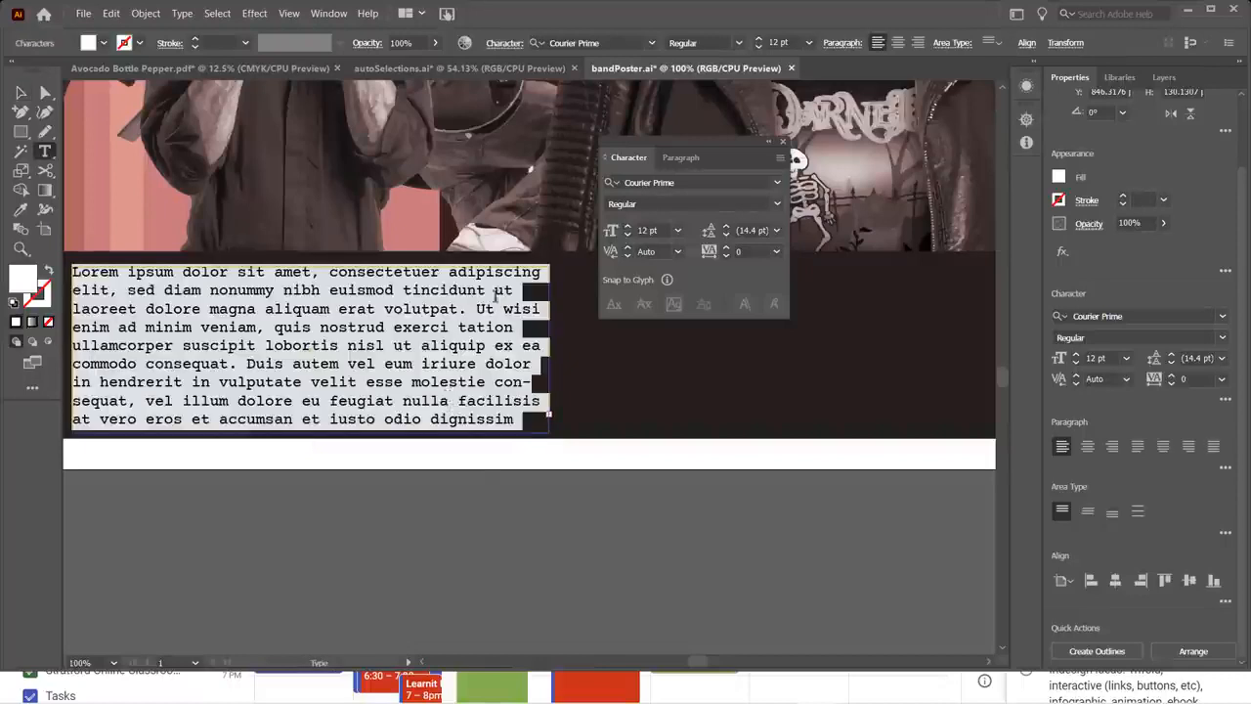
pyautogui.click(629, 237)
pyautogui.click(628, 236)
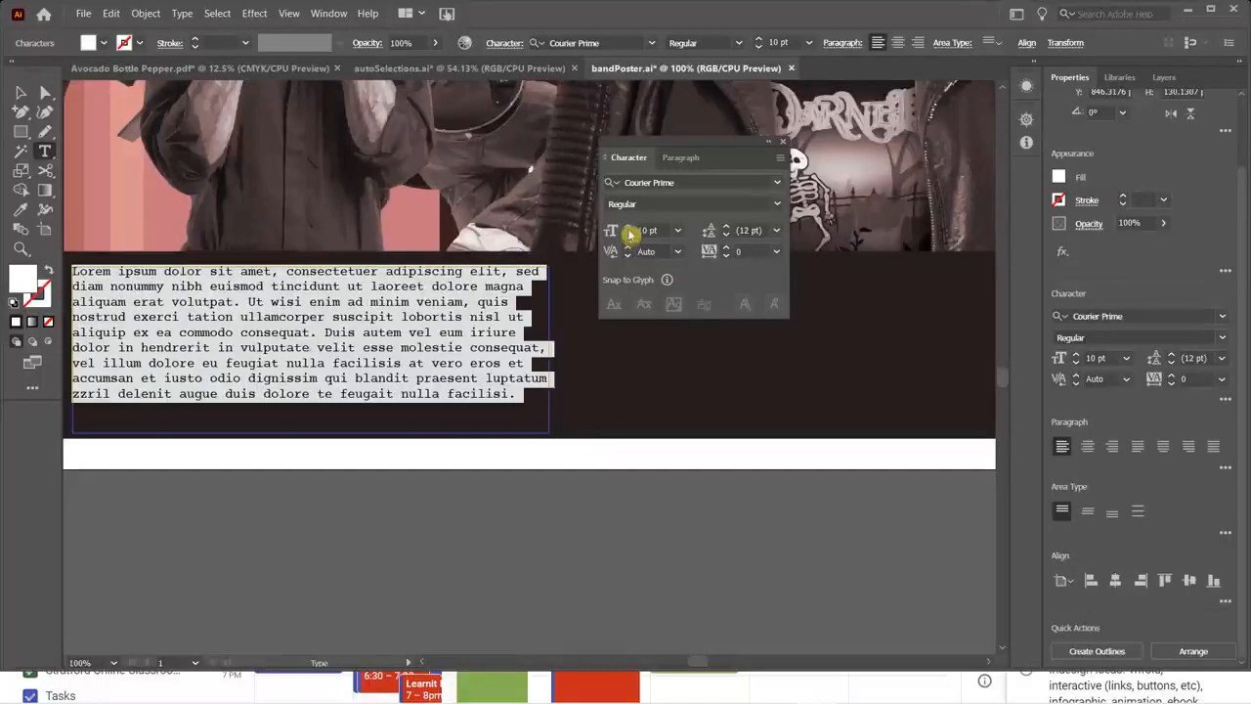
pyautogui.click(629, 229)
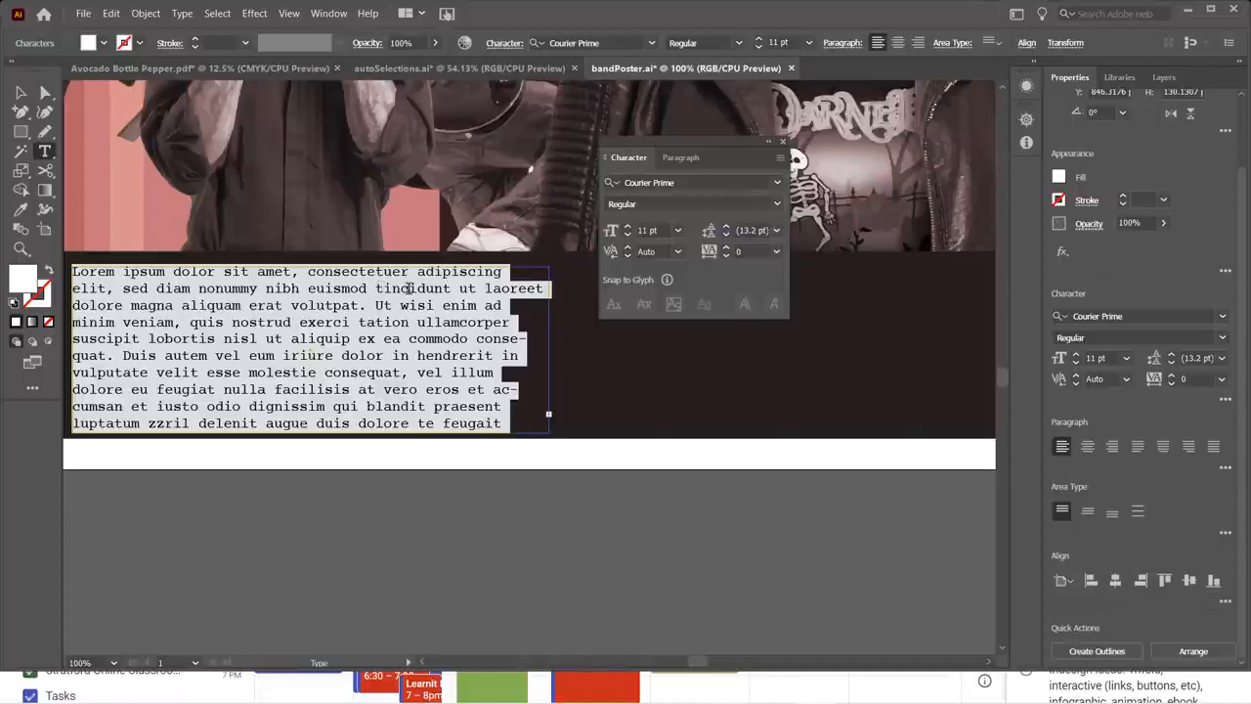
# - Set the leading of the selected placeholder text to 12 pt, then leave text editing and deselect the frame
pyautogui.click(727, 236)
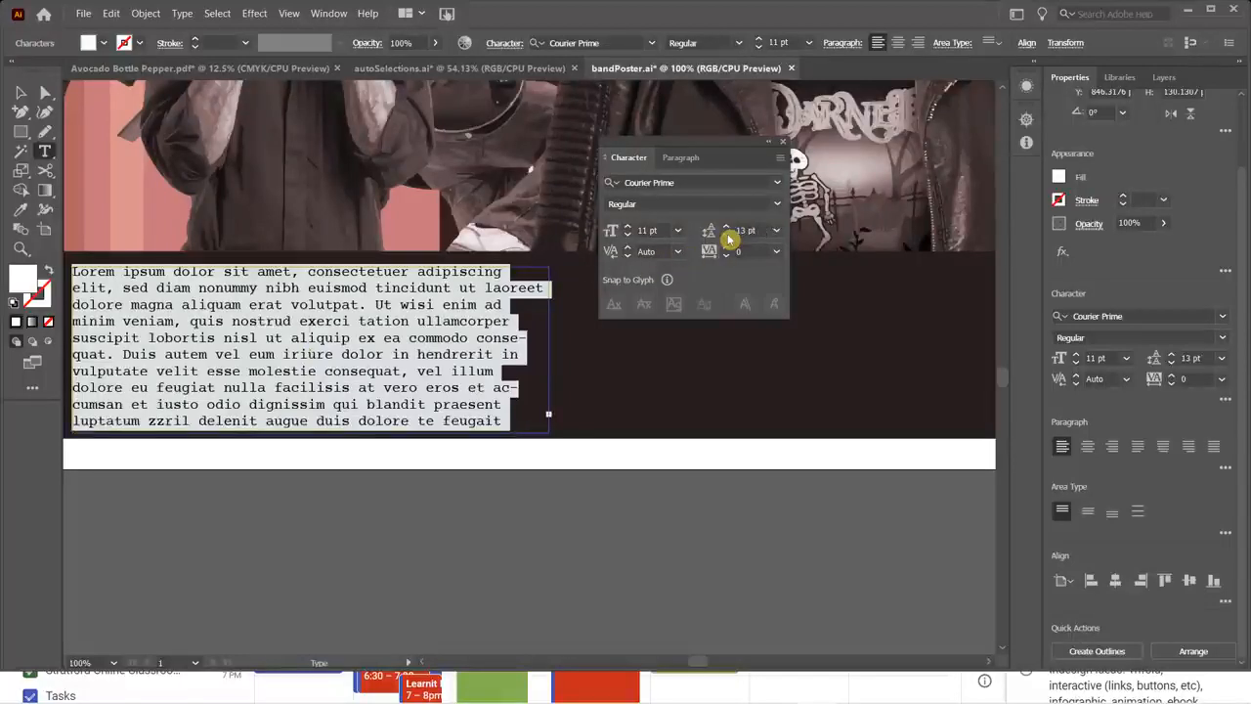
pyautogui.click(727, 237)
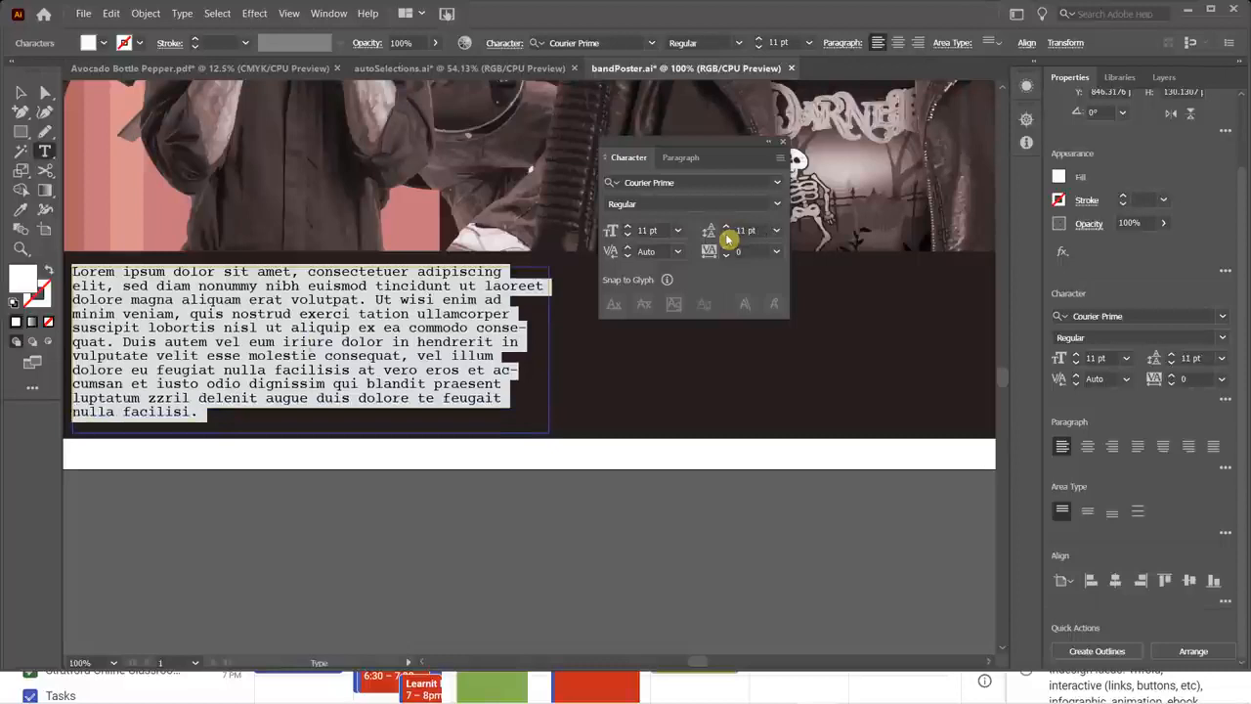
pyautogui.click(728, 227)
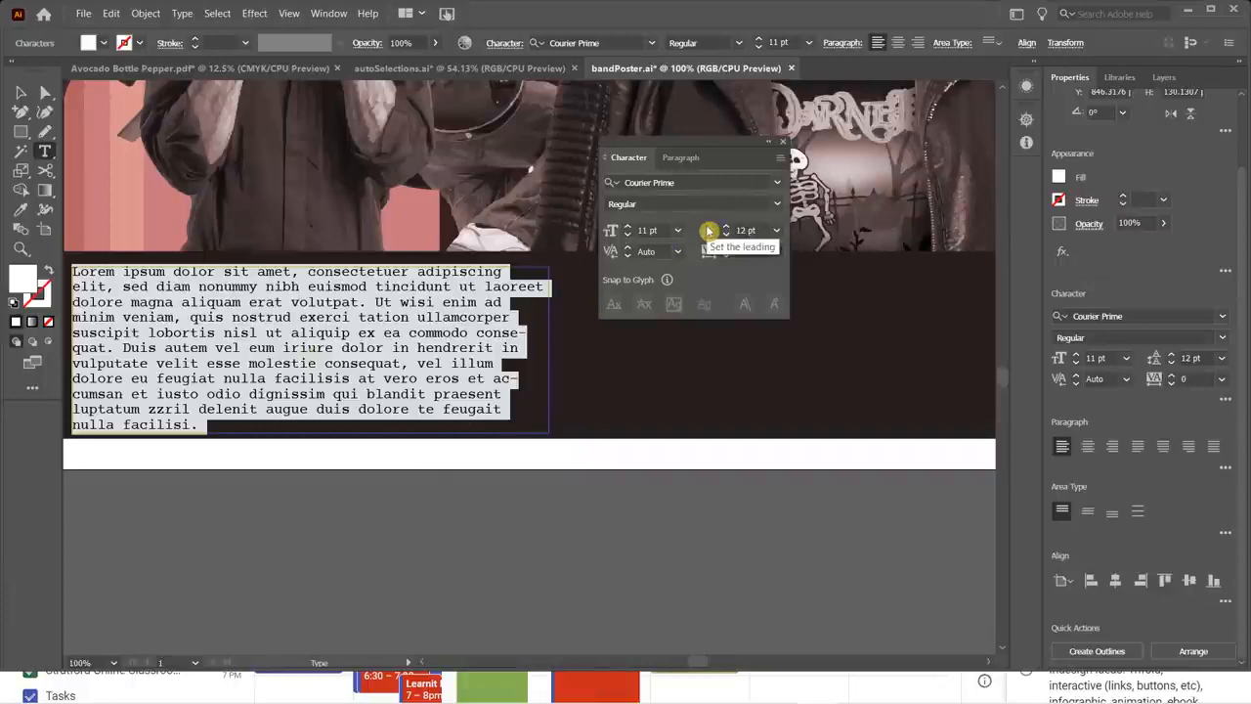
pyautogui.click(24, 93)
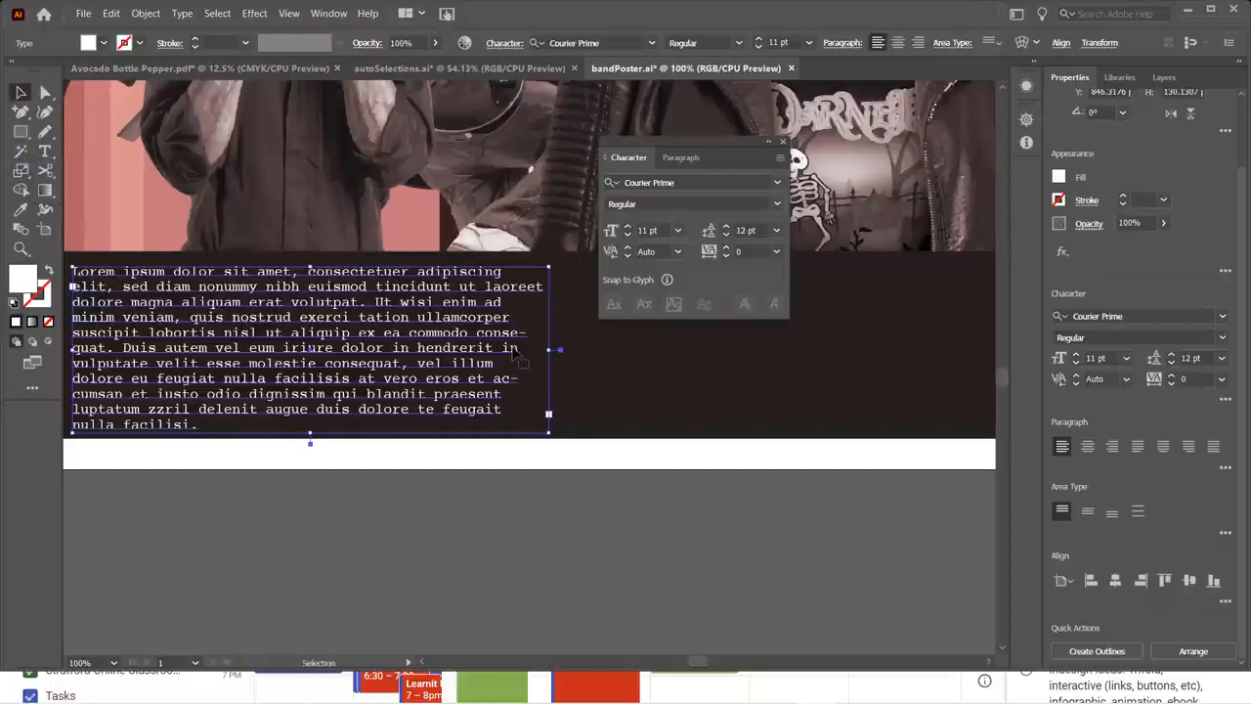
pyautogui.hotkey('ctrl', 'shift', 'a')
# - Try adjusting the kerning between the u and m of the word "illum" in small steps
pyautogui.scroll(3, 513, 354)
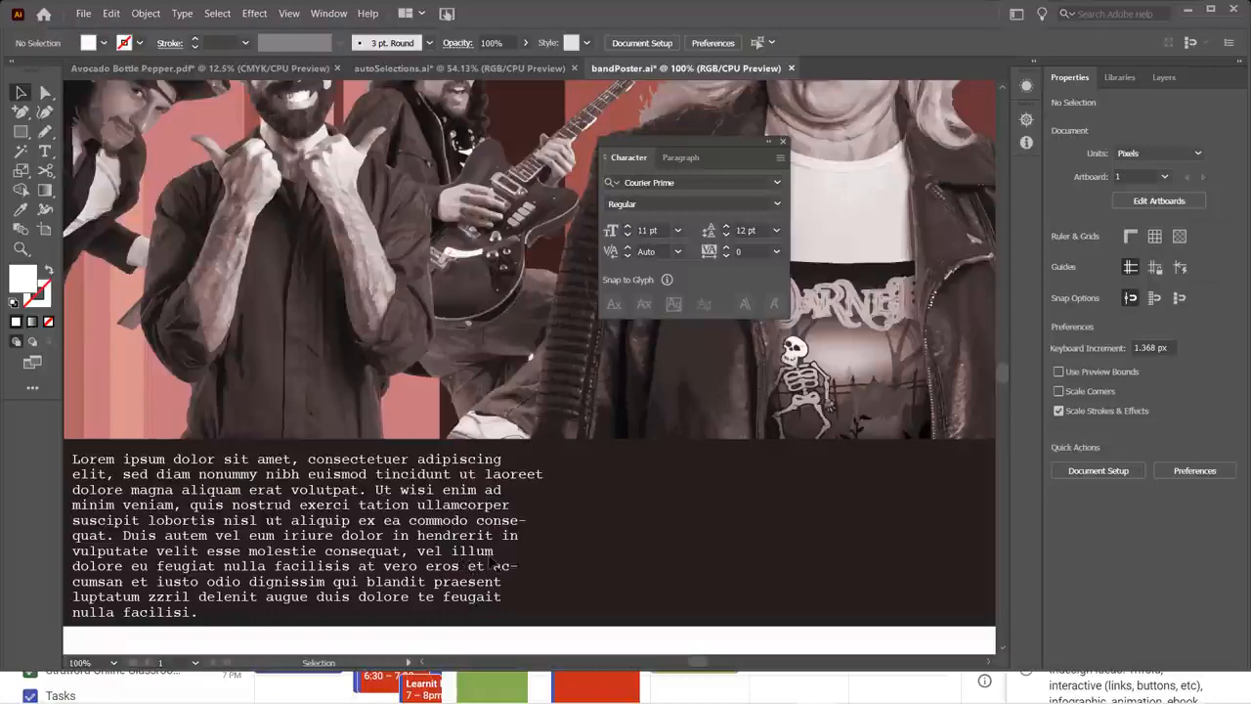
pyautogui.scroll(2, 489, 560)
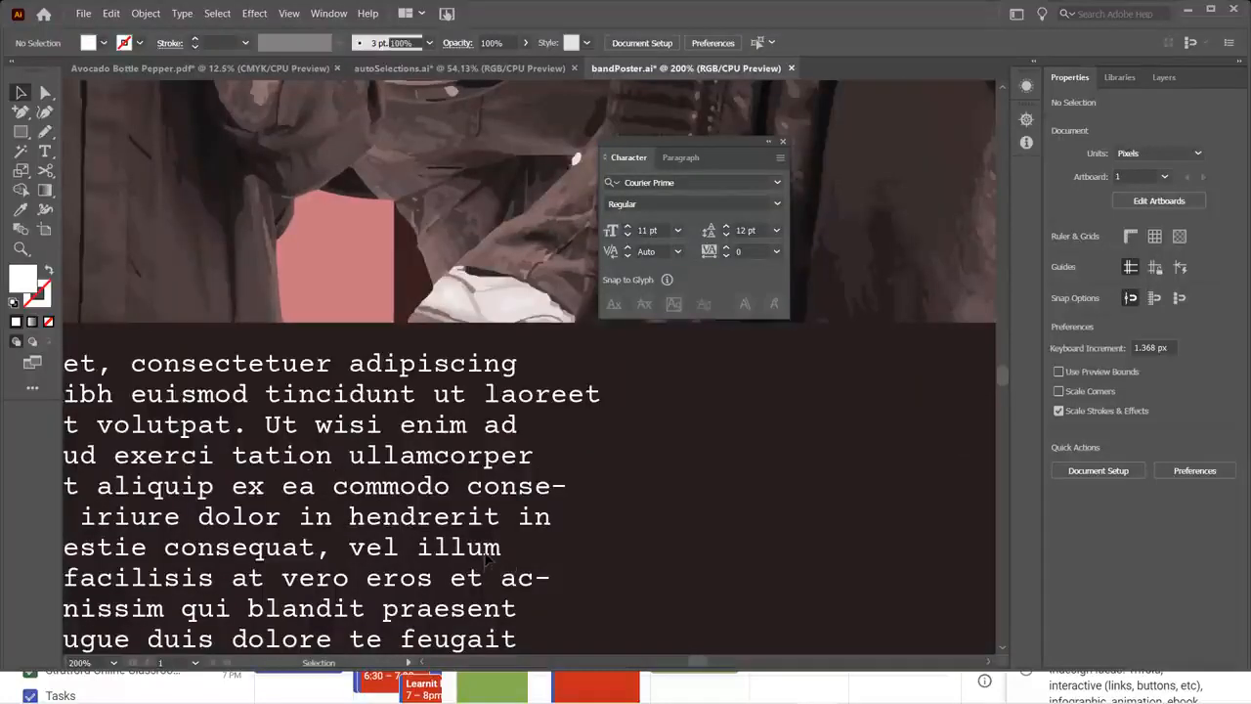
pyautogui.doubleClick(488, 562)
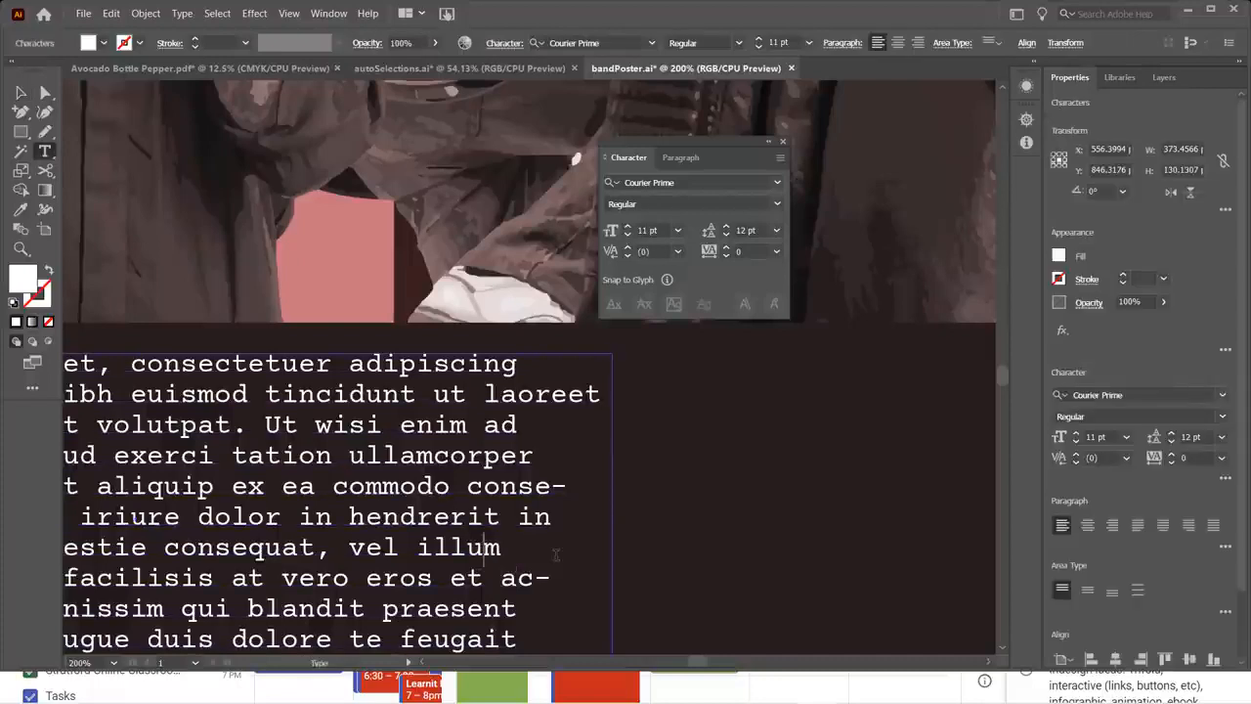
pyautogui.click(629, 253)
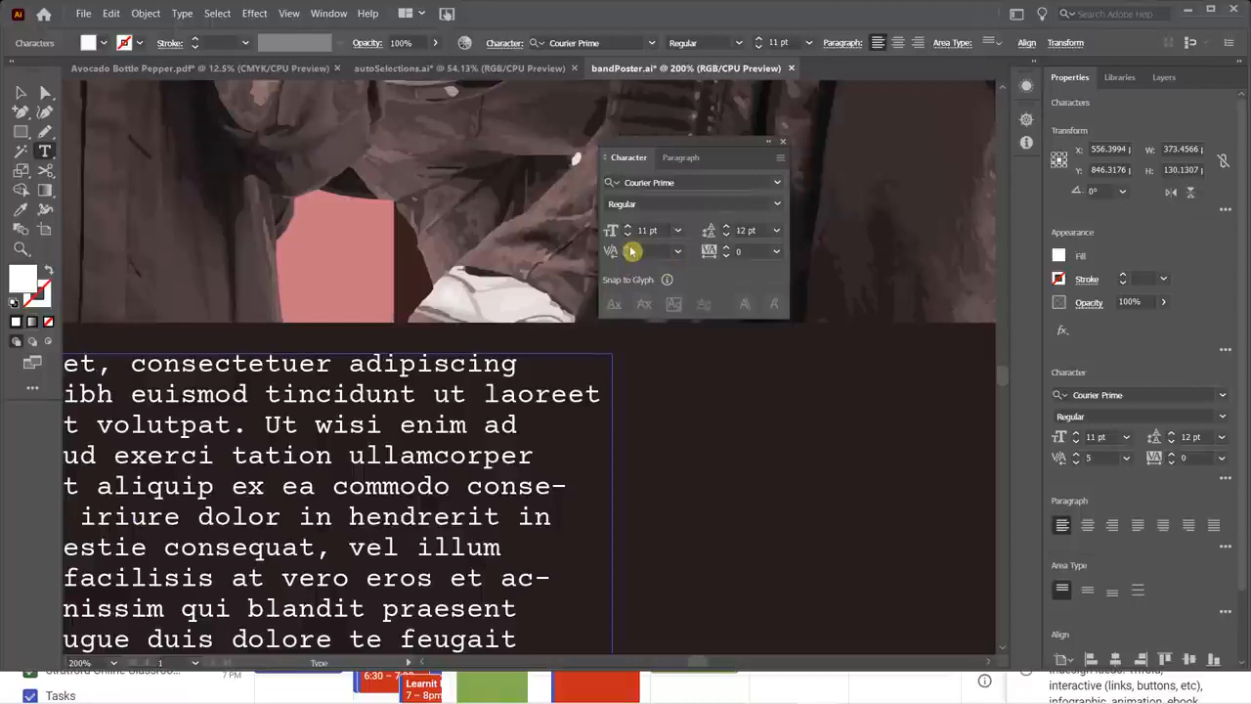
pyautogui.click(630, 249)
pyautogui.click(630, 248)
# - Set the kerning between the u and m of "illum" to 50, raise it to 75, and leave text editing
pyautogui.moveTo(470, 549); pyautogui.dragTo(501, 550)
pyautogui.click(484, 551)
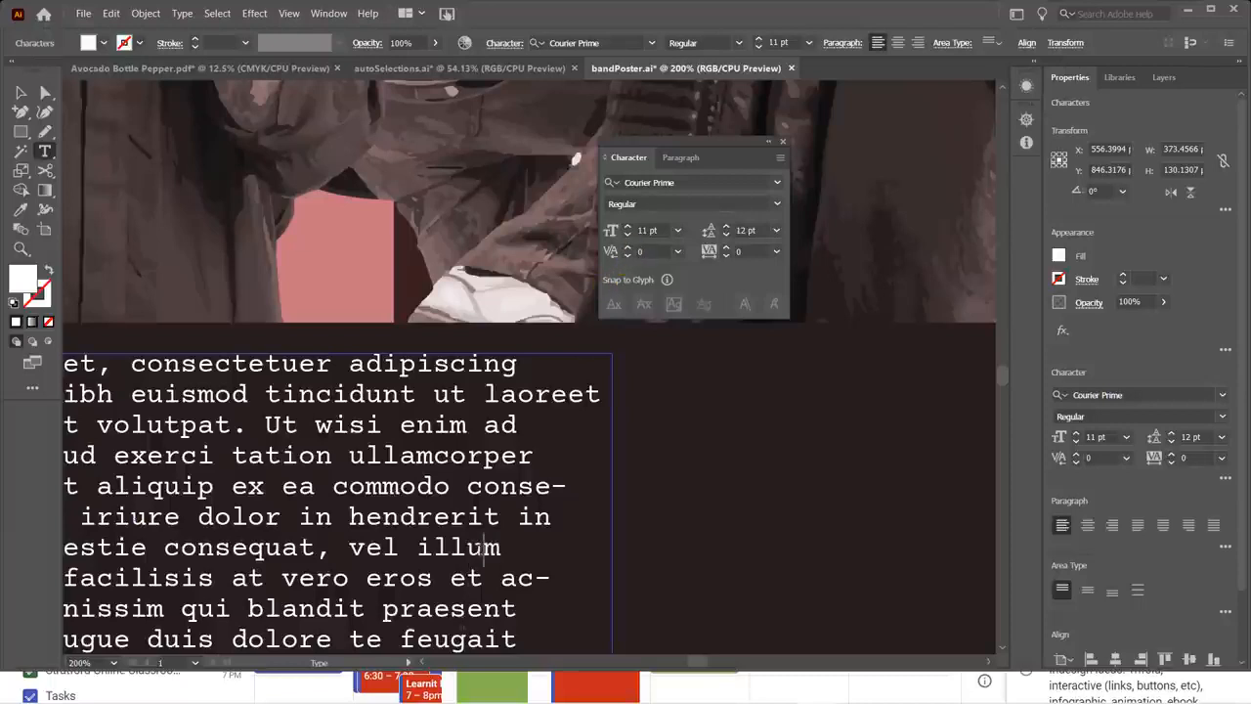
pyautogui.click(679, 252)
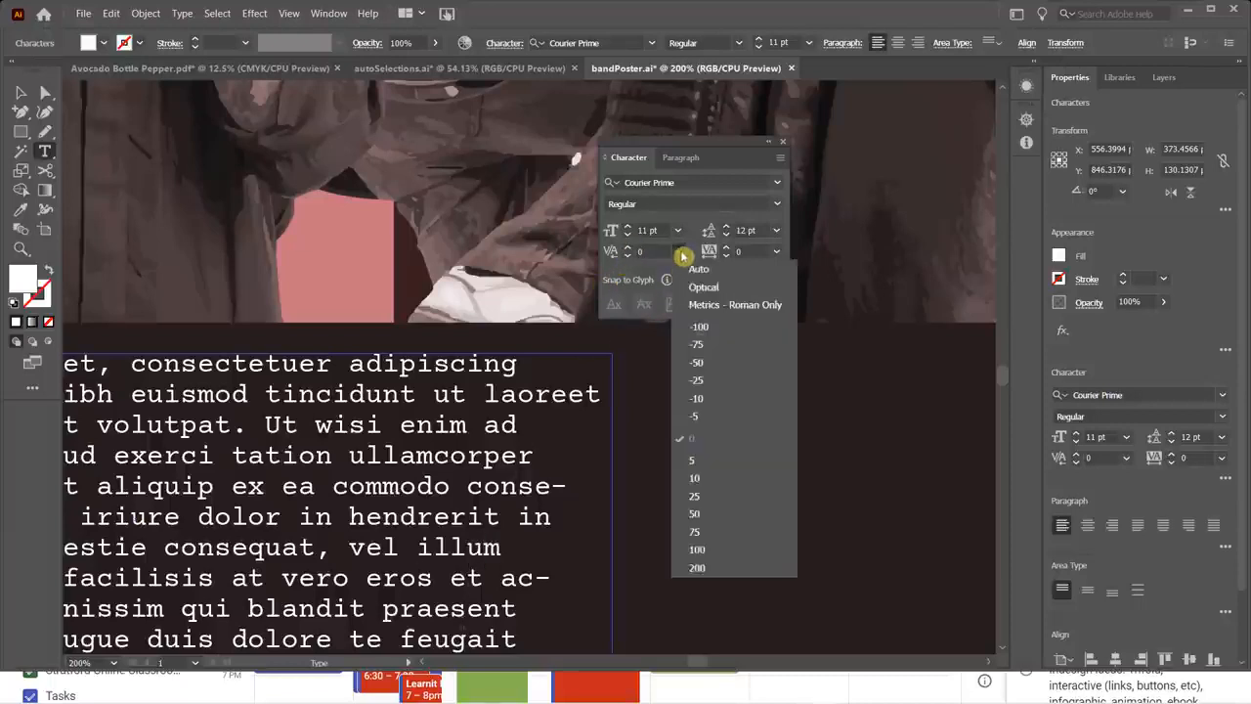
pyautogui.click(698, 513)
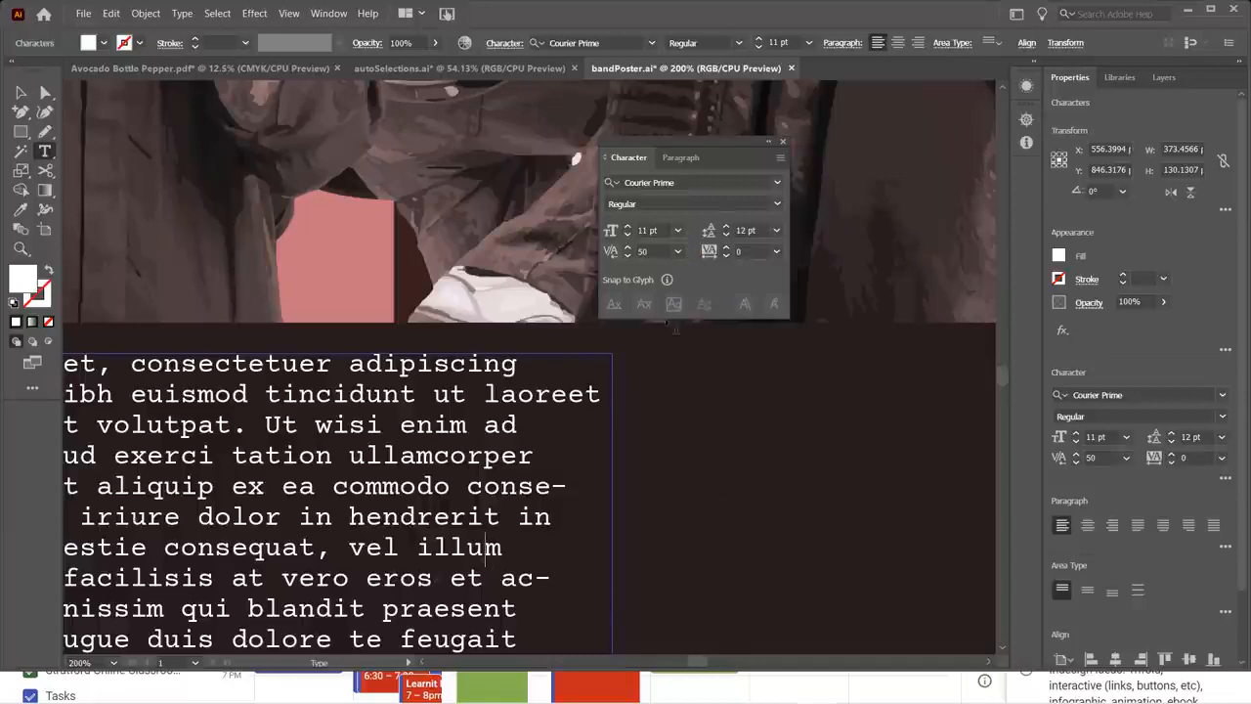
pyautogui.click(679, 254)
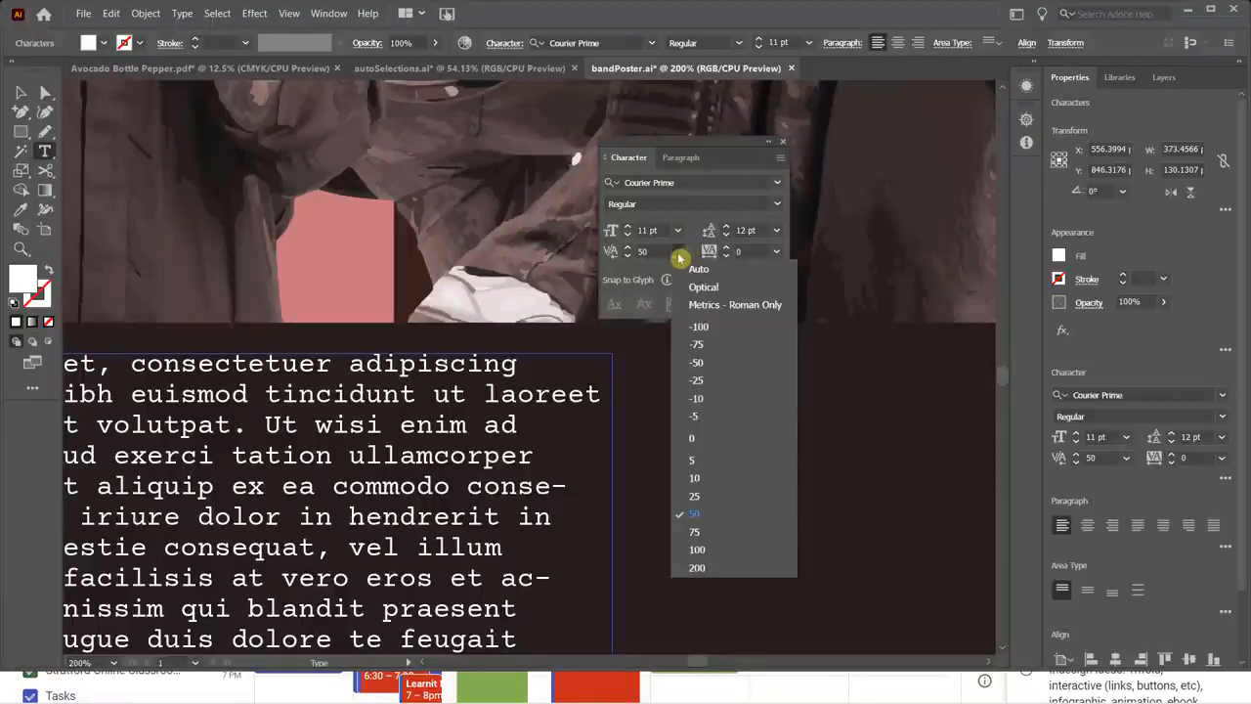
pyautogui.click(719, 533)
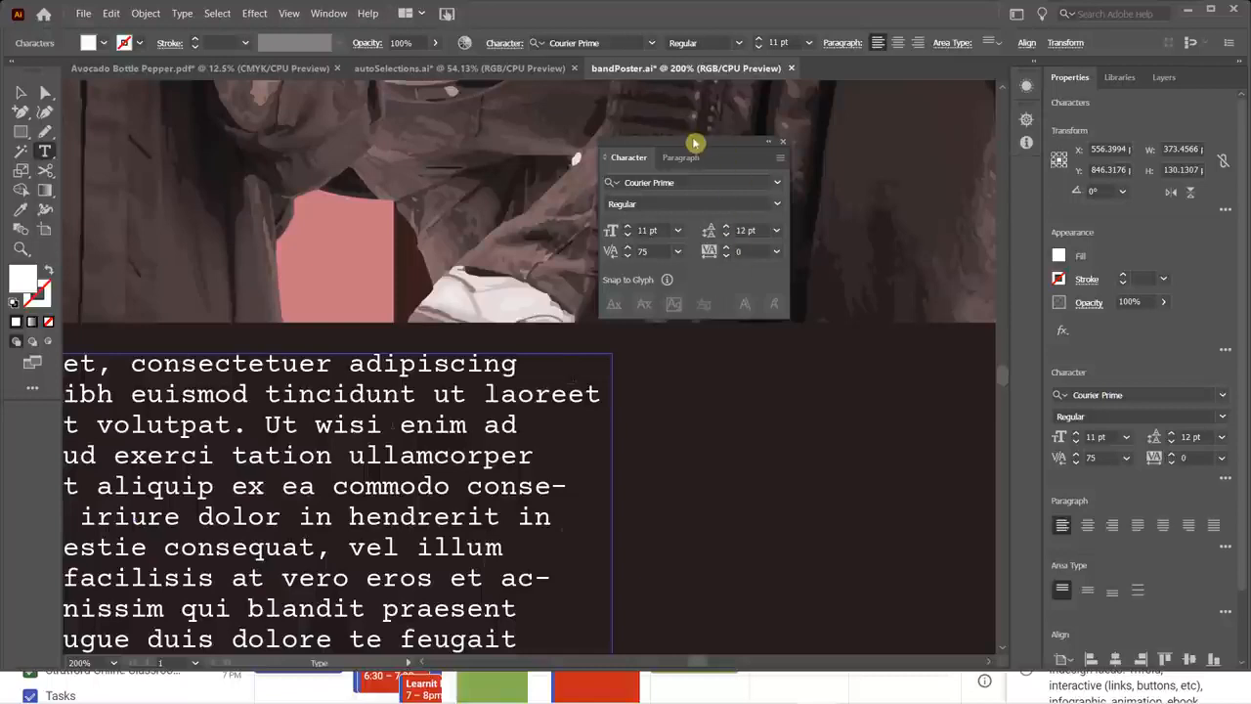
pyautogui.click(20, 92)
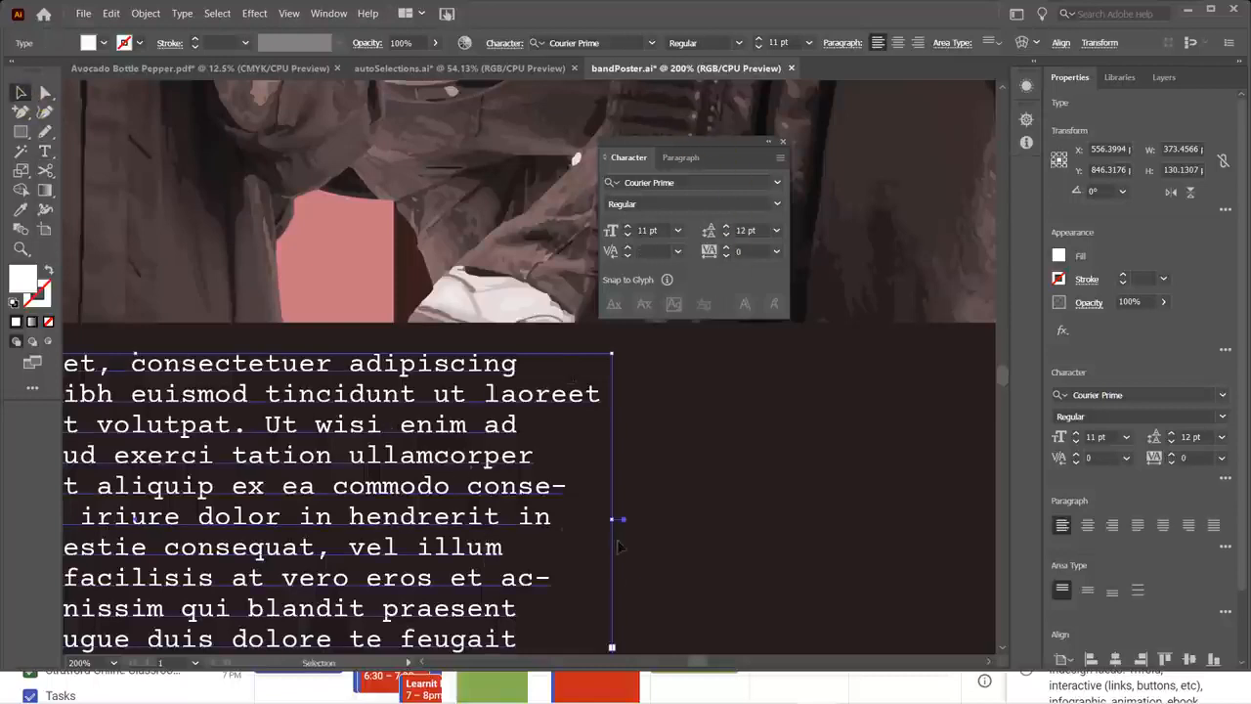
# - Create an area text frame about 385 by 119 pt beside the placeholder text, containing "COME SEE UP FRIDAY NIGHT"
pyautogui.scroll(-1, 652, 559)
pyautogui.scroll(-1, 654, 561)
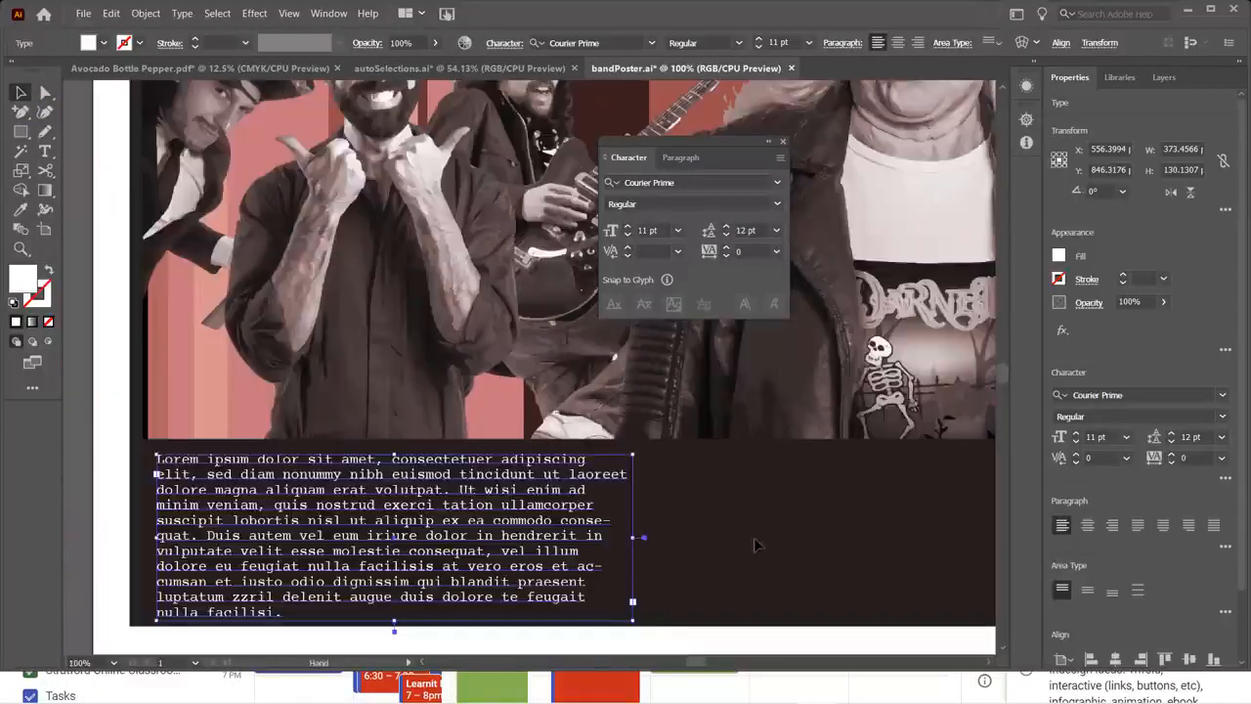
pyautogui.hscroll(5, 615, 522)
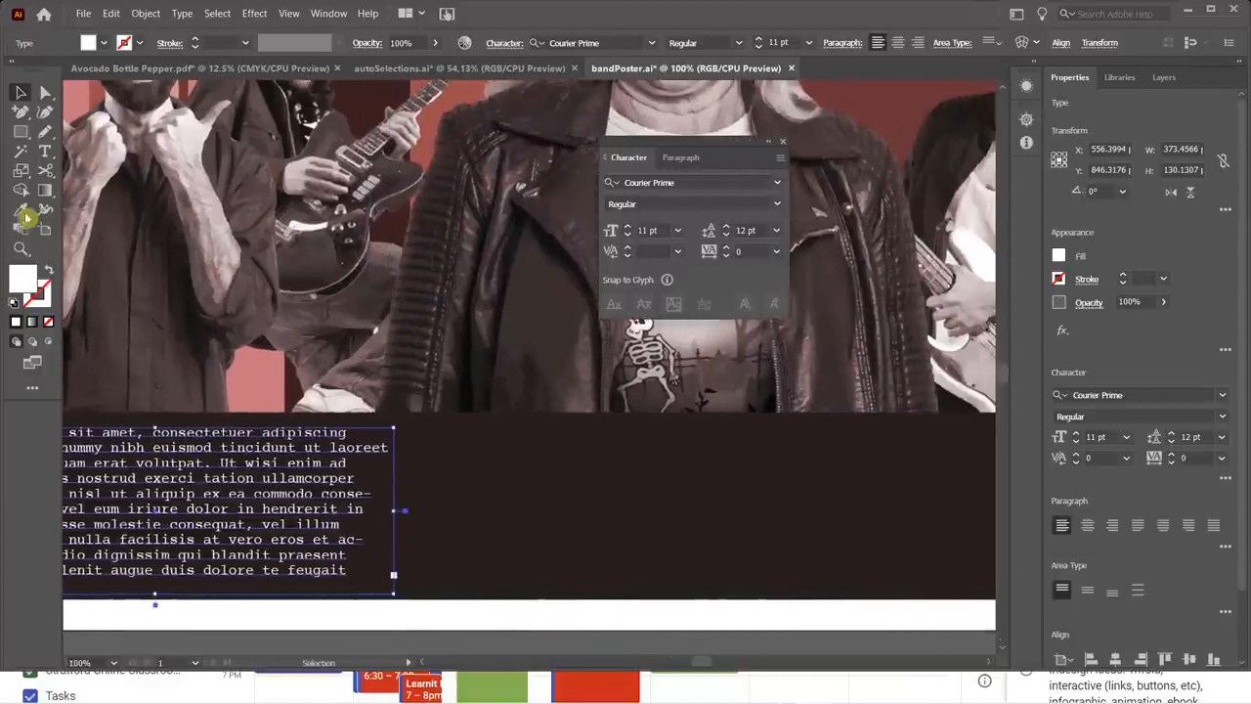
pyautogui.scroll(1, 143, 204)
pyautogui.click(45, 156)
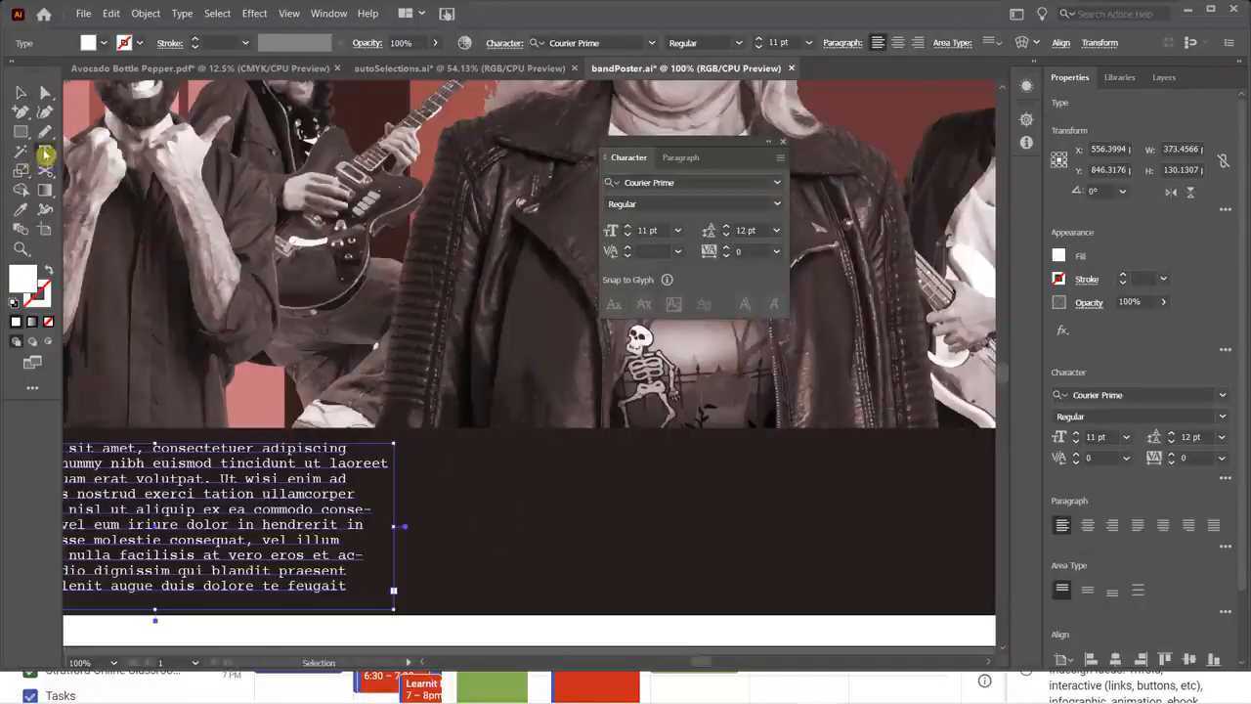
pyautogui.moveTo(431, 444); pyautogui.dragTo(922, 594)
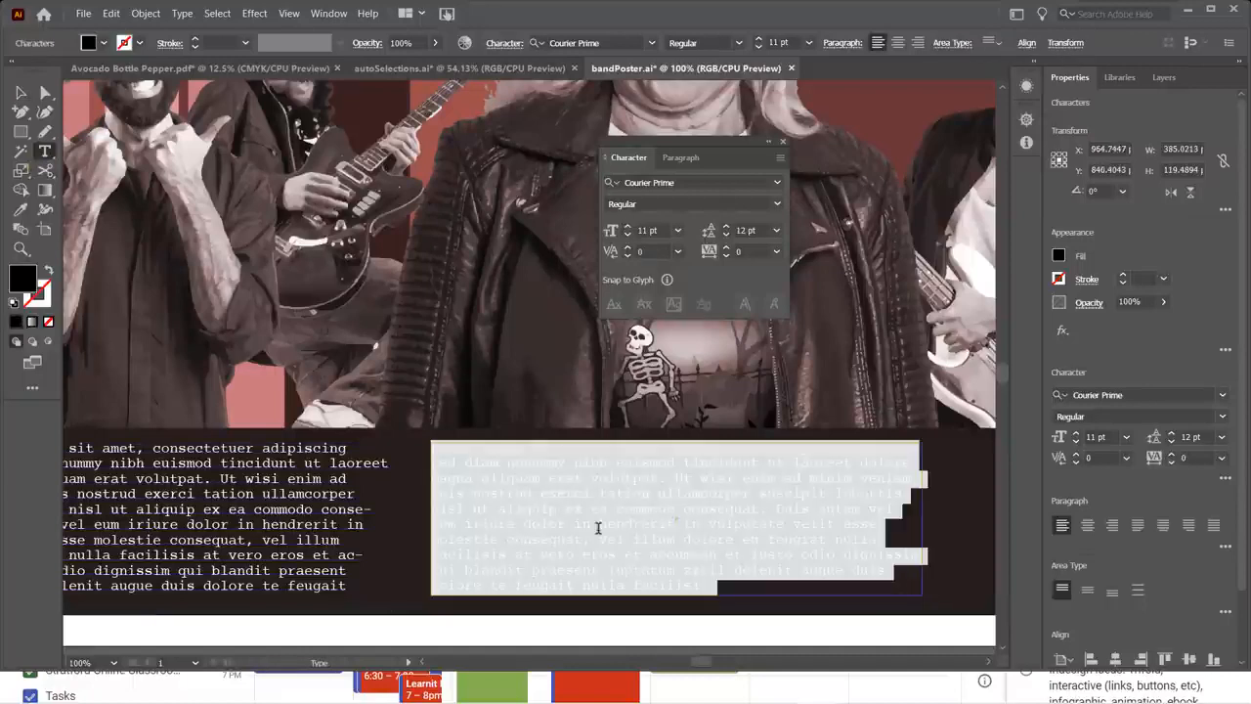
pyautogui.write('some text JOIN ')
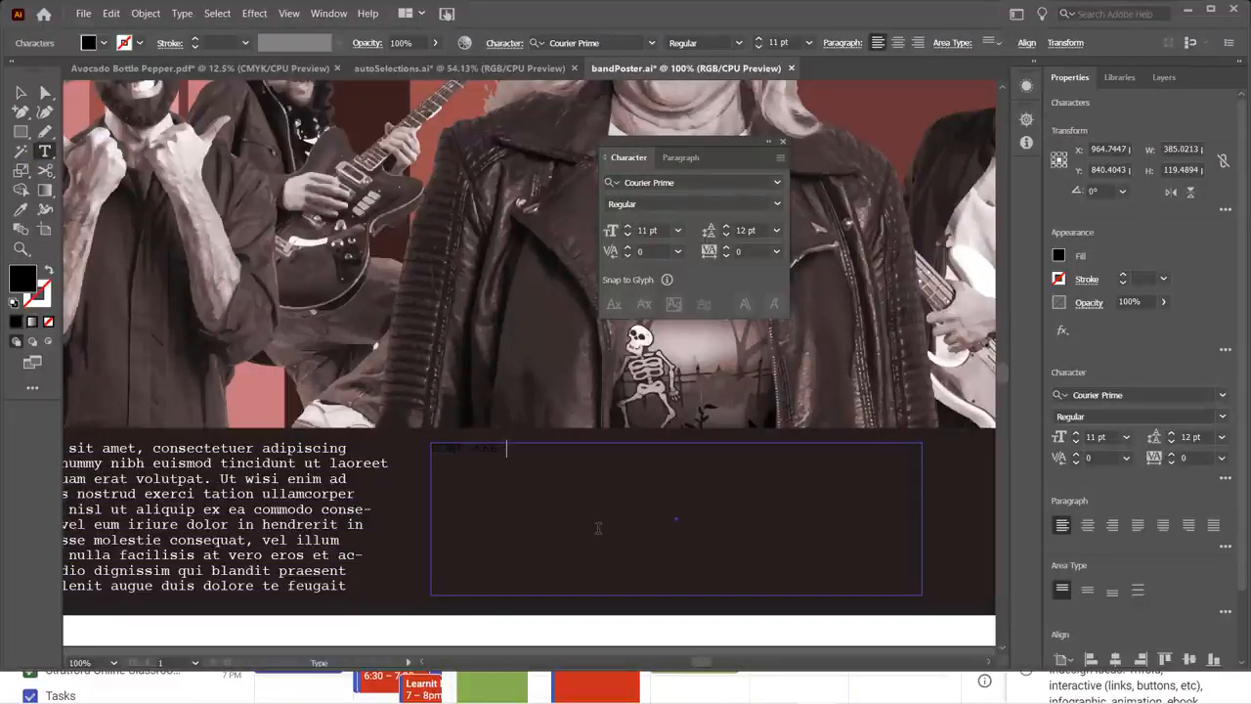
pyautogui.write('US FRIDAY NIGHT')
# - Select all of the "COME SEE UP FRIDAY NIGHT" text and change its fill colour to white
pyautogui.hotkey('ctrl', 'a')
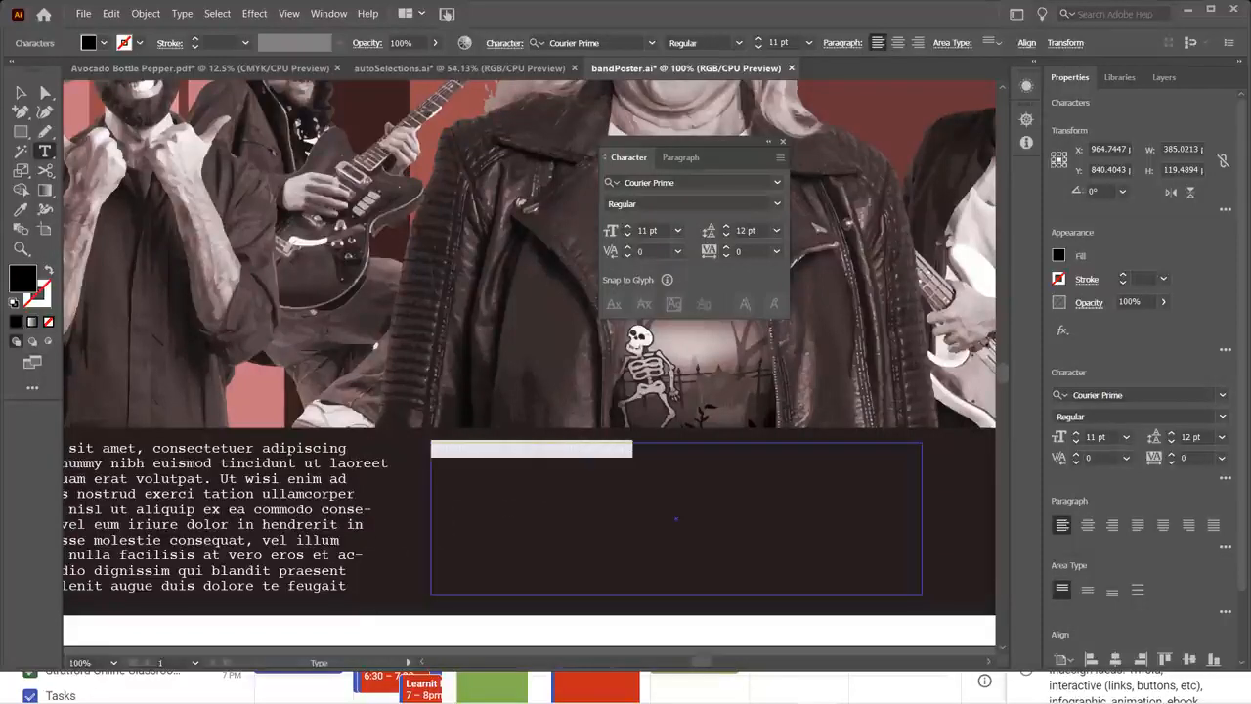
pyautogui.doubleClick(23, 279)
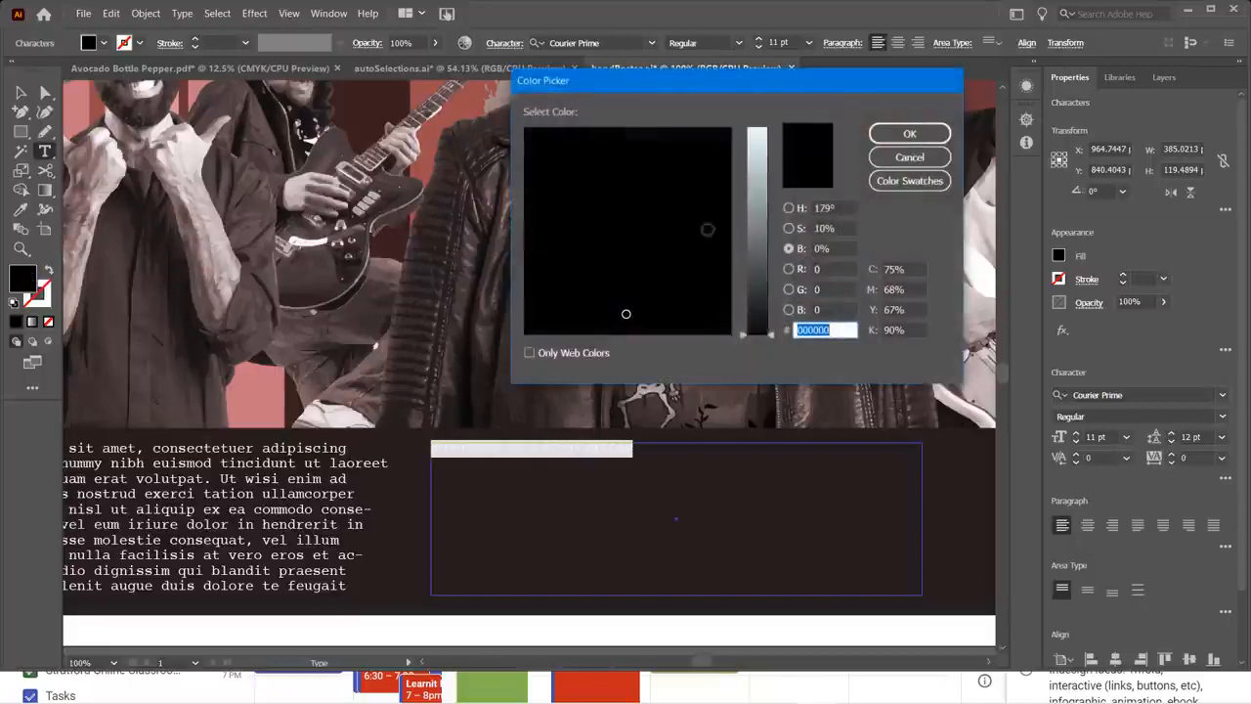
pyautogui.moveTo(753, 158); pyautogui.dragTo(756, 120)
pyautogui.moveTo(629, 316); pyautogui.dragTo(523, 338)
pyautogui.click(913, 141)
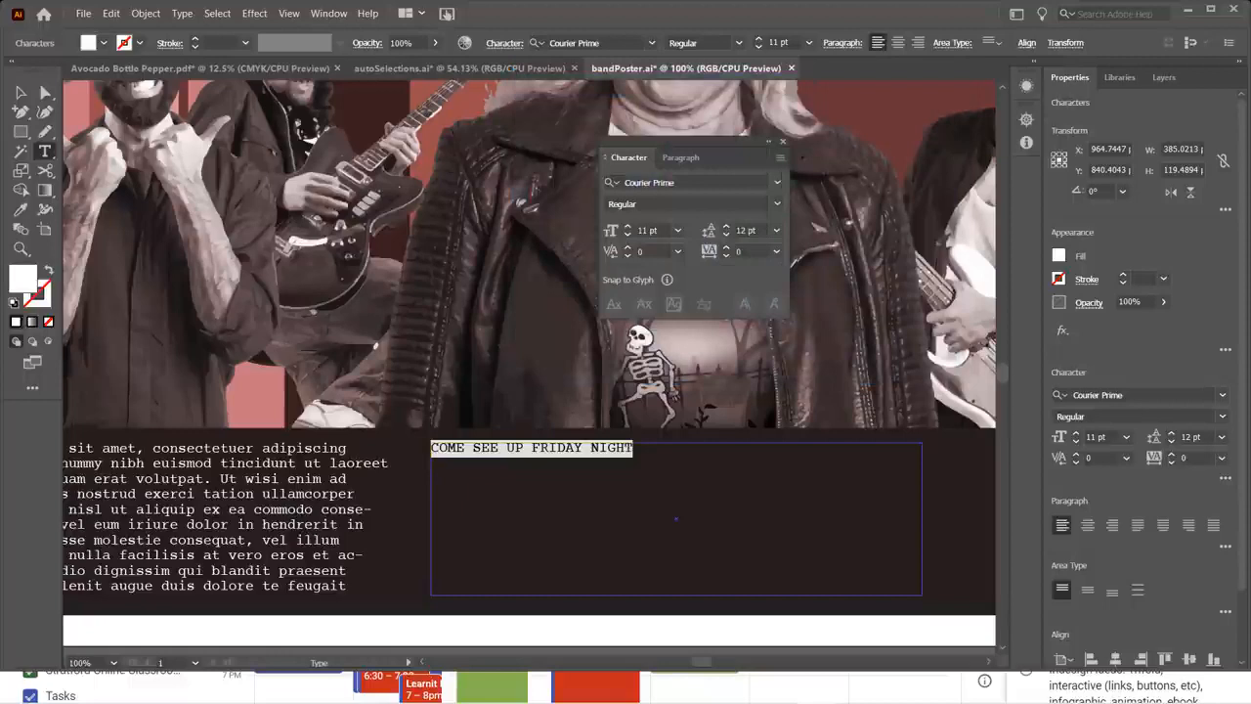
# - Filter the font list to favourites and apply Balboa ExtraCondensed to the selected headline
pyautogui.click(777, 182)
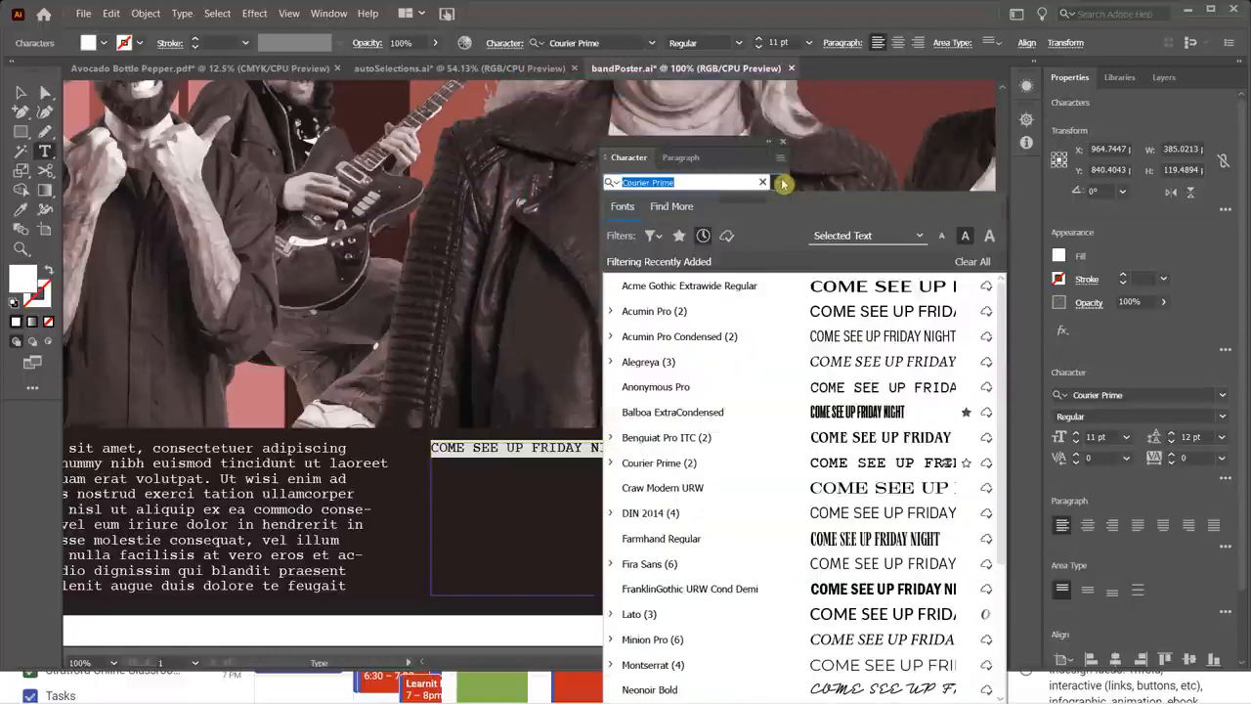
pyautogui.click(679, 236)
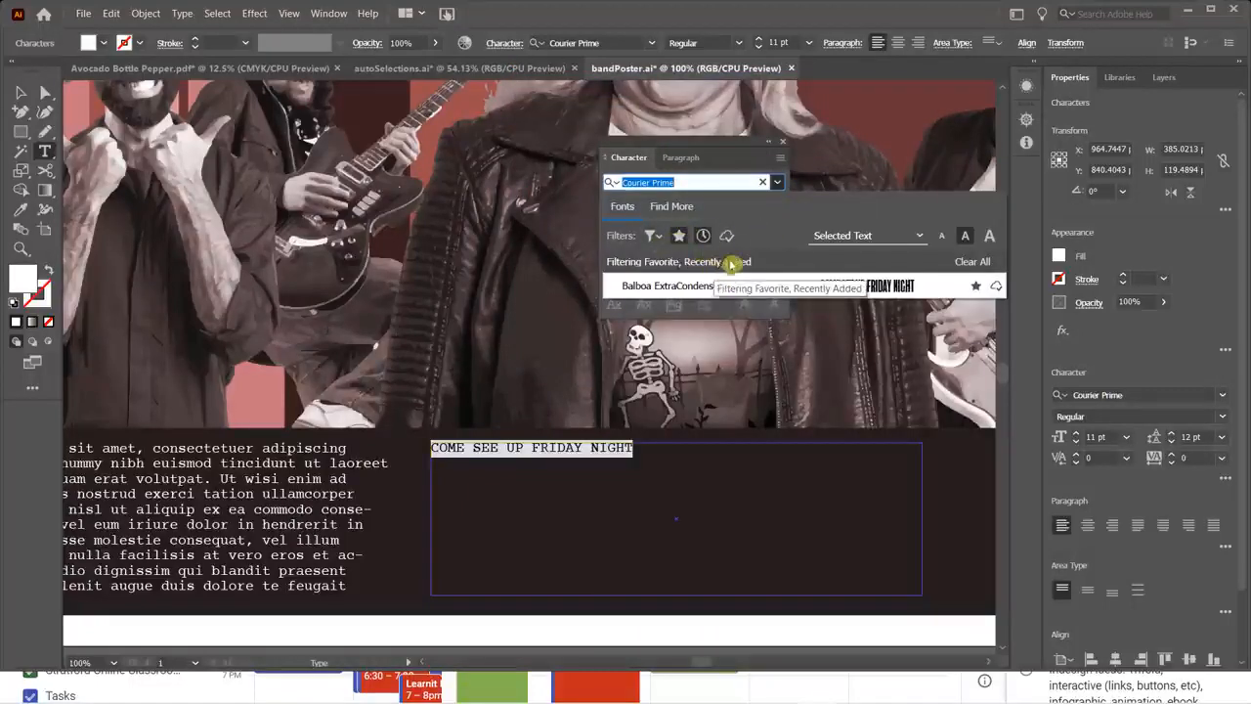
pyautogui.click(673, 286)
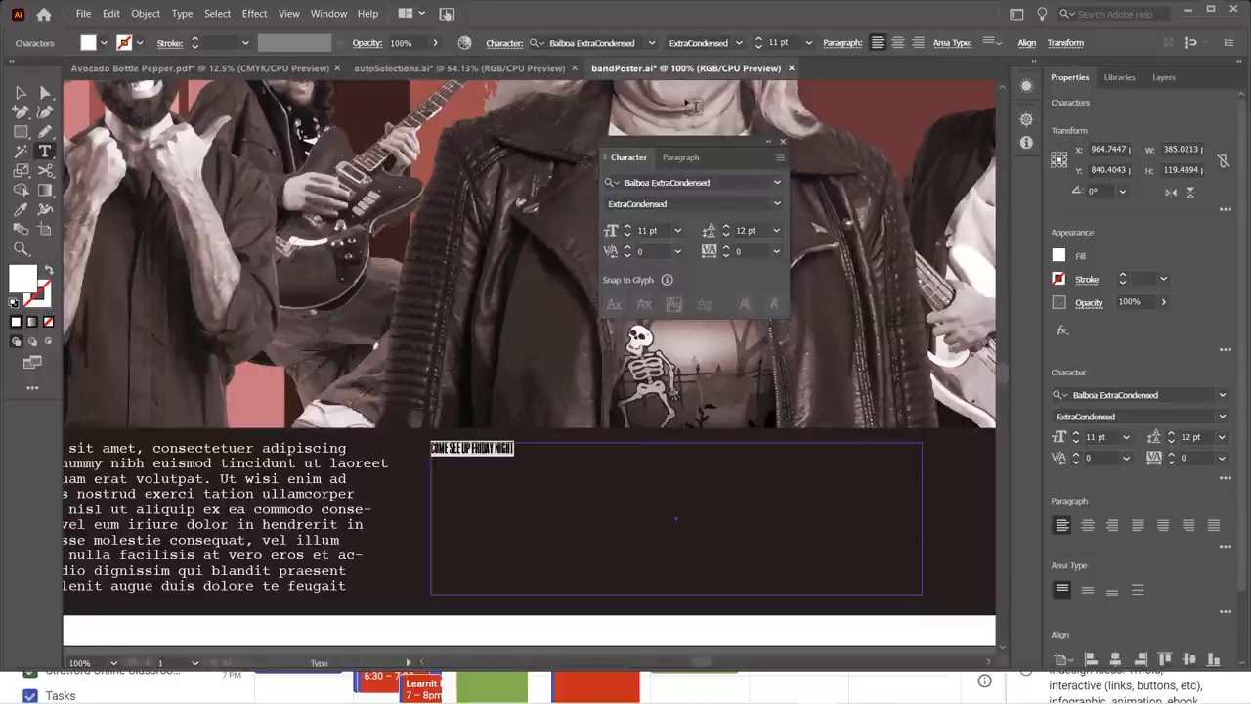
# - Set the headline's font size to 48 pt and its tracking to 50, then leave text editing
pyautogui.click(809, 42)
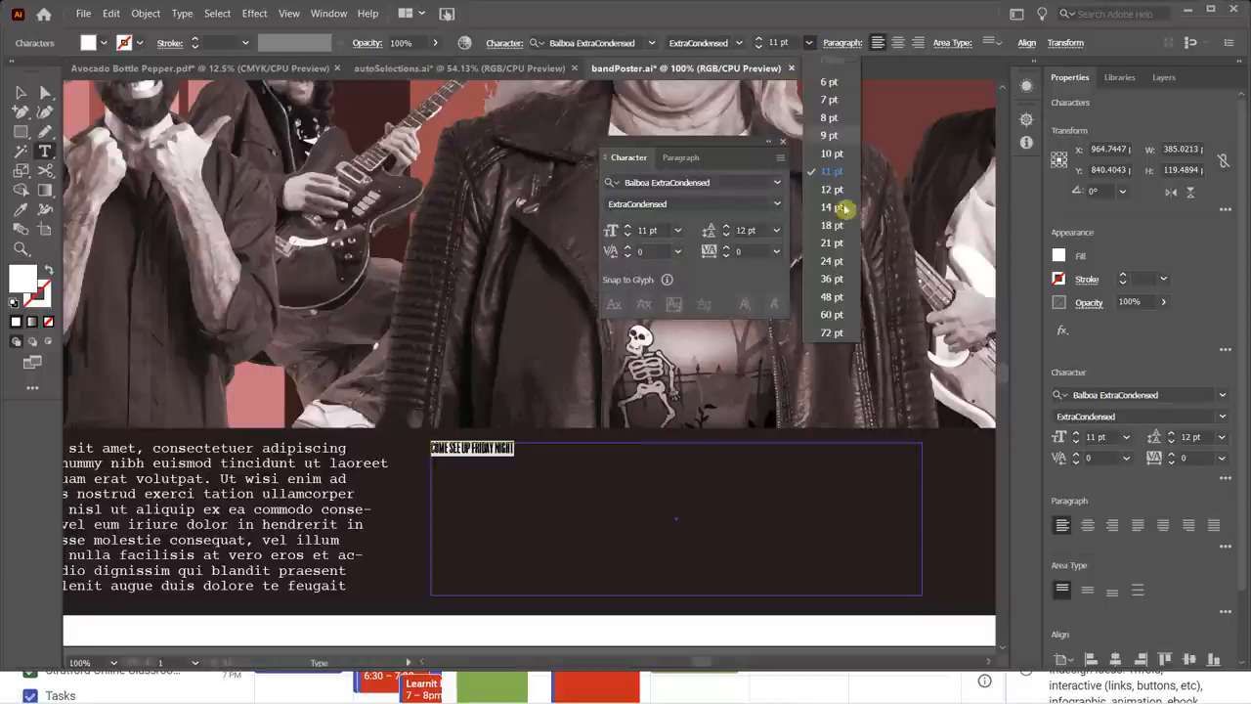
pyautogui.click(830, 299)
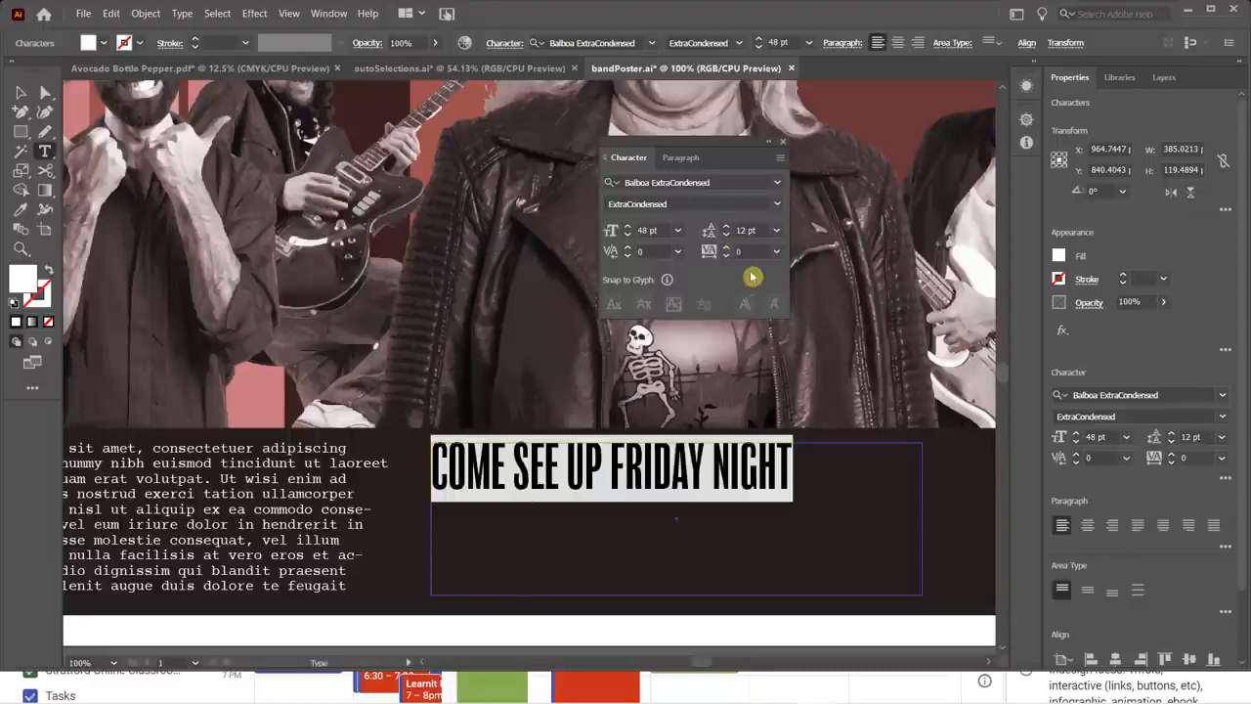
pyautogui.click(776, 252)
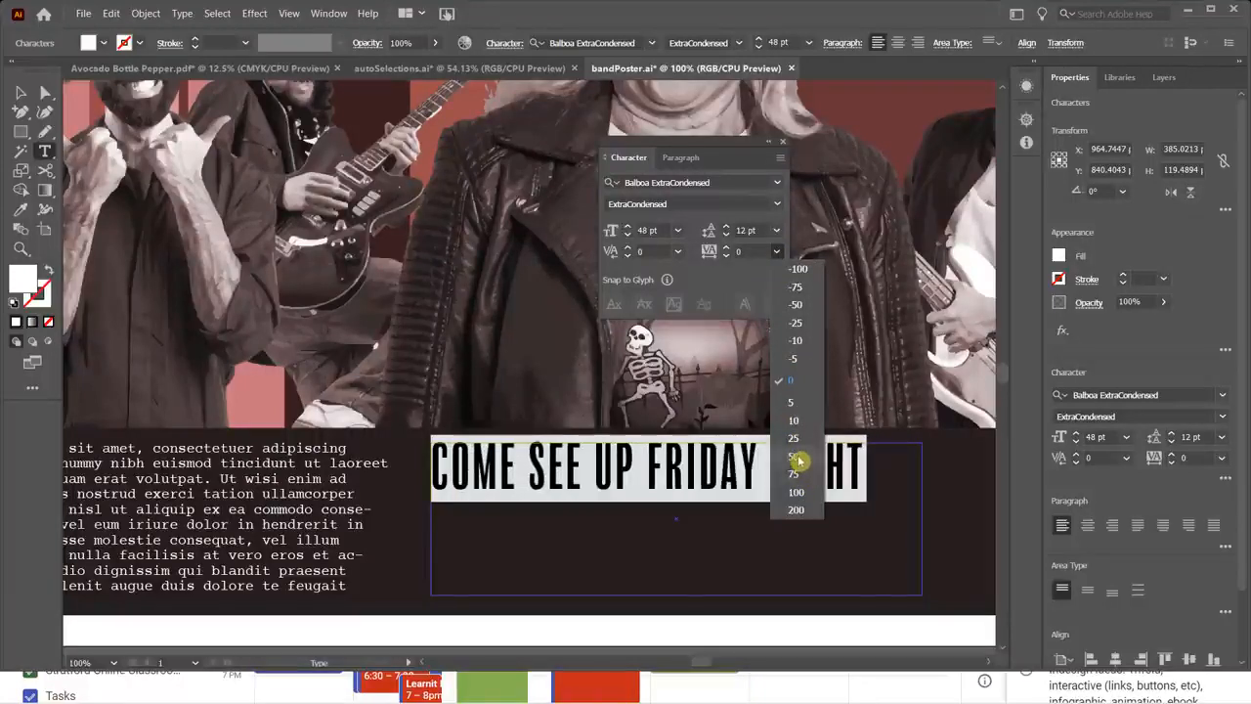
pyautogui.click(796, 458)
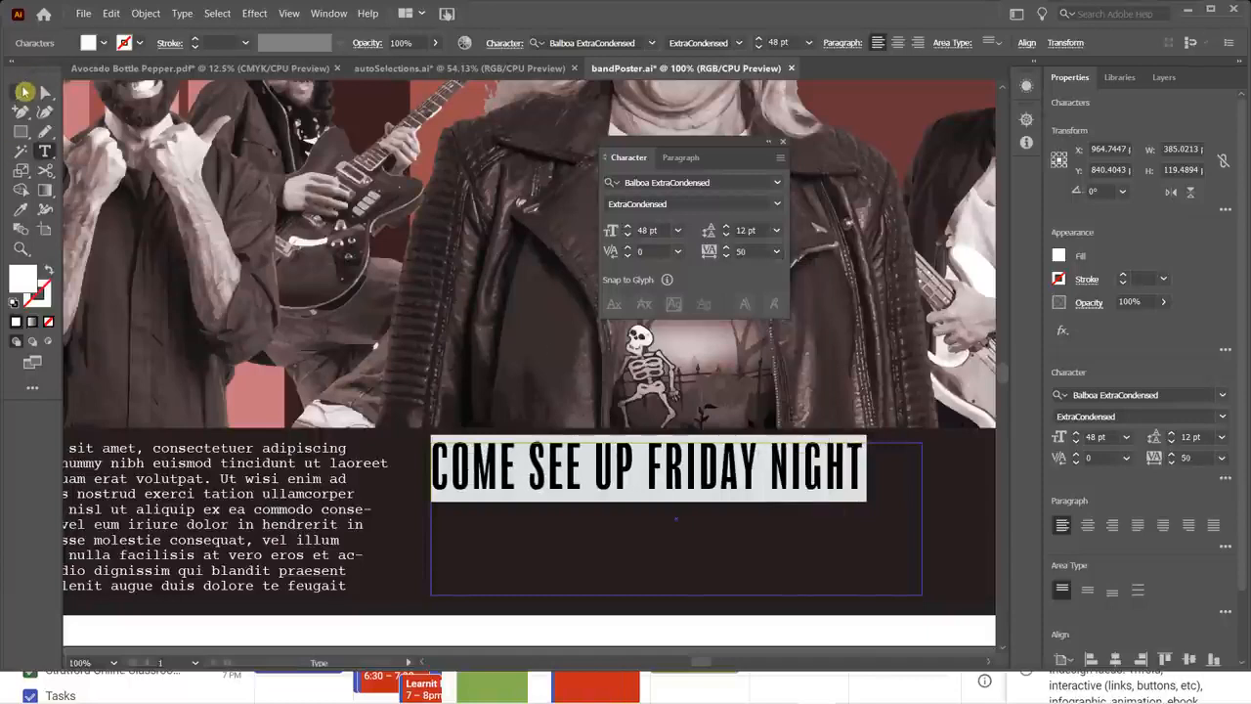
pyautogui.press('Escape')
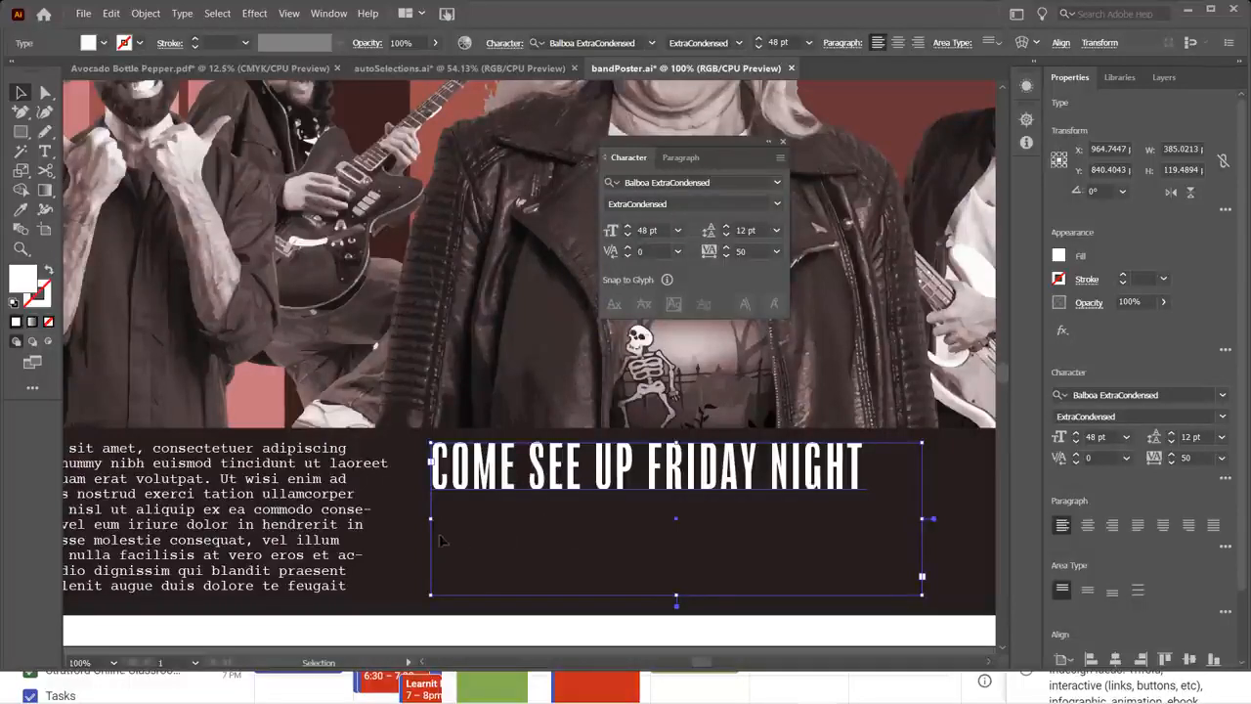
# - Display the paragraph settings and select the placeholder text frame
pyautogui.press('space')
pyautogui.moveTo(410, 531); pyautogui.dragTo(694, 504)
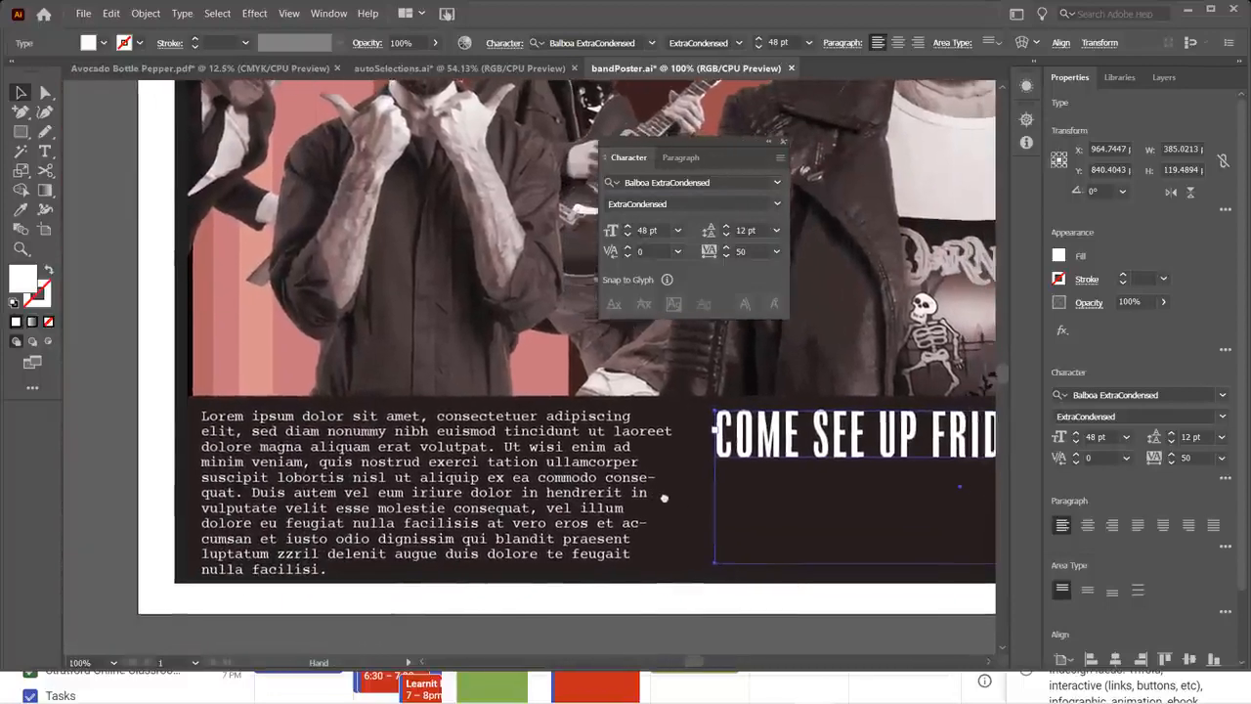
pyautogui.click(677, 158)
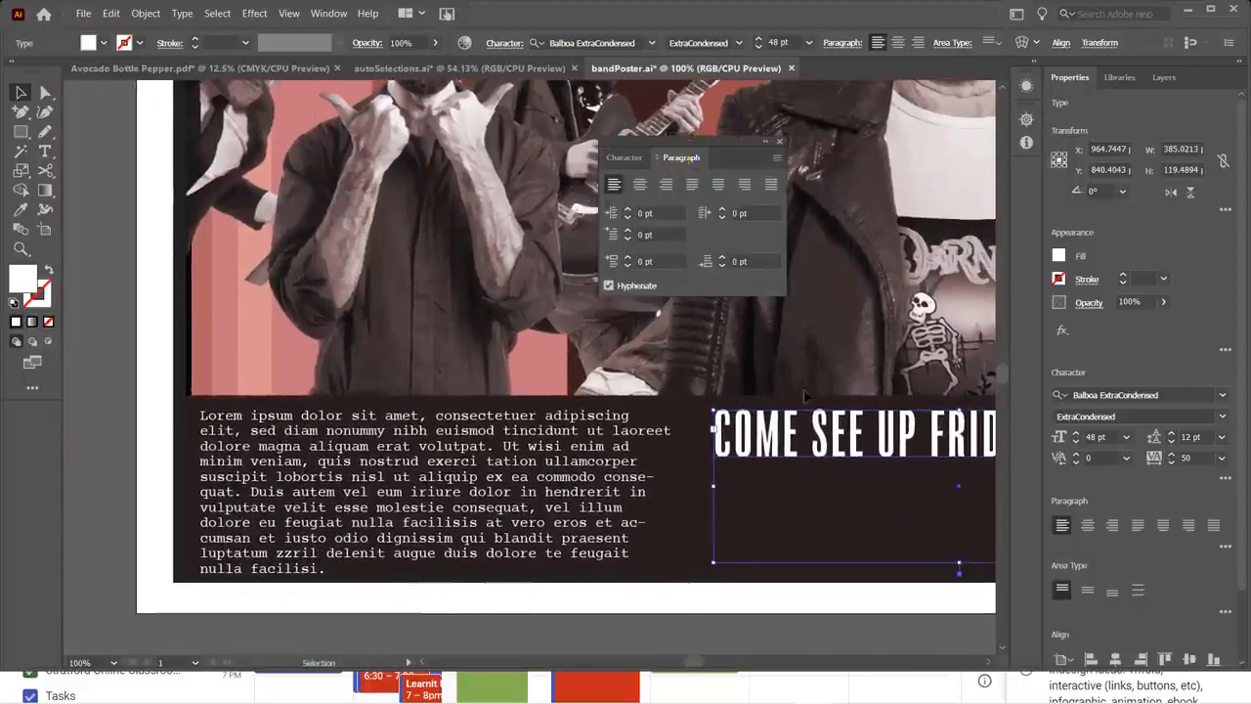
pyautogui.click(387, 487)
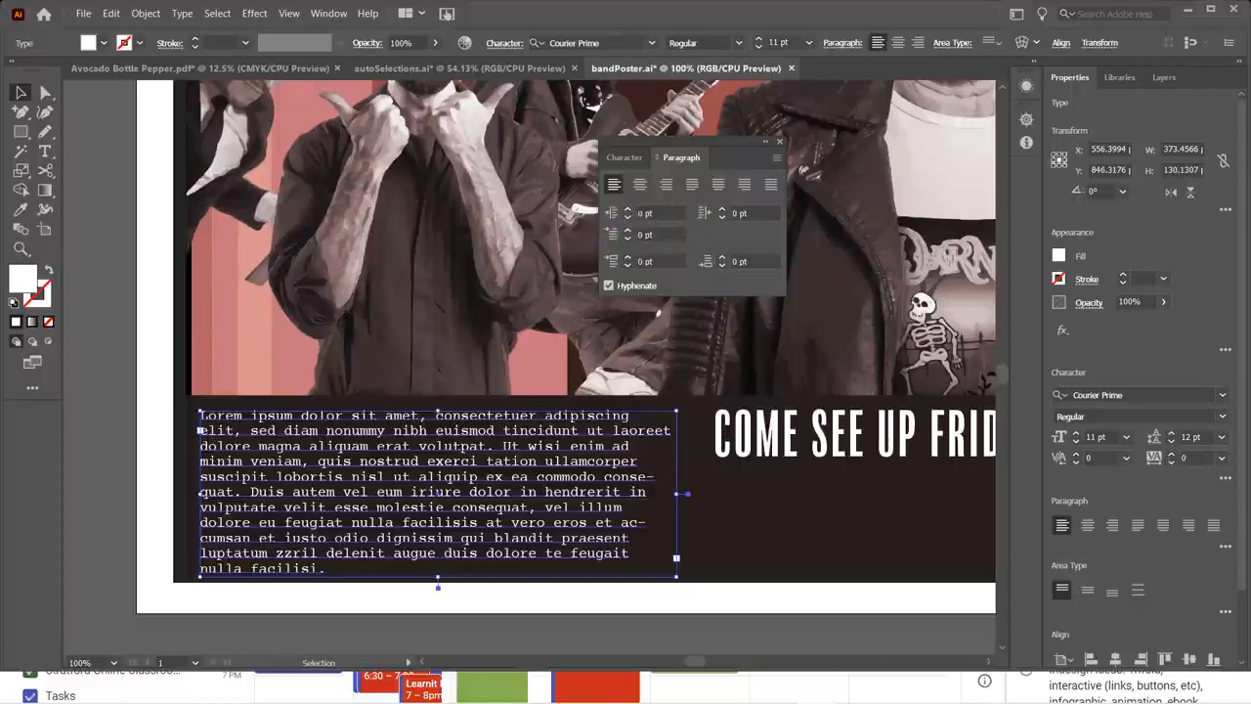
# - Raise the left indent of the placeholder text step by step to 13 pt
pyautogui.click(629, 210)
pyautogui.click(629, 211)
pyautogui.click(629, 210)
pyautogui.click(628, 210)
pyautogui.click(628, 211)
pyautogui.click(629, 210)
pyautogui.click(629, 210)
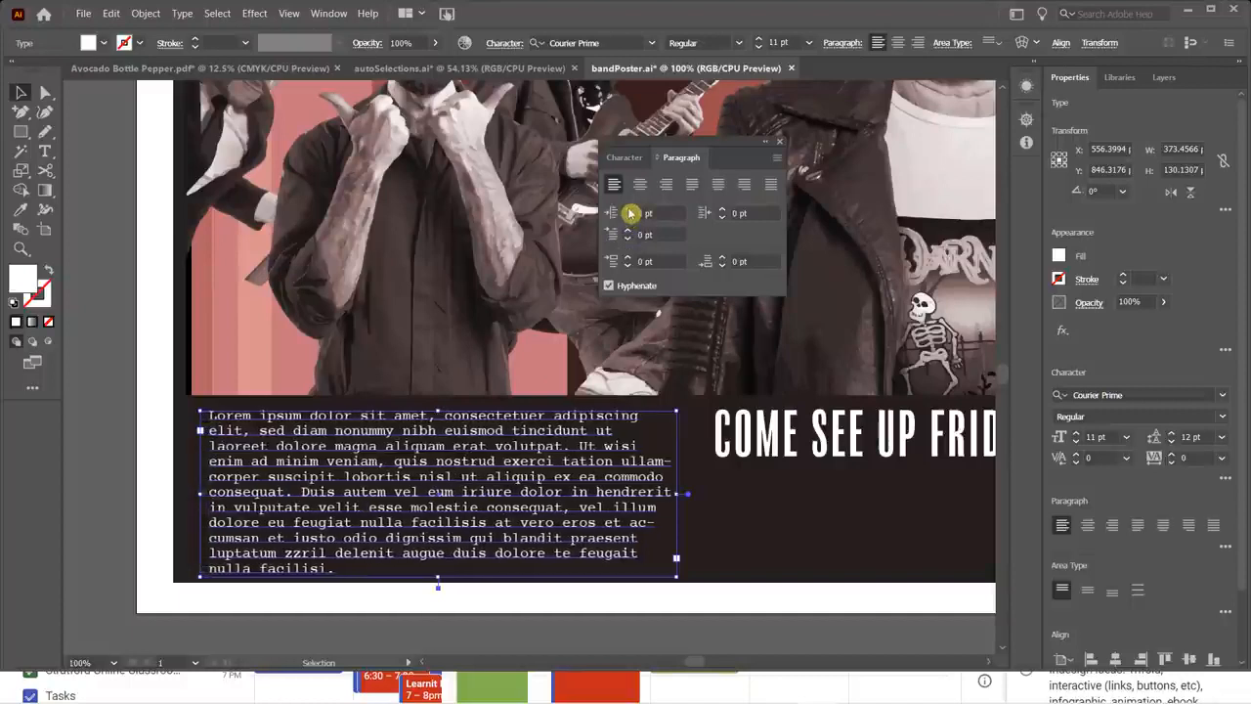
pyautogui.click(629, 210)
pyautogui.click(628, 211)
pyautogui.click(628, 210)
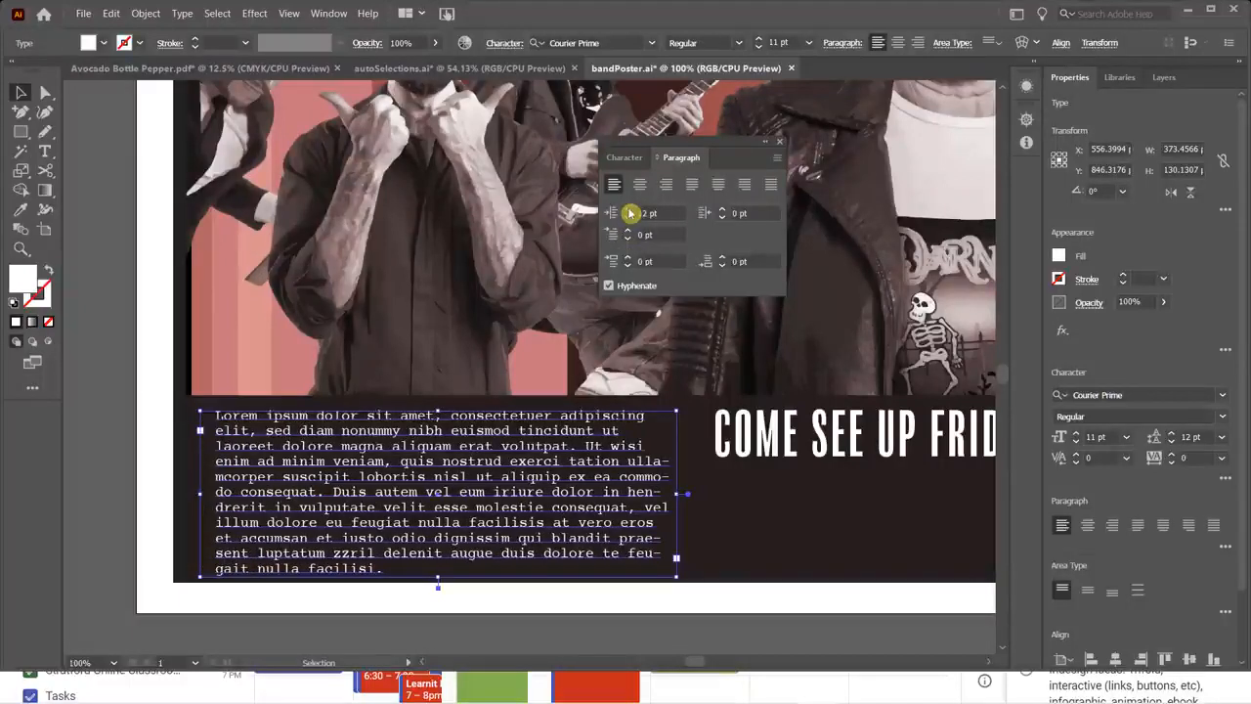
pyautogui.click(629, 210)
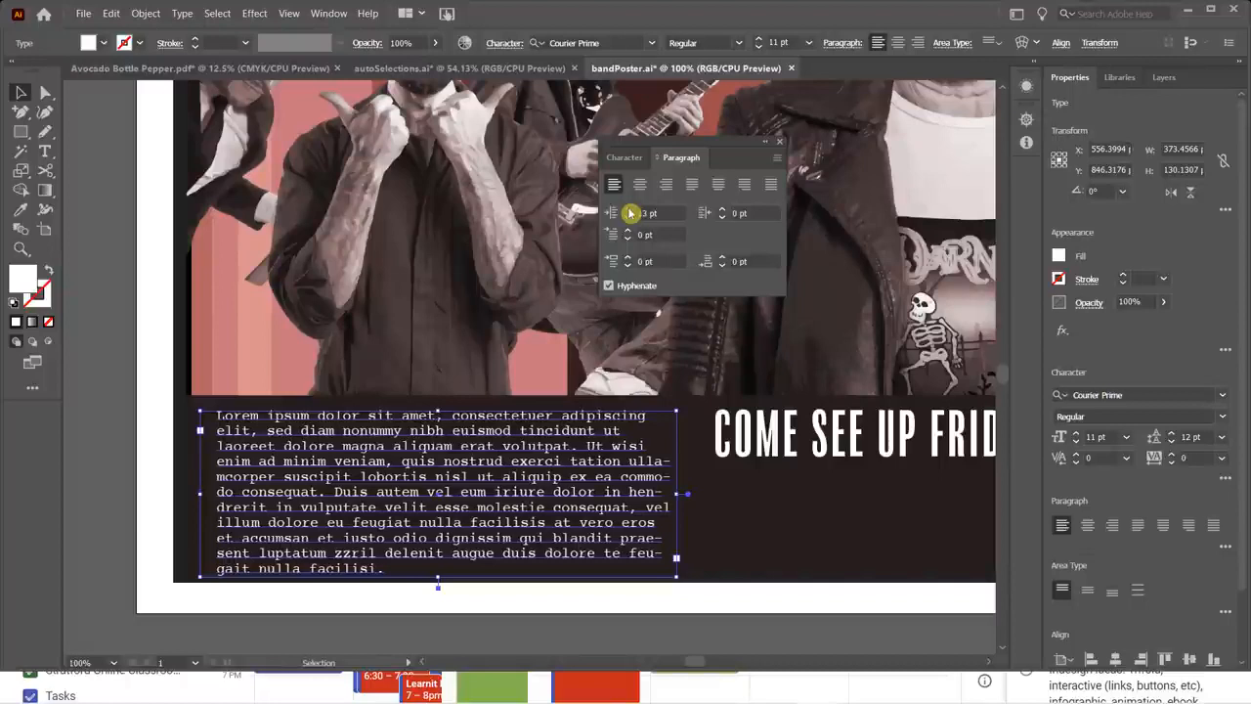
# - Lower the left indent of the placeholder text step by step back to 0 pt
pyautogui.click(629, 218)
pyautogui.click(628, 218)
pyautogui.click(629, 218)
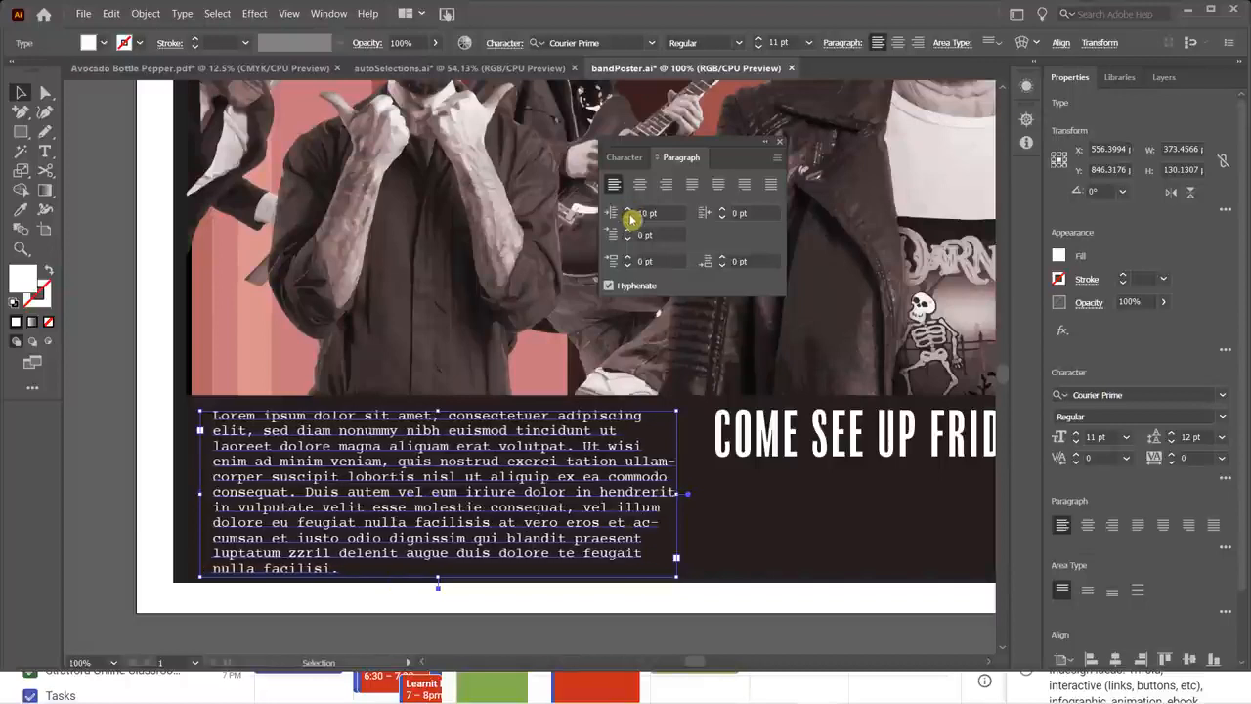
pyautogui.click(629, 218)
pyautogui.click(628, 218)
pyautogui.click(628, 218)
pyautogui.click(629, 218)
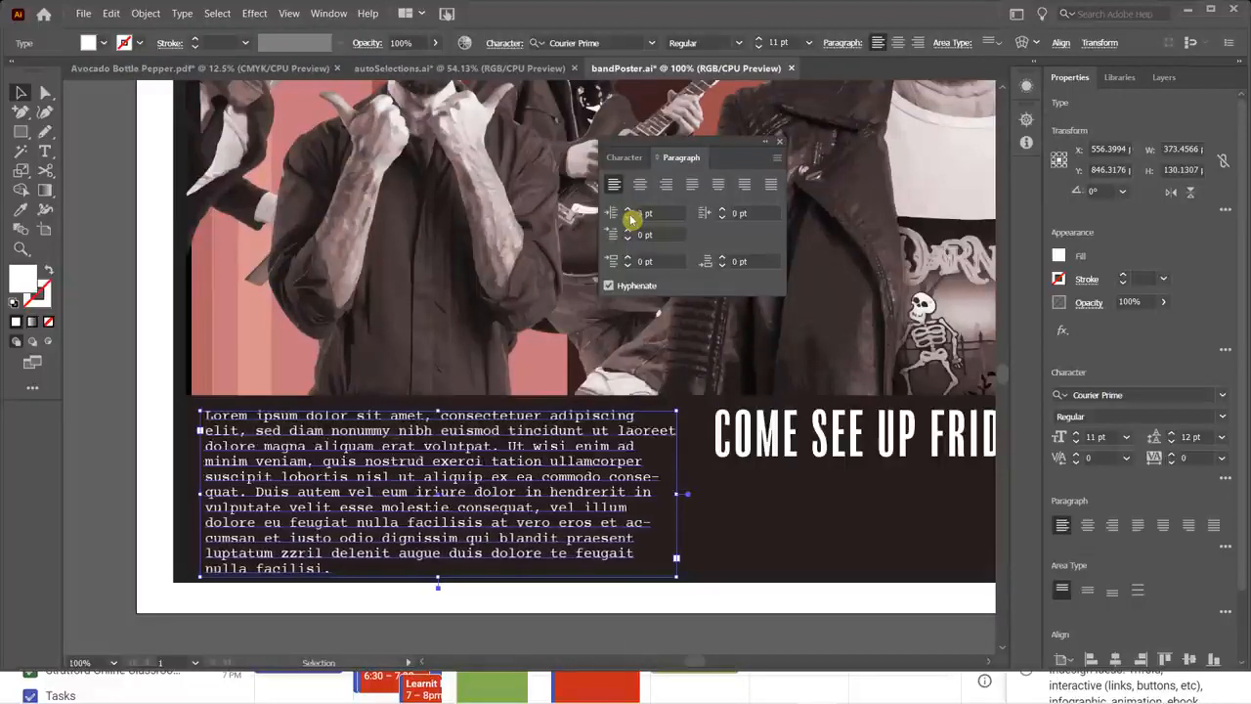
pyautogui.click(629, 218)
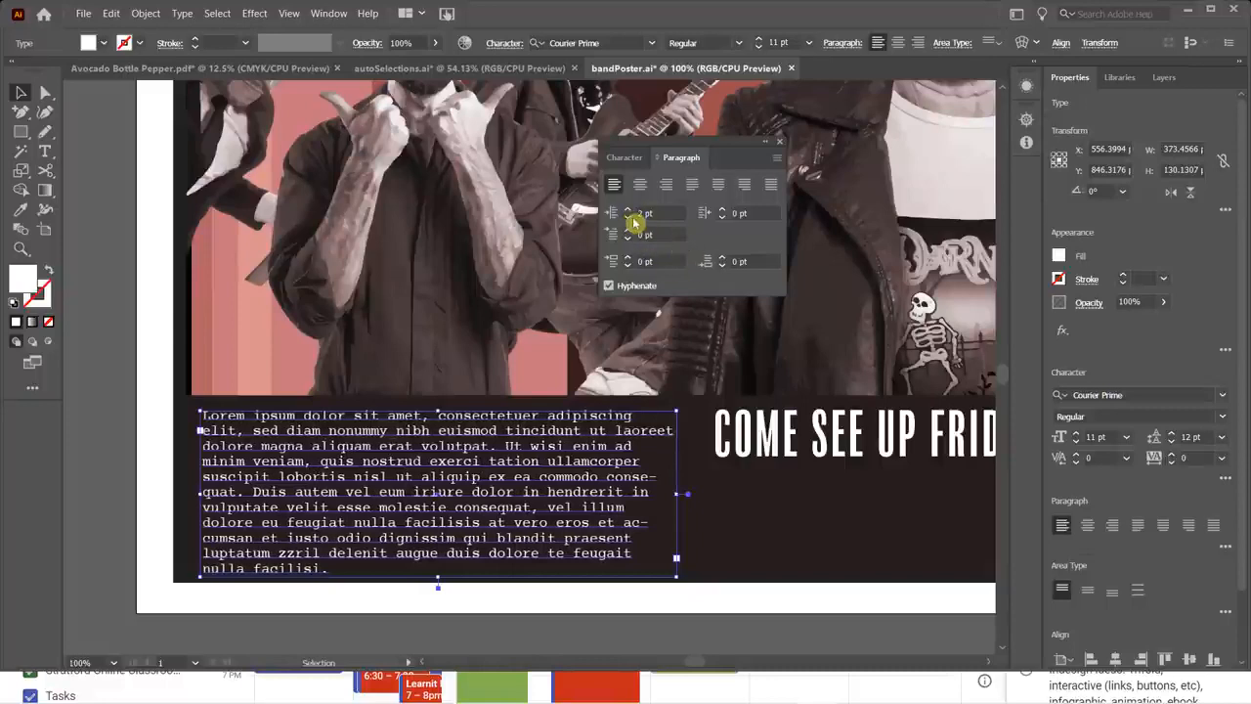
pyautogui.click(628, 219)
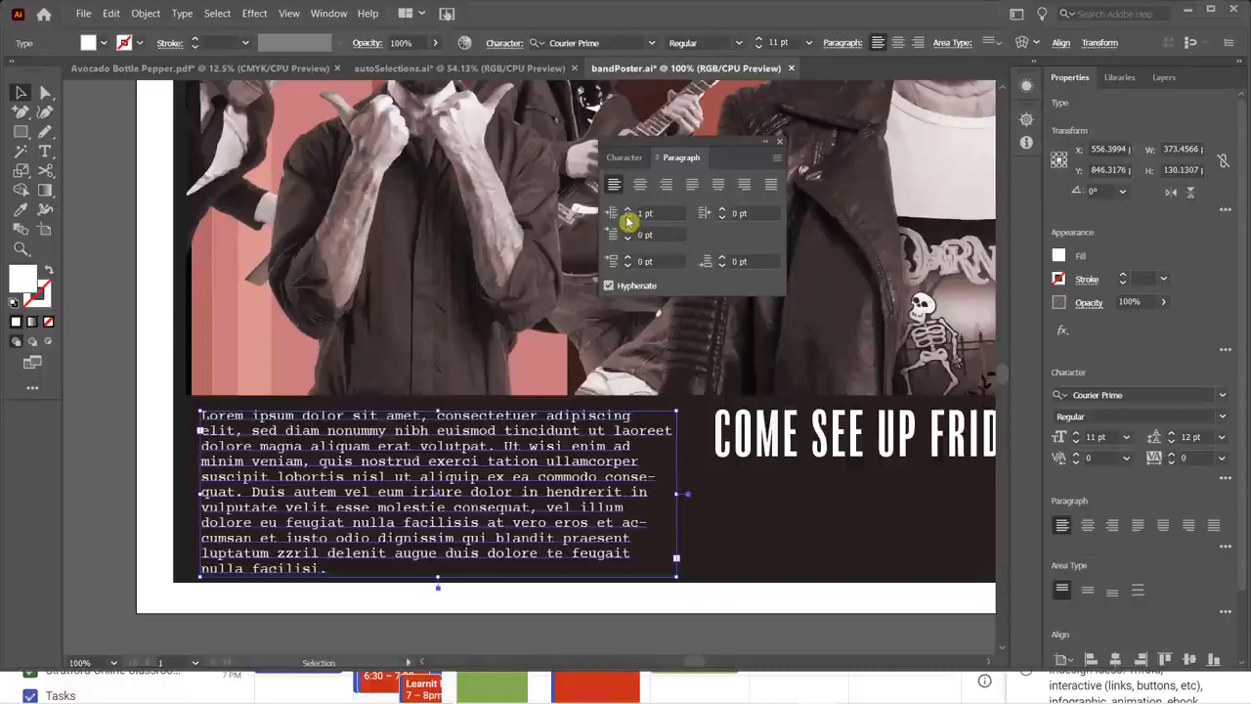
pyautogui.click(628, 218)
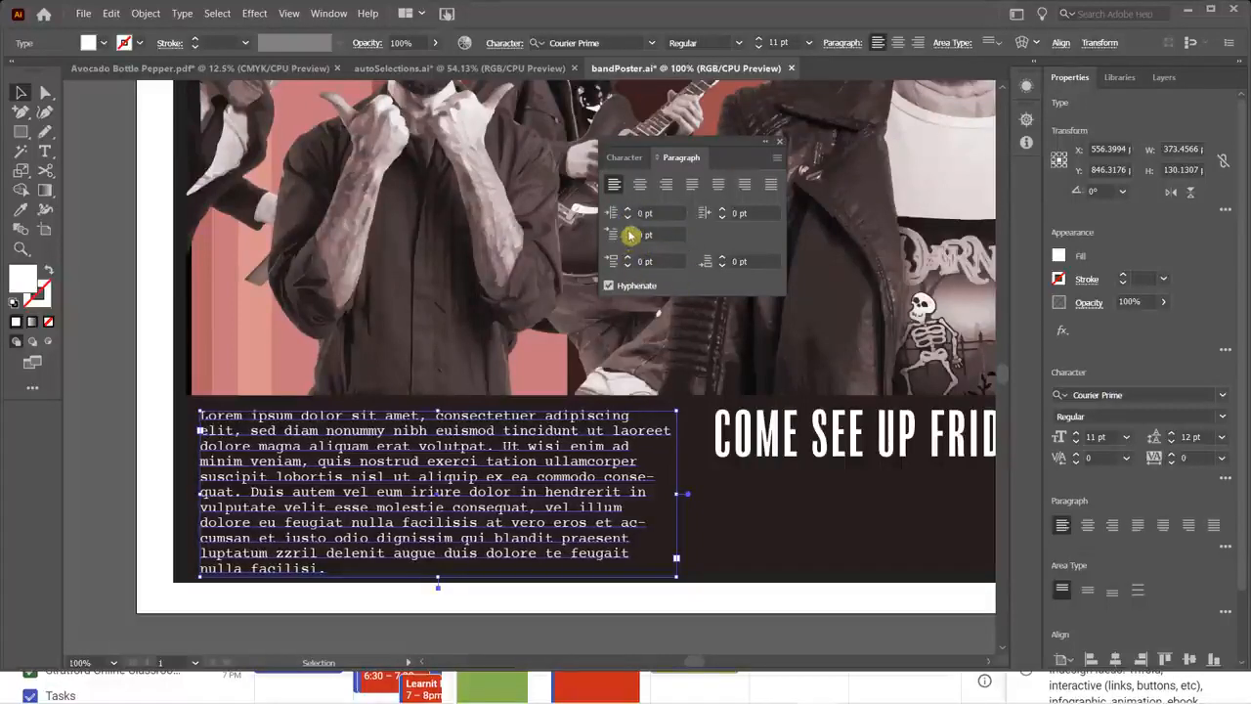
# - Raise the first-line indent of the placeholder text step by step to 25 pt
pyautogui.click(629, 232)
pyautogui.click(629, 232)
pyautogui.click(629, 231)
pyautogui.click(629, 232)
pyautogui.click(629, 232)
pyautogui.click(629, 231)
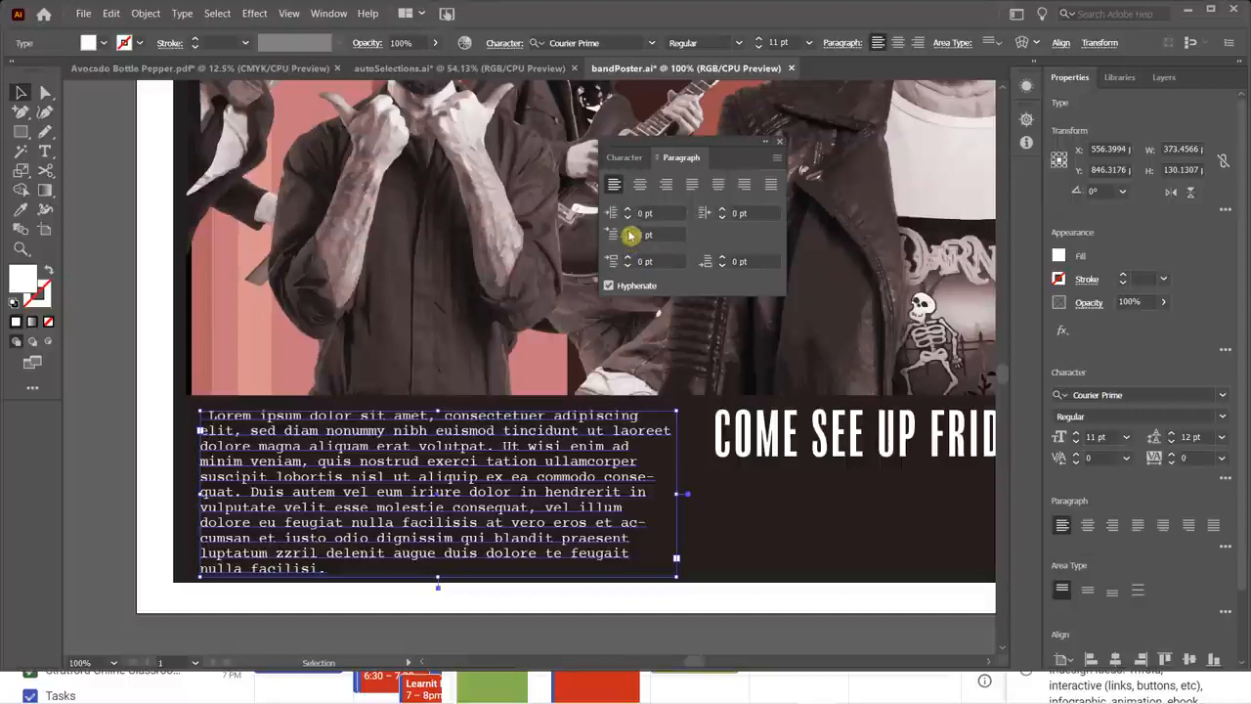
pyautogui.click(628, 232)
pyautogui.click(628, 232)
pyautogui.click(628, 232)
pyautogui.click(629, 232)
pyautogui.click(628, 232)
pyautogui.click(629, 231)
pyautogui.click(629, 232)
pyautogui.click(629, 231)
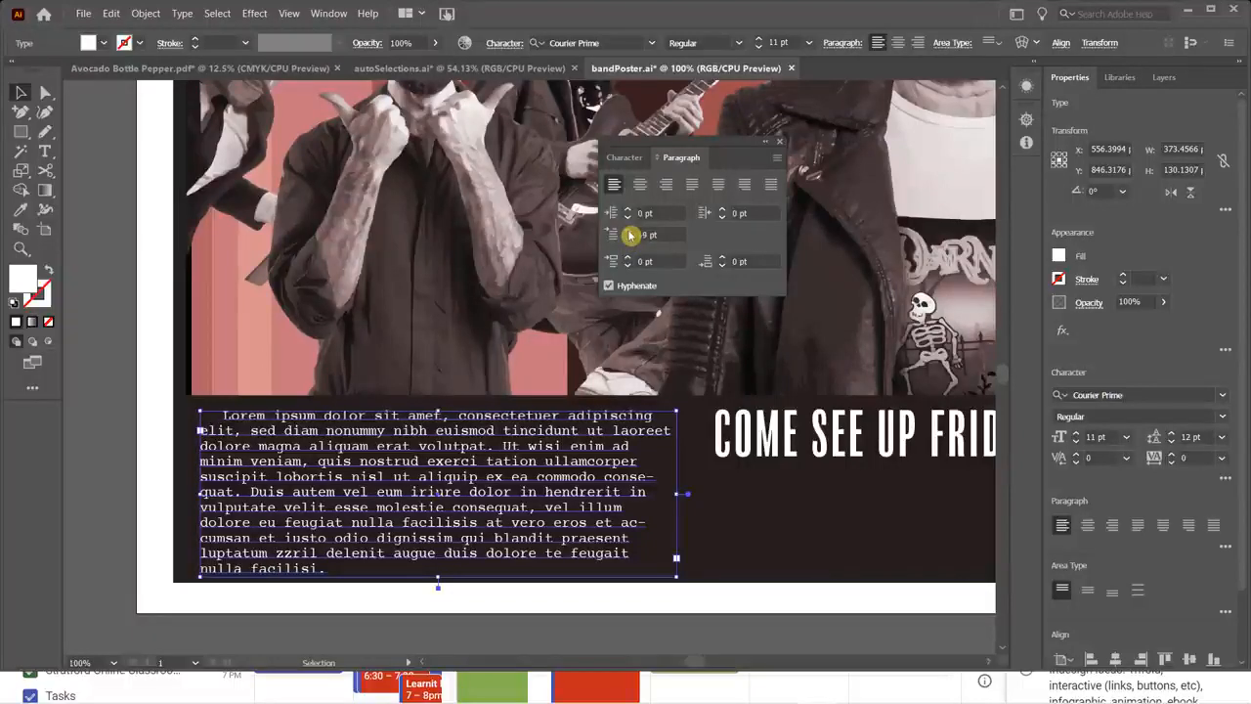
pyautogui.click(628, 232)
pyautogui.click(629, 232)
pyautogui.click(629, 232)
pyautogui.click(629, 232)
pyautogui.click(628, 231)
pyautogui.click(628, 232)
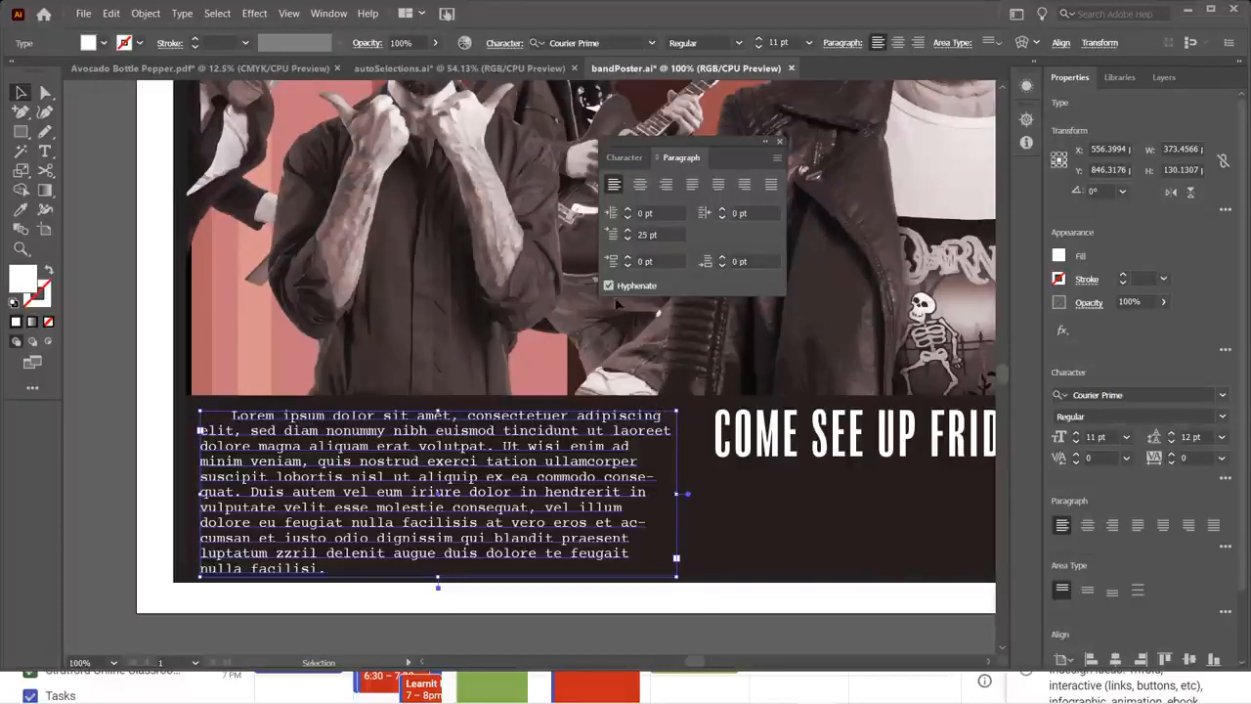
# - Reset the first-line indent of the placeholder text to 0 pt
pyautogui.moveTo(645, 234); pyautogui.dragTo(619, 247)
pyautogui.write('0')
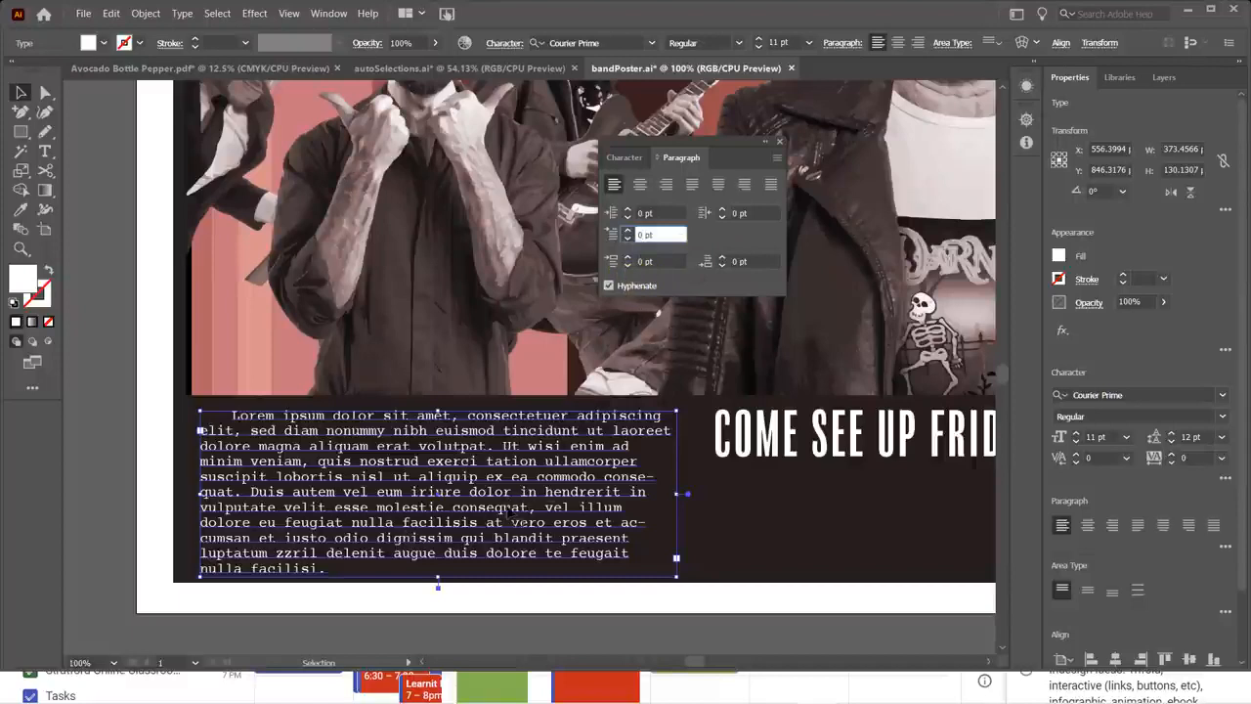
pyautogui.press('Return')
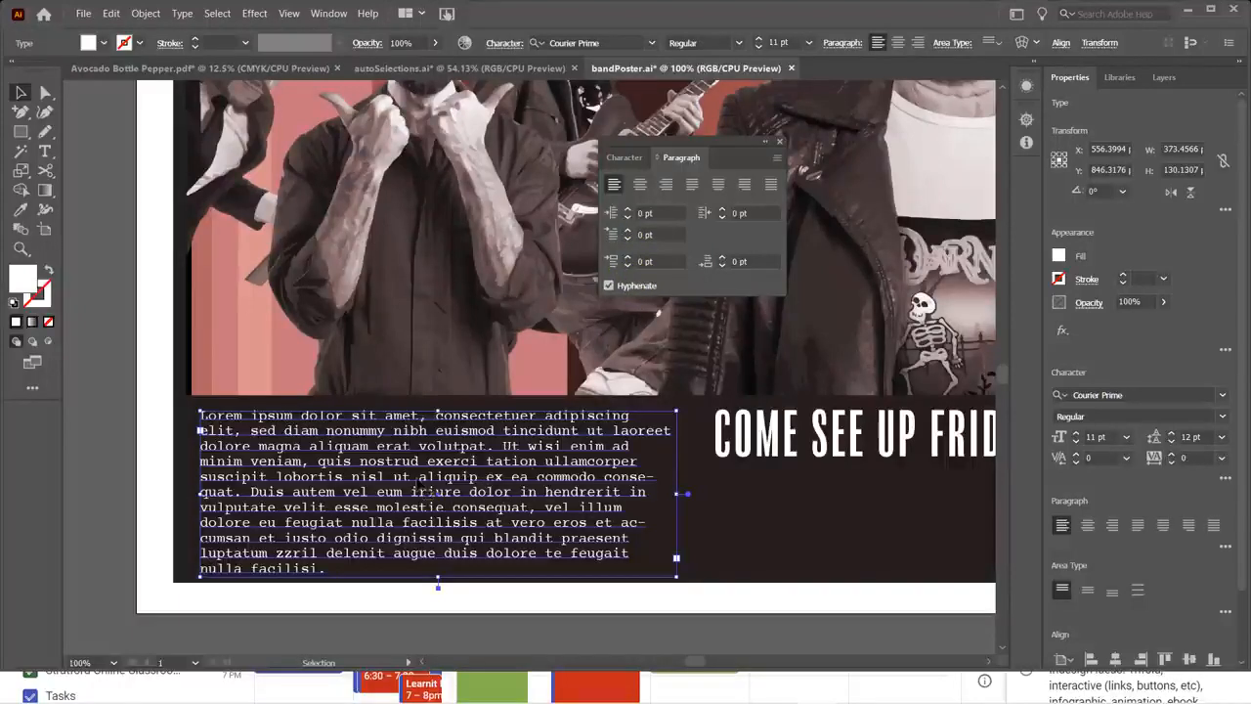
# - Insert a paragraph break before "aliquip" in the placeholder text and select the entire first paragraph
pyautogui.doubleClick(421, 481)
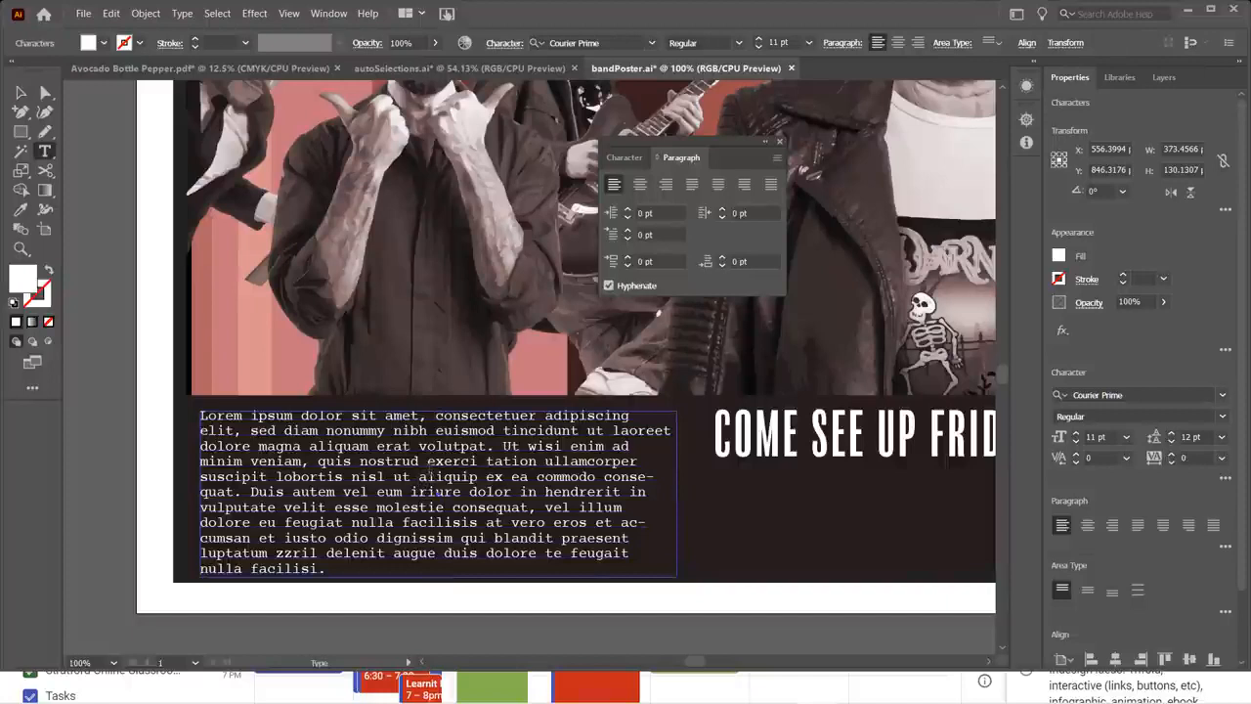
pyautogui.press('Return')
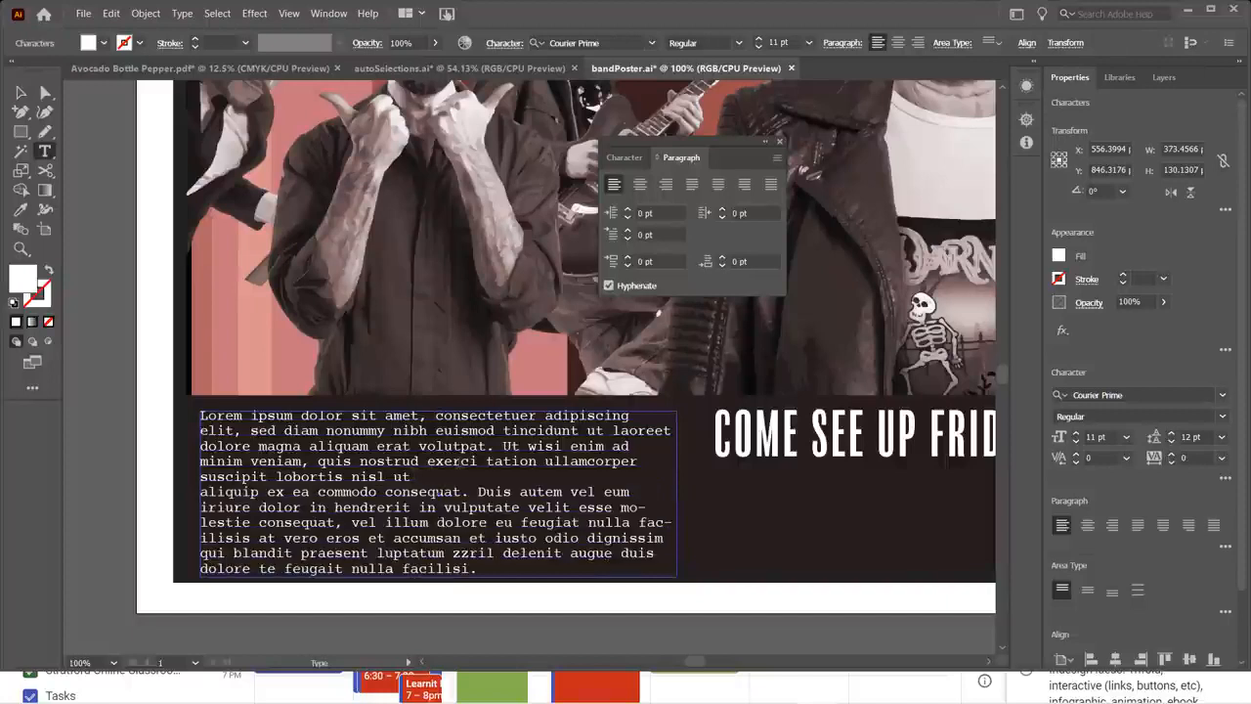
pyautogui.moveTo(411, 477); pyautogui.dragTo(195, 415)
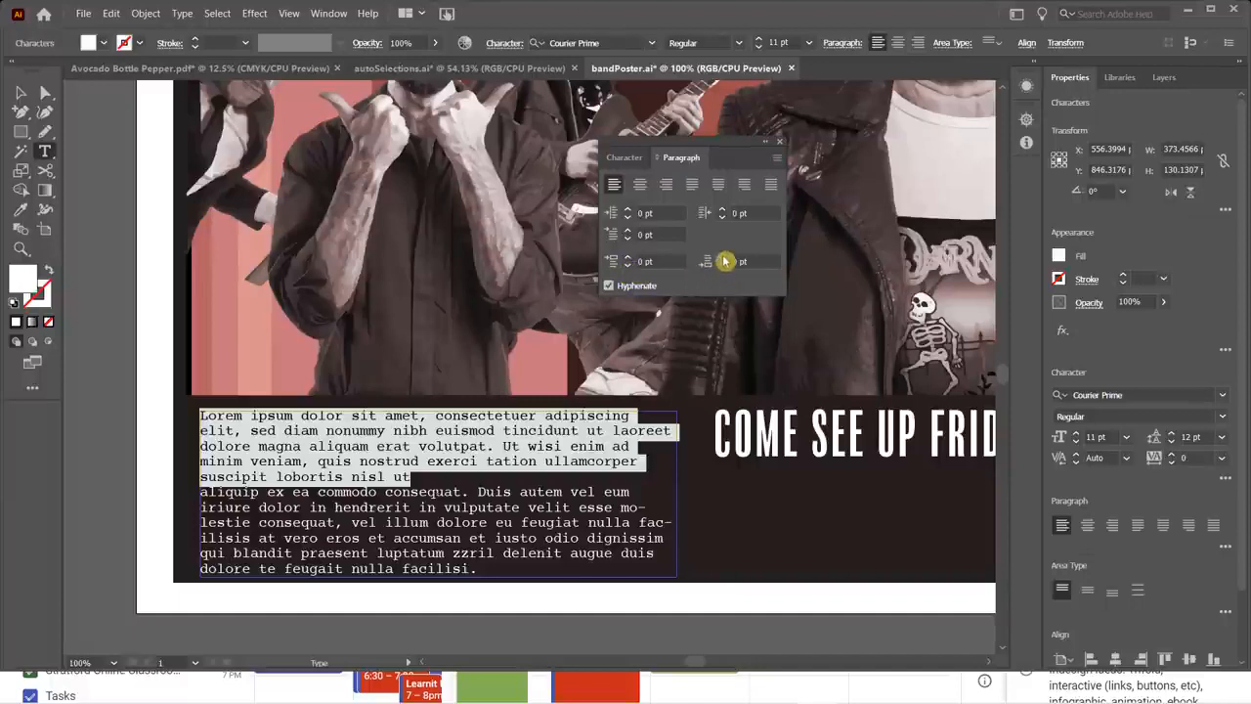
# - Raise the space after the first placeholder paragraph step by step to 7 pt and deselect the text frame
pyautogui.click(725, 259)
pyautogui.click(724, 259)
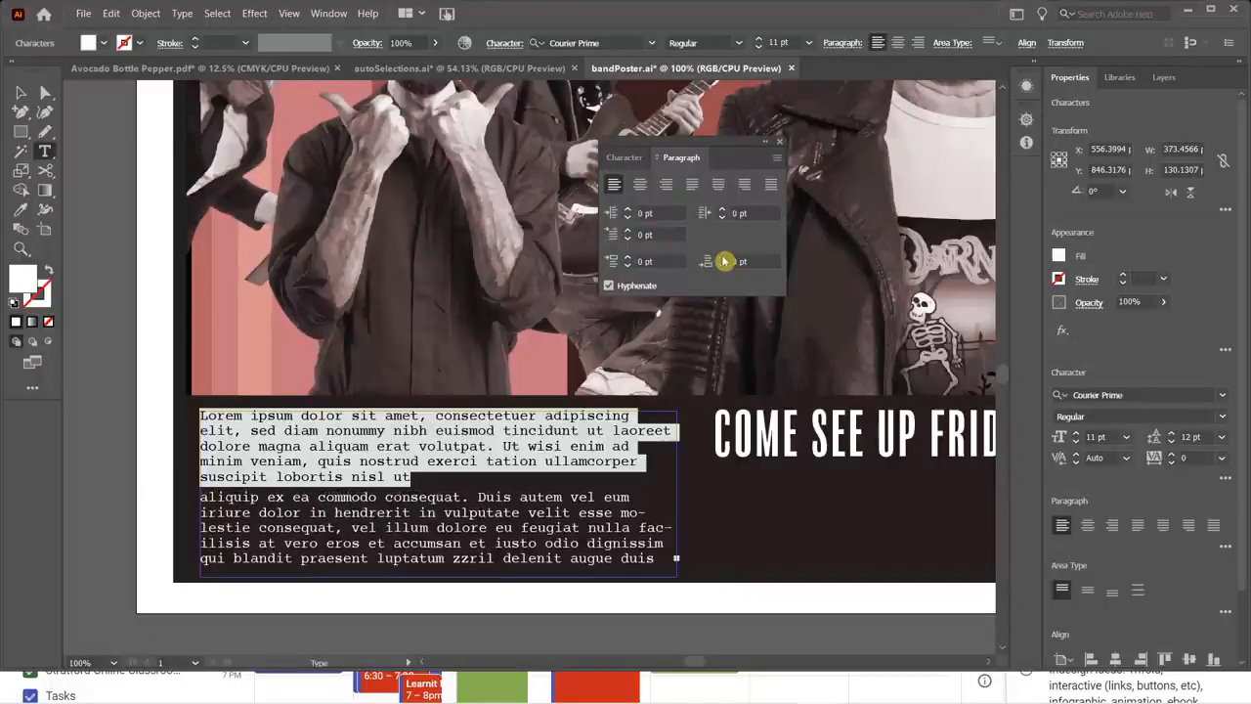
pyautogui.click(725, 259)
pyautogui.click(724, 260)
pyautogui.click(725, 259)
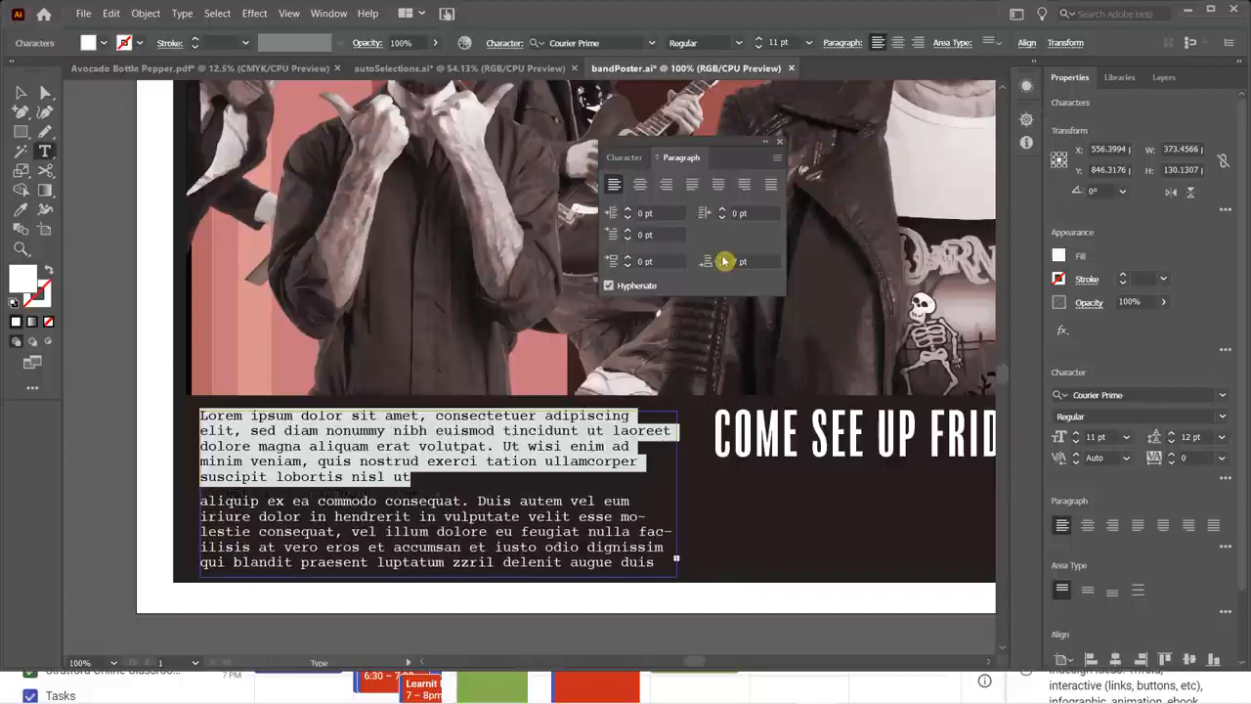
pyautogui.click(21, 92)
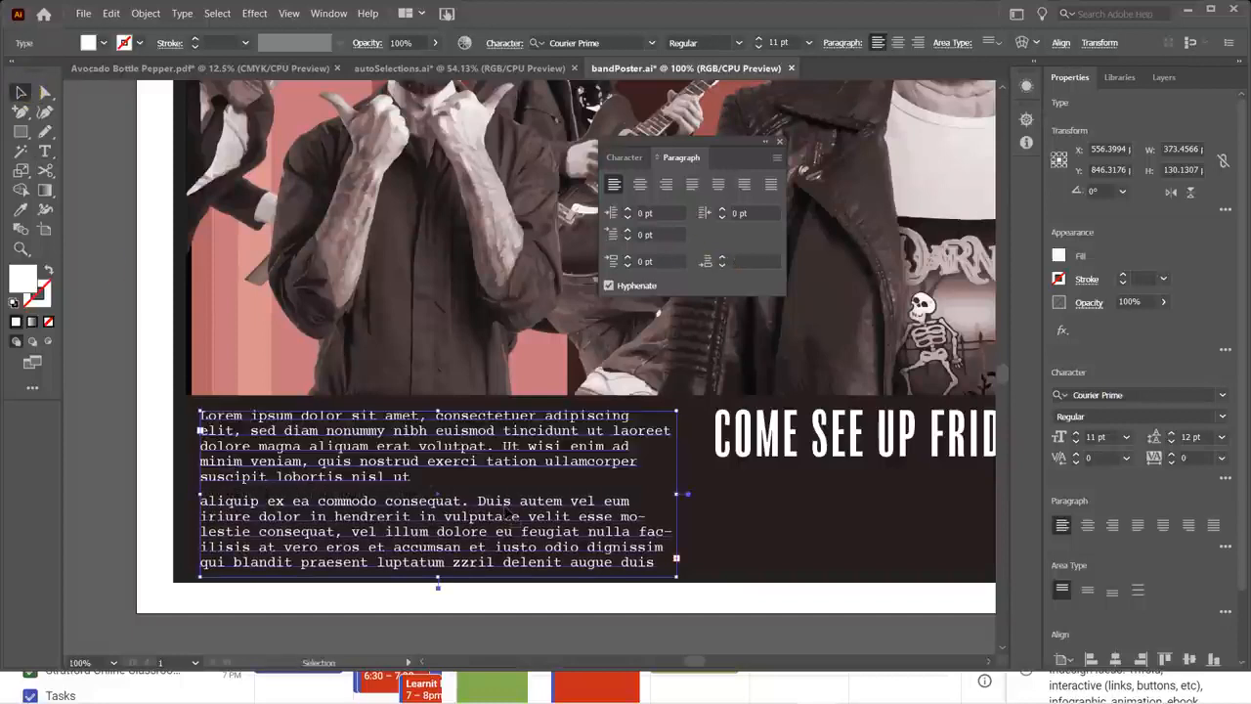
pyautogui.click(751, 508)
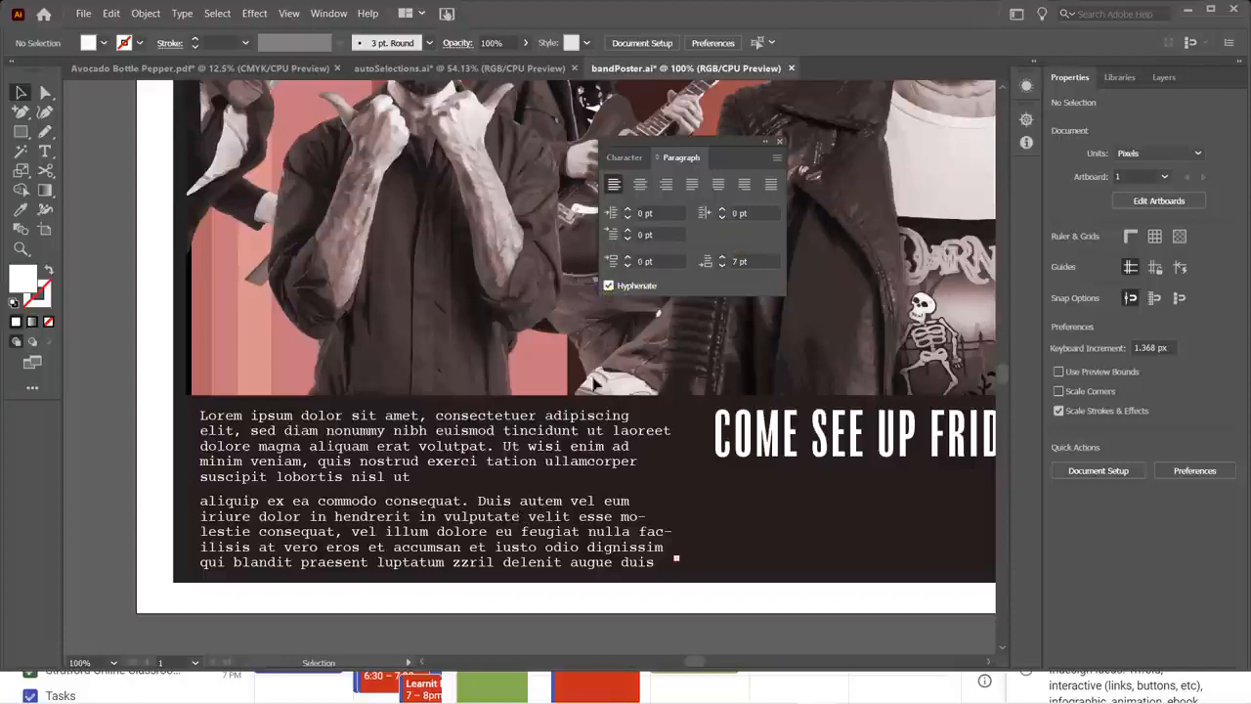
# - Place the text cursor in the second placeholder paragraph and turn off its hyphenation
pyautogui.click(412, 456)
pyautogui.doubleClick(411, 448)
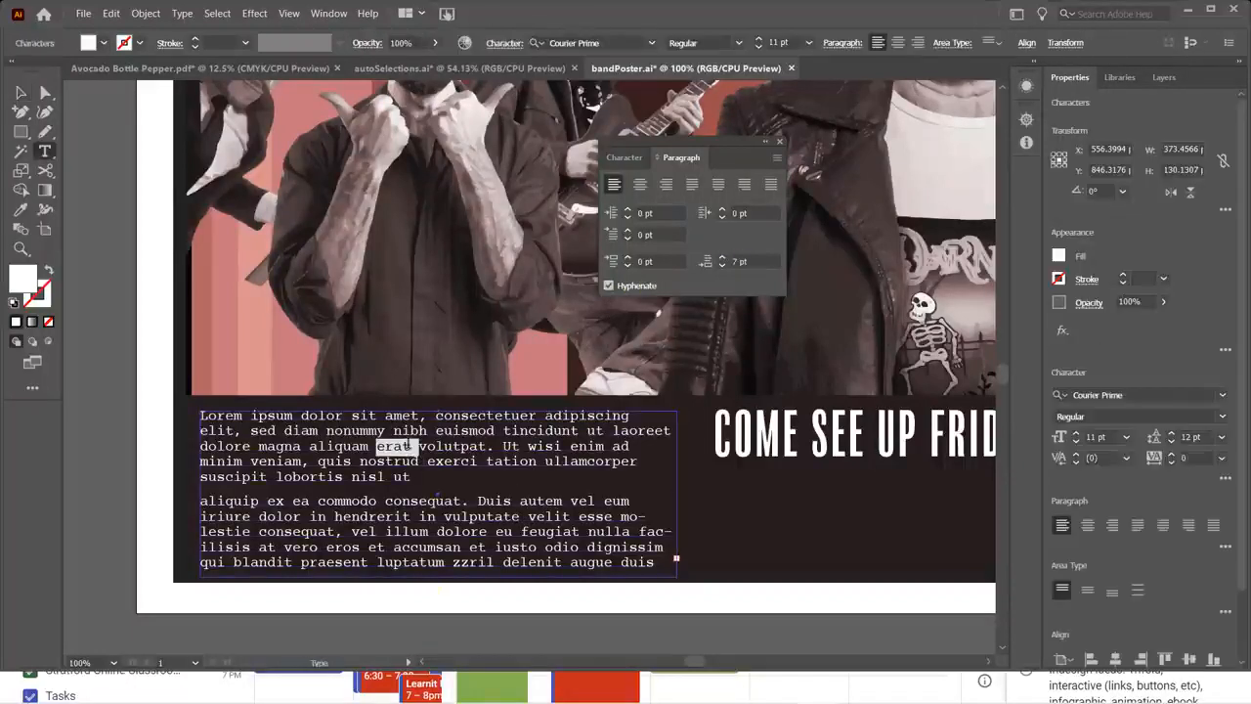
pyautogui.tripleClick(411, 448)
pyautogui.click(460, 500)
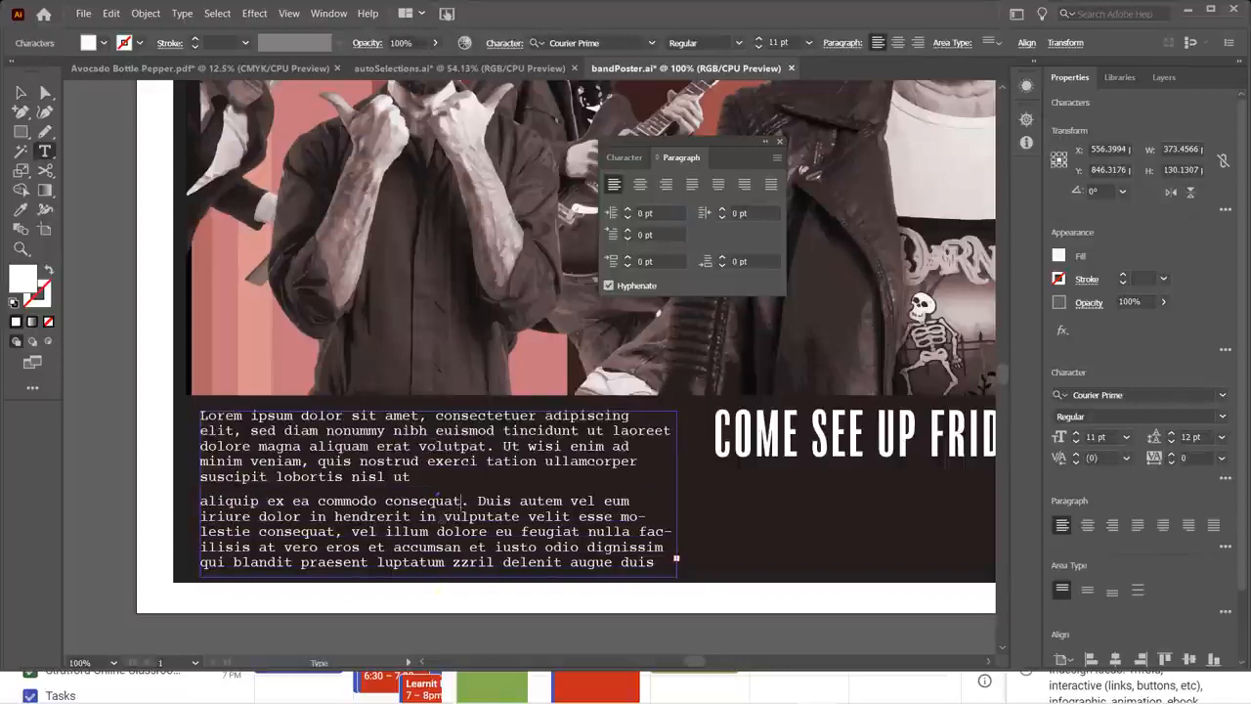
pyautogui.click(608, 285)
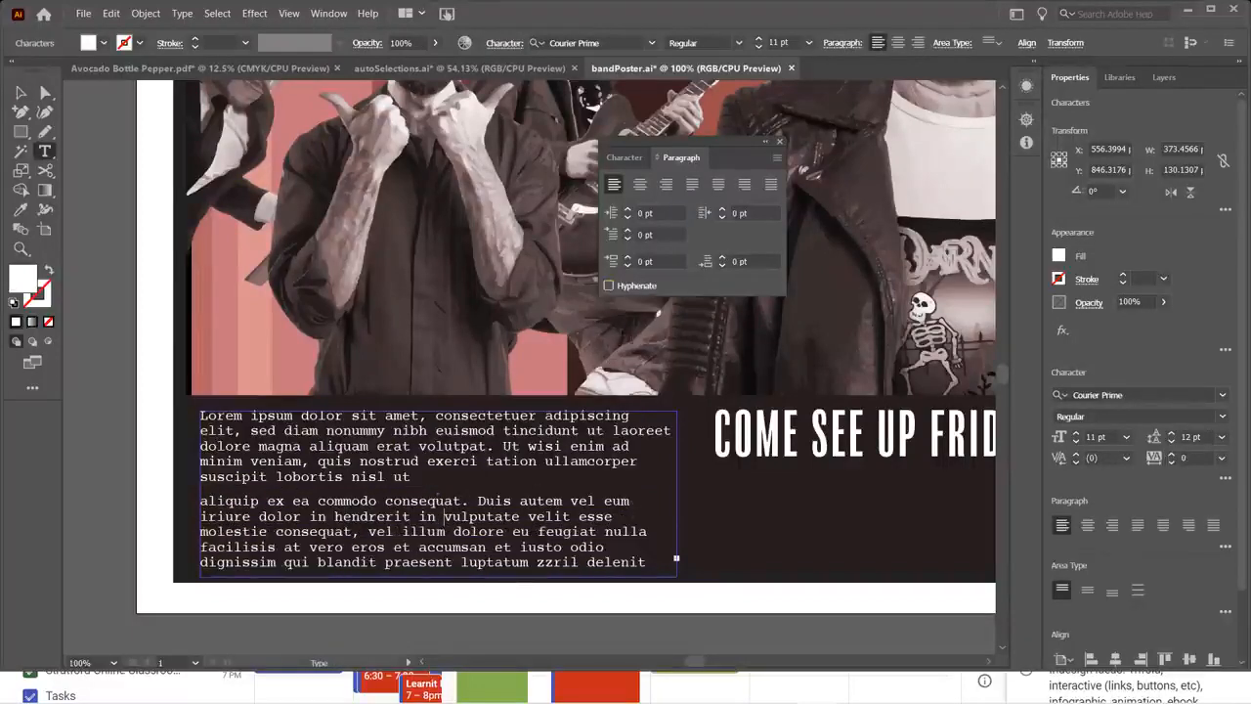
pyautogui.click(609, 286)
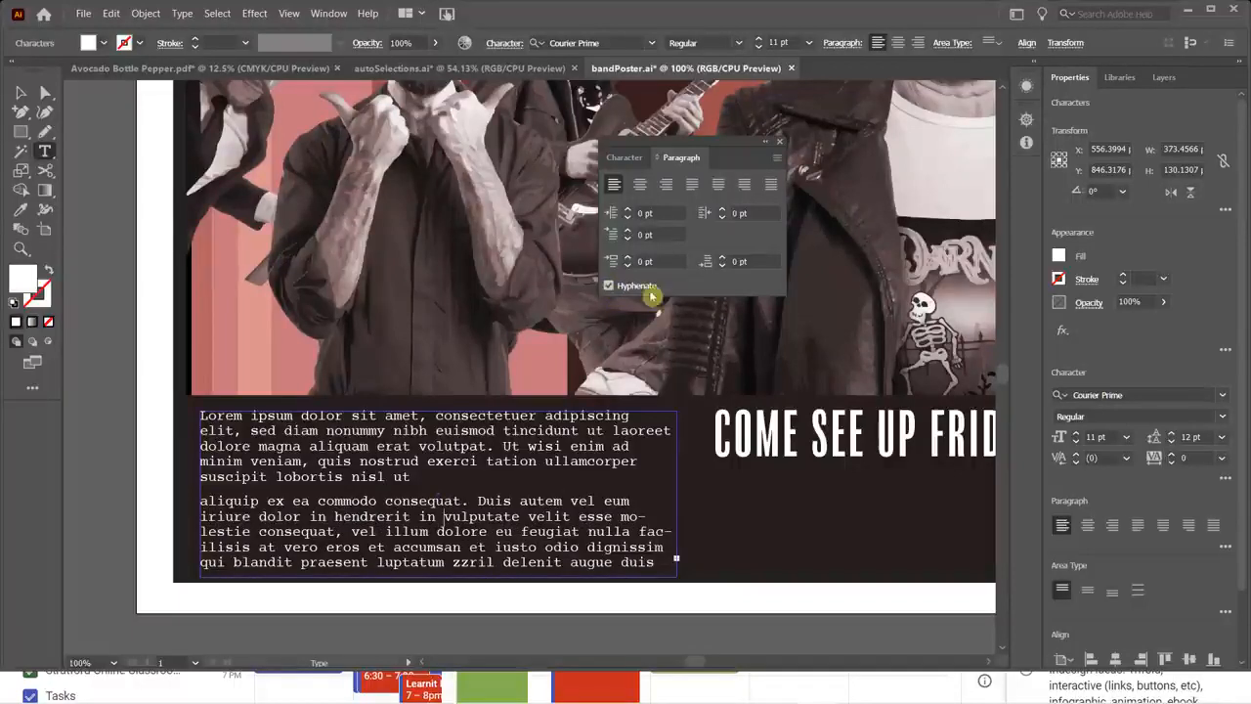
pyautogui.click(612, 286)
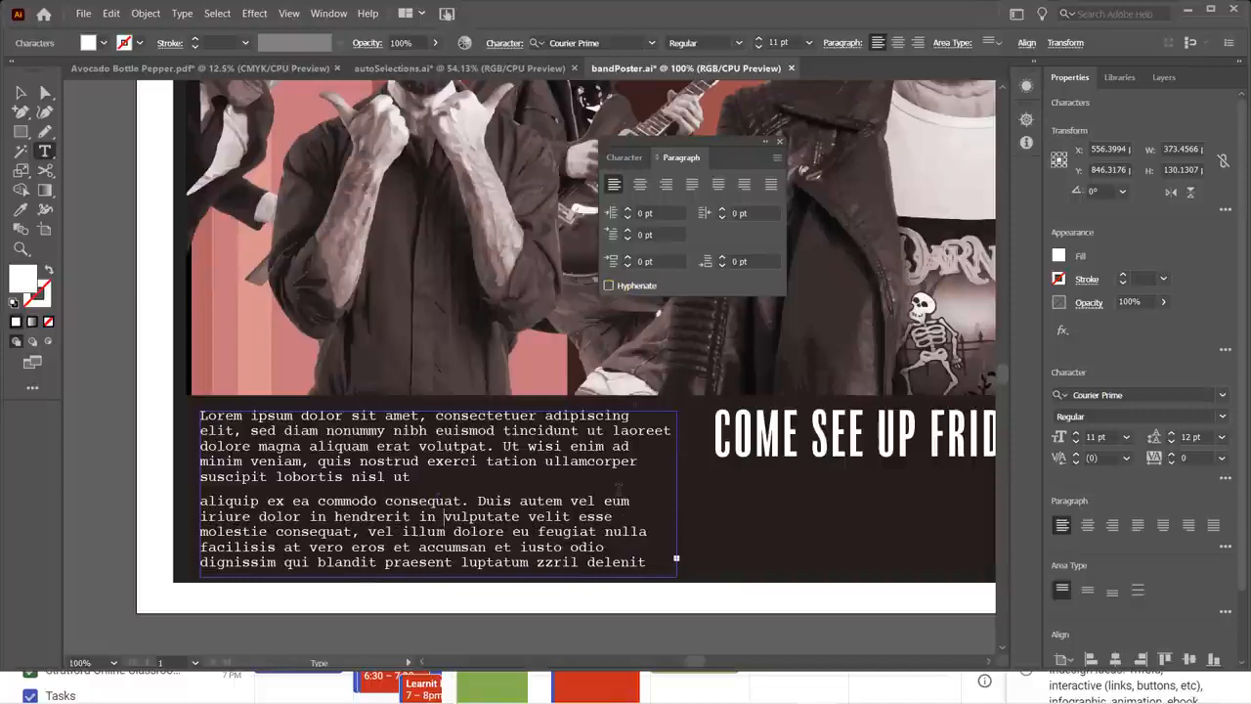
pyautogui.click(21, 93)
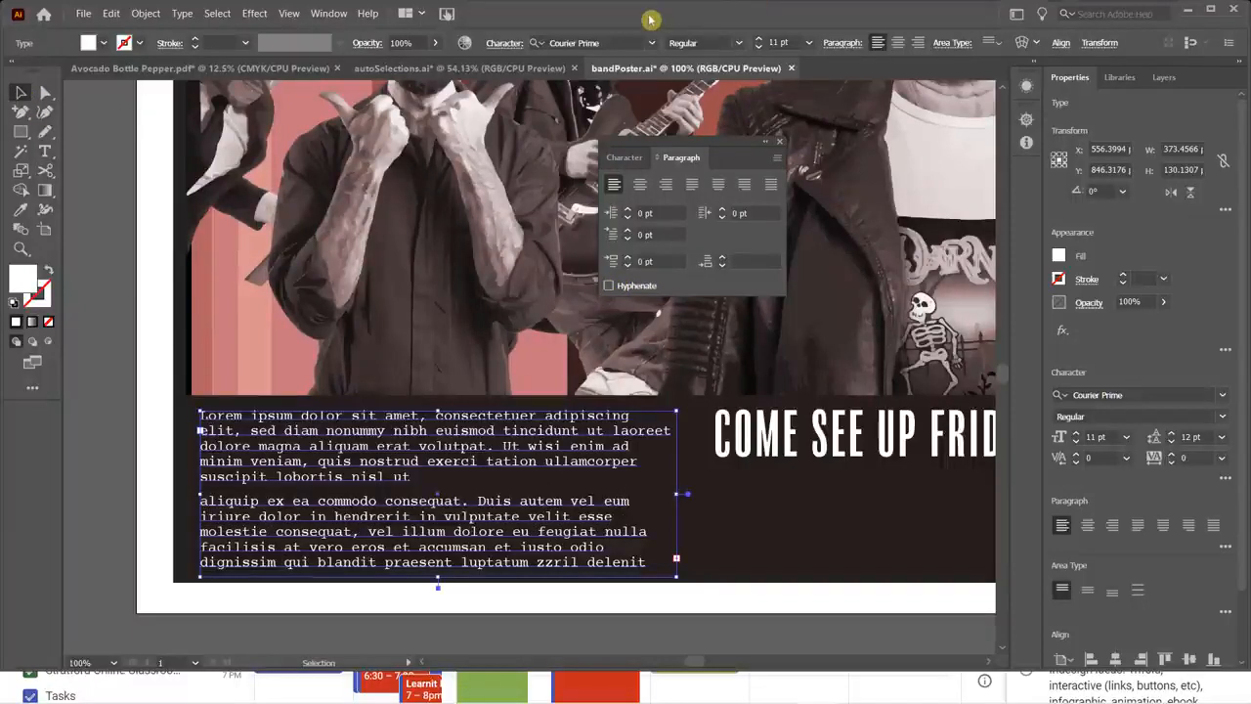
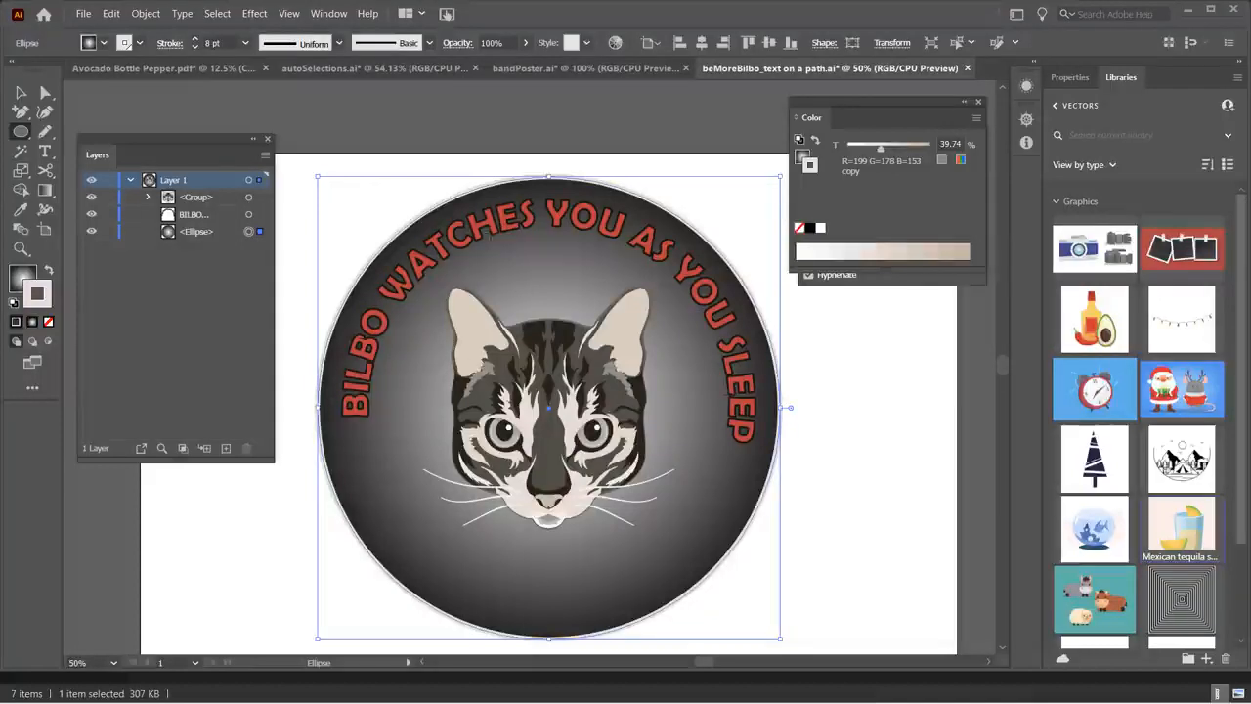
# - Directly select the curved red text around the cat to reveal its circular path, and hide that text object
pyautogui.click(45, 92)
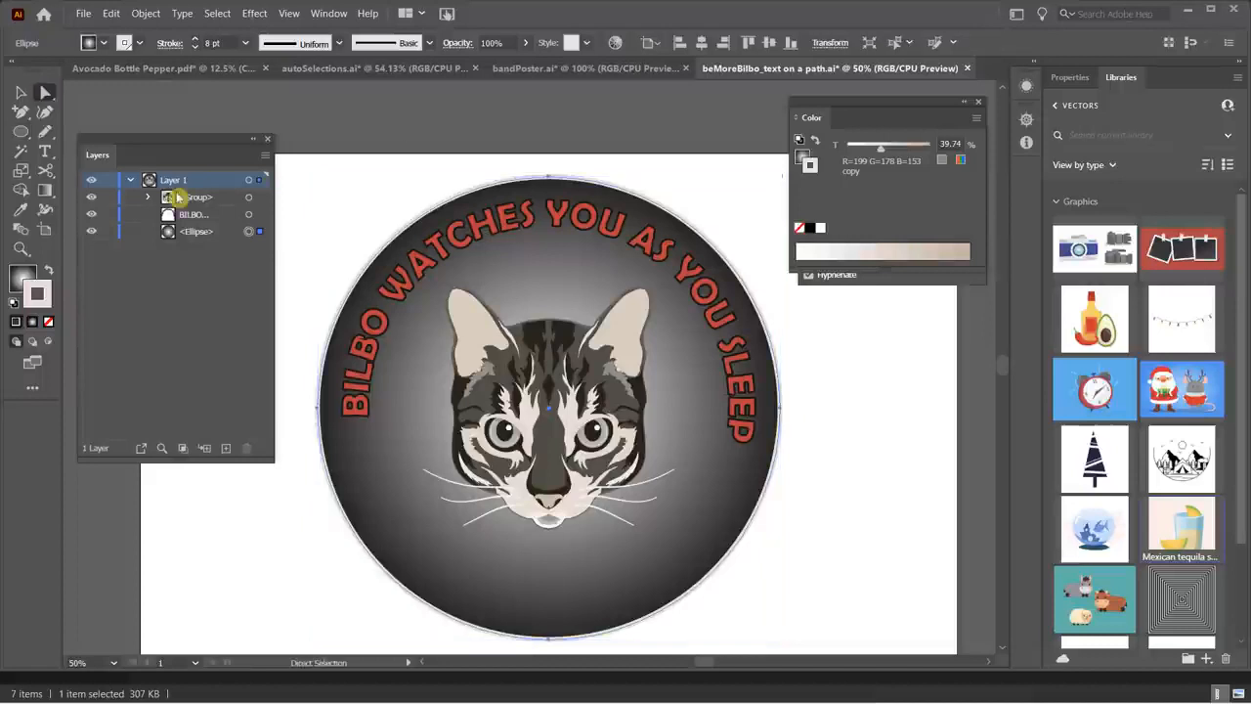
pyautogui.click(411, 273)
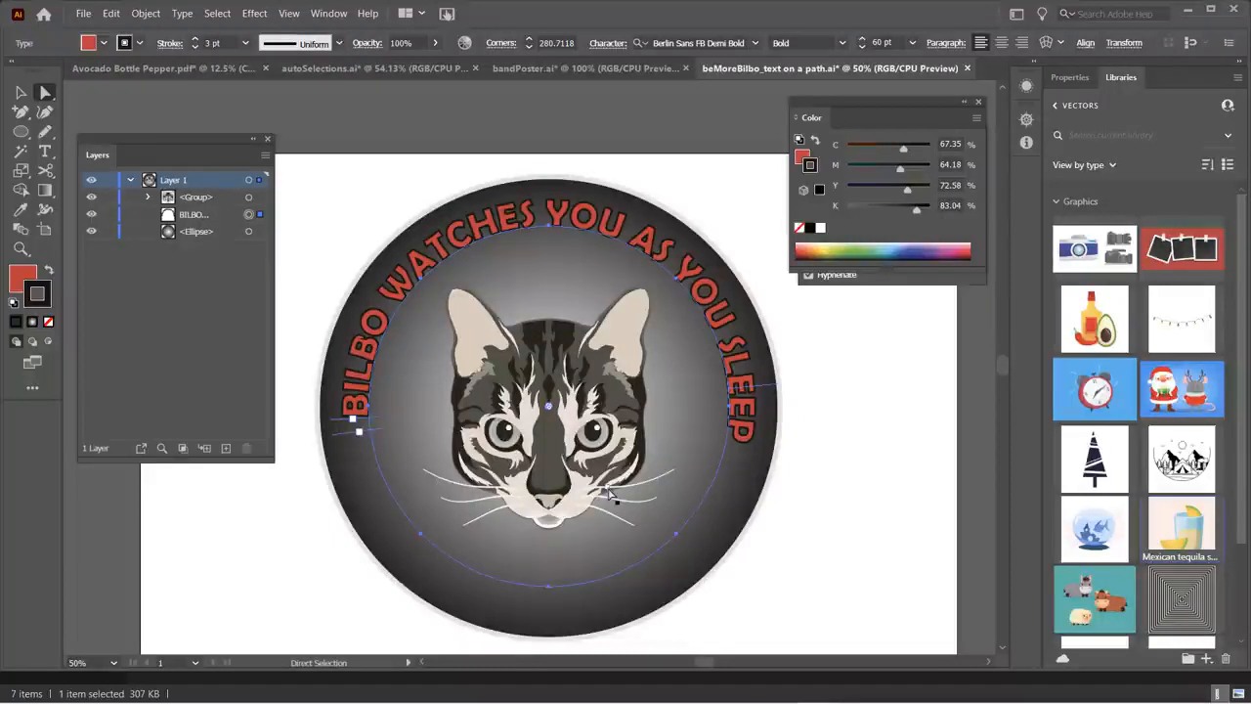
pyautogui.click(190, 305)
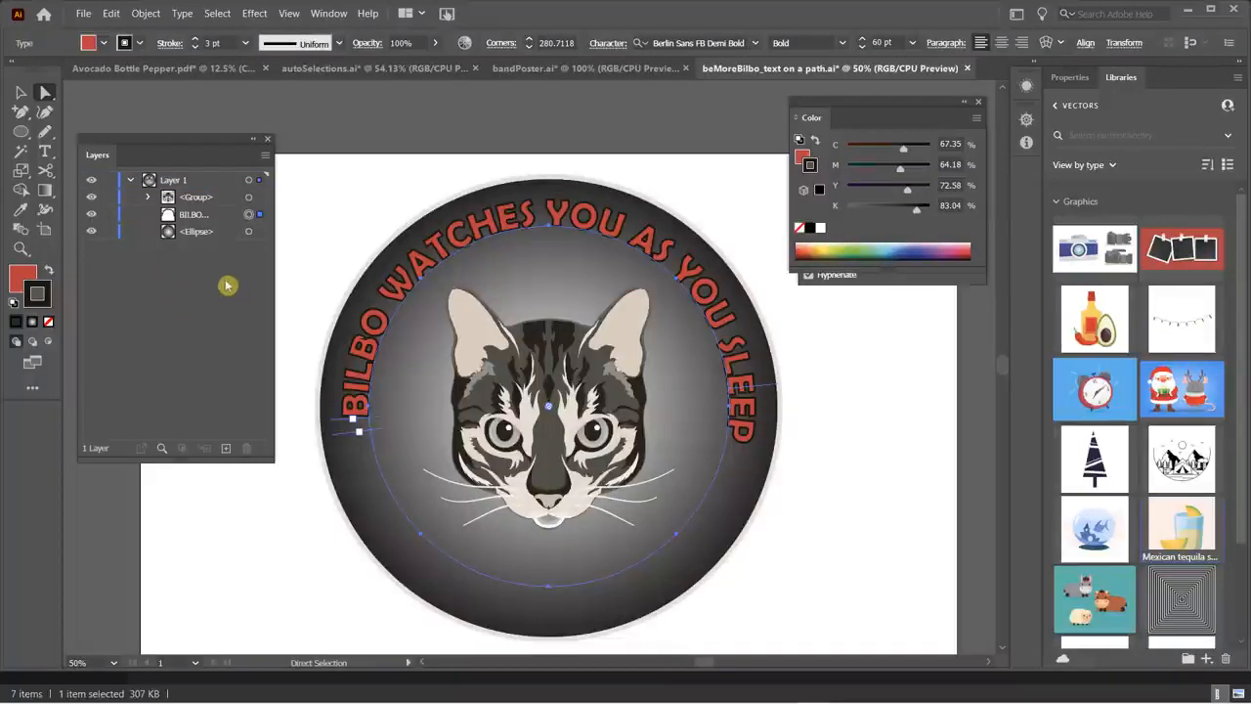
pyautogui.click(91, 215)
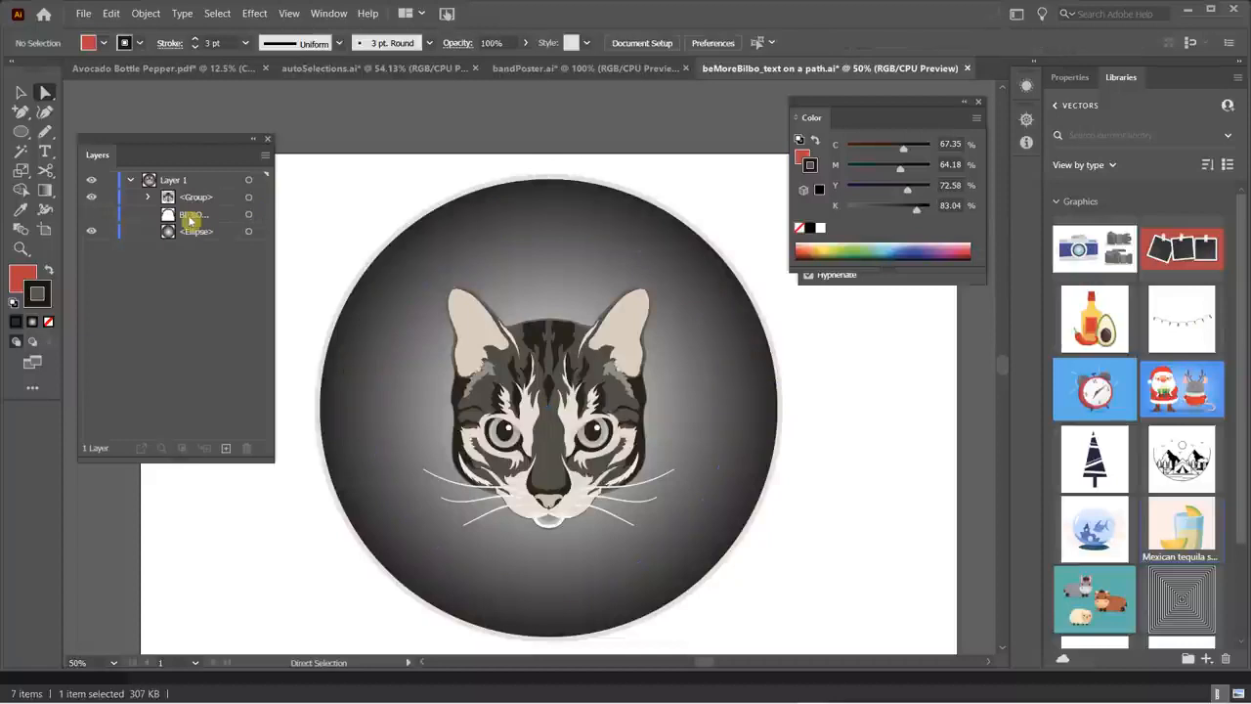
# - Create a new layer named "type on a path" and target it for the next artwork
pyautogui.click(226, 452)
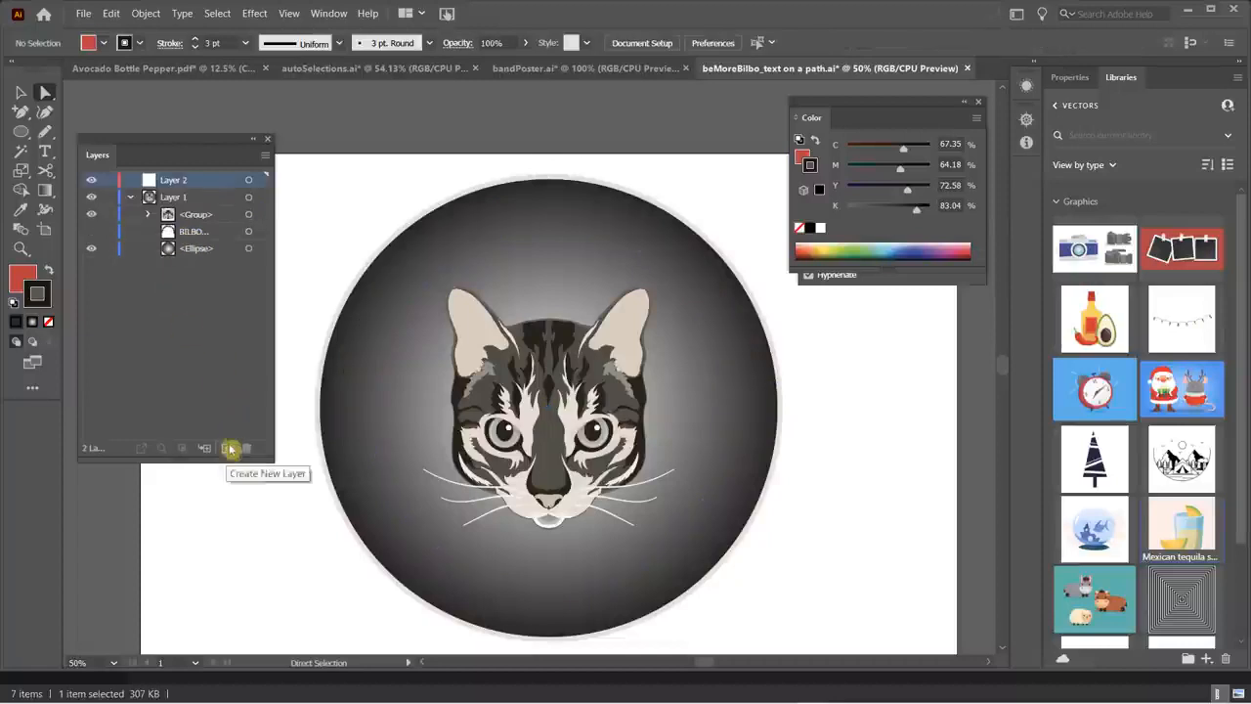
pyautogui.doubleClick(195, 180)
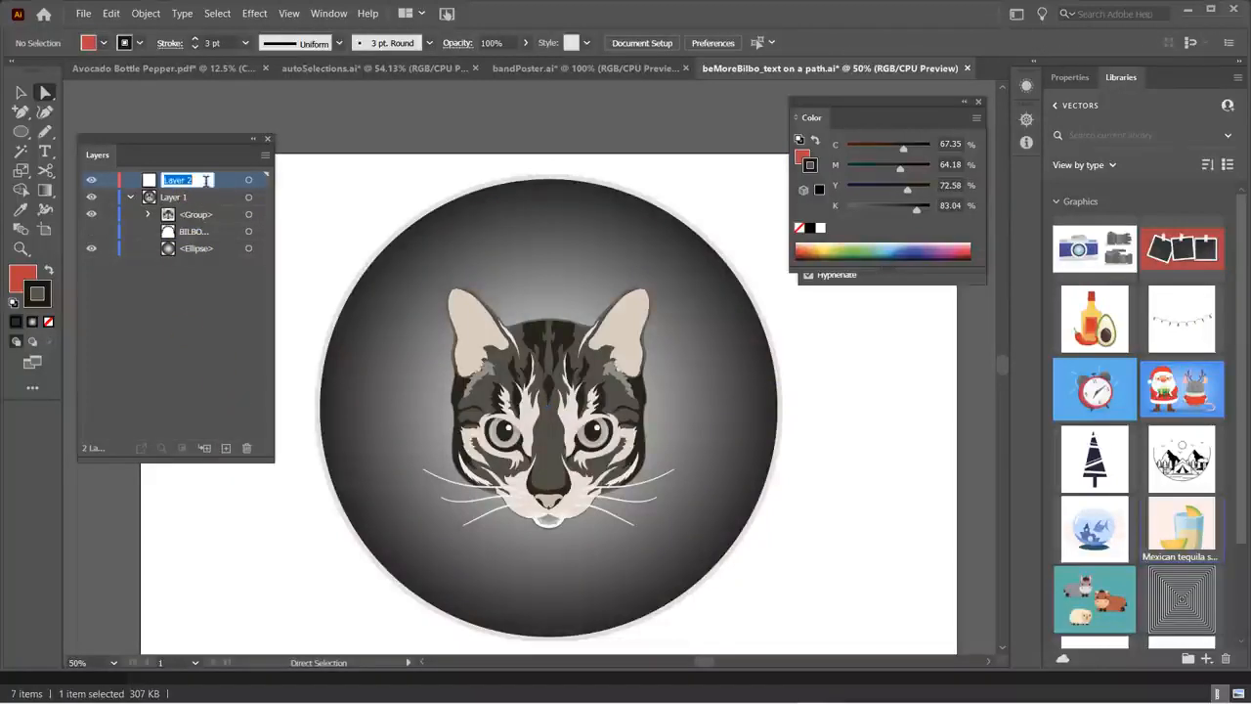
pyautogui.write('type')
pyautogui.write(' on a p')
pyautogui.write('ath')
pyautogui.press('Return')
pyautogui.click(248, 181)
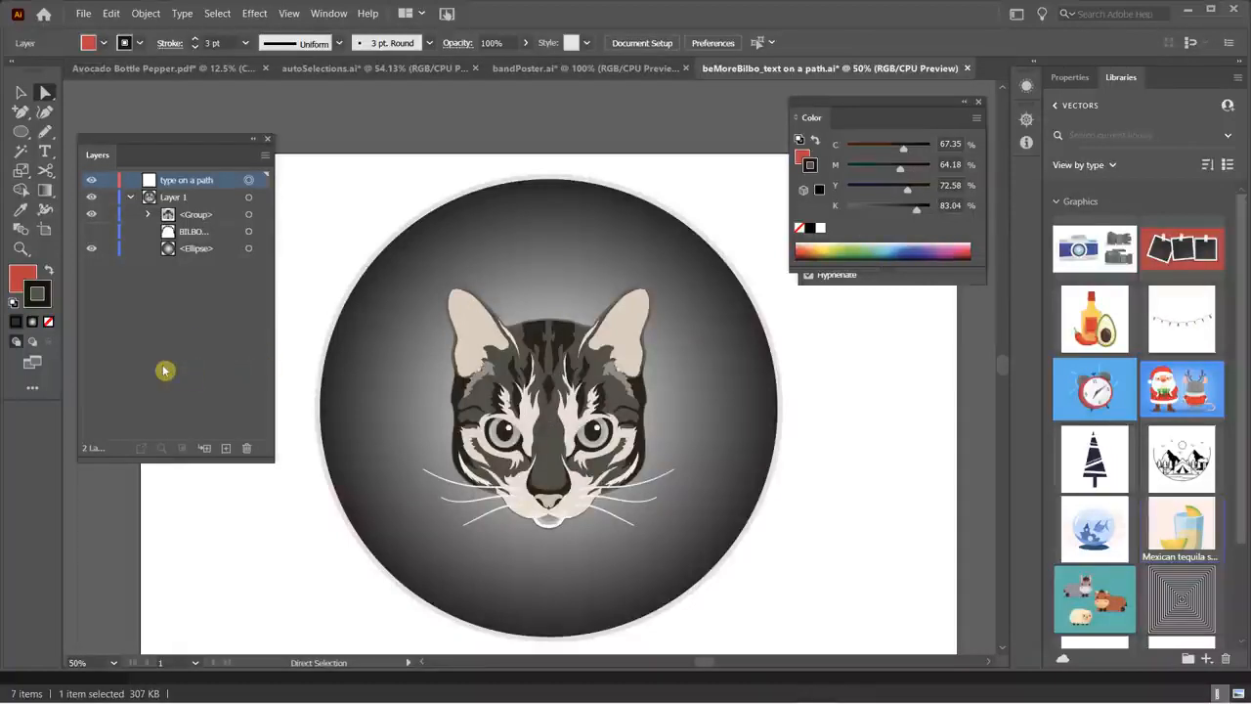
# - Draw a circle with no fill and a 1 pt stroke around the cat's face, inside the dark disc
pyautogui.click(21, 134)
pyautogui.click(22, 276)
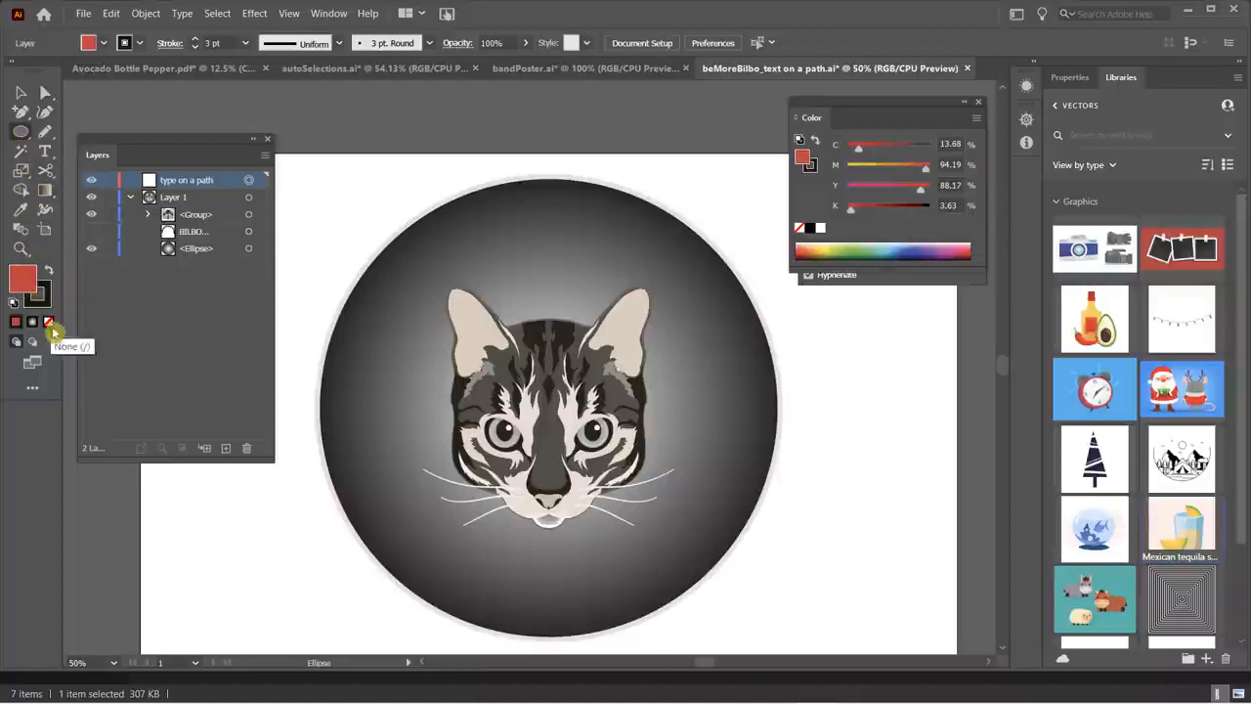
pyautogui.click(49, 323)
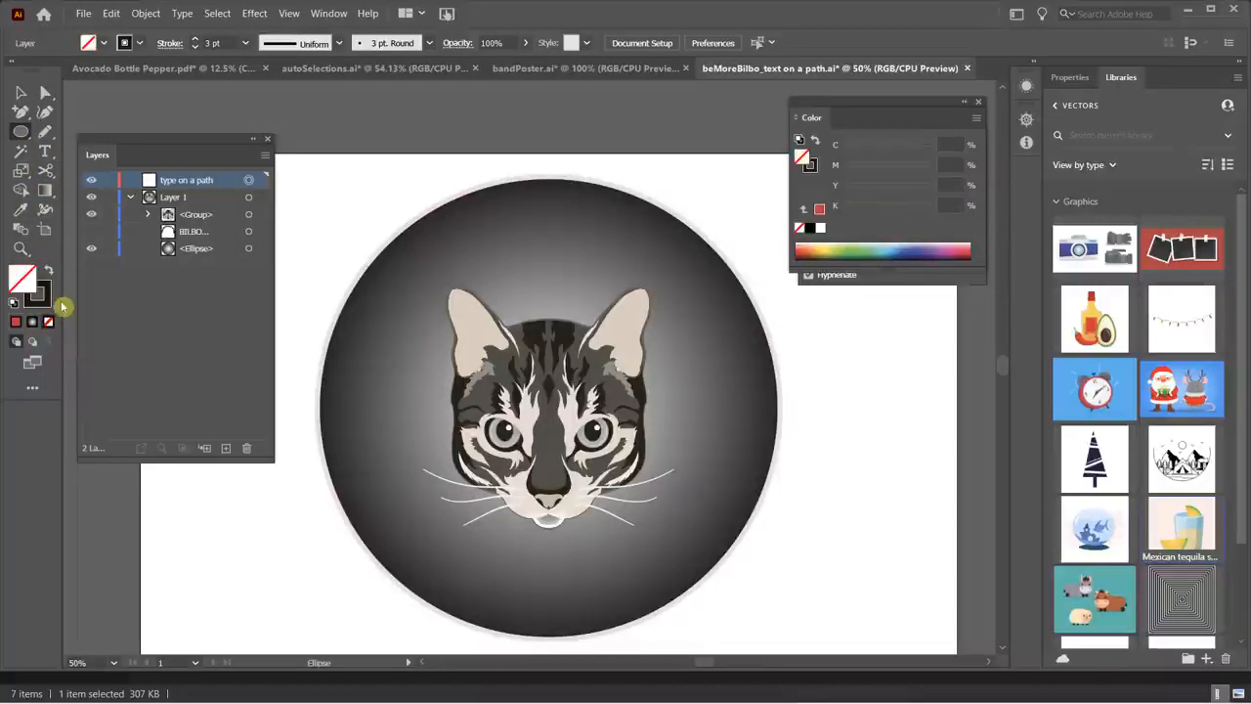
pyautogui.click(195, 48)
pyautogui.click(196, 48)
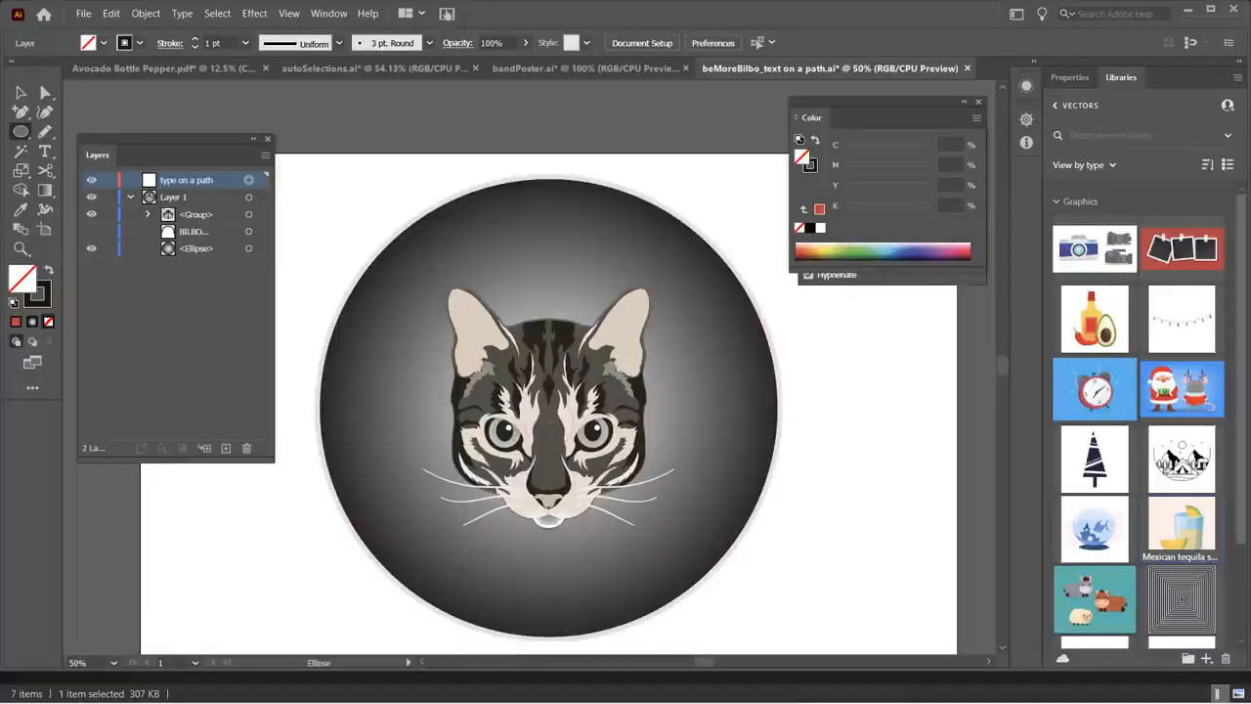
pyautogui.moveTo(372, 278); pyautogui.dragTo(348, 251)
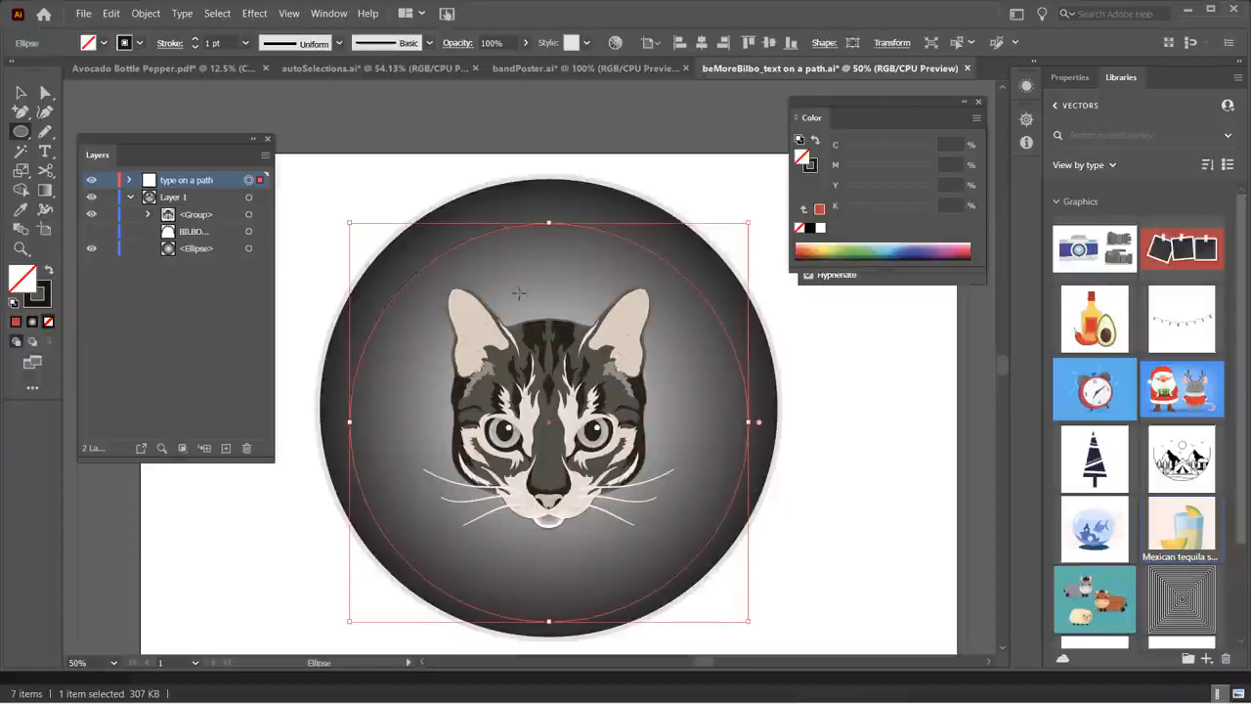
# - Nudge the new circle upward to centre it on the disc and scale it down slightly about its centre
pyautogui.press('Up')
pyautogui.press('Up')
pyautogui.press('Up')
pyautogui.press('Up')
pyautogui.press('Up')
pyautogui.press('Up')
pyautogui.press('Up')
pyautogui.press('Up')
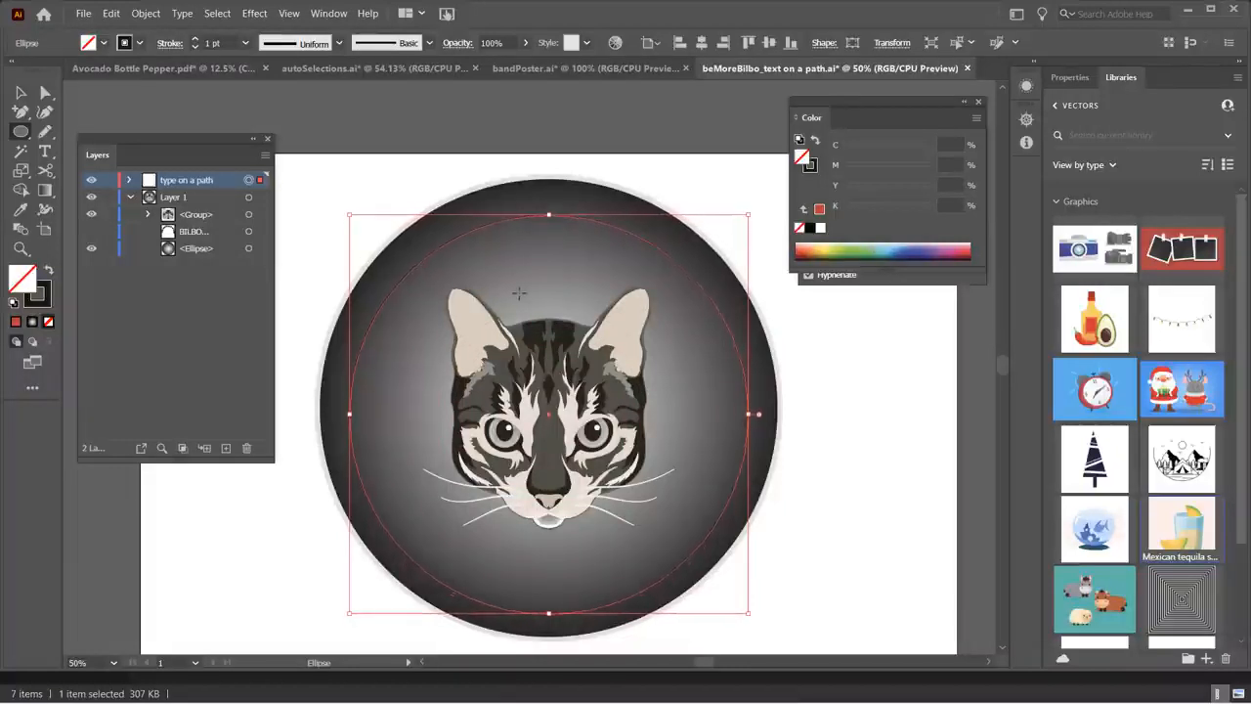
pyautogui.press('Up')
pyautogui.press('Up')
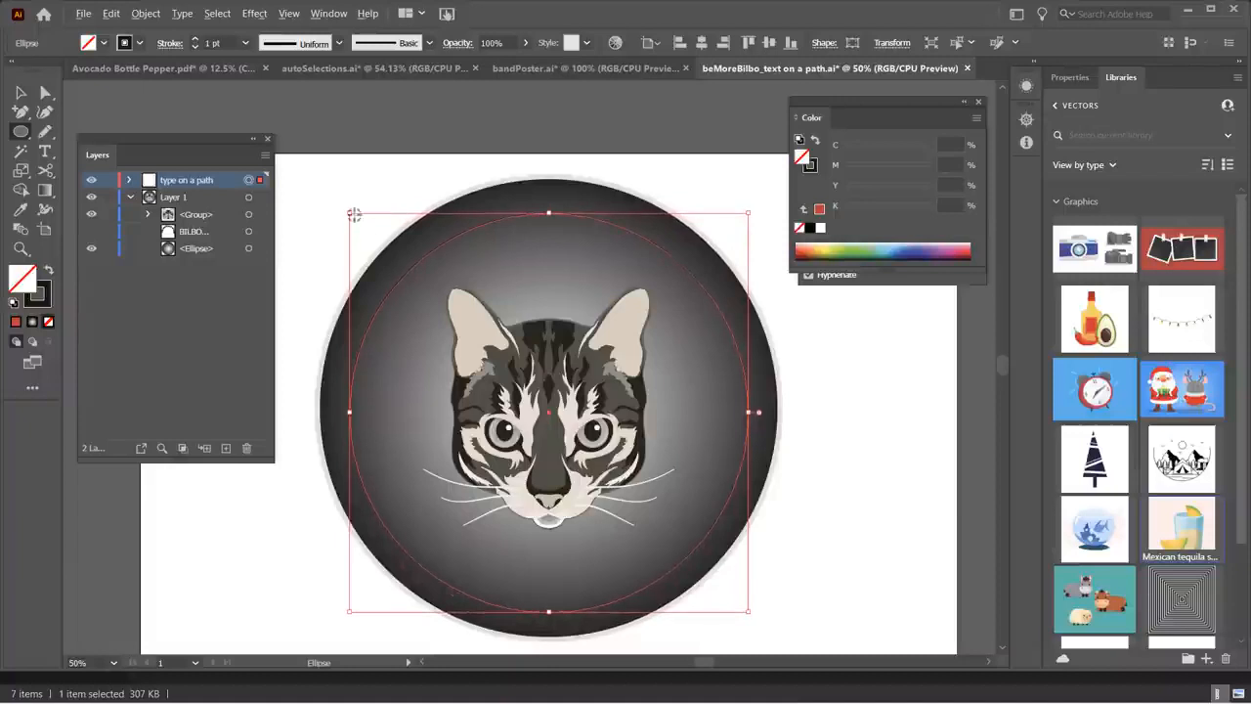
pyautogui.moveTo(349, 213); pyautogui.dragTo(363, 226)
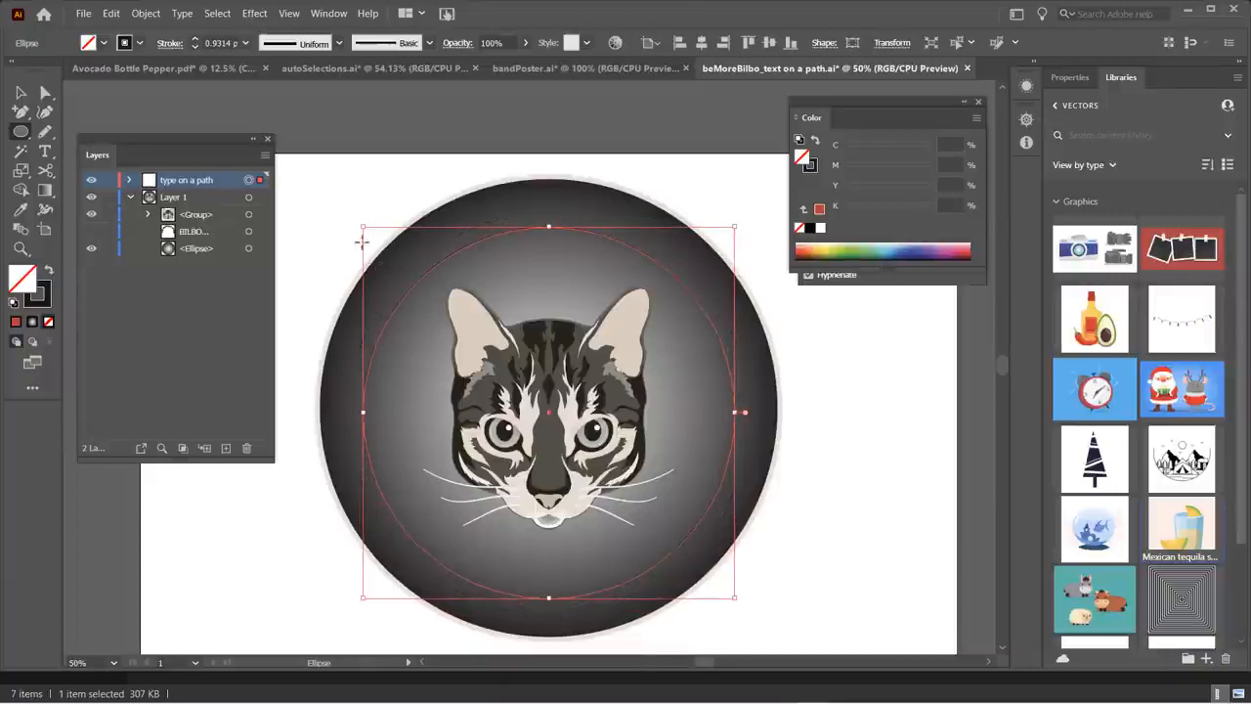
# - Convert the circle into a text path with the Type on a Path tool, starting the text at its upper-left side
pyautogui.click(45, 152)
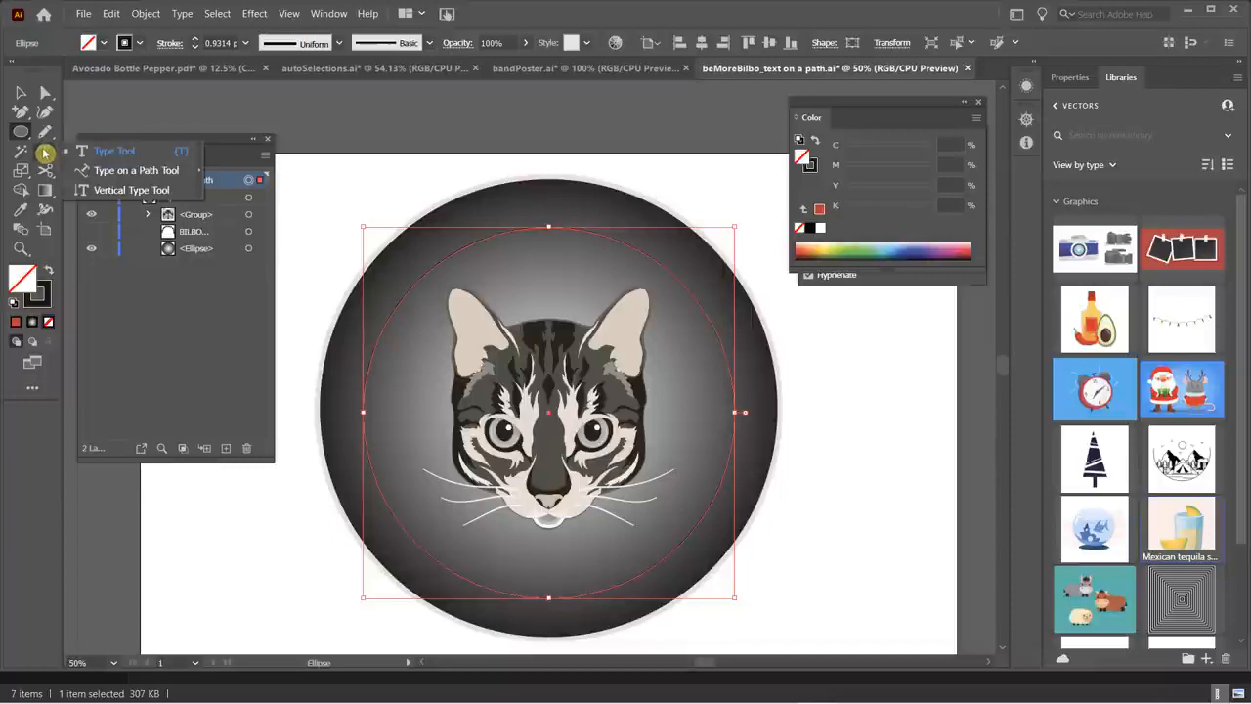
pyautogui.click(113, 172)
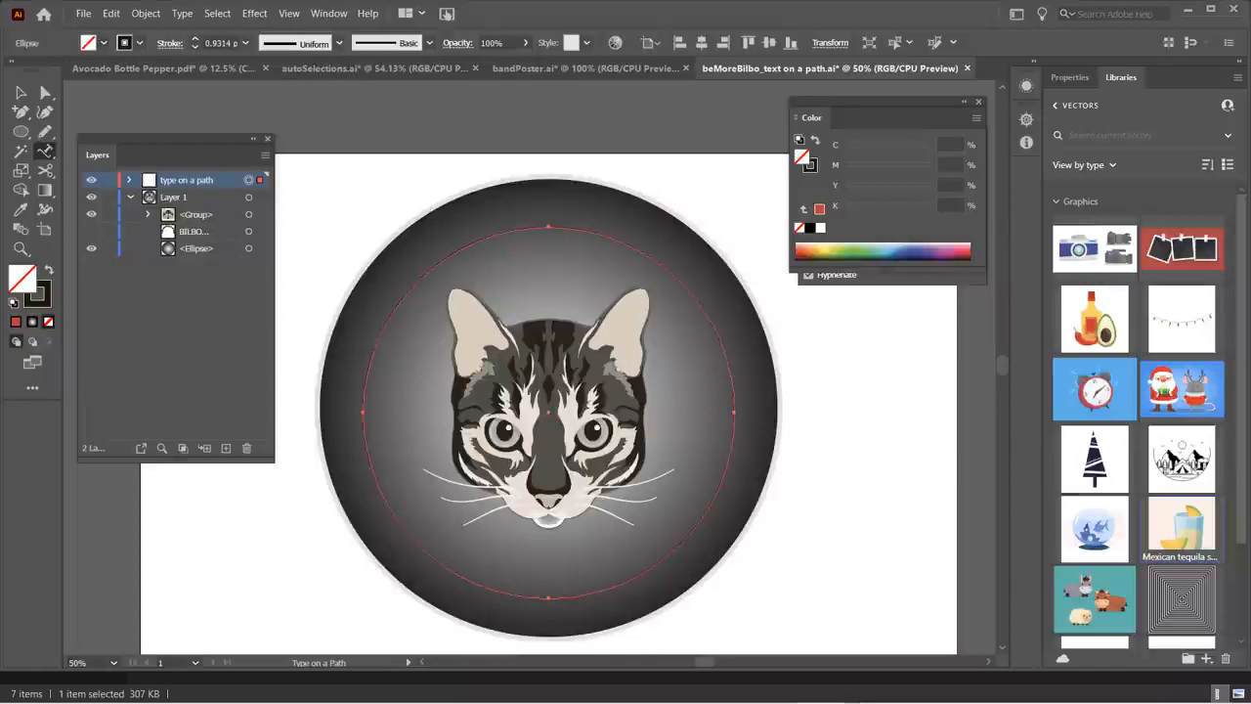
pyautogui.click(373, 354)
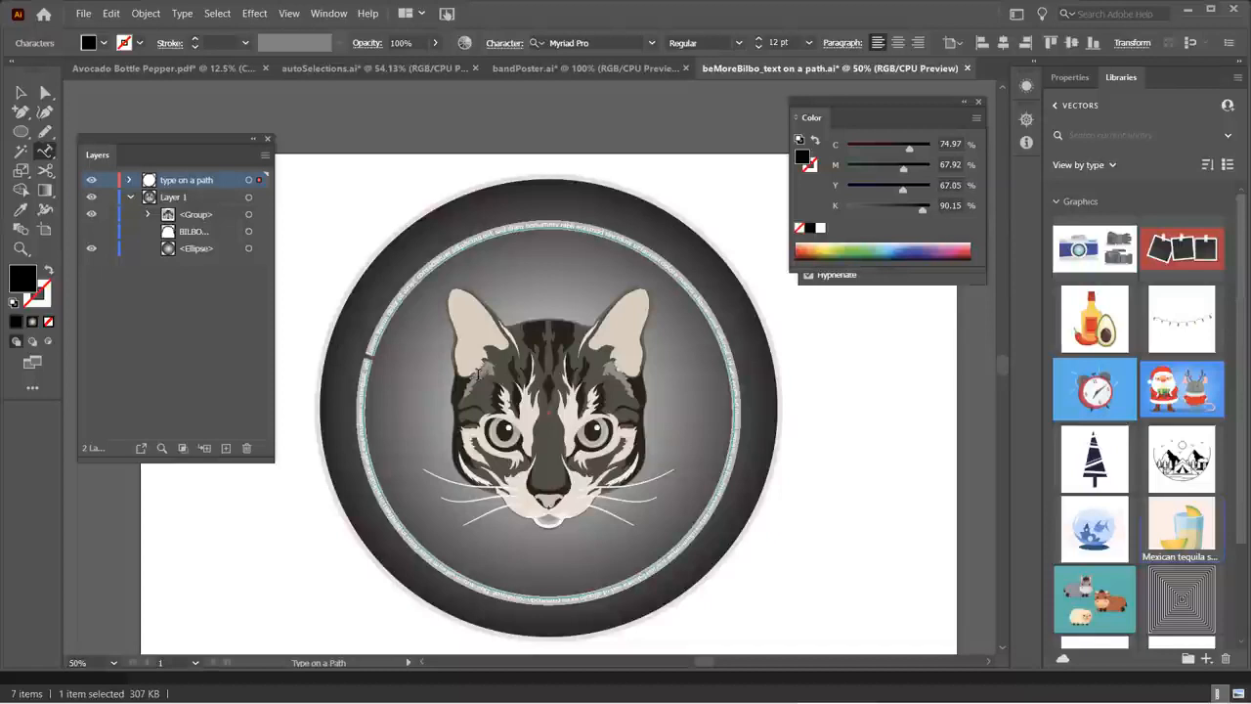
# - Raise the font size of the placeholder text on the circle step by step to 20 pt
pyautogui.click(760, 45)
pyautogui.click(760, 45)
pyautogui.click(760, 45)
pyautogui.click(761, 41)
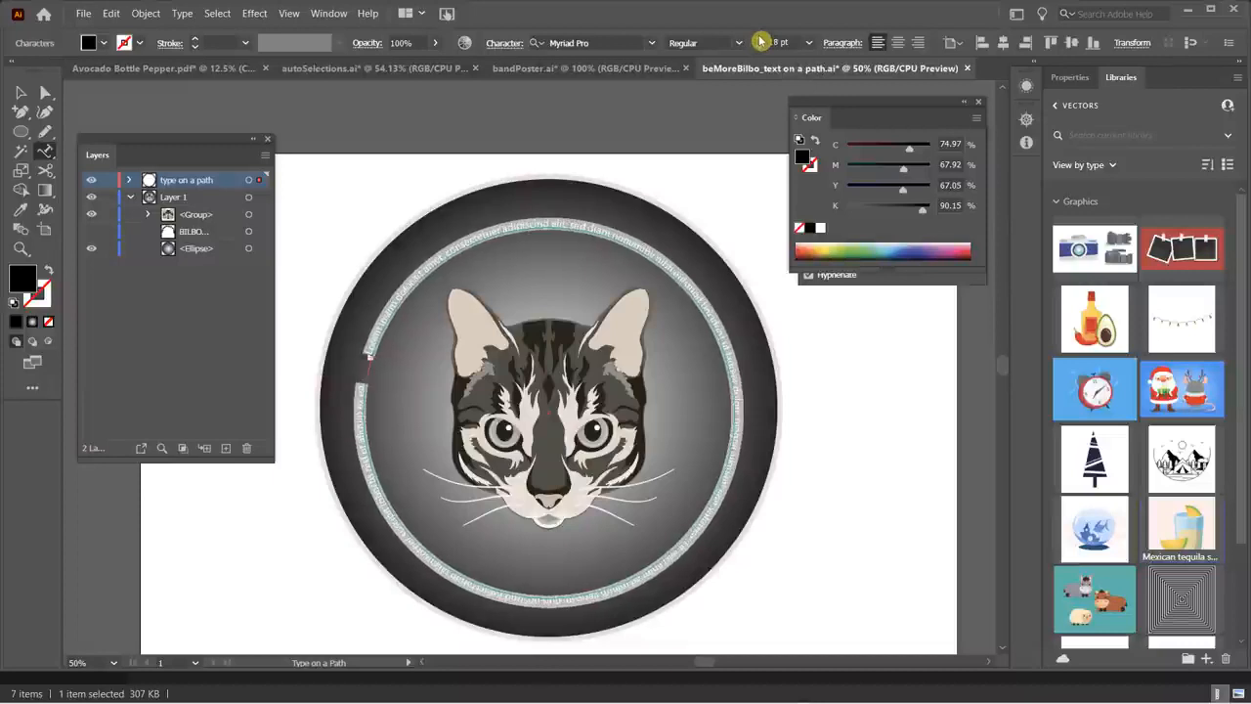
pyautogui.click(760, 41)
pyautogui.click(760, 41)
pyautogui.click(761, 41)
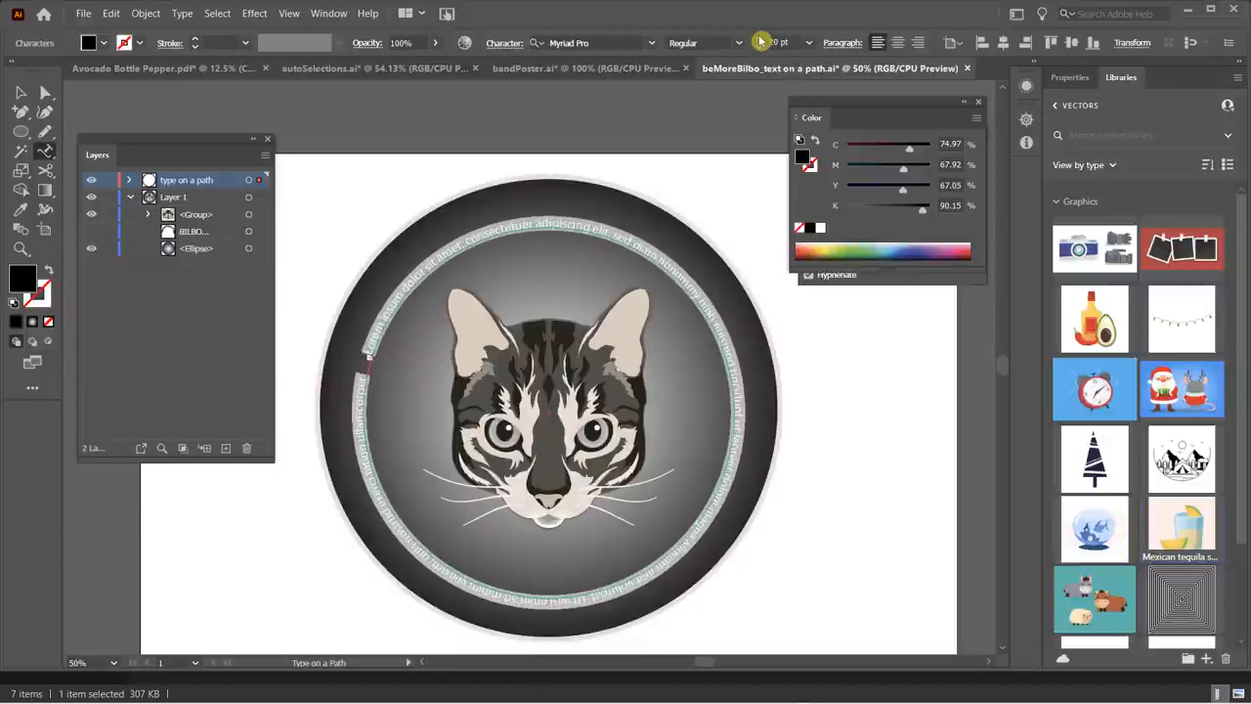
pyautogui.click(761, 41)
# - Replace the placeholder text on the circle with "BILBO WATCHES YOU AS YOU SLEEP"
pyautogui.write('BILBO')
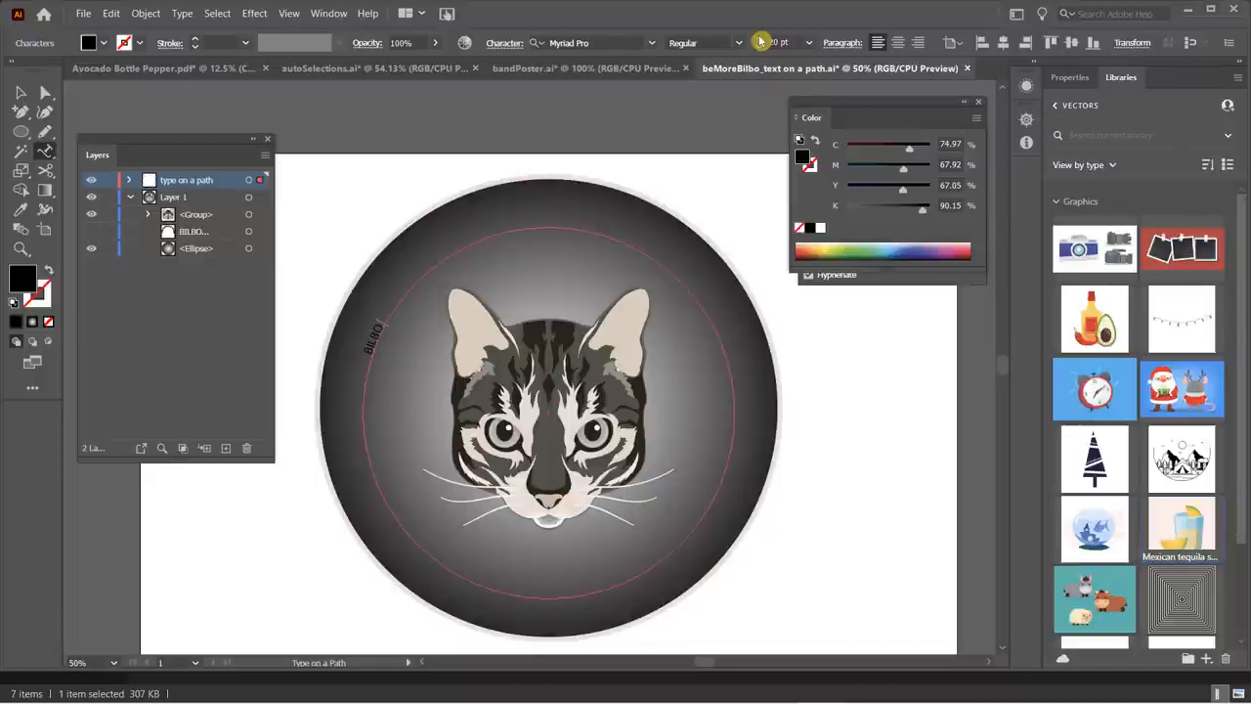
pyautogui.write(' WATCHES')
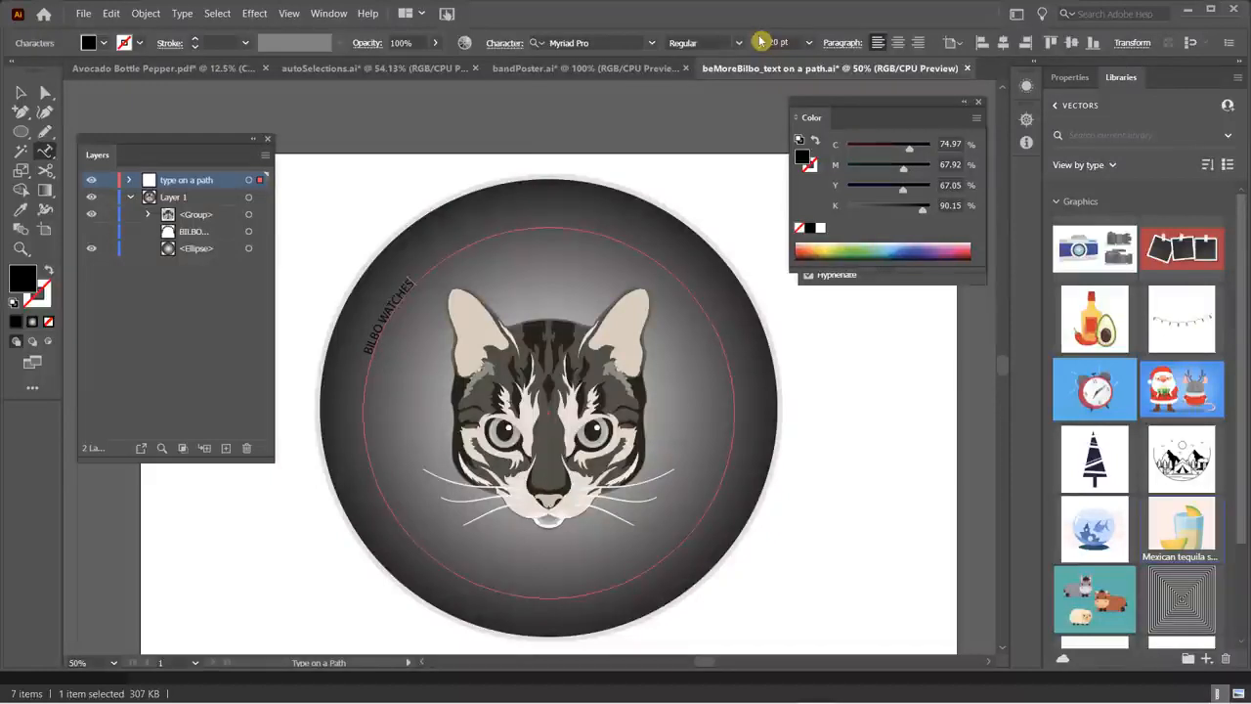
pyautogui.write(' YOU AS YOU SLEEP!')
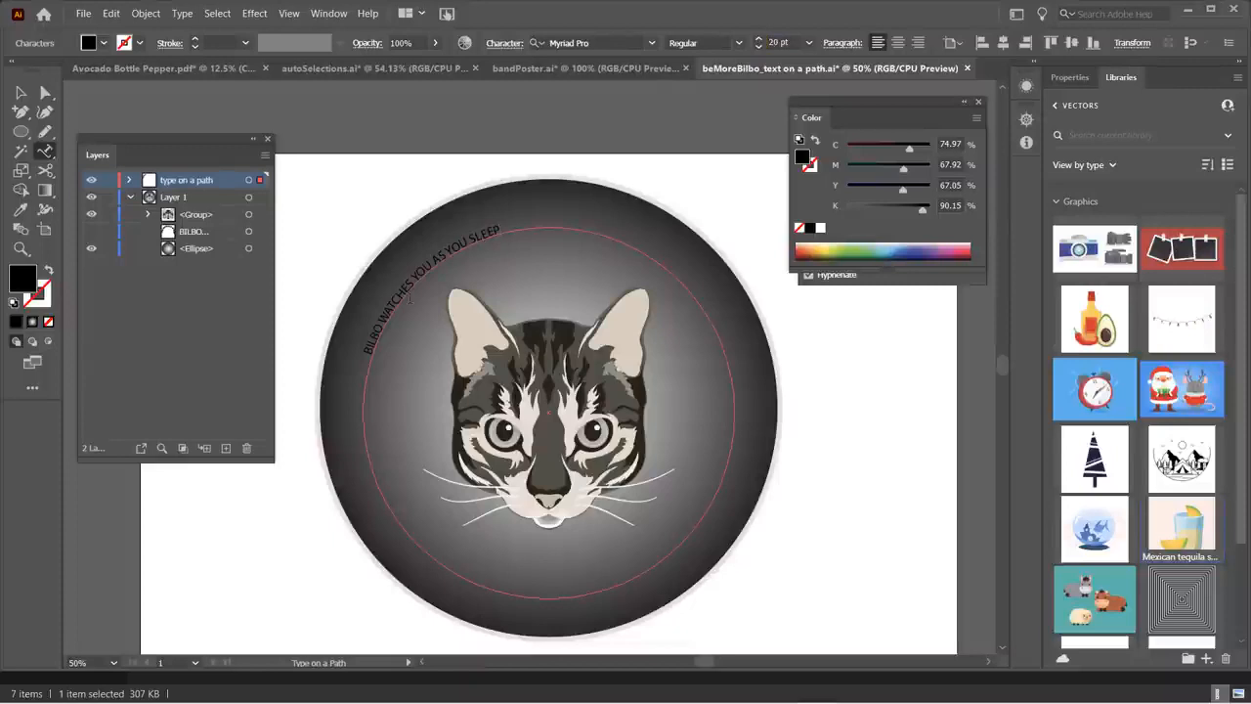
# - Select the whole phrase on the circular path and raise its font size to 48 pt
pyautogui.tripleClick(373, 338)
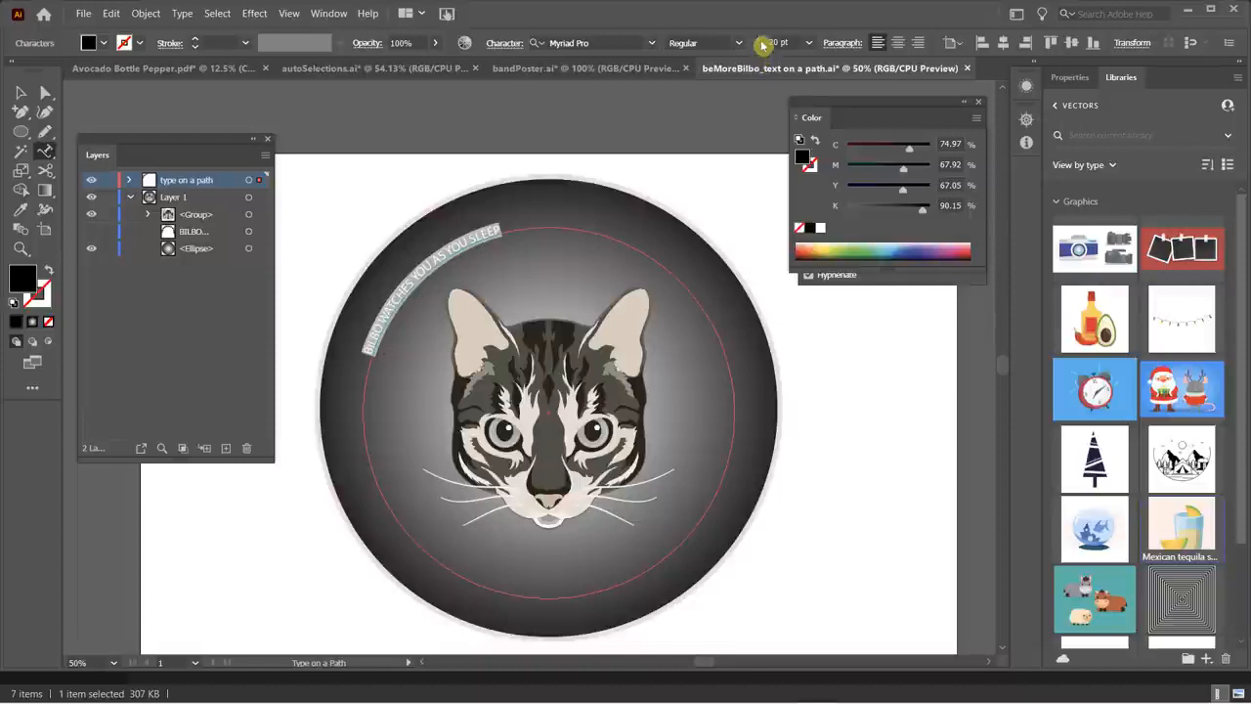
pyautogui.scroll(16, 763, 43)
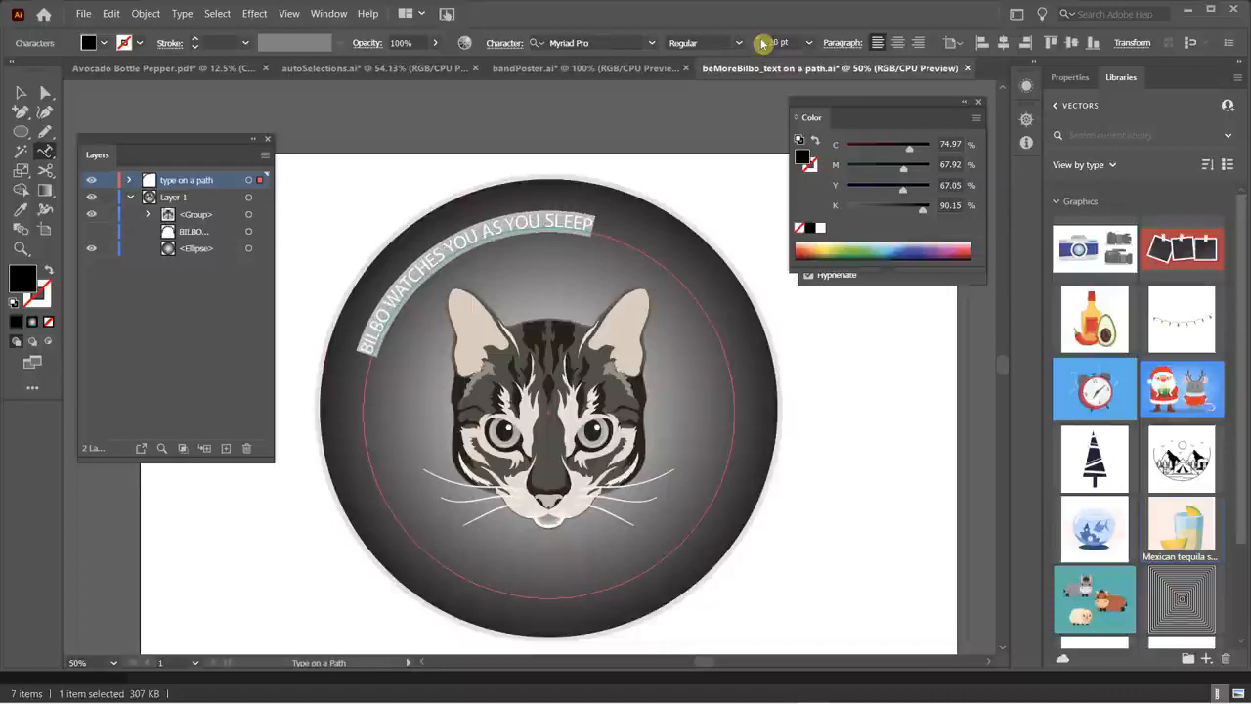
pyautogui.scroll(12, 763, 43)
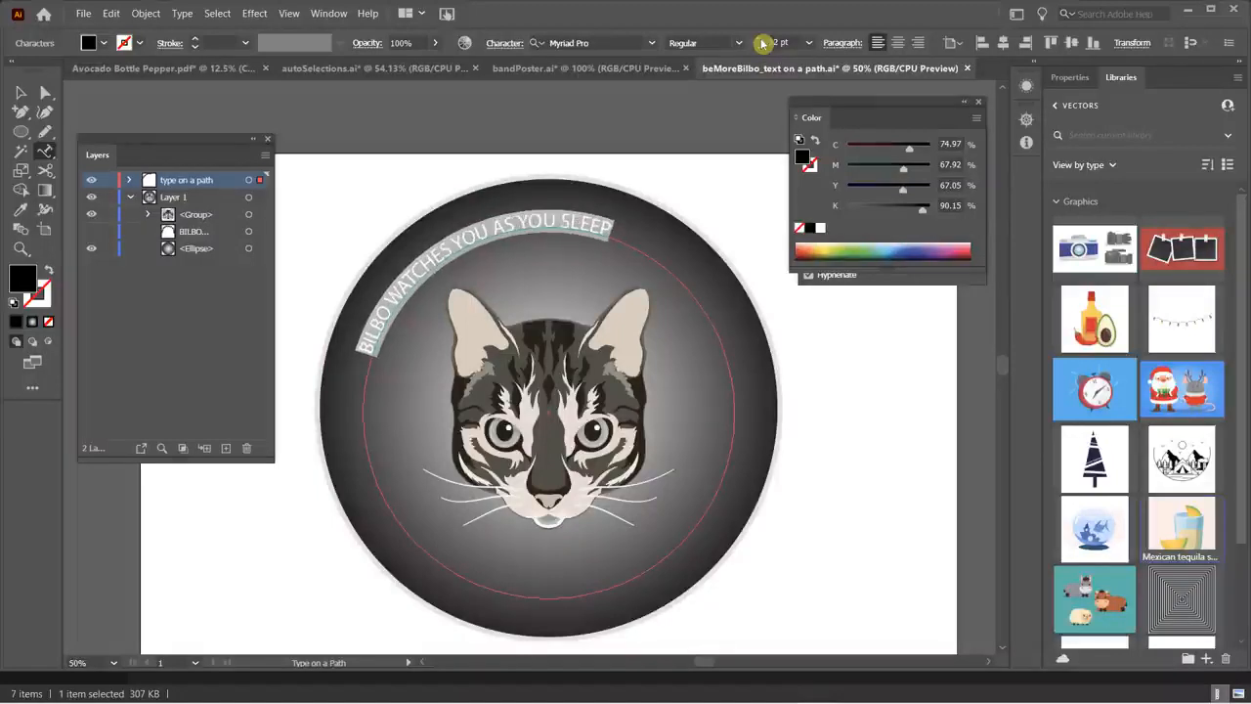
pyautogui.scroll(4, 764, 43)
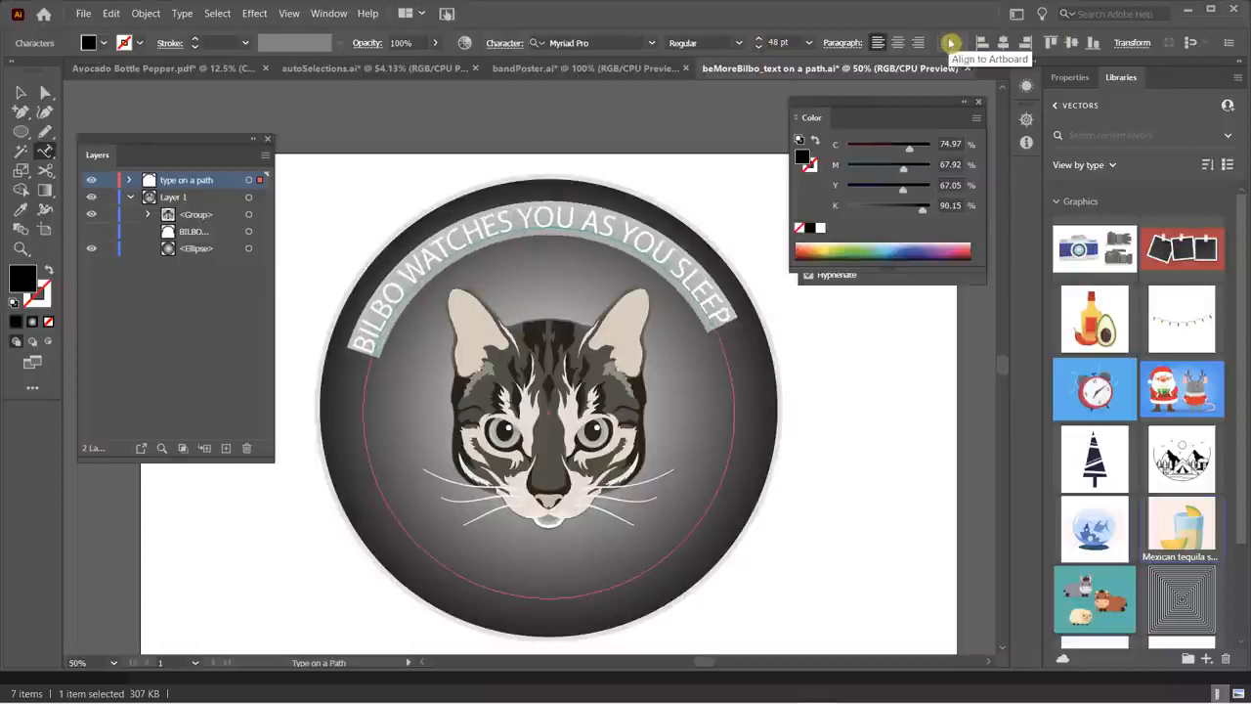
# - Change the curved text's font to Balboa ExtraCondensed and set its size to 72 pt
pyautogui.click(740, 45)
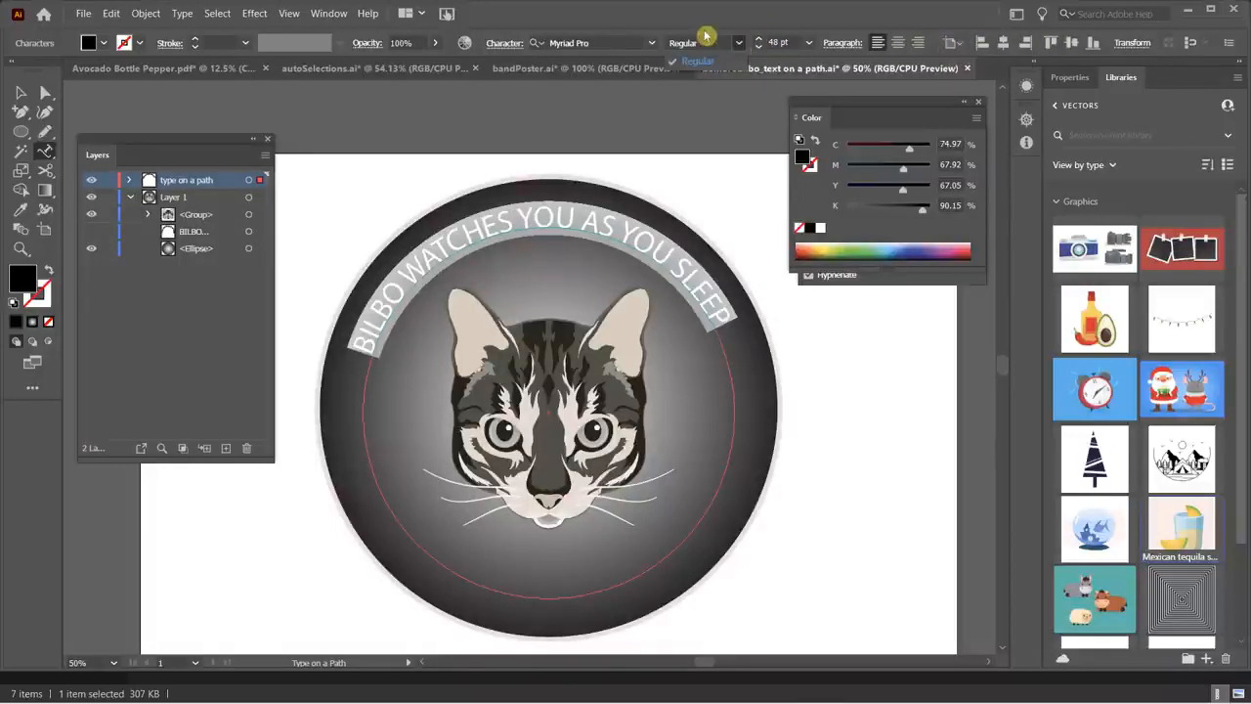
pyautogui.click(652, 44)
pyautogui.click(754, 146)
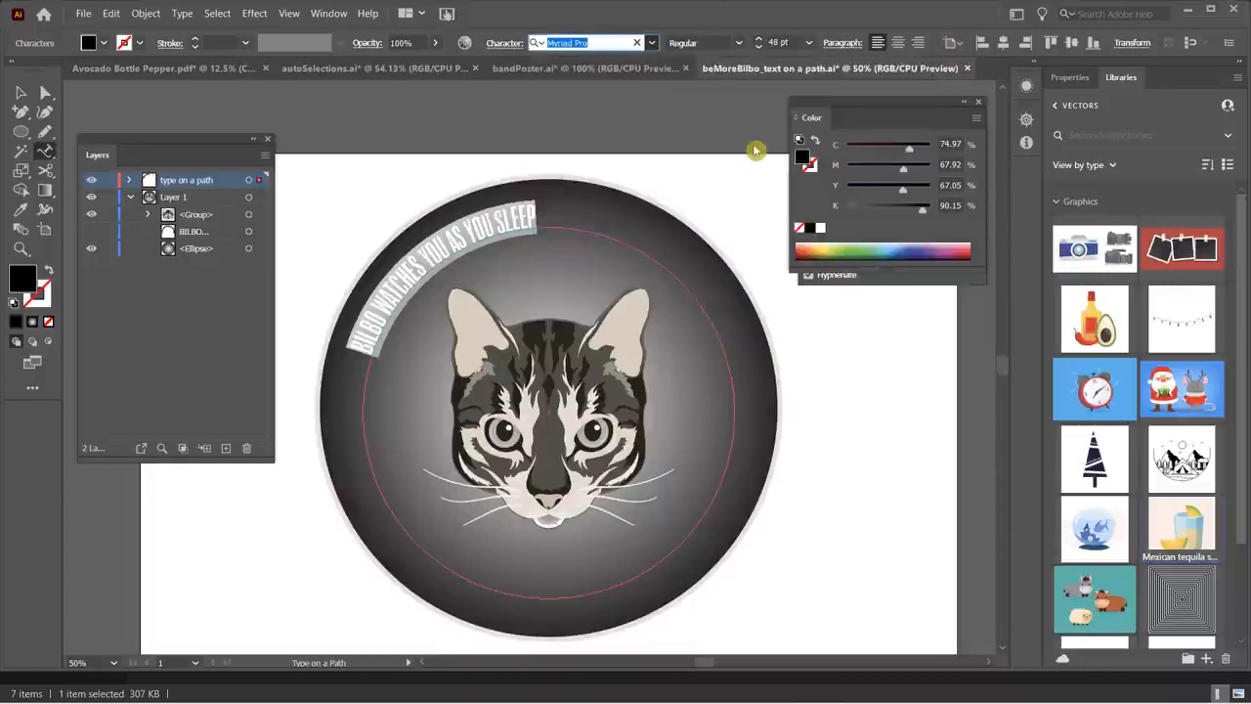
pyautogui.click(810, 43)
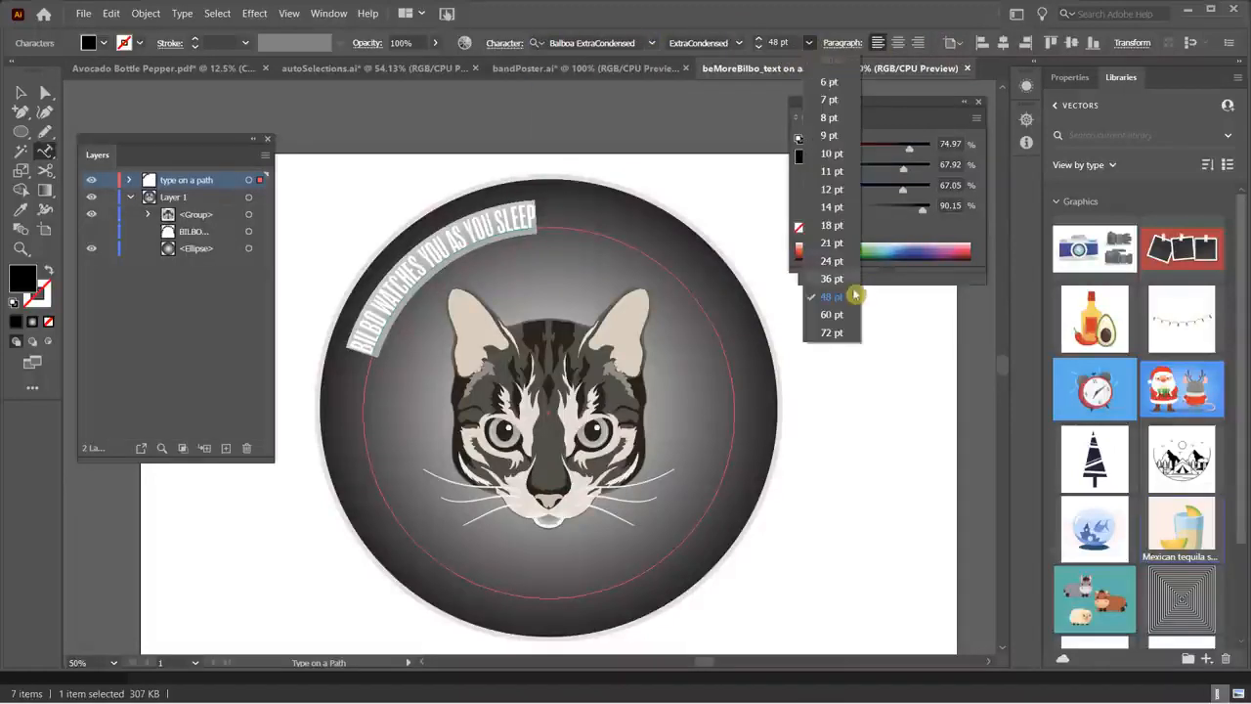
pyautogui.click(831, 332)
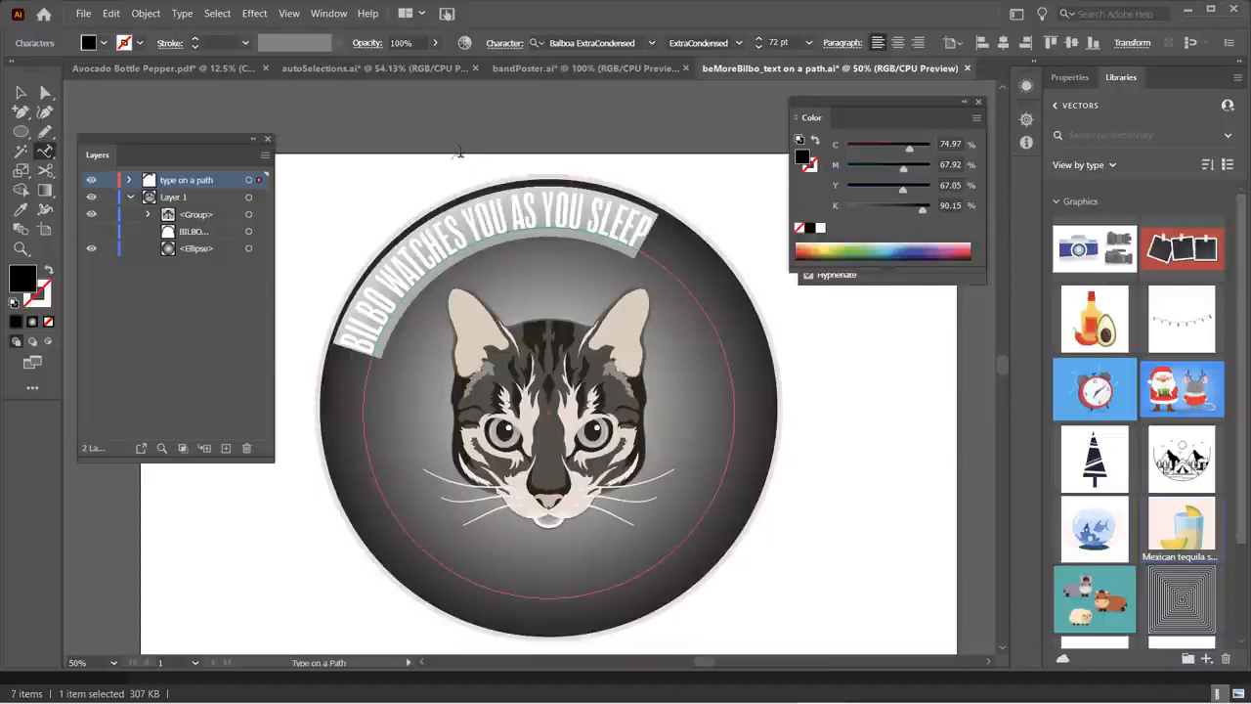
# - Open the character settings beside the badge and set the curved text's tracking to 100
pyautogui.click(327, 14)
pyautogui.moveTo(458, 691)
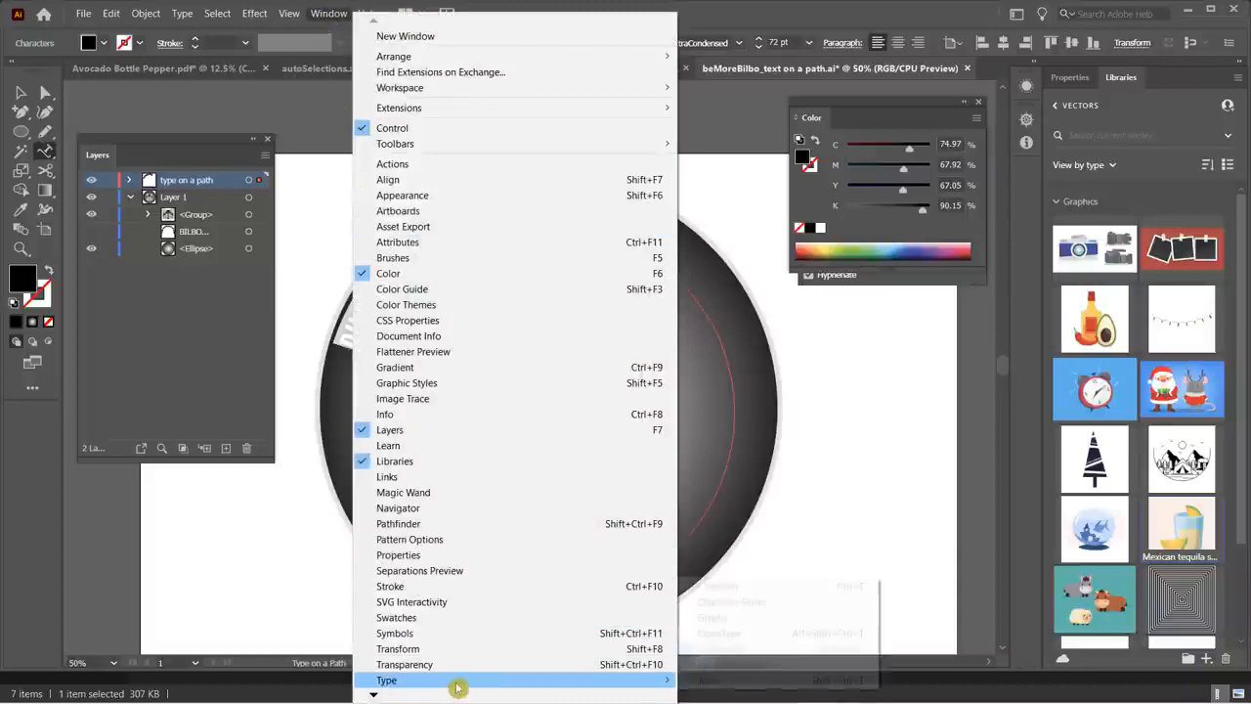
pyautogui.click(735, 587)
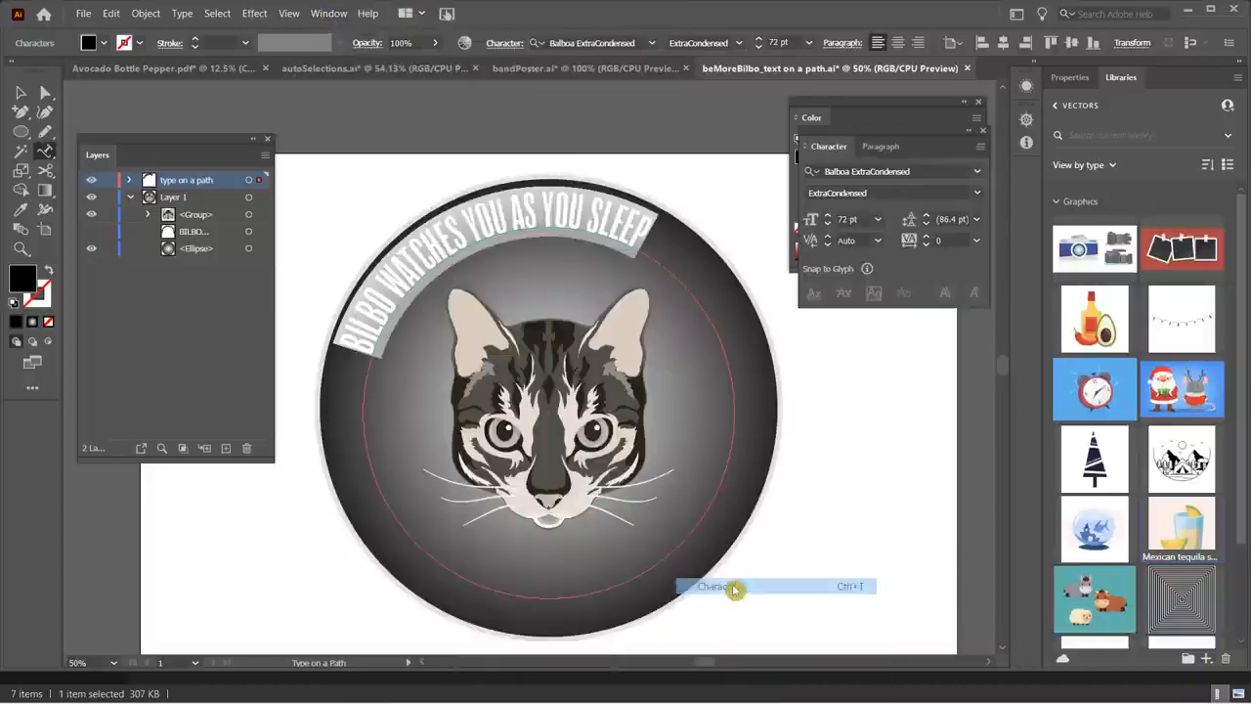
pyautogui.moveTo(878, 137); pyautogui.dragTo(648, 96)
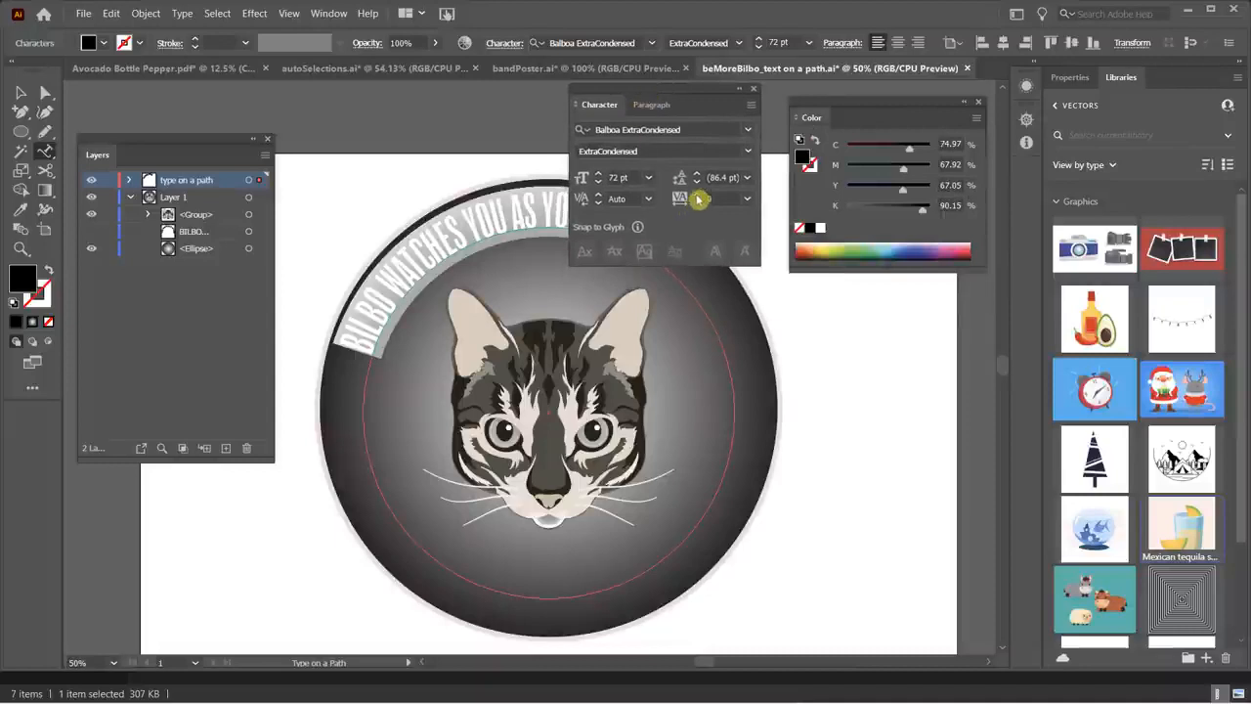
pyautogui.click(748, 201)
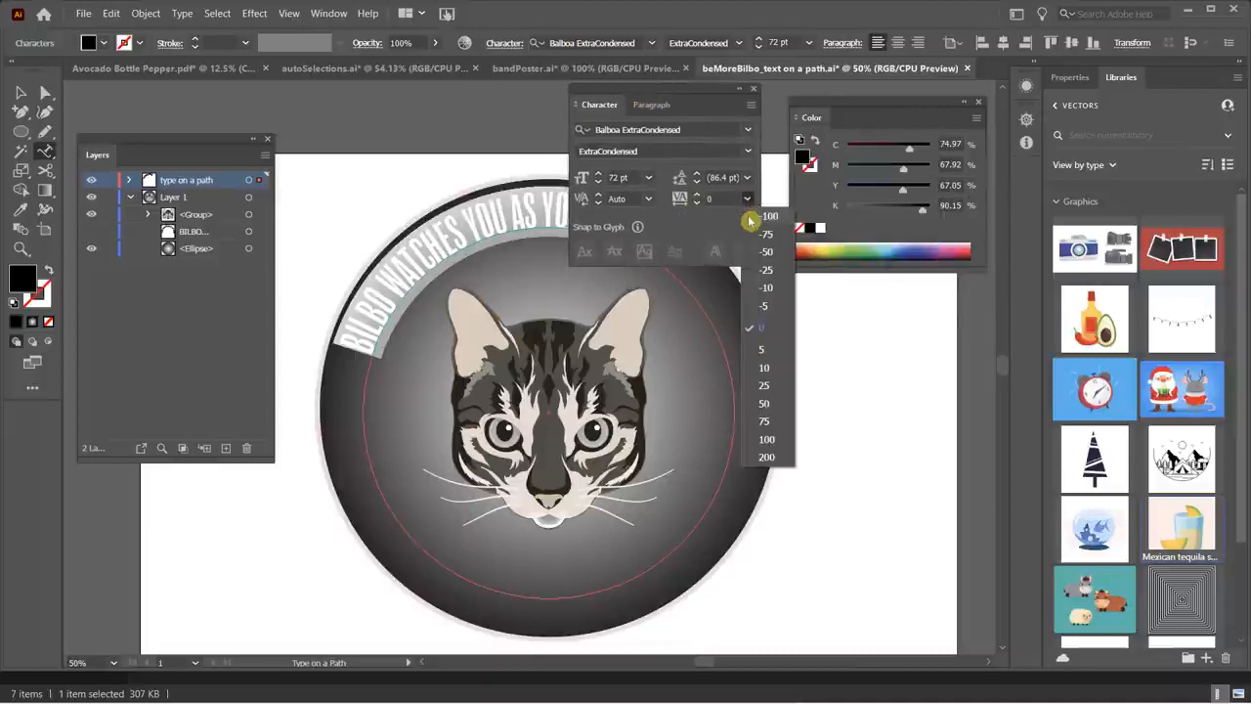
pyautogui.click(766, 440)
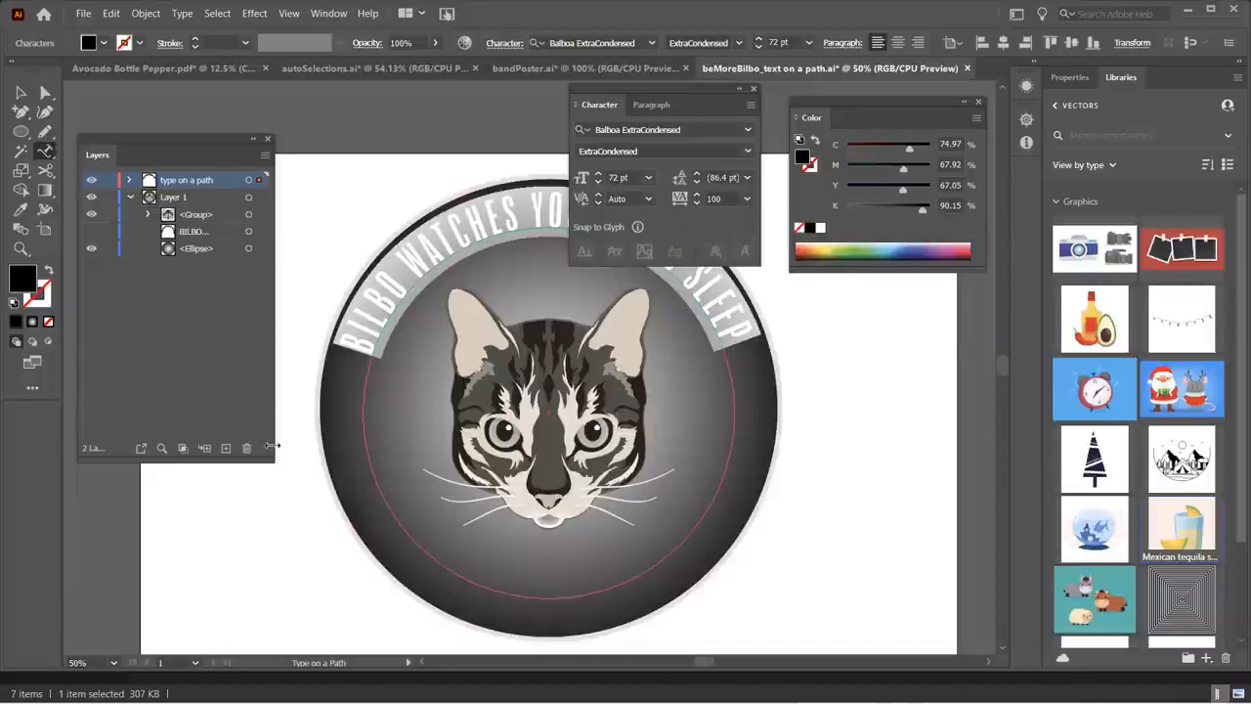
# - Separate the overlapping path text brackets with Direct Selection by moving the end bracket down the circle's left side
pyautogui.click(46, 93)
pyautogui.scroll(2, 375, 396)
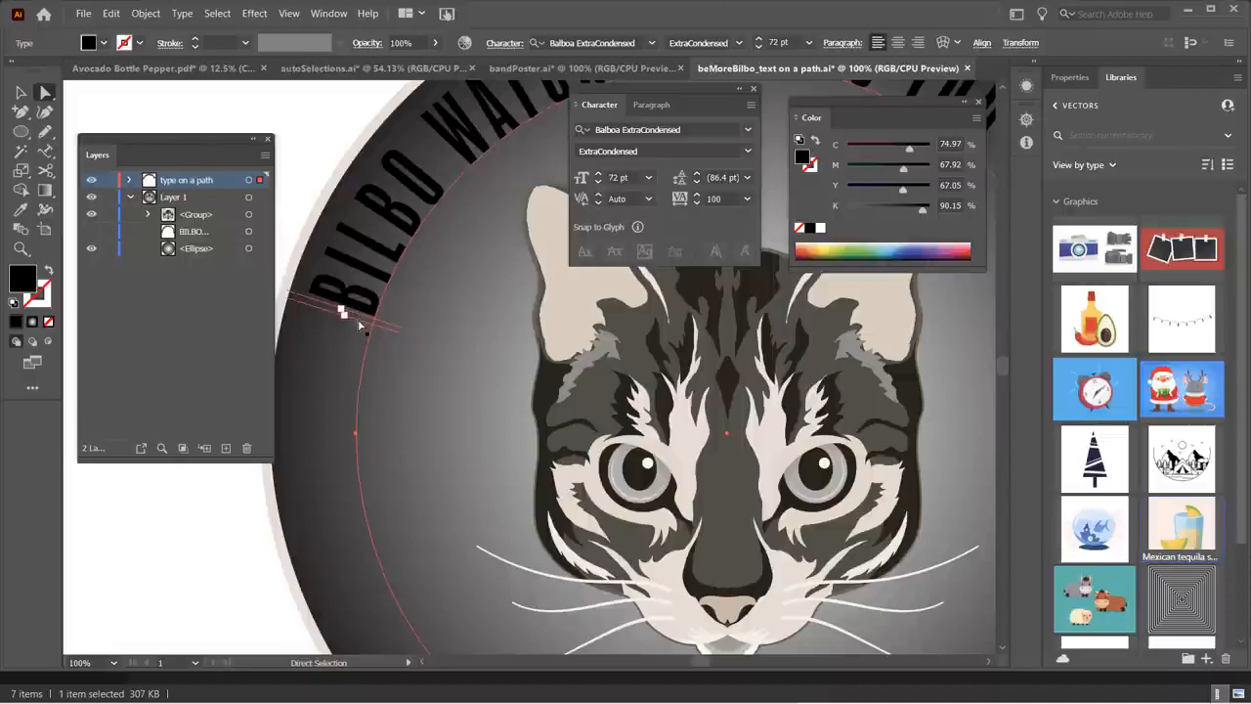
pyautogui.moveTo(359, 326); pyautogui.dragTo(377, 575)
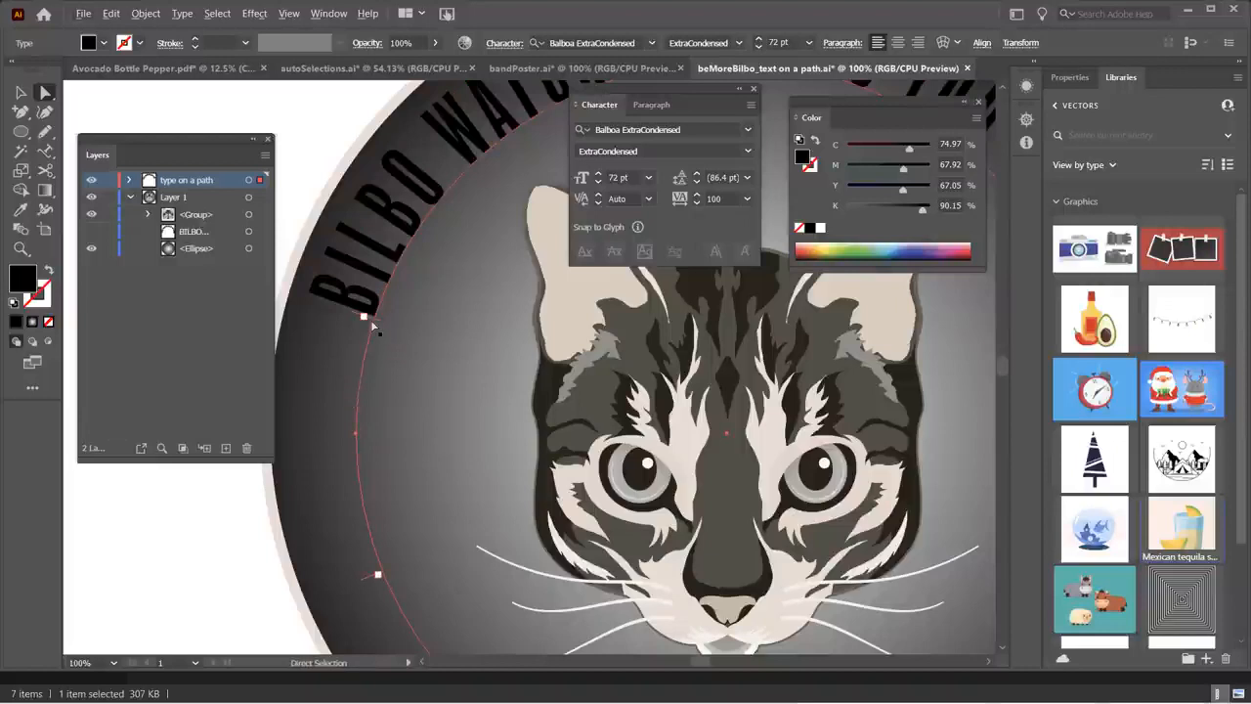
# - Slide the start bracket along the circle until the phrase sits evenly on both sides above the cat's head
pyautogui.moveTo(372, 324); pyautogui.dragTo(376, 367)
pyautogui.hotkey('ctrl', '-')
pyautogui.hotkey('ctrl', '-')
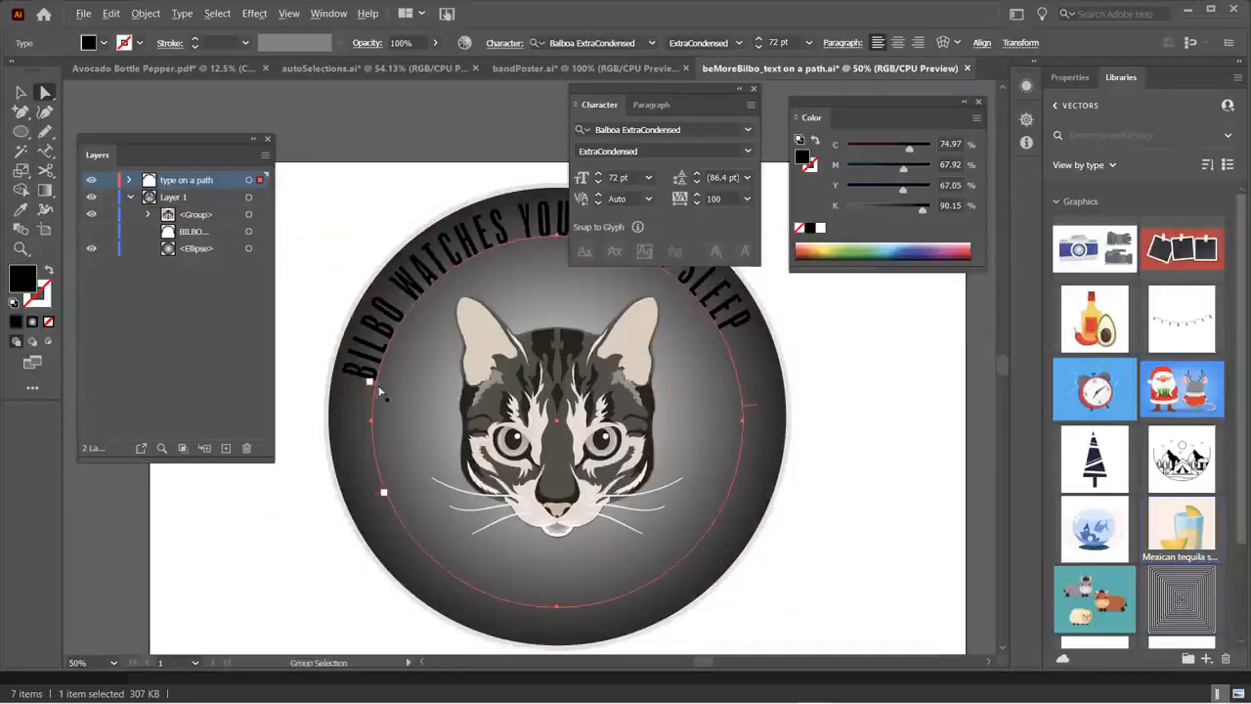
pyautogui.scroll(1, 380, 390)
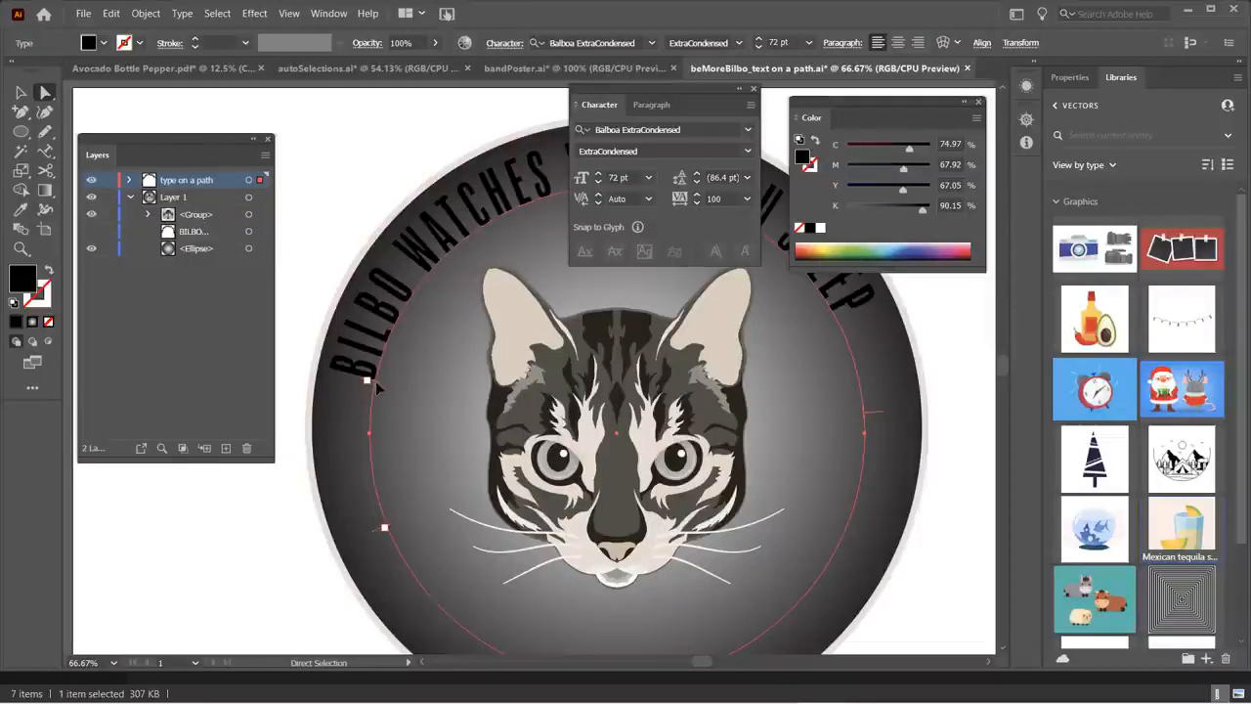
pyautogui.moveTo(378, 388); pyautogui.dragTo(389, 360)
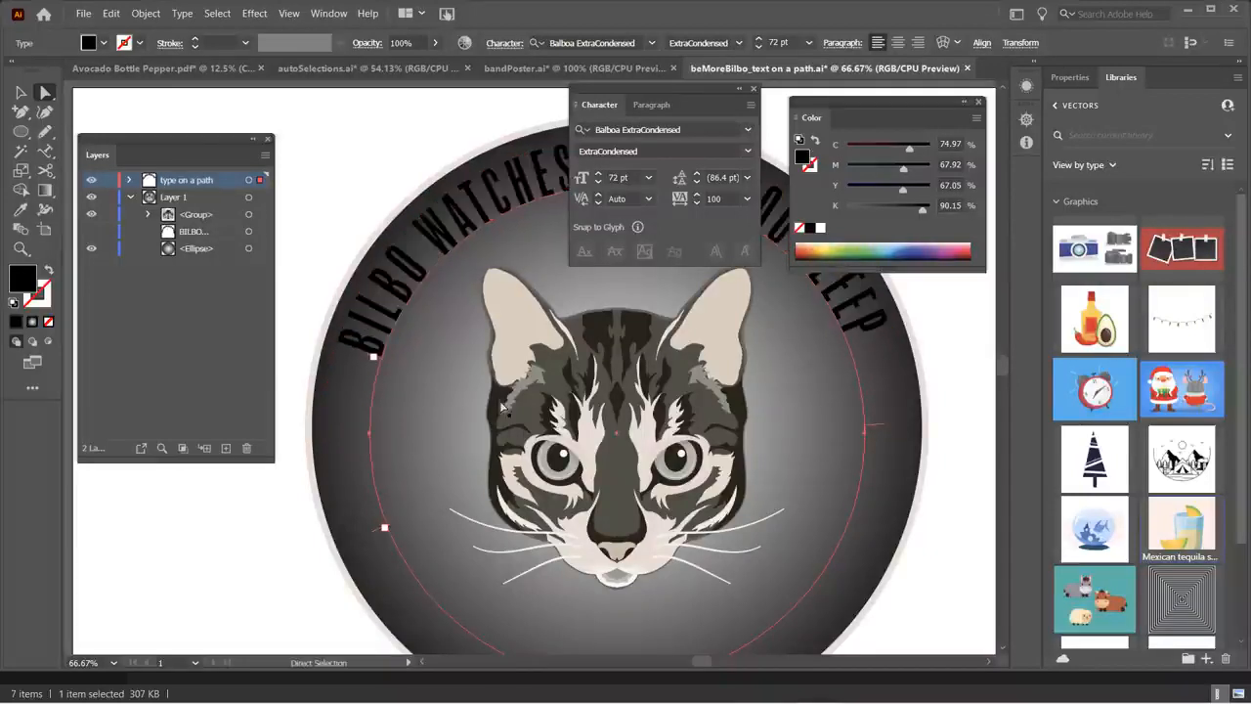
# - Scale the text circle down evenly about its centre, bringing the lettering to about 66.9 pt
pyautogui.click(22, 94)
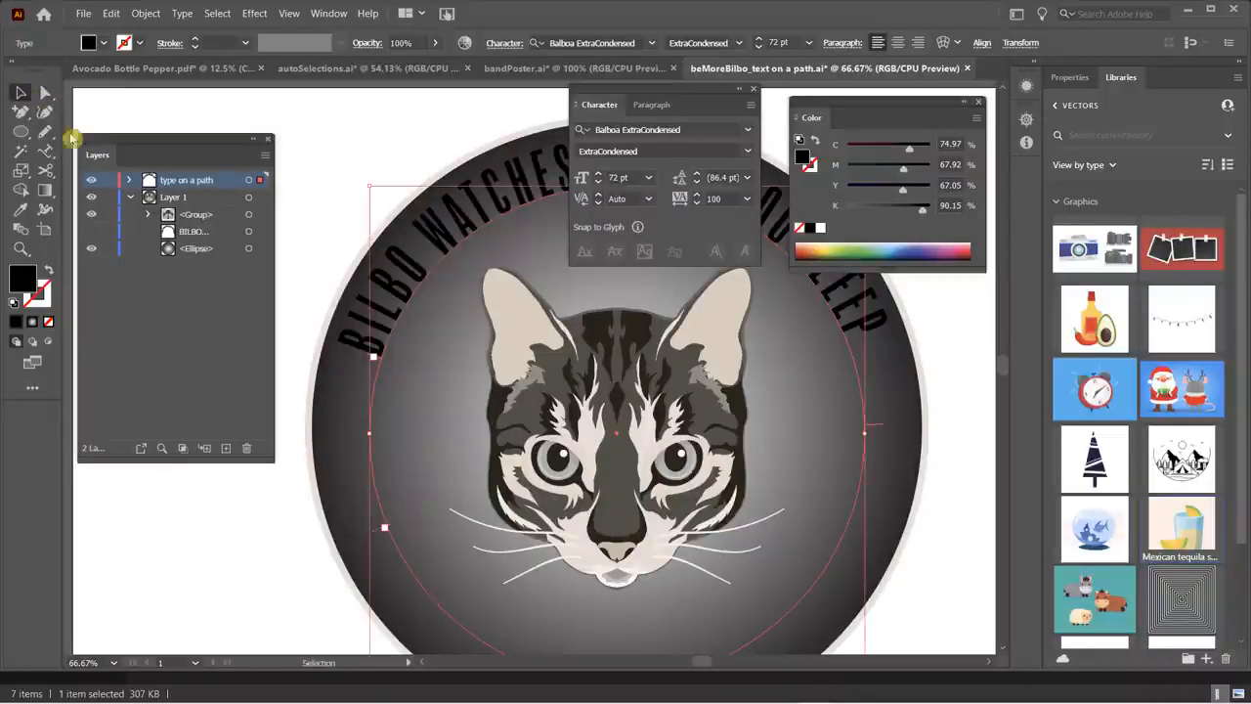
pyautogui.scroll(-2, 448, 367)
pyautogui.scroll(-1, 847, 618)
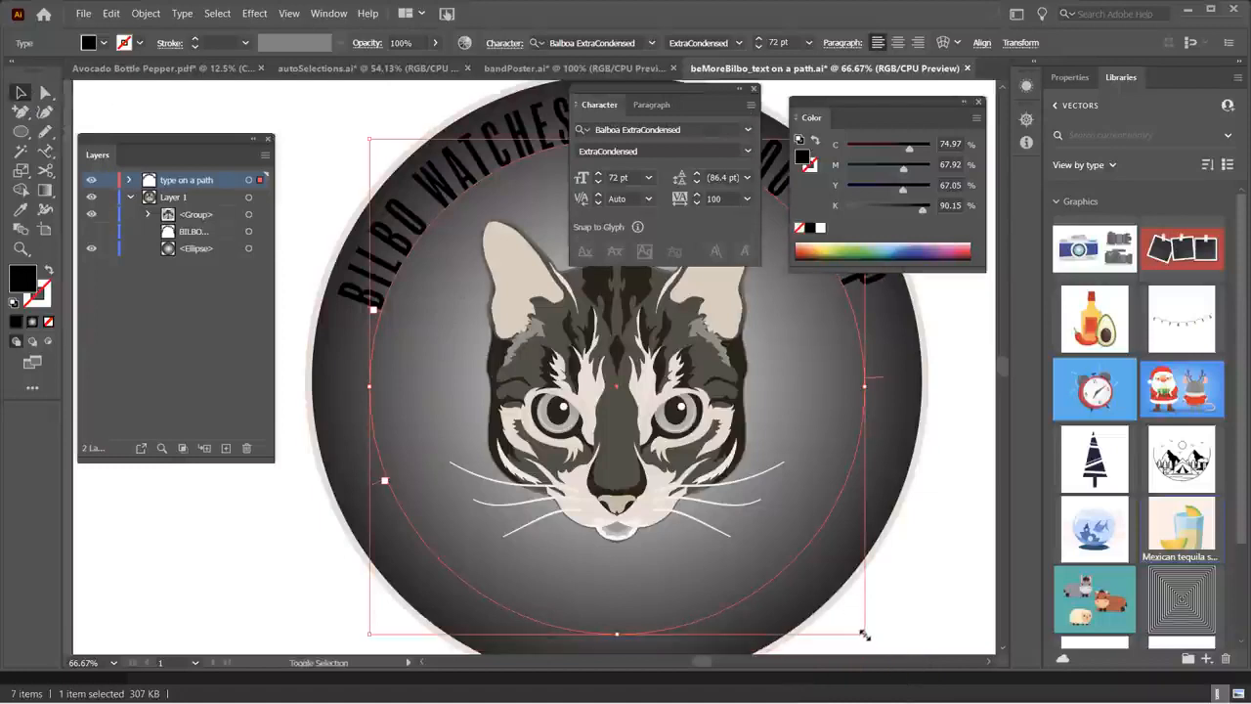
pyautogui.moveTo(866, 637); pyautogui.dragTo(847, 615)
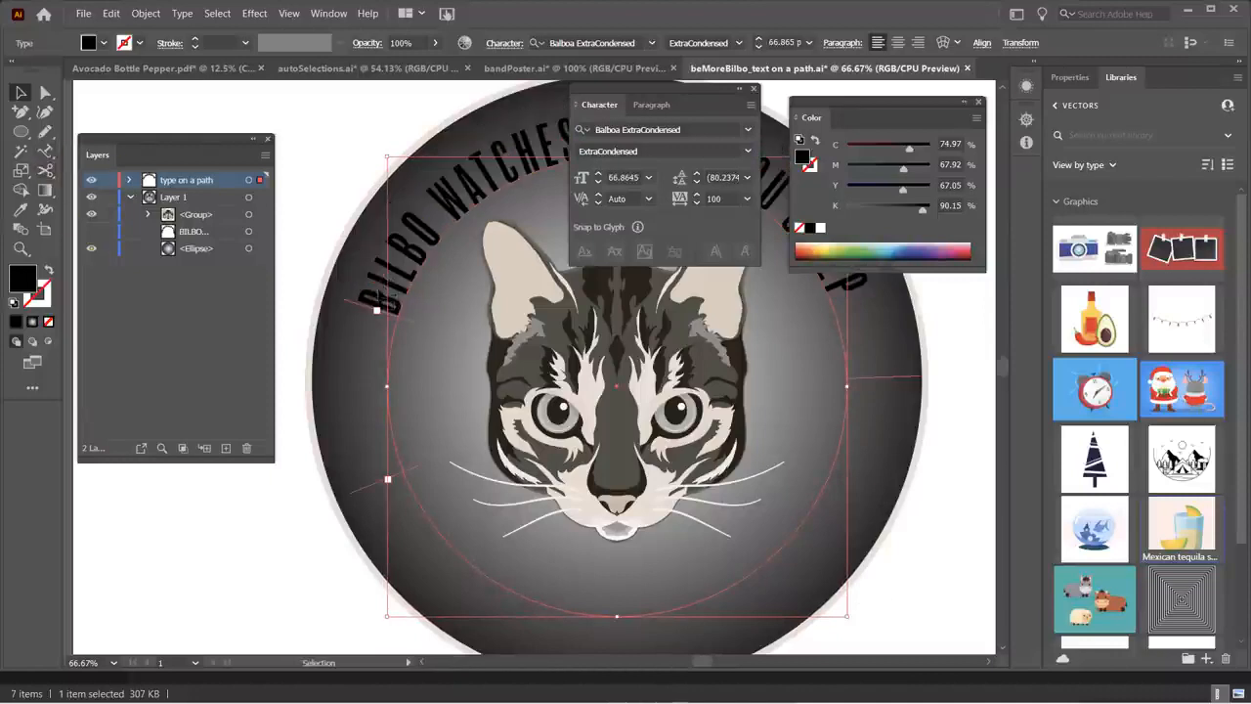
# - Fill all of the curved text with the red colour C61037
pyautogui.tripleClick(380, 293)
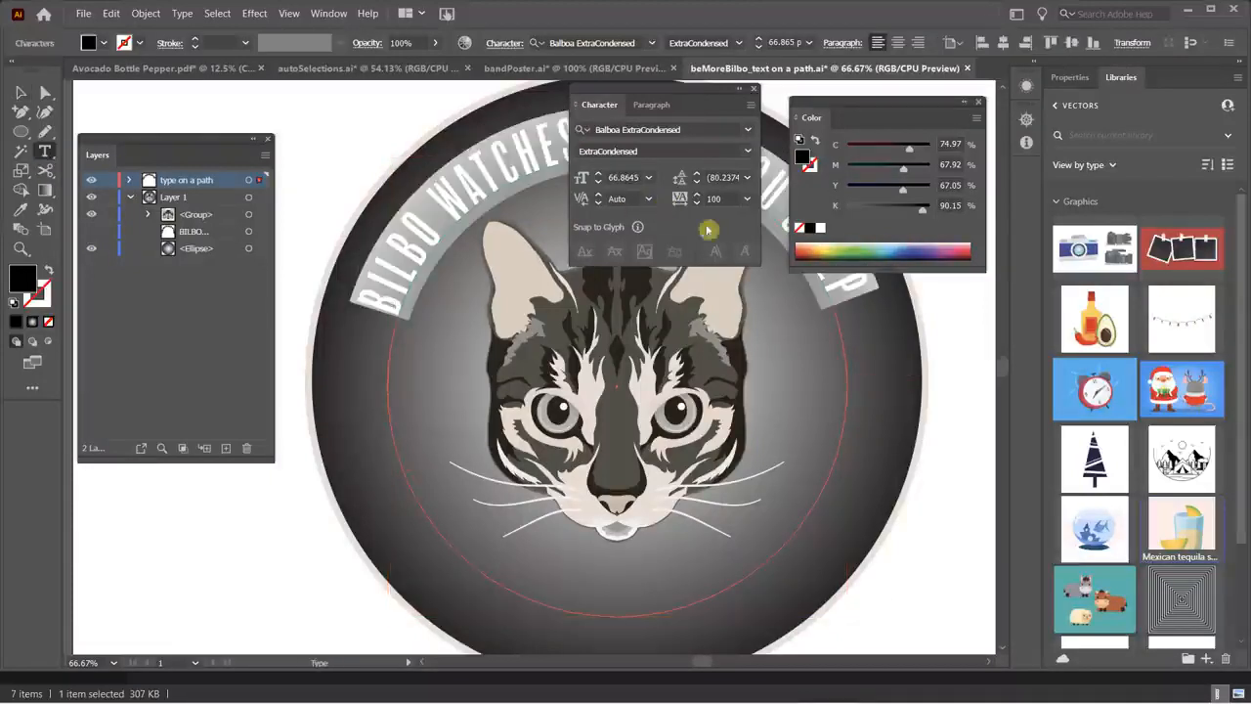
pyautogui.doubleClick(801, 147)
pyautogui.moveTo(760, 173)
pyautogui.mouseDown()
pyautogui.moveTo(765, 141)
pyautogui.moveTo(765, 173)
pyautogui.mouseUp()
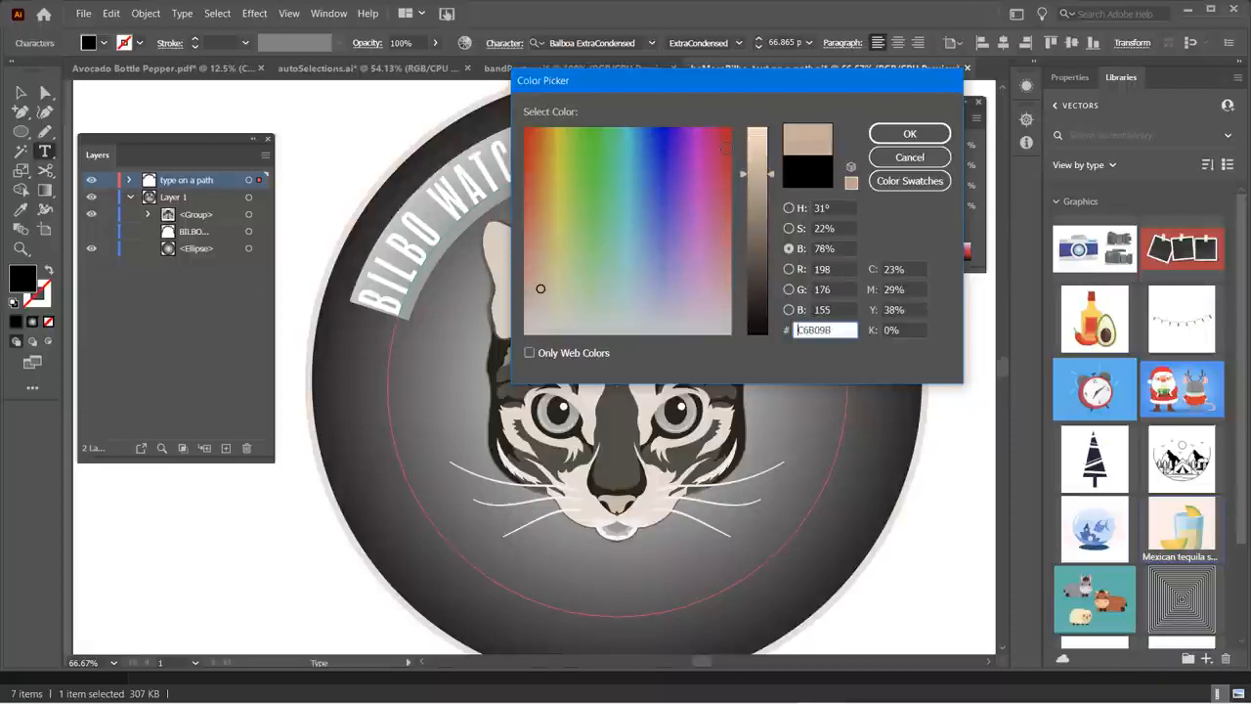
pyautogui.click(724, 130)
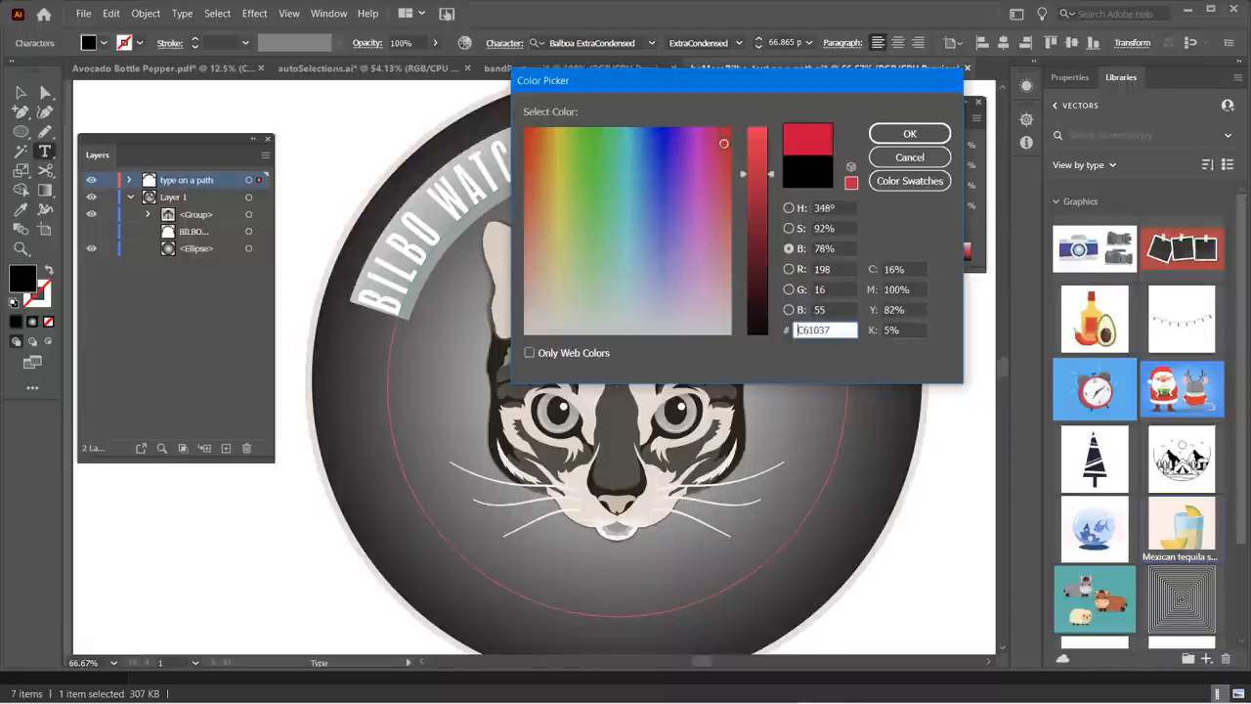
pyautogui.click(890, 134)
pyautogui.click(20, 93)
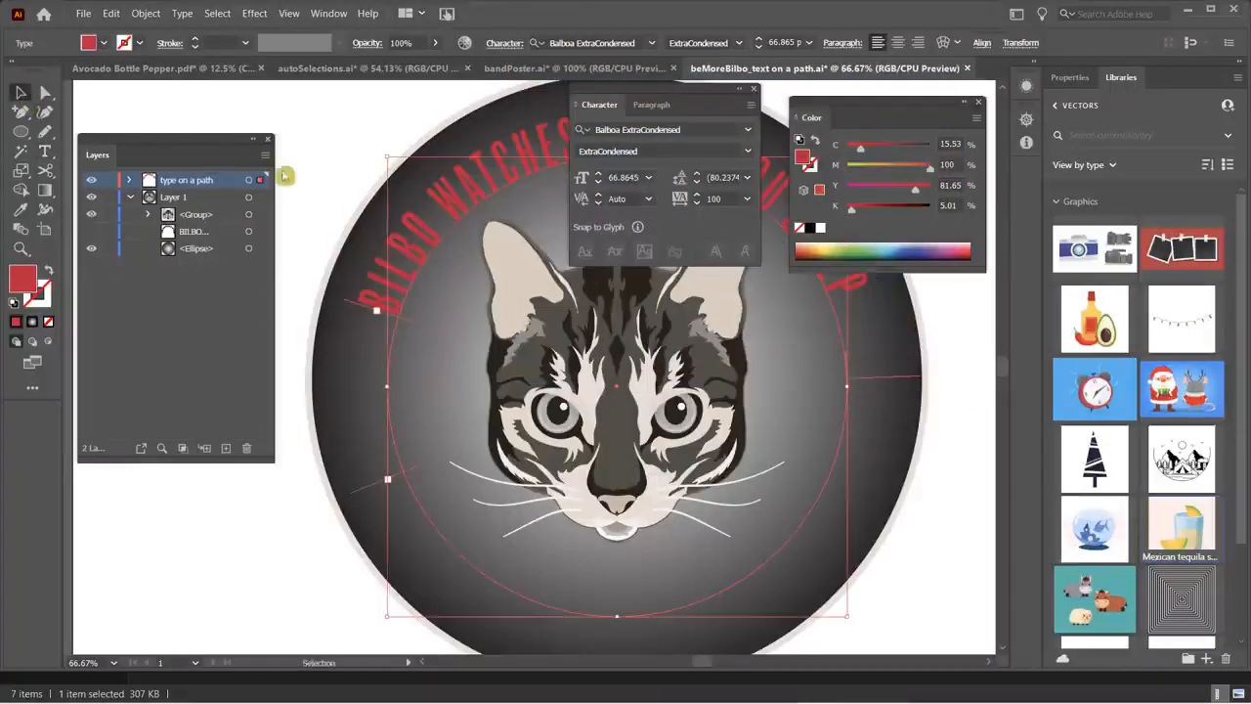
# - Give all of the curved text a black outline 2 pt thick and deselect it
pyautogui.doubleClick(417, 240)
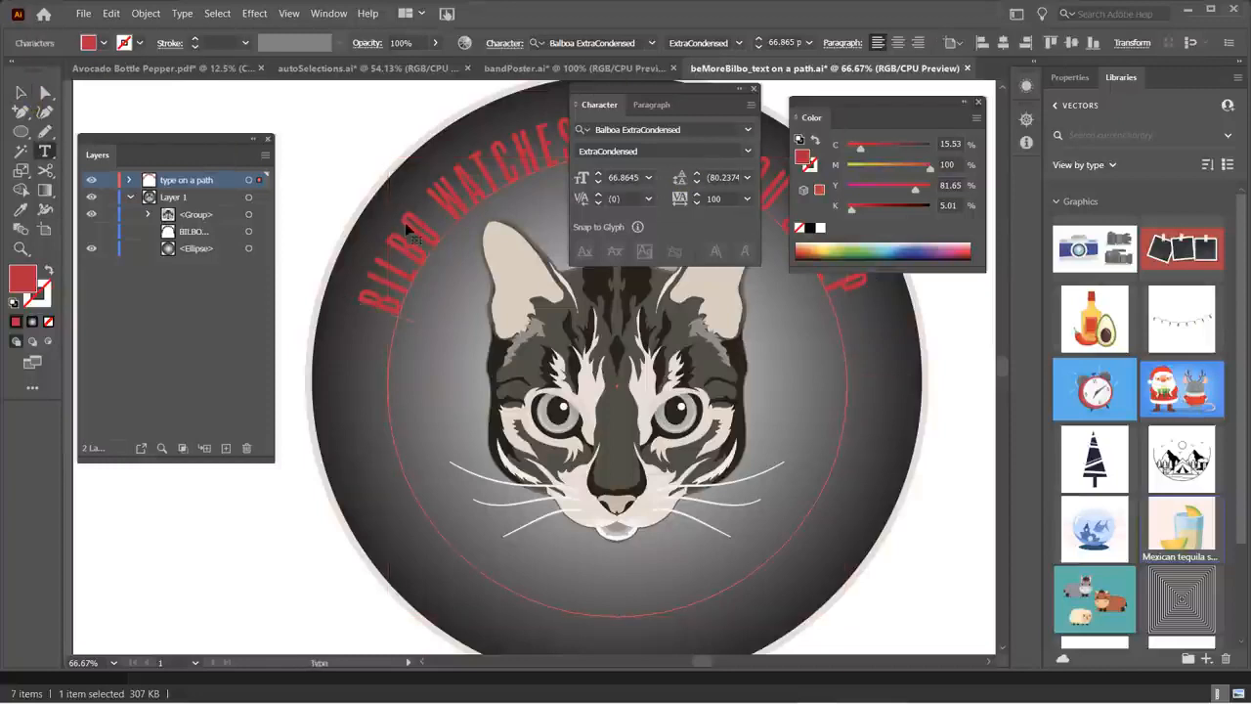
pyautogui.hotkey('ctrl', 'a')
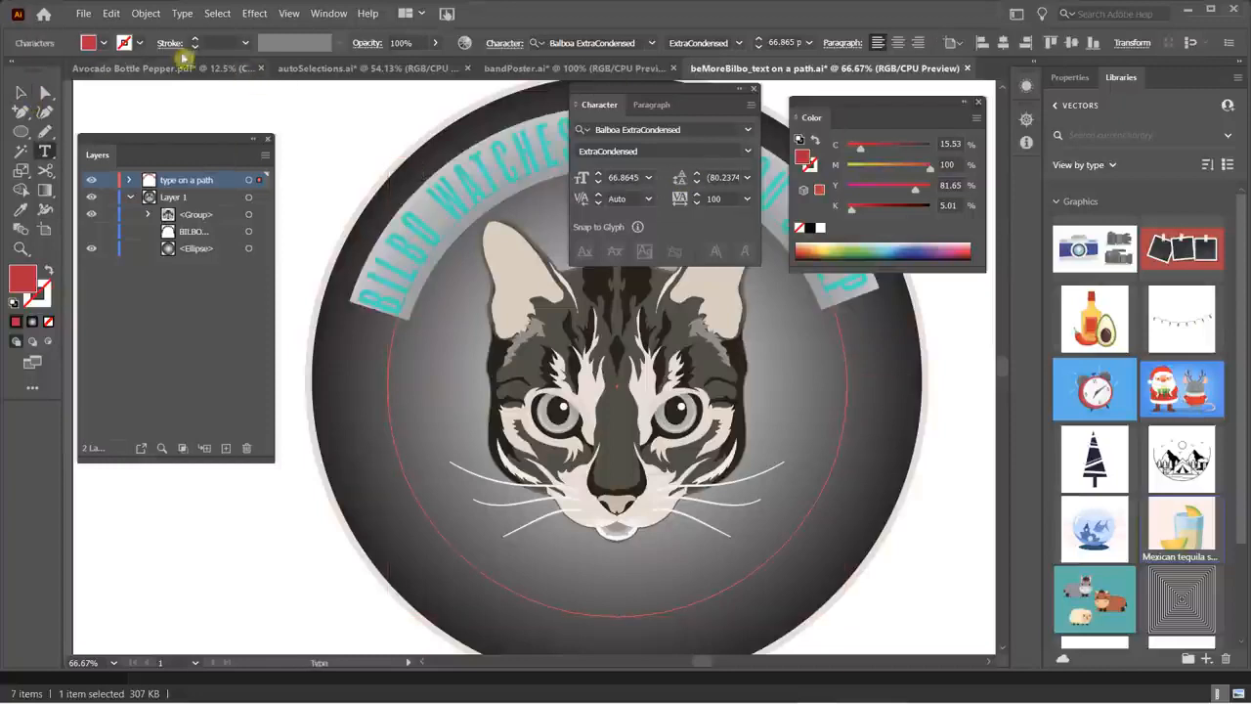
pyautogui.click(143, 44)
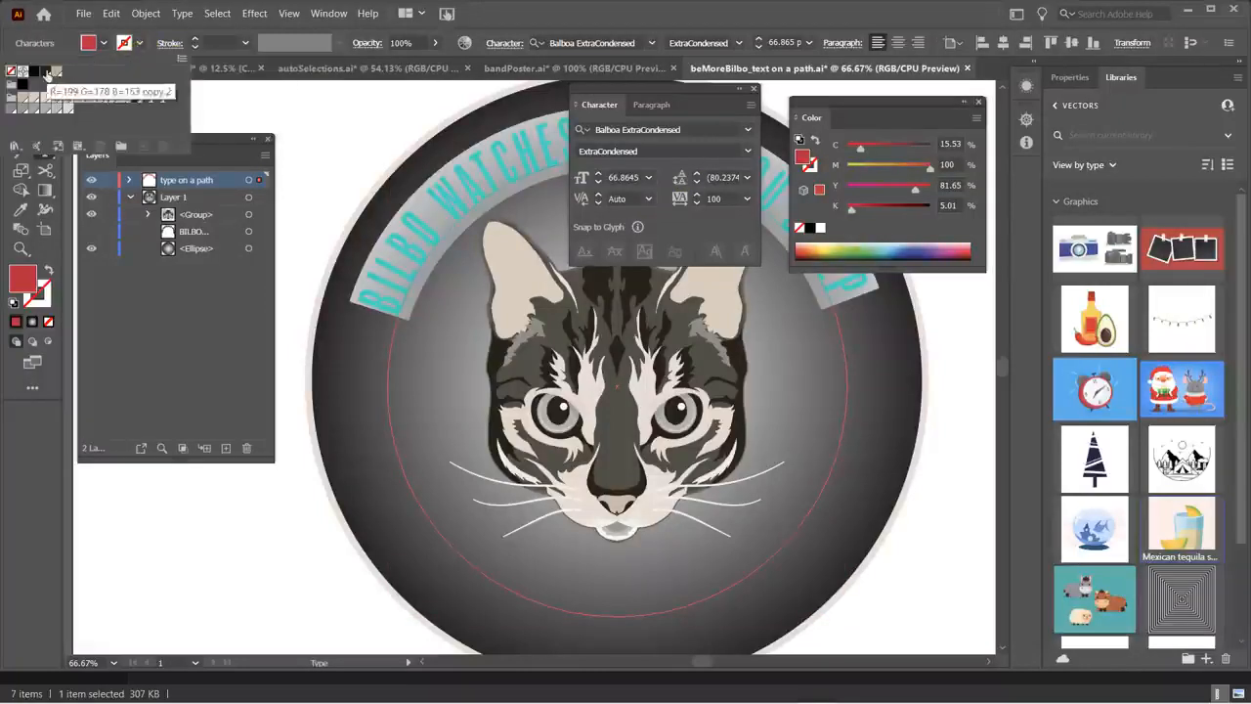
pyautogui.click(35, 73)
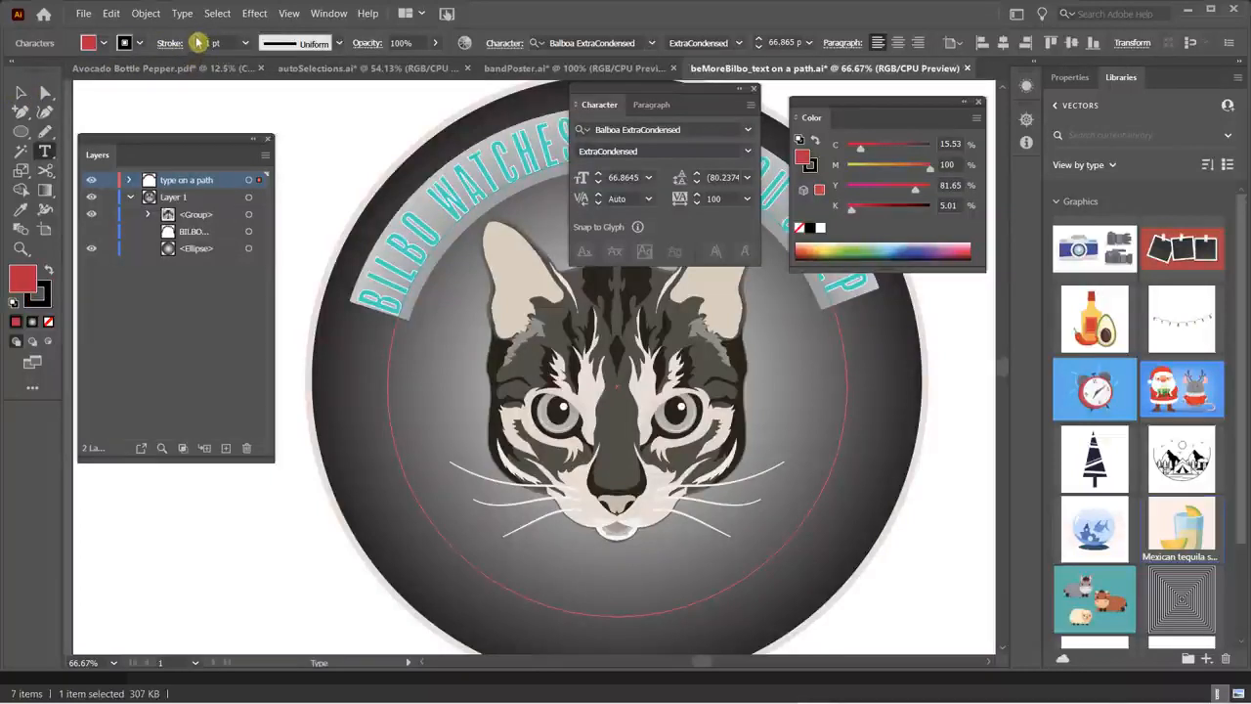
pyautogui.click(194, 40)
pyautogui.click(19, 92)
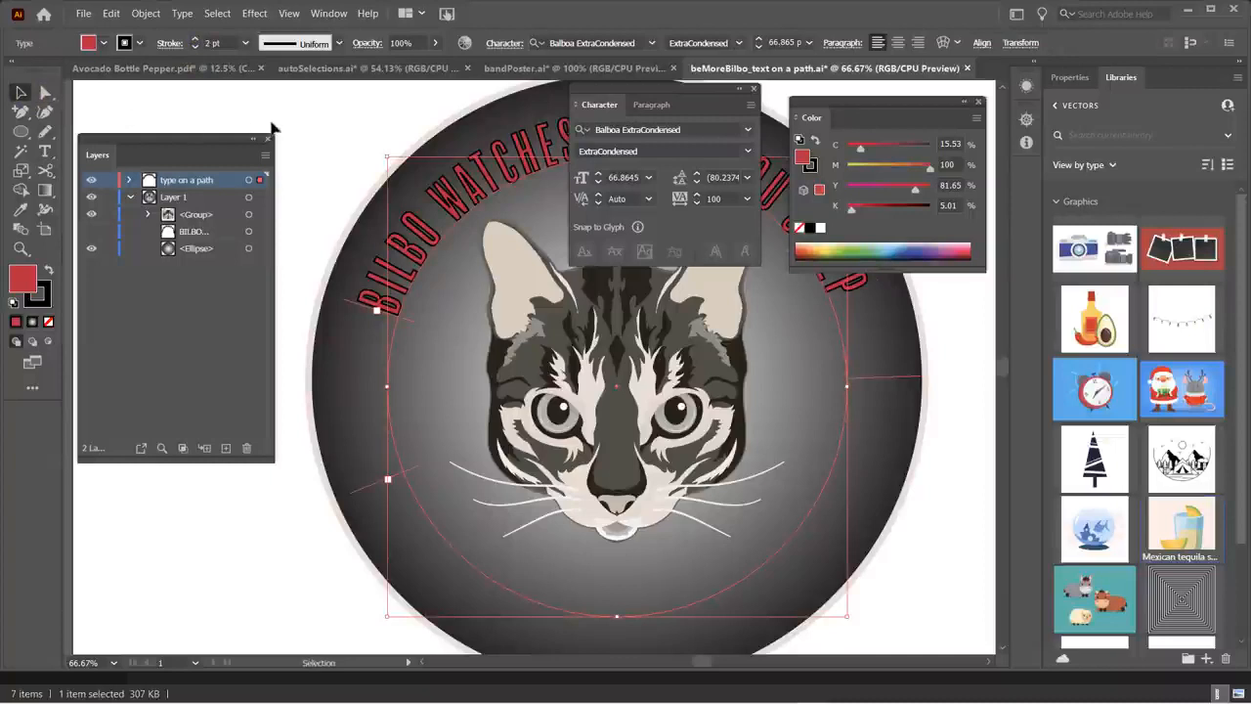
pyautogui.click(312, 138)
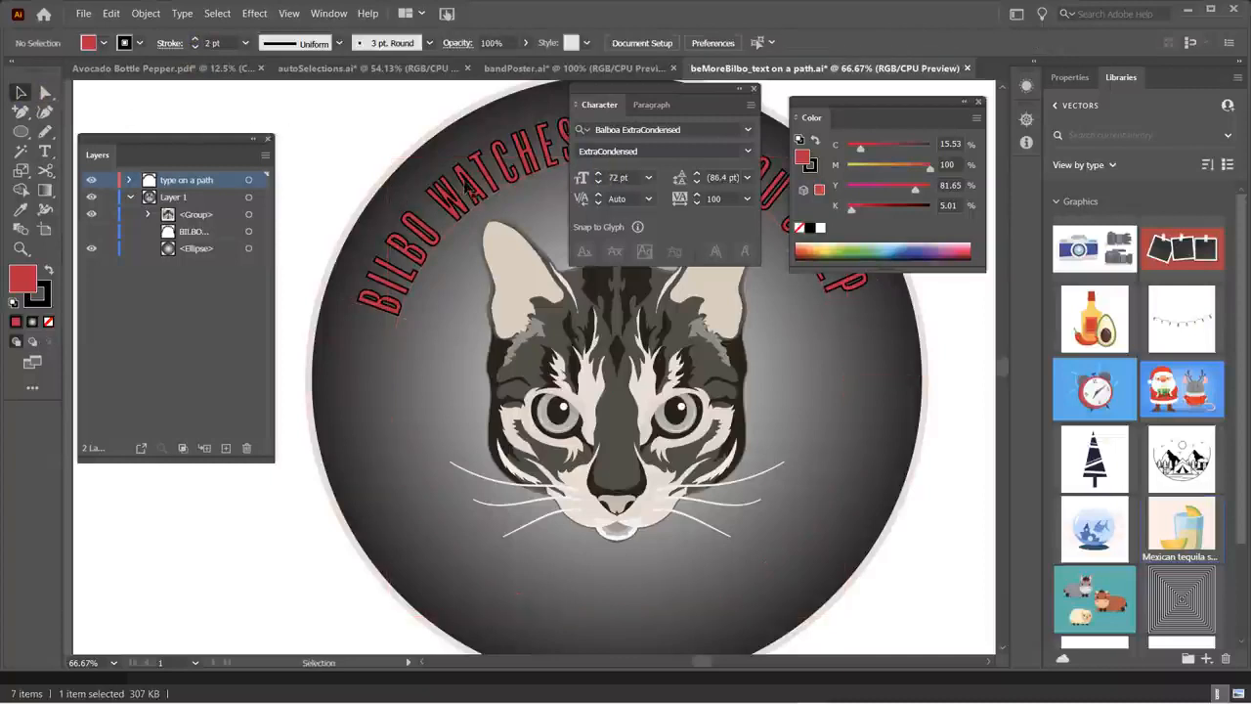
pyautogui.scroll(-2, 467, 186)
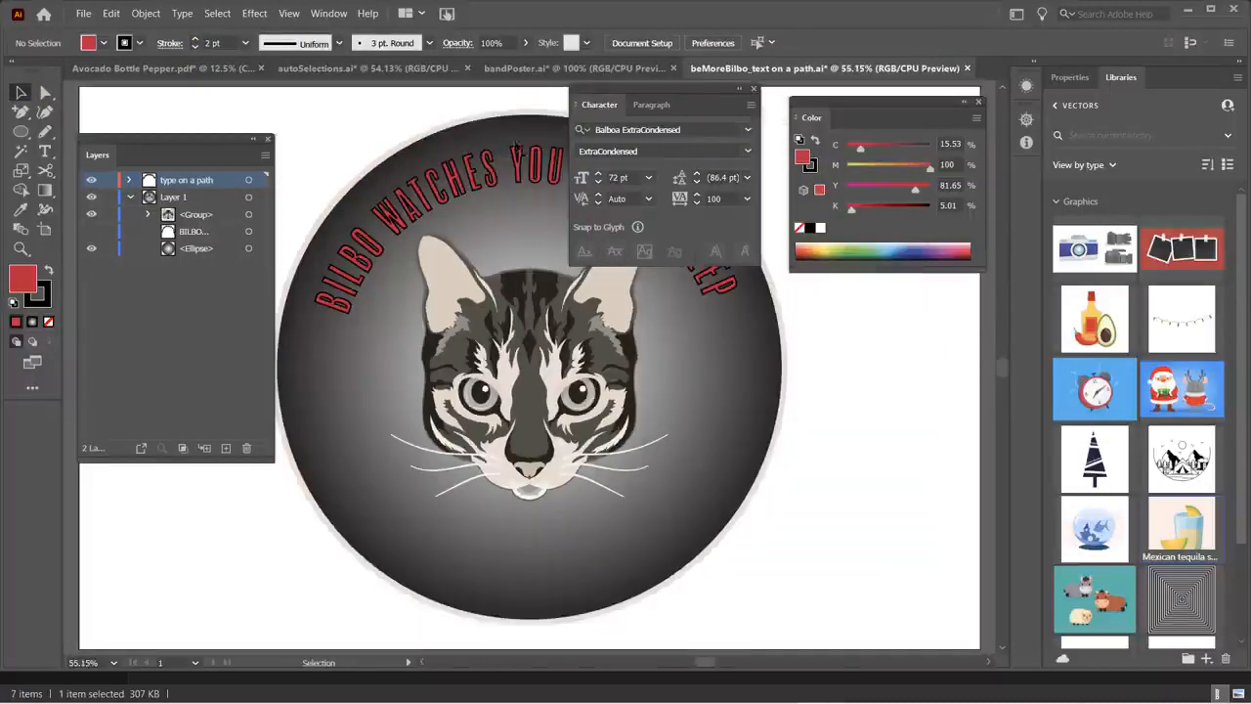
# - Close the character settings and open the Appearance panel
pyautogui.click(753, 90)
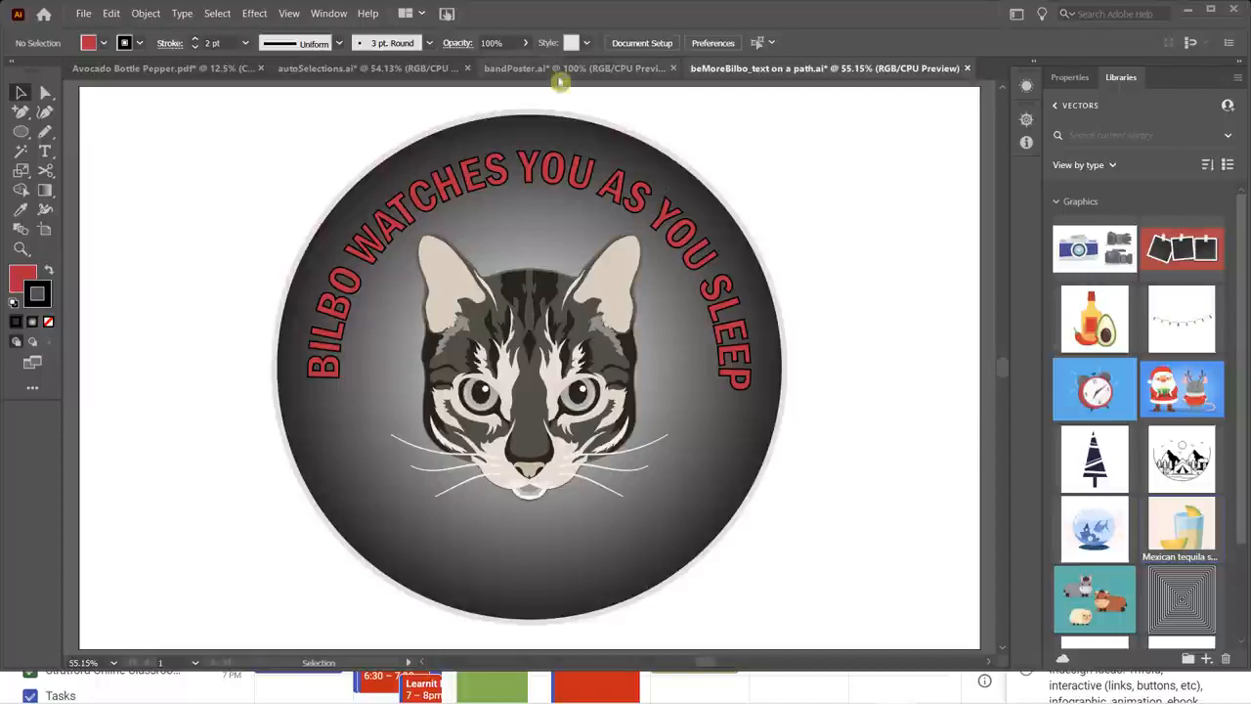
pyautogui.click(329, 13)
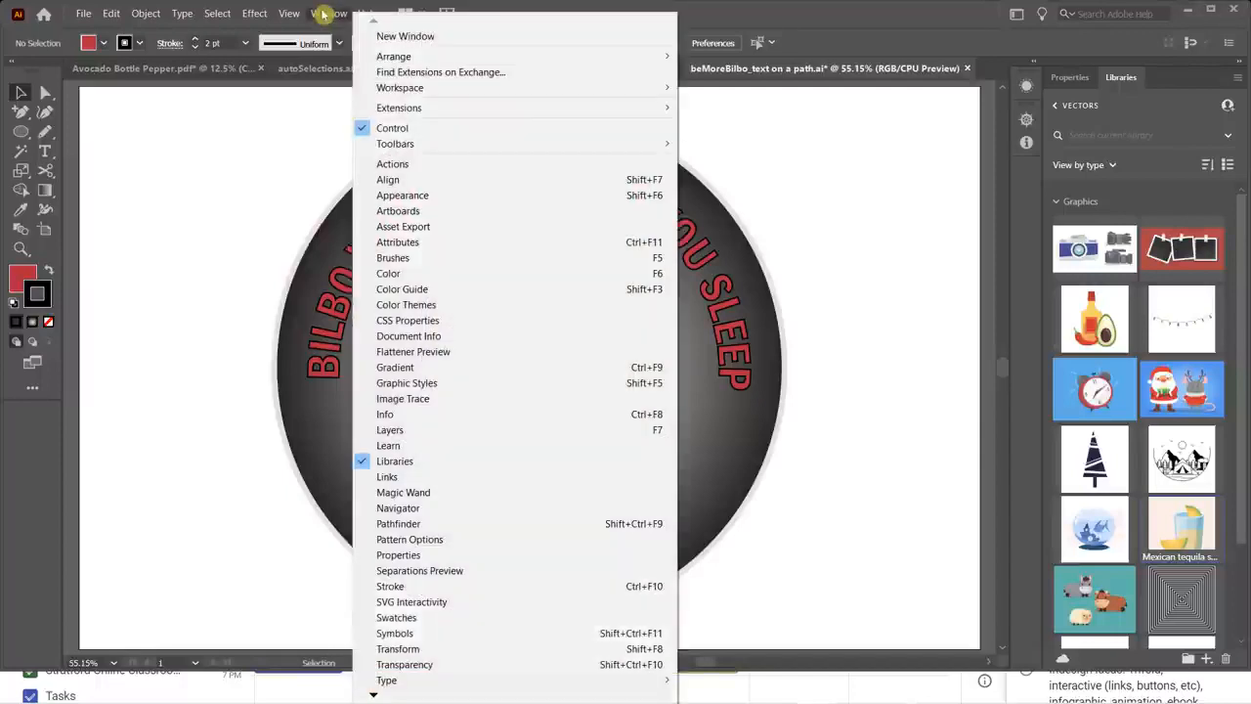
pyautogui.click(445, 196)
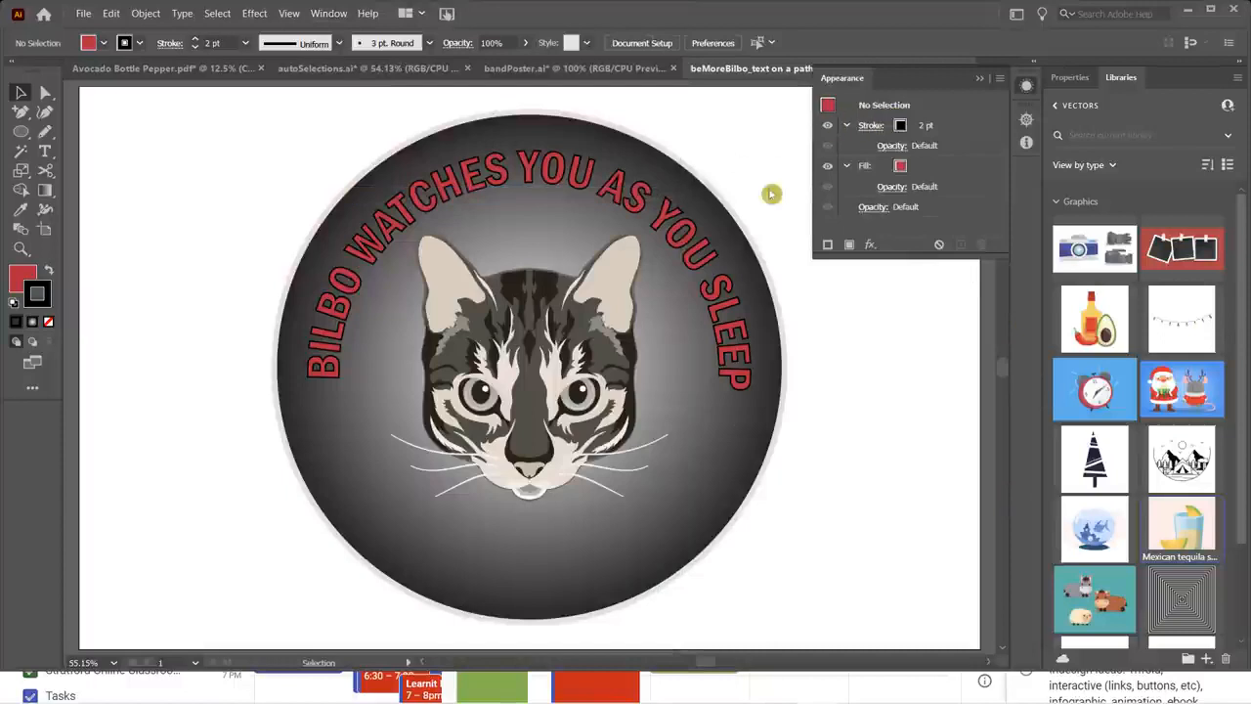
# - Reduce the black stroke on all of the curved text's characters to 1 pt and leave text editing
pyautogui.tripleClick(335, 330)
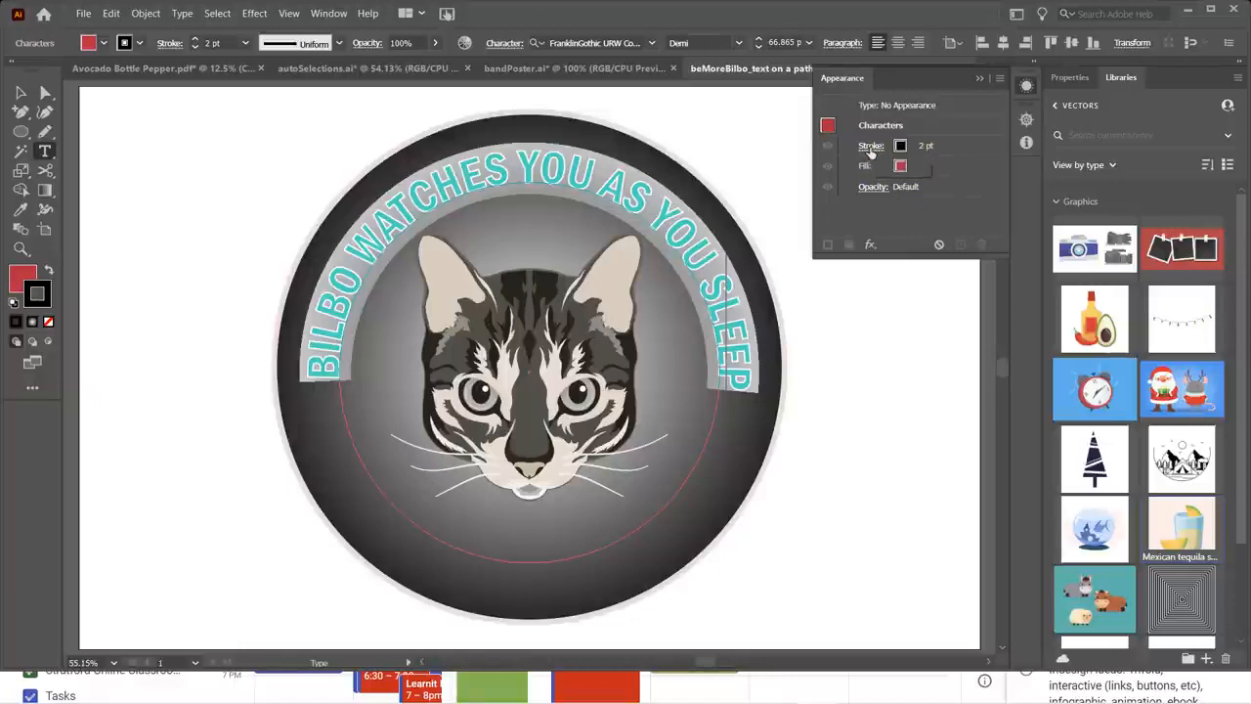
pyautogui.click(870, 149)
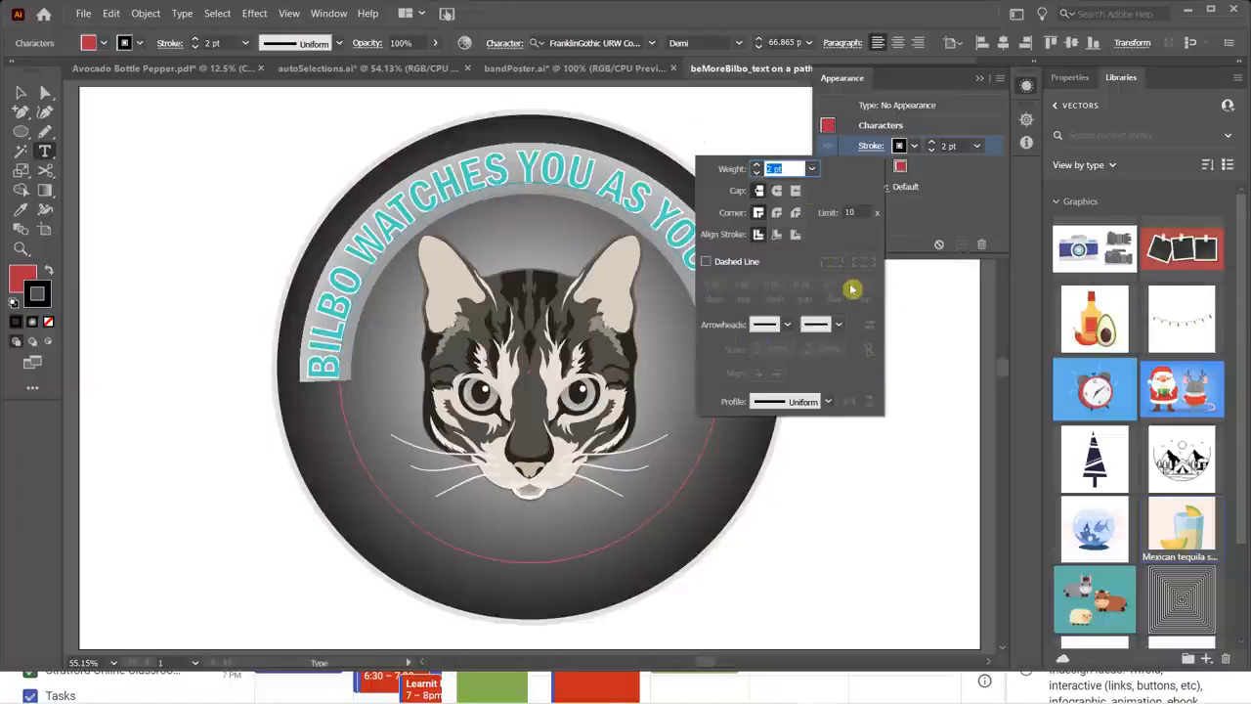
pyautogui.click(756, 174)
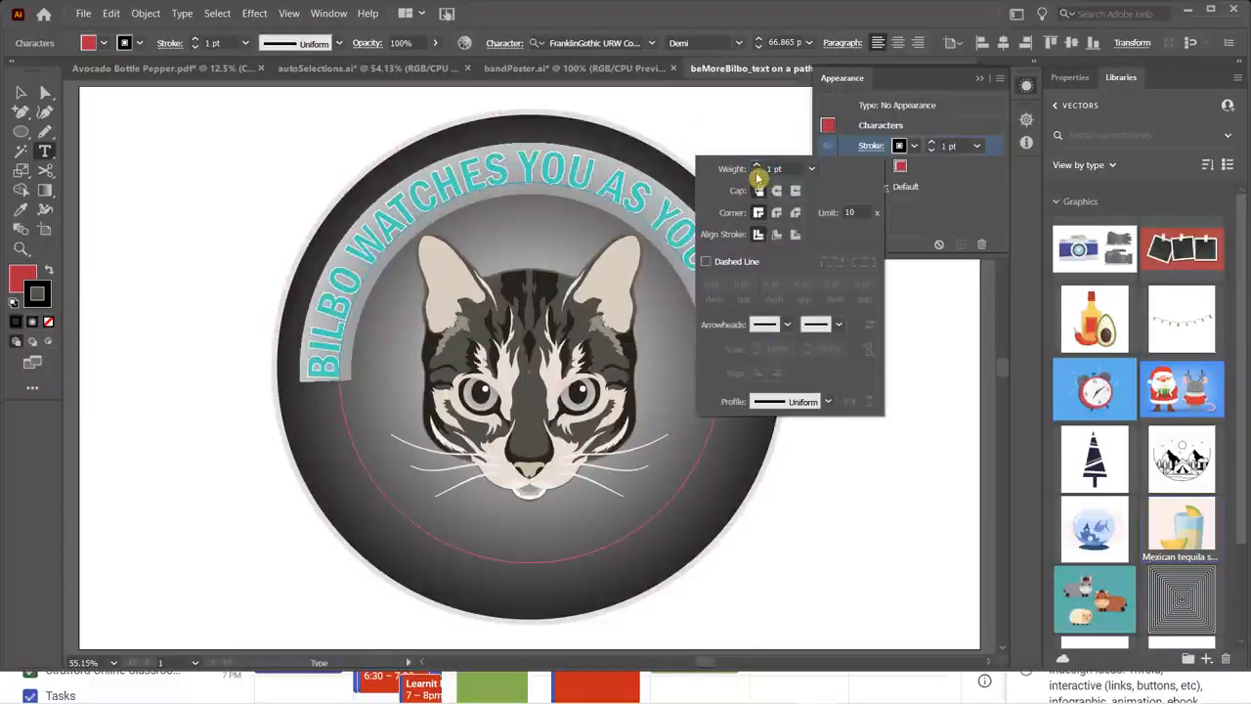
pyautogui.click(916, 150)
pyautogui.click(916, 150)
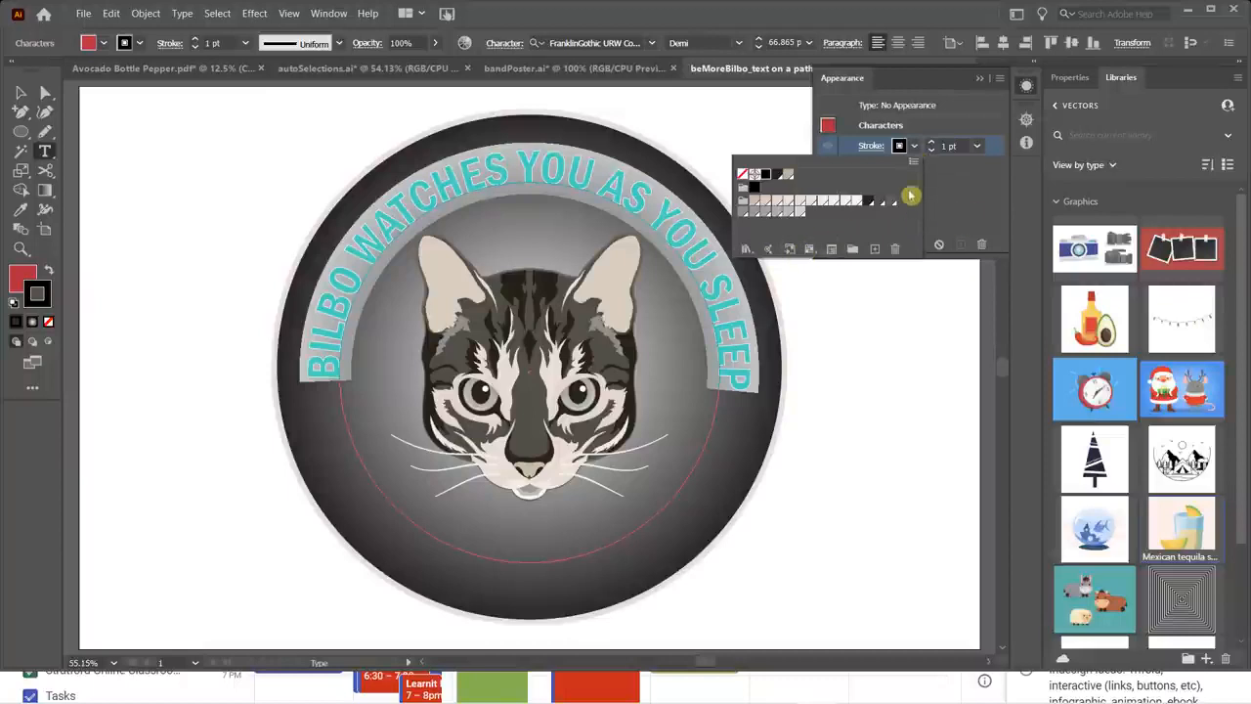
pyautogui.click(948, 201)
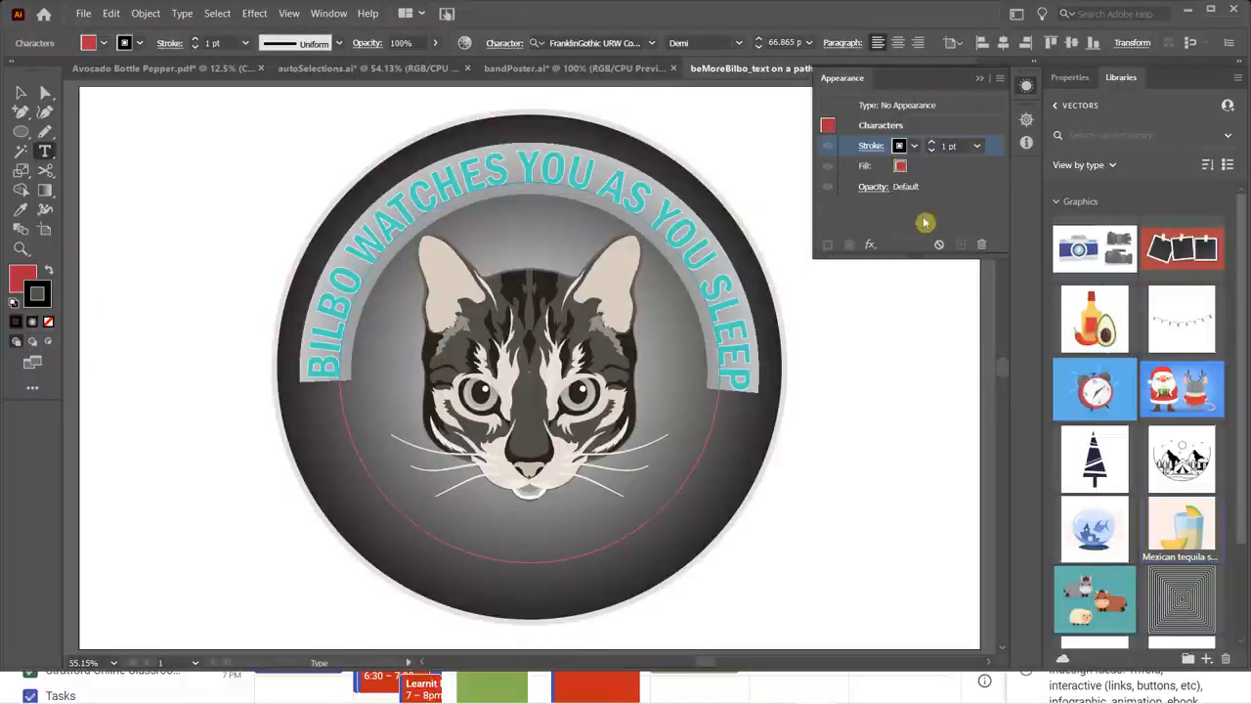
pyautogui.click(21, 92)
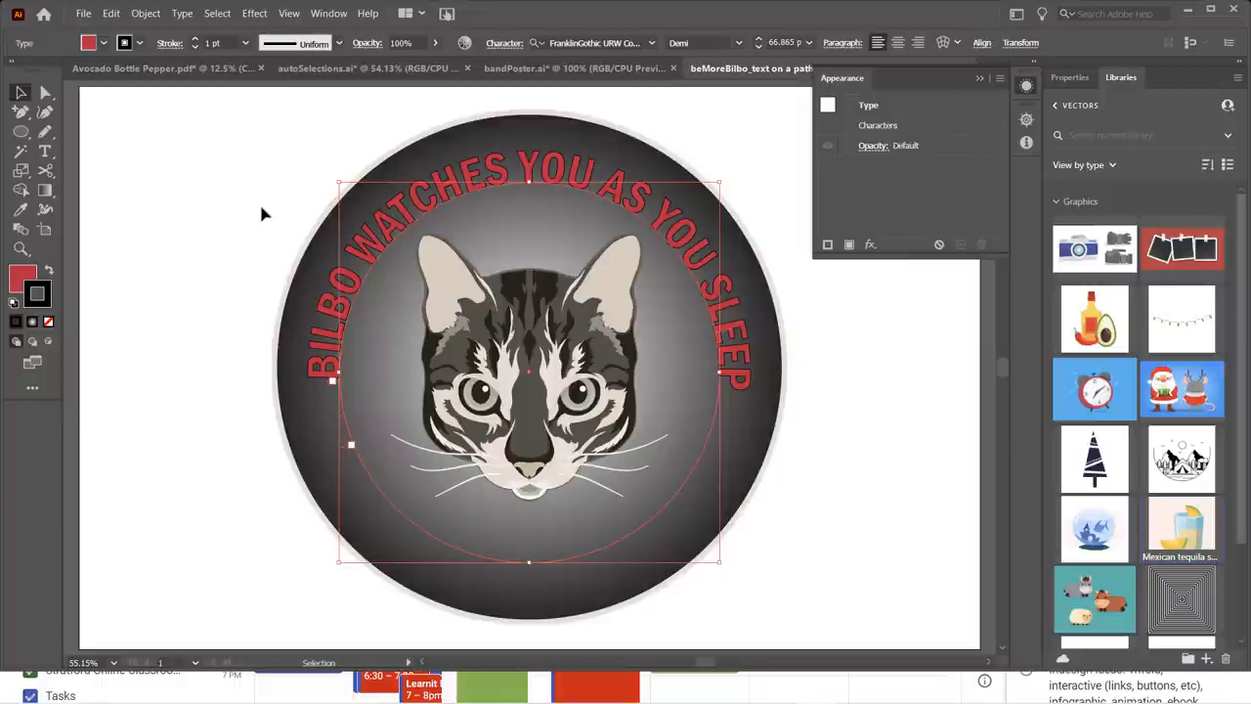
# - Remove the stroke from all characters of the curved text, keeping the red fill, and leave text editing
pyautogui.doubleClick(328, 360)
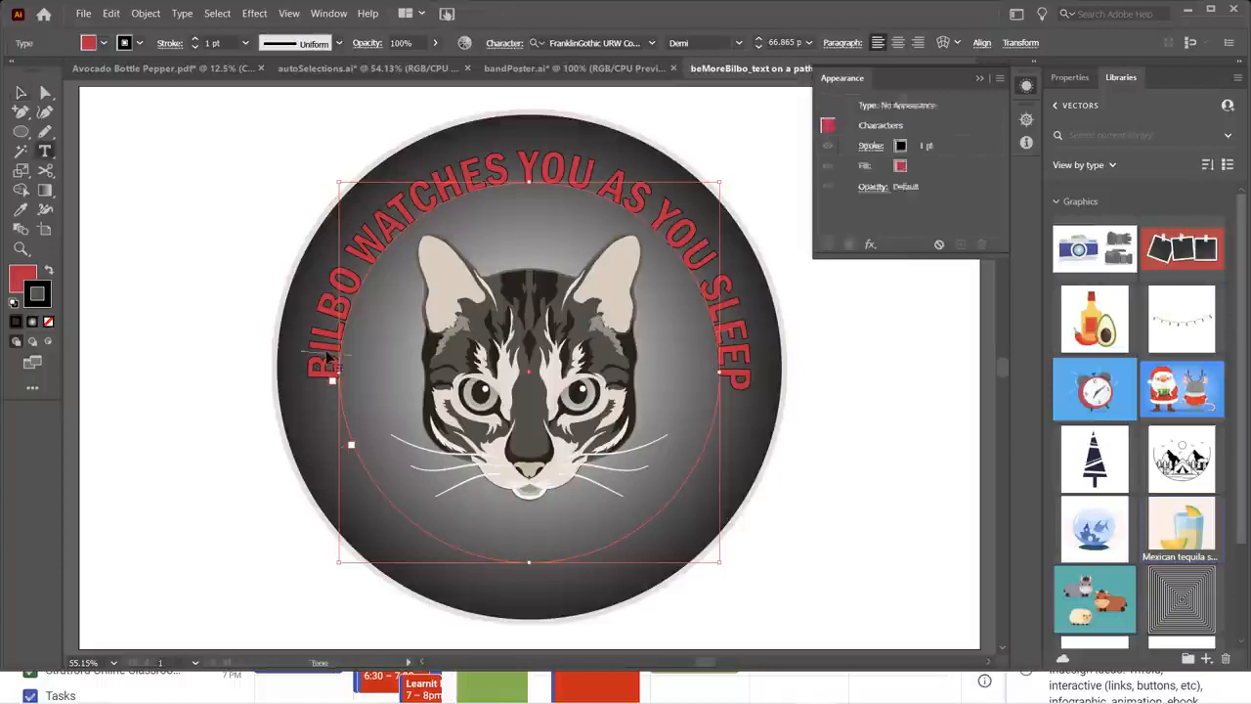
pyautogui.hotkey('ctrl', 'a')
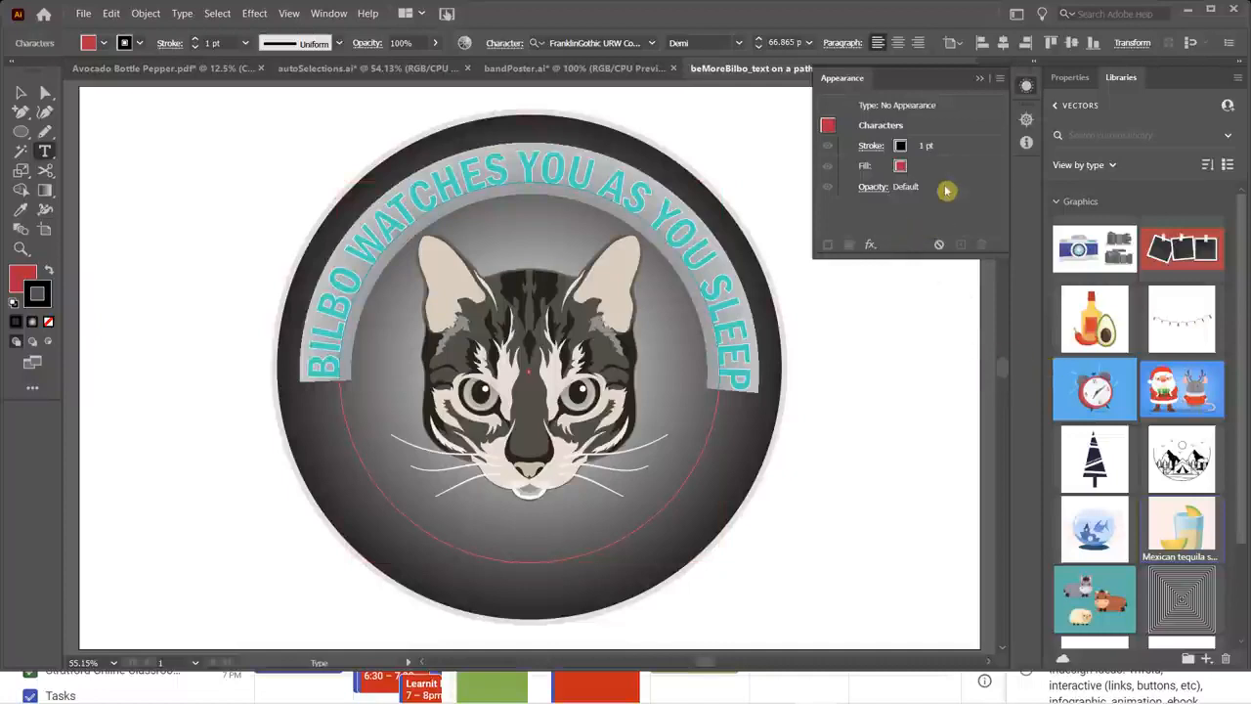
pyautogui.click(943, 148)
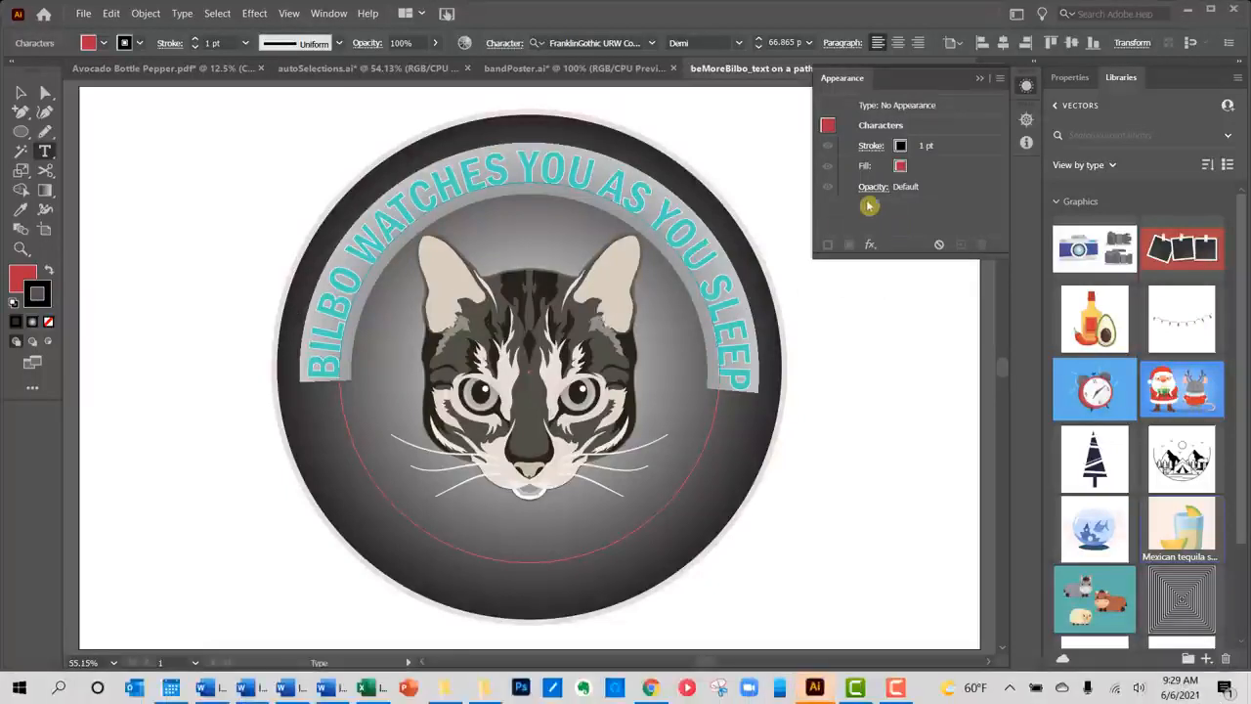
pyautogui.click(922, 125)
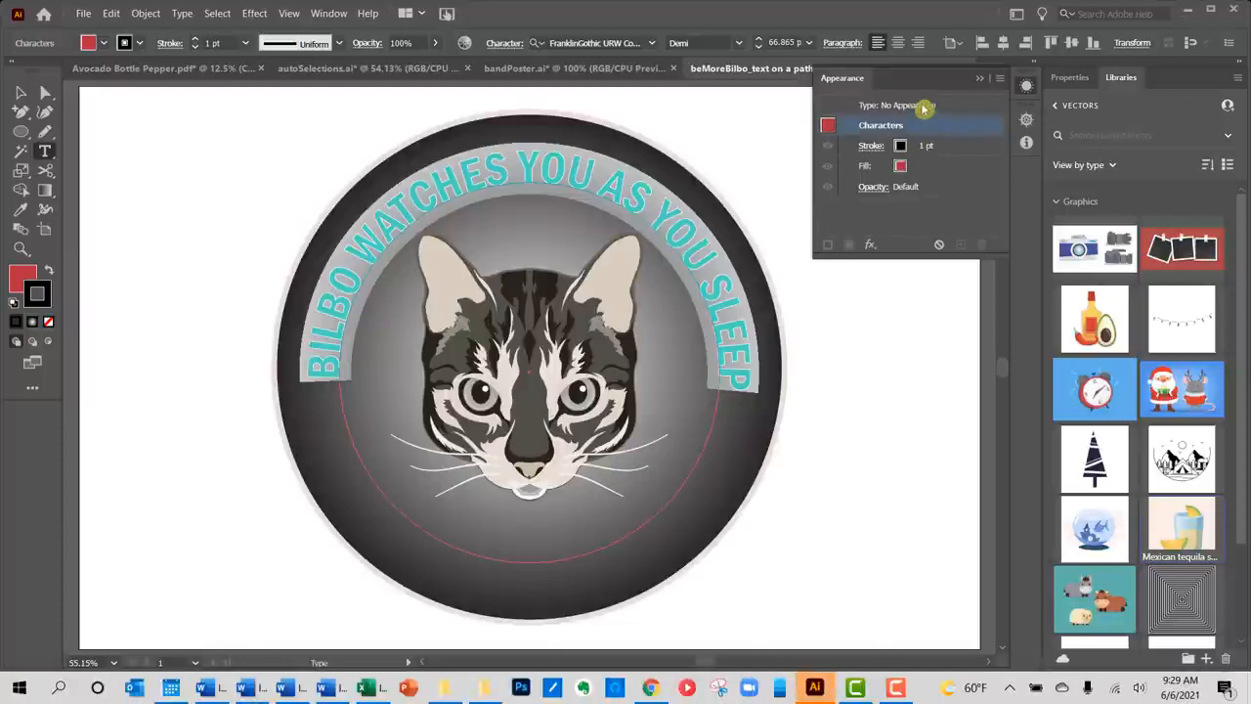
pyautogui.click(964, 147)
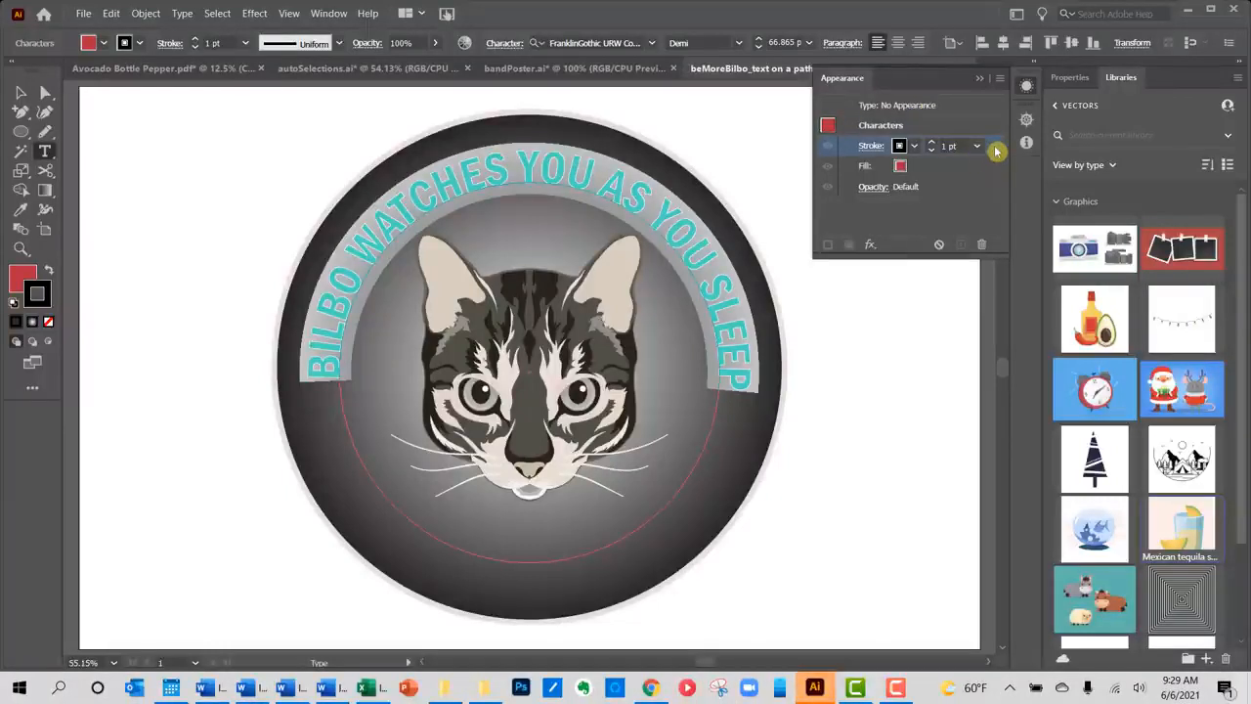
pyautogui.click(981, 245)
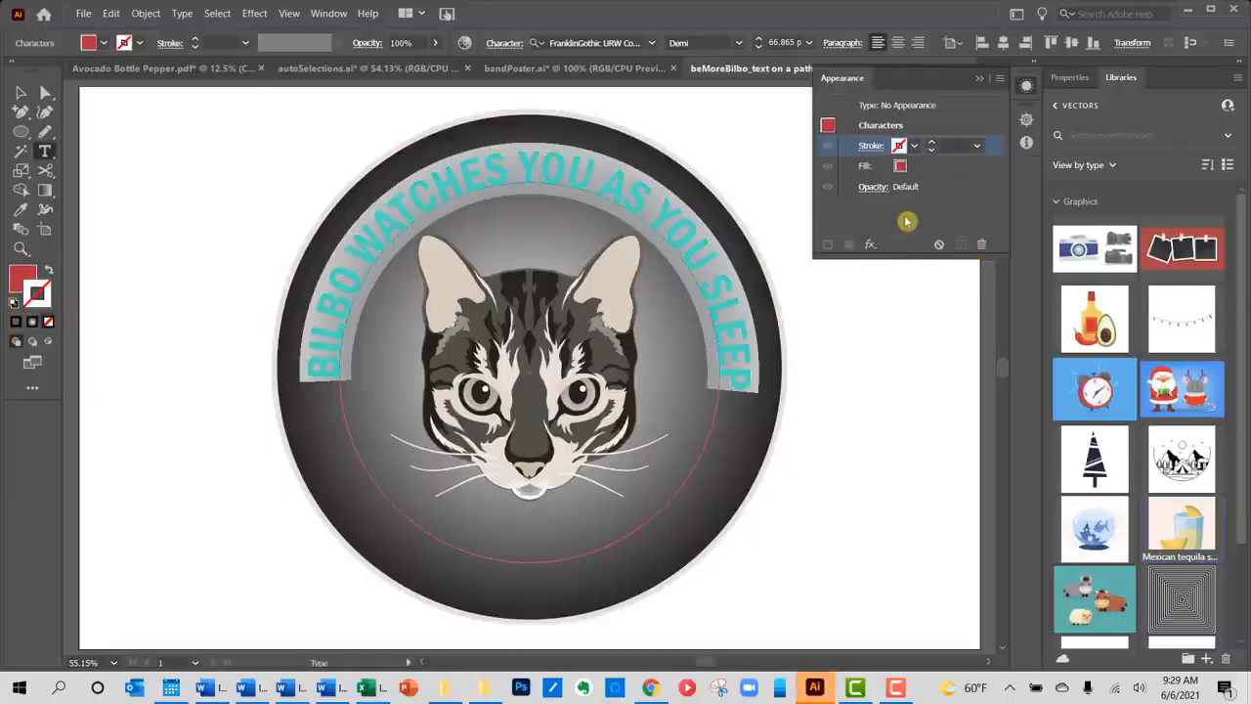
pyautogui.click(20, 92)
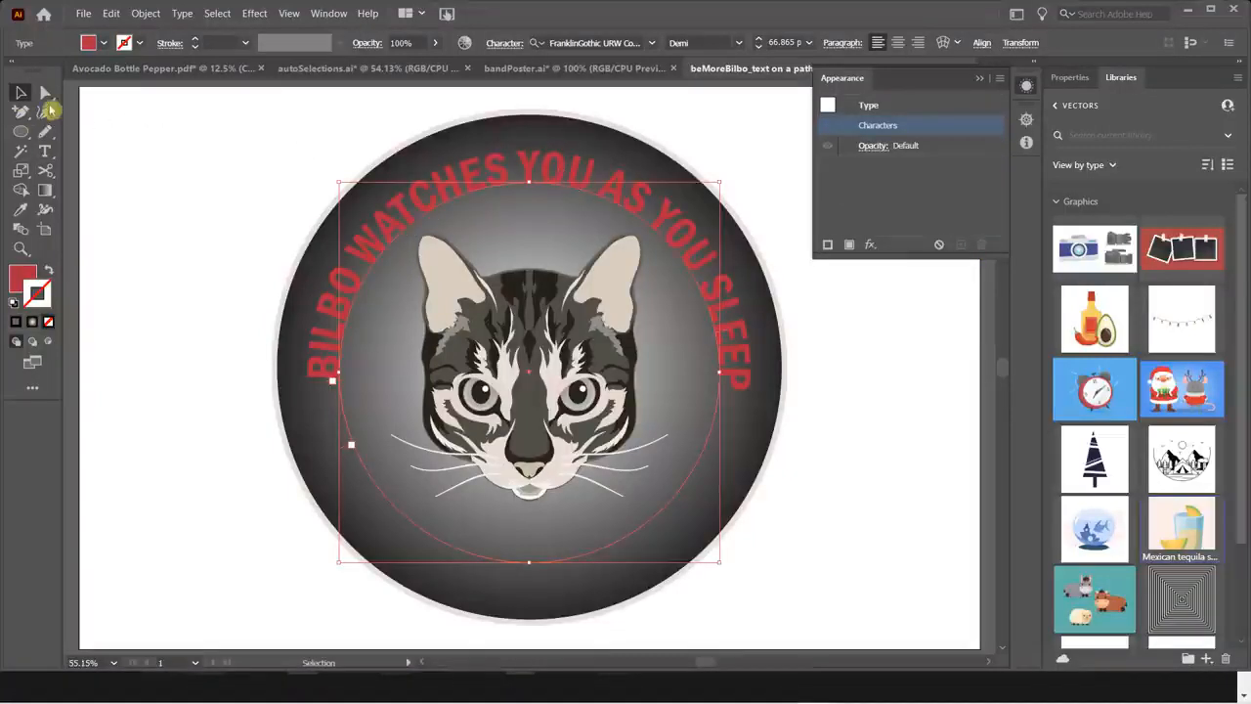
# - Add a 2 pt off-white stroke to the curved text as a whole type object rather than to its characters
pyautogui.click(291, 148)
pyautogui.click(474, 193)
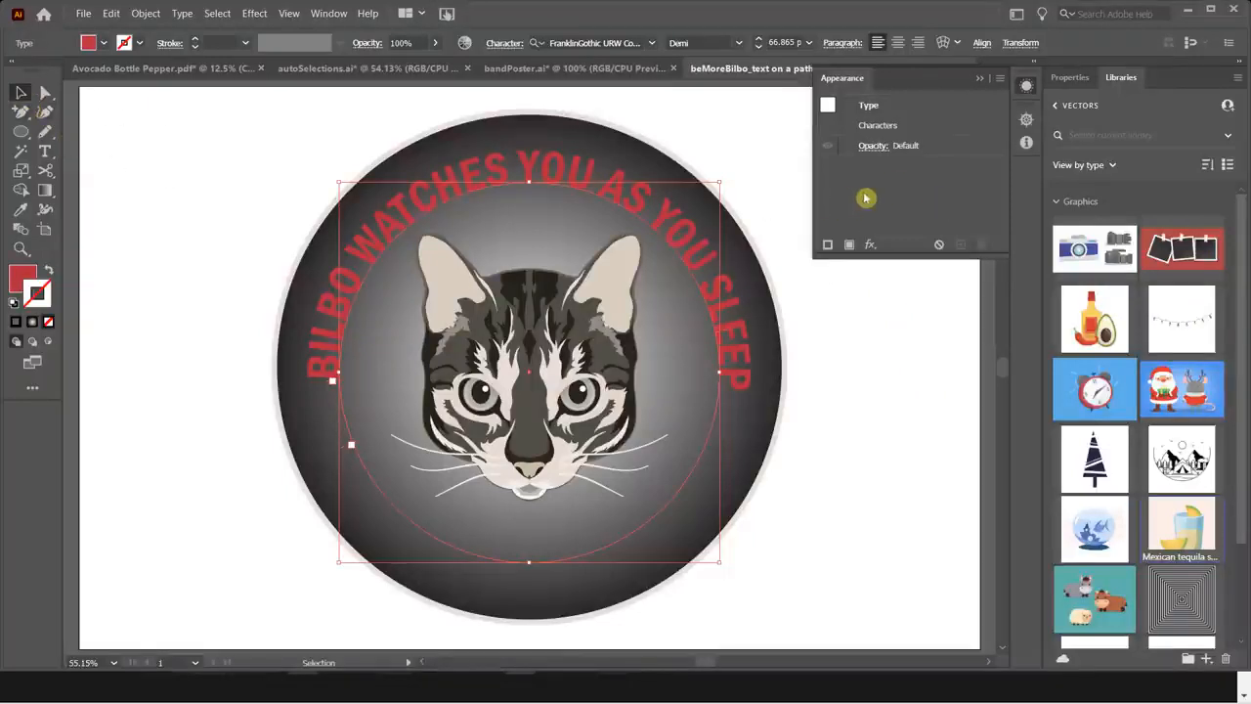
pyautogui.click(829, 246)
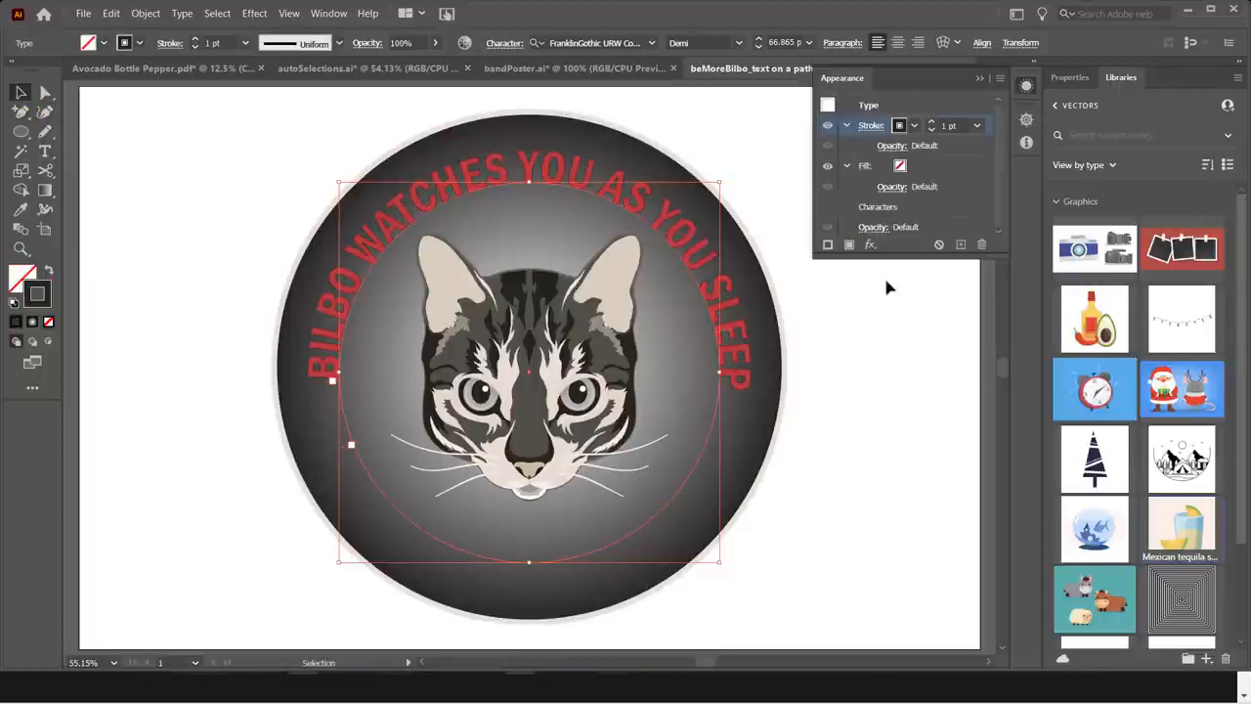
pyautogui.click(932, 122)
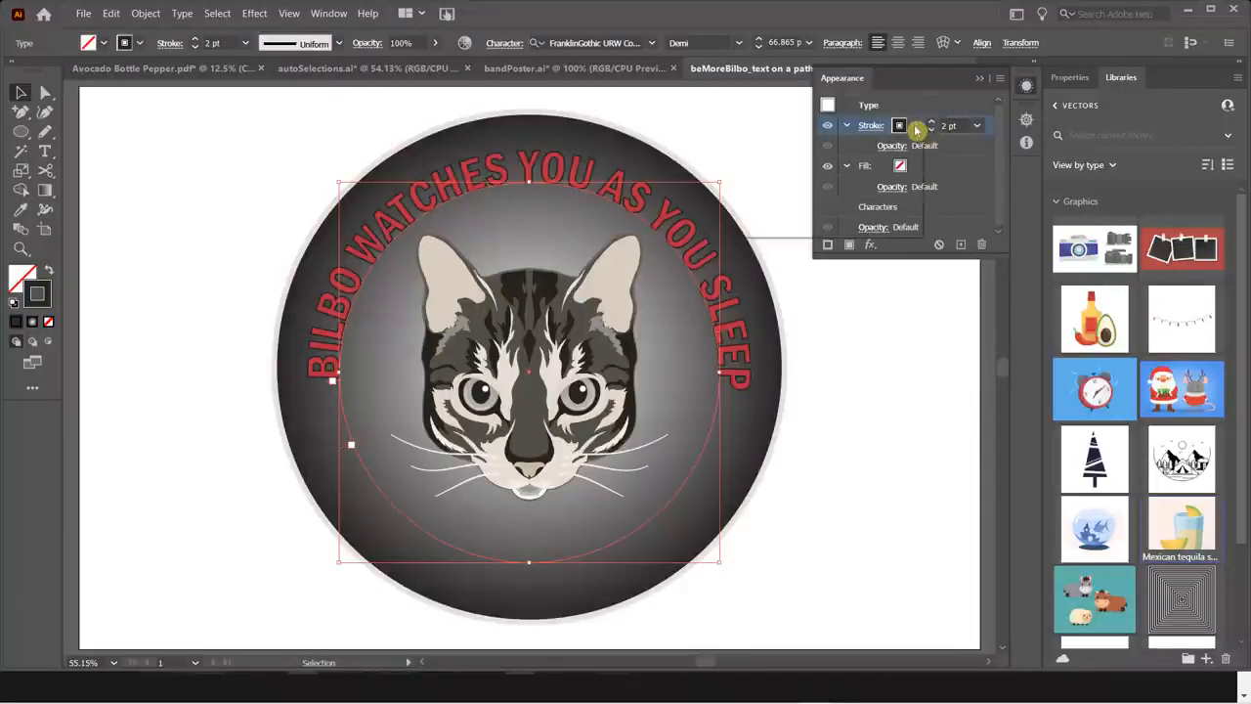
pyautogui.click(914, 126)
pyautogui.click(823, 181)
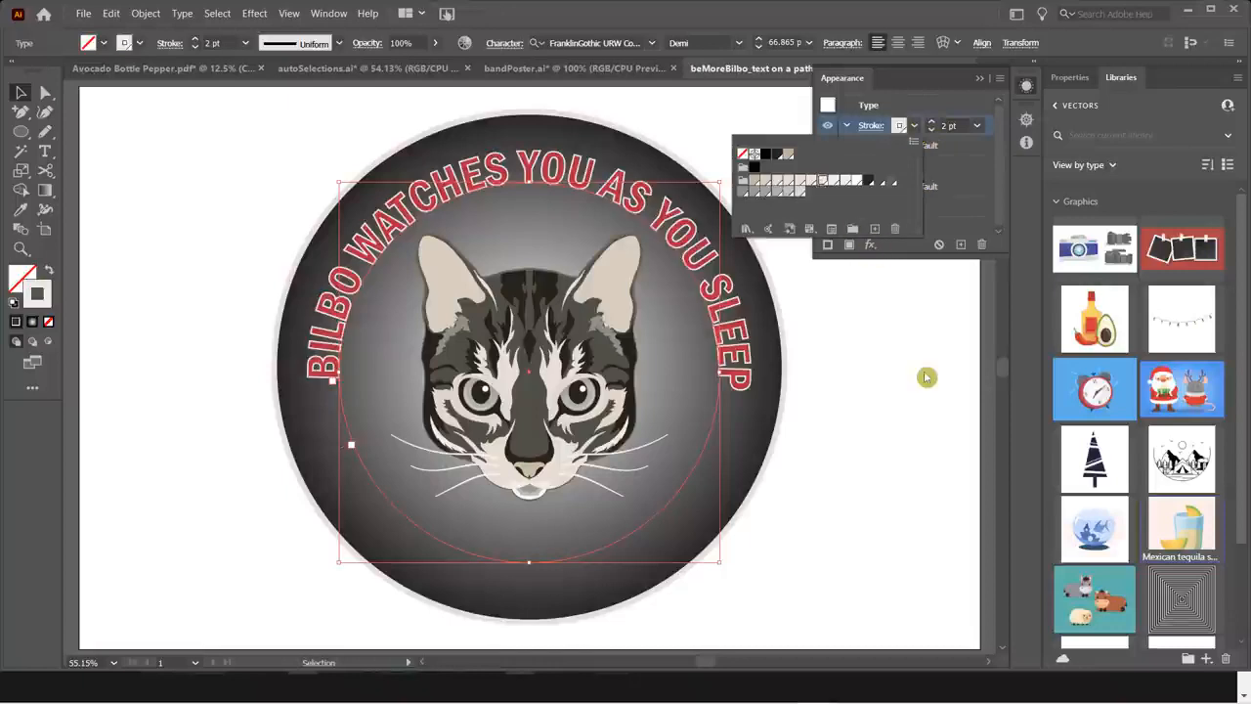
pyautogui.click(949, 217)
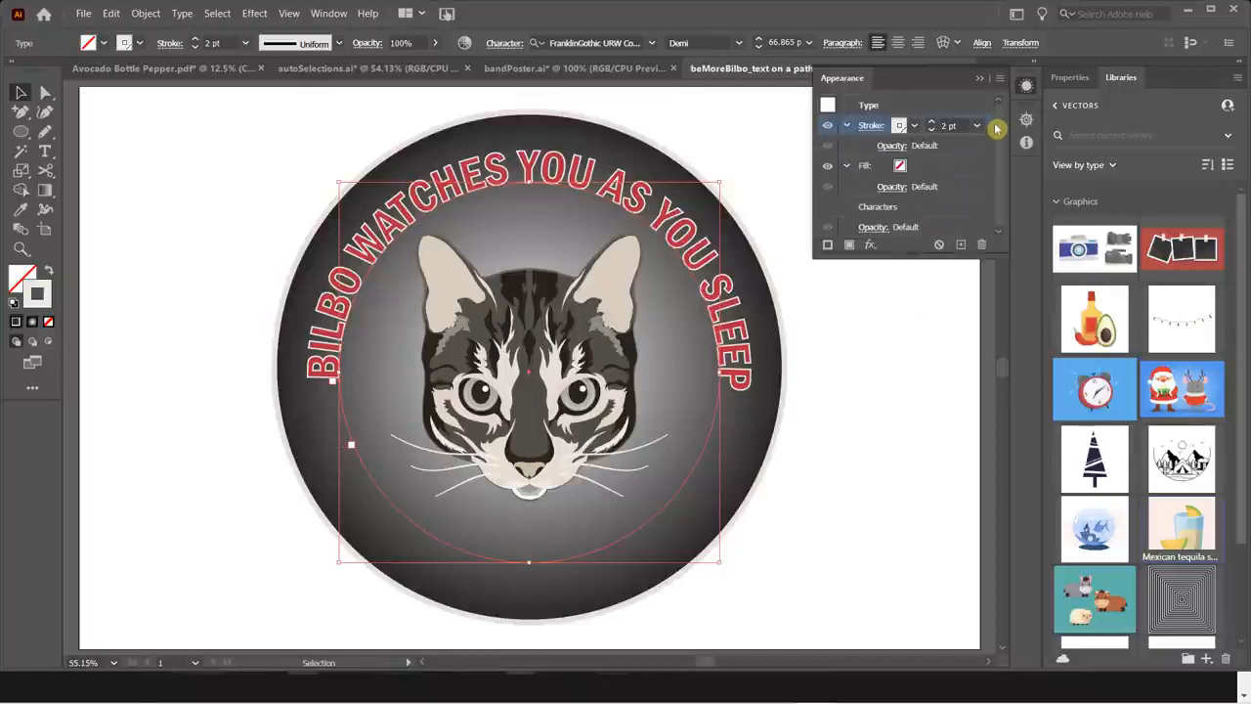
# - Add a second stroke to the type object and make the upper one light grey and 6 pt thick
pyautogui.click(830, 245)
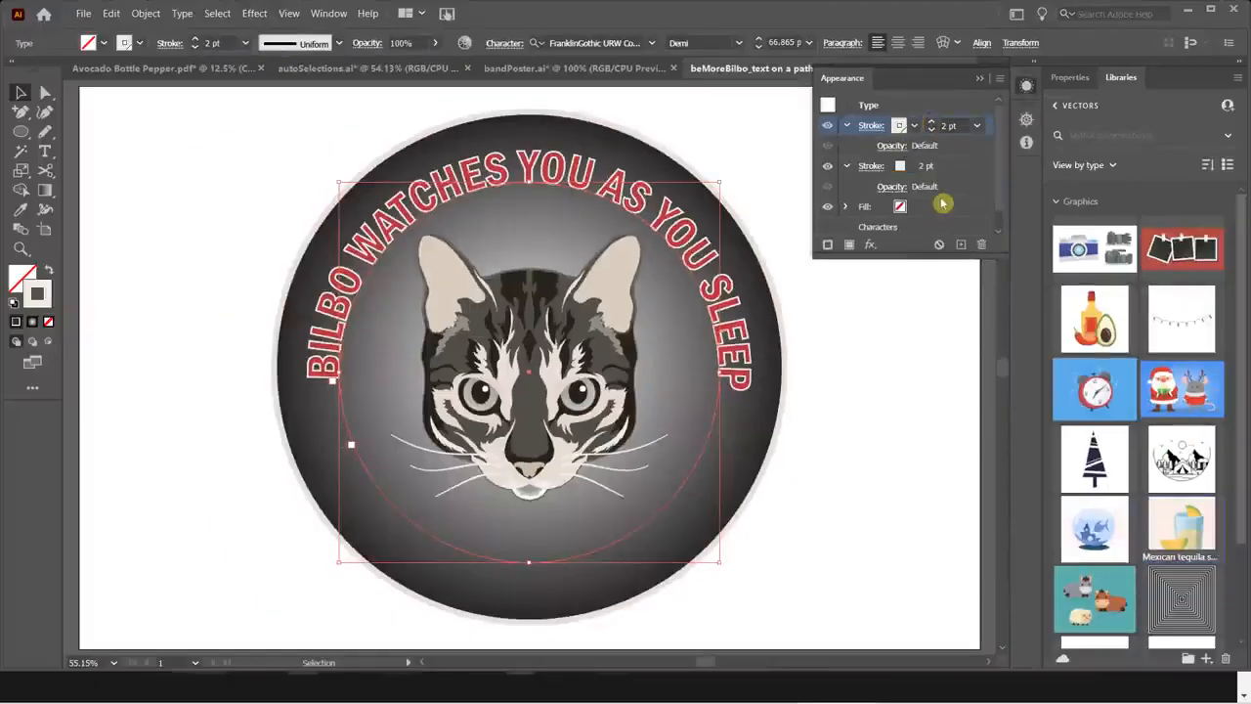
pyautogui.click(903, 166)
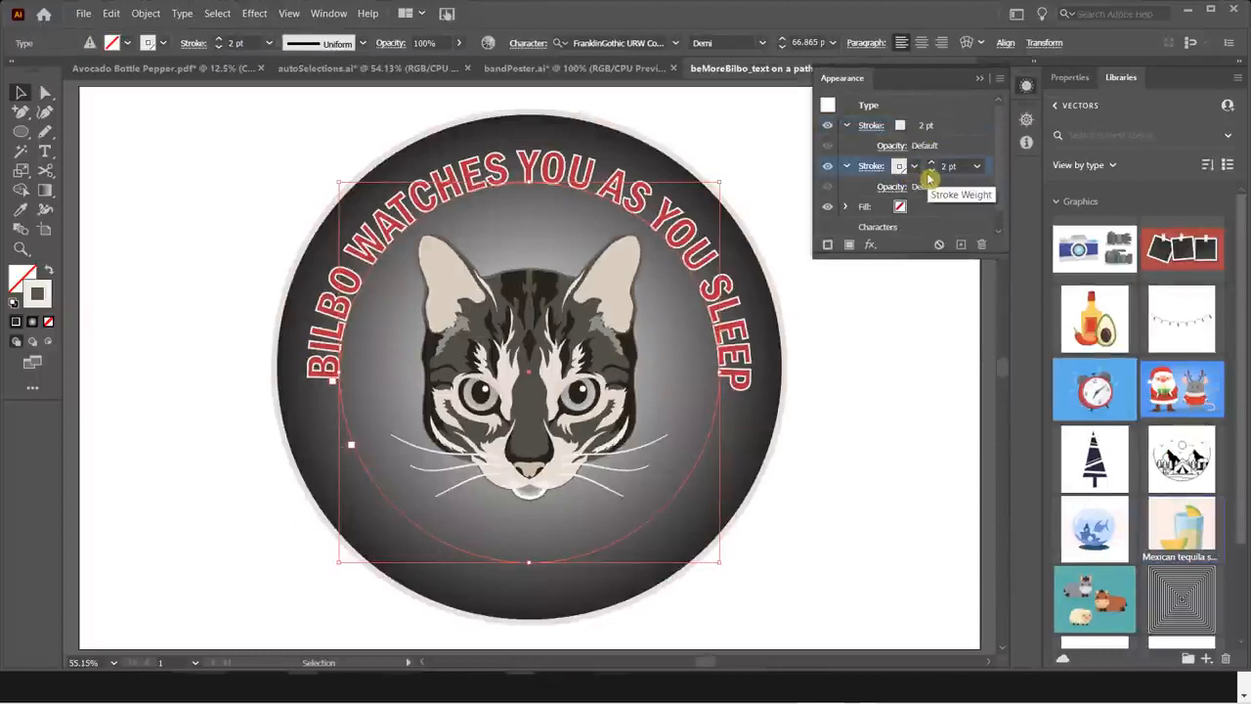
pyautogui.click(909, 127)
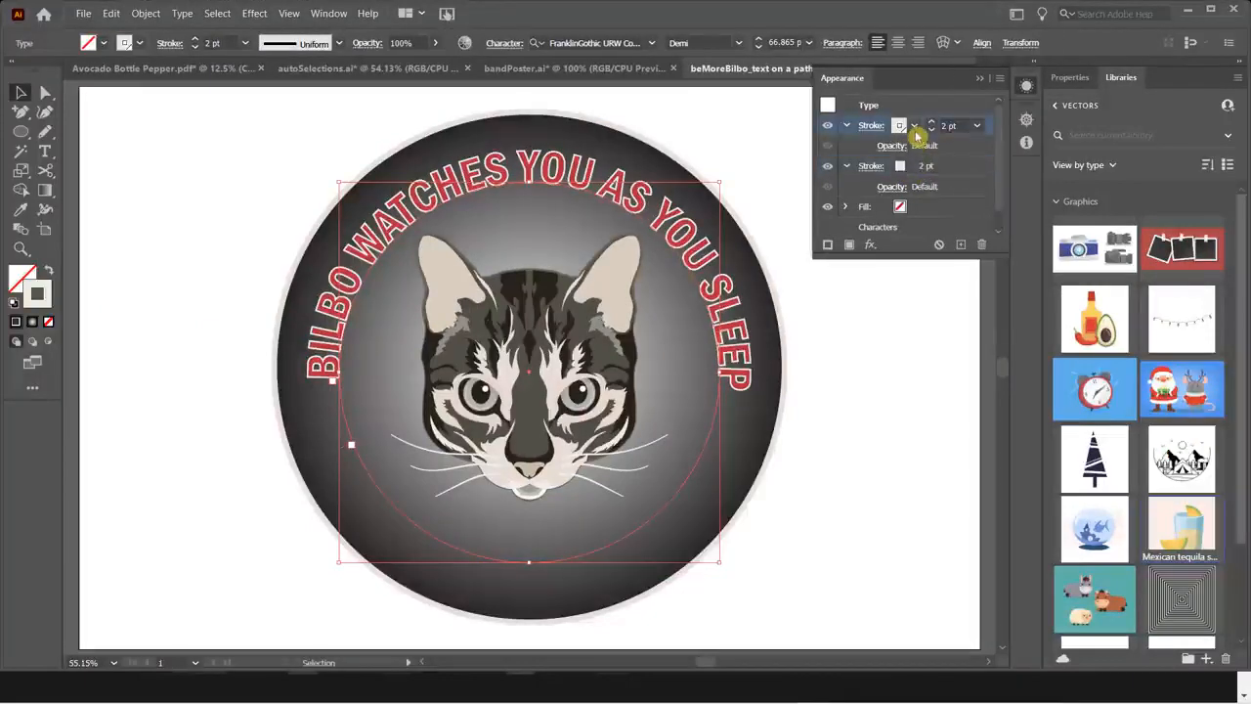
pyautogui.click(914, 126)
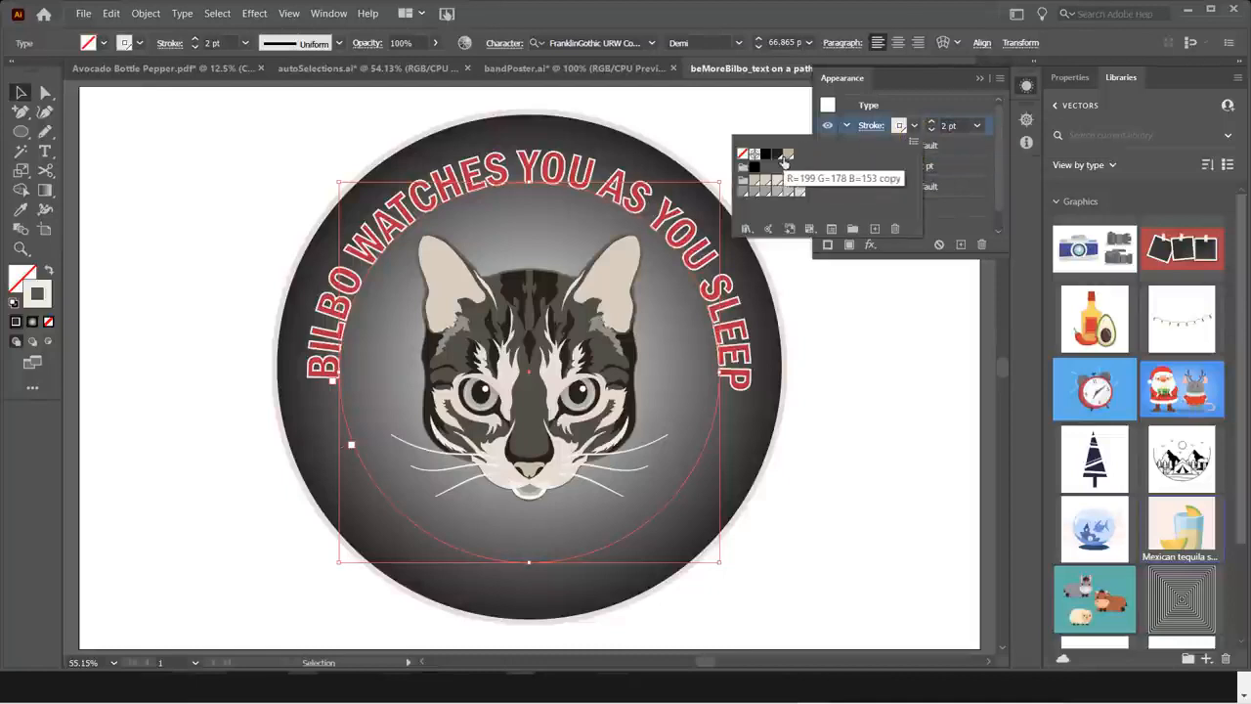
pyautogui.click(958, 147)
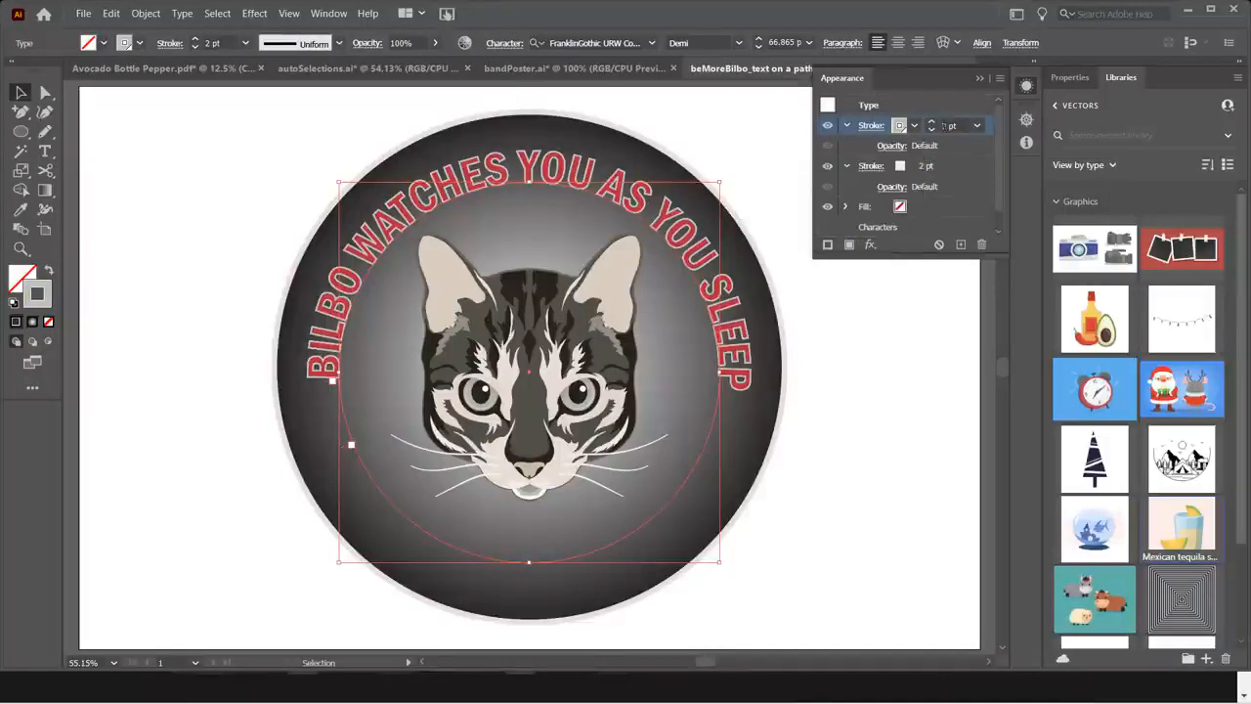
pyautogui.click(935, 127)
pyautogui.click(935, 126)
pyautogui.click(934, 126)
pyautogui.click(935, 126)
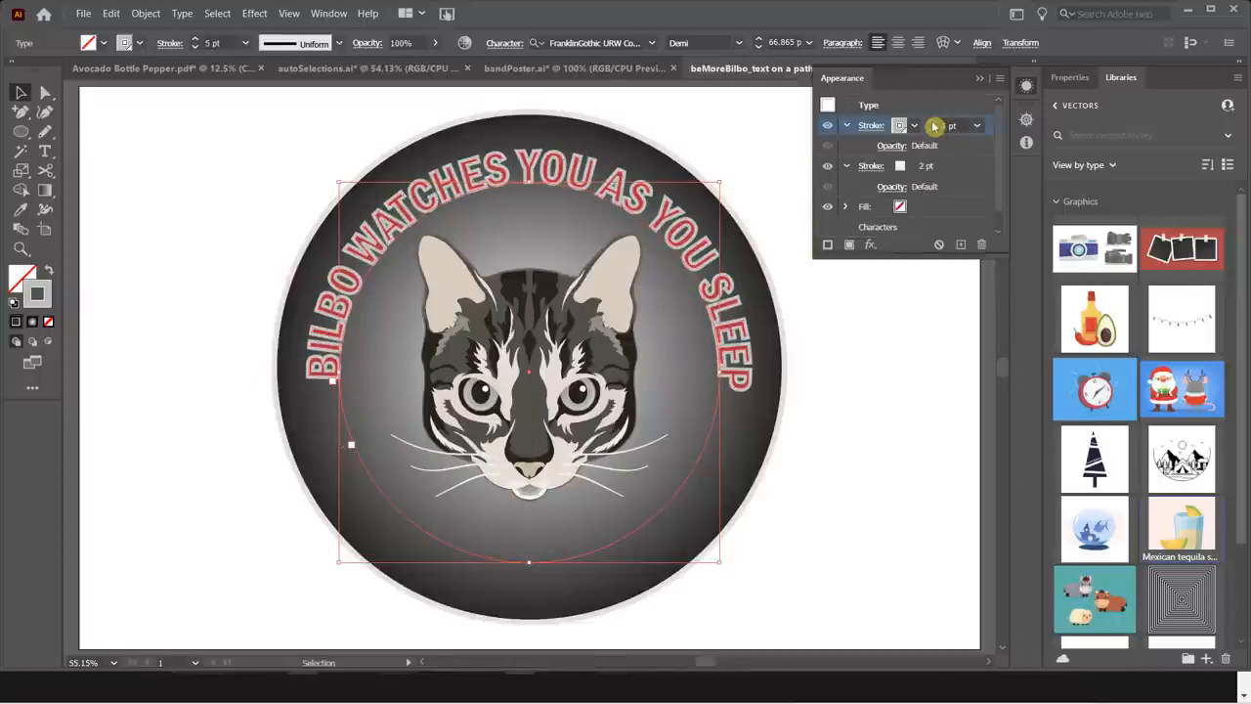
pyautogui.click(935, 126)
# - Recolour the type object's upper stroke black and set its weight to 2 pt
pyautogui.click(913, 126)
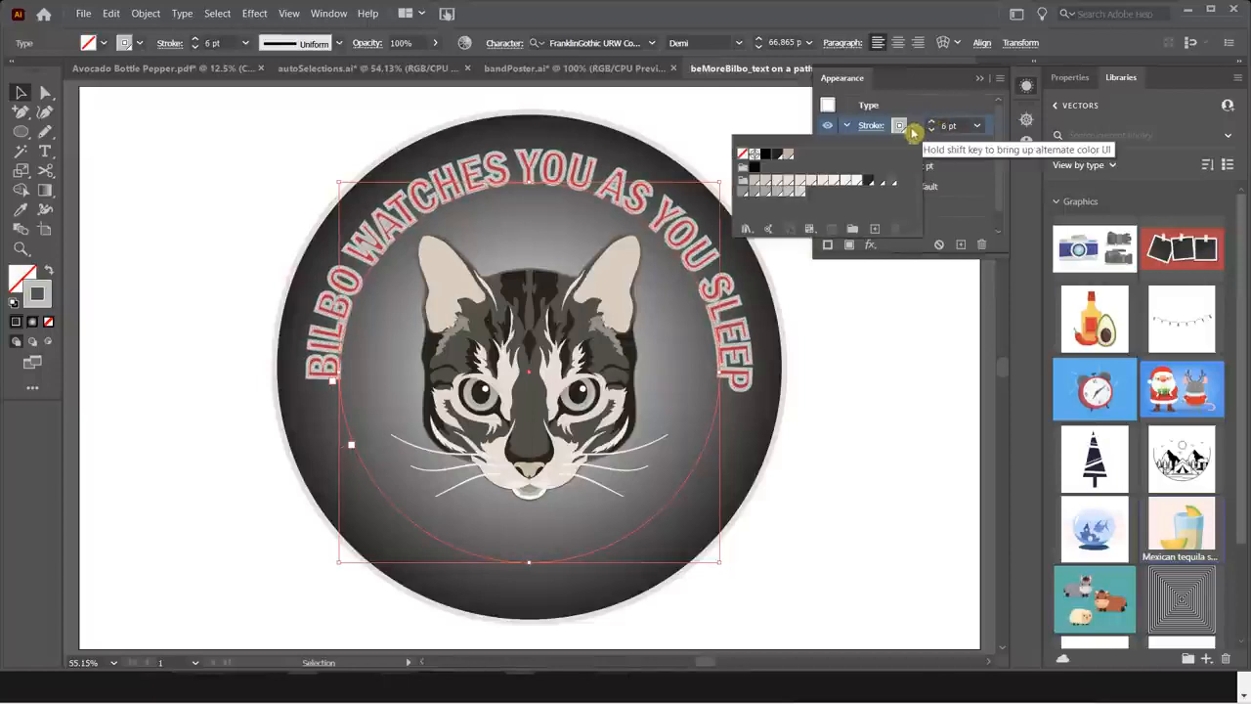
pyautogui.click(766, 155)
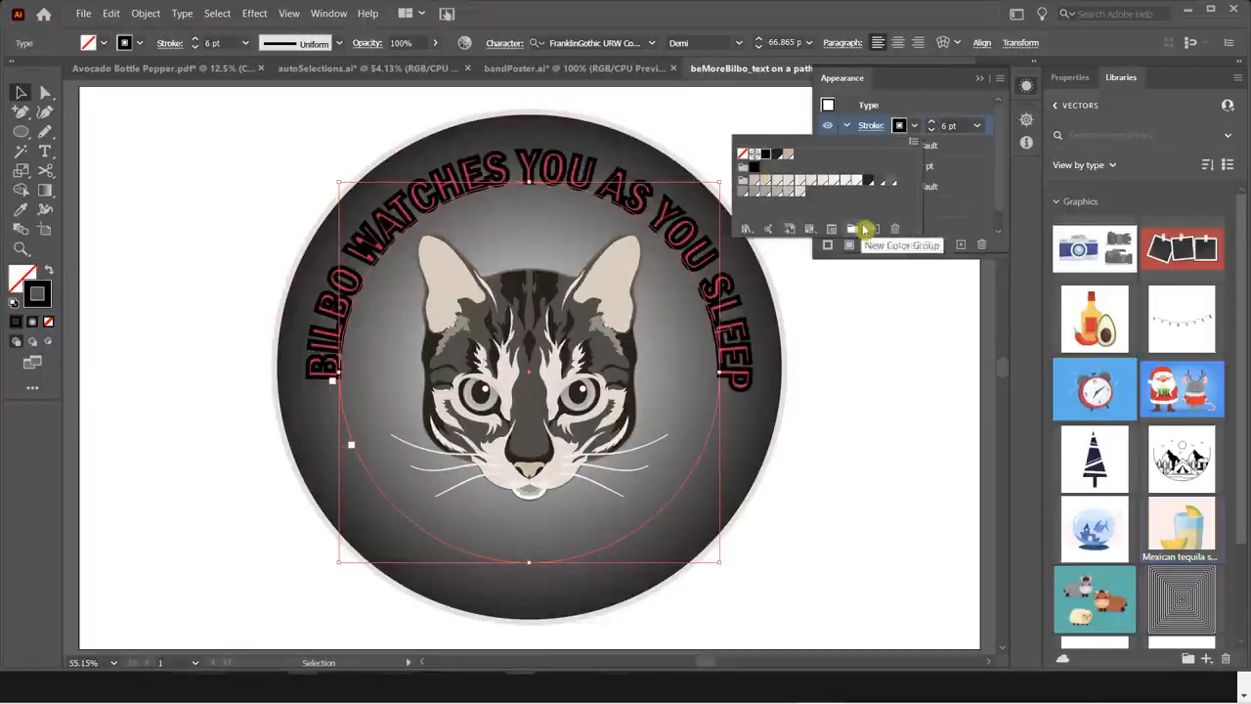
pyautogui.click(935, 131)
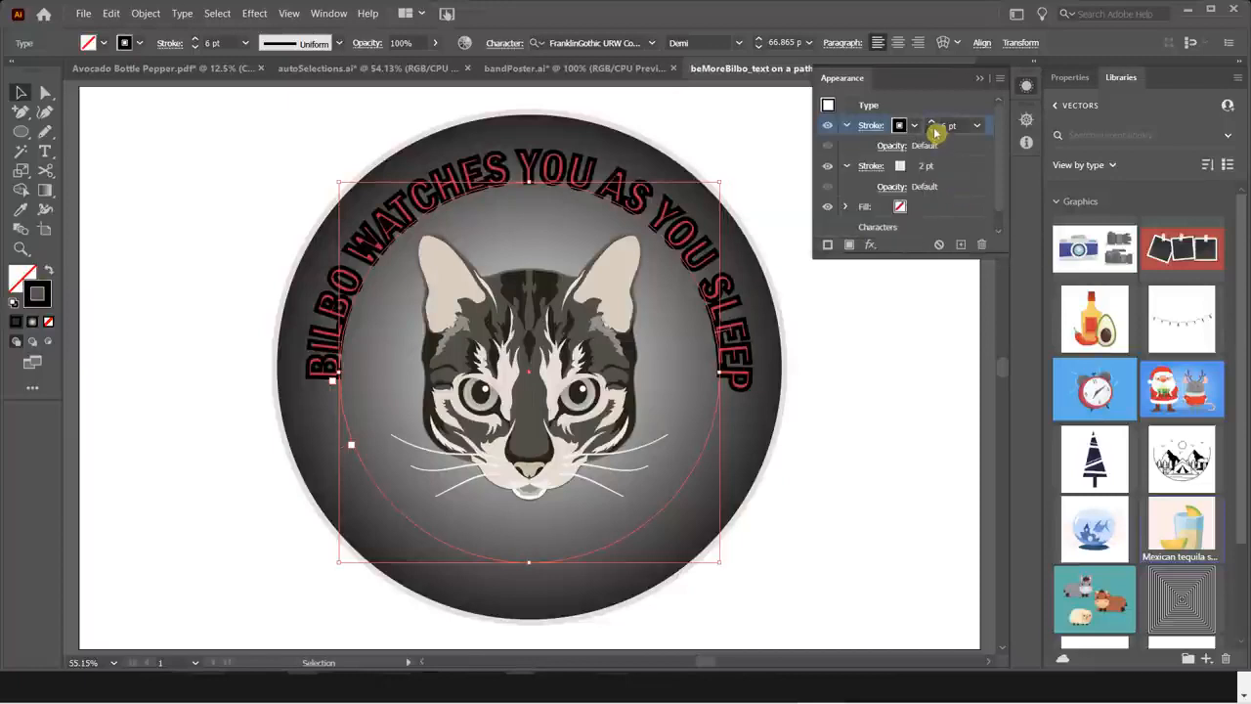
pyautogui.click(934, 131)
pyautogui.click(935, 131)
pyautogui.click(935, 131)
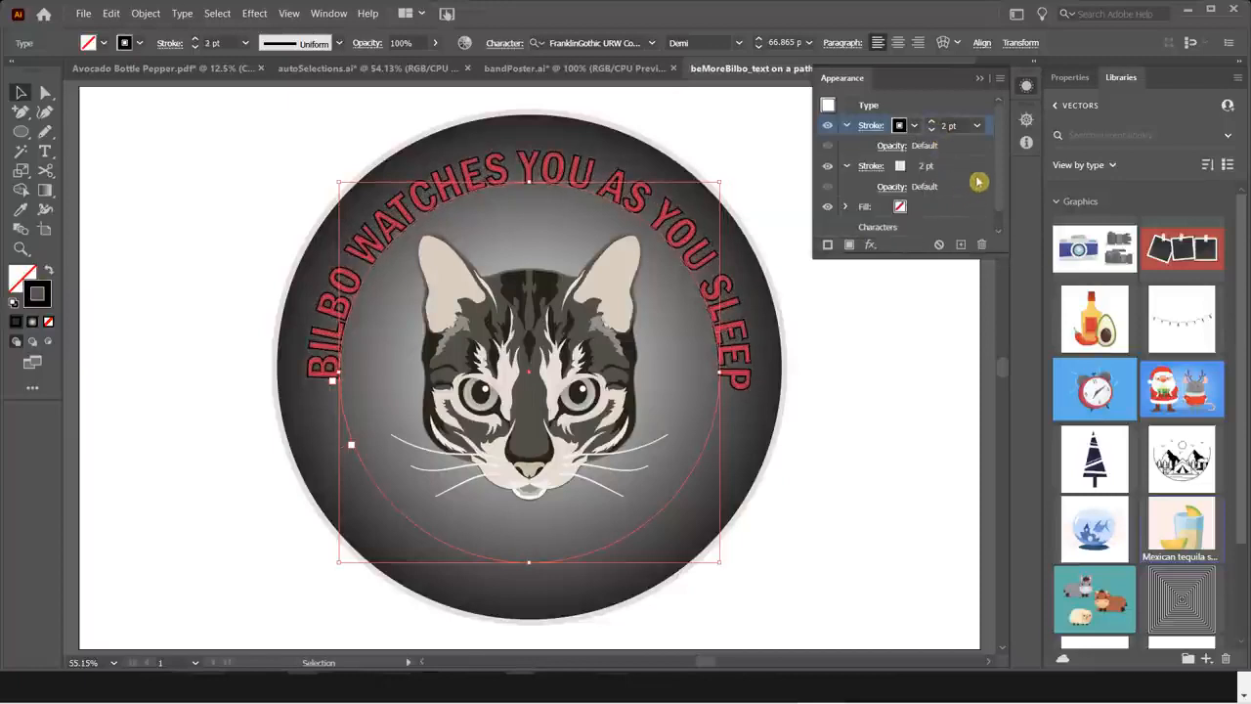
# - Thicken the off-white lower stroke of the curved text to 4 pt and deselect the text
pyautogui.click(943, 166)
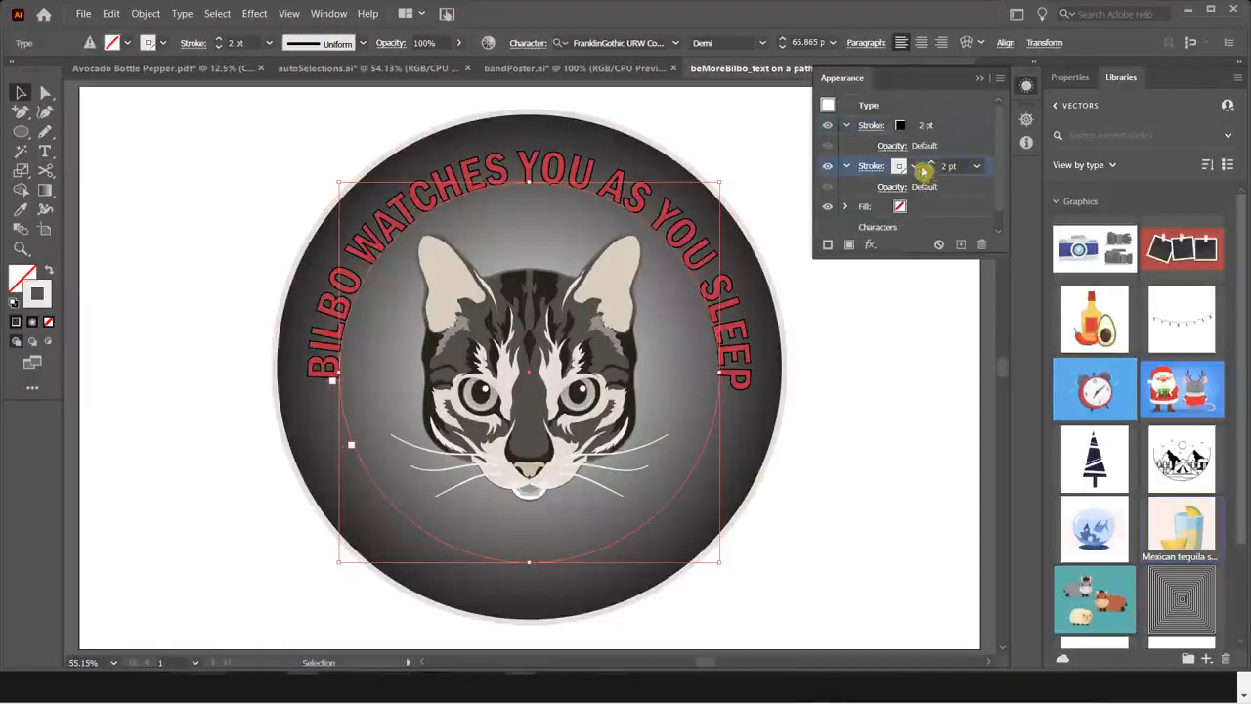
pyautogui.click(936, 166)
pyautogui.click(936, 166)
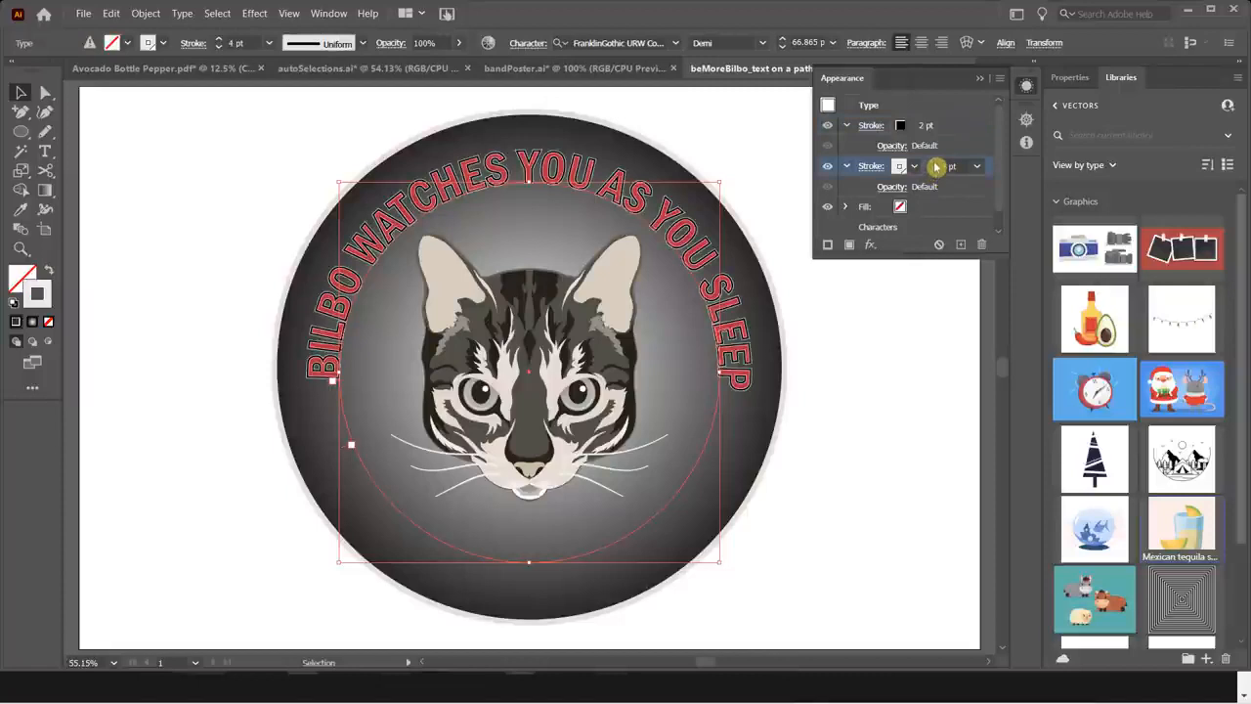
pyautogui.click(138, 174)
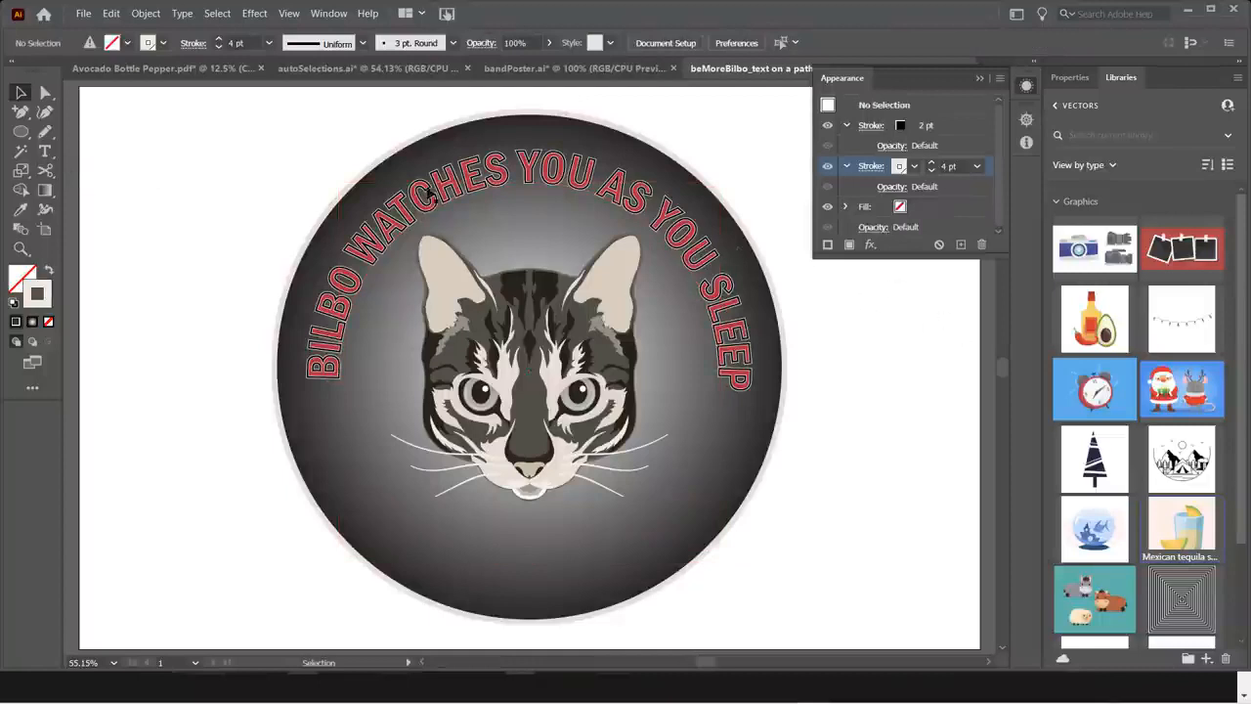
# - Thin the black upper stroke of the curved text to 1 pt and deselect the text
pyautogui.click(920, 127)
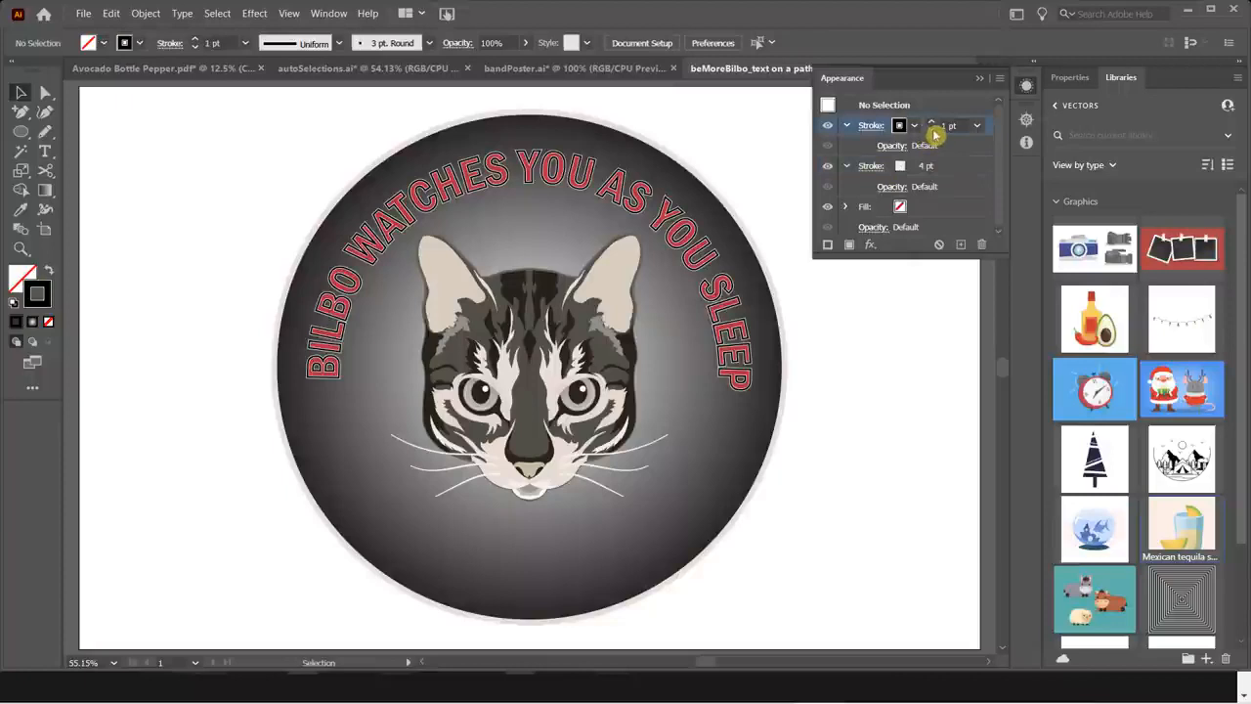
pyautogui.click(618, 196)
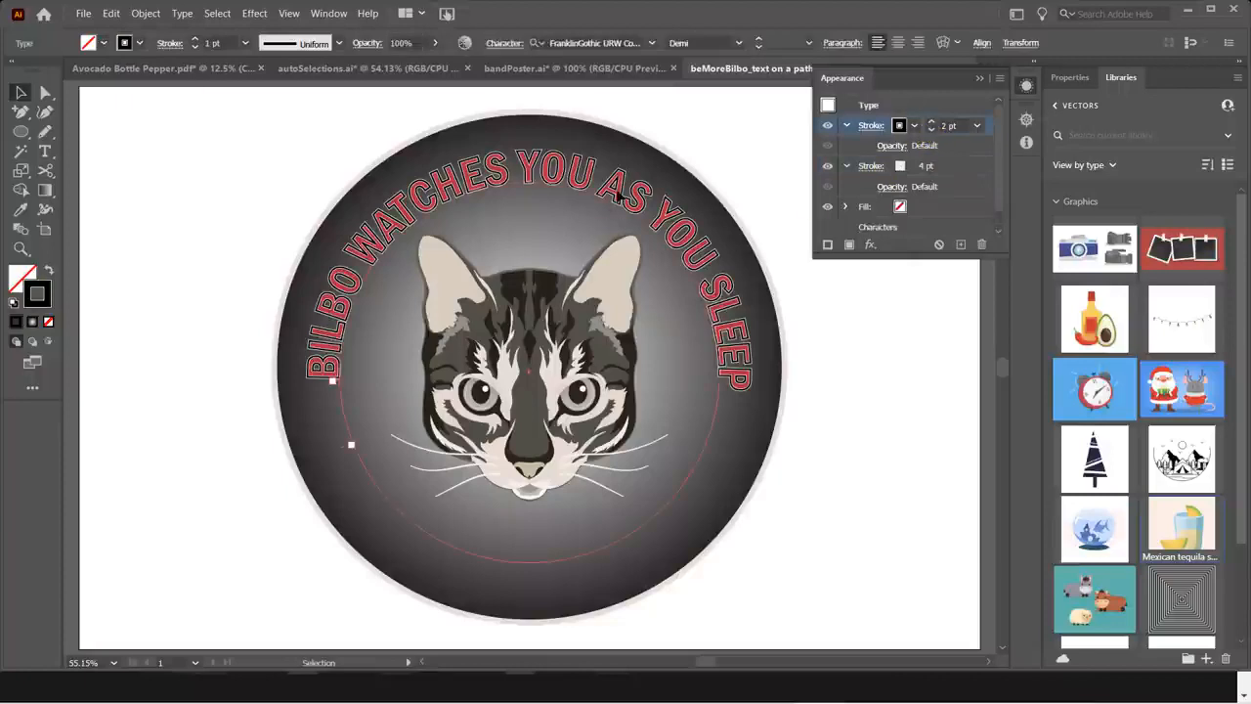
pyautogui.click(932, 130)
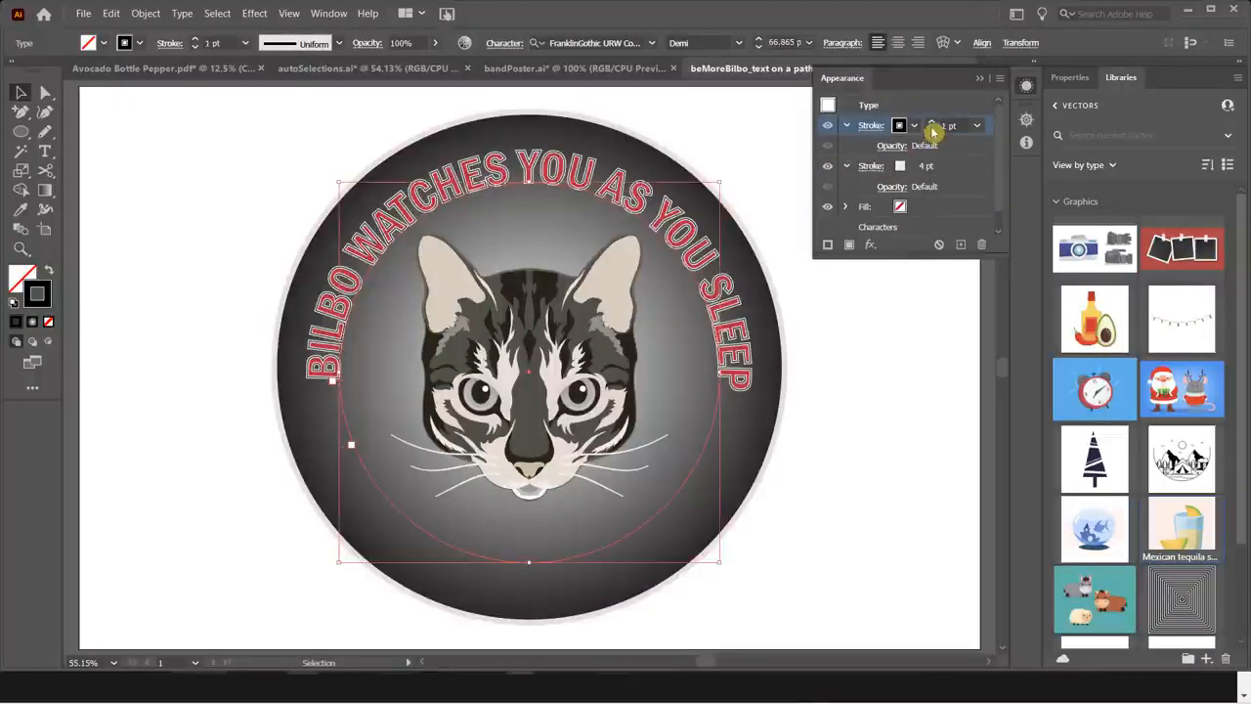
pyautogui.click(878, 364)
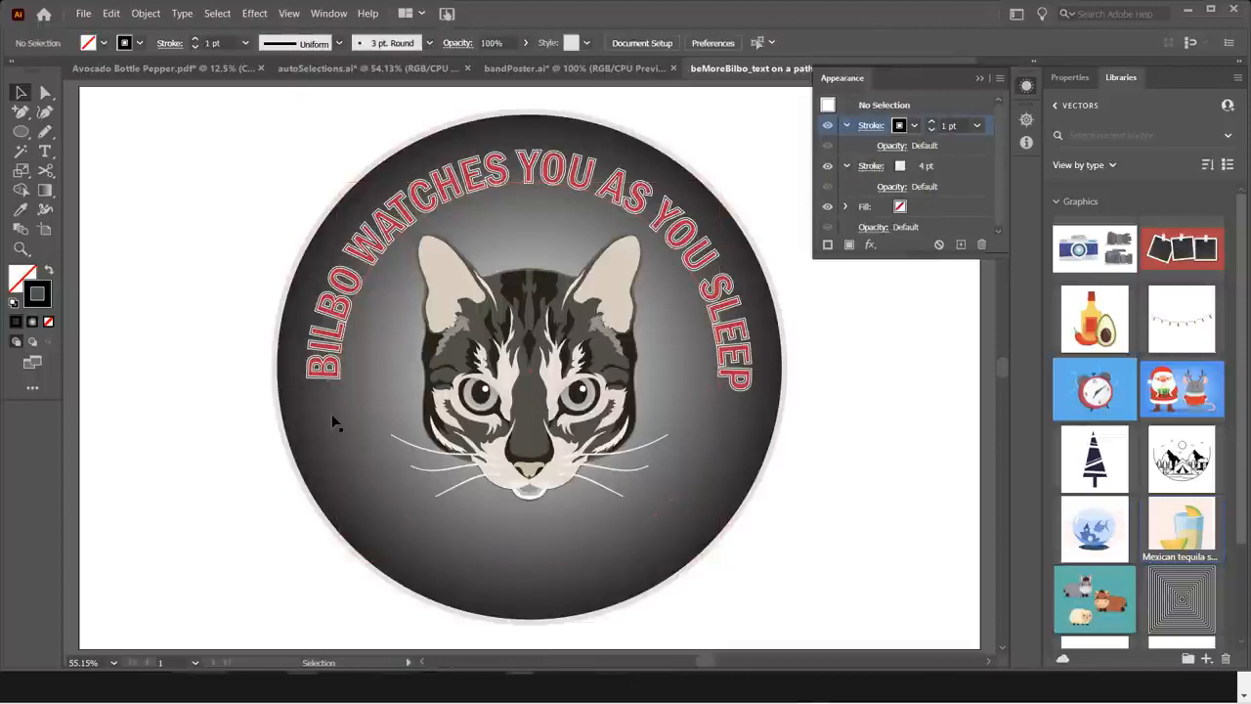
# - Change the font of the whole curved text around the cat badge to Stencil Std Bold
pyautogui.doubleClick(433, 205)
pyautogui.hotkey('ctrl', 'a')
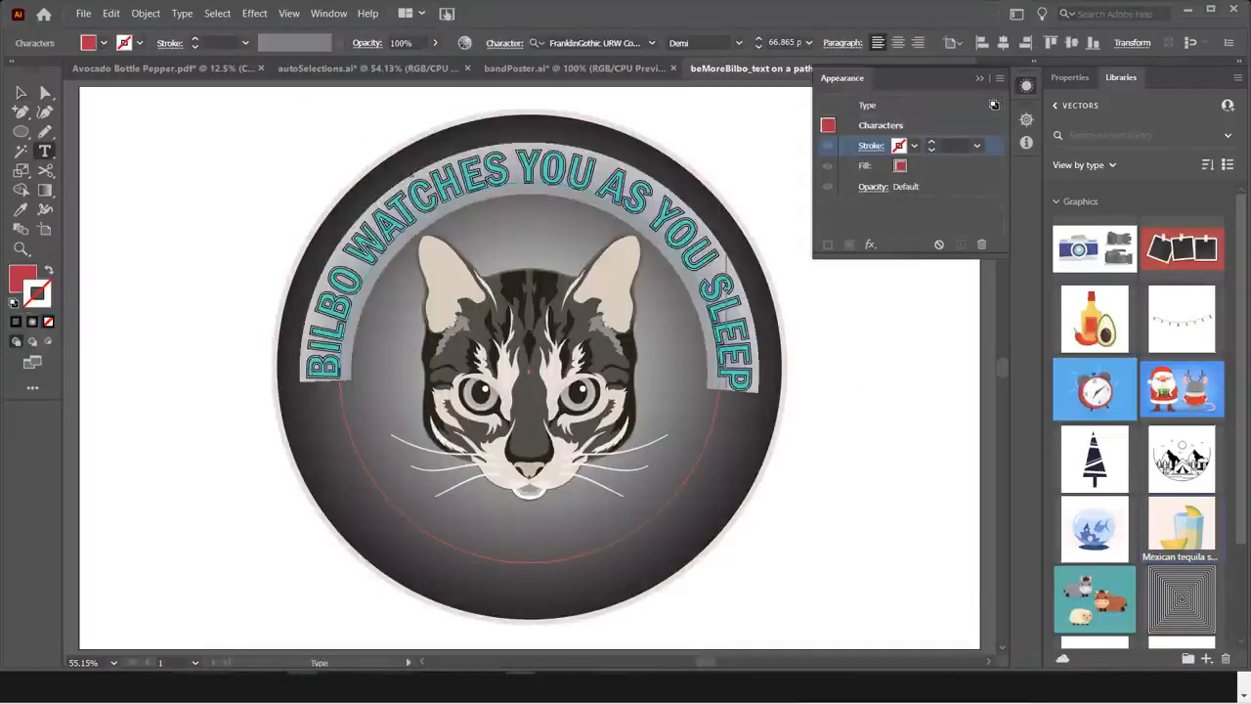
pyautogui.click(653, 45)
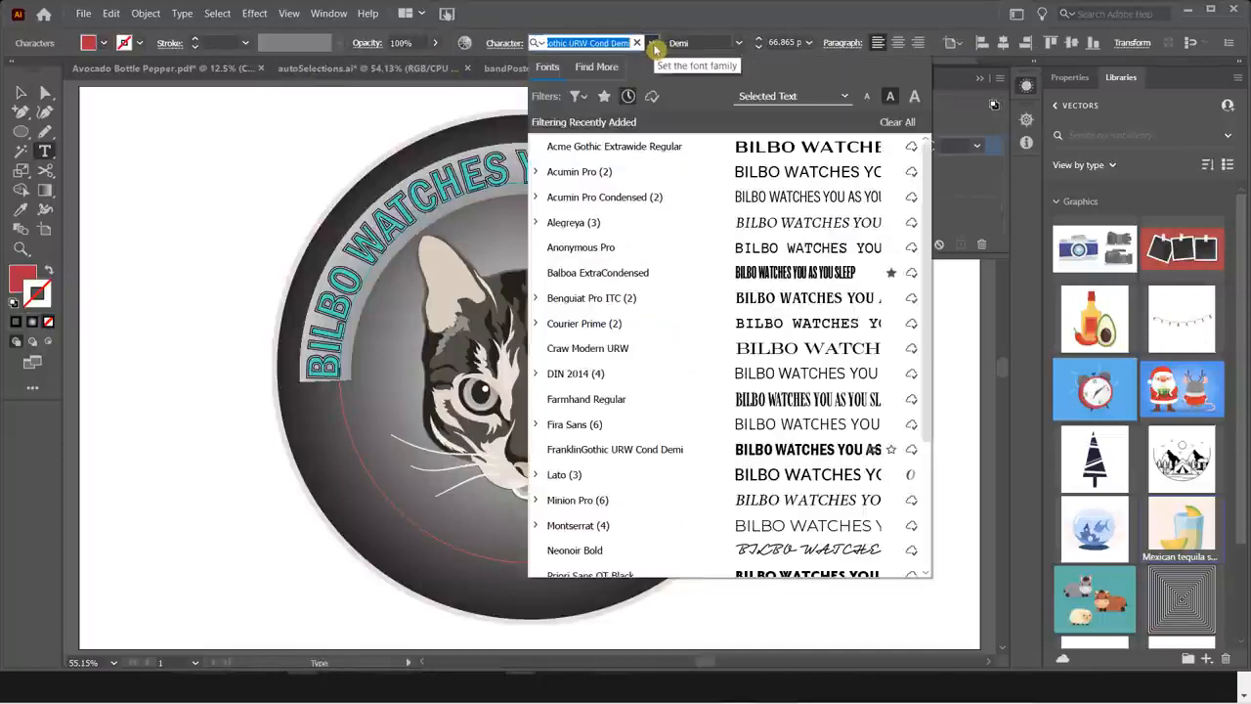
pyautogui.scroll(-4, 740, 479)
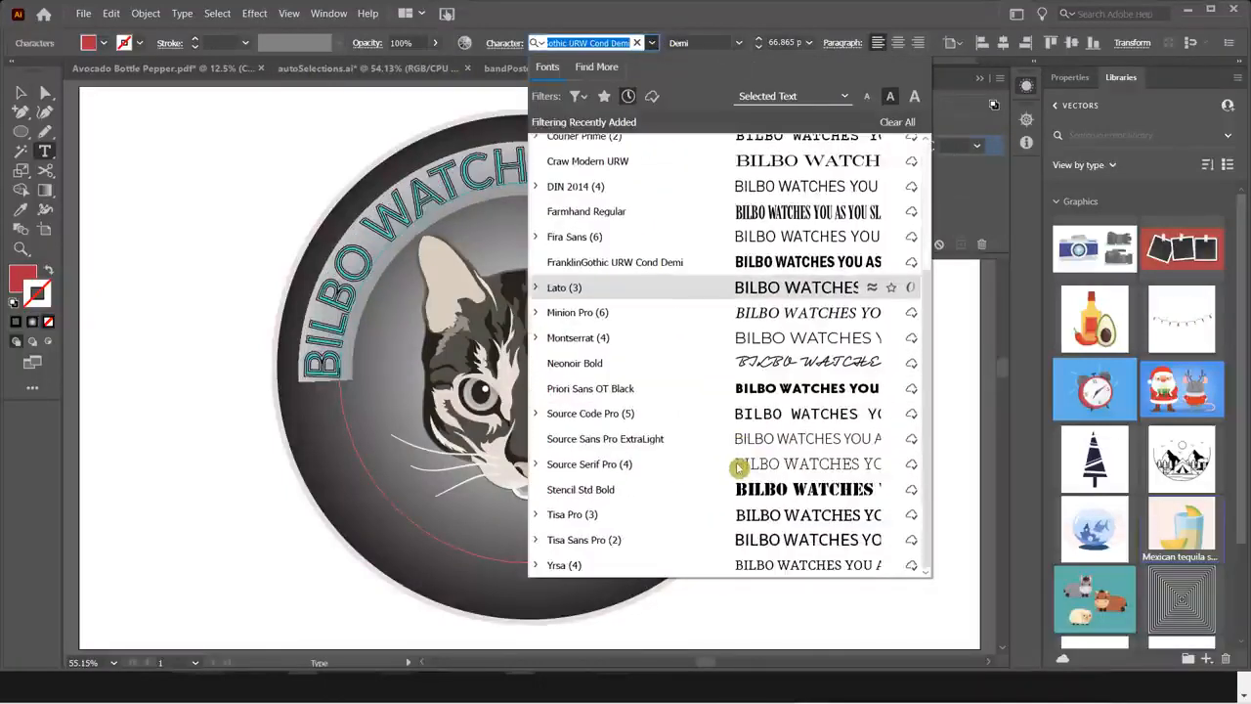
pyautogui.click(739, 487)
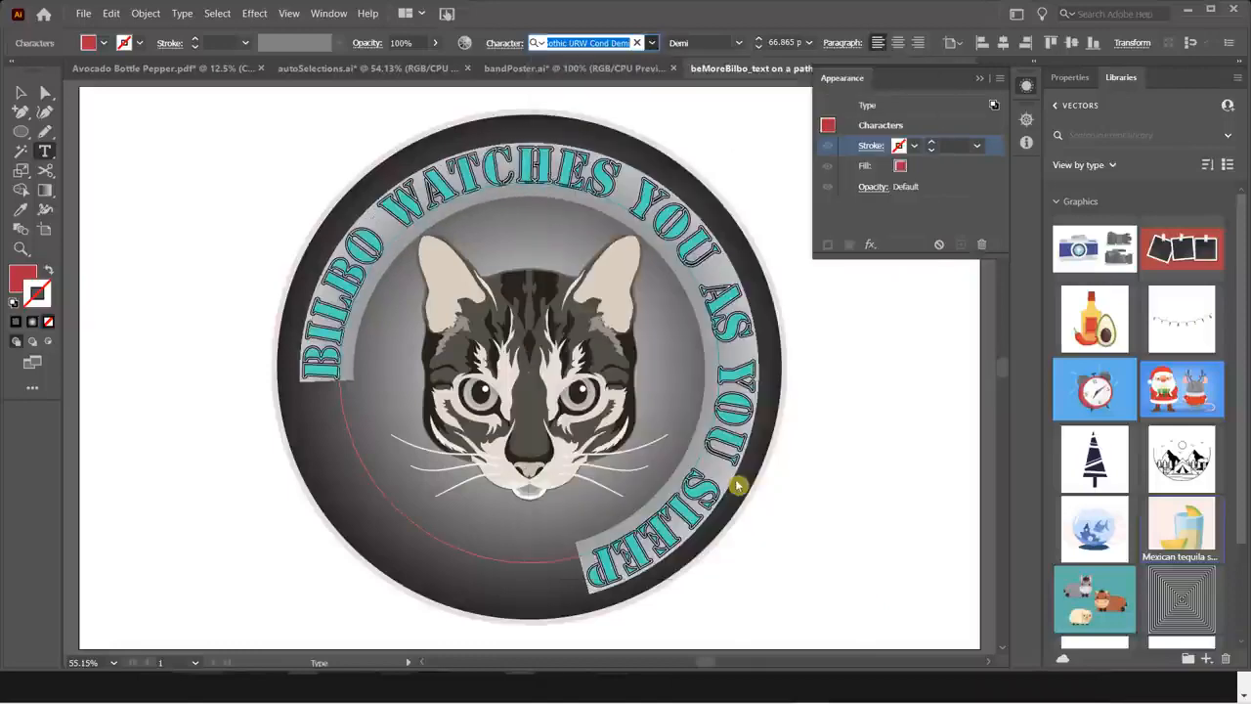
pyautogui.click(20, 93)
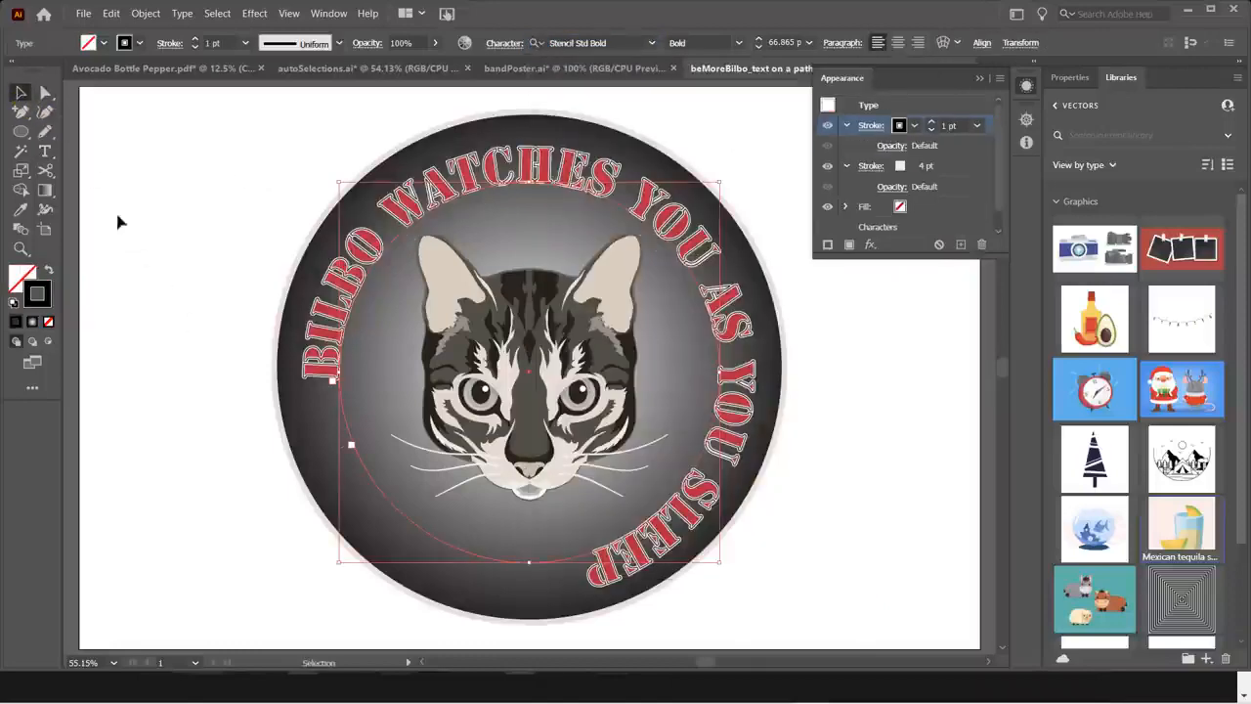
# - Slide the start of the curved text counterclockwise along its circular path, down the badge's left side
pyautogui.click(45, 93)
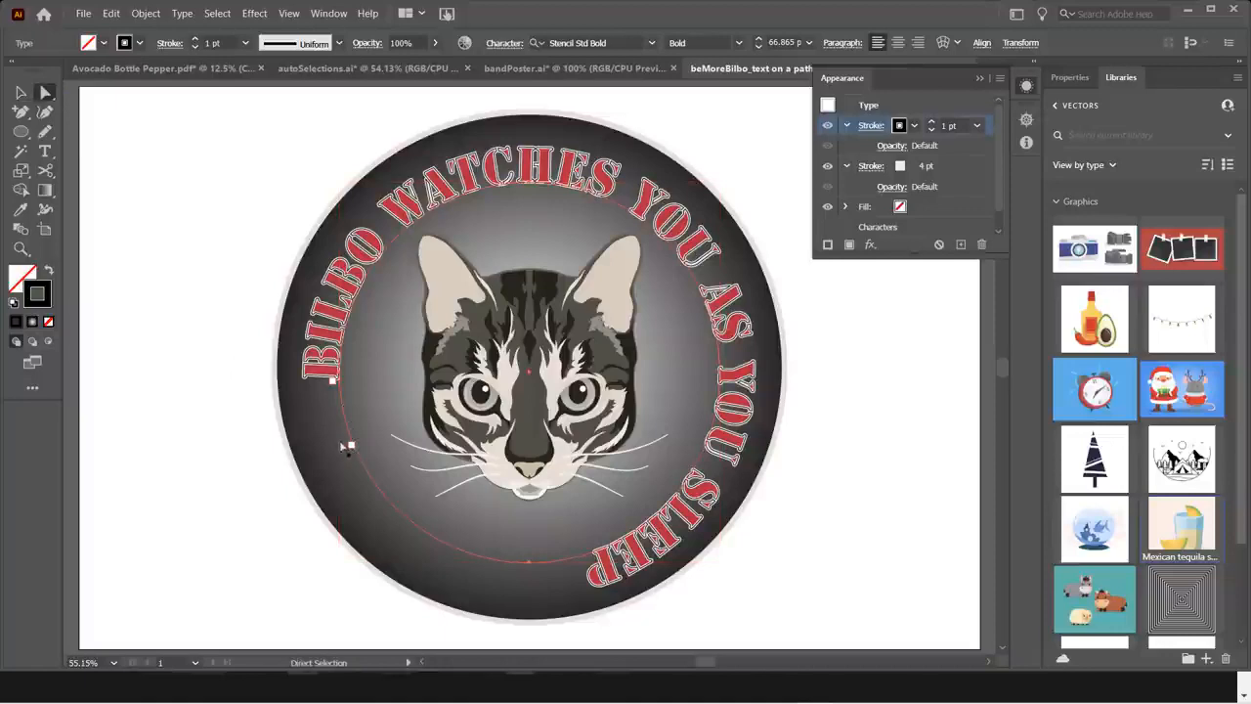
pyautogui.moveTo(340, 386); pyautogui.dragTo(349, 448)
pyautogui.moveTo(423, 554); pyautogui.dragTo(445, 565)
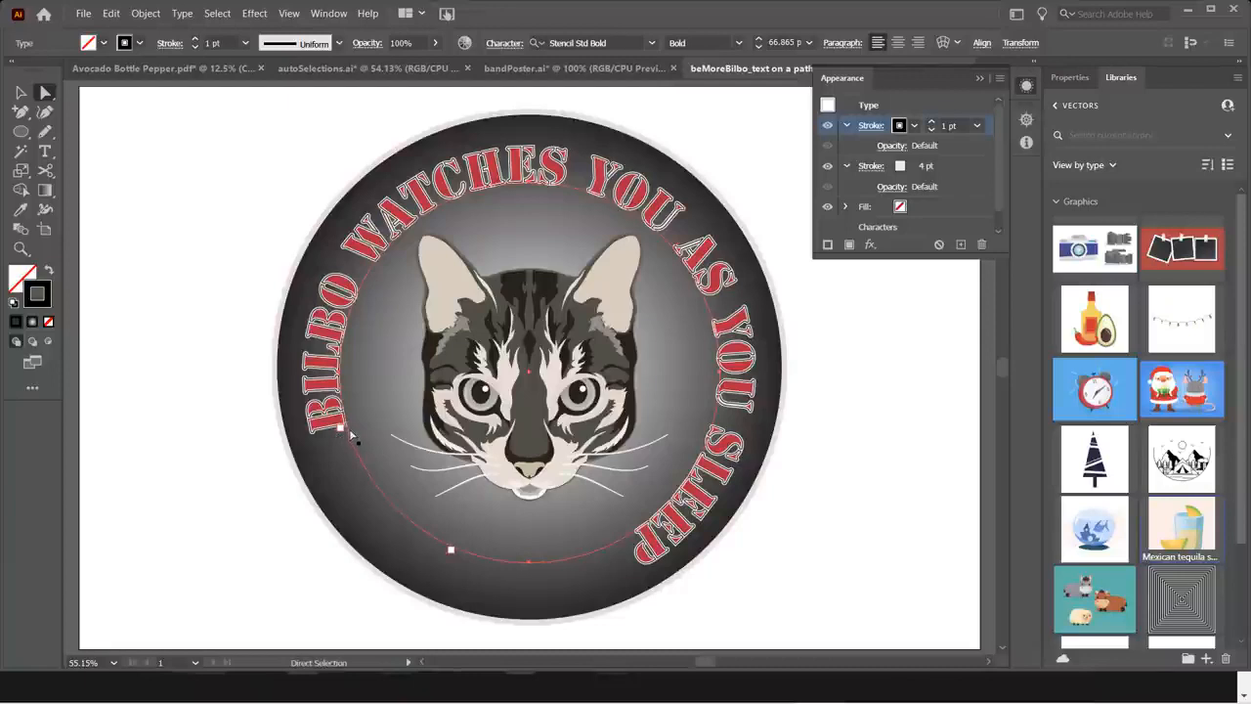
pyautogui.moveTo(348, 435); pyautogui.dragTo(350, 454)
# - Reduce the font size of the whole curved text to 60 pt
pyautogui.tripleClick(330, 401)
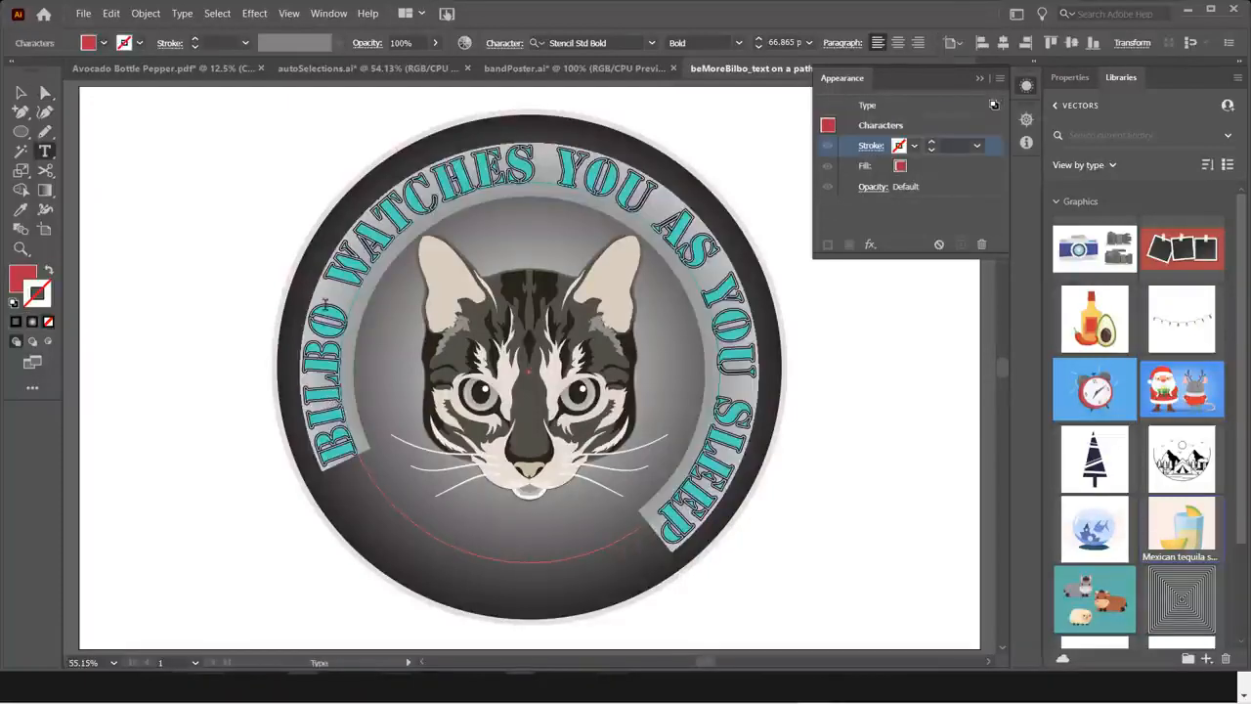
pyautogui.click(761, 48)
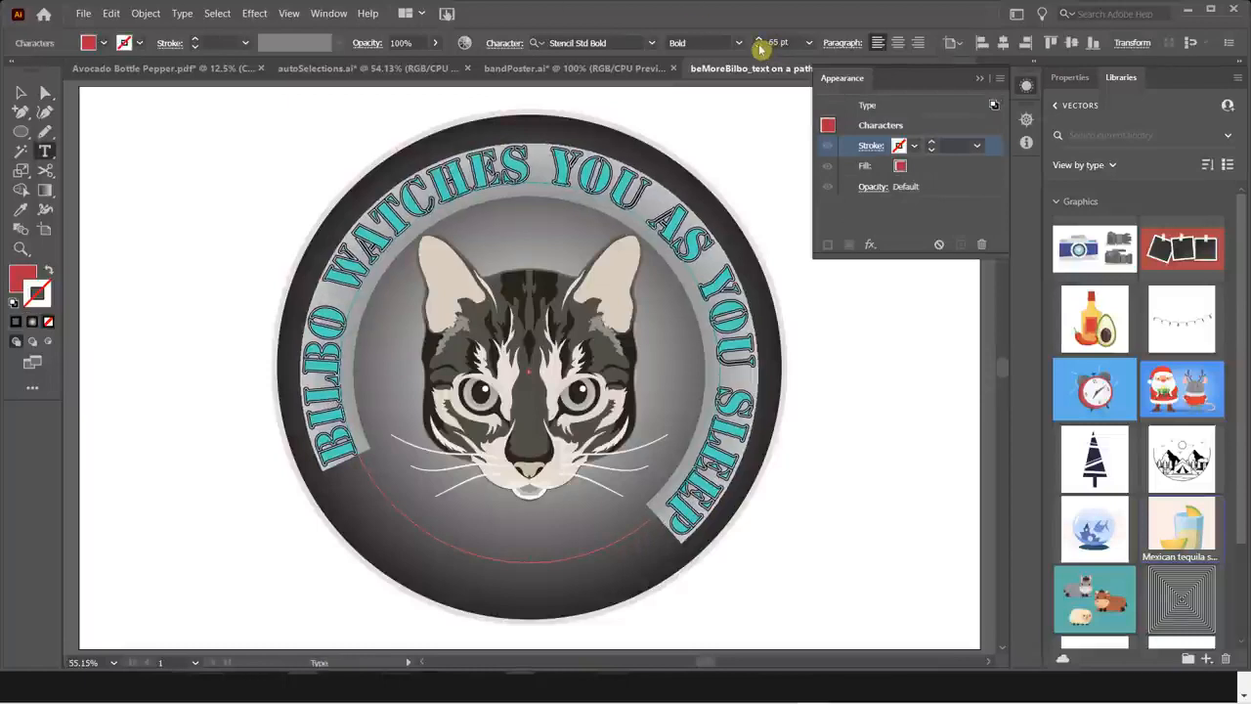
pyautogui.click(761, 48)
pyautogui.click(761, 48)
pyautogui.click(761, 48)
pyautogui.click(760, 48)
pyautogui.click(761, 48)
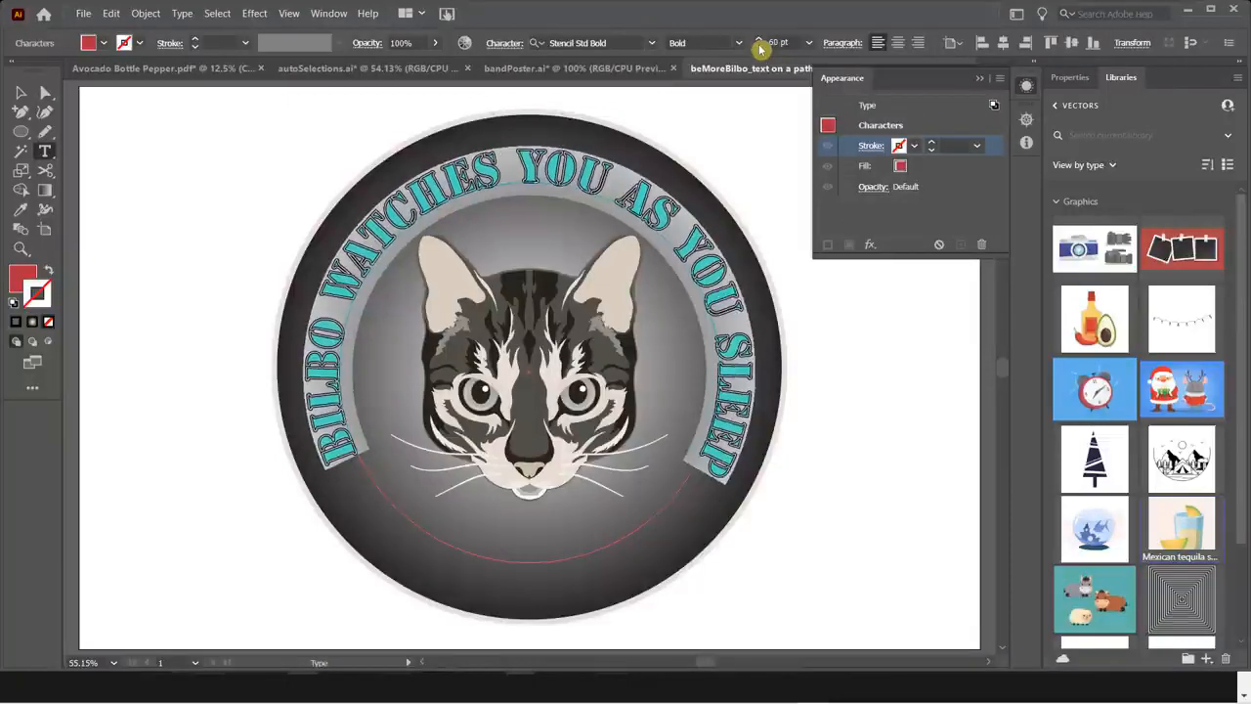
# - Tighten the tracking of the curved text to -8
pyautogui.click(841, 44)
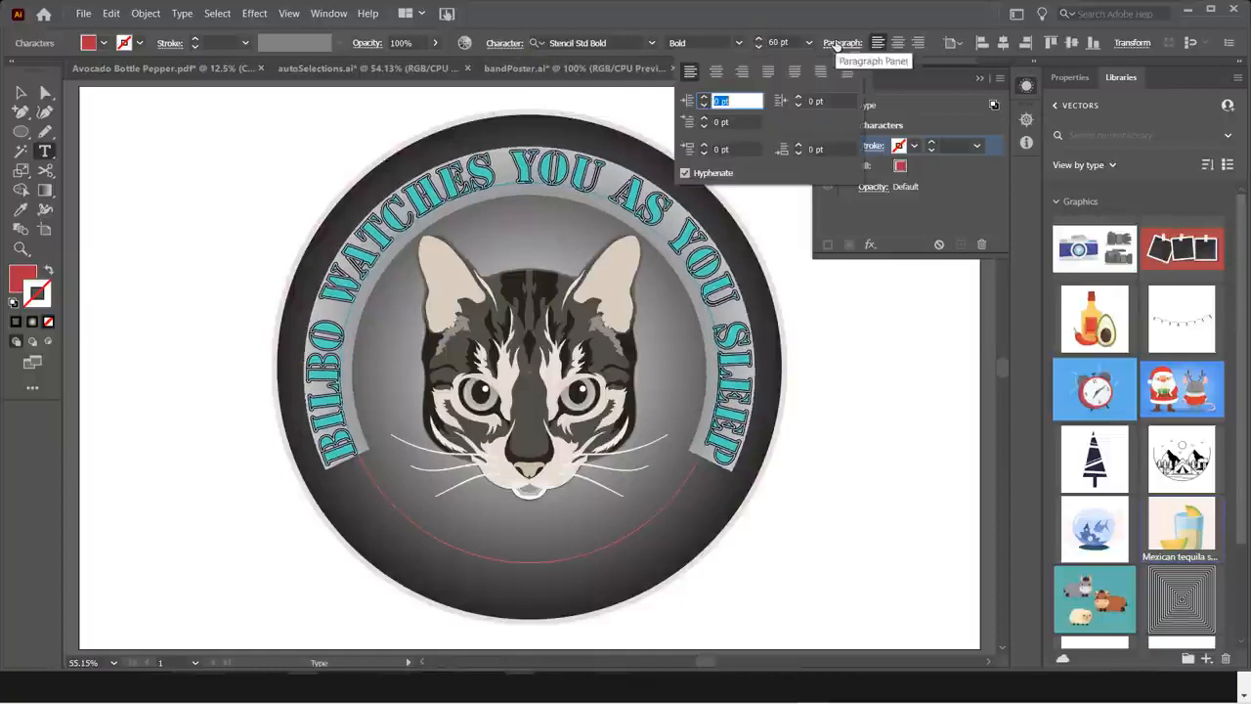
pyautogui.click(505, 44)
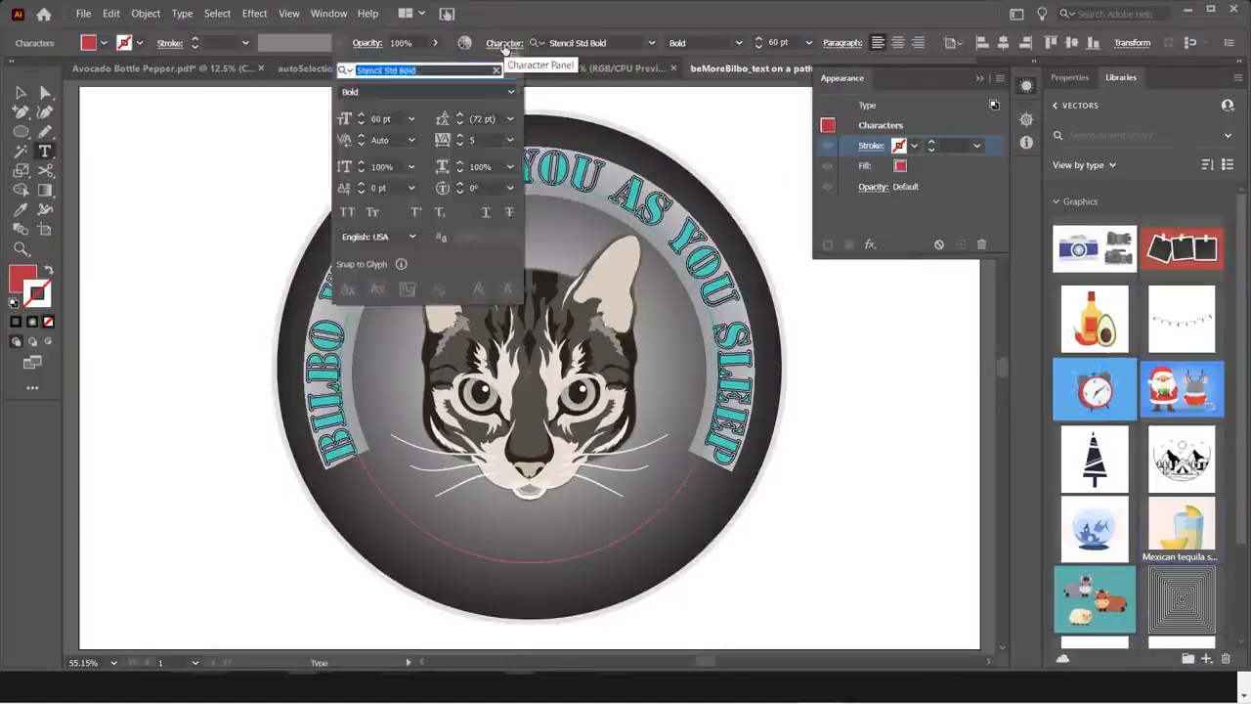
pyautogui.click(498, 45)
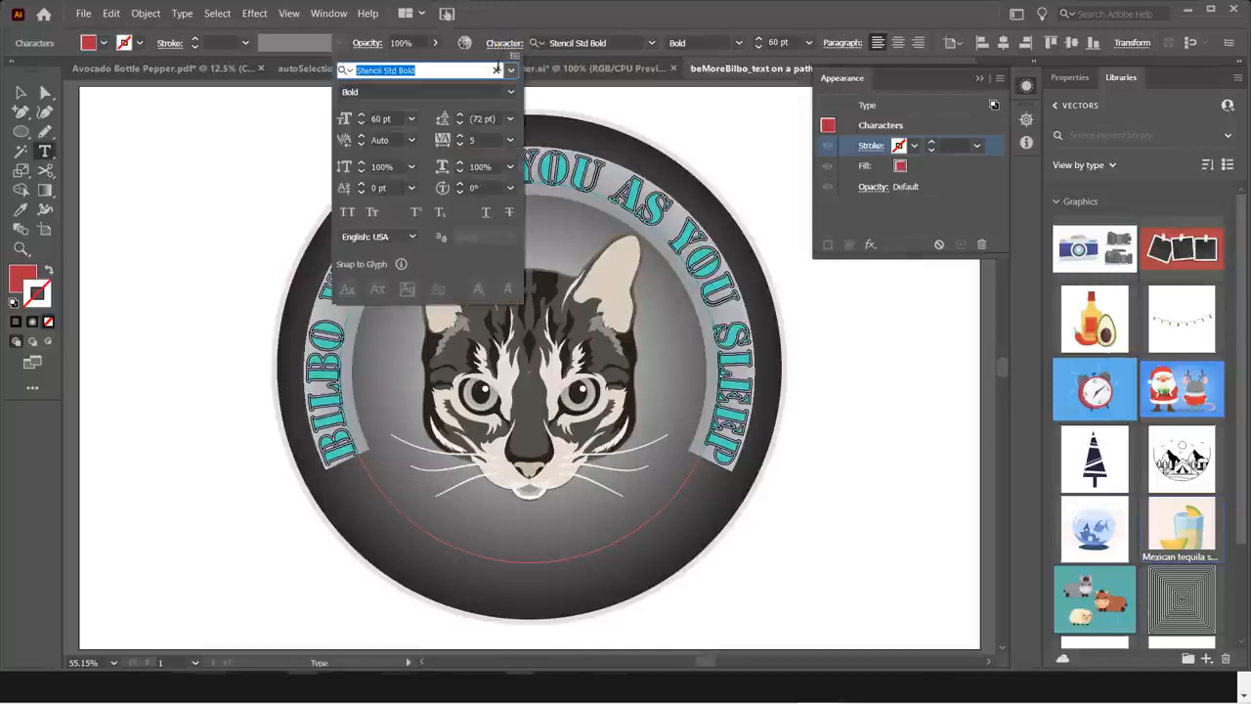
pyautogui.click(461, 145)
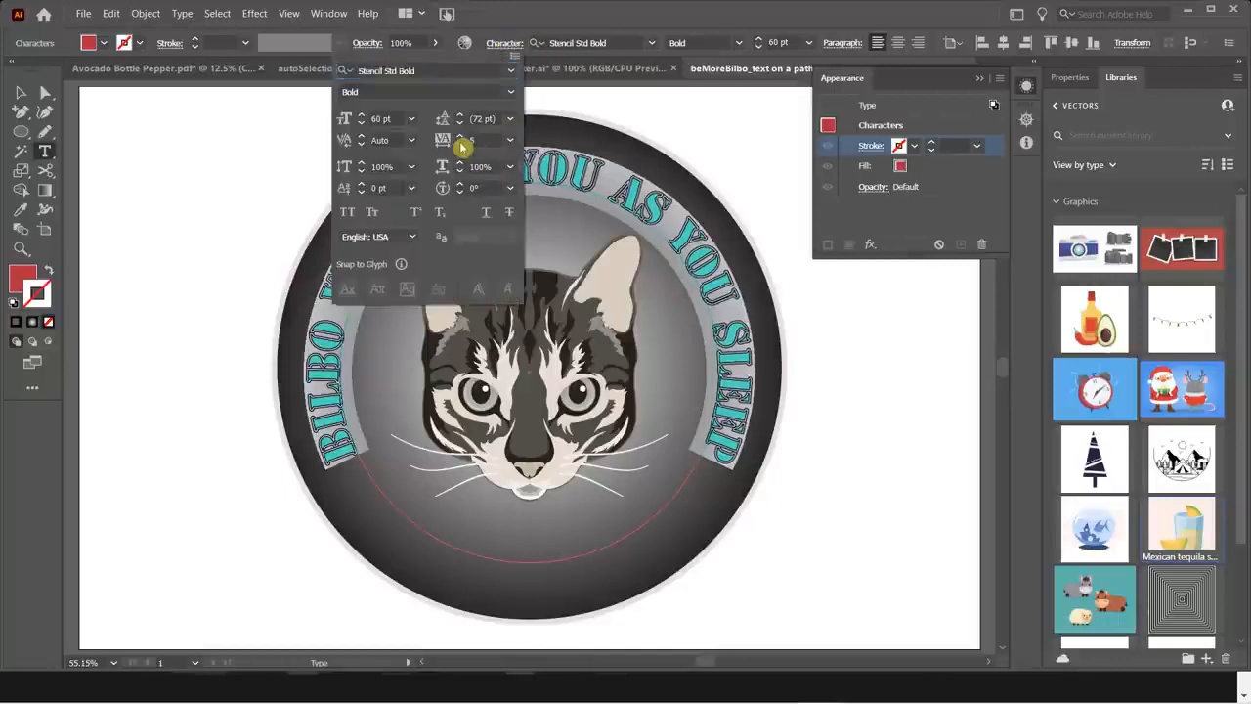
pyautogui.click(461, 145)
pyautogui.click(461, 146)
pyautogui.click(461, 145)
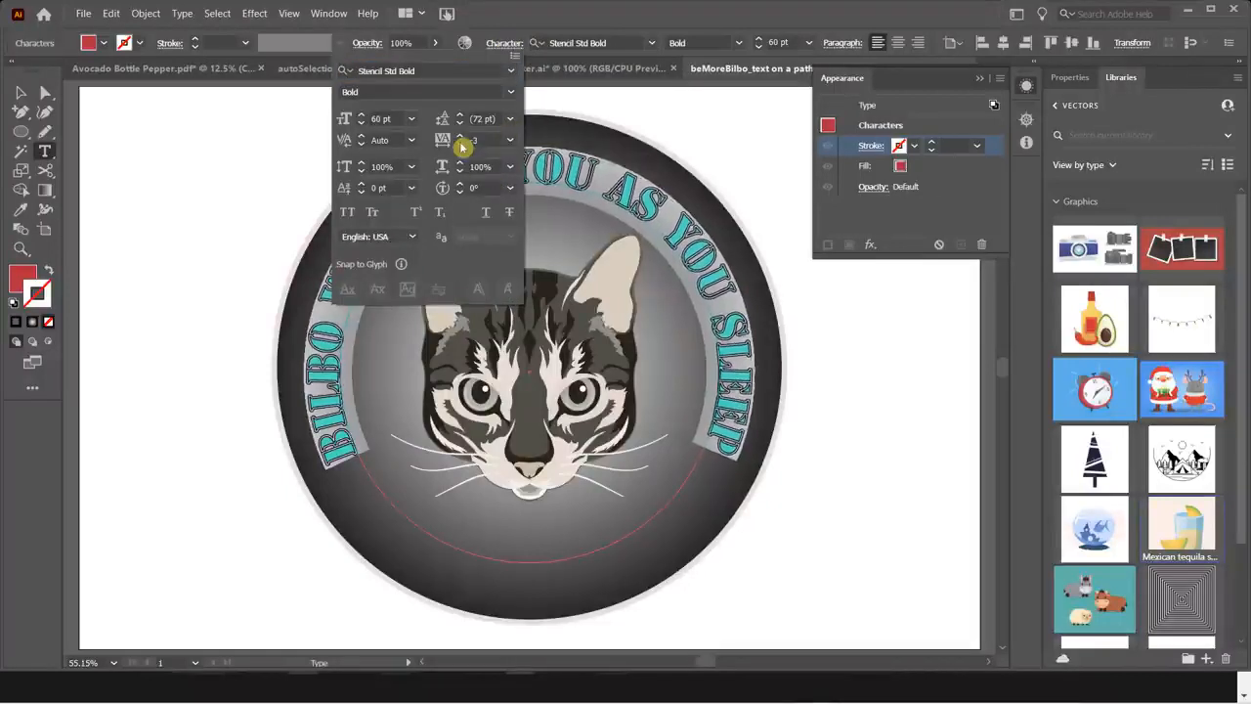
pyautogui.click(461, 146)
pyautogui.click(462, 146)
pyautogui.click(461, 146)
pyautogui.click(462, 146)
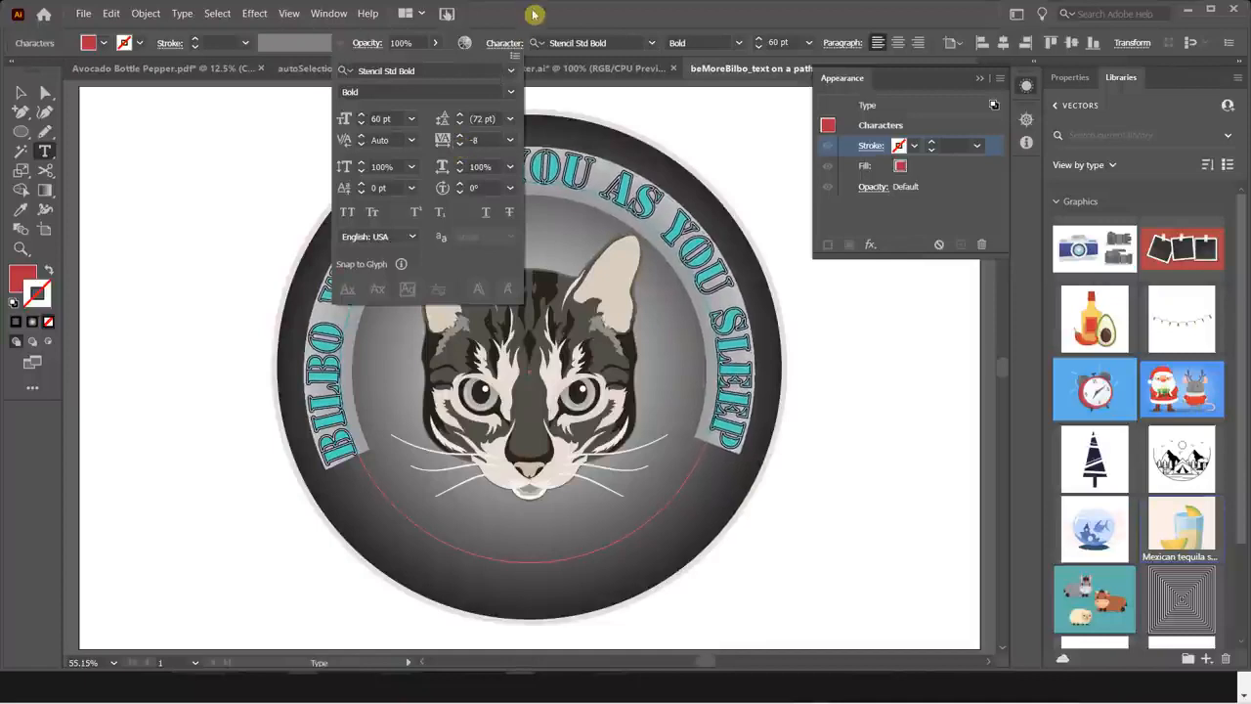
pyautogui.click(535, 13)
# - Slide the start of the curved text slightly clockwise along its path and deselect the text
pyautogui.click(44, 92)
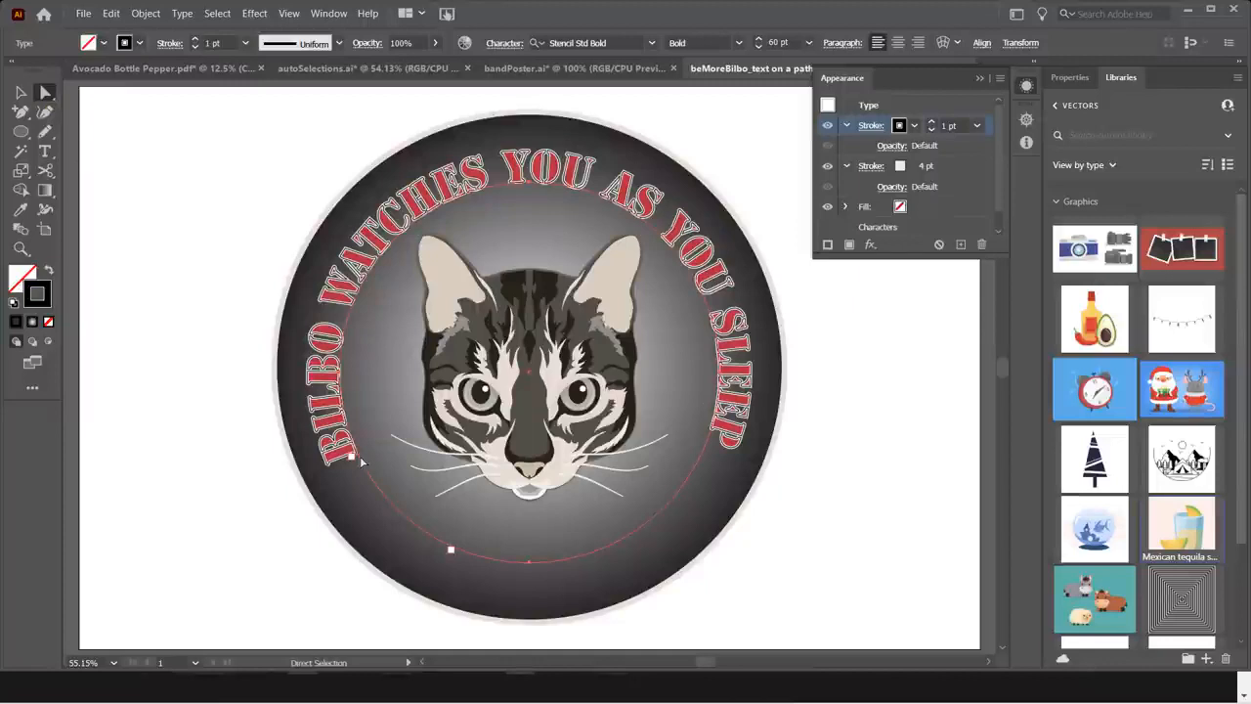
pyautogui.moveTo(360, 459); pyautogui.dragTo(348, 428)
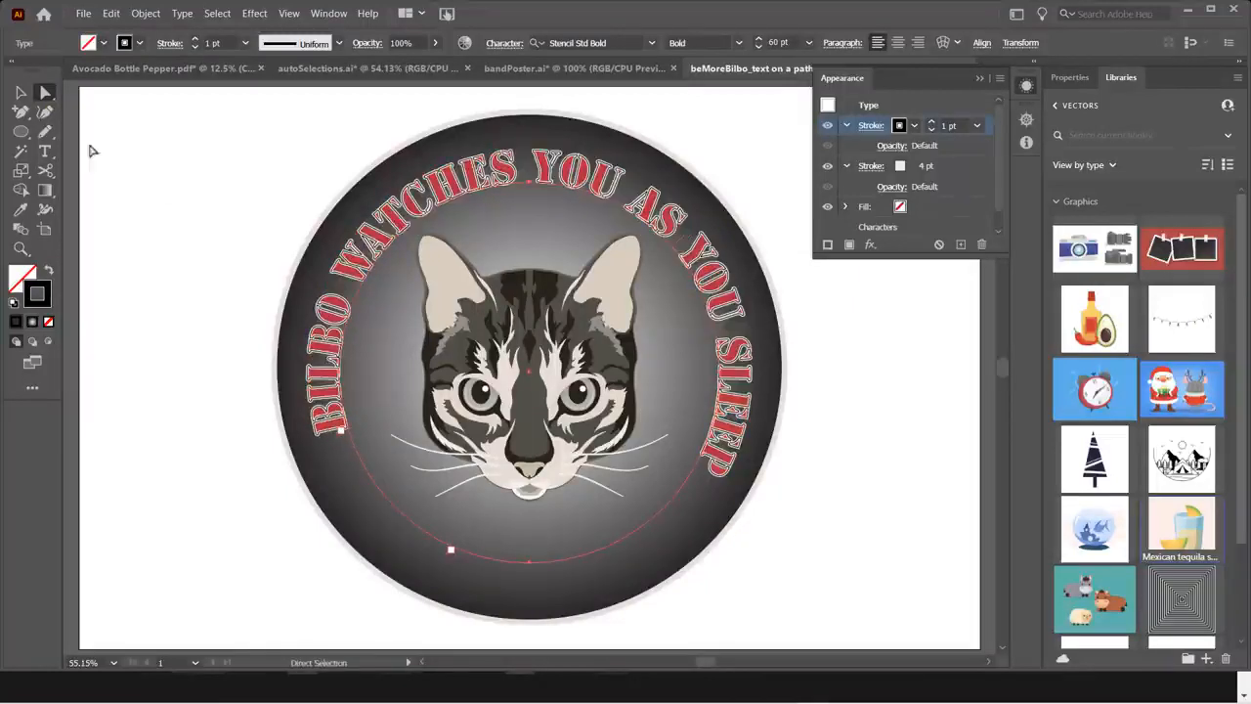
pyautogui.click(20, 92)
pyautogui.click(124, 189)
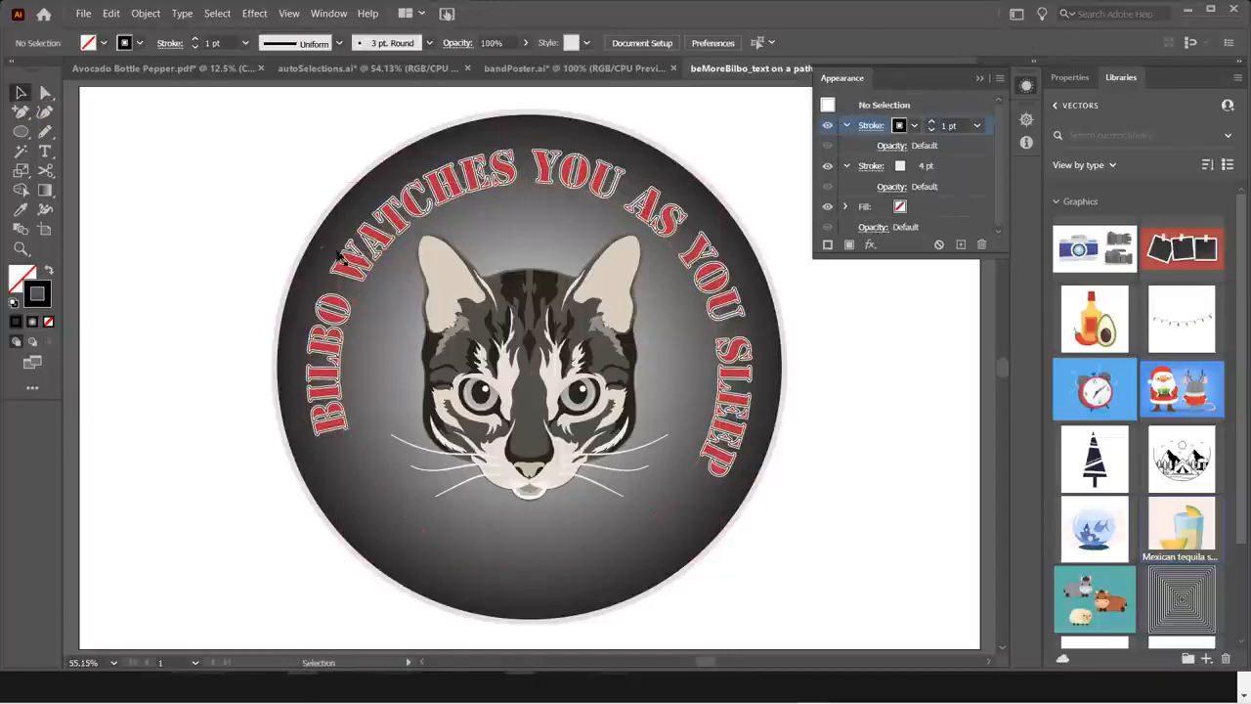
# - Inspect the stacked strokes on the curved lettering up close and display the document's properties
pyautogui.scroll(2, 431, 233)
pyautogui.scroll(1, 430, 233)
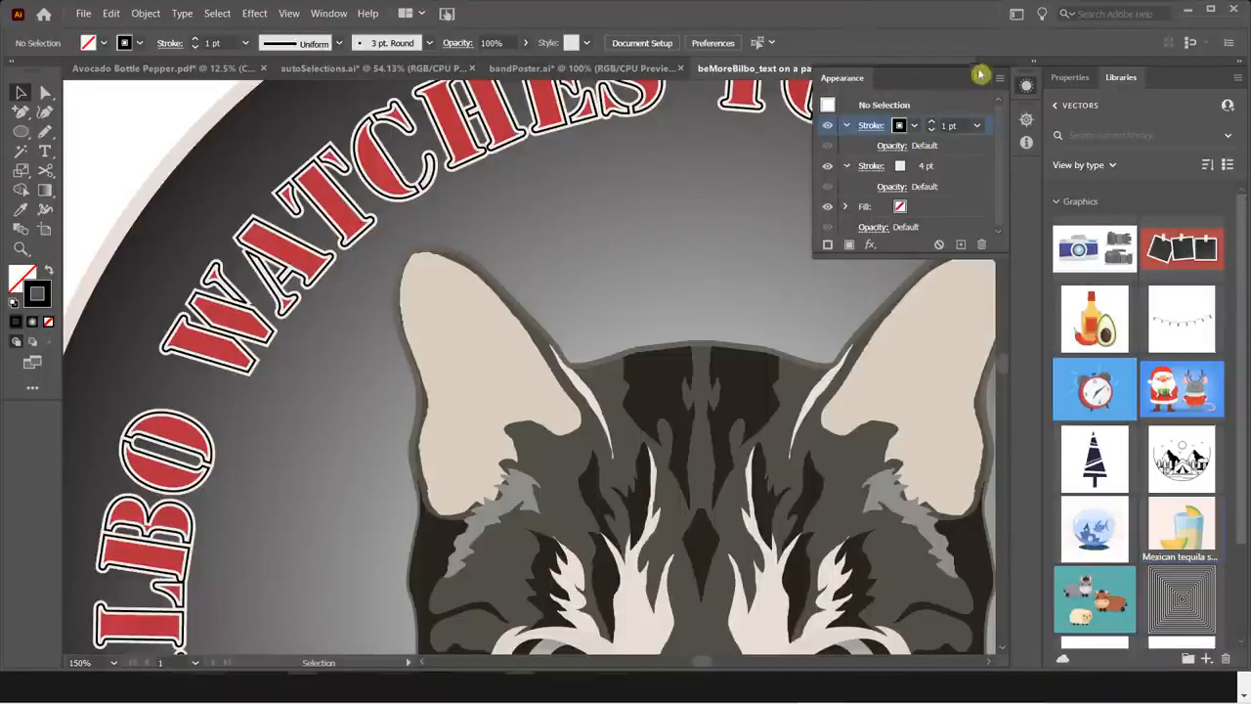
pyautogui.click(1069, 80)
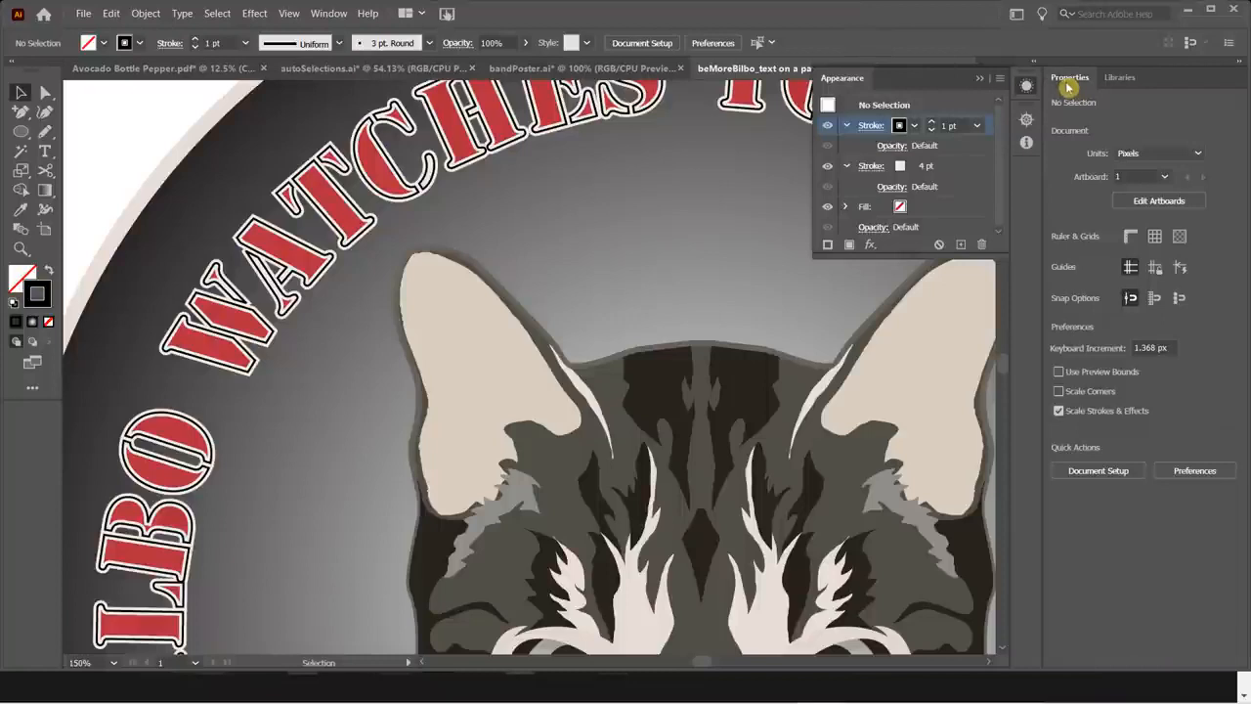
# - Select the avocado group in Avocado Bottle Pepper.pdf, view its export commands, and deselect it
pyautogui.click(525, 134)
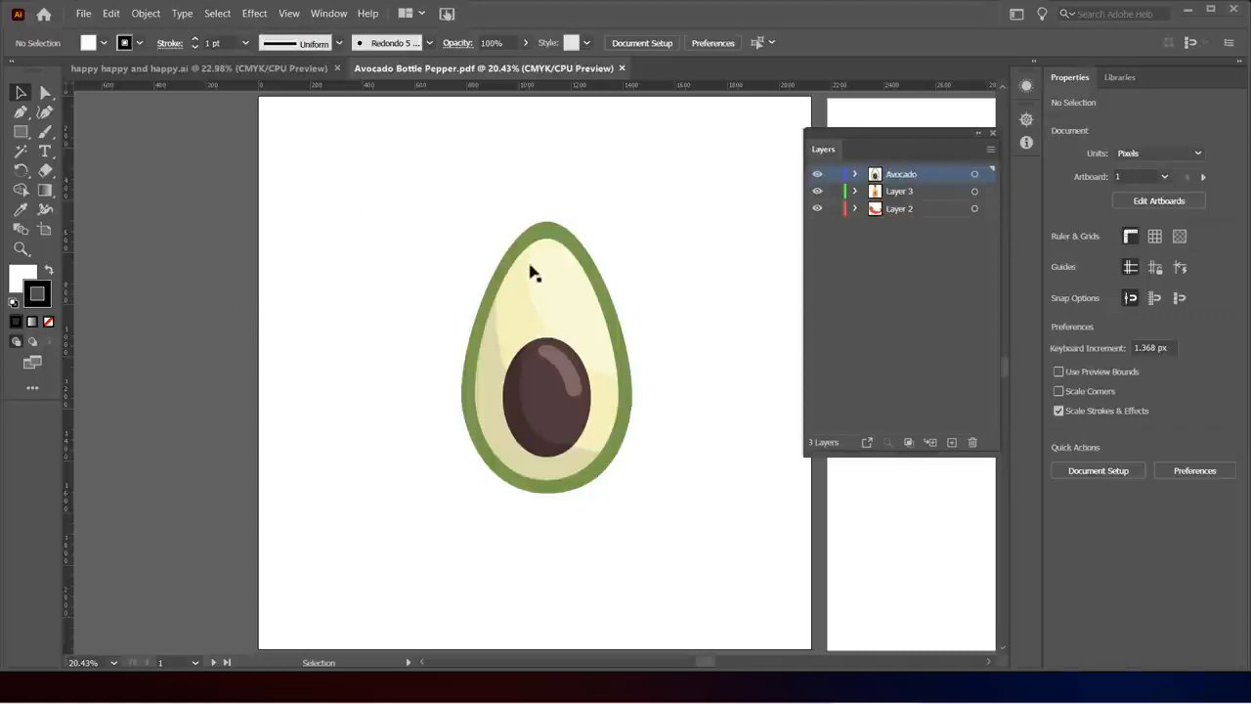
pyautogui.moveTo(483, 227); pyautogui.dragTo(636, 498)
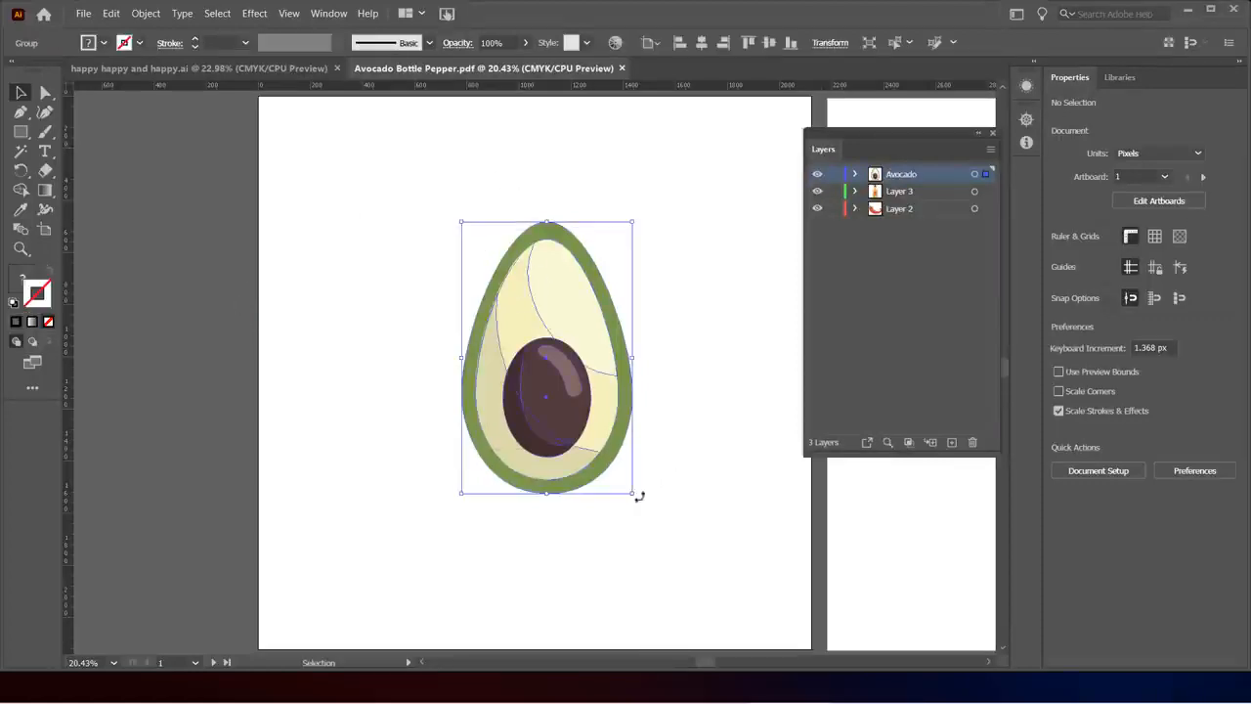
pyautogui.rightClick(564, 296)
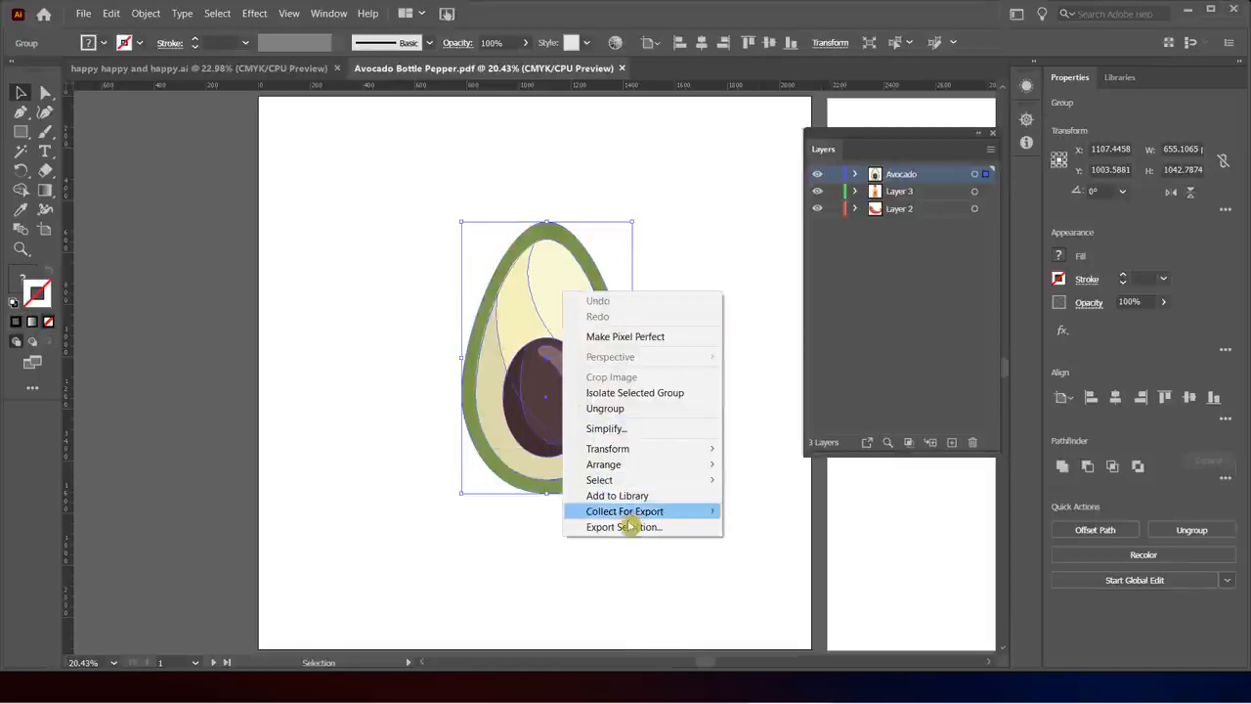
pyautogui.click(590, 187)
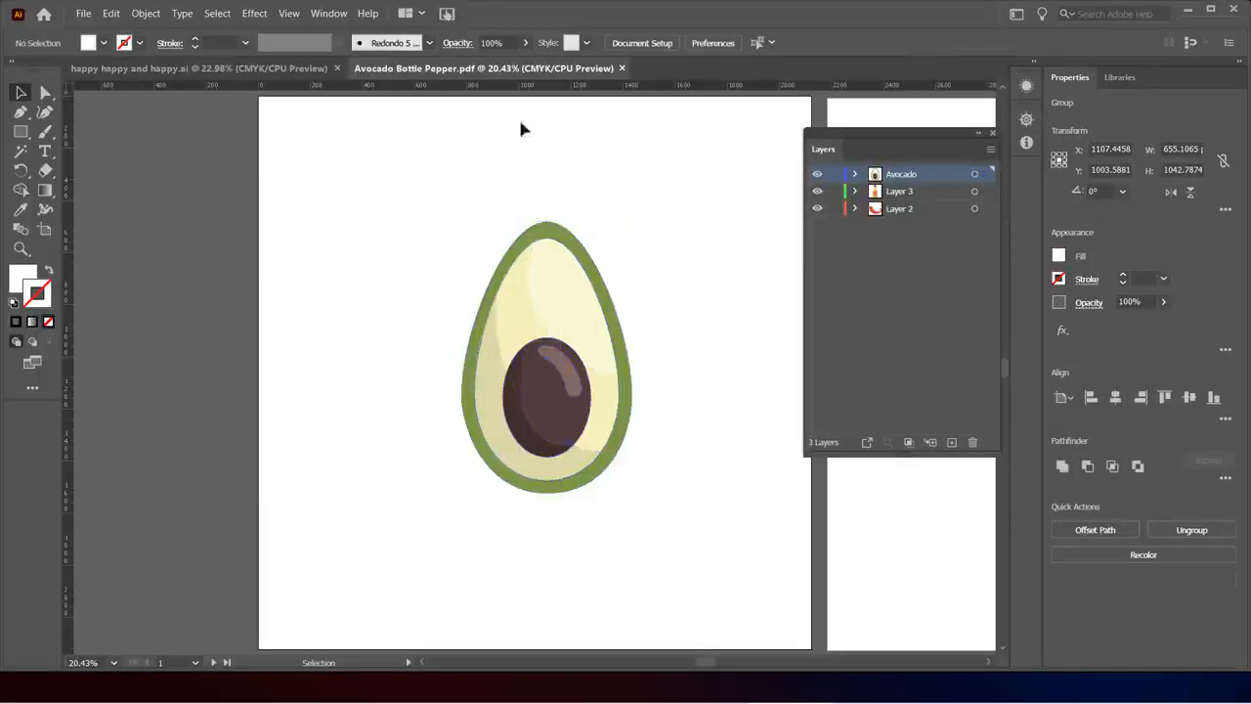
# - Open Asset Export and view the file formats available for the collected assets
pyautogui.click(330, 14)
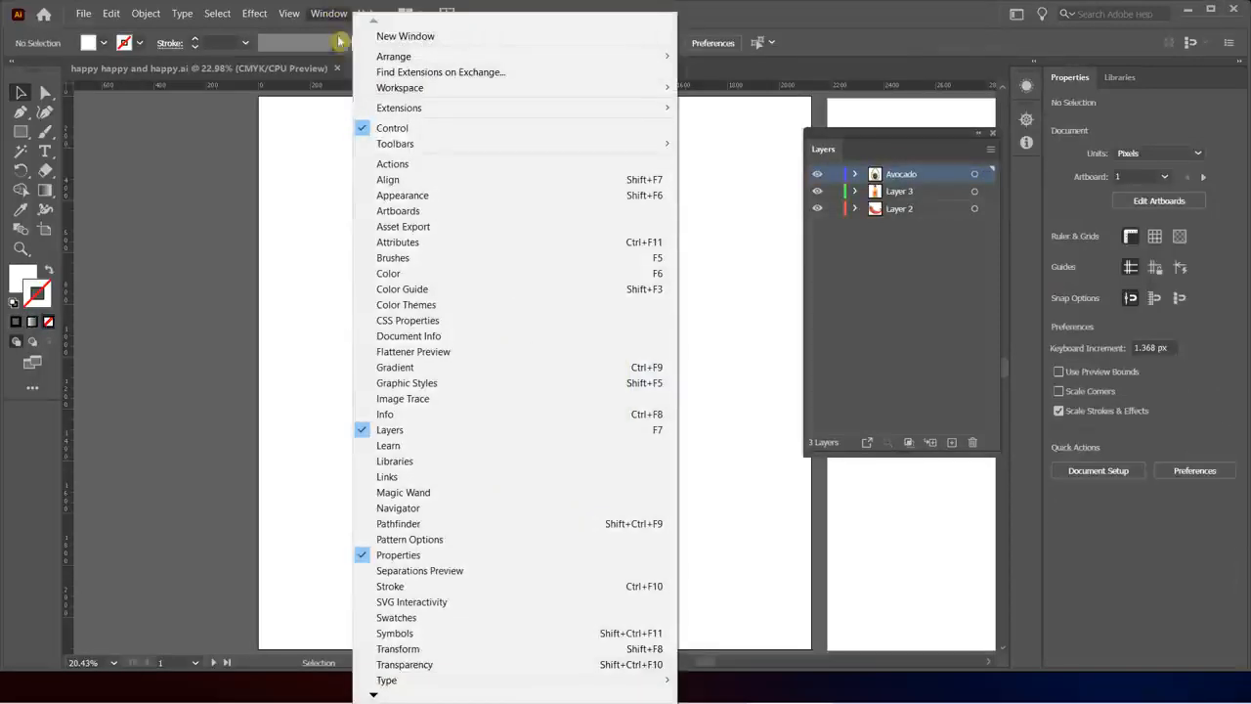
pyautogui.click(420, 226)
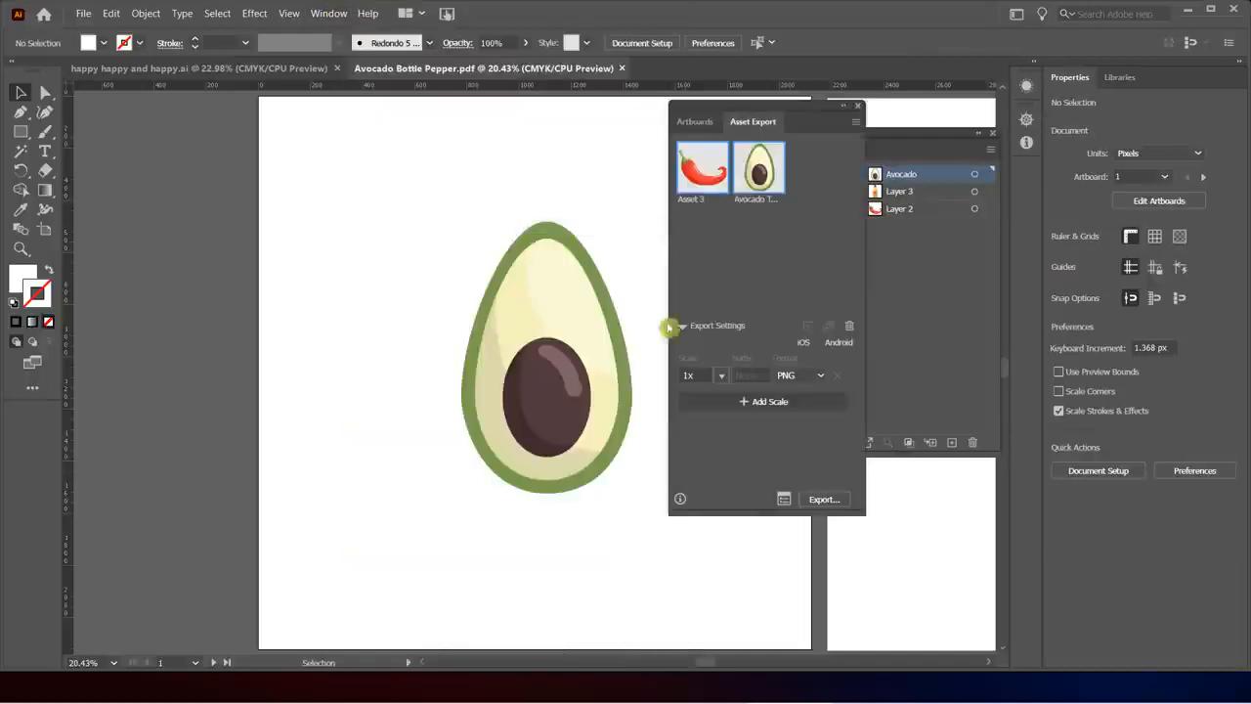
pyautogui.click(802, 375)
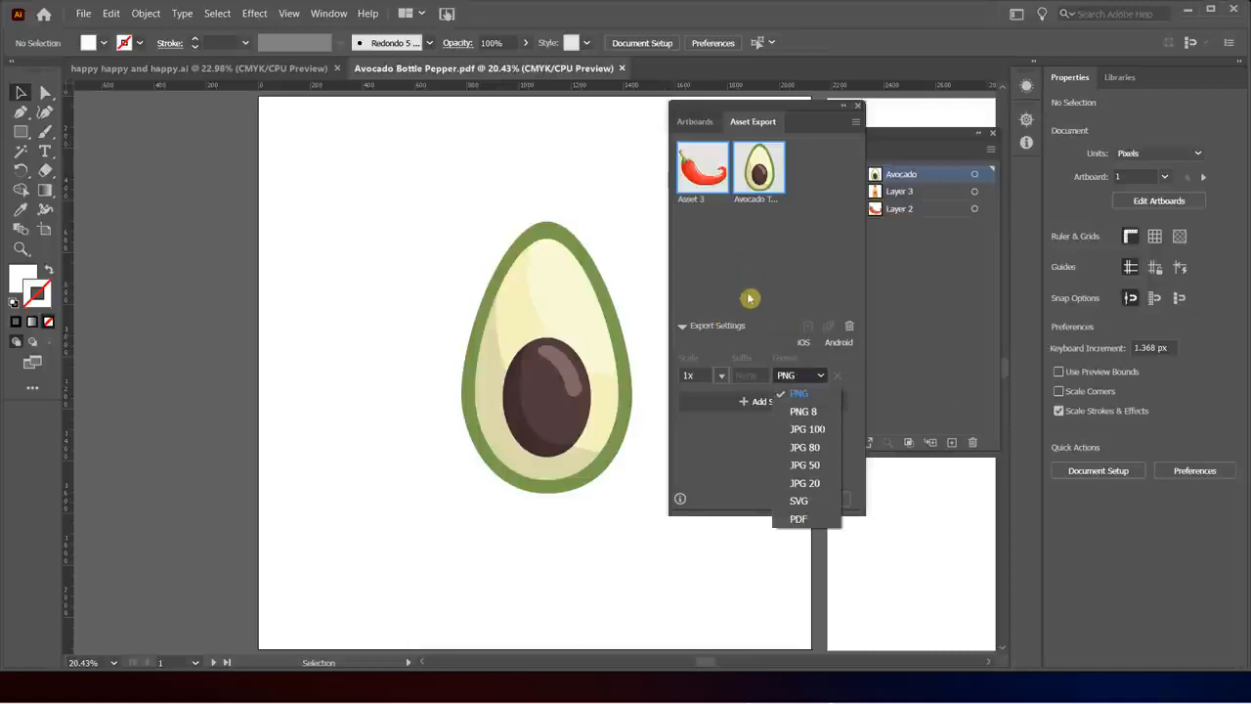
pyautogui.click(811, 166)
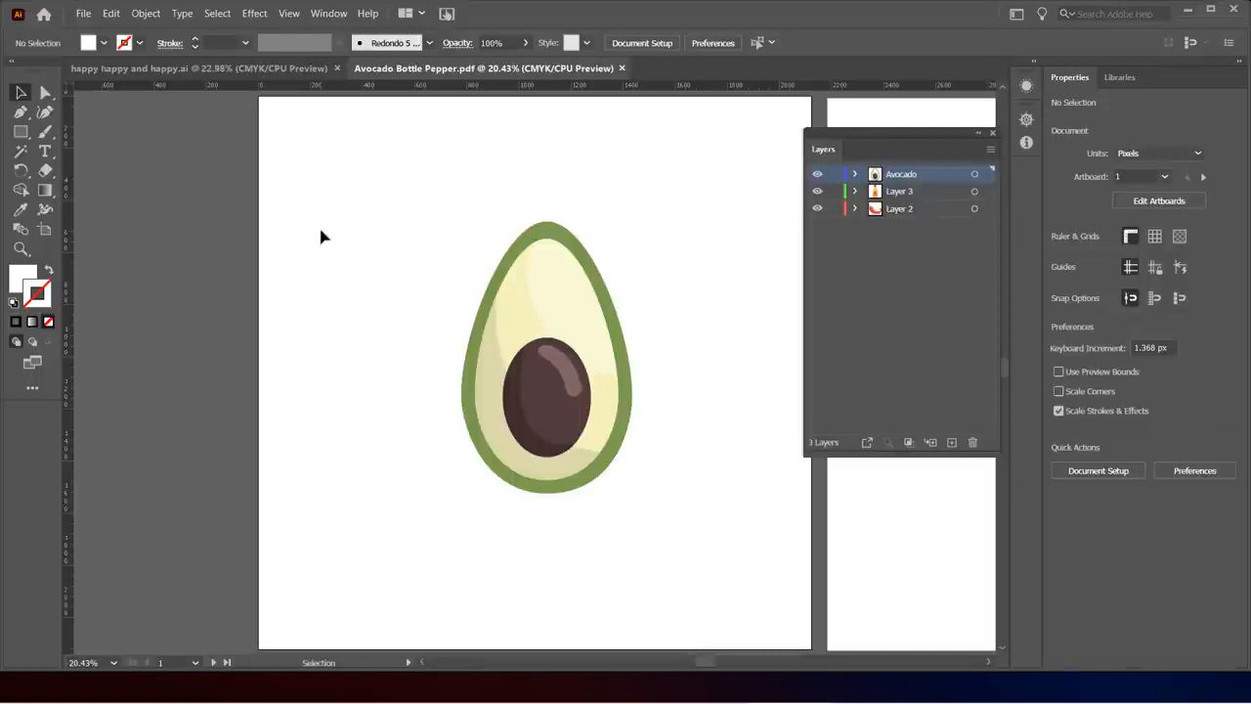
# - Preview the artboards in Presentation Mode, stepping forward and back between them, and return to the normal screen
pyautogui.click(30, 367)
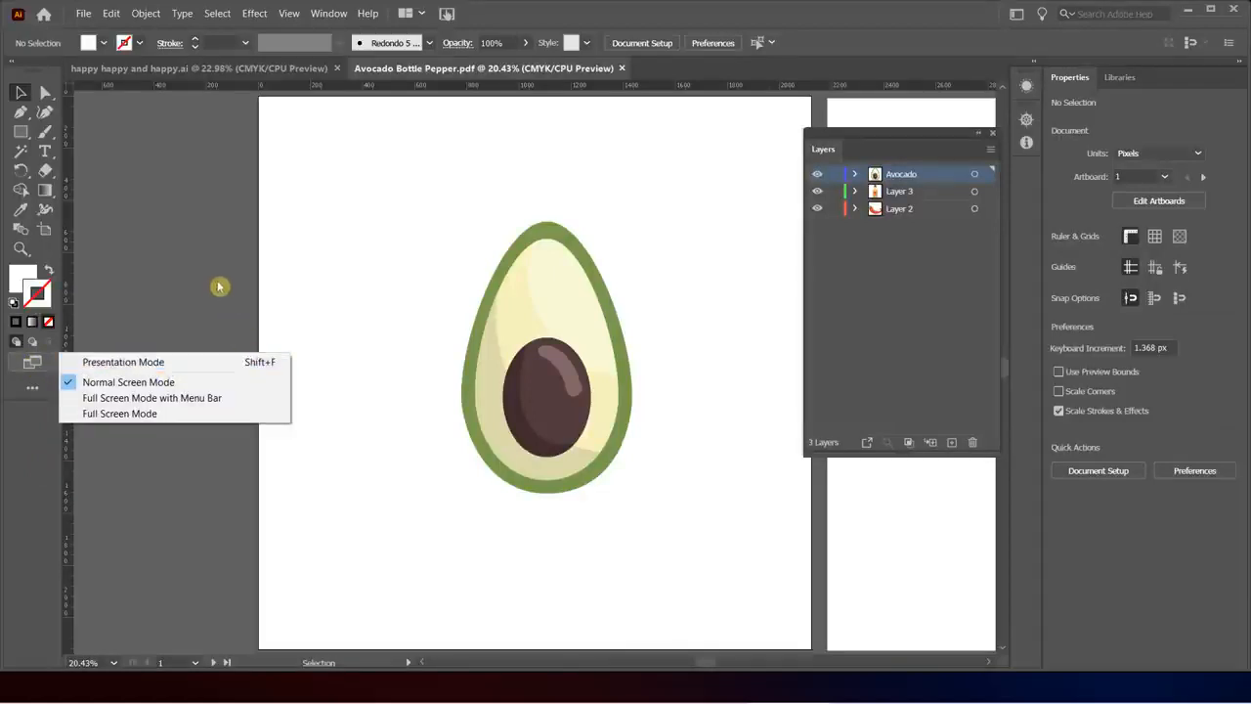
pyautogui.click(238, 364)
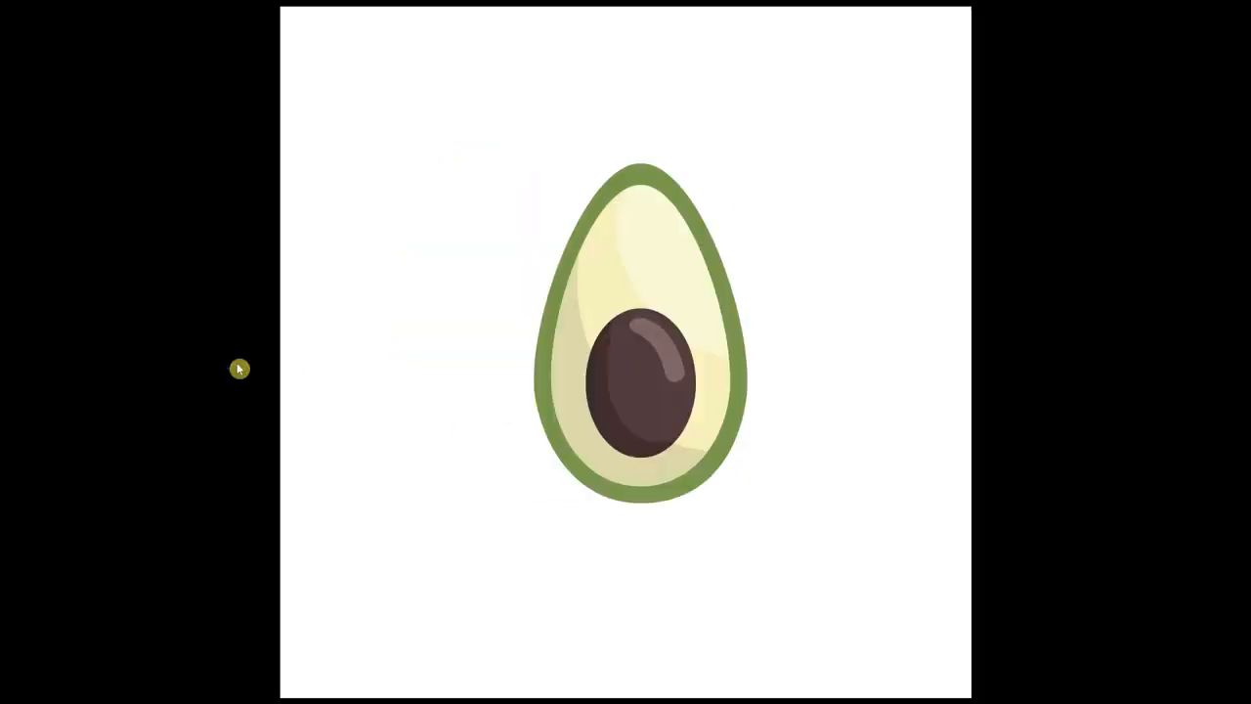
pyautogui.press('Right')
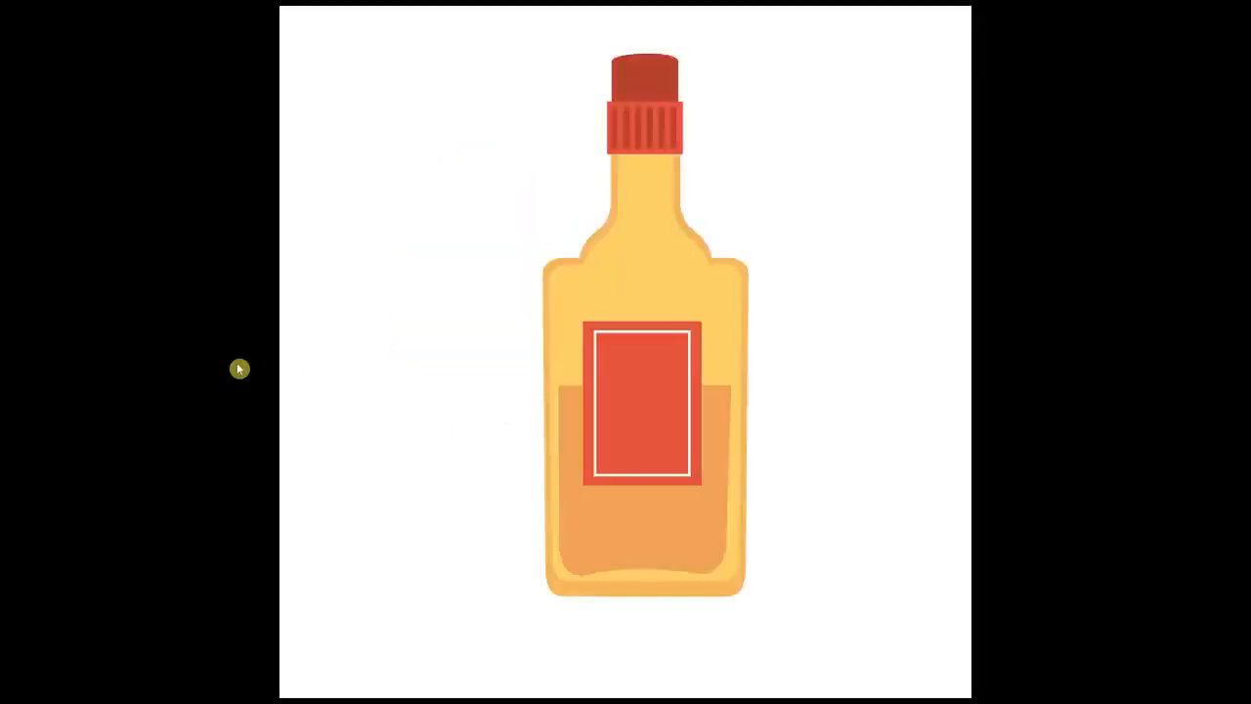
pyautogui.press('Right')
pyautogui.press('Left')
pyautogui.press('Left')
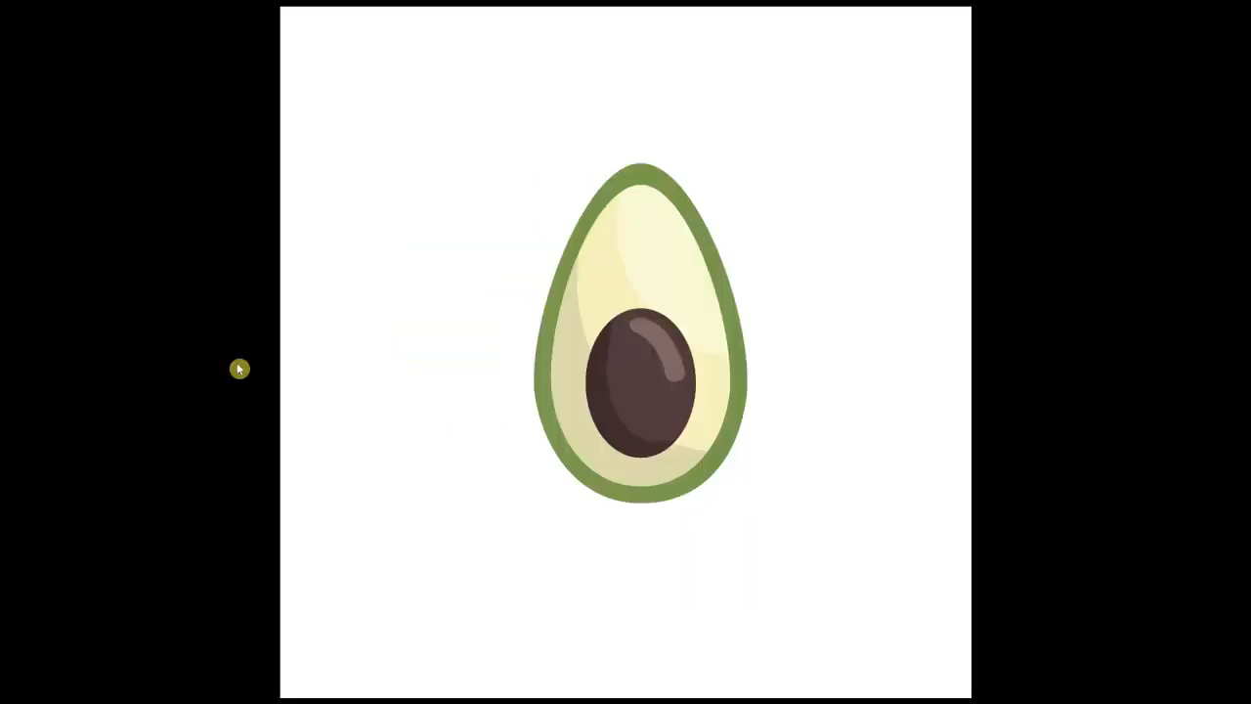
pyautogui.press('Right')
pyautogui.press('Right')
pyautogui.press('Left')
pyautogui.press('Left')
pyautogui.press('Escape')
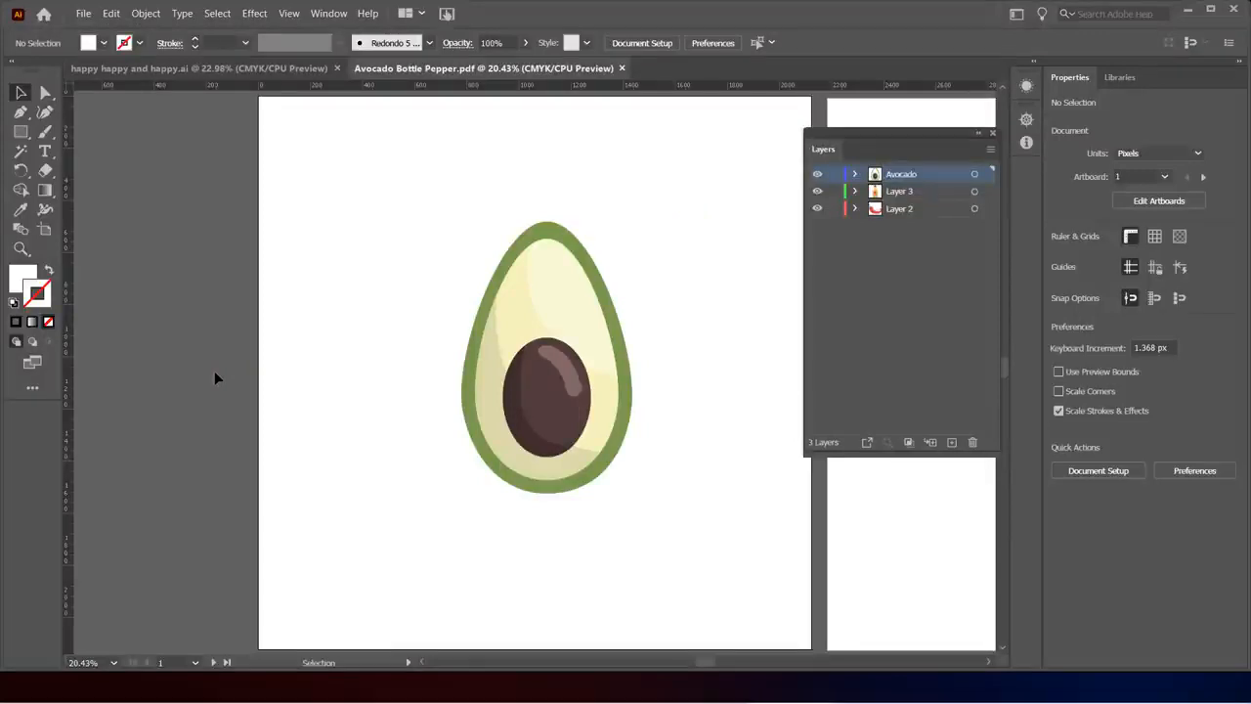
# - Preview Full Screen Mode with Menu Bar and Full Screen Mode, returning to Normal Screen Mode after each
pyautogui.click(31, 365)
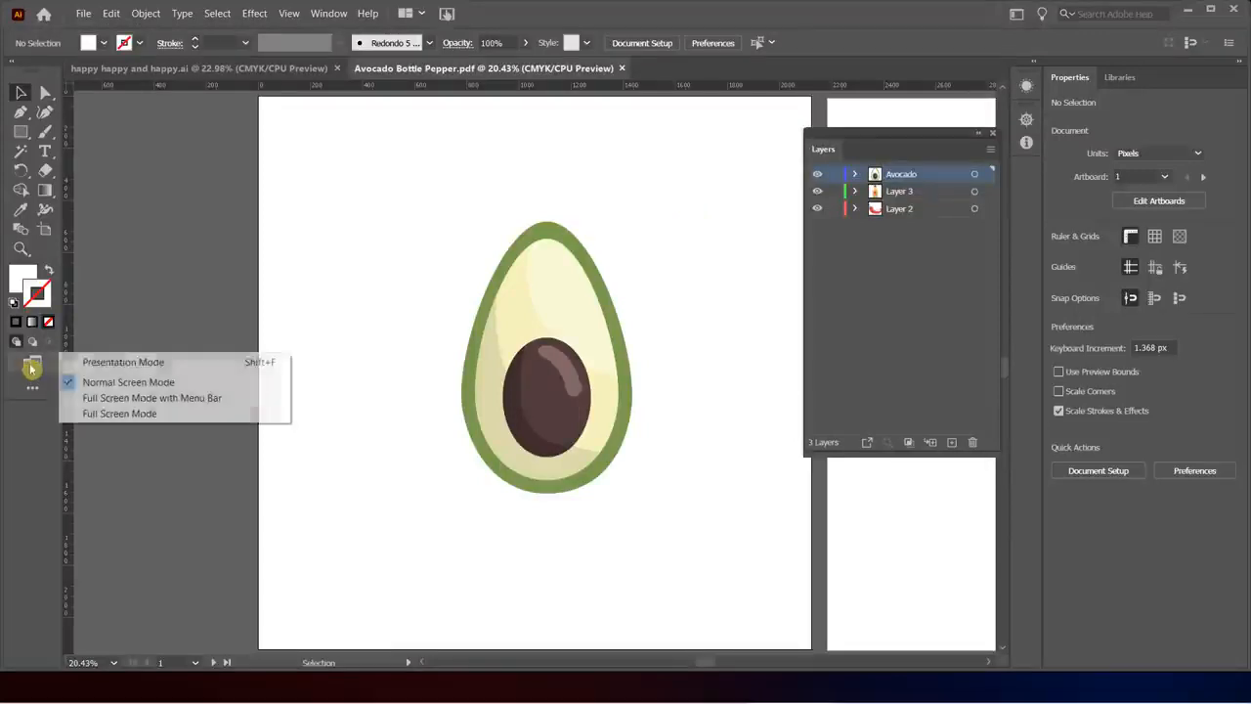
pyautogui.click(142, 398)
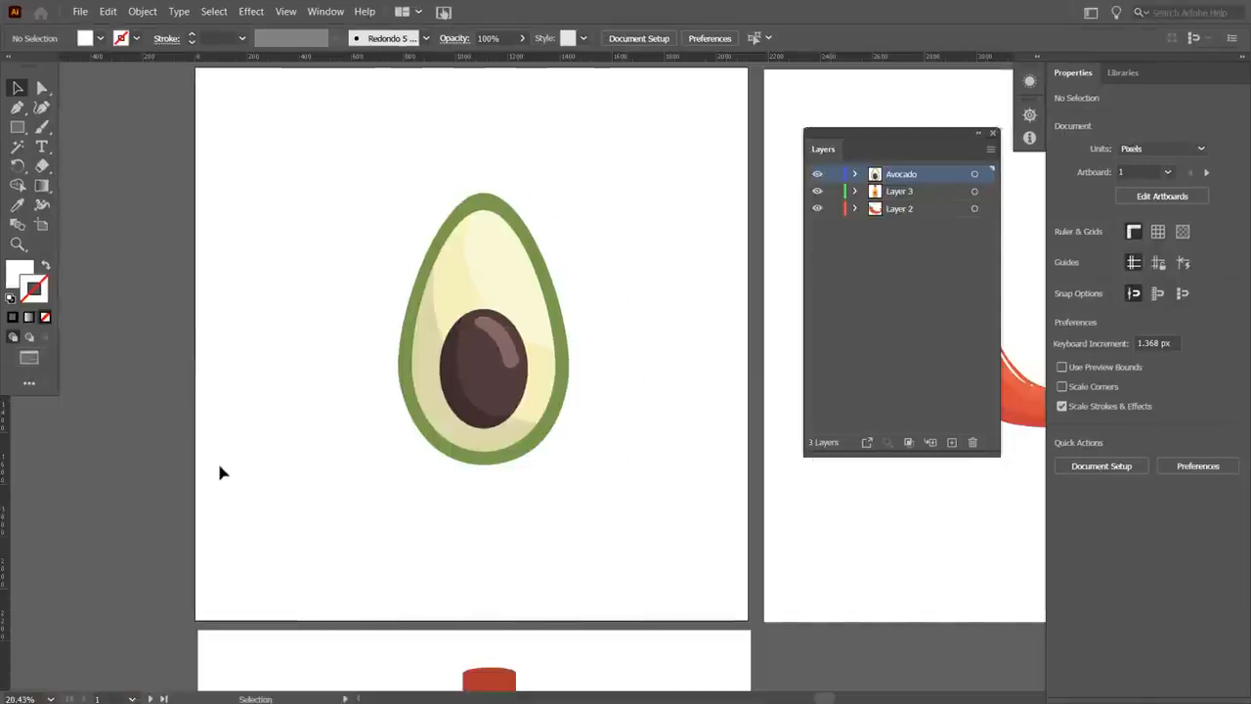
pyautogui.click(29, 358)
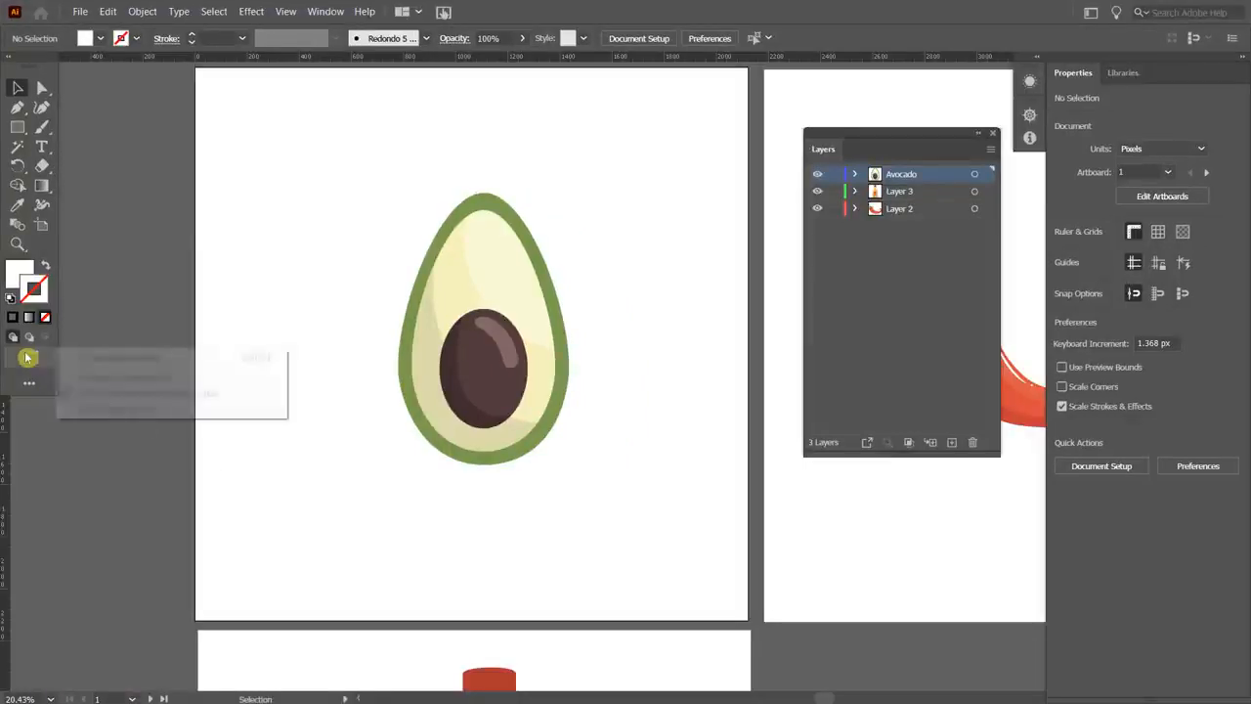
pyautogui.click(113, 378)
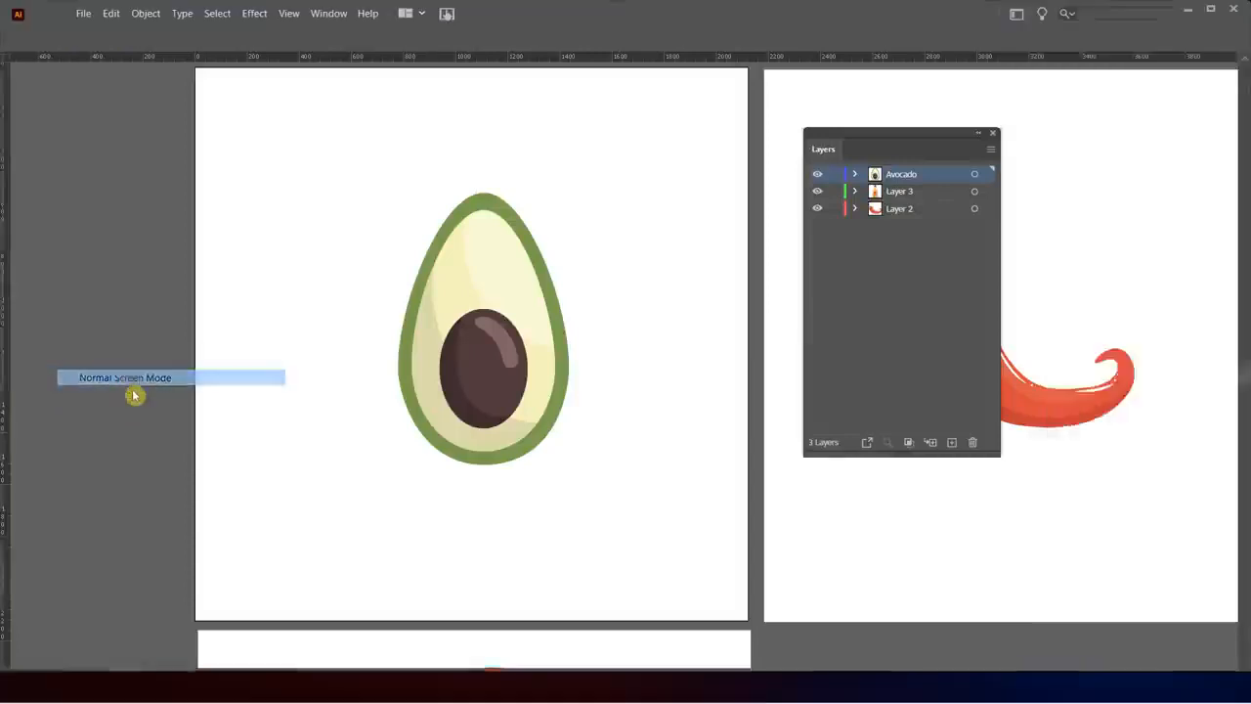
pyautogui.click(33, 365)
pyautogui.click(98, 414)
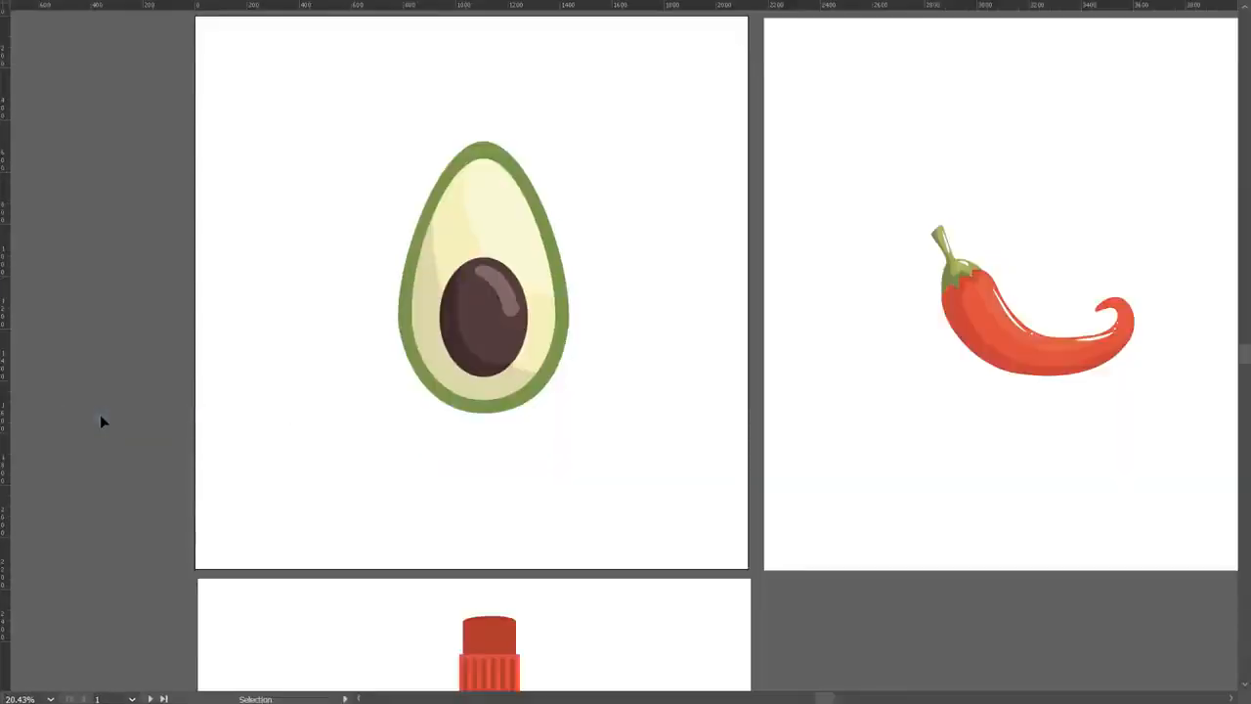
pyautogui.press('f')
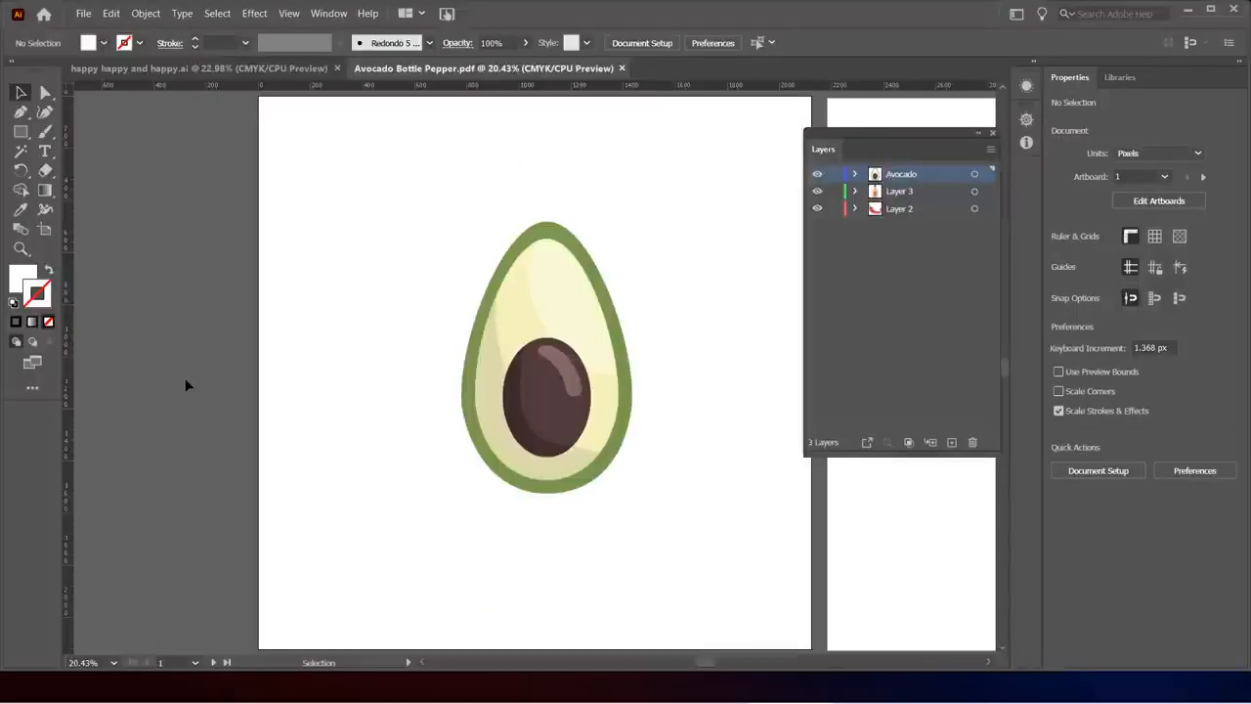
# - Toggle the visibility of all panels, and of all panels except the toolbar and Control bar, ending with everything shown
pyautogui.press('Tab')
pyautogui.press('Tab')
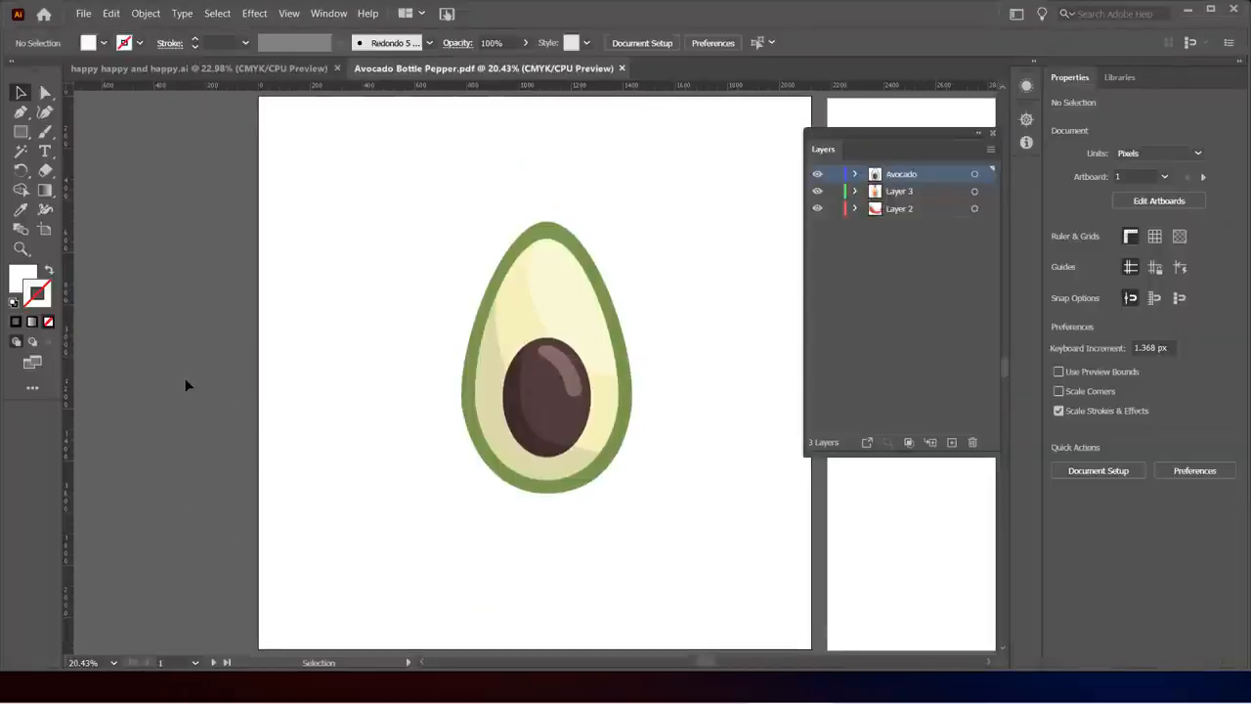
pyautogui.press('Tab')
pyautogui.press('Tab')
pyautogui.hotkey('shift', 'Tab')
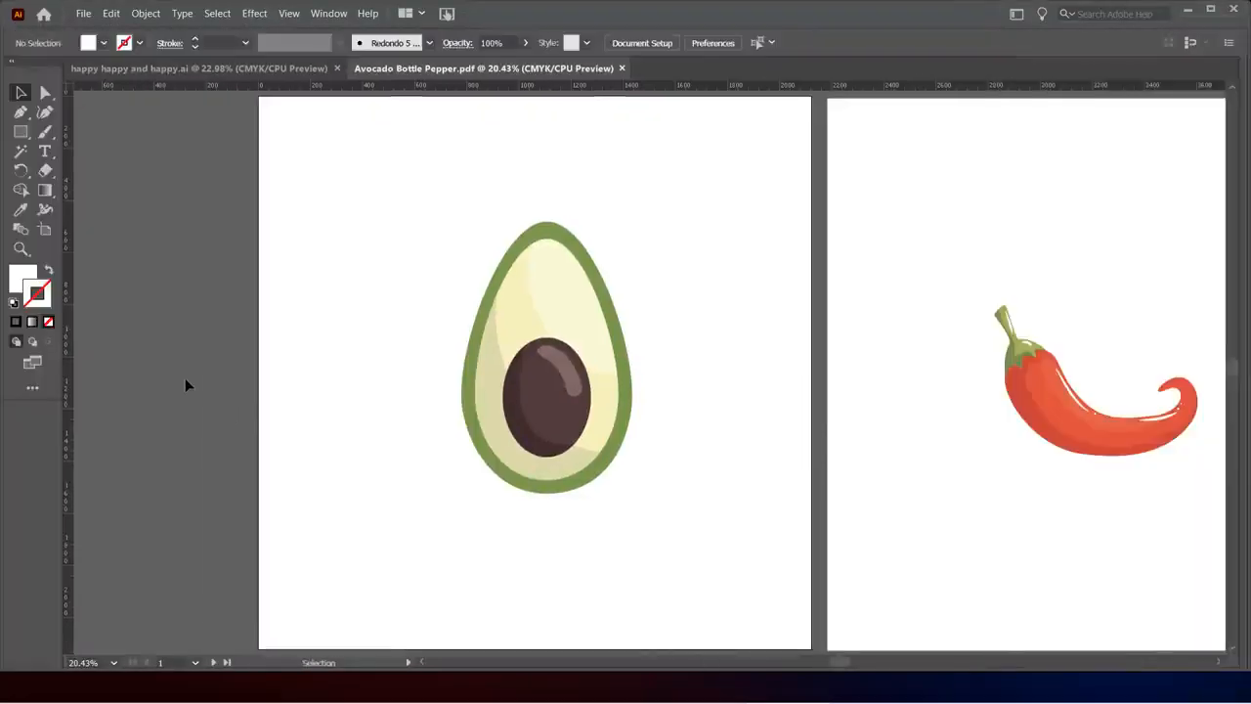
pyautogui.hotkey('shift', 'Tab')
pyautogui.hotkey('shift', 'Tab')
pyautogui.hotkey('shift', 'Tab')
pyautogui.hotkey('shift', 'Tab')
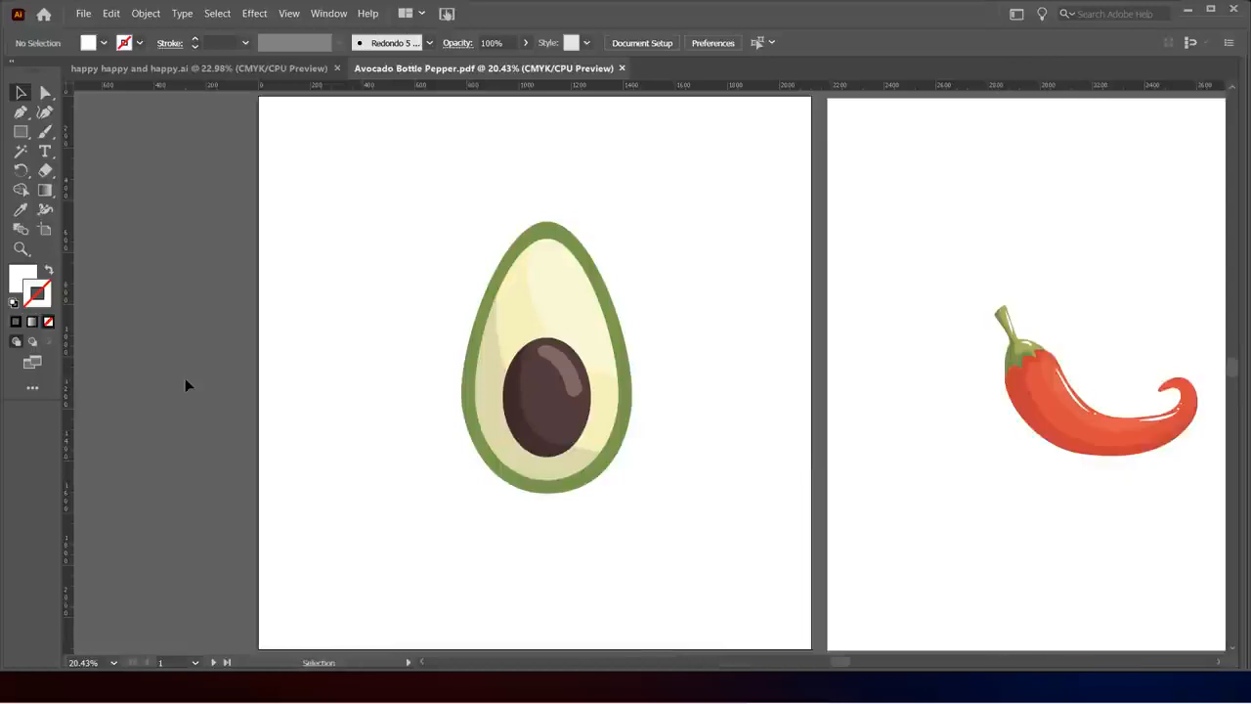
pyautogui.hotkey('shift', 'Tab')
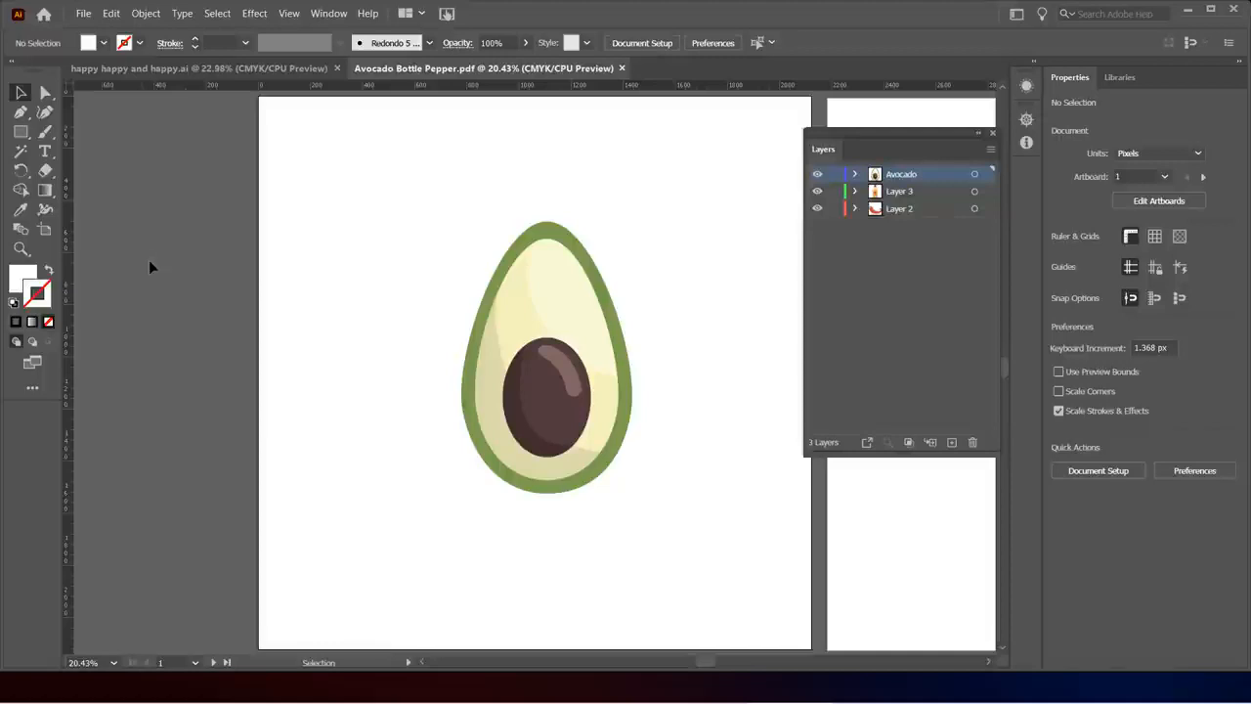
# - Open Export for Screens, compare its artboard and asset export options, and close it without exporting
pyautogui.click(81, 19)
pyautogui.click(84, 18)
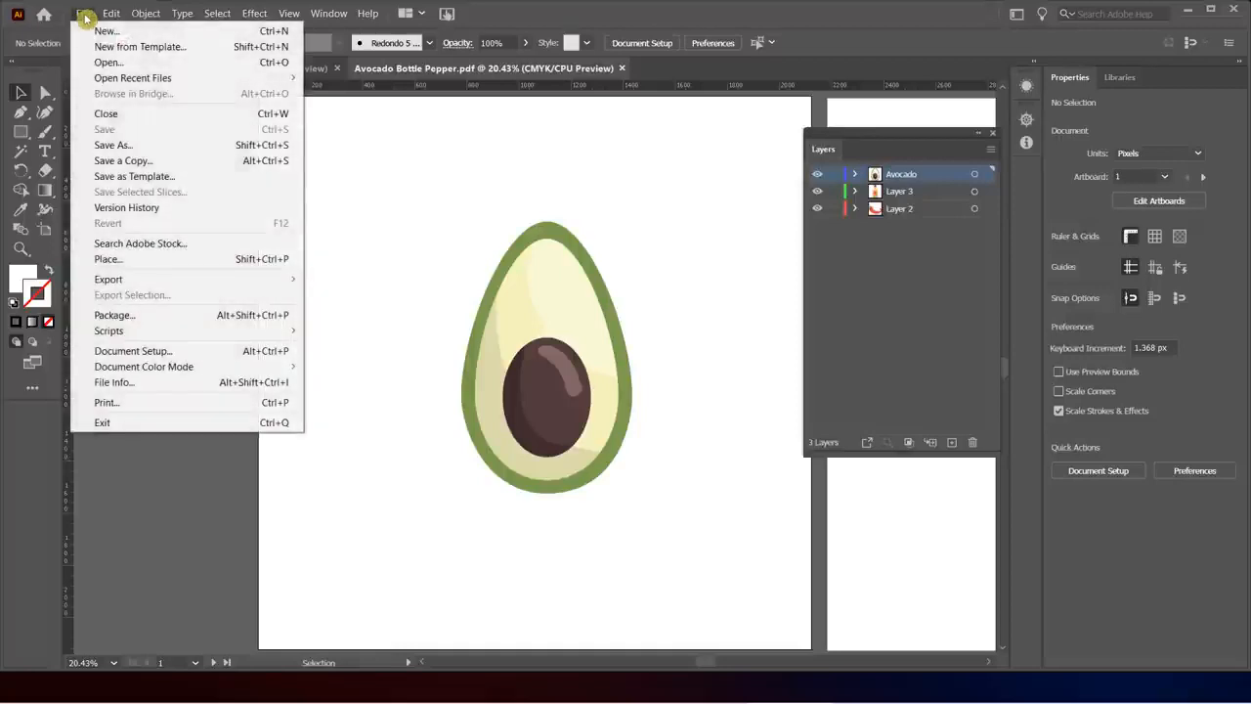
pyautogui.moveTo(143, 280)
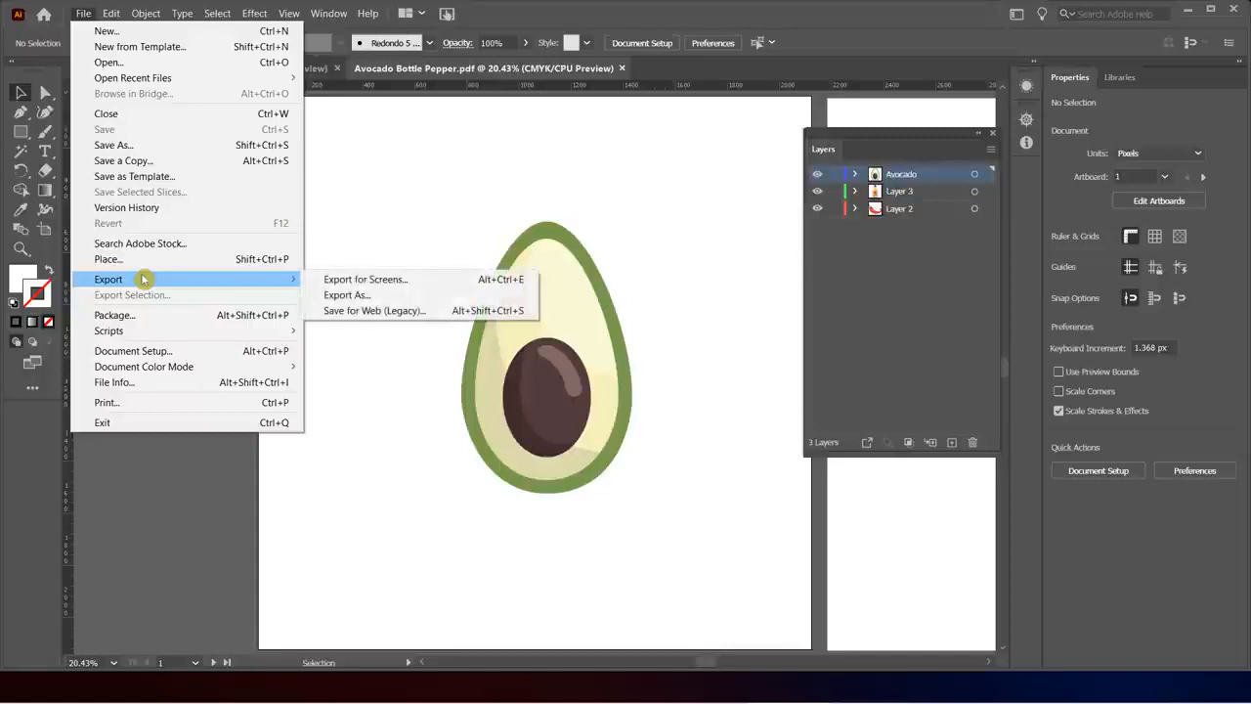
pyautogui.click(354, 280)
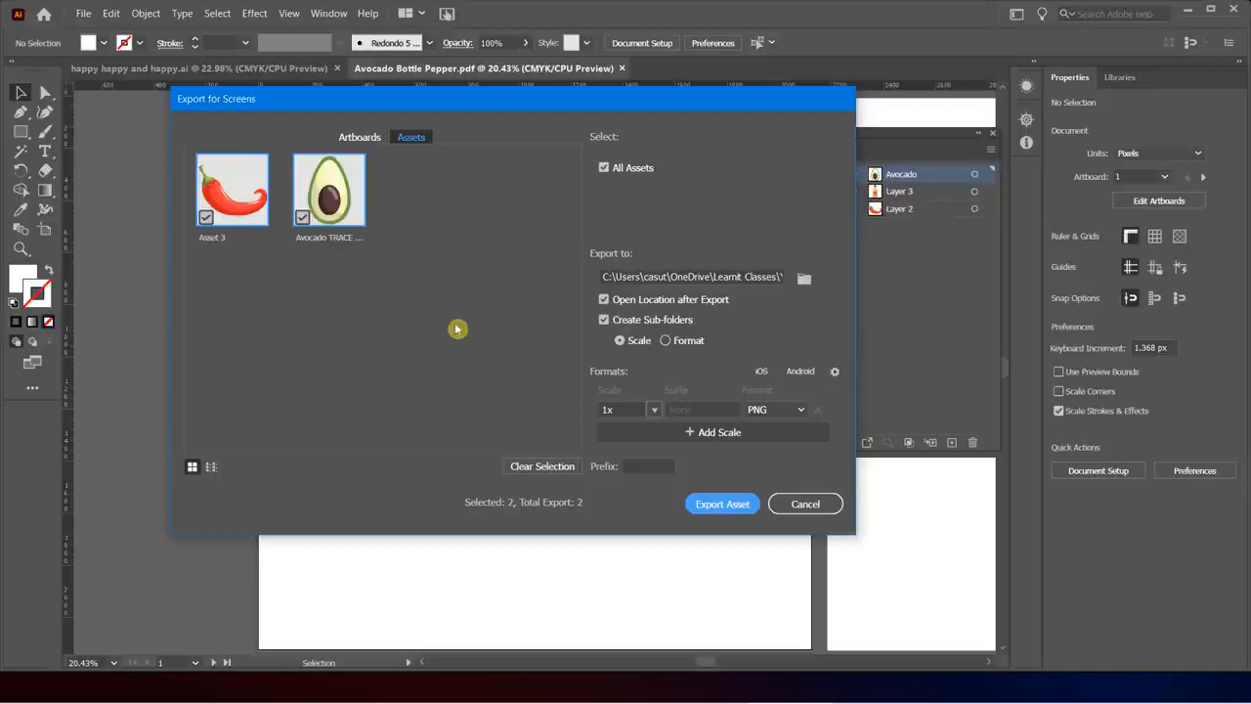
pyautogui.click(360, 138)
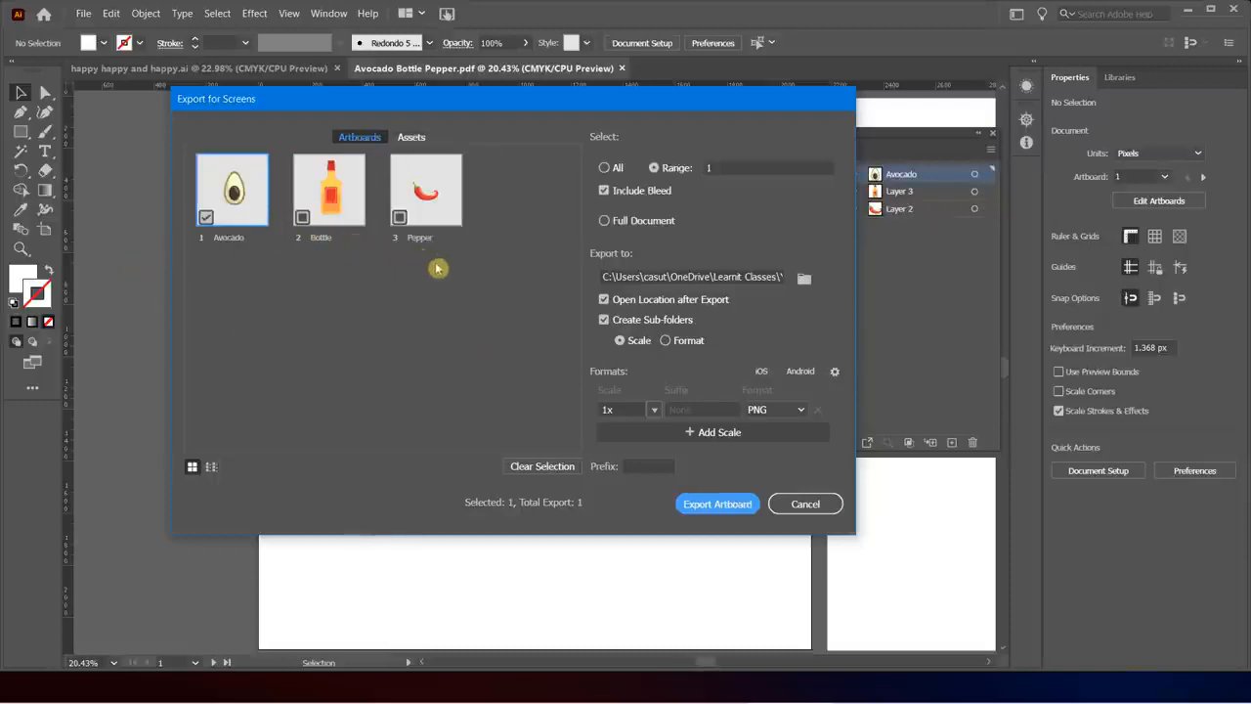
pyautogui.click(410, 138)
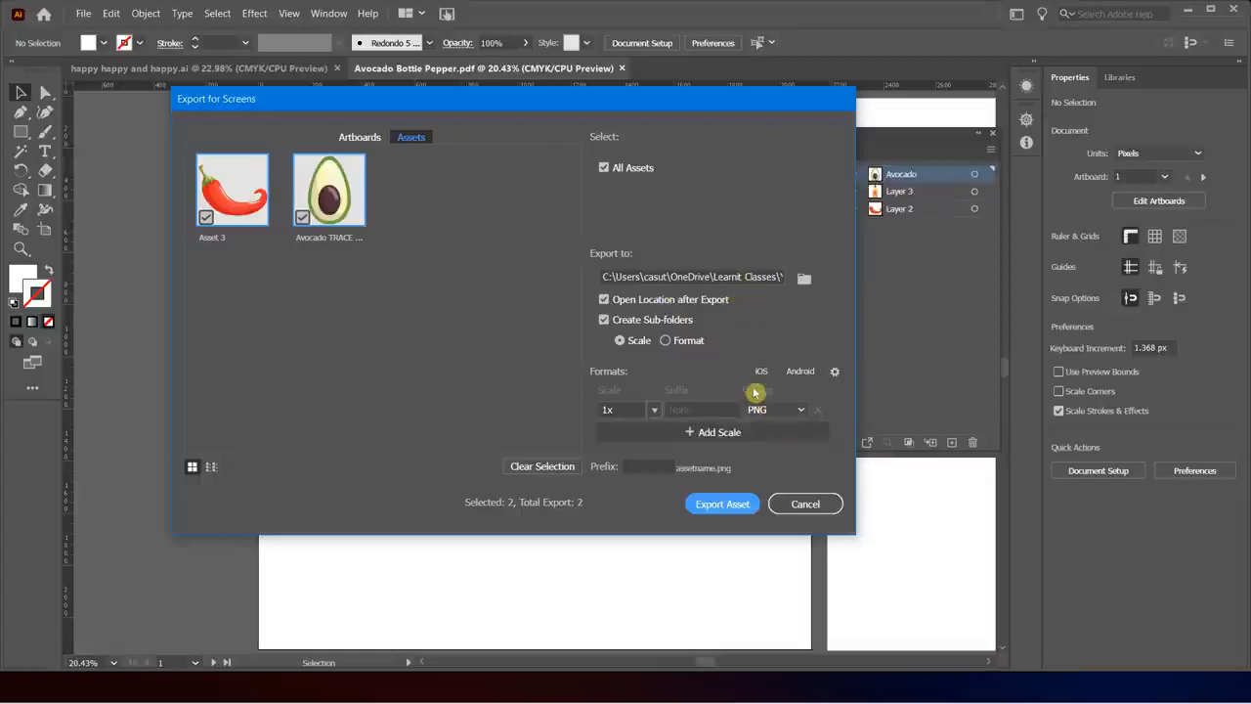
pyautogui.click(804, 504)
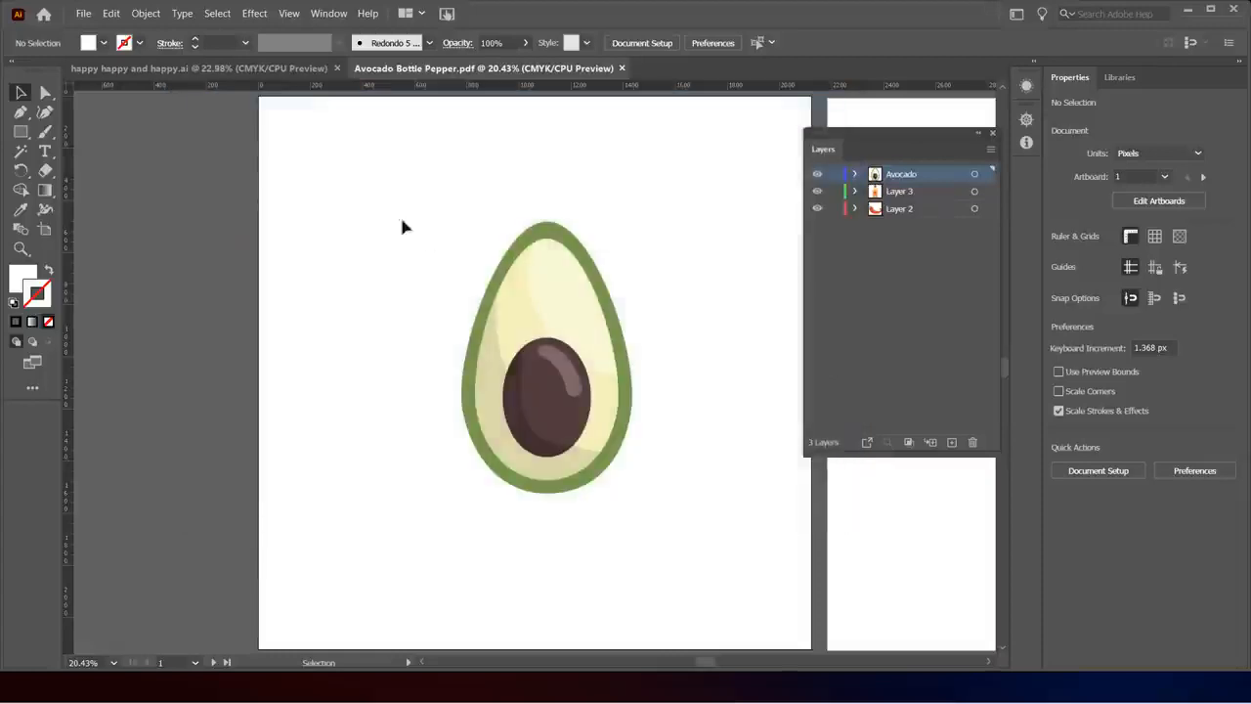
# - Open Save As for the document and view the available file formats, keeping Adobe PDF
pyautogui.click(87, 15)
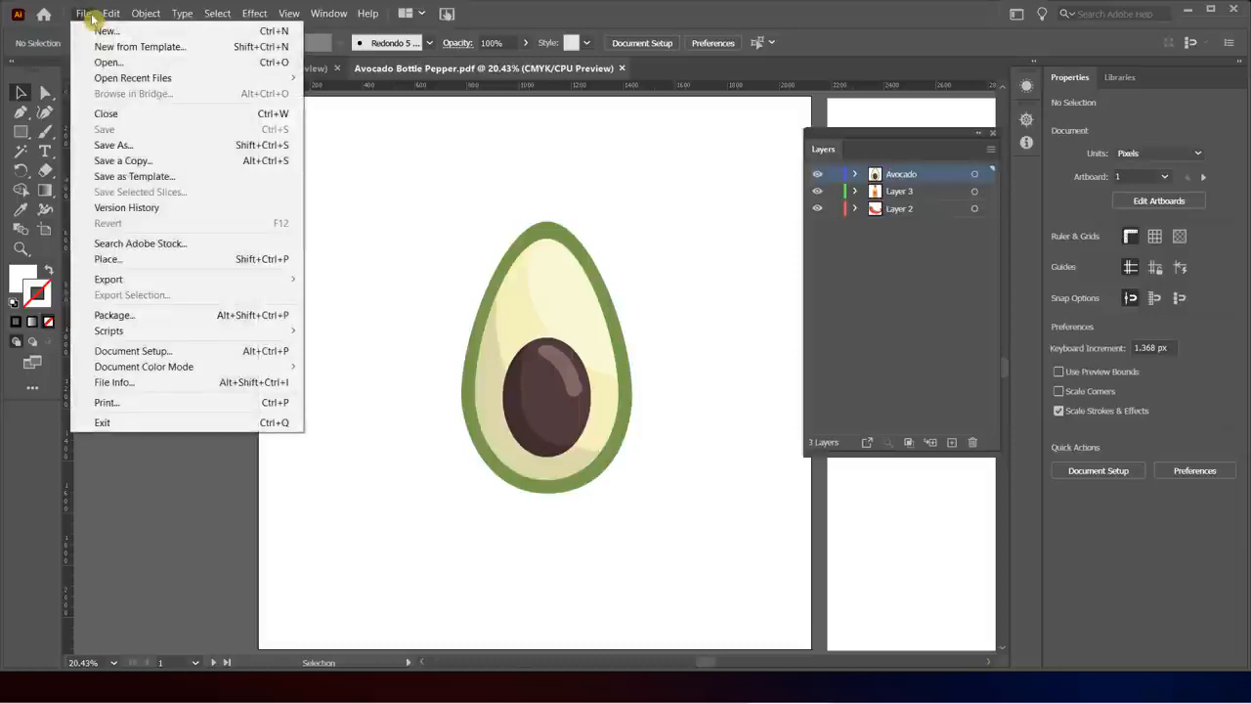
pyautogui.click(117, 144)
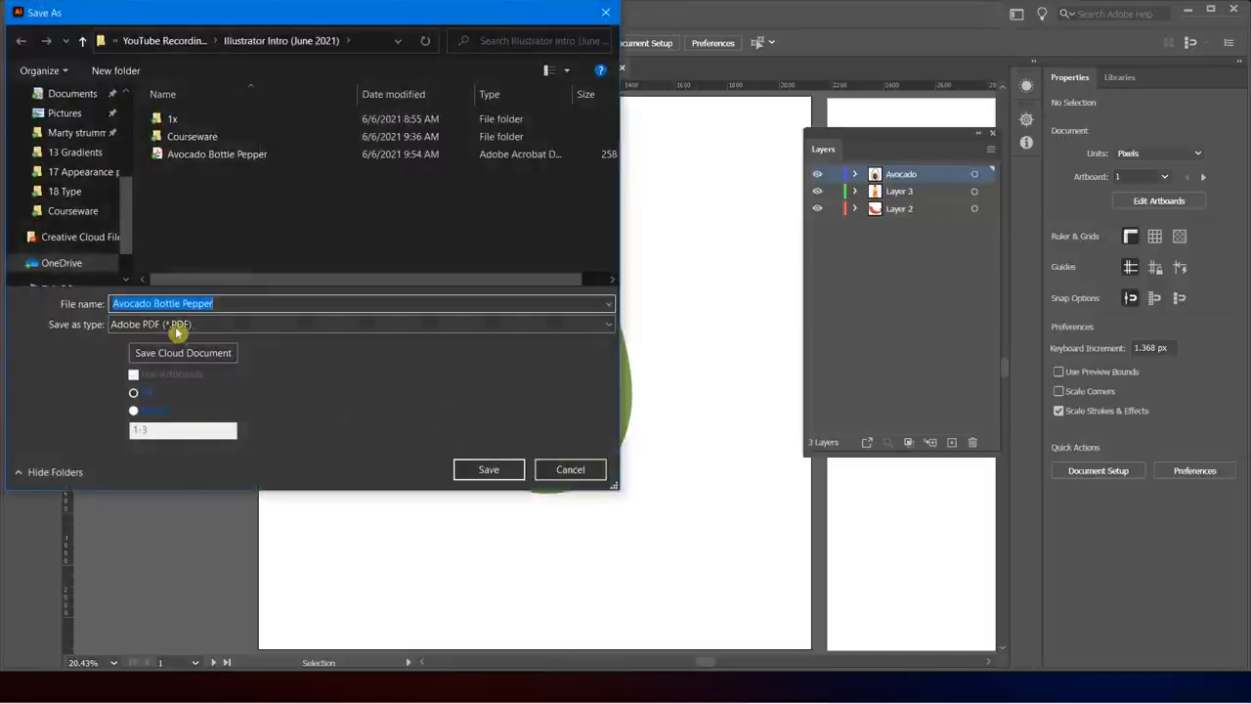
pyautogui.click(140, 329)
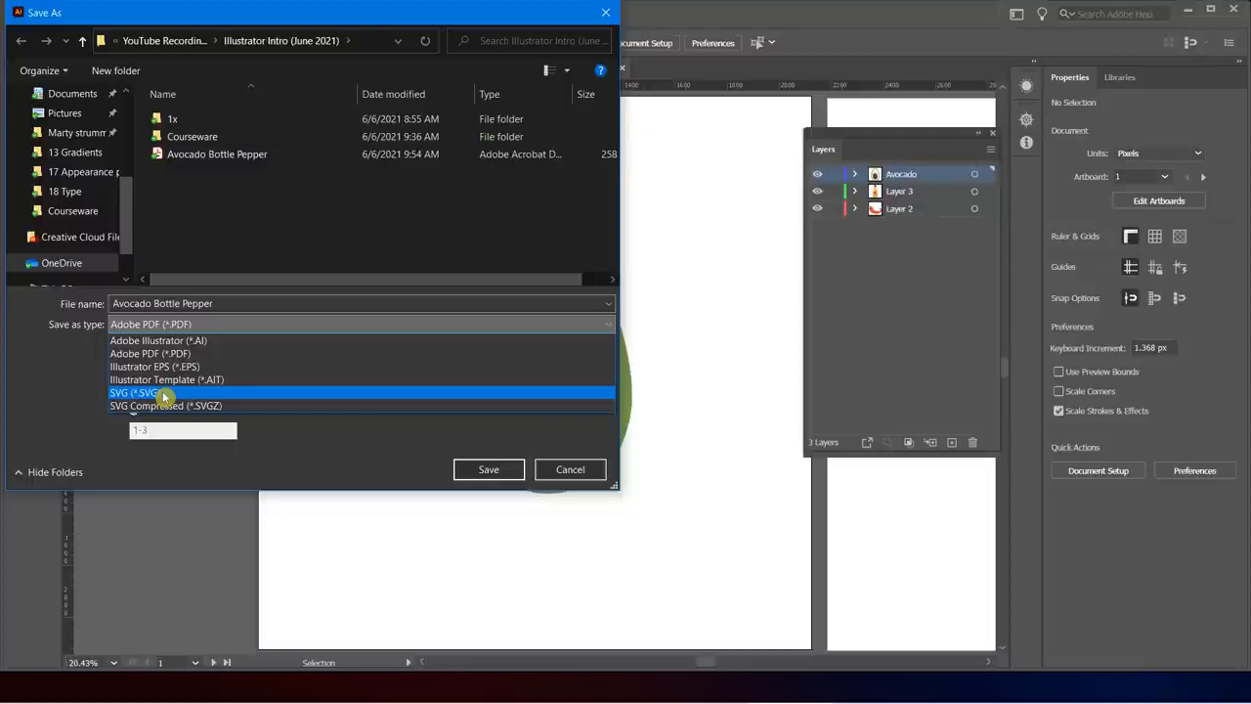
pyautogui.click(35, 381)
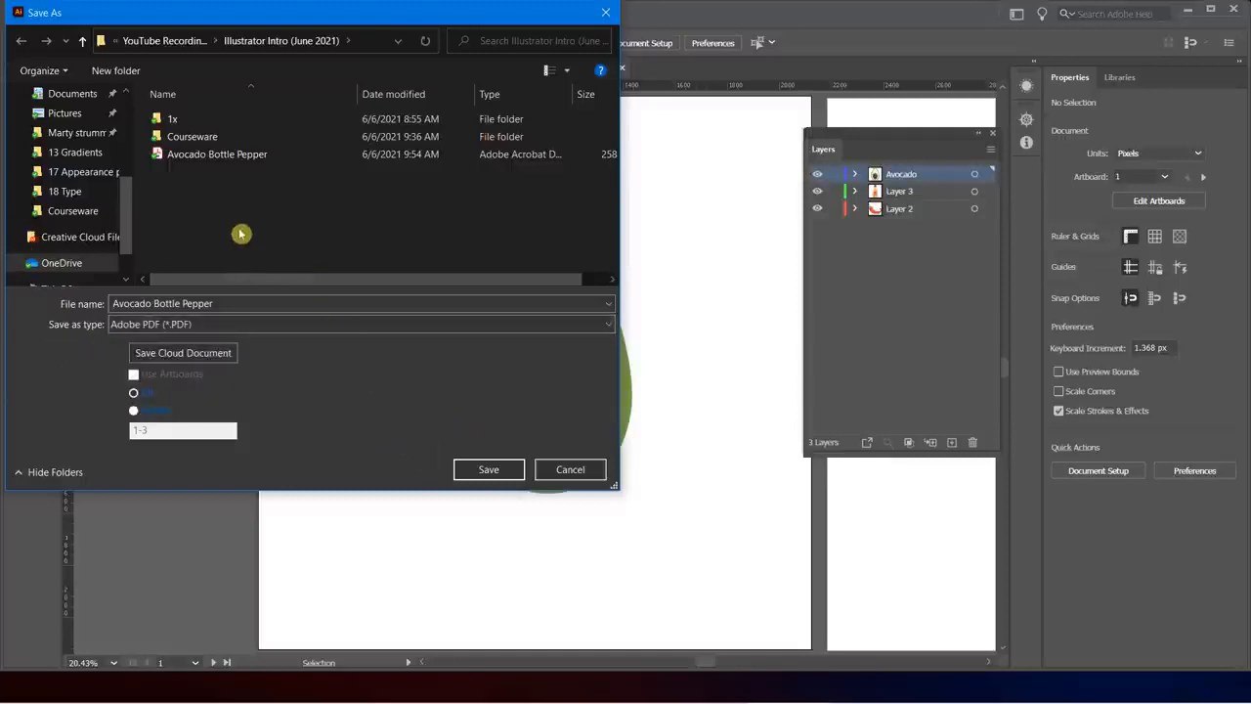
# - Decline replacing the existing PDF and save under the file name Avo_YES instead, proceeding to the PDF settings
pyautogui.click(494, 469)
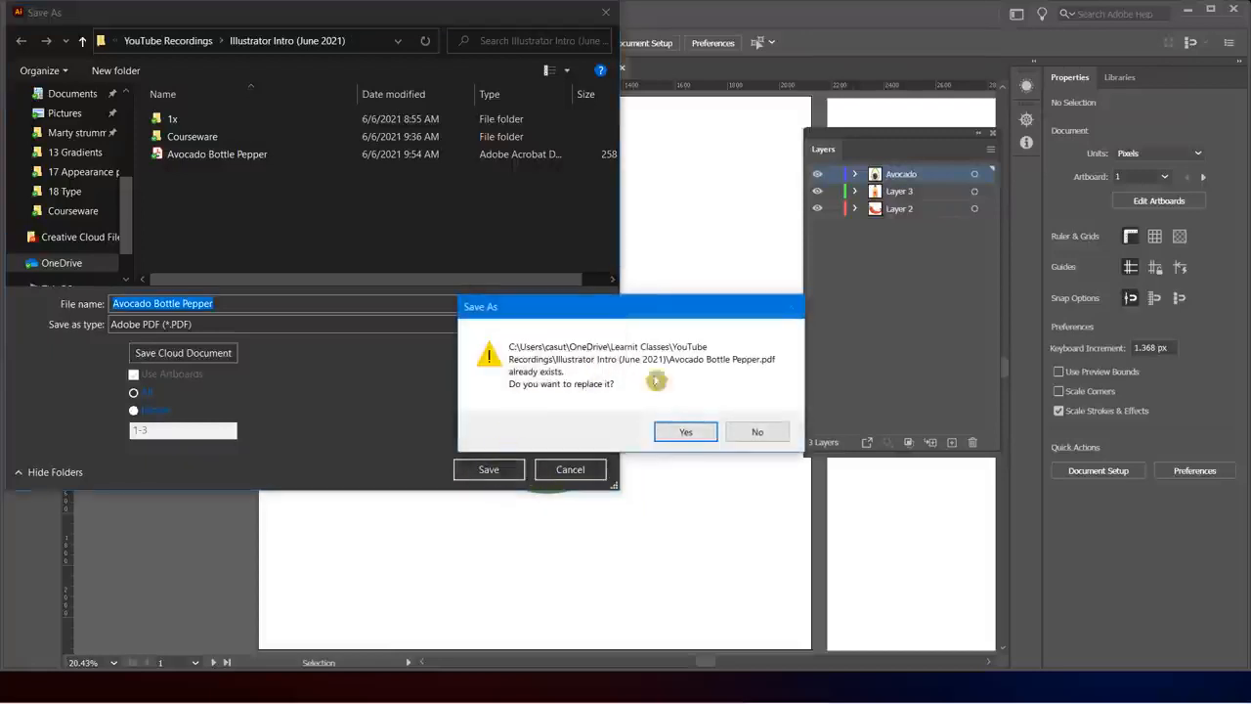
pyautogui.click(757, 433)
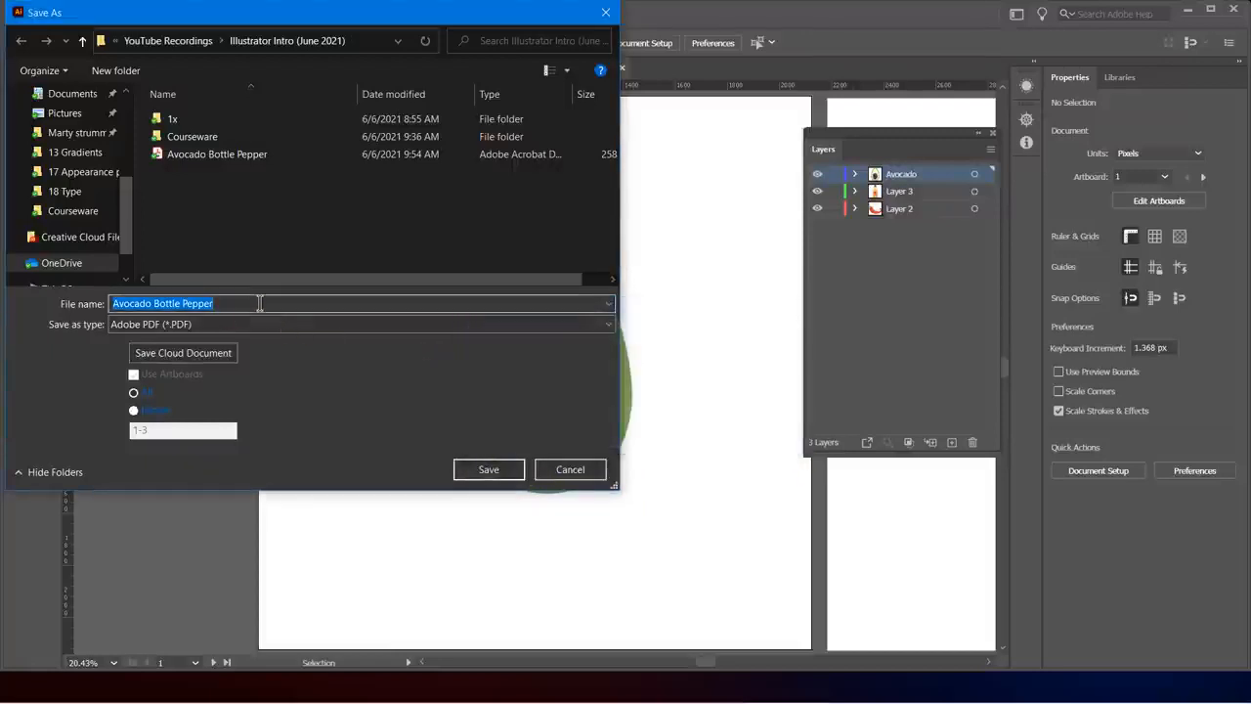
pyautogui.write('_YES')
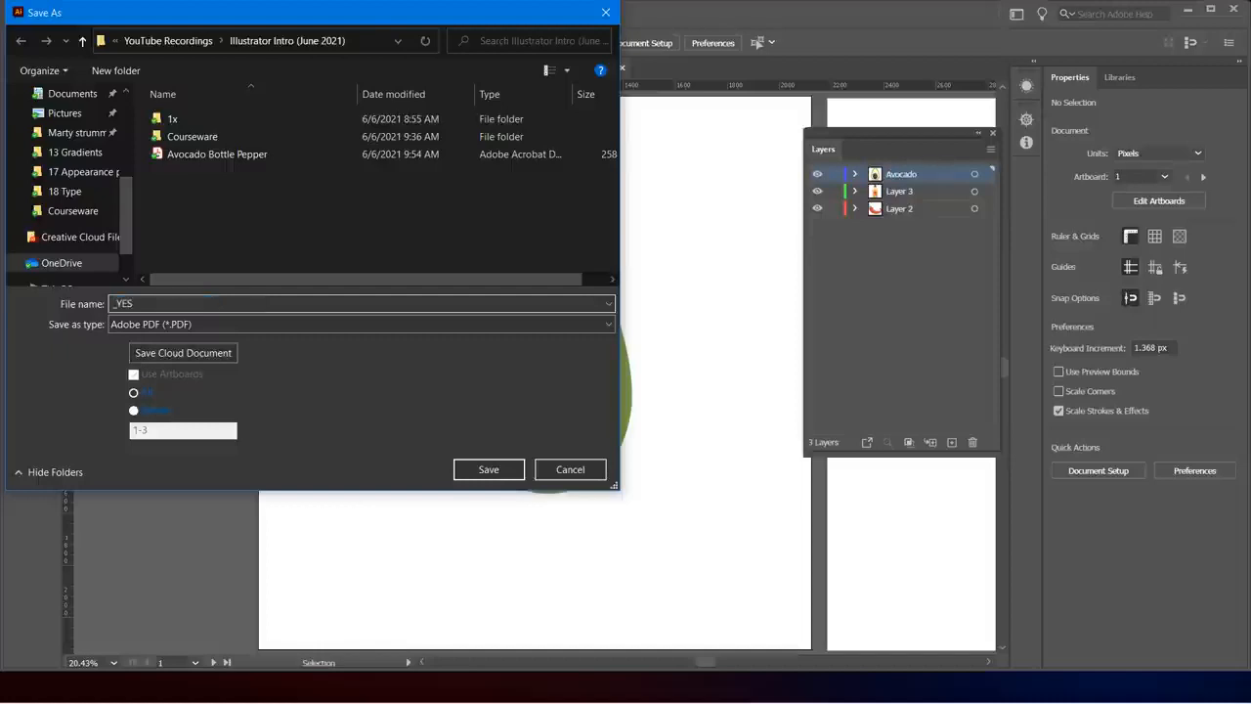
pyautogui.click(113, 303)
pyautogui.write('Avo')
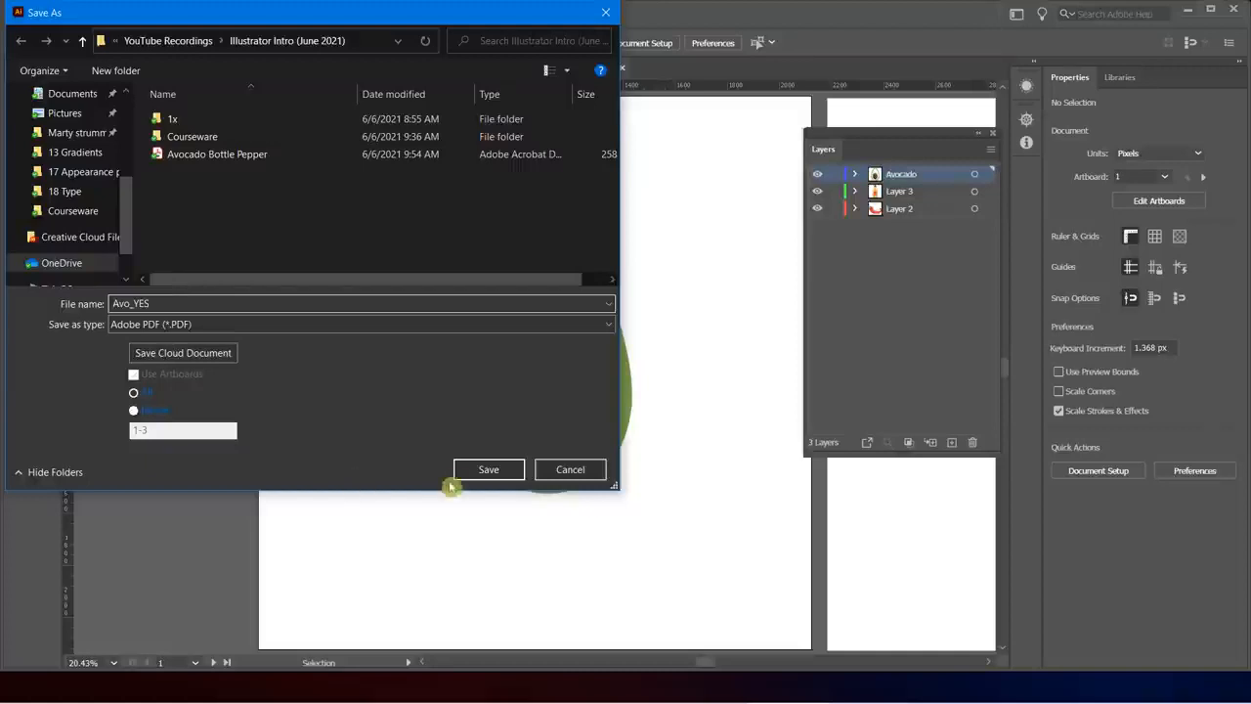
pyautogui.click(487, 471)
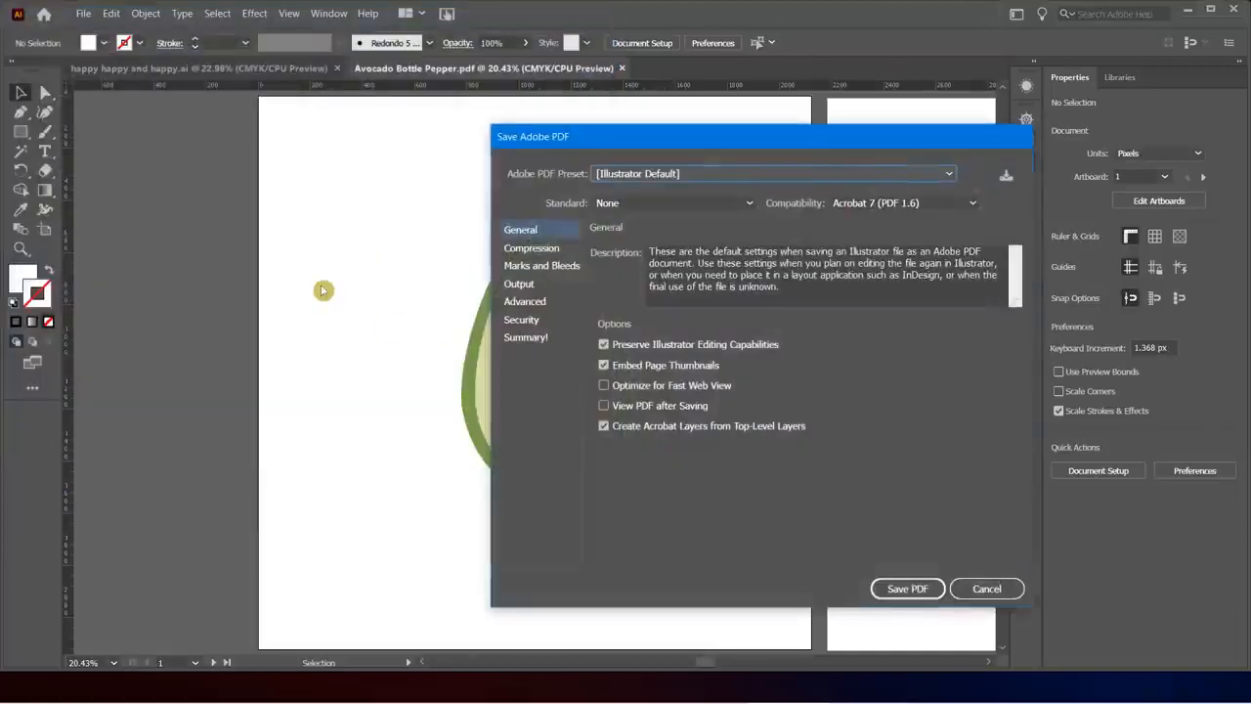
# - Move the Save Adobe PDF dialog clear of the panels and set its compatibility to Acrobat 8 (PDF 1.7)
pyautogui.moveTo(717, 139); pyautogui.dragTo(437, 112)
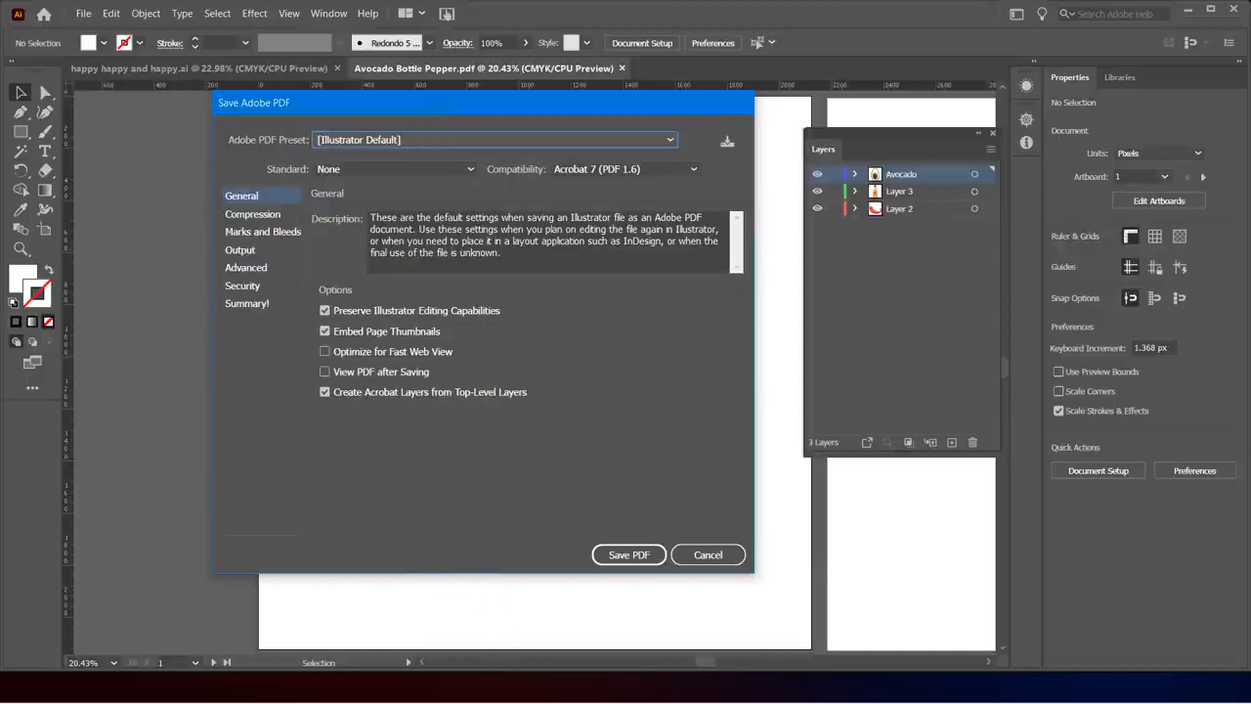
pyautogui.click(557, 173)
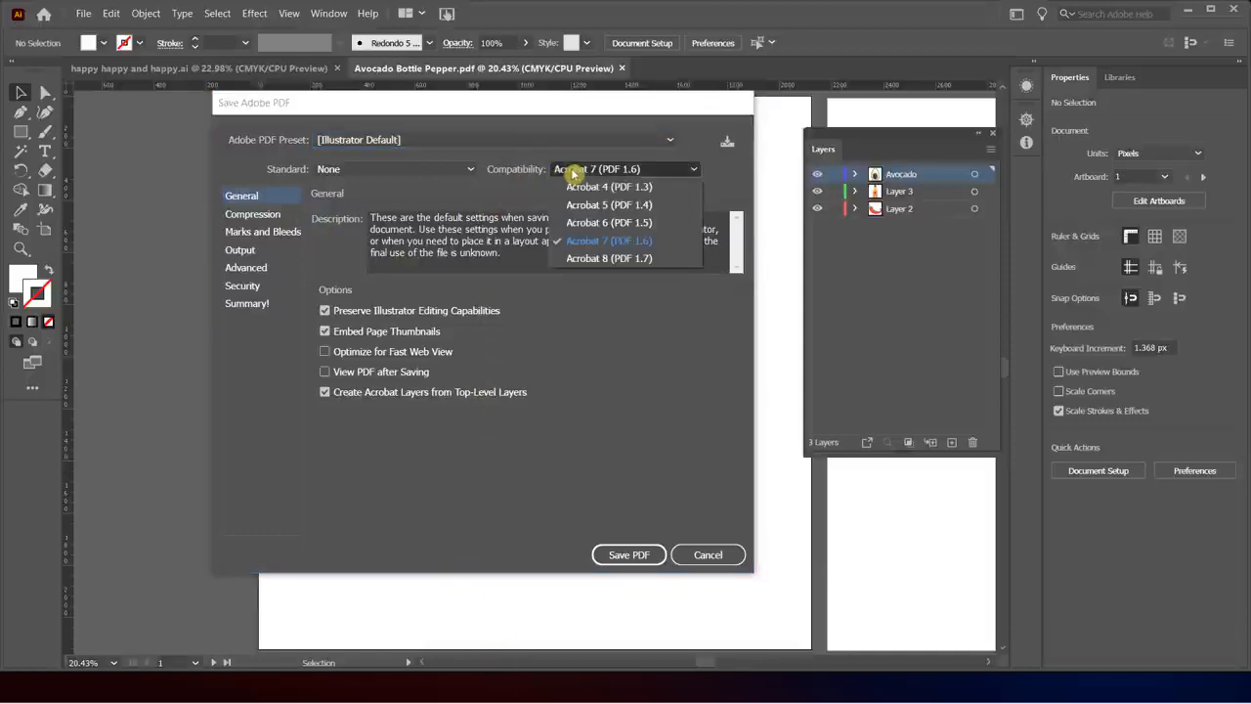
pyautogui.click(587, 259)
# - Review the PDF's compression, marks and bleeds, and output settings, including the color conversion choices, keeping No Conversion
pyautogui.click(256, 215)
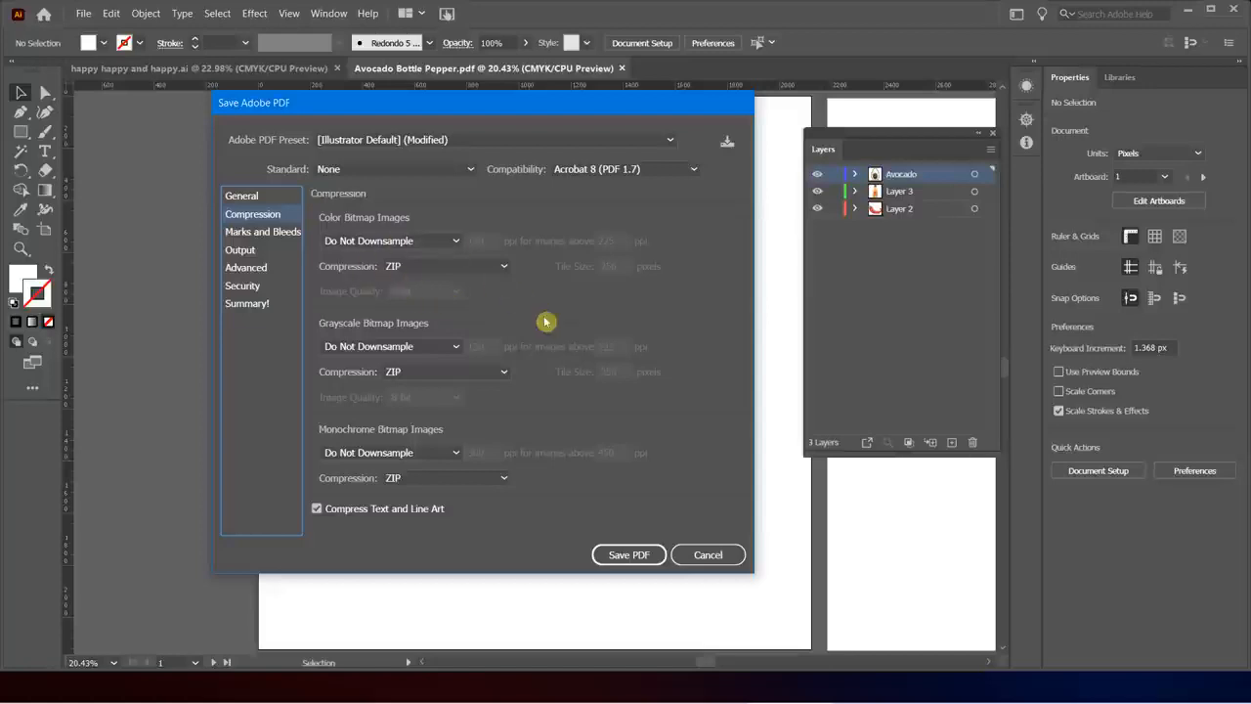
pyautogui.click(275, 235)
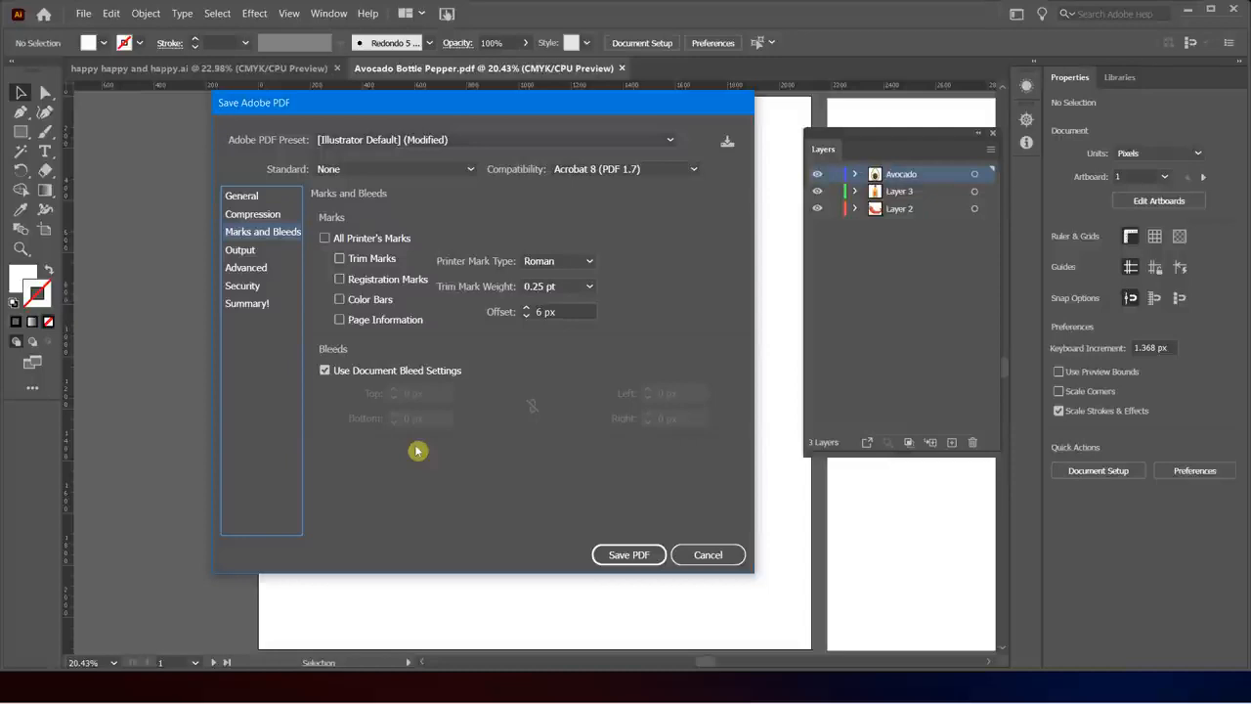
pyautogui.click(242, 252)
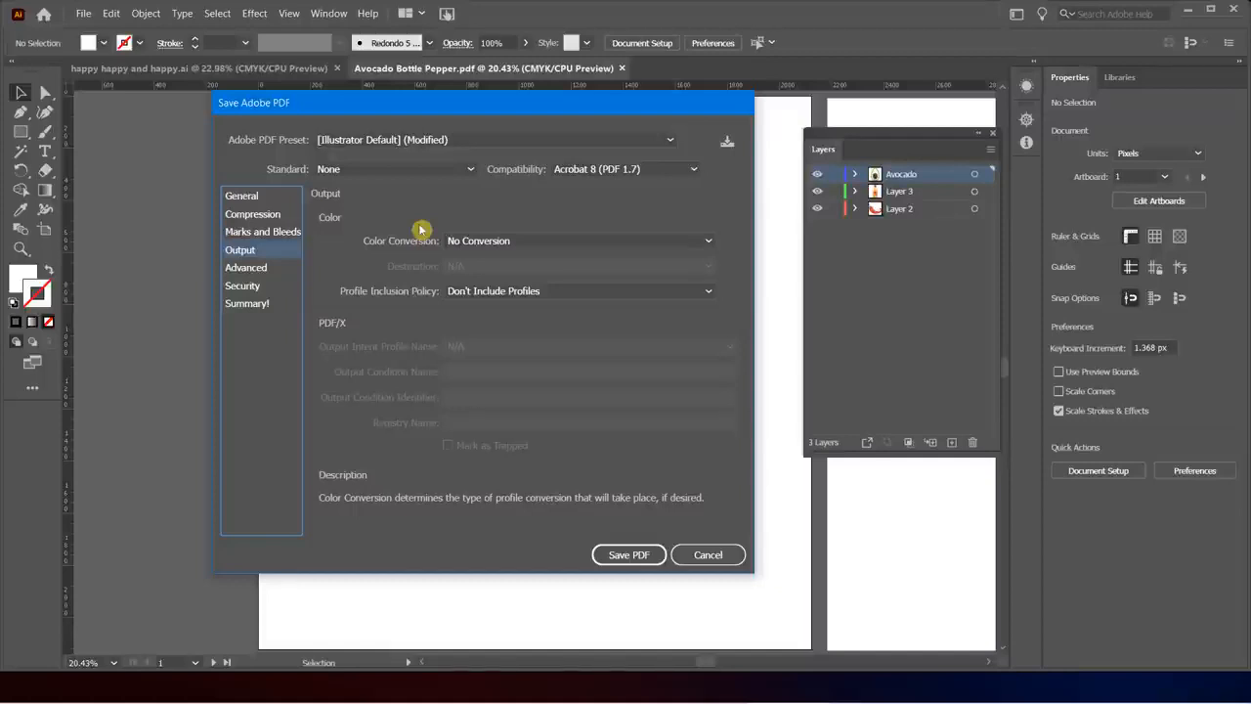
pyautogui.click(480, 241)
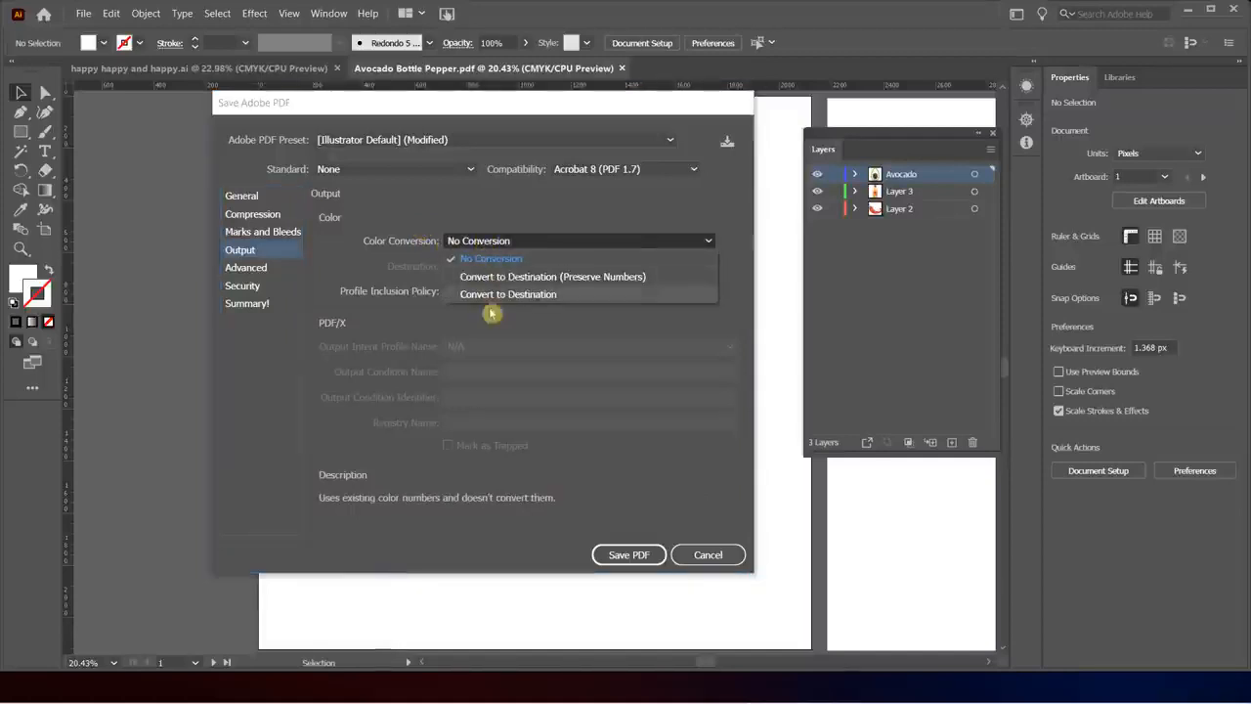
pyautogui.click(387, 204)
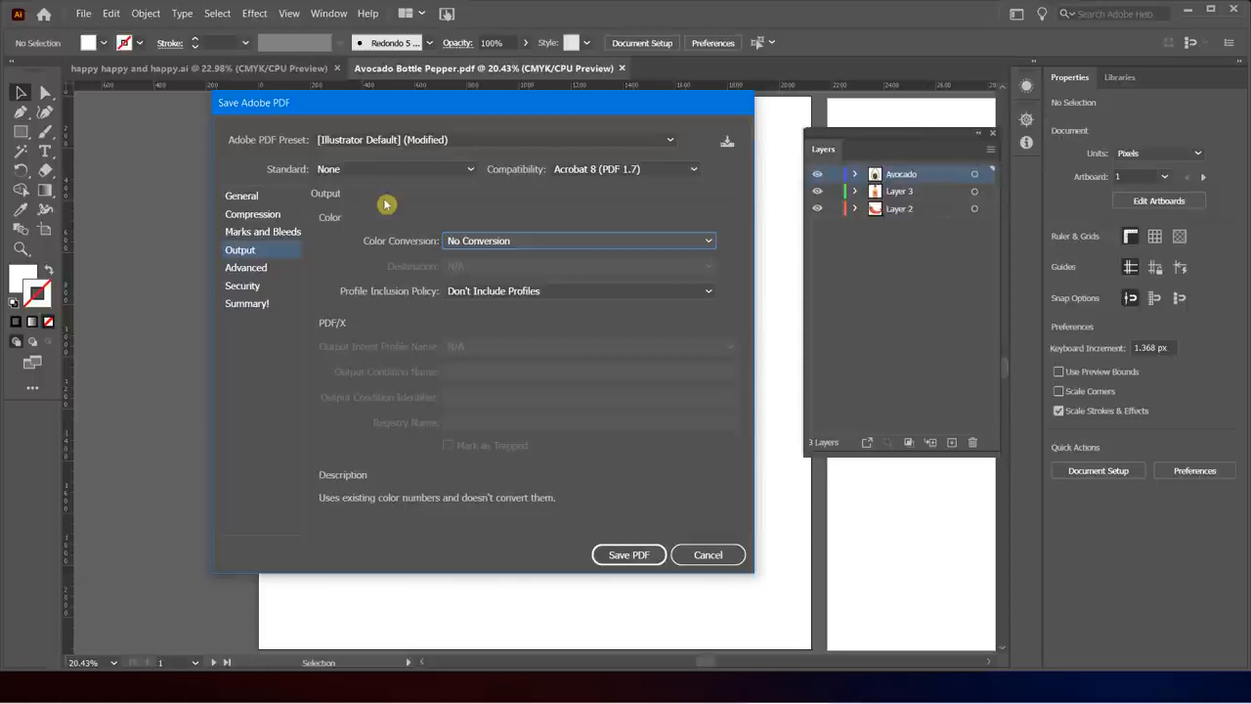
# - Examine the PDF security settings by switching the password restriction on editing and permissions on and back off
pyautogui.click(241, 287)
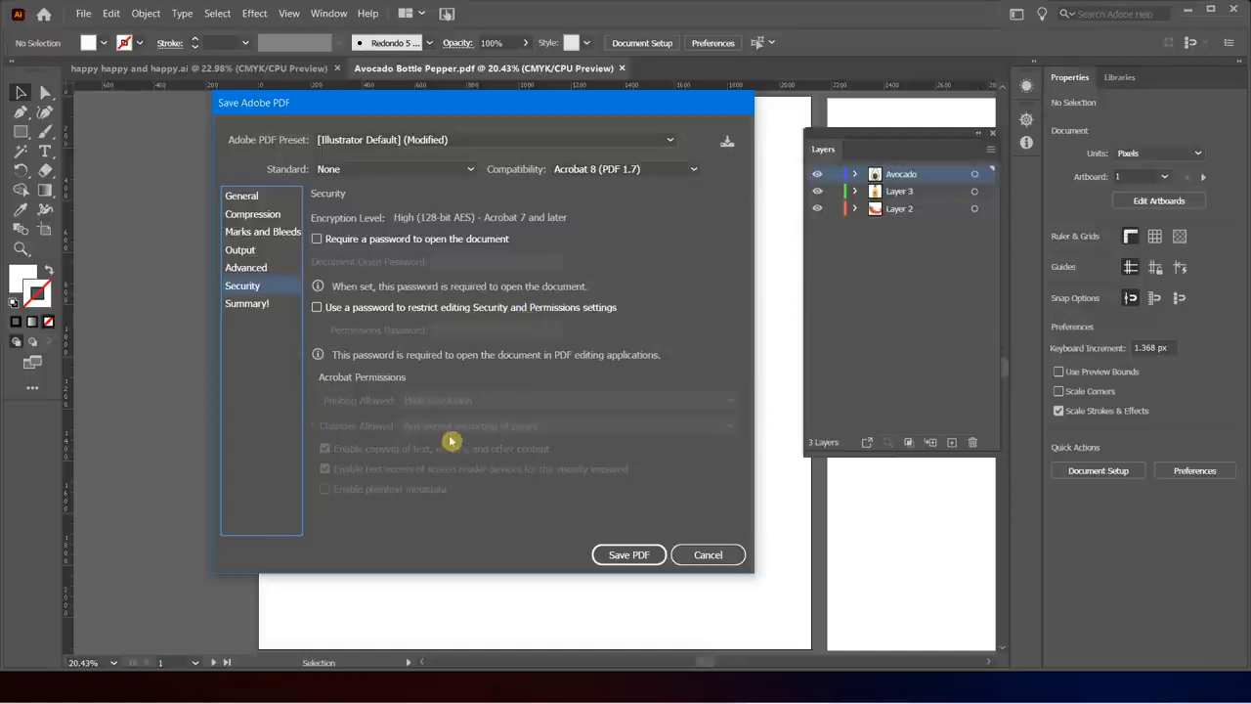
pyautogui.click(317, 307)
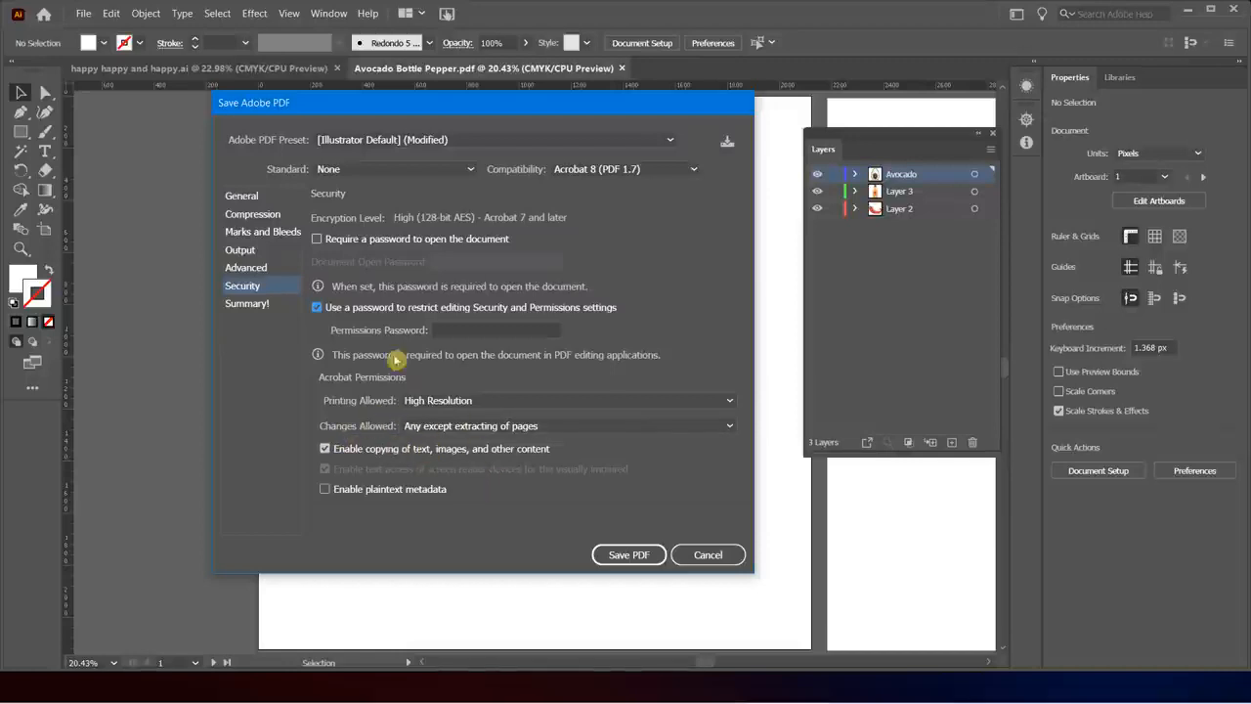
pyautogui.click(318, 309)
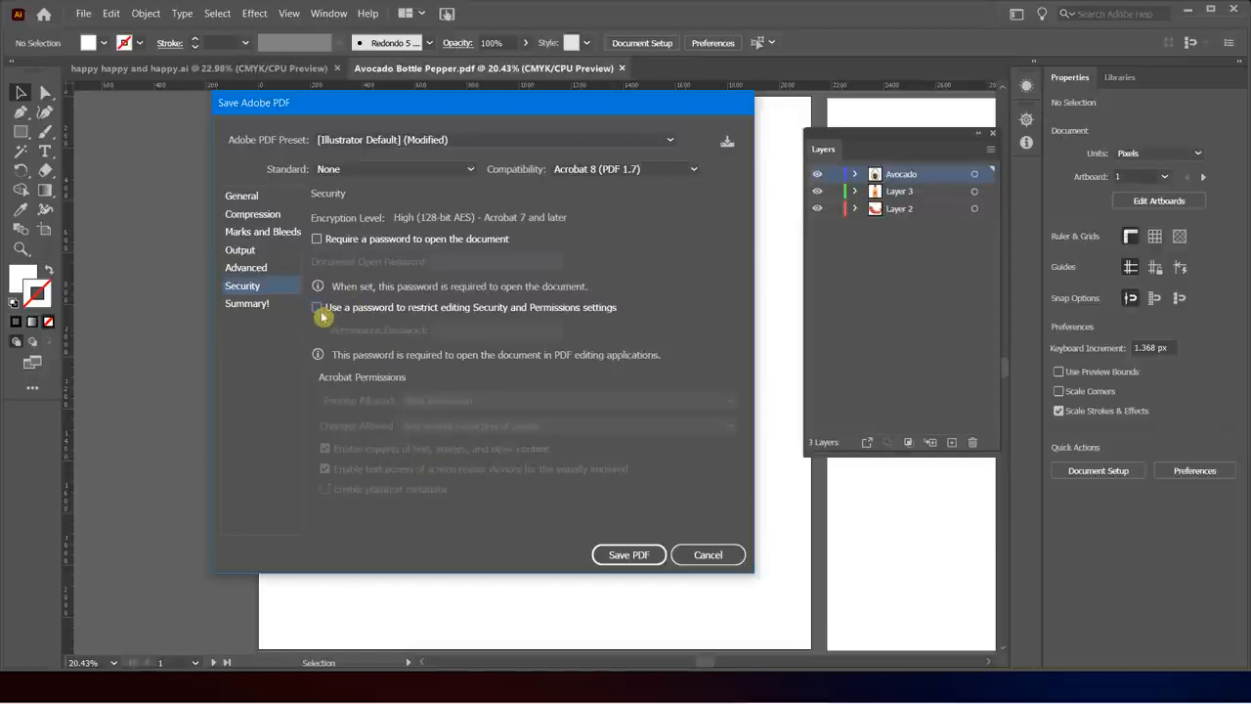
# - Check the summary of the PDF settings and save the Avo_YES PDF
pyautogui.click(248, 306)
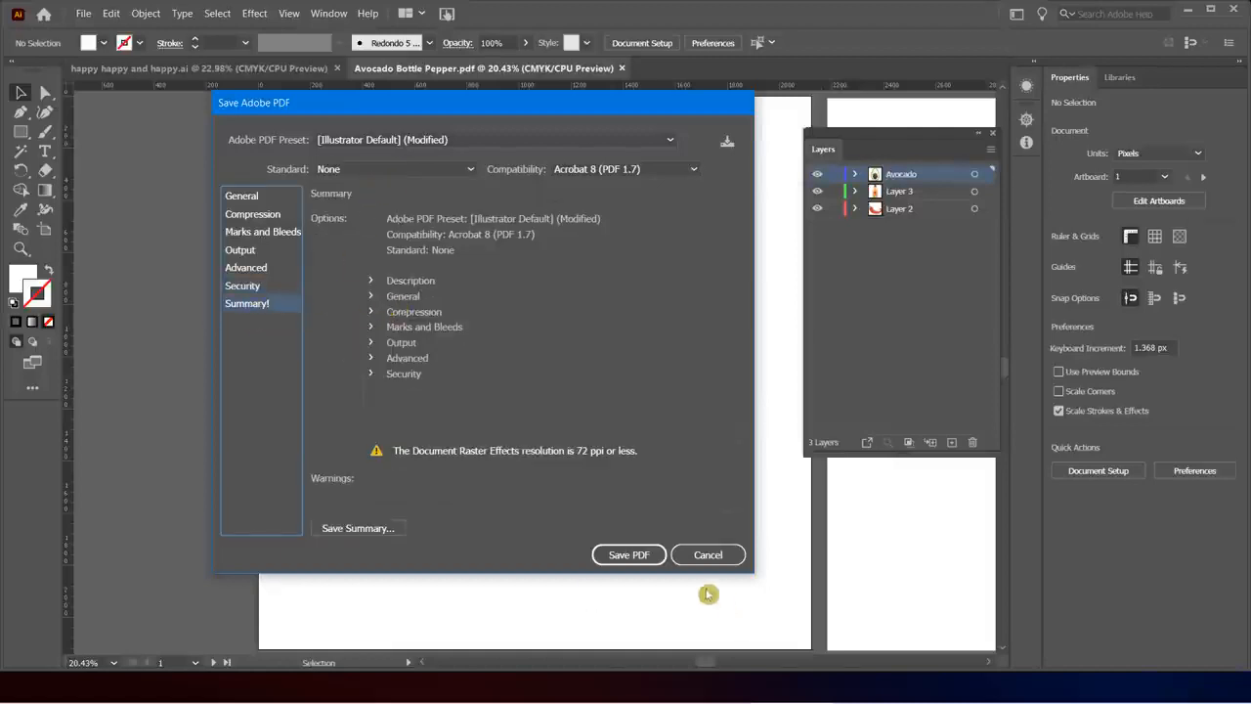
pyautogui.click(614, 555)
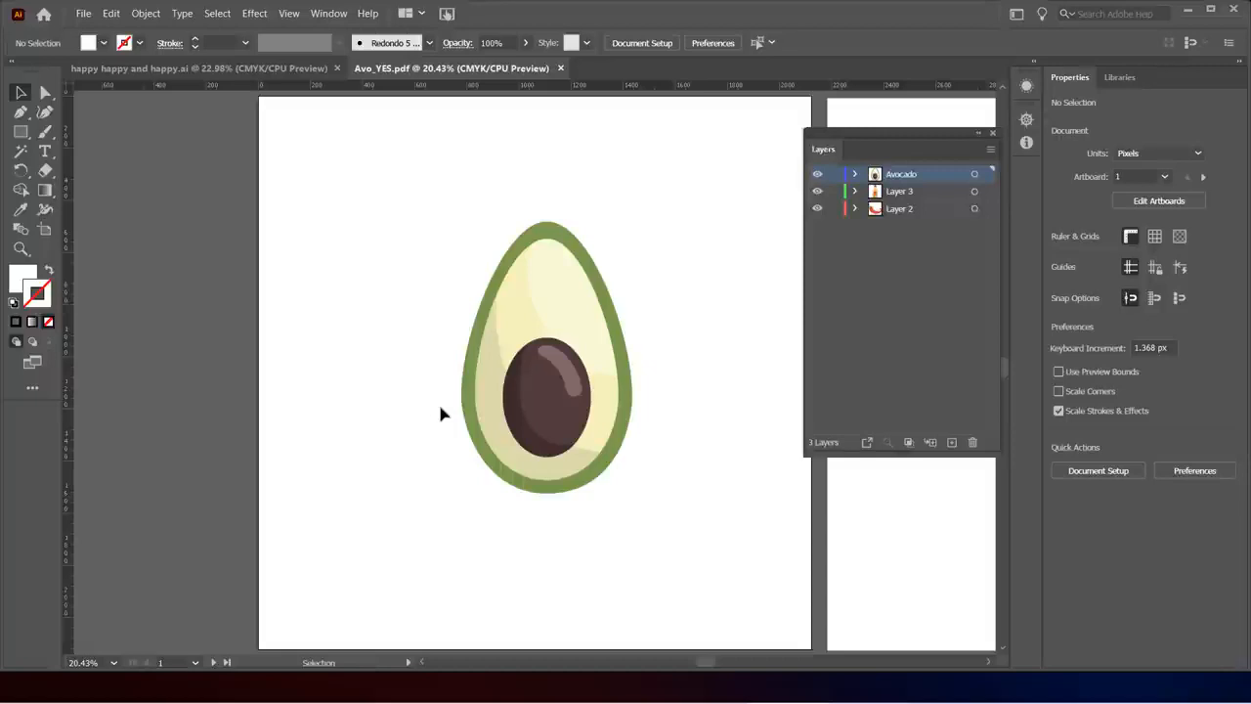
# - Package the document into Avo_YES_Folder with links, fonts and a report, accept the font restrictions notice, and show the package contents
pyautogui.click(83, 15)
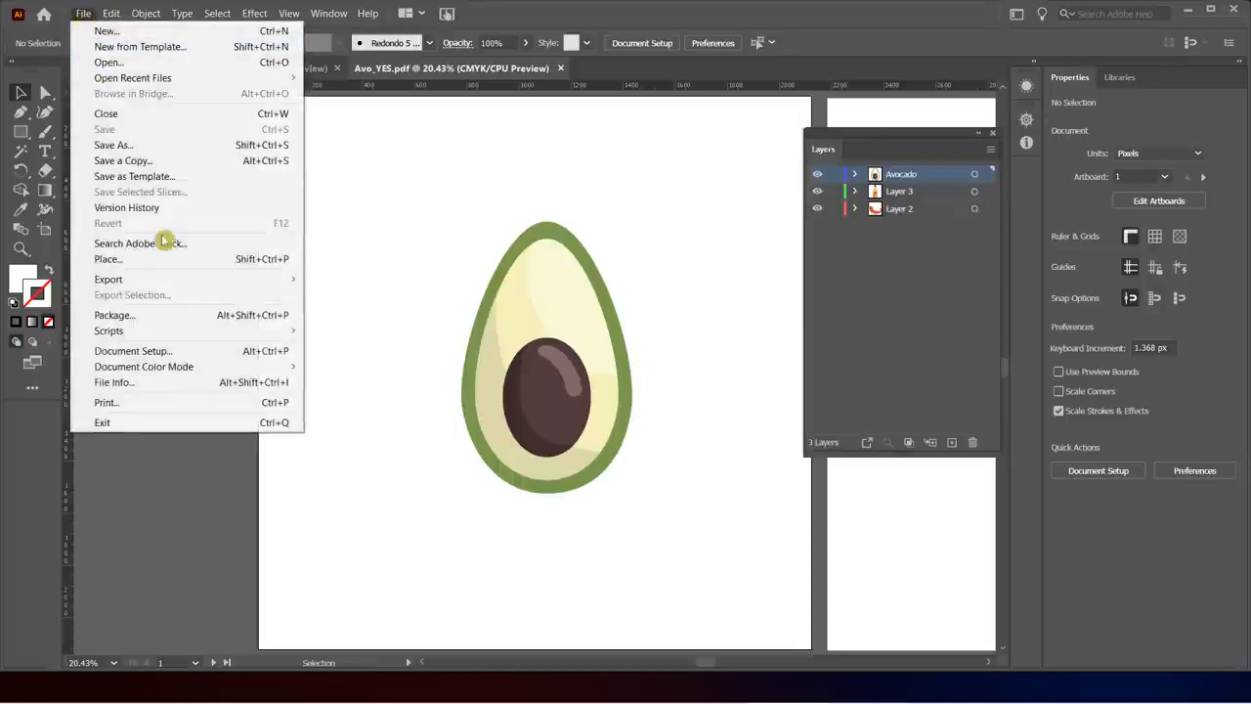
pyautogui.click(142, 316)
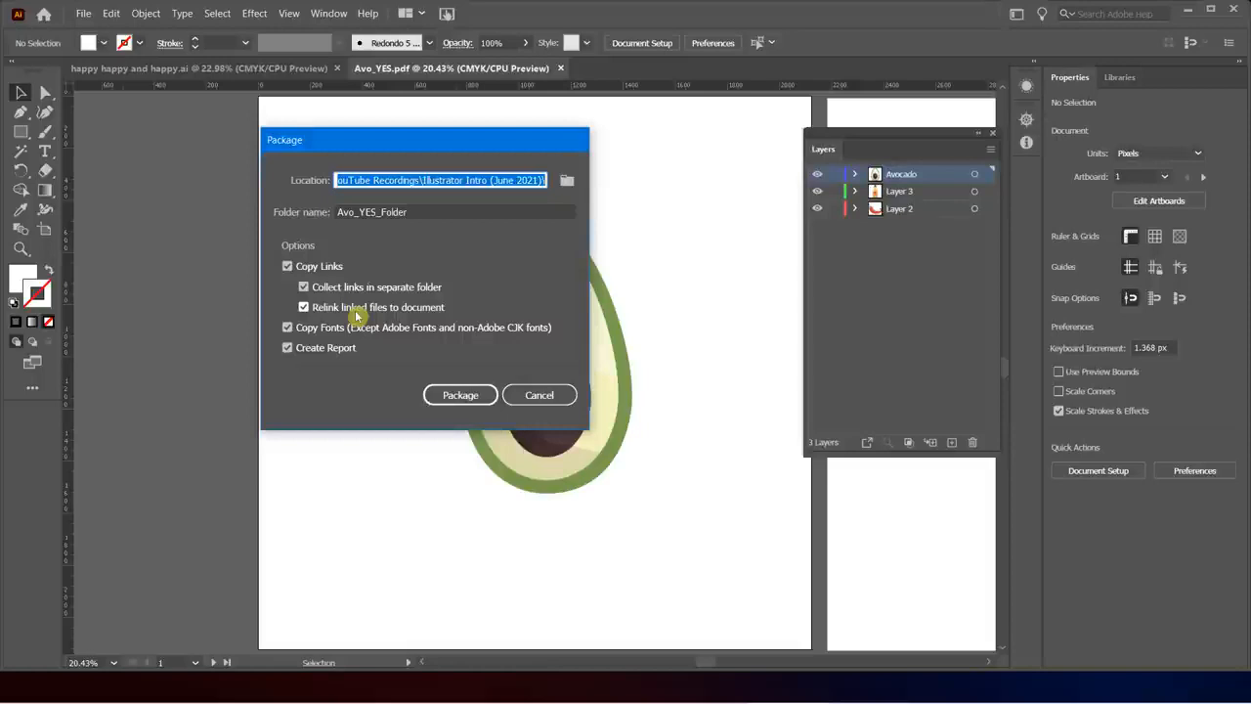
pyautogui.click(459, 397)
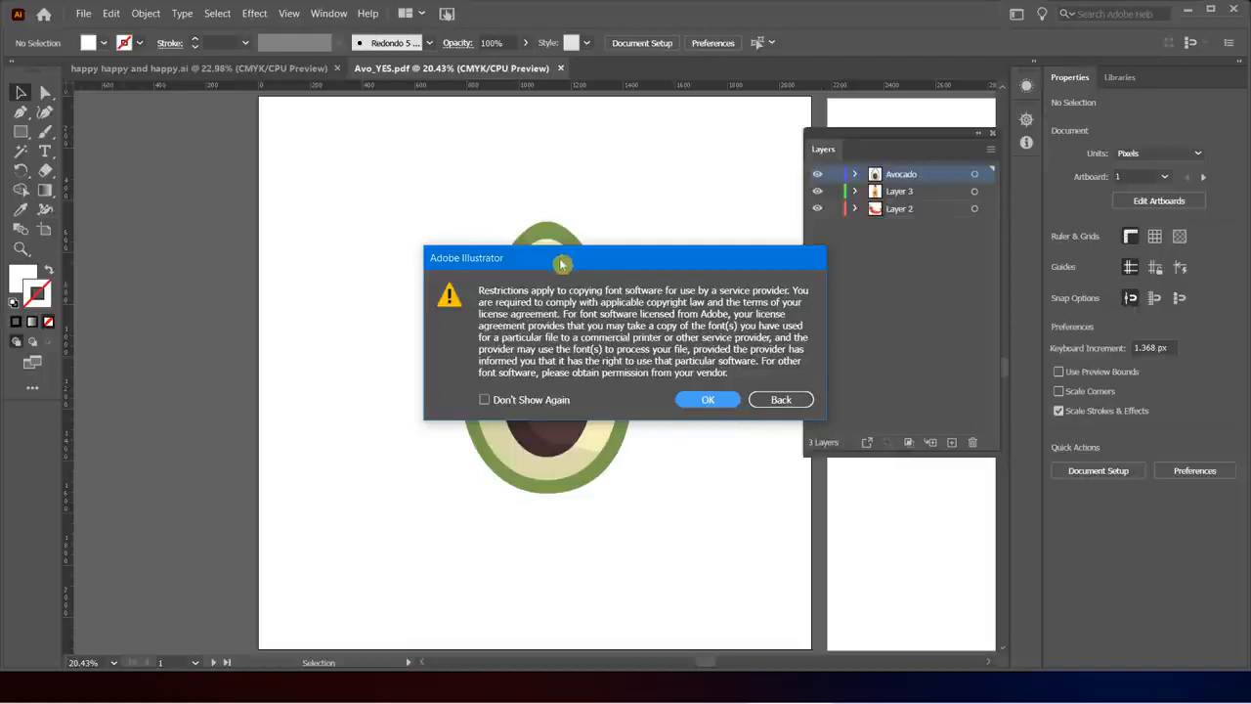
pyautogui.click(701, 399)
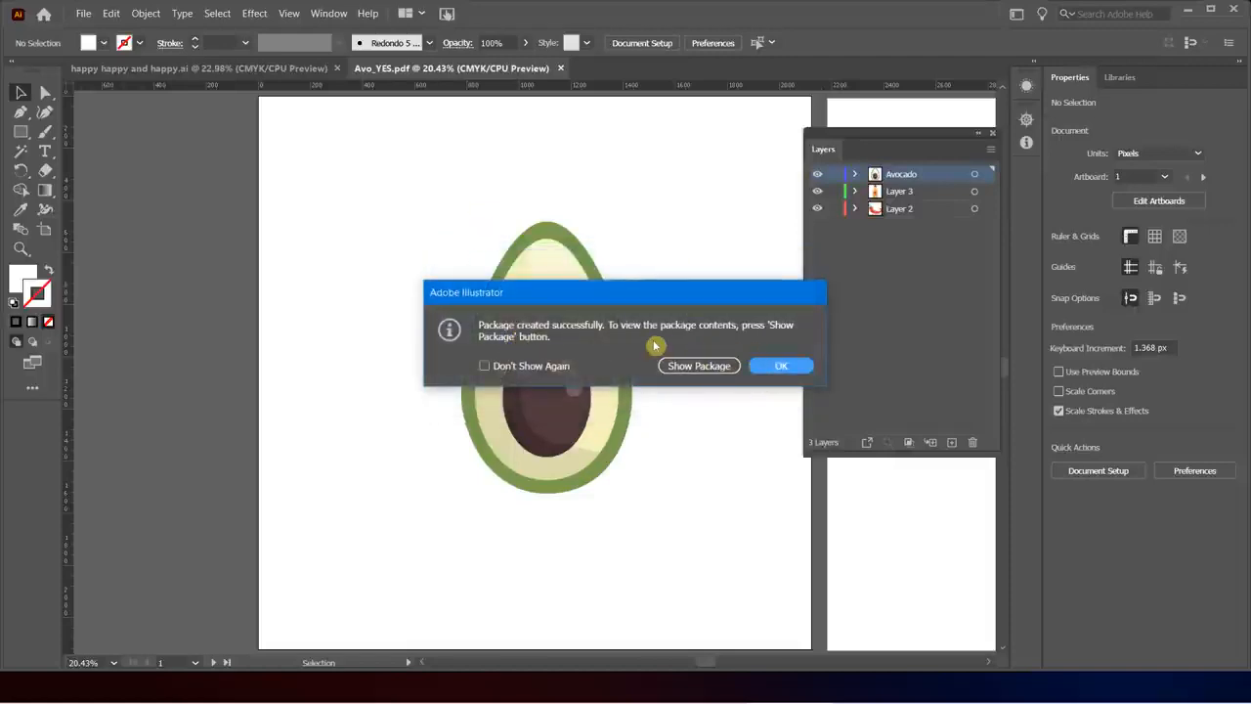
pyautogui.click(700, 367)
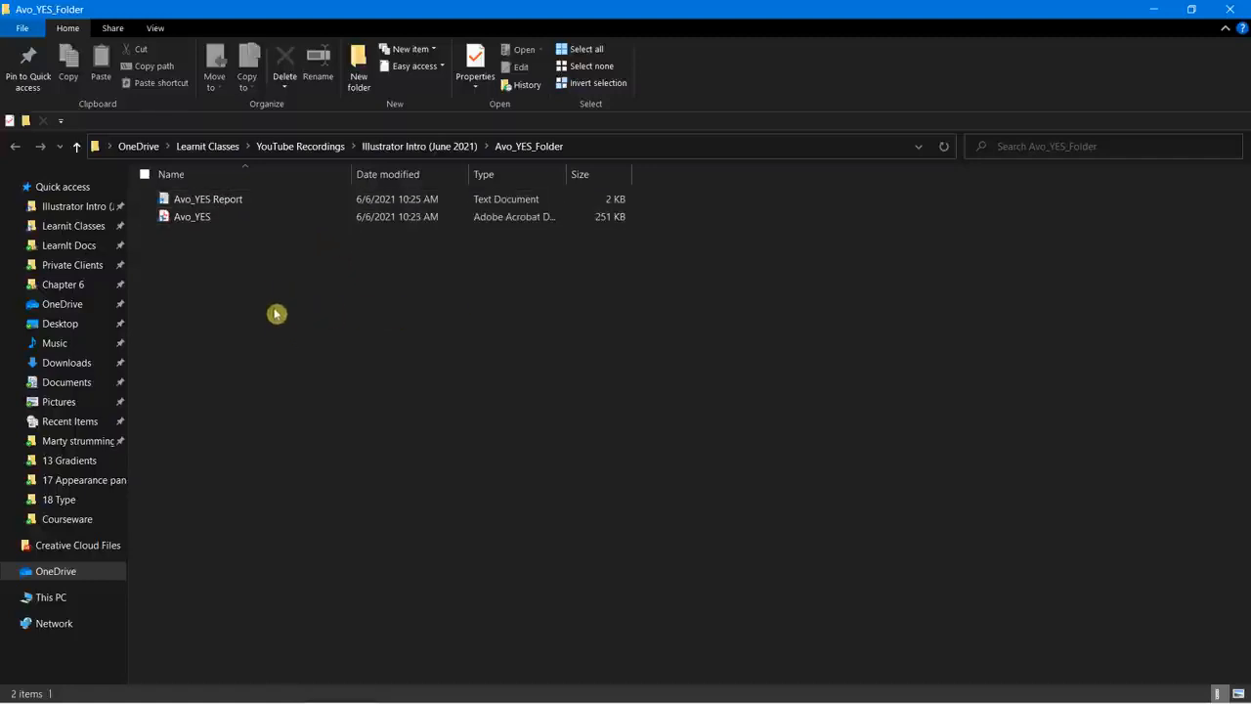
# - Switch to Illustrator to view the happy happy and happy.ai document, and return to the package folder in File Explorer
pyautogui.hotkey('alt', 'Tab')
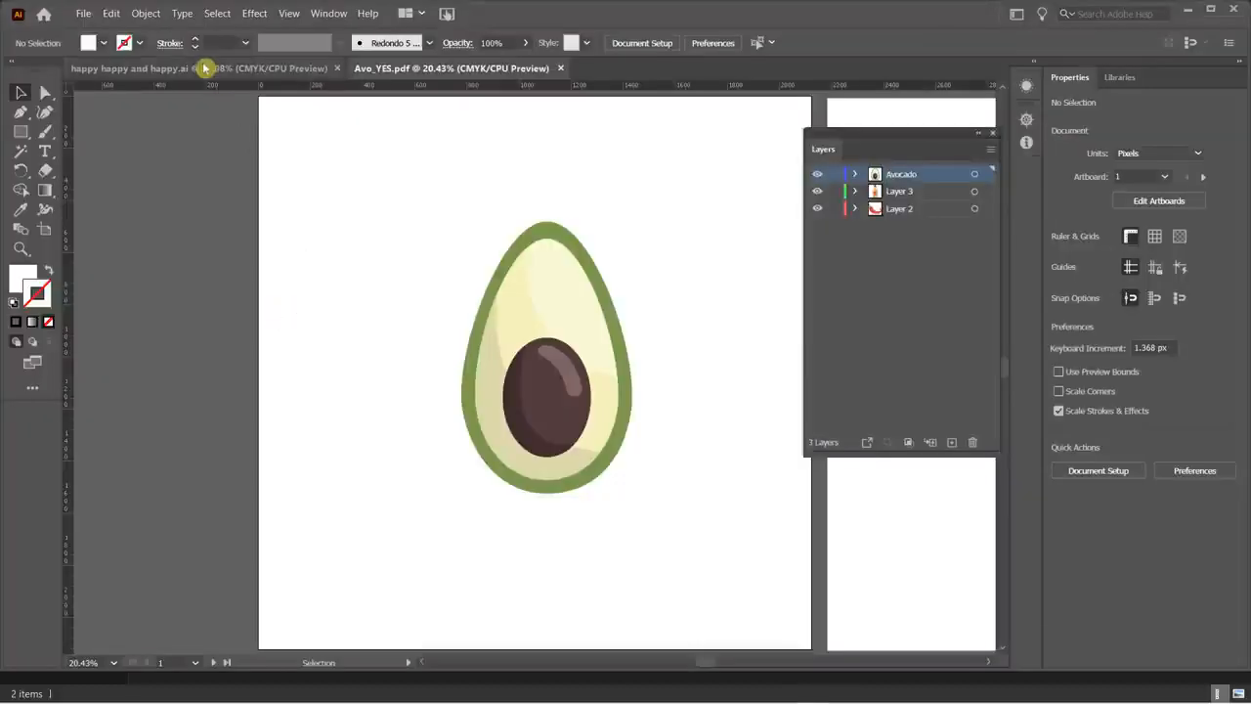
pyautogui.click(205, 68)
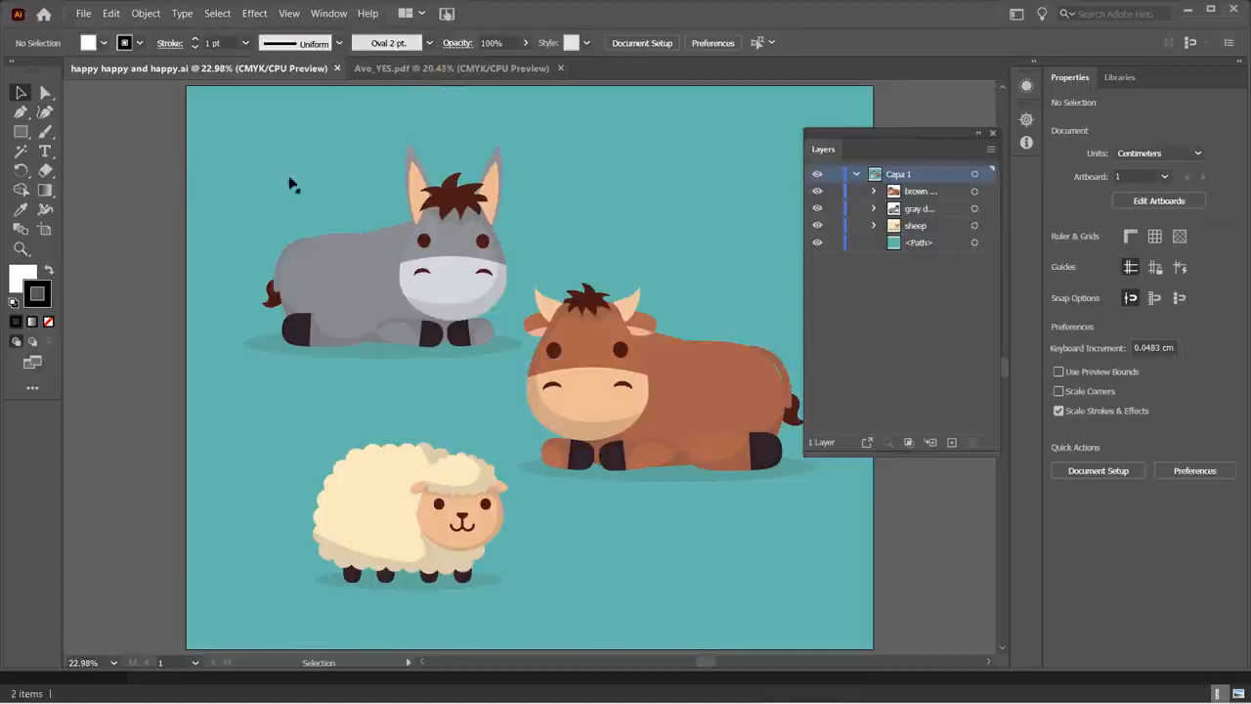
pyautogui.click(66, 180)
pyautogui.hotkey('alt', 'Tab')
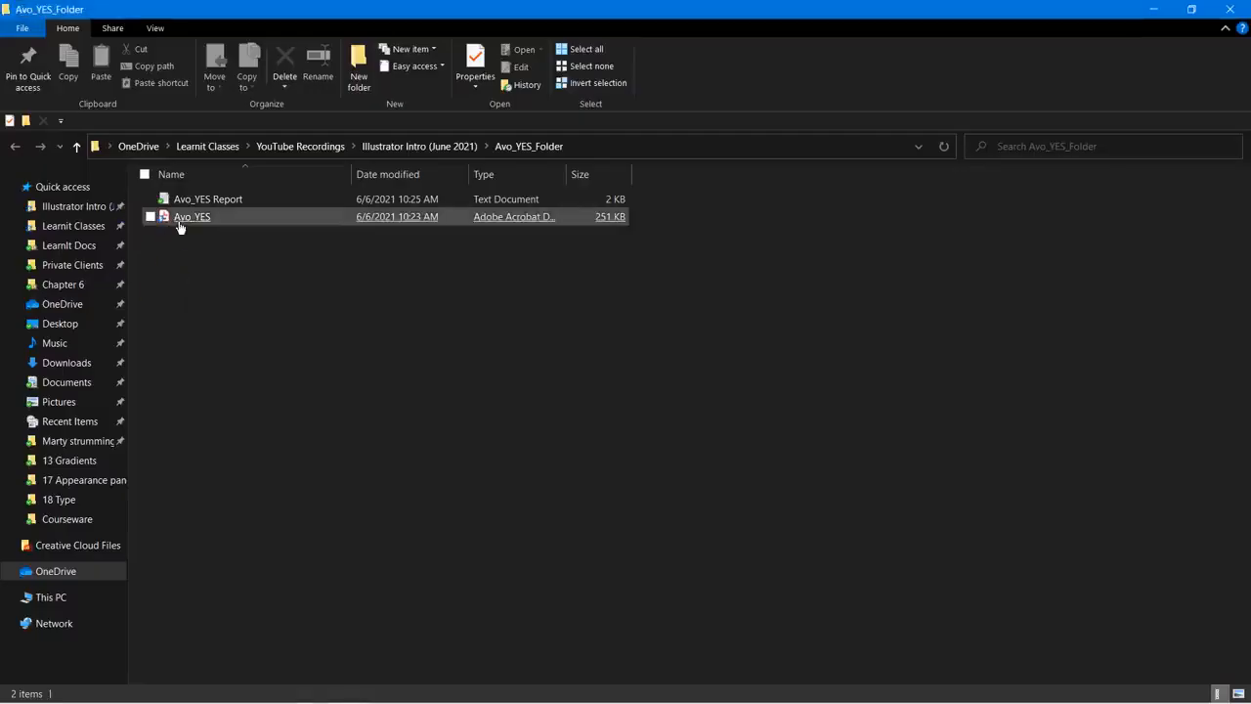
# - Open the packaged Avo_YES PDF in Adobe Acrobat and look through its pages
pyautogui.click(179, 217)
pyautogui.doubleClick(179, 219)
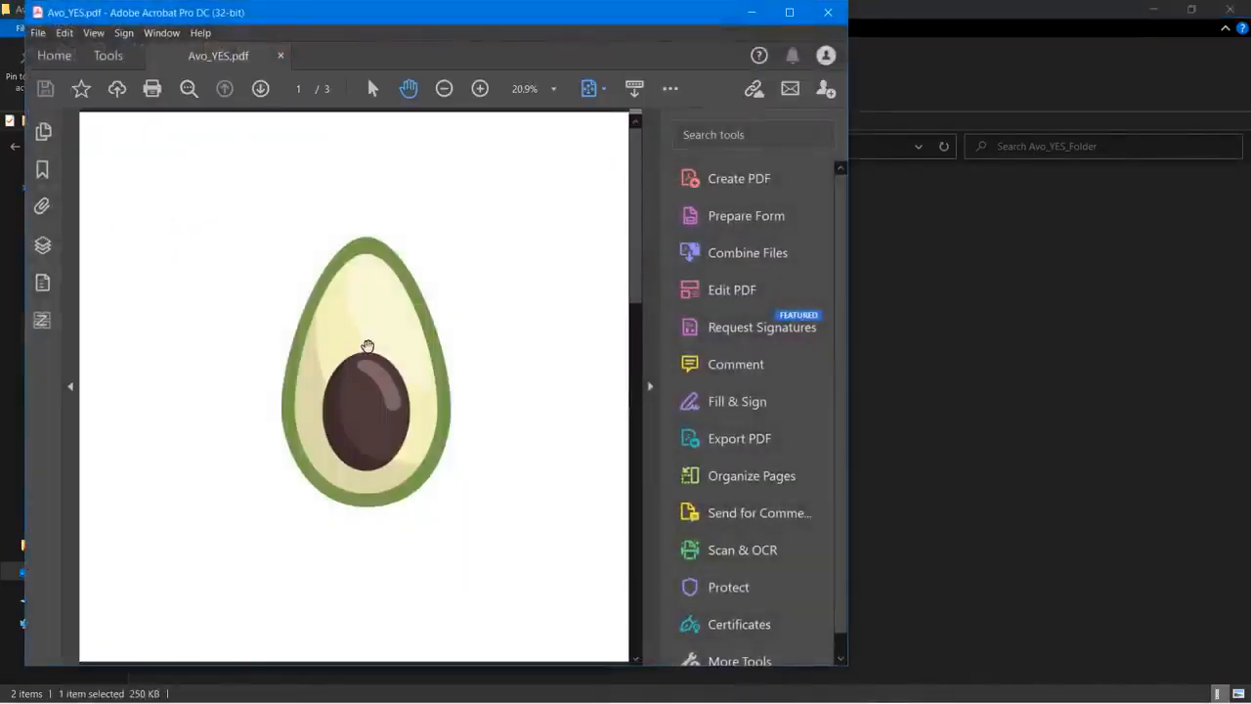
pyautogui.scroll(-2, 367, 346)
pyautogui.scroll(2, 367, 344)
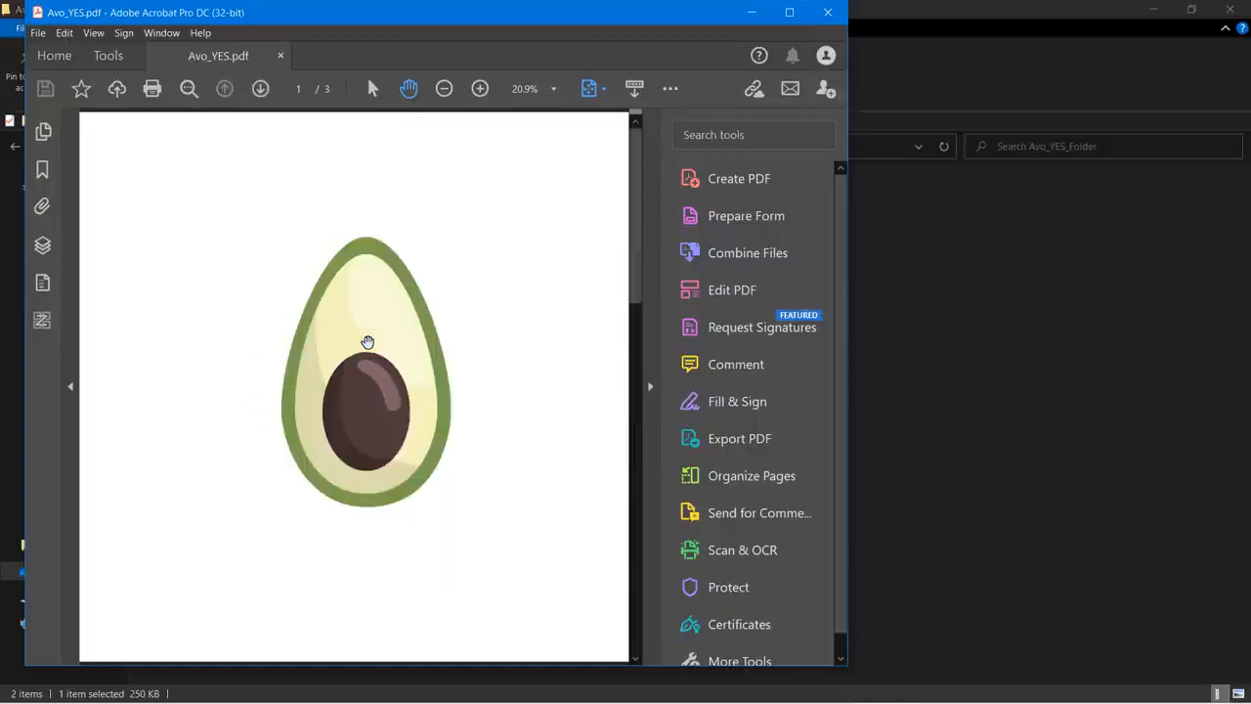
pyautogui.scroll(-1, 367, 341)
pyautogui.scroll(1, 368, 341)
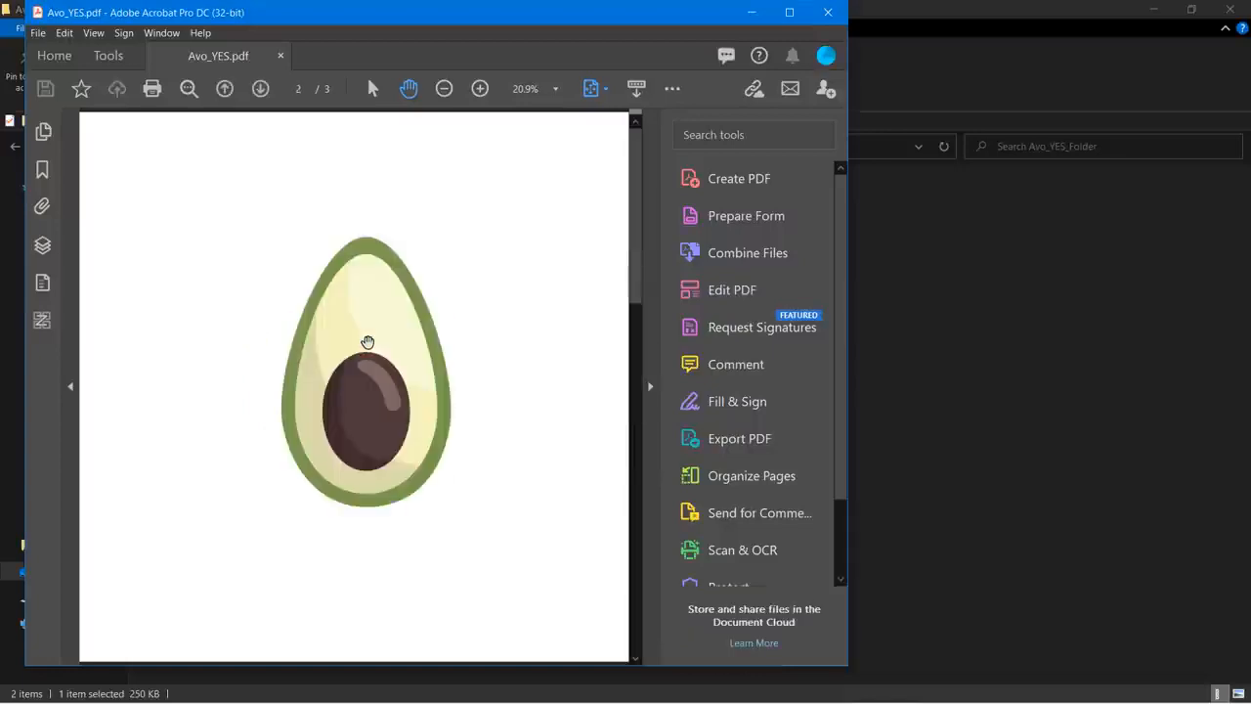